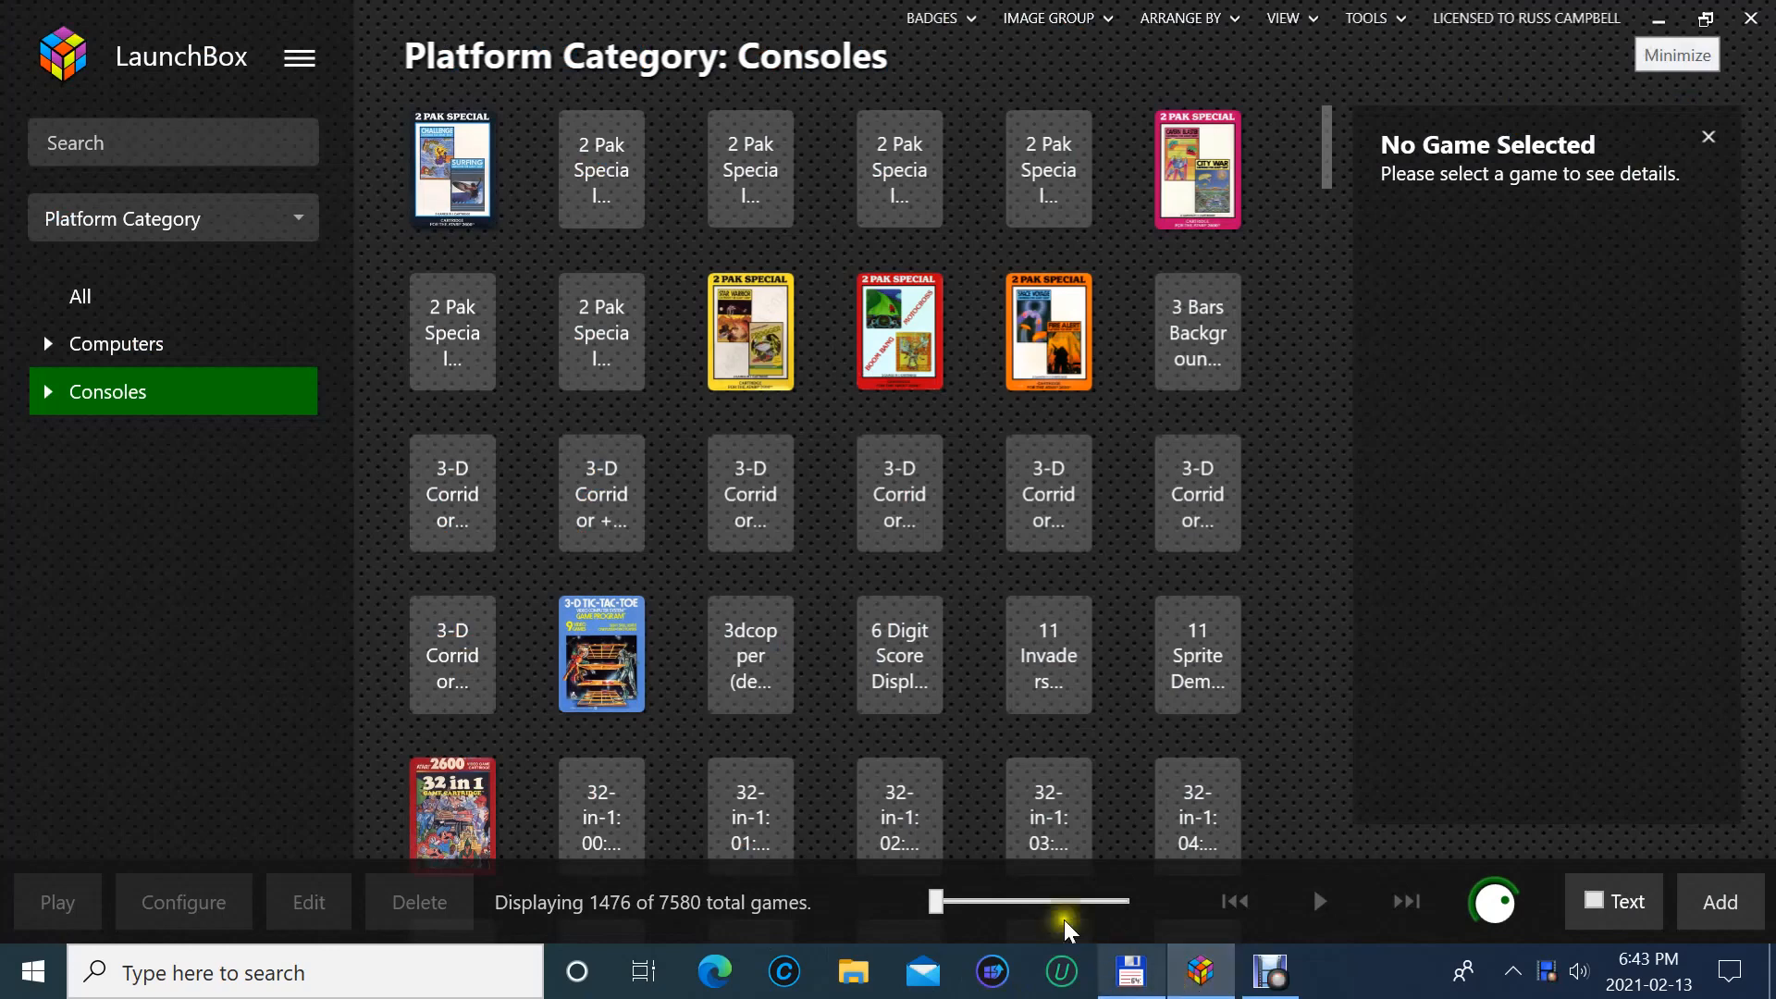
- Start the ROM files import wizard and continue past the welcome page to the file selection
left_click(297, 57)
mouse_move(379, 183)
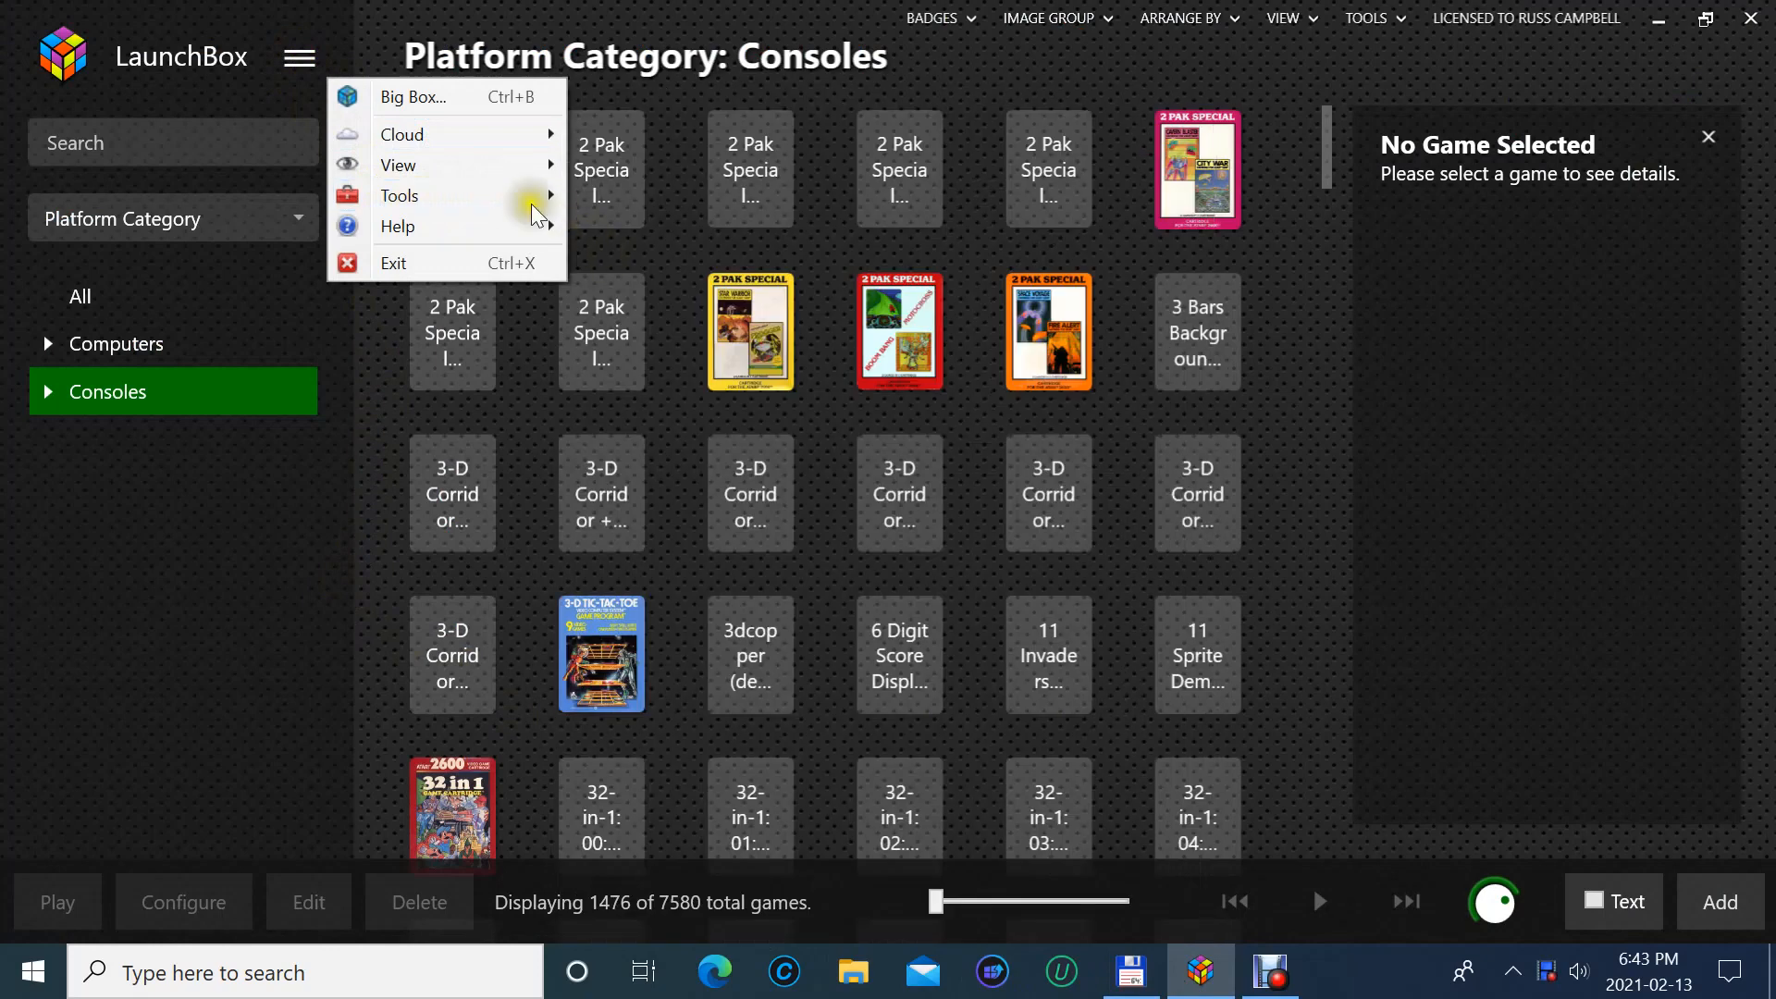
mouse_move(515, 198)
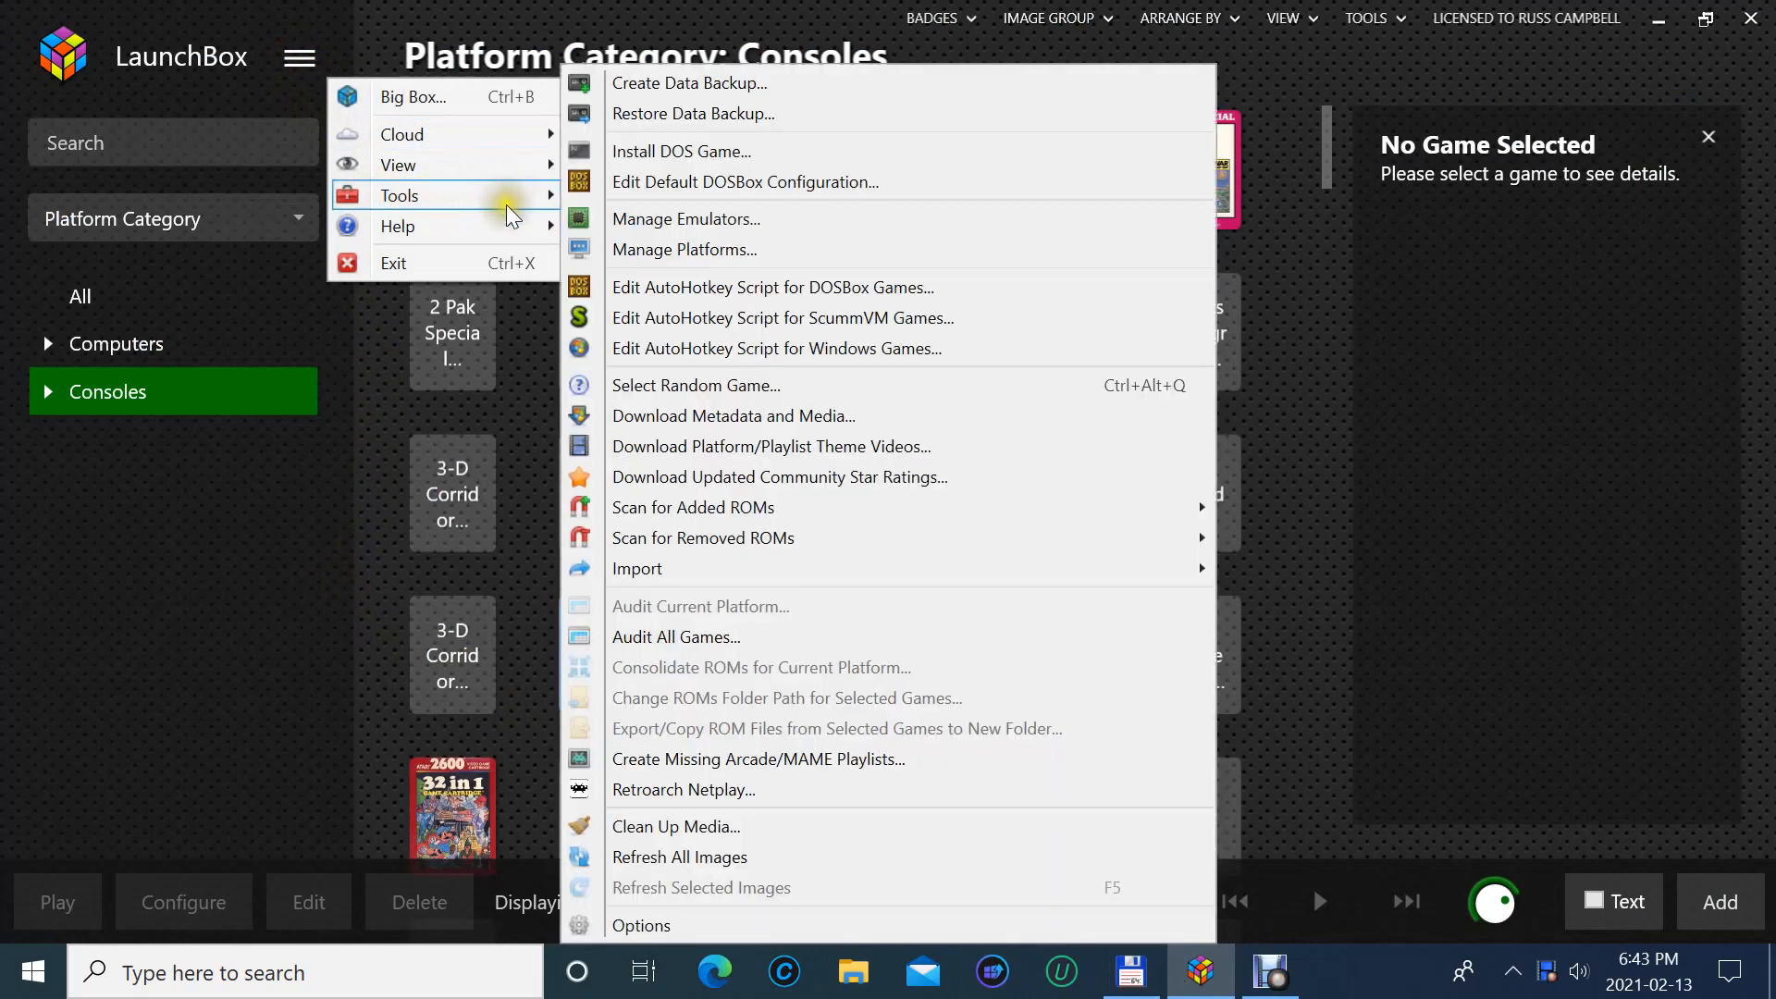
left_click(673, 570)
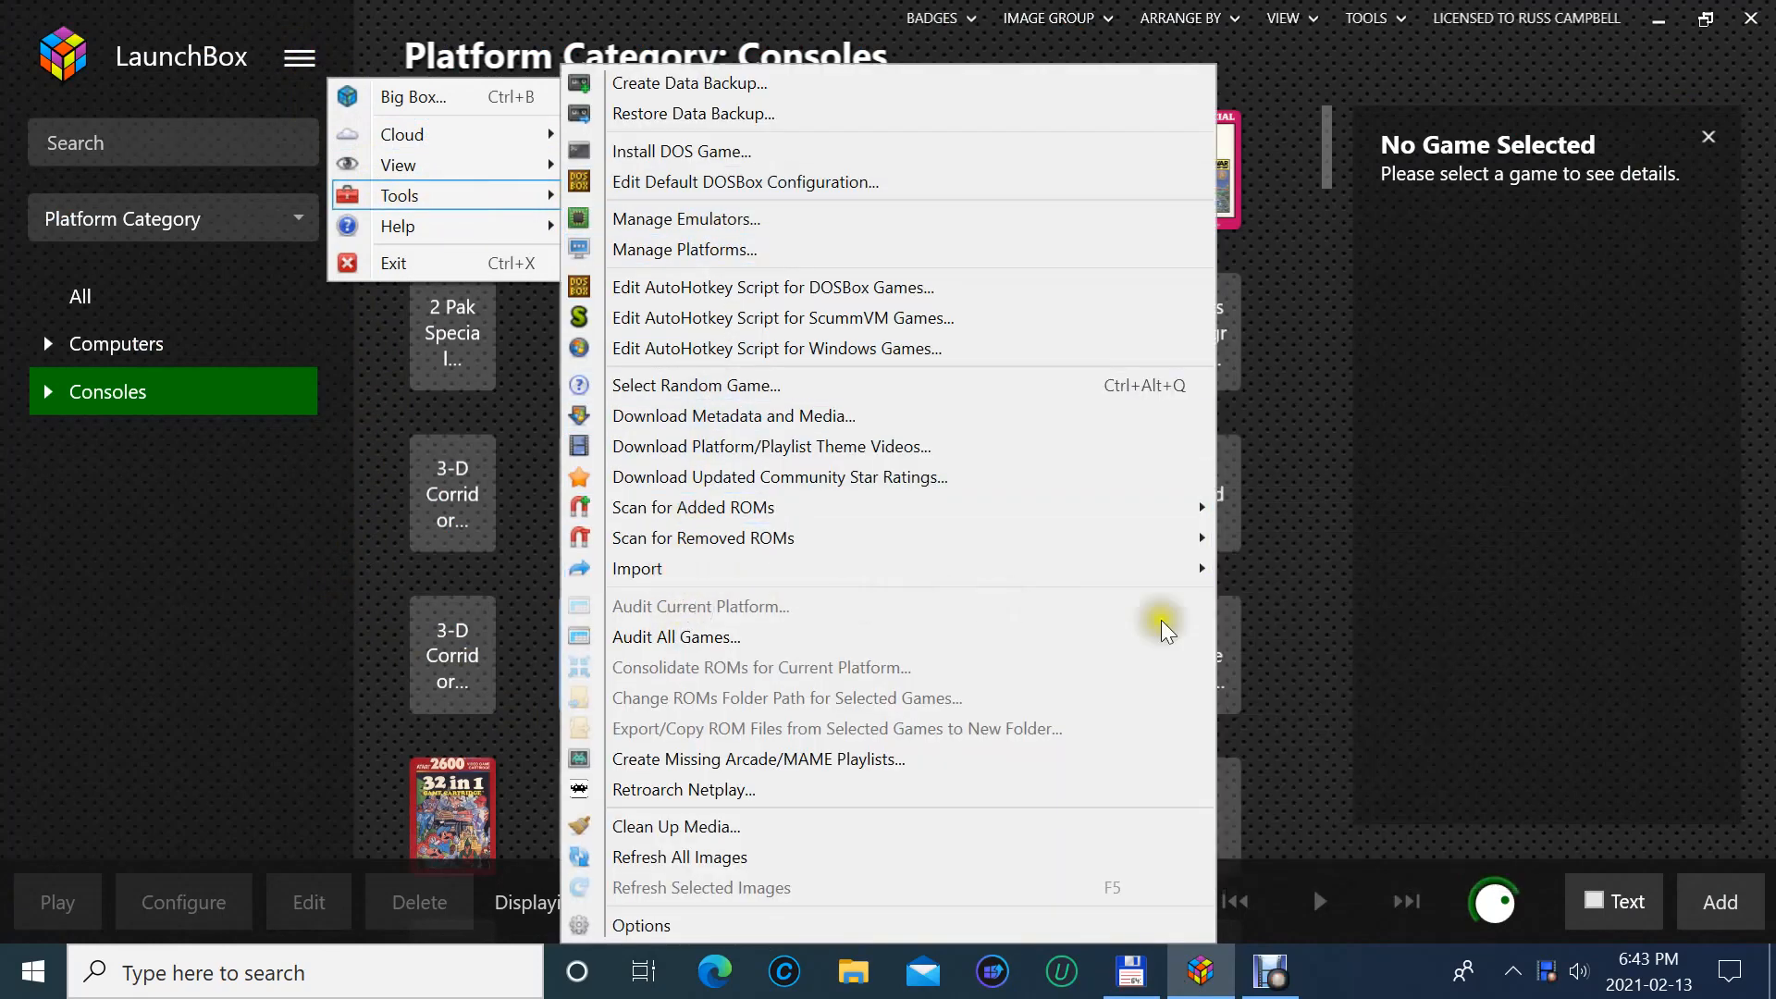
mouse_move(1195, 575)
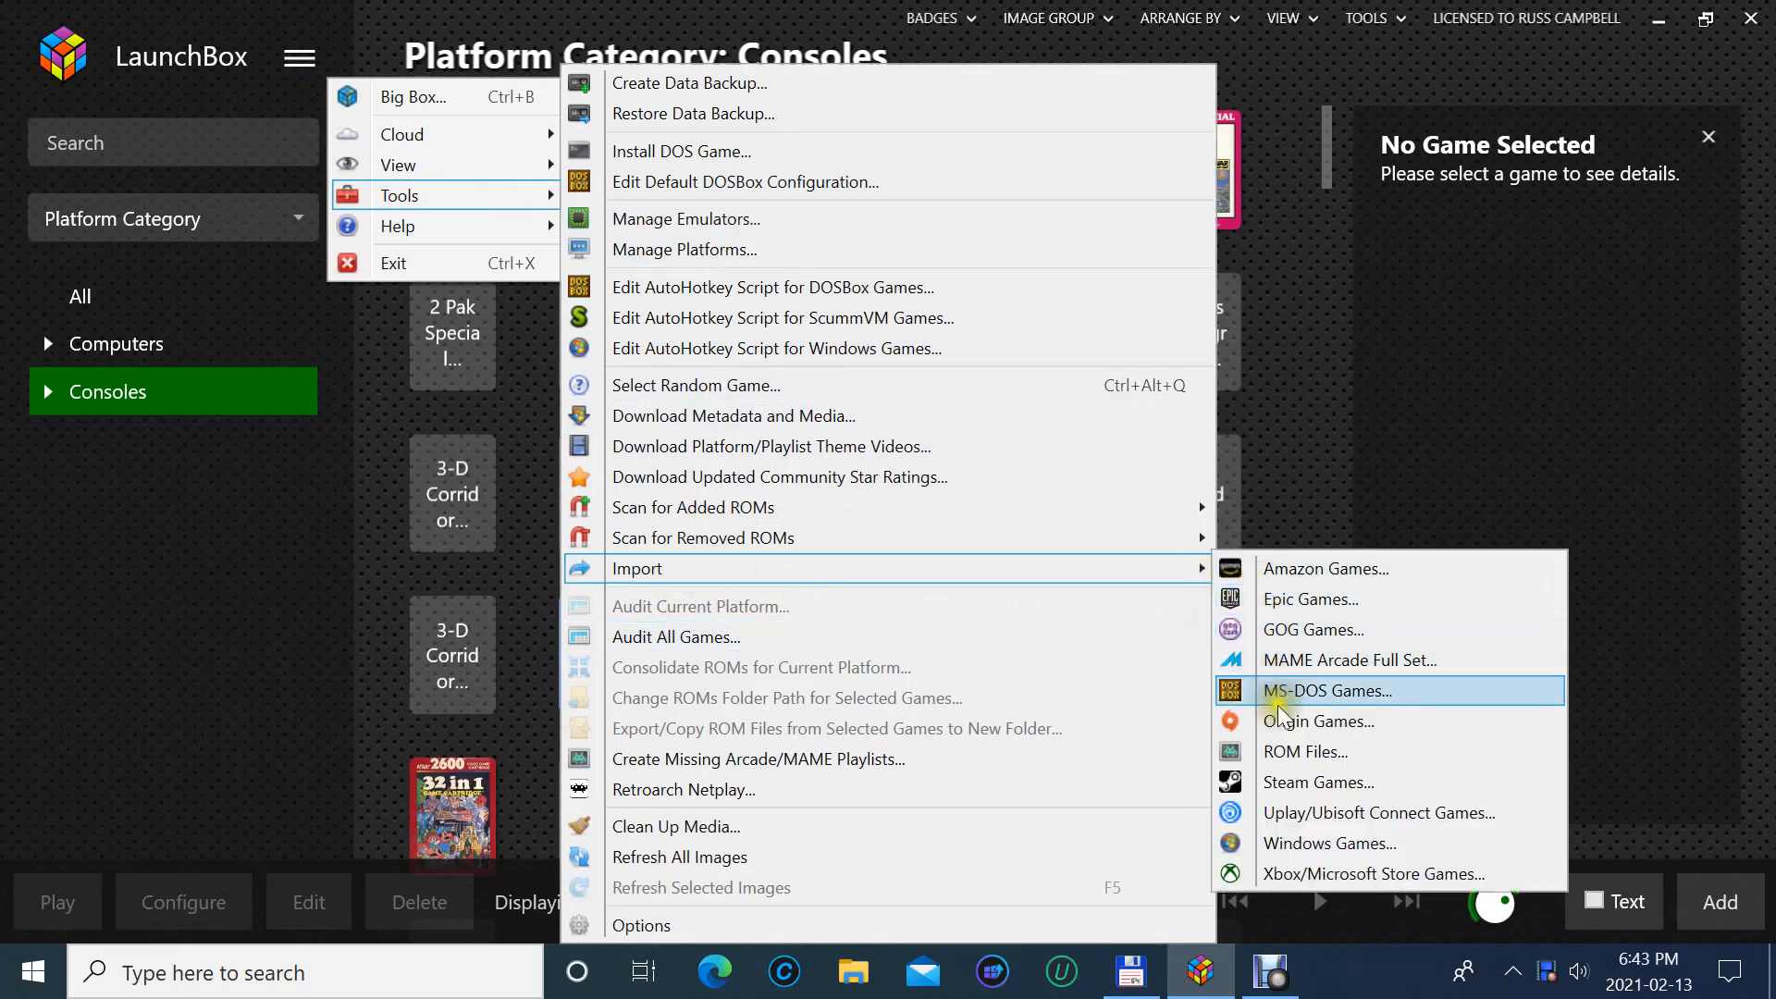
left_click(1274, 745)
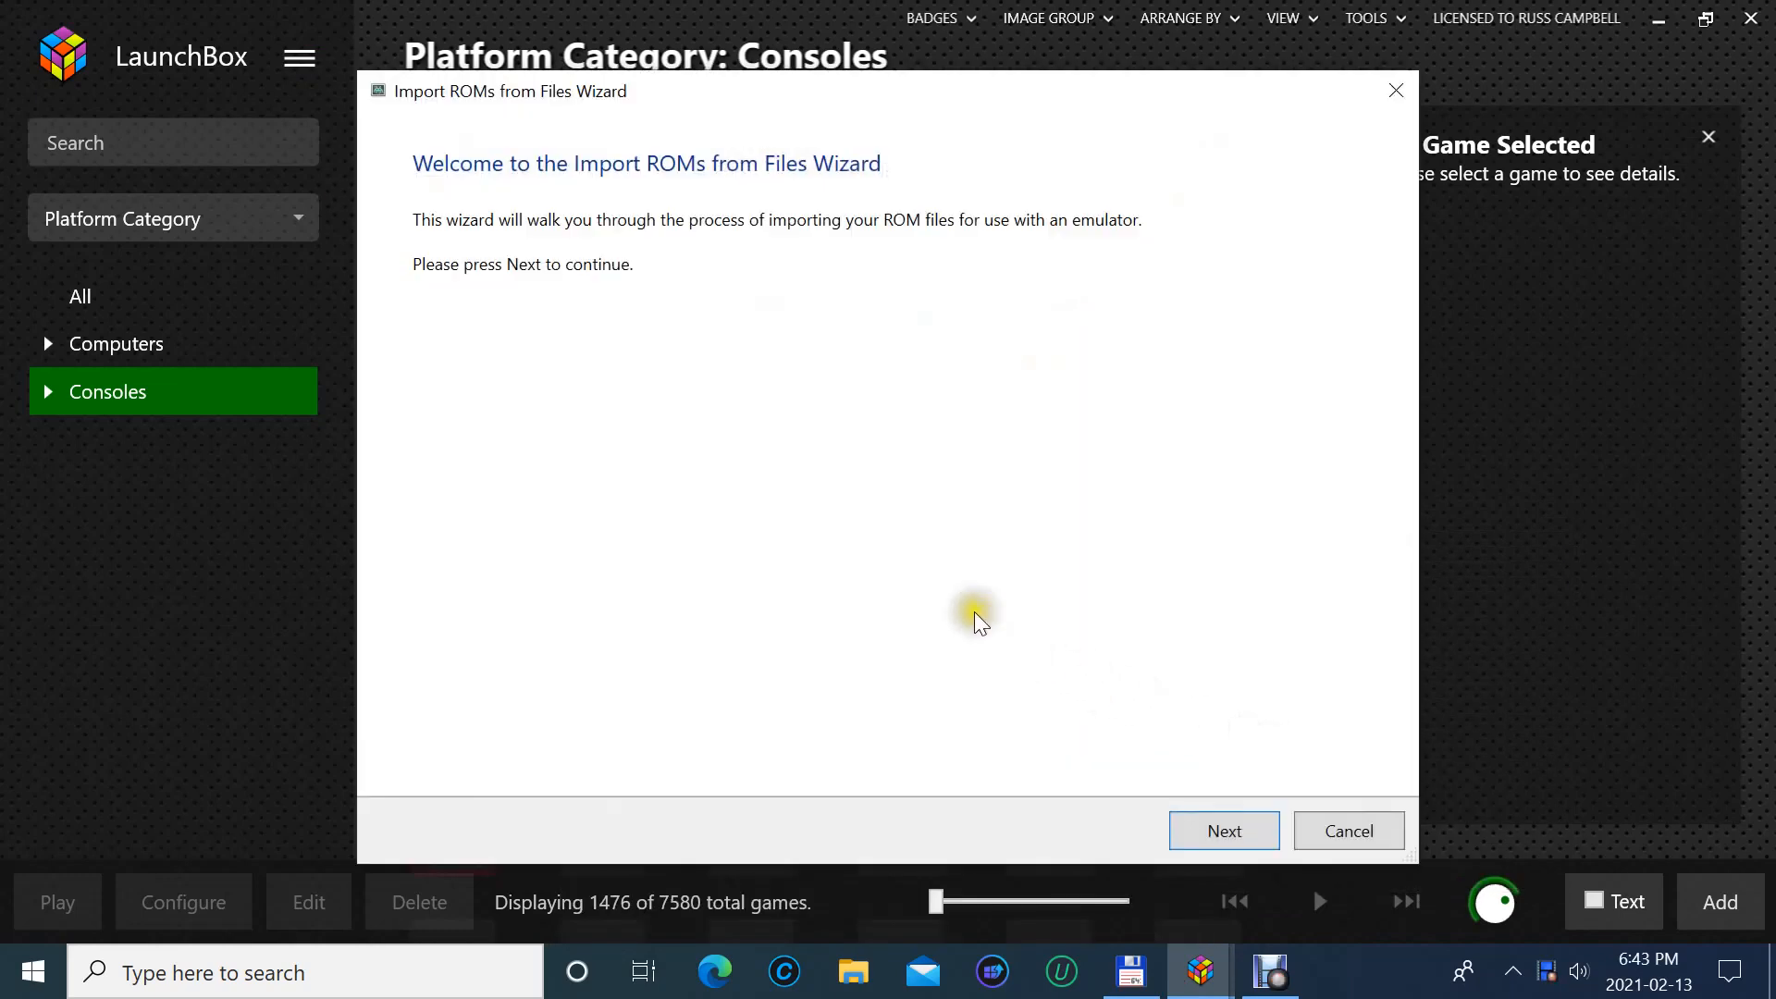
left_click(1186, 823)
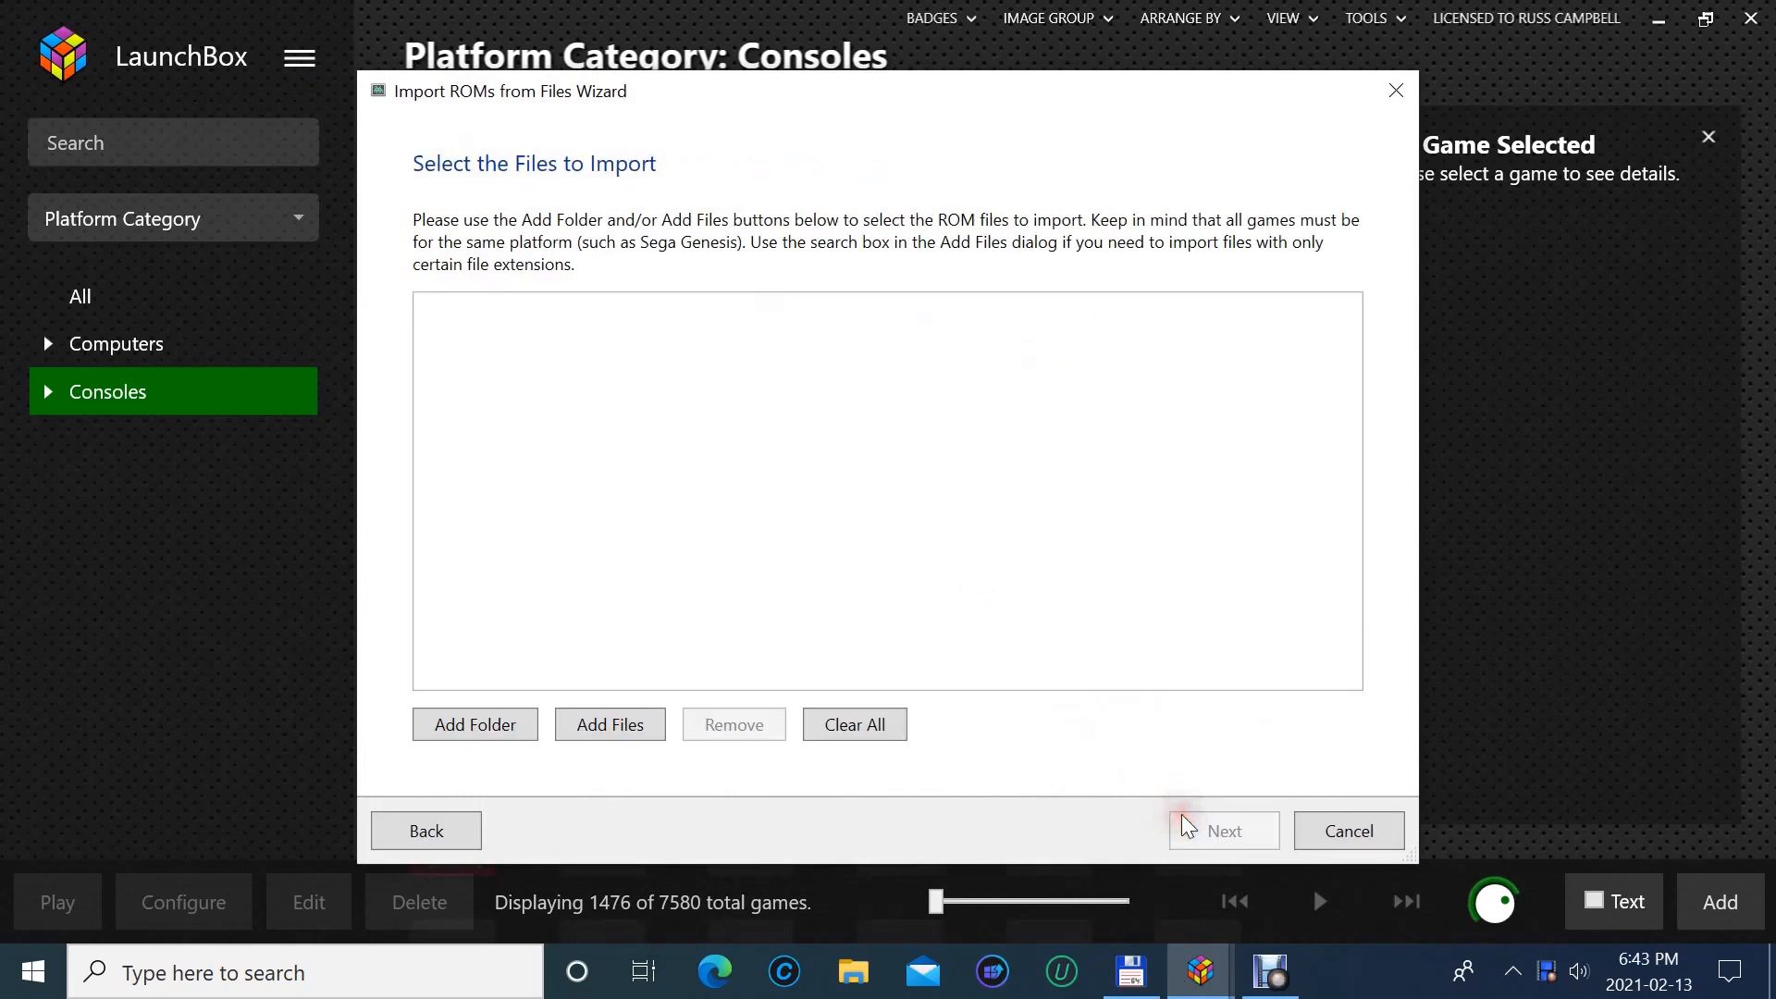
- Add the folder M:\Tosek\Acorn Atom as the import source and continue to the platform choice
left_click(516, 726)
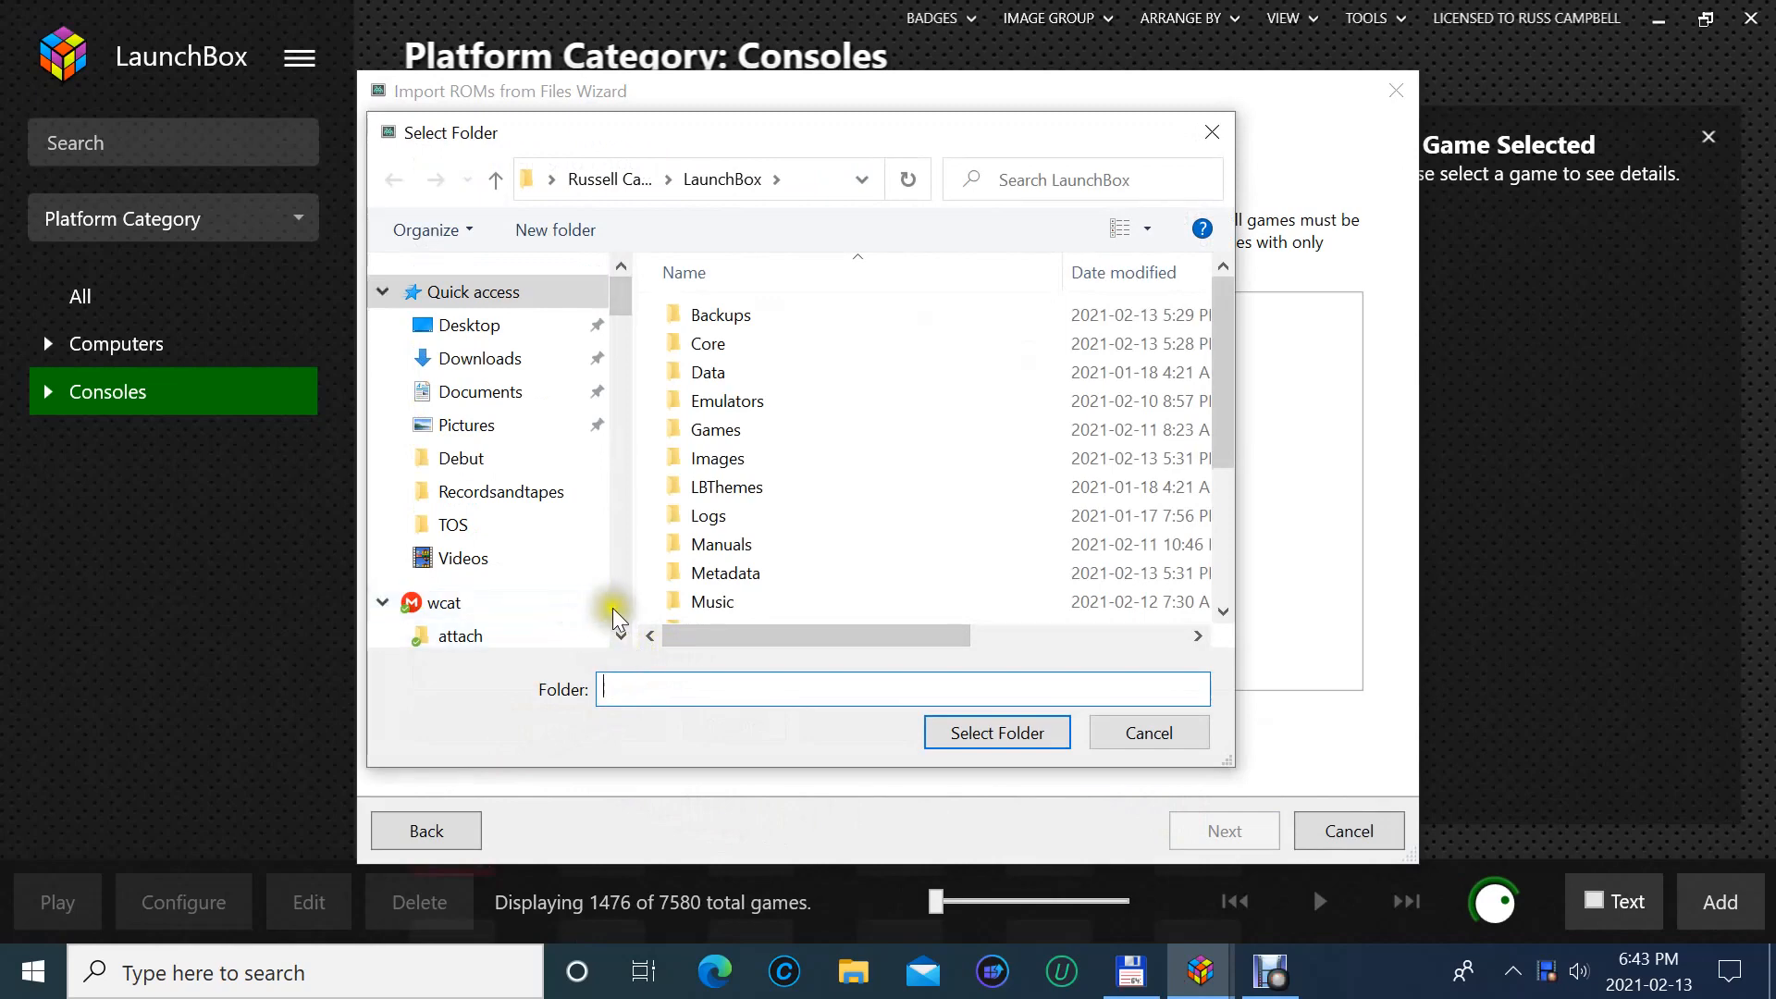
scroll(454, 495, "down", 5)
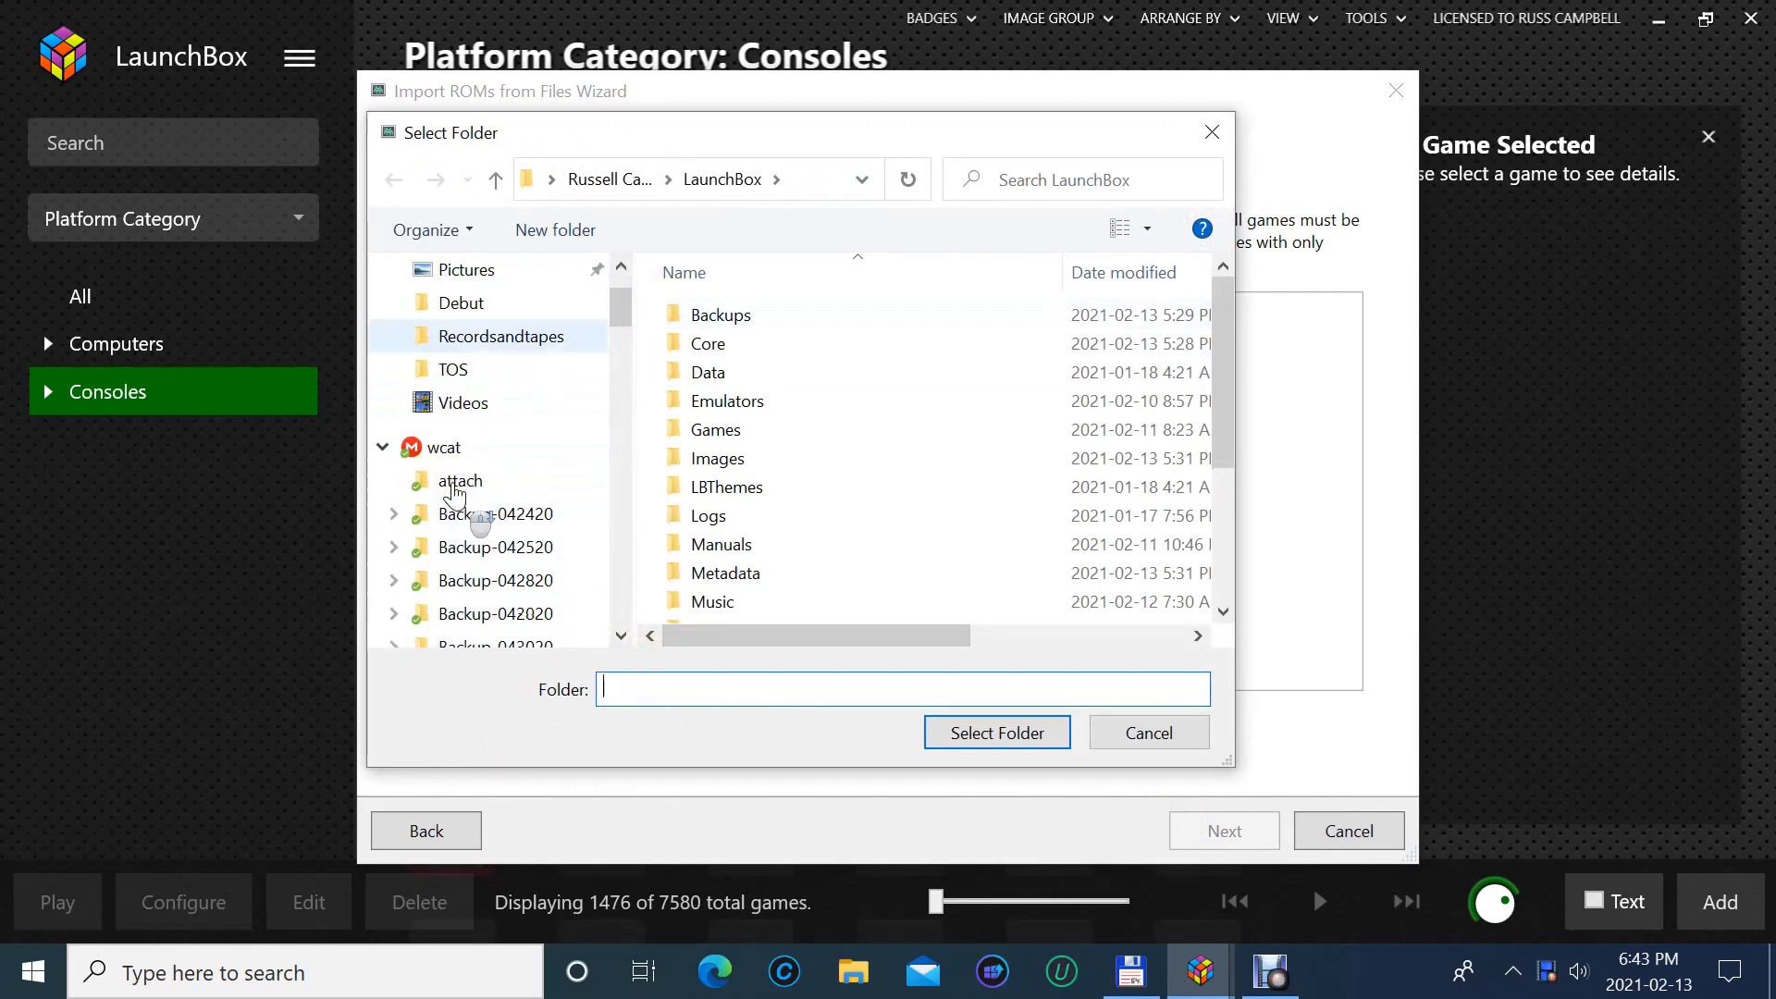
scroll(453, 494, "down", 5)
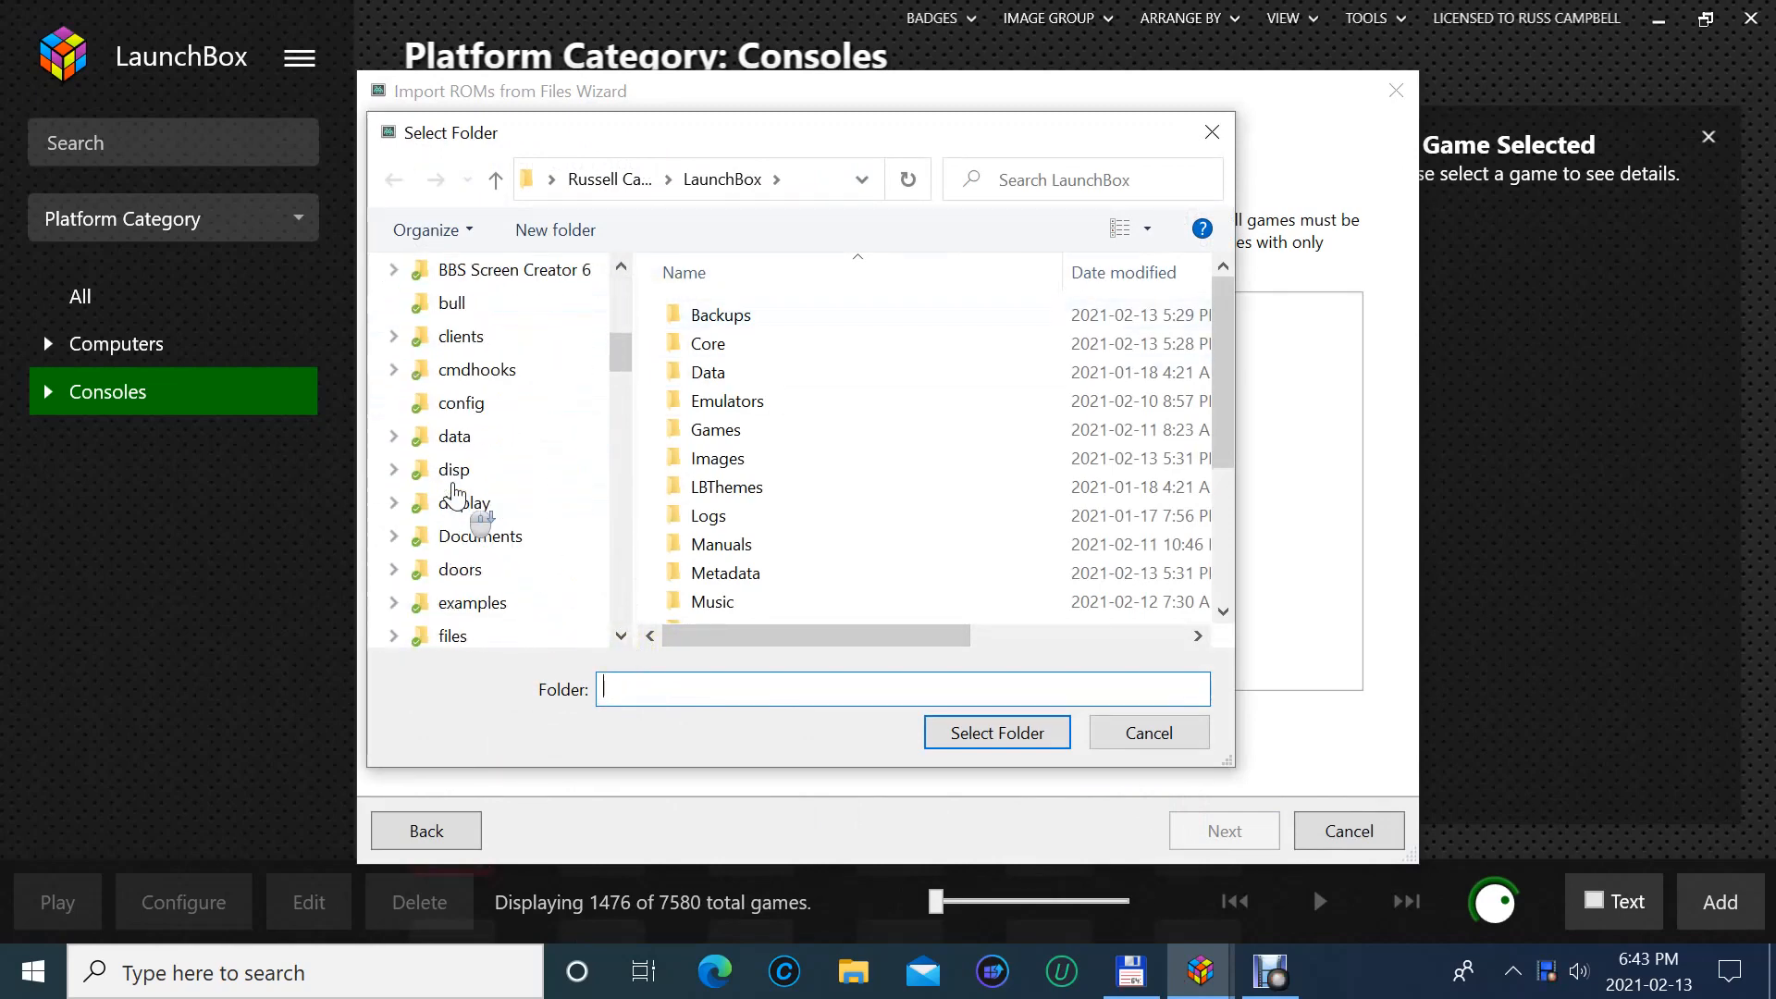
scroll(453, 495, "down", 6)
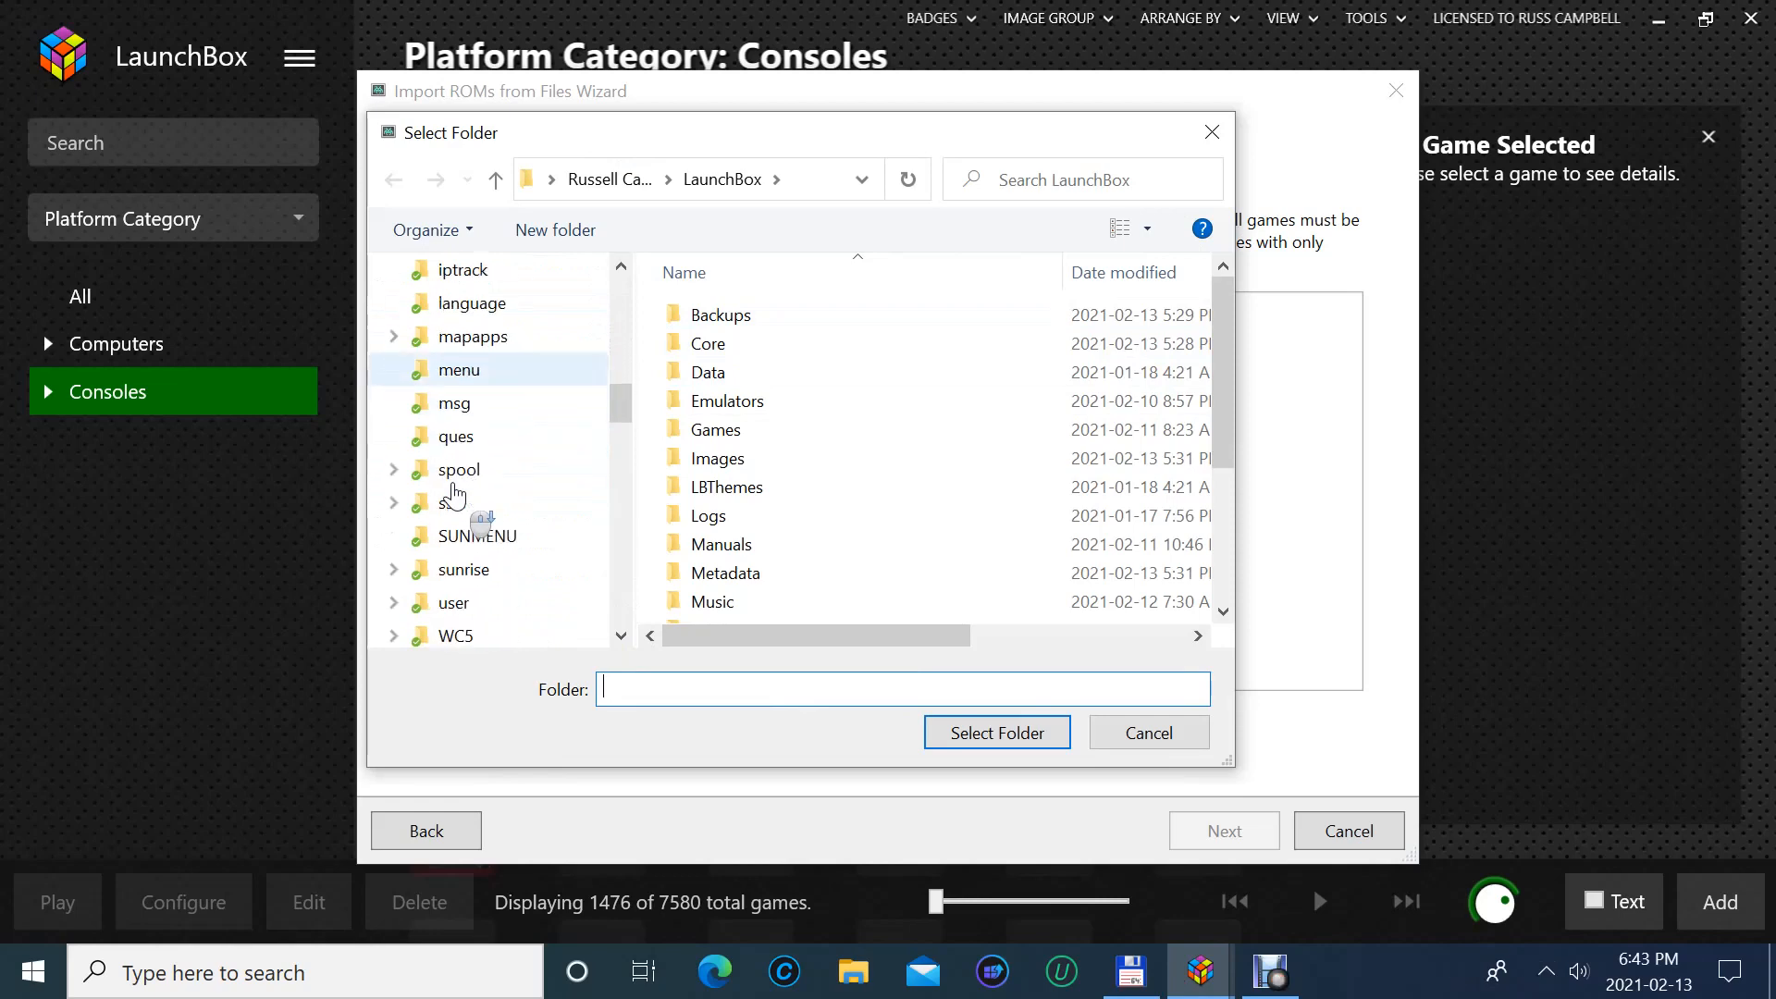
scroll(453, 495, "down", 6)
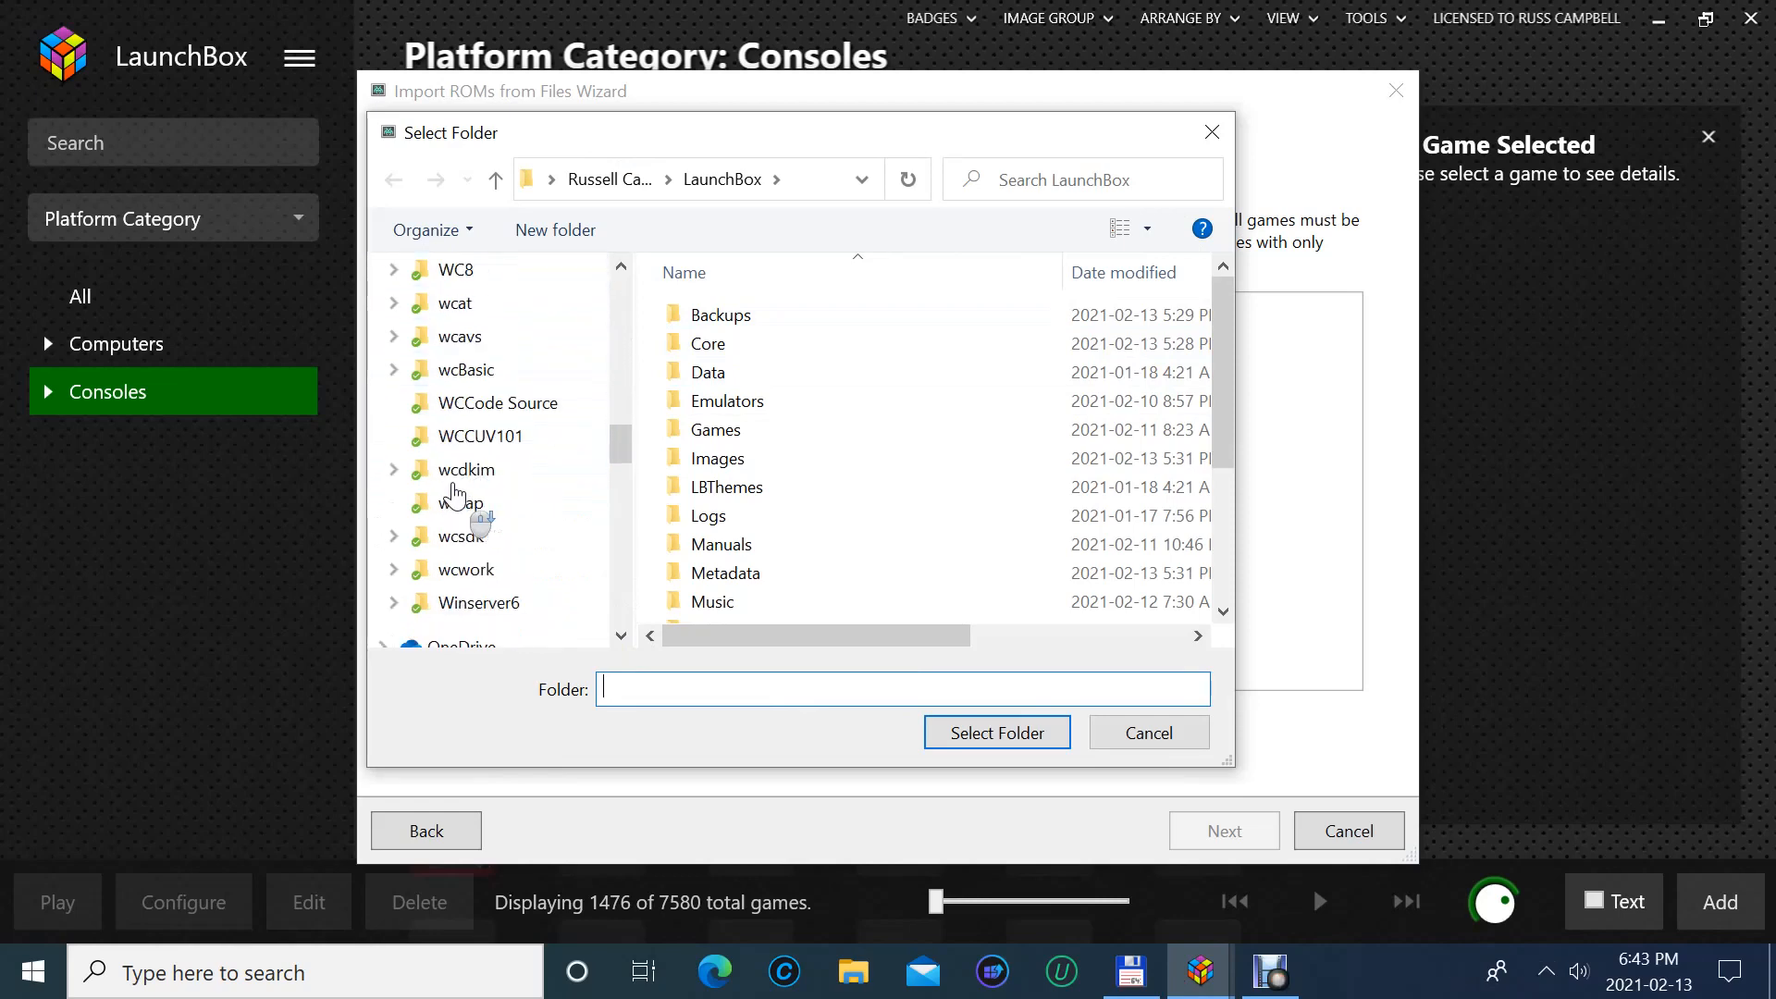
scroll(453, 495, "down", 4)
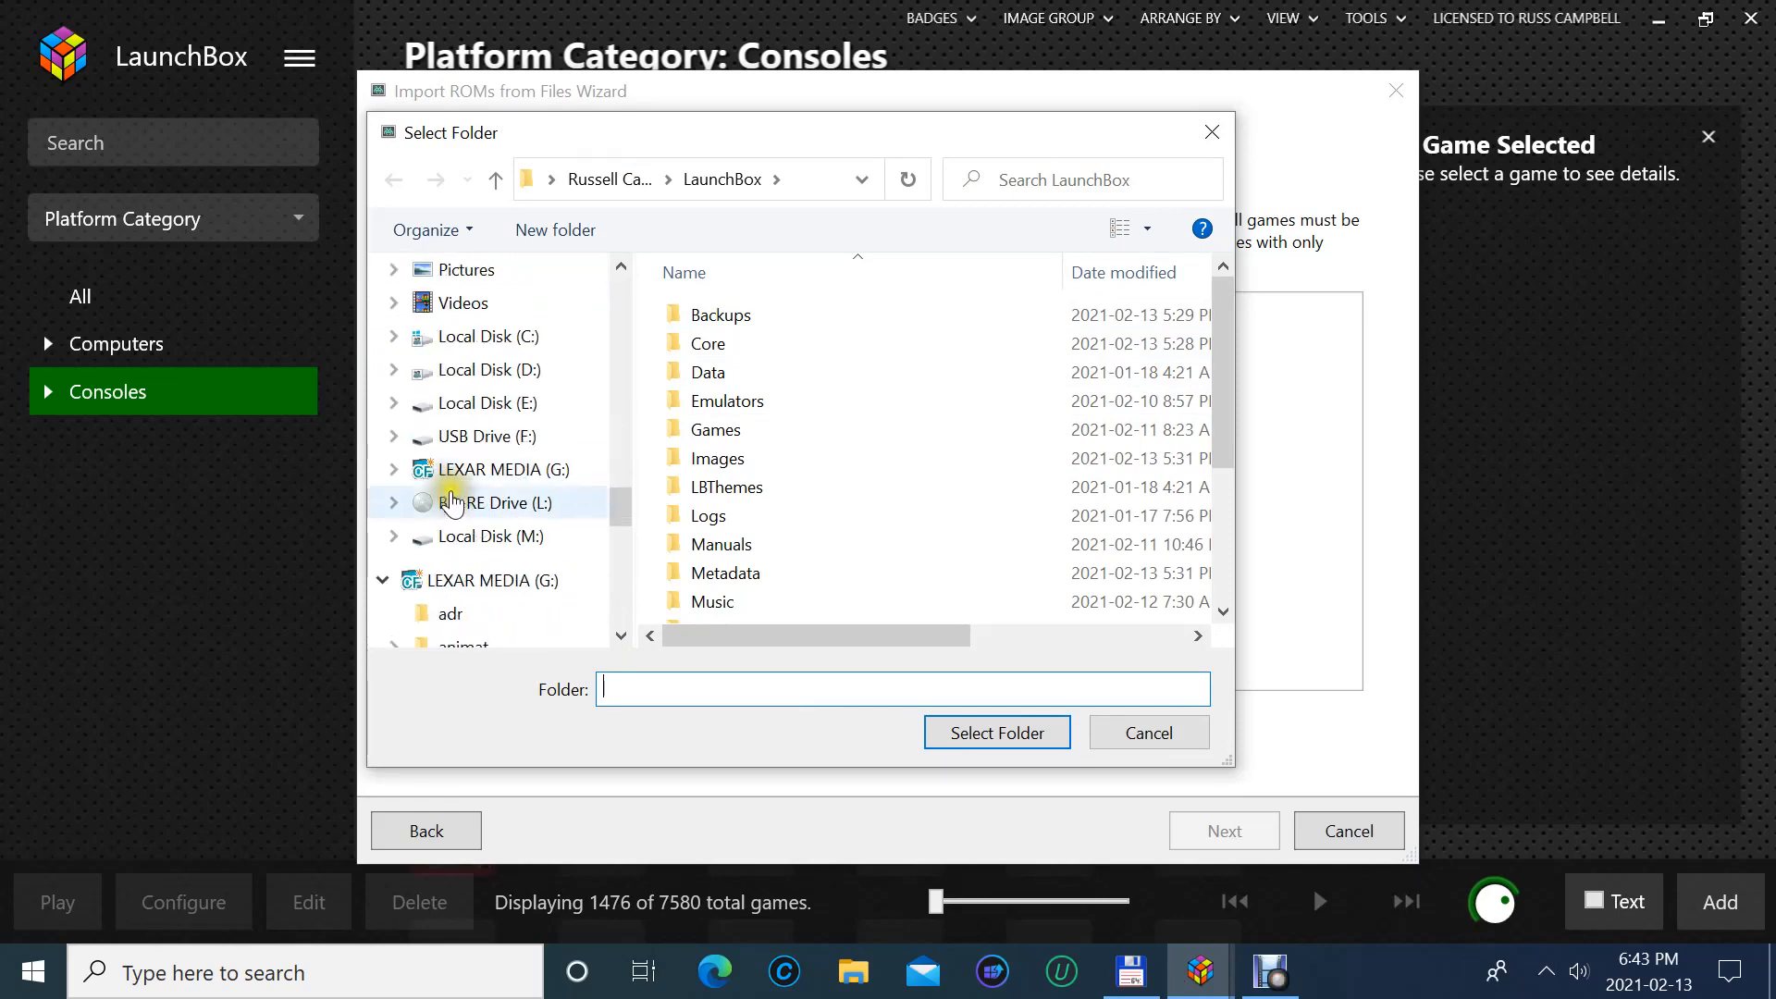
left_click(462, 541)
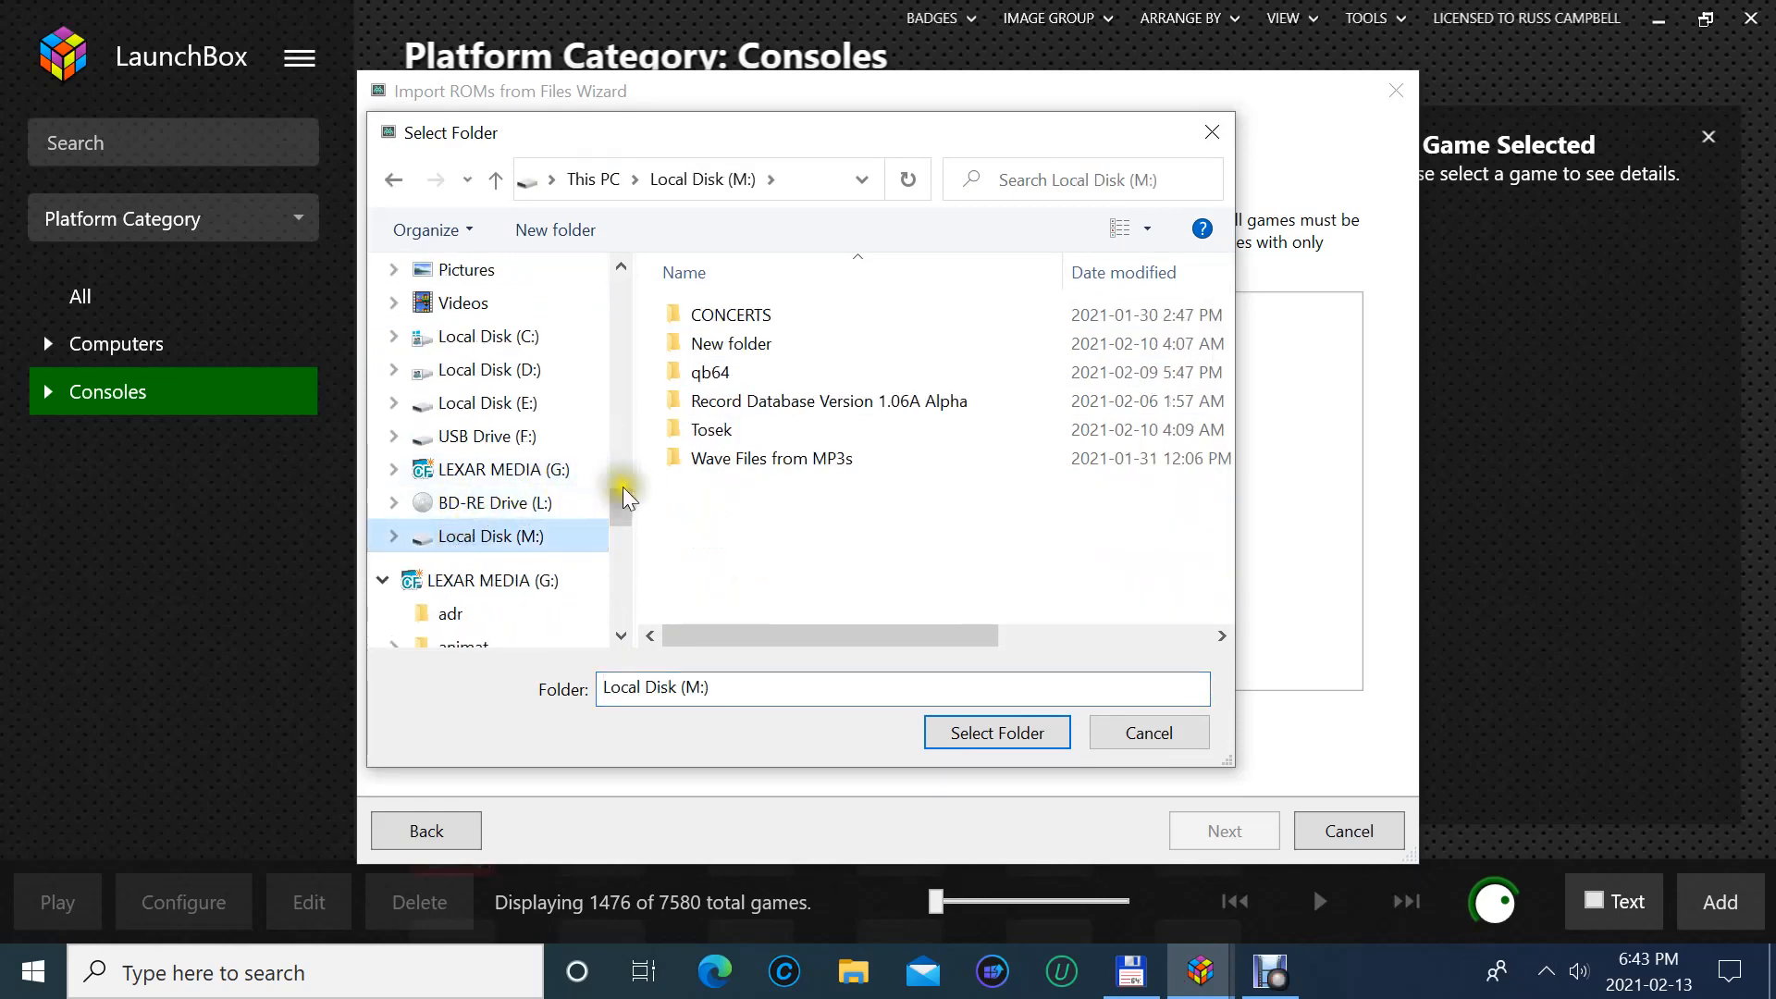
left_click(726, 432)
double_click(712, 430)
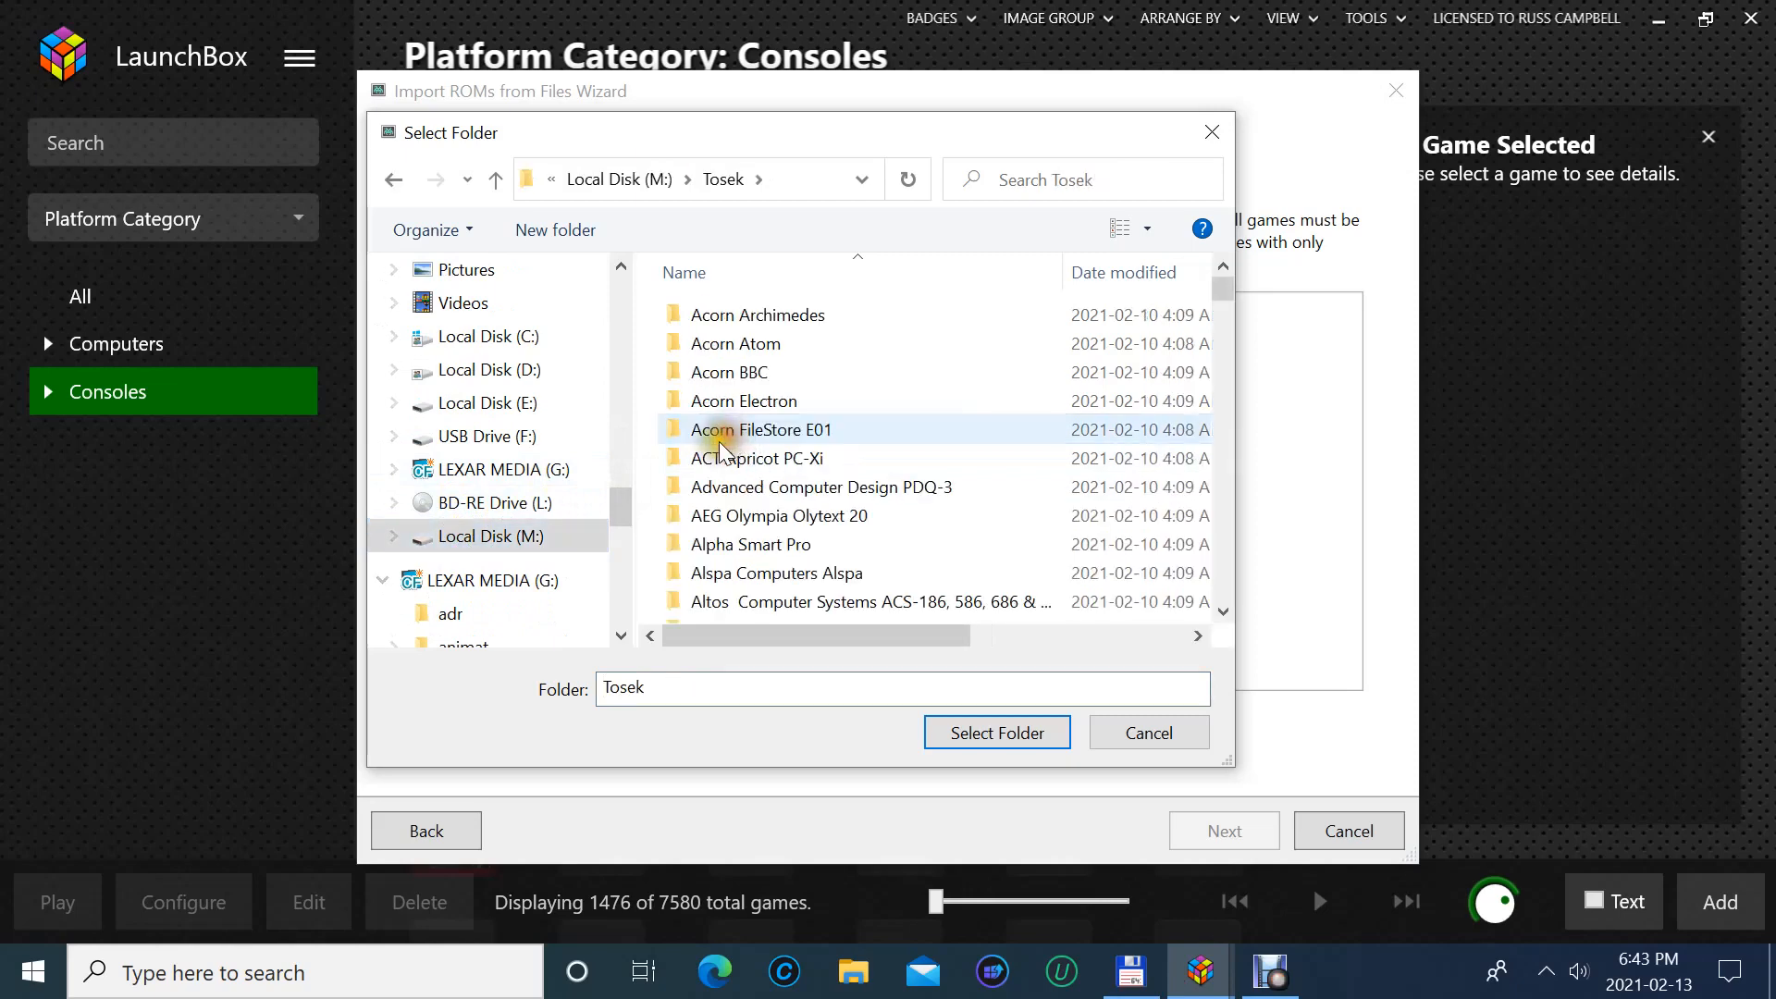
double_click(731, 344)
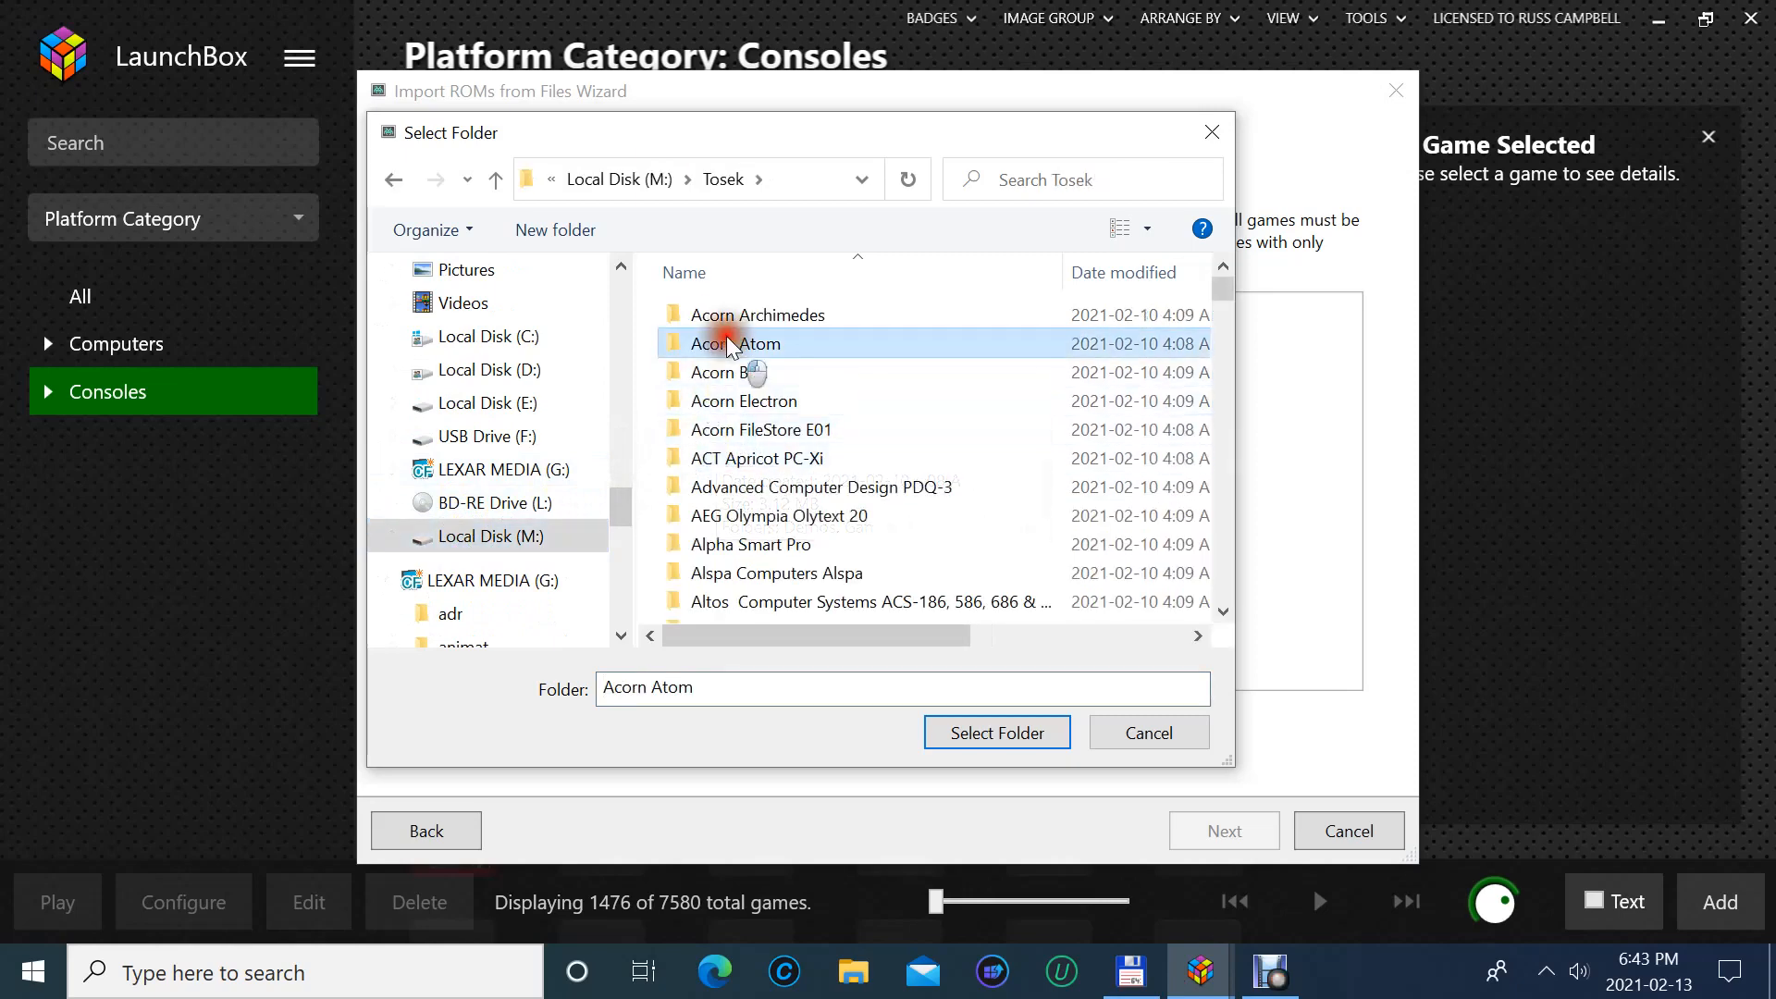
left_click(964, 727)
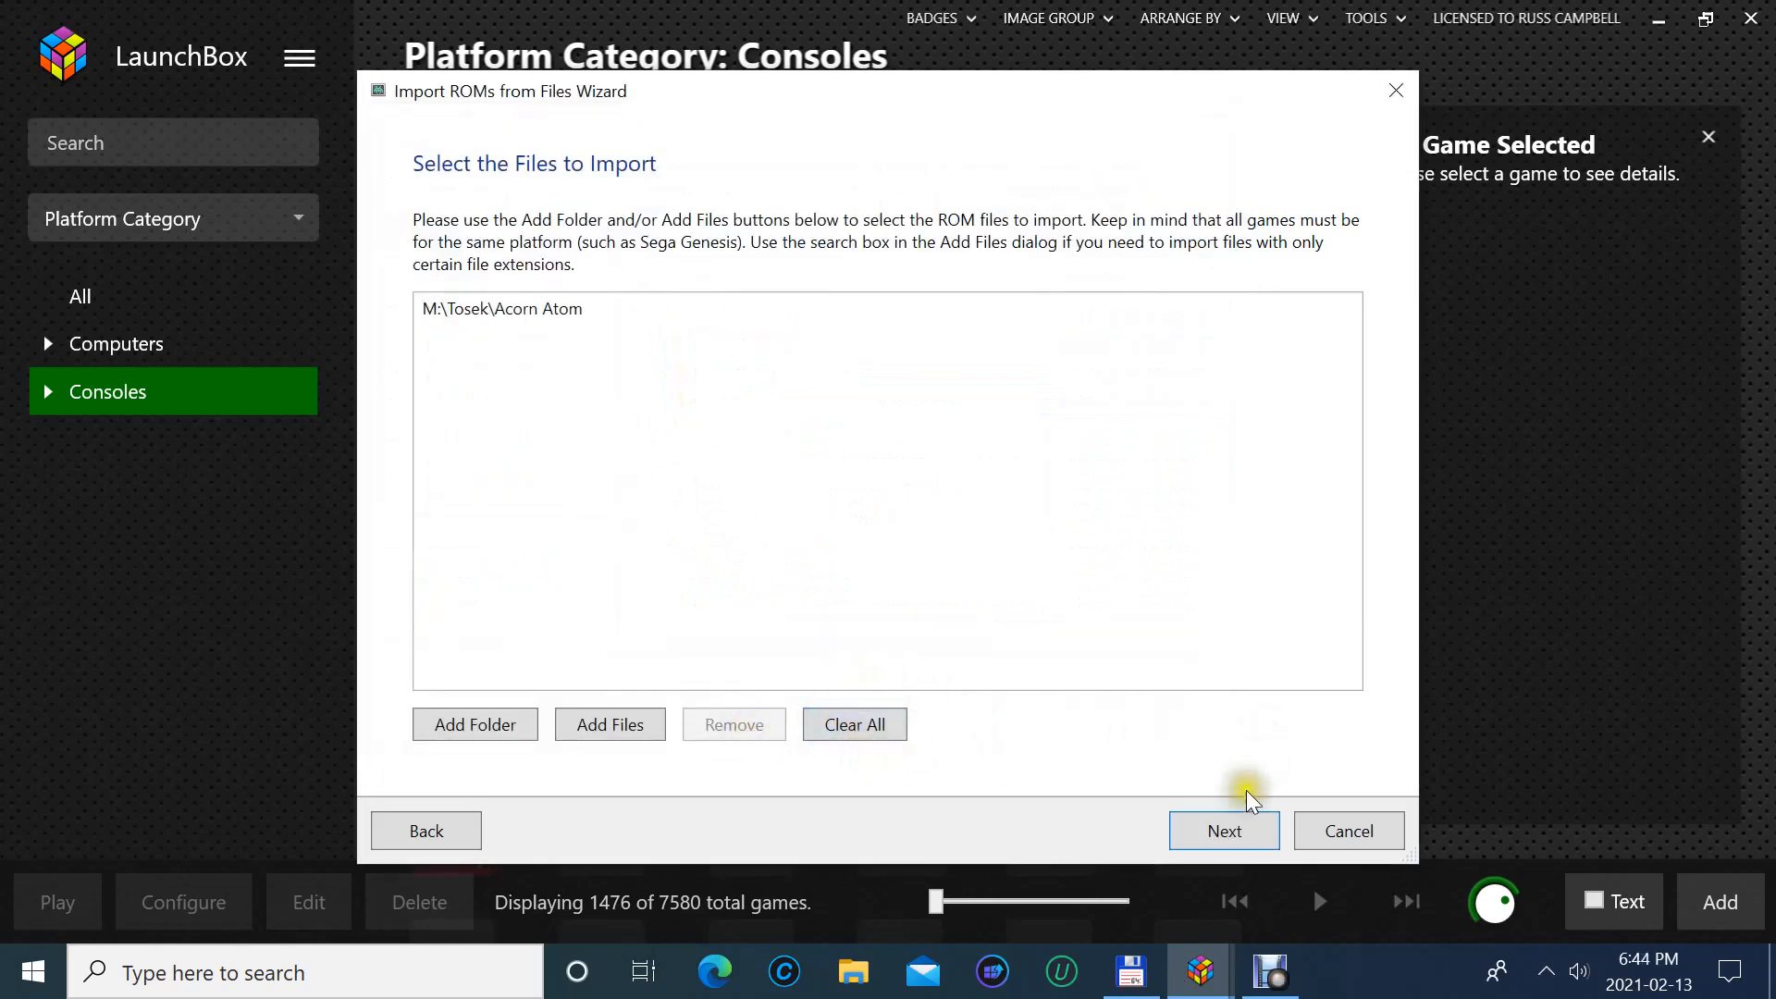
left_click(1233, 825)
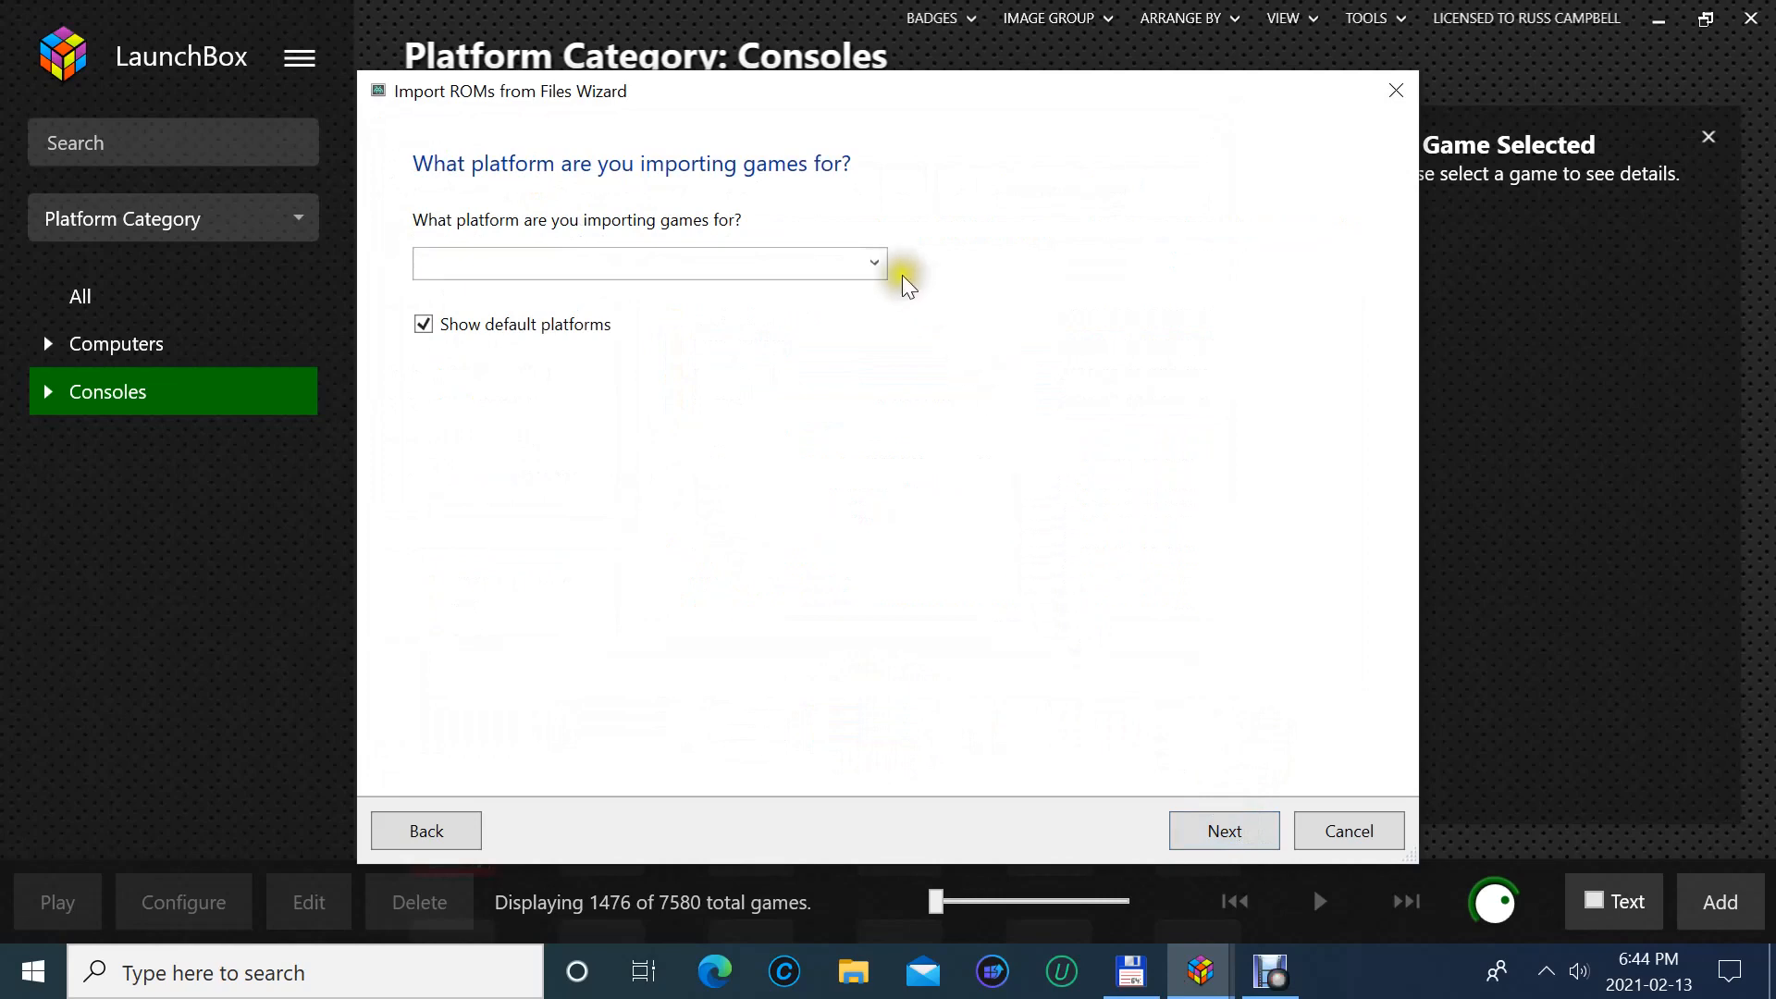
- Set the import platform to Acorn Atom and choose Retroarch as the emulator
left_click(874, 264)
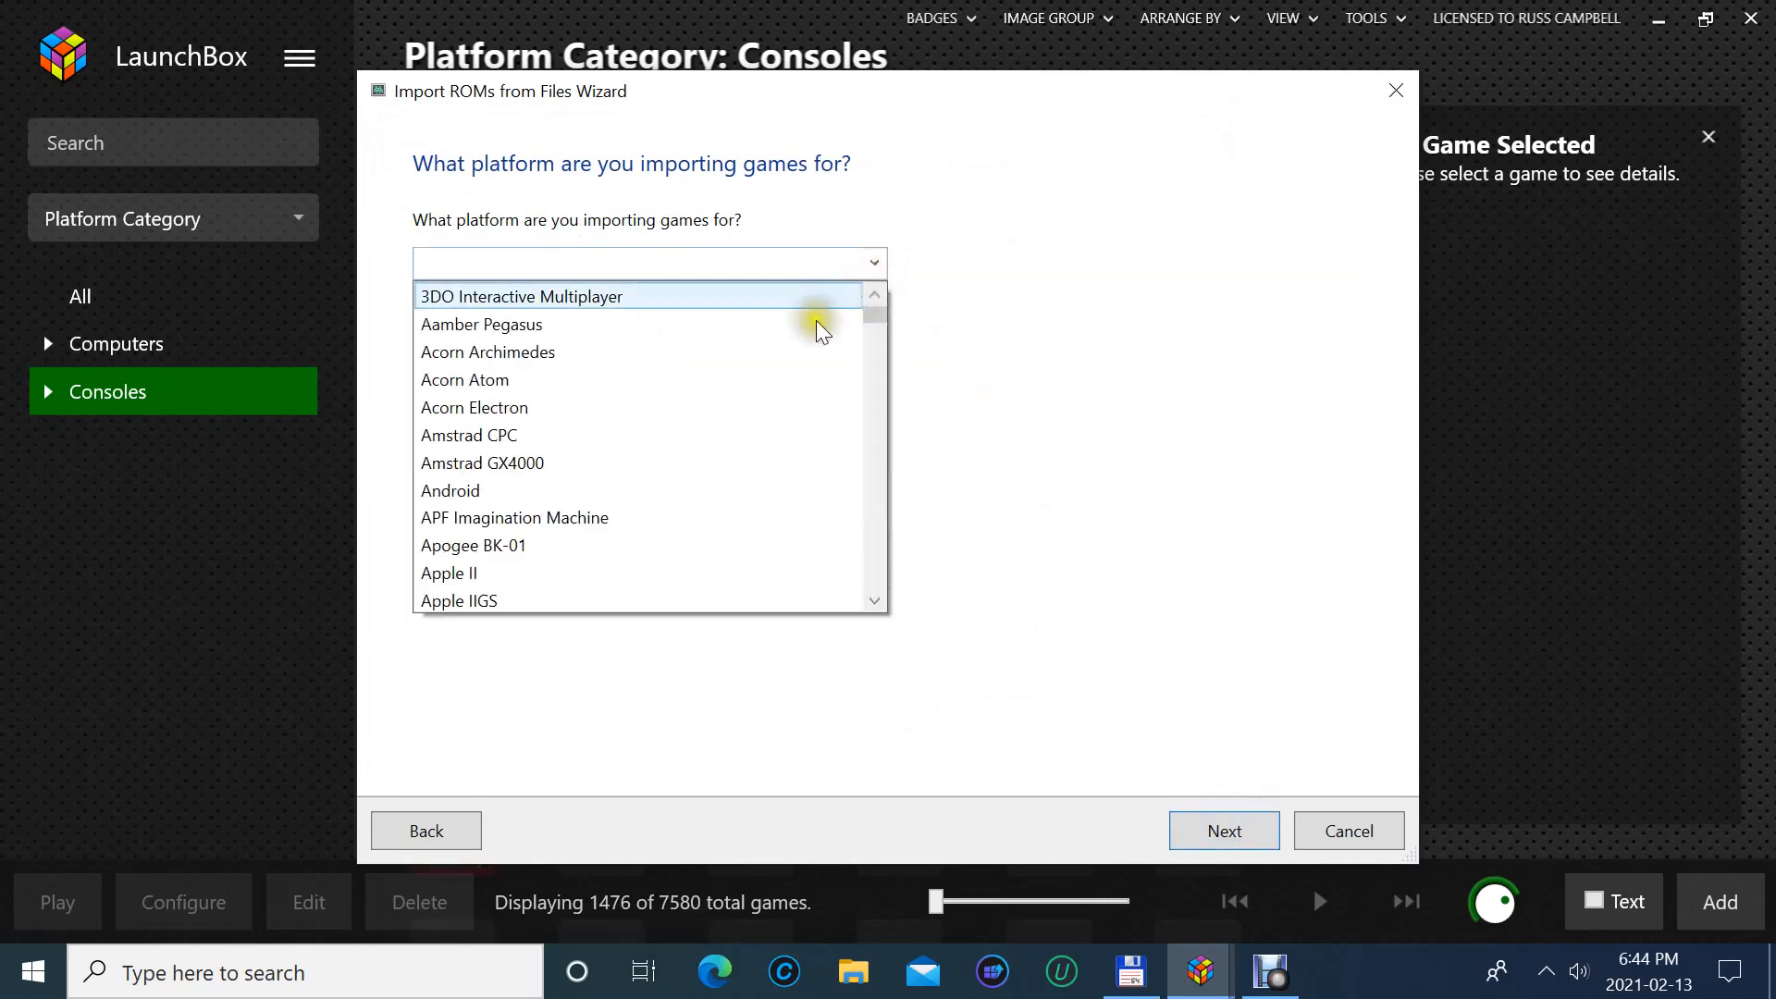
left_click(589, 380)
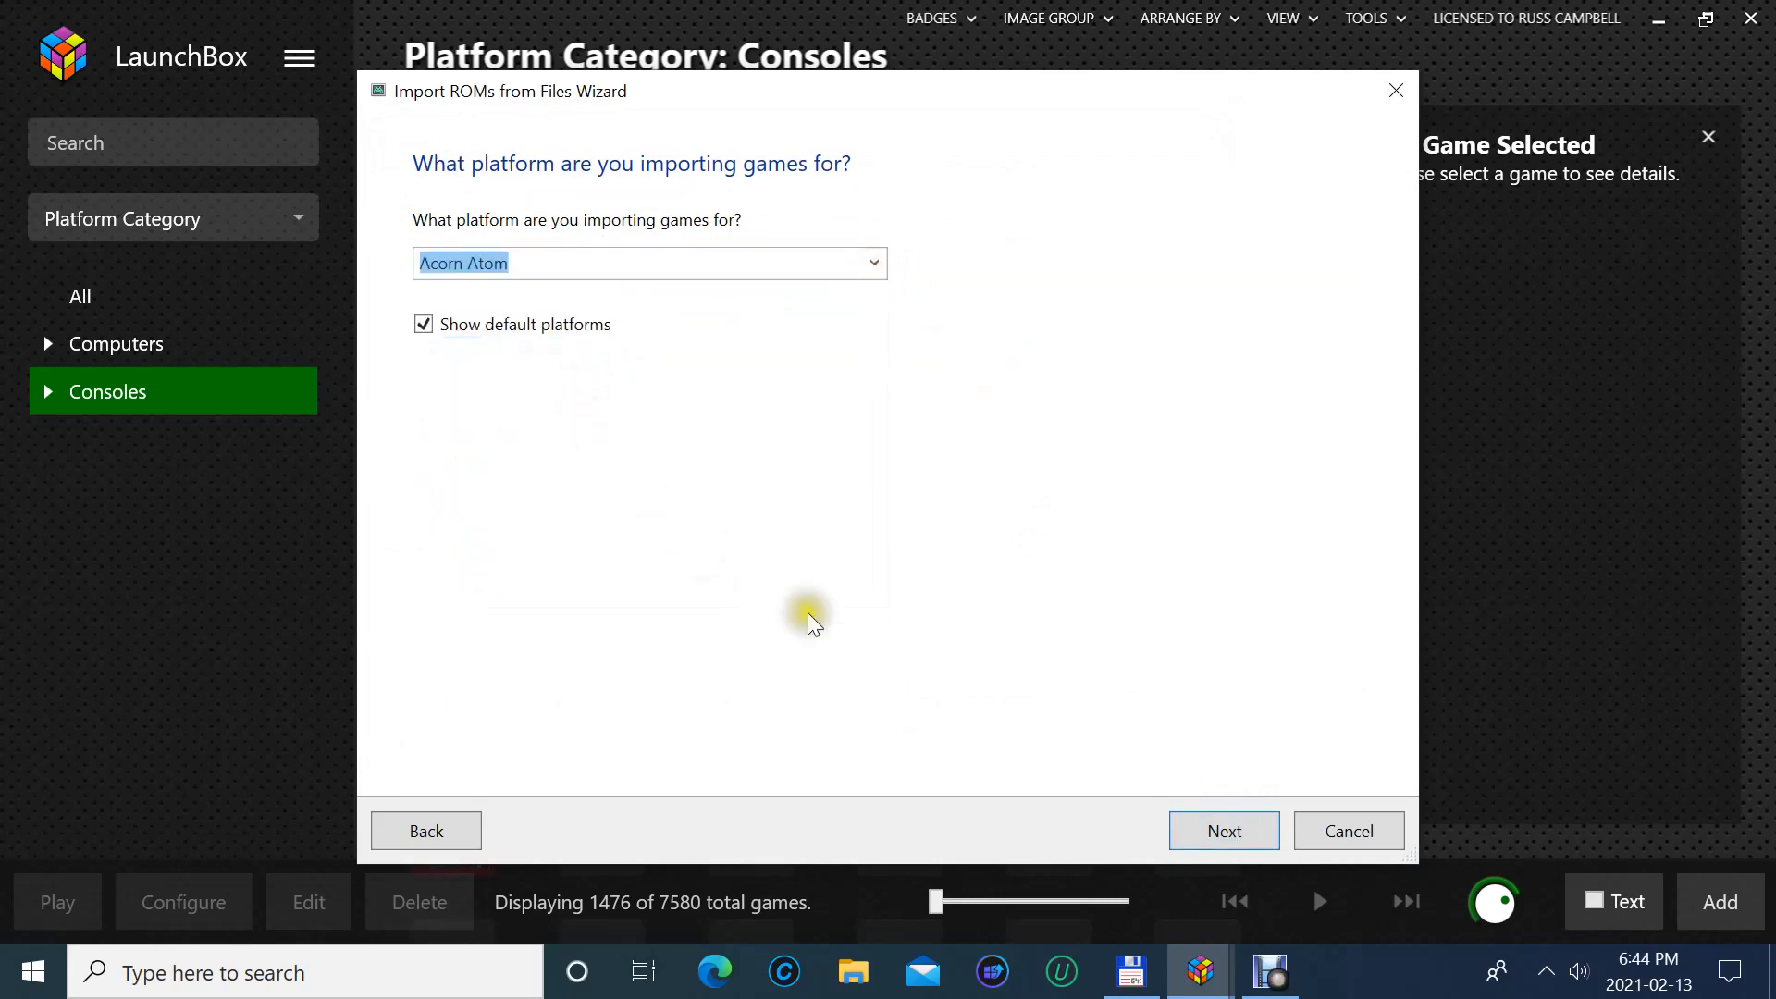
left_click(1227, 844)
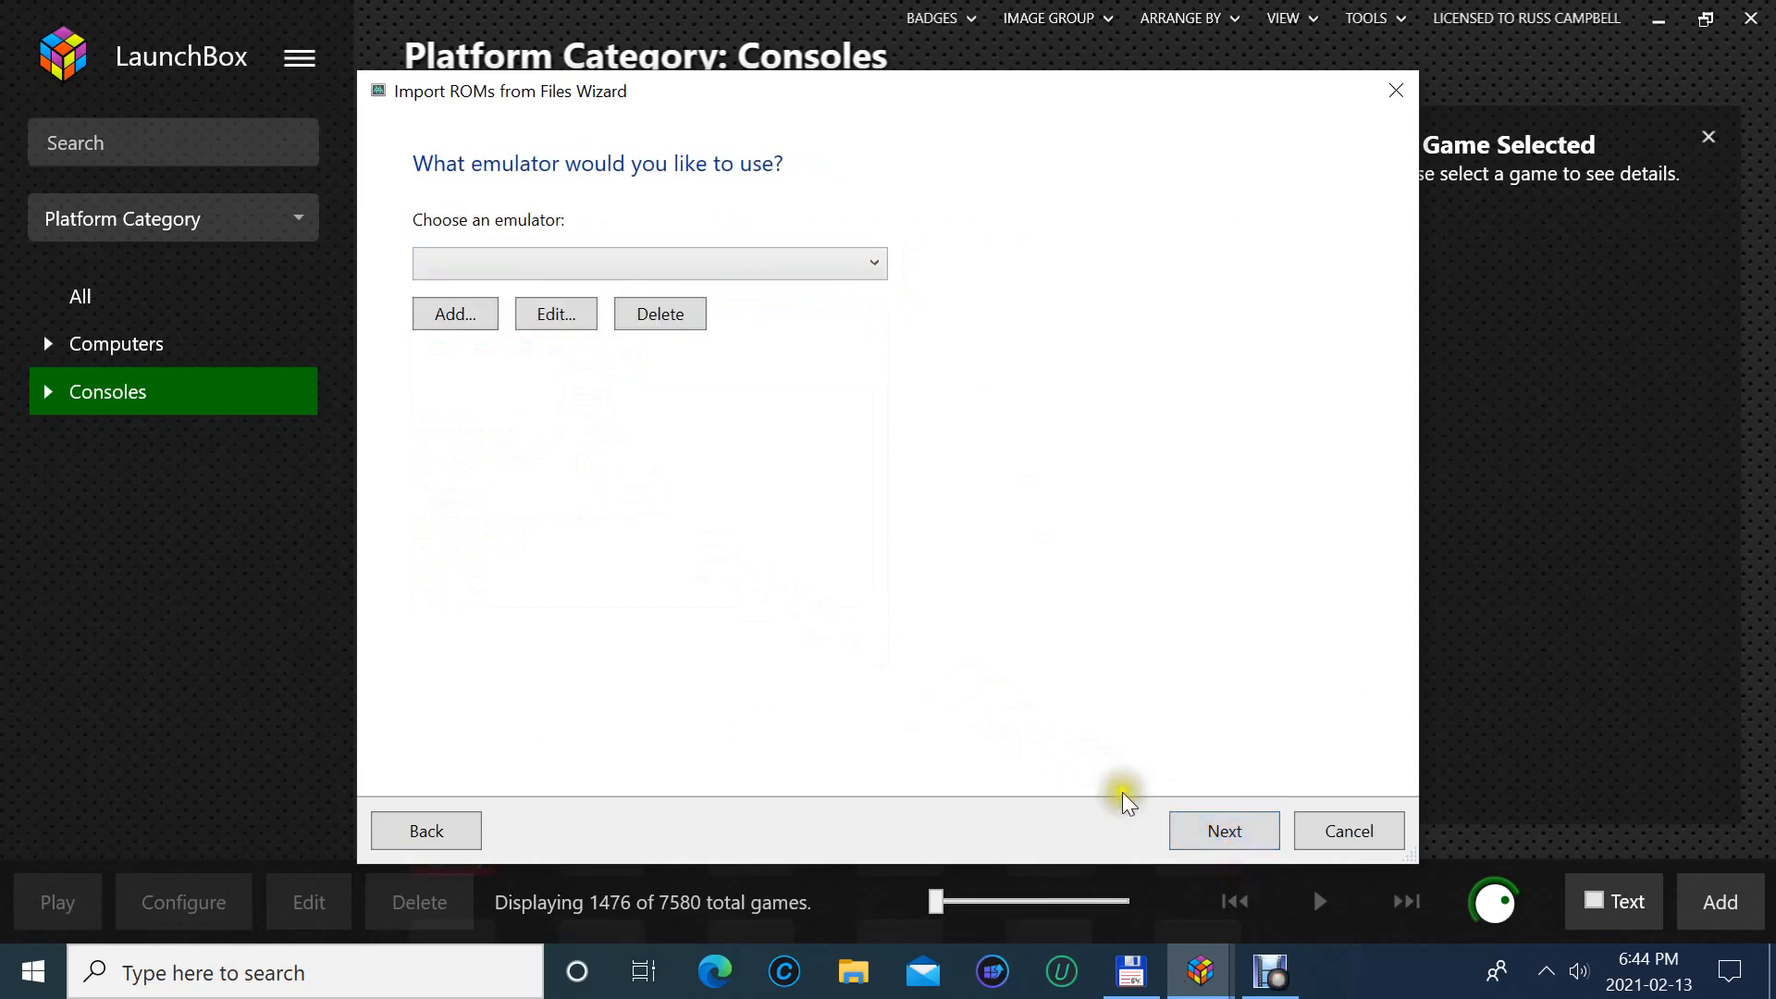
left_click(600, 271)
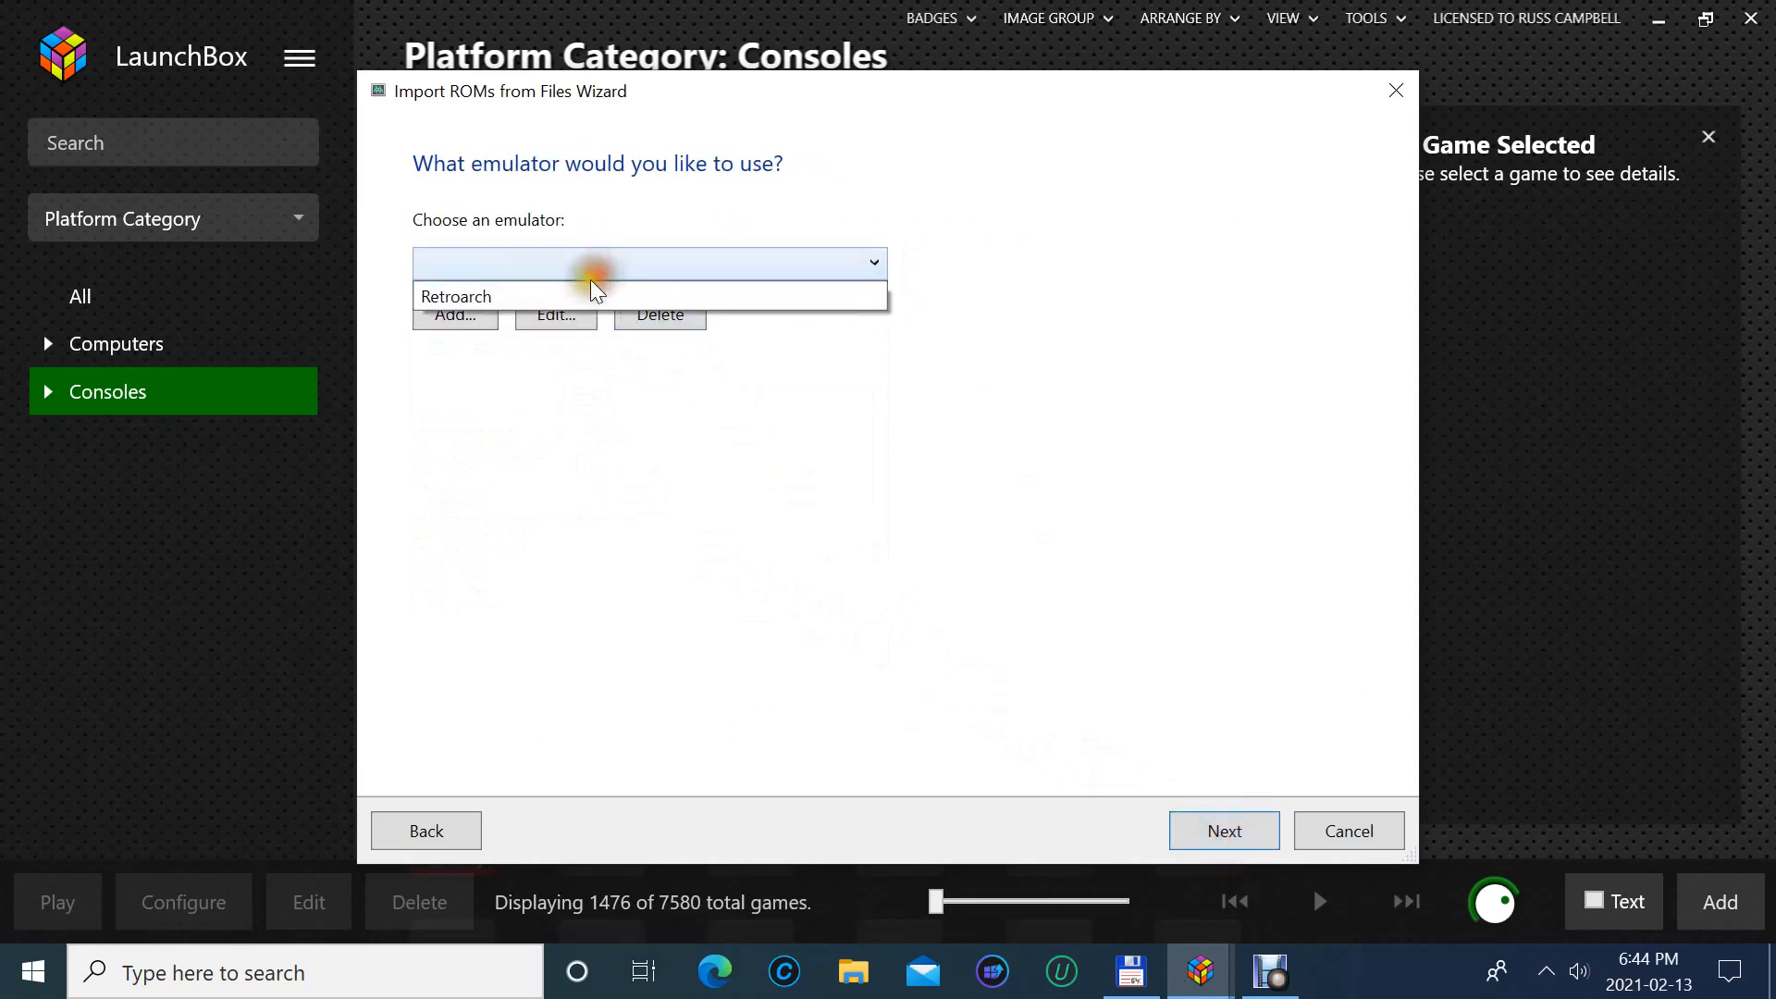
left_click(567, 291)
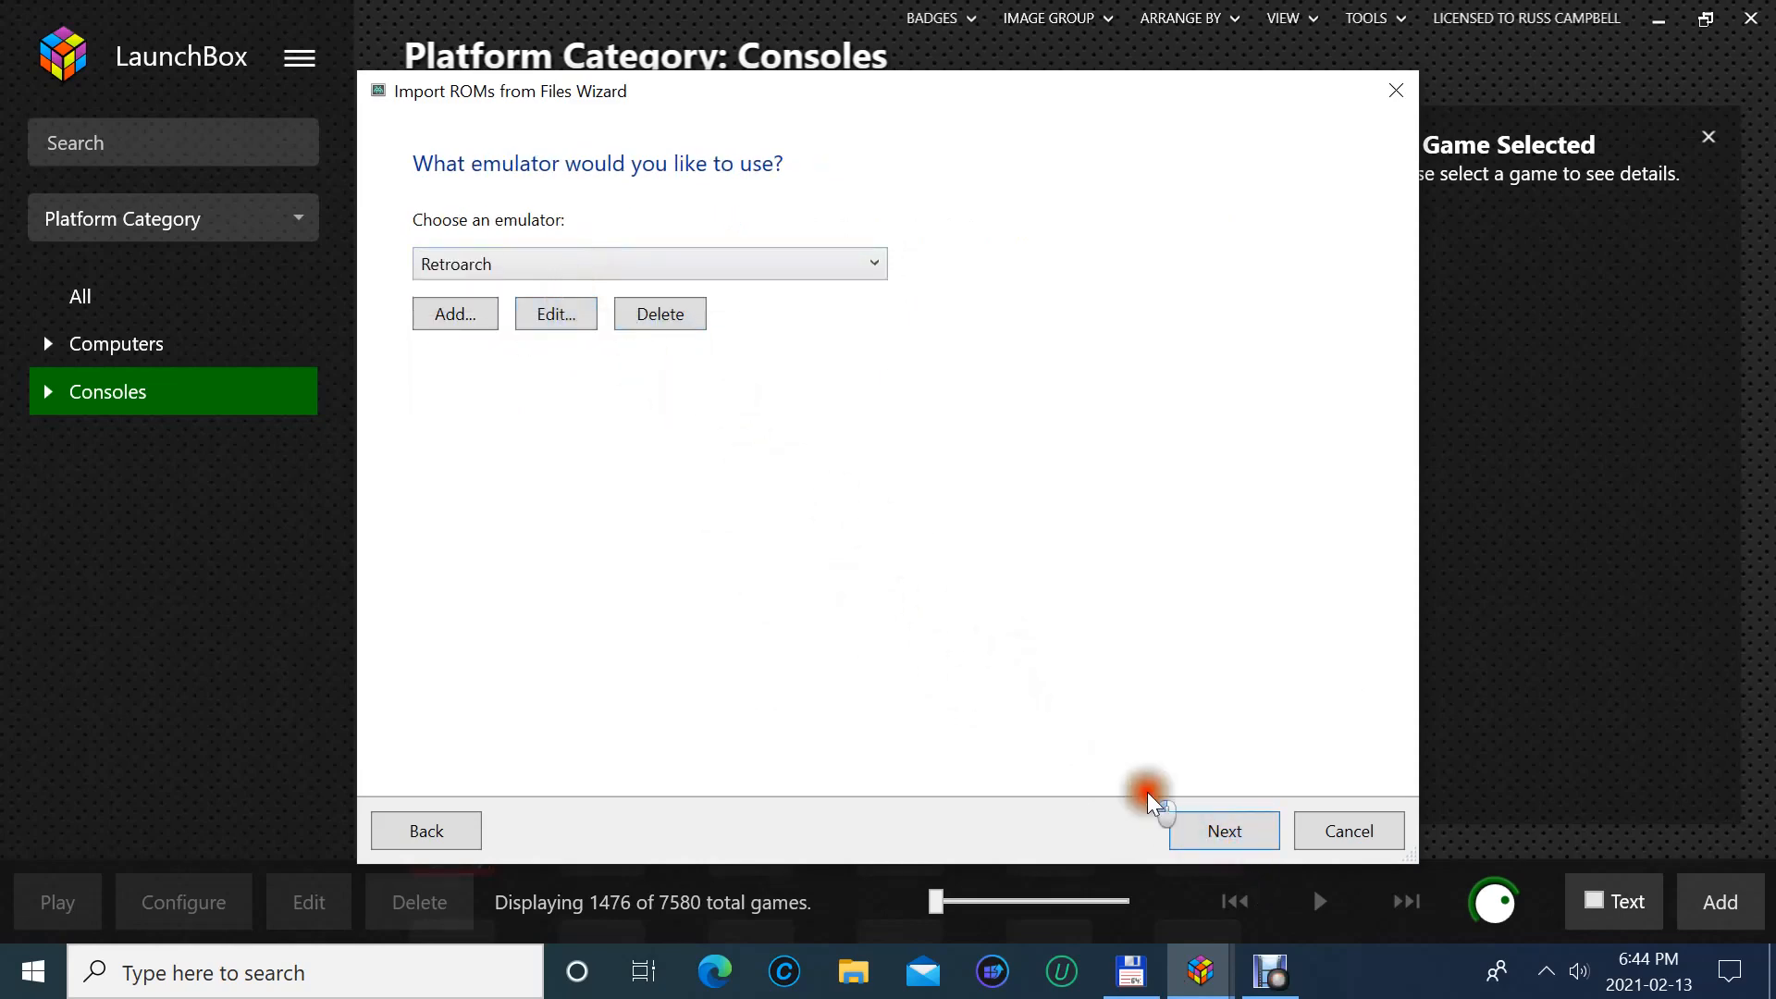
left_click(1179, 828)
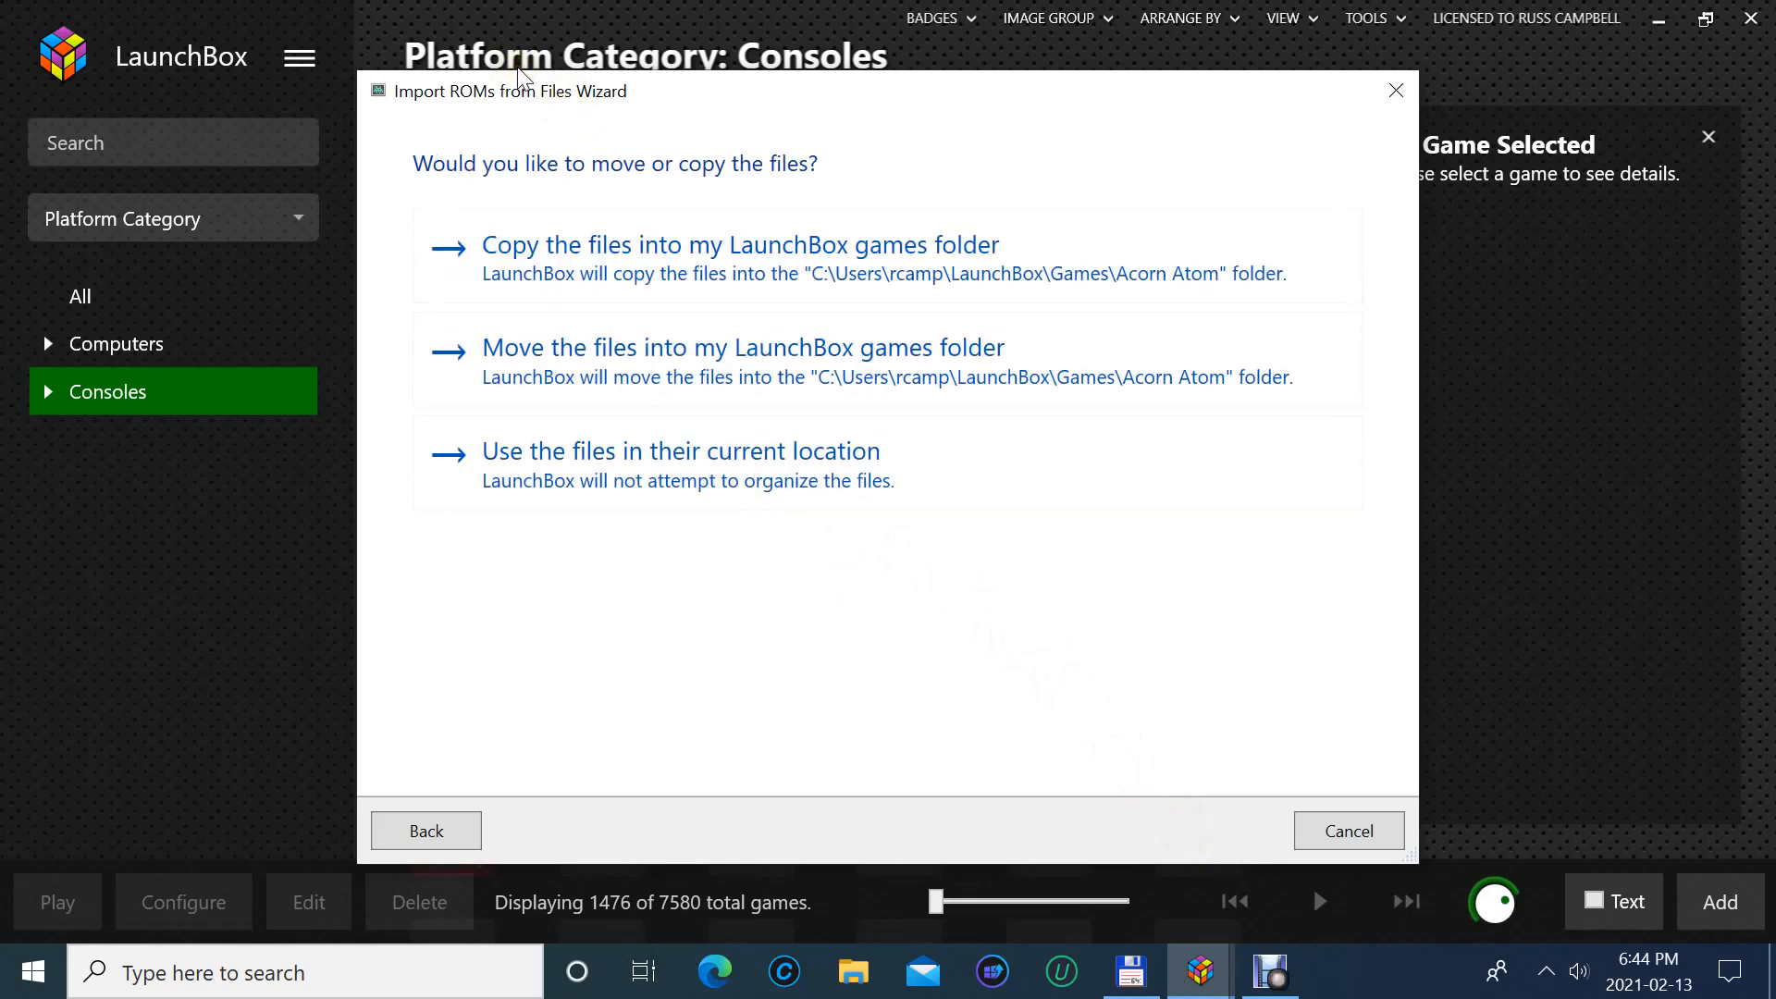
- Use the files in their current location and accept the default metadata, image, EmuMovies media and custom options
left_click(628, 475)
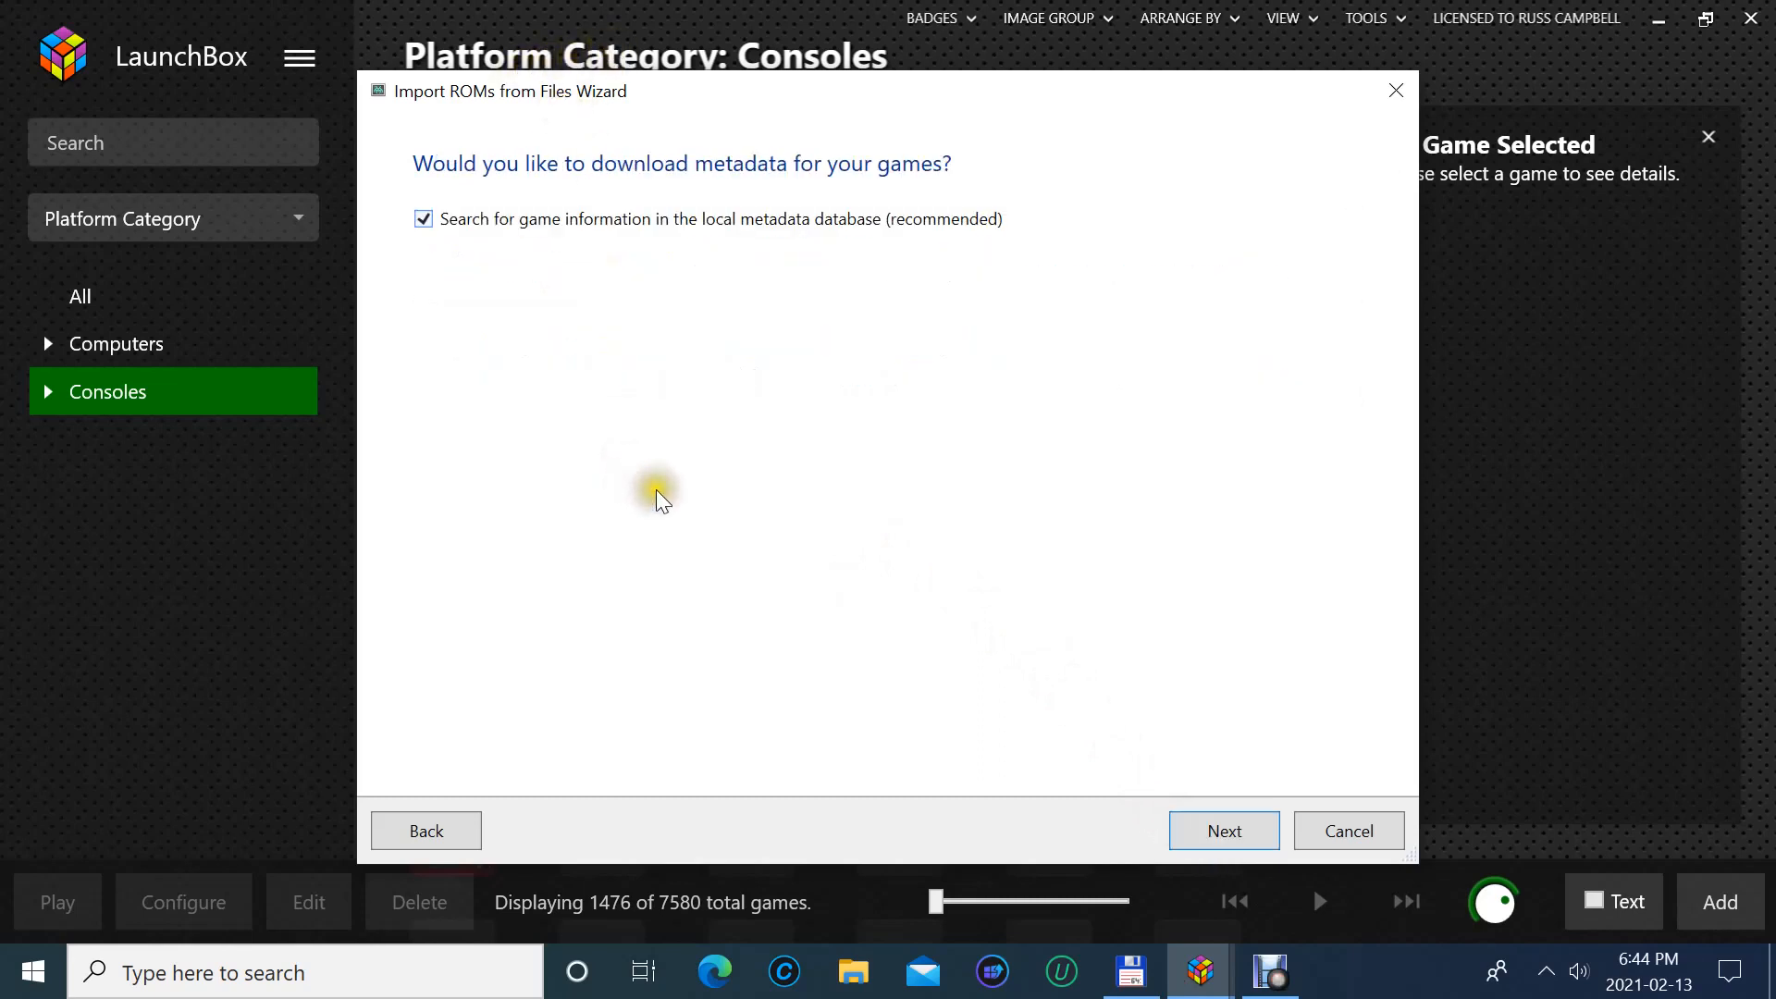
left_click(1176, 834)
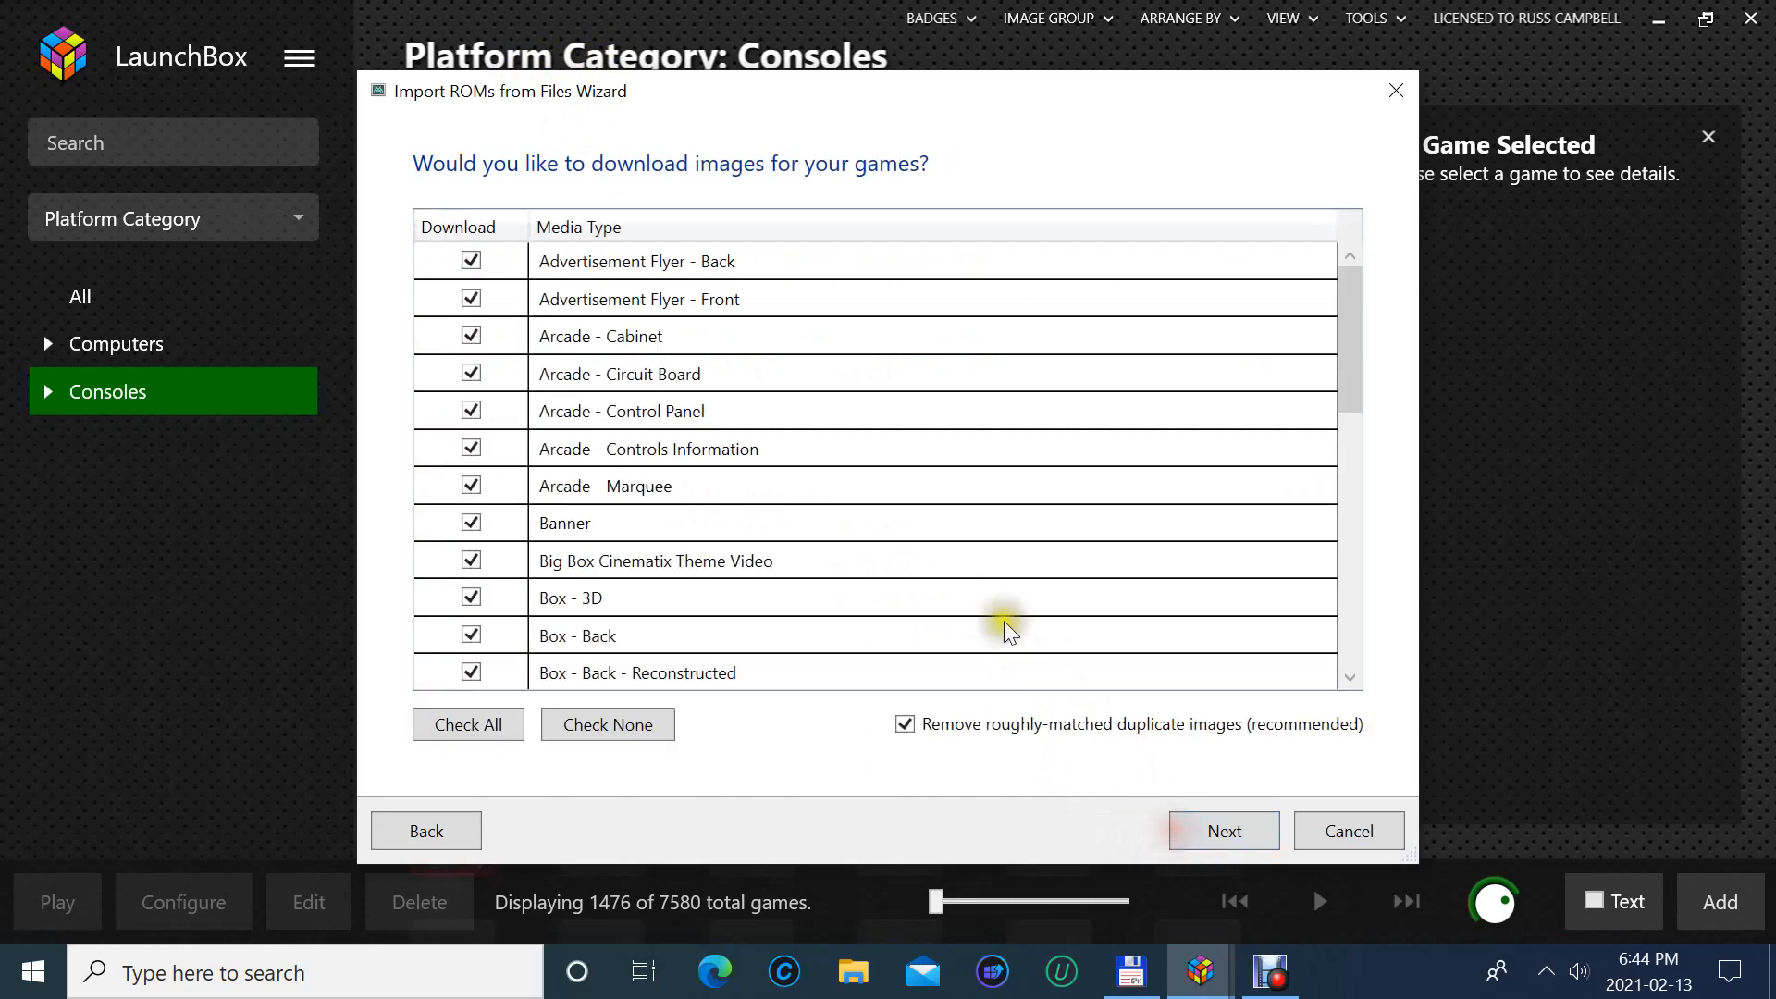
left_click(1218, 829)
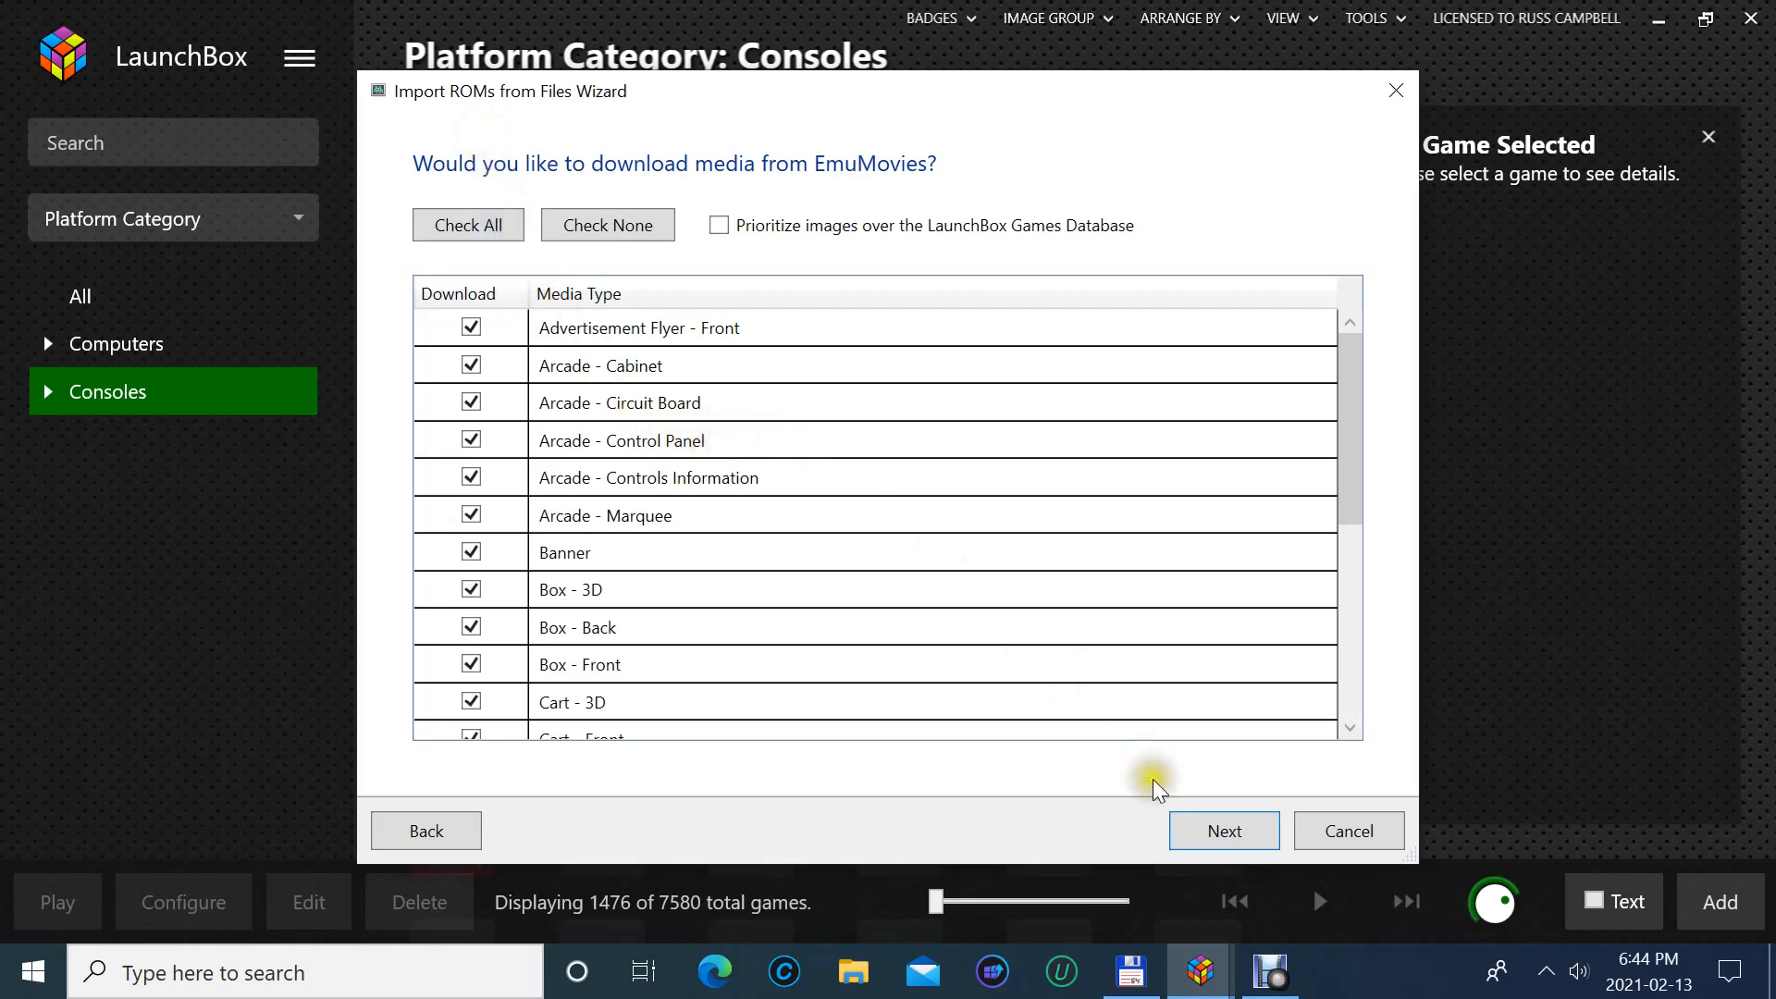
left_click(1212, 831)
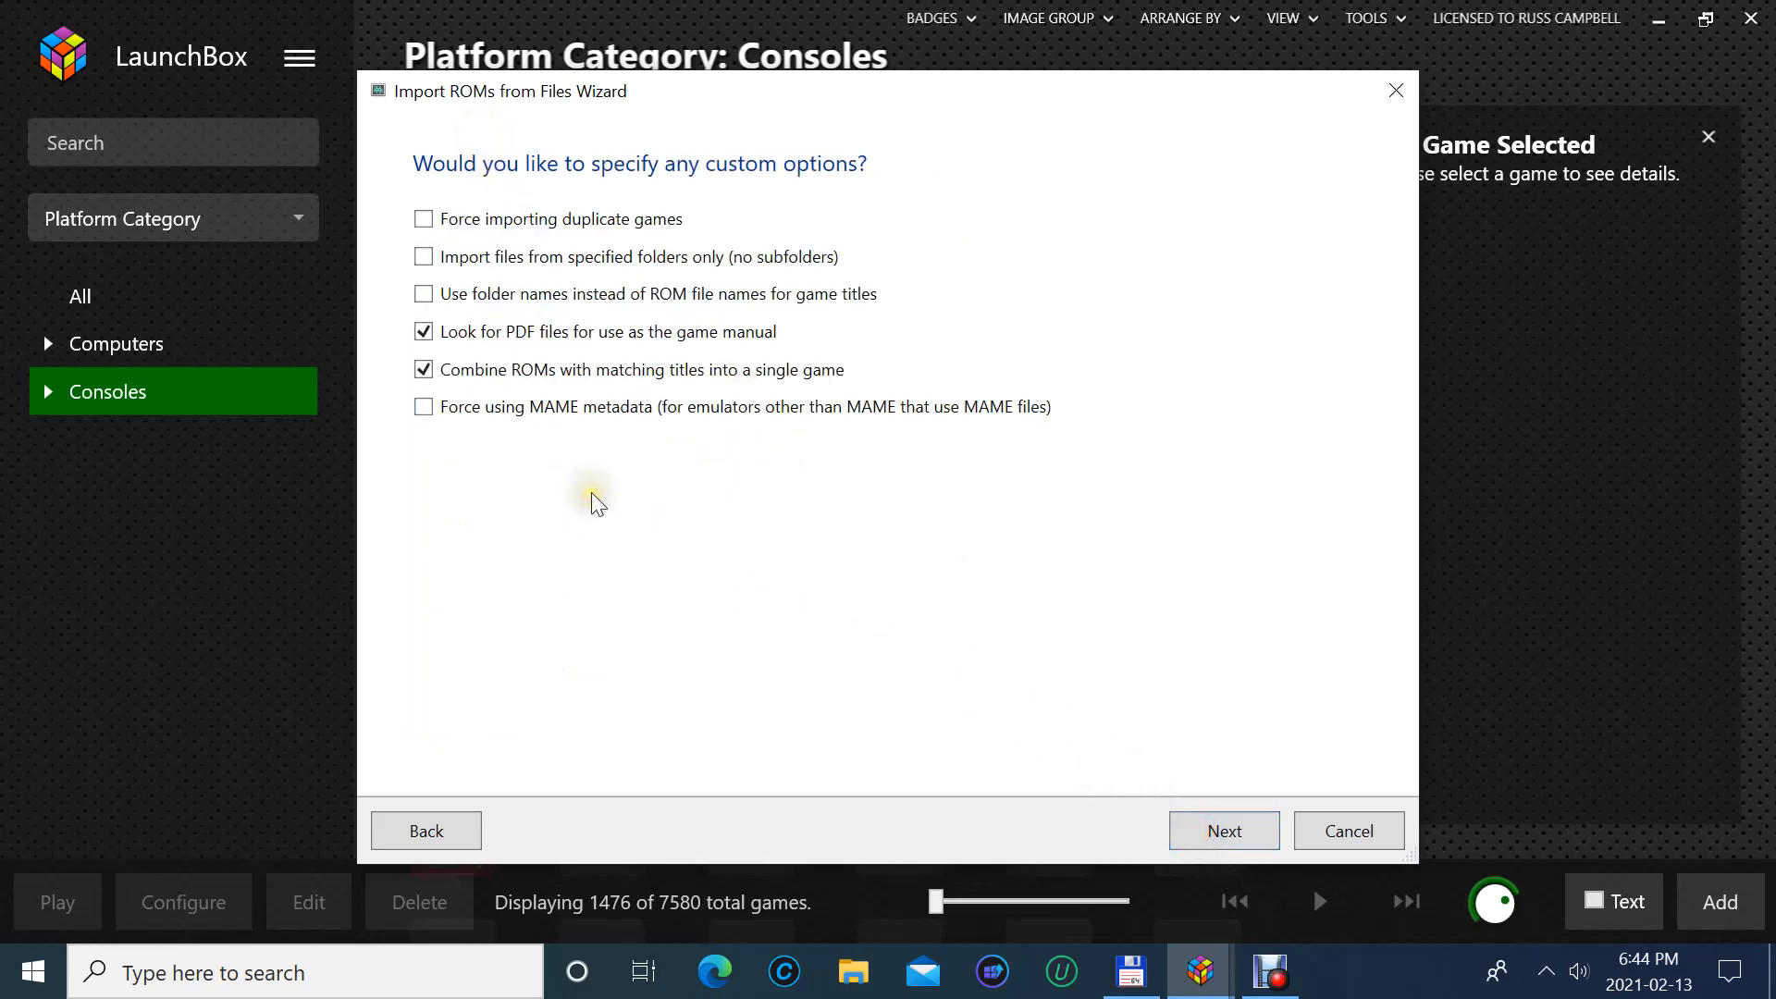
left_click(1203, 836)
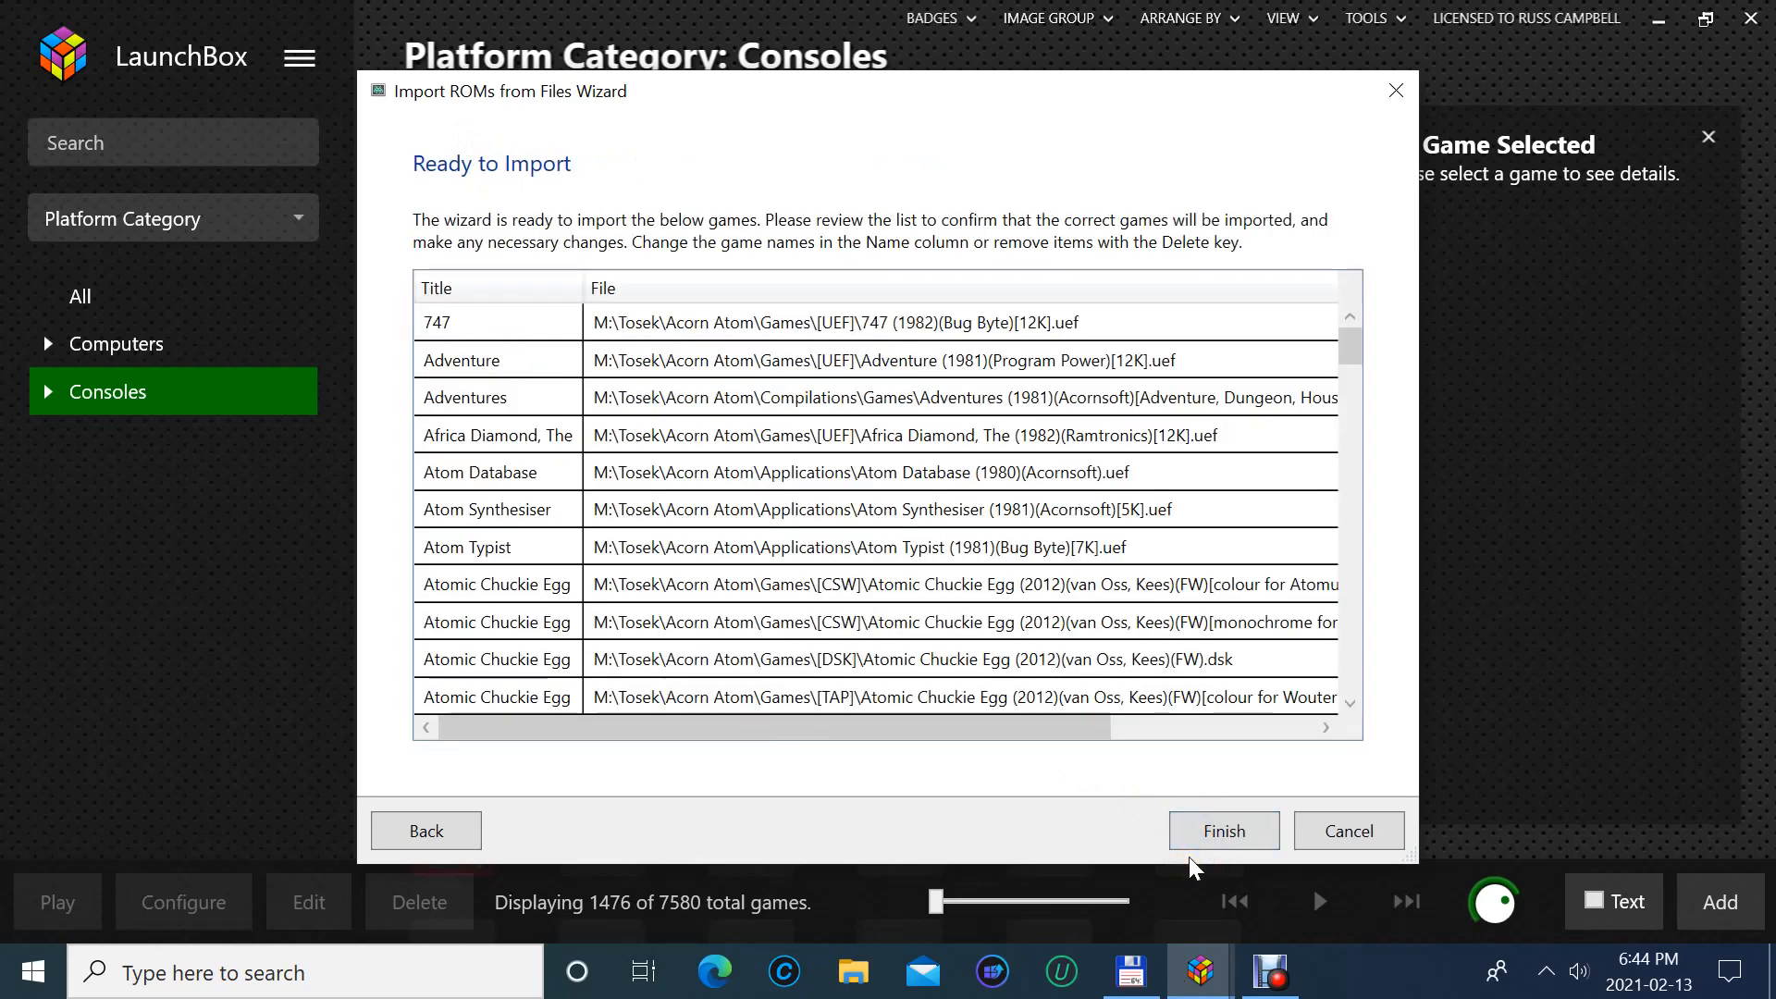
- Run the Acorn Atom import from the review list and dismiss the completion message
left_click(1236, 833)
left_click(1230, 826)
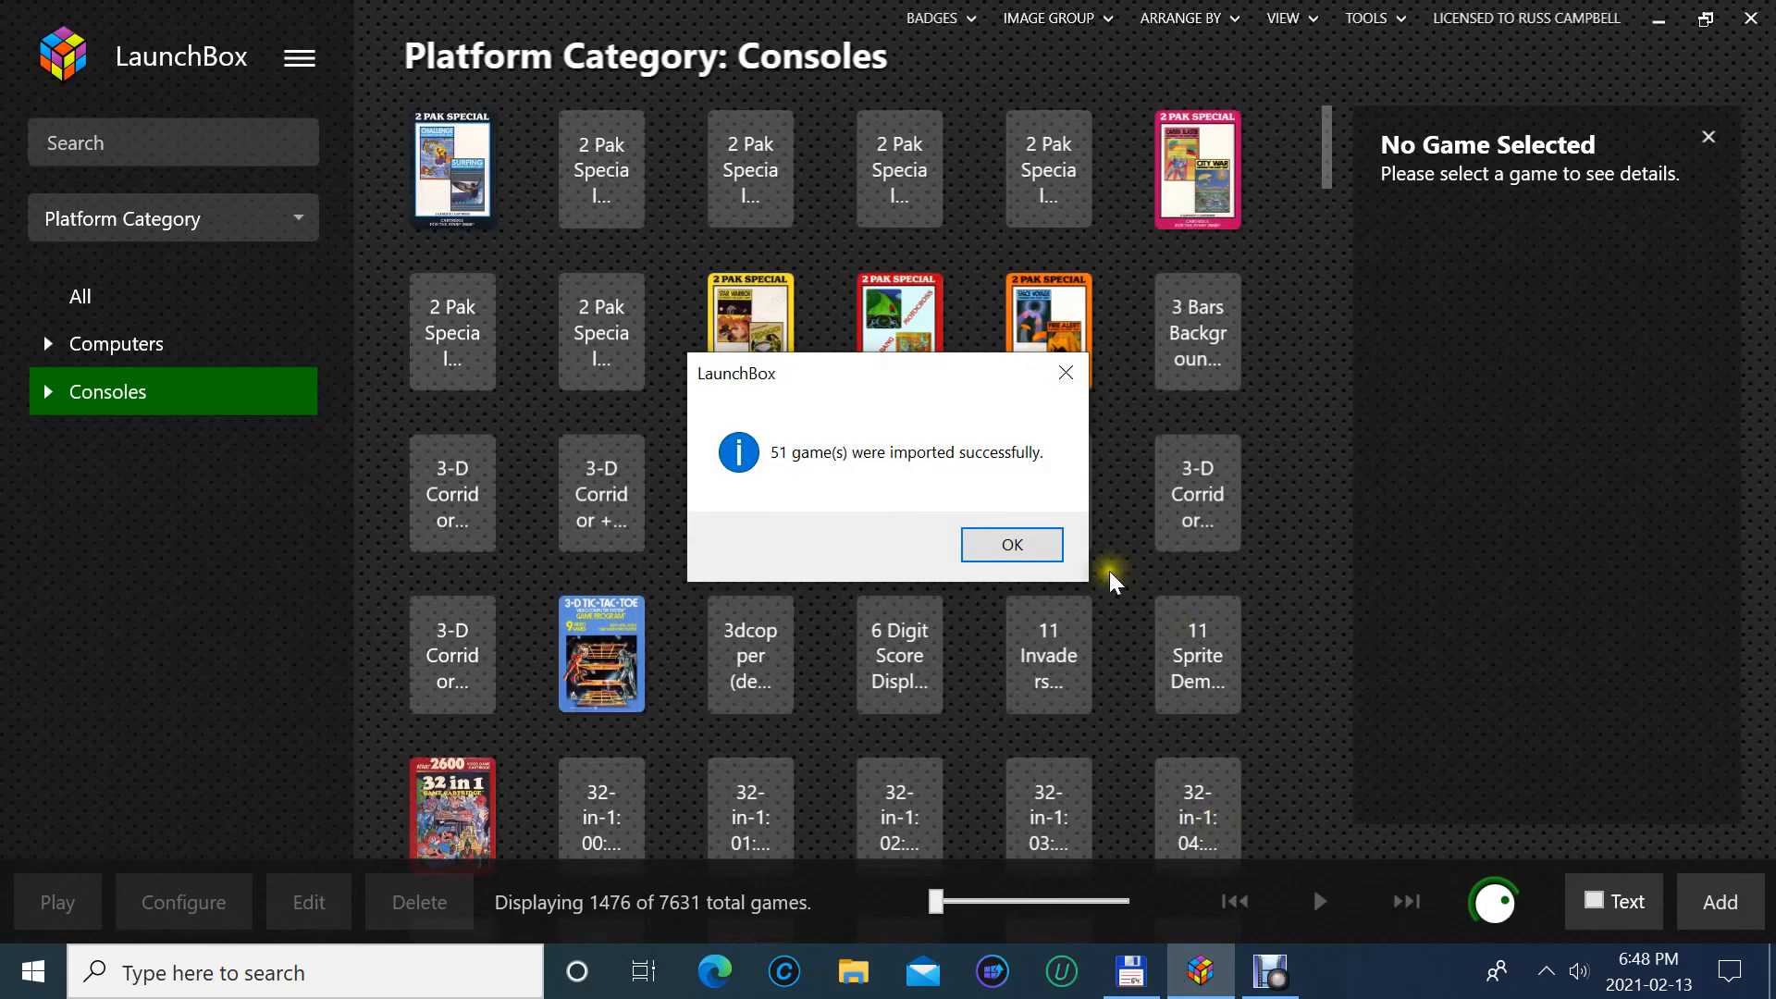
left_click(1018, 546)
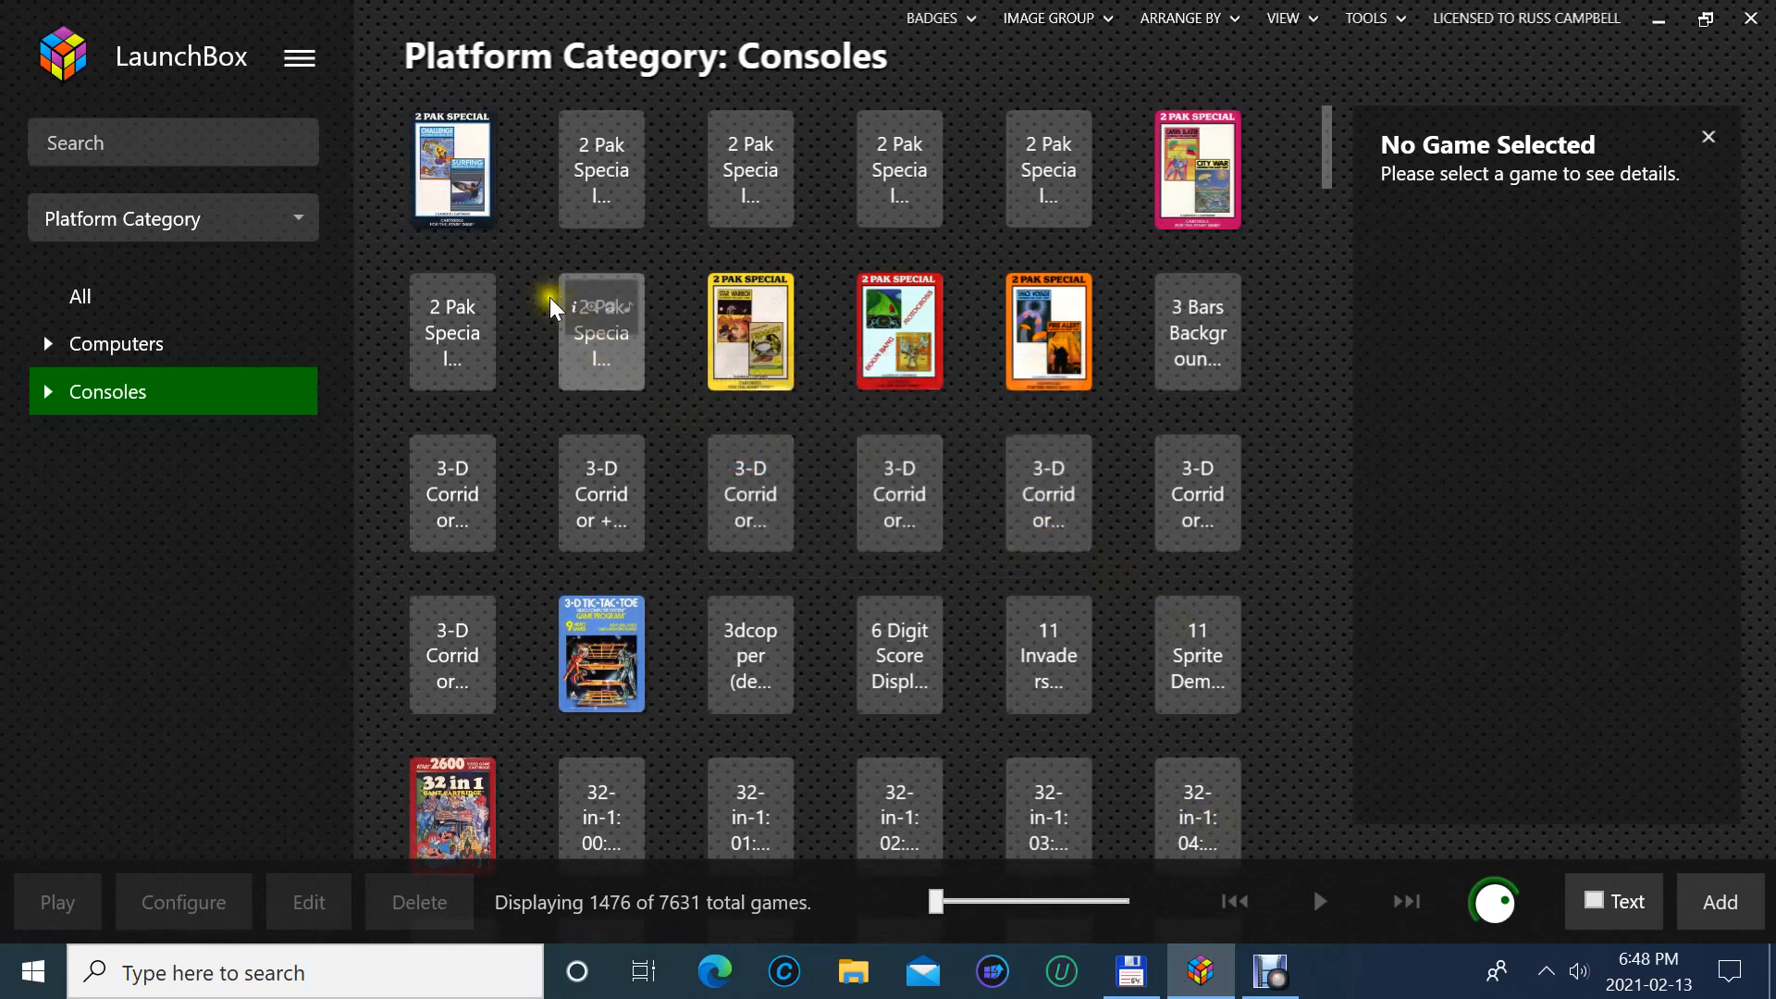
- Open a new ROM files import wizard for another set of games
left_click(304, 77)
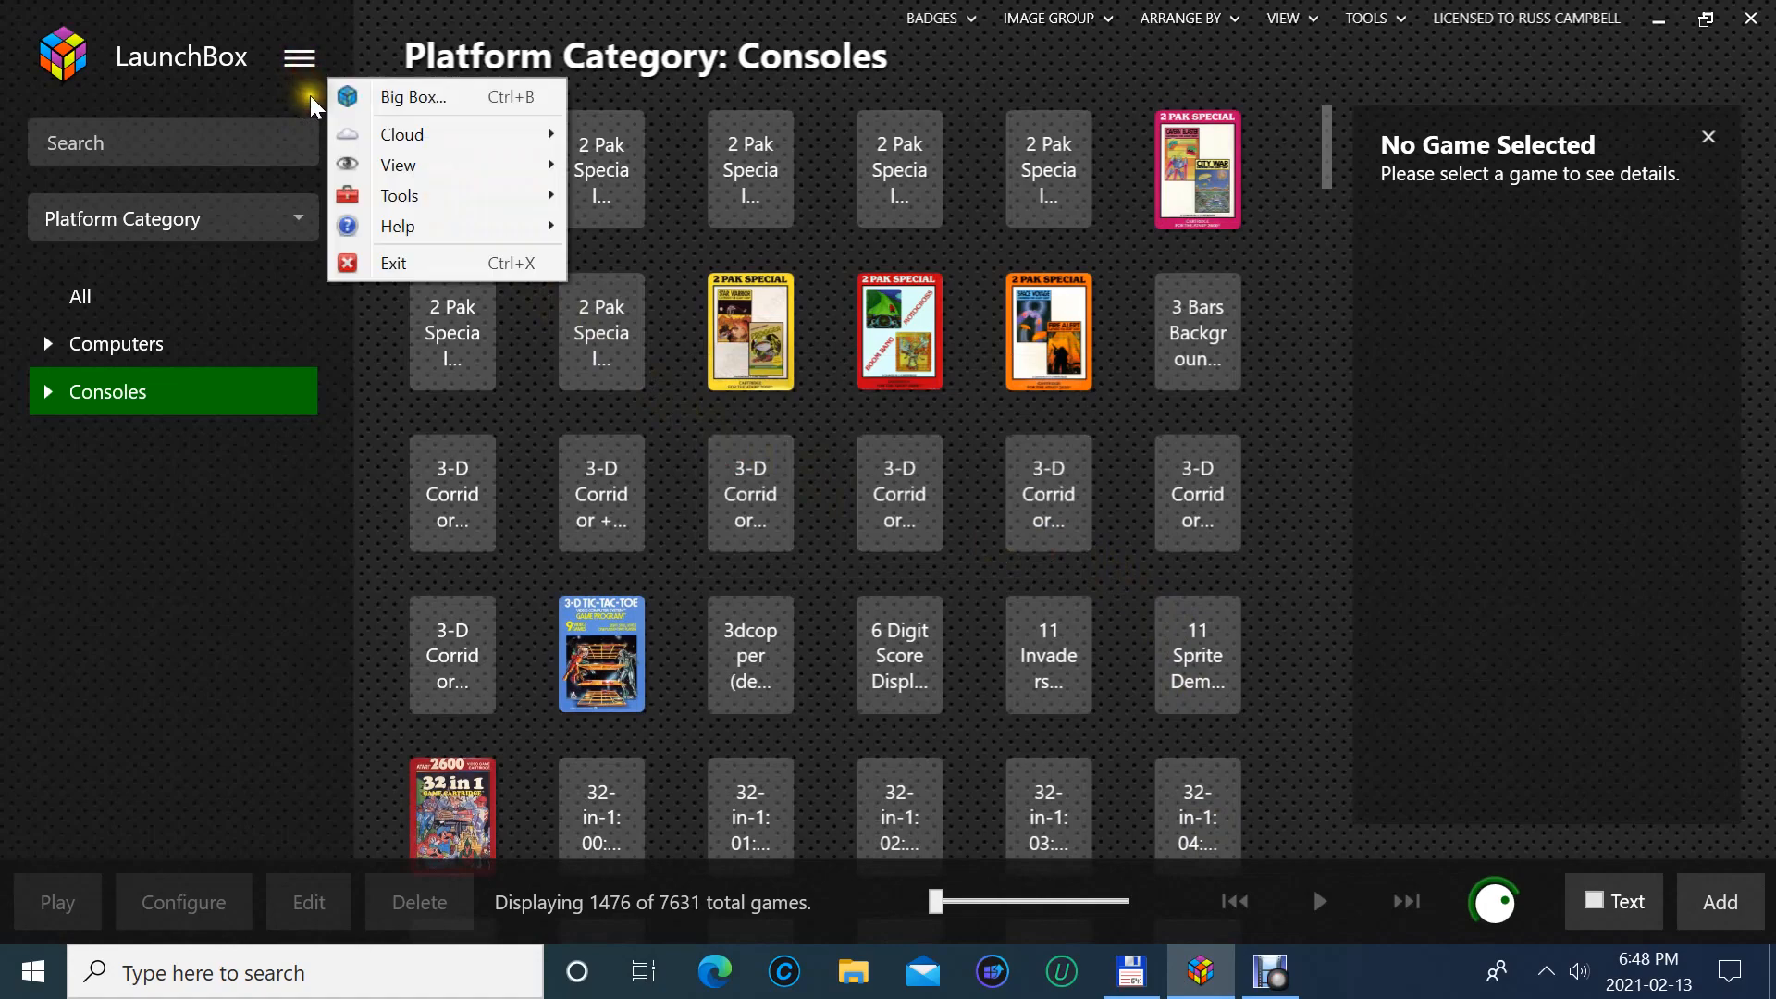
mouse_move(384, 229)
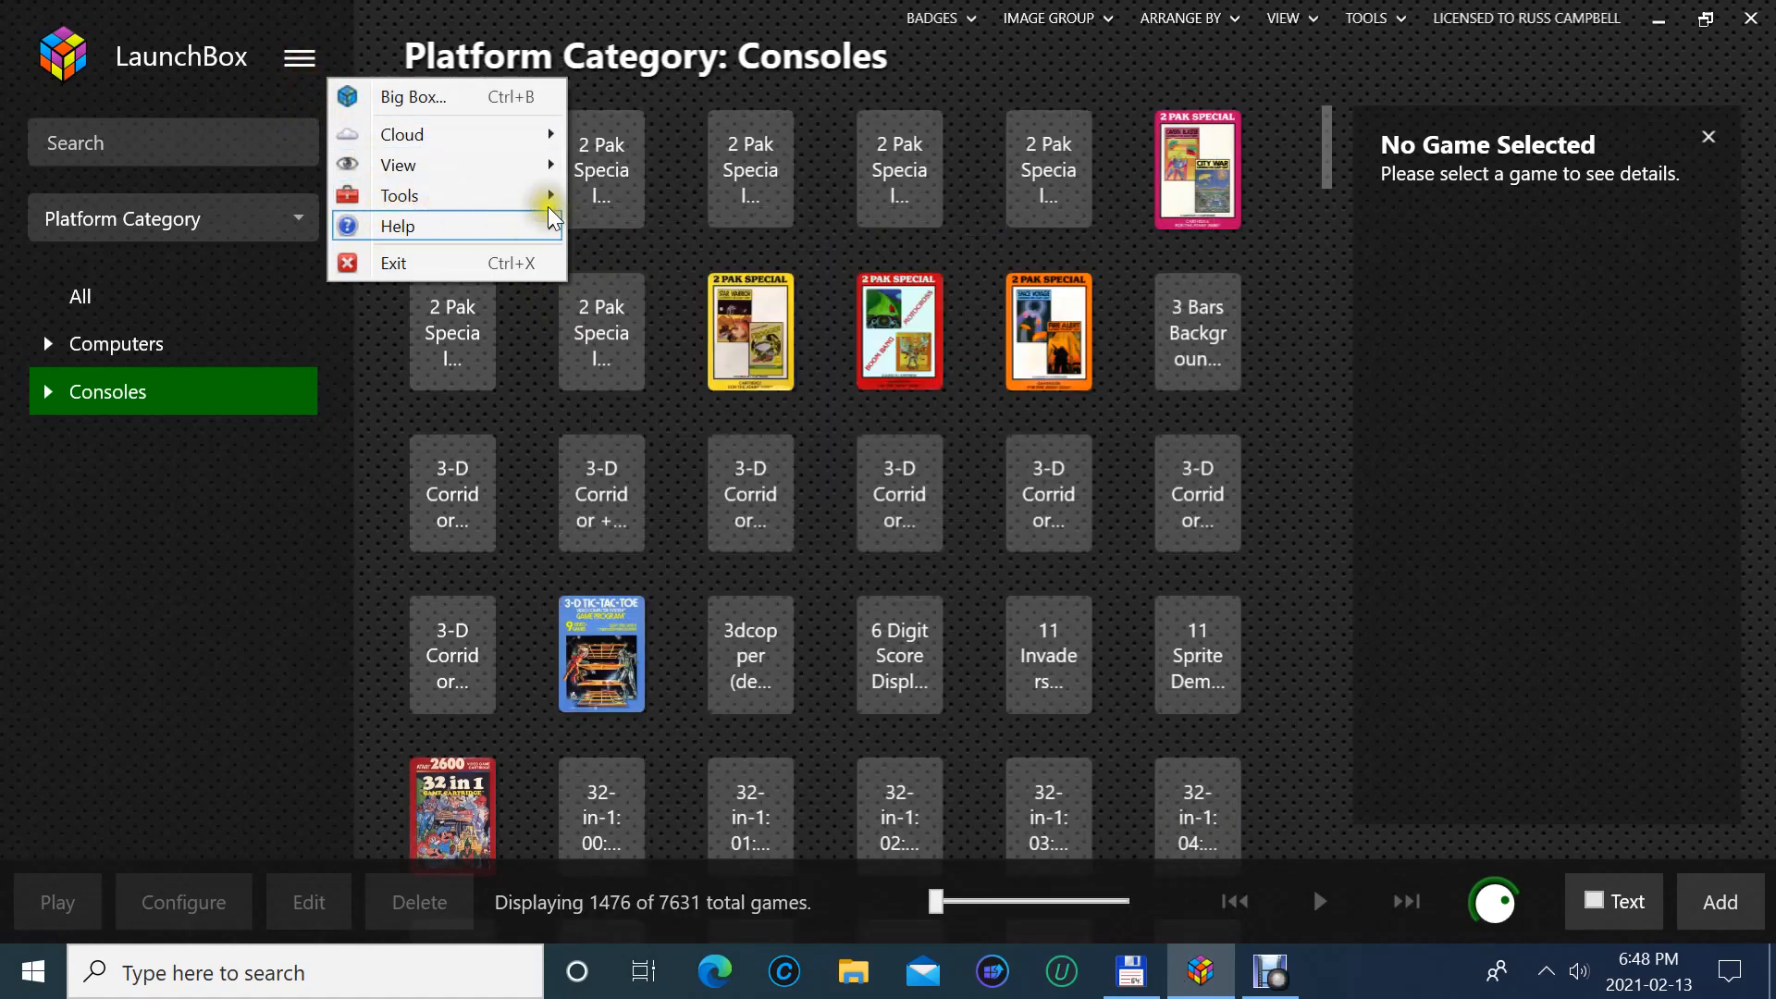
mouse_move(546, 195)
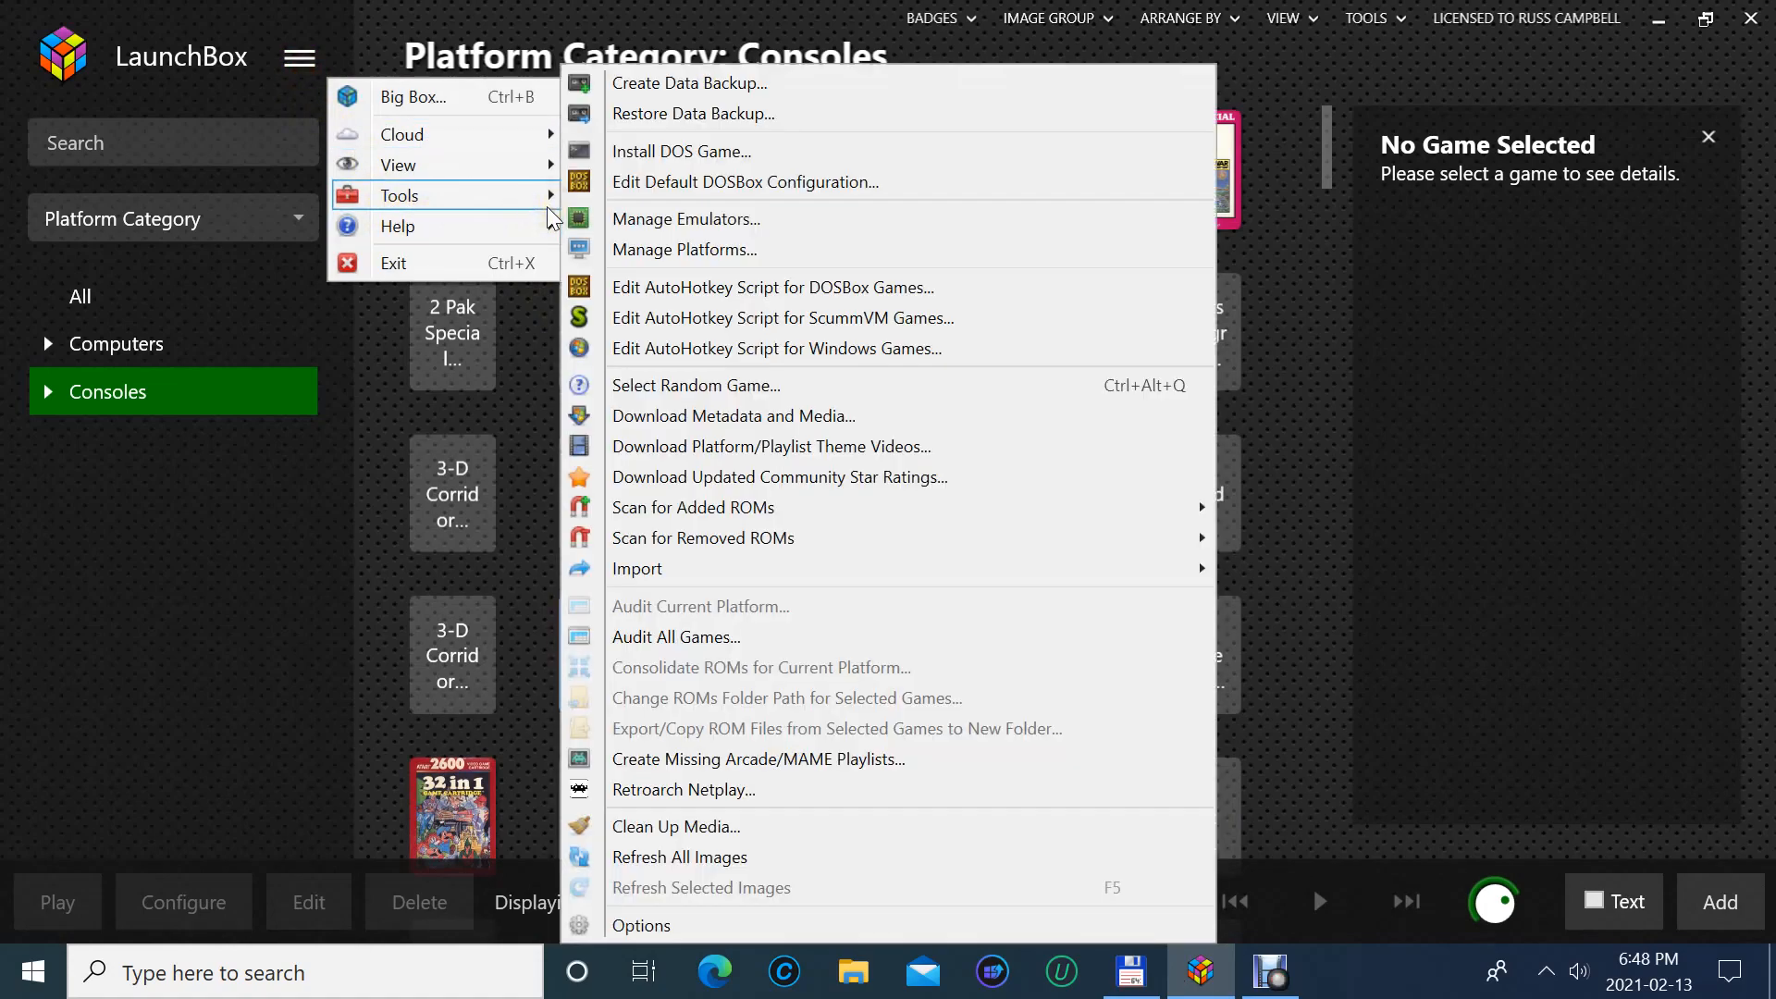
mouse_move(684, 541)
mouse_move(1180, 573)
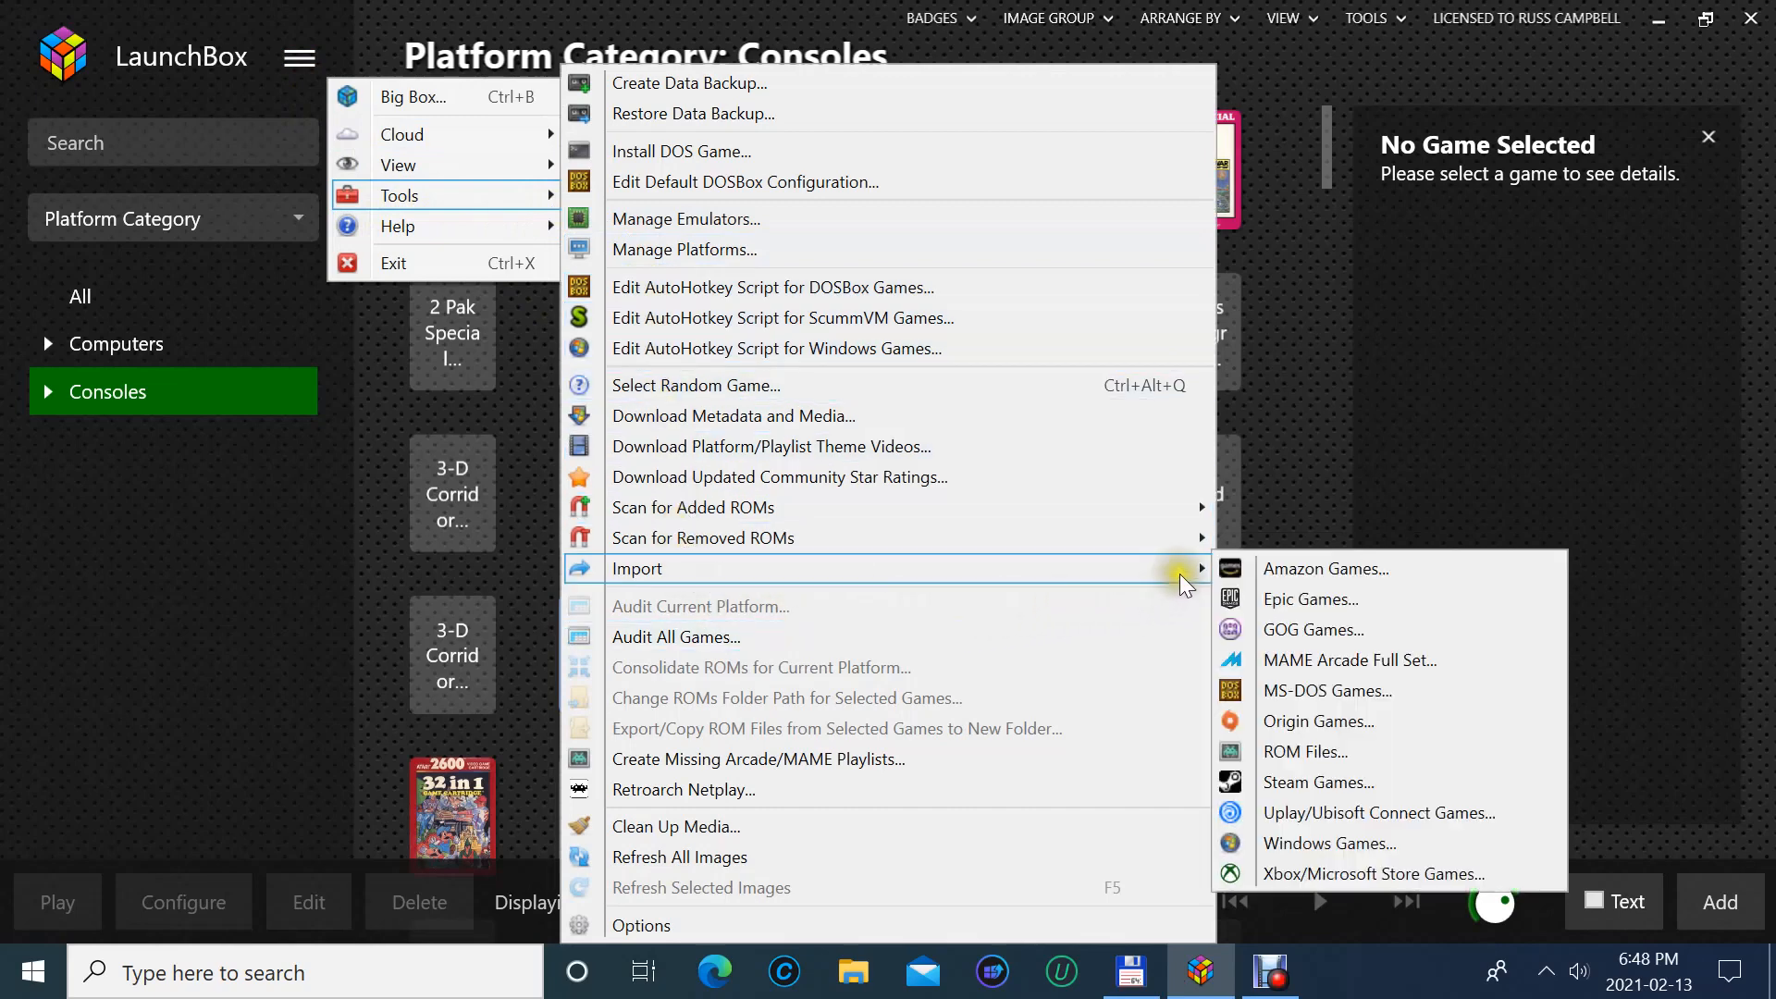
left_click(1325, 749)
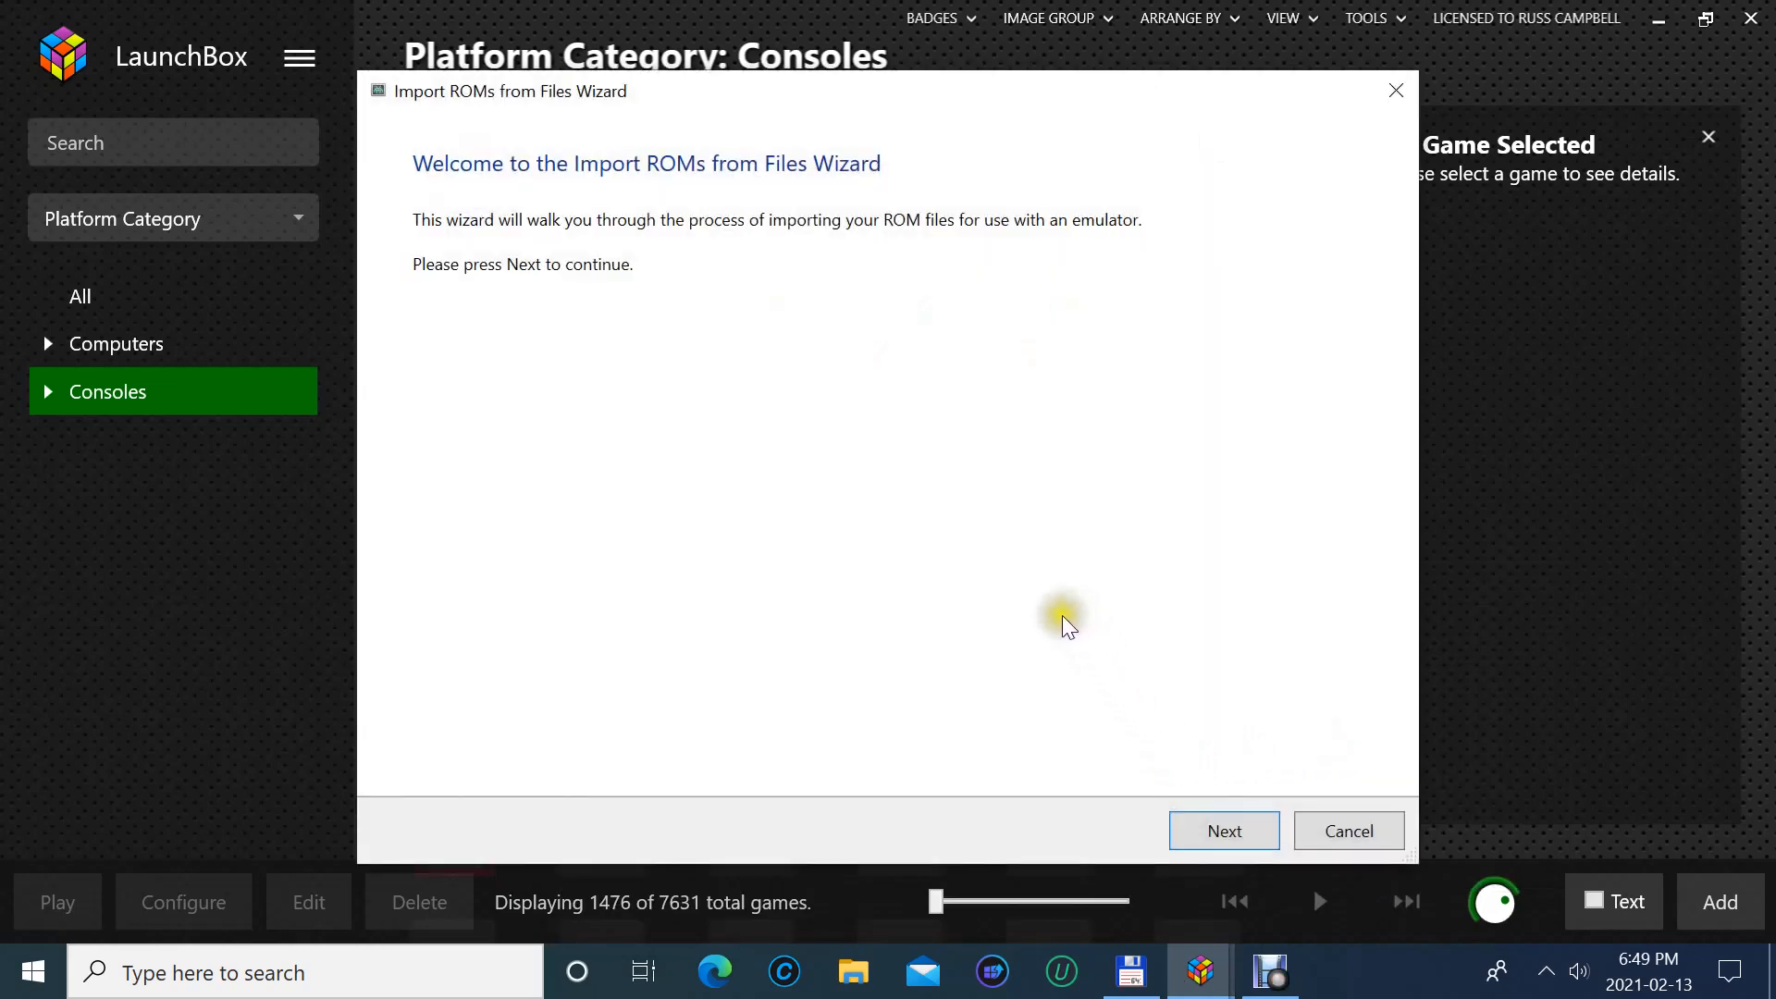
- Add the Acorn BBC folder from M:\Tosek as the ROM source for the import
left_click(1193, 830)
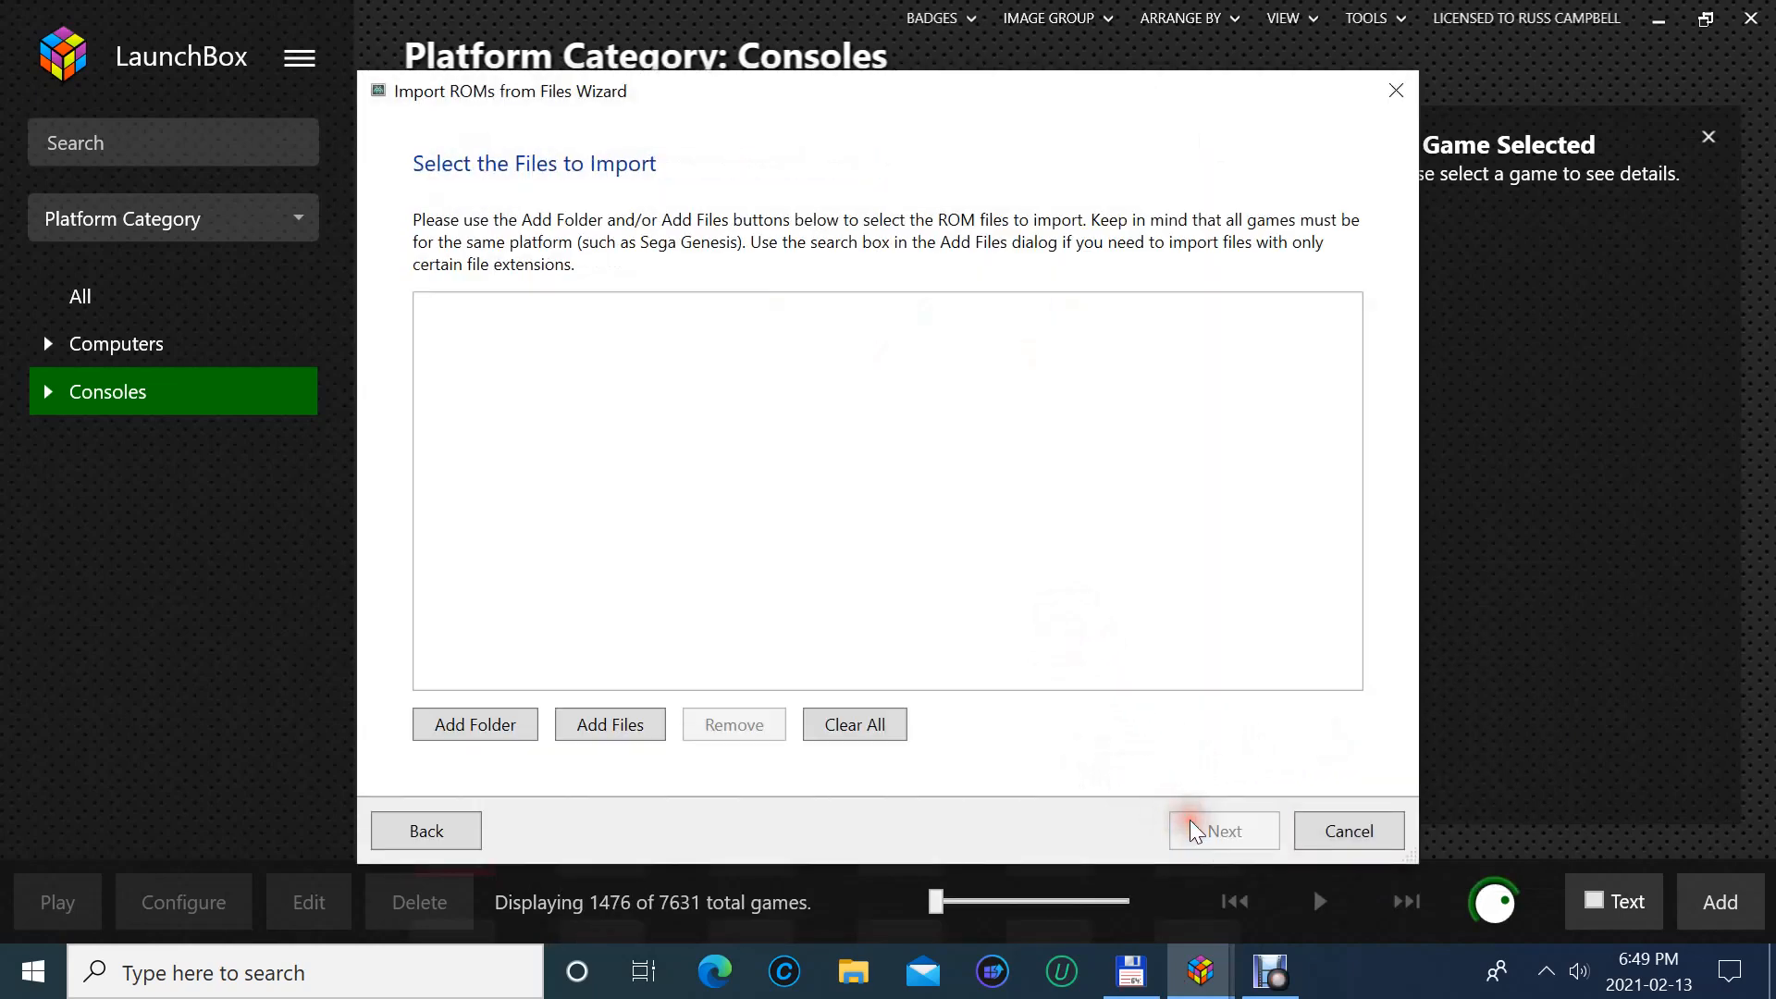
left_click(517, 726)
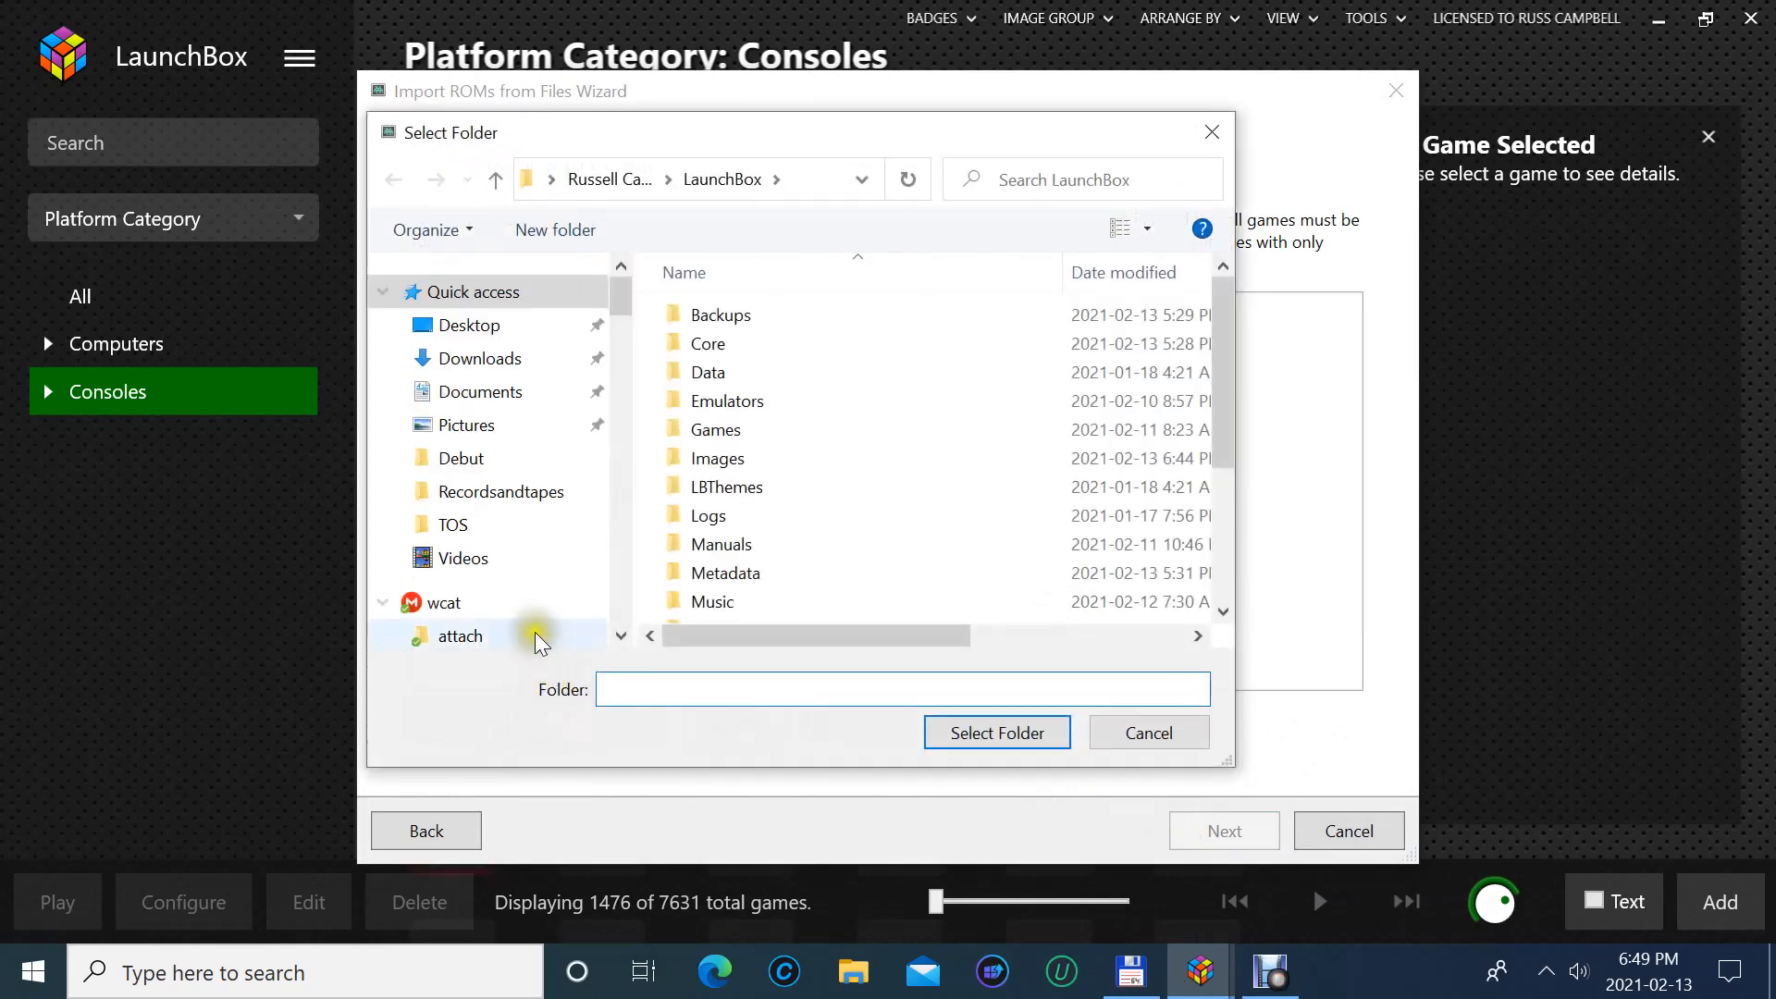
scroll(536, 633, "down", 2)
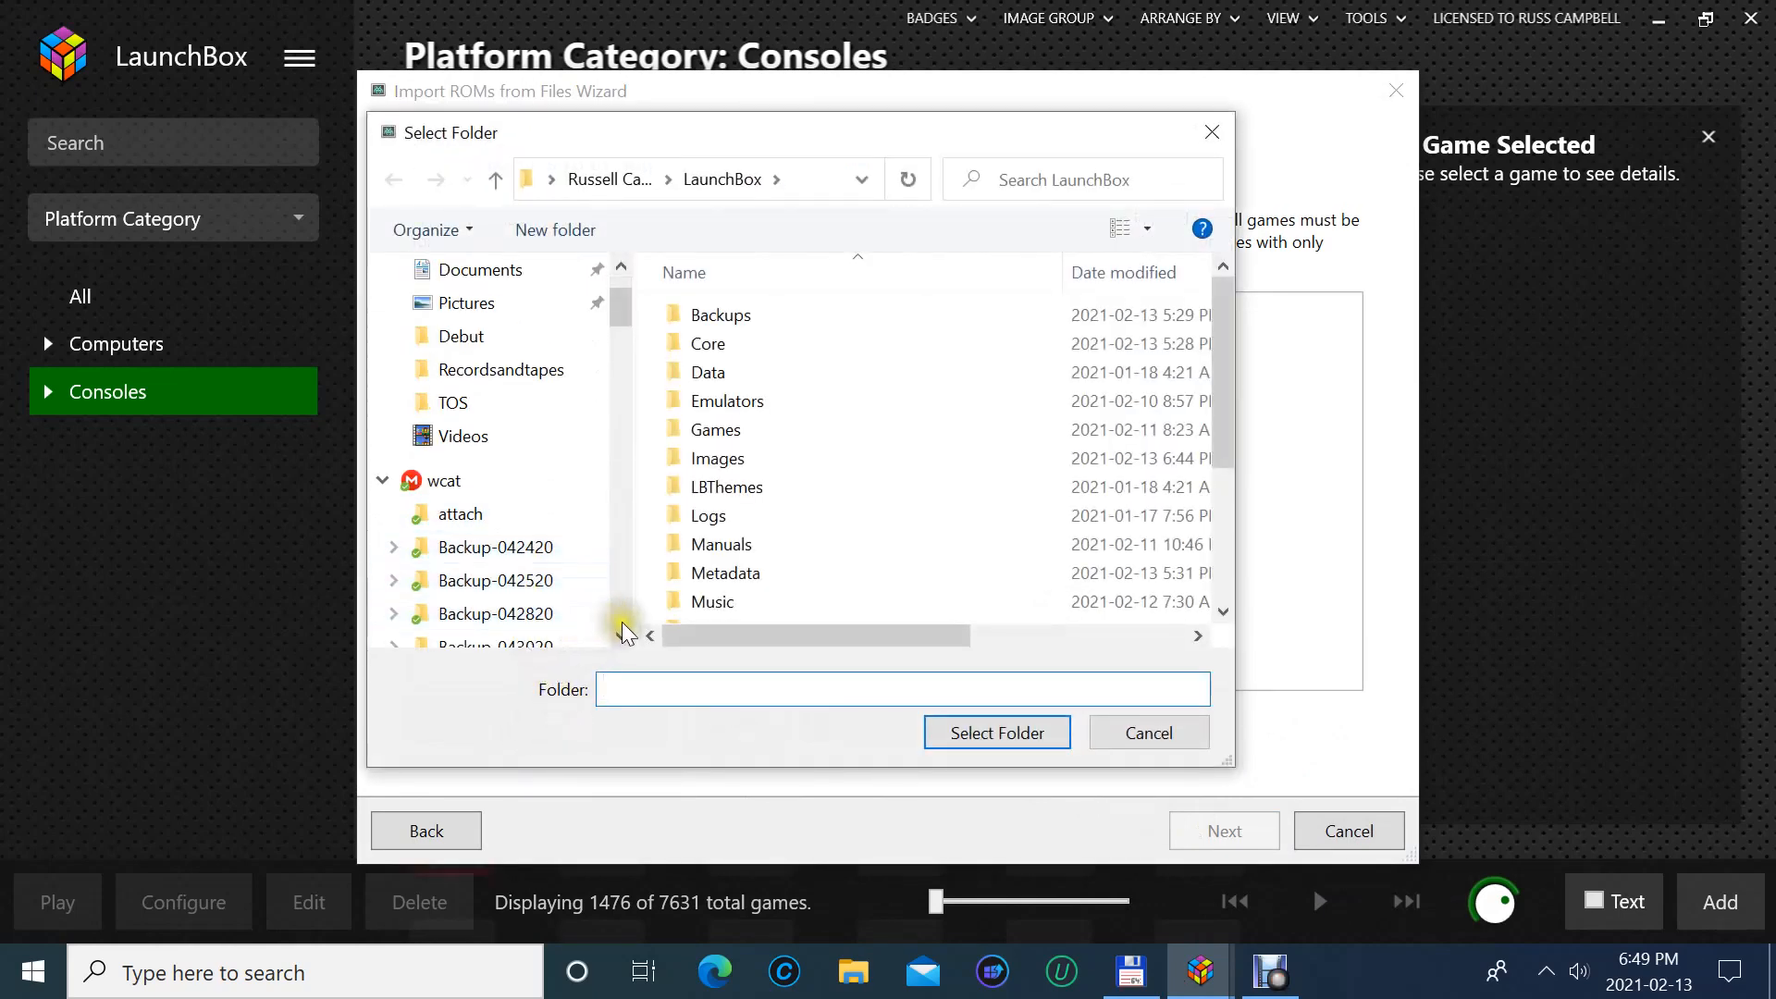
scroll(623, 634, "down", 5)
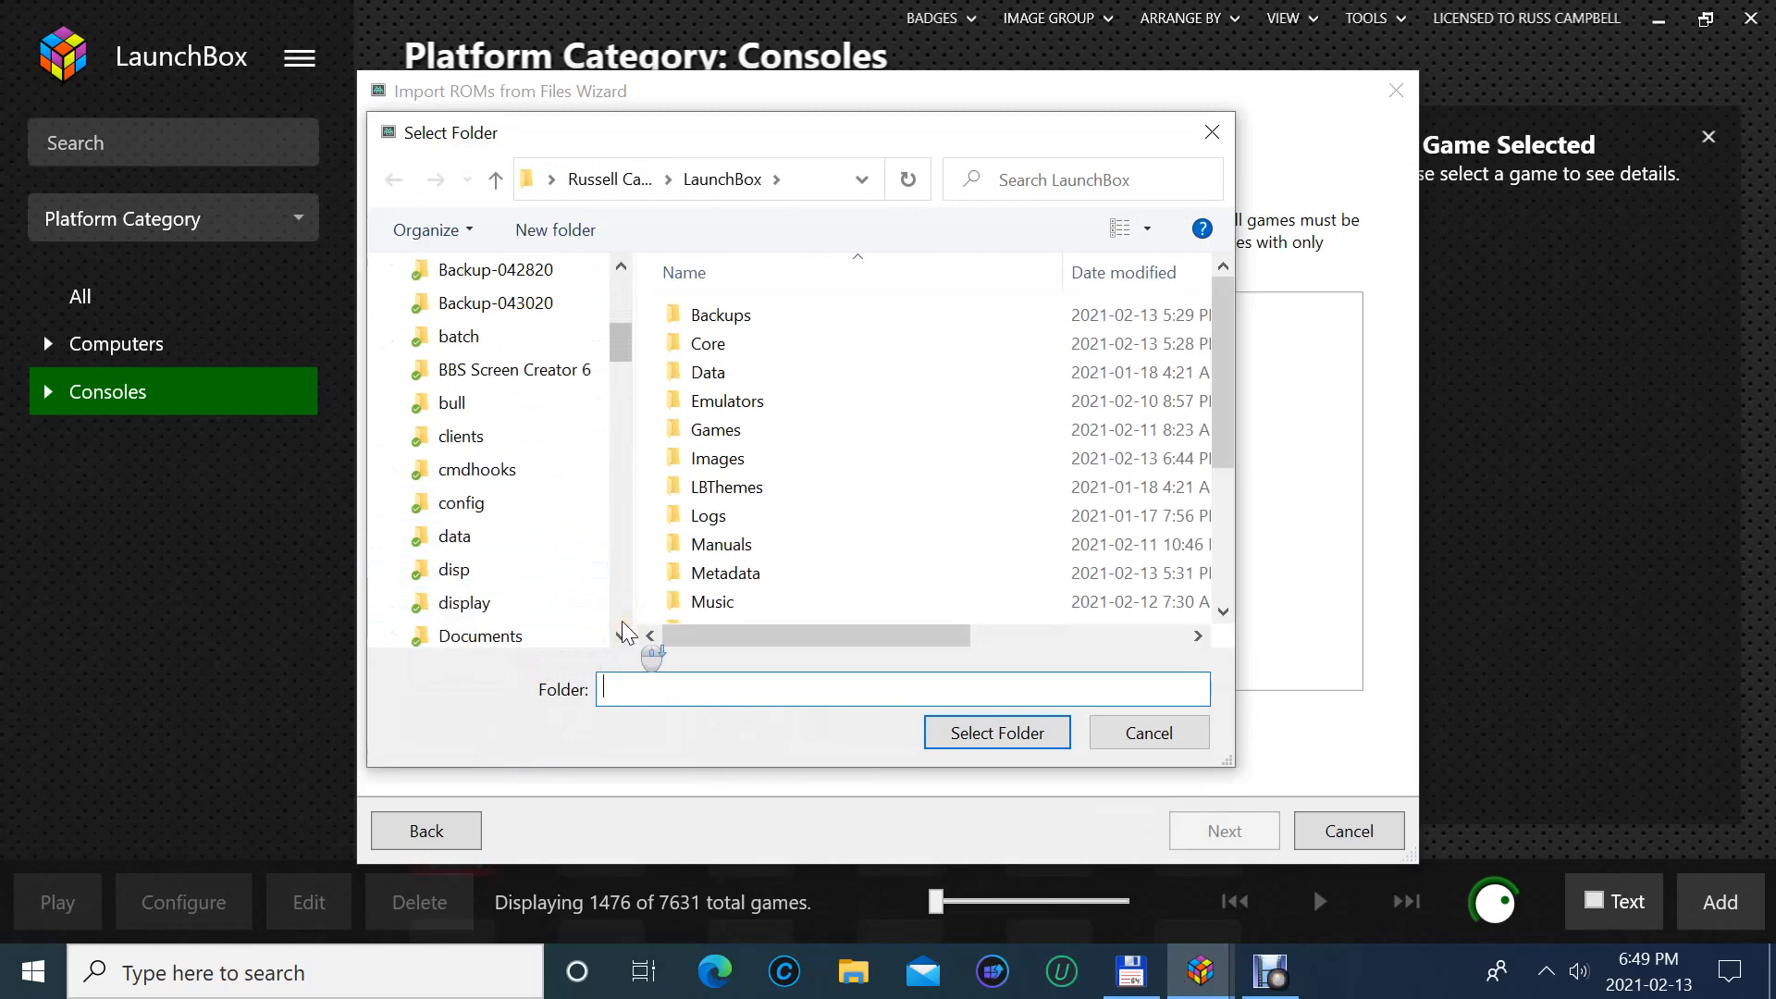
scroll(624, 634, "down", 3)
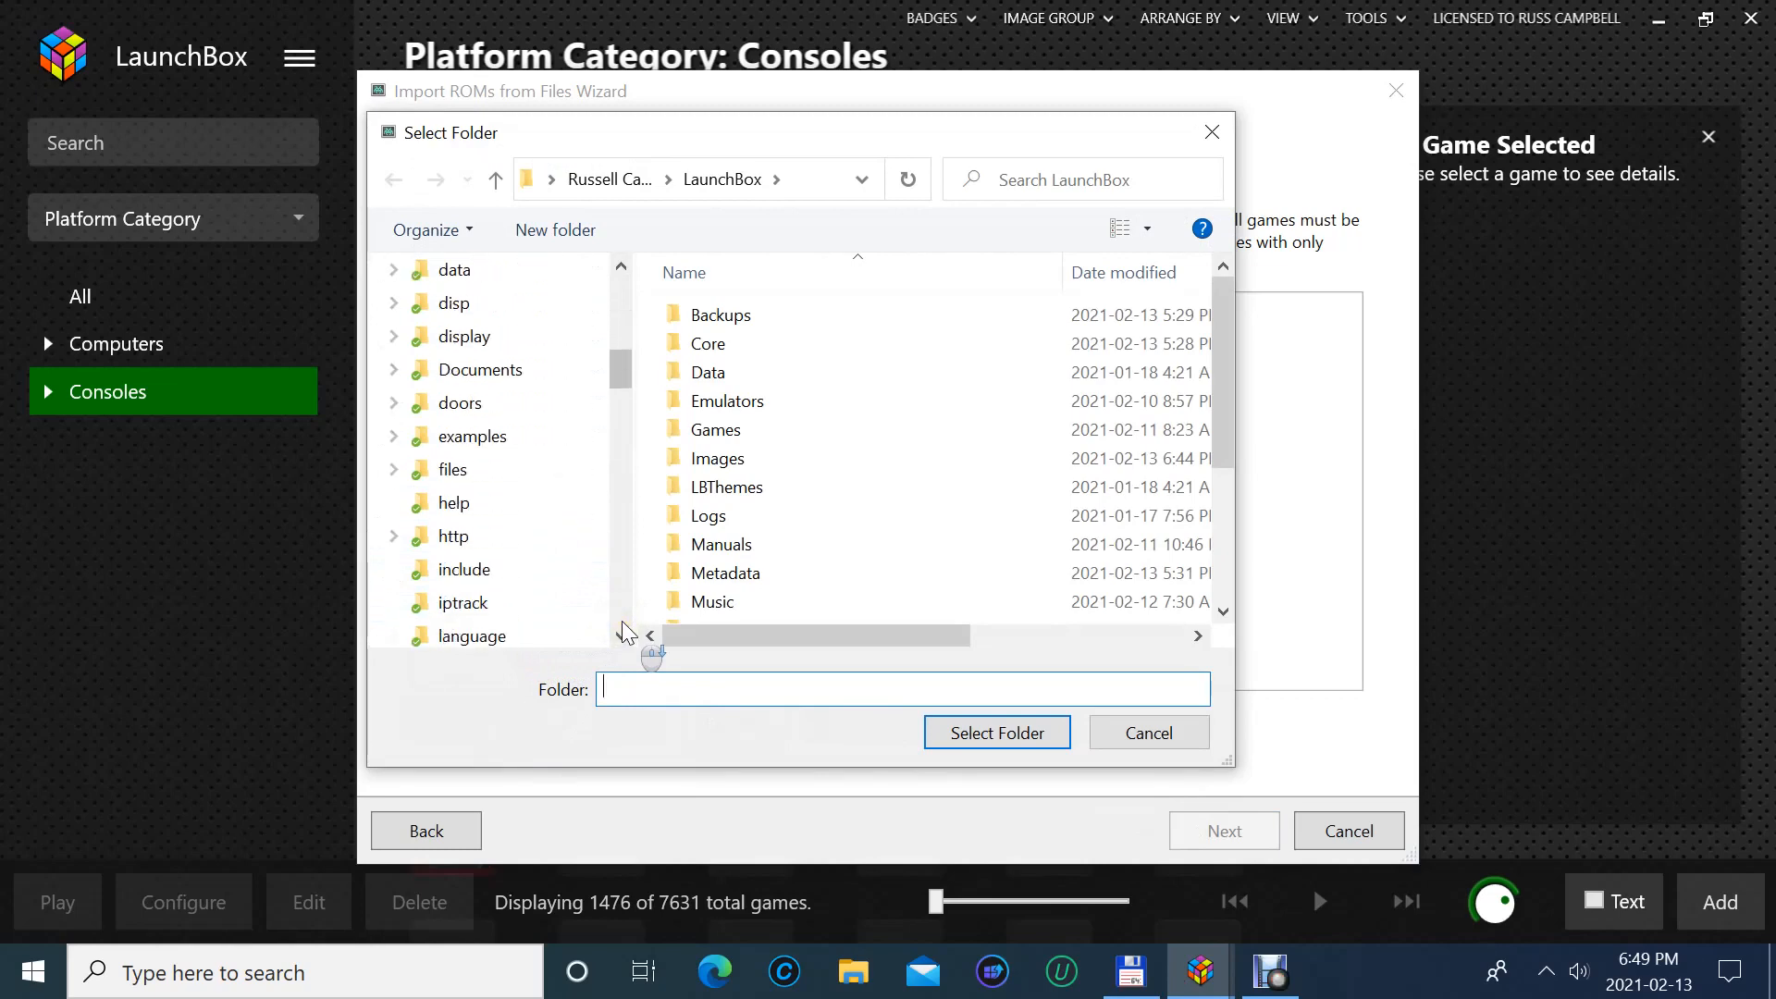
scroll(623, 633, "down", 3)
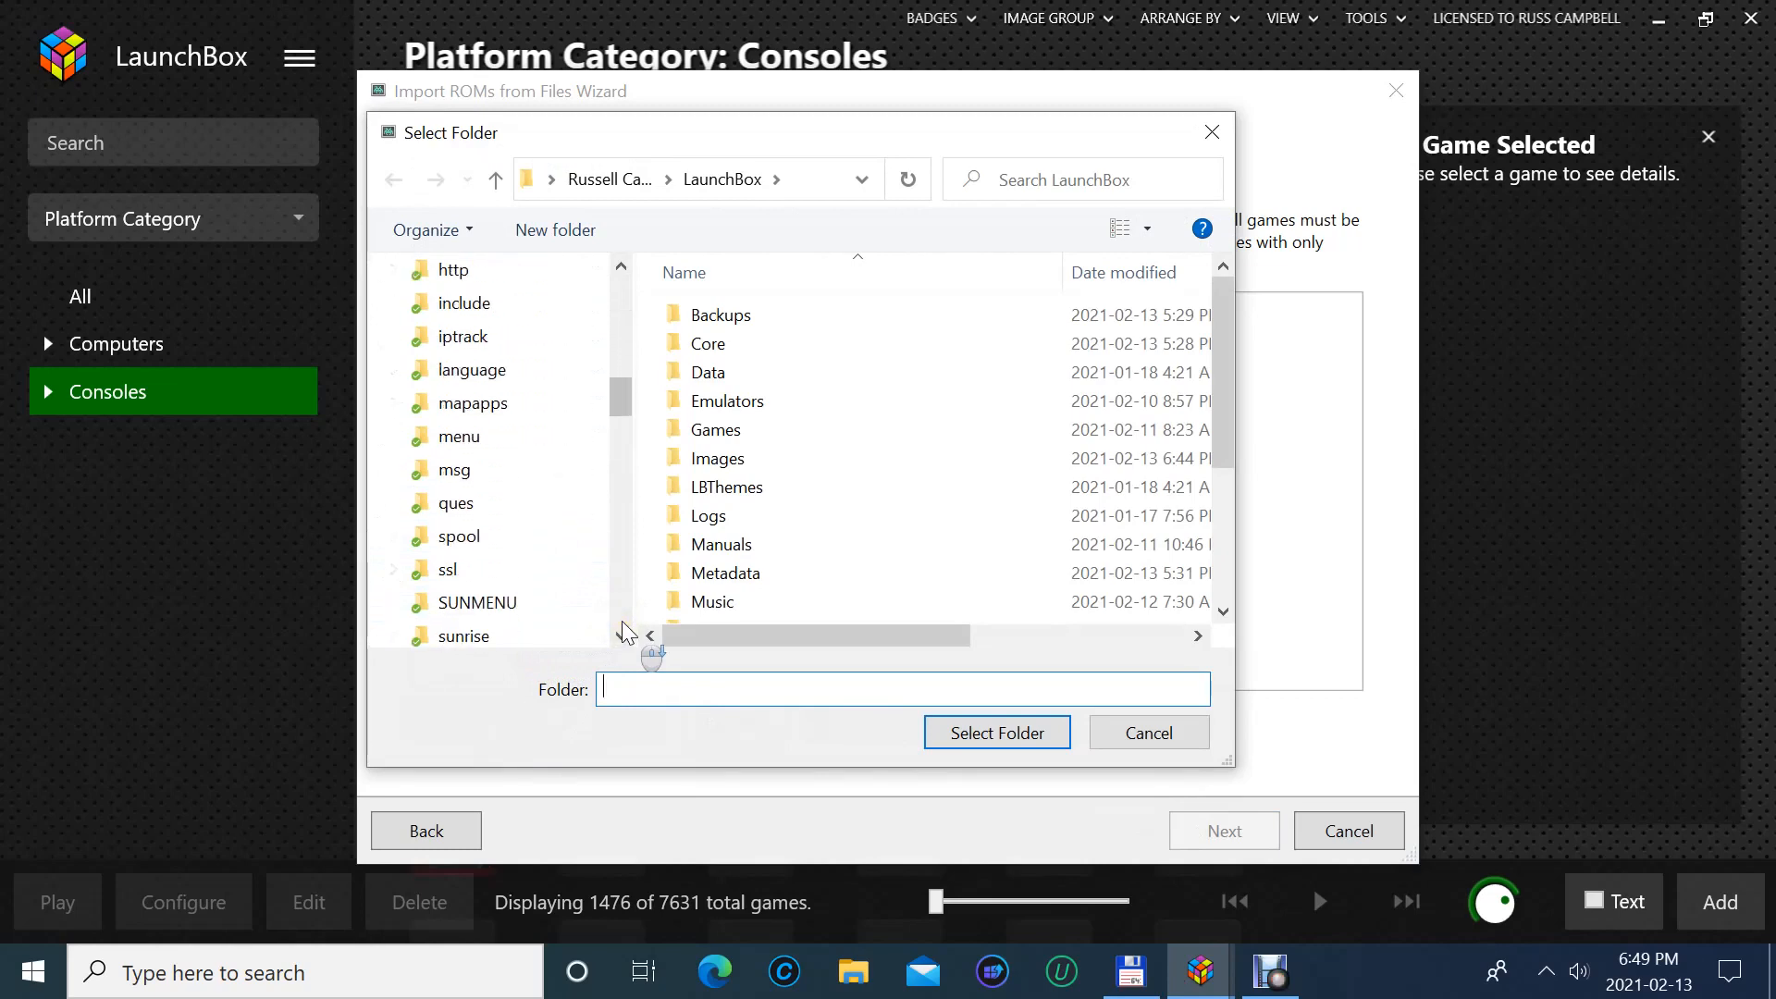
scroll(623, 633, "down", 3)
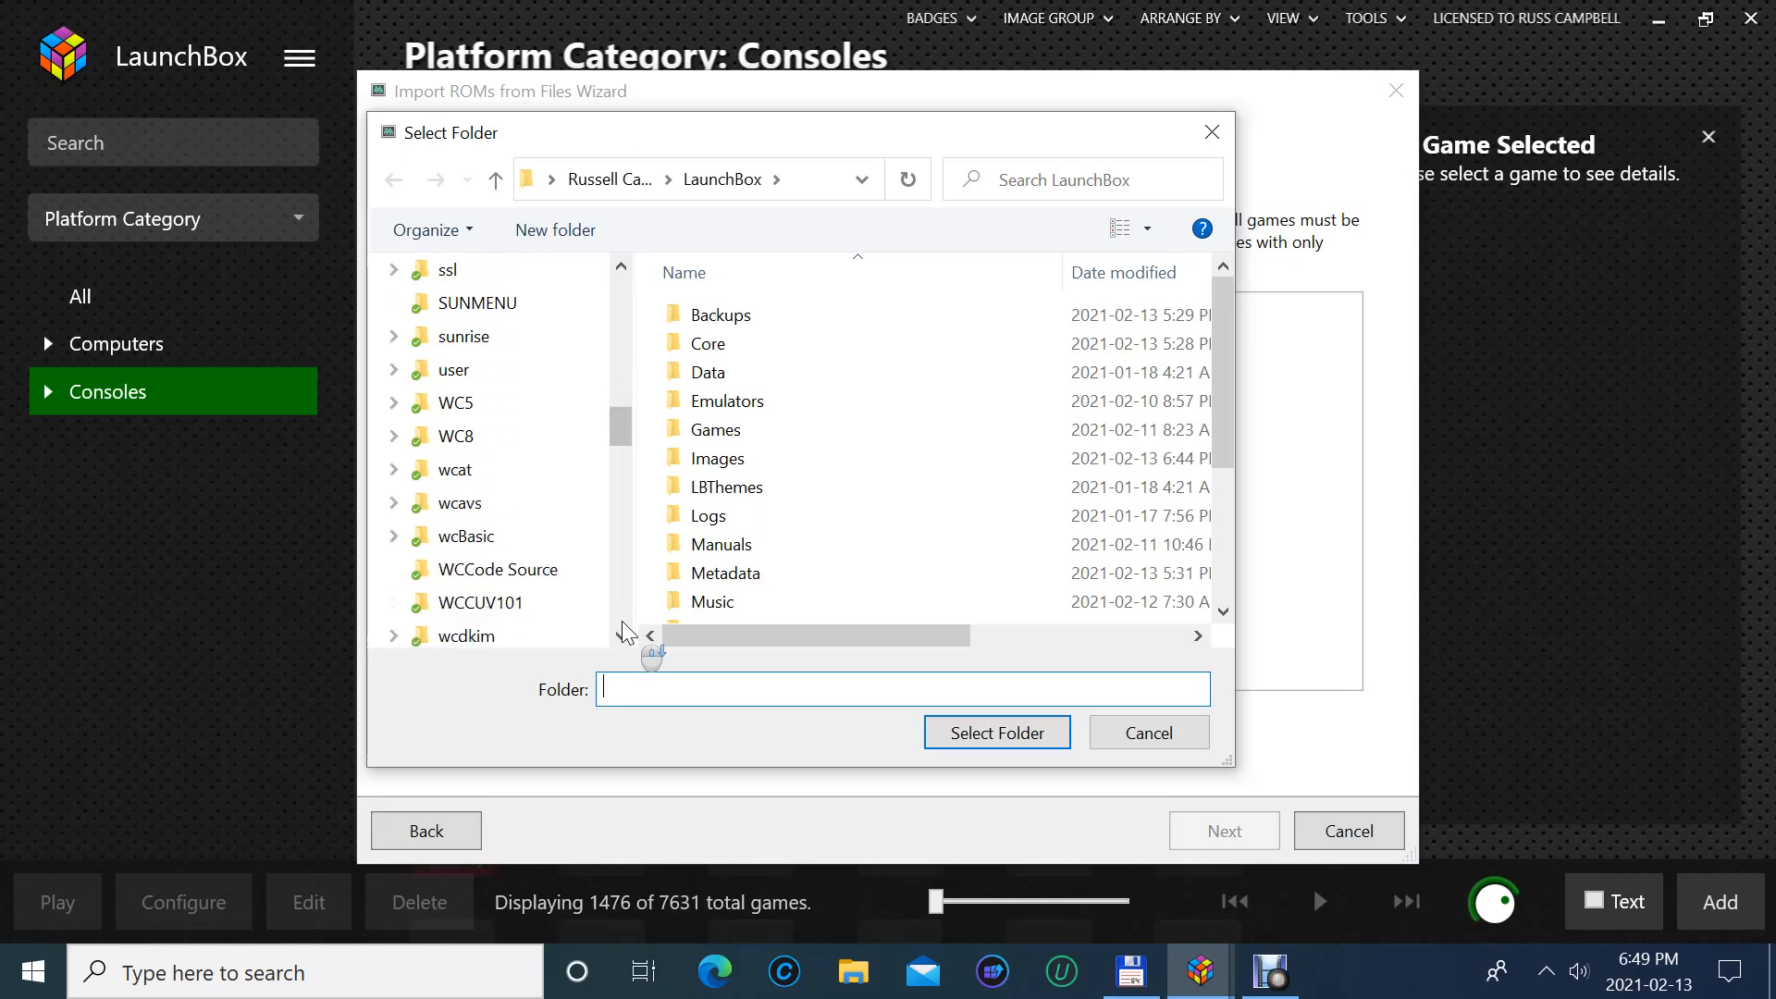
scroll(625, 634, "down", 1)
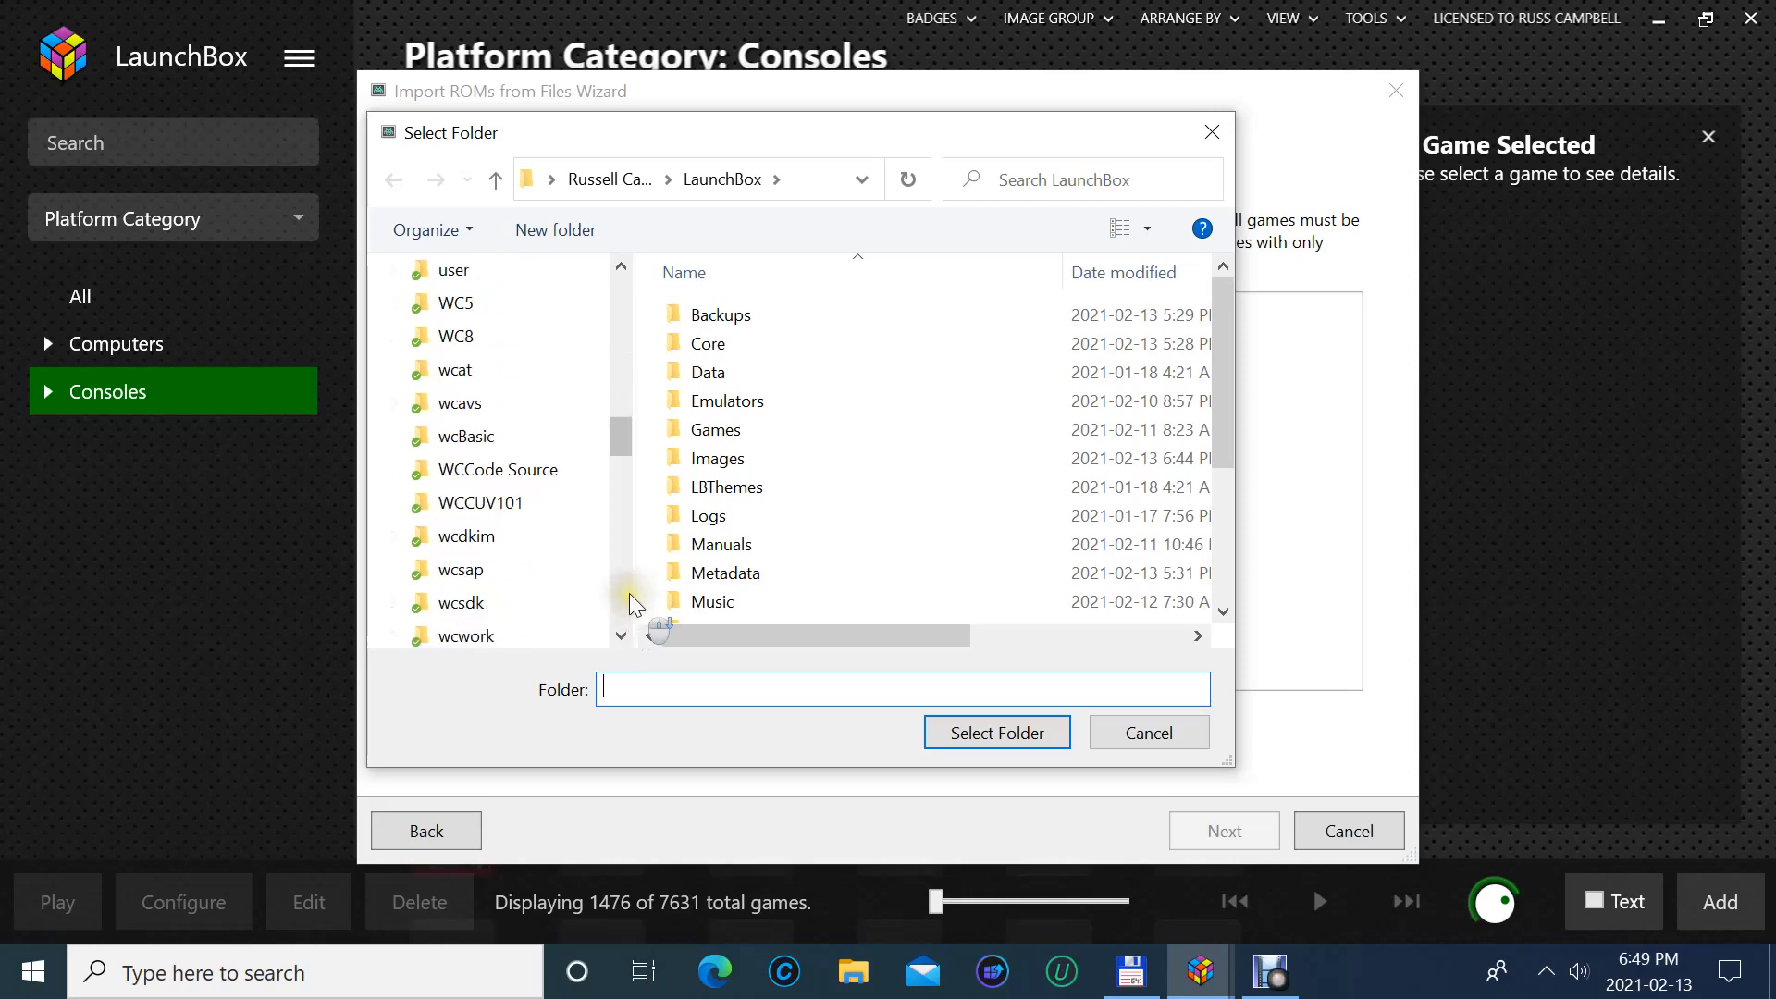
scroll(629, 595, "down", 3)
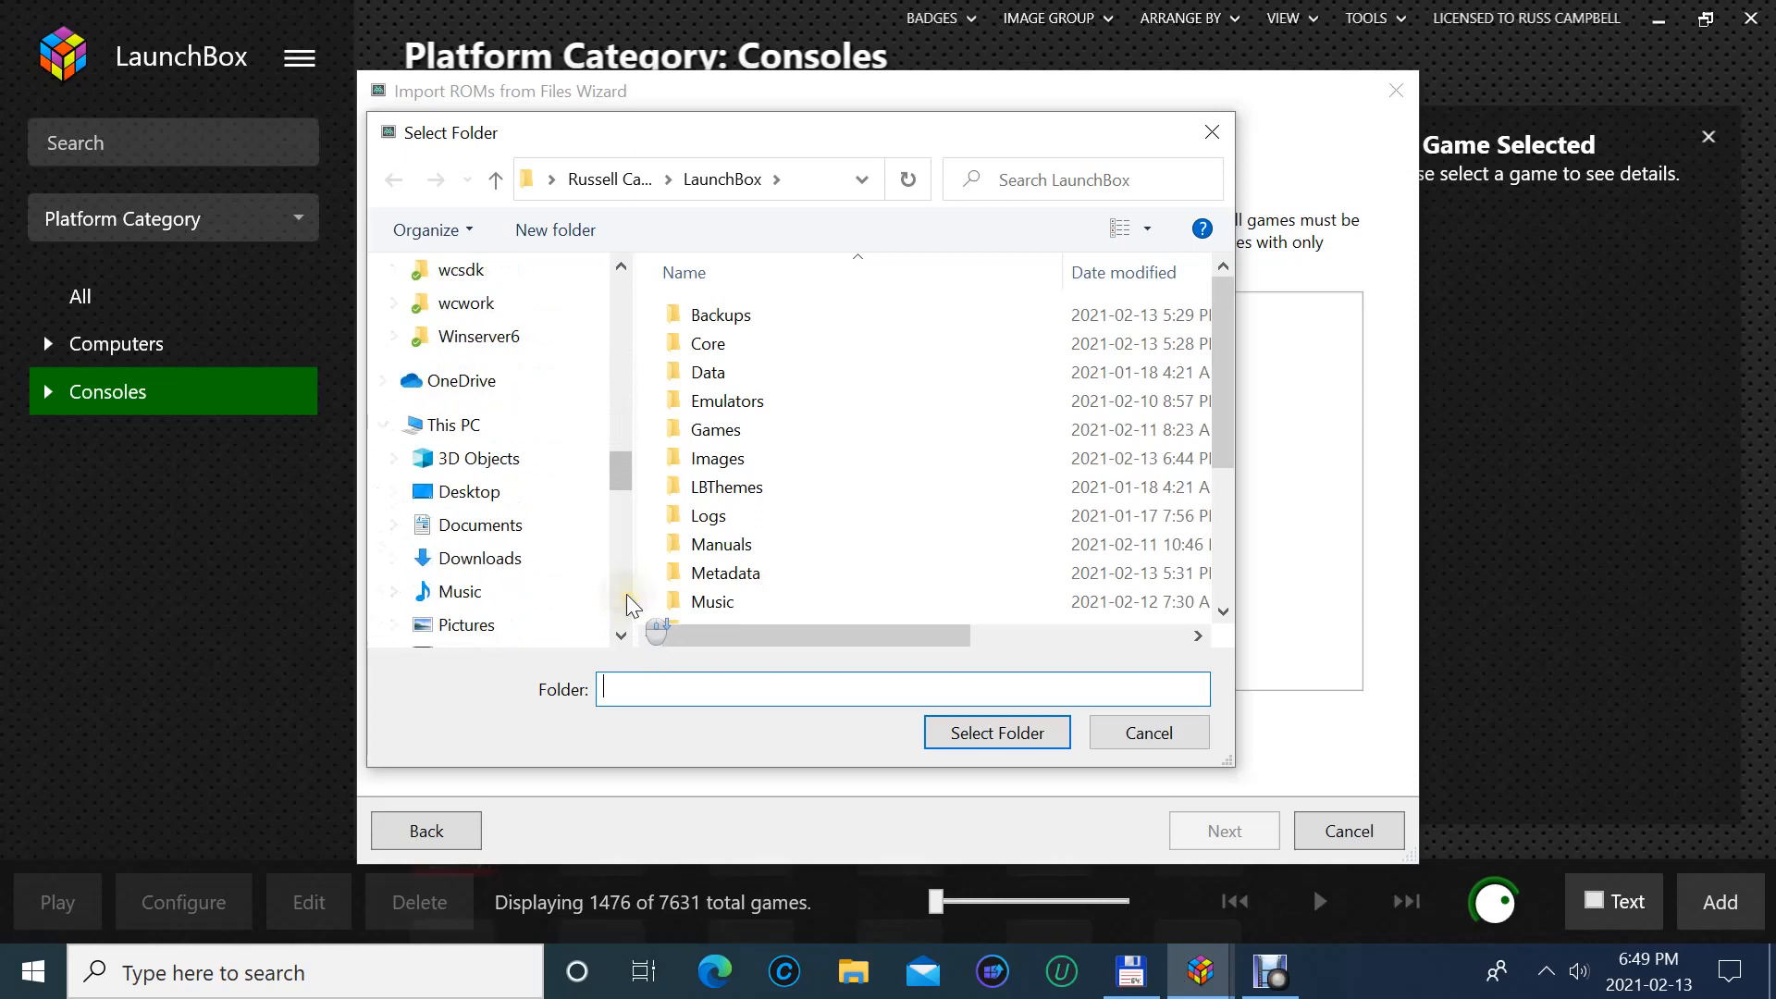
scroll(626, 597, "down", 2)
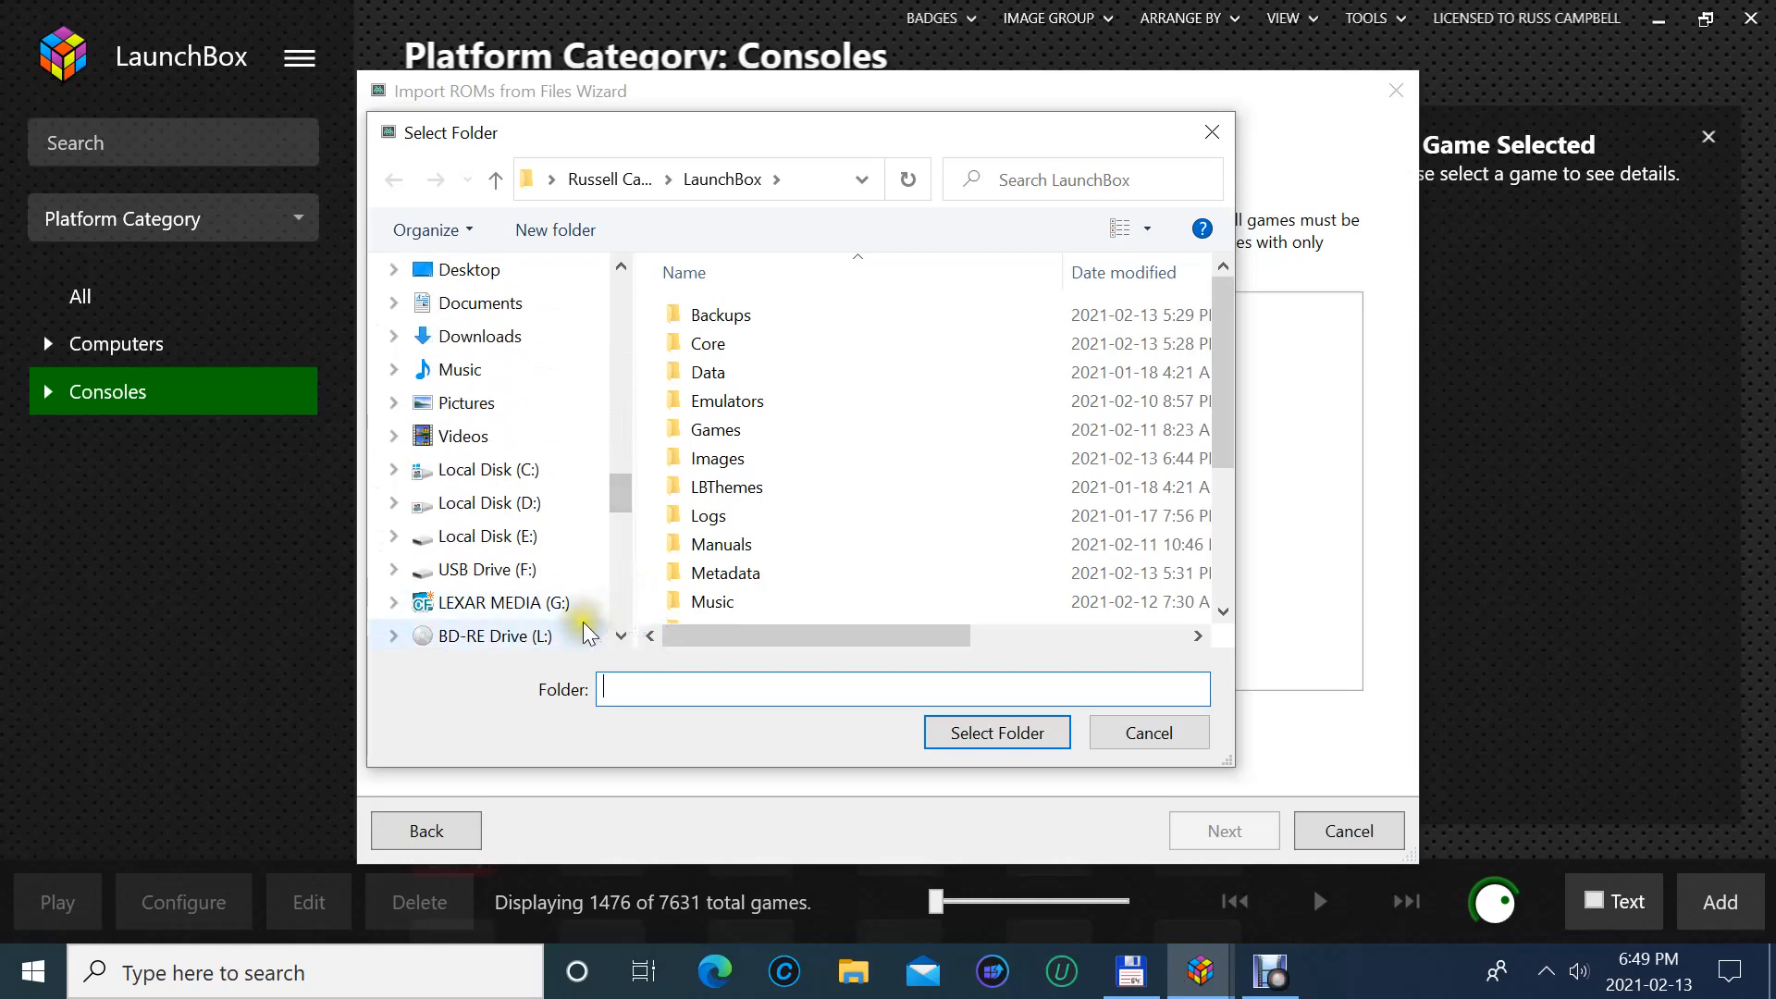
scroll(592, 610, "down", 1)
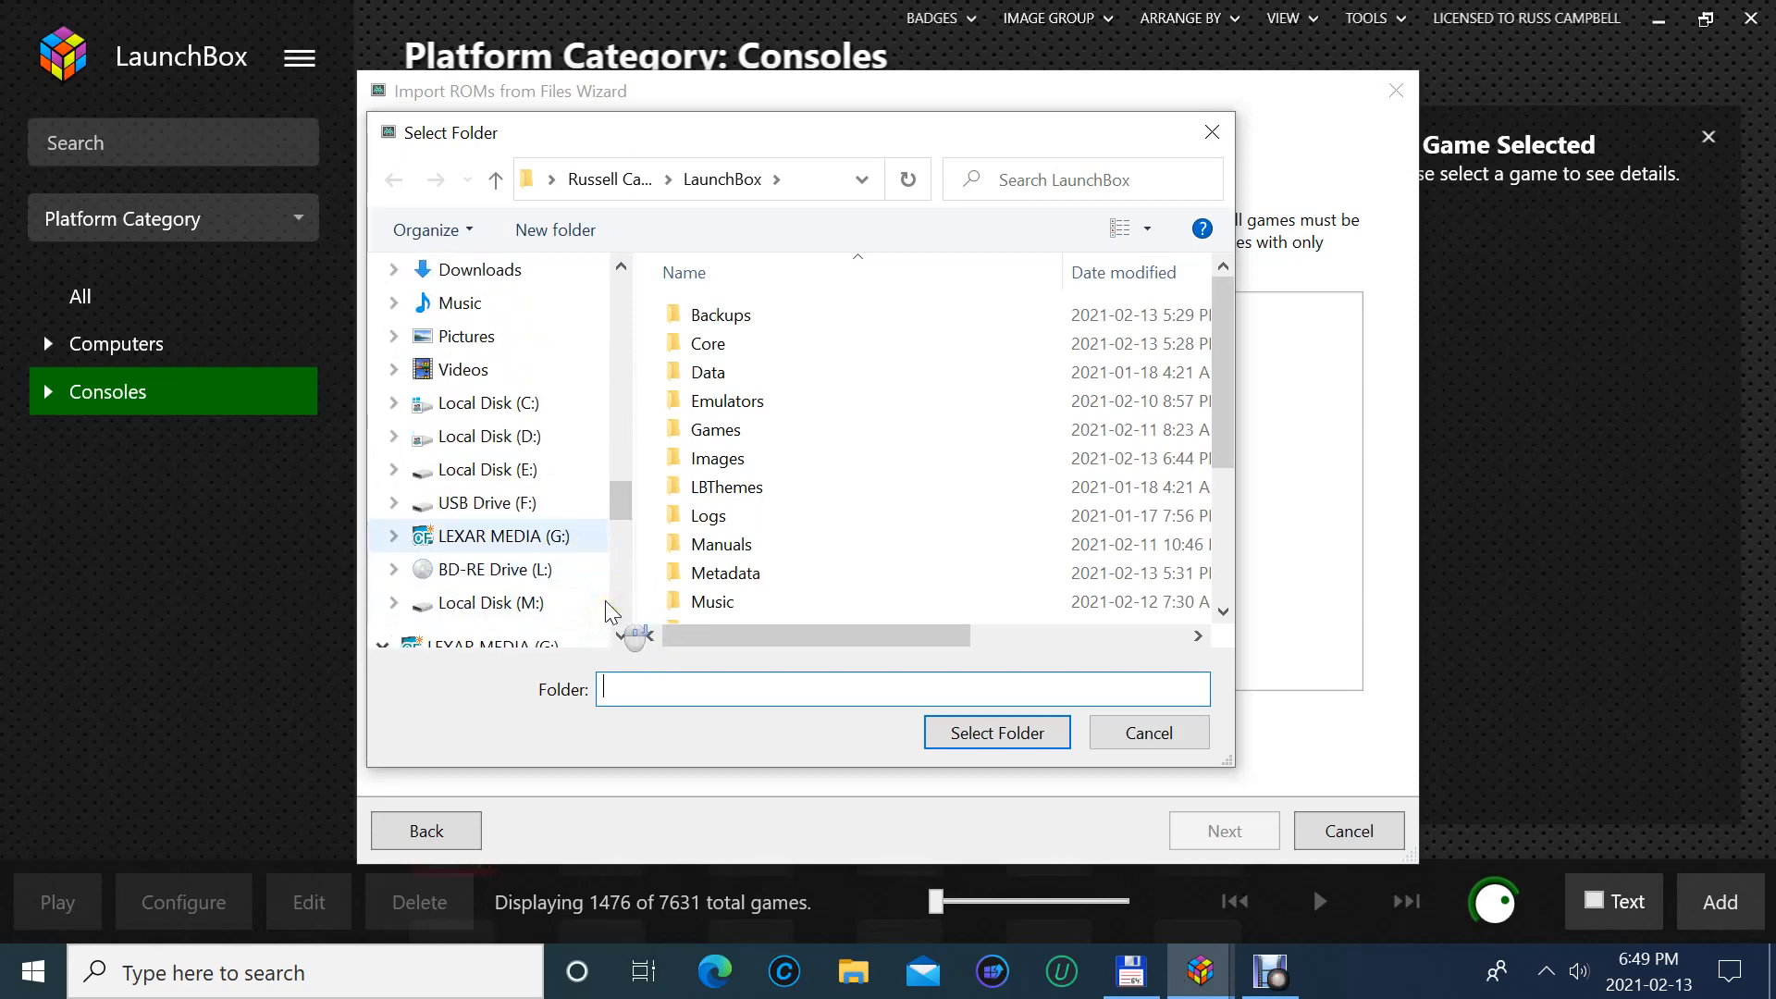
left_click(545, 604)
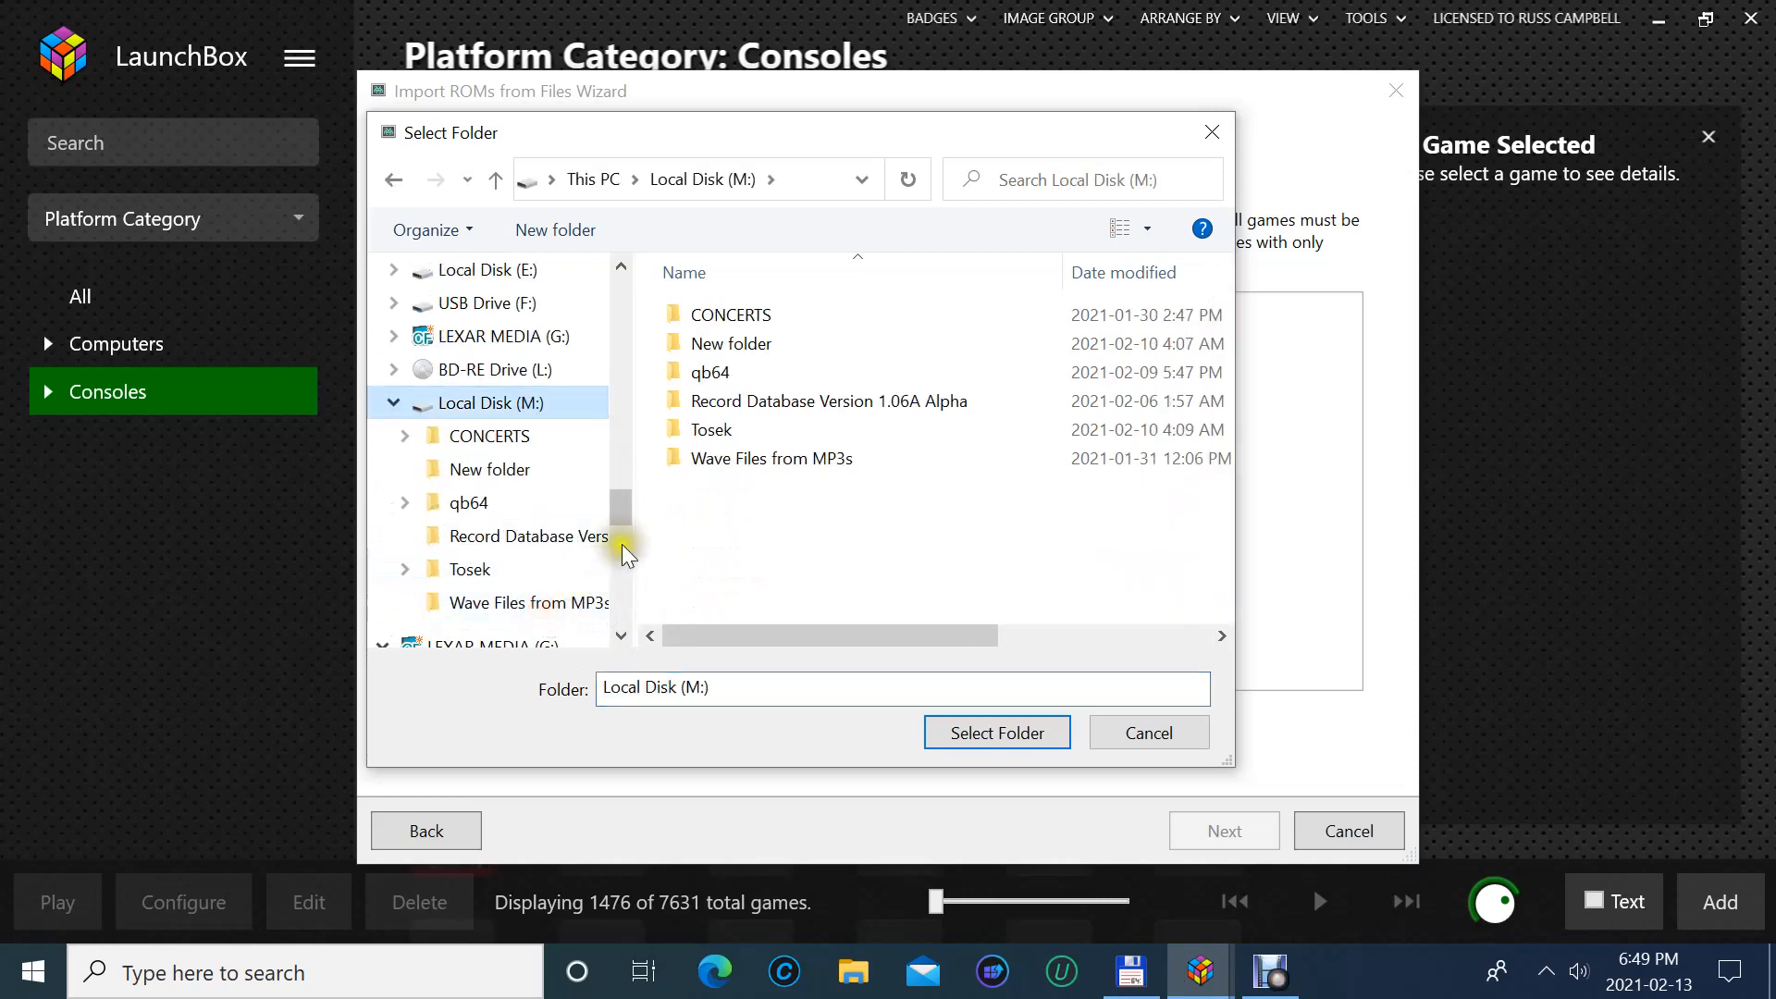
double_click(711, 429)
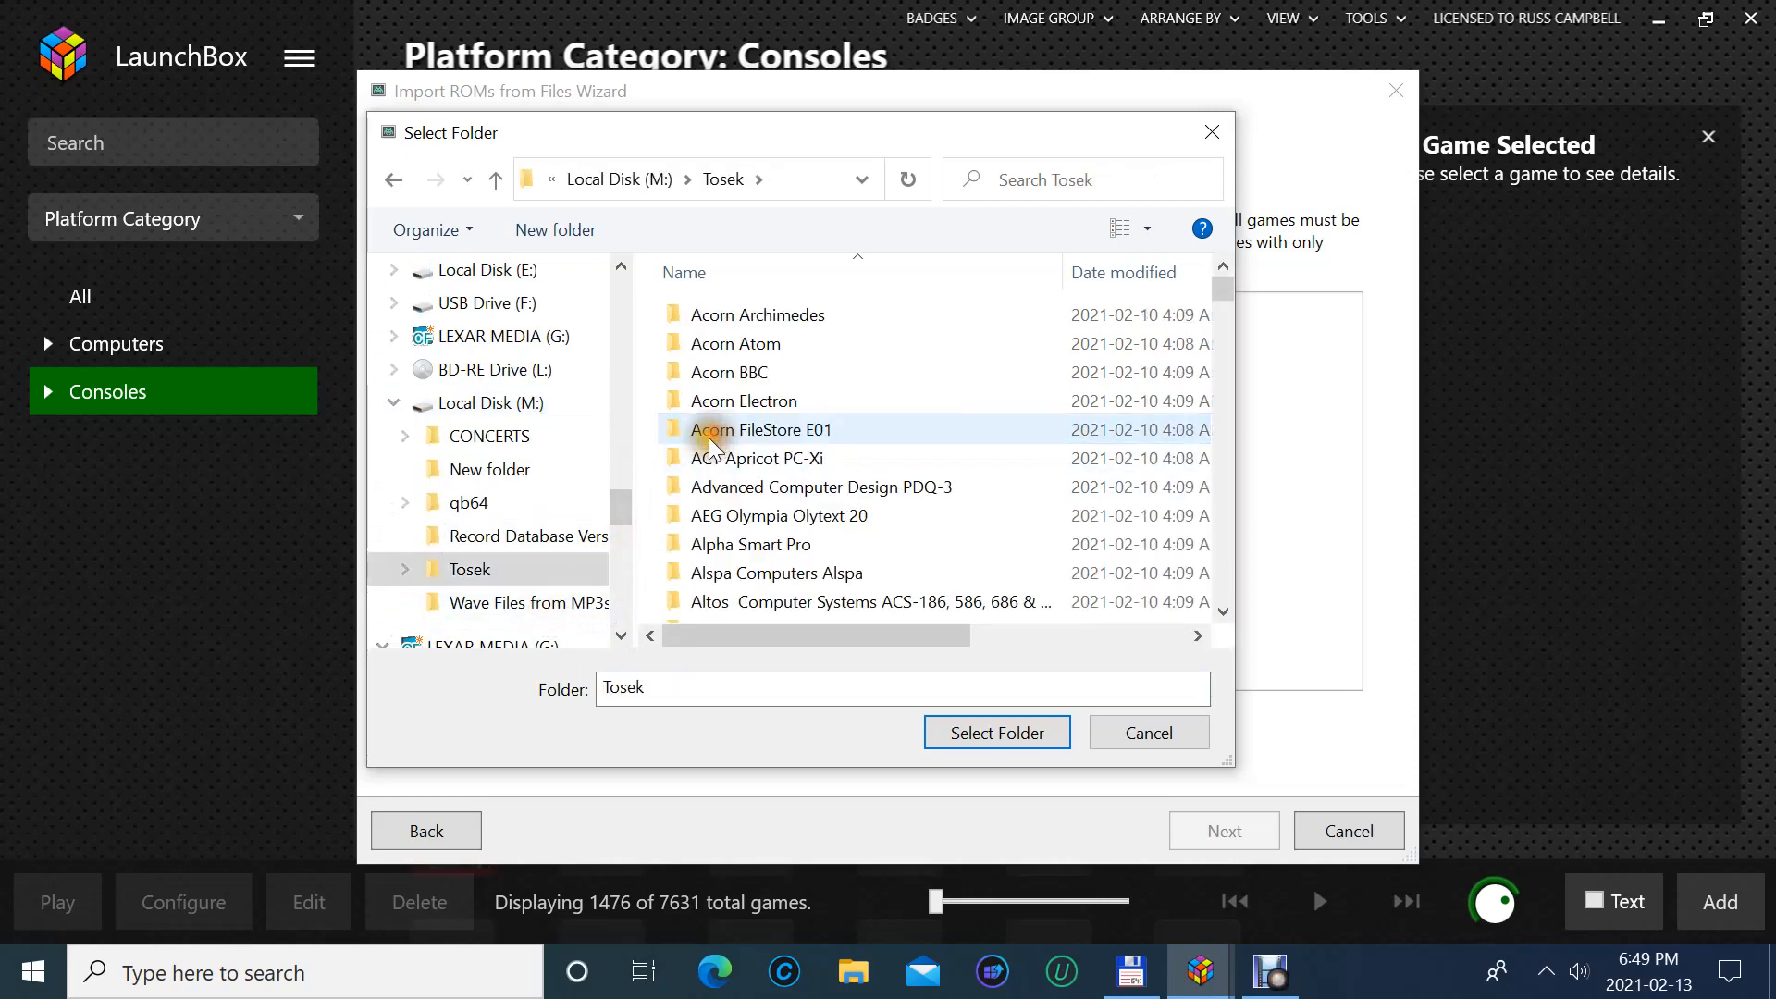
double_click(740, 382)
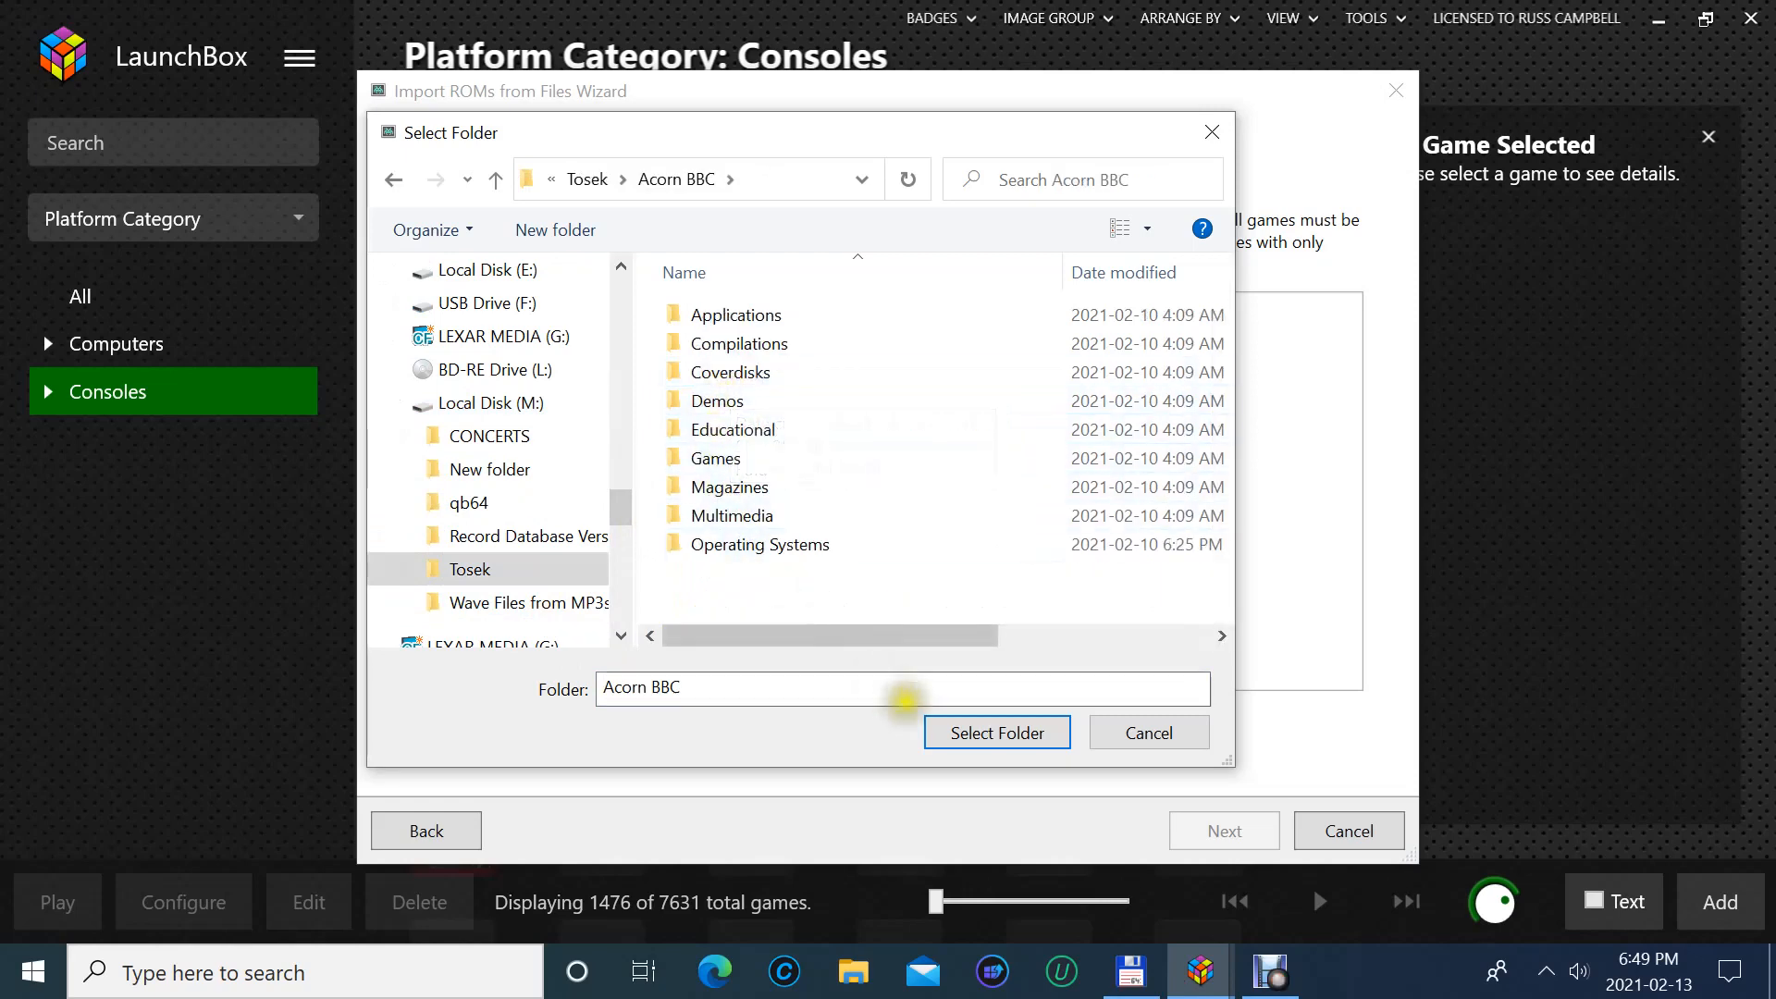
left_click(951, 731)
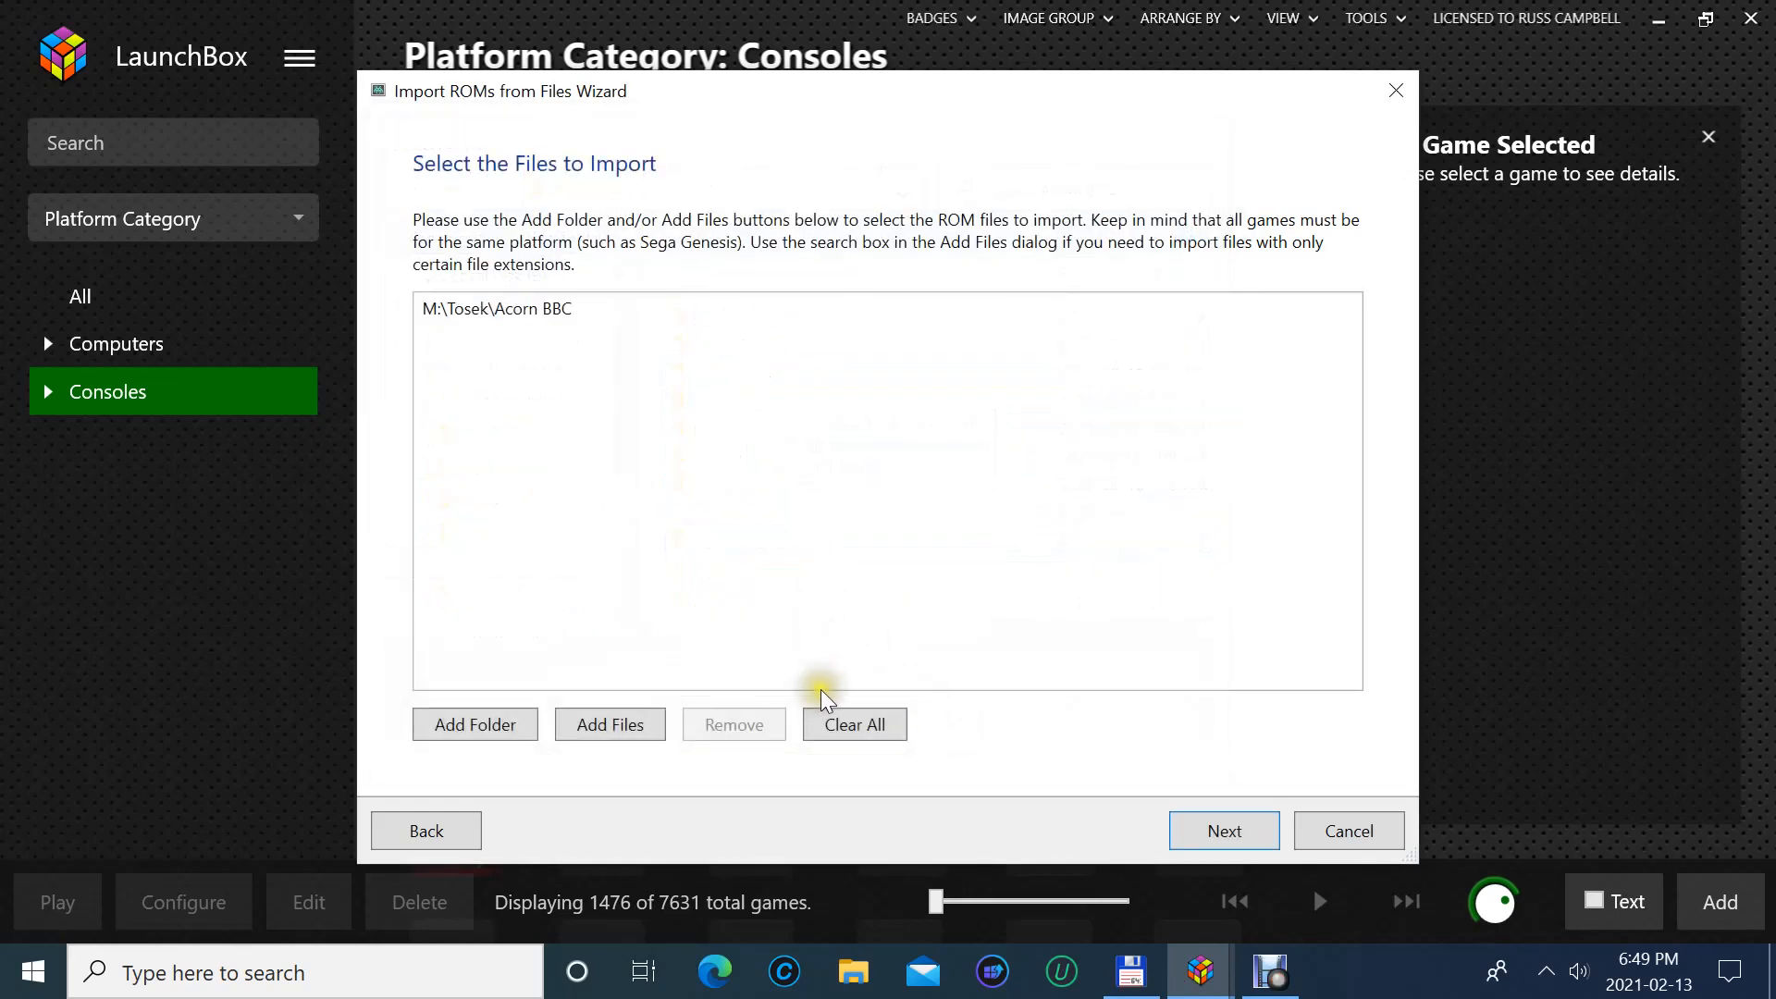
- Check the list of default import platforms for an entry matching Acorn BBC
left_click(1207, 845)
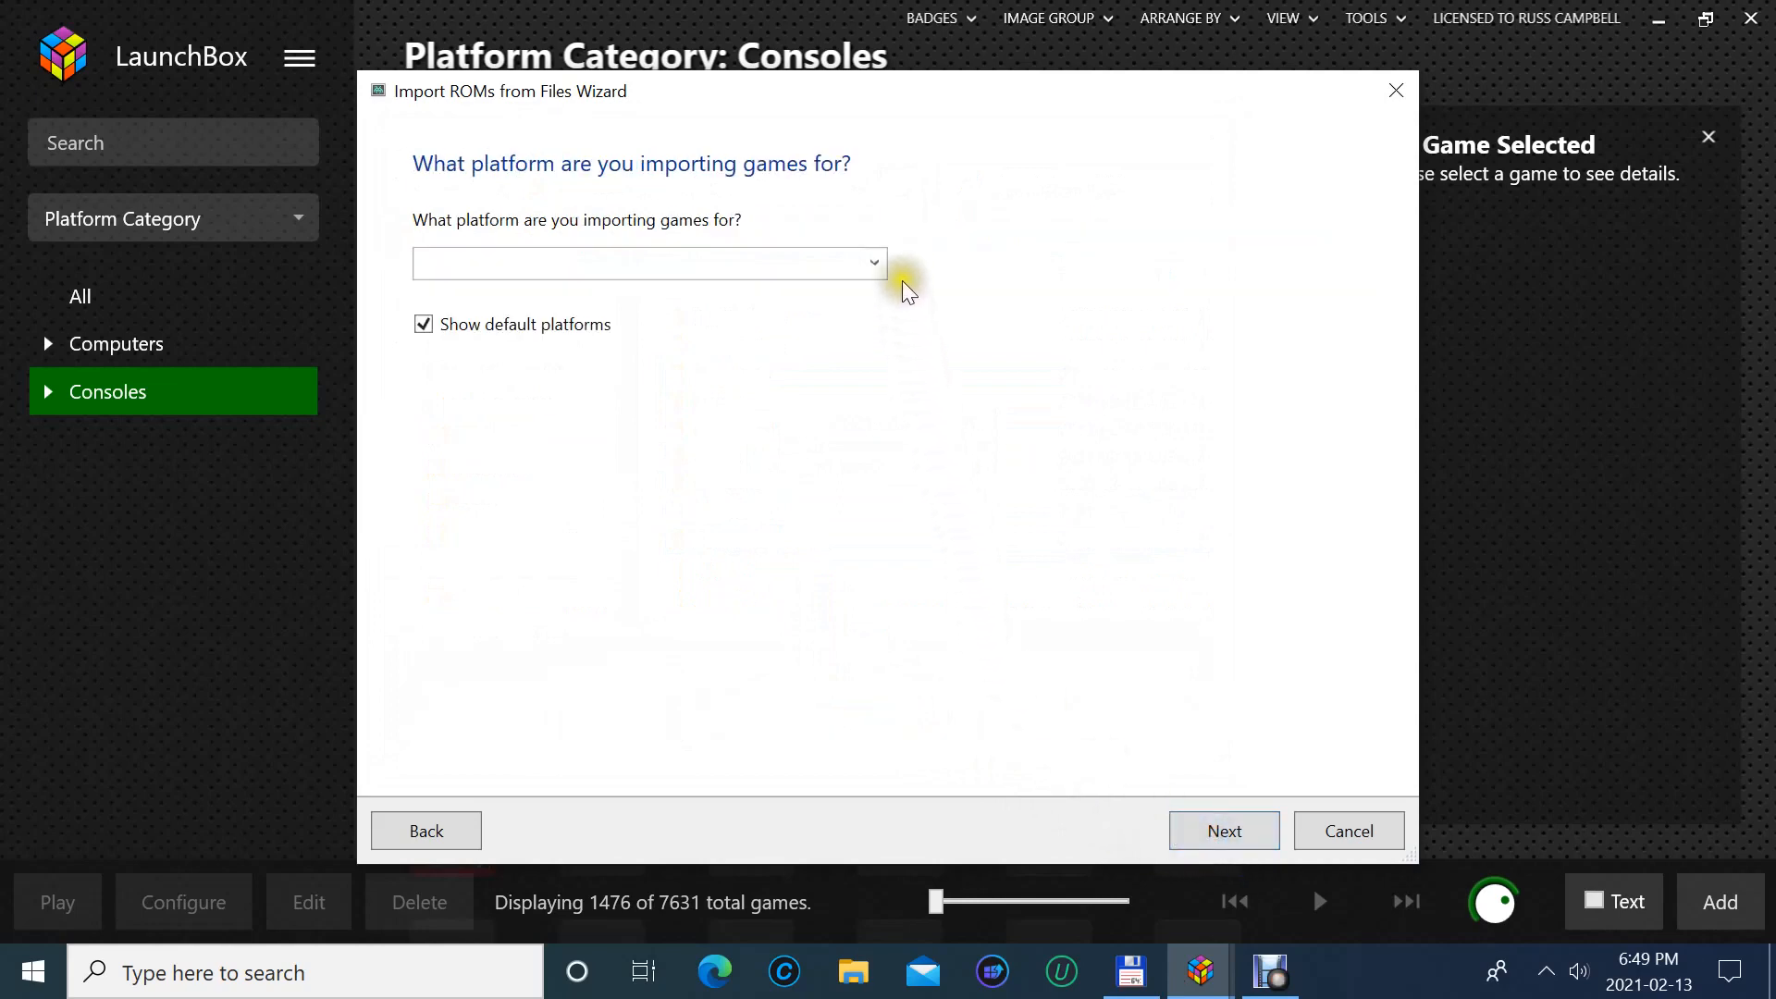
left_click(876, 259)
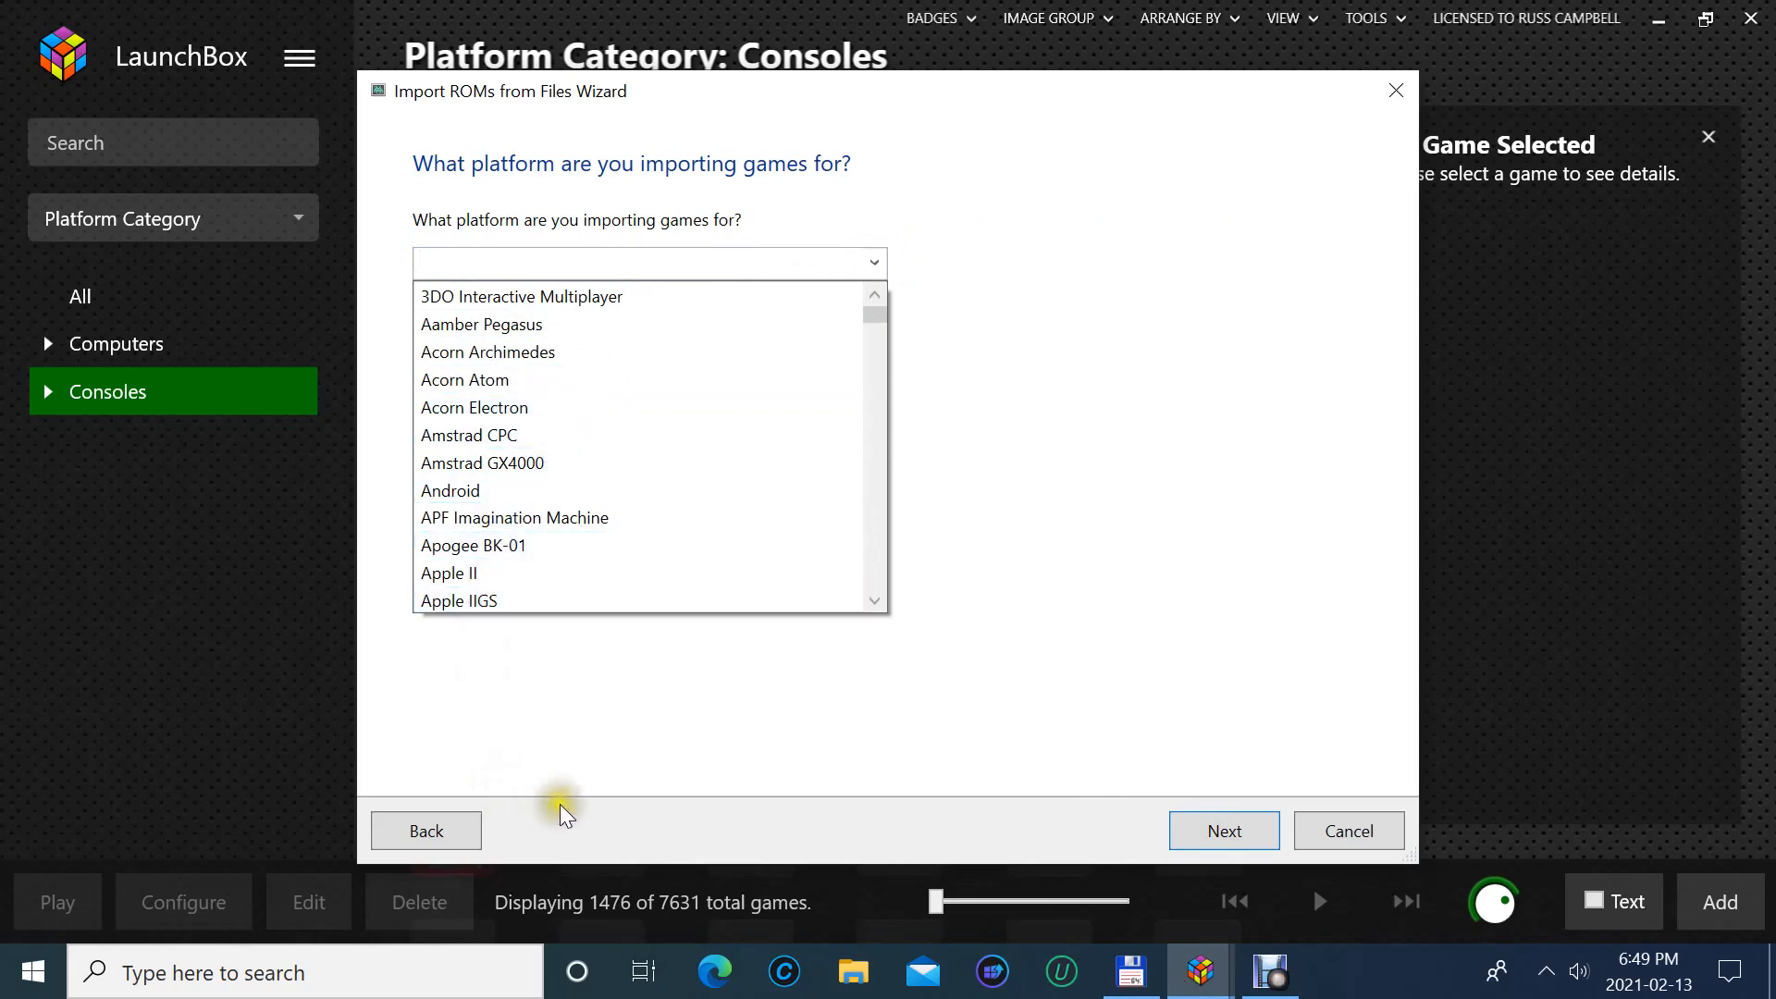
left_click(466, 830)
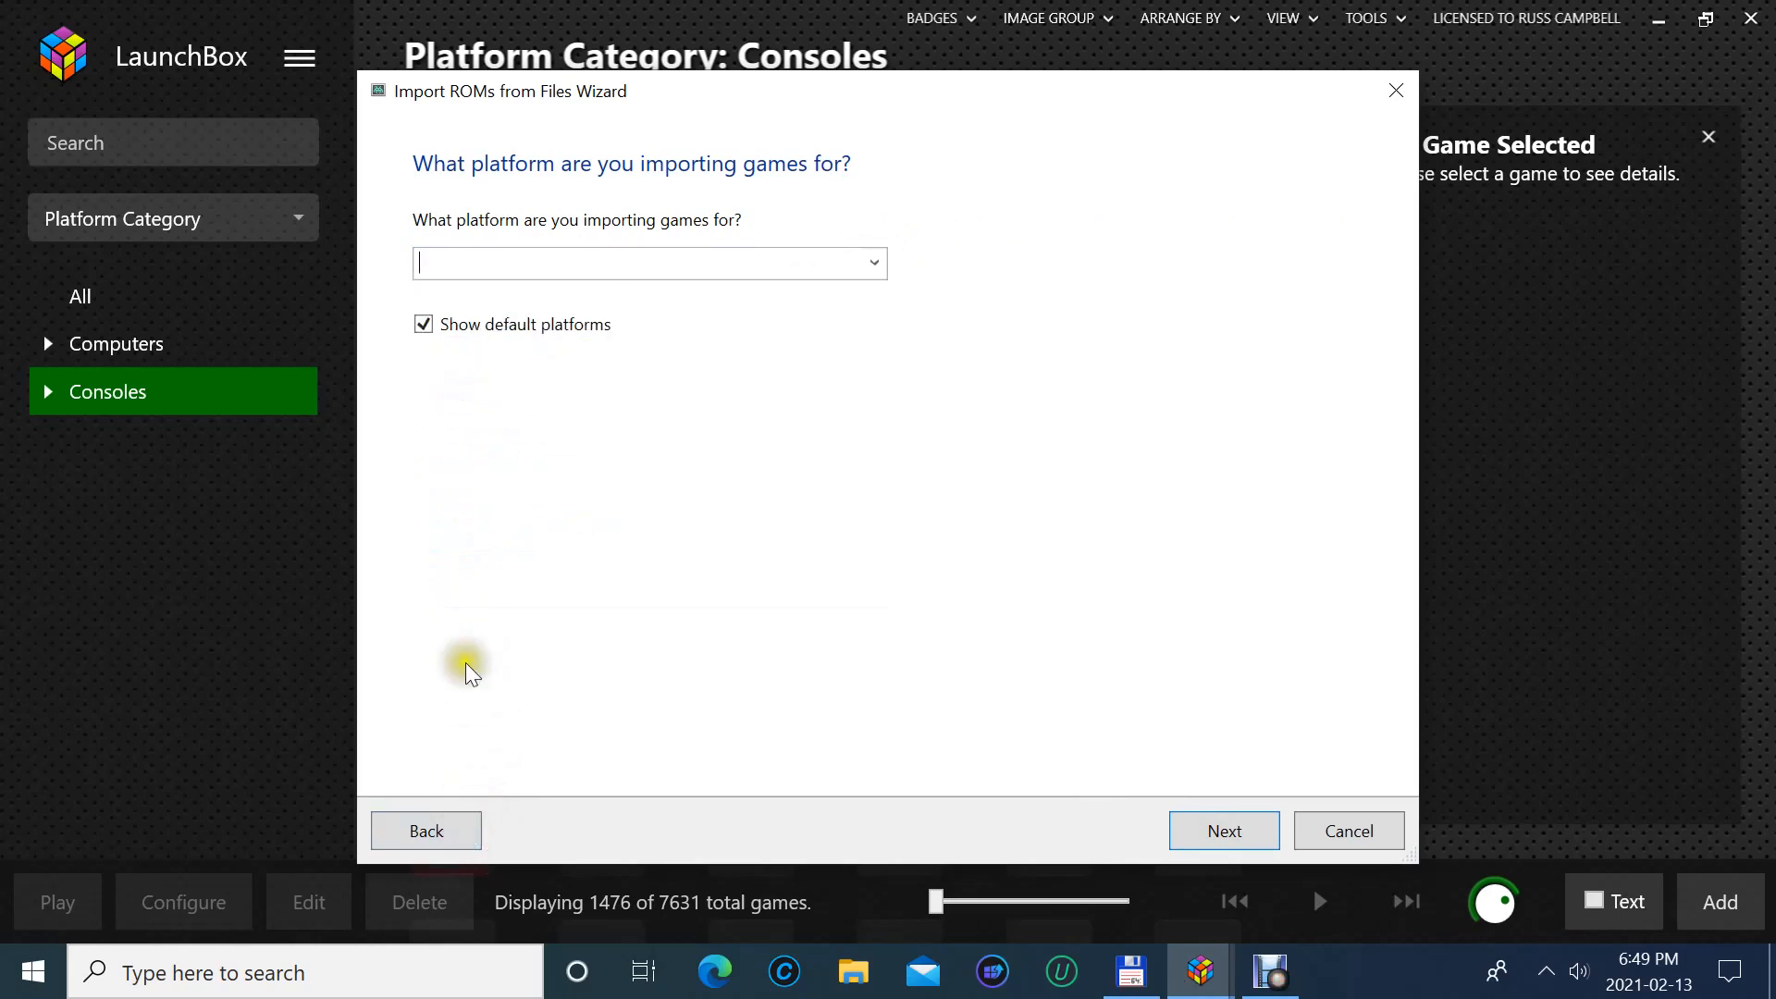
- Return to the file selection and remove the M:\Tosek\Acorn BBC folder from the import
left_click(455, 835)
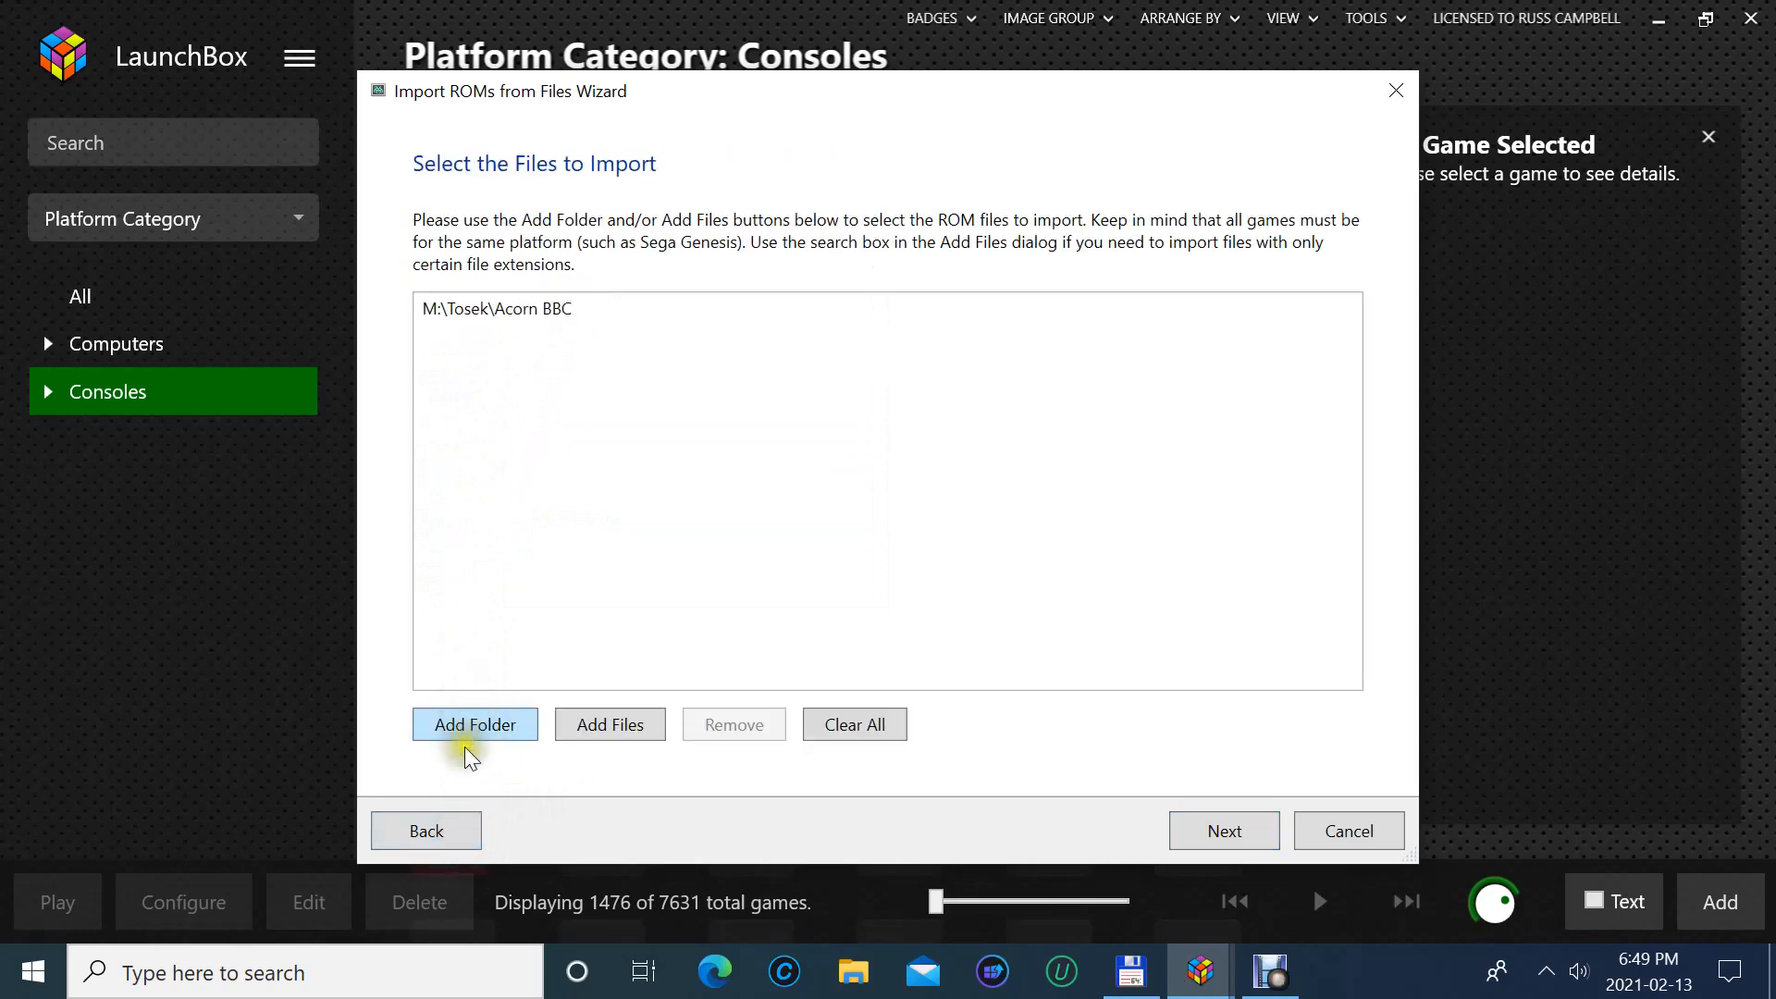
left_click(462, 831)
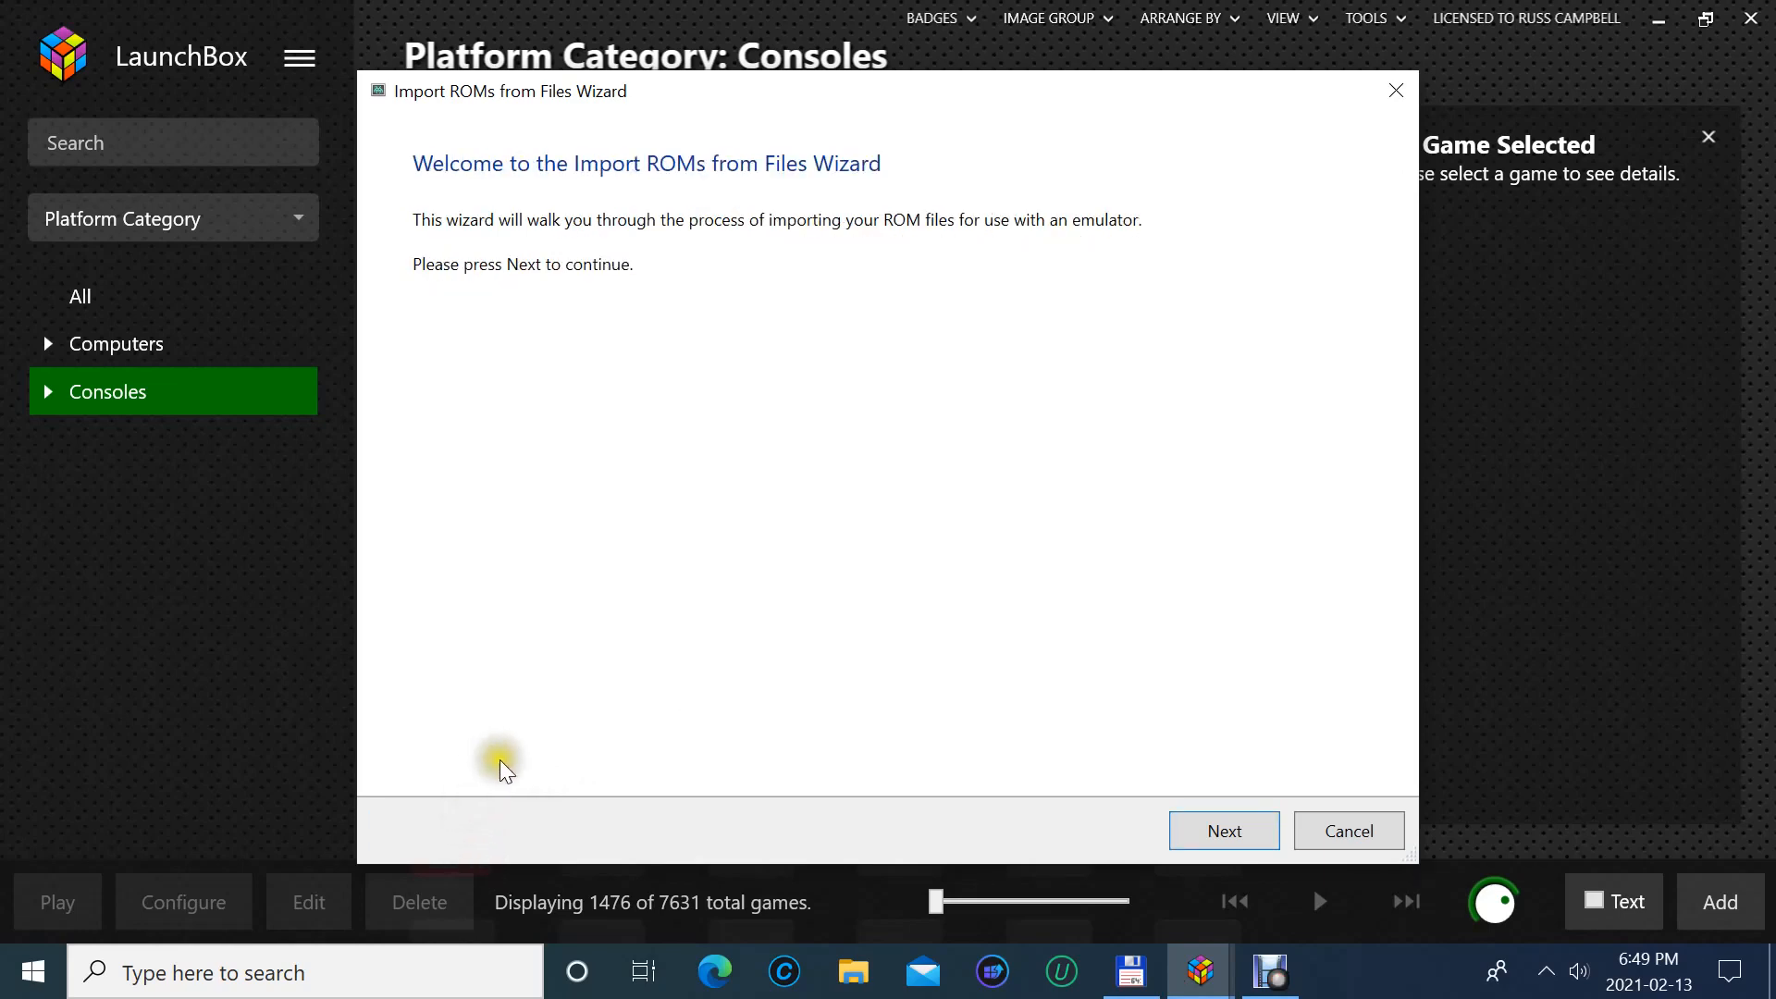
left_click(1240, 830)
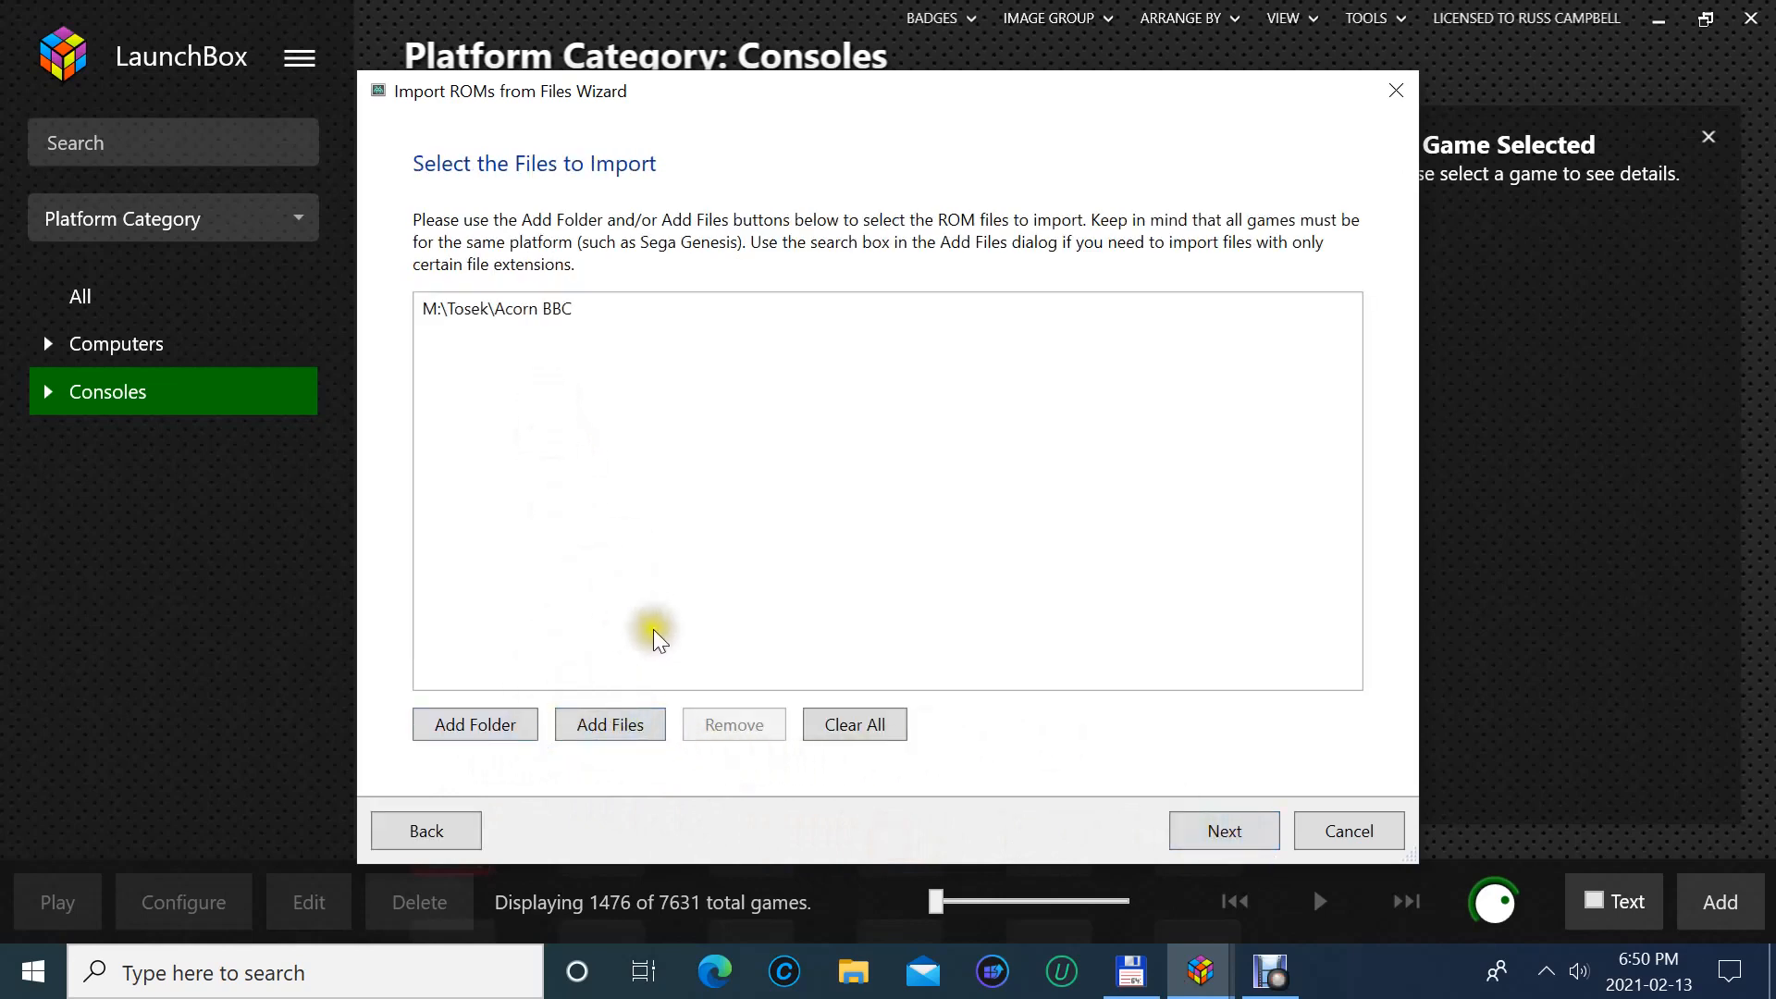
left_click(551, 312)
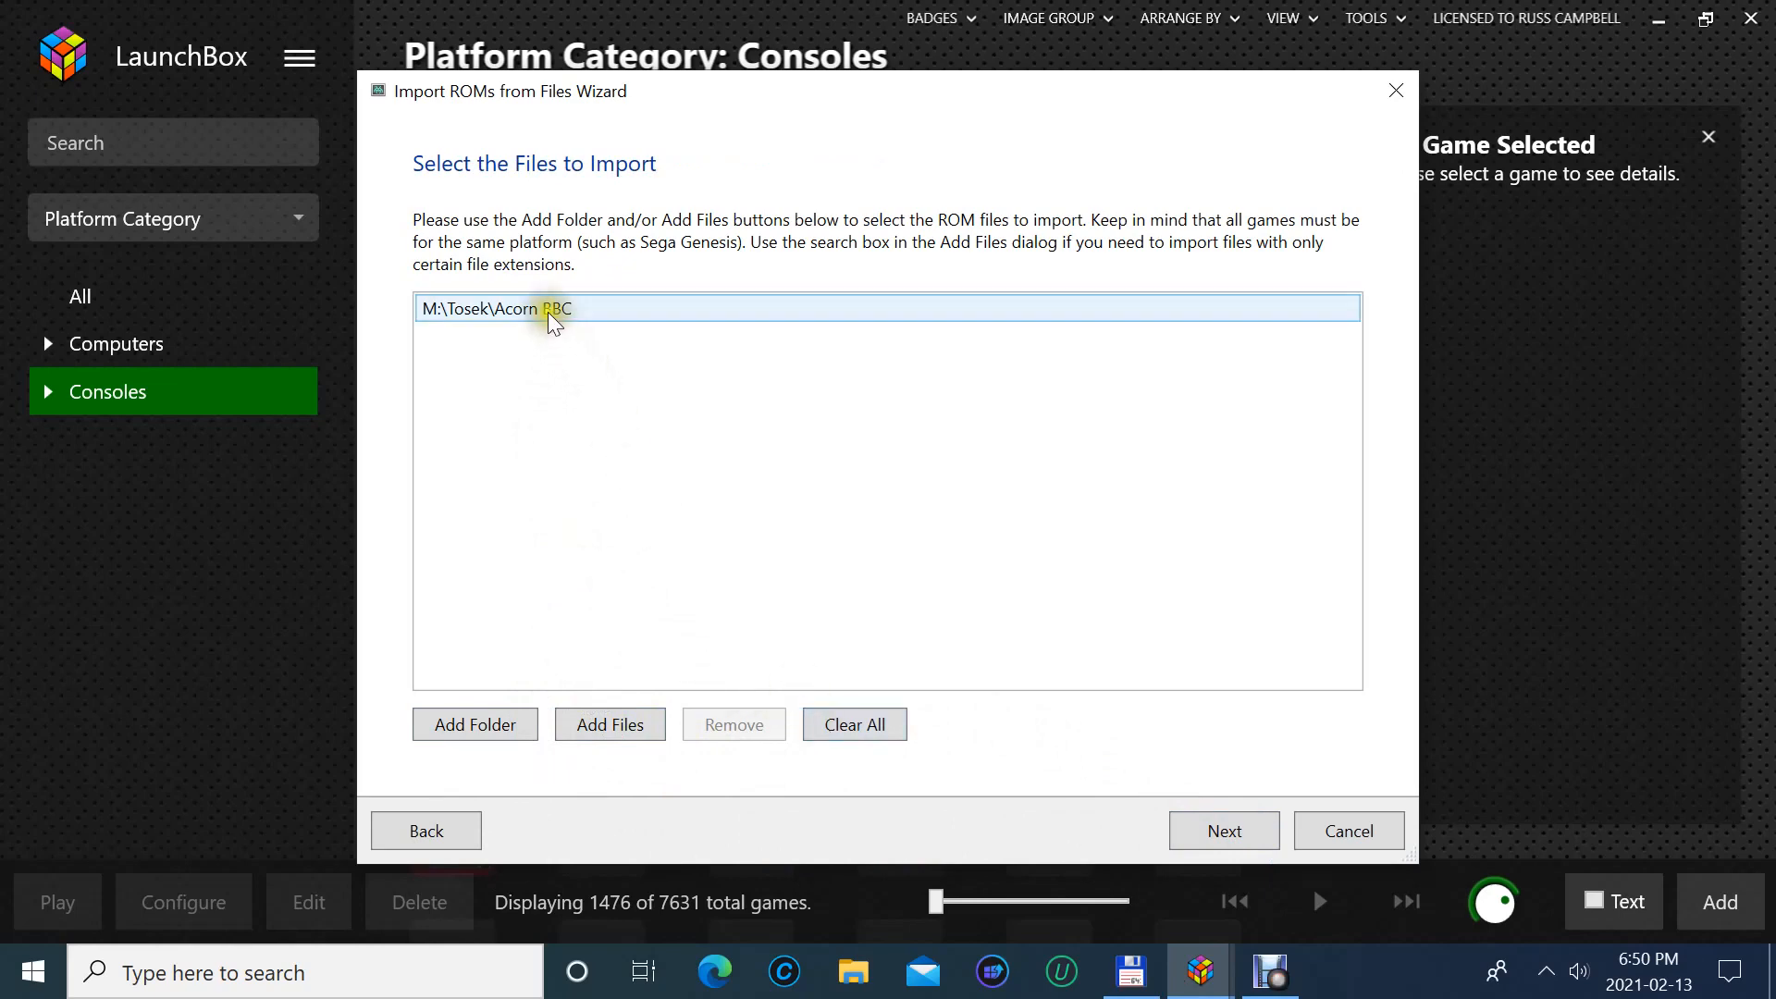
left_click(730, 724)
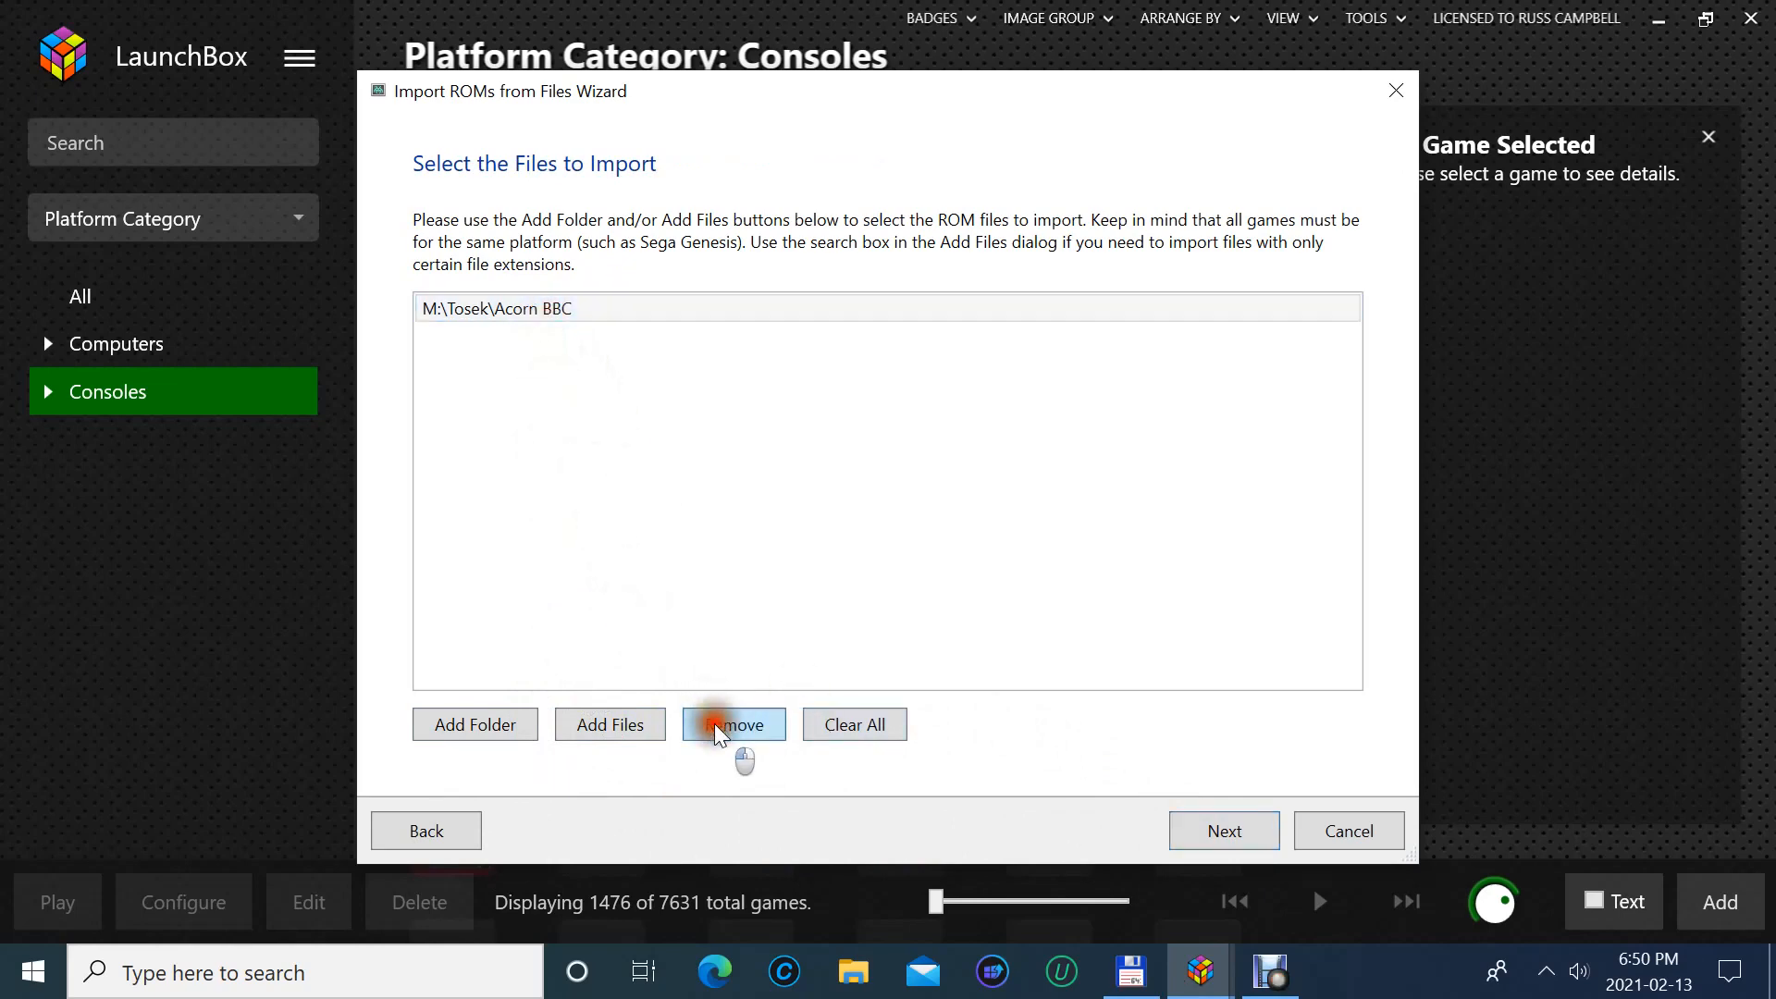
- Add the Acorn Electron folder from M:\Tosek as the ROM source and continue to the platform choice
left_click(534, 726)
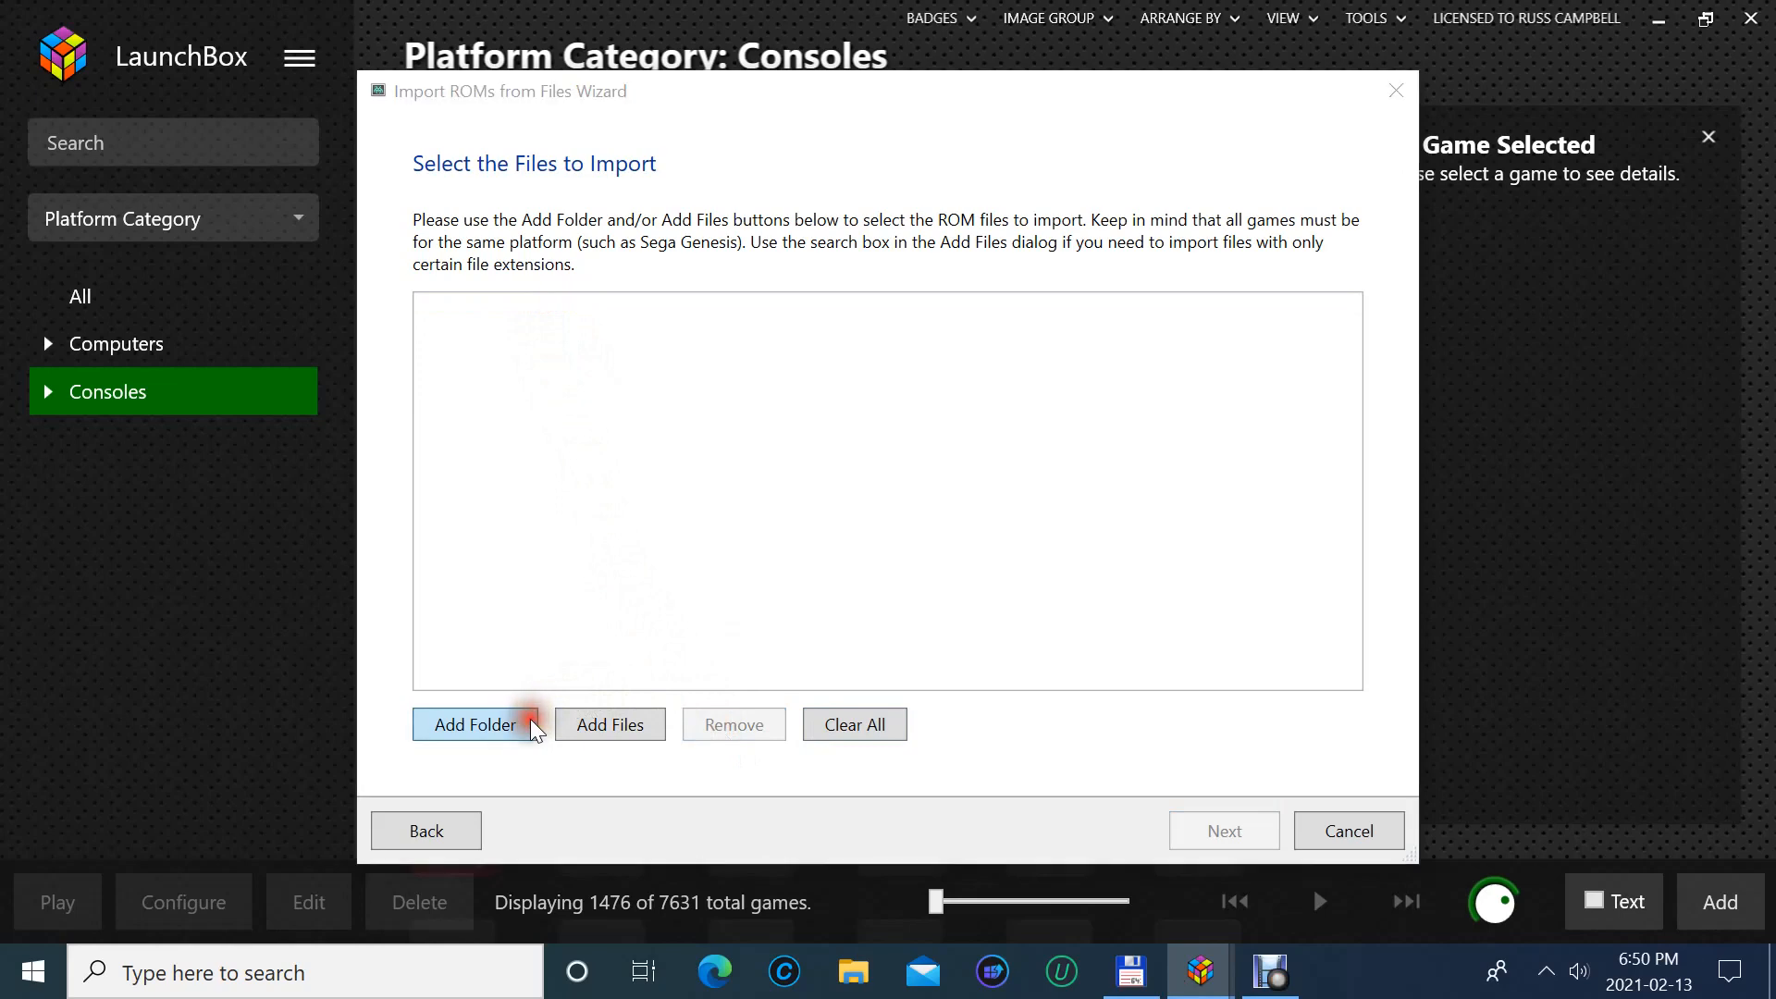
scroll(557, 570, "down", 1)
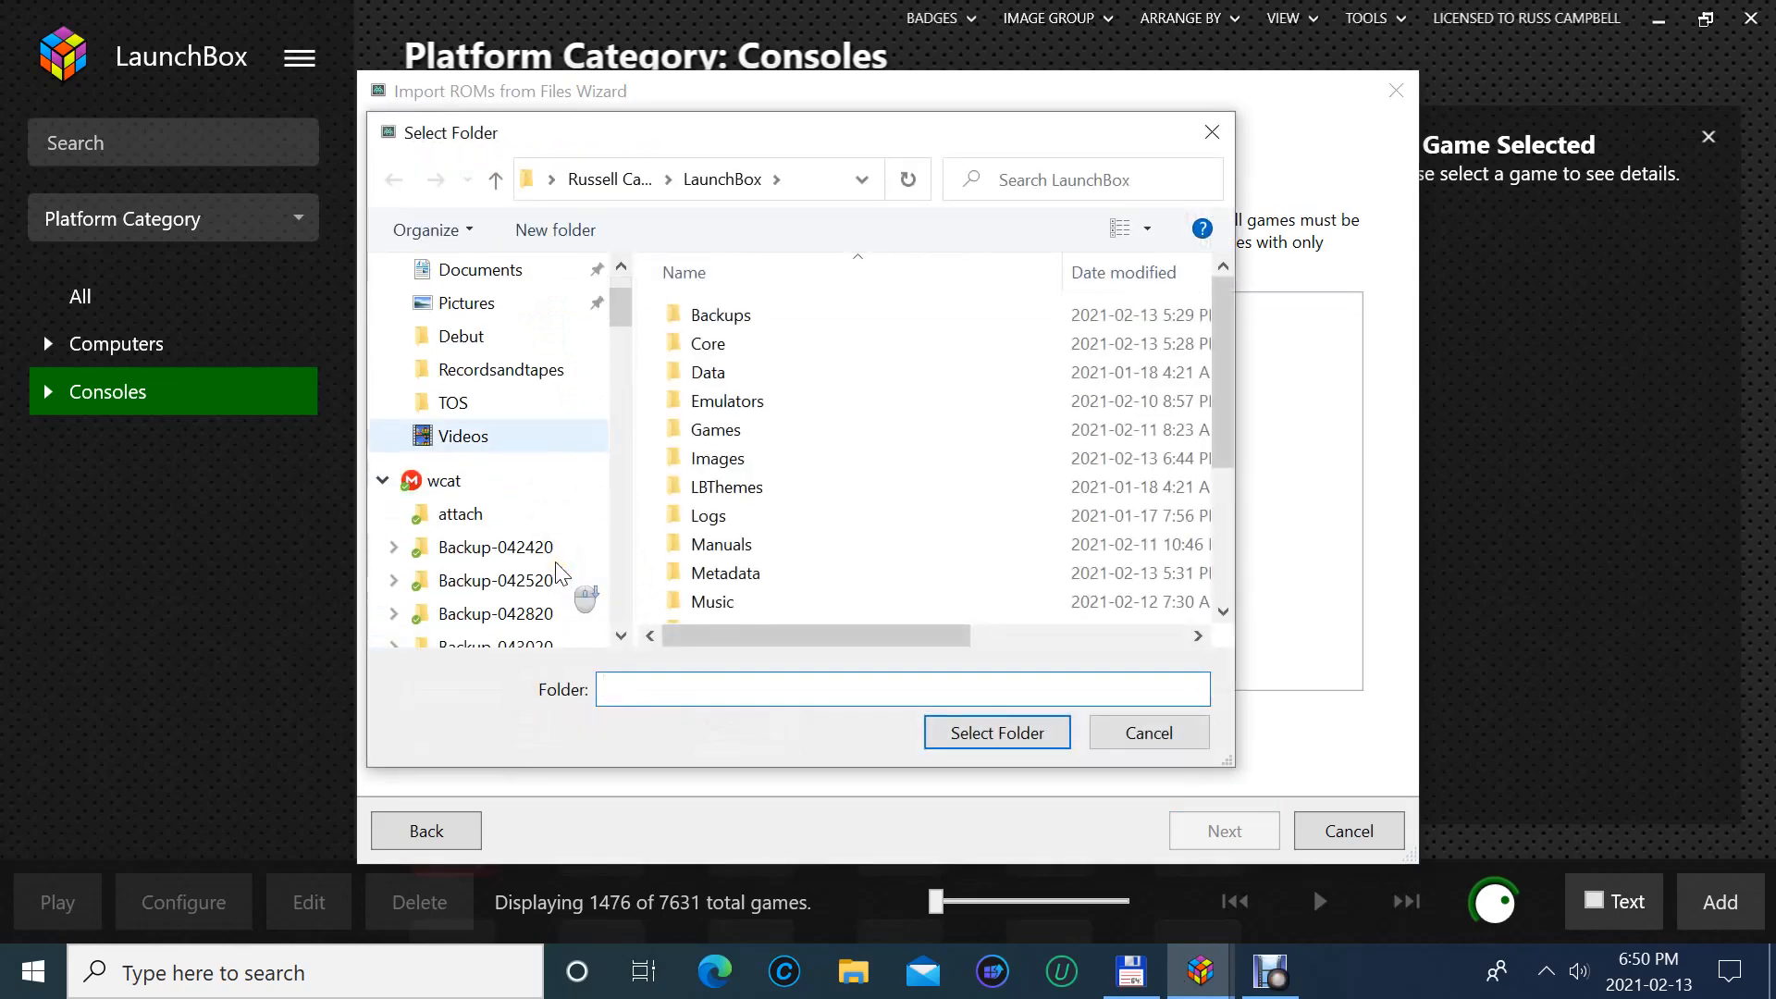
left_click_drag(621, 324, 626, 647)
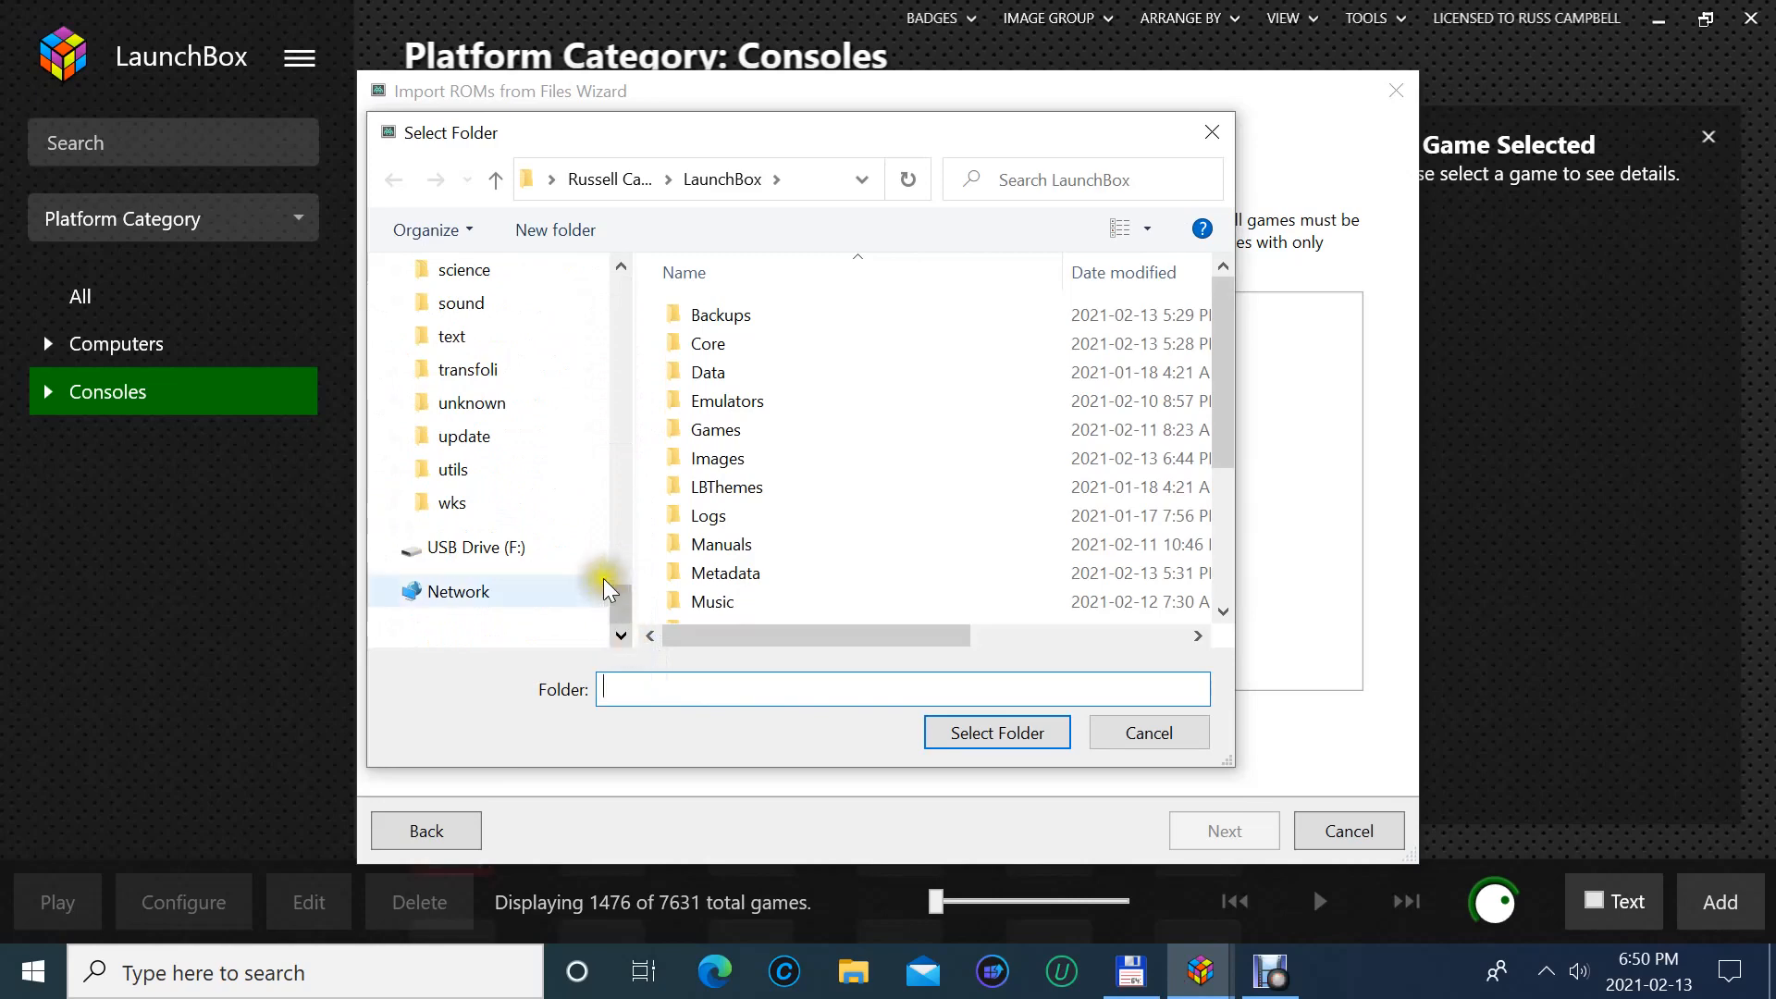
scroll(579, 558, "up", 3)
scroll(579, 560, "up", 4)
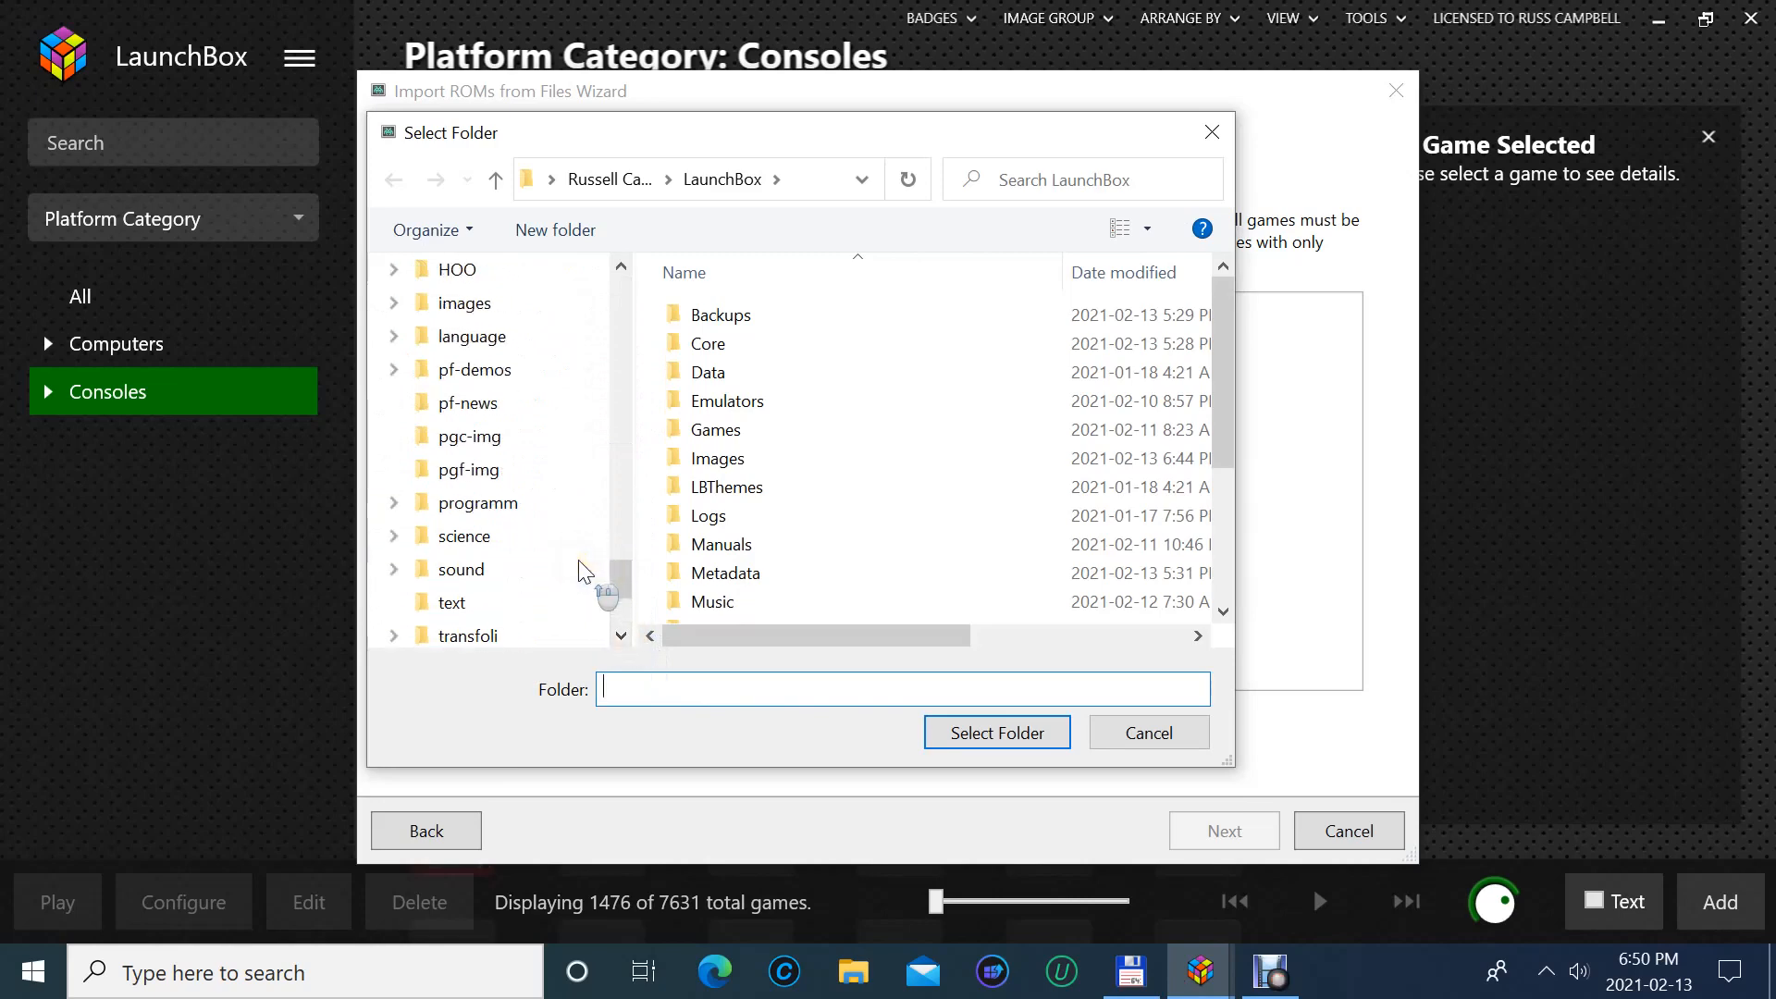
scroll(579, 561, "up", 3)
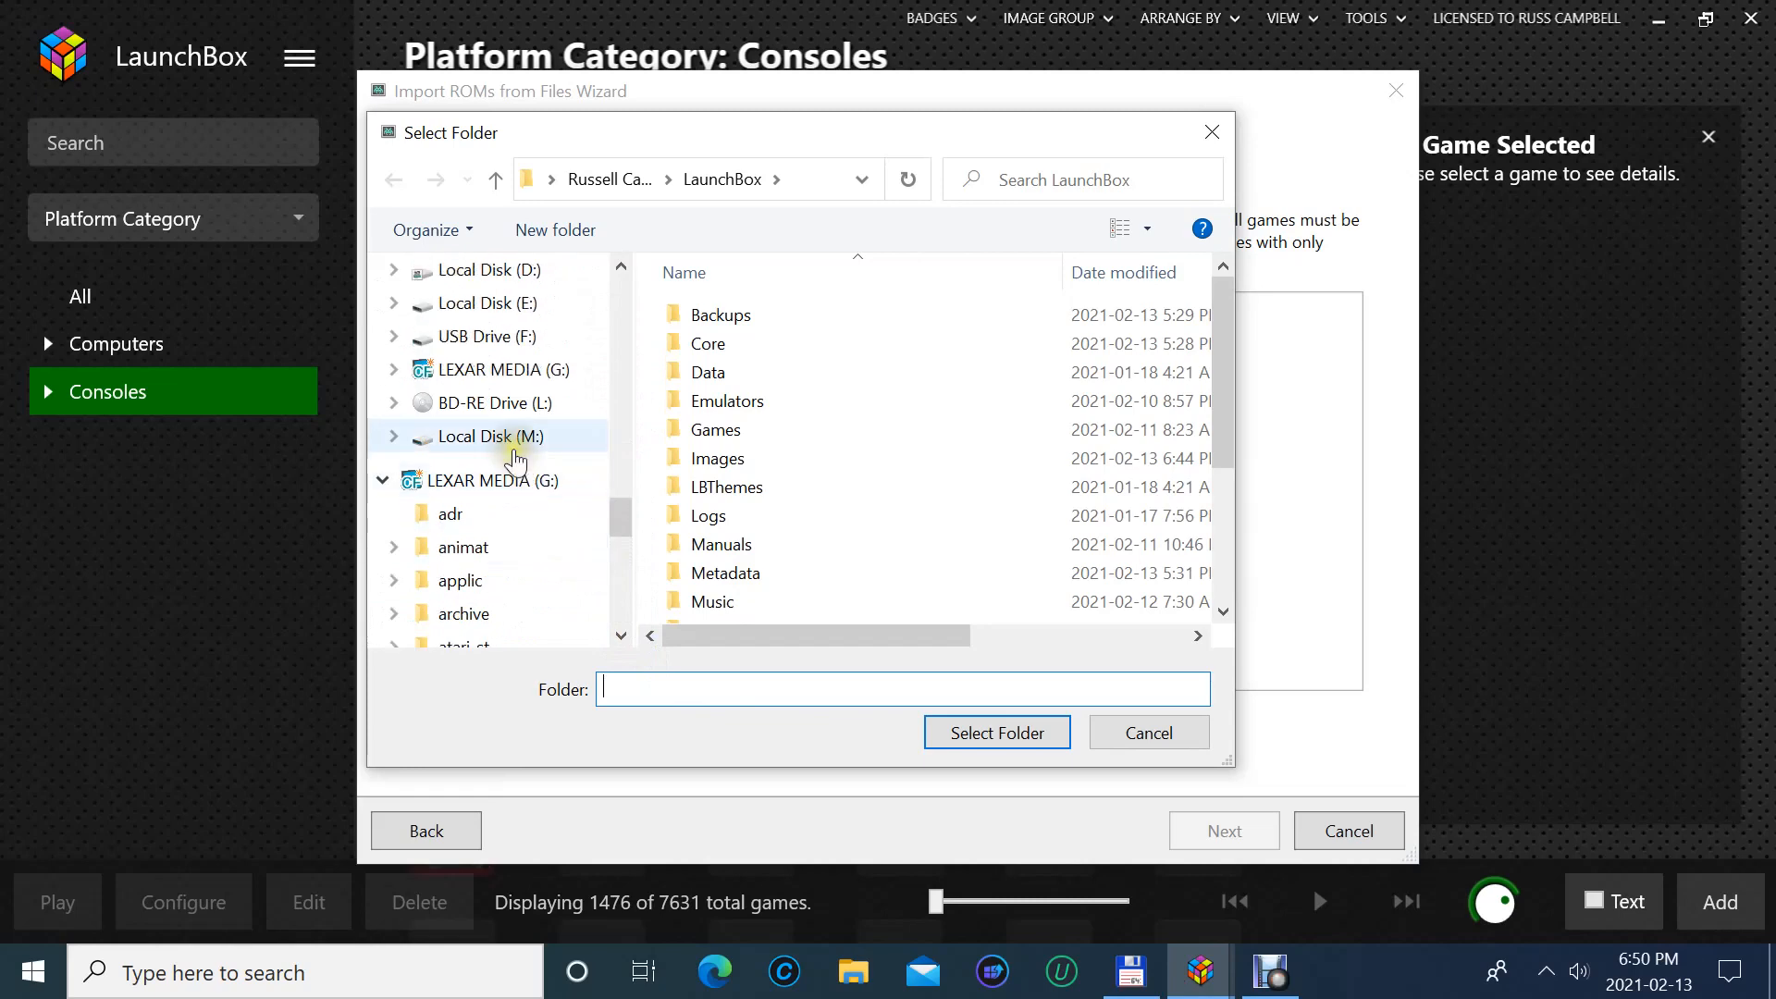
left_click(511, 439)
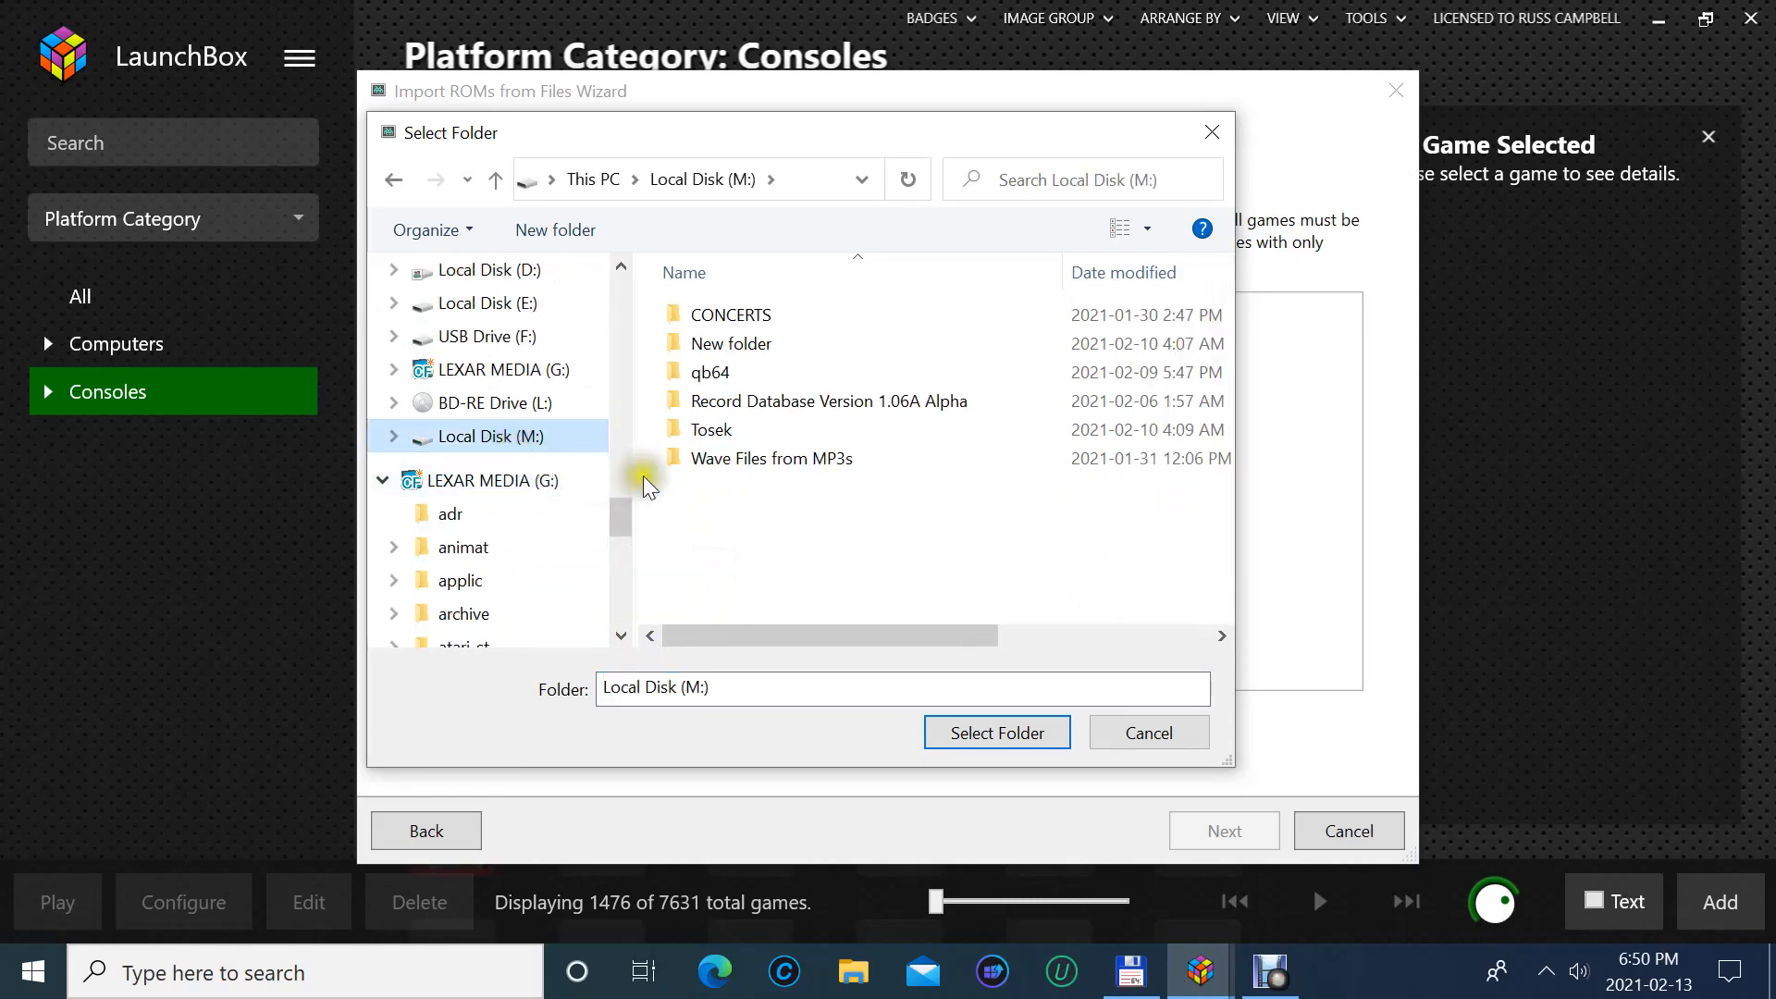
left_click(695, 453)
left_click(690, 435)
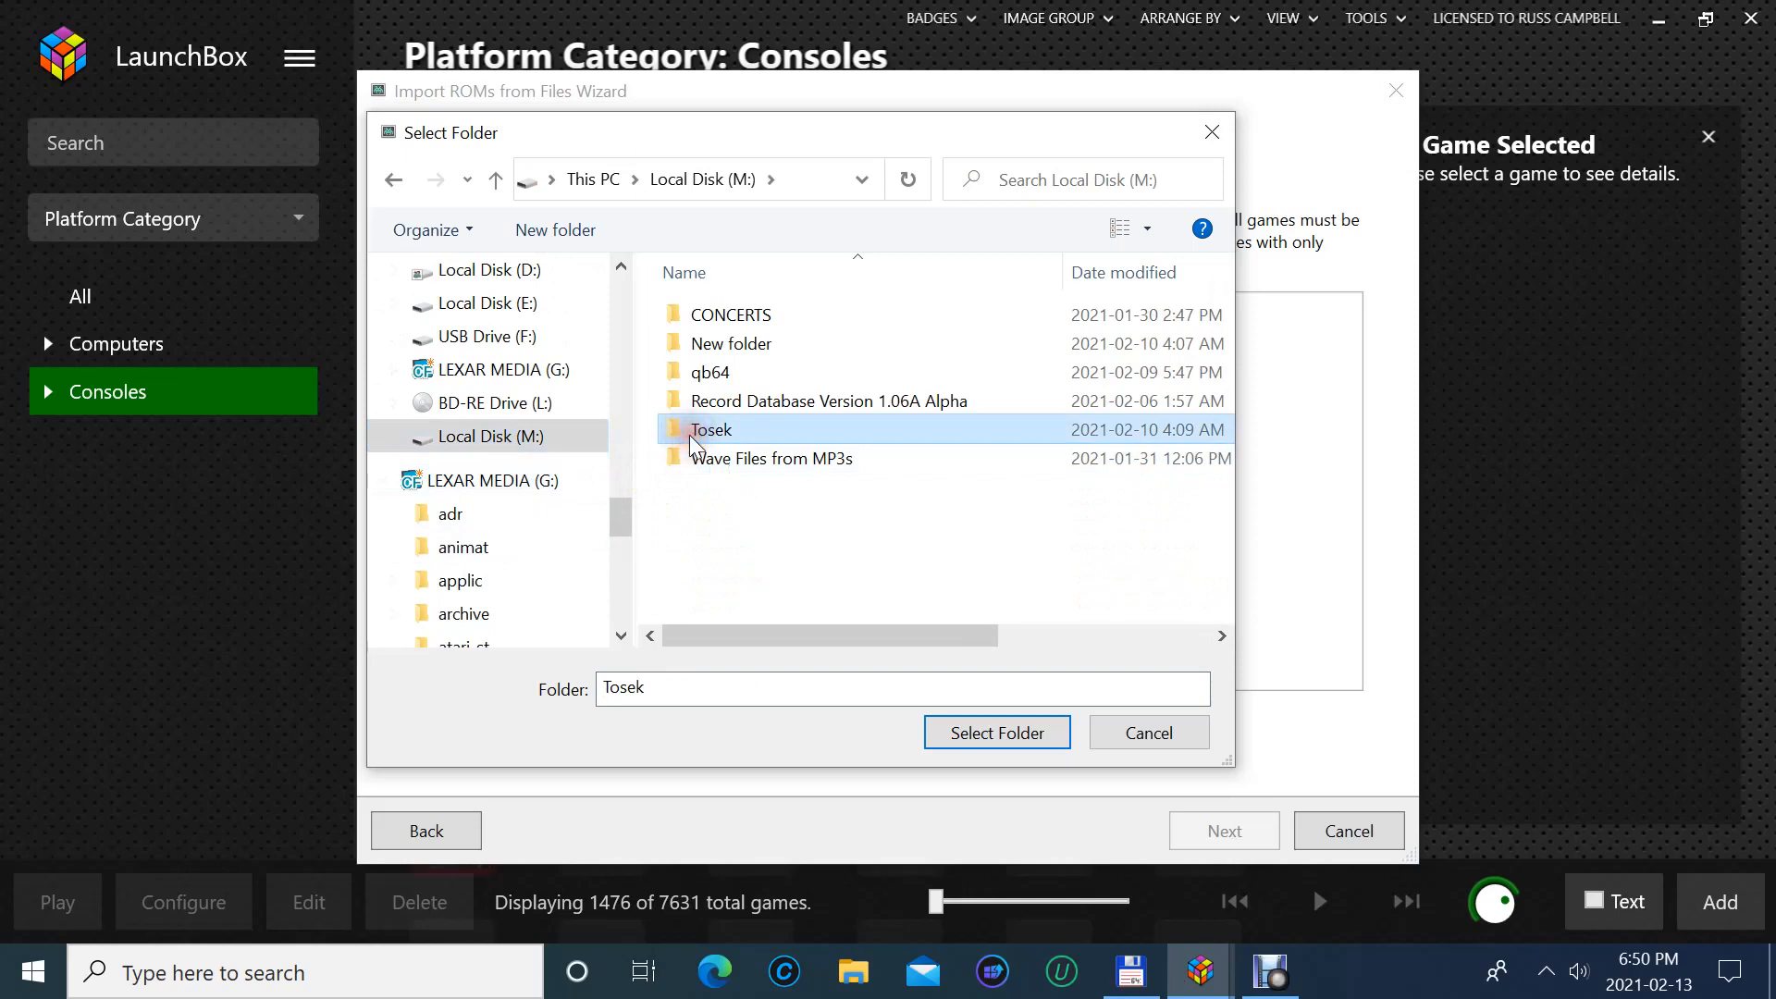
double_click(690, 434)
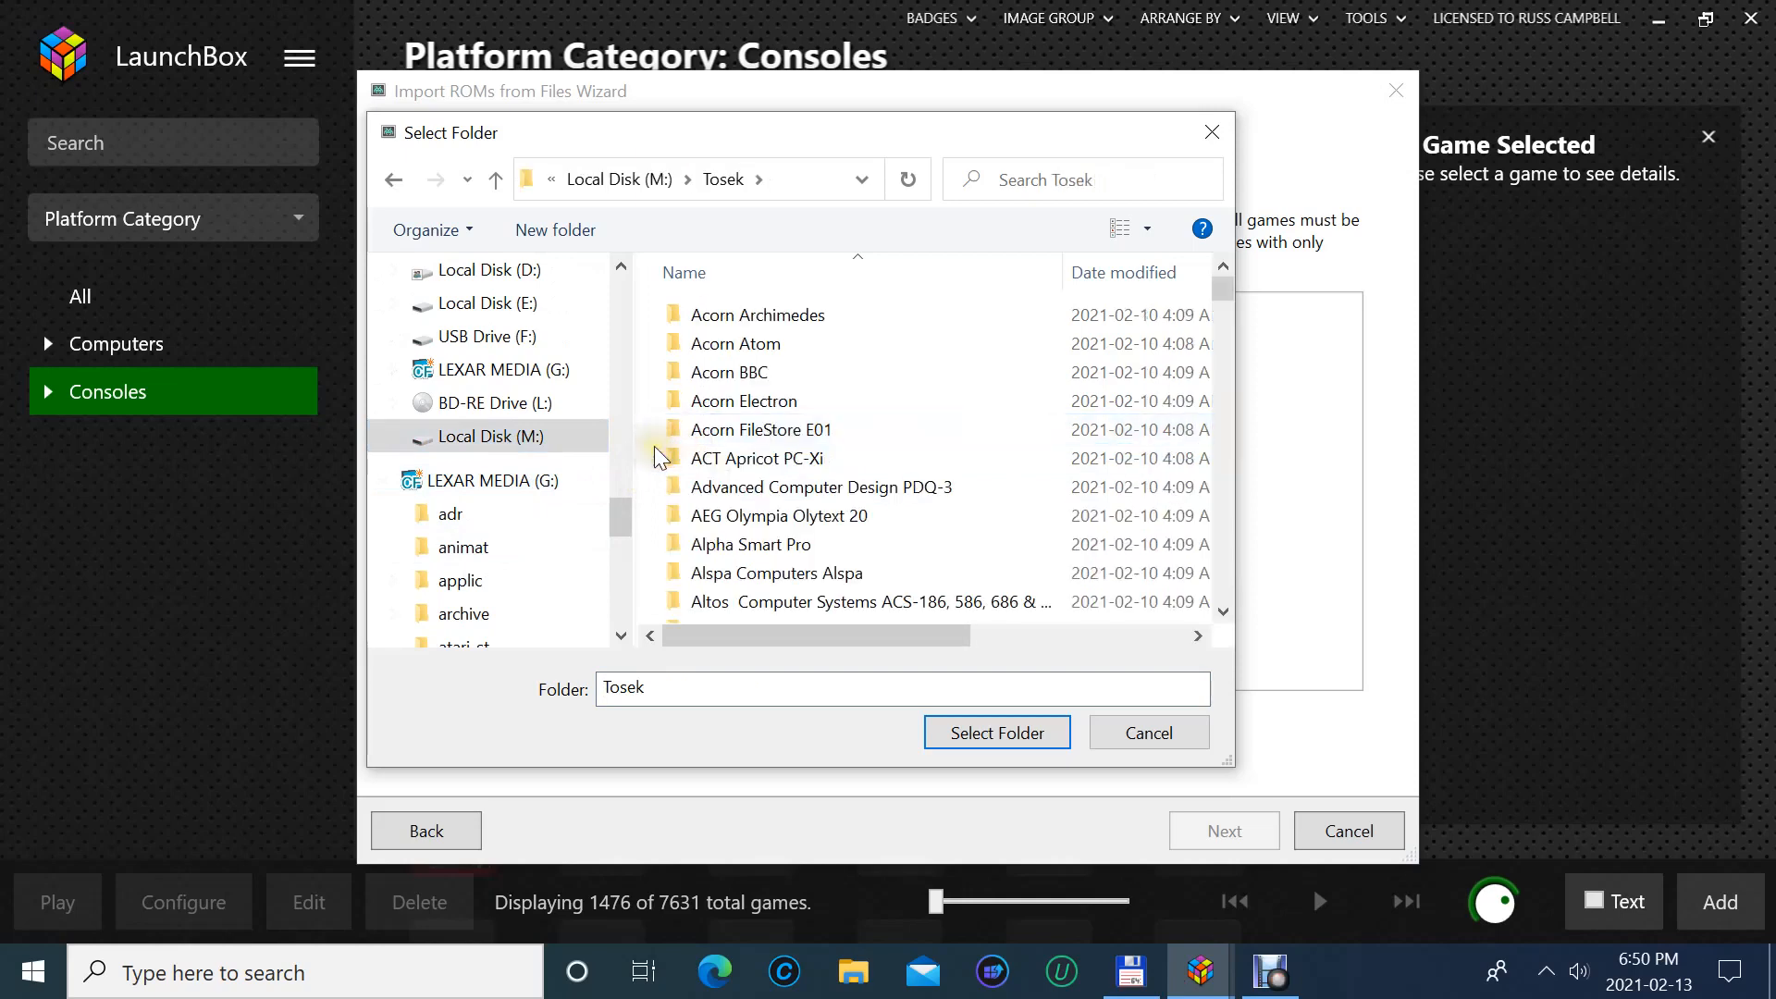
double_click(718, 403)
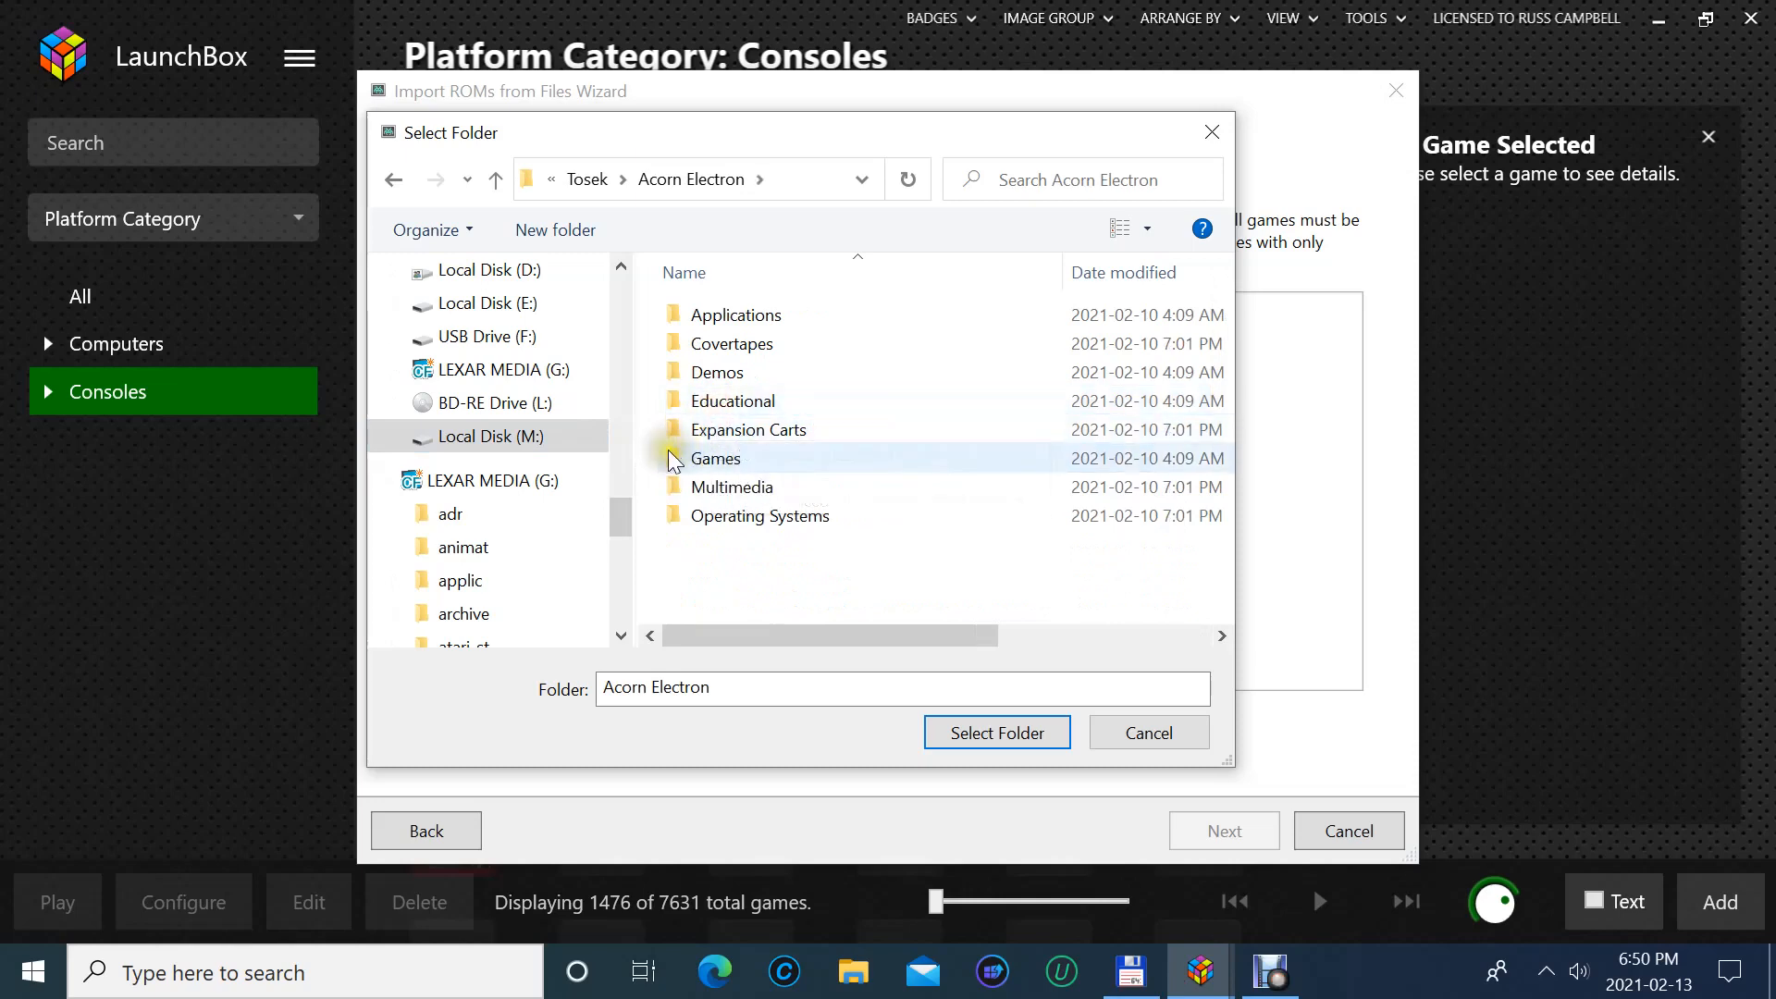
left_click(1004, 739)
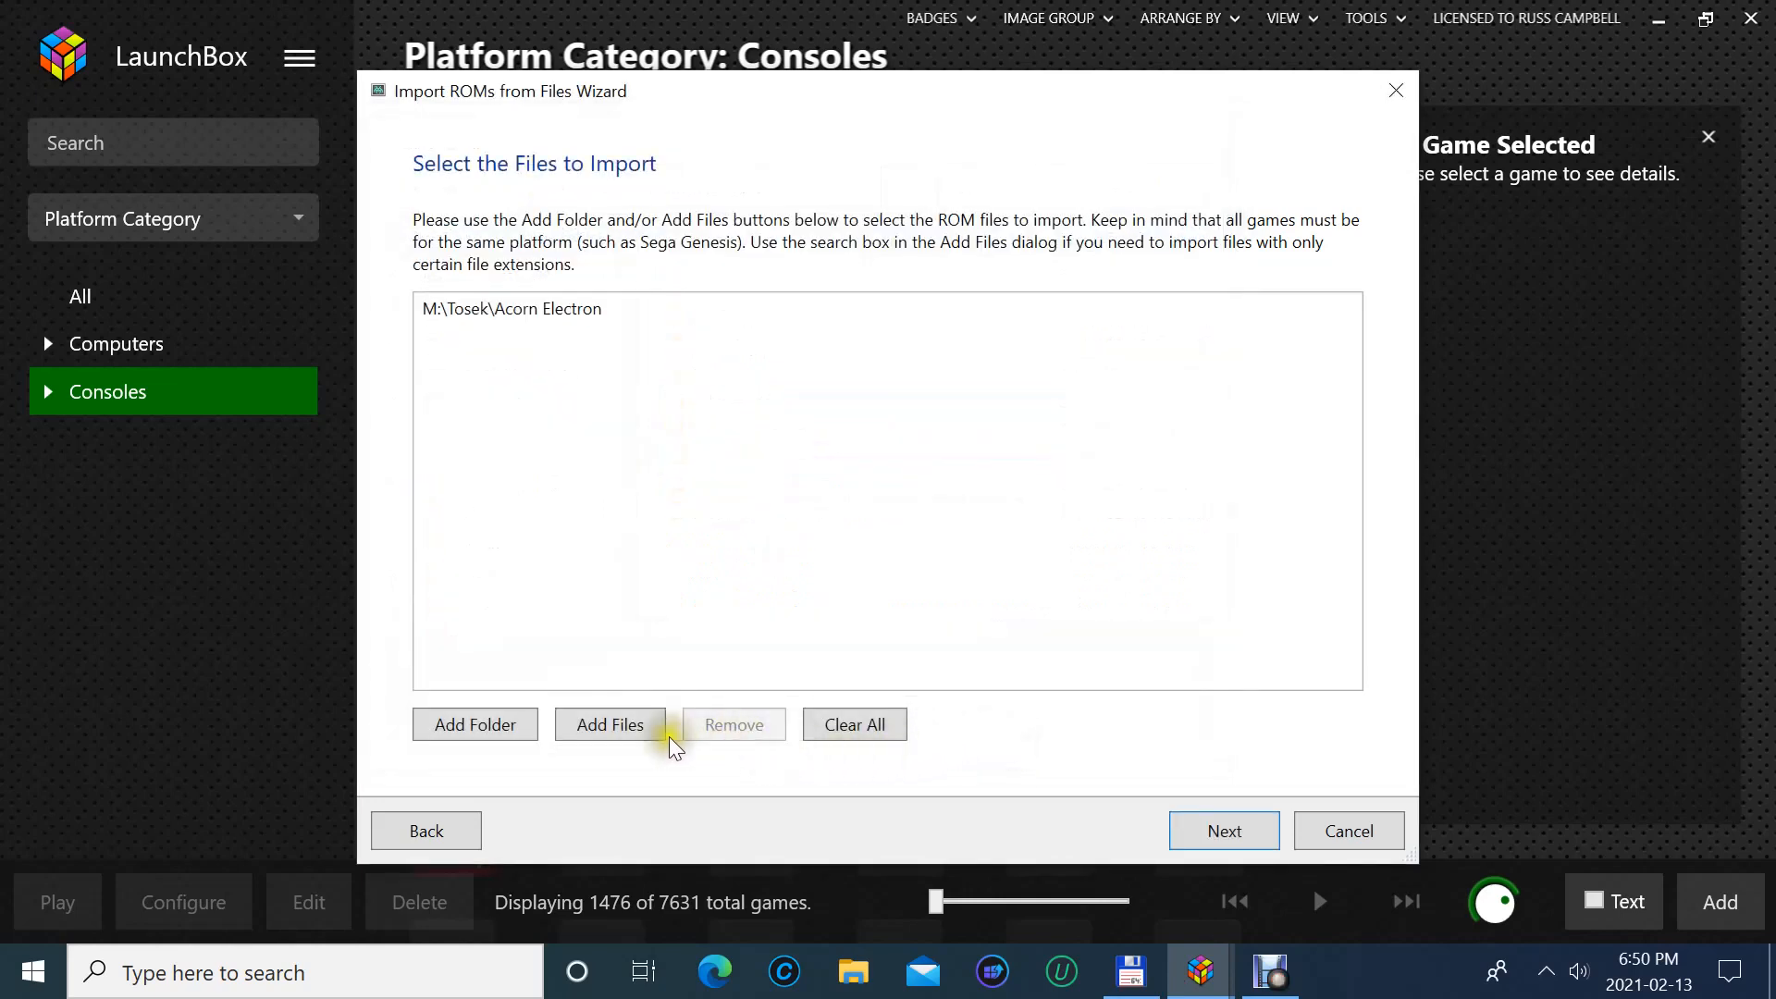
left_click(646, 725)
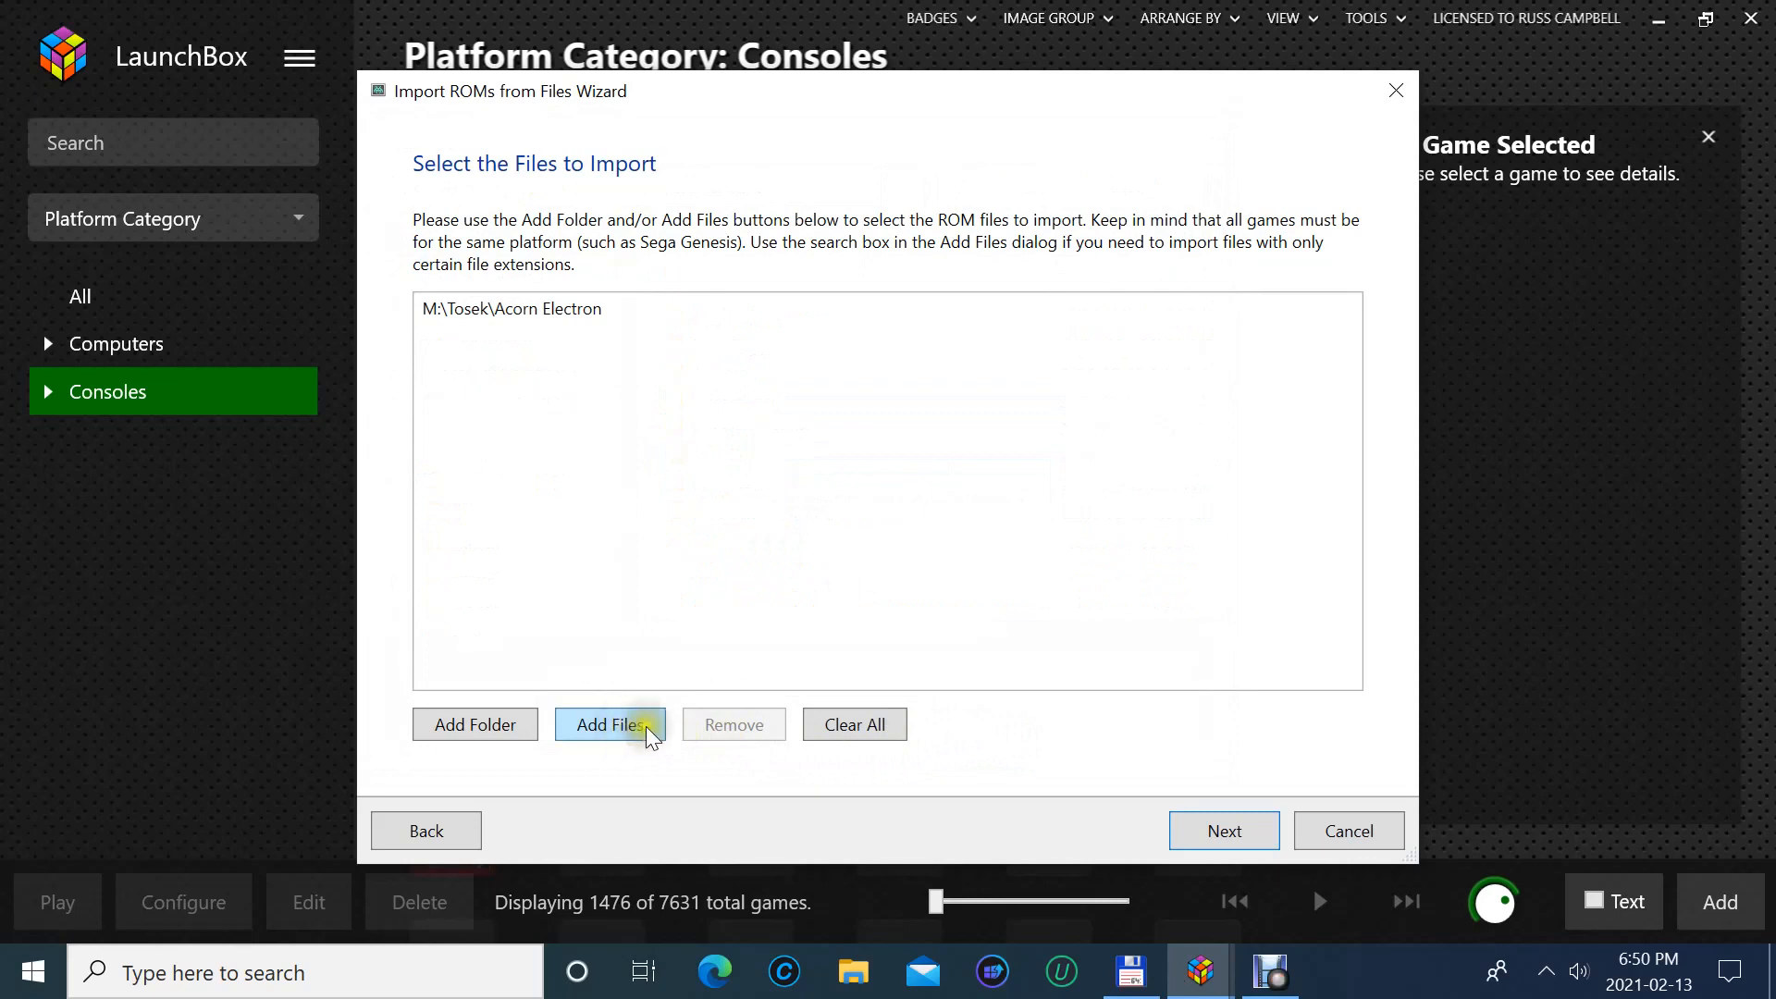
left_click(1191, 837)
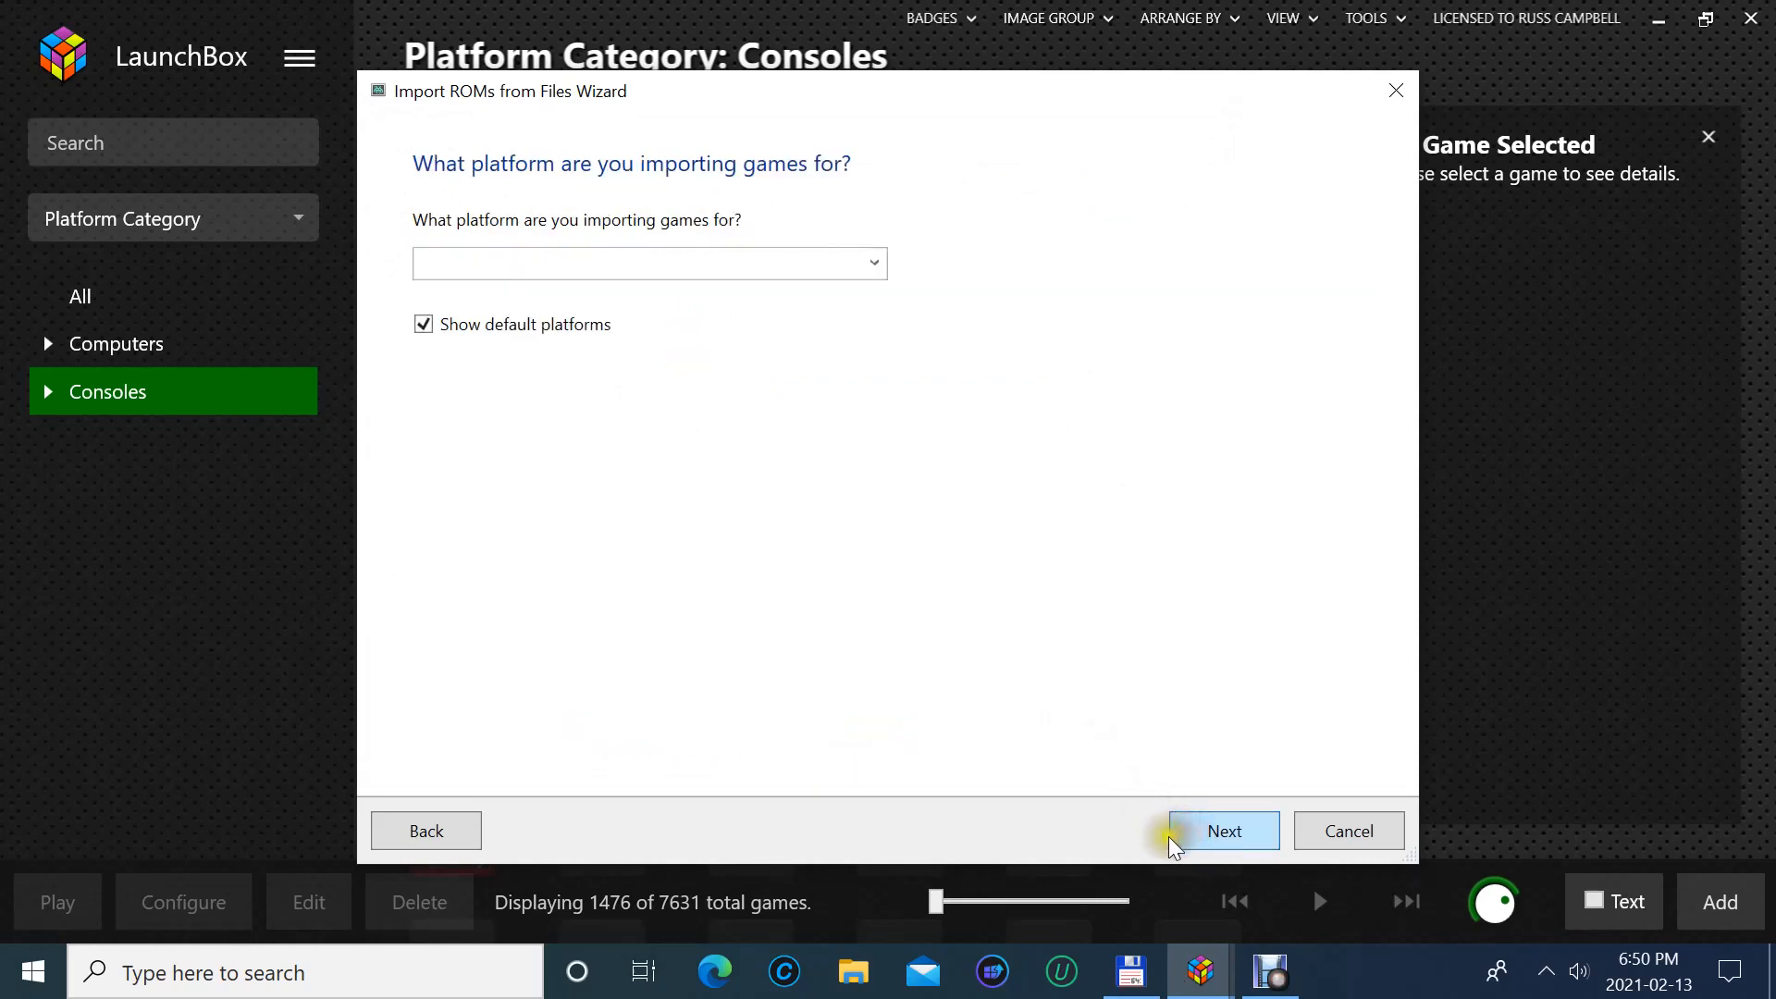
- Set Acorn Electron as the platform for the imported games and continue to the emulator choice
left_click(881, 270)
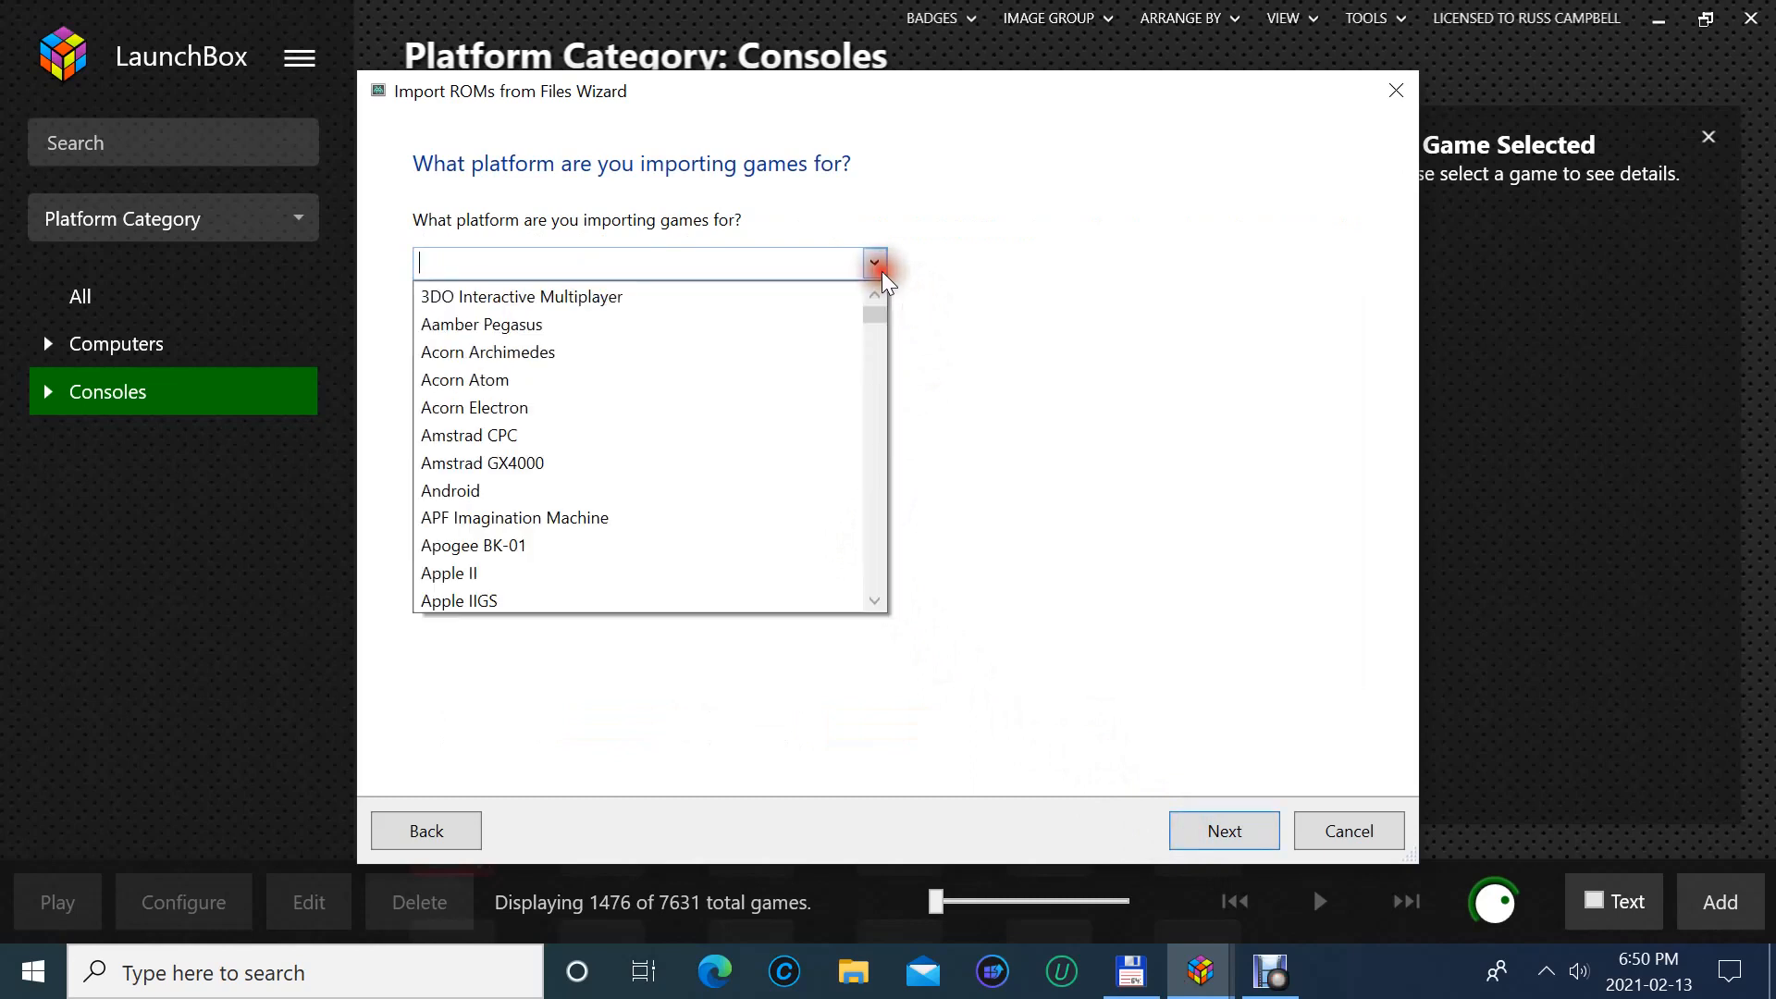
left_click(624, 401)
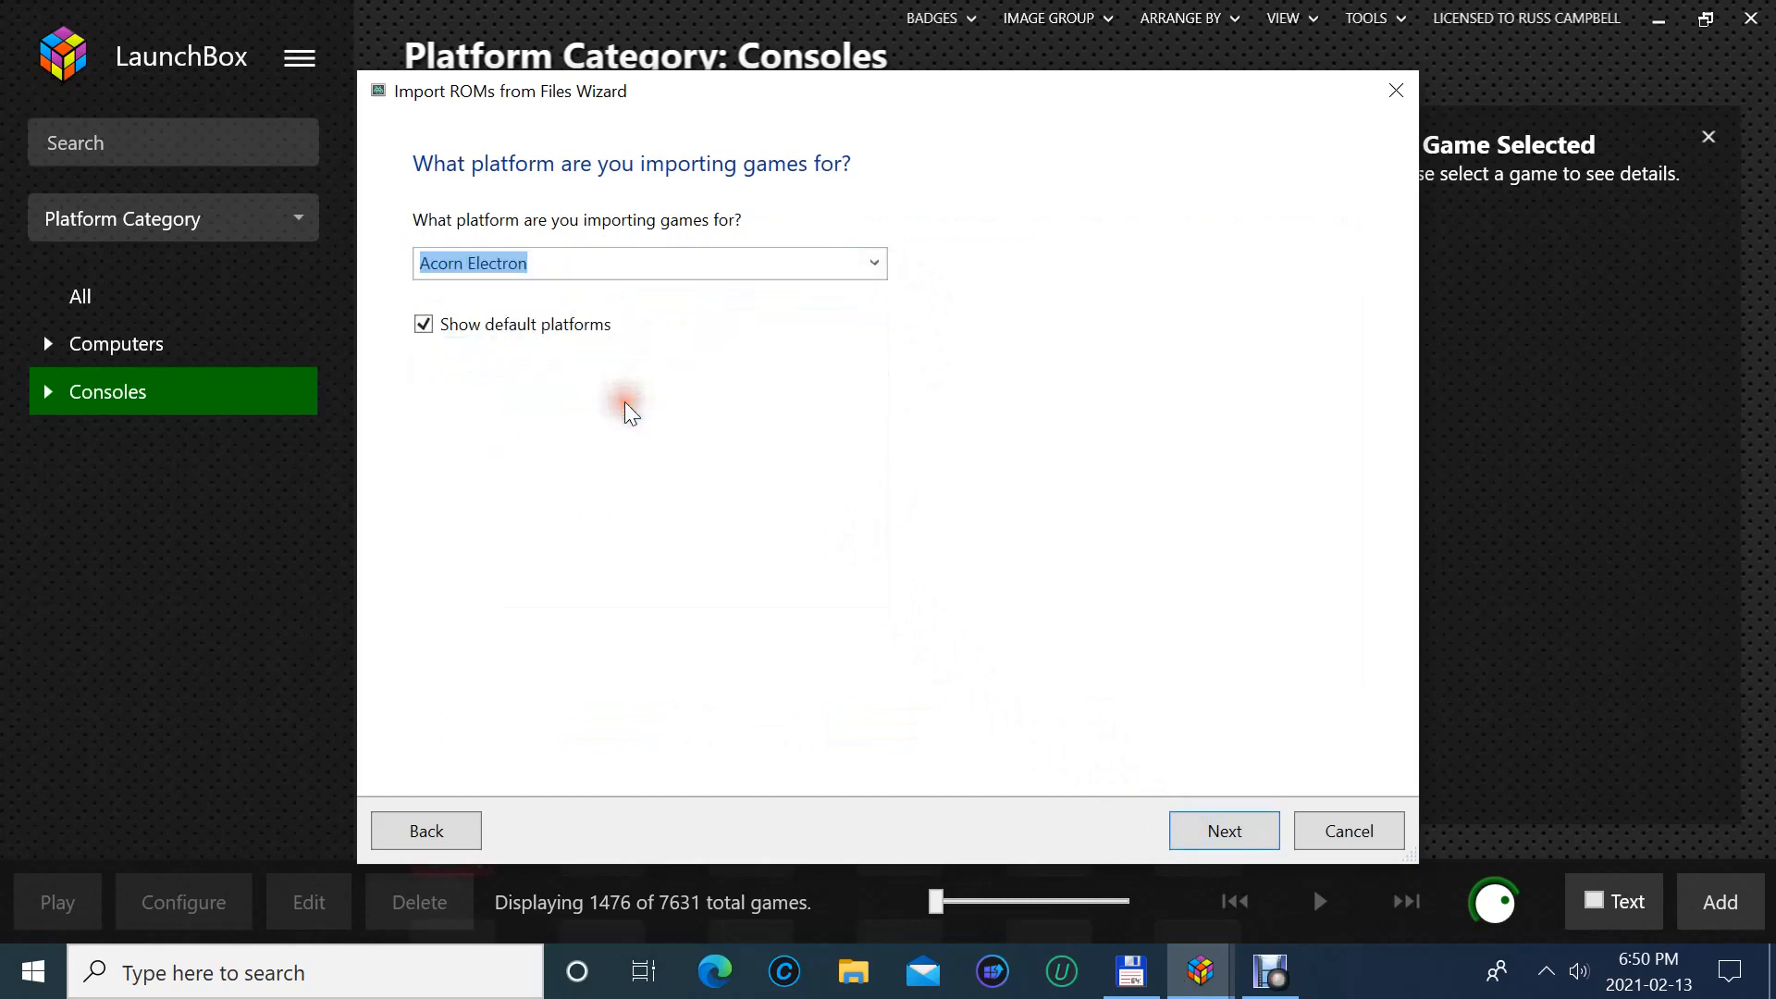
left_click(1202, 830)
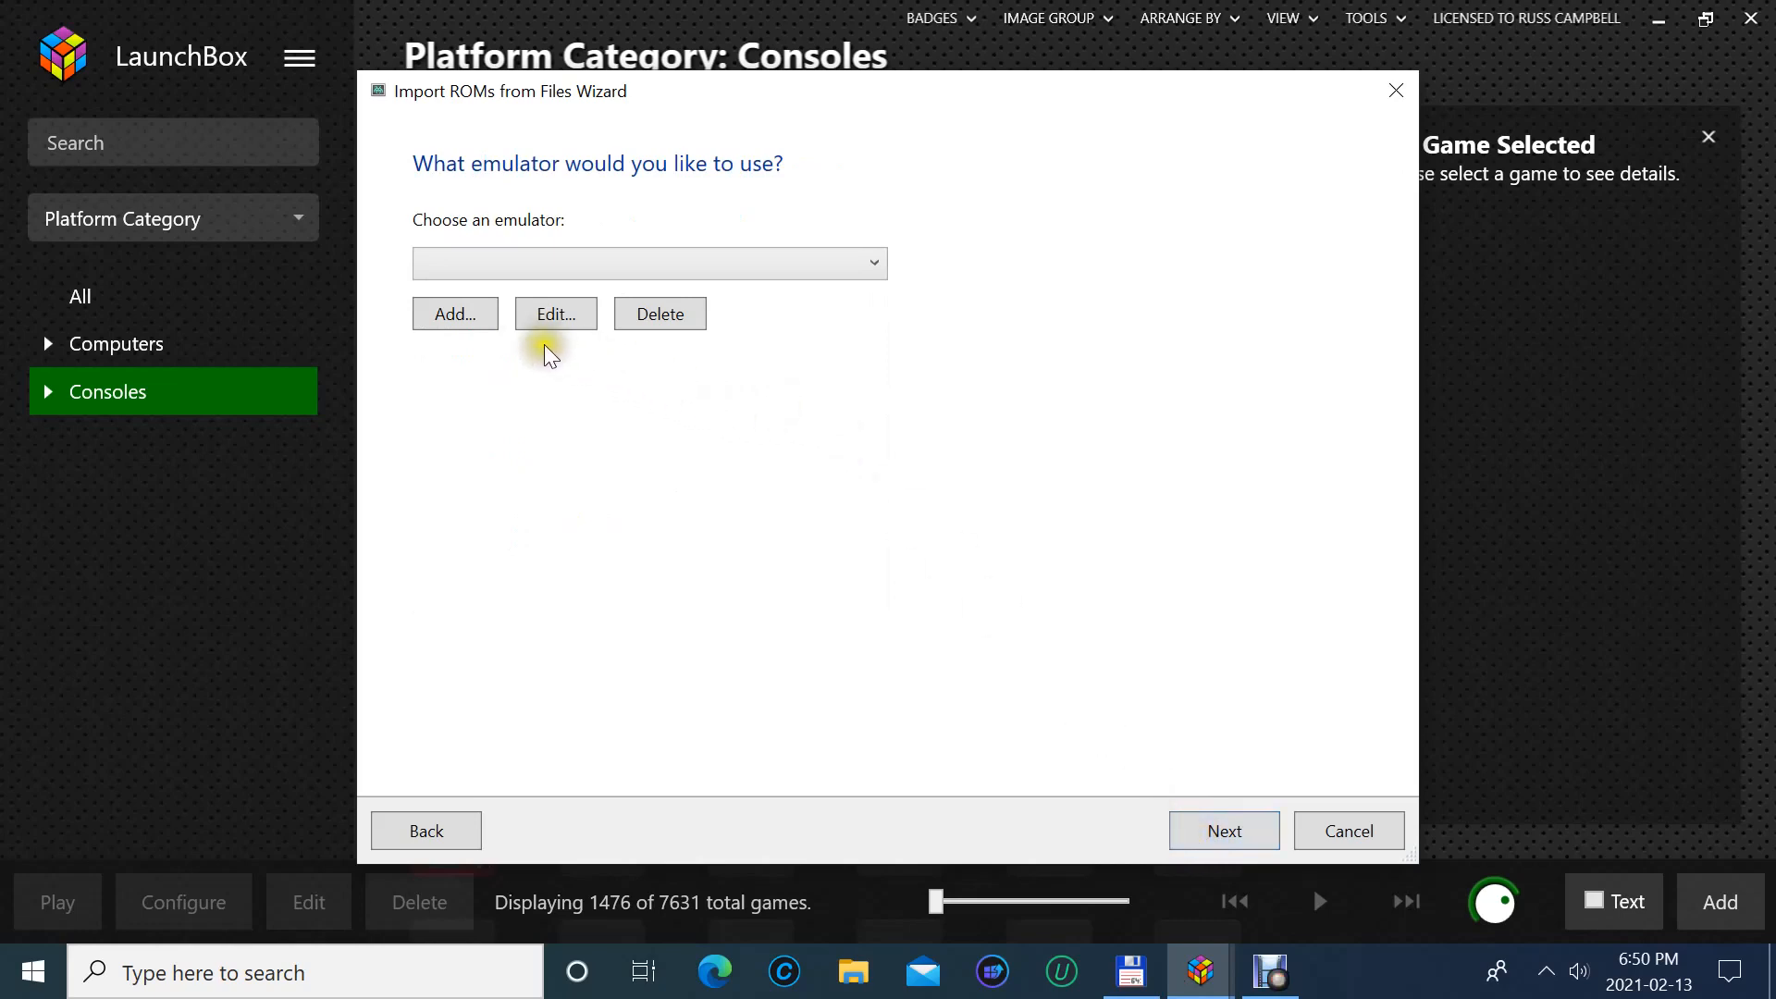
- Choose Retroarch as the emulator for the Acorn Electron import and continue
left_click(477, 319)
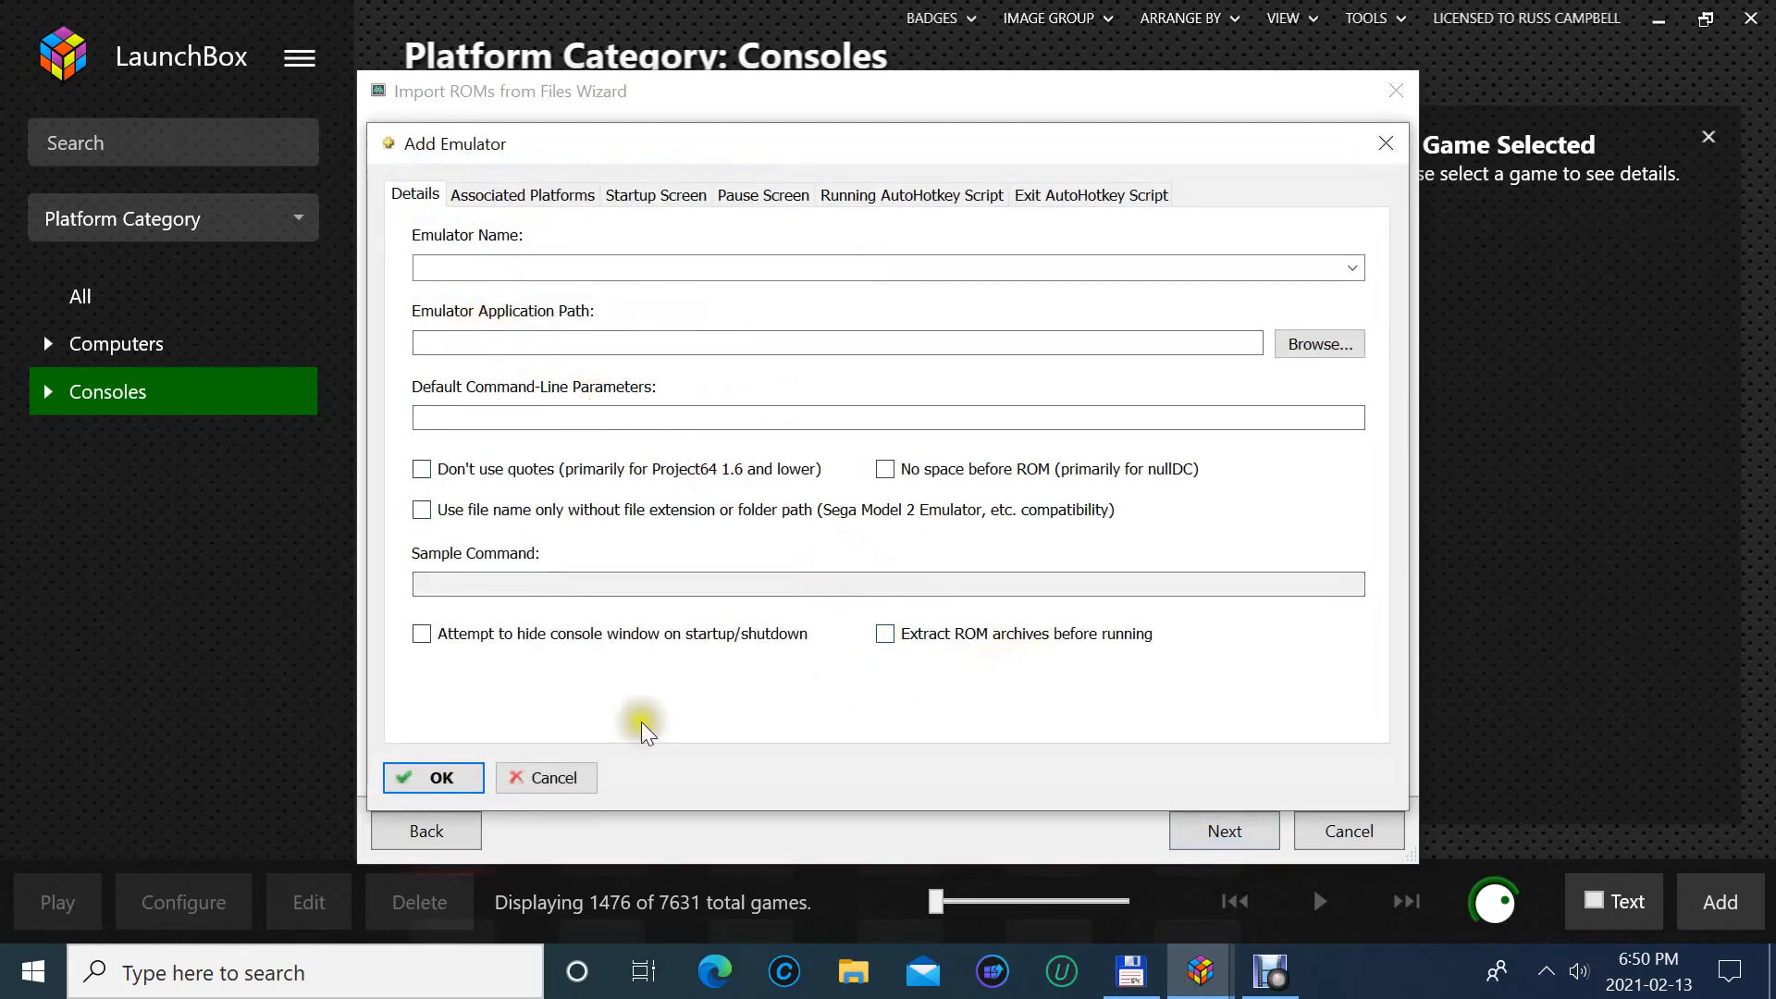
left_click(520, 777)
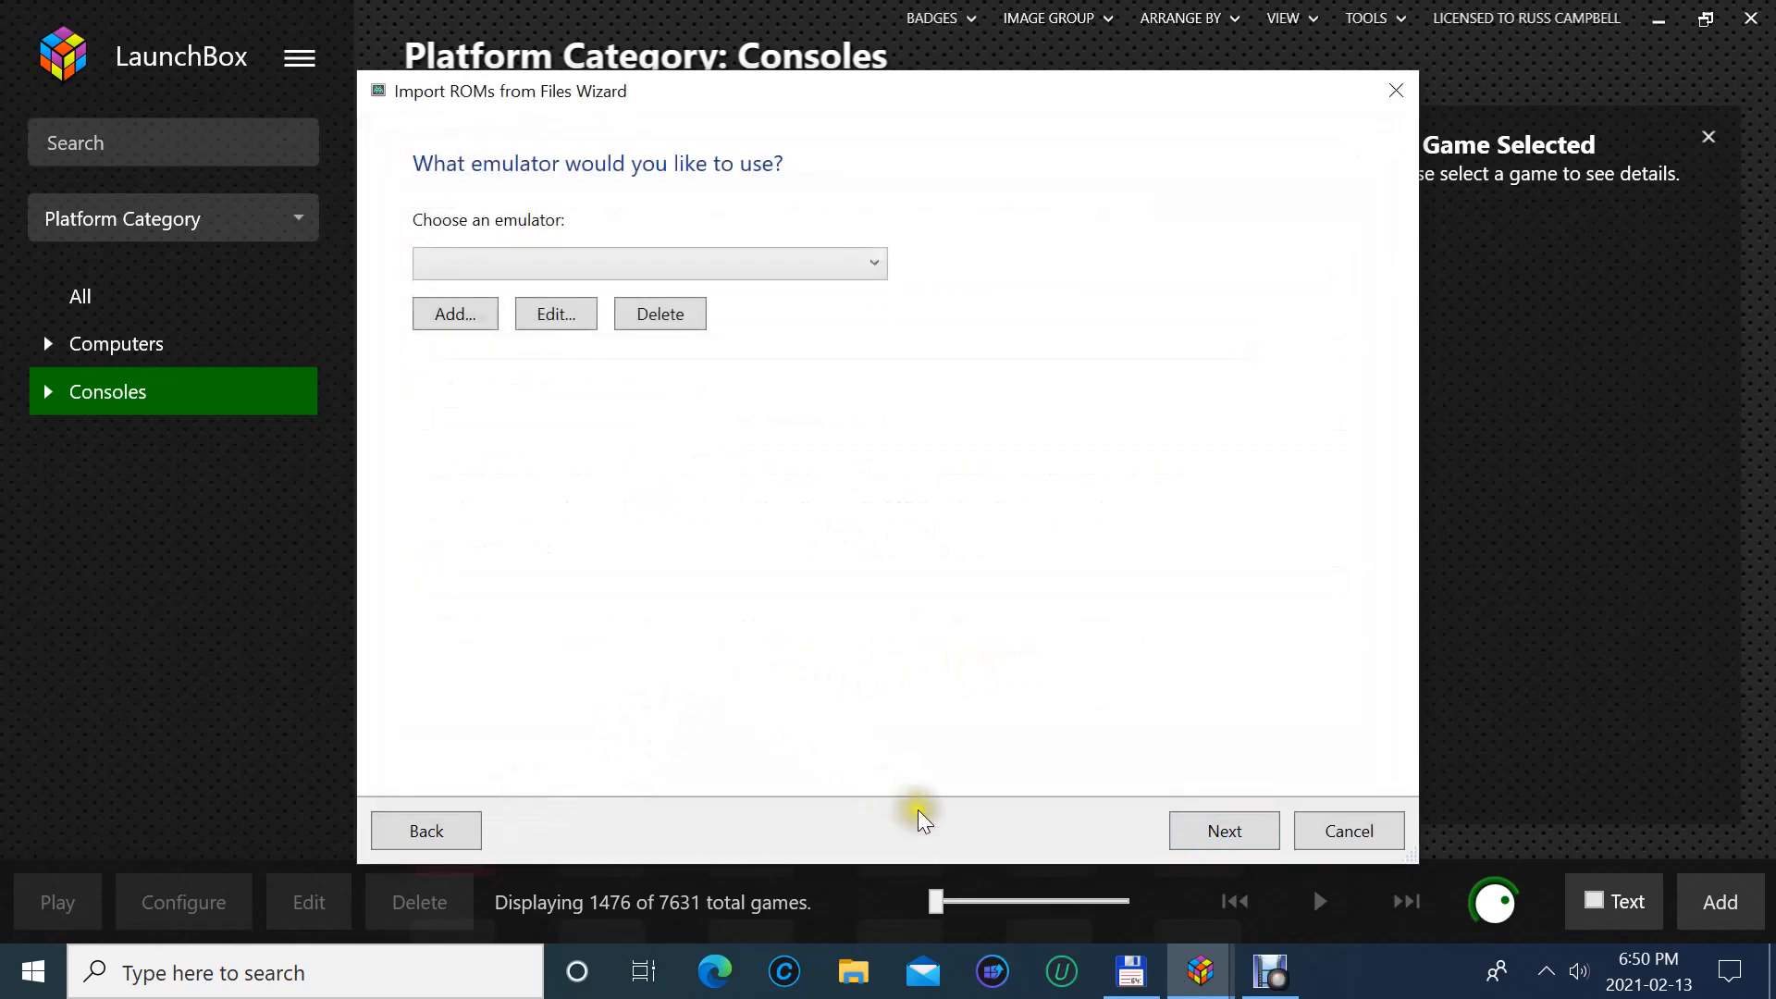
left_click(604, 271)
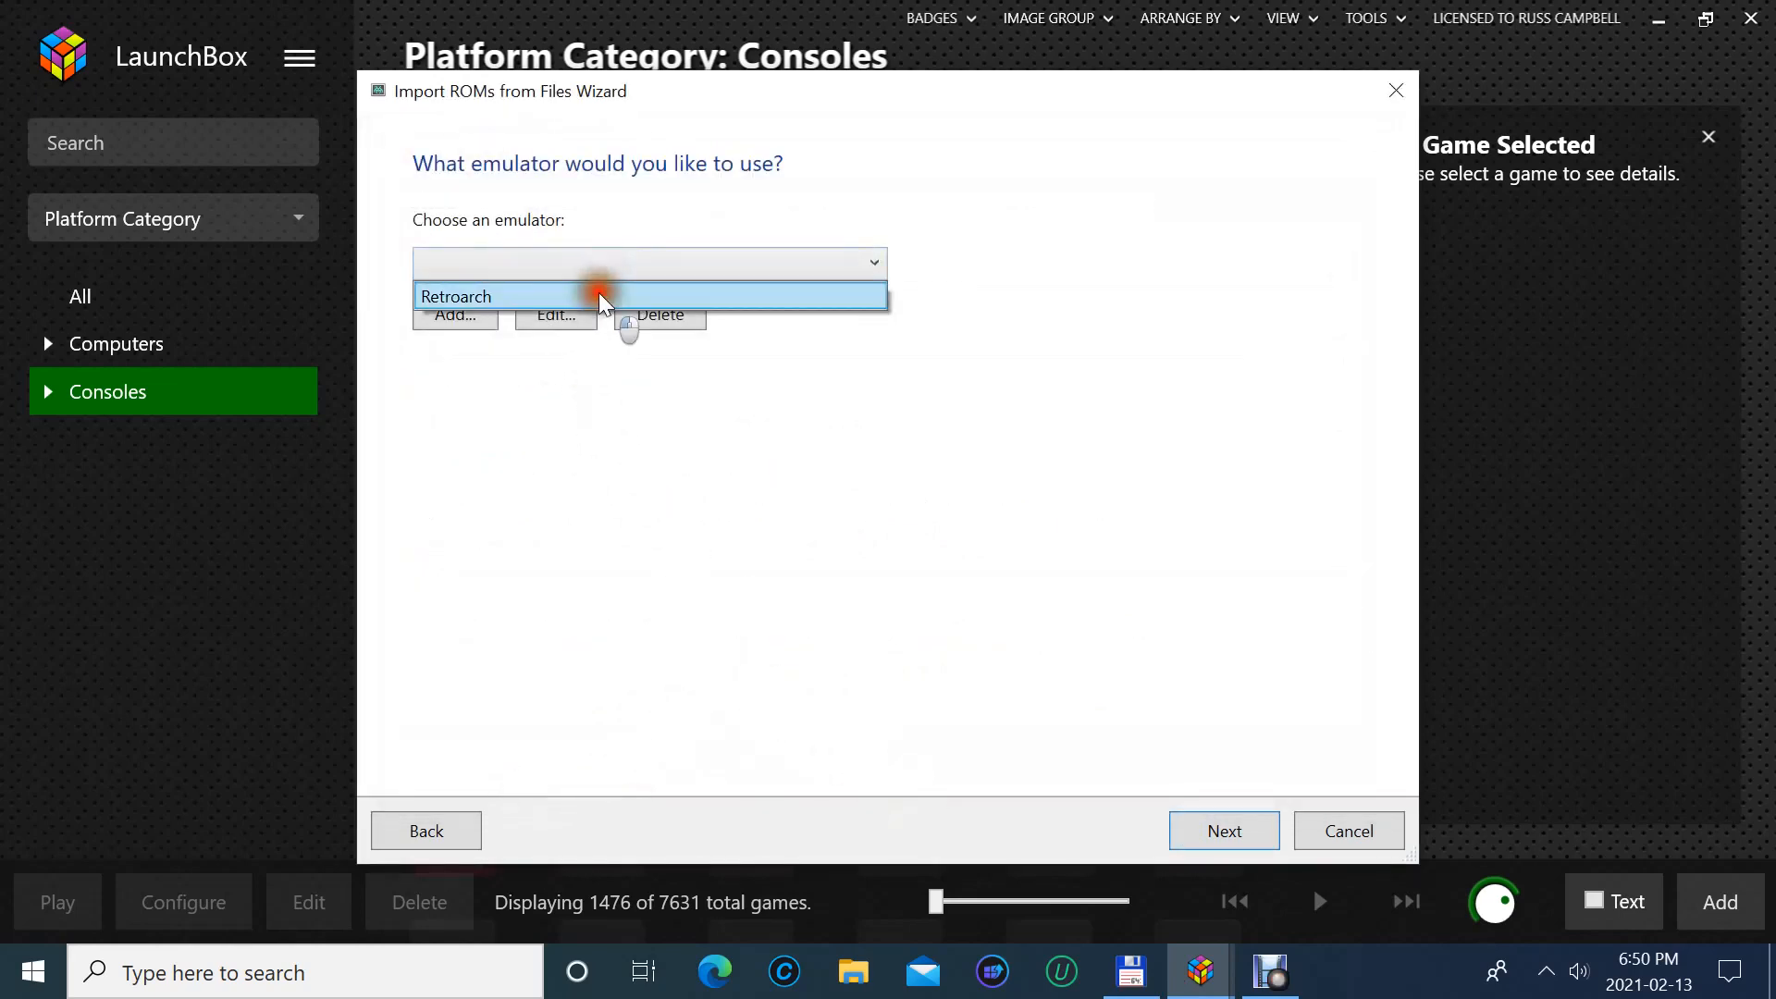
left_click(592, 292)
left_click(1196, 833)
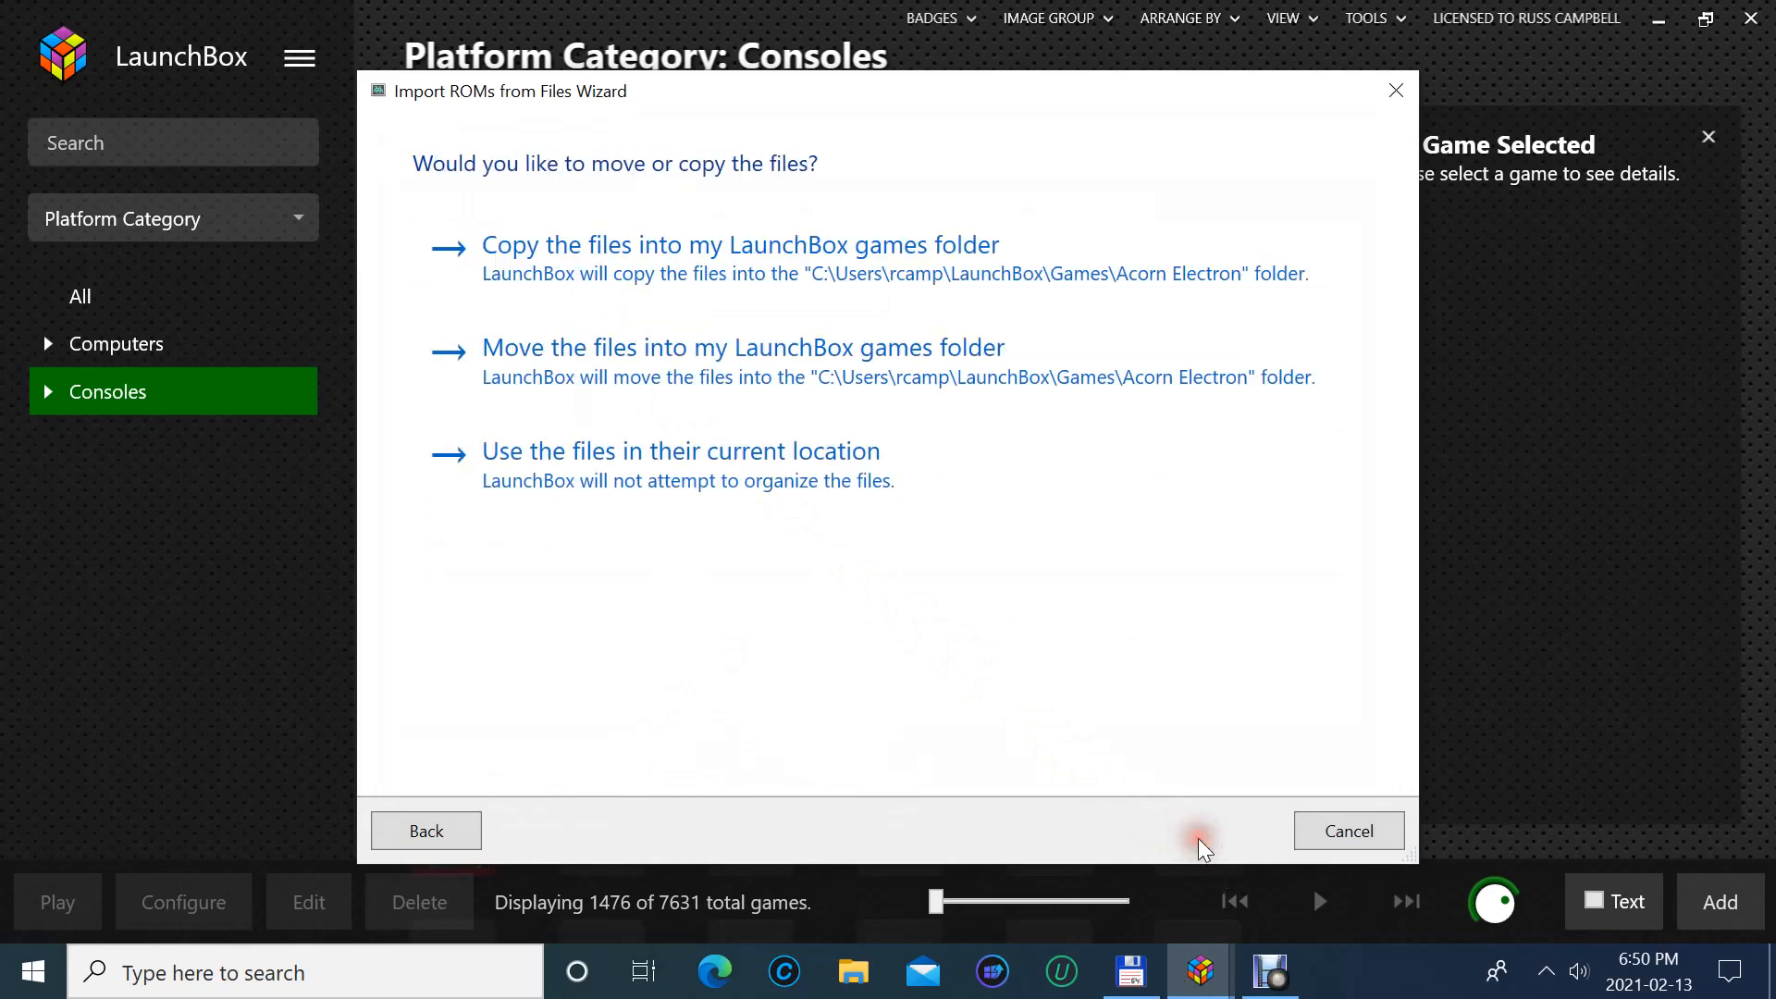
- Use the ROM files in their current location and run the import with the default metadata, image and custom options
left_click(765, 450)
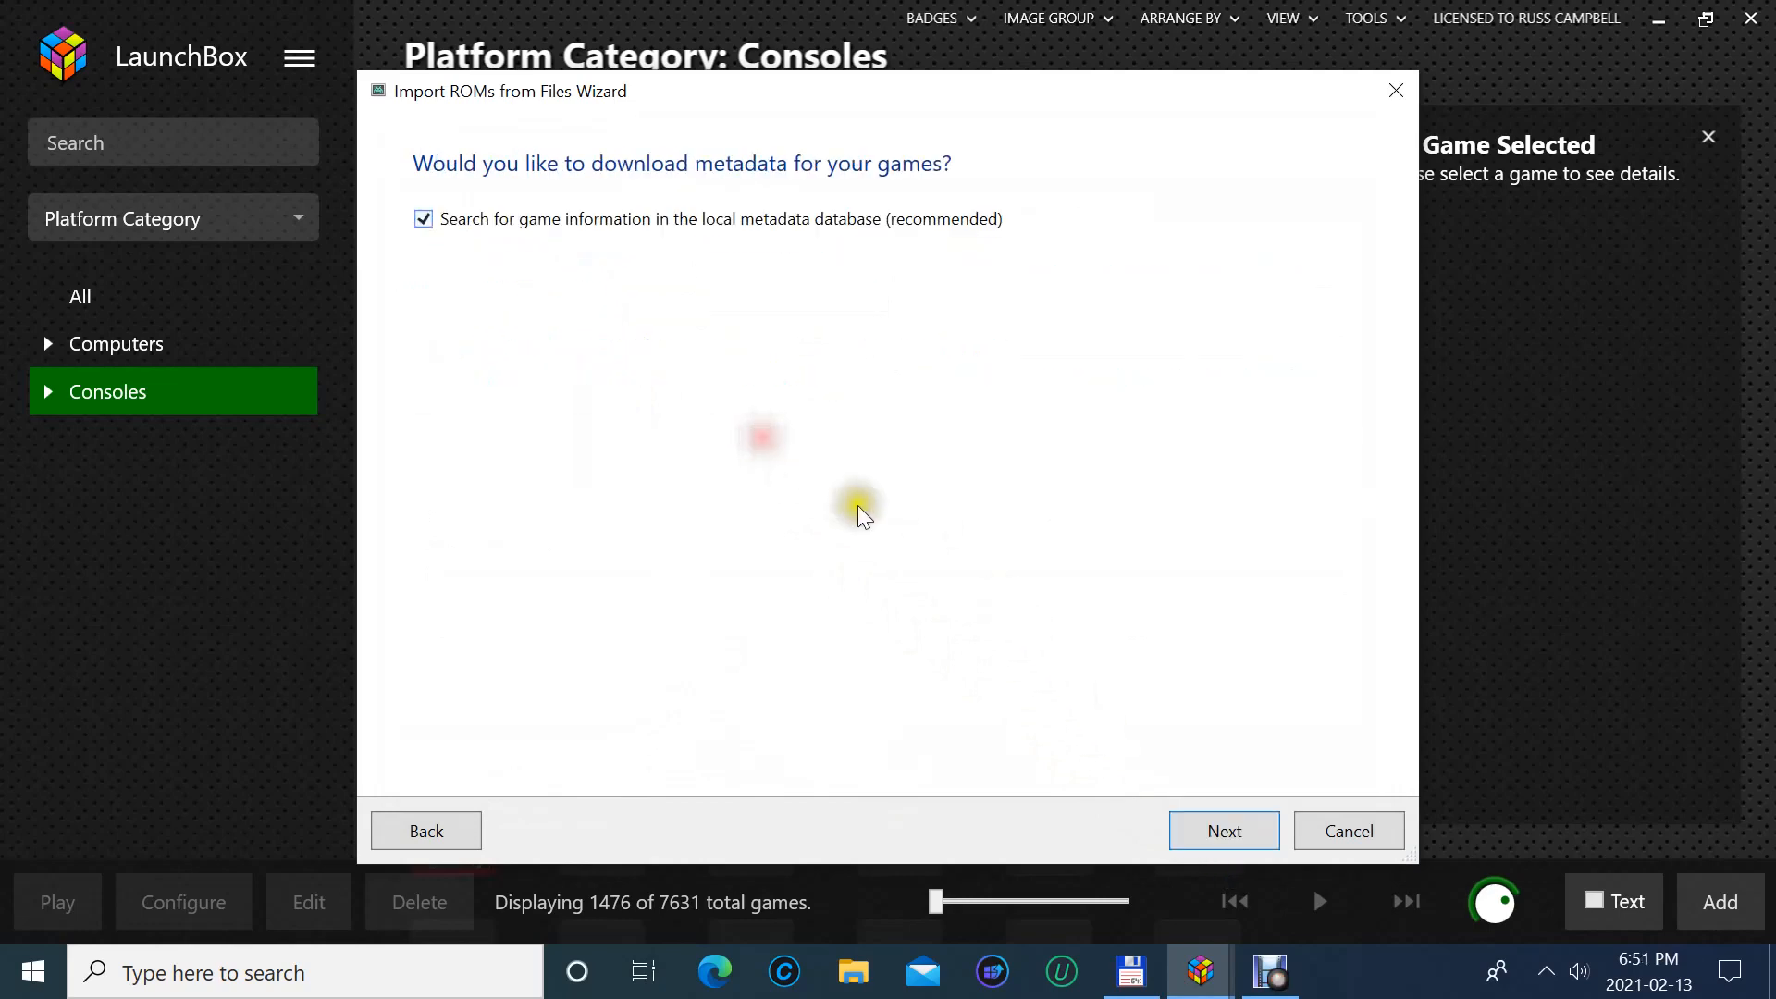
left_click(1189, 835)
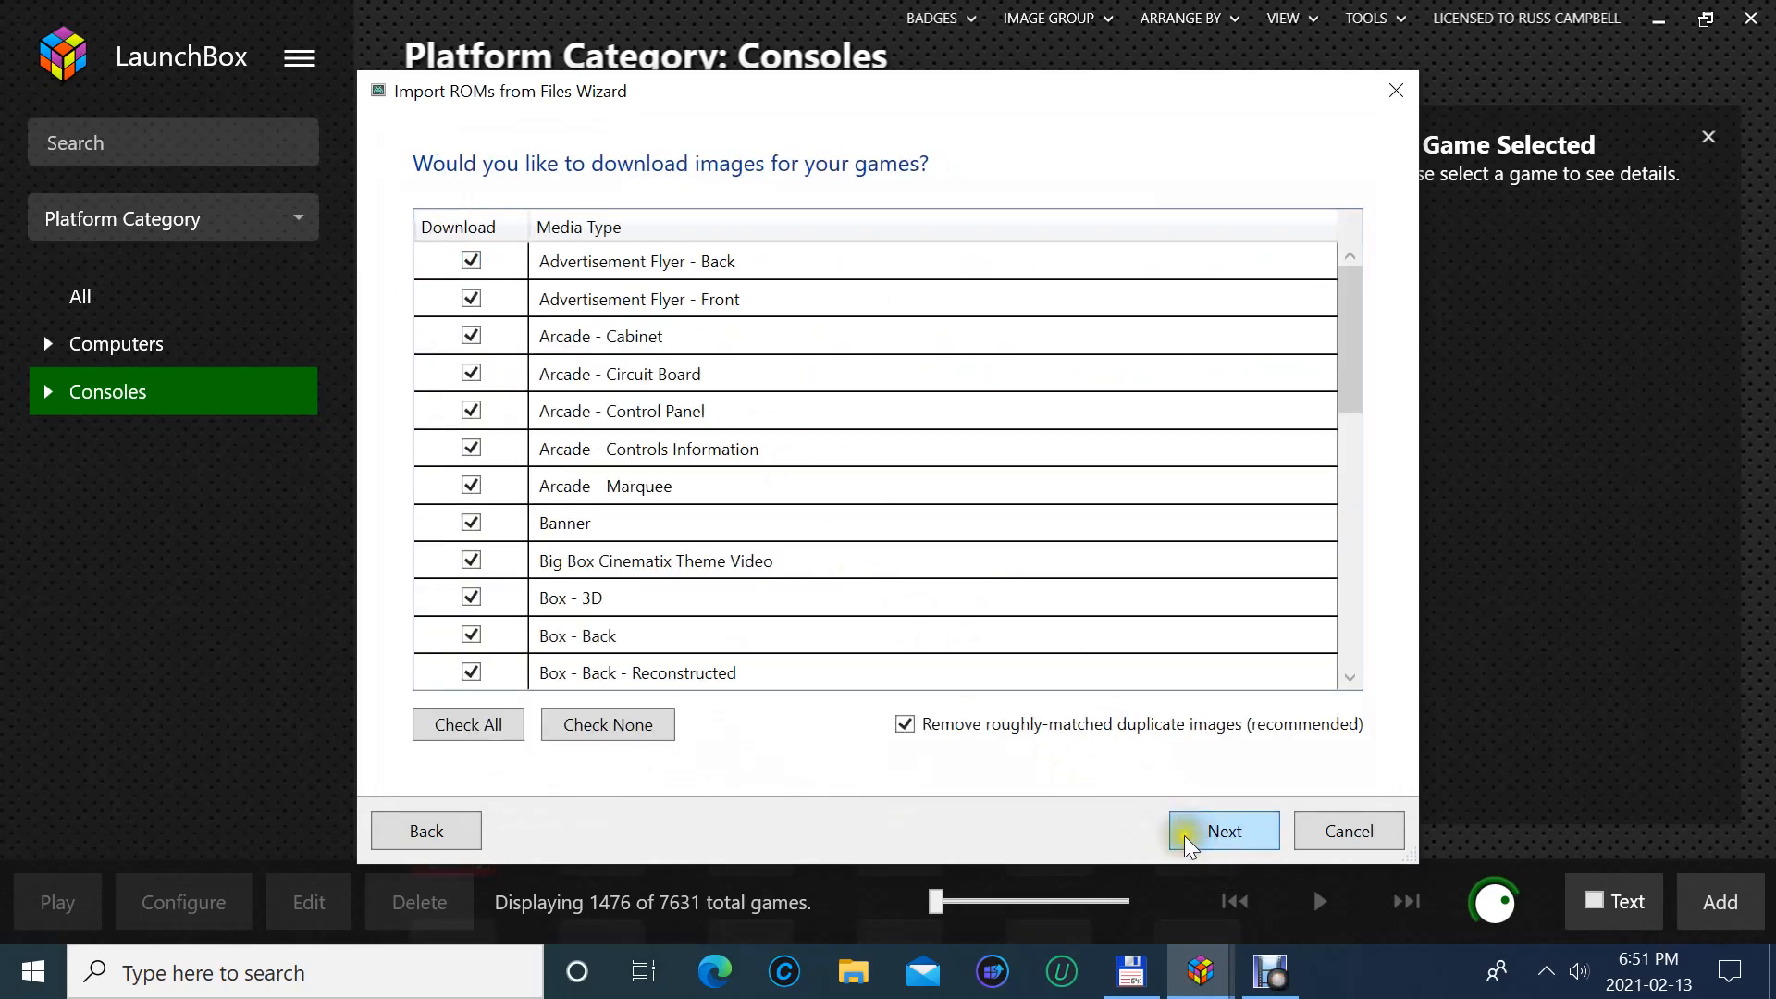
left_click(1184, 836)
left_click(1183, 835)
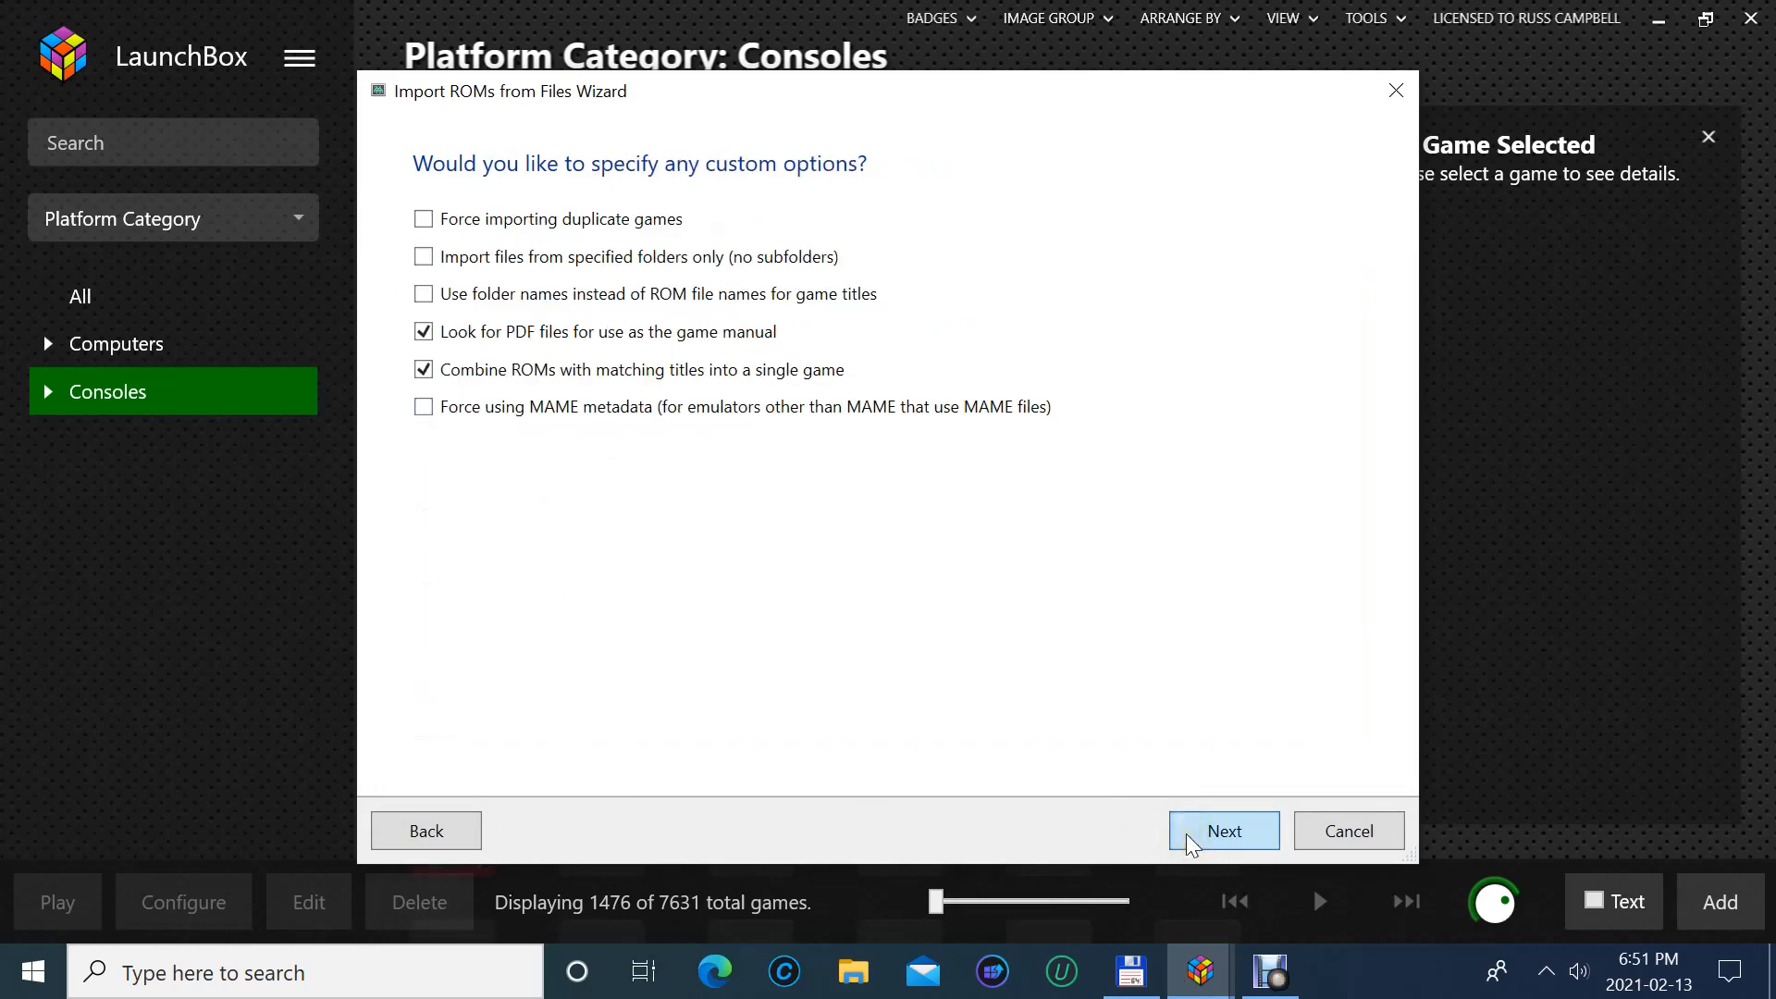
left_click(982, 627)
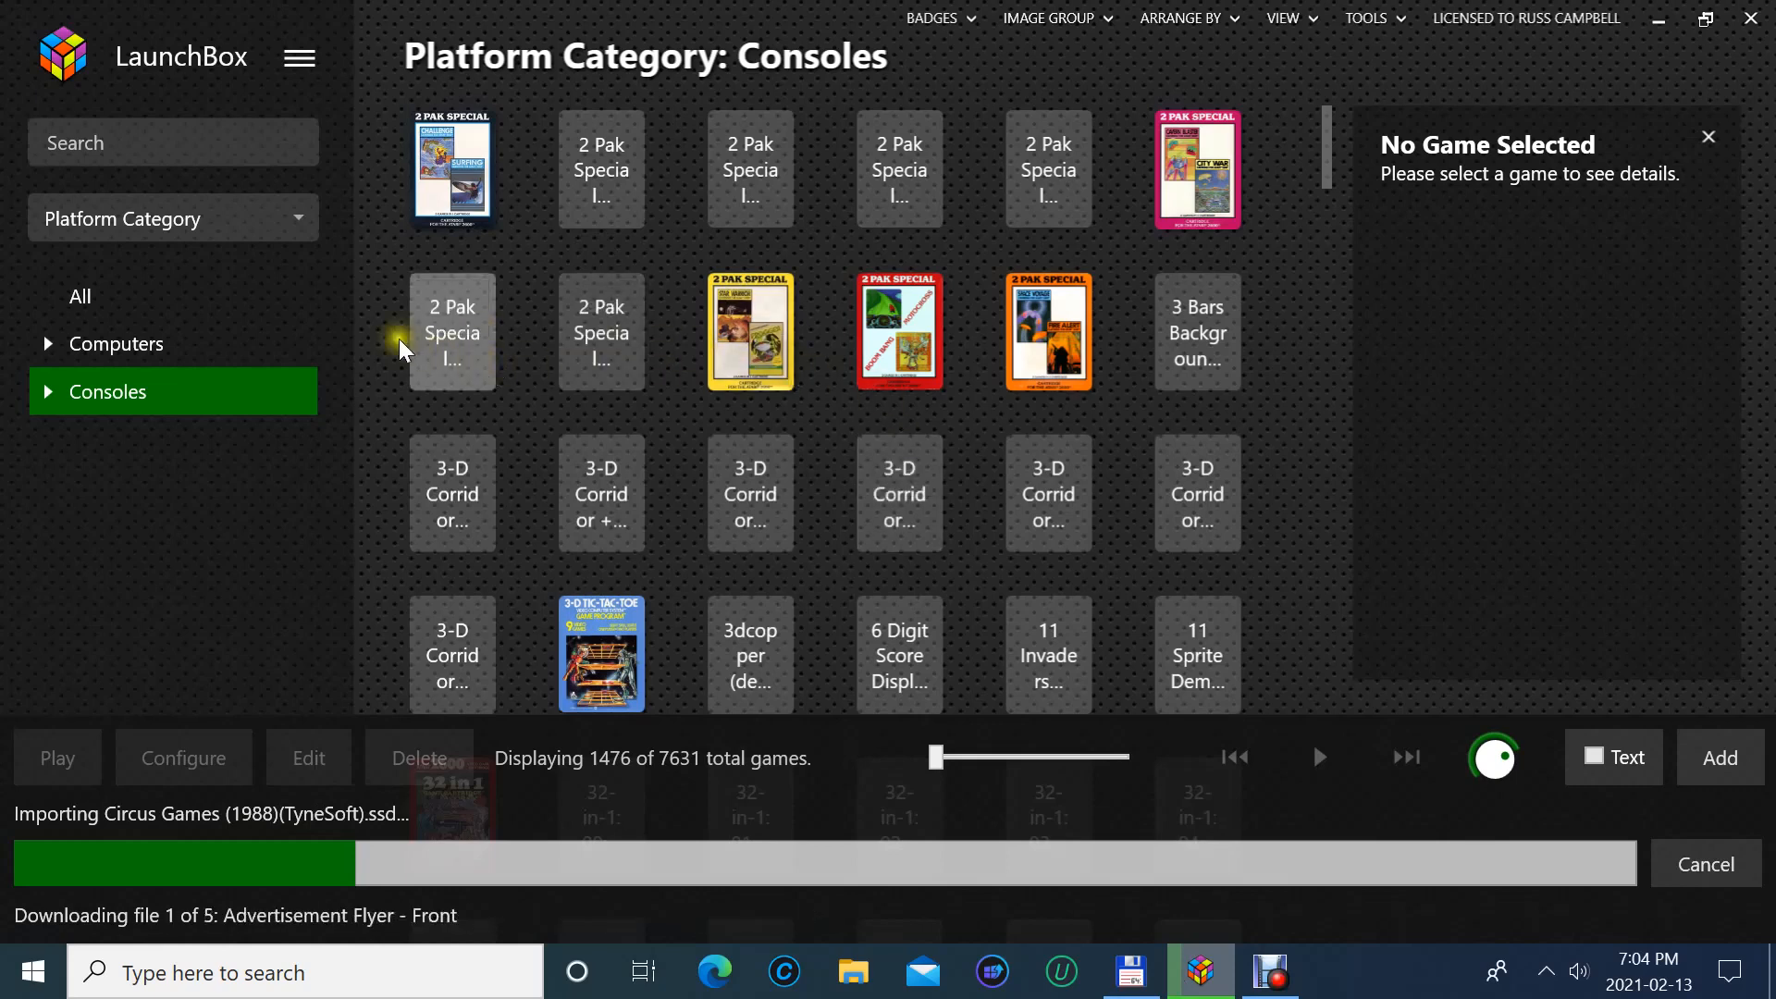
- Browse the complete game collection across all platforms, examining the titles and their box art
left_click(199, 308)
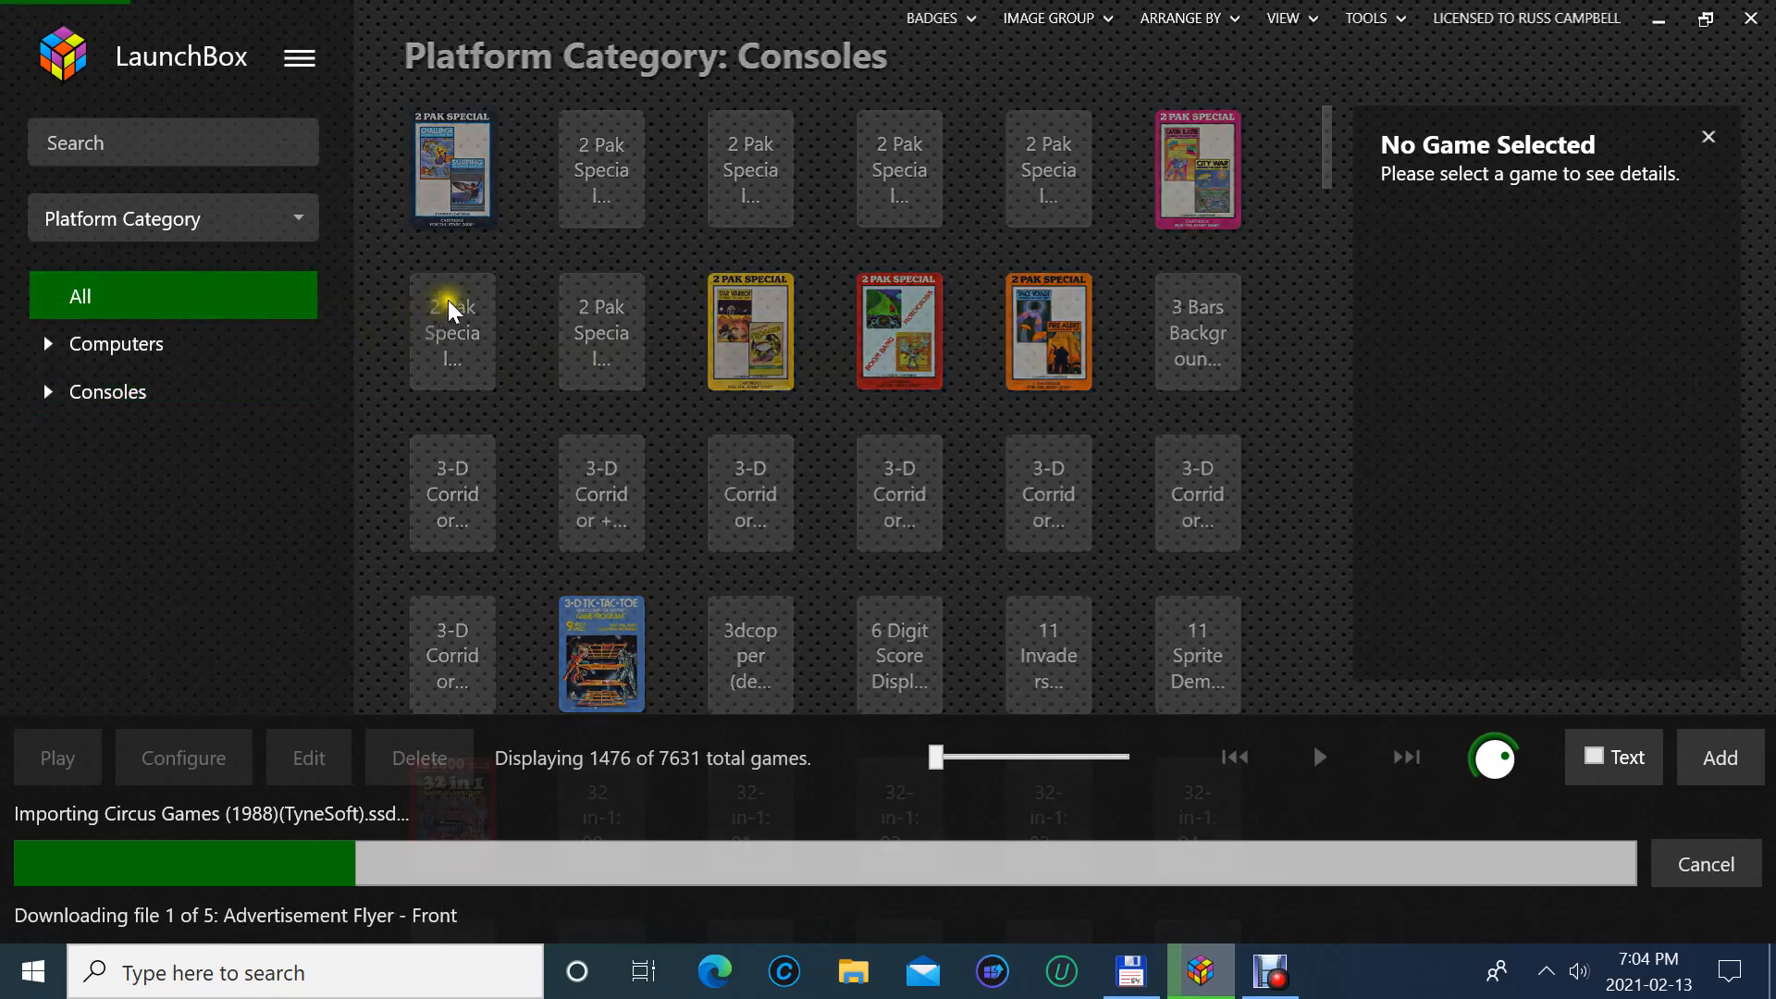
scroll(453, 305, "down", 5)
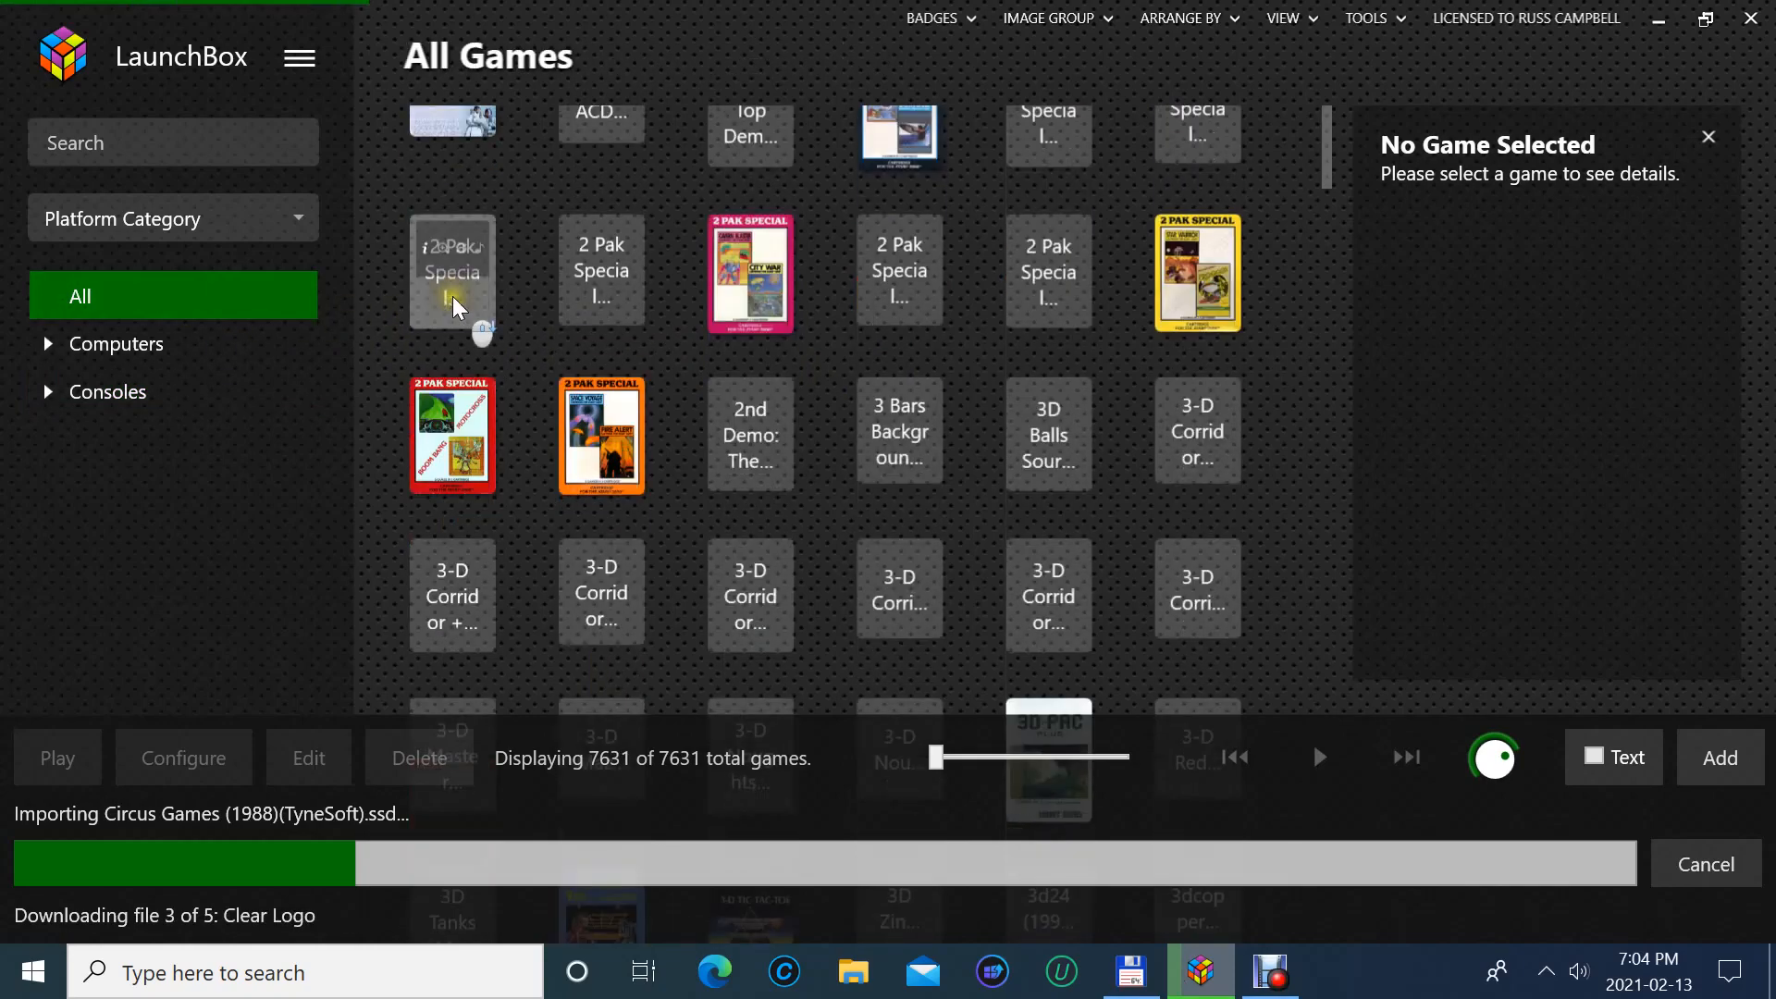
scroll(453, 306, "down", 5)
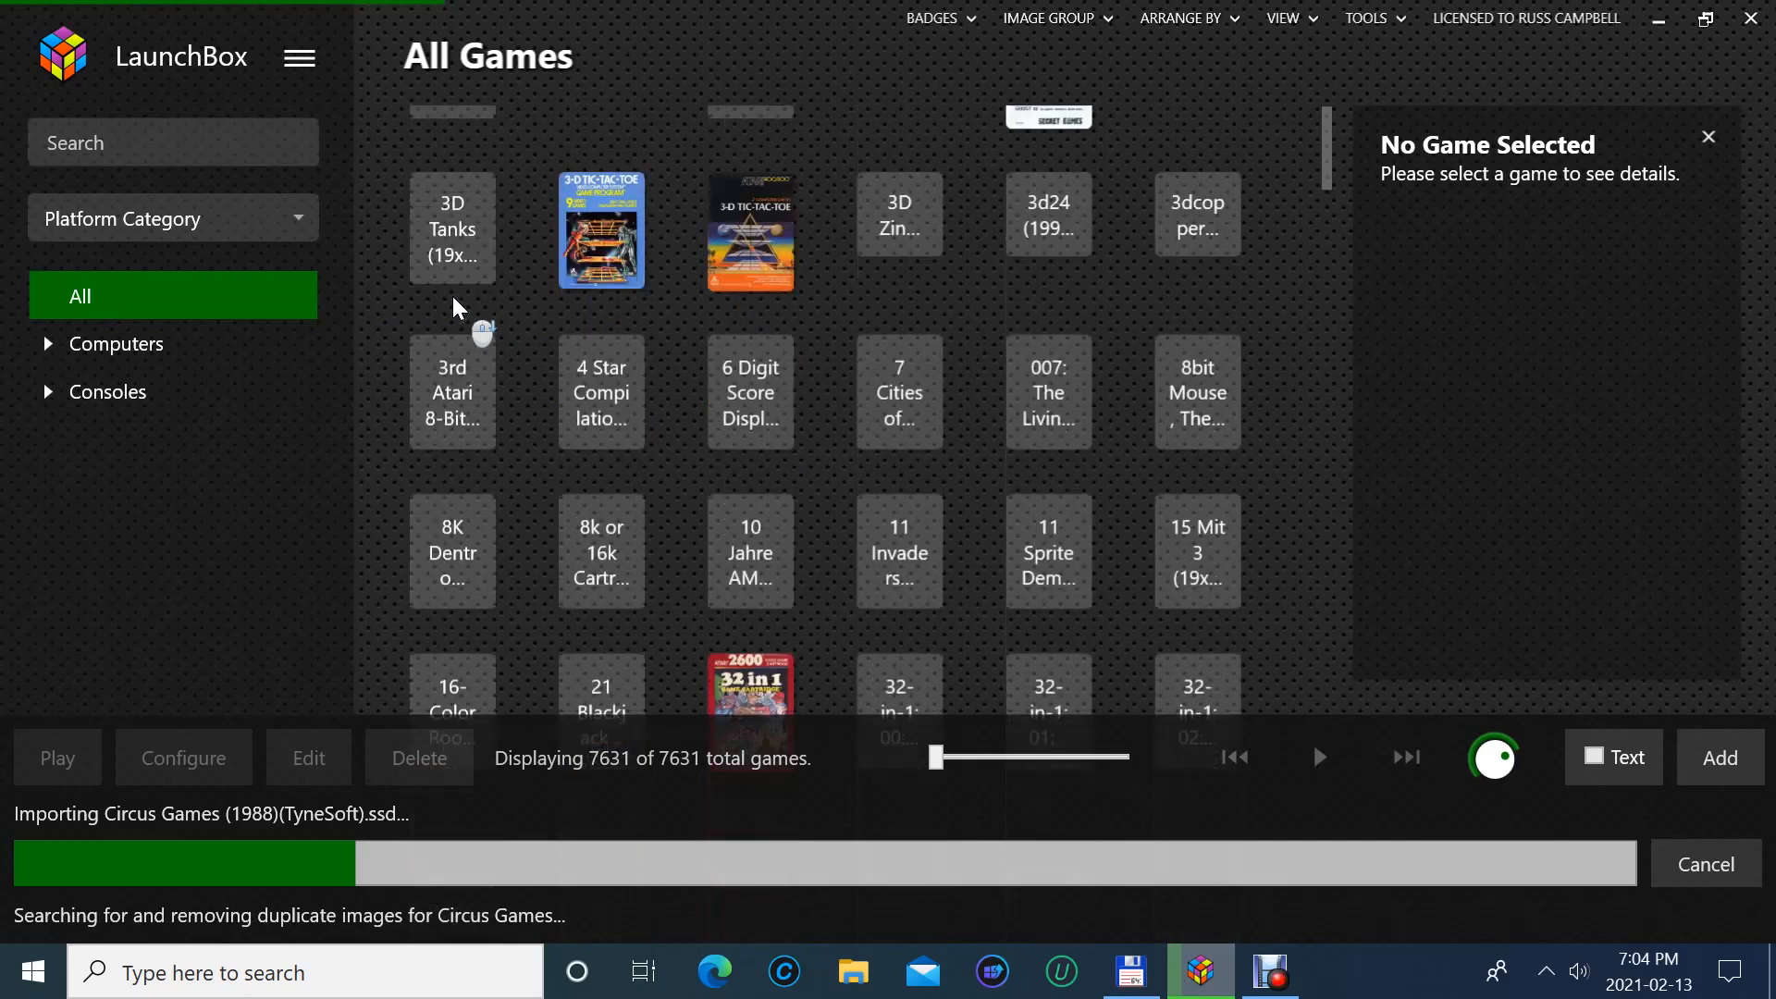
scroll(453, 305, "down", 3)
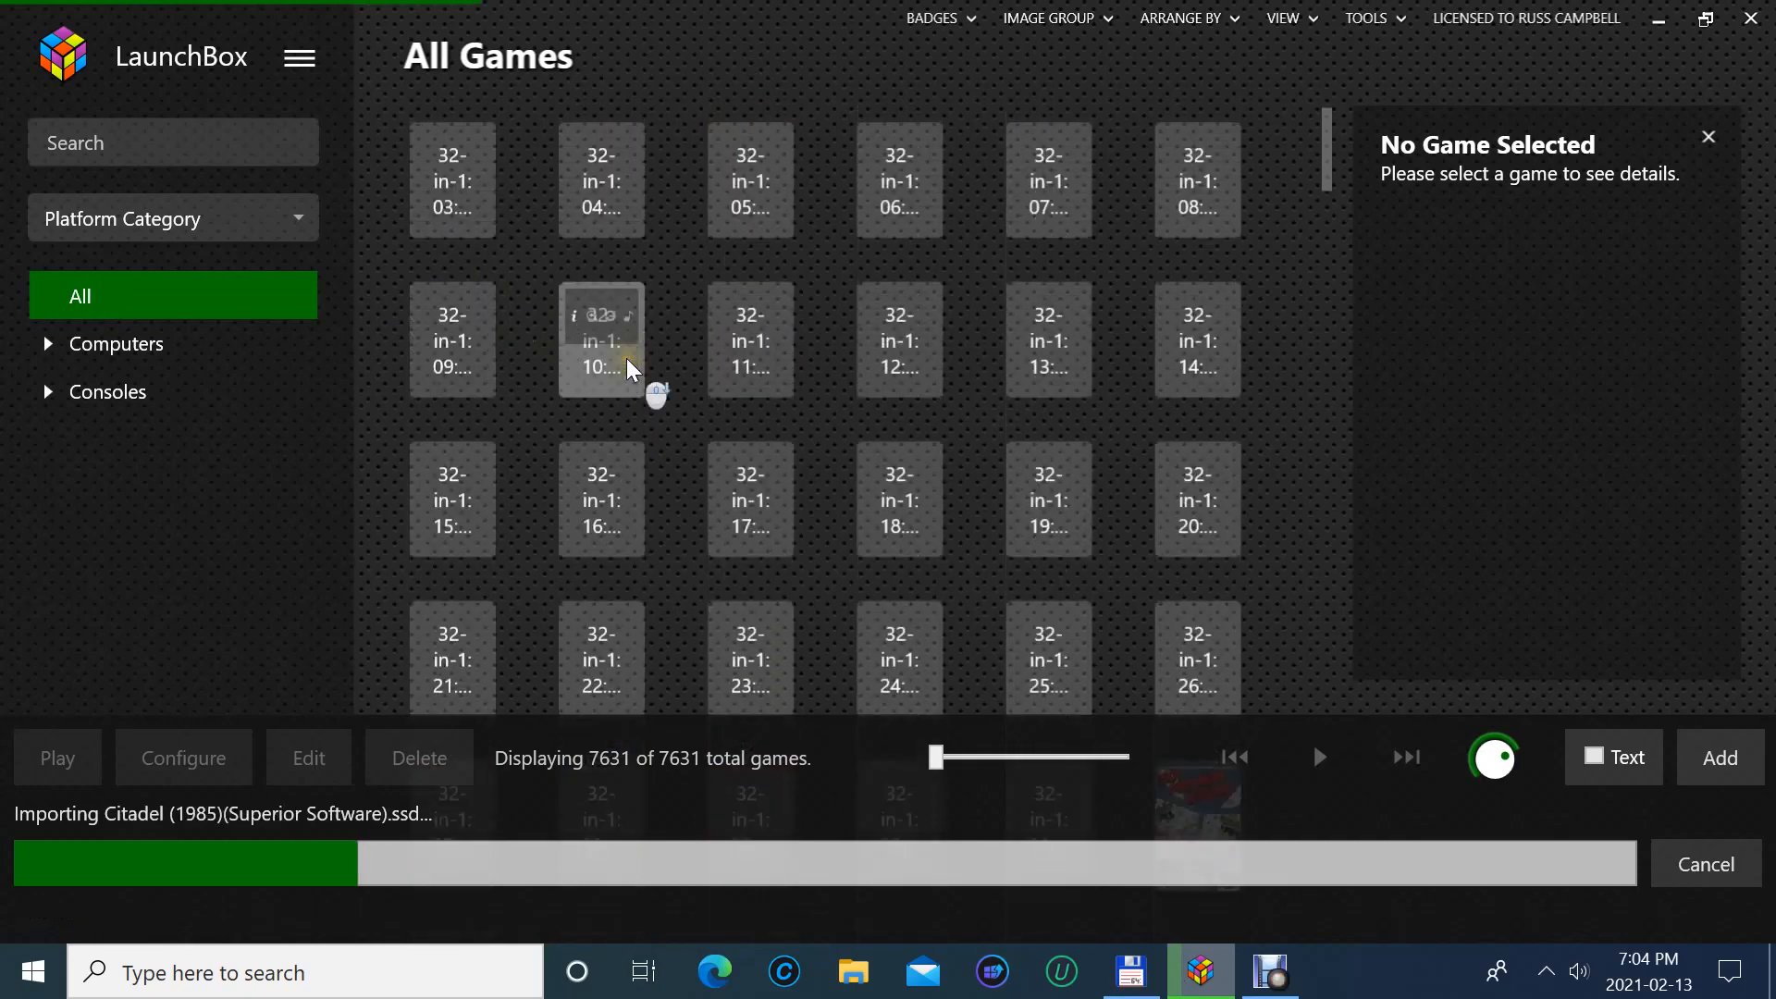
scroll(629, 370, "down", 5)
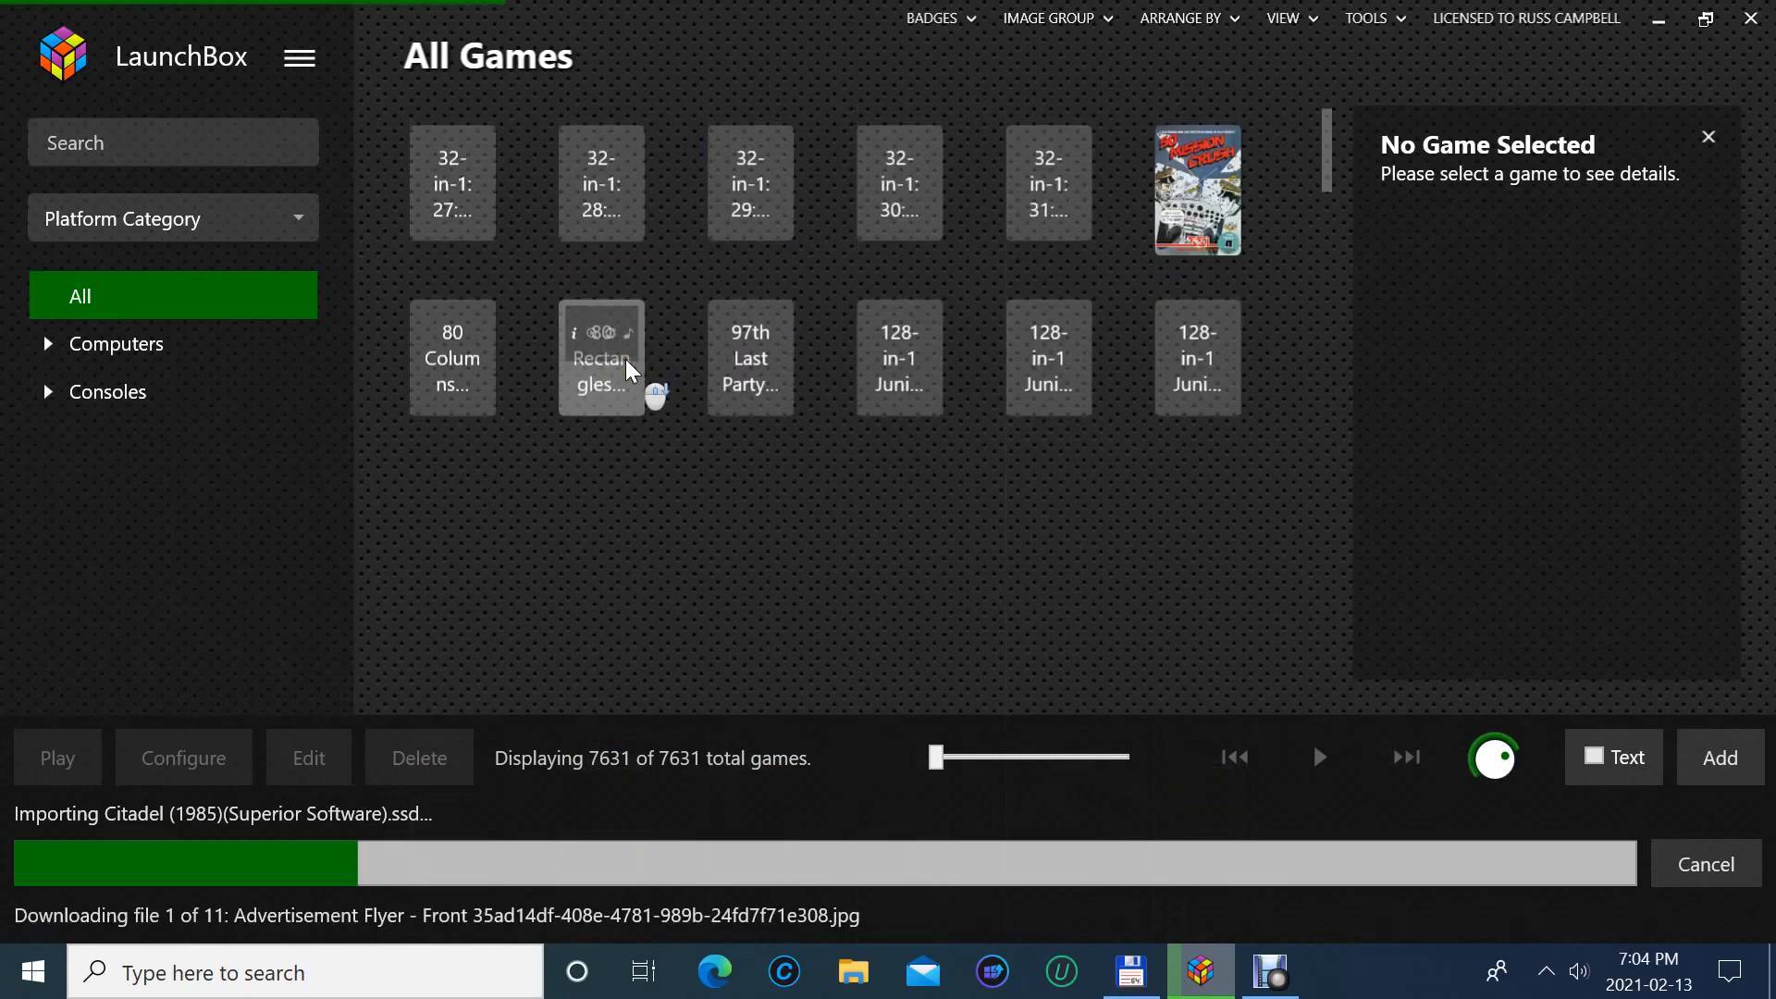
scroll(629, 370, "down", 2)
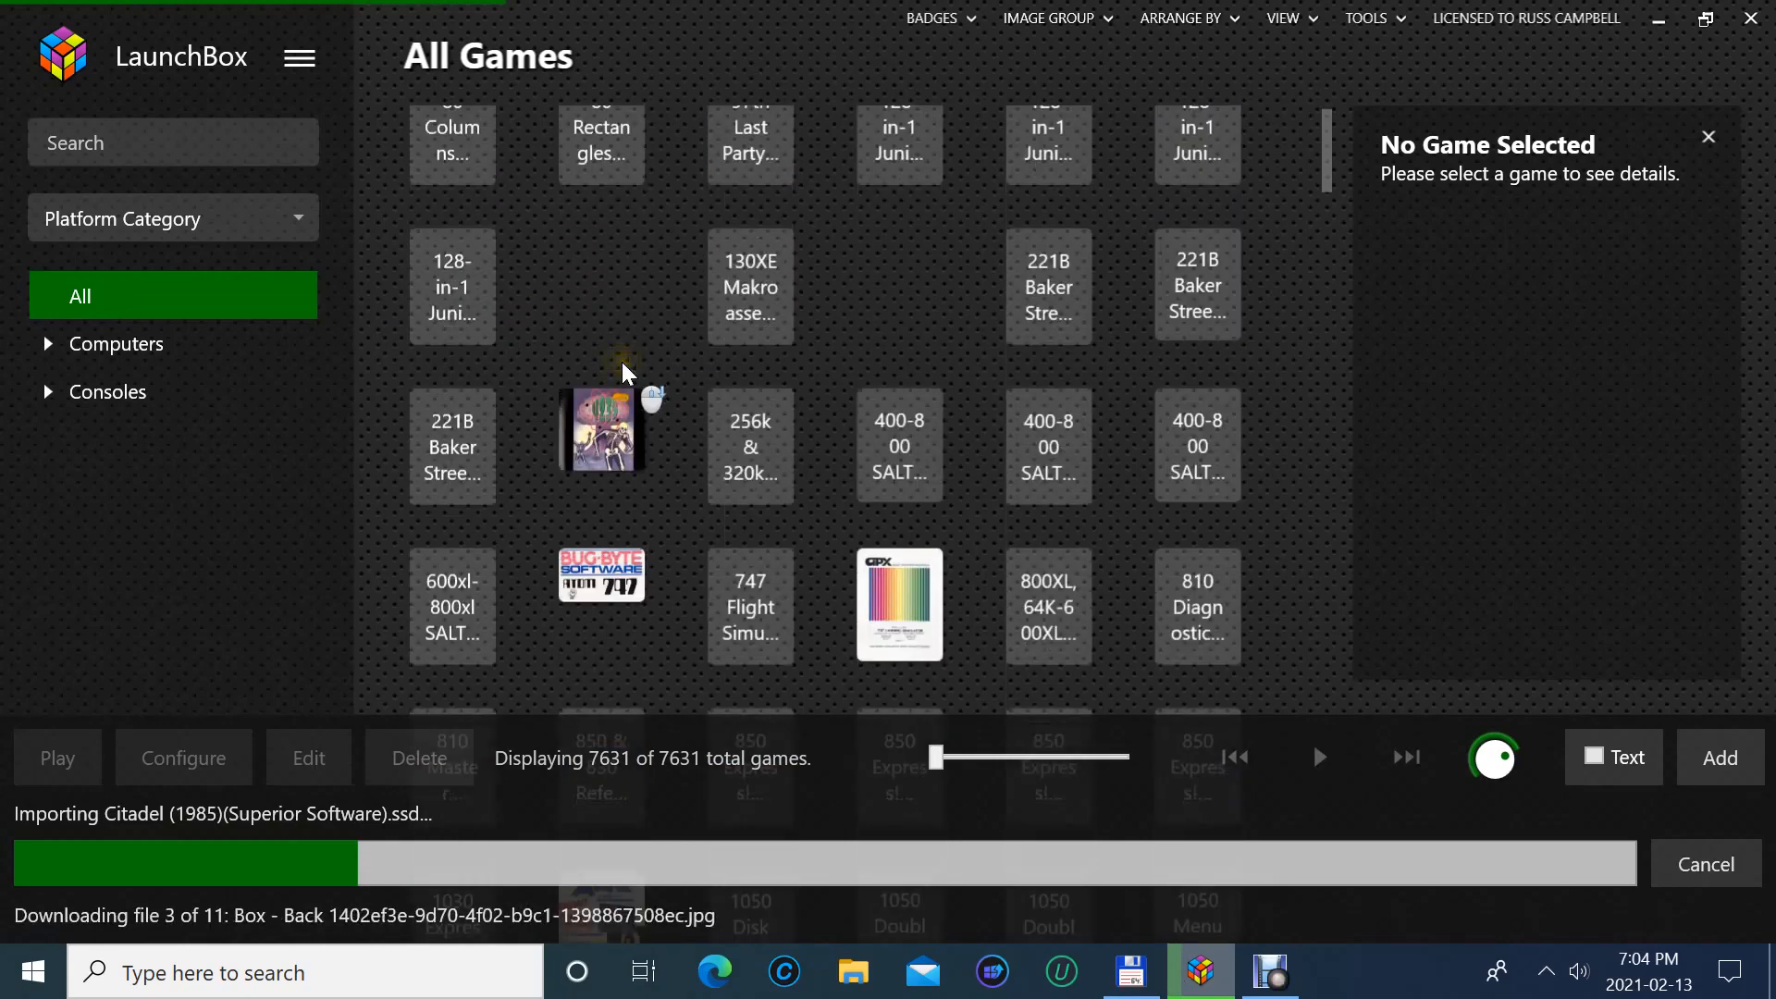
scroll(622, 375, "down", 2)
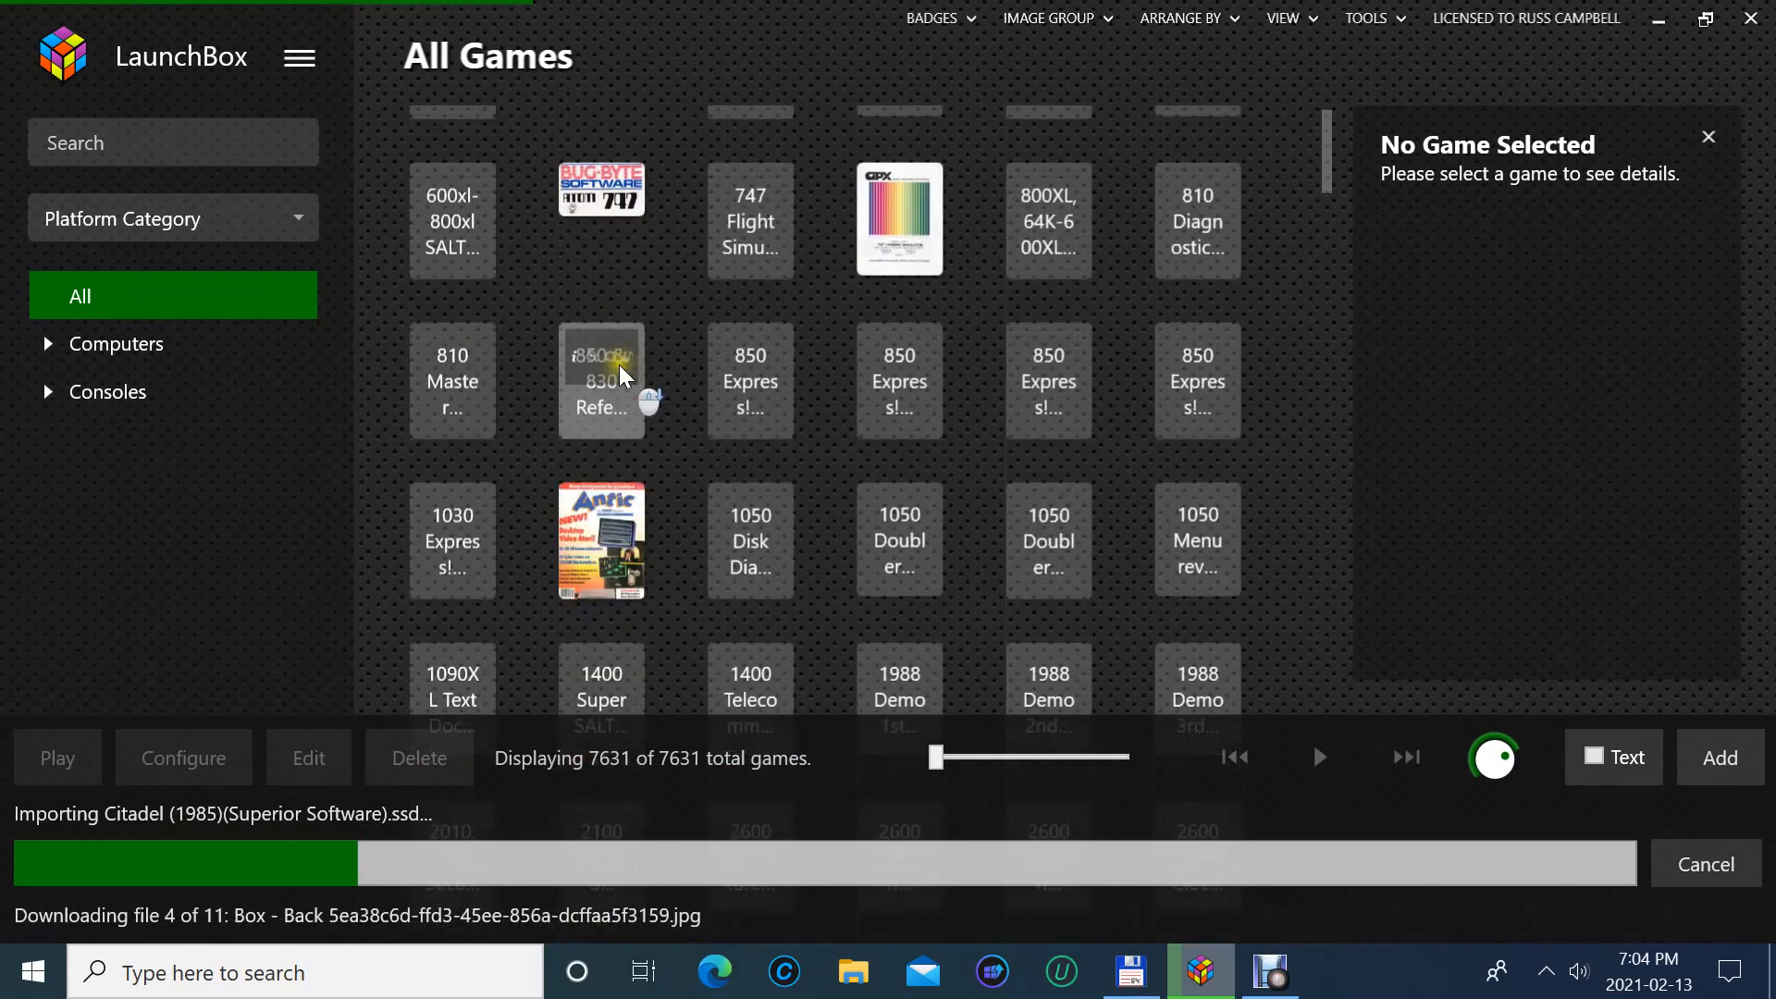
scroll(623, 375, "down", 2)
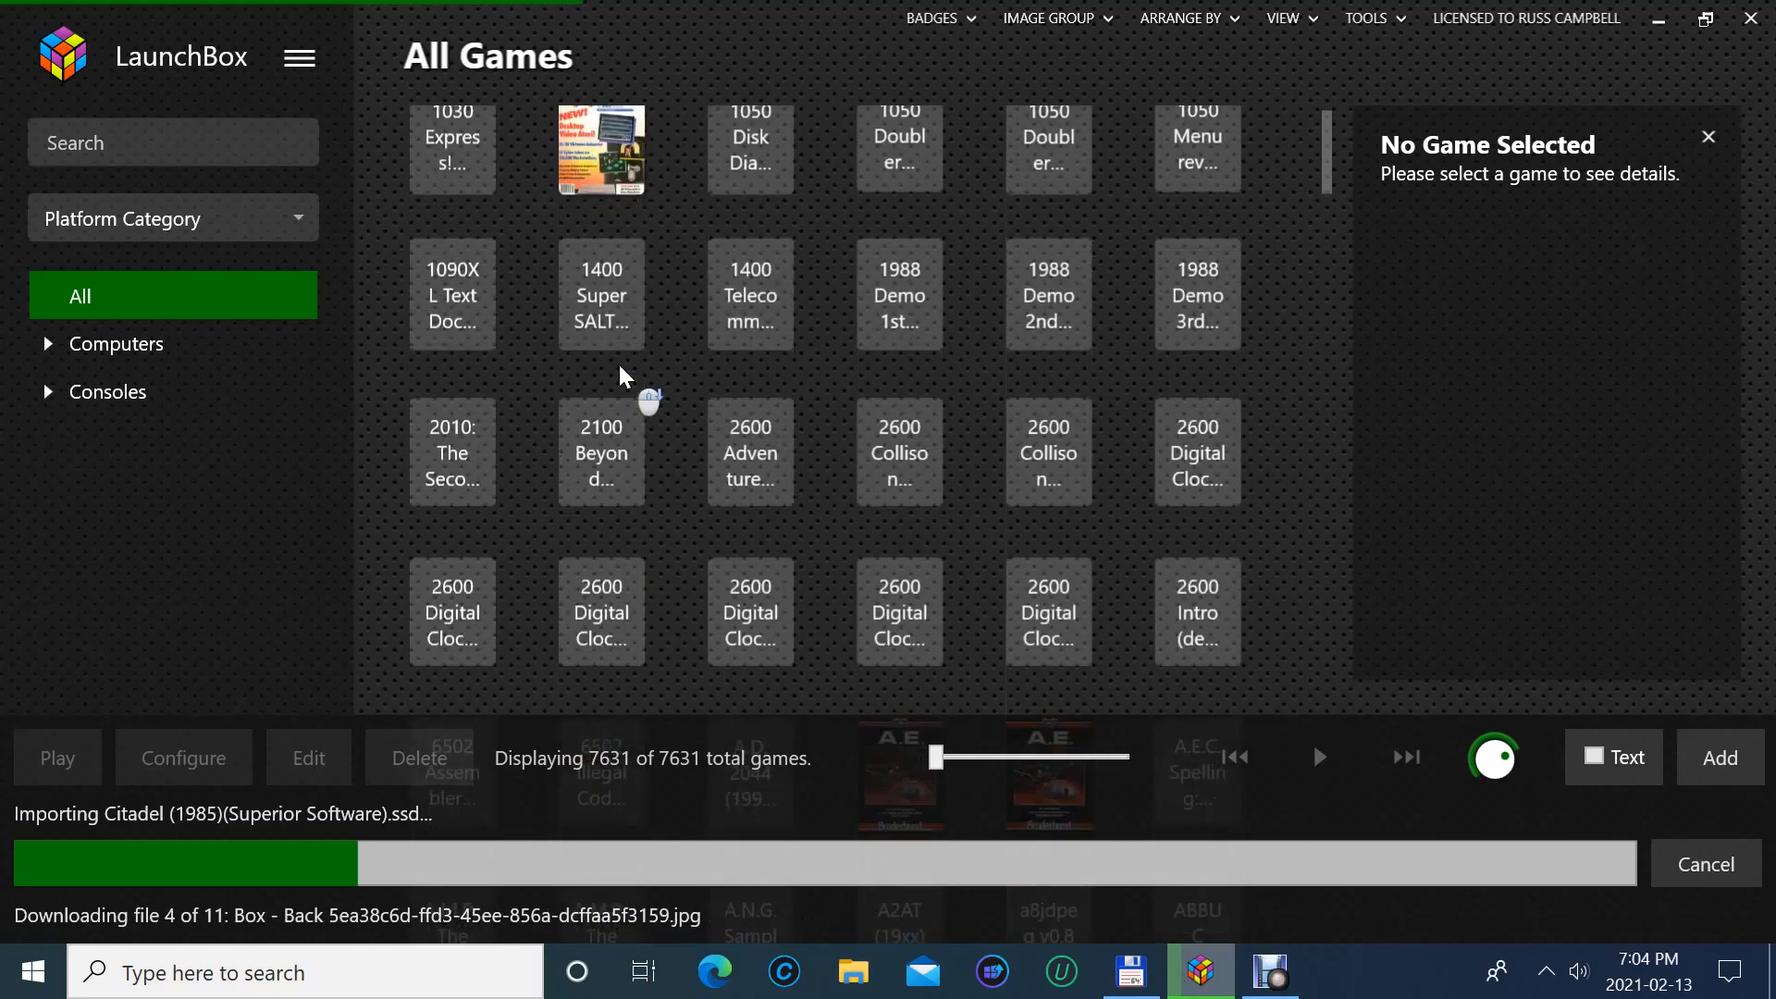
scroll(622, 374, "down", 2)
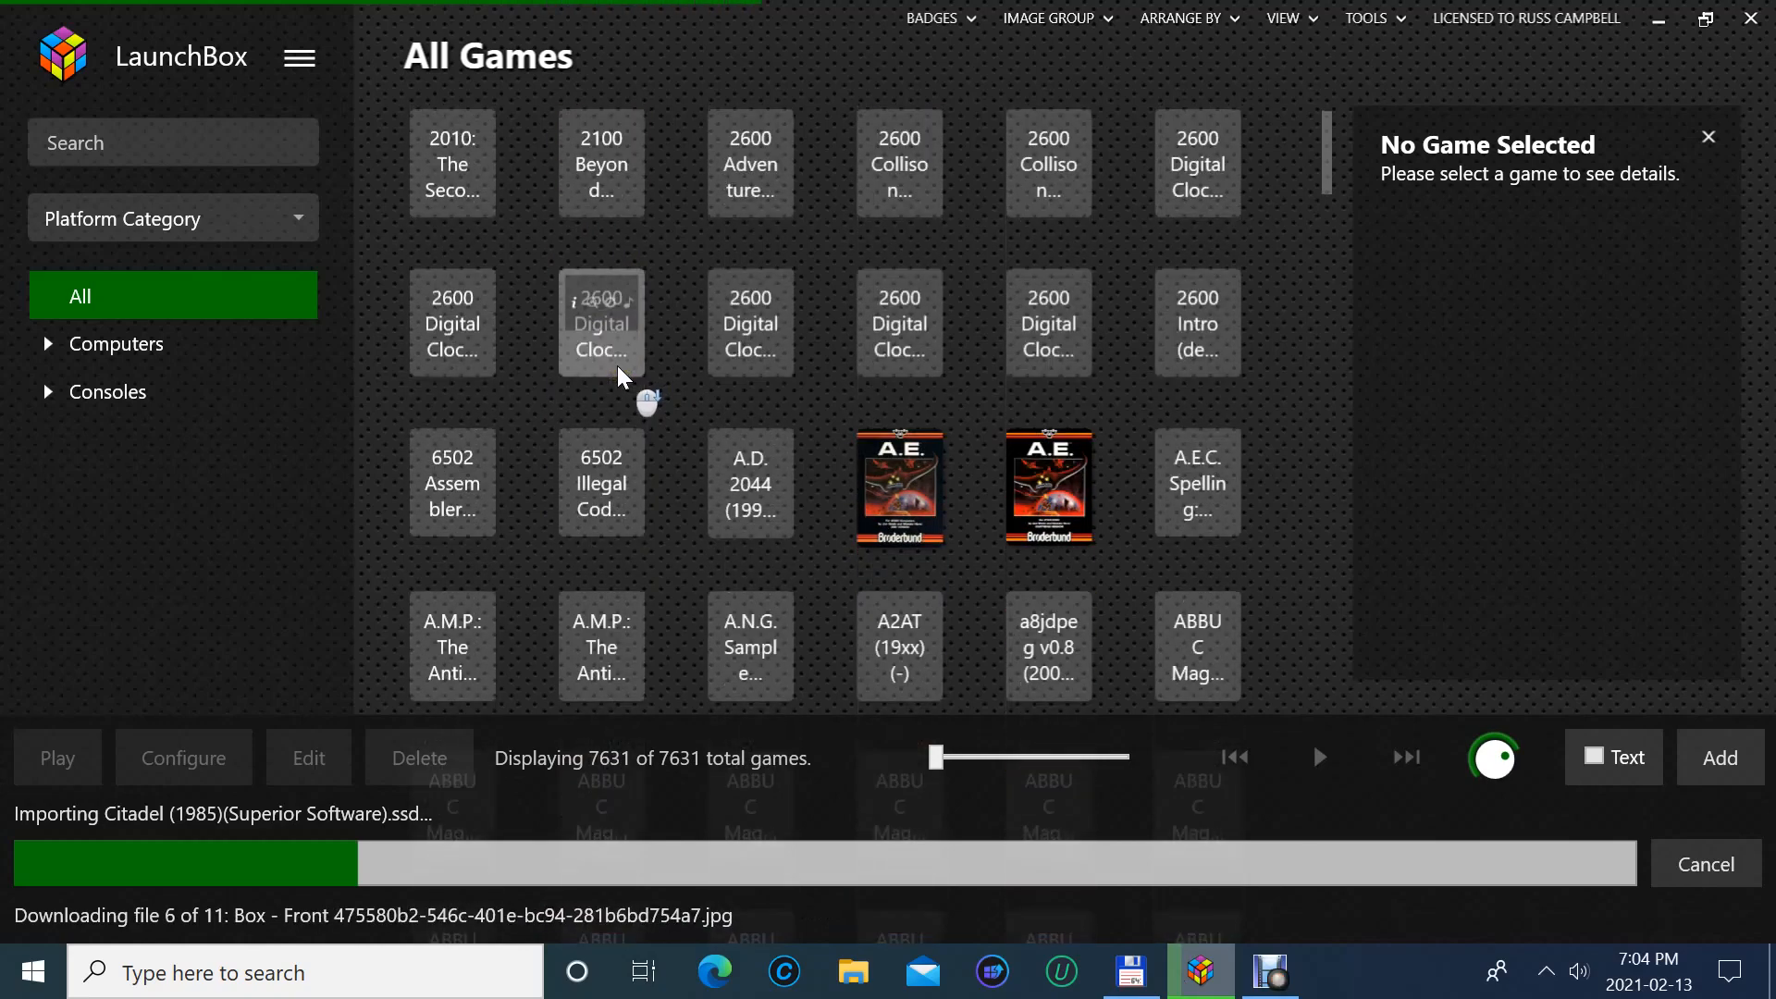
scroll(622, 375, "down", 2)
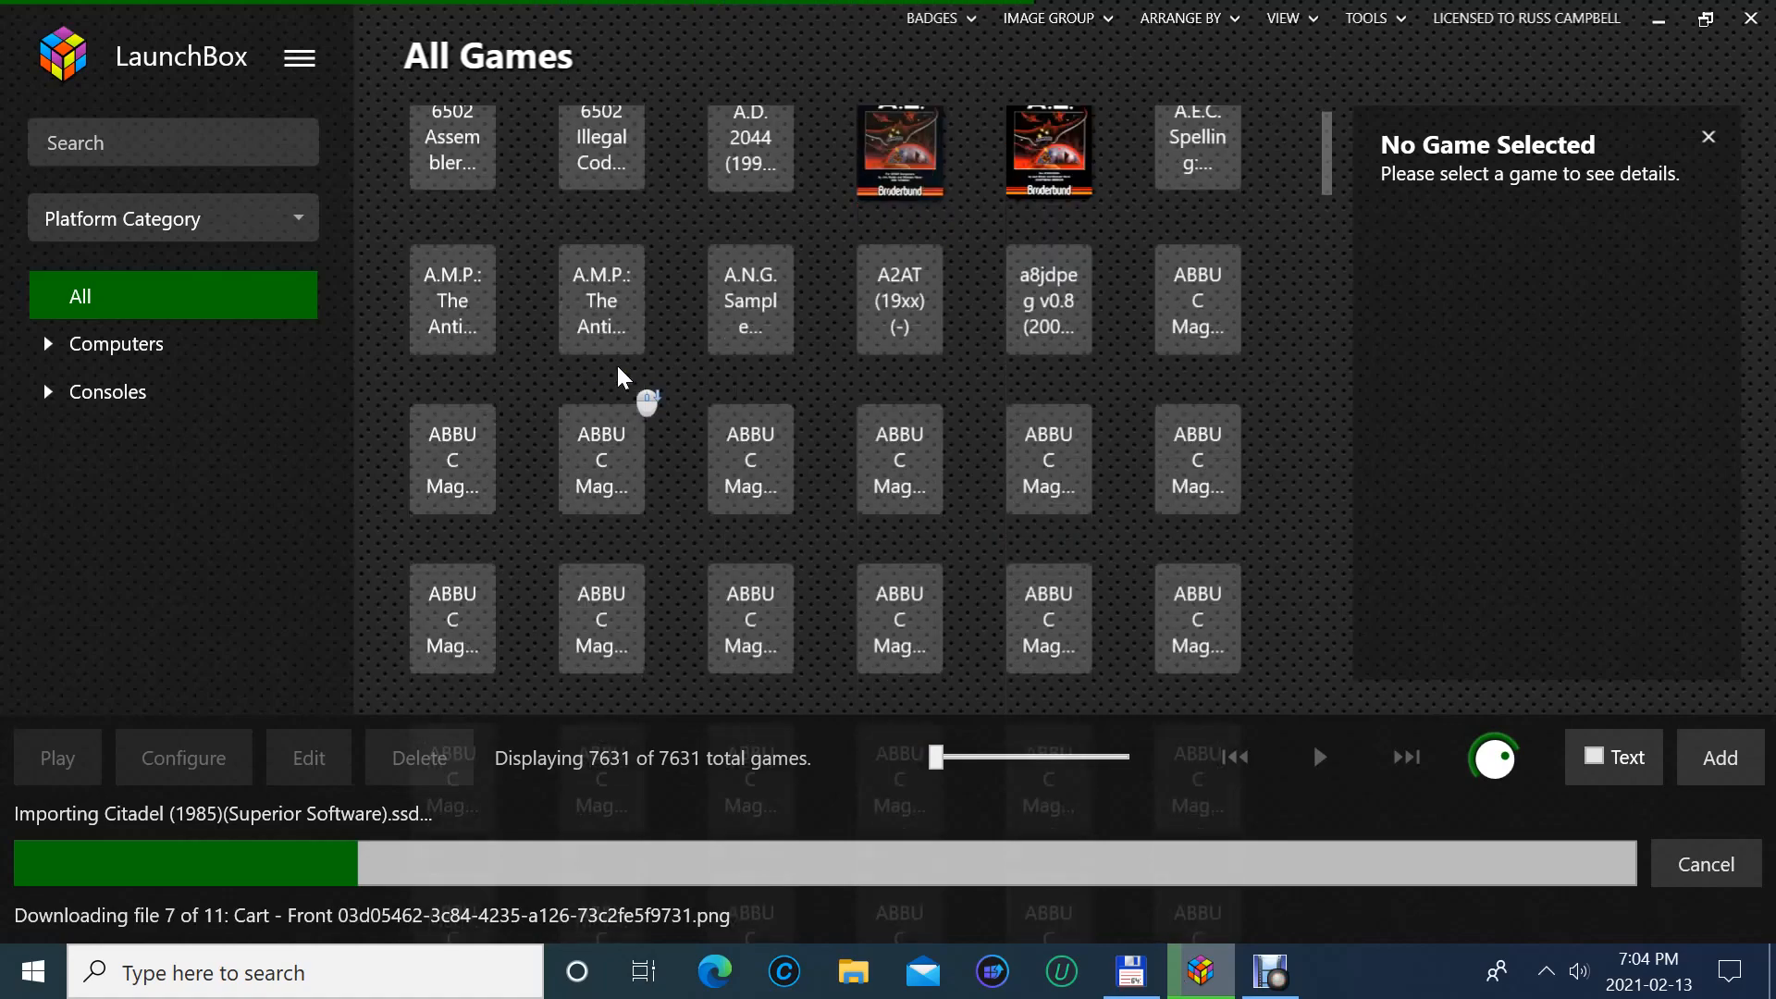
scroll(768, 324, "down", 2)
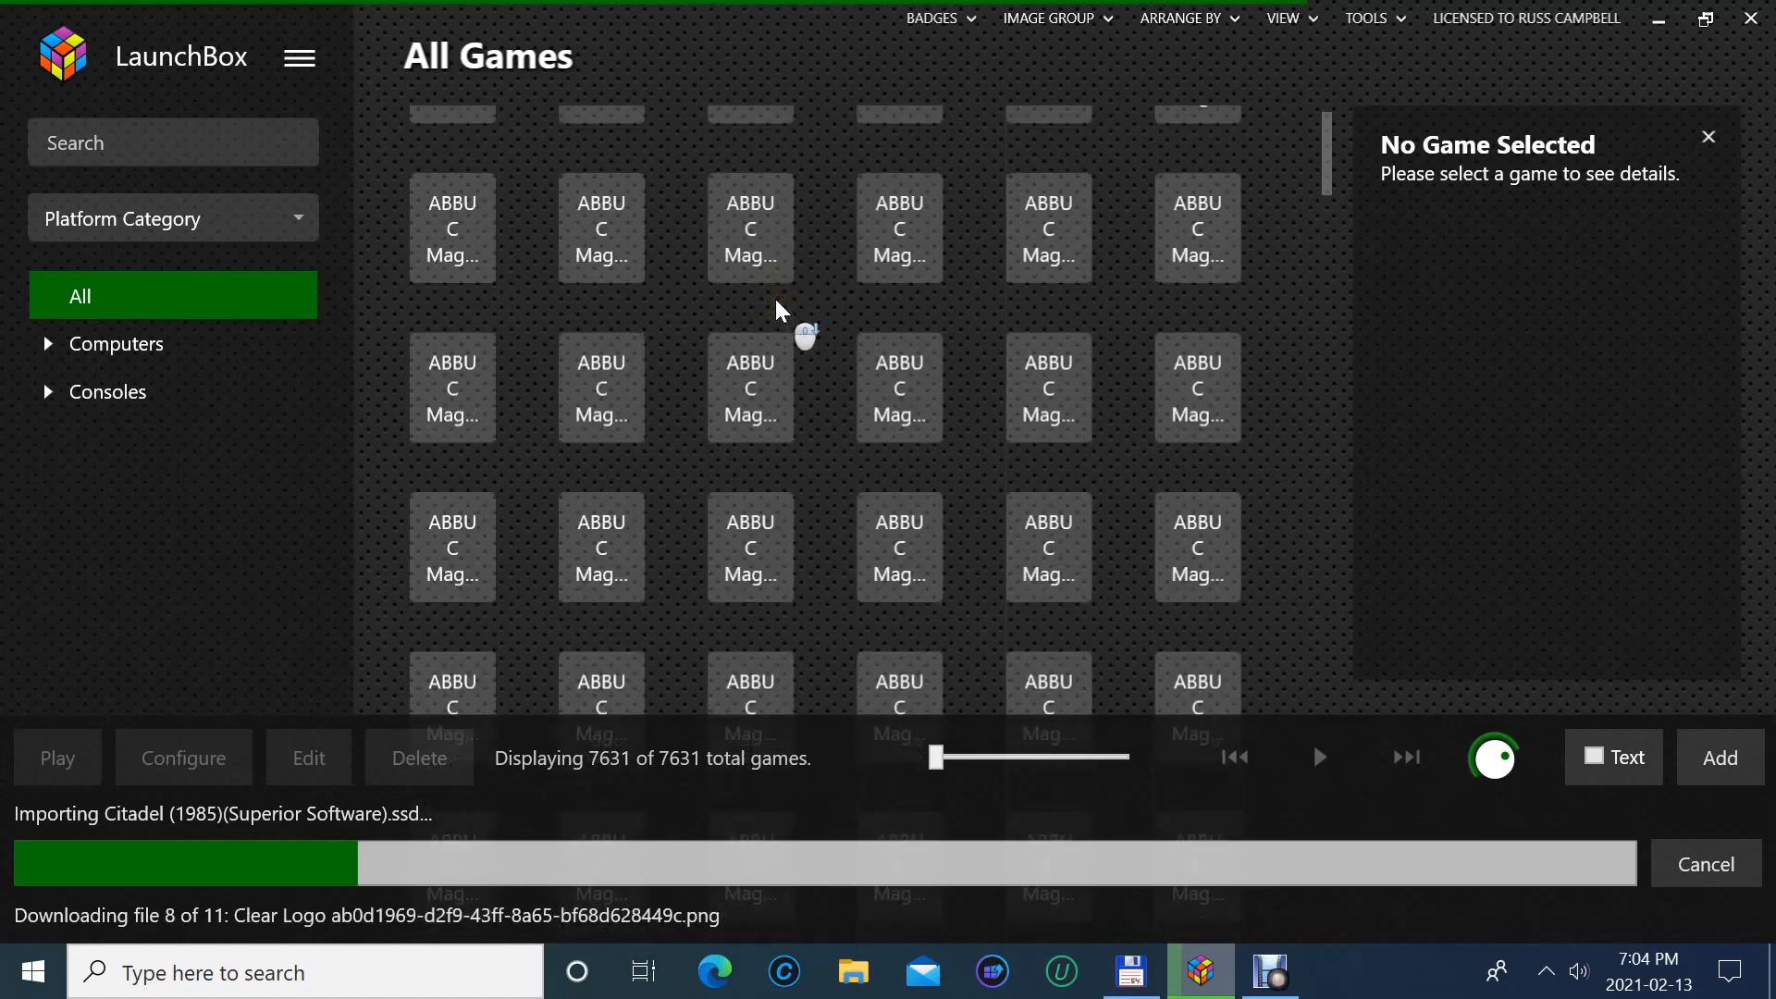
scroll(777, 308, "down", 3)
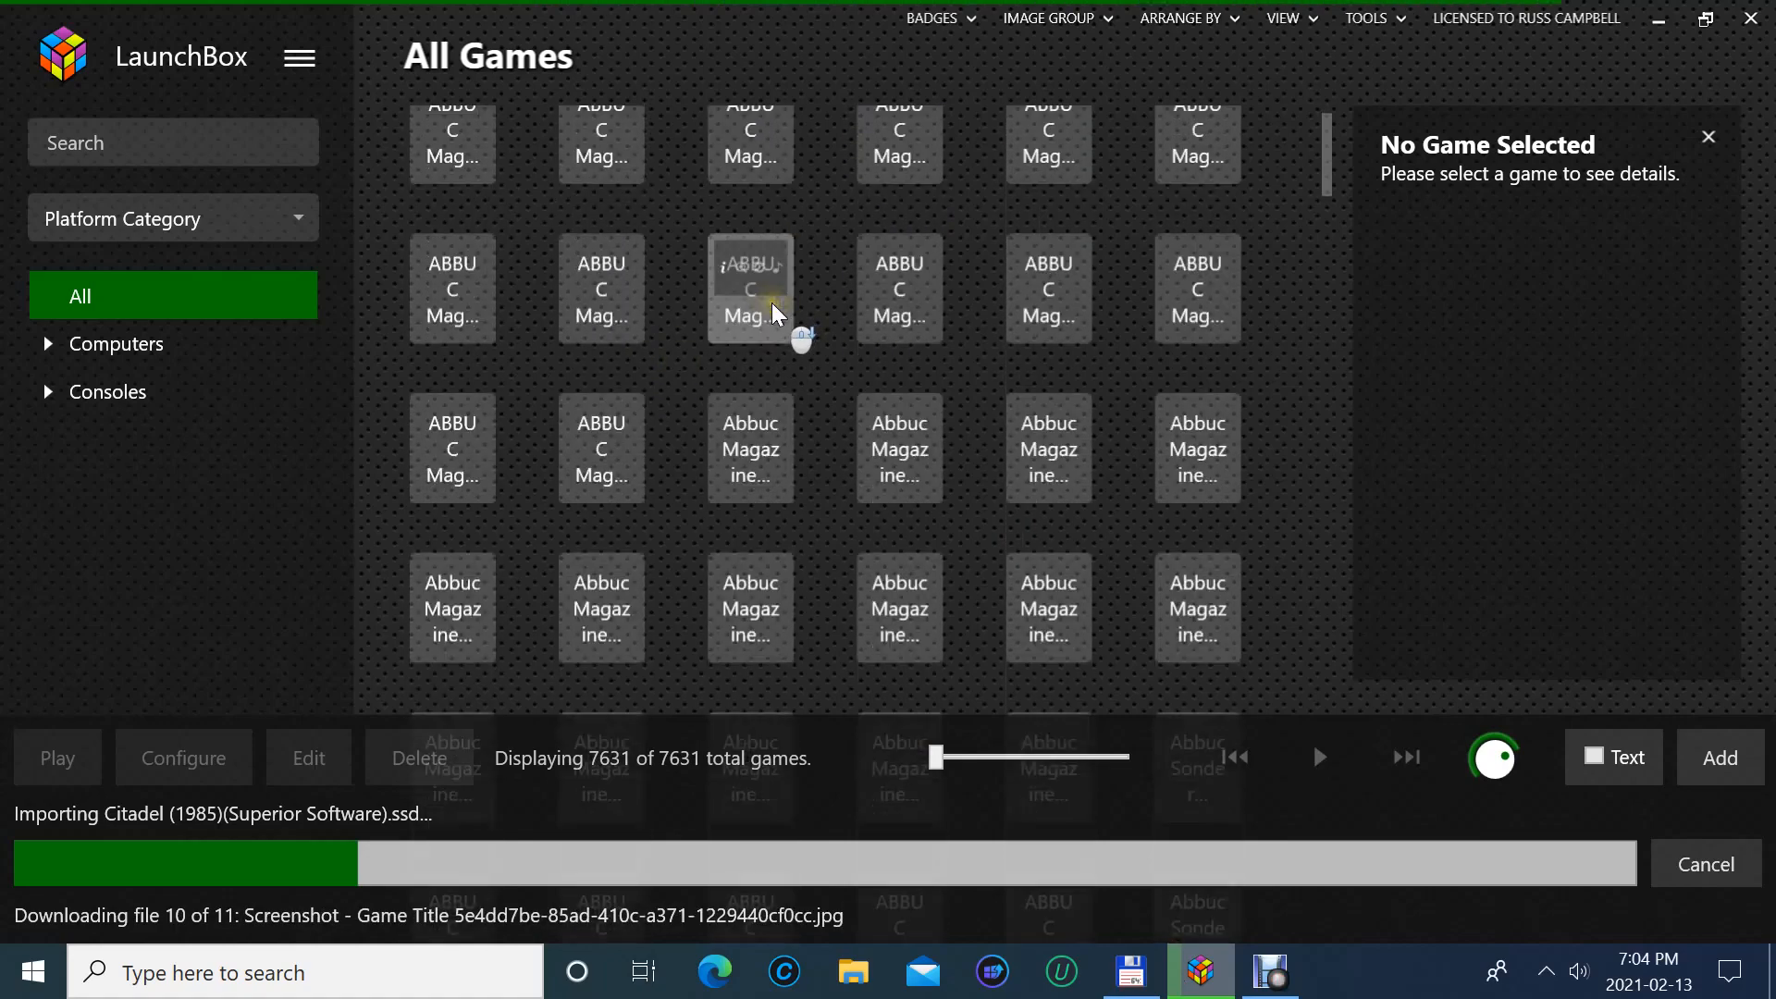
scroll(773, 314, "down", 3)
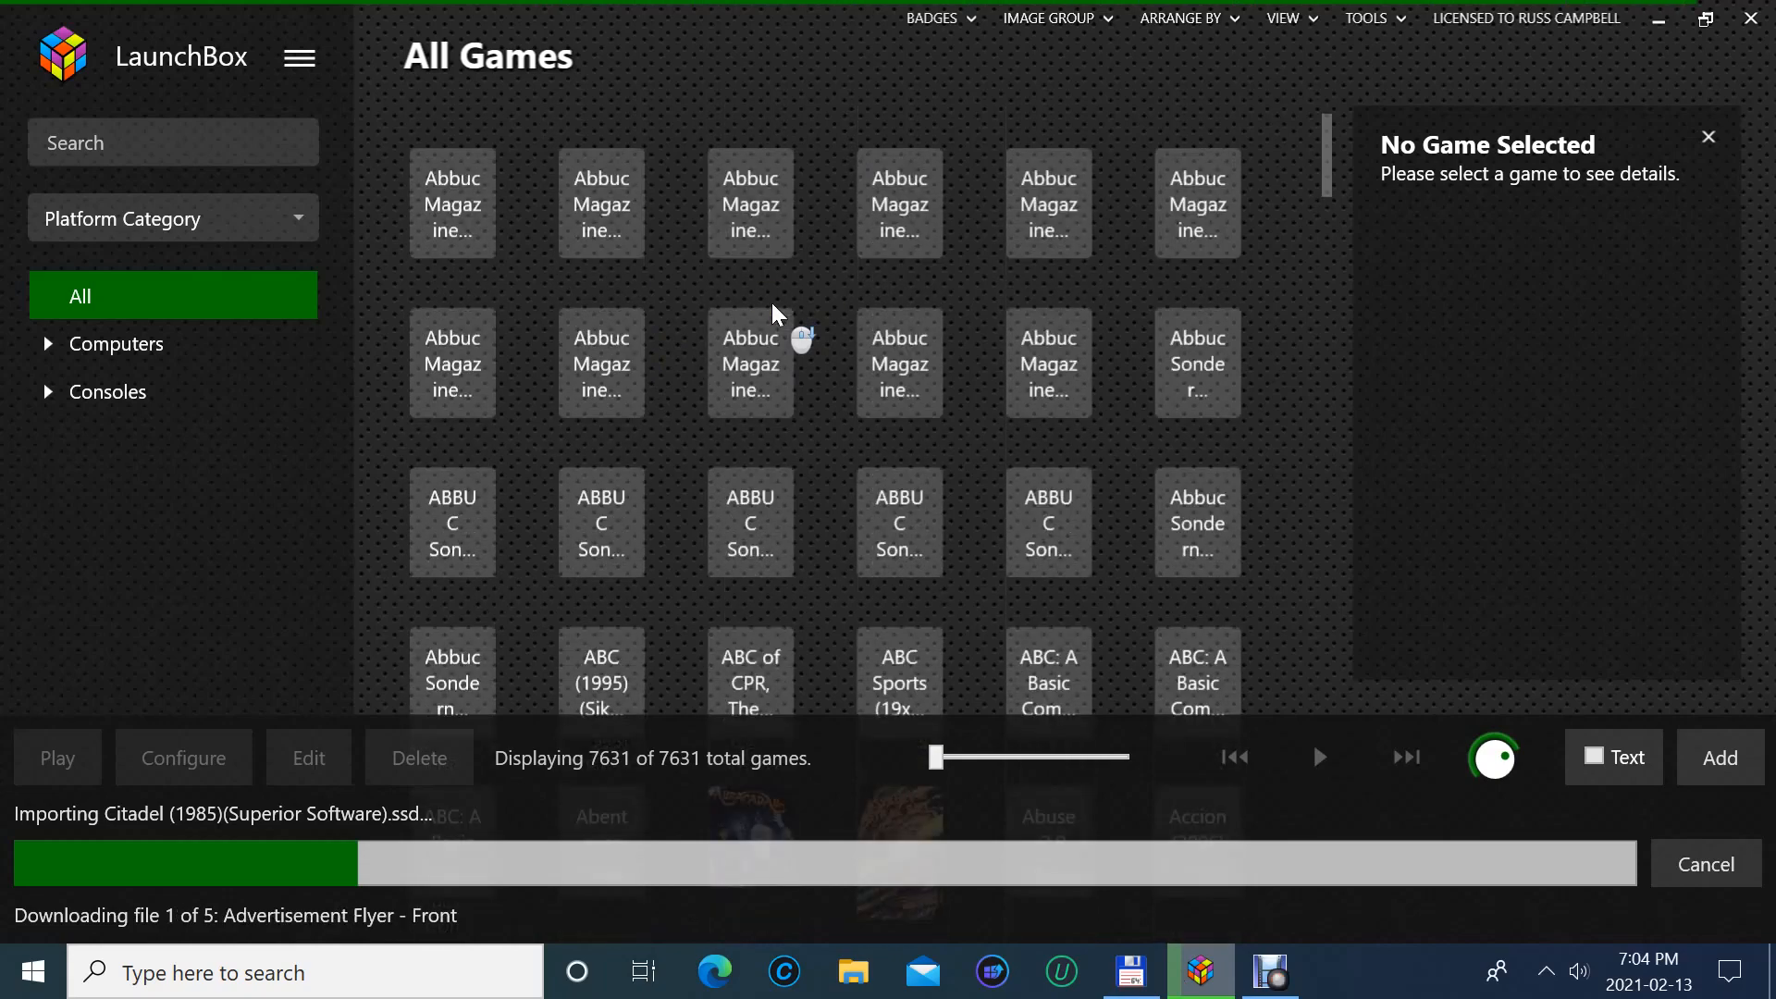
scroll(770, 317, "down", 2)
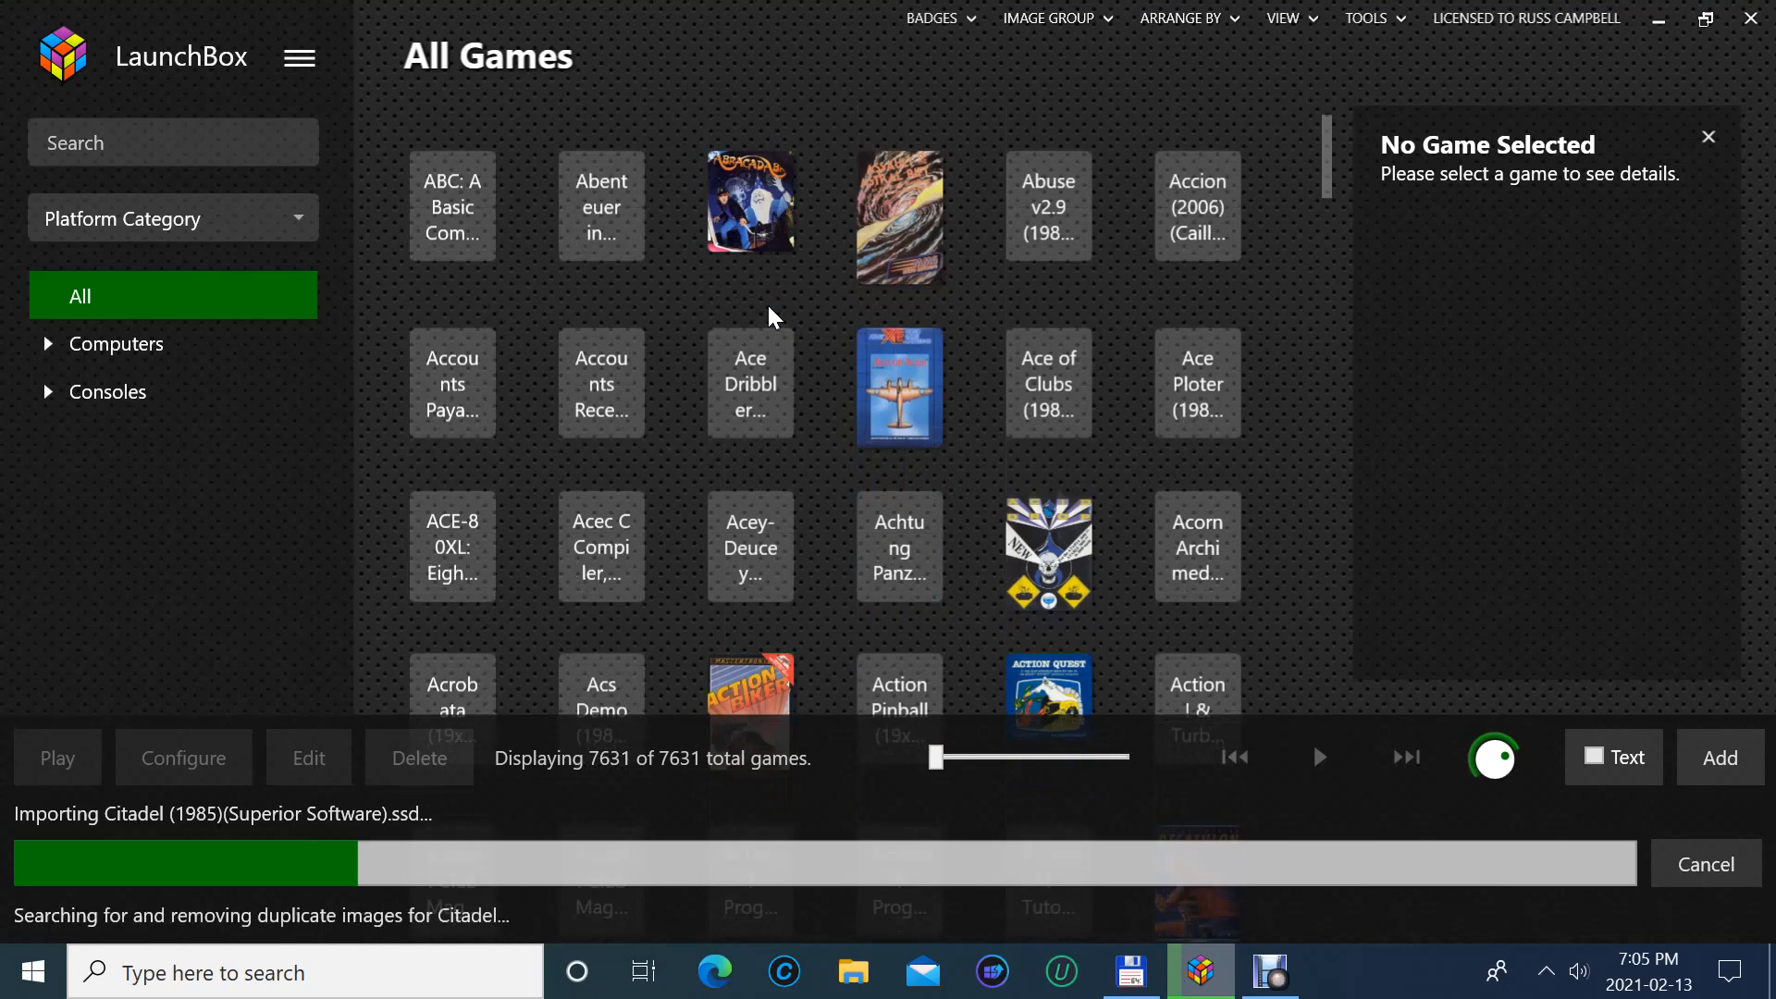
- Expand the Computers category and view the games for Atari 800, Acorn Atom and Acorn Archimedes
key("Down")
key("Down")
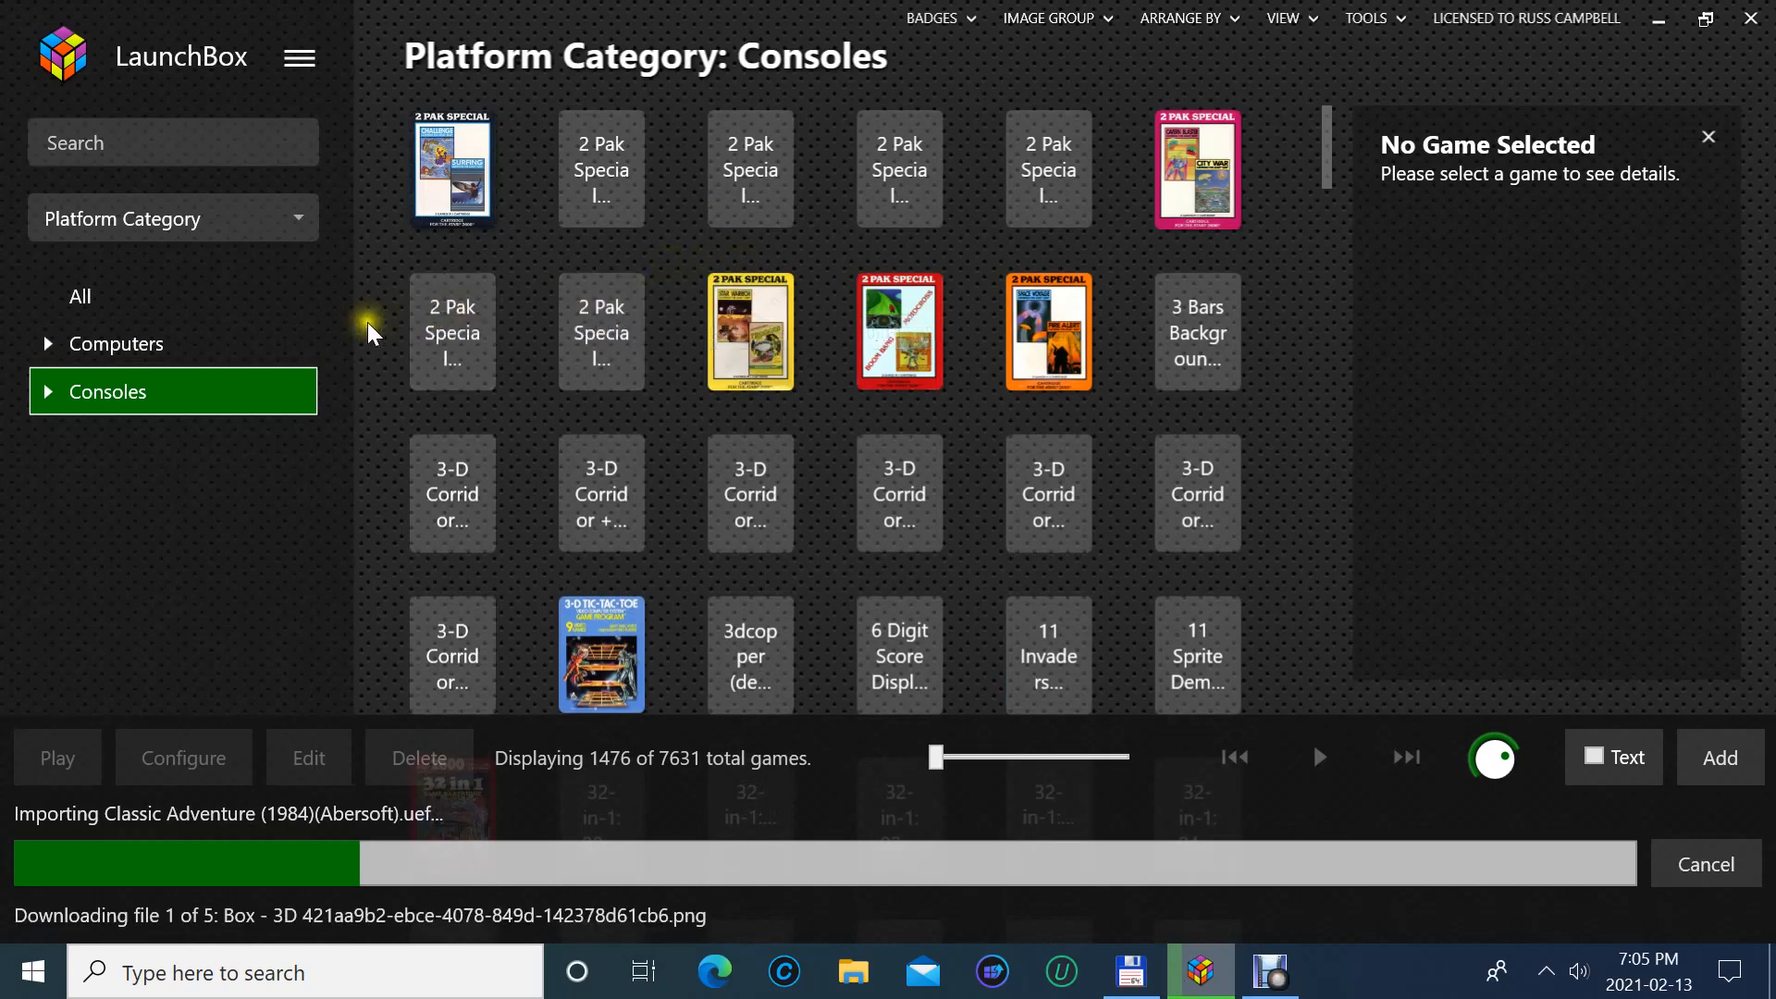
left_click(240, 345)
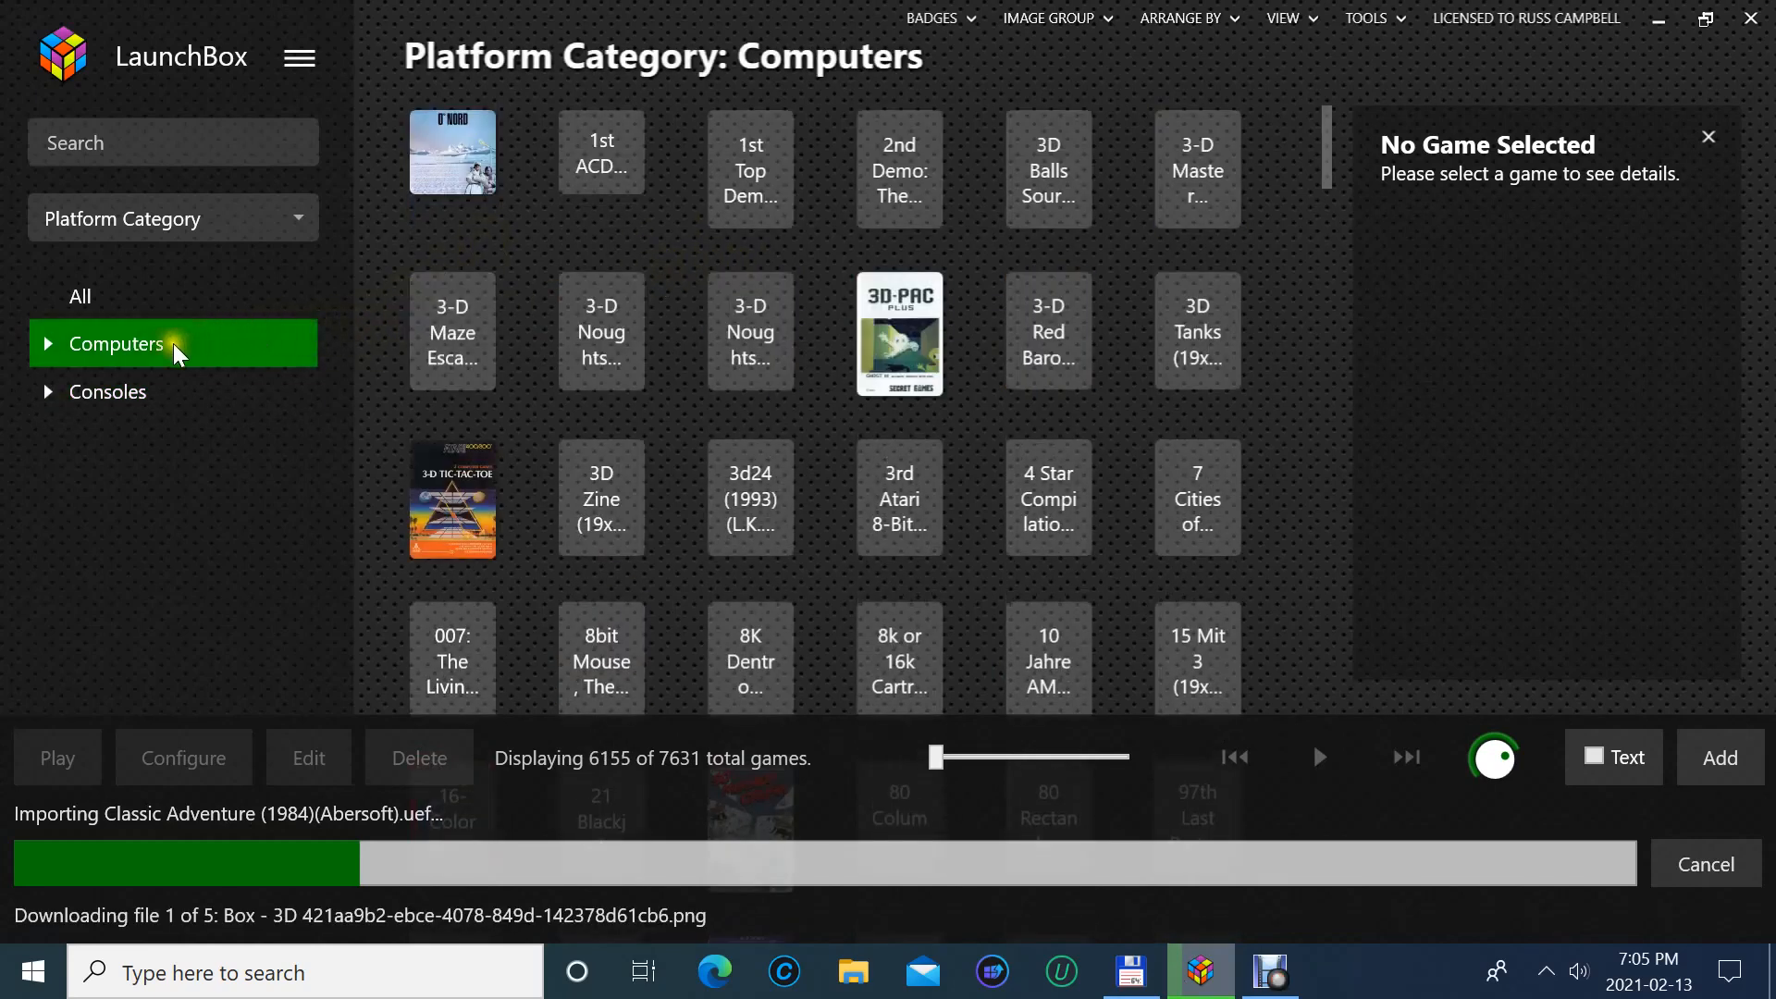
left_click(48, 343)
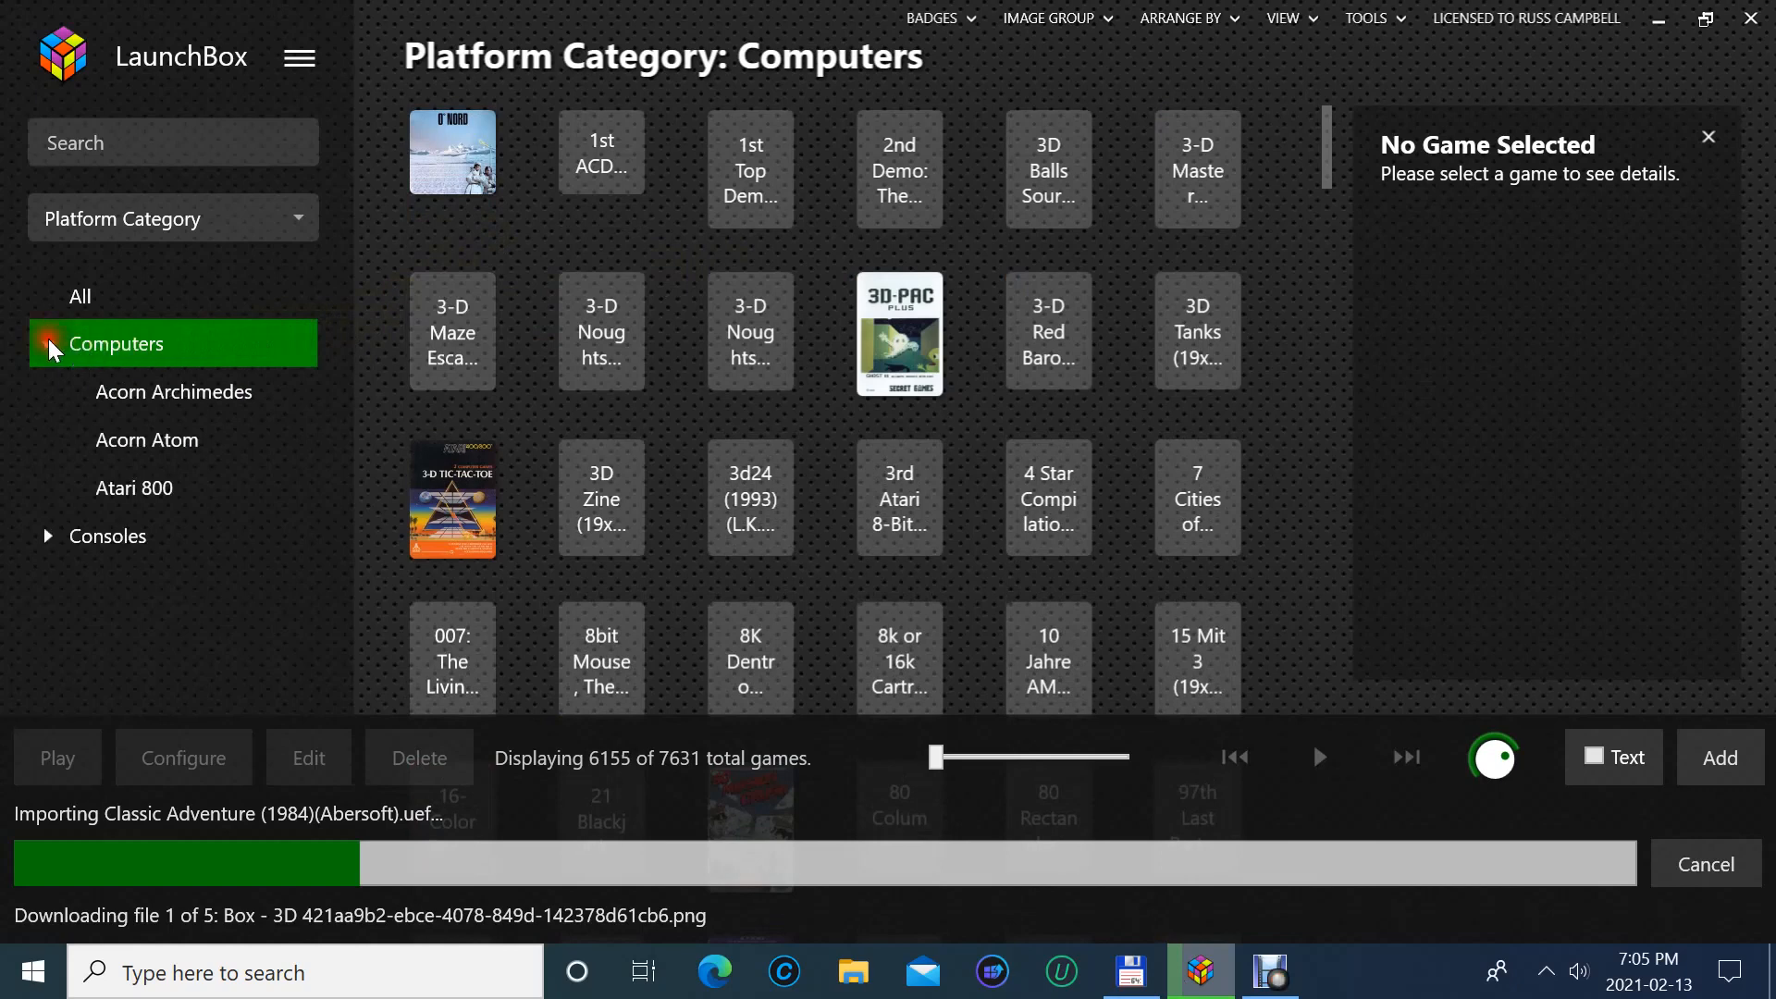
left_click(151, 490)
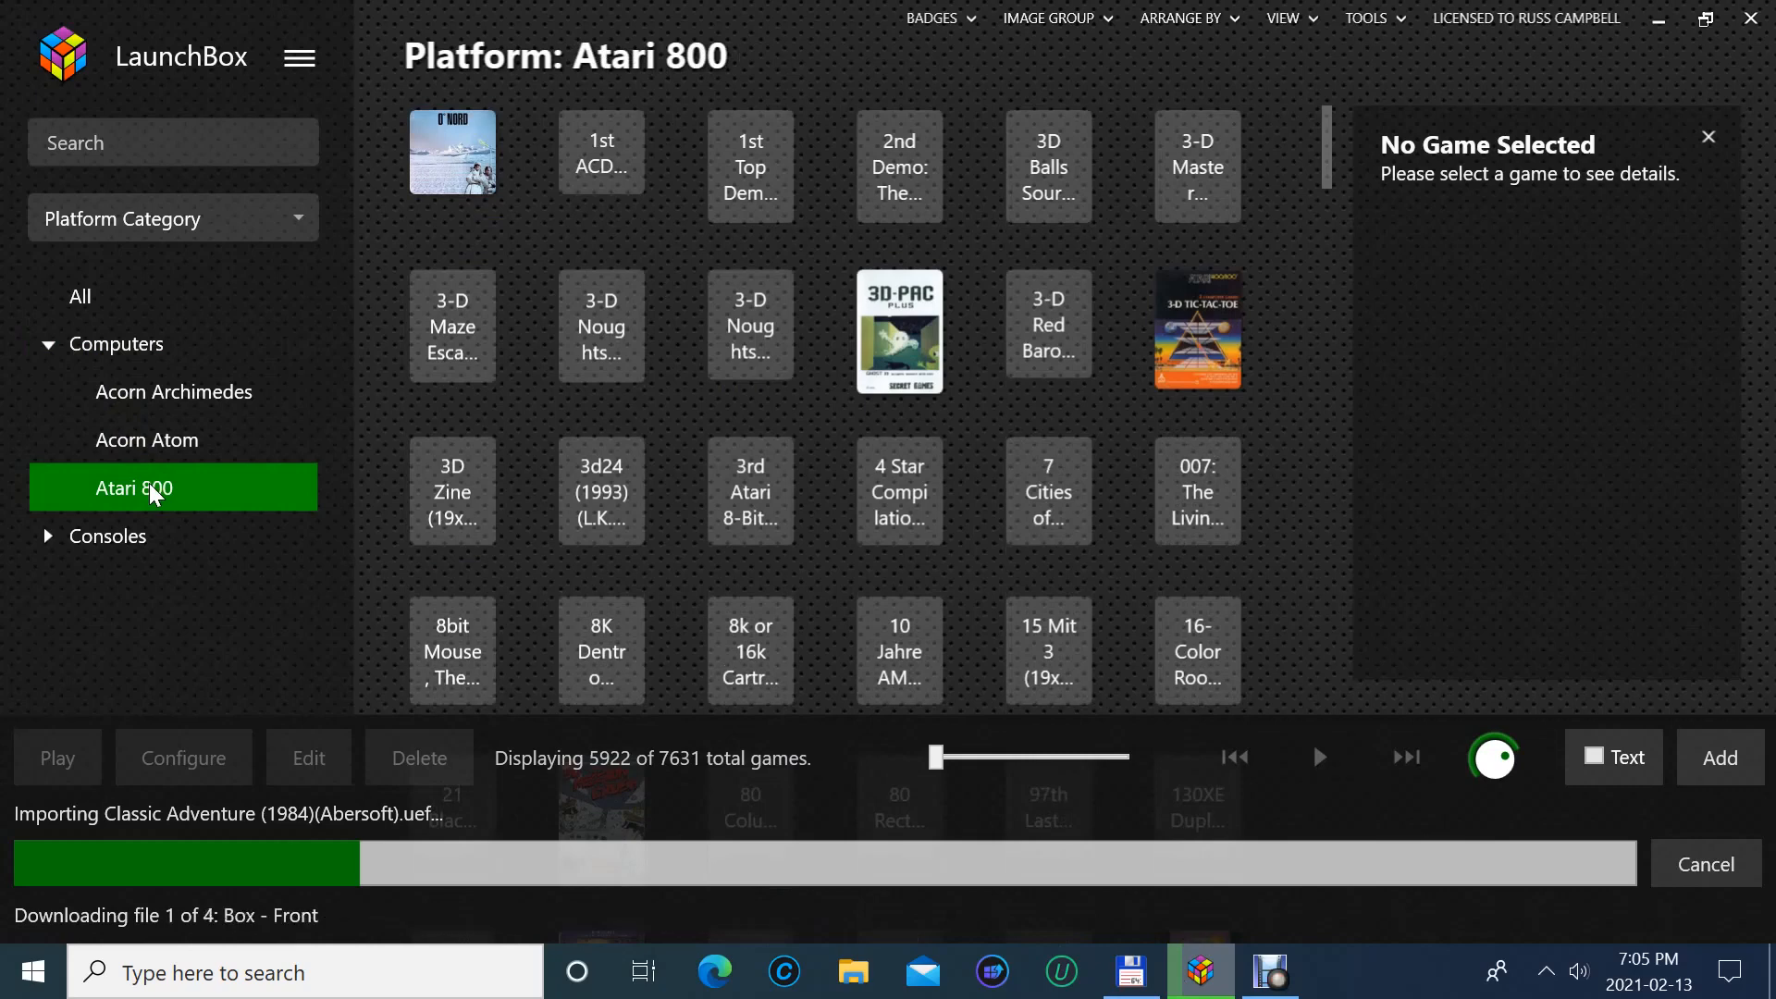
left_click(271, 435)
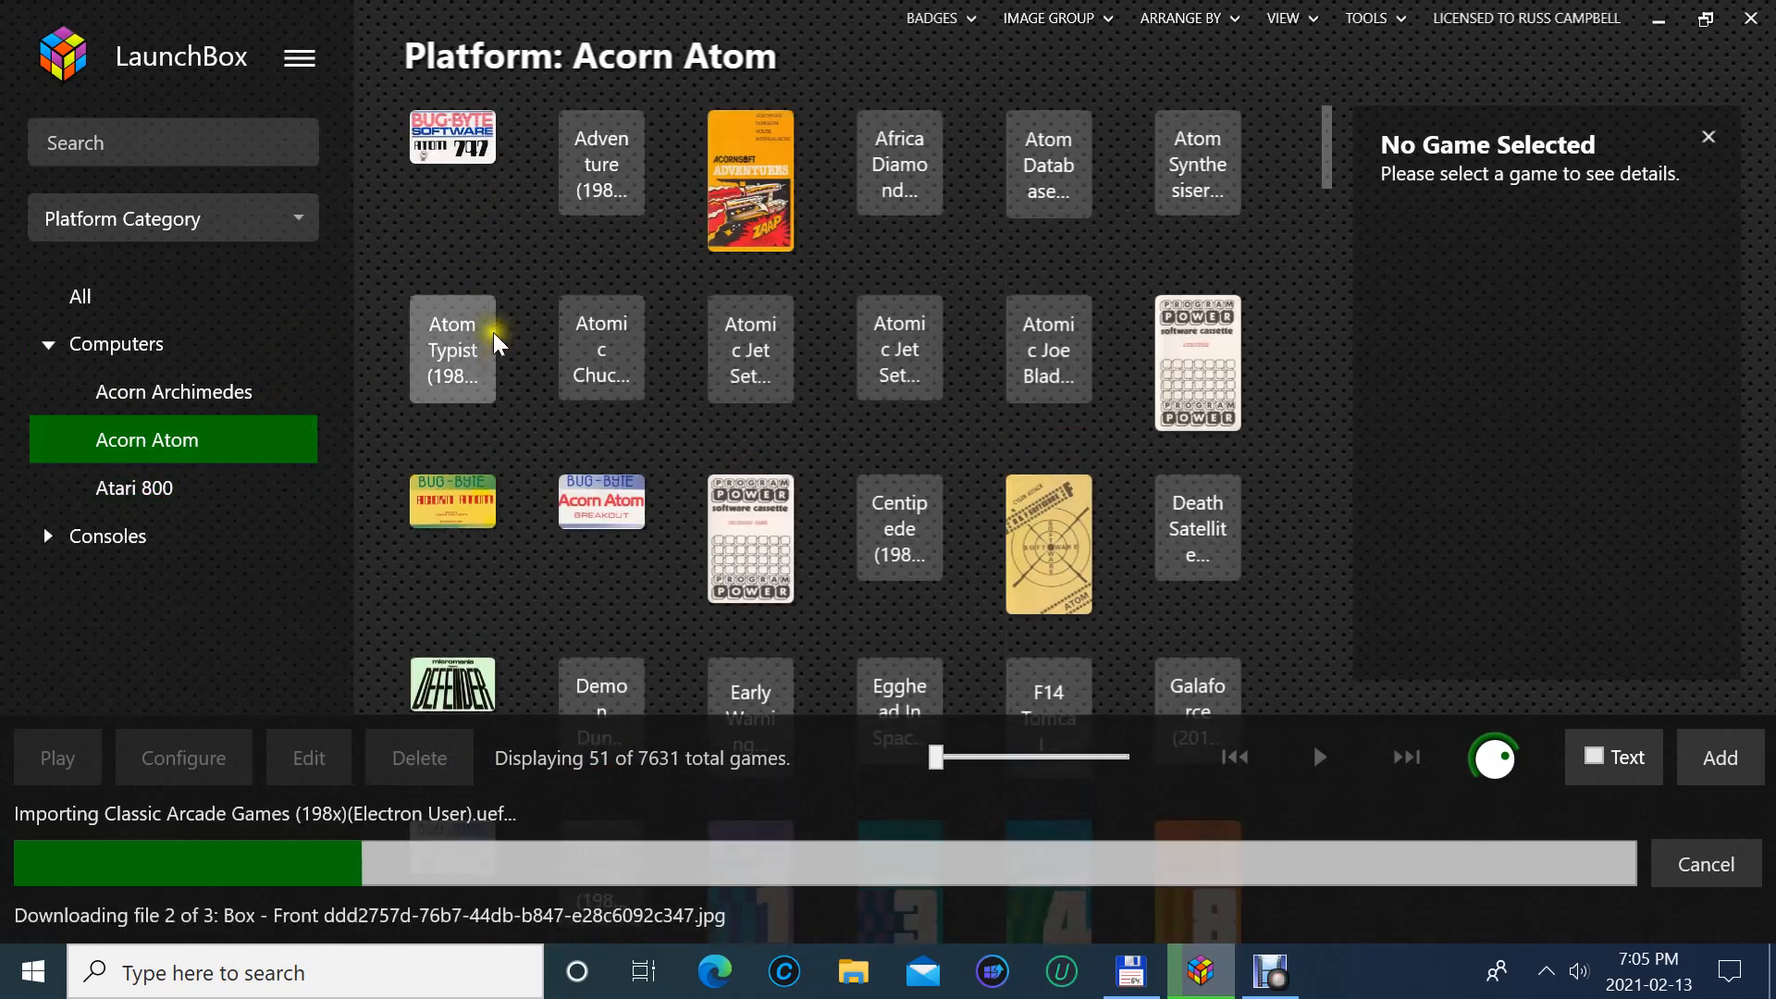
left_click(248, 412)
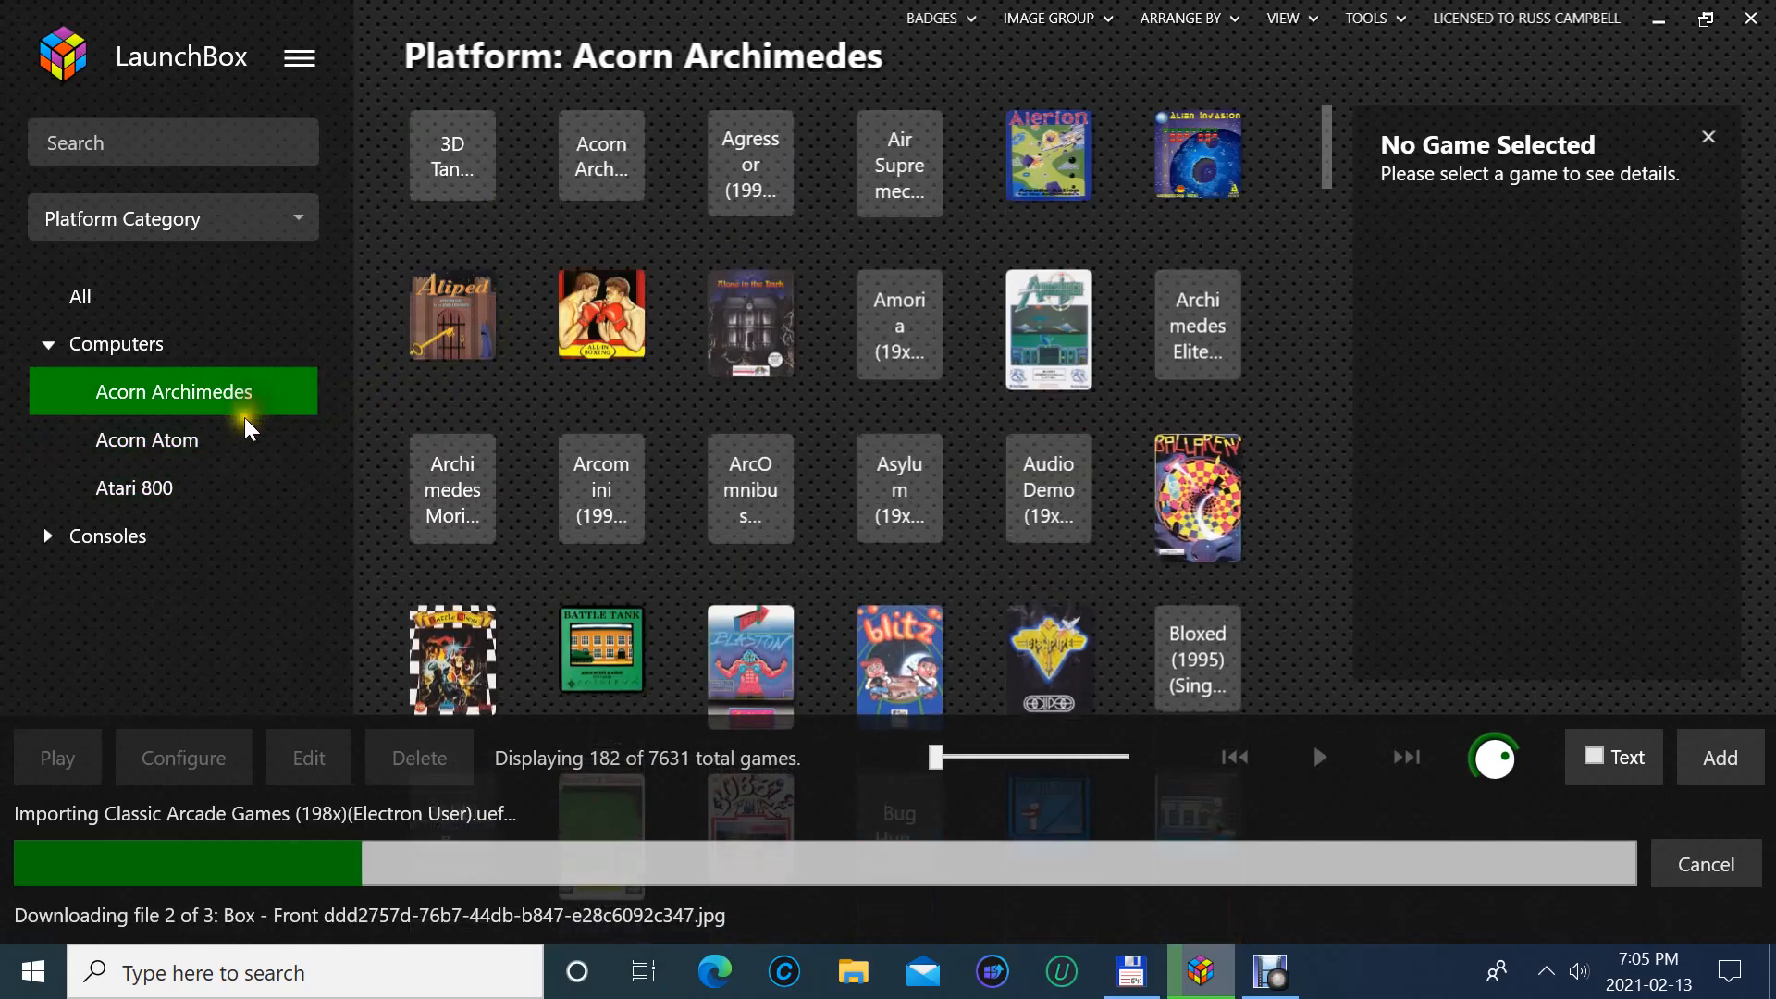
- Expand the Consoles category and view the games for Atari 2600 and Atari 5200
left_click(164, 537)
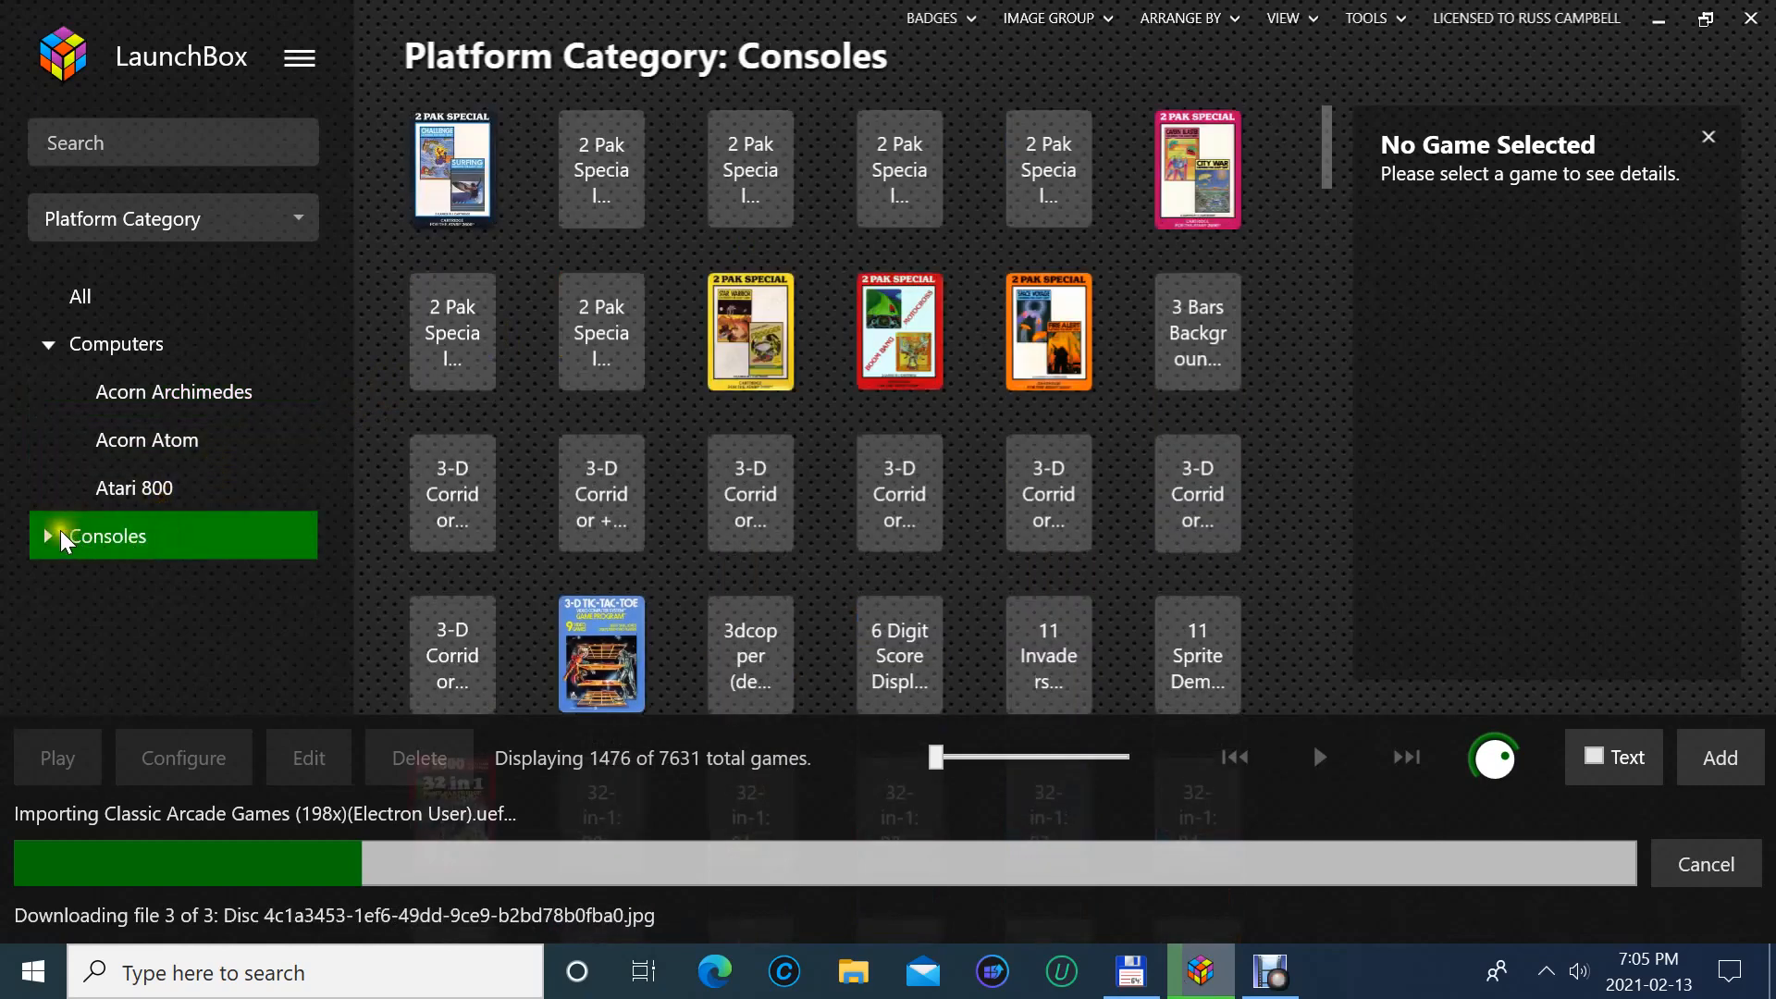
left_click(50, 534)
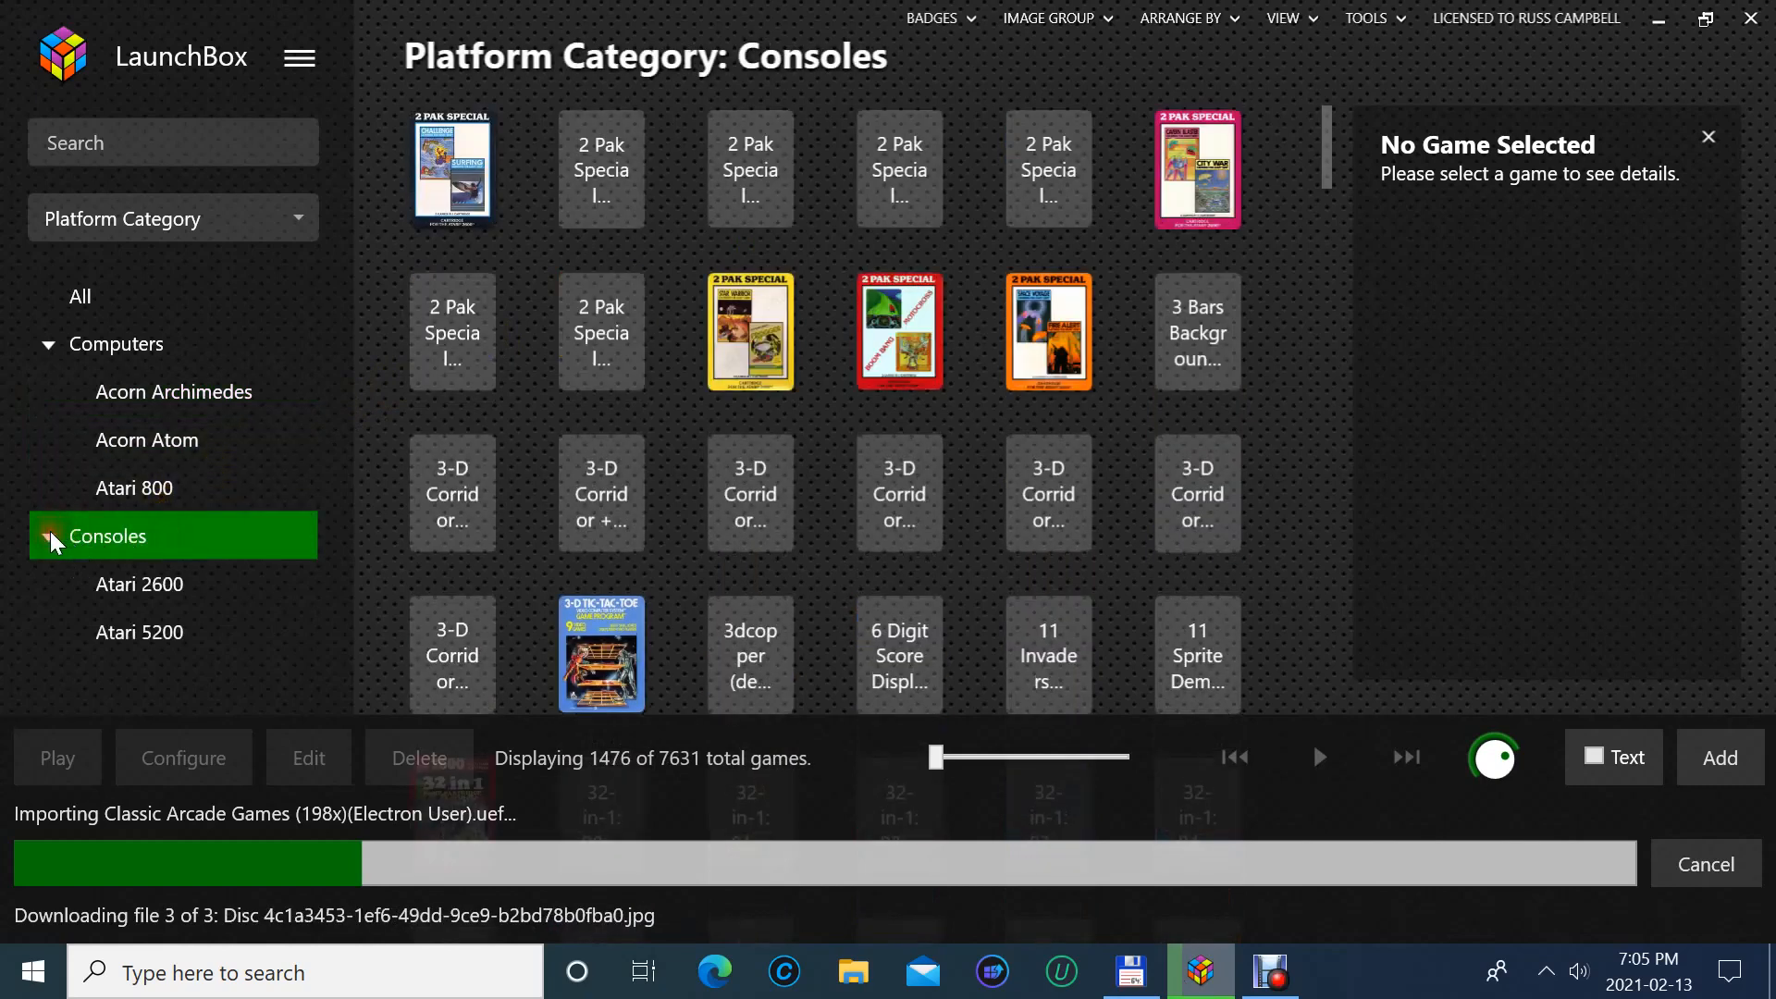
left_click(108, 580)
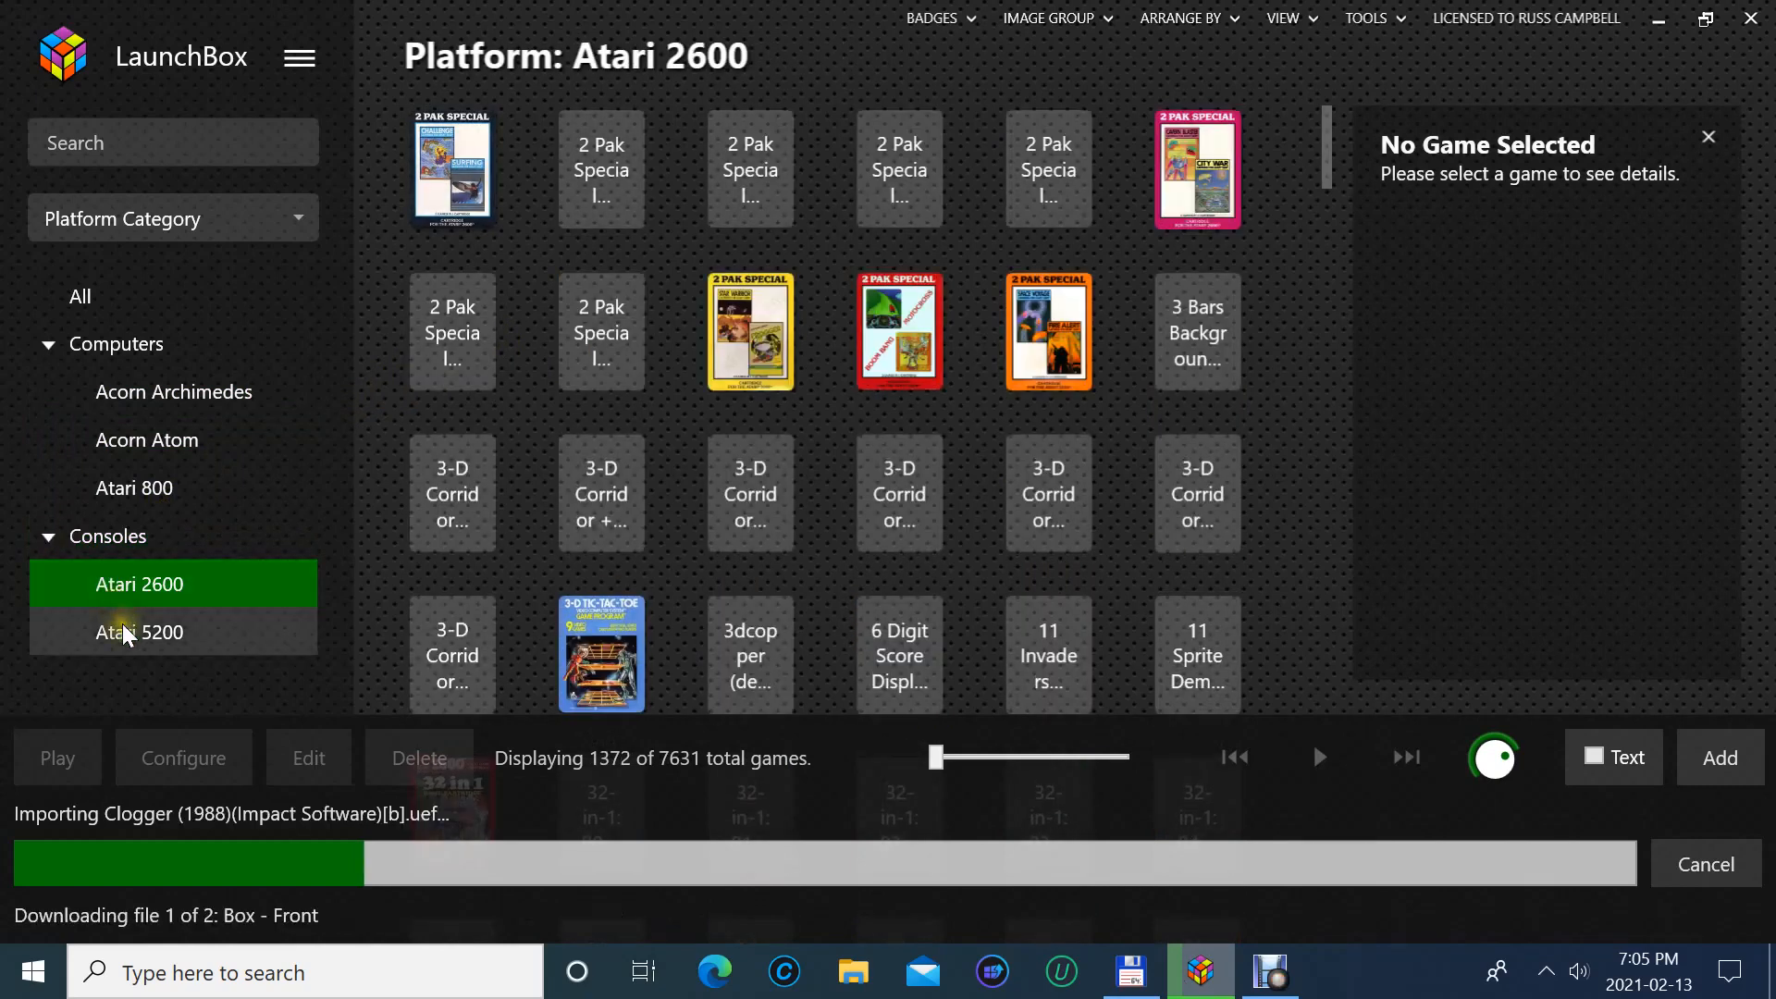
left_click(122, 624)
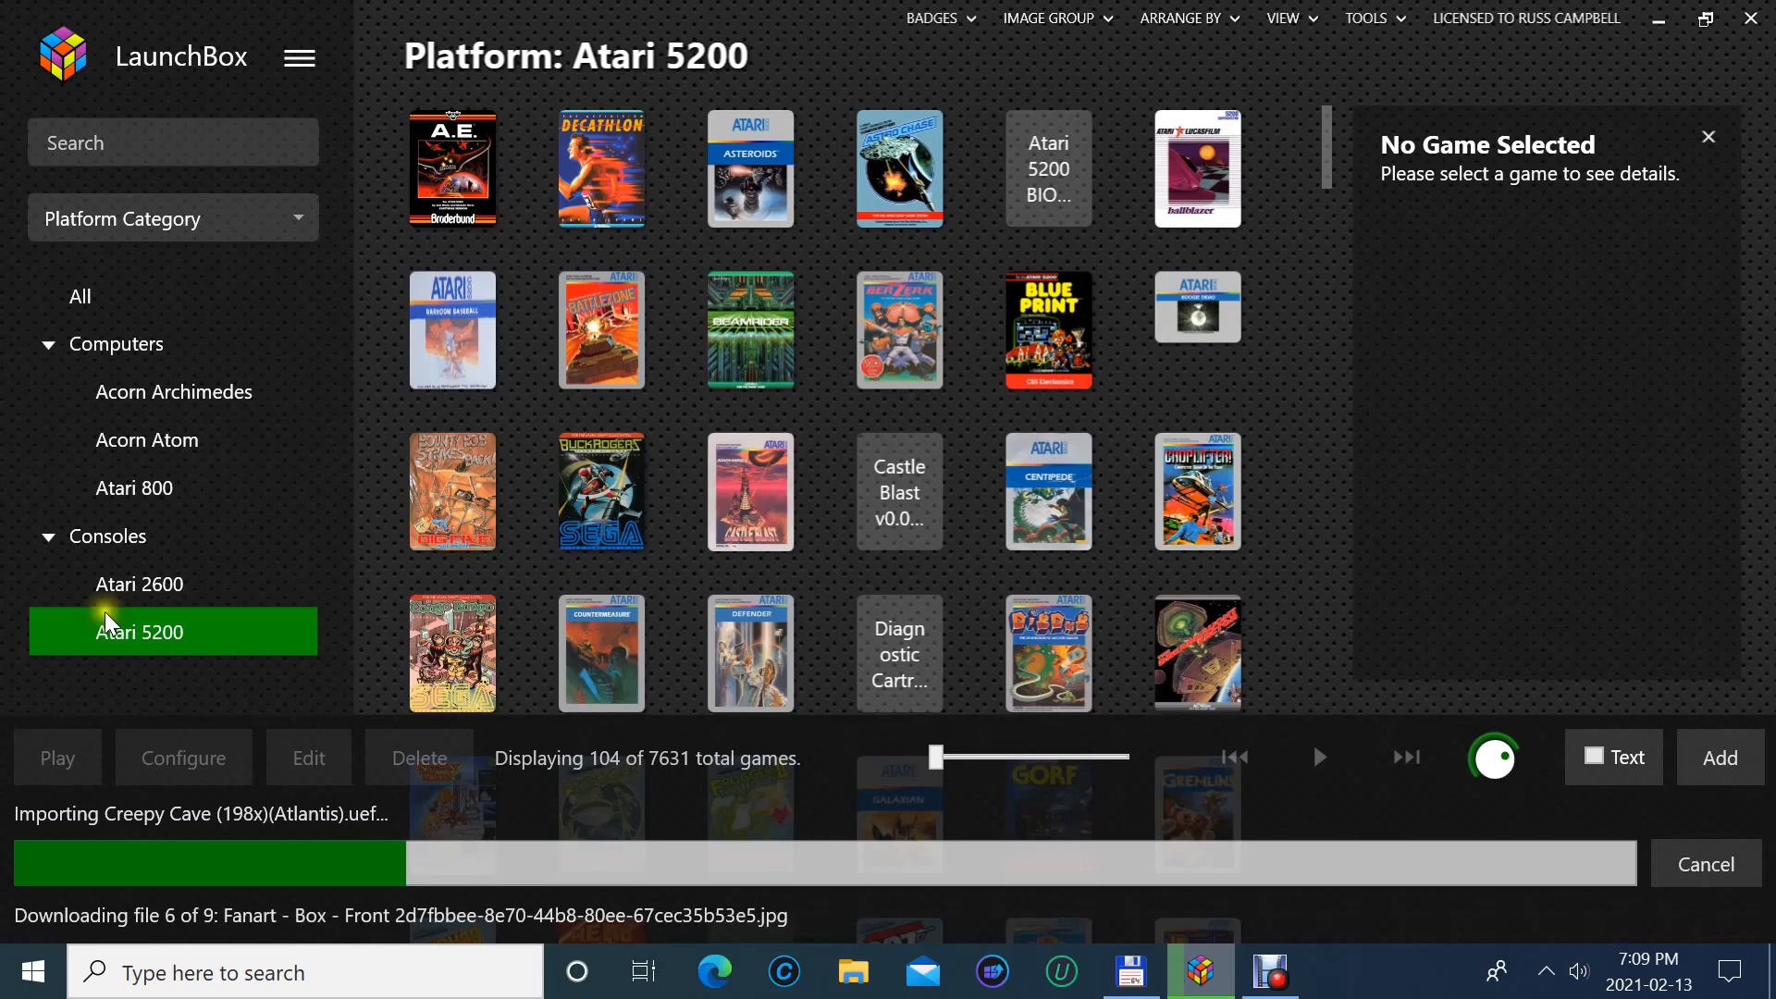
- View the Acorn Archimedes platform and browse its games to the end of the list, examining the titles and box art
left_click(101, 402)
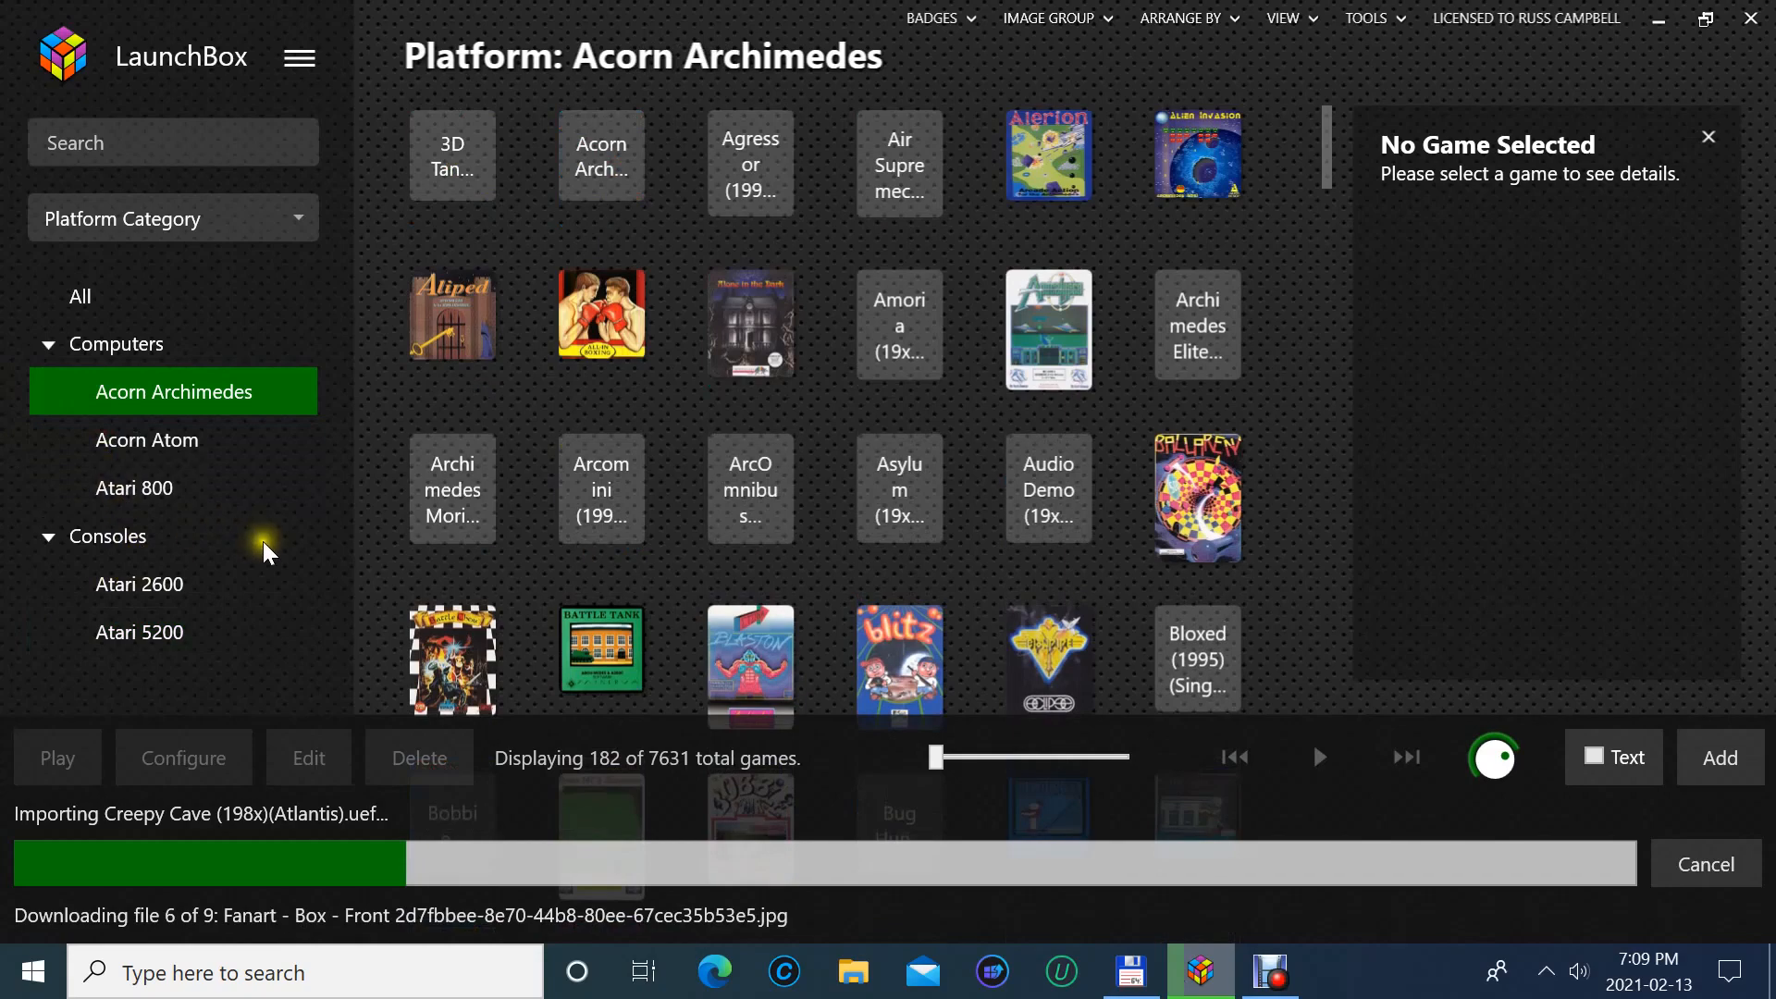
scroll(410, 458, "down", 5)
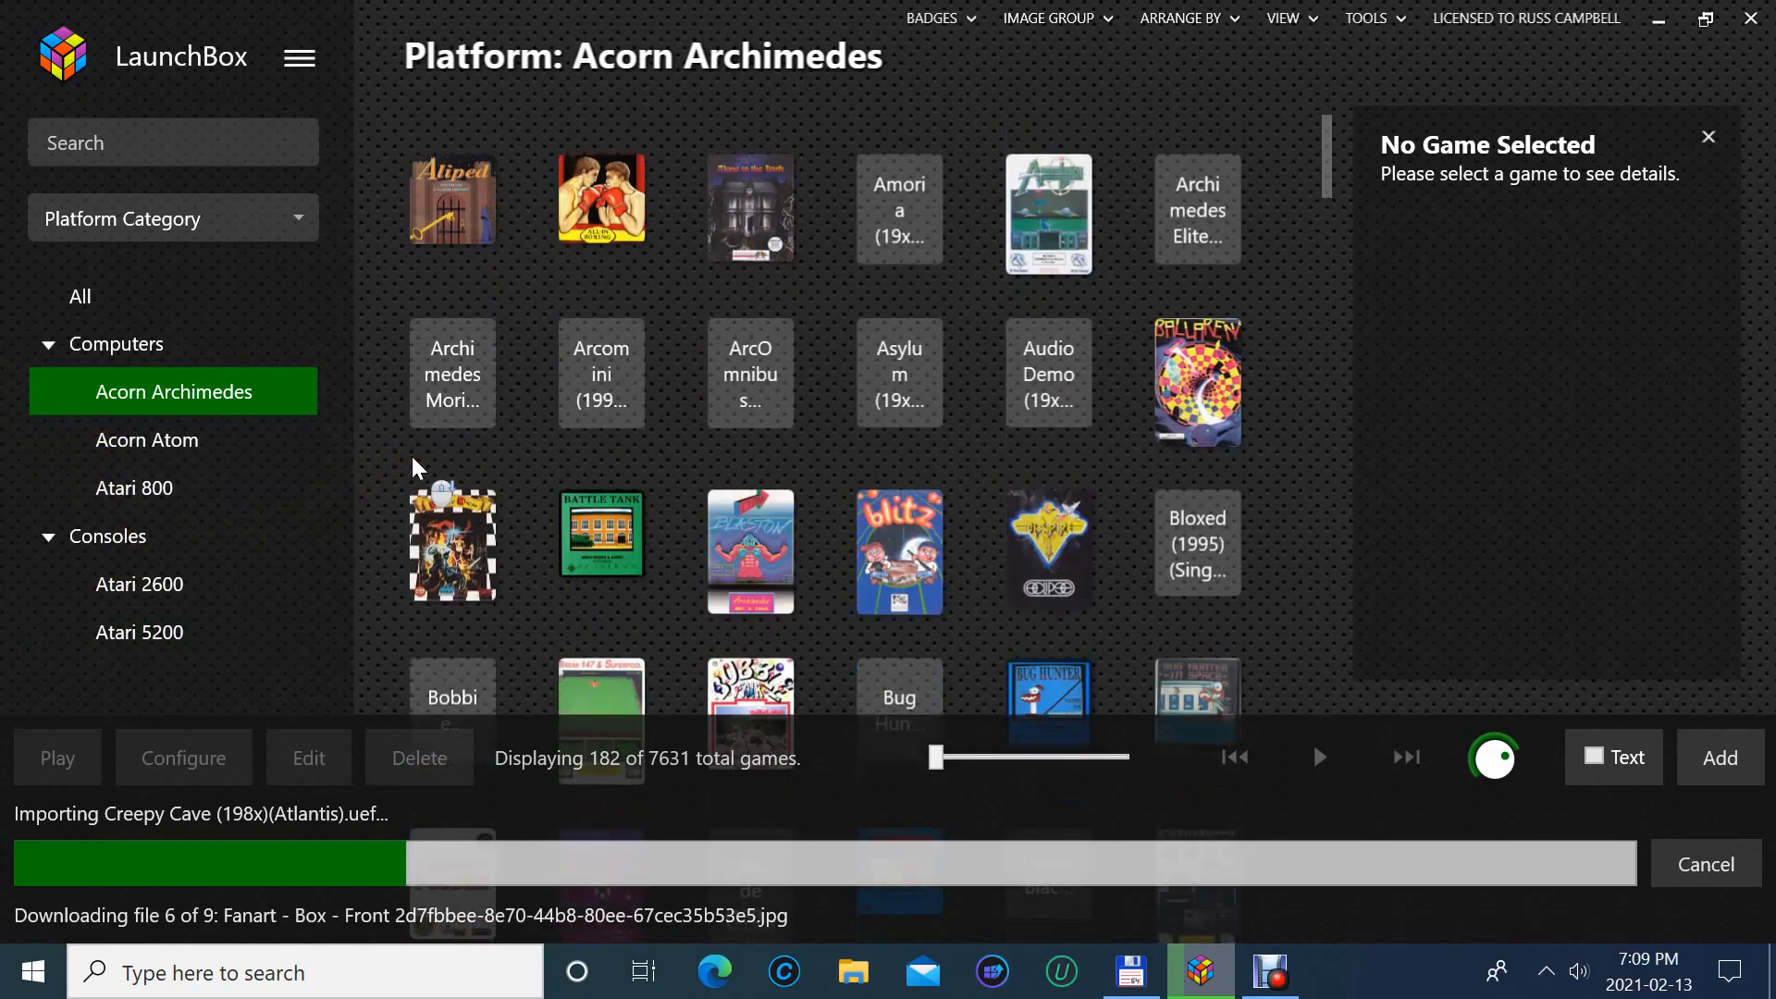
scroll(405, 472, "down", 4)
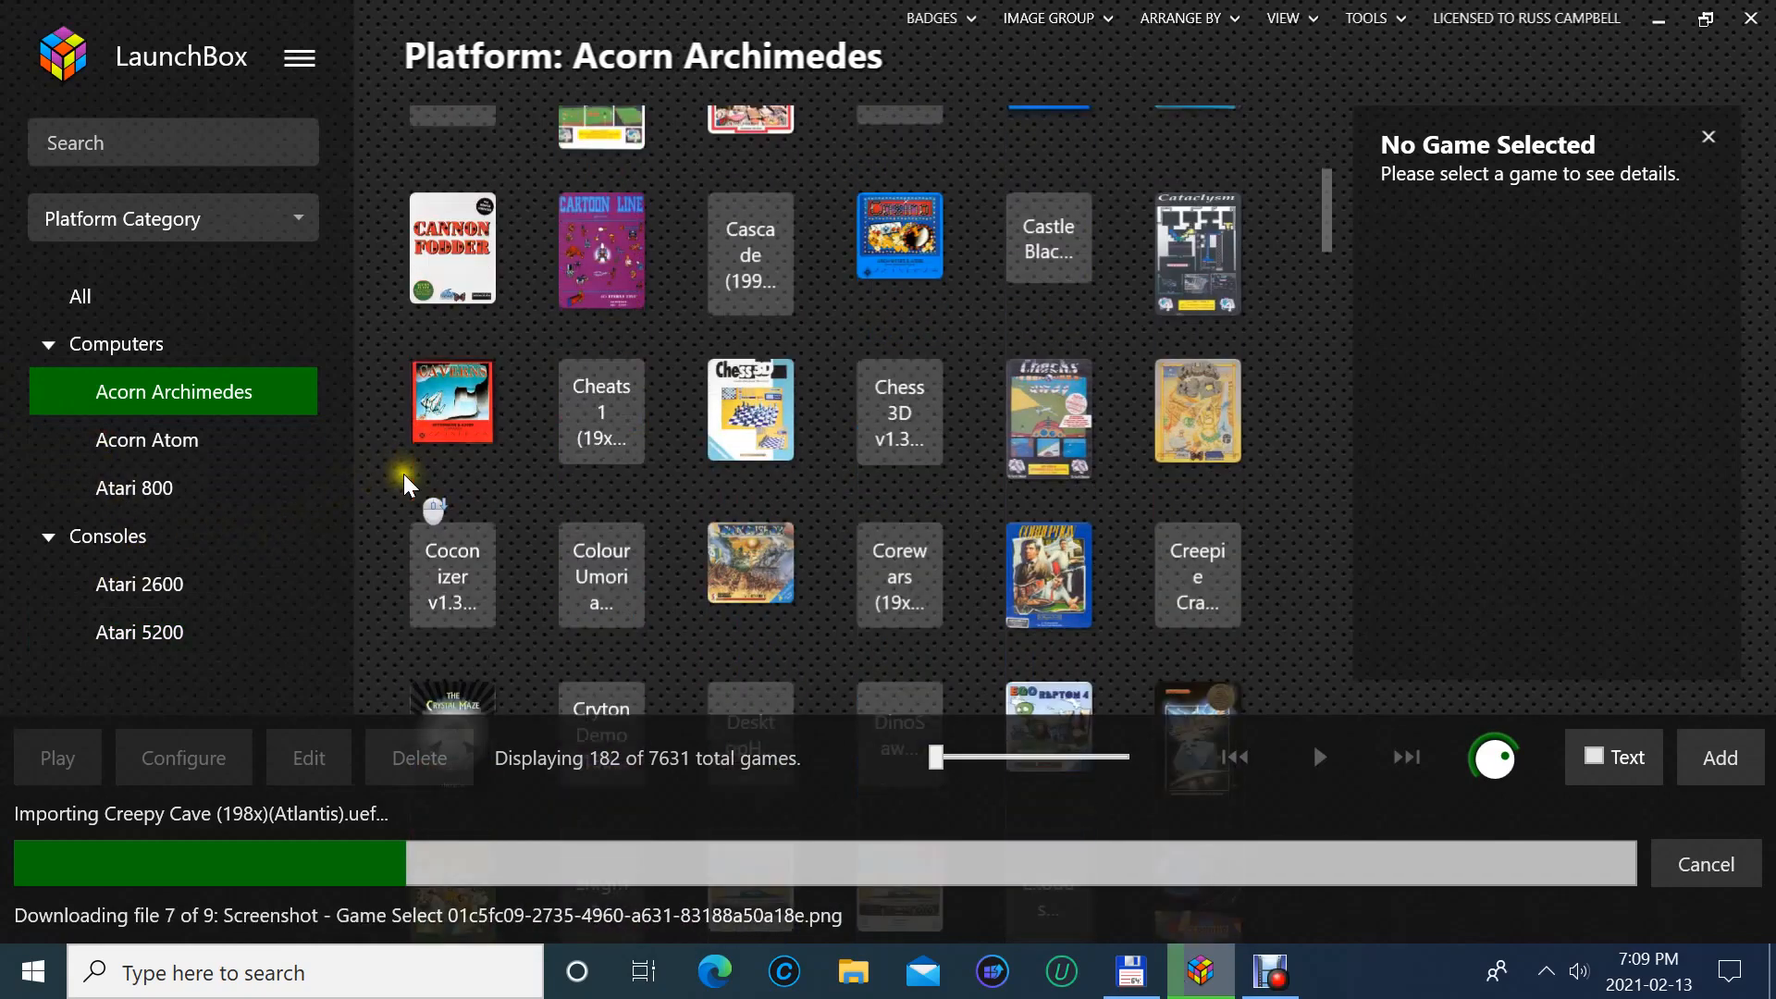
scroll(402, 477, "down", 5)
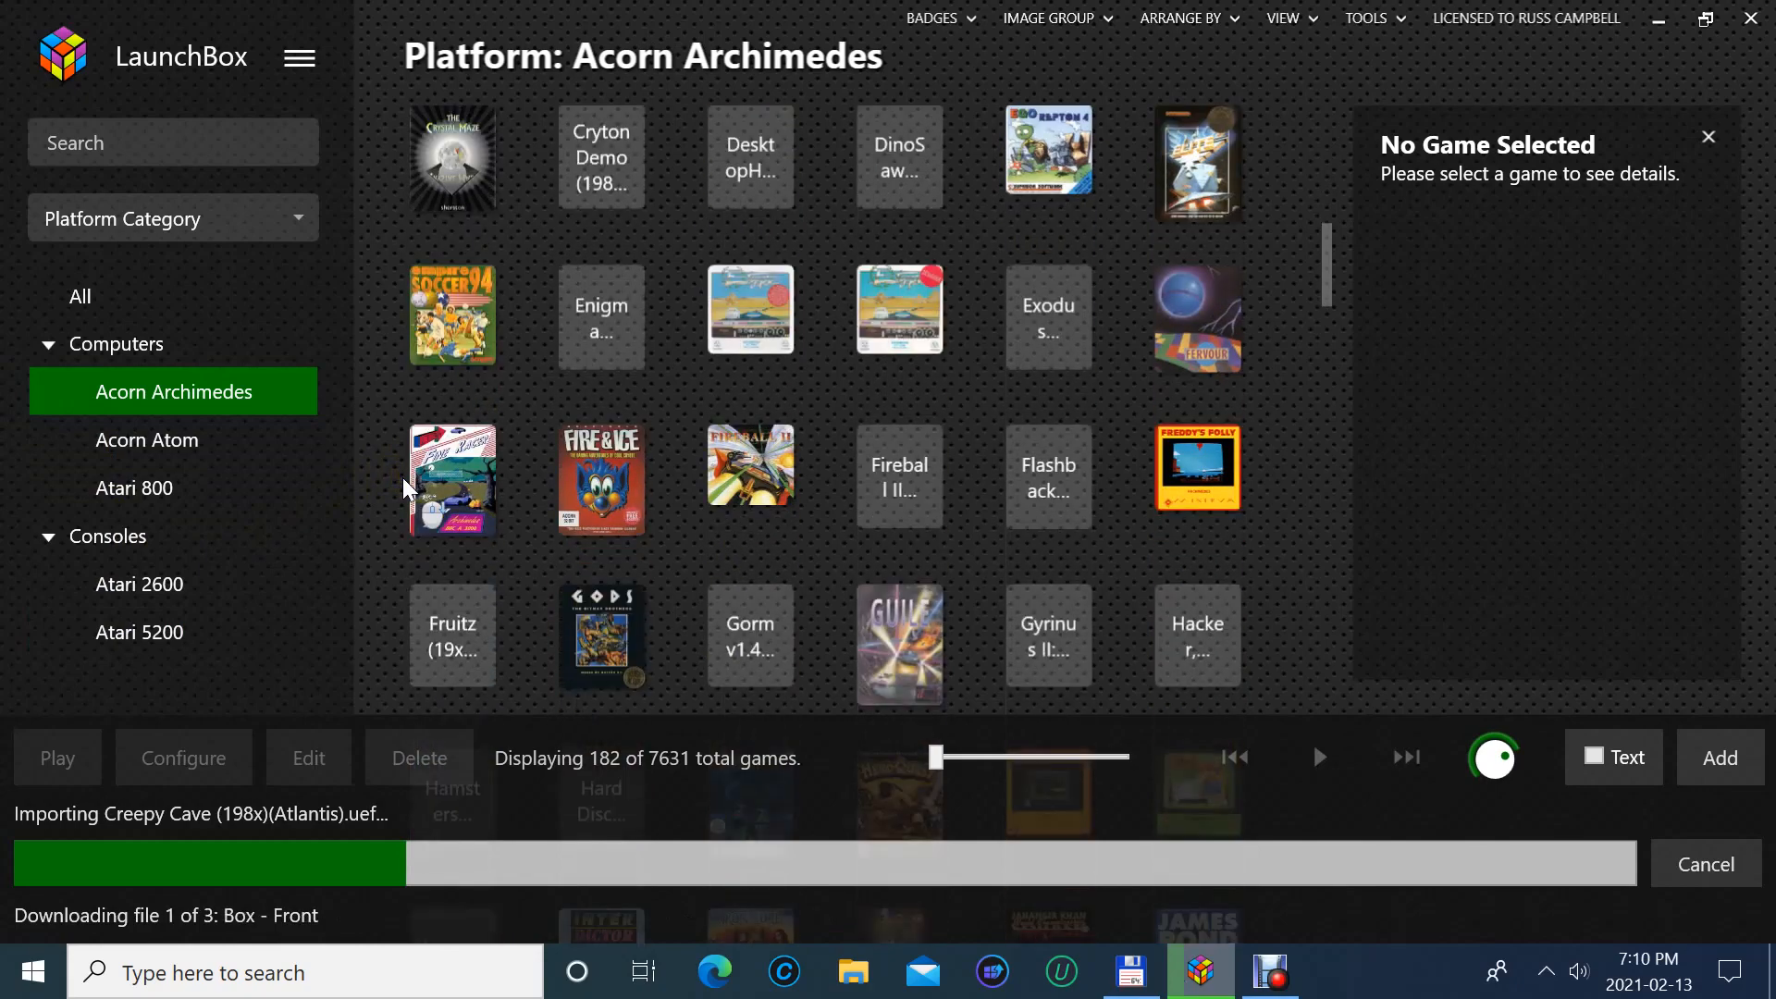
scroll(398, 477, "down", 4)
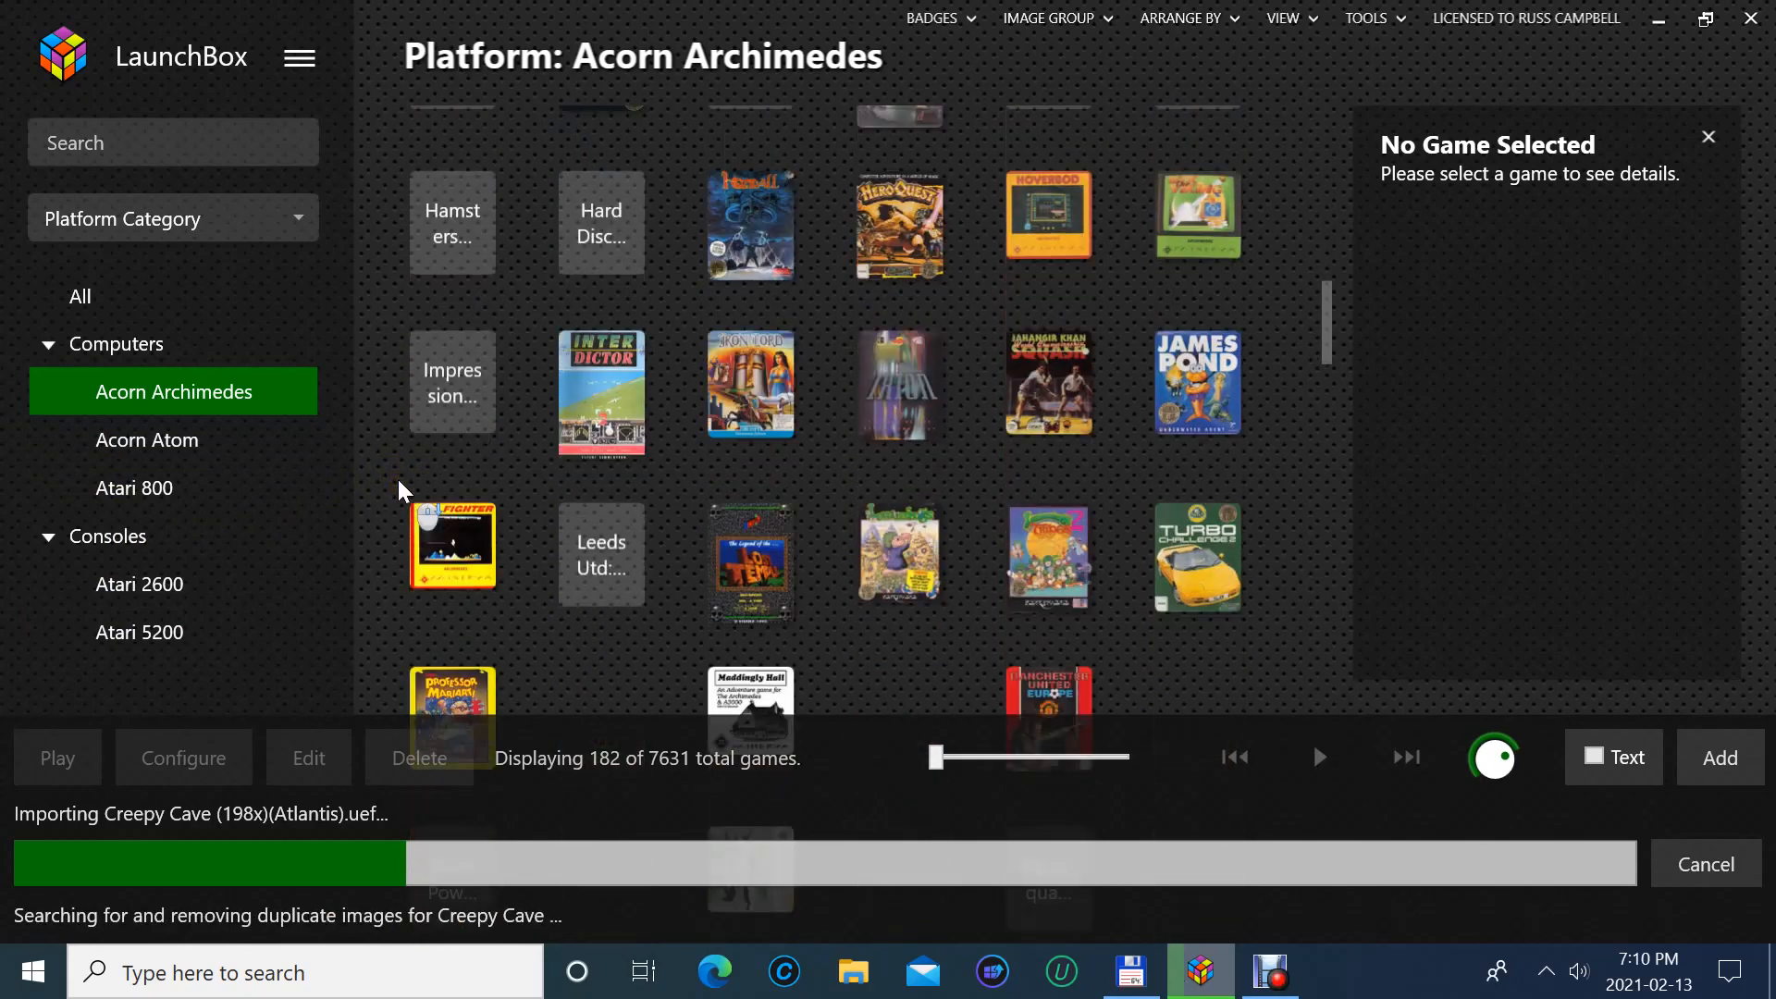
scroll(397, 476, "down", 3)
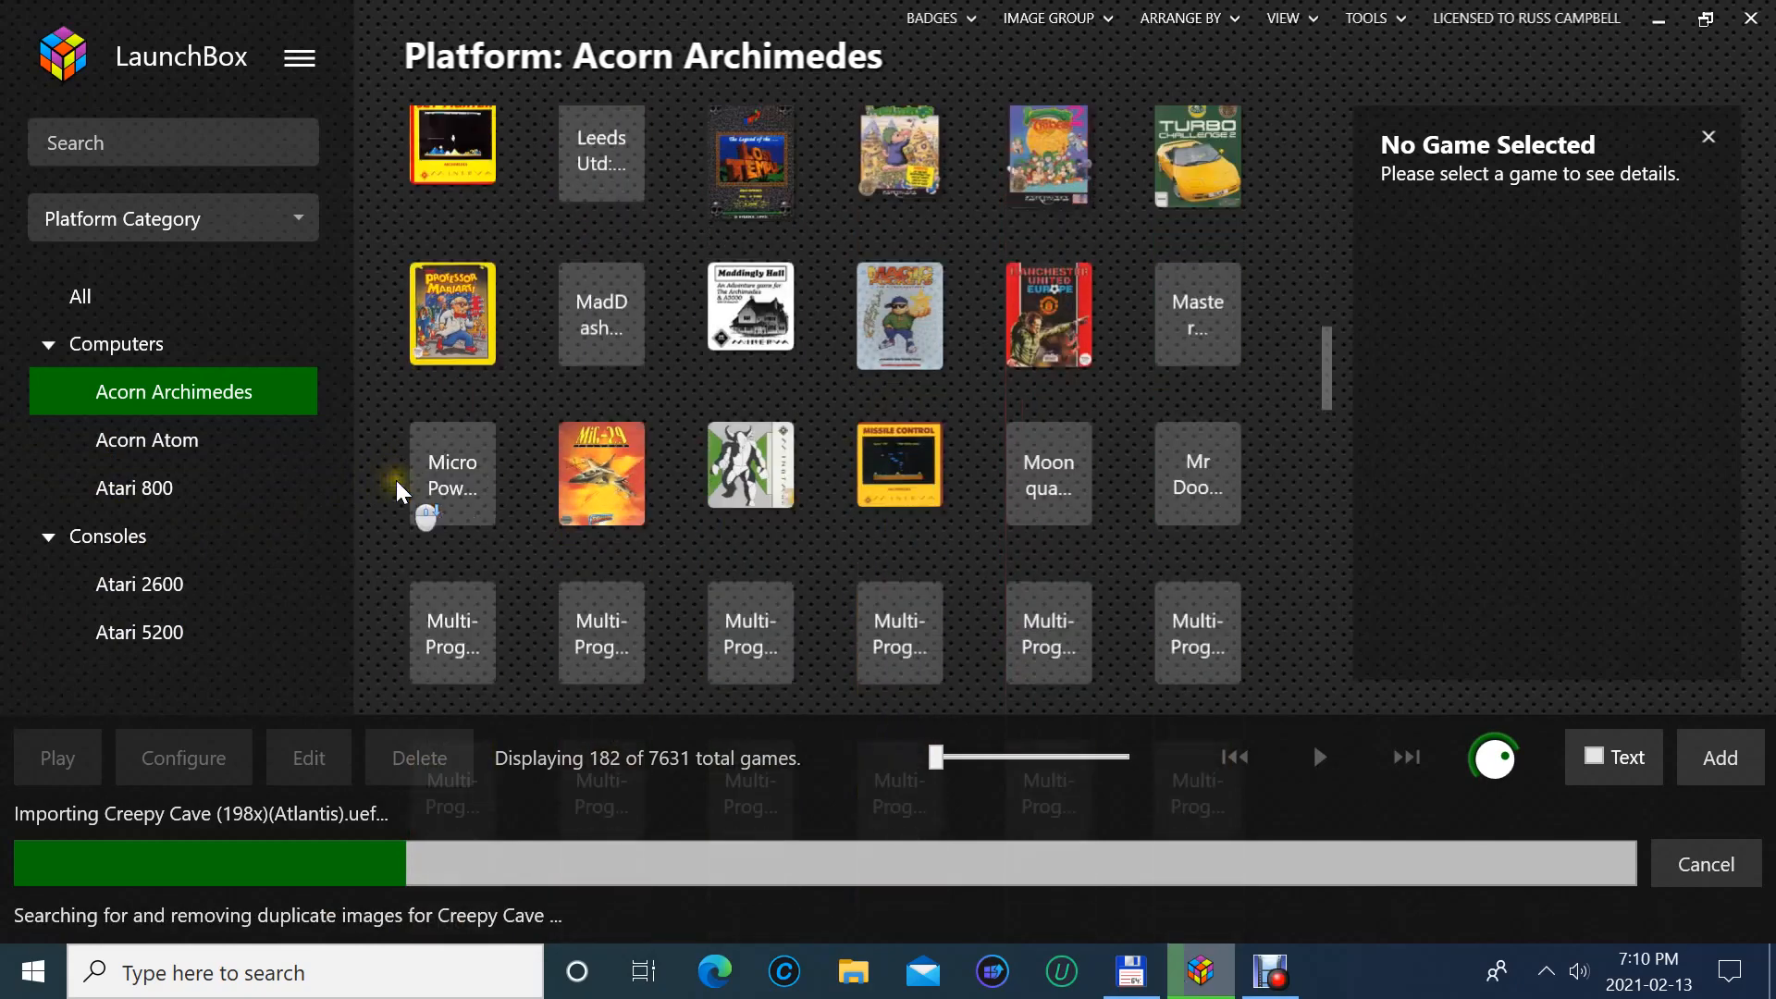
scroll(396, 479, "down", 2)
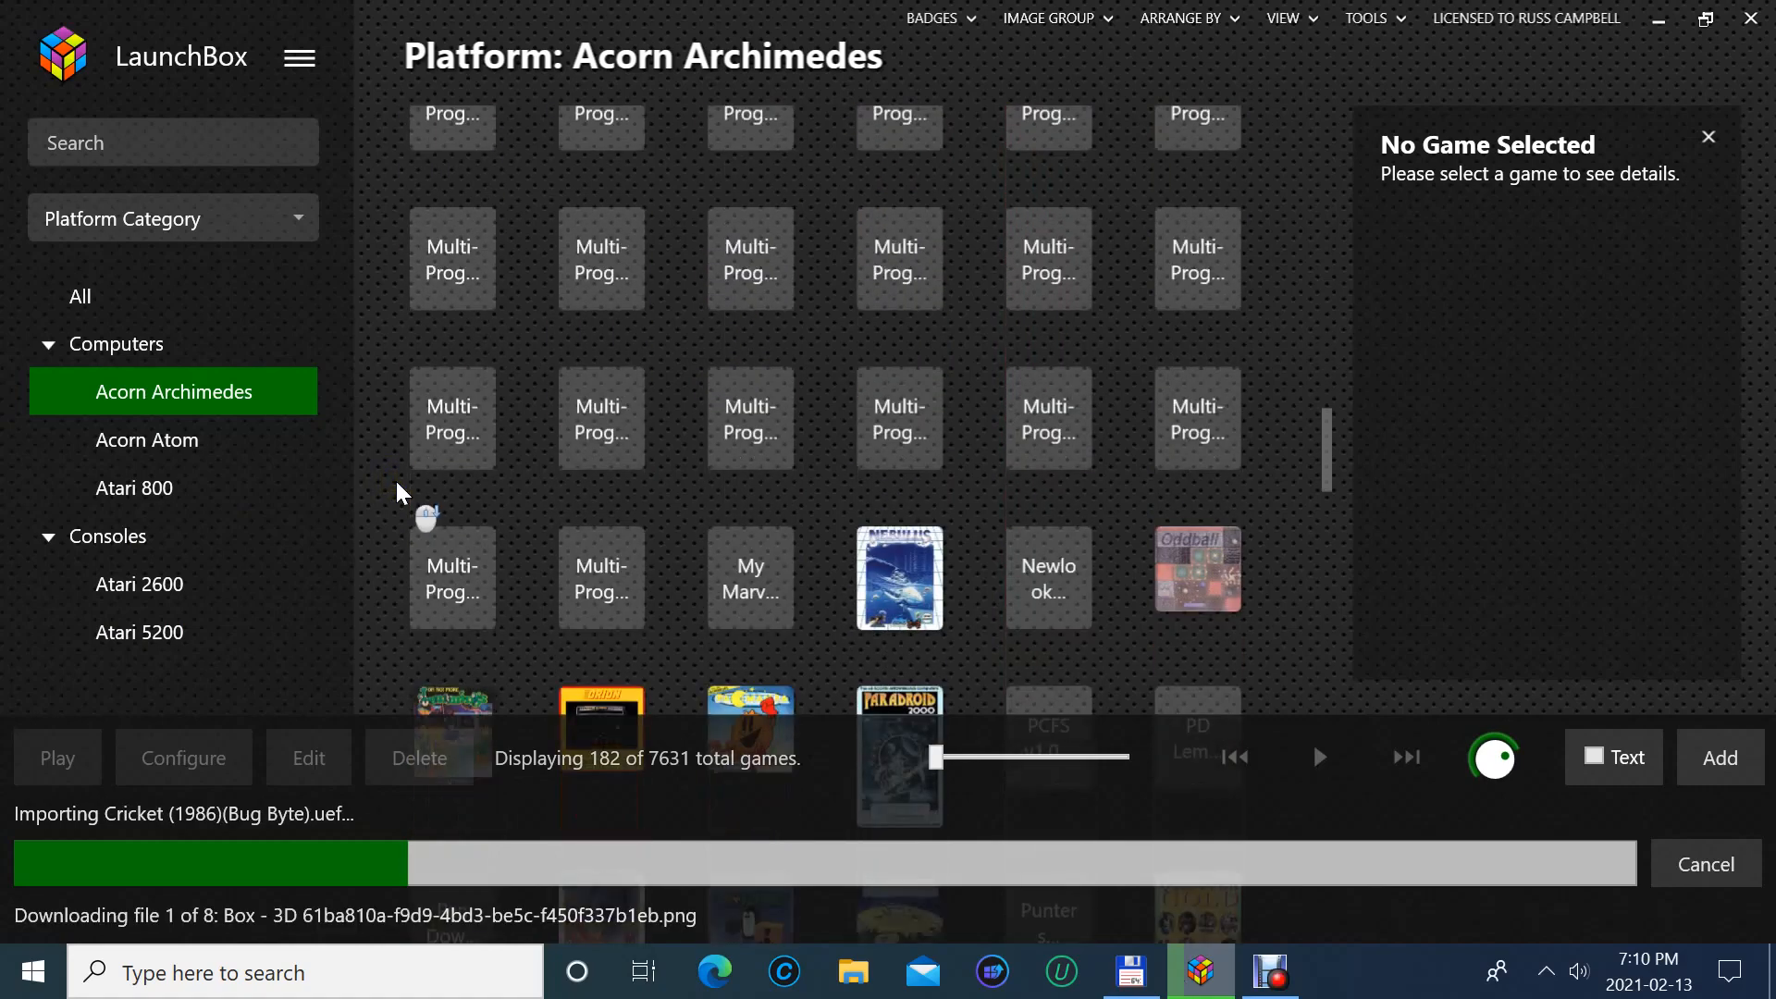
scroll(395, 479, "down", 1)
scroll(395, 479, "down", 2)
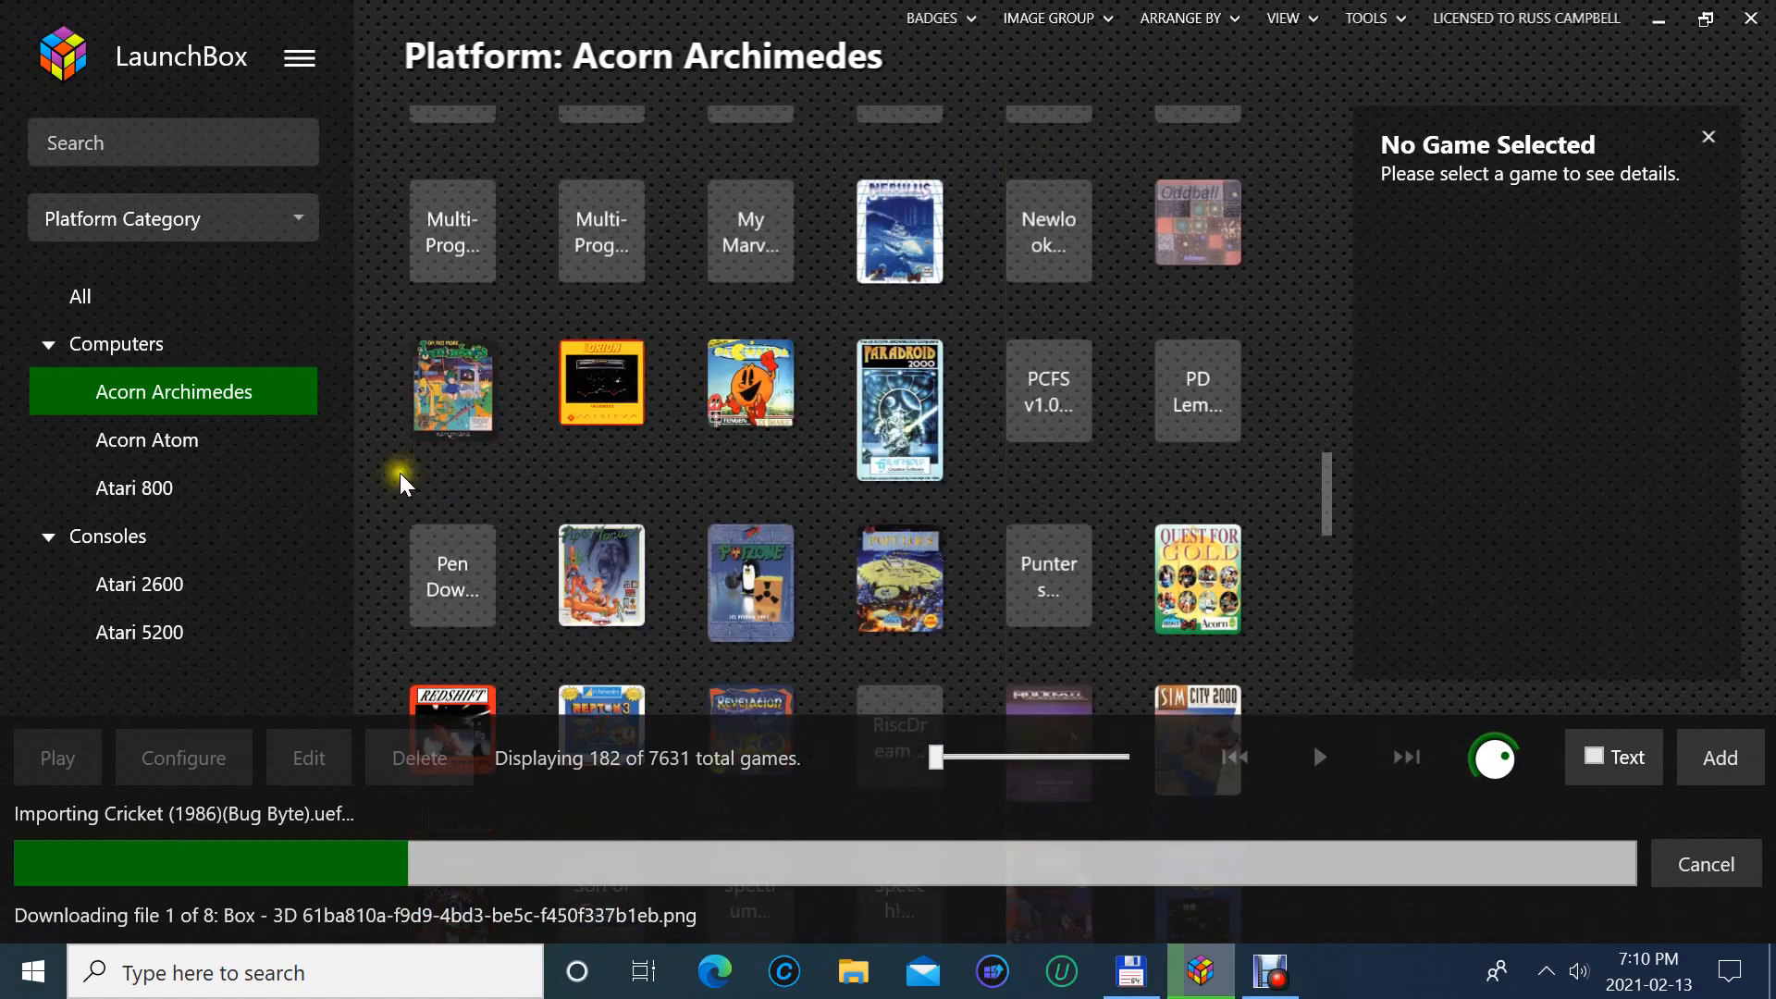
scroll(398, 365, "down", 3)
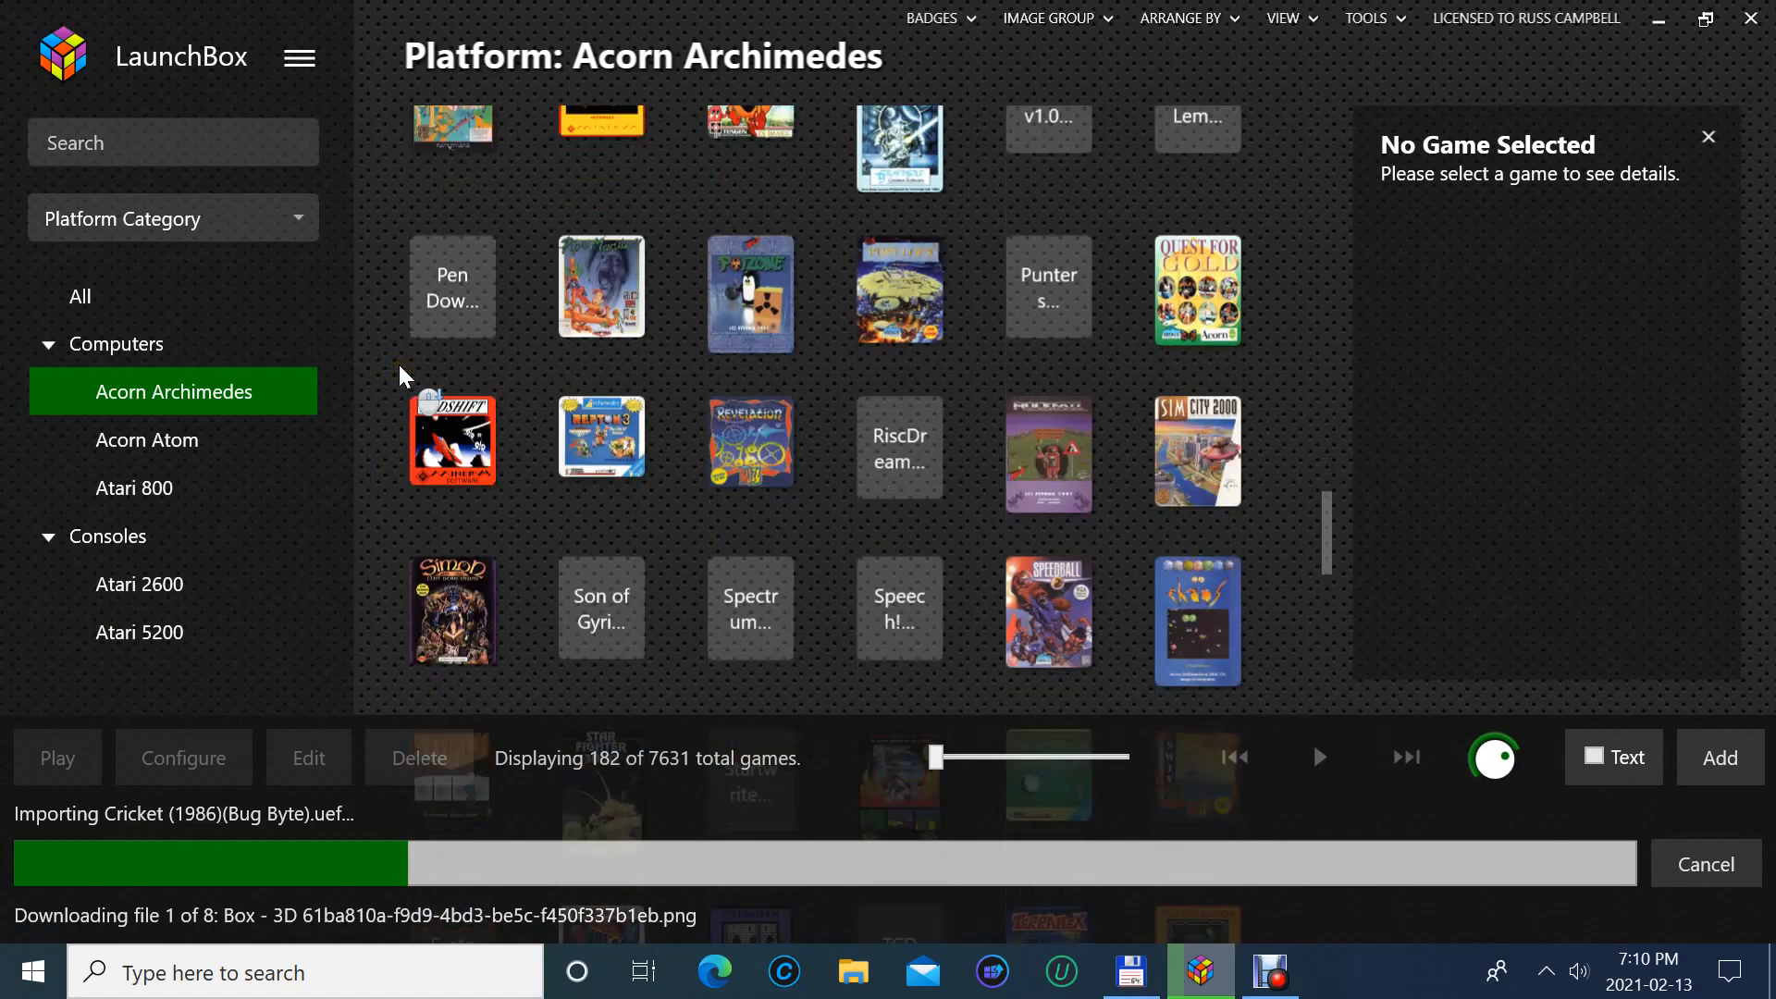
scroll(397, 362, "down", 6)
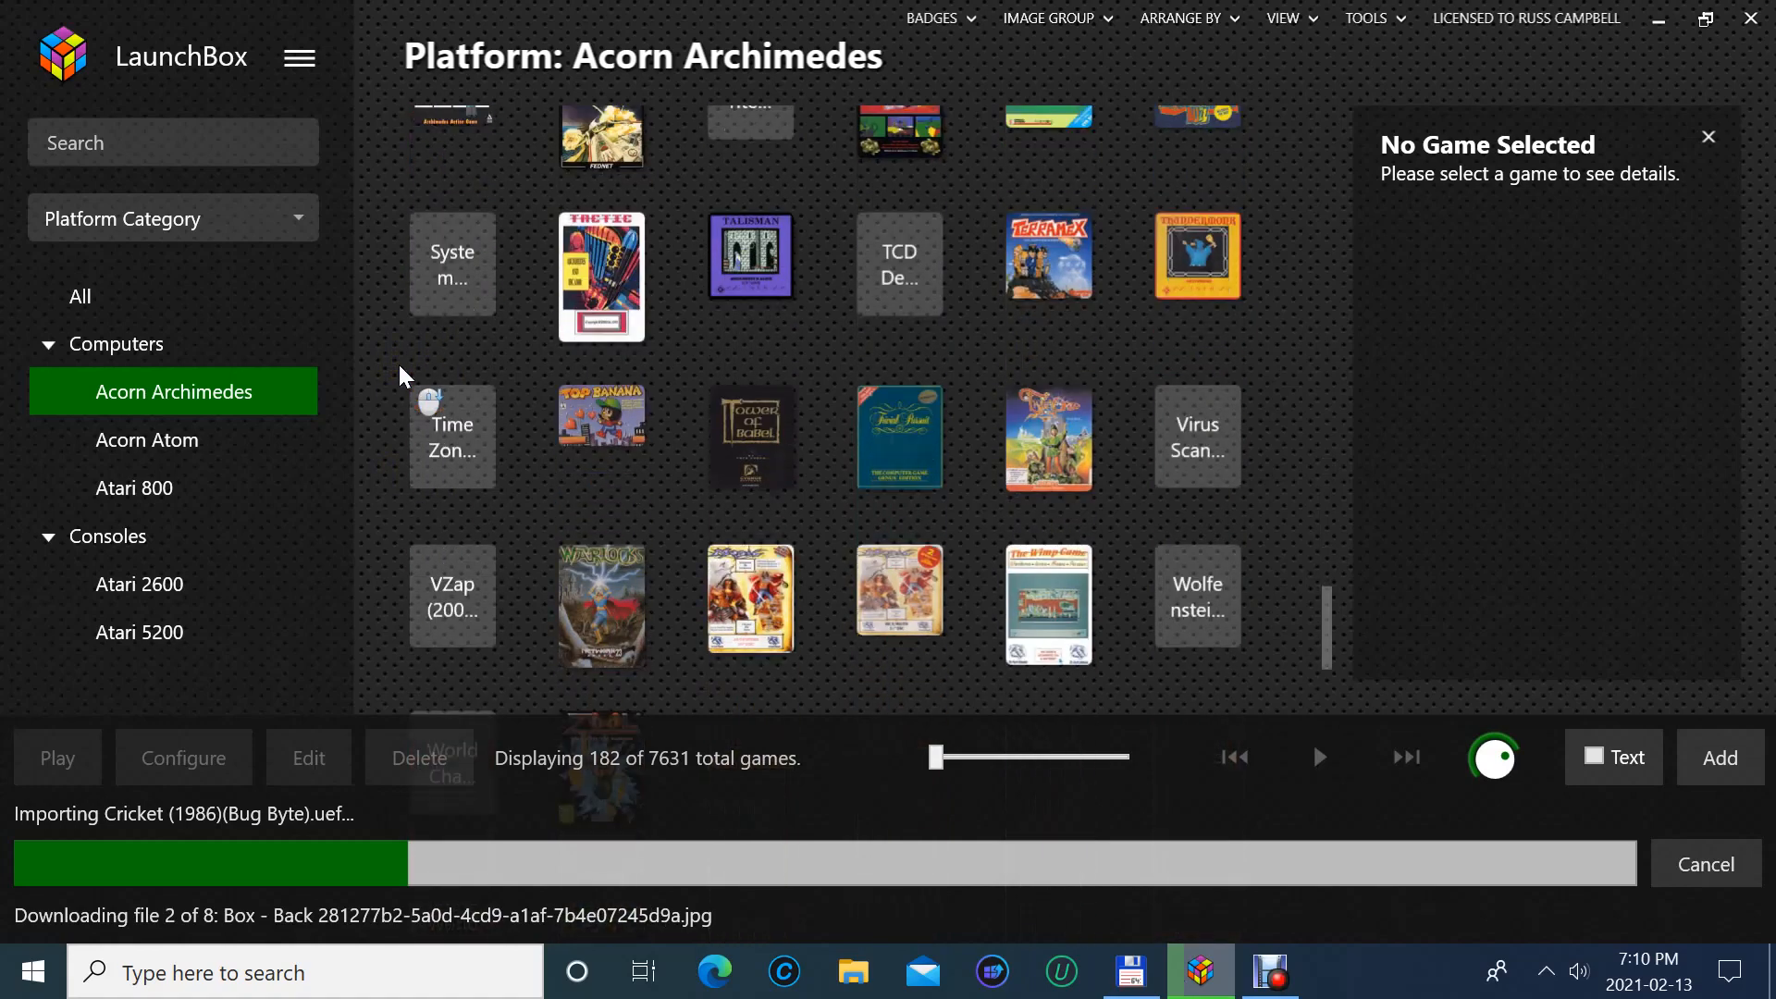
scroll(398, 362, "down", 3)
scroll(398, 362, "up", 4)
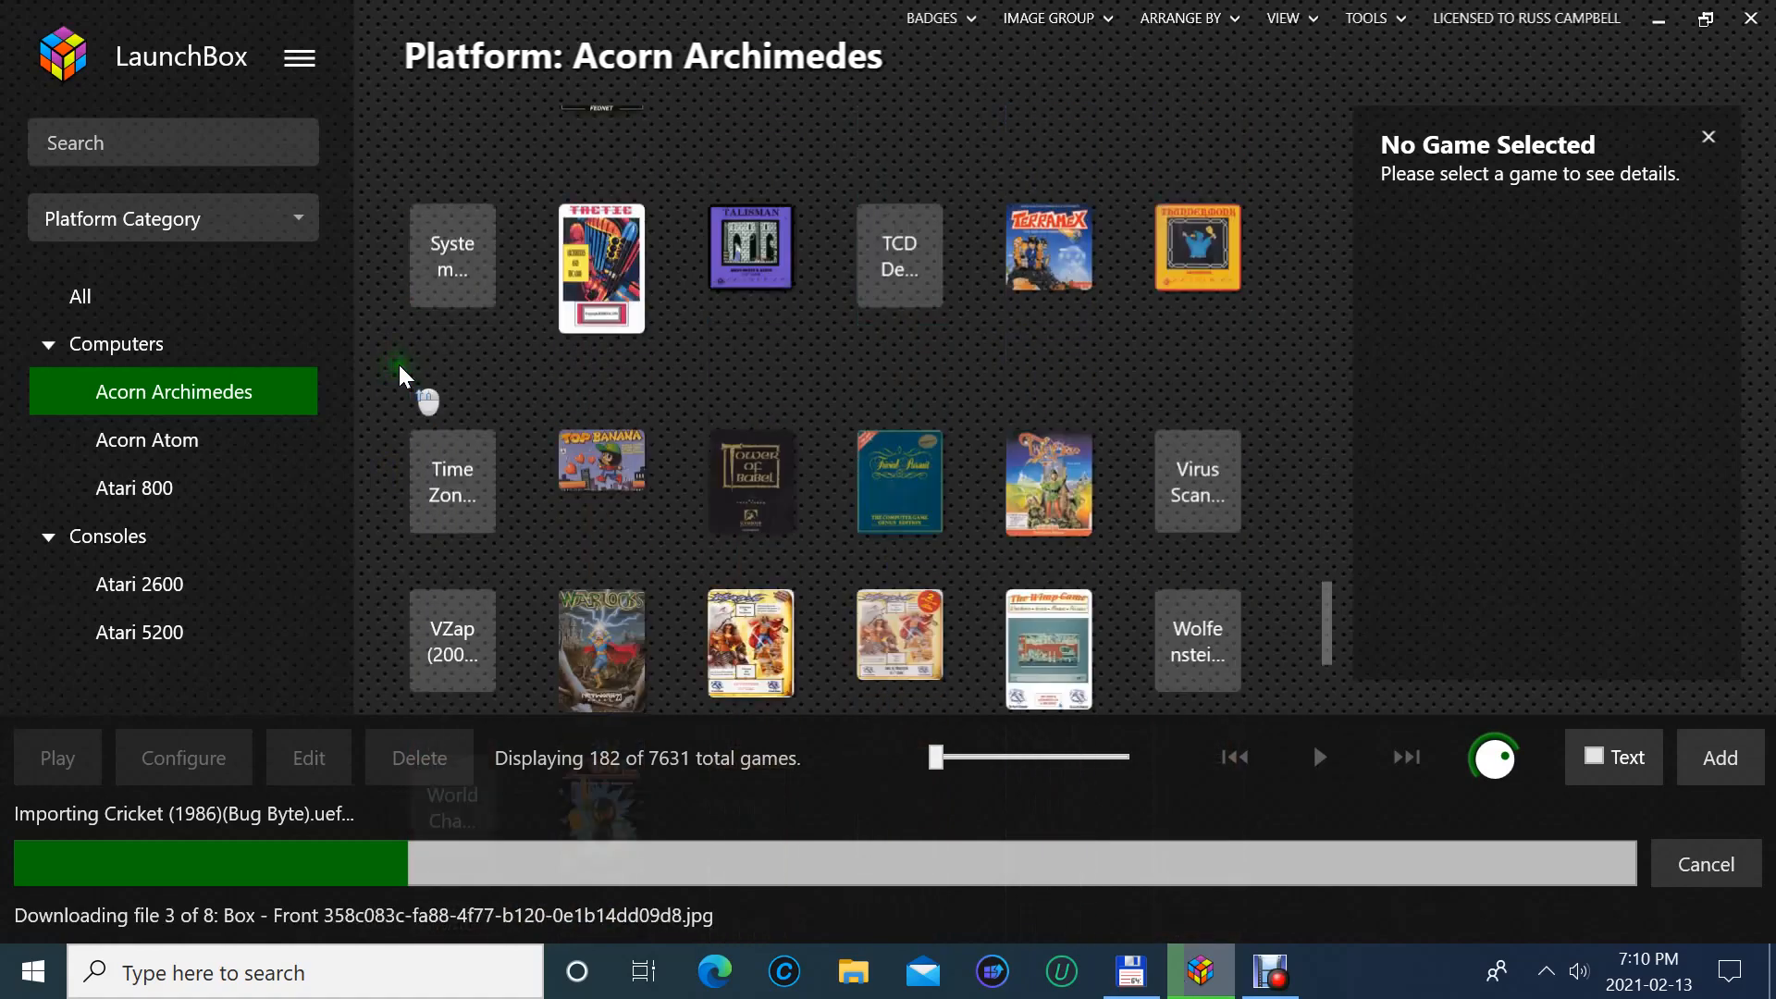
scroll(400, 373, "up", 4)
- Switch to the Acorn Atom platform and look through its full game list and cover images
left_click(226, 440)
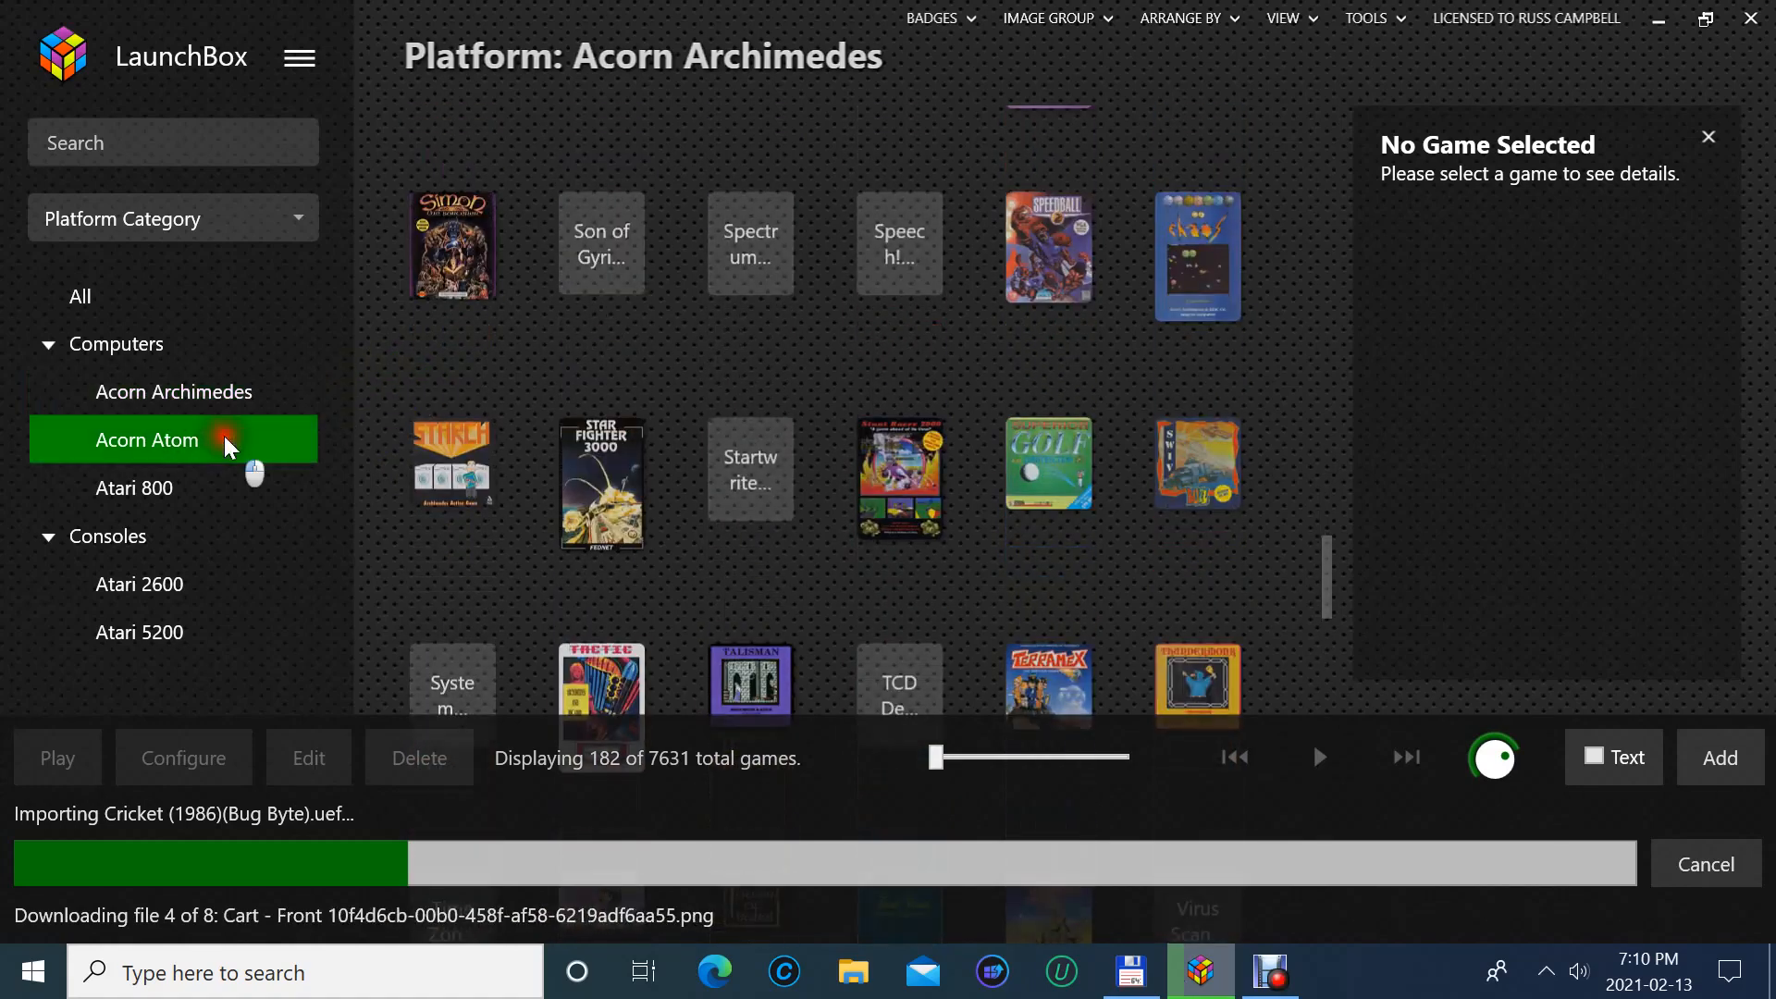
scroll(432, 440, "down", 2)
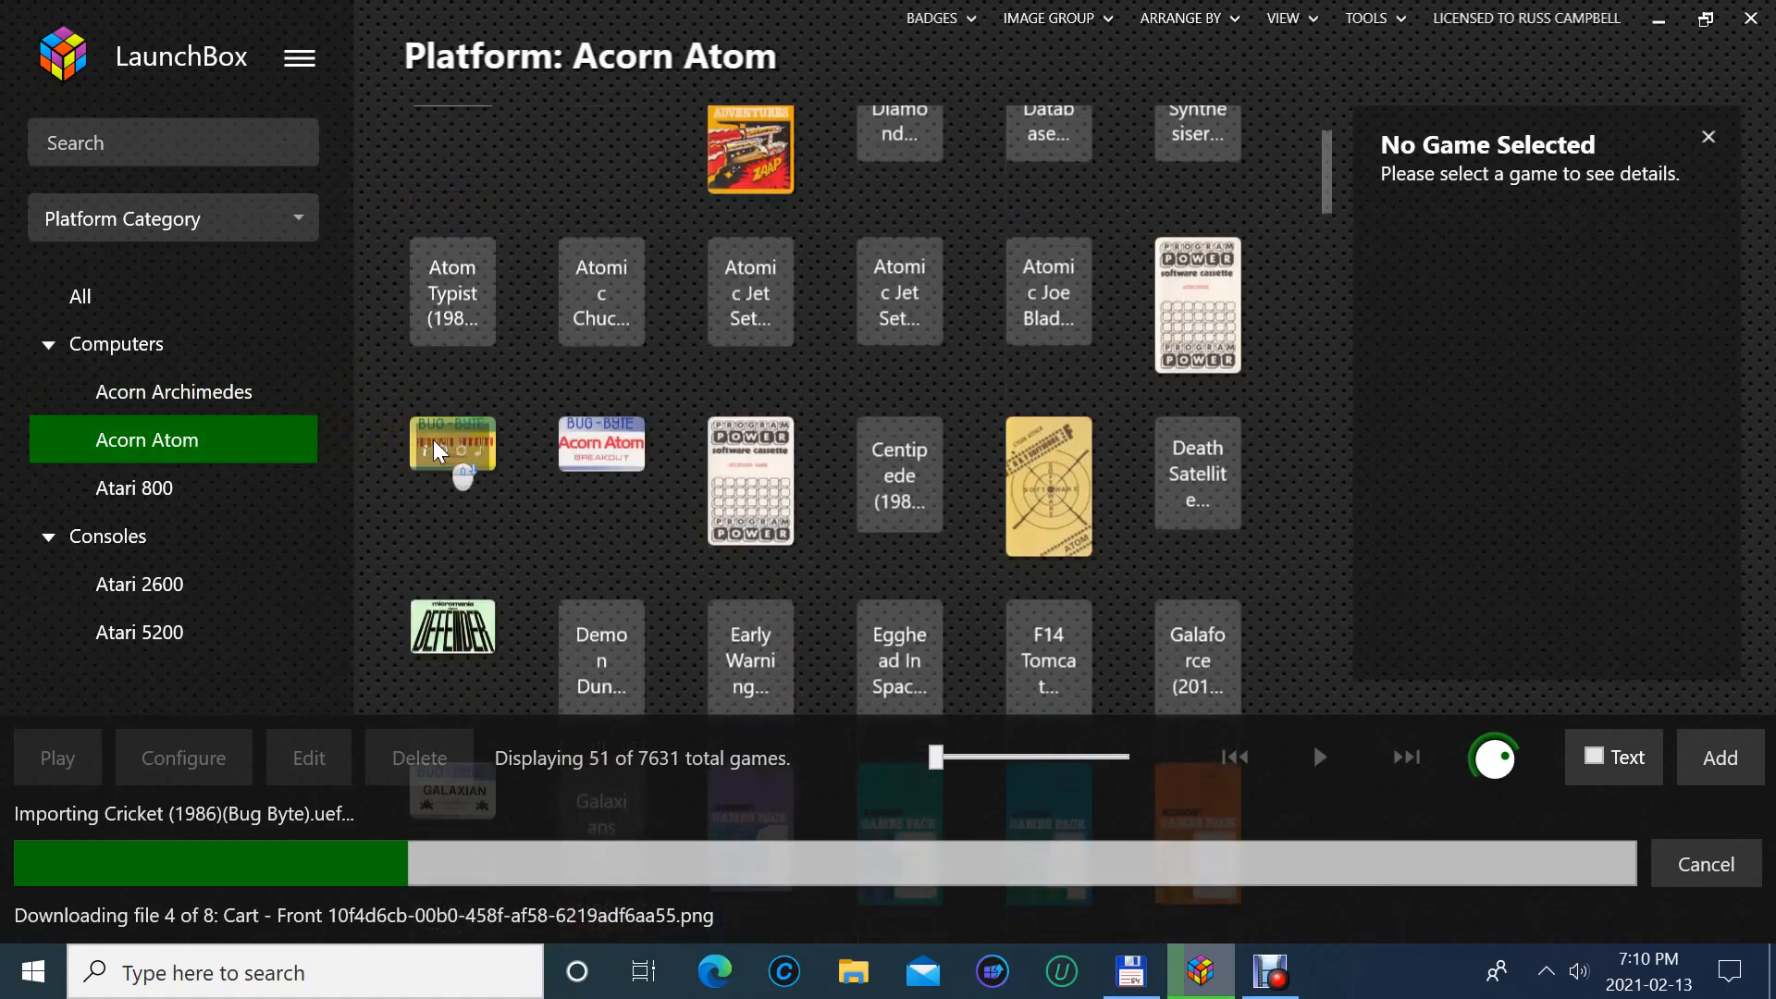
scroll(432, 440, "down", 6)
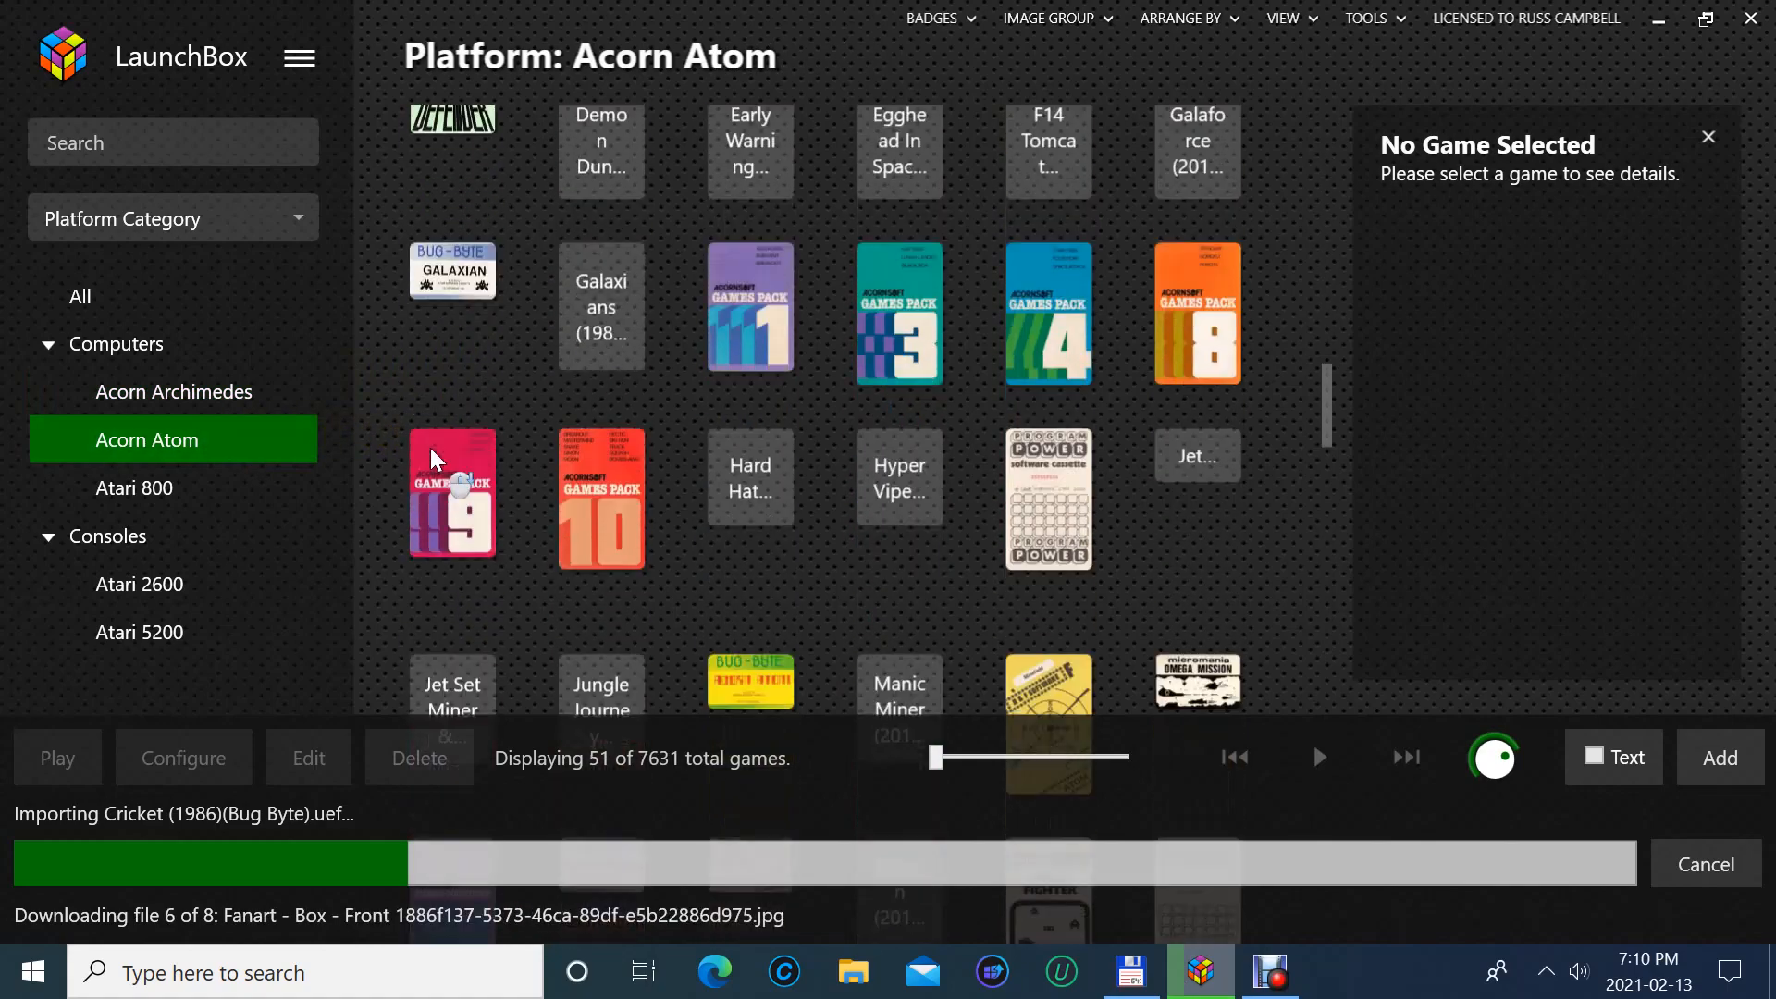
scroll(430, 447, "down", 5)
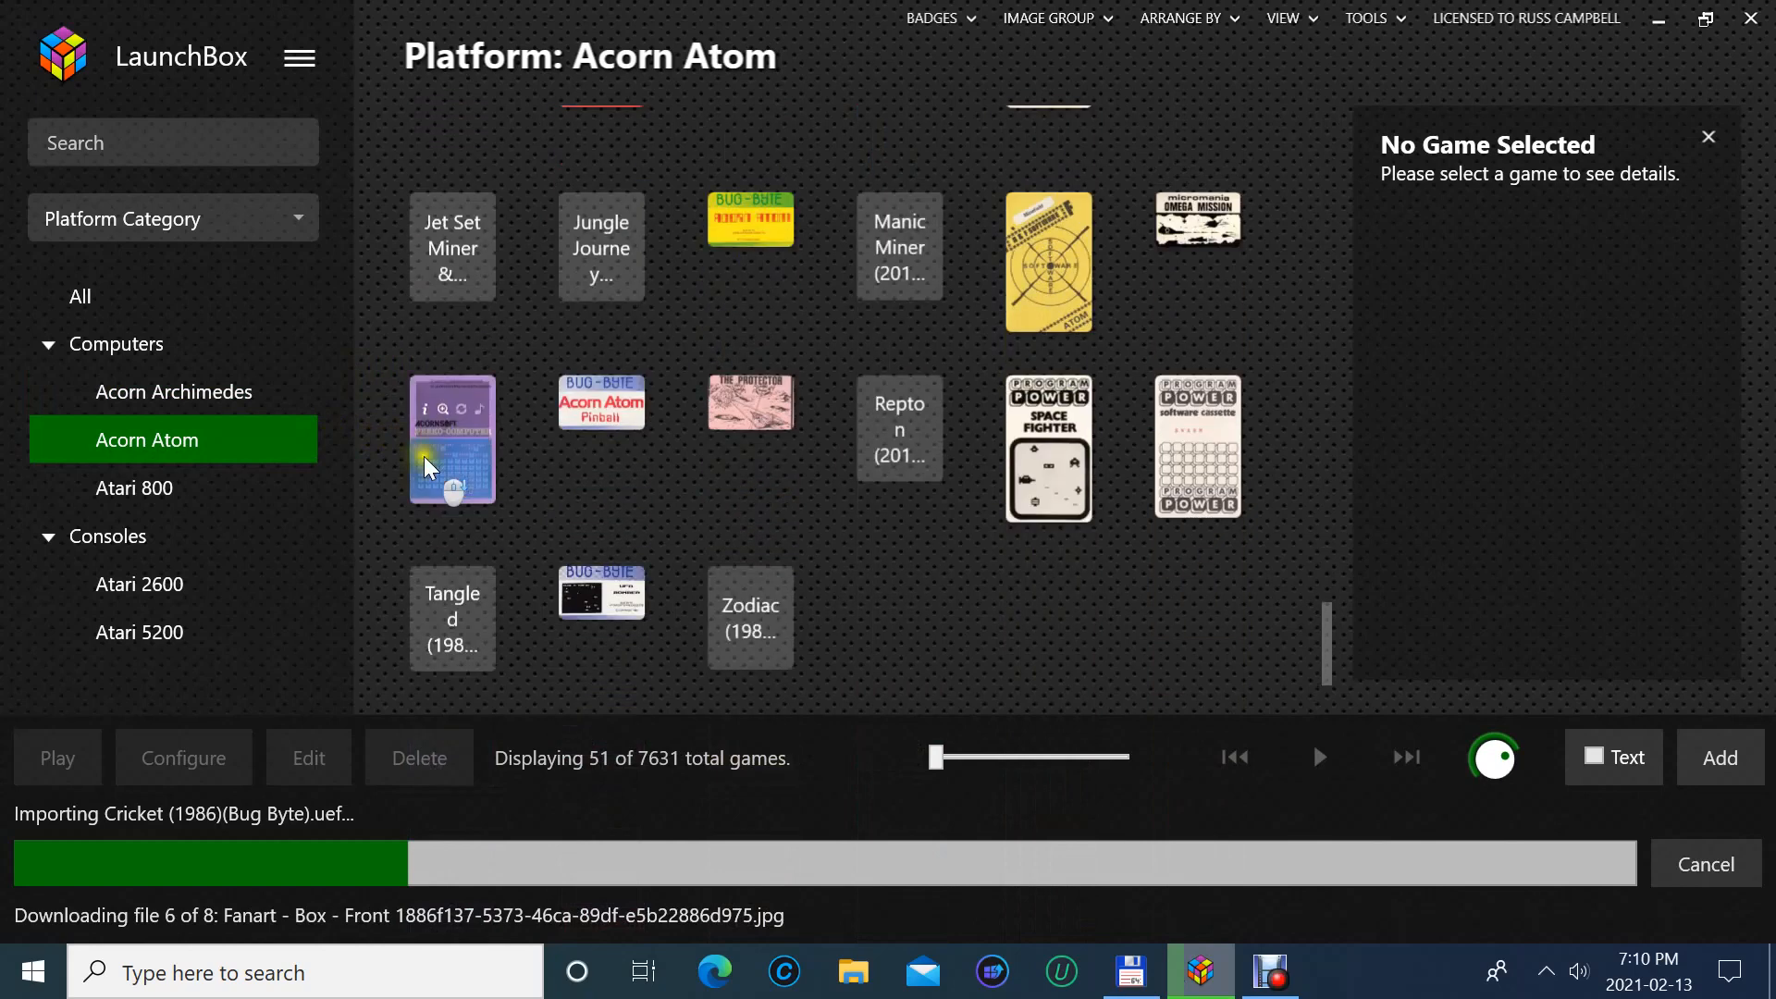
scroll(435, 462, "down", 2)
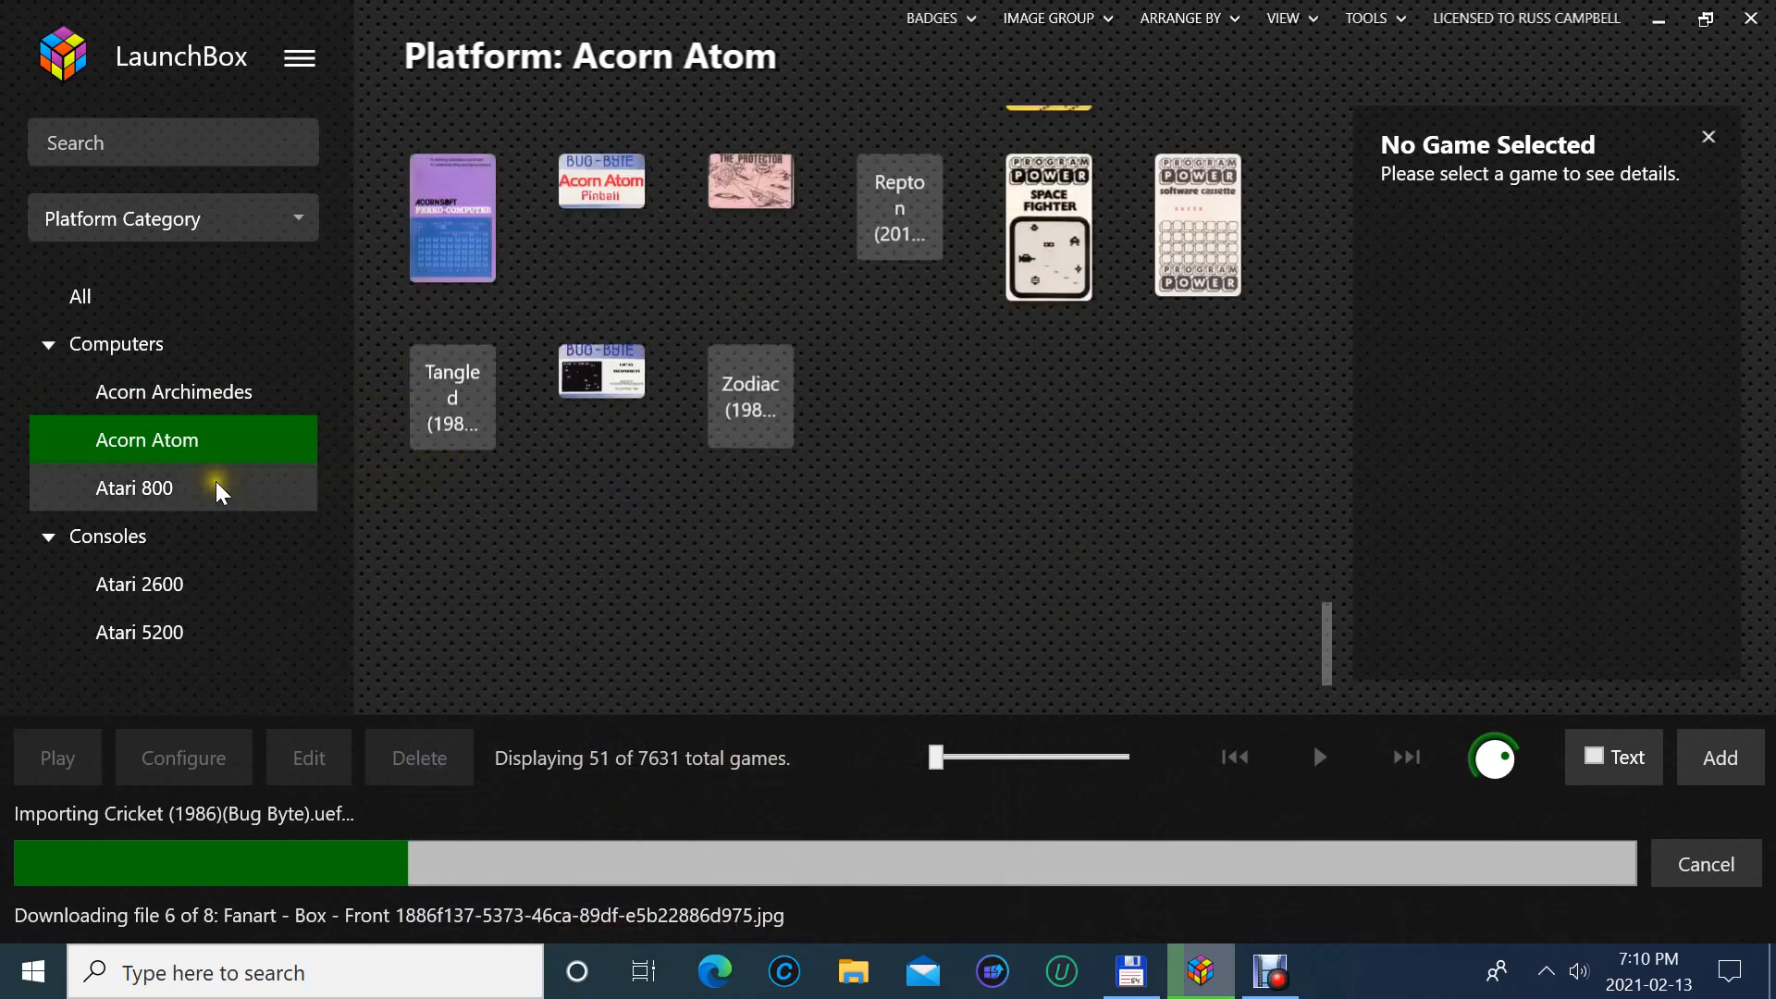
- Open the Atari 800 platform and browse its games from the numbered titles through the Alien titles, checking which have box art
left_click(215, 482)
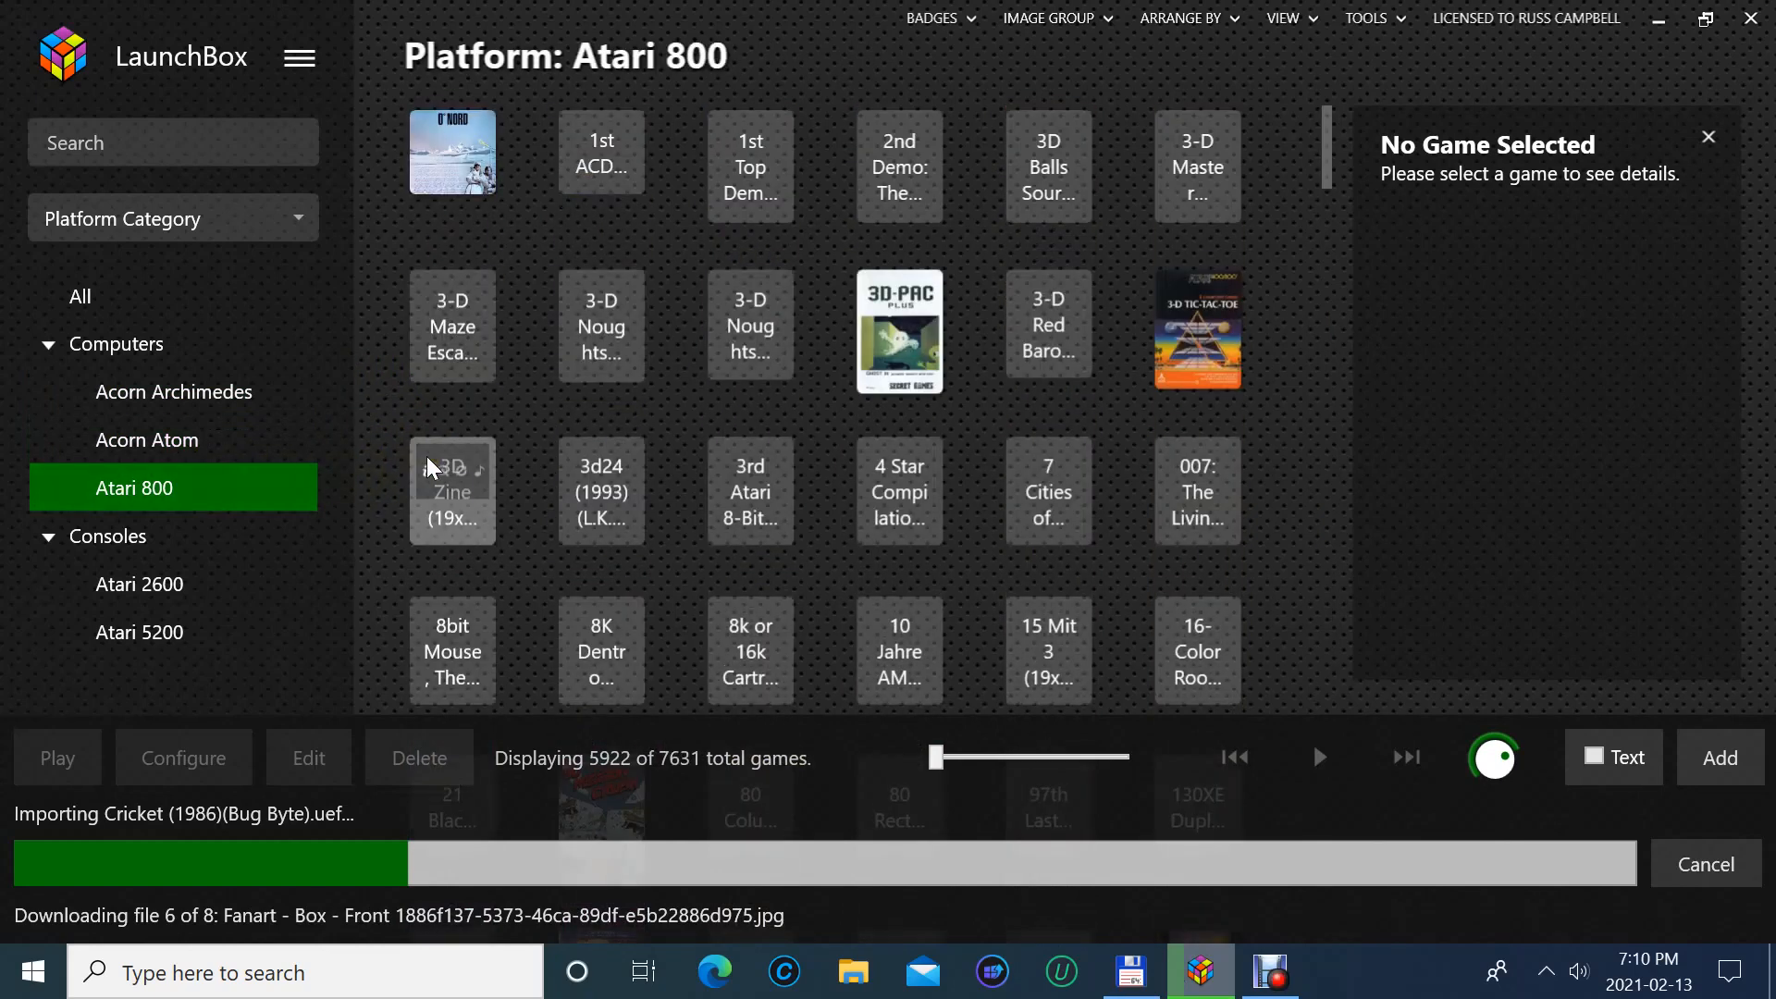
scroll(426, 457, "down", 6)
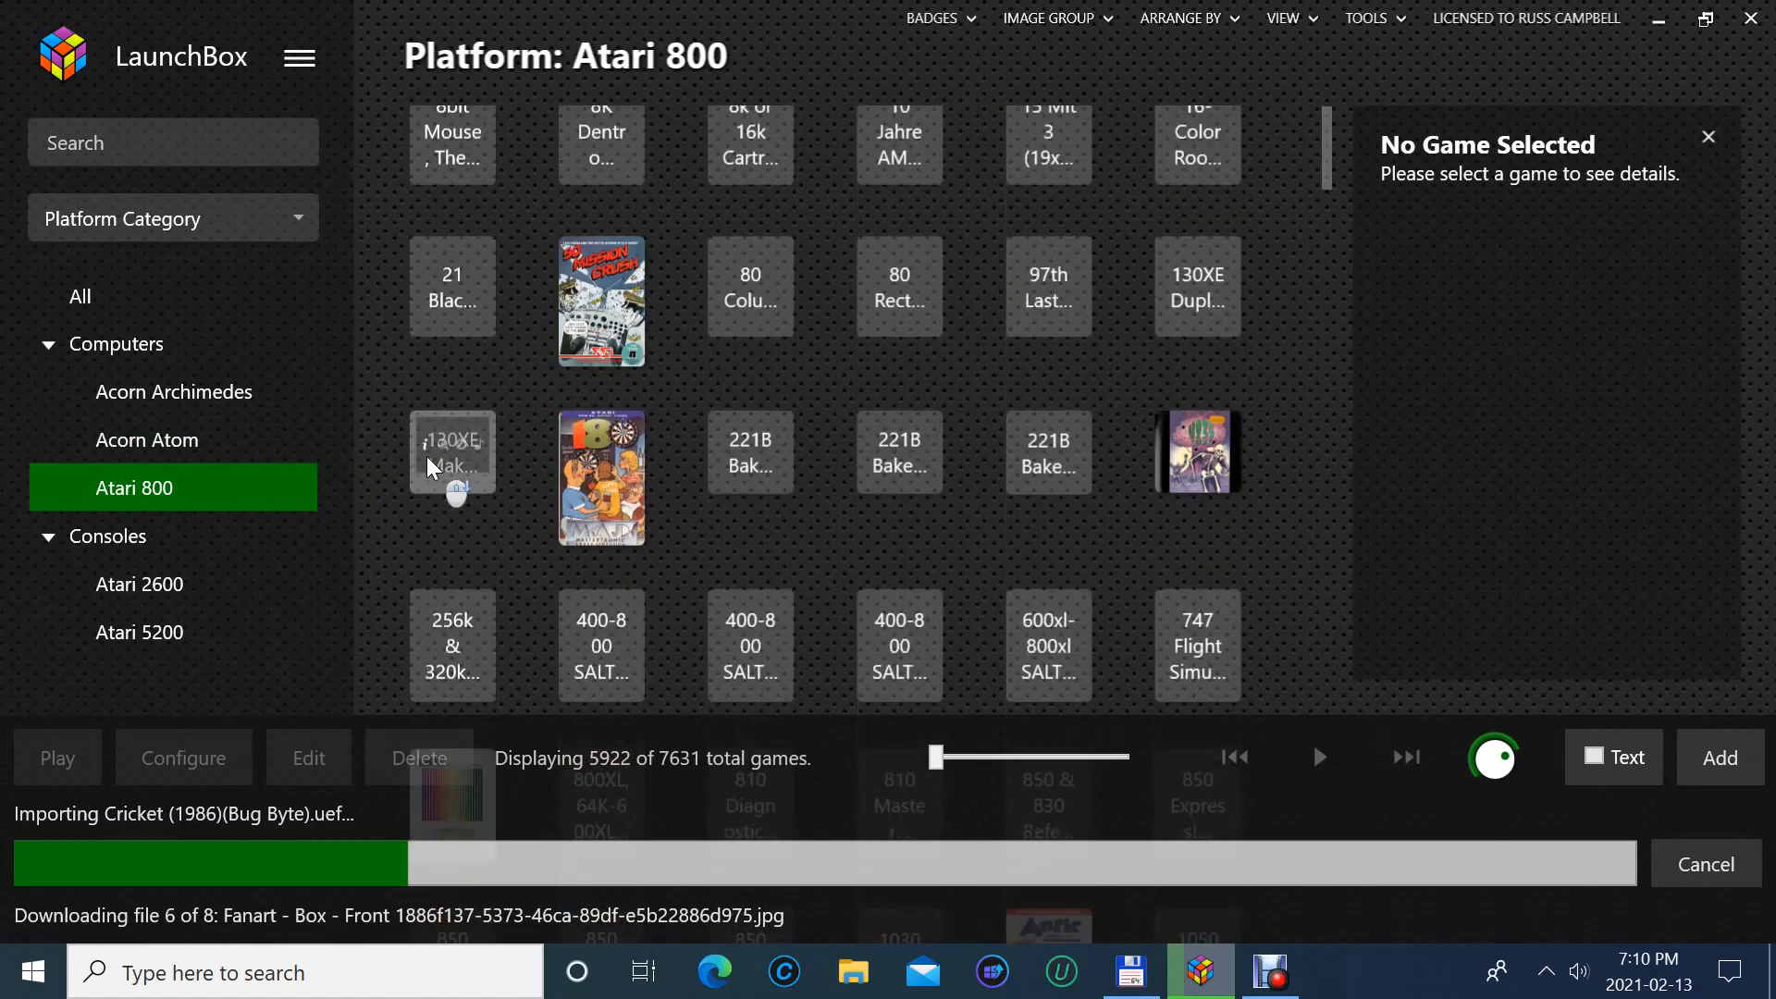
scroll(425, 457, "down", 5)
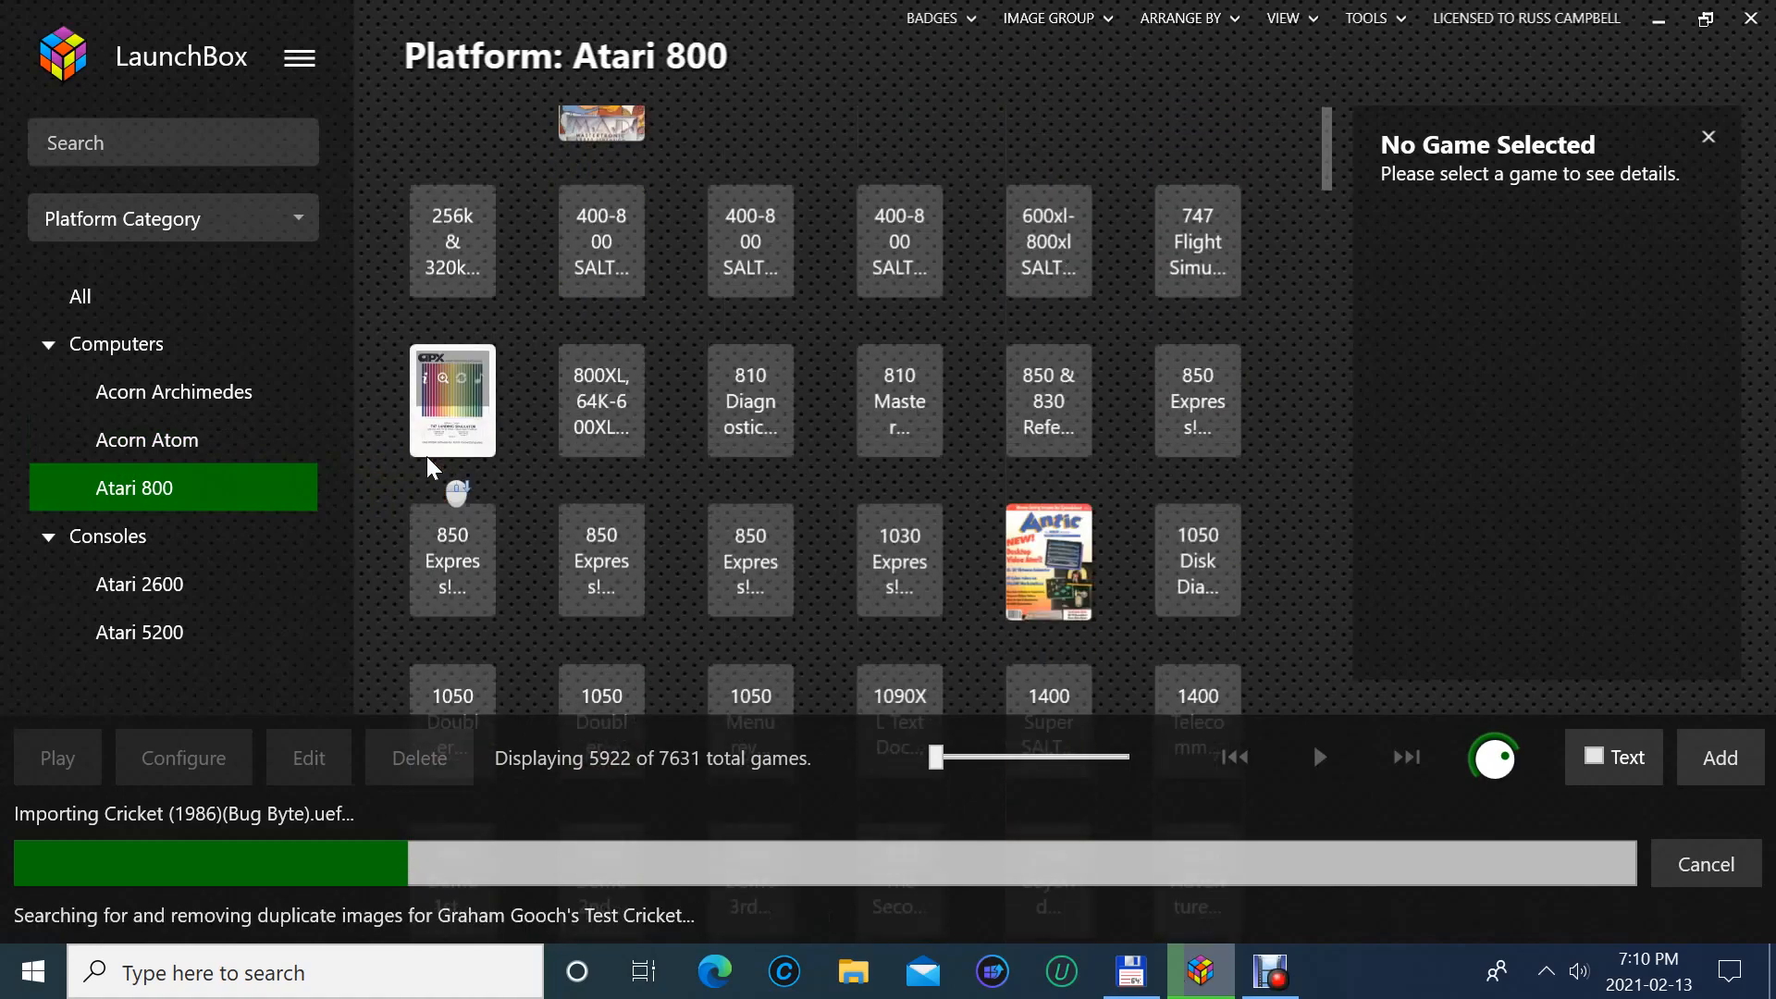
scroll(425, 457, "down", 5)
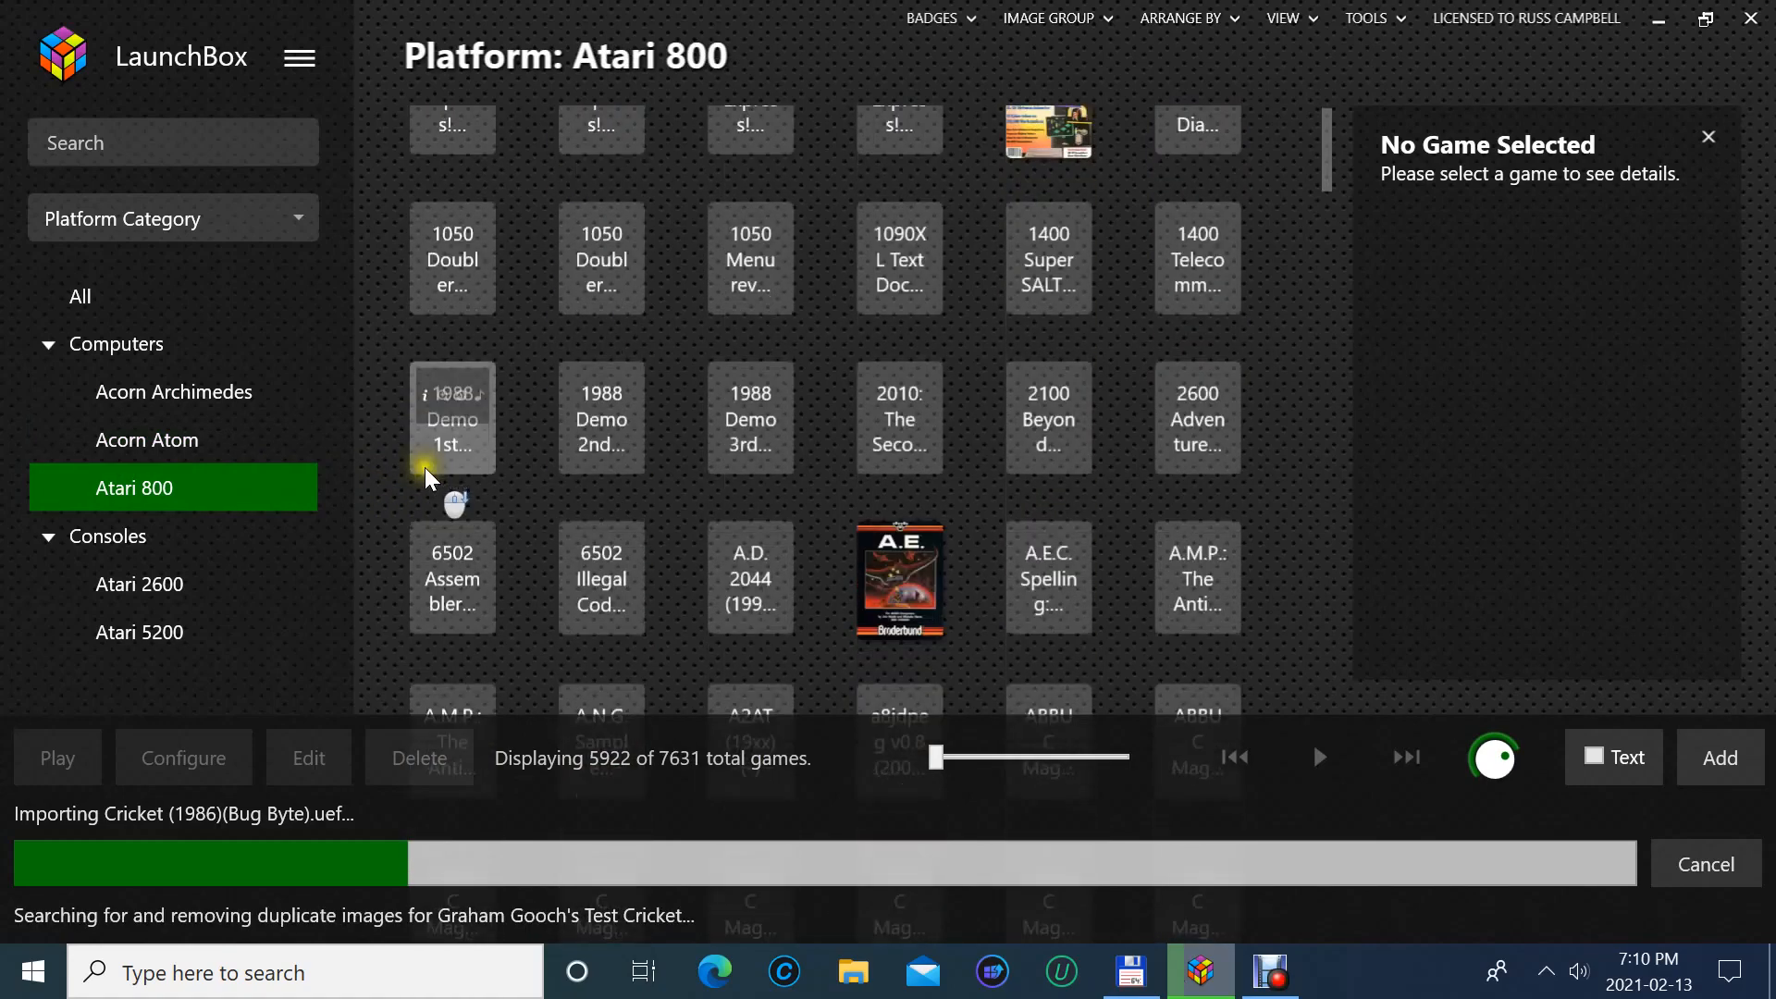
scroll(435, 477, "down", 6)
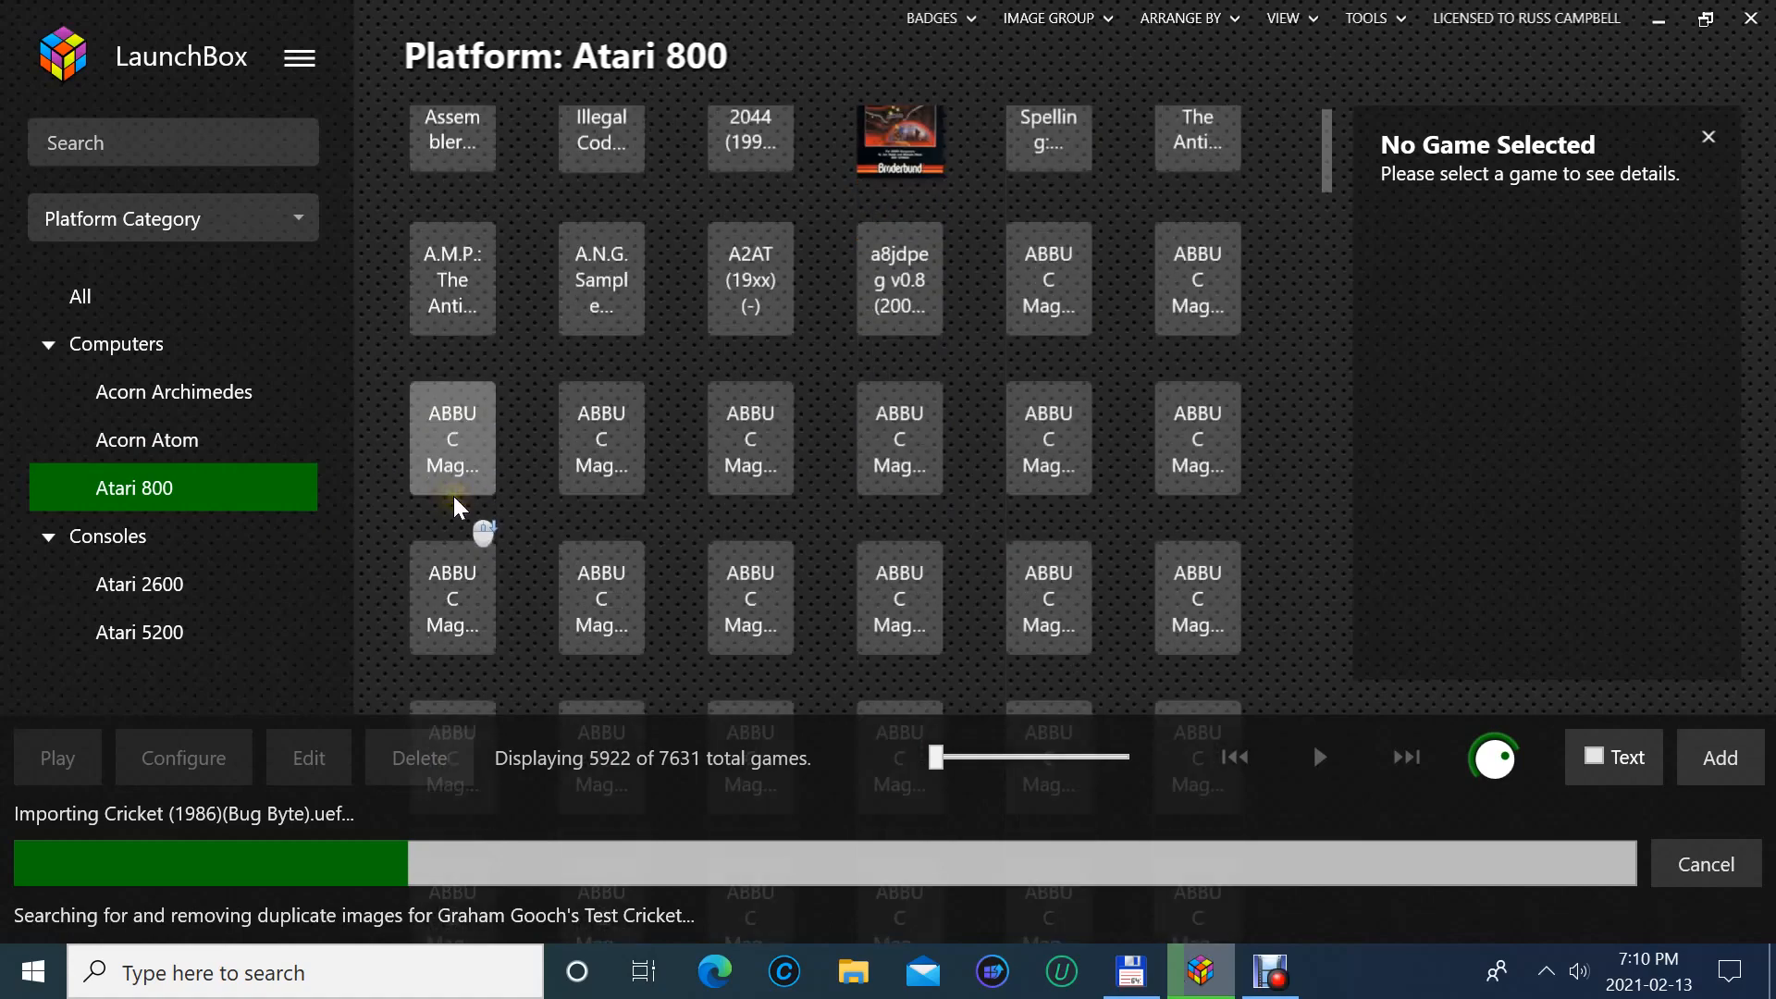
scroll(454, 500, "down", 4)
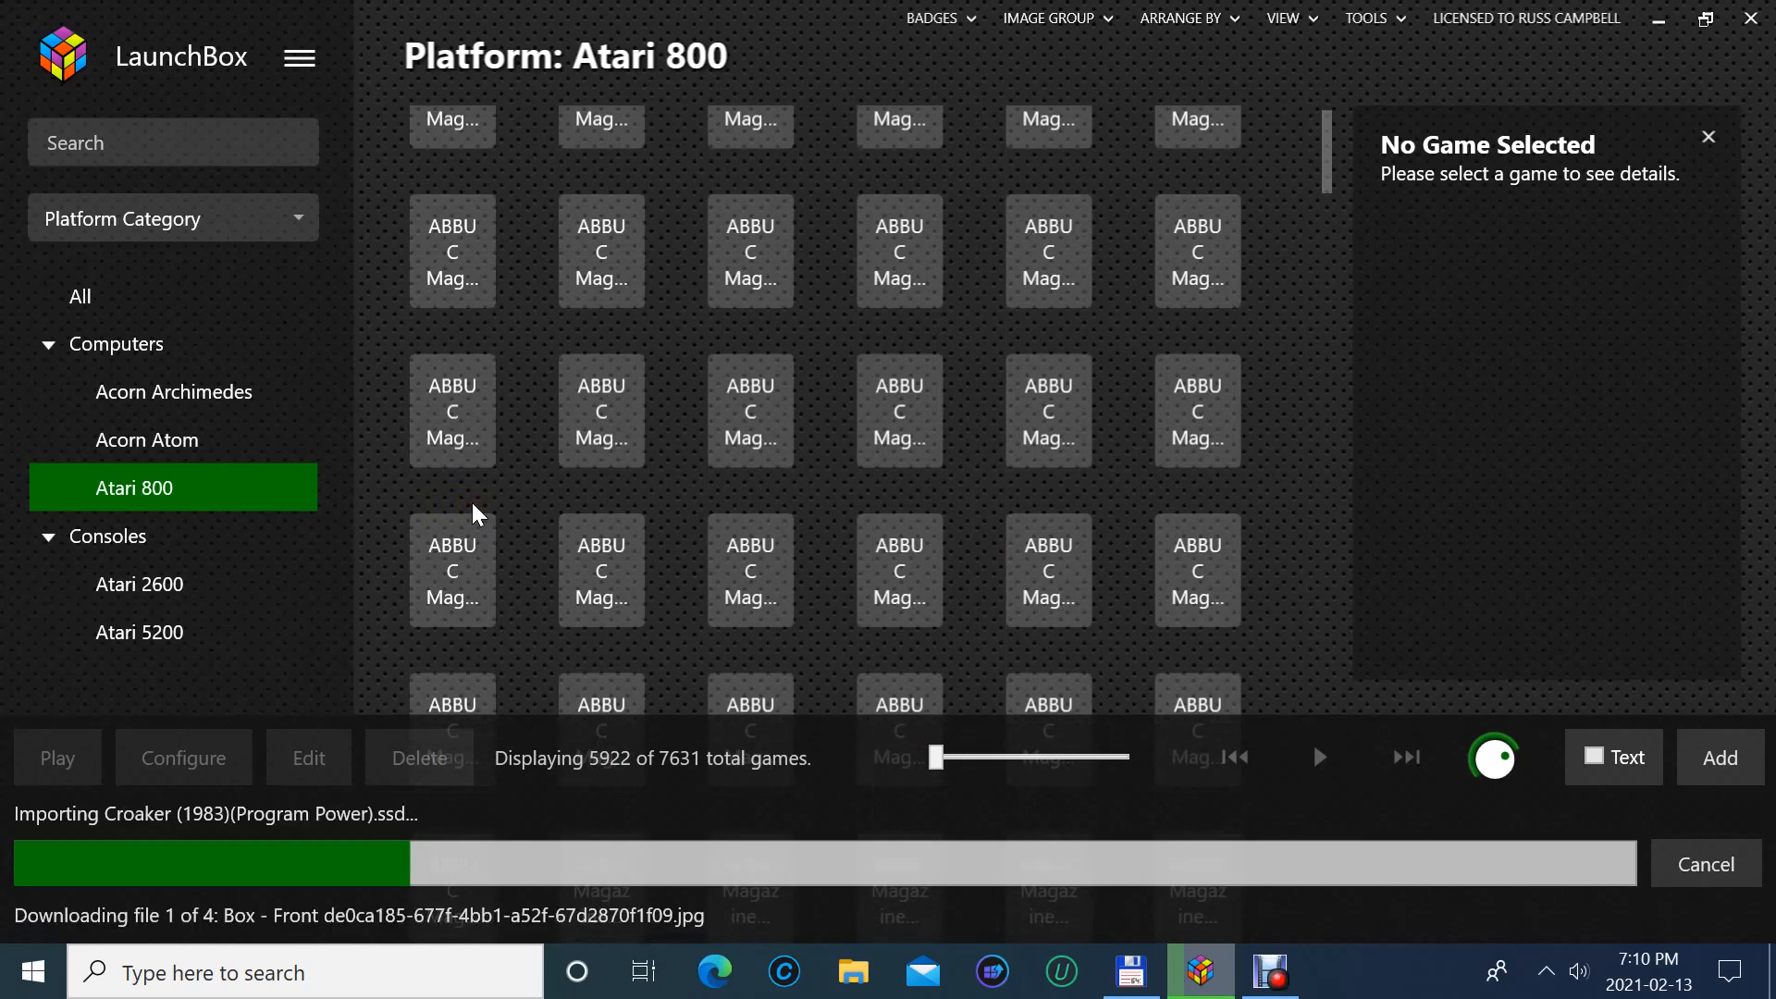
scroll(505, 406, "down", 1)
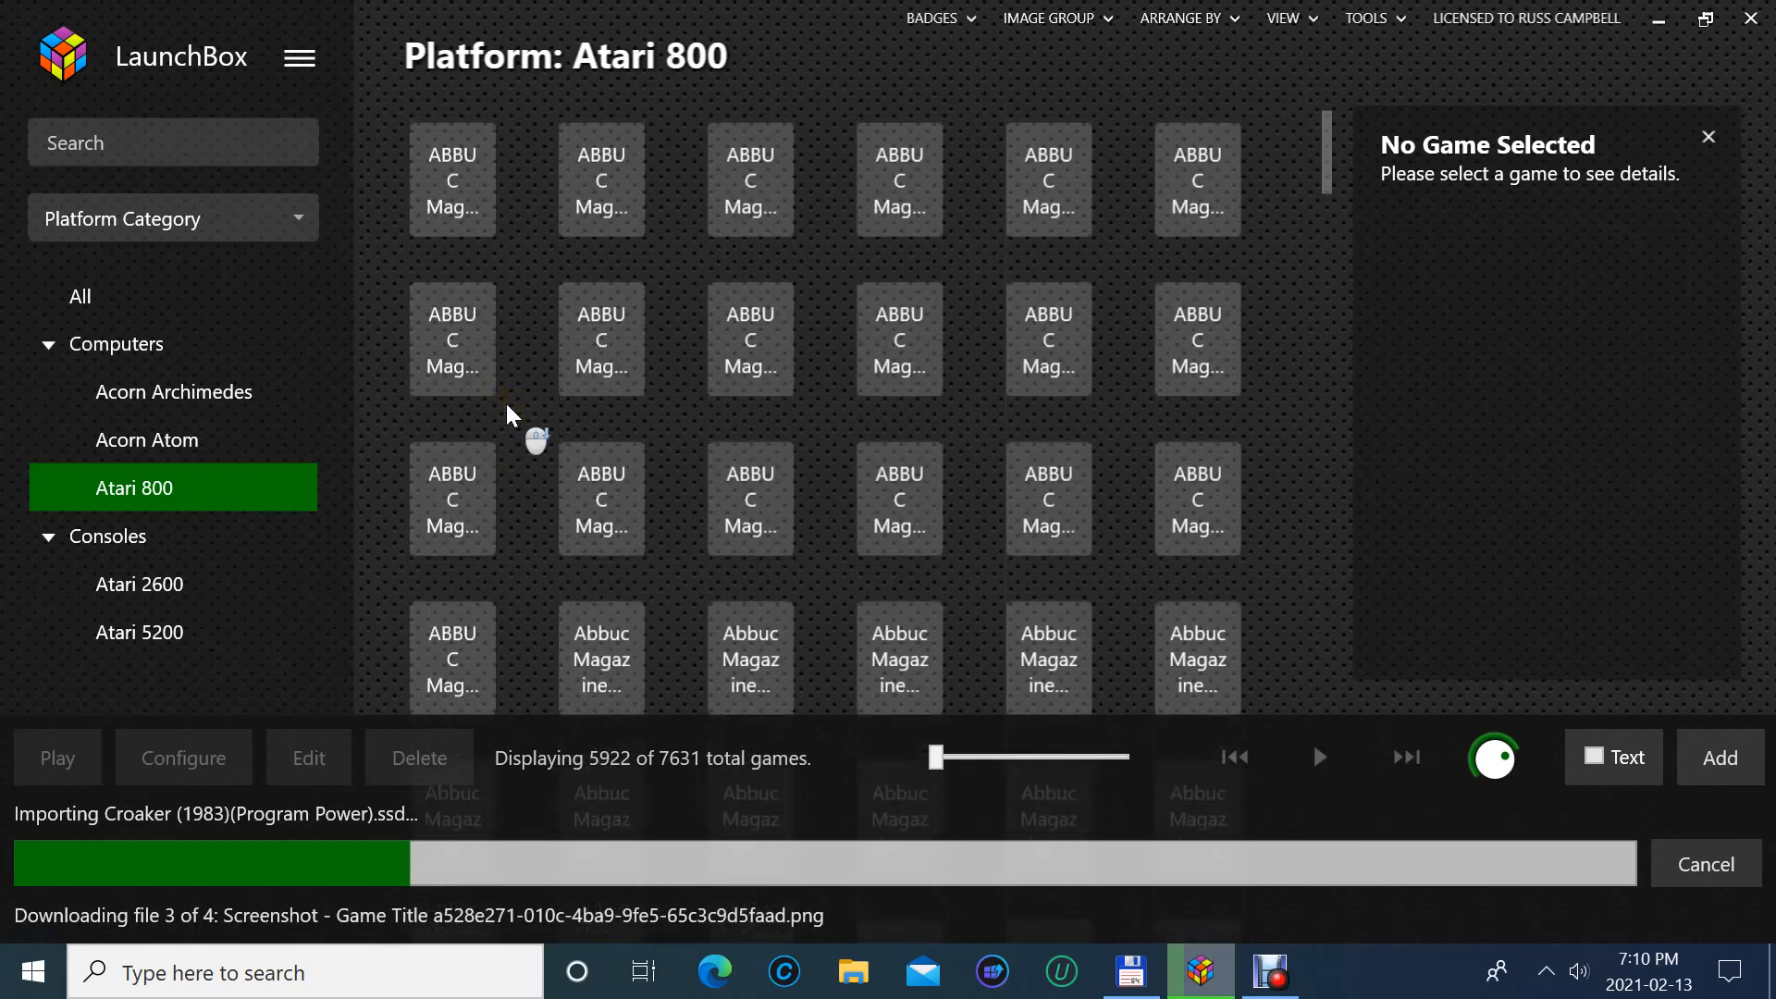
scroll(507, 407, "down", 4)
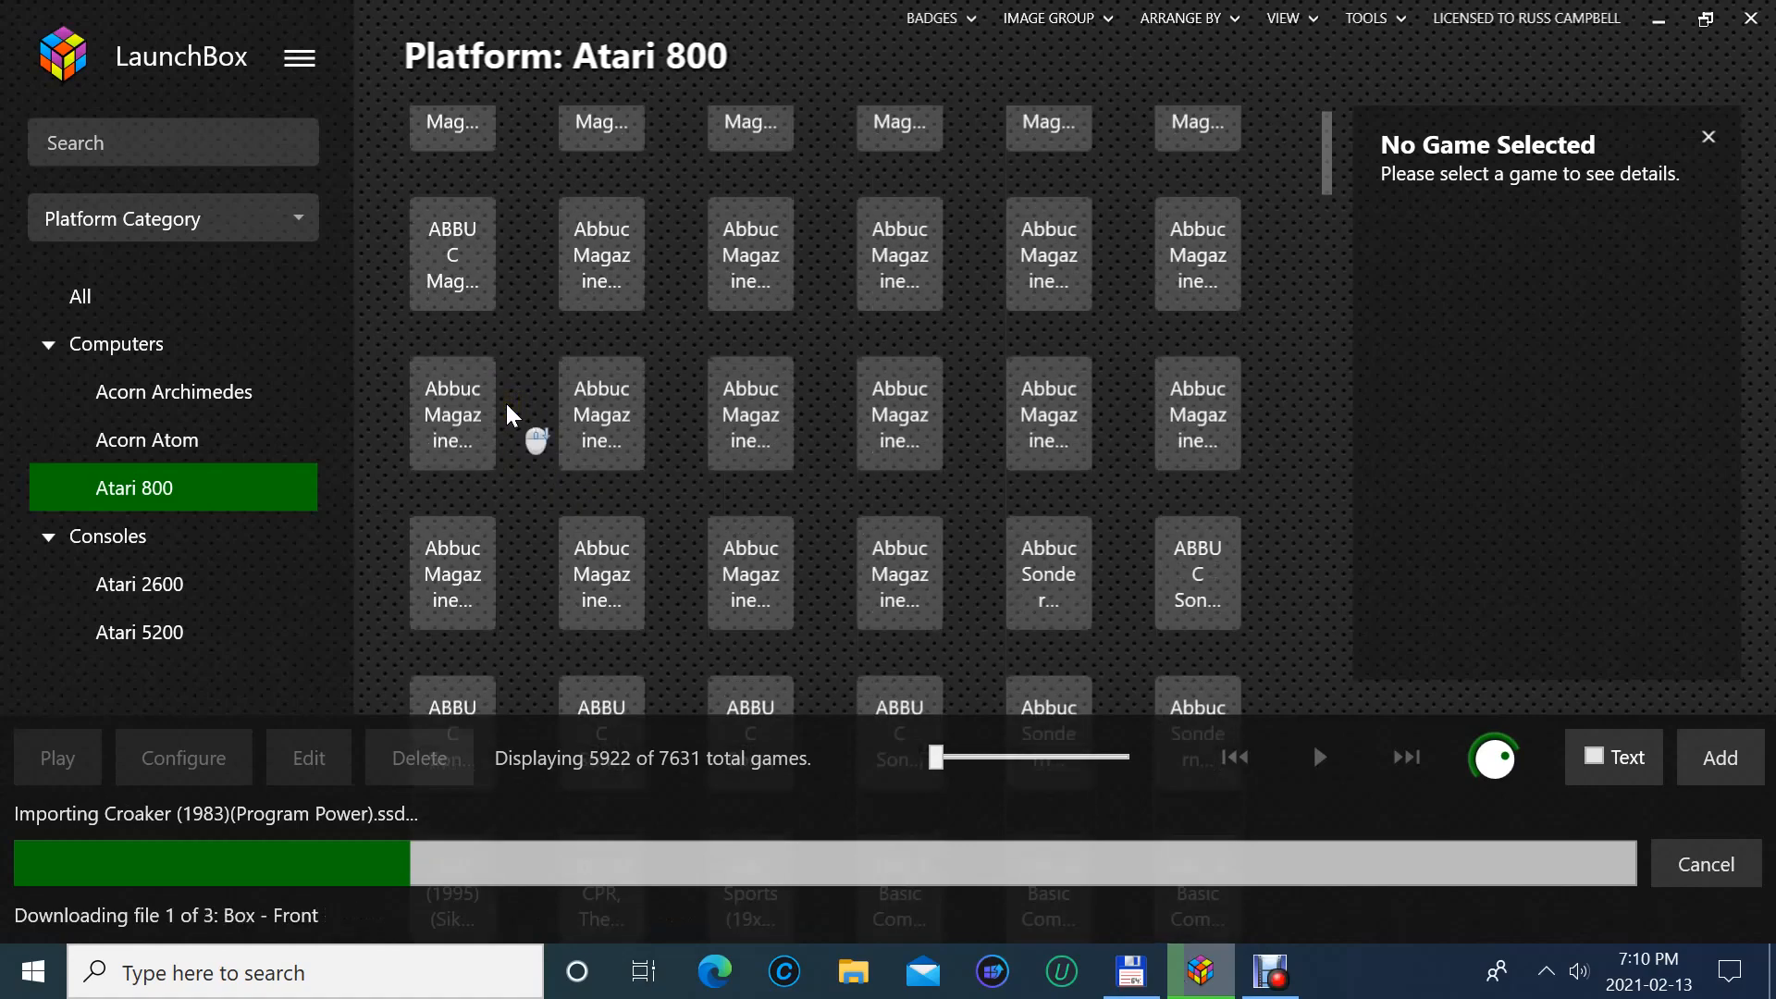
scroll(505, 401, "down", 4)
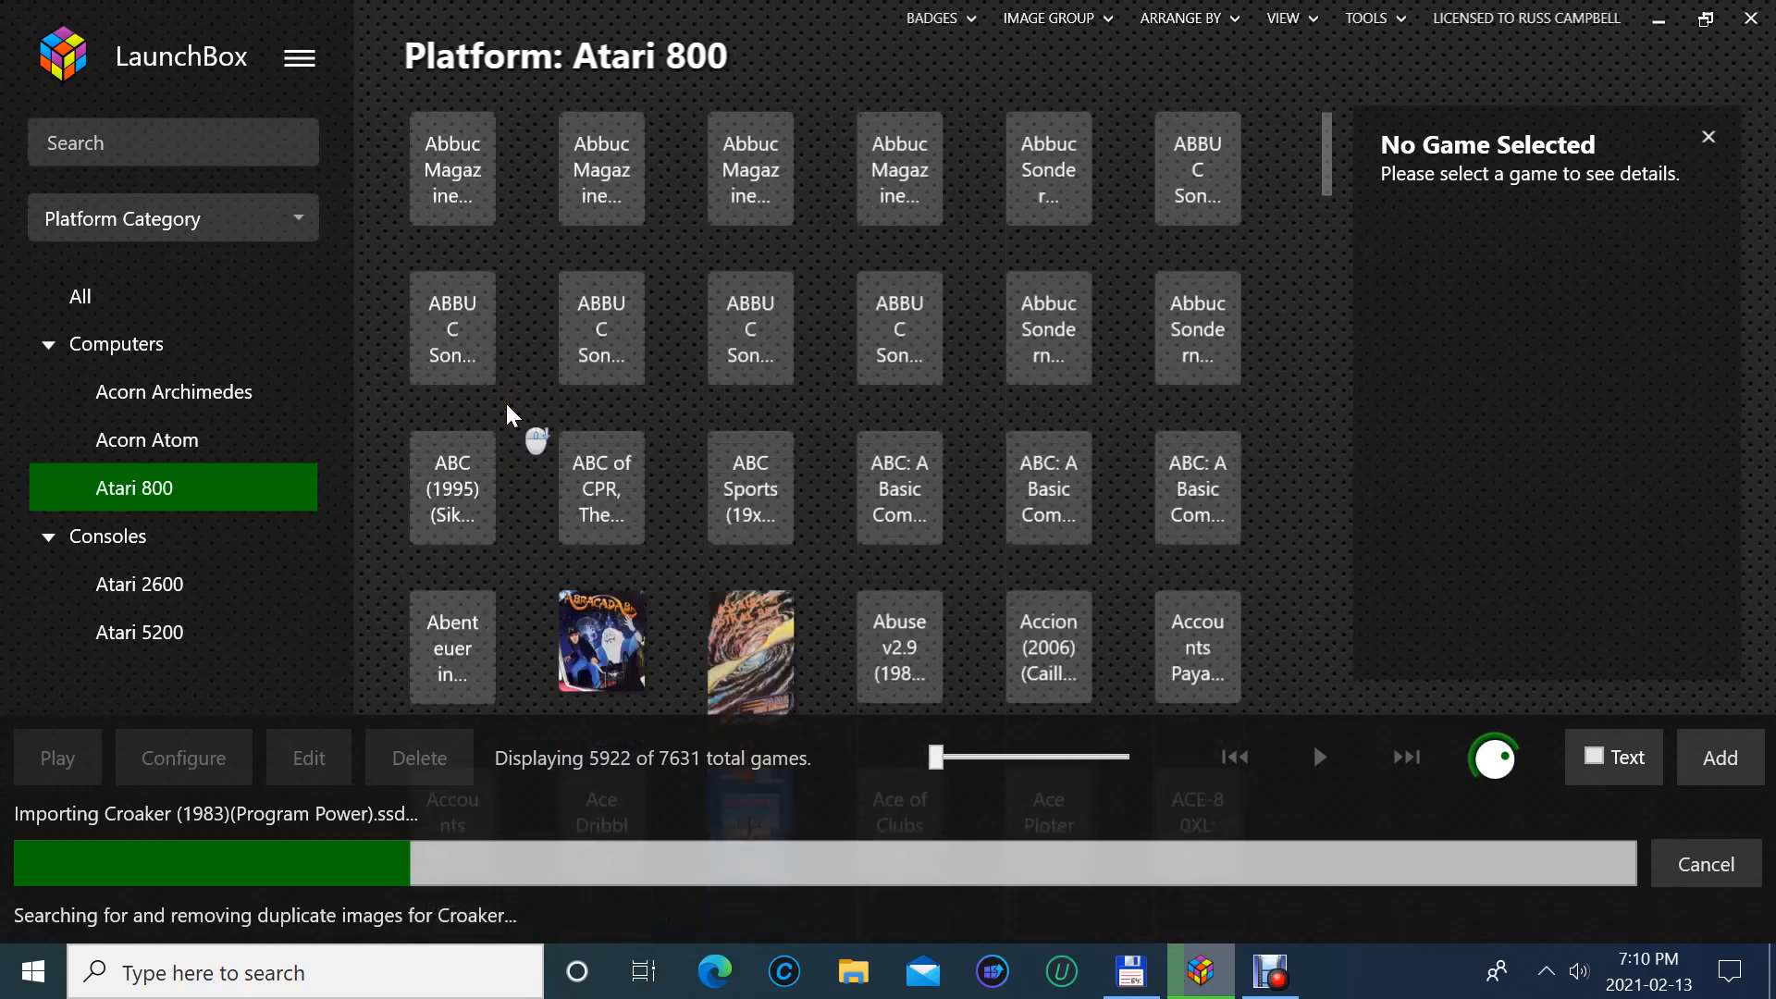
scroll(505, 401, "down", 1)
scroll(519, 414, "down", 2)
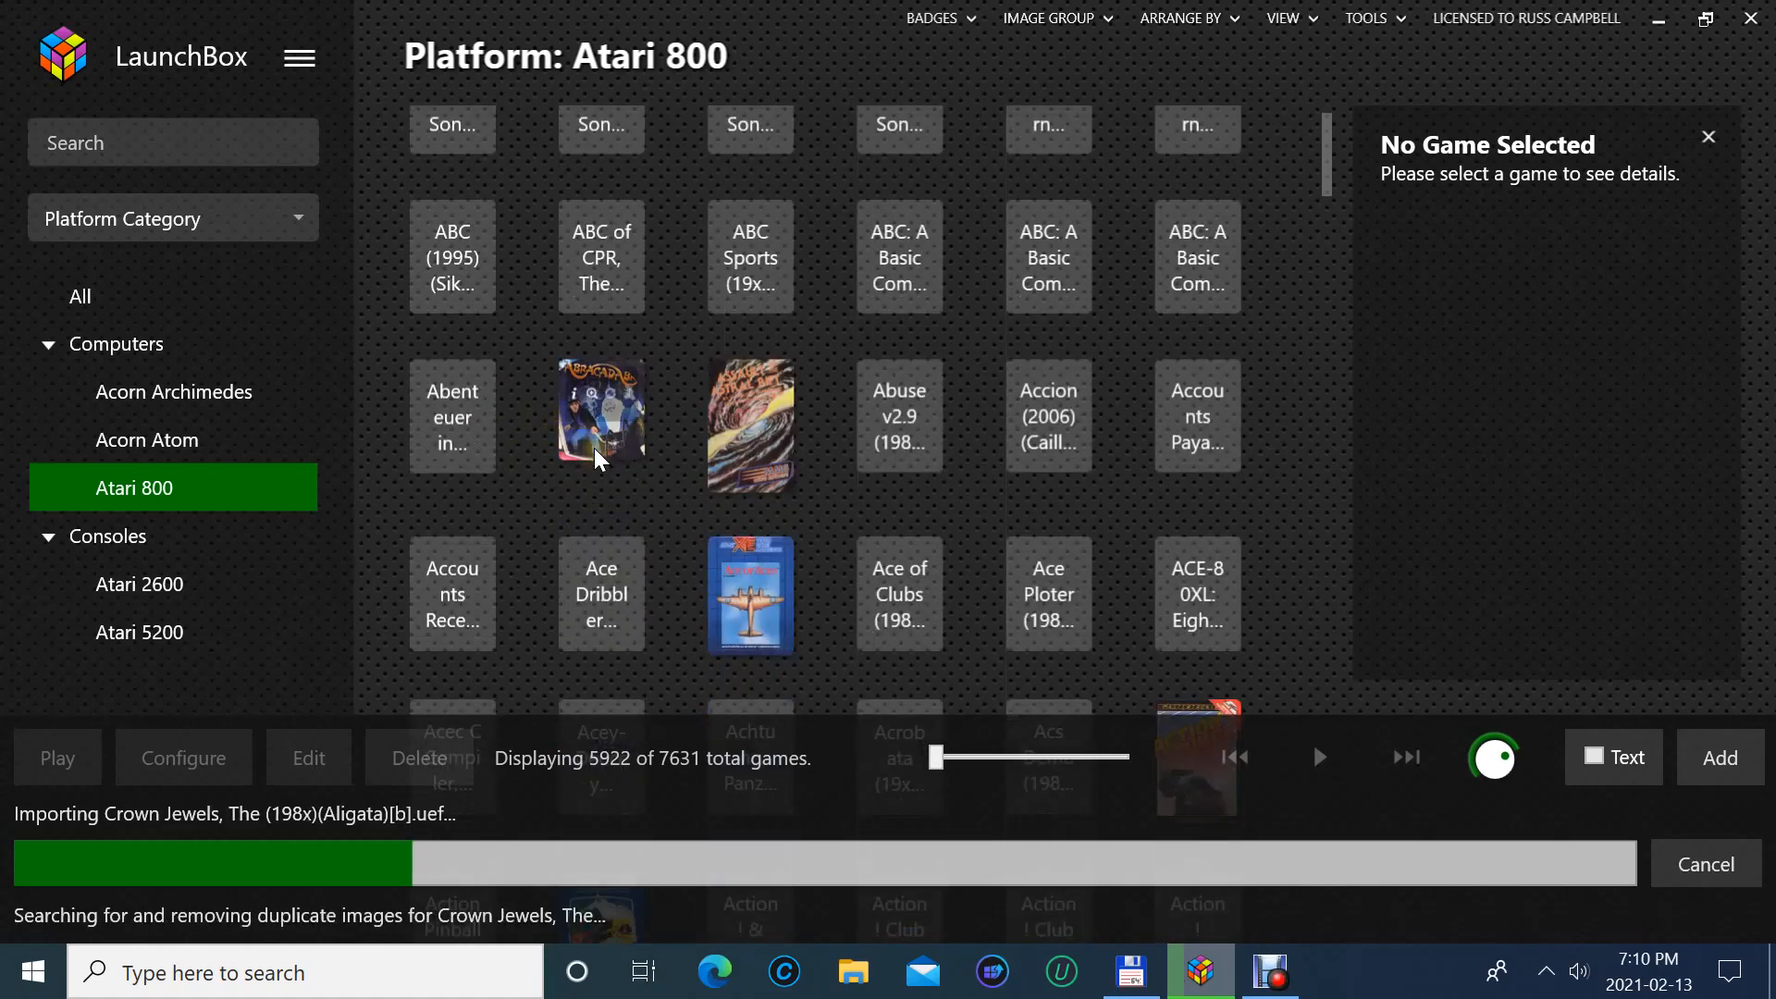
scroll(593, 448, "down", 3)
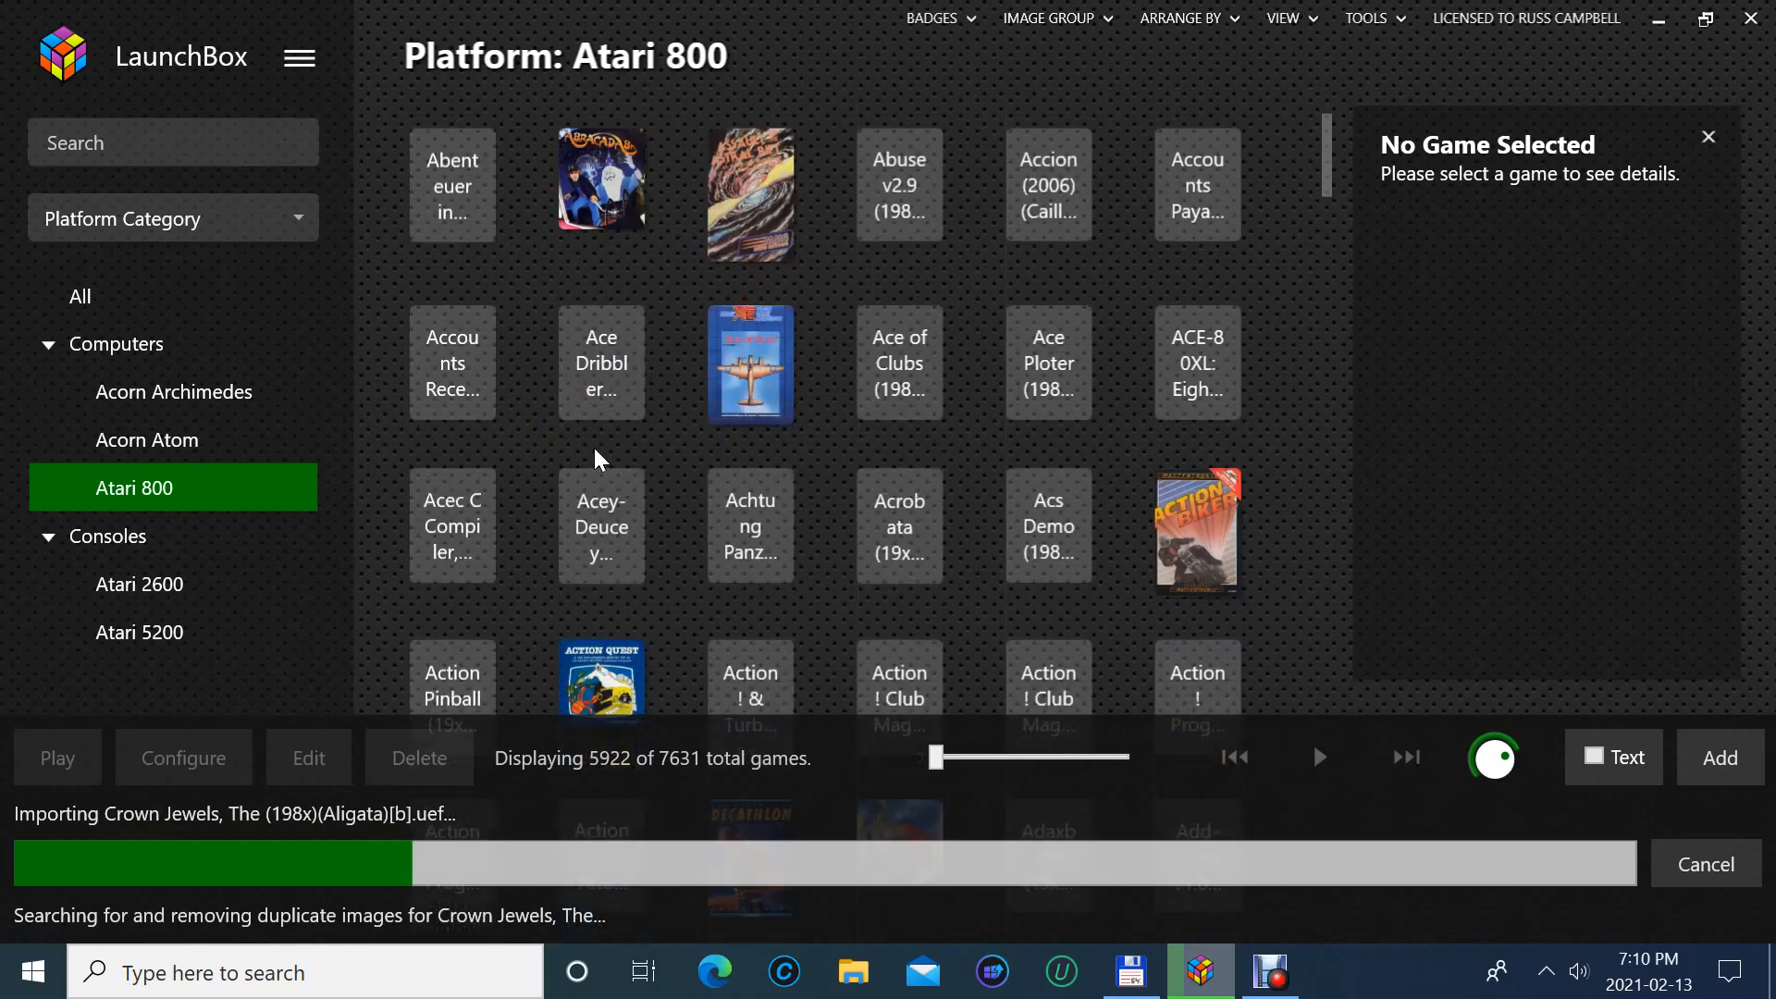
scroll(593, 446, "down", 3)
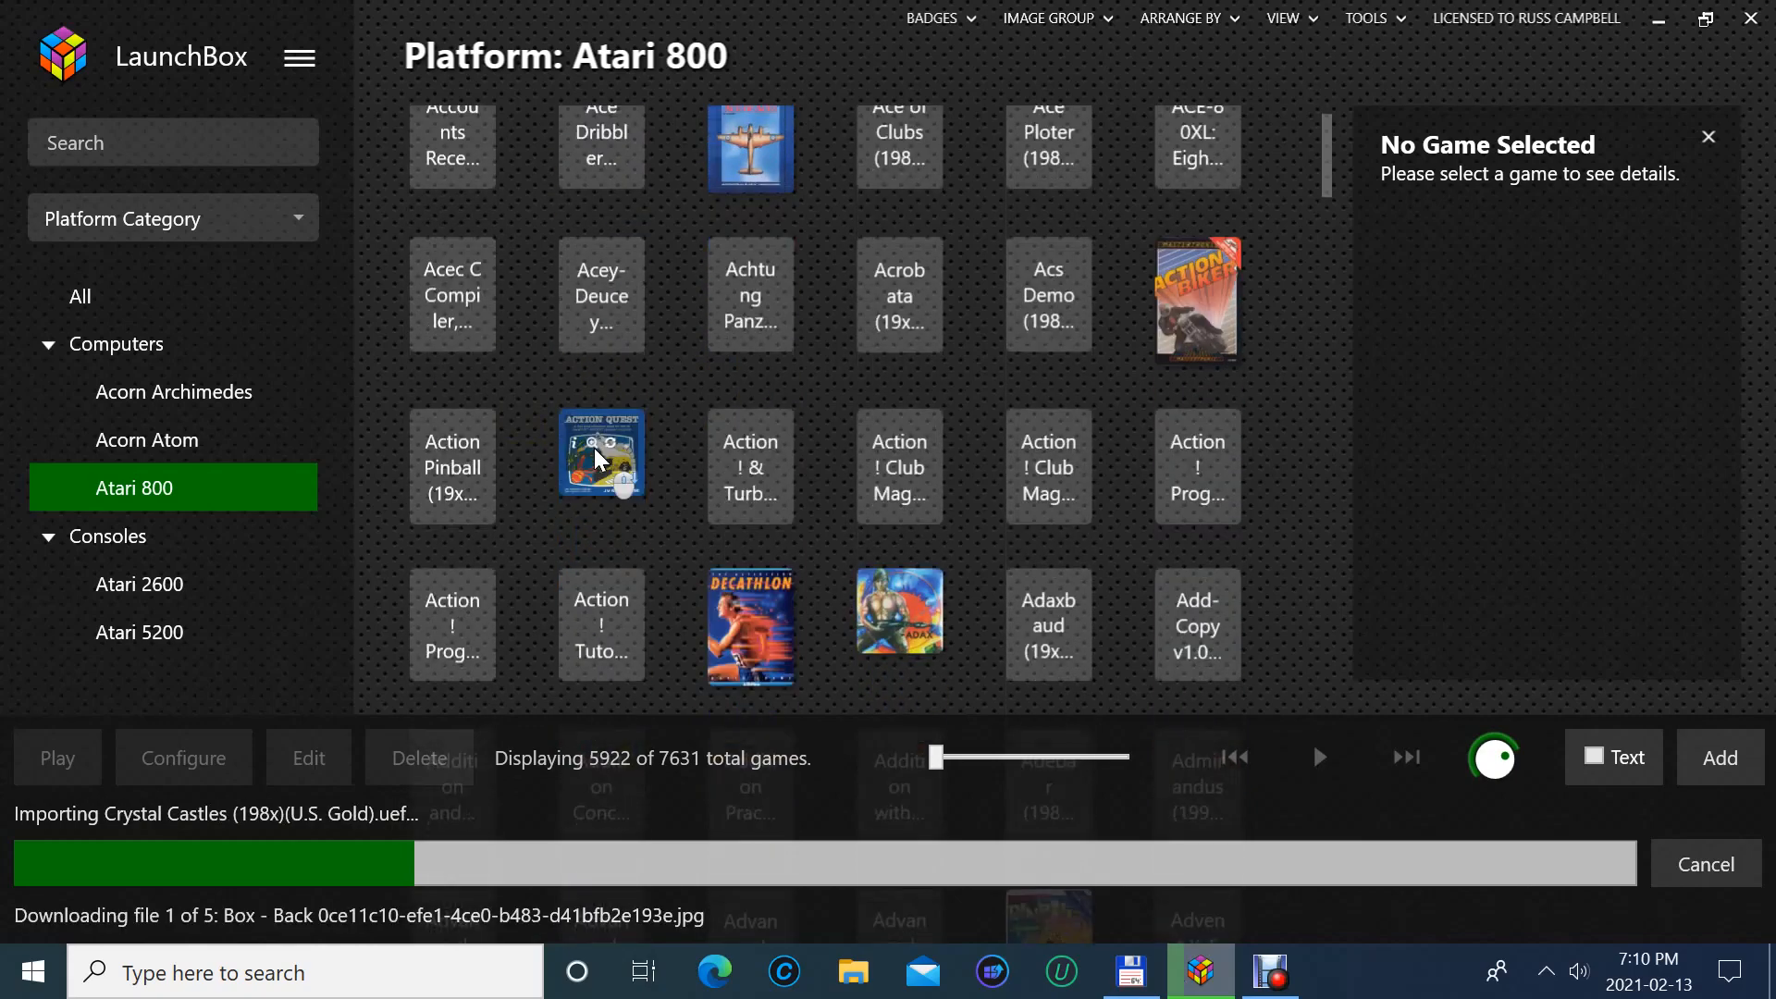
scroll(594, 448, "down", 9)
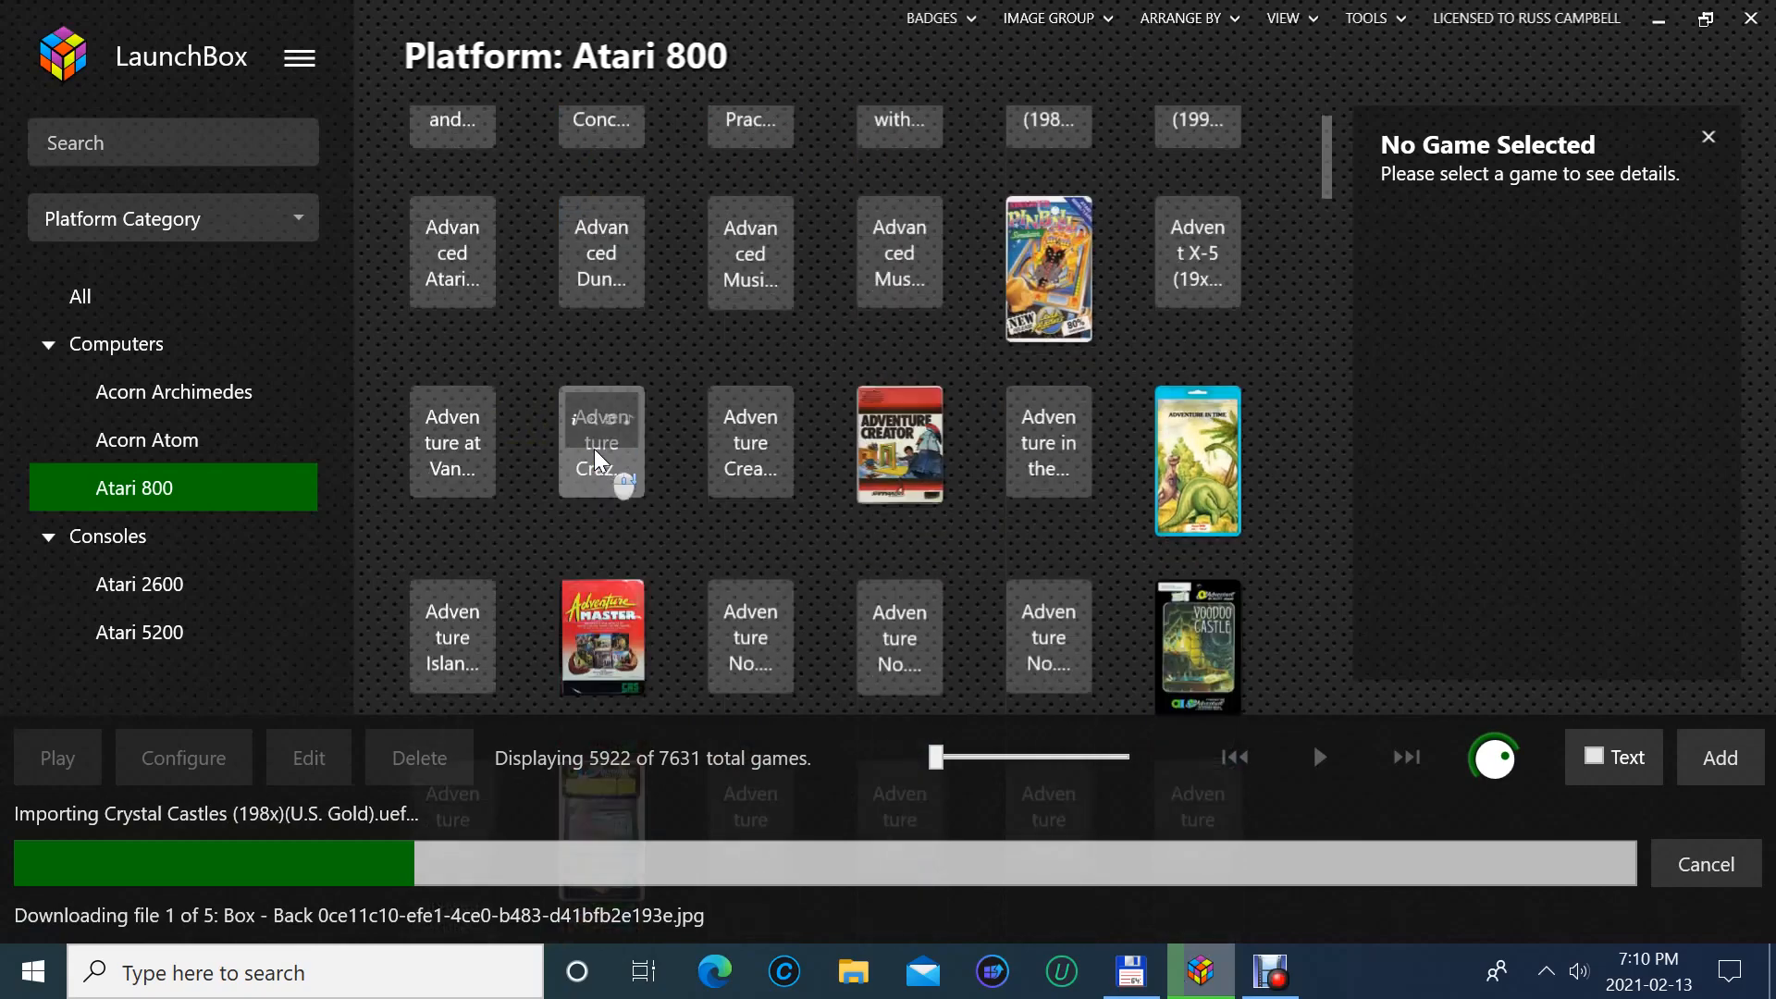
scroll(595, 450, "down", 6)
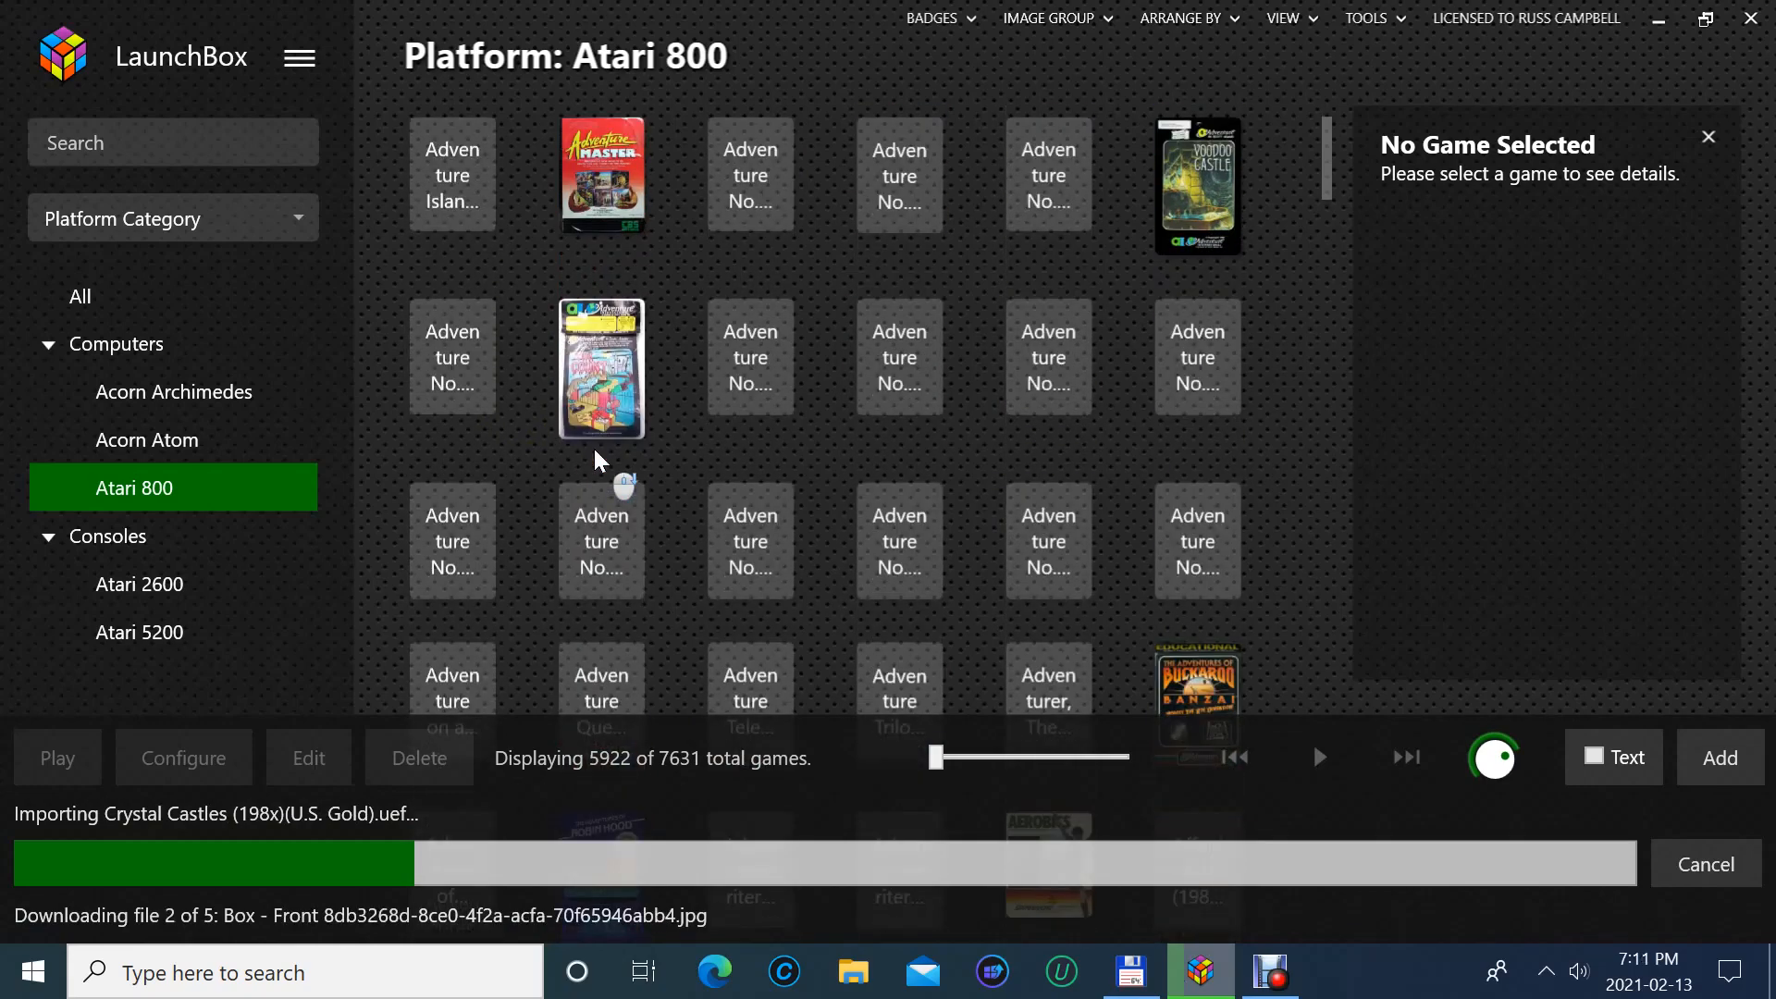
scroll(593, 447, "down", 8)
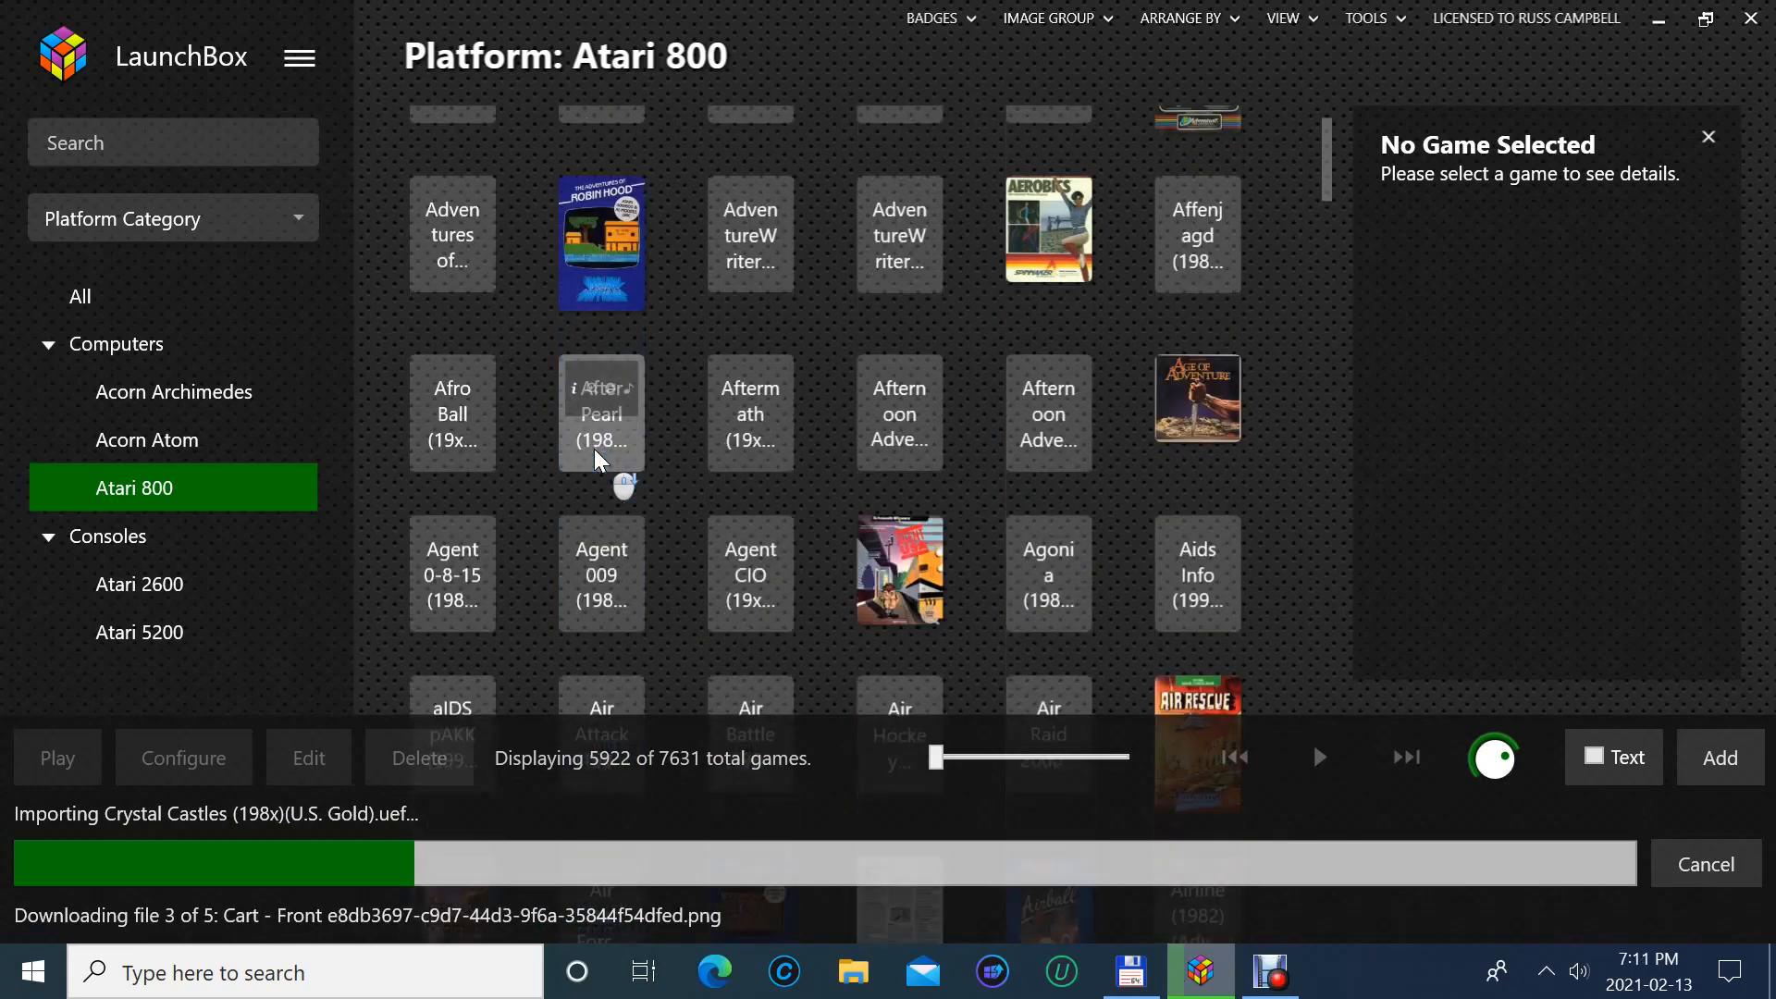
scroll(594, 448, "down", 7)
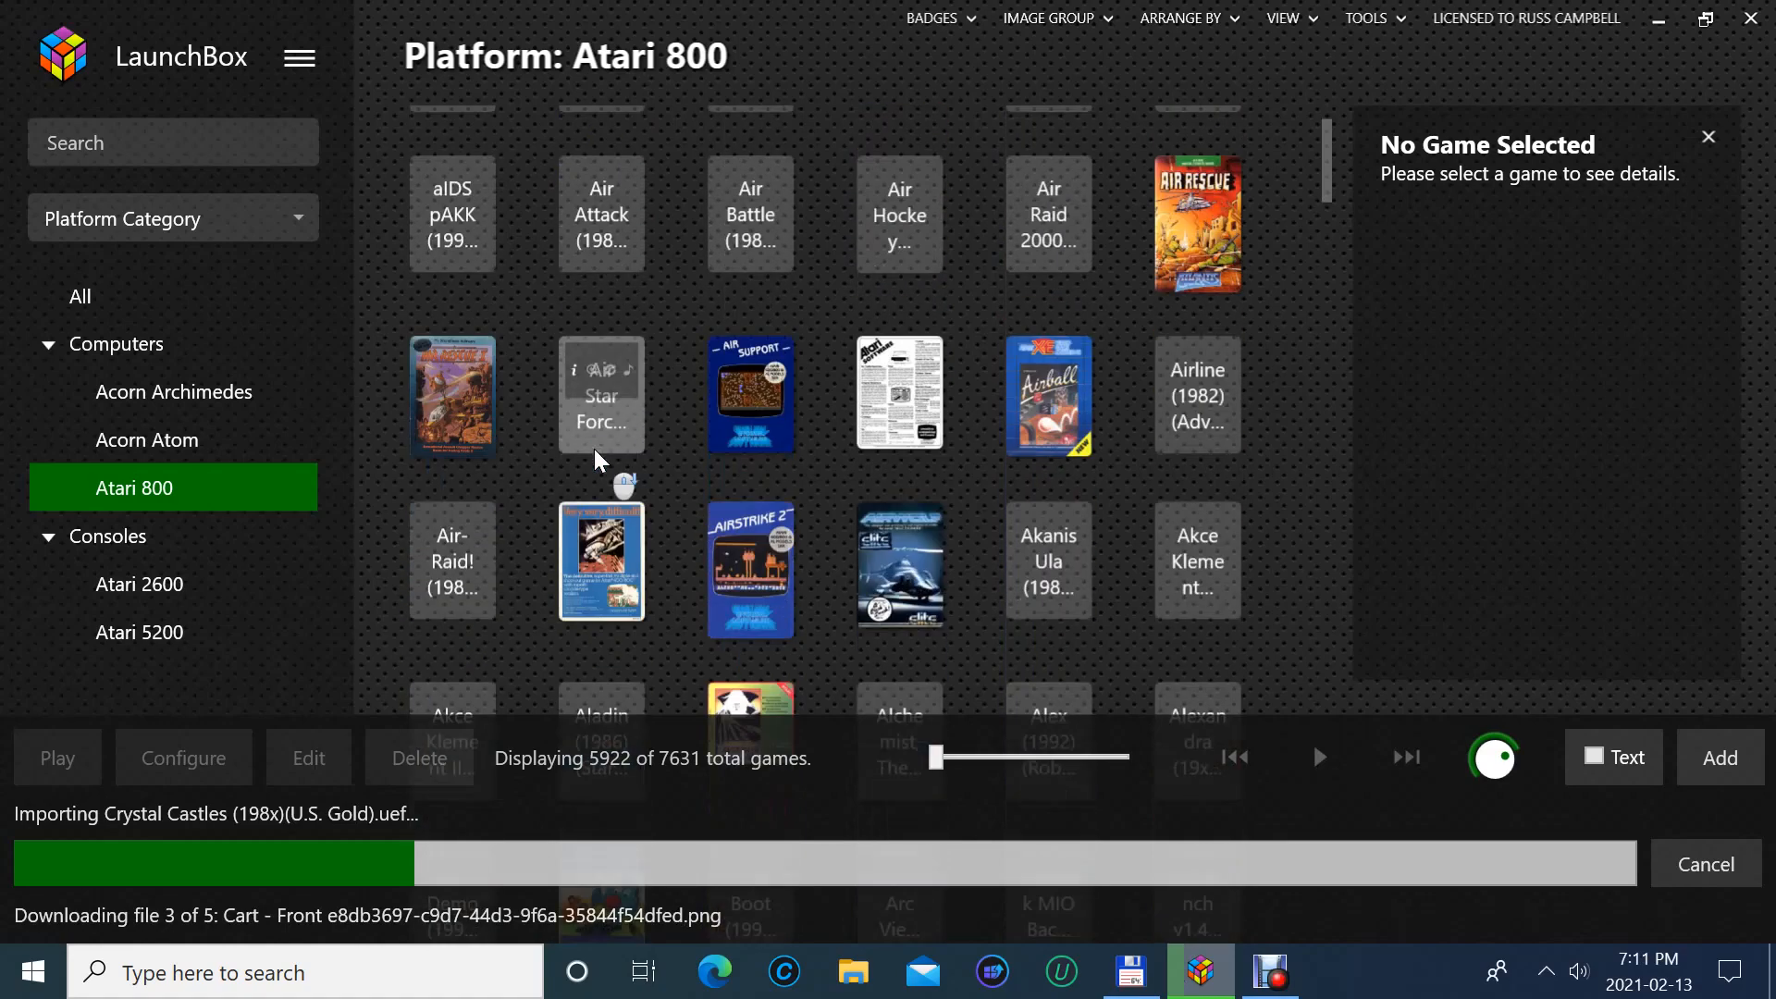
scroll(594, 448, "down", 7)
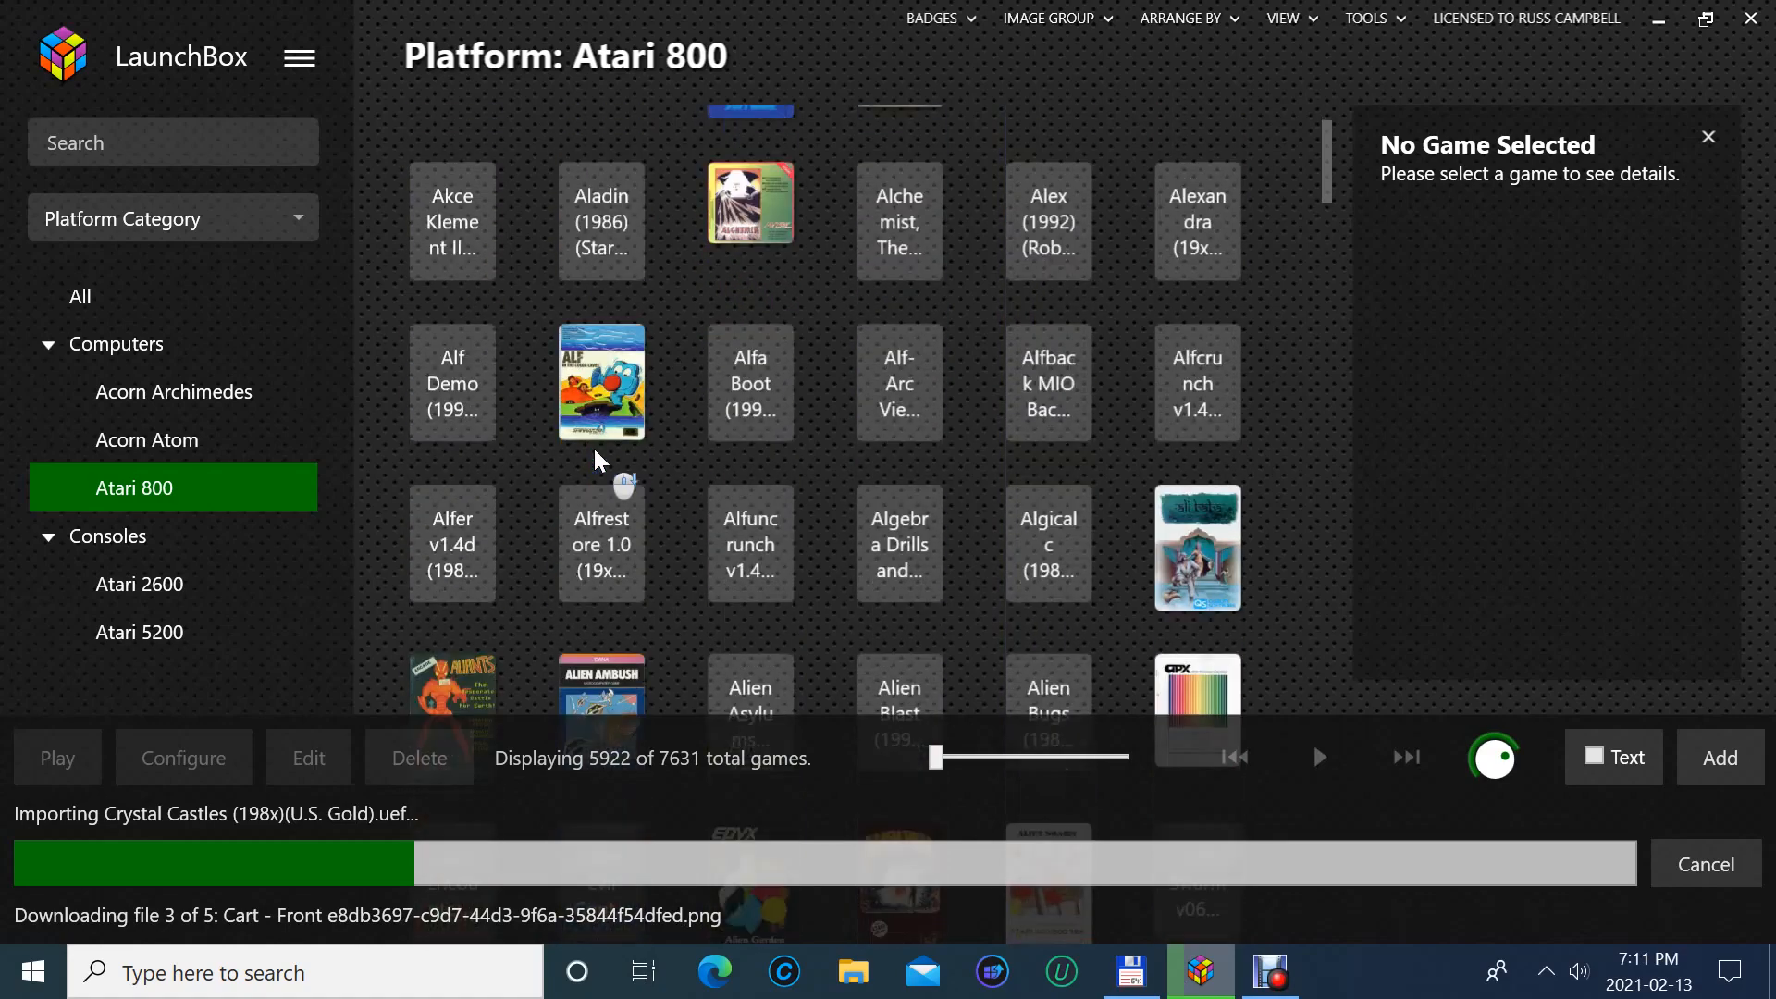
scroll(593, 448, "down", 2)
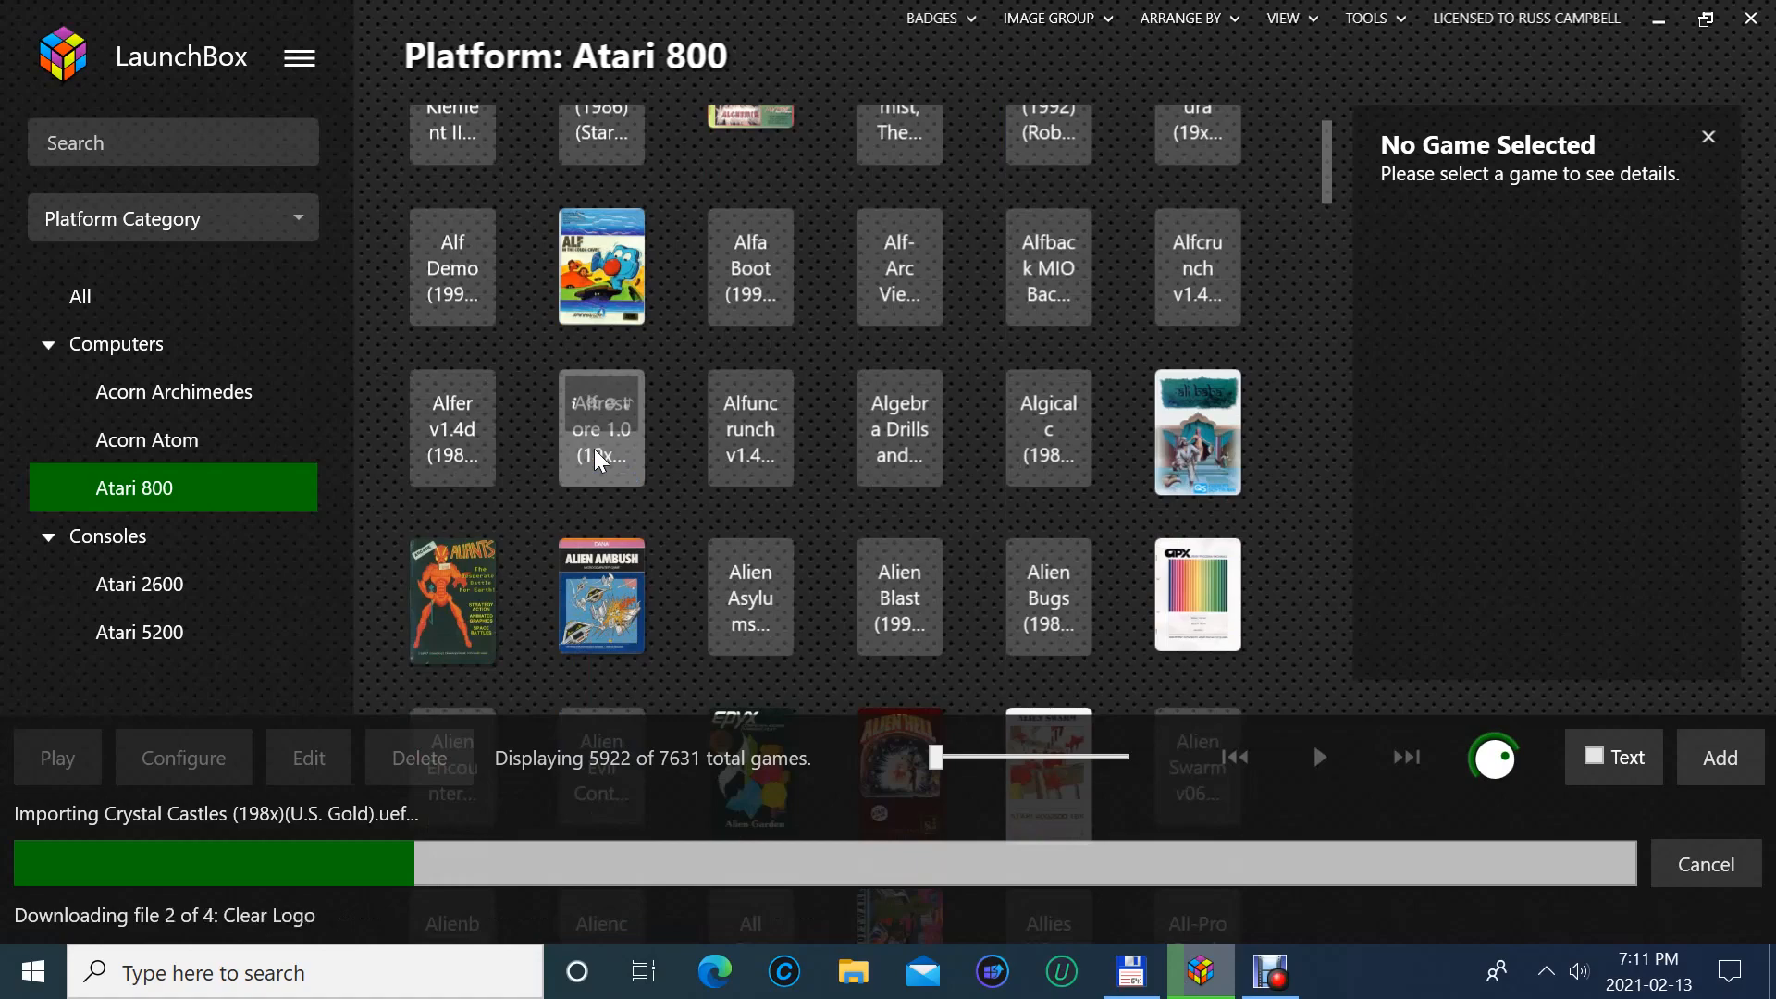
scroll(766, 468, "down", 2)
scroll(765, 468, "down", 6)
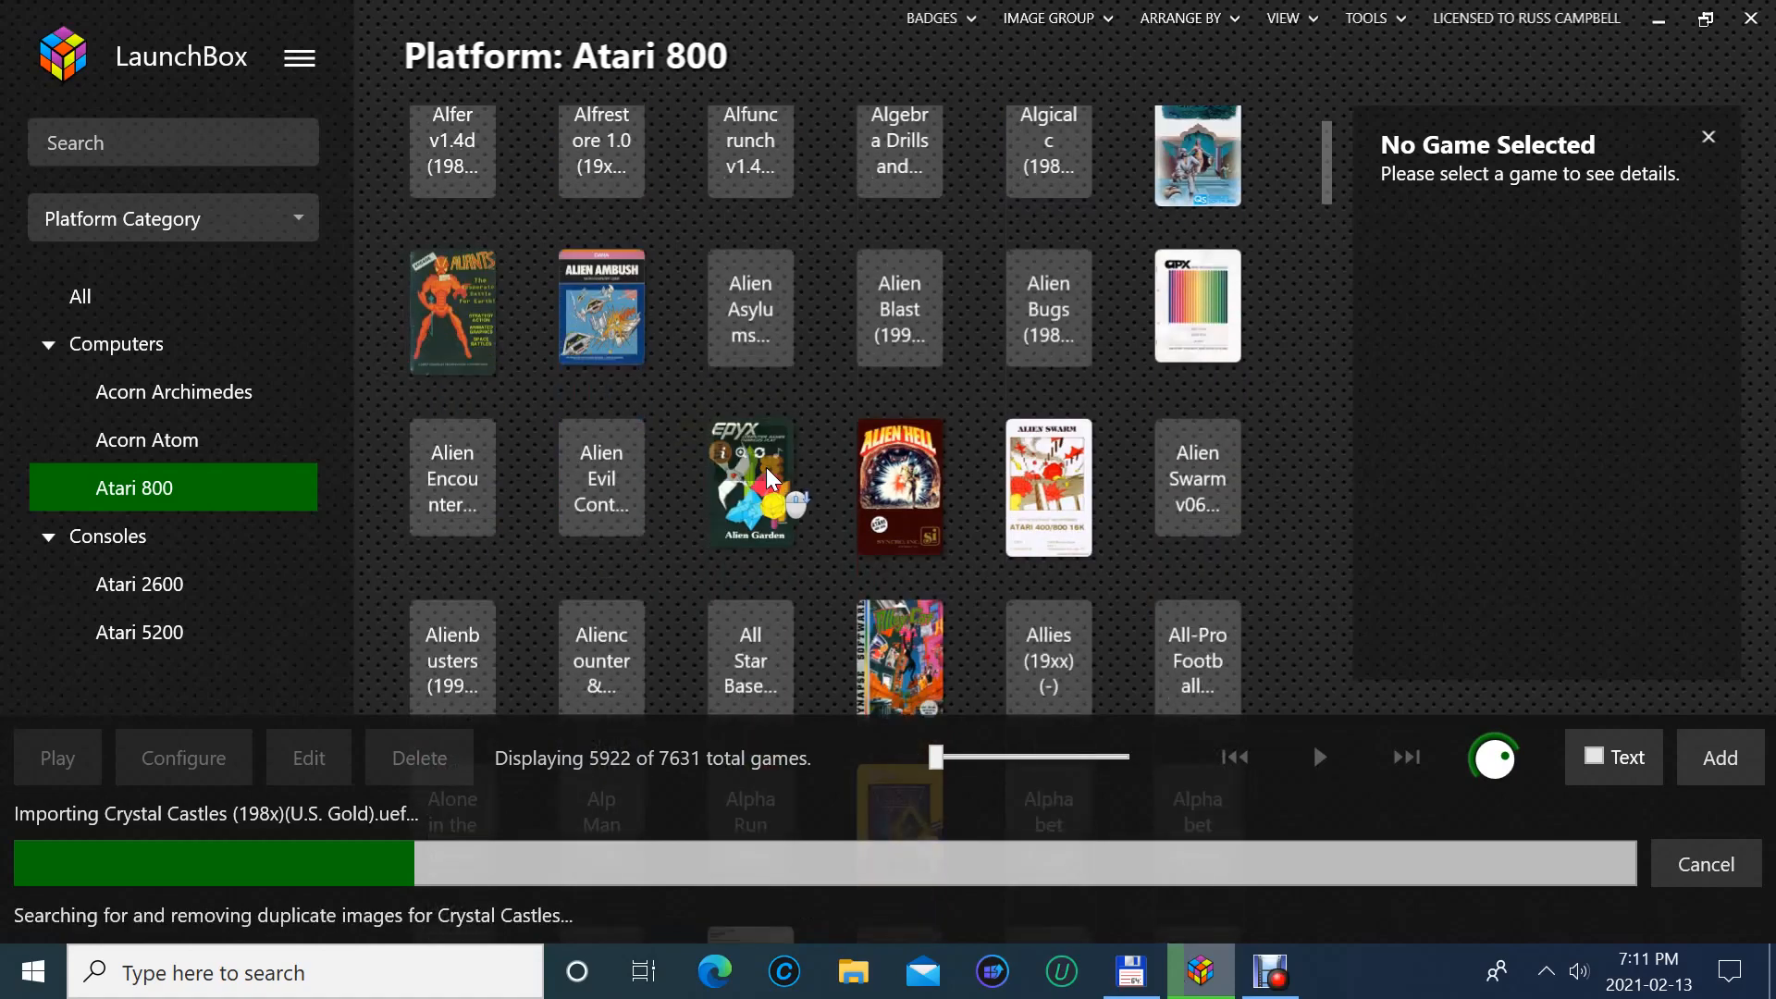
- Browse the Atari 800 games from the Alien titles through the Arcade and Archiver titles, checking which have box art
scroll(766, 468, "down", 7)
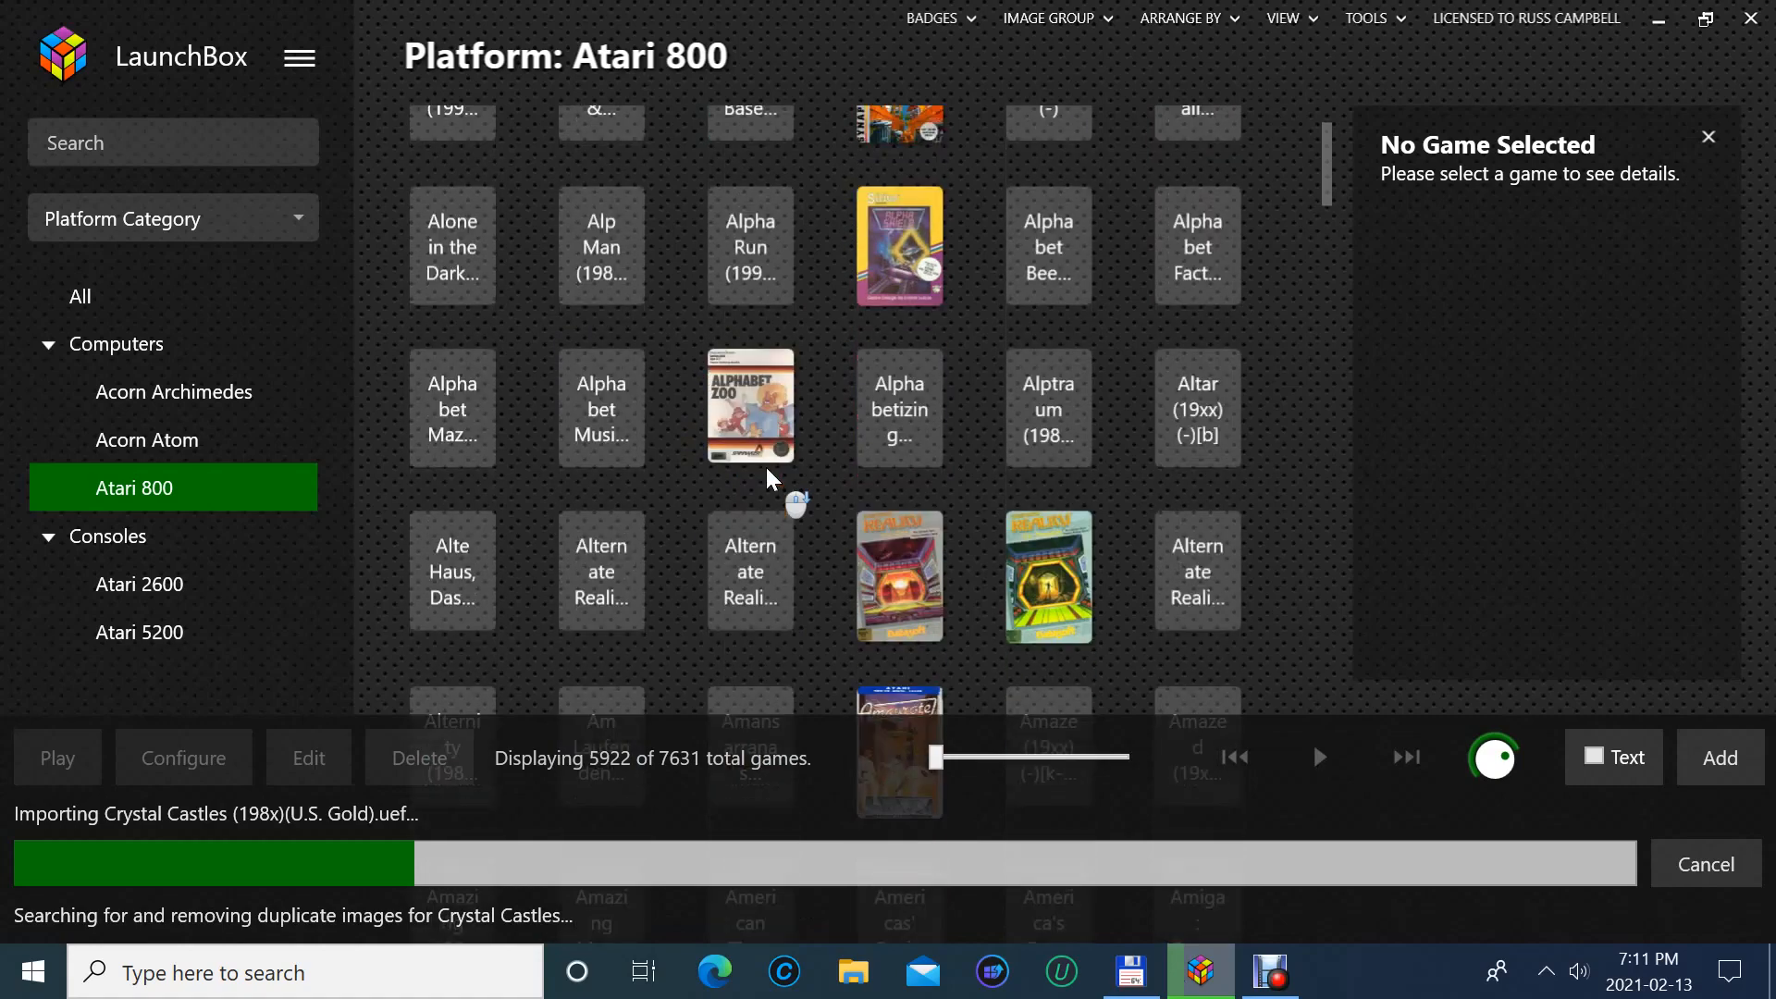
scroll(766, 468, "down", 6)
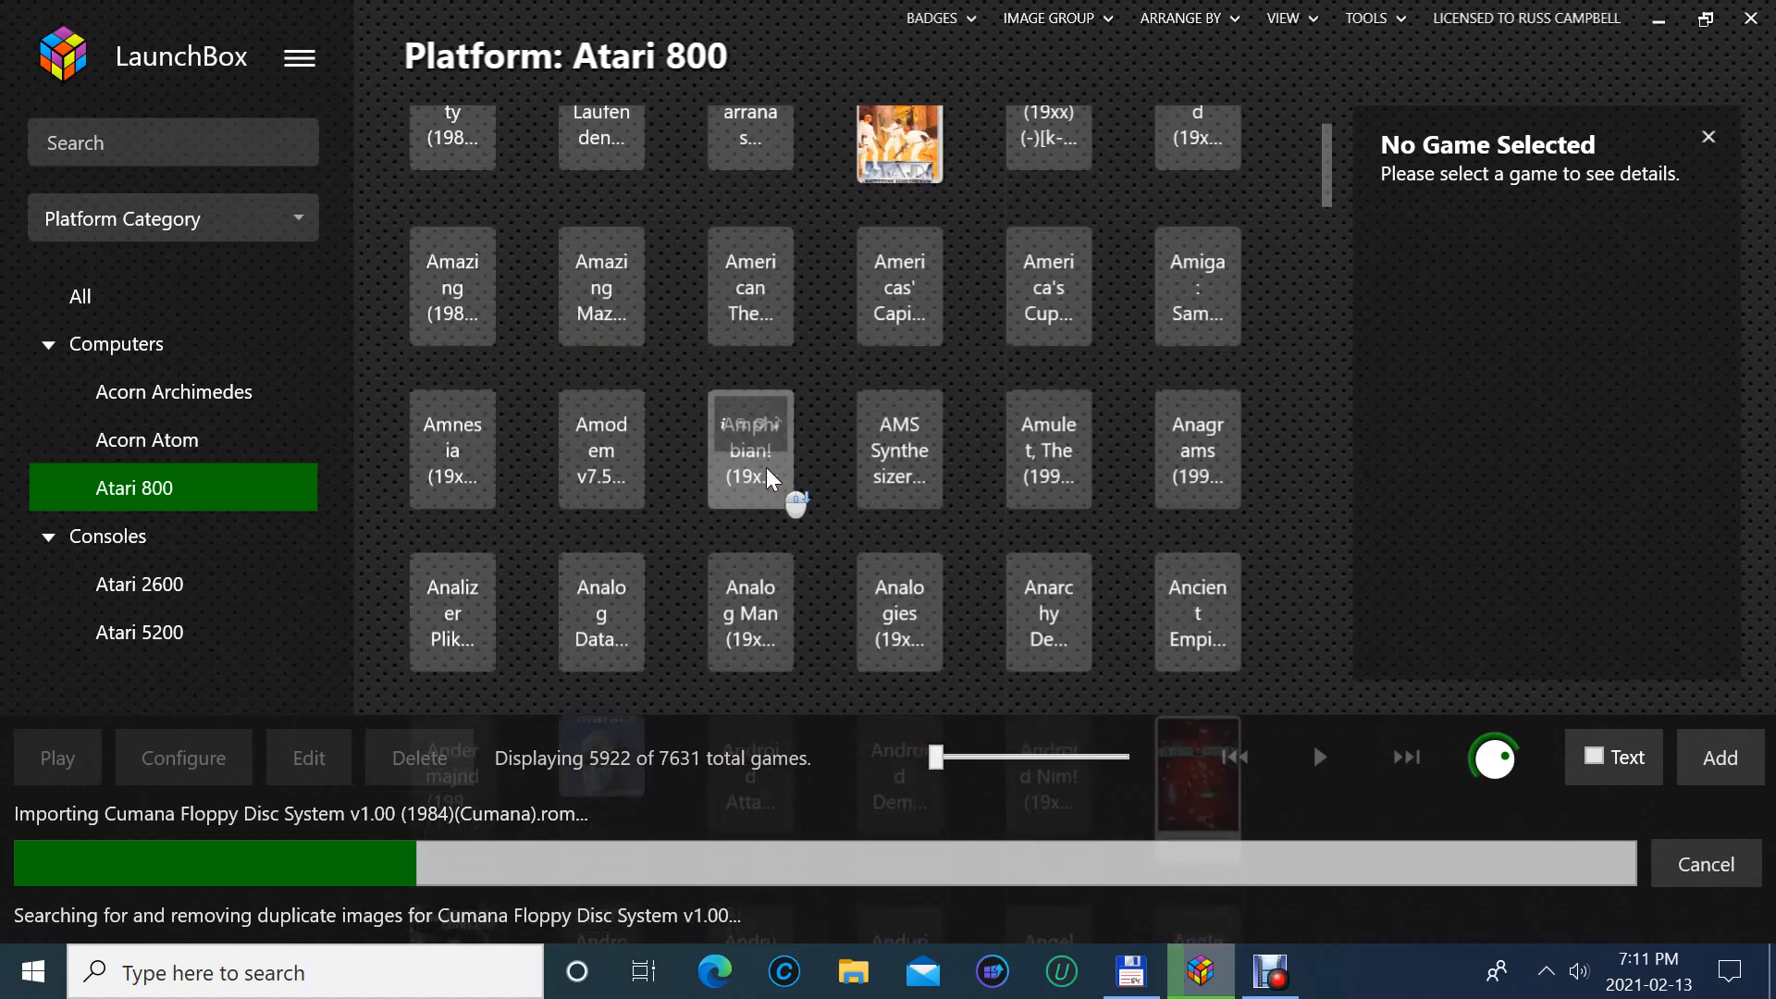
scroll(766, 468, "down", 1)
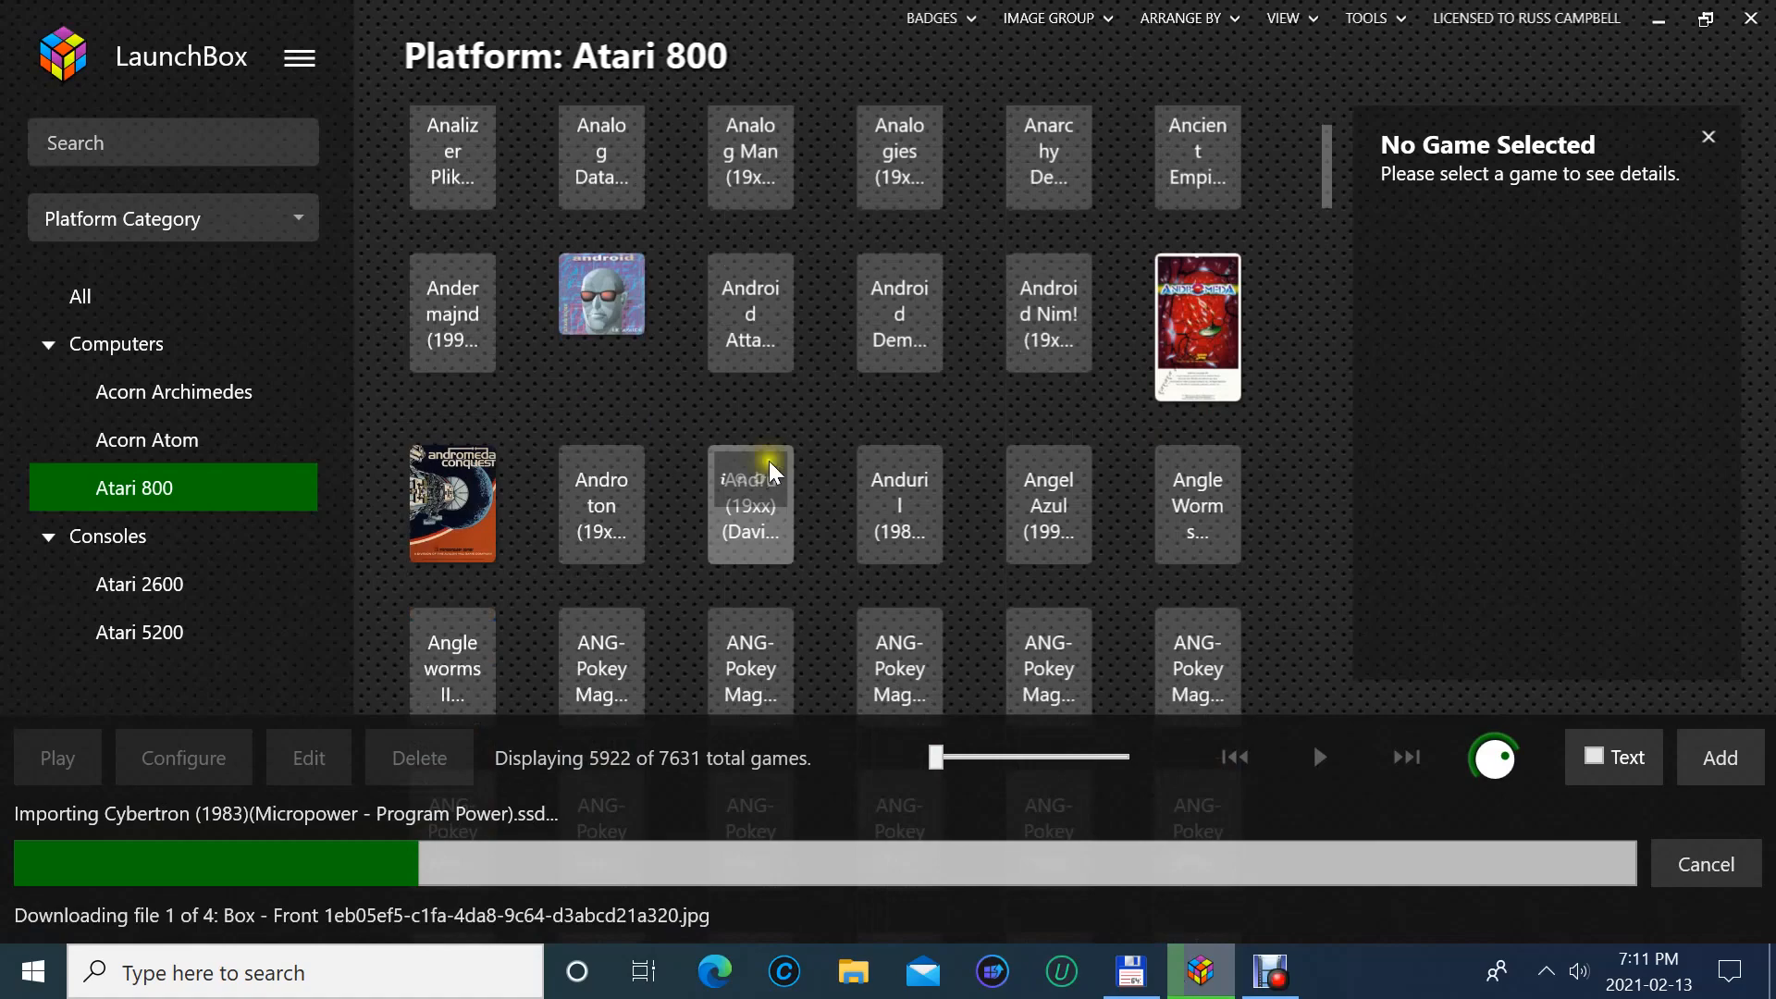
scroll(840, 408, "down", 4)
scroll(841, 413, "down", 7)
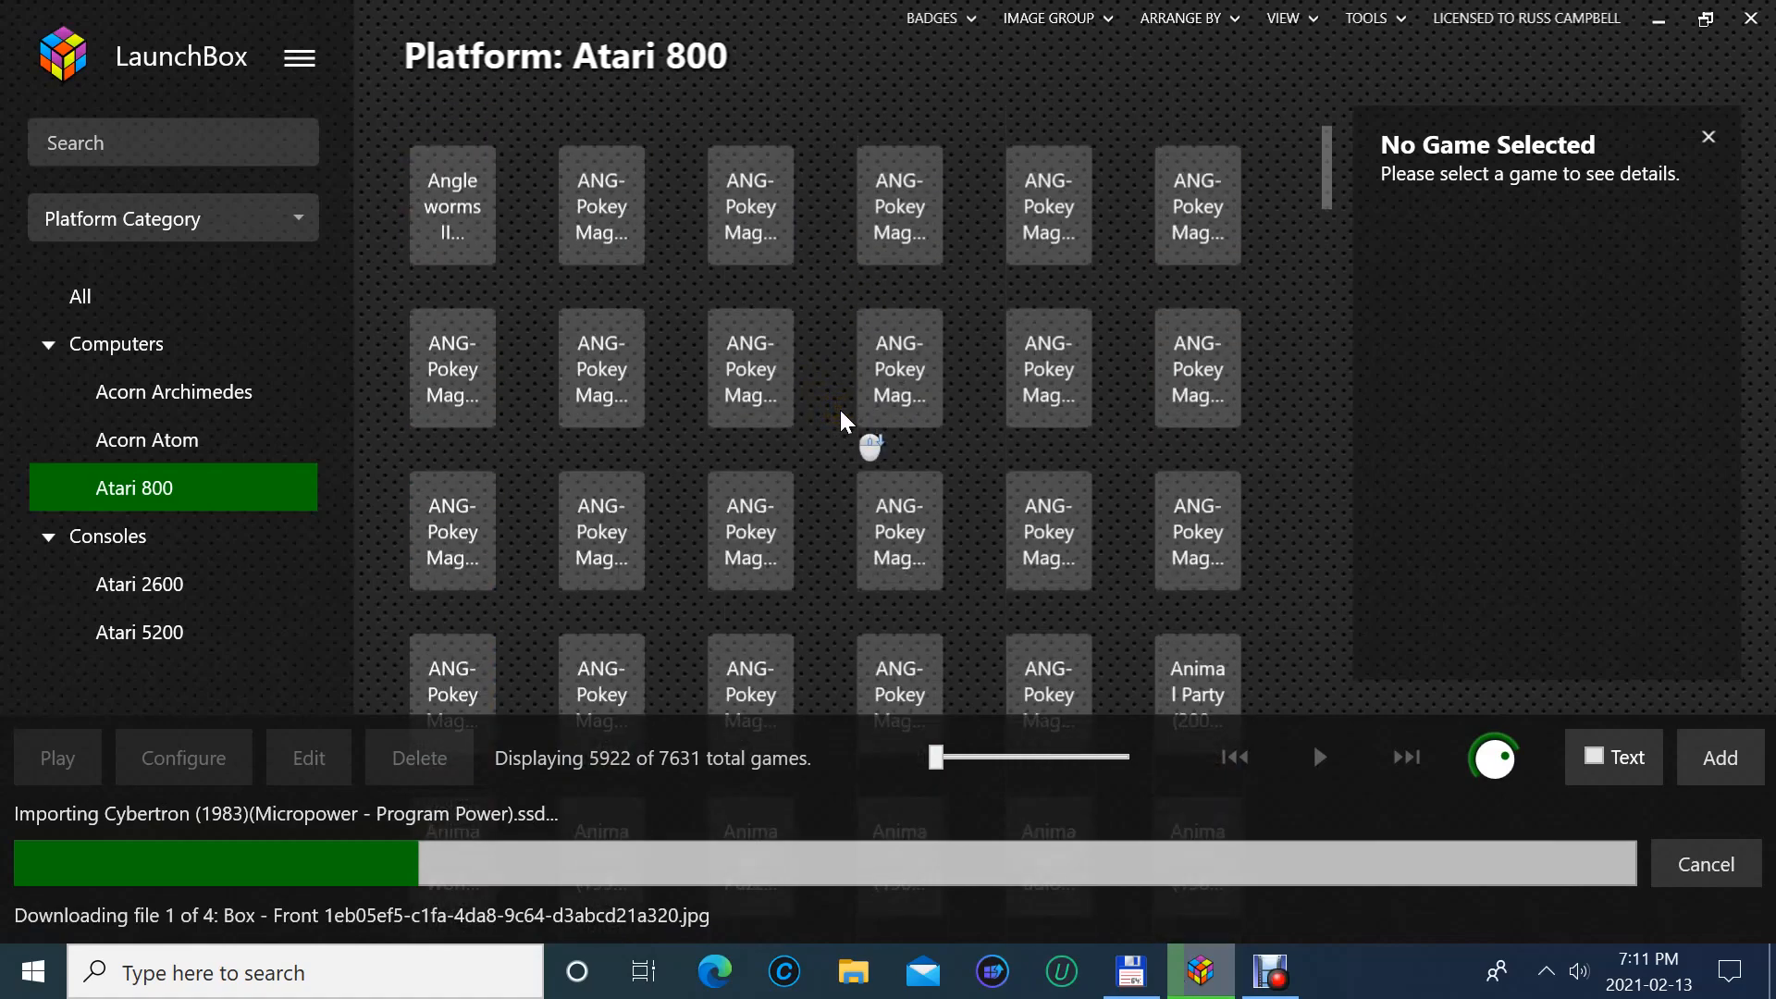
scroll(841, 413, "down", 8)
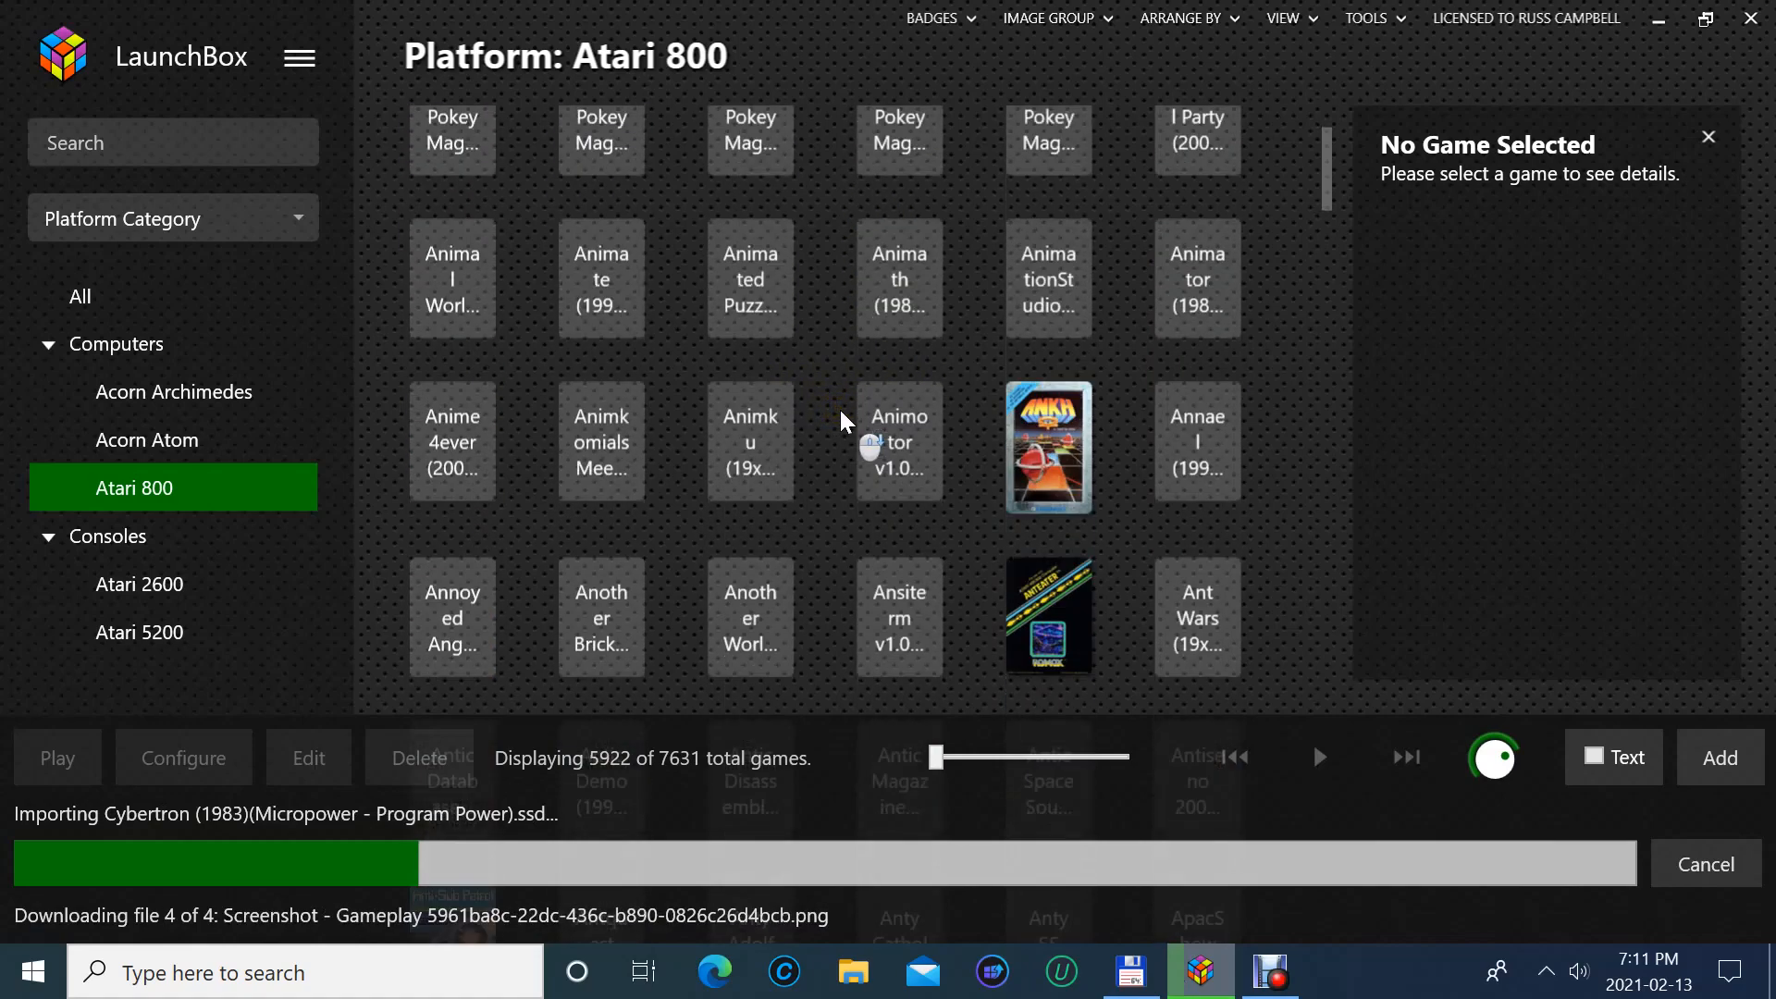
scroll(841, 412, "down", 2)
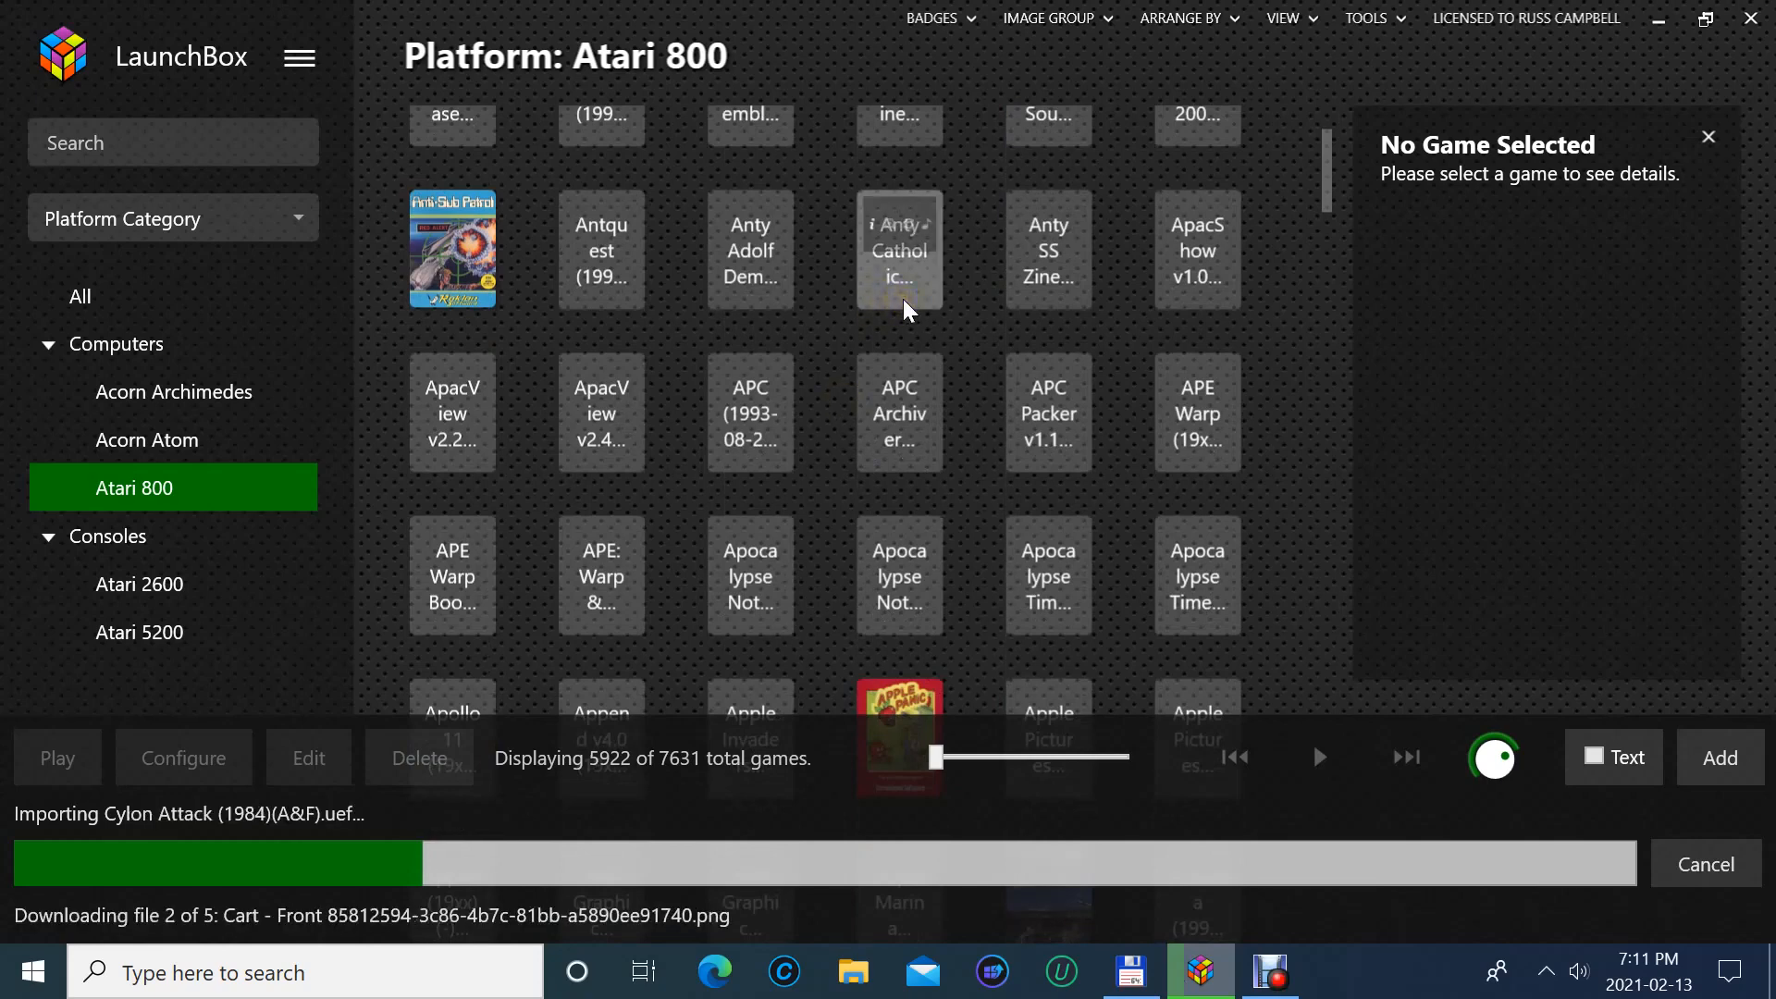
scroll(904, 300, "down", 1)
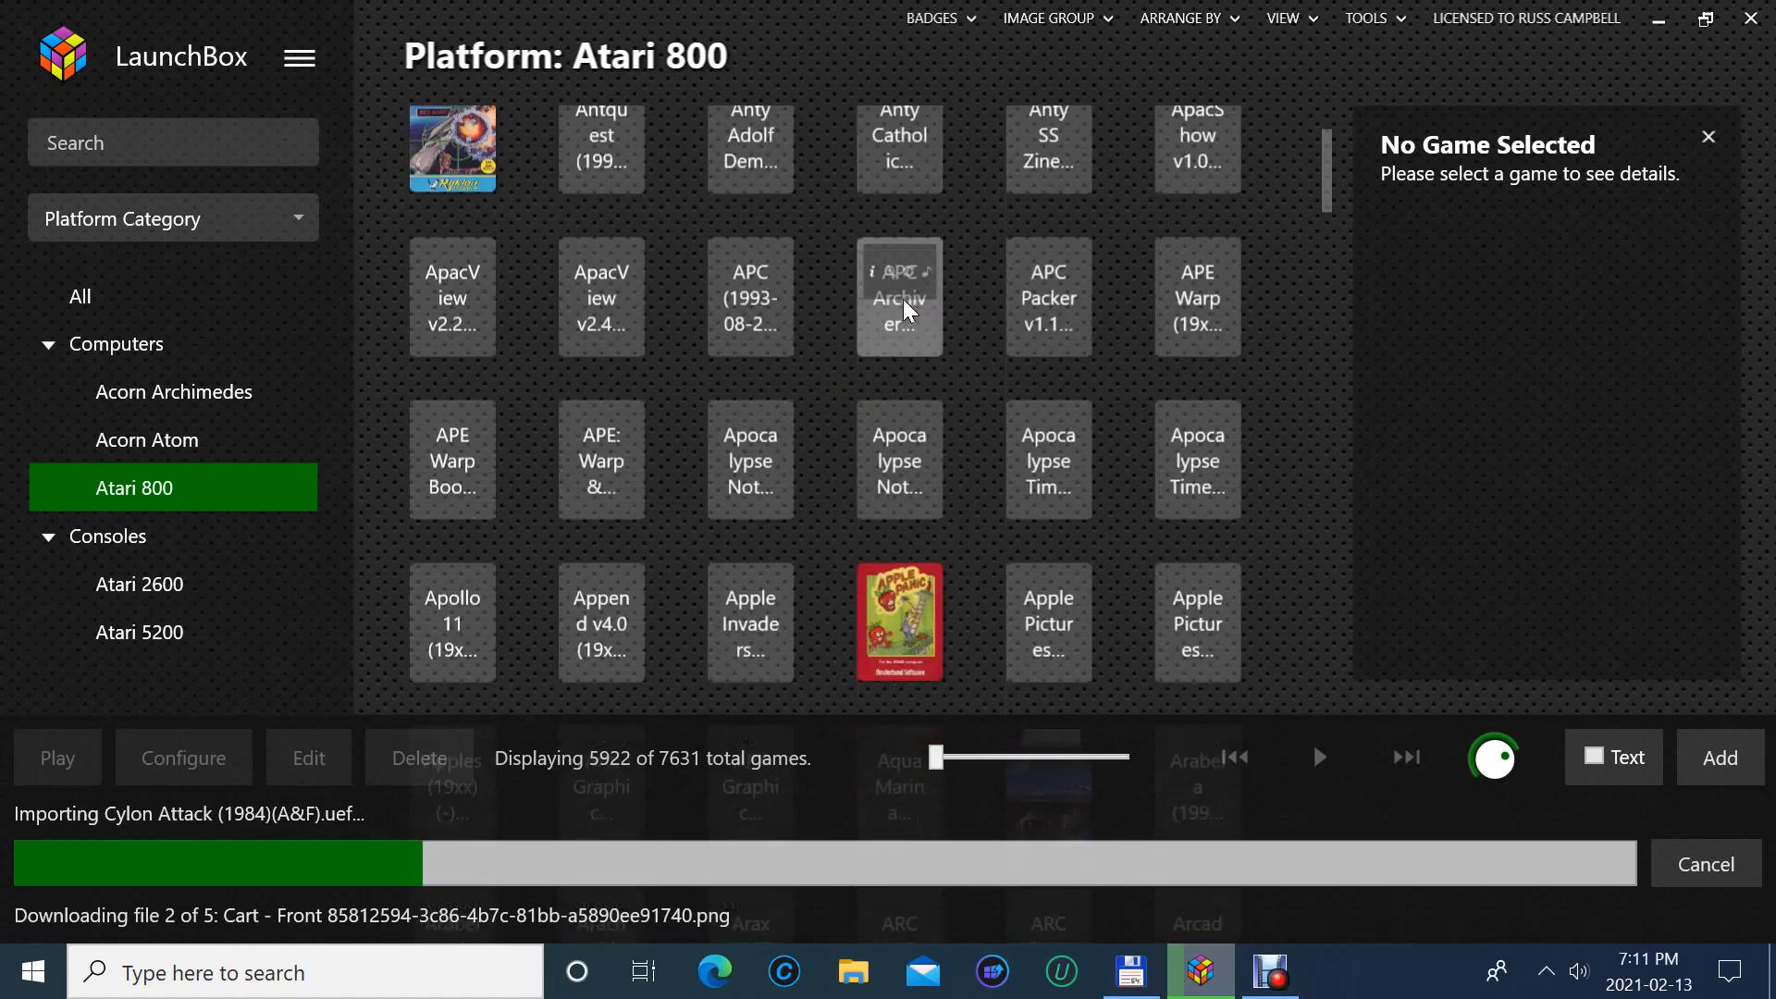
scroll(903, 298, "down", 3)
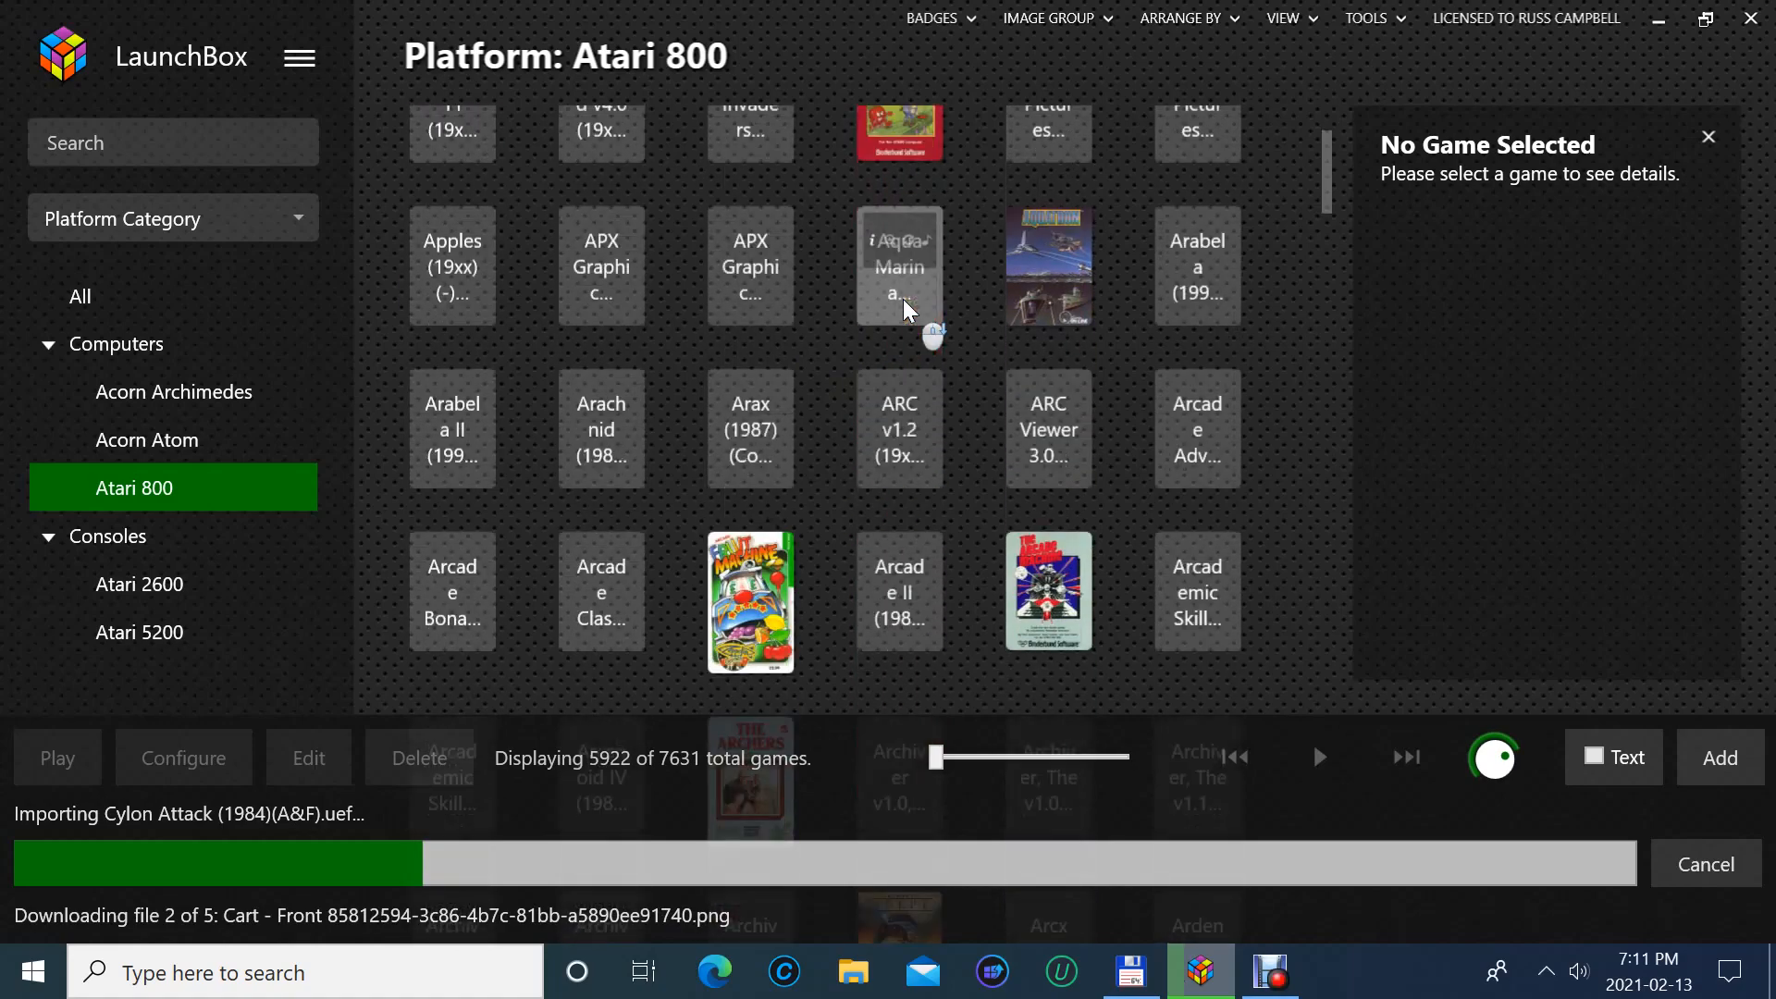
scroll(903, 297, "down", 2)
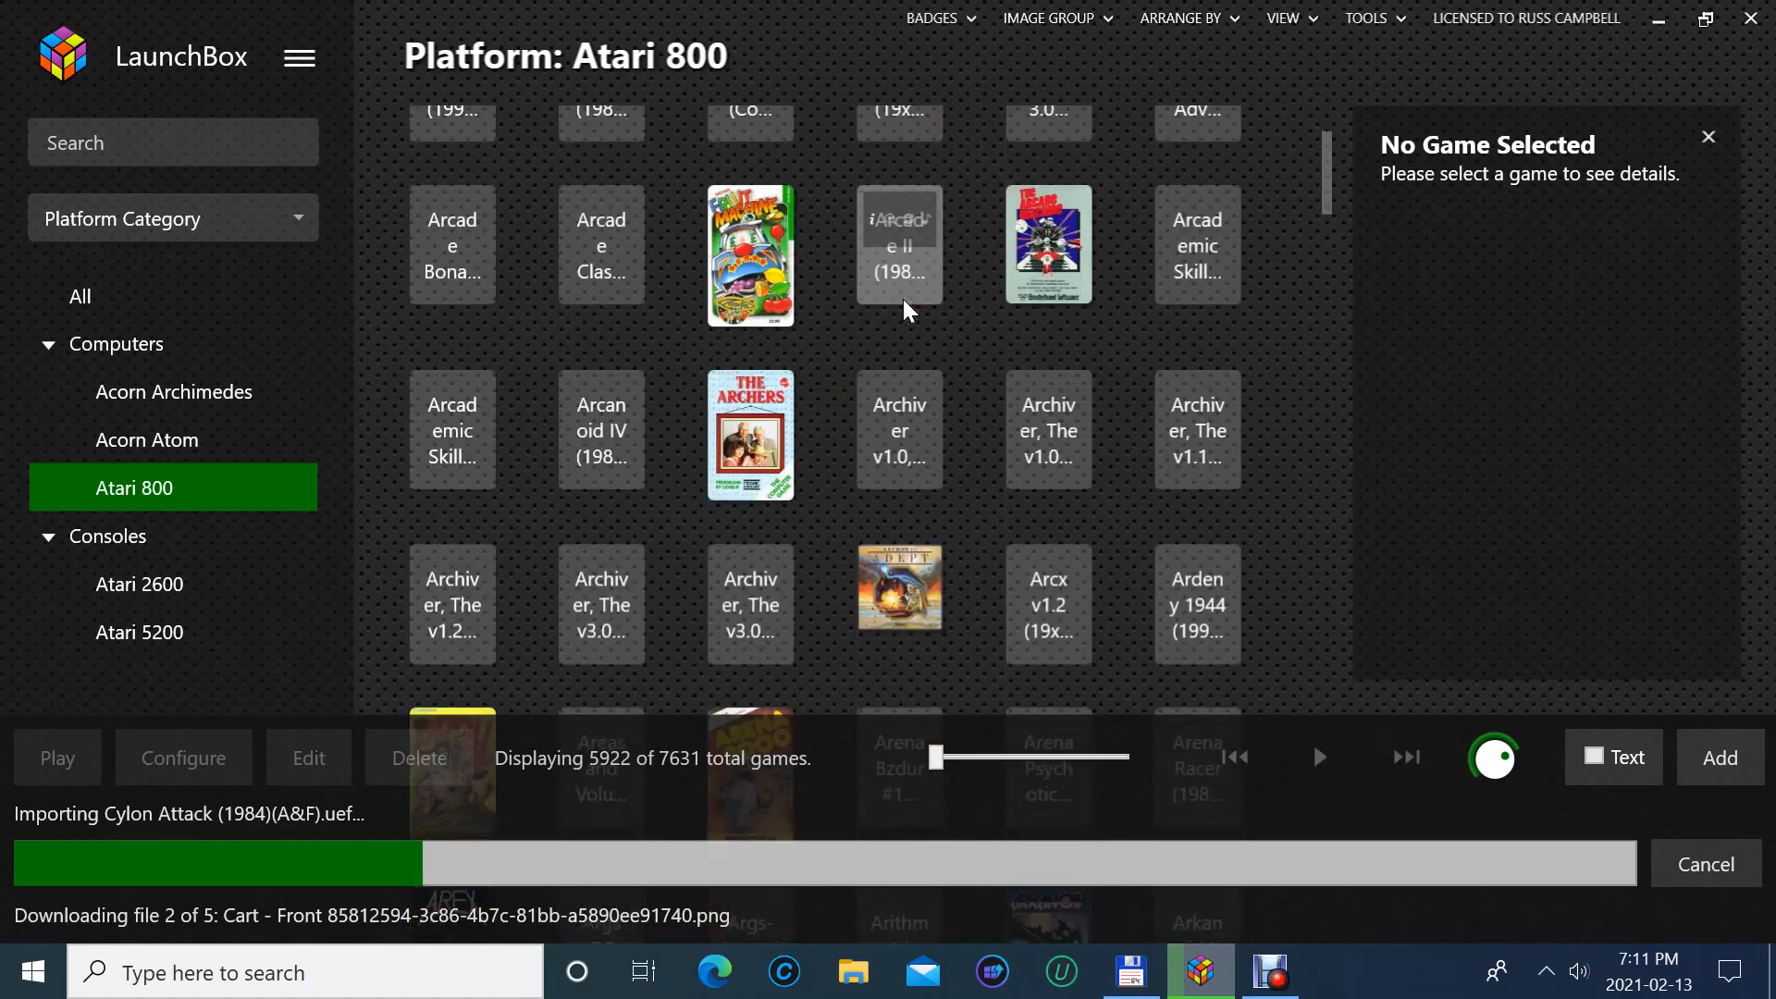
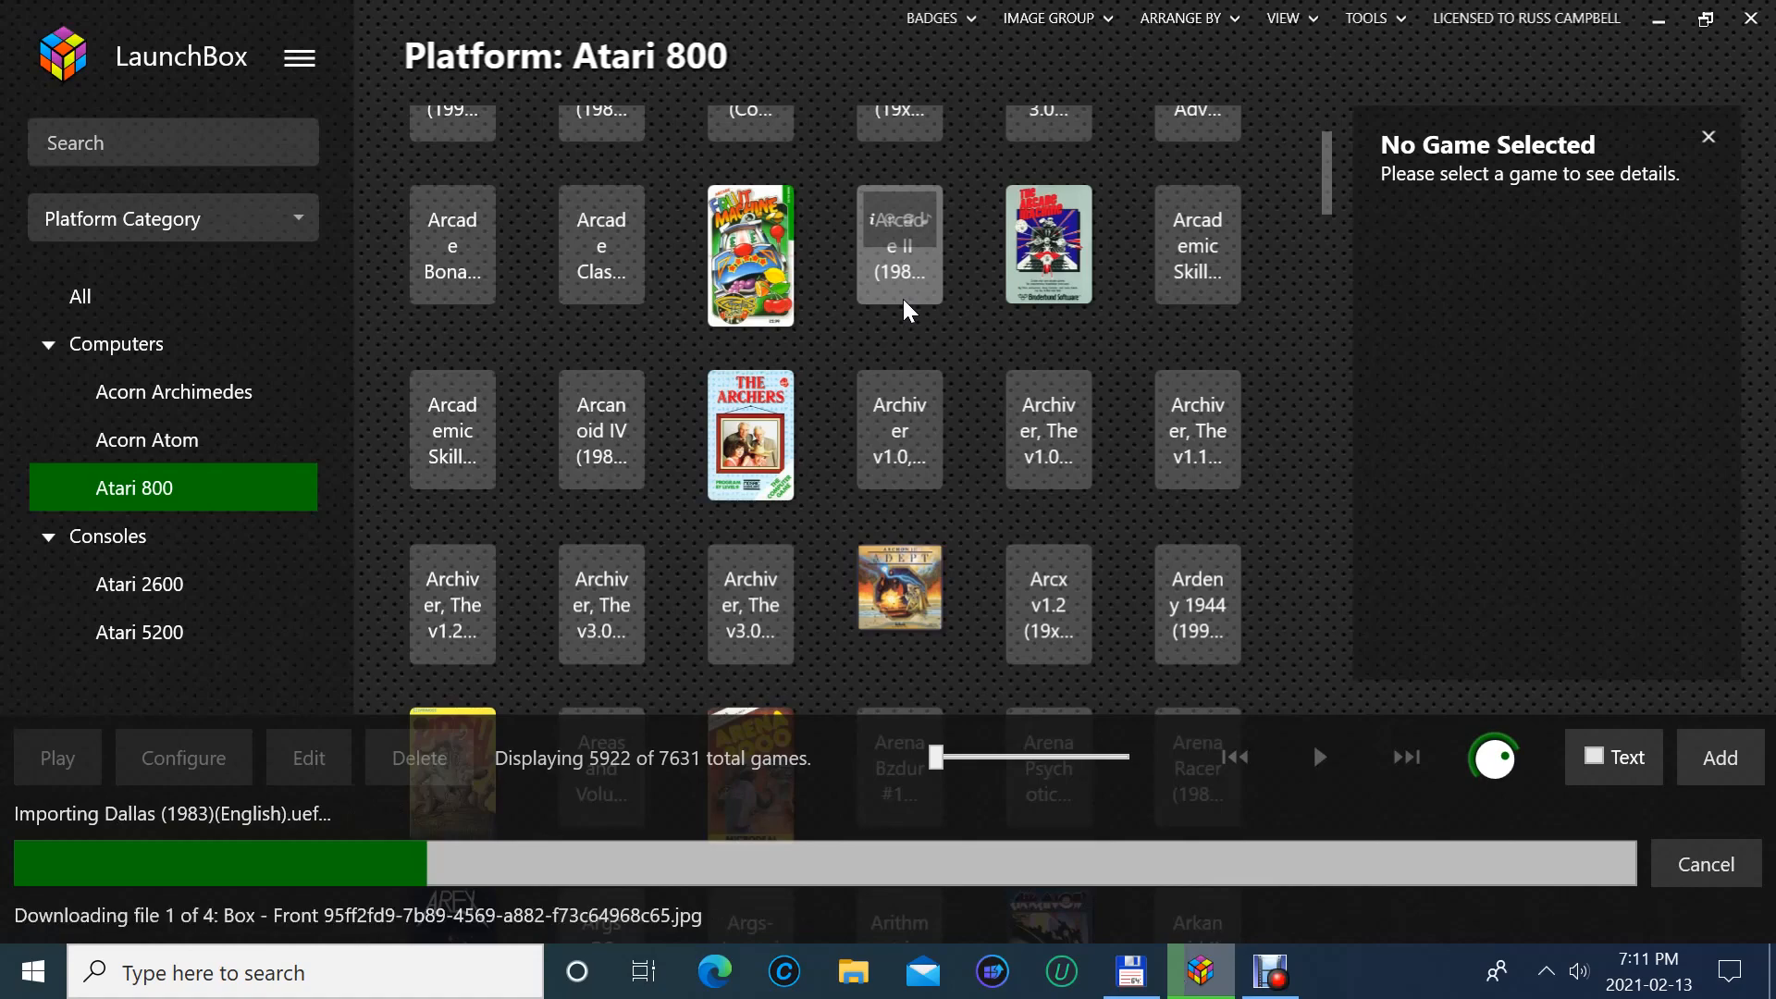
- Look through the Atari 800 games from the Archiver entries through the Asteroid and Astro titles, examining their covers
scroll(983, 270, "down", 2)
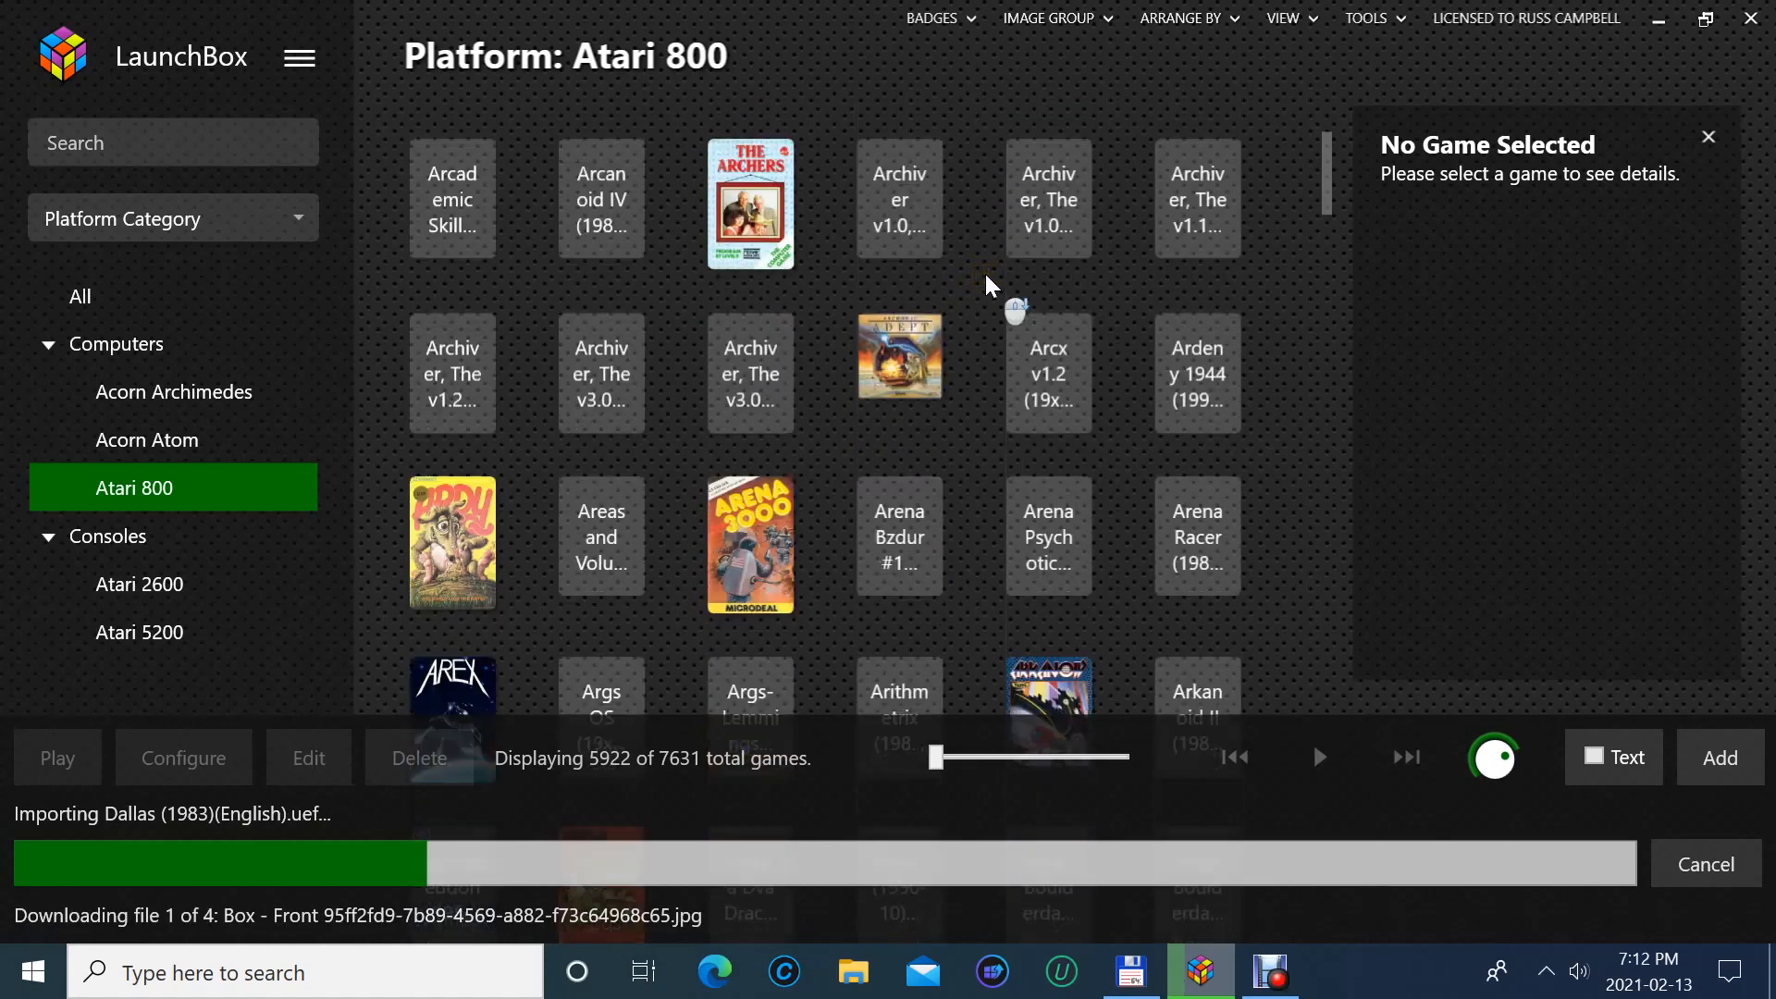
scroll(987, 277, "down", 3)
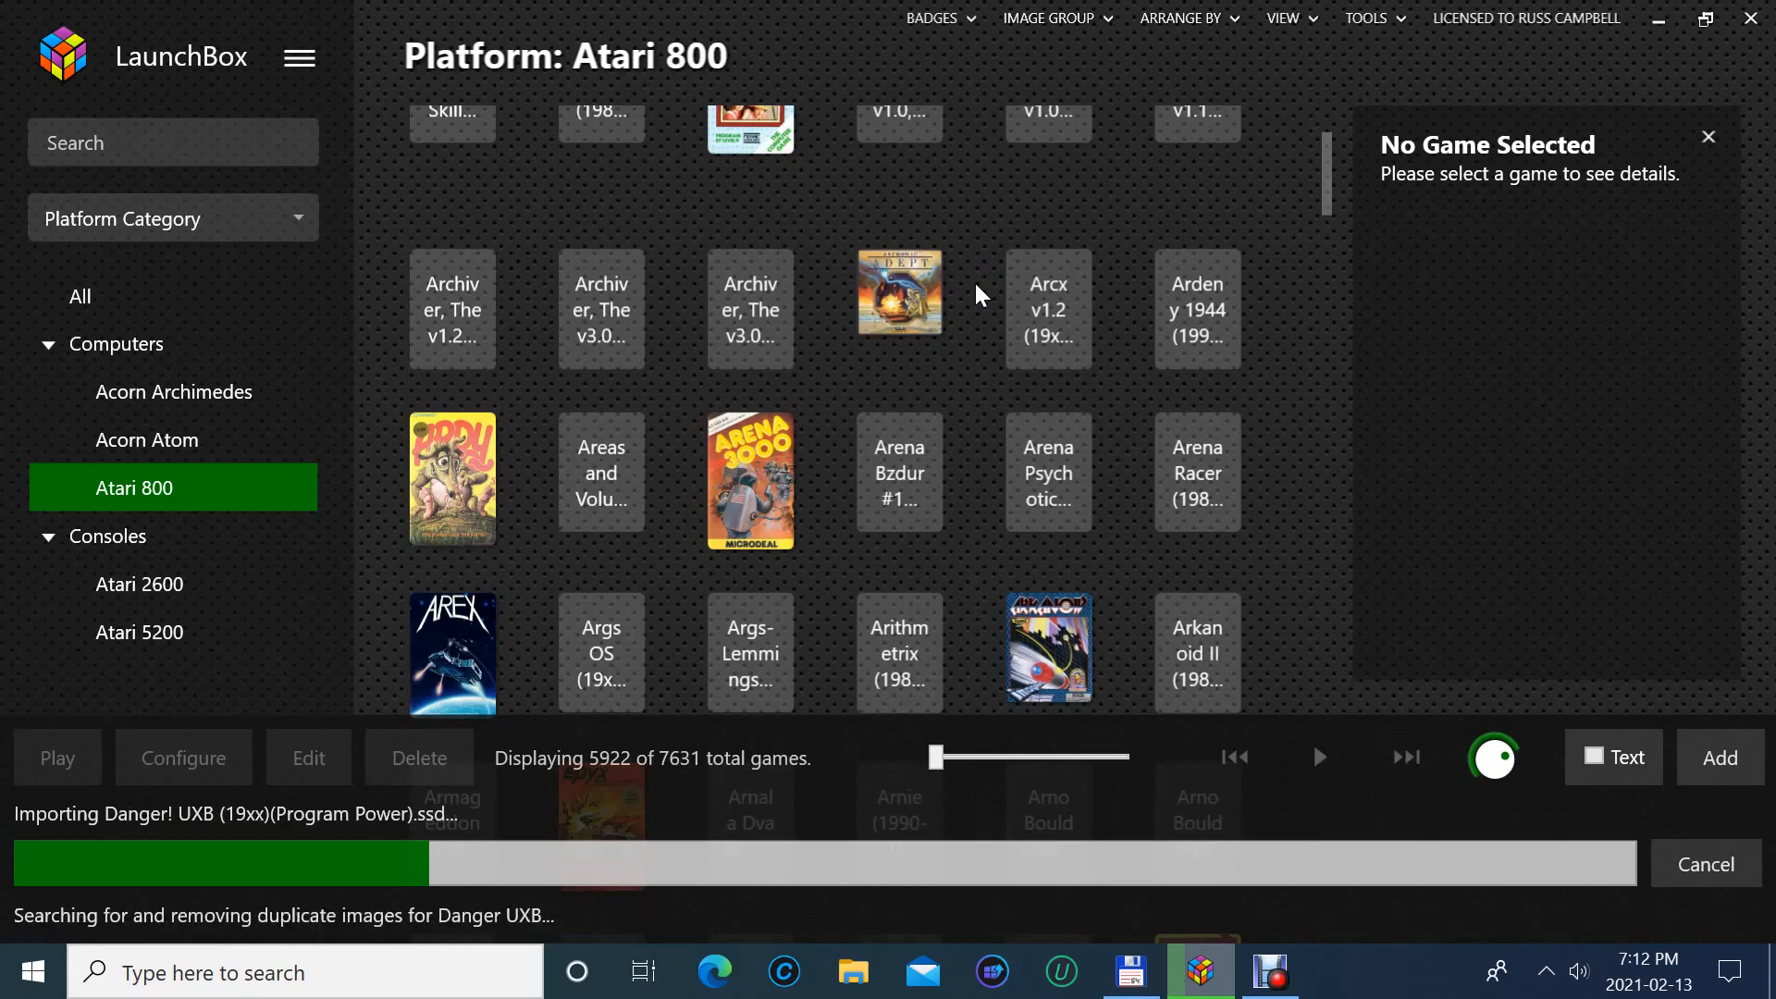
scroll(956, 237, "down", 3)
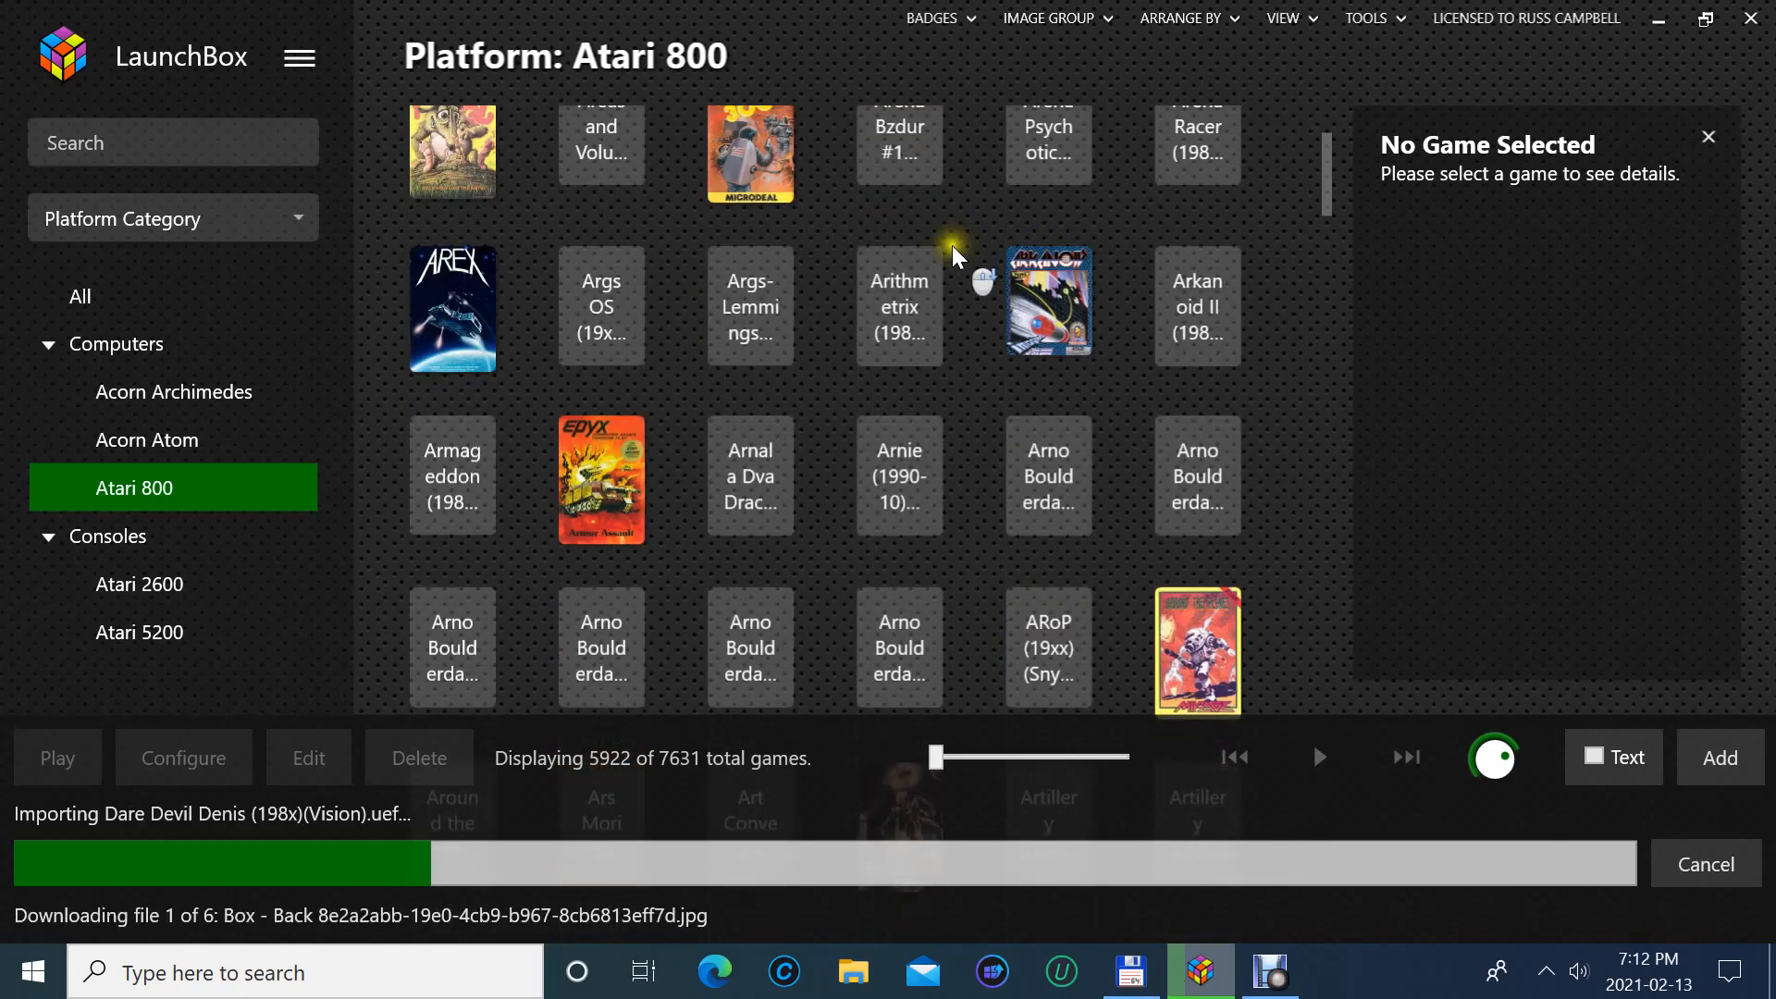
scroll(952, 246, "down", 5)
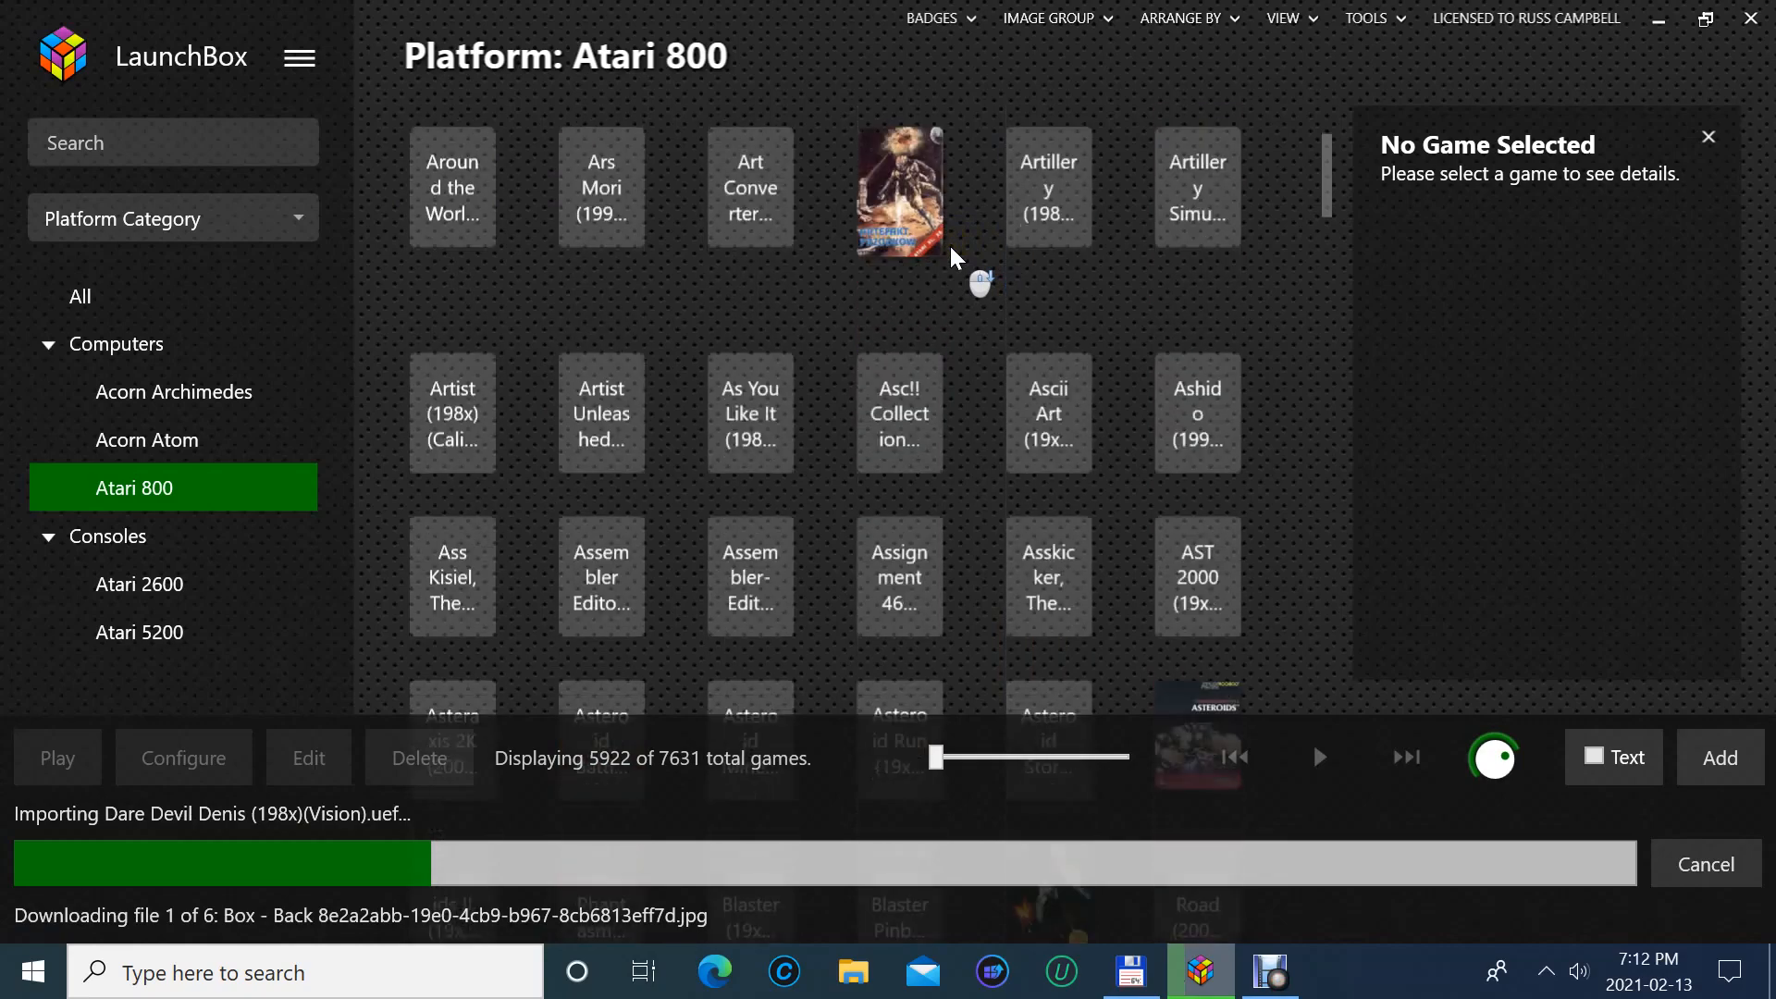
scroll(951, 255, "down", 4)
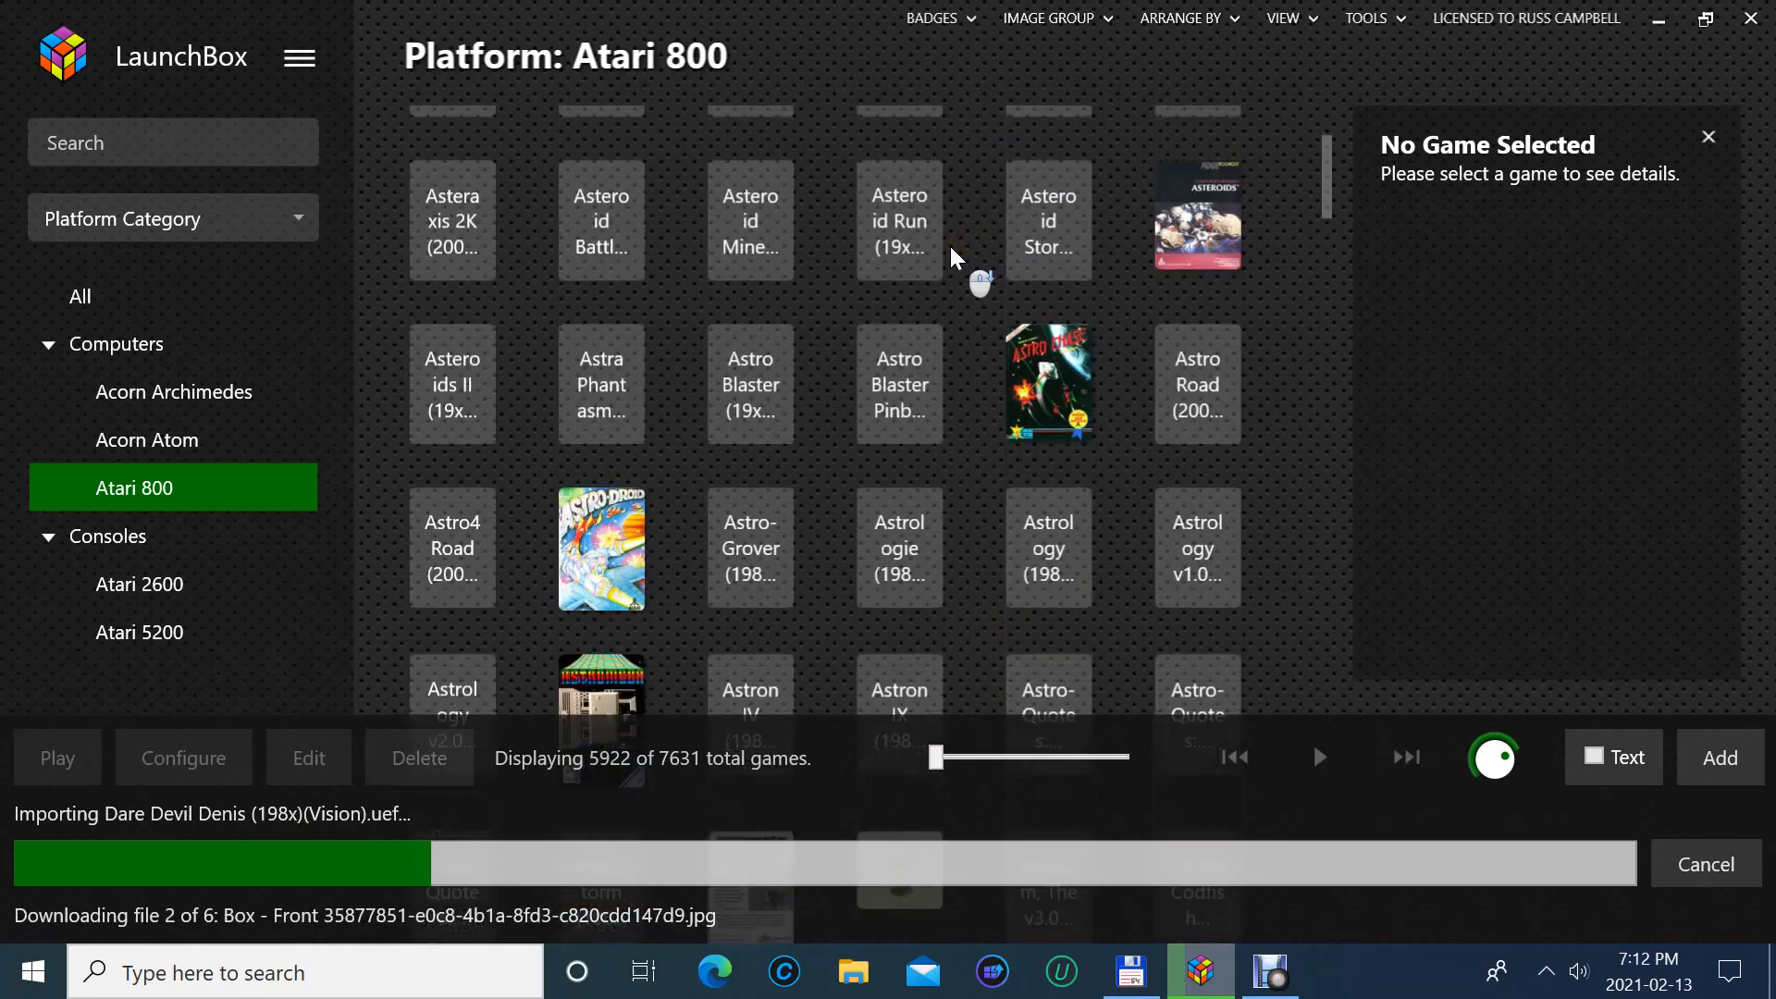
scroll(951, 256, "down", 4)
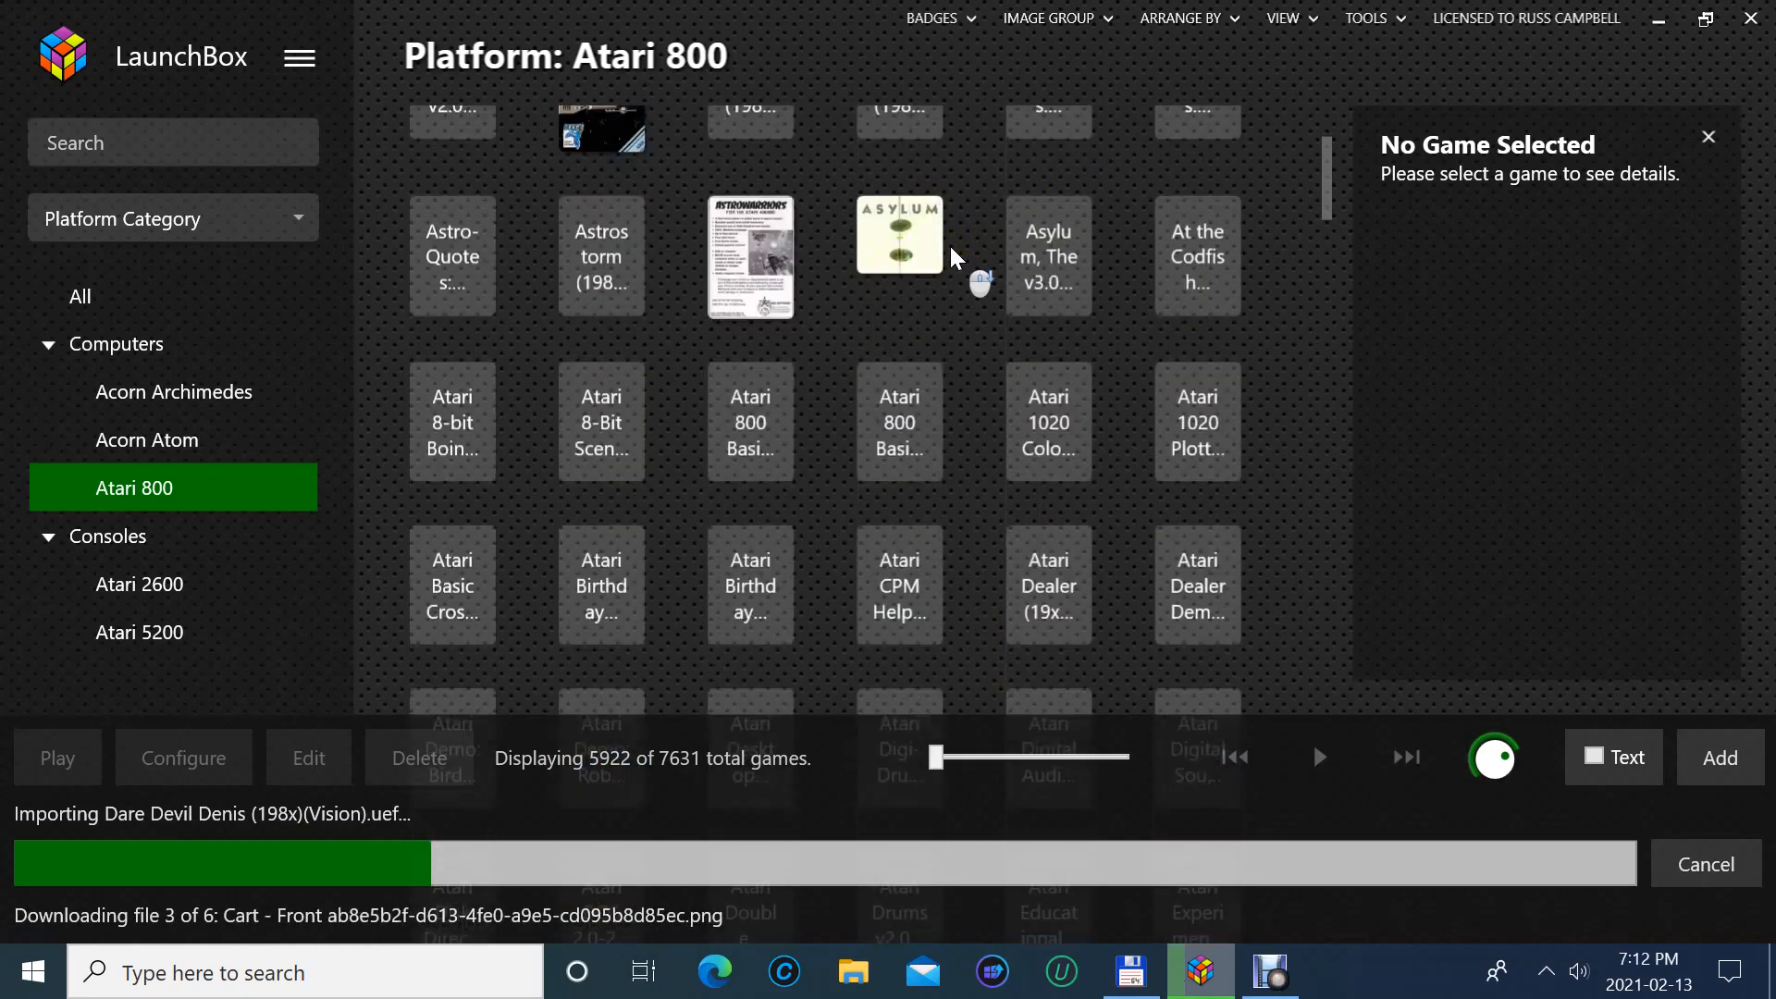
- Review the run of Atari 800 entries whose names begin with Atari, continuing to the Atlantis titles
scroll(948, 245, "down", 3)
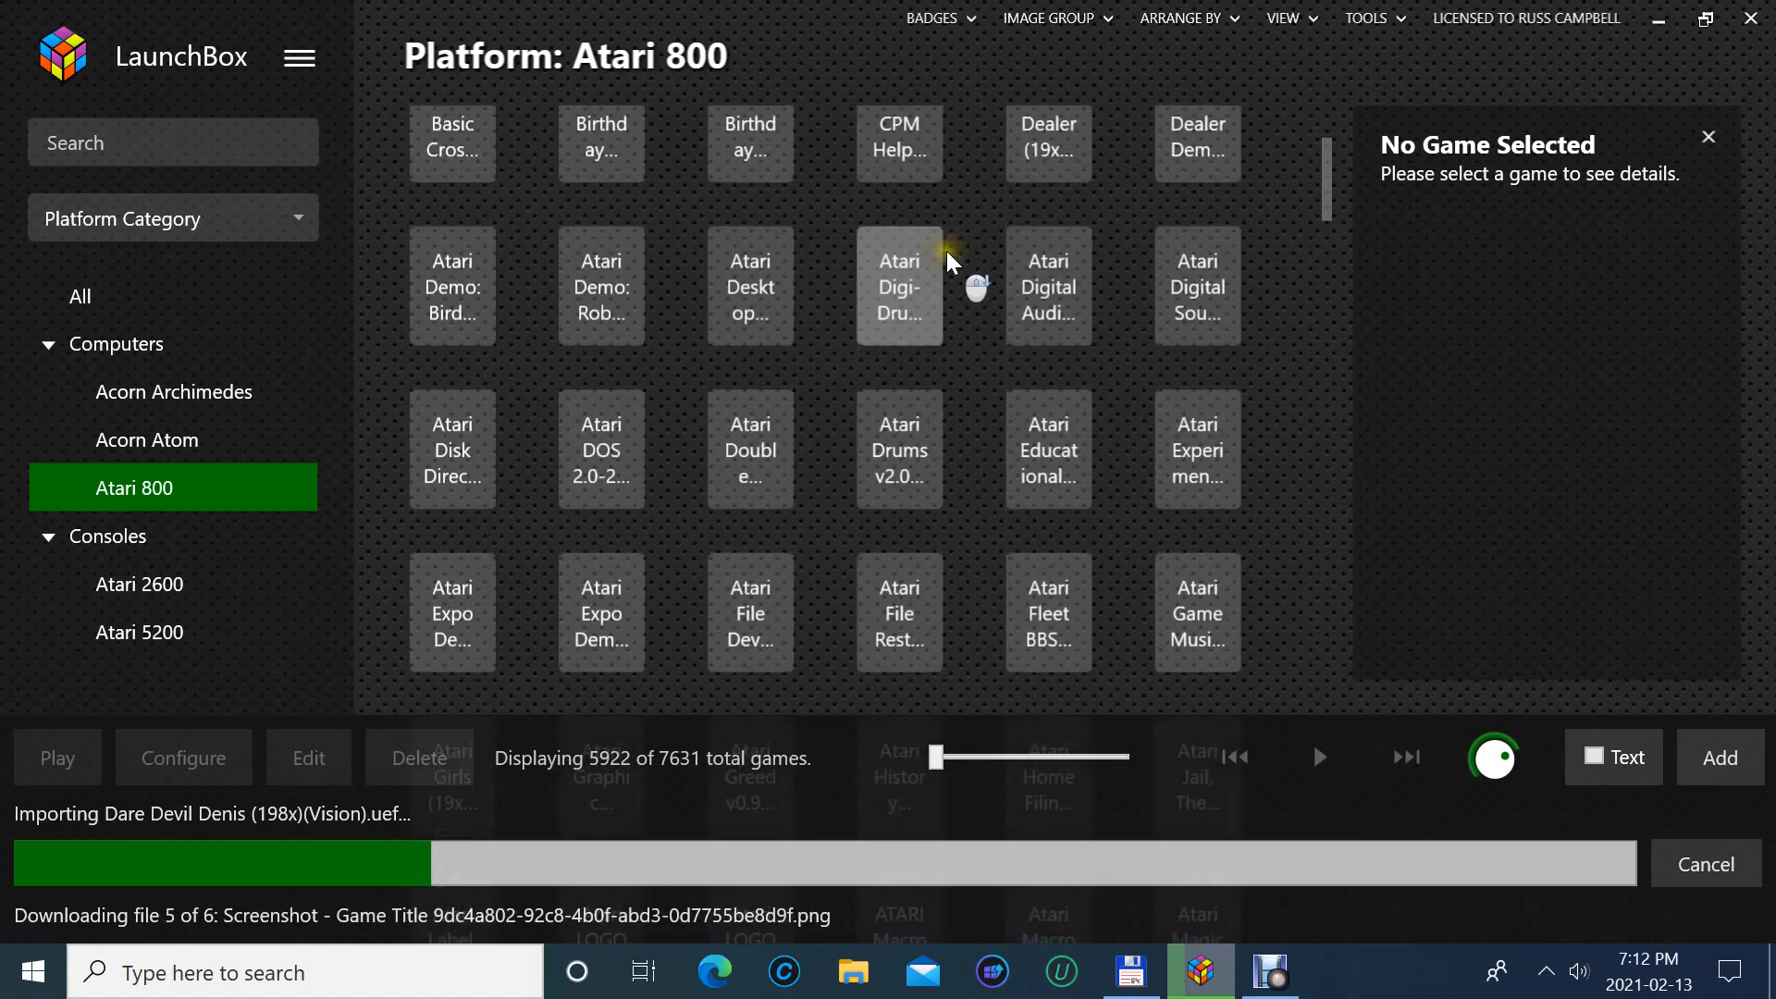
scroll(947, 251, "down", 3)
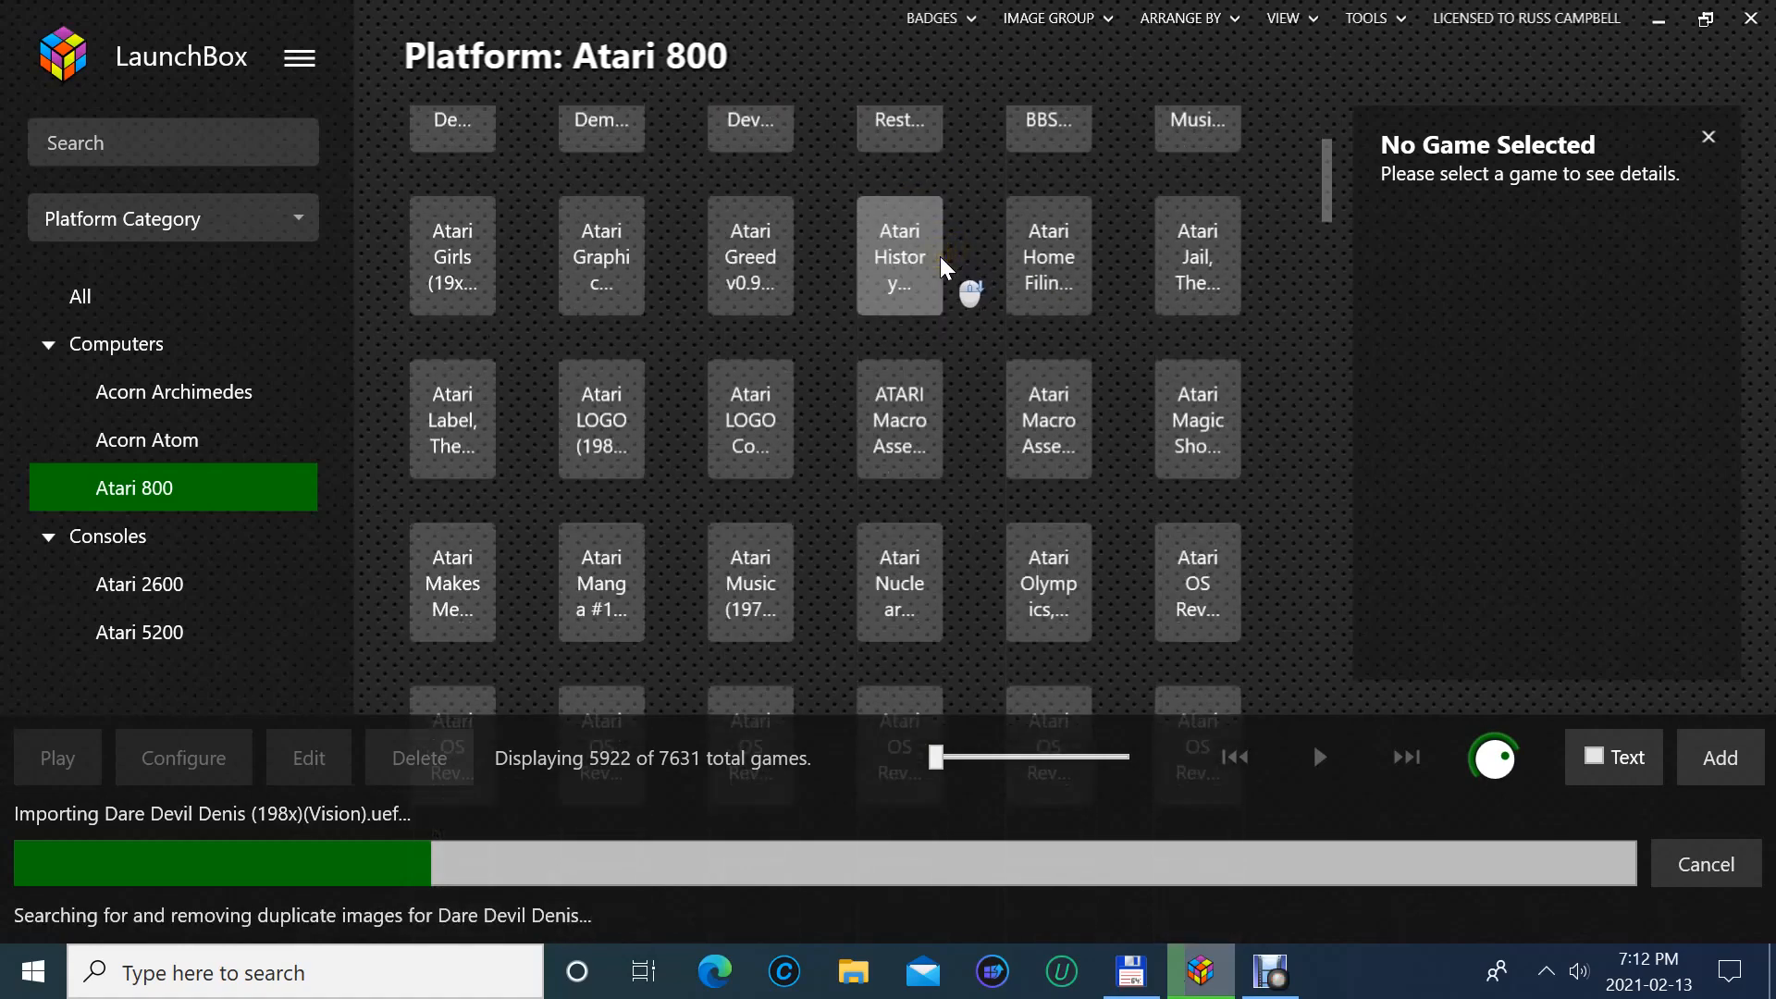
scroll(939, 257, "down", 3)
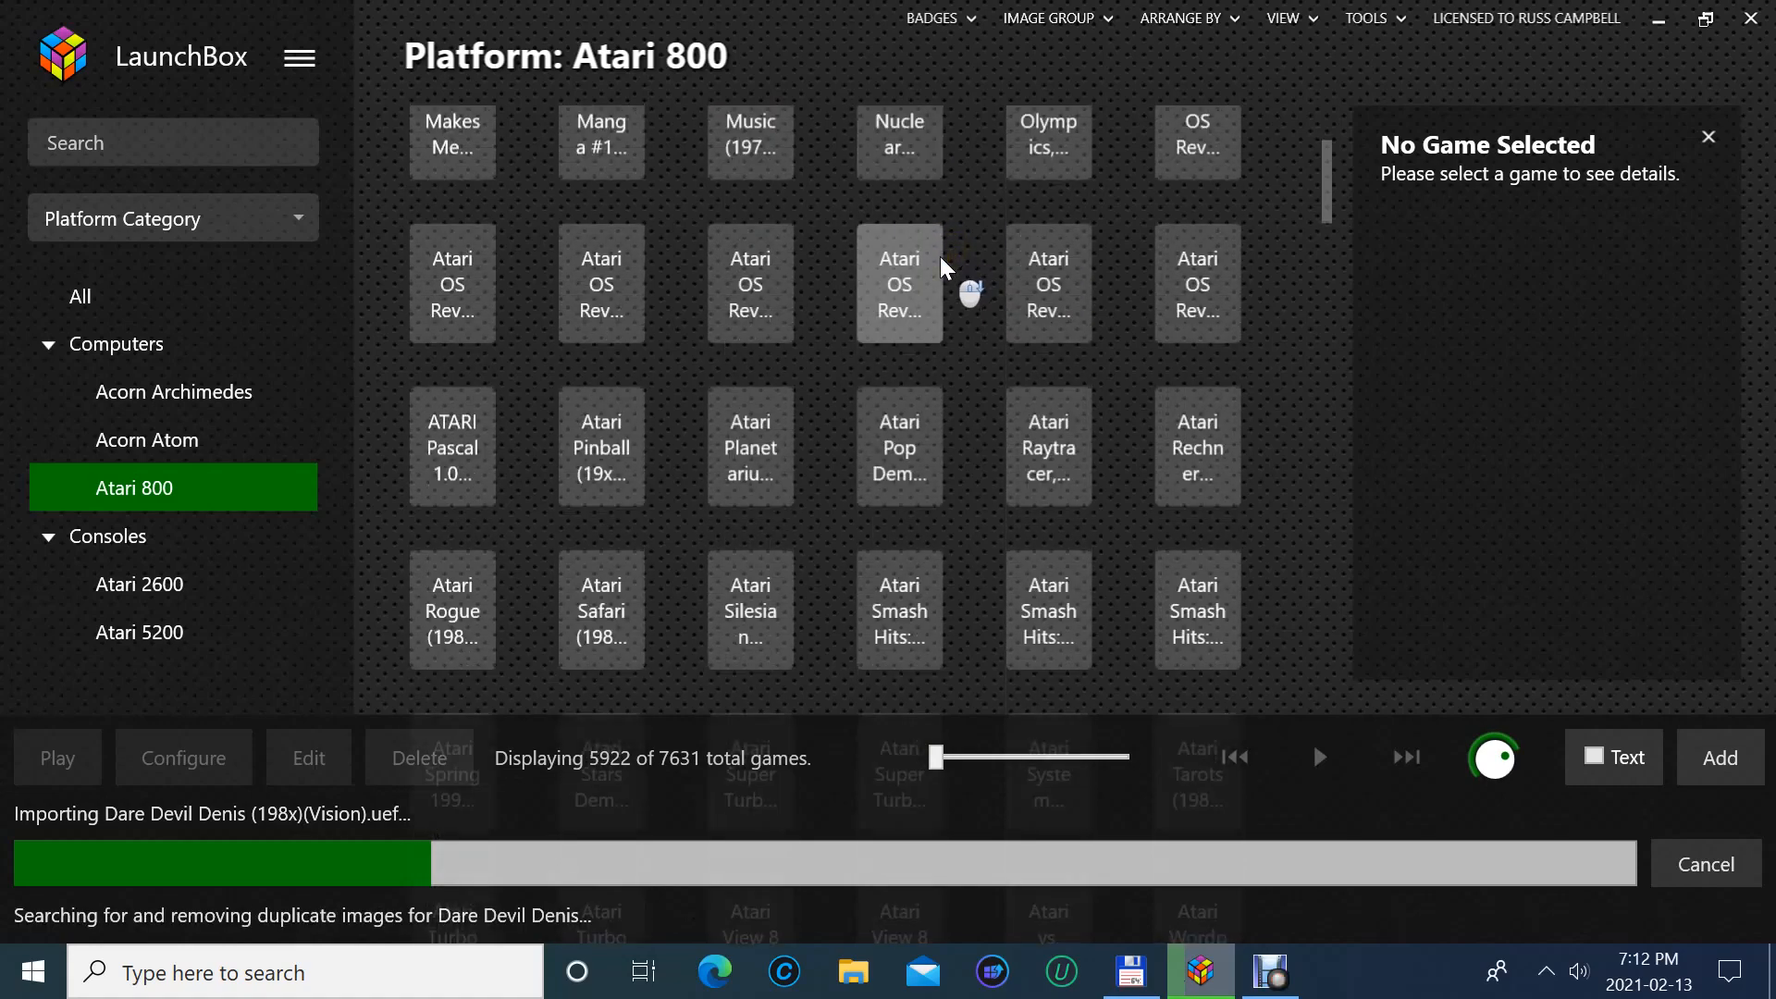
scroll(939, 257, "down", 3)
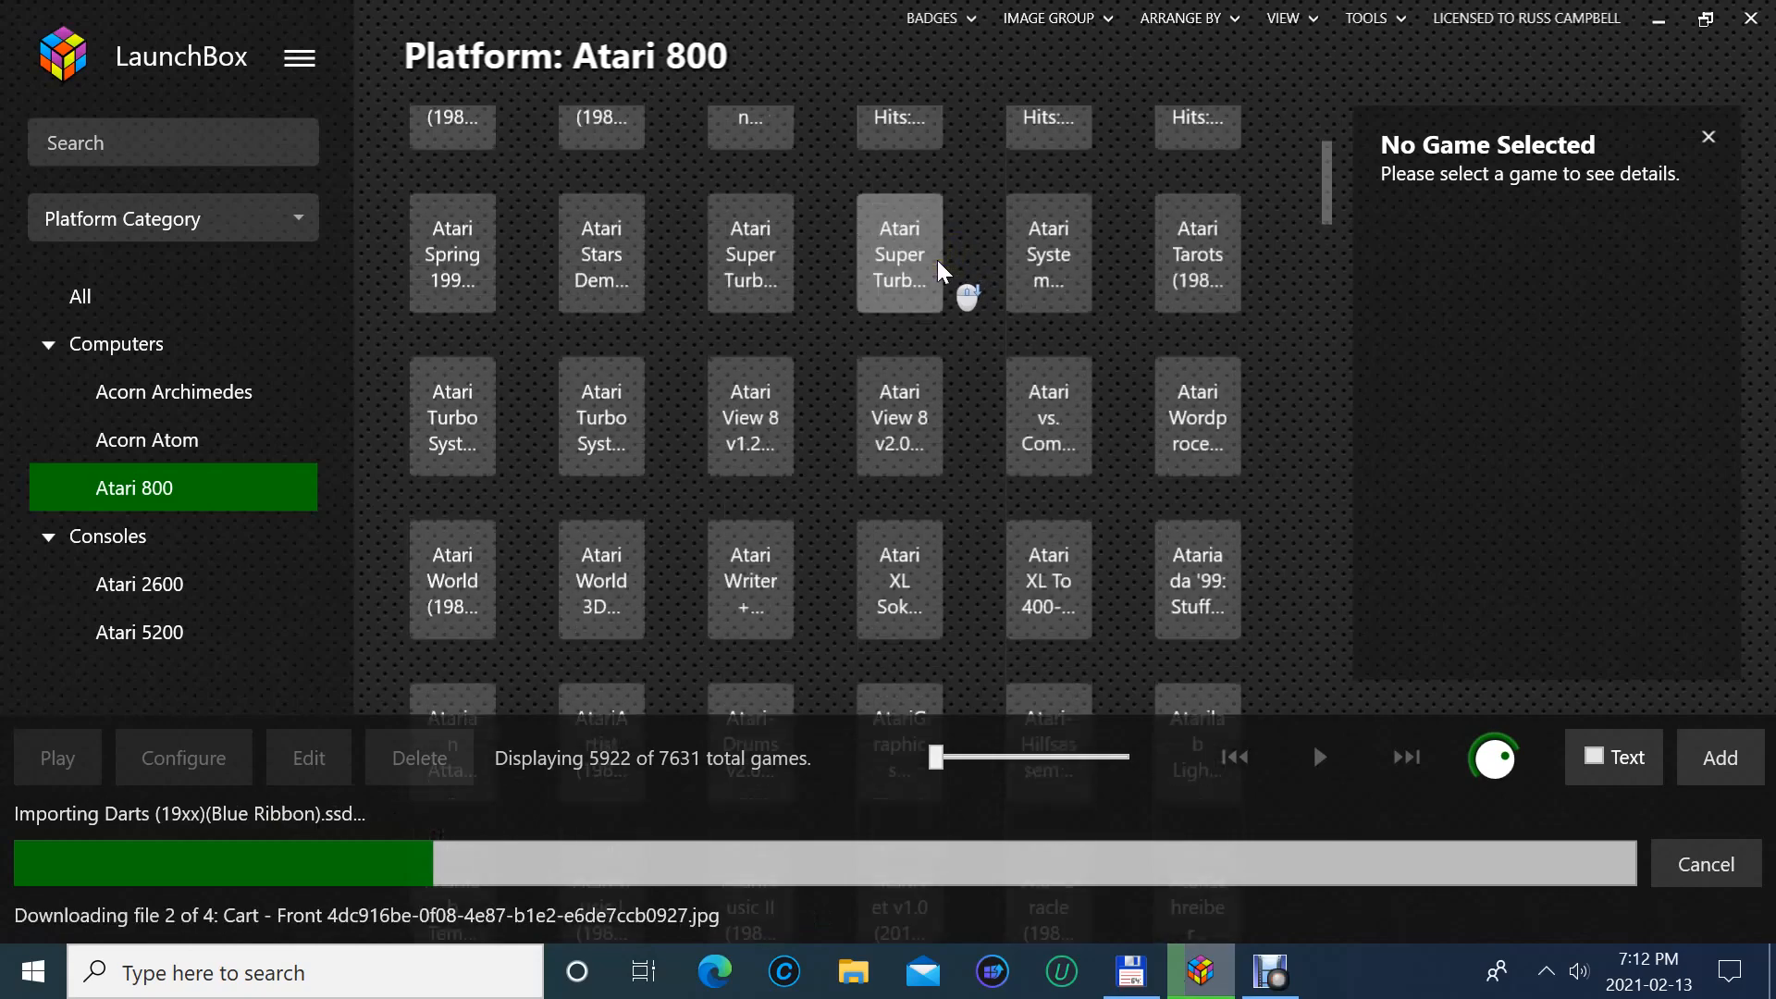
scroll(936, 266, "down", 3)
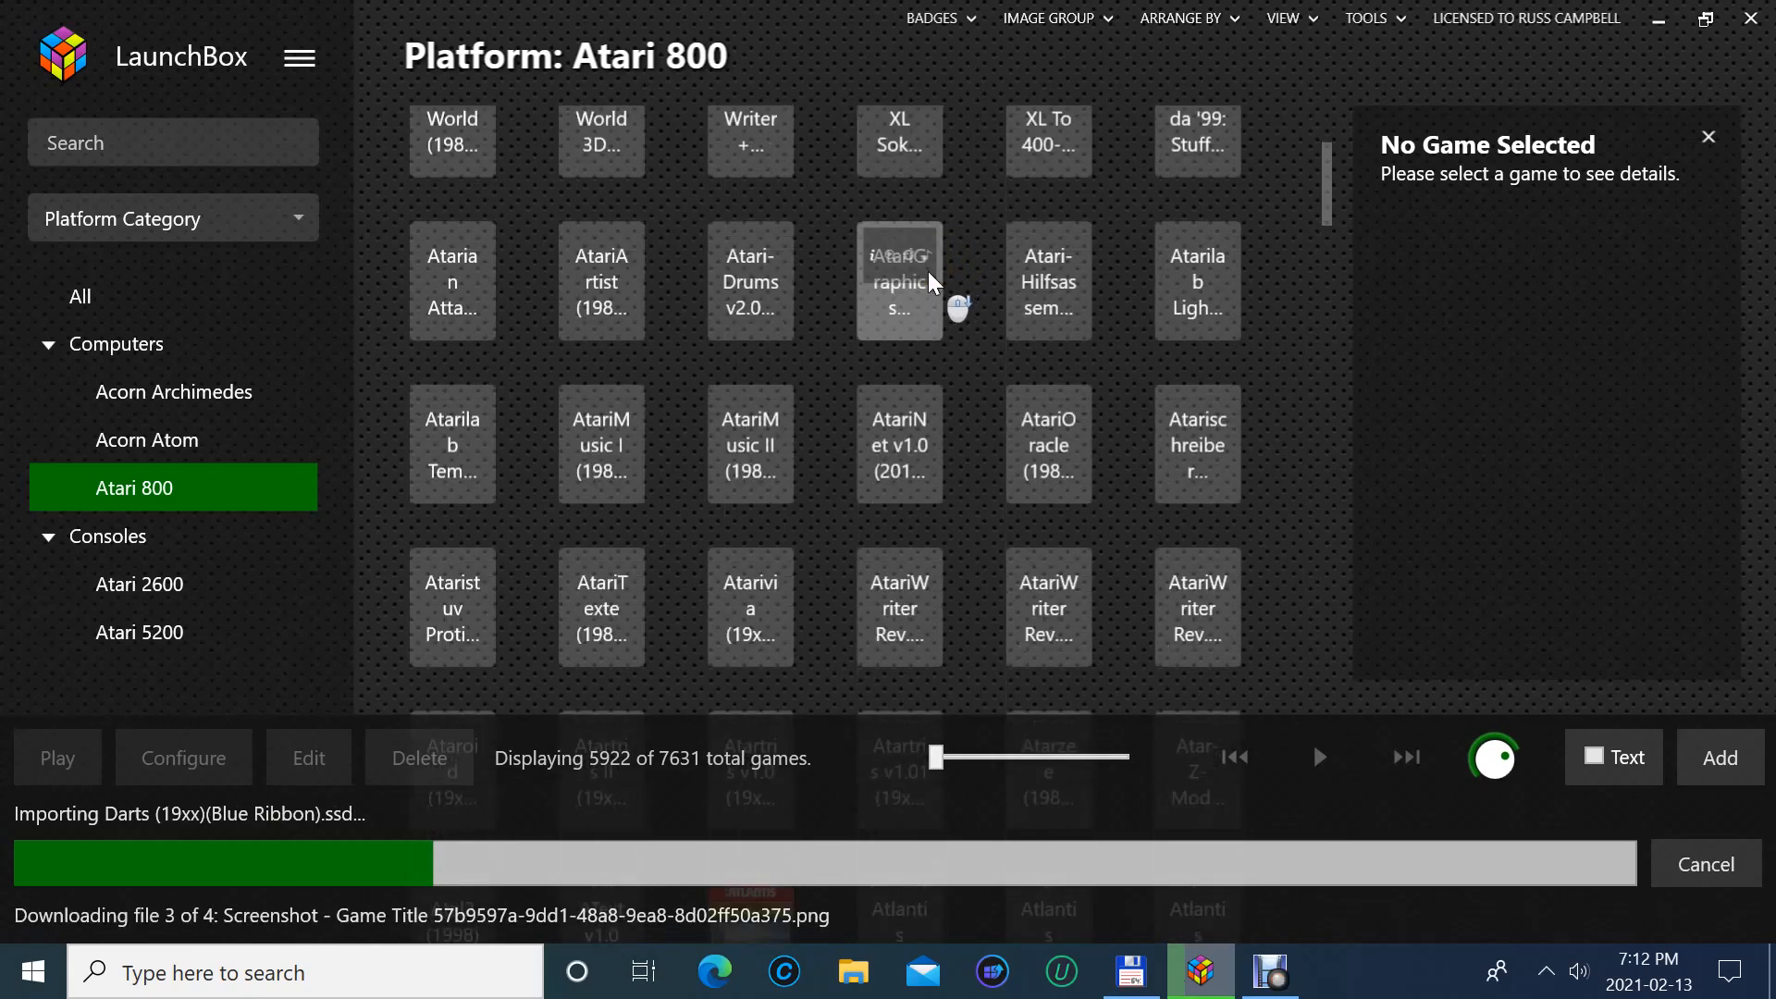
scroll(929, 271, "down", 3)
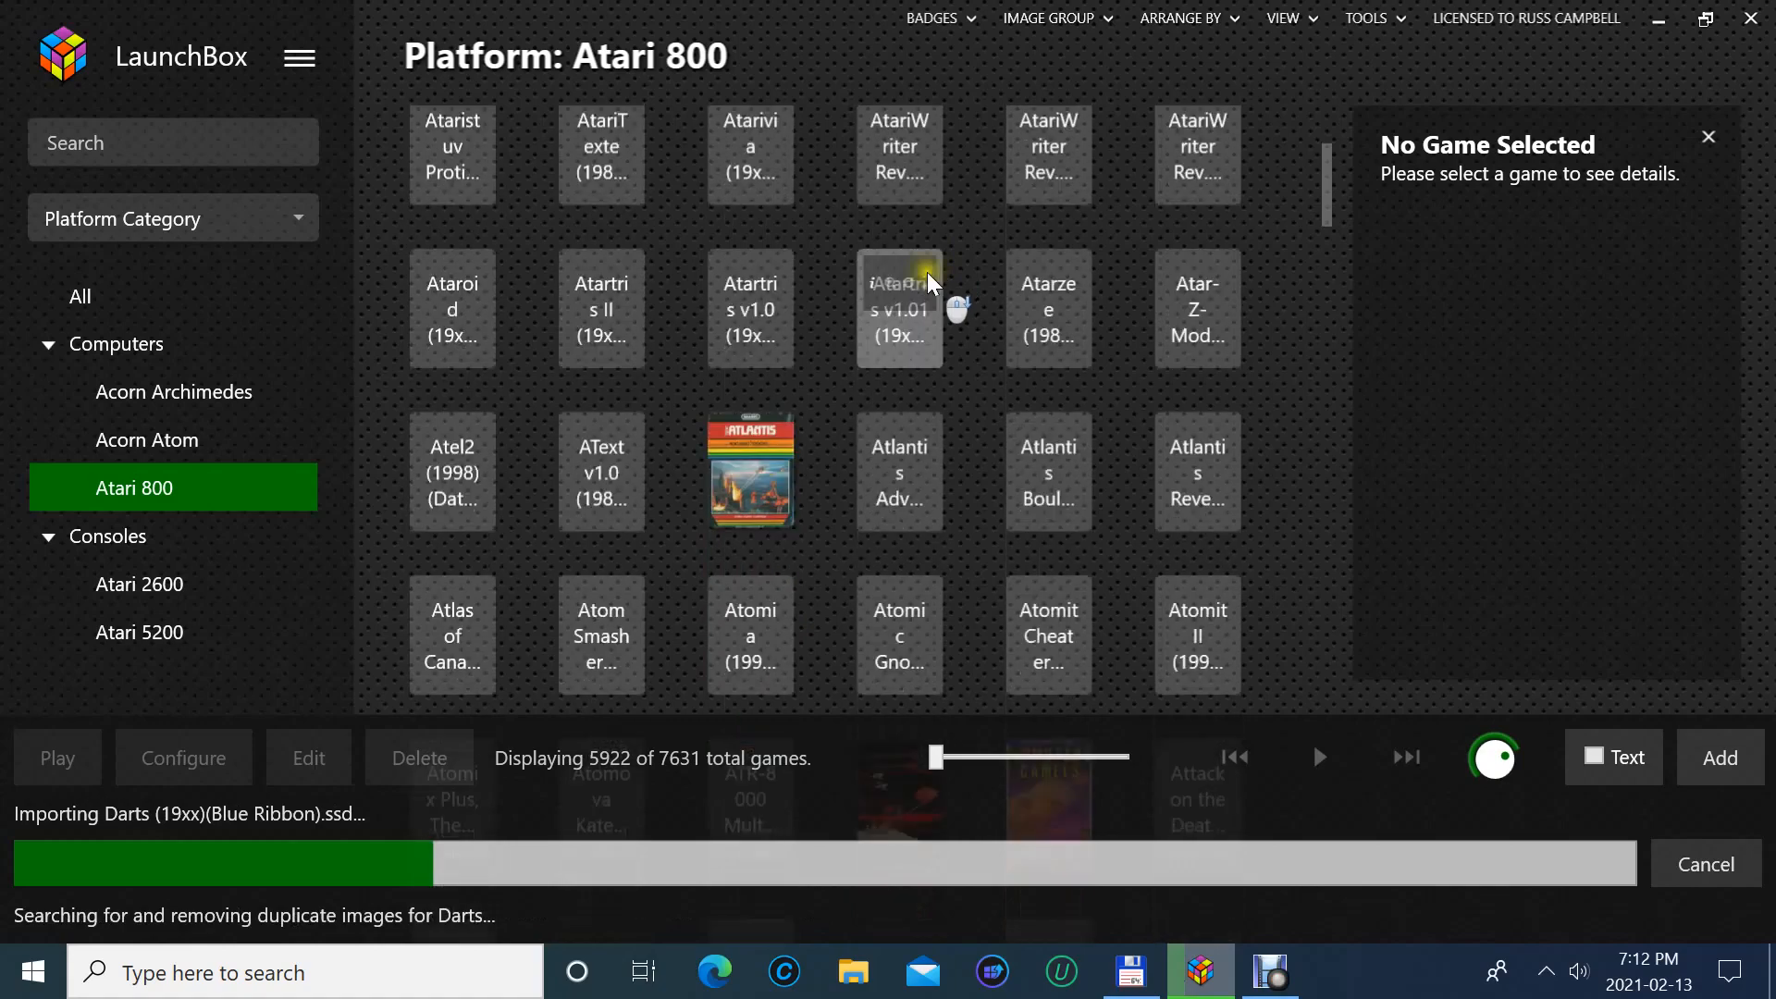
- Examine the Atari 800 games from the Atomic titles through the Bandit Boulderdash entries for missing box art
scroll(927, 272, "down", 3)
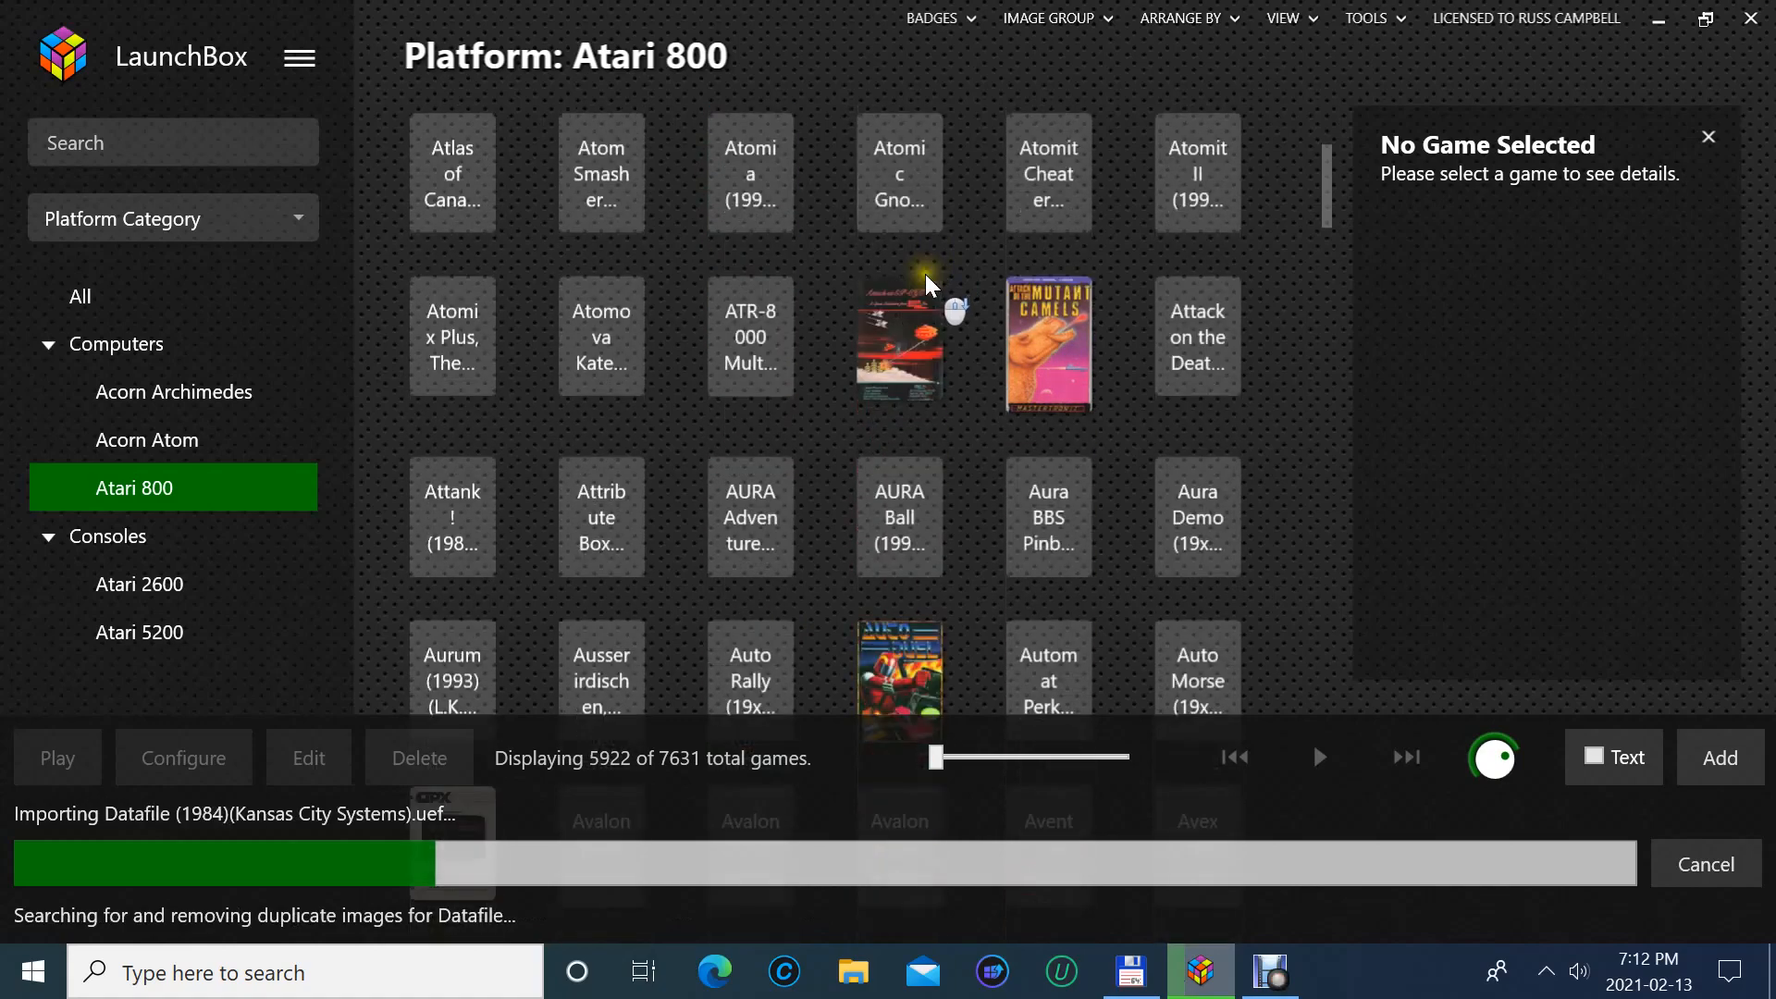
scroll(926, 274, "down", 3)
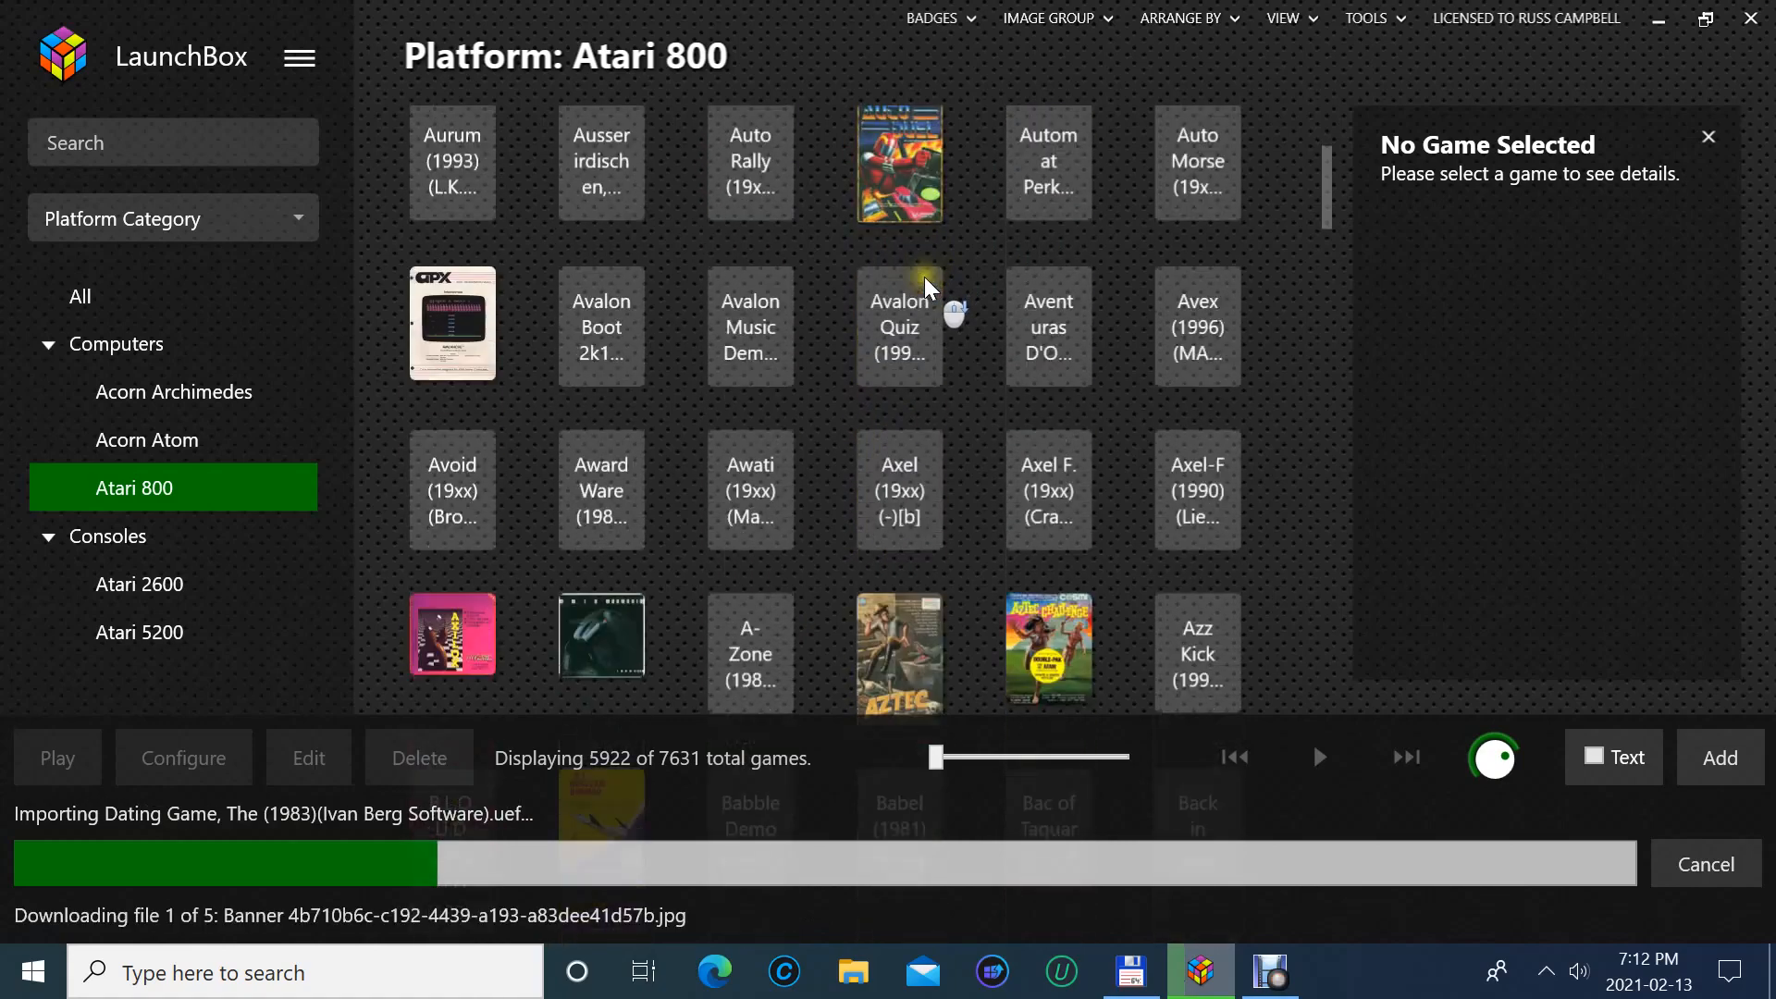
scroll(924, 276, "down", 3)
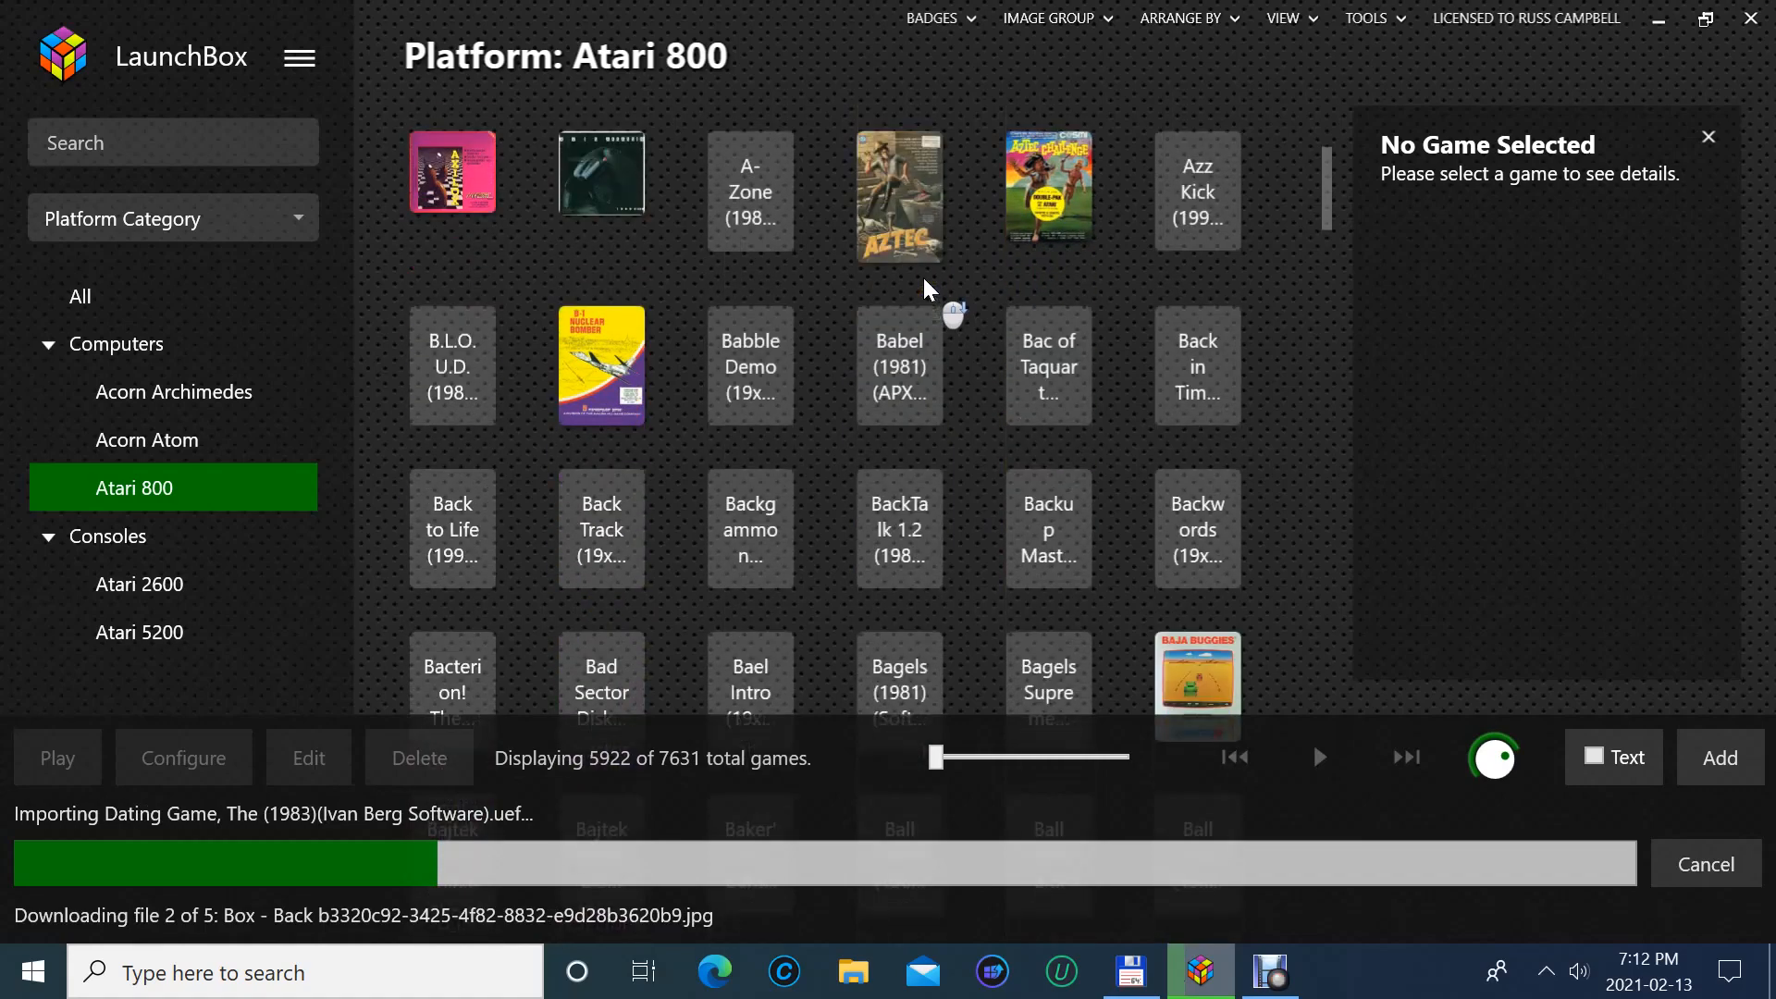
scroll(926, 278, "down", 3)
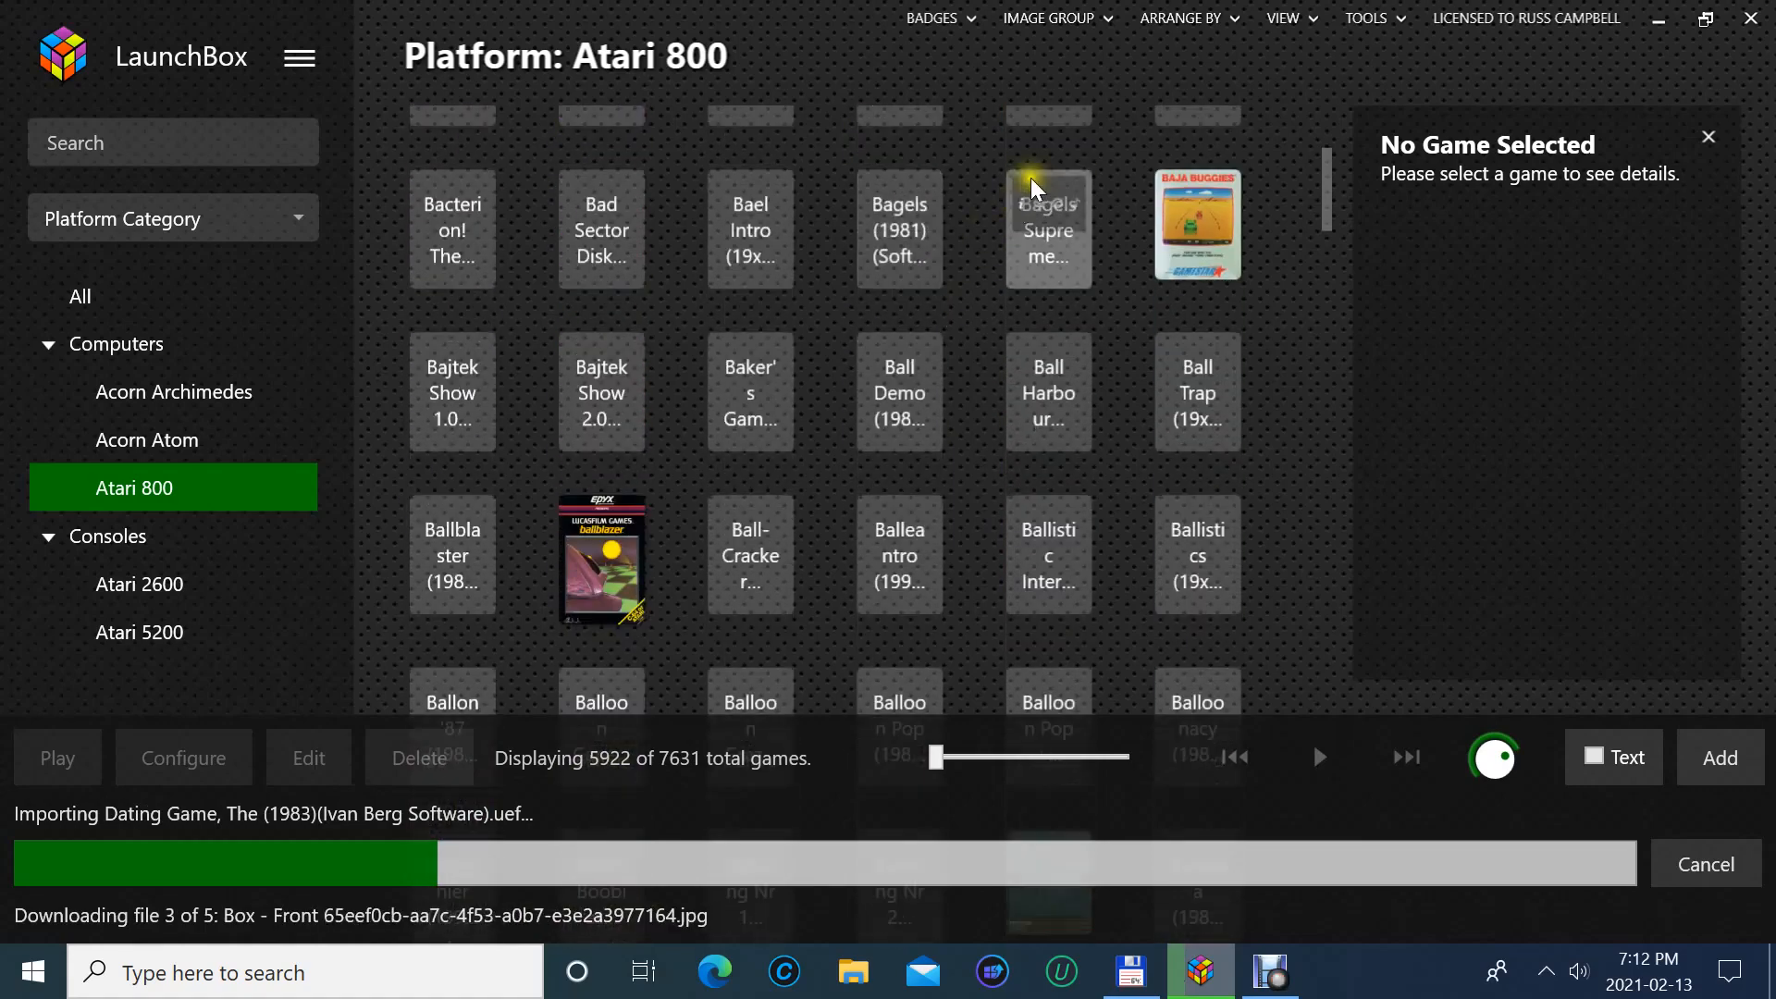
scroll(1039, 182, "down", 1)
scroll(1036, 189, "down", 3)
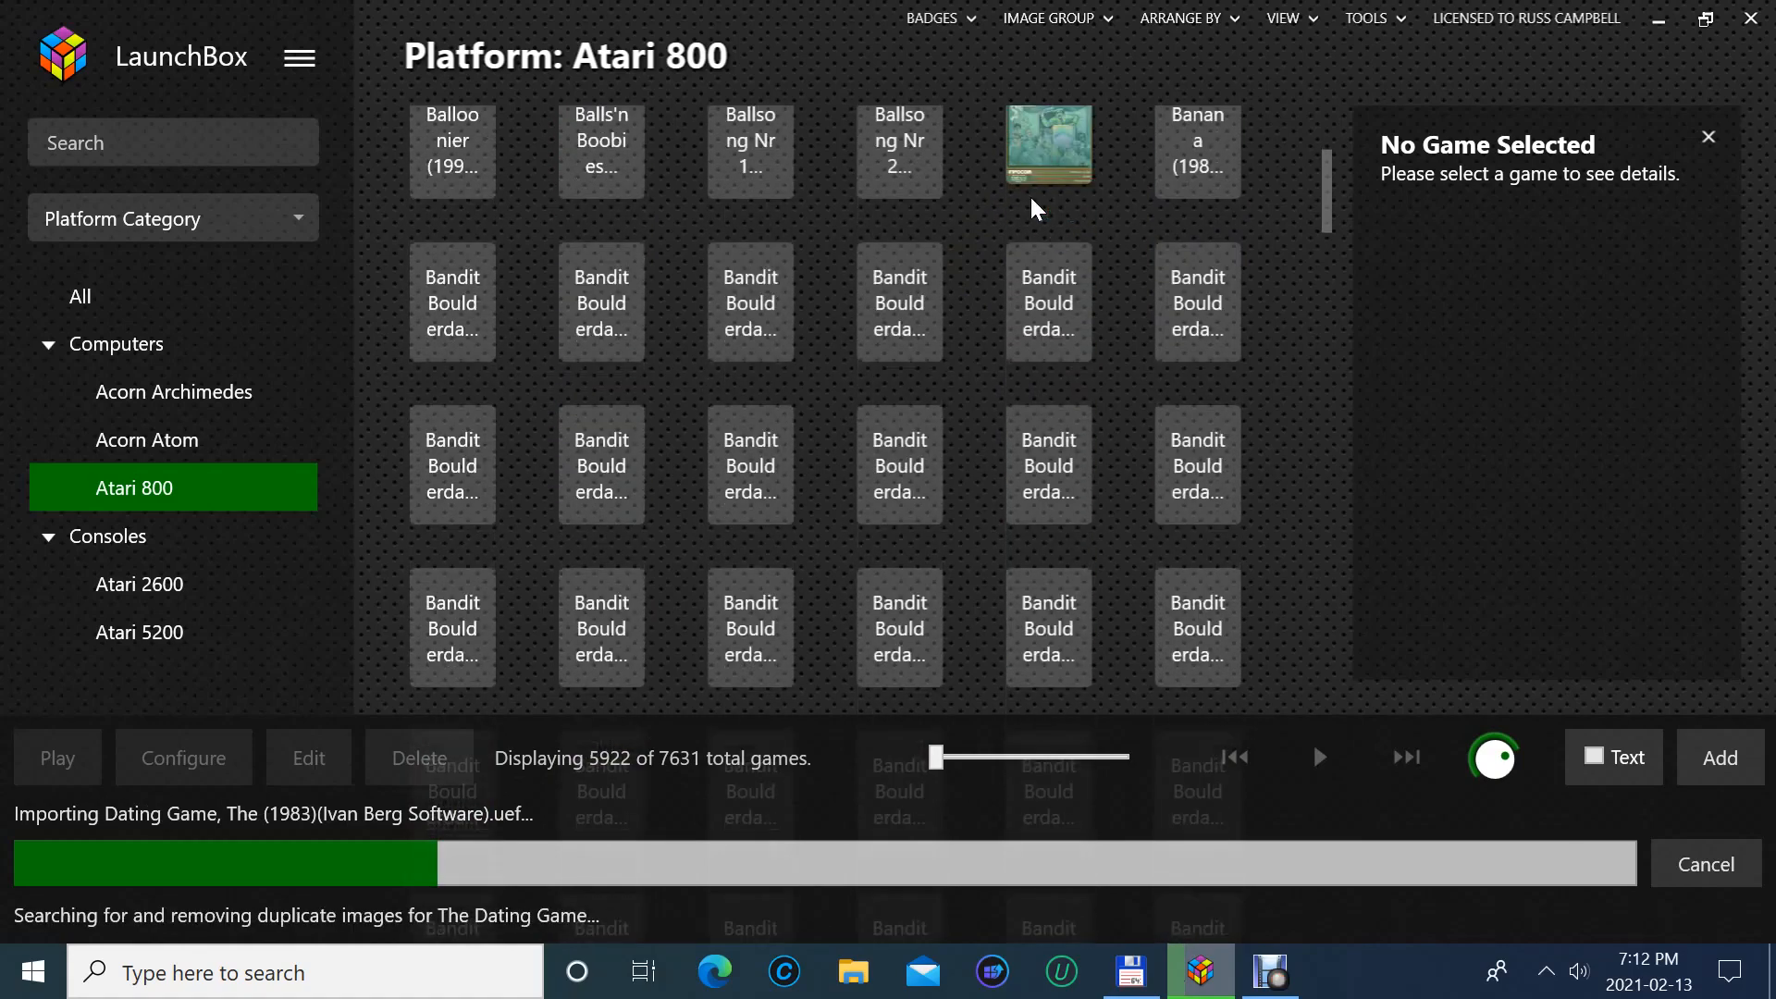
scroll(1030, 194, "down", 1)
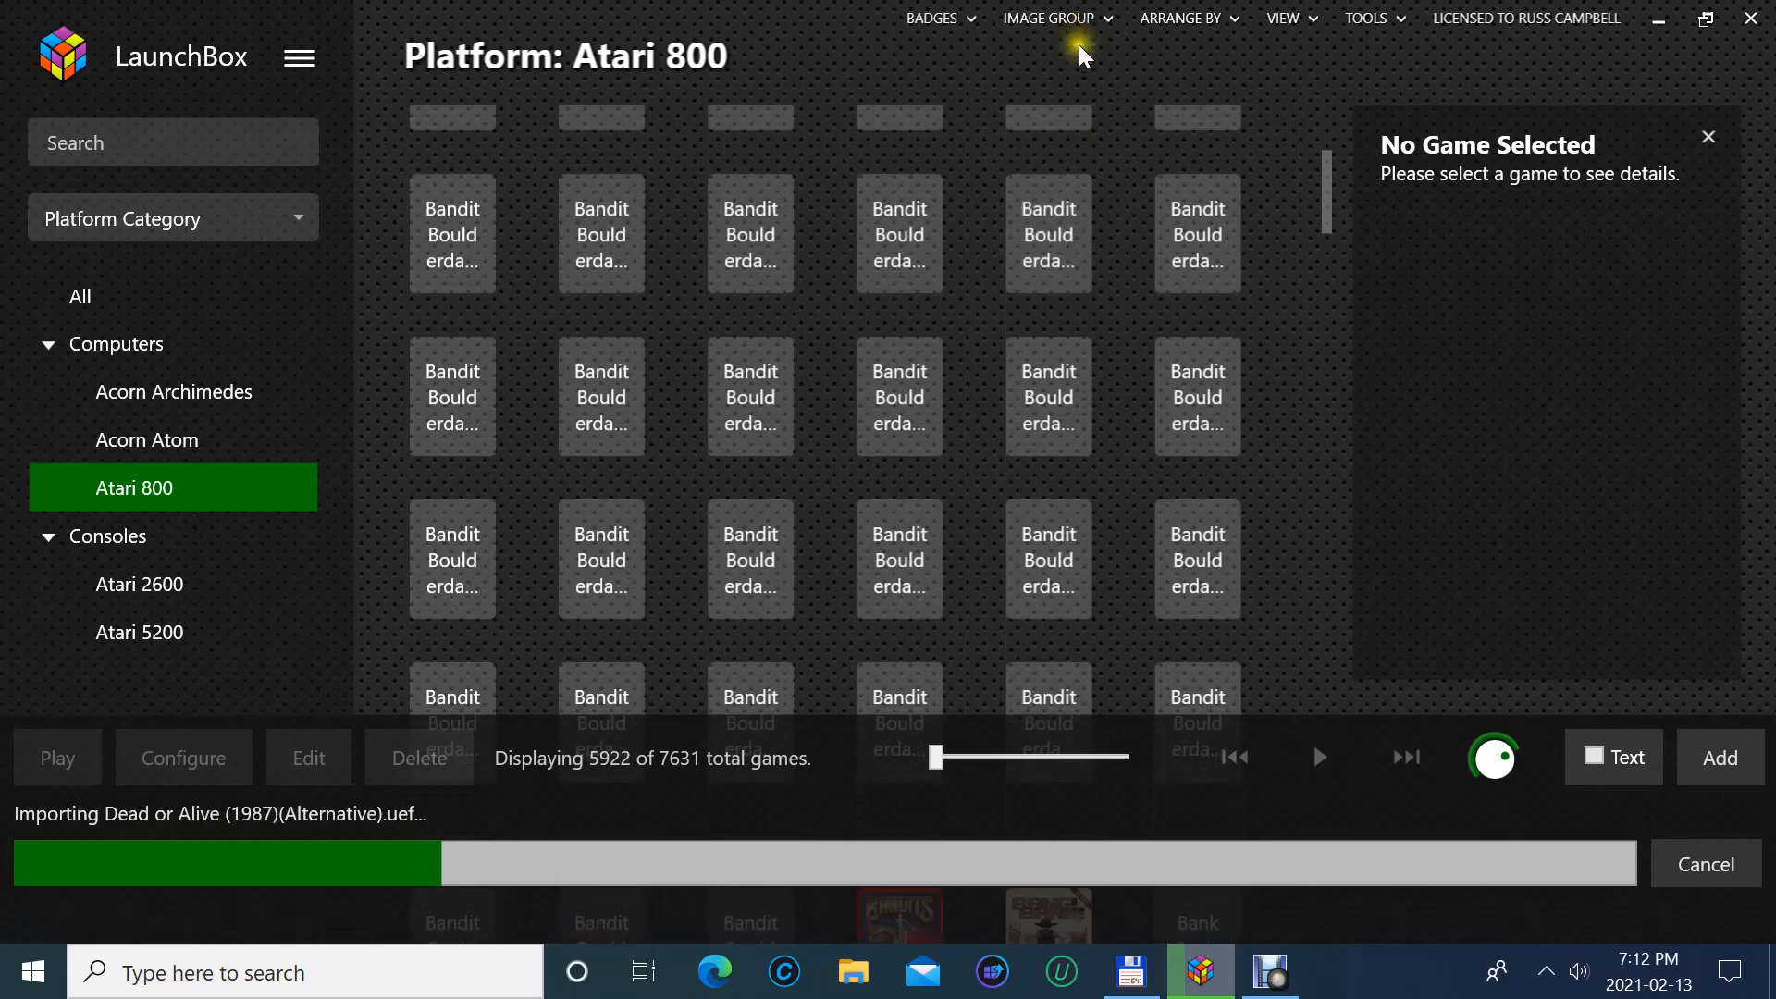
scroll(1050, 211, "down", 1)
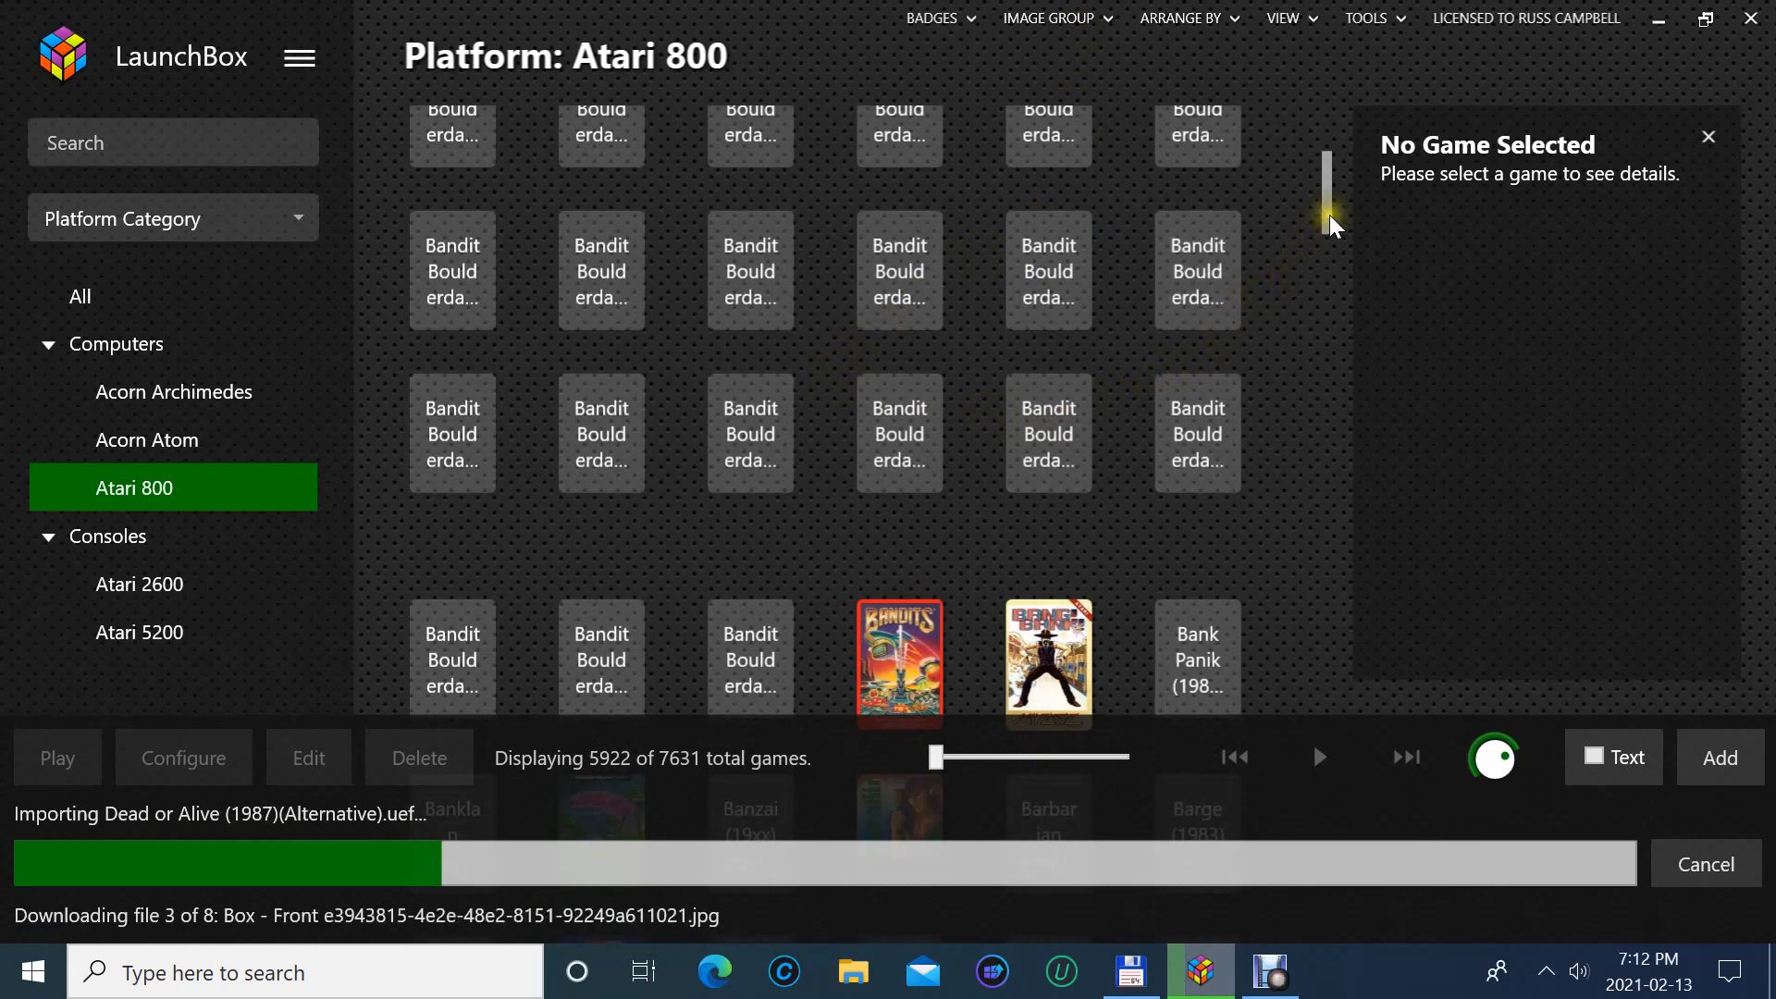
- Jump ahead to the D titles, view the details of Dnieper River Line (1982) and try to play it
left_click_drag(1330, 214, 1320, 322)
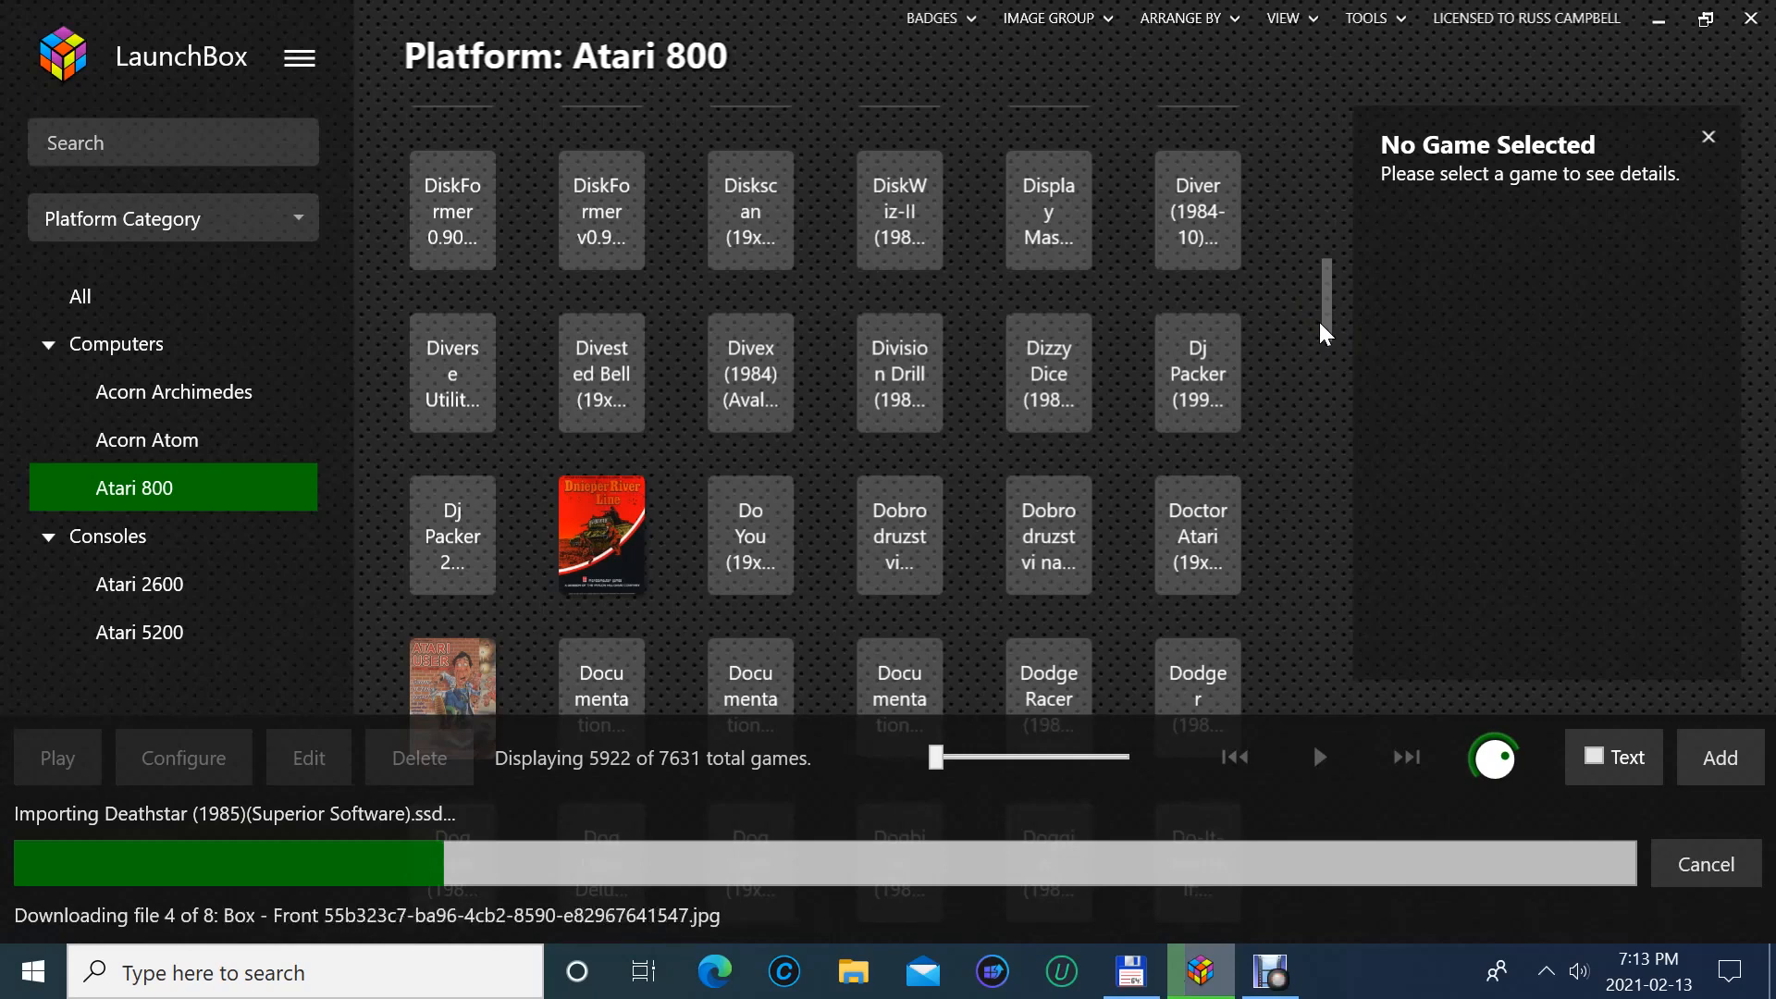
left_click(635, 547)
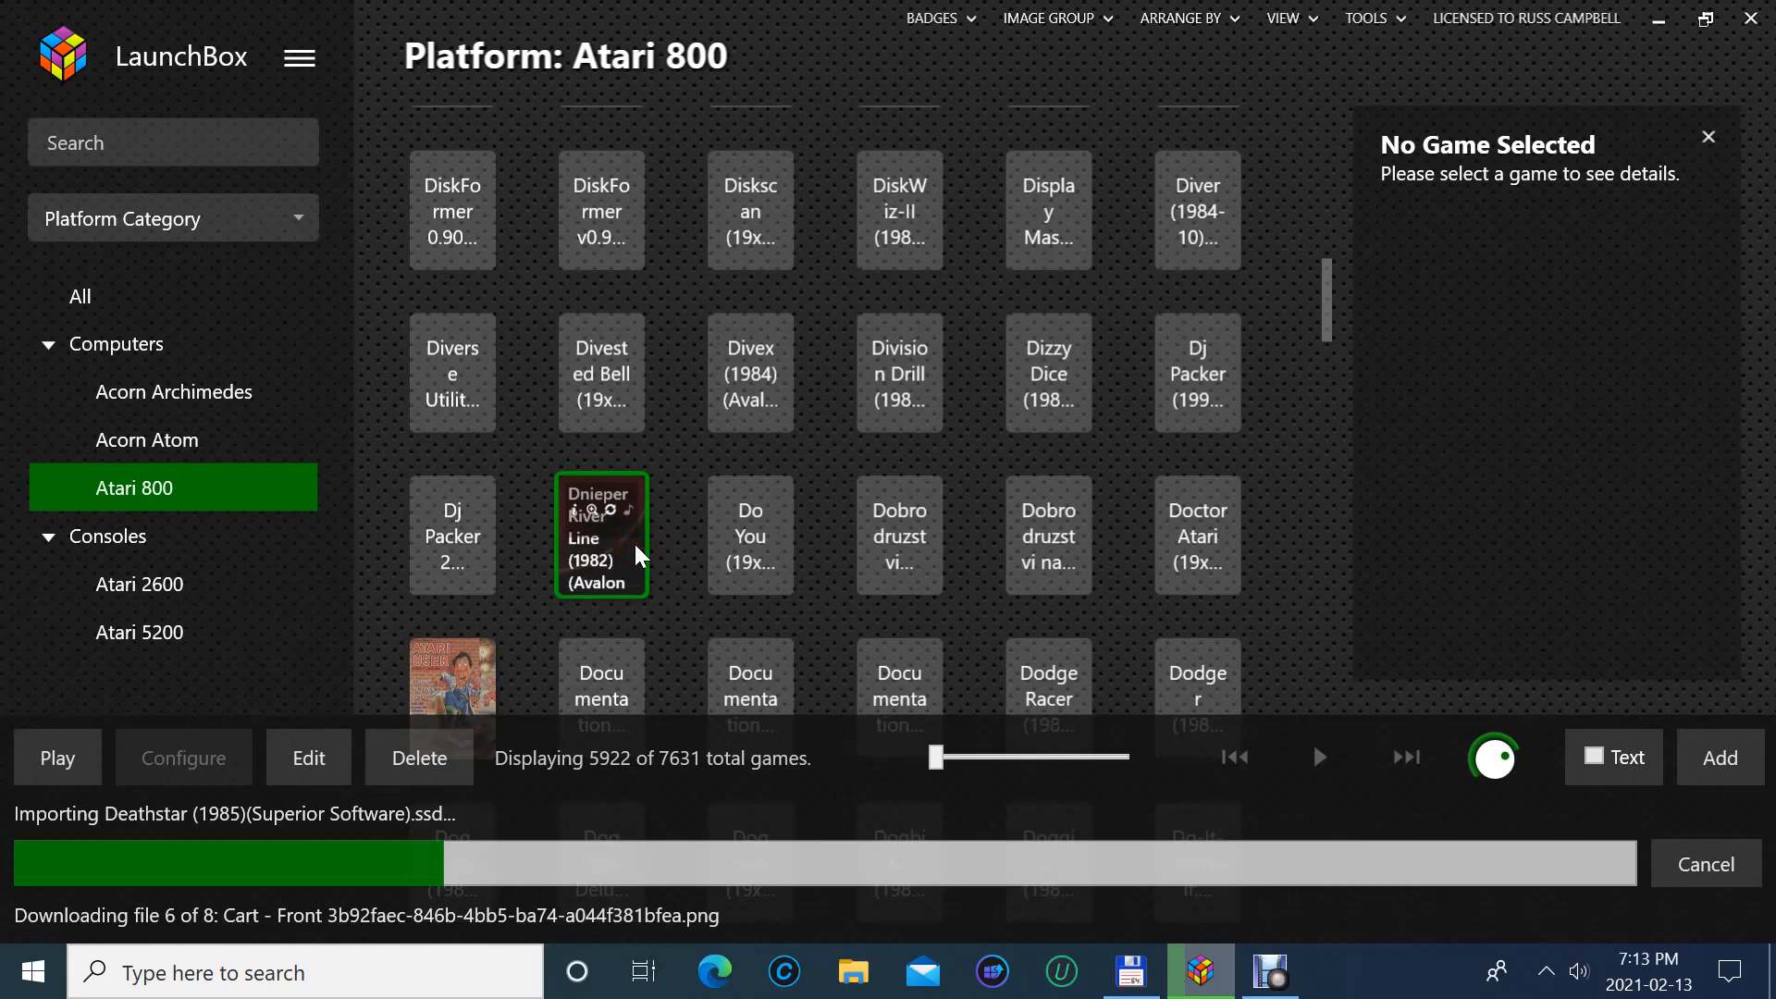
left_click(634, 542)
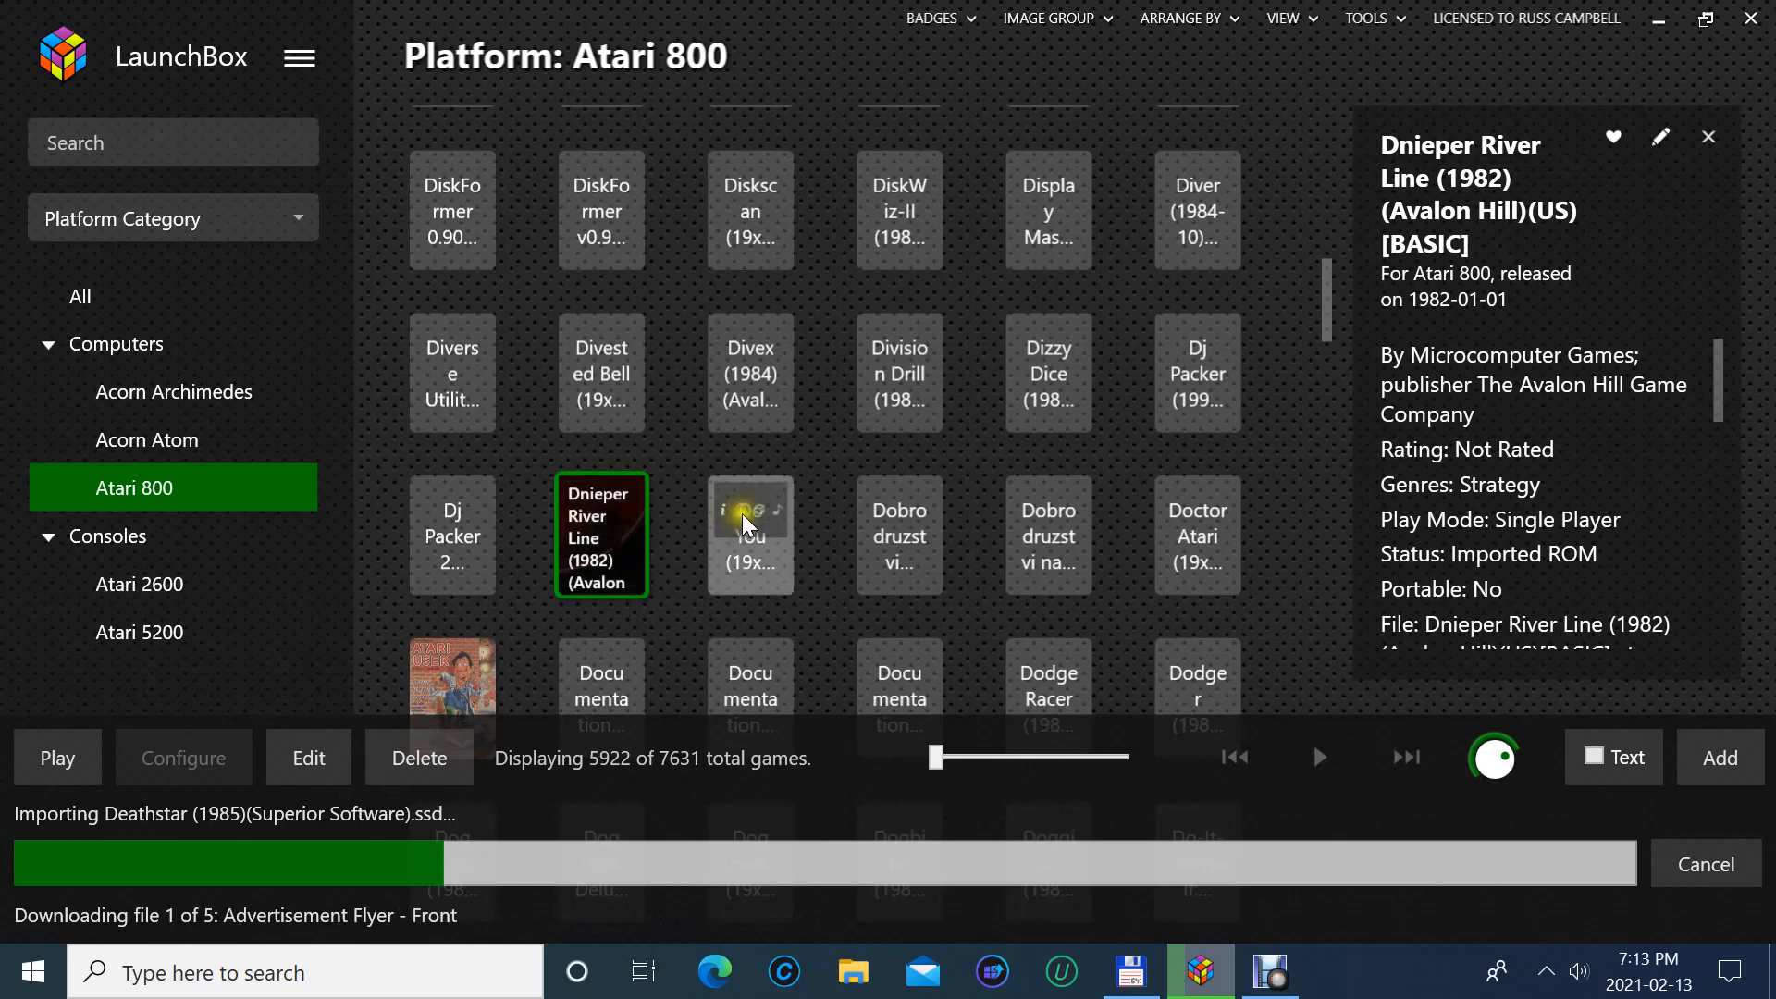
left_click(44, 757)
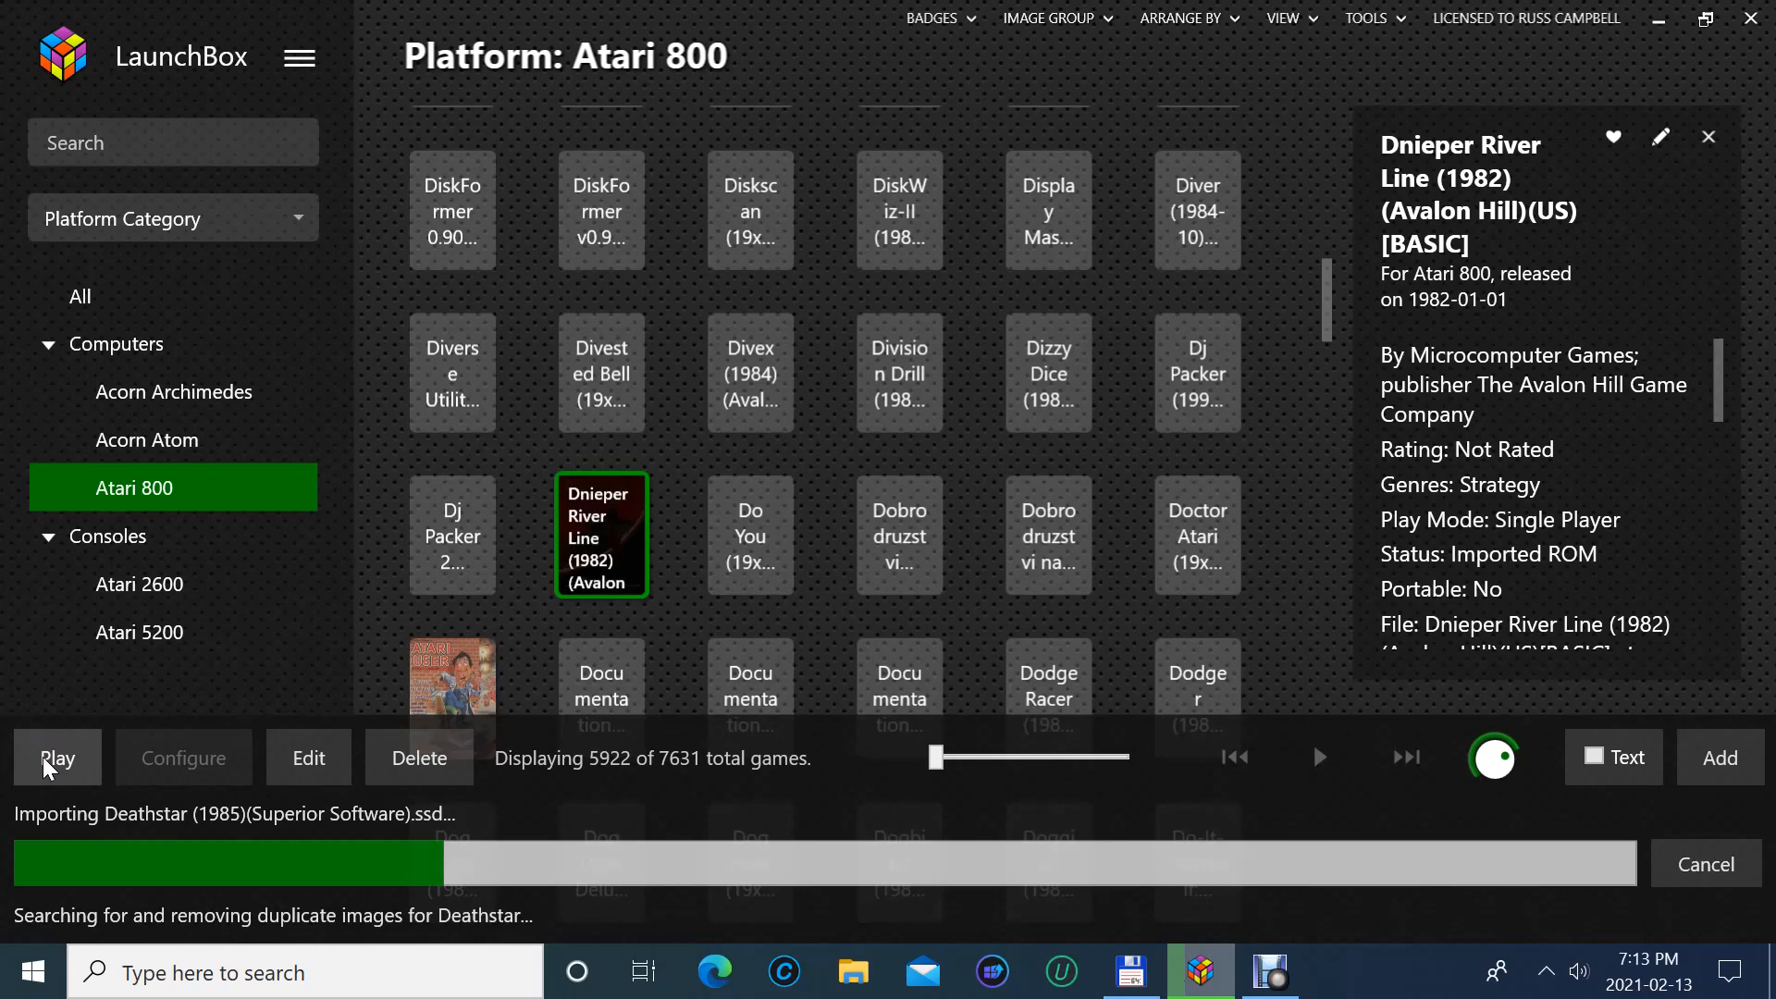
- Switch to the Atari 2600 platform and view the details of 2 Pak Special: Motocross / Boom Bang
left_click(154, 578)
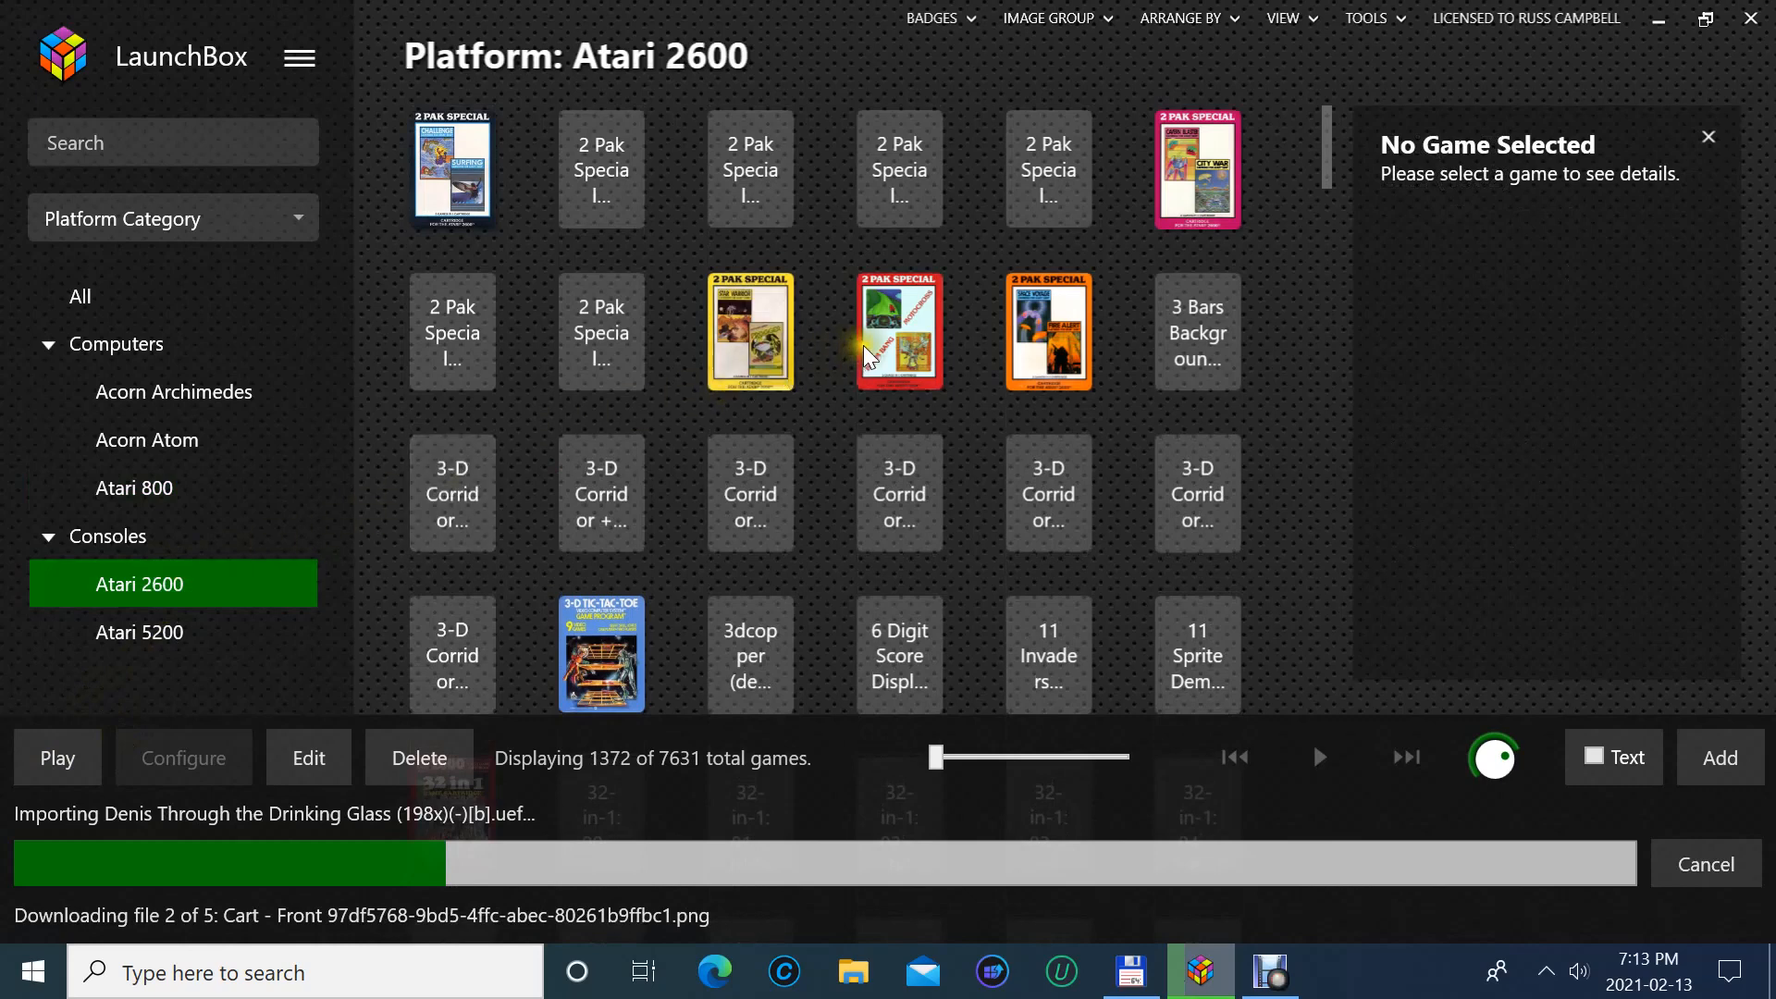
left_click(902, 351)
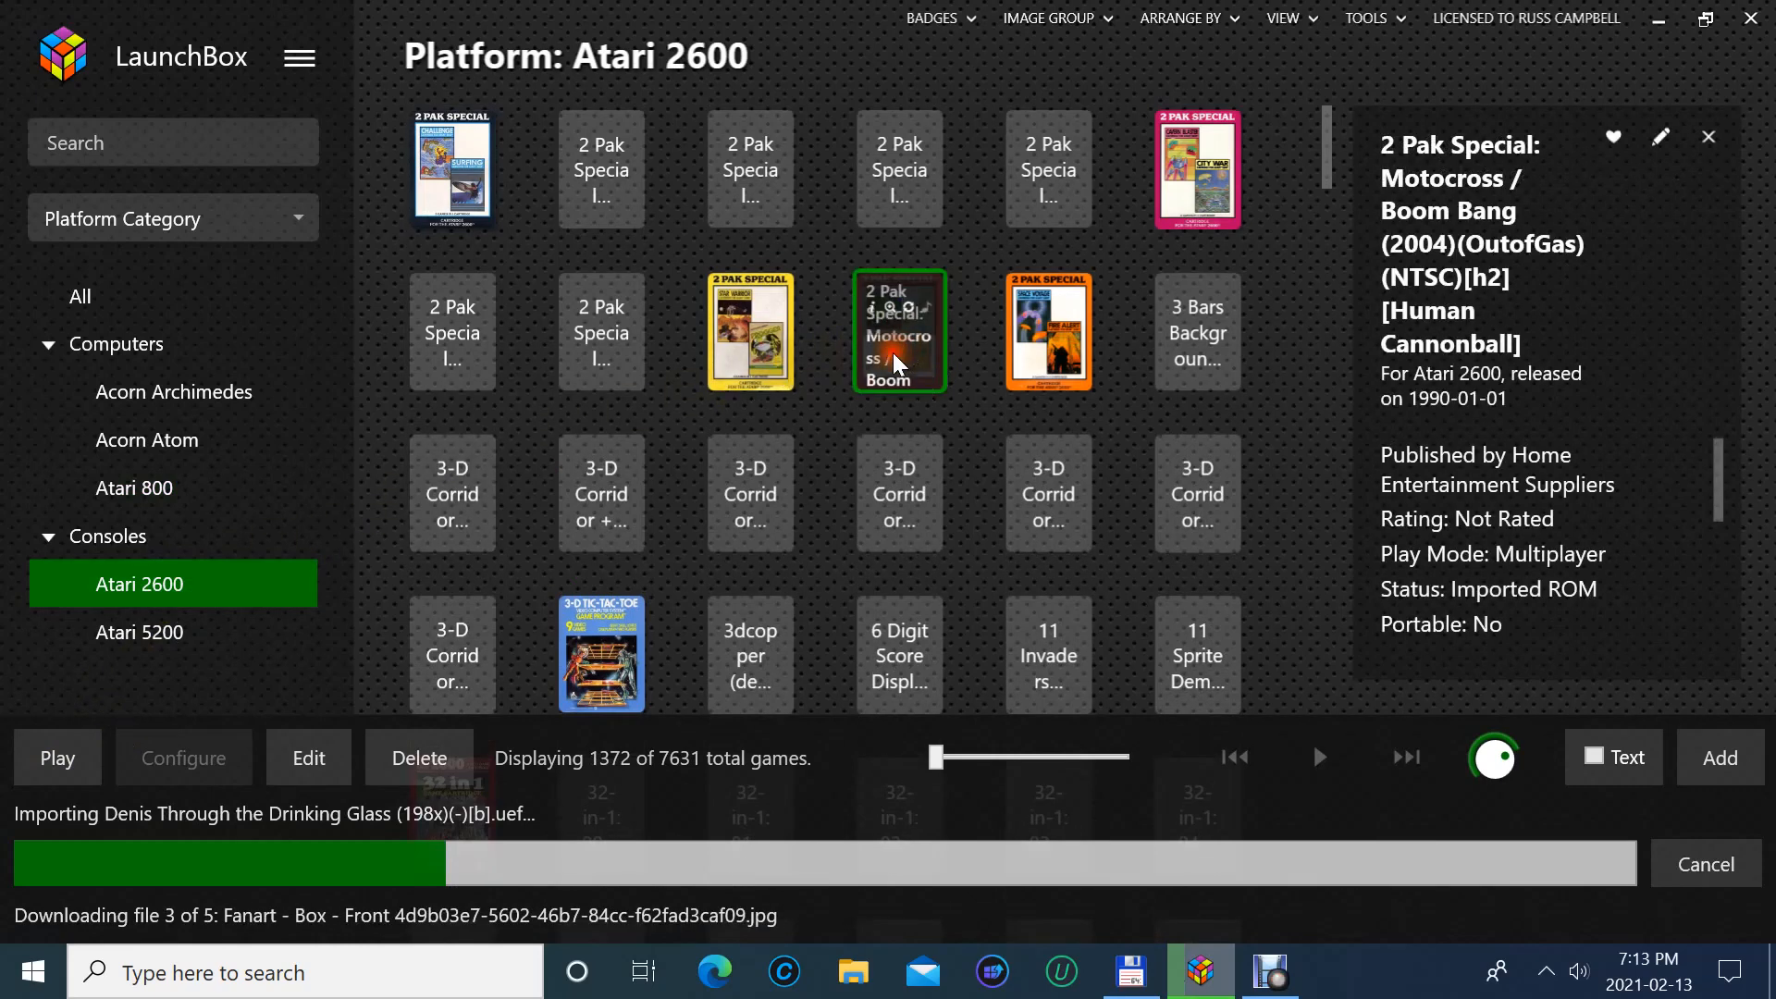
- Browse the Atari 2600 games down to the Alien titles and view the details of Air Raid (19xx)
scroll(894, 353, "down", 1)
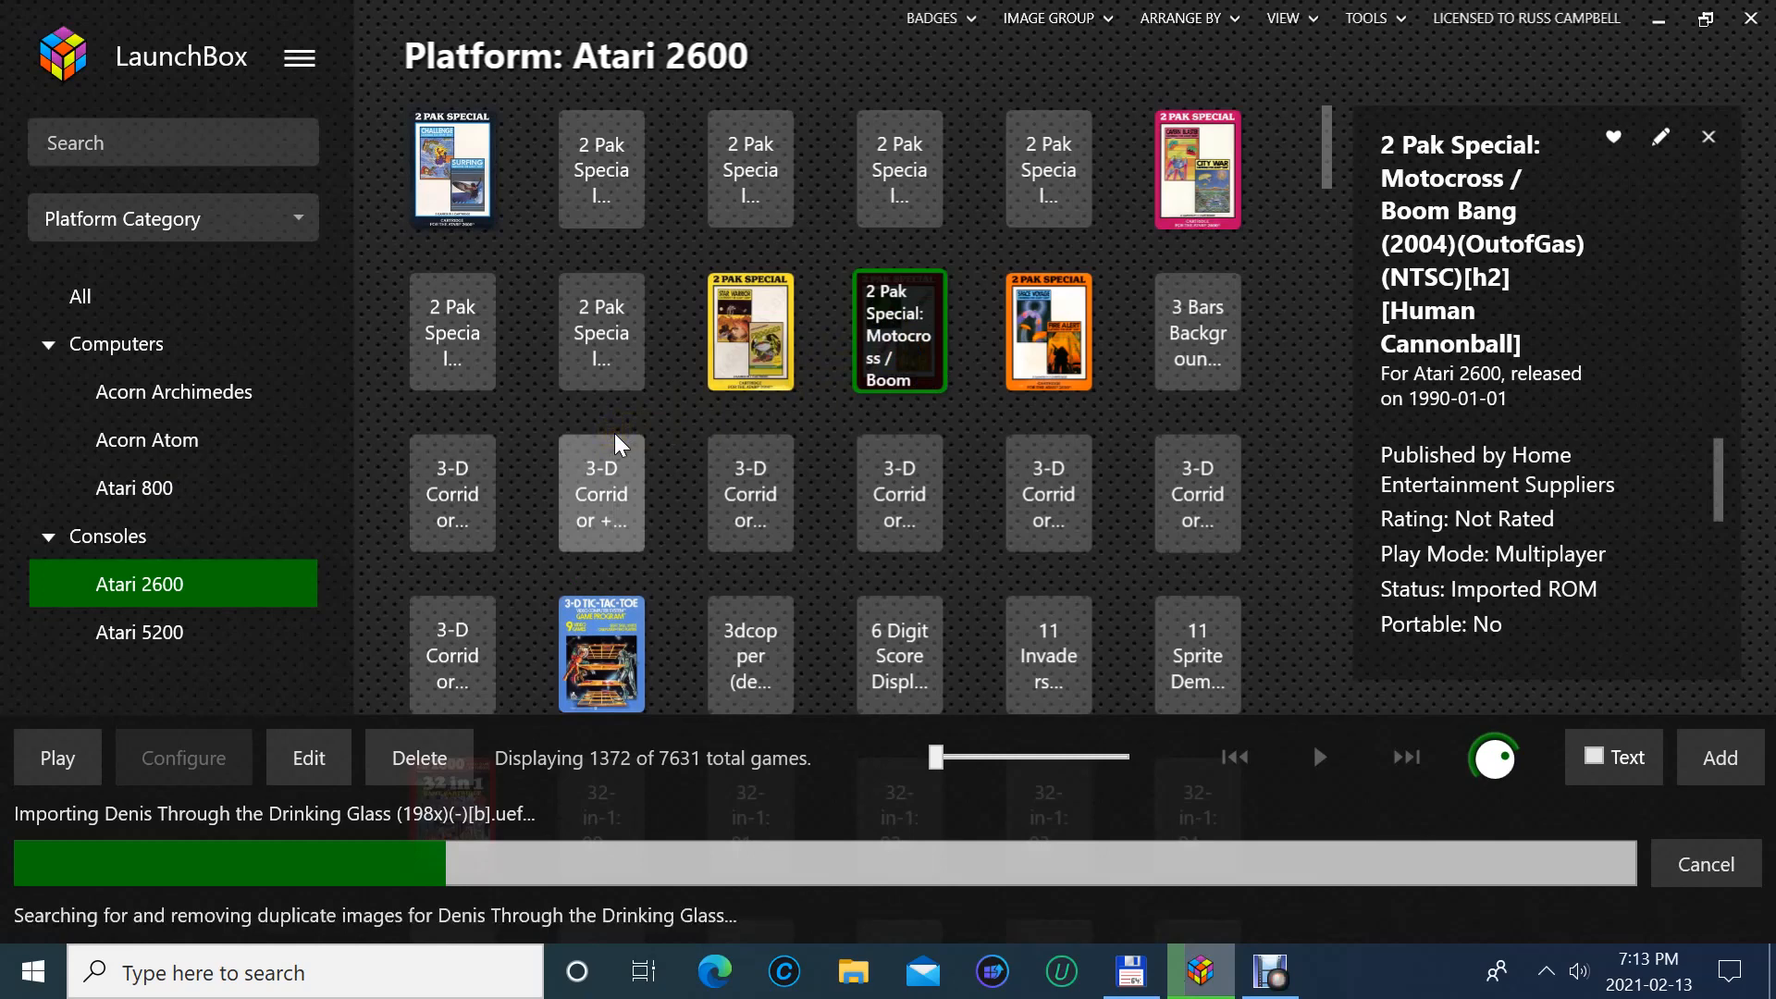
left_click(84, 743)
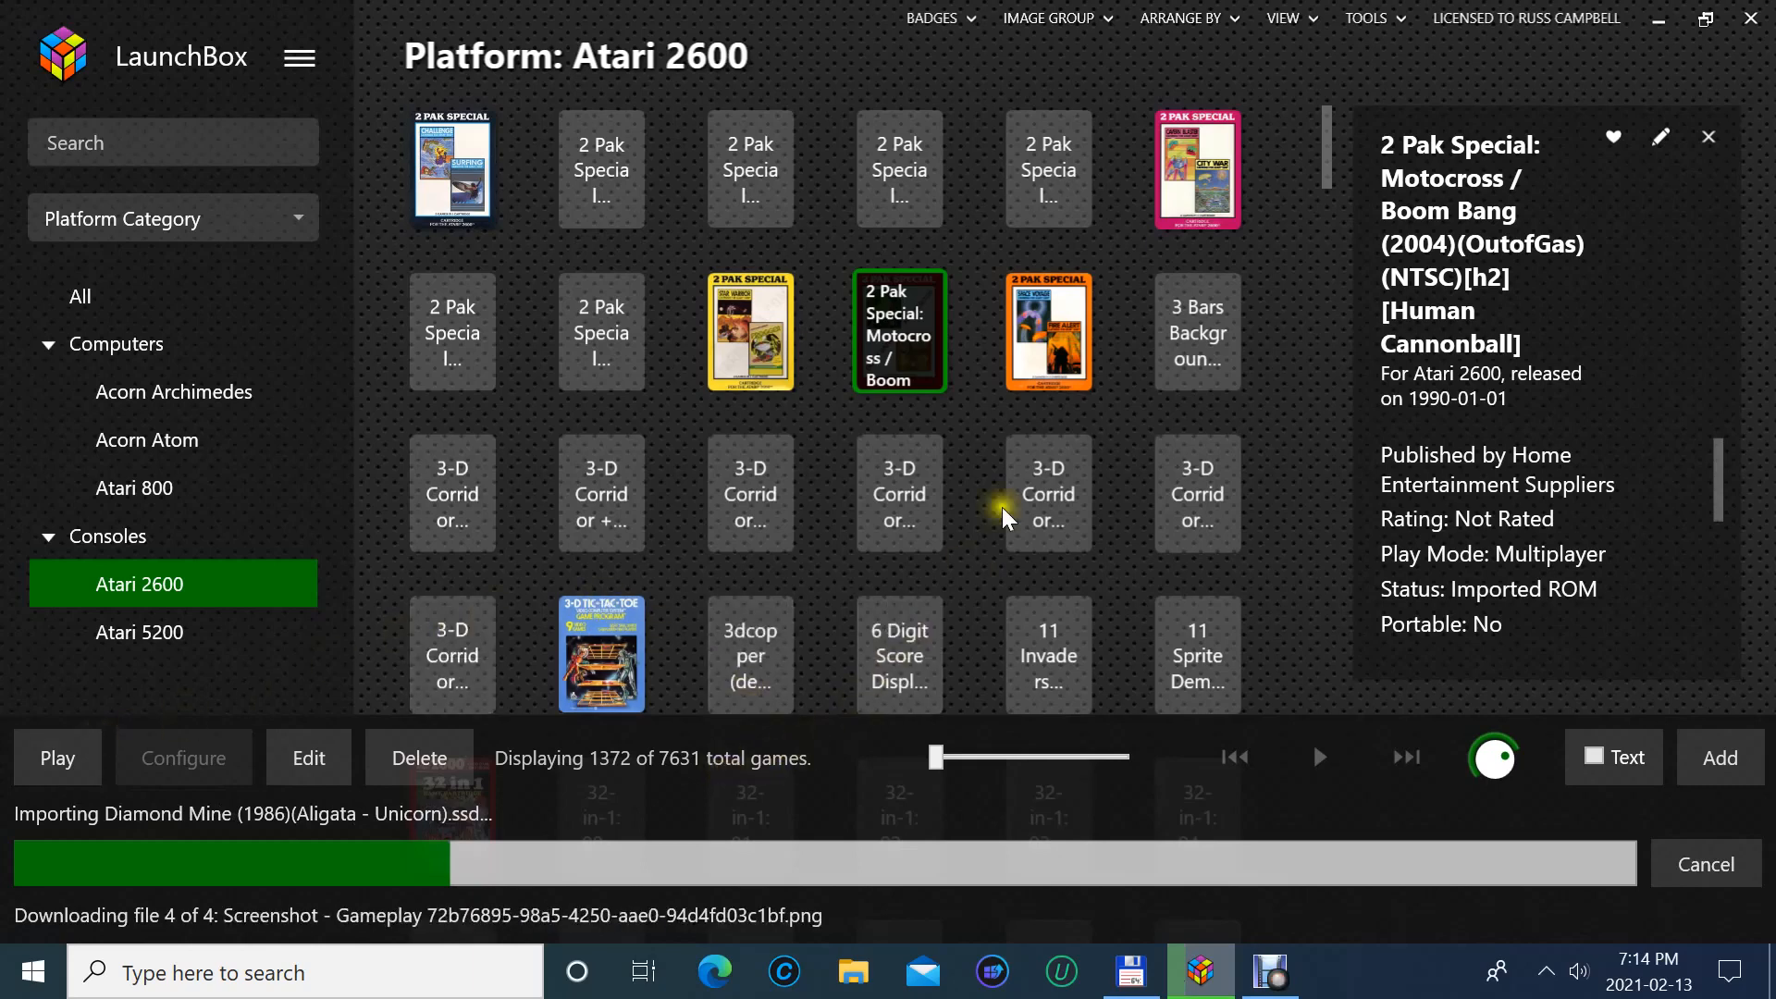
scroll(935, 507, "down", 5)
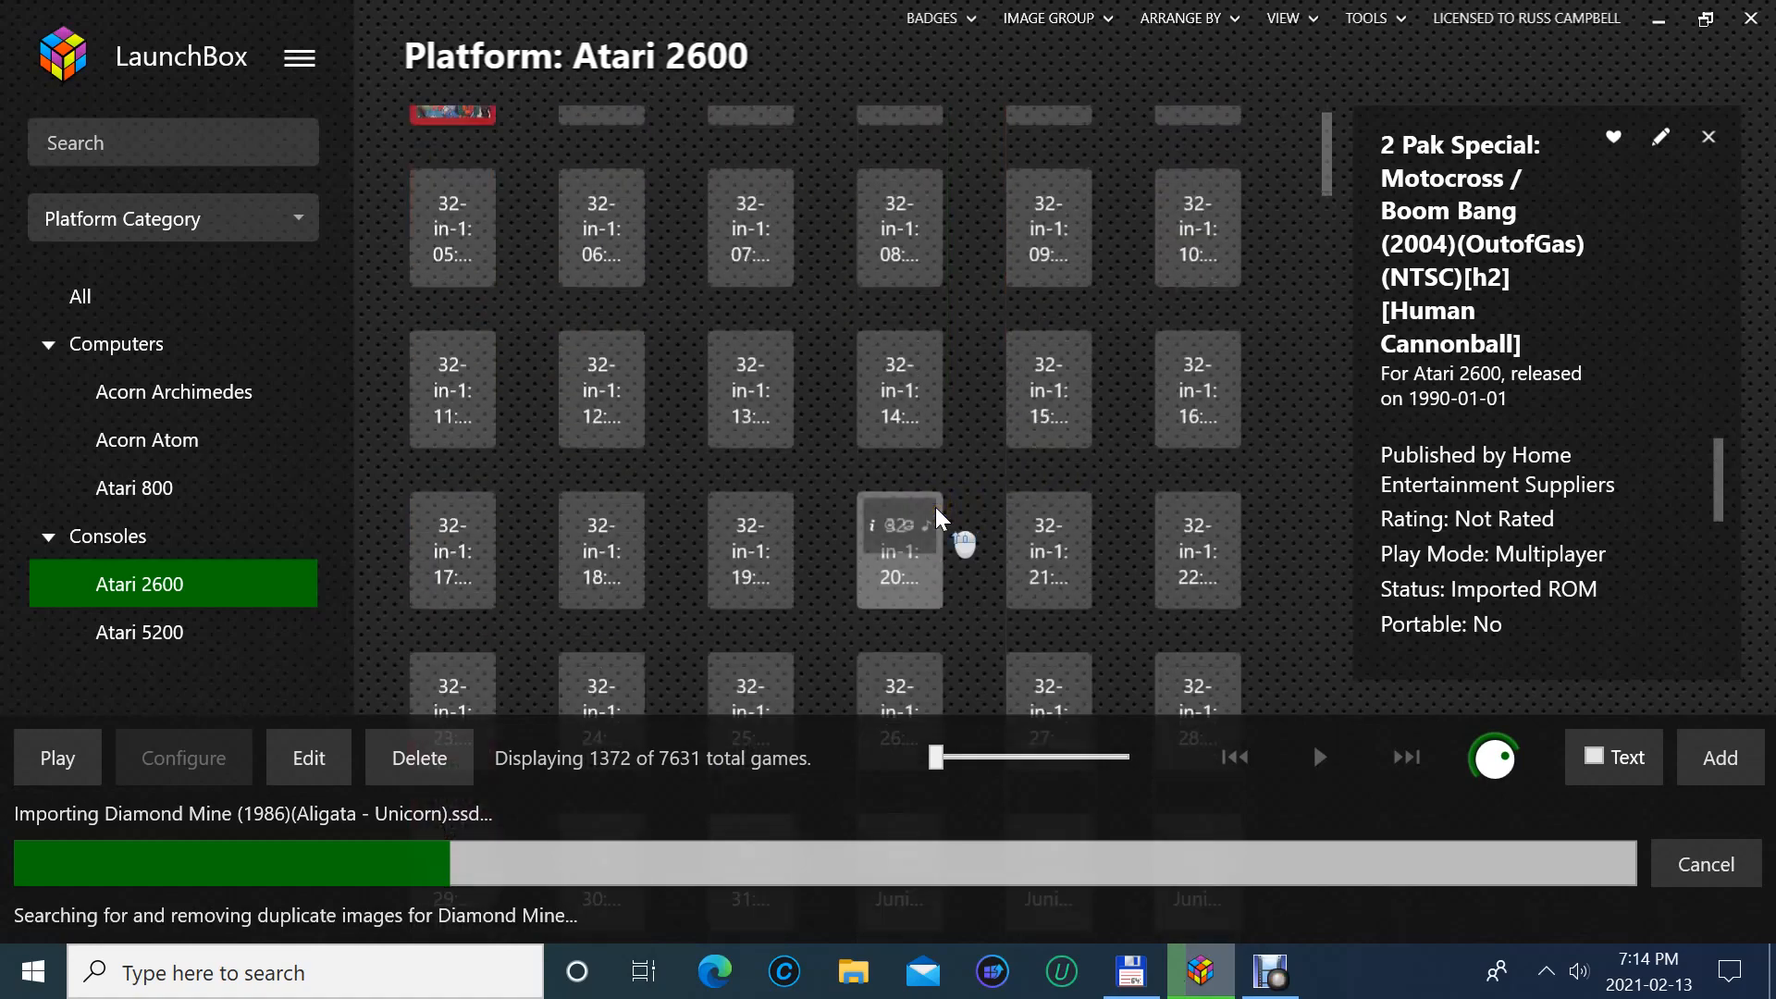
scroll(935, 506, "down", 1)
scroll(935, 507, "down", 3)
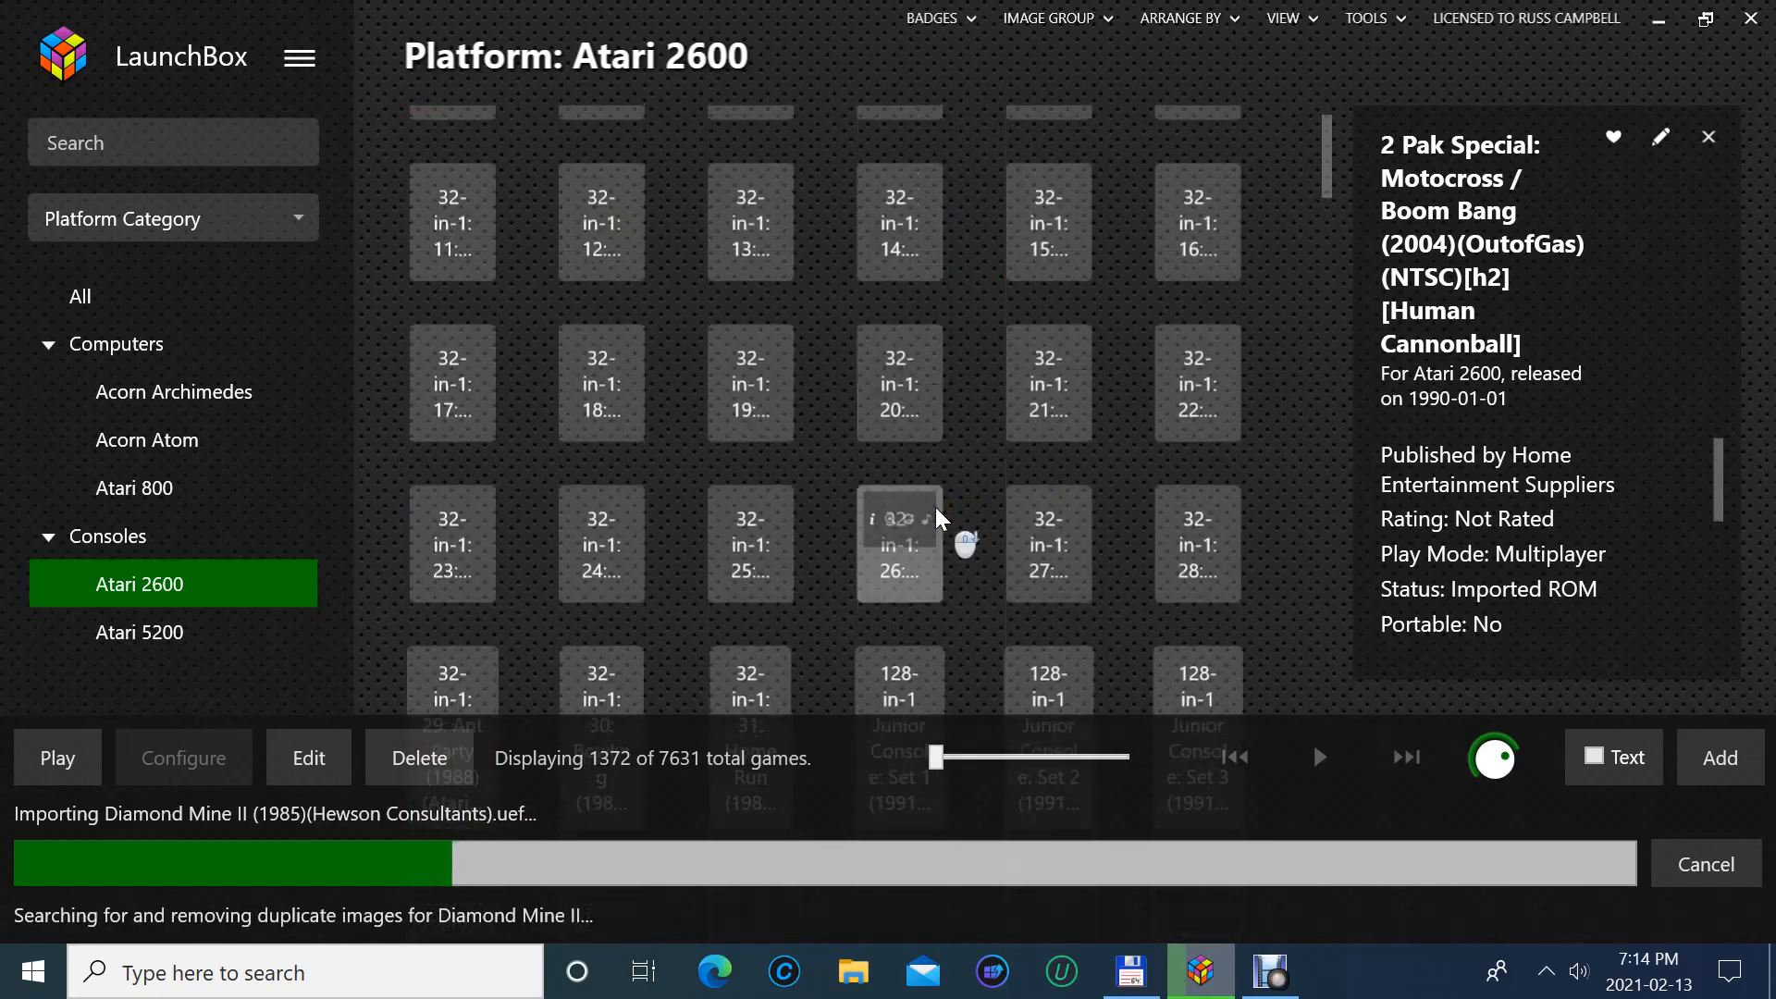
scroll(932, 511, "down", 3)
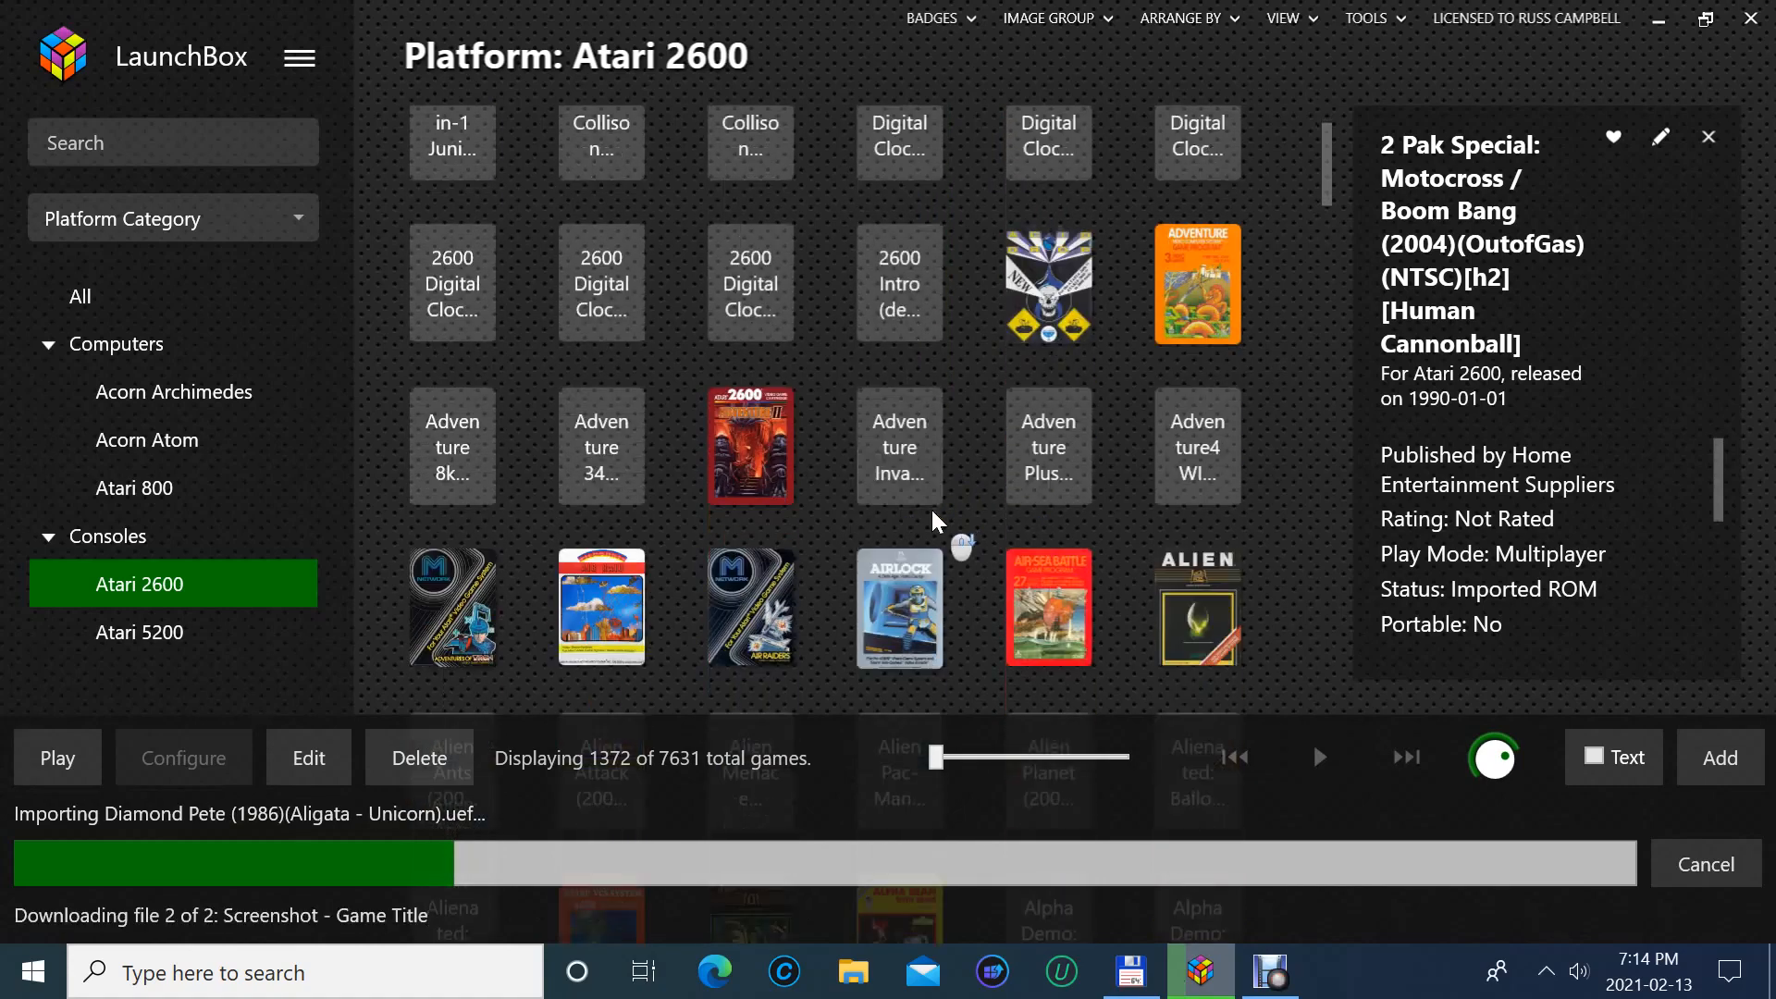
scroll(932, 509, "down", 2)
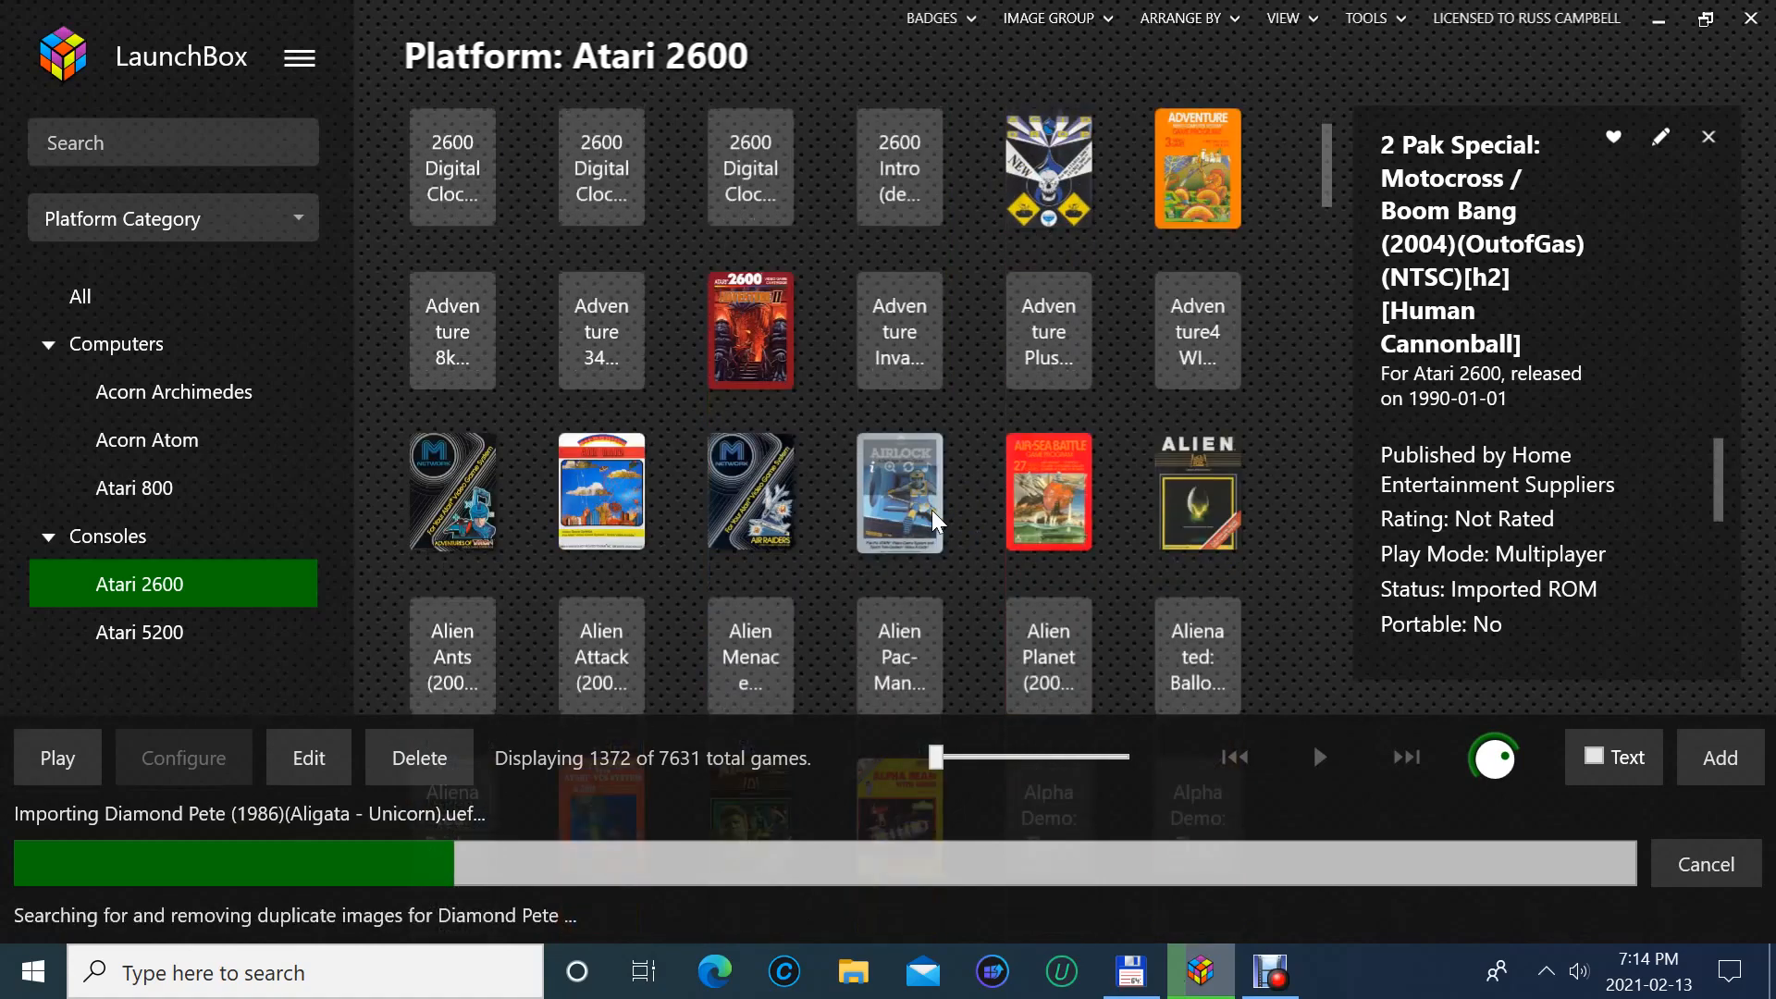
left_click(591, 482)
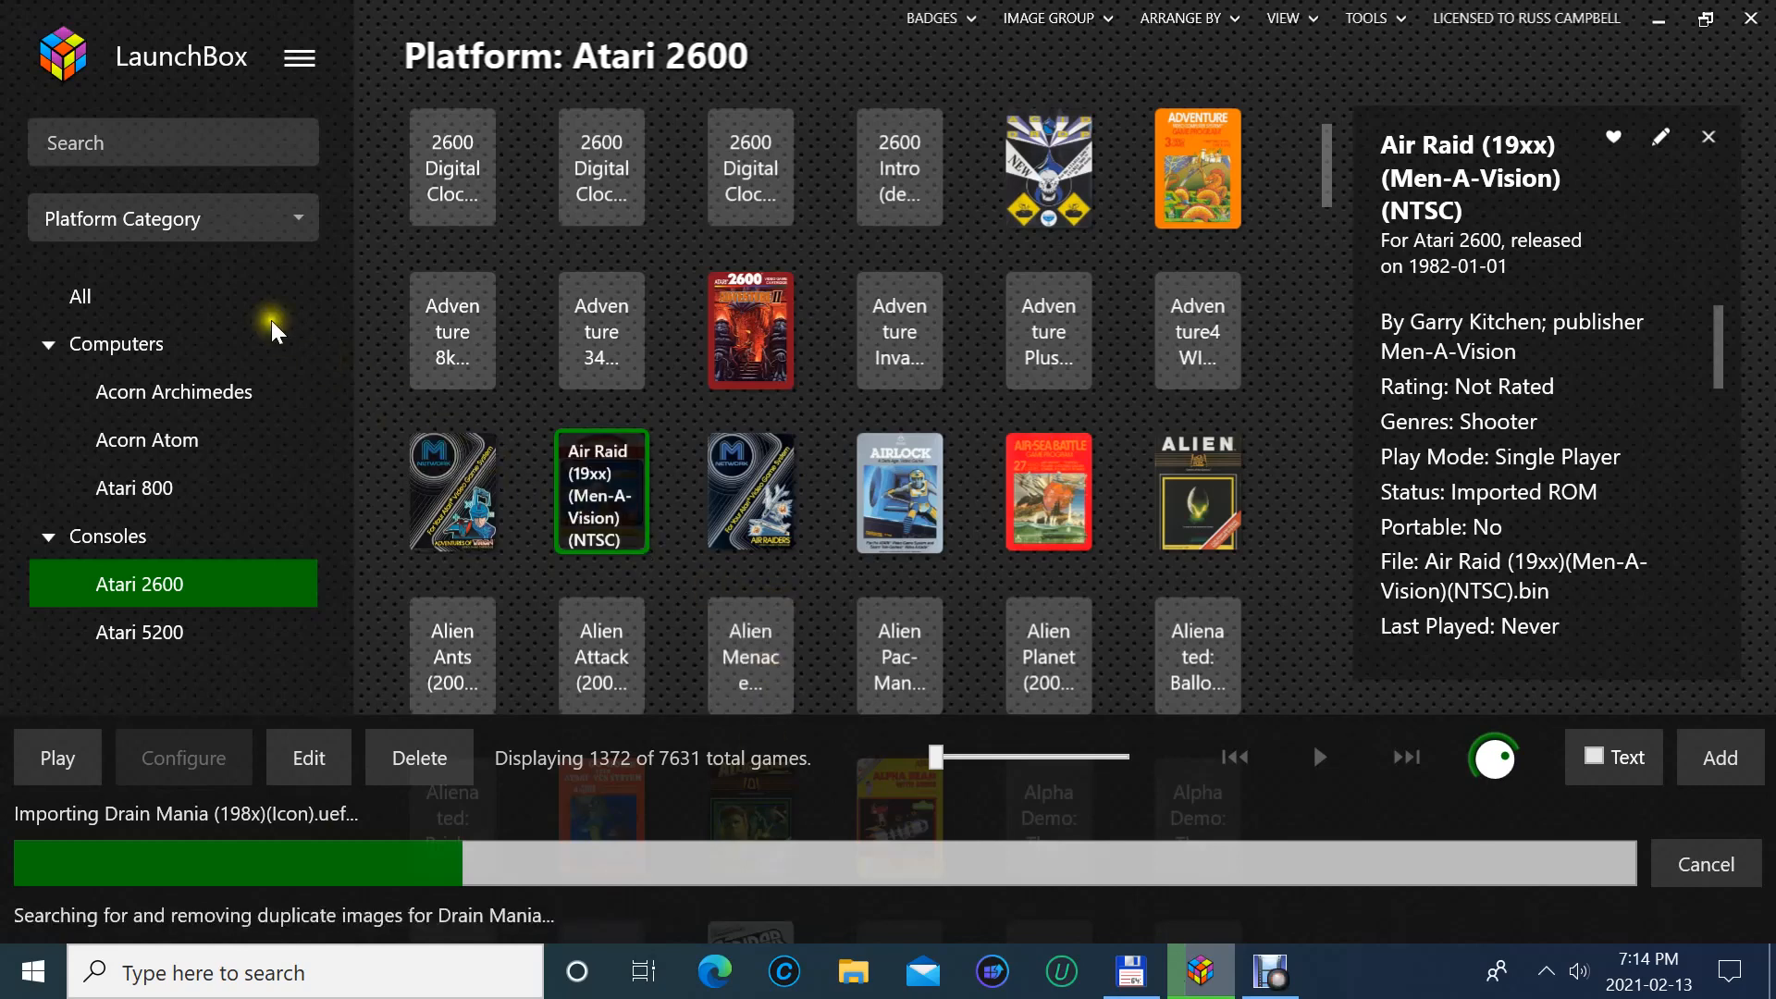
- Examine the available criteria for grouping the game library, from Complete through Status, without changing the Platform Category grouping
left_click(197, 232)
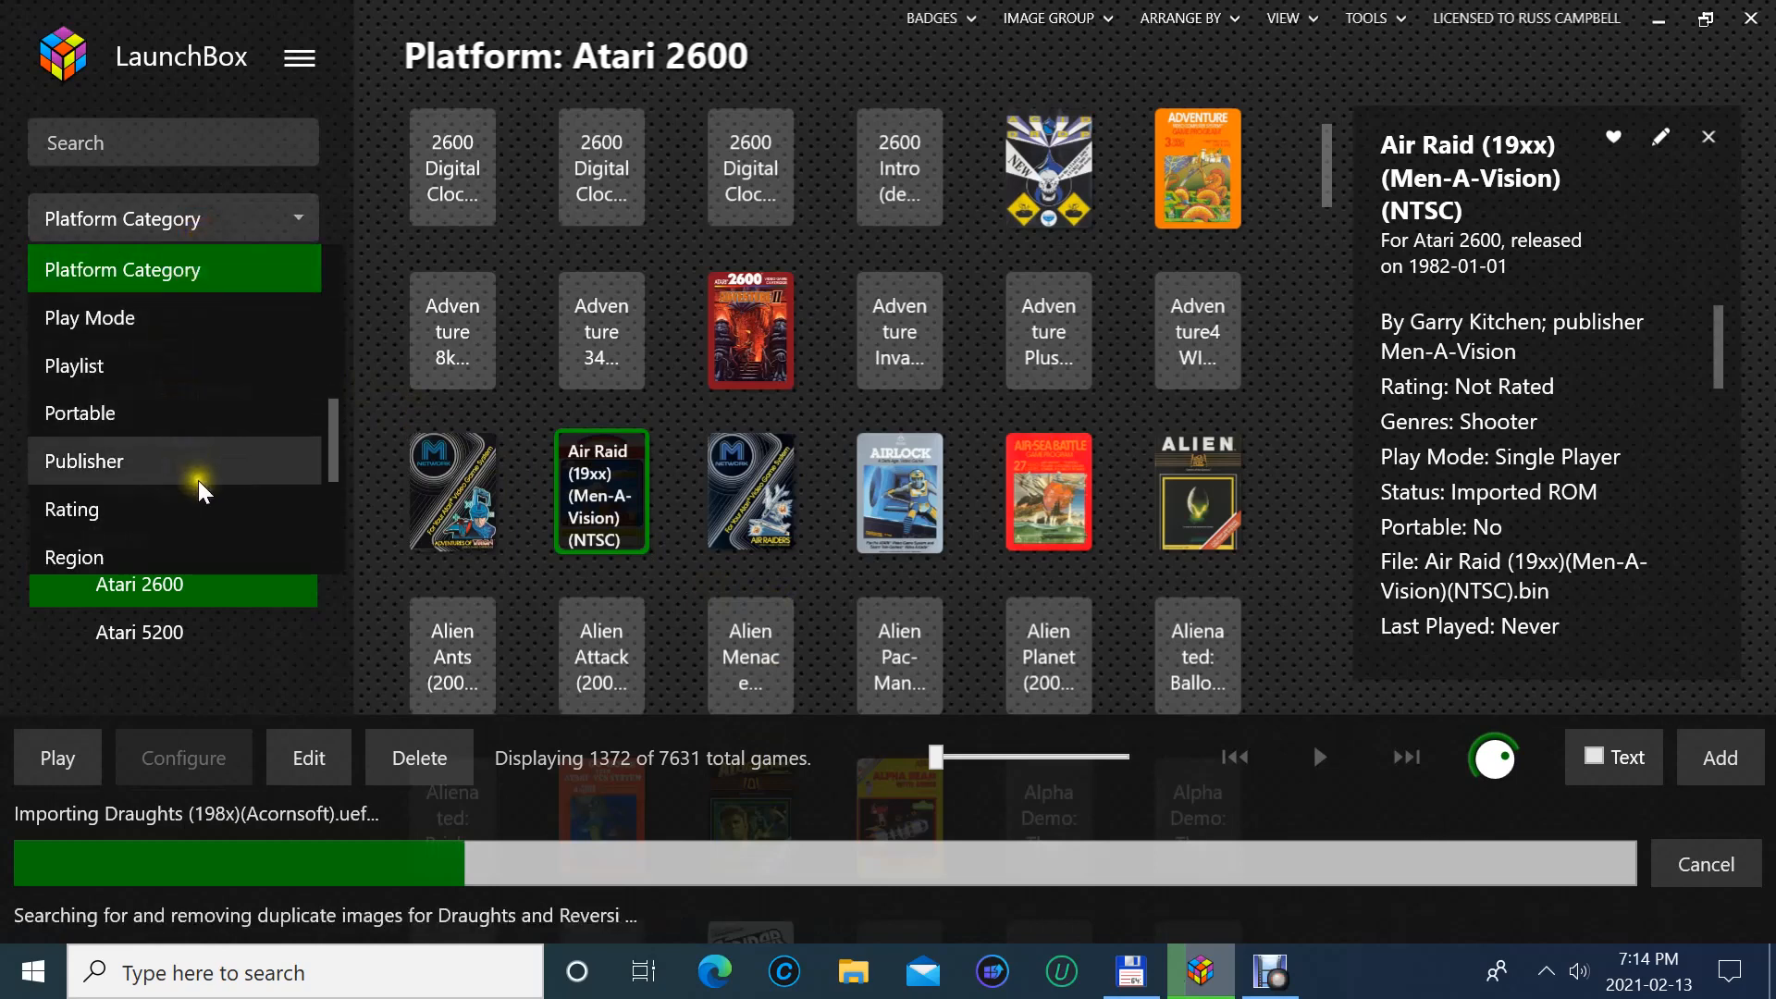
scroll(216, 538, "down", 2)
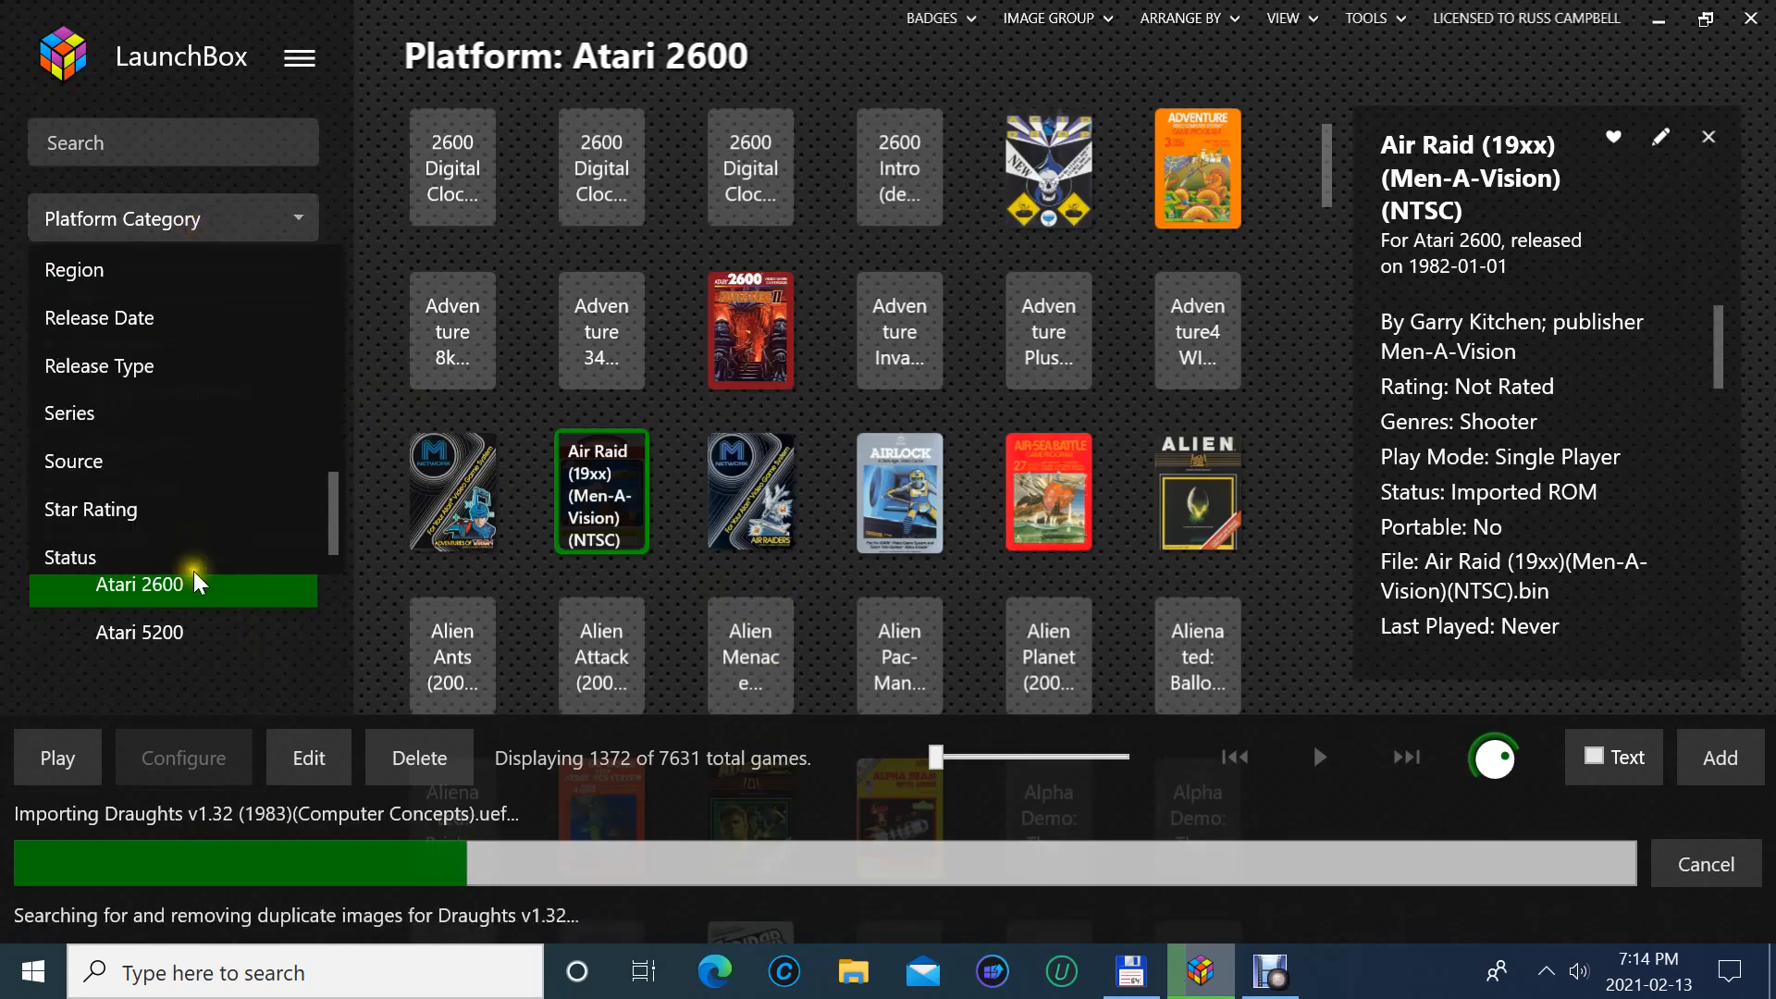
scroll(190, 560, "down", 1)
scroll(191, 557, "up", 3)
scroll(190, 558, "up", 3)
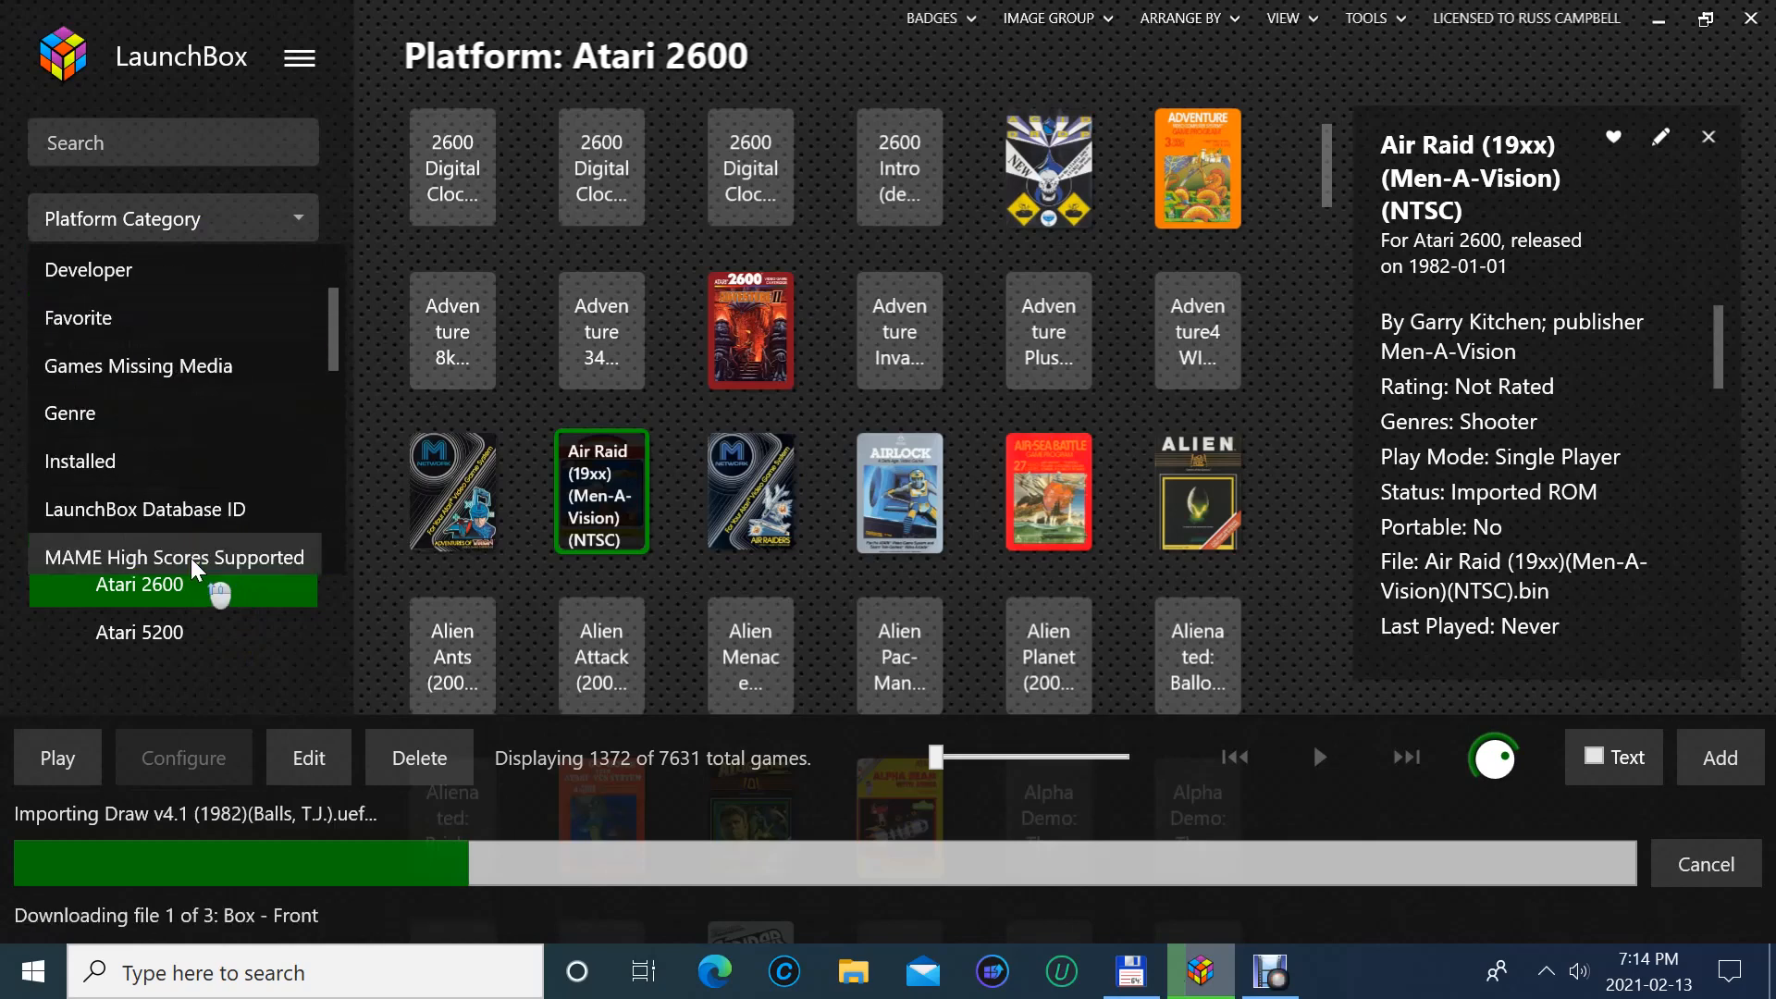
scroll(190, 558, "down", 2)
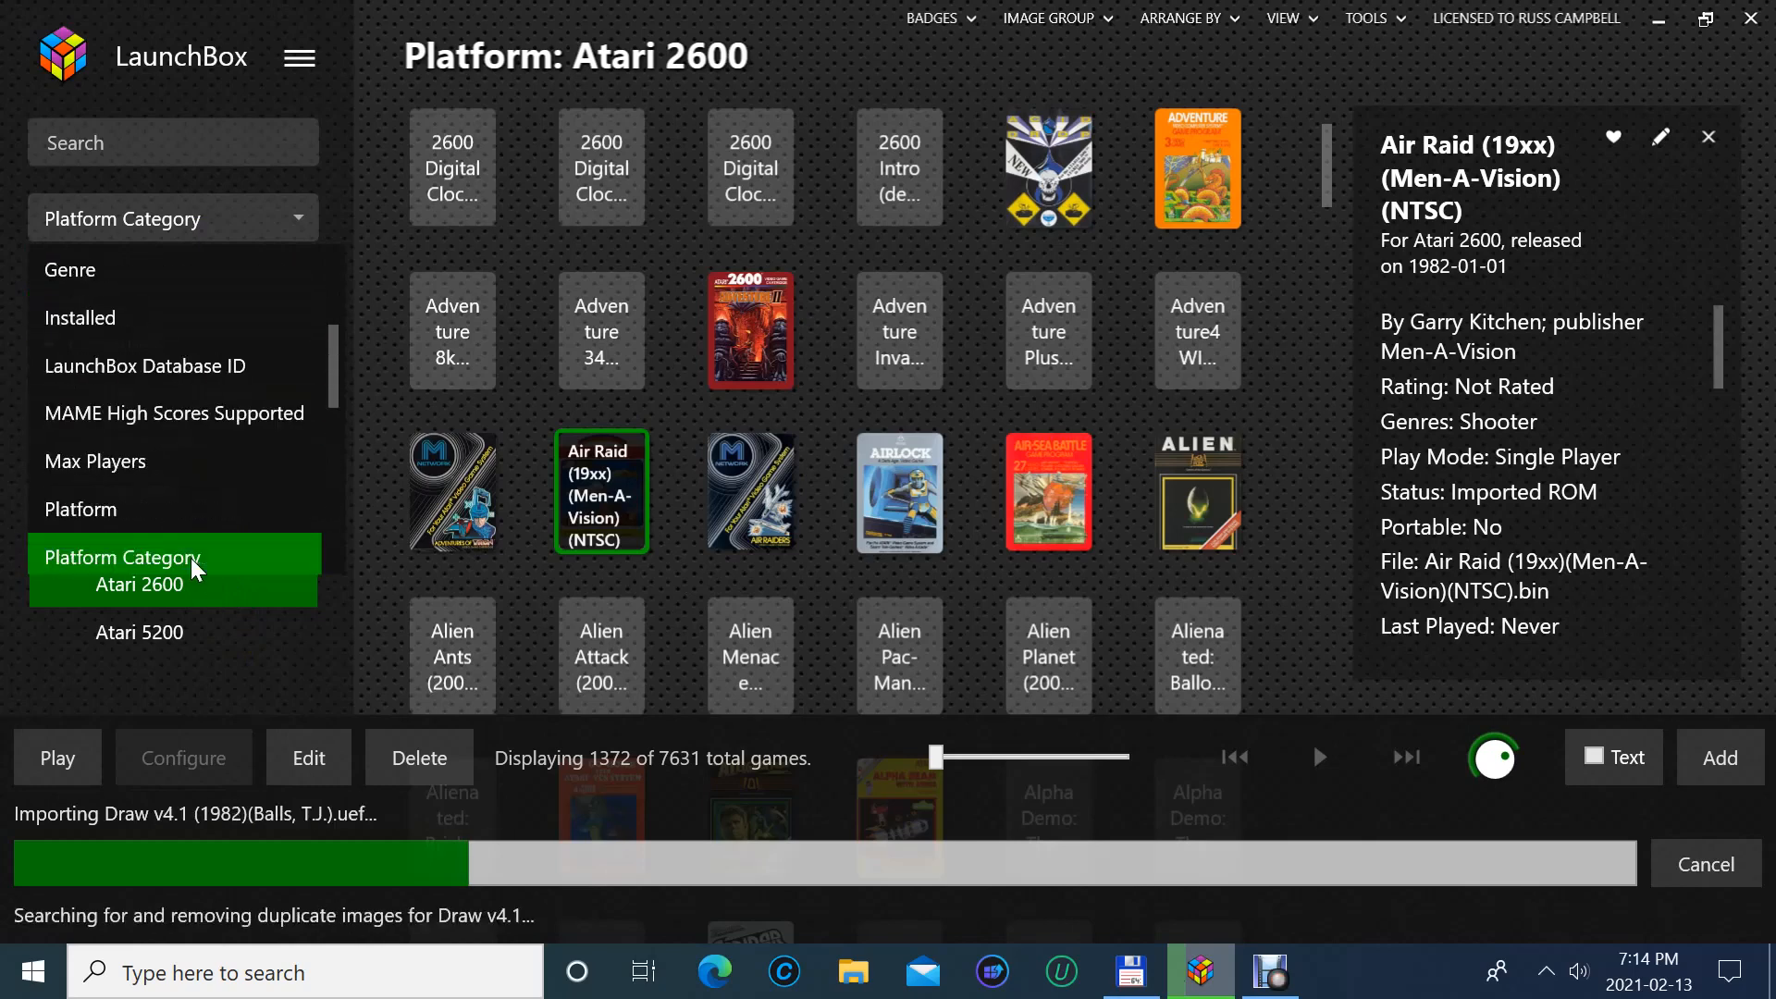
scroll(190, 557, "up", 3)
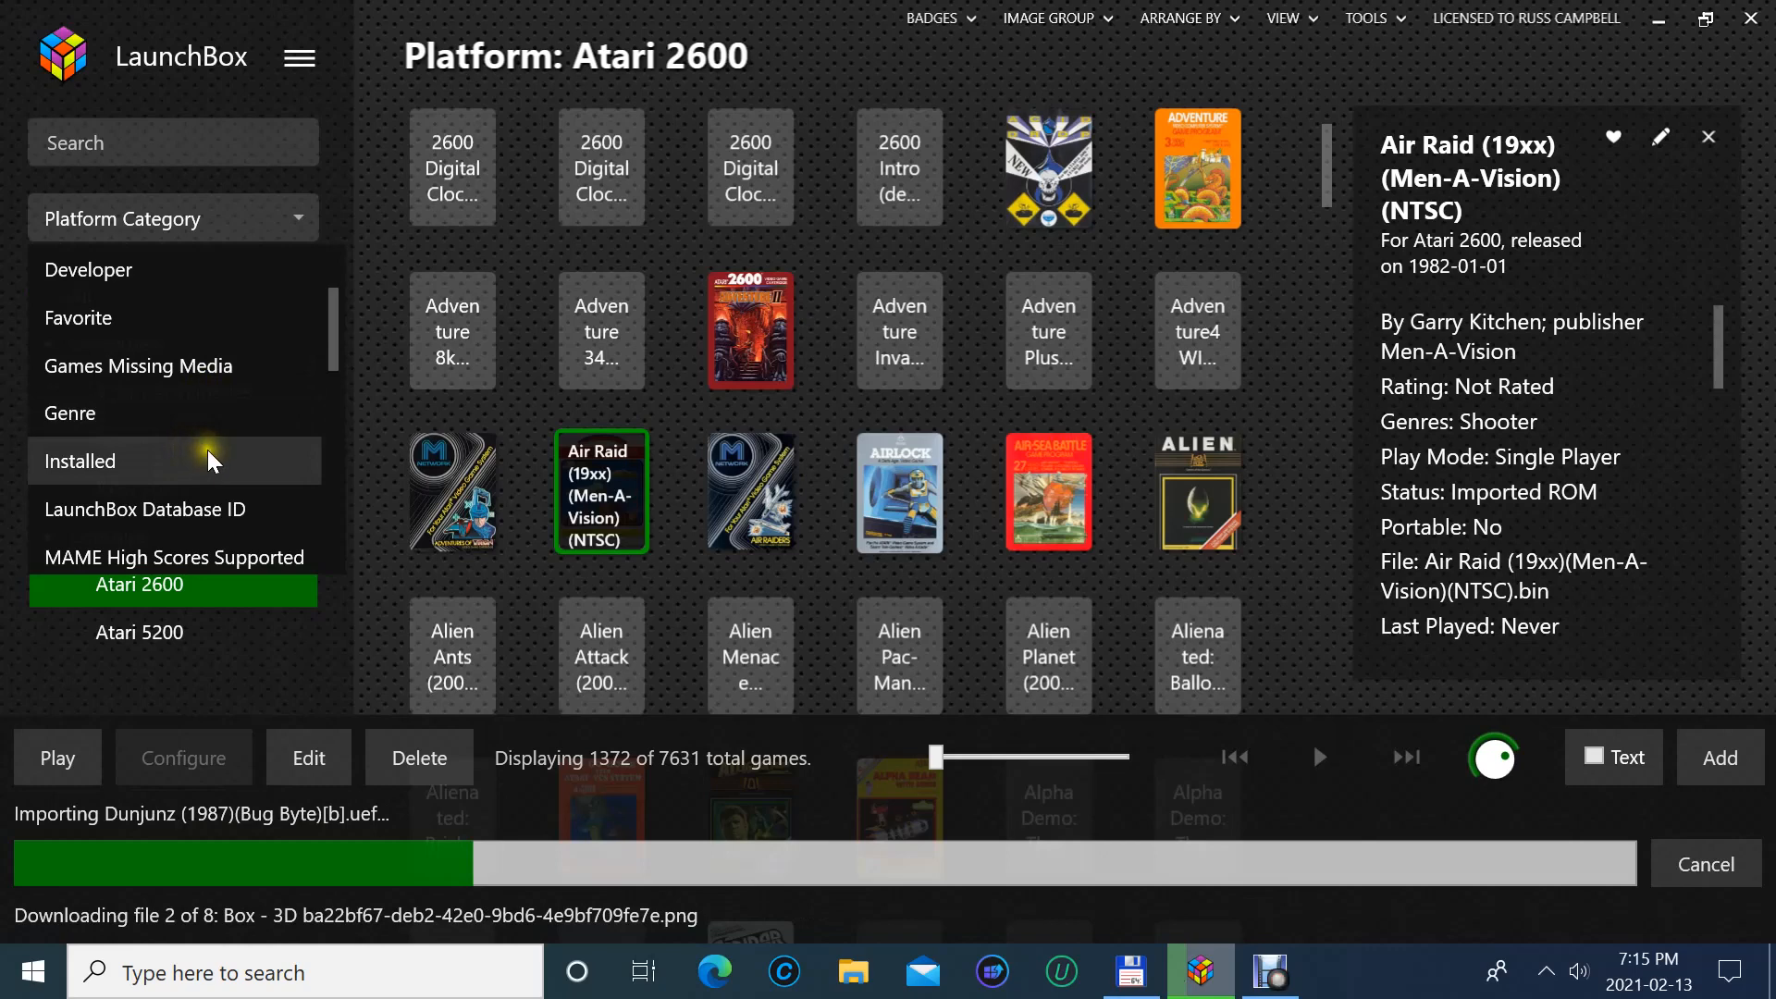
scroll(209, 449, "down", 3)
scroll(207, 448, "down", 2)
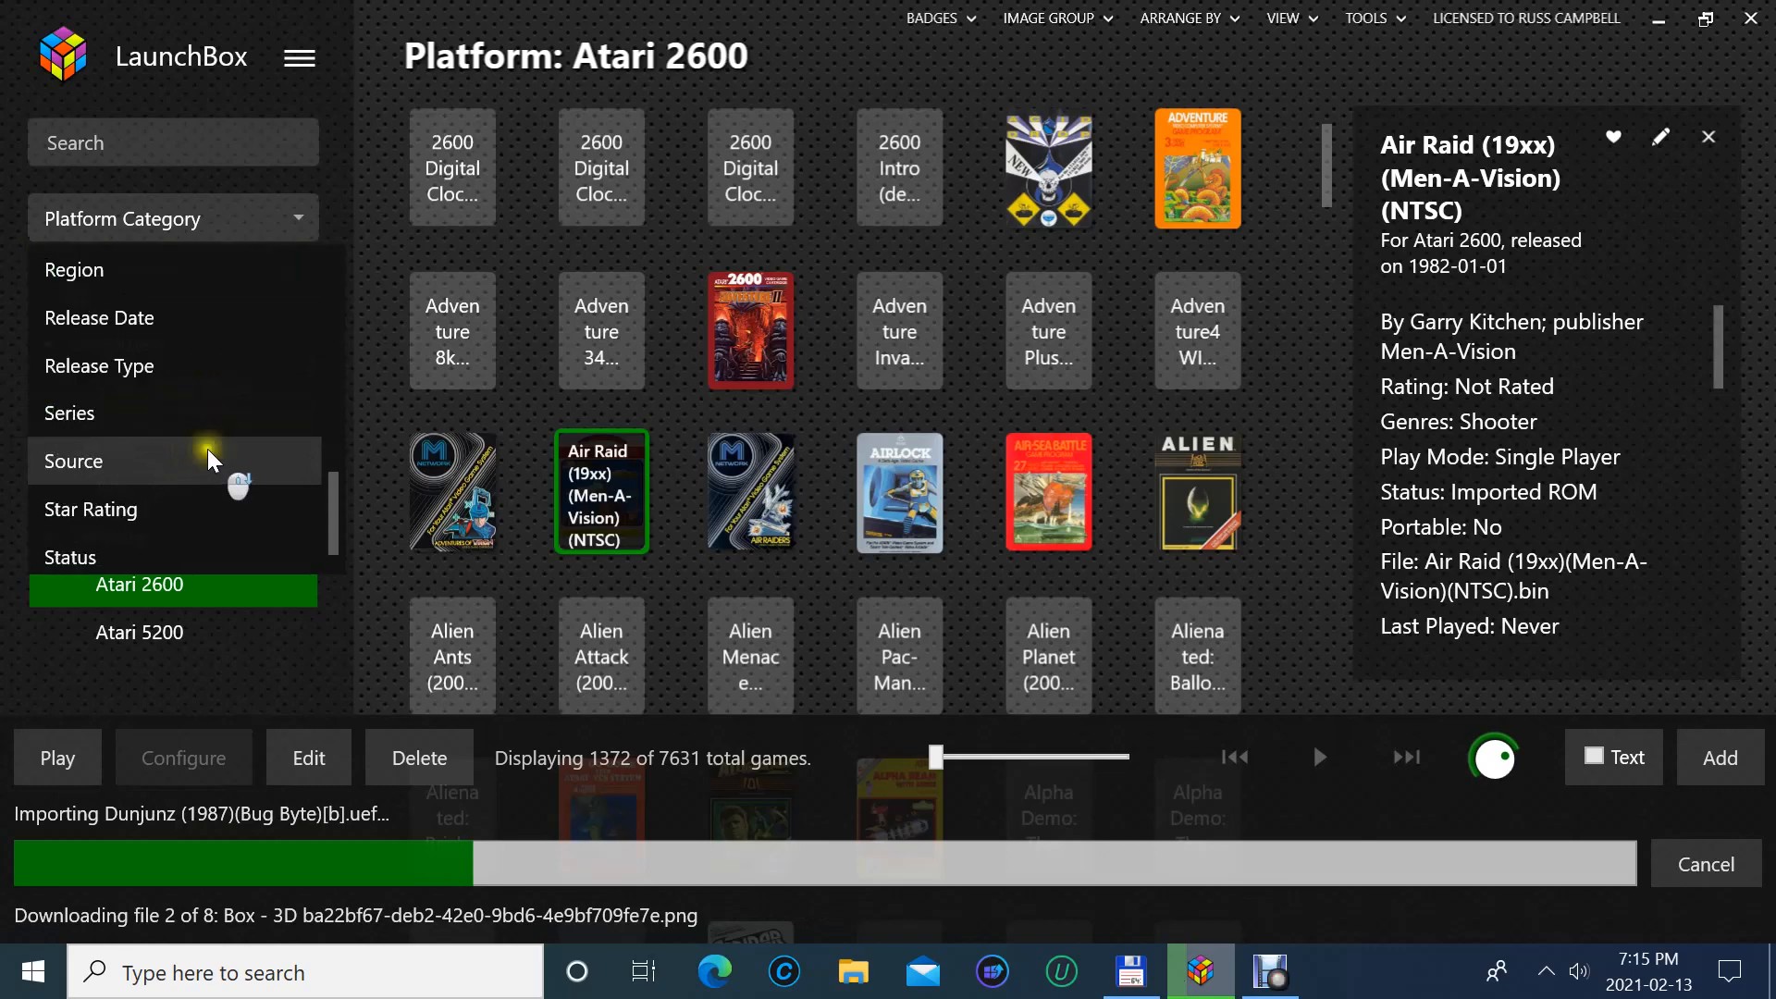
scroll(205, 448, "up", 2)
scroll(205, 446, "up", 4)
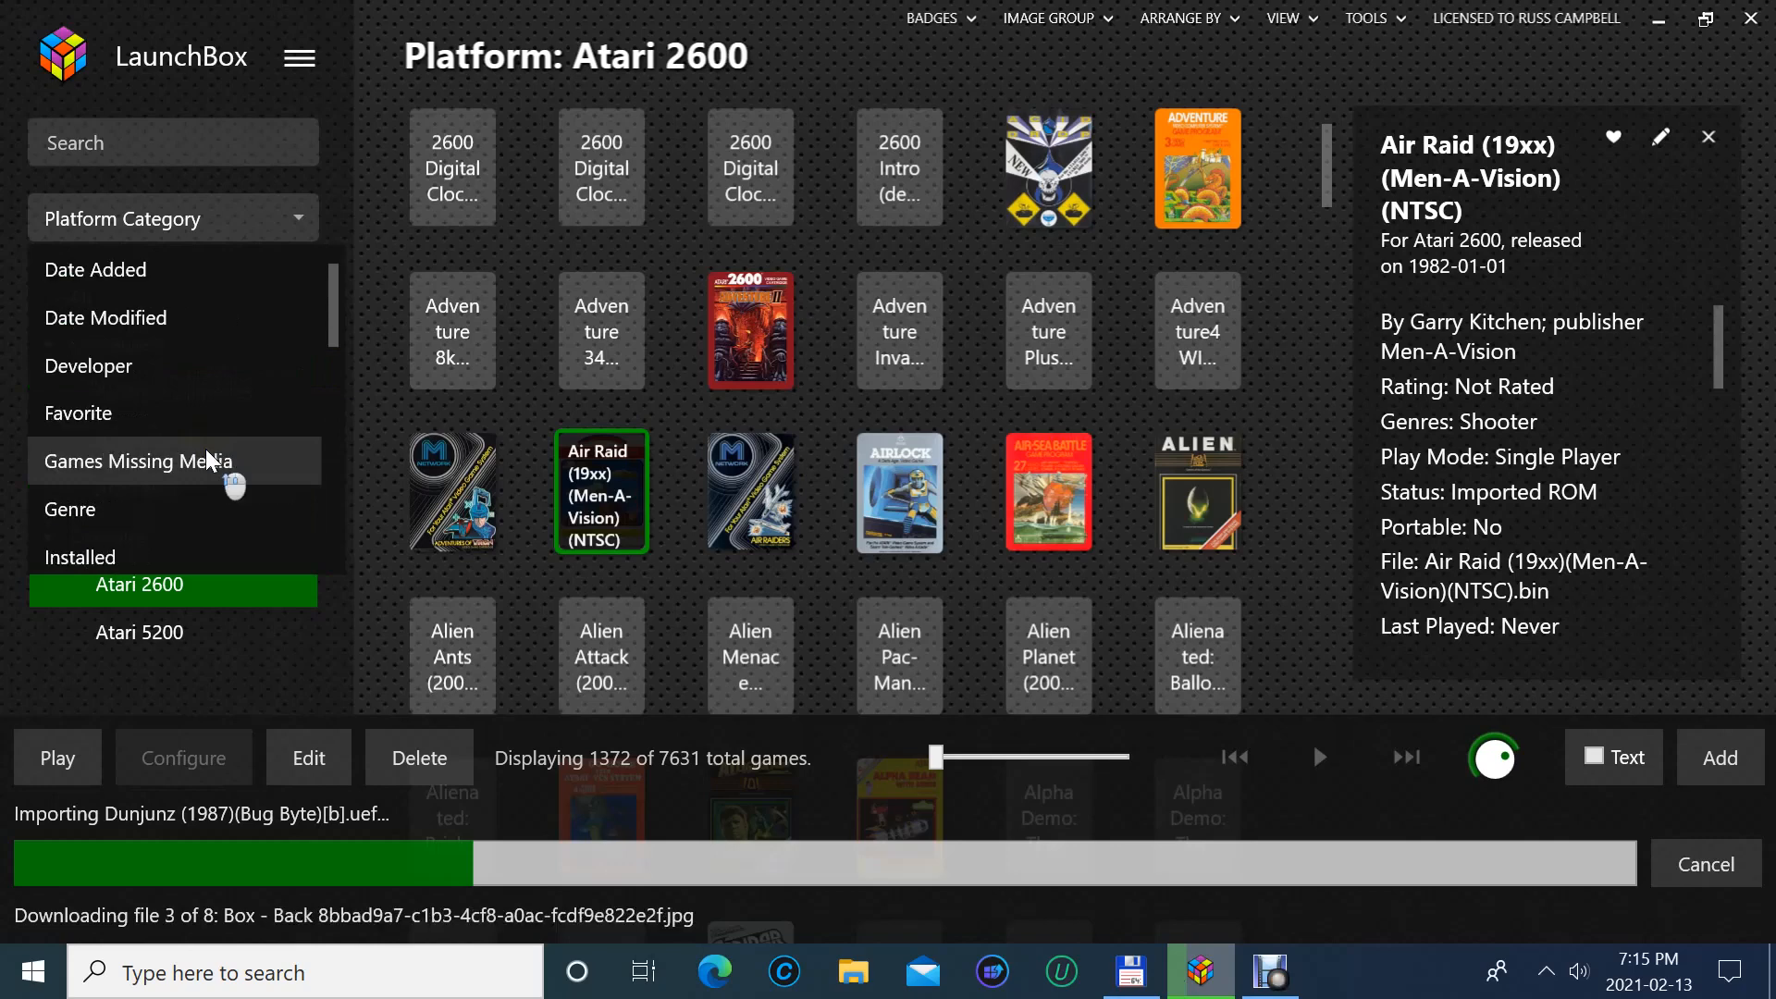
scroll(206, 449, "up", 1)
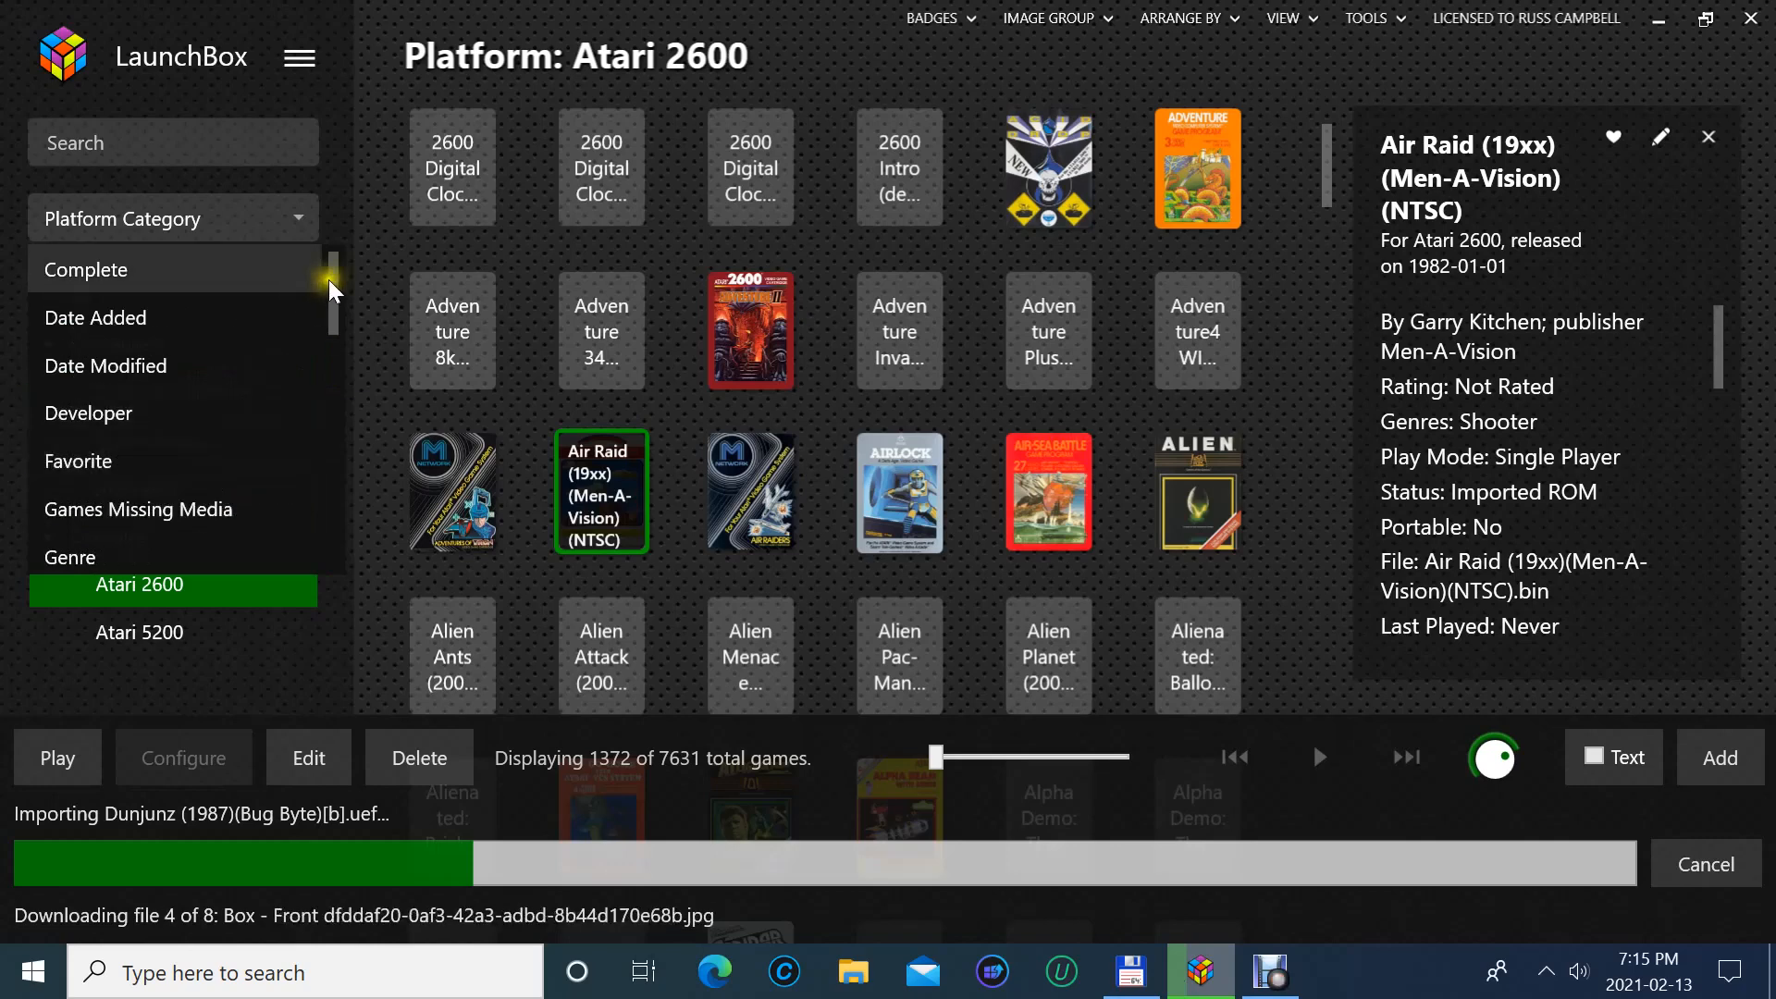
scroll(185, 460, "down", 2)
- Return to the Atari 2600 platform and open the Retroarch emulator's associated platforms for editing
left_click(152, 689)
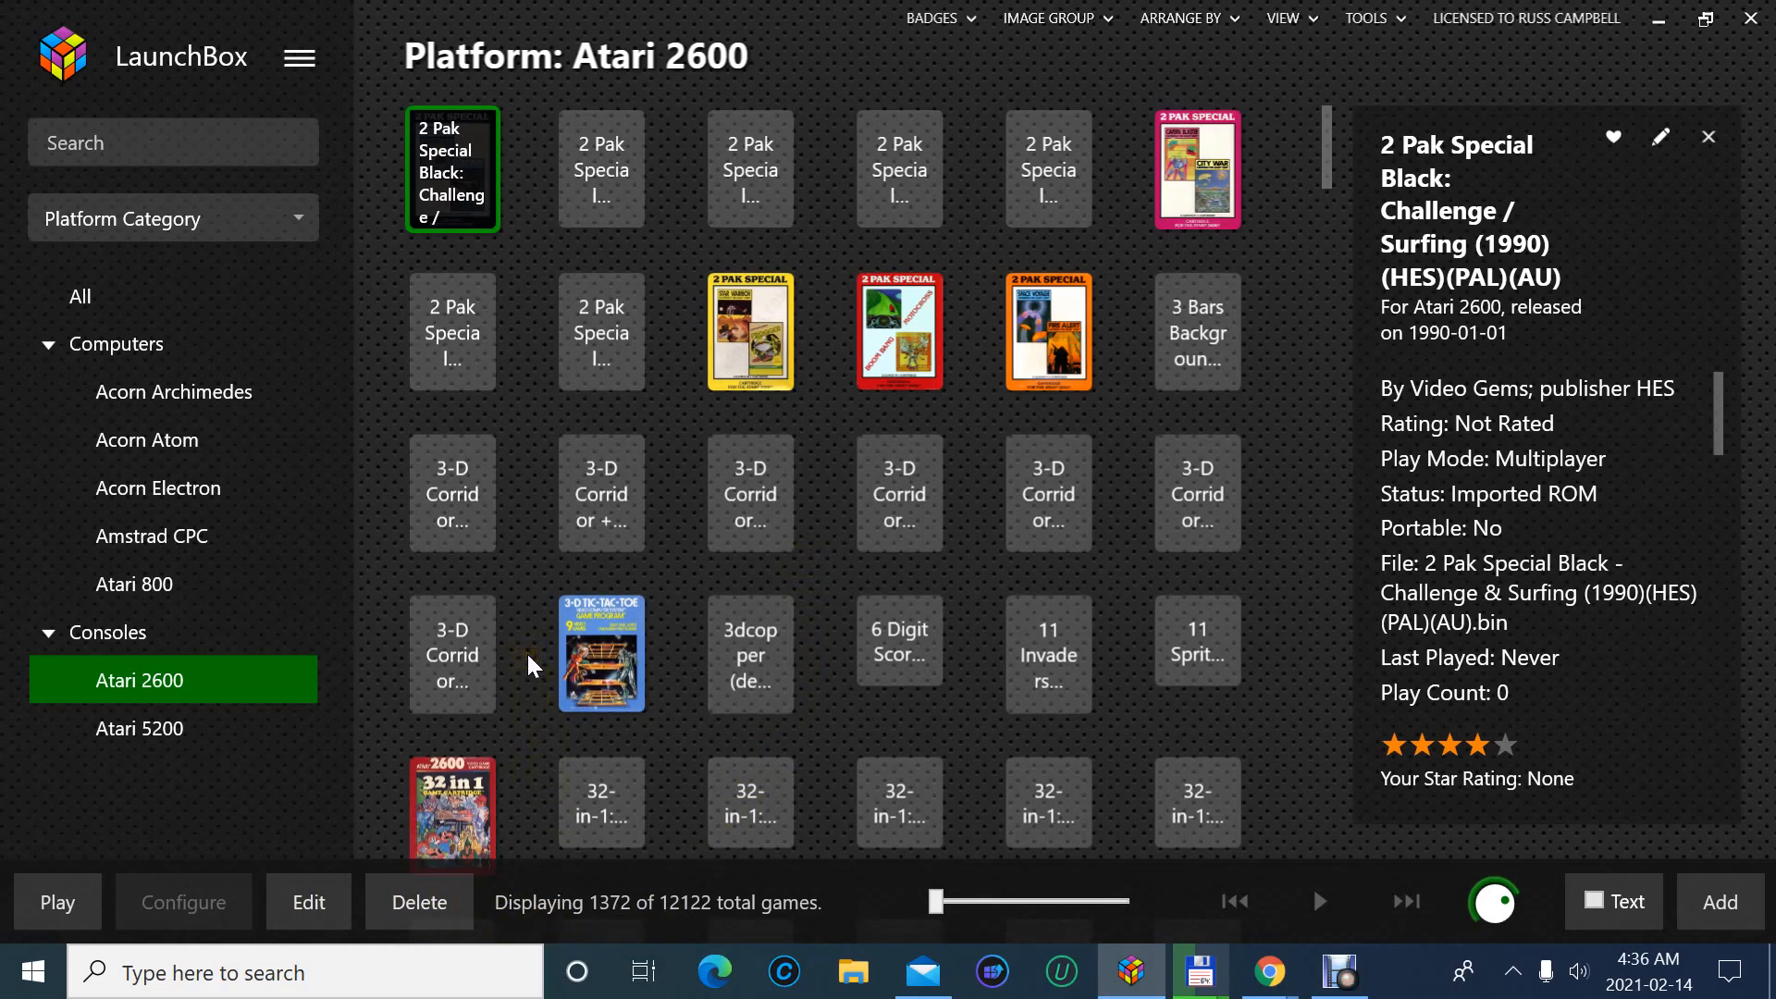
left_click(1353, 26)
left_click(1282, 190)
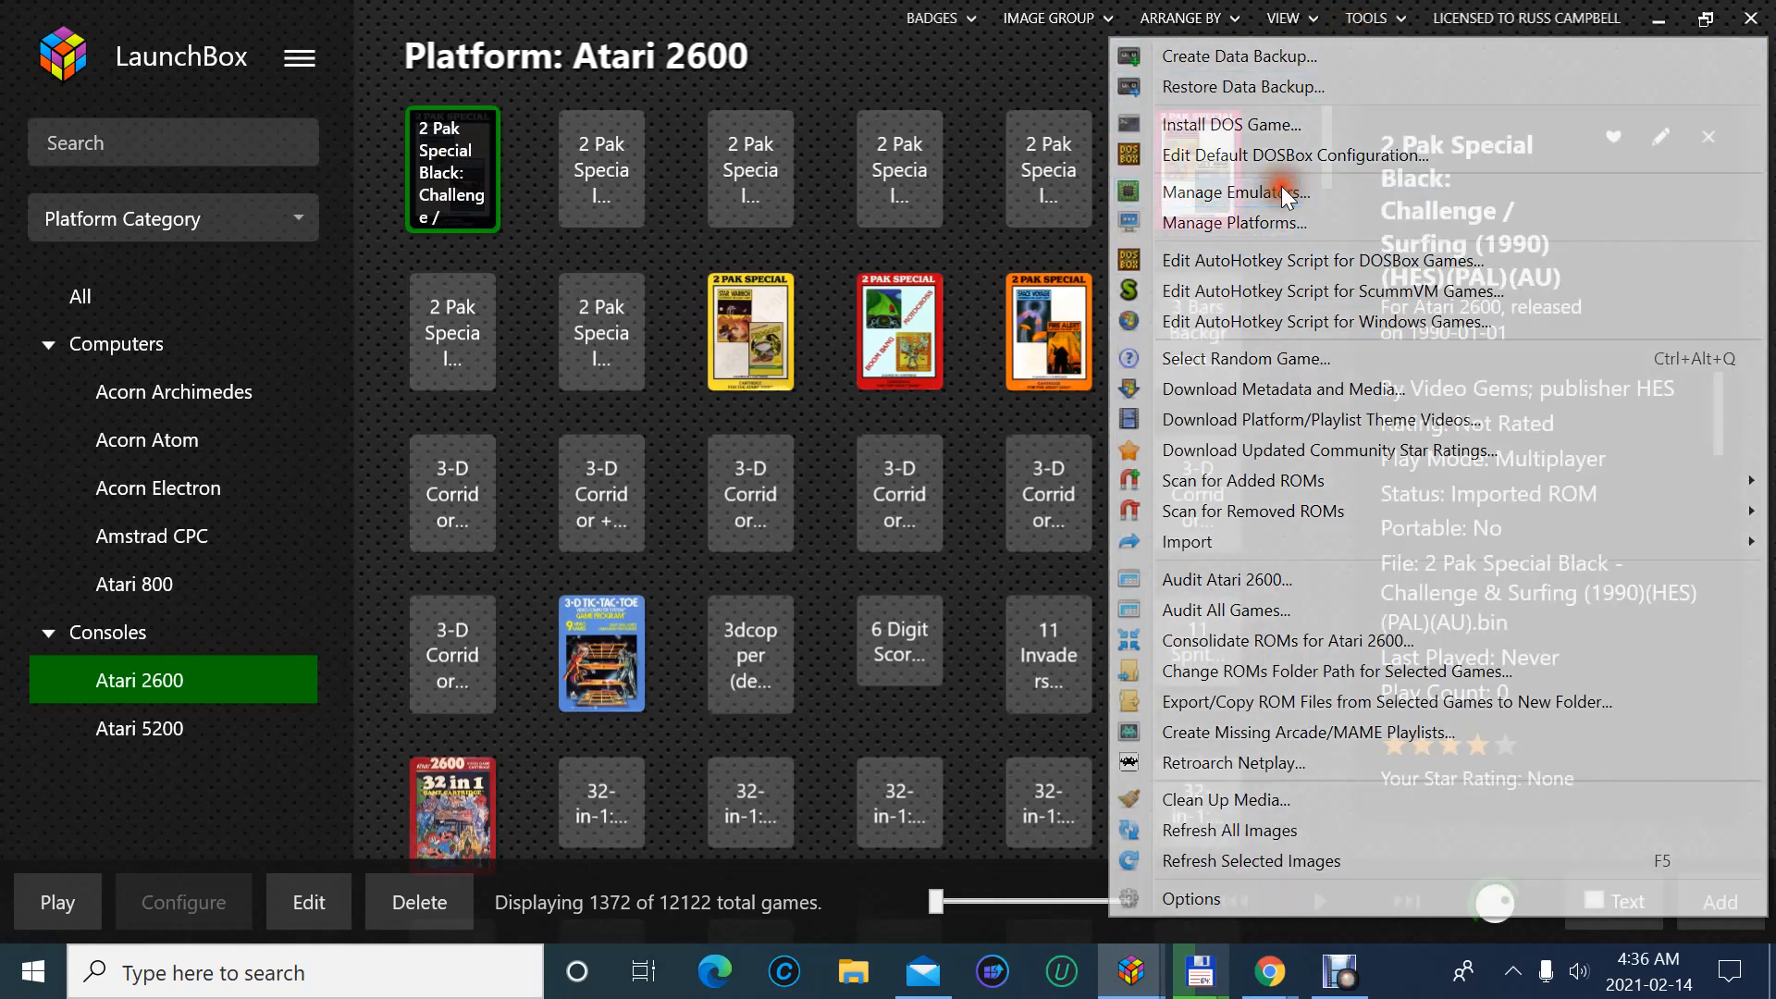
left_click(766, 241)
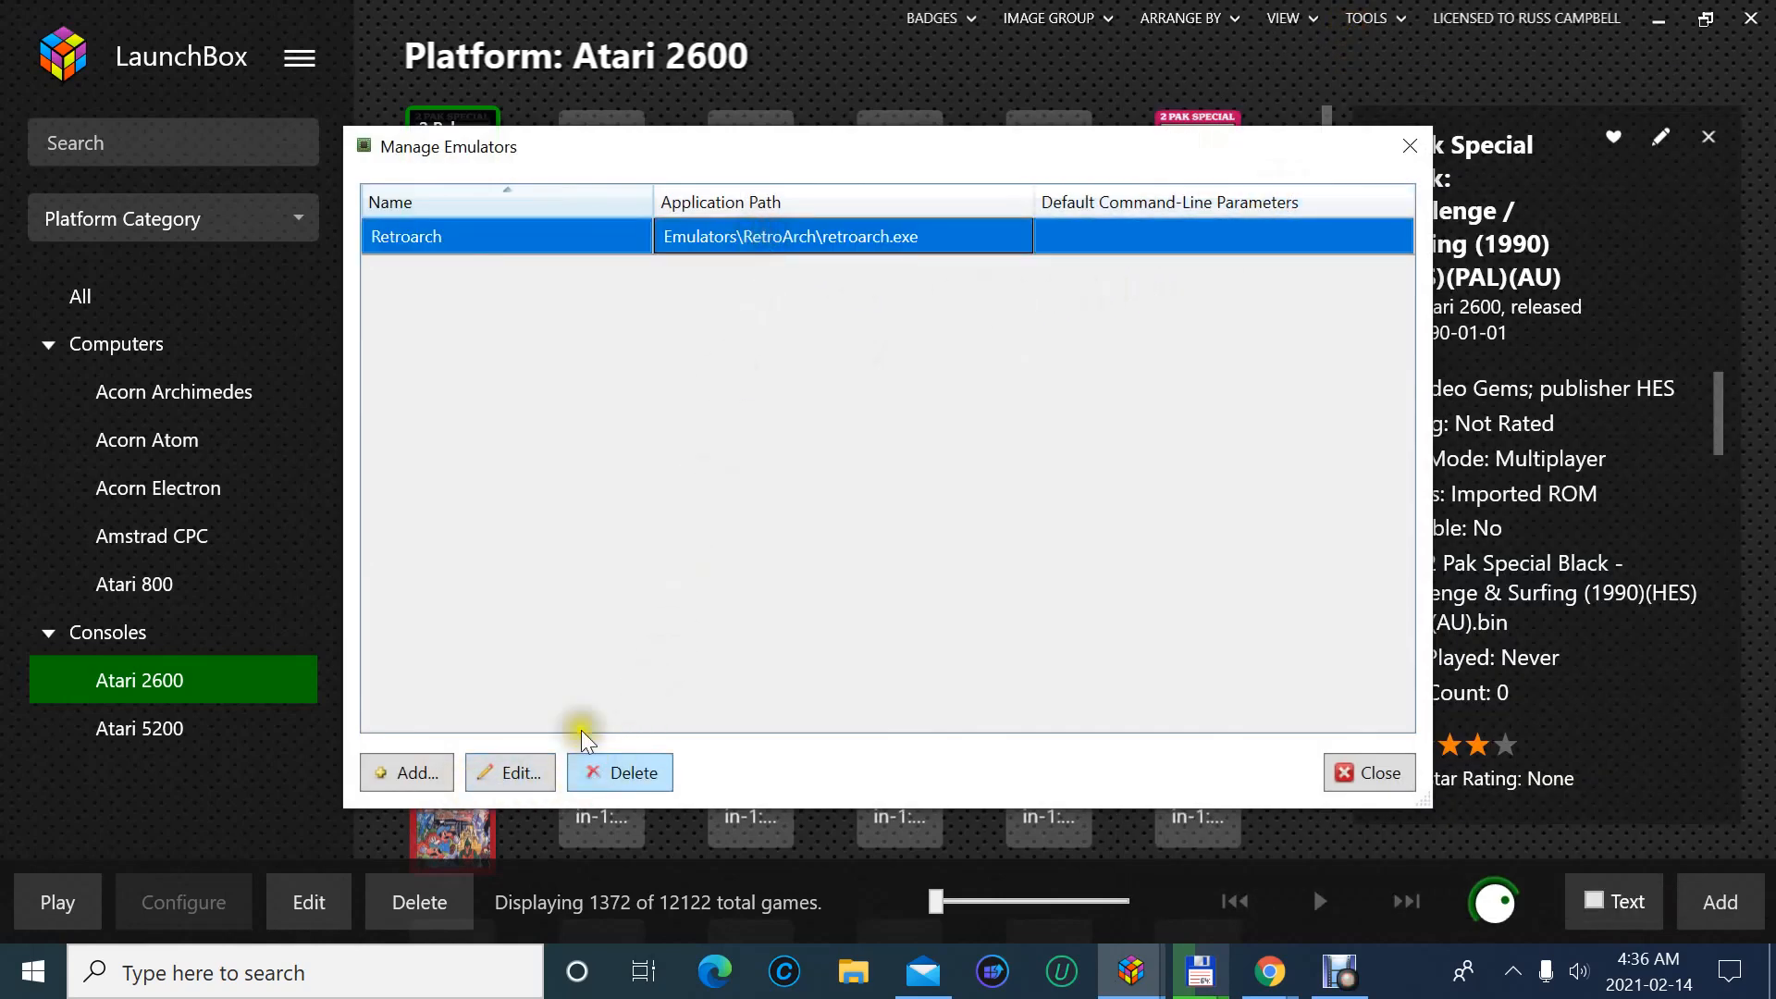
double_click(740, 239)
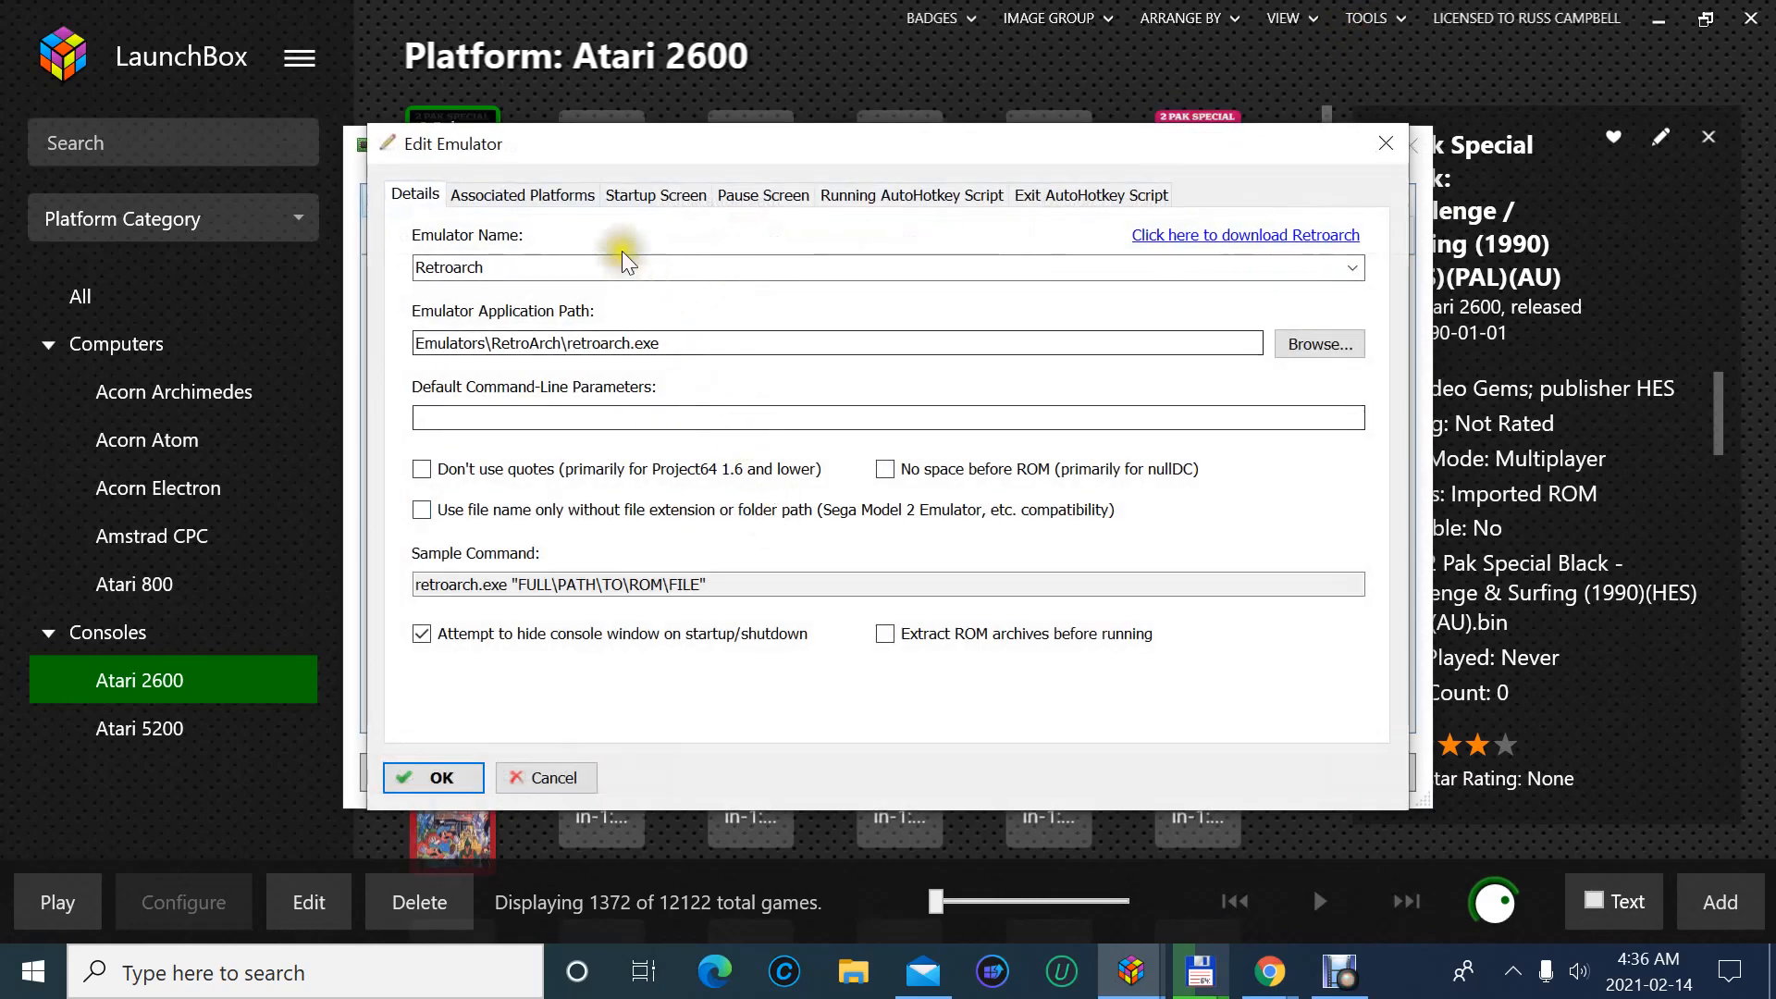
left_click(563, 213)
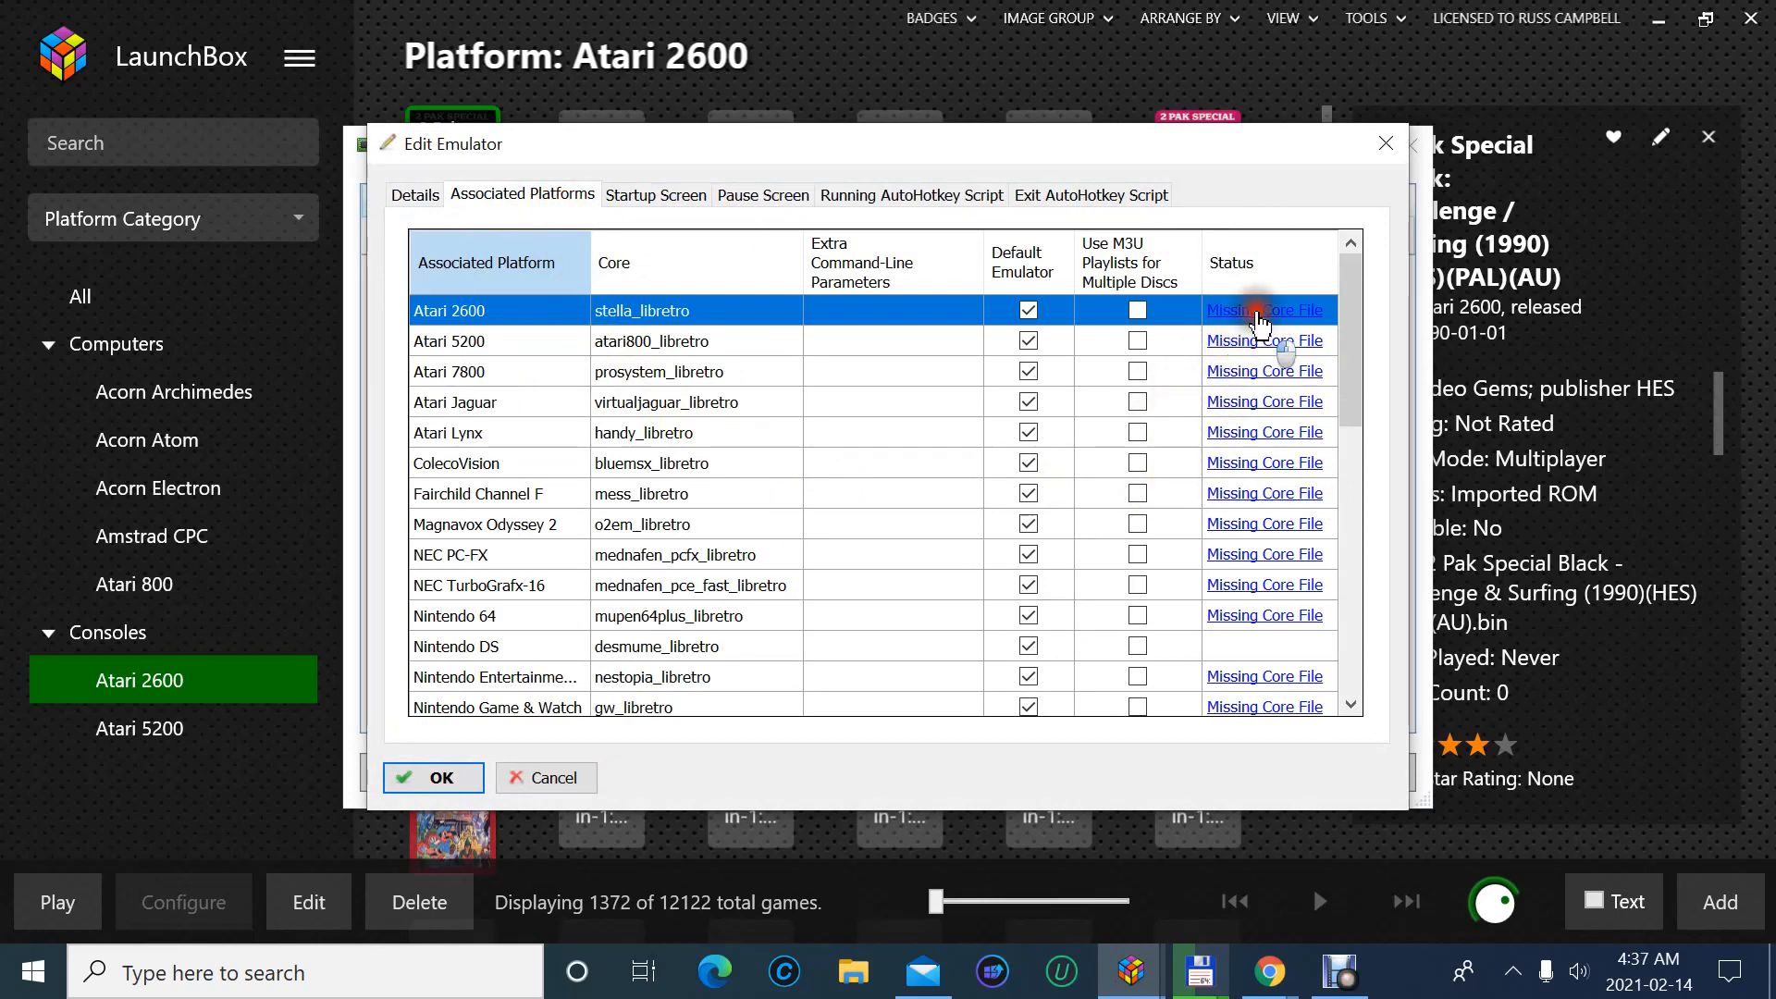
- Check the missing core file notice for the Atari 2600 stella_libretro core and close the emulator settings
left_click(1250, 312)
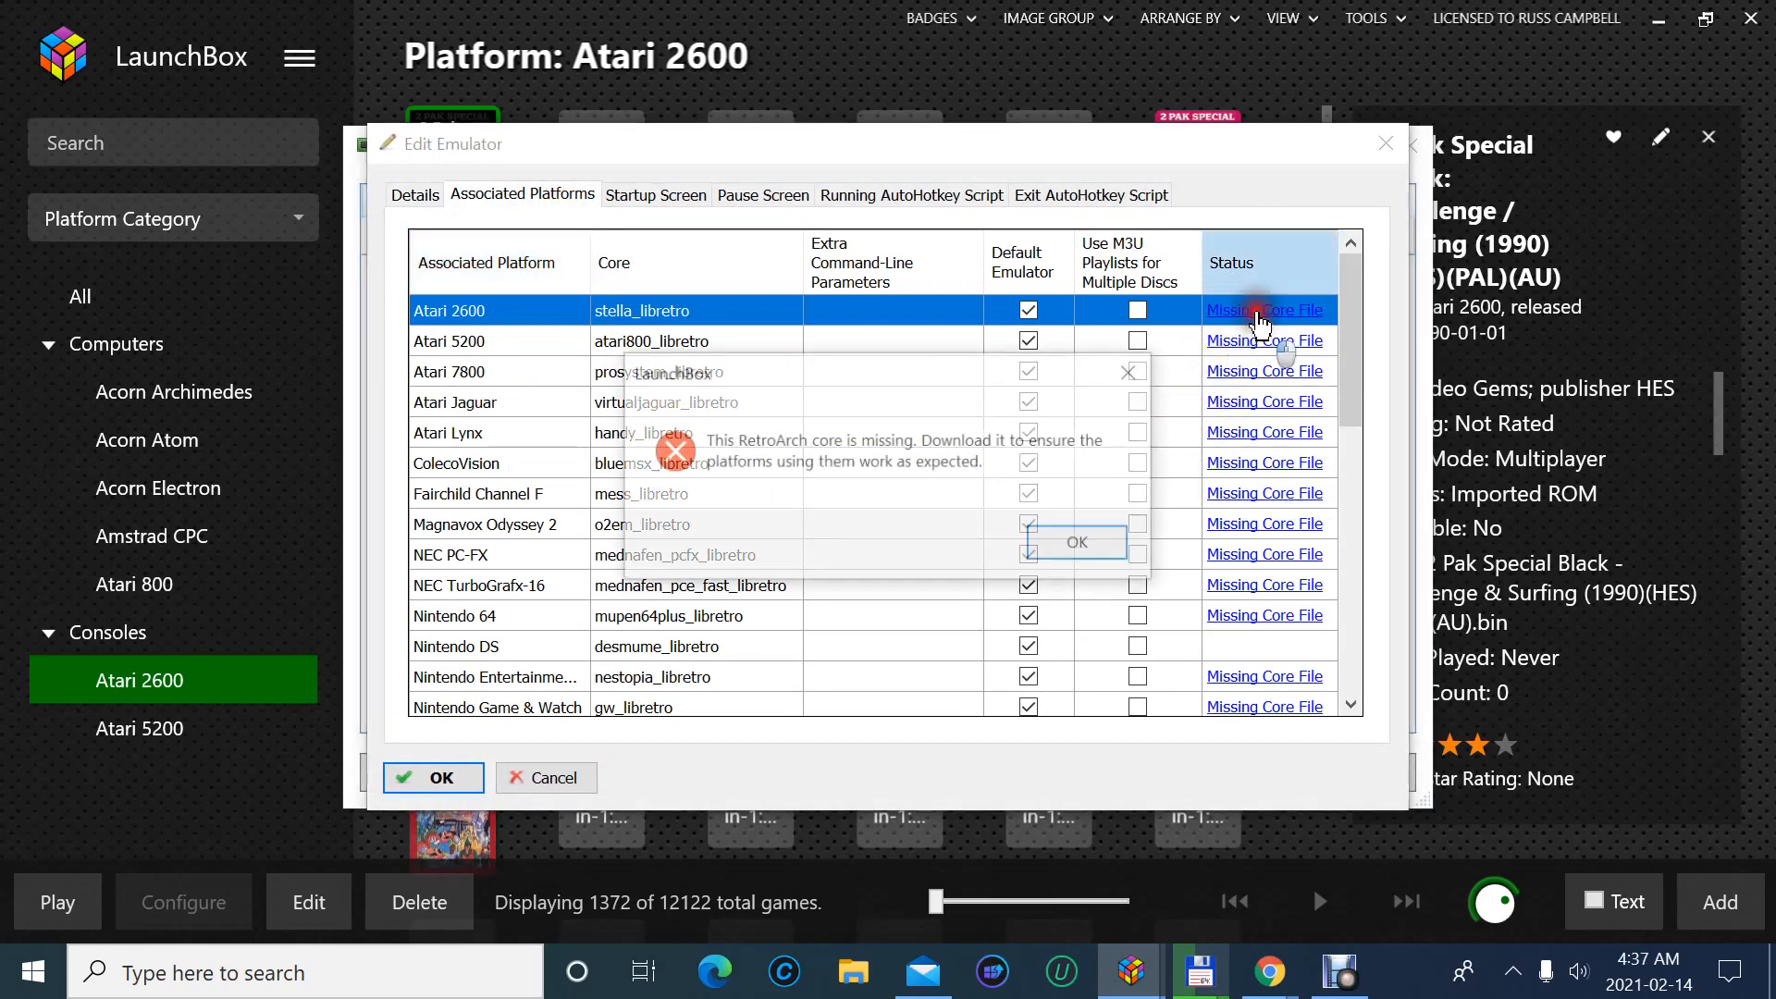
left_click(1103, 546)
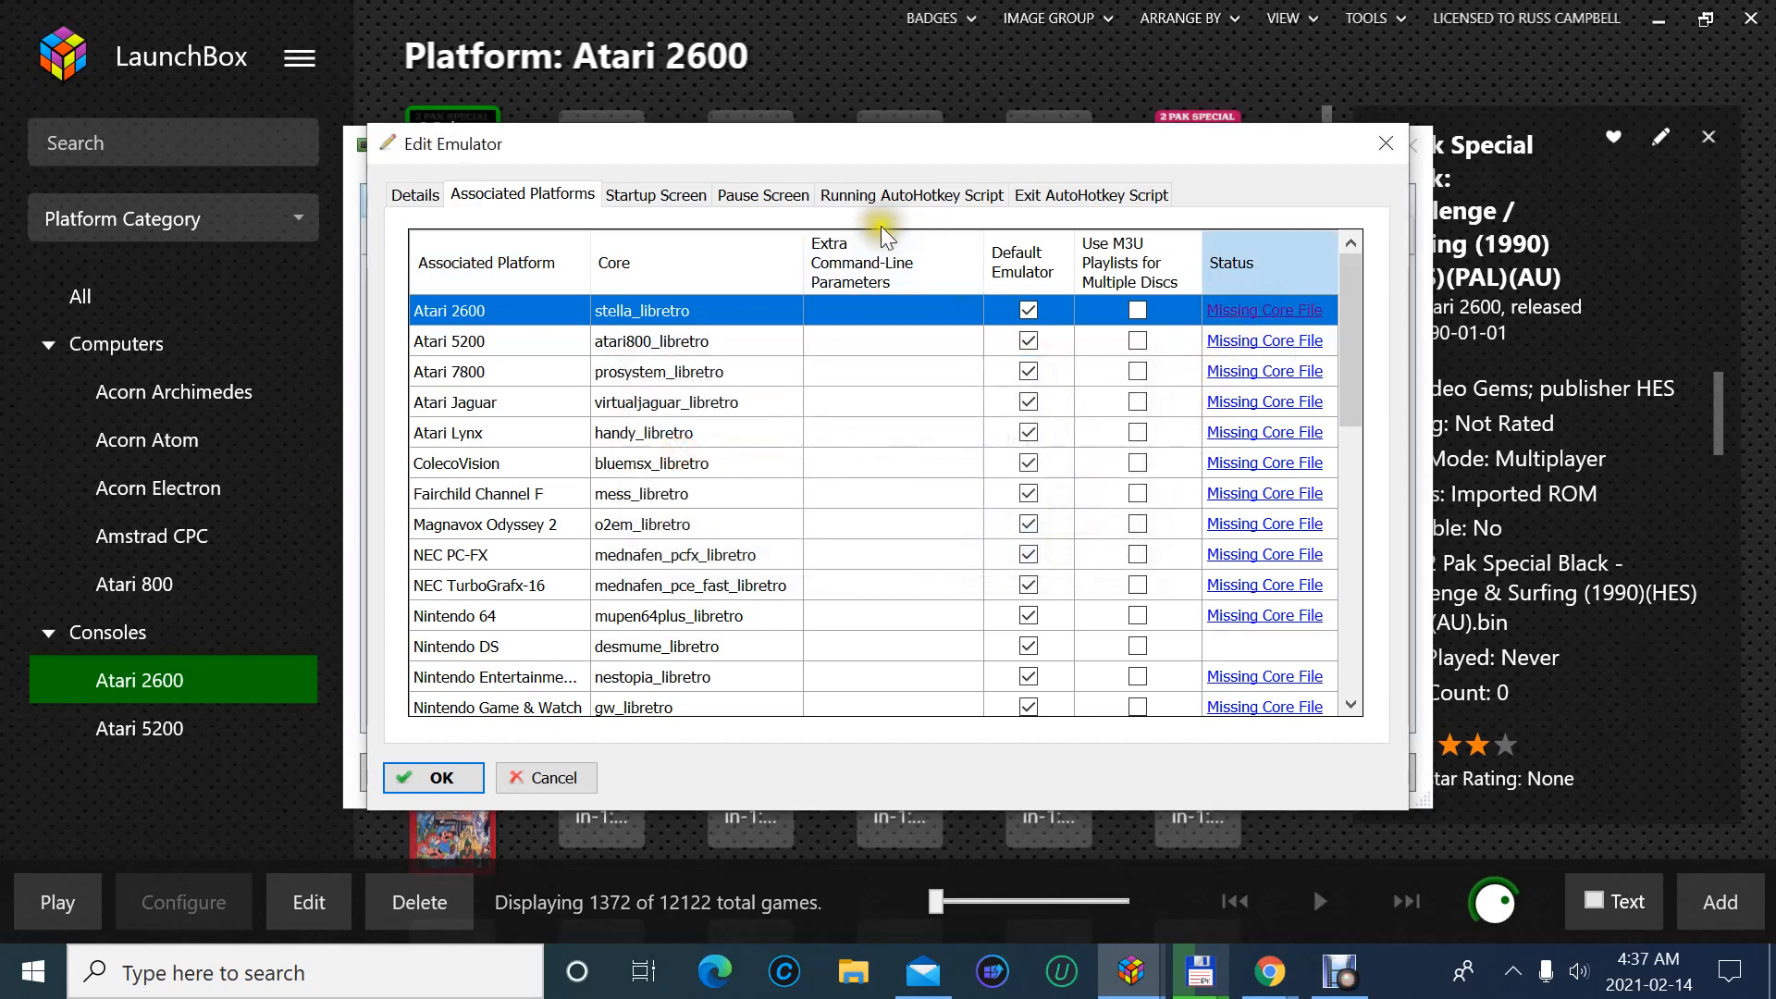
left_click(1386, 143)
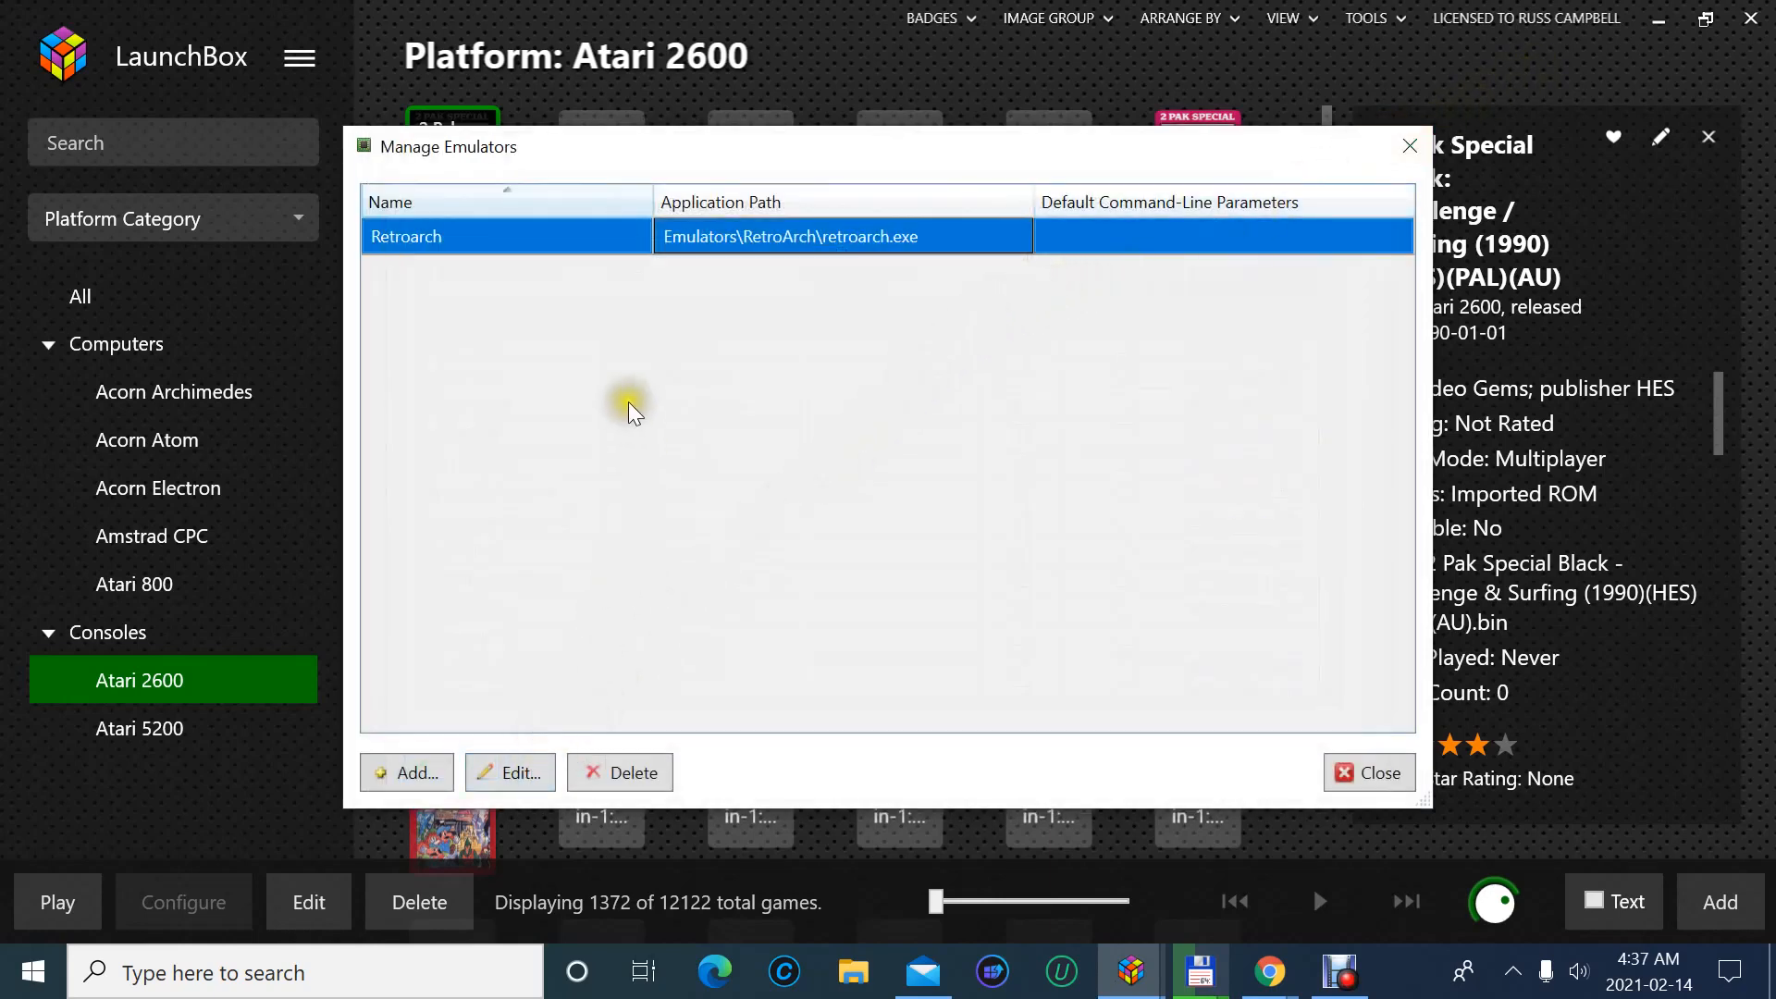
left_click(1370, 773)
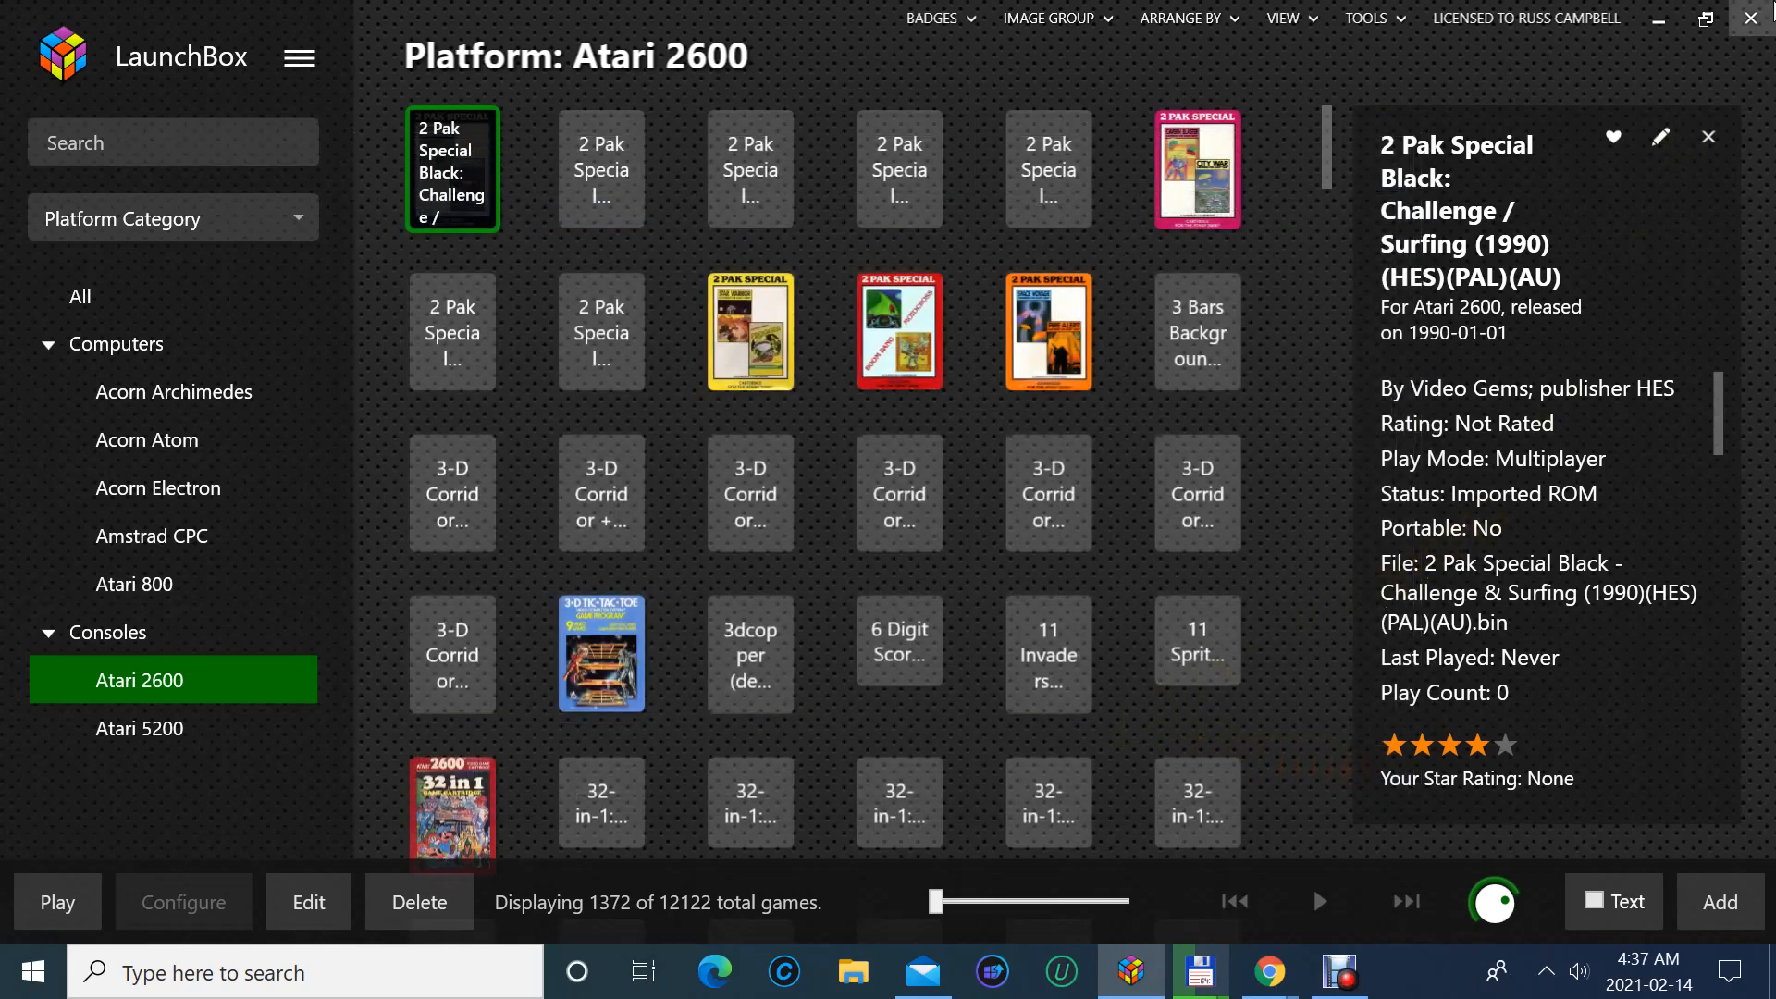
- Minimize LaunchBox, launch RetroArch from the desktop and open its online Core Downloader
left_click(1661, 20)
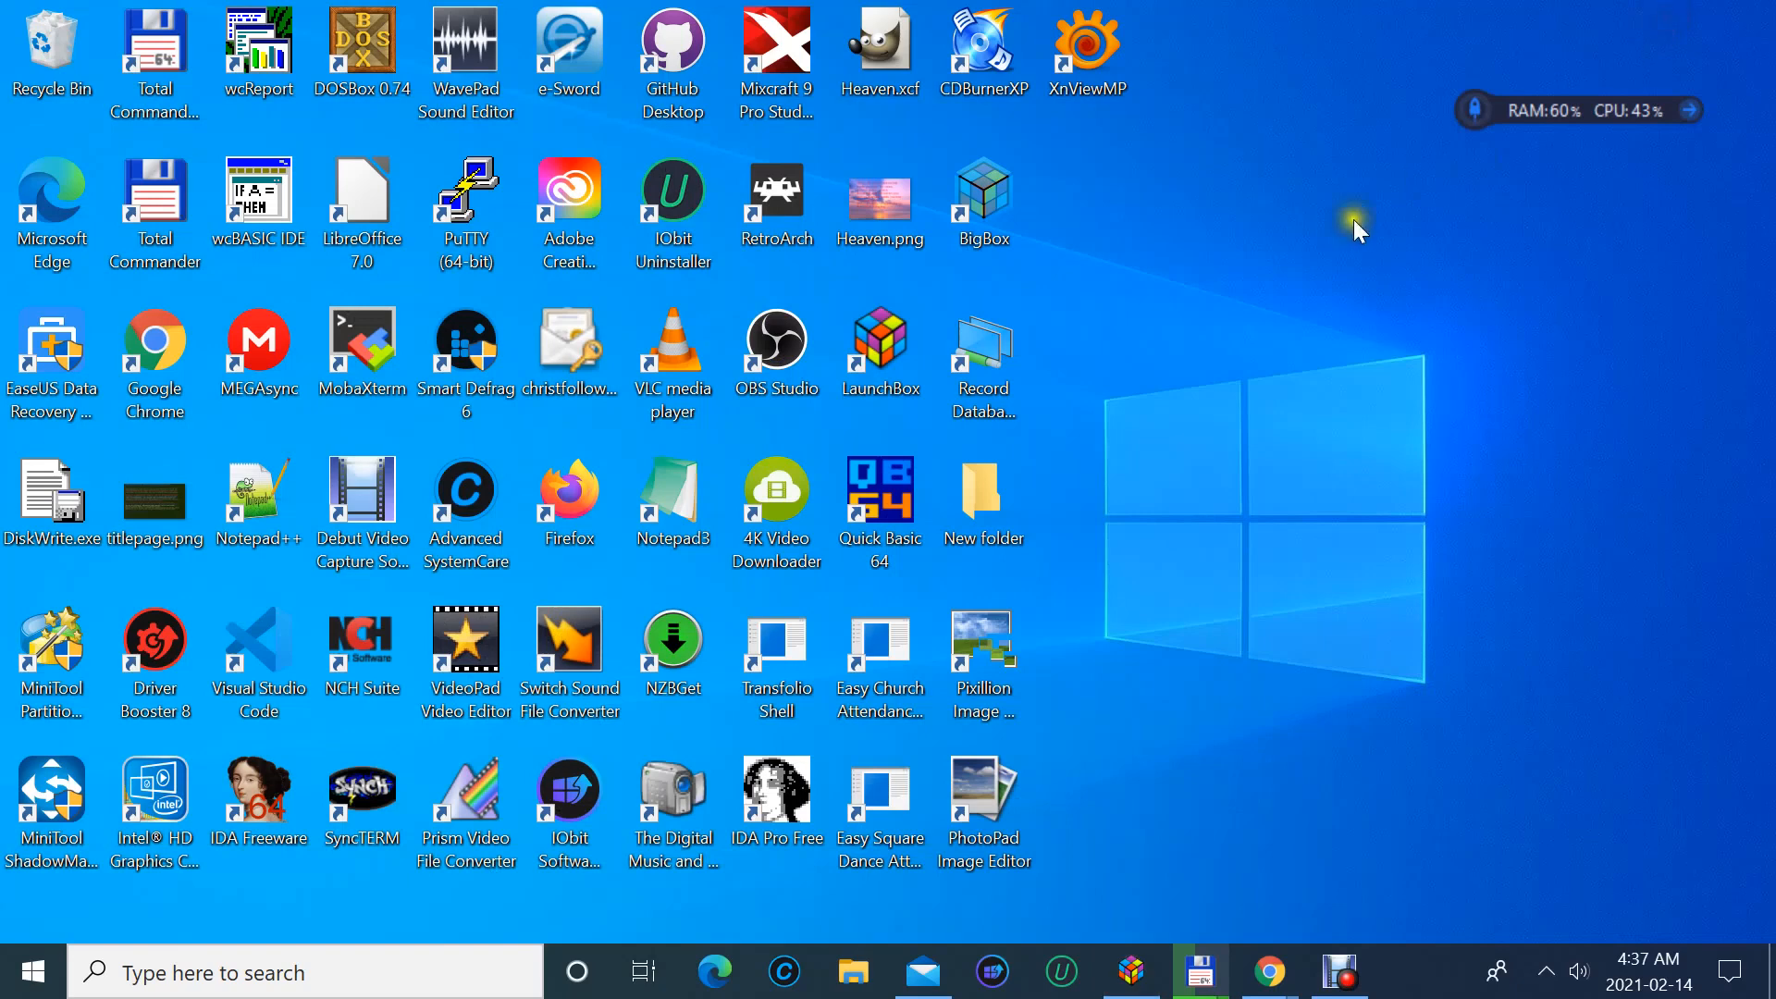
double_click(781, 197)
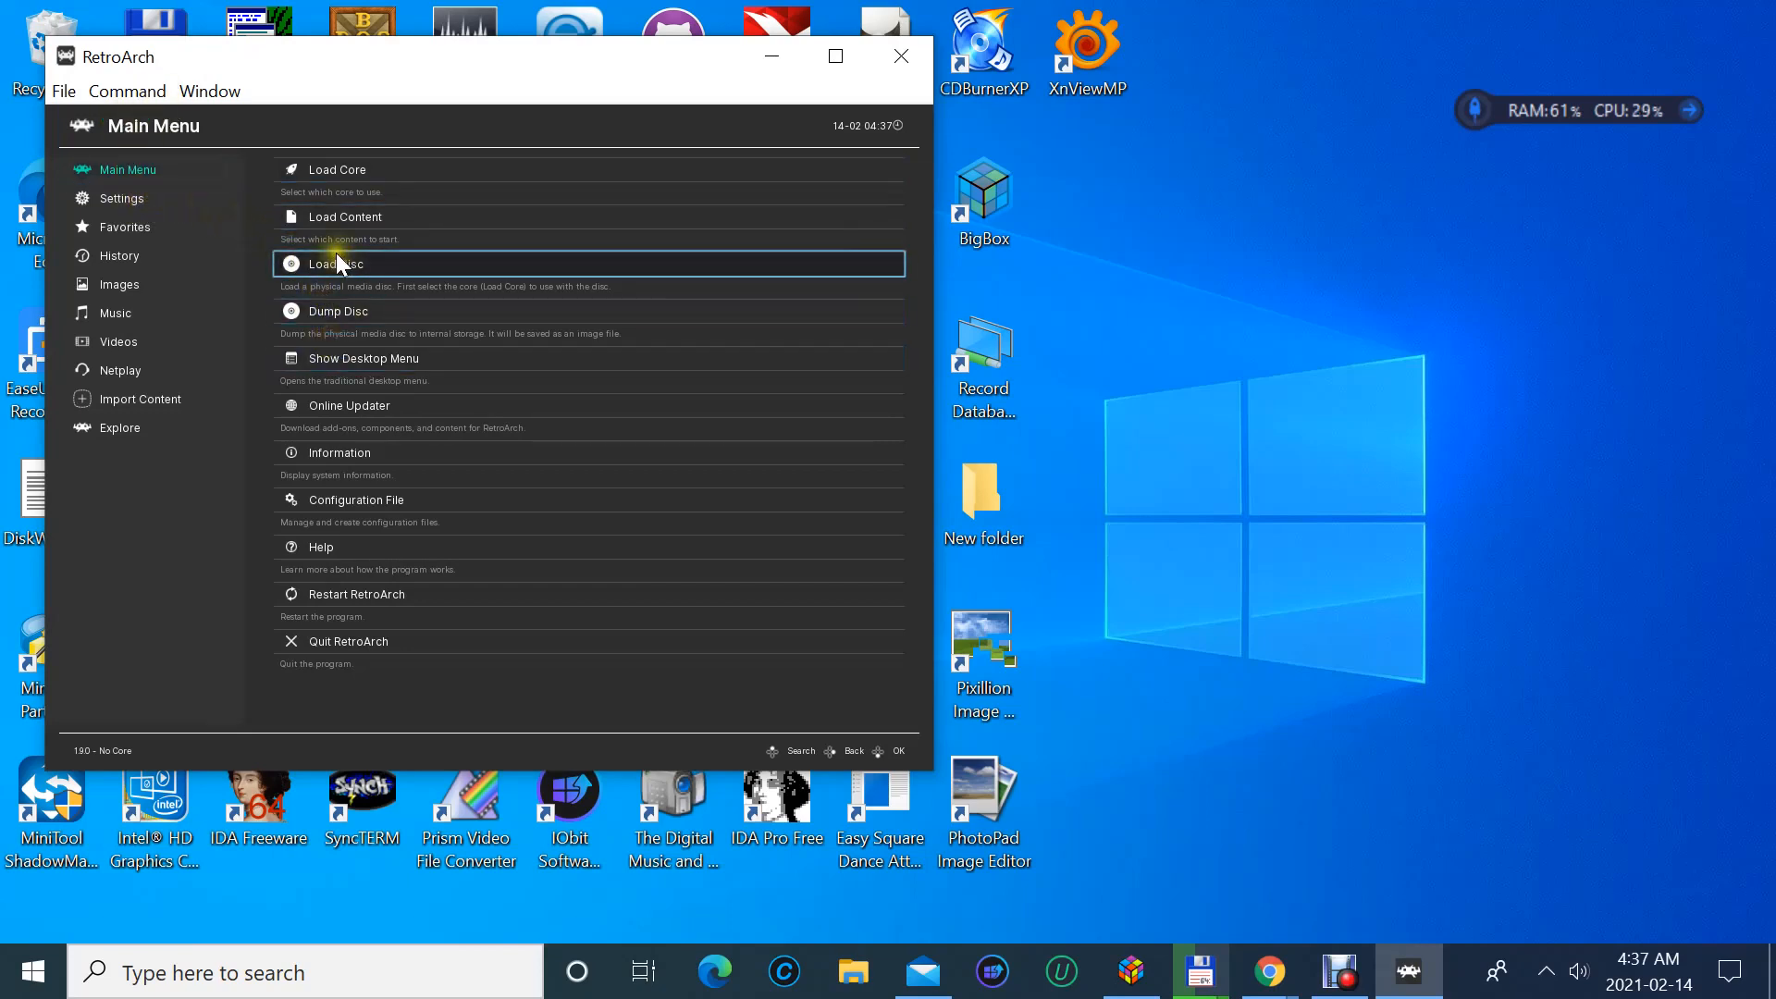
left_click(346, 404)
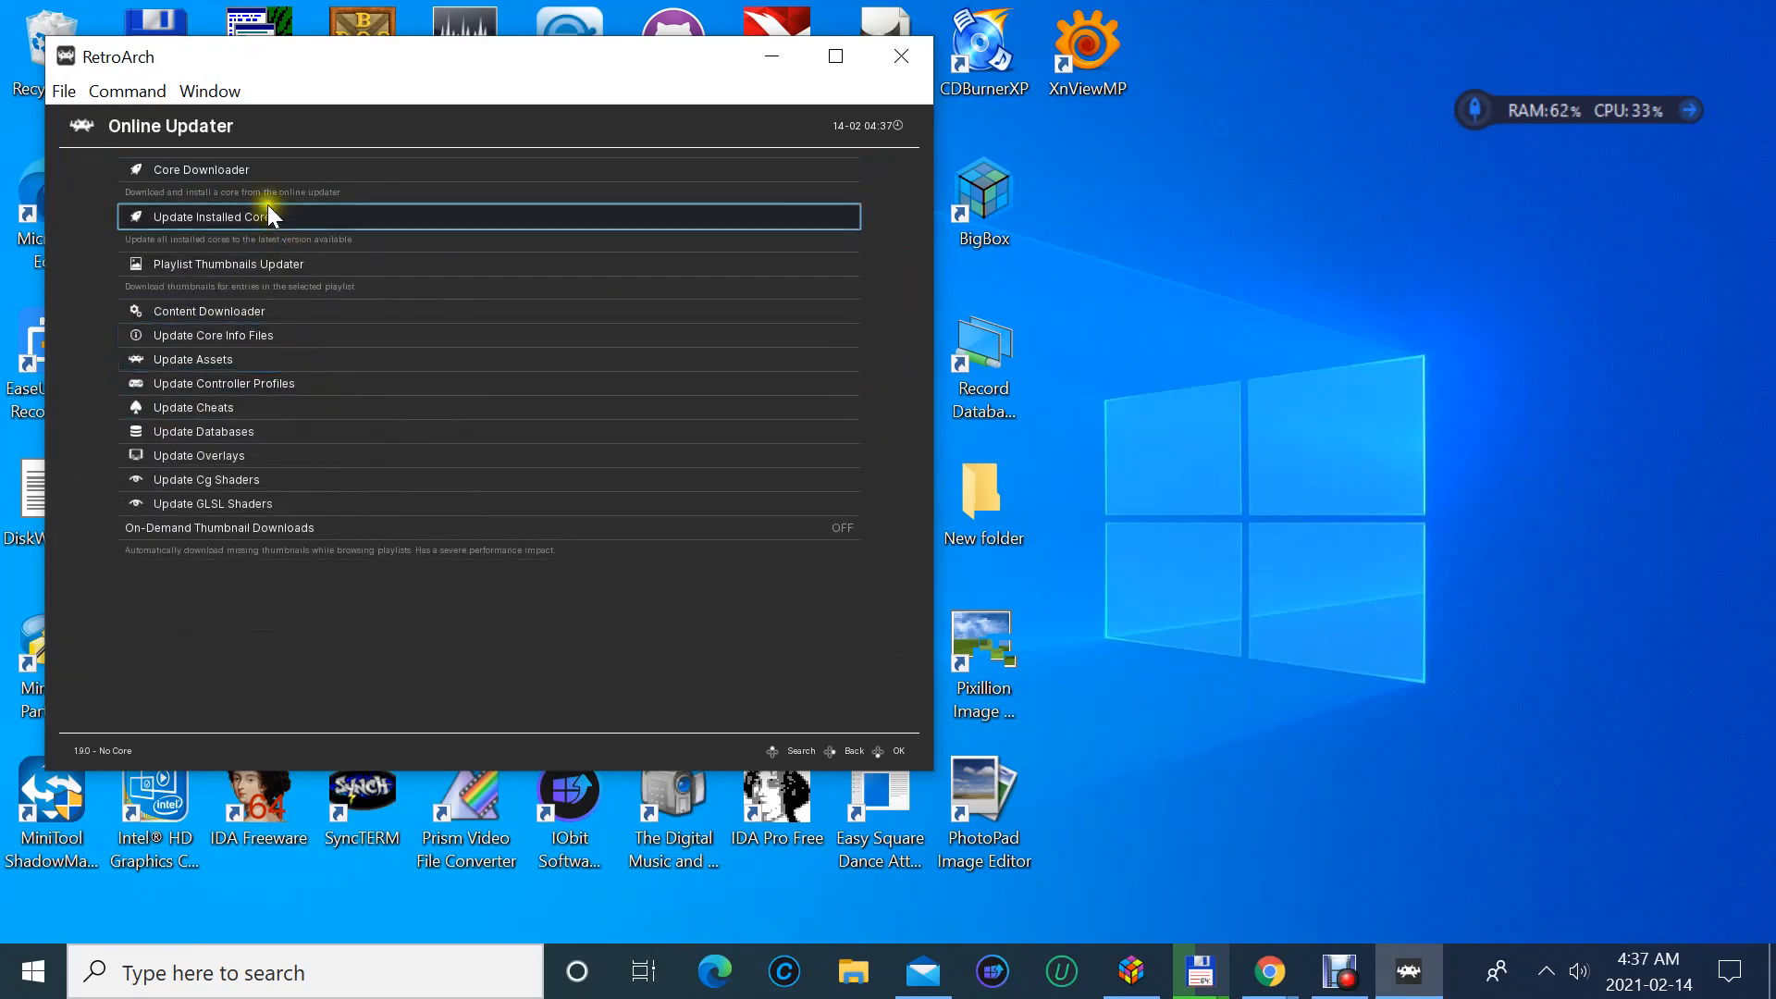
left_click(257, 182)
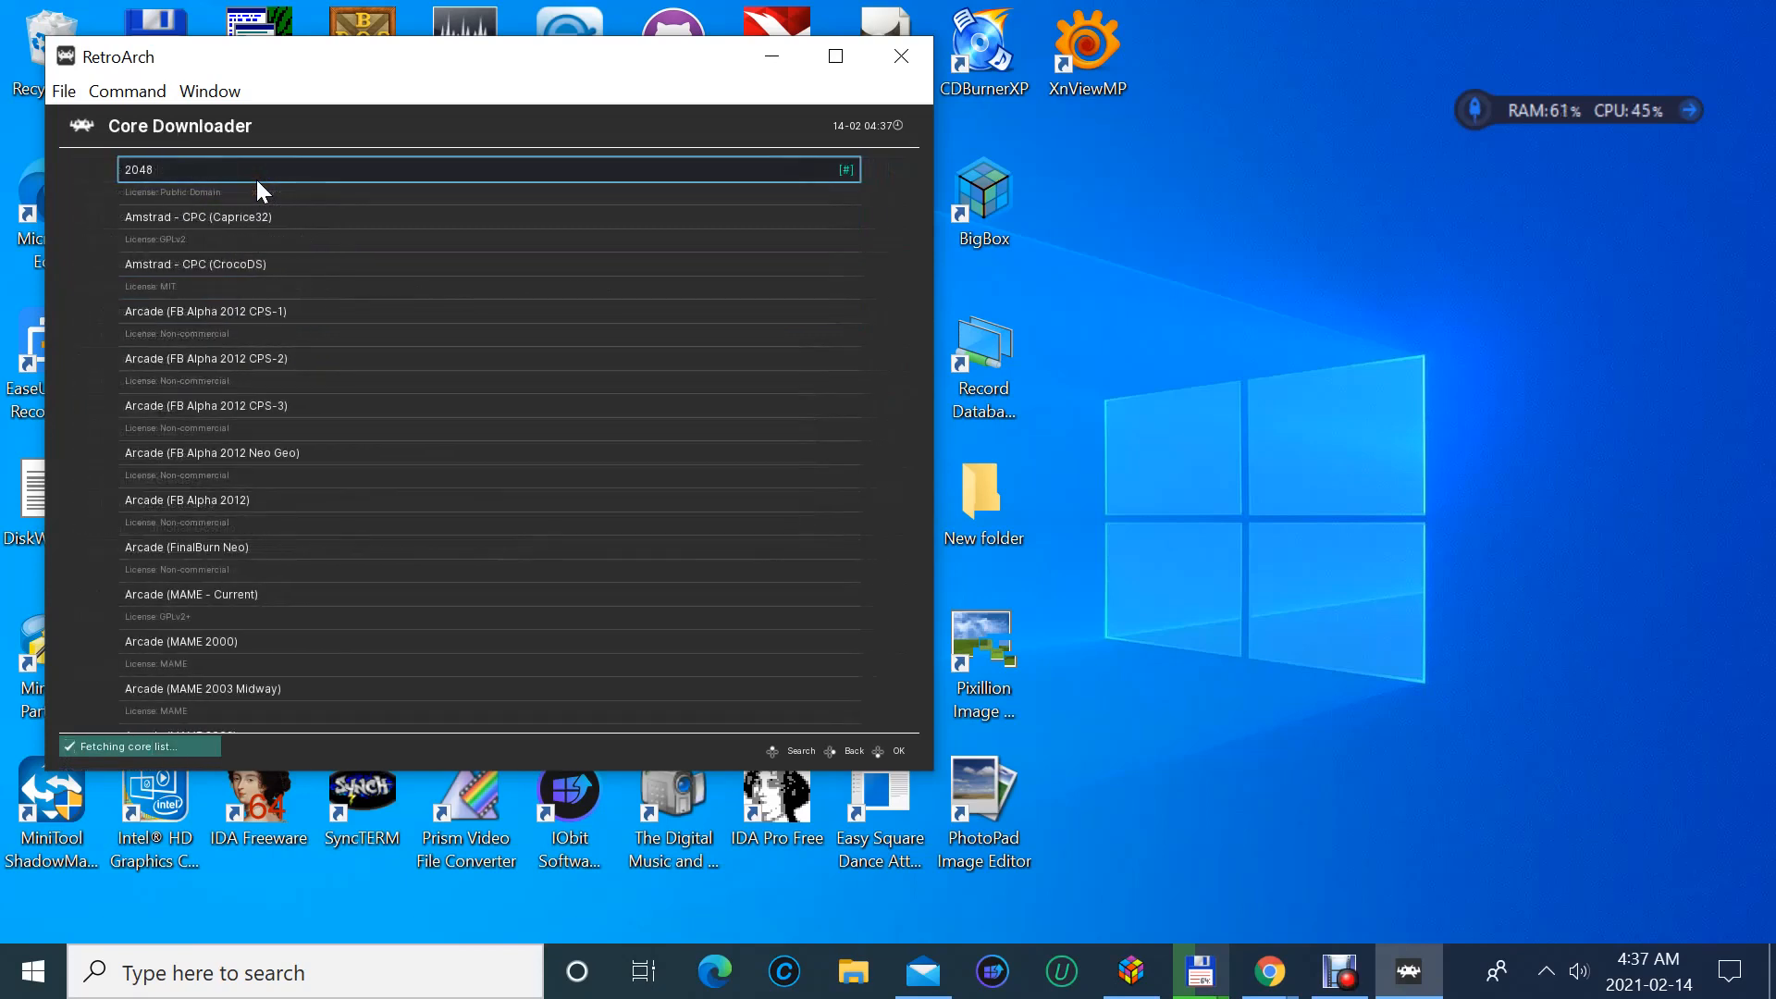
- Download the 2048, Amstrad - CPC (Caprice32) and Amstrad - CPC (CrocoDS) cores
left_click(209, 167)
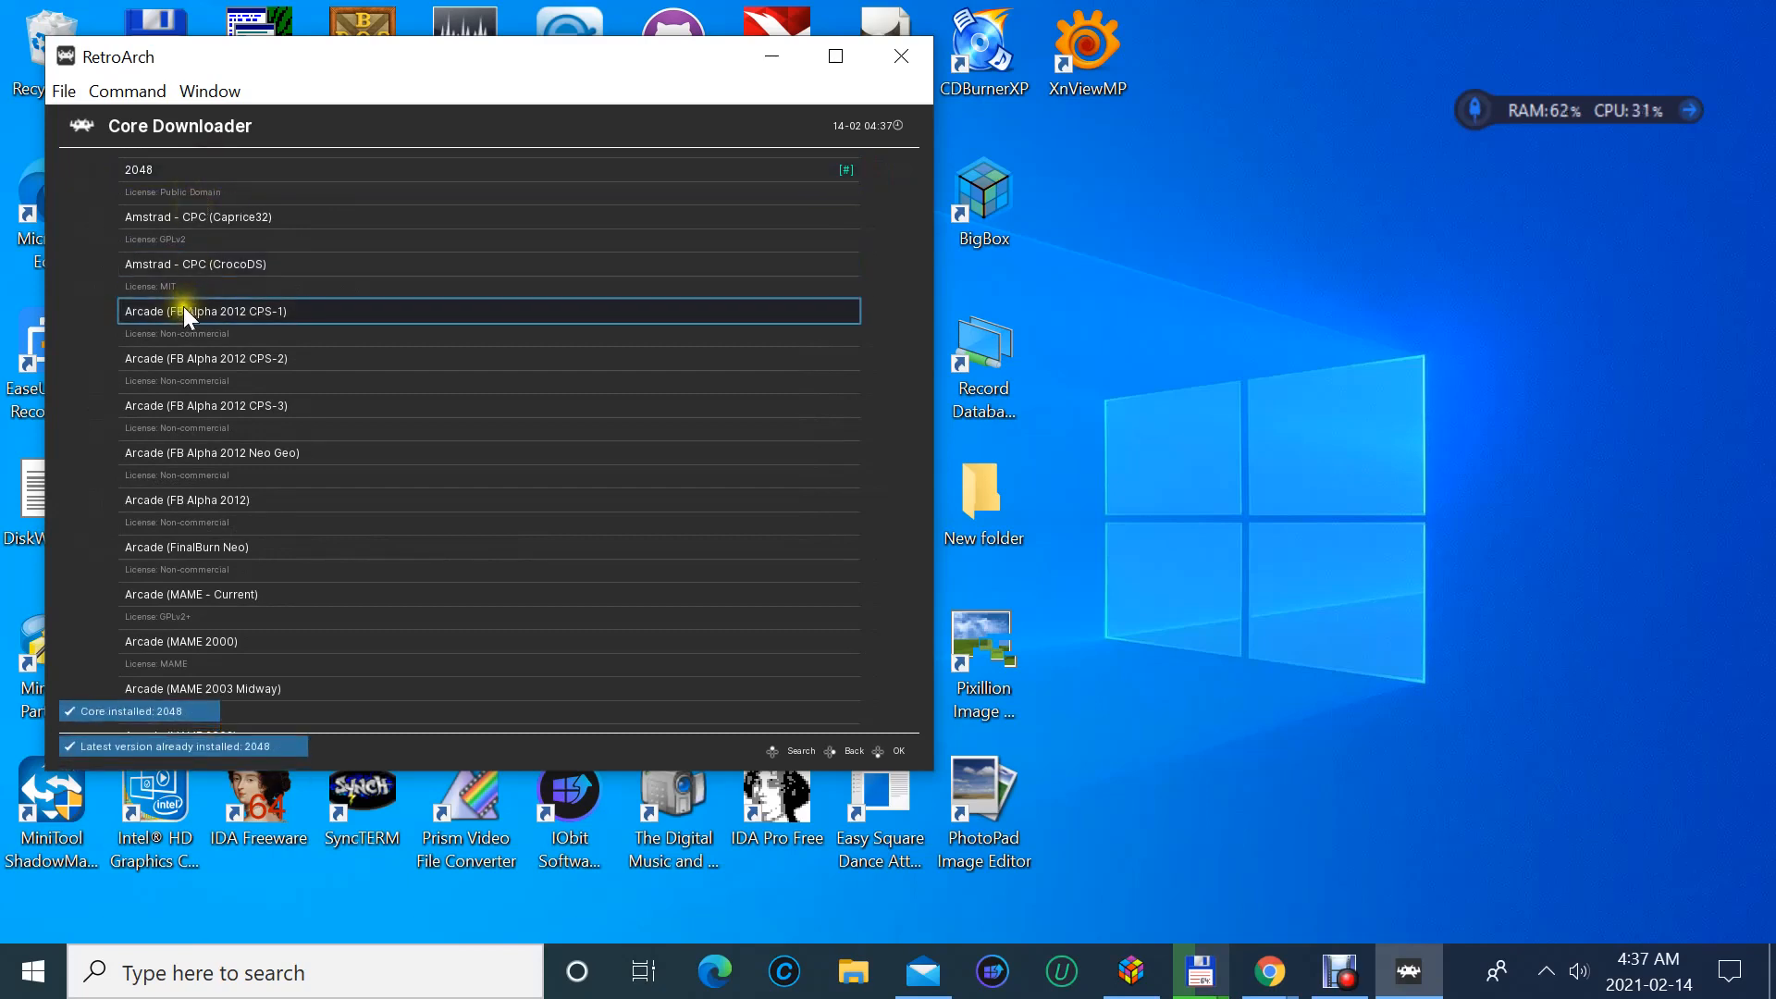
left_click(151, 222)
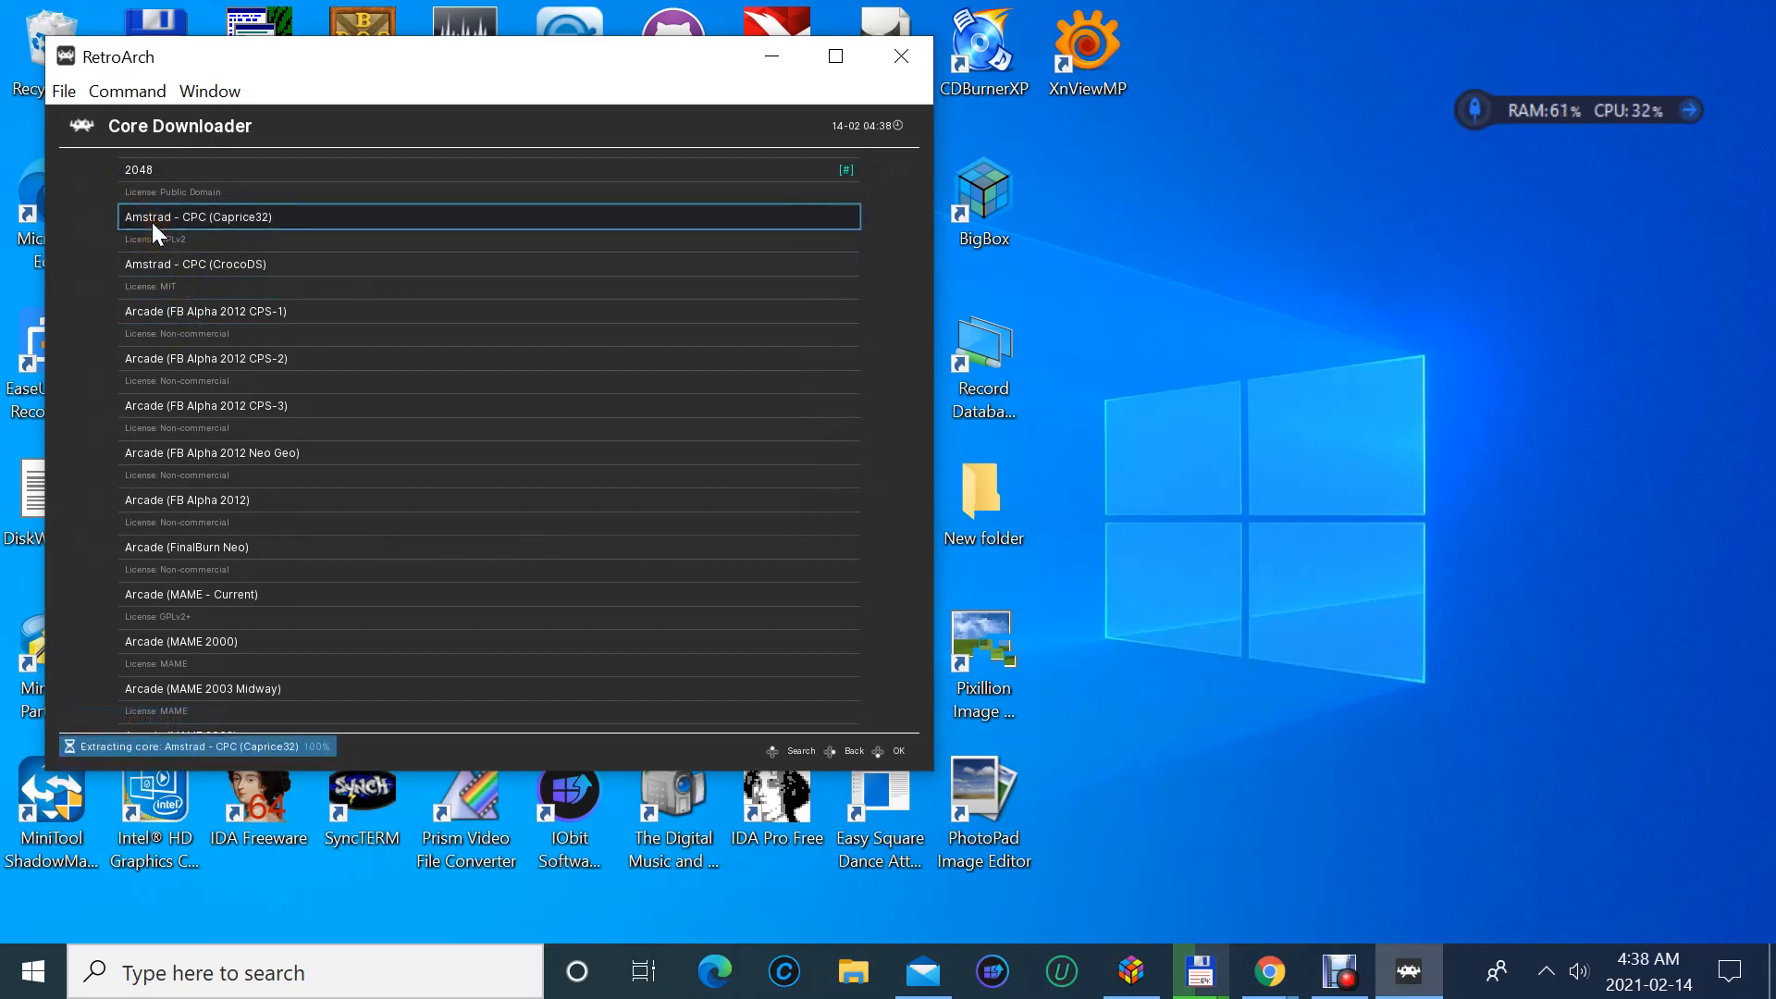
left_click(161, 271)
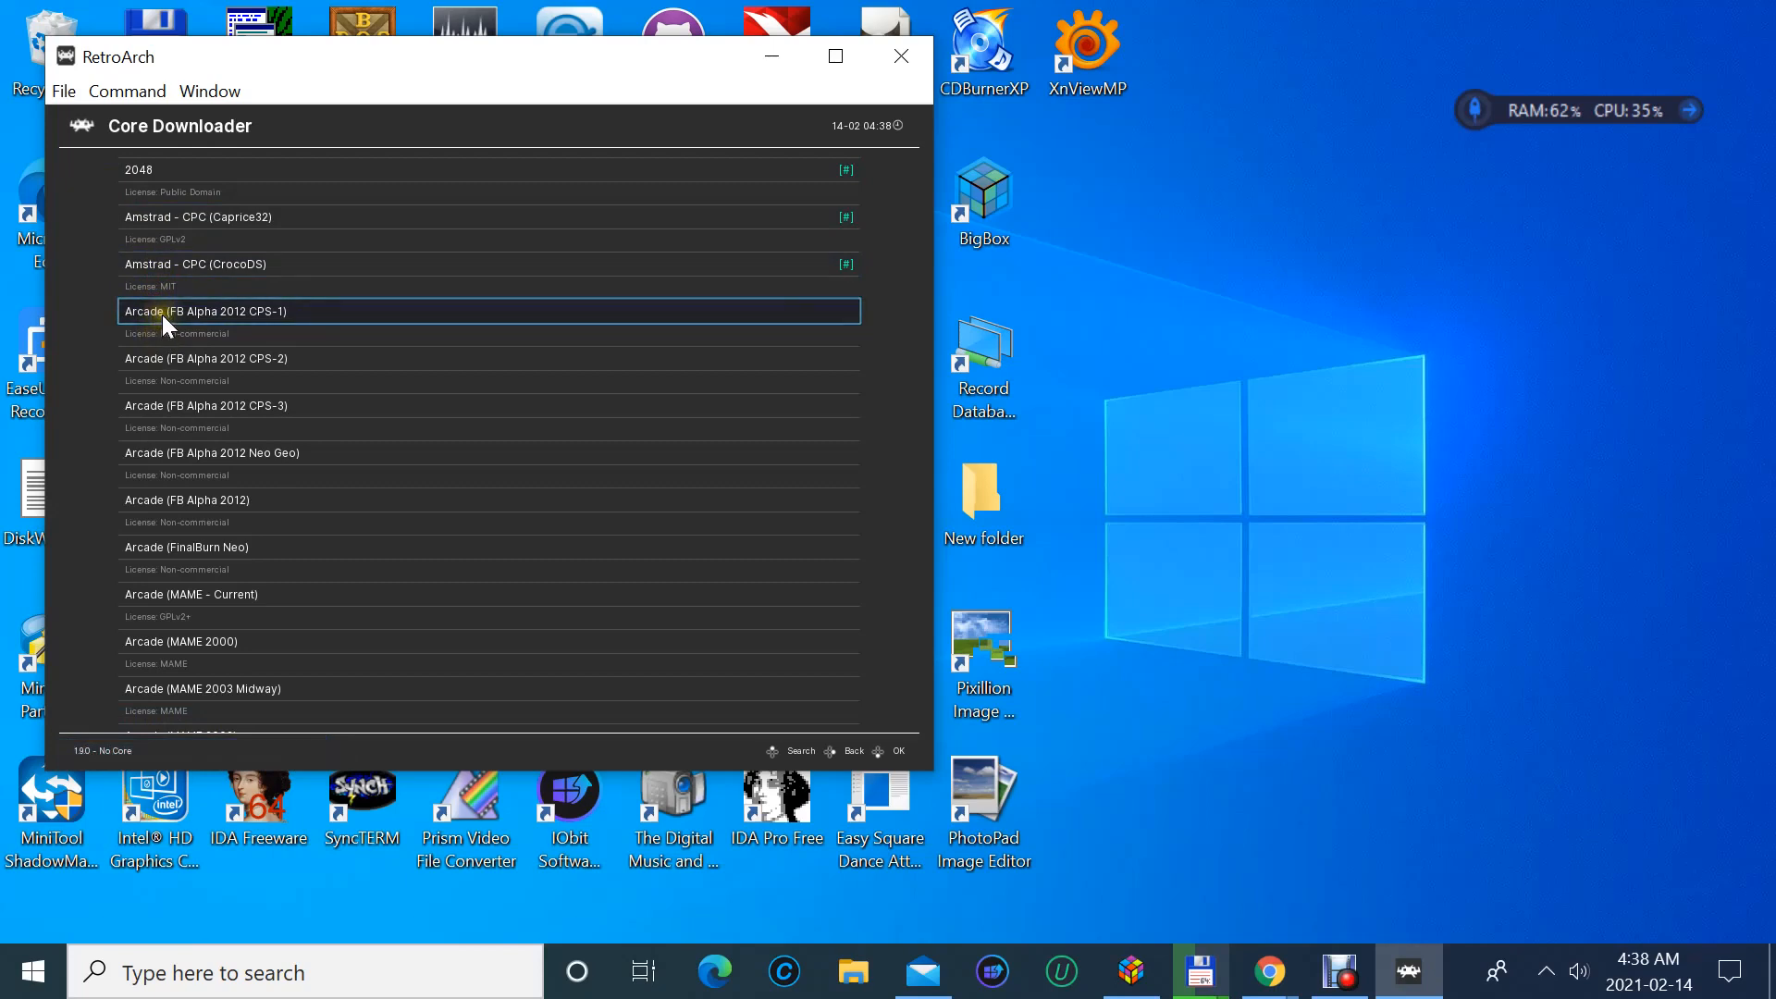
- Download the Arcade FB Alpha 2012 cores for CPS-1, CPS-2, CPS-3 and Neo Geo
left_click(162, 315)
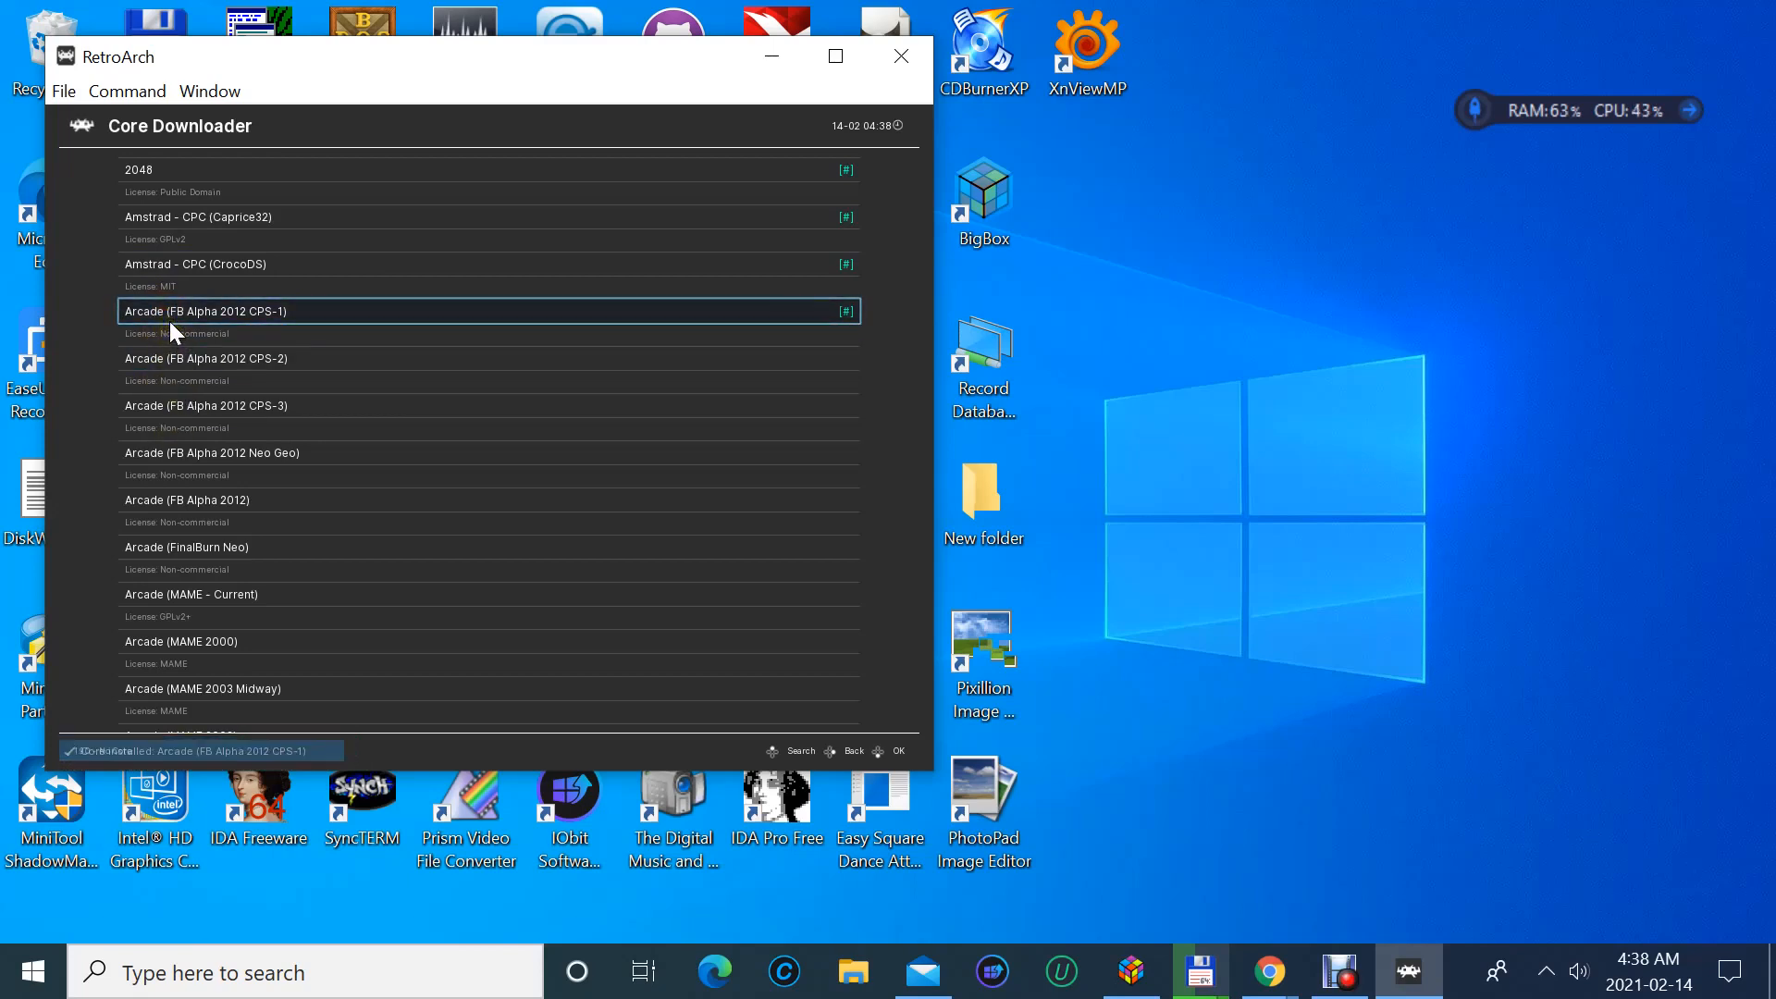
left_click(160, 355)
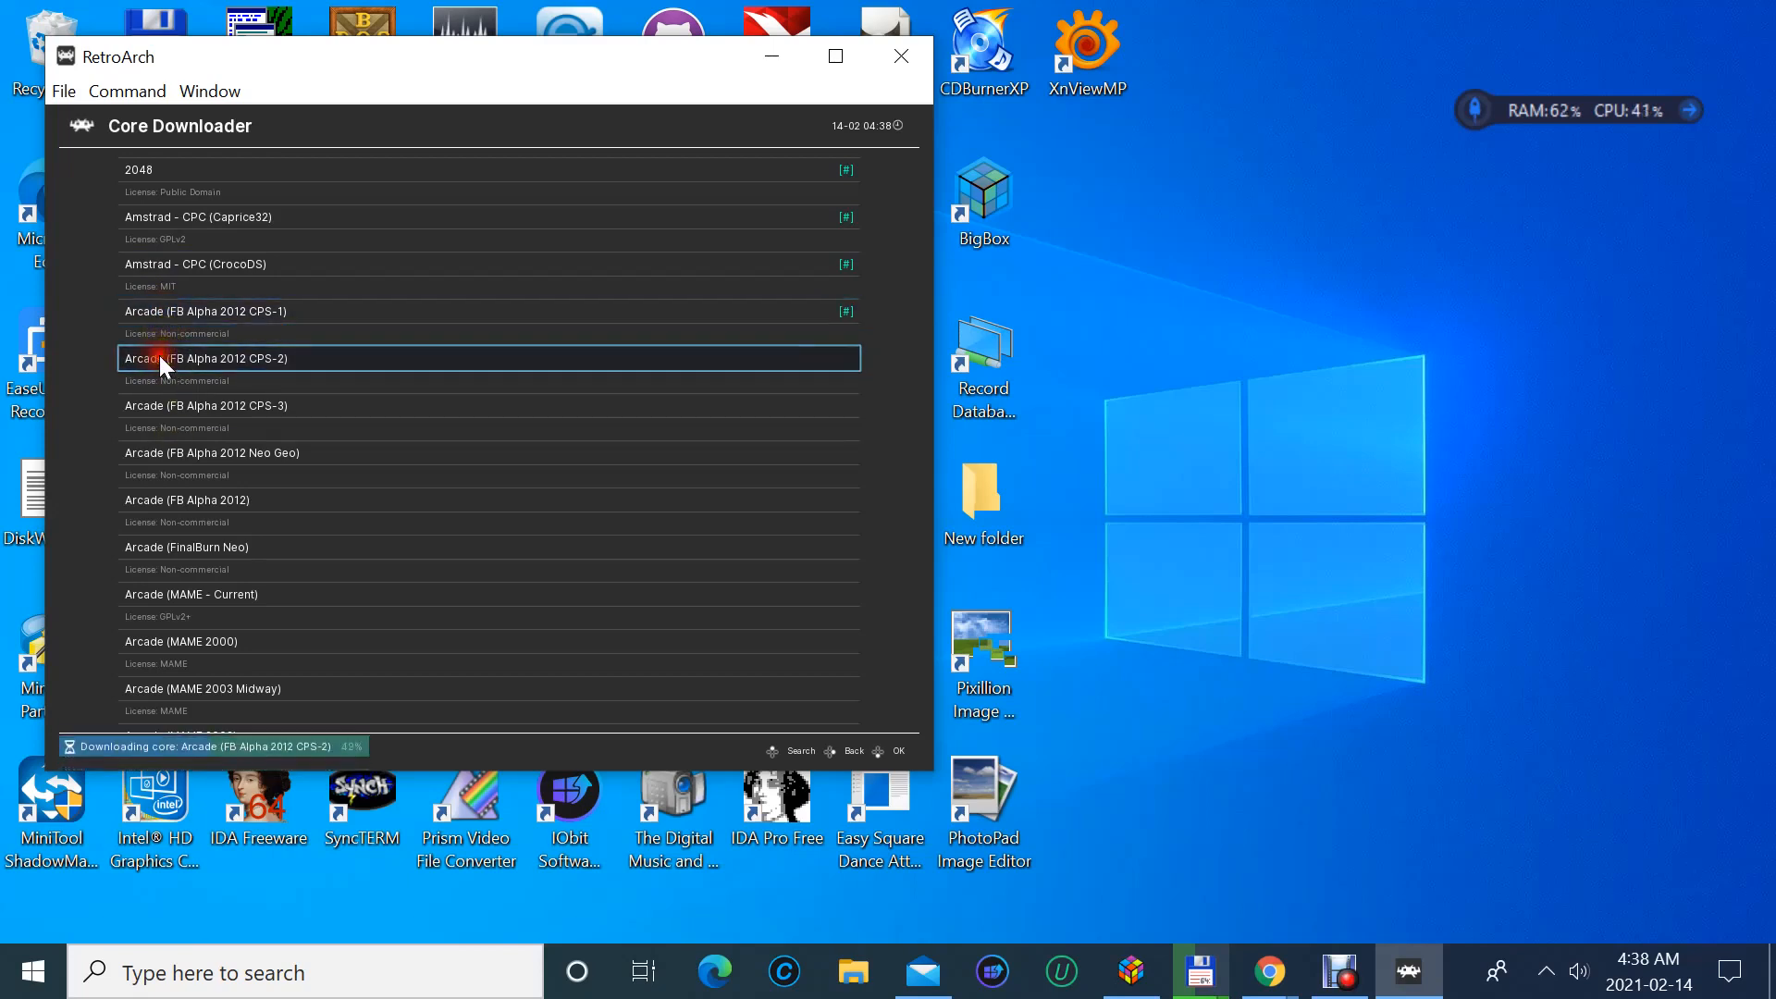
double_click(159, 405)
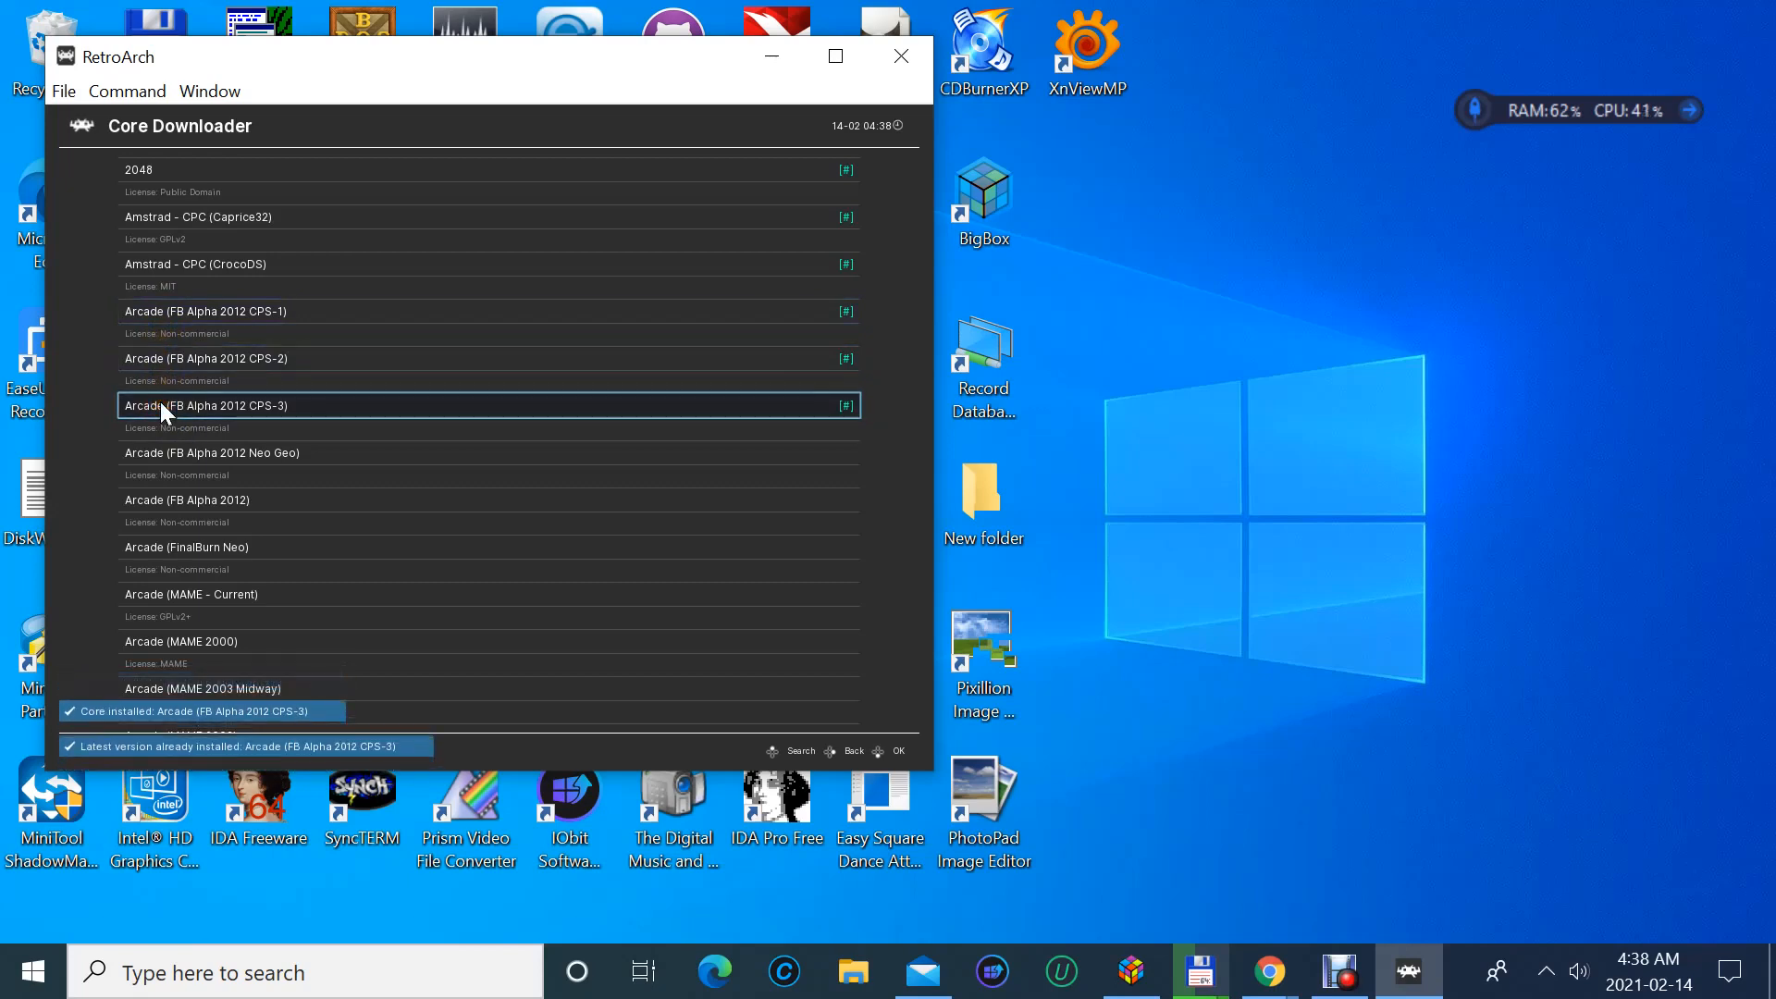
left_click(177, 449)
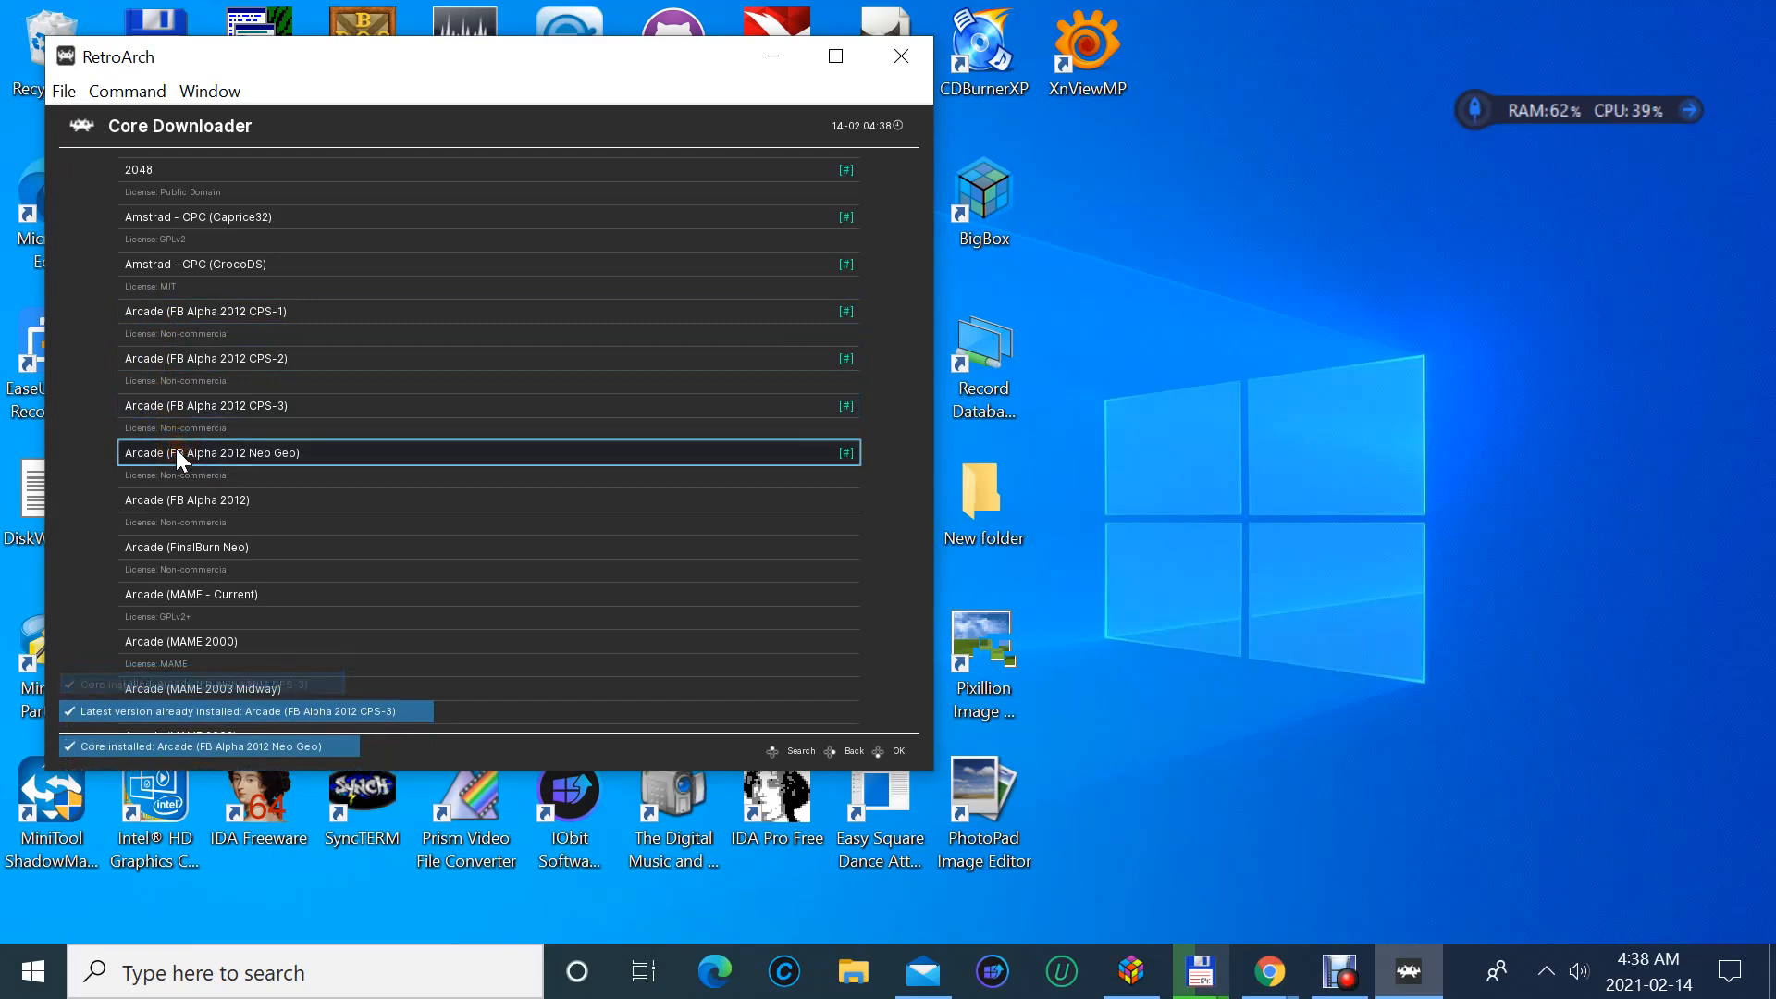
- Download the Arcade cores FB Alpha 2012, FinalBurn Neo, MAME - Current, MAME 2000, MAME 2003 Midway, MAME 2003-Plus and MAME 2010
left_click(172, 493)
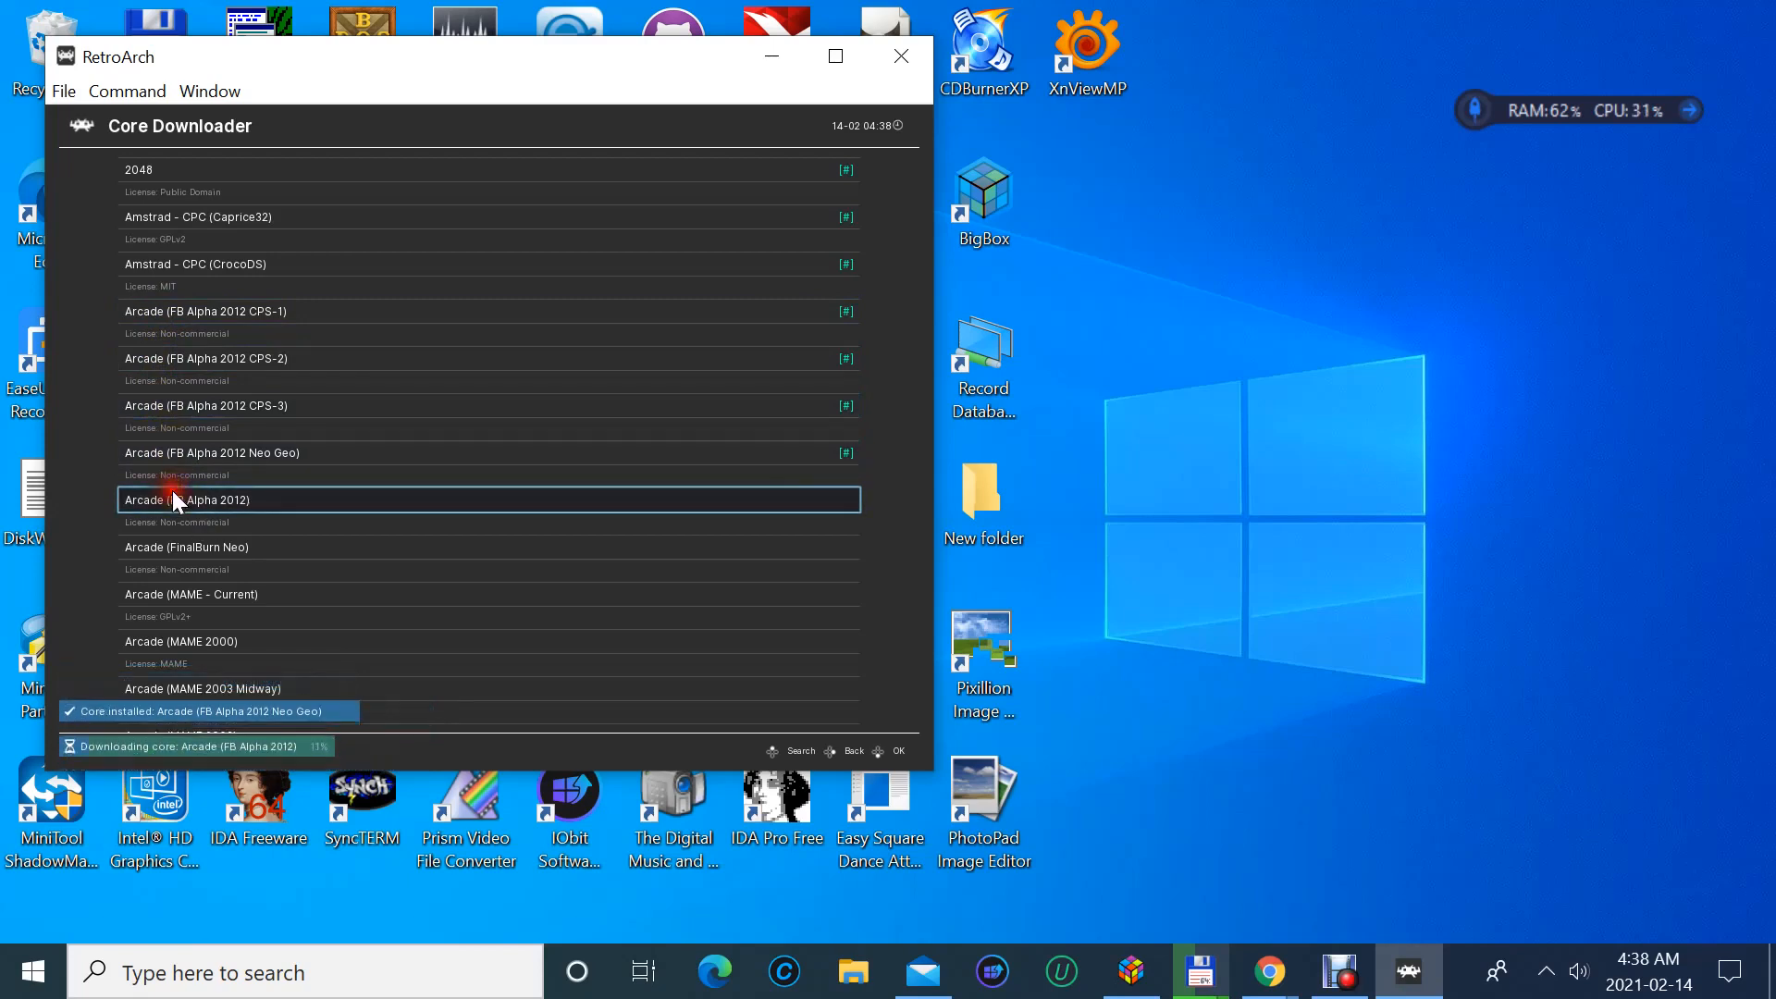
left_click(171, 549)
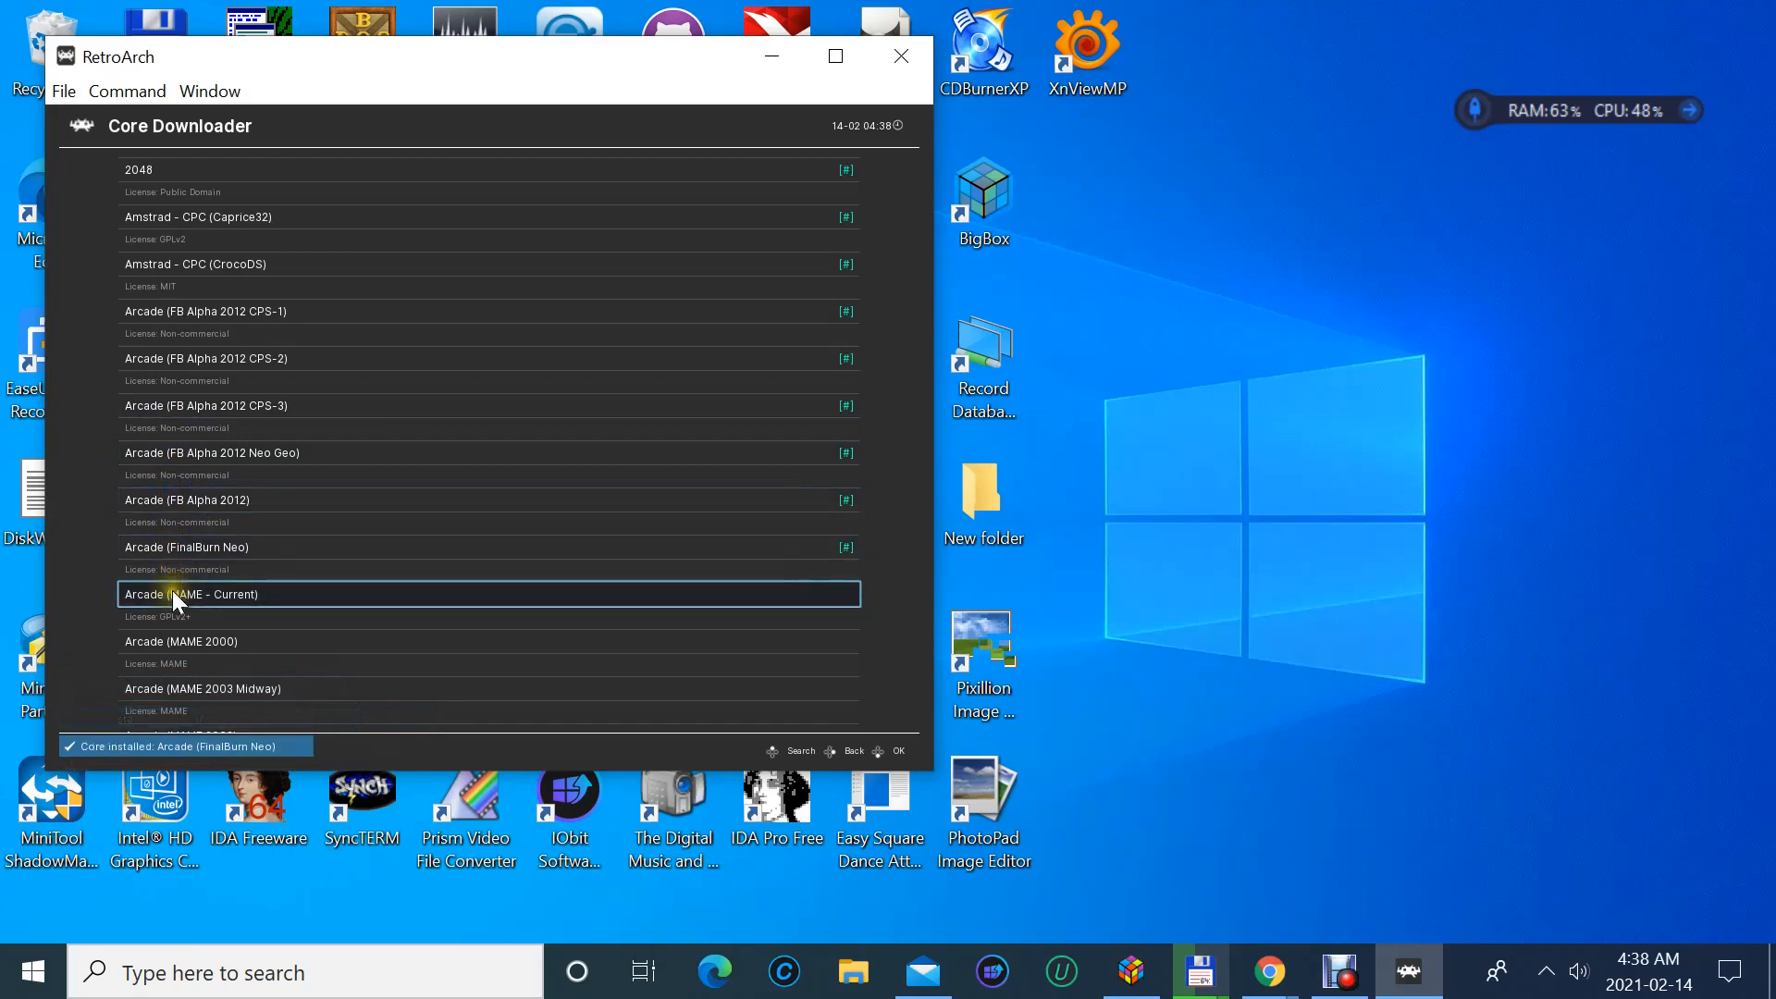
left_click(172, 591)
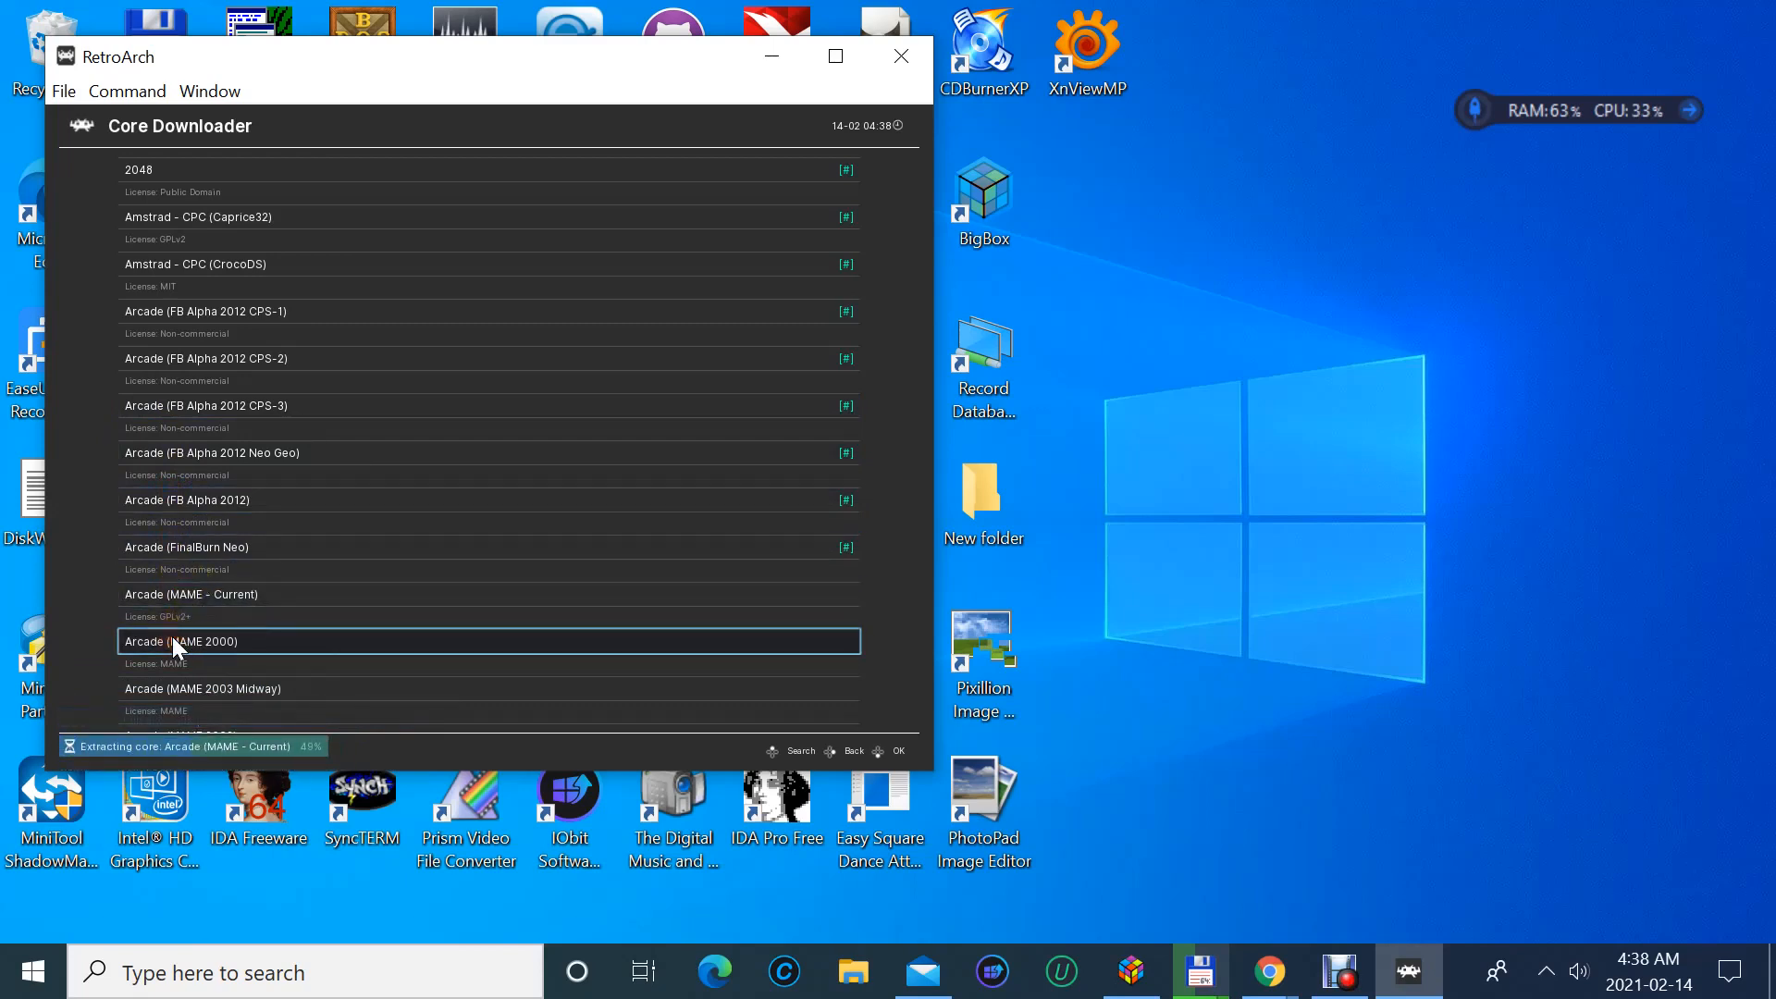
left_click(171, 637)
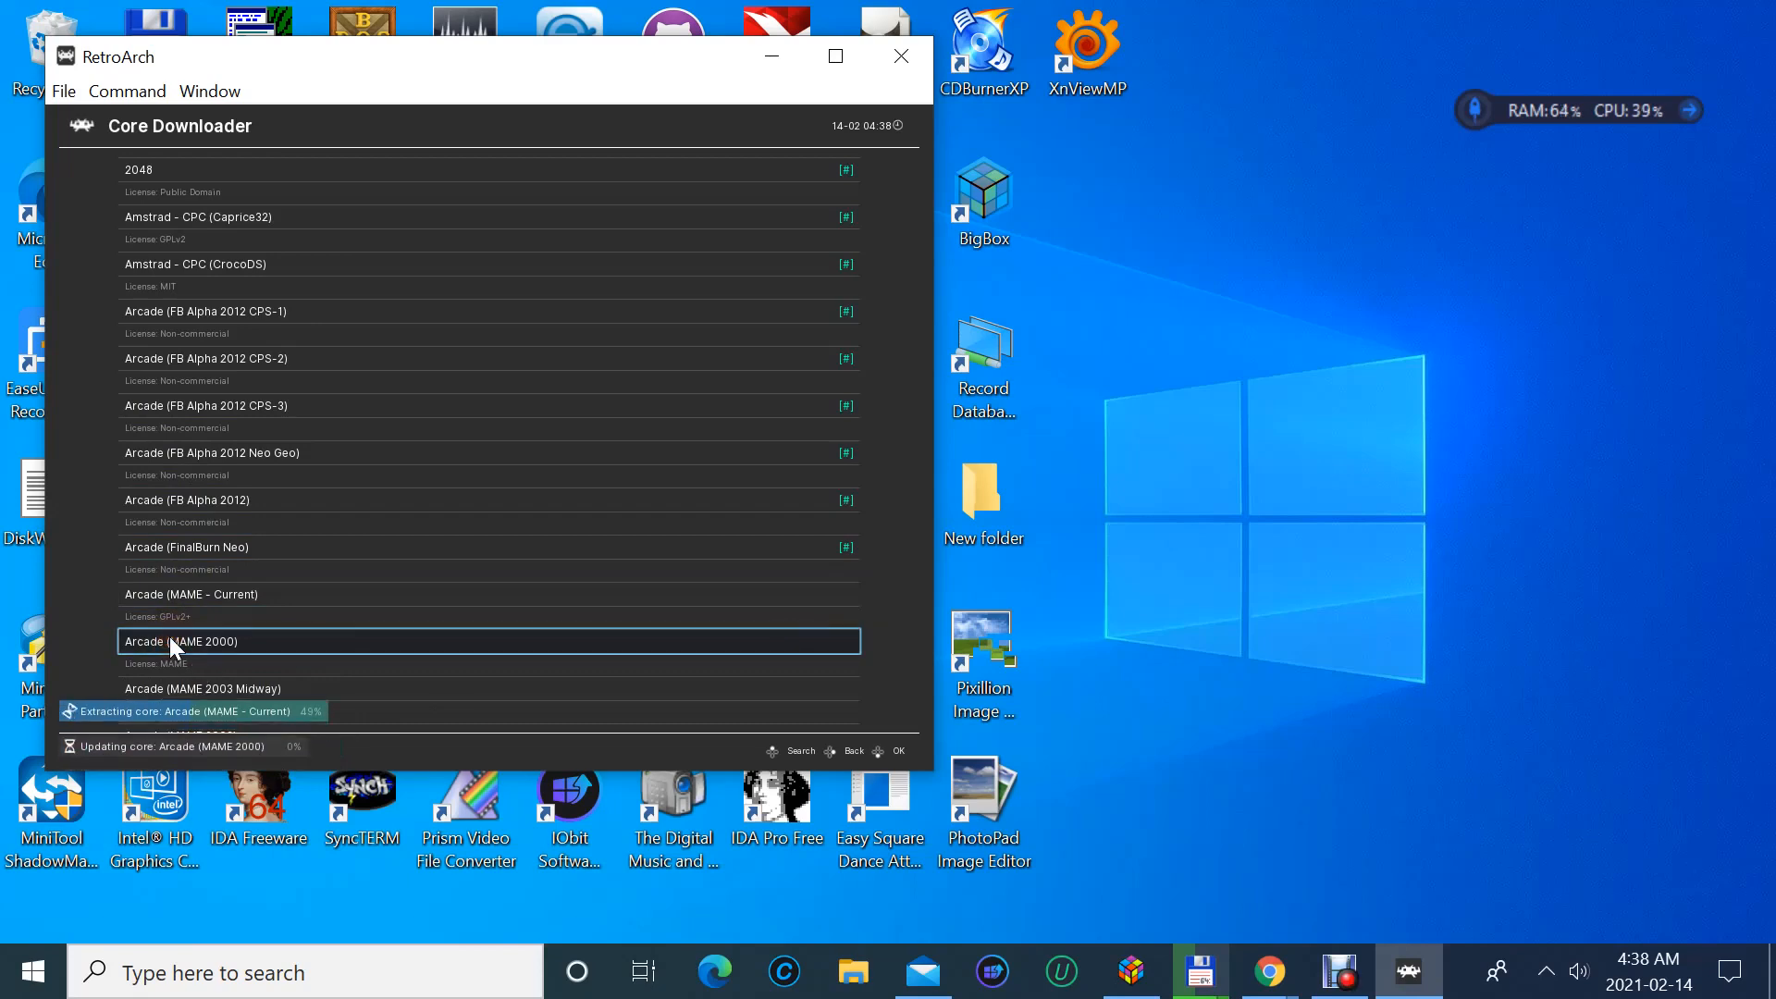
left_click(182, 686)
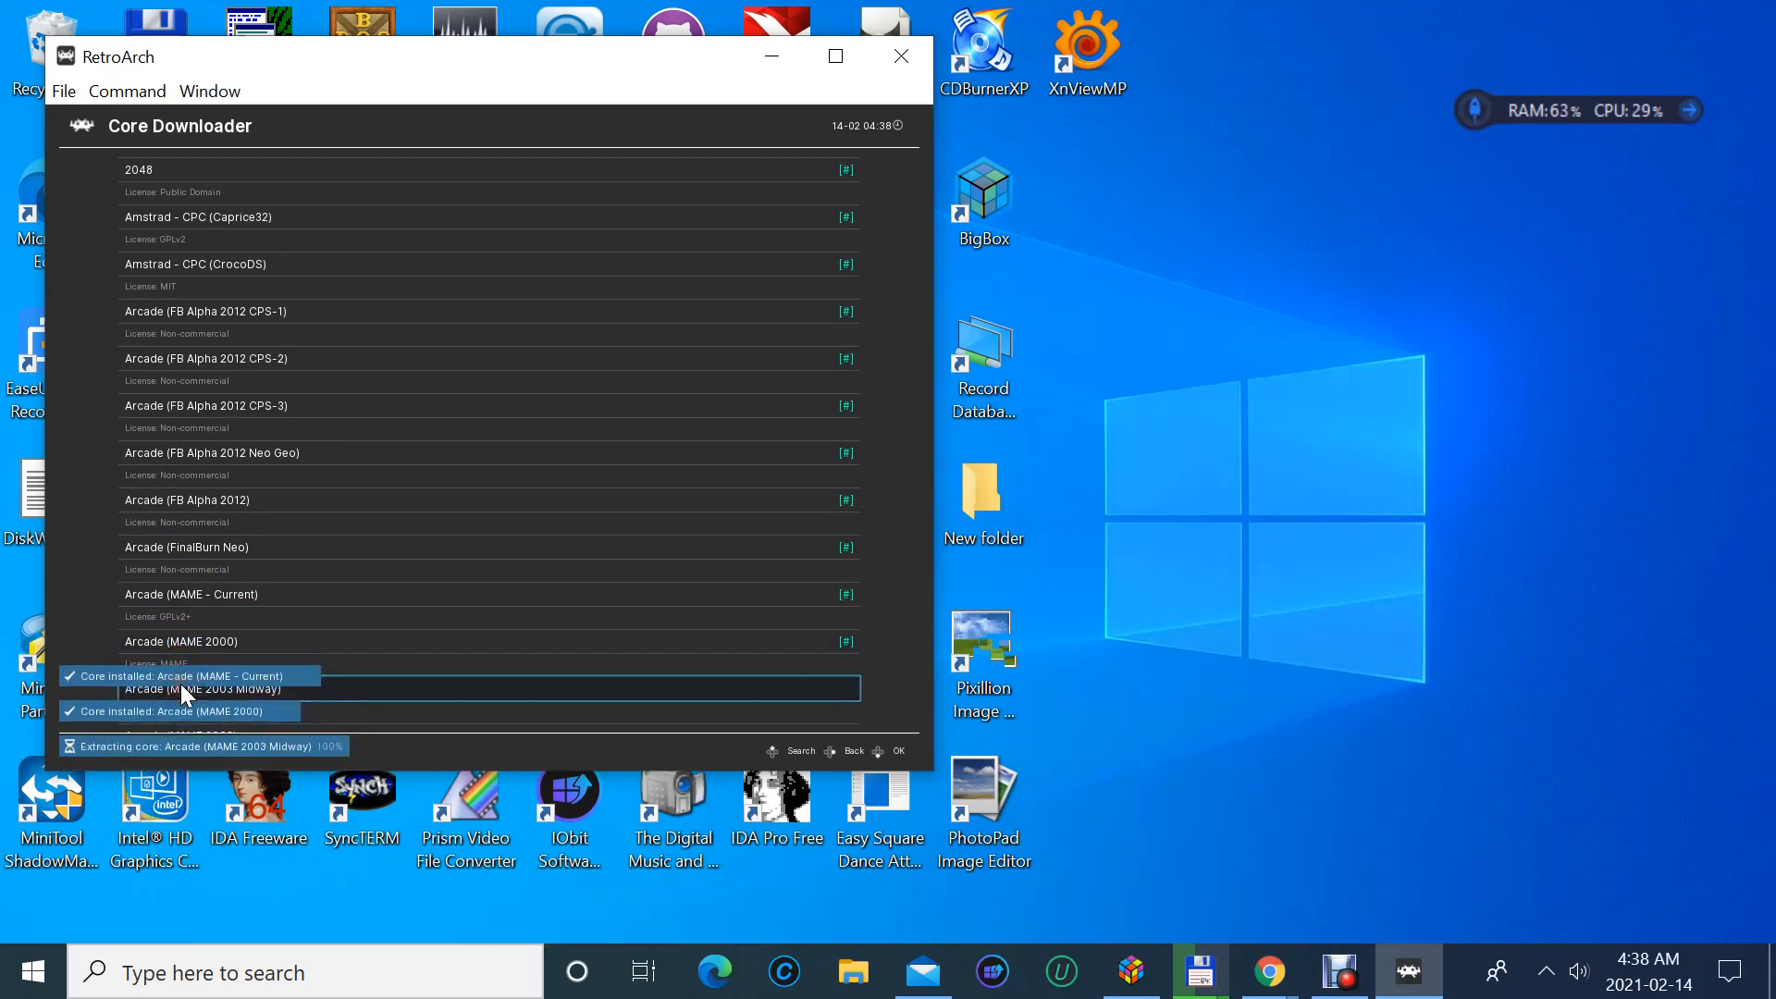
scroll(182, 684, "down", 5)
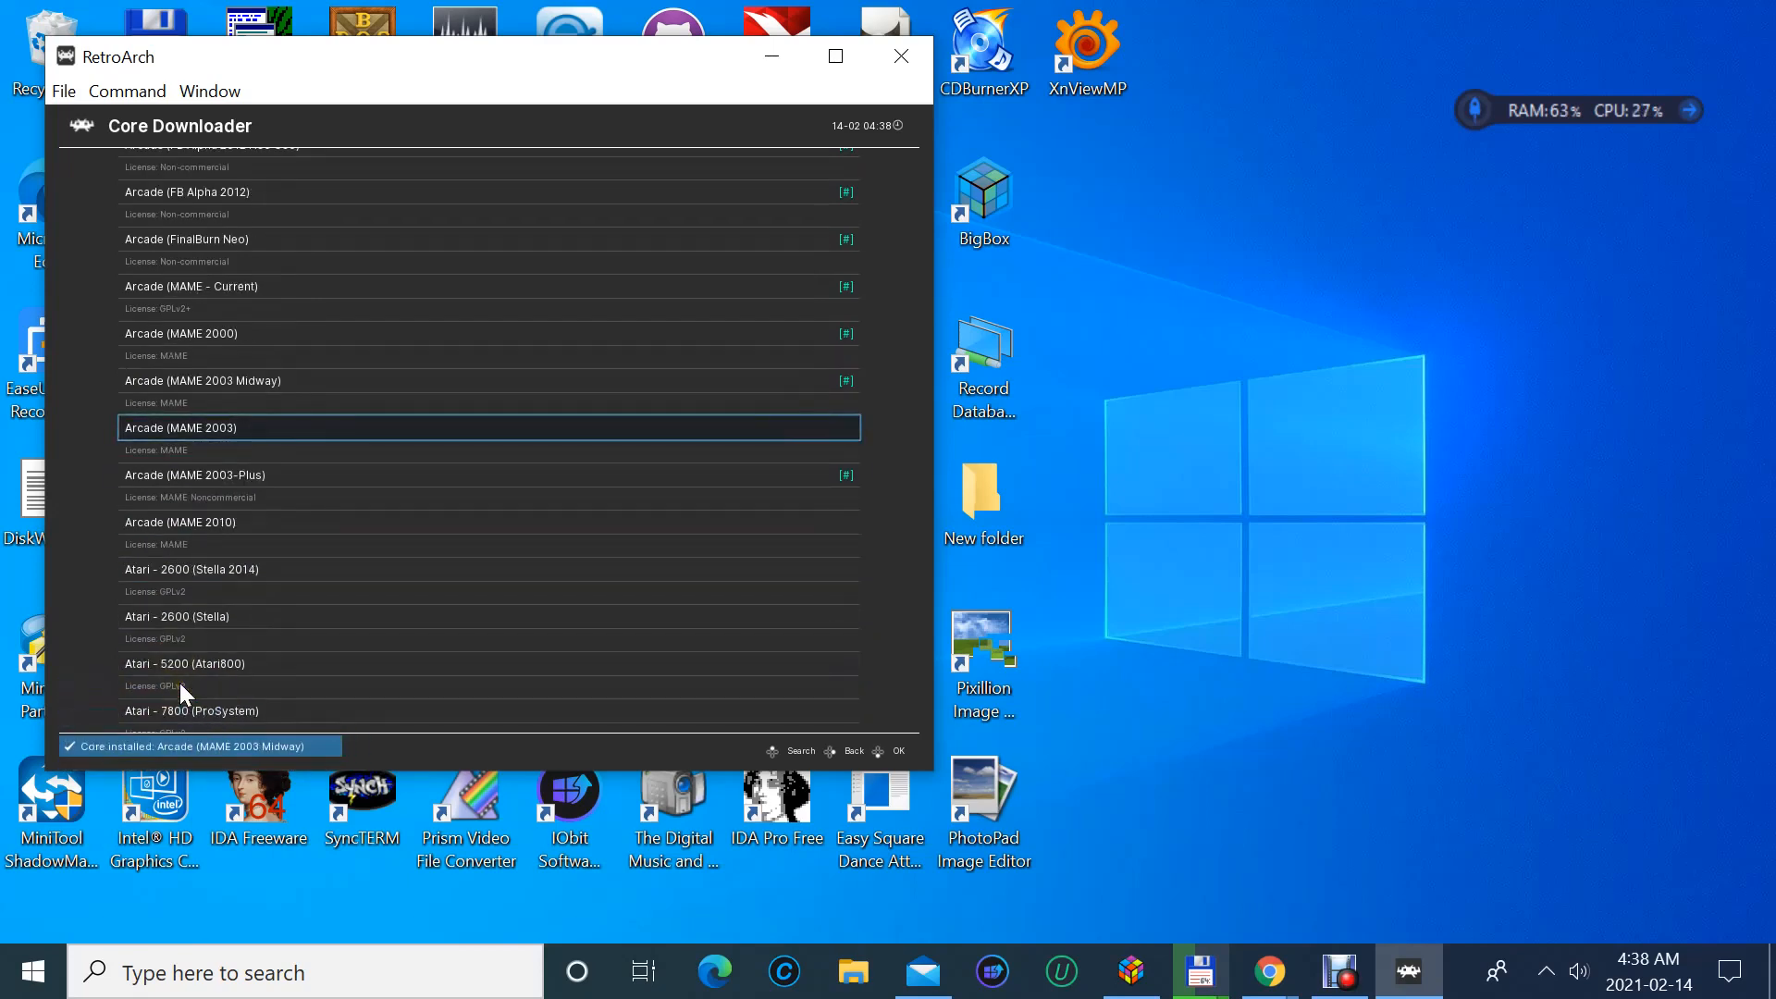
left_click(203, 481)
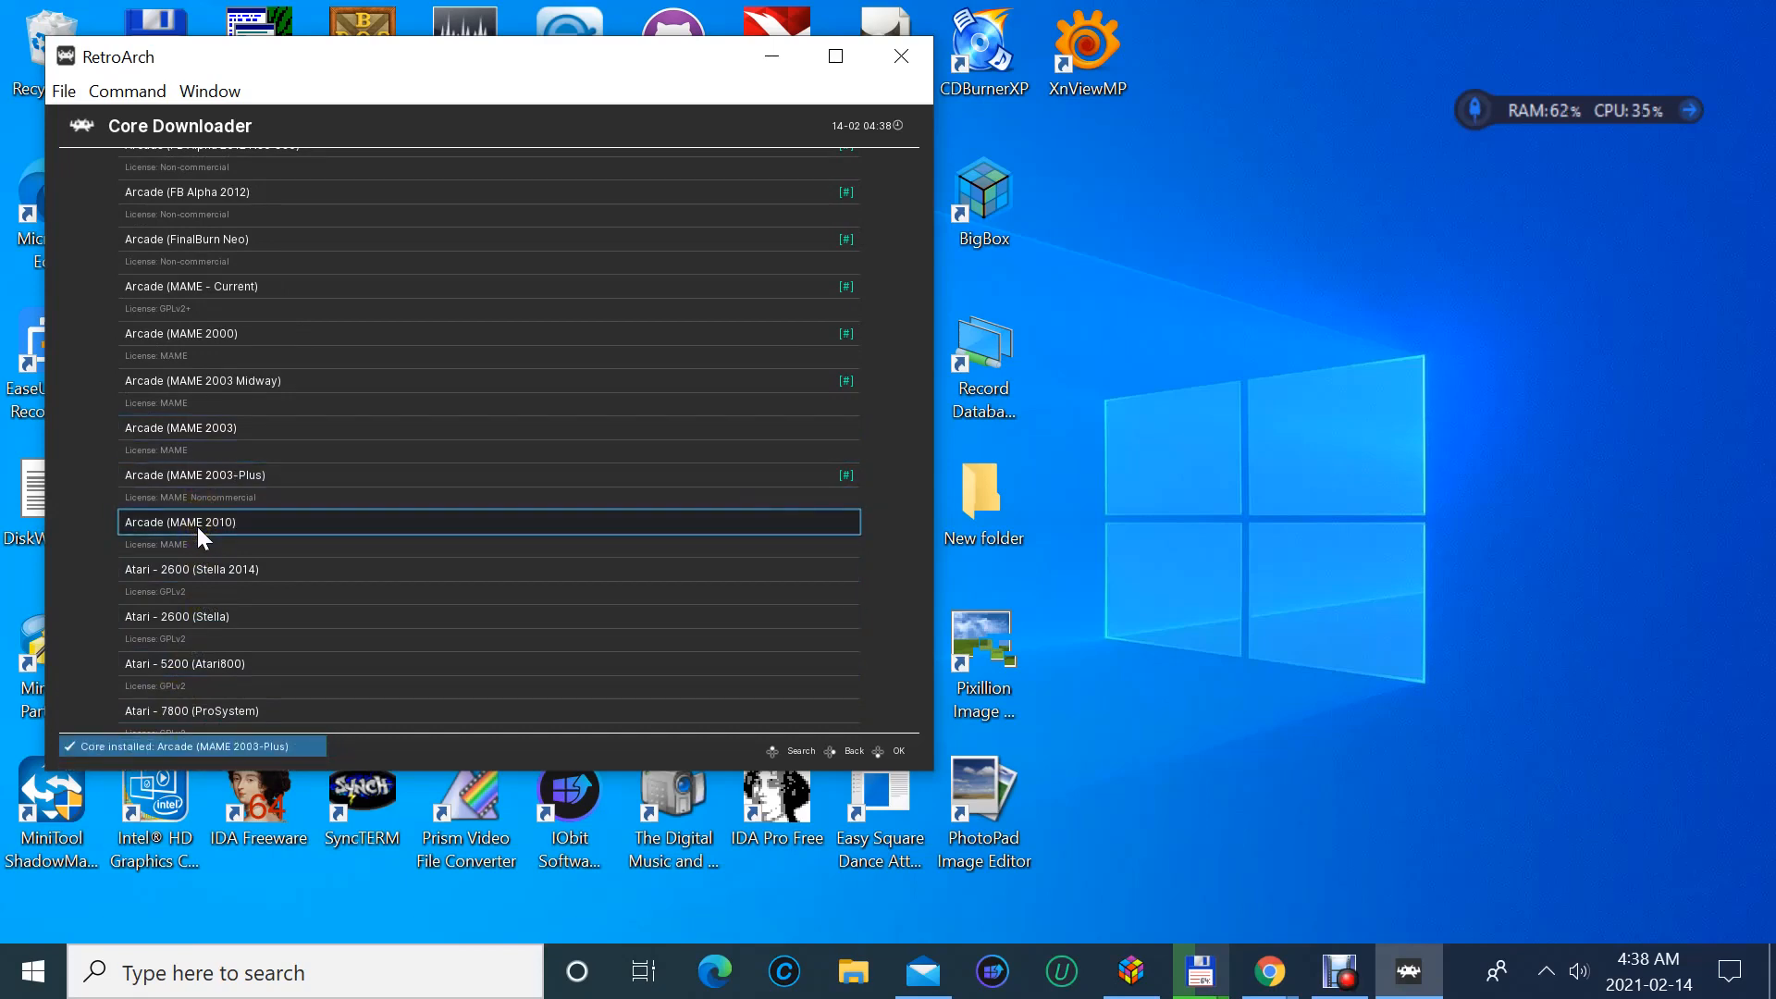
left_click(197, 524)
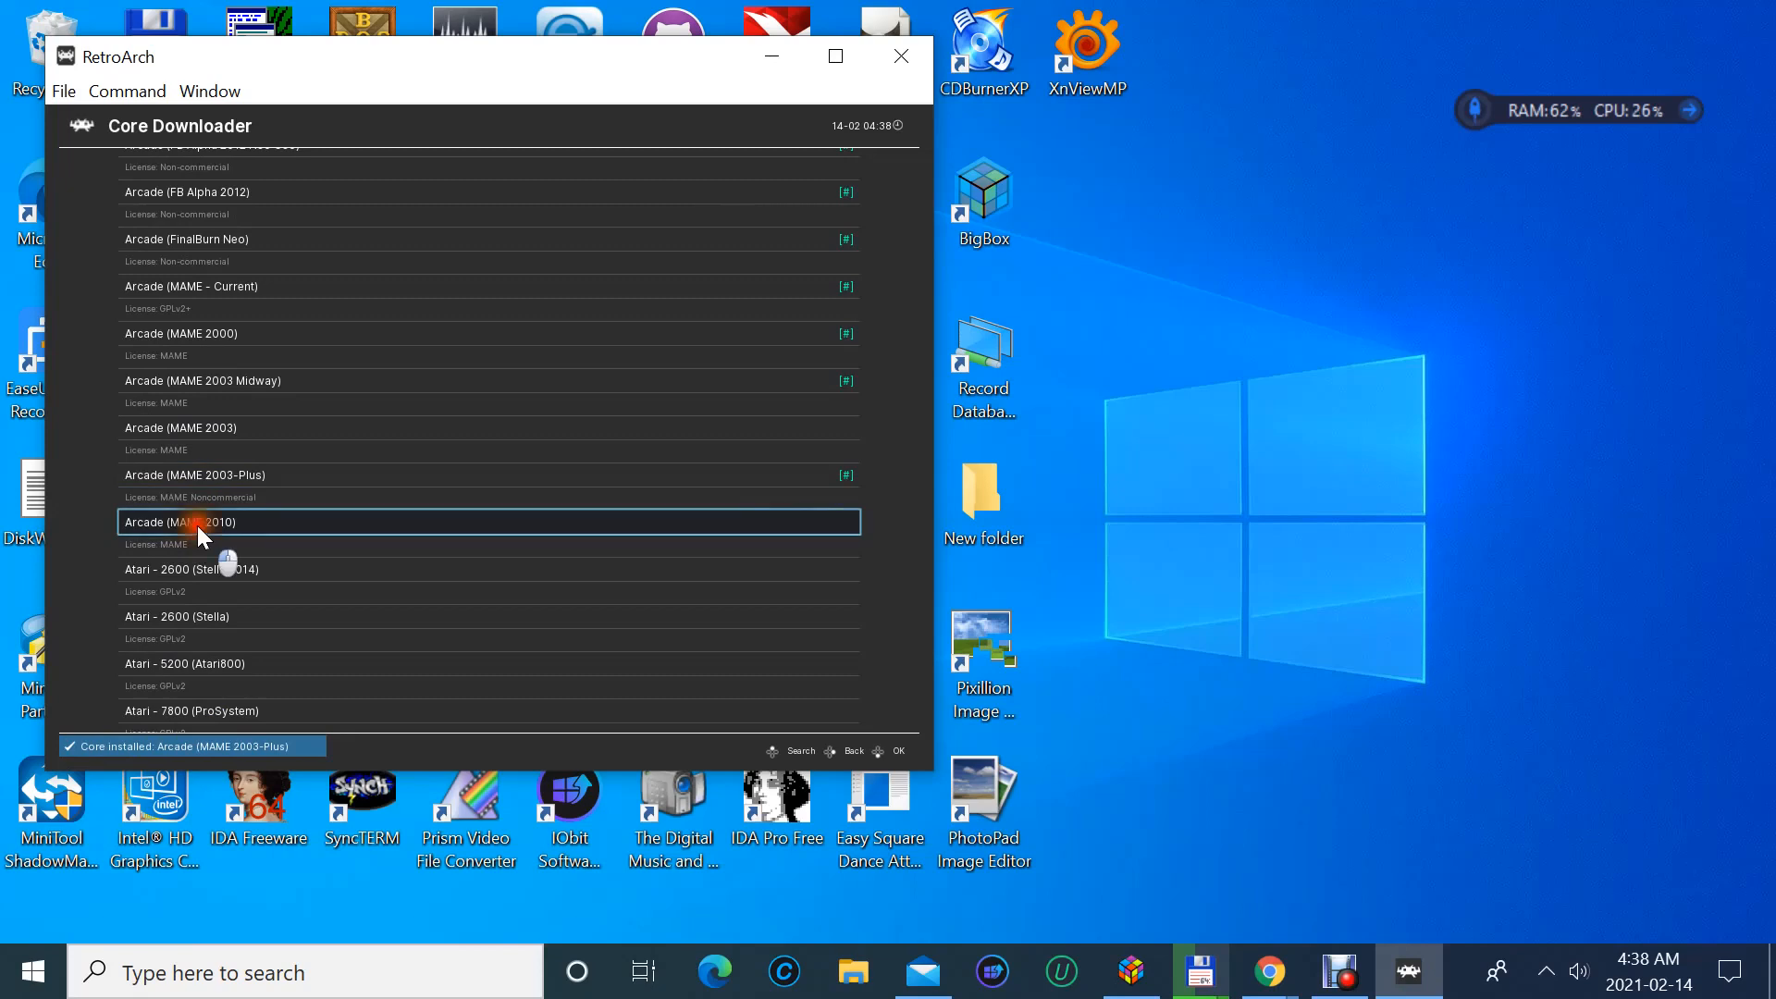
- Download the Atari - 2600 (Stella 2014), Atari - 2600 (Stella) and Atari - 5200 (Atari800) cores
left_click(199, 572)
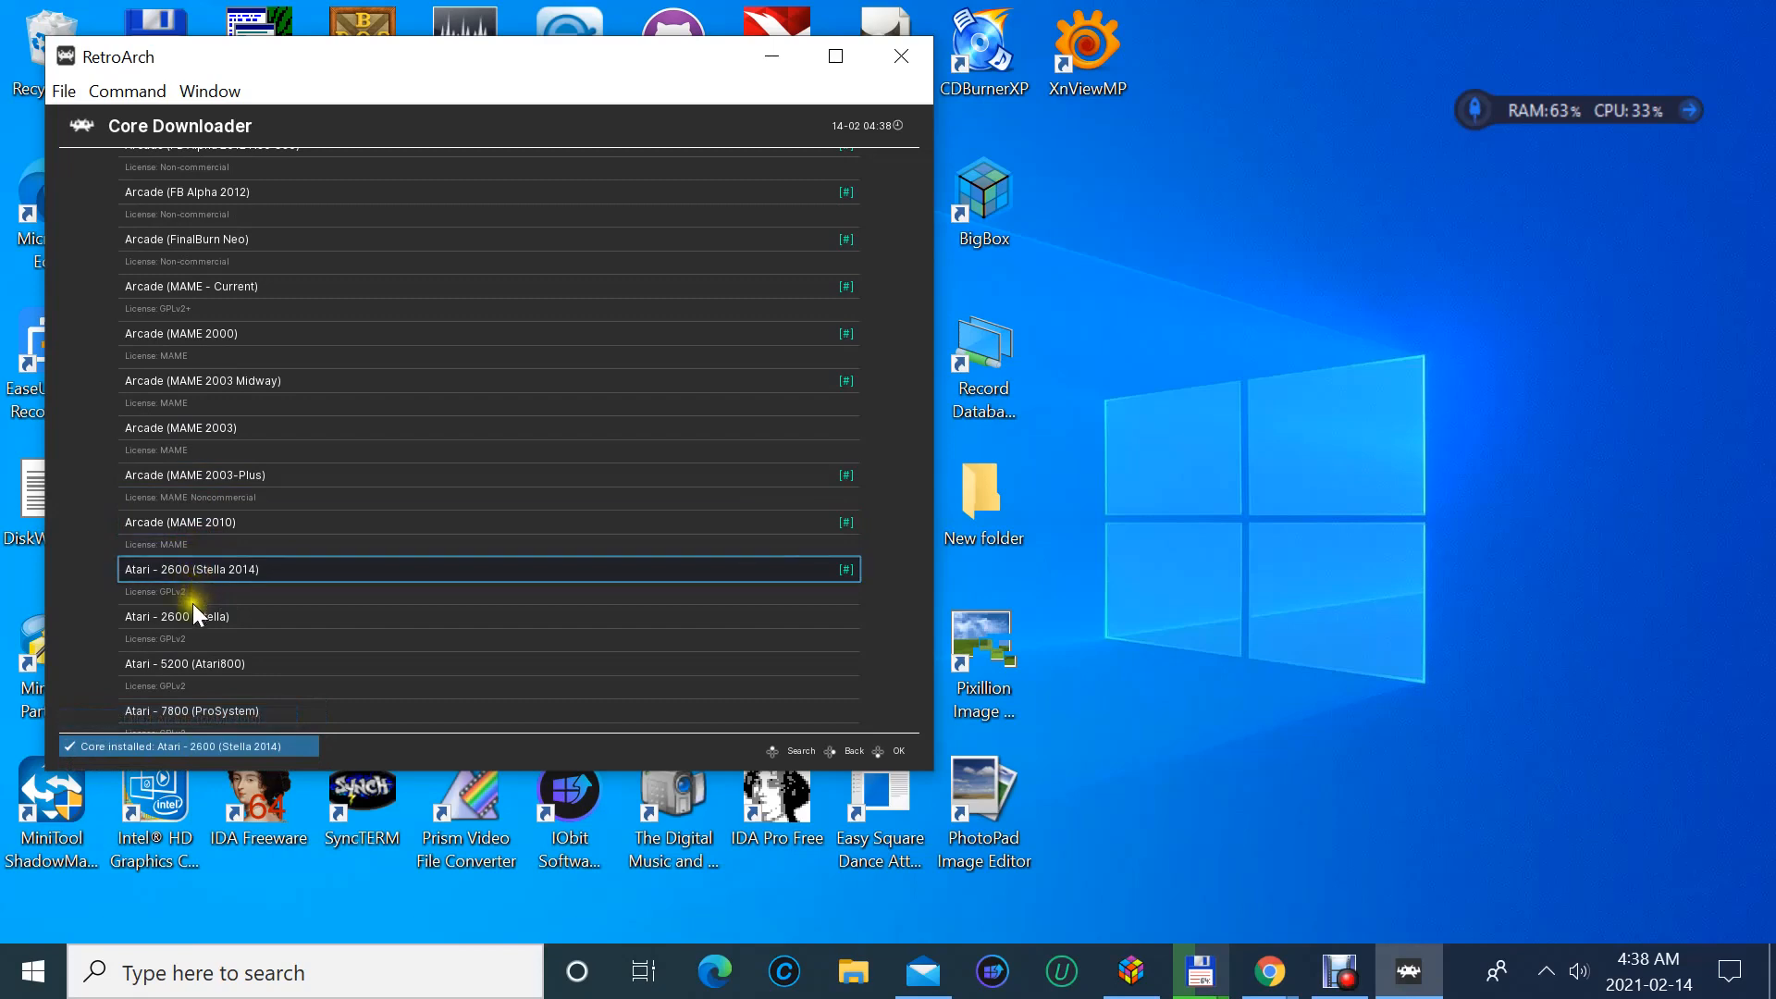
left_click(190, 611)
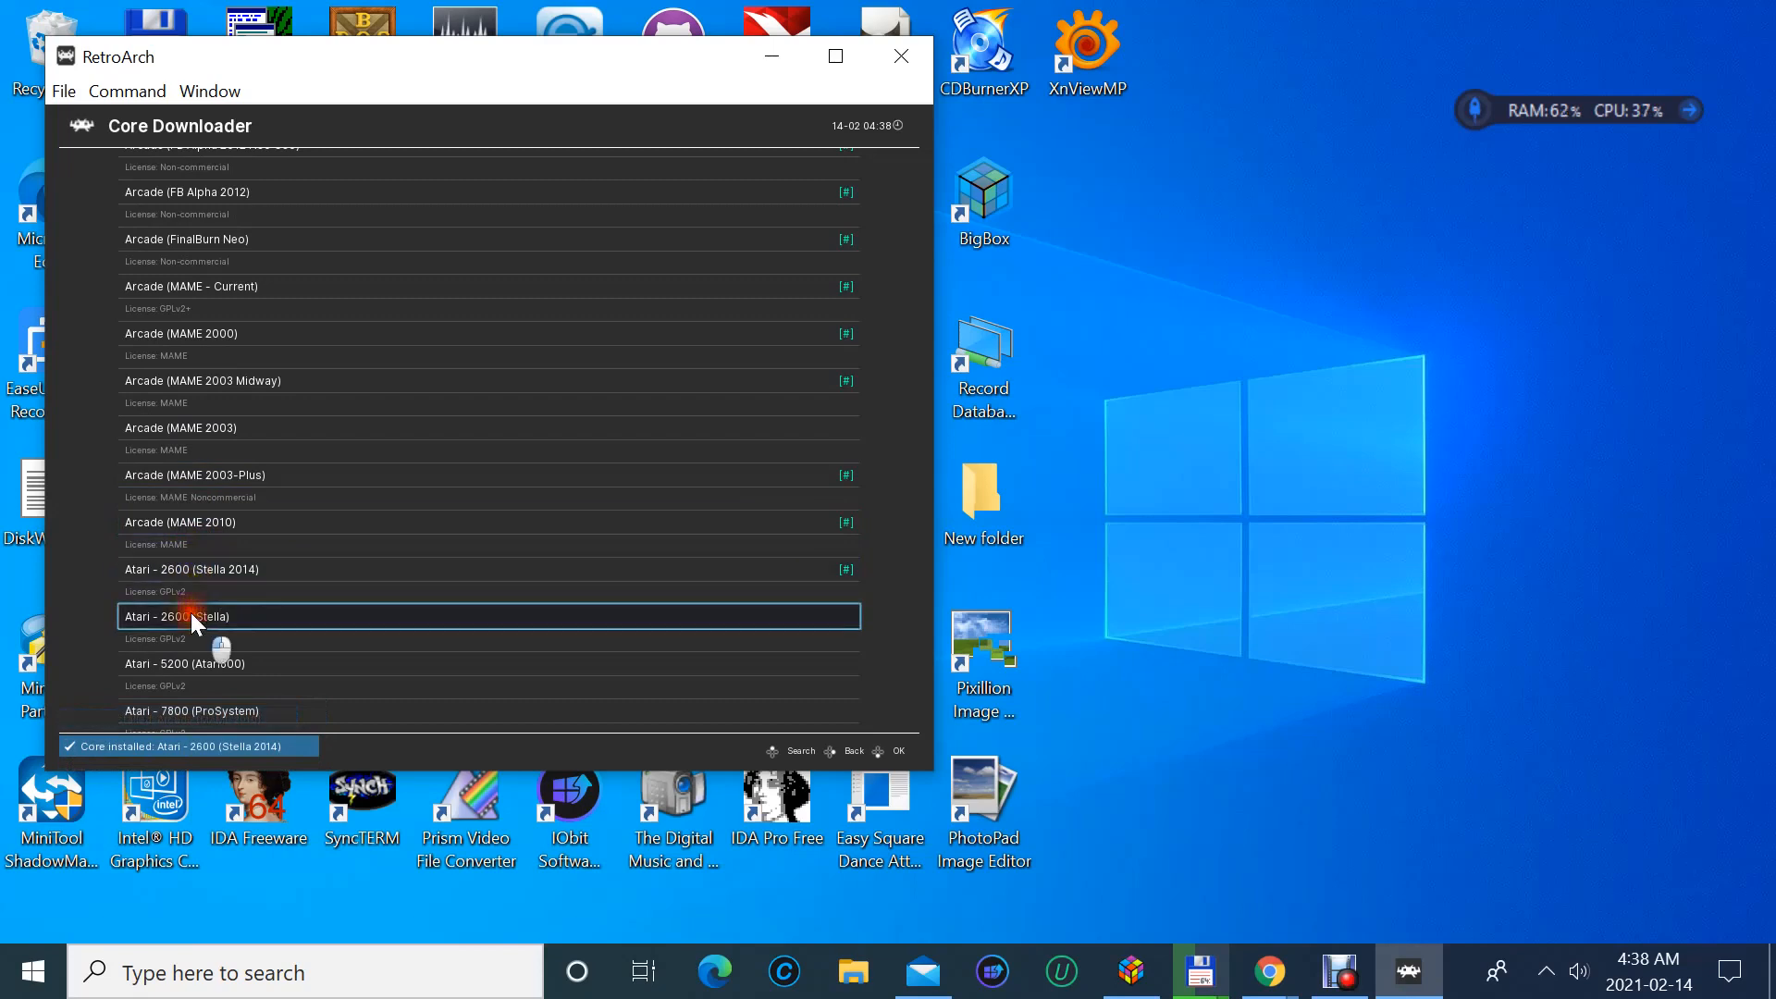
left_click(187, 660)
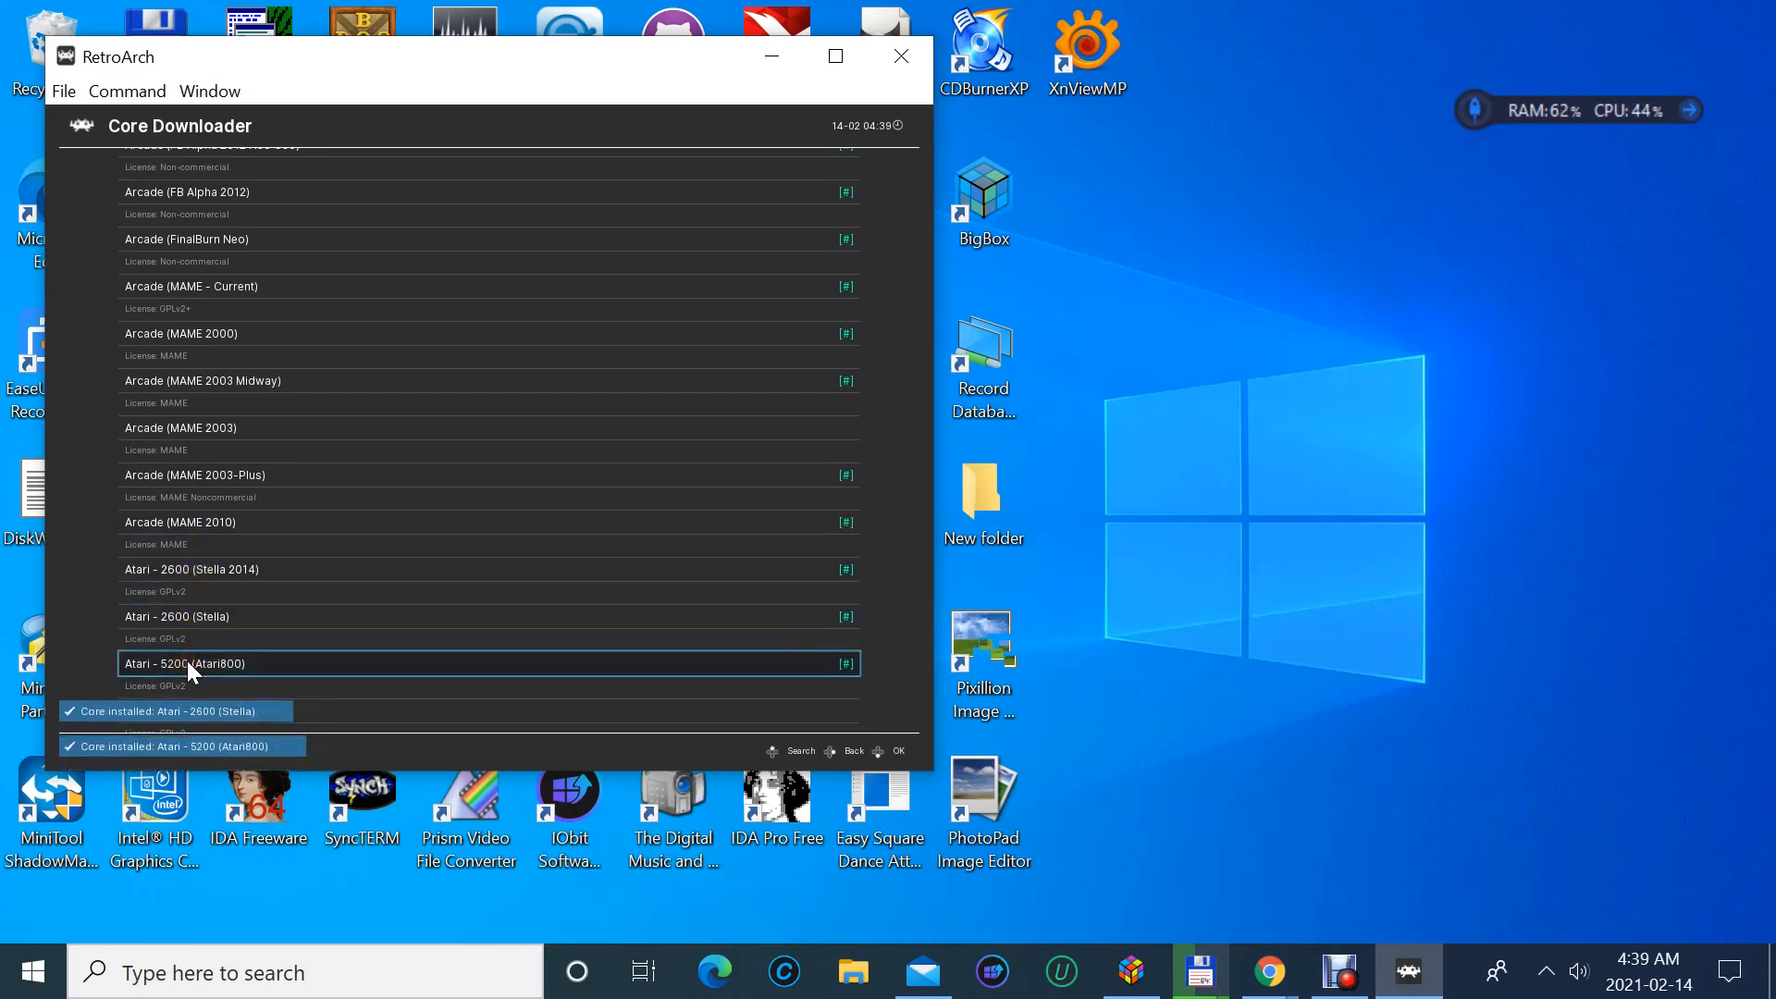
- Download the Atari cores for Jaguar (Virtual Jaguar), Lynx (Beetle Lynx), Lynx (Handy) and ST/STE/TT/Falcon (Hatari)
scroll(187, 661, "down", 1)
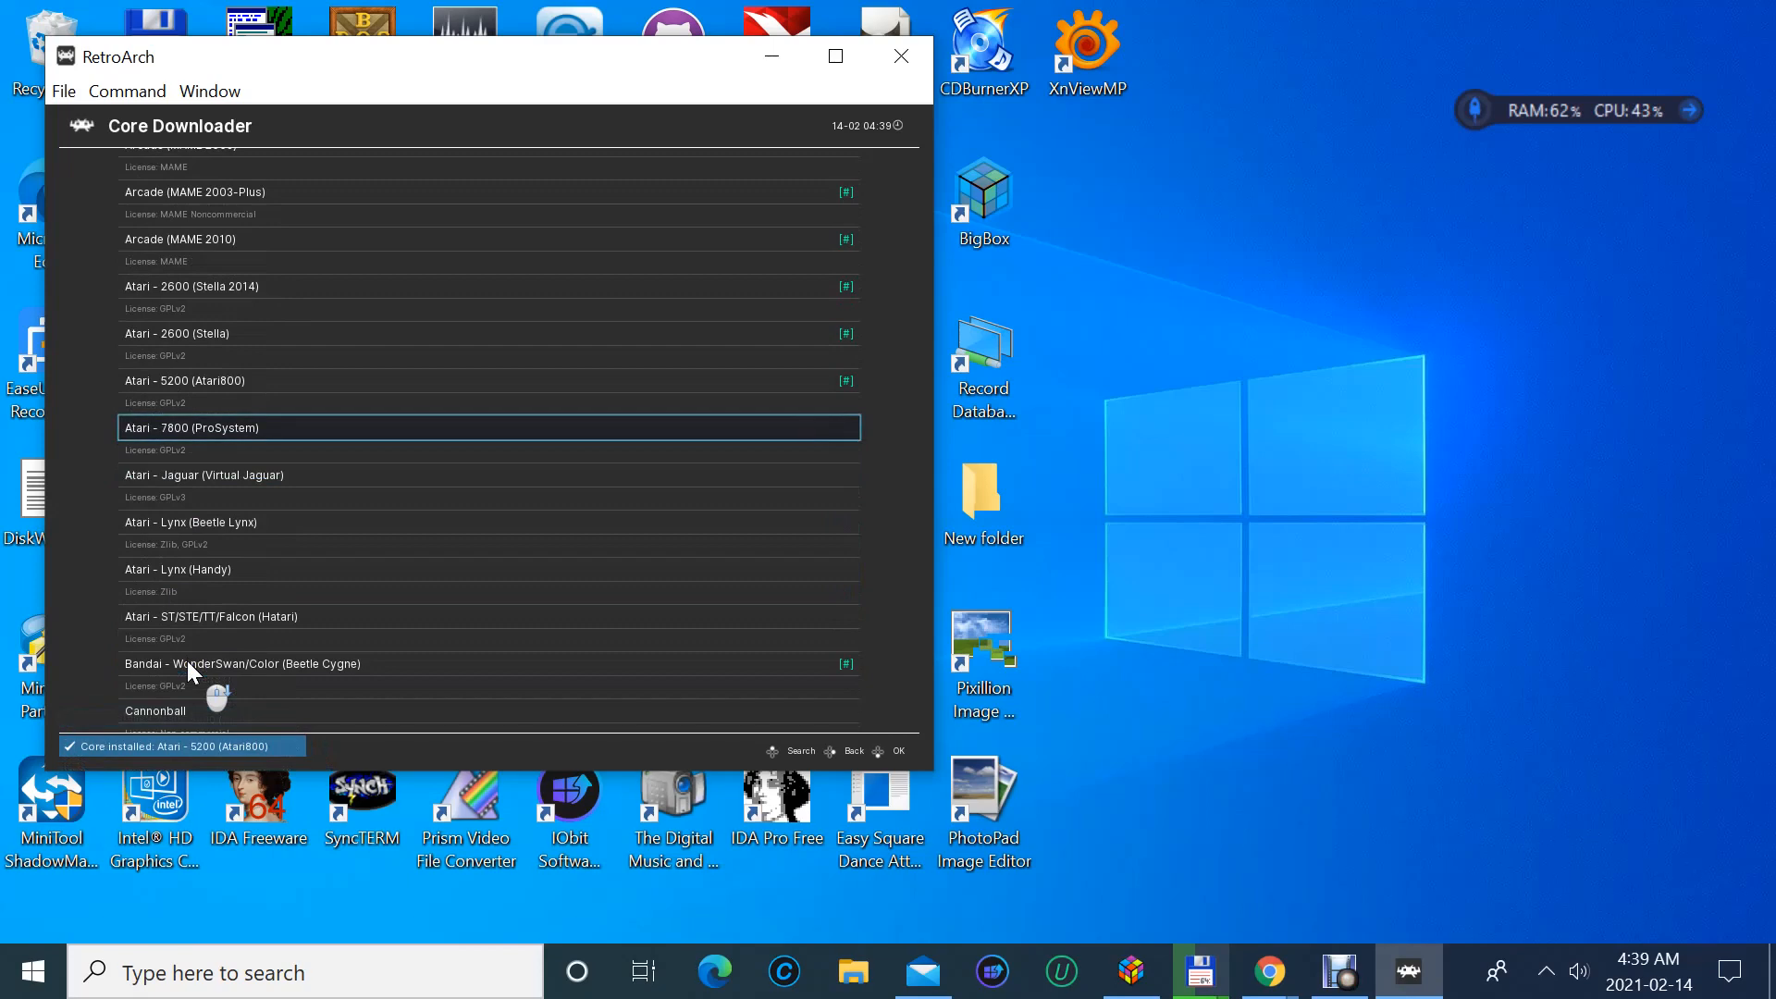
left_click(196, 492)
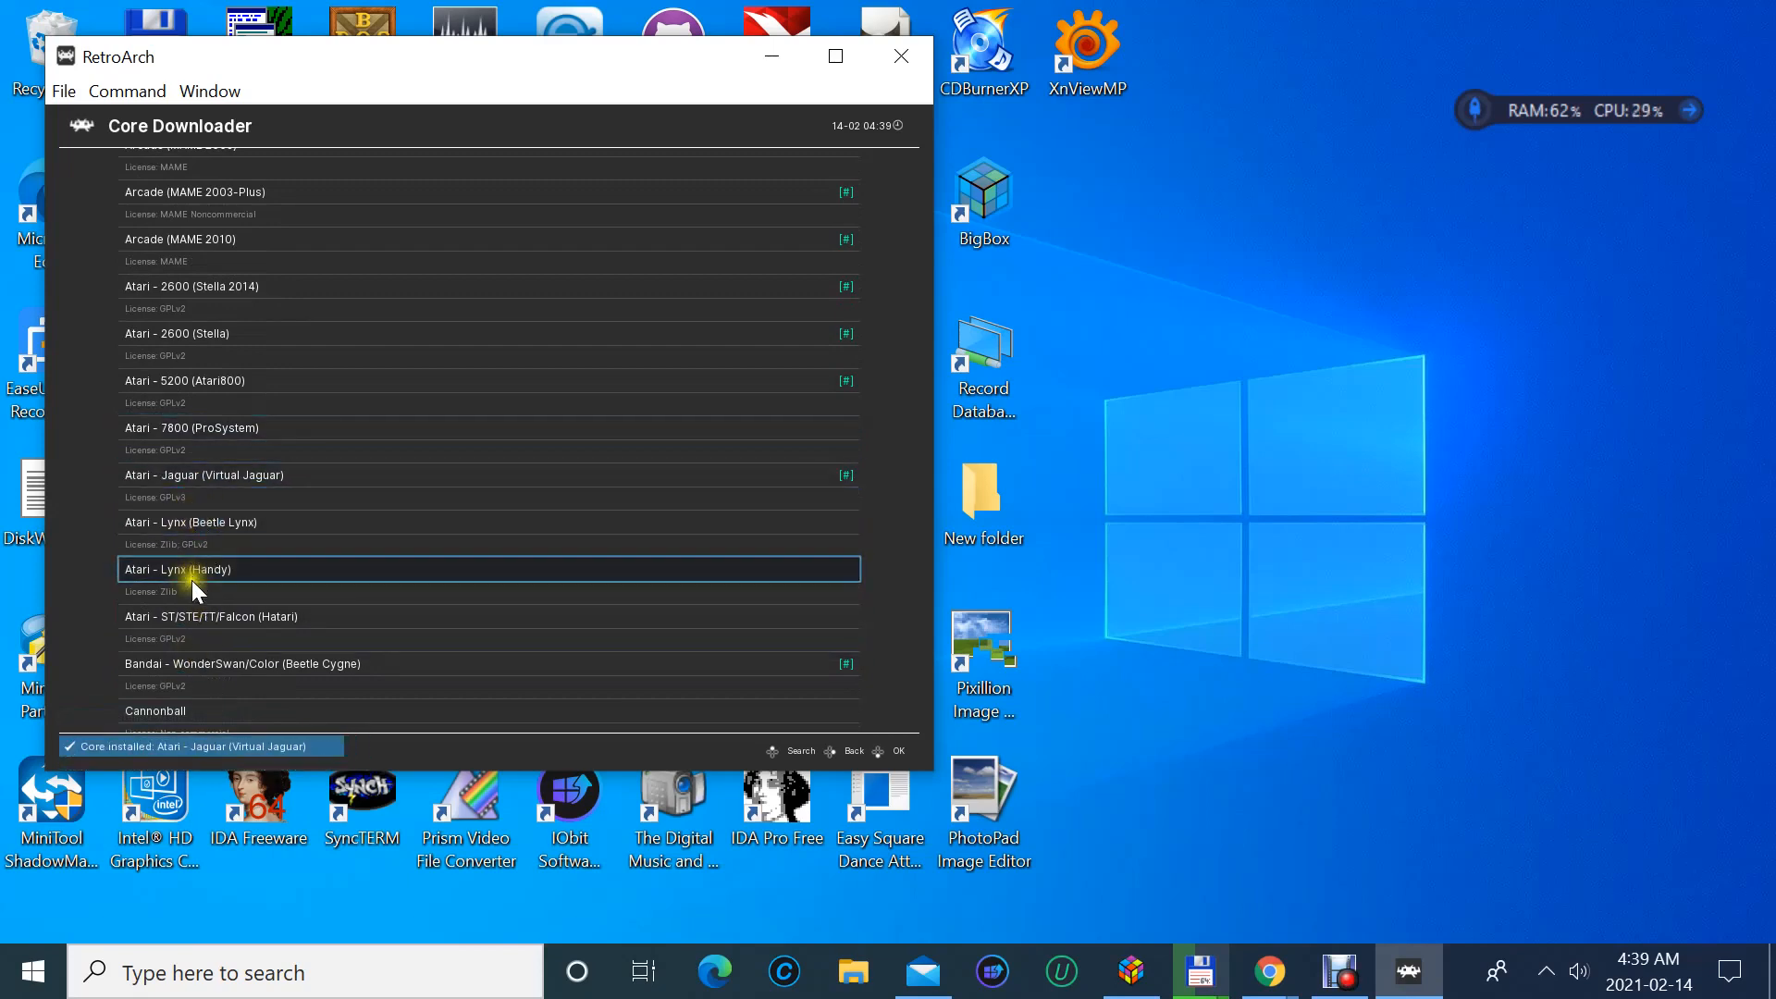
double_click(197, 490)
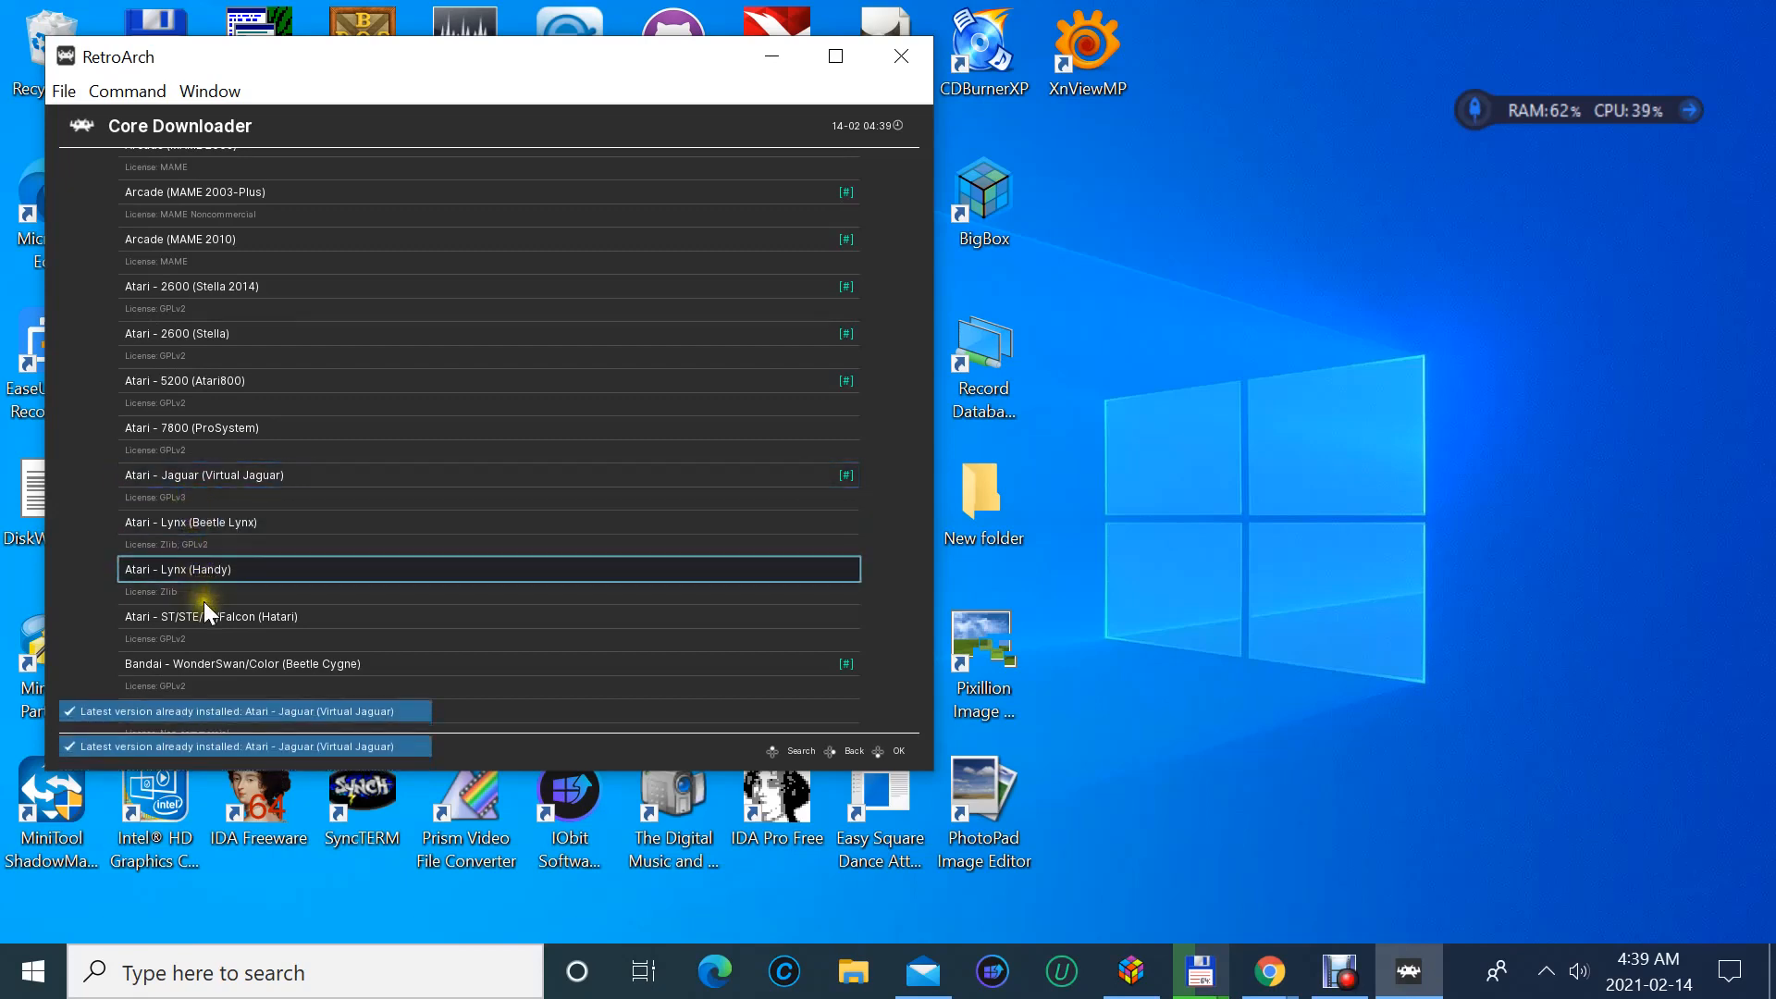
double_click(209, 524)
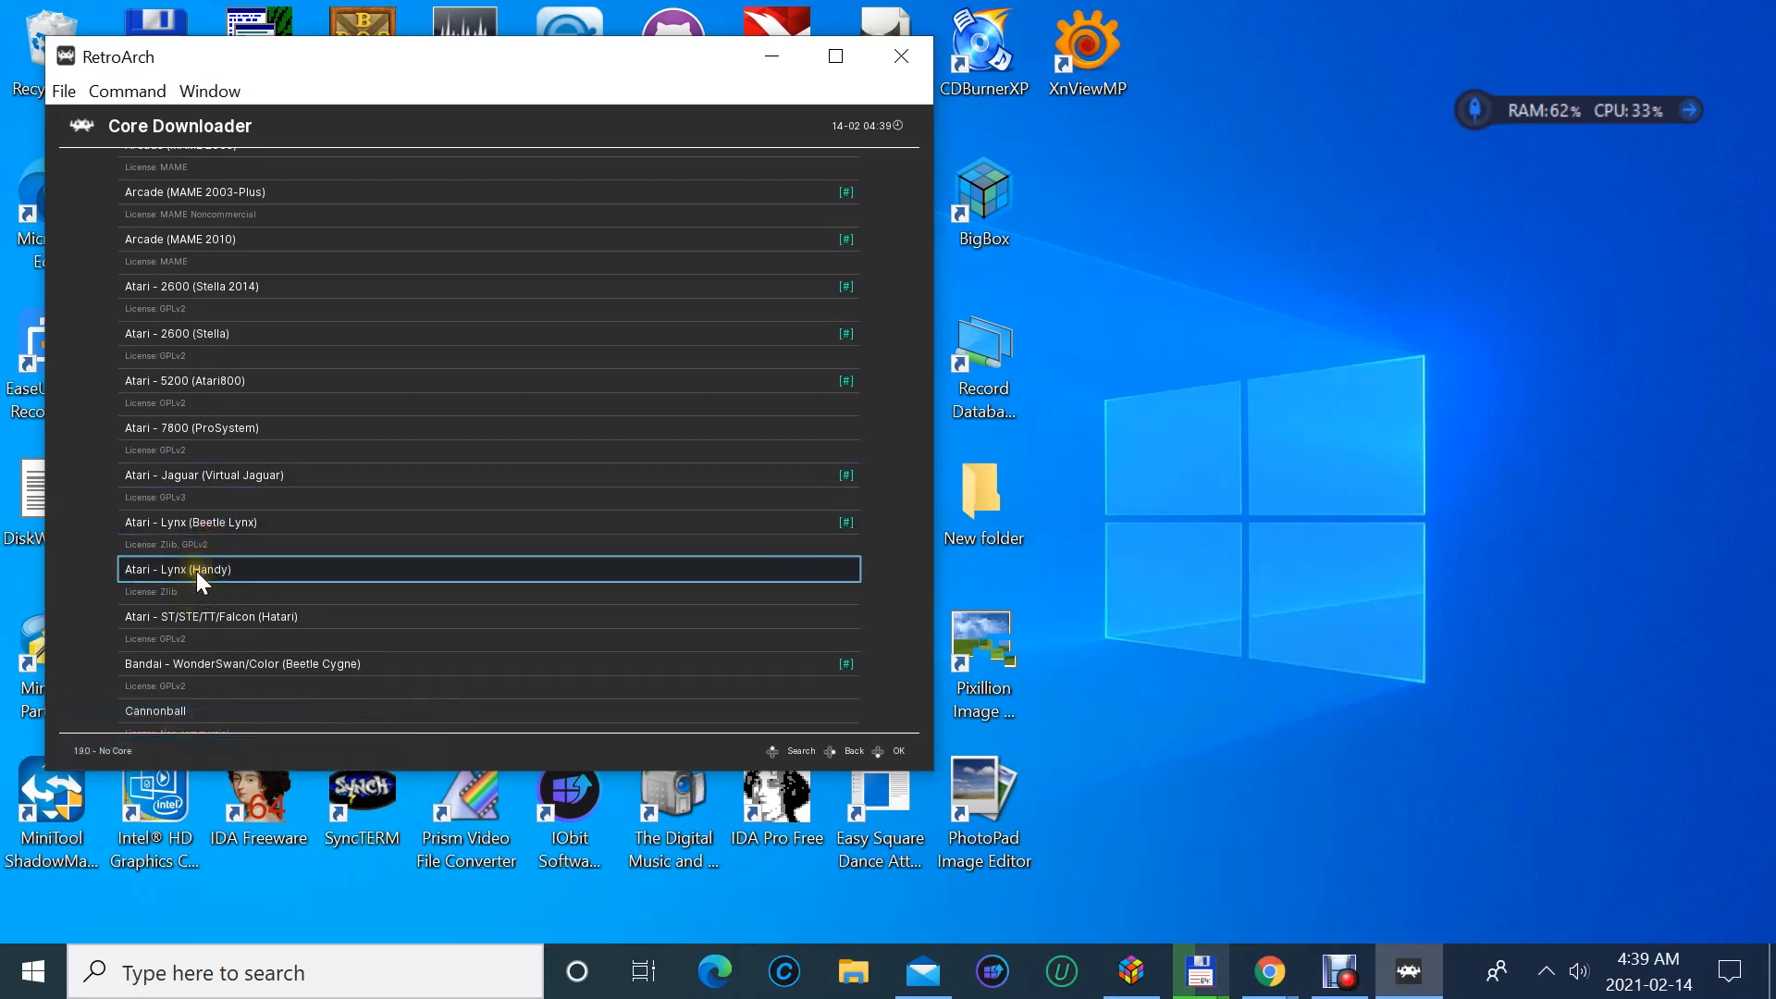
left_click(197, 572)
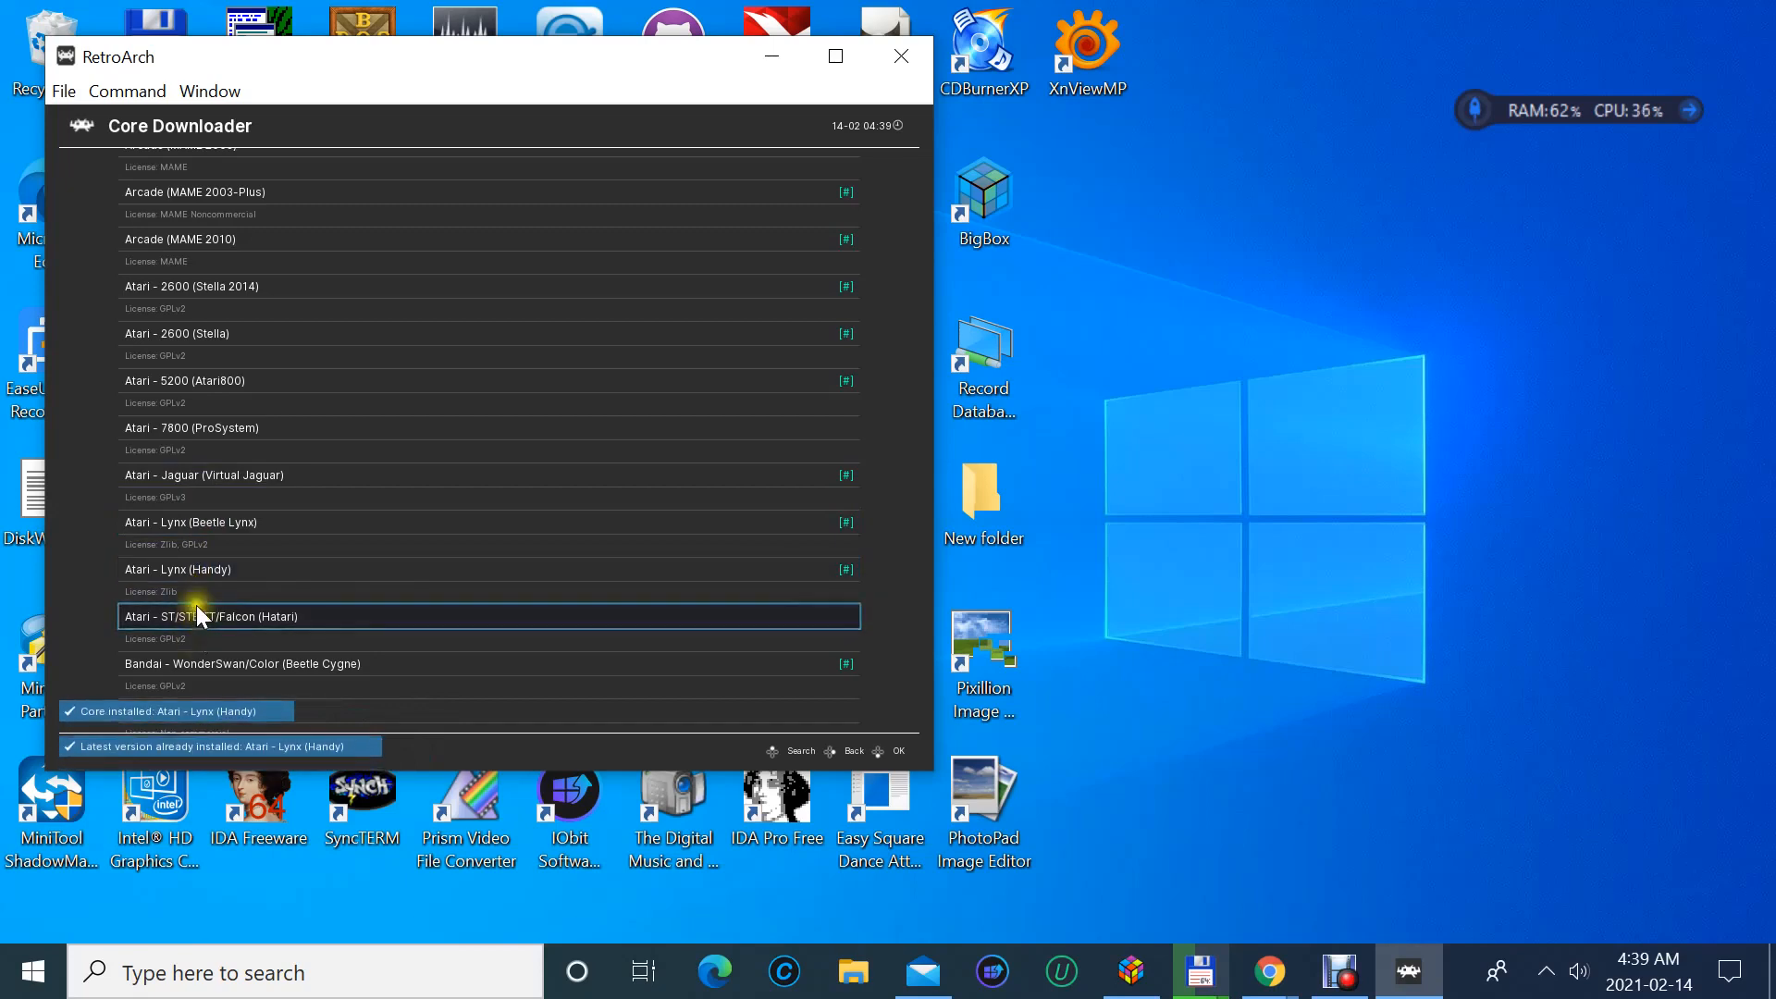
left_click(190, 618)
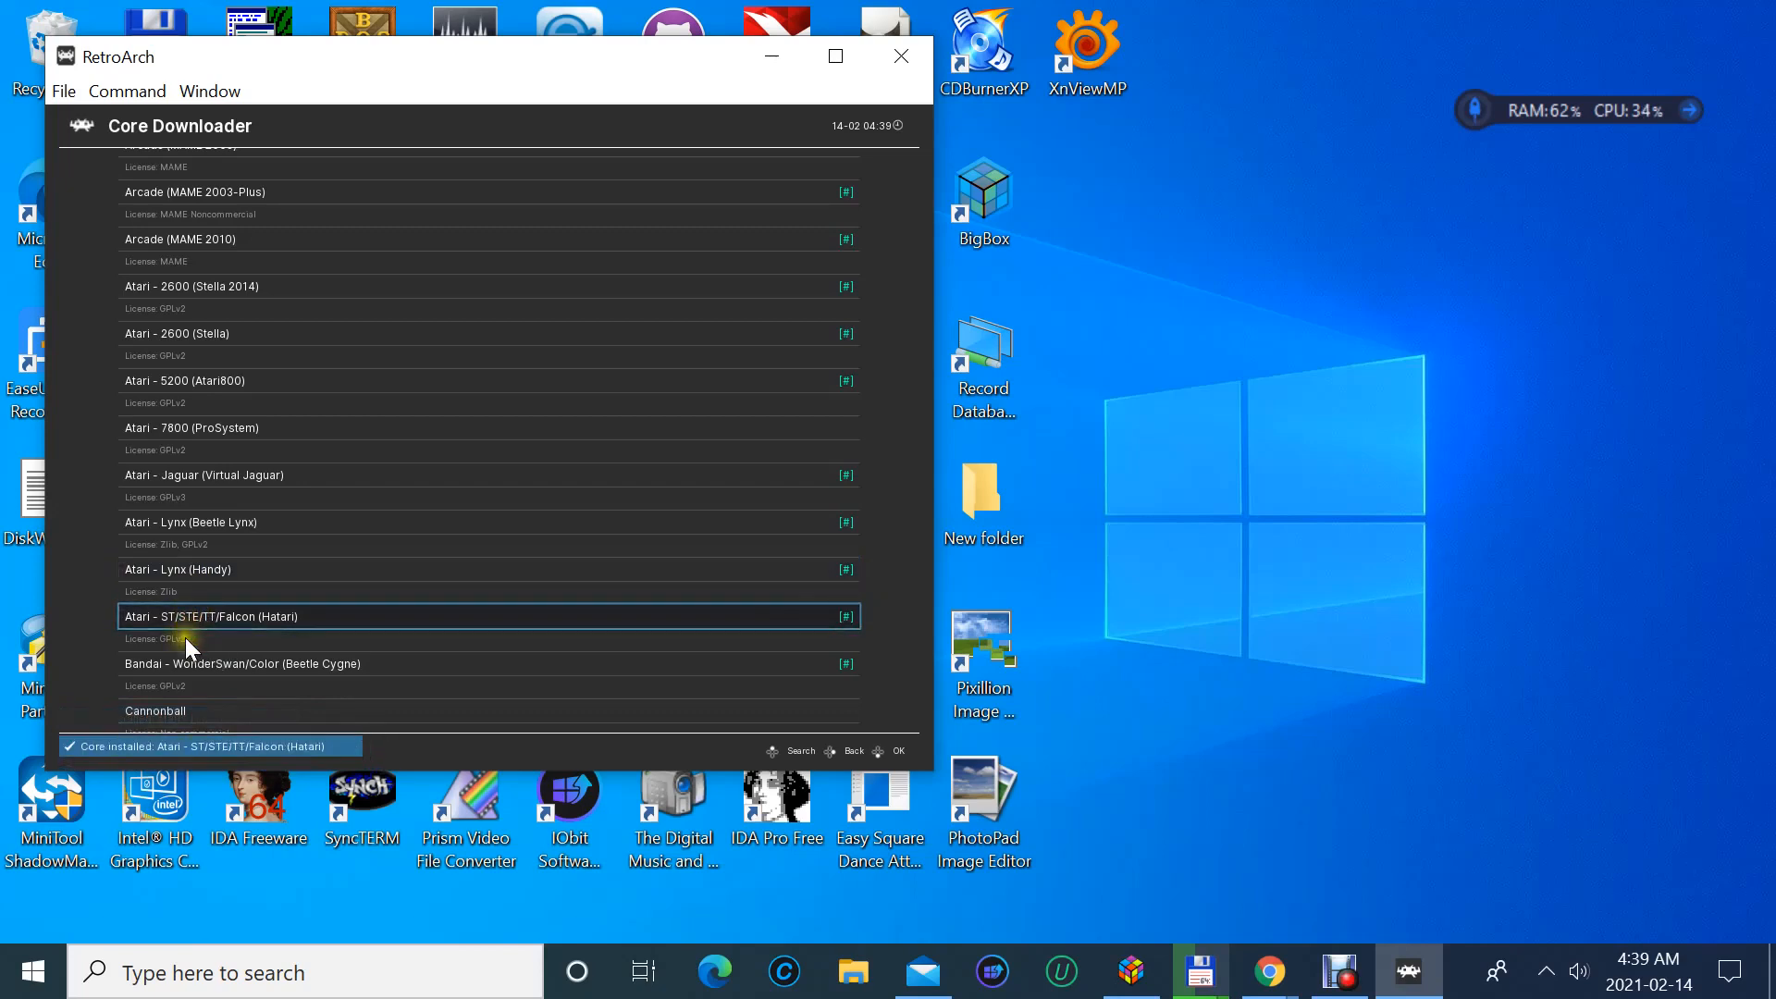
- Download the Bandai - WonderSwan/Color (Beetle Cygne), Cannonball and Cave Story (NXEngine) cores
left_click(180, 661)
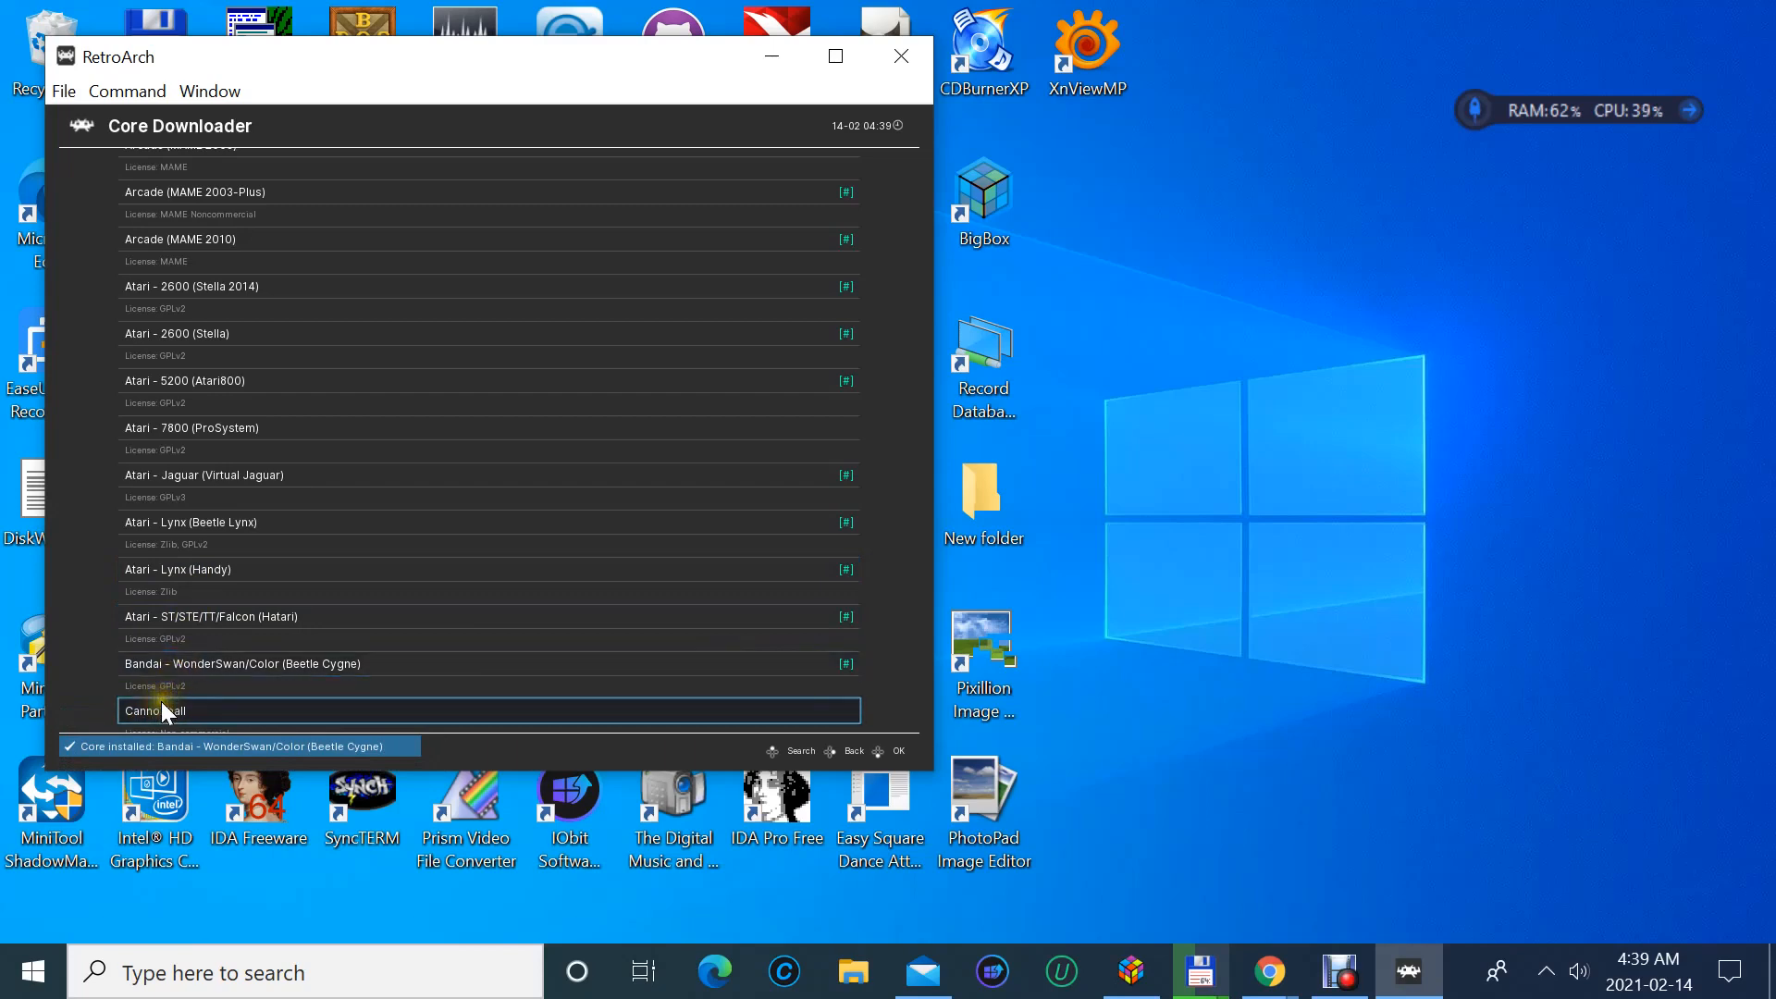
left_click(161, 701)
scroll(162, 701, "down", 7)
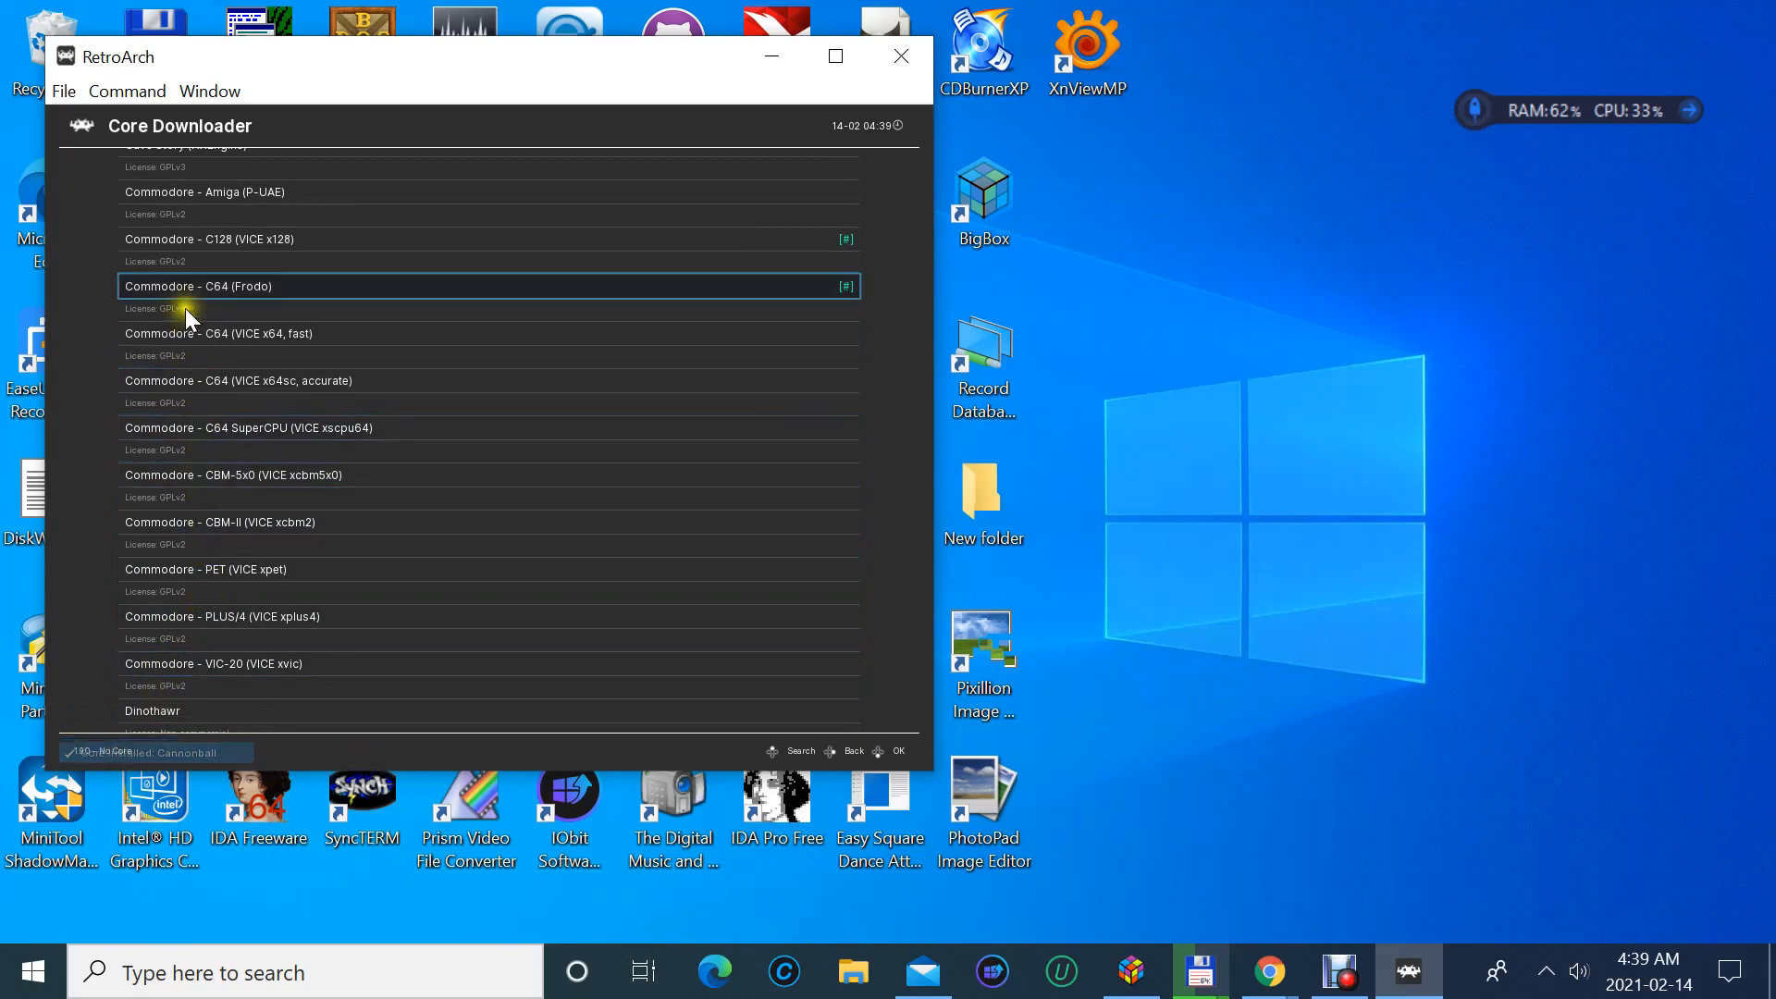
scroll(178, 318, "up", 1)
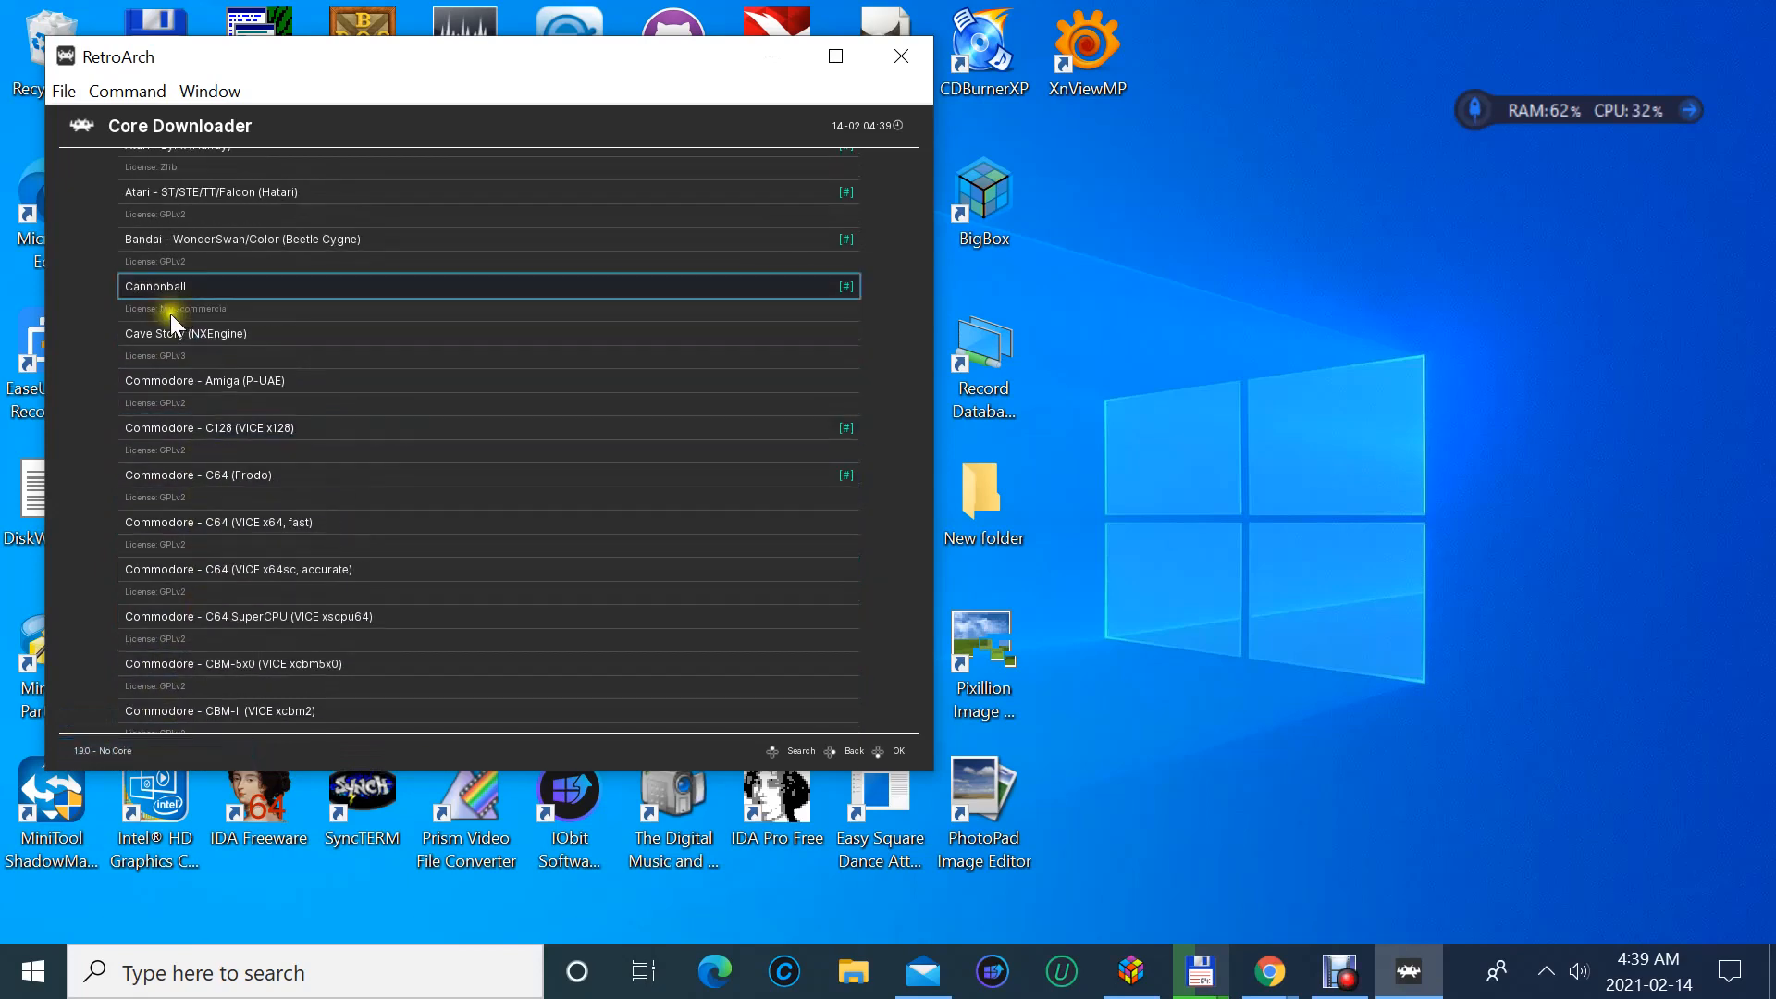
left_click(169, 326)
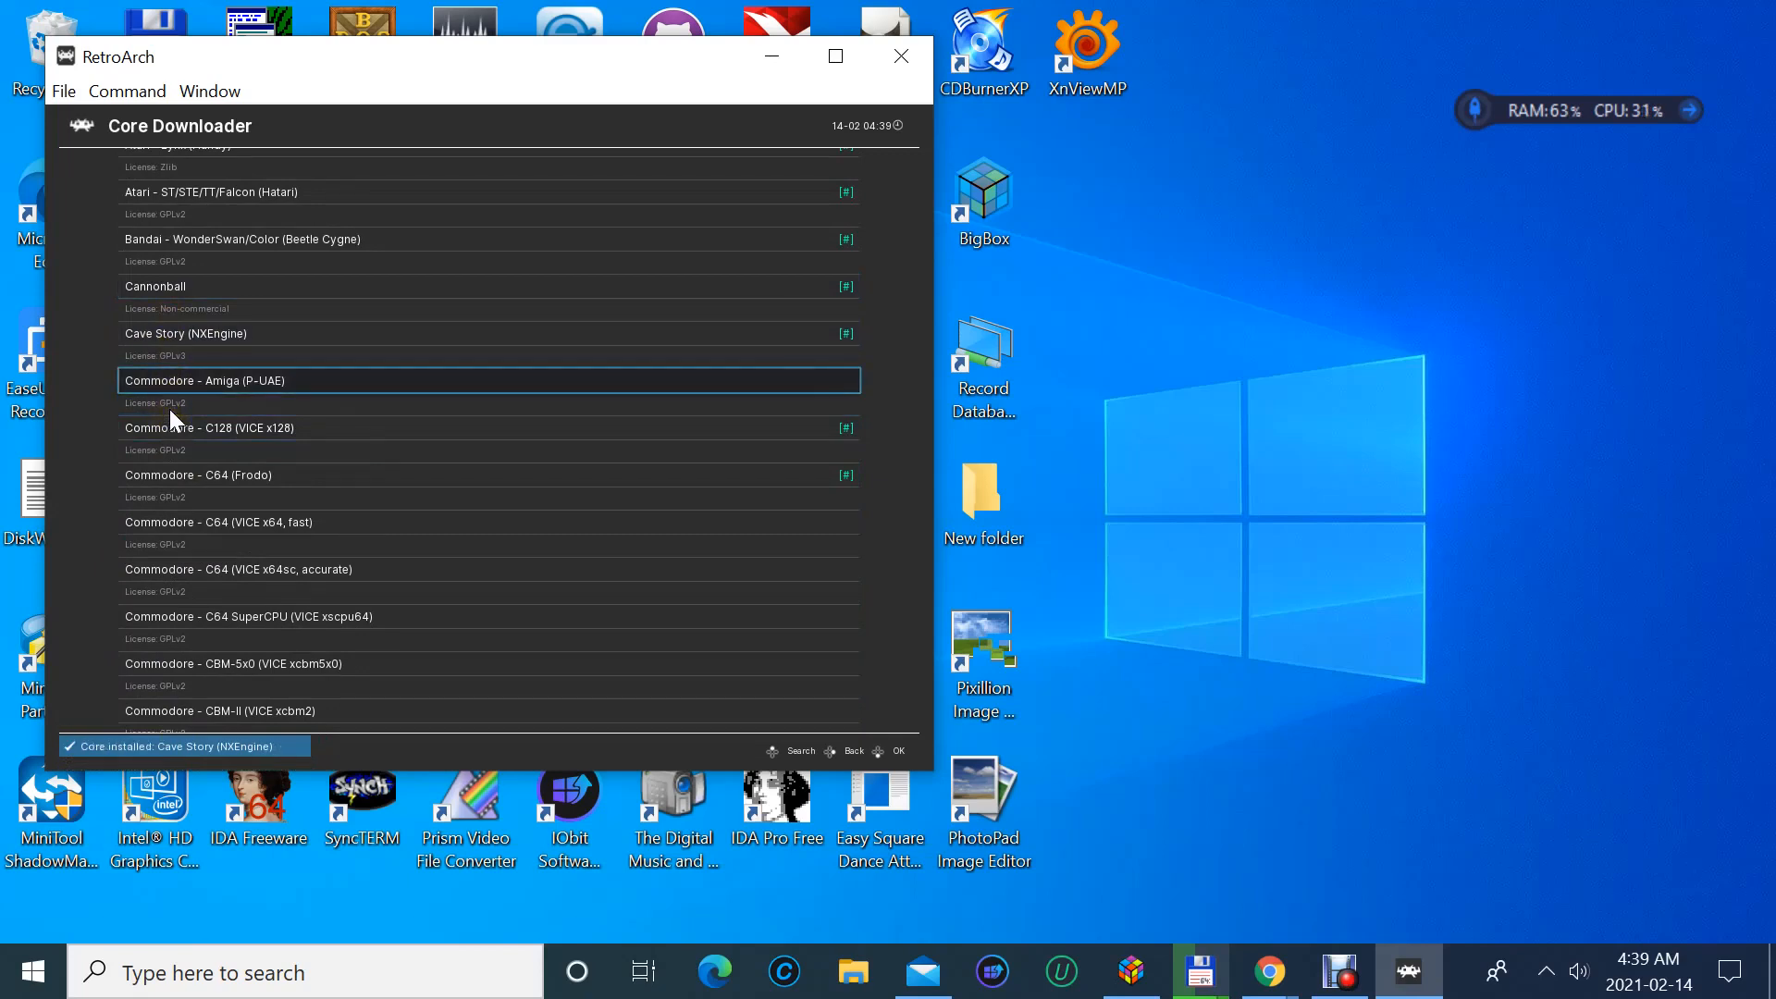
- Download the Commodore cores for Amiga (P-UAE), C128 (VICE x128), C64 (Frodo), C64 (VICE x64, fast) and C64 (VICE x64sc, accurate)
left_click(176, 380)
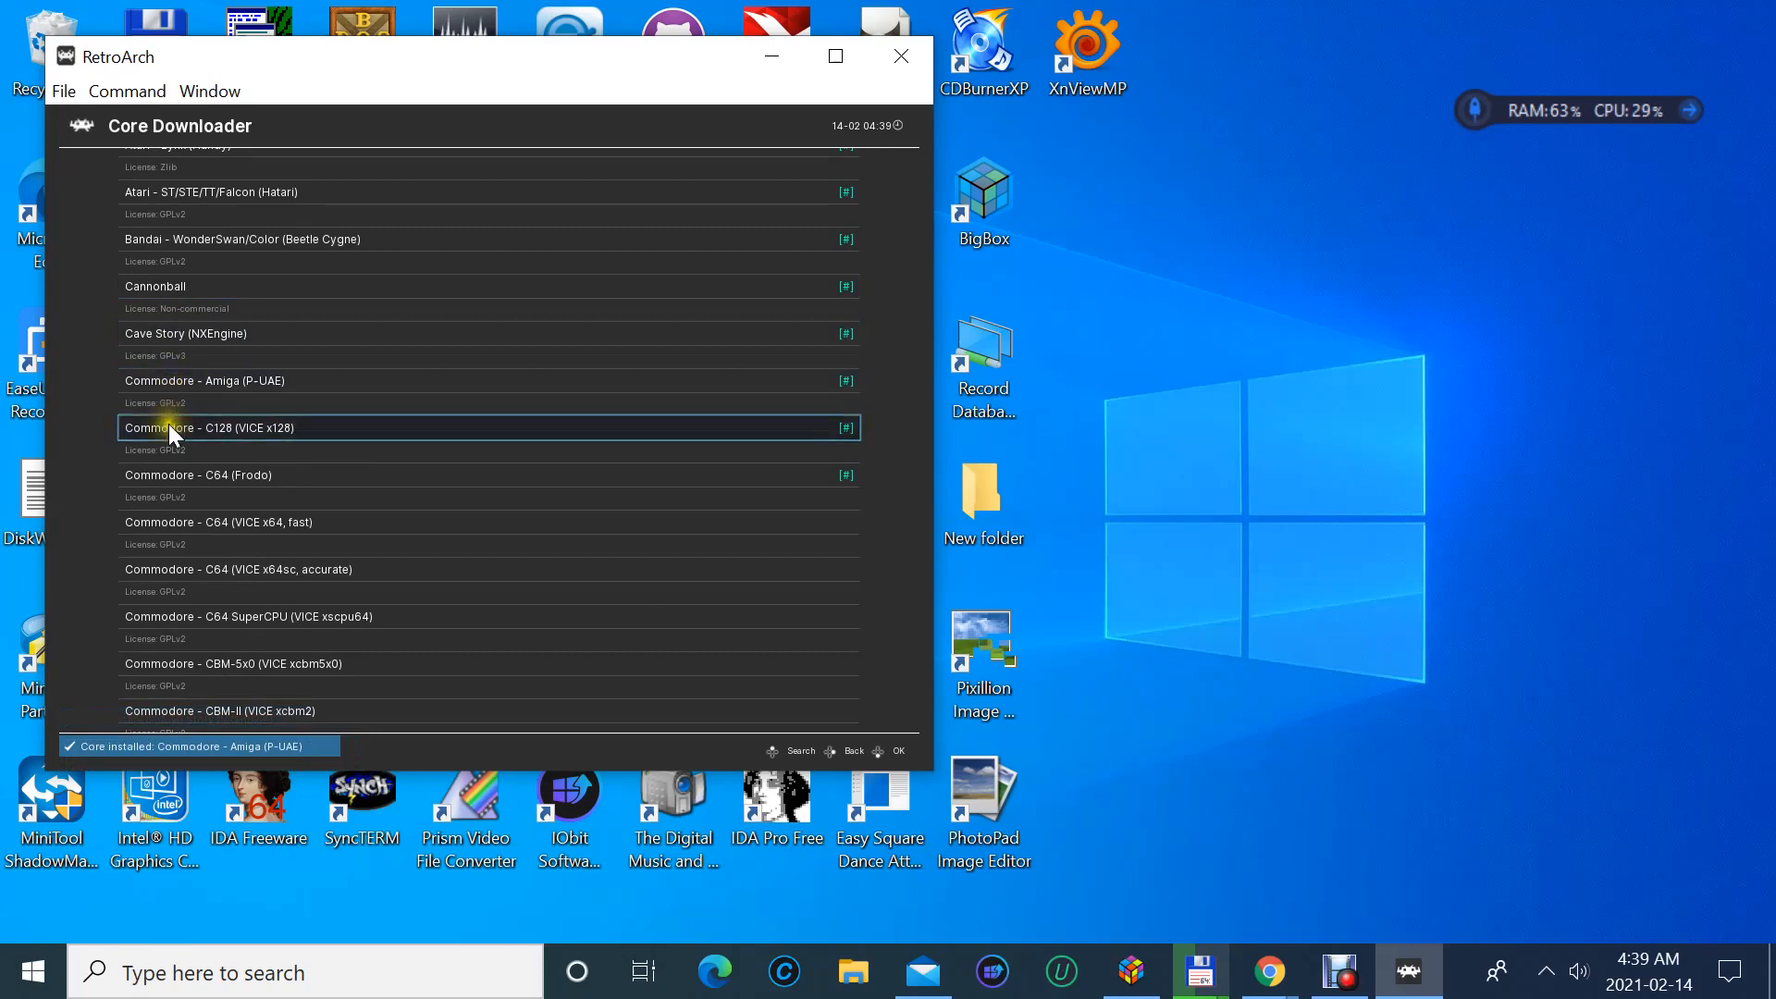
left_click(168, 424)
left_click(166, 470)
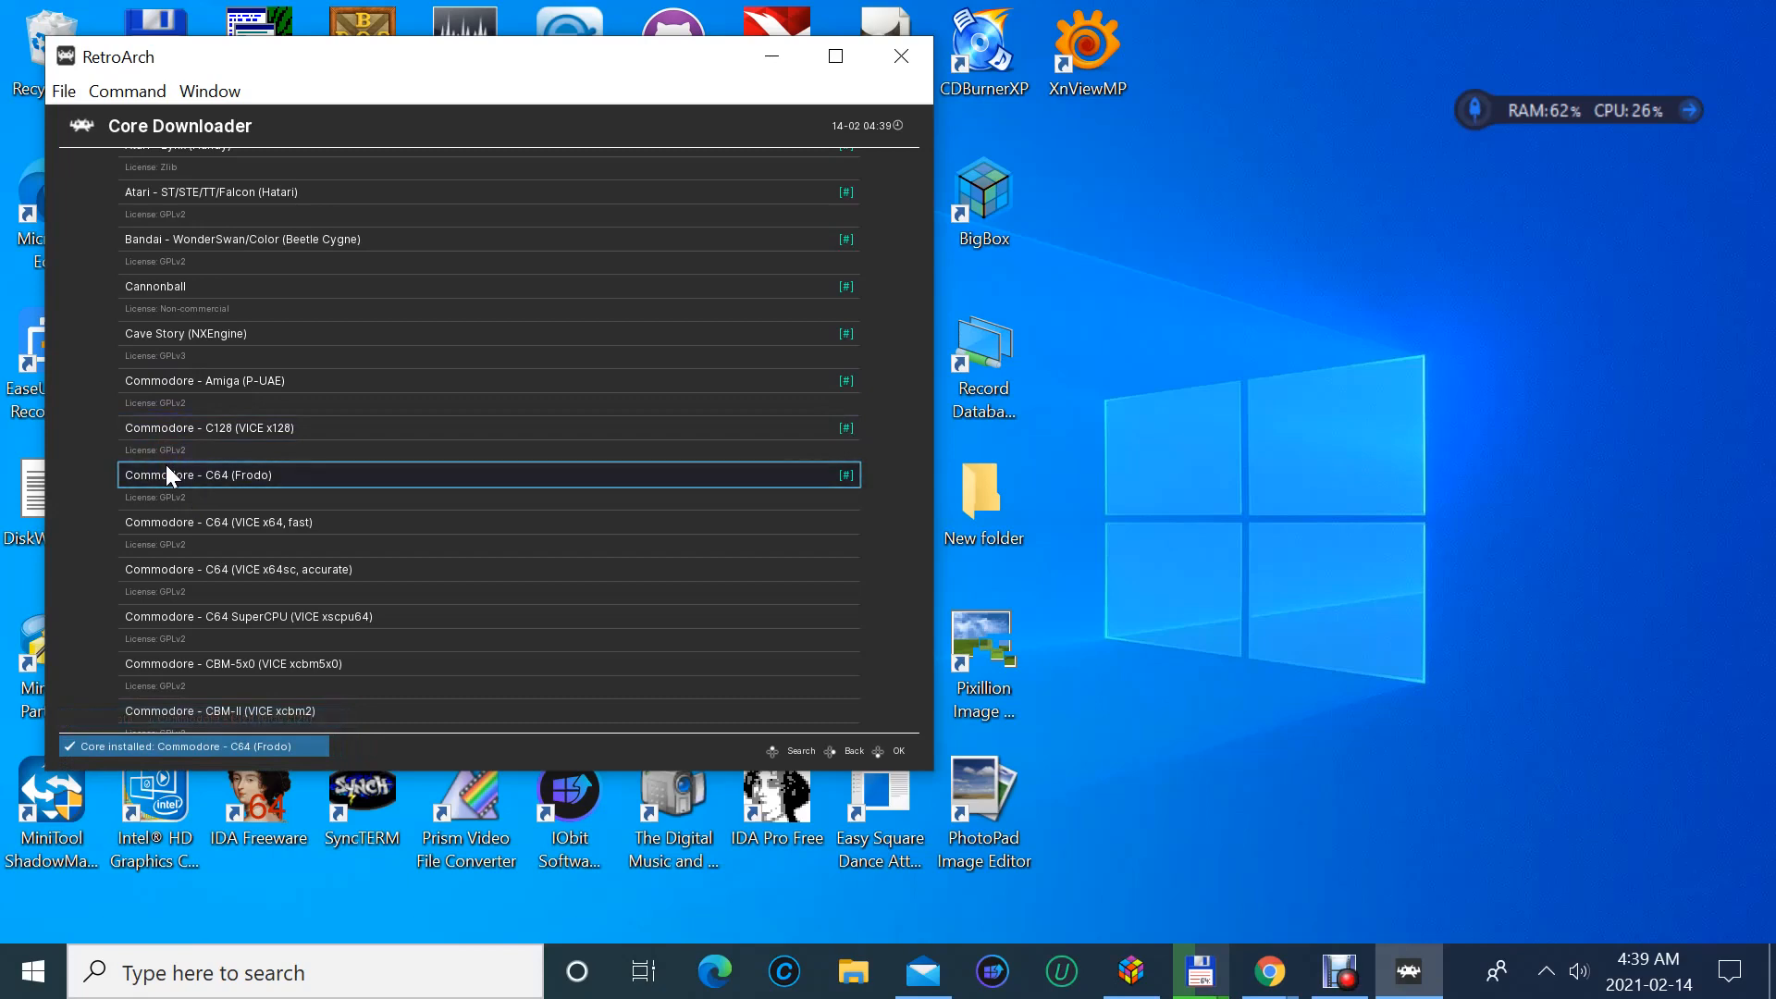
left_click(186, 523)
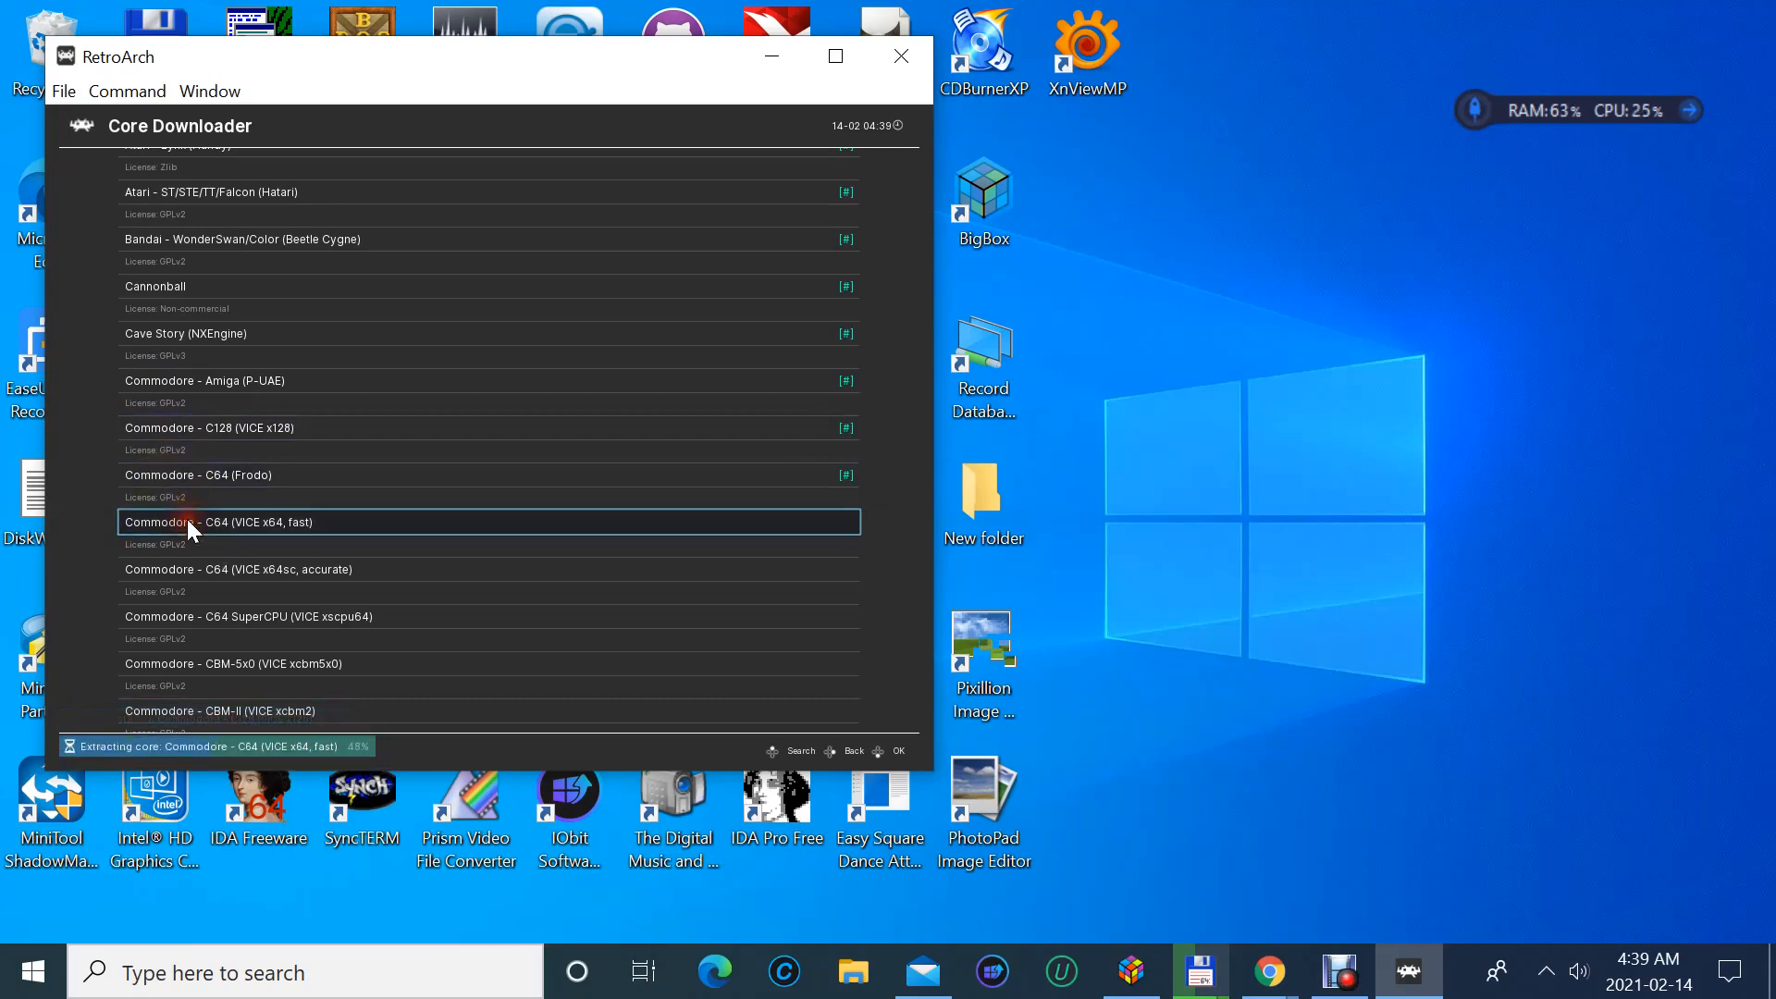
left_click(202, 565)
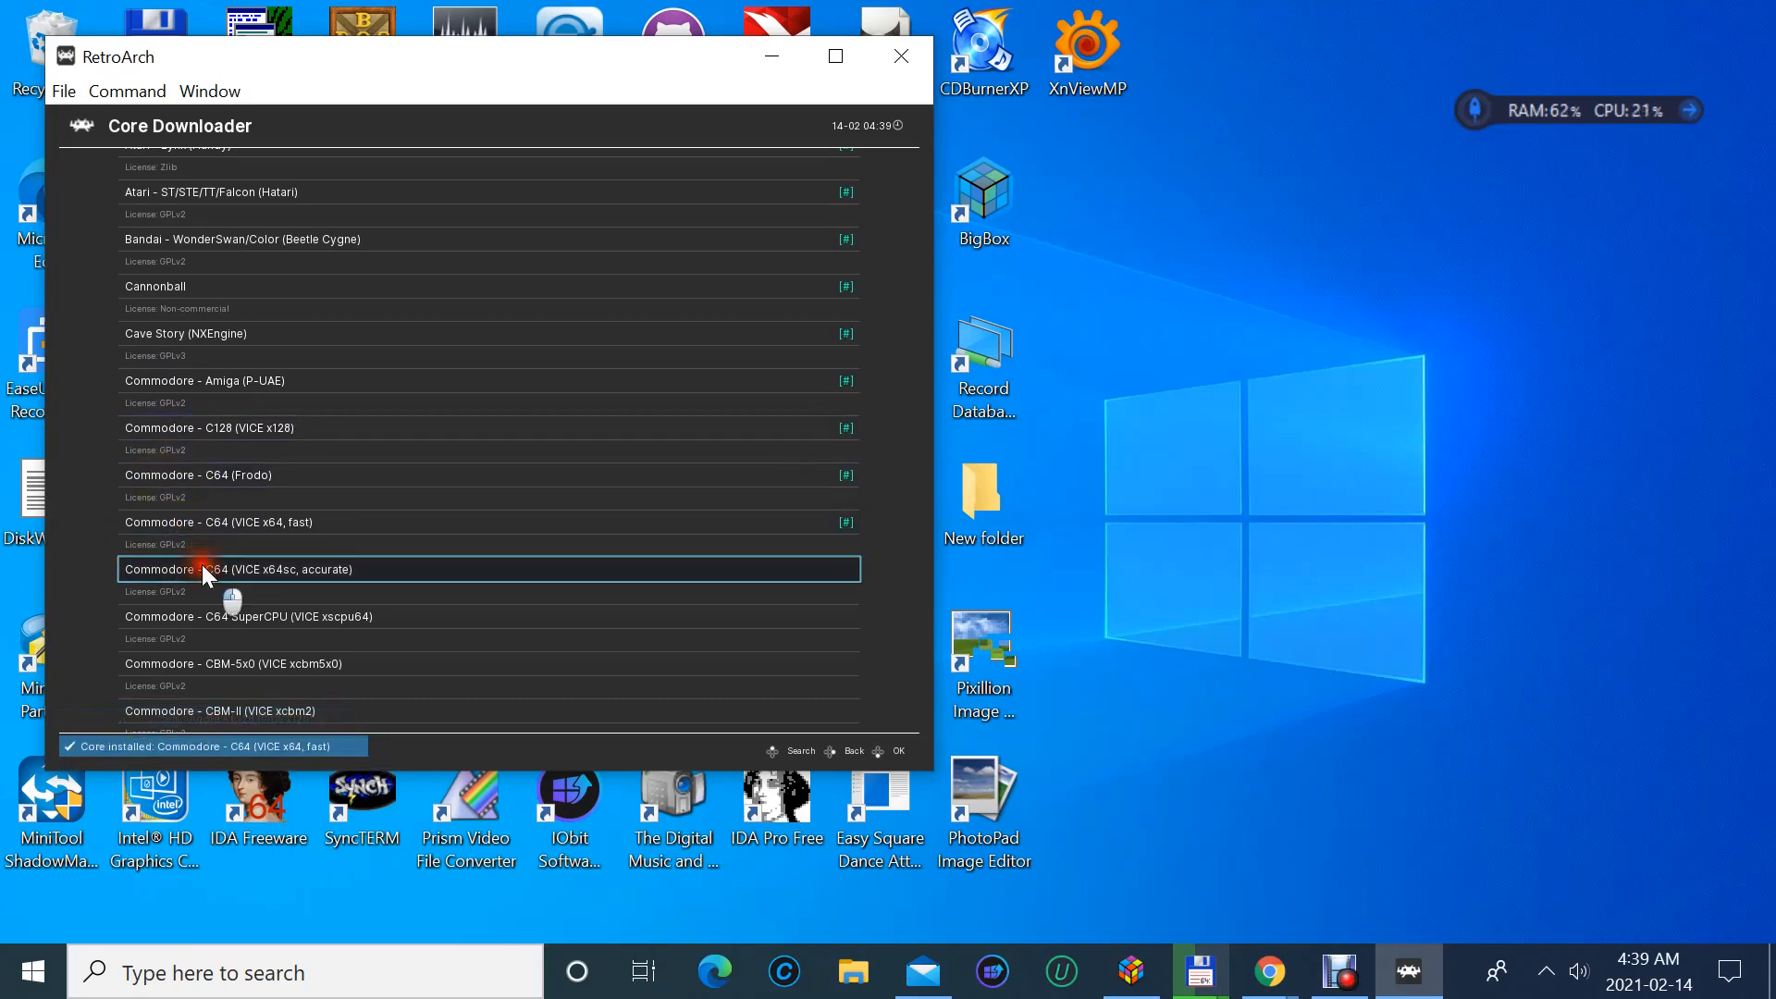
- Download the Commodore VICE cores for C64 SuperCPU, CBM-5x0, CBM-II, PET, PLUS/4 and VIC-20
left_click(202, 612)
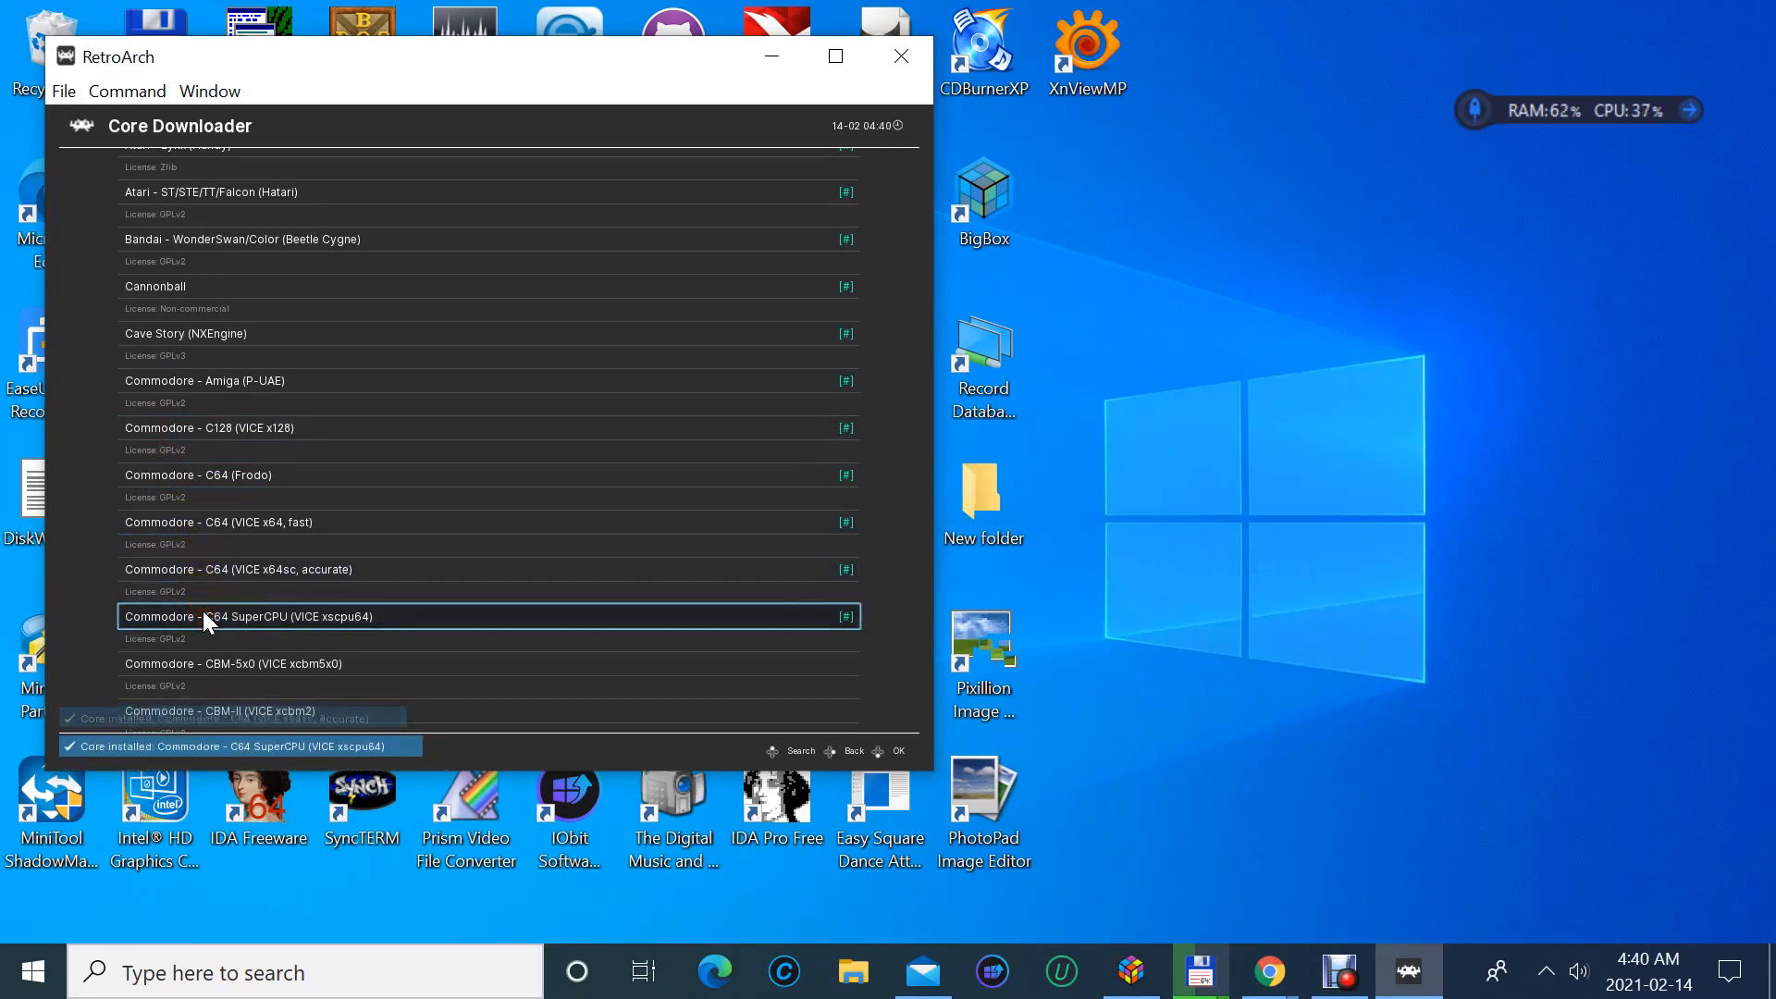
left_click(202, 662)
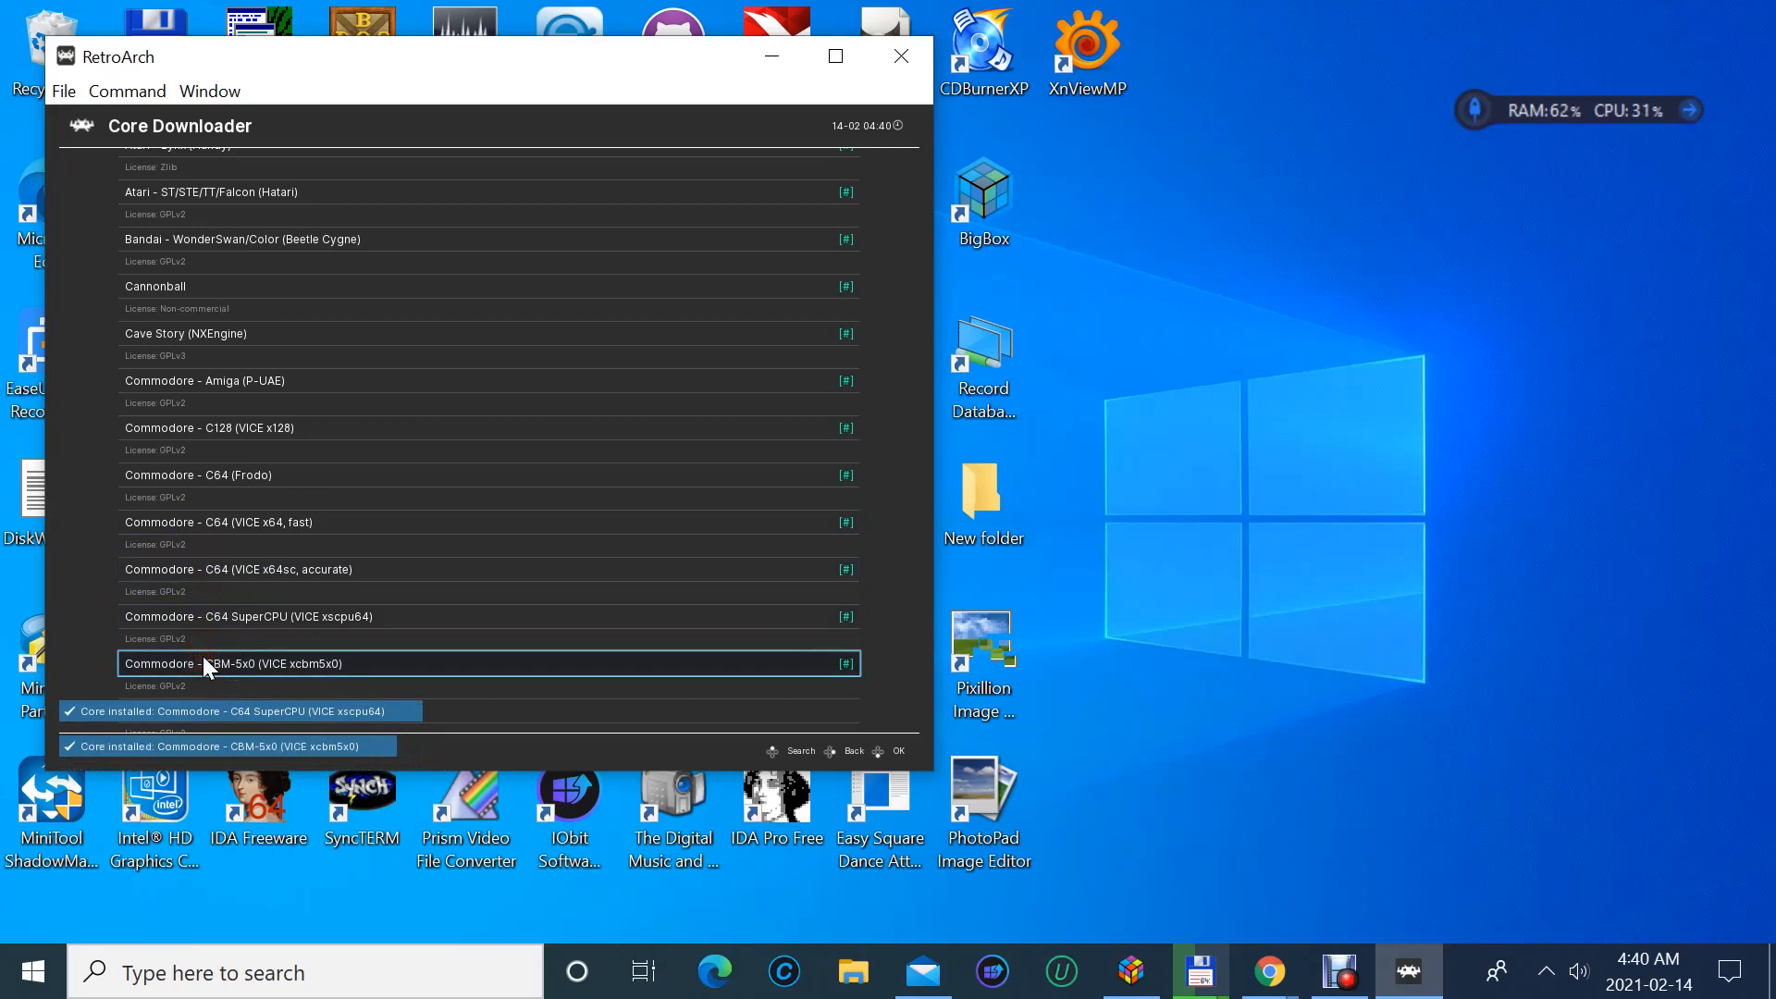
left_click(199, 701)
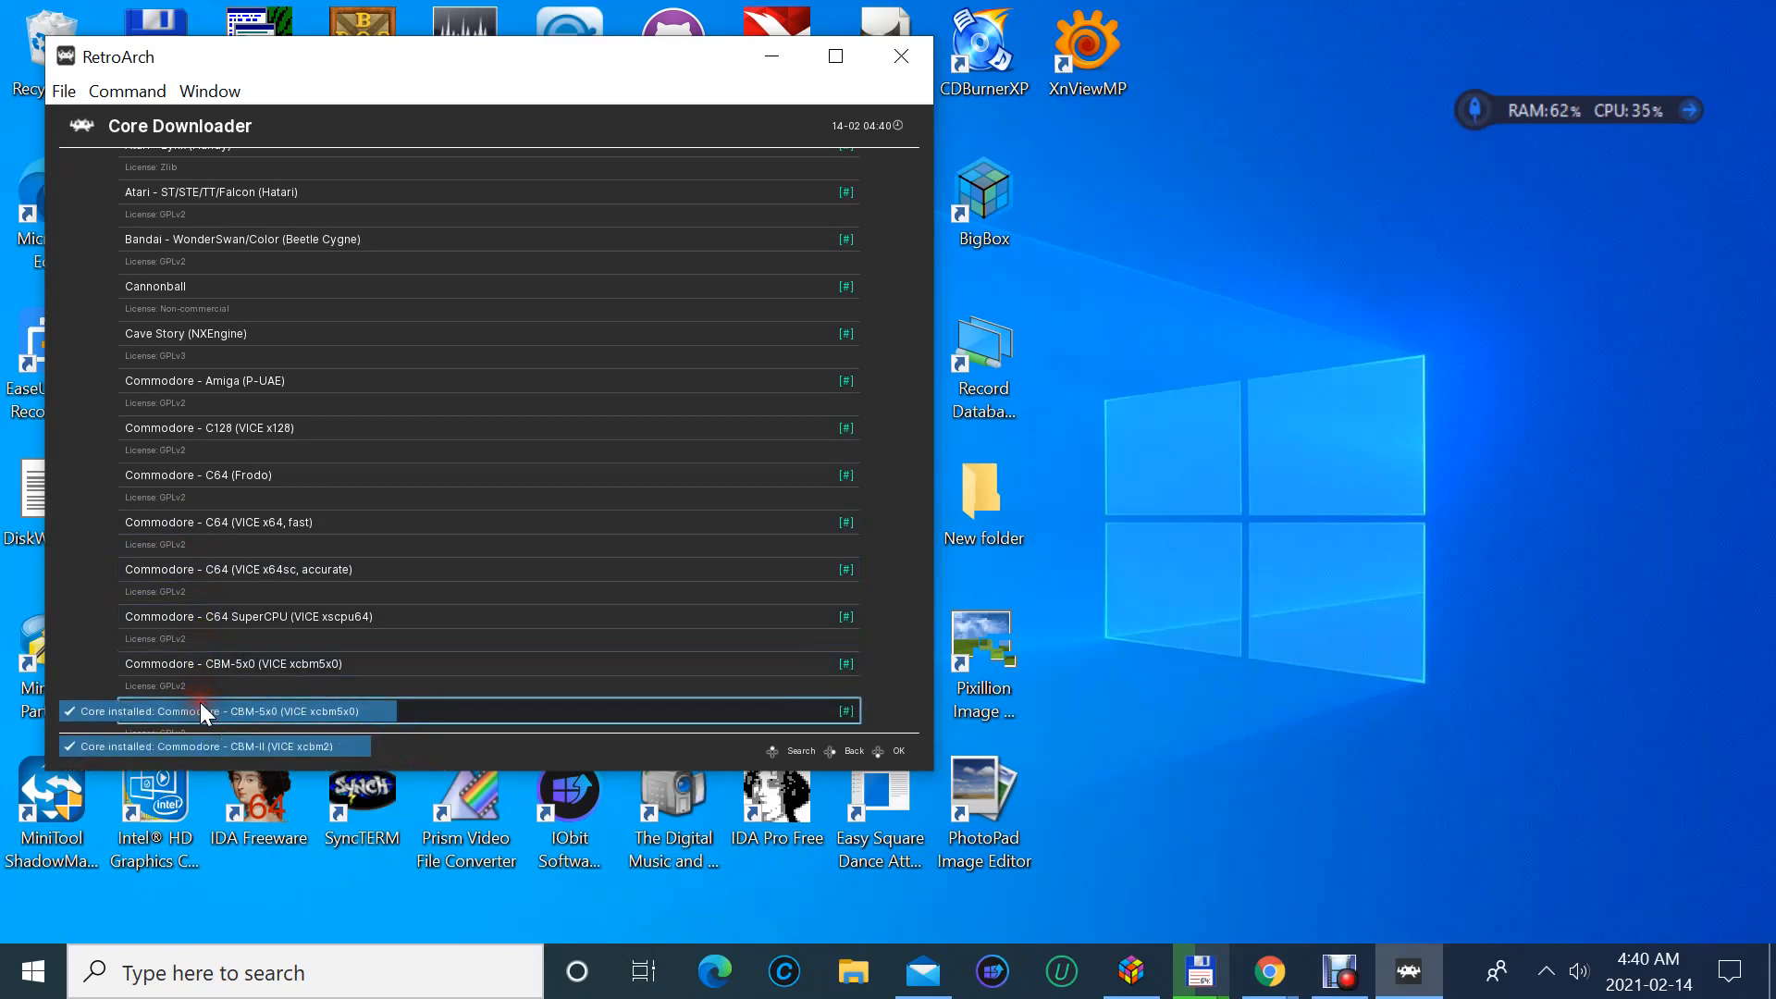
scroll(192, 690, "down", 3)
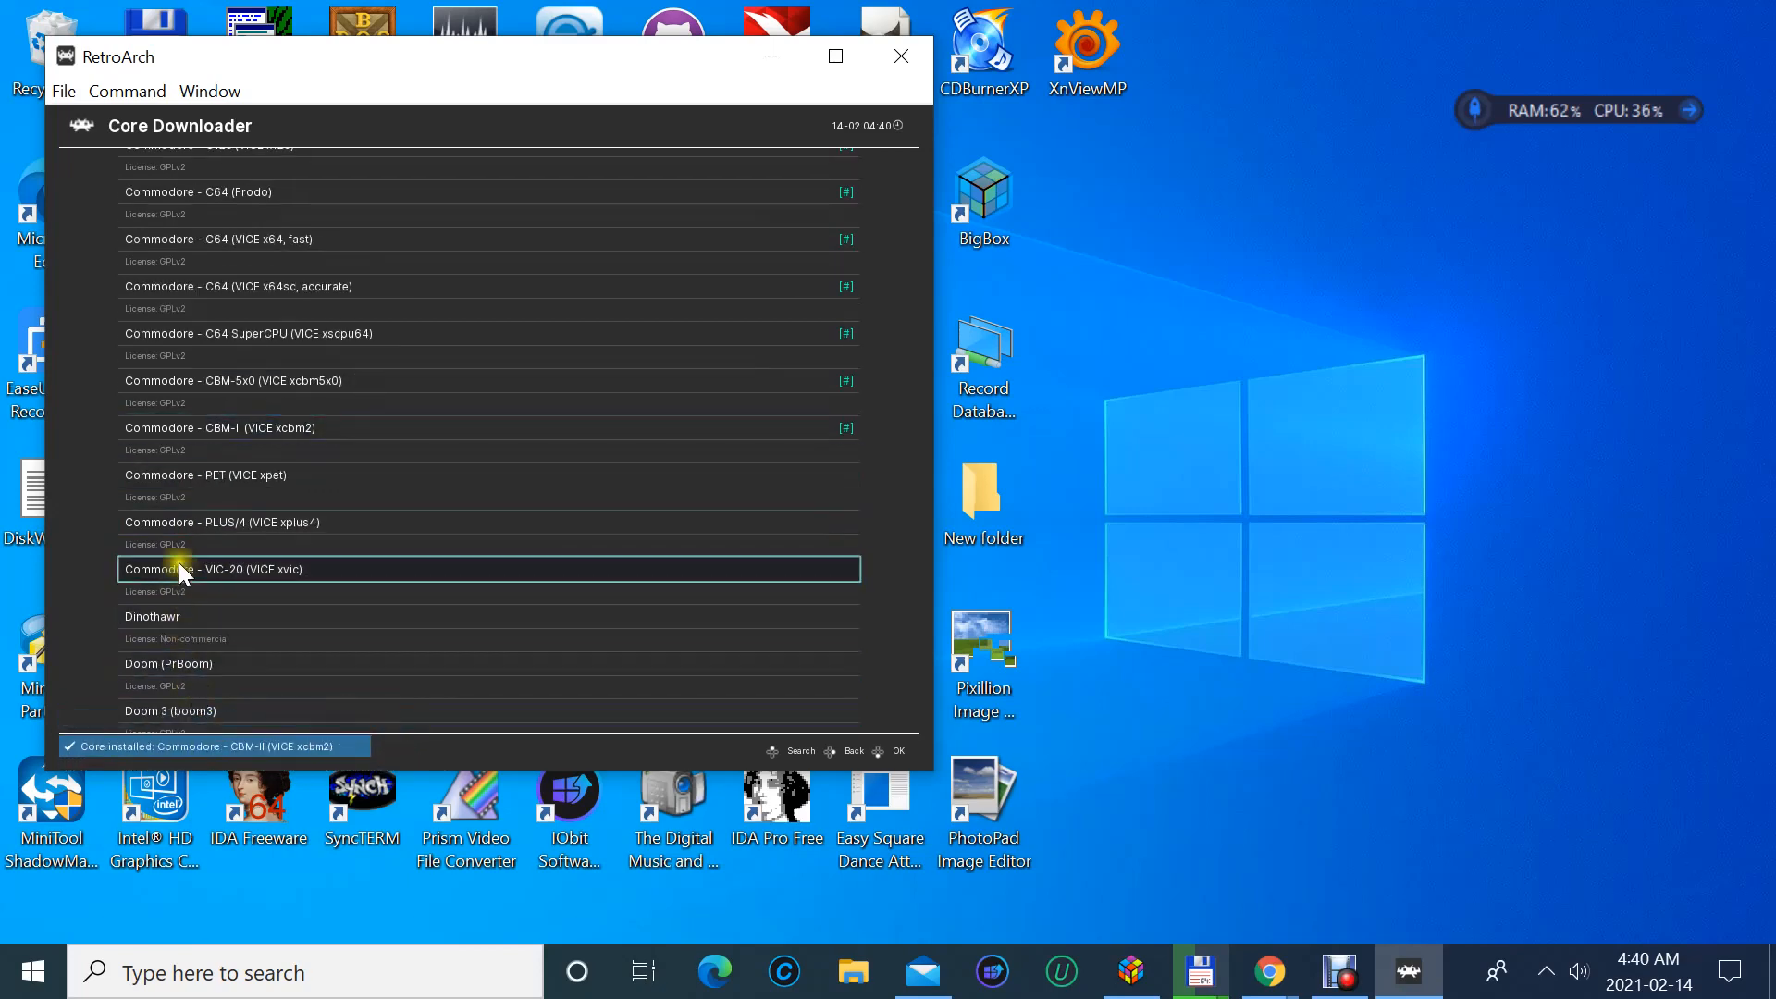
left_click(192, 493)
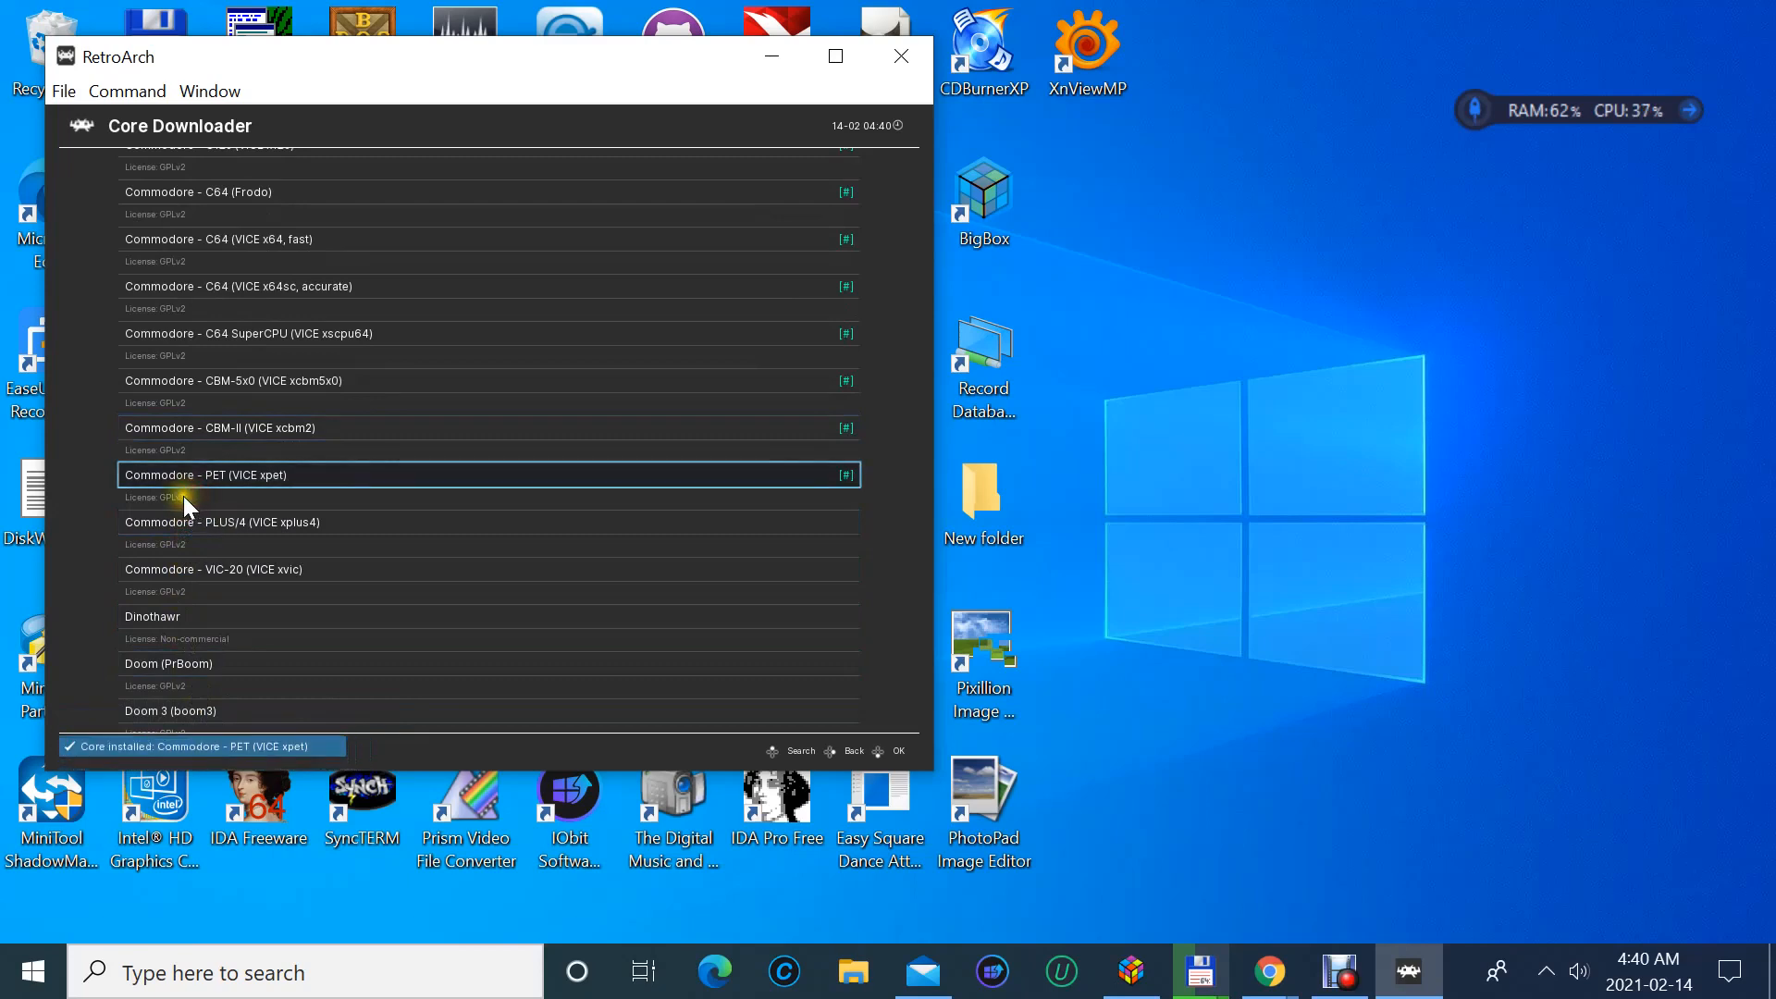
left_click(183, 520)
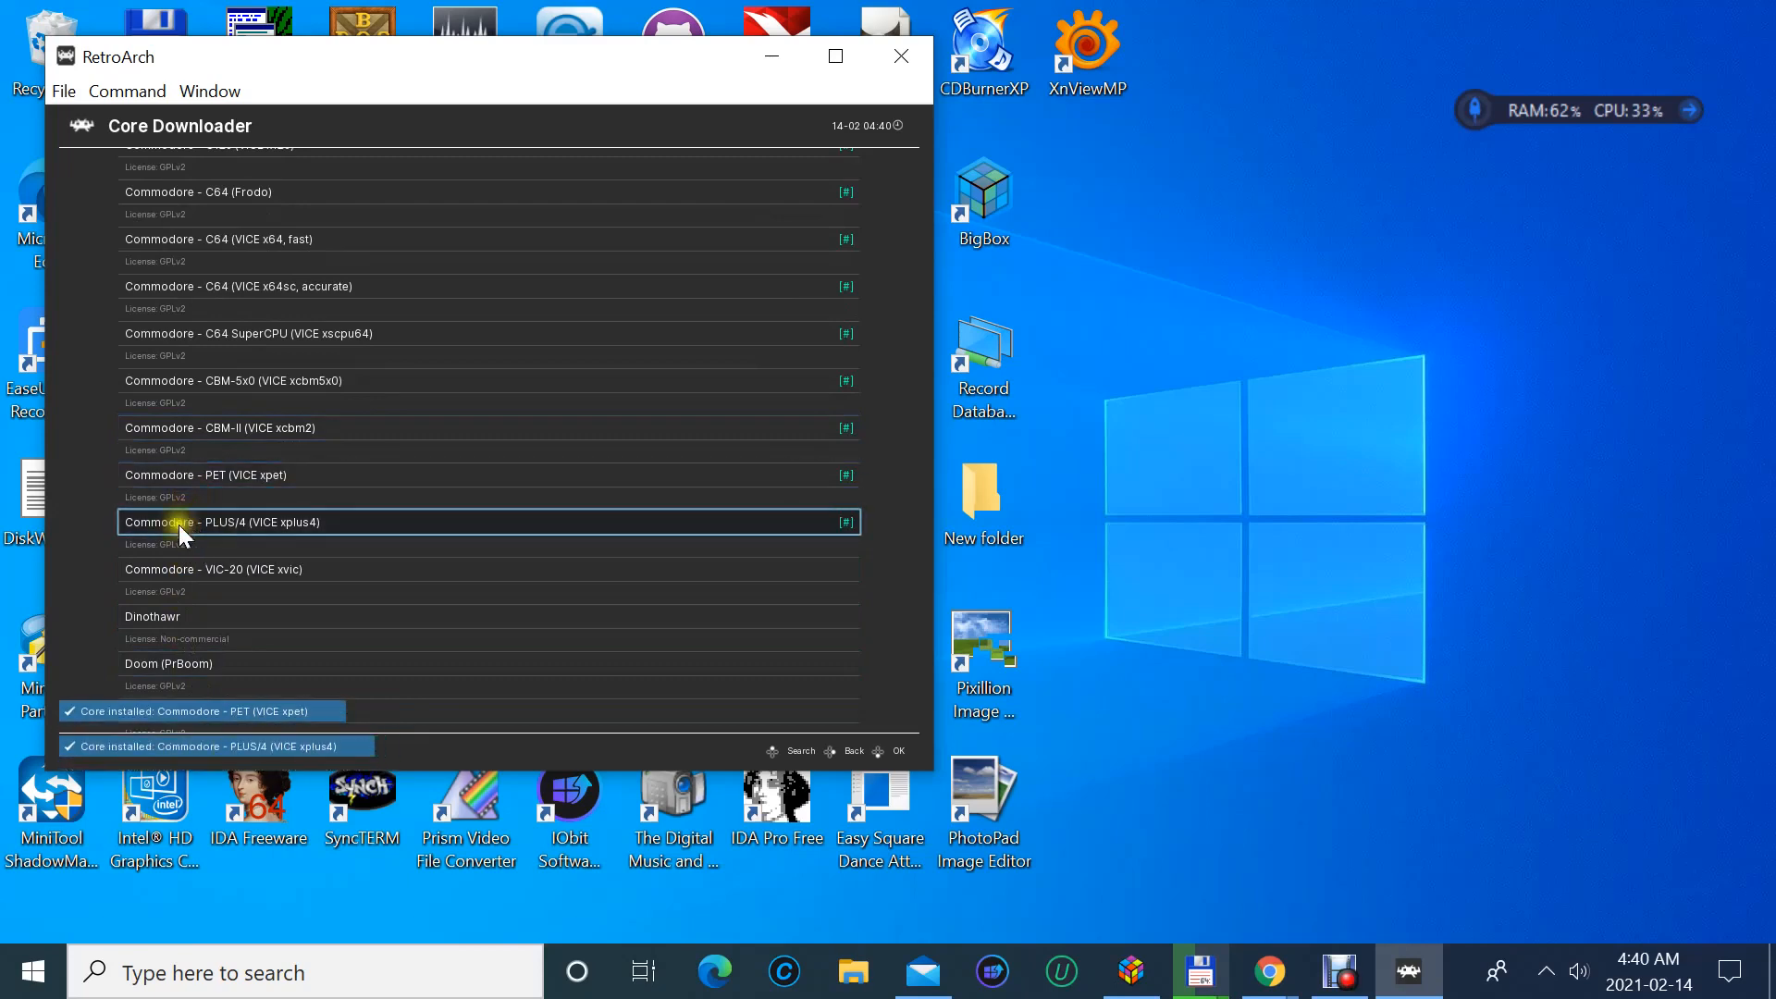
left_click(172, 560)
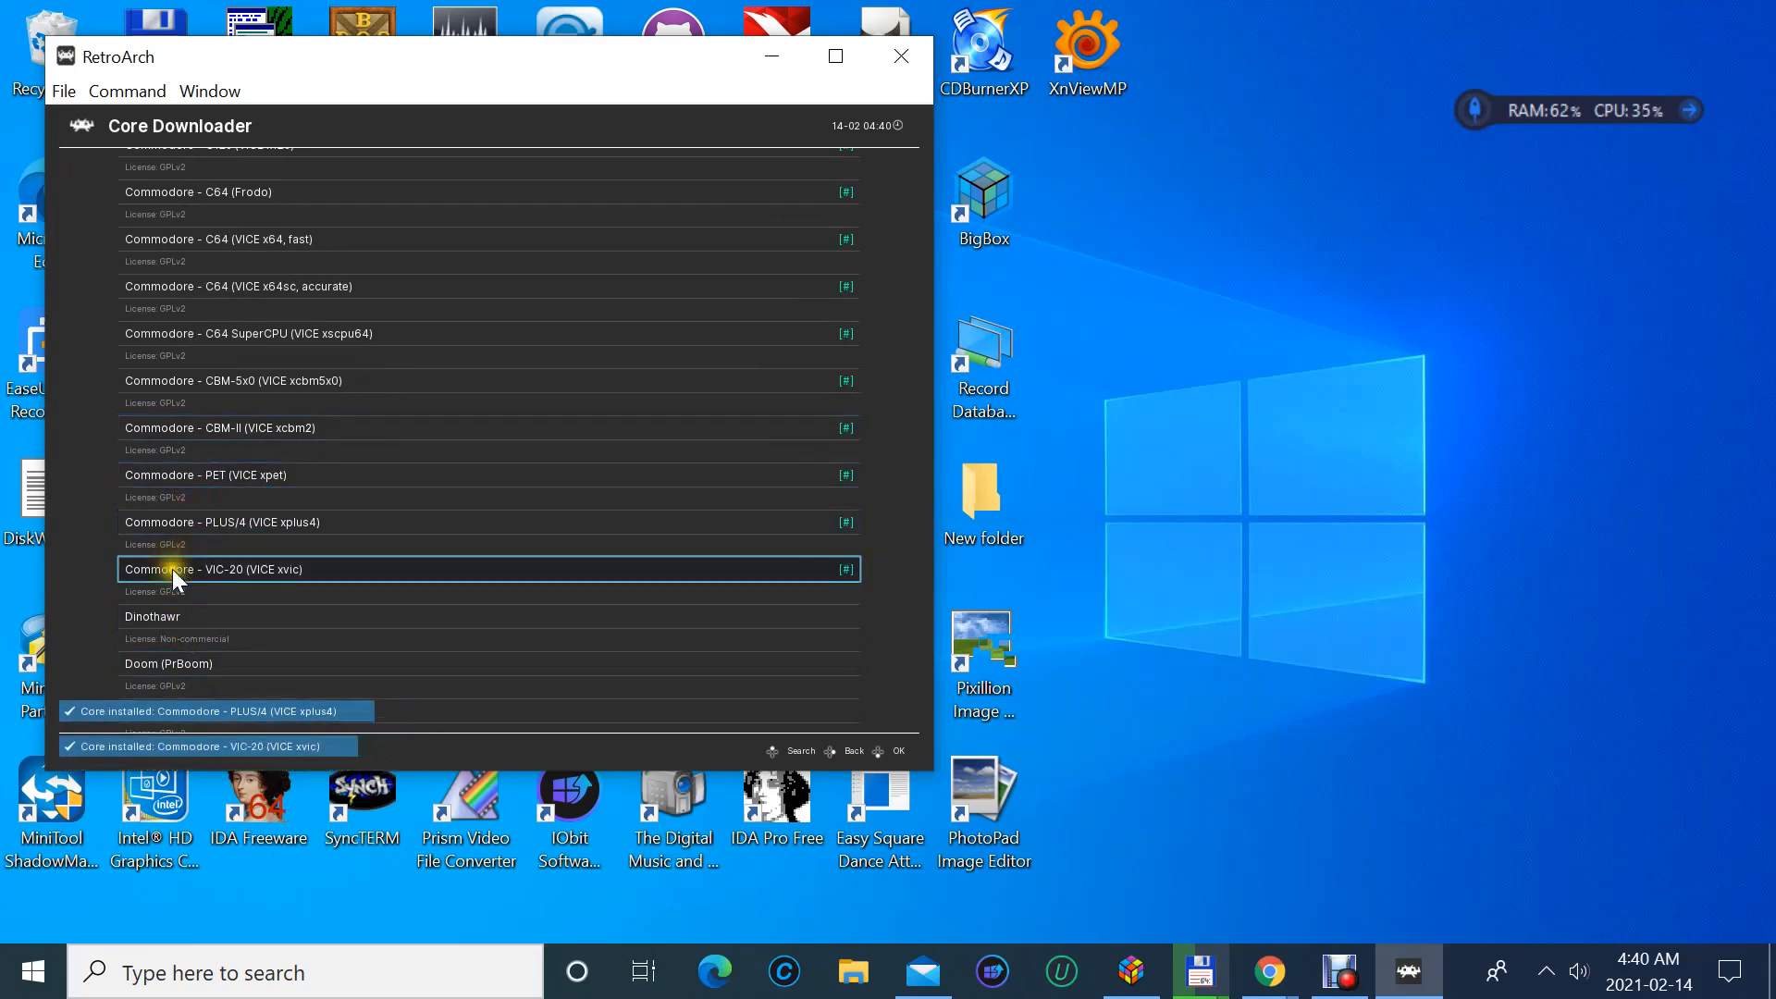
- Download the Dinothawr and Doom (PrBoom) cores and go back through the core list above them
left_click(165, 610)
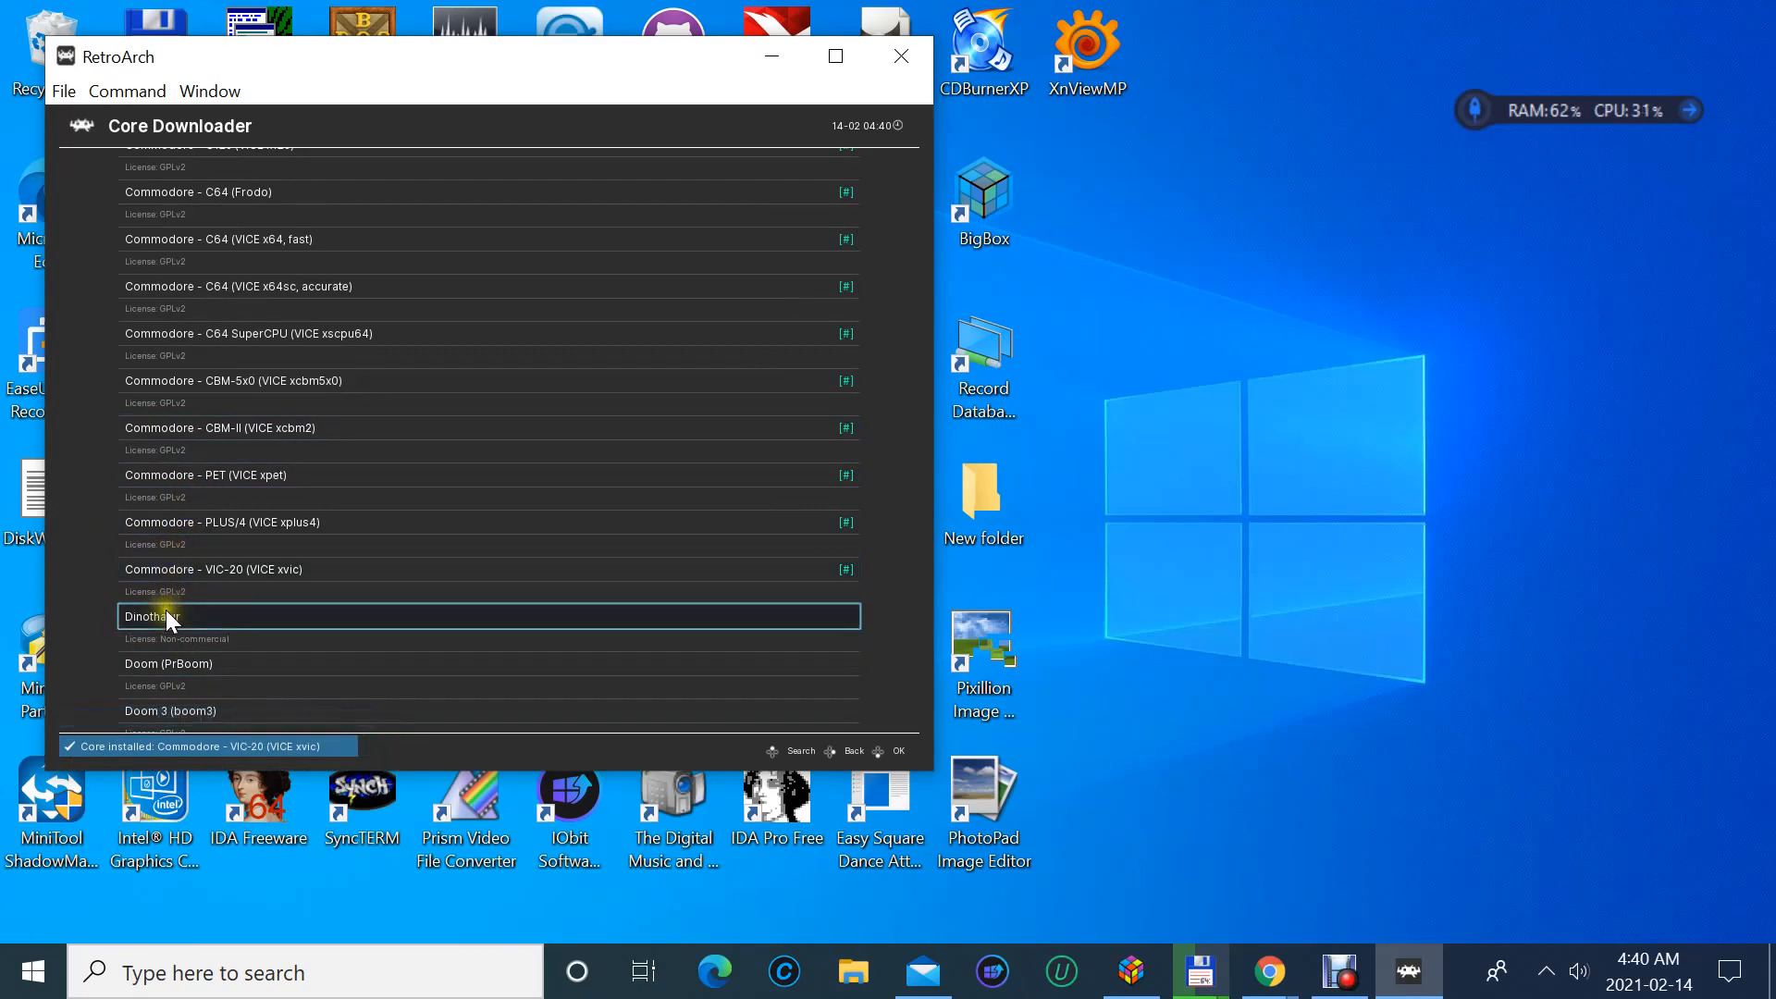
left_click(154, 660)
scroll(161, 633, "up", 7)
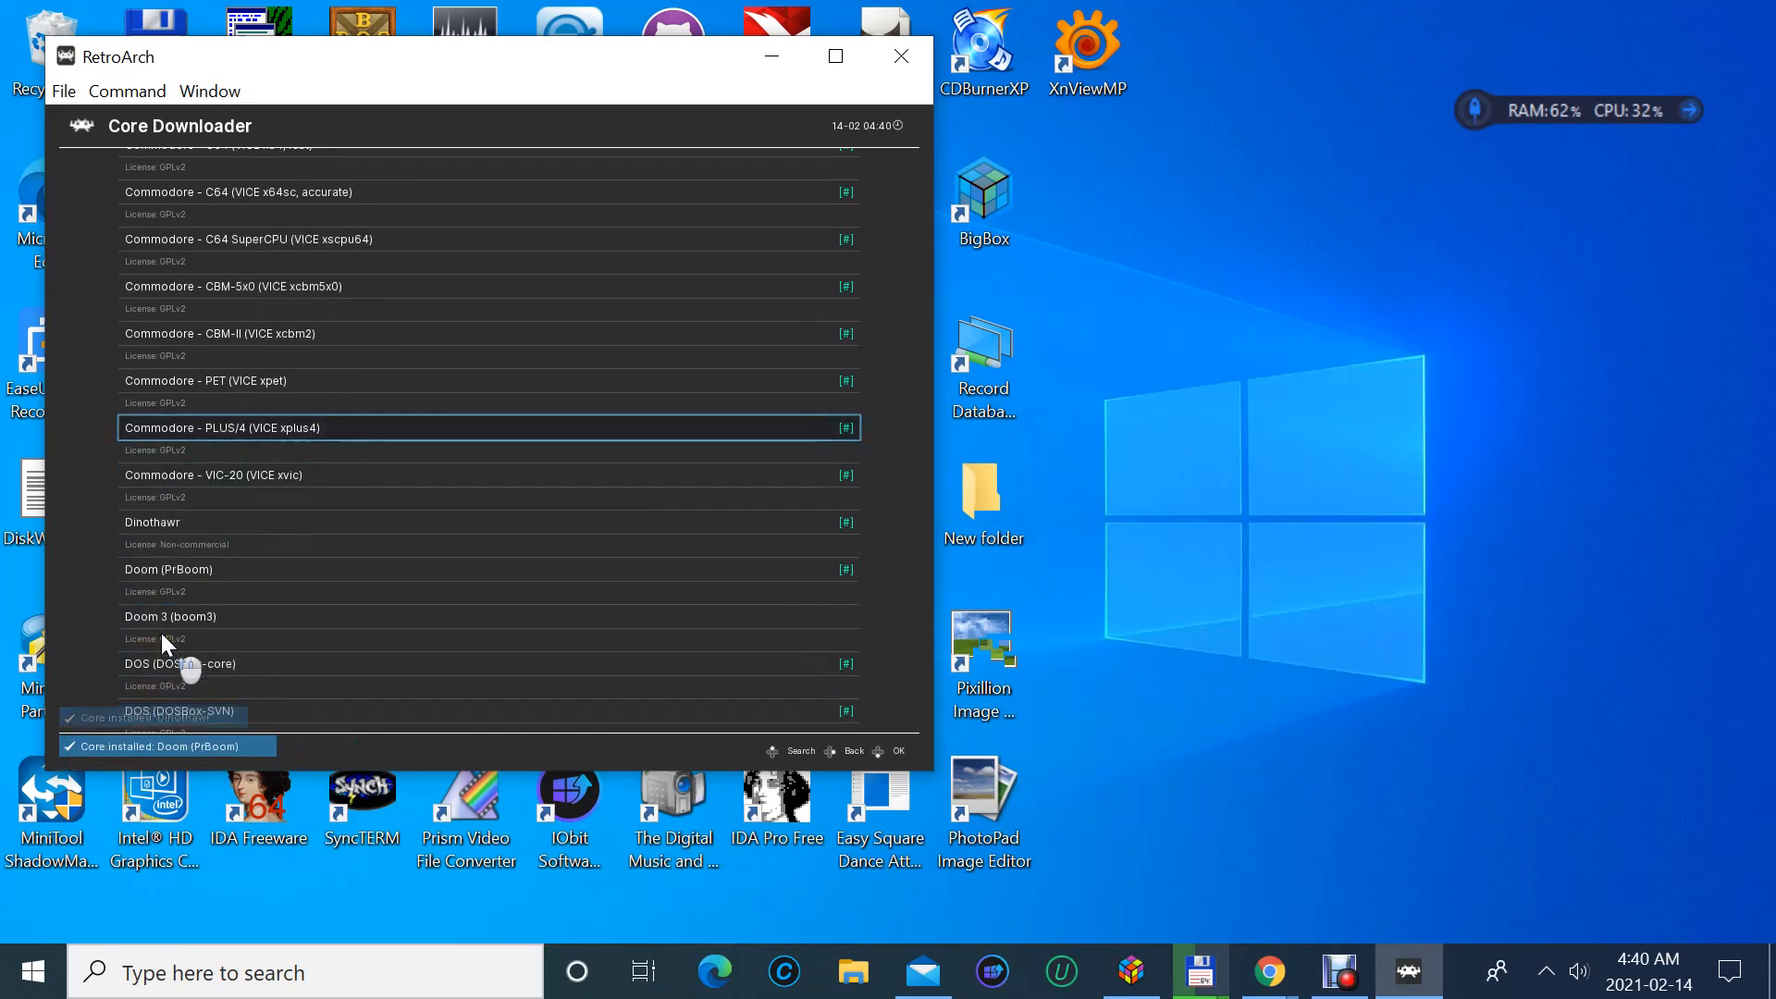
scroll(161, 633, "up", 7)
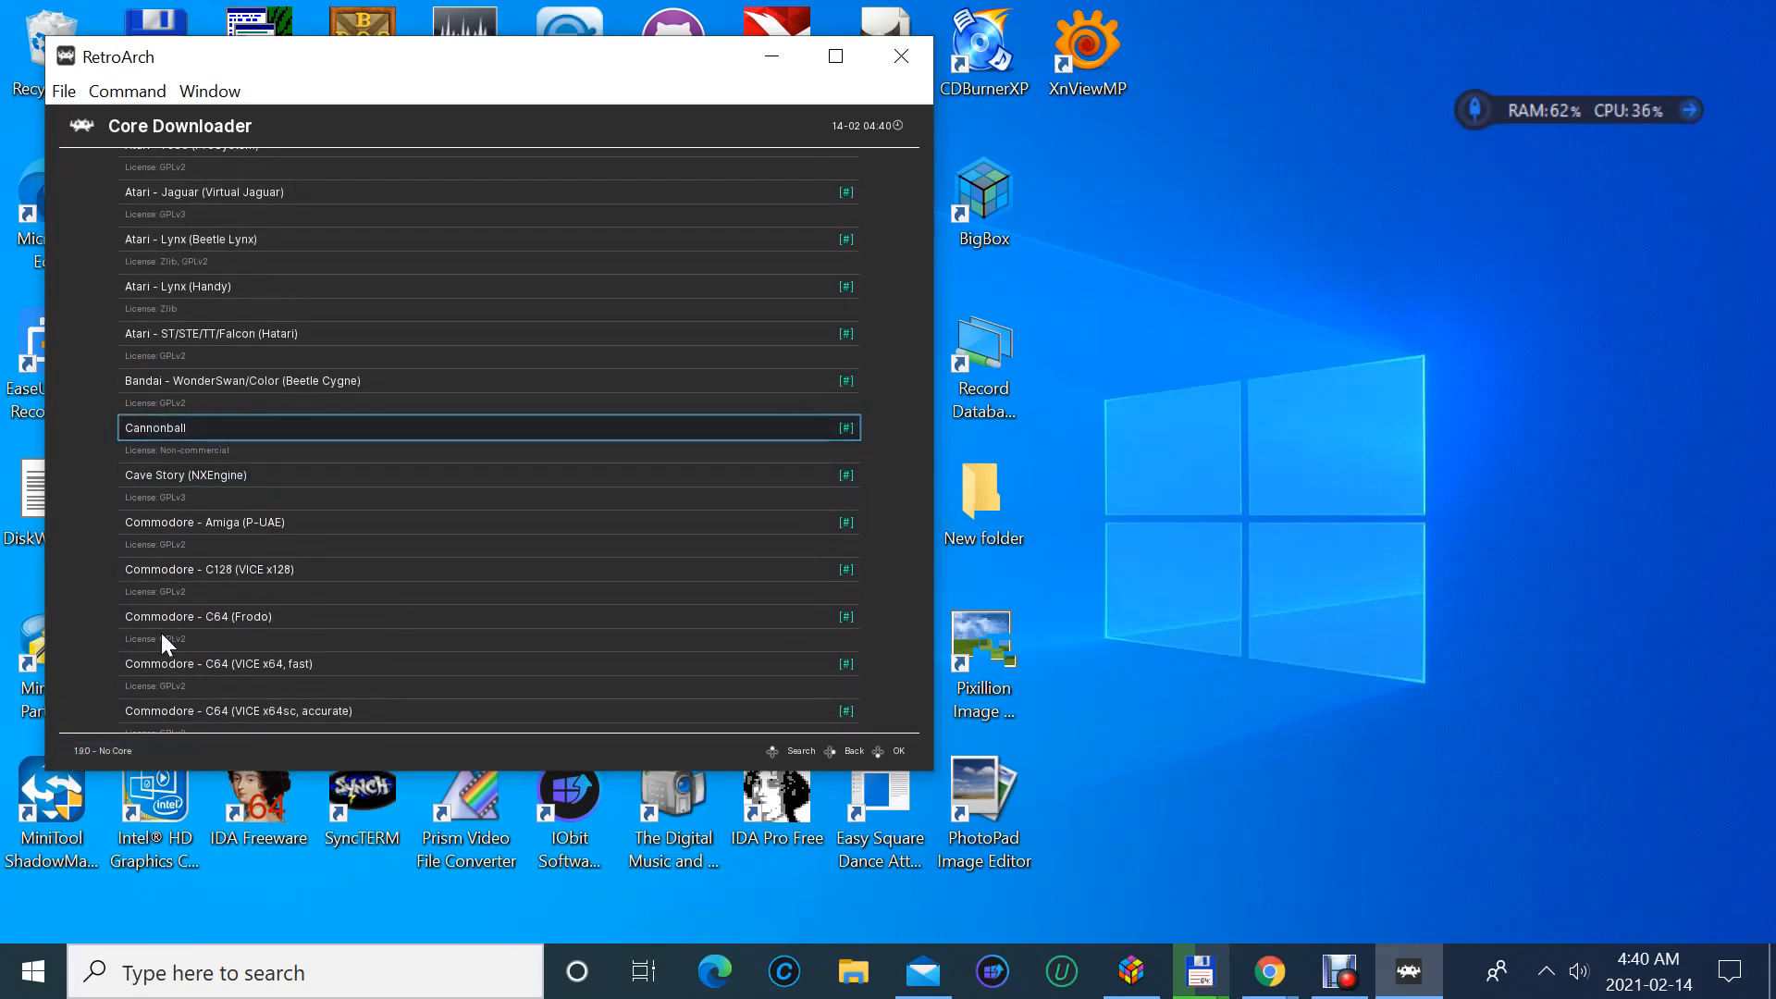
- Download the Atari - 7800 (ProSystem) core
scroll(161, 633, "up", 4)
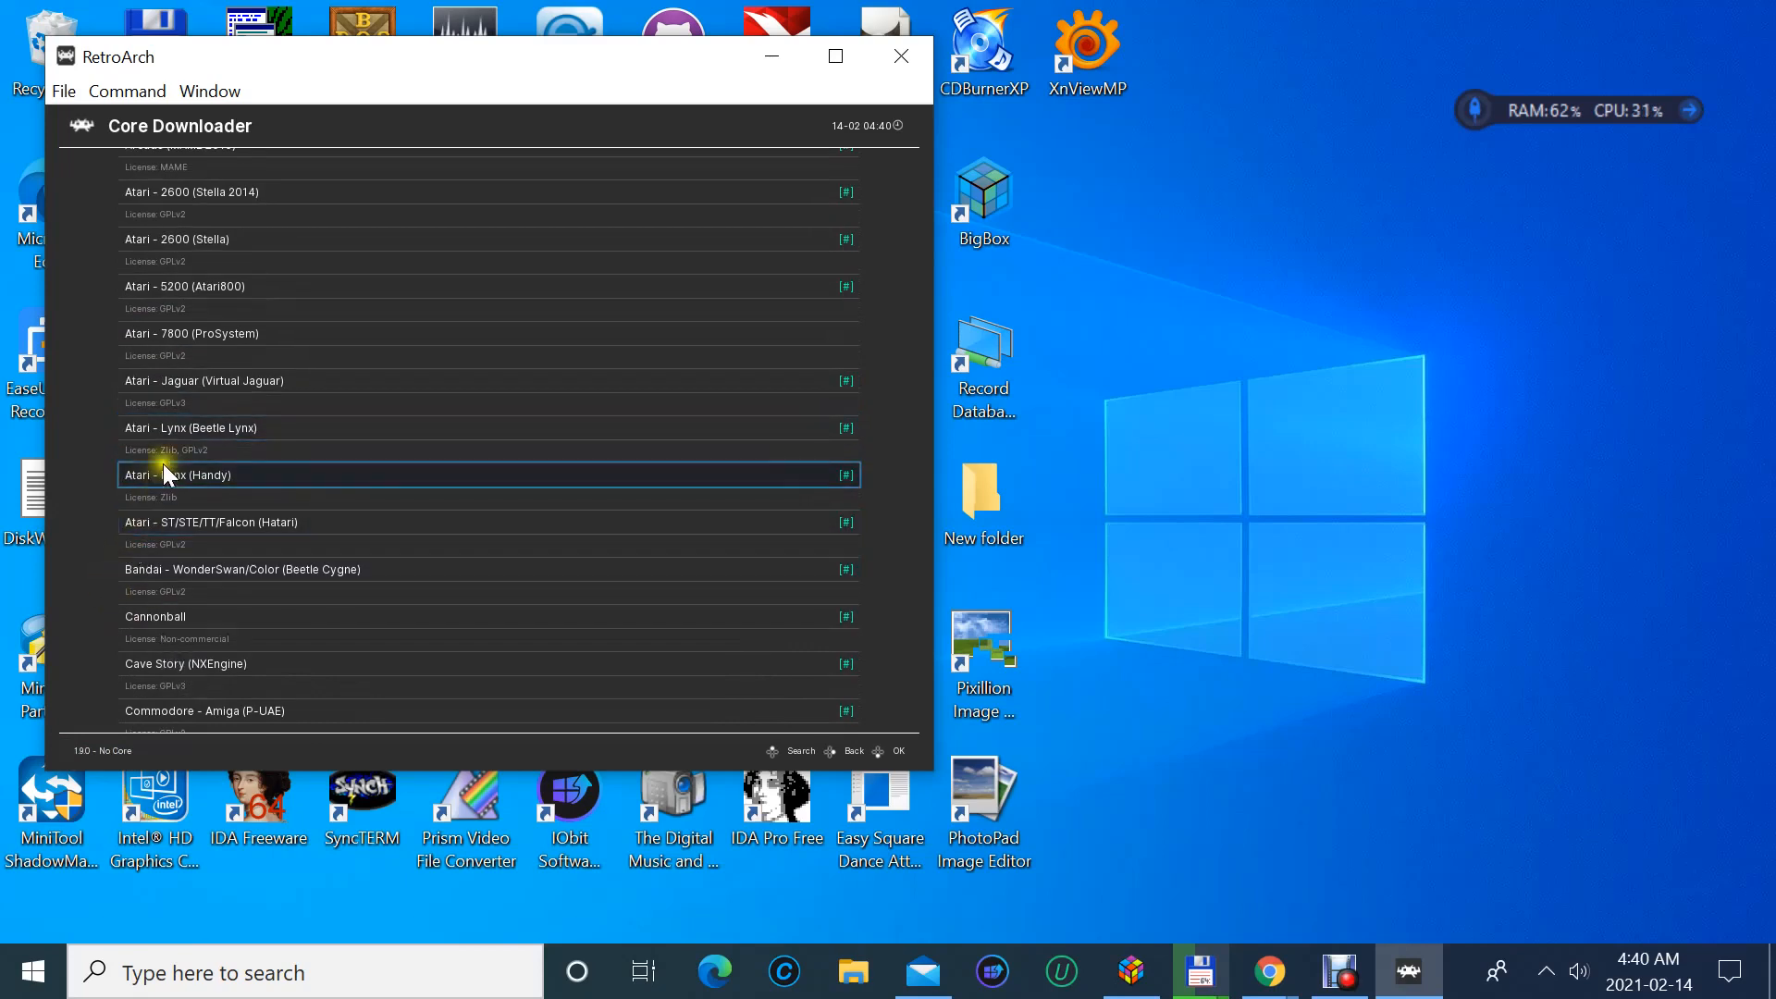
left_click(144, 337)
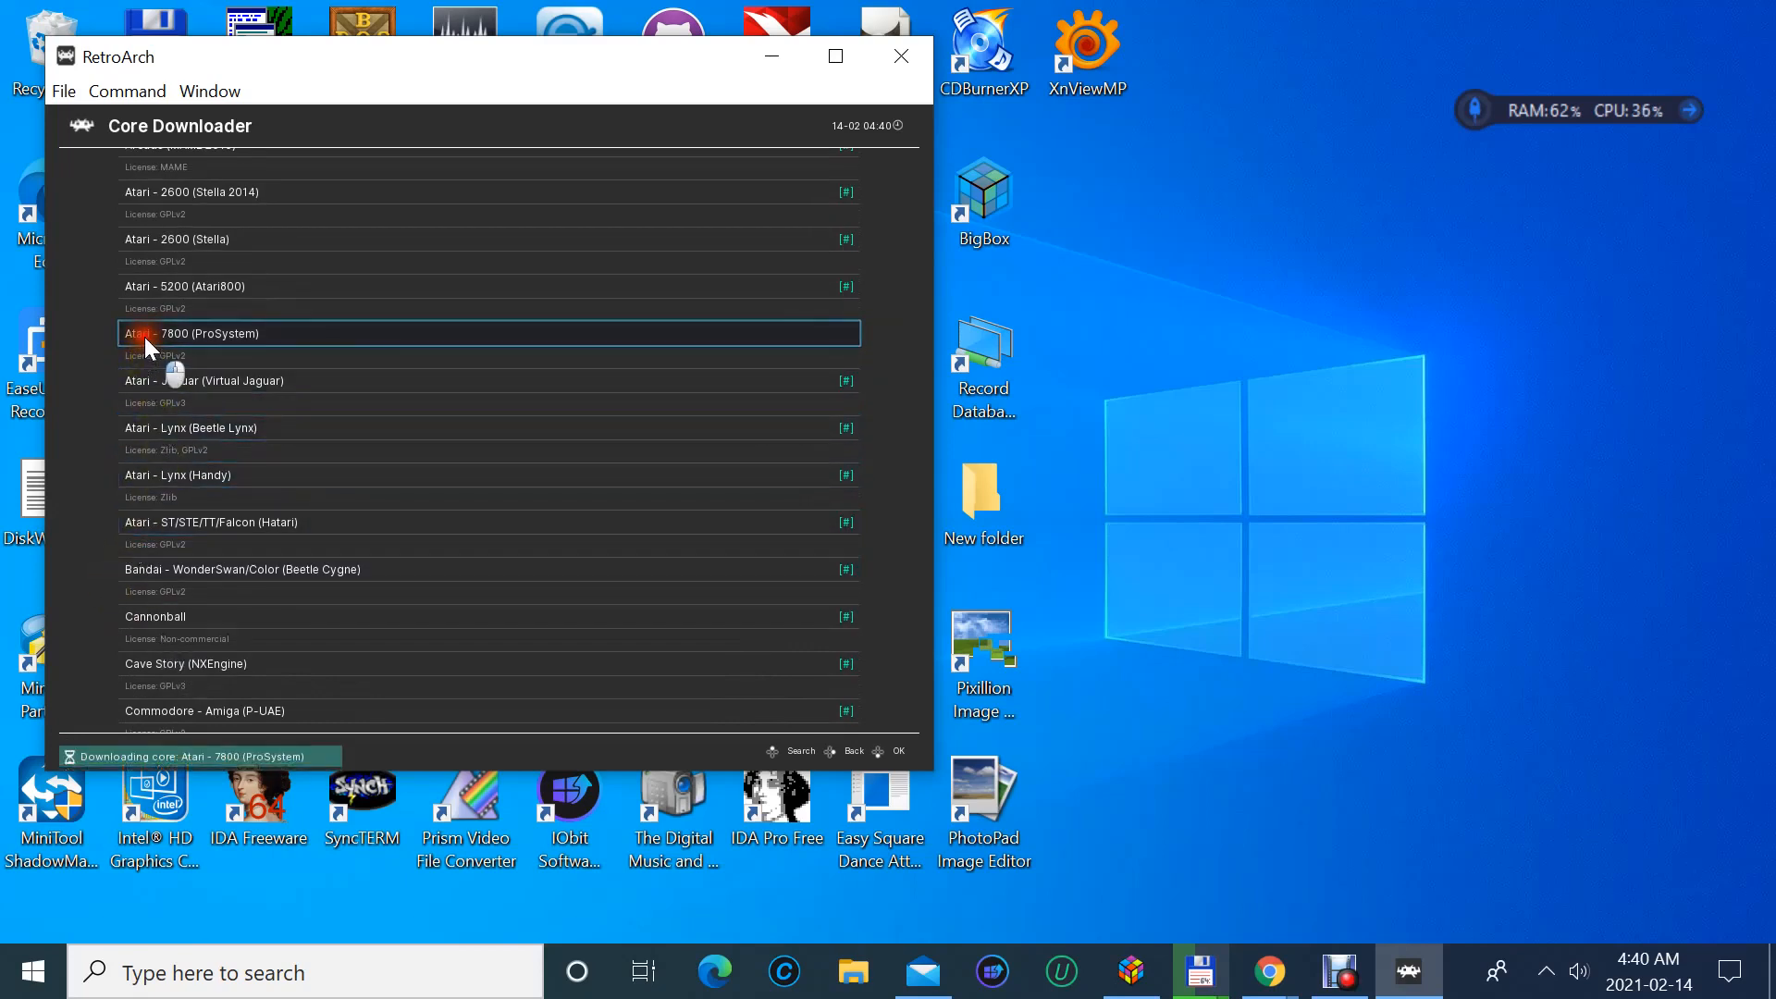
left_click(145, 337)
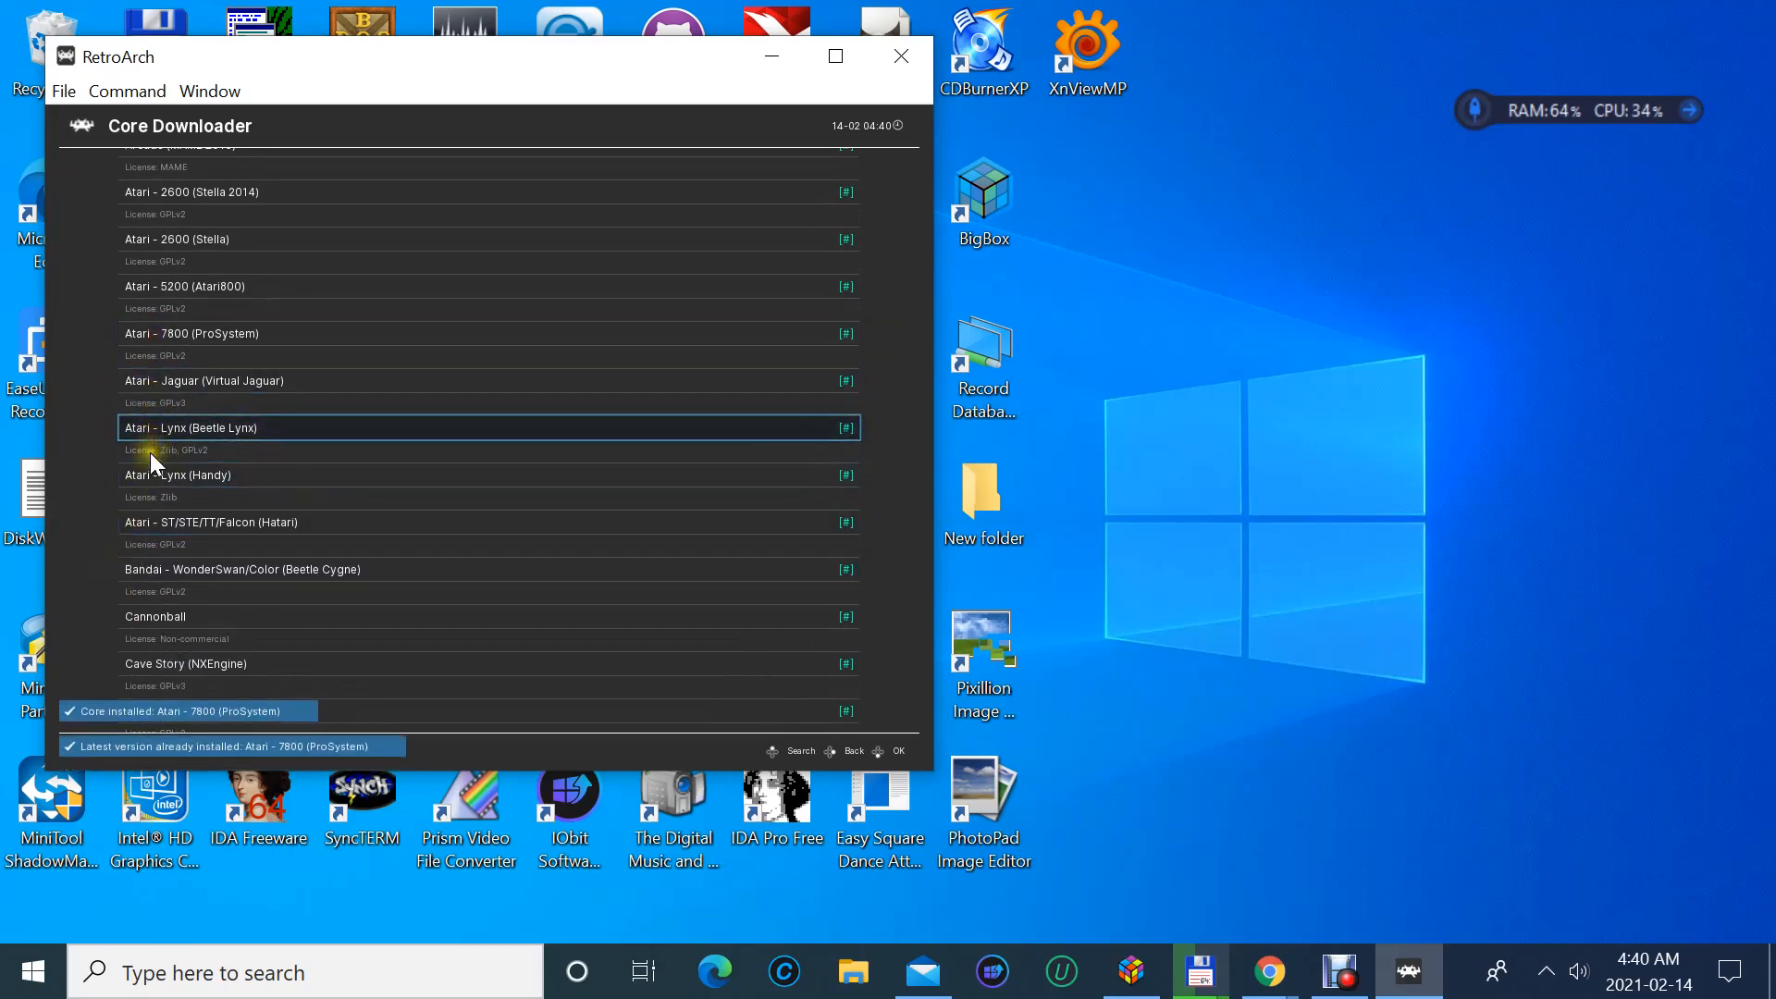
- Check the core list from its first entry down to the Doom entries for cores that are still missing
scroll(152, 419, "up", 2)
scroll(152, 420, "up", 8)
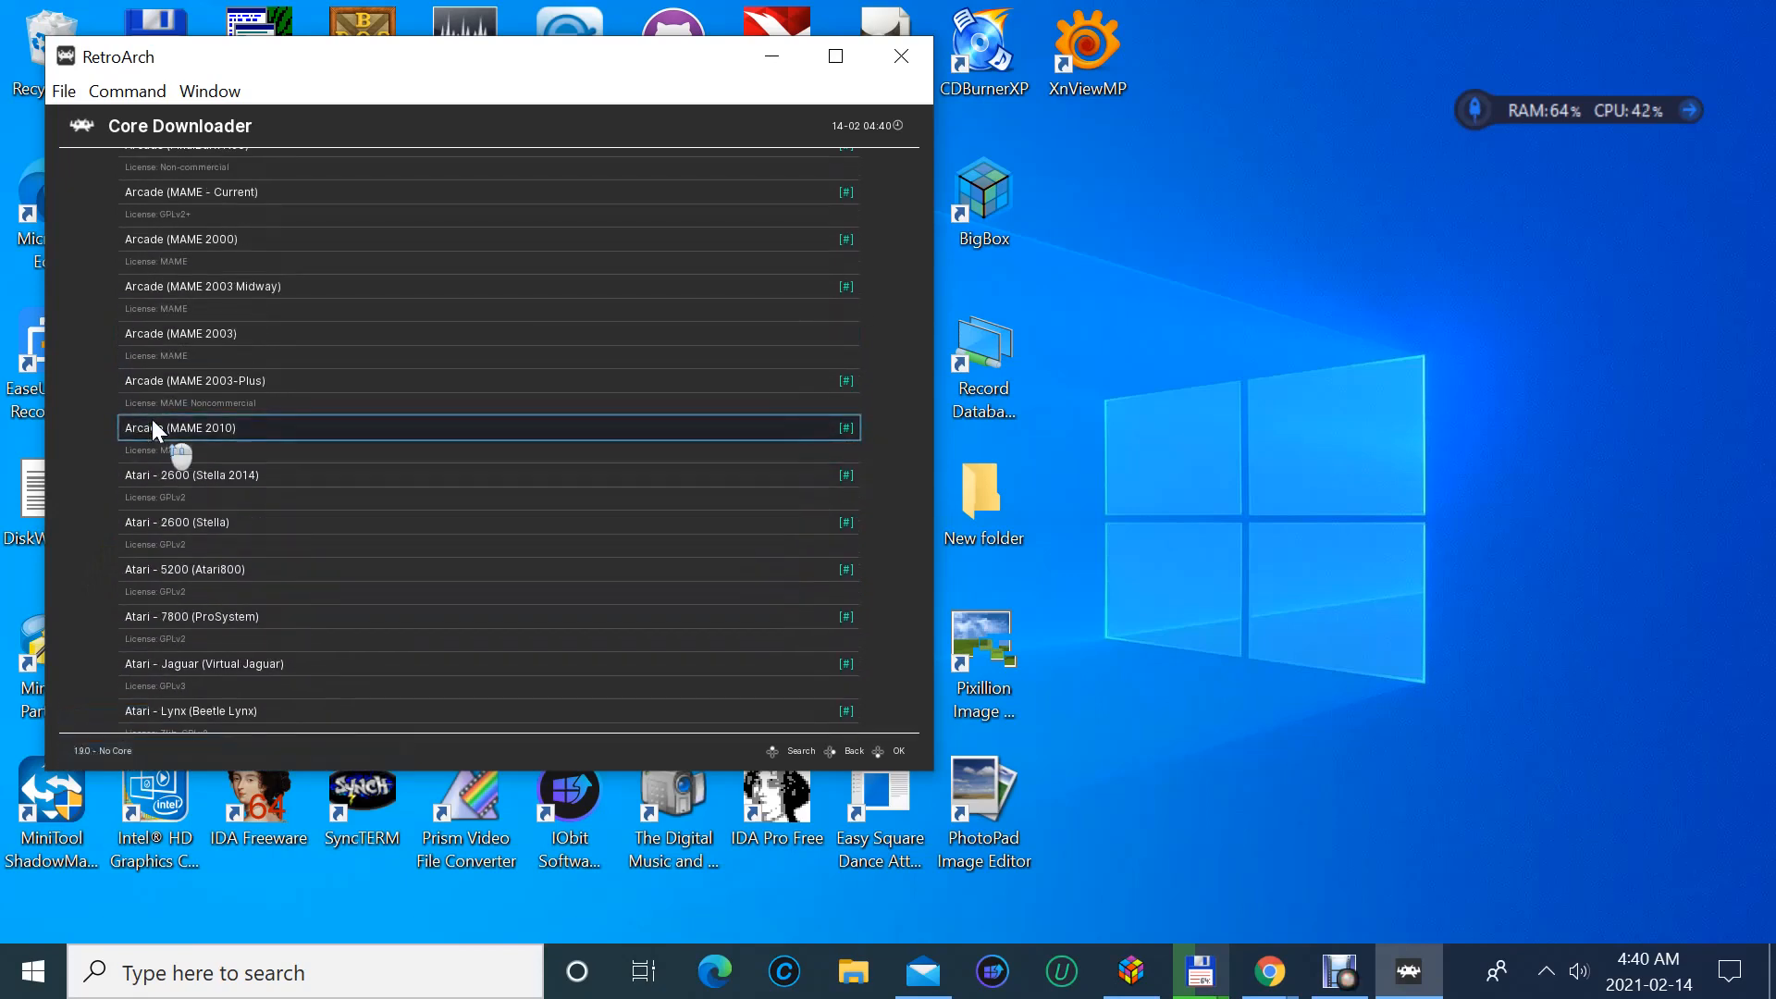
scroll(152, 418, "up", 9)
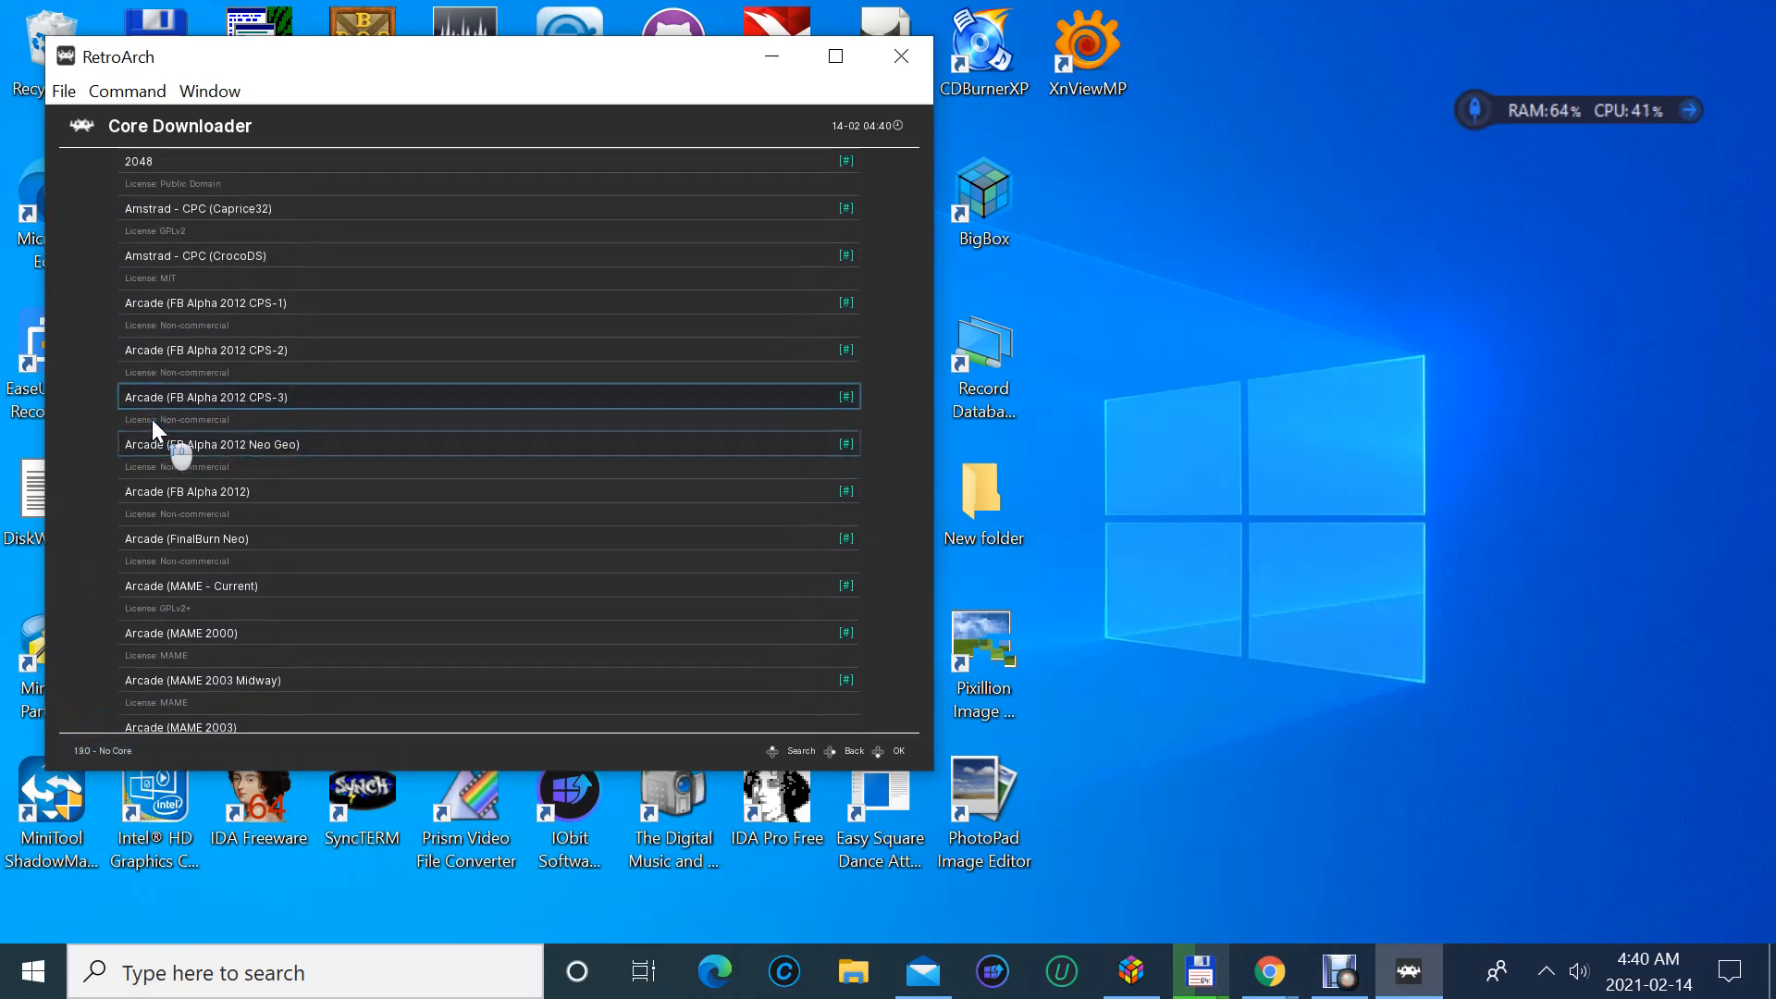
scroll(153, 422, "down", 12)
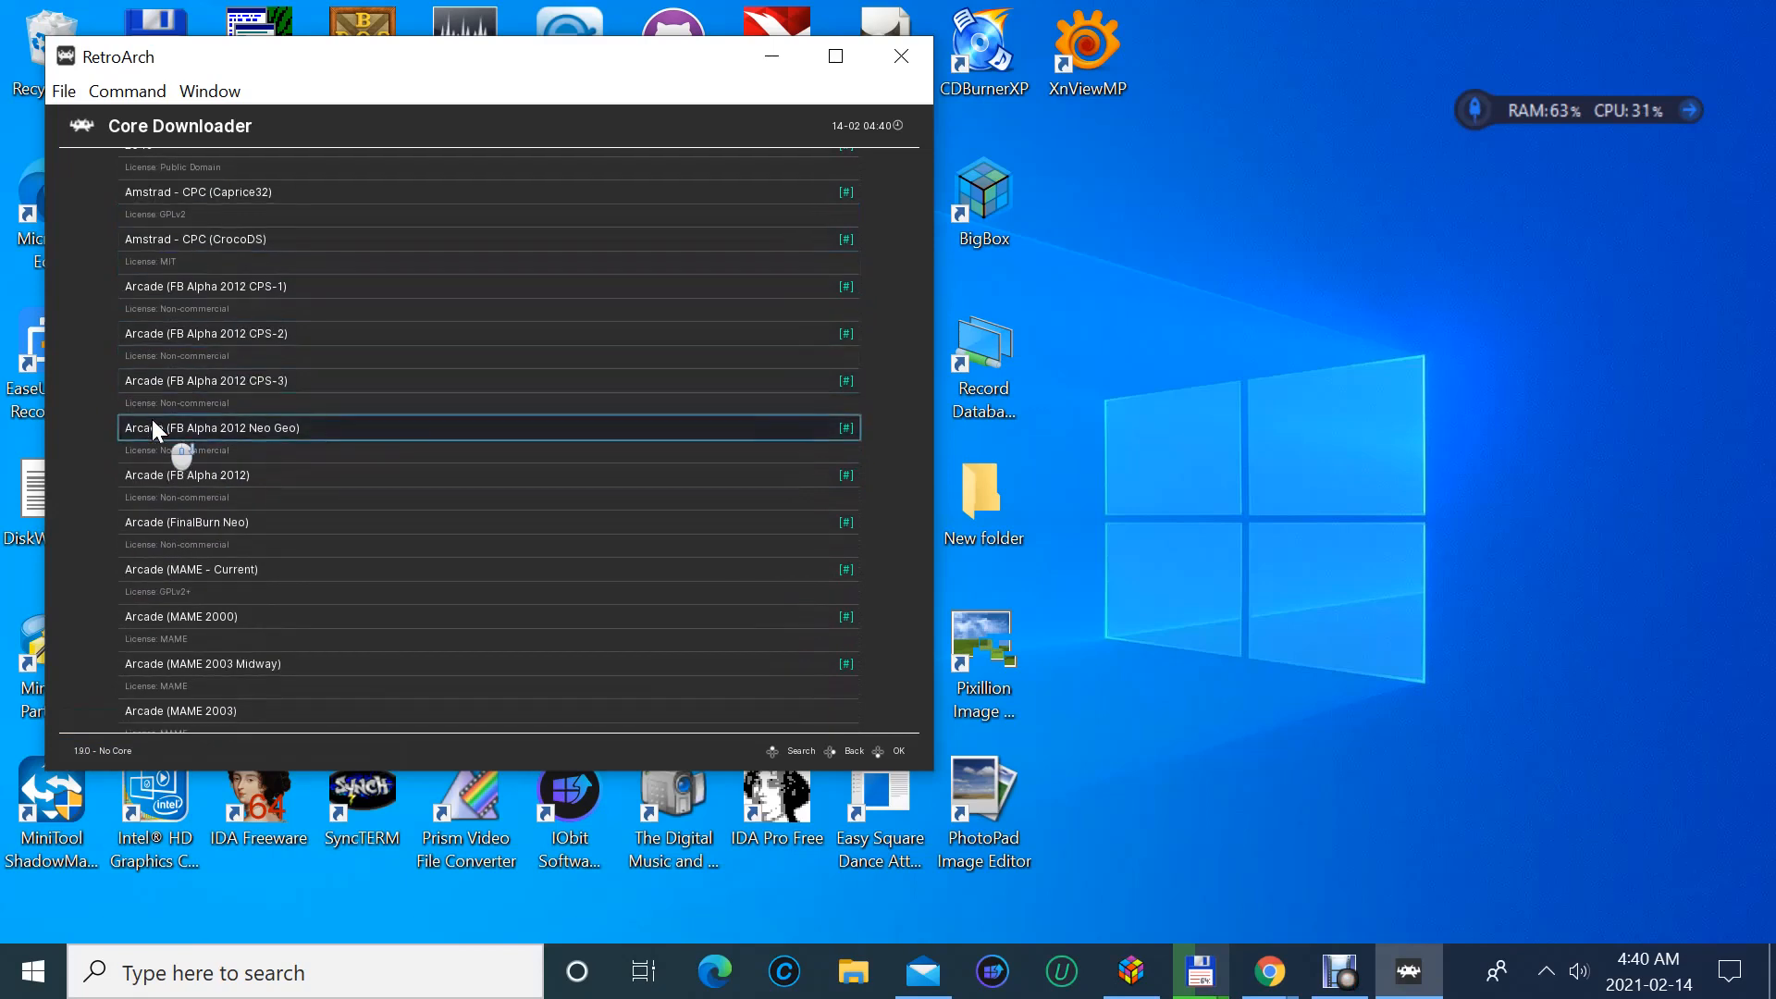
scroll(153, 422, "down", 11)
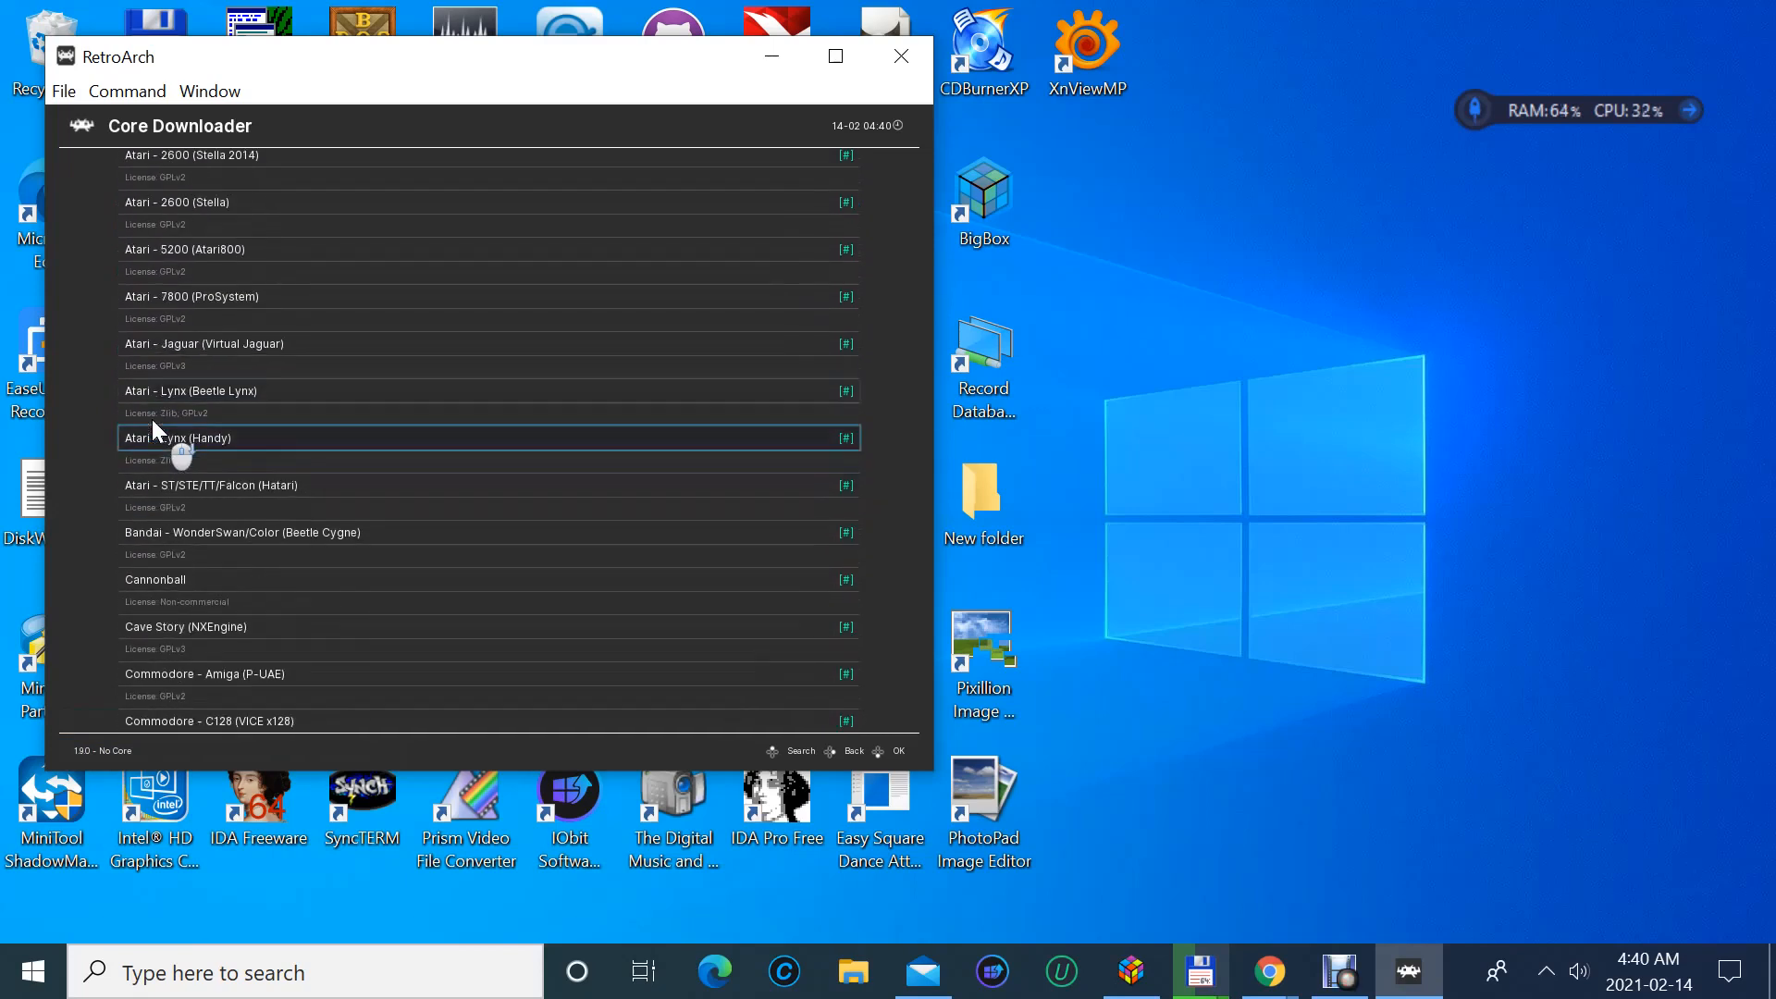
scroll(152, 419, "down", 6)
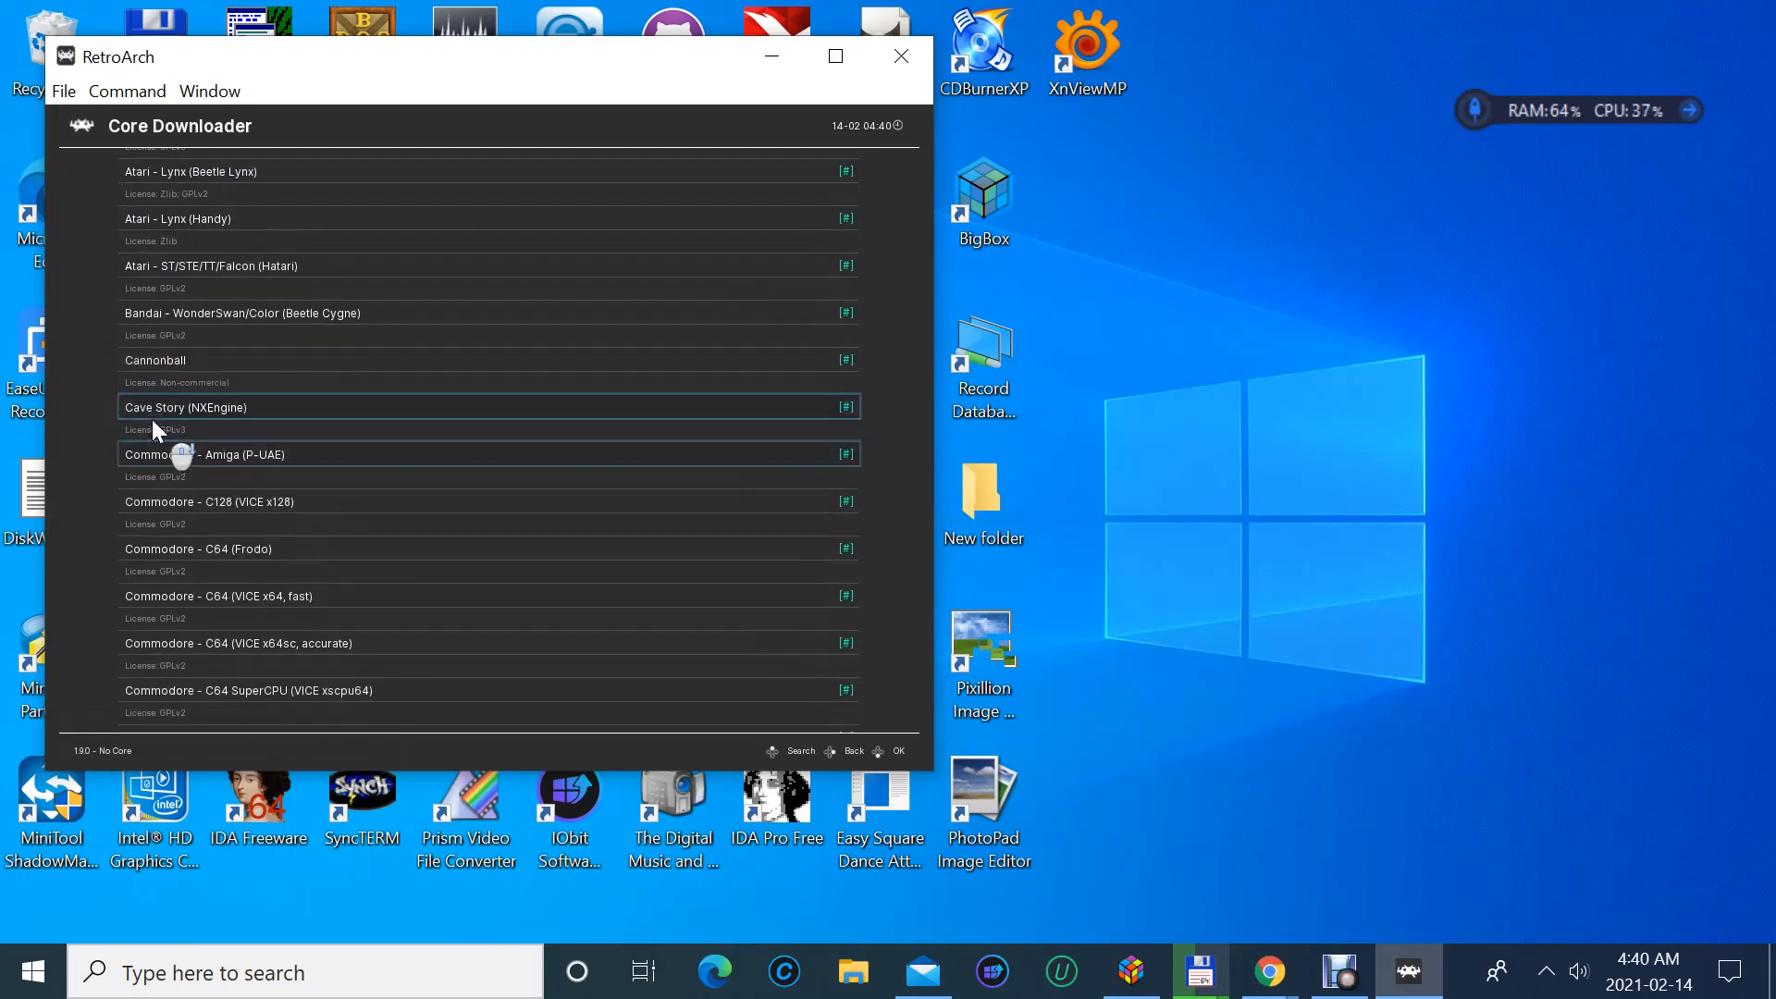
scroll(152, 417, "down", 5)
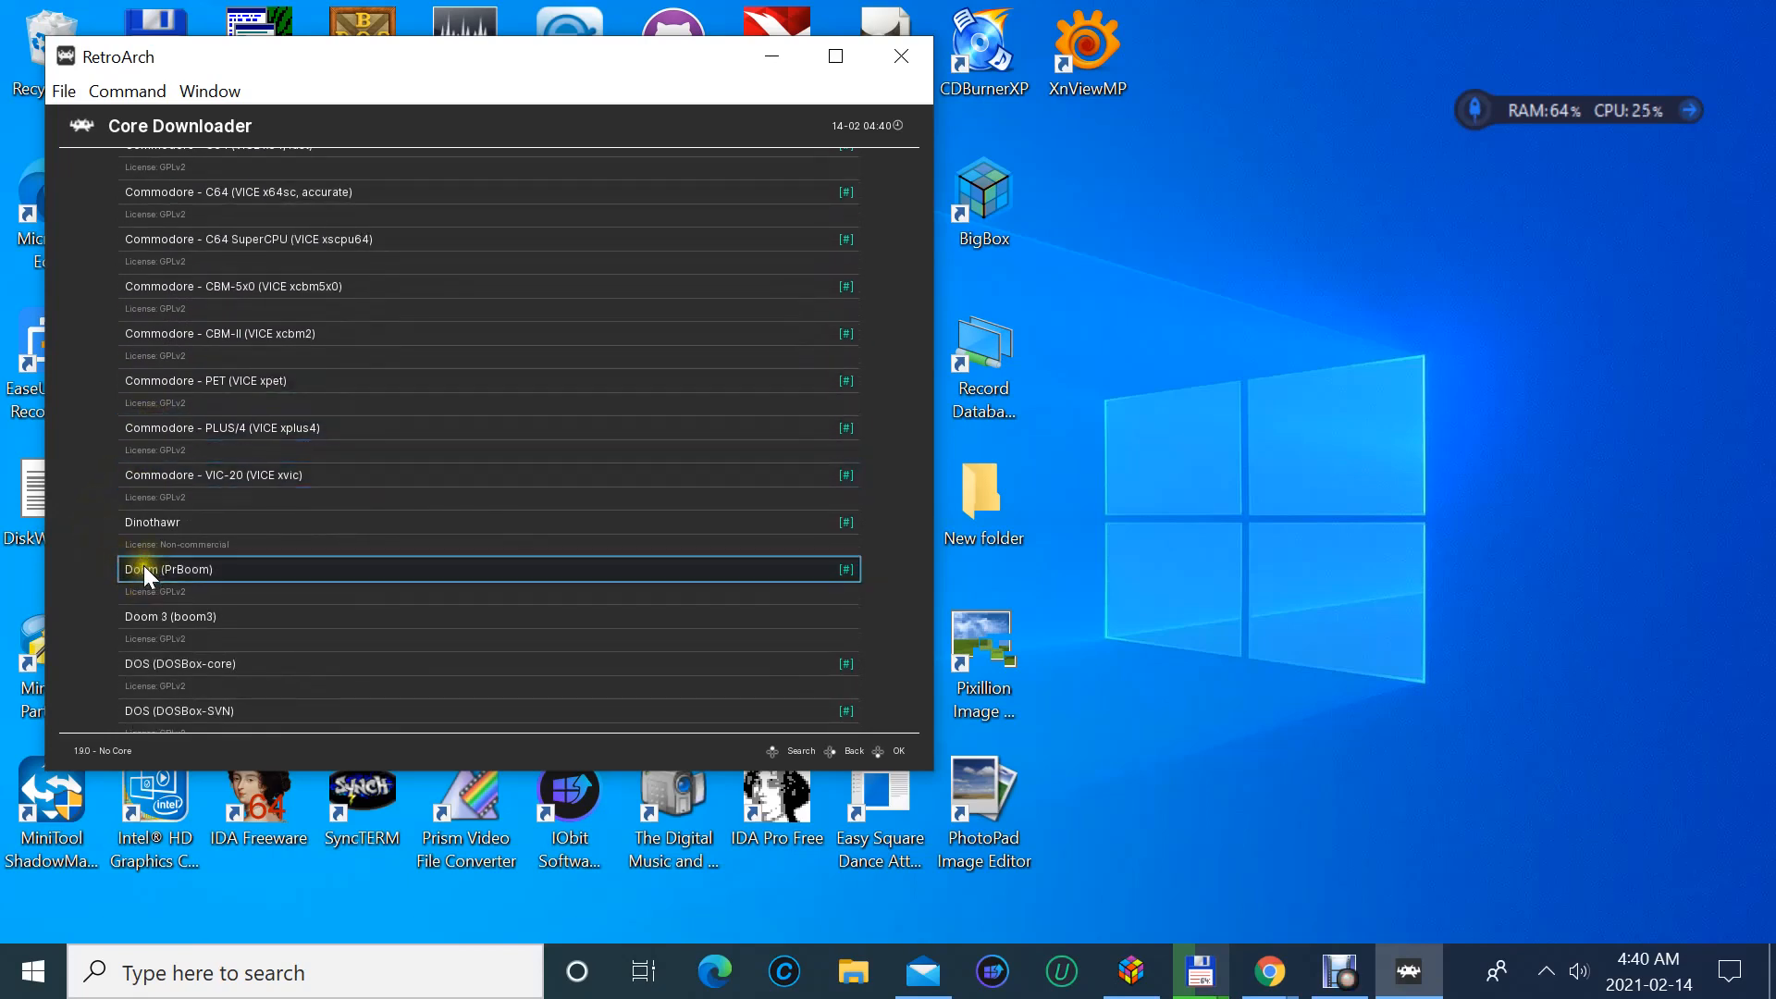
- Download the Doom 3 (boom3), Game Music Emu and Handheld Electronic (GW) cores
left_click(135, 613)
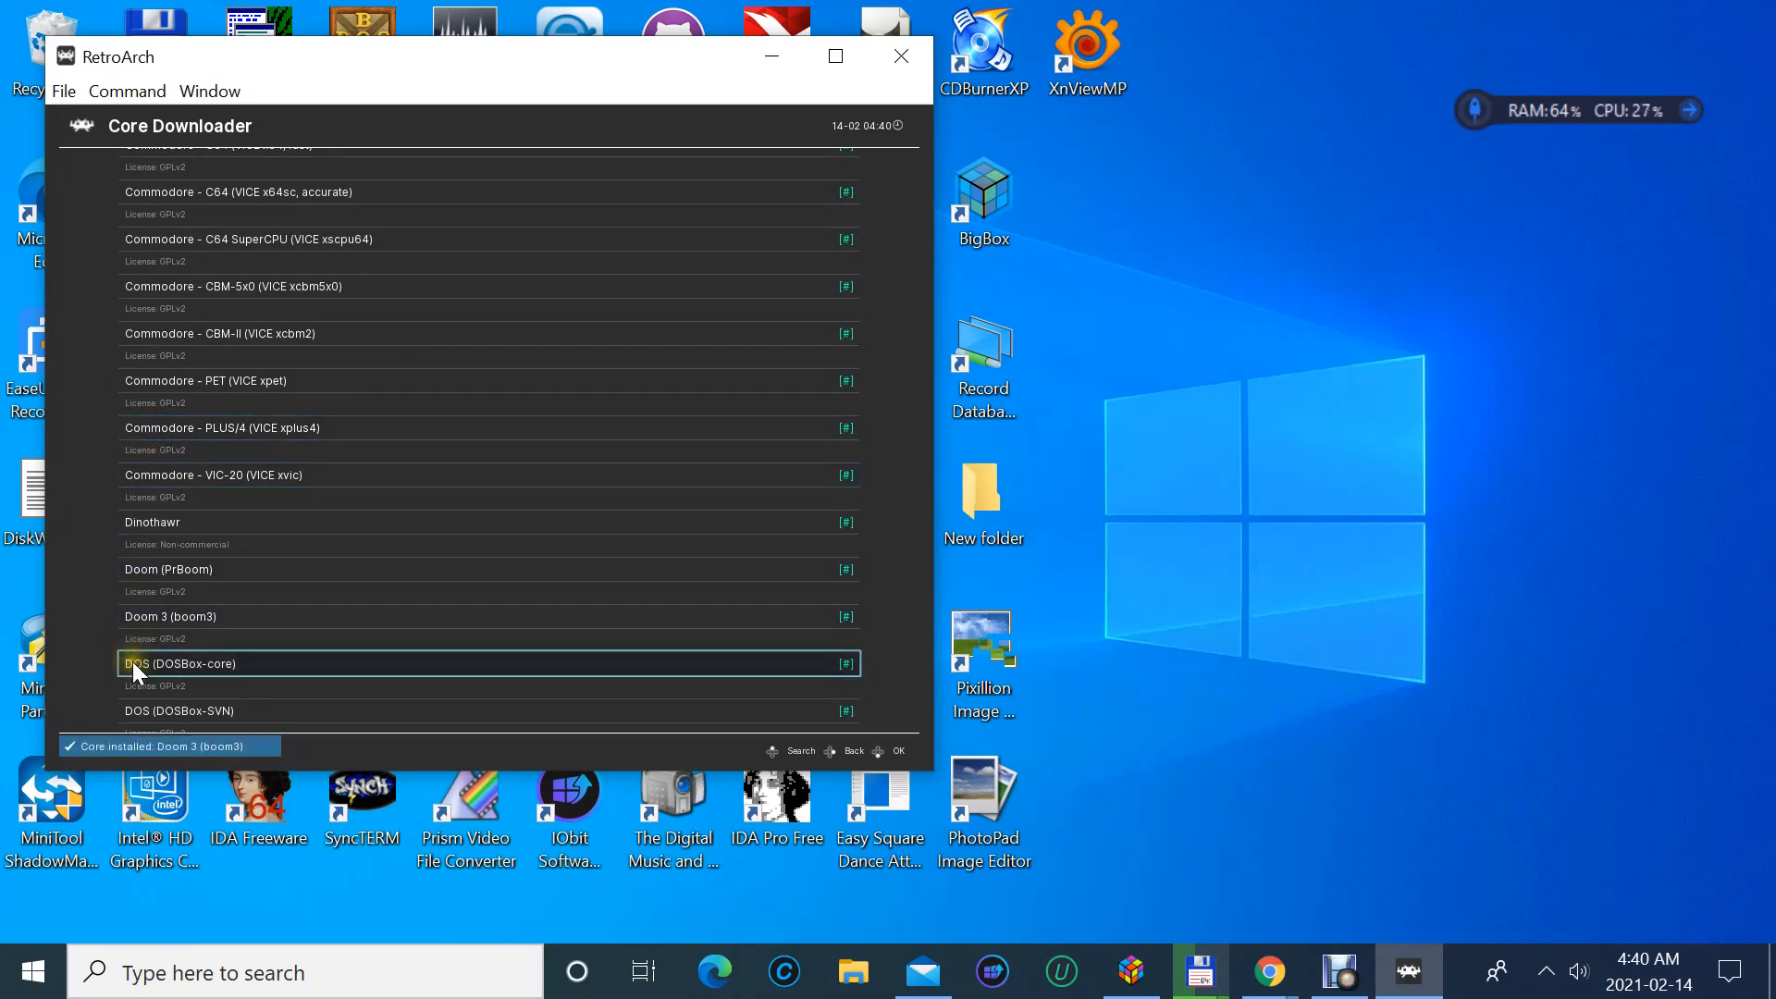
scroll(132, 677, "down", 2)
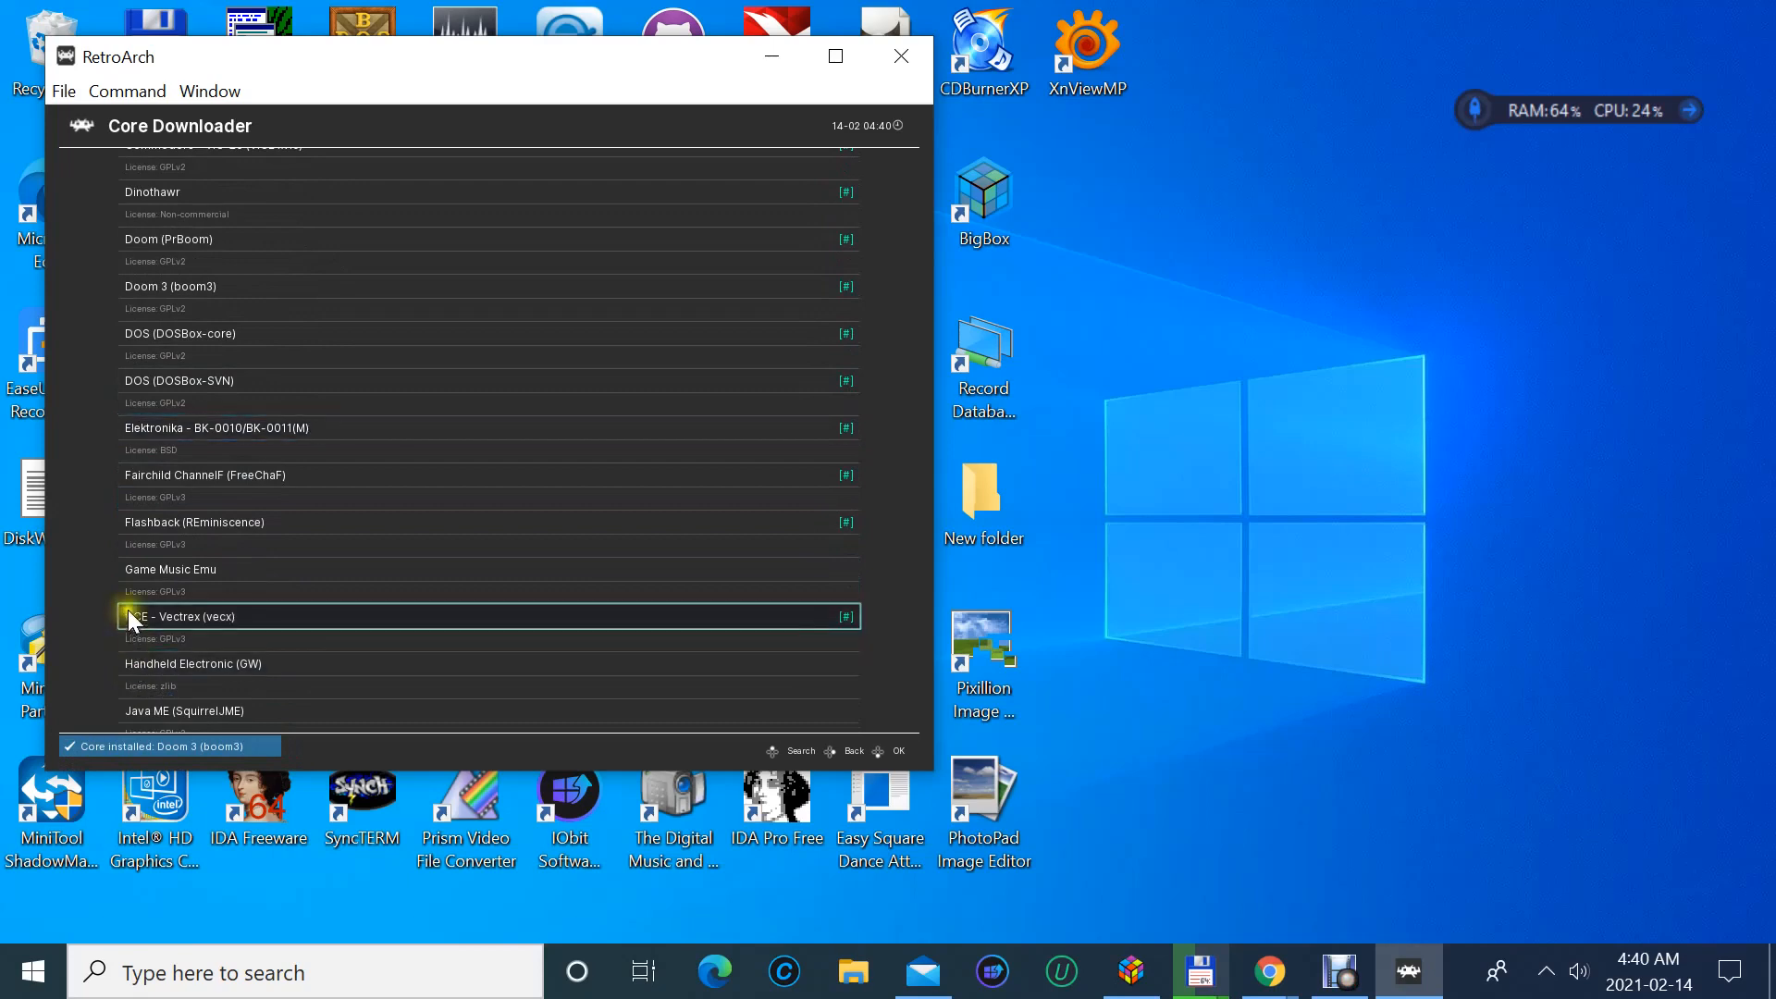
left_click(143, 585)
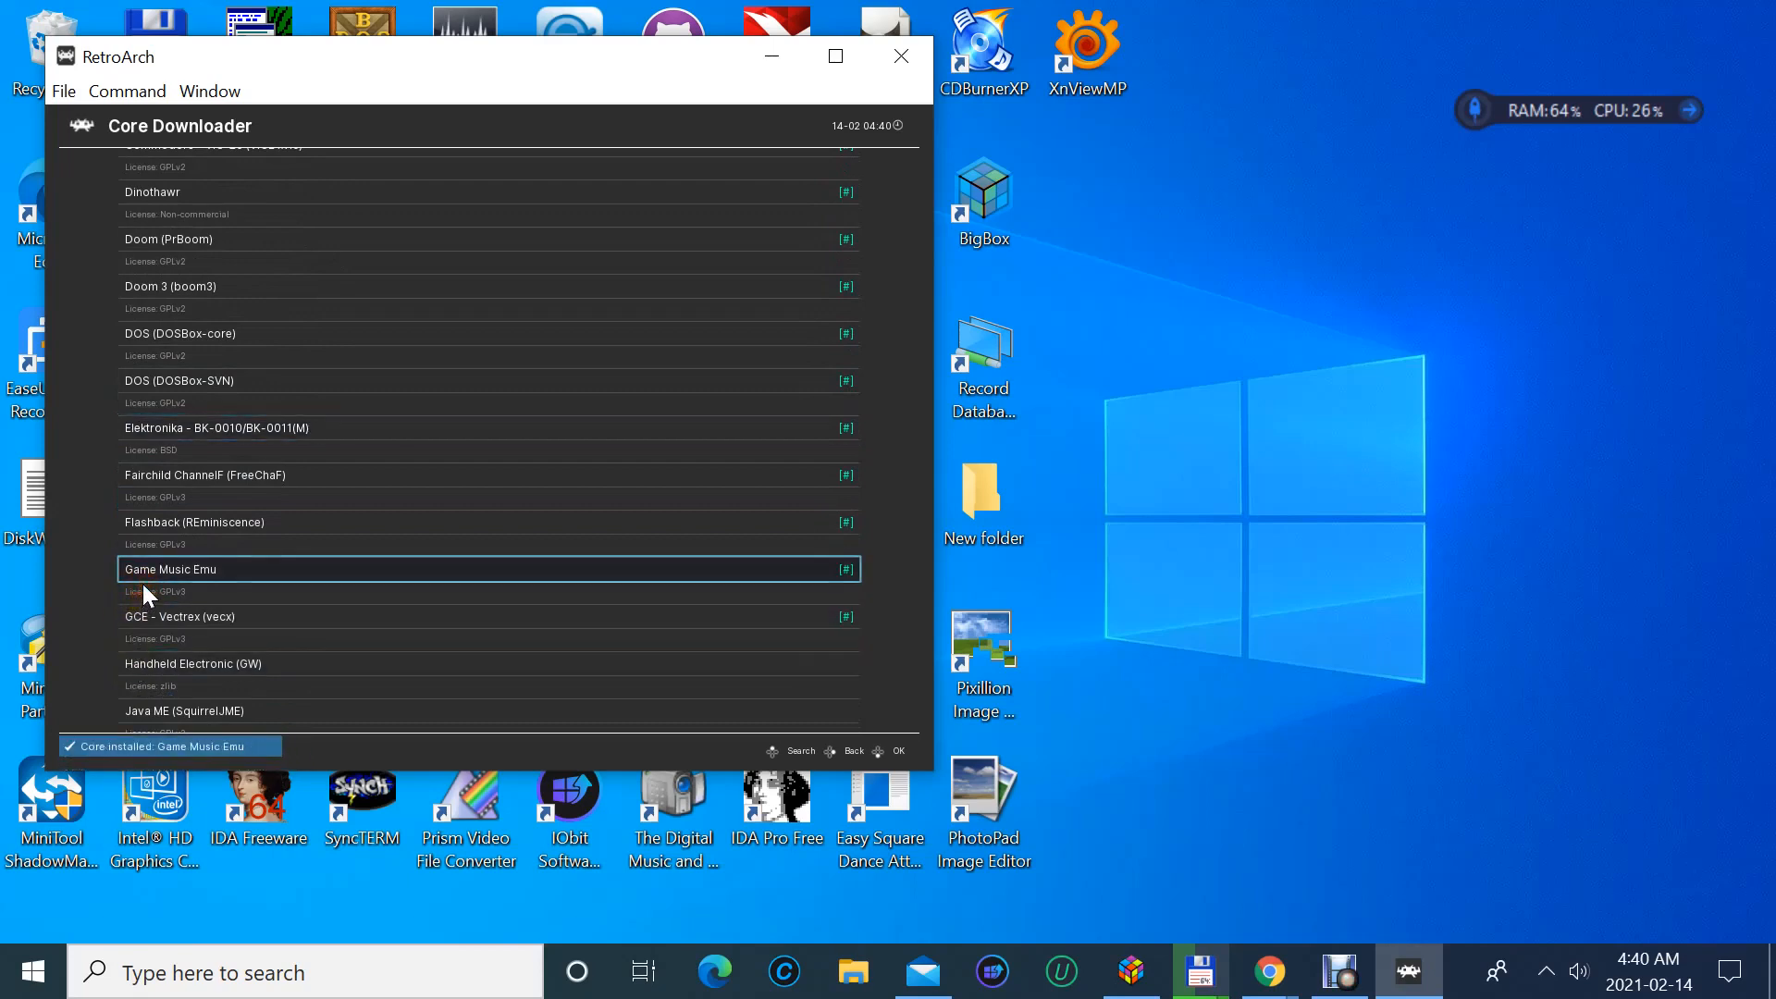
left_click(146, 659)
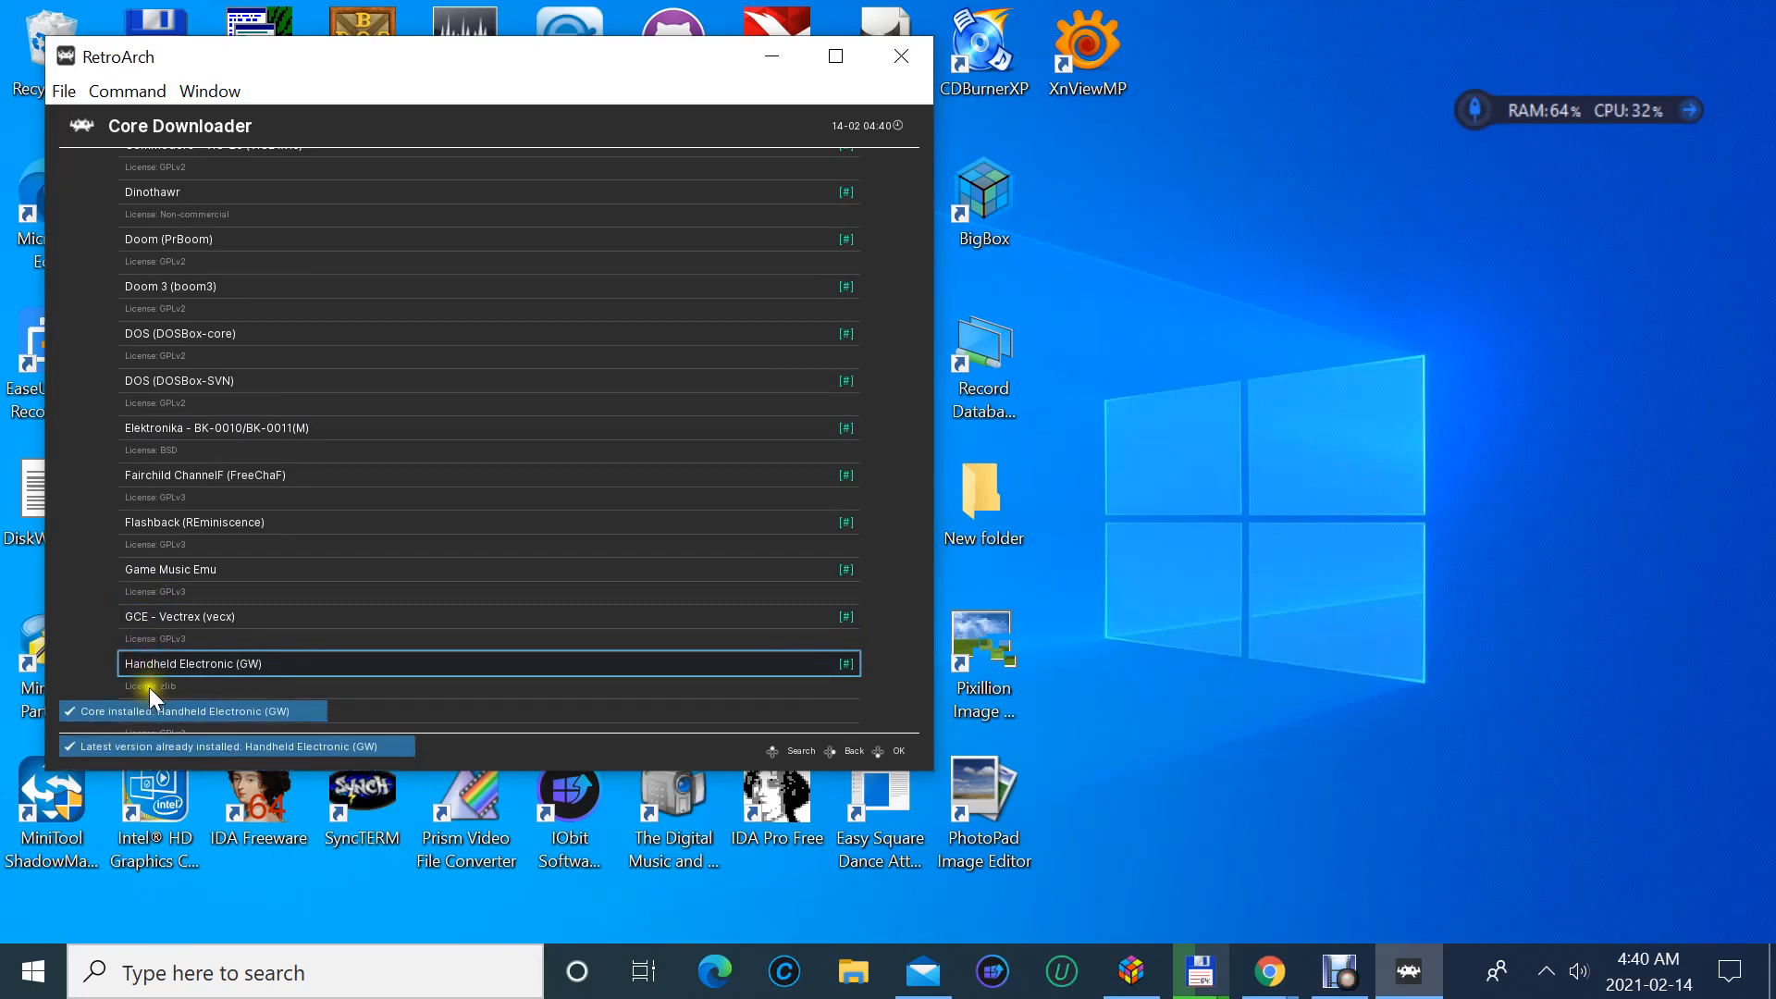
- Download the Java ME (SquirrelJME), Lua Engine (Lutro), Magnavox - Odyssey2 / Phillips Videopac+ (O2EM) and Mattel - Intellivision (FreeIntv) cores
scroll(149, 684, "down", 6)
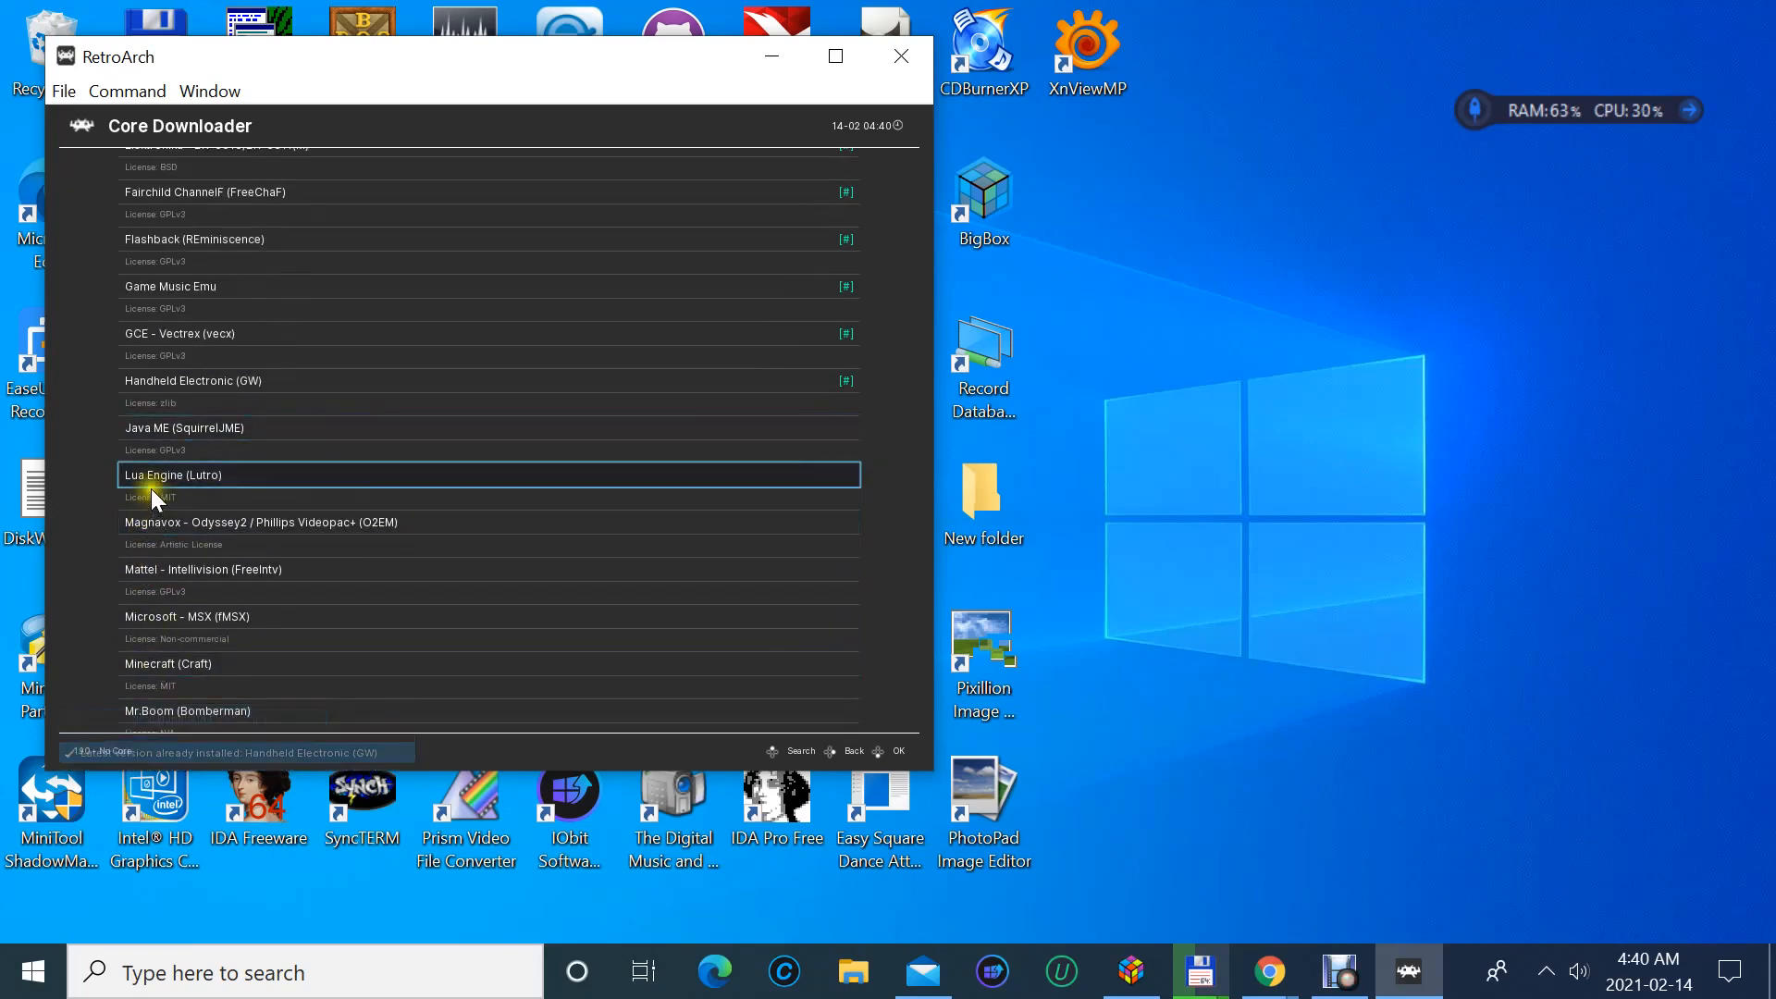
left_click(163, 432)
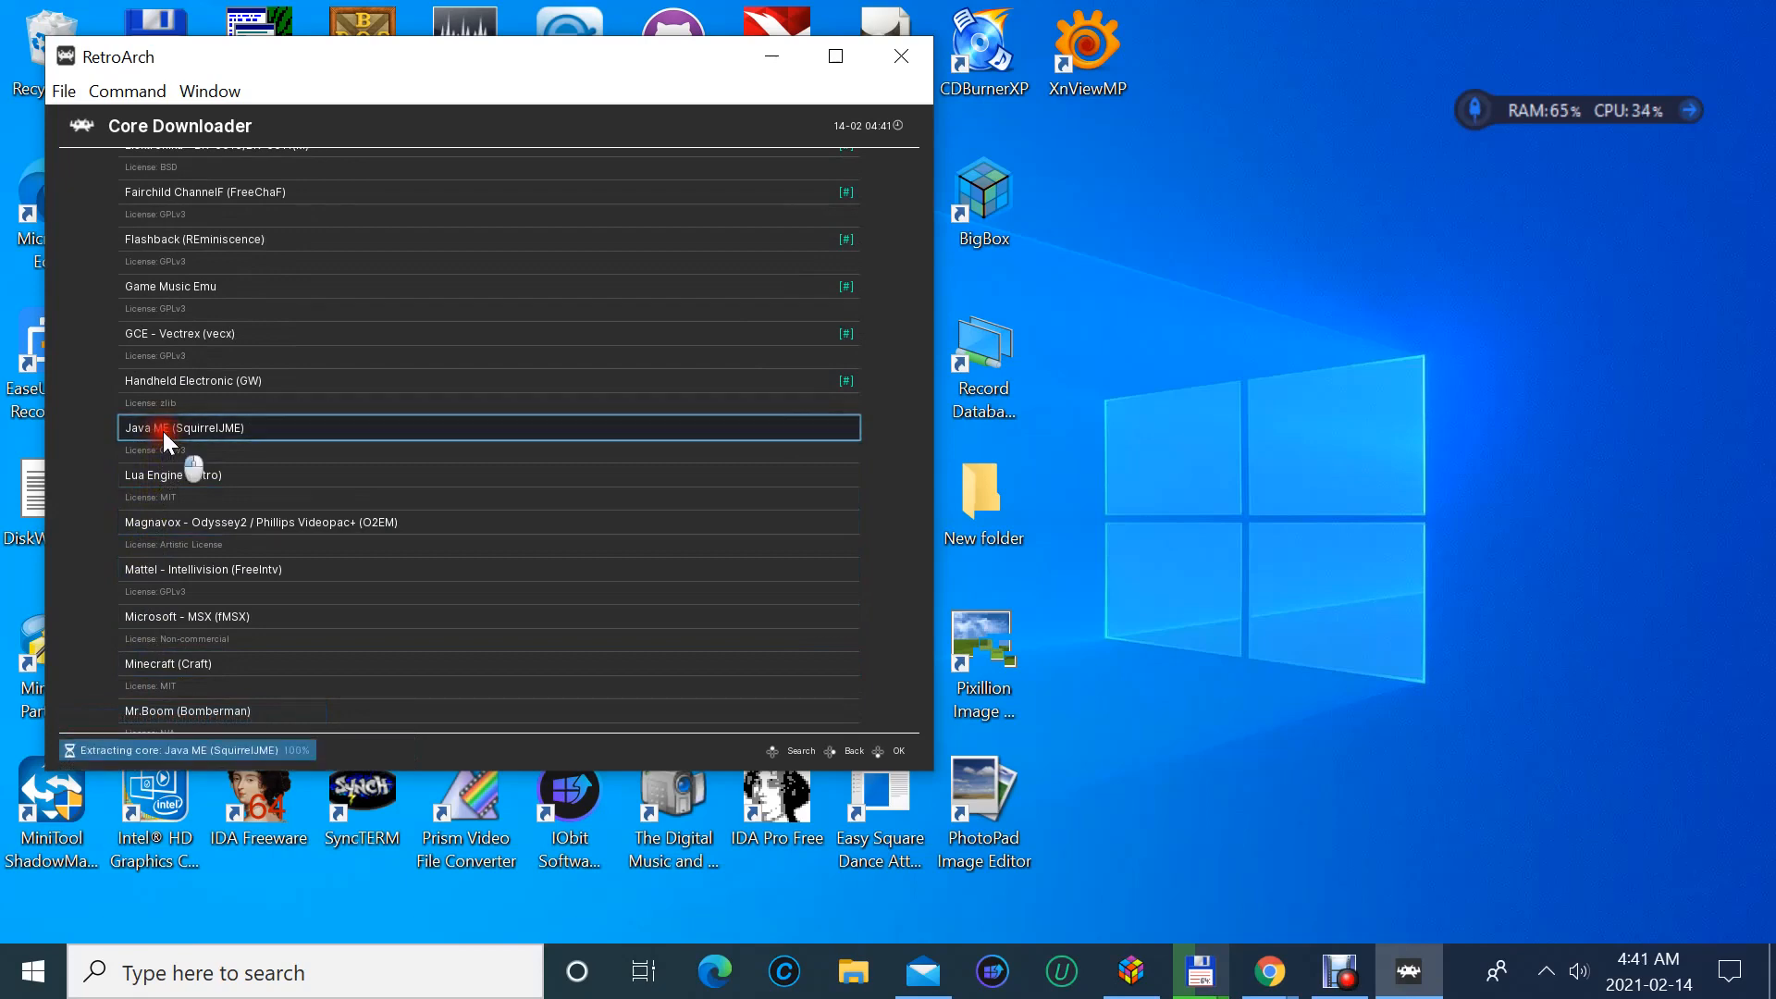
left_click(171, 479)
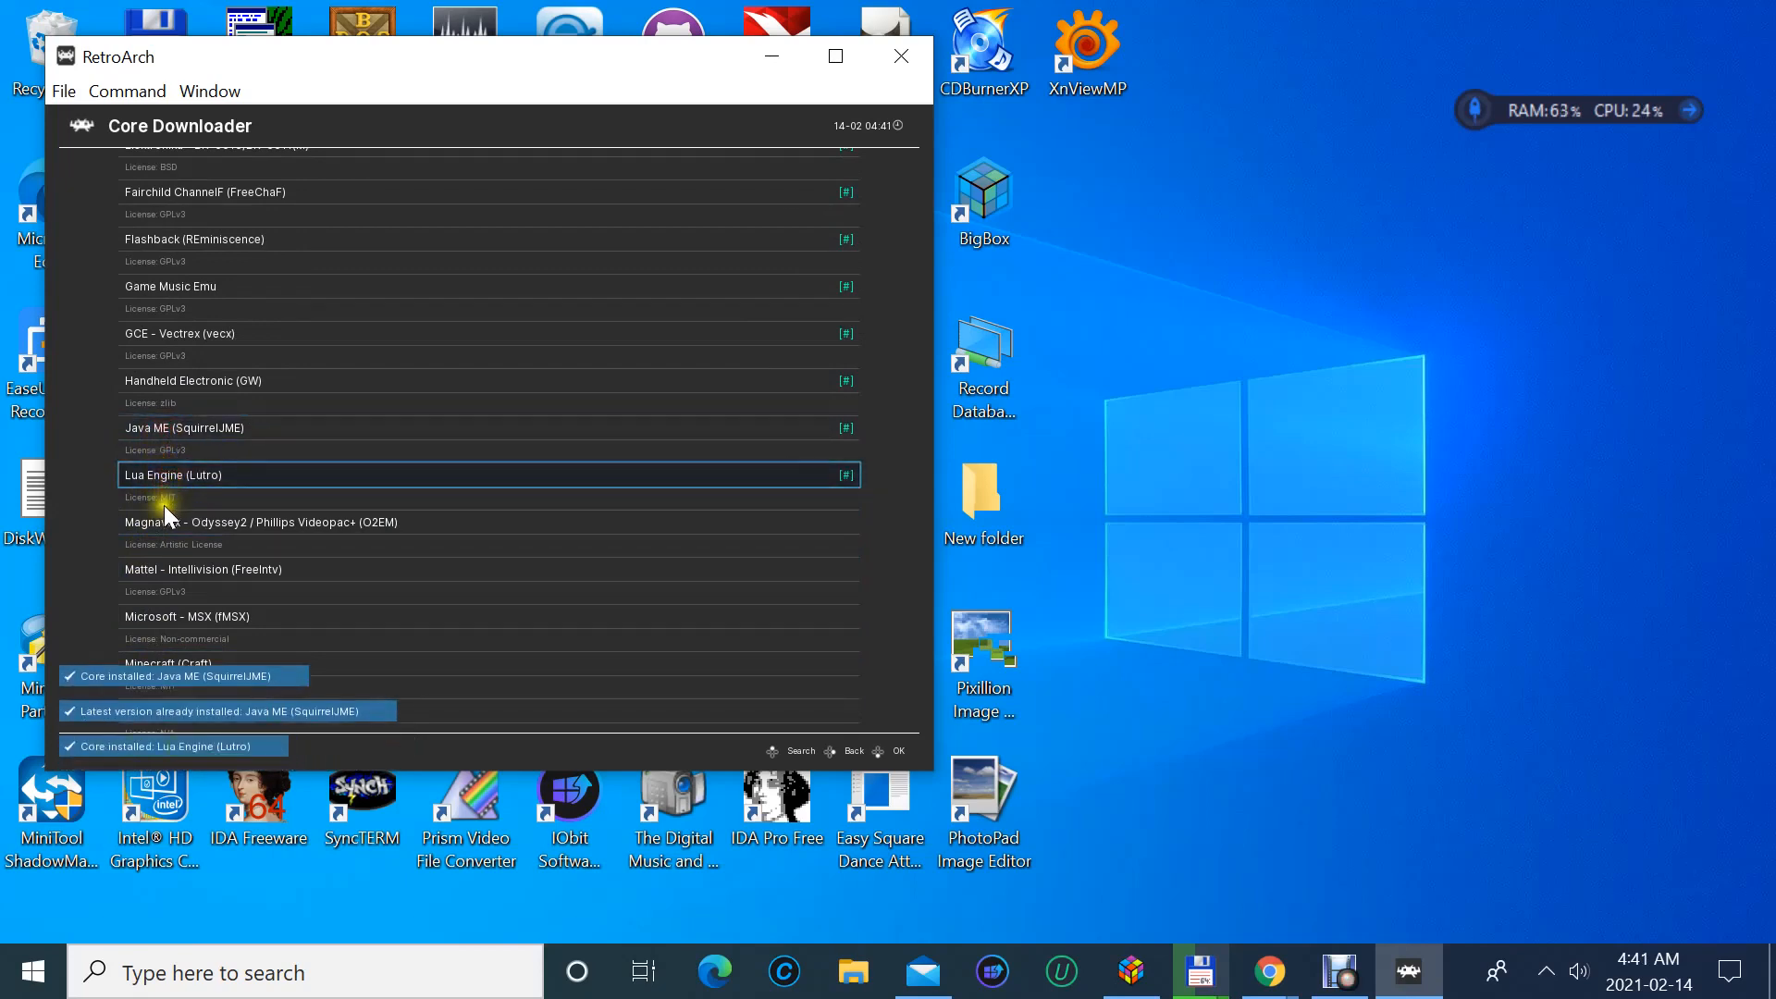
left_click(160, 521)
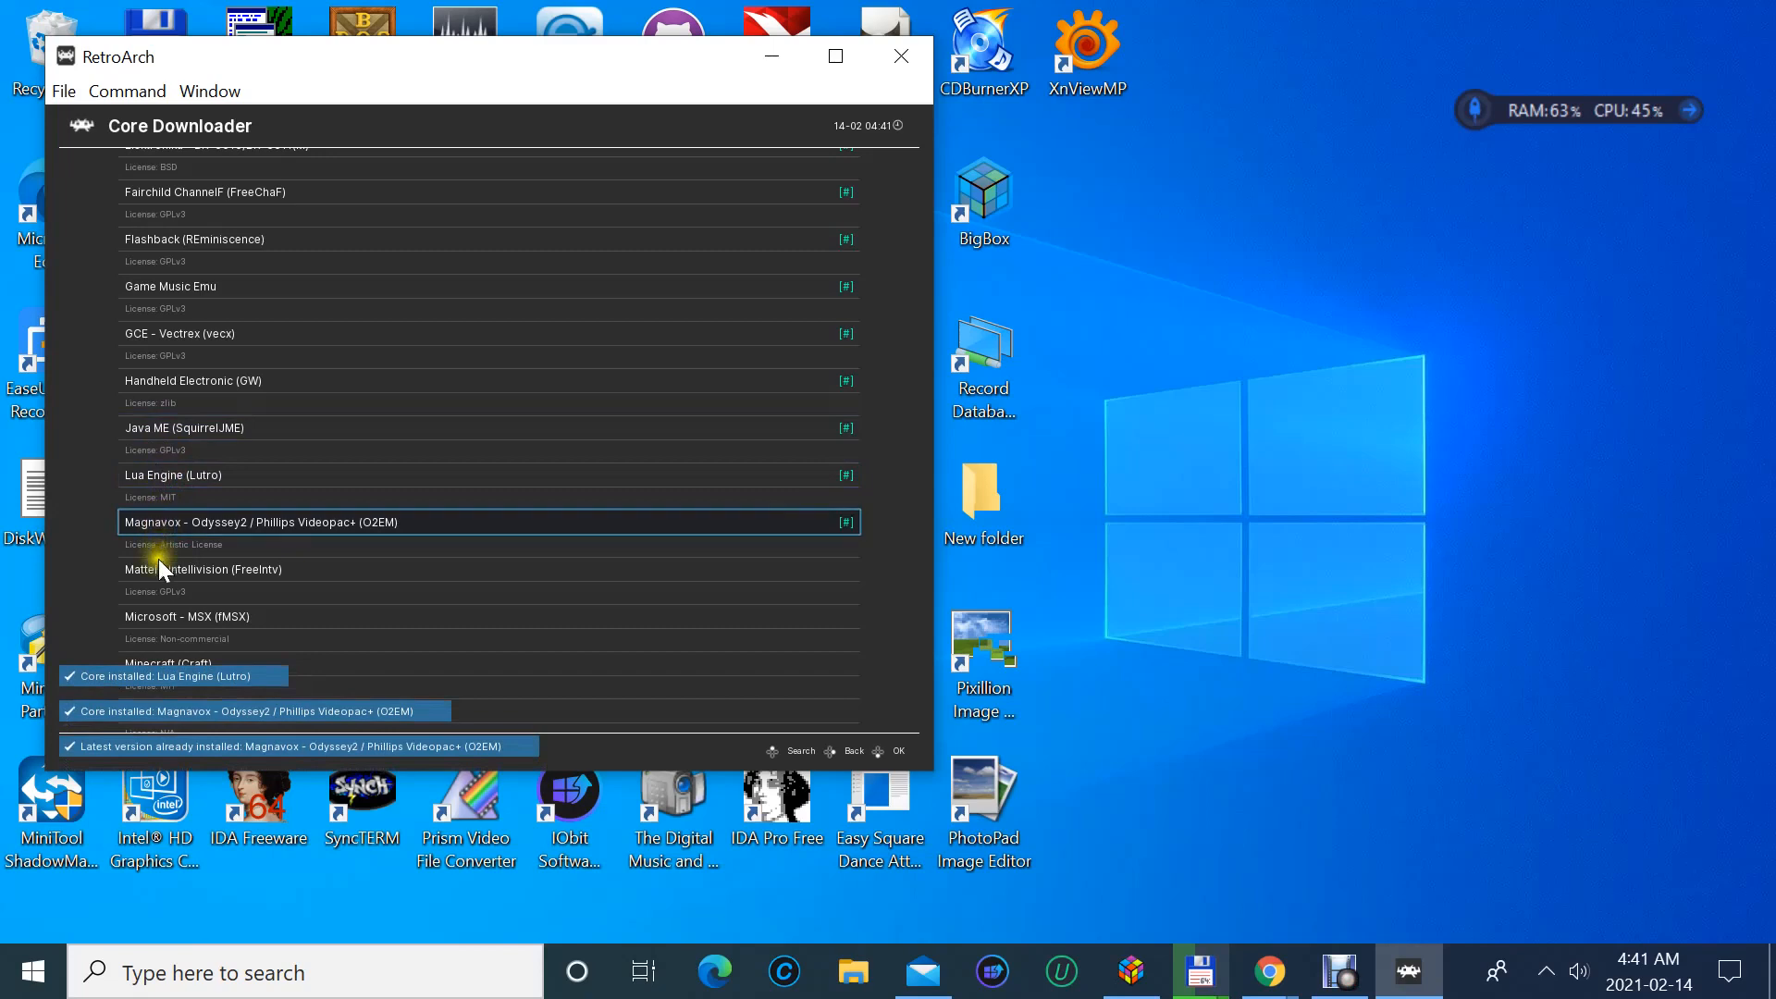
left_click(159, 560)
- Download the Microsoft - MSX (fMSX), Minecraft (Craft), Mr.Boom (Bomberman) and MSX/SVI/ColecoVision/SG-1000 (blueMSX) cores
scroll(160, 548, "down", 5)
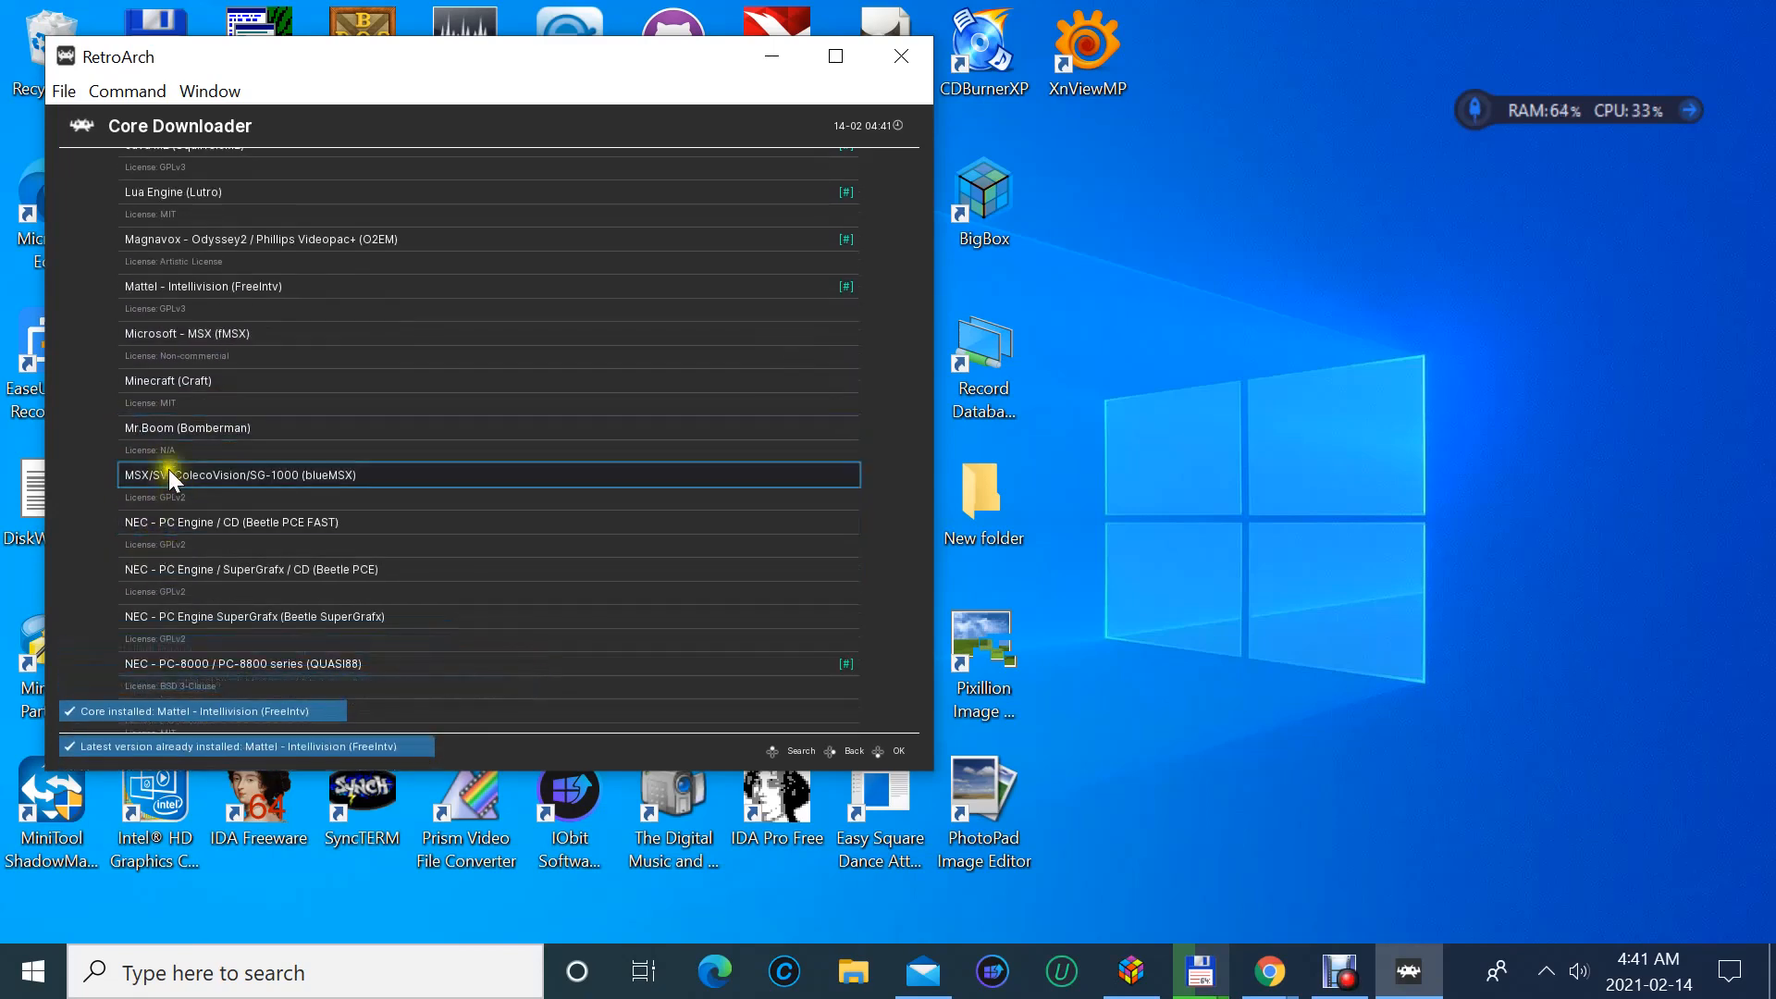
left_click(178, 344)
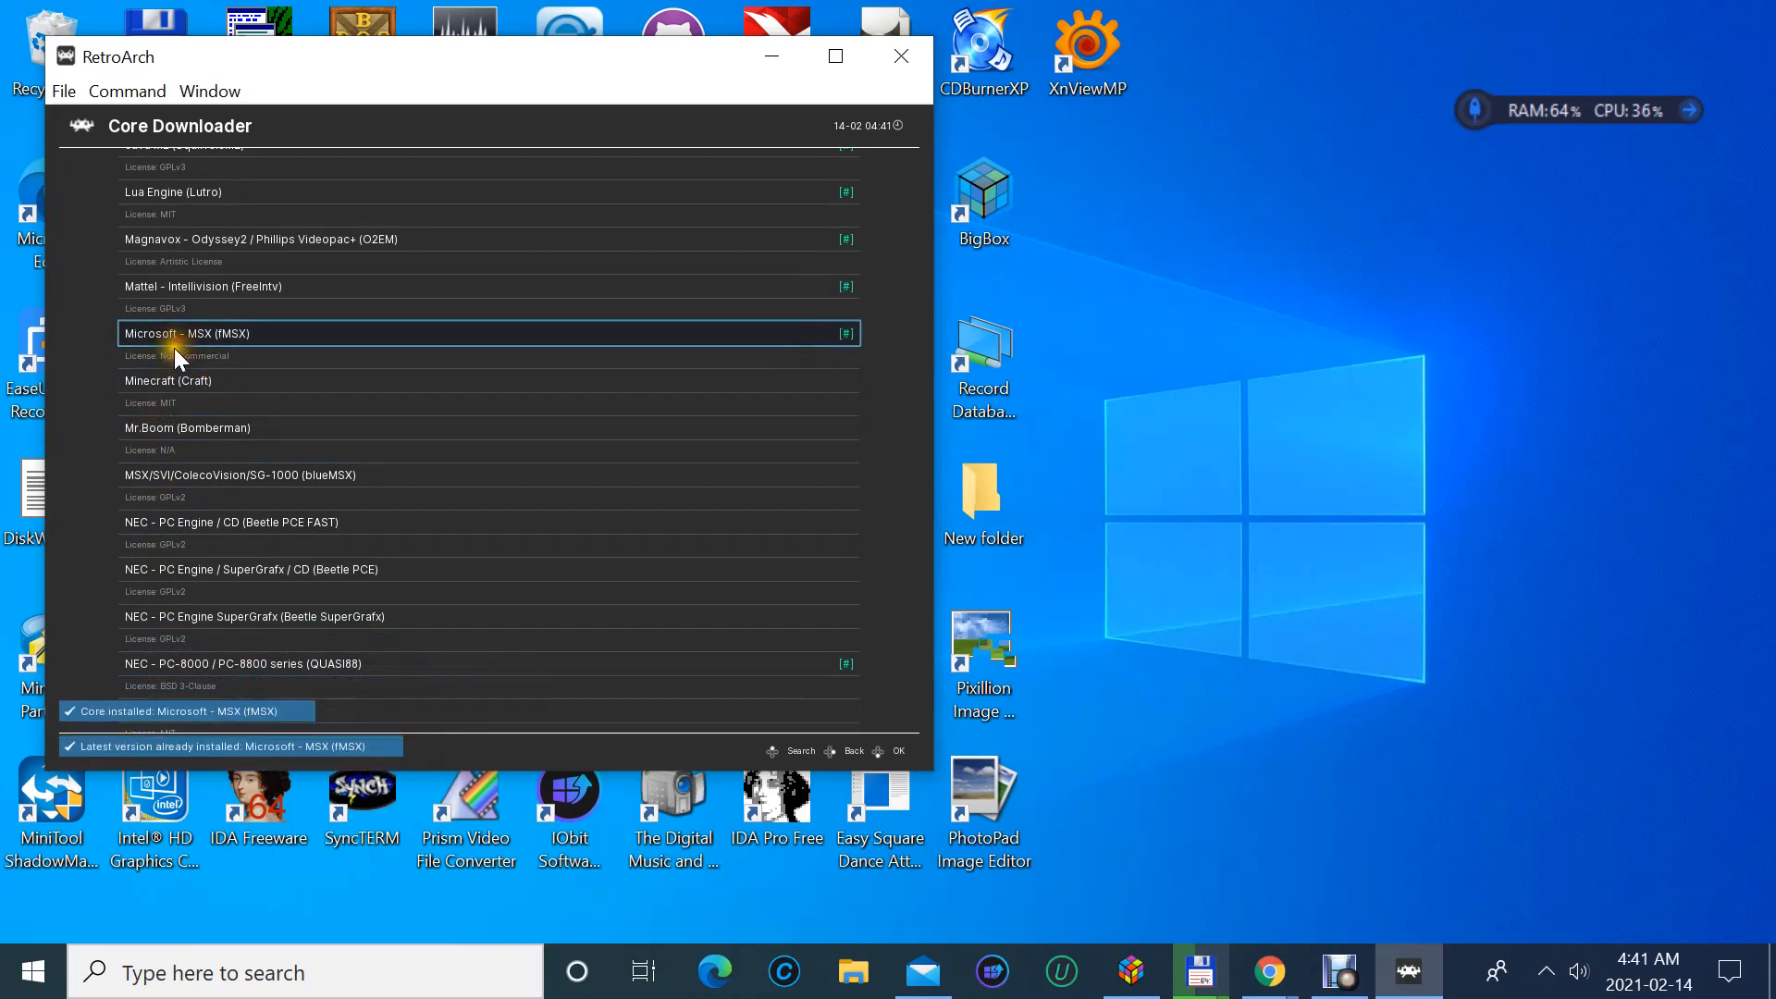
left_click(164, 377)
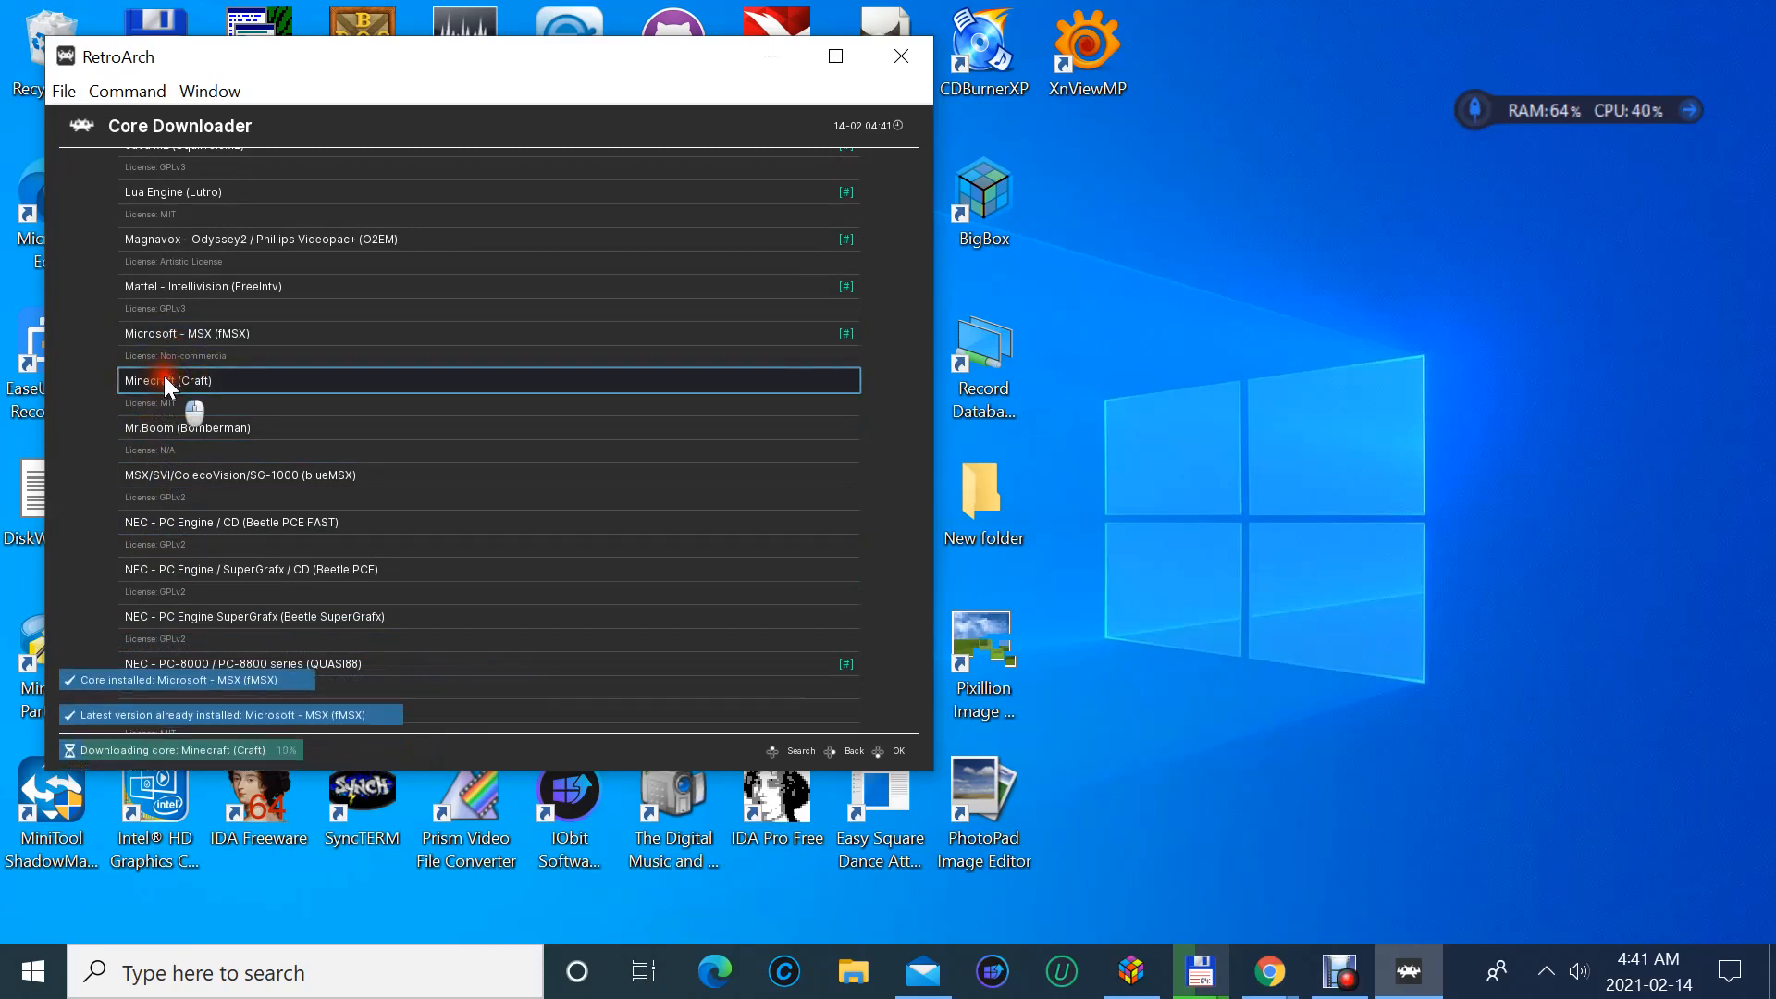
left_click(164, 426)
left_click(167, 472)
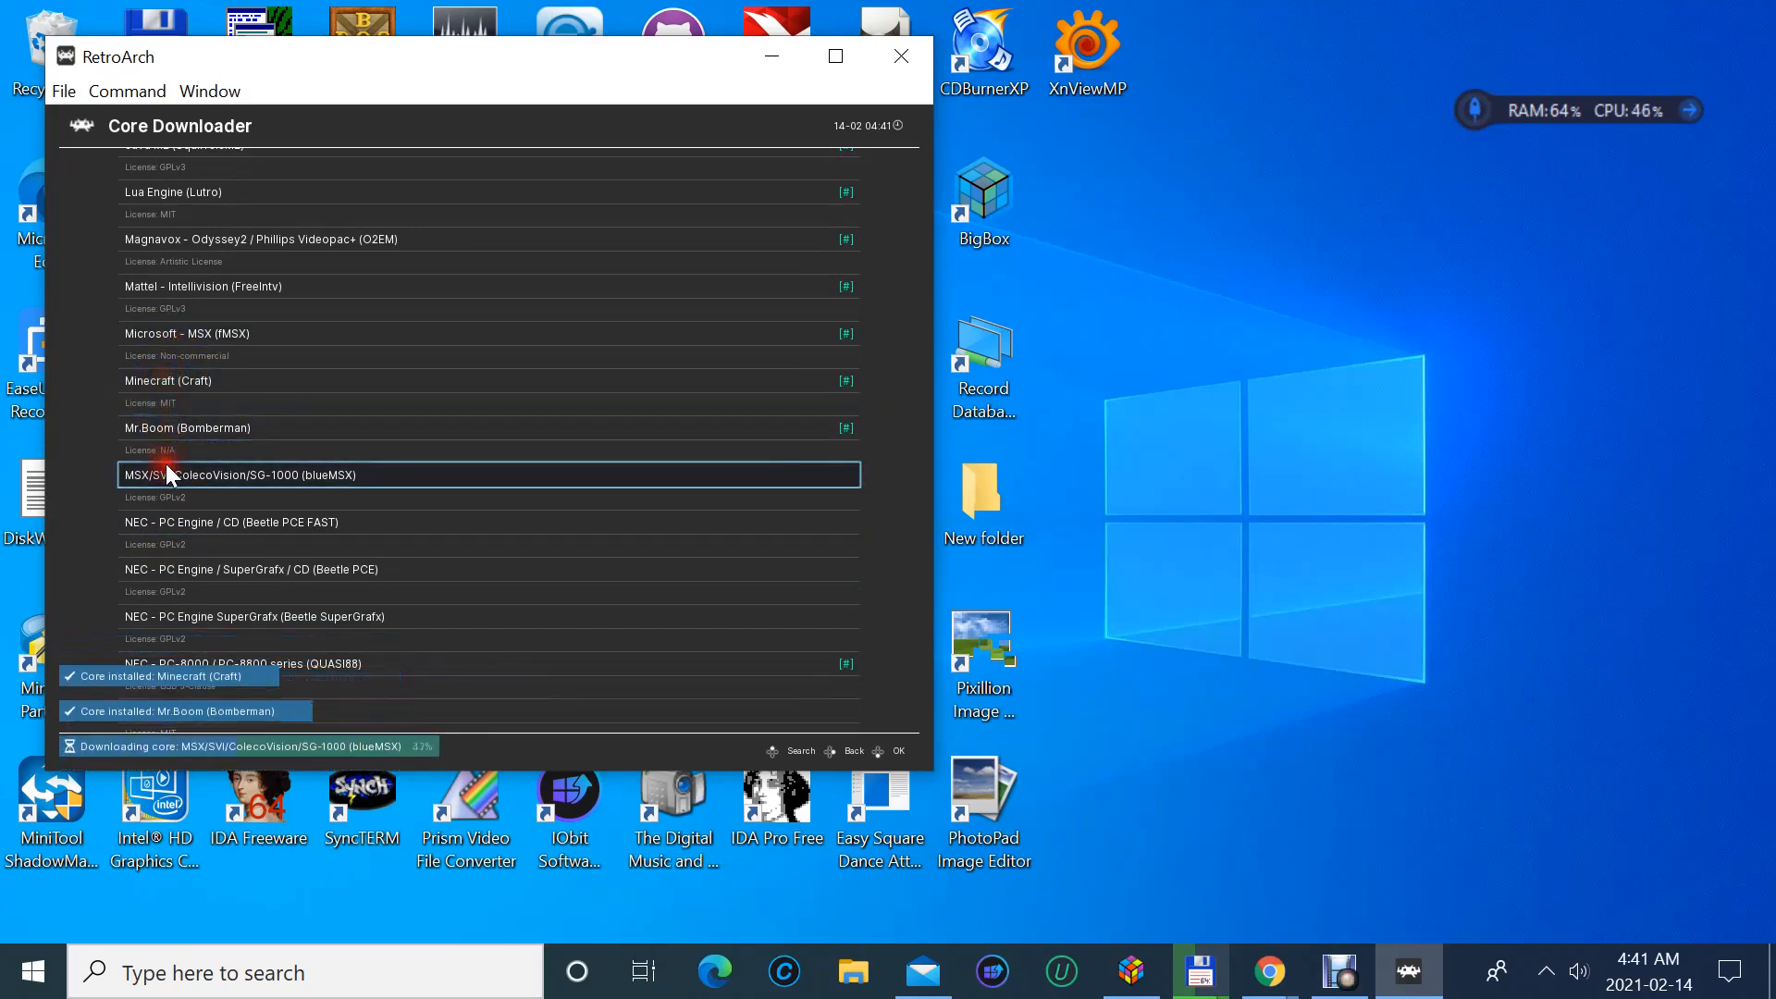
- Download the NEC cores Beetle PCE FAST, Beetle PCE and Beetle SuperGrafx for PC Engine, and QUASI88 for the PC-8000 / PC-8800 series
left_click(168, 513)
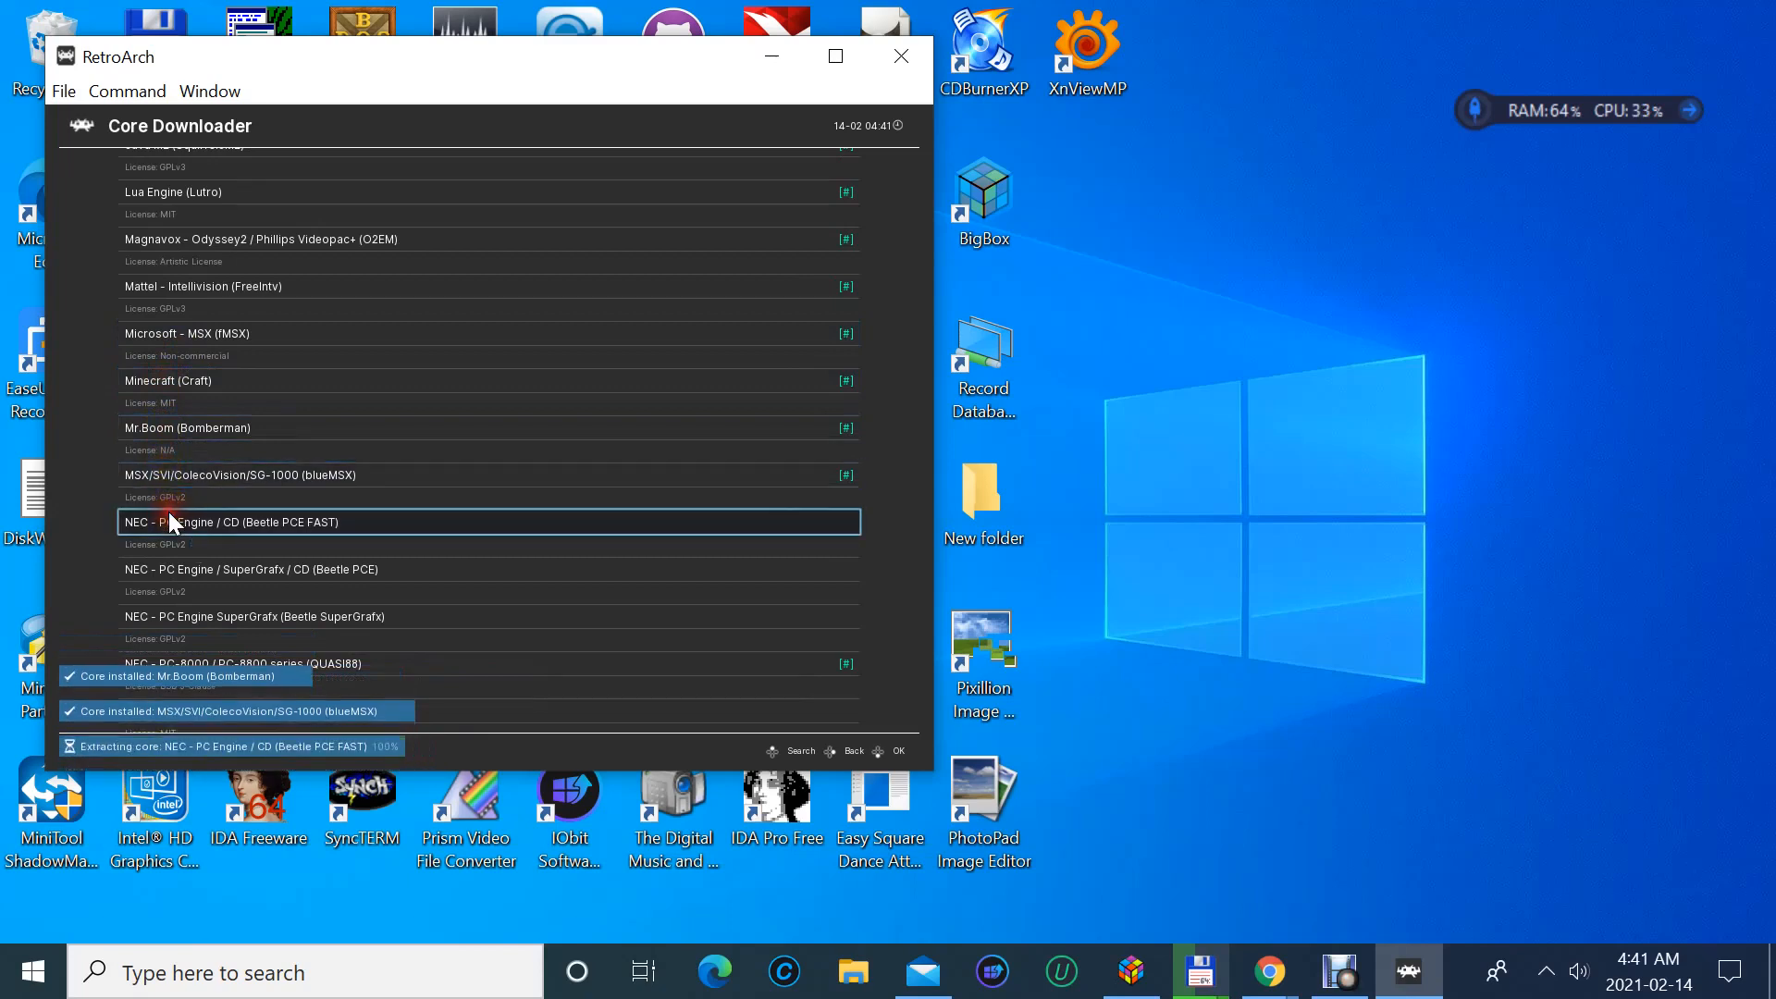
left_click(189, 568)
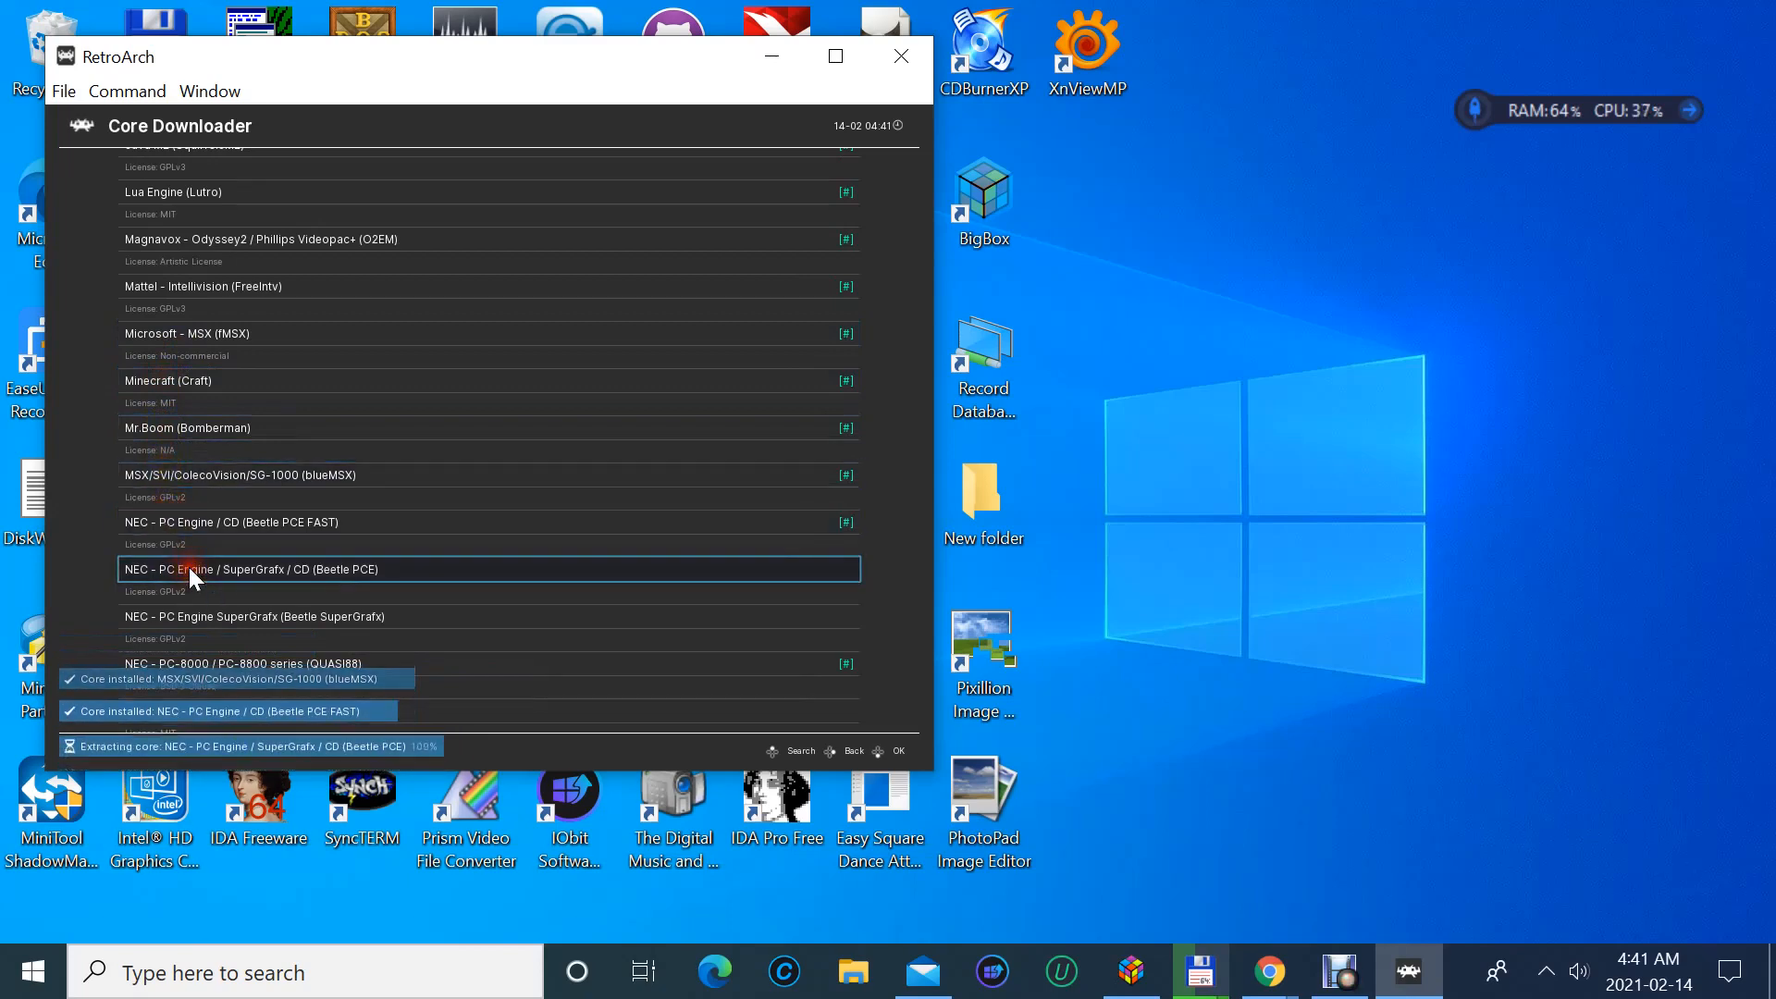
left_click(227, 622)
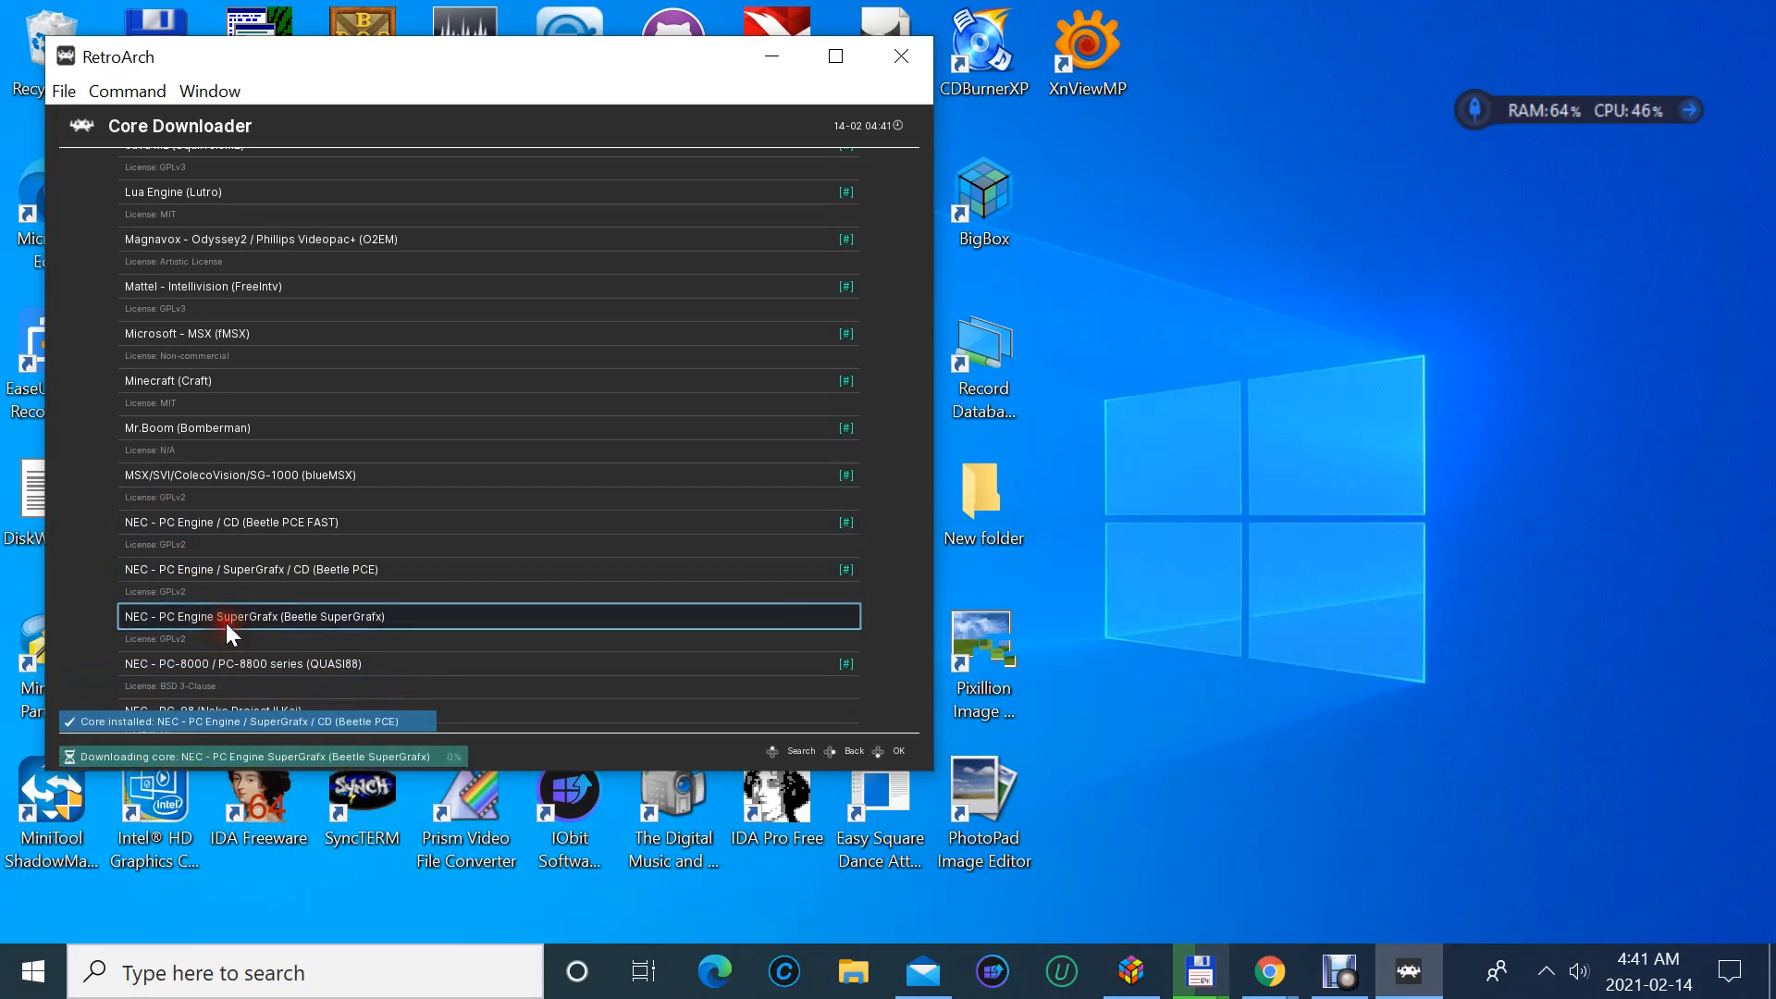
left_click(225, 665)
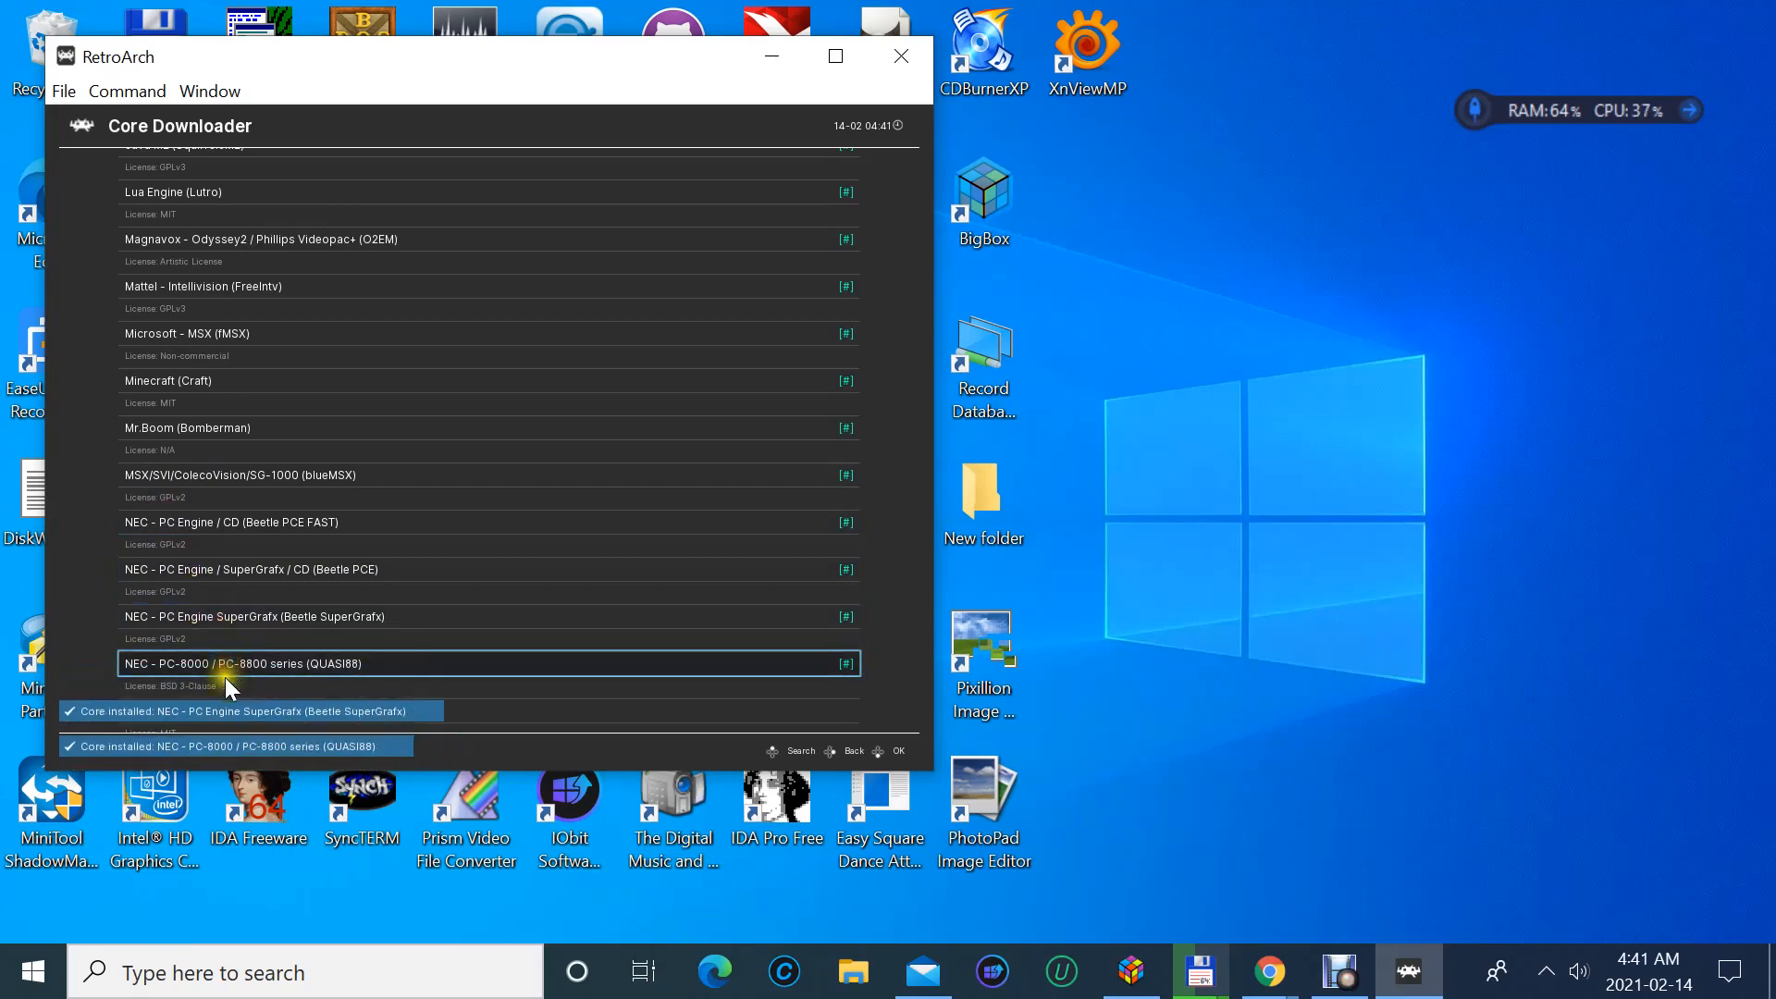
- Download the NEC cores for PC-98 (Neko Project II Kai), PC-98 (Neko Project II) and PC-FX (Beetle PC-FX)
scroll(225, 677, "down", 1)
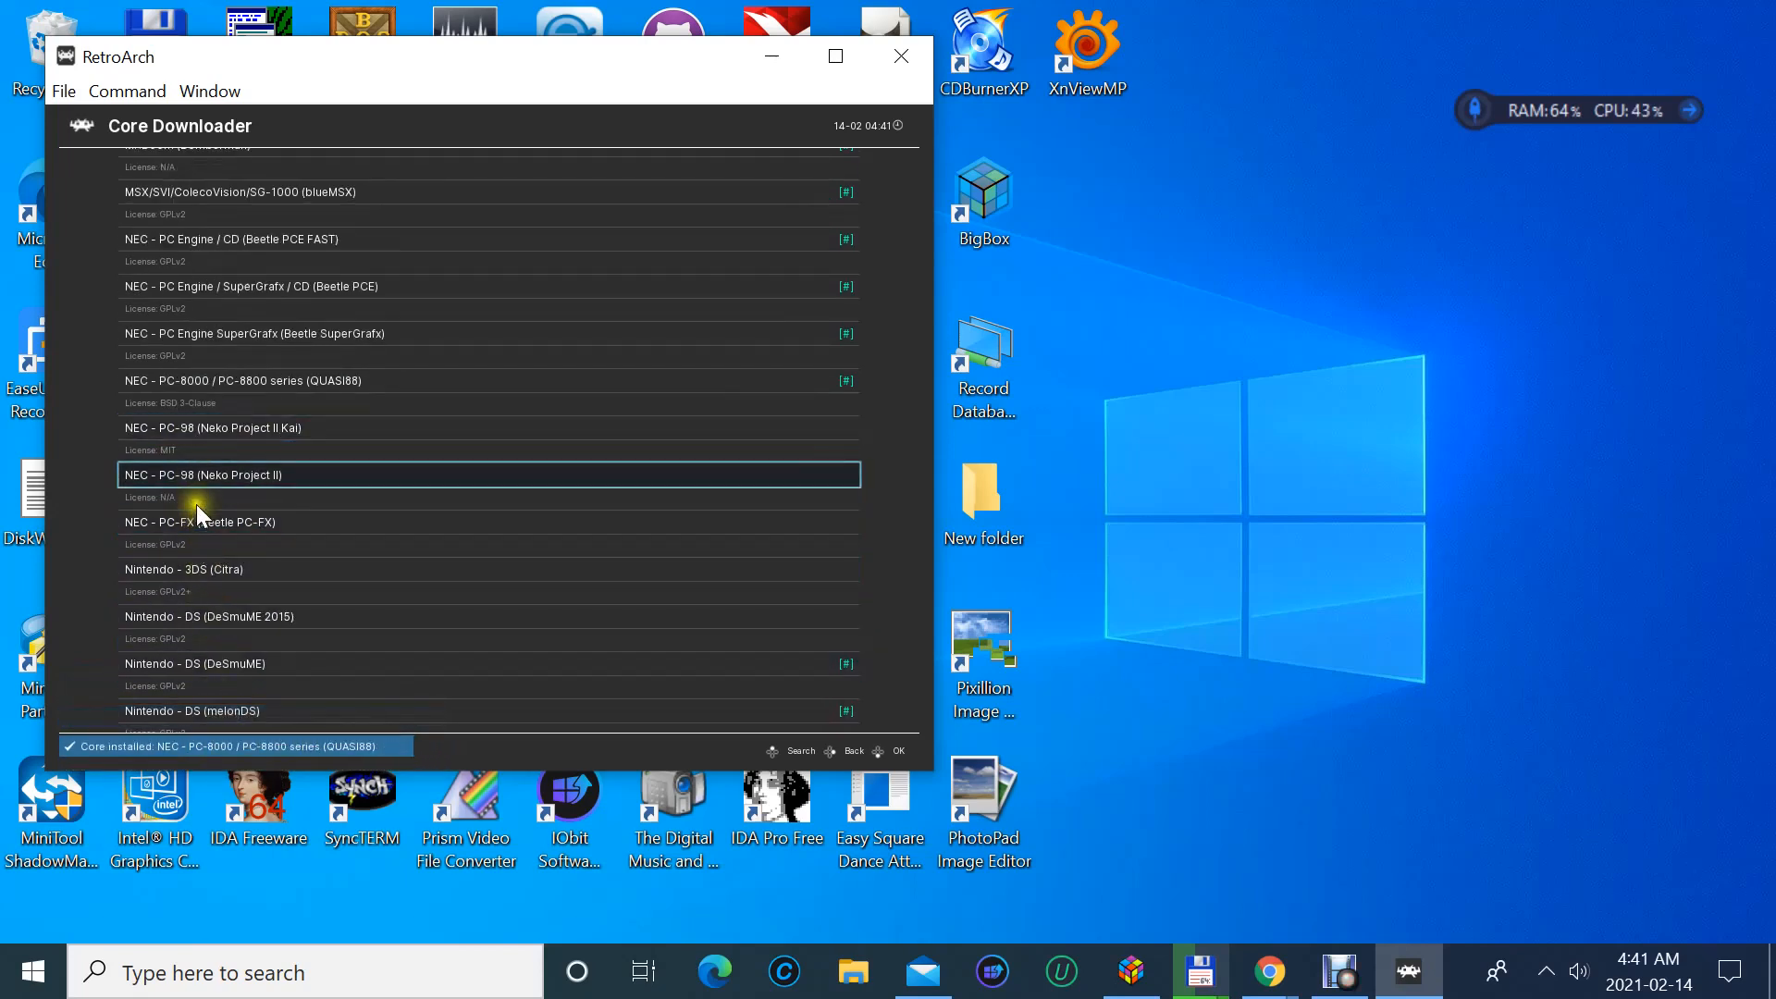
left_click(191, 434)
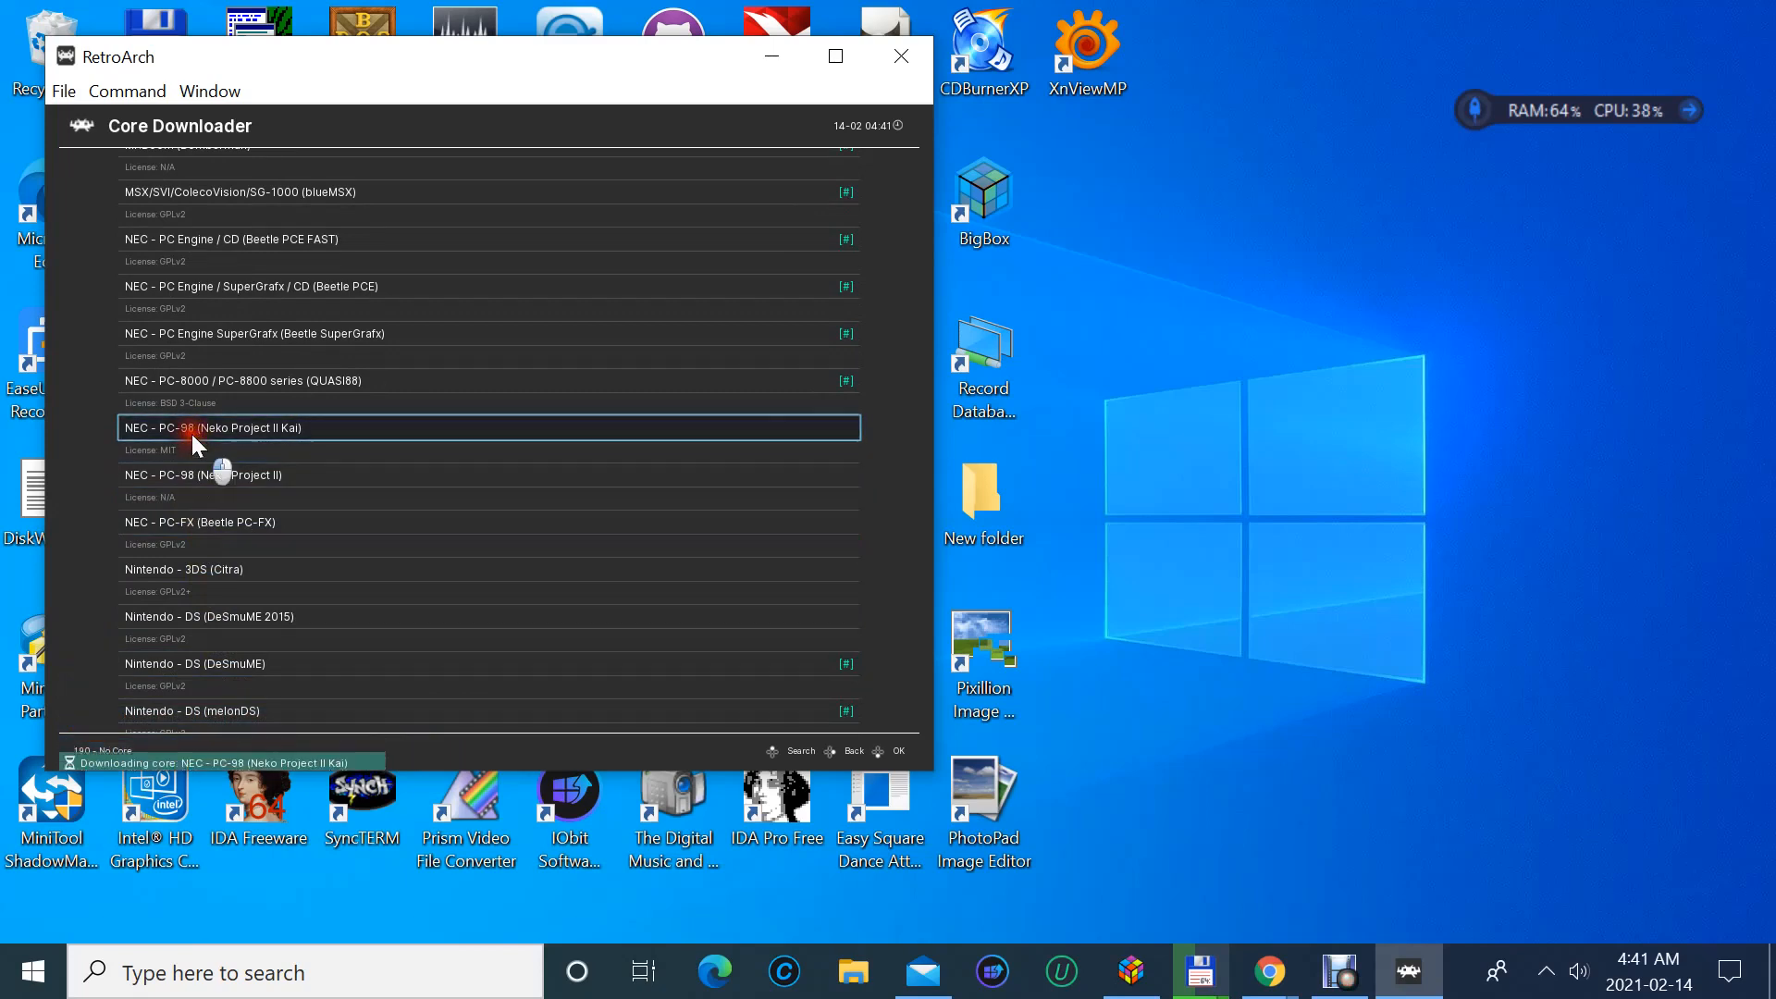
left_click(187, 473)
left_click(182, 520)
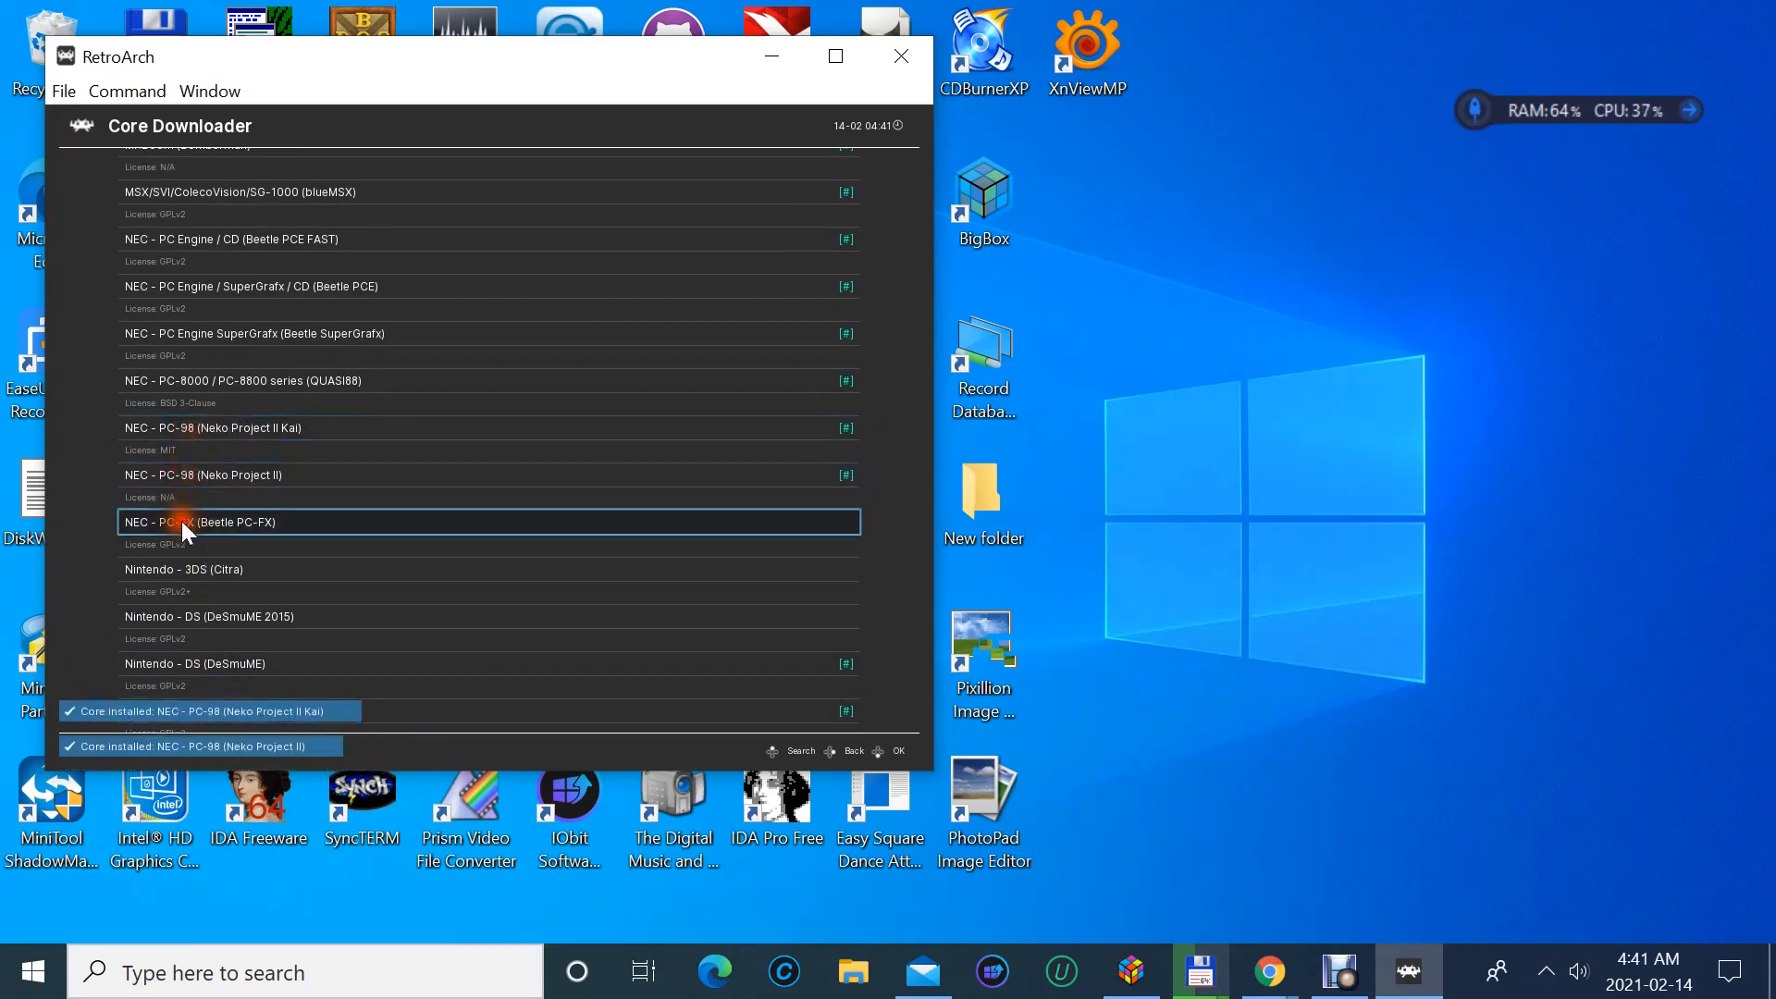
- Download the Nintendo cores for 3DS (Citra), DS (DeSmuME 2015), Game Boy / Color (Gearboy) and Game Boy / Color (SameBoy)
left_click(185, 569)
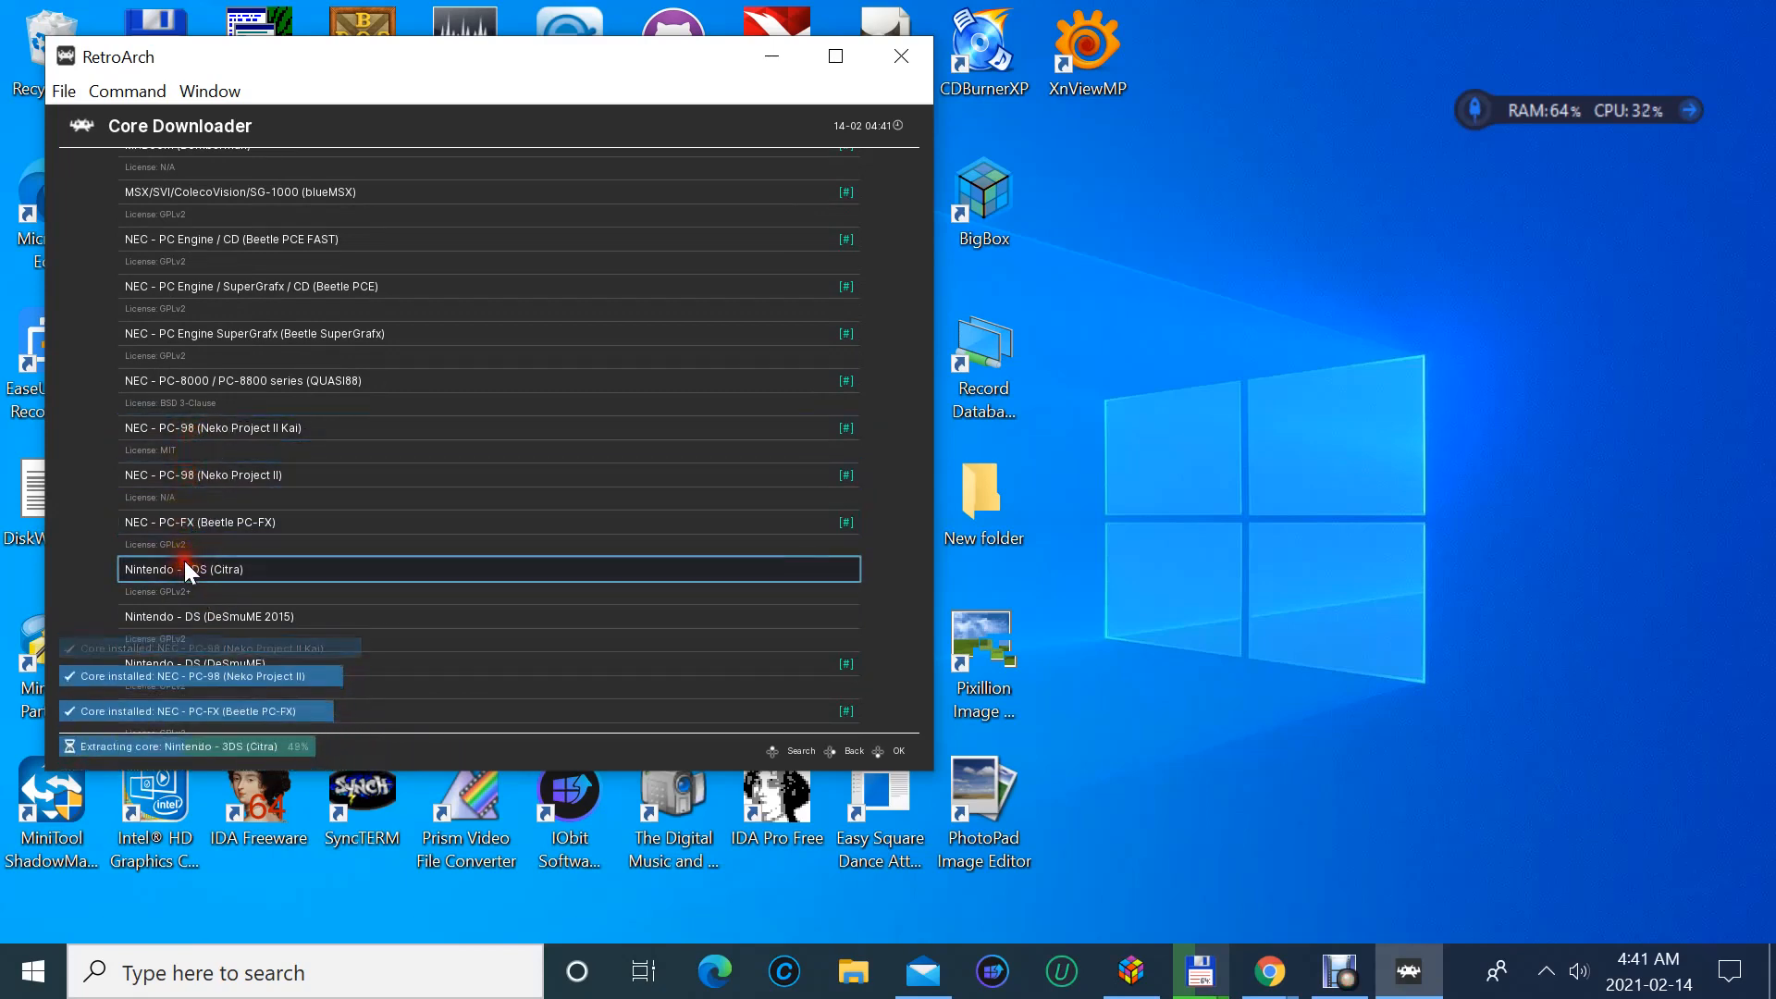
left_click(177, 616)
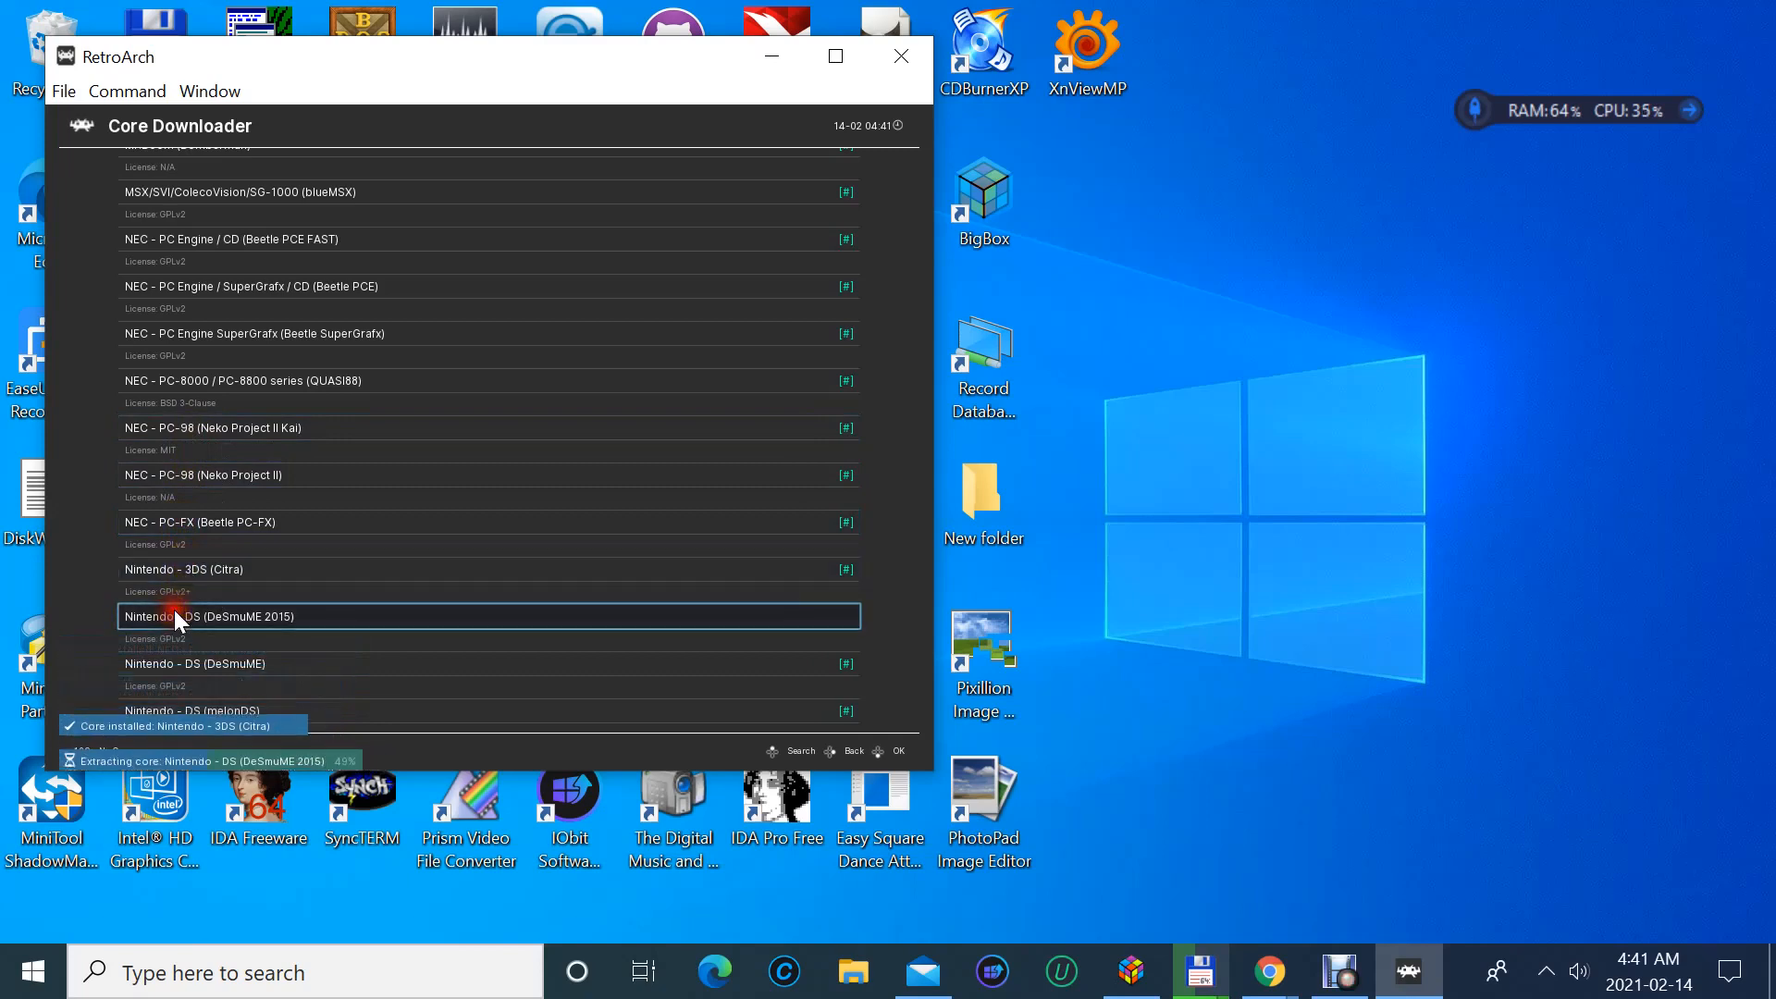
scroll(174, 607, "down", 3)
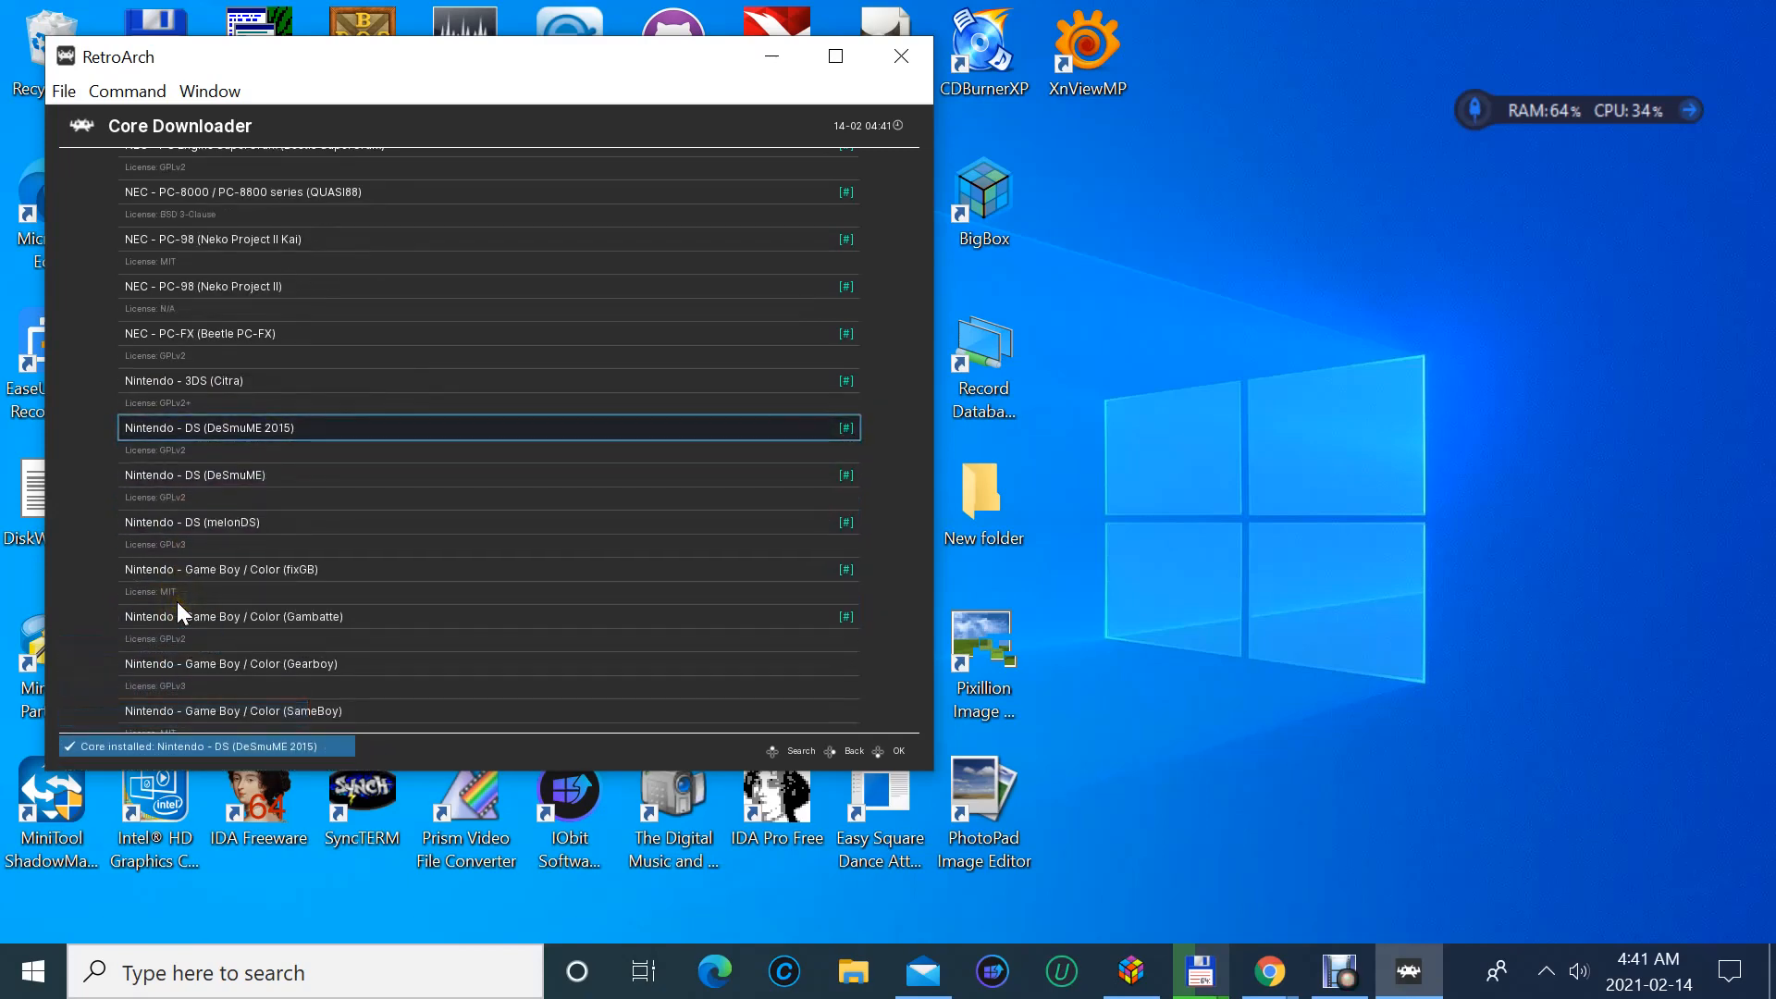
scroll(177, 601, "down", 1)
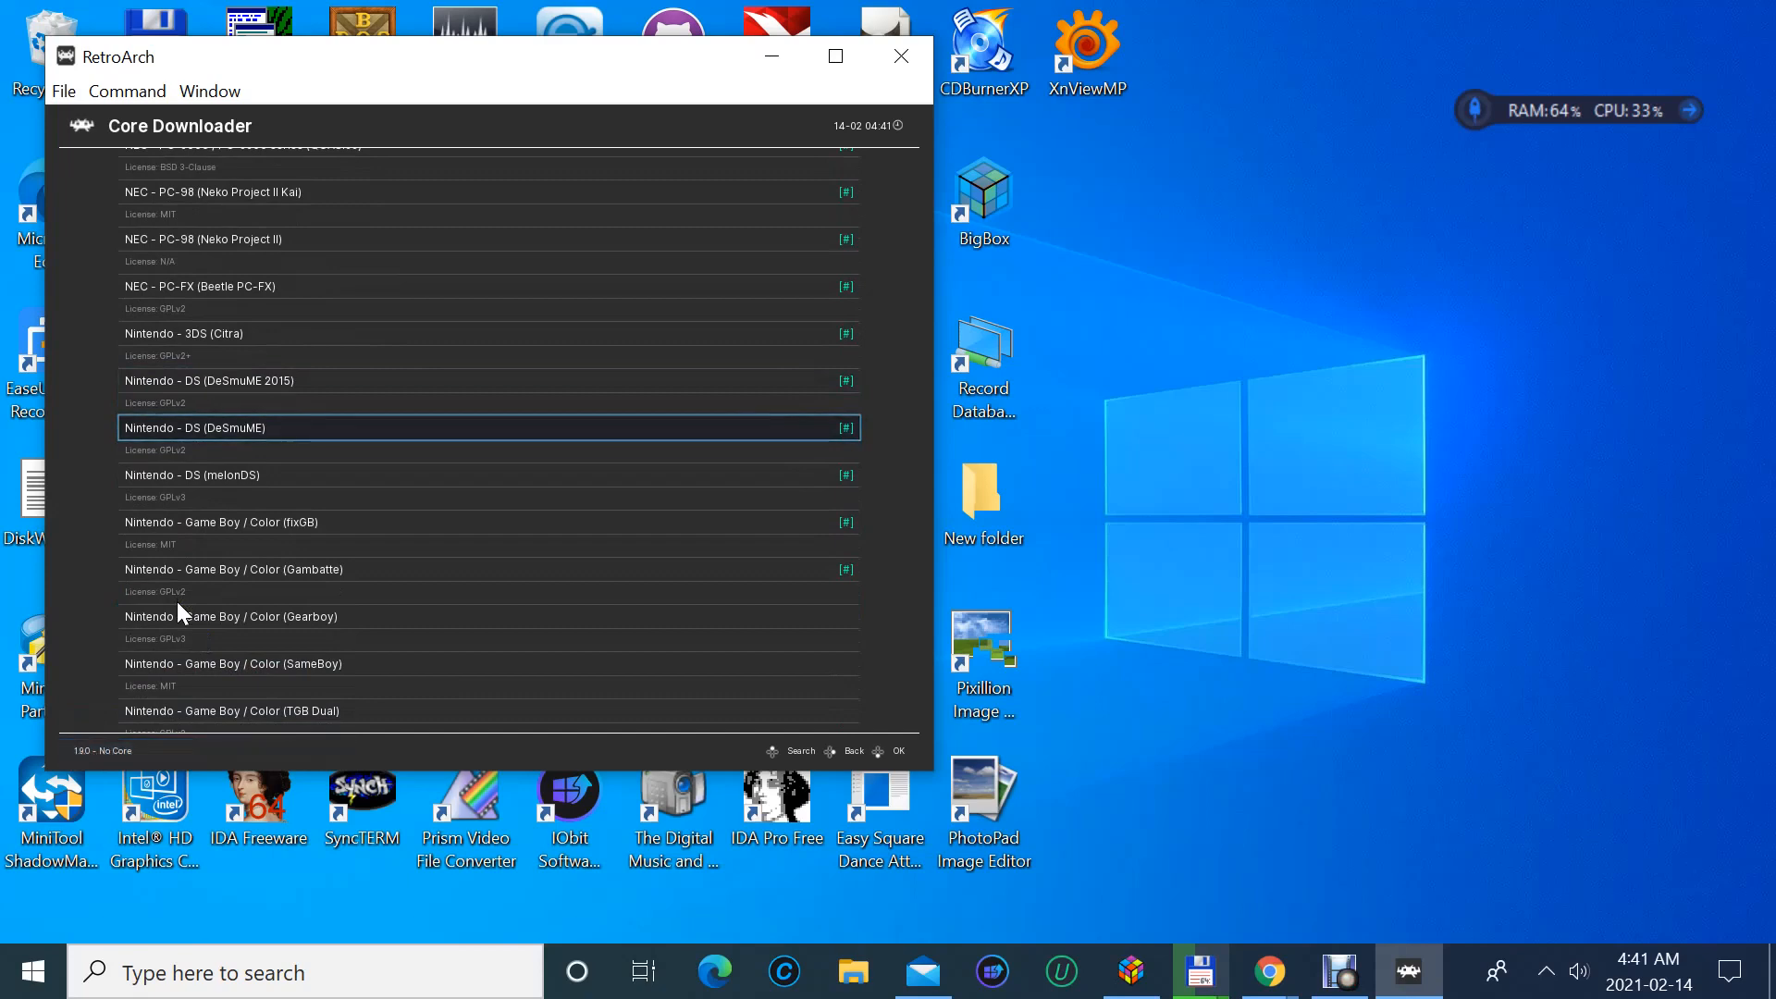
left_click(177, 607)
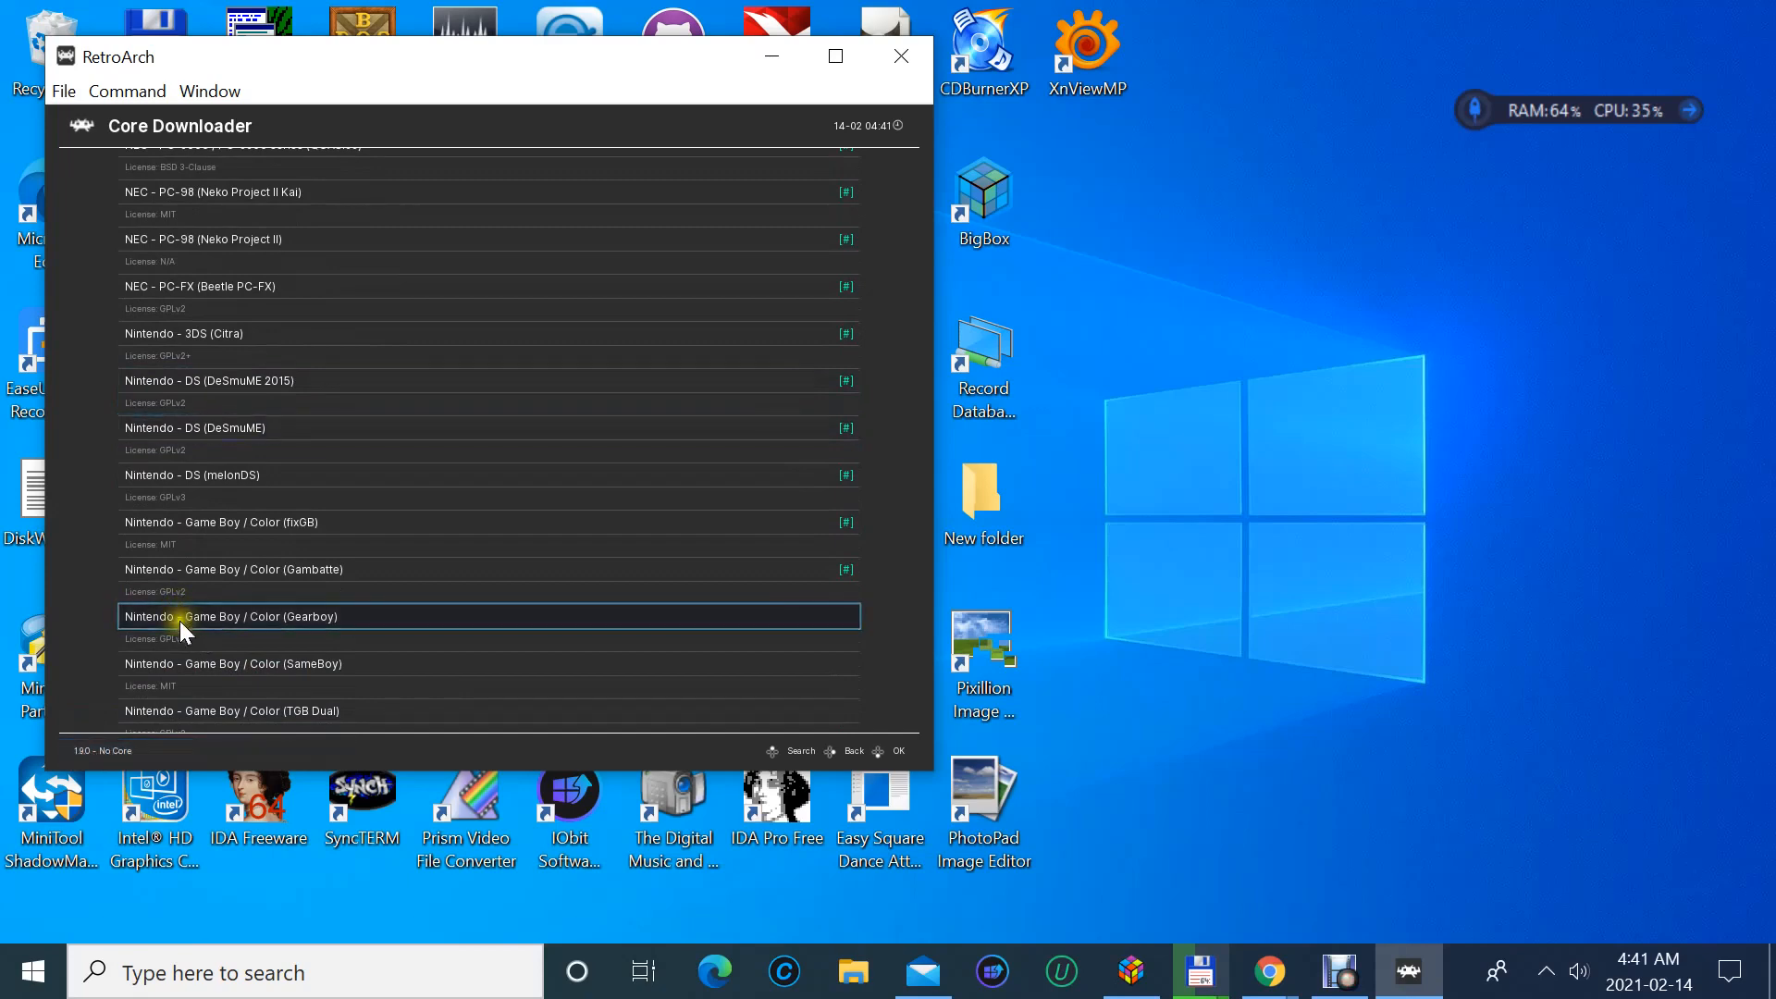
left_click(180, 624)
left_click(178, 621)
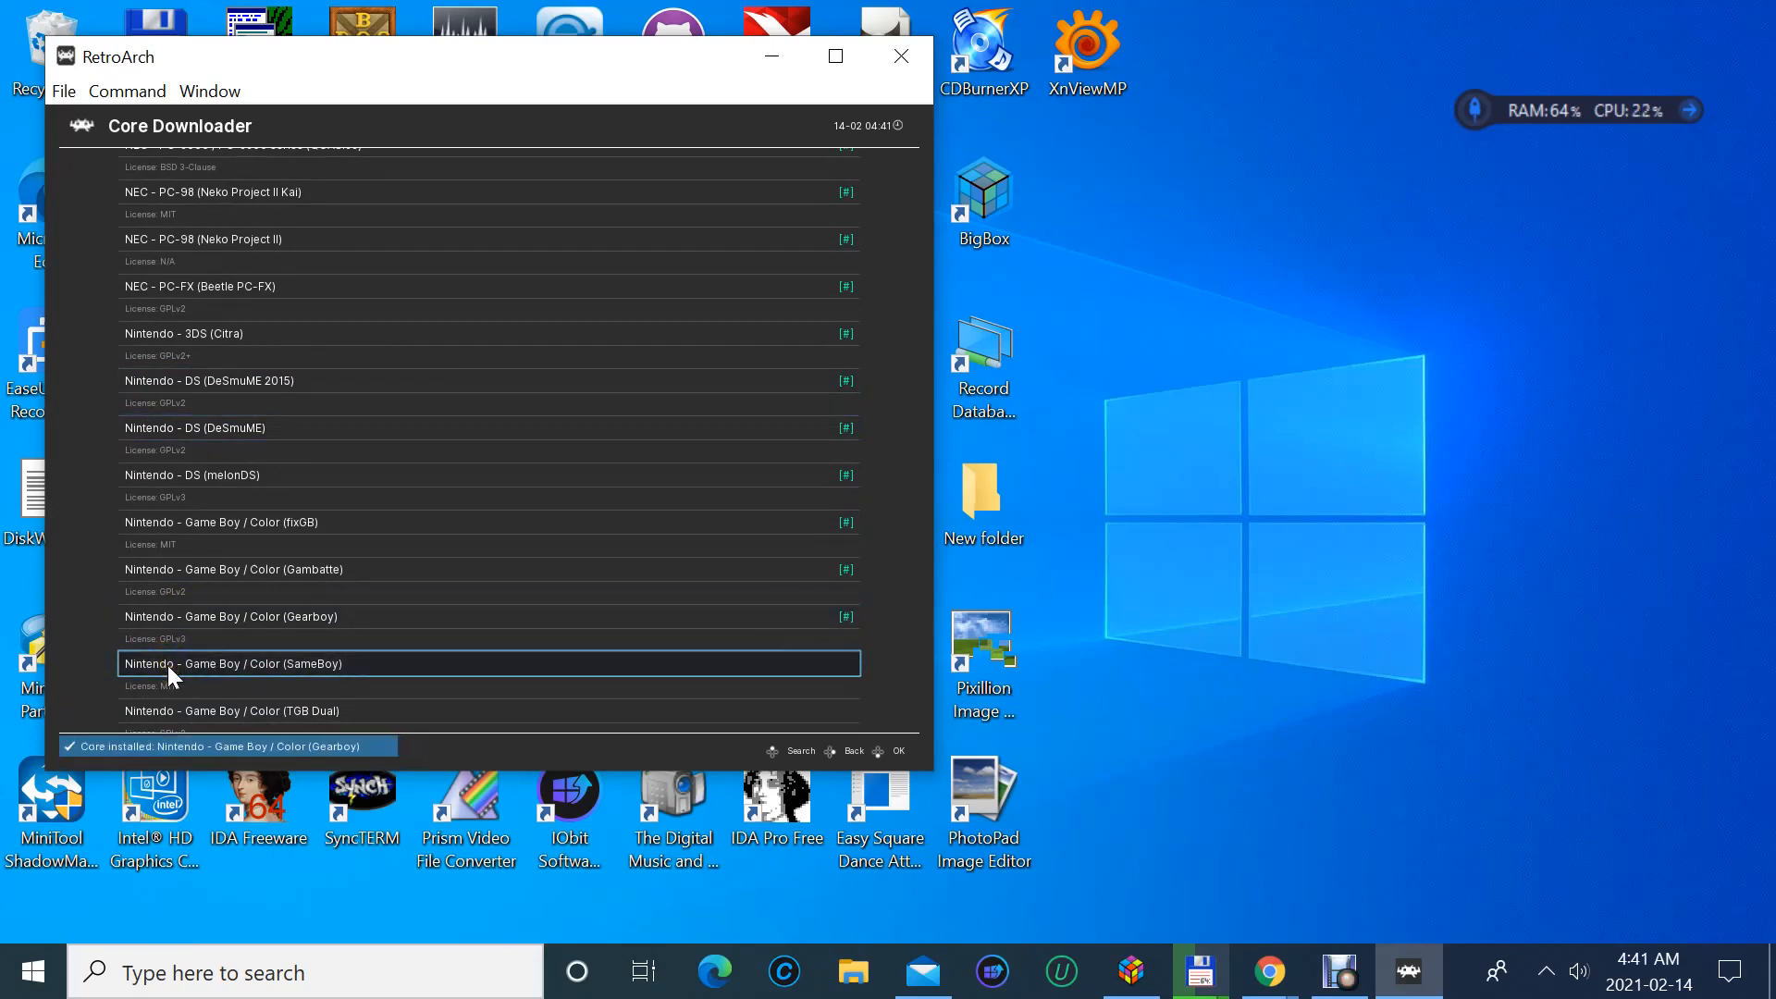
left_click(169, 664)
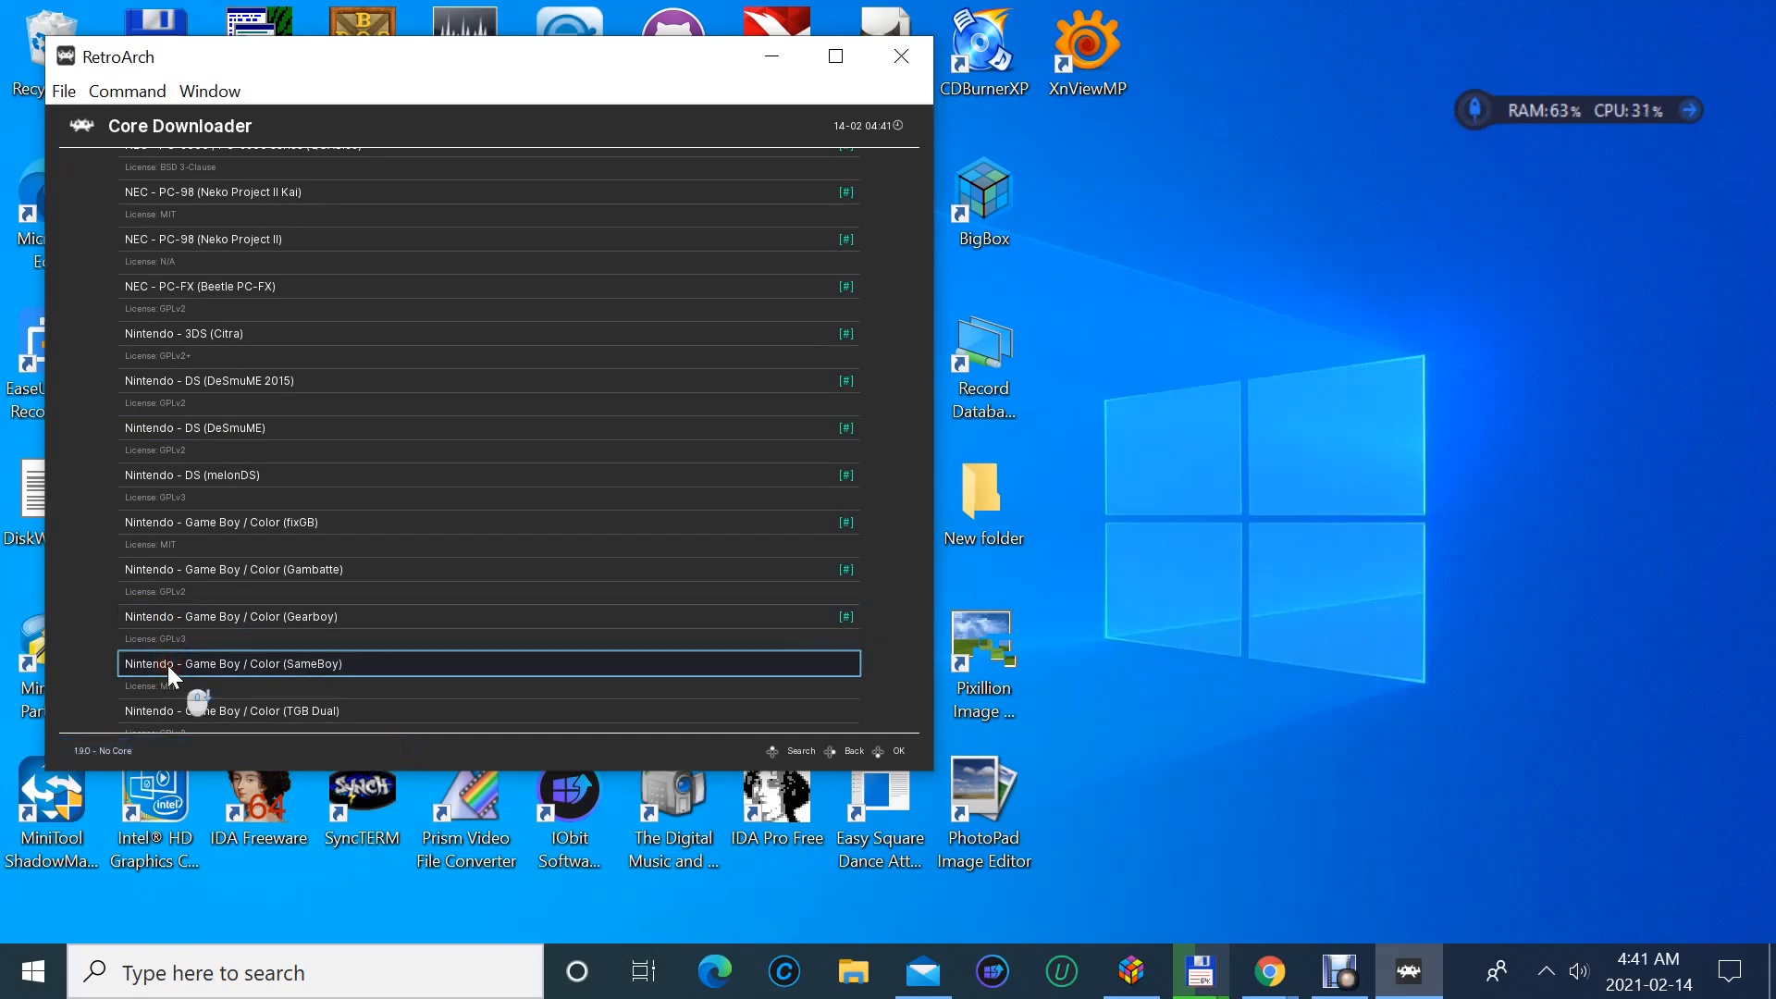
- Download the Nintendo Game Boy Advance cores gpSP, Meteor, VBA Next, mGBA and VBA-M
scroll(167, 665, "down", 1)
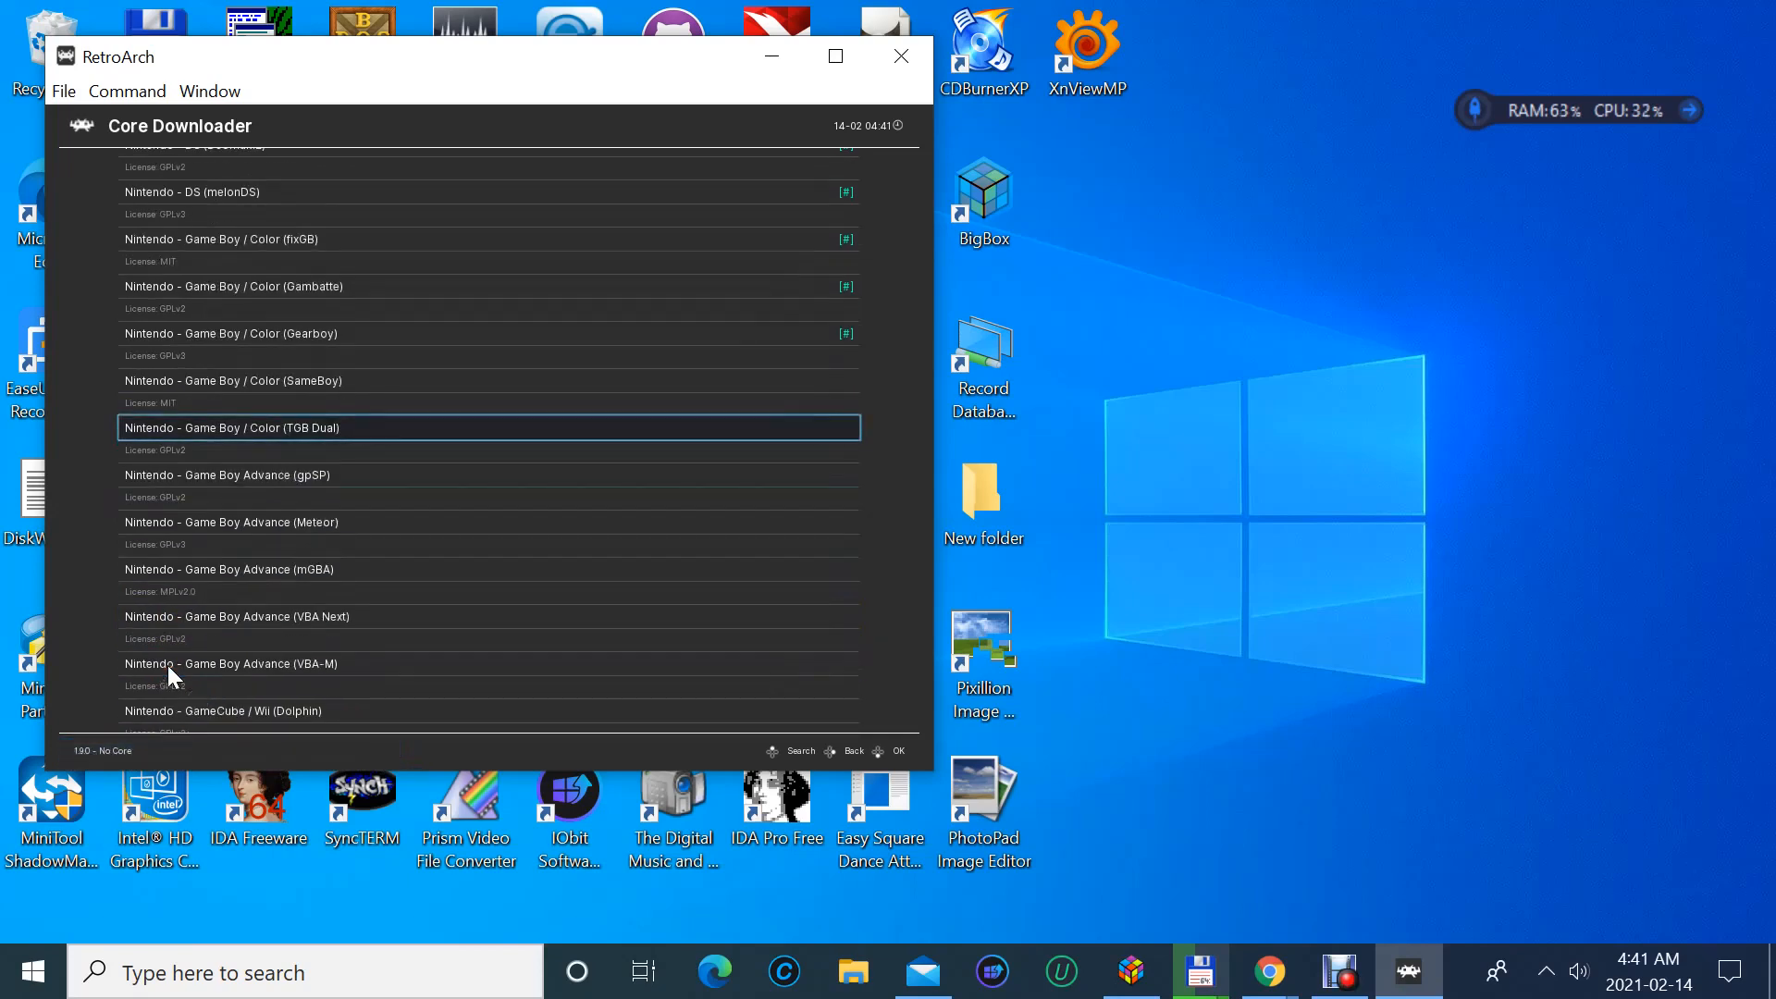
left_click(180, 487)
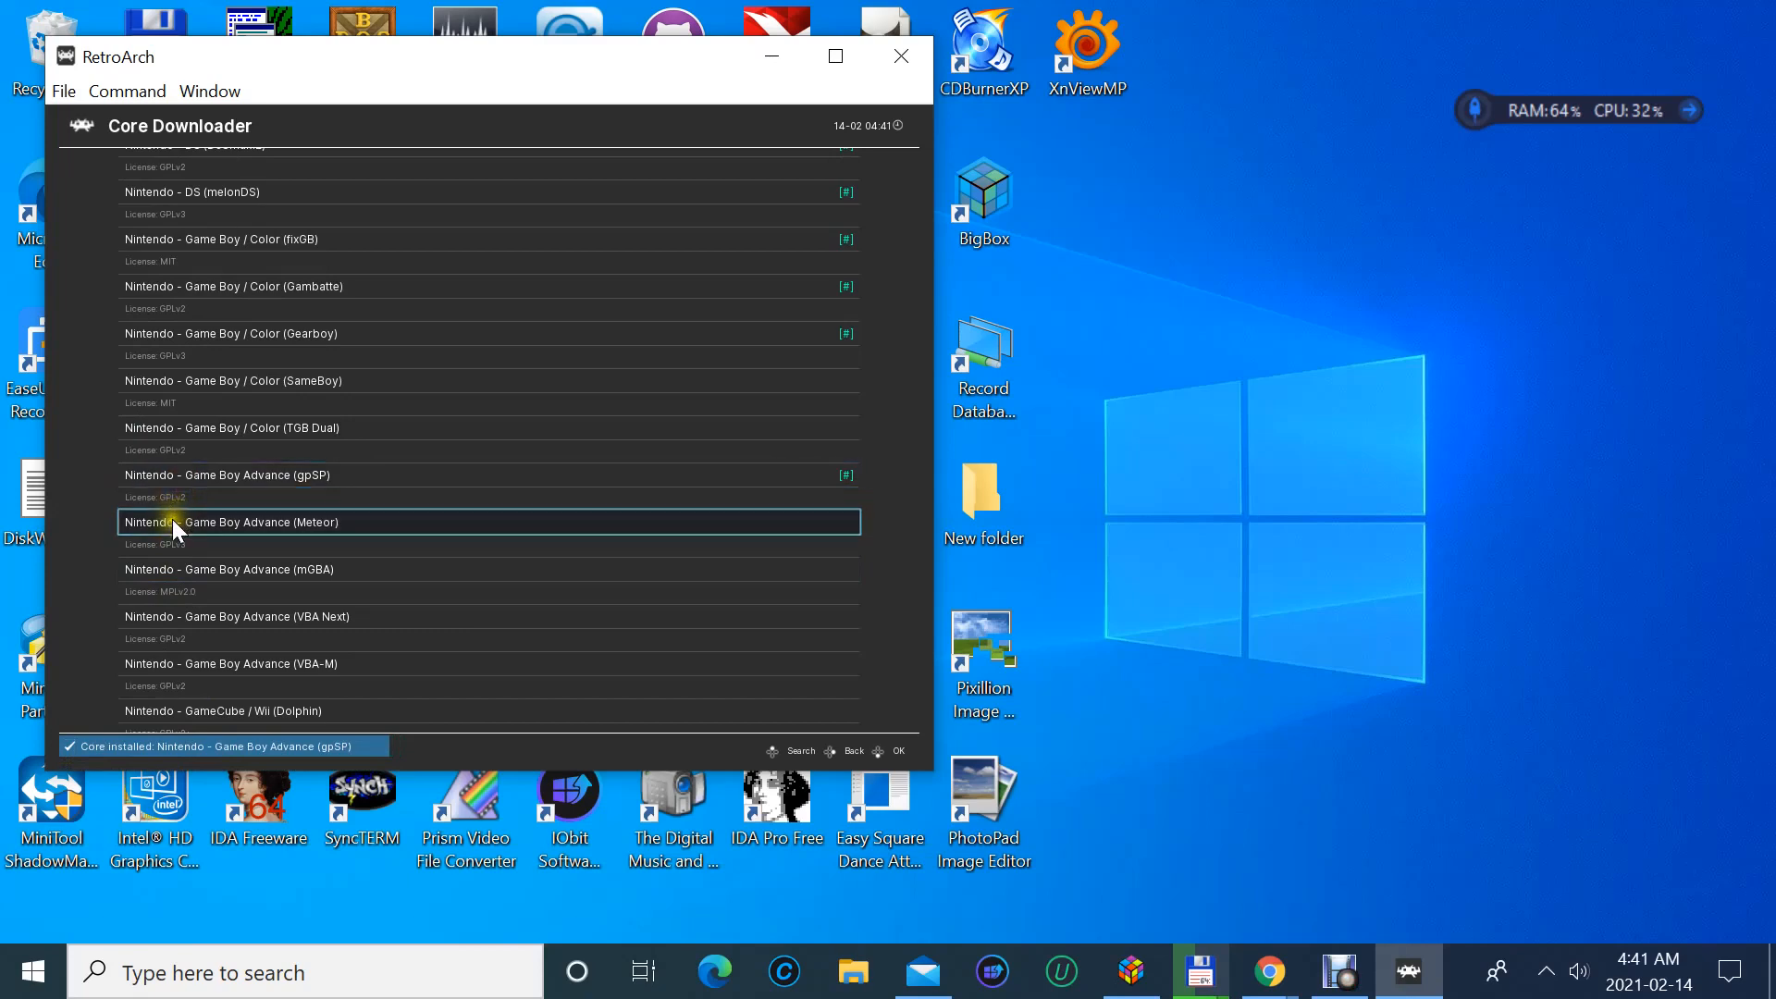
left_click(172, 523)
left_click(170, 558)
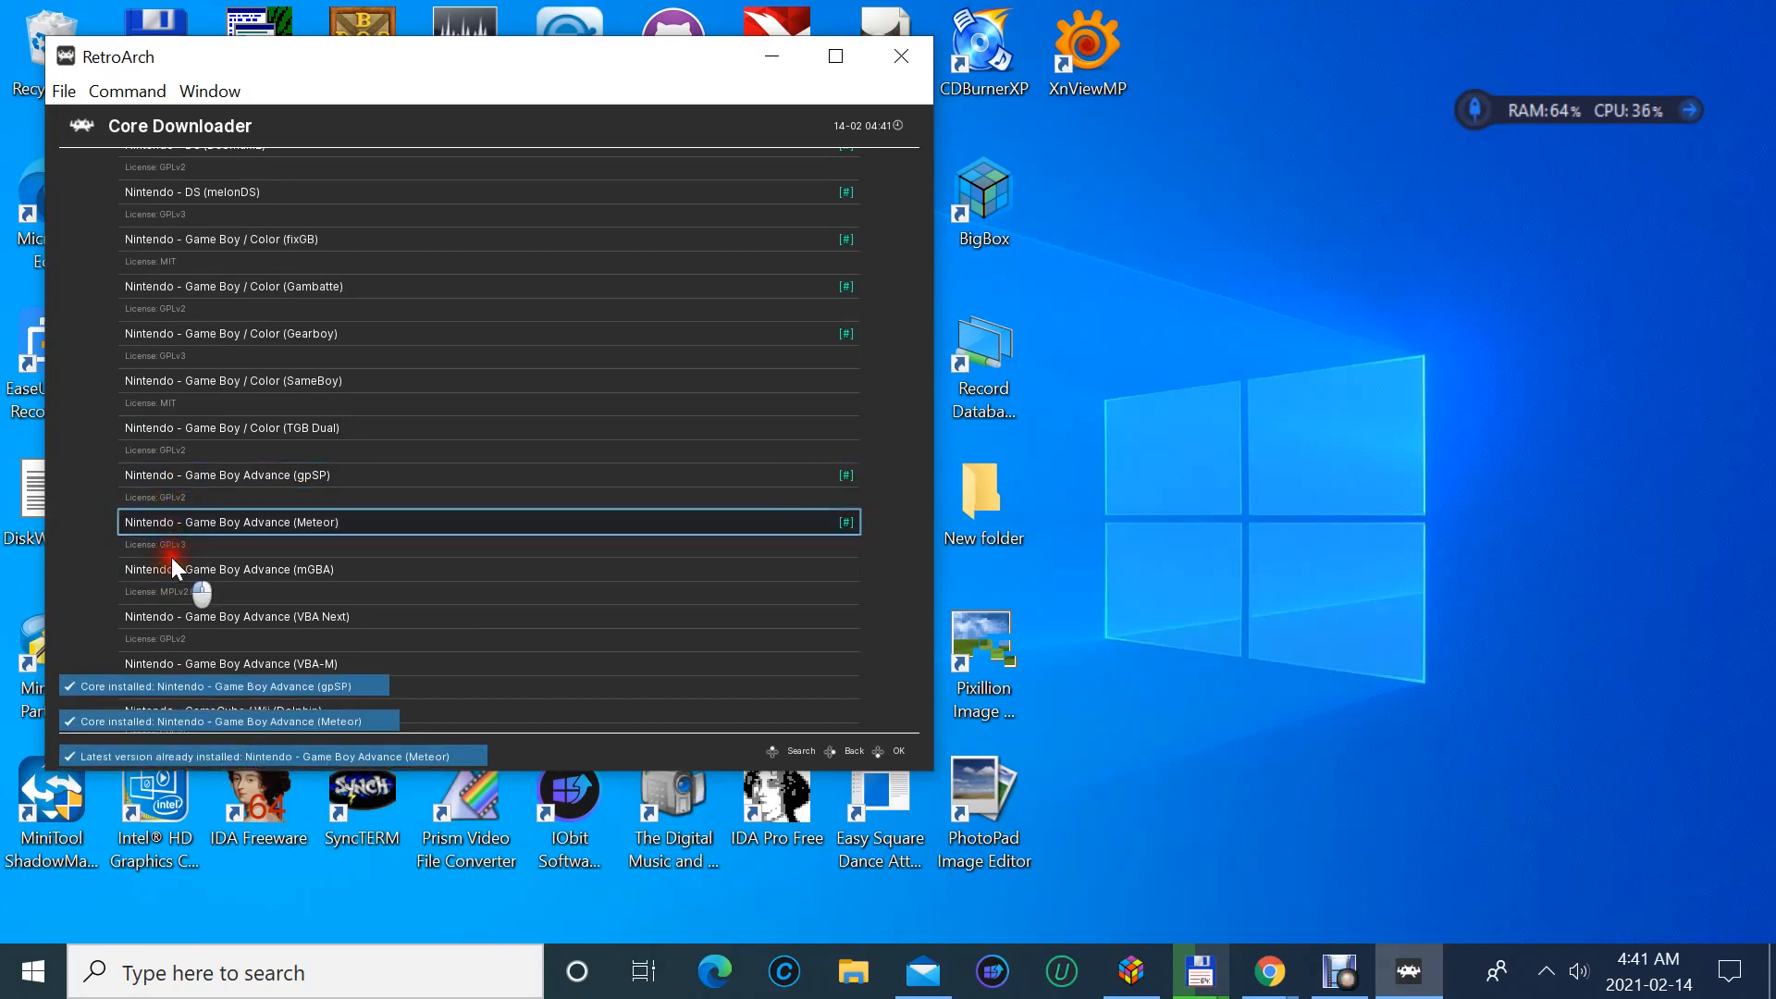
left_click(178, 610)
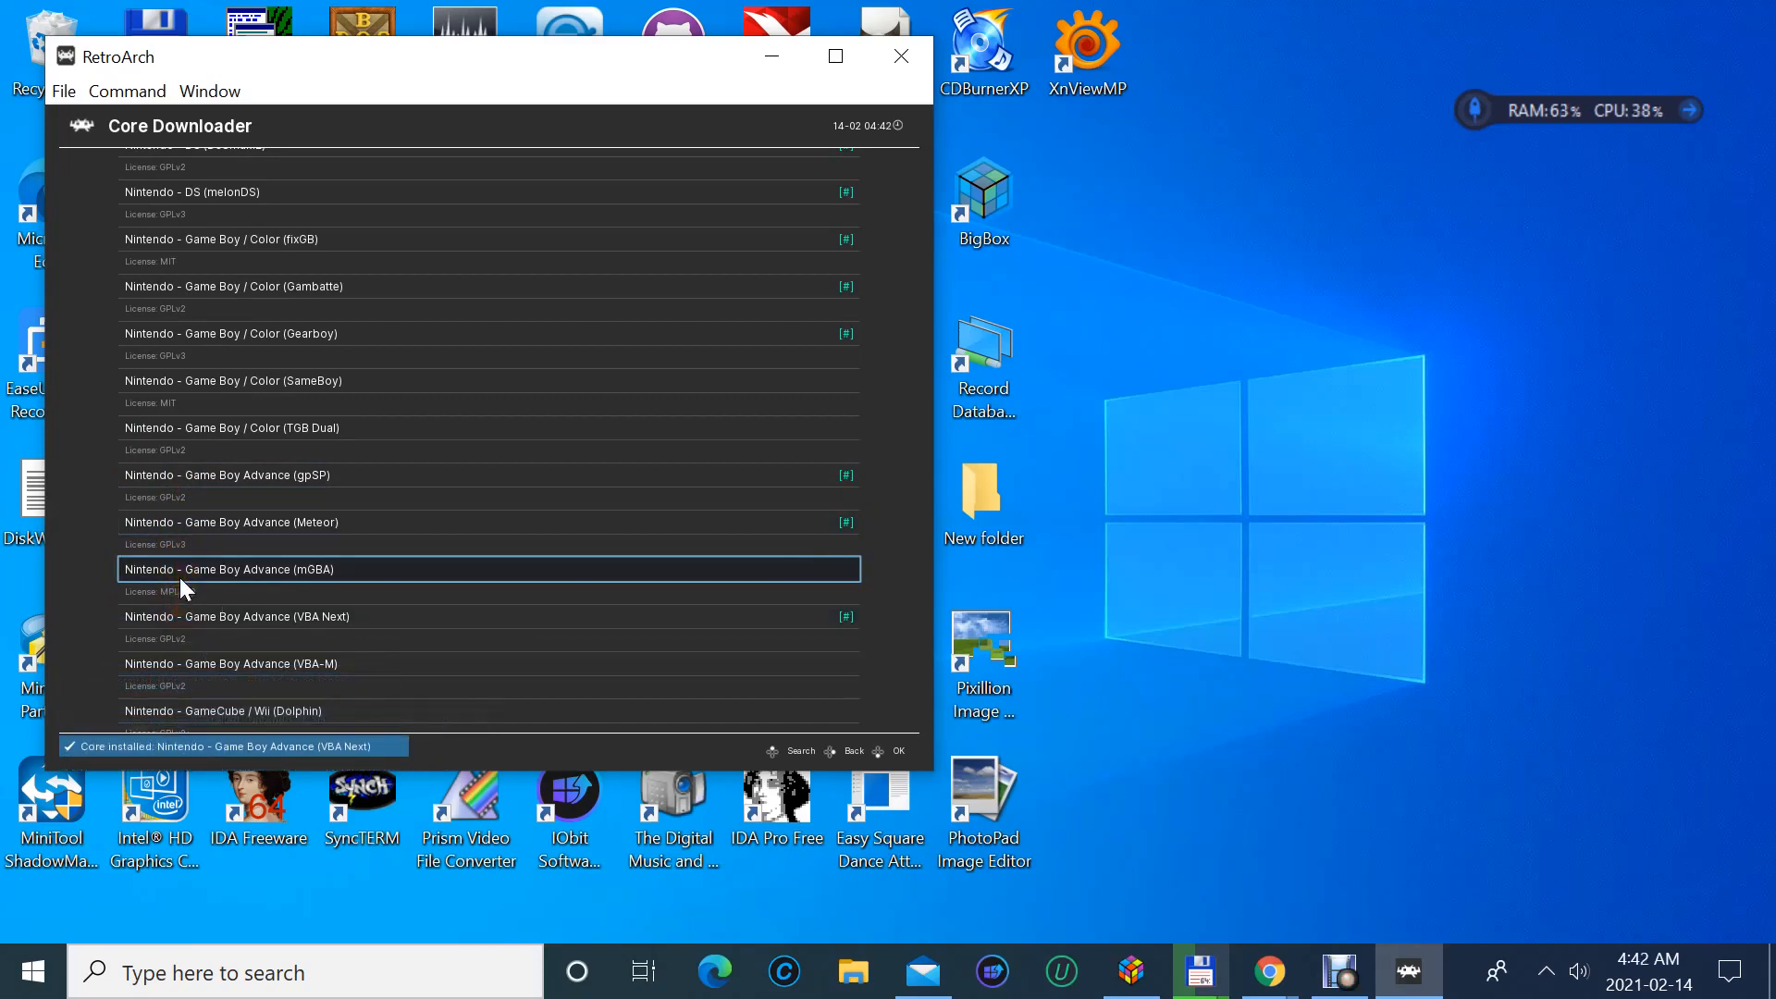
left_click(180, 576)
left_click(173, 653)
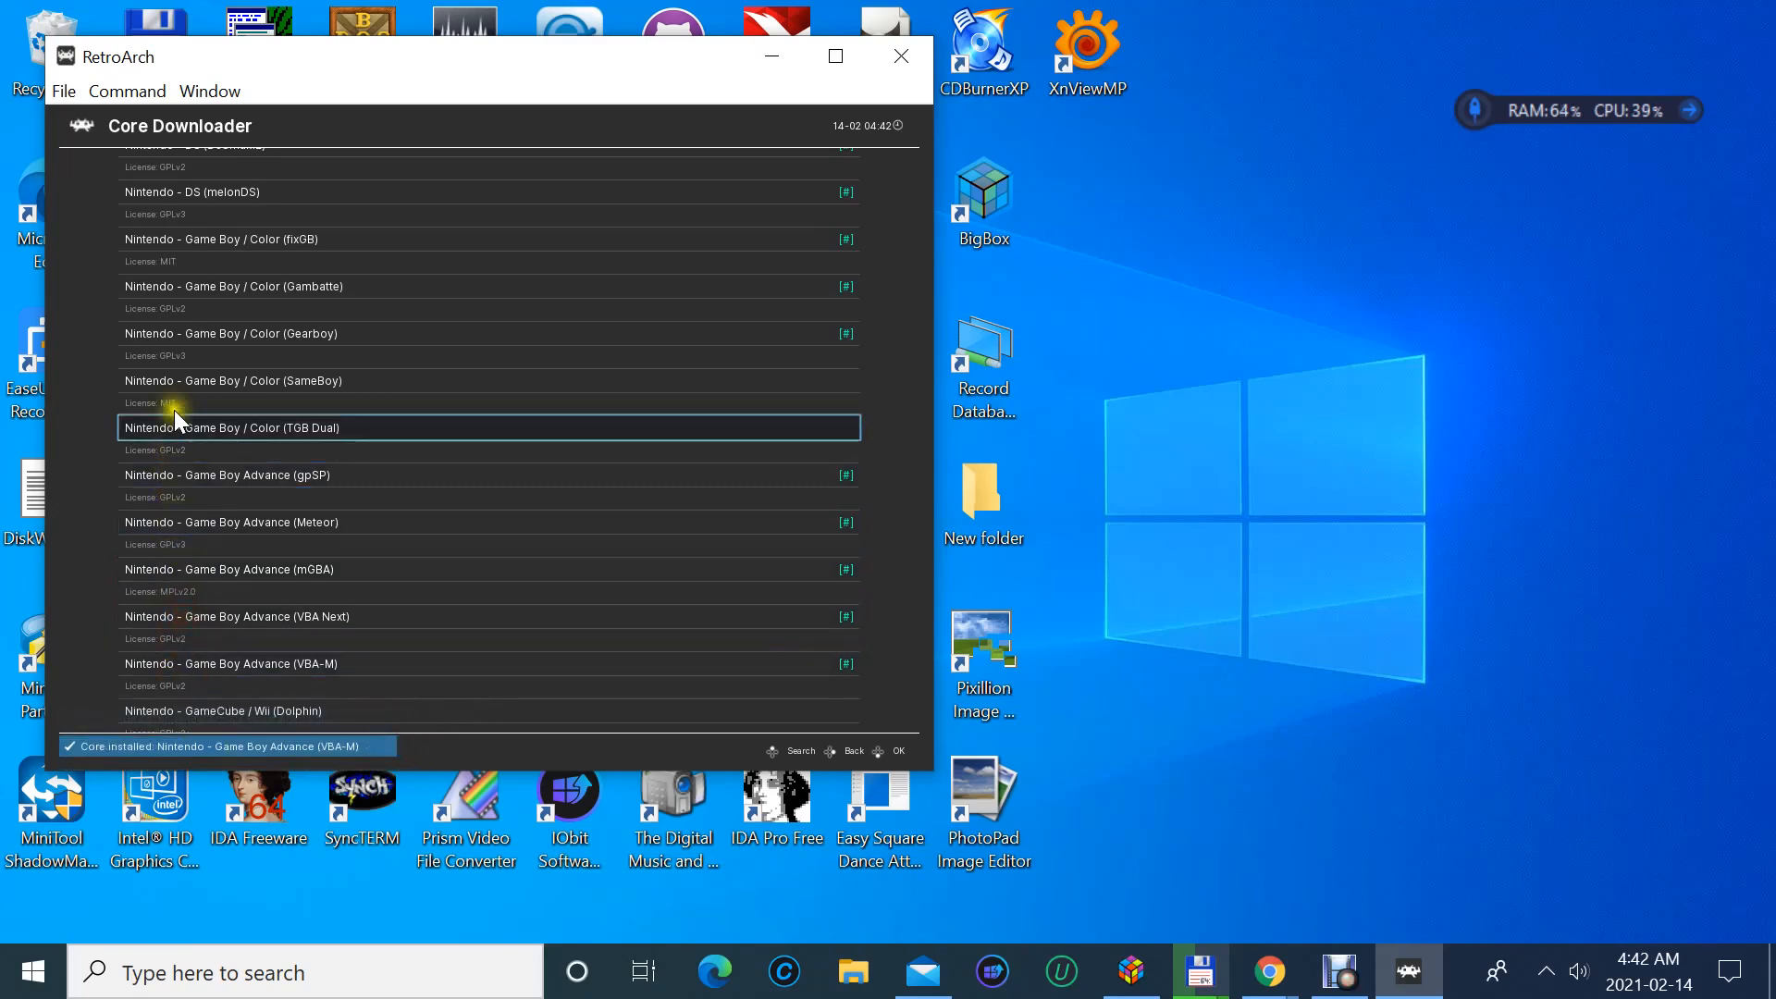
- Download the skipped Nintendo Game Boy / Color cores SameBoy and TGB Dual
left_click(154, 386)
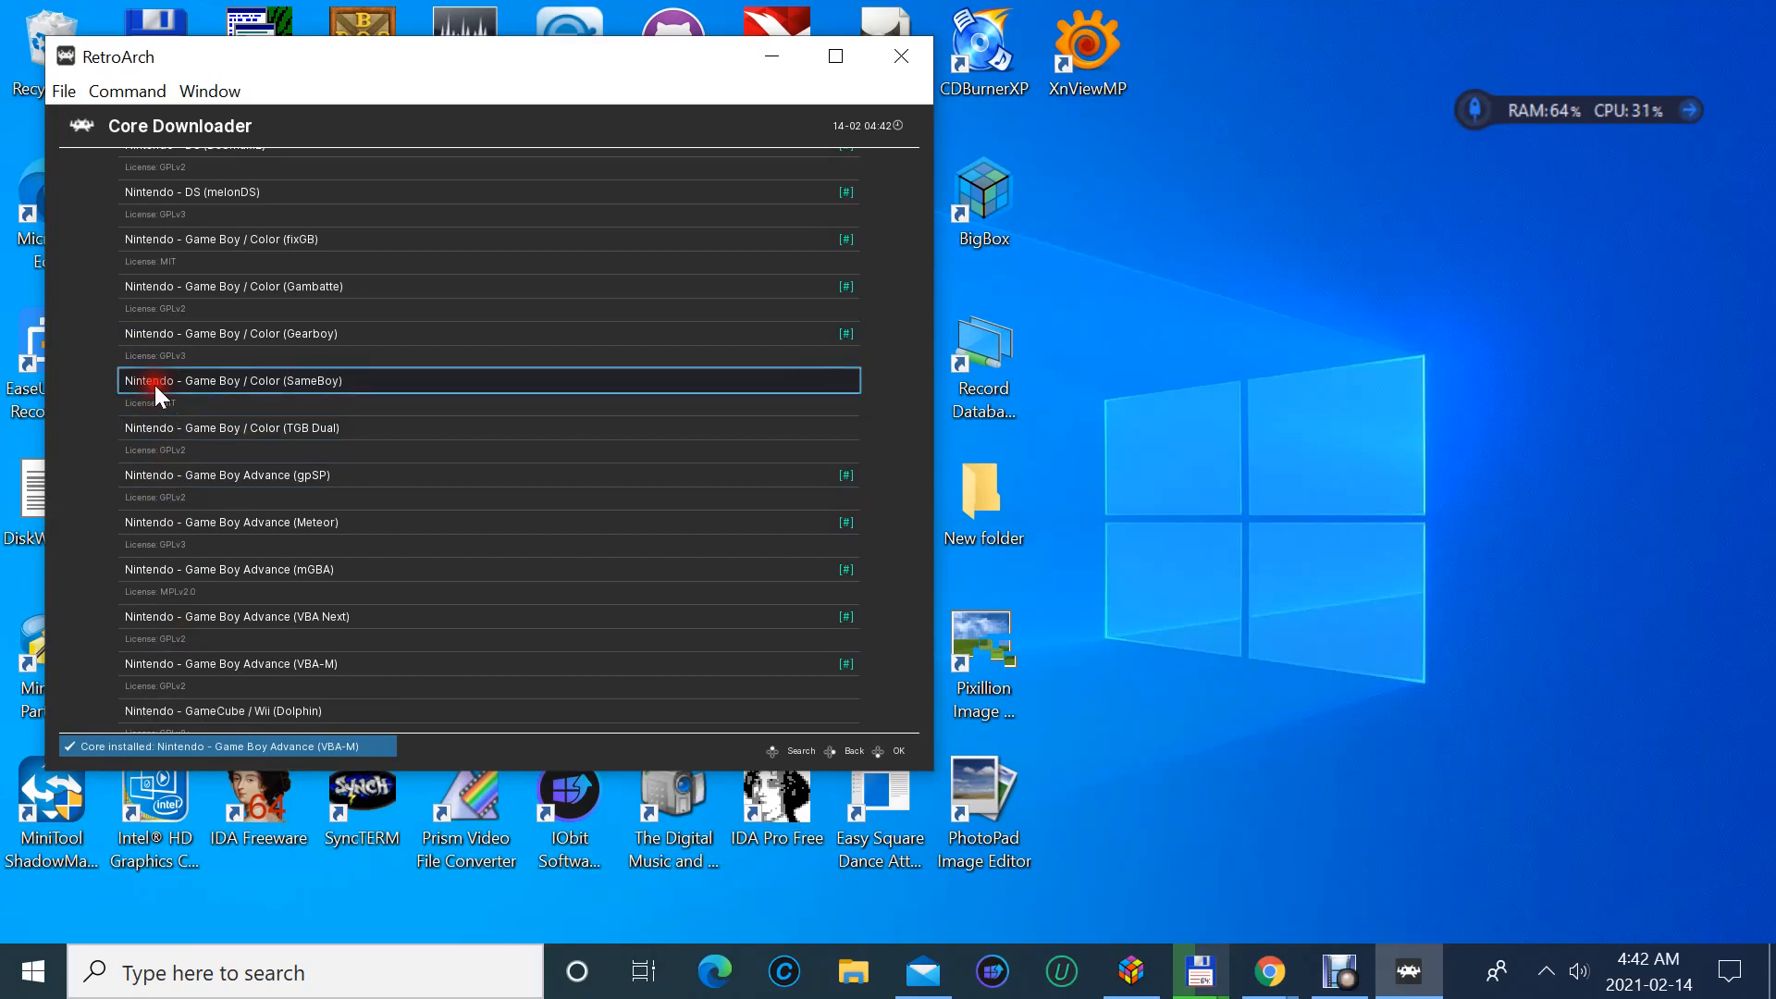
left_click(154, 437)
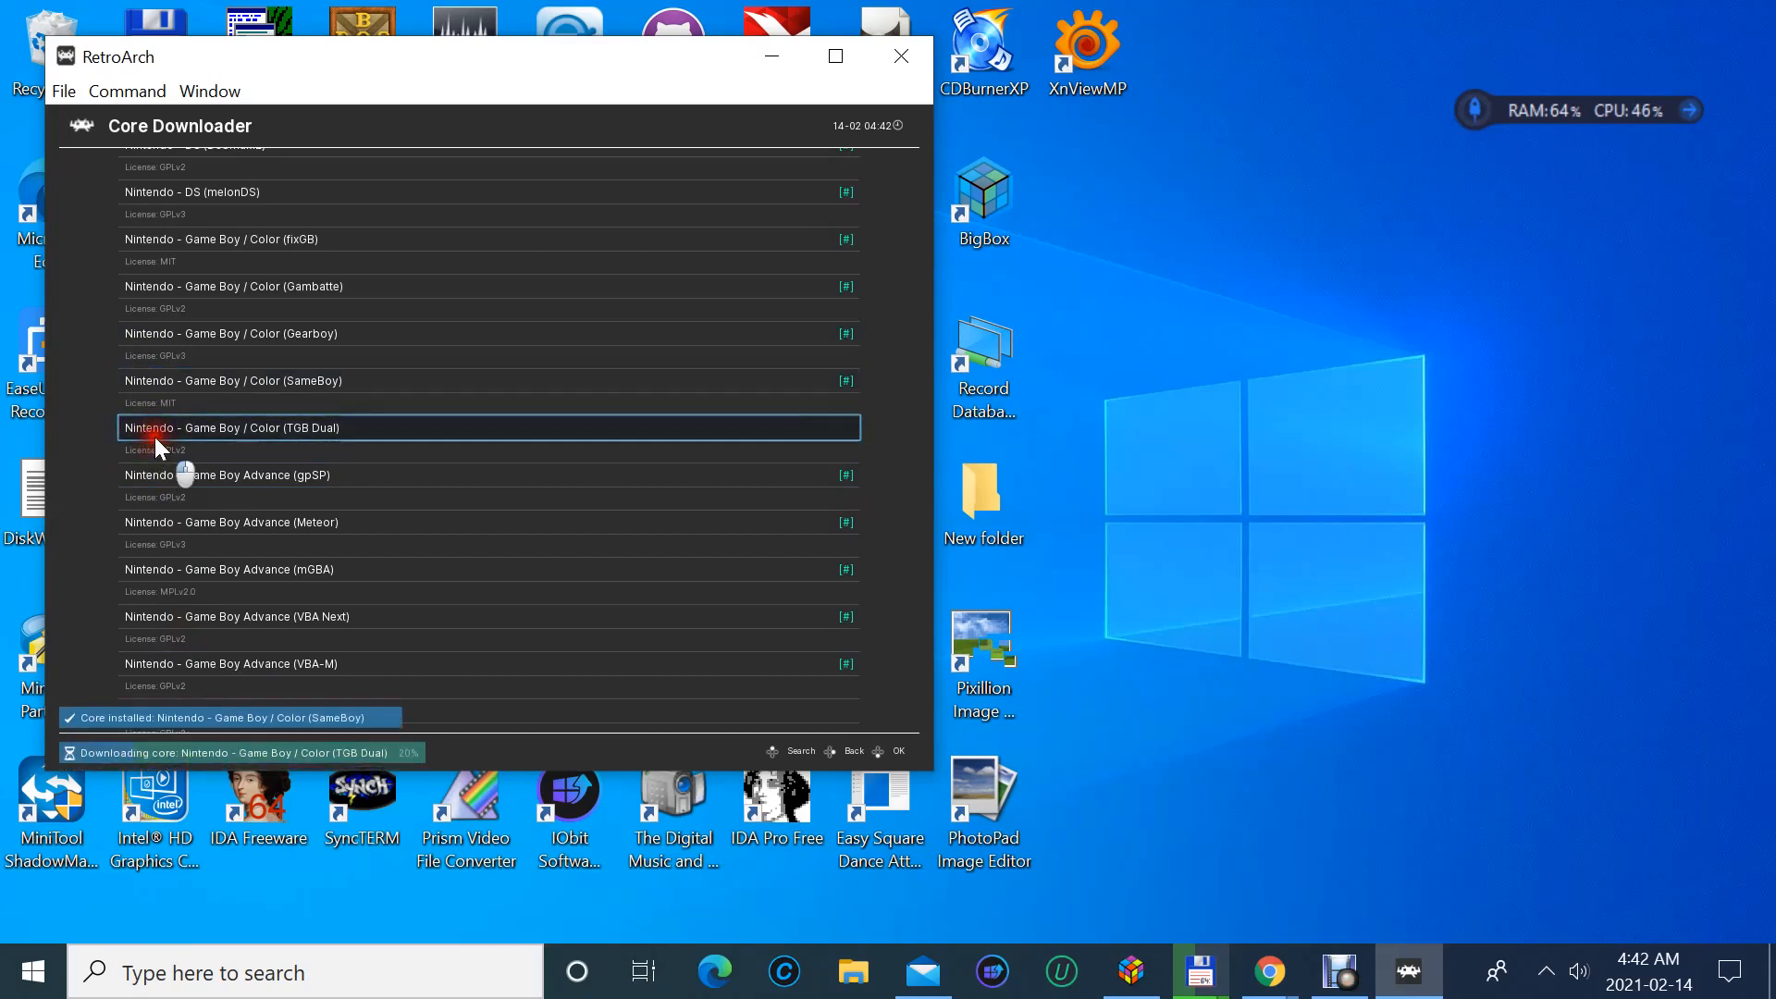
left_click(153, 438)
scroll(169, 492, "down", 1)
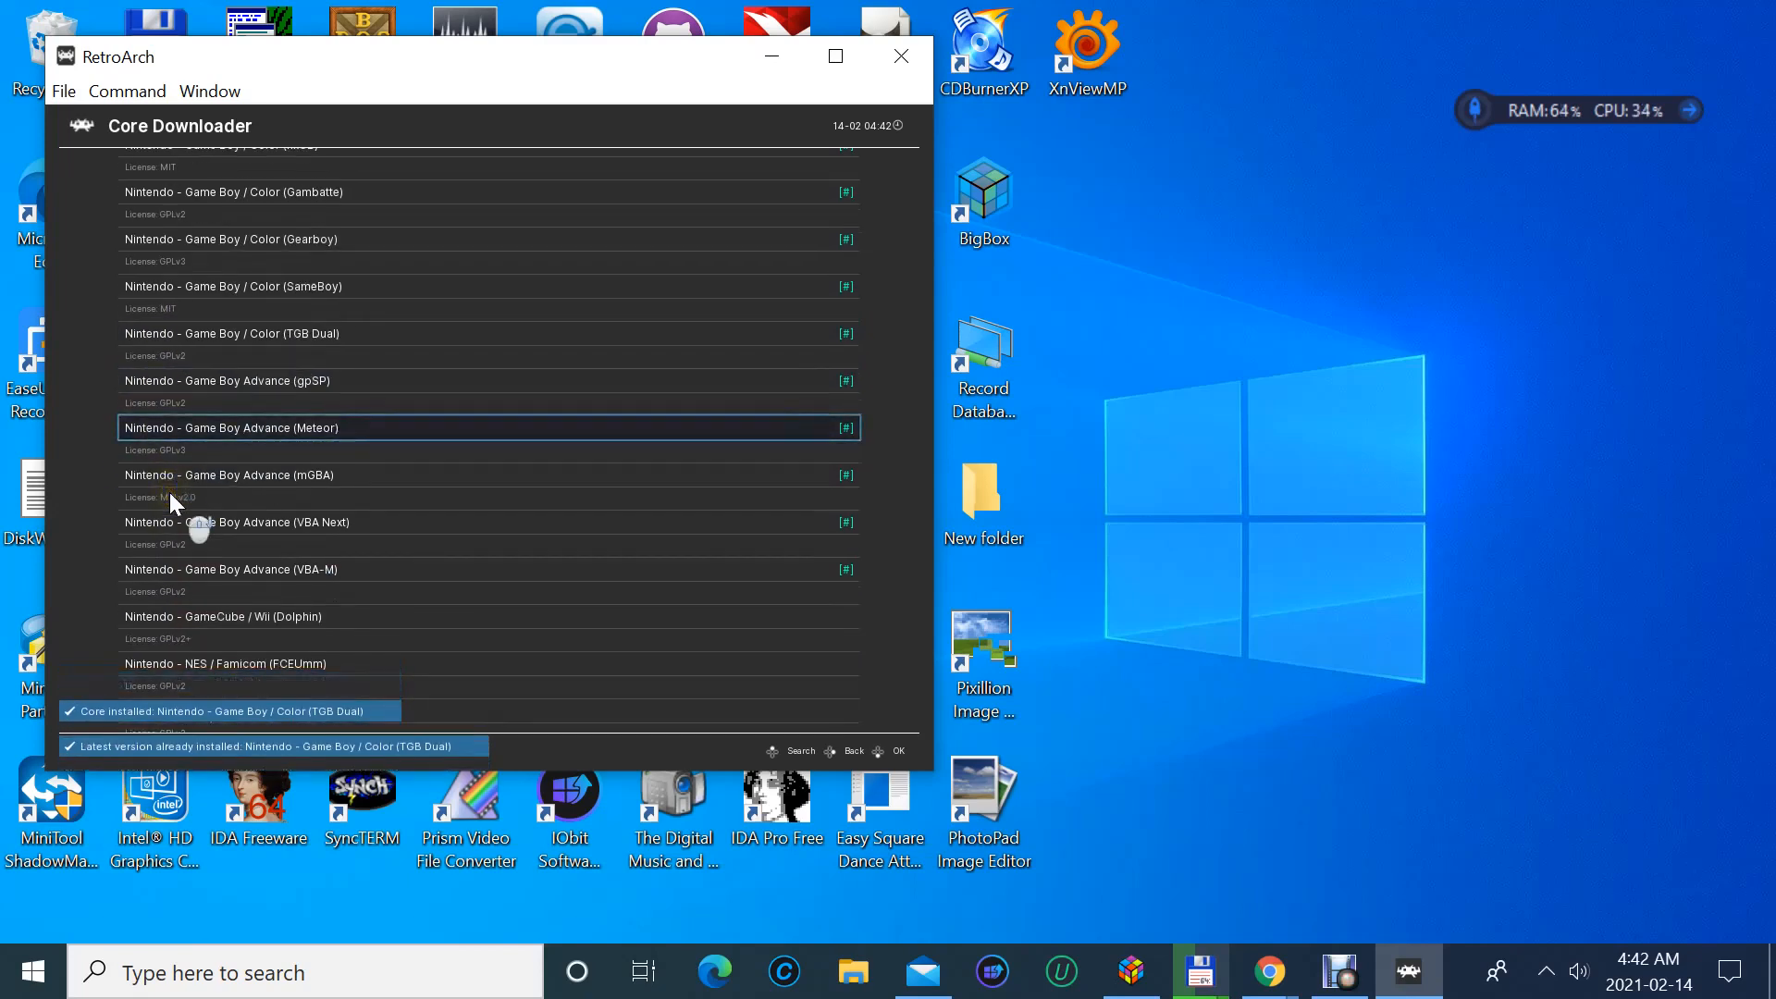
scroll(170, 493, "down", 2)
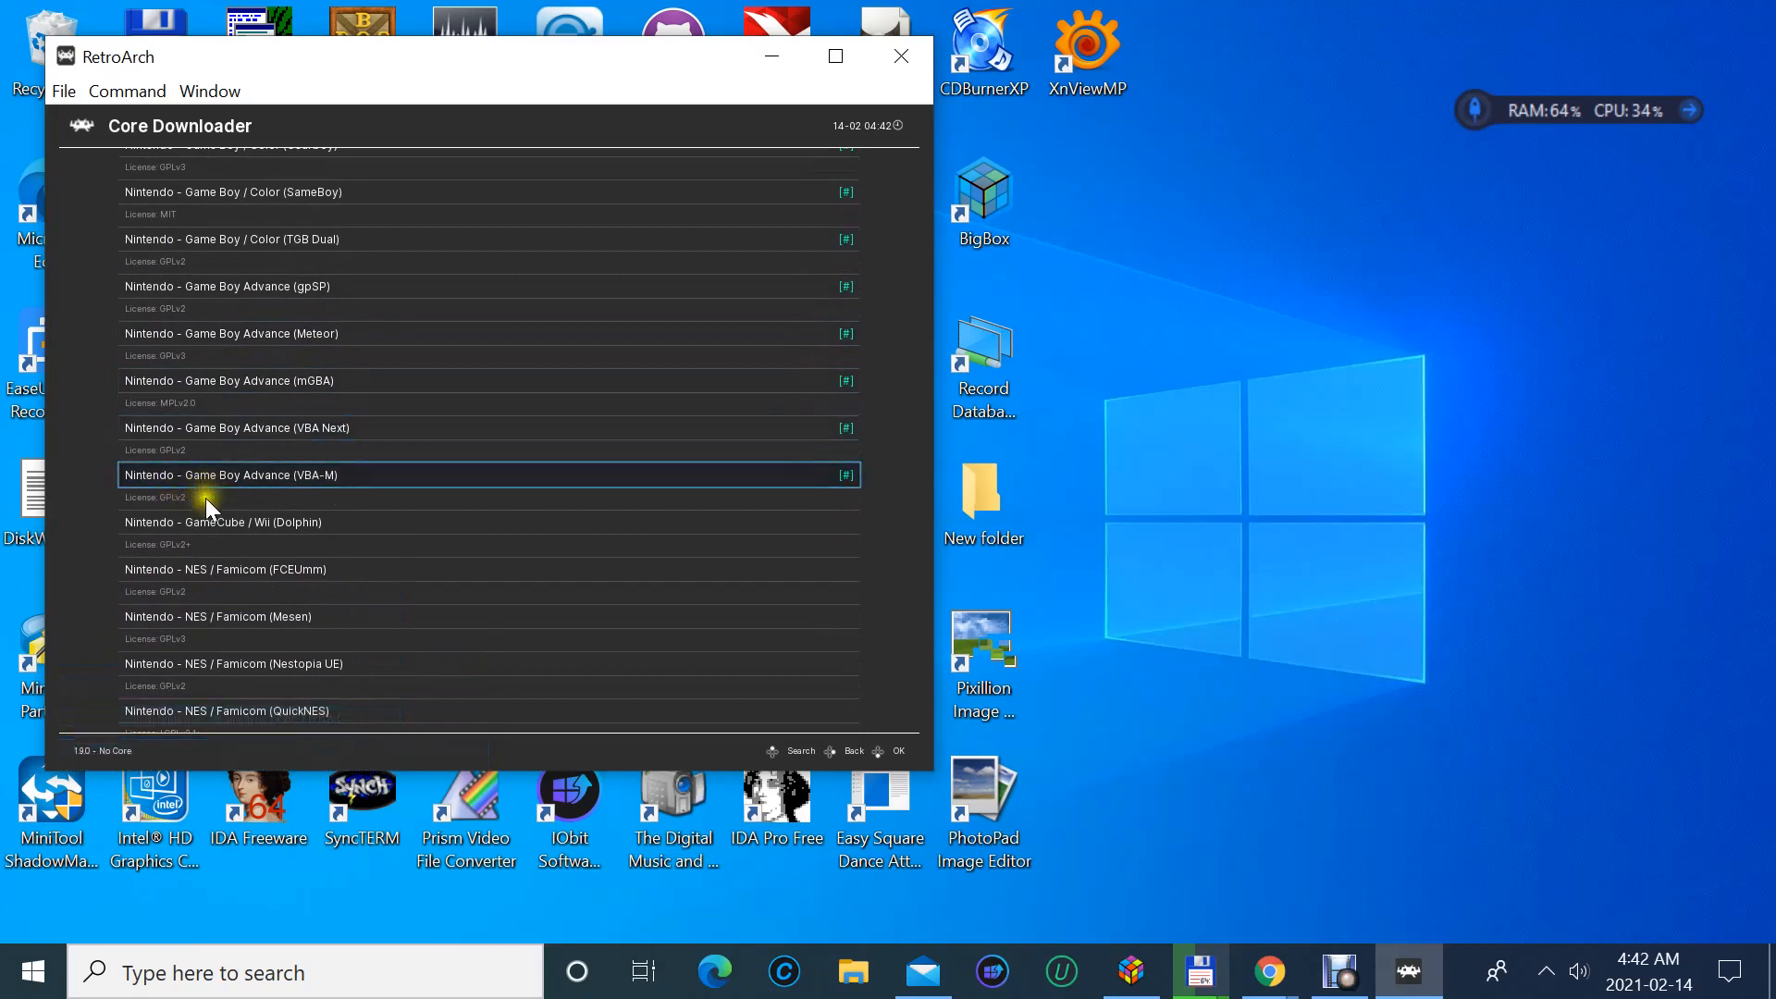
- Install the Nintendo cores GameCube / Wii (Dolphin), NES / Famicom (FCEUmm, Mesen, QuickNES) and Nintendo 64 (Mupen64Plus-Next, ParaLLEl N64)
left_click(200, 521)
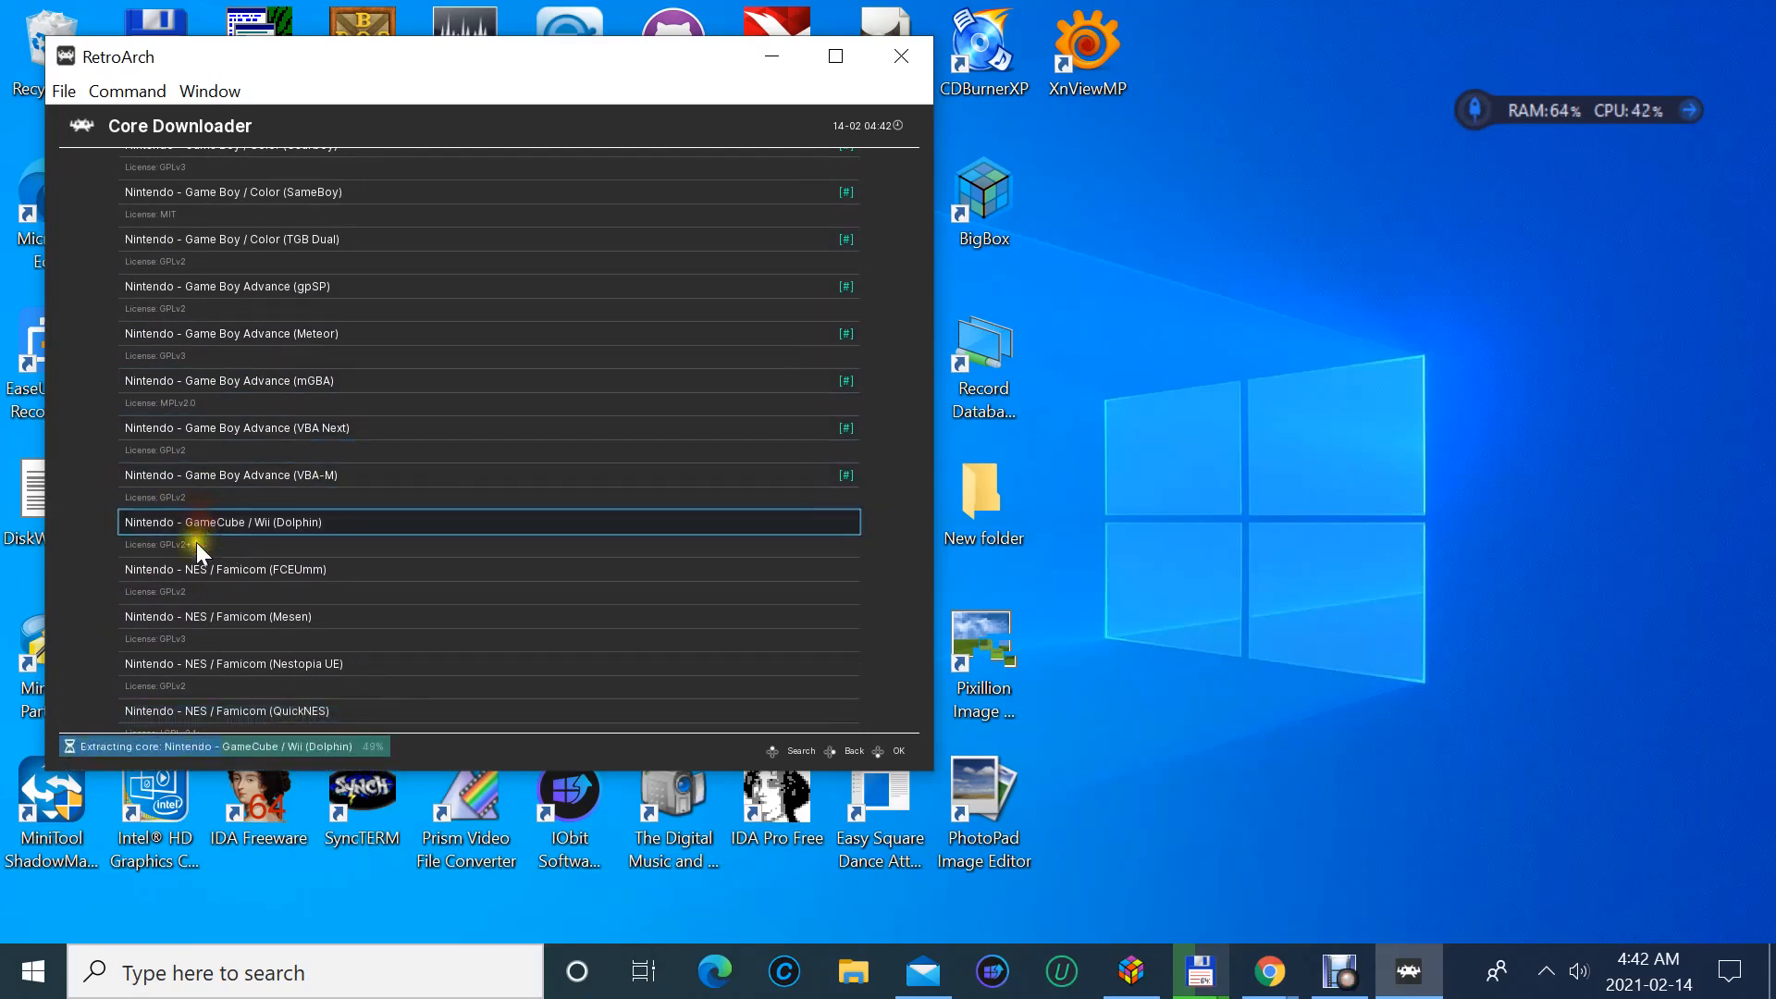
left_click(192, 566)
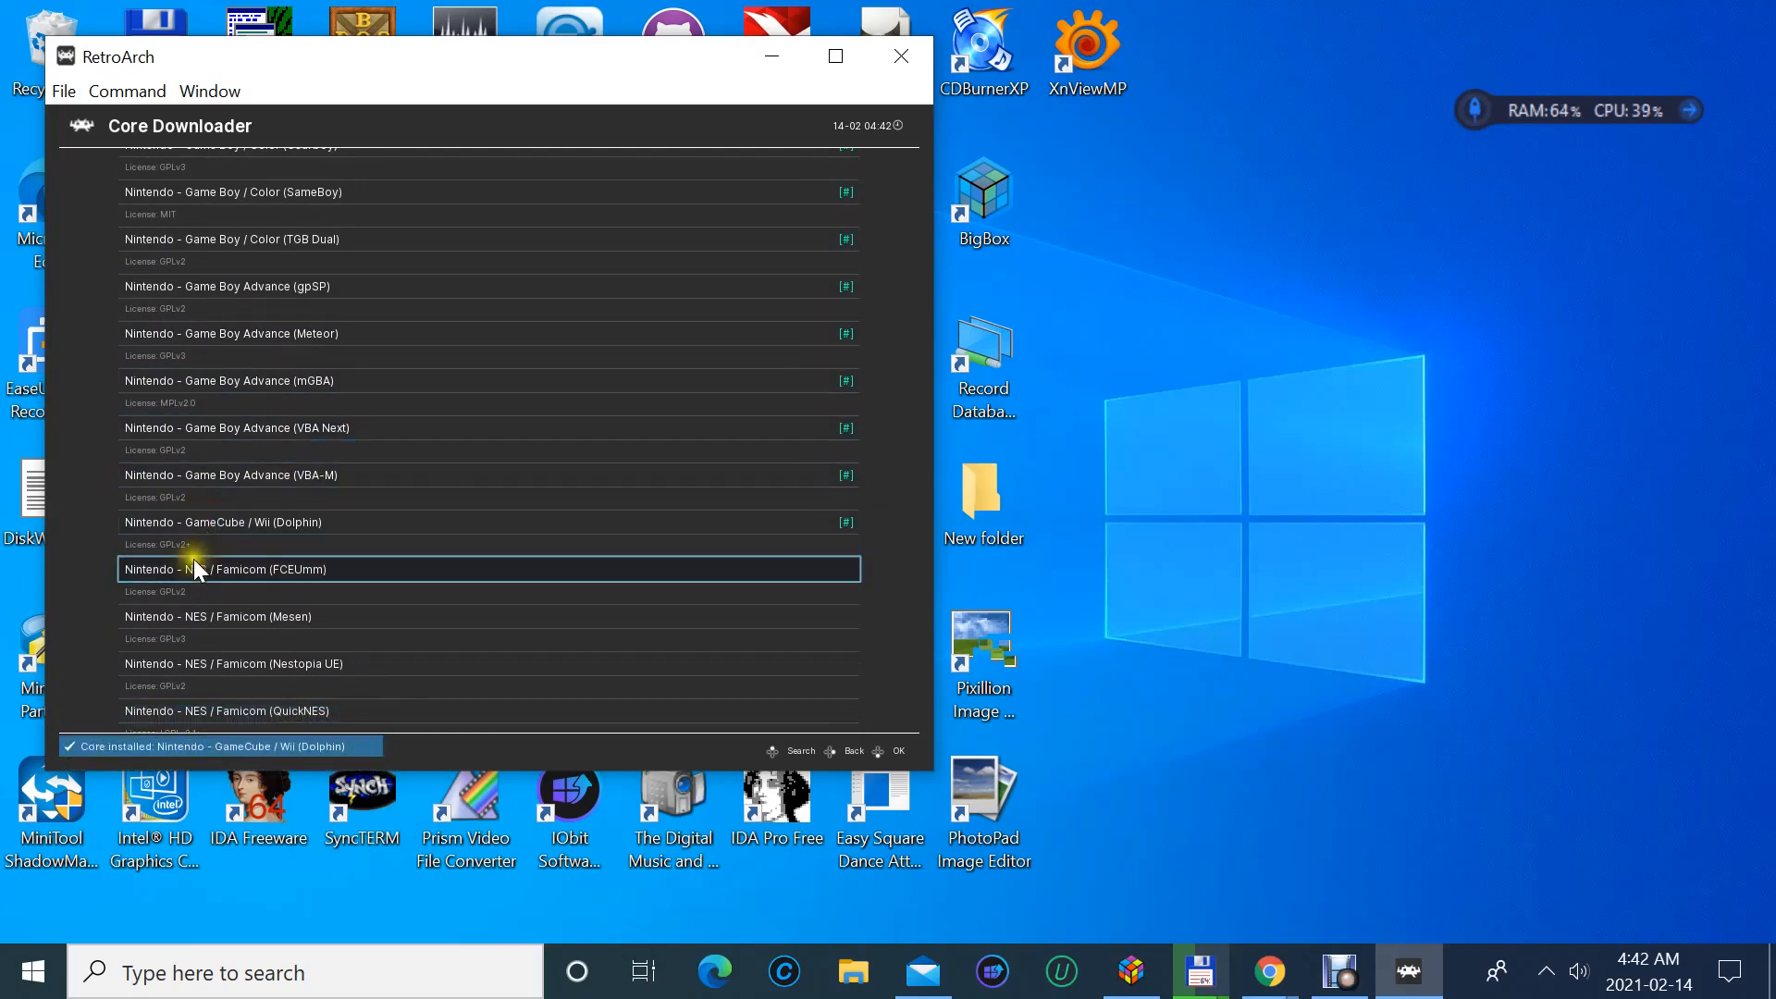
left_click(178, 609)
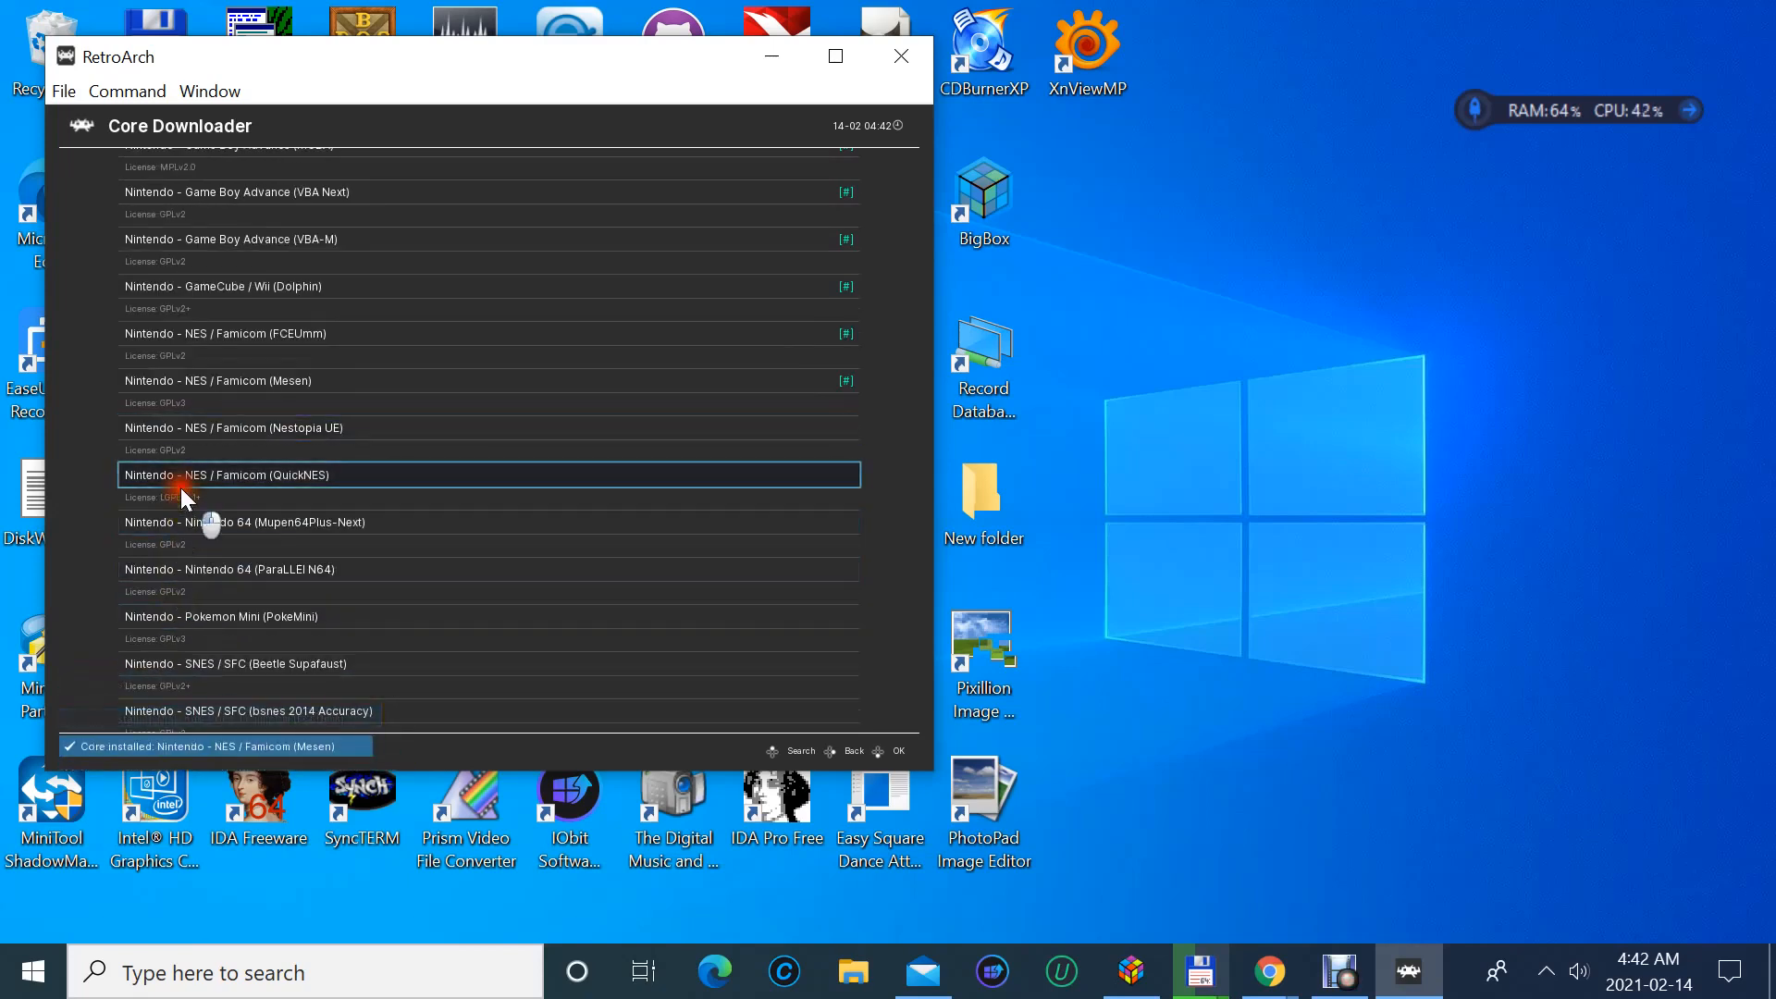
left_click(181, 486)
left_click(171, 511)
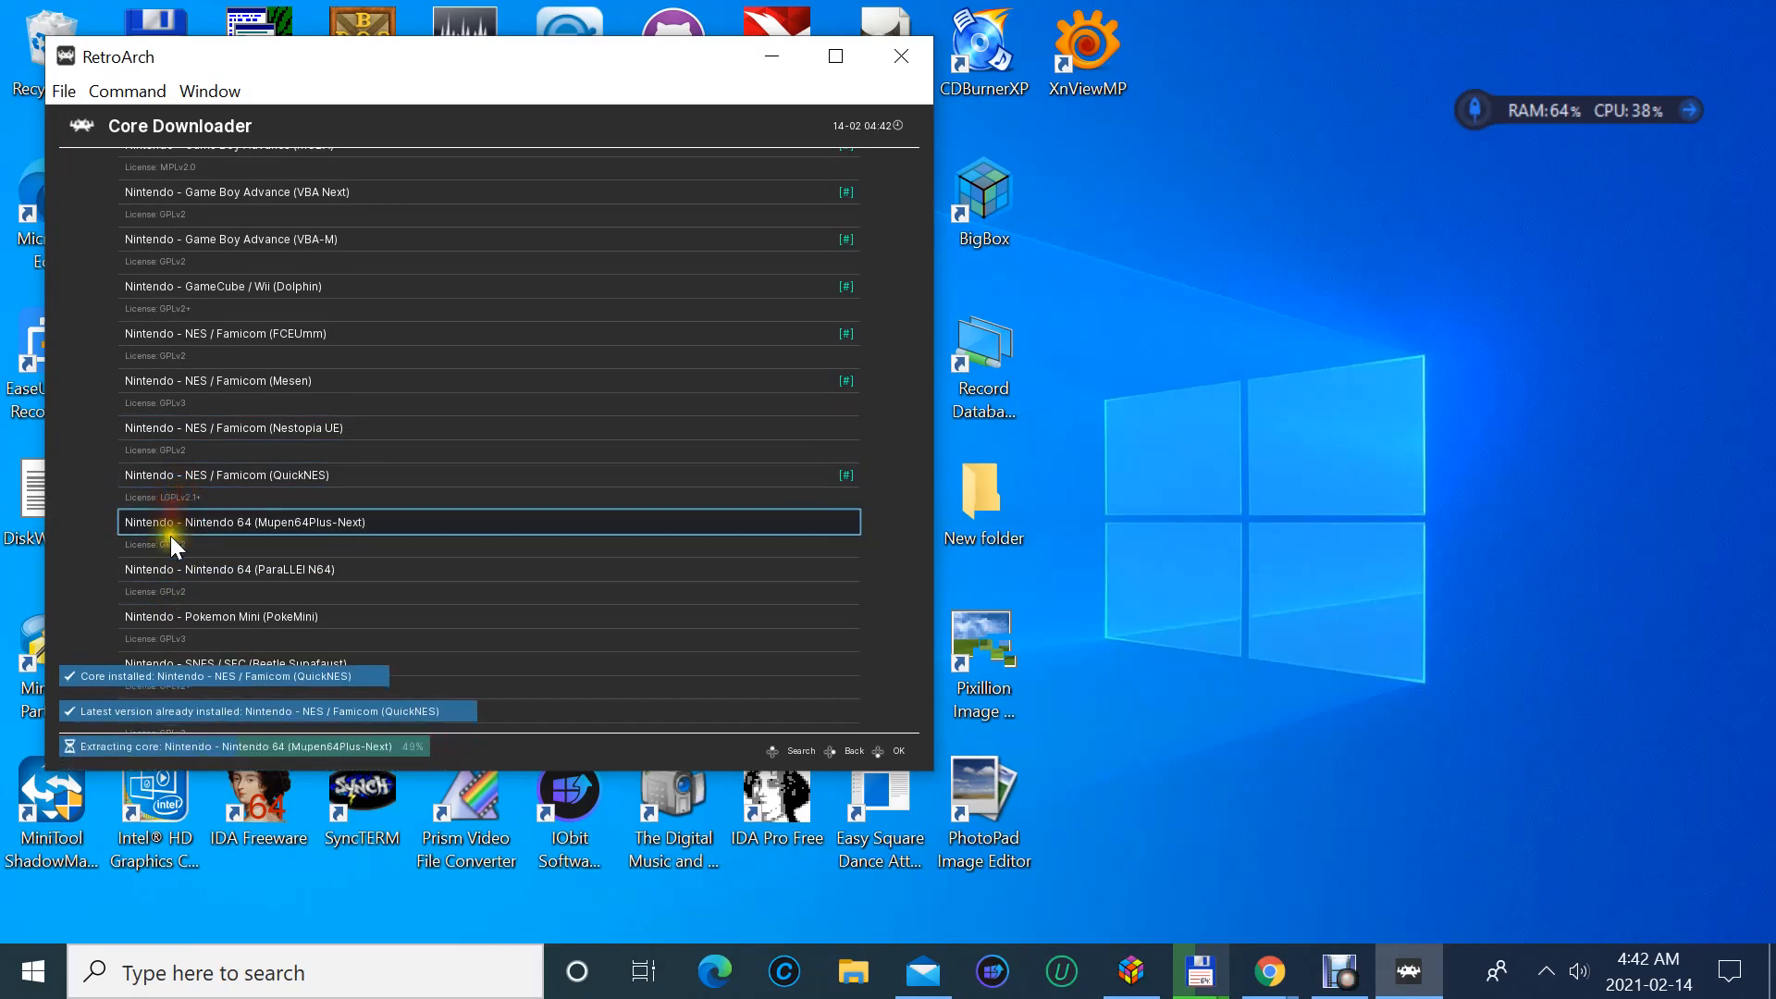
left_click(176, 568)
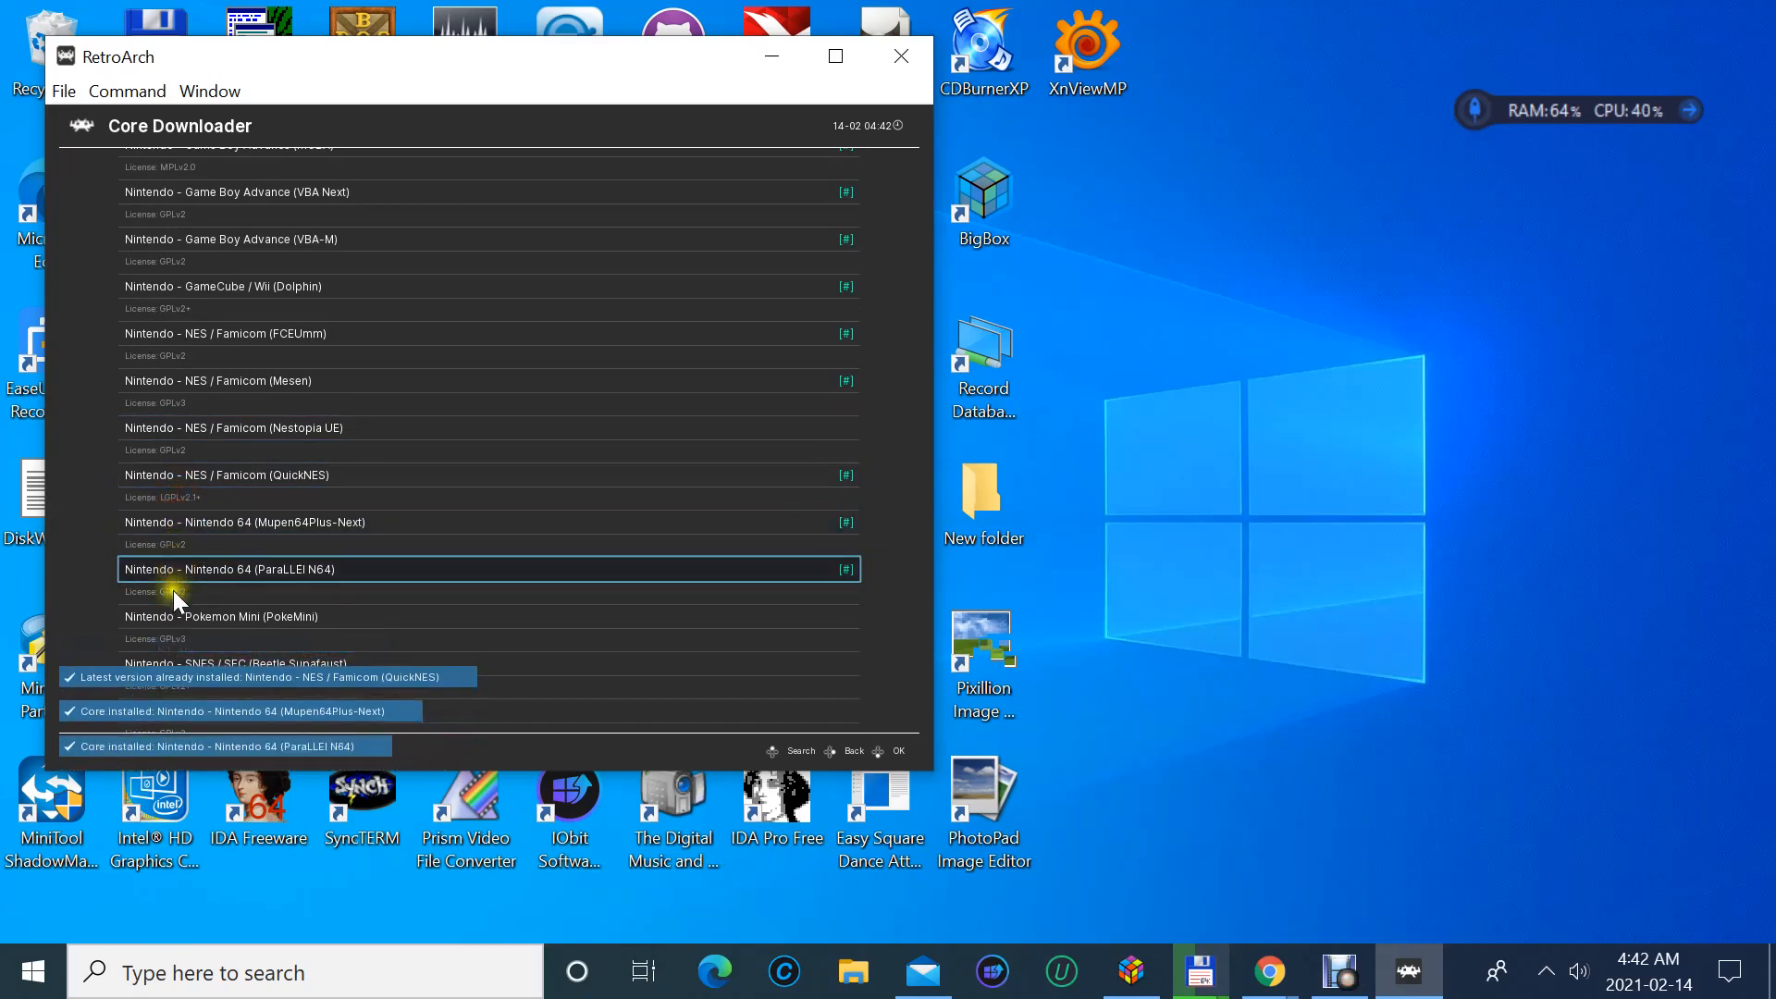
- Install the NES / Famicom (Nestopia UE) and Pokemon Mini (PokeMini) cores
left_click(194, 448)
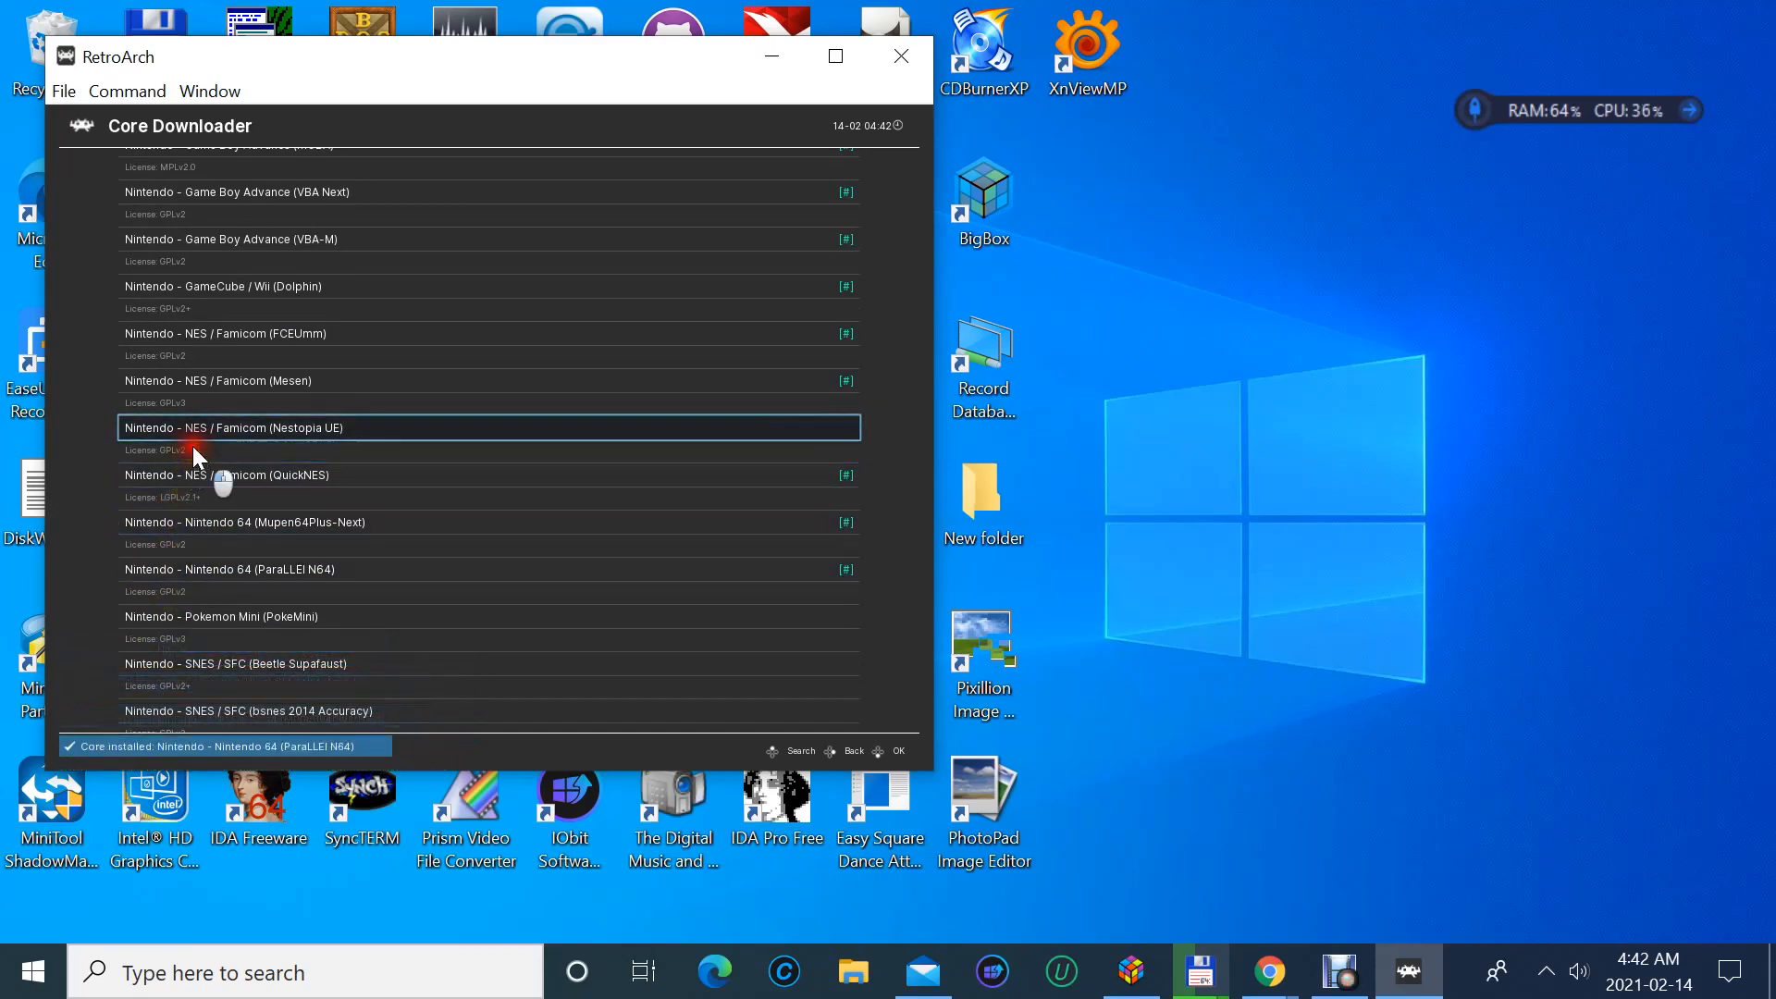
left_click(187, 443)
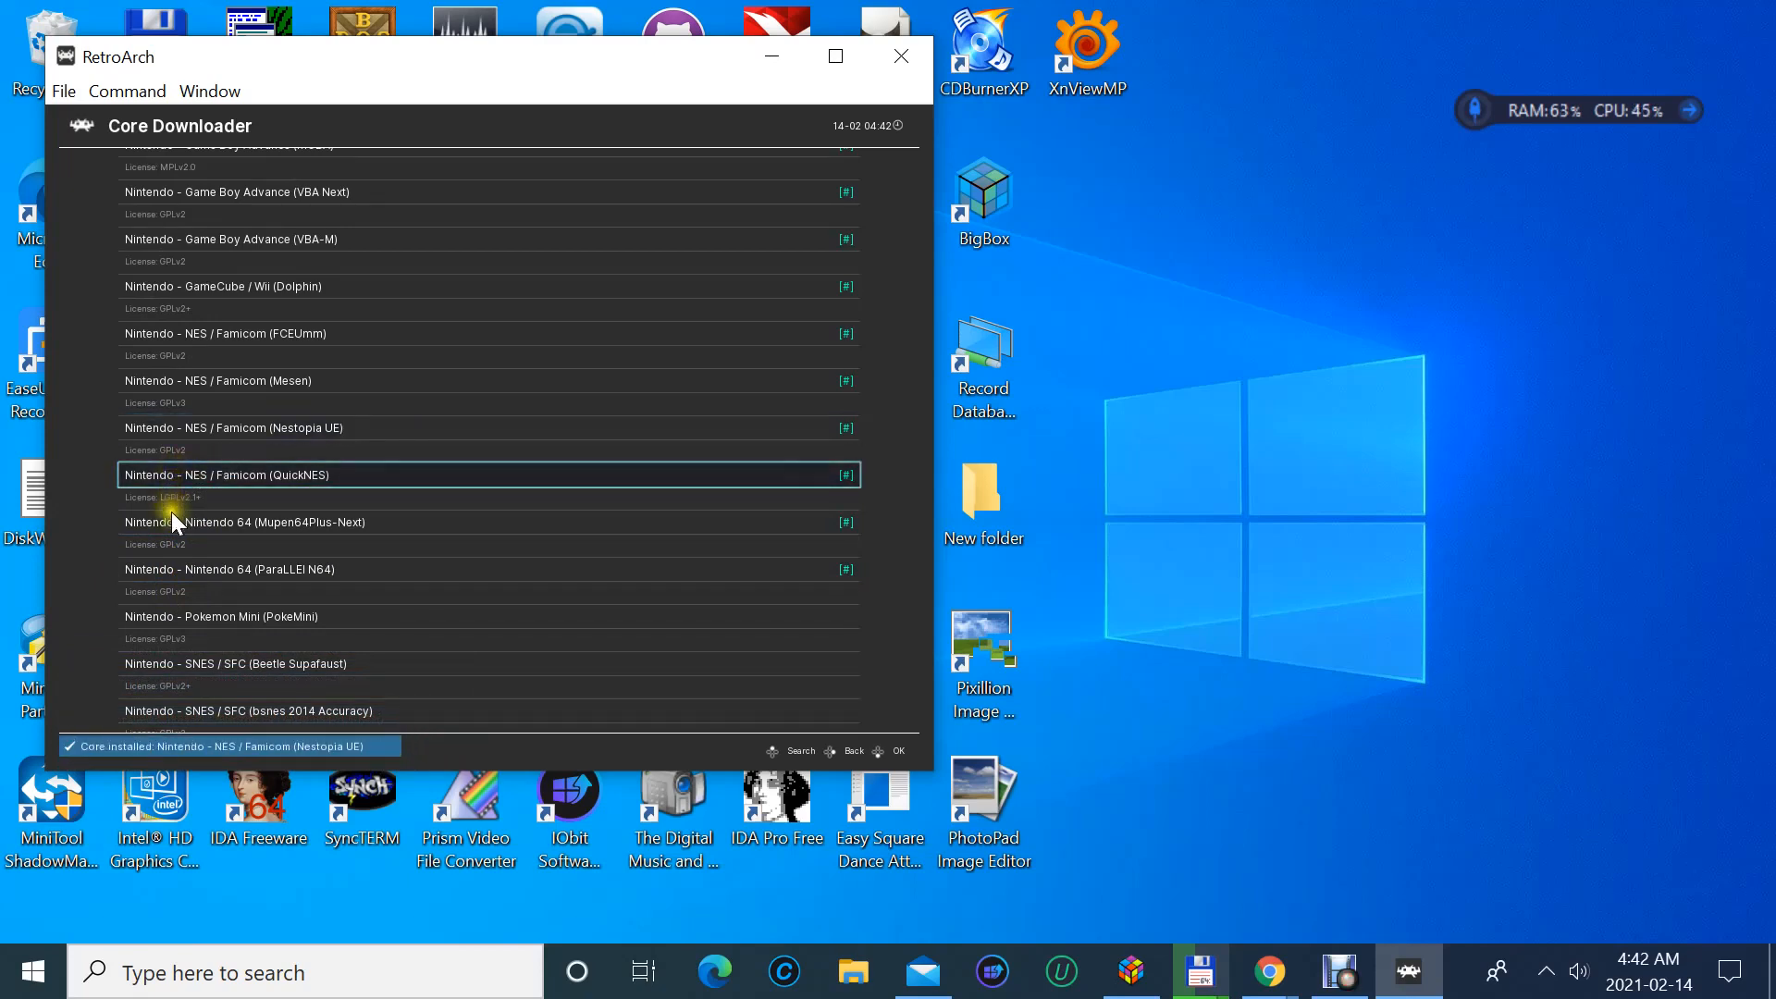
left_click(171, 608)
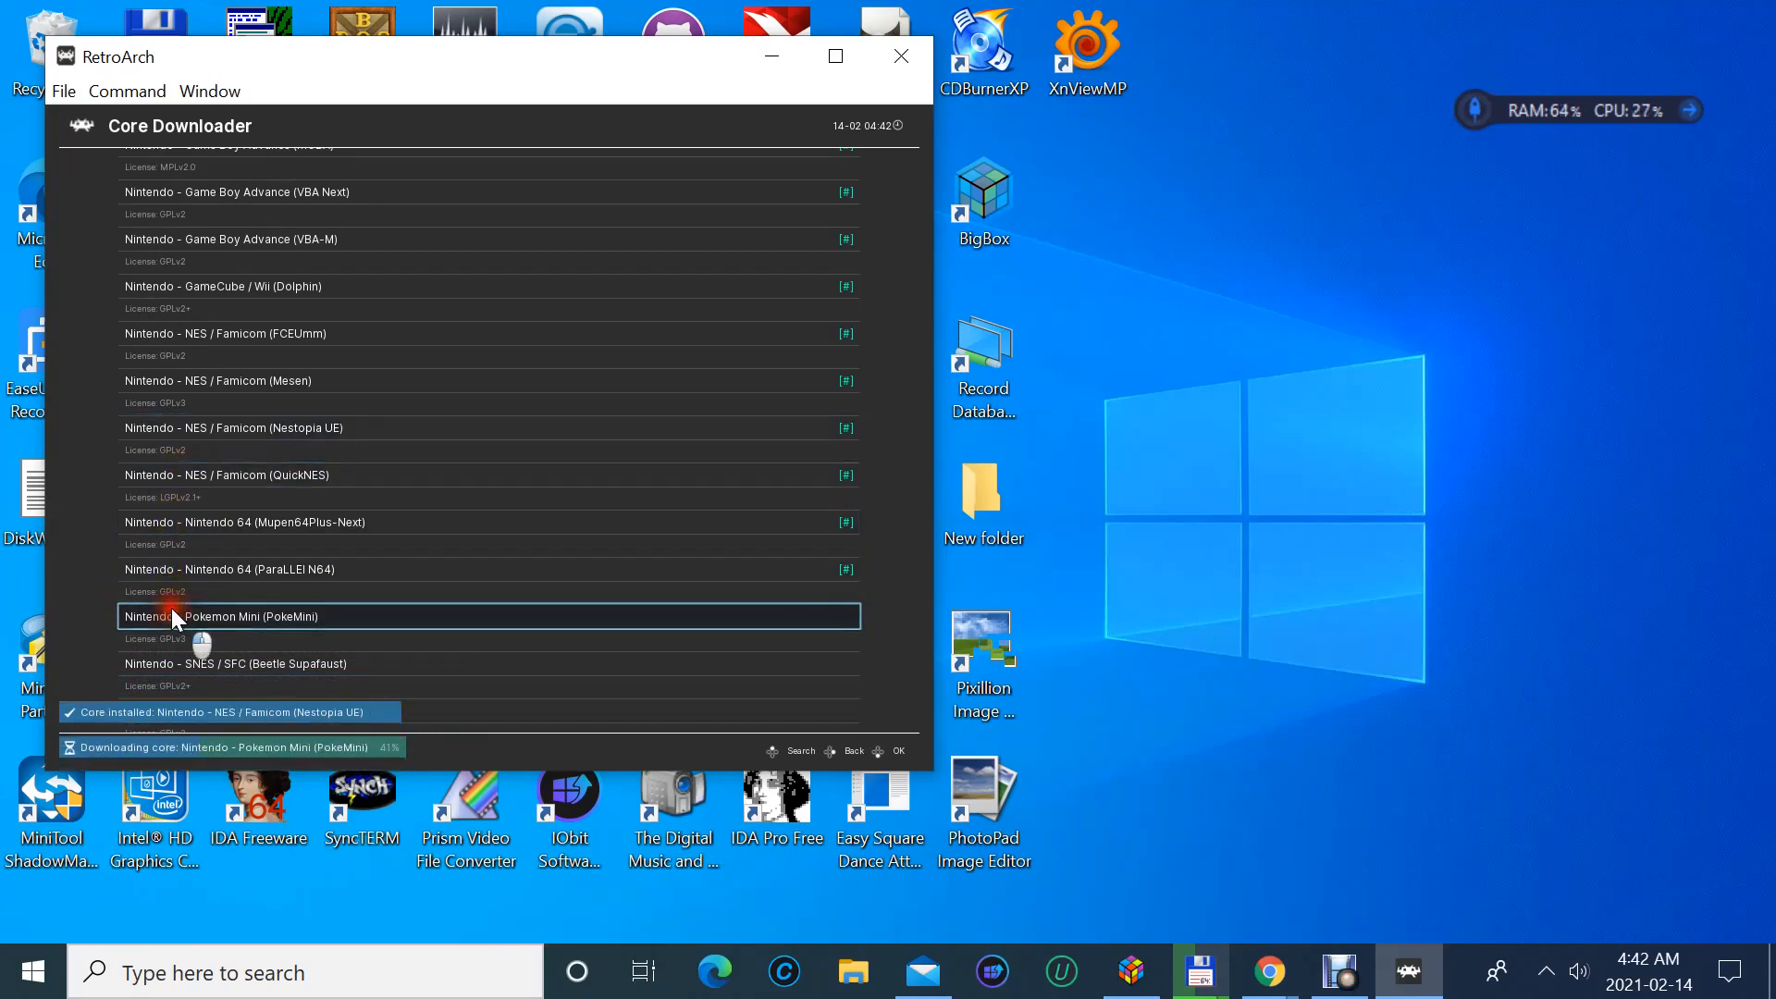
- Install the SNES / SFC cores Beetle Supafaust and bsnes 2014 Accuracy, Balanced and Performance
scroll(244, 570, "down", 1)
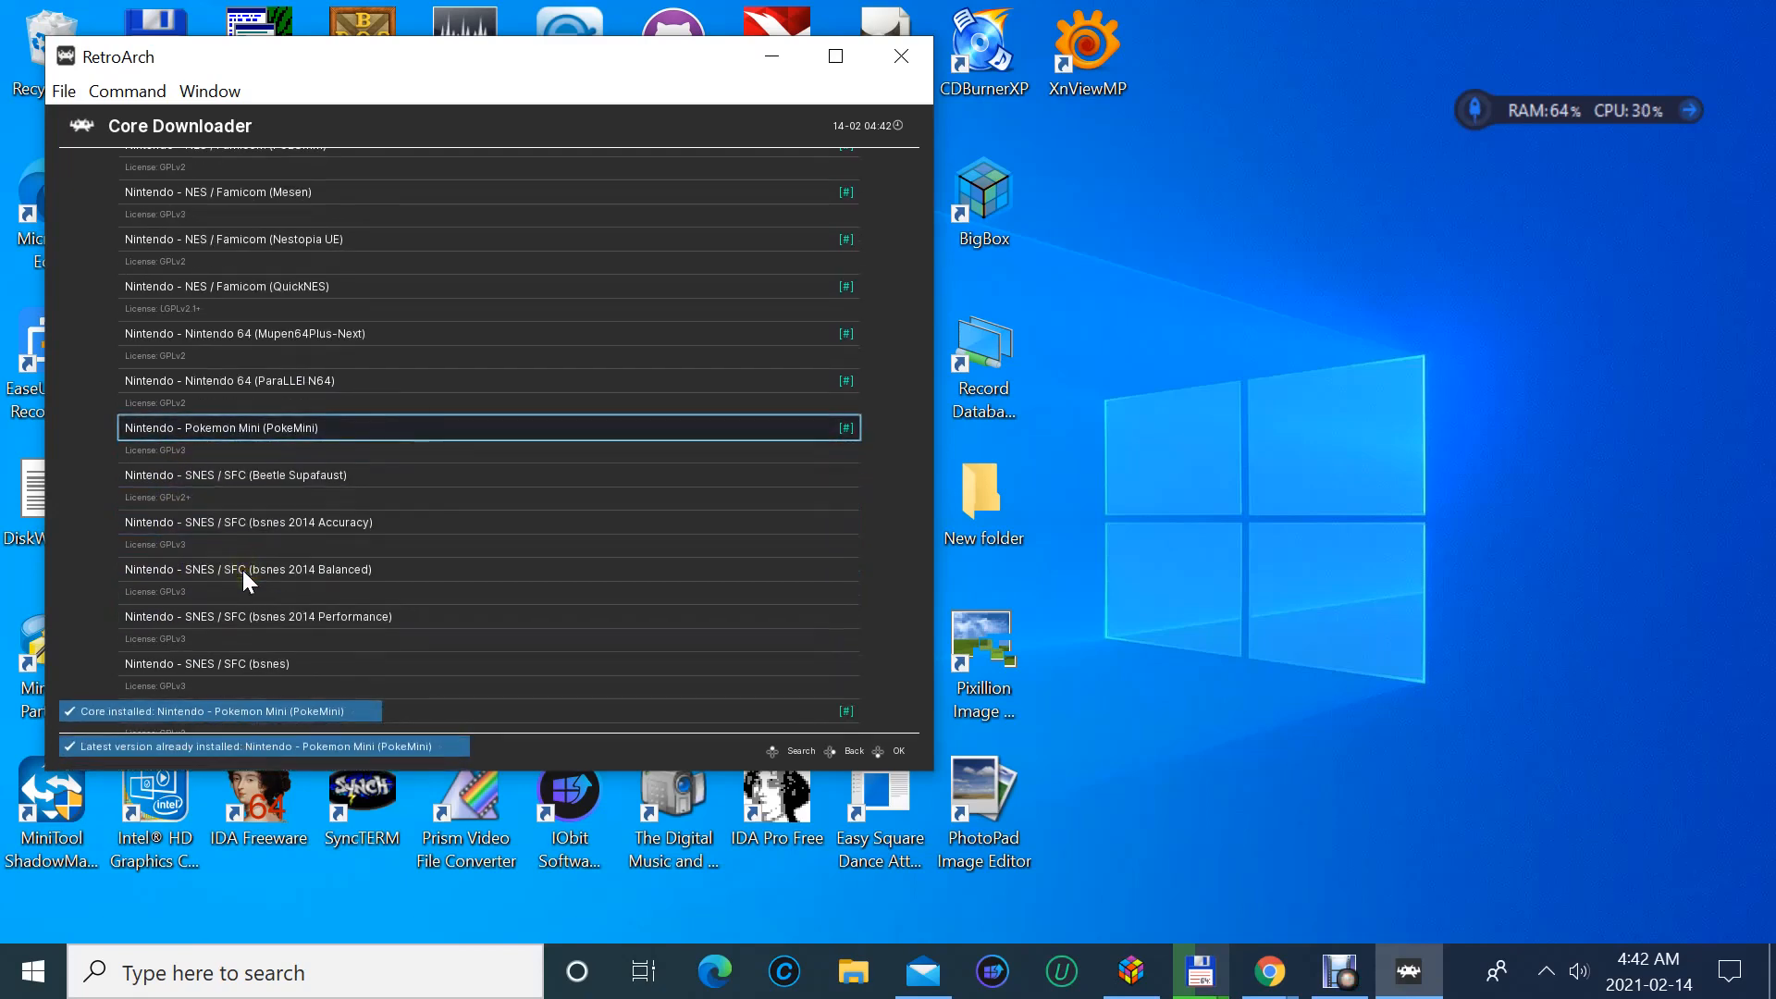
left_click(213, 484)
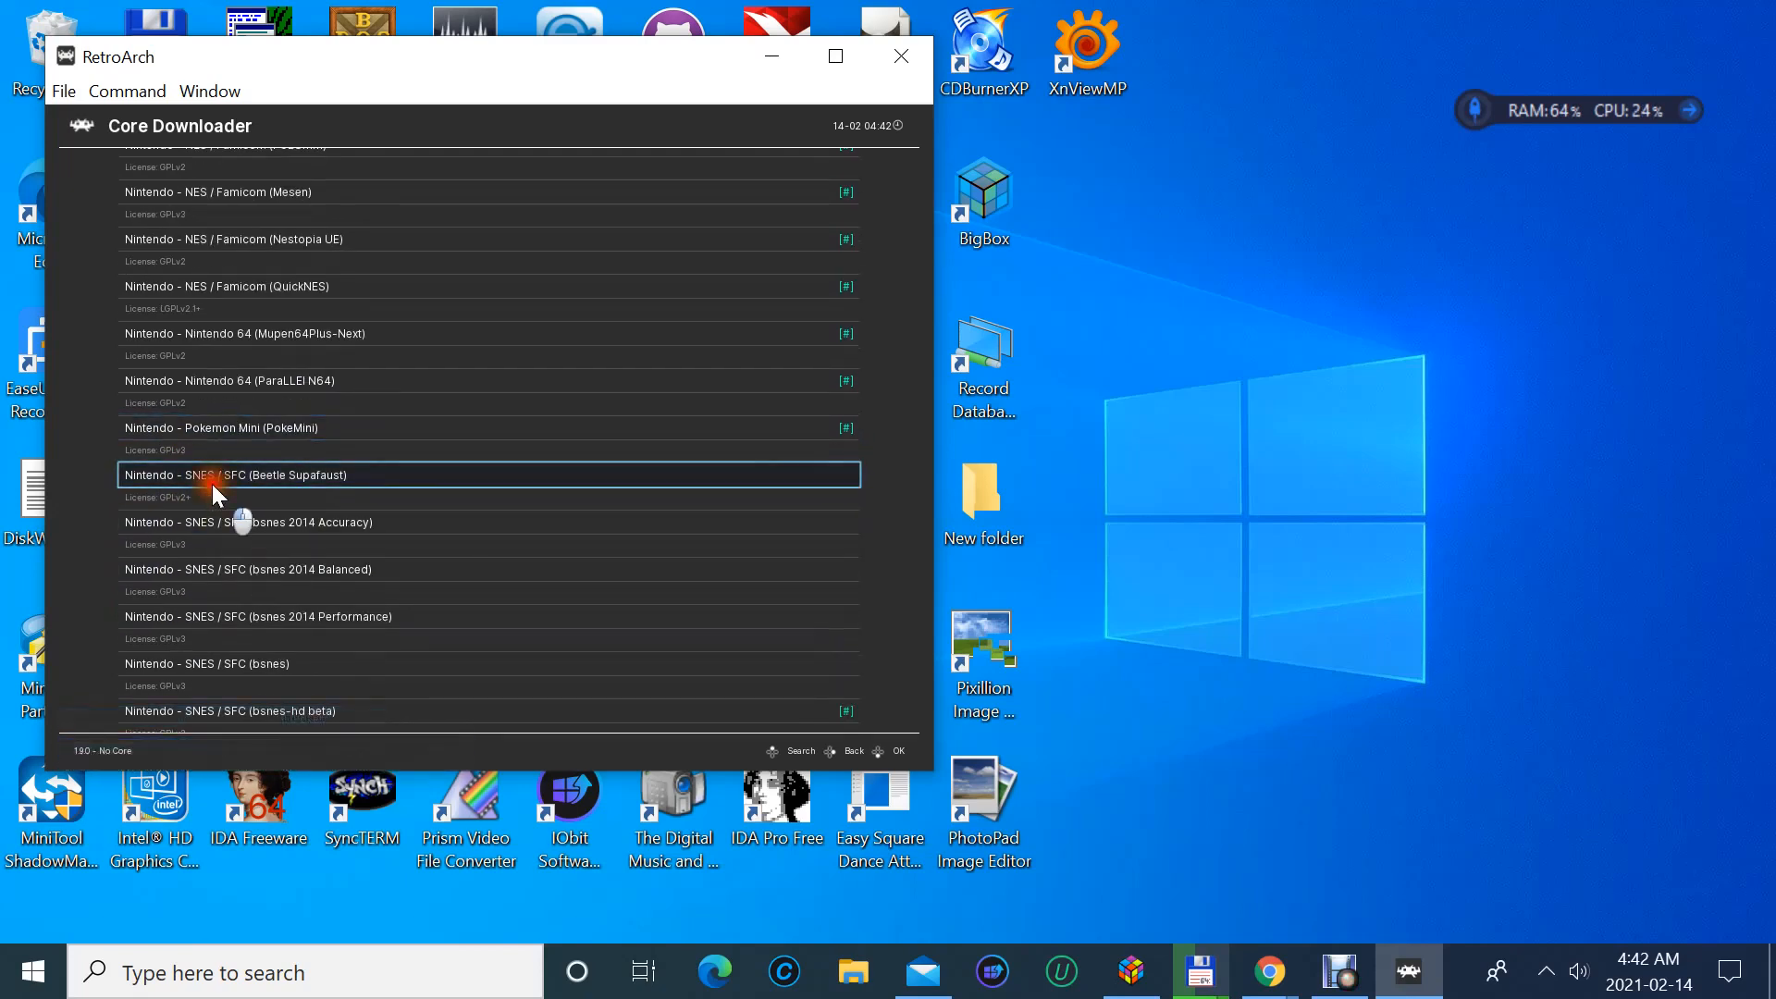
left_click(202, 515)
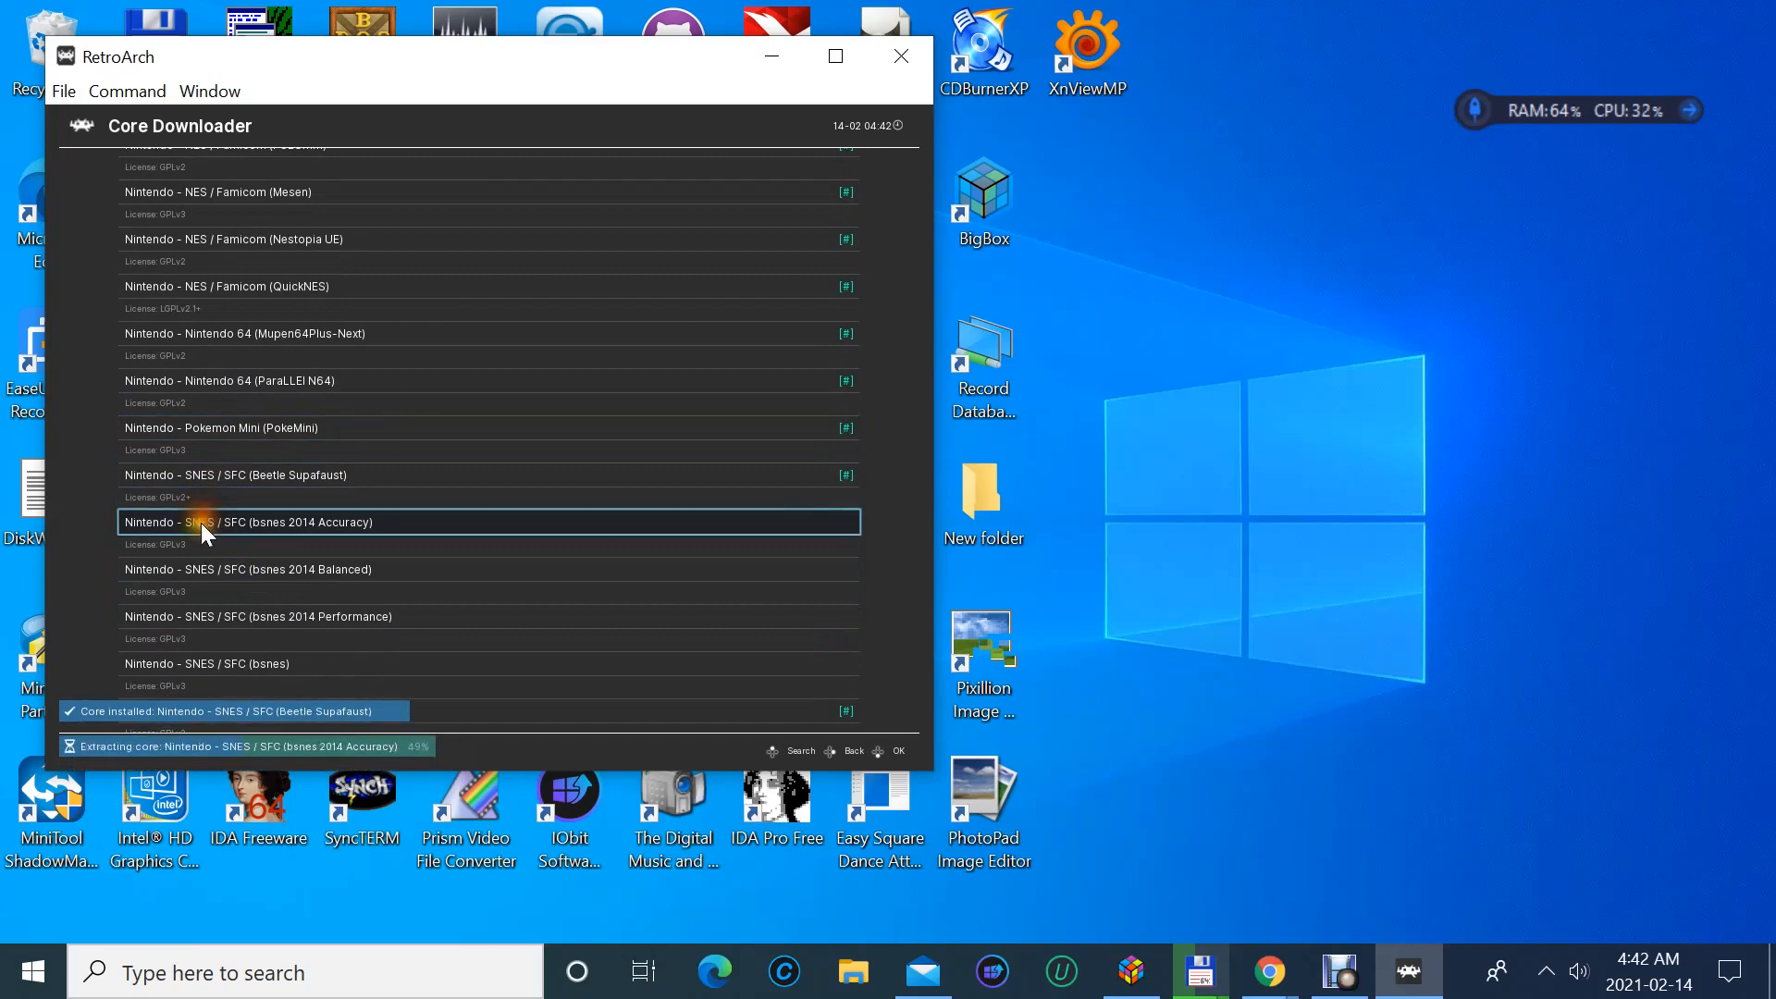
left_click(201, 560)
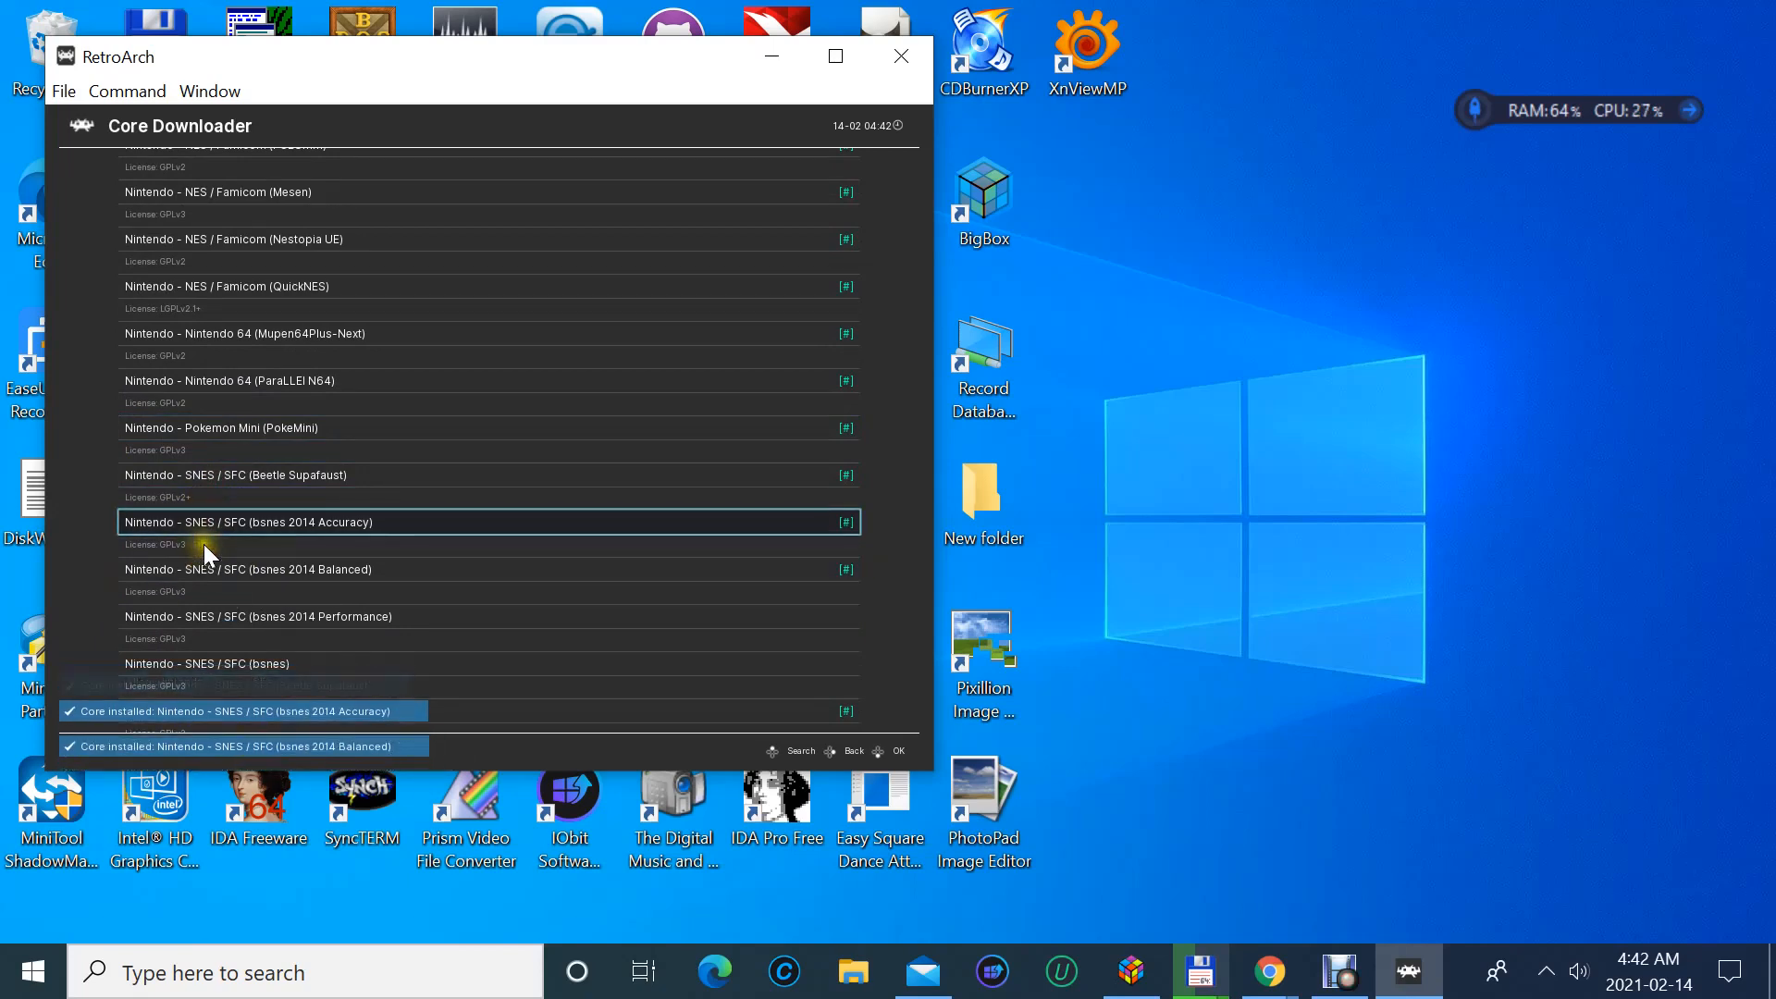
scroll(203, 544, "down", 3)
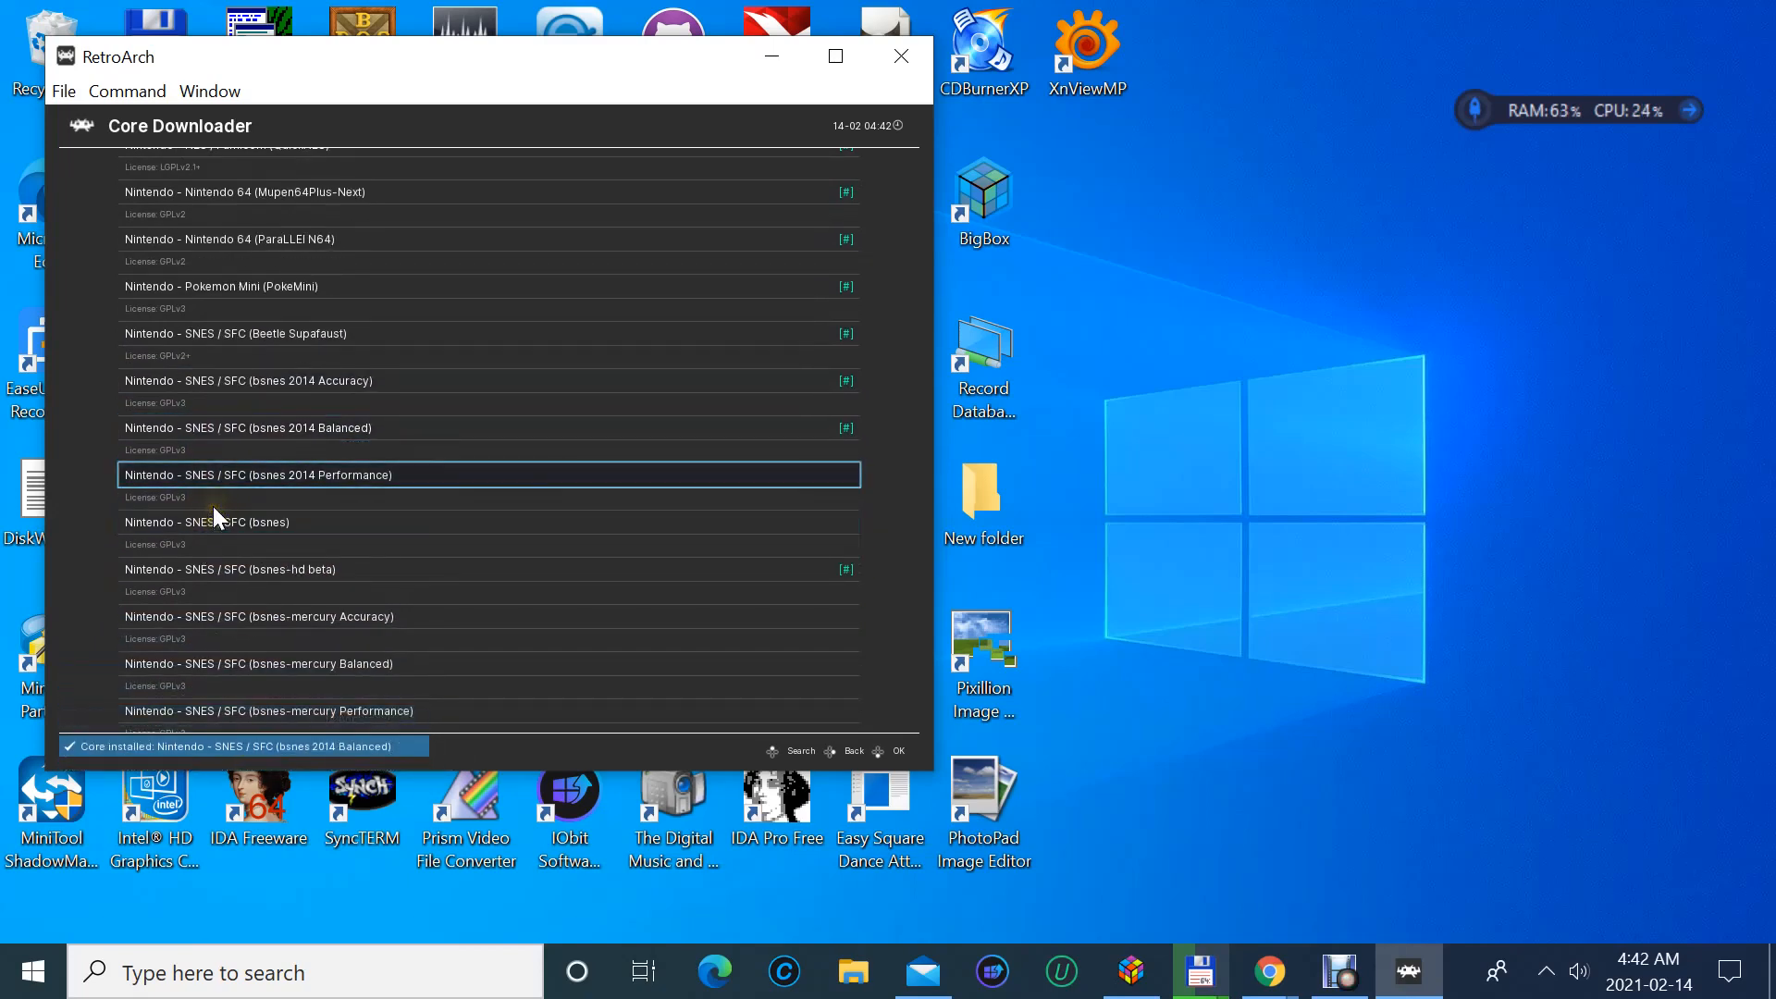
left_click(215, 483)
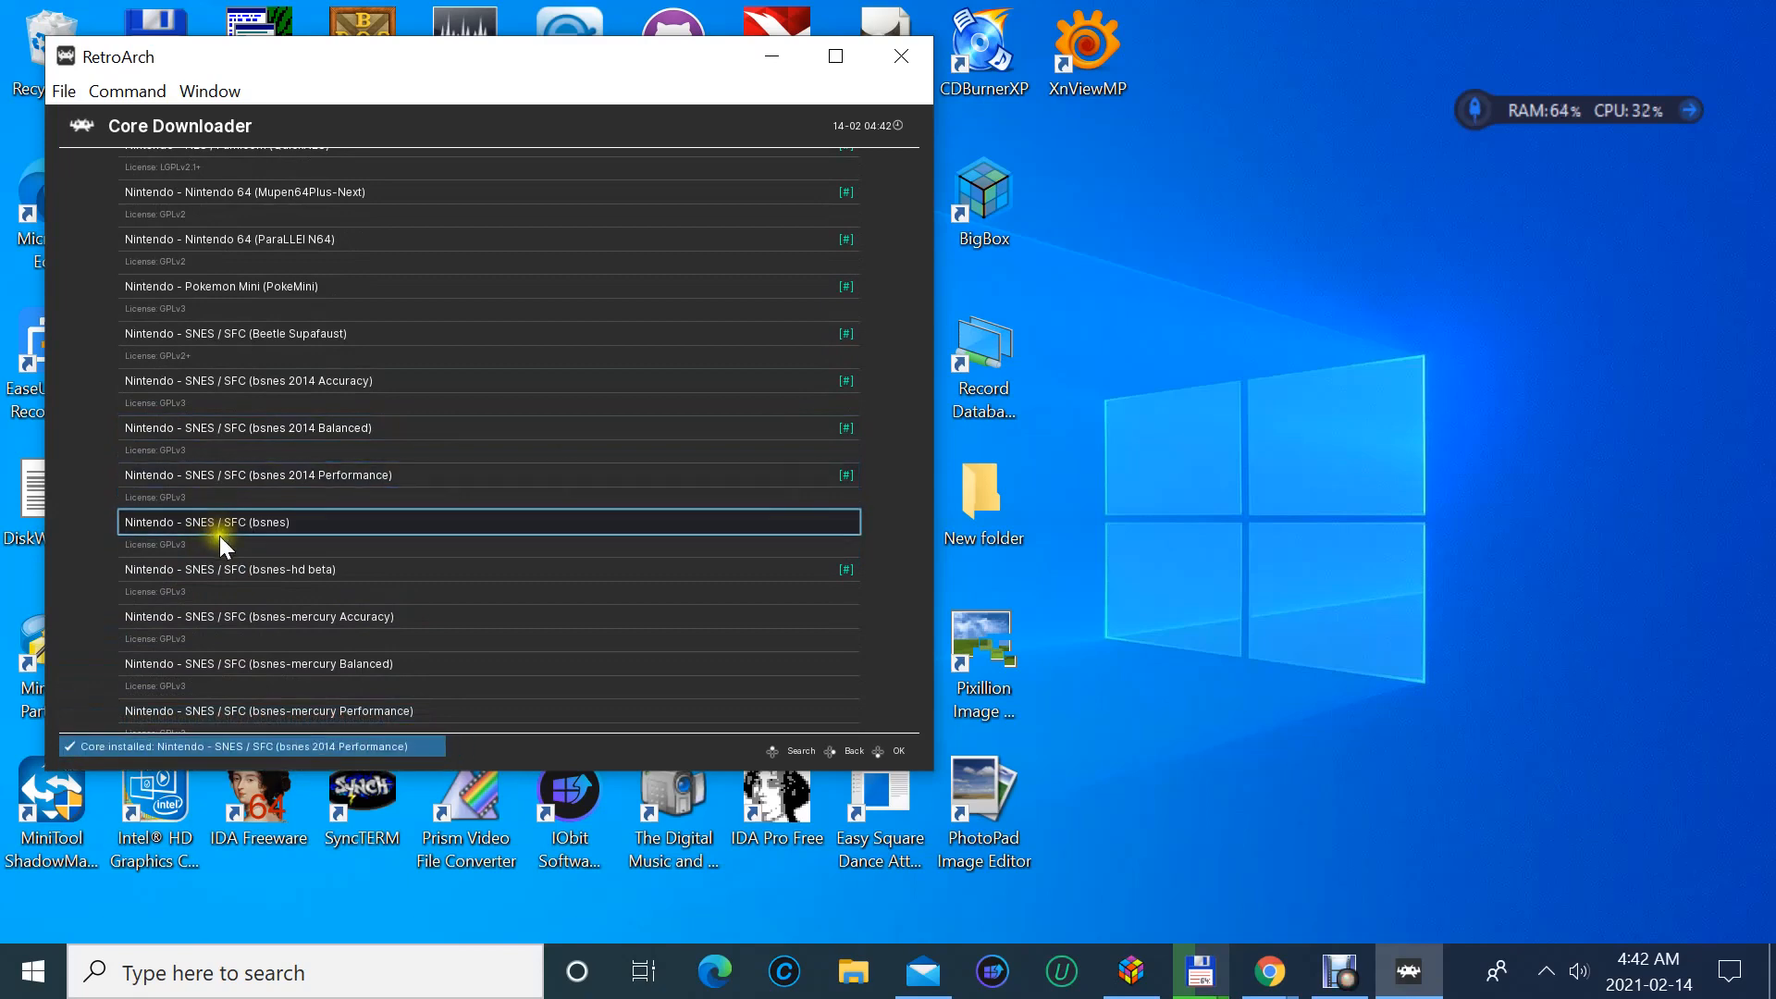
- Install the SNES / SFC bsnes core and the bsnes-mercury Accuracy, Balanced and Performance cores
left_click(221, 527)
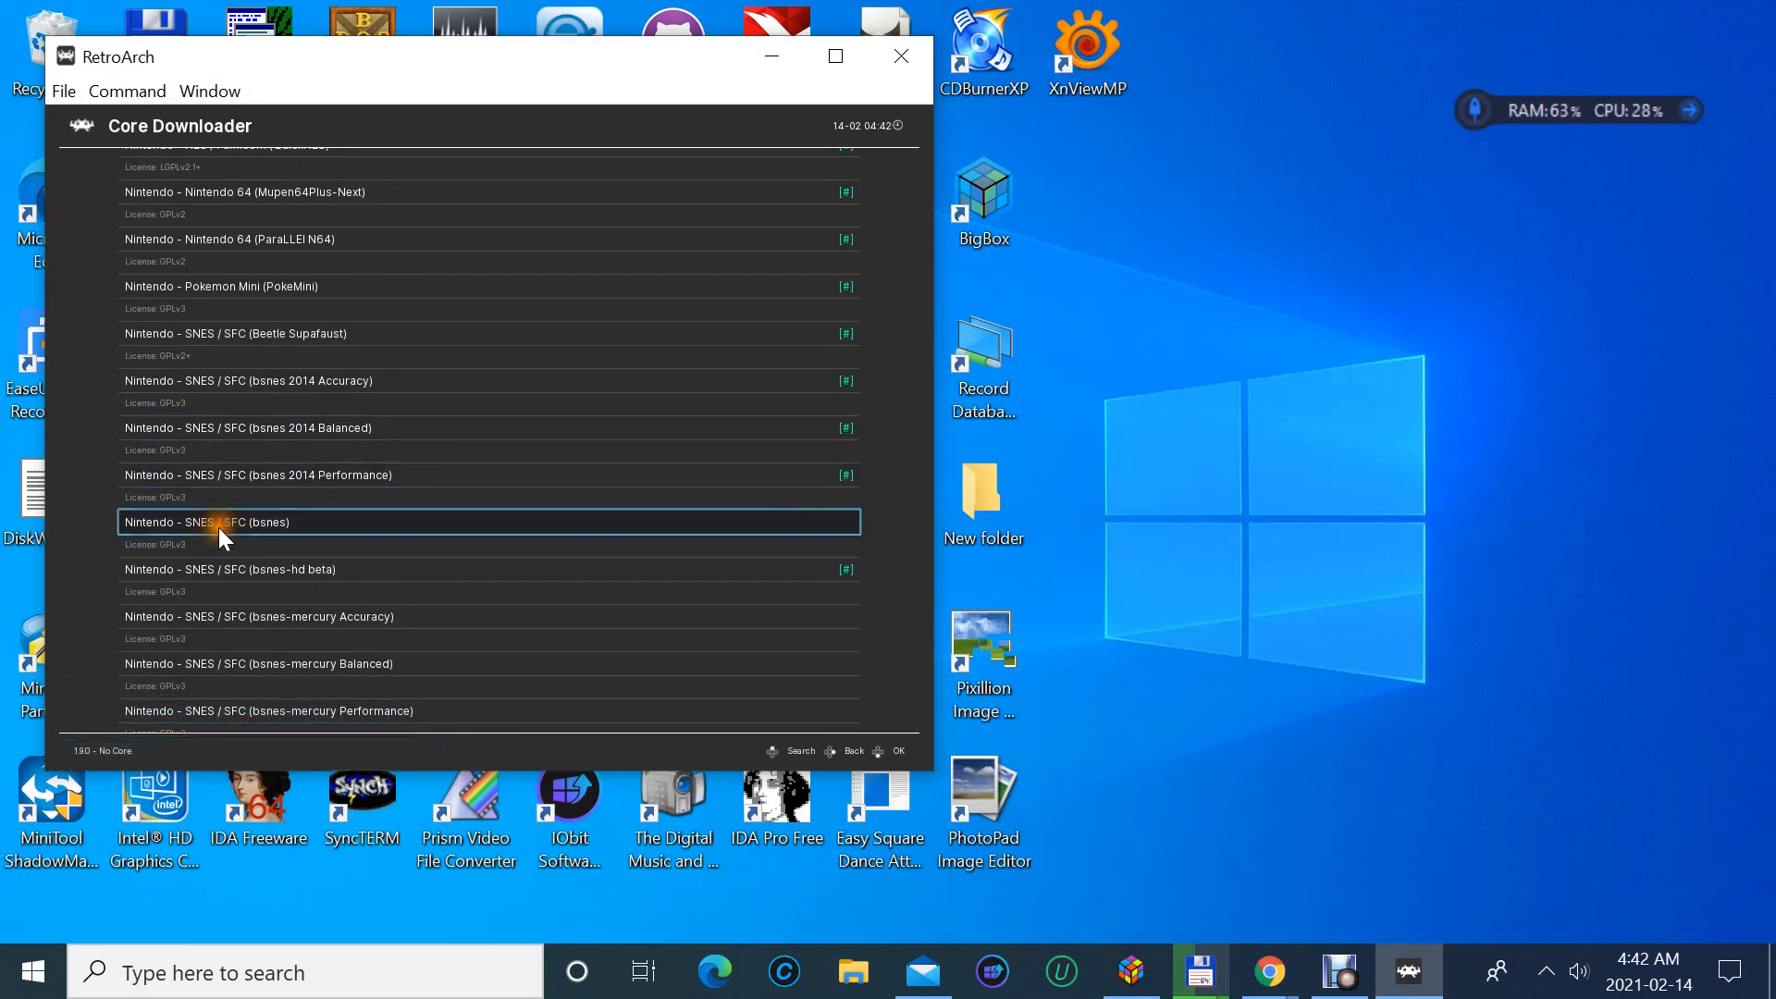
left_click(162, 619)
left_click(158, 661)
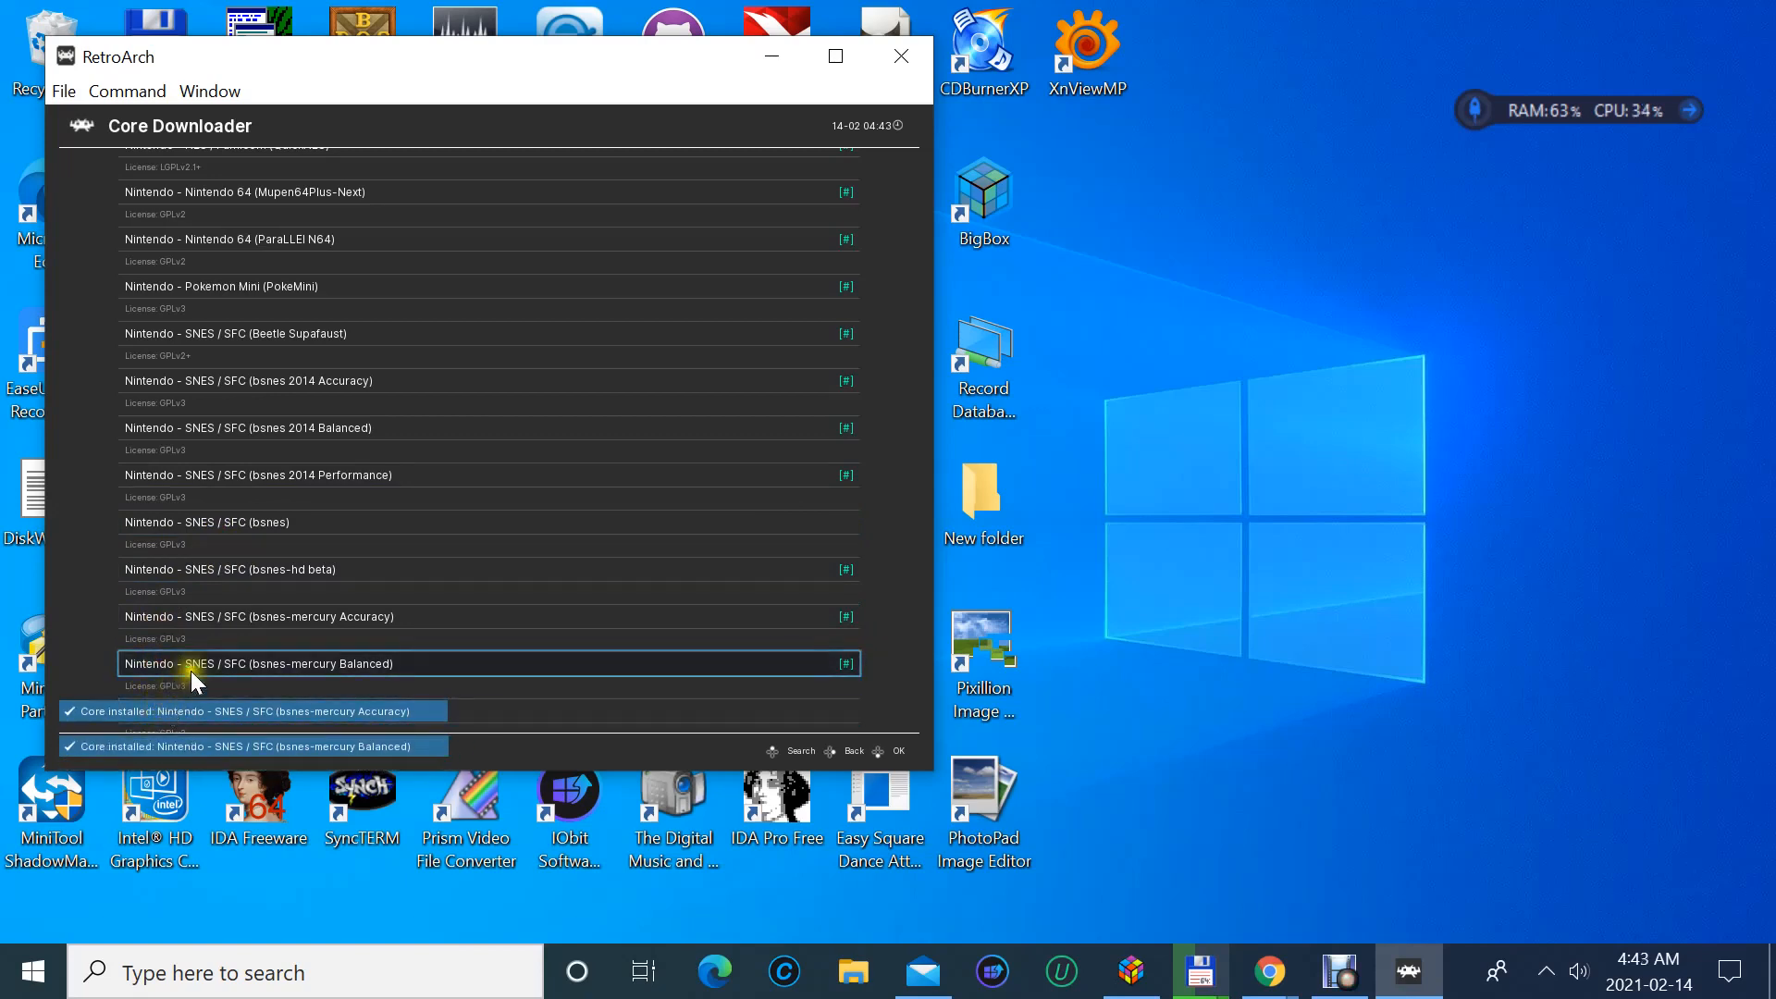
scroll(190, 669, "down", 5)
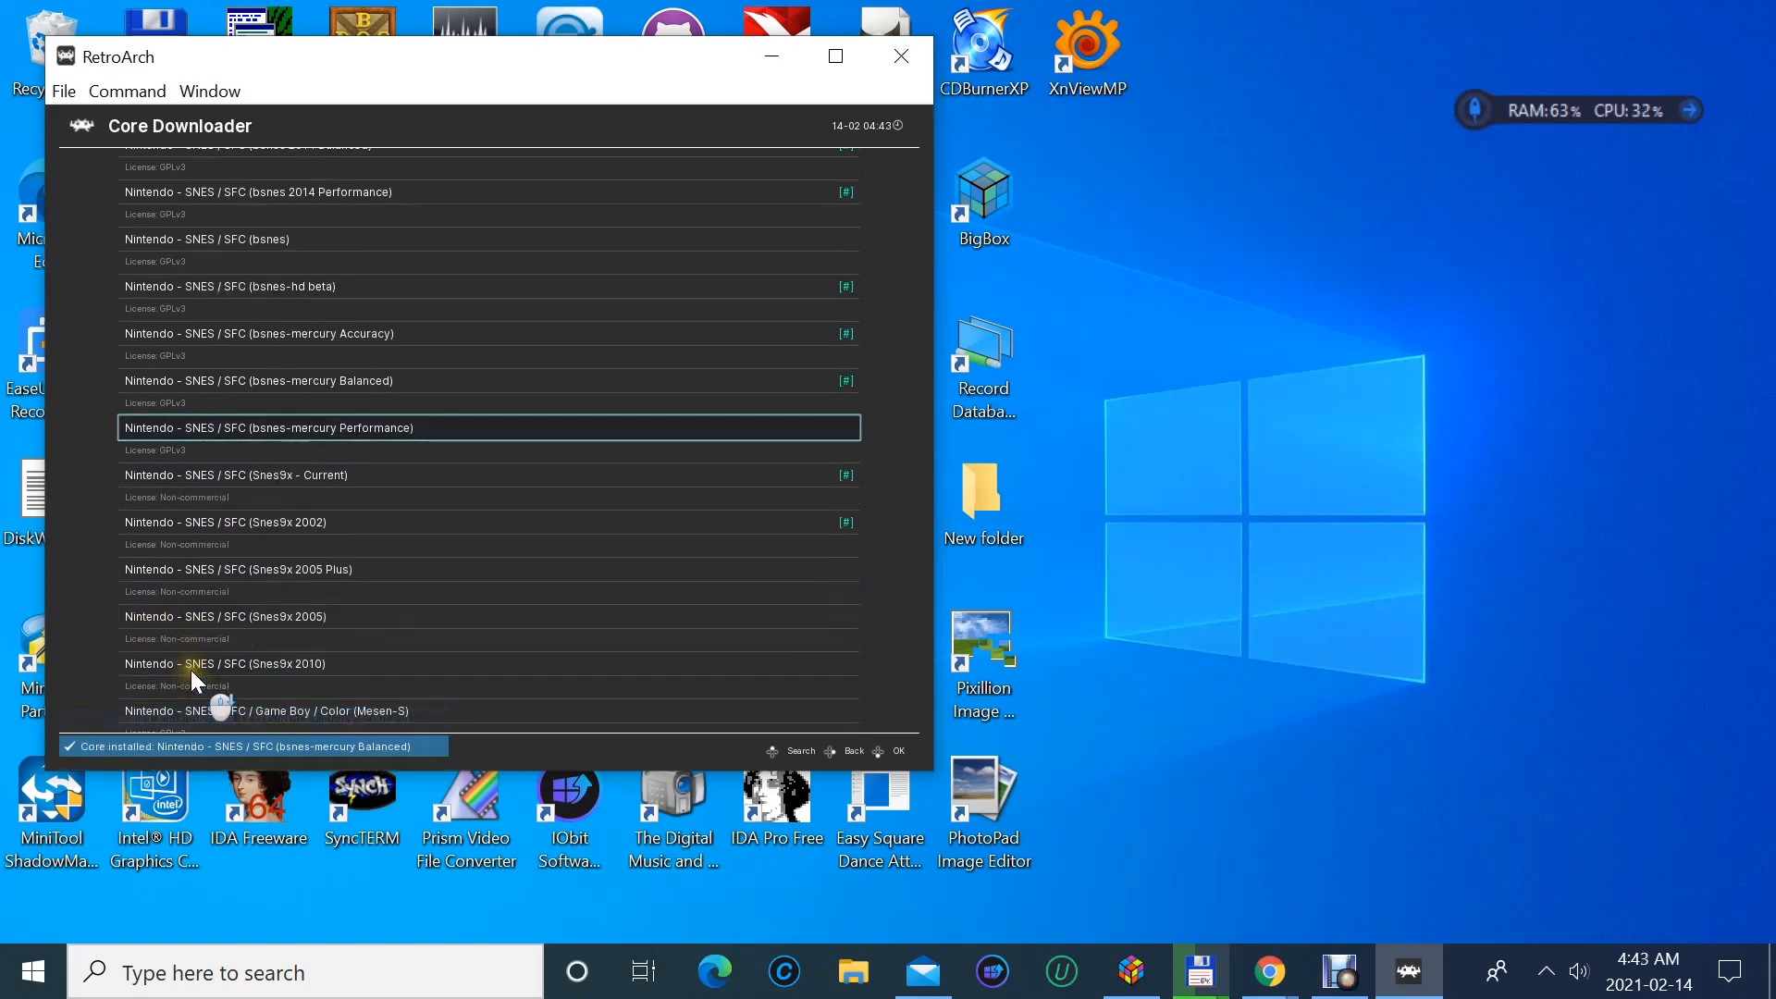
left_click(141, 432)
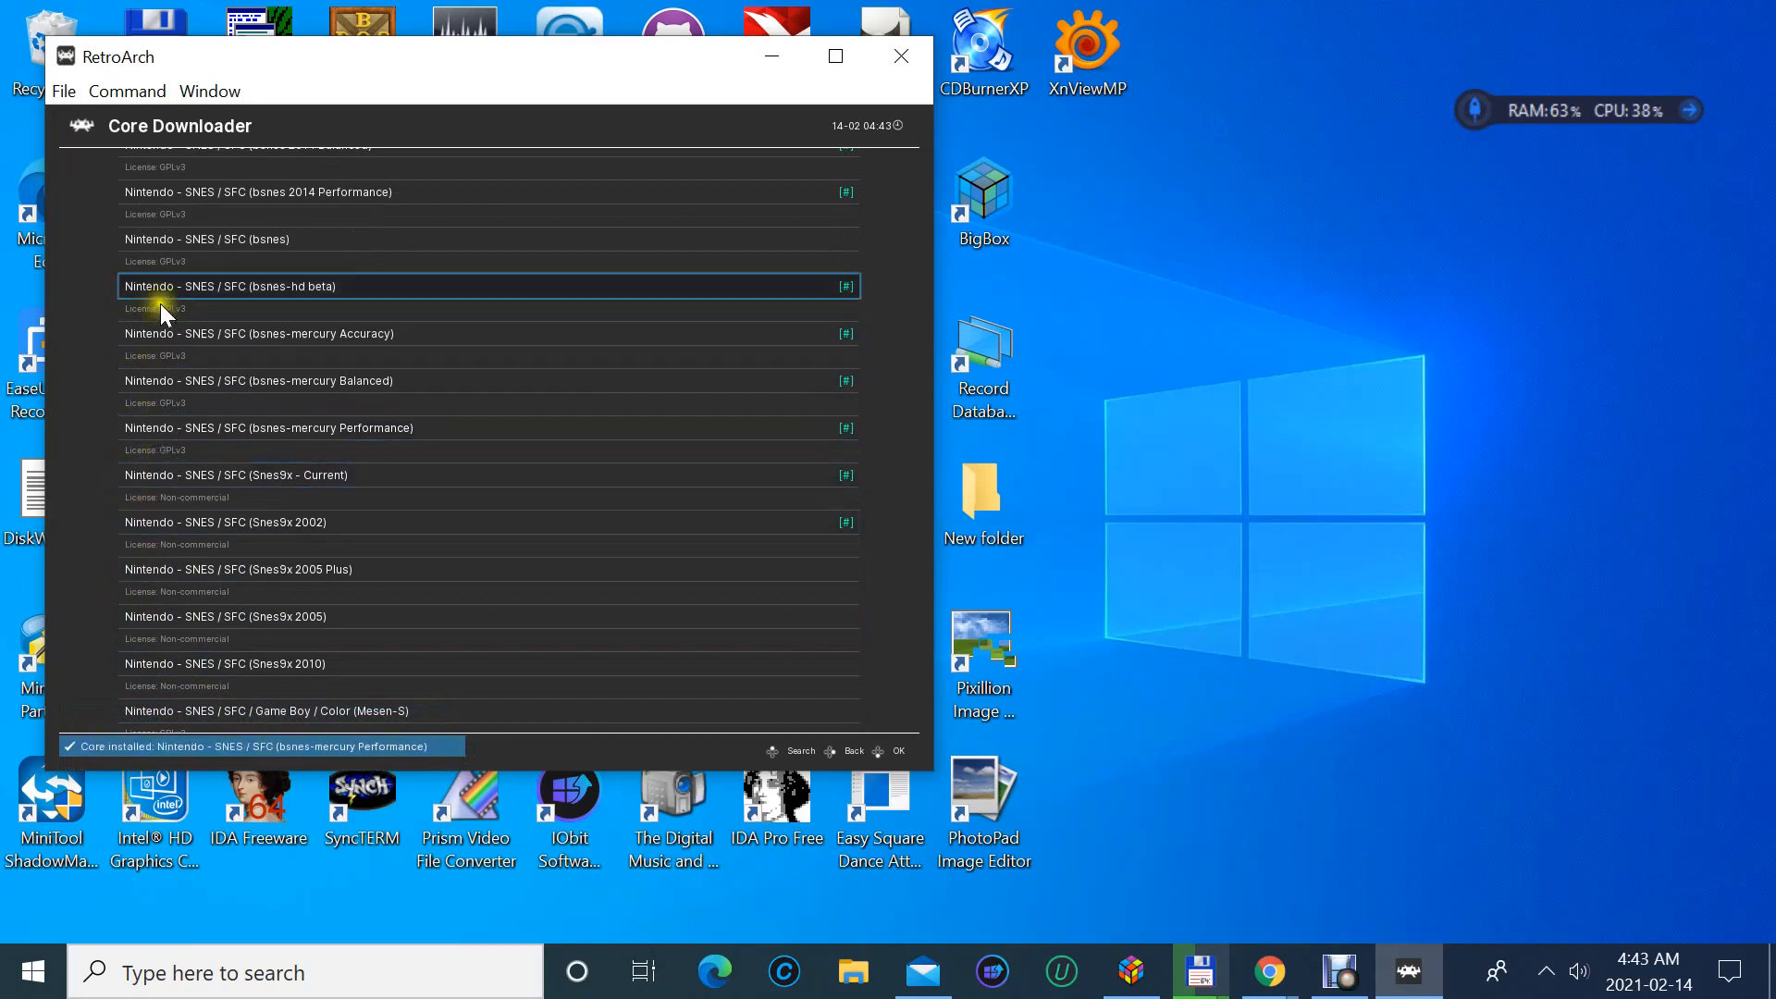
left_click(161, 263)
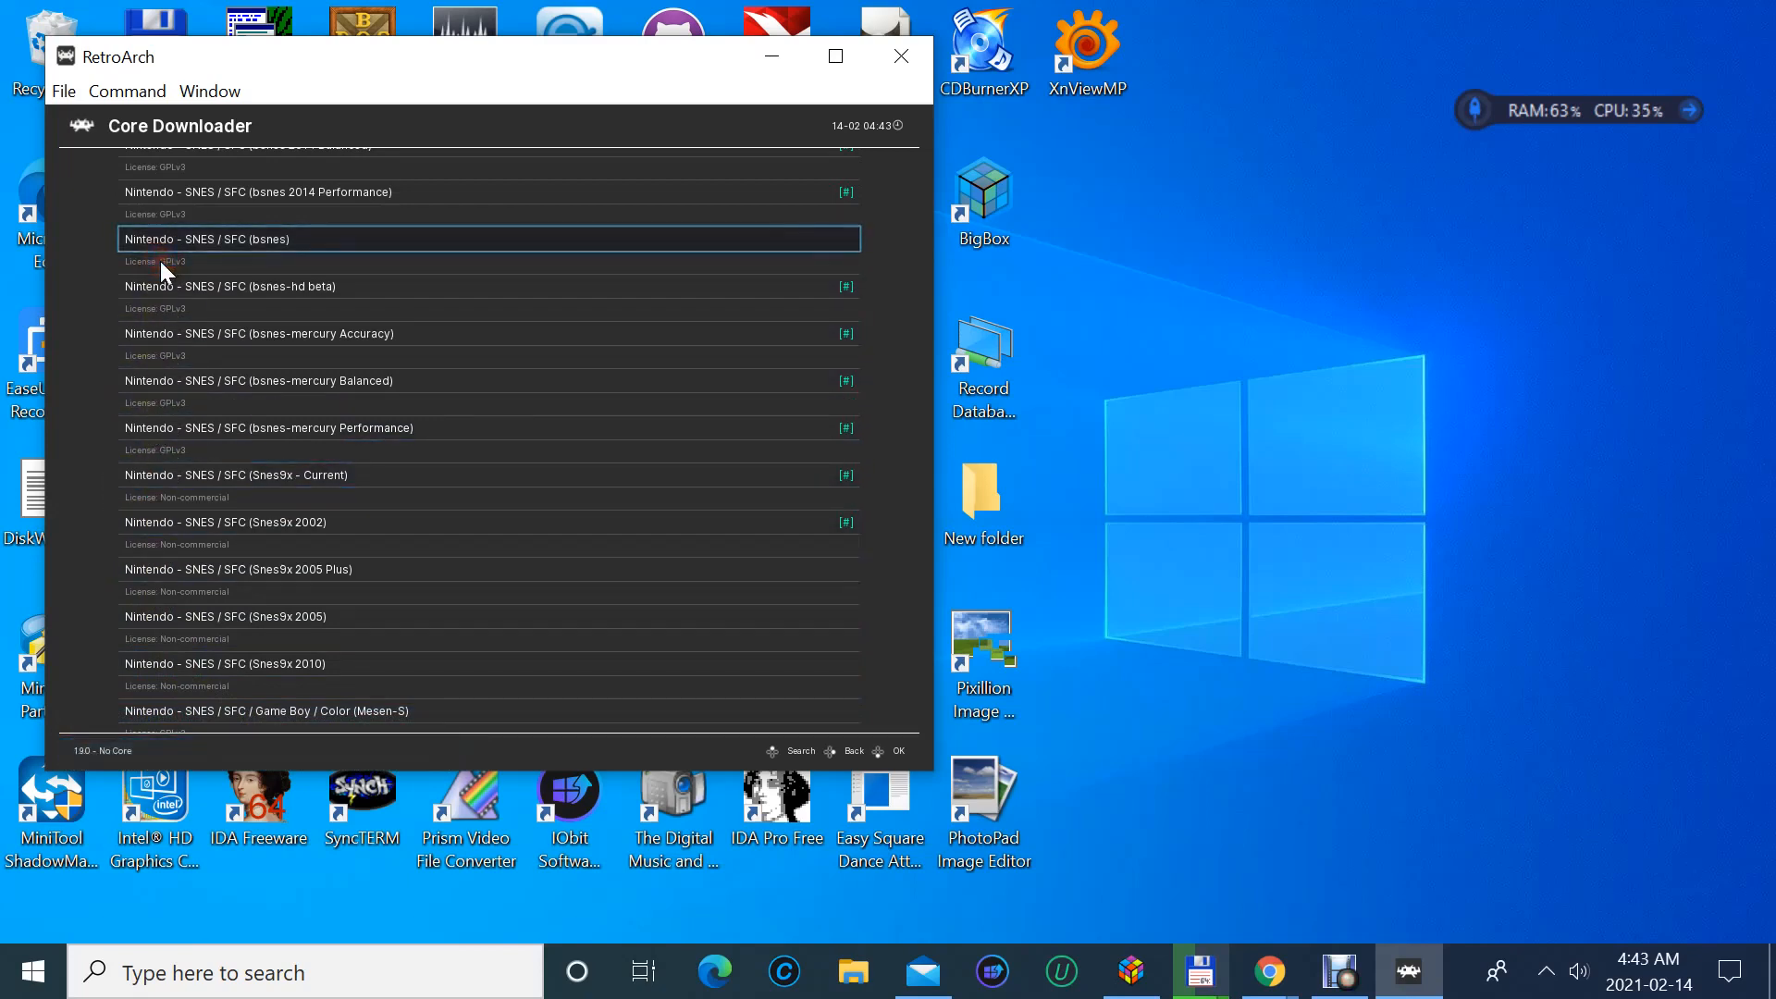
scroll(144, 317, "up", 2)
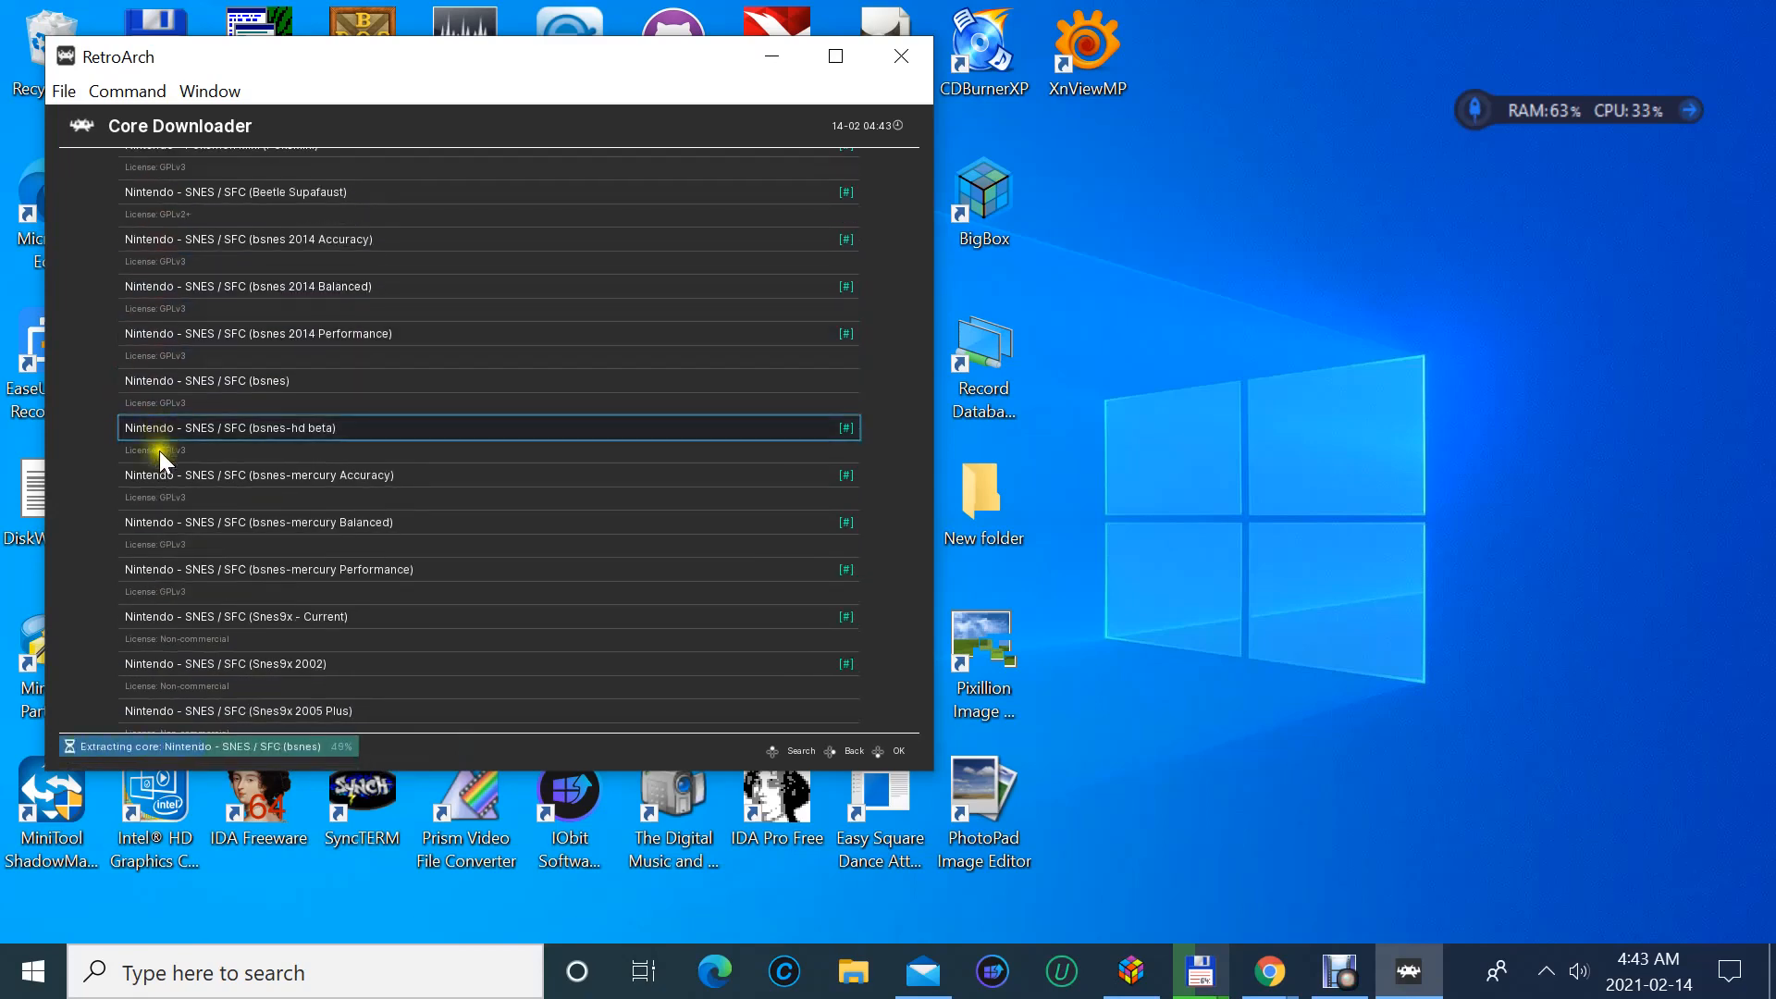
- Install the SNES / SFC cores Snes9x 2005 Plus, Snes9x 2005, Snes9x 2010 and Mesen-S, plus the Virtual Boy (Beetle VB) core
scroll(127, 412, "down", 5)
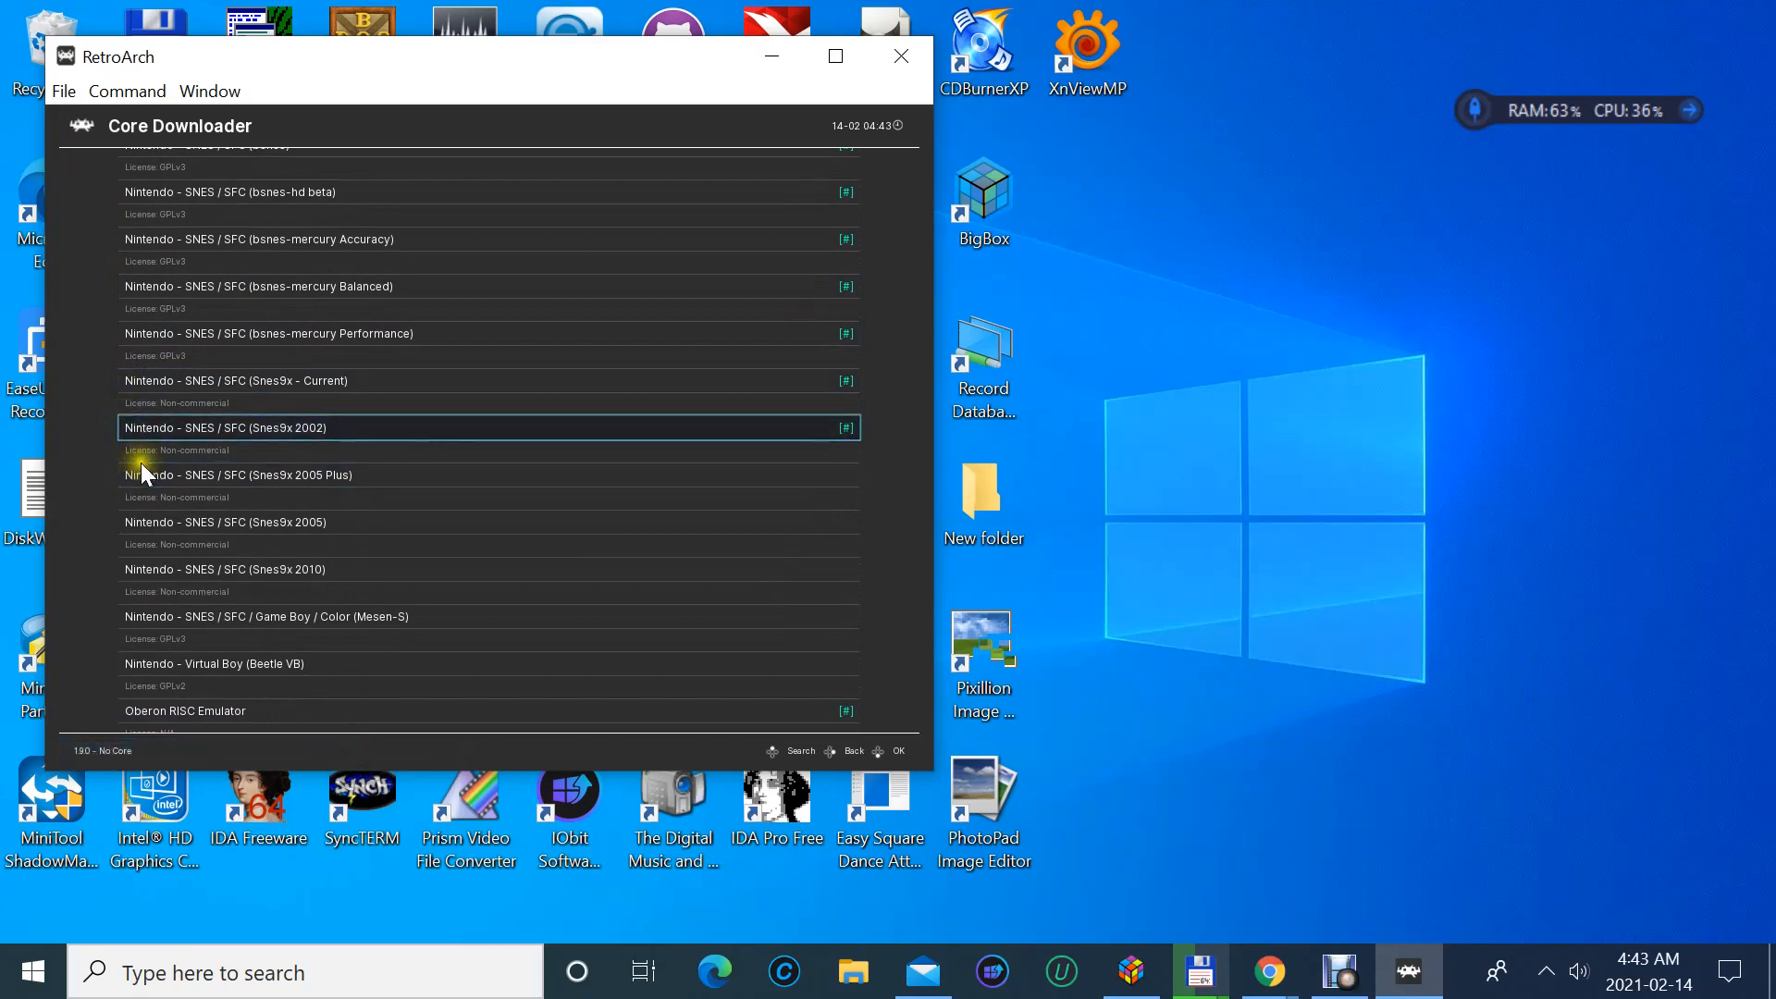
left_click(135, 472)
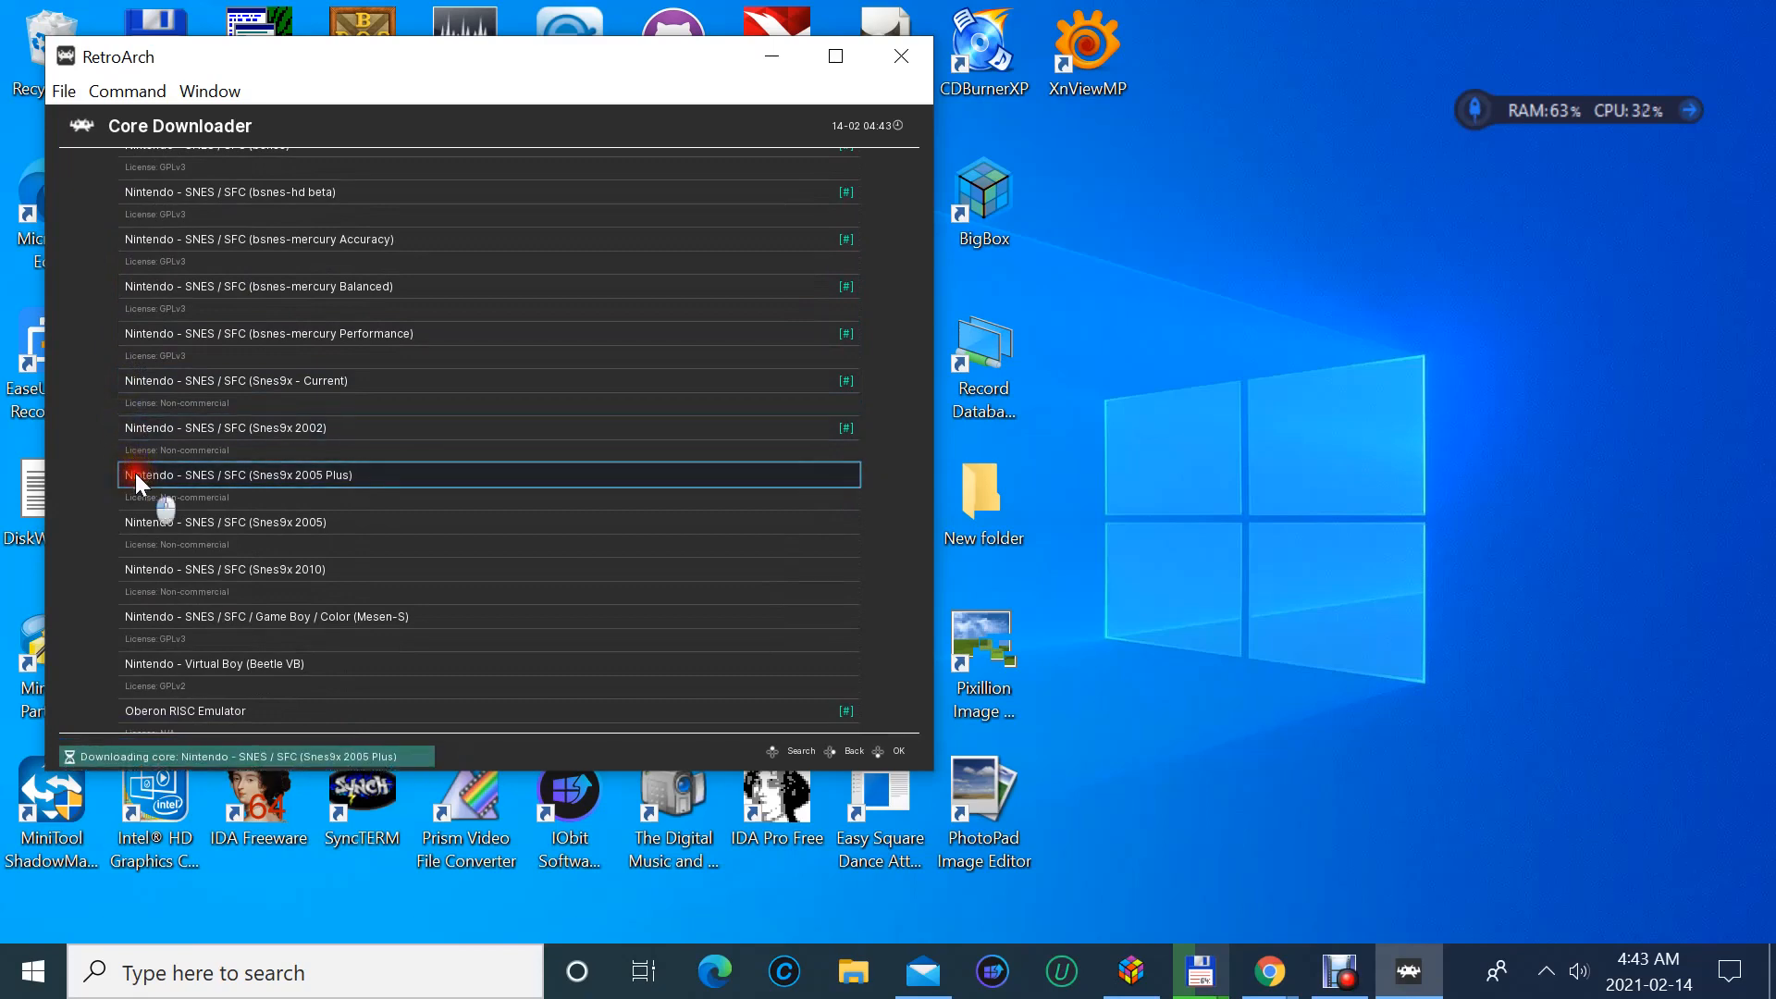
left_click(146, 523)
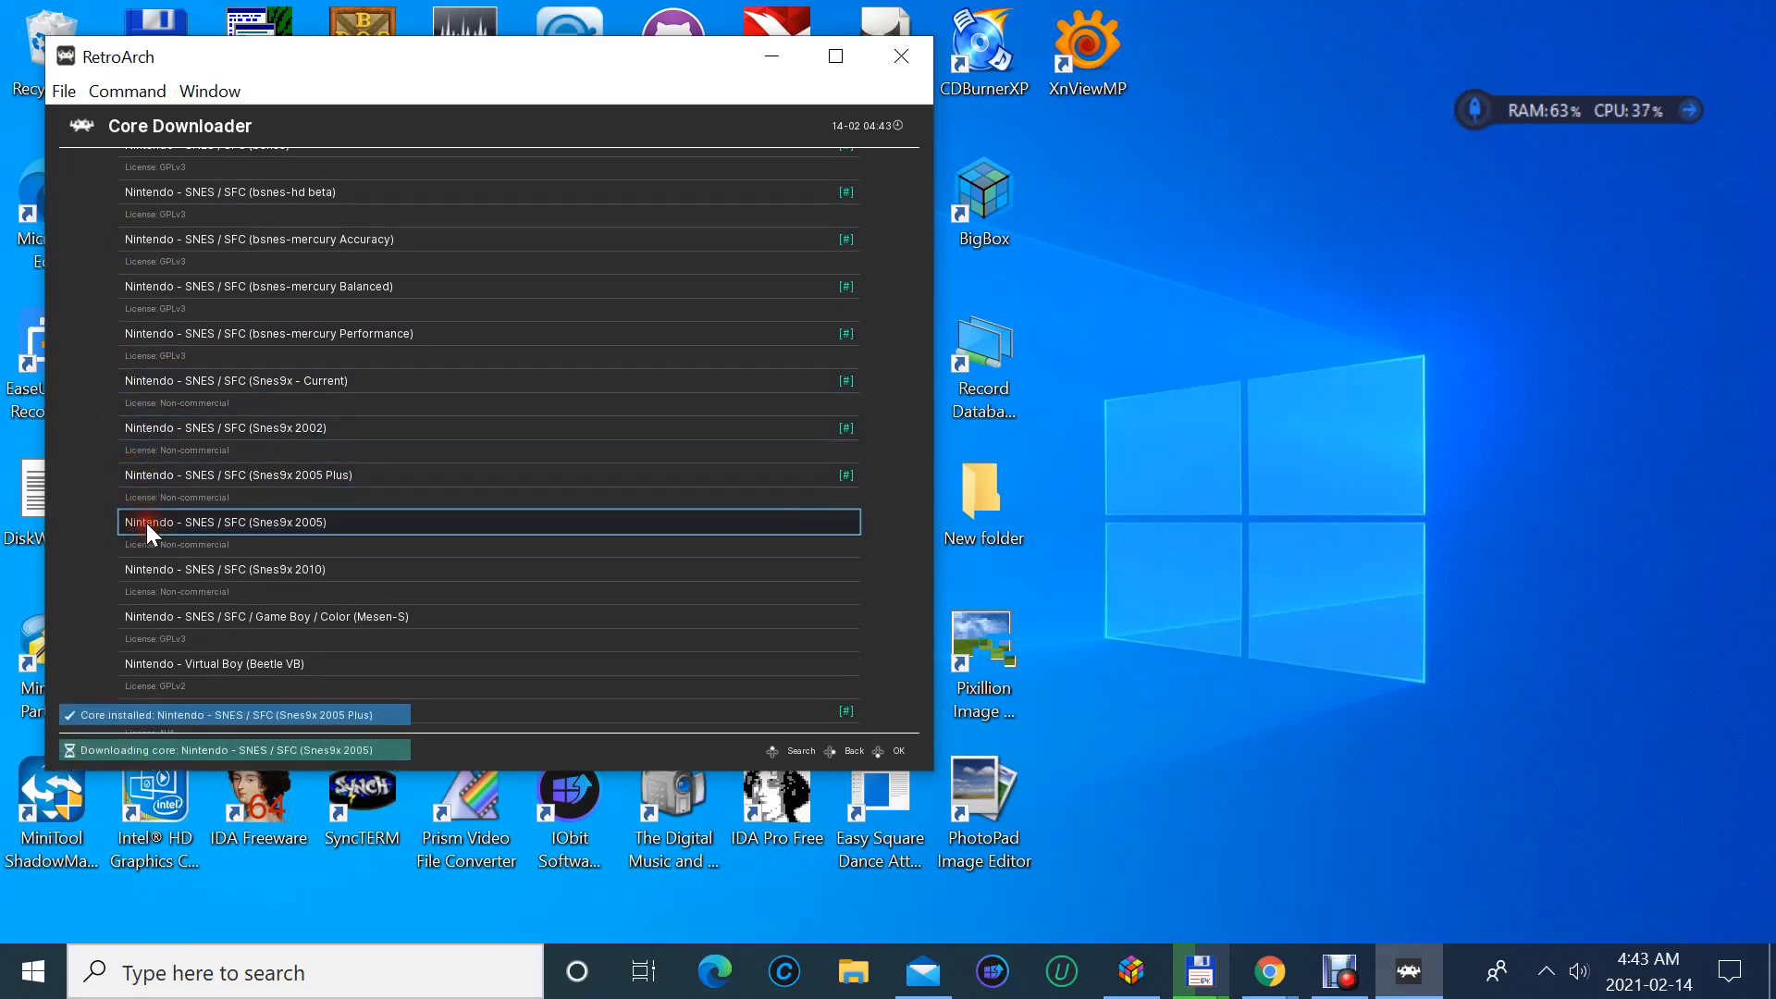
left_click(147, 574)
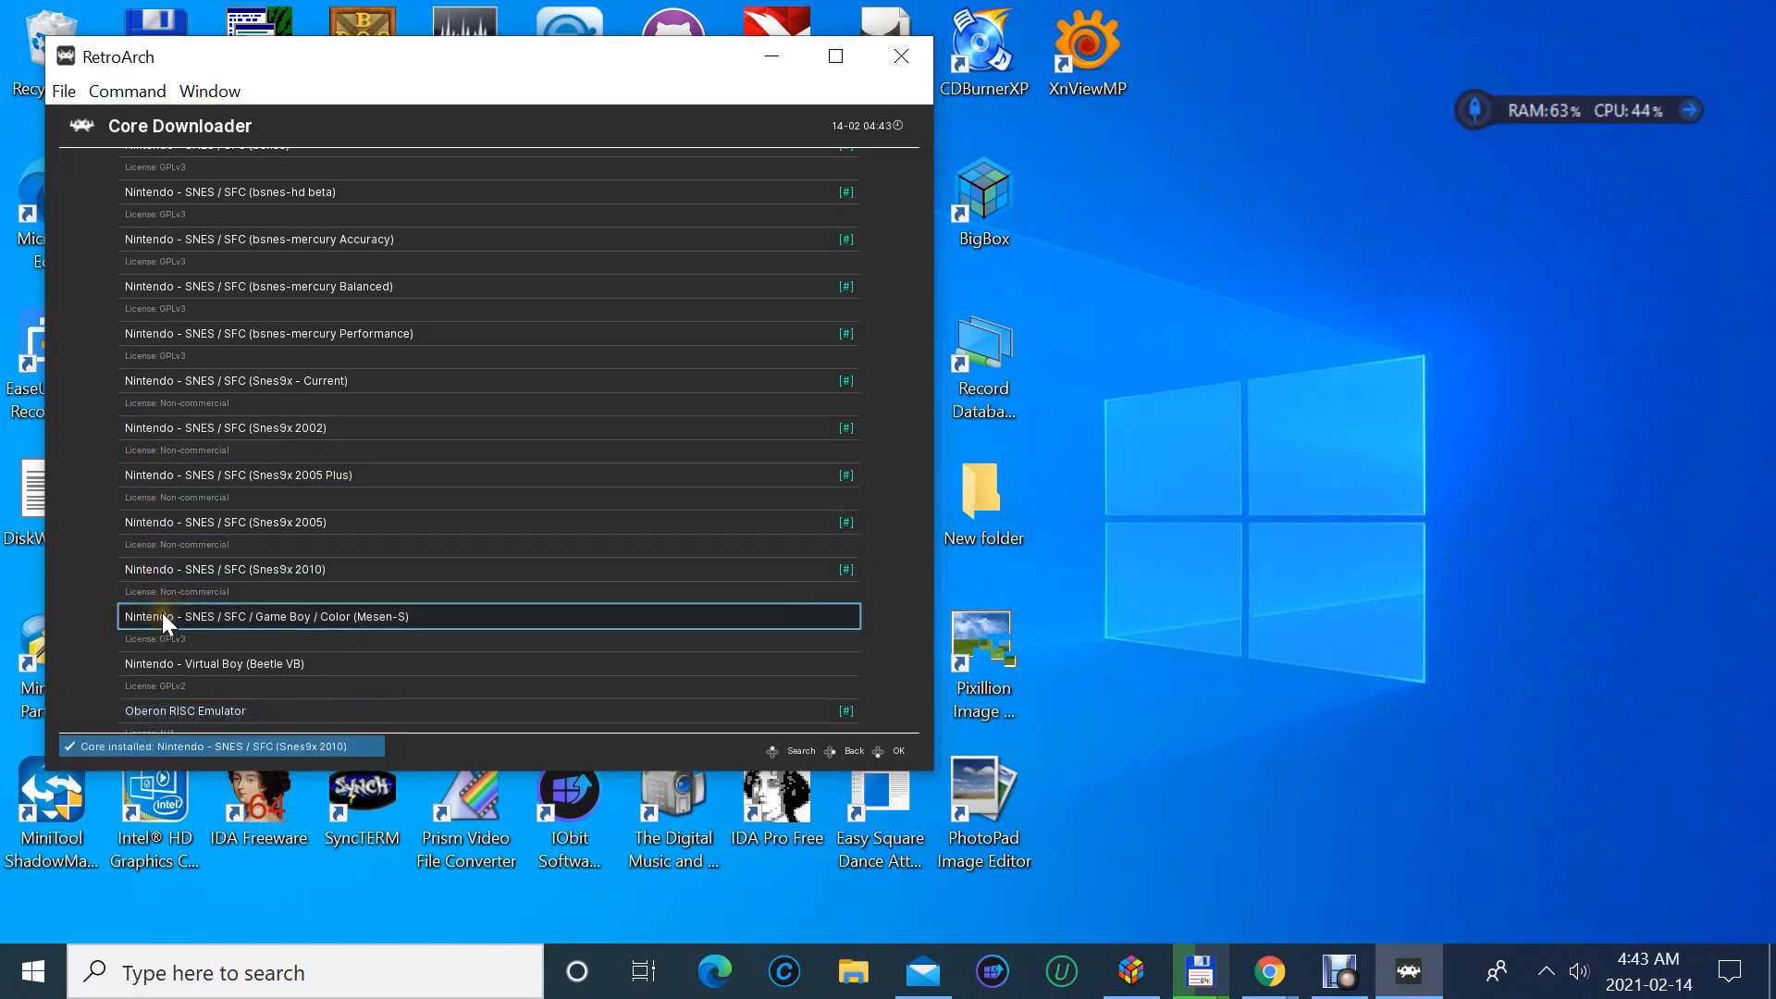
left_click(163, 615)
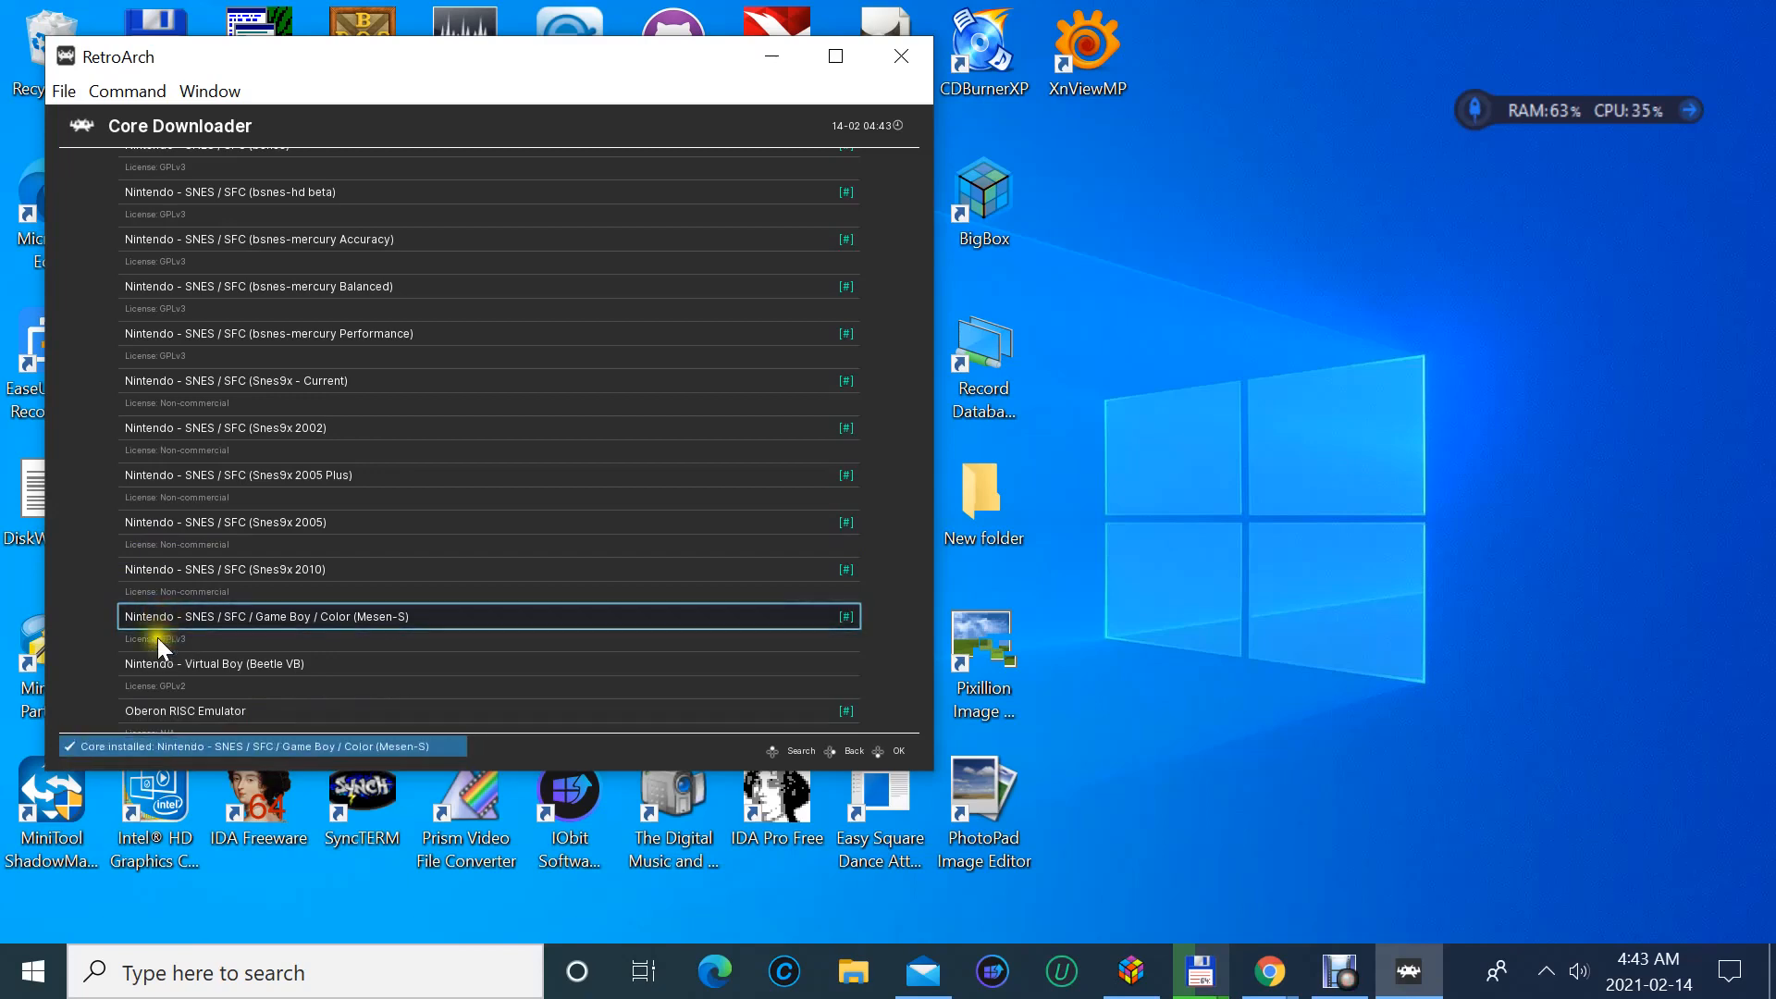
left_click(157, 665)
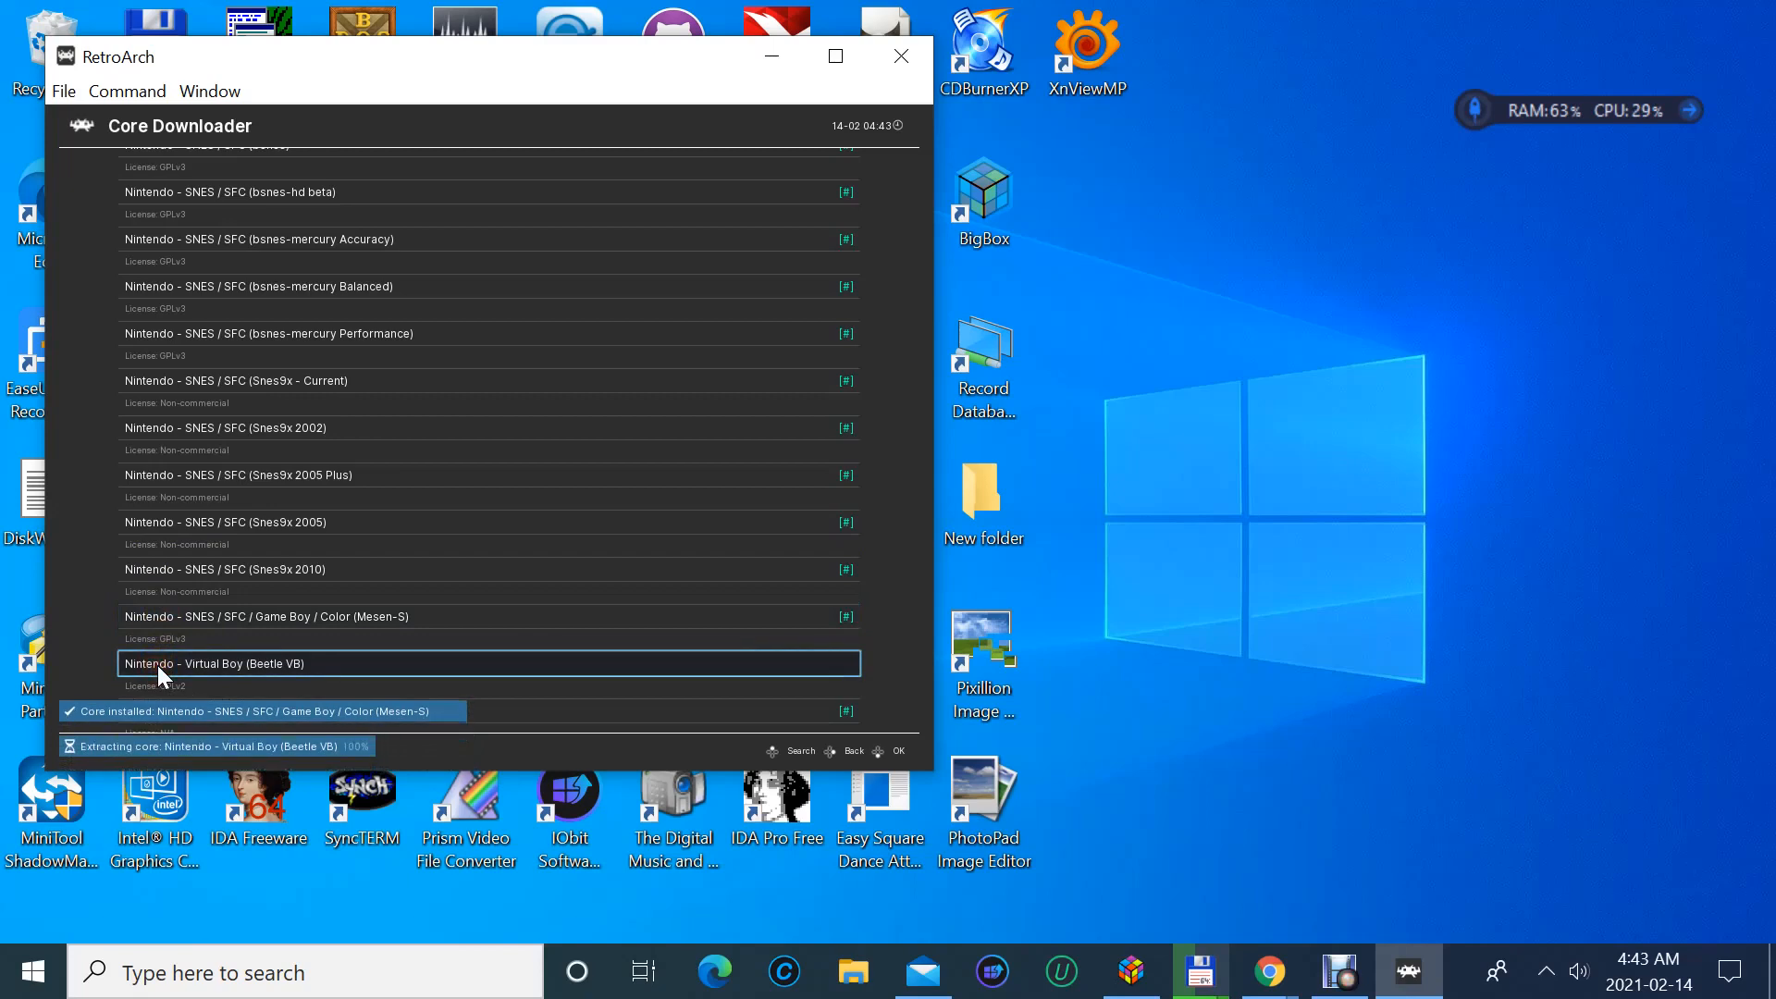
- Install the Palm OS (Mu) and PocketCDG cores
scroll(153, 666, "down", 2)
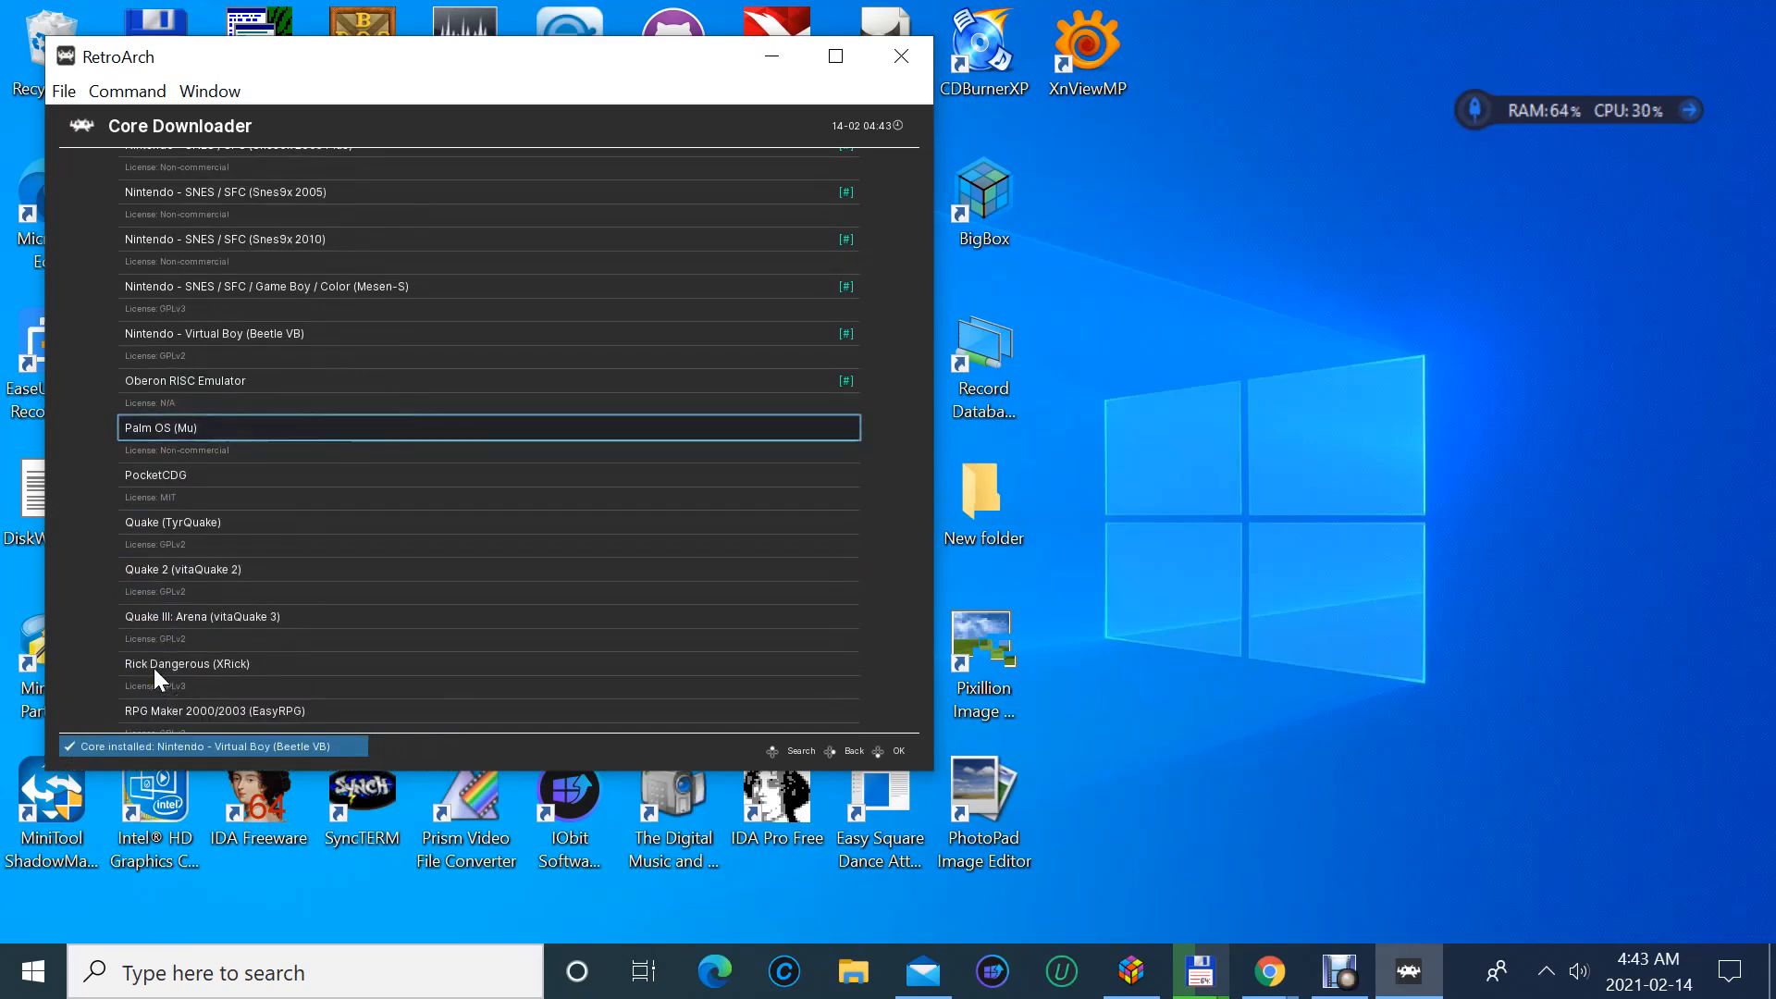
left_click(147, 436)
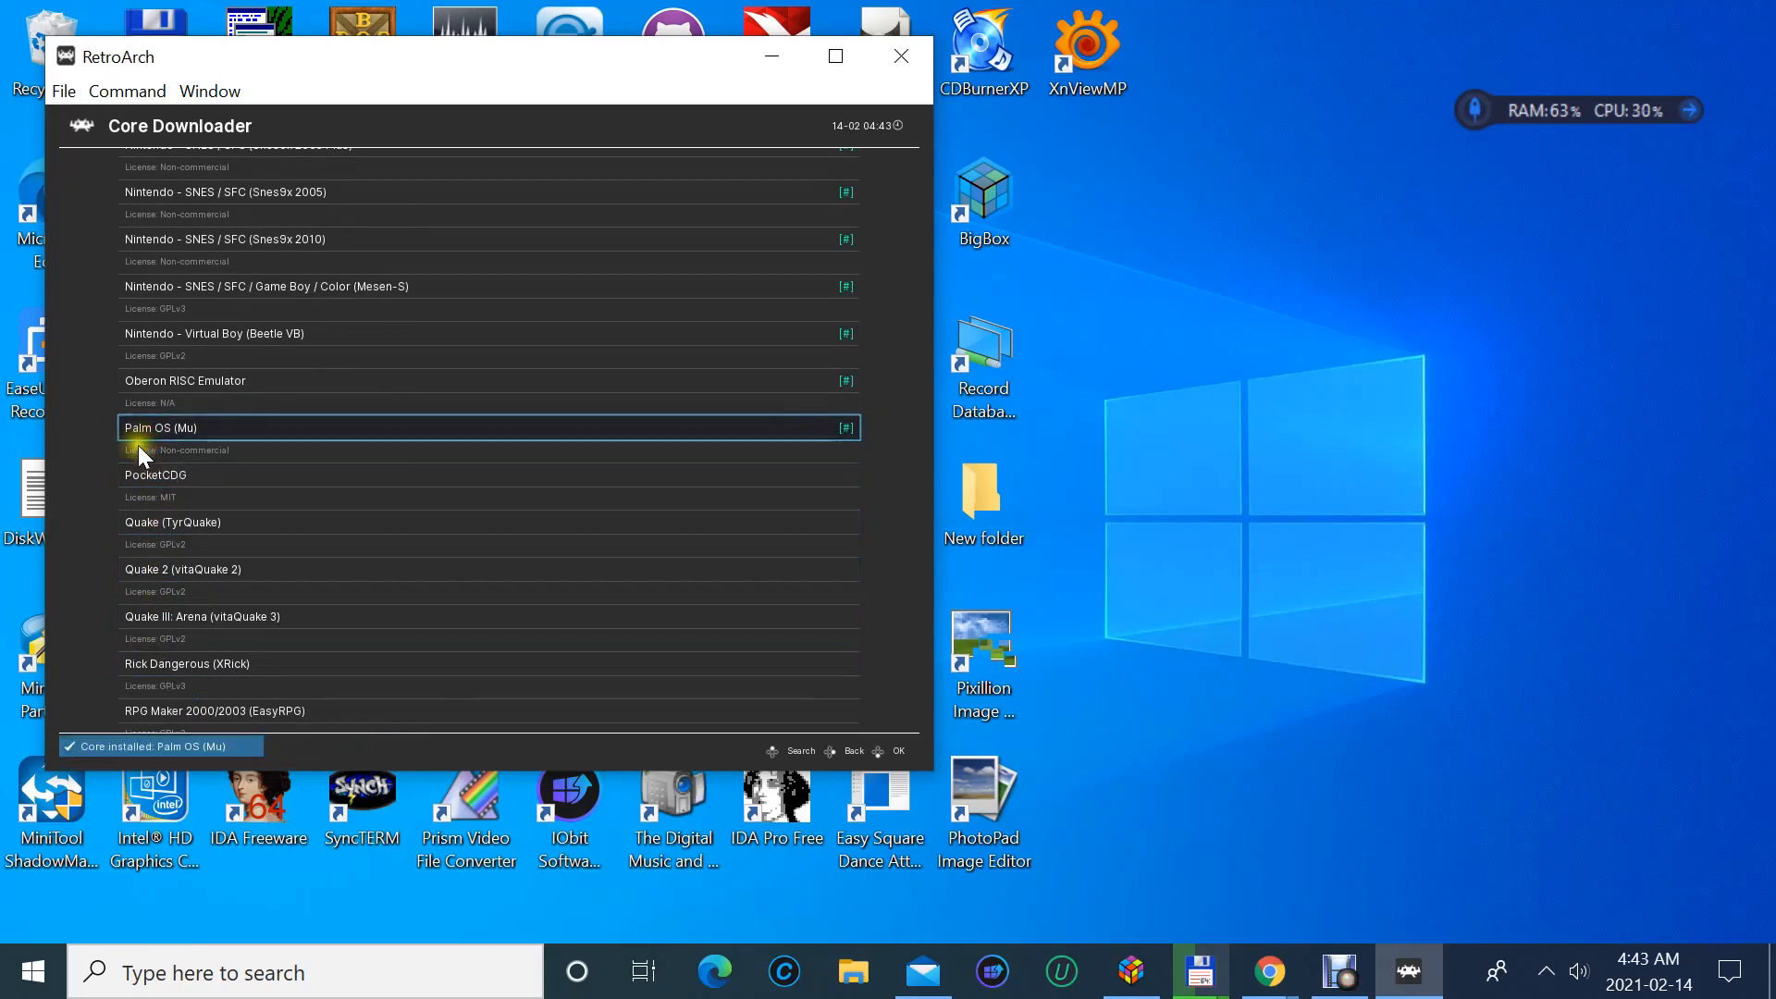
left_click(140, 471)
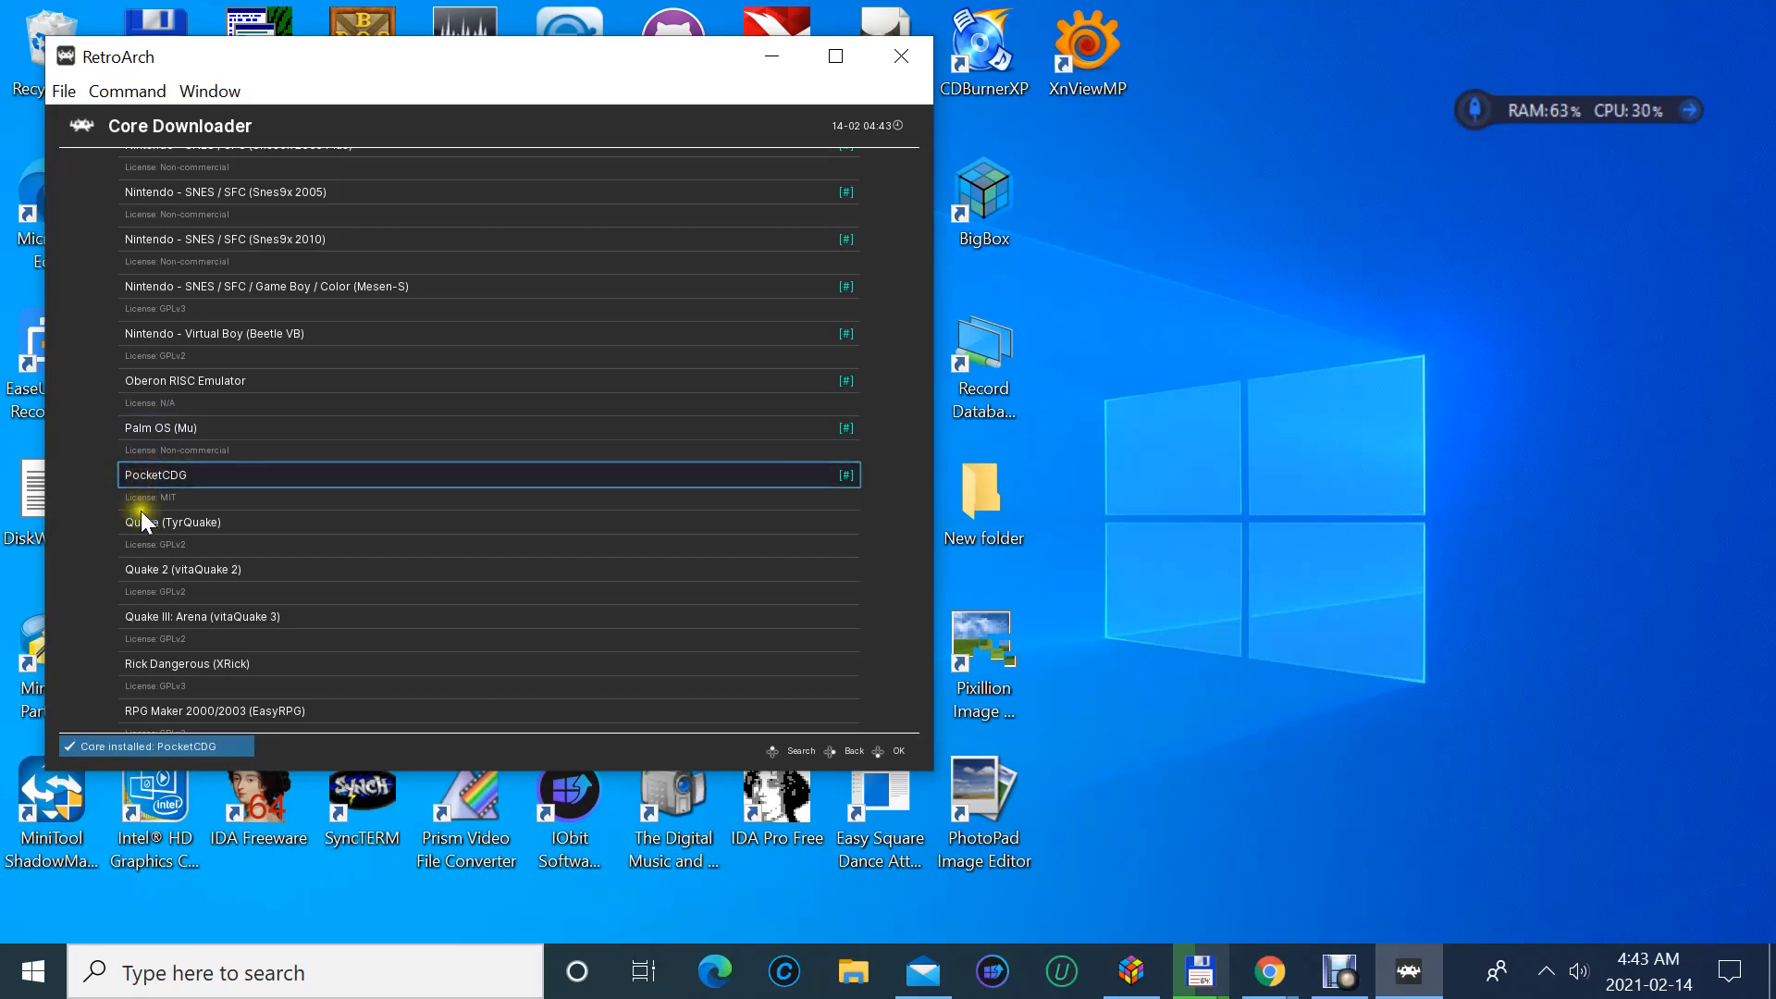
- Install the Quake (TyrQuake), Quake 2 (vitaQuake 2), Quake III: Arena (vitaQuake 3) and Rick Dangerous (XRick) cores
left_click(140, 517)
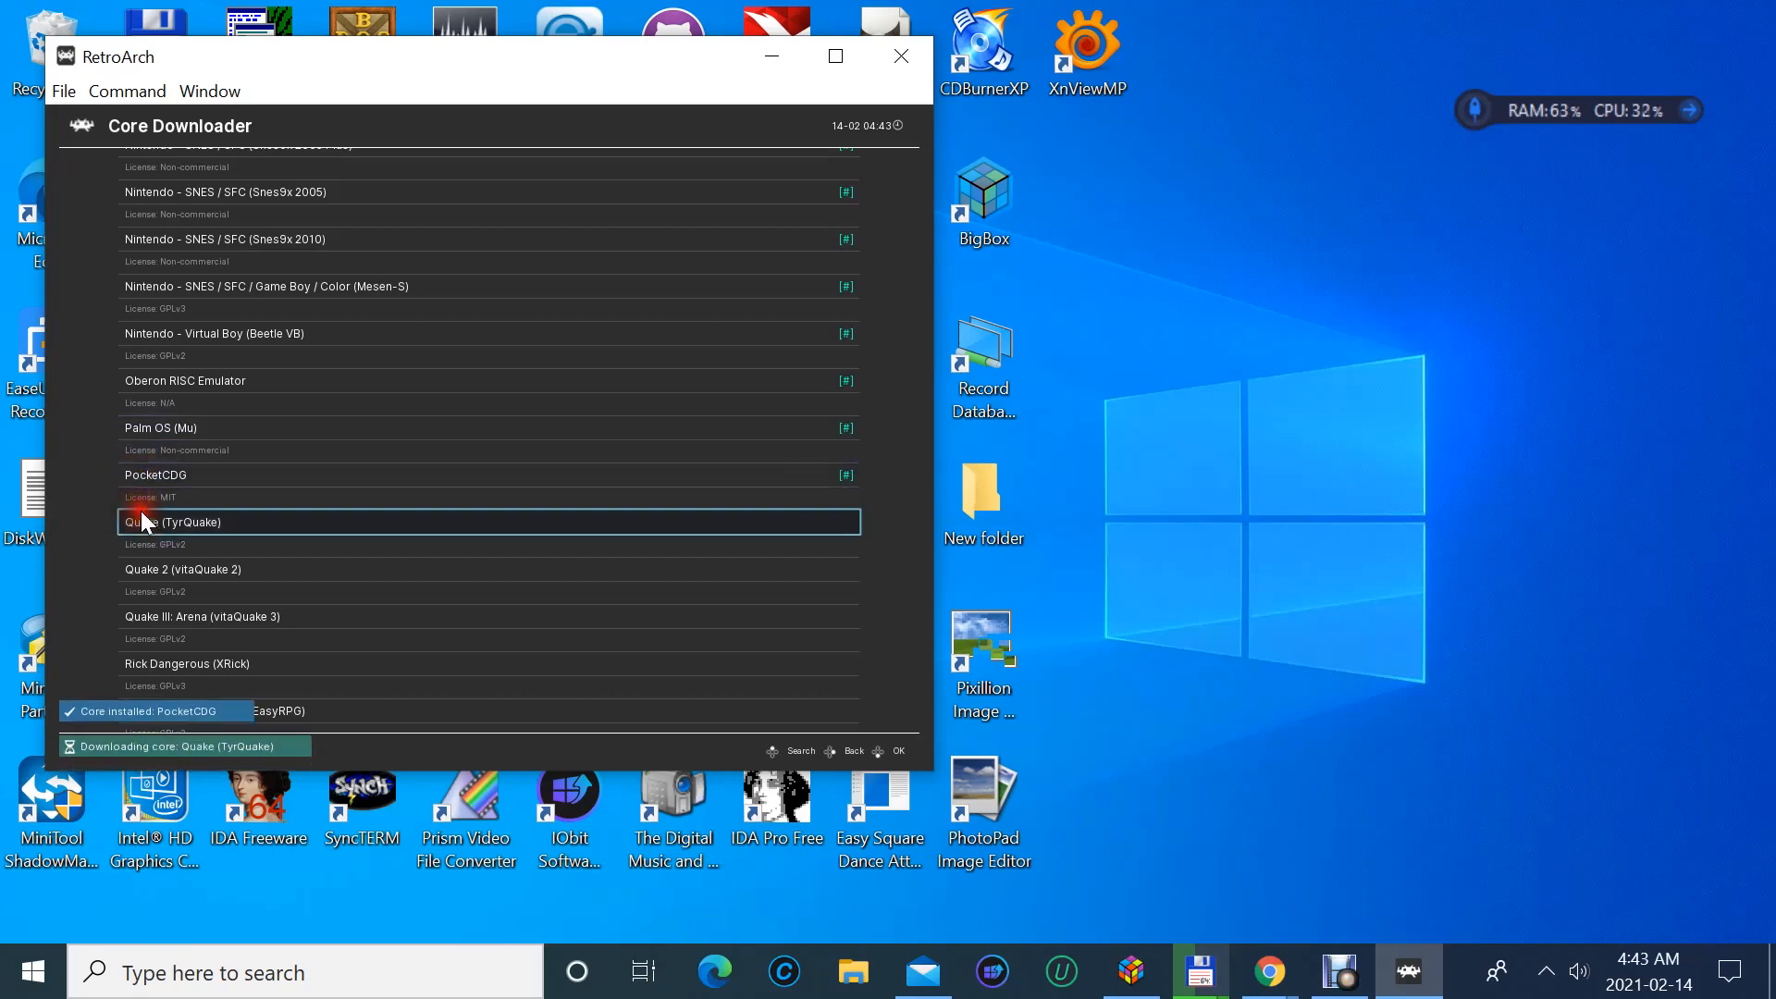
left_click(163, 567)
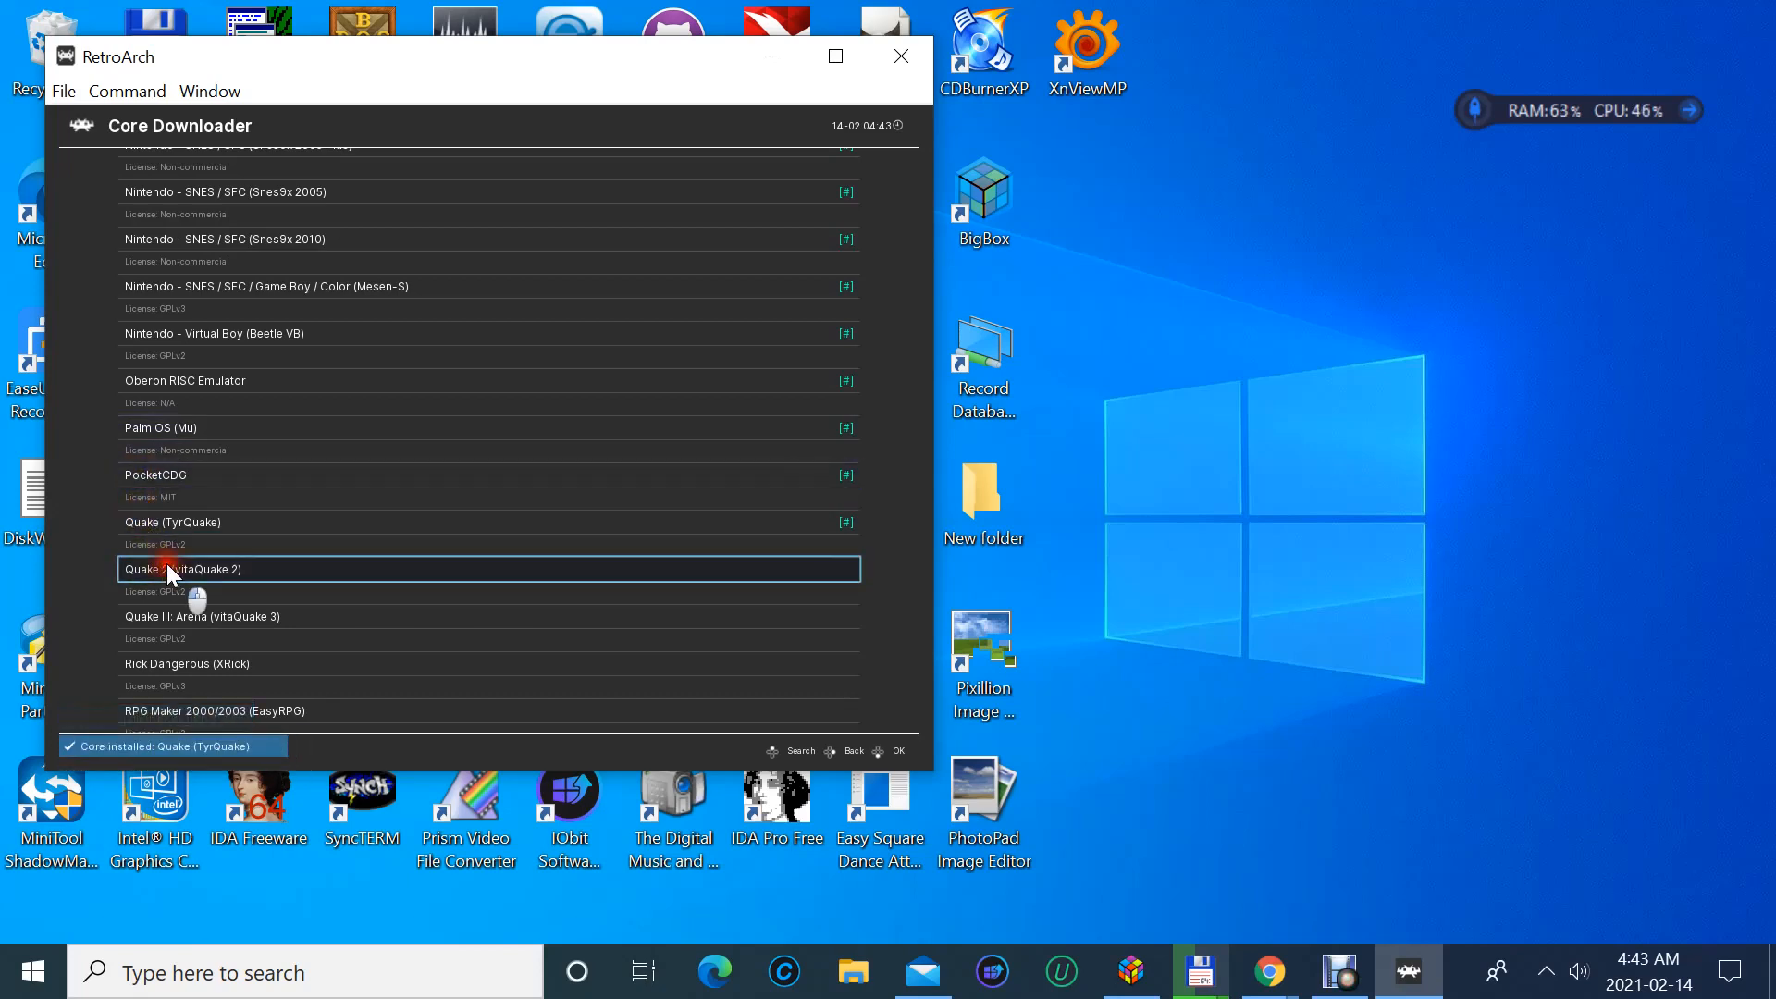
left_click(160, 617)
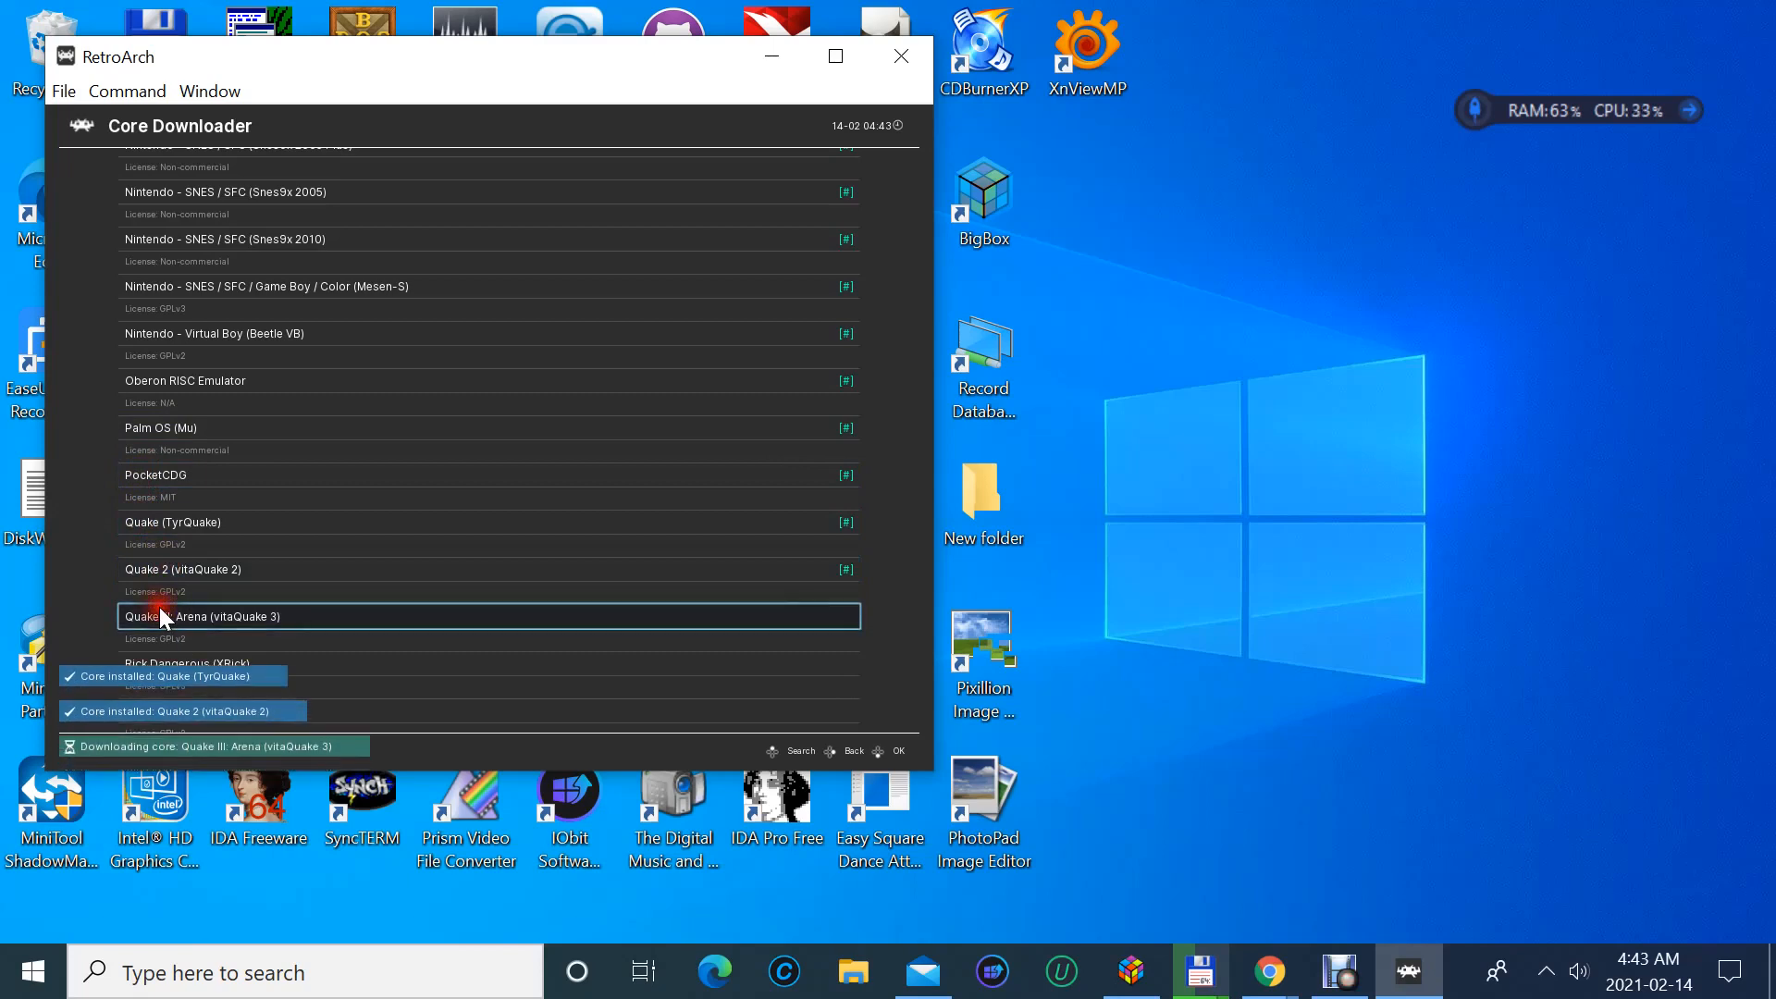
left_click(158, 655)
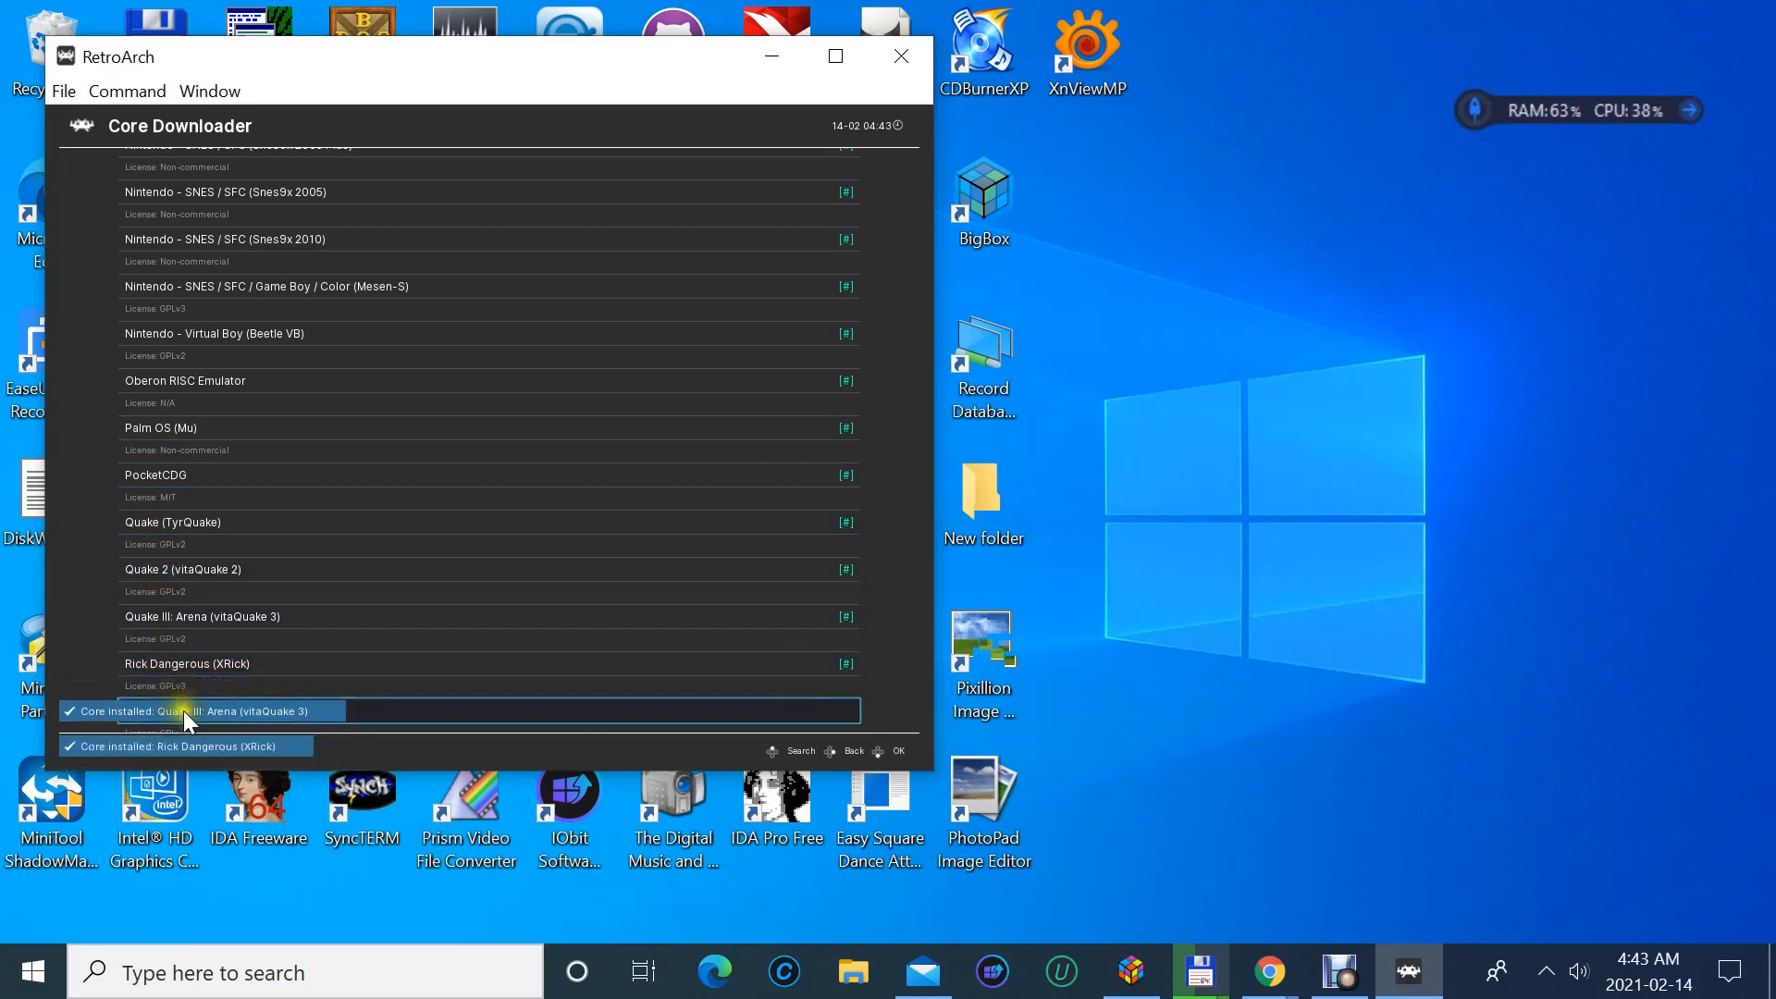
- Start downloading the Sega - Dreamcast/NAOMI (Flycast) core
scroll(187, 698, "down", 2)
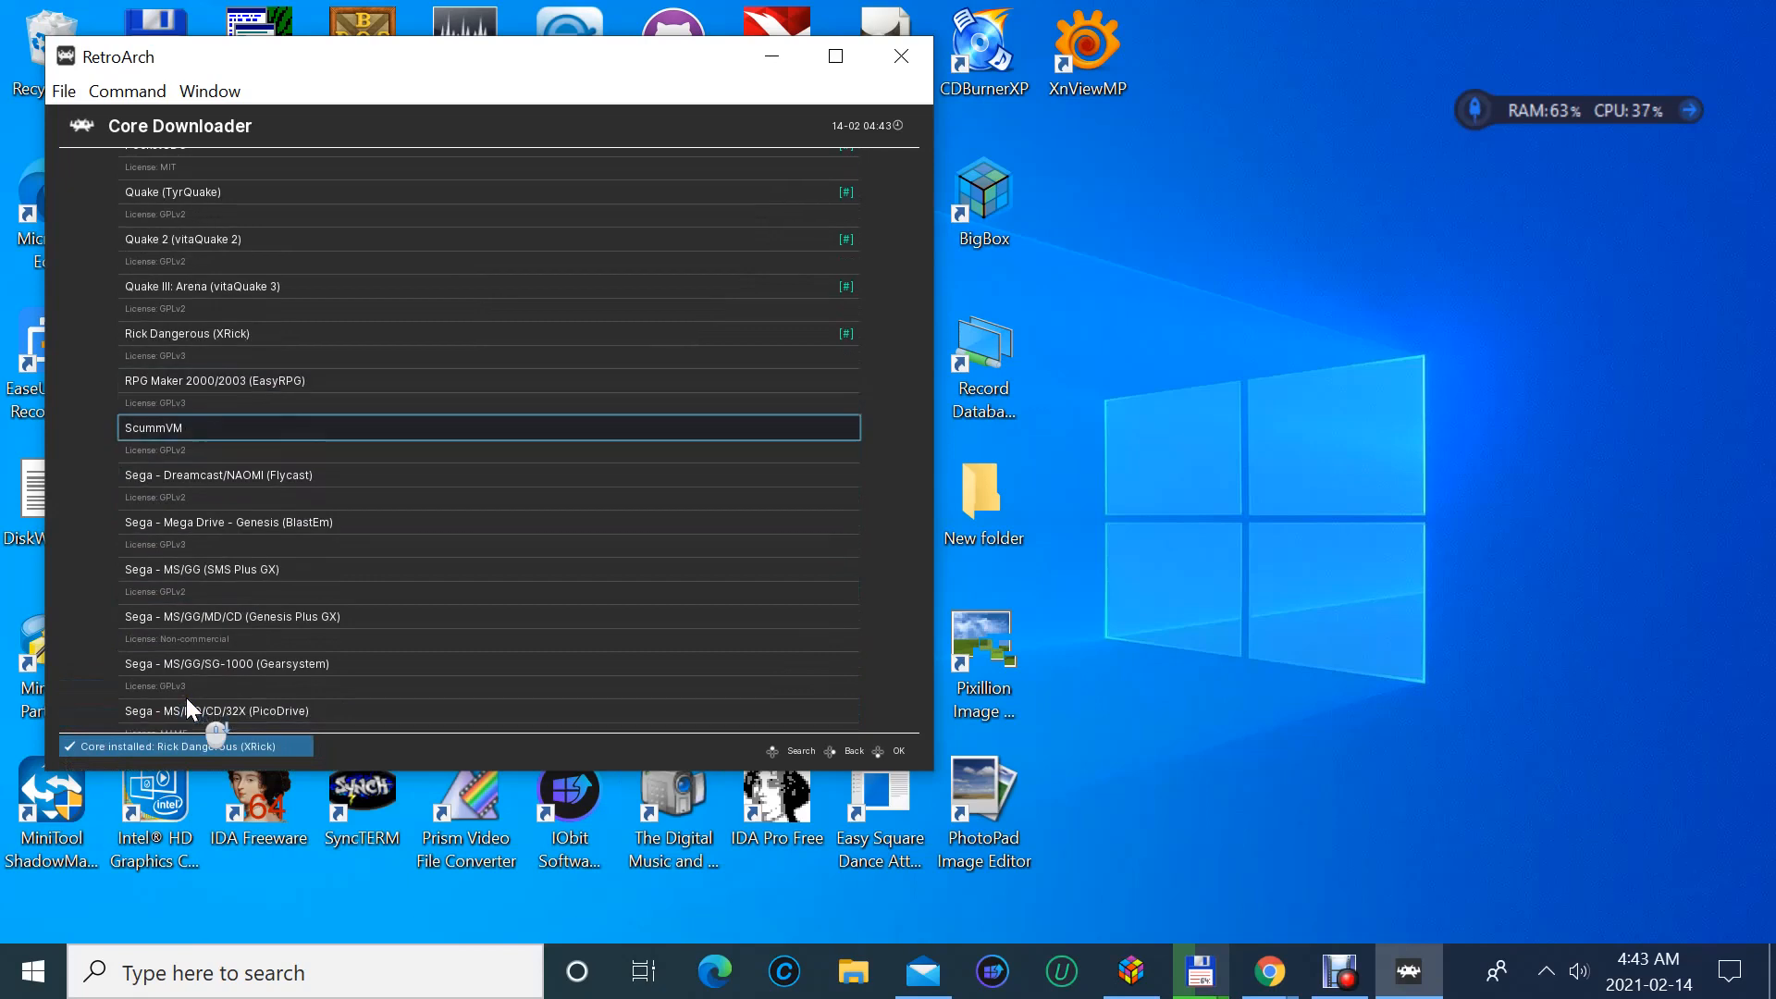
left_click(168, 477)
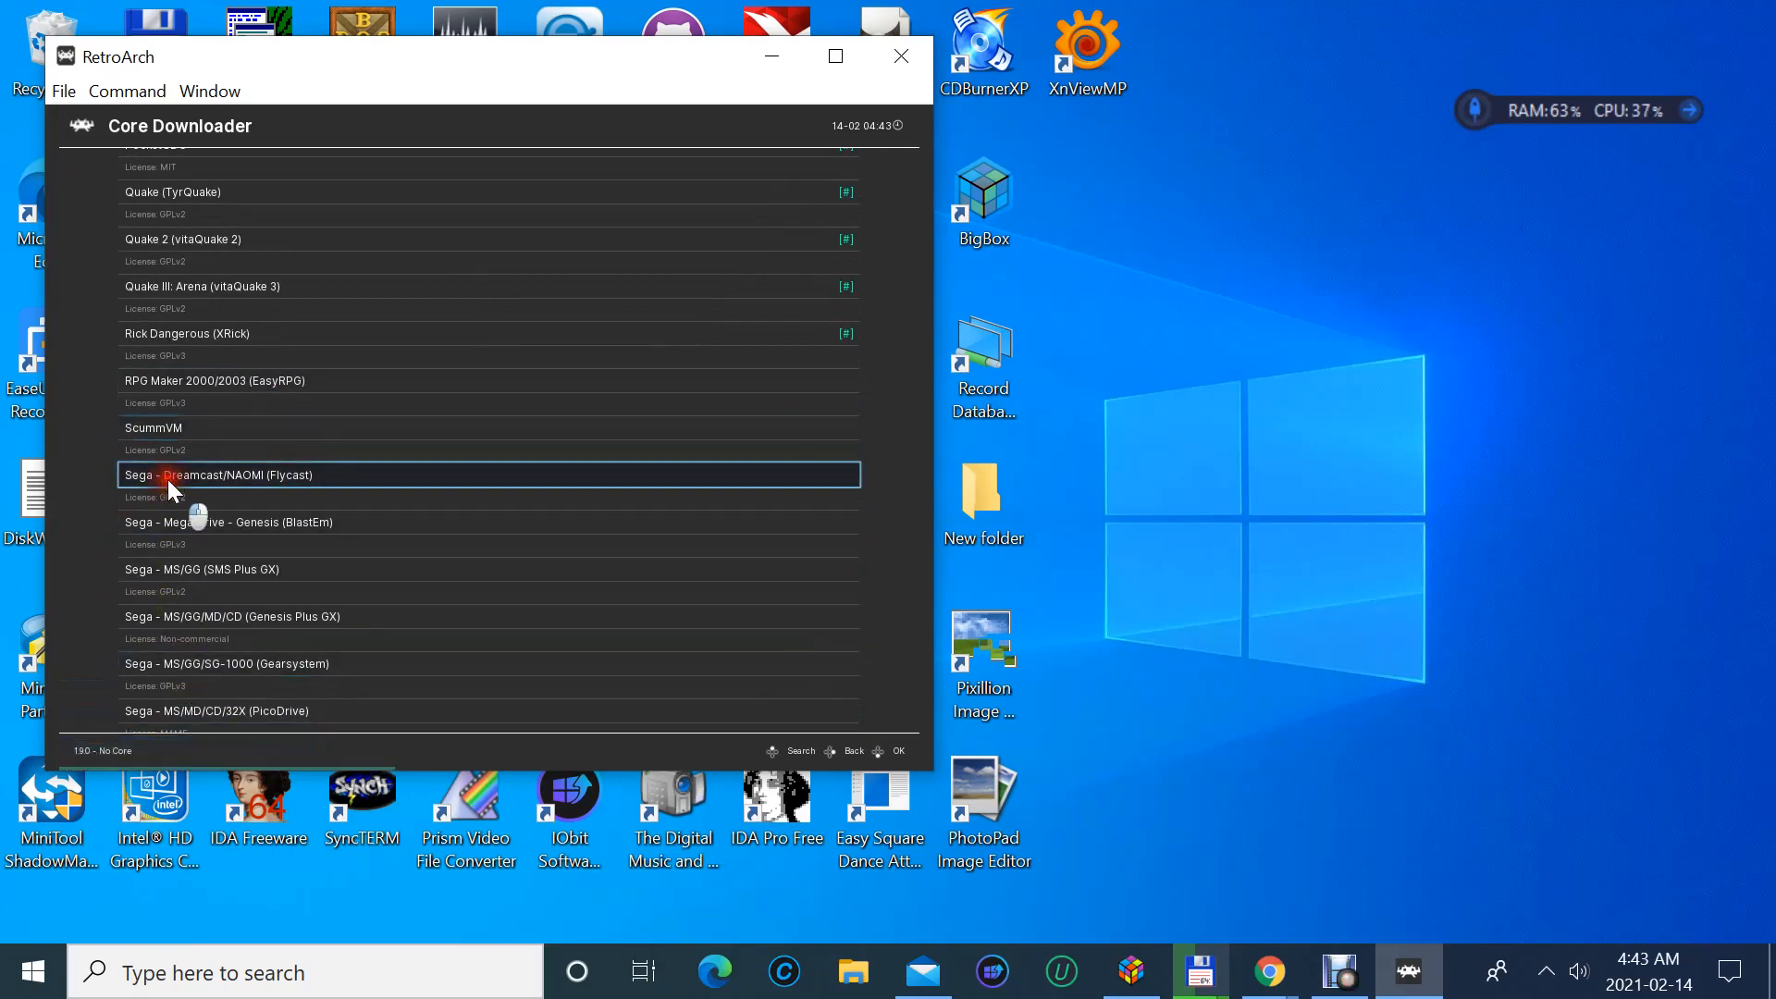
- Install the RPG Maker 2000/2003 (EasyRPG) and ScummVM cores
left_click(150, 387)
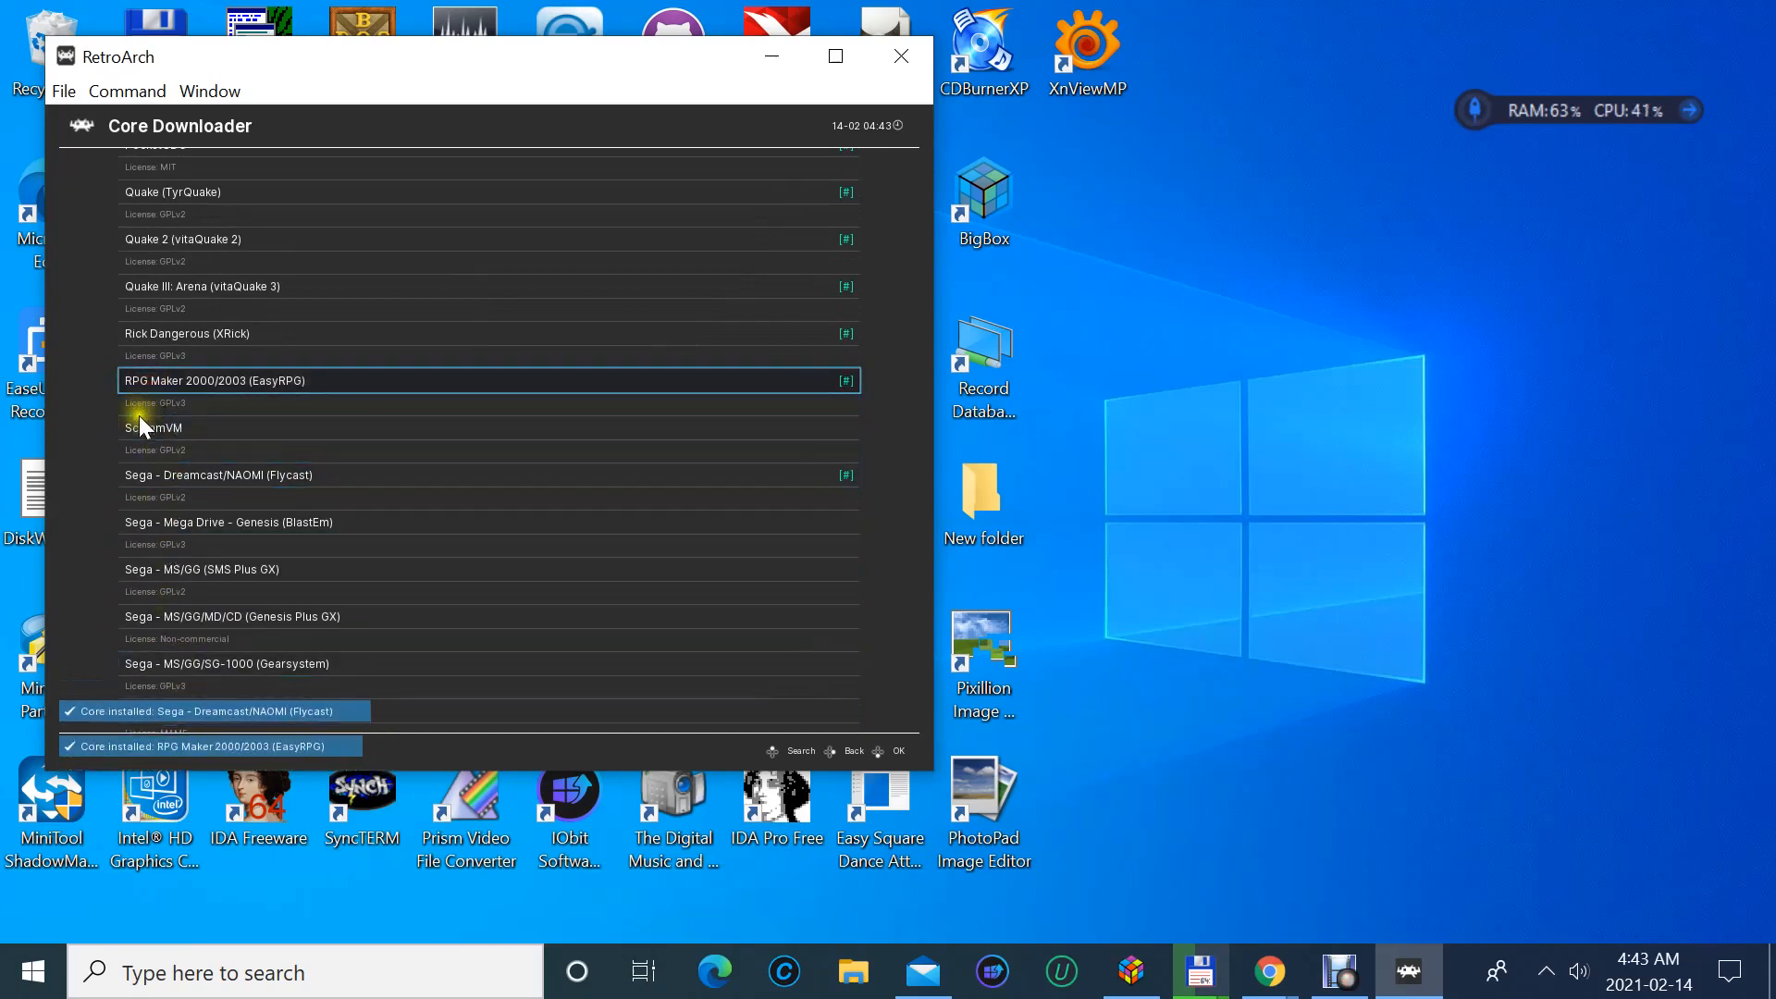
left_click(138, 427)
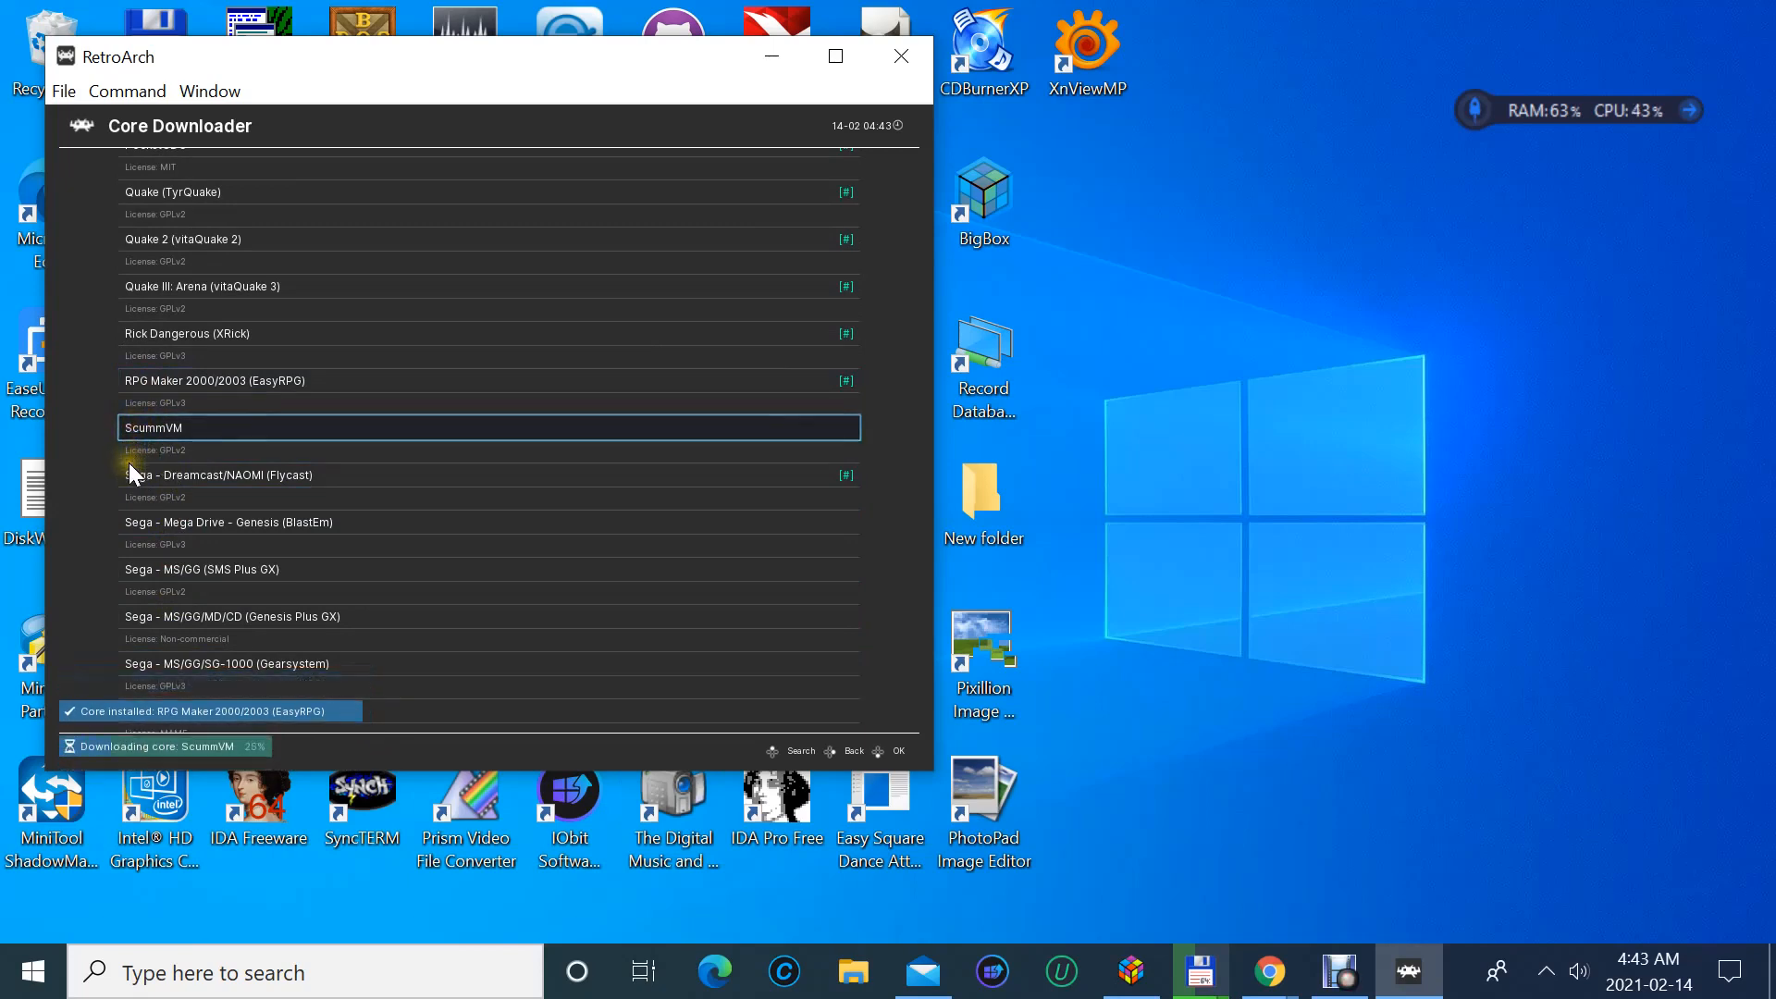
- Install the Sega Mega Drive, Genesis, MS/GG and 32X cores BlastEm, SMS Plus GX, Gearsystem, PicoDrive and Genesis Plus GX
left_click(159, 524)
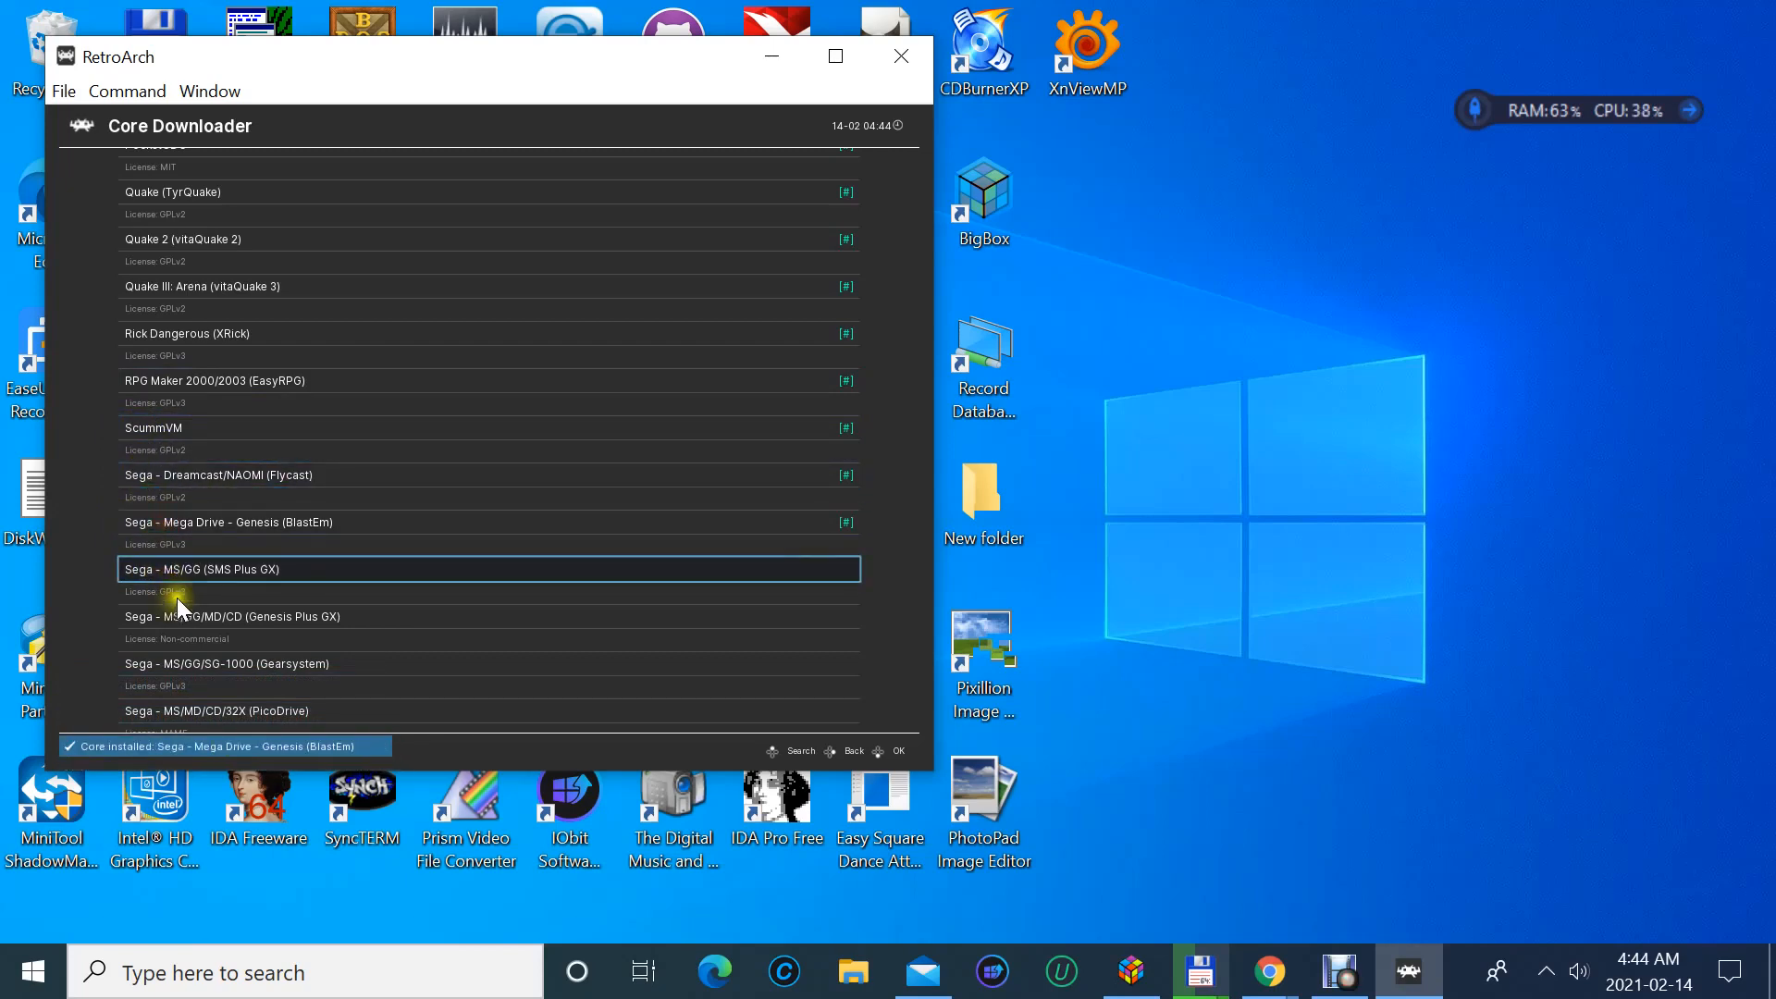
left_click(179, 571)
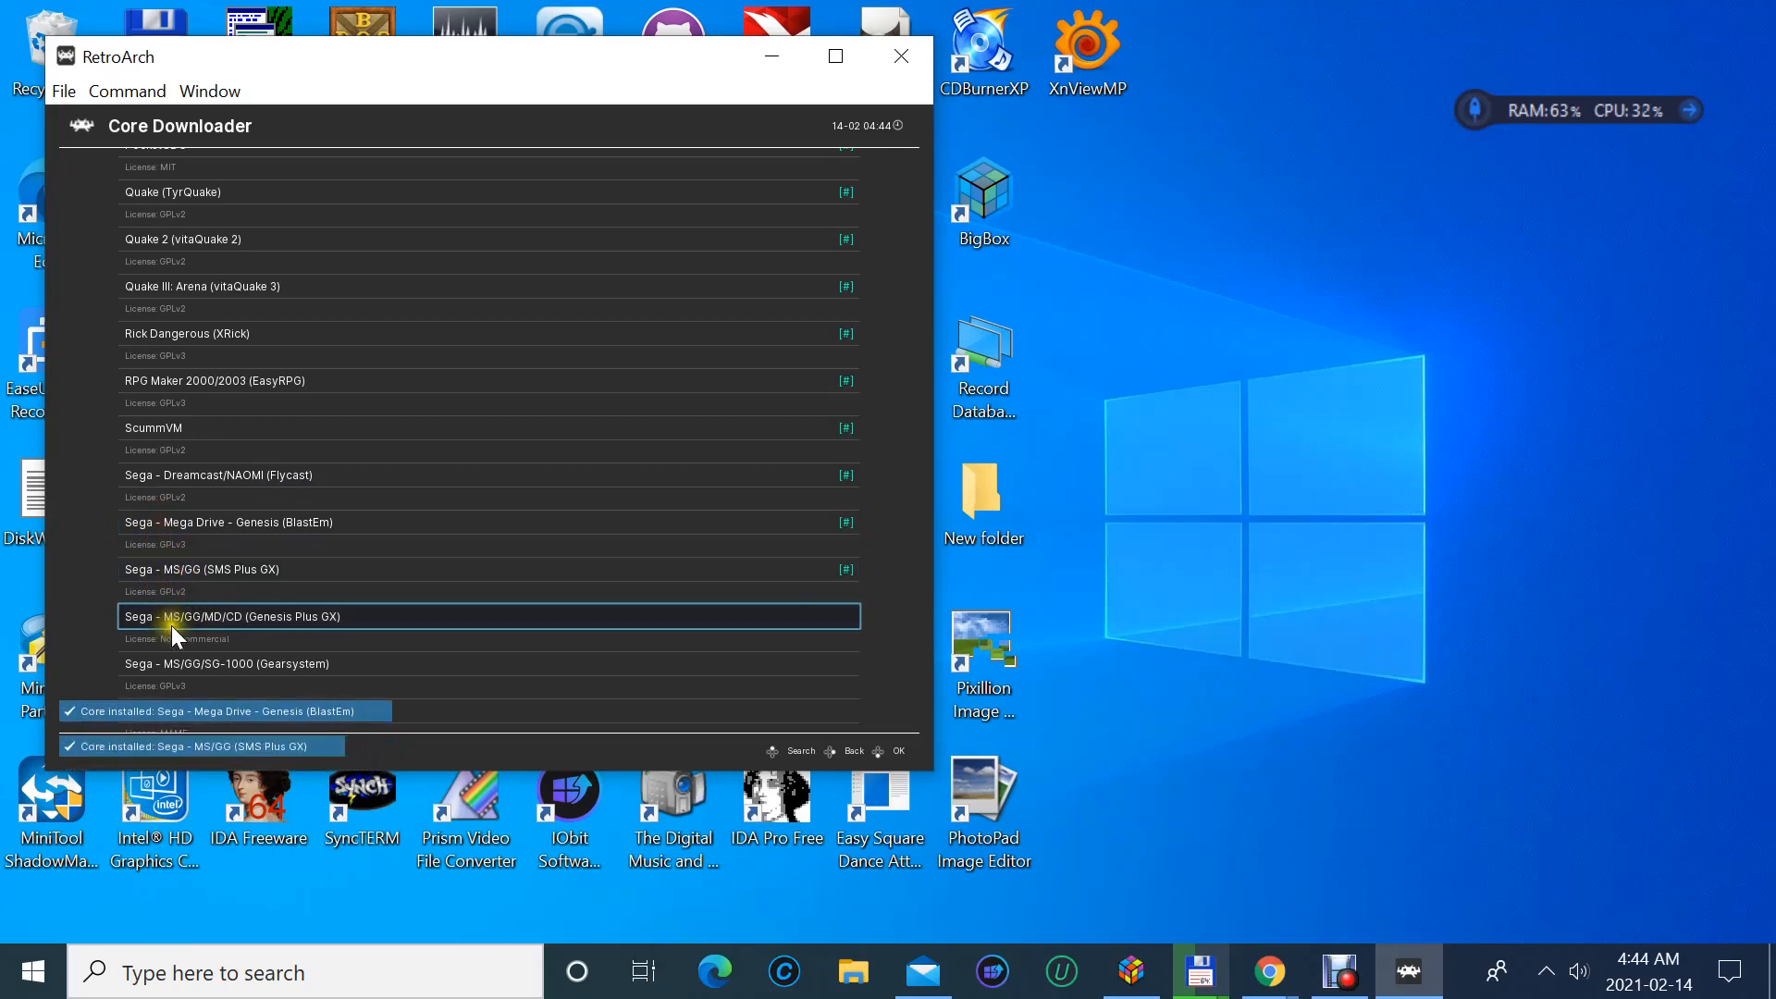
left_click(175, 660)
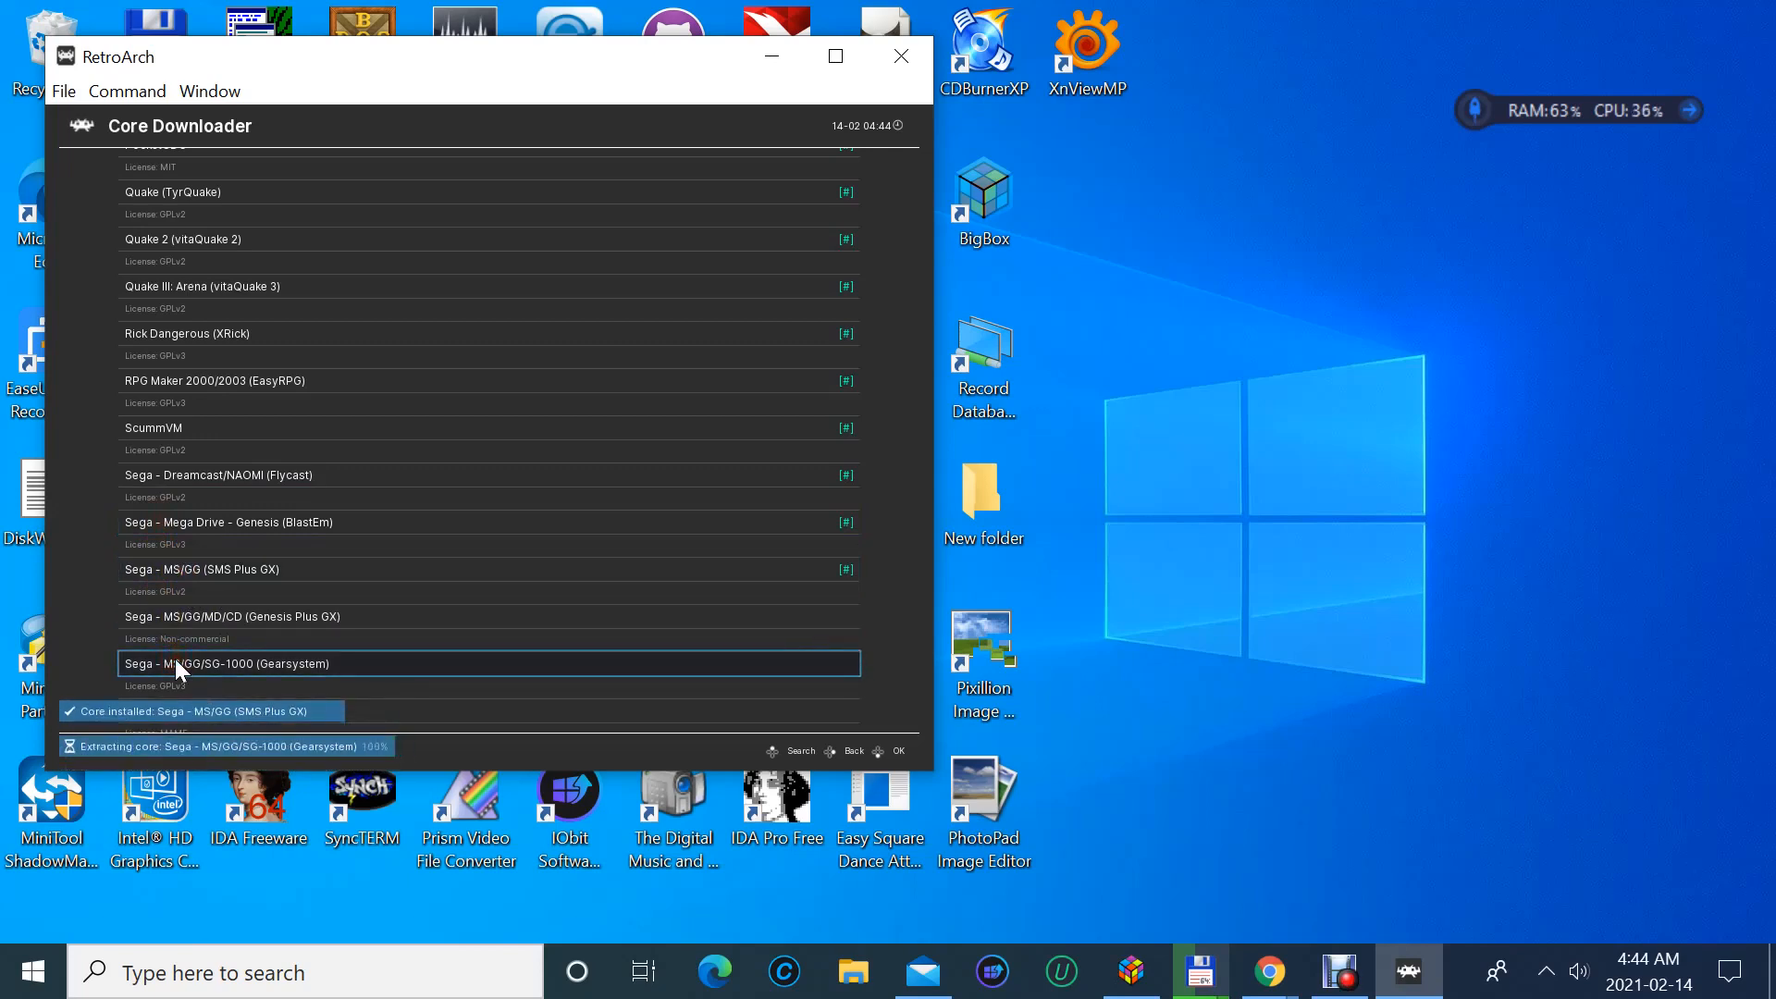
scroll(176, 659, "down", 2)
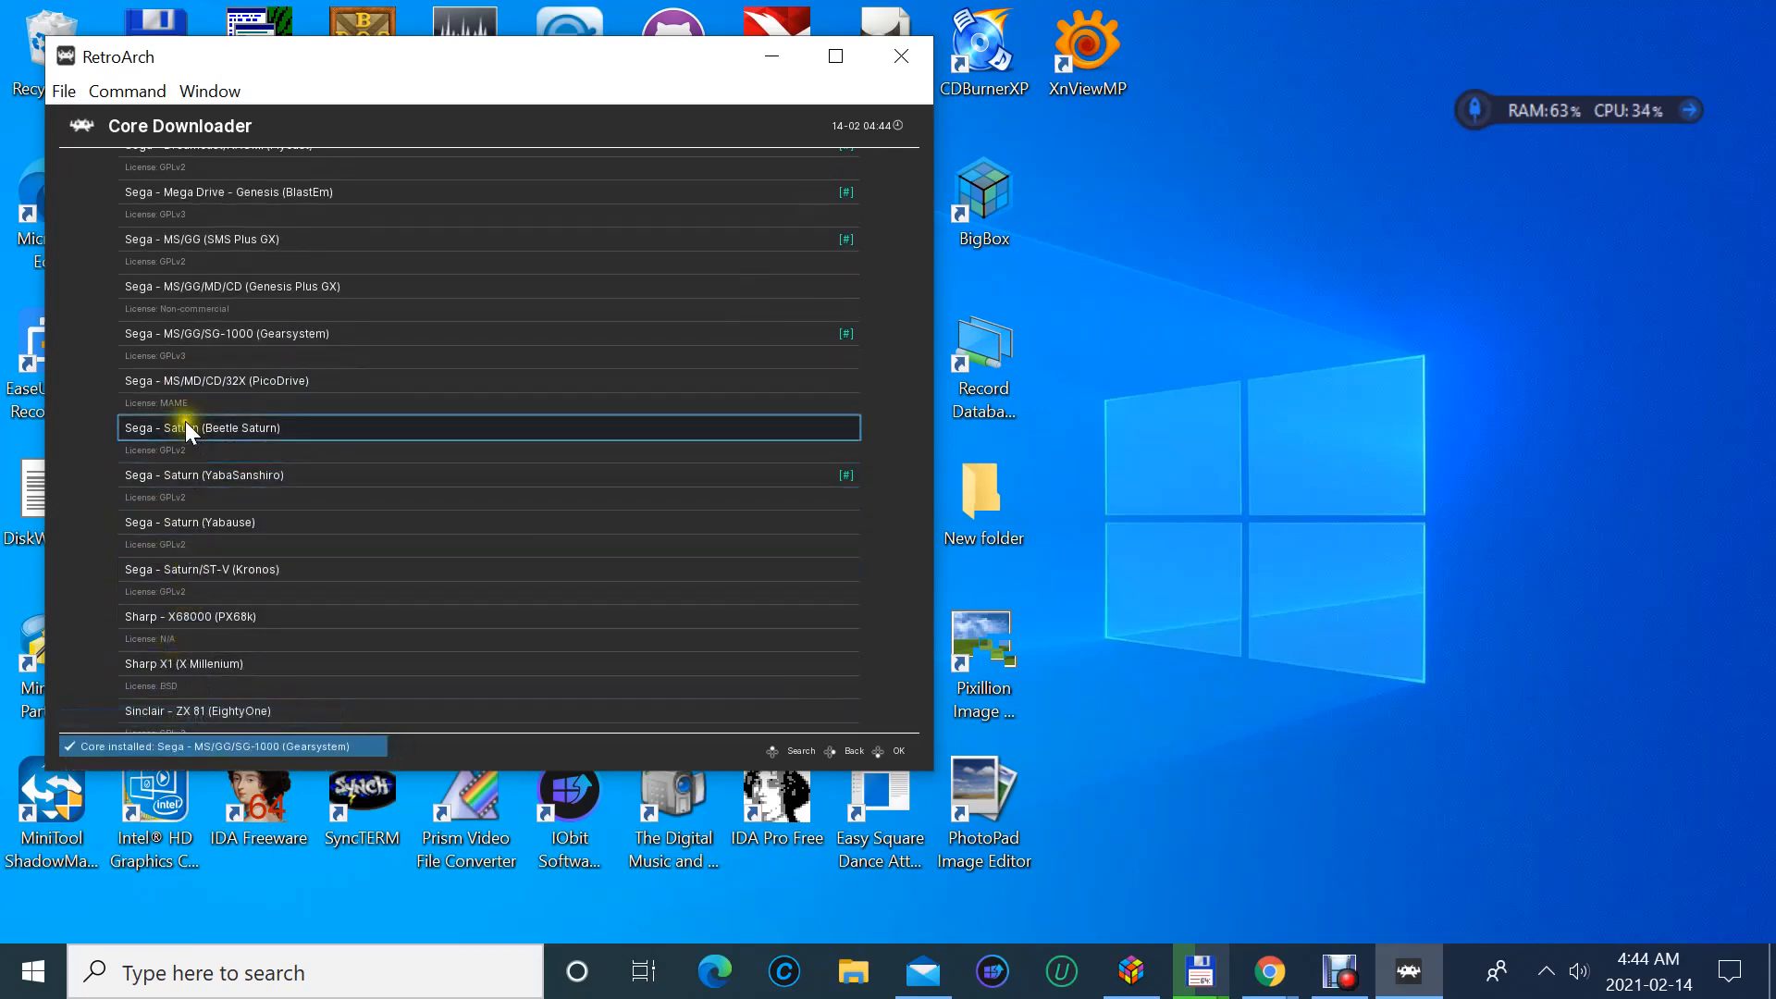
left_click(188, 394)
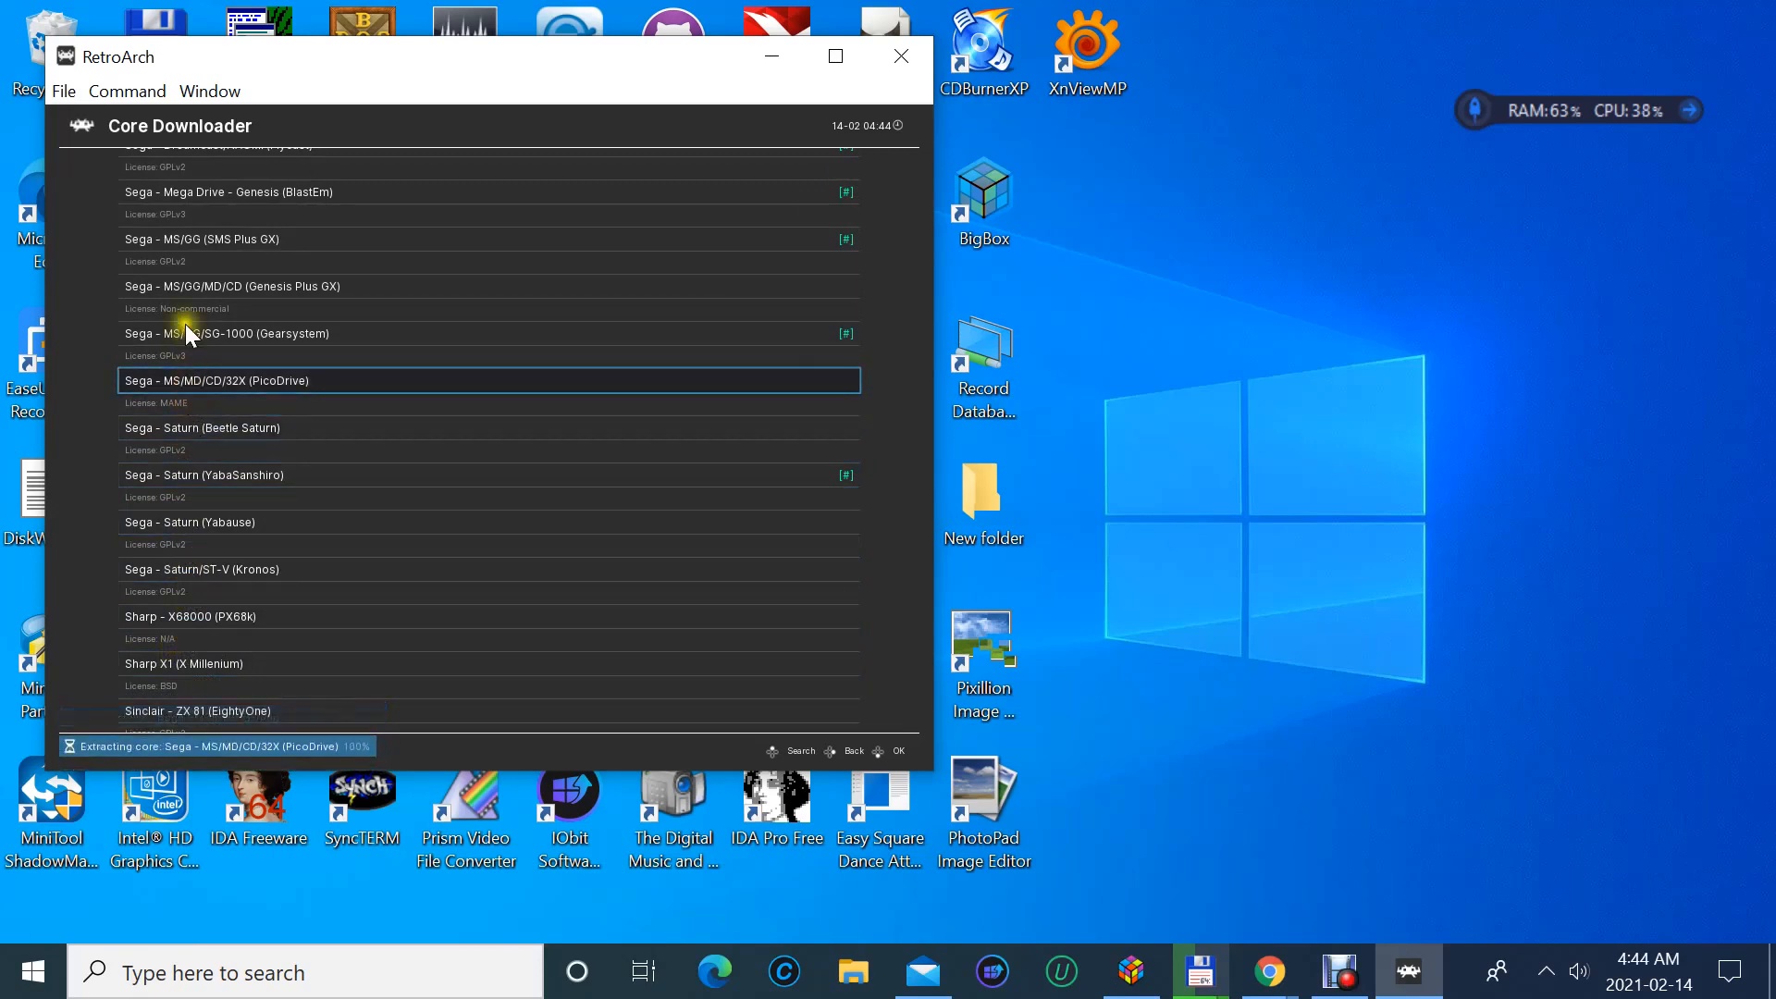
left_click(188, 299)
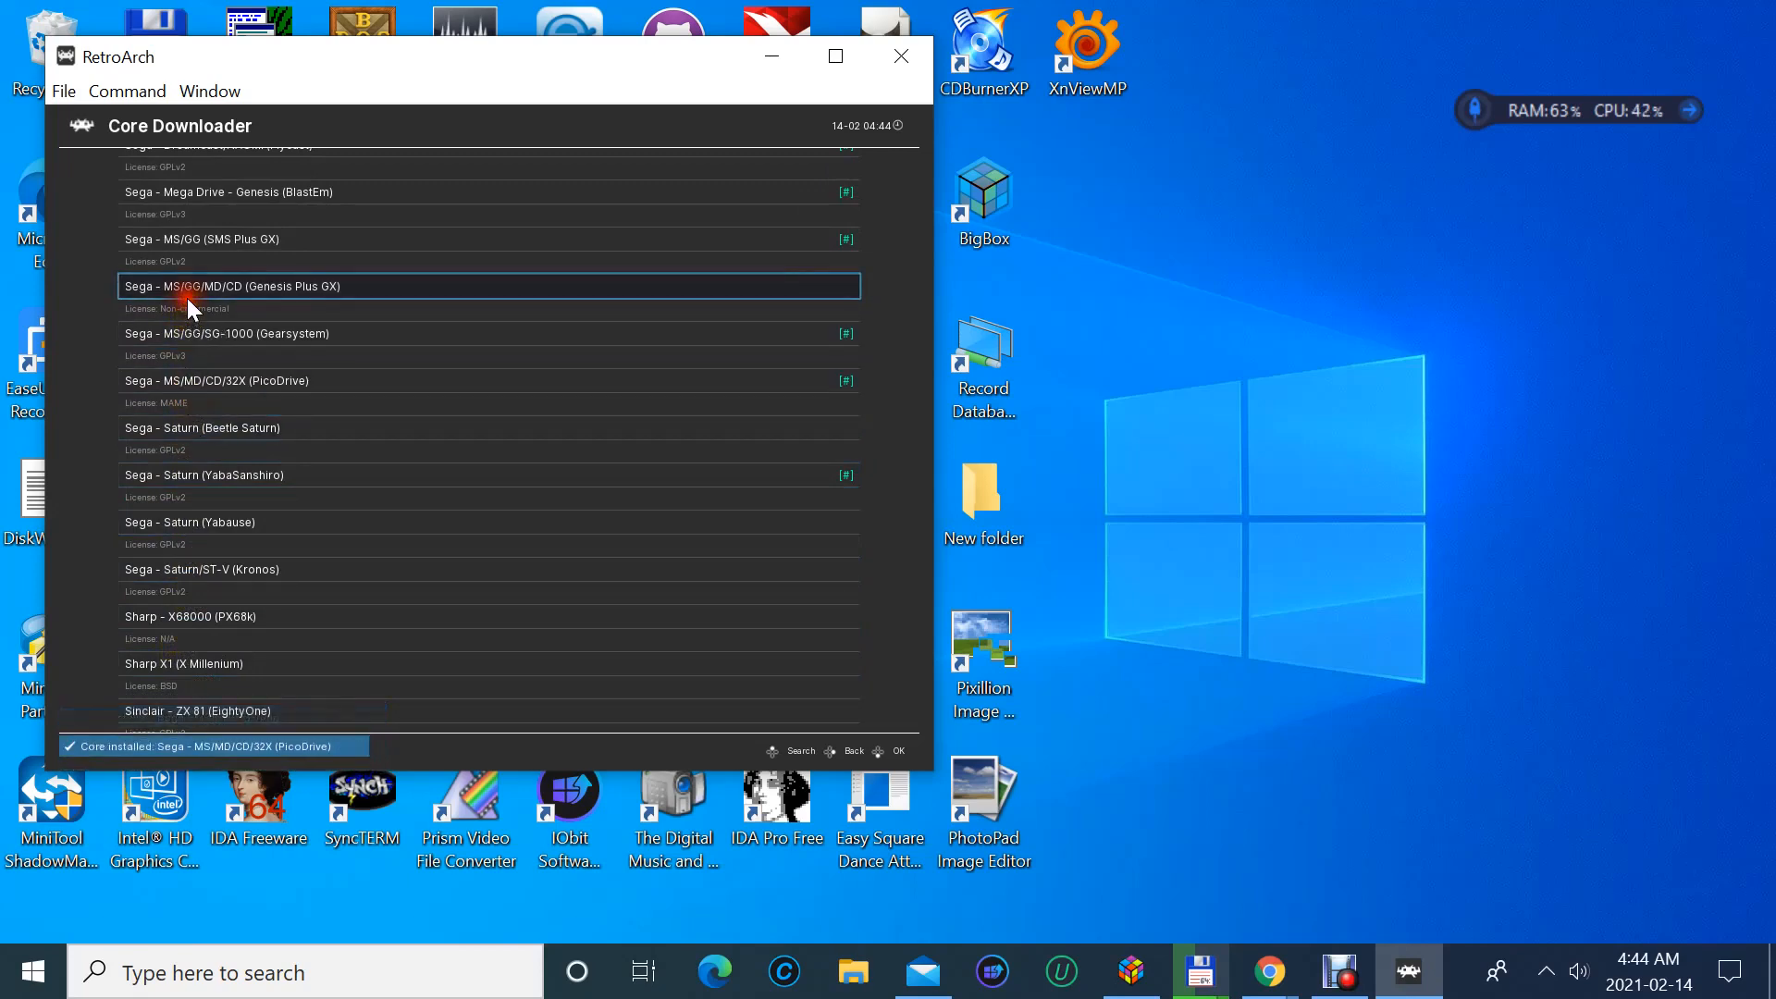
left_click(187, 298)
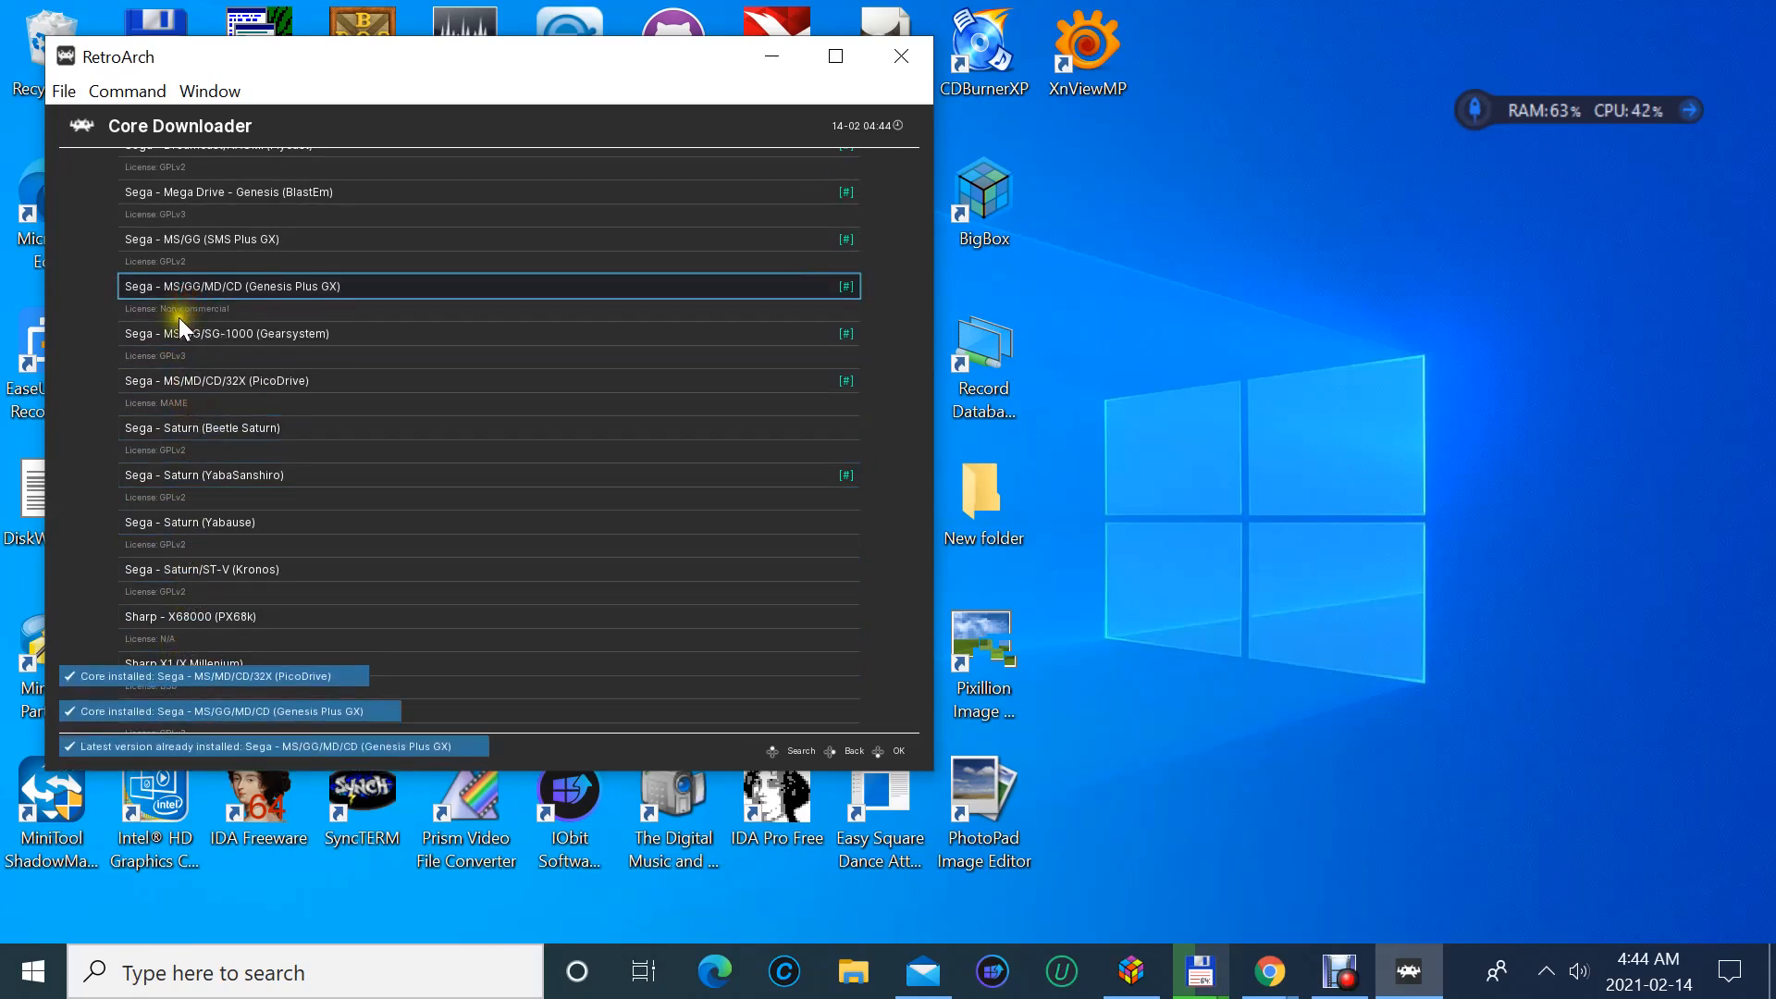
- Install the Sega Saturn cores Beetle Saturn and Yabause, plus the Saturn/ST-V (Kronos) core
left_click(222, 423)
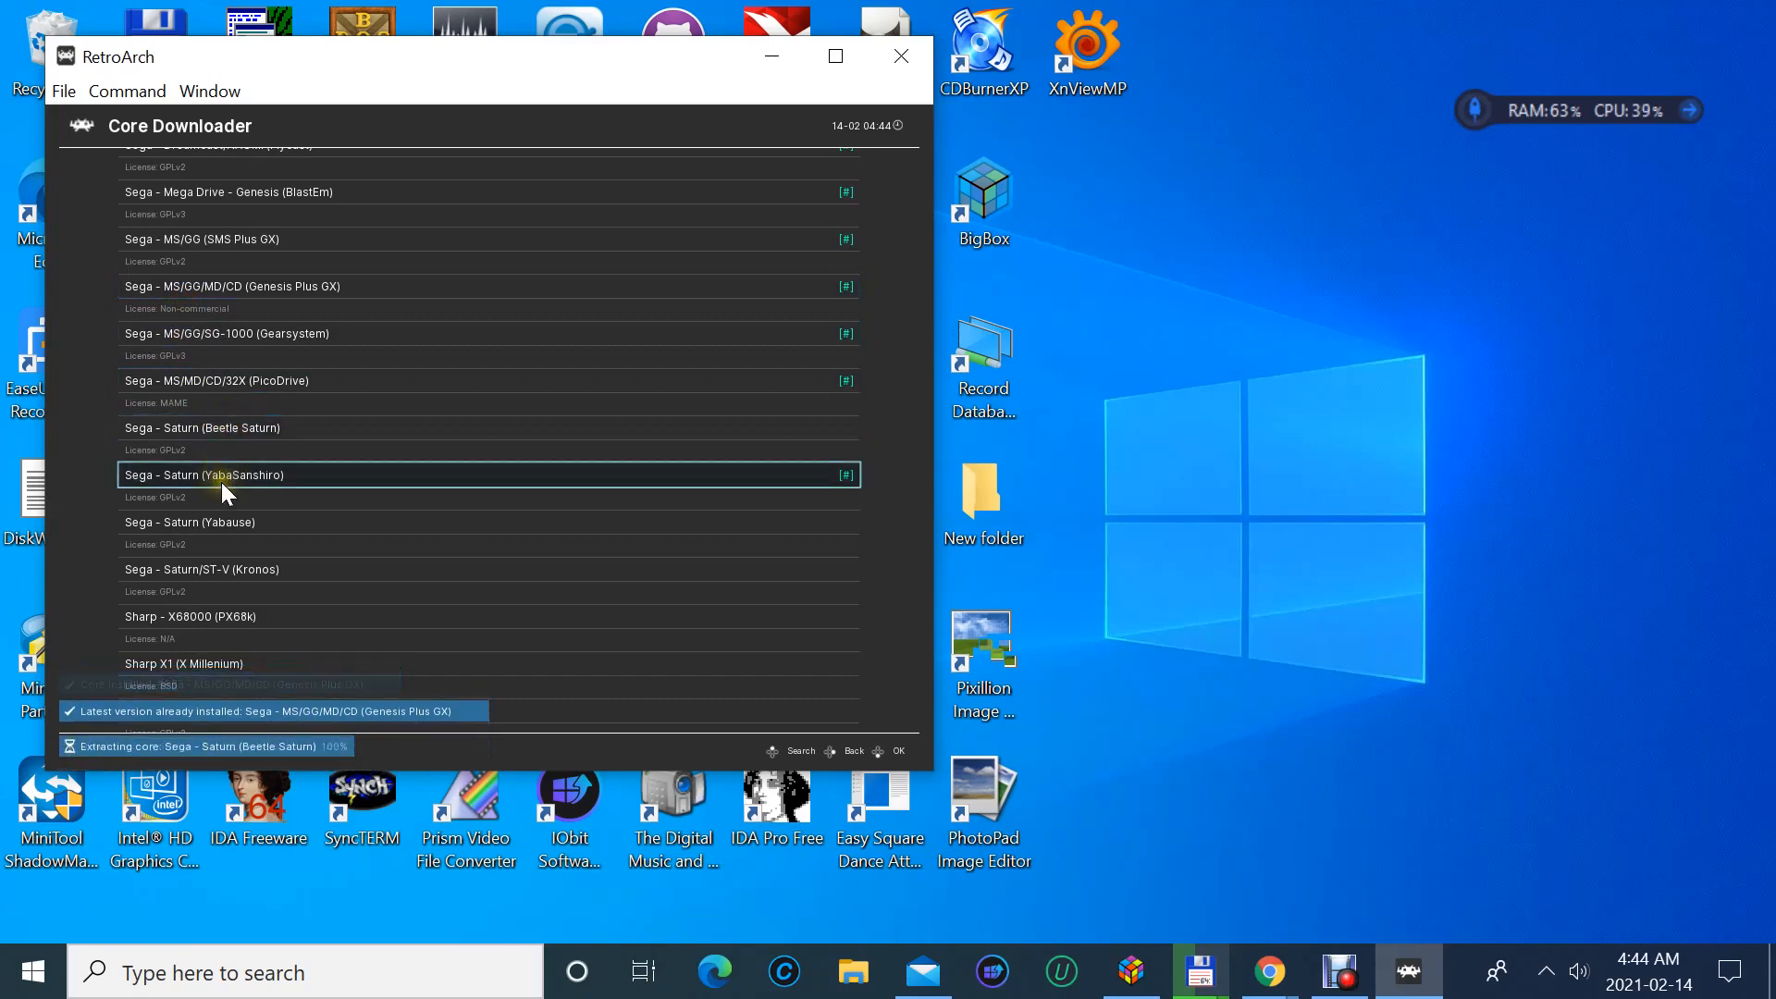
left_click(201, 520)
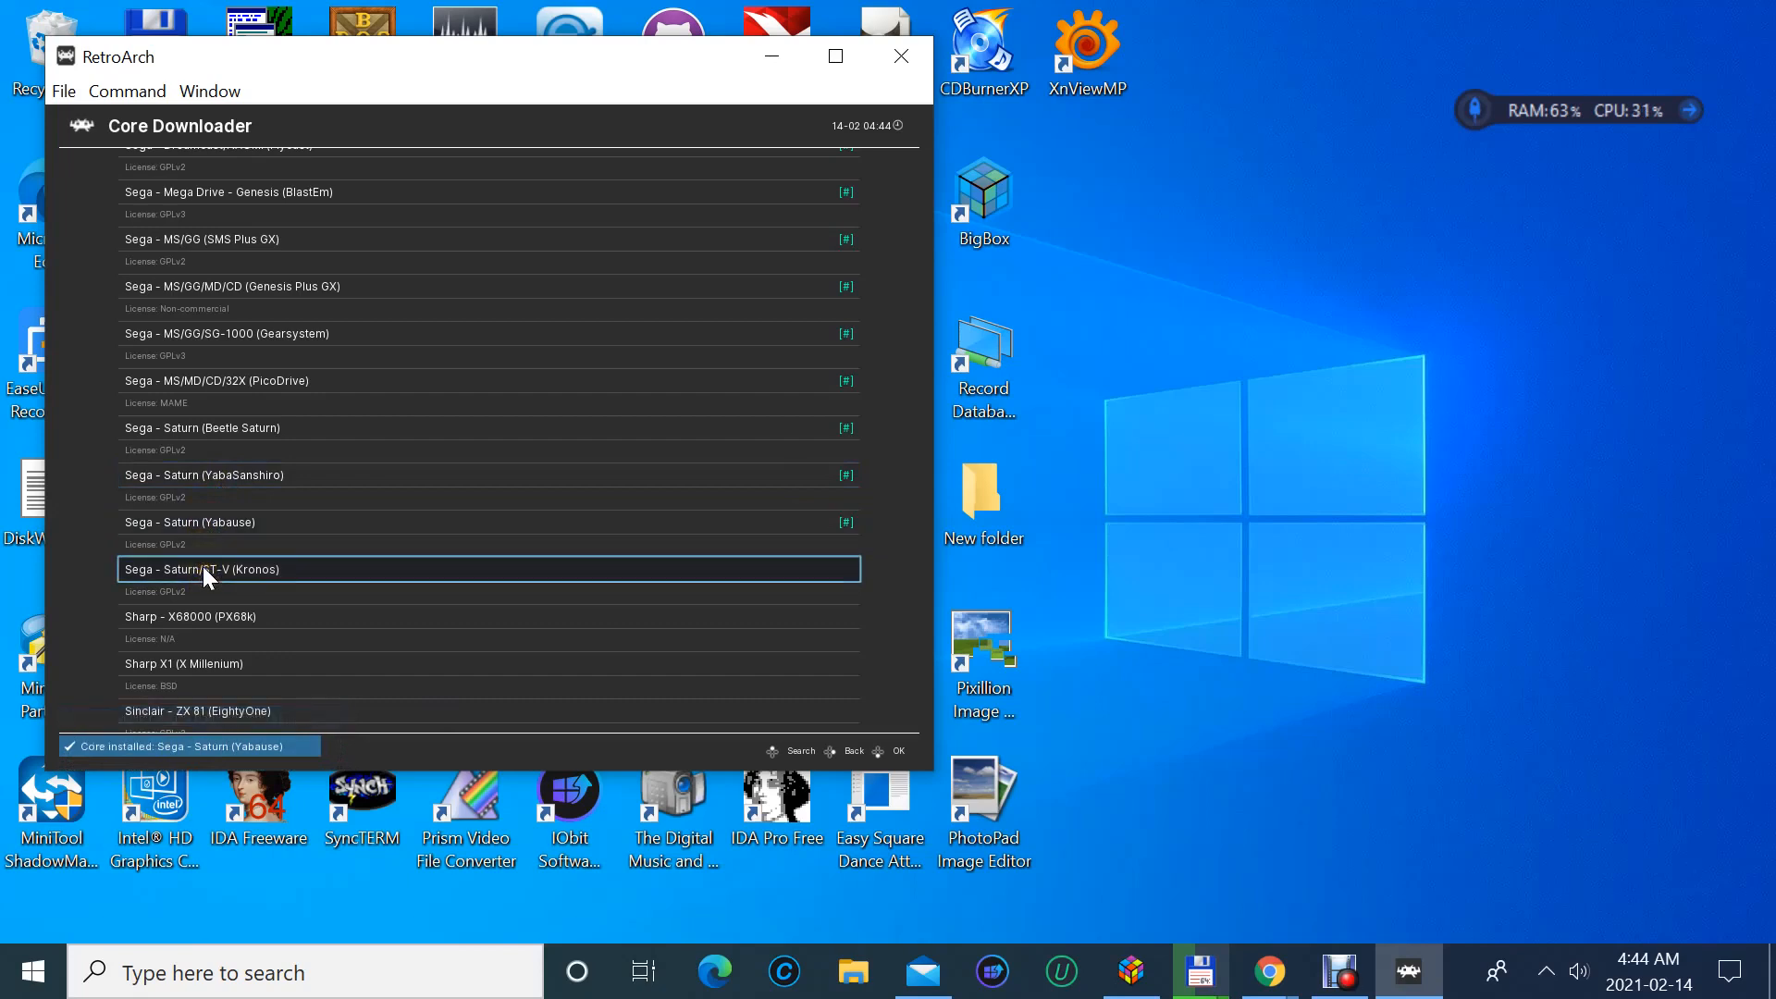
left_click(202, 566)
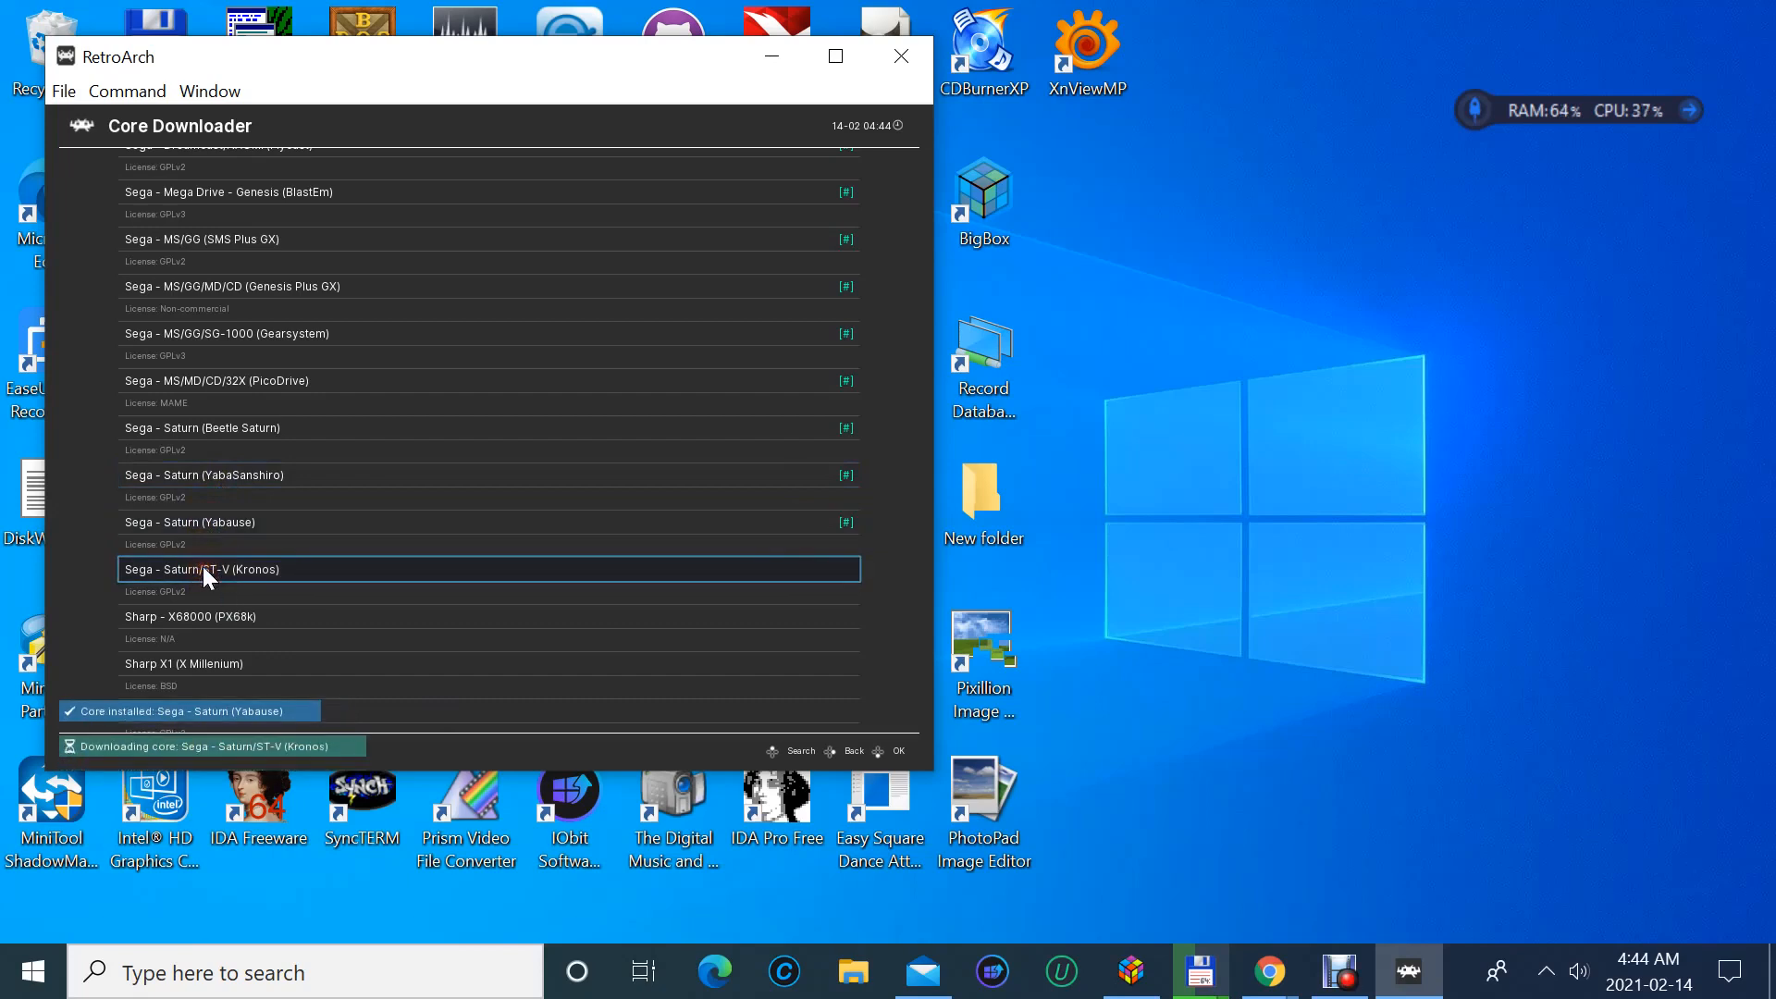
- Install the Sharp - X68000 (PX68k) and Sharp X1 (X Millenium) cores
left_click(201, 615)
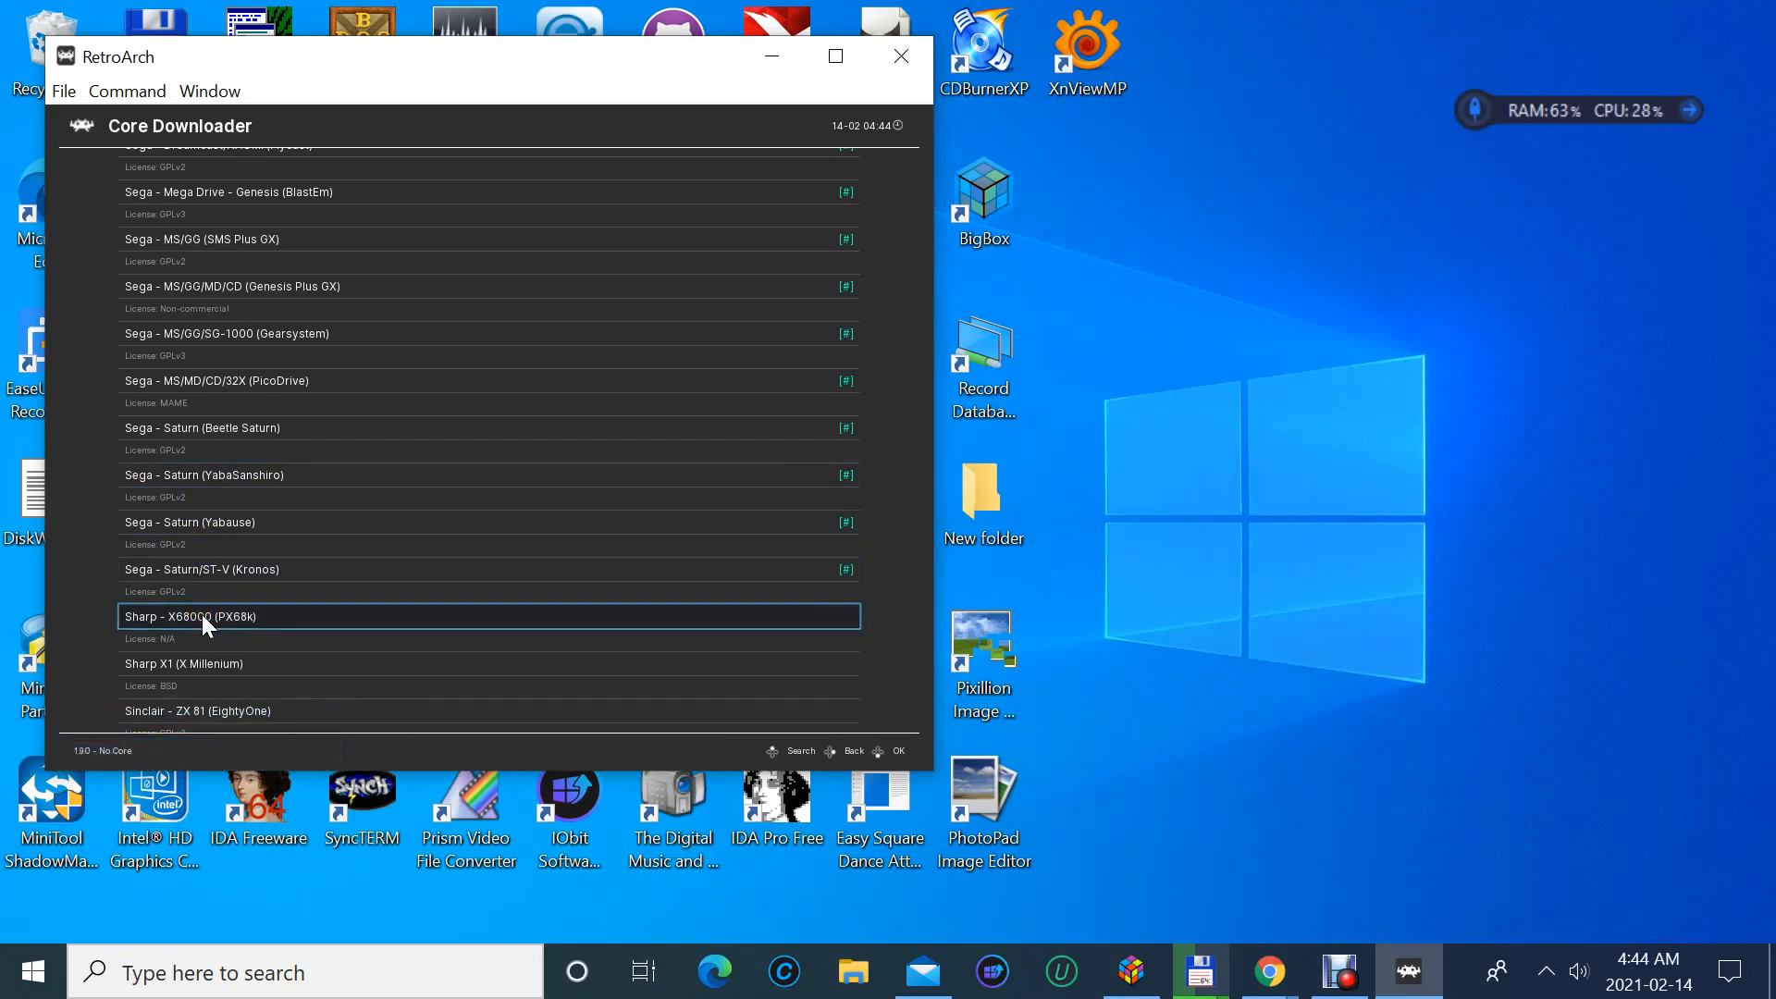
left_click(201, 615)
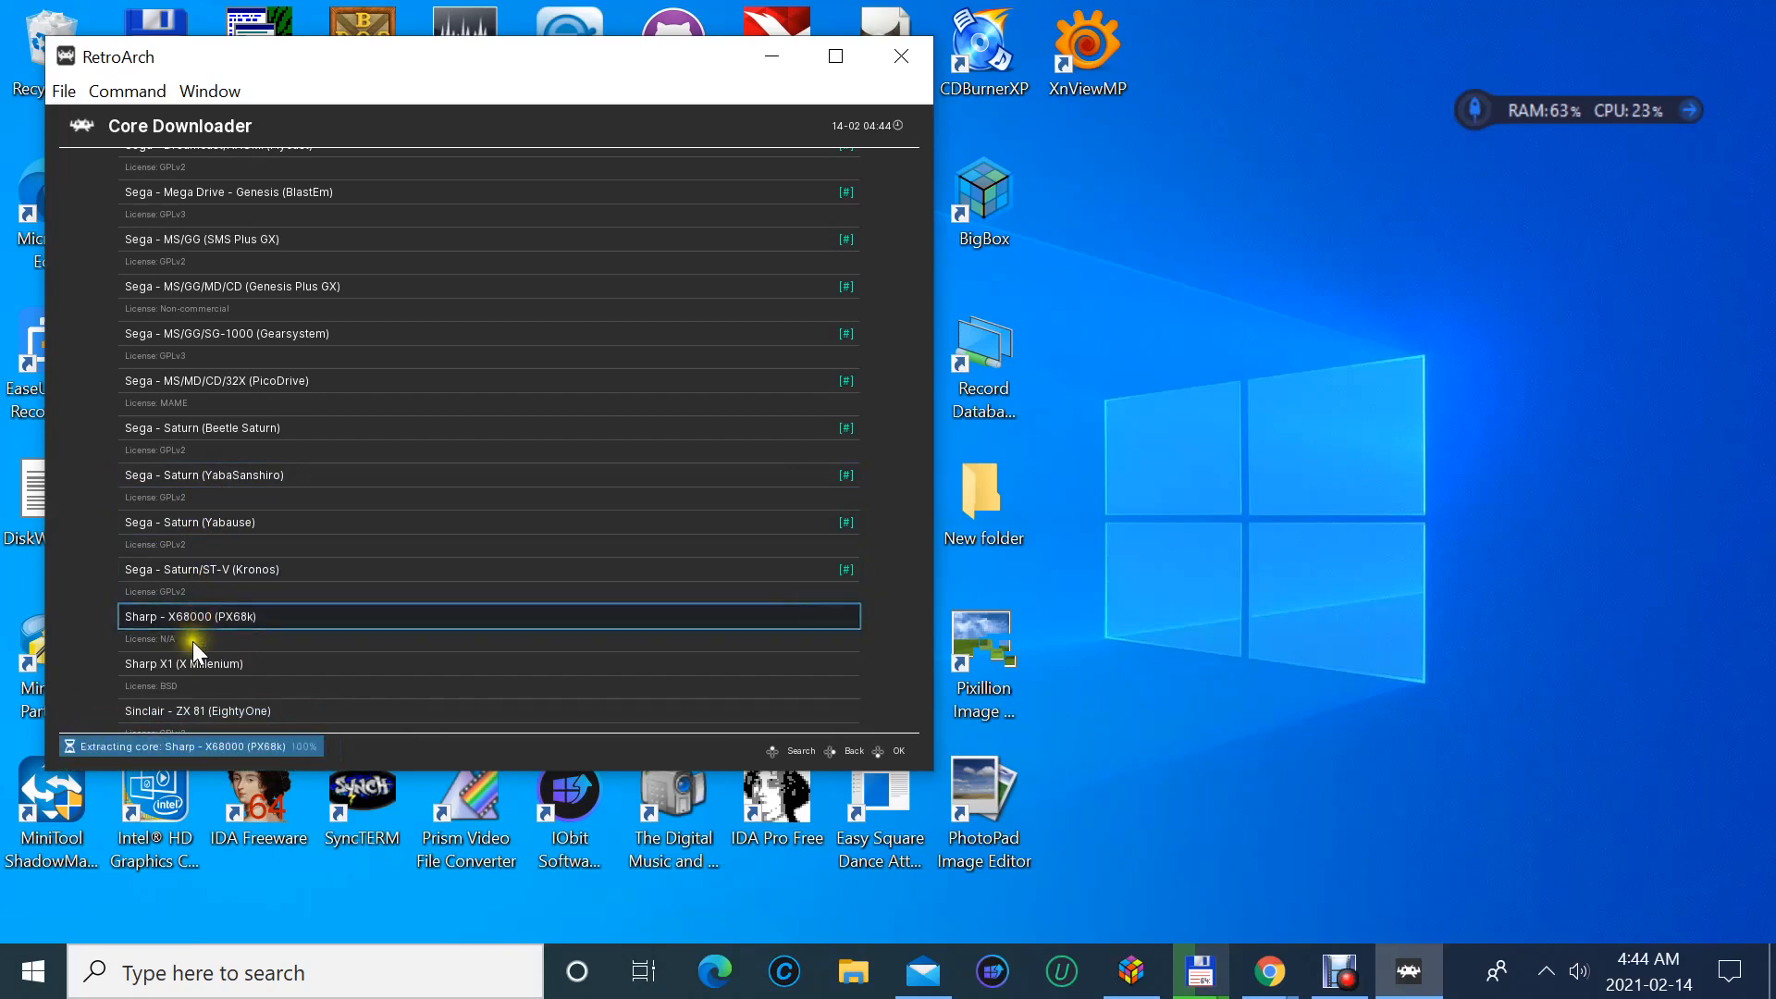
scroll(200, 669, "down", 2)
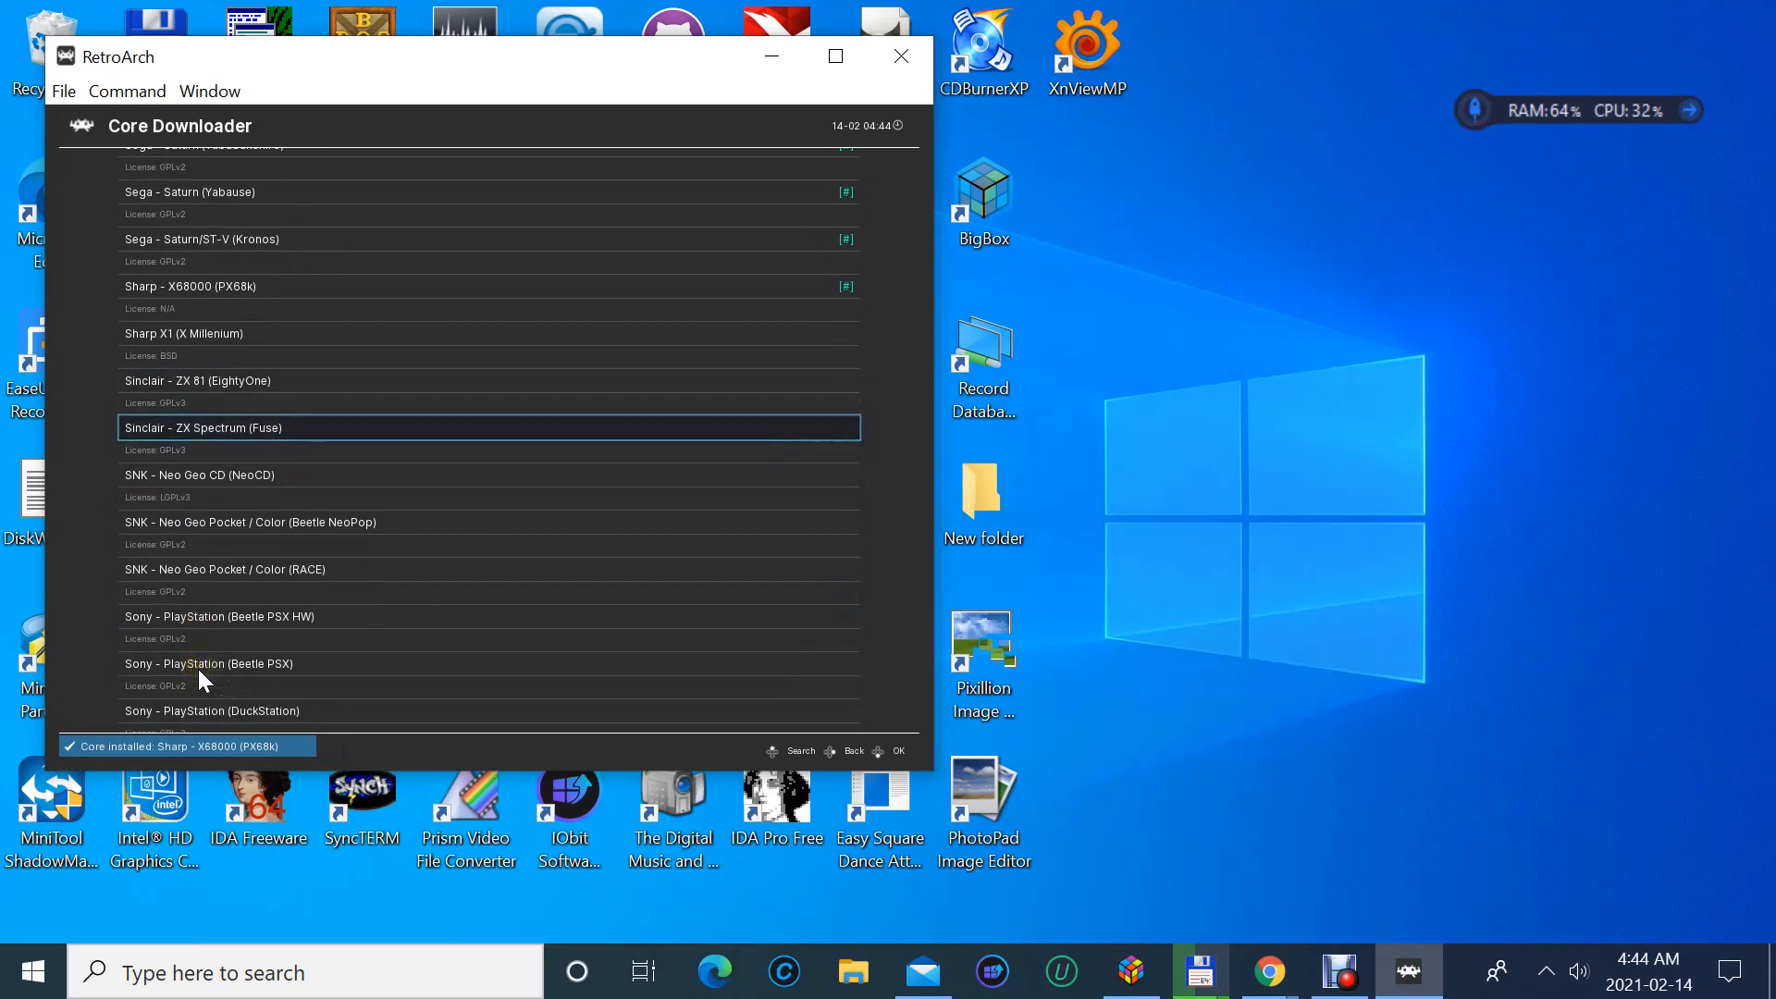
left_click(189, 344)
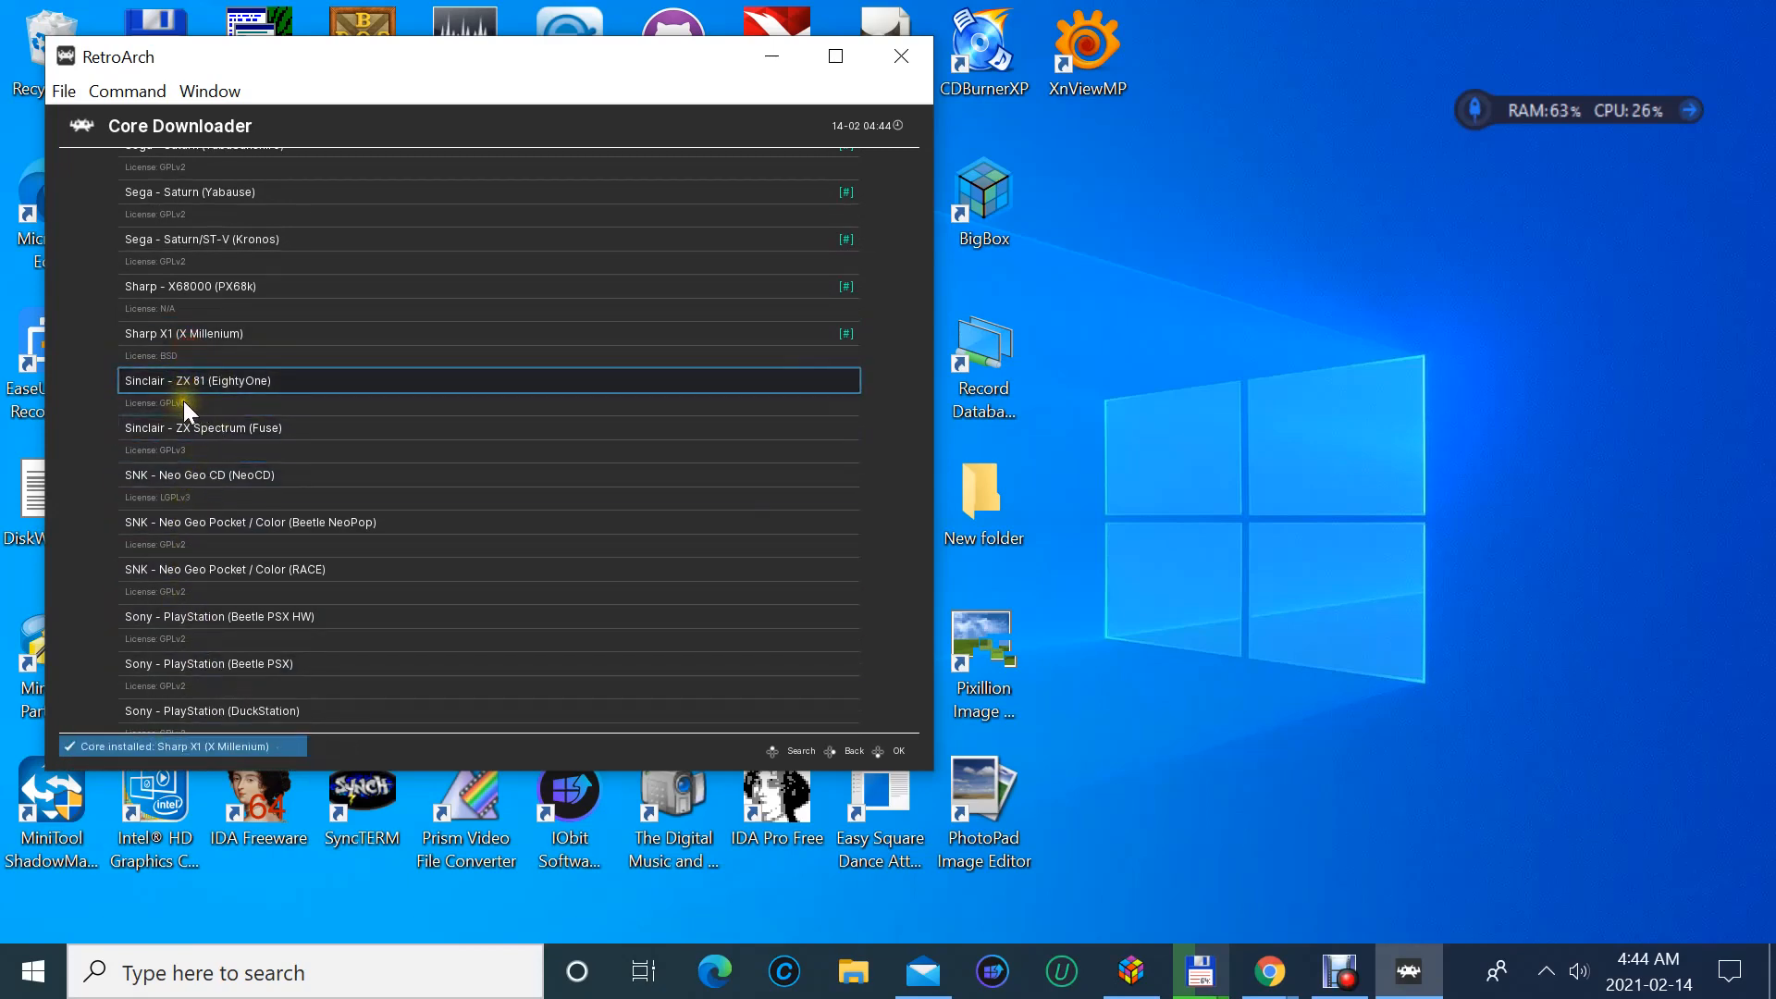
- Install the Sinclair cores for ZX 81 (EightyOne) and ZX Spectrum (Fuse)
left_click(184, 384)
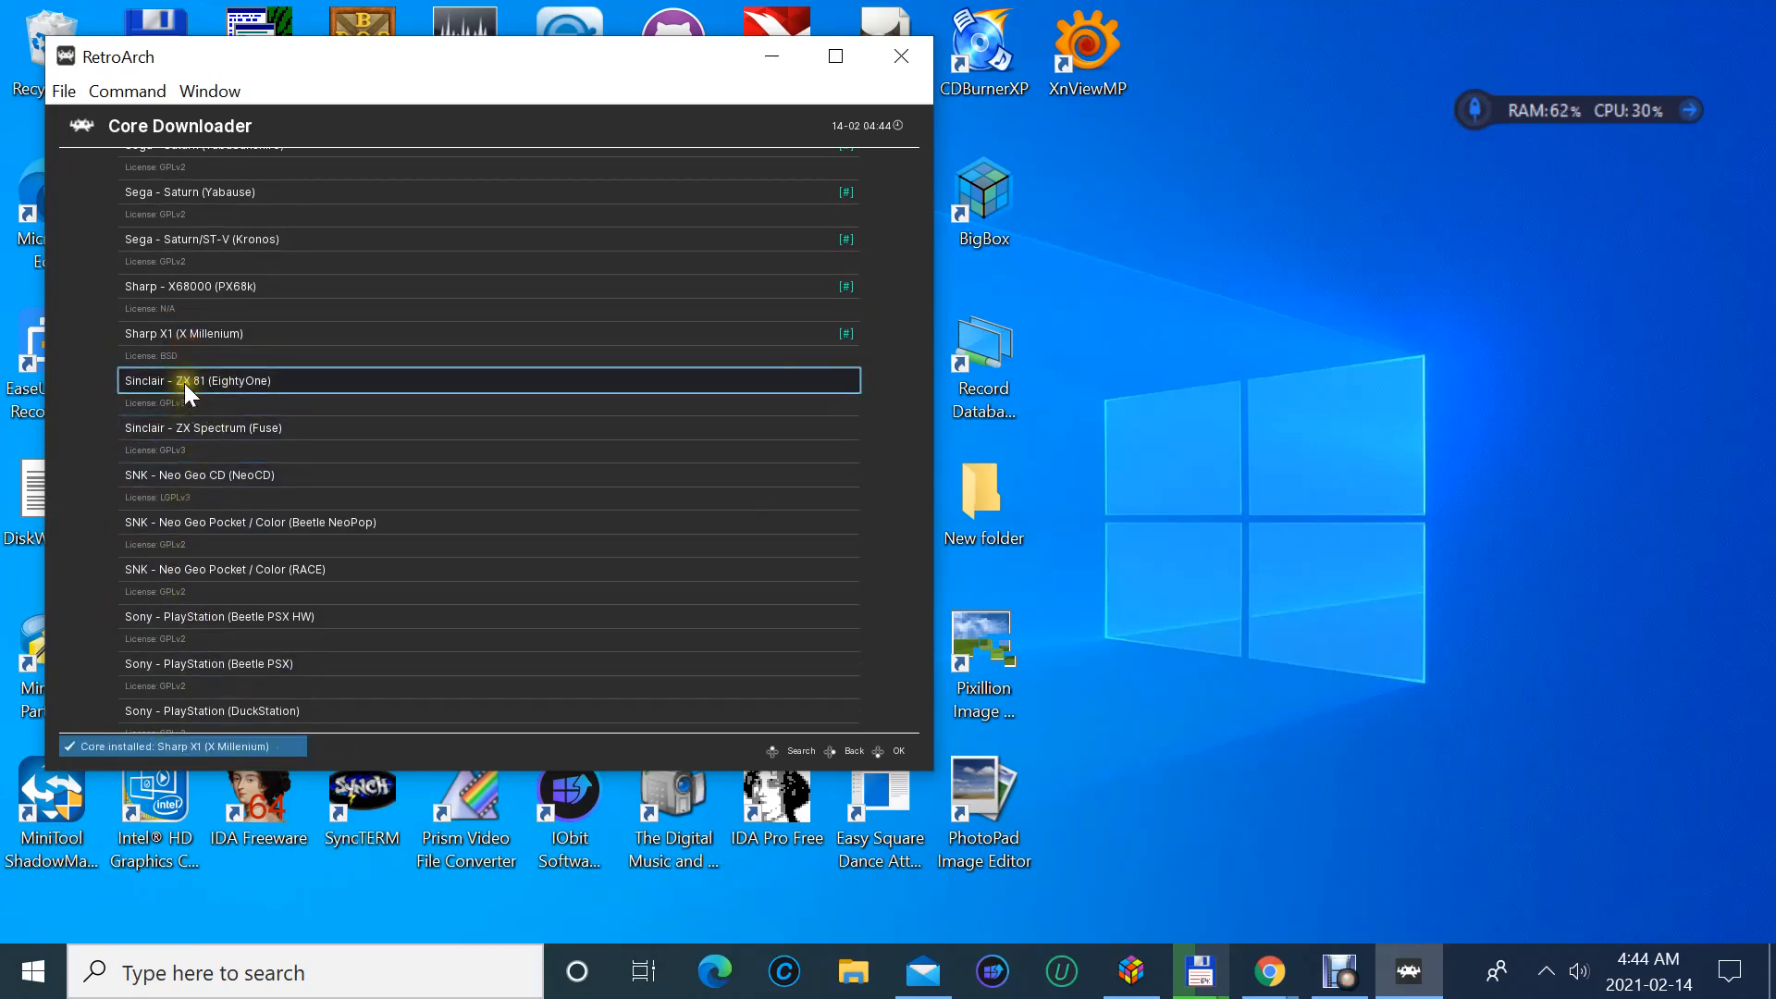
left_click(196, 431)
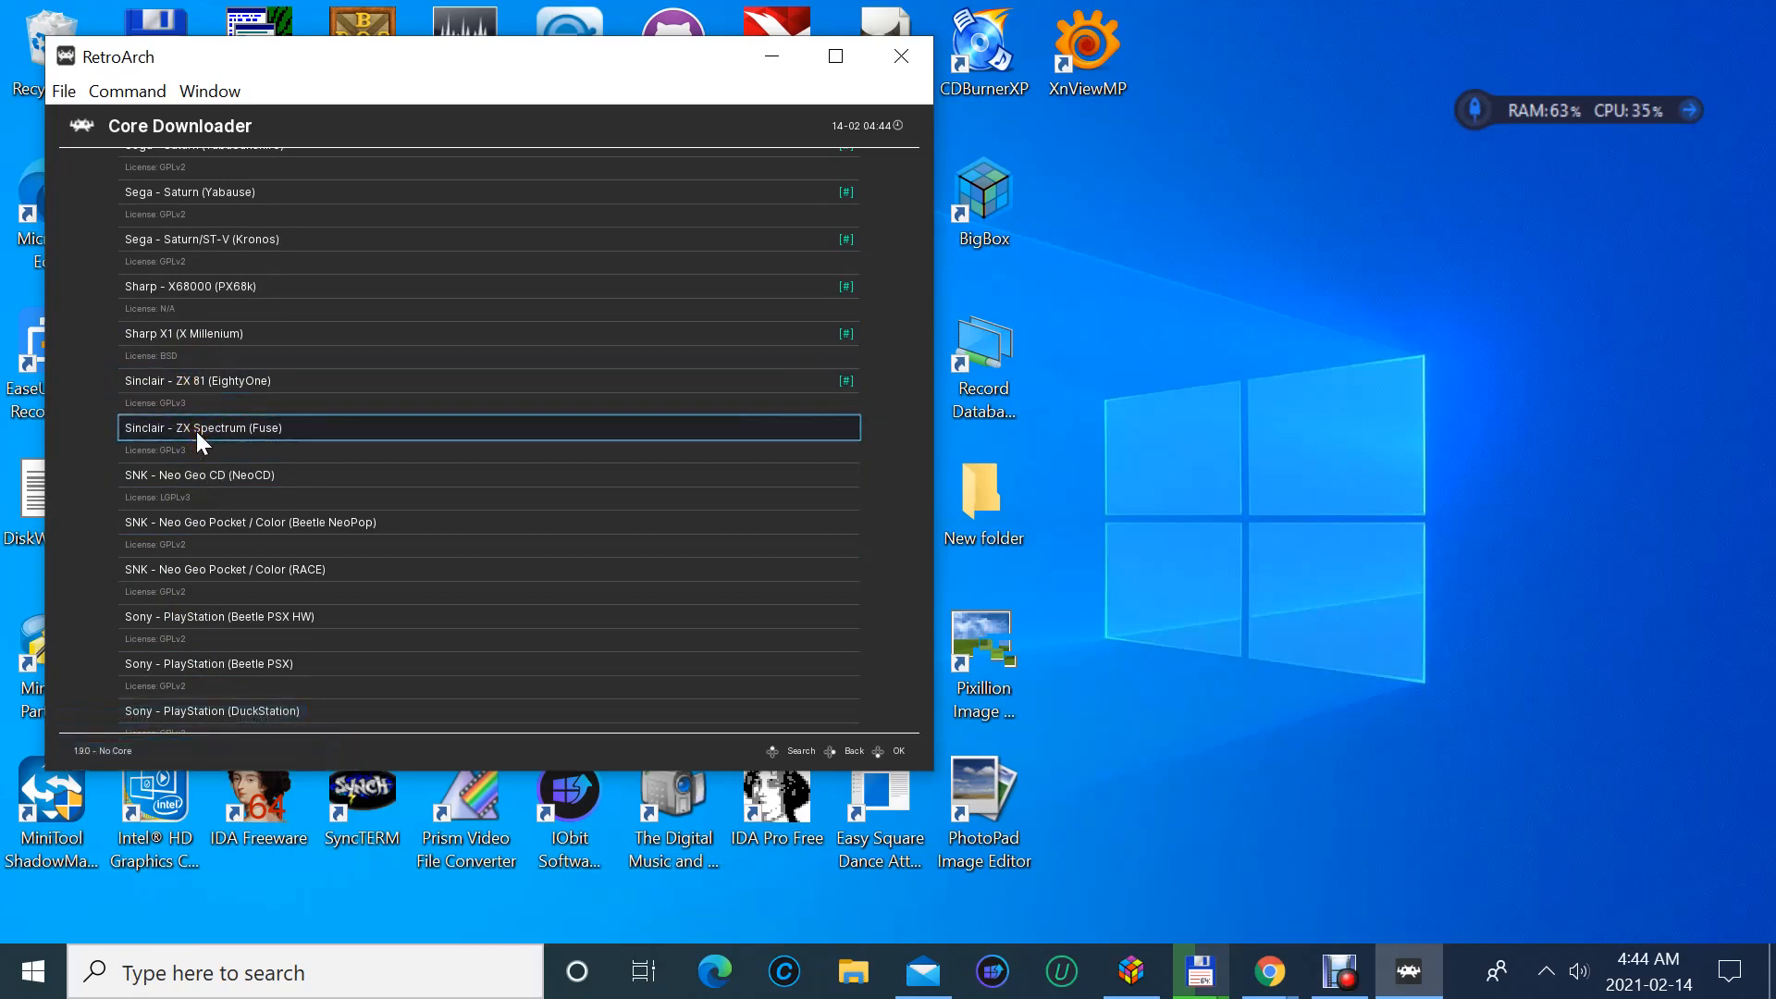
left_click(195, 431)
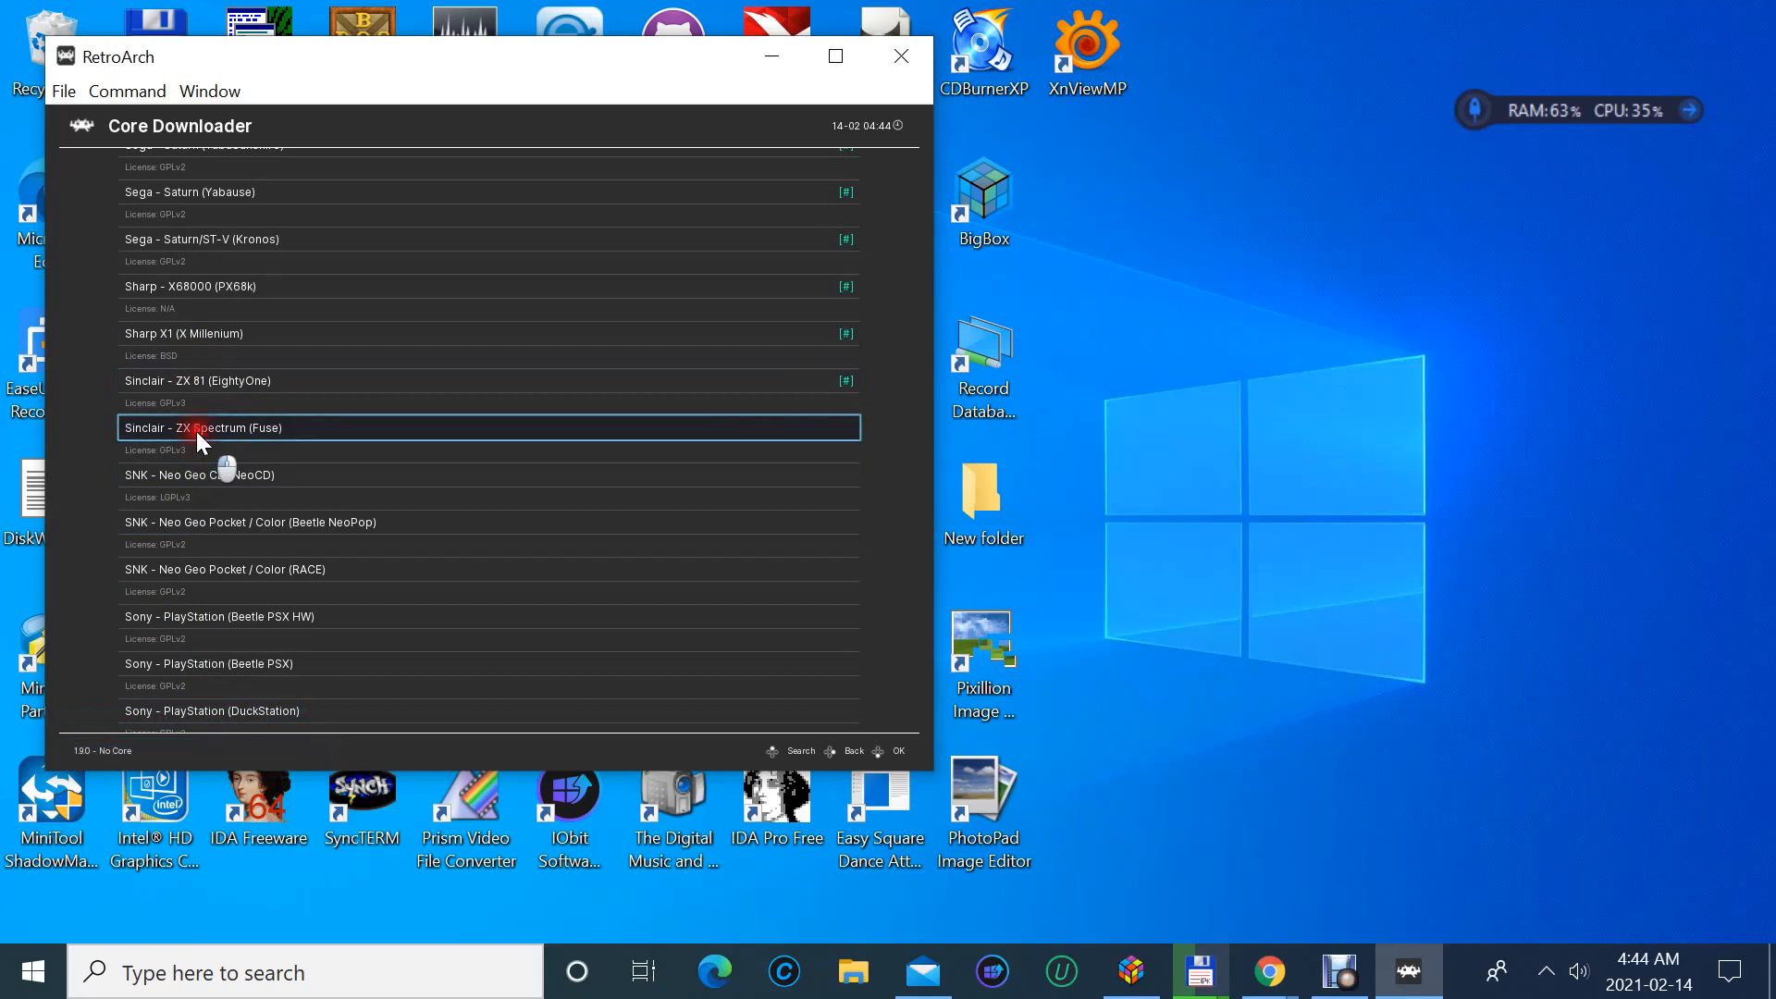
- Install the SNK cores for Neo Geo CD (NeoCD) and Neo Geo Pocket / Color (Beetle NeoPop and RACE)
left_click(197, 479)
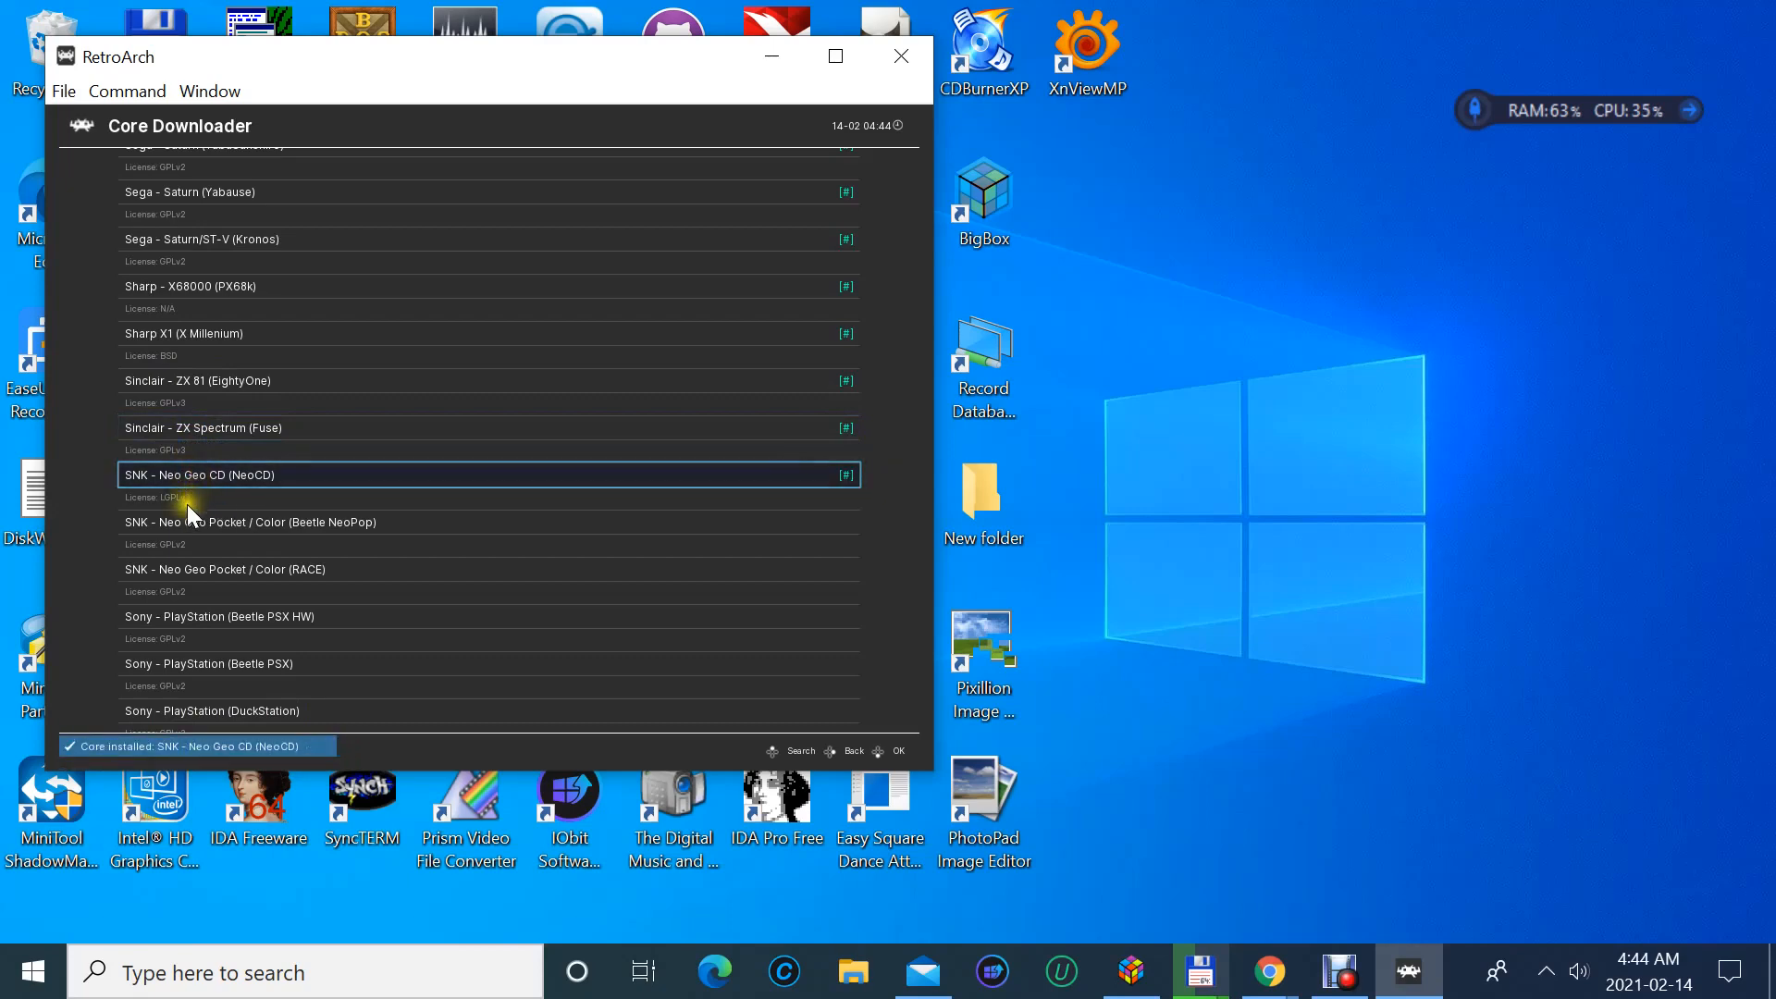
left_click(184, 518)
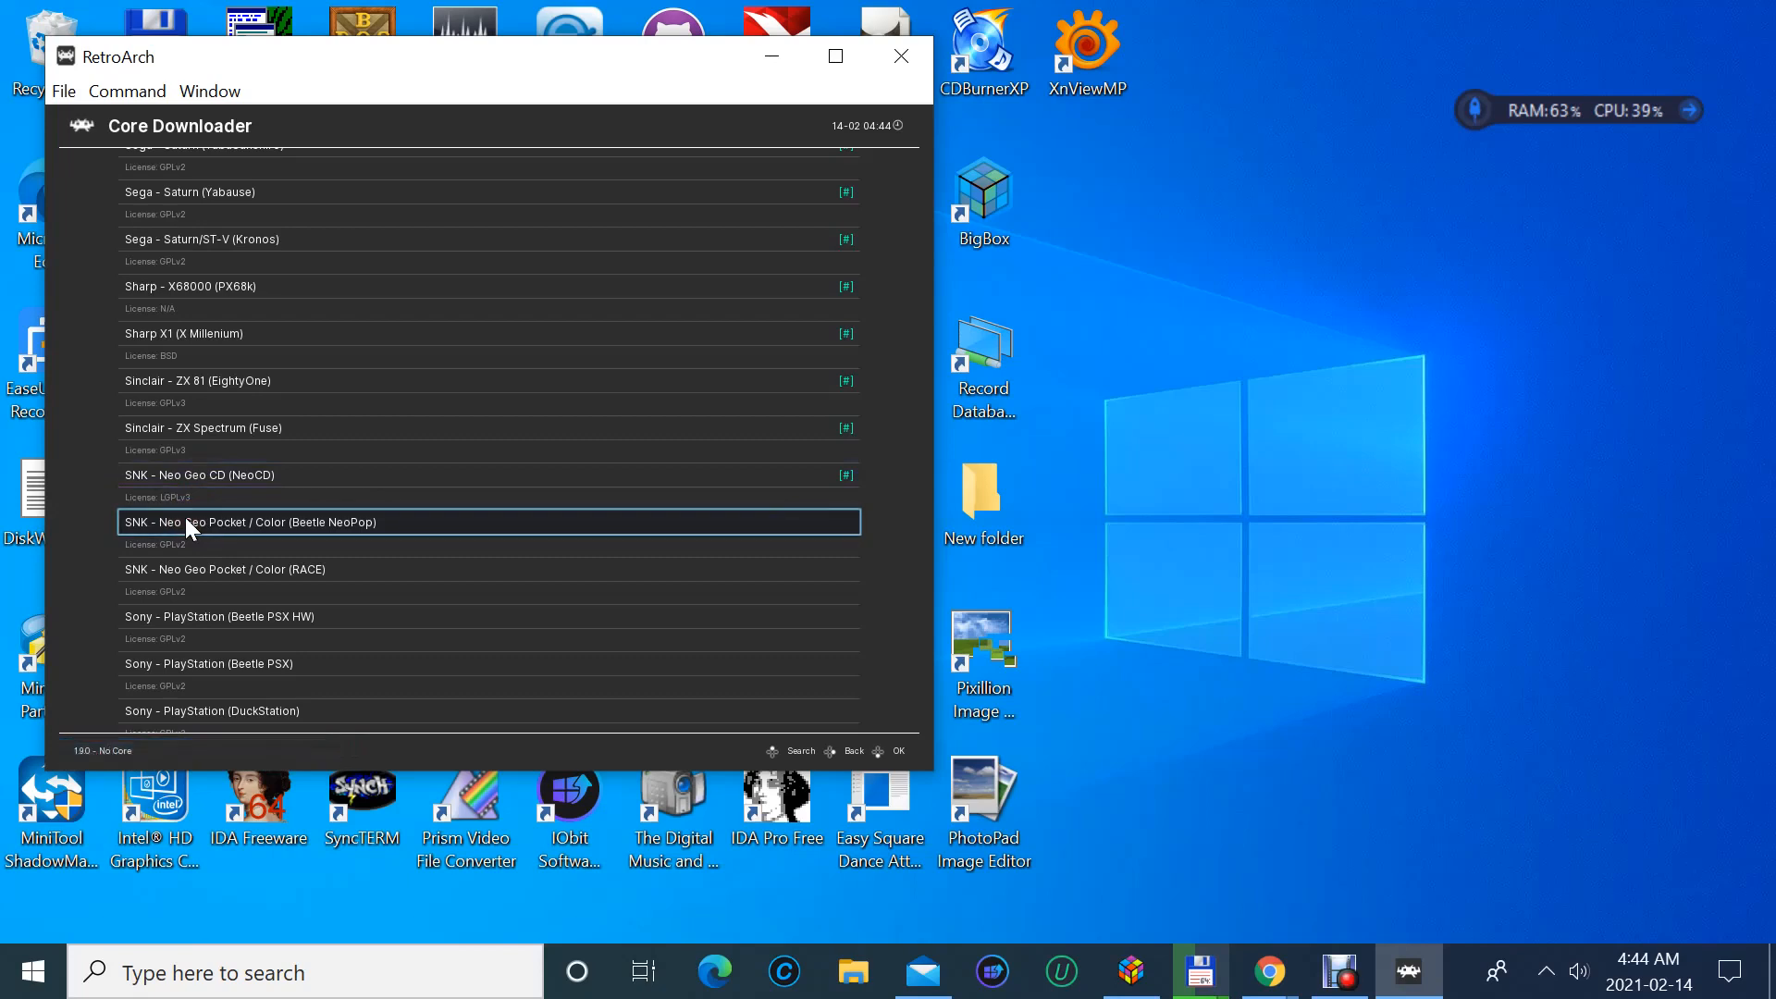
left_click(182, 568)
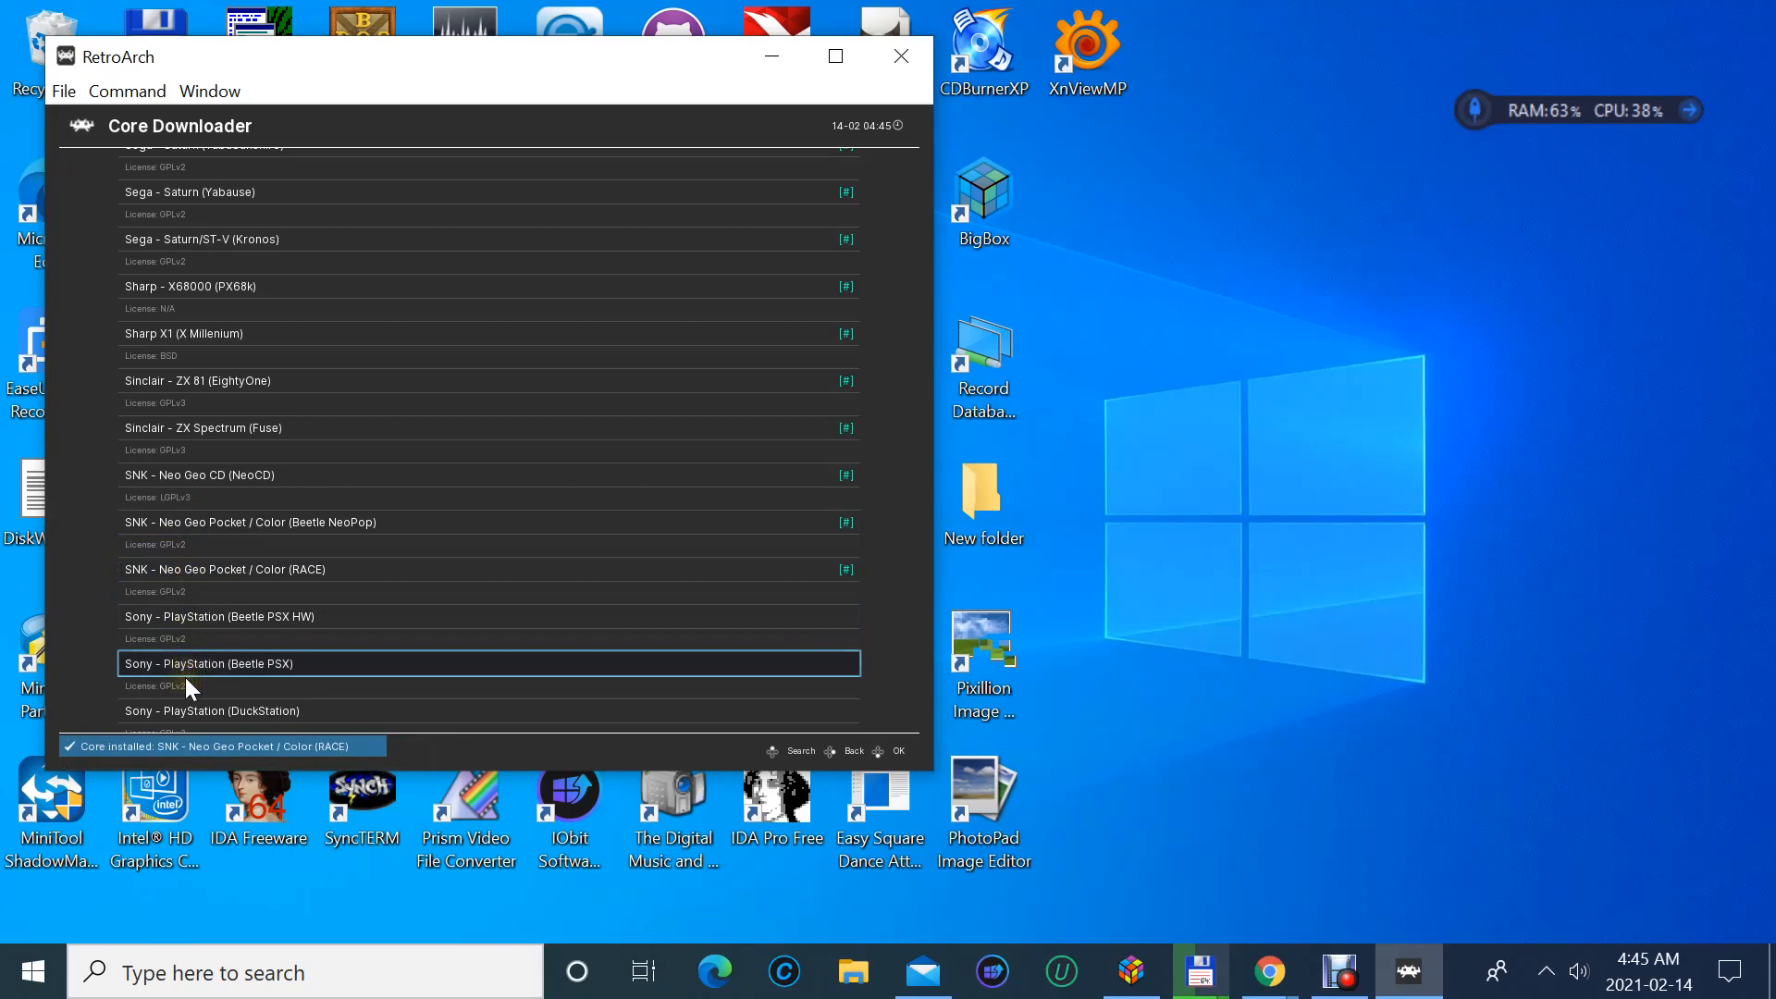
- Install the Sony PlayStation cores Beetle PSX HW, Beetle PSX, DuckStation and PCSX ReARMed, plus the PlayStation Portable (PPSSPP) core
left_click(181, 613)
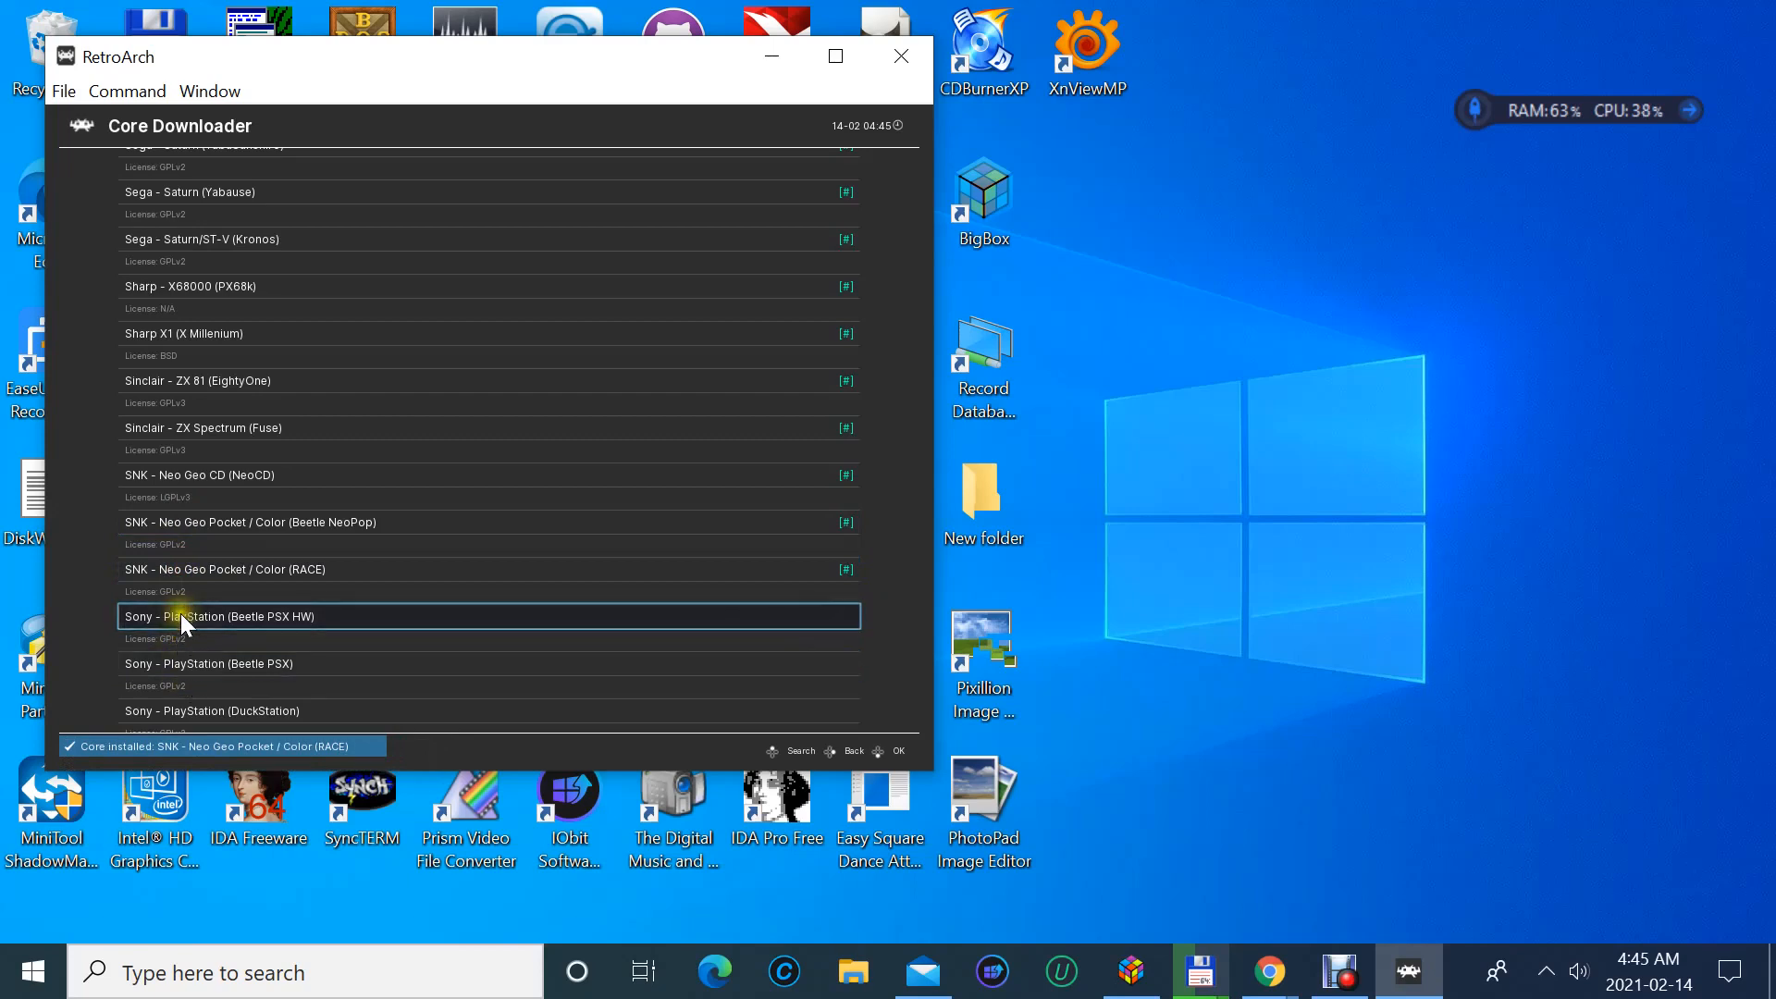
left_click(172, 662)
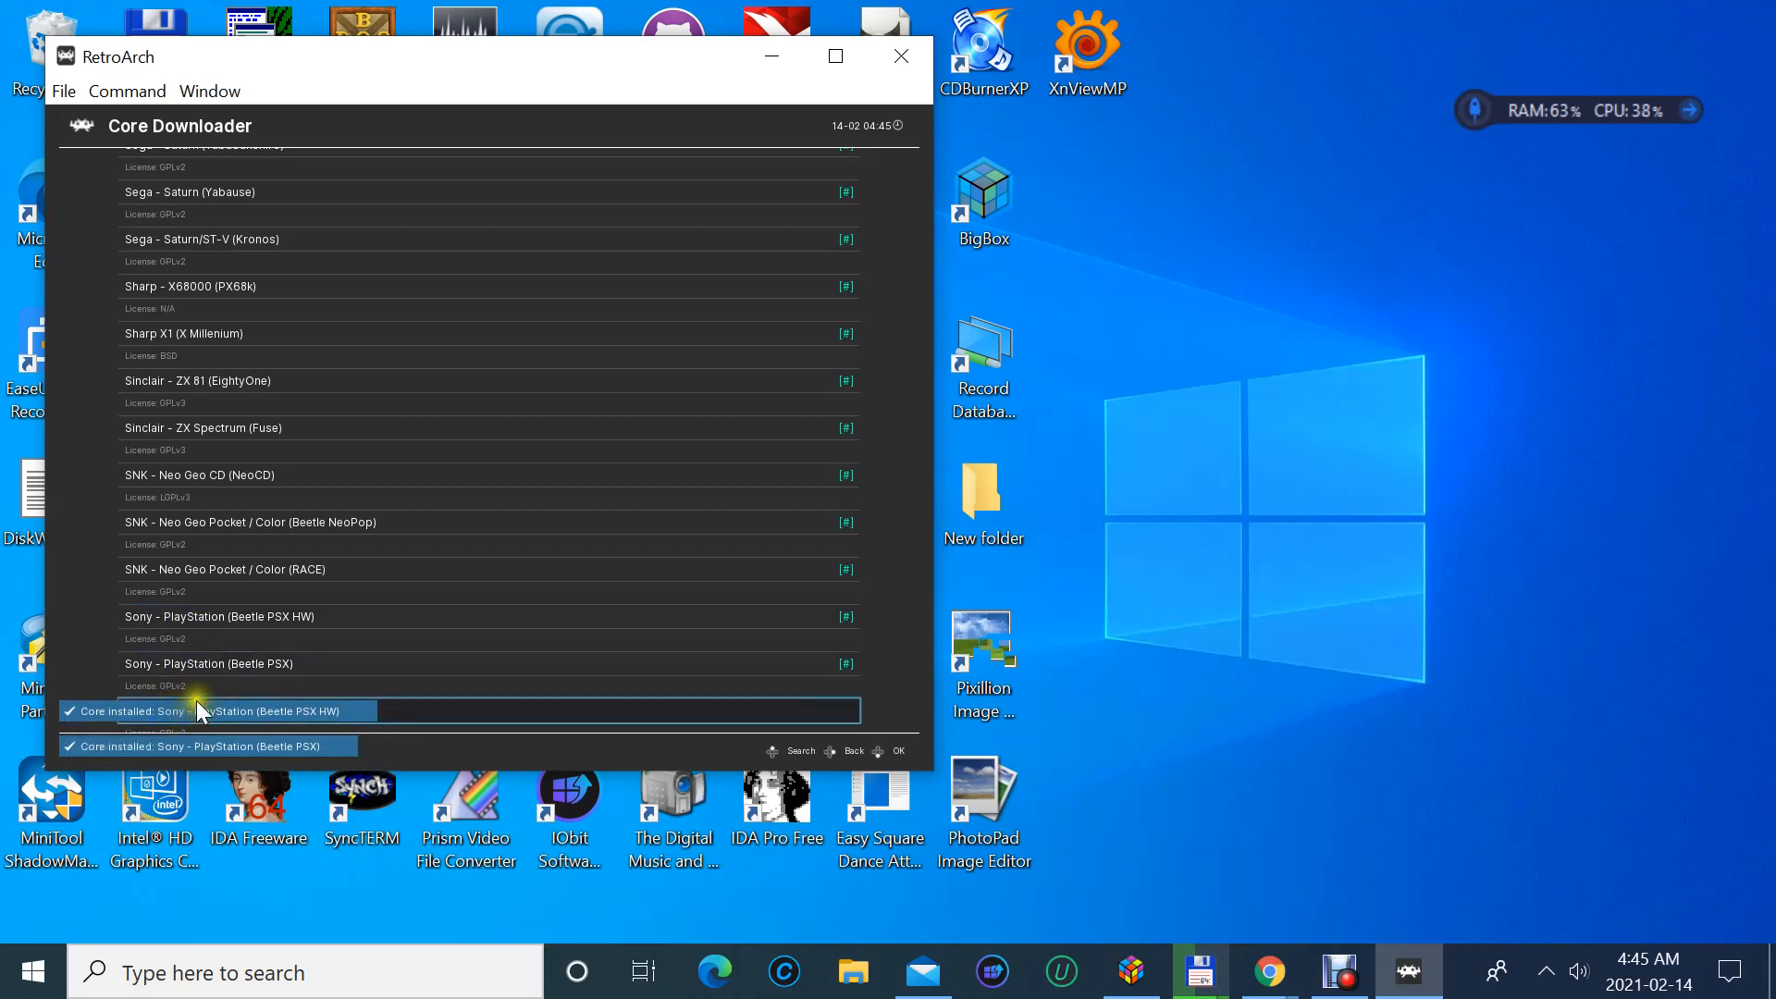
scroll(196, 699, "down", 1)
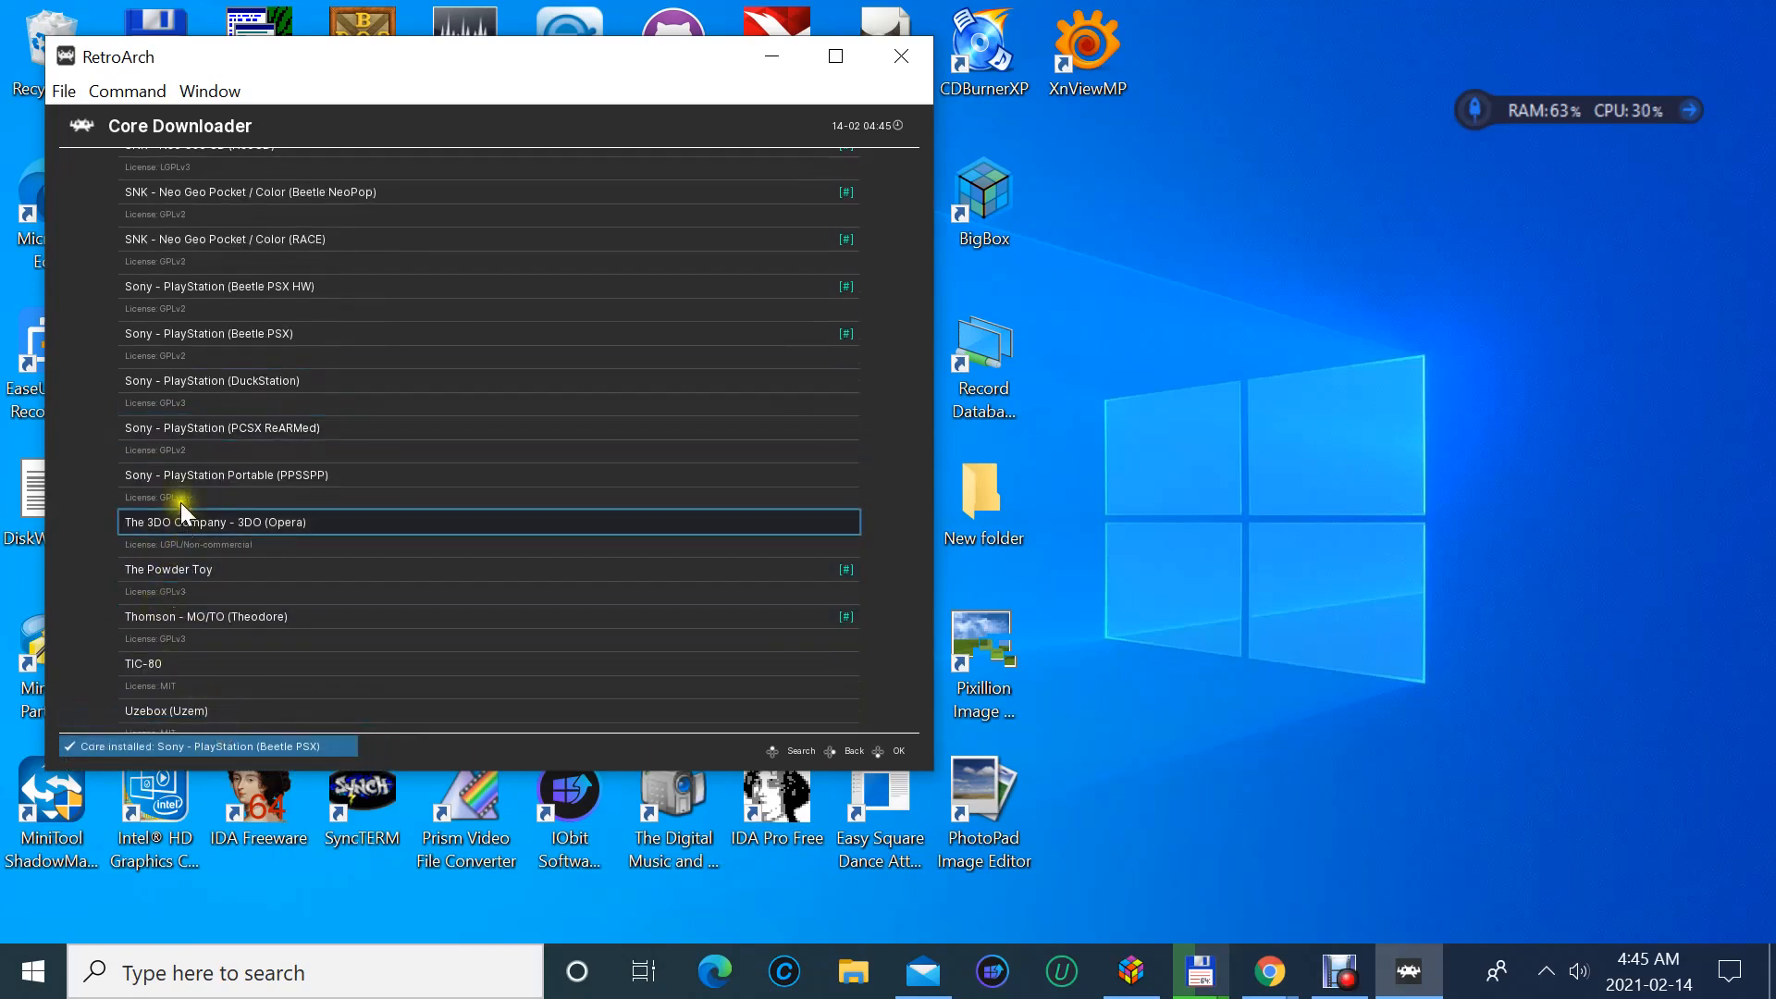
left_click(196, 385)
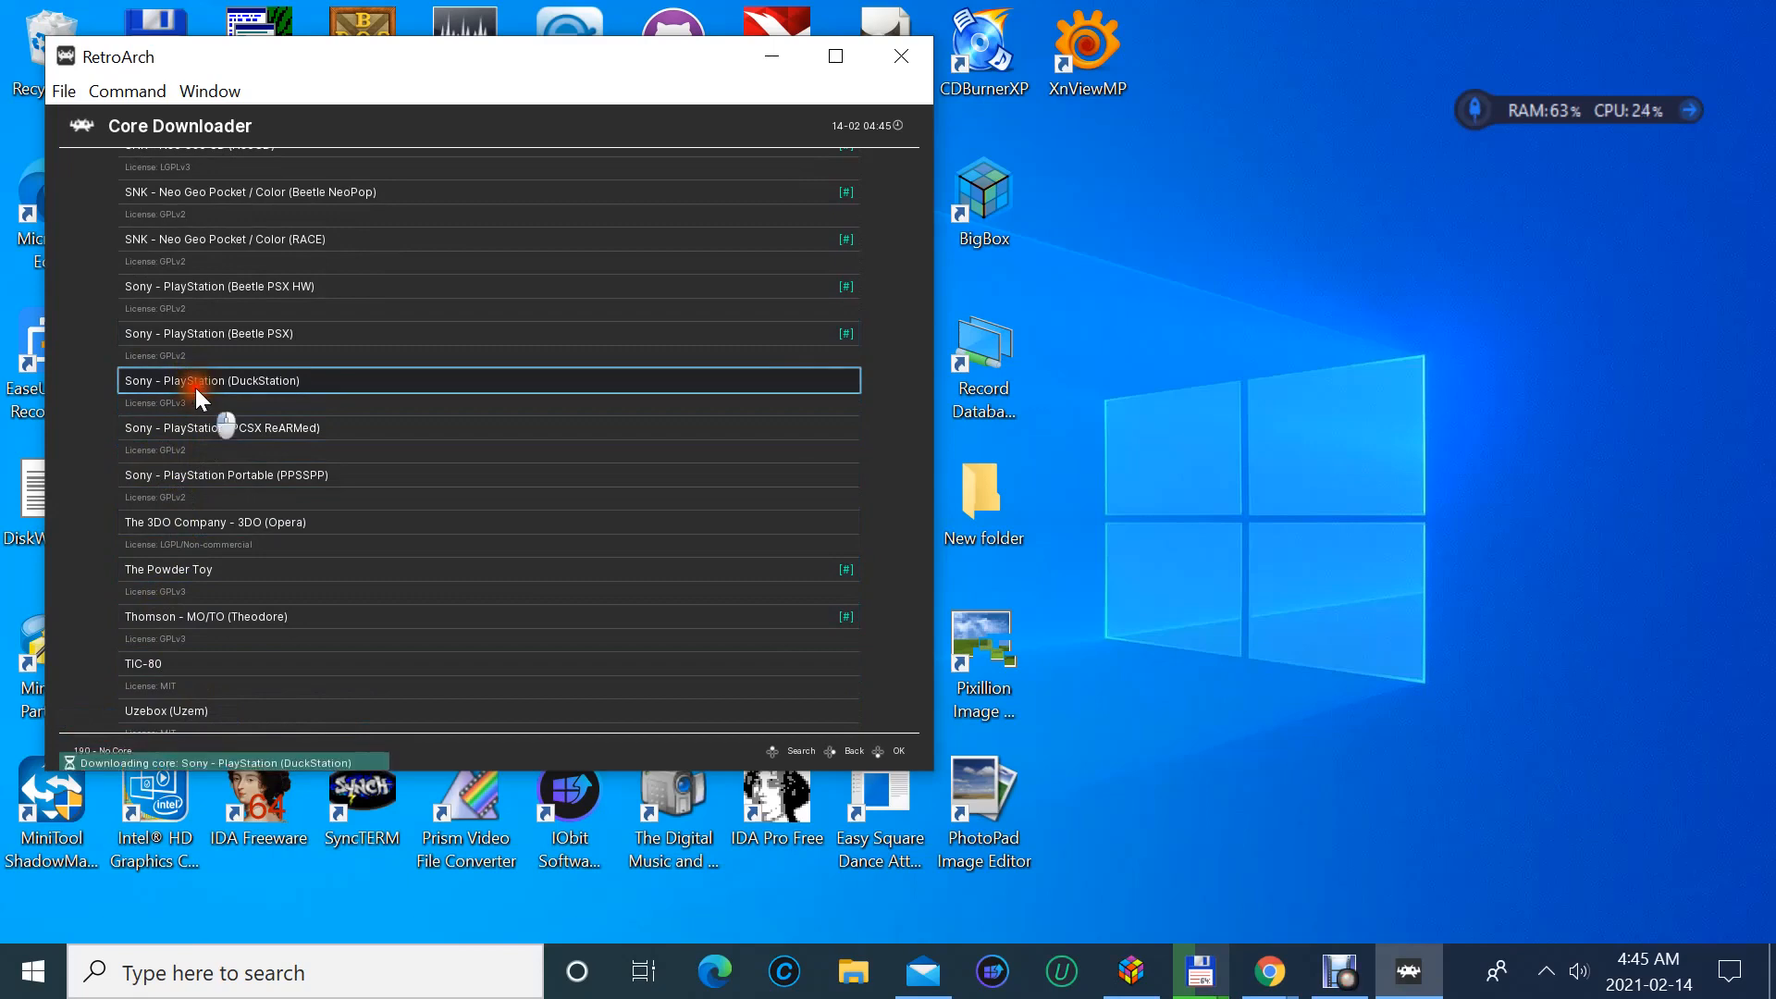
left_click(202, 434)
left_click(201, 435)
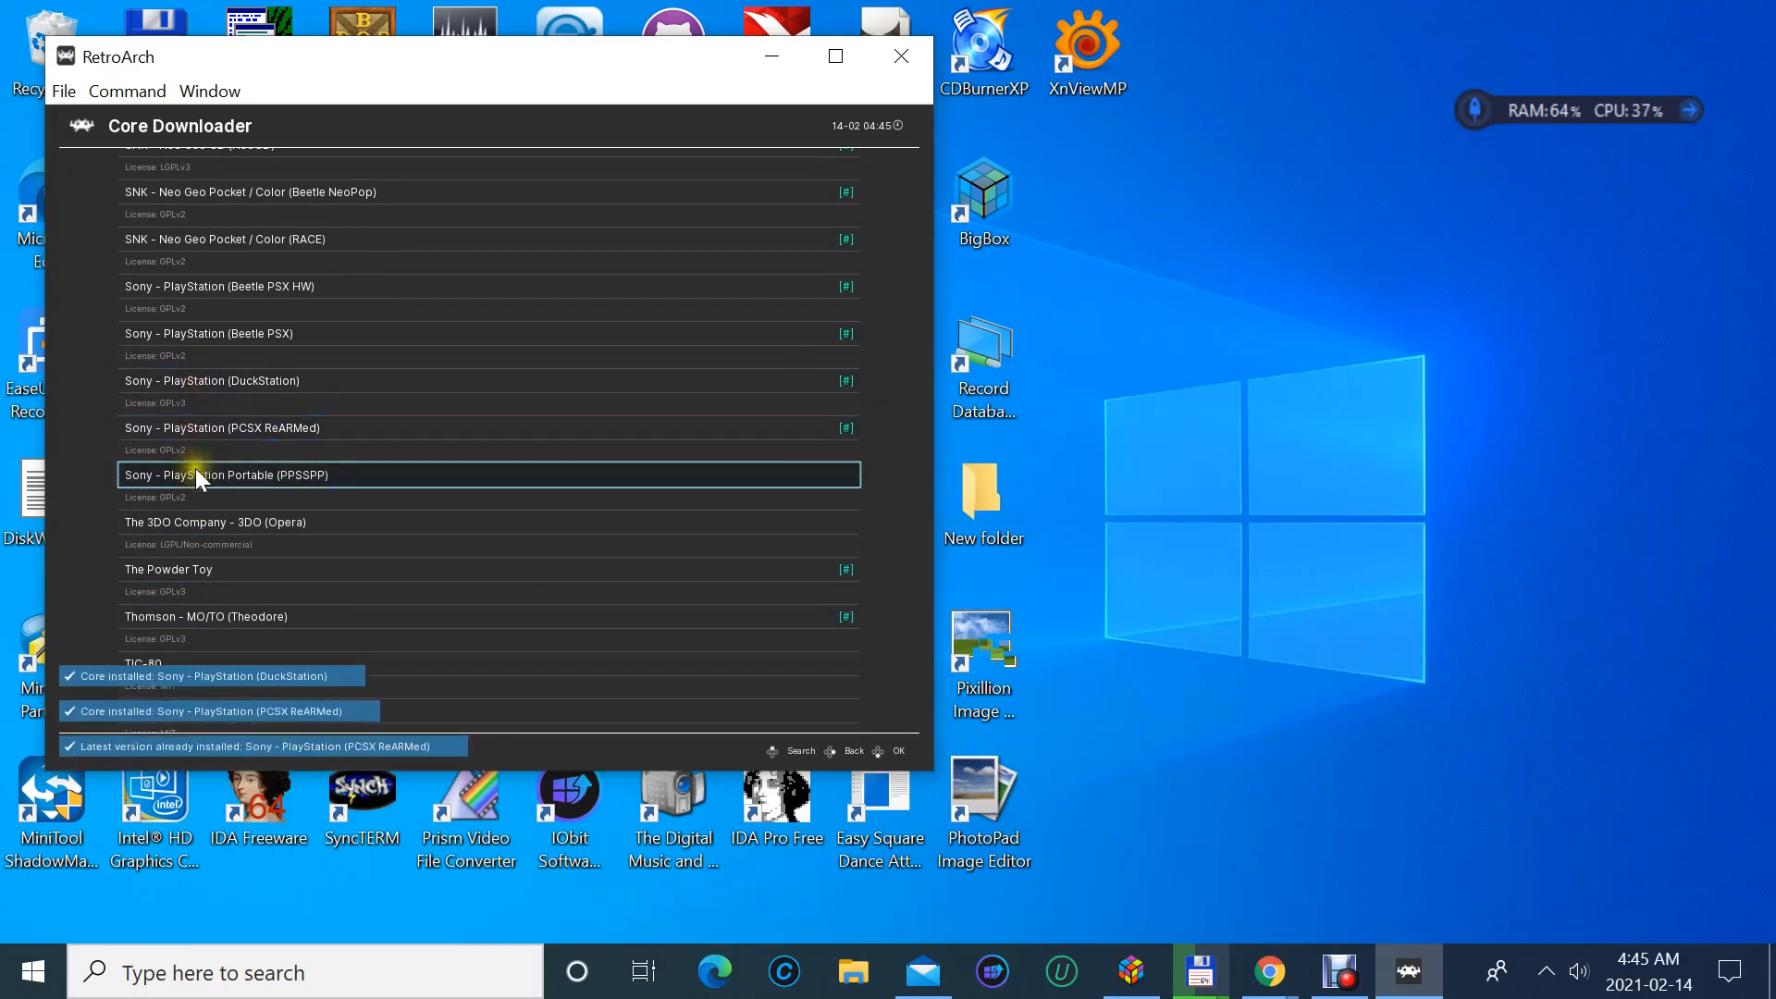
left_click(196, 468)
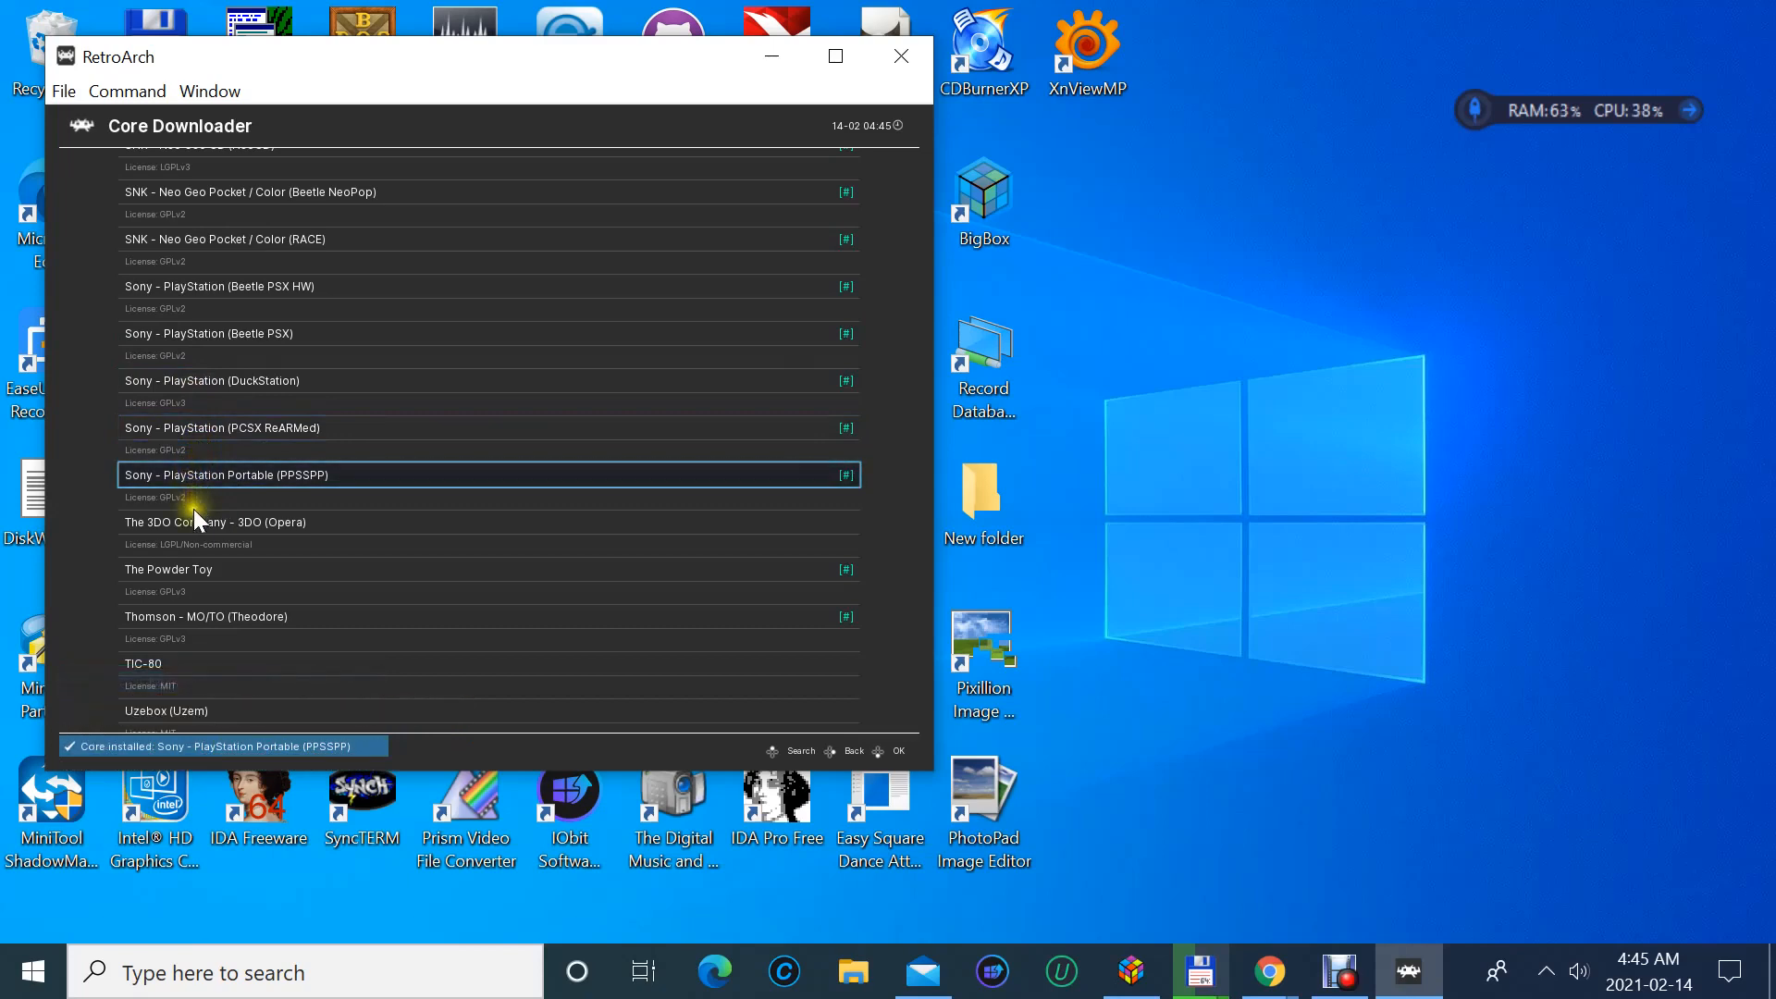
- Install the The 3DO Company - 3DO (Opera) and TIC-80 cores
left_click(194, 515)
left_click(193, 515)
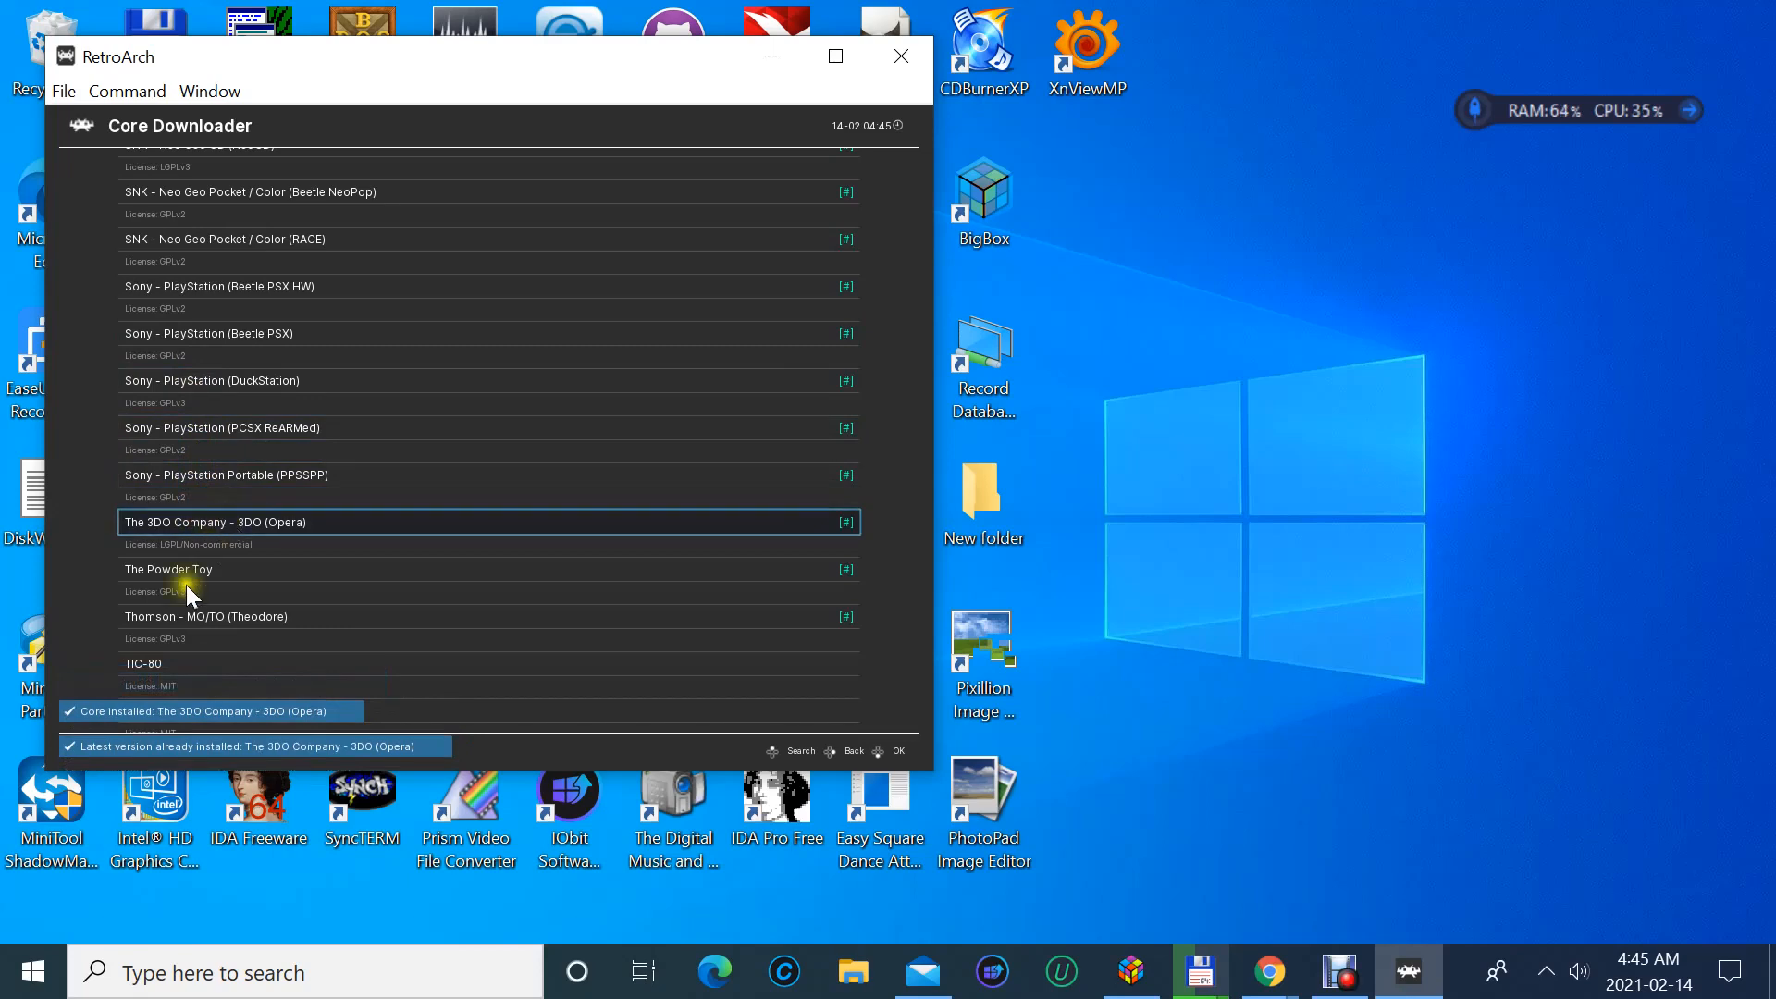
left_click(186, 668)
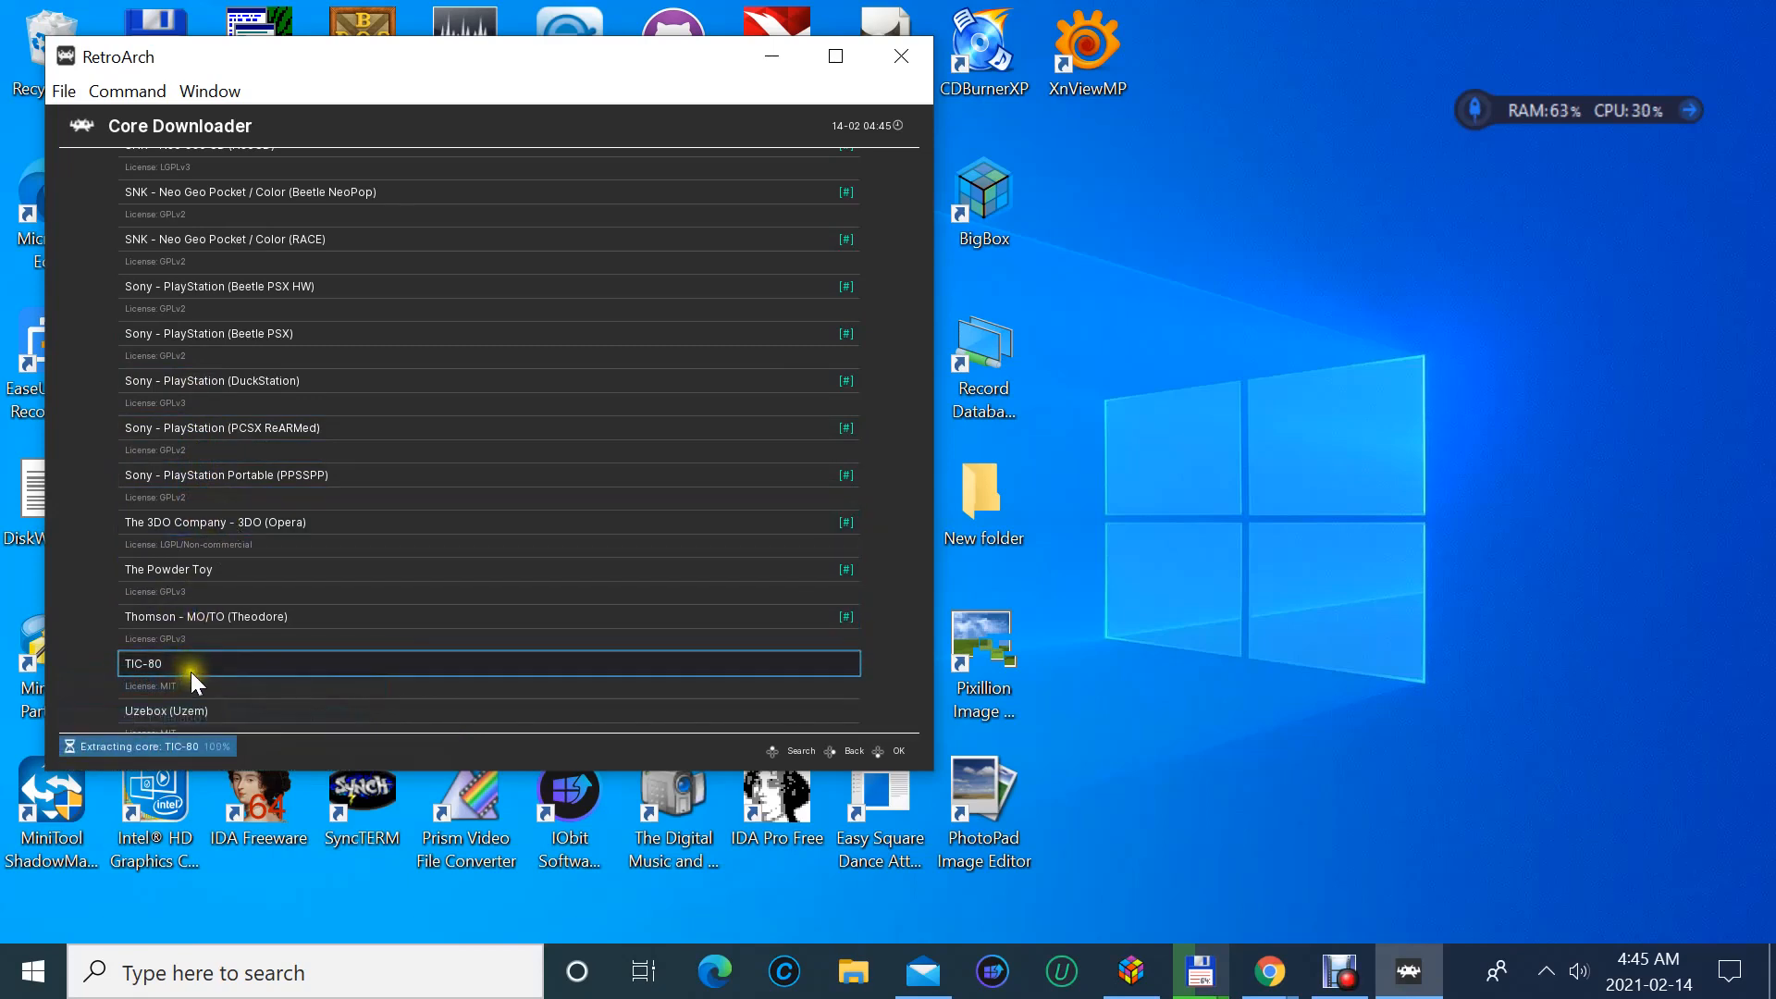
- Install the Wolfenstein 3D (ECWolf), VeMUlator and Uzebox (Uzem) cores at the end of the core list
scroll(190, 672, "down", 3)
left_click(184, 685)
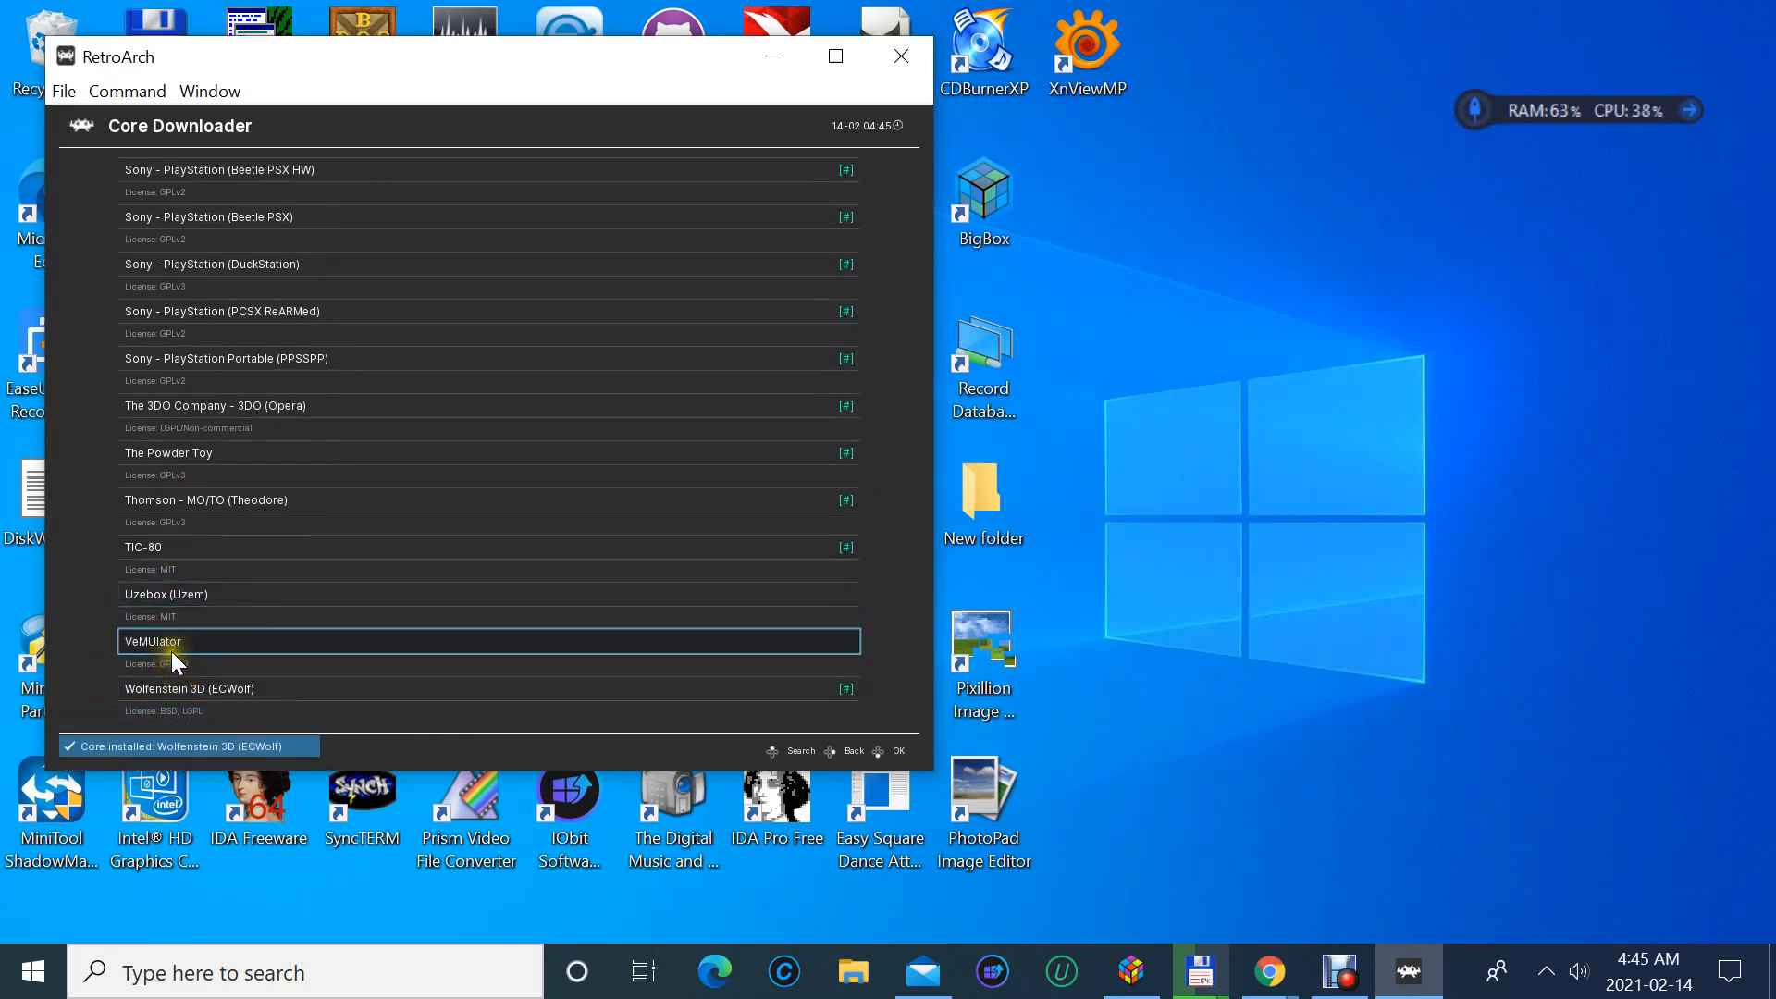
left_click(170, 644)
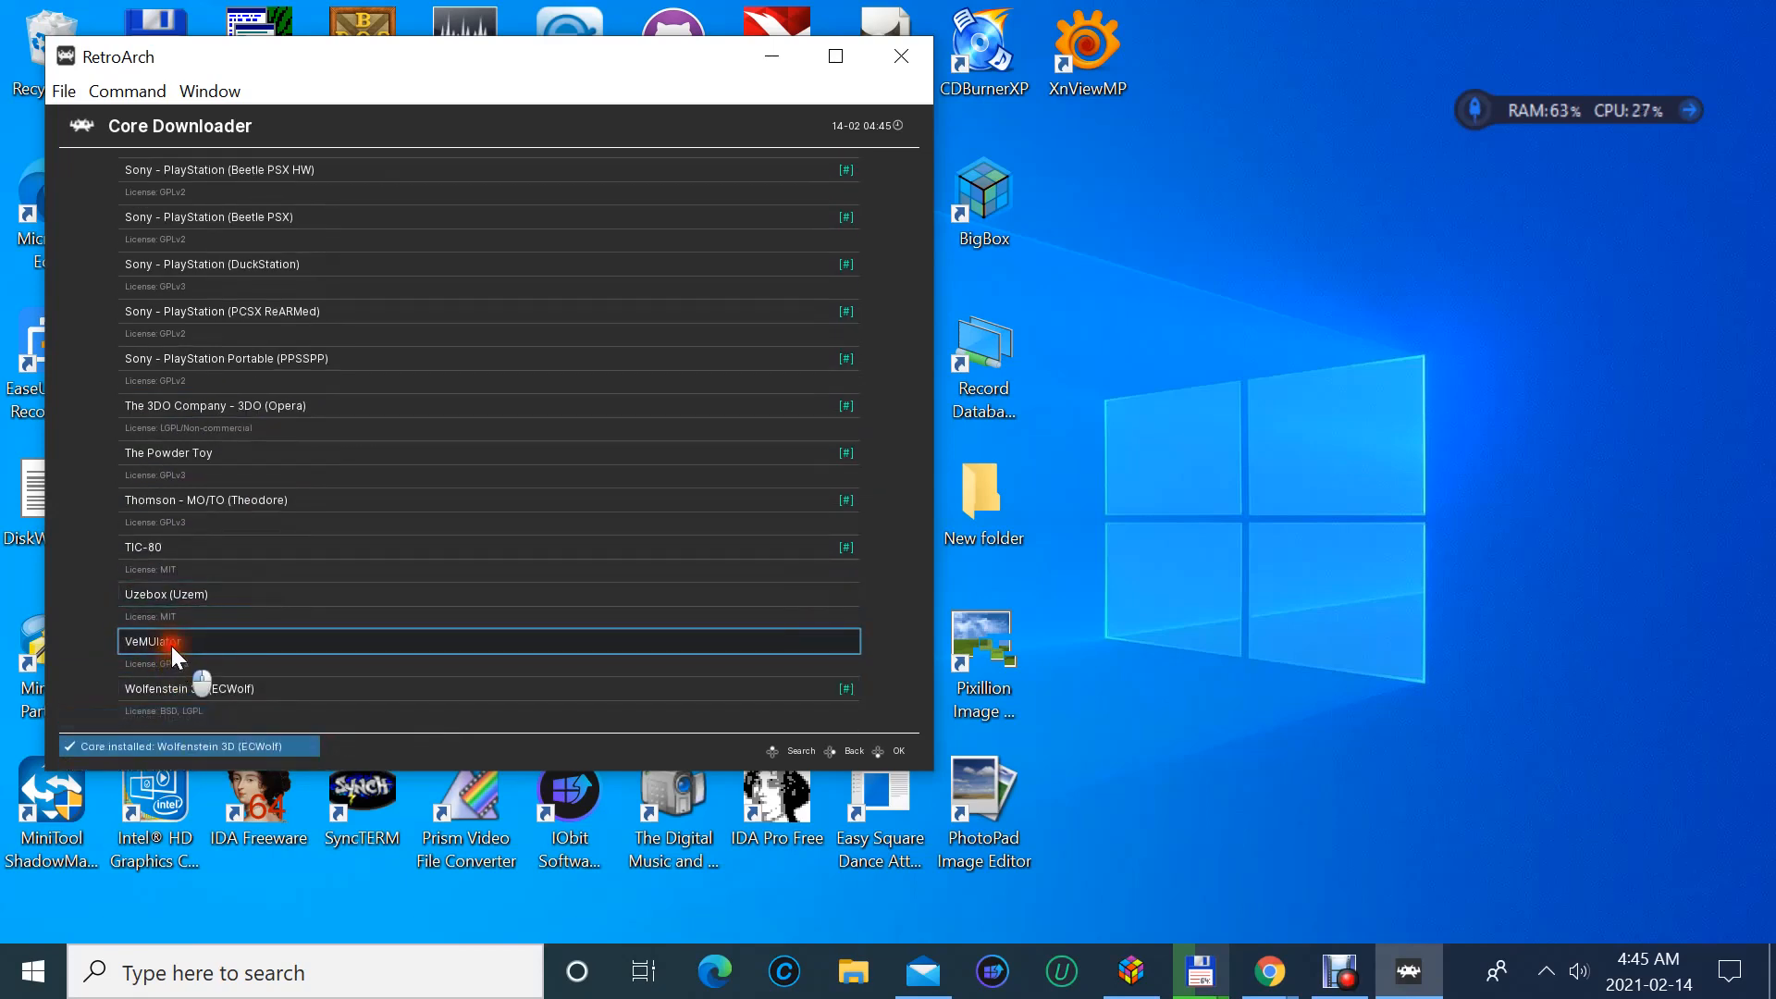
left_click(154, 596)
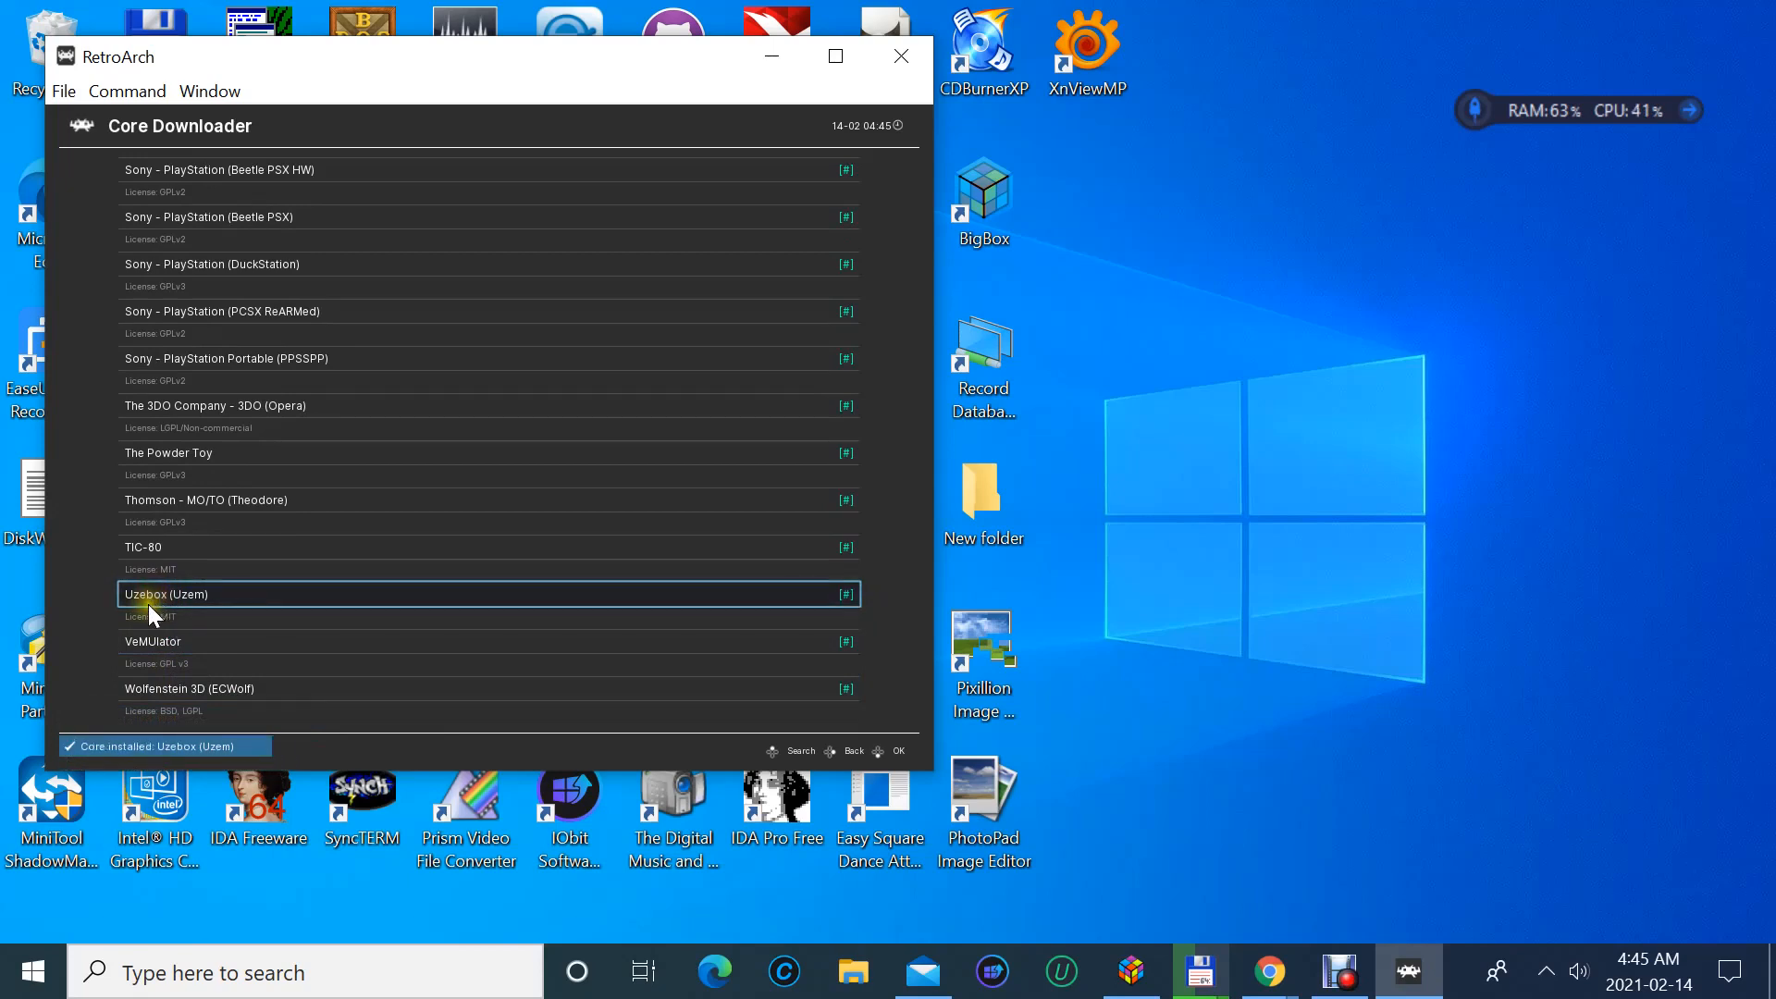
scroll(157, 658, "up", 3)
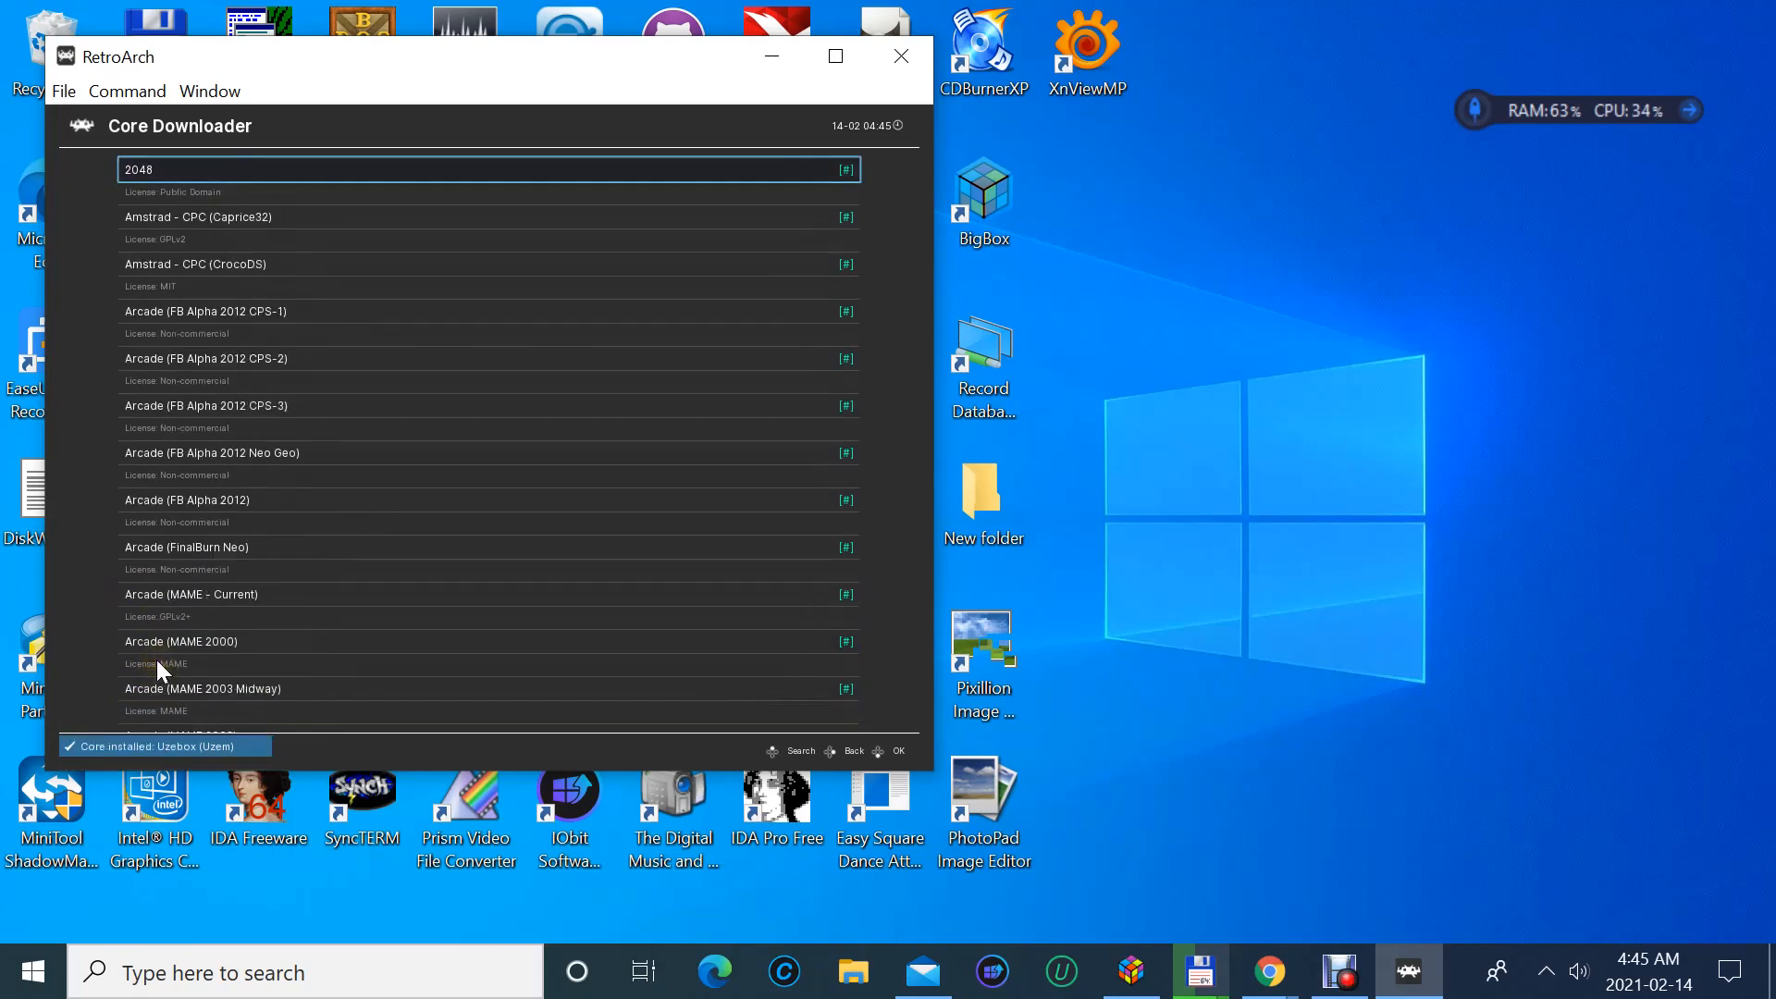
scroll(157, 659, "up", 1)
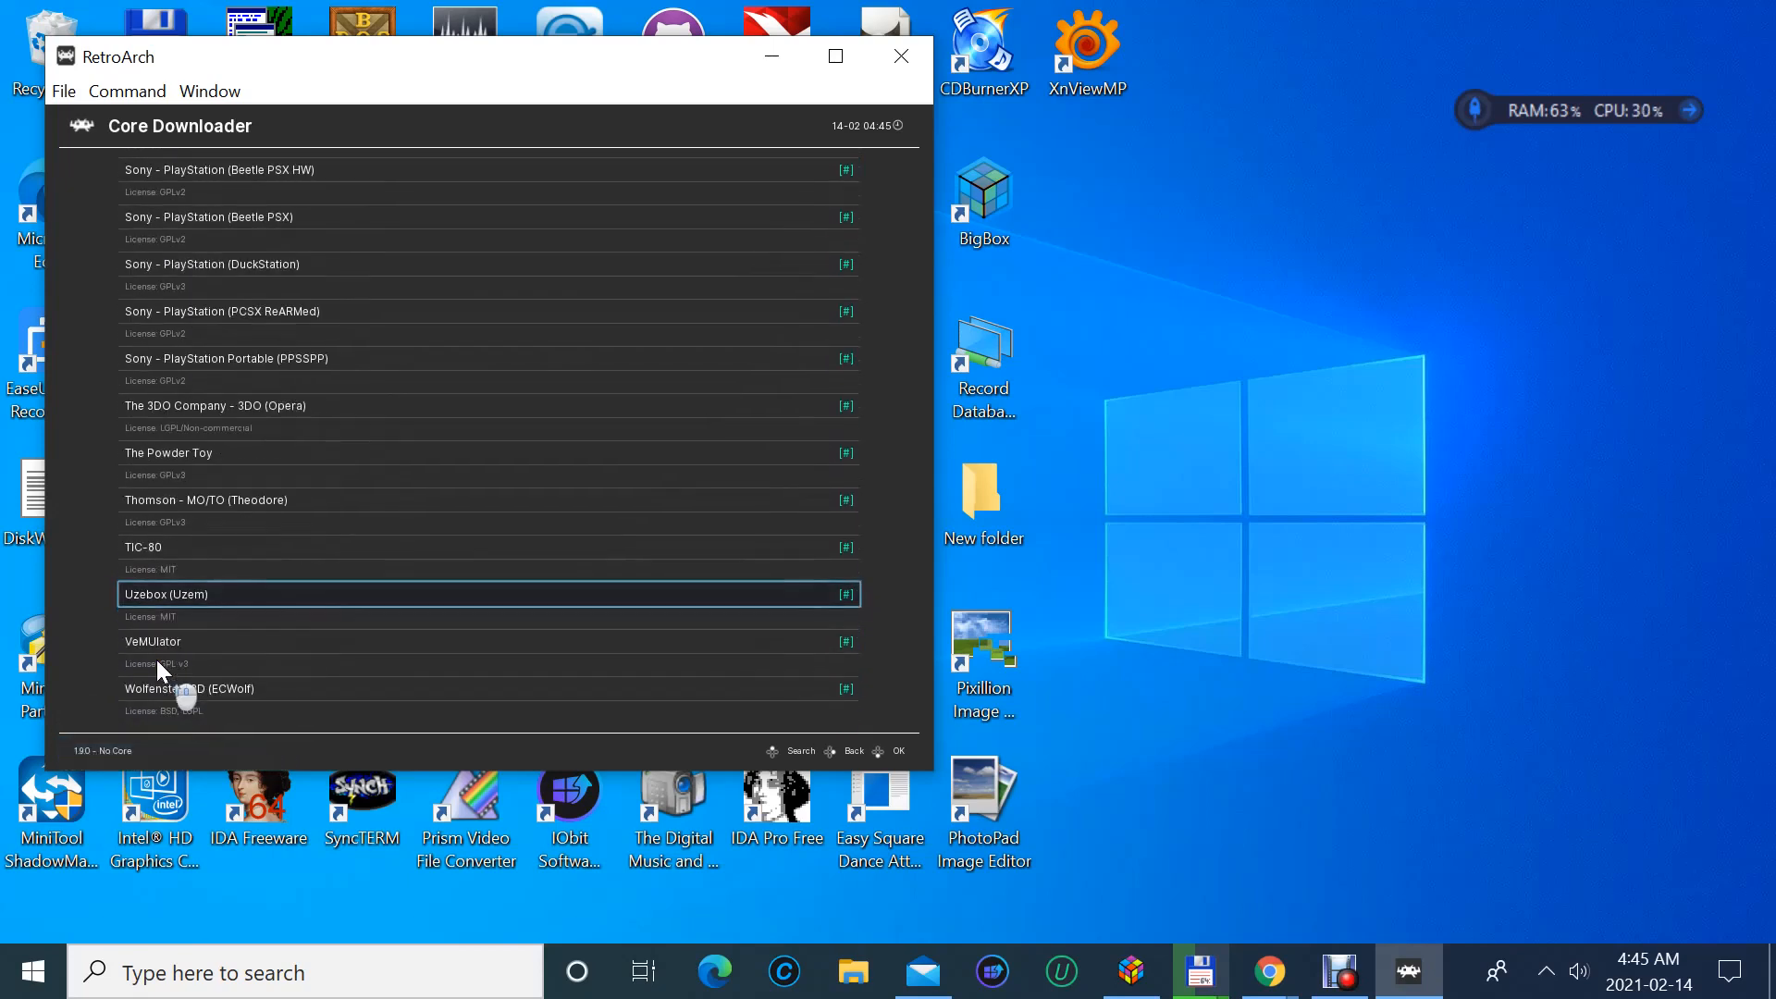
- Find the core still missing among the Arcade entries and install Arcade (MAME 2003)
scroll(157, 659, "up", 4)
scroll(156, 659, "down", 3)
scroll(158, 659, "down", 4)
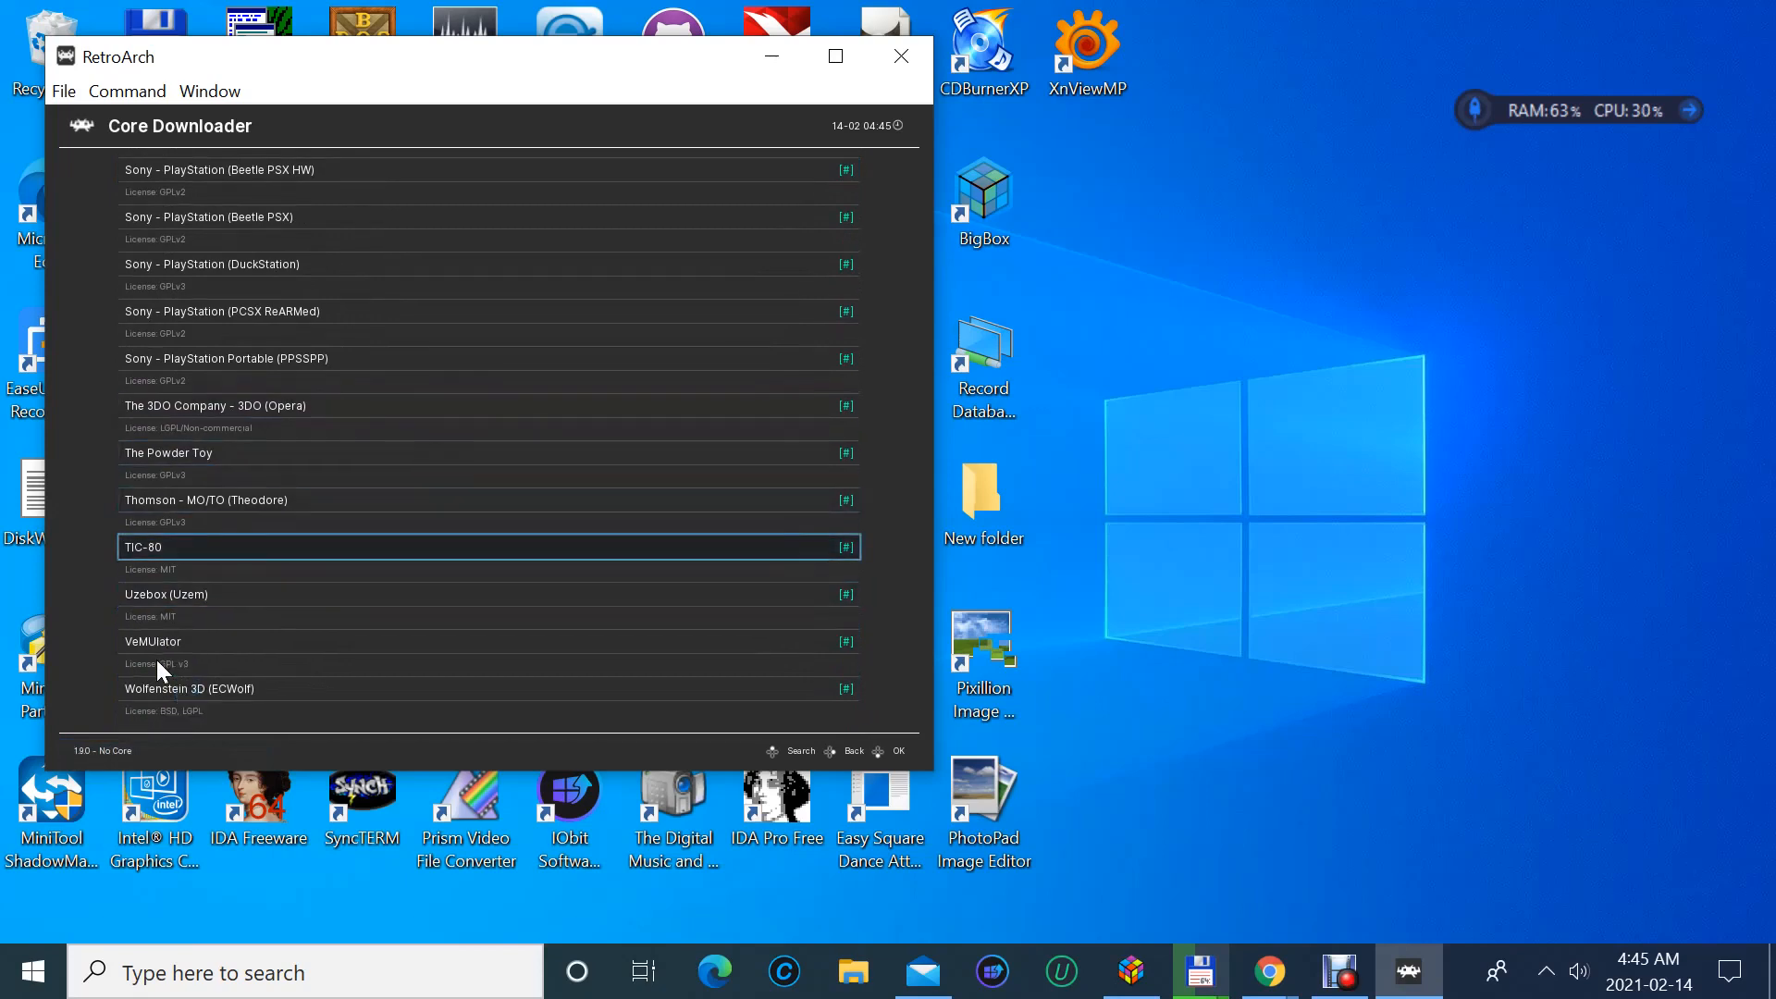
scroll(154, 659, "down", 11)
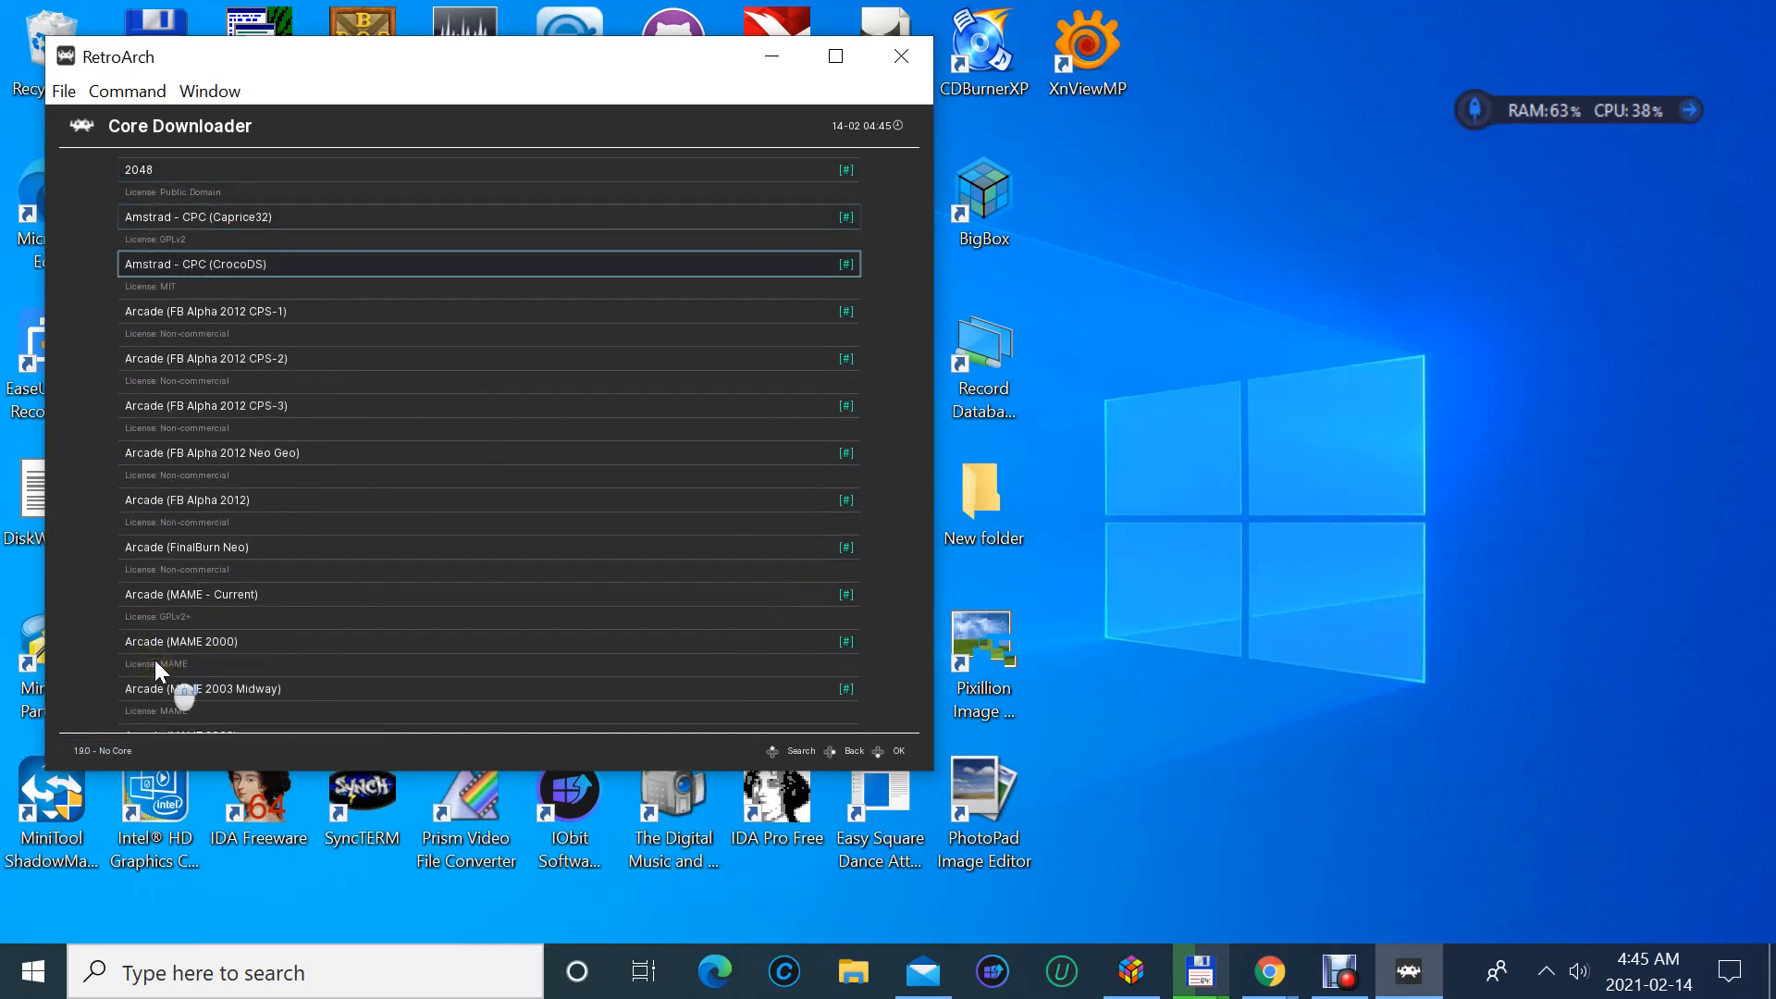
scroll(153, 660, "down", 3)
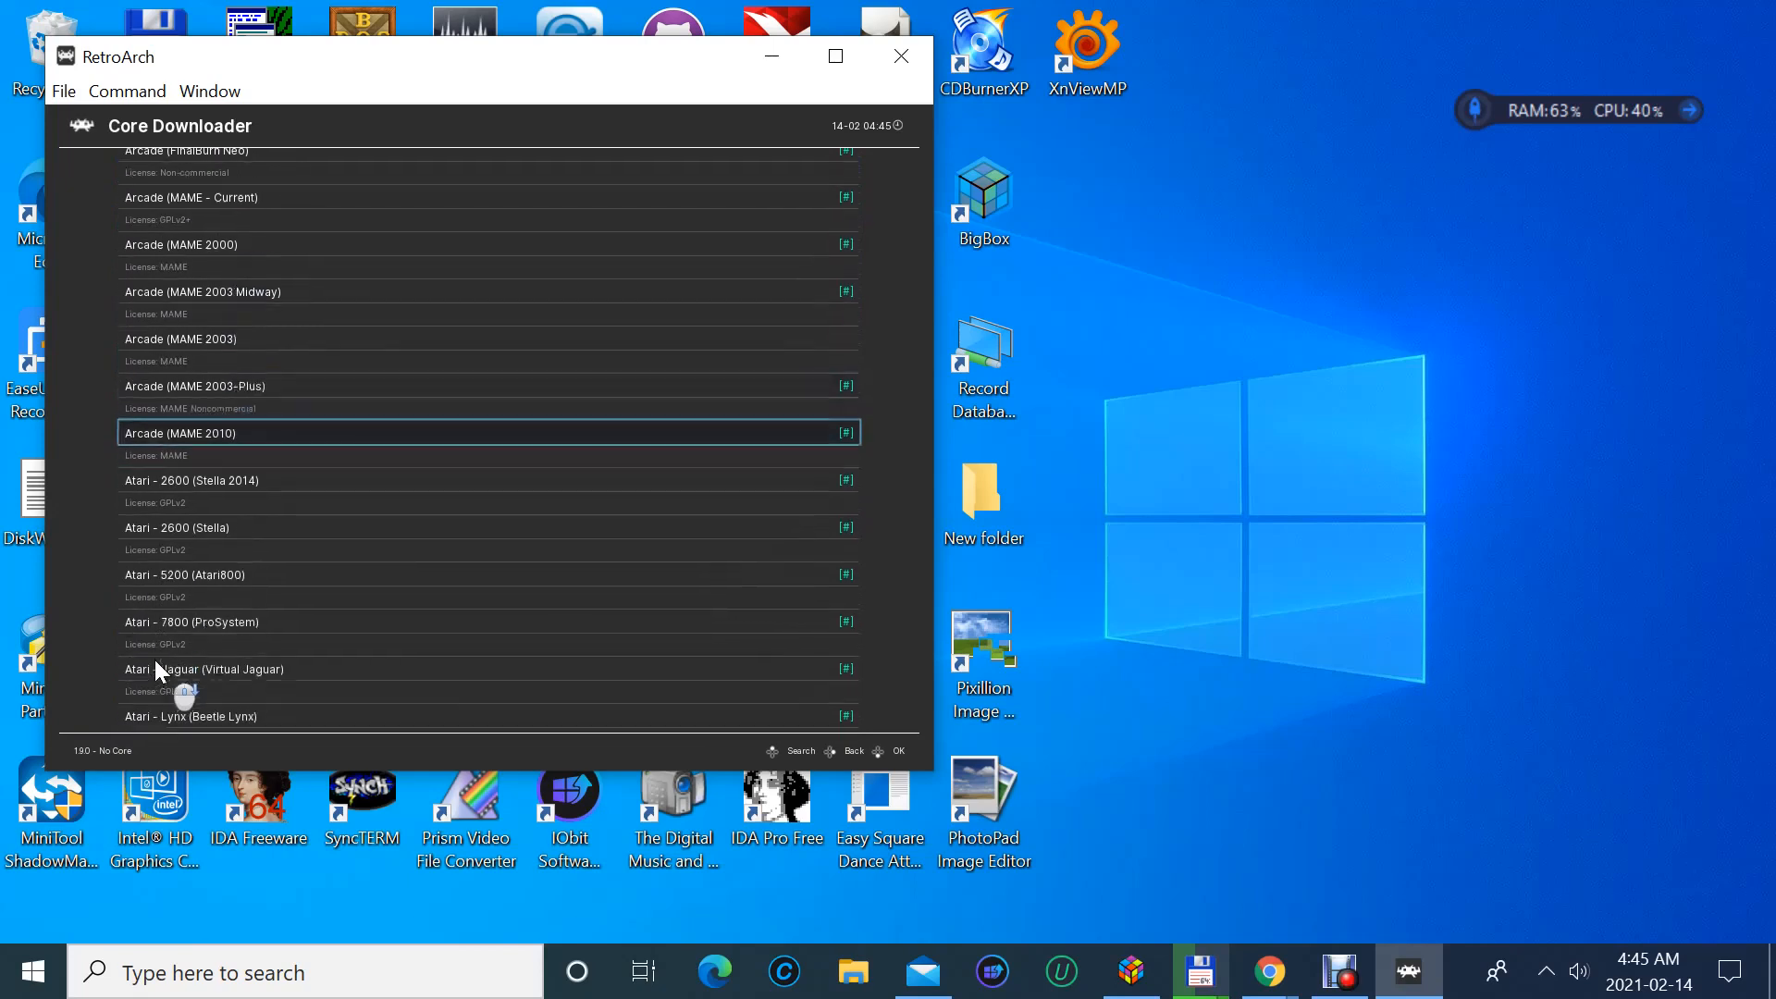
scroll(154, 659, "up", 2)
left_click(142, 651)
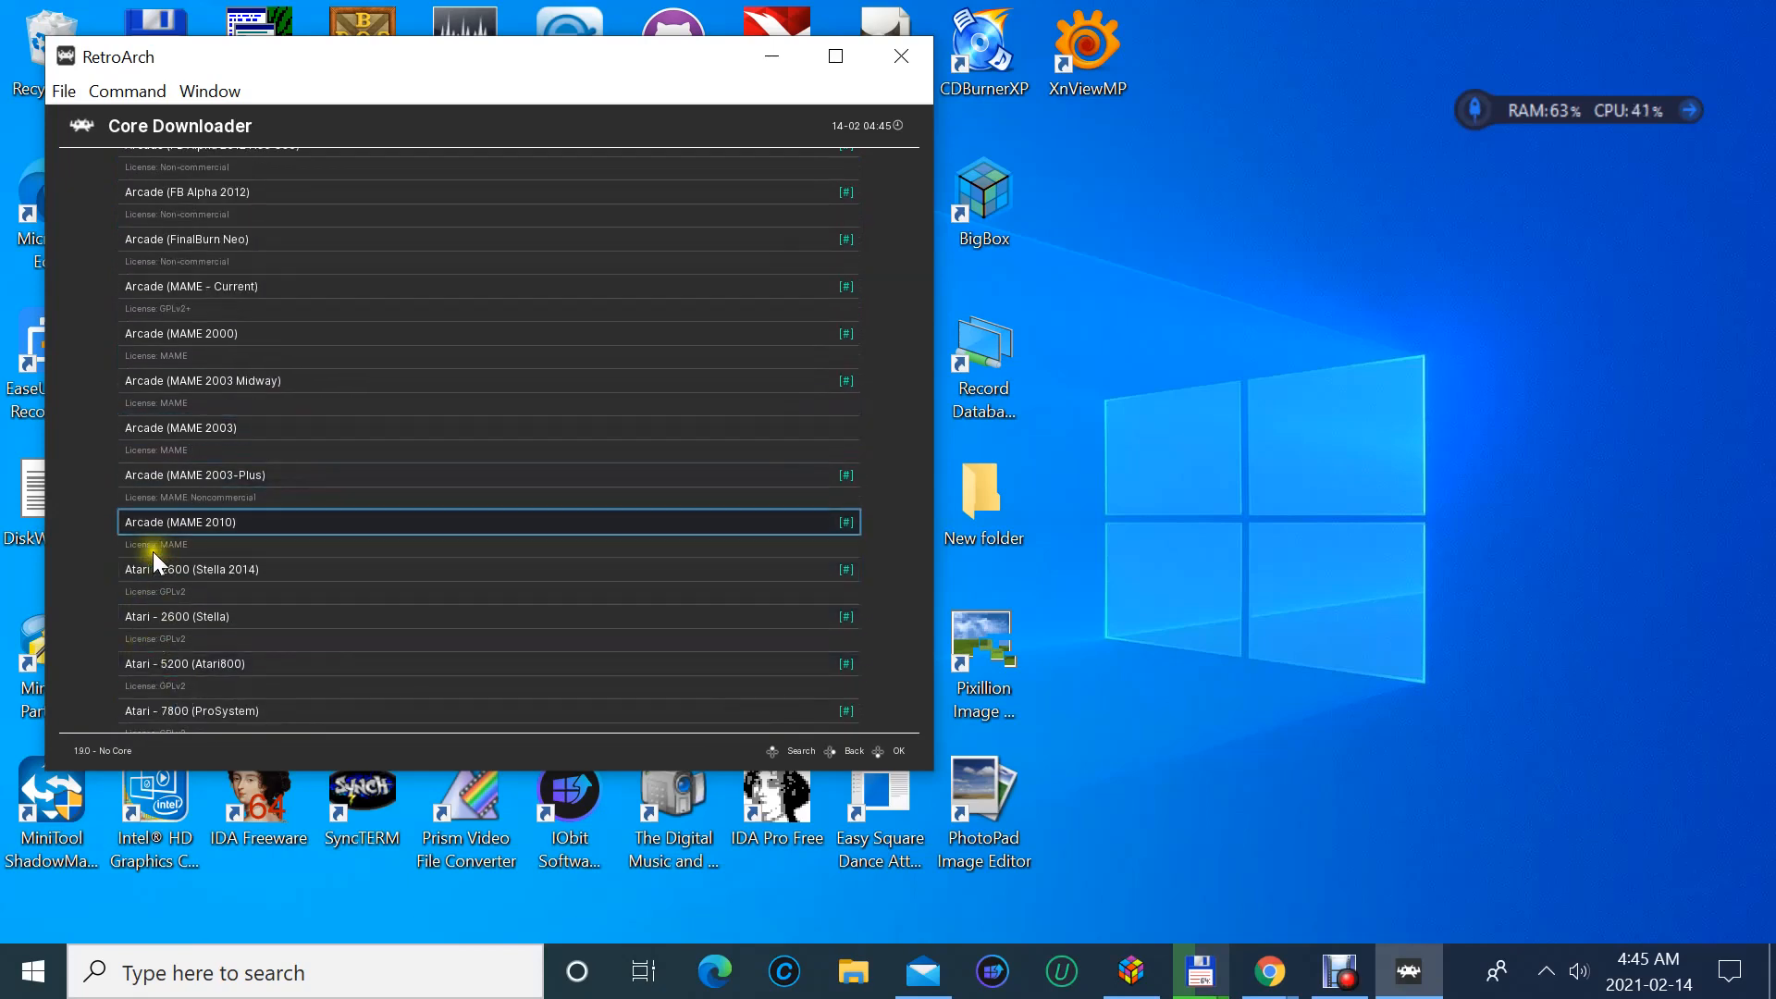
left_click(178, 430)
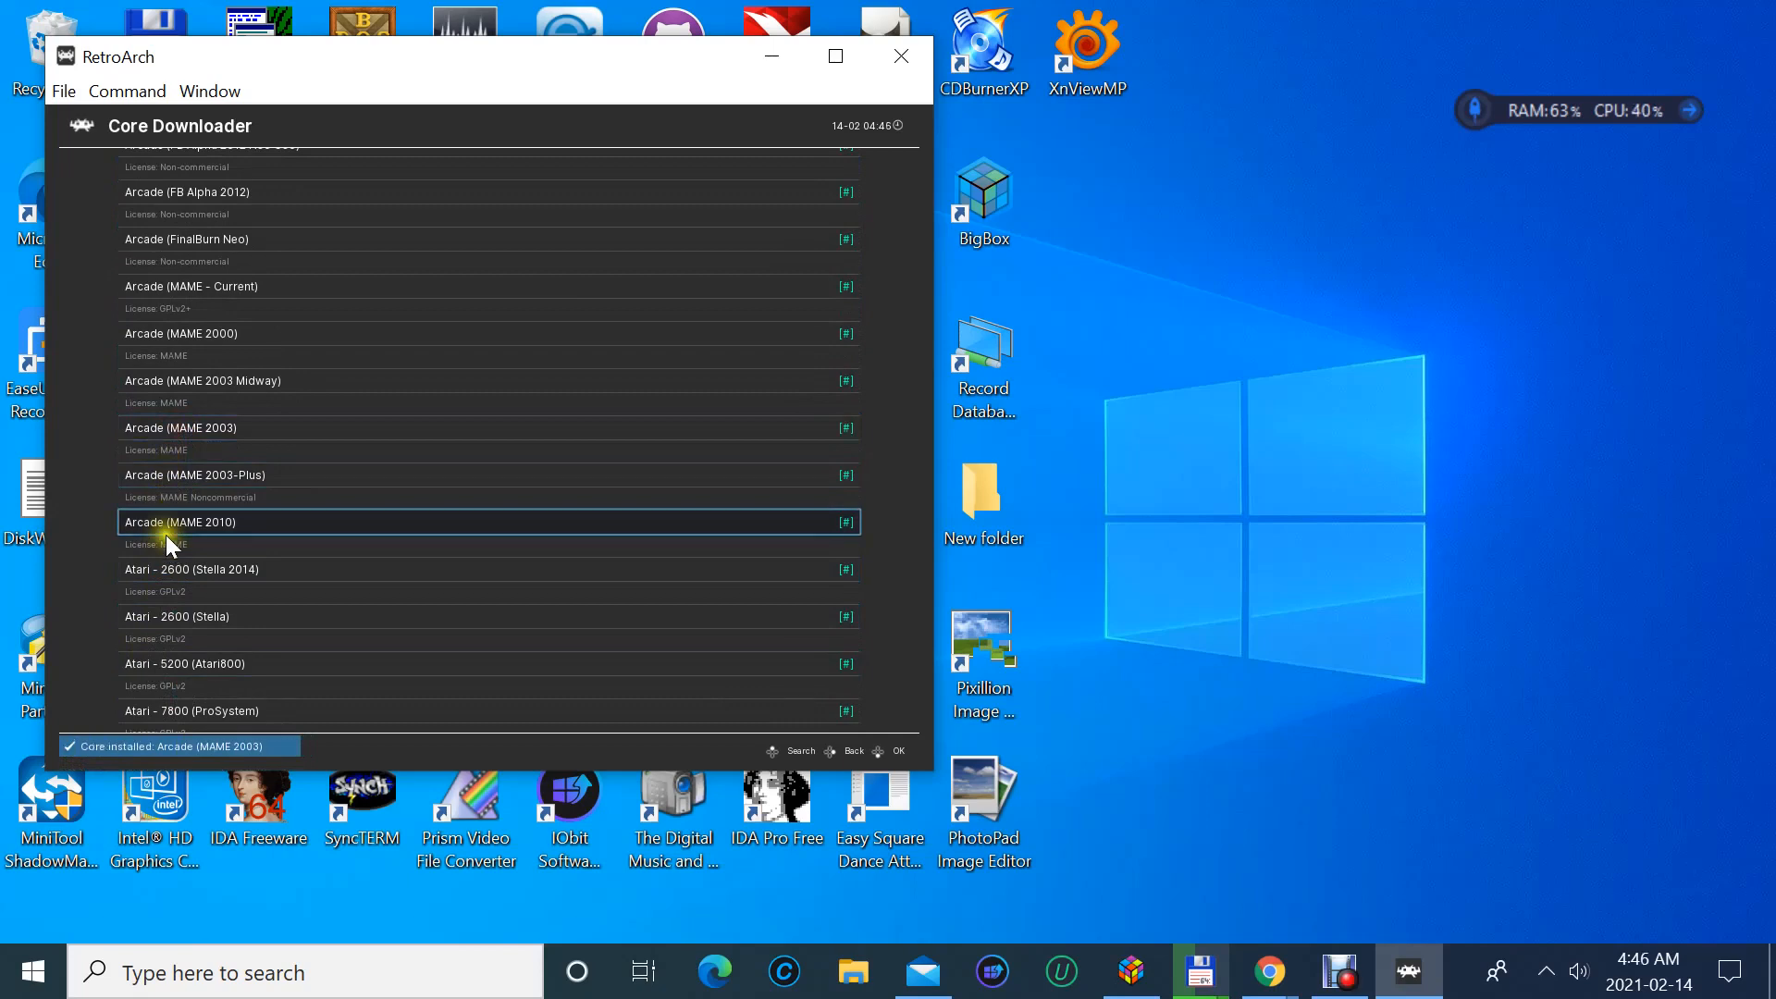
- Check the Atari through Nintendo entries for cores not yet installed, and return to the Online Updater
scroll(182, 517, "down", 7)
scroll(182, 518, "down", 15)
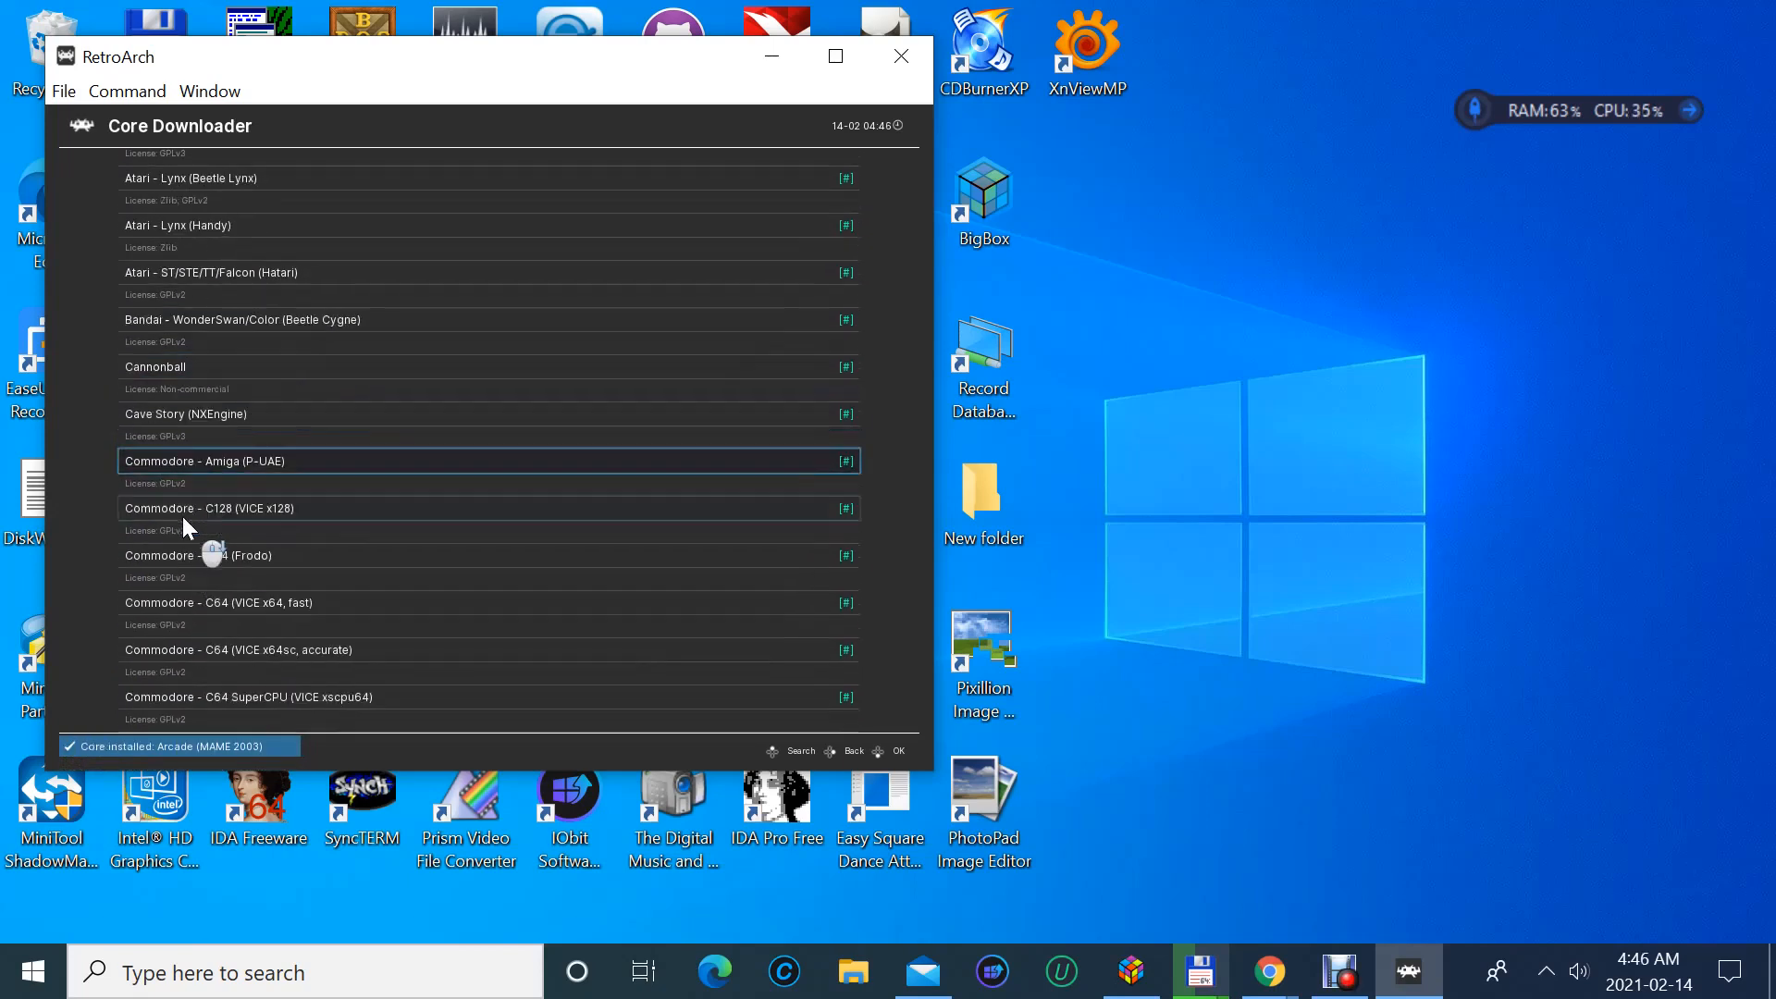
scroll(180, 521, "down", 20)
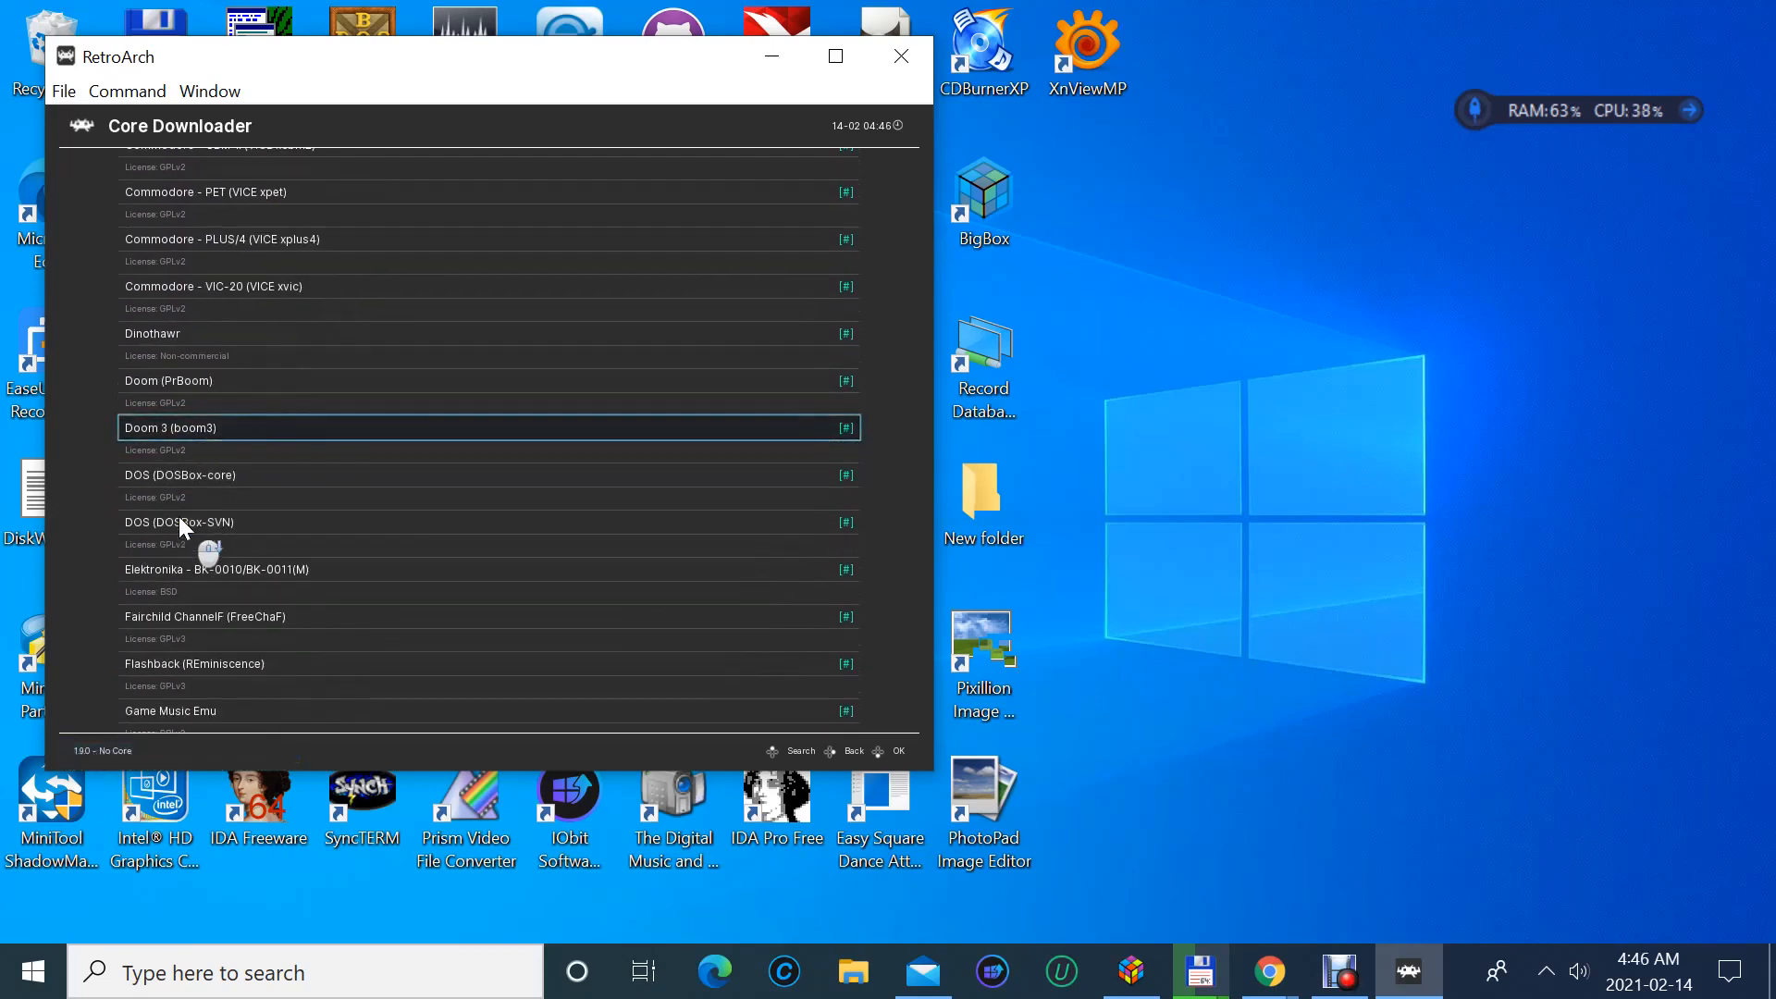
scroll(182, 527, "down", 18)
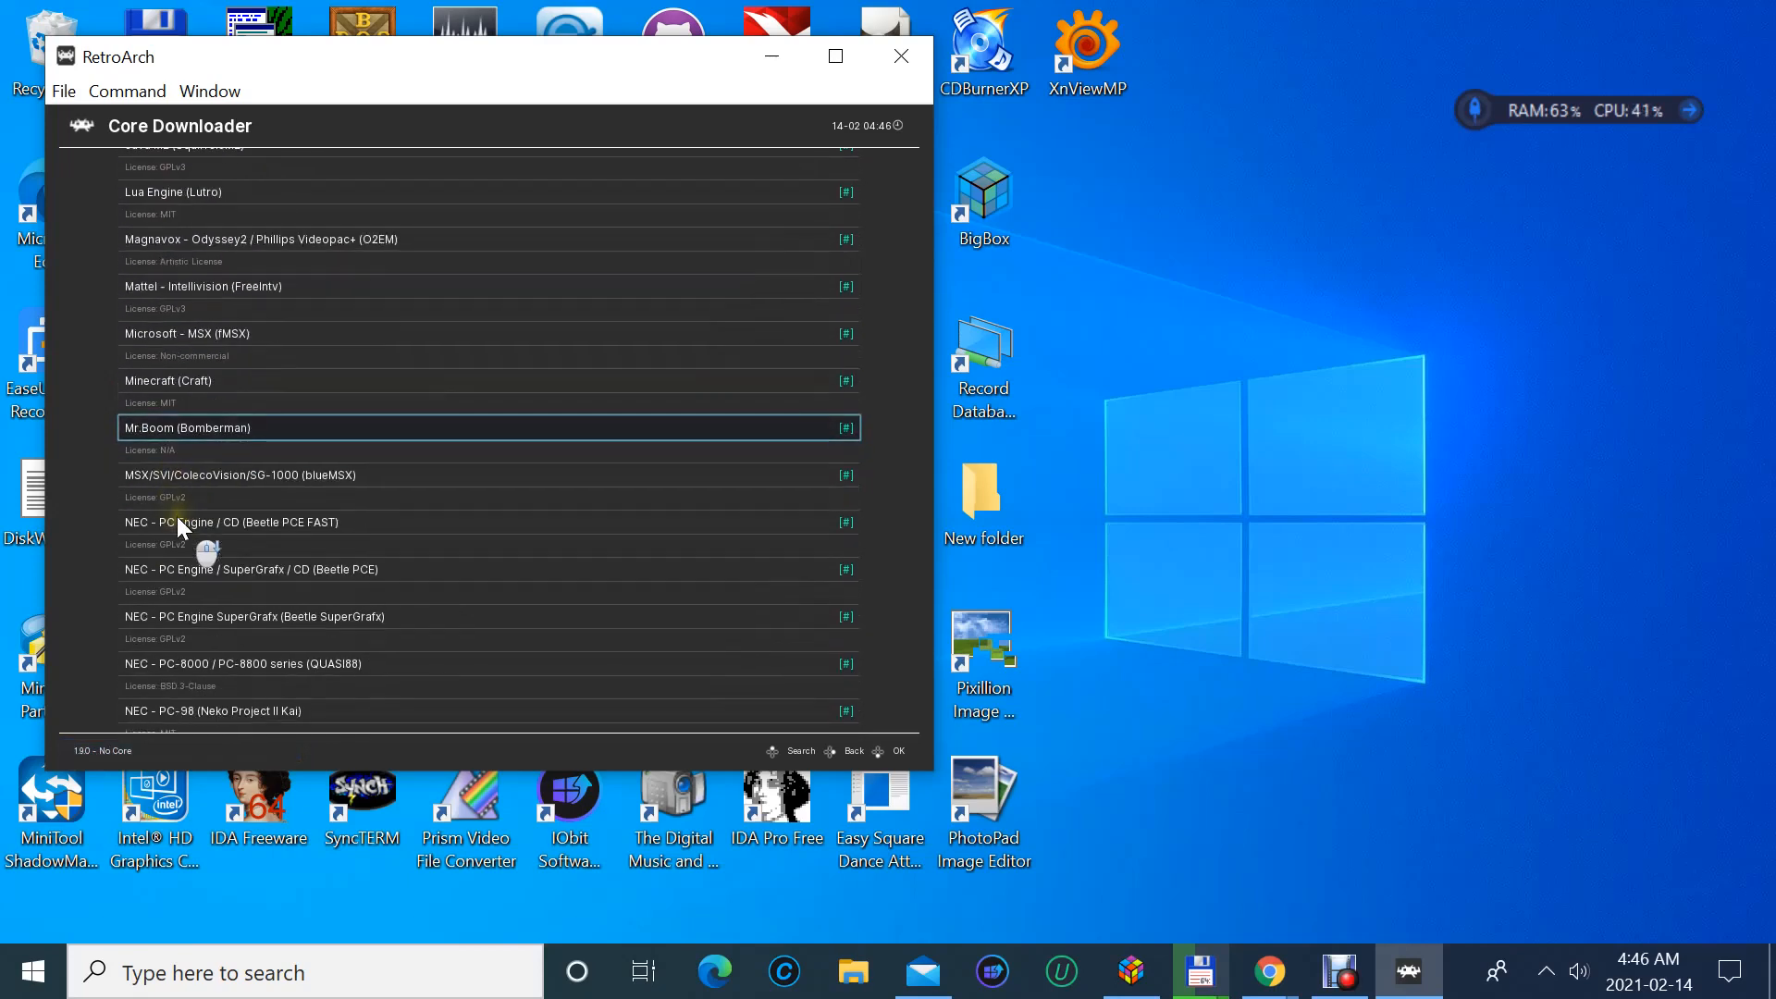
scroll(177, 518, "down", 10)
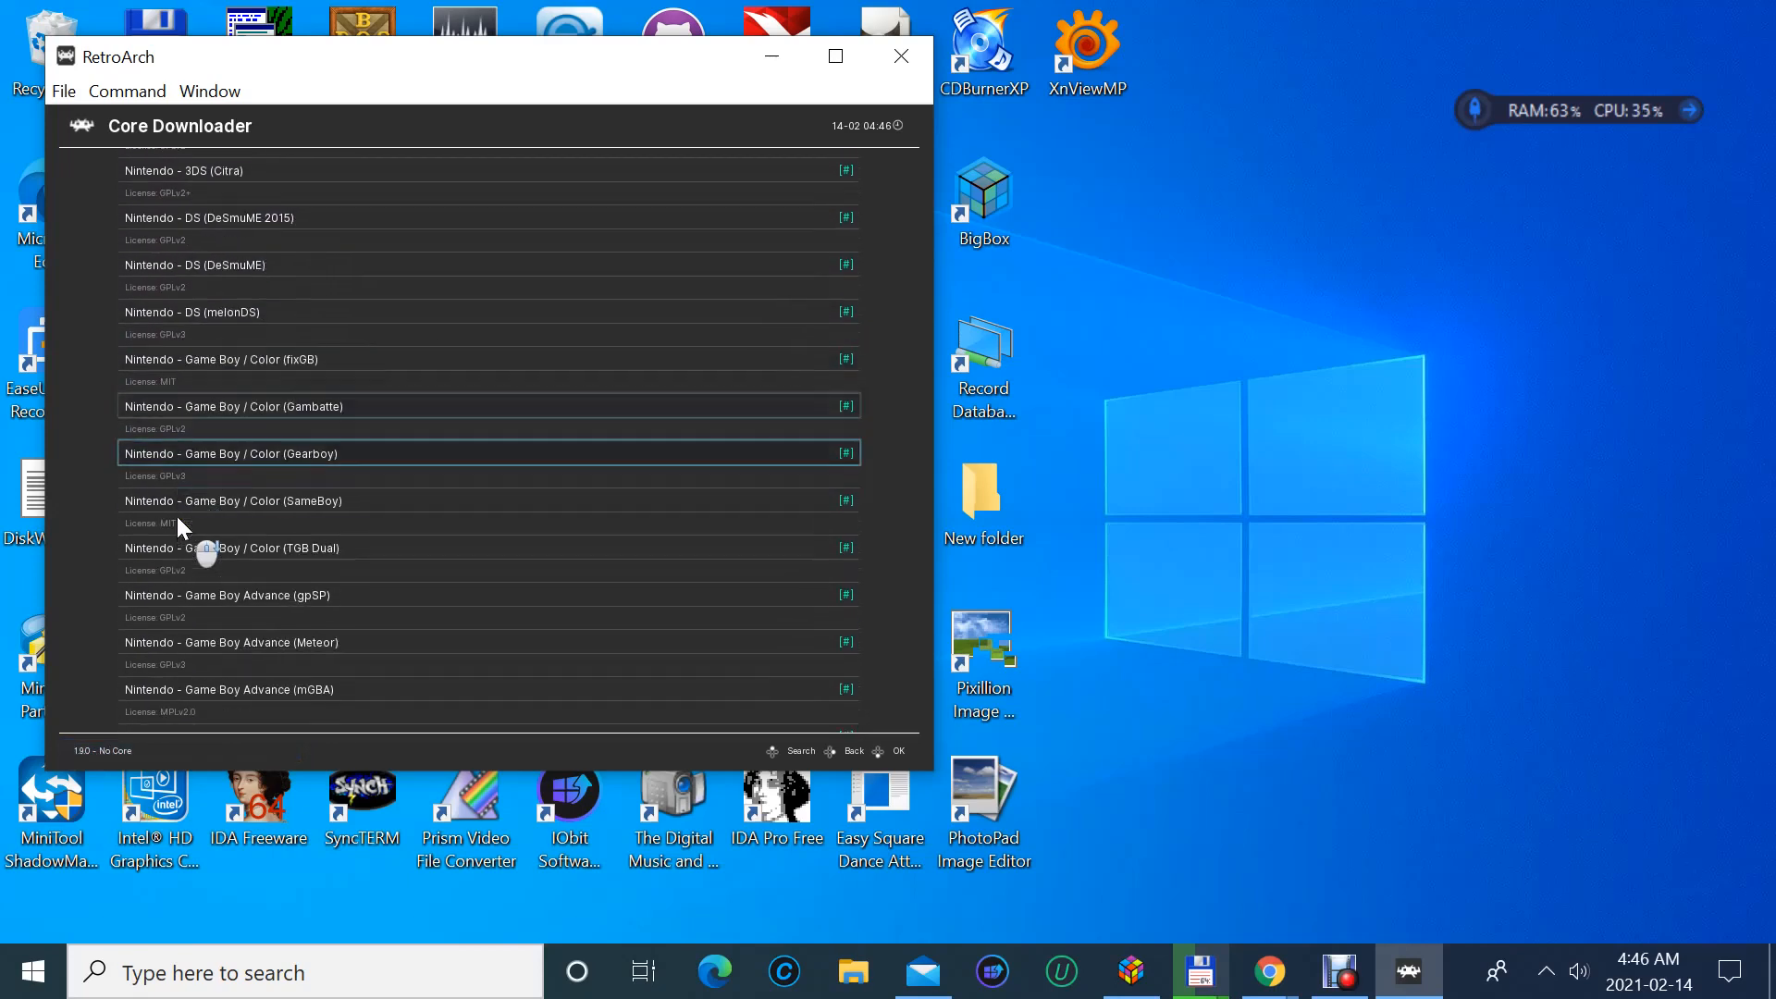
scroll(175, 516, "down", 8)
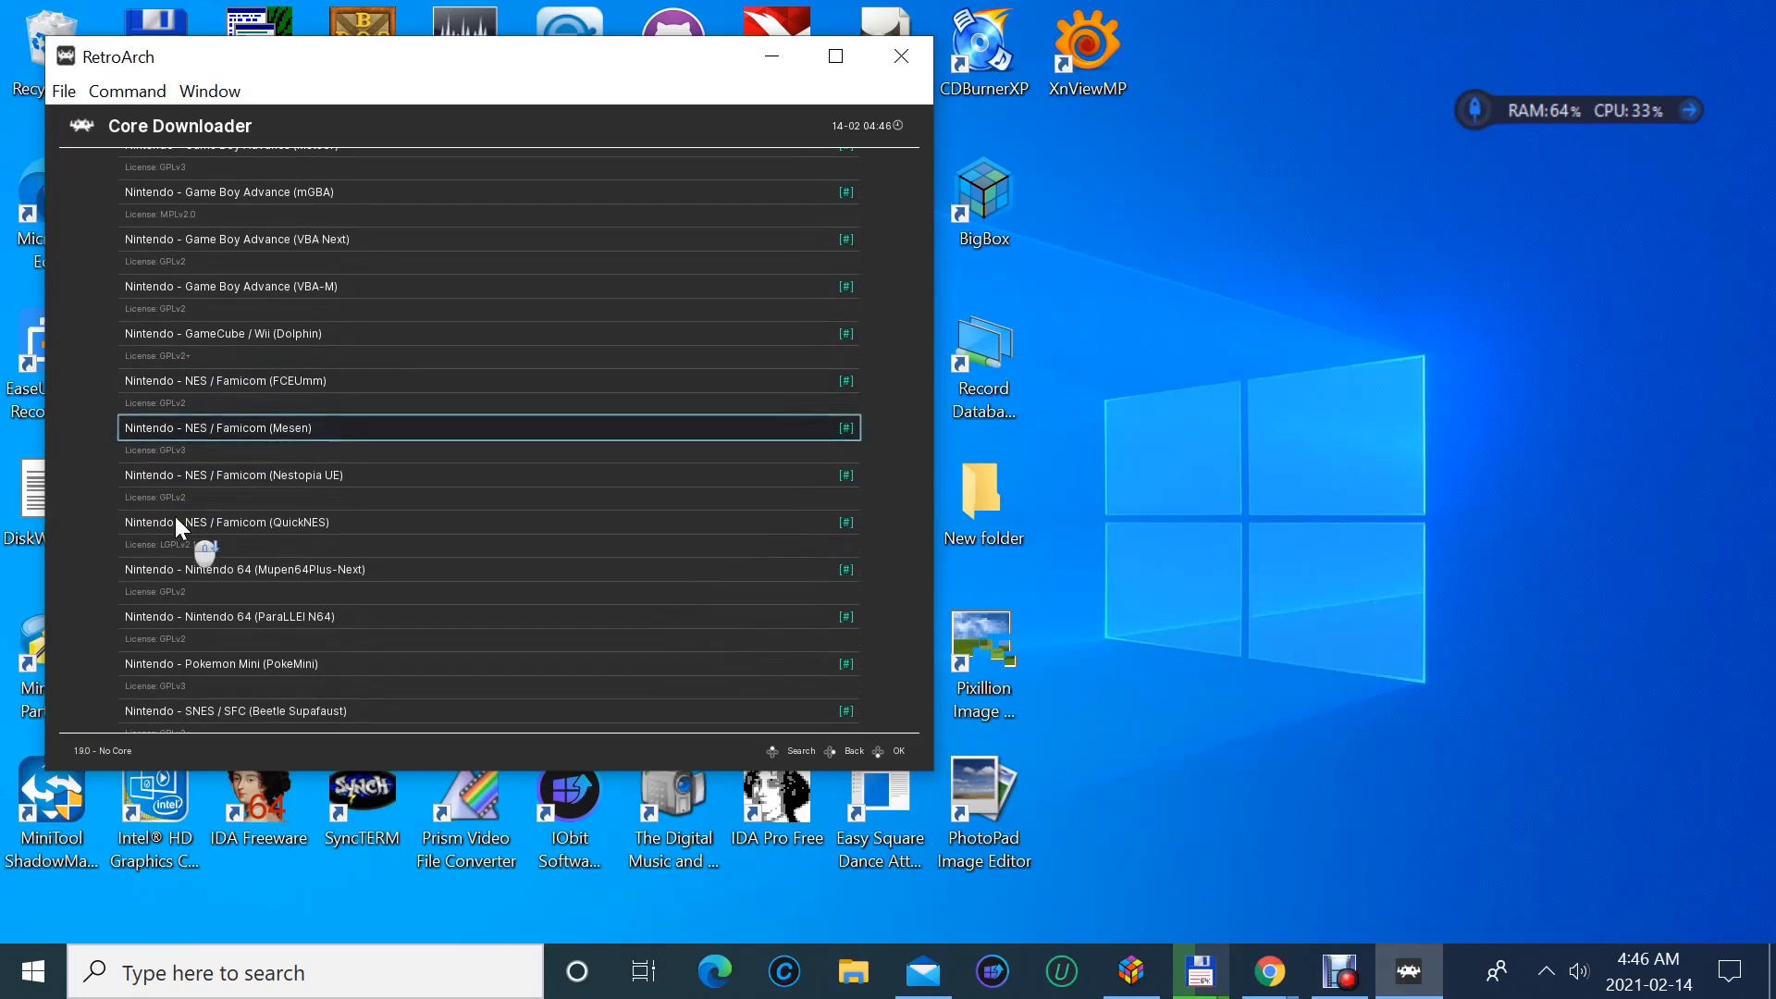
right_click(68, 199)
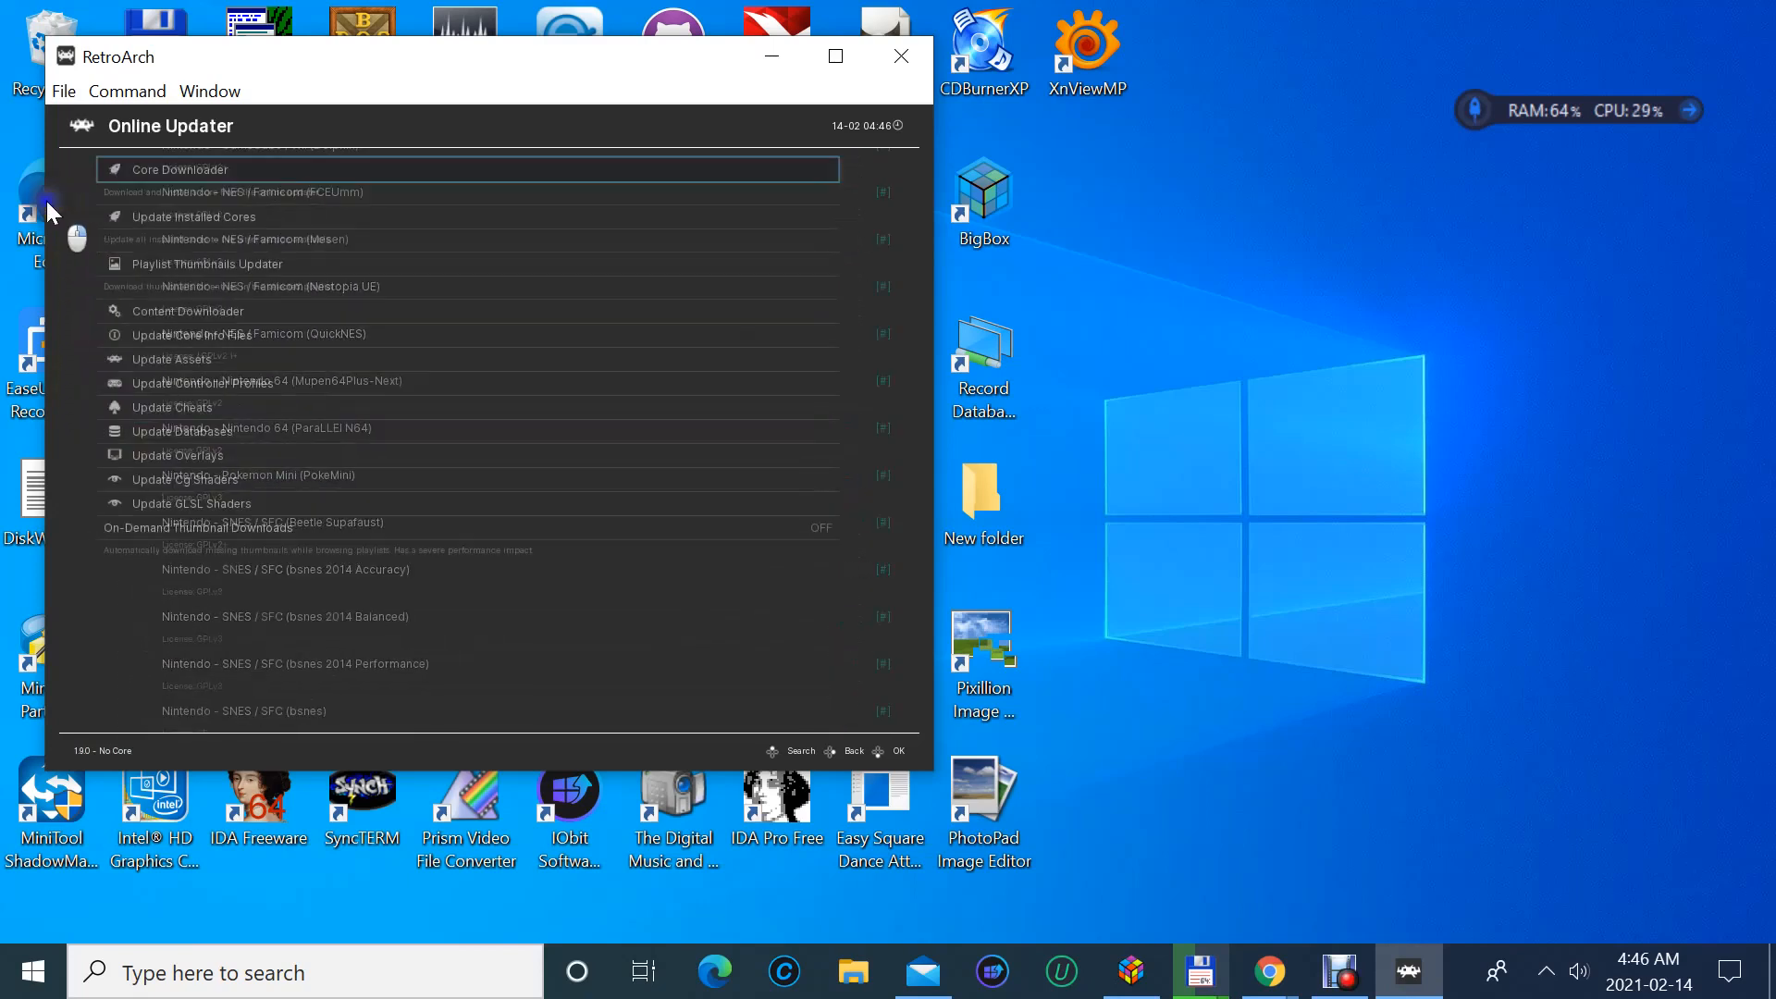
- View the Playlist Thumbnails Updater entries and return to the Online Updater
left_click(162, 263)
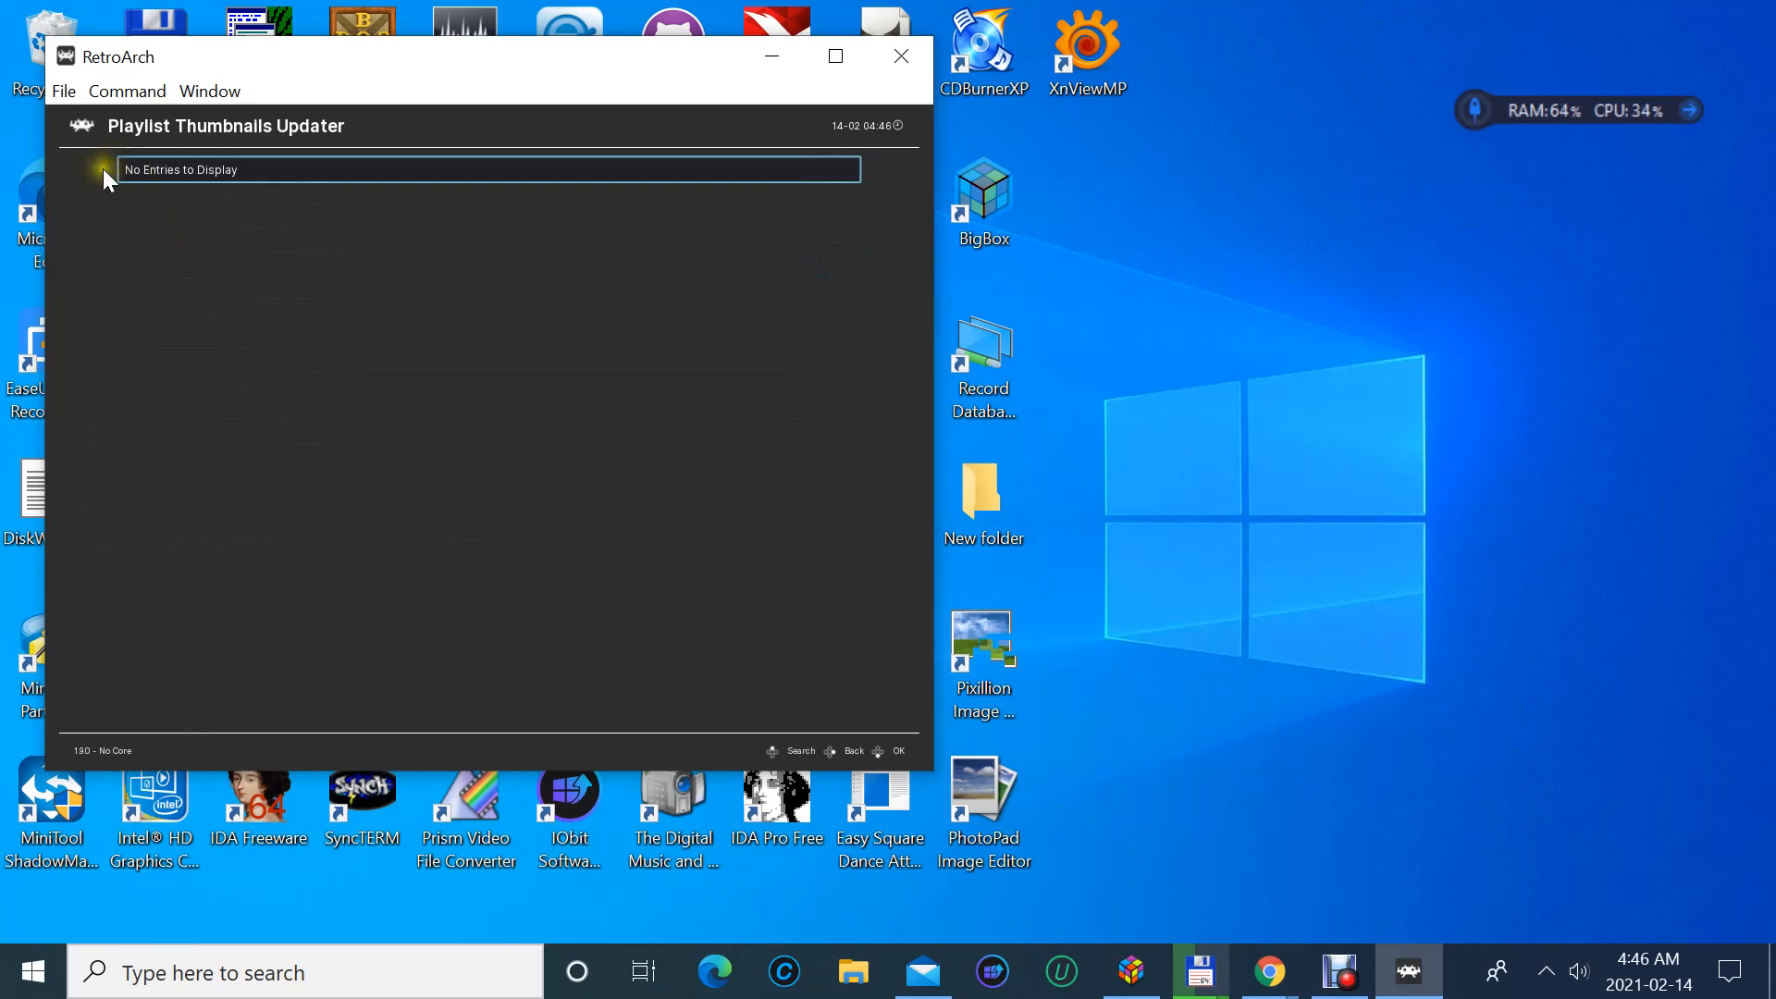
left_click(65, 91)
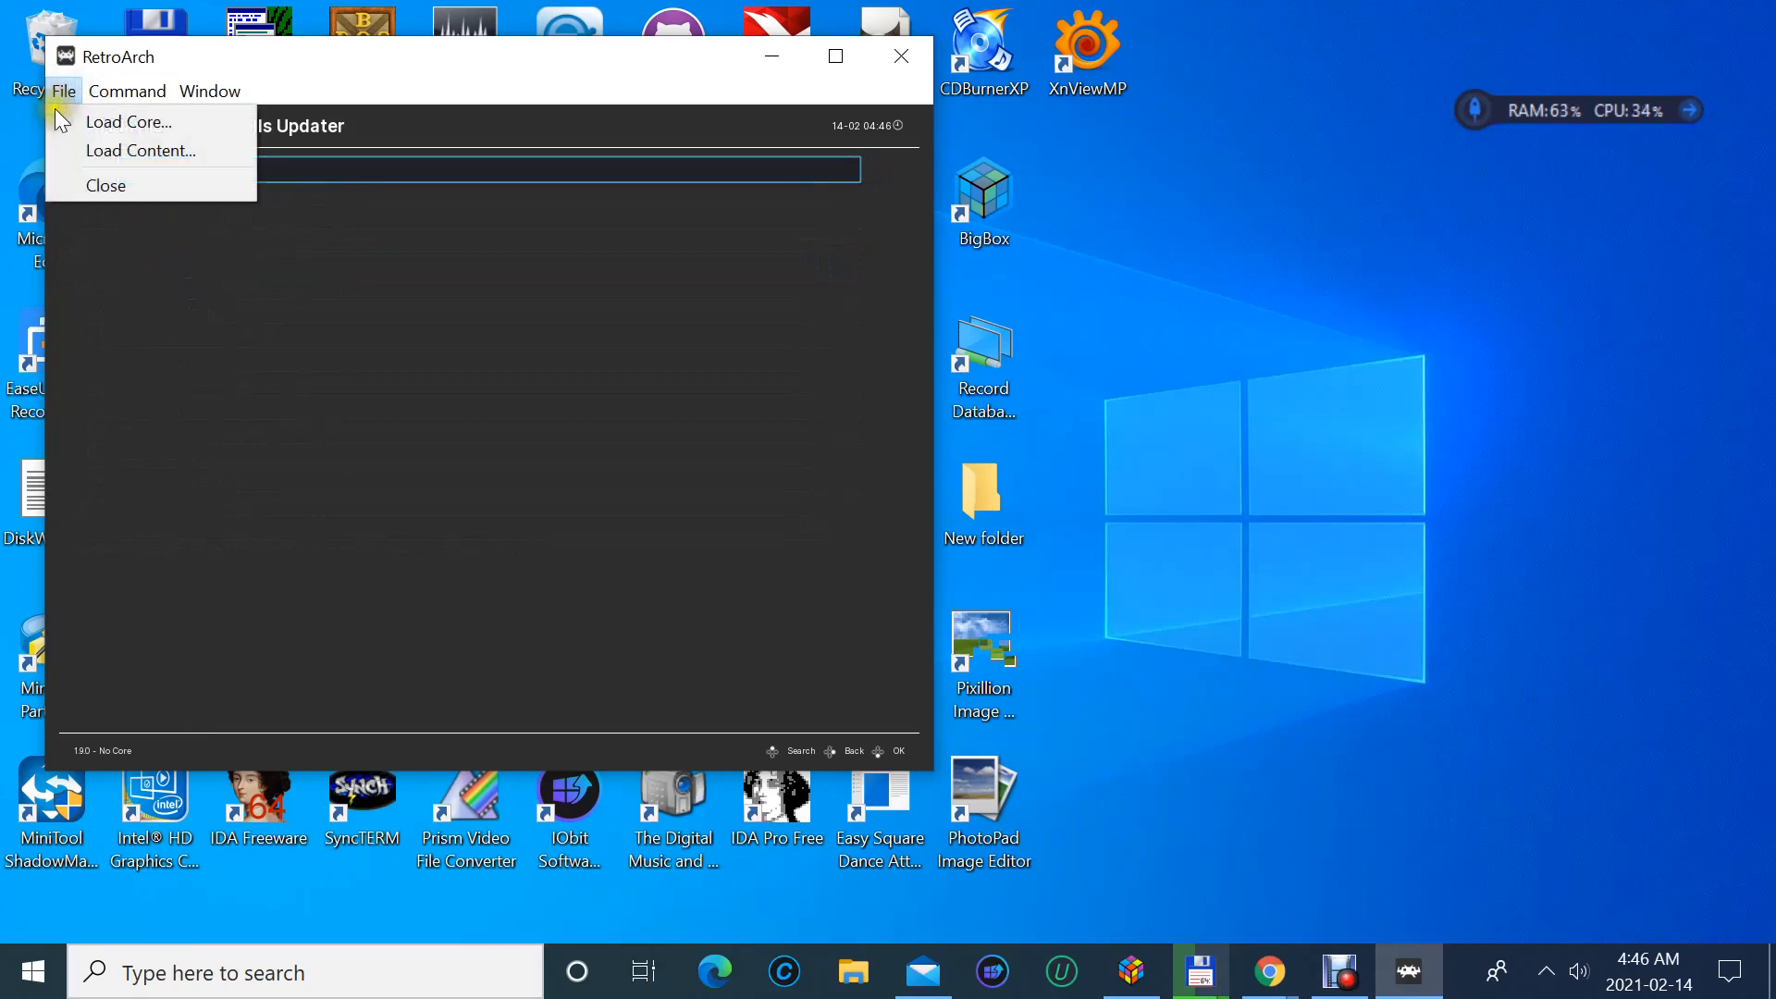
left_click(144, 307)
right_click(141, 309)
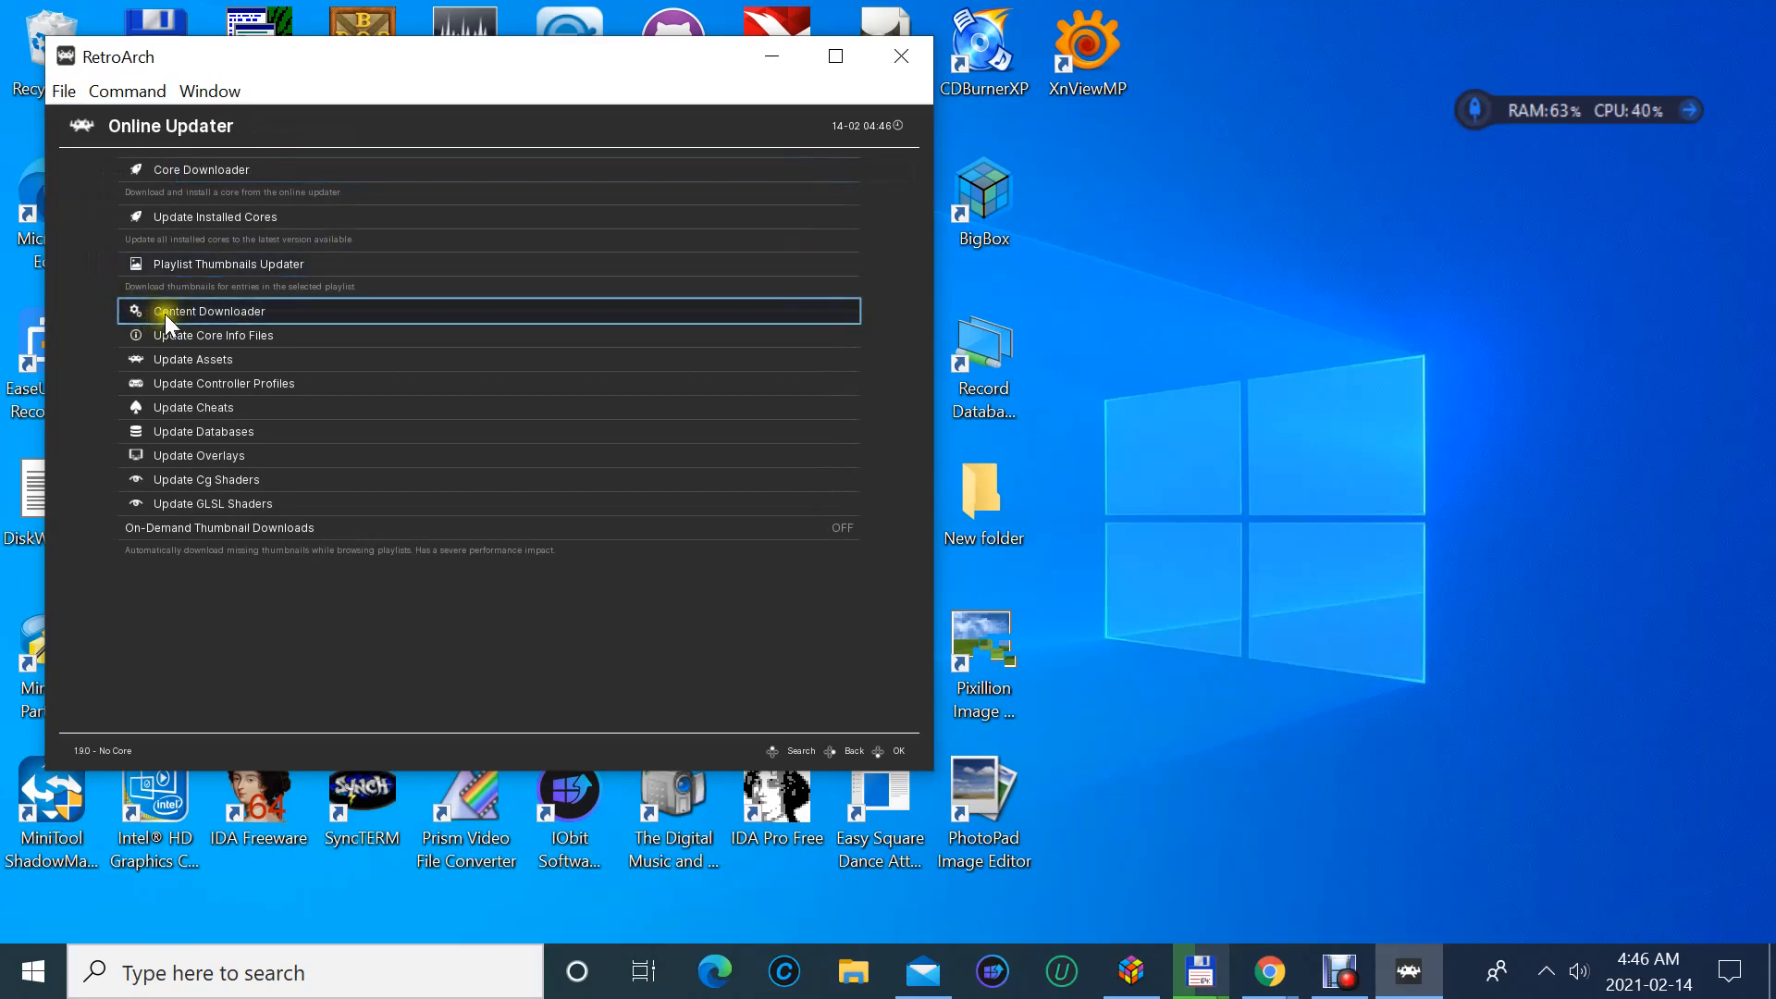
- View the items offered in the Content Downloader and return to the Online Updater
left_click(166, 313)
left_click(164, 243)
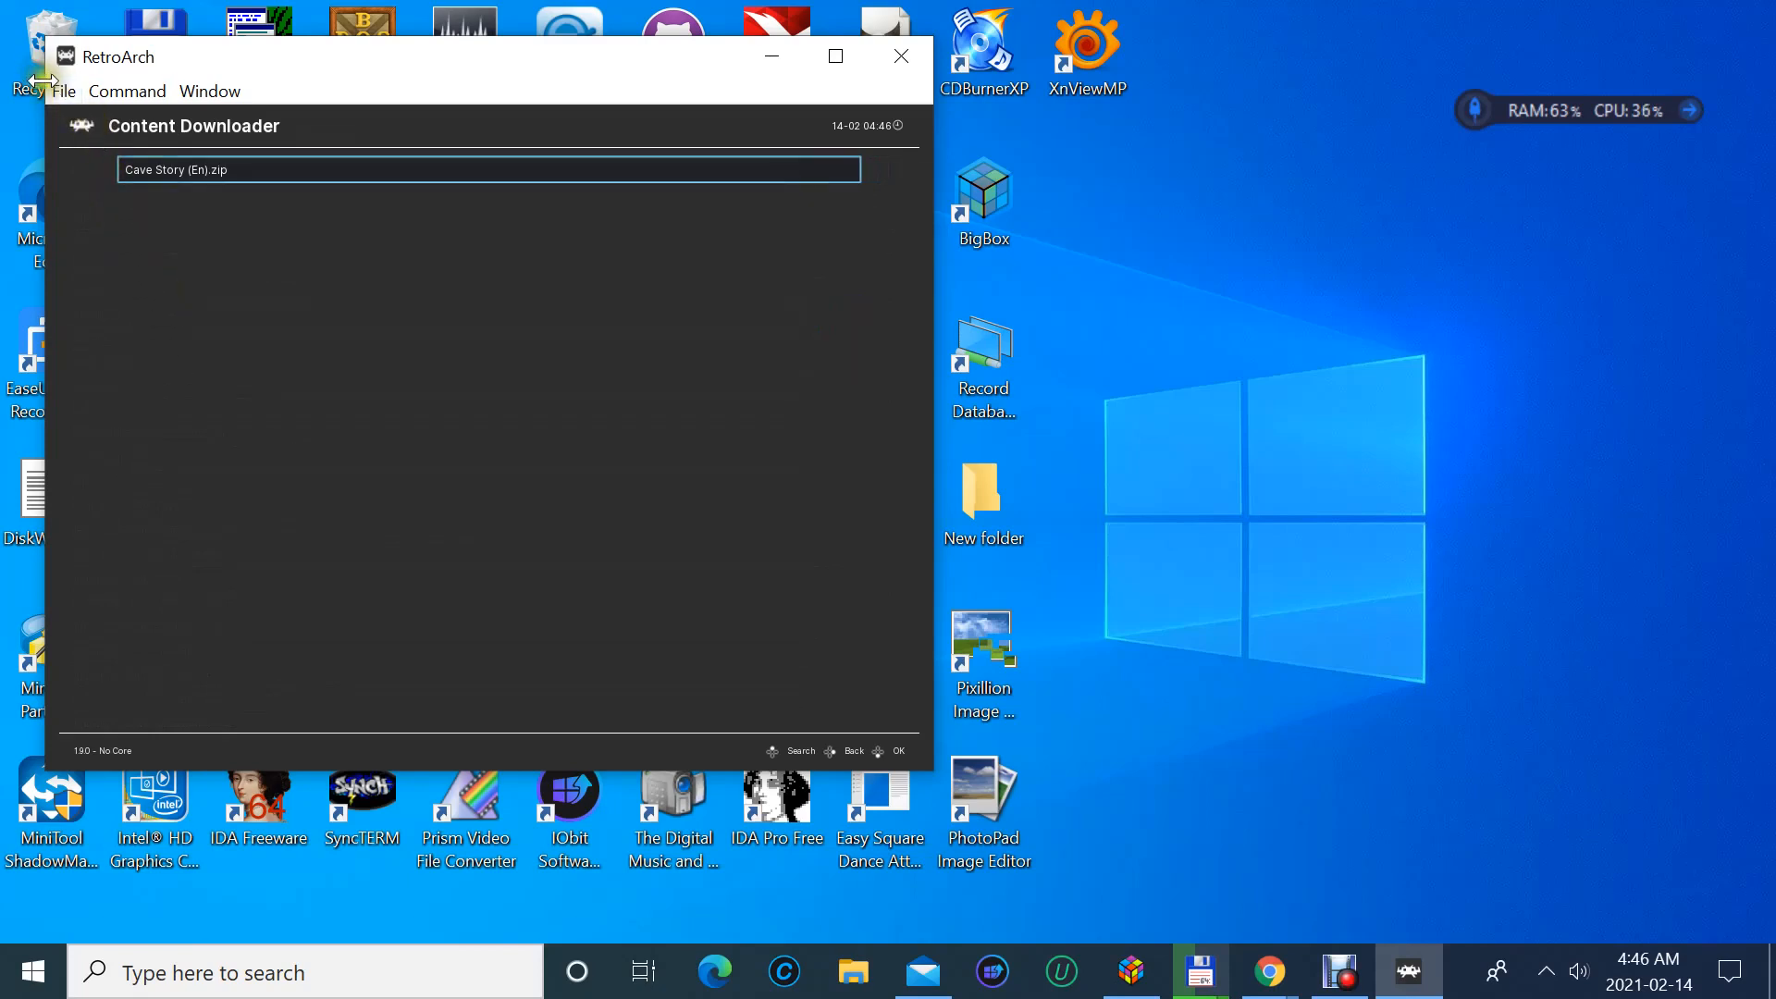
right_click(45, 145)
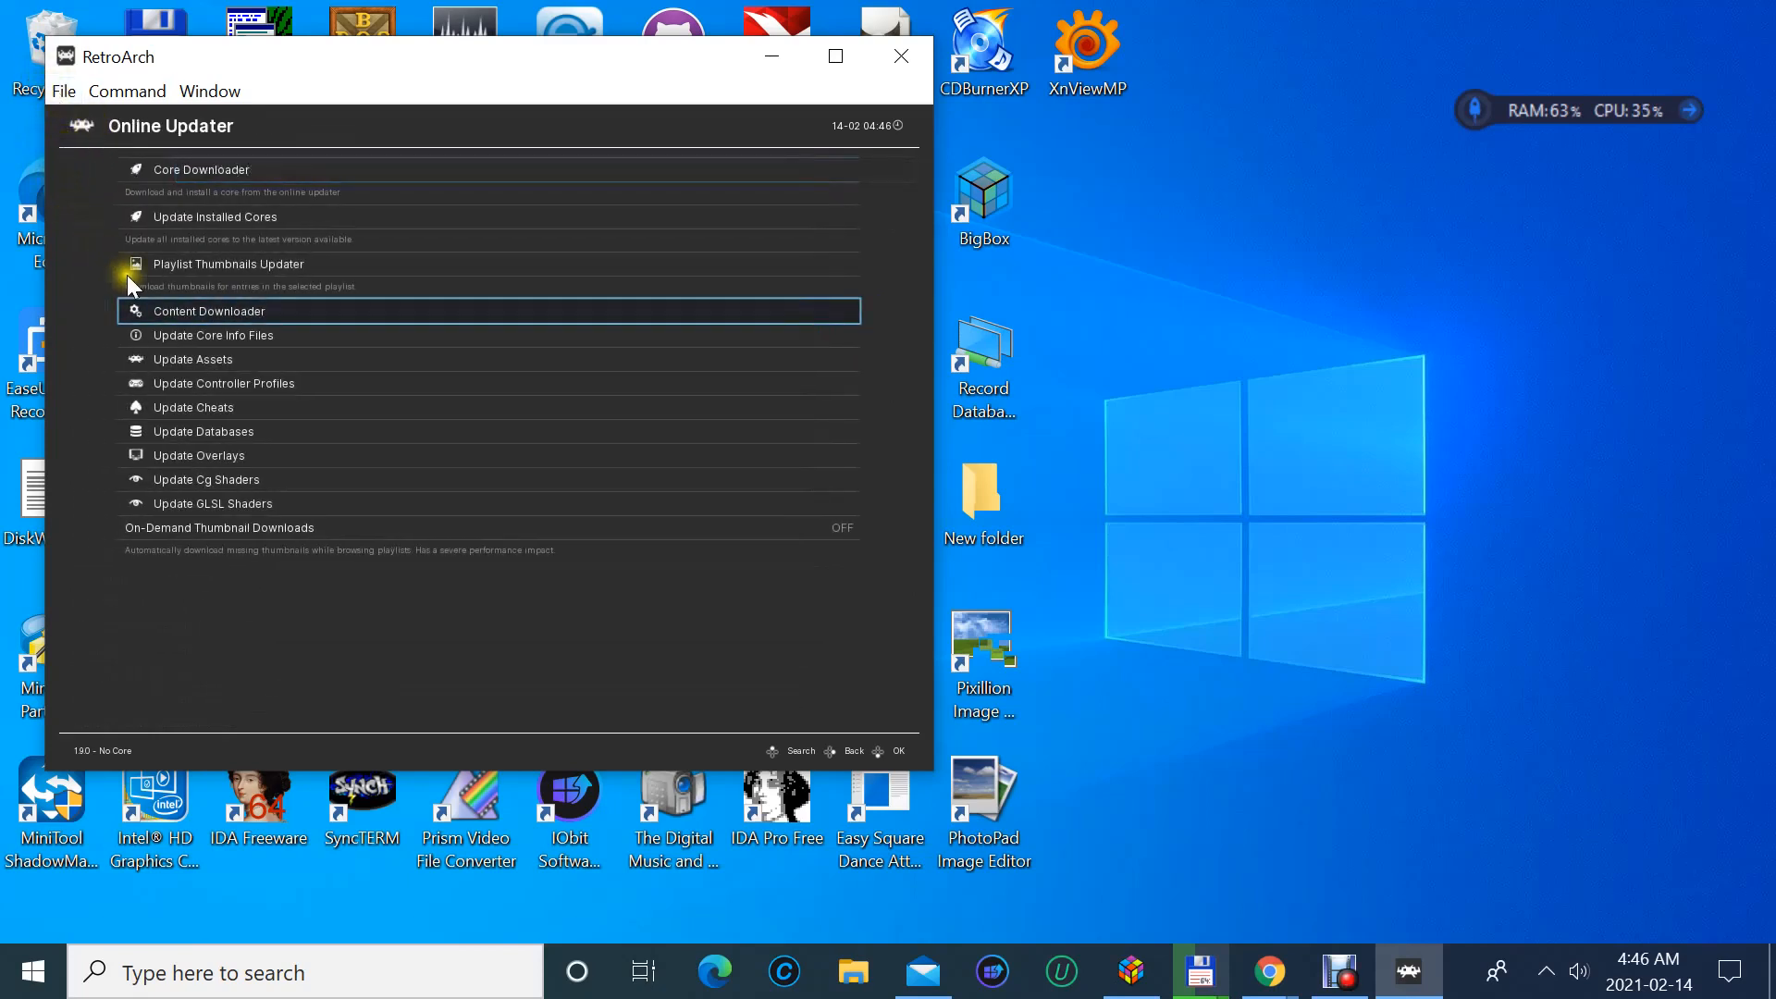
left_click(138, 308)
left_click(138, 304)
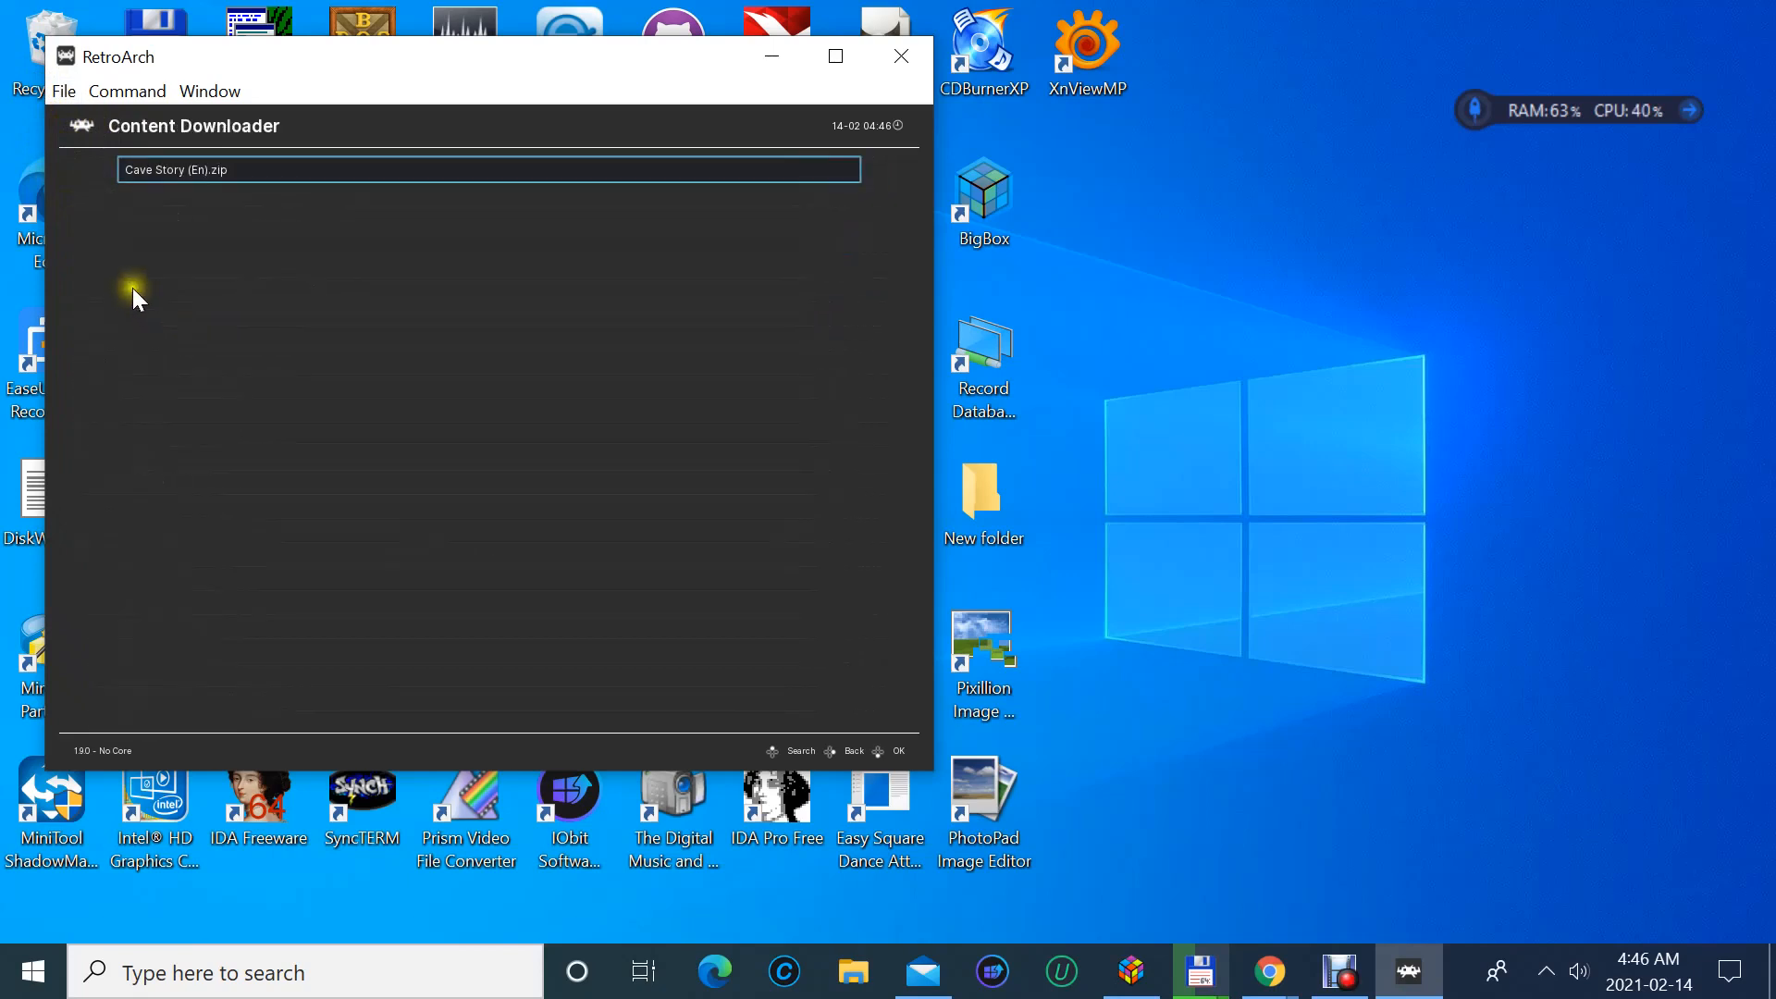
right_click(126, 260)
right_click(127, 259)
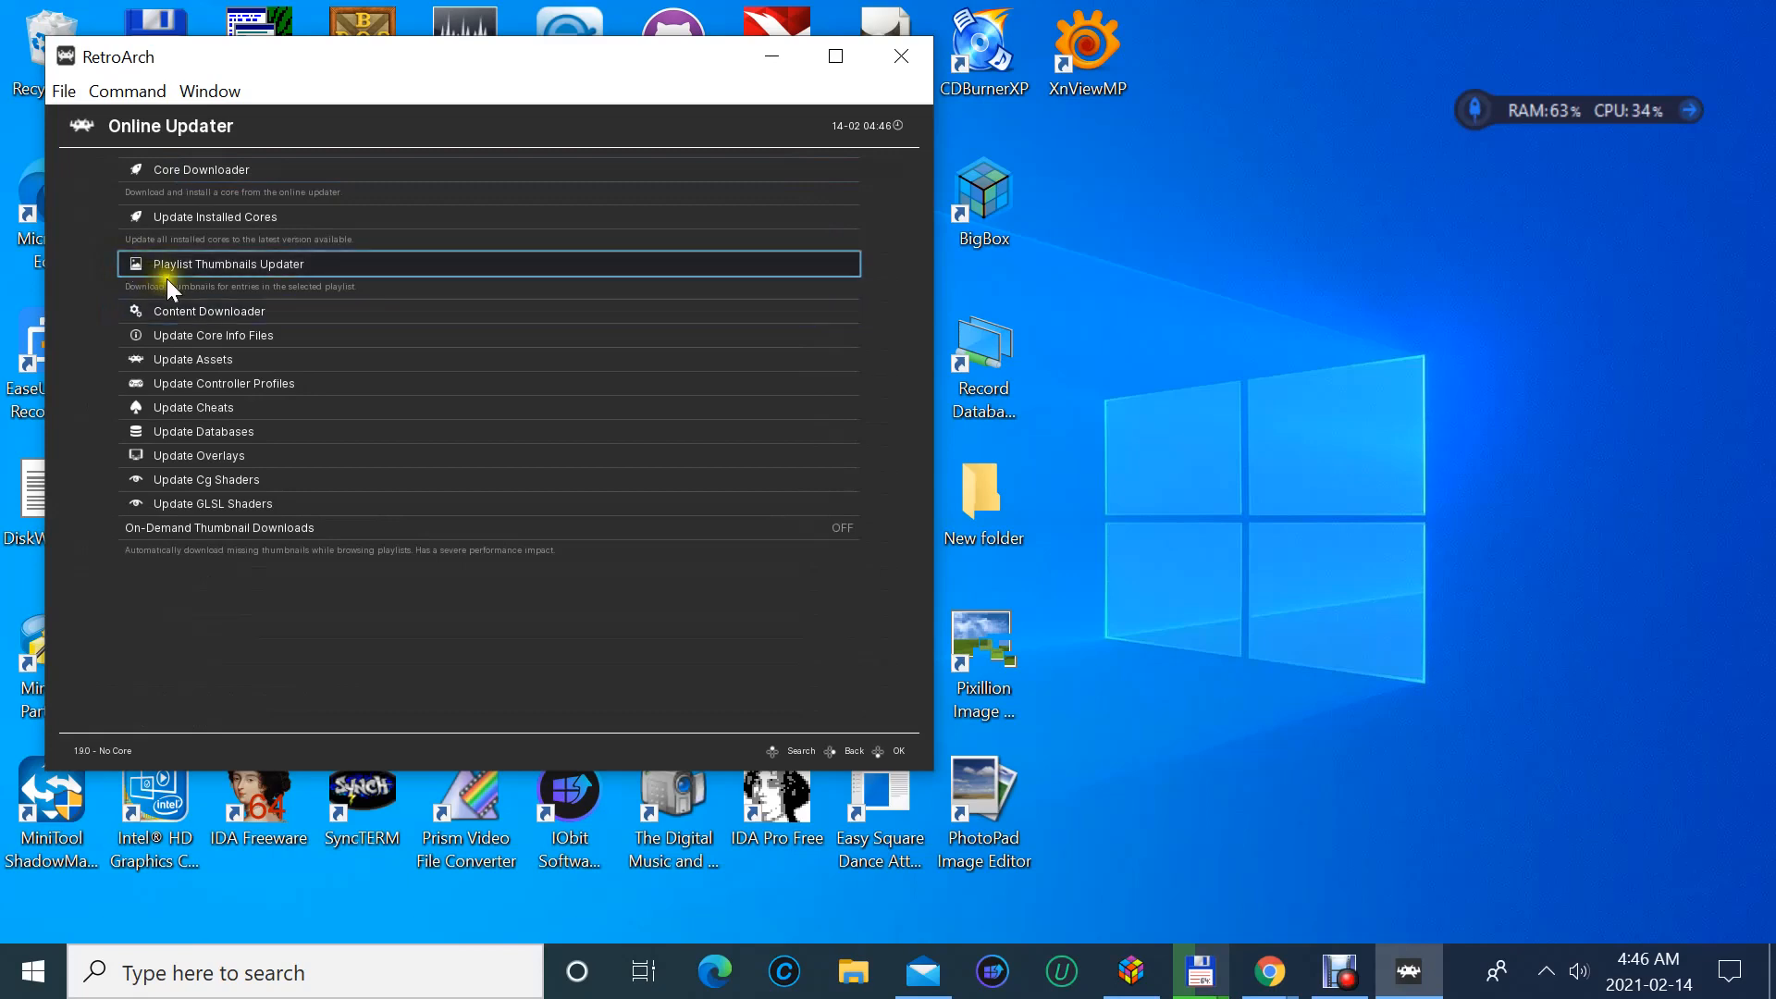
- Update the core info files and the assets from the Online Updater
left_click(166, 311)
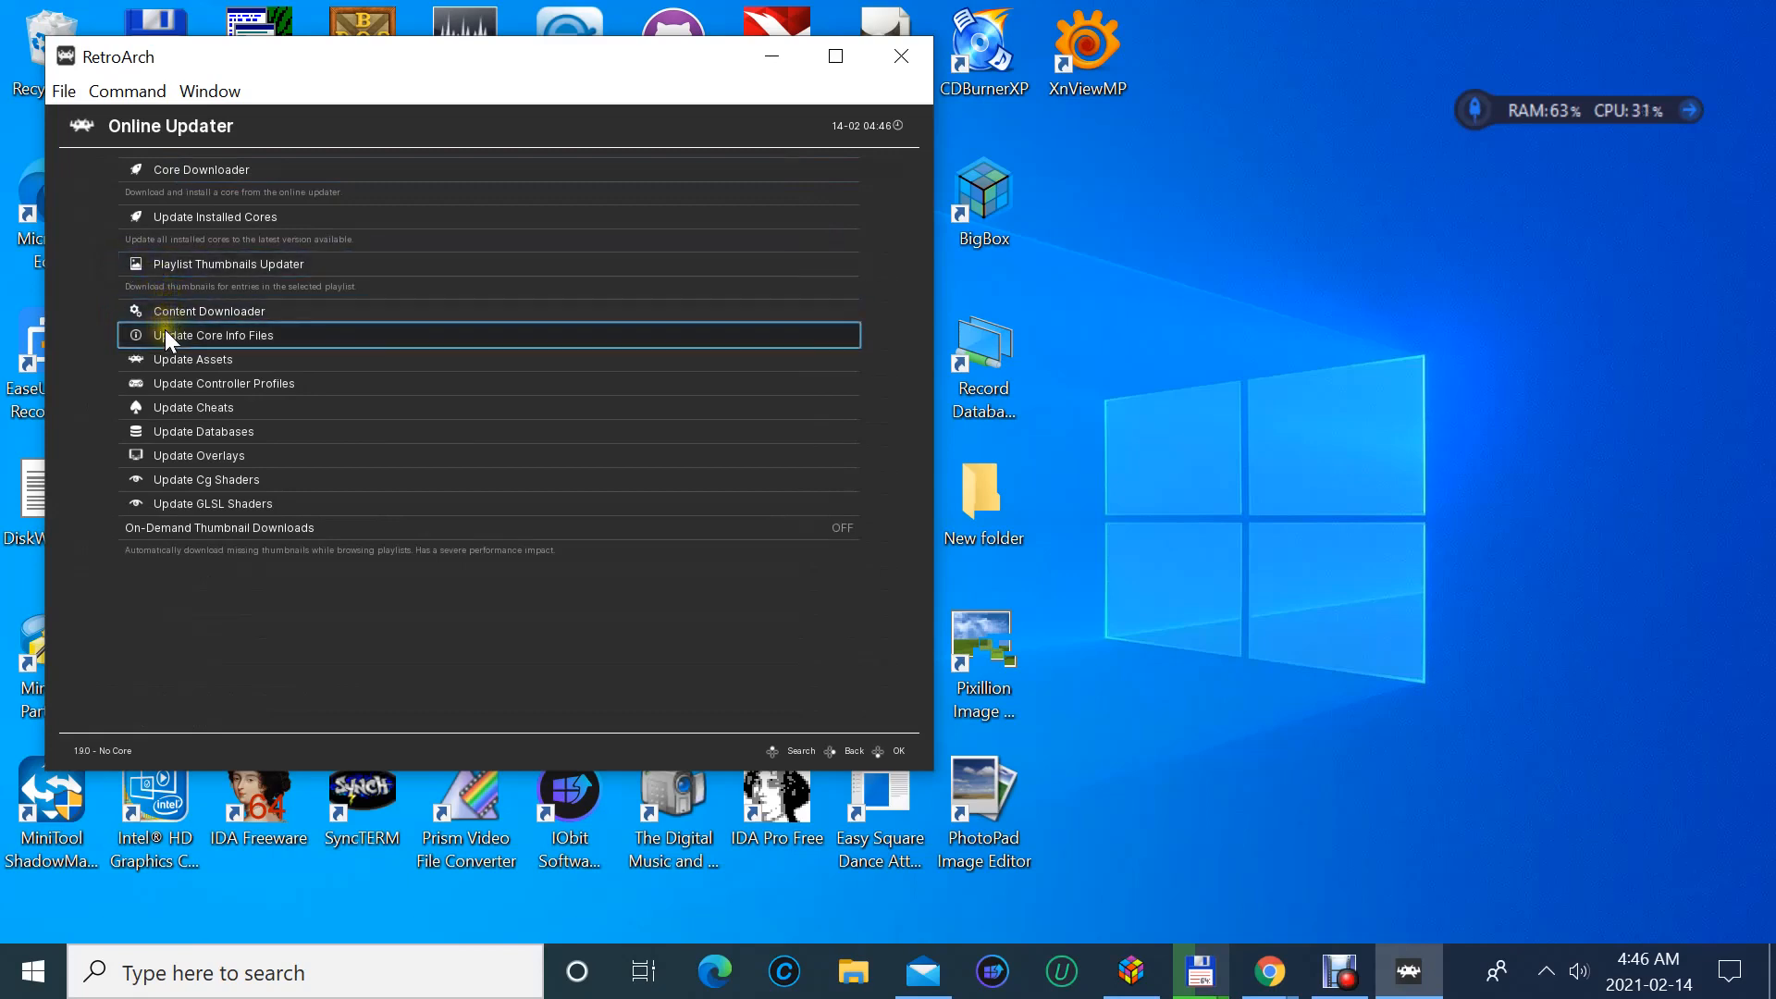
left_click(165, 330)
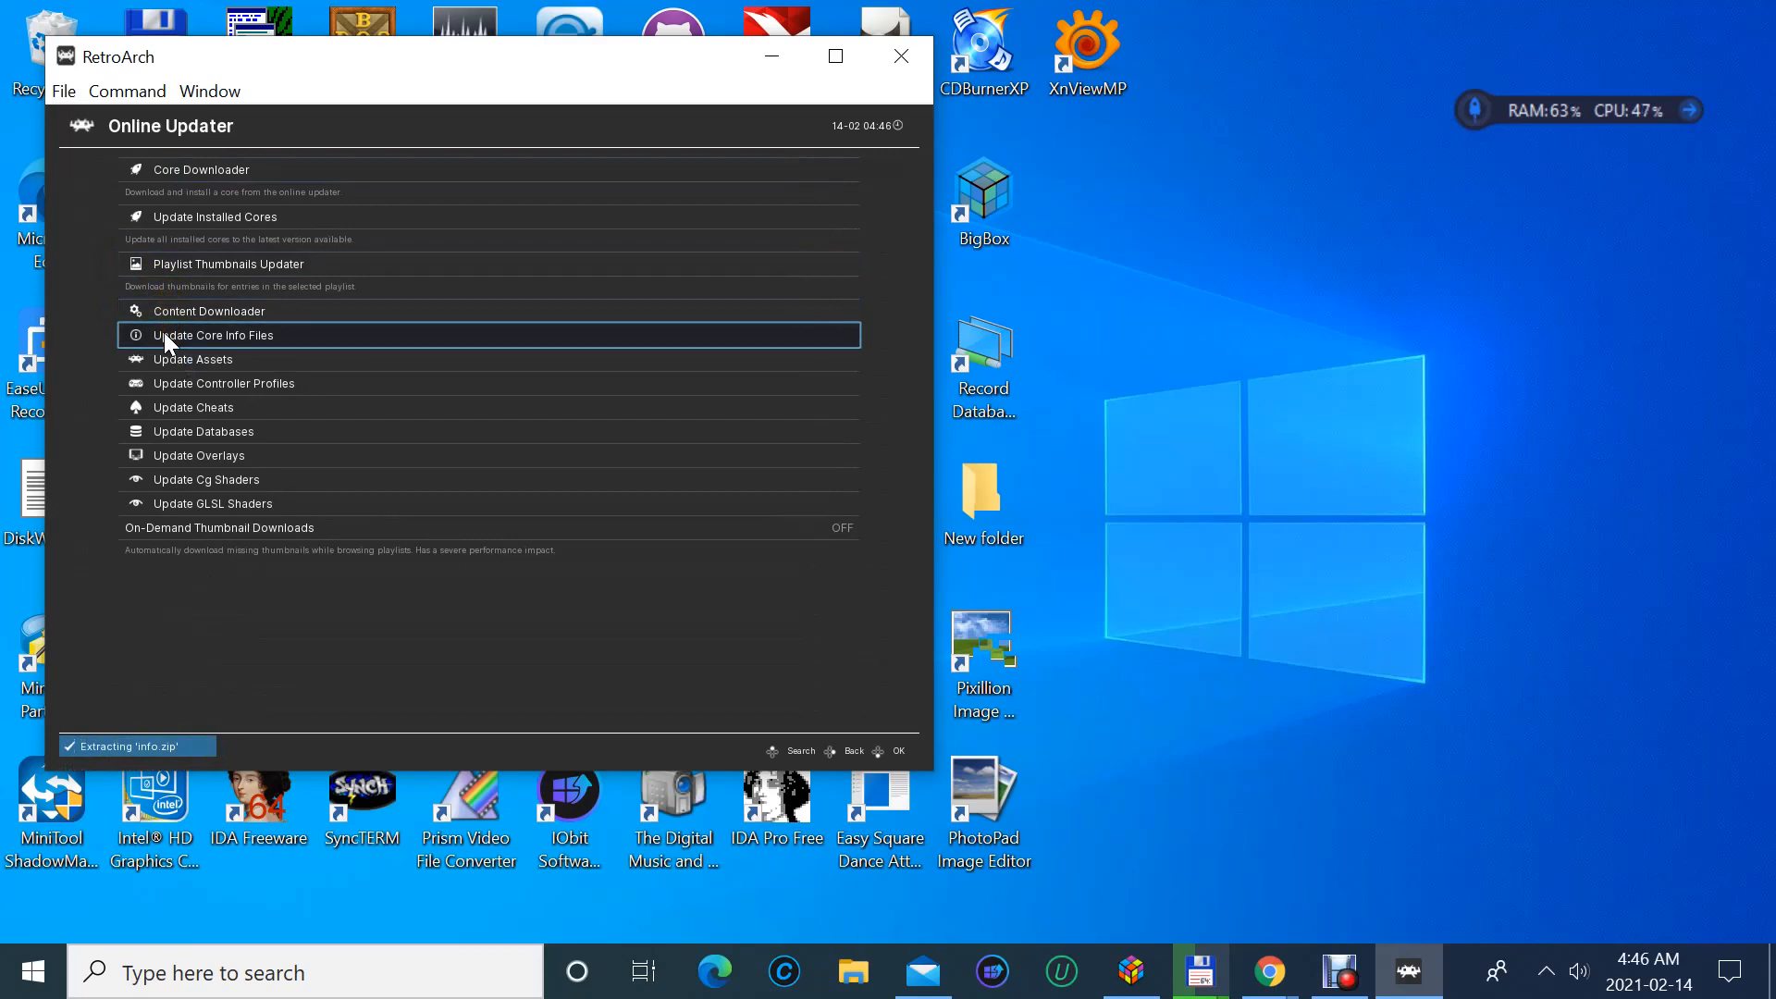
left_click(223, 358)
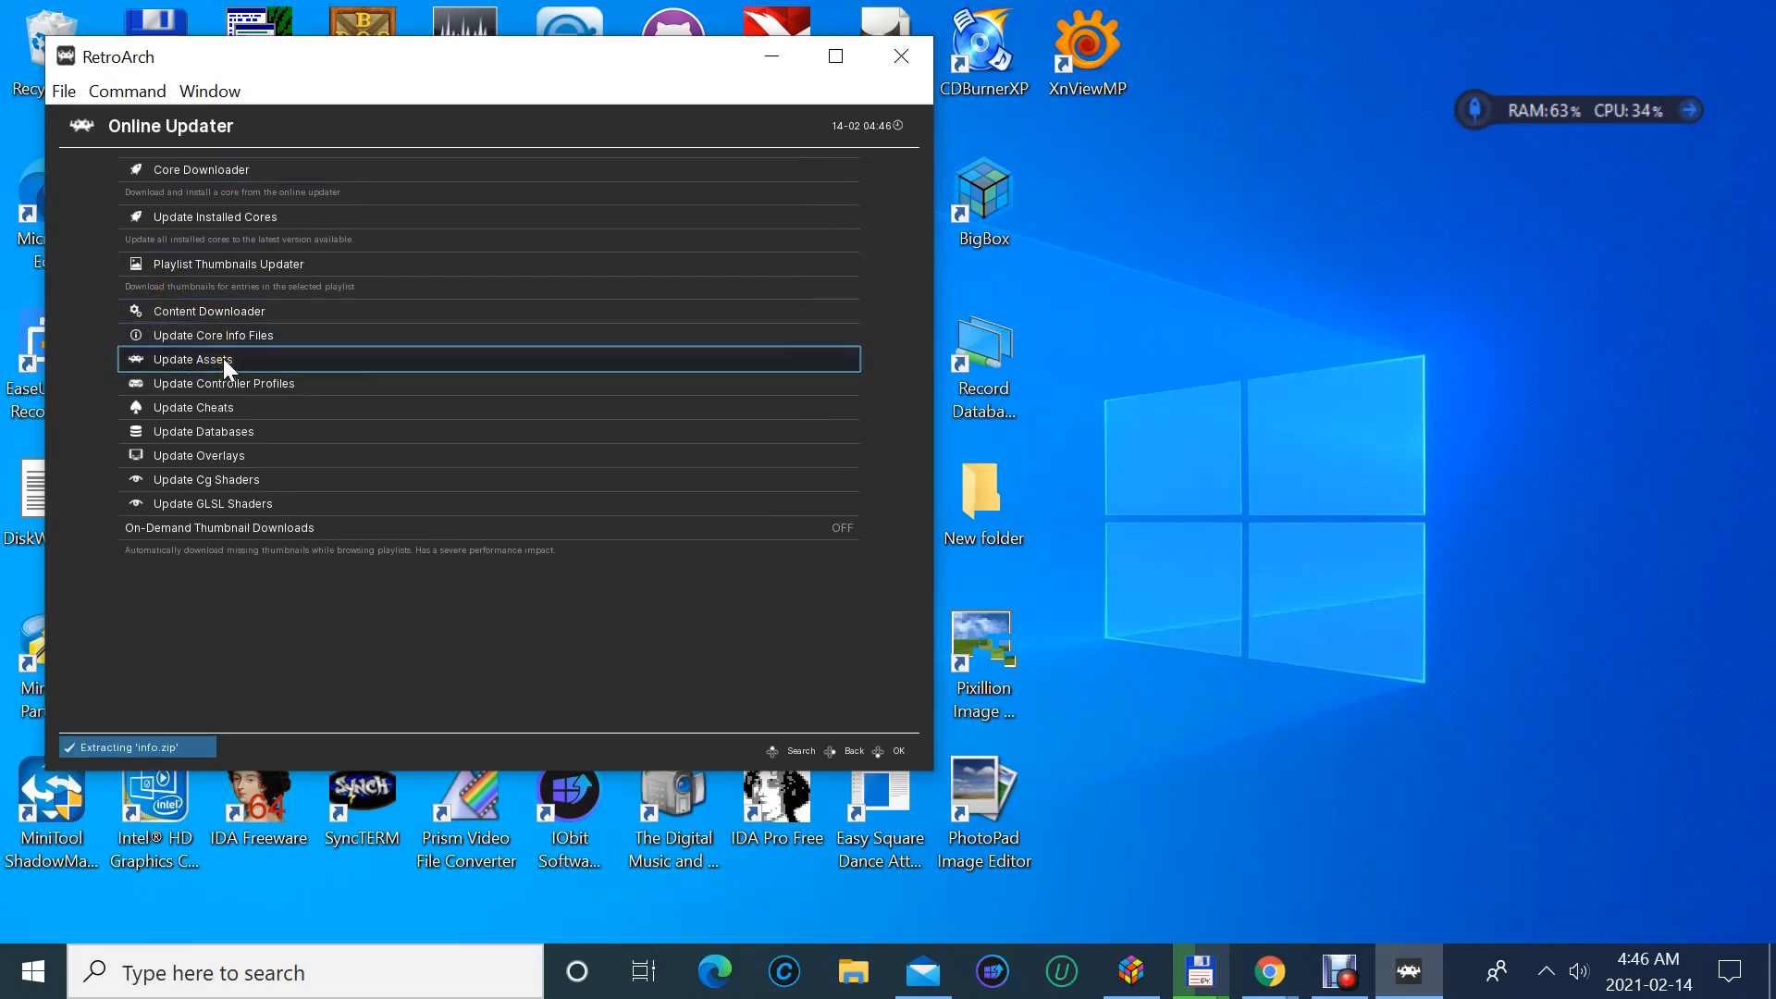
left_click(221, 358)
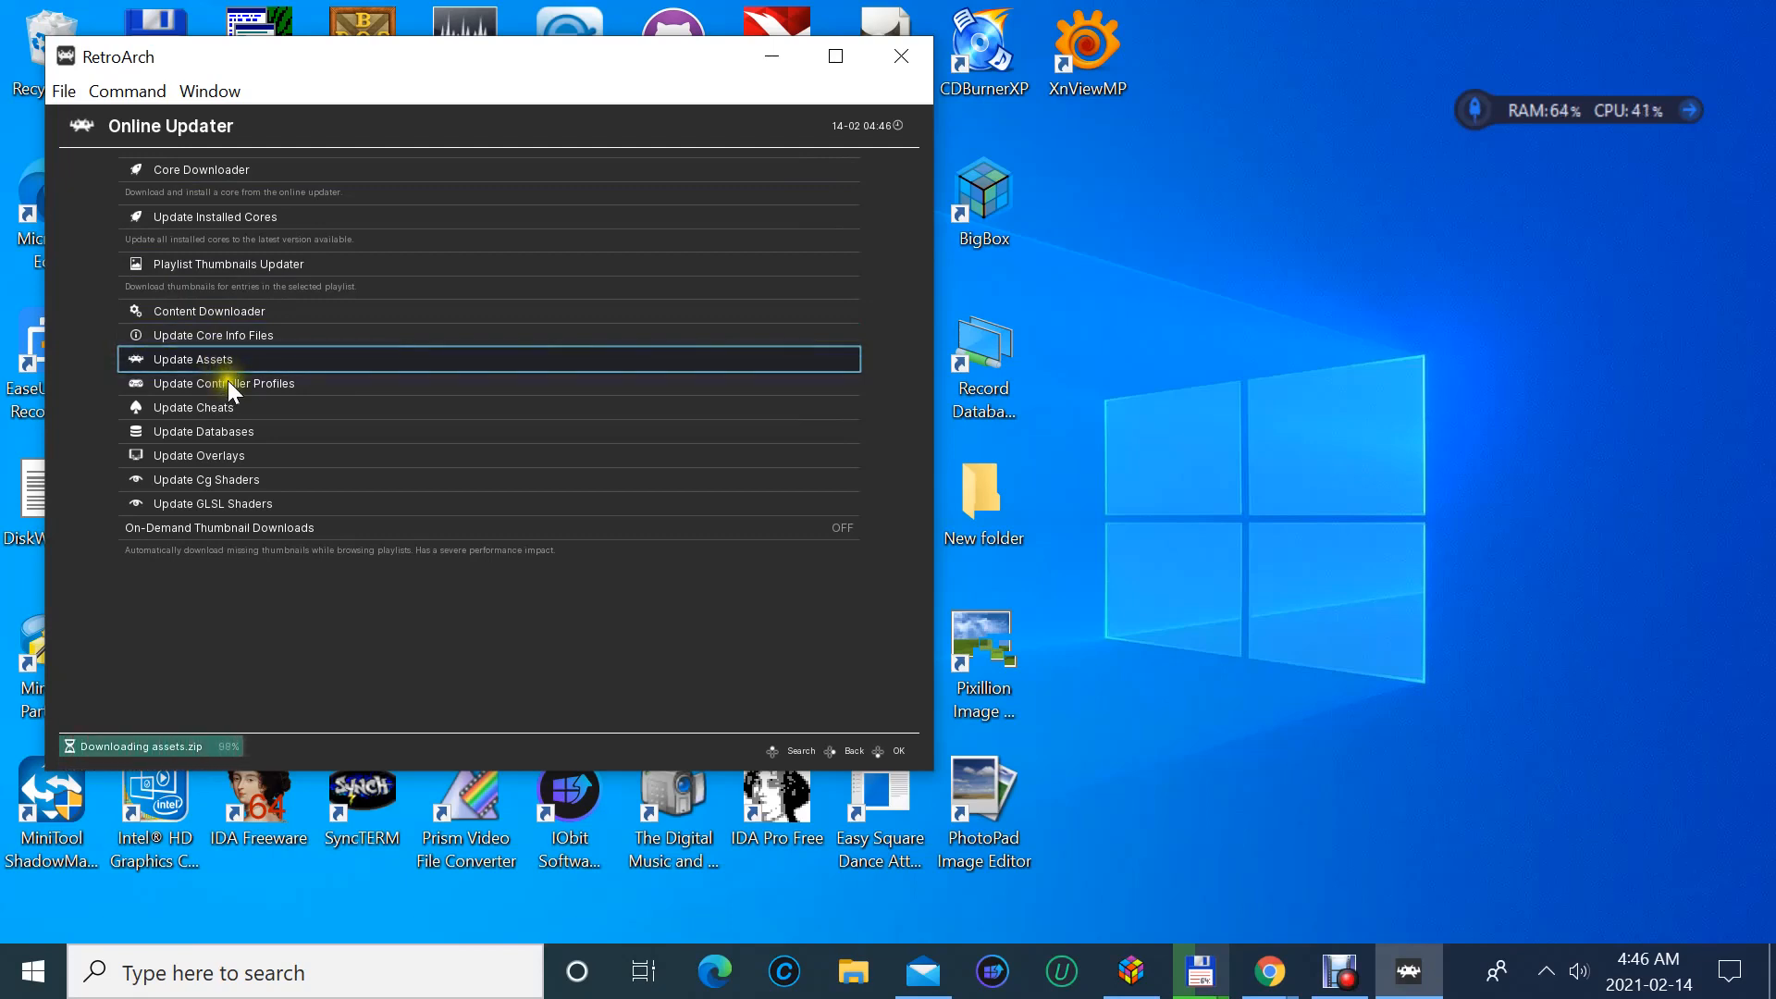
- Update the controller profiles, cheats and databases, with On-Demand Thumbnail Downloads turned on
left_click(228, 381)
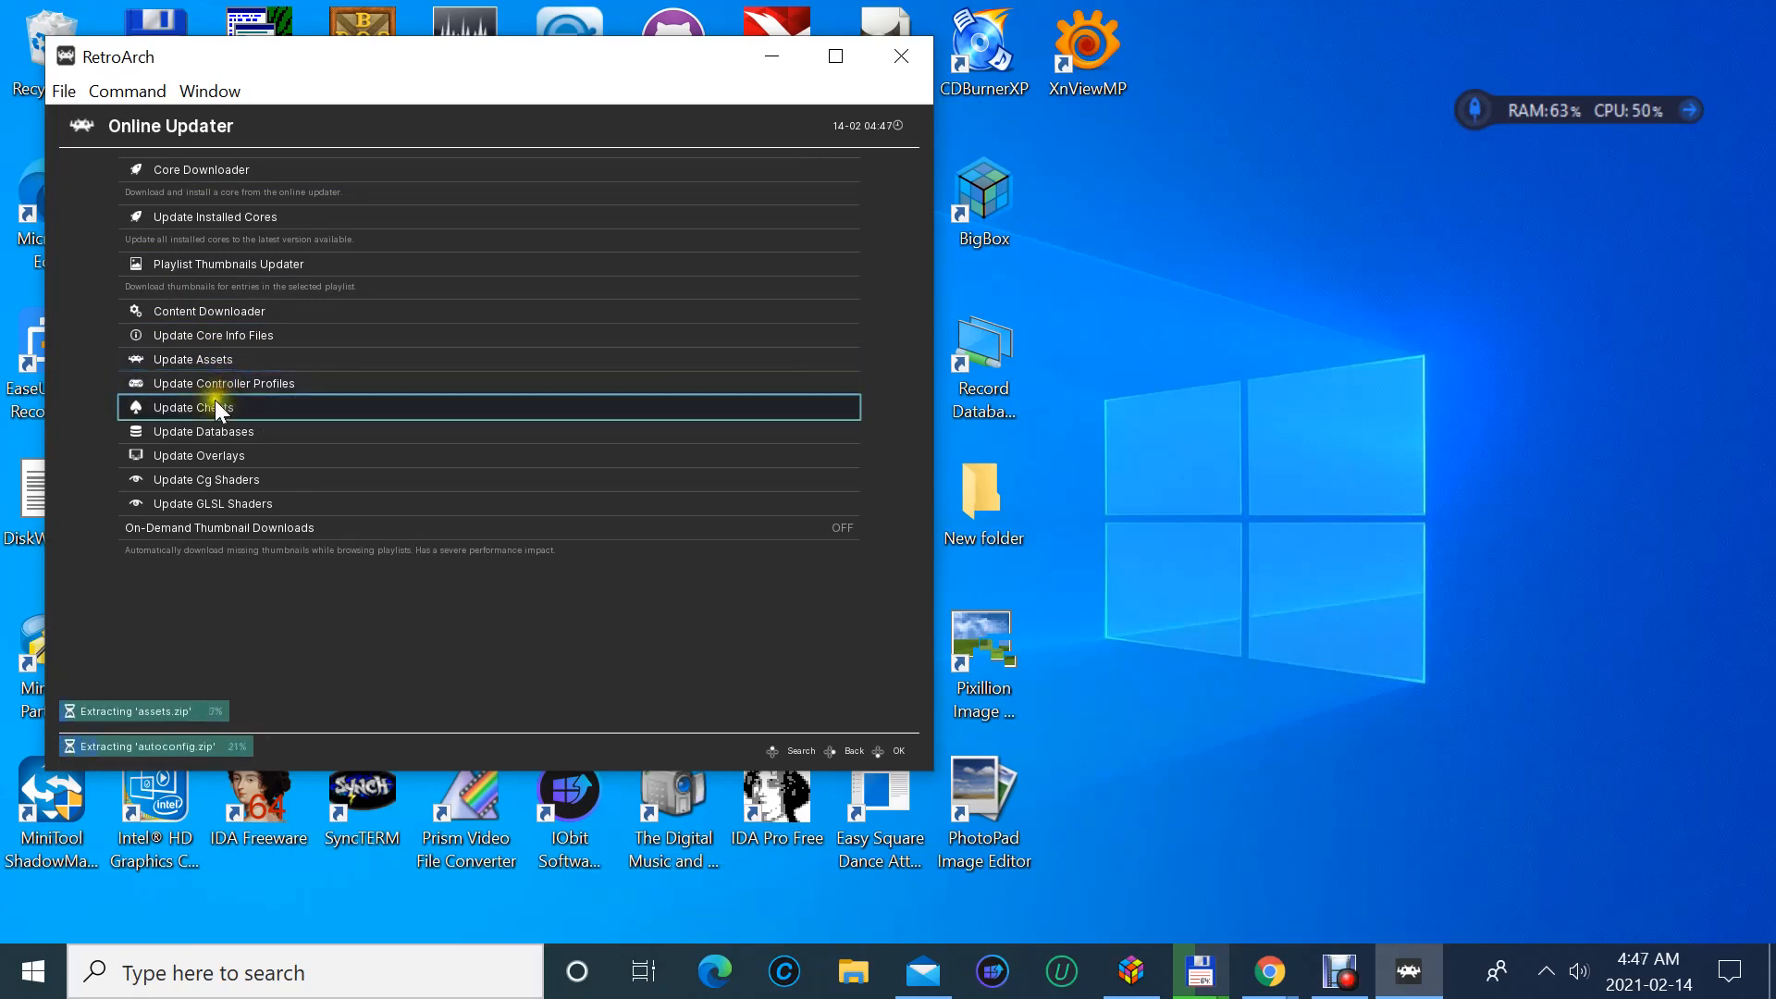
left_click(211, 408)
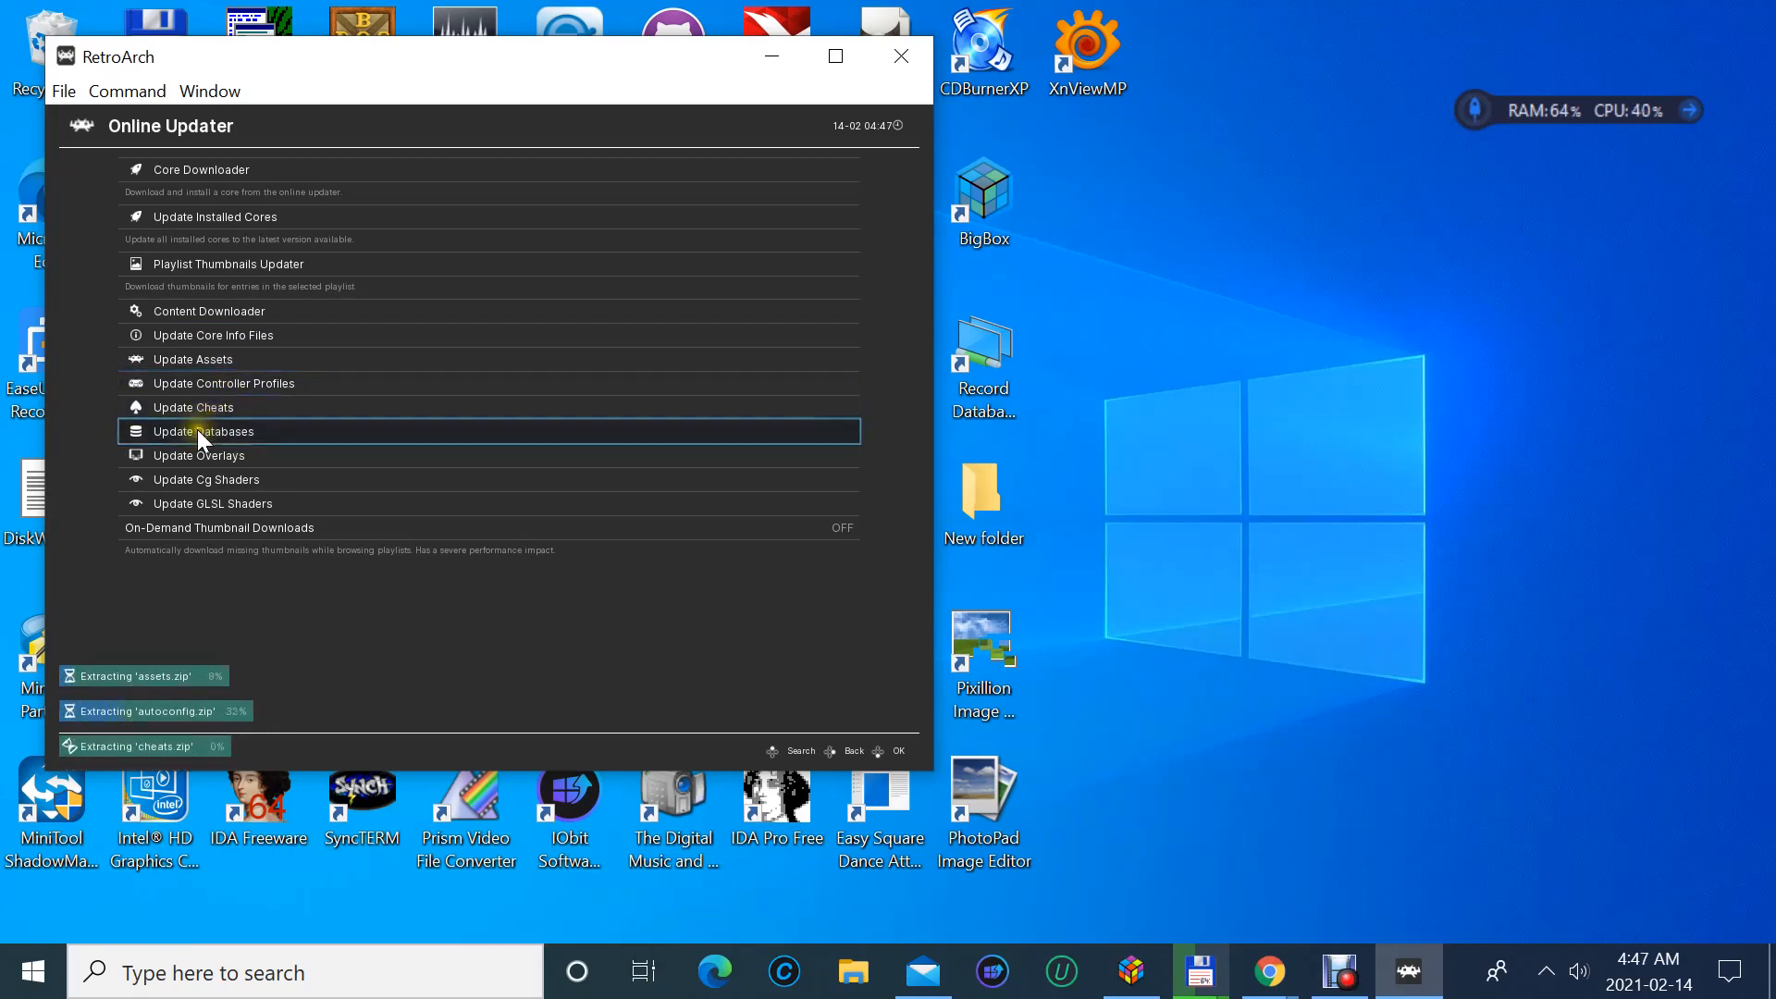
left_click(198, 431)
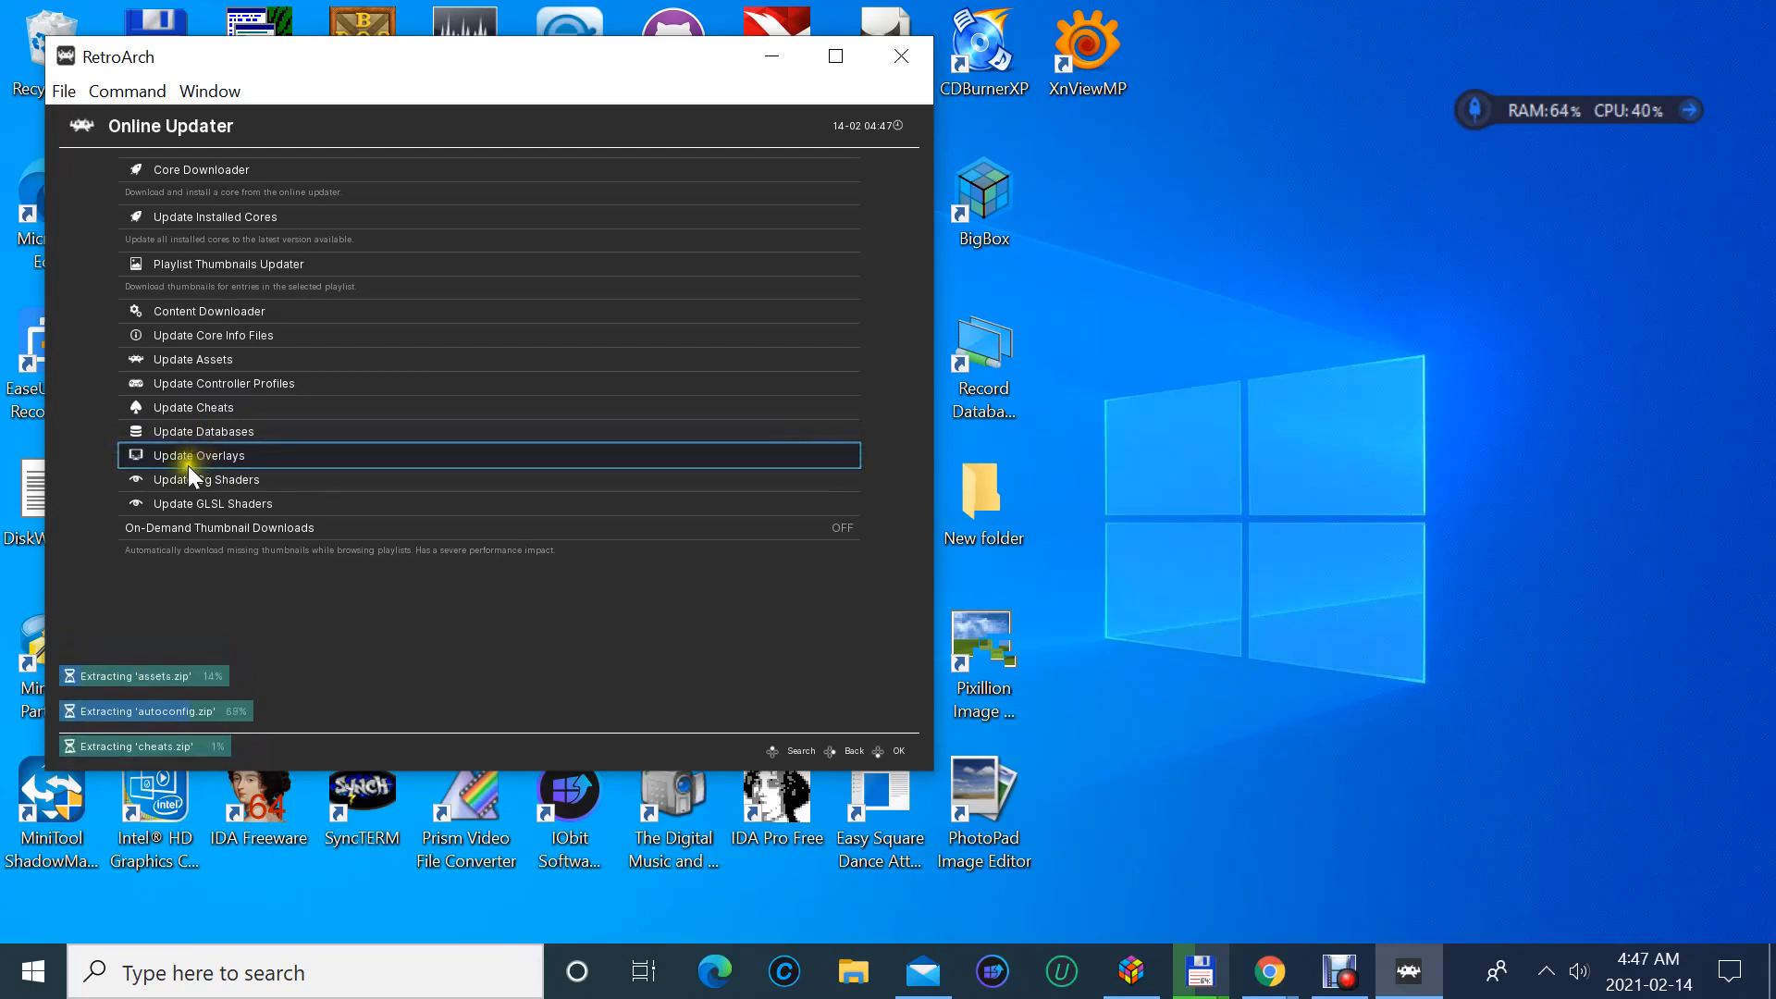
left_click(184, 474)
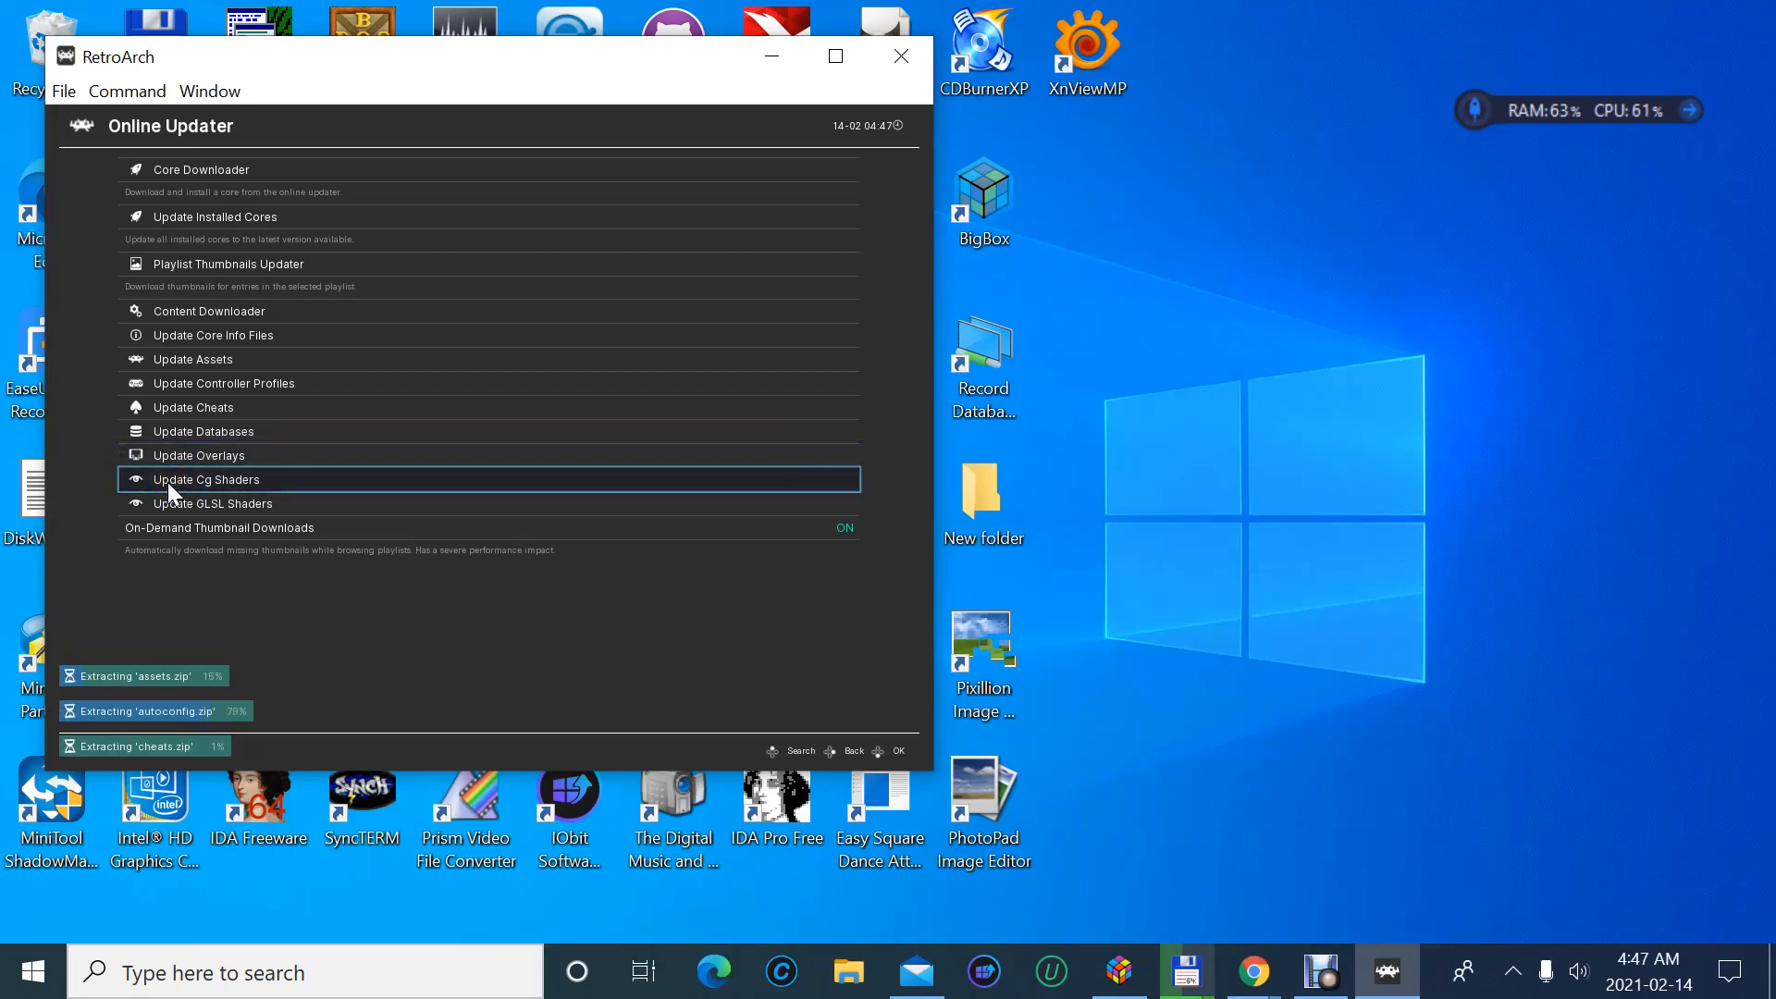
left_click(178, 428)
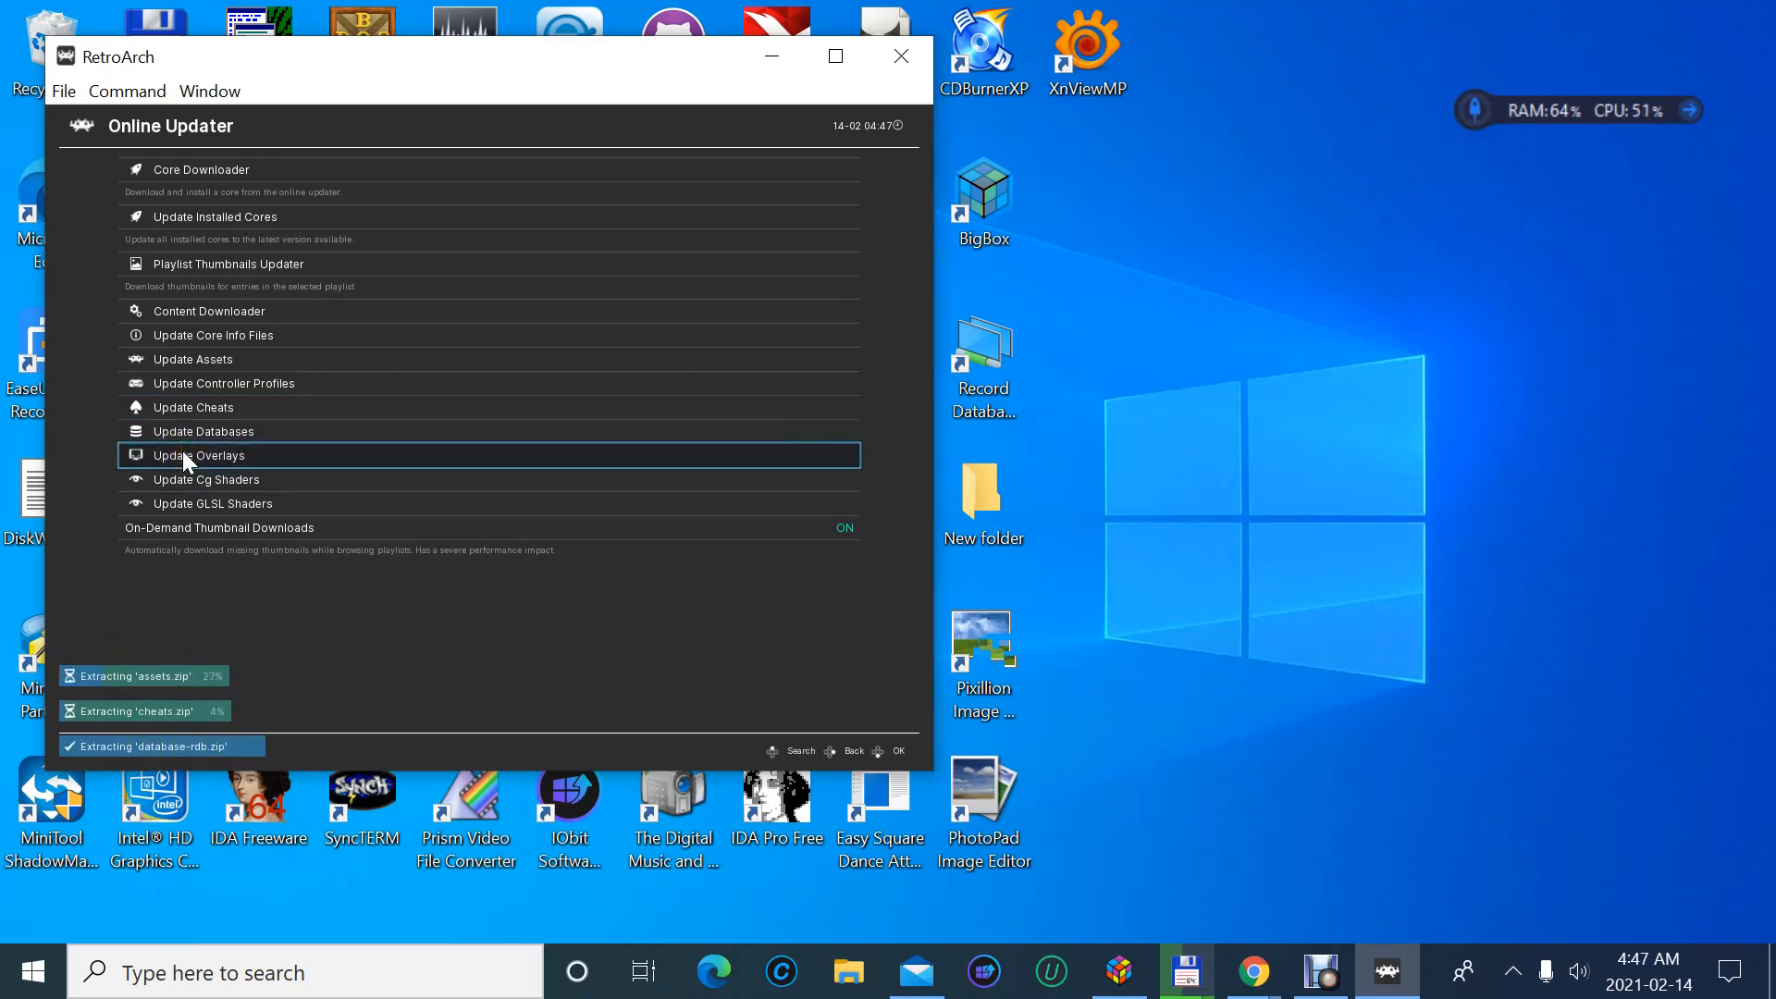
- Update the overlays, the Cg and GLSL shaders, and all installed cores
left_click(183, 451)
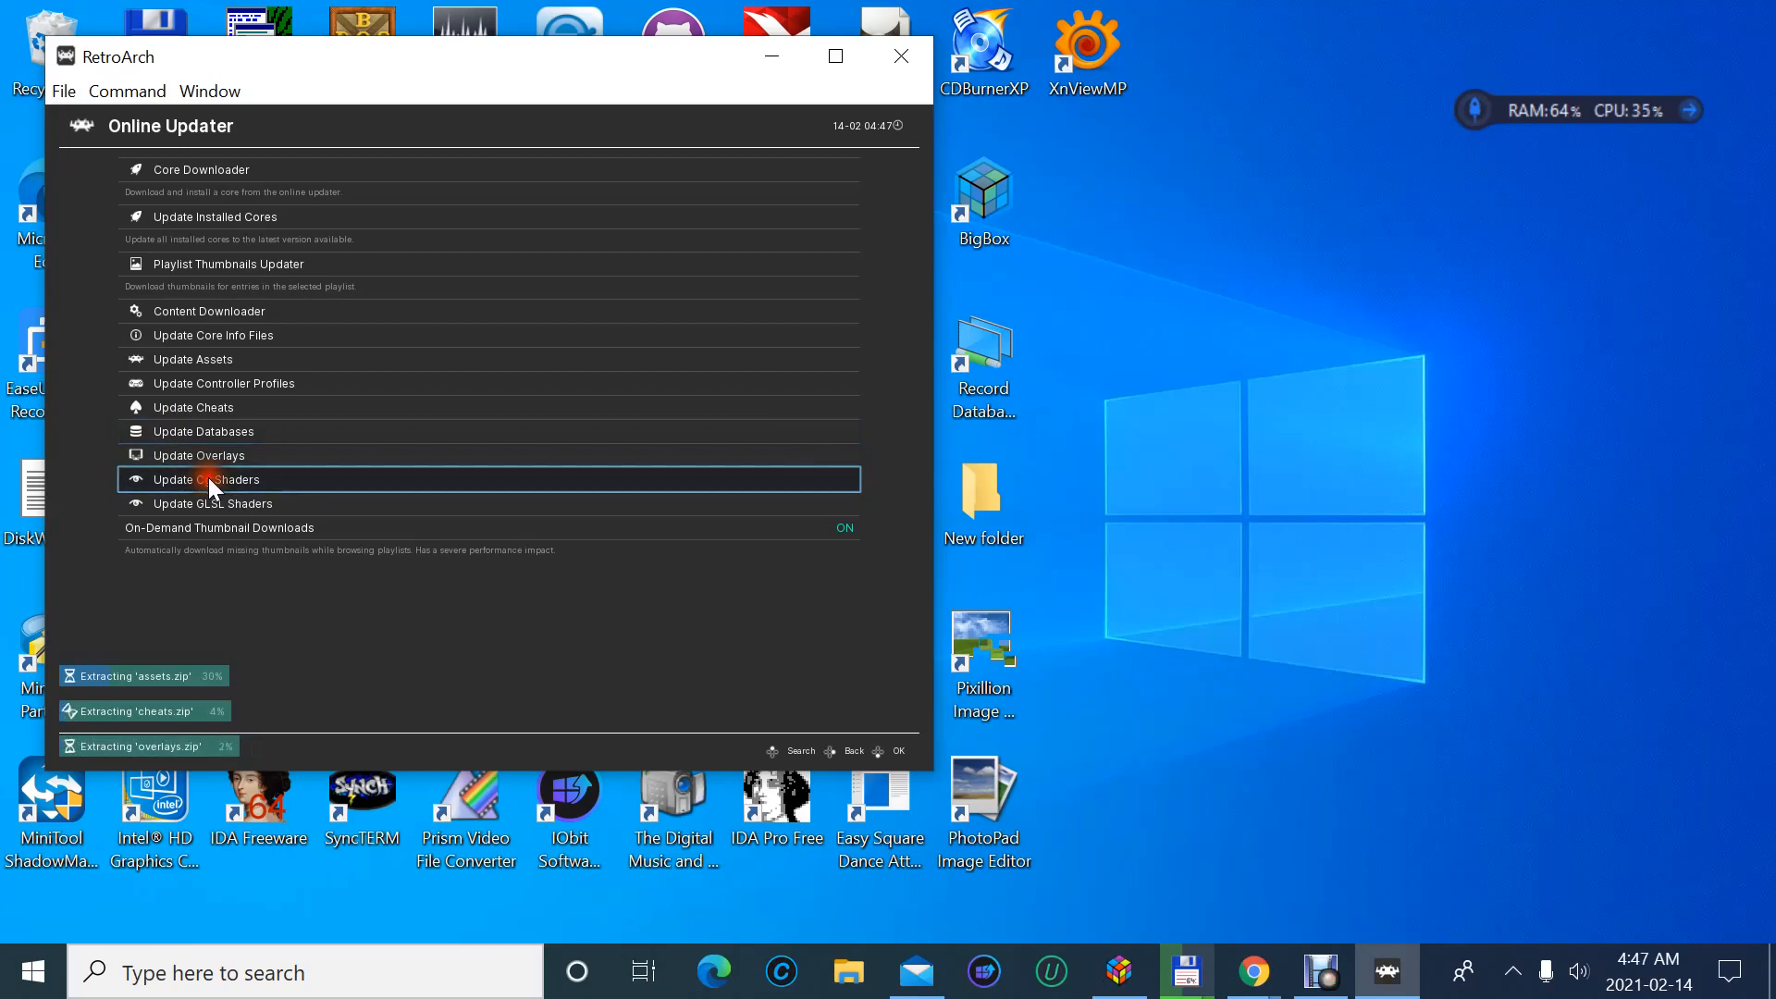
left_click(208, 477)
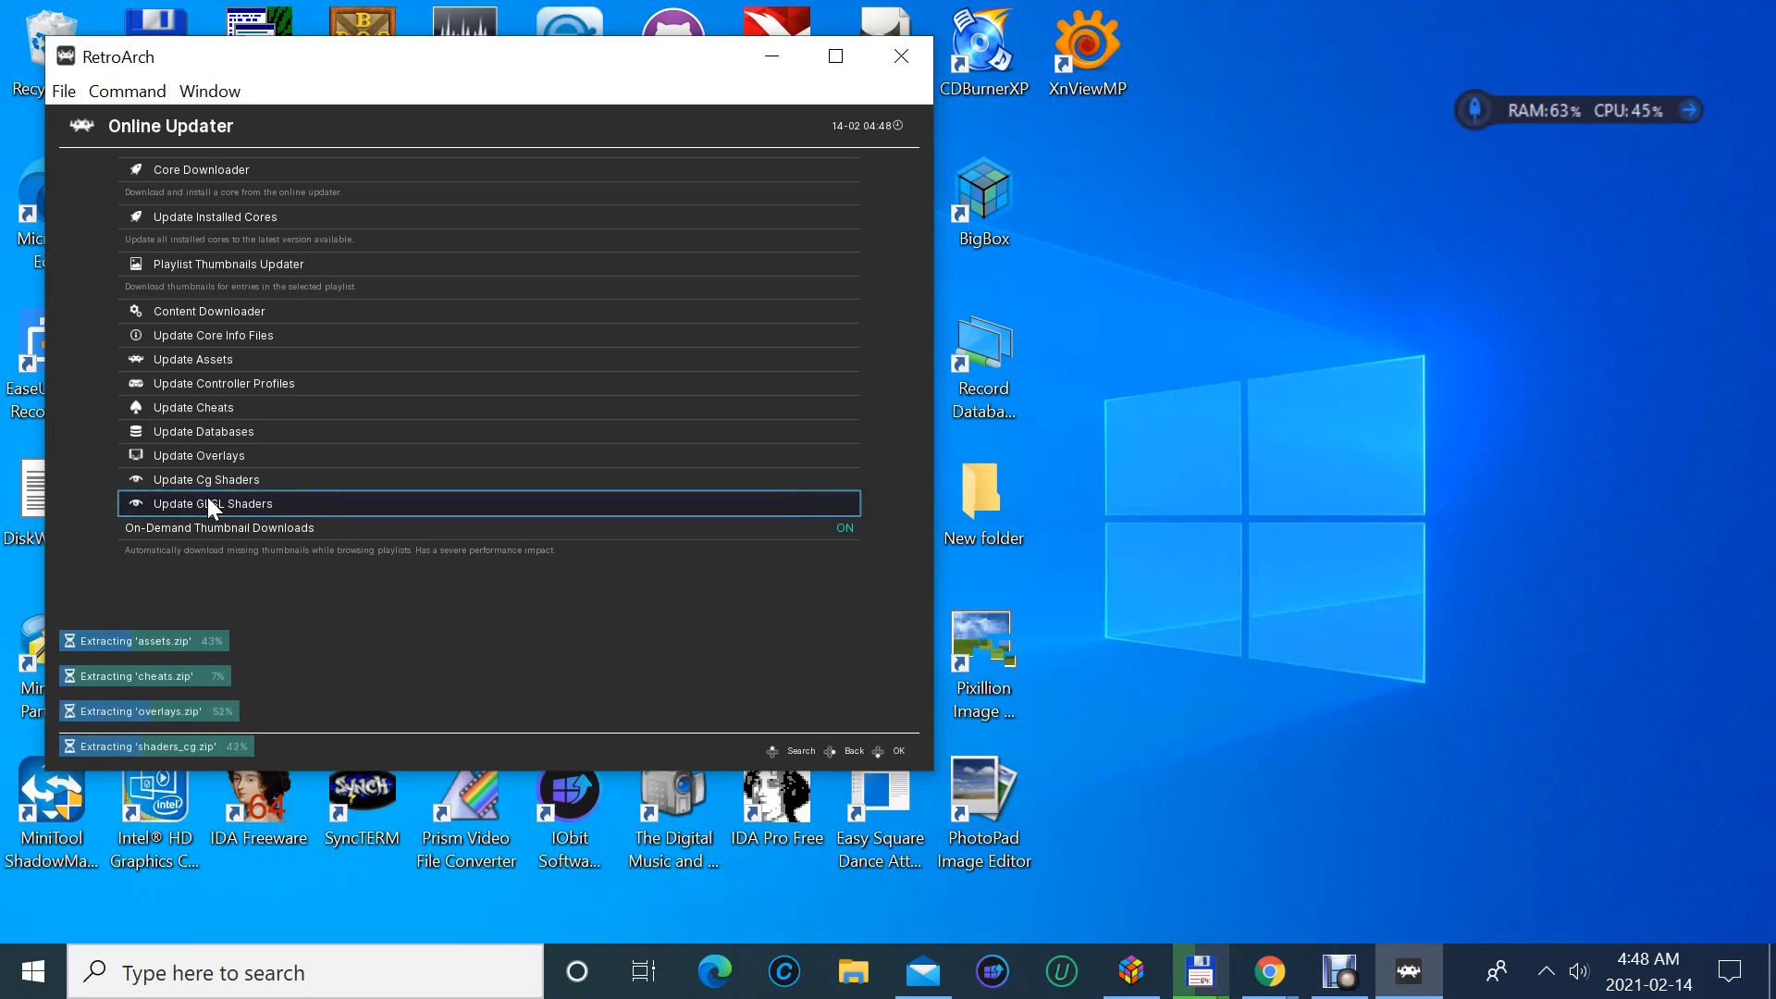
left_click(232, 217)
left_click(251, 498)
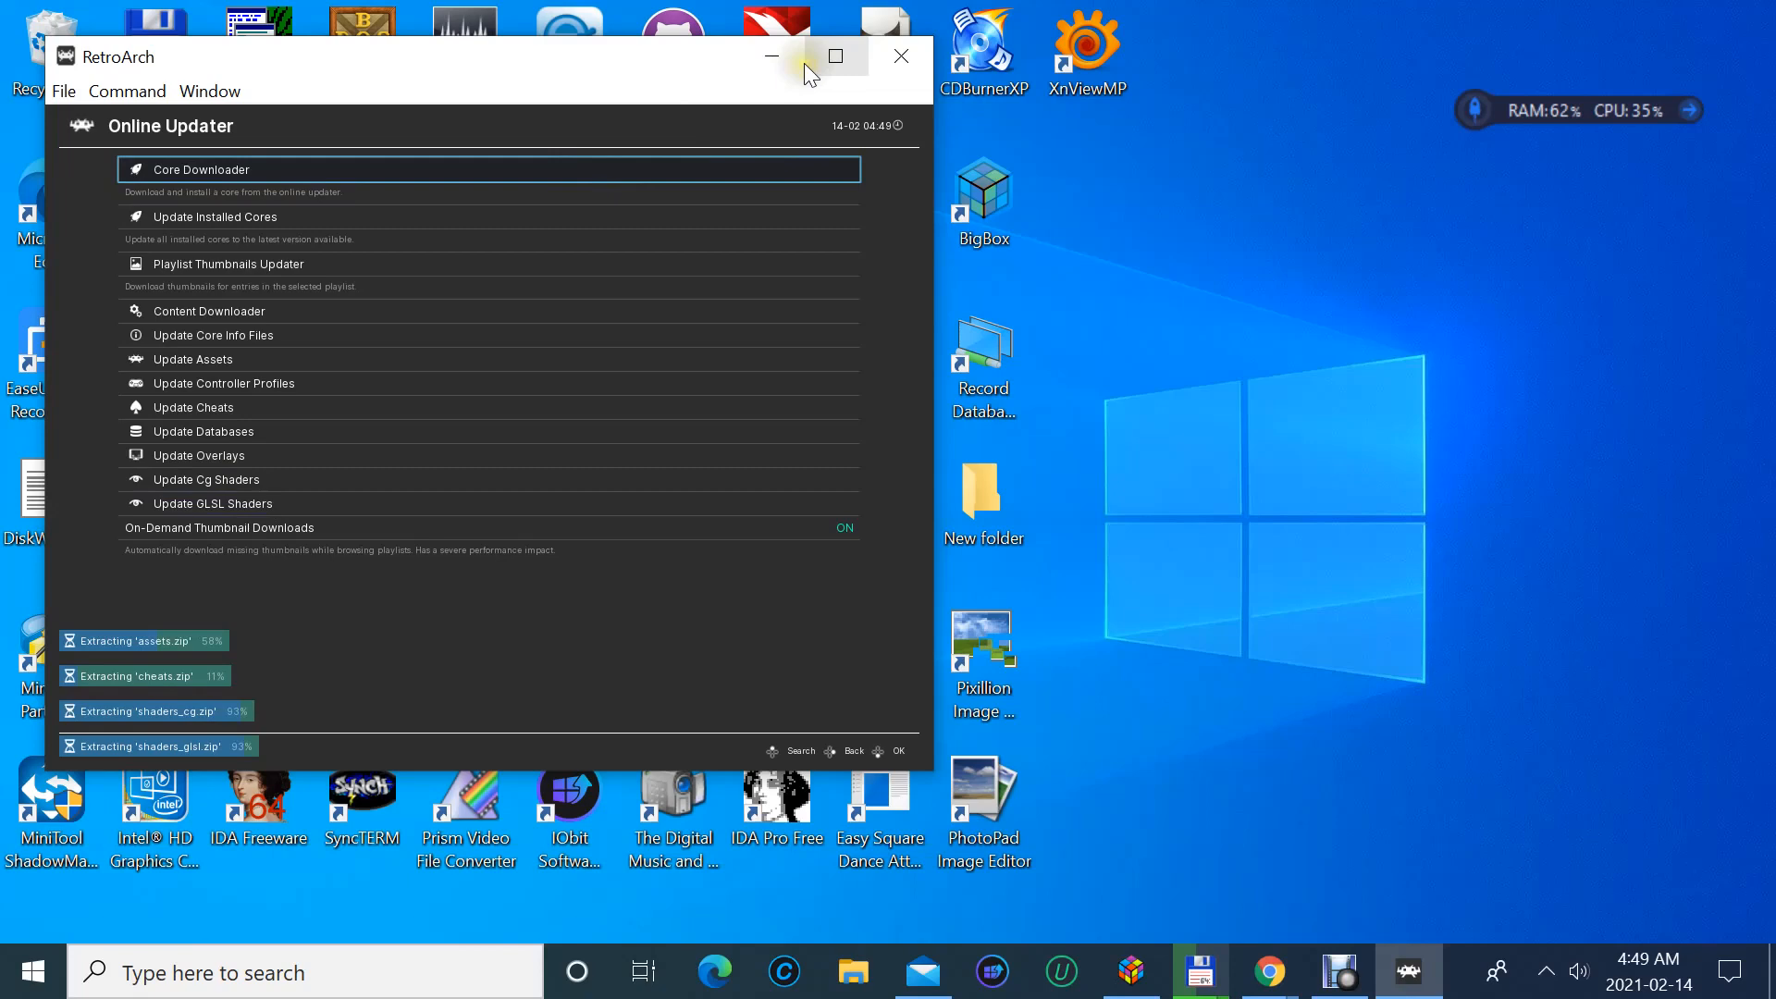
- Maximize the window and open the Playlist Thumbnails Updater
left_click(804, 67)
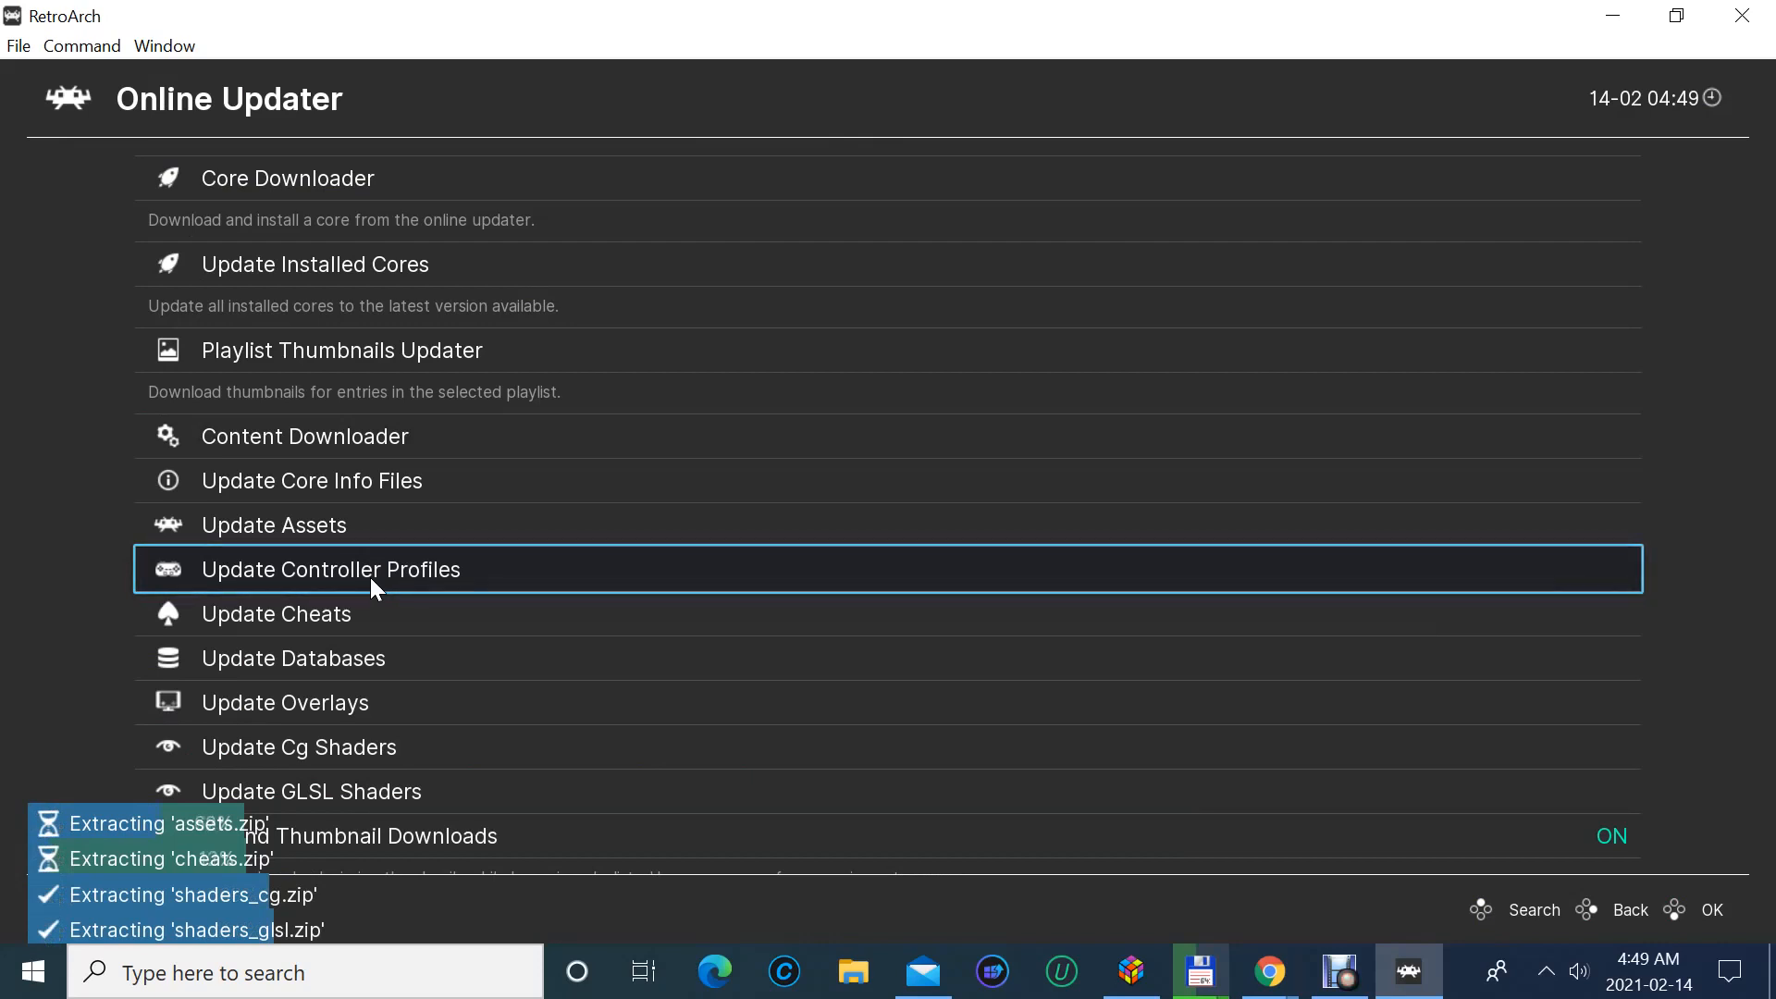
left_click(337, 653)
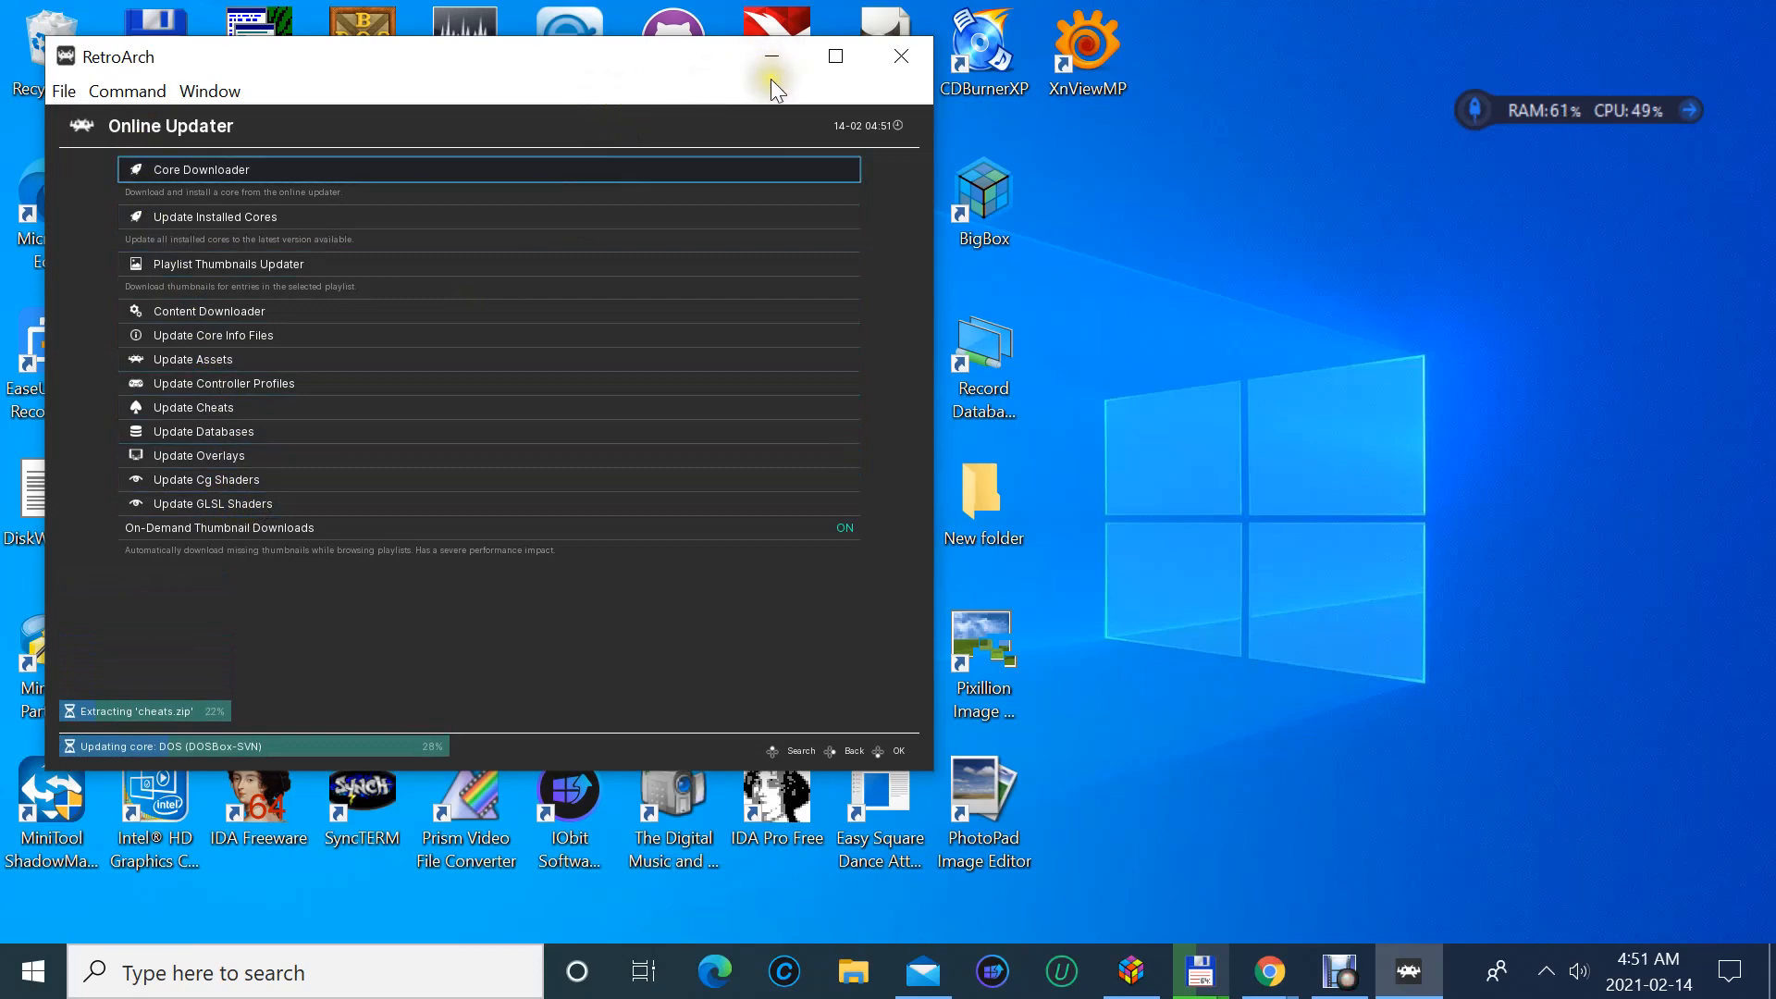
left_click(831, 58)
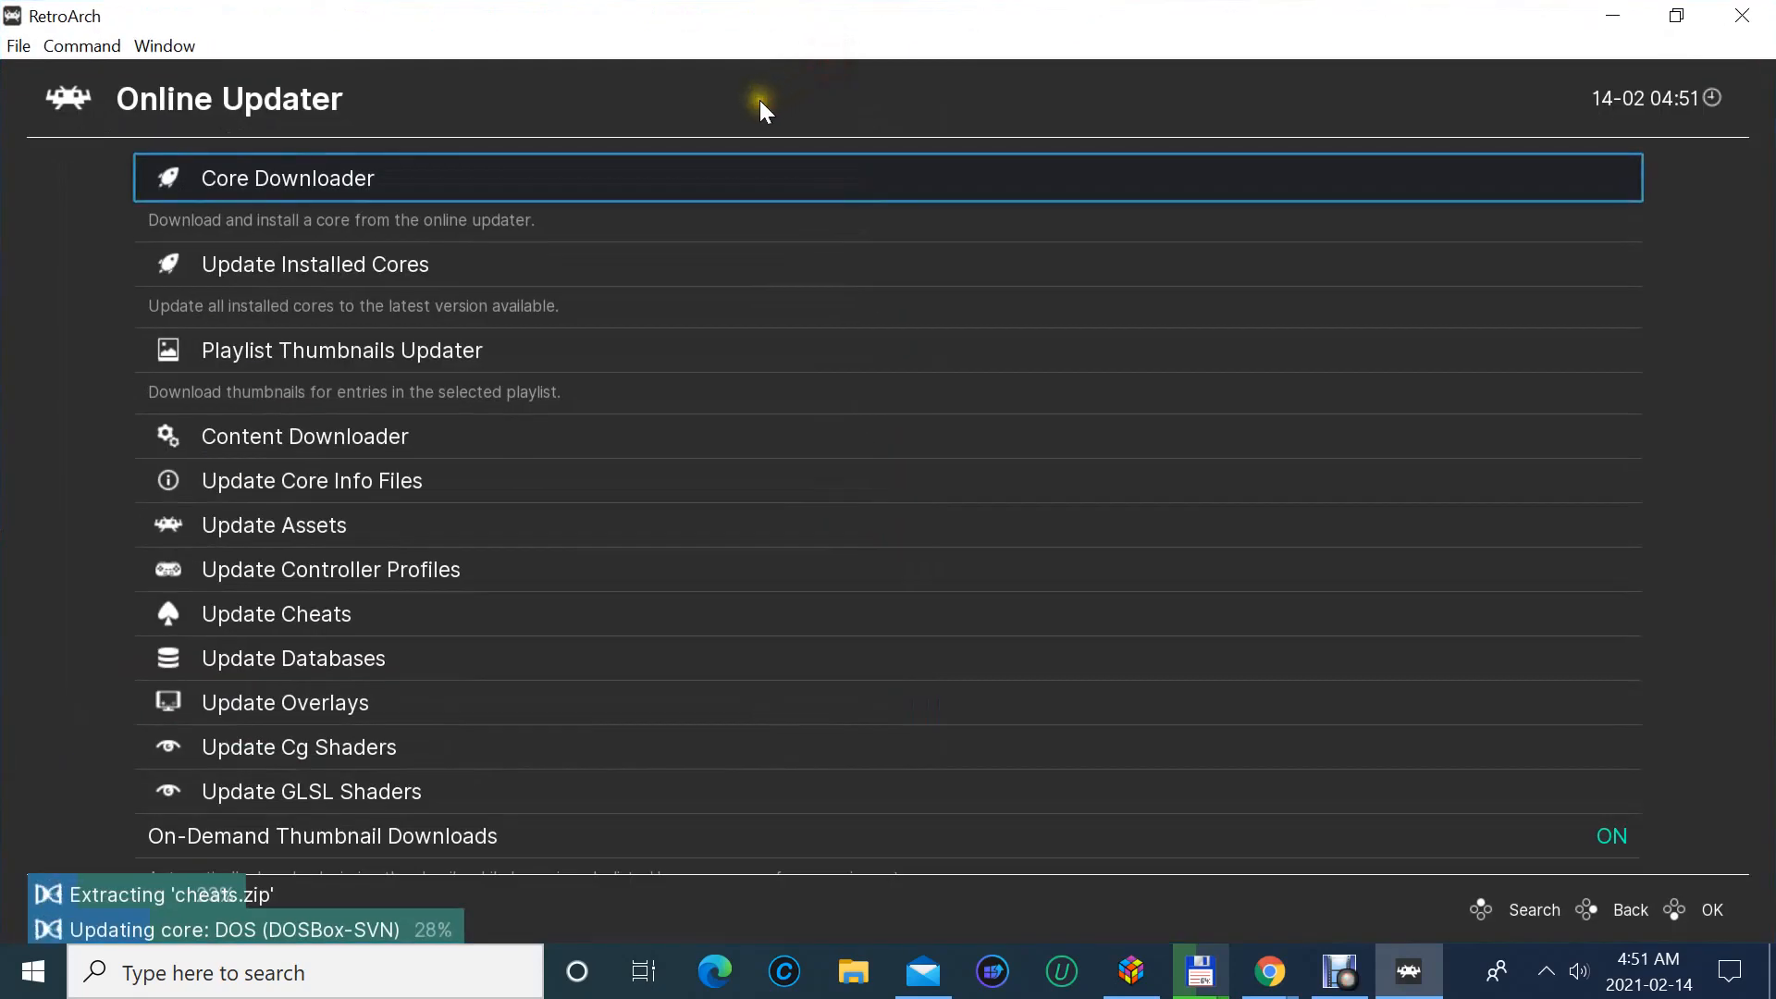
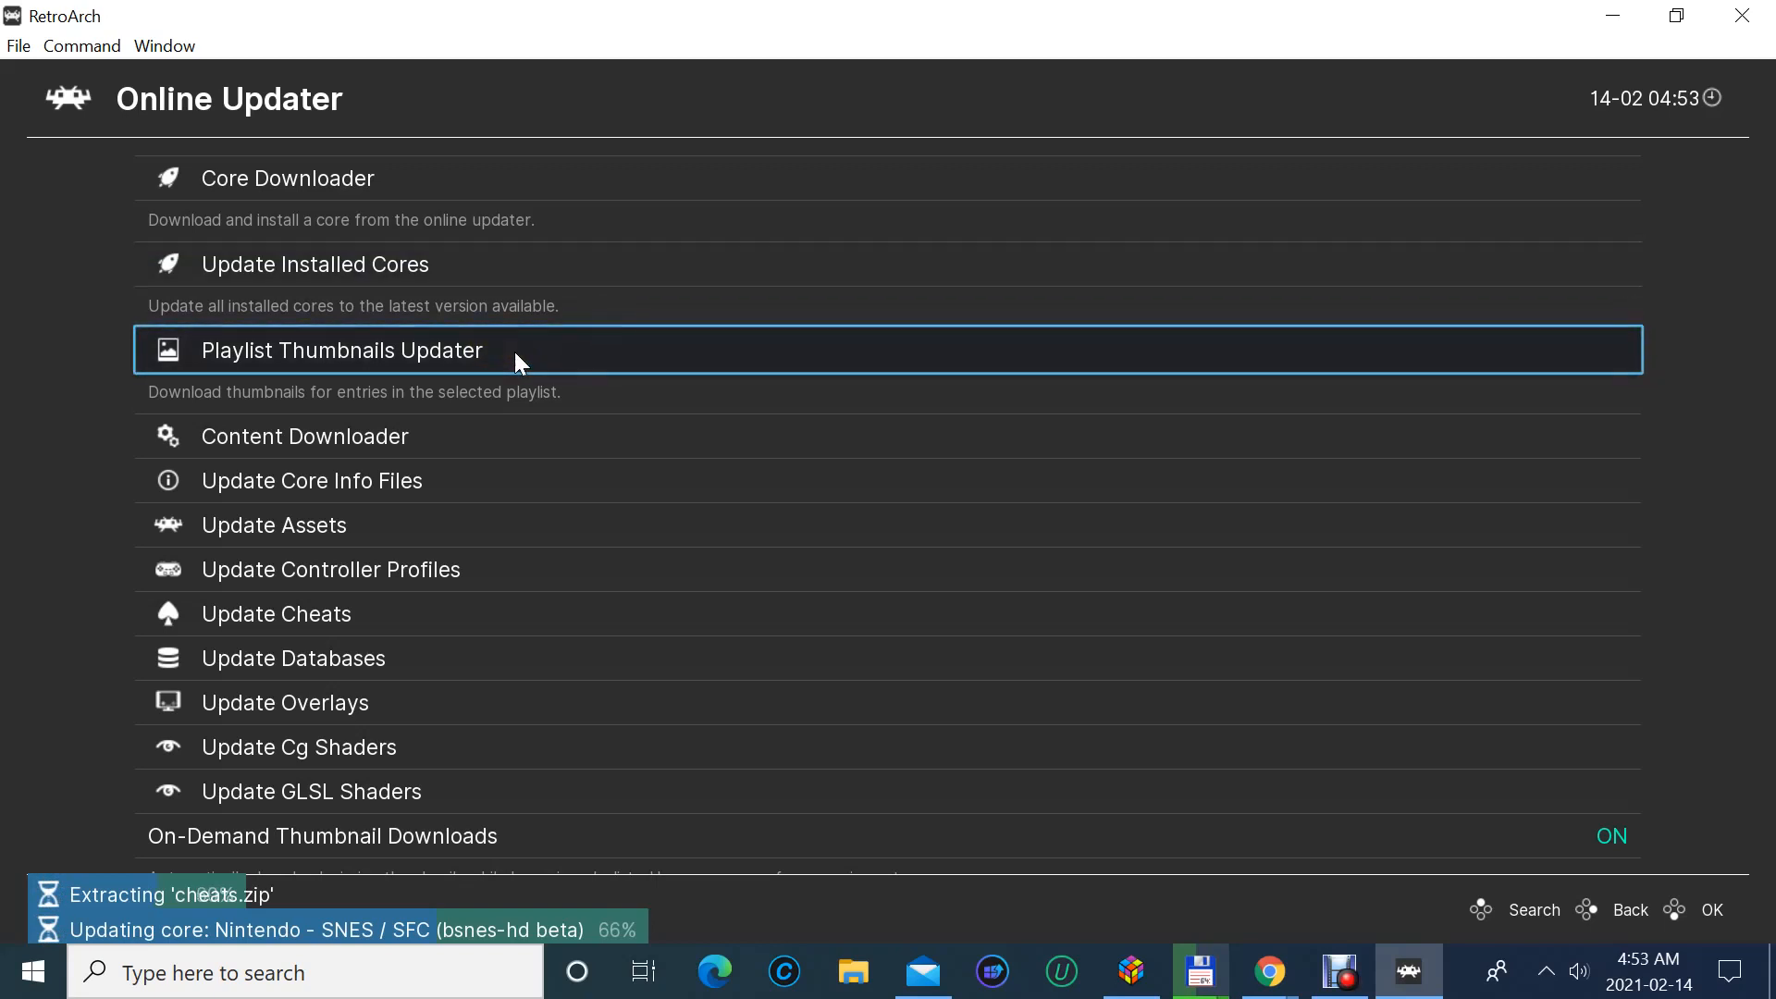
left_click(463, 357)
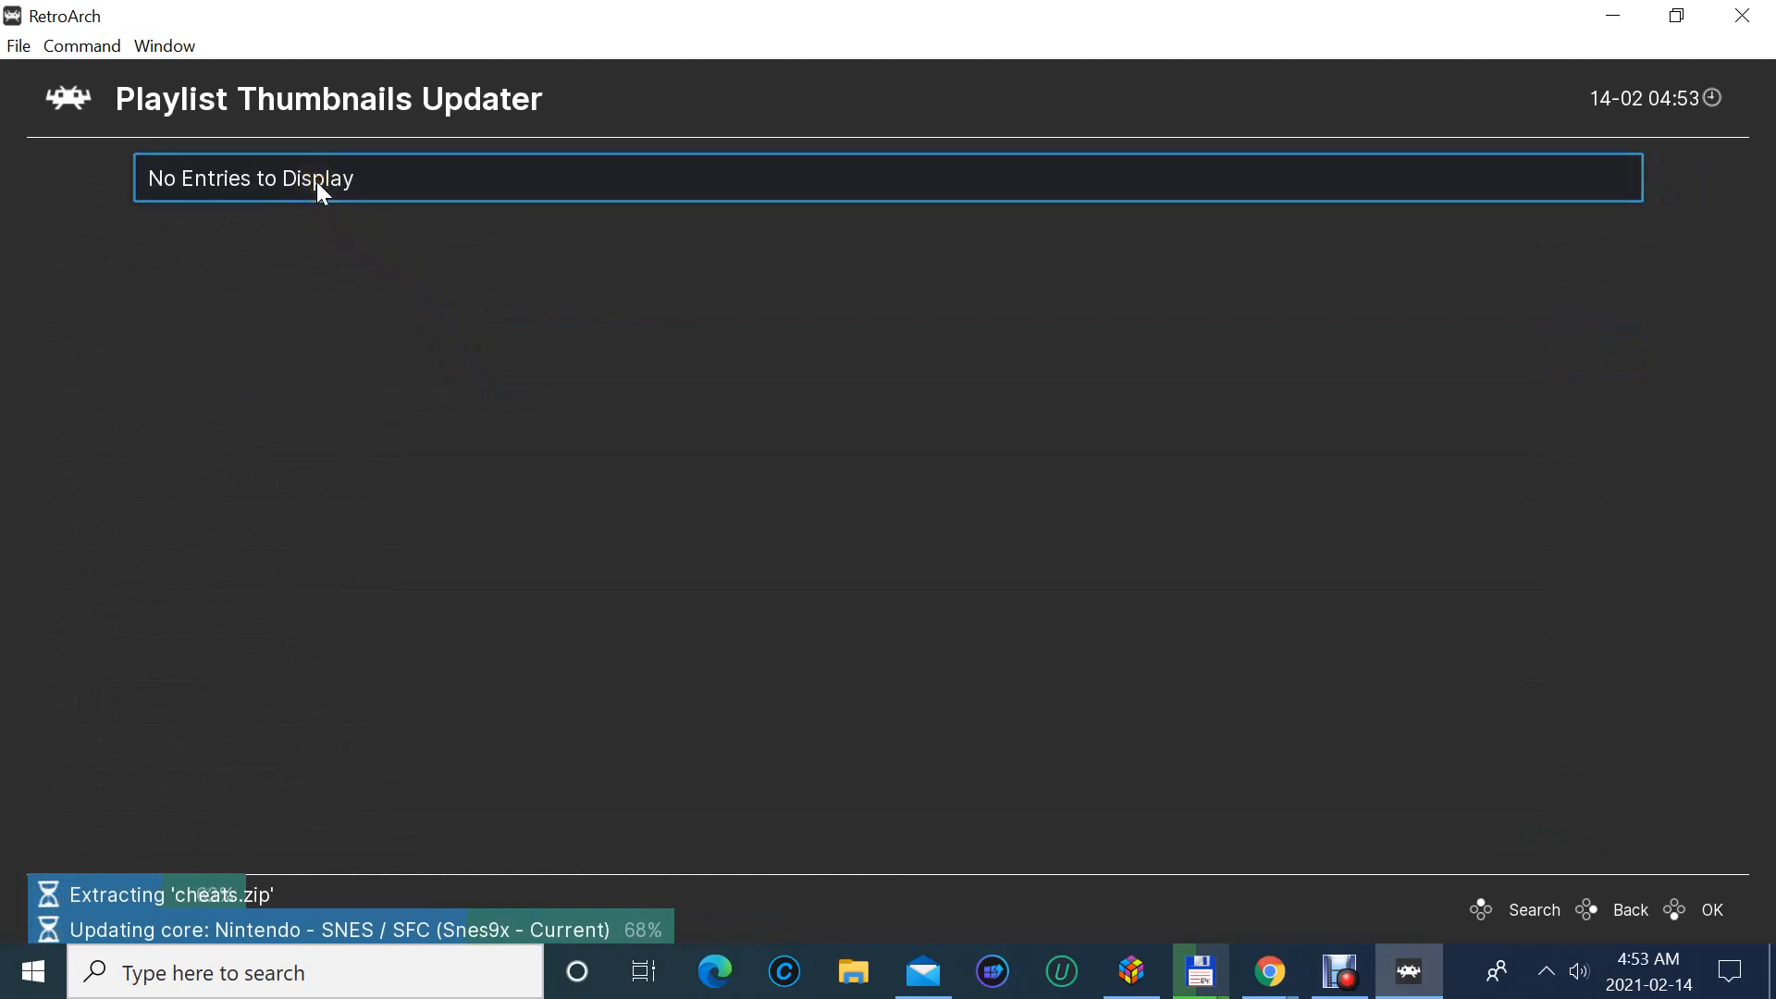
- Leave the Playlist Thumbnails Updater and update the databases again from the Online Updater
left_click(316, 181)
right_click(177, 242)
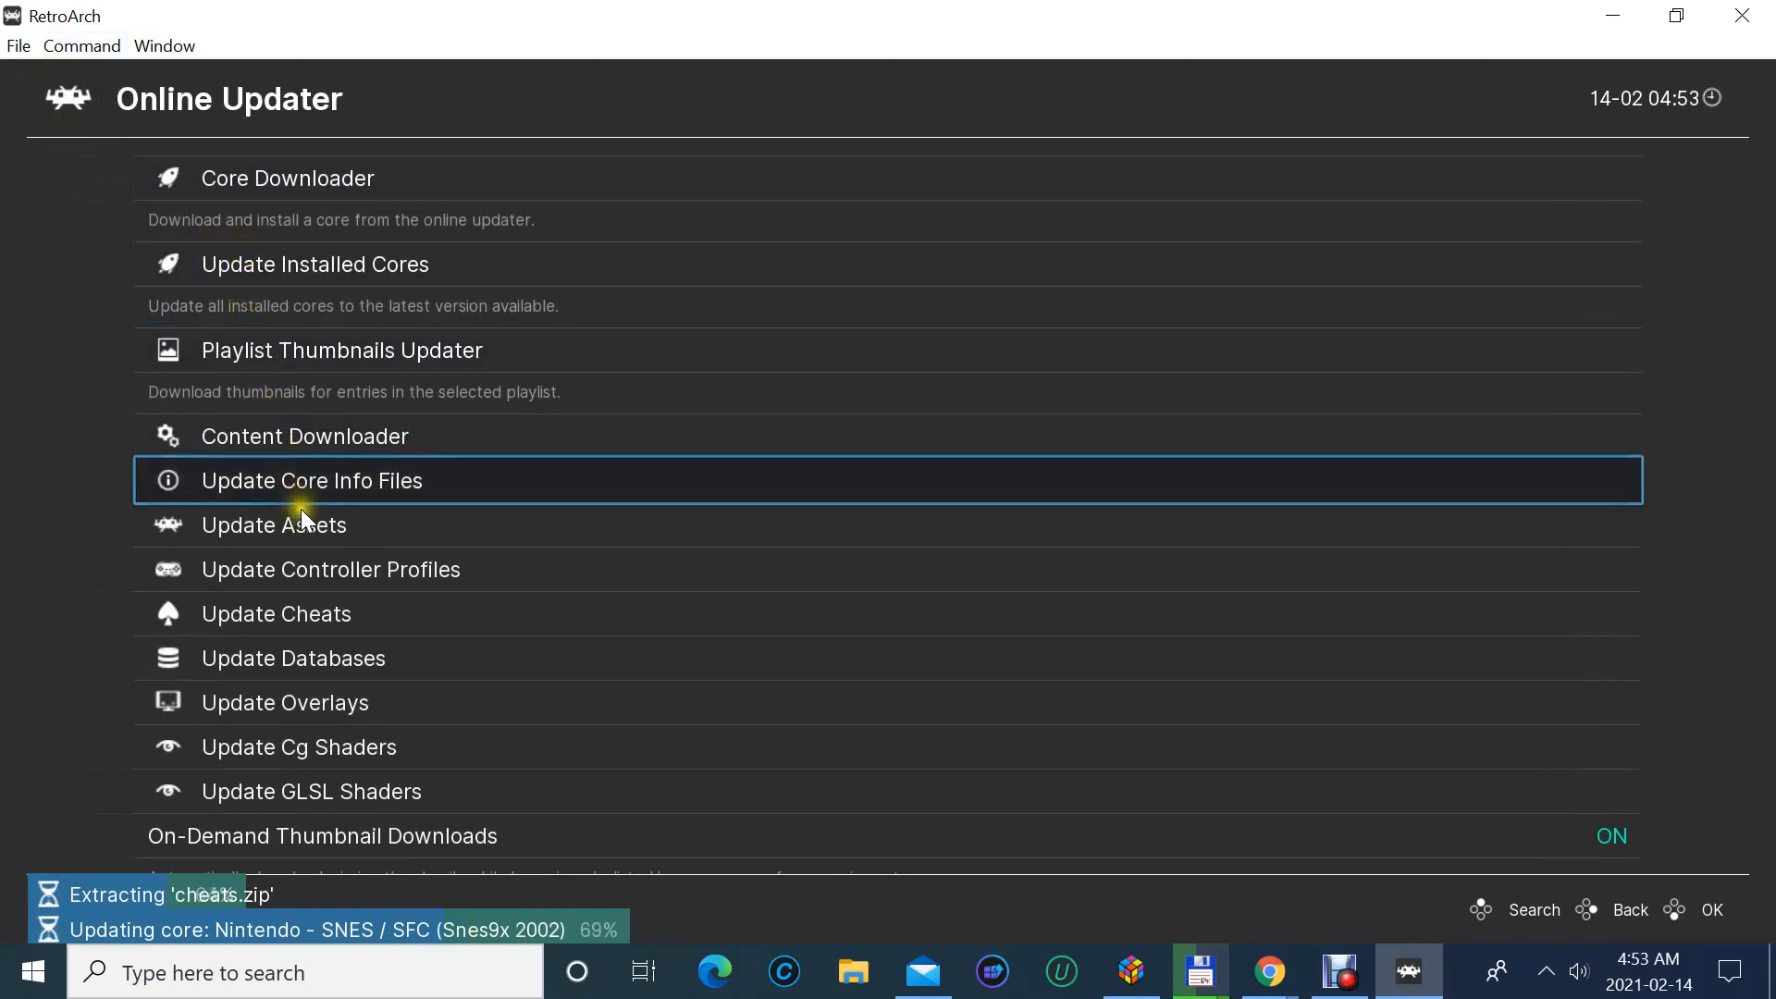
scroll(292, 632, "down", 1)
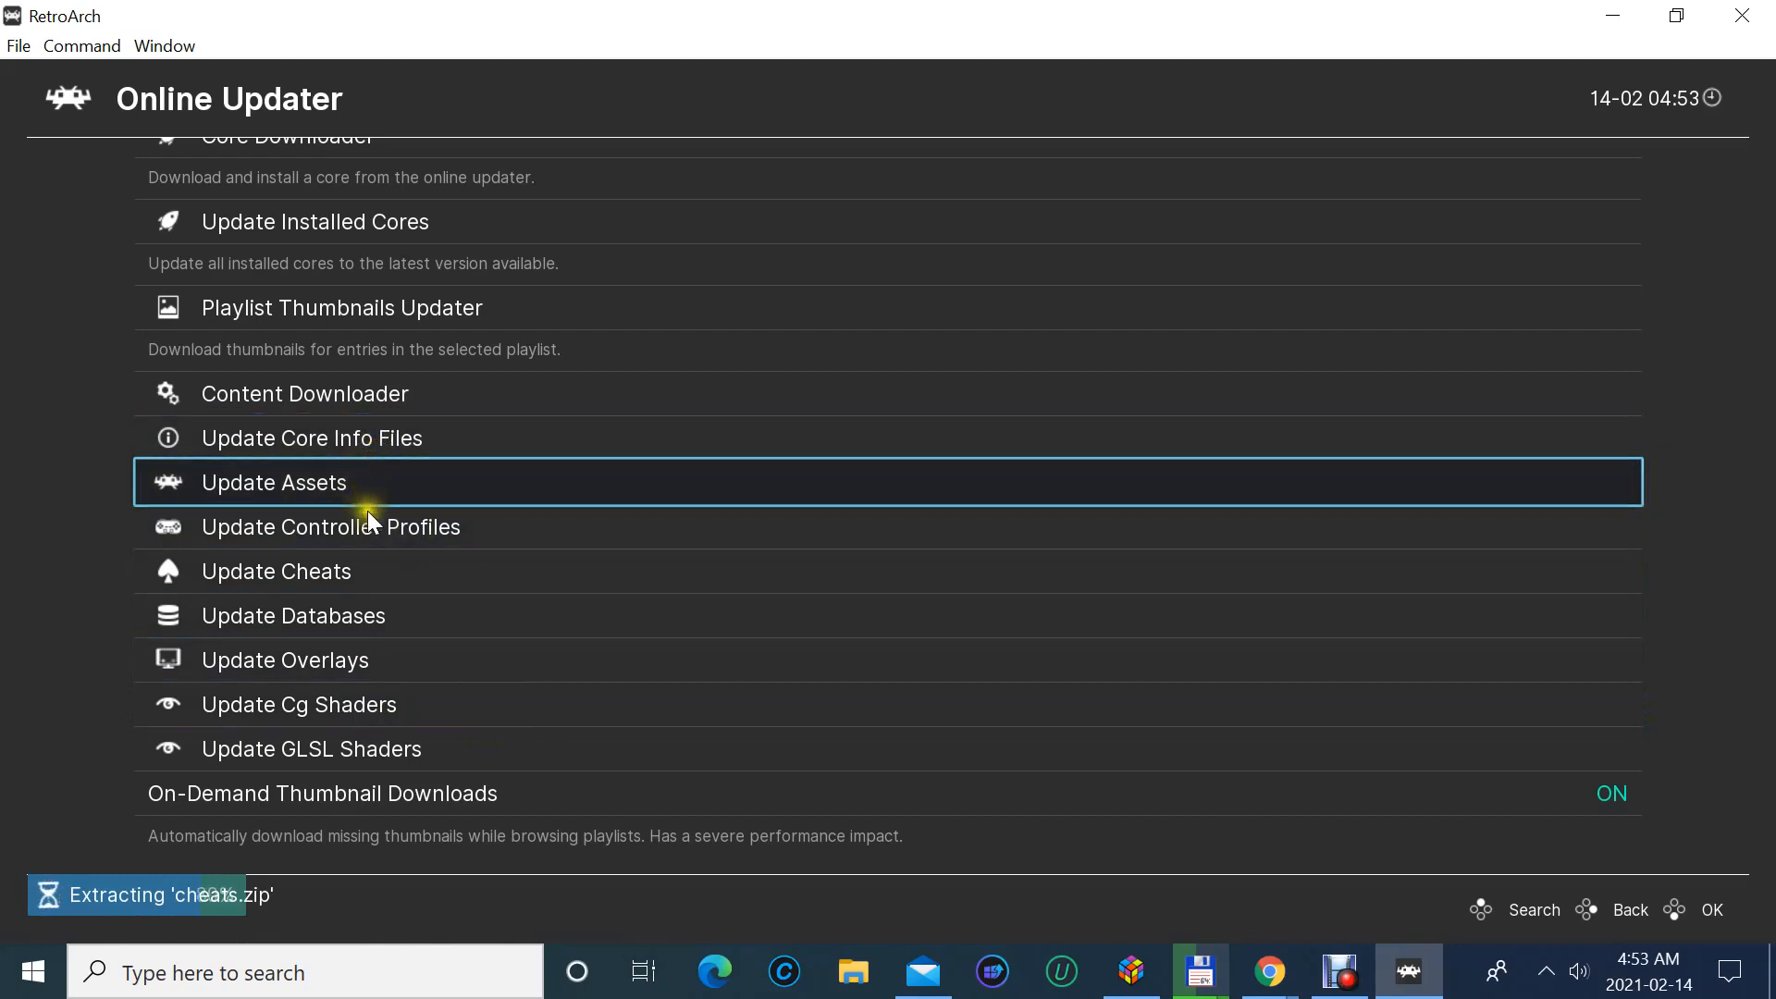
left_click(355, 613)
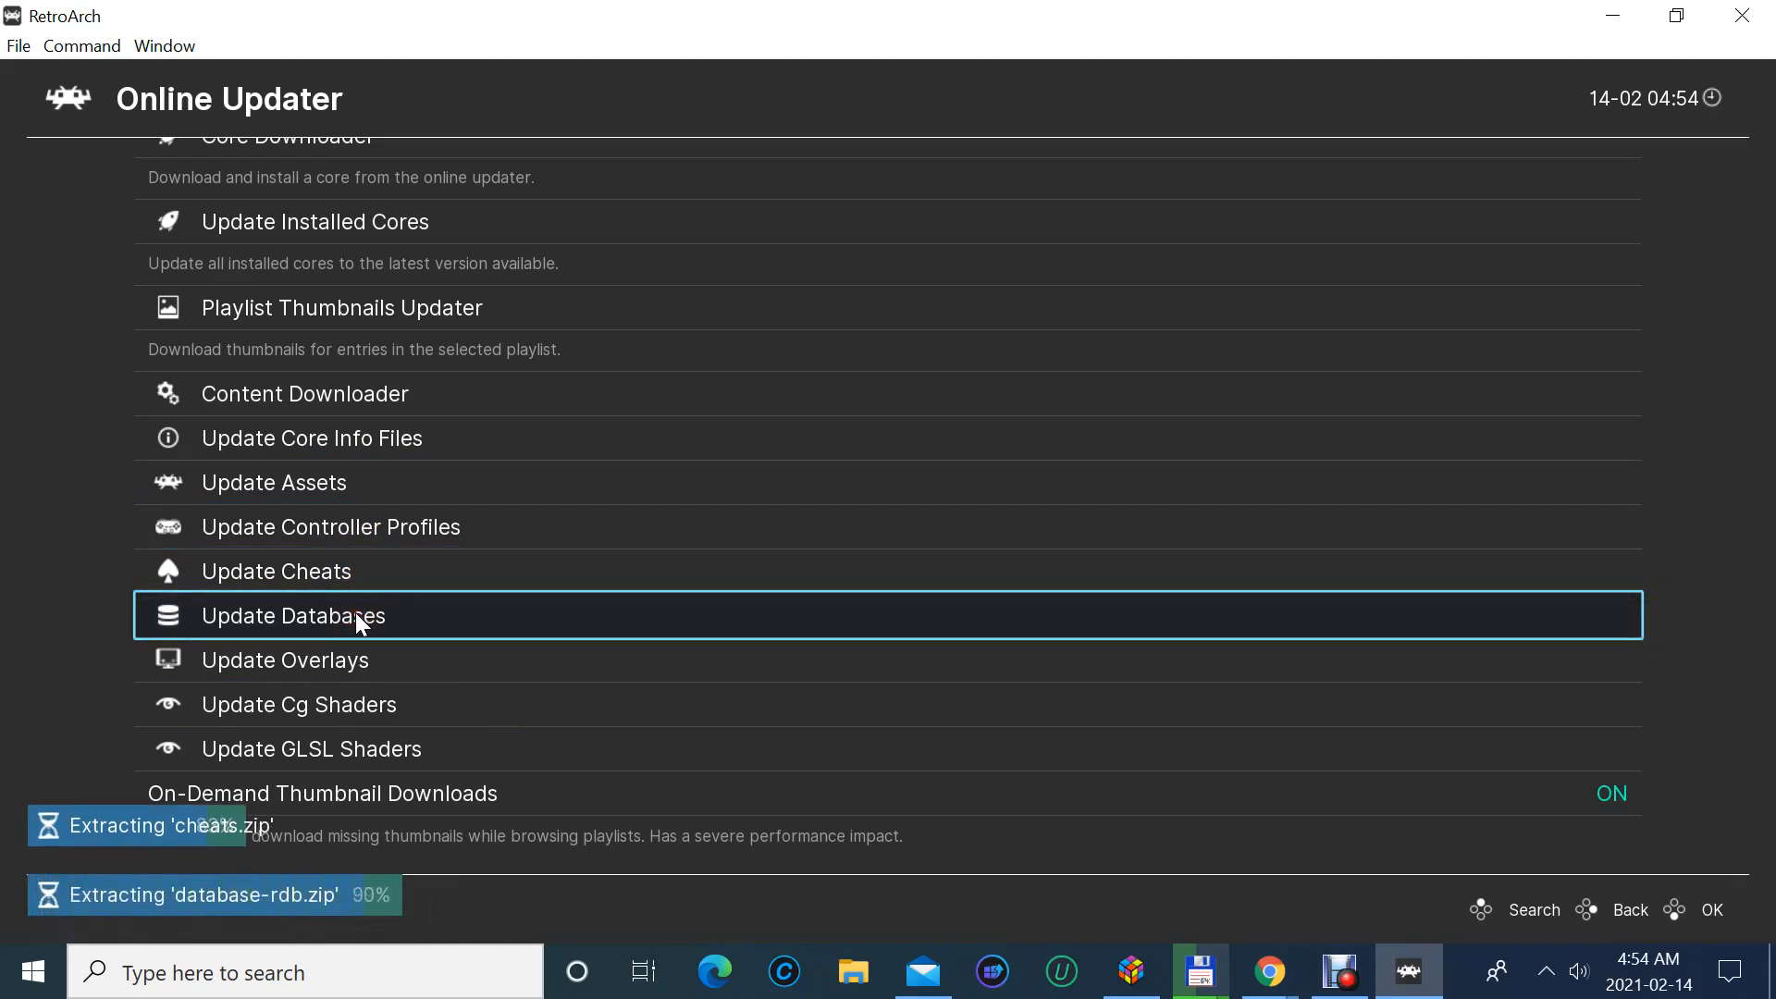
left_click(356, 613)
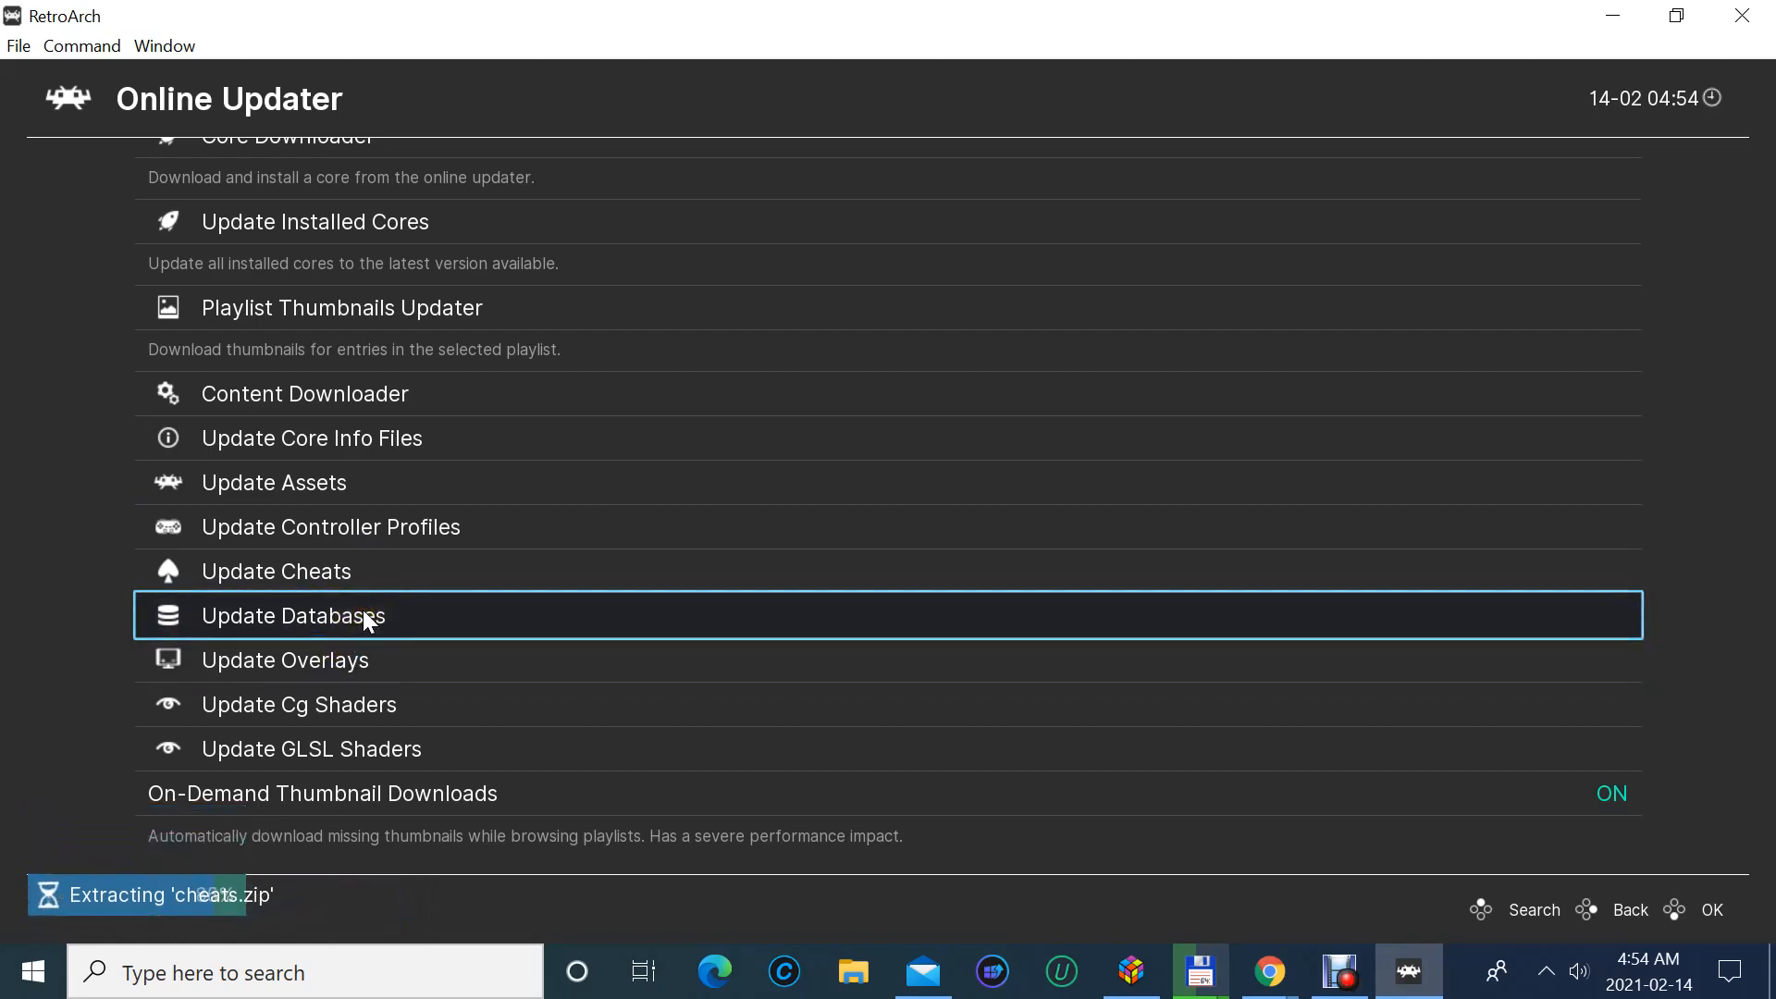
- Go back to the Main Menu and check the Configuration File section's config folder for a configuration to load
right_click(387, 537)
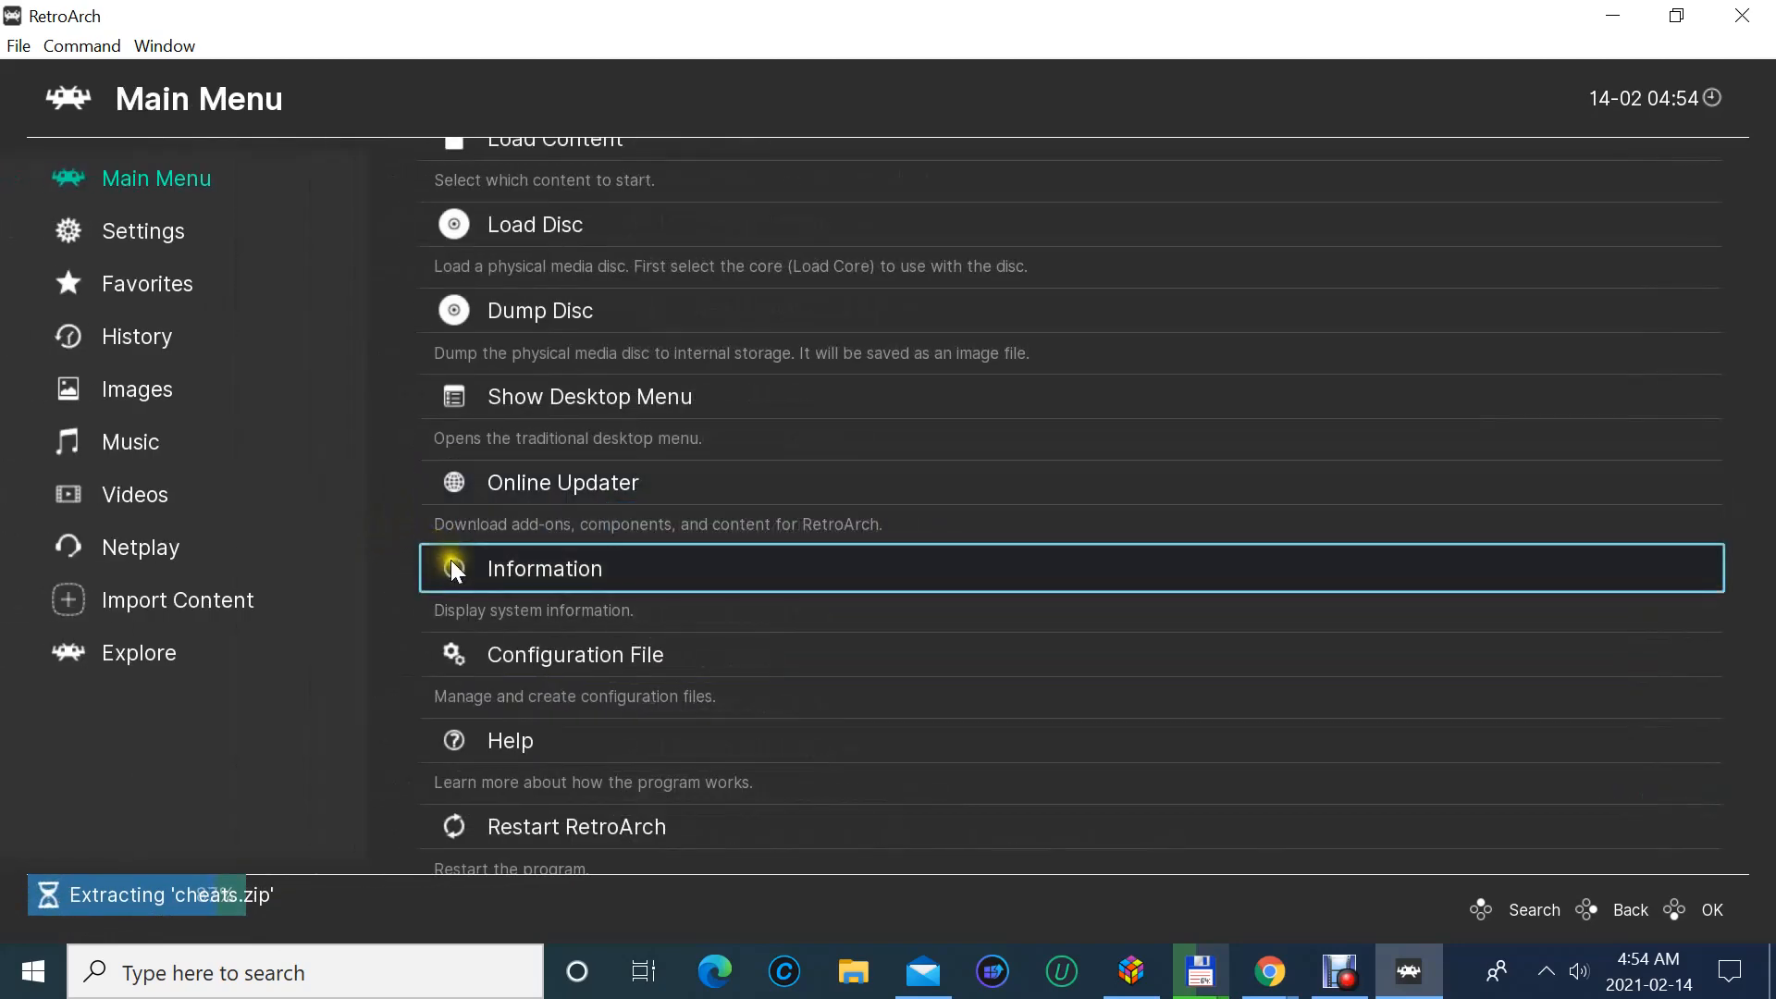
left_click(517, 645)
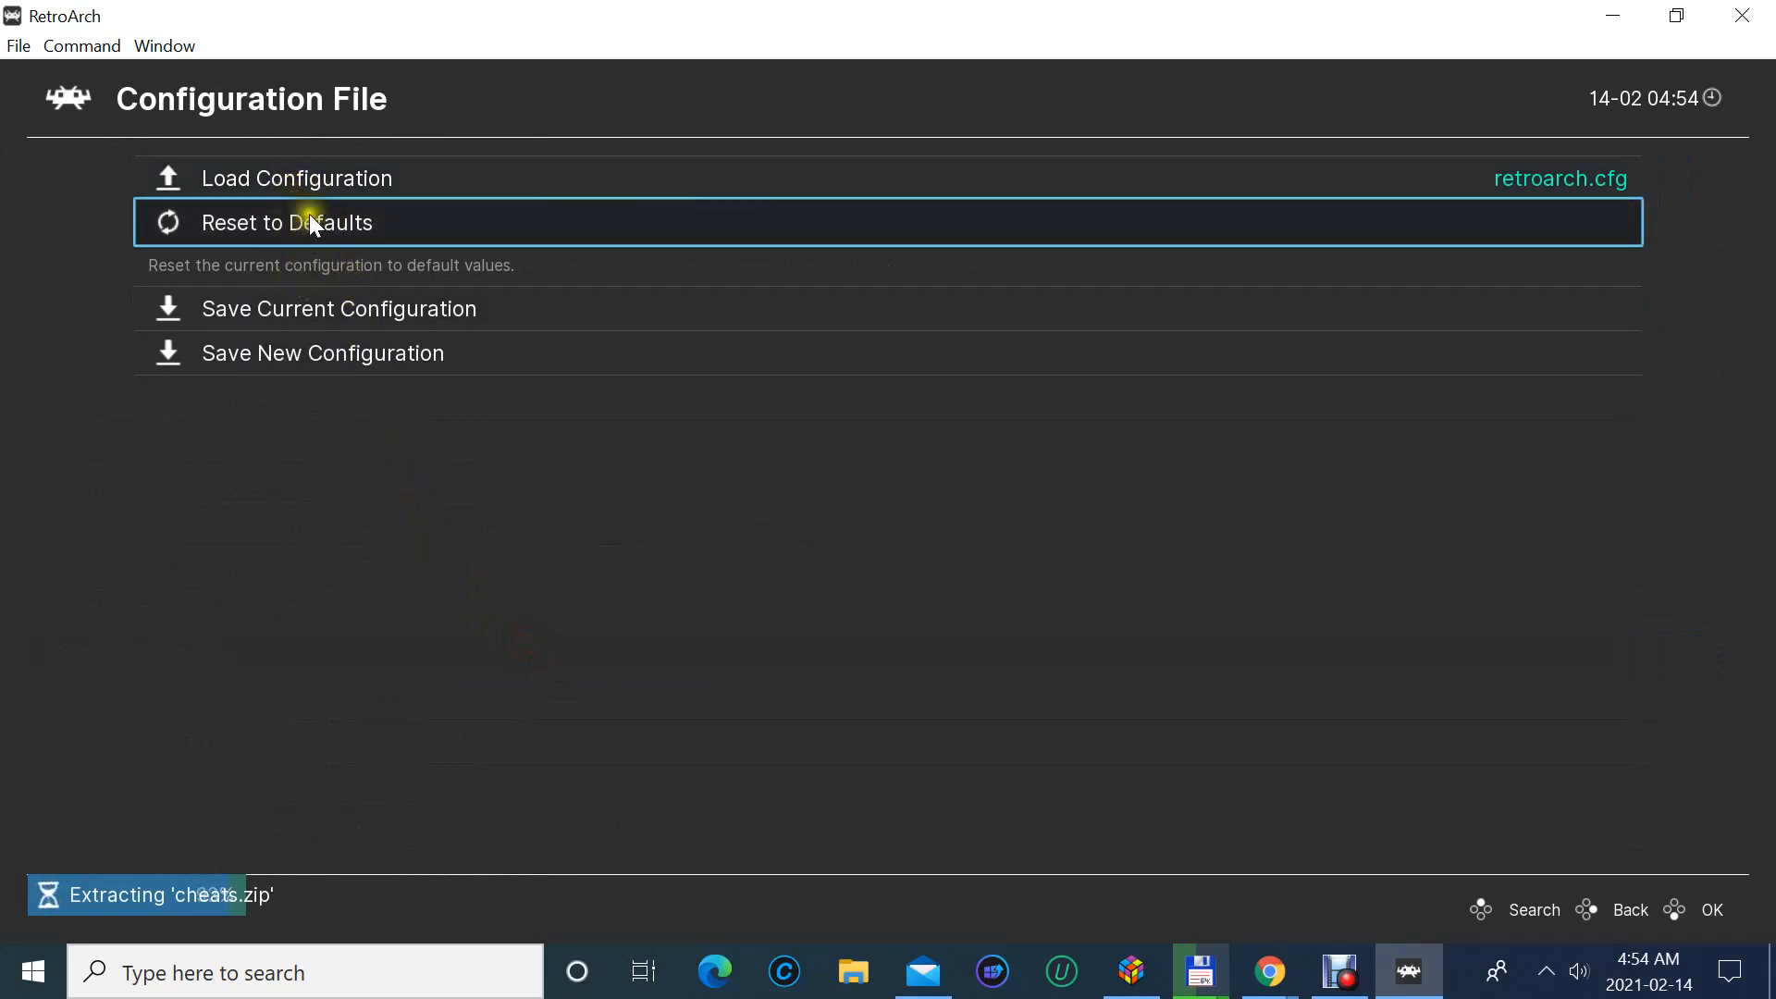
left_click(305, 181)
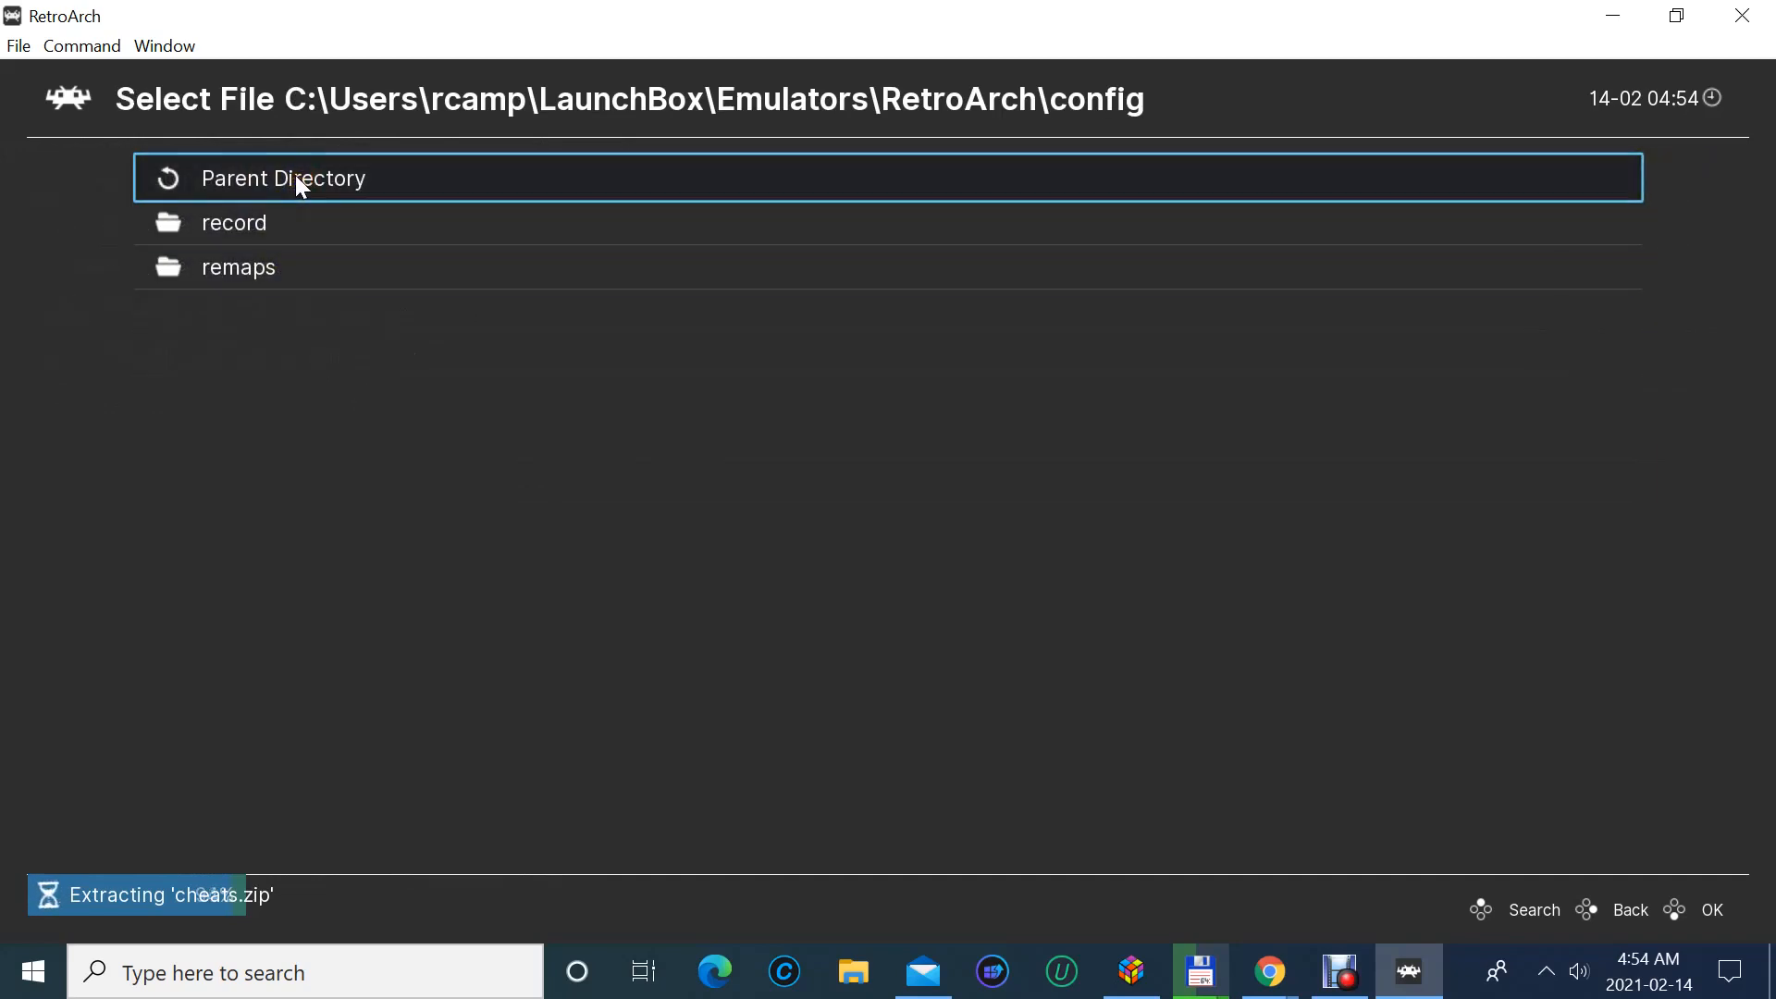
left_click(288, 187)
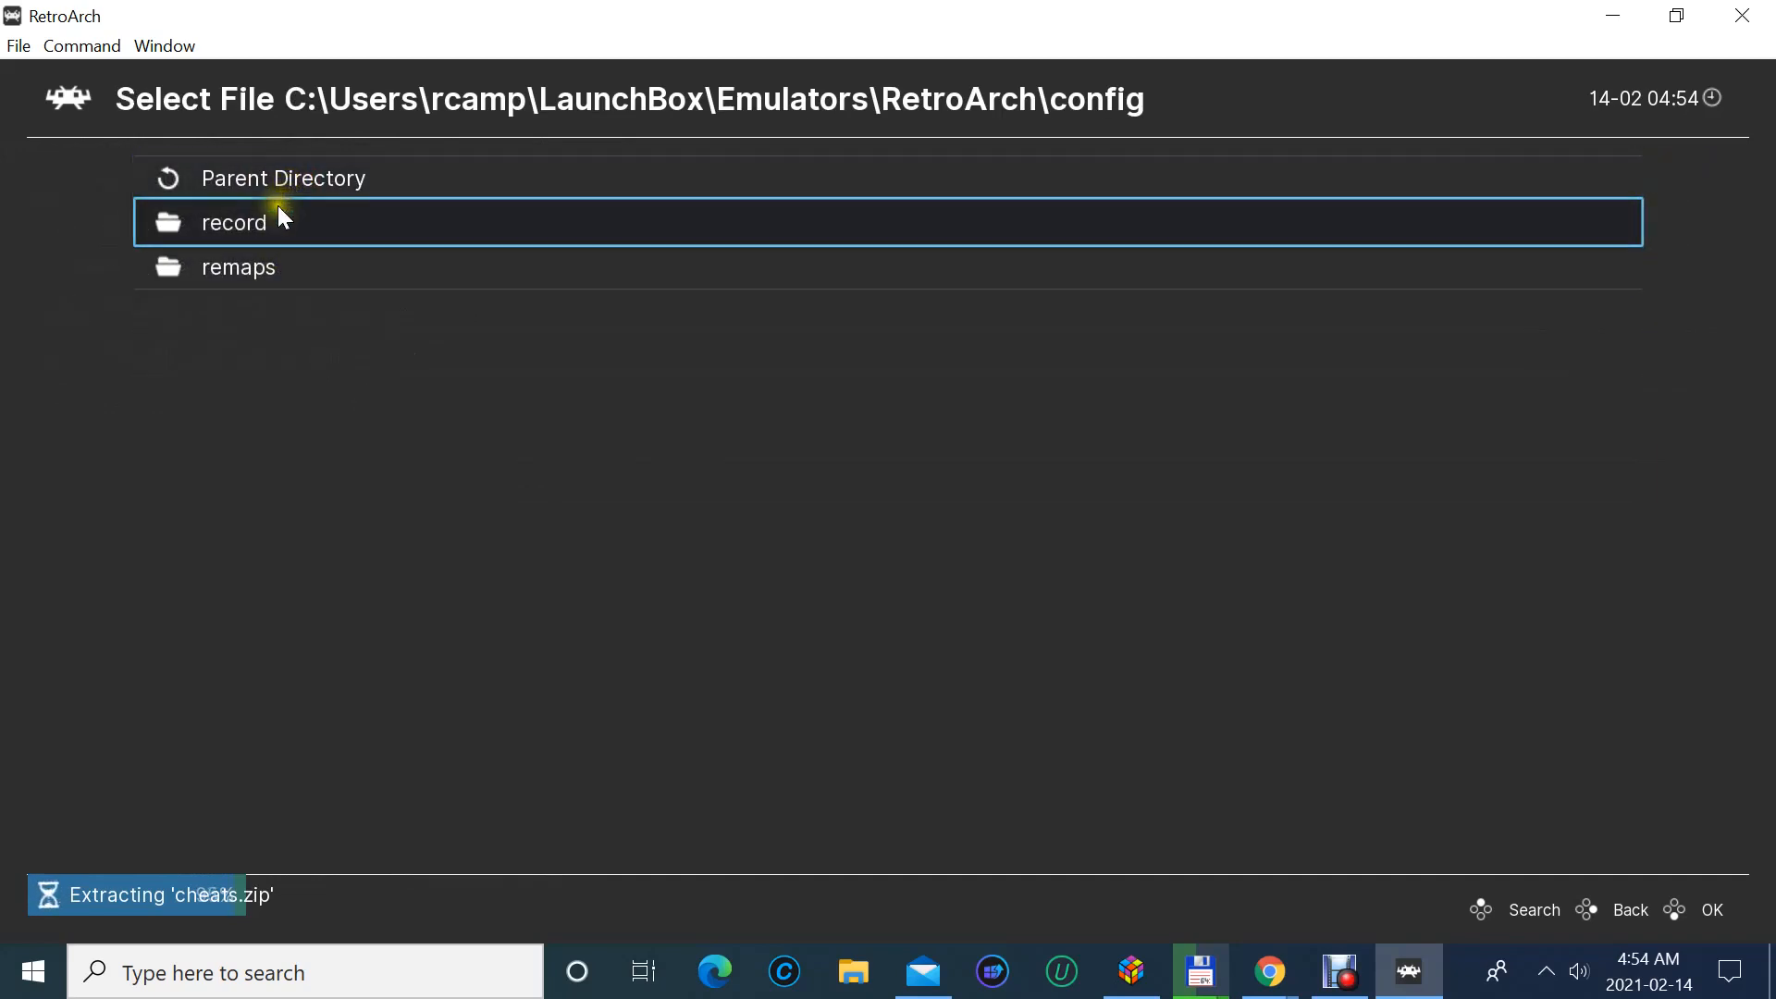
right_click(228, 181)
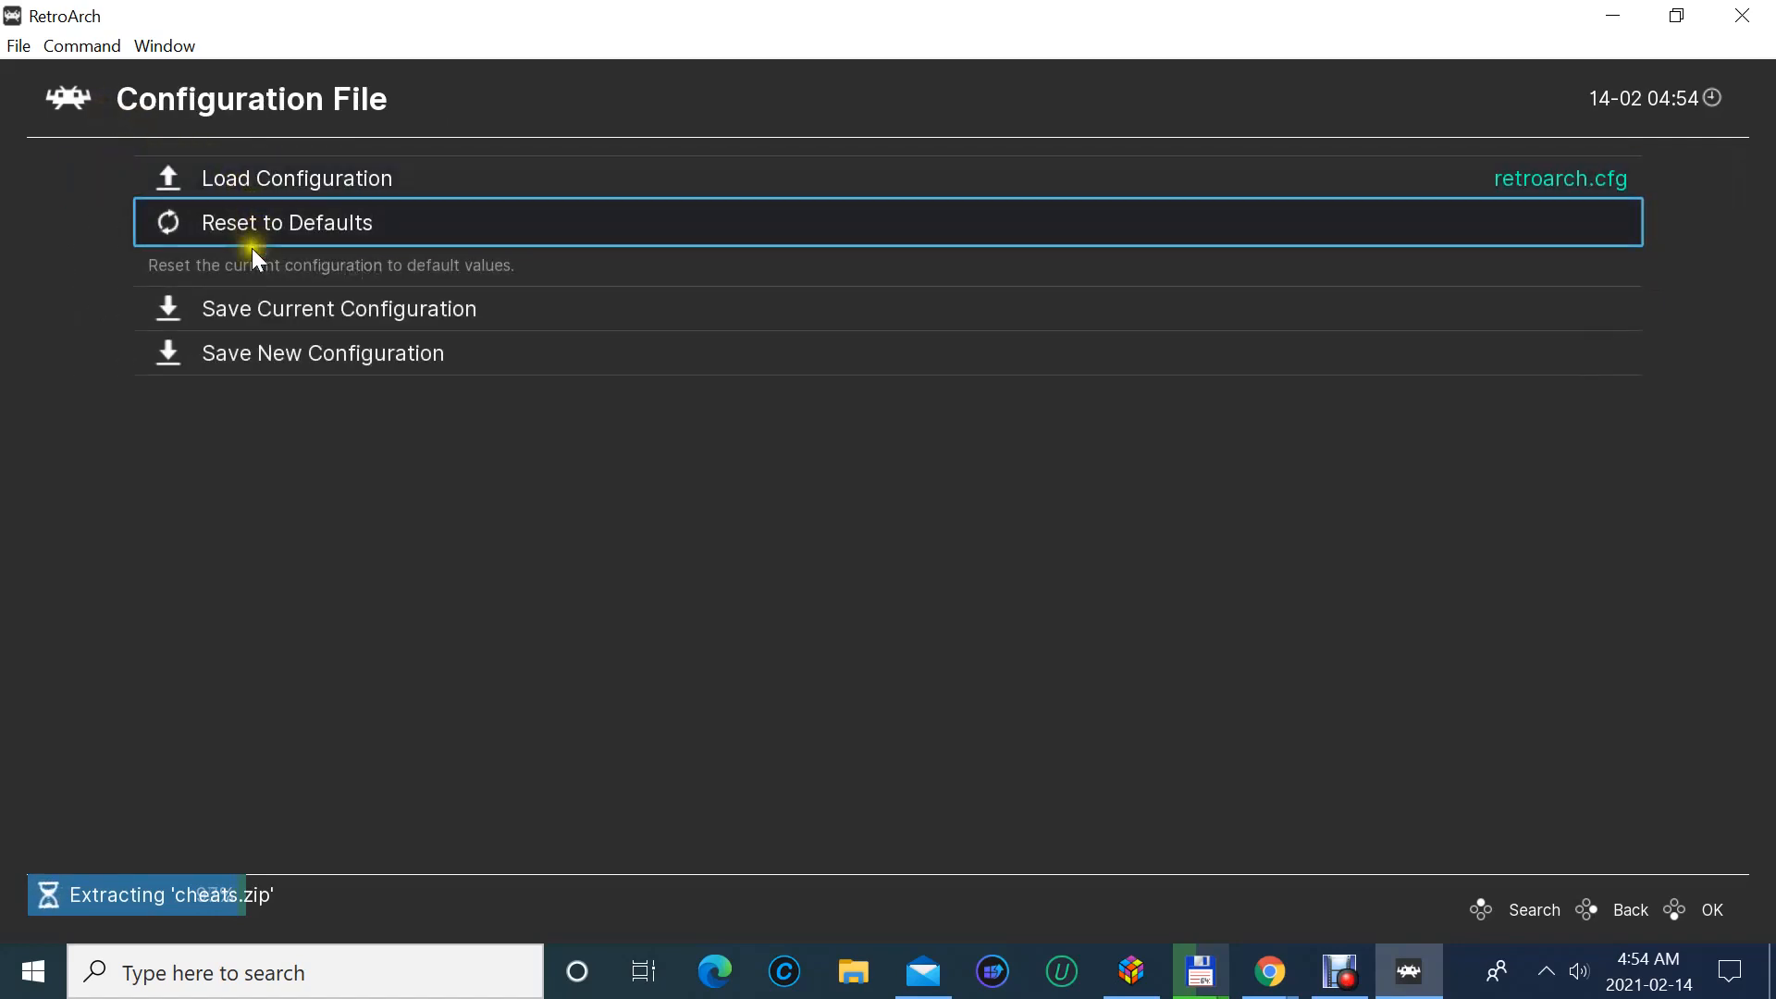
- Save the current configuration and return to the Main Menu
left_click(241, 303)
left_click(241, 304)
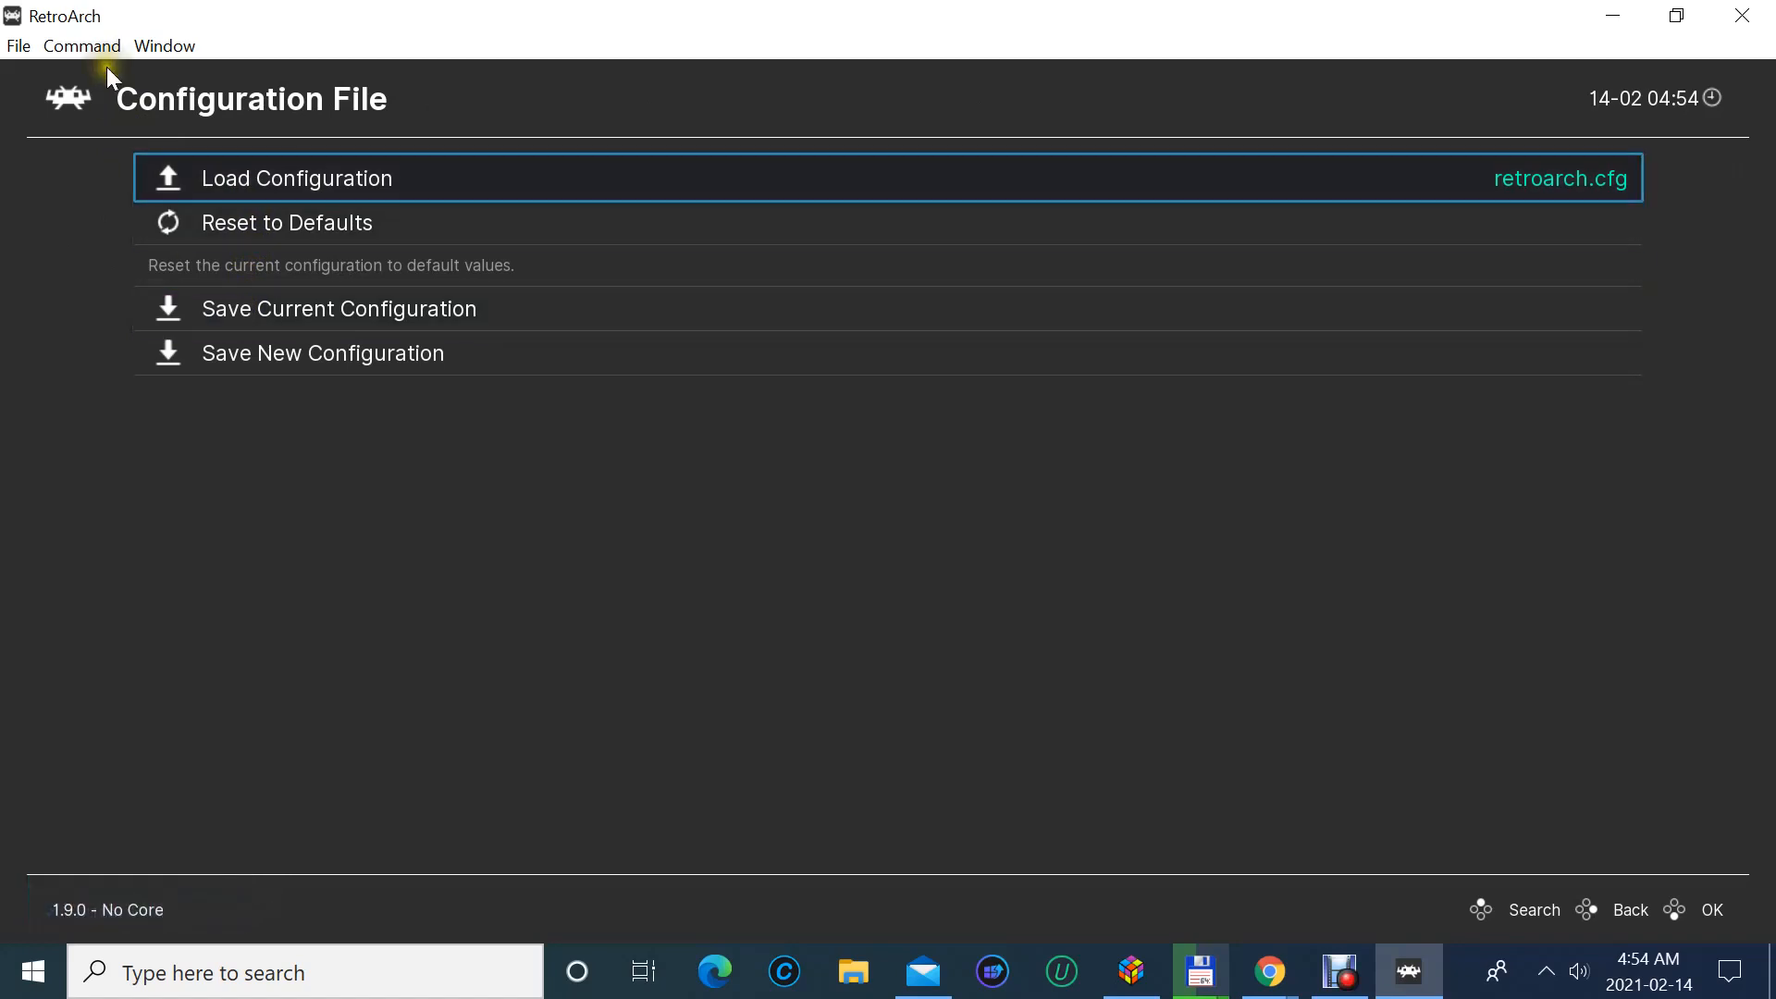
left_click(72, 91)
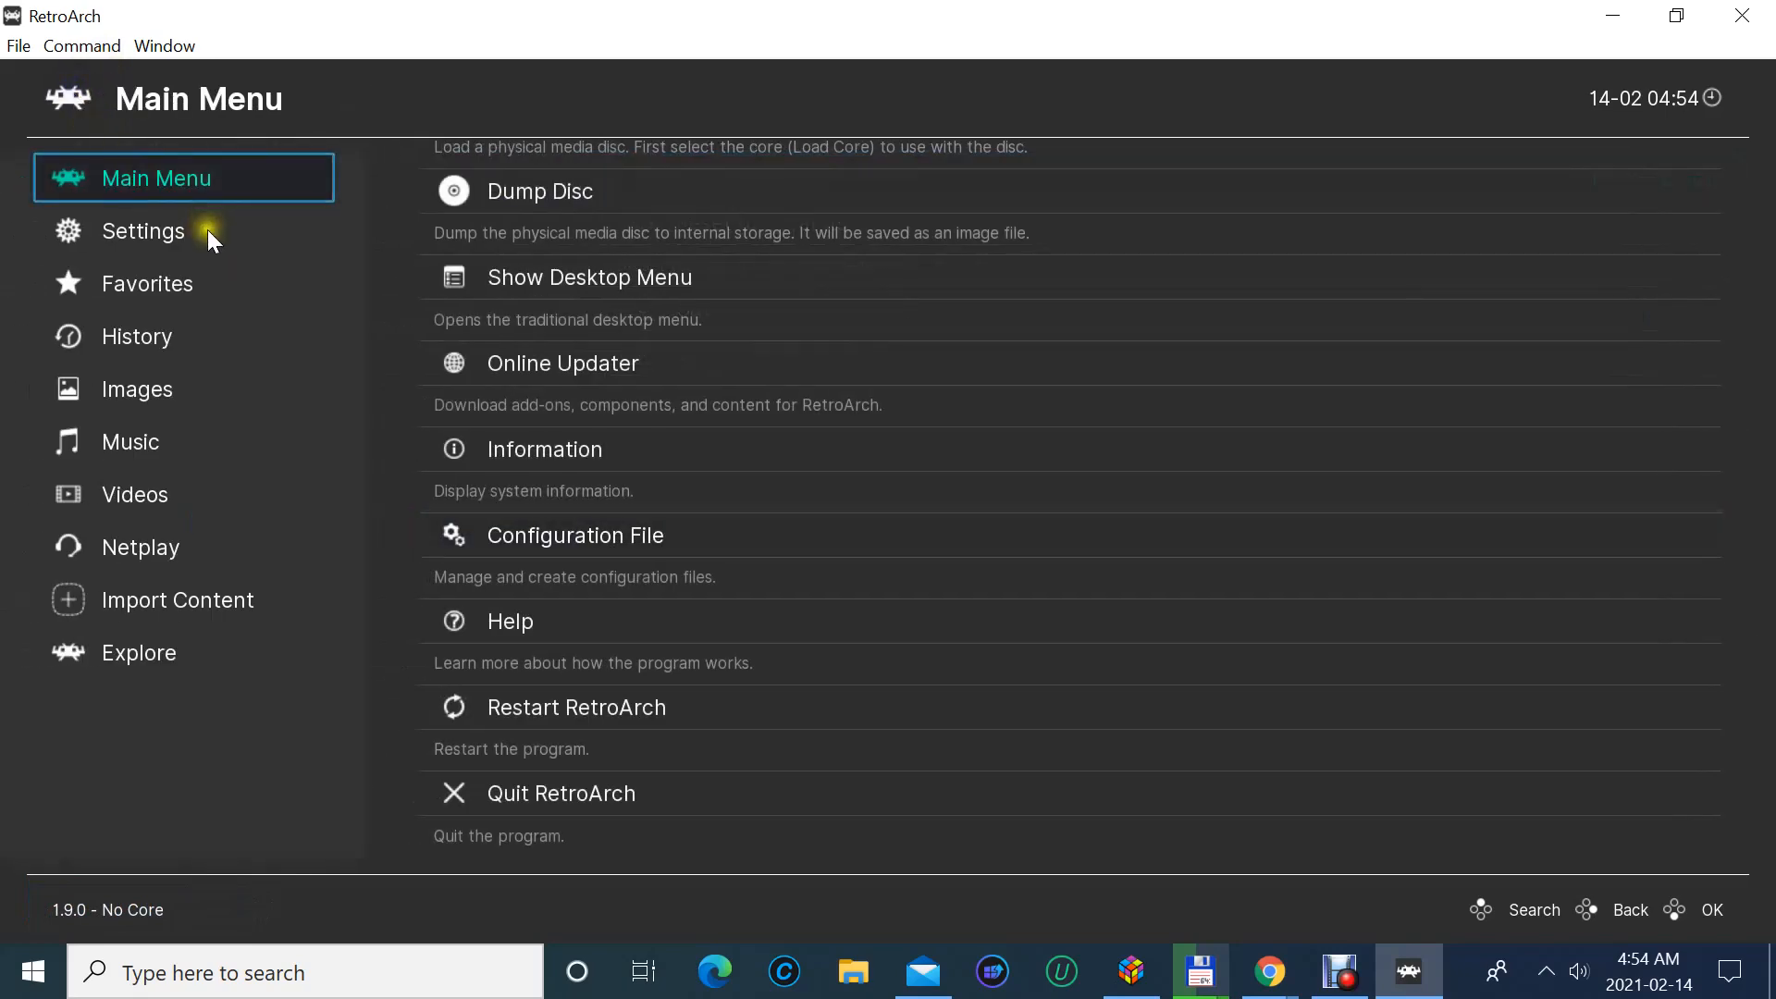
- Restart RetroArch from the Main Menu and close the reopened window
scroll(452, 268, "up", 3)
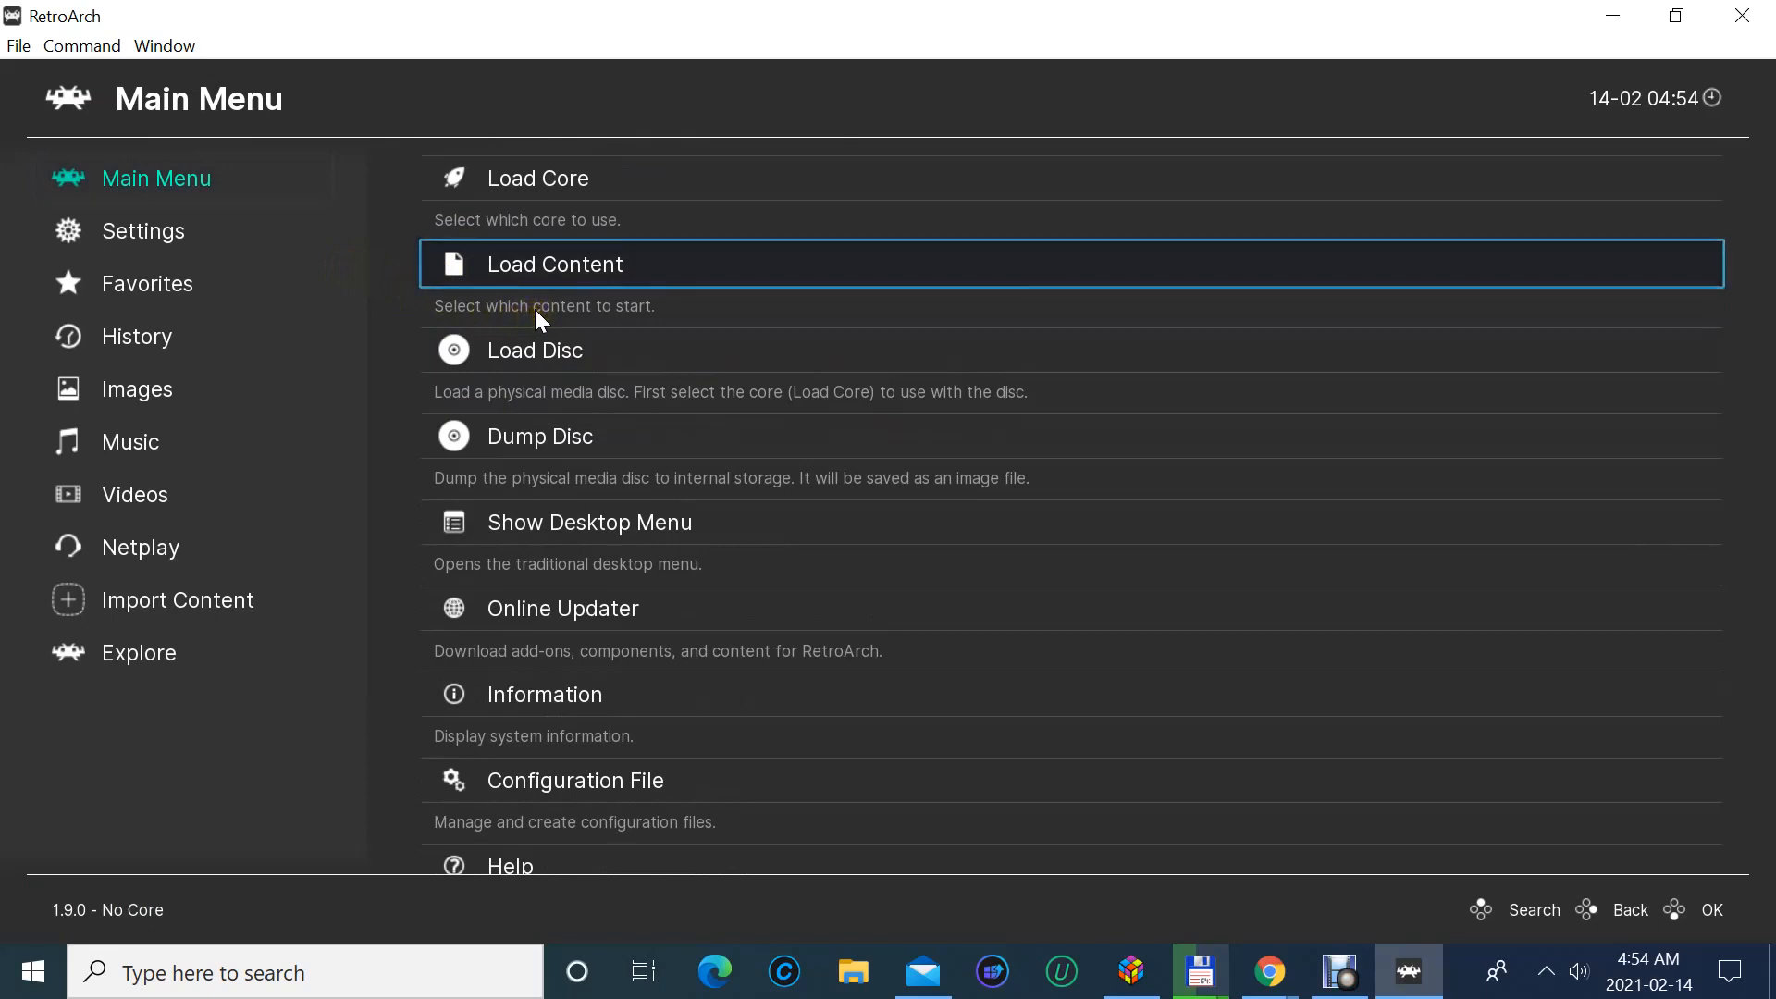
scroll(539, 317, "down", 9)
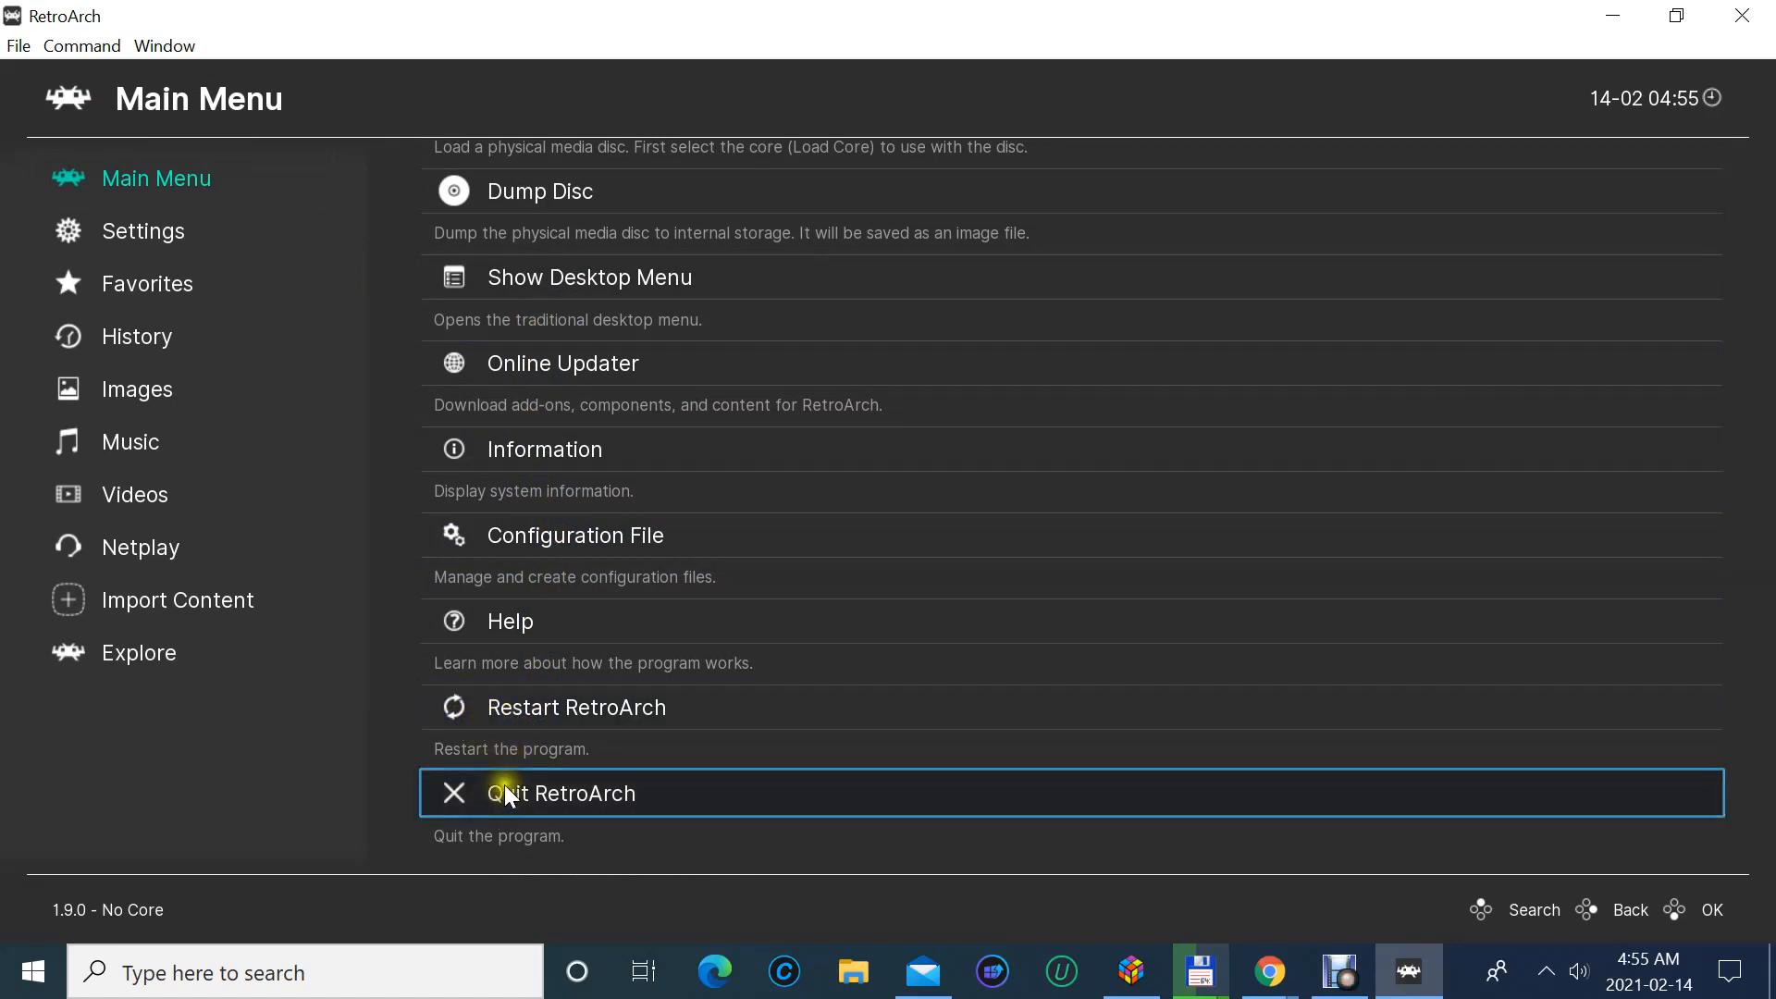
left_click(502, 709)
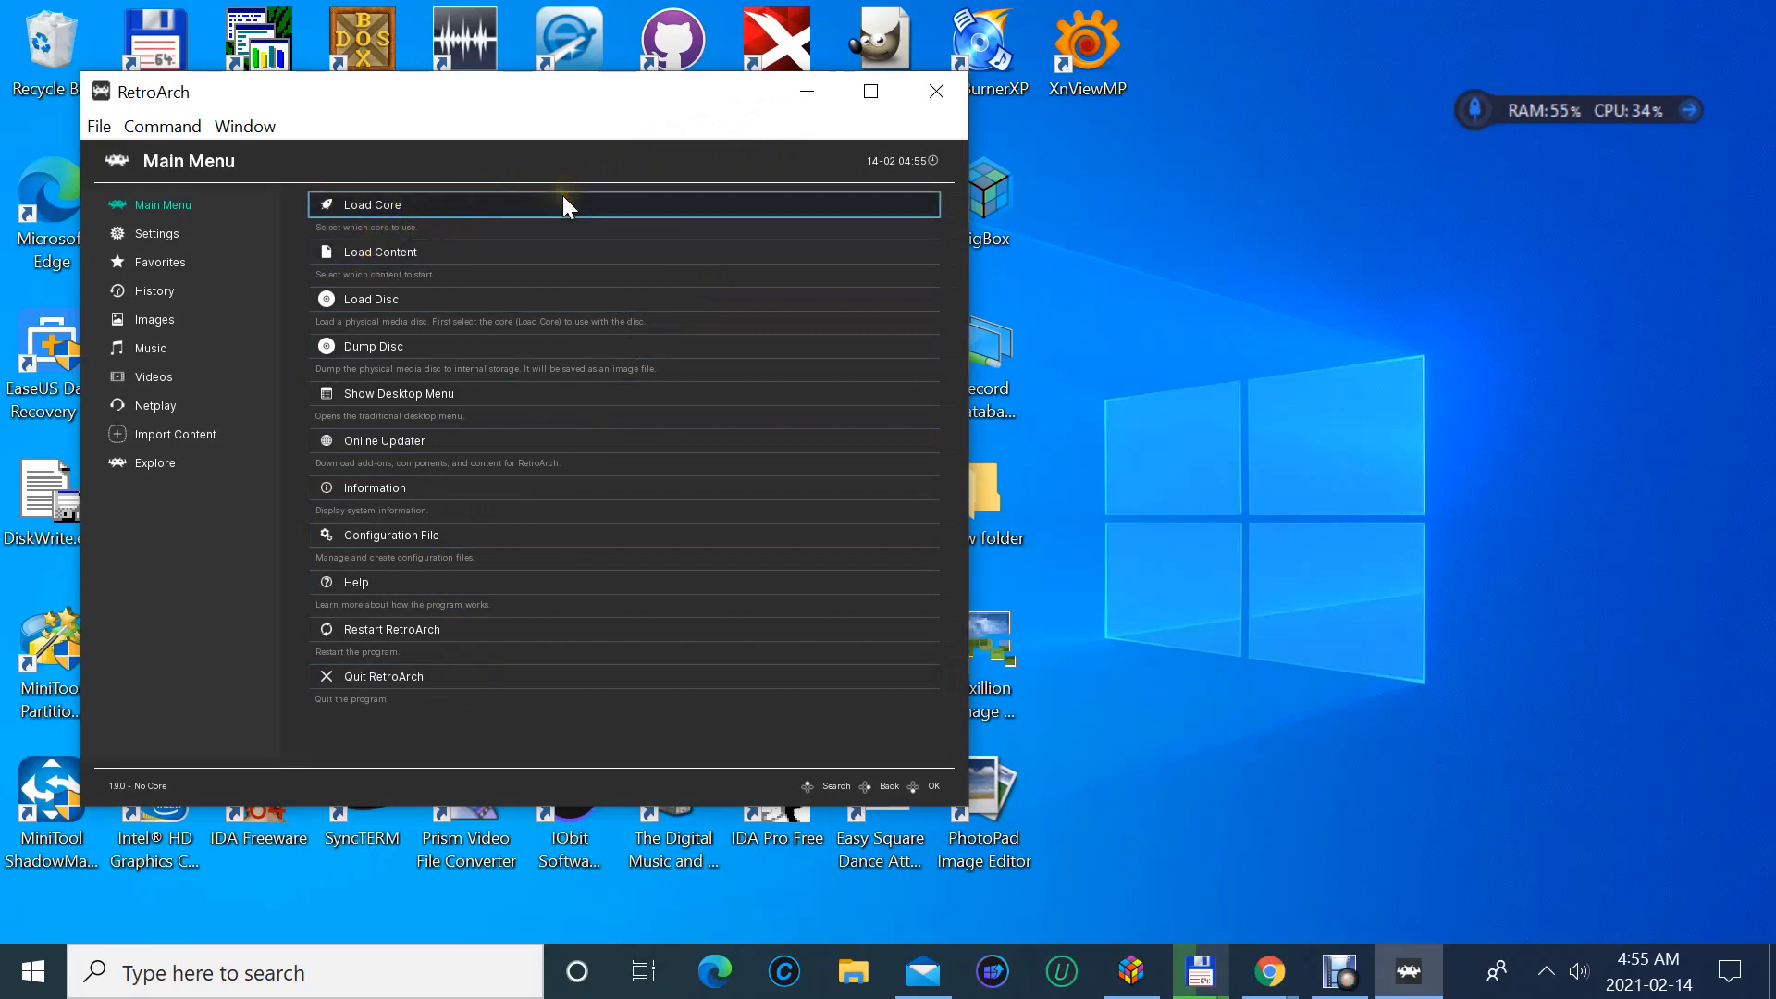
left_click(935, 81)
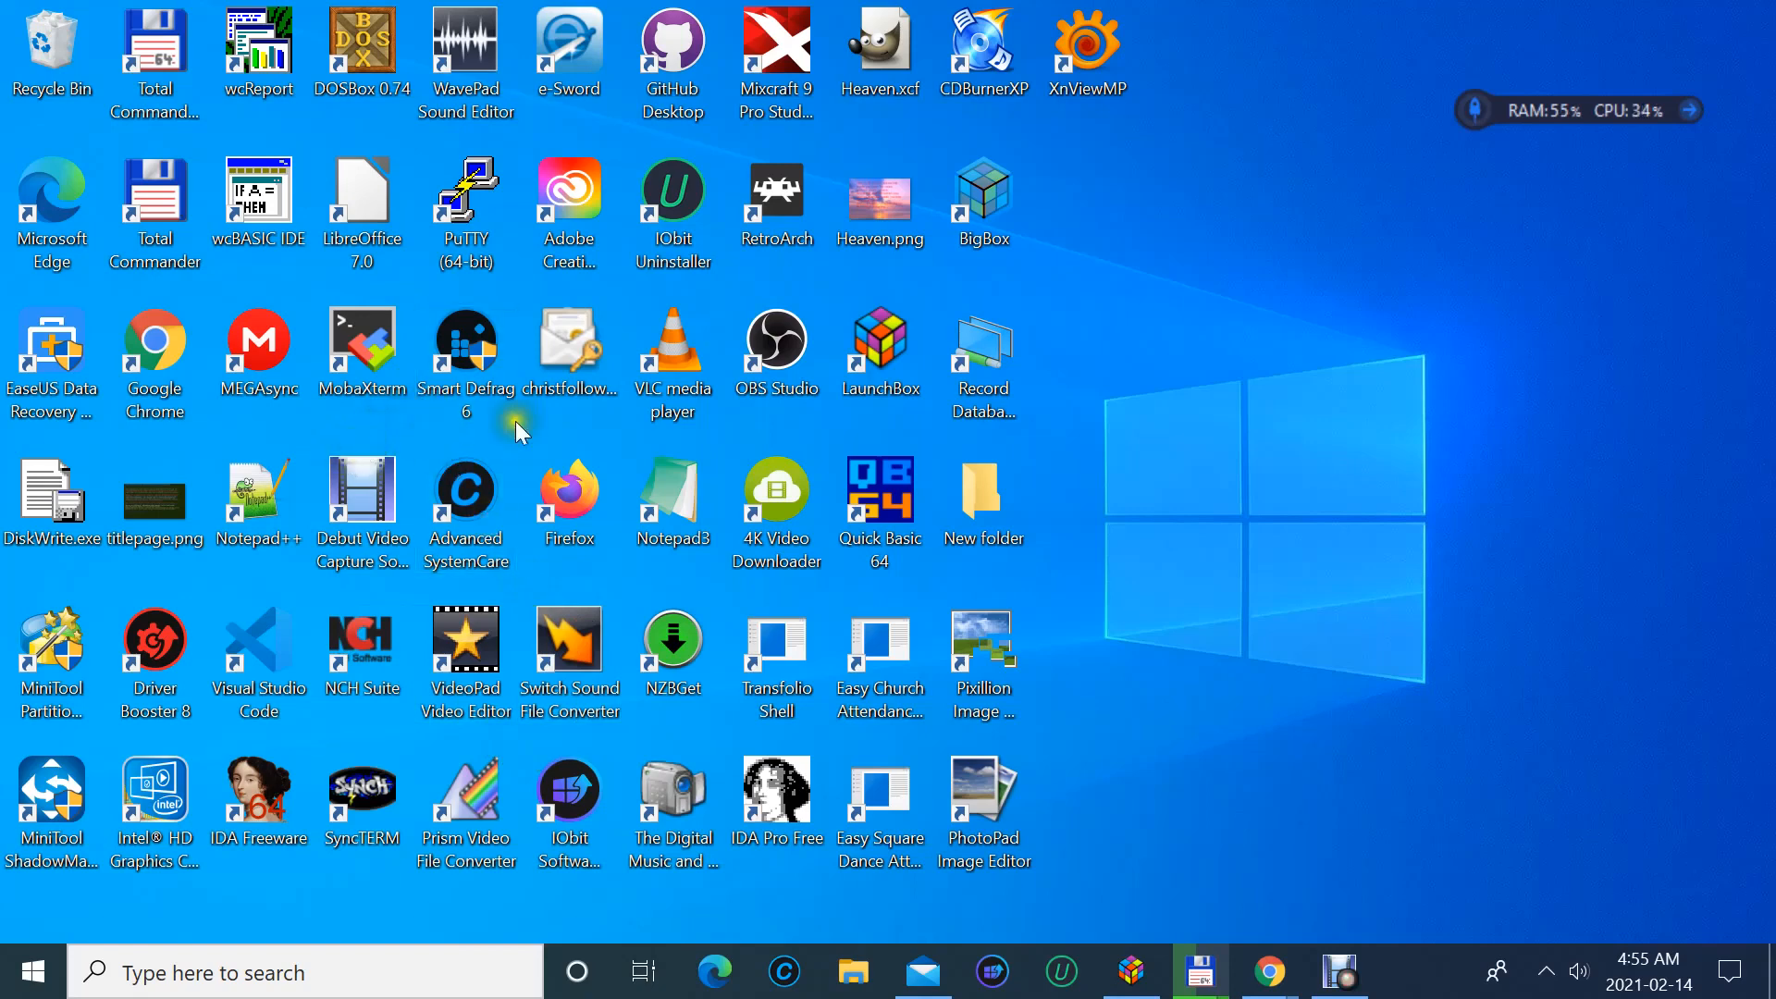
- Open LaunchBox from the desktop and show the Acorn Archimedes platform's games
left_click(870, 356)
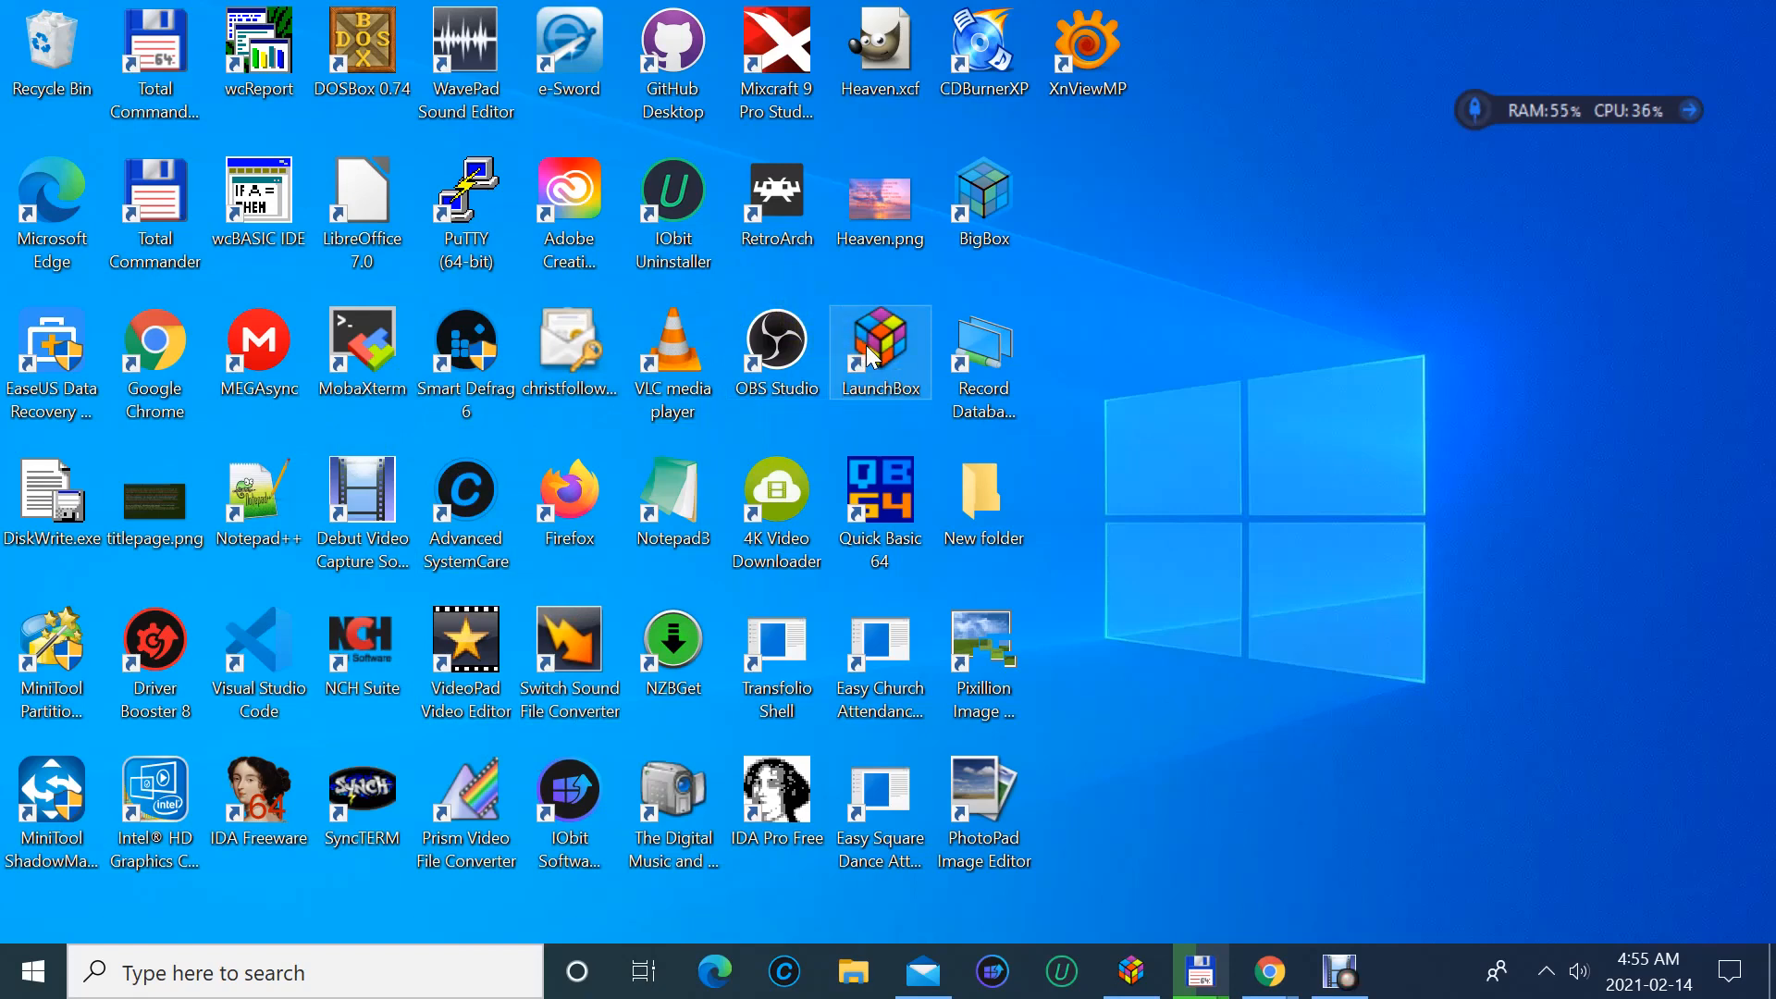
double_click(867, 347)
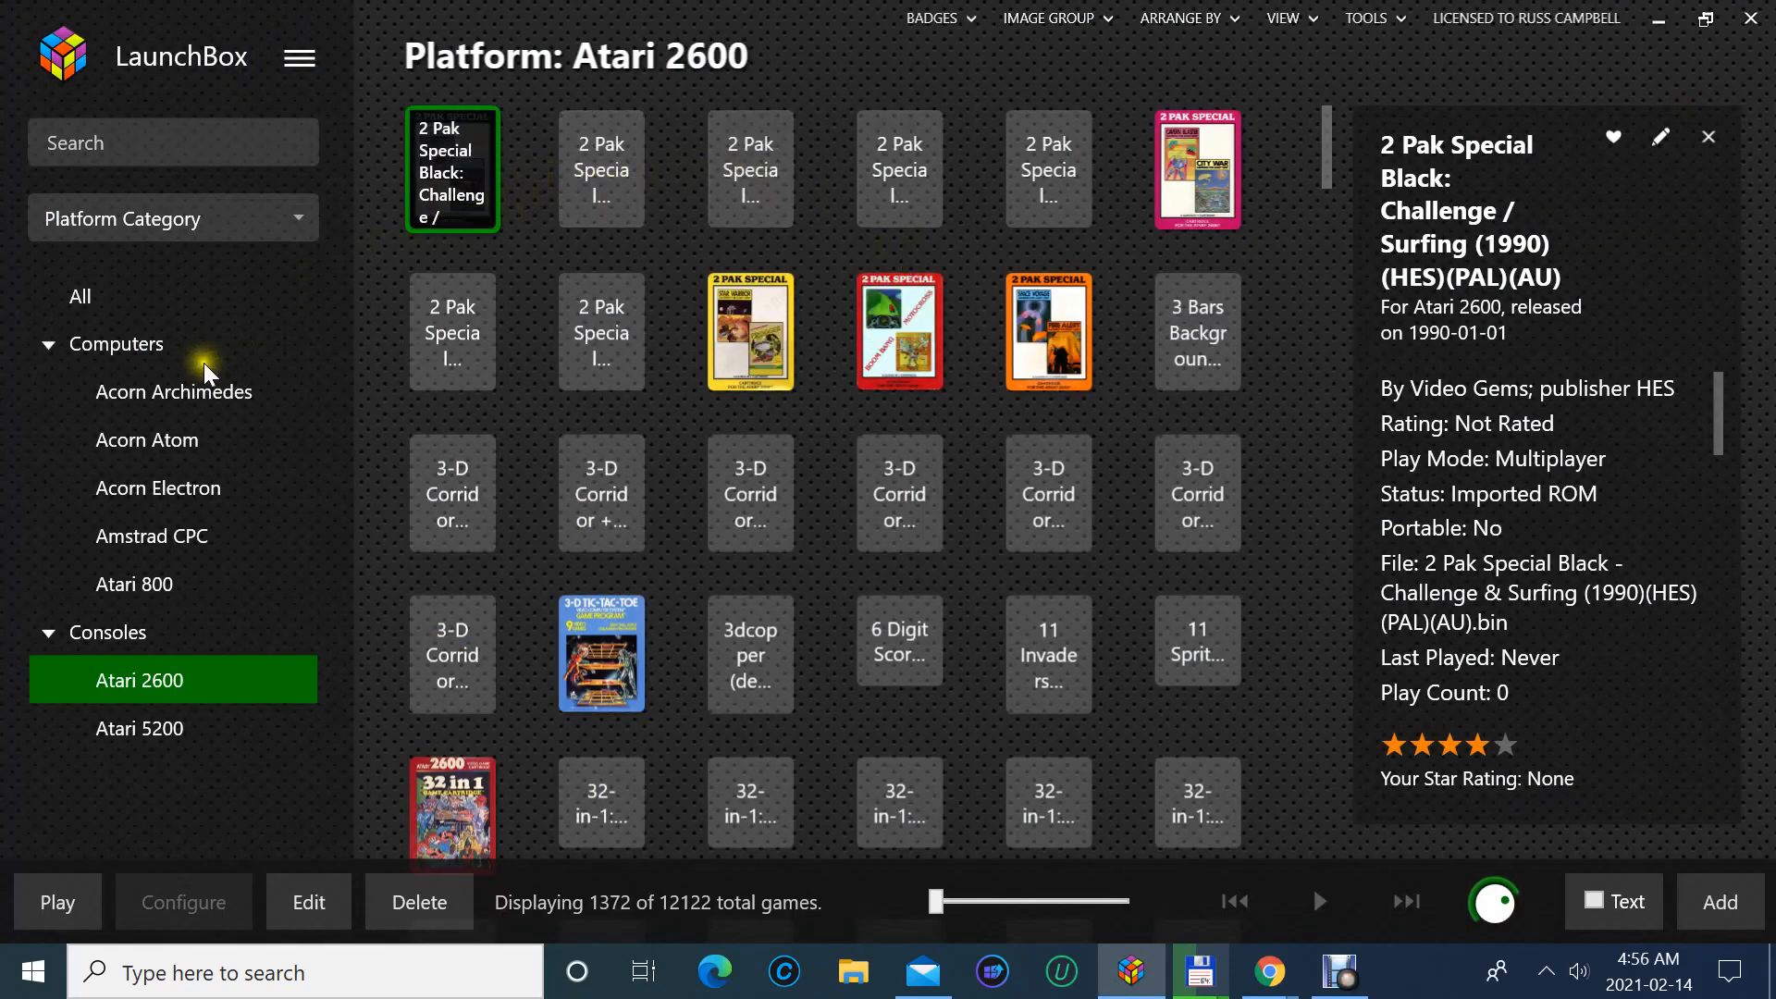
left_click(203, 387)
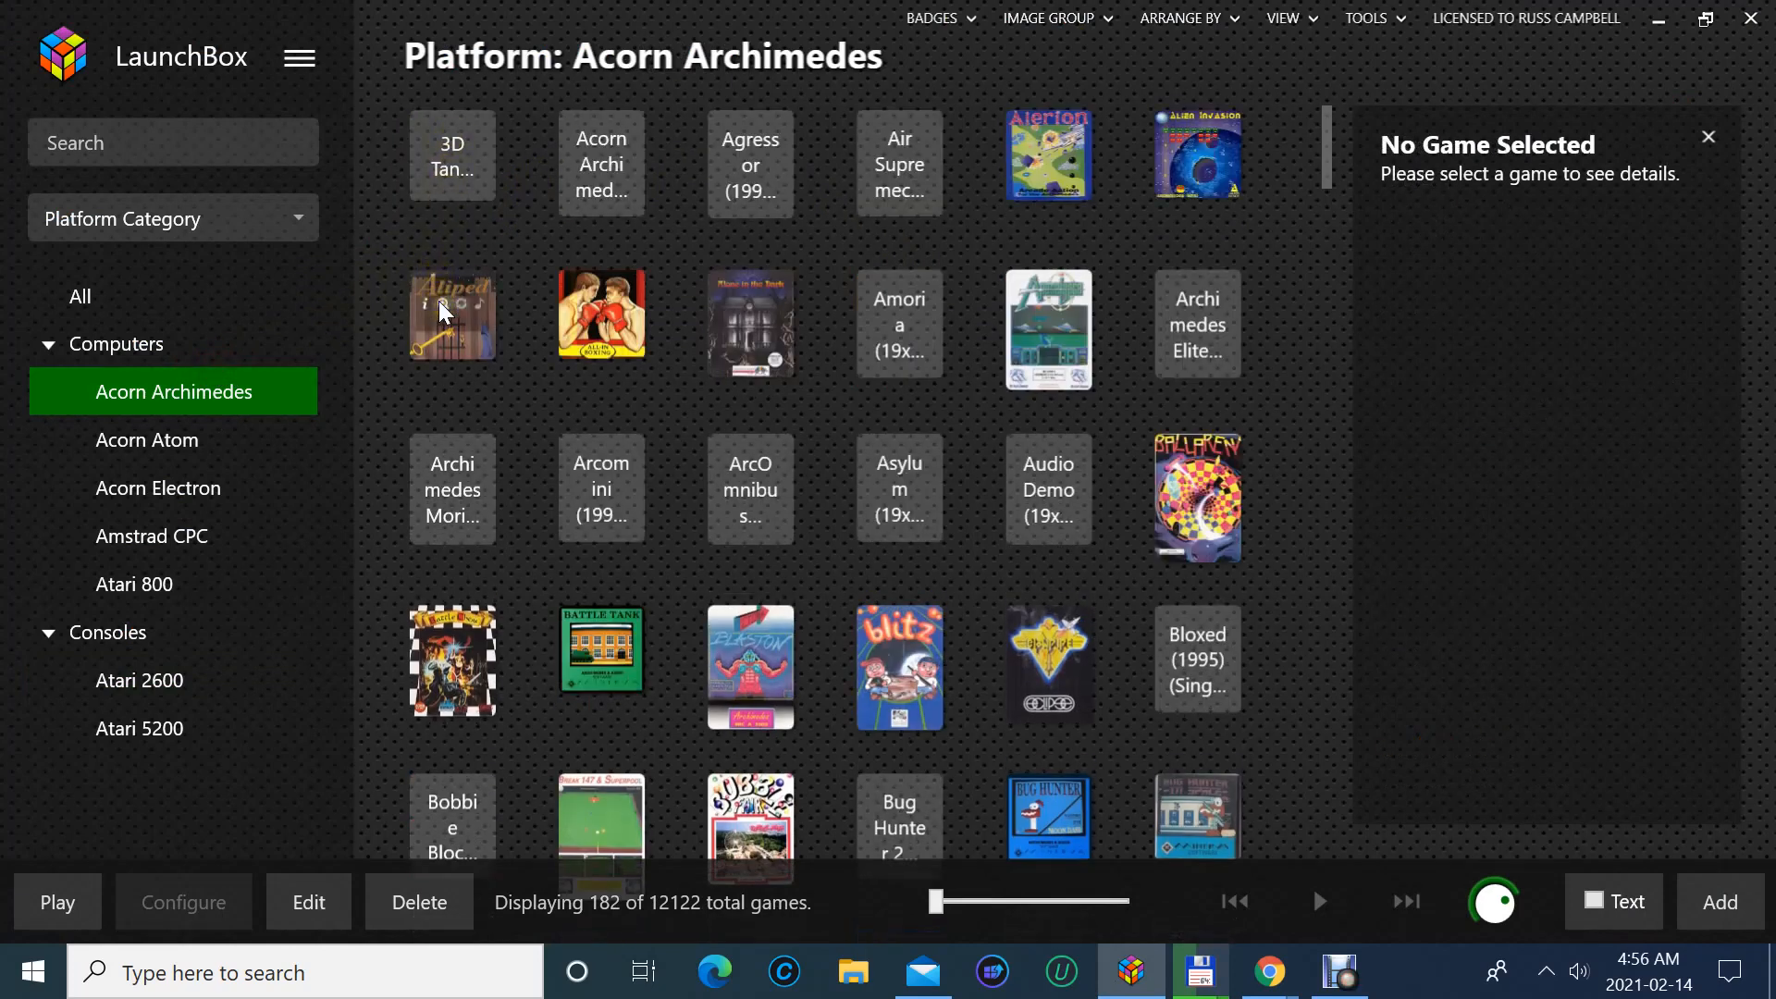
- View Aliped's cover art full screen, close it and try to play the game
left_click(440, 310)
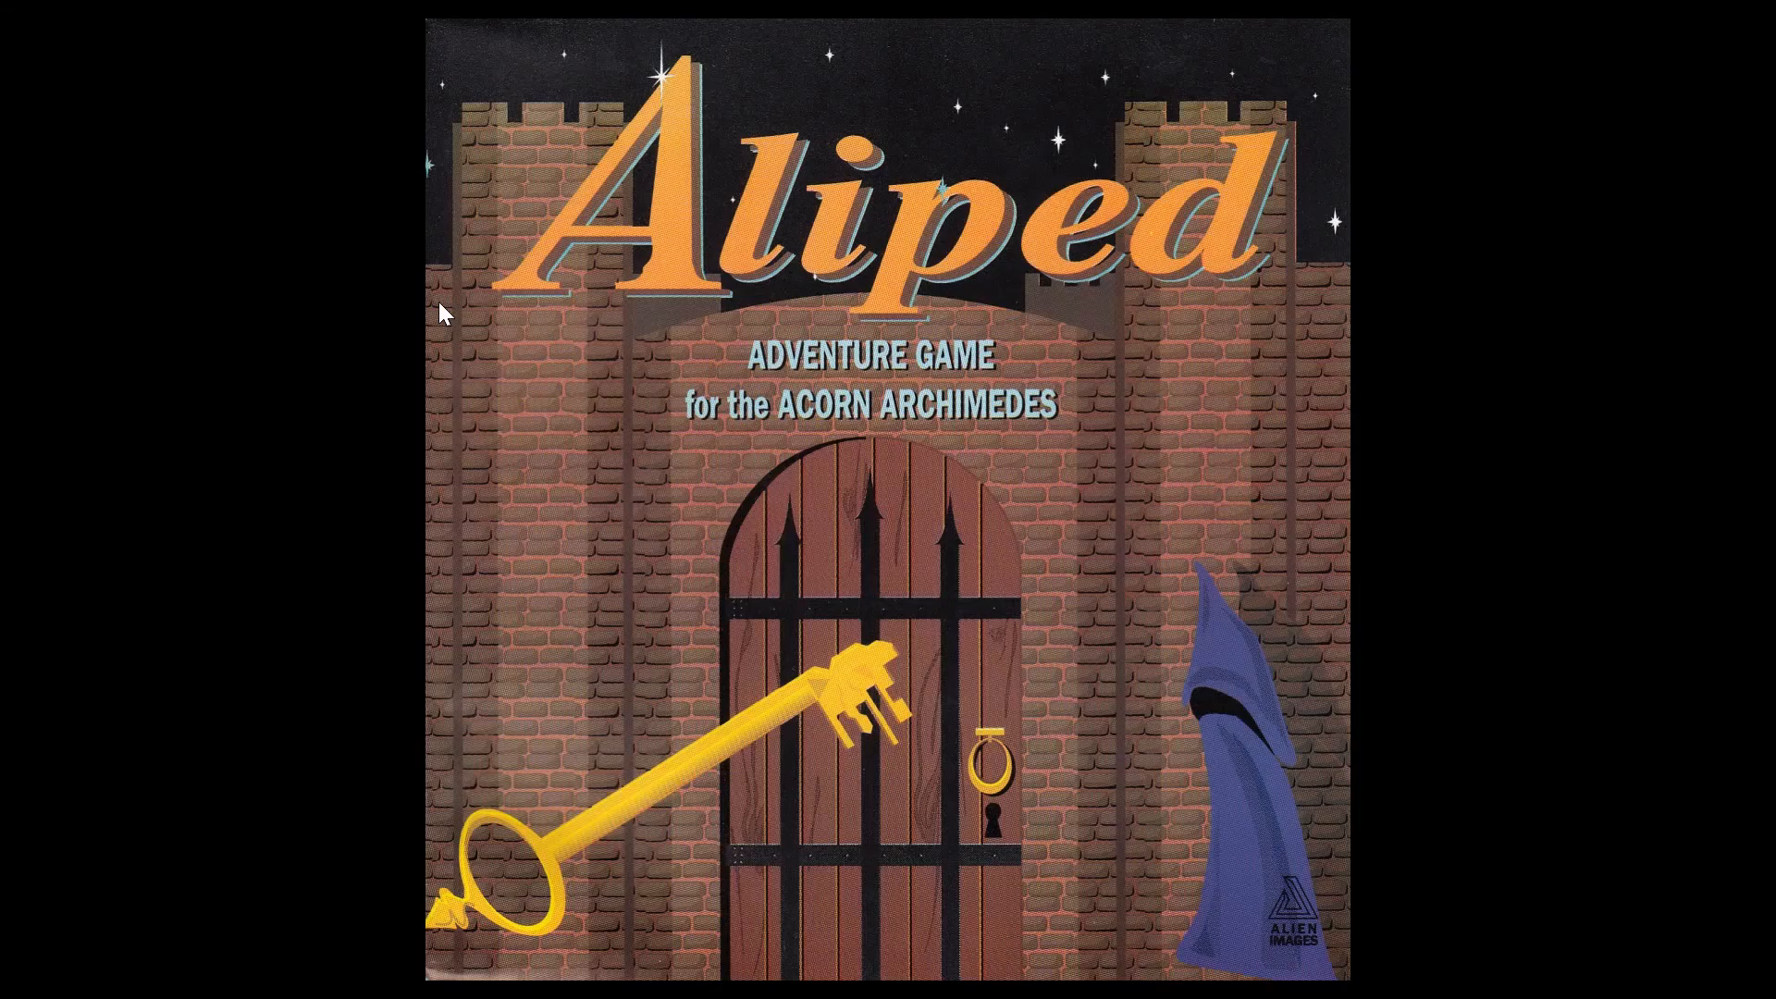
left_click(392, 810)
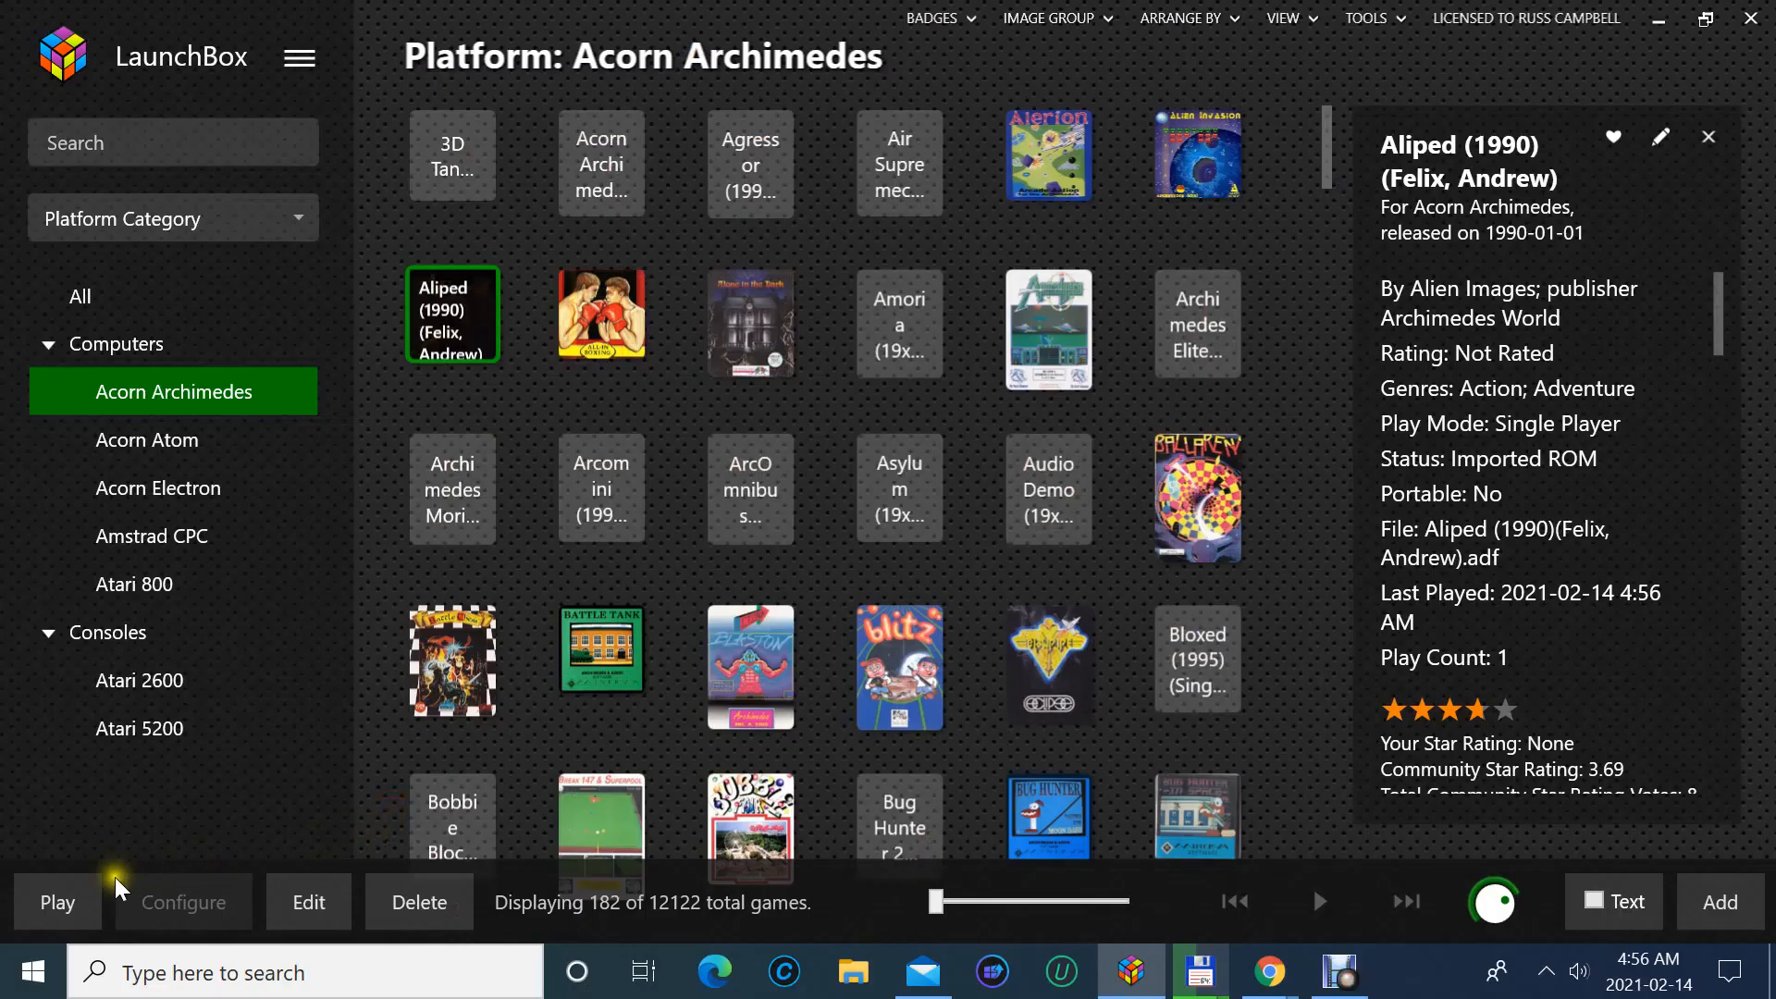
left_click(86, 888)
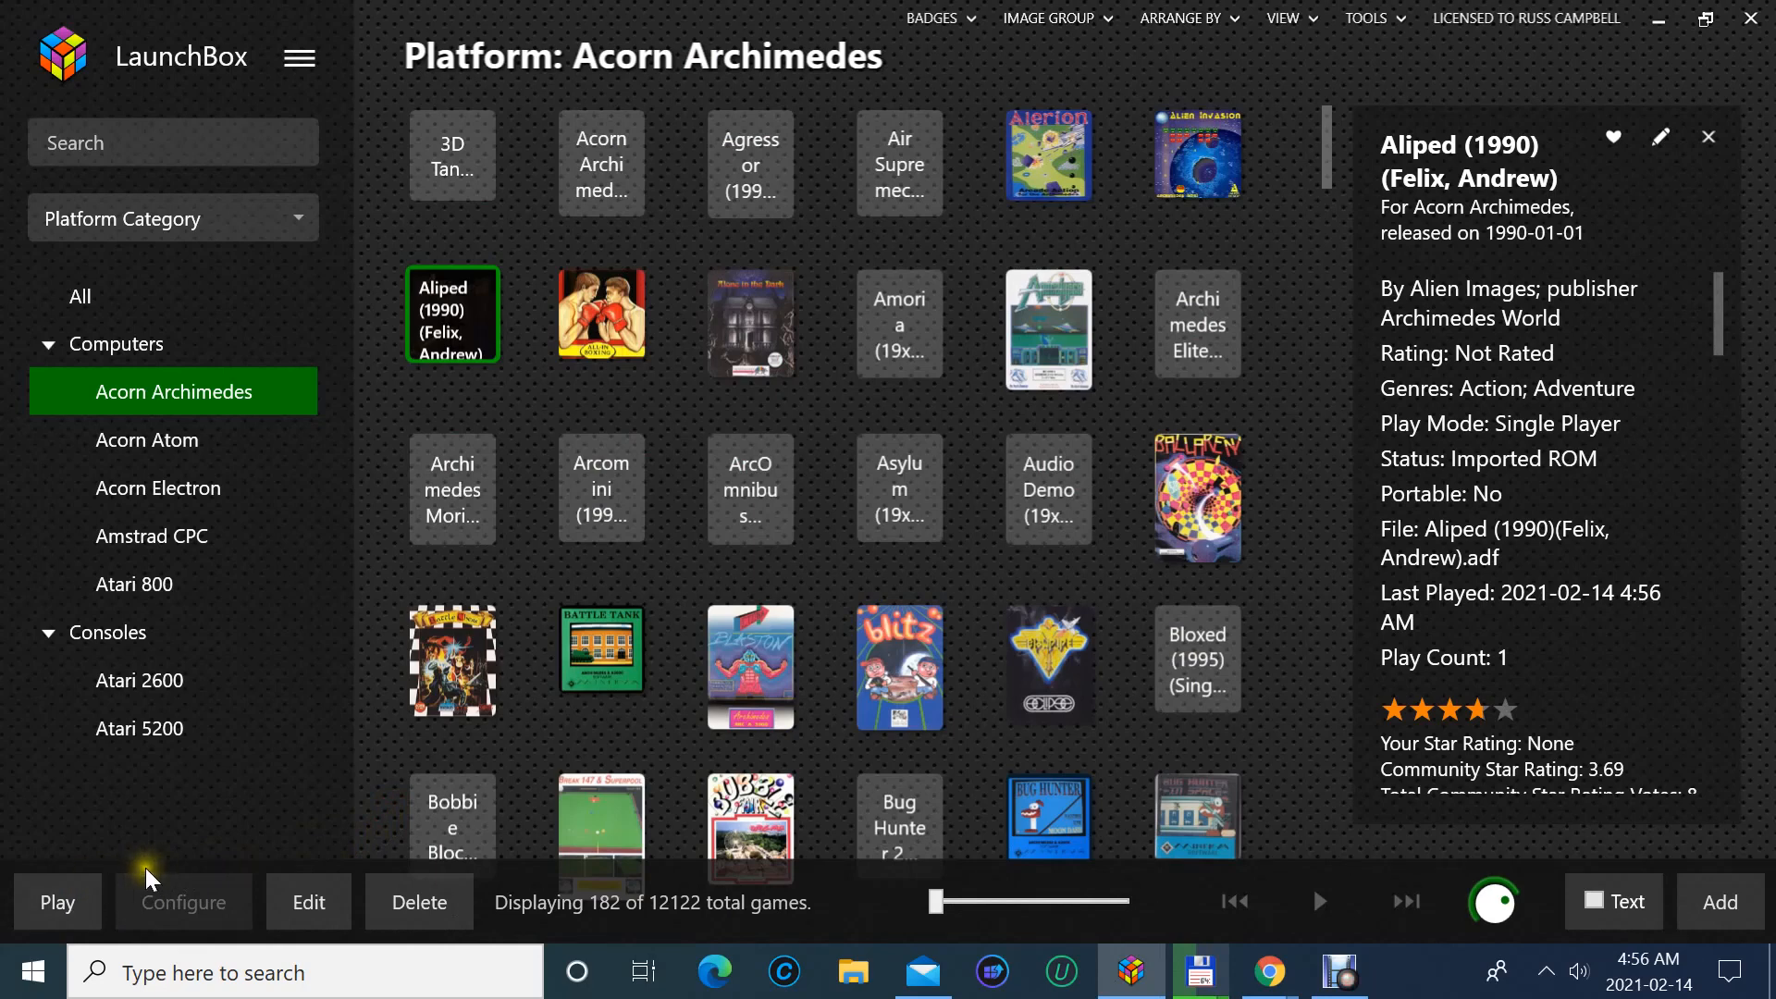
left_click(56, 901)
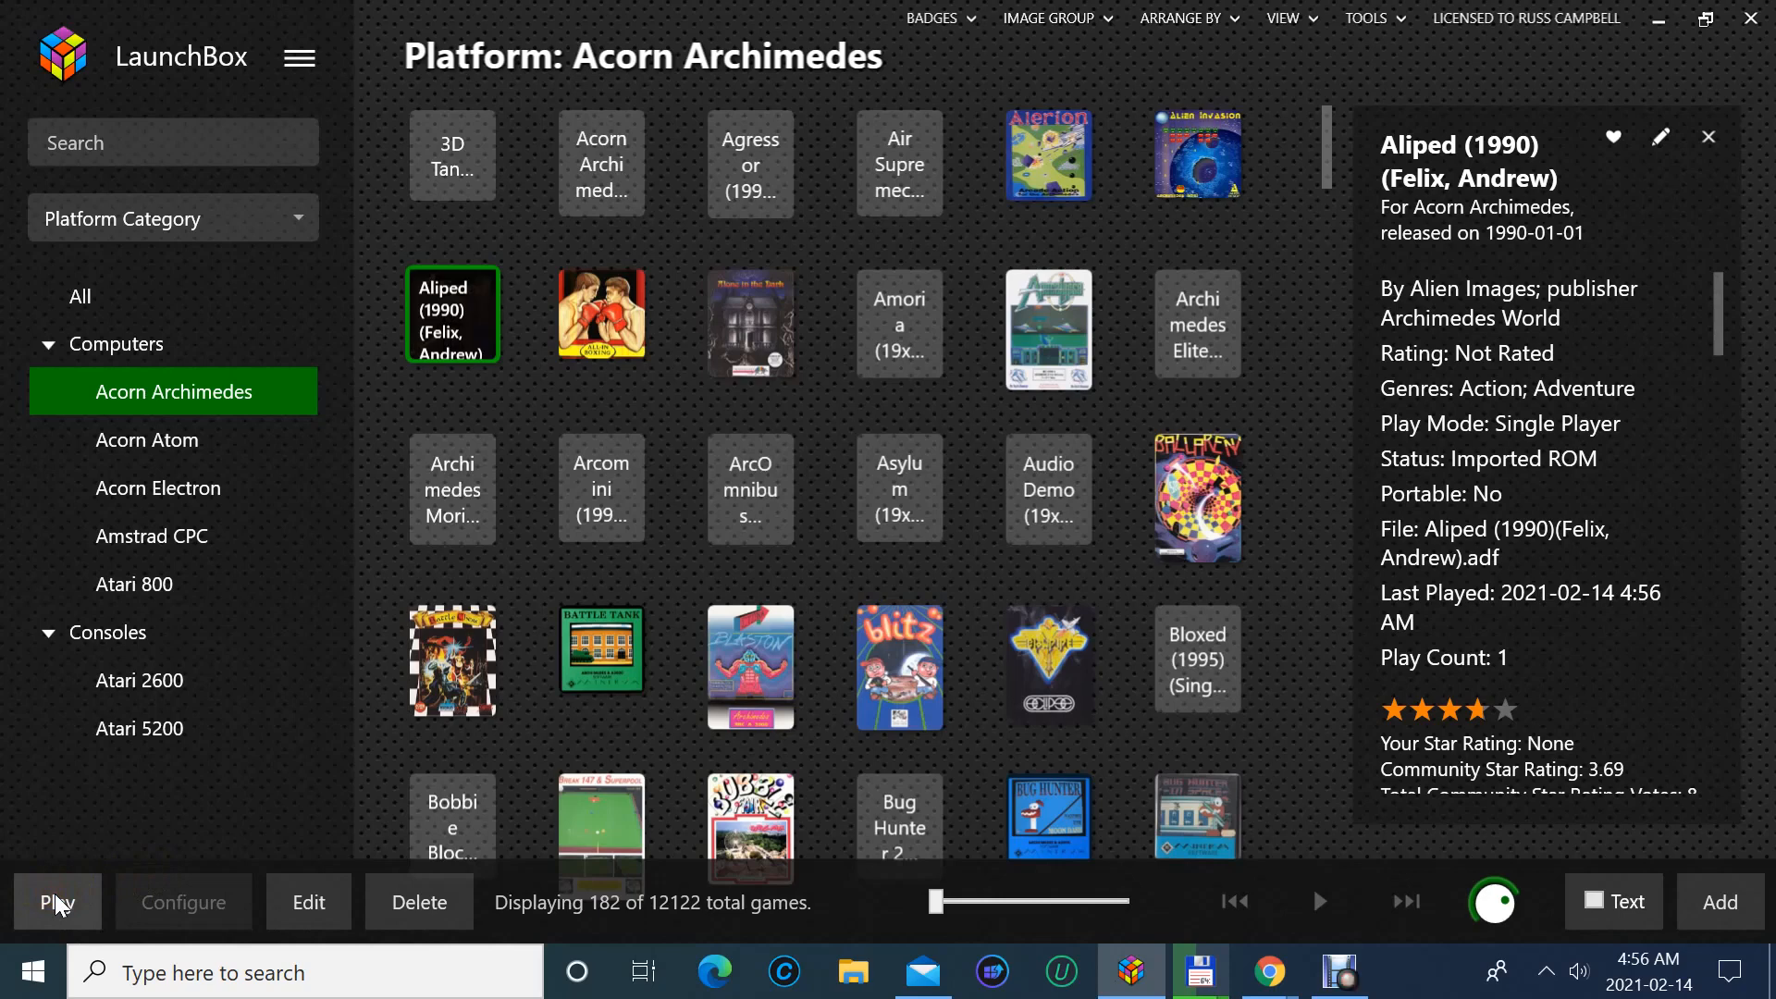
- Reselect the Acorn Archimedes platform and try again to play Aliped using its own game commands
left_click(153, 405)
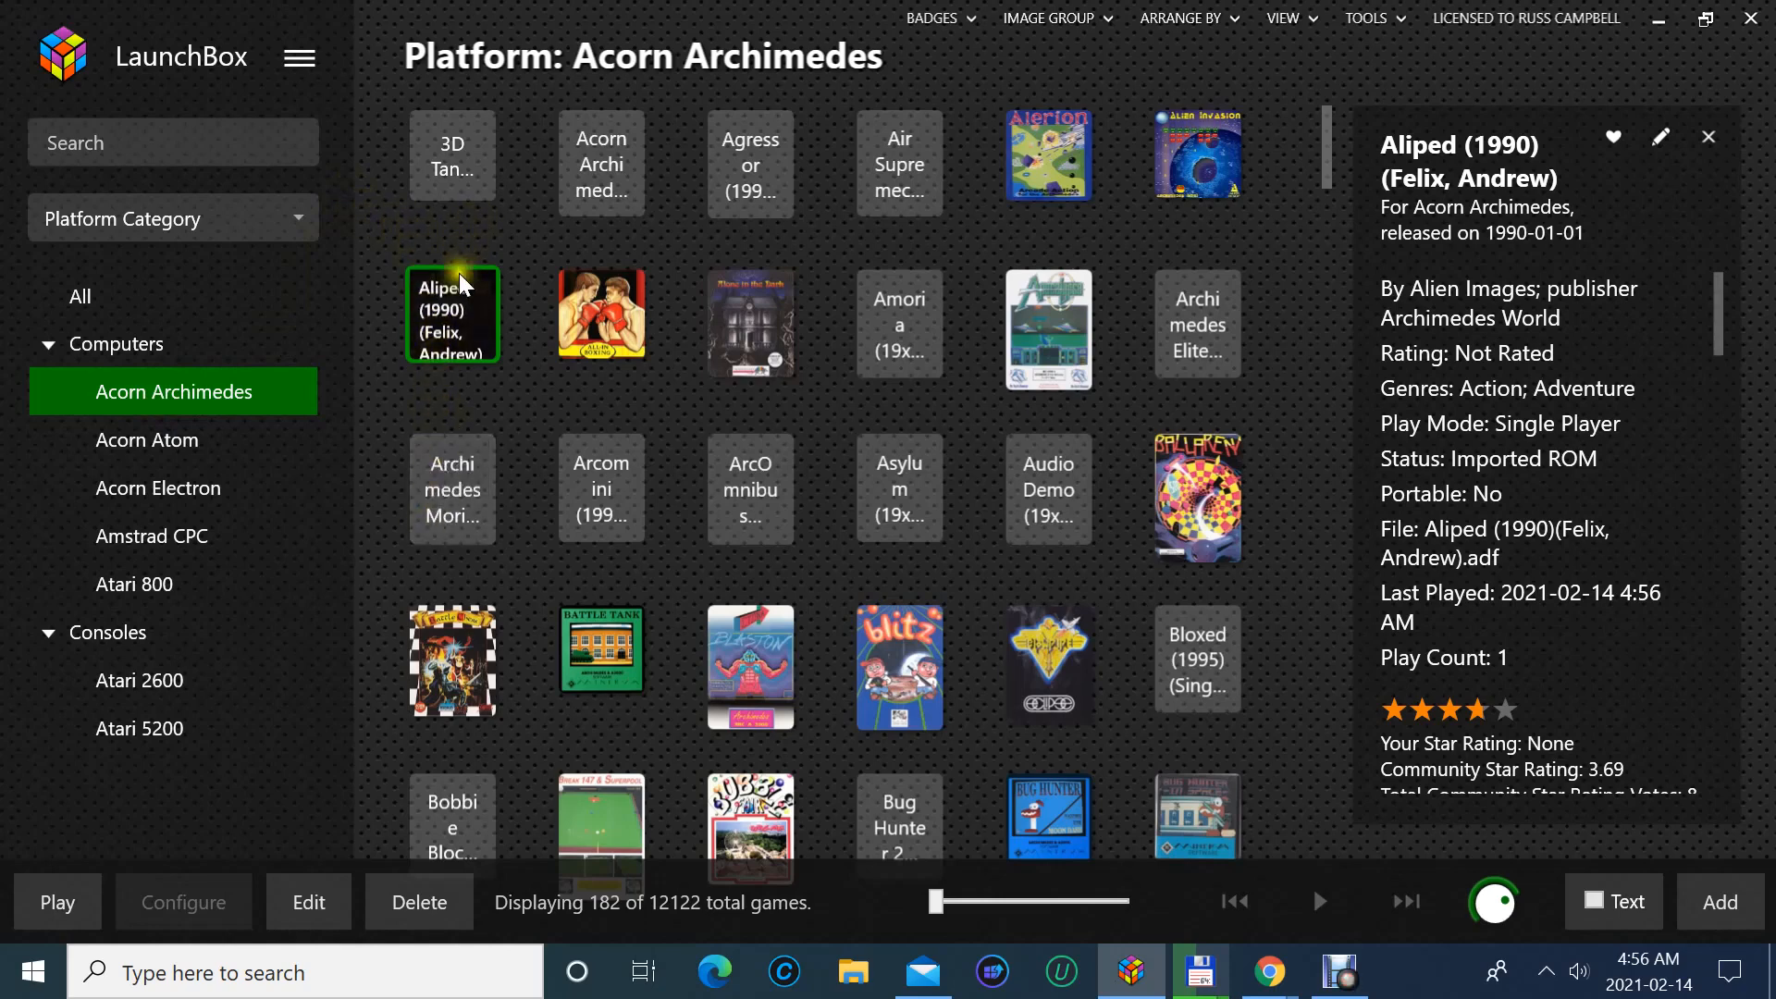
right_click(456, 342)
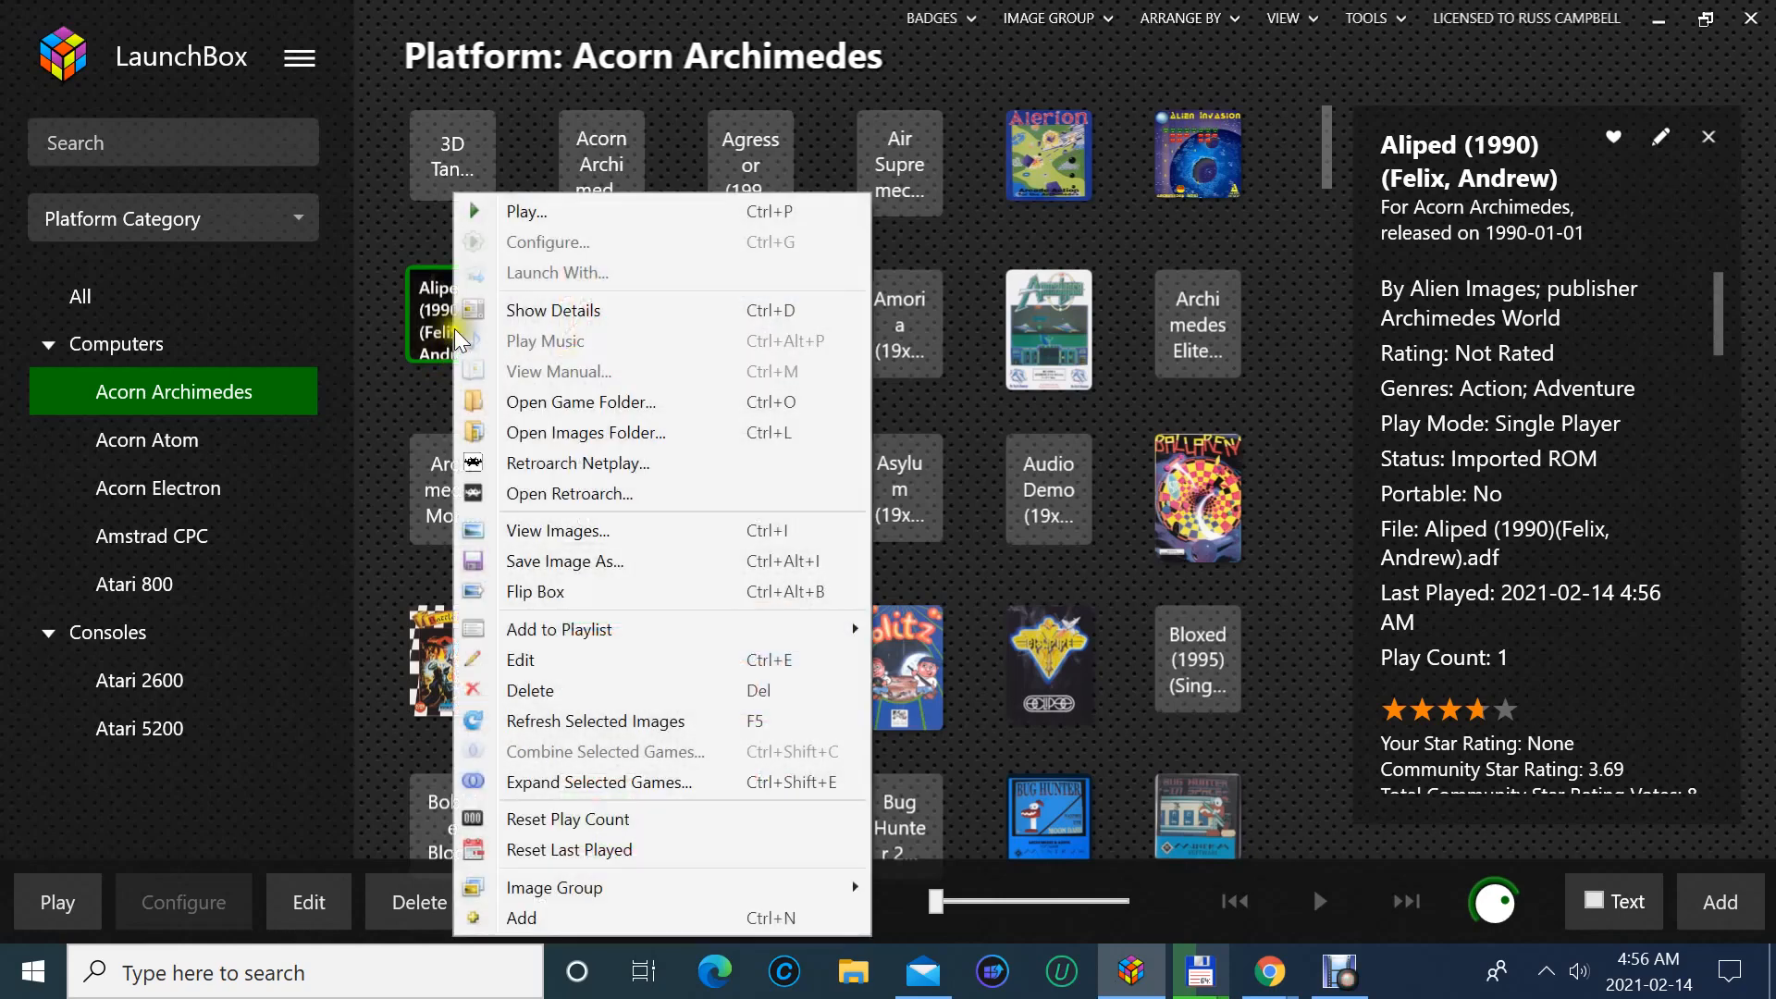
left_click(527, 218)
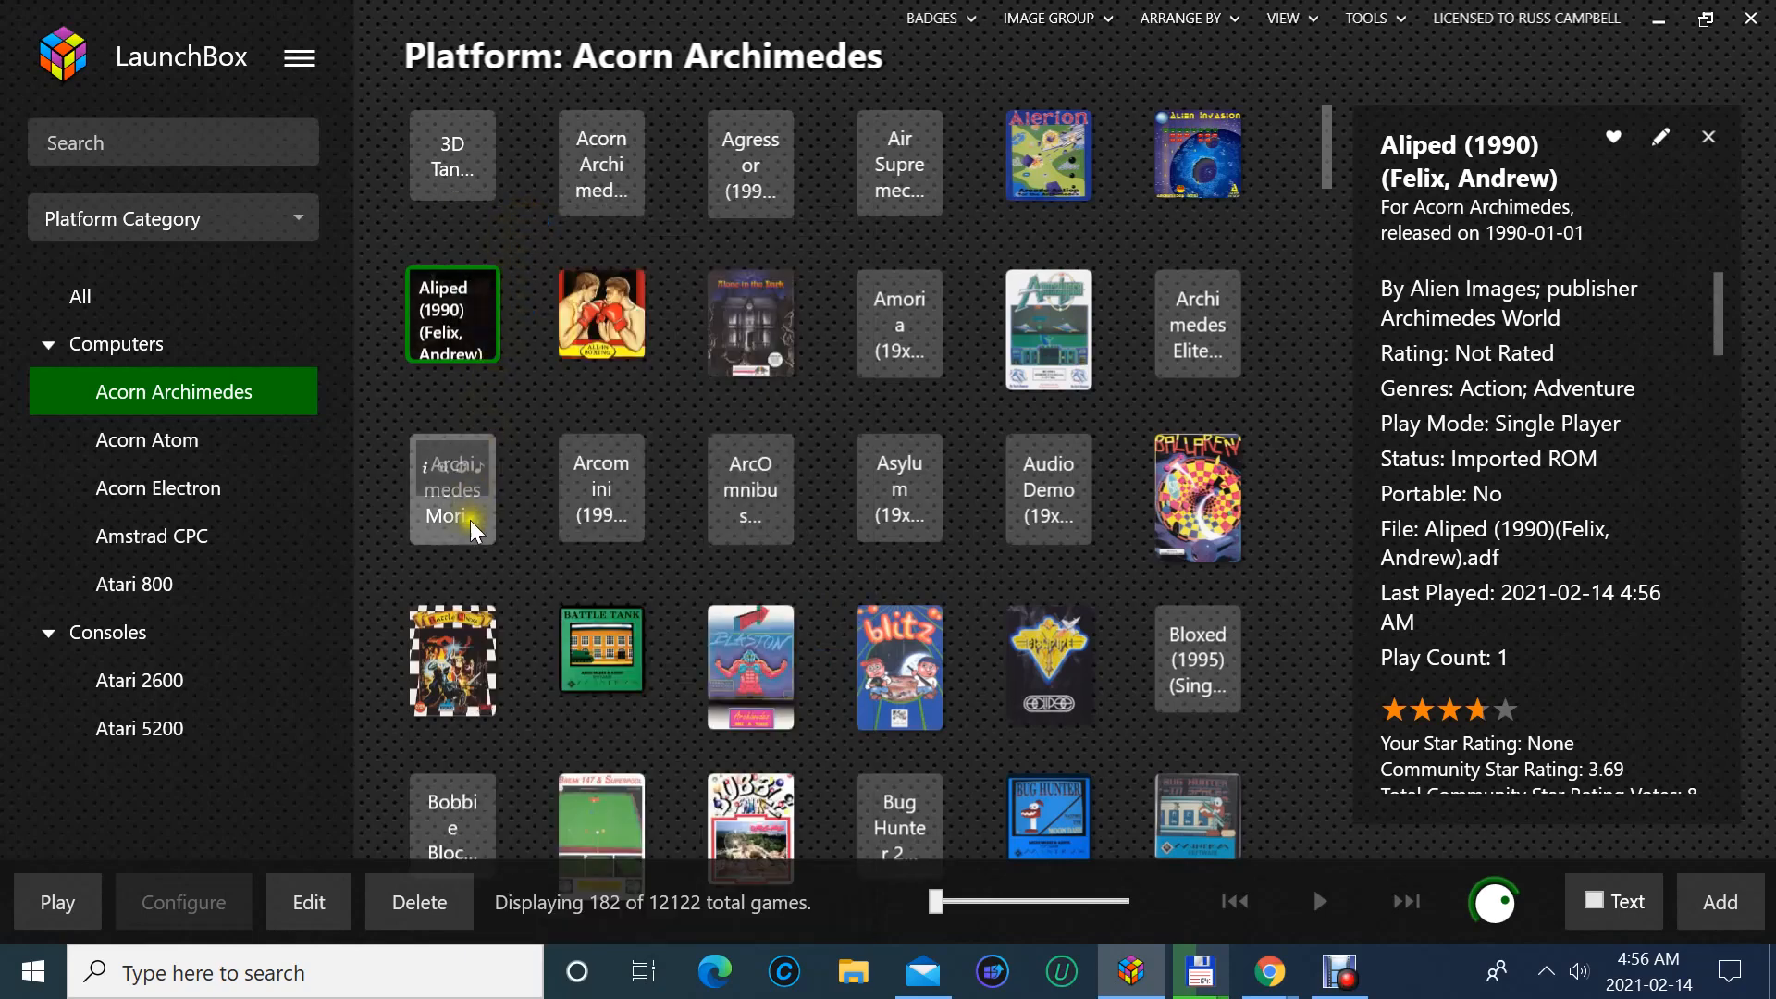
right_click(469, 350)
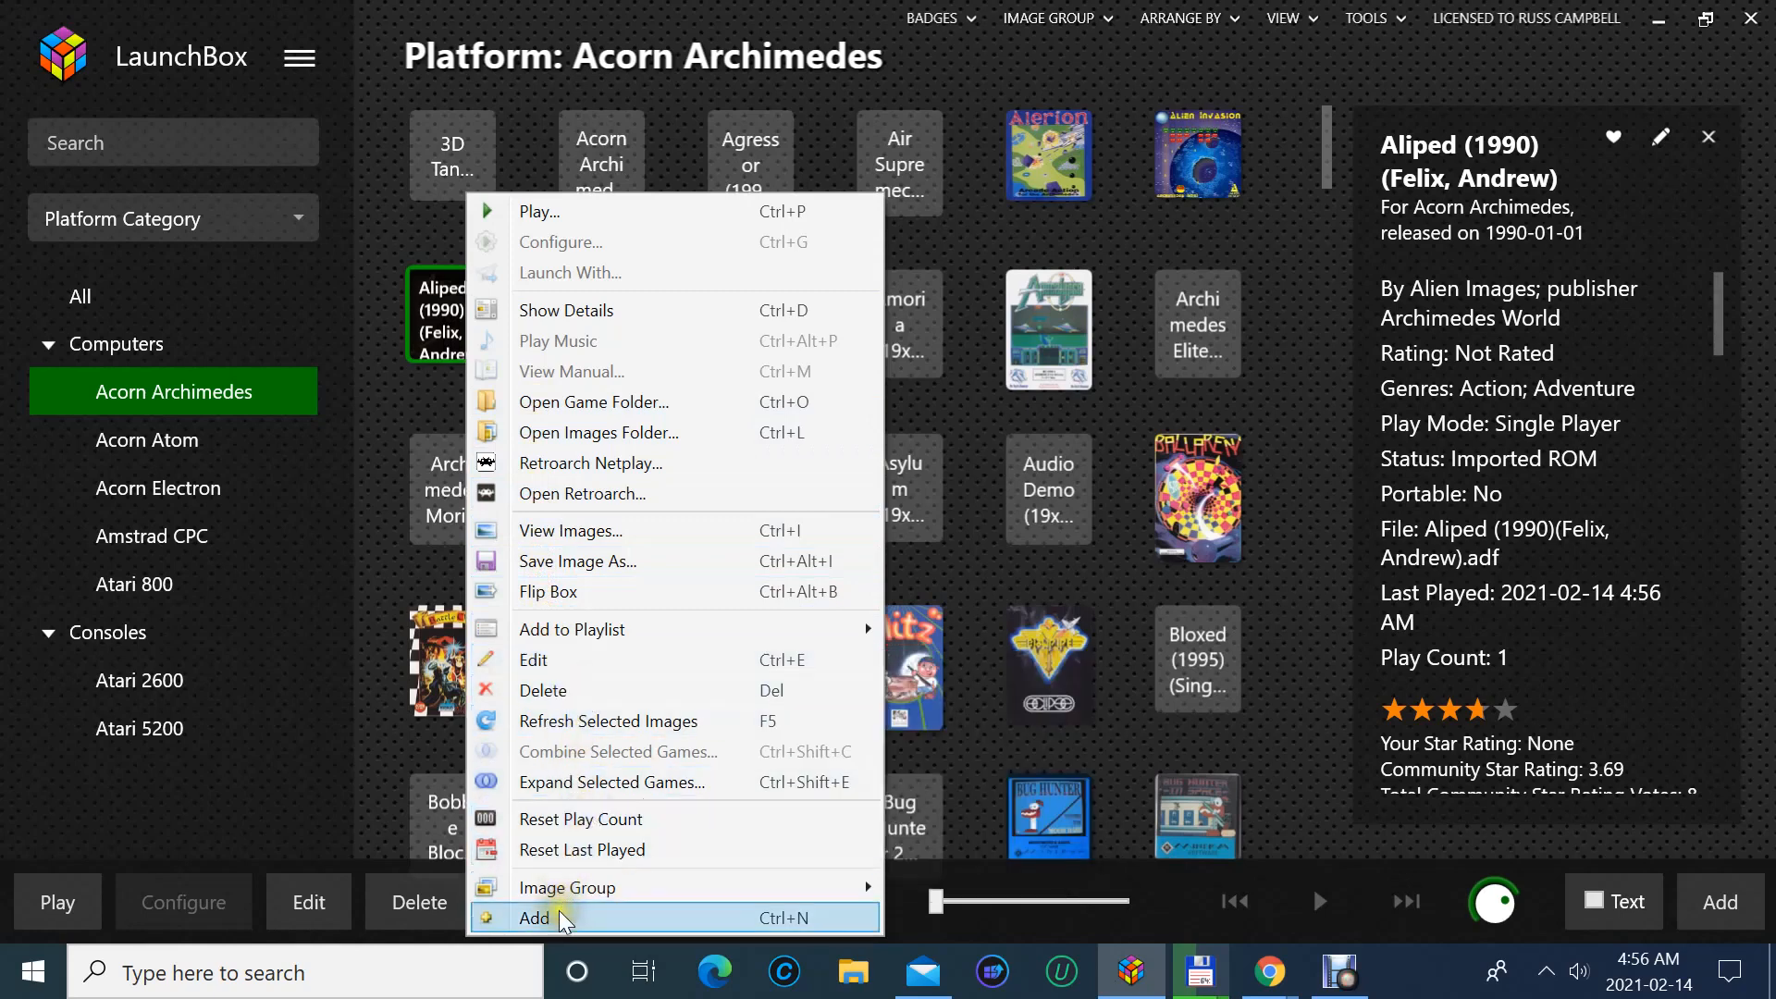
mouse_move(559, 899)
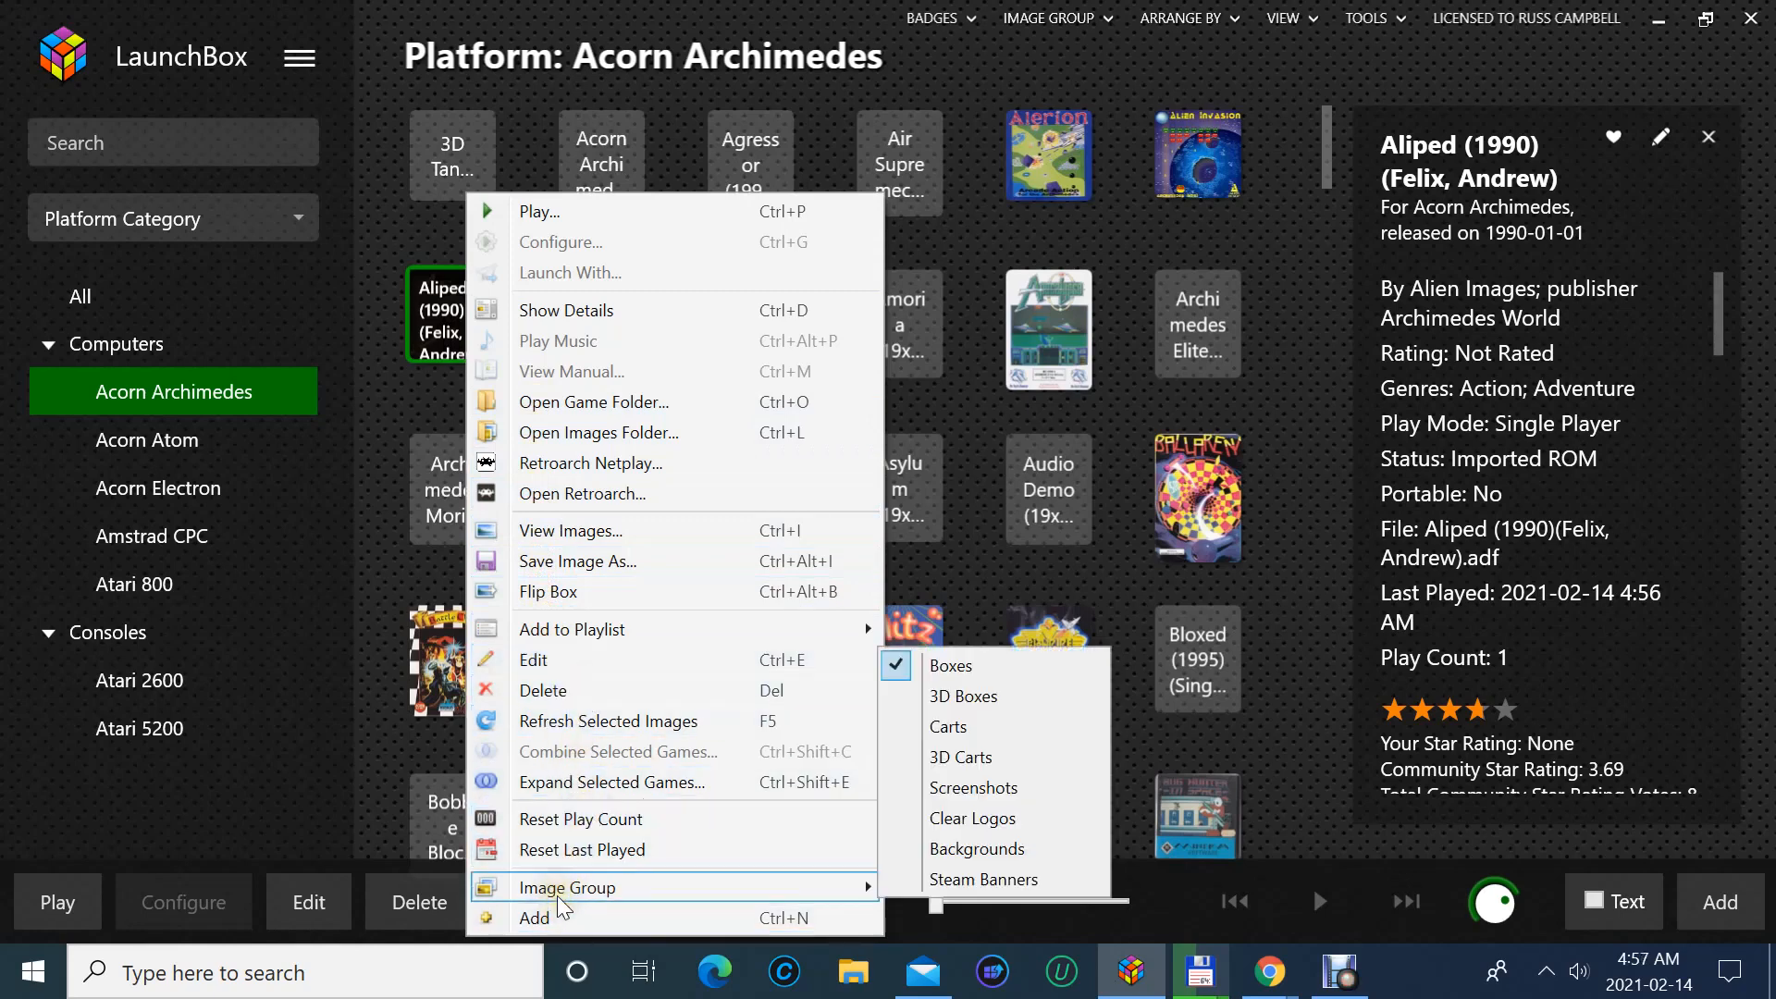
left_click(1258, 645)
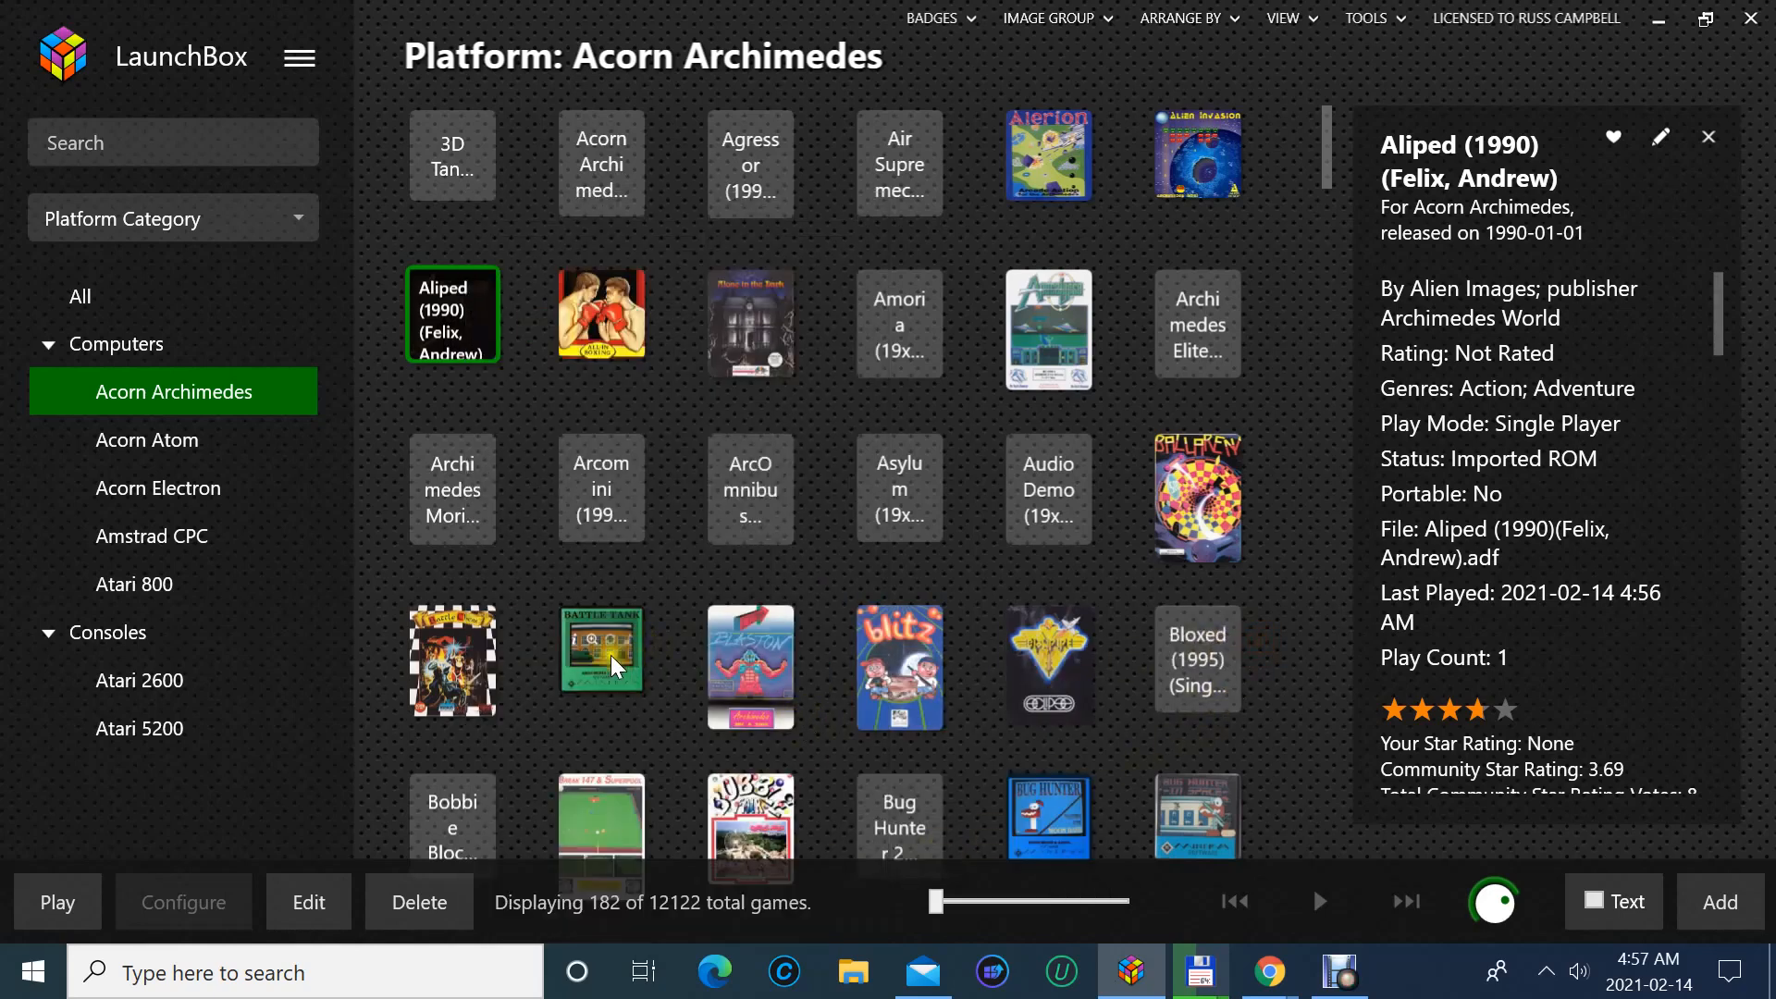
- Select Battle Chess (1993), Disk 1 of 2, on the Acorn Archimedes platform and try to play it
left_click(463, 666)
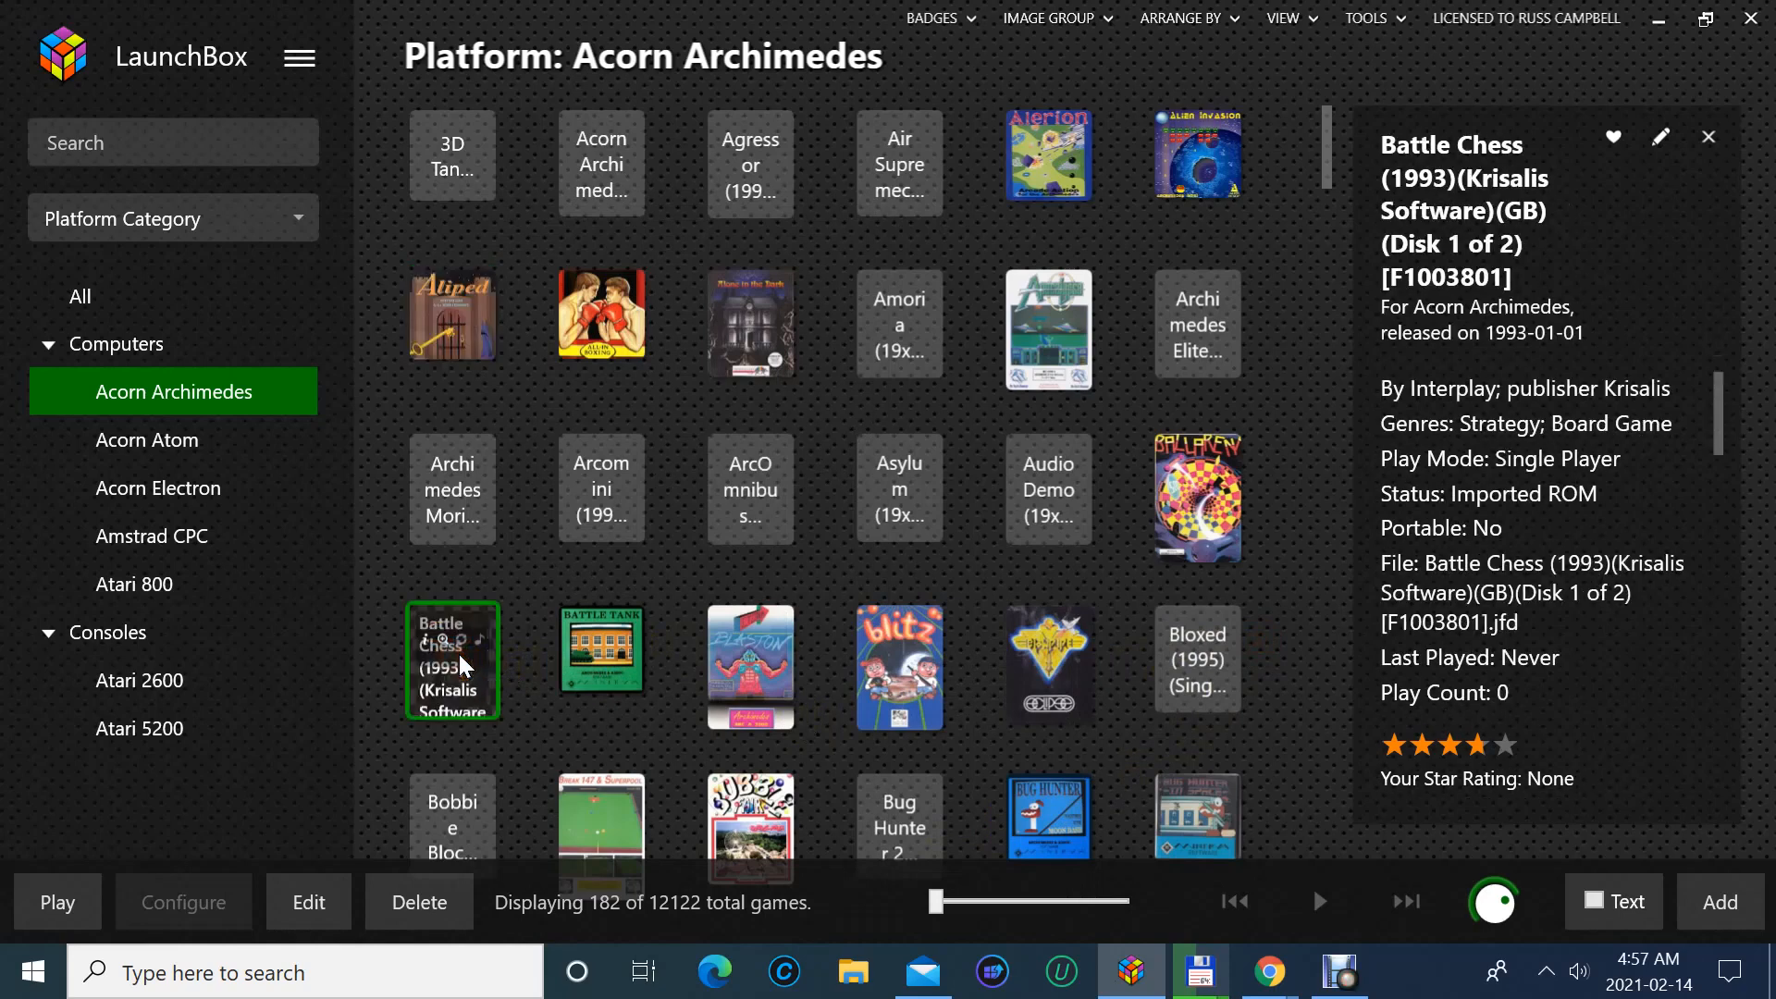
left_click(460, 665)
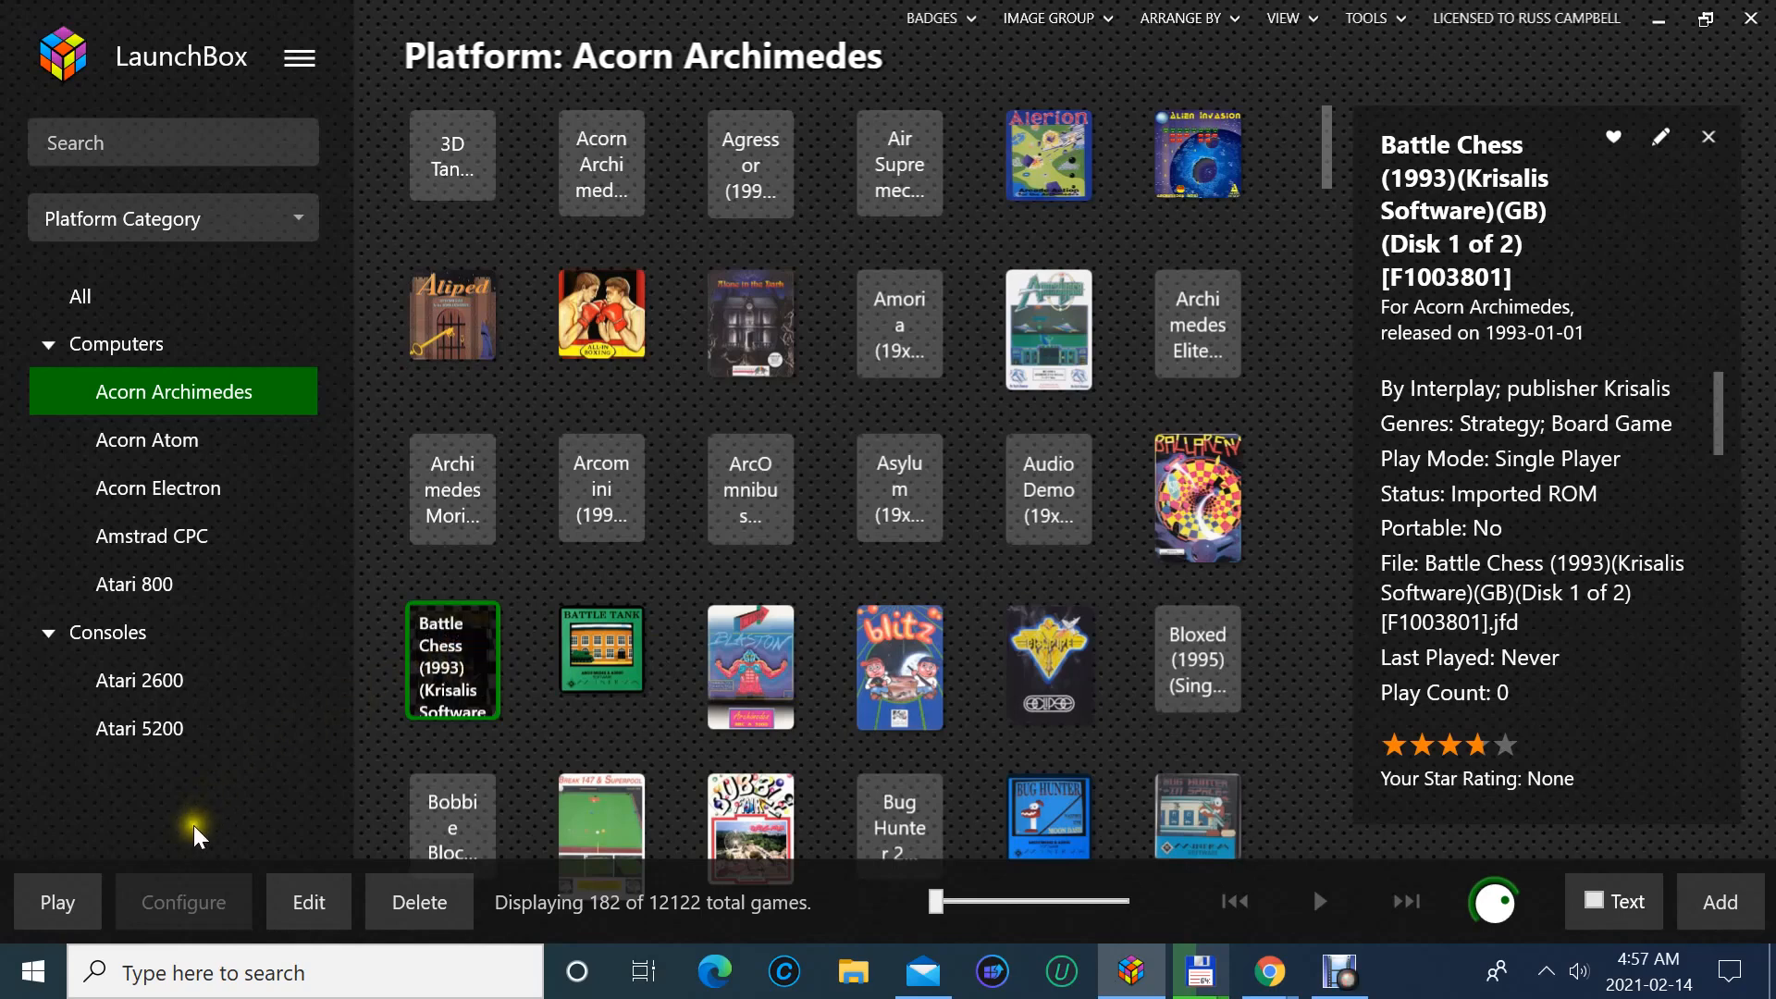
left_click(67, 895)
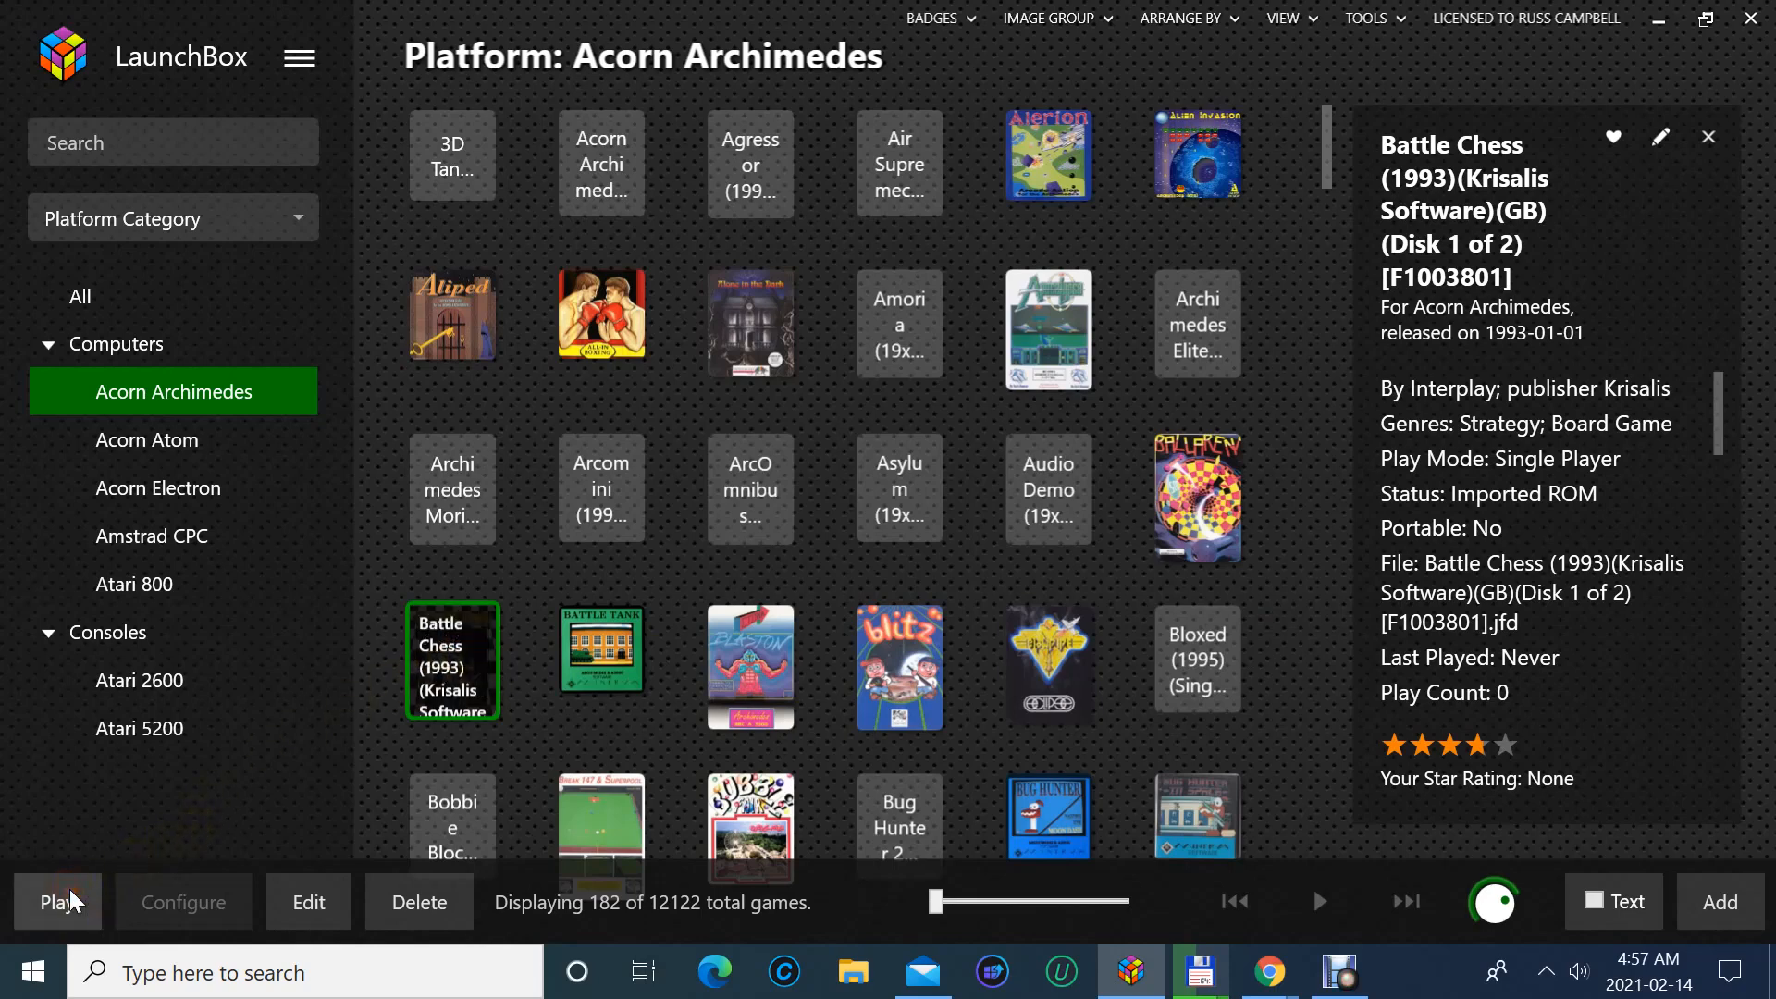
- Show the Acorn Atom platform and try to play Adventures (1981) by Acornsoft
left_click(171, 441)
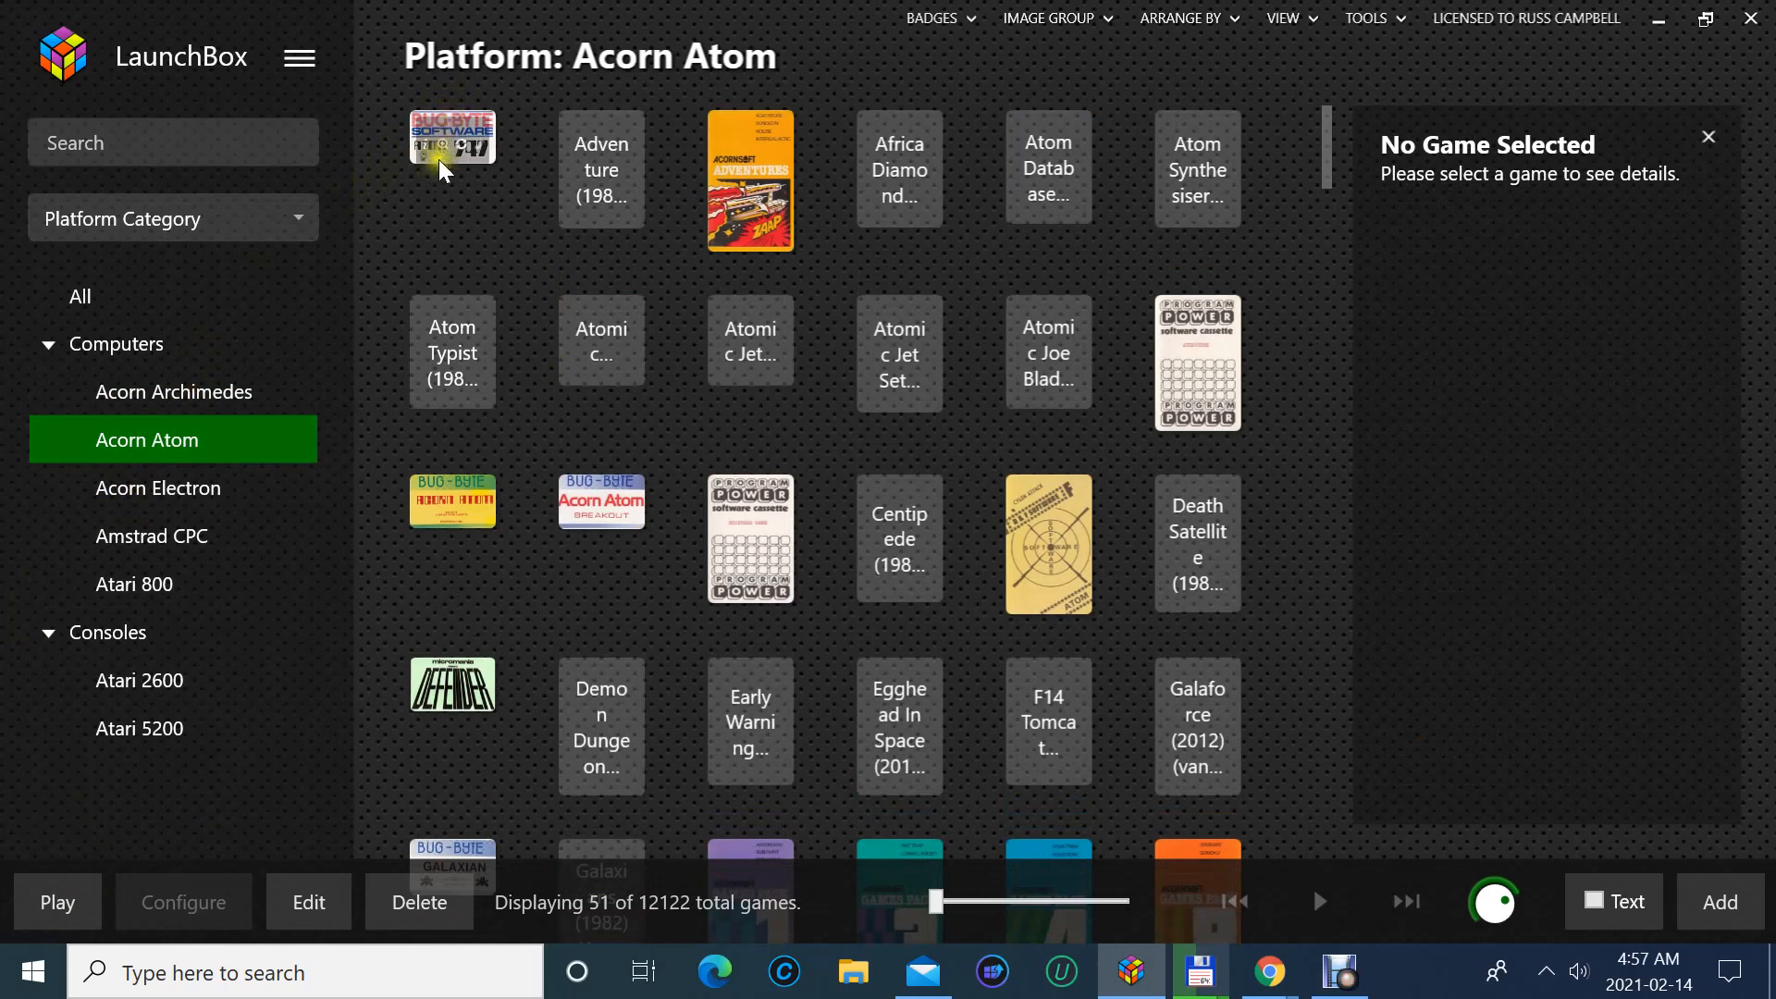
left_click(730, 161)
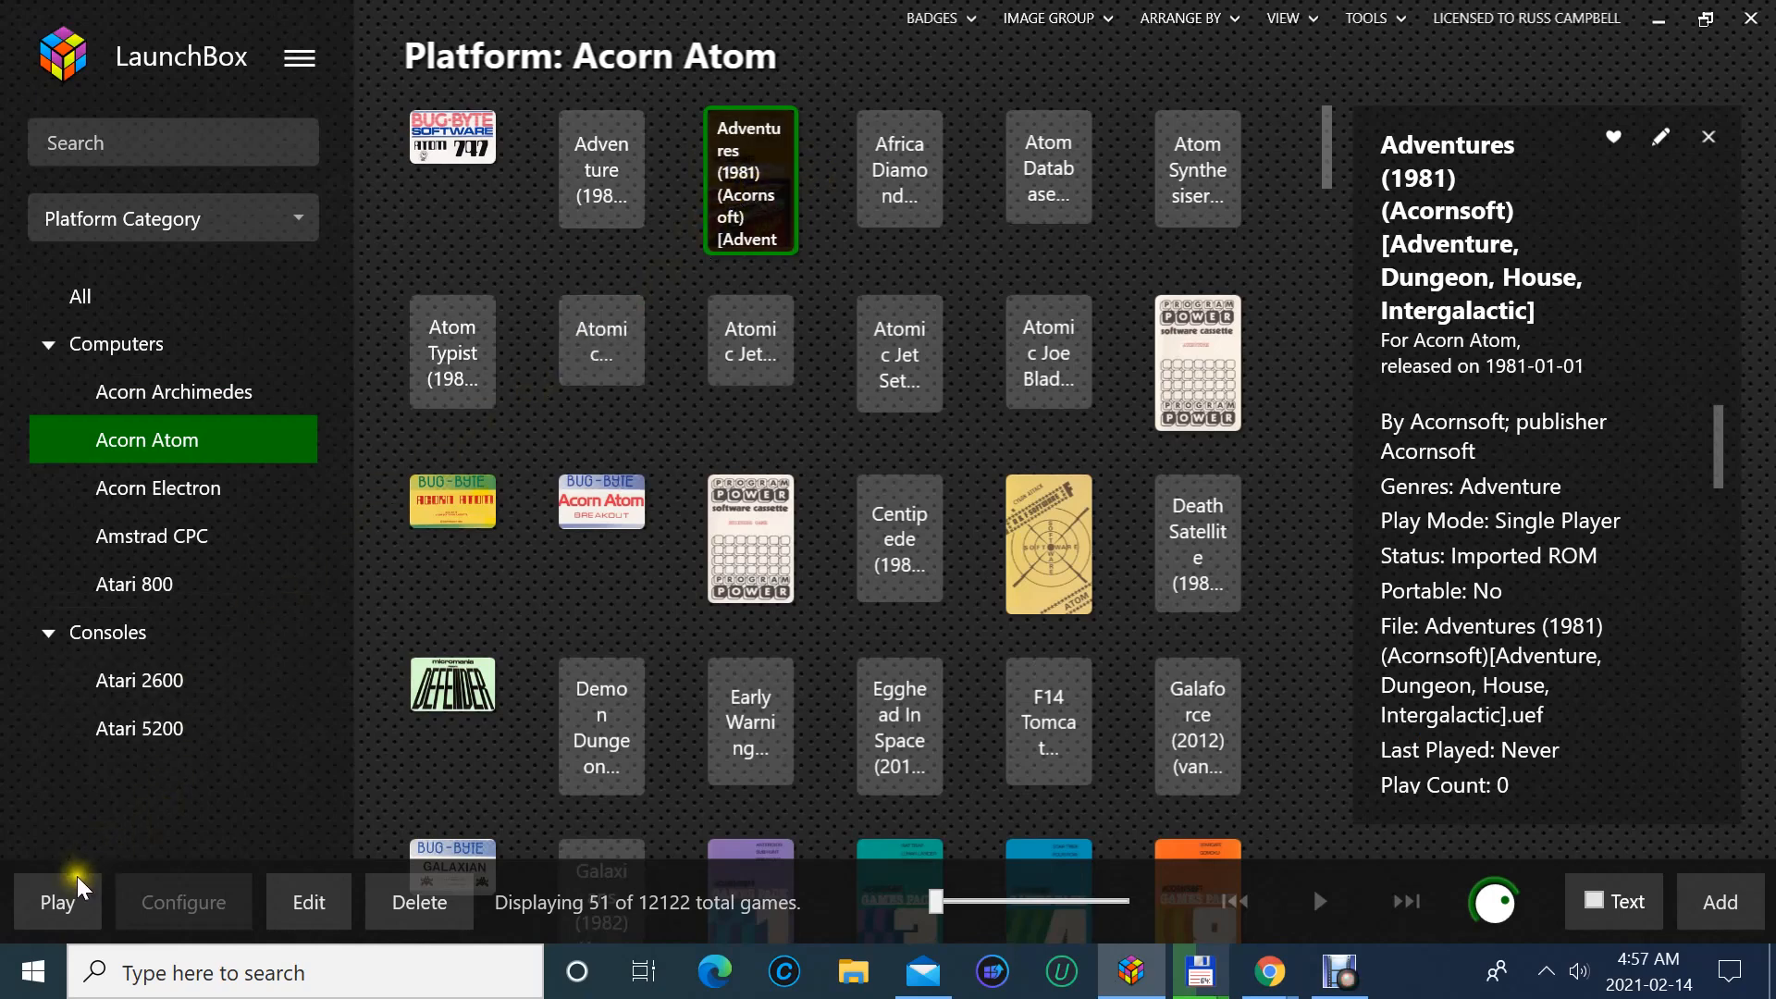
left_click(68, 902)
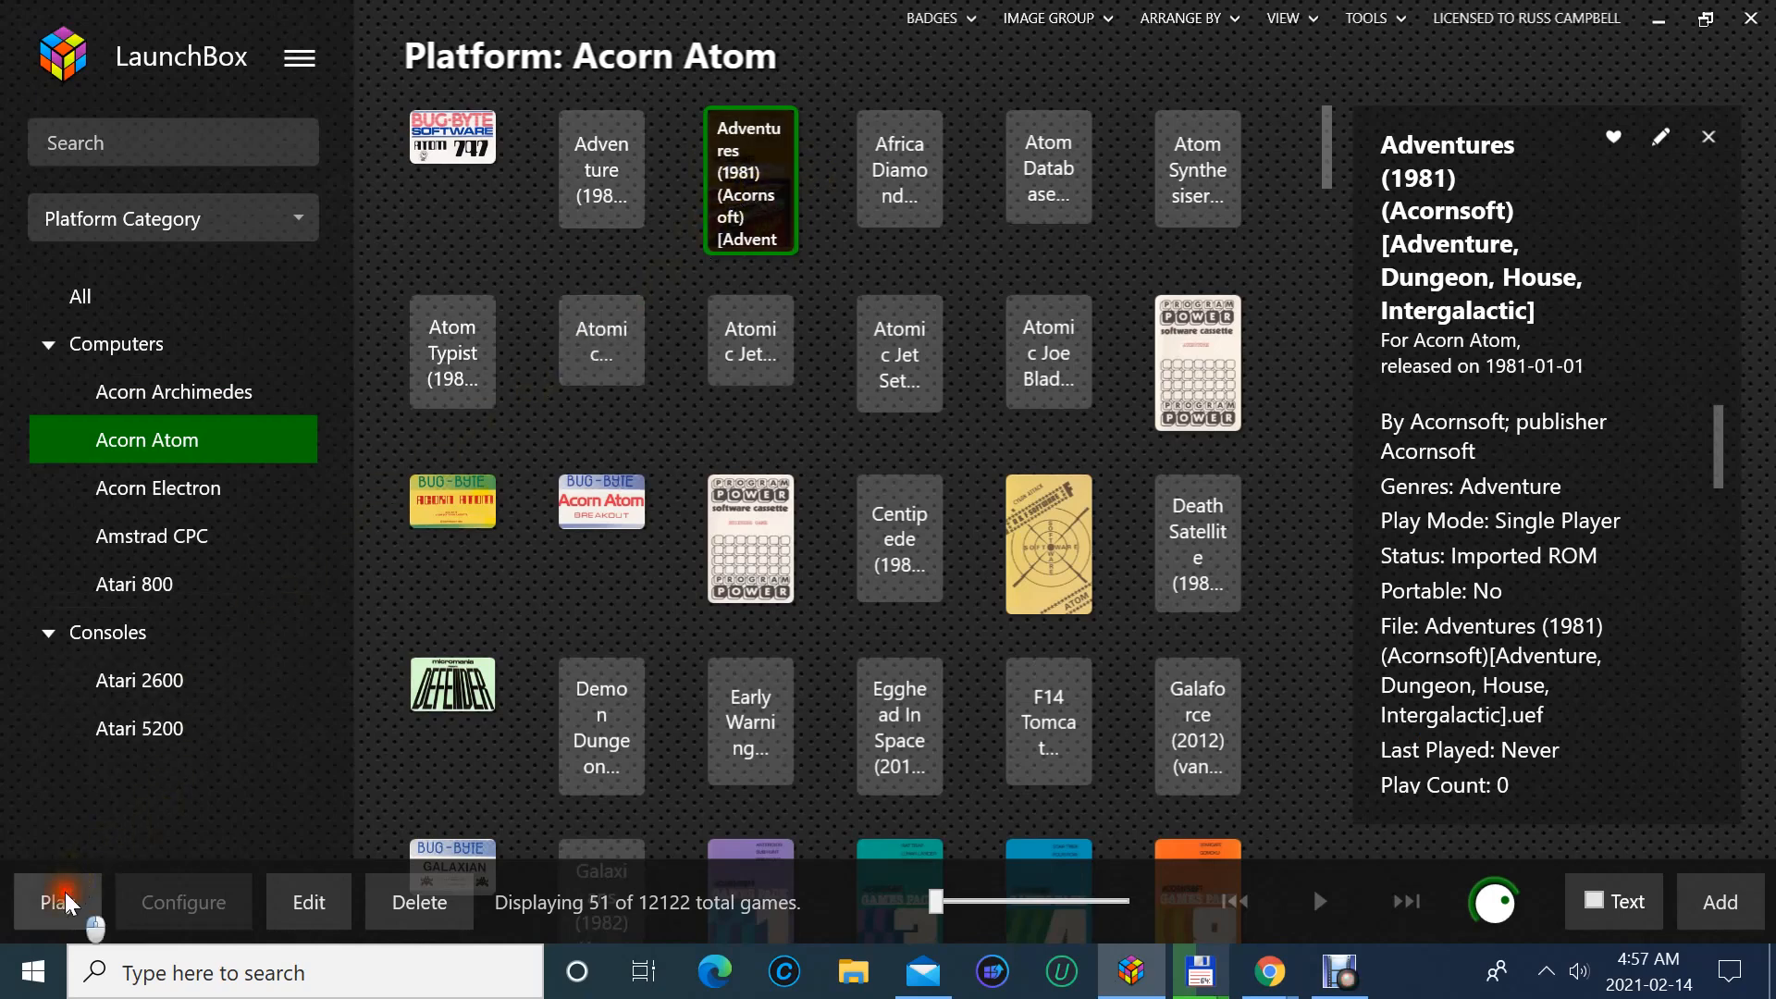
- Show the Atari 2600 platform, launch 3-D Tic-Tac-Toe (1978) and close the emulator
left_click(185, 686)
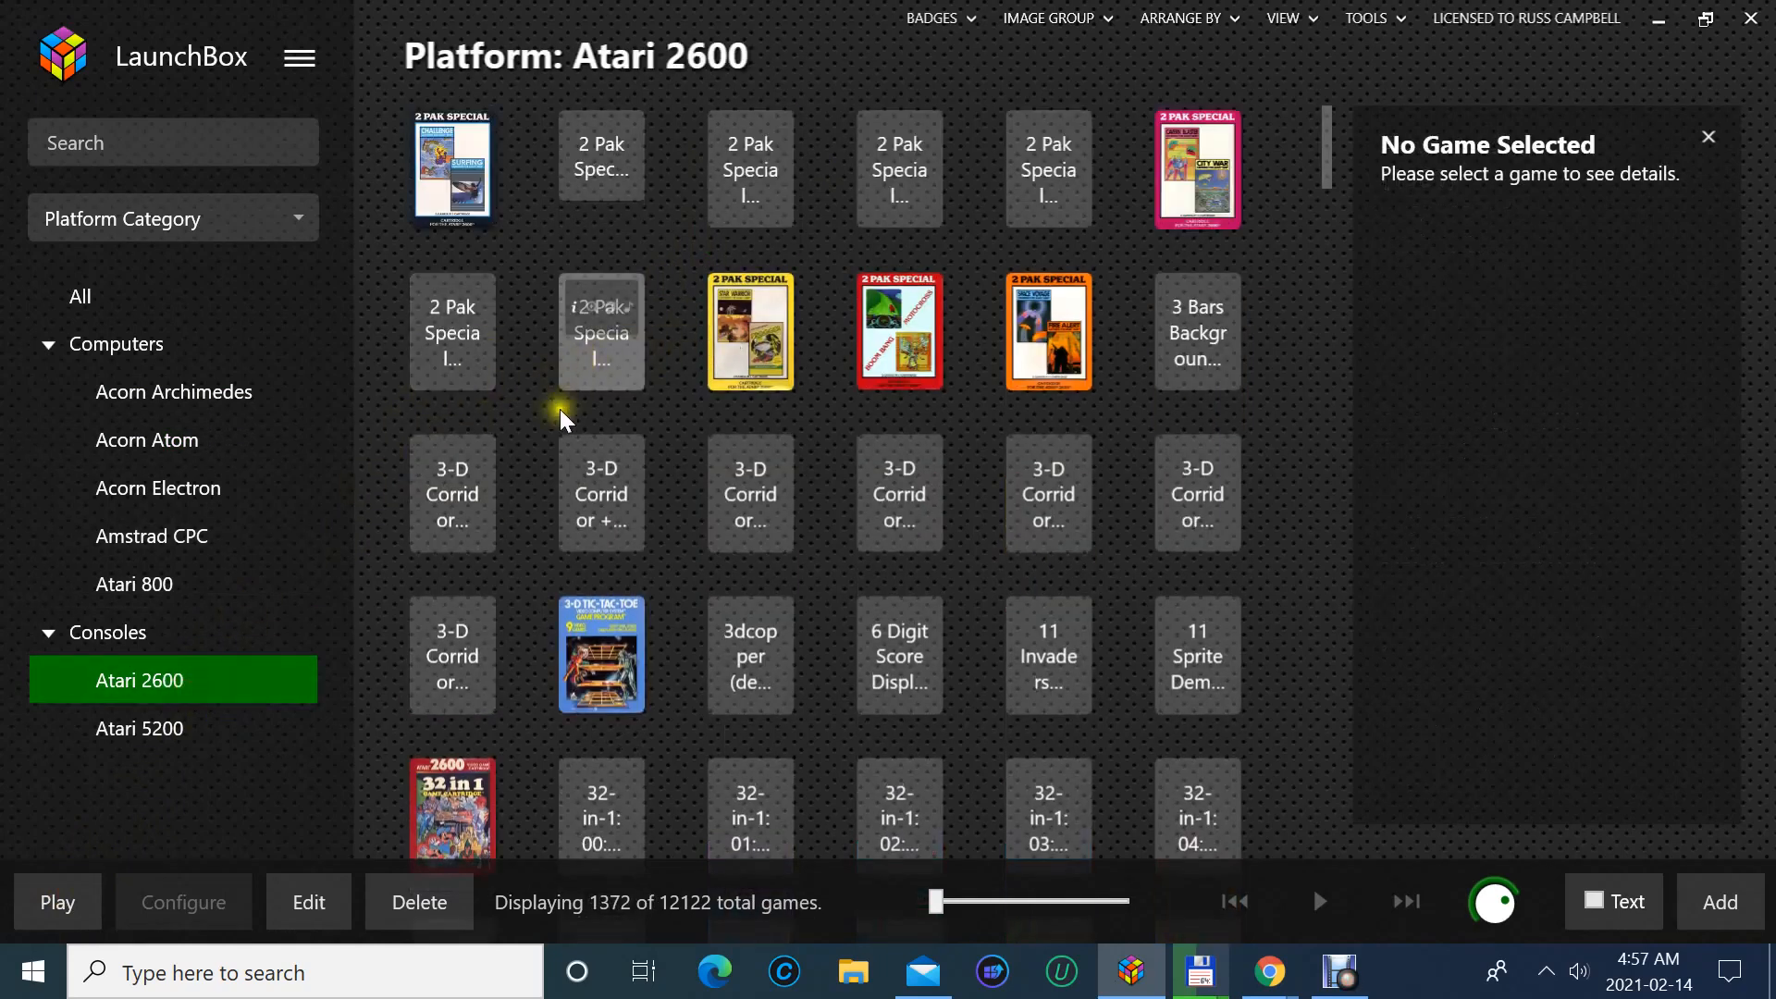
left_click(599, 663)
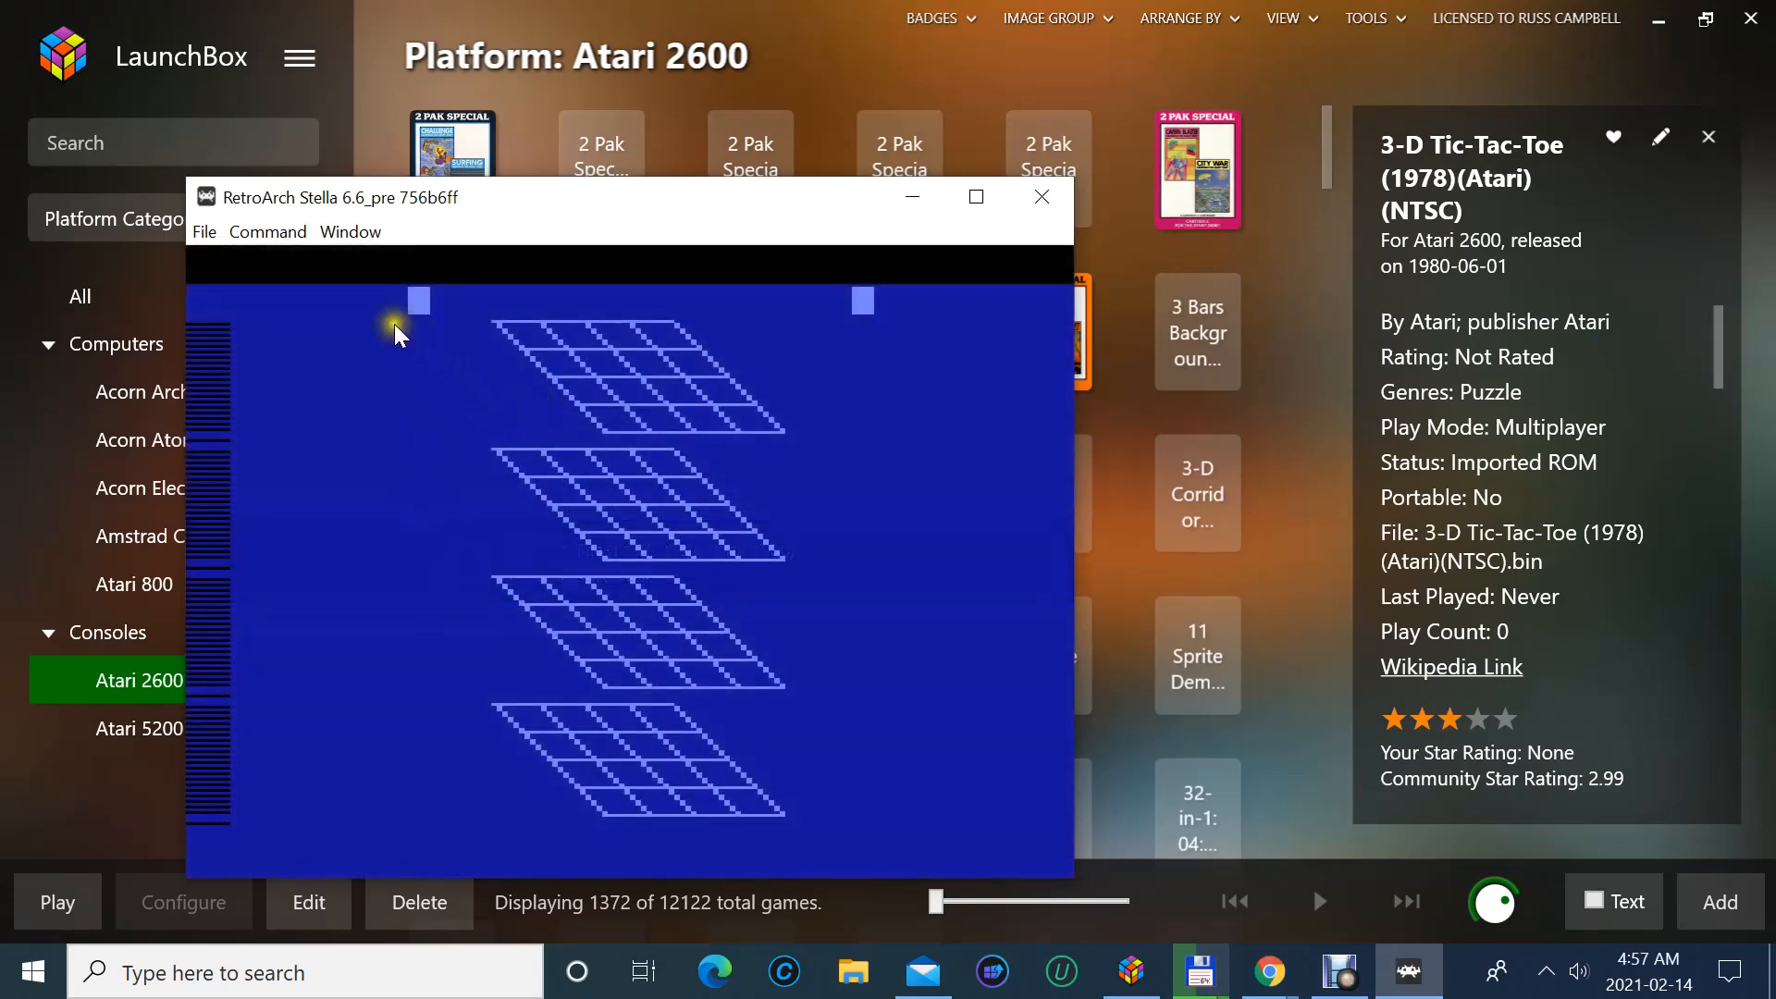
left_click(207, 229)
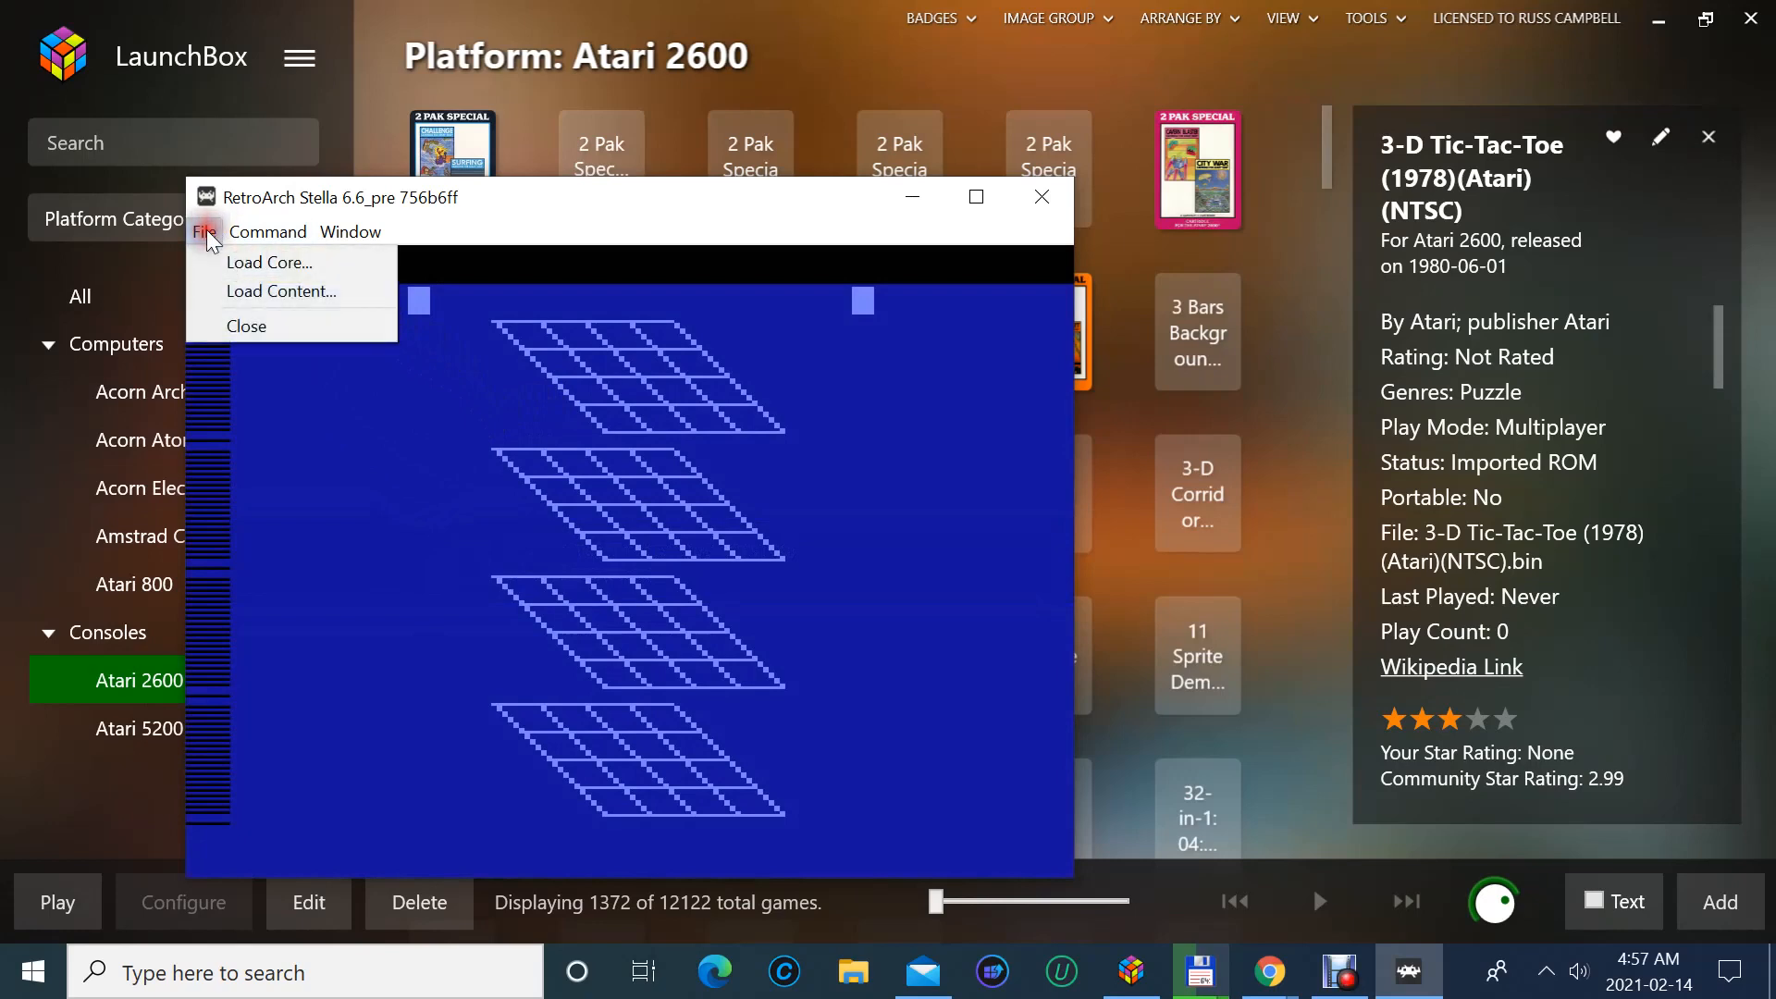
left_click(244, 324)
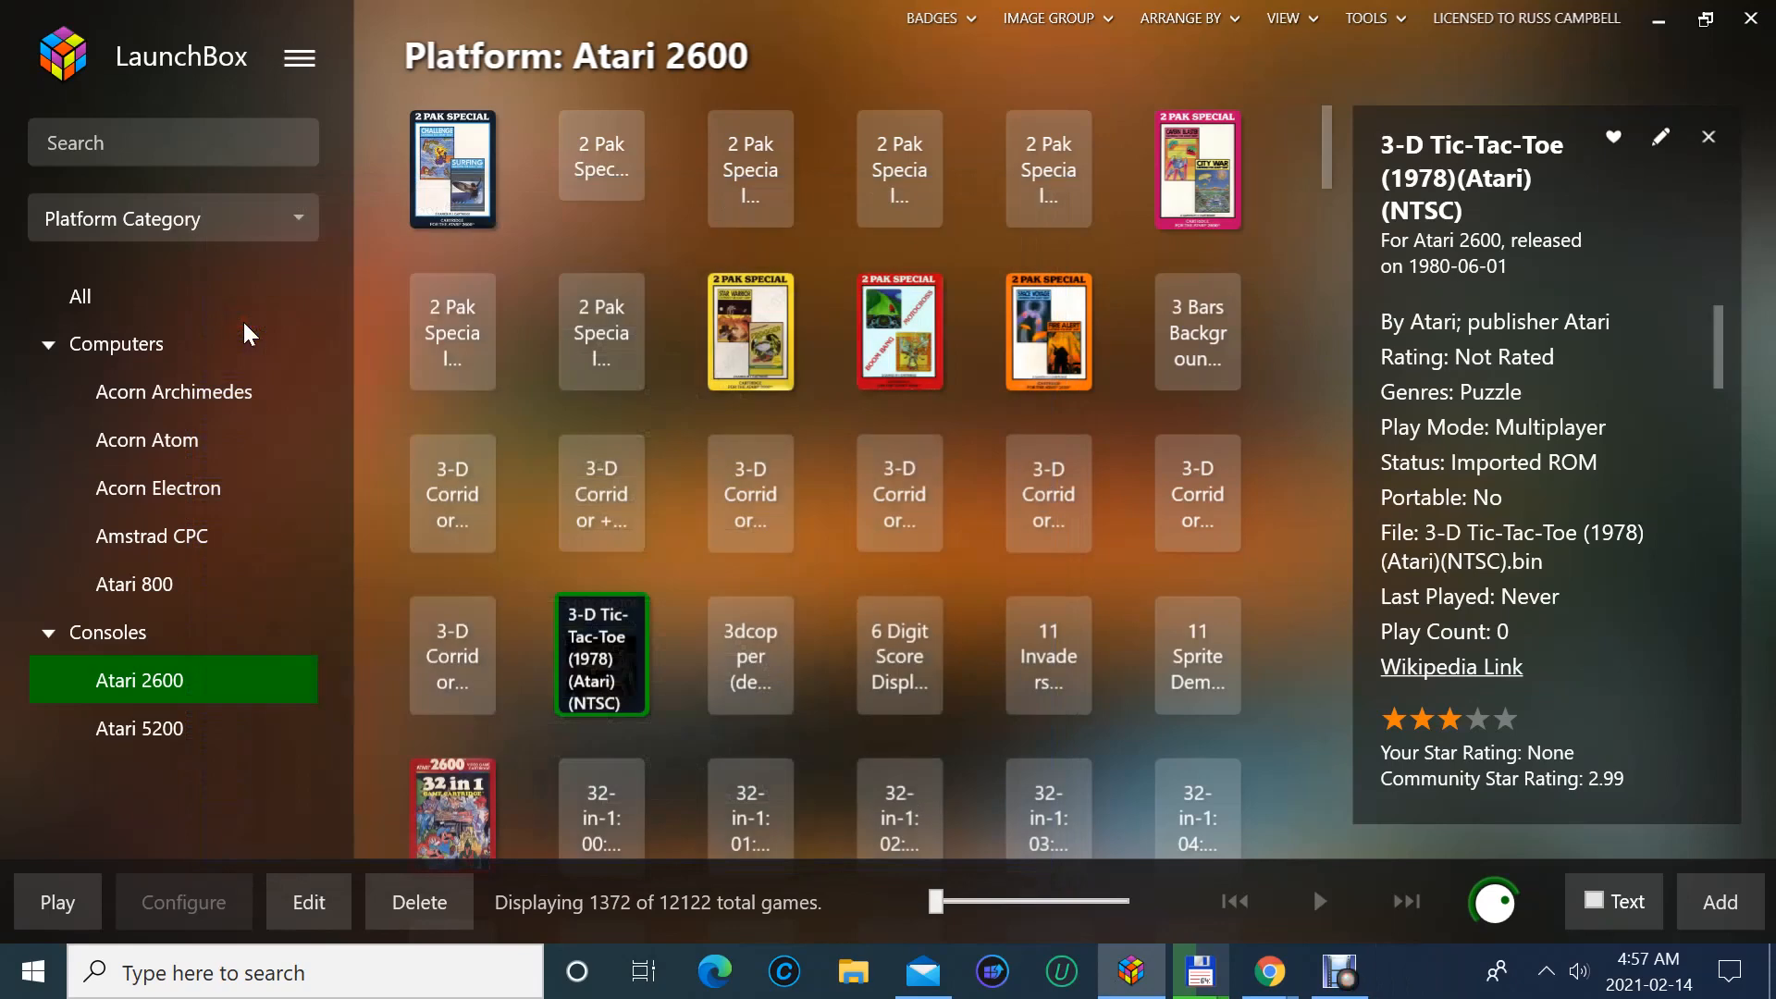
- Show the Atari 5200 platform and play Bounty Bob Strikes Back! (1984) by Big Five Software
left_click(163, 731)
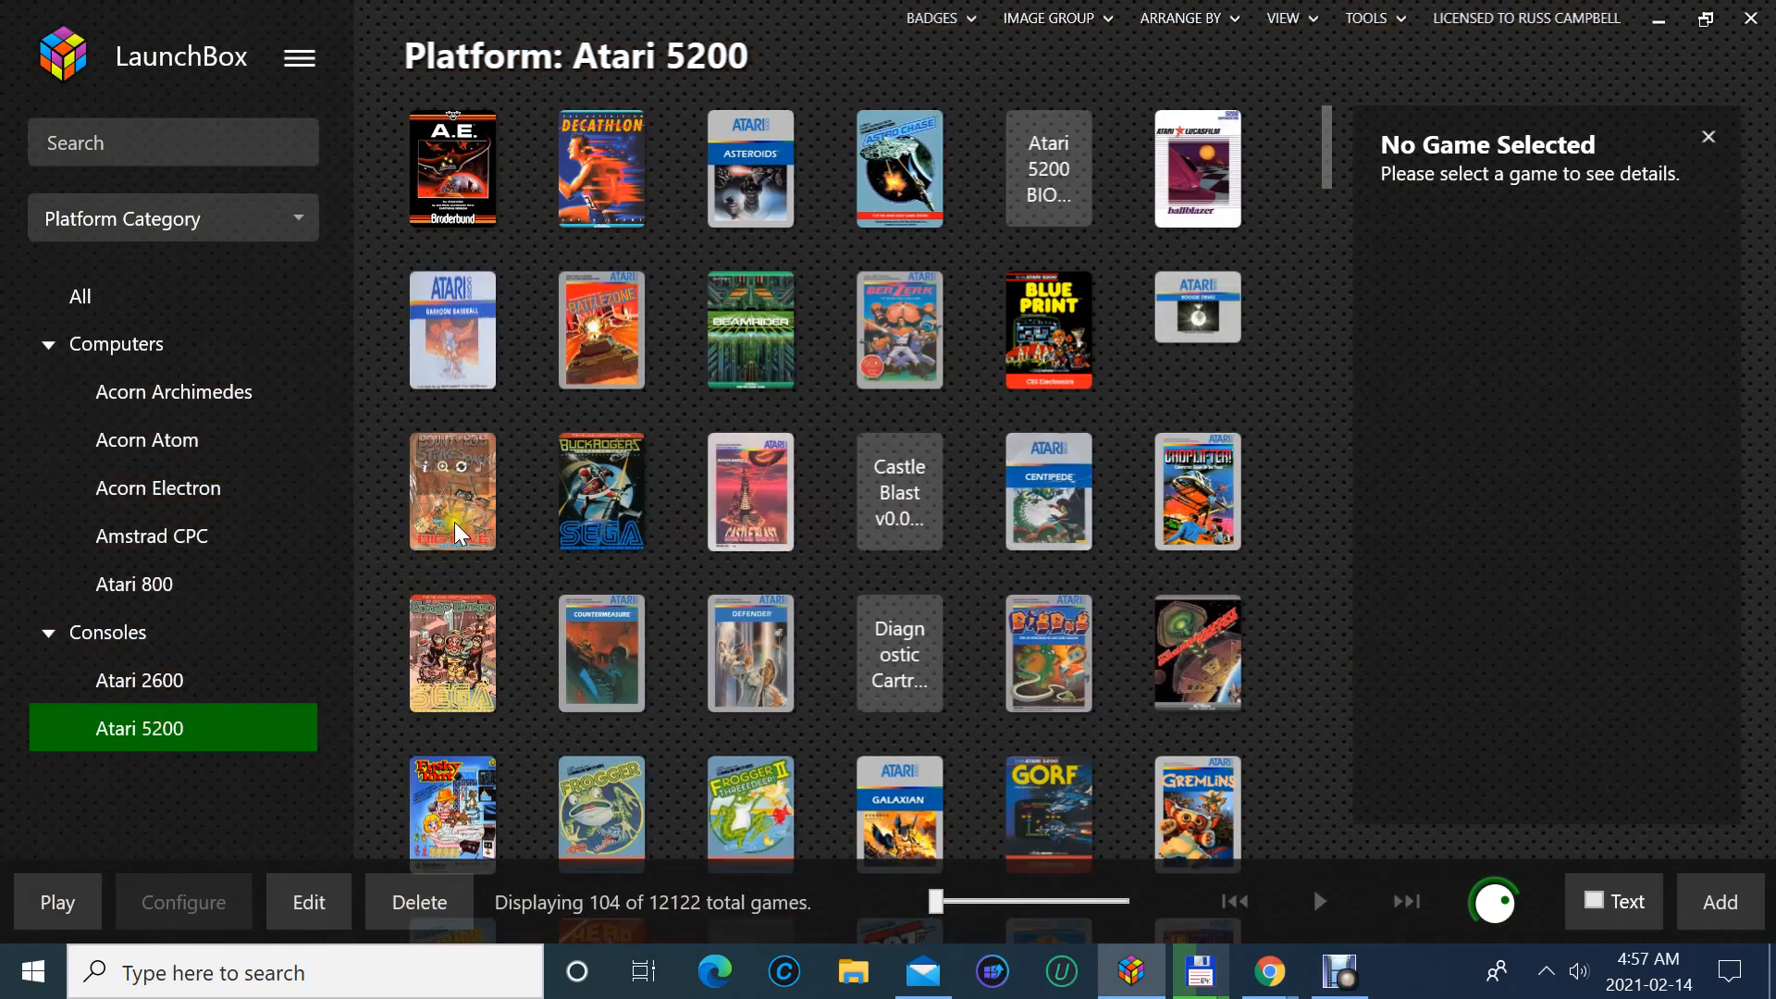
left_click(451, 535)
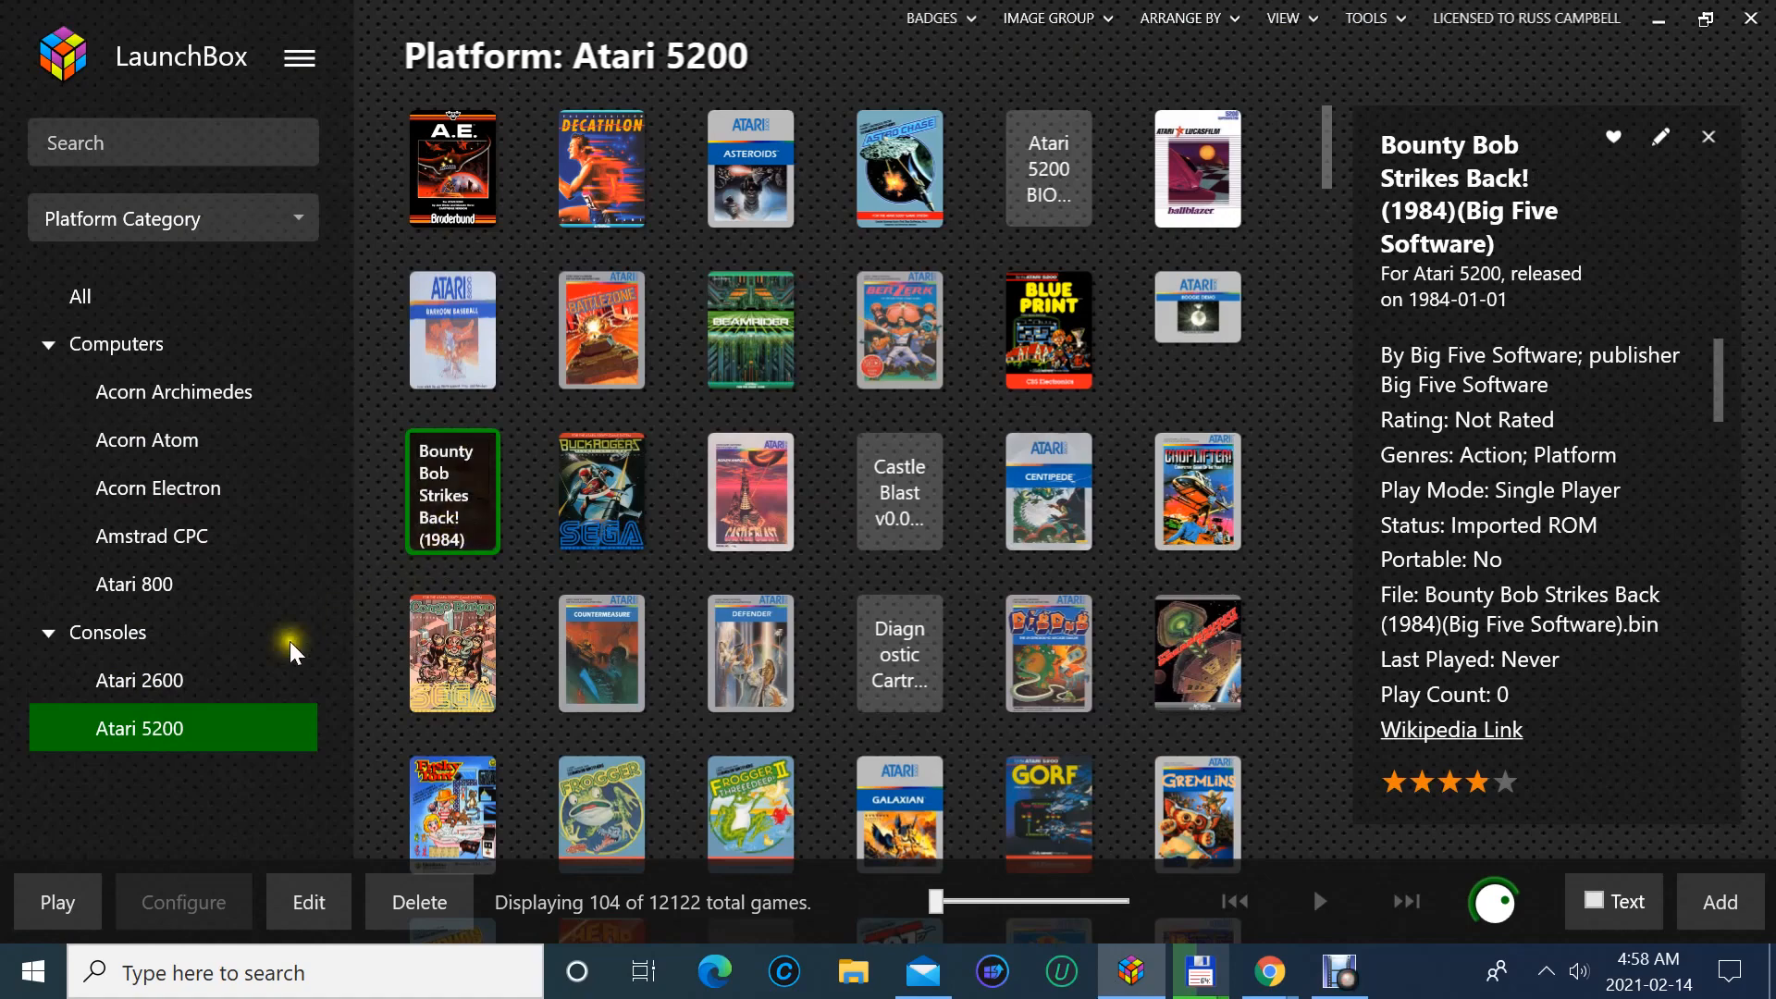
left_click(56, 902)
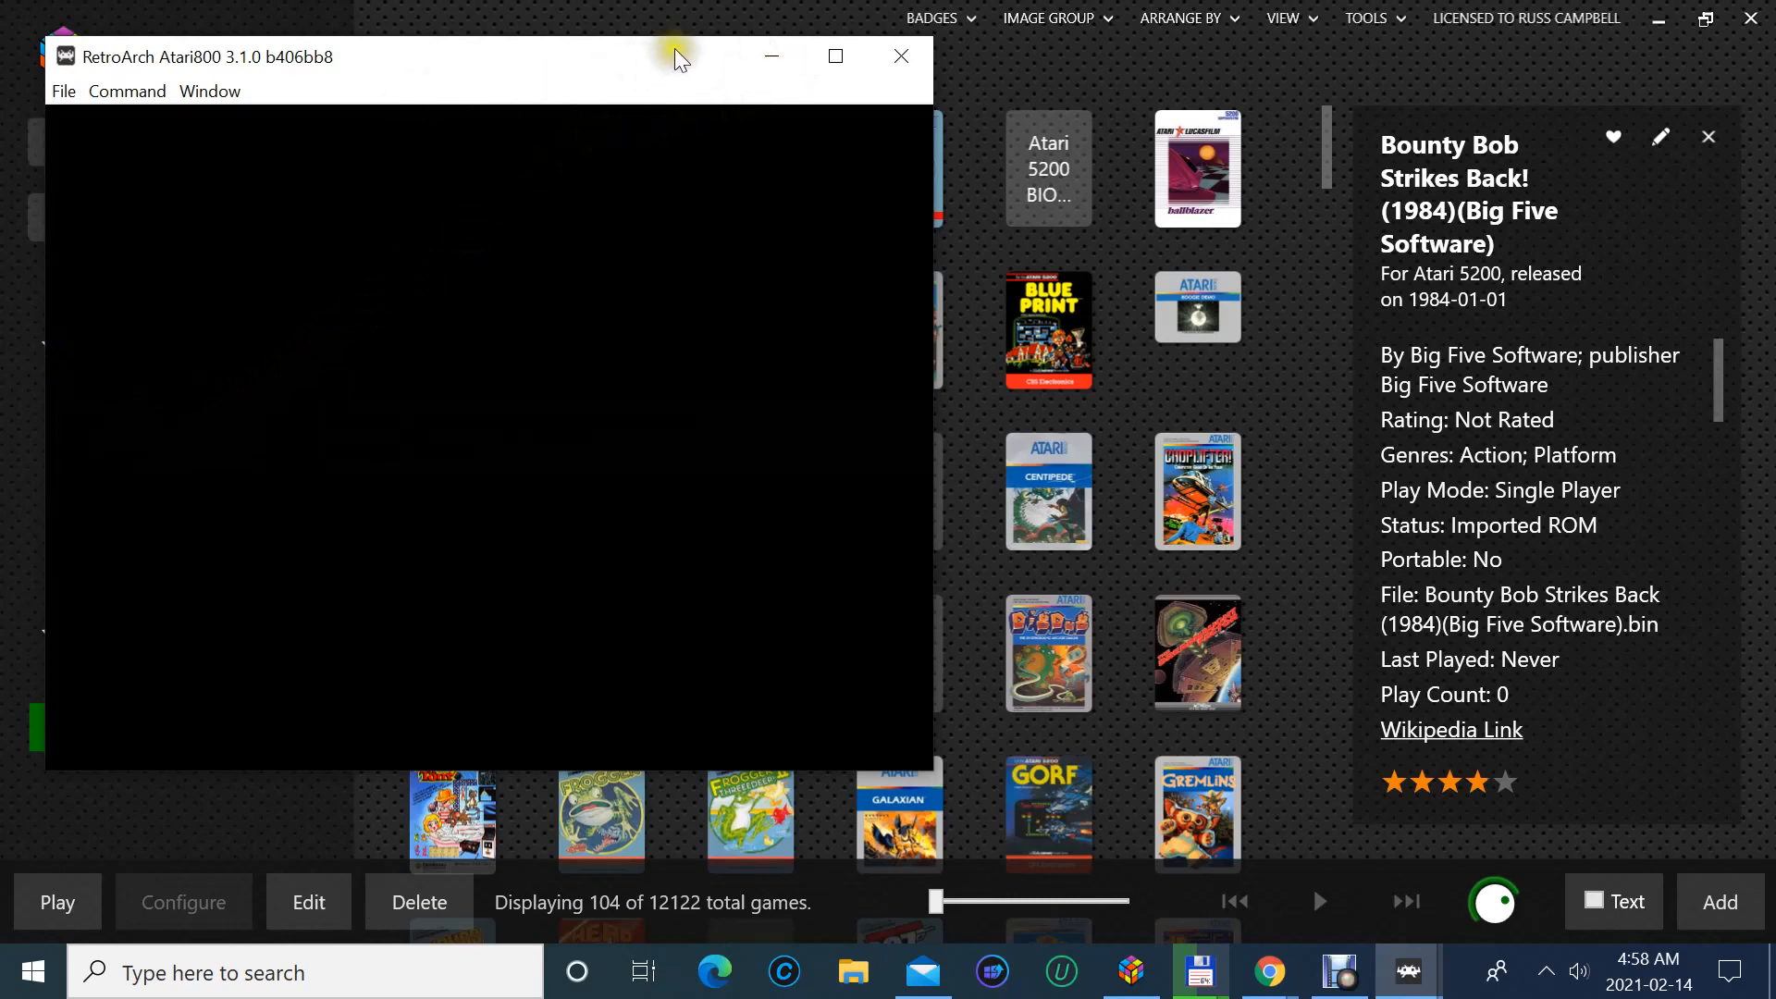
- Toggle the audio mute in the emulator running Bounty Bob Strikes Back!
left_click(76, 89)
left_click(119, 85)
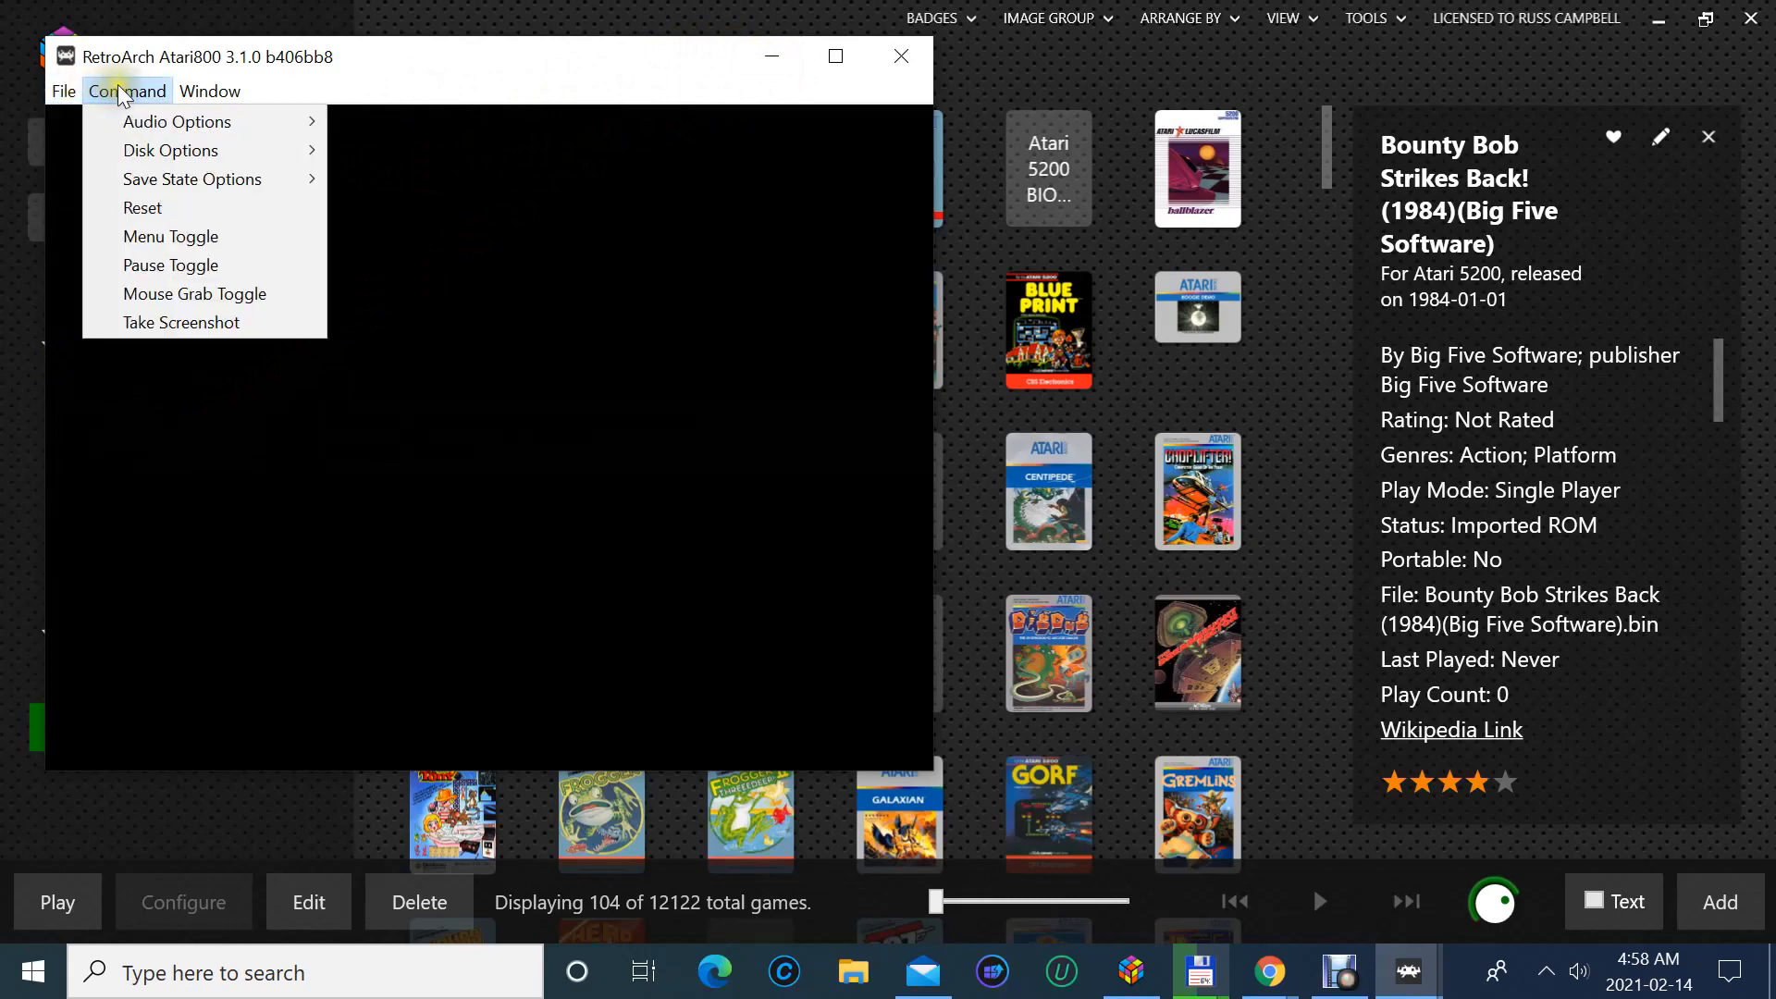
left_click(153, 122)
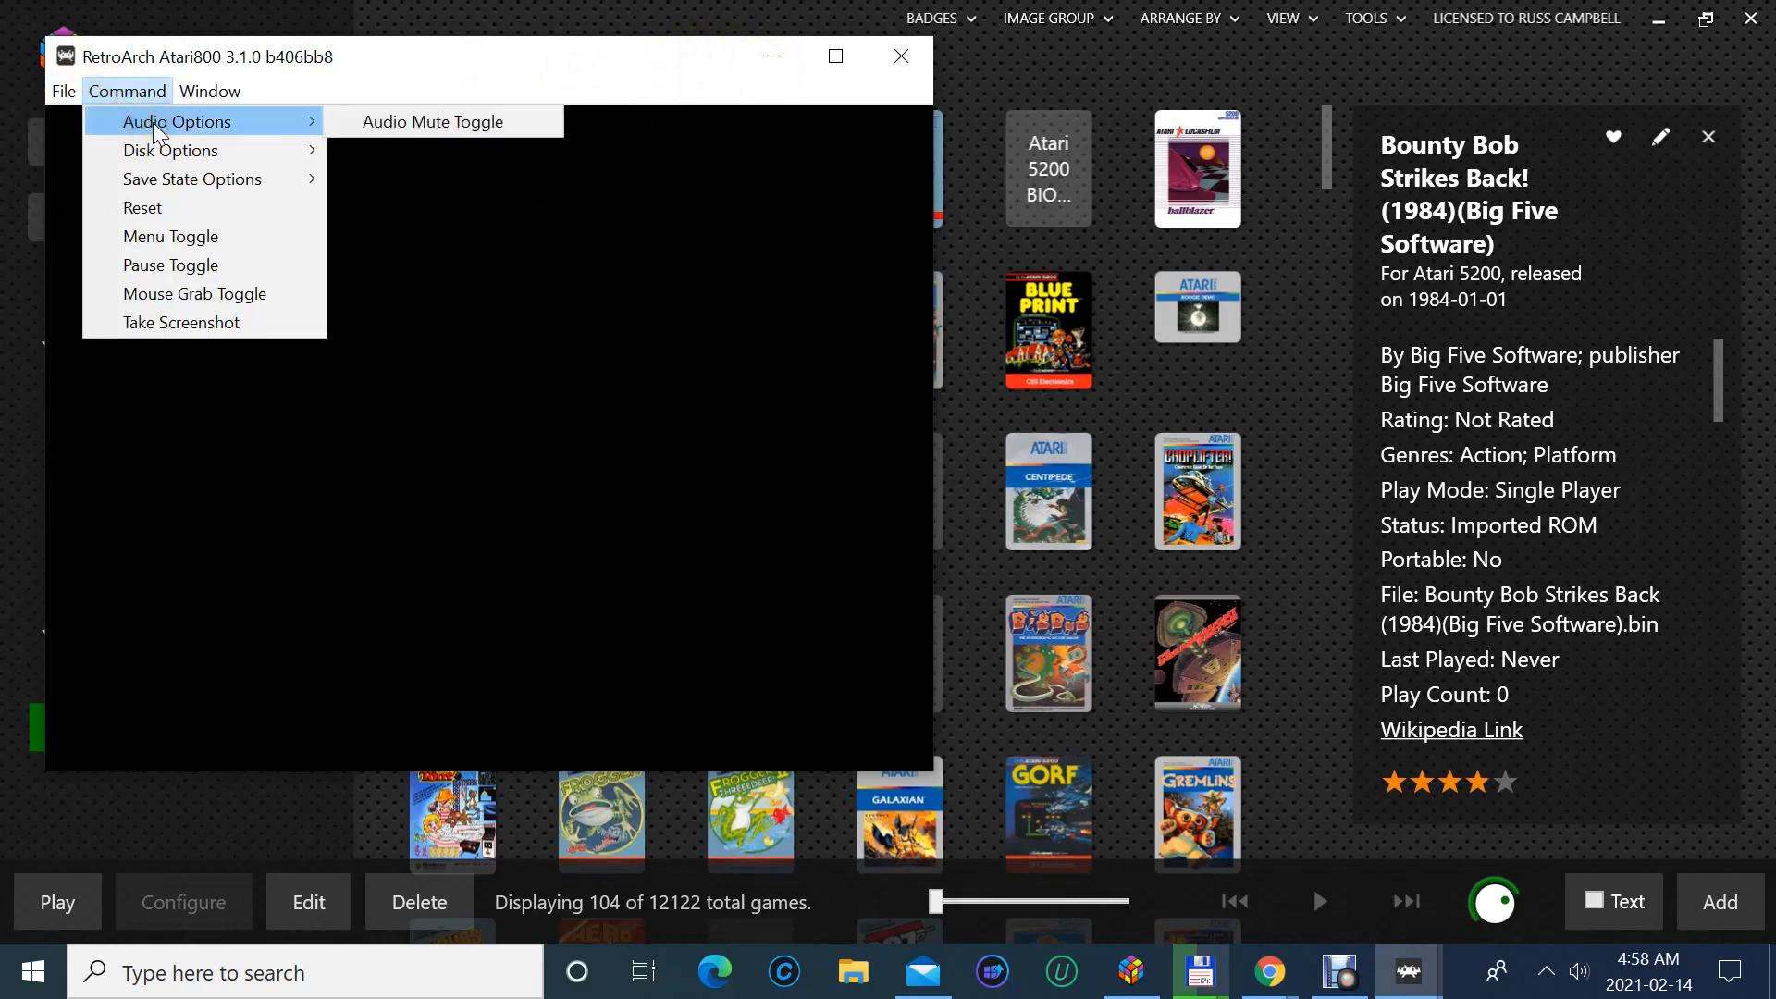
left_click(371, 117)
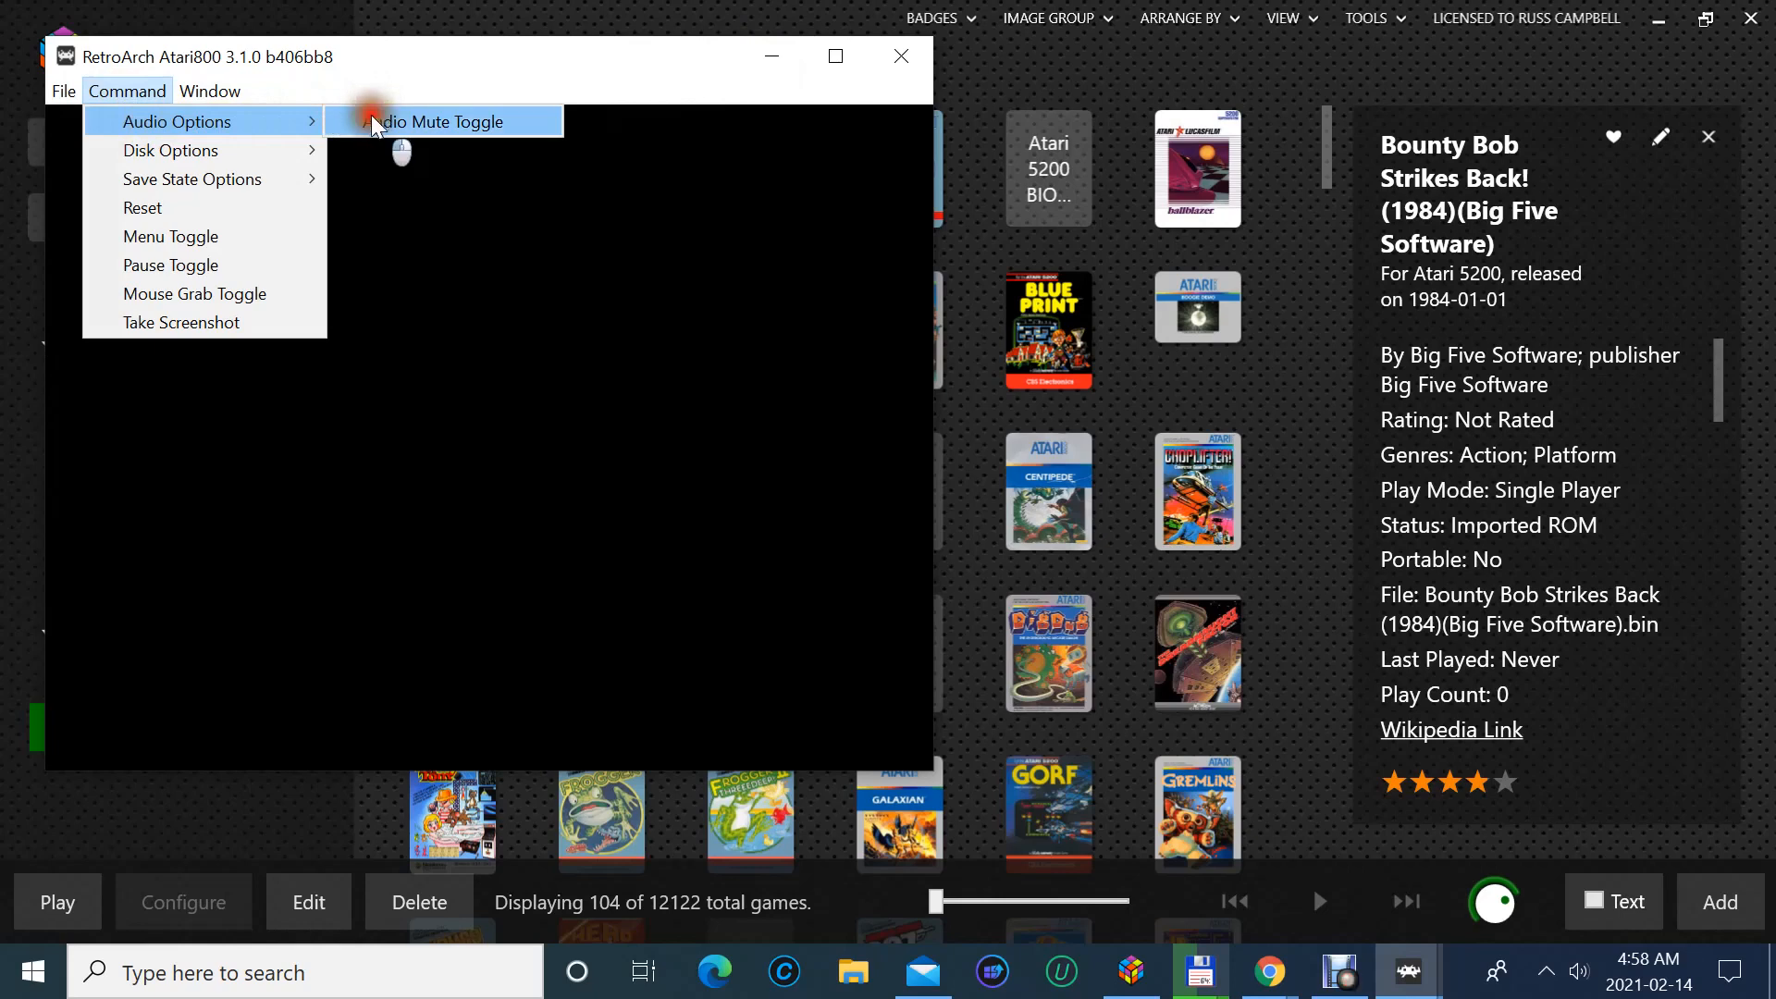
- Look through the emulator's commands and the core files available to load, without loading one
left_click(76, 89)
mouse_move(111, 90)
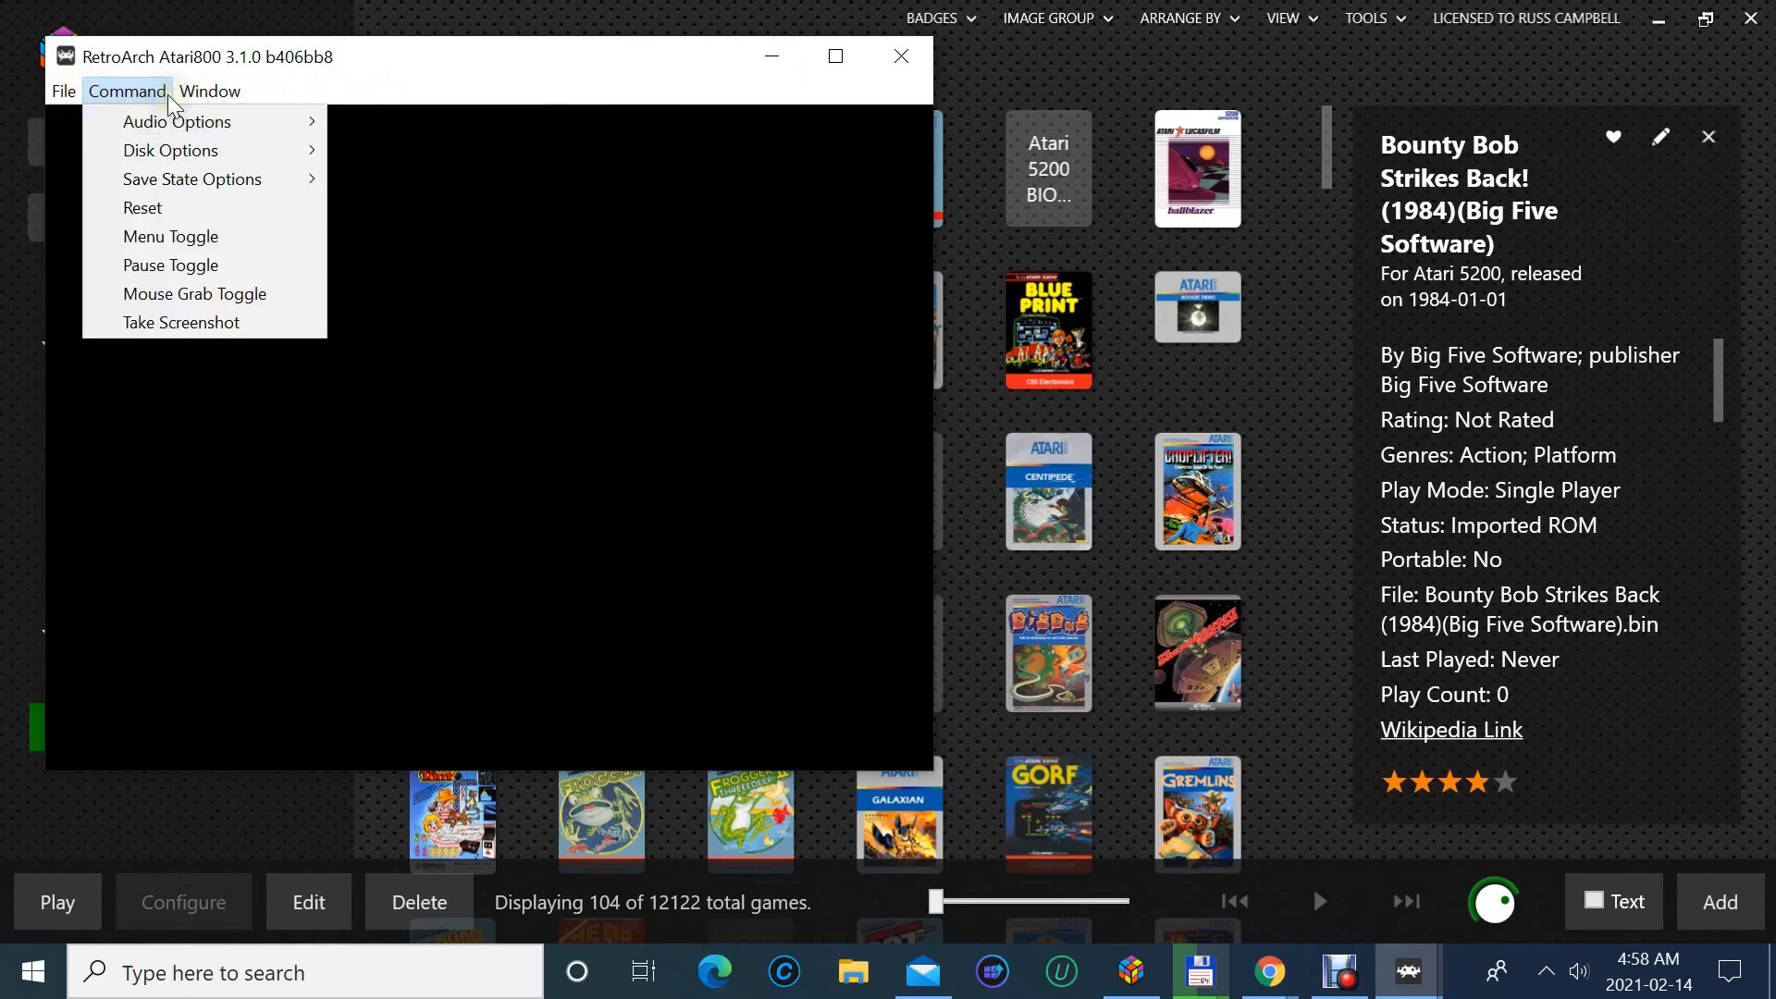
mouse_move(164, 123)
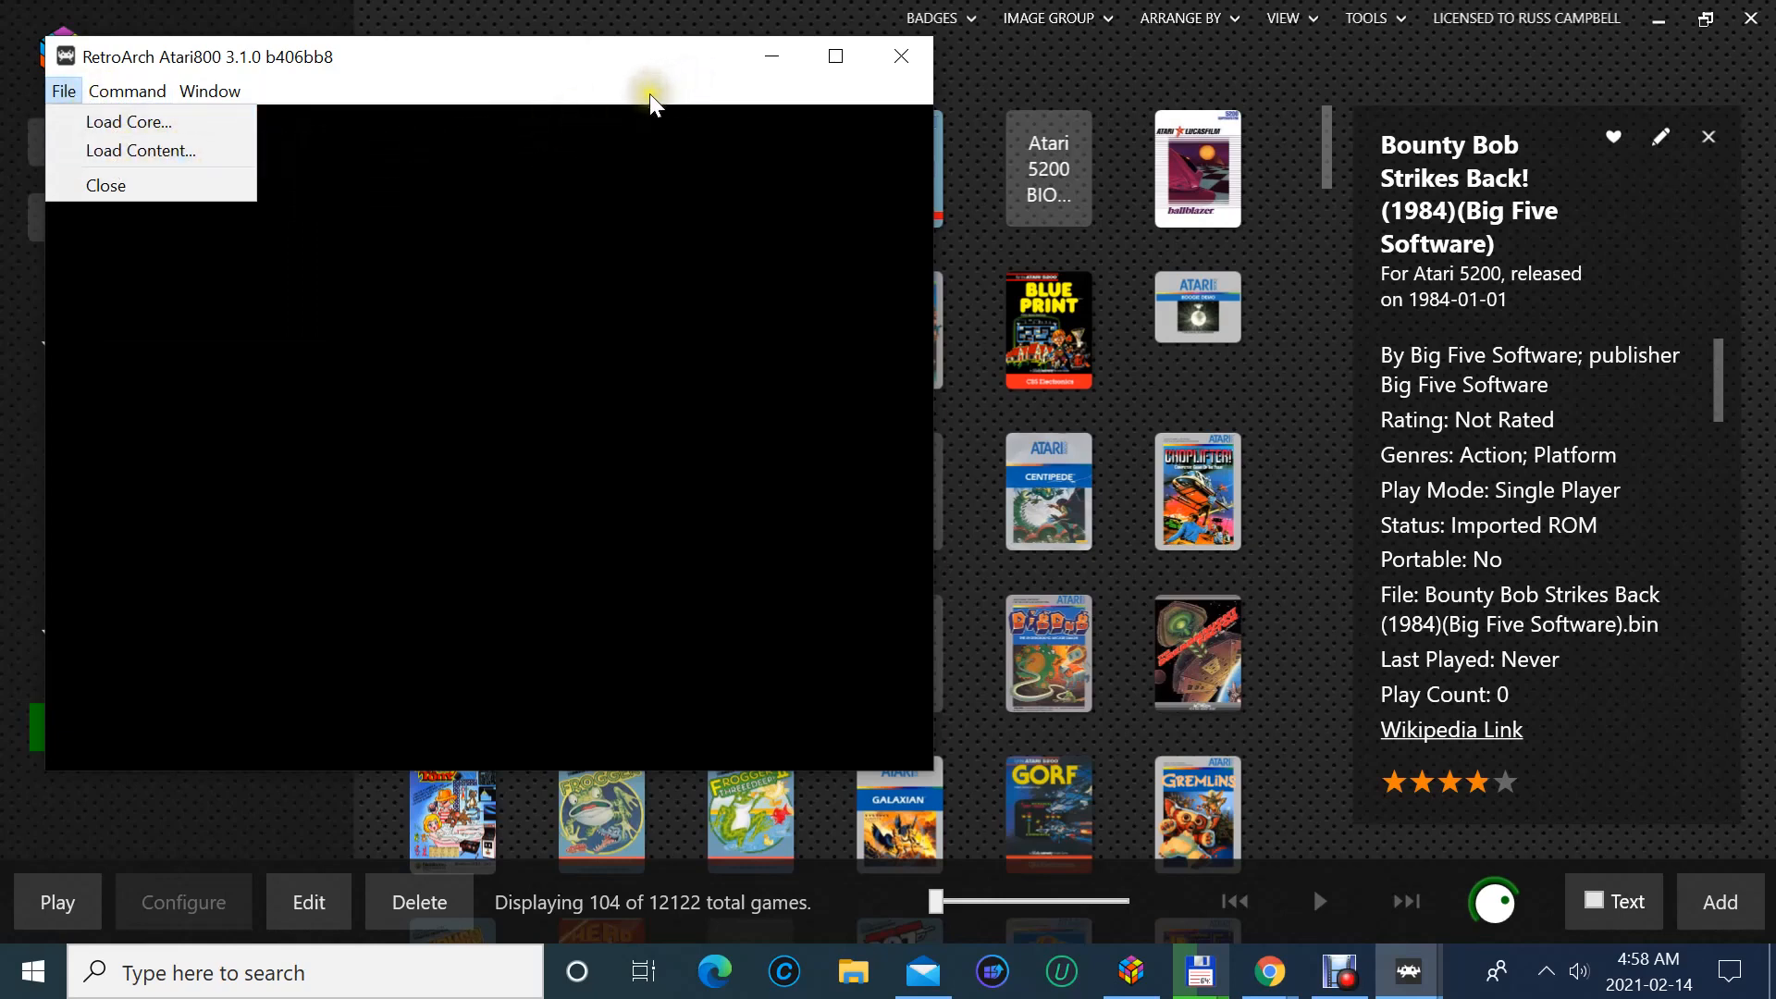
left_click(204, 121)
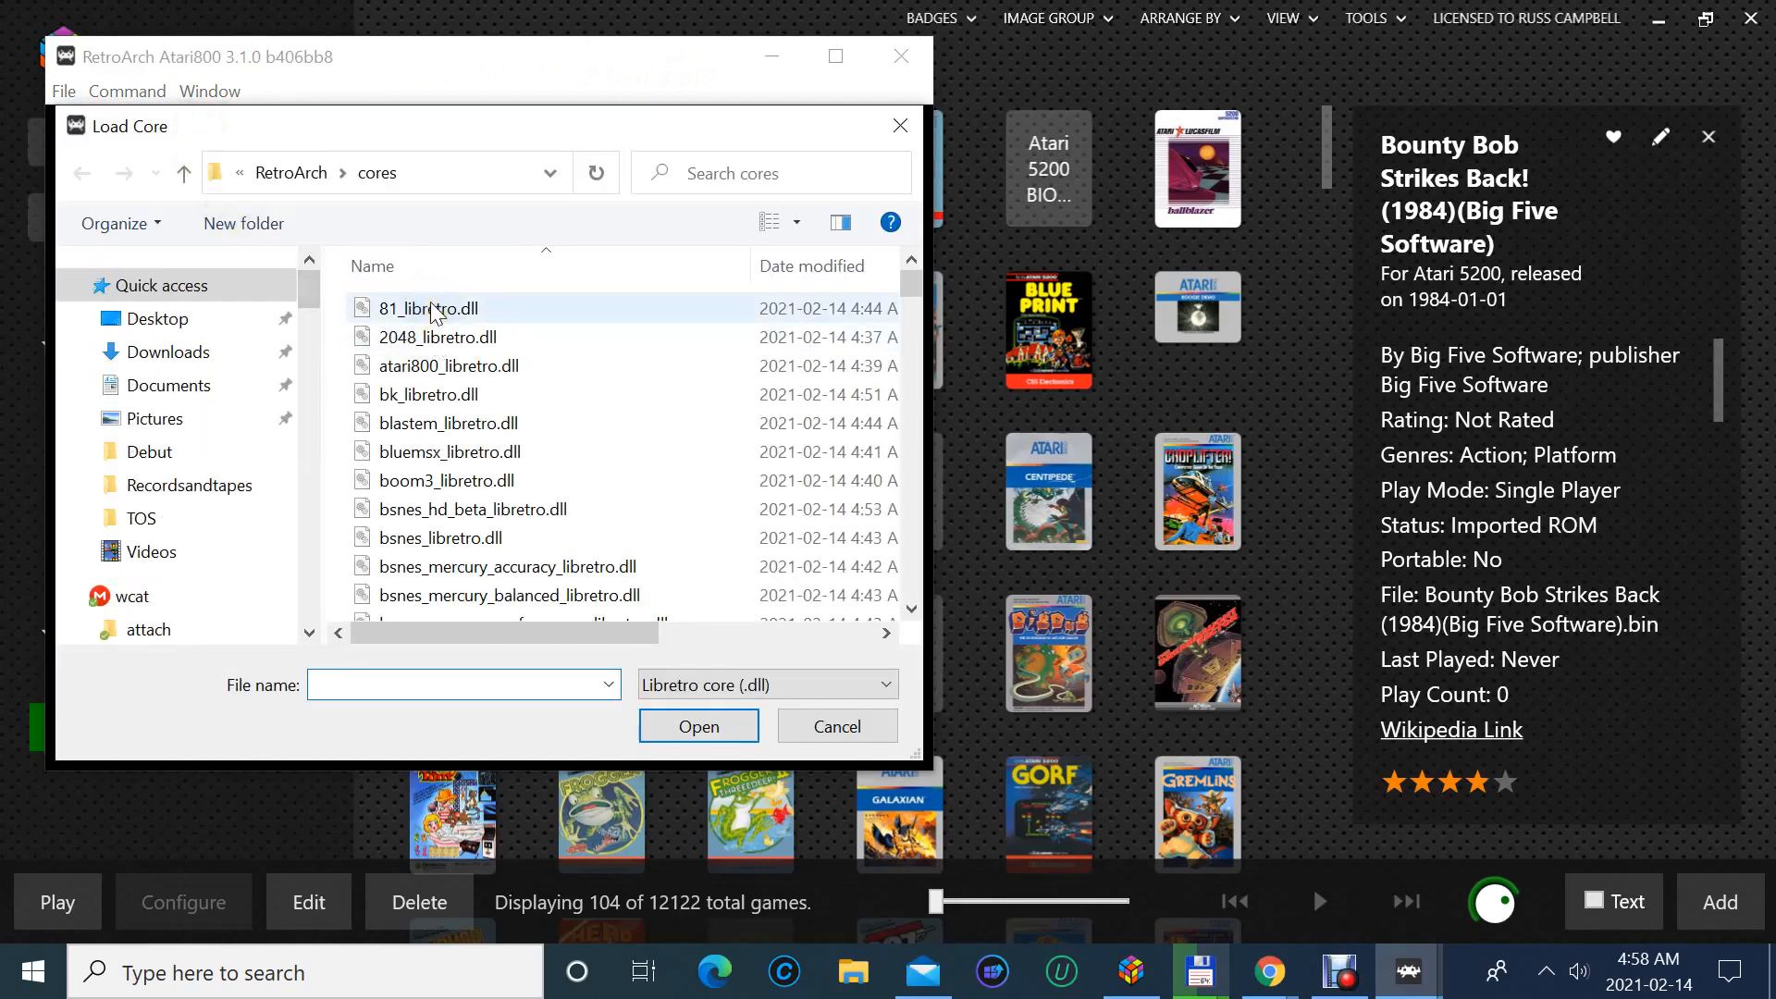
left_click(898, 125)
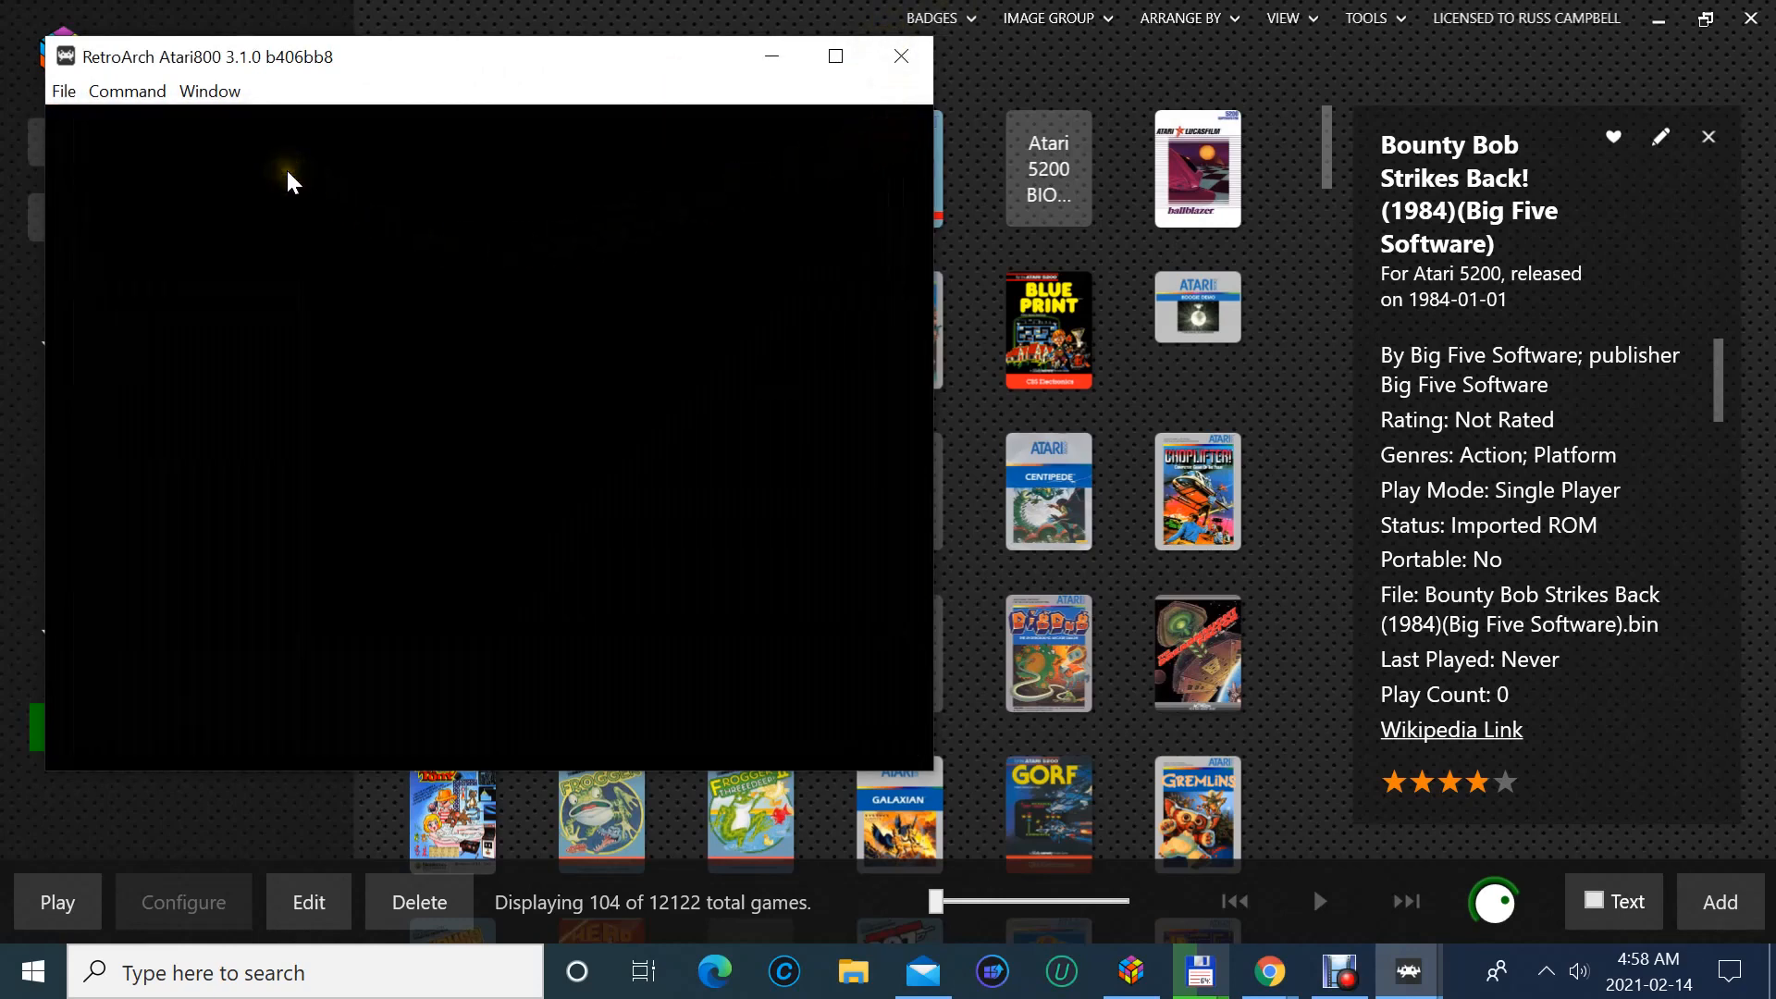
- Launch Bounty Bob Strikes Back! again, check the emulator's window and command options, and close that emulator
left_click(49, 894)
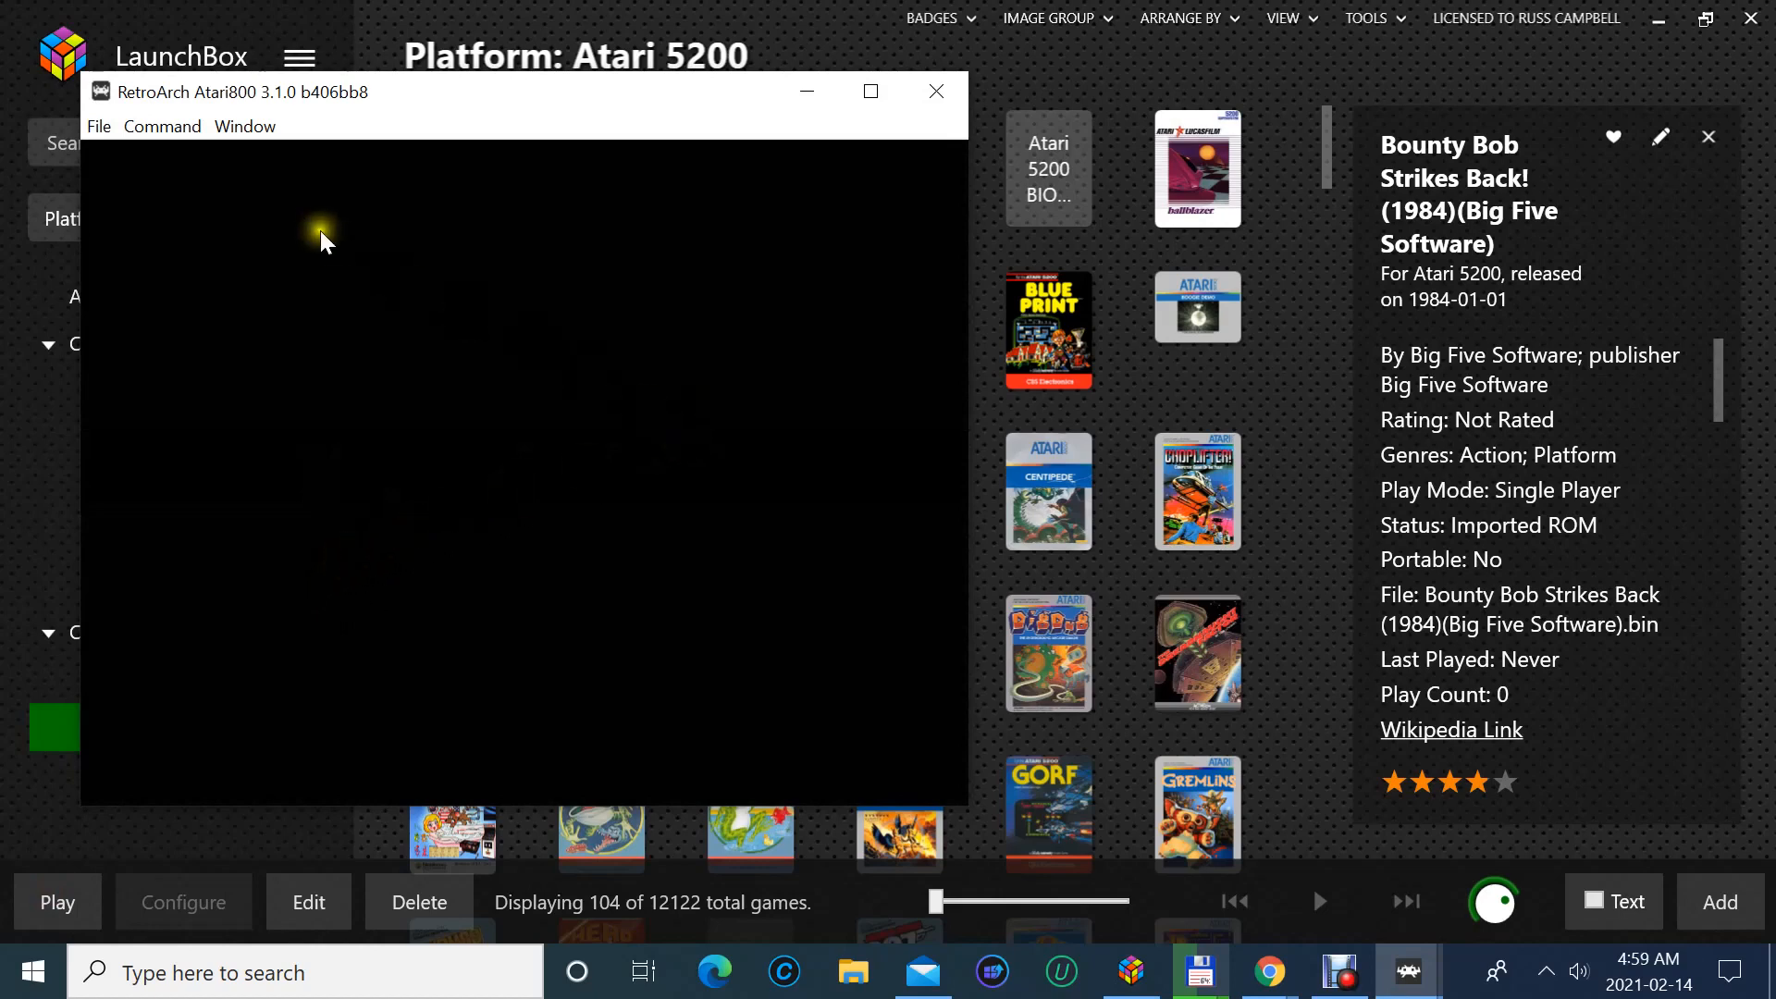
left_click(265, 129)
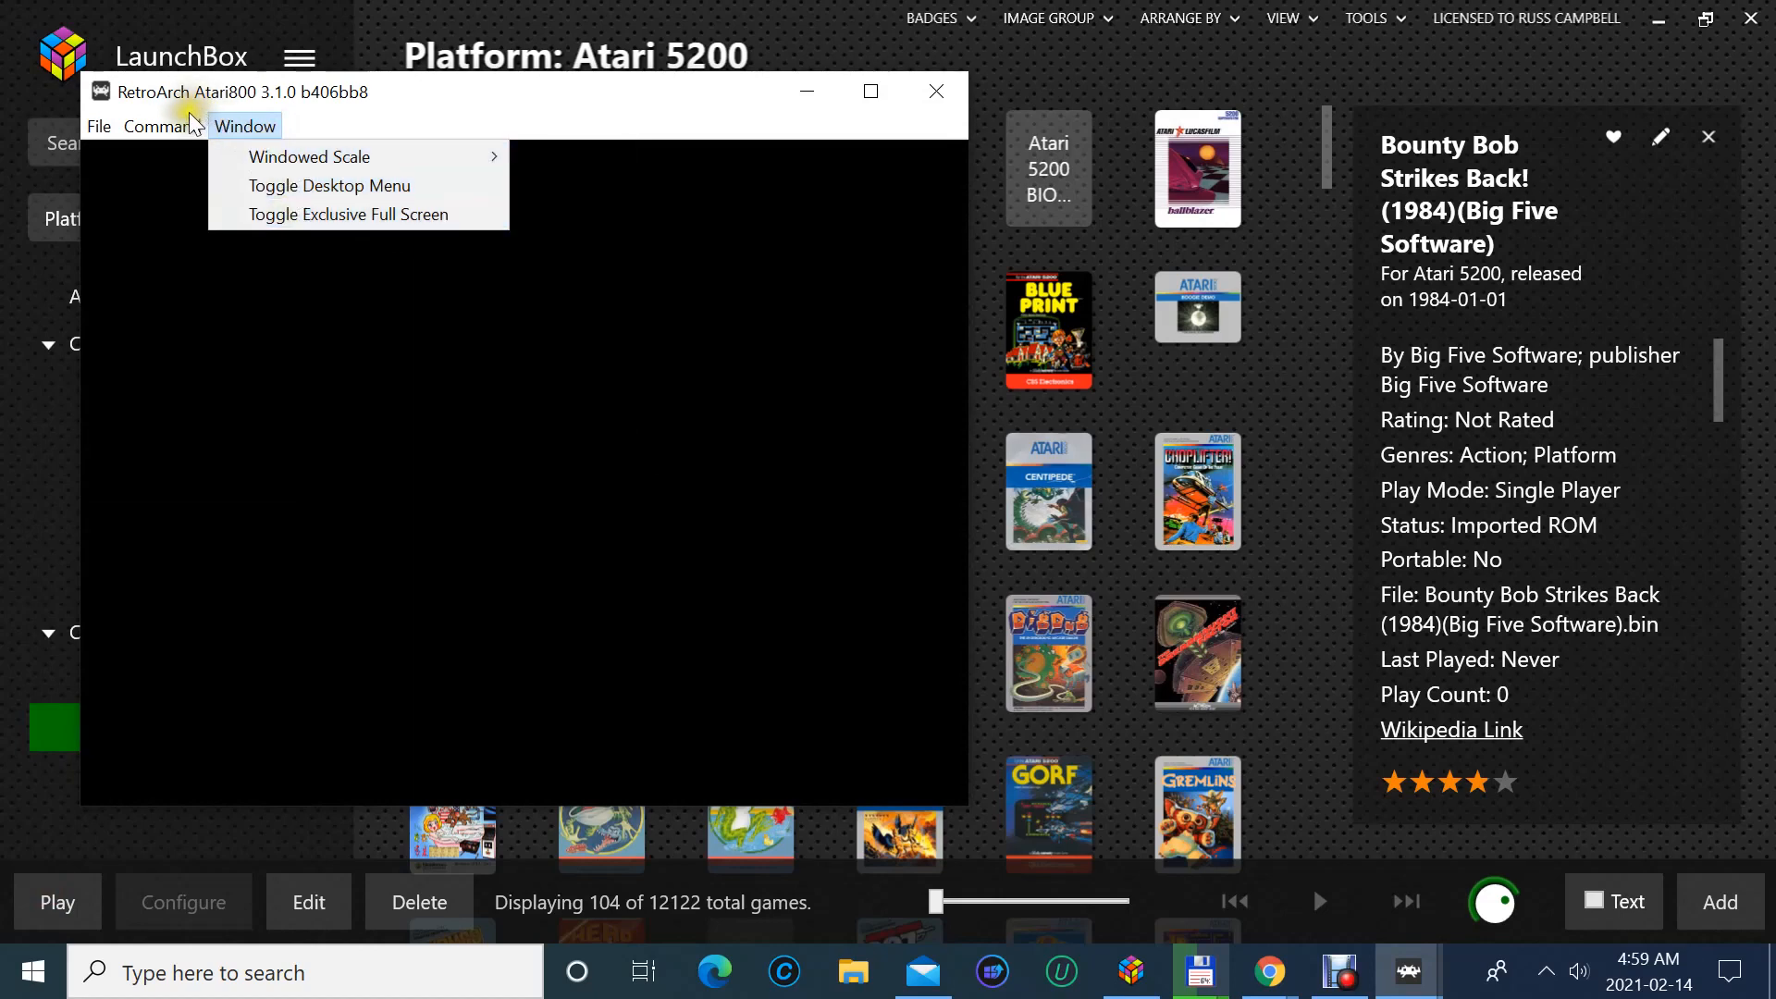
mouse_move(190, 127)
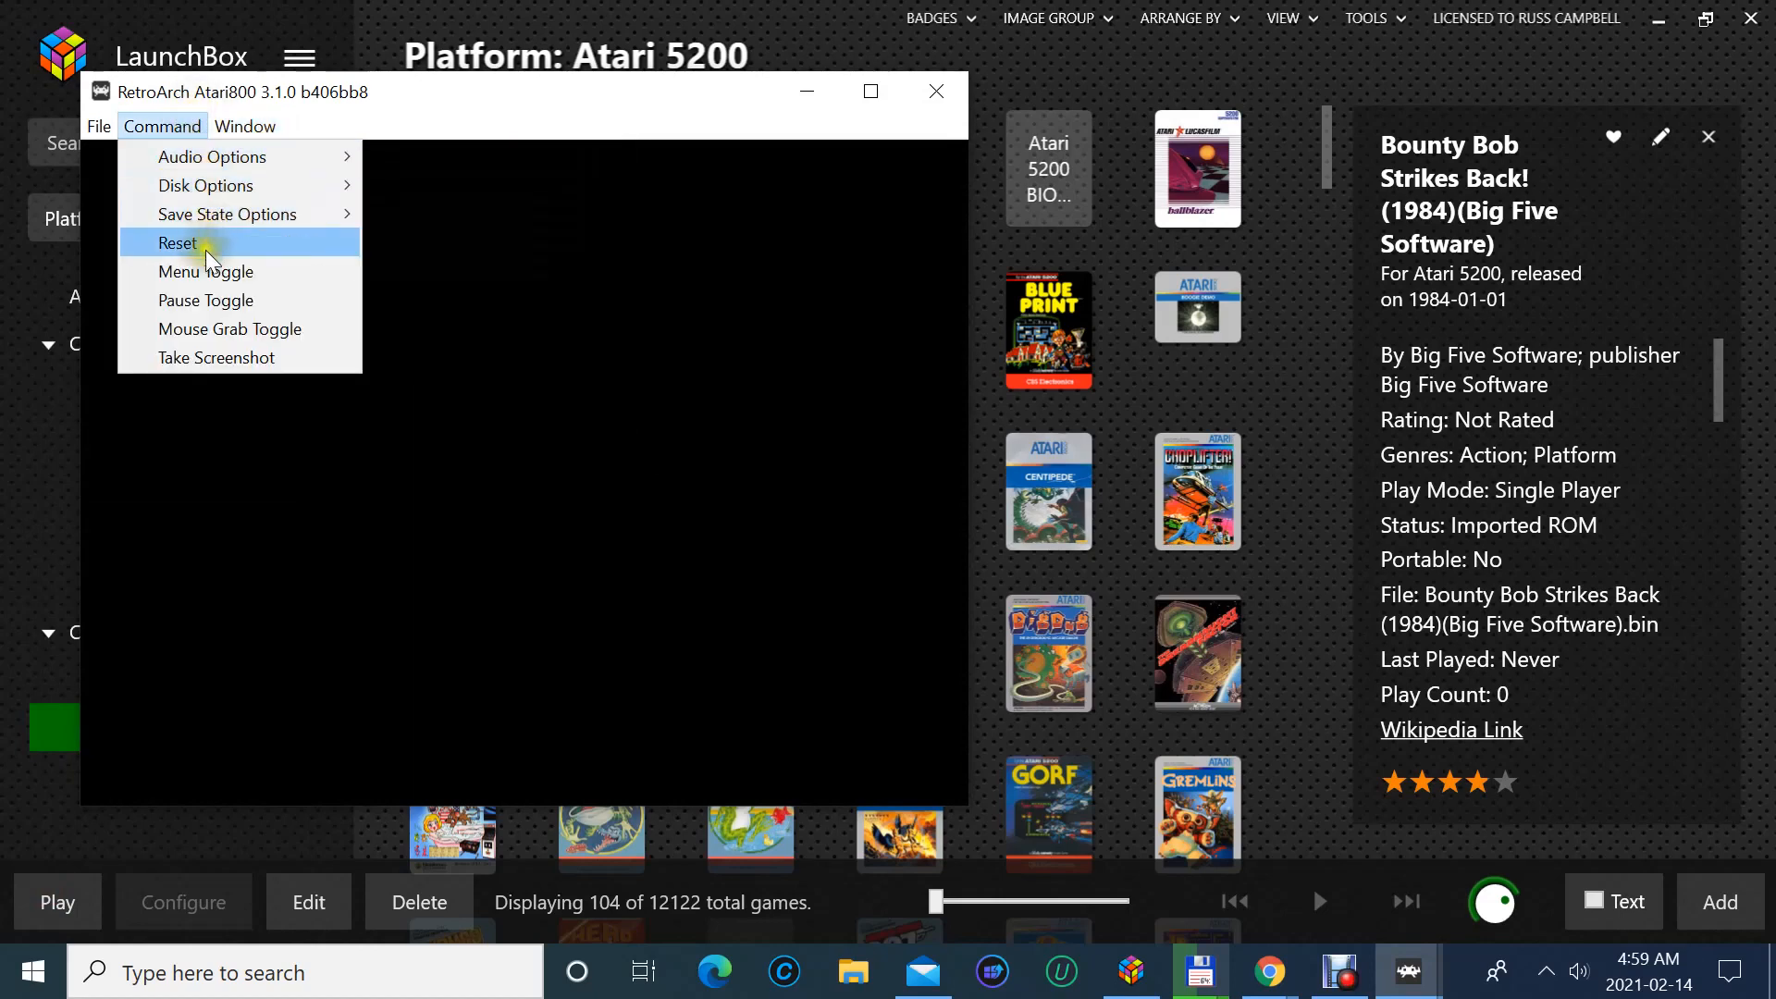
mouse_move(101, 127)
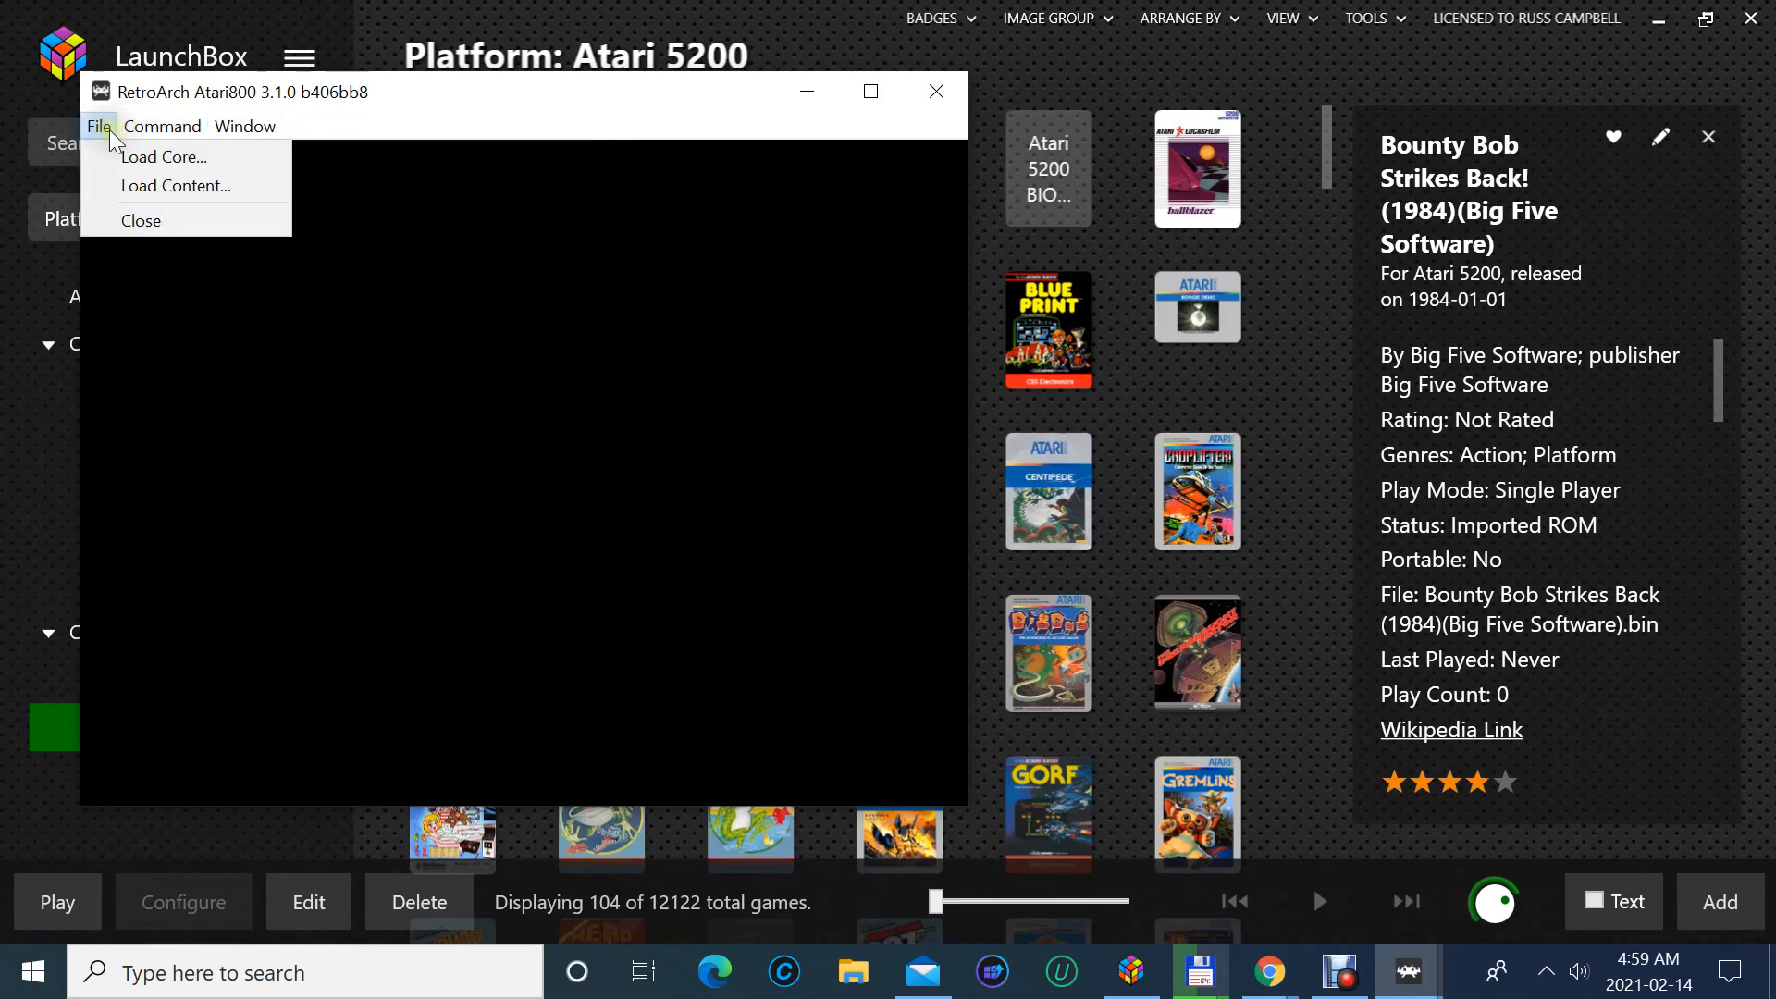
left_click(126, 227)
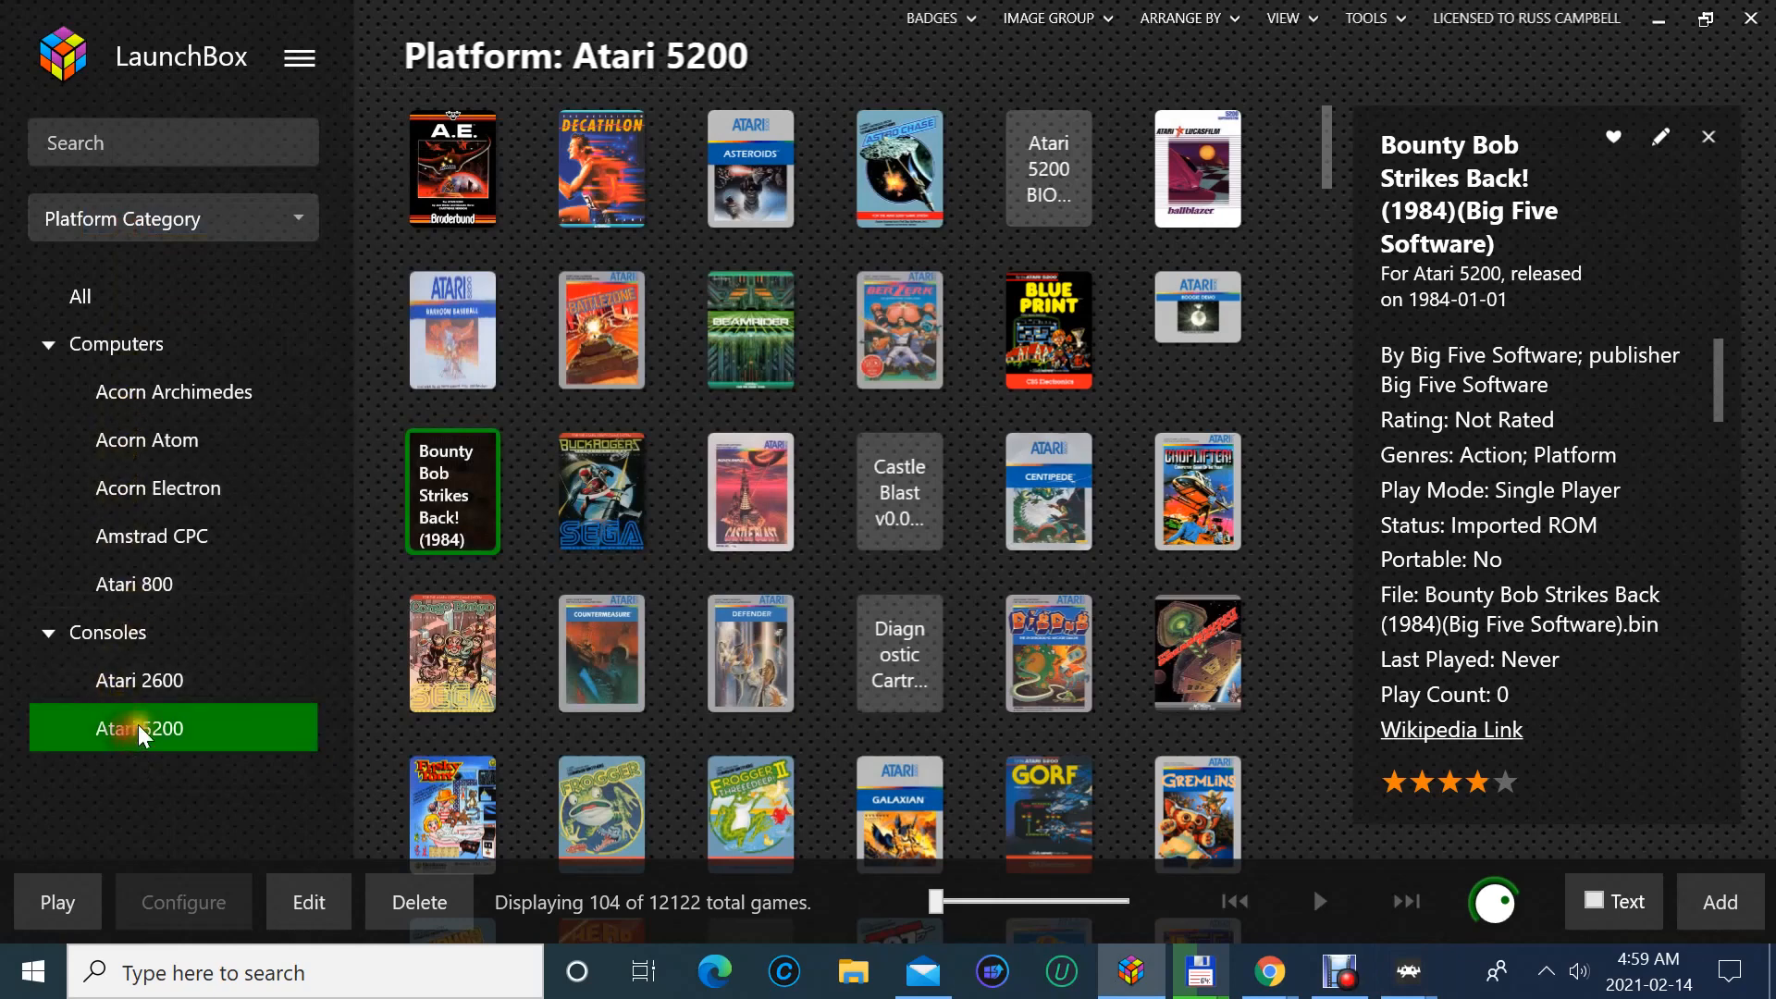
- Launch Frogger (1983) by Parker Brothers on the Atari 5200 and try twice to switch to the next disk
double_click(596, 788)
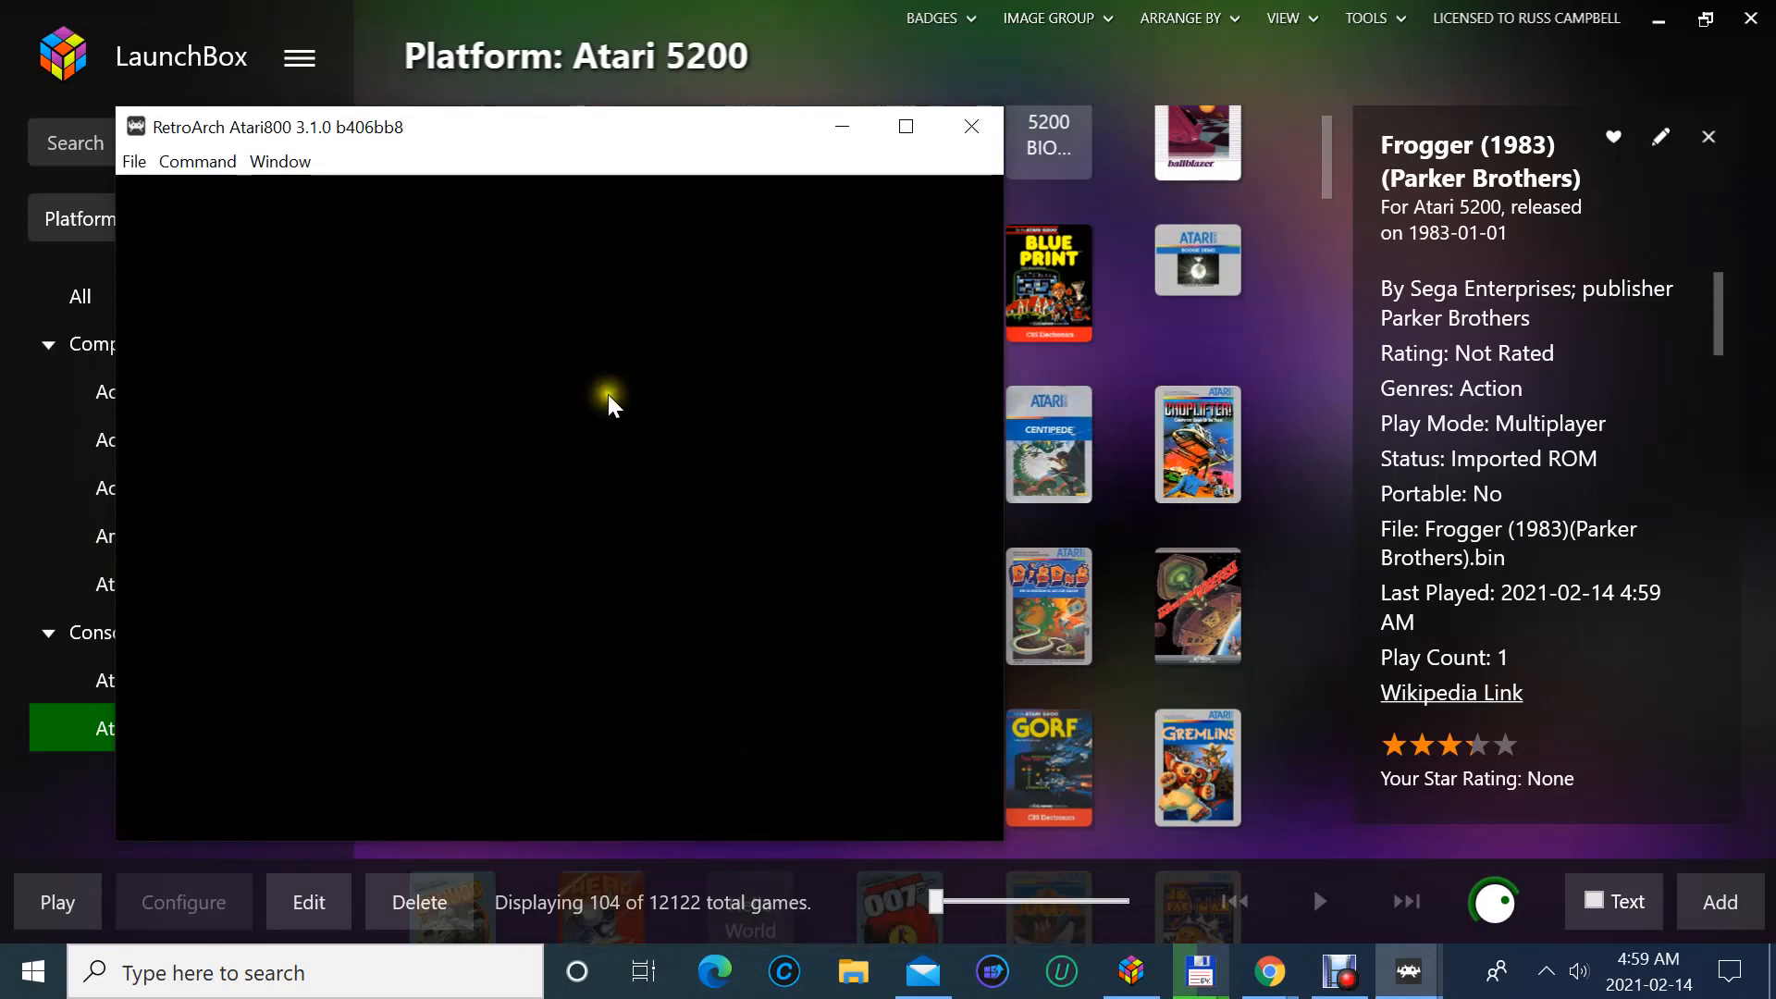
left_click(211, 164)
mouse_move(246, 218)
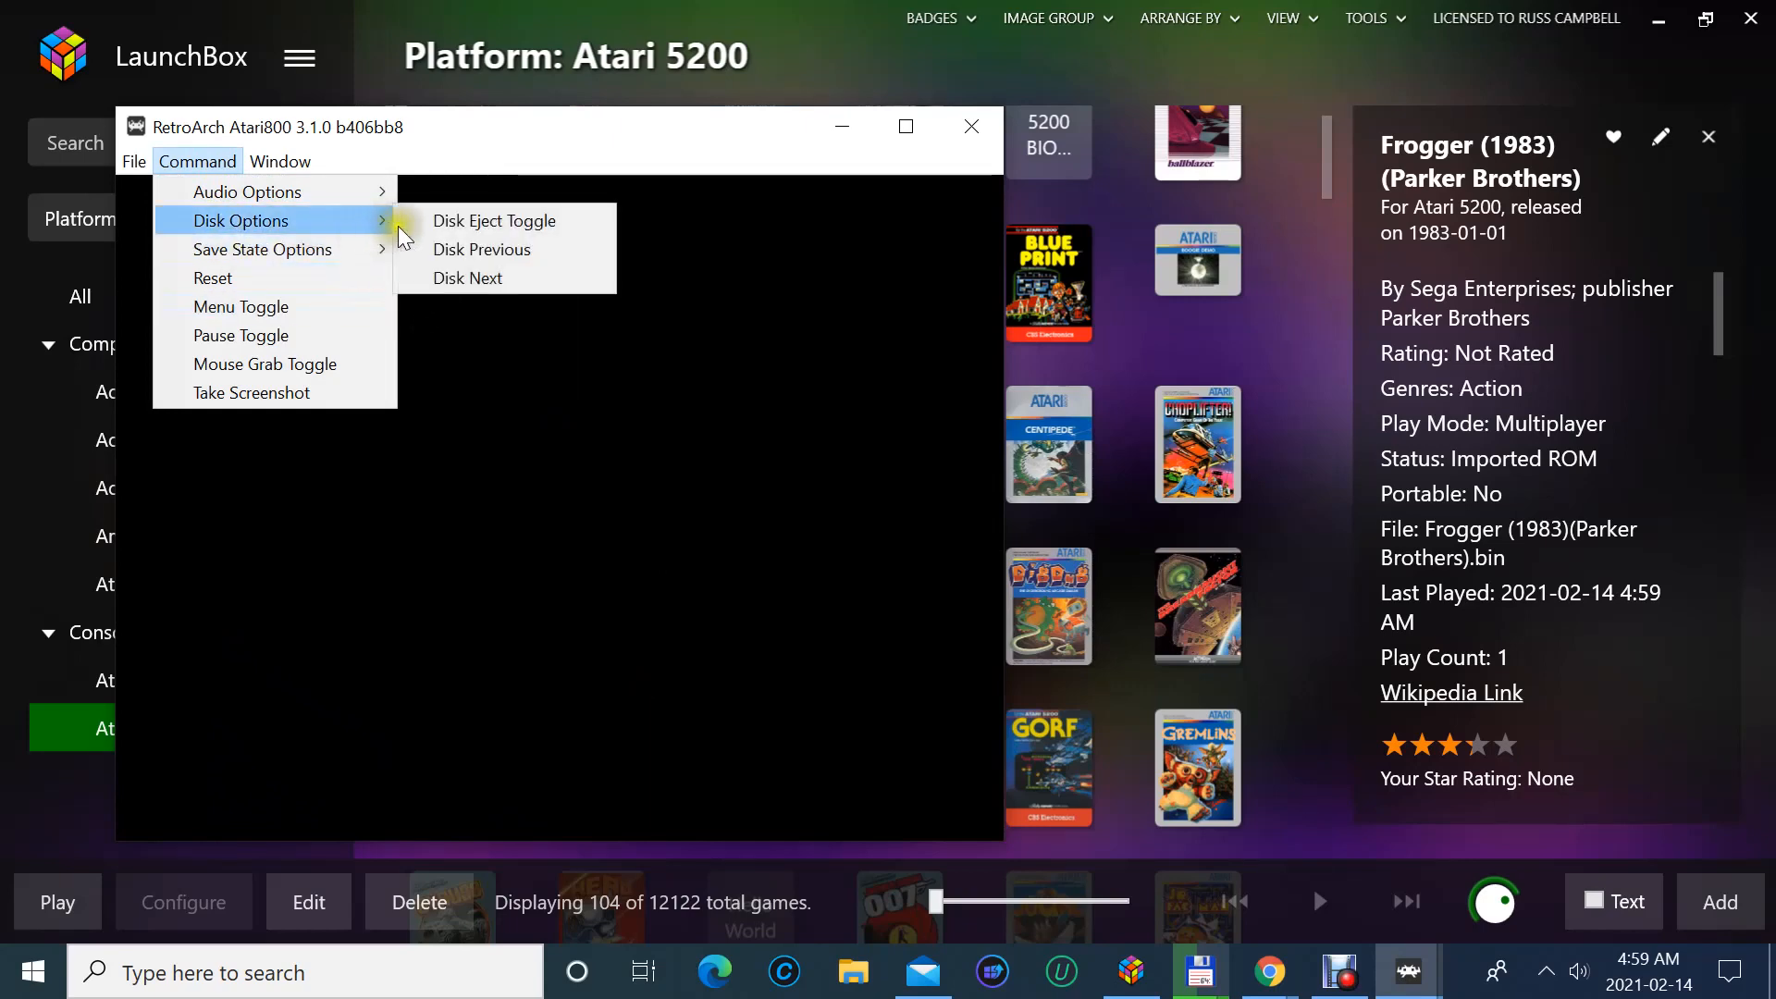
left_click(435, 276)
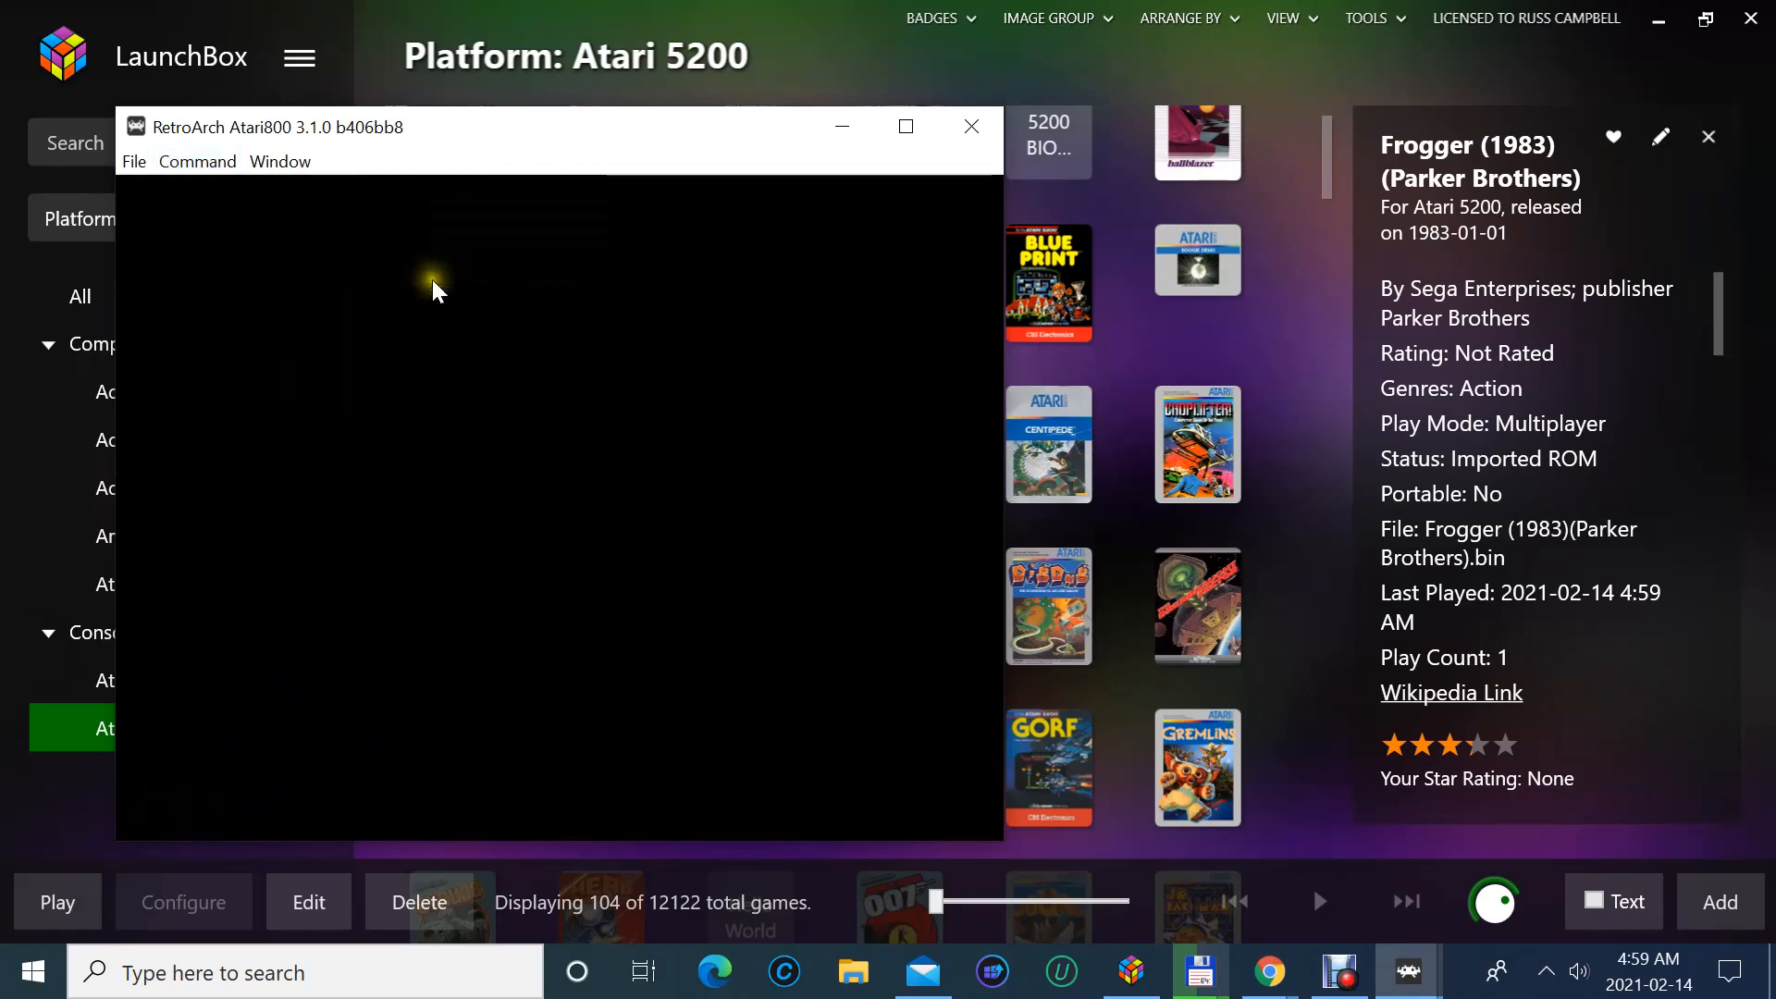
left_click(237, 161)
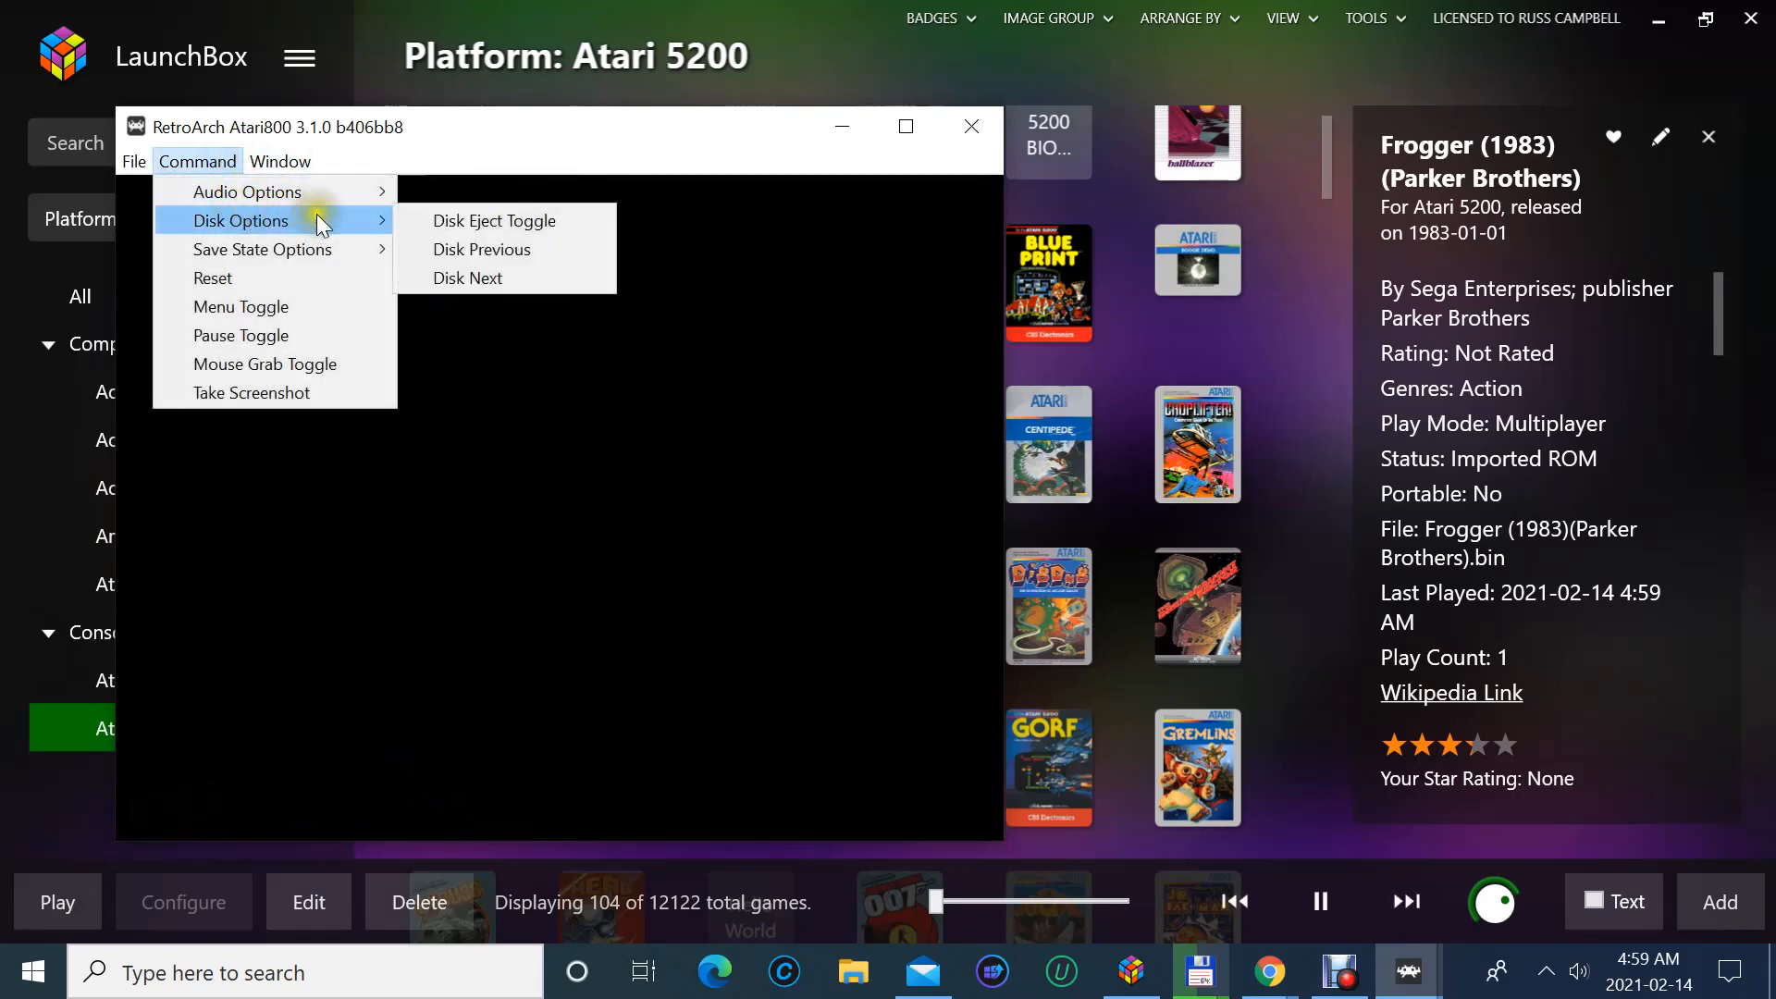
left_click(424, 274)
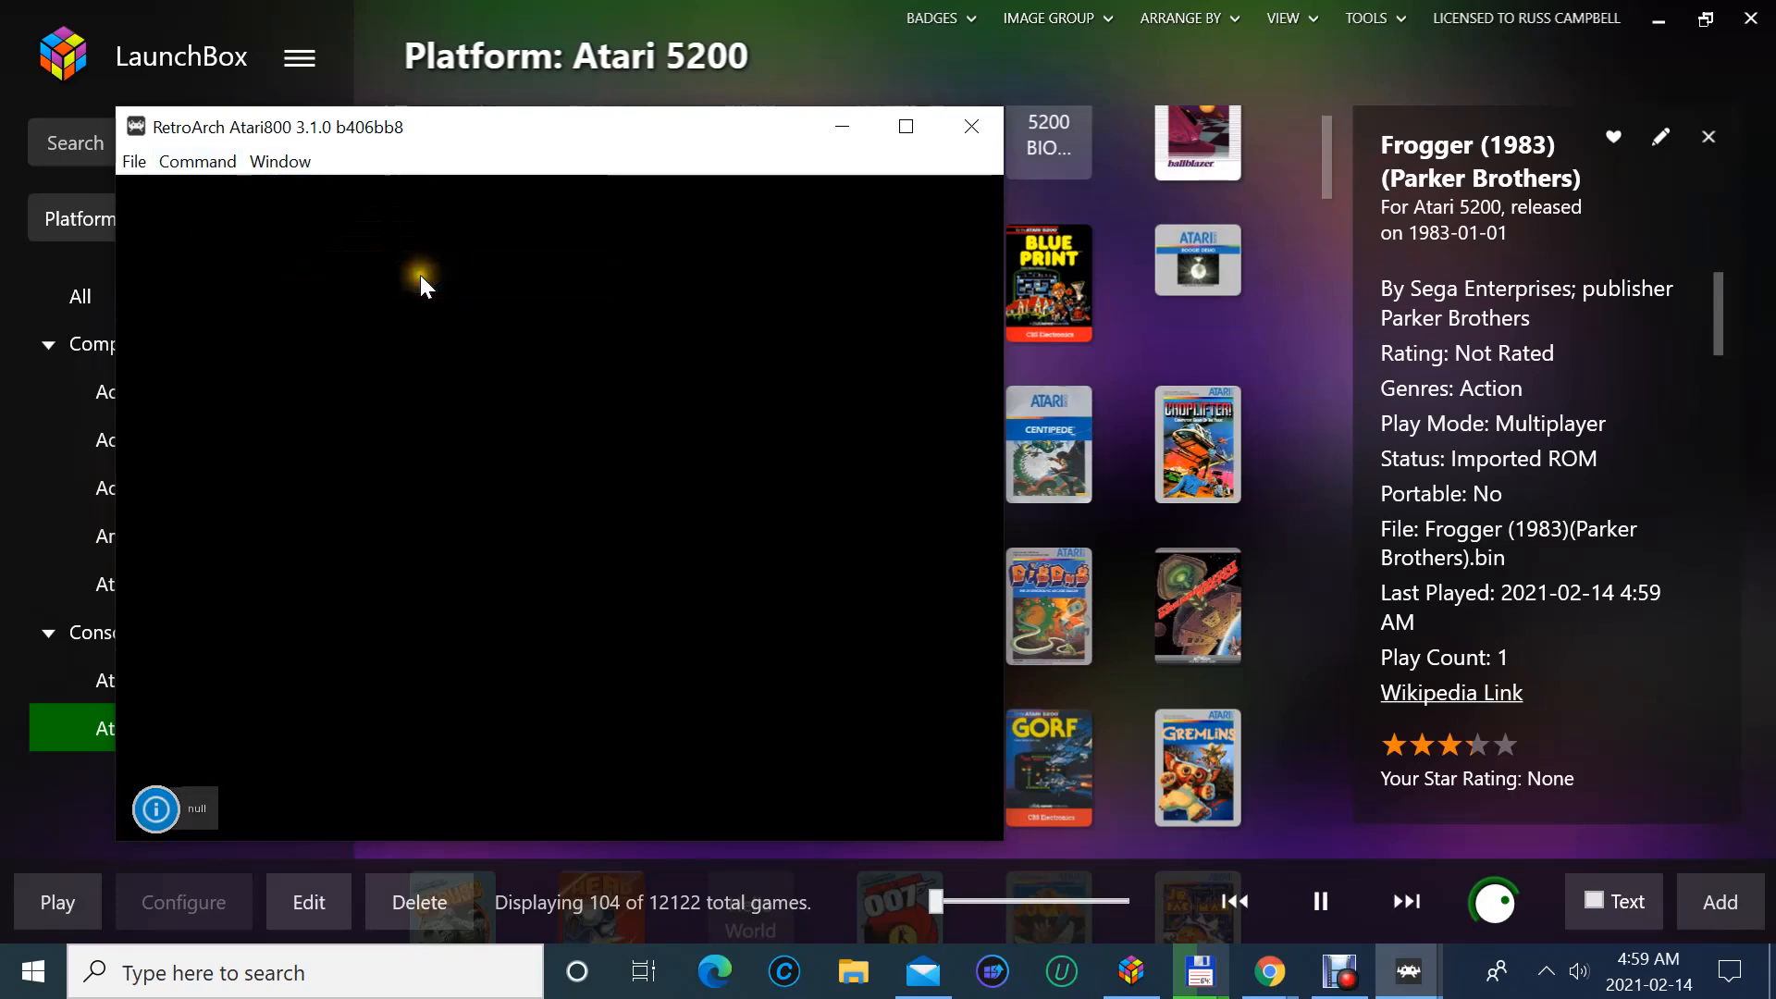
- Switch Frogger's emulator to exclusive full screen and quit it
left_click(263, 165)
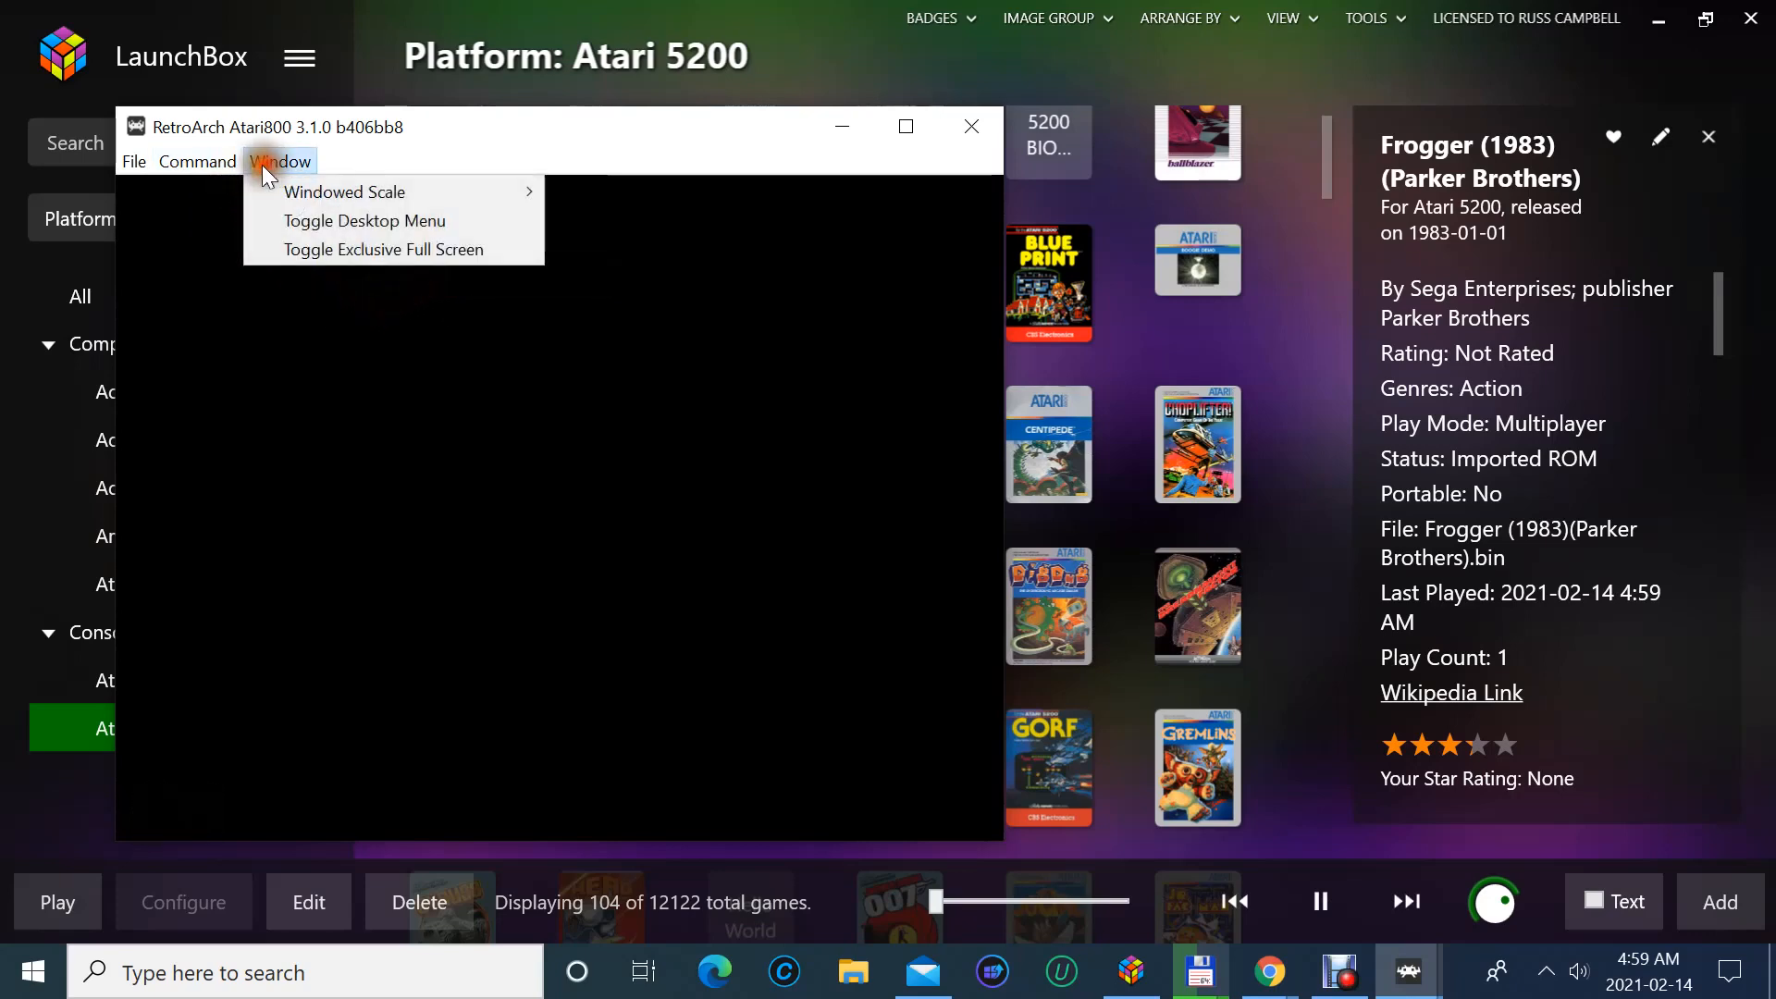
mouse_move(306, 196)
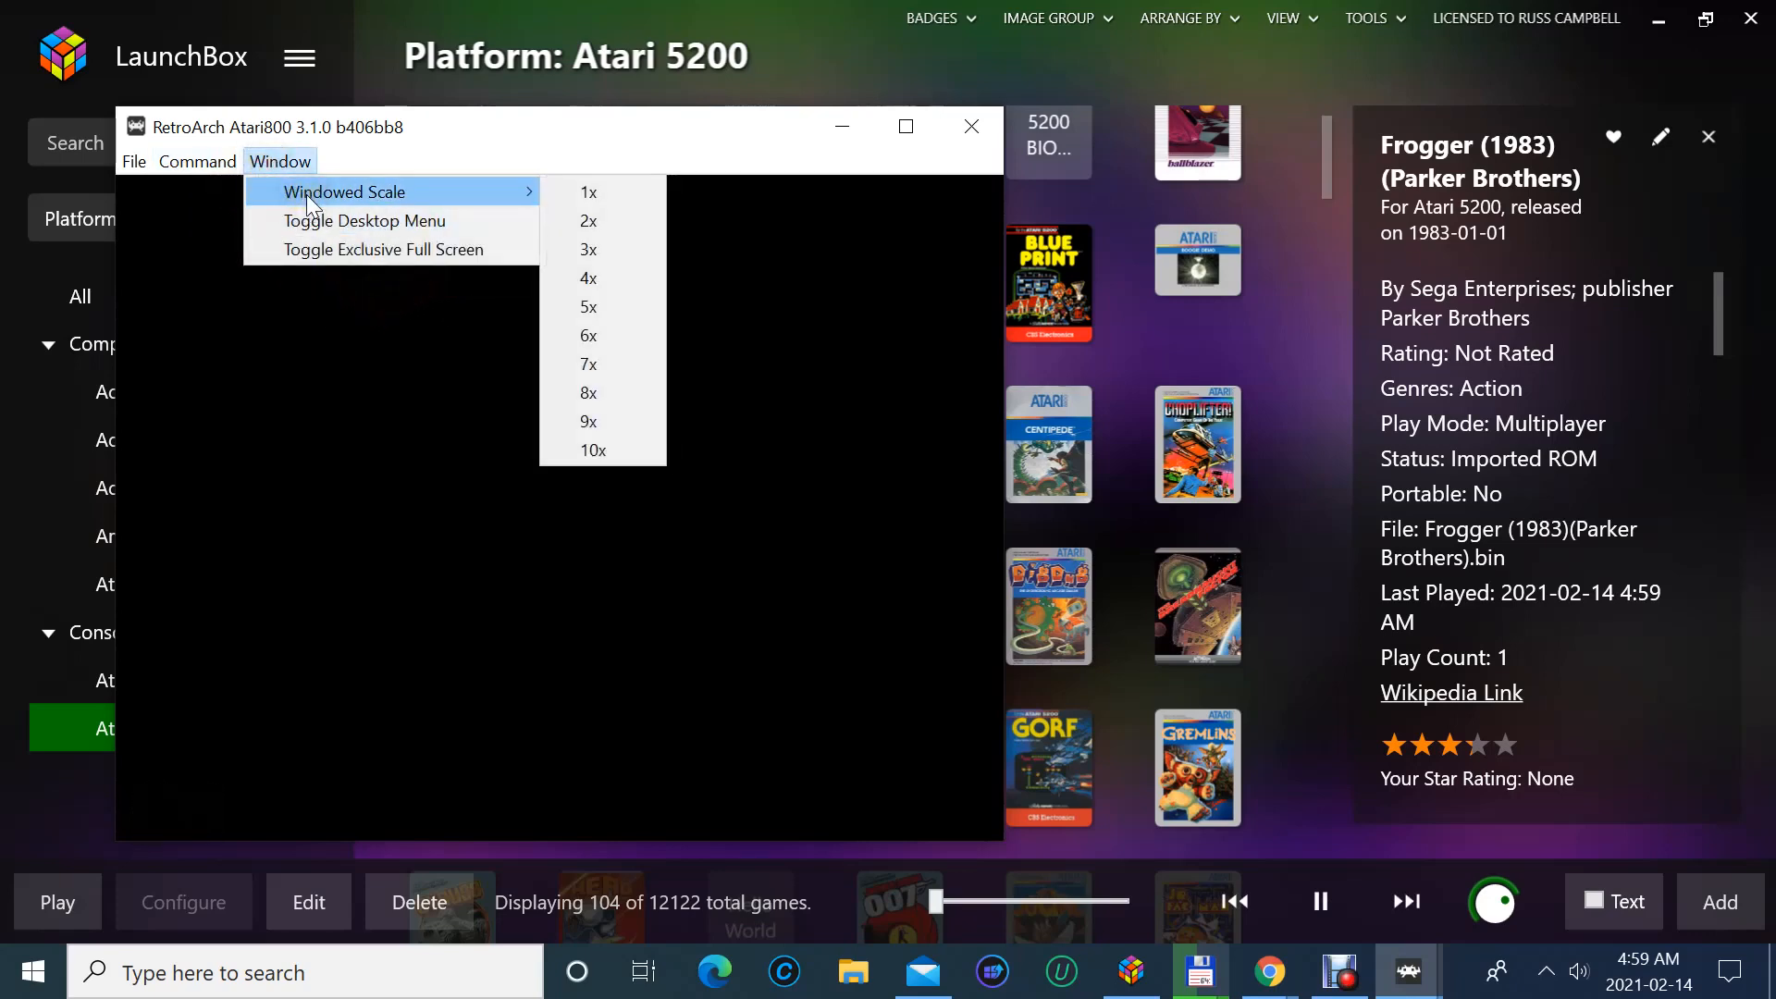
left_click(335, 251)
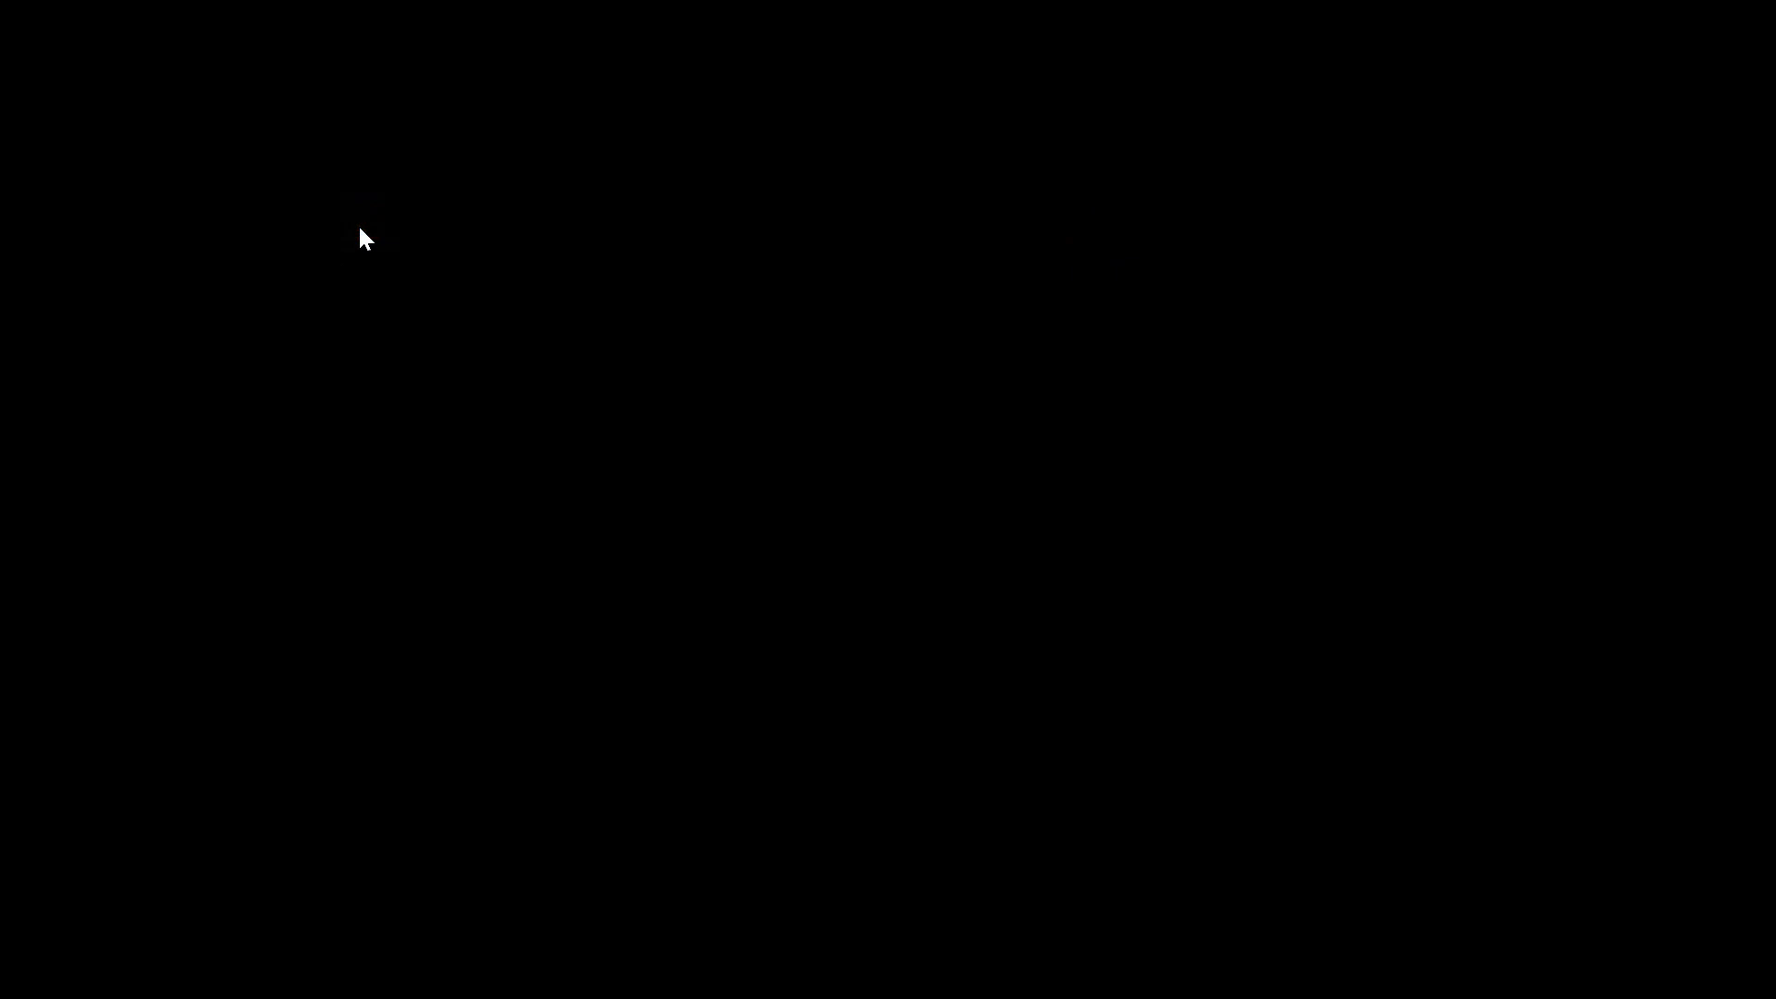
key("Escape")
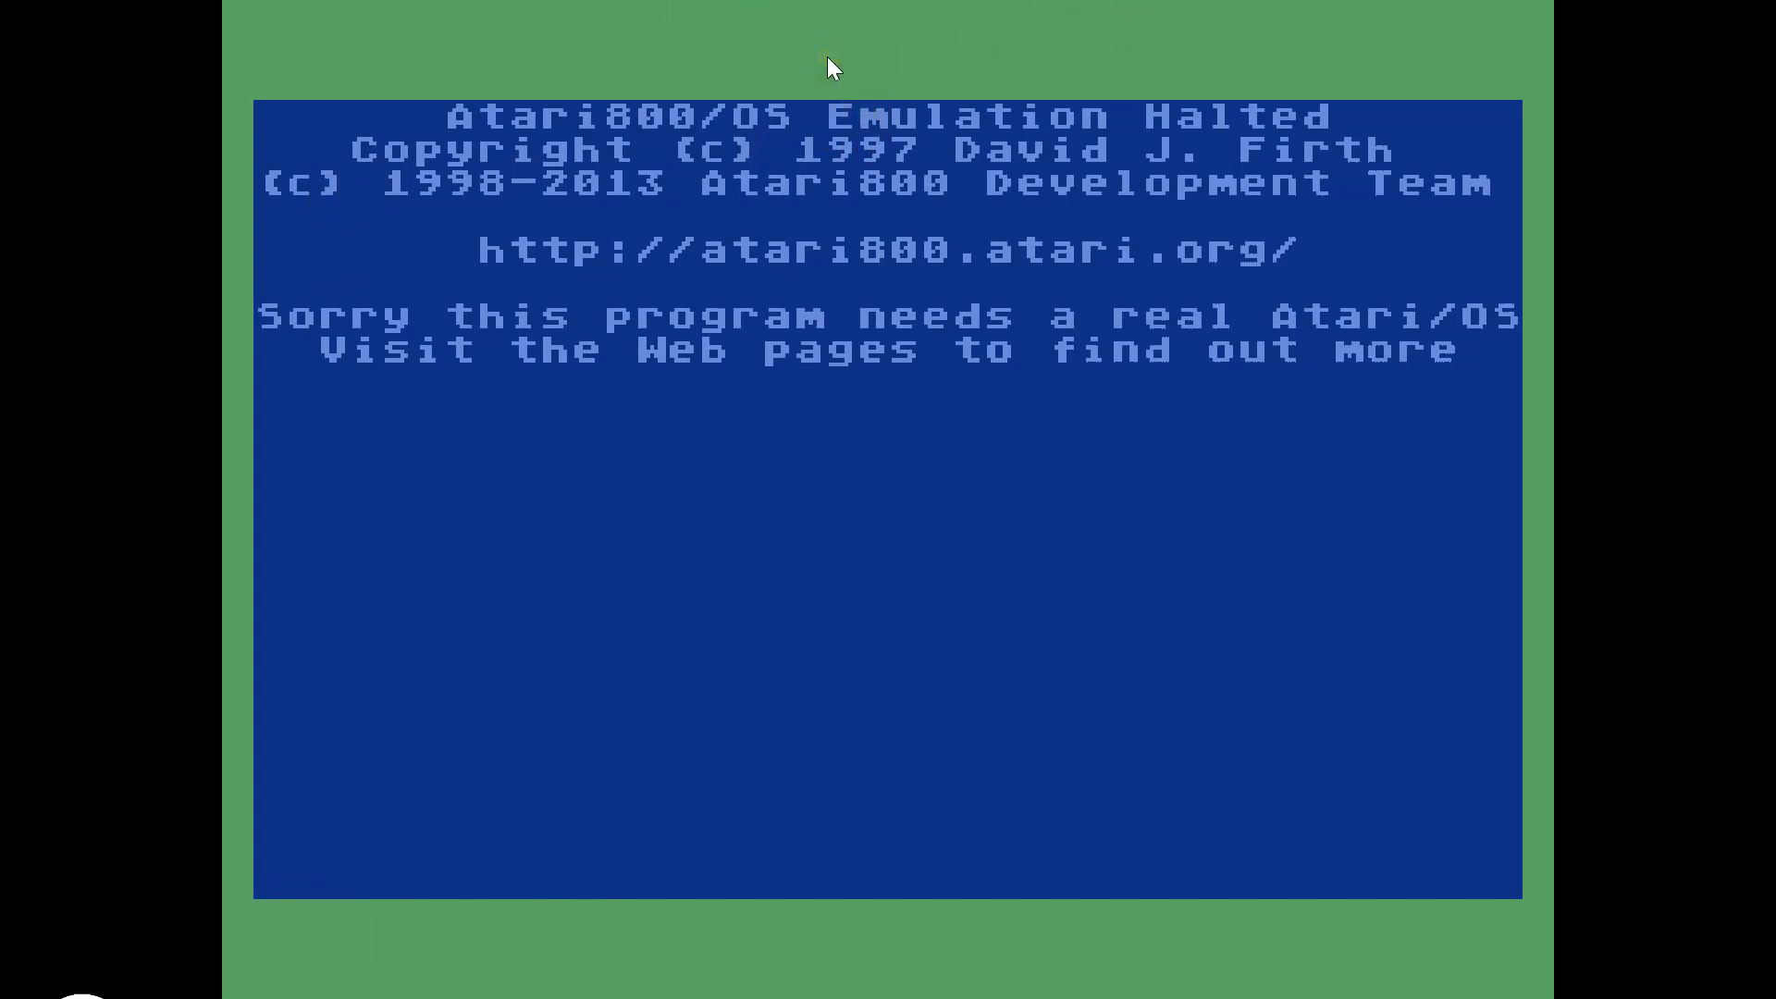
key("Escape")
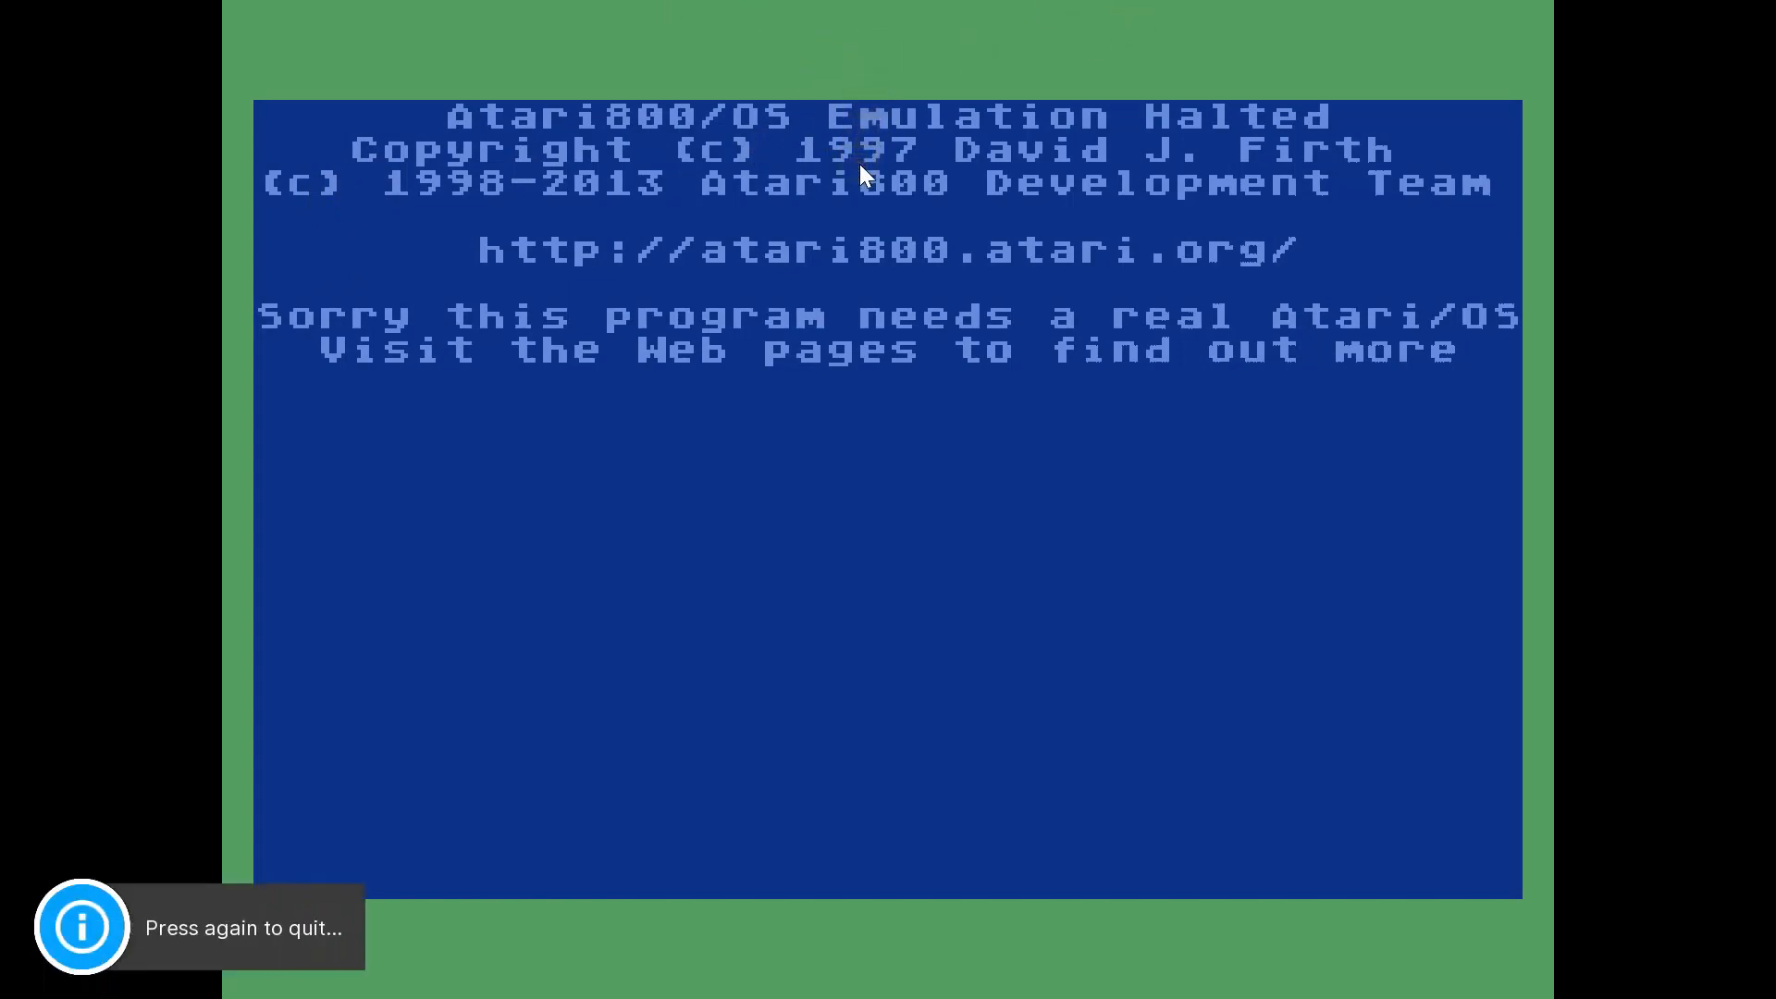
key("Escape")
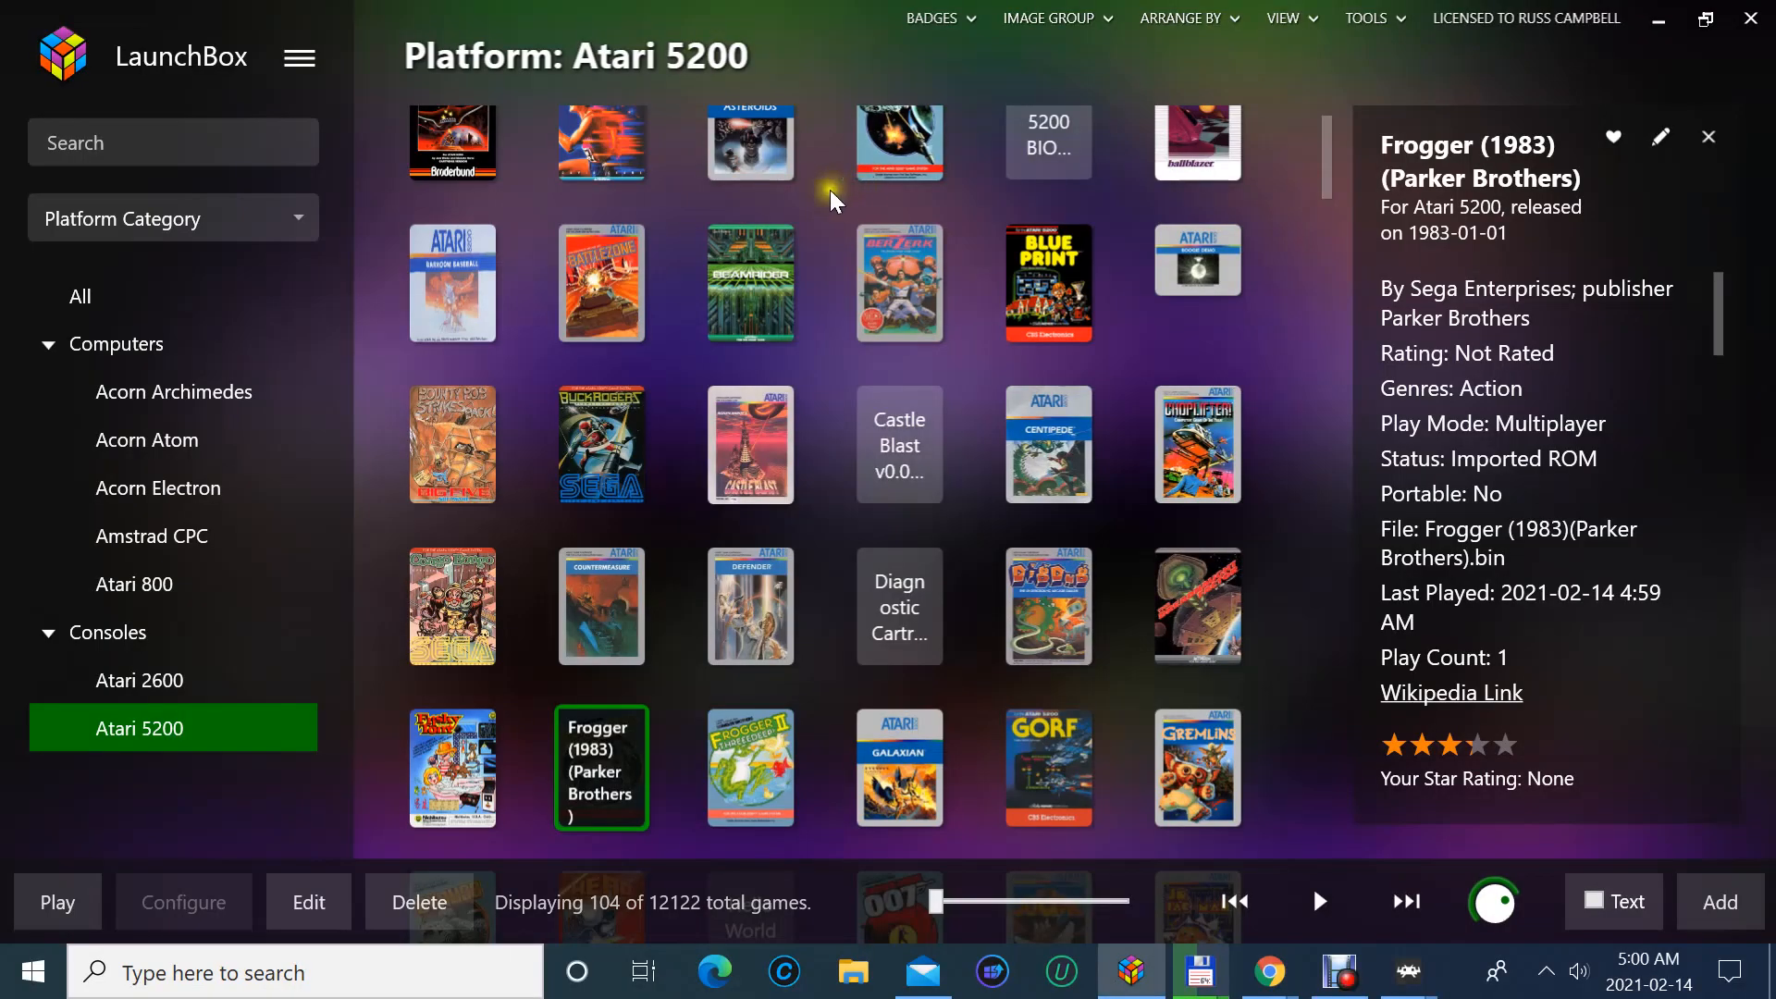
- Minimize LaunchBox and close the two RetroArch windows left open on the desktop
left_click(1660, 17)
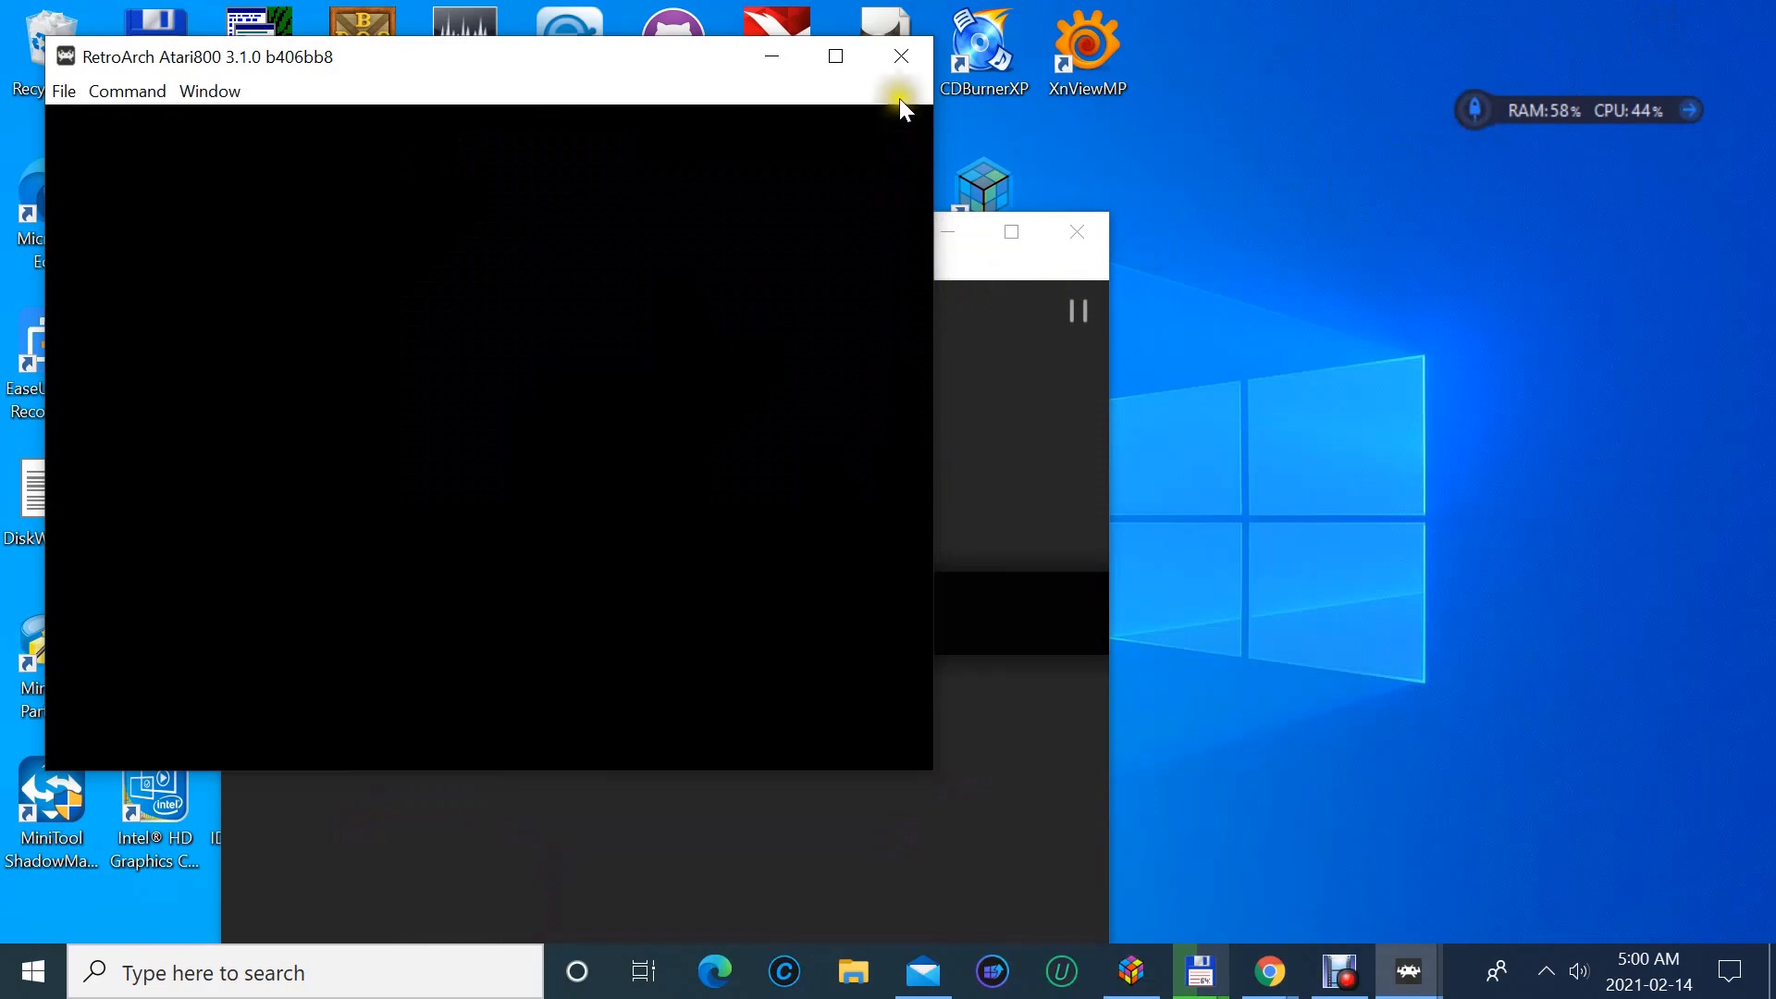
left_click(903, 58)
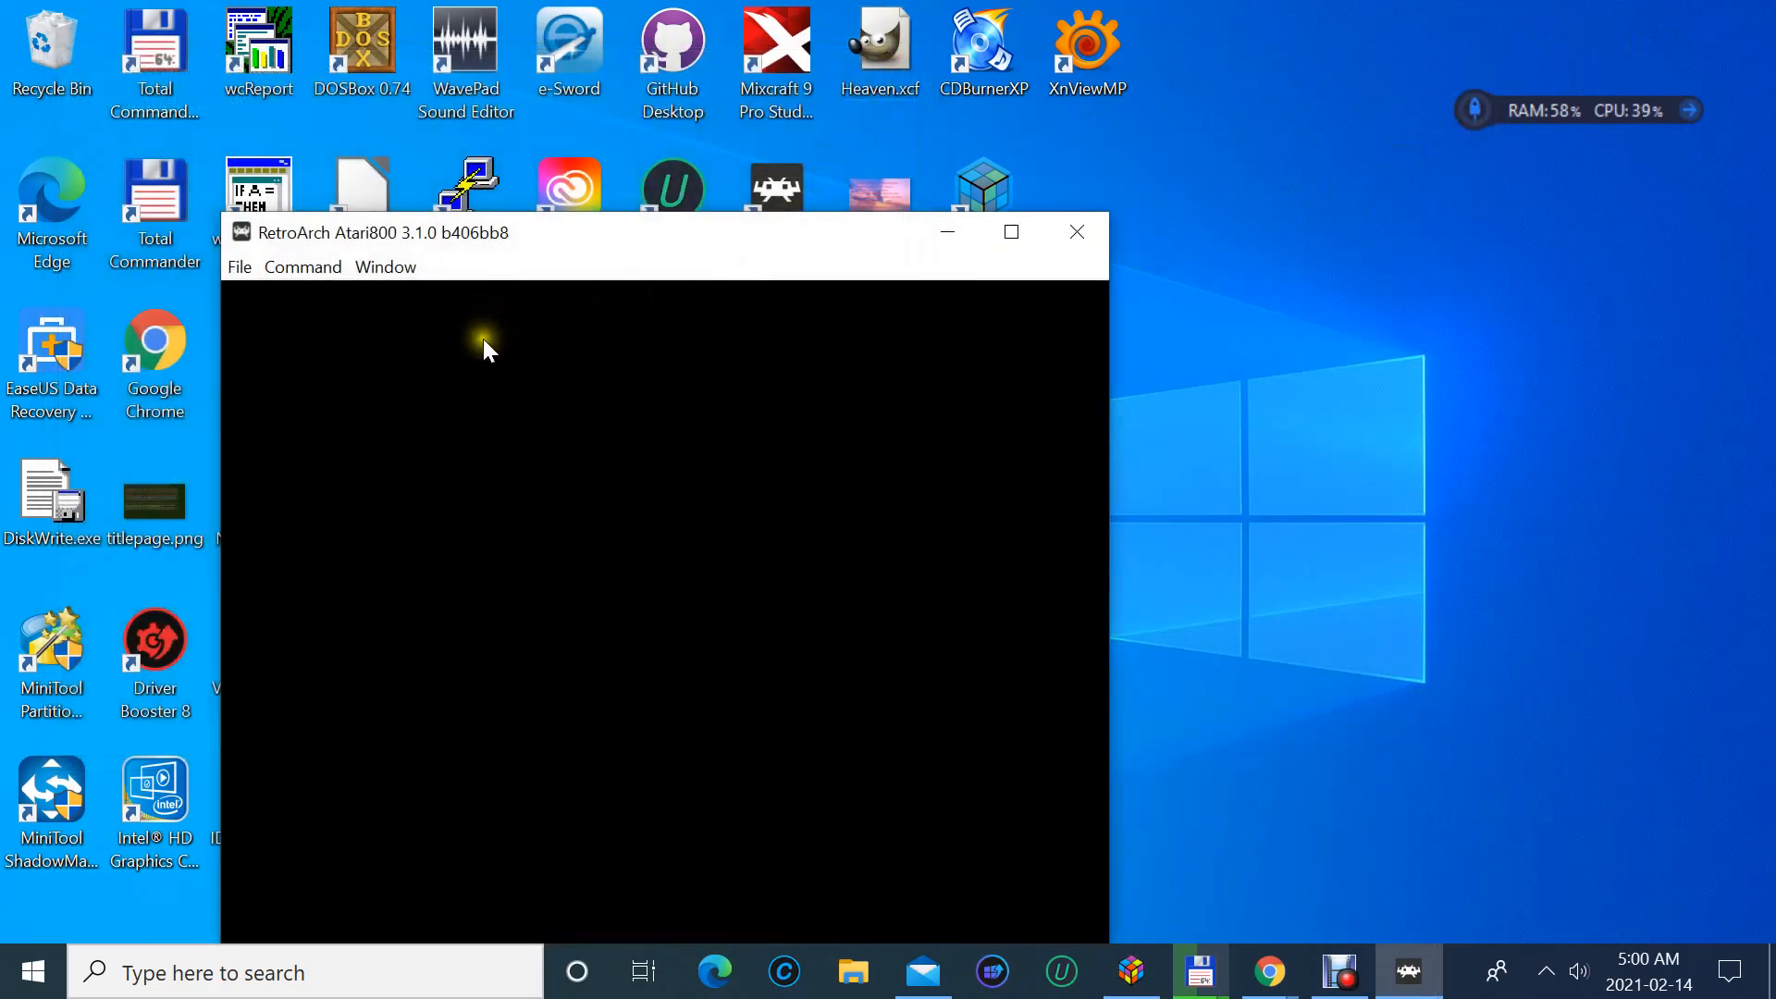
left_click(1065, 222)
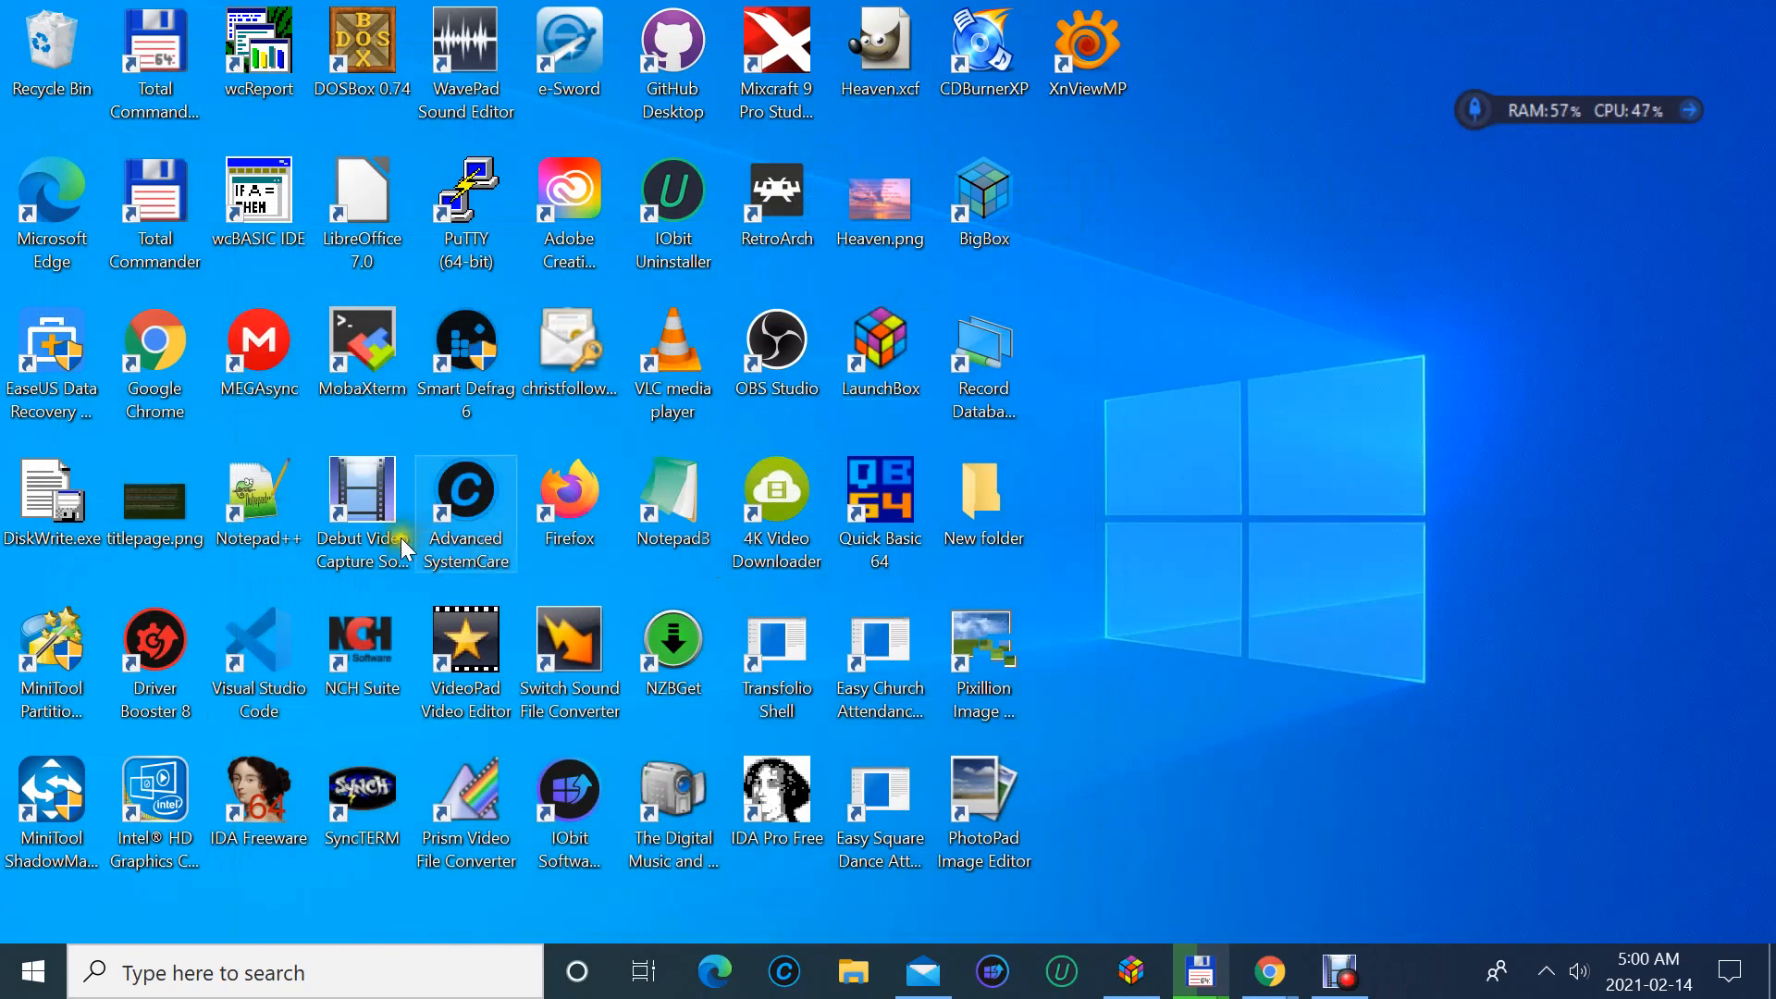
- Switch to Total Commander by opening it from the desktop and pass its shareware notice with button number 3
double_click(173, 68)
left_click(159, 209)
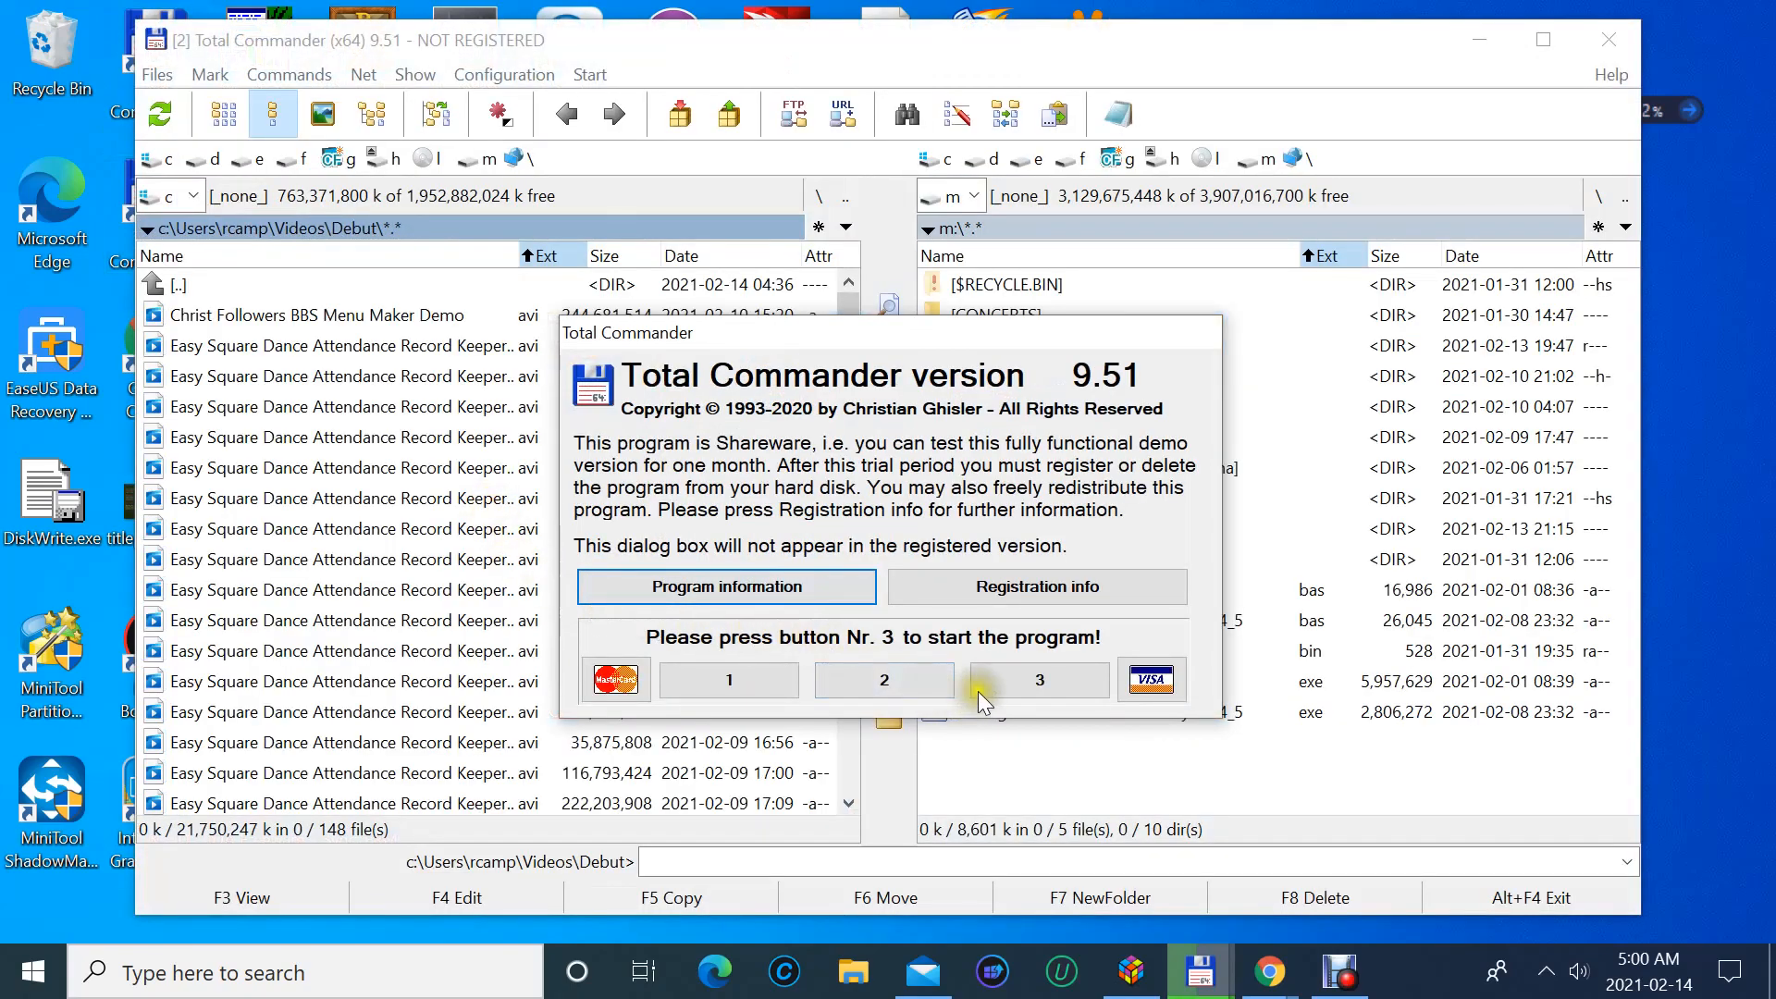
left_click(980, 686)
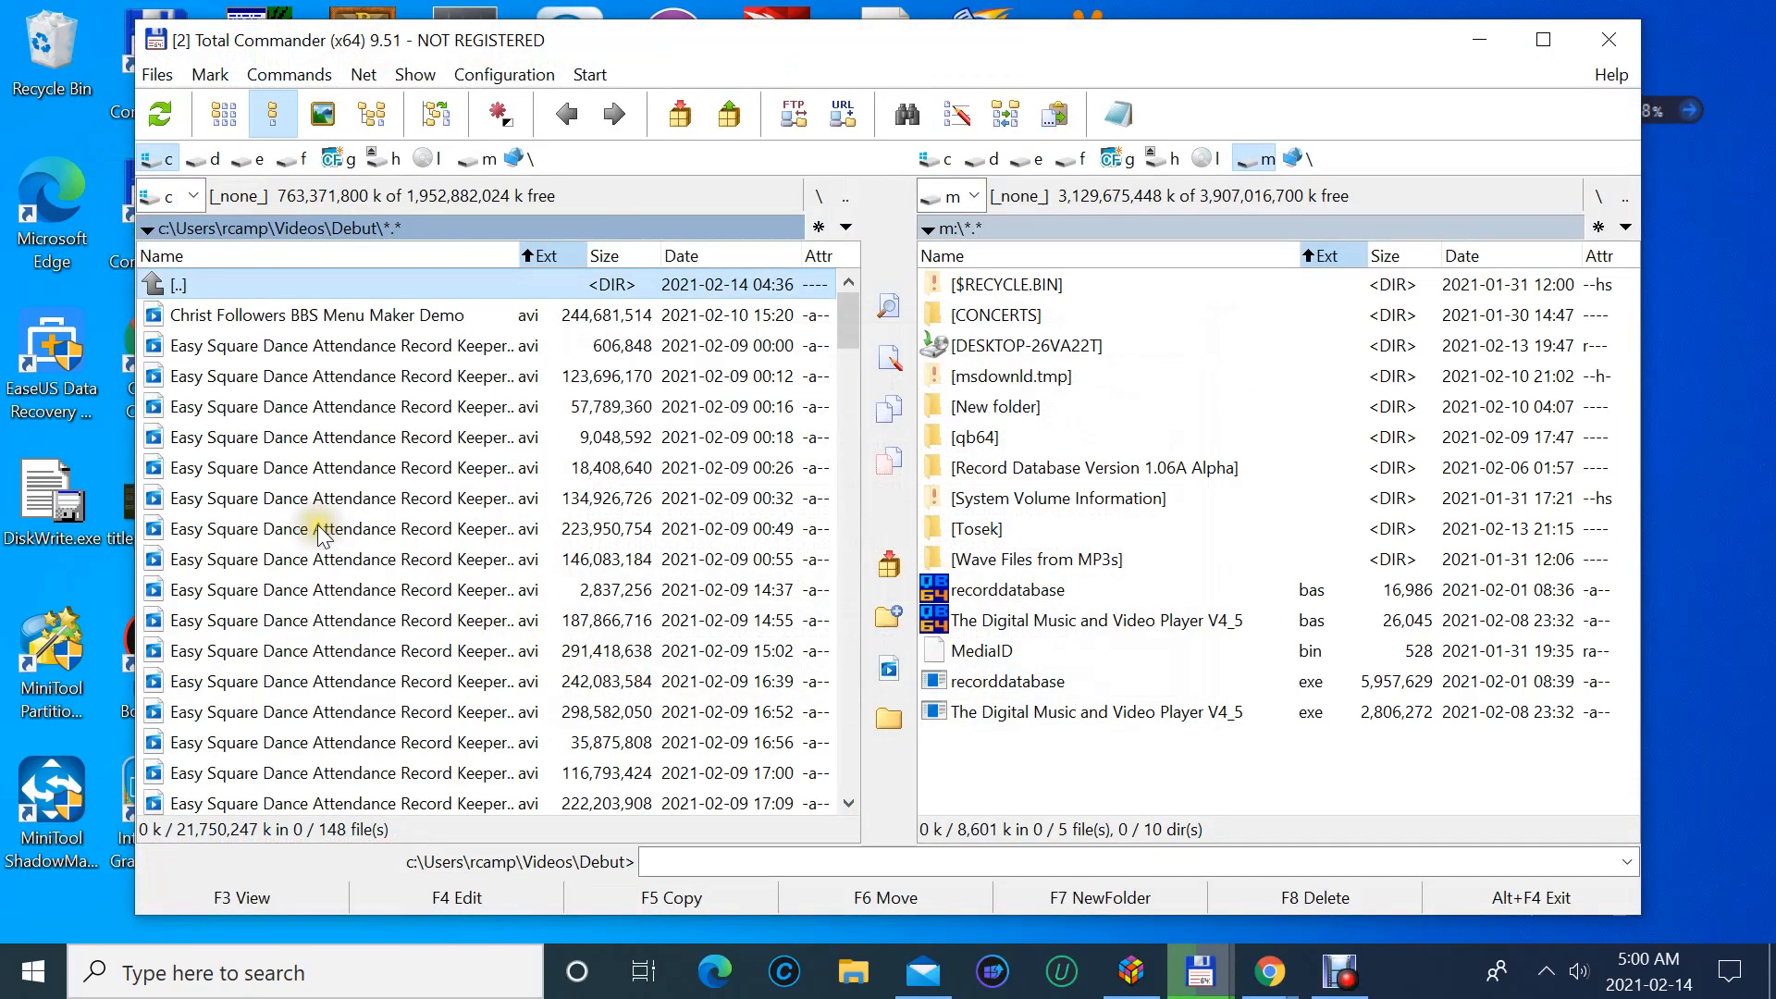
- Browse from the Debut videos folder up to the user folder and into LaunchBox\Emulators\RetroArch
double_click(203, 290)
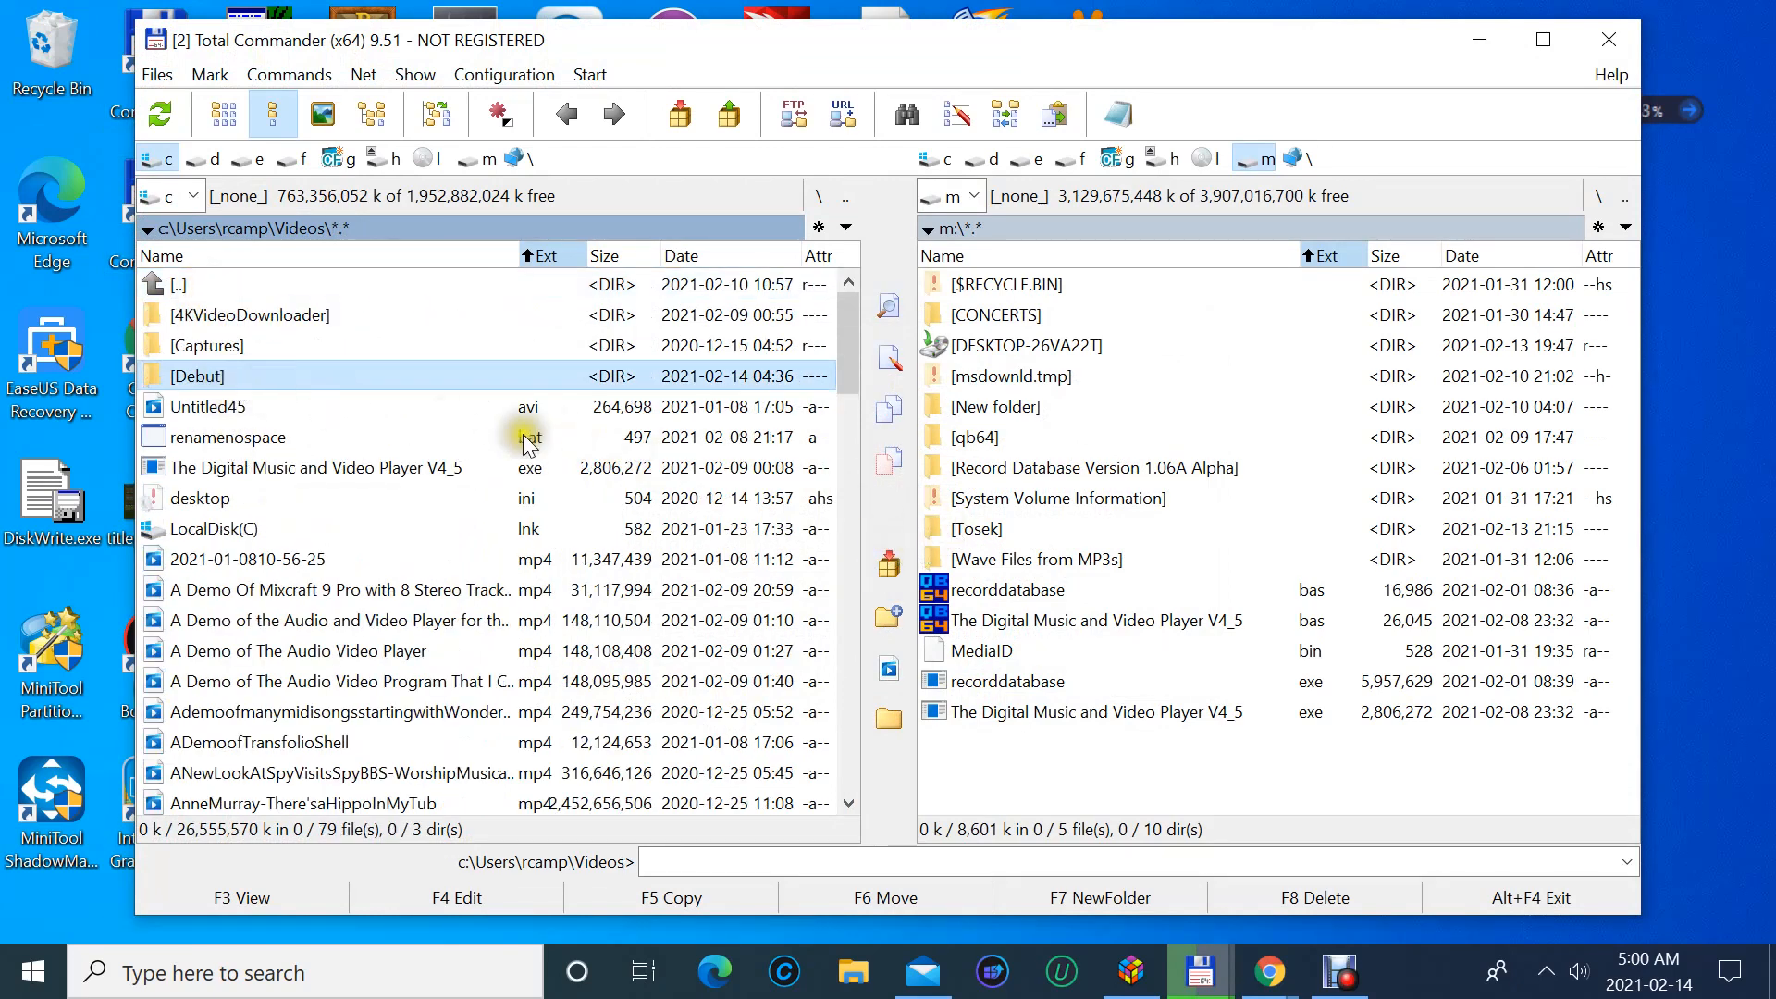
double_click(214, 280)
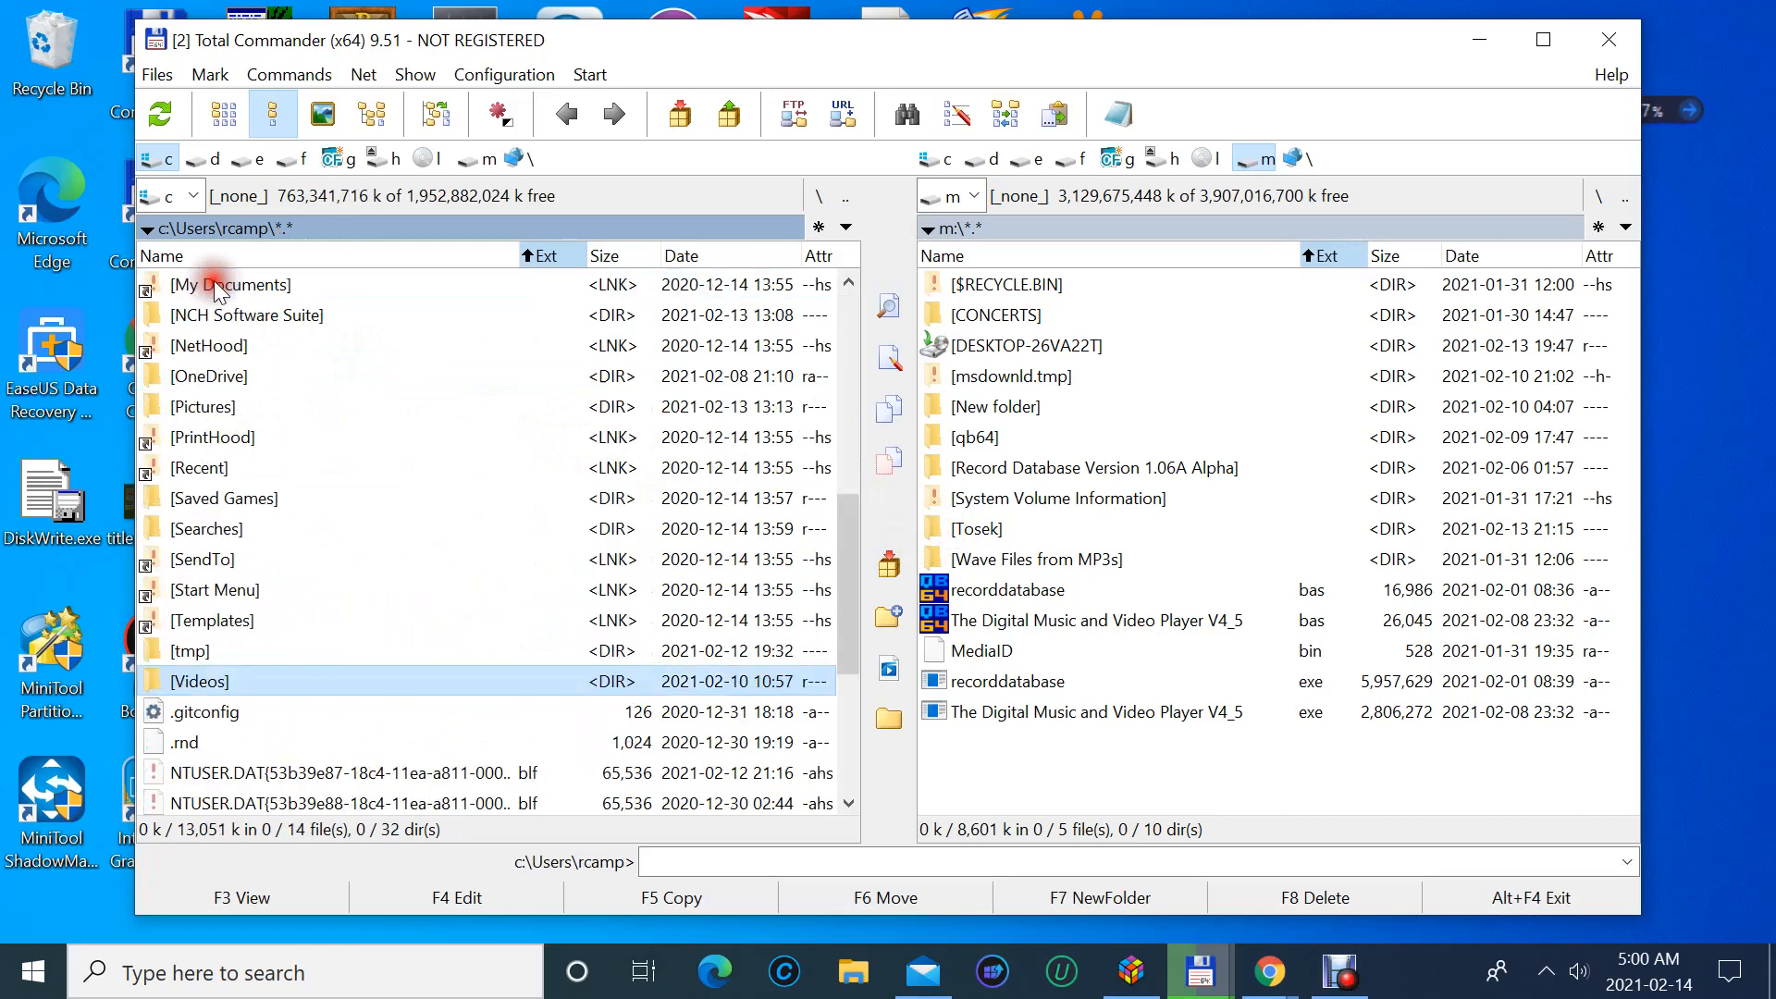
double_click(214, 280)
double_click(212, 281)
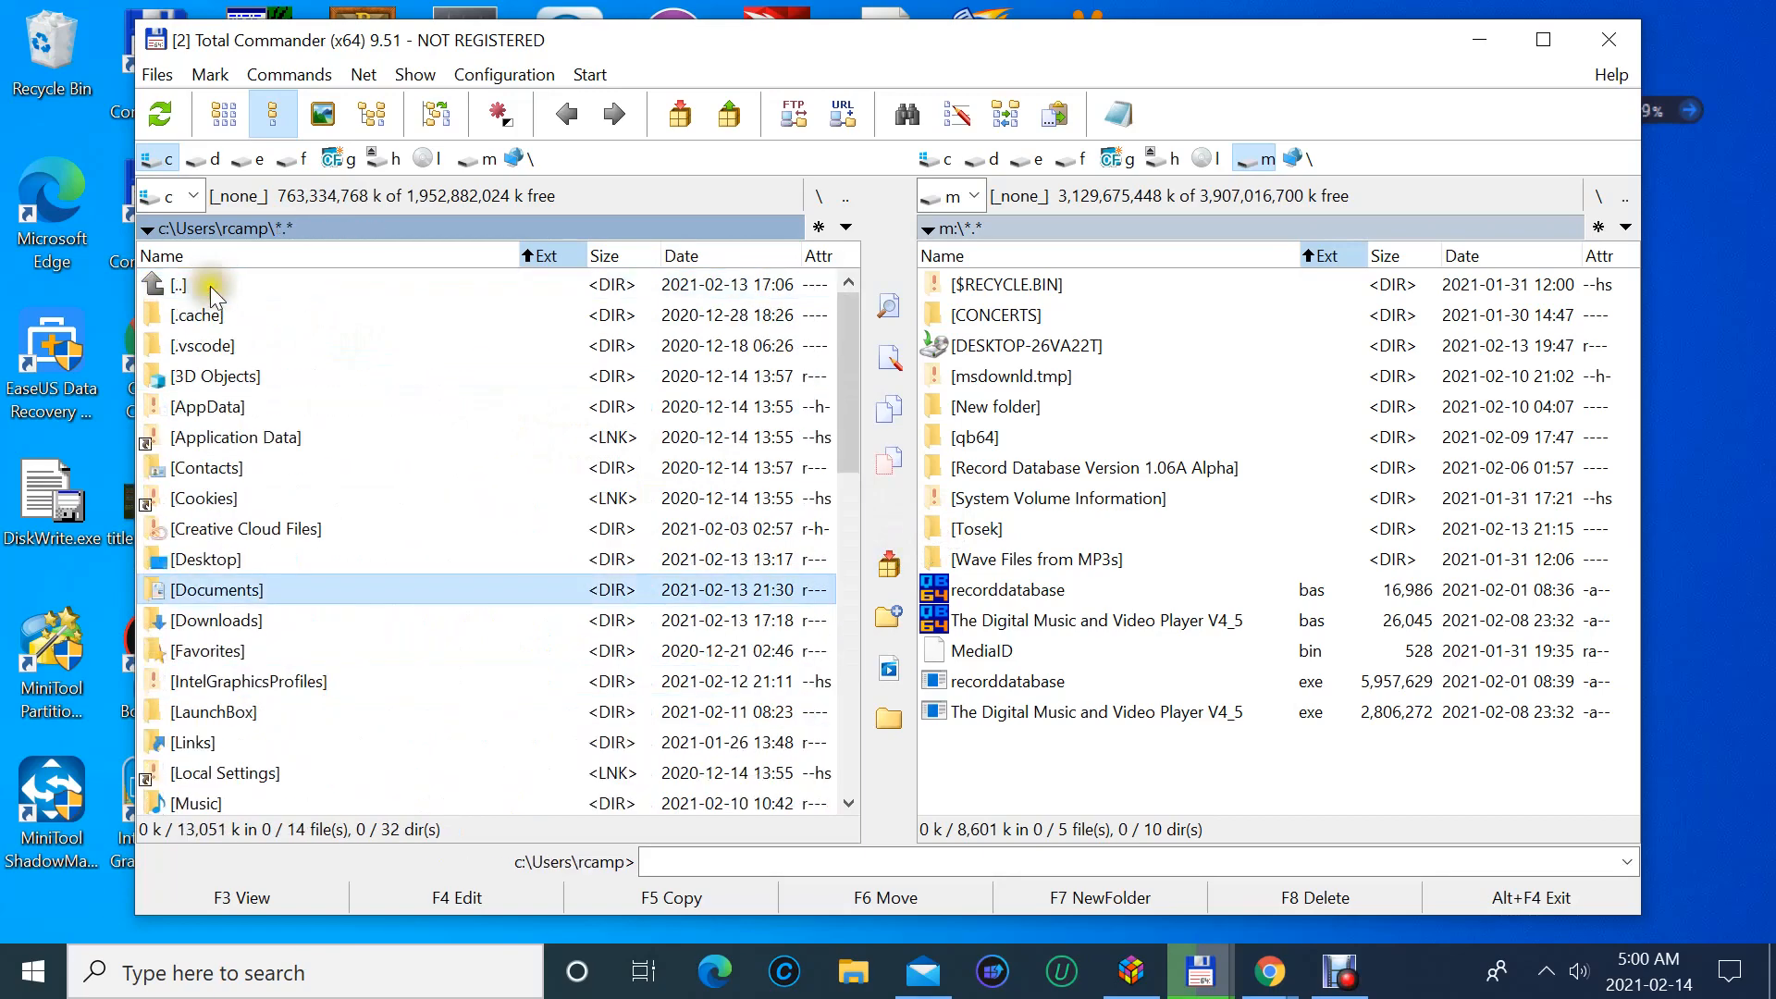
left_click(195, 710)
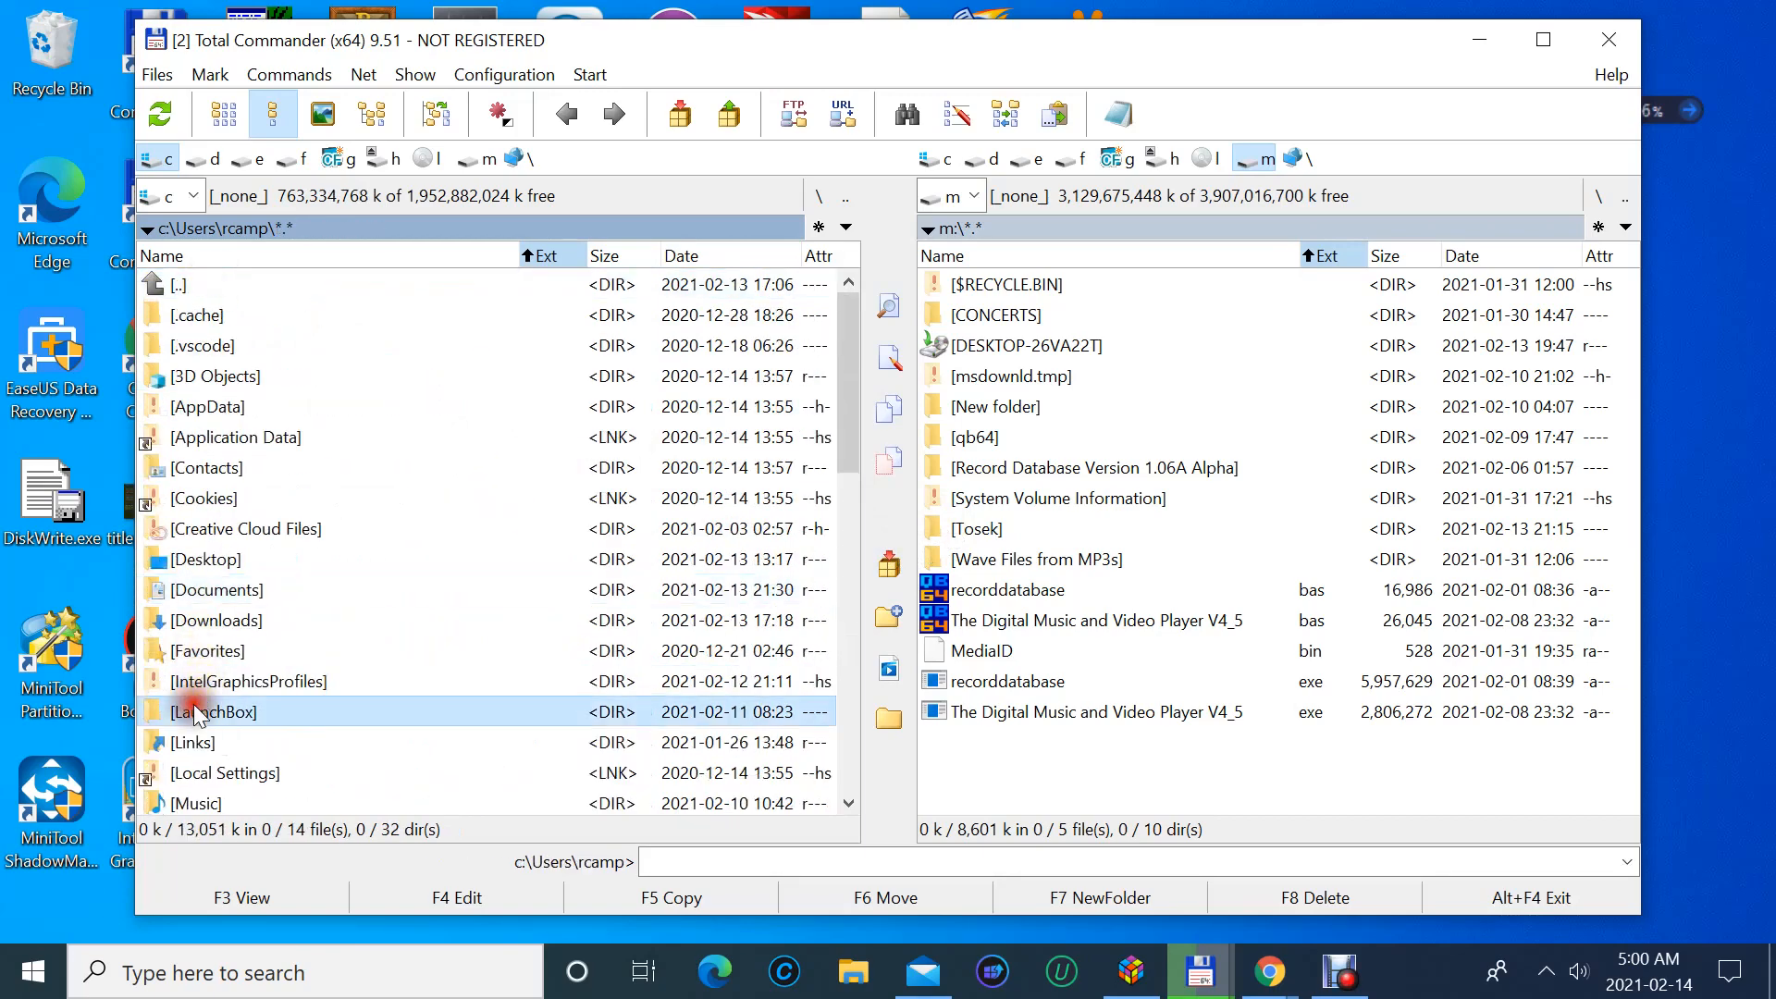
double_click(195, 711)
double_click(197, 410)
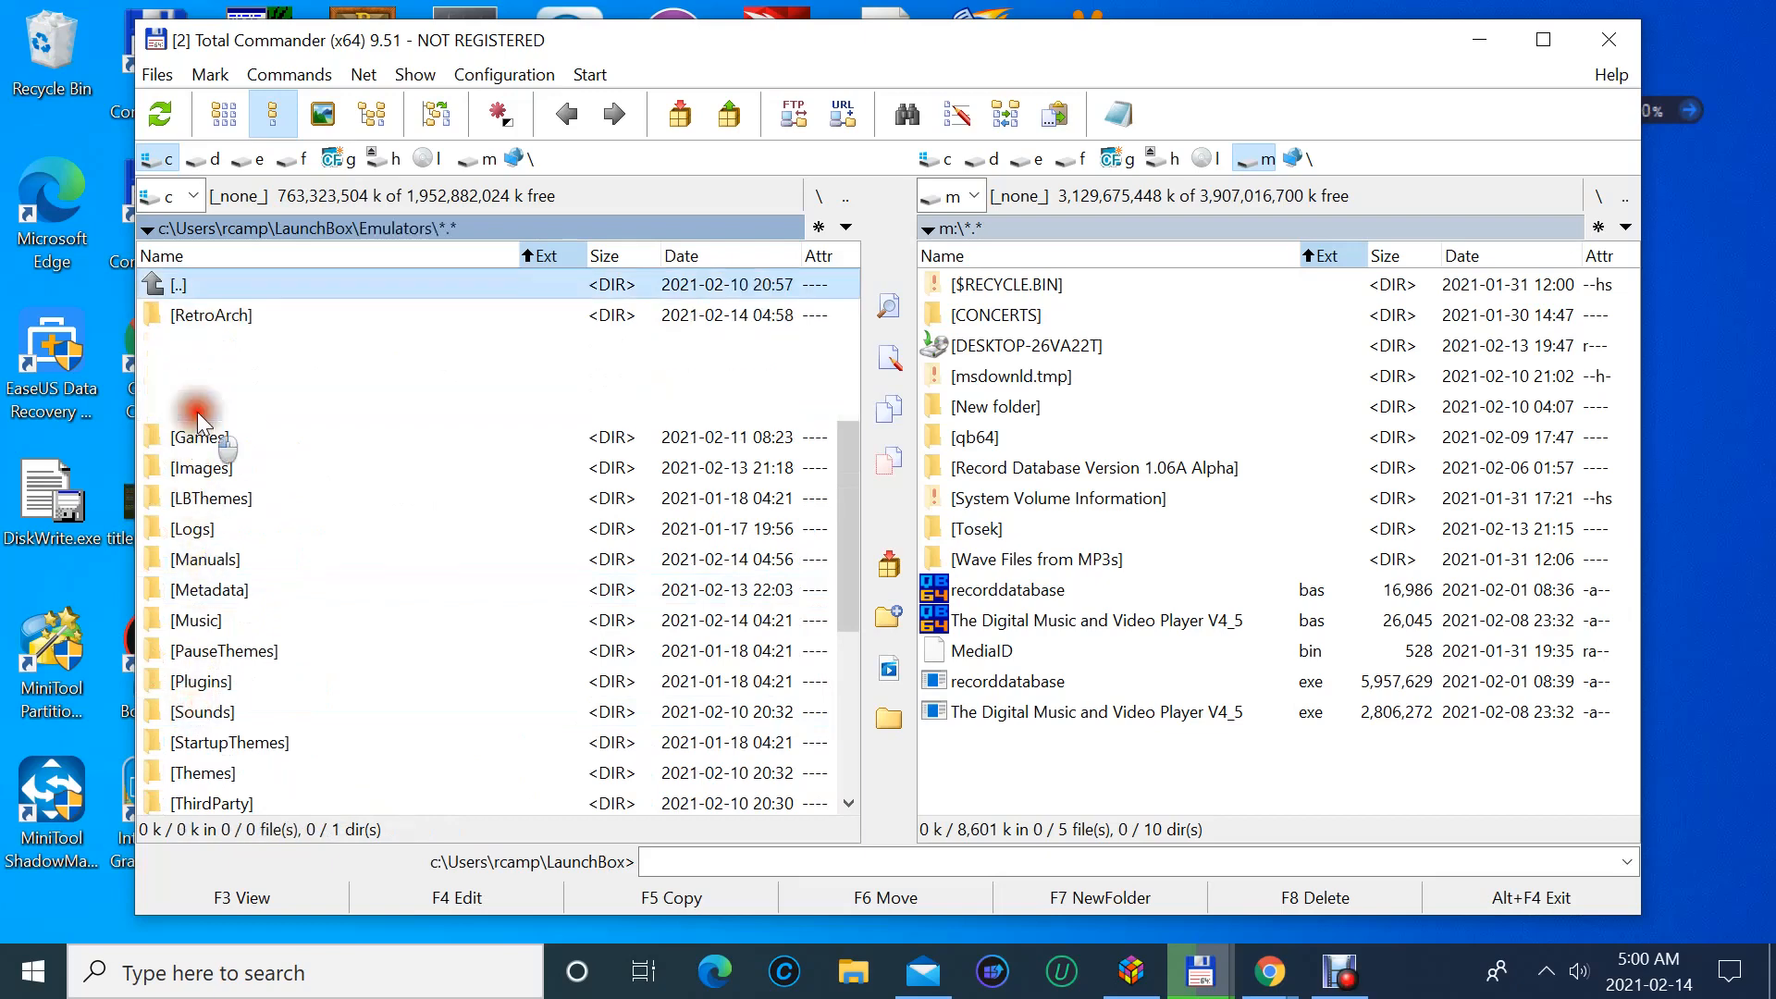
double_click(203, 317)
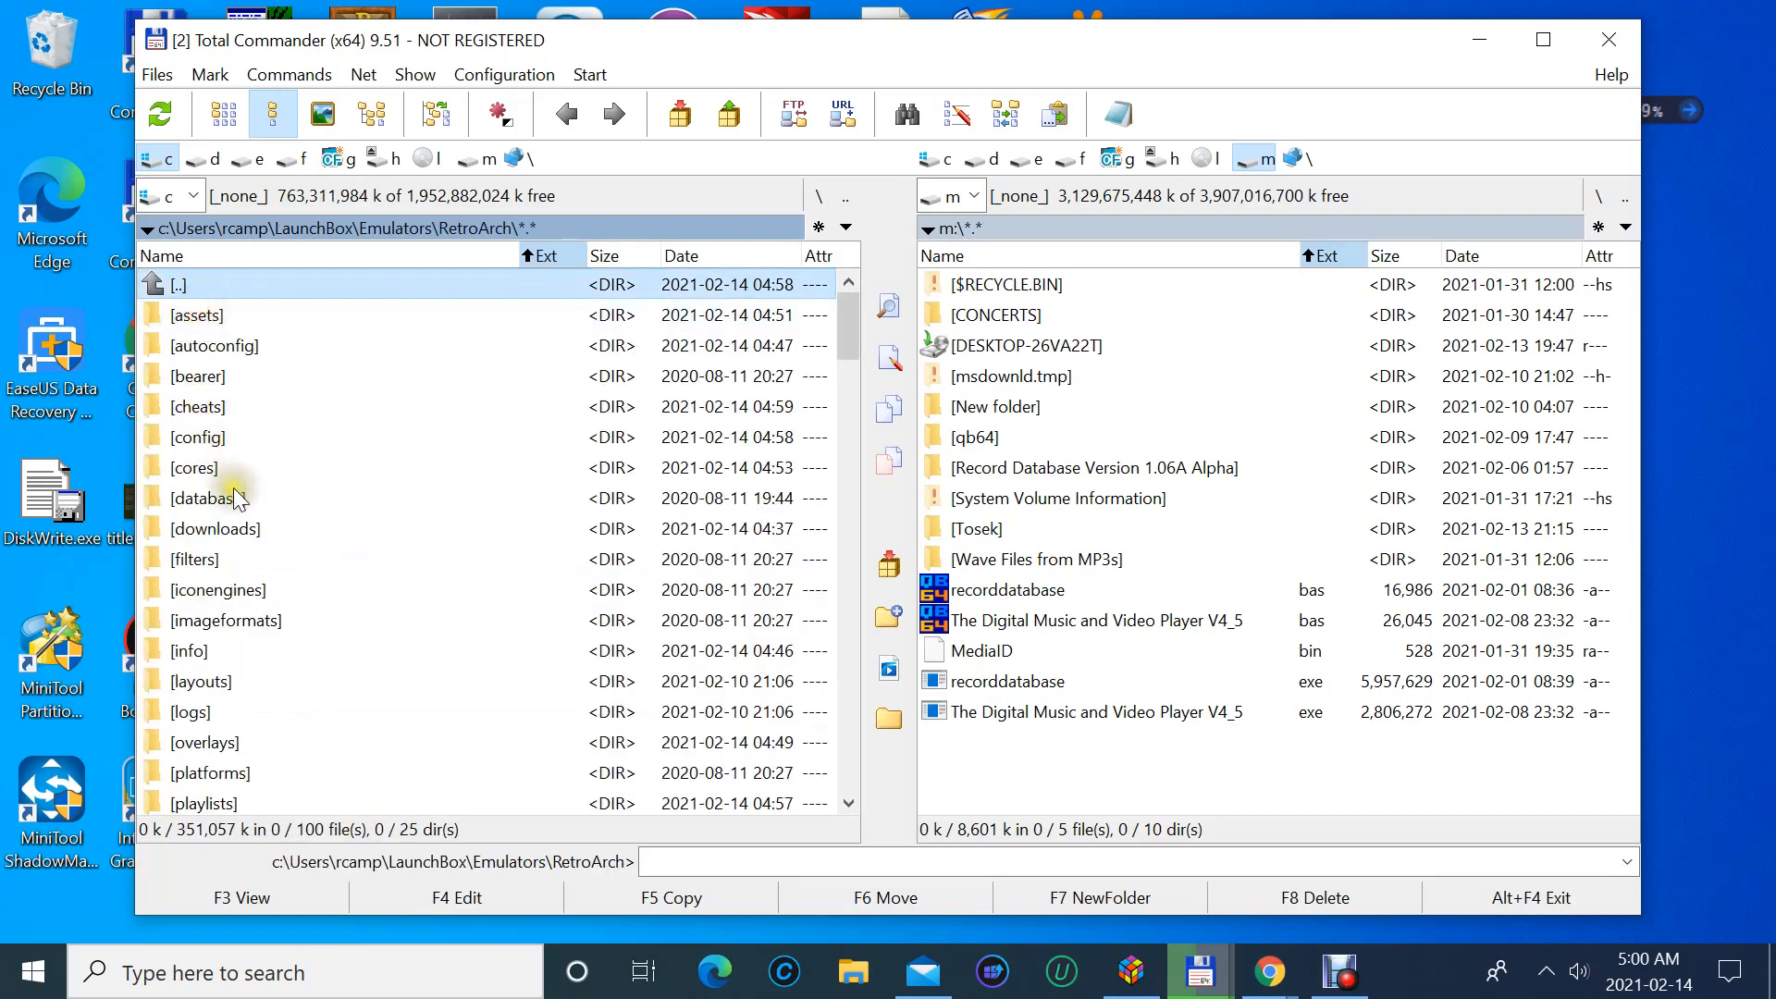
- Open the .atari800 cfg file from the RetroArch folder to check its ROM path entries, and close it again
scroll(242, 490, "down", 3)
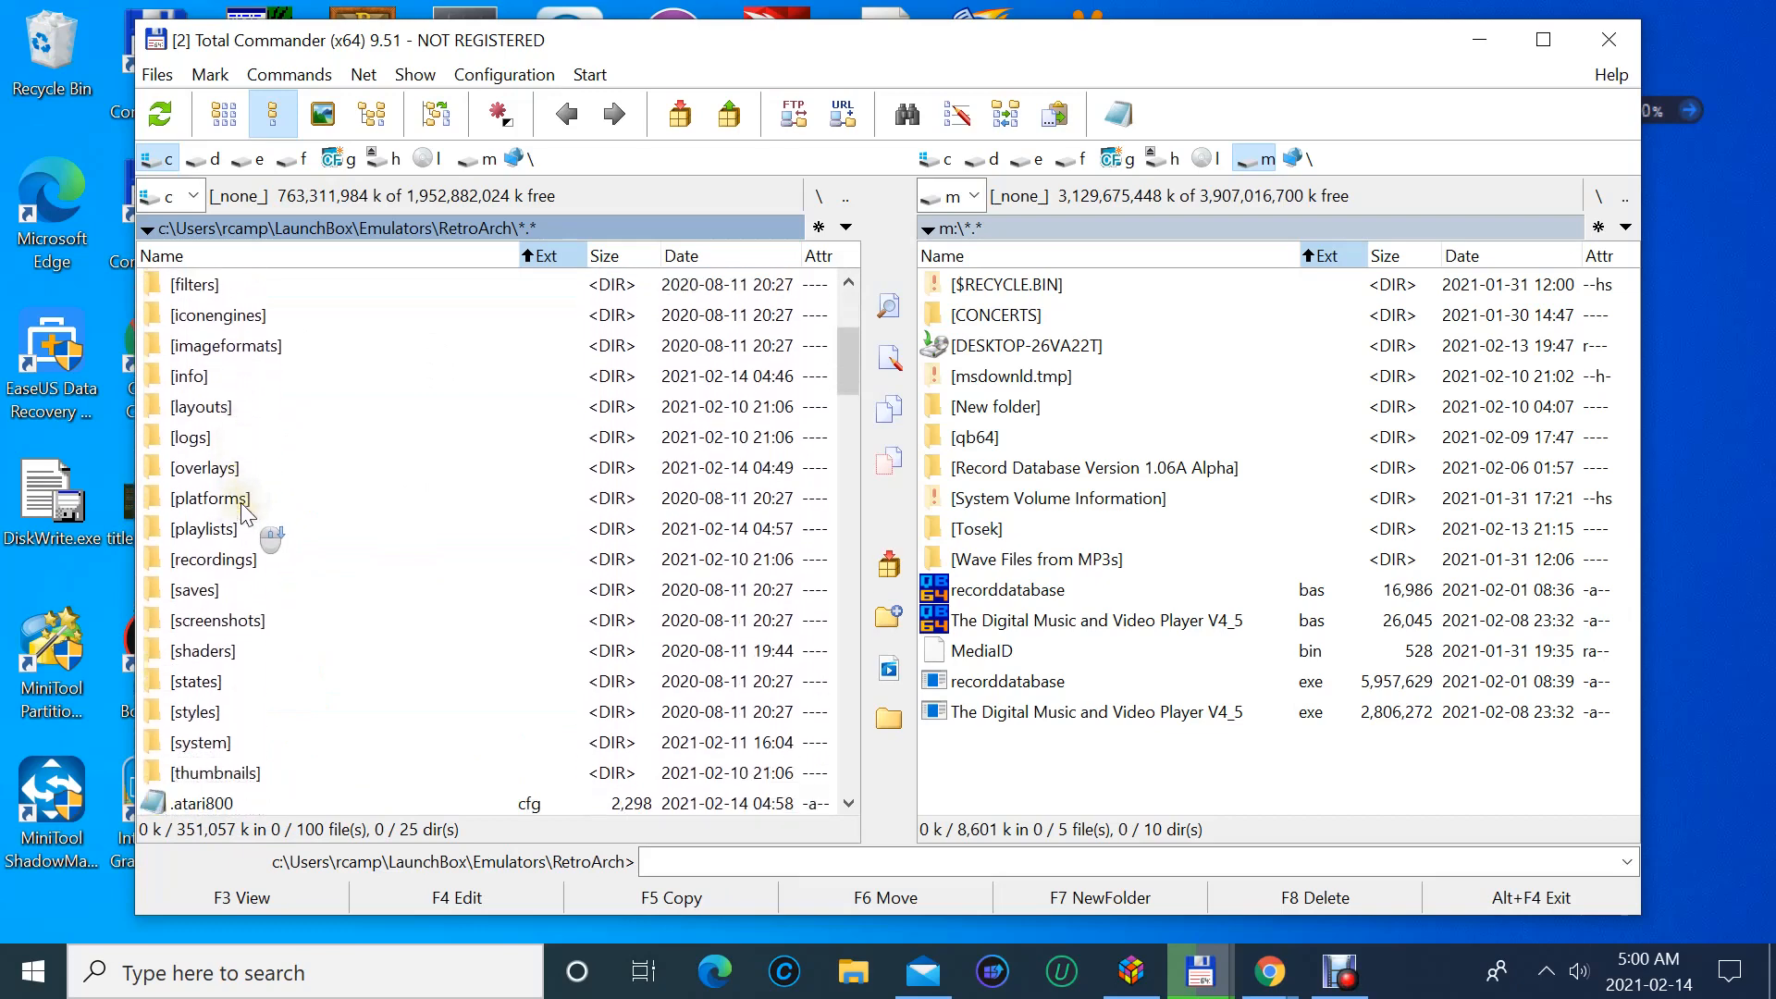
scroll(239, 509, "down", 2)
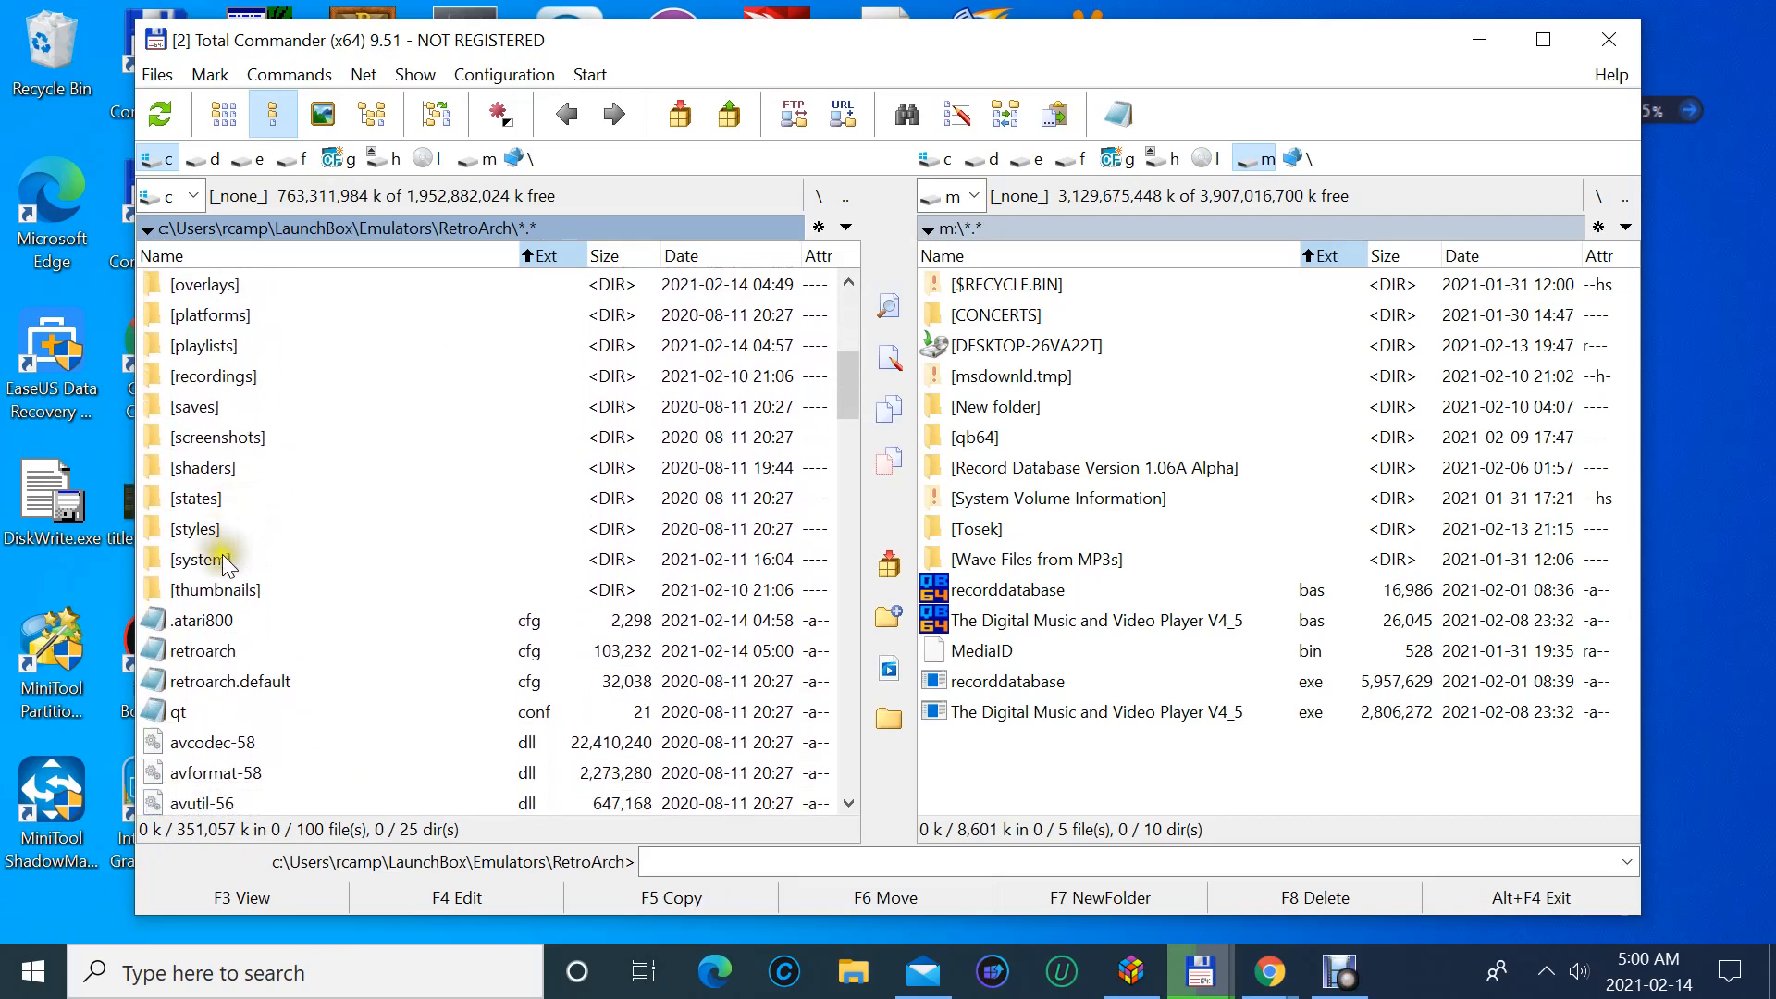
scroll(231, 555, "down", 1)
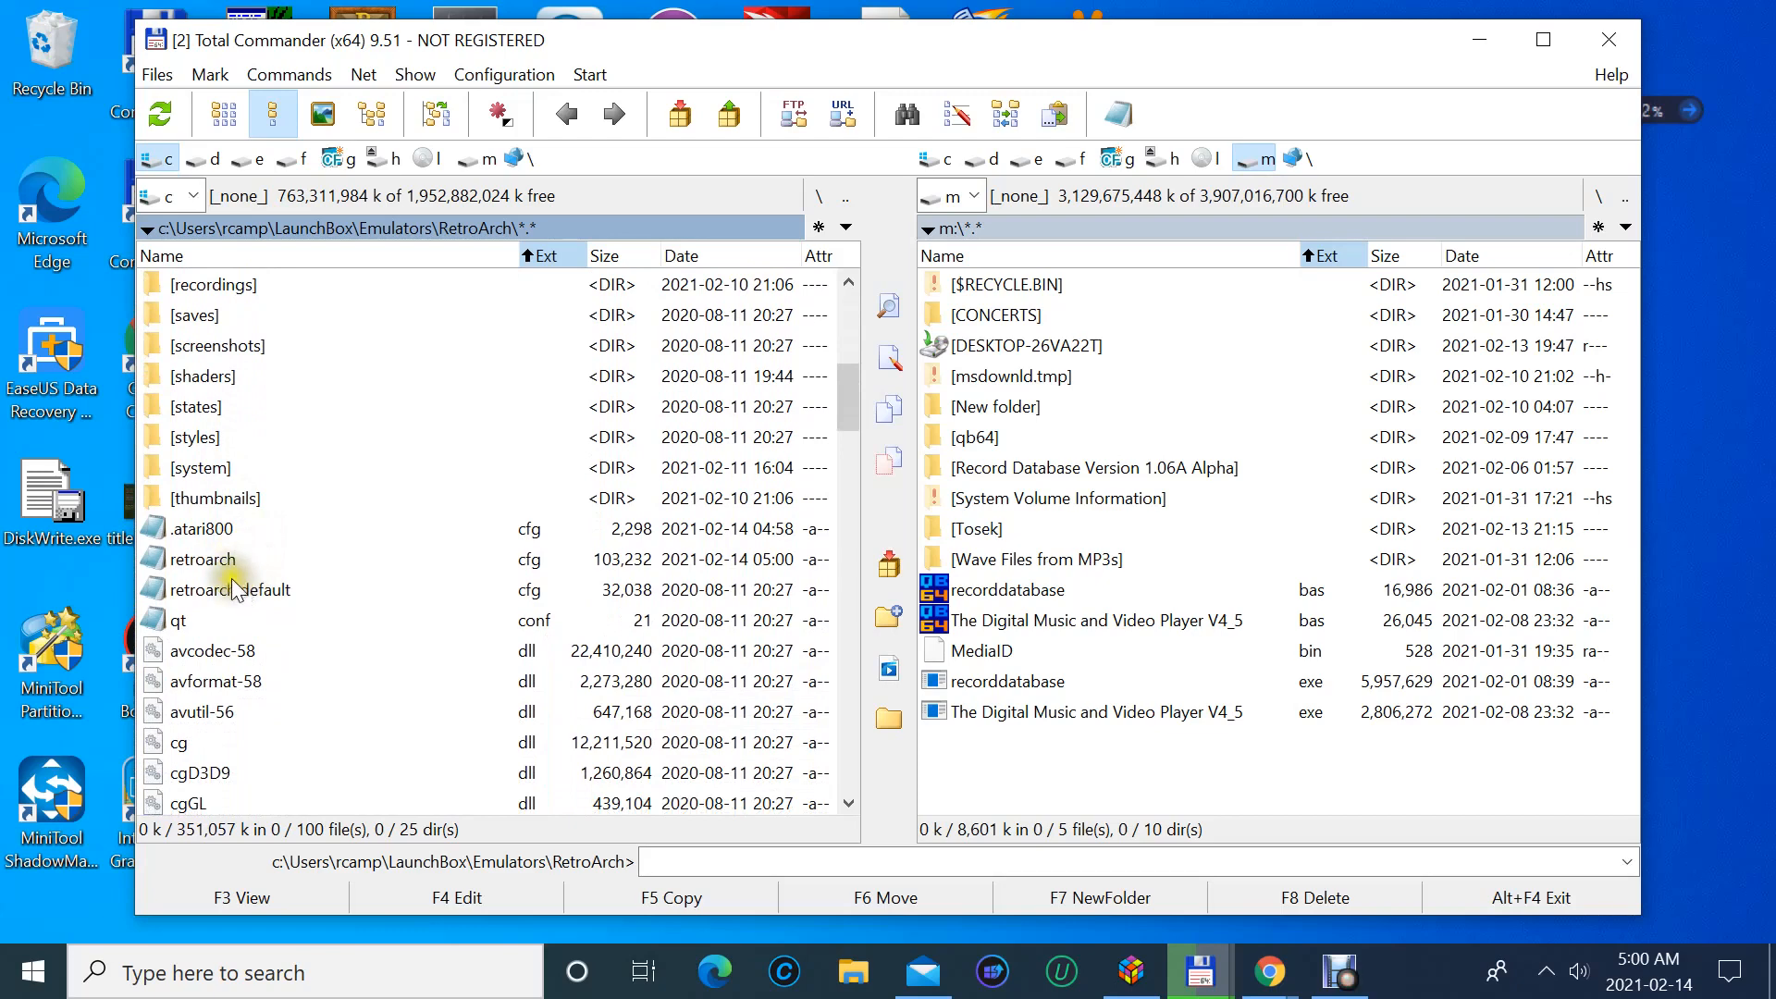
left_click(235, 535)
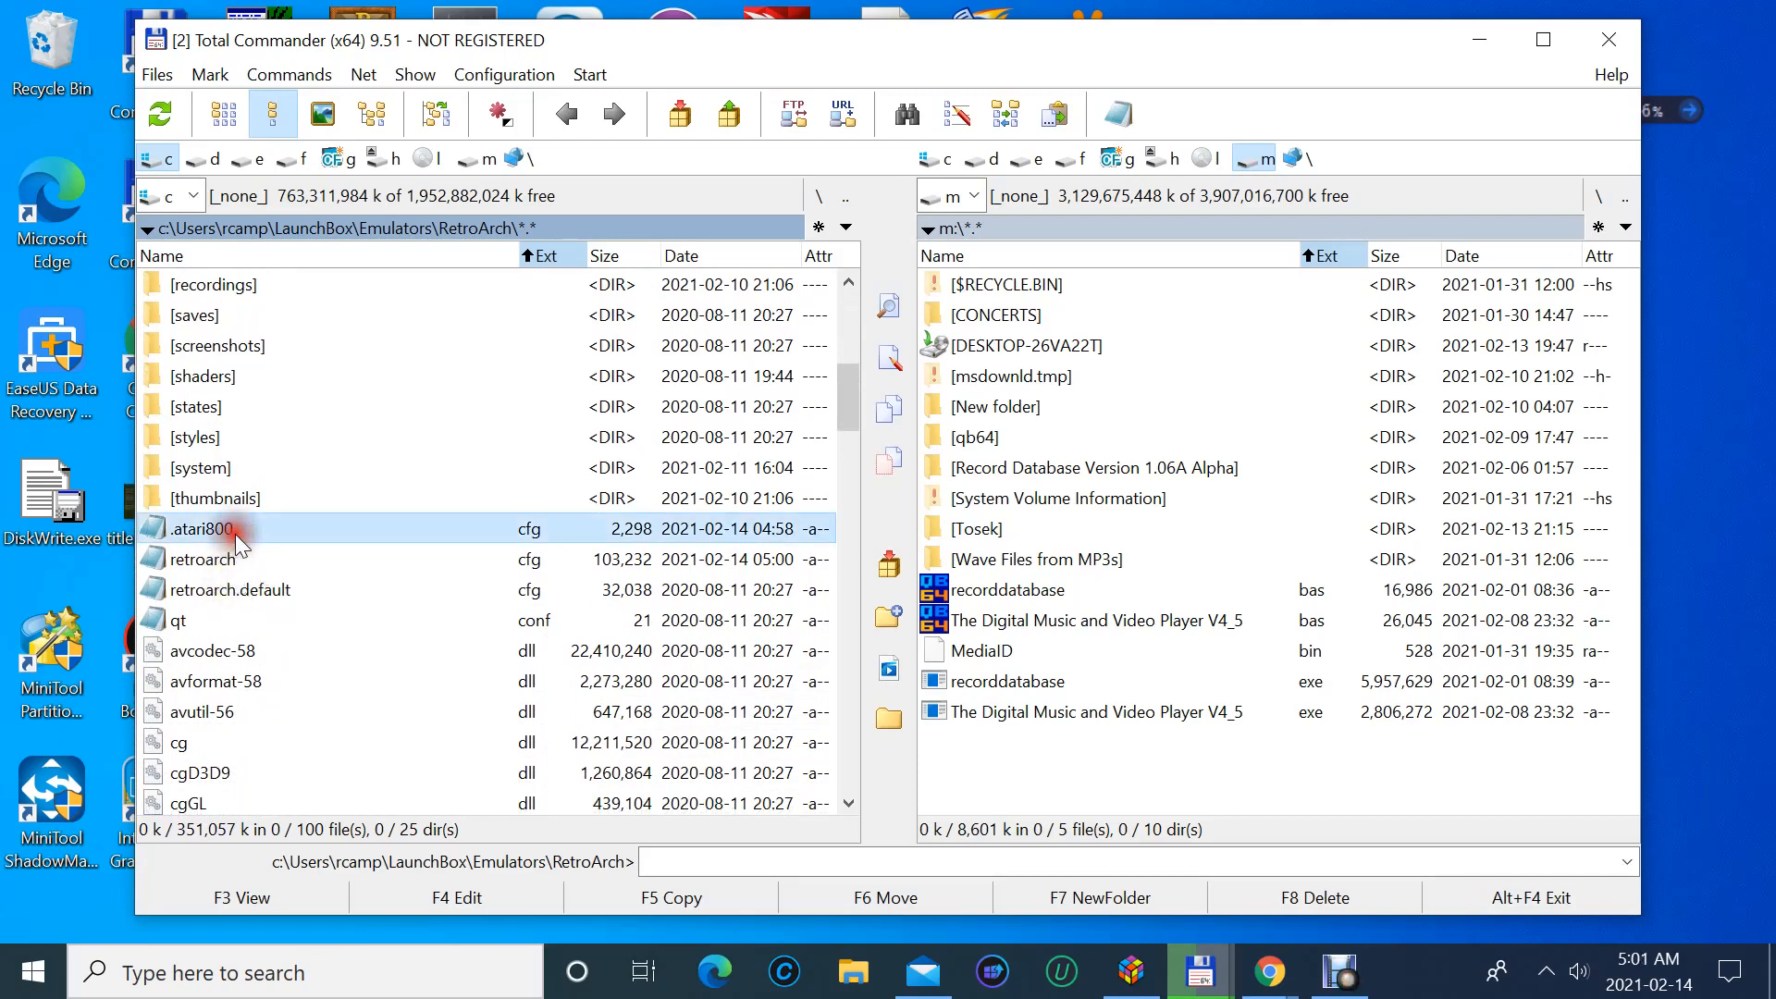
double_click(237, 535)
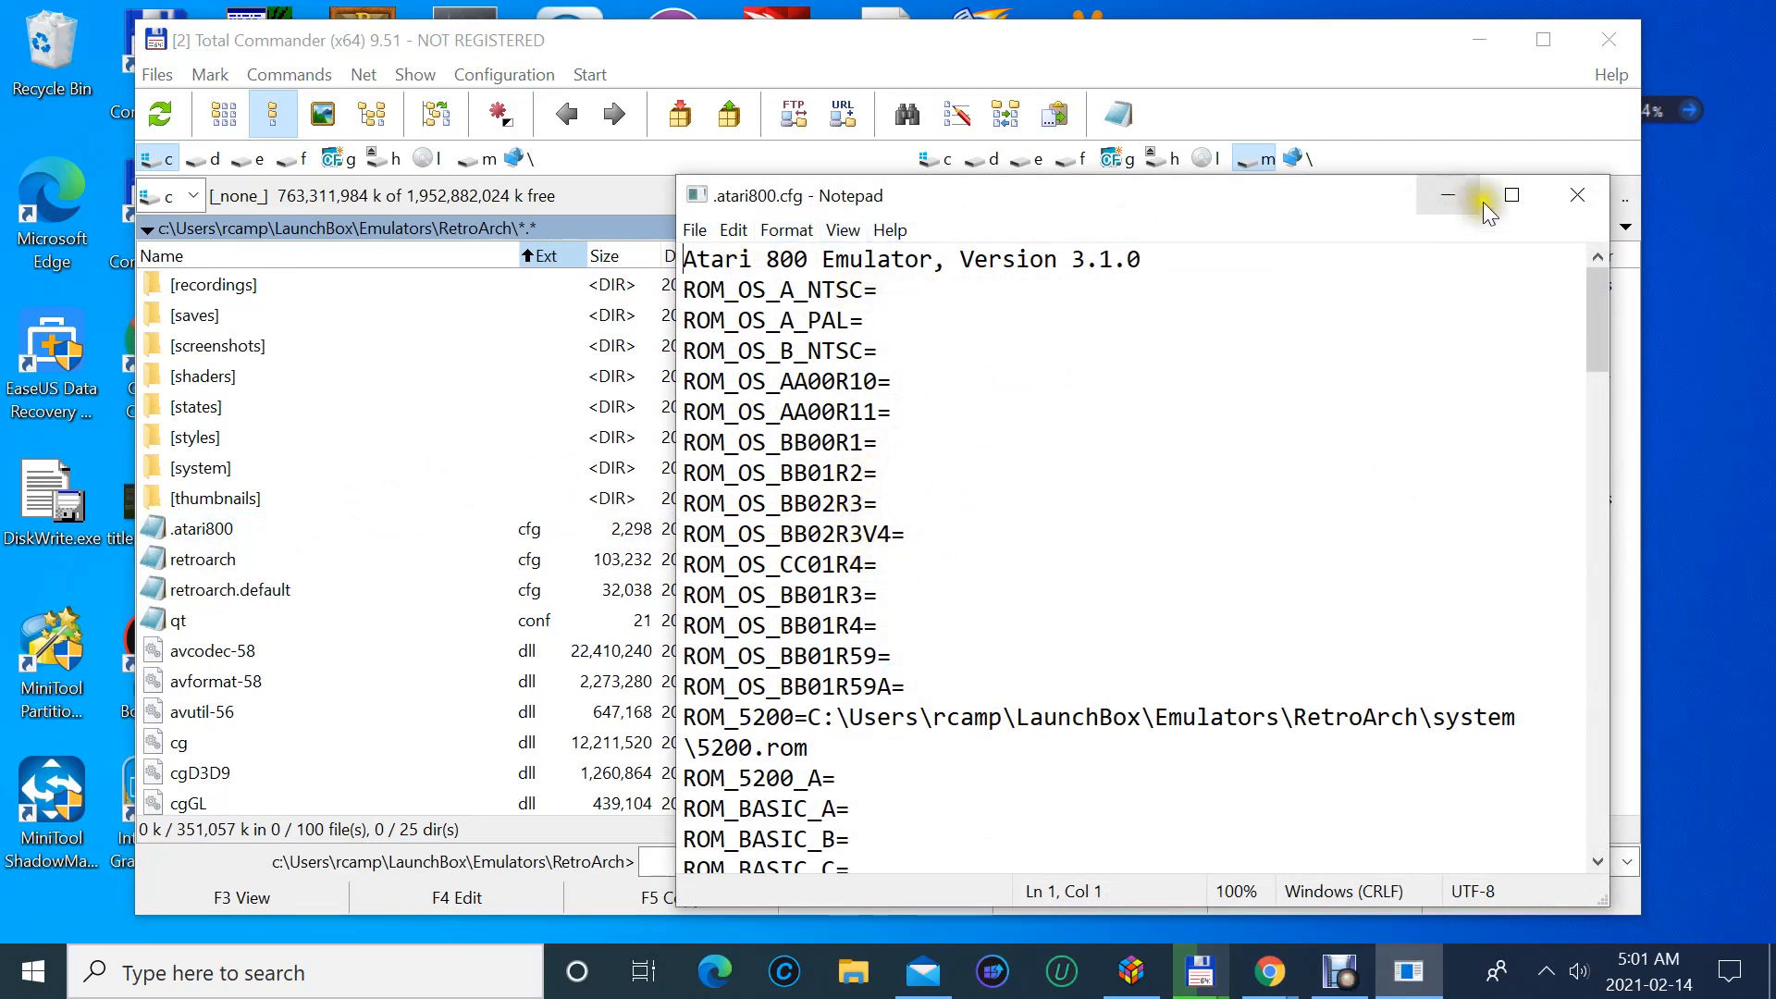
left_click(1577, 184)
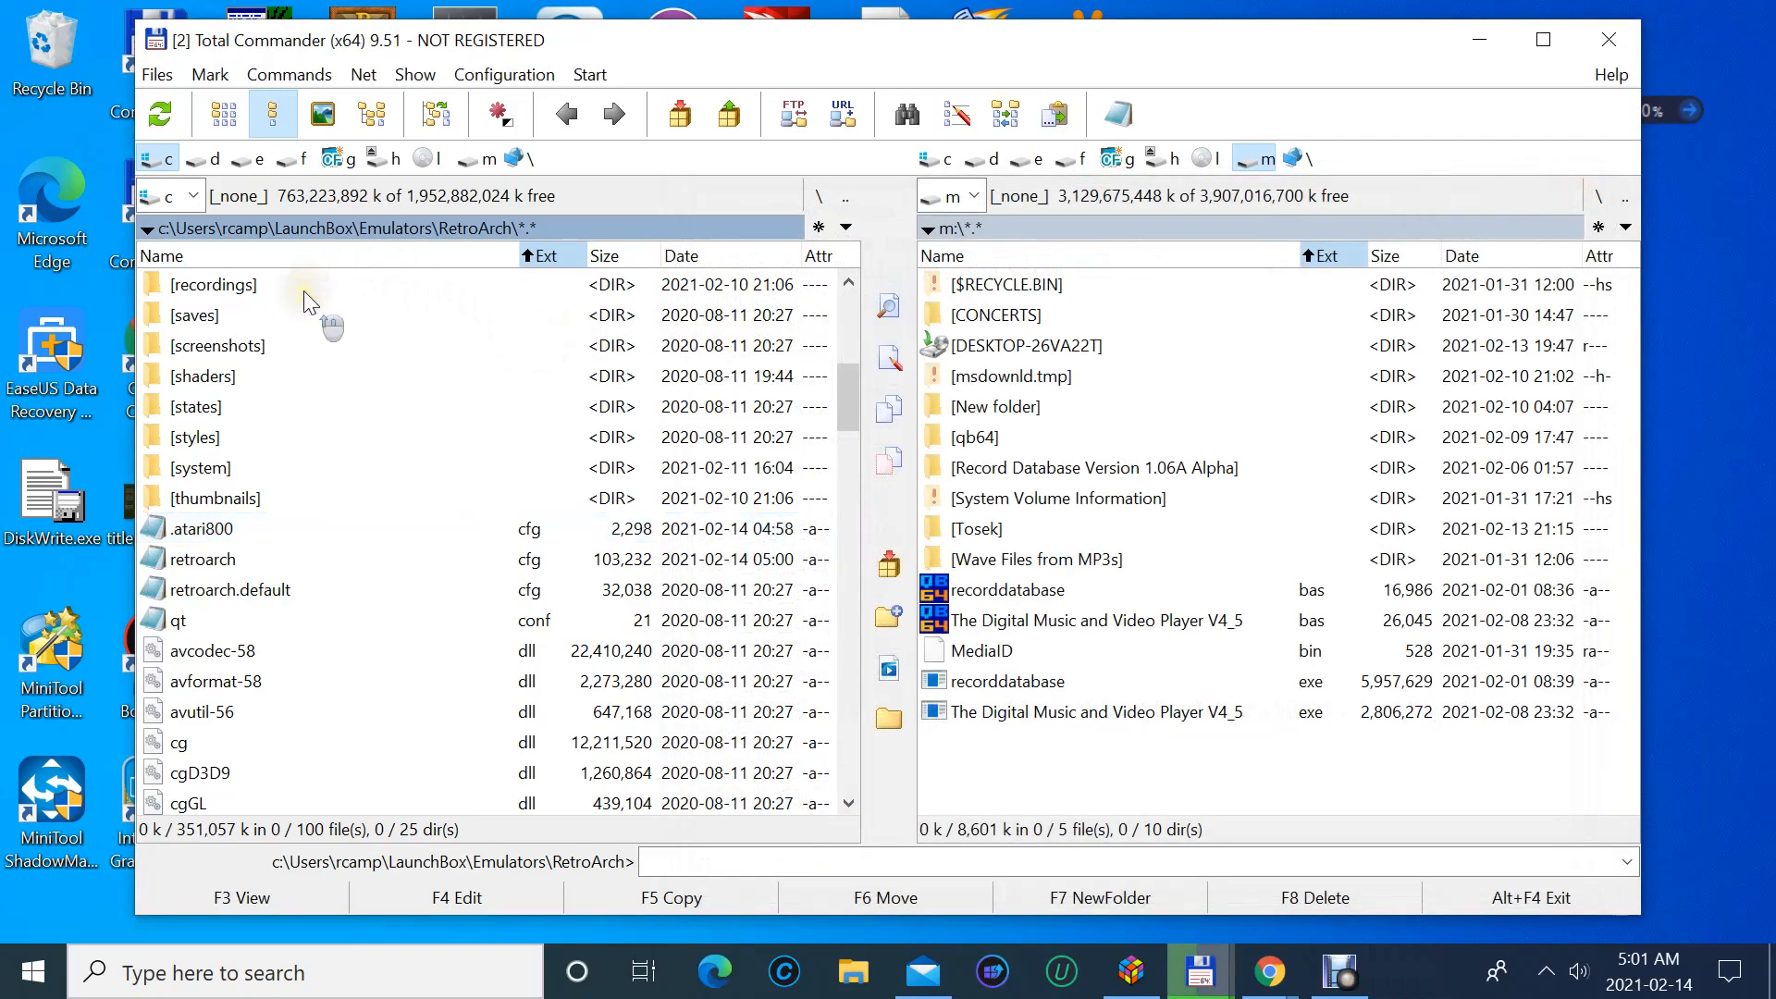
- Go back up from the RetroArch folder to the LaunchBox folder and close Total Commander
scroll(303, 290, "up", 5)
scroll(303, 290, "up", 1)
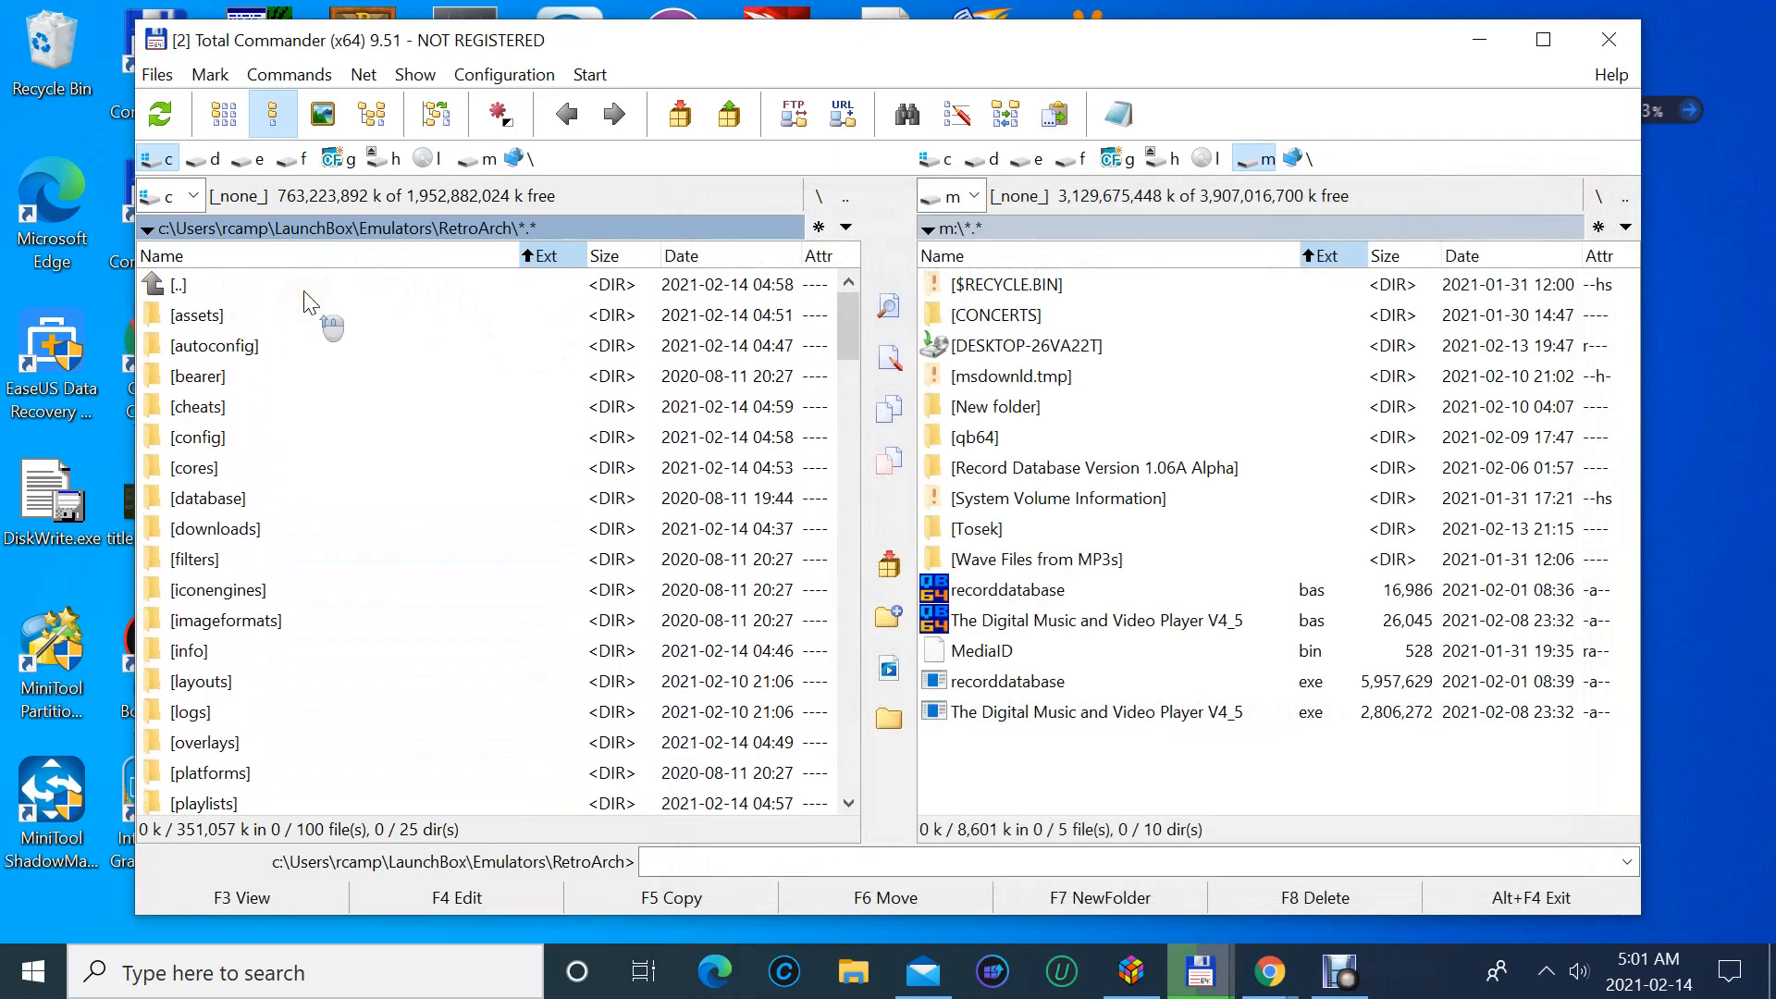
left_click(203, 282)
double_click(203, 276)
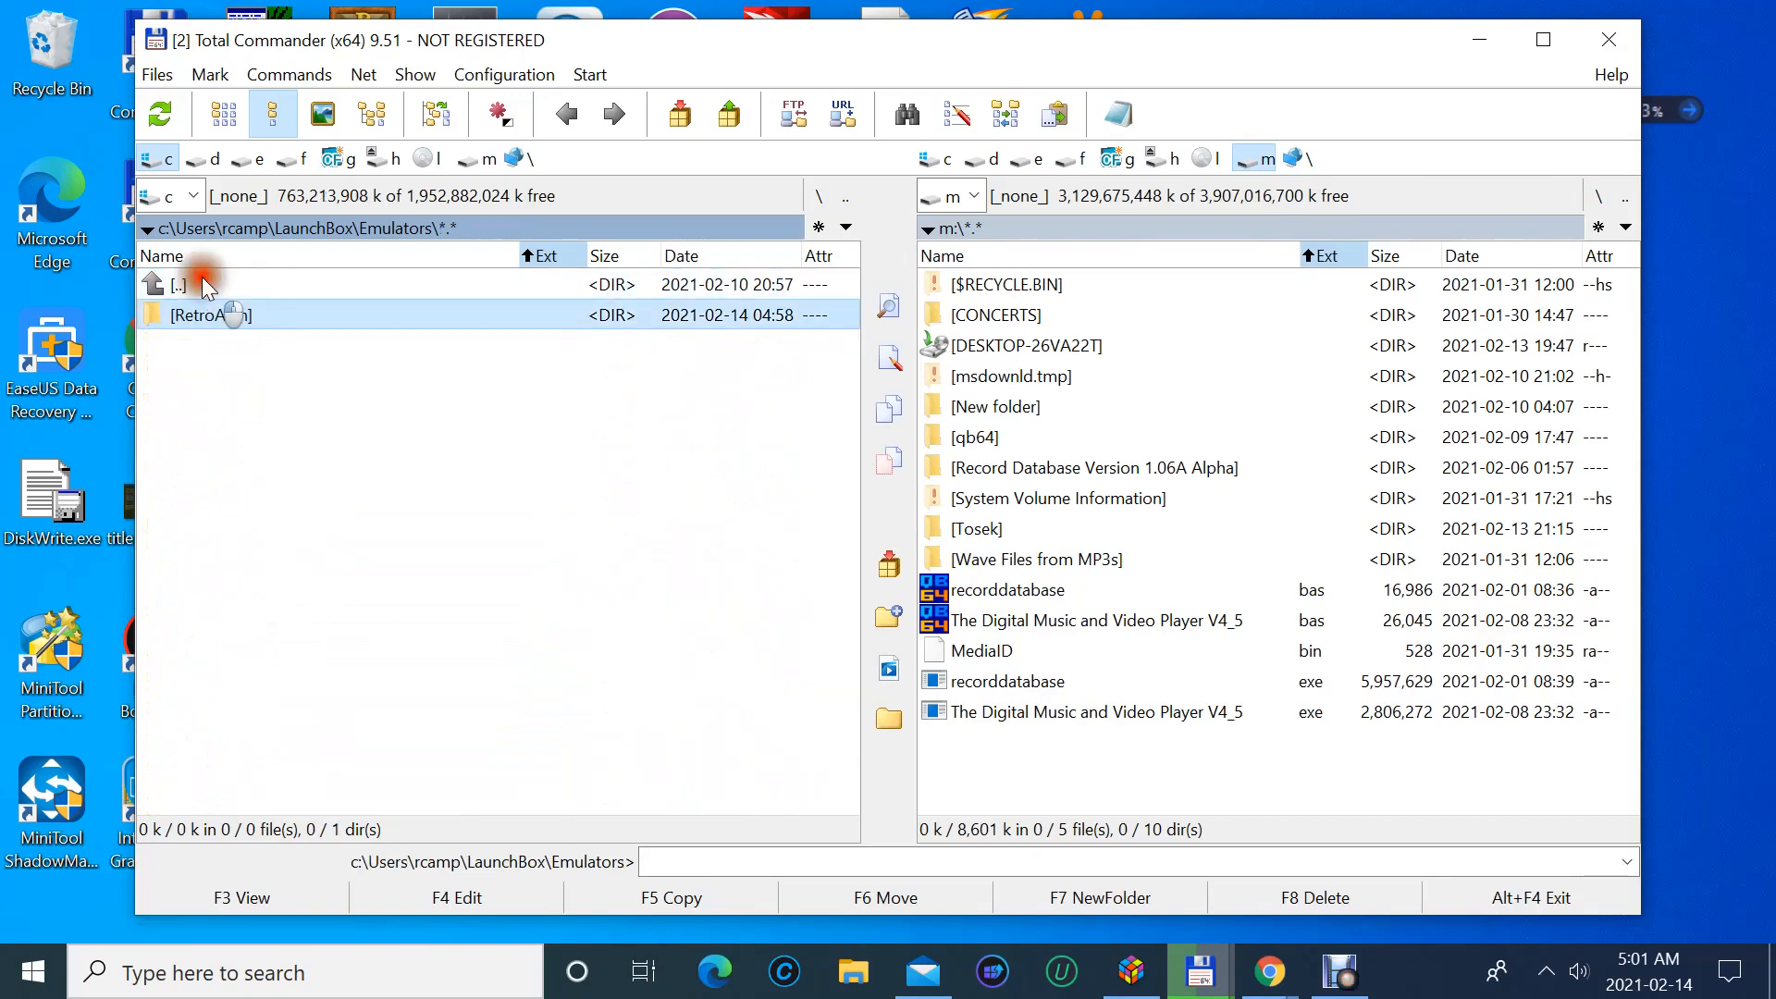
double_click(202, 276)
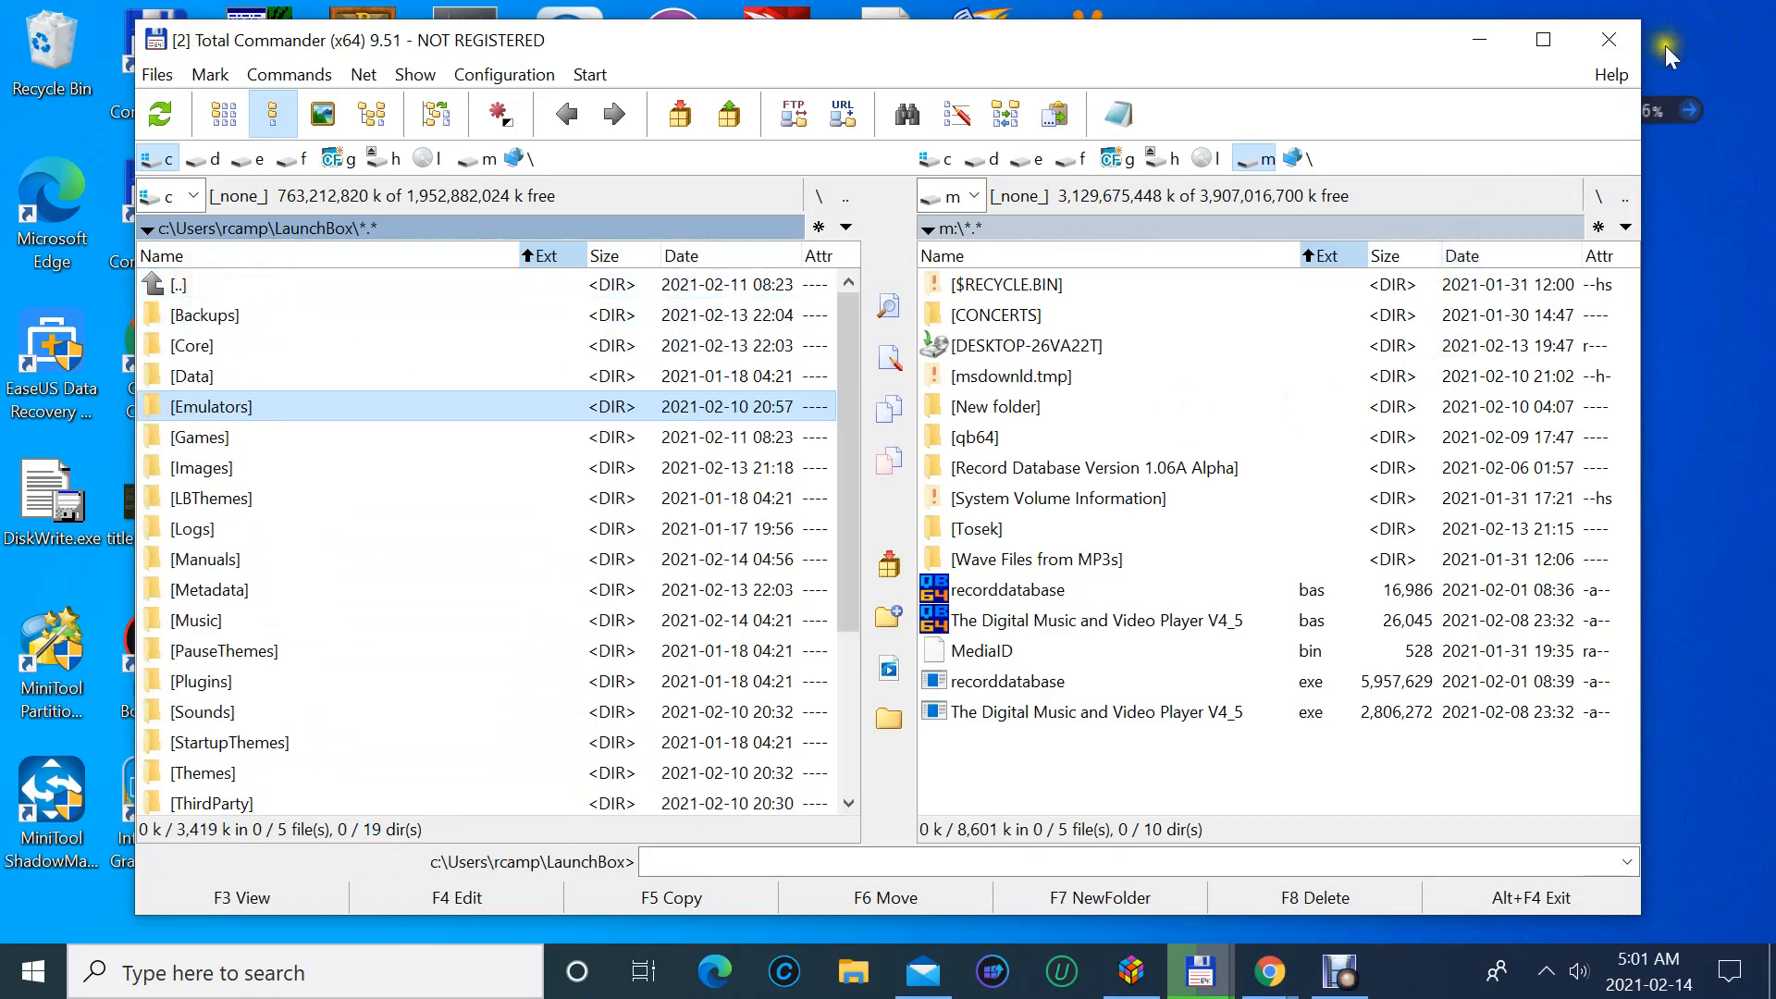
left_click(1620, 40)
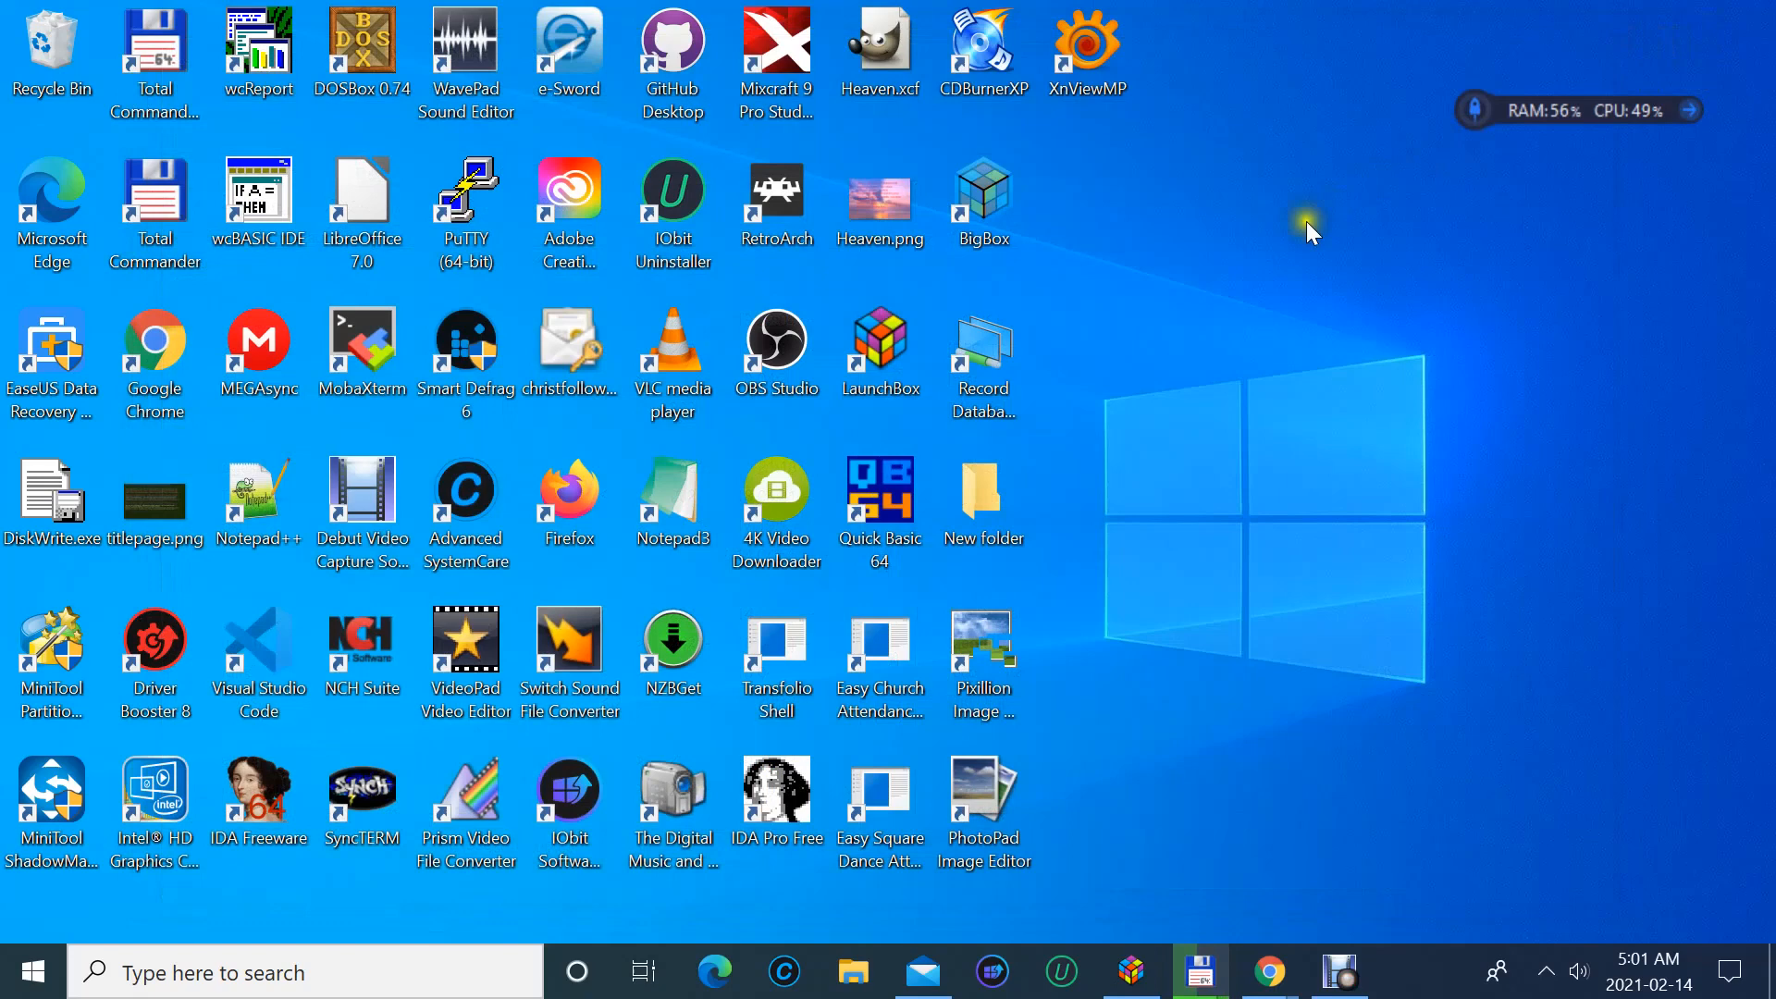
- Switch to LaunchBox, show the Atari 800 platform and open the Manage Platforms window
double_click(881, 358)
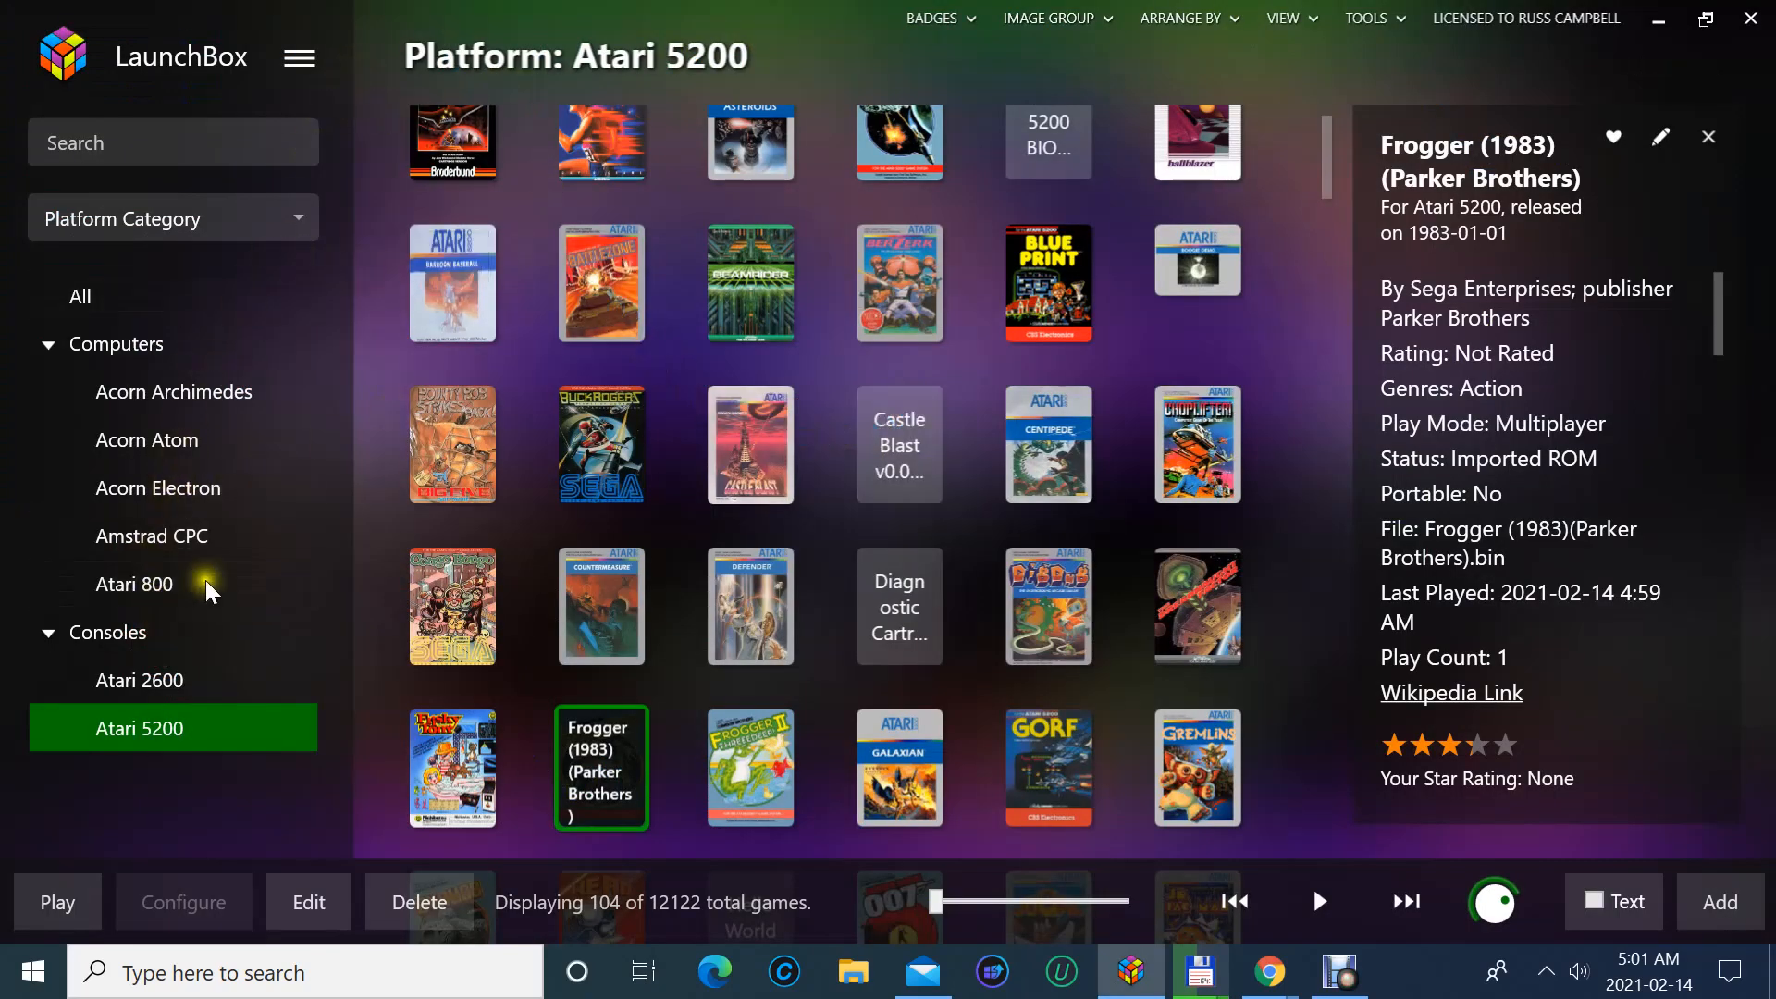
left_click(159, 577)
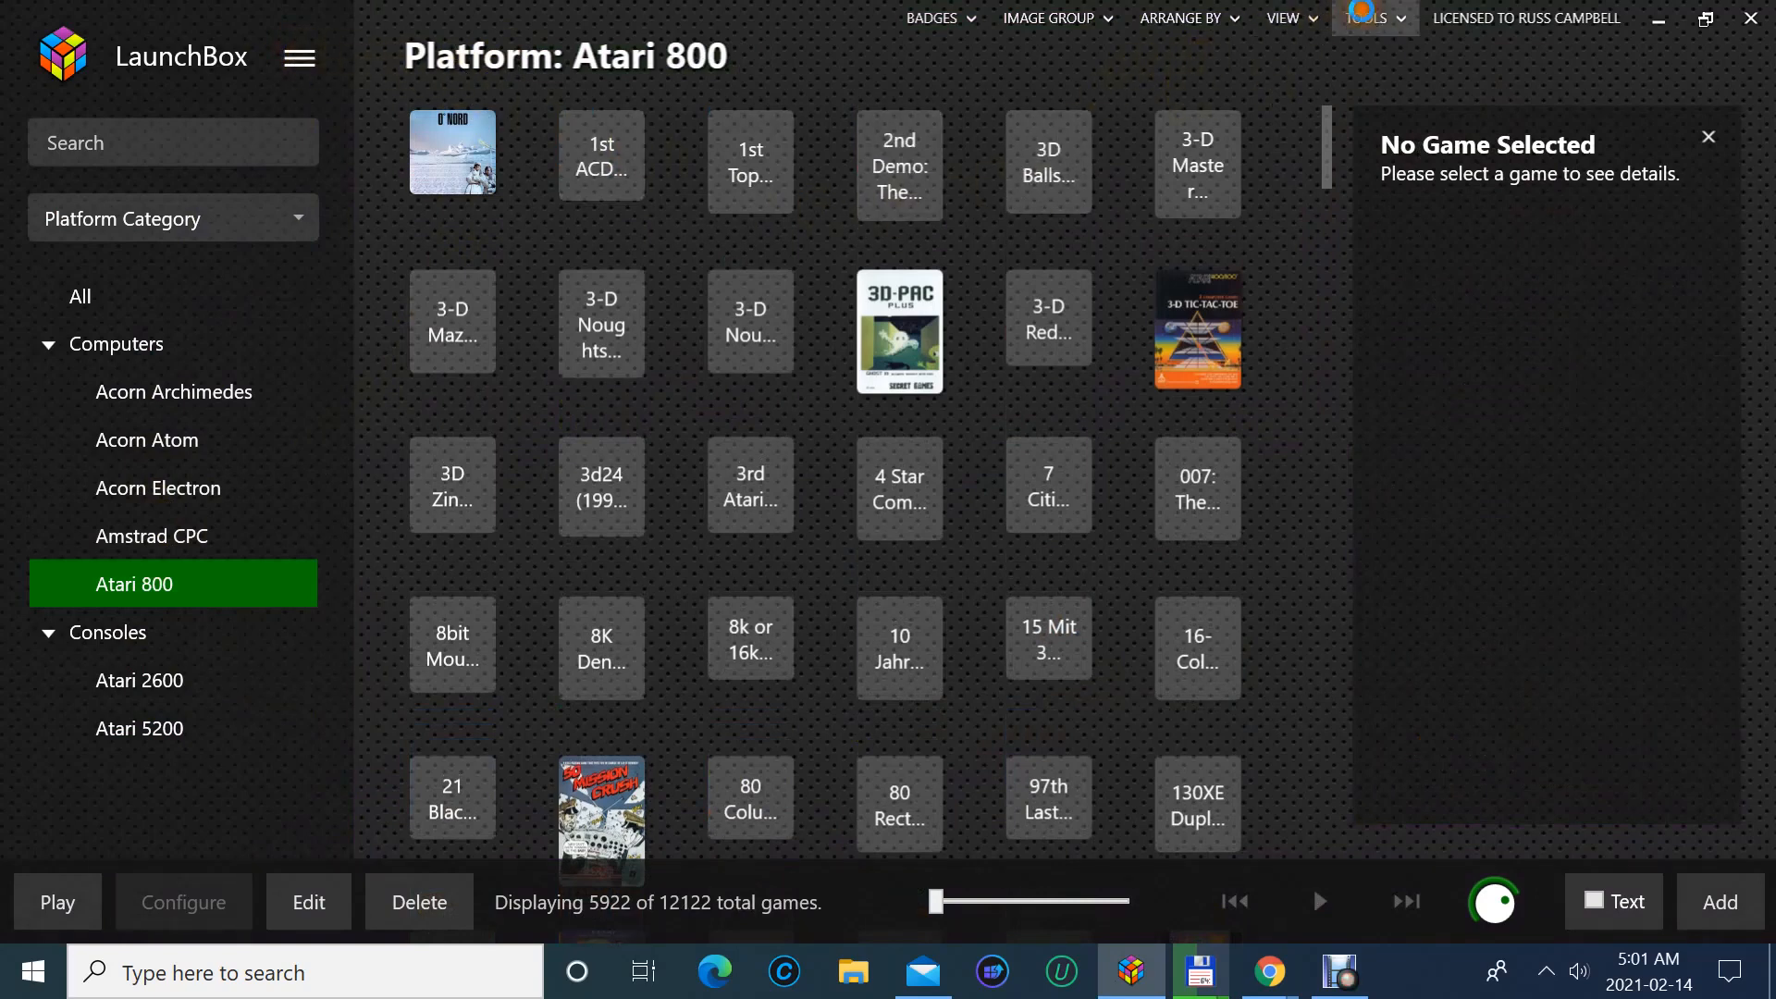
left_click(1353, 20)
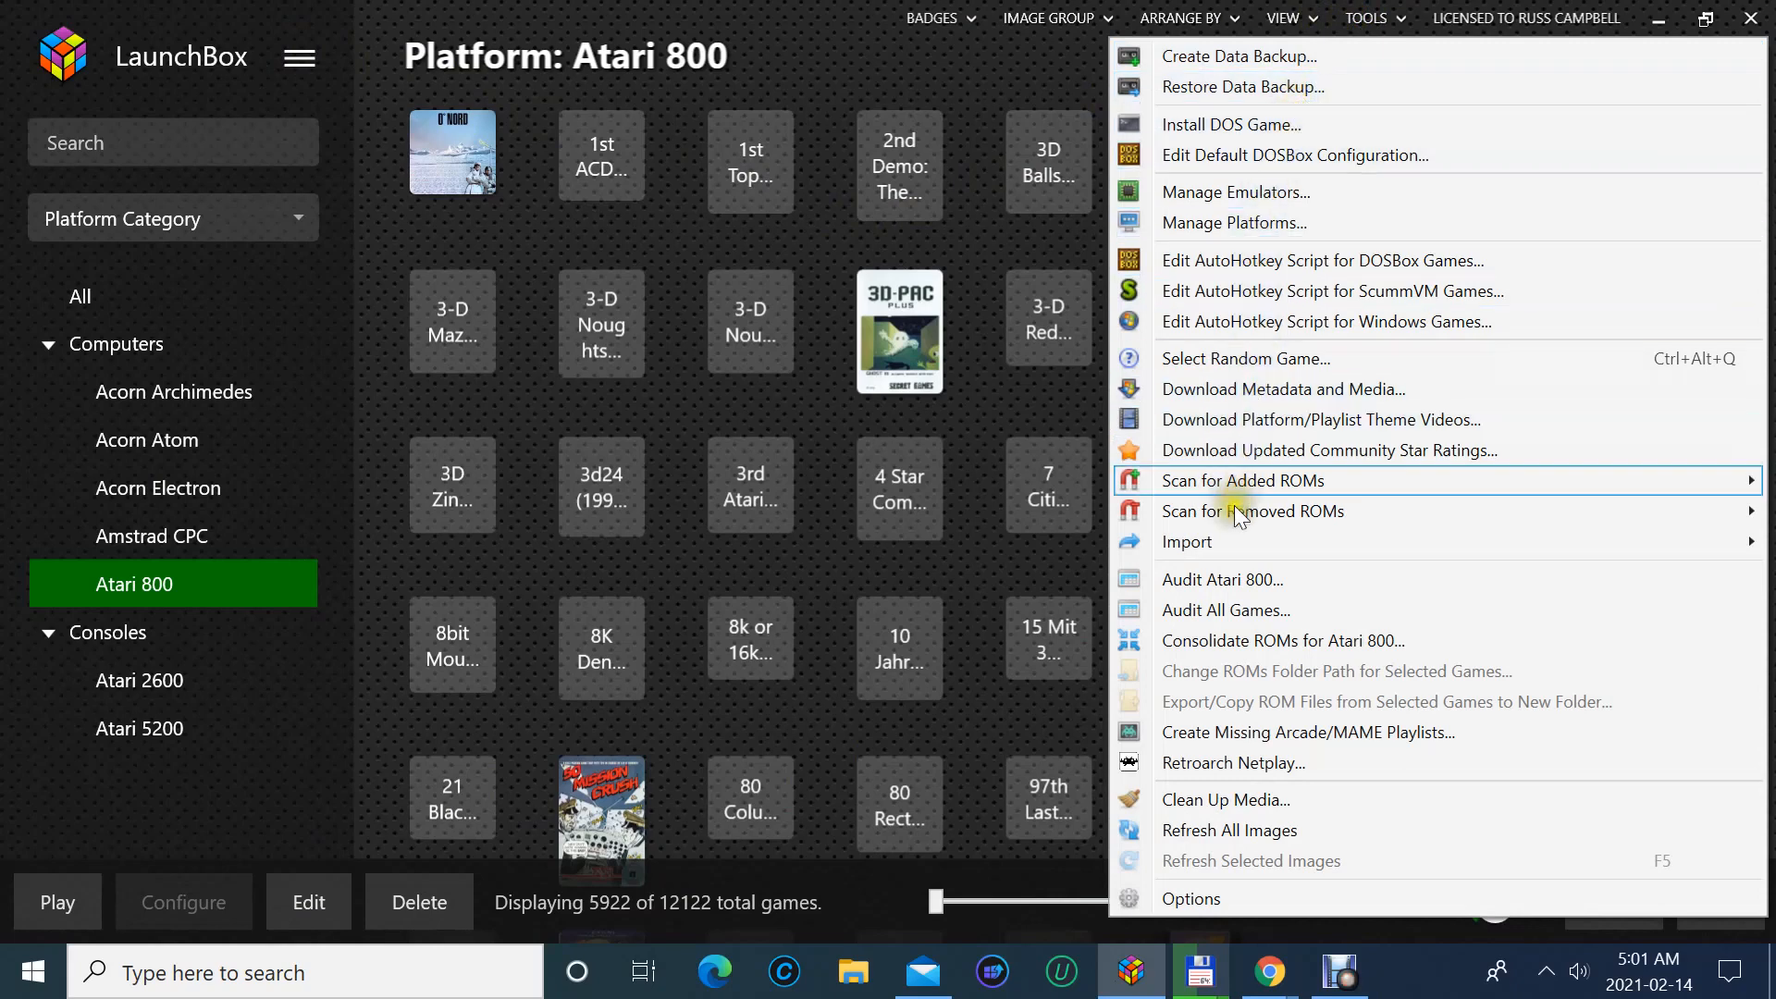
mouse_move(1248, 512)
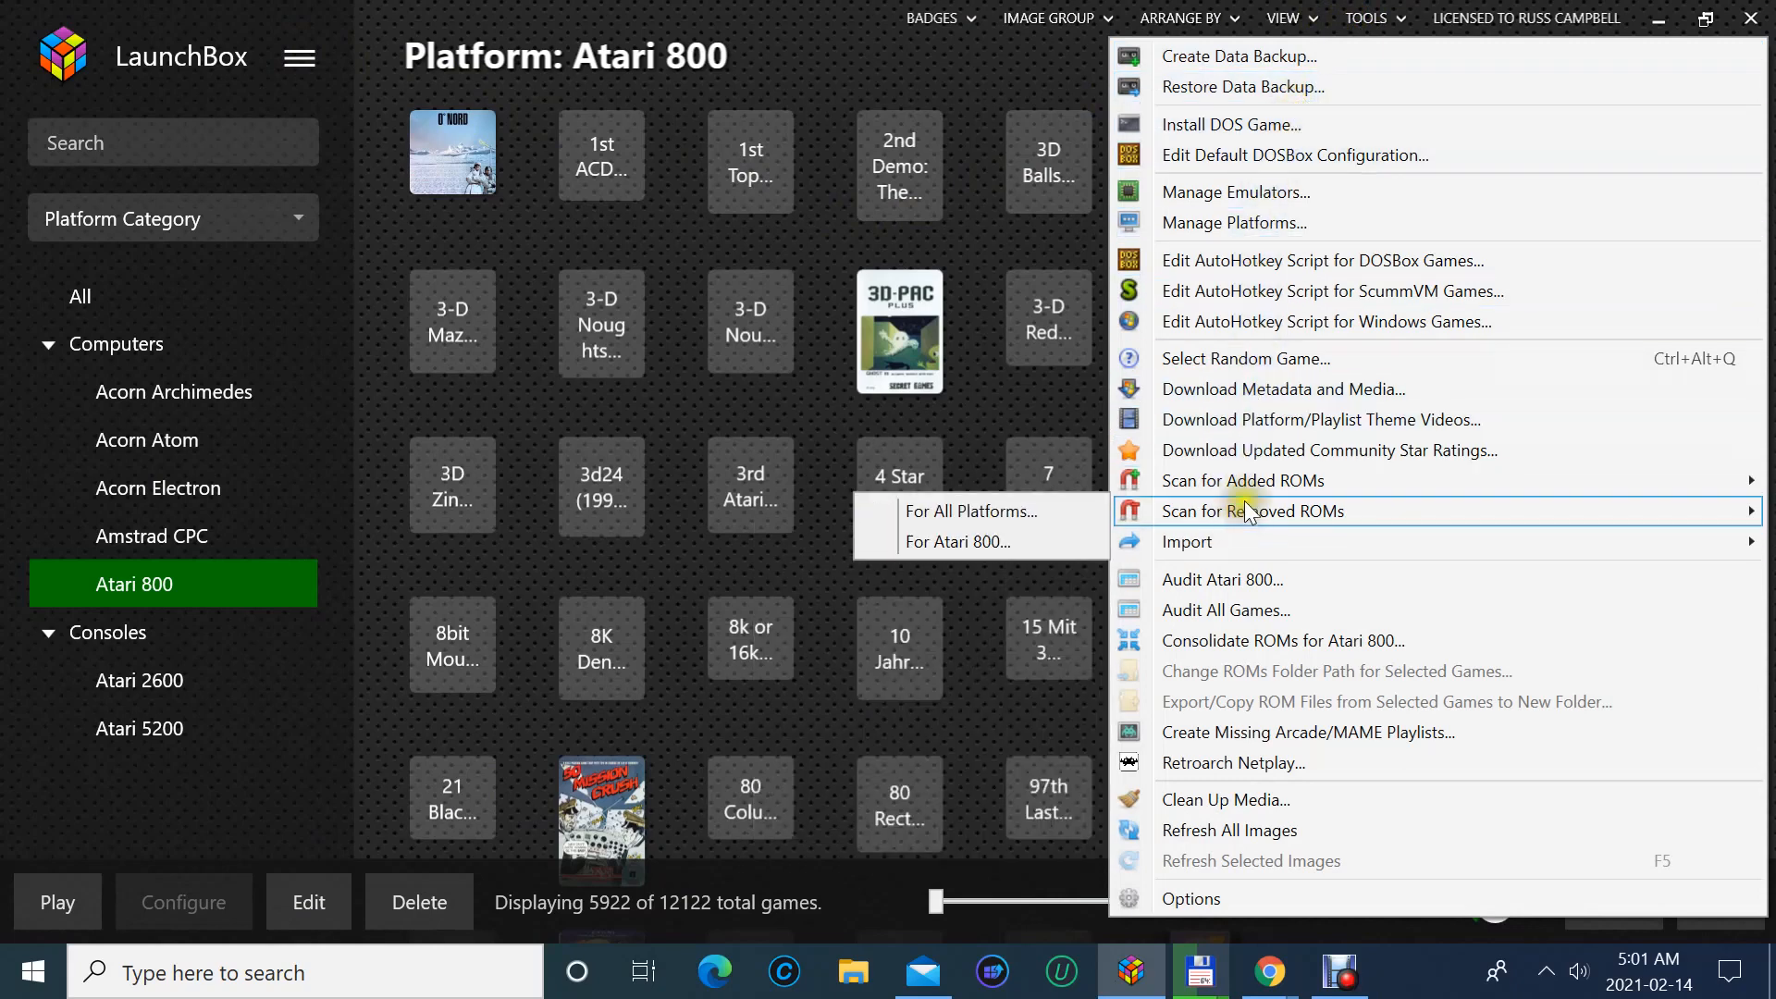
left_click(1231, 224)
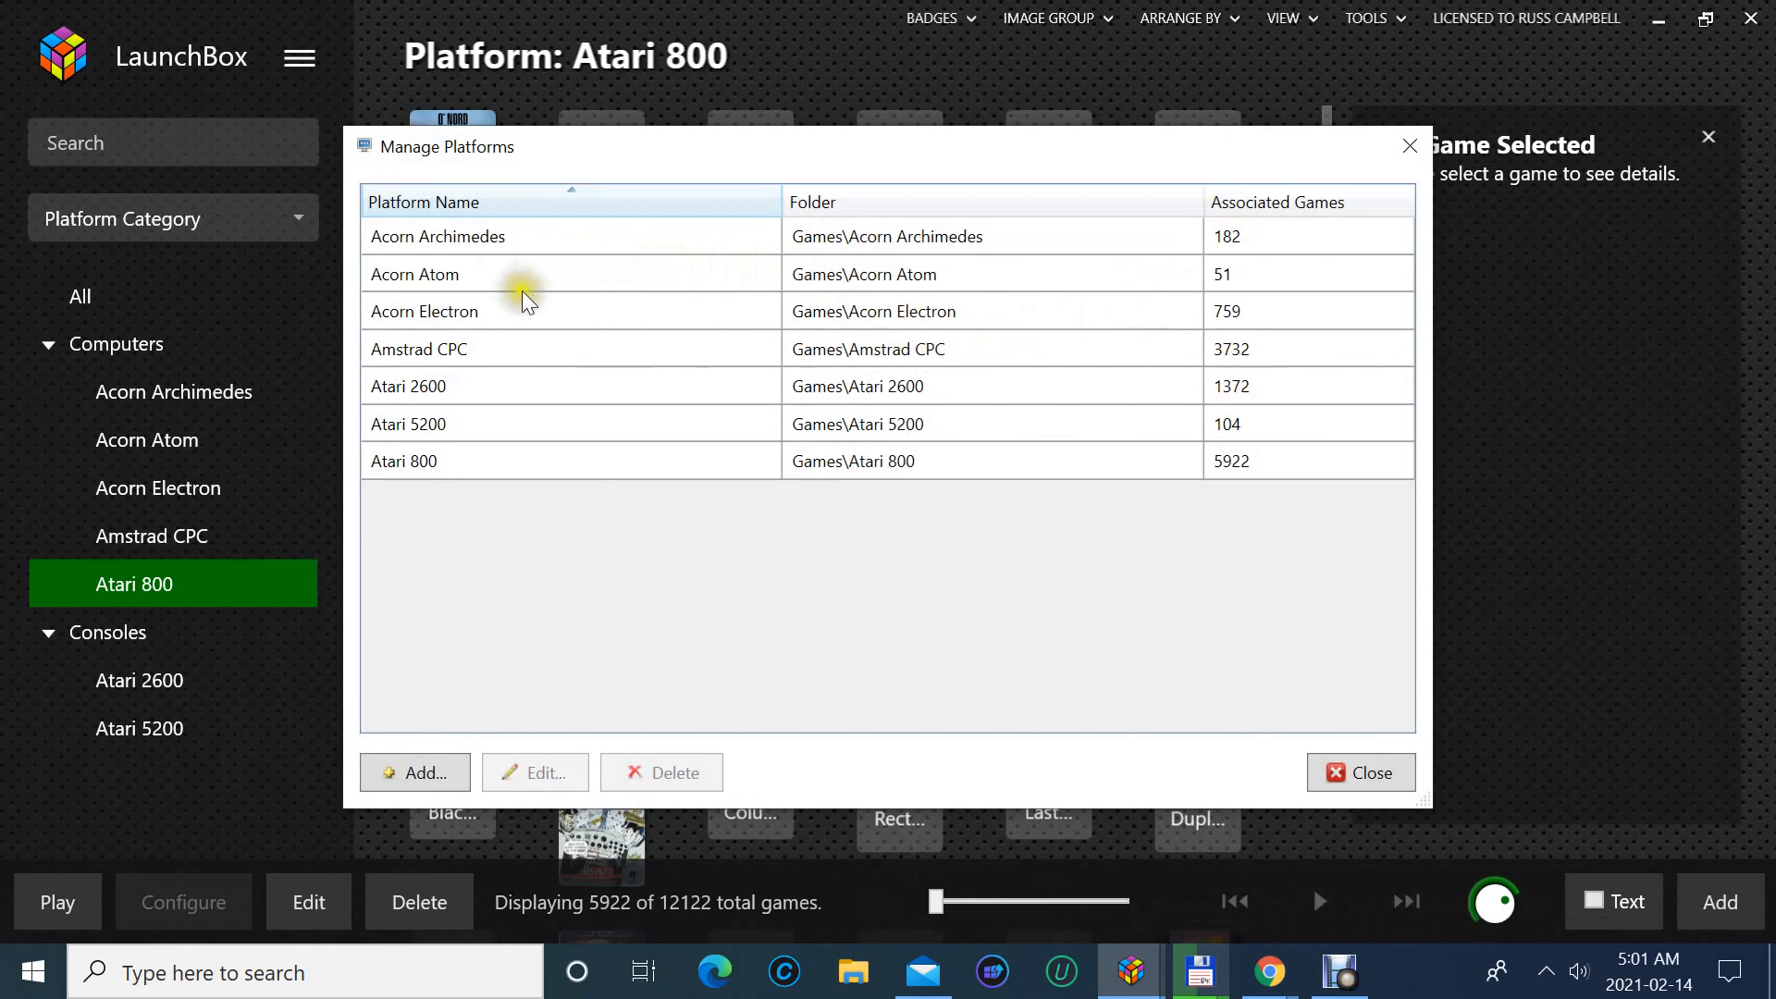
- Examine the Acorn Archimedes platform's details, folders and notes, leave without changes and close platform management
left_click(475, 241)
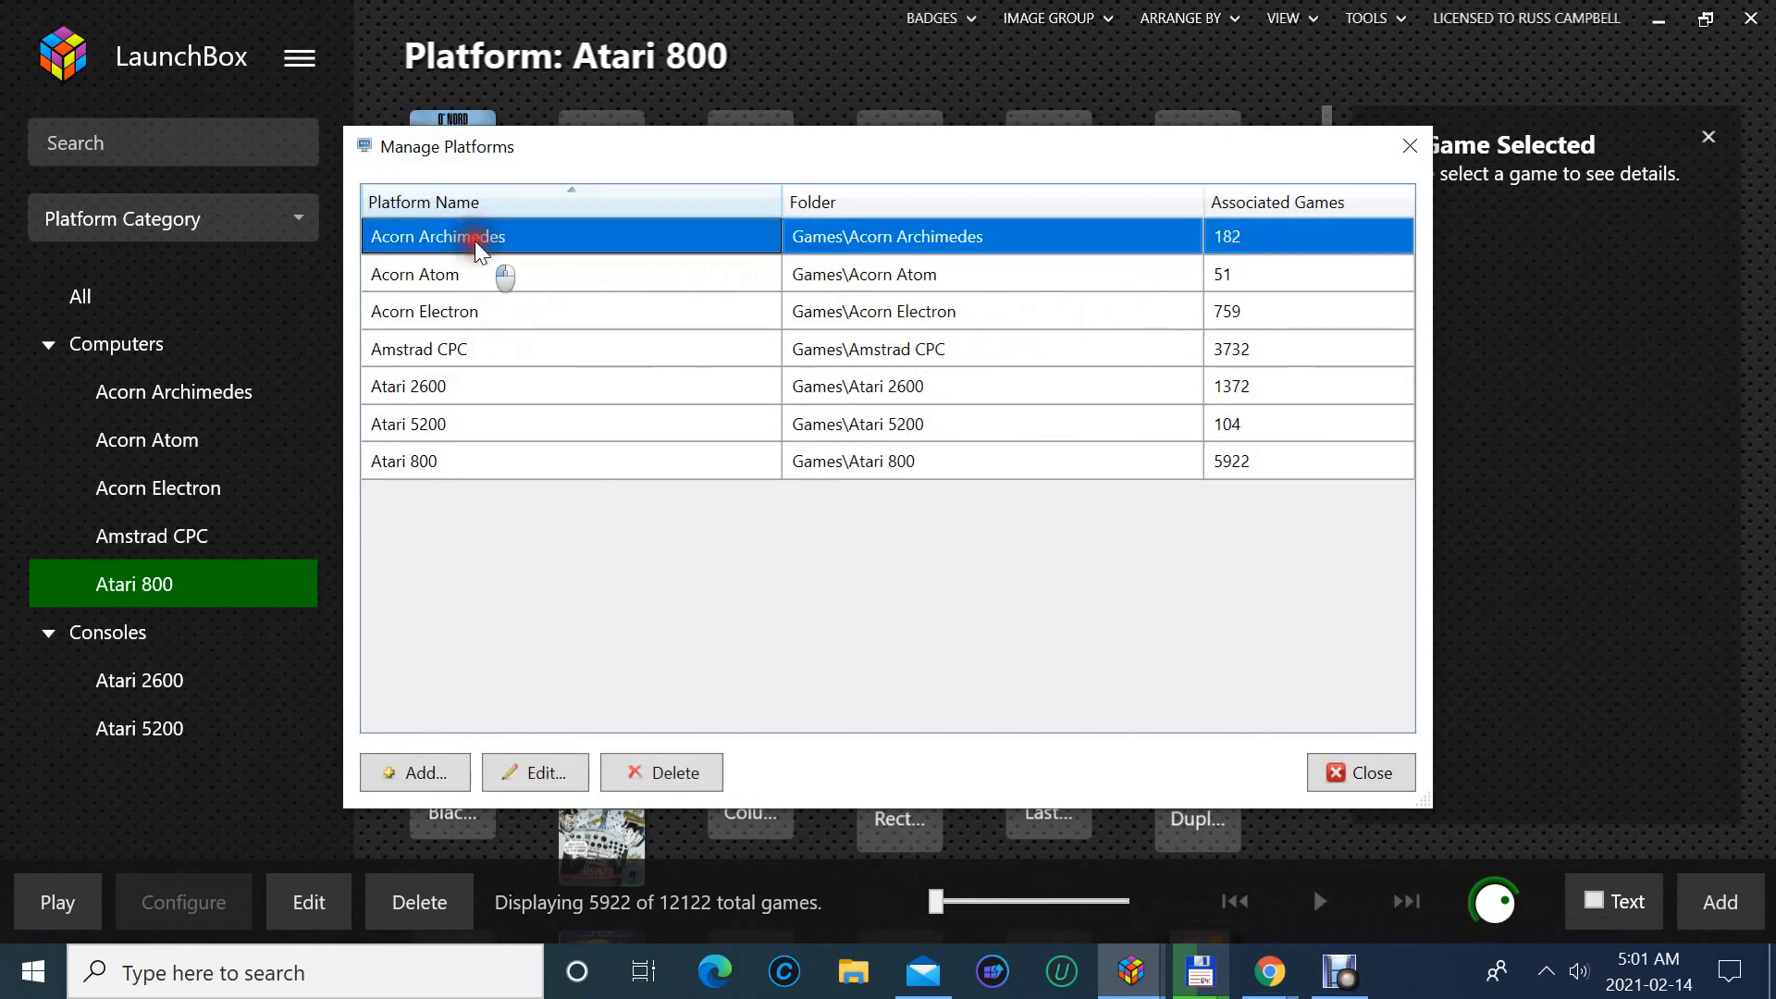
left_click(542, 768)
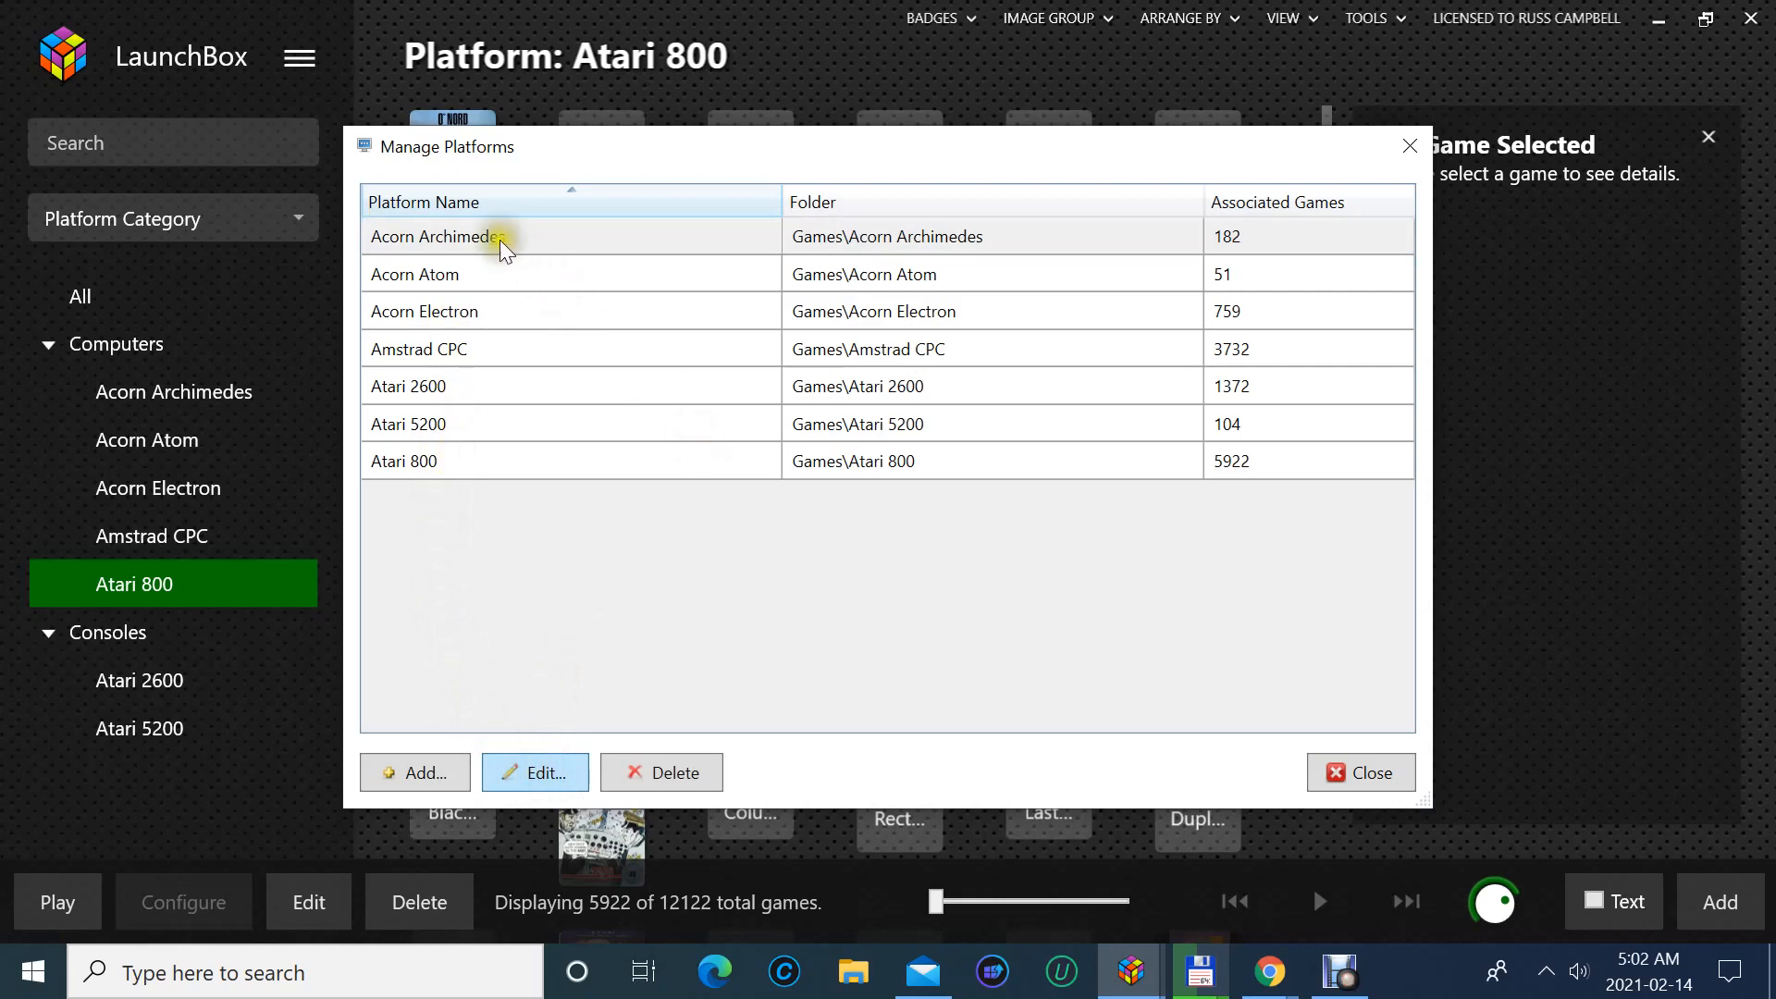
left_click(506, 775)
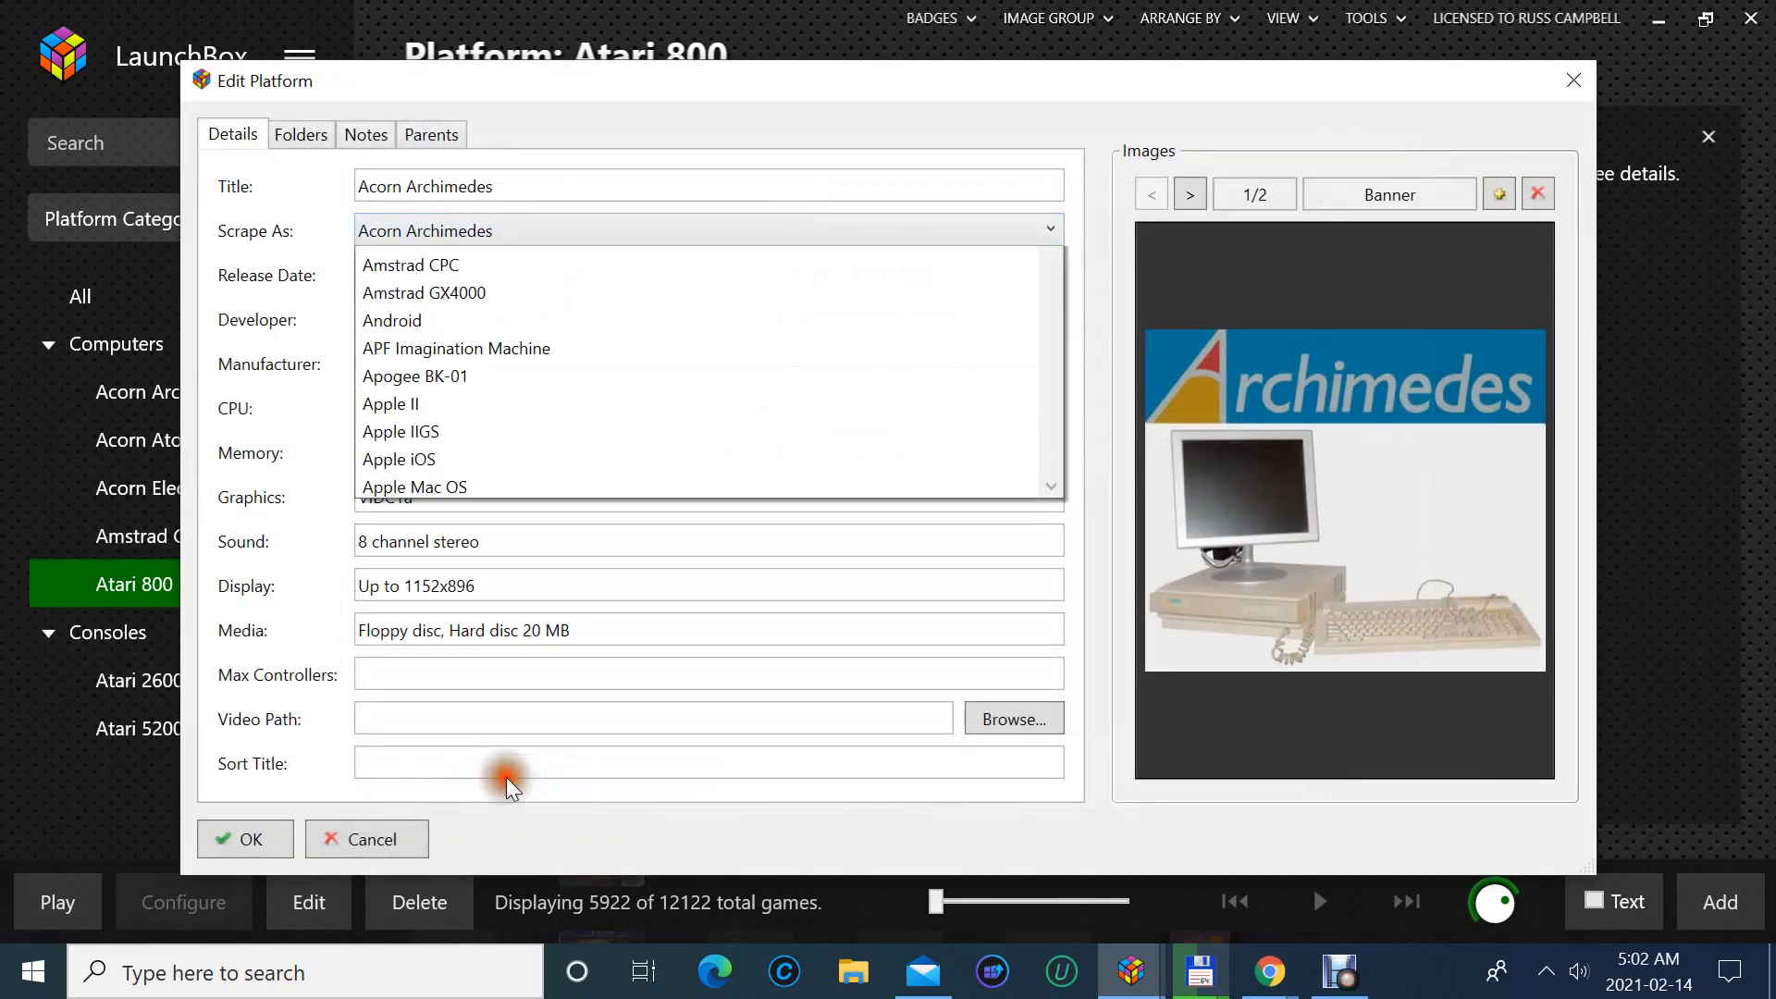
left_click(320, 720)
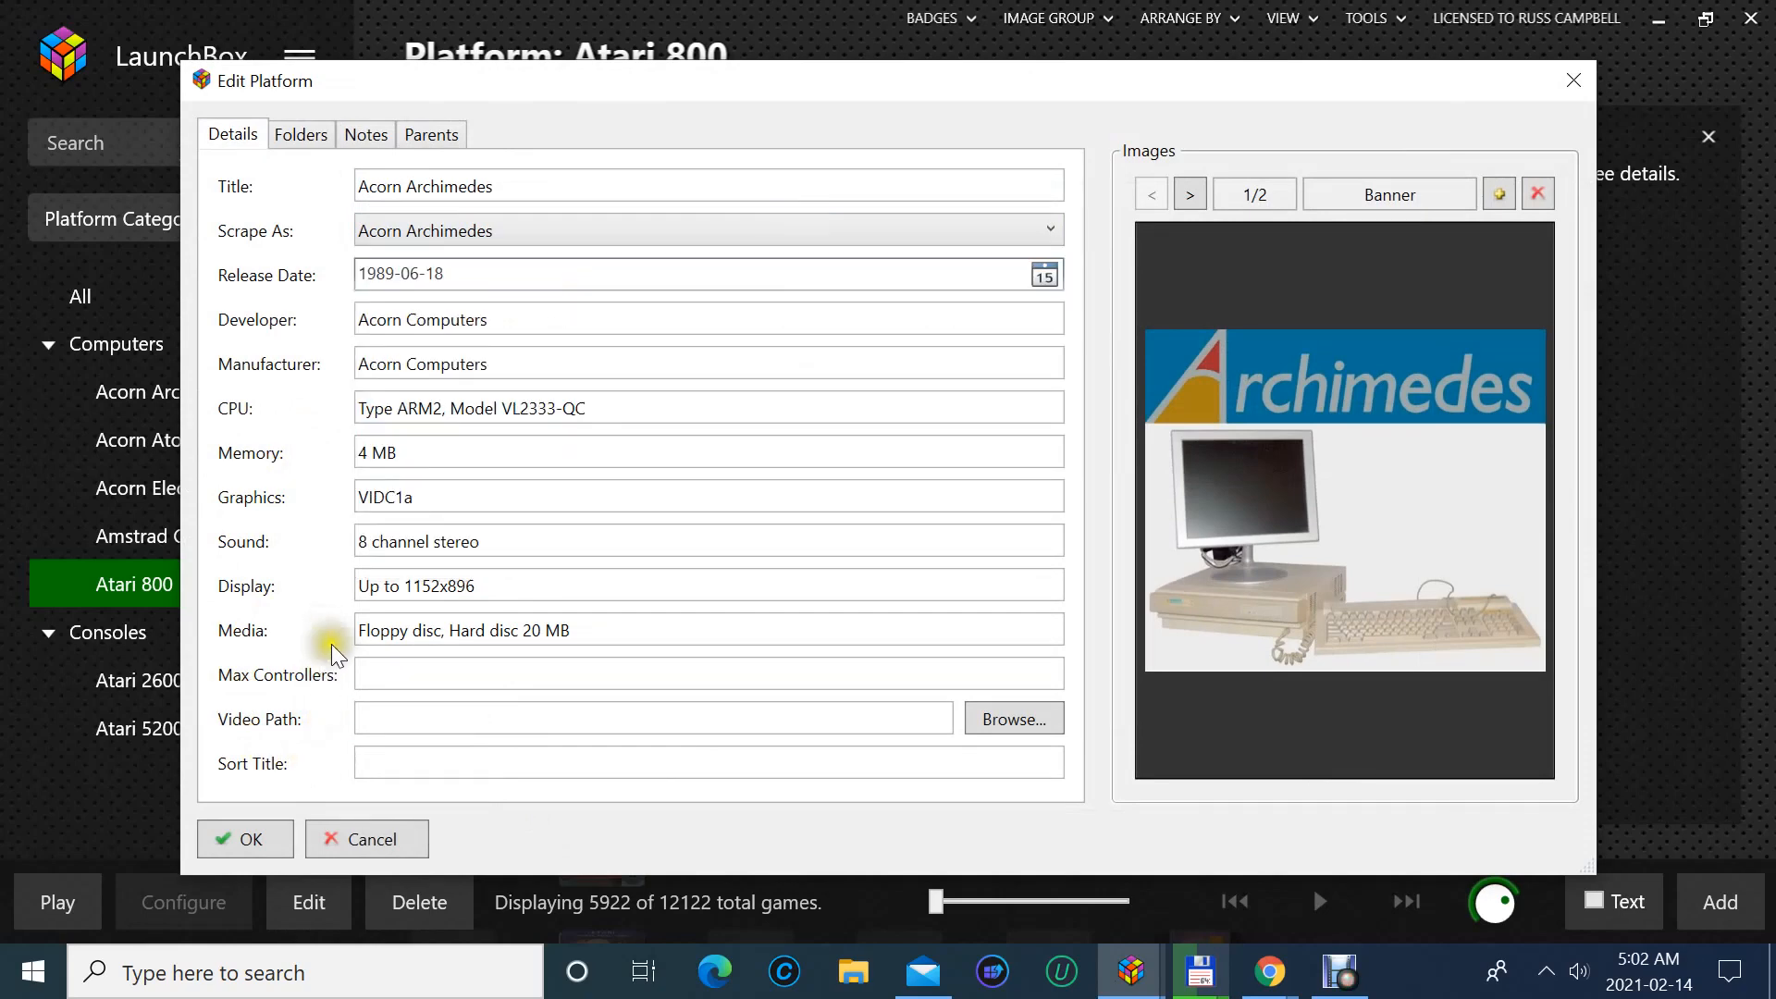
left_click(311, 136)
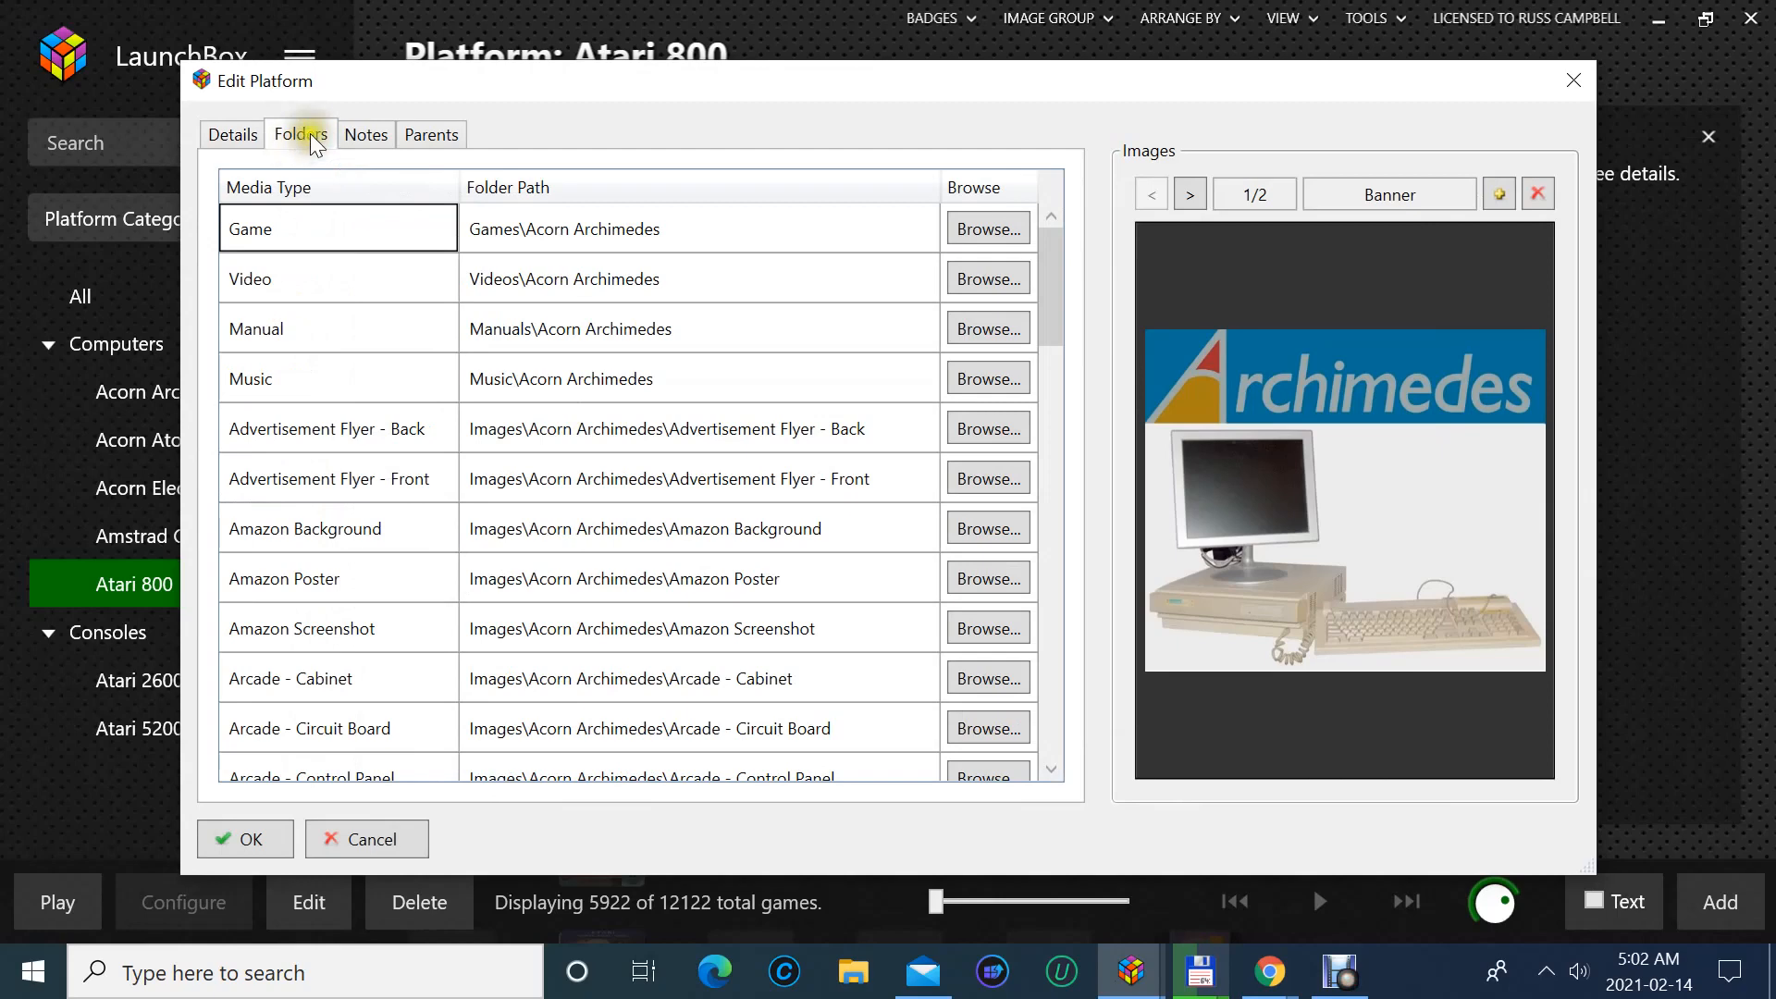
left_click(358, 136)
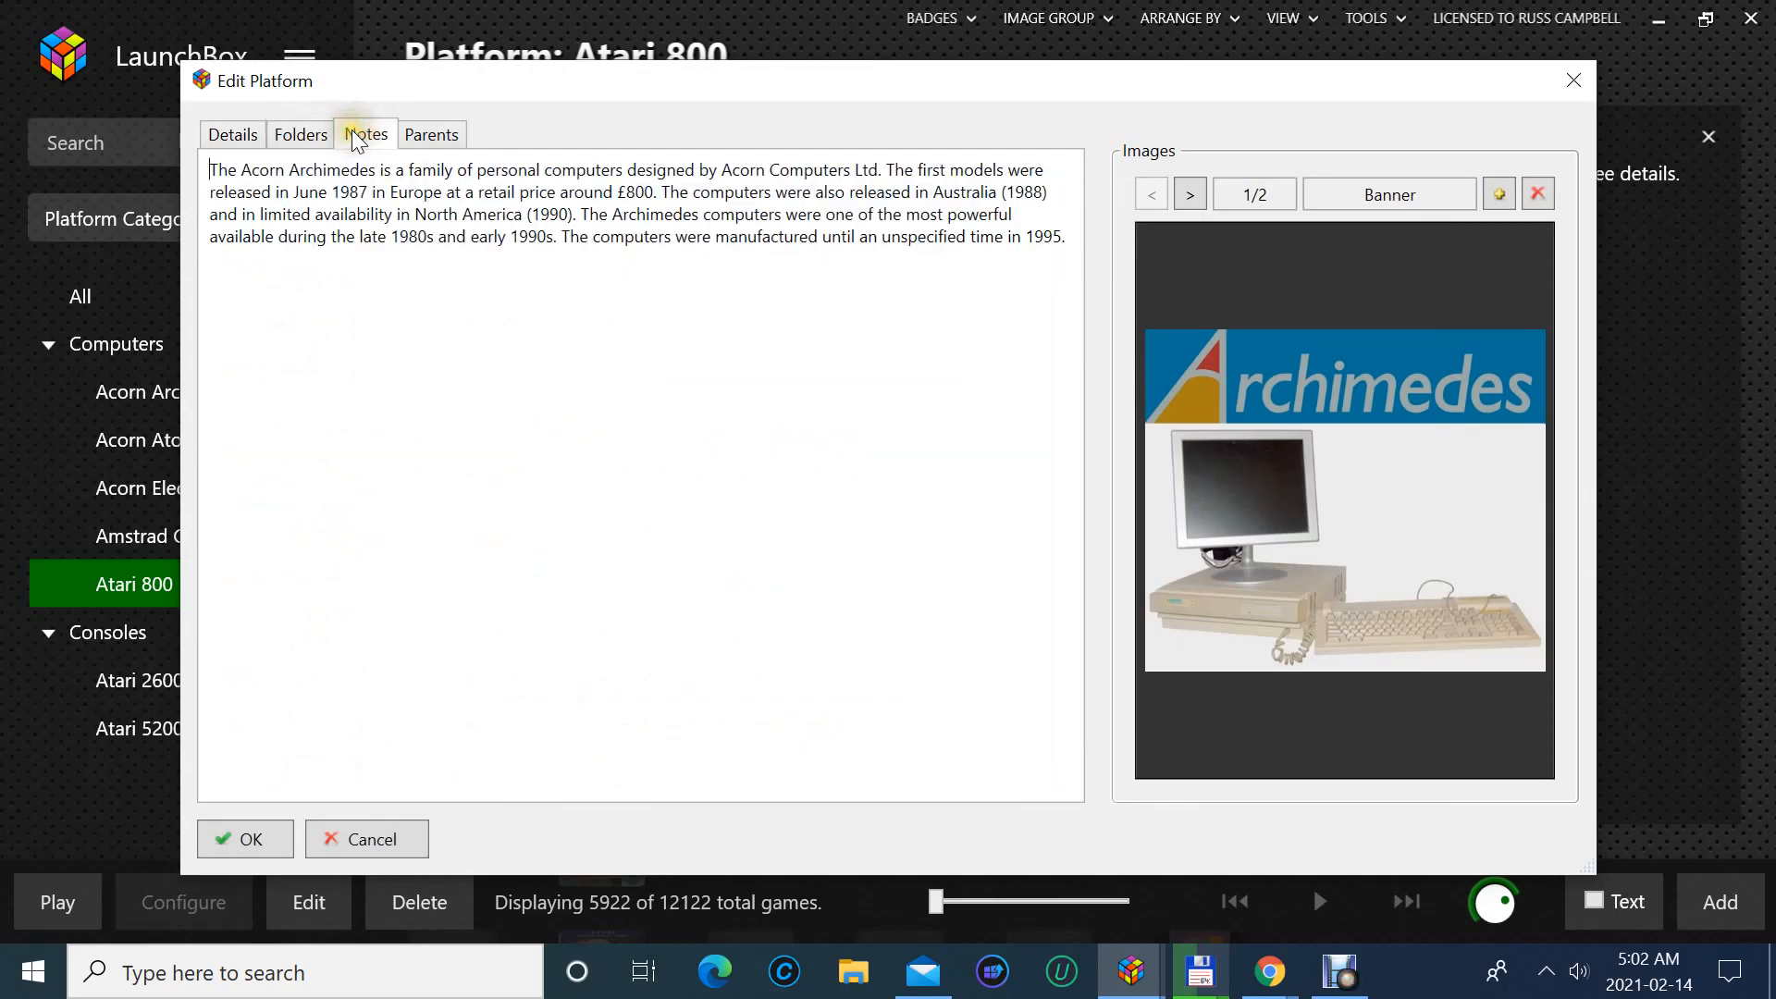
left_click(233, 135)
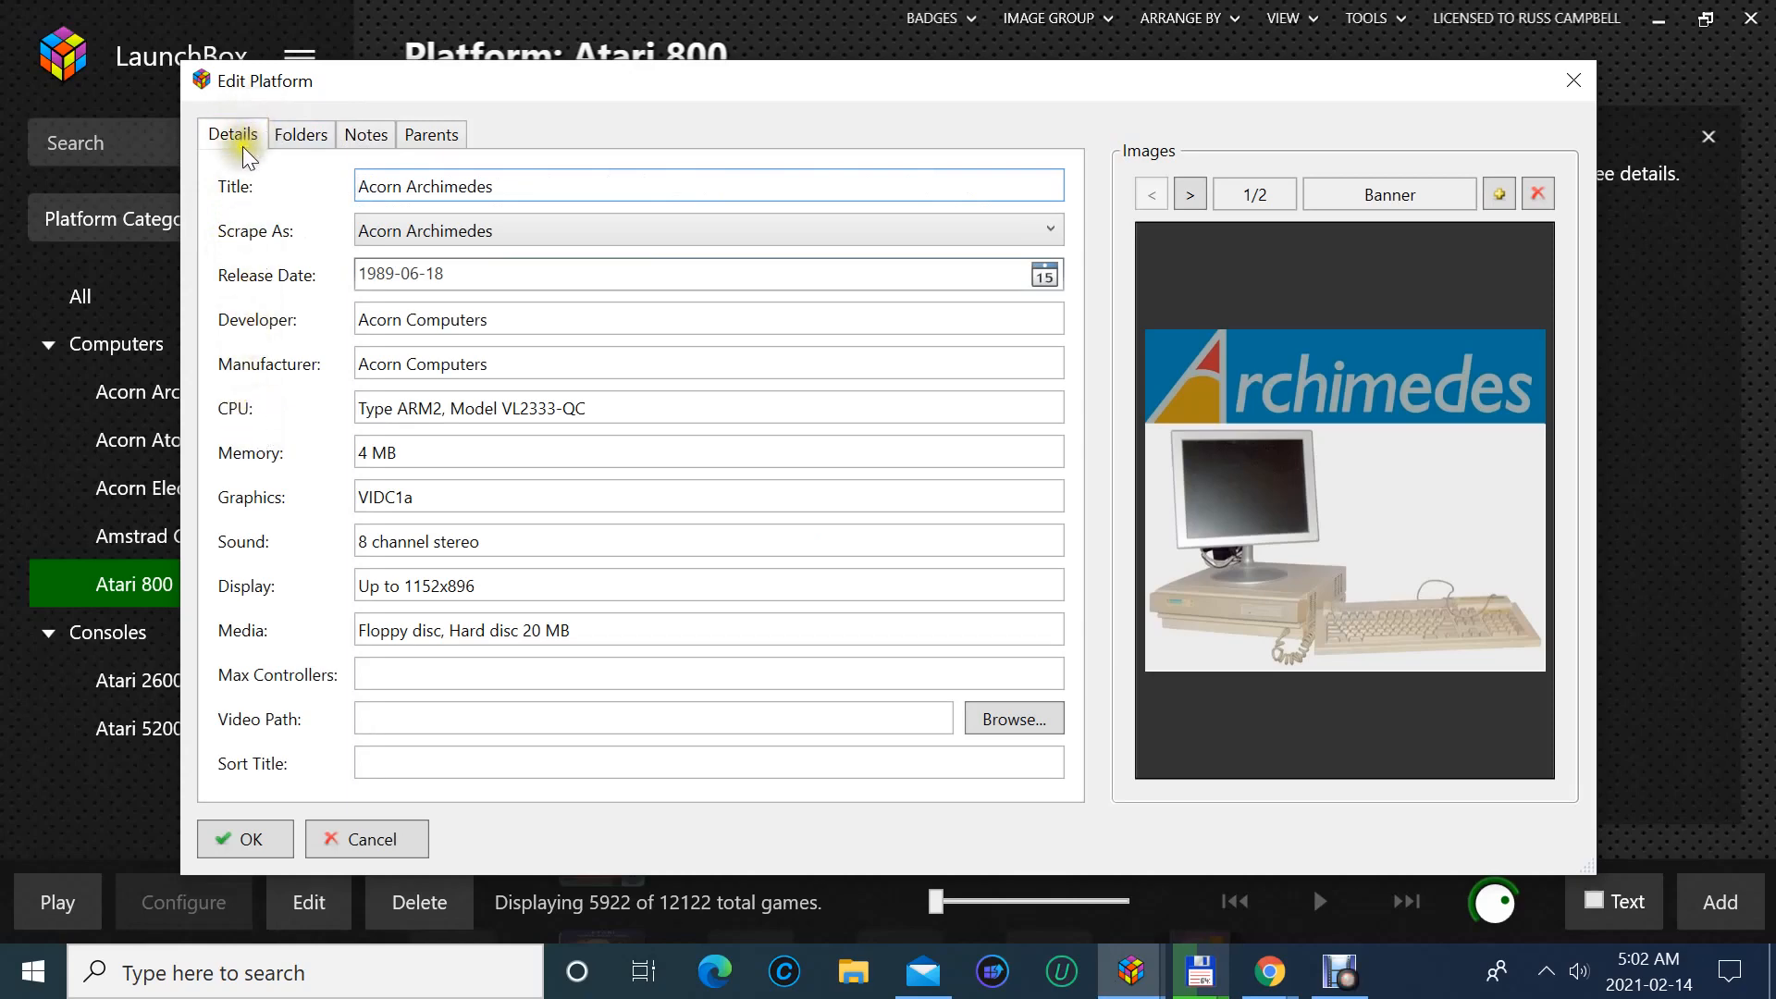
left_click(352, 836)
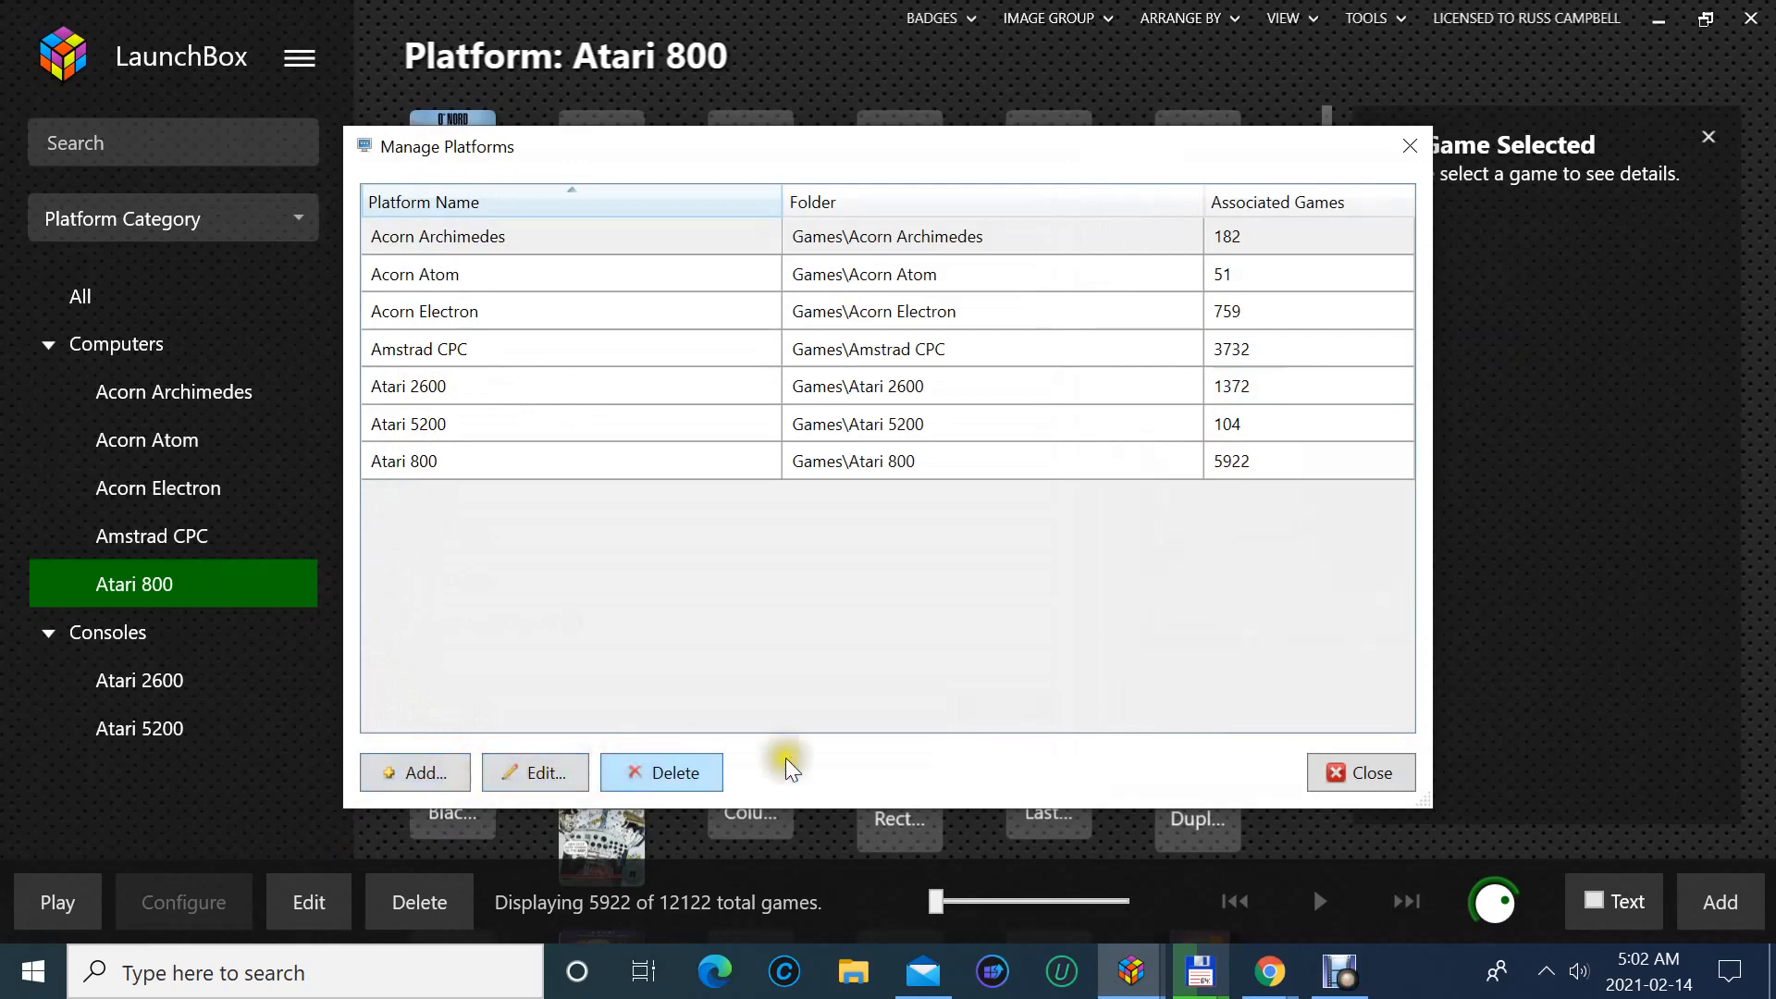
left_click(1354, 765)
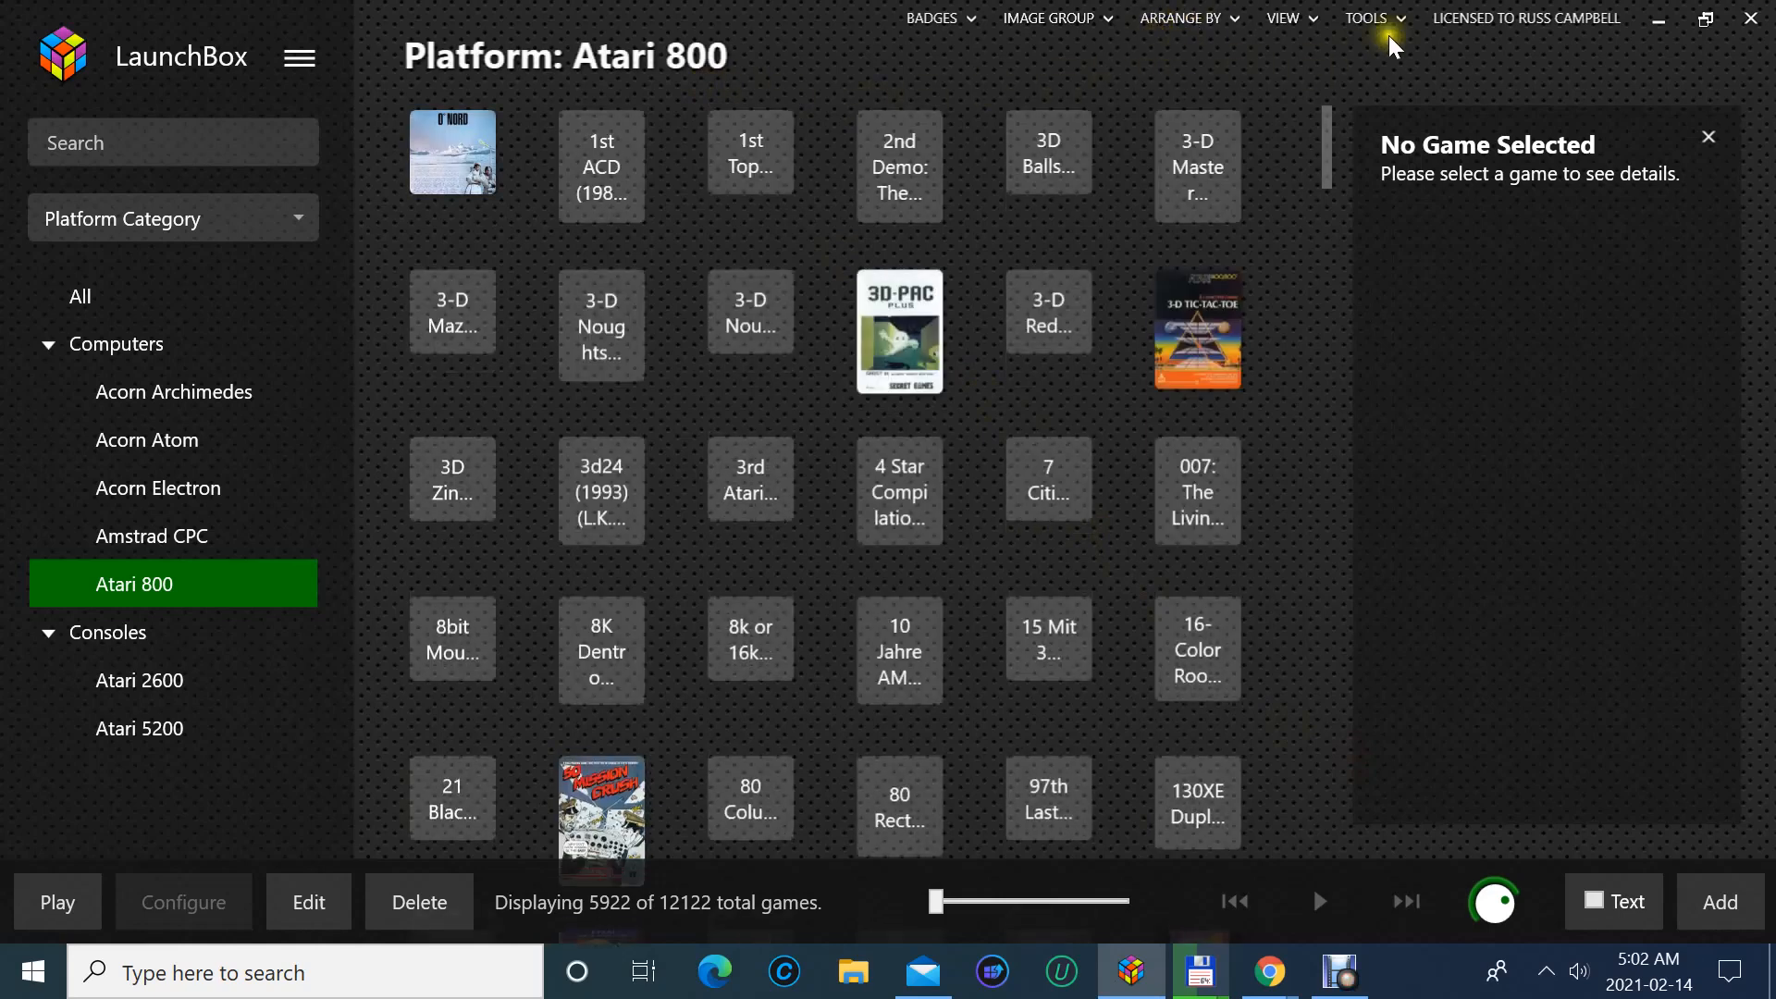
- Open the Retroarch emulator's settings and look through its associated platforms and cores down to the empty last row
left_click(1378, 18)
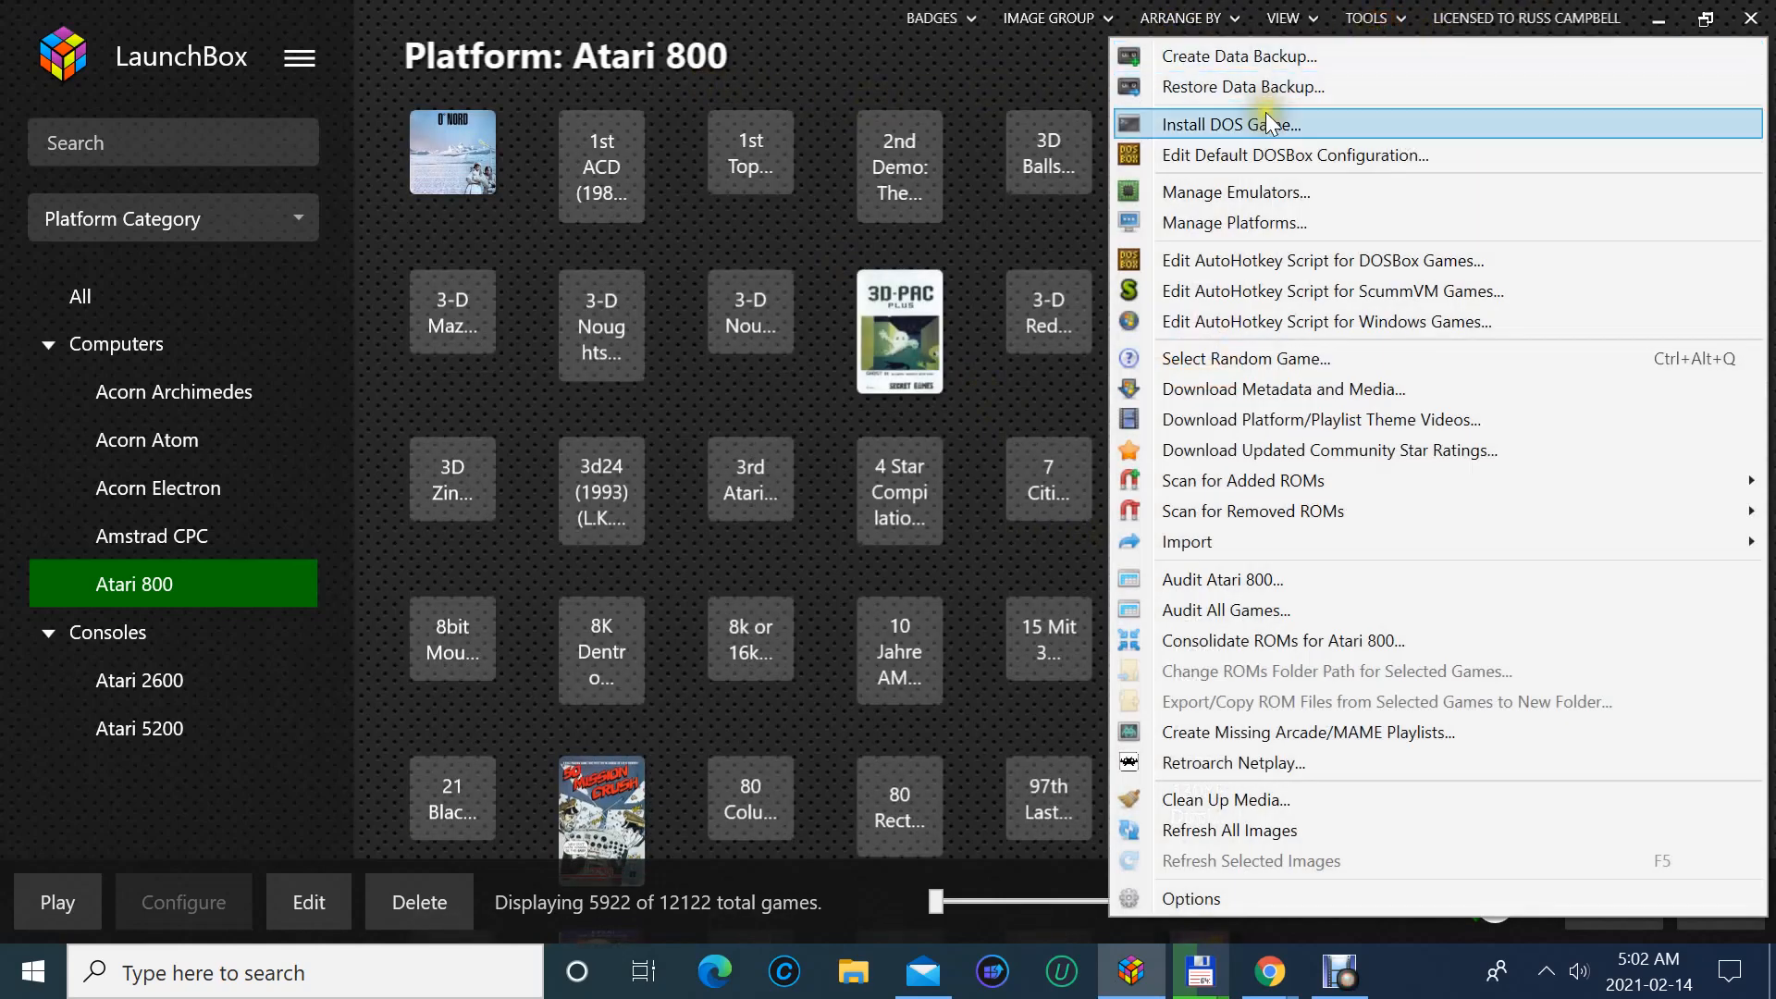
left_click(1280, 192)
left_click(807, 242)
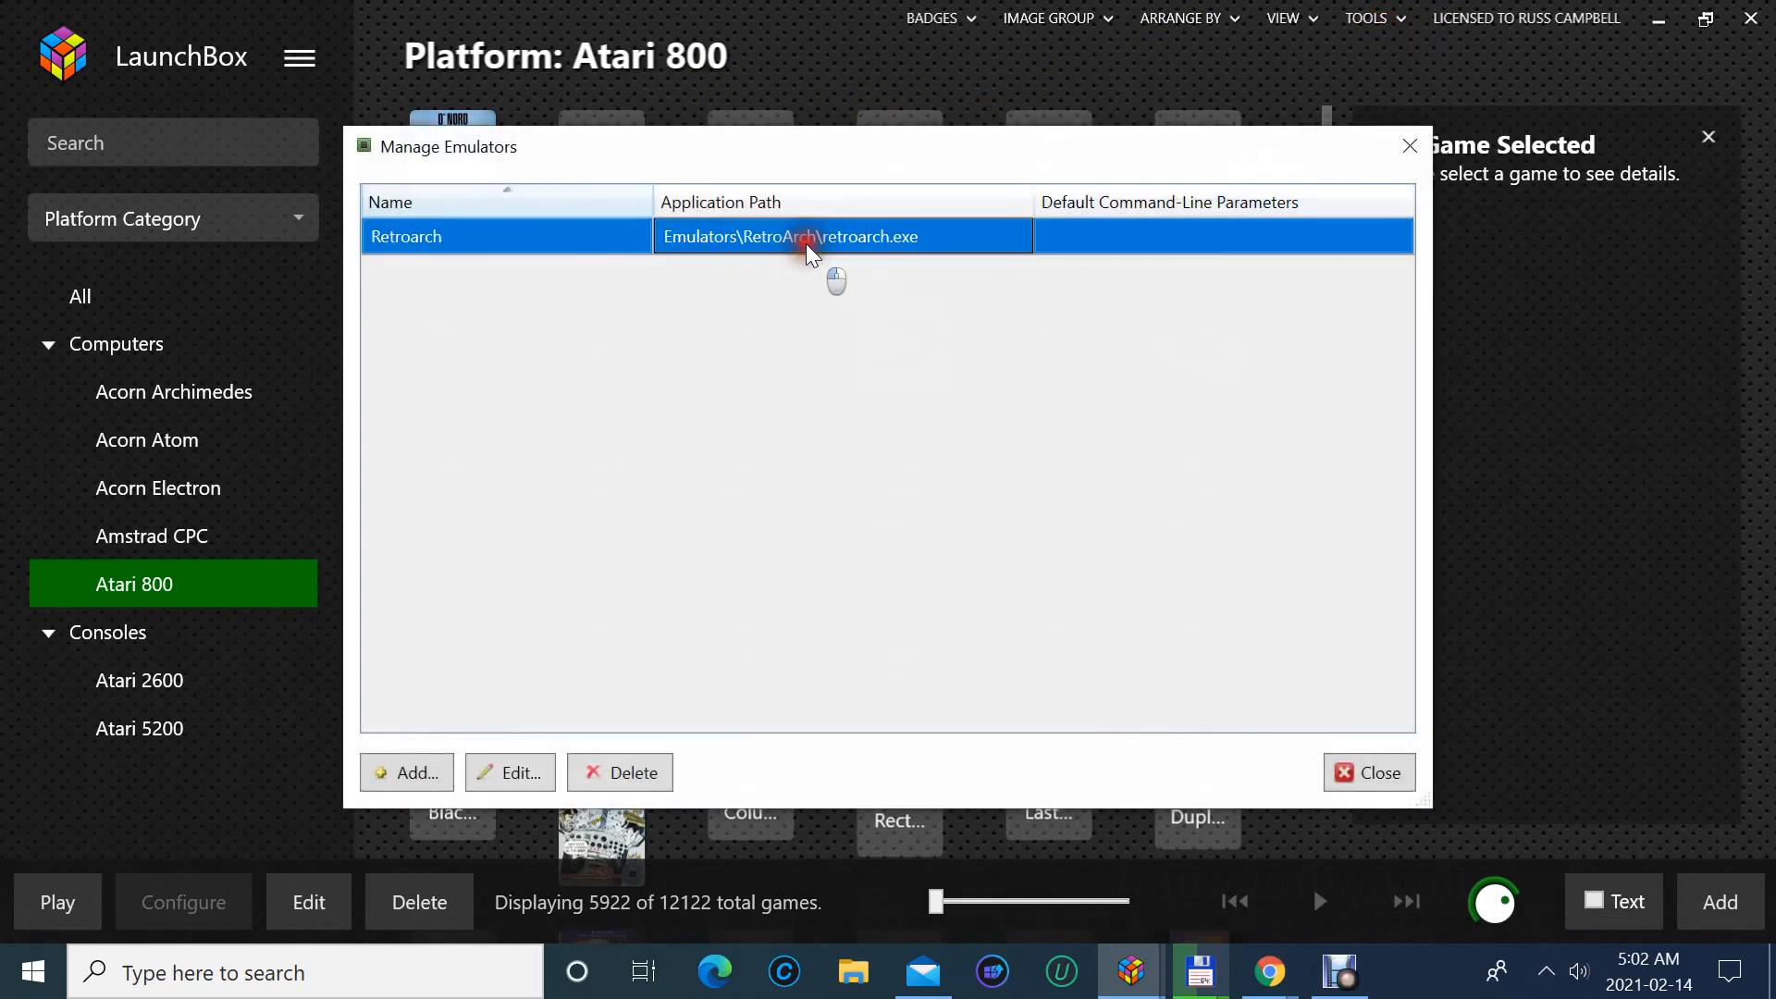
double_click(806, 243)
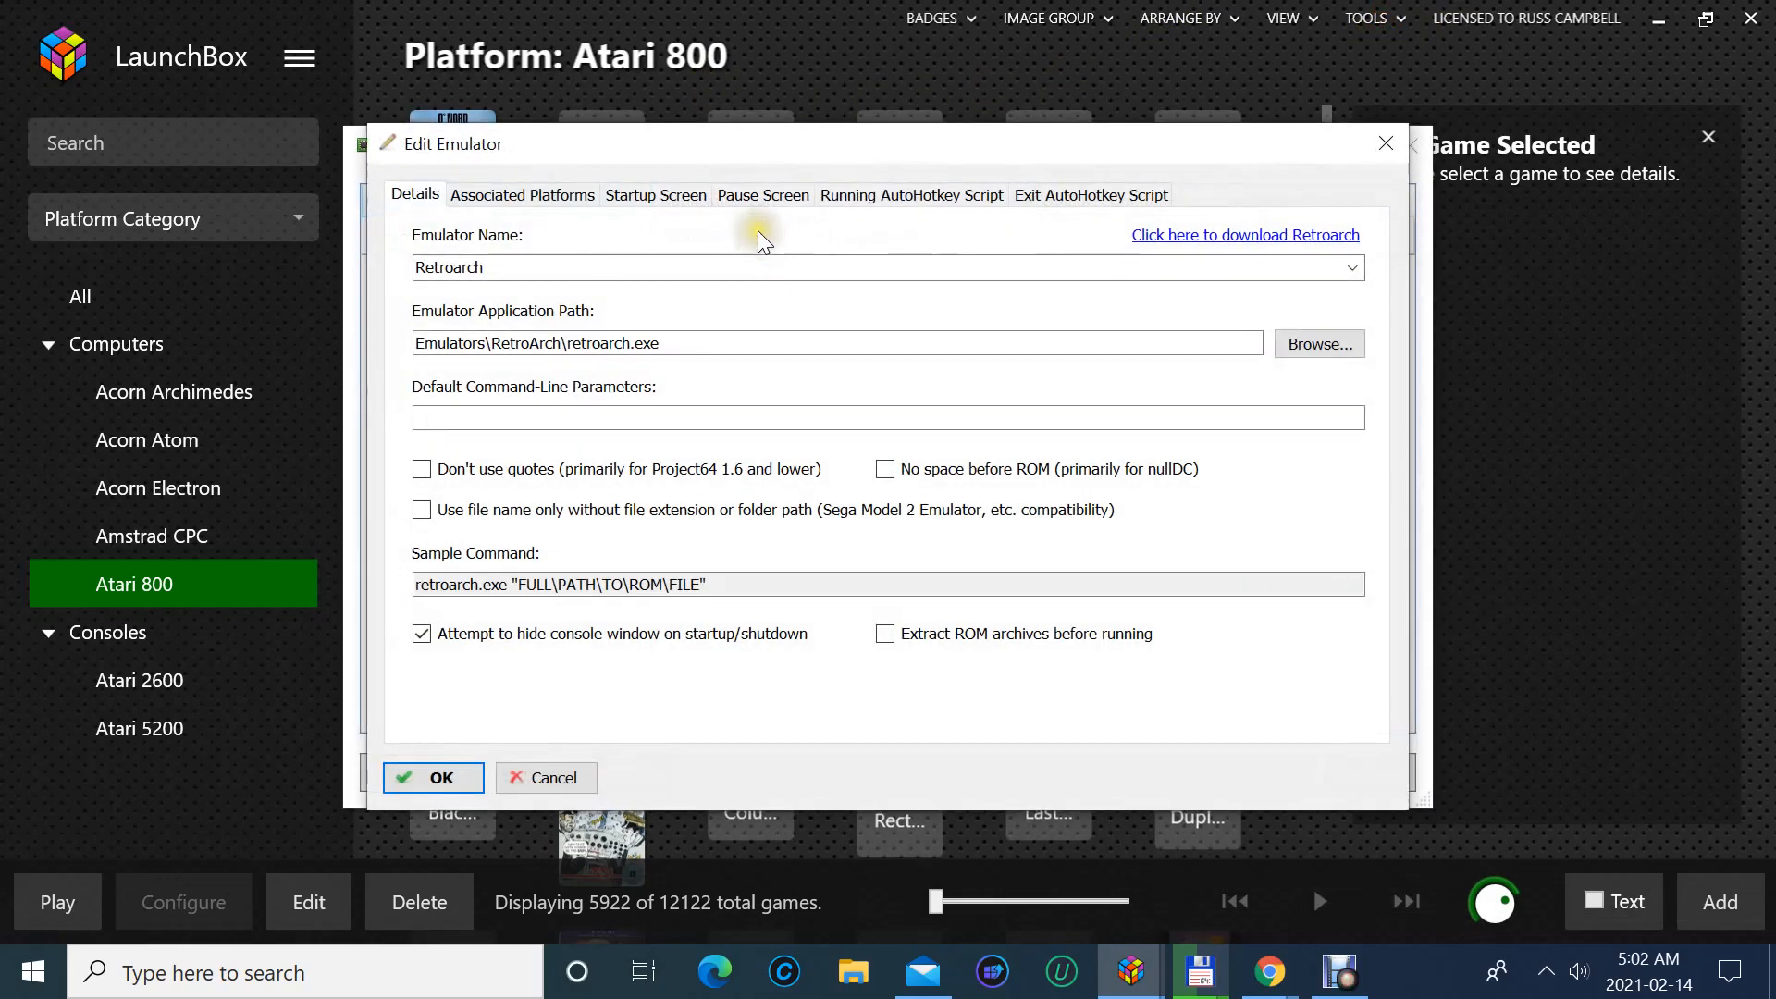
left_click(569, 196)
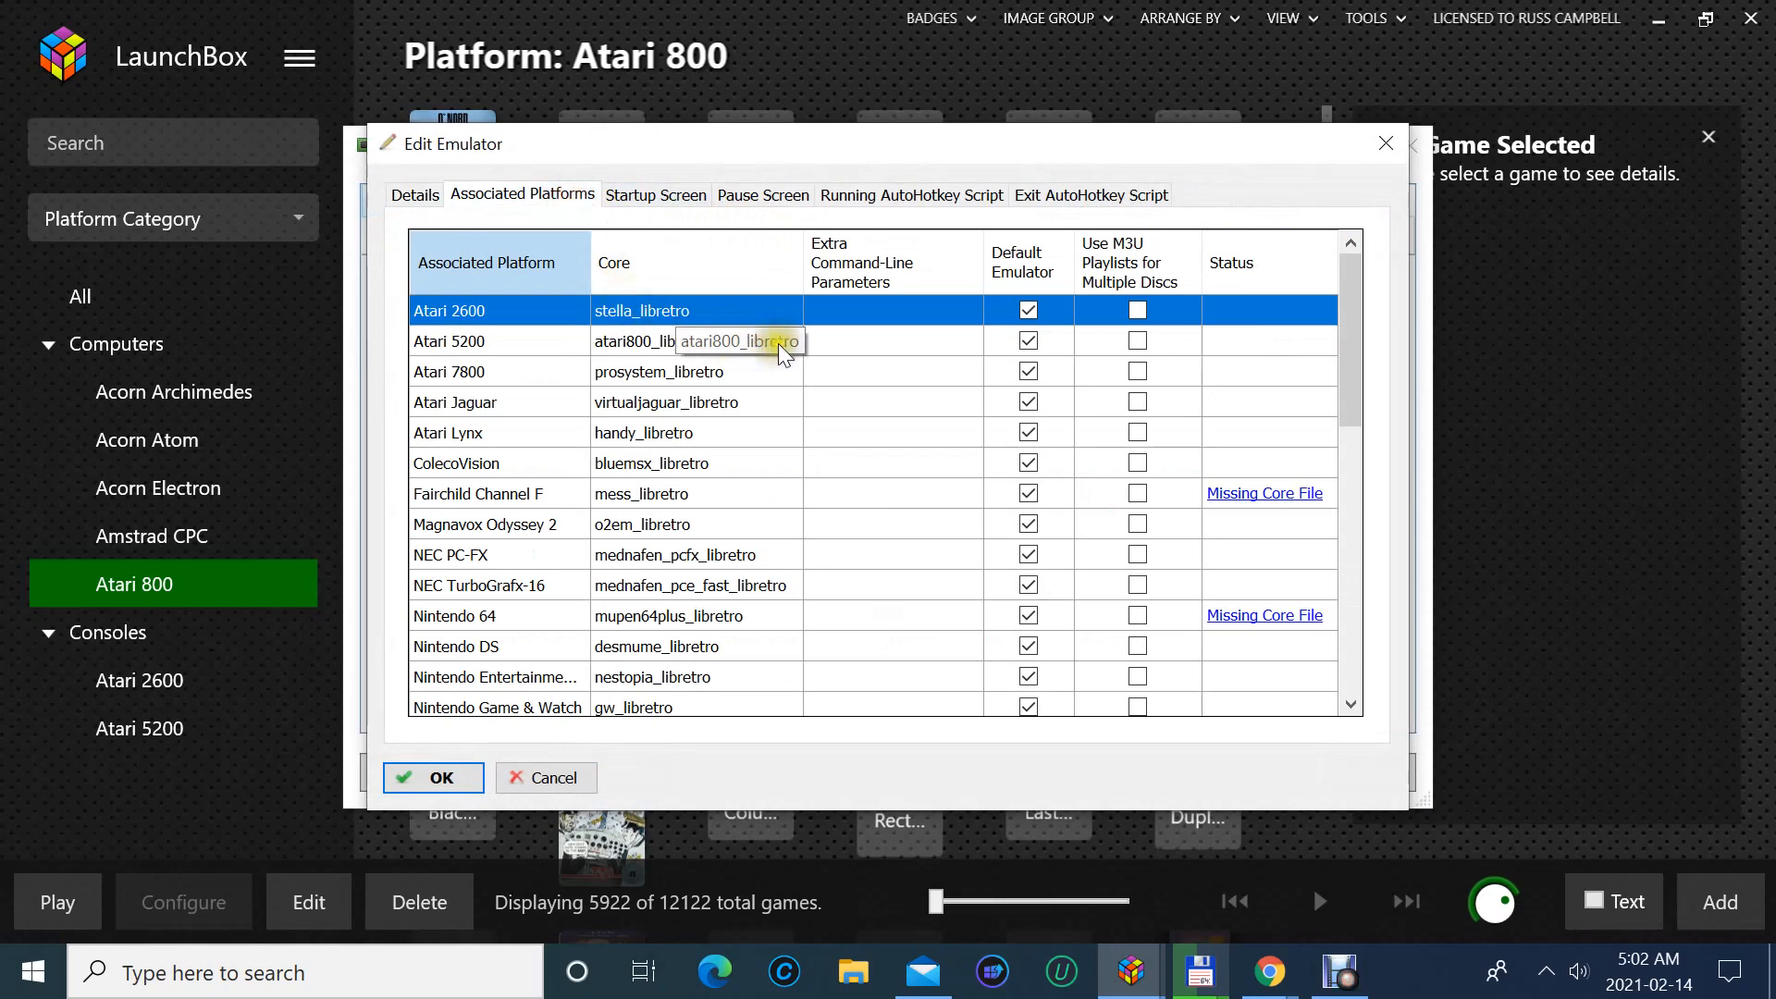
scroll(880, 402, "down", 6)
scroll(886, 410, "down", 2)
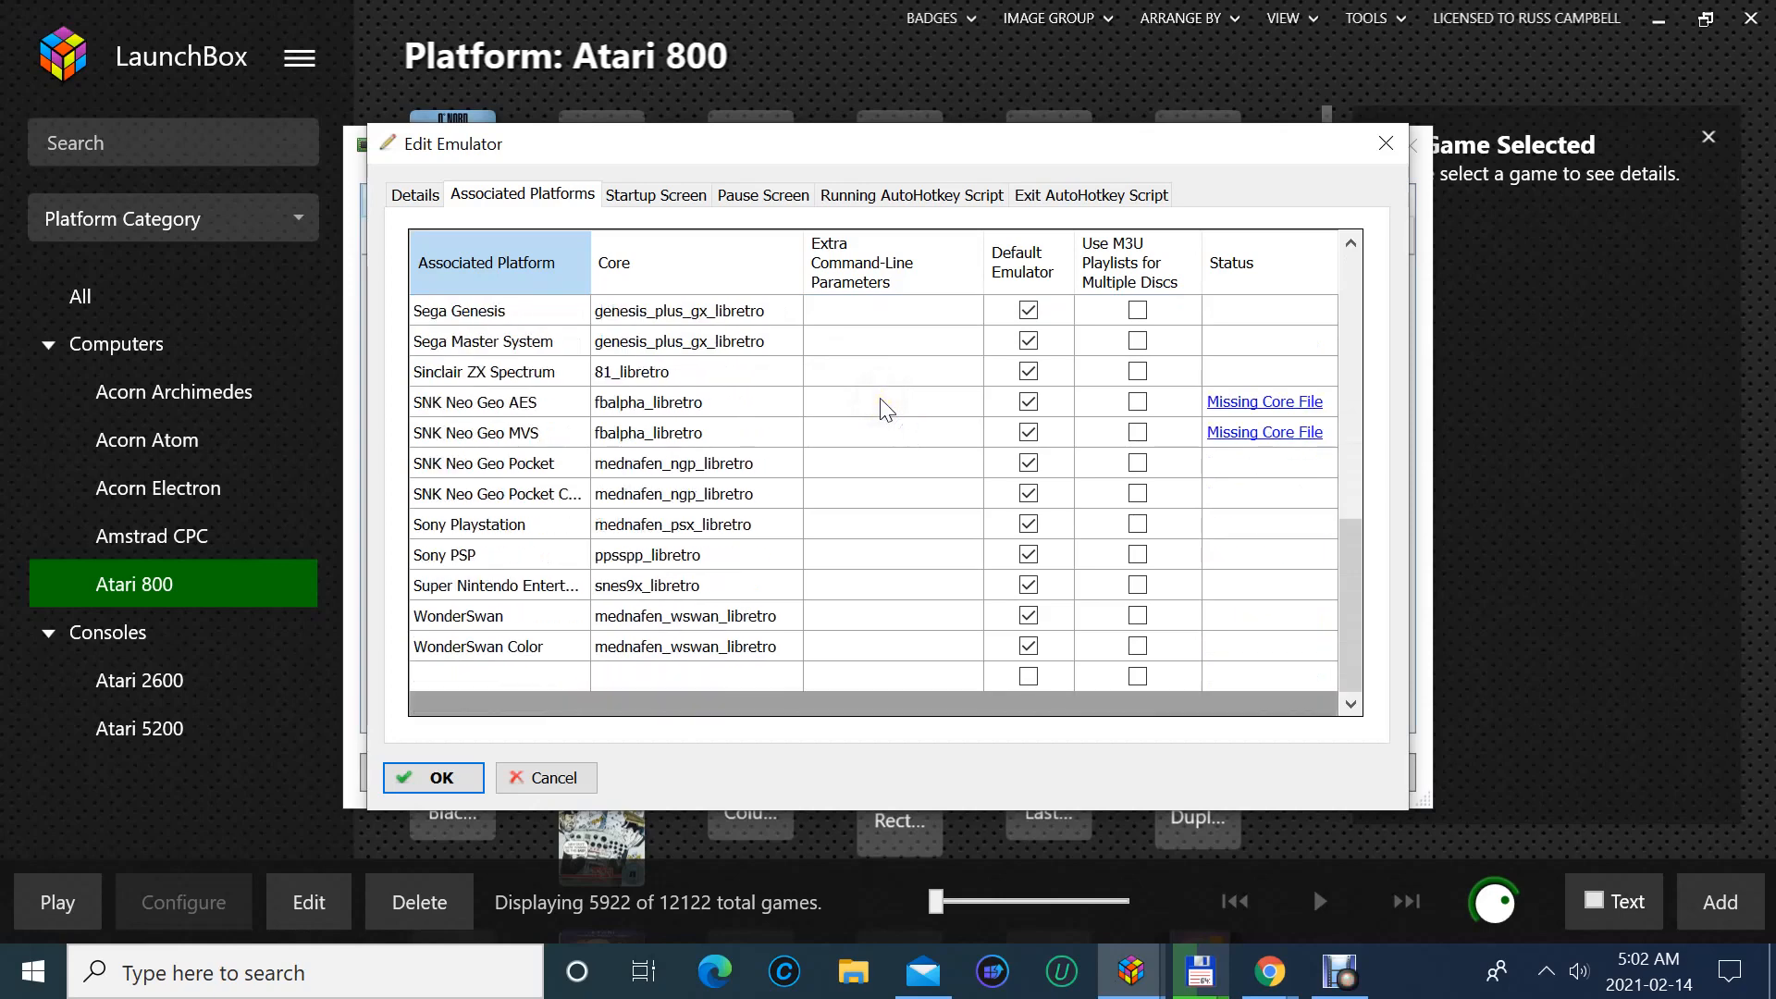
- Return to the start of Retroarch's associated platforms and examine the Atari 2600 row's core and extra command-line parameters
scroll(886, 410, "up", 8)
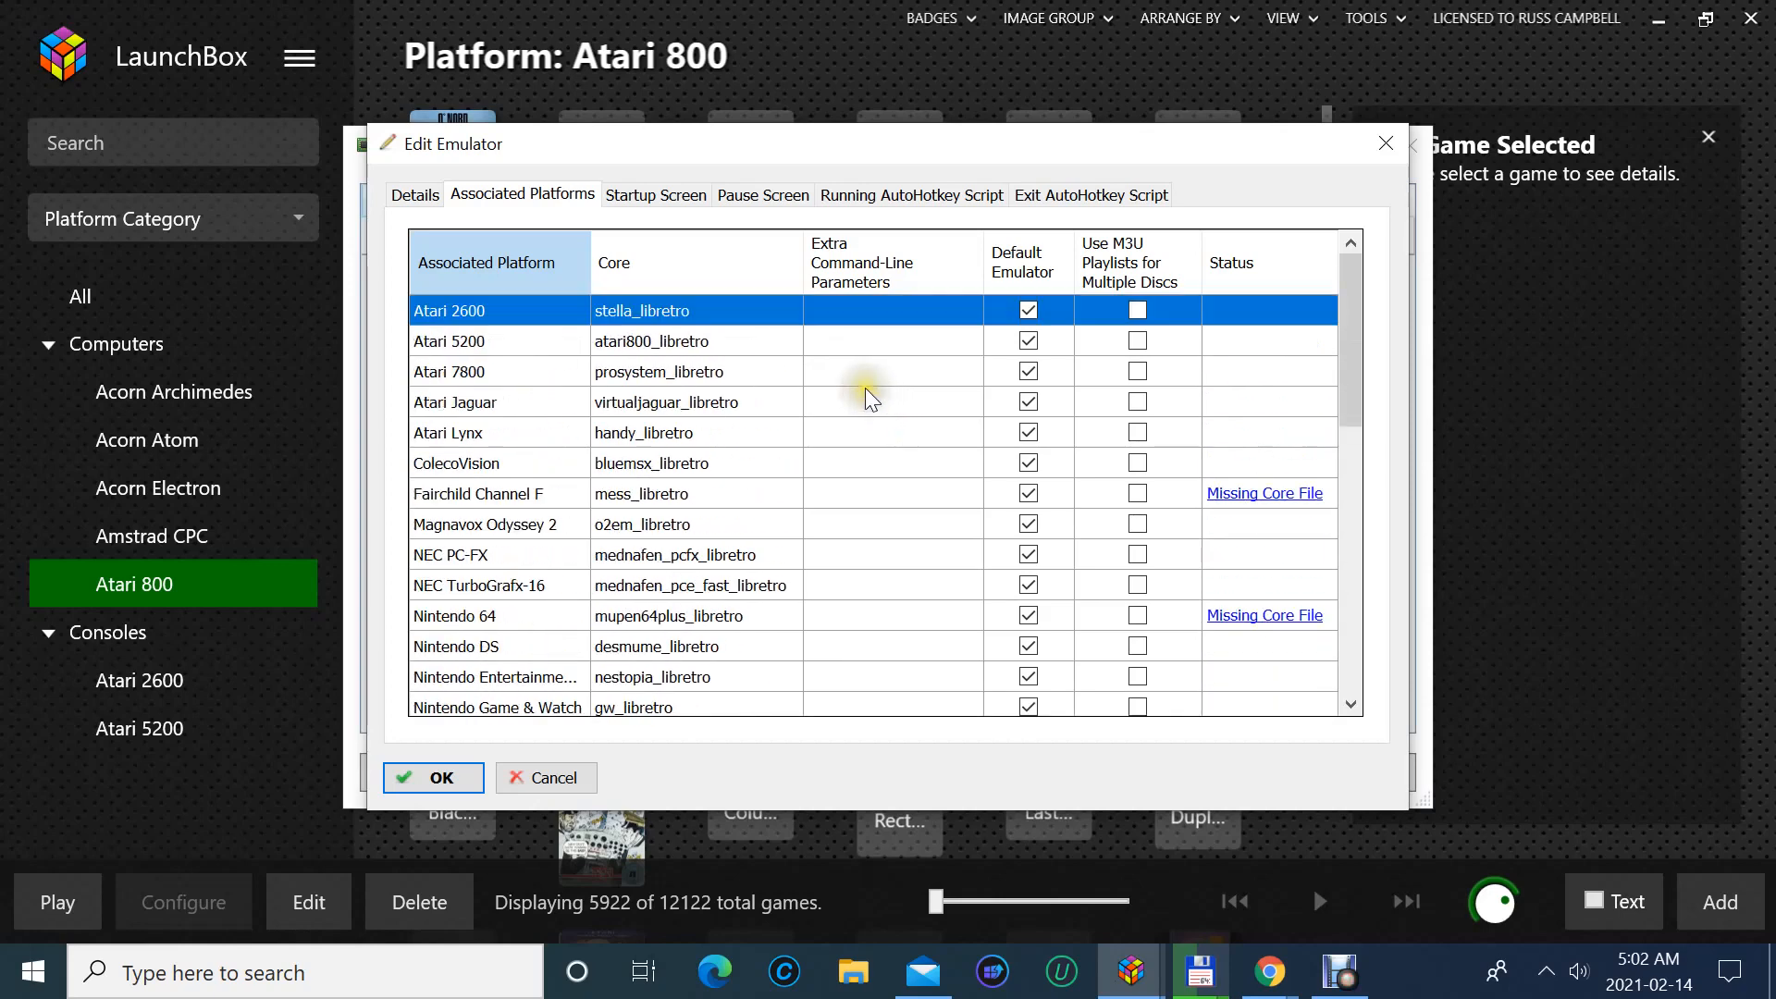
left_click(652, 312)
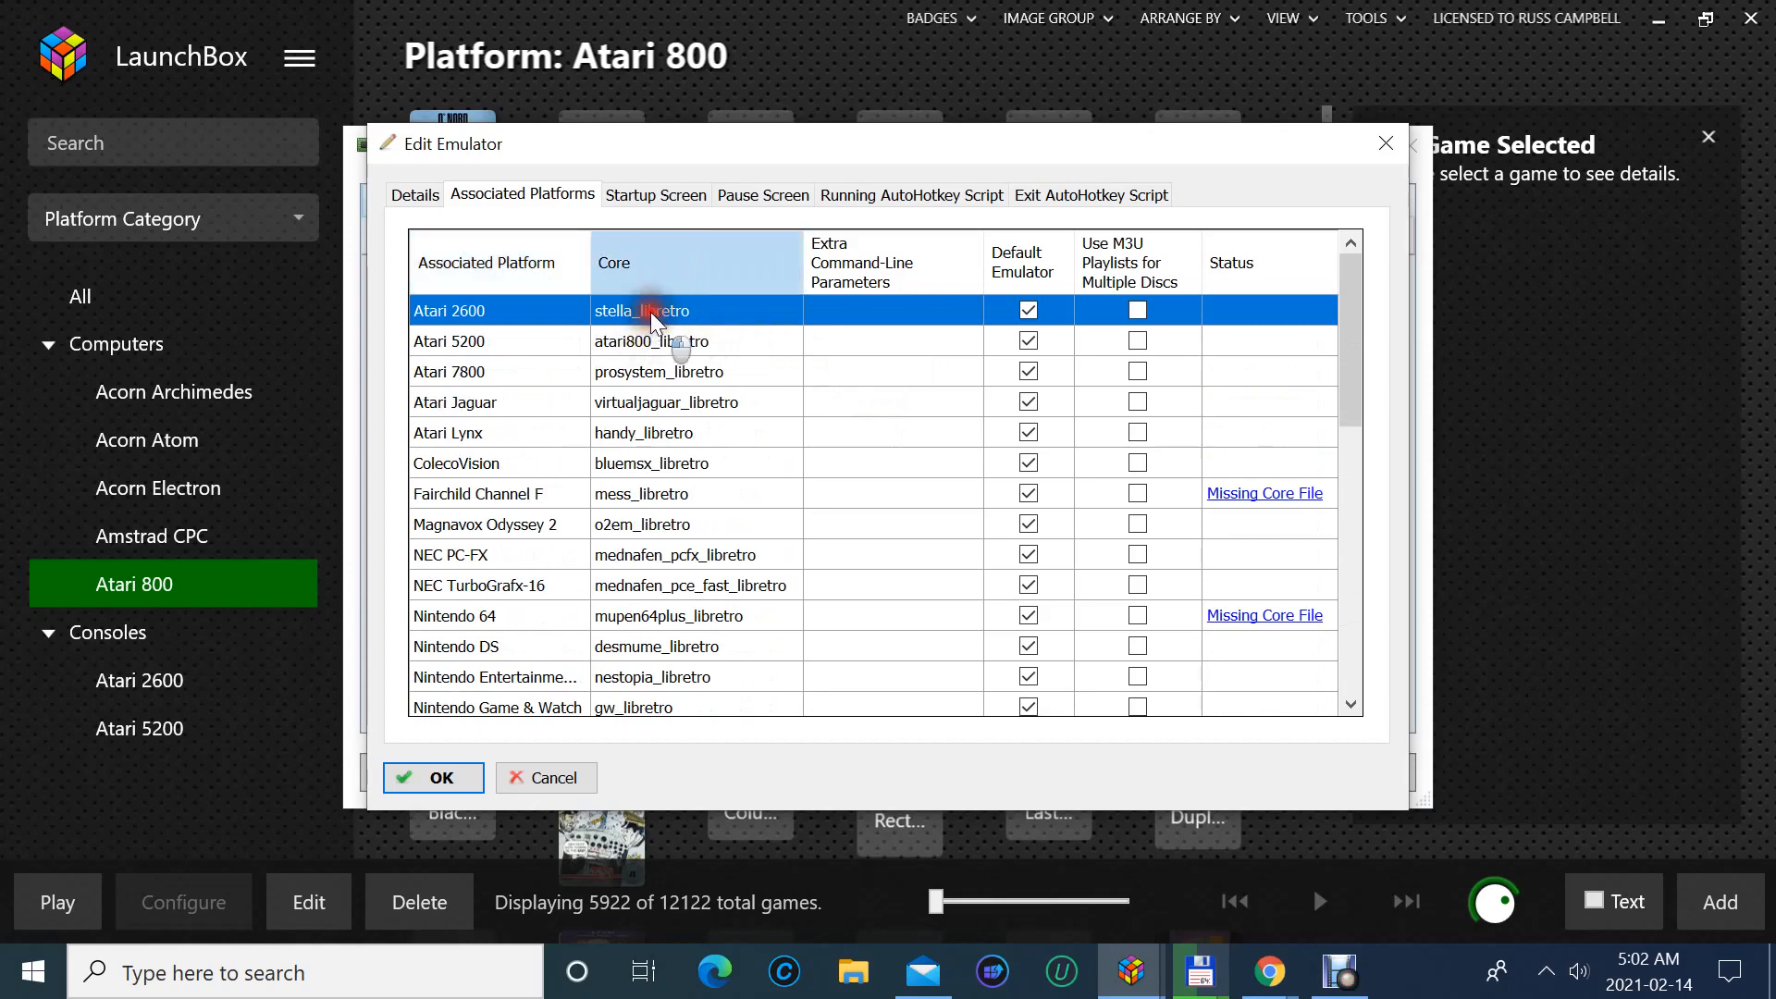
left_click(862, 312)
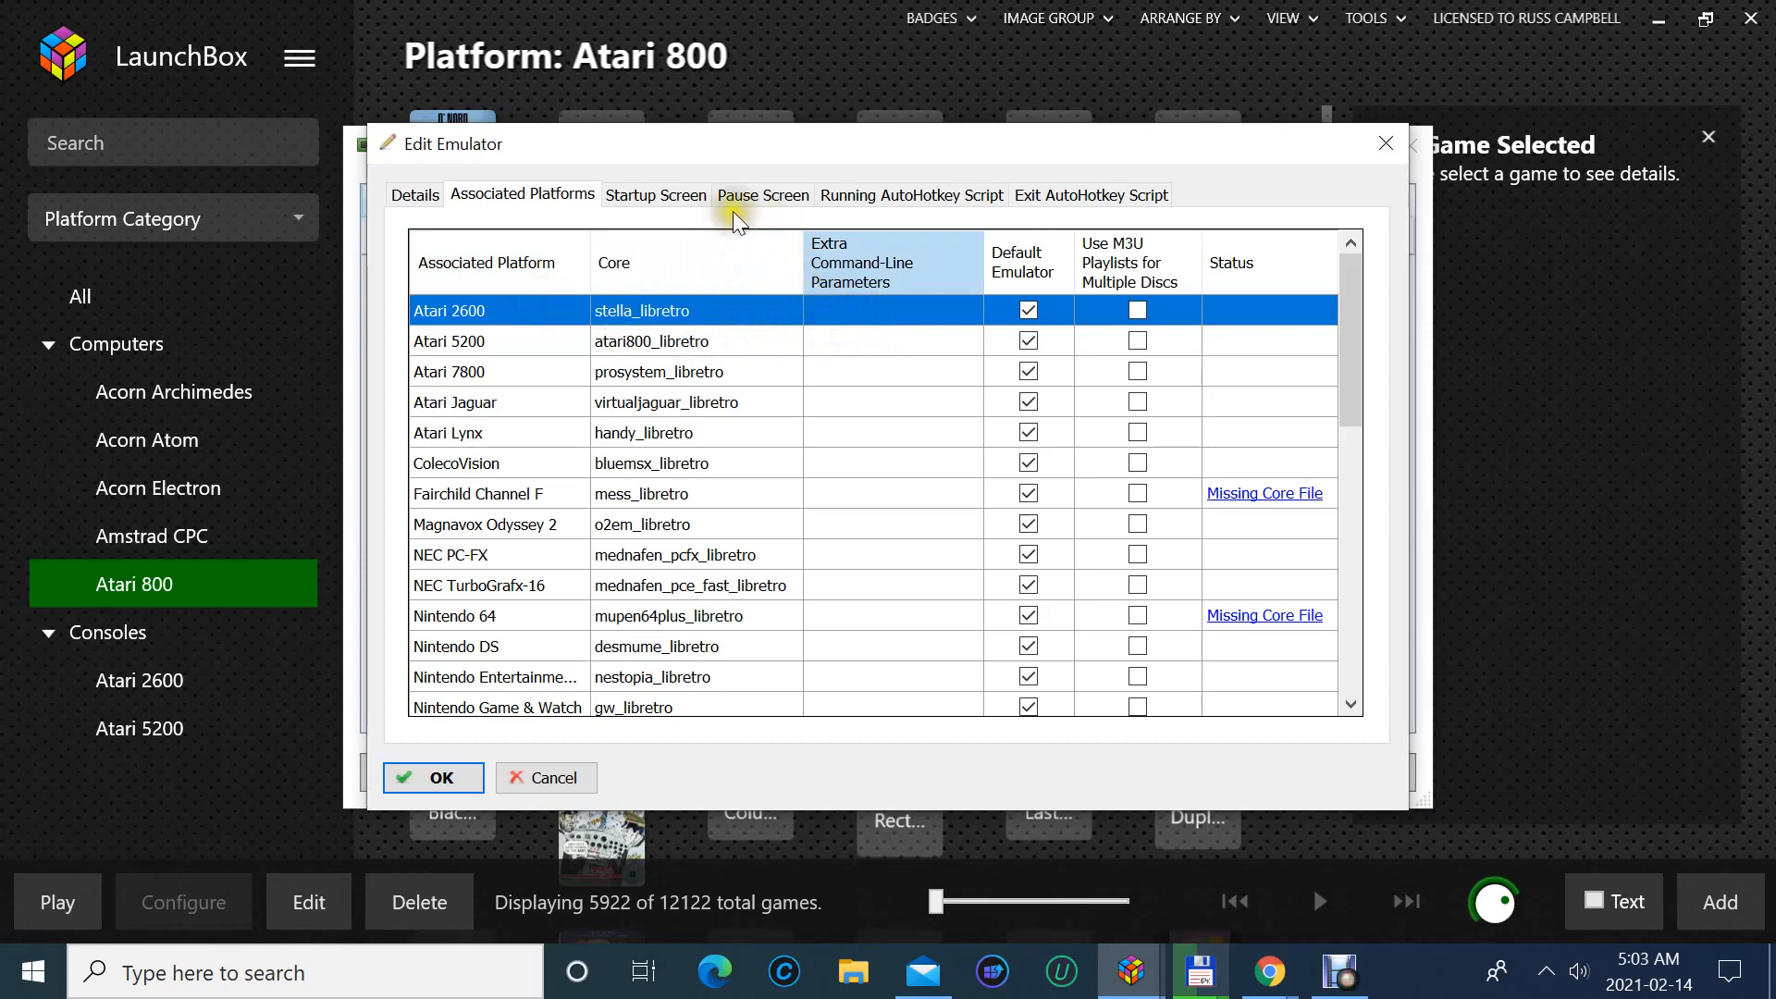
- Look through Retroarch's startup screen and pause screen settings and its running and exit AutoHotkey scripts
left_click(642, 196)
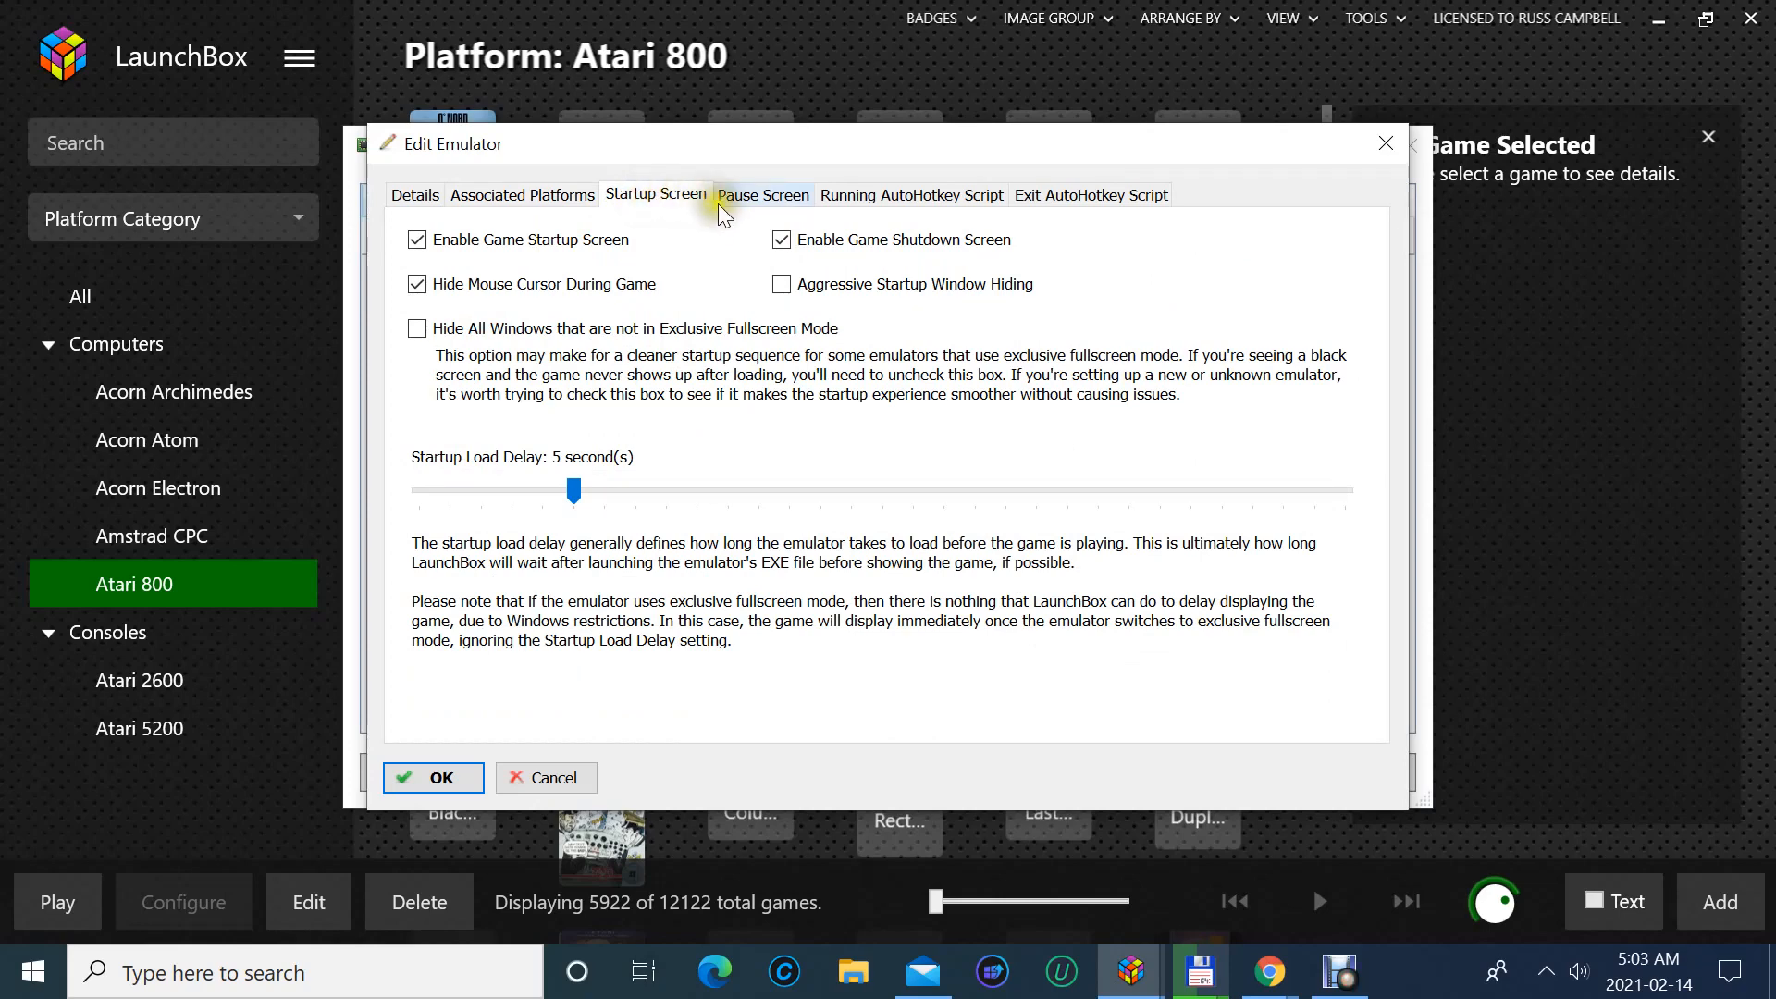
left_click(741, 194)
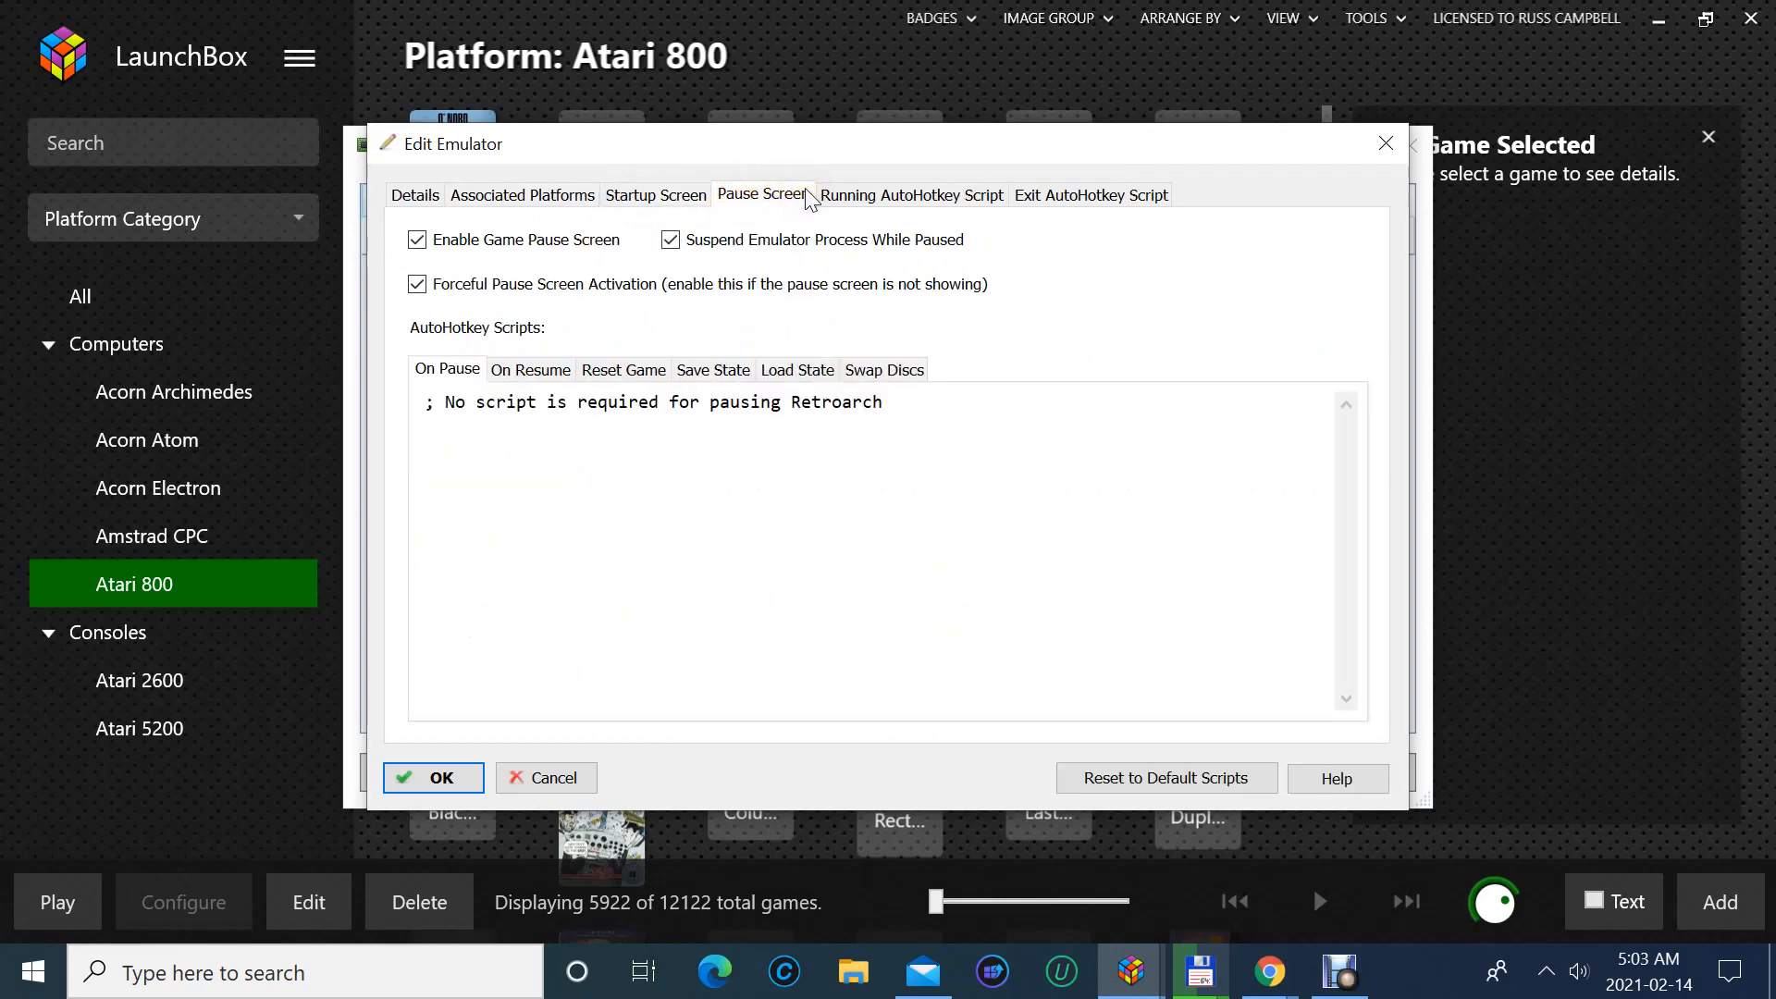
left_click(842, 194)
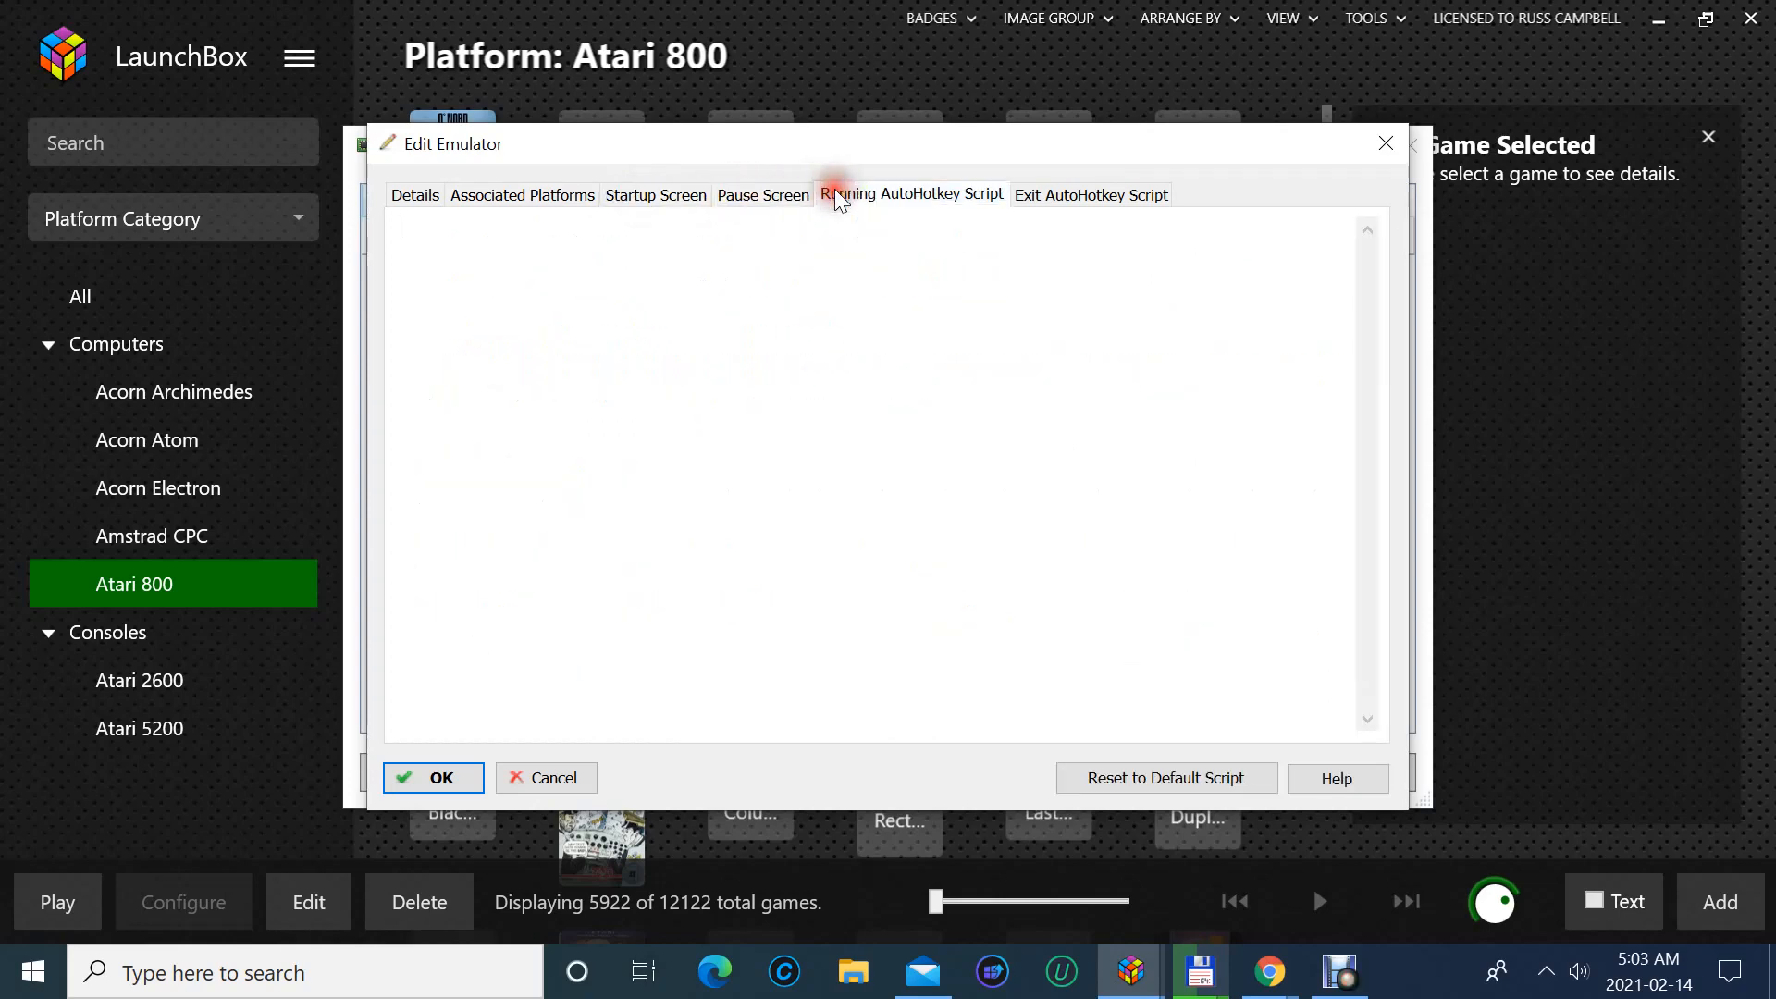
left_click(1022, 191)
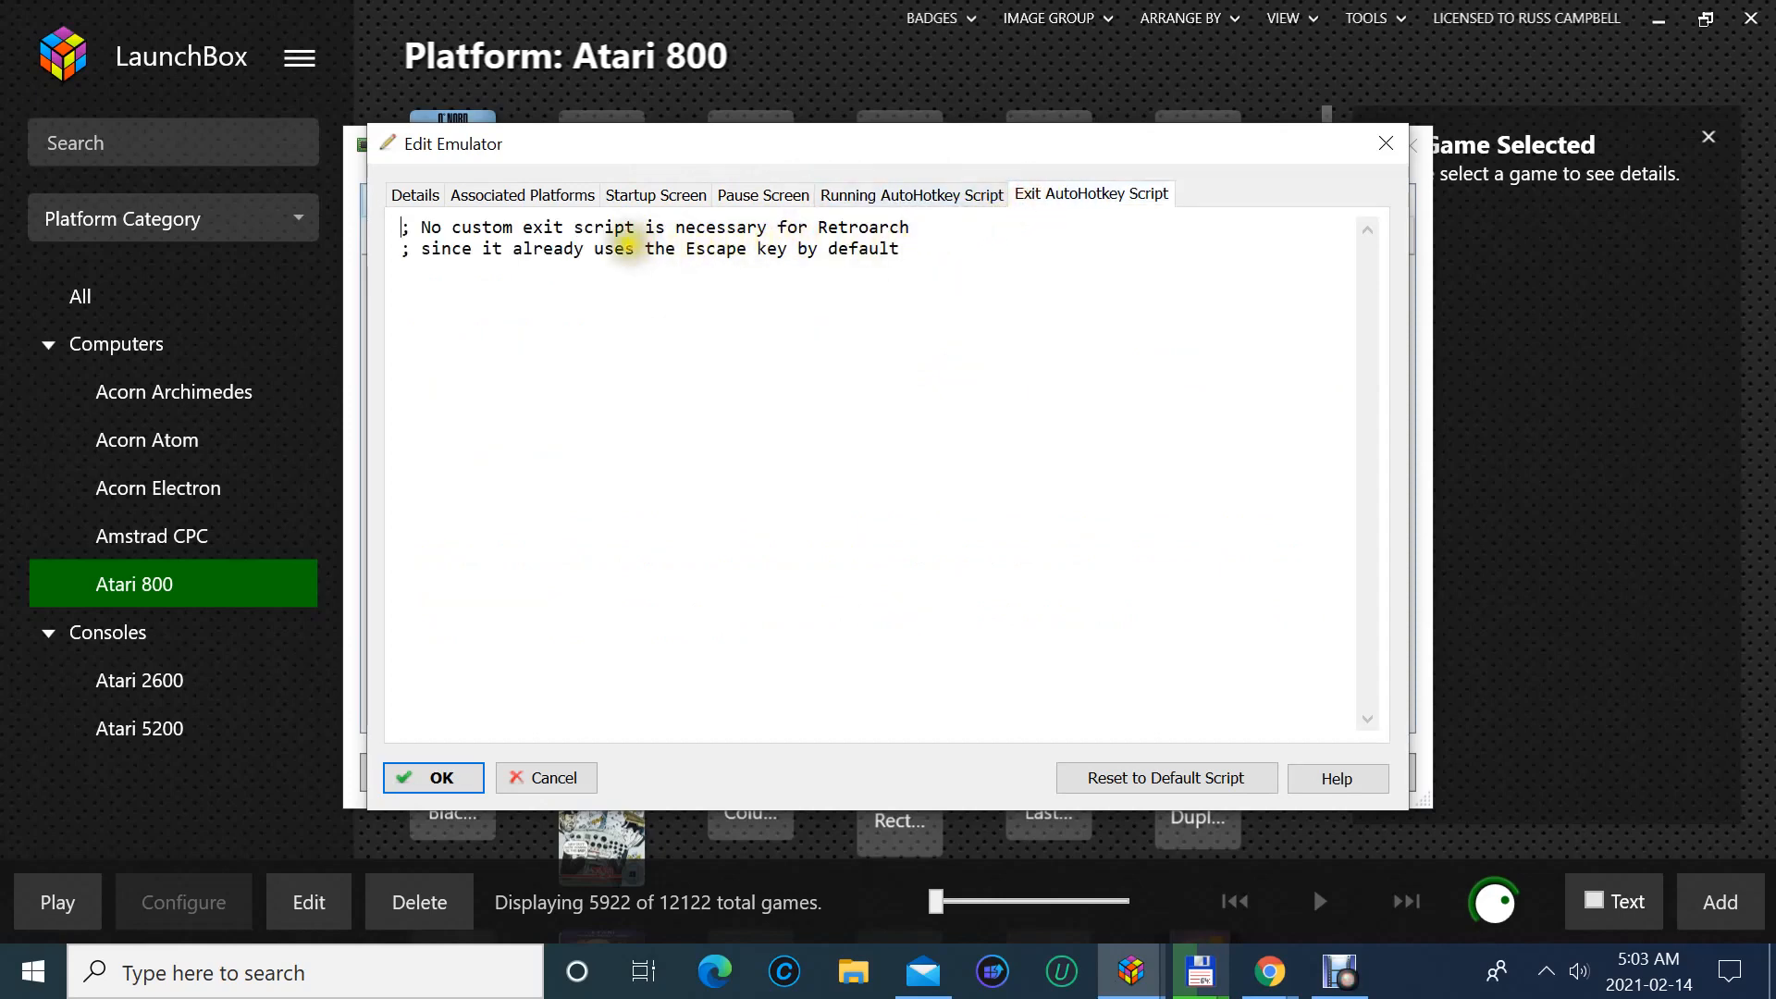
- Set Retroarch's default command-line parameters to m:\Tosek\ in the emulator details
left_click(436, 193)
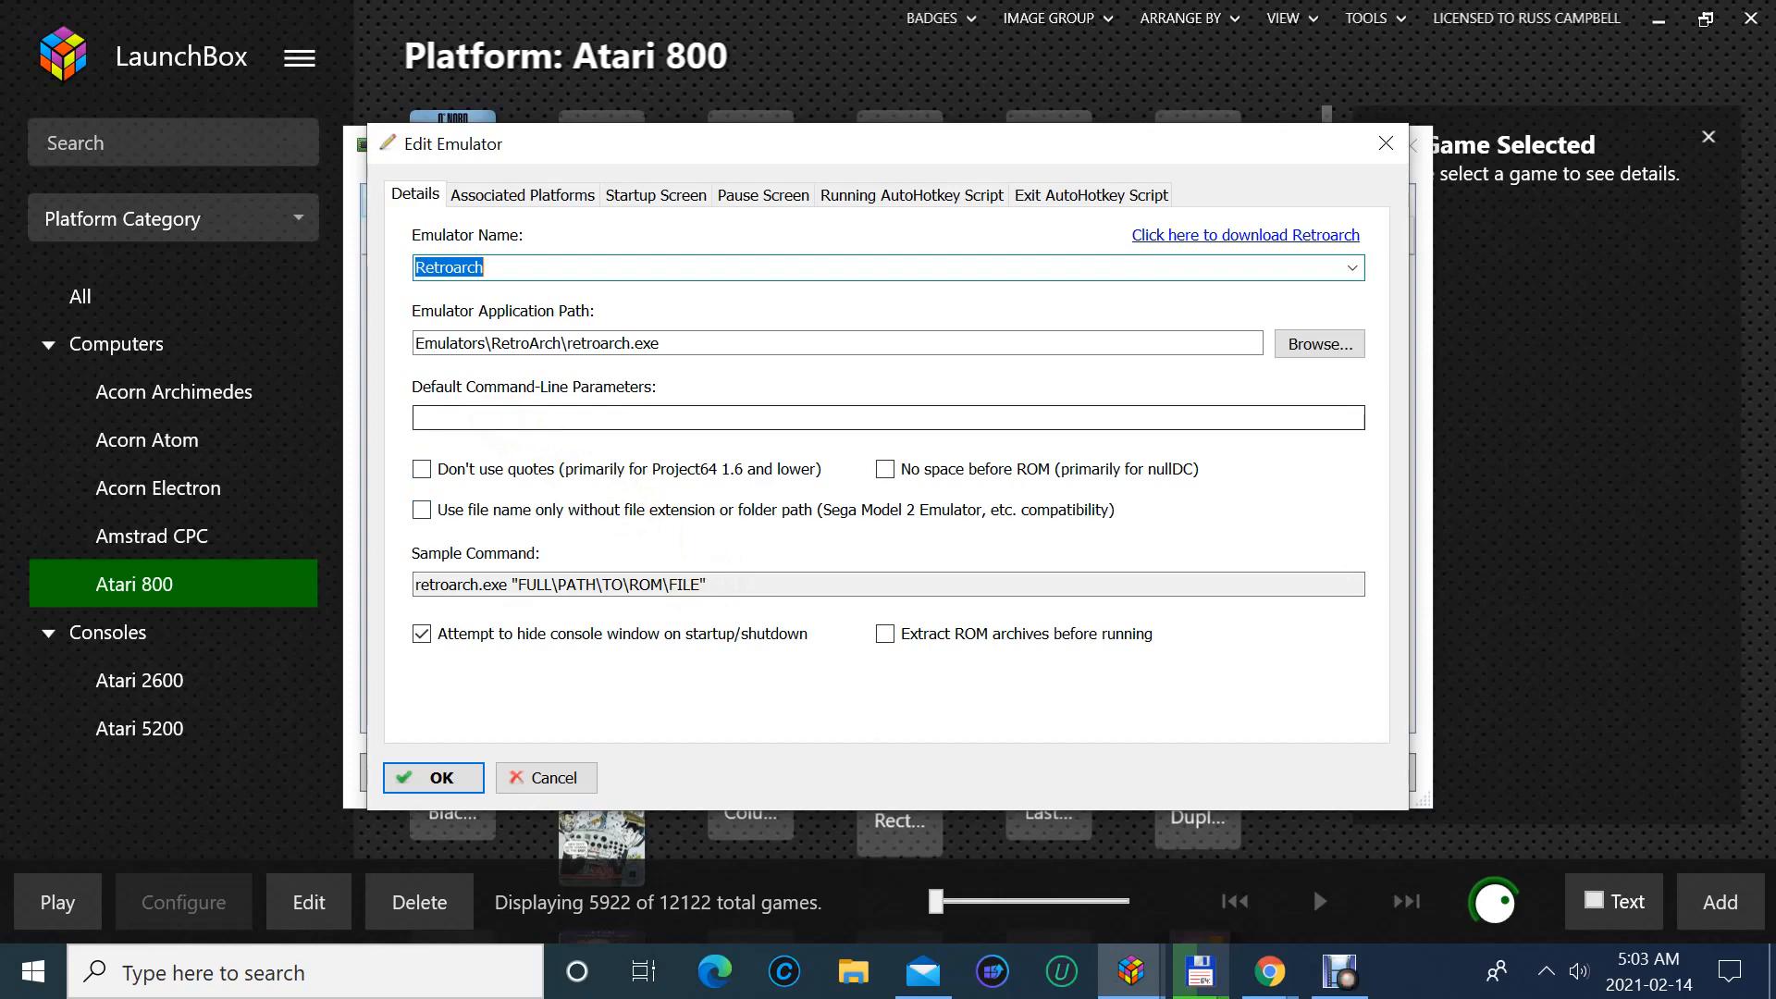
left_click(498, 417)
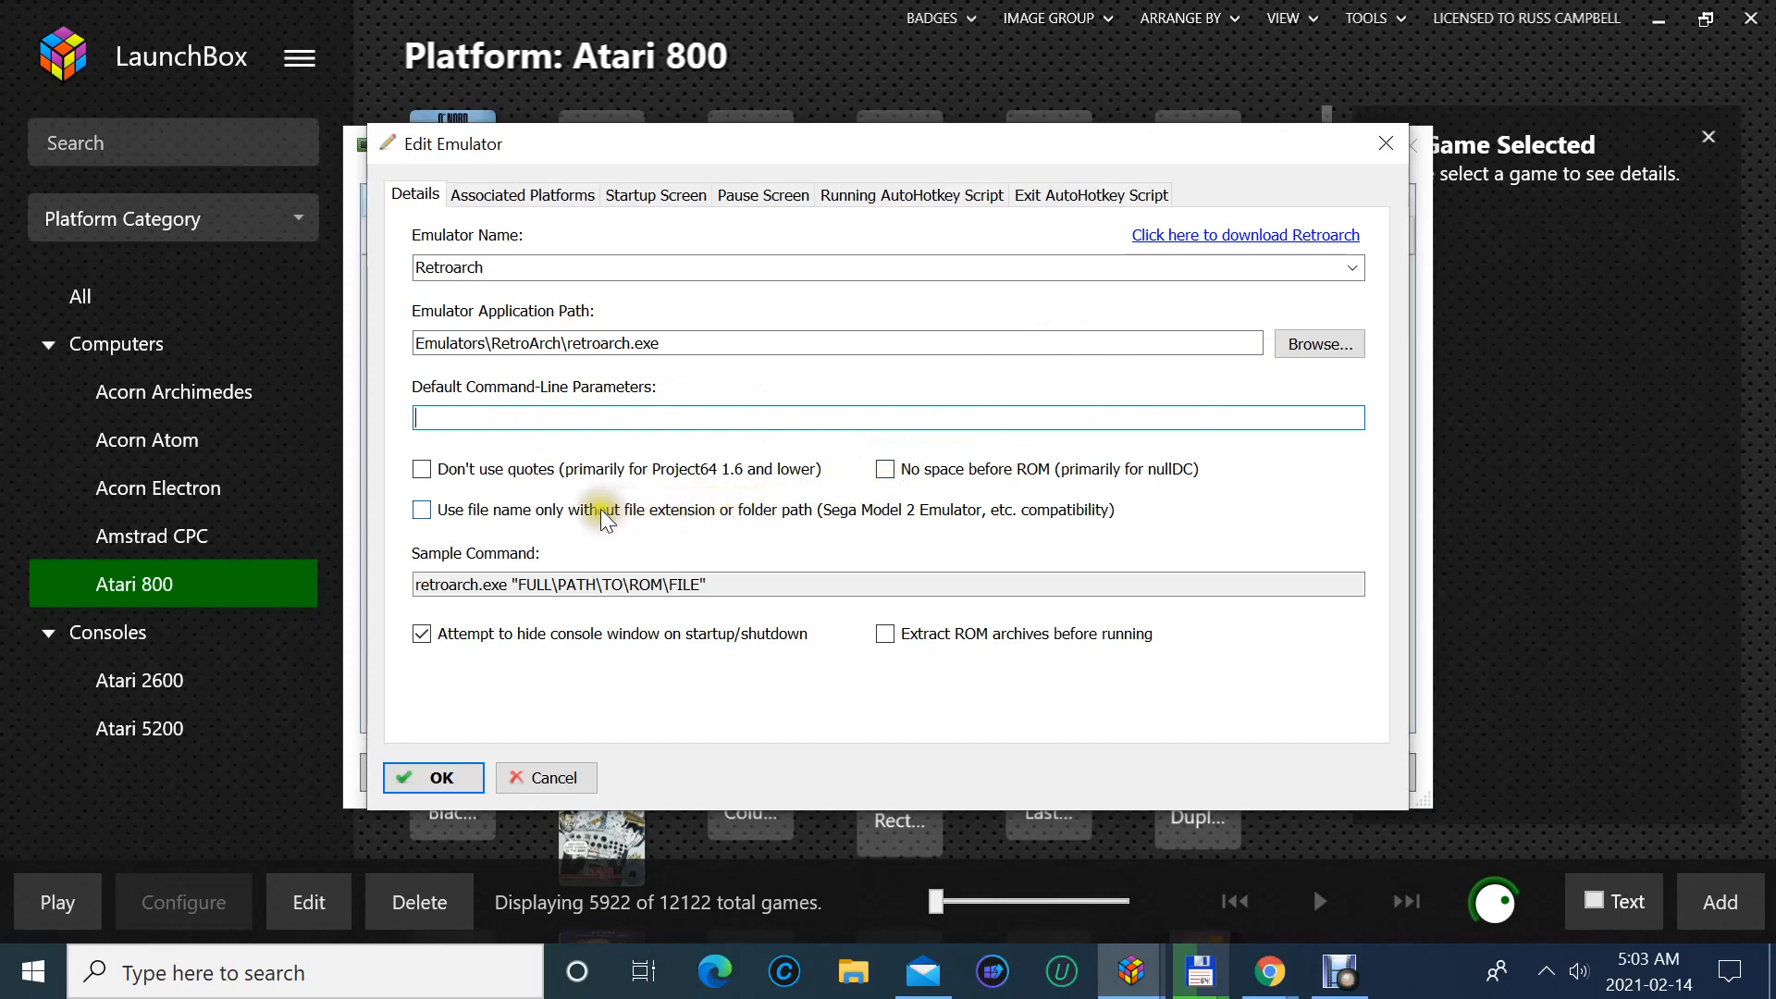
left_click(586, 414)
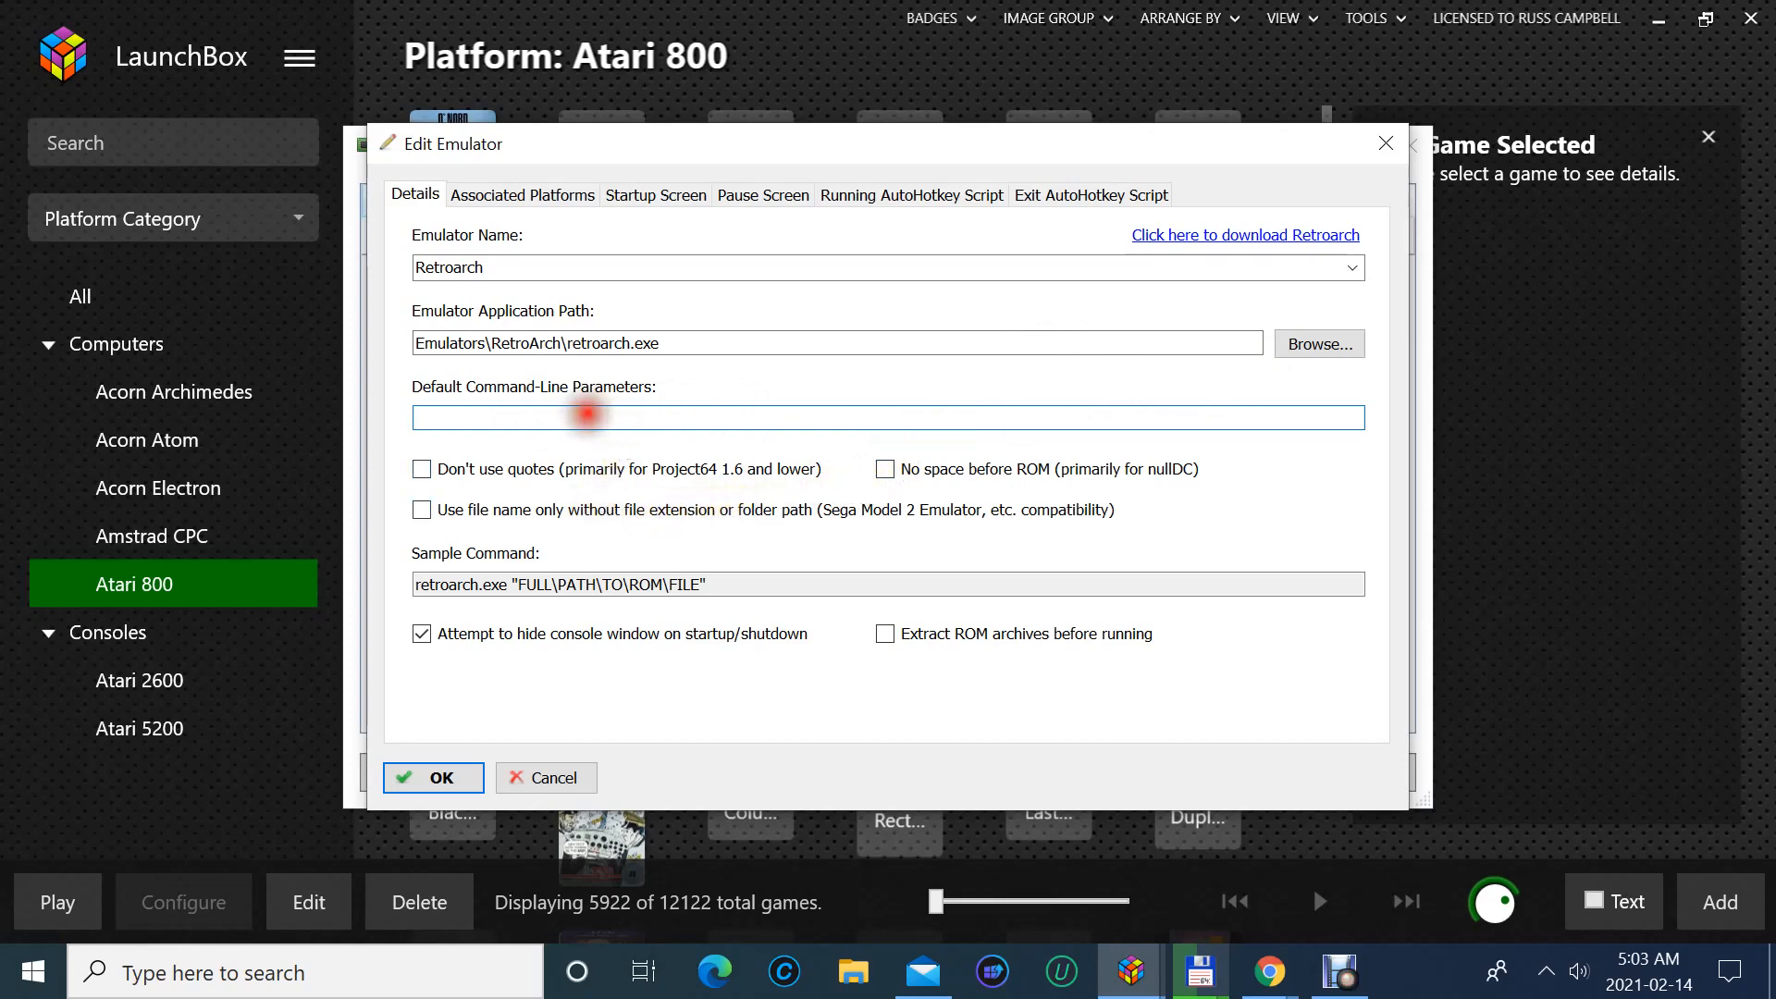
type("m")
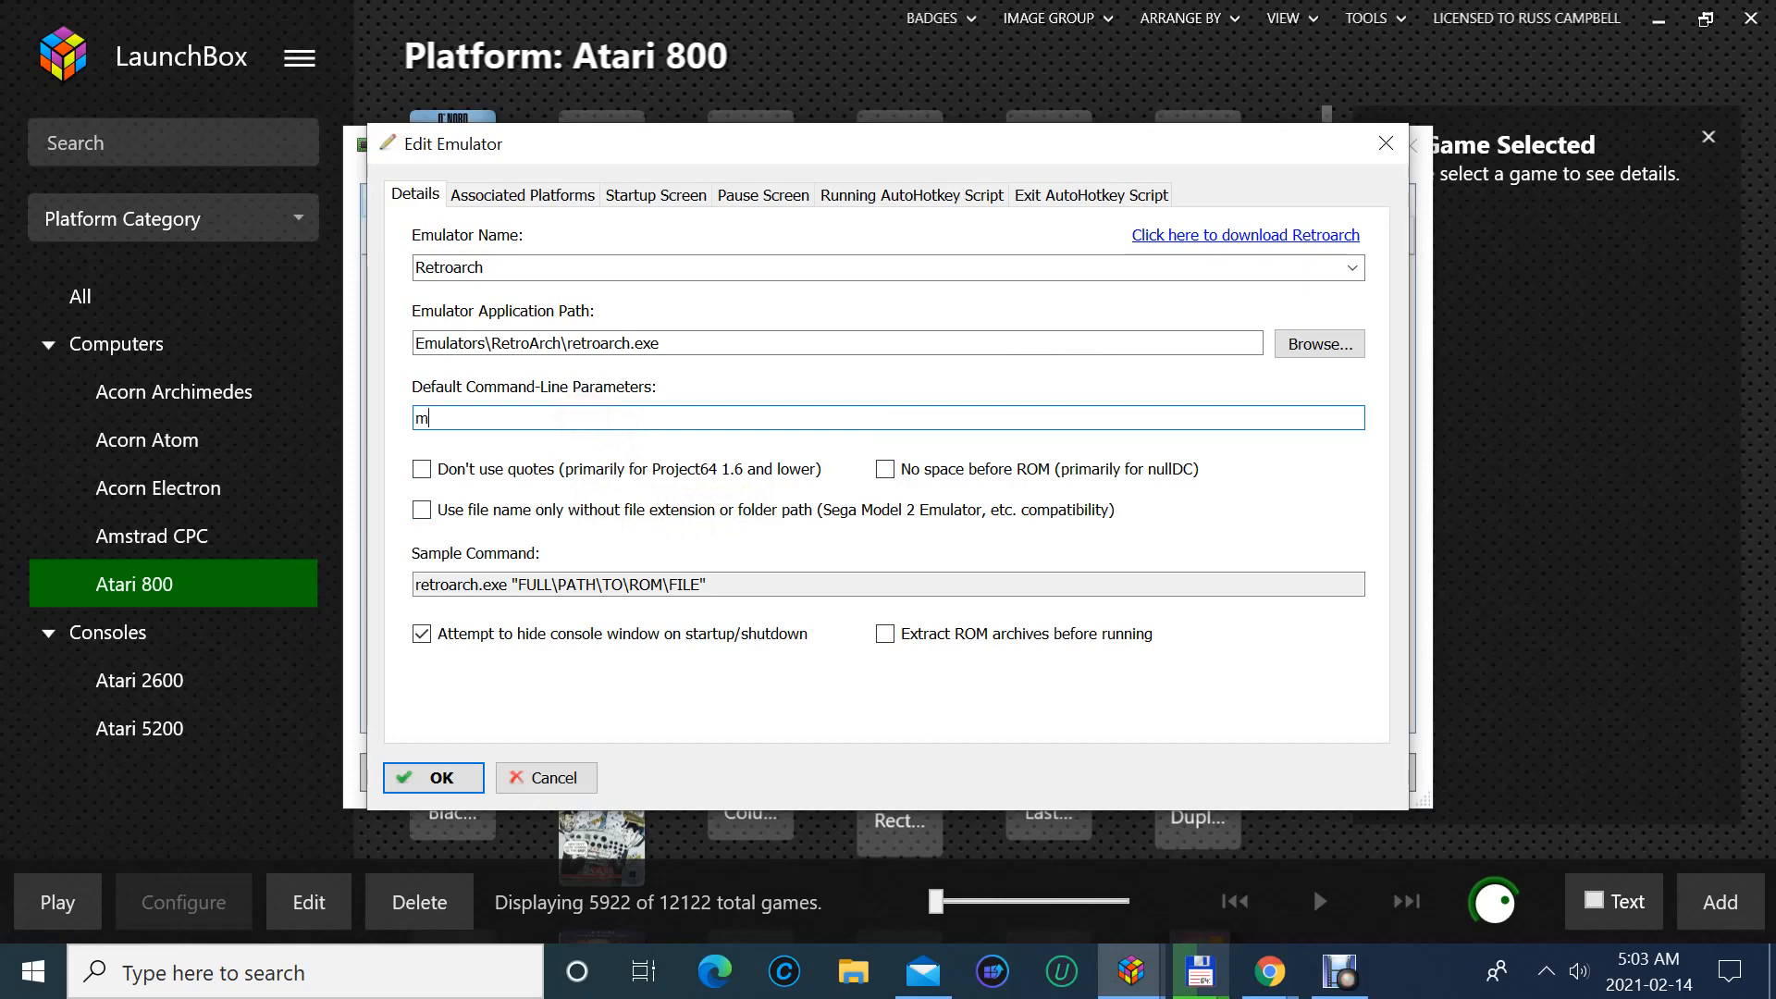
type(":\\")
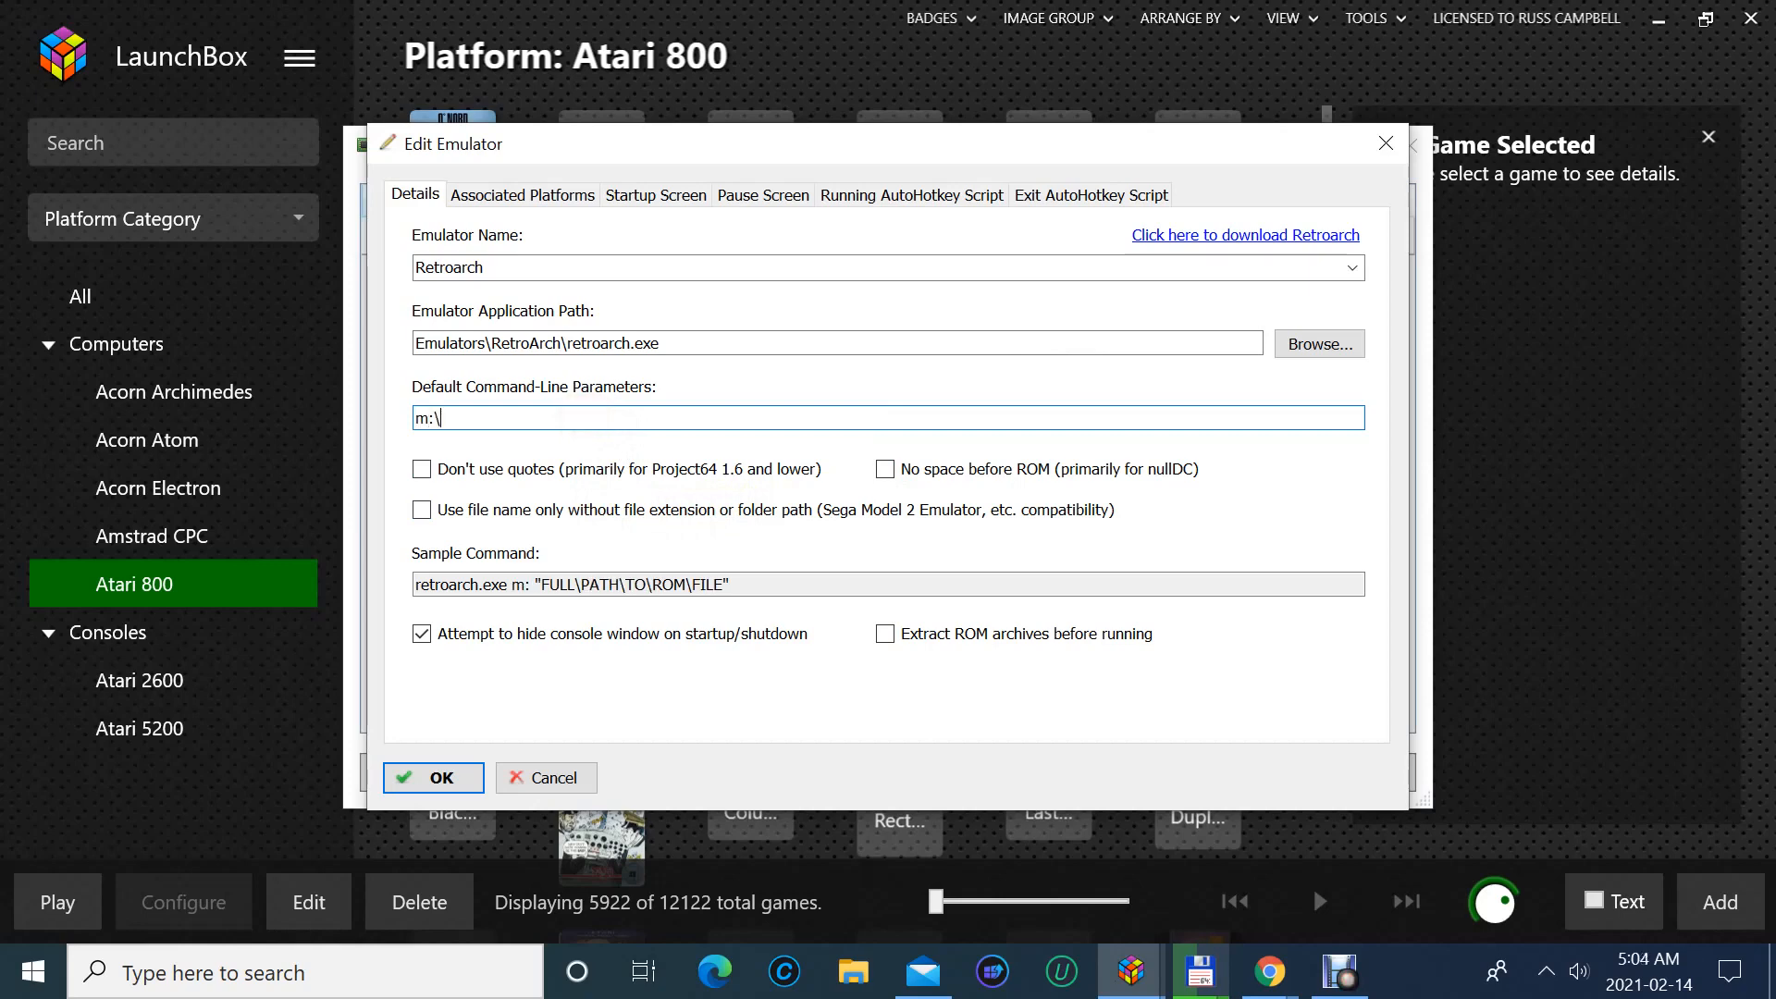
type("To")
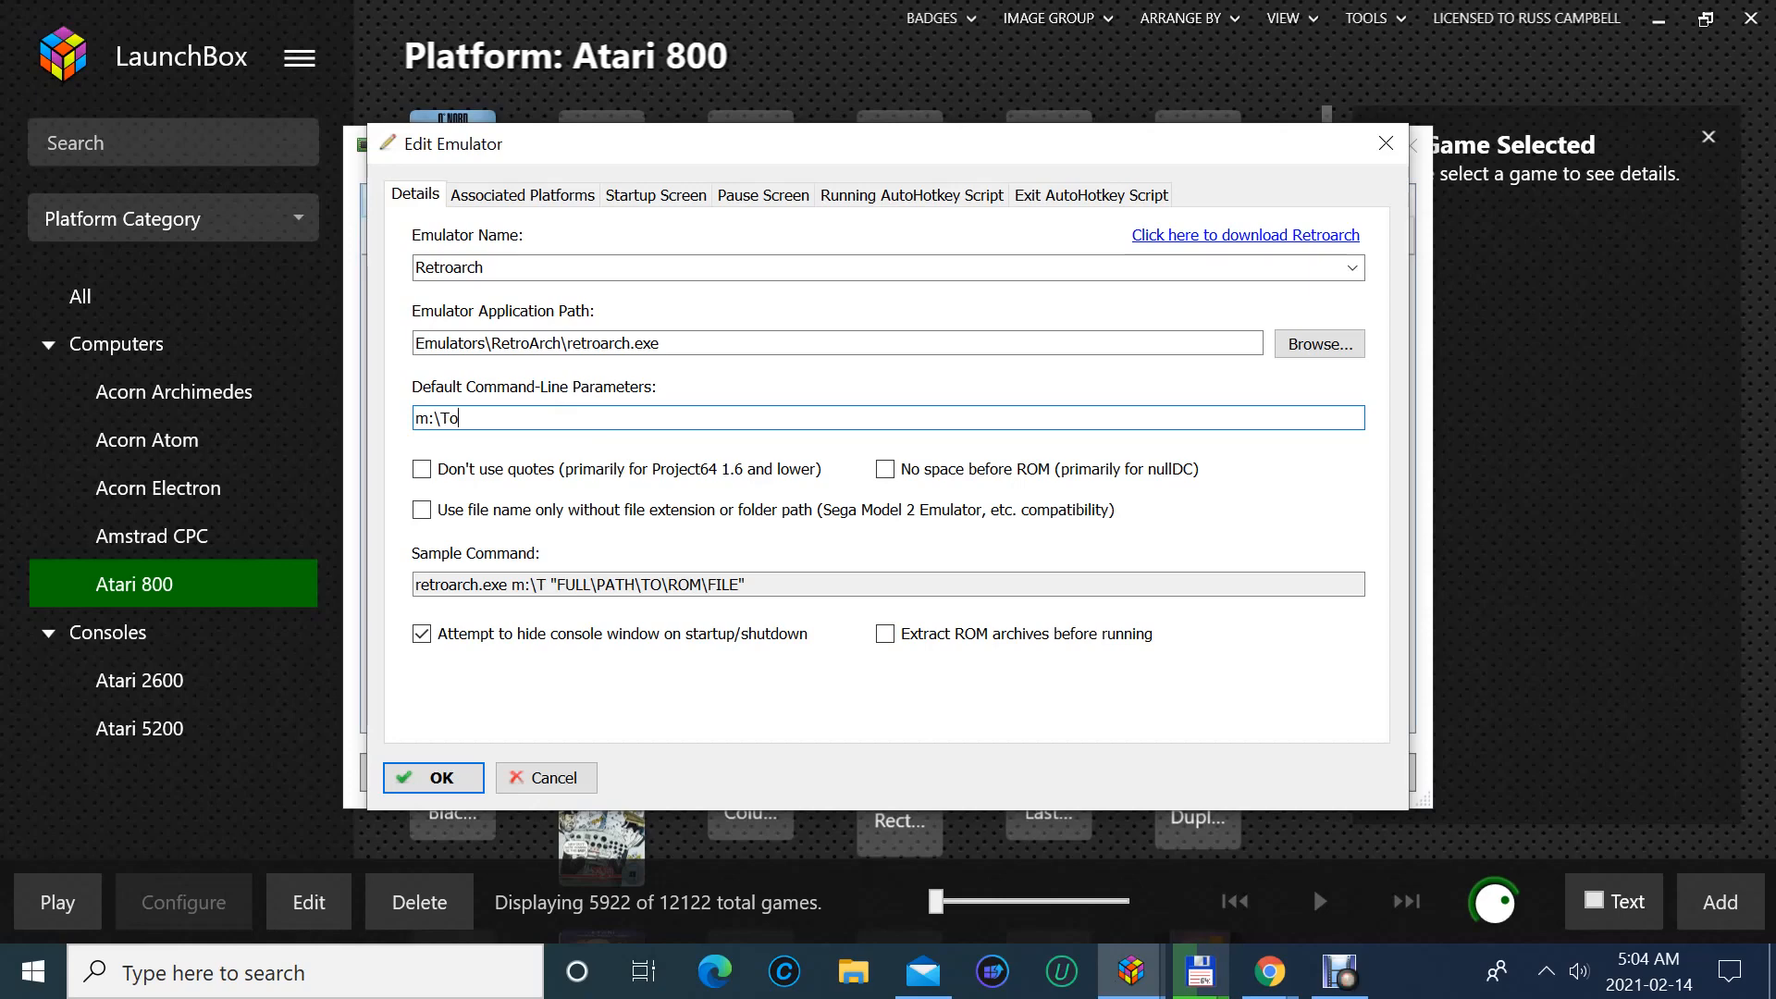
type("sek\\")
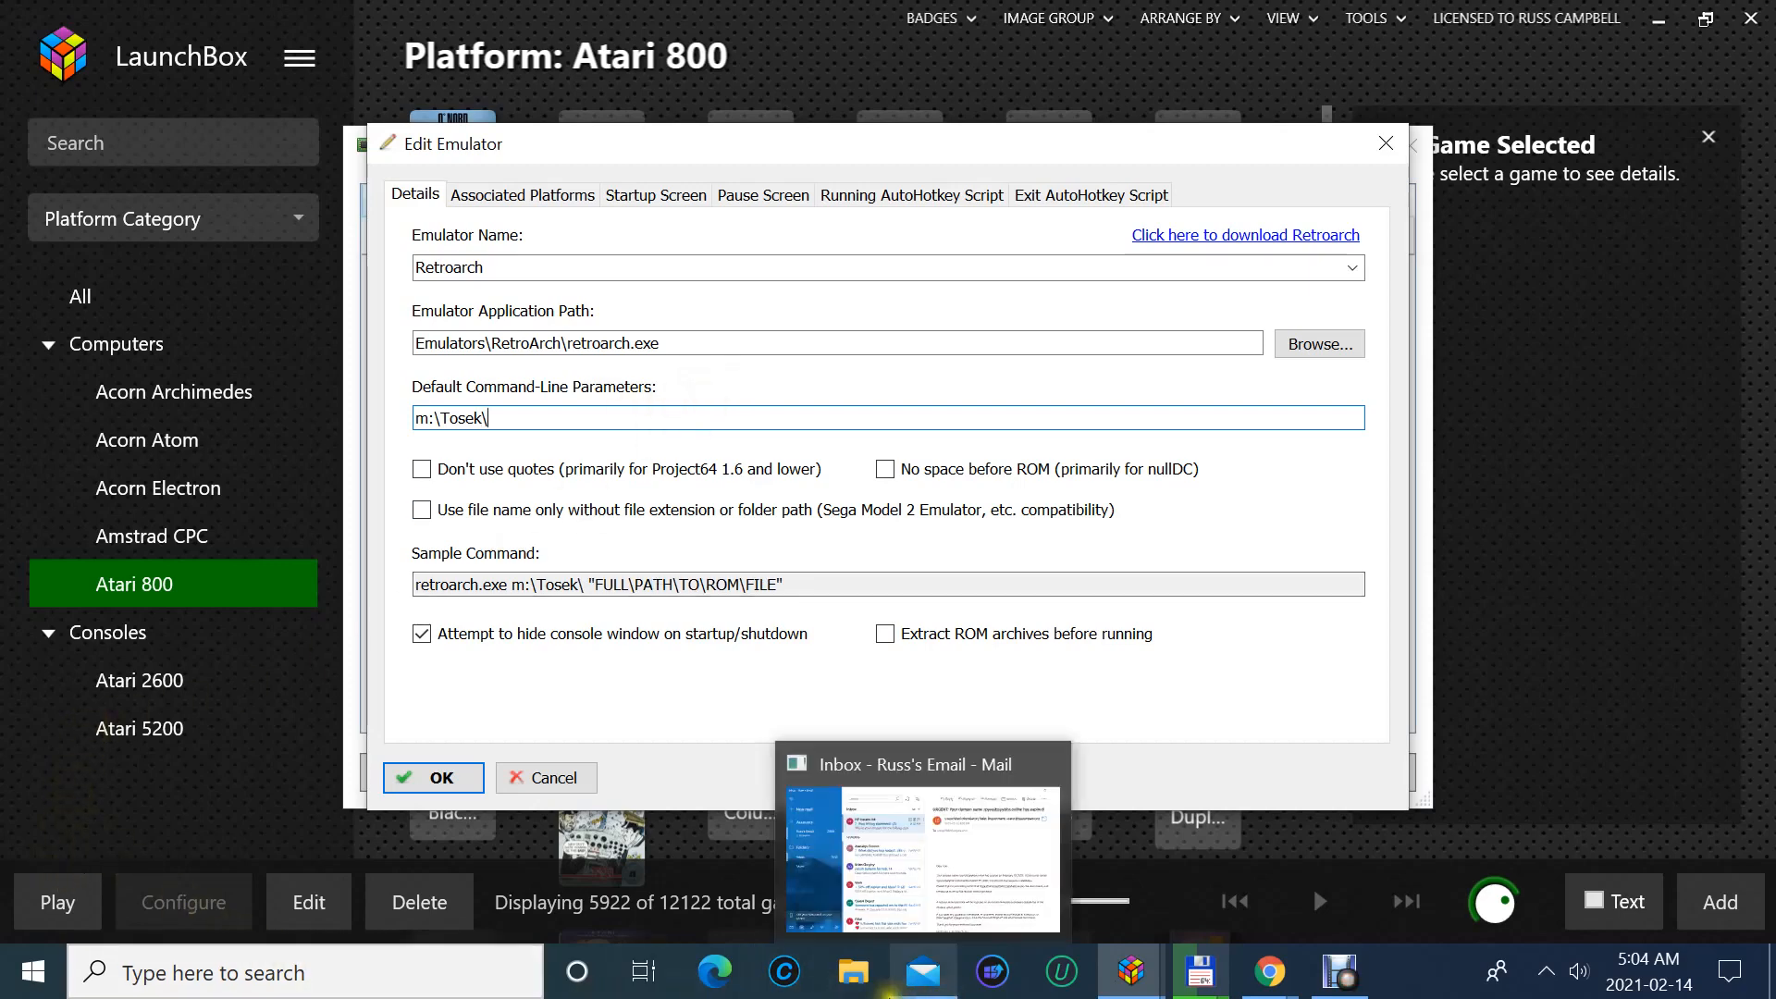
- Launch another Total Commander 64 bit window and dismiss its shareware notice with choice 2
left_click(1196, 986)
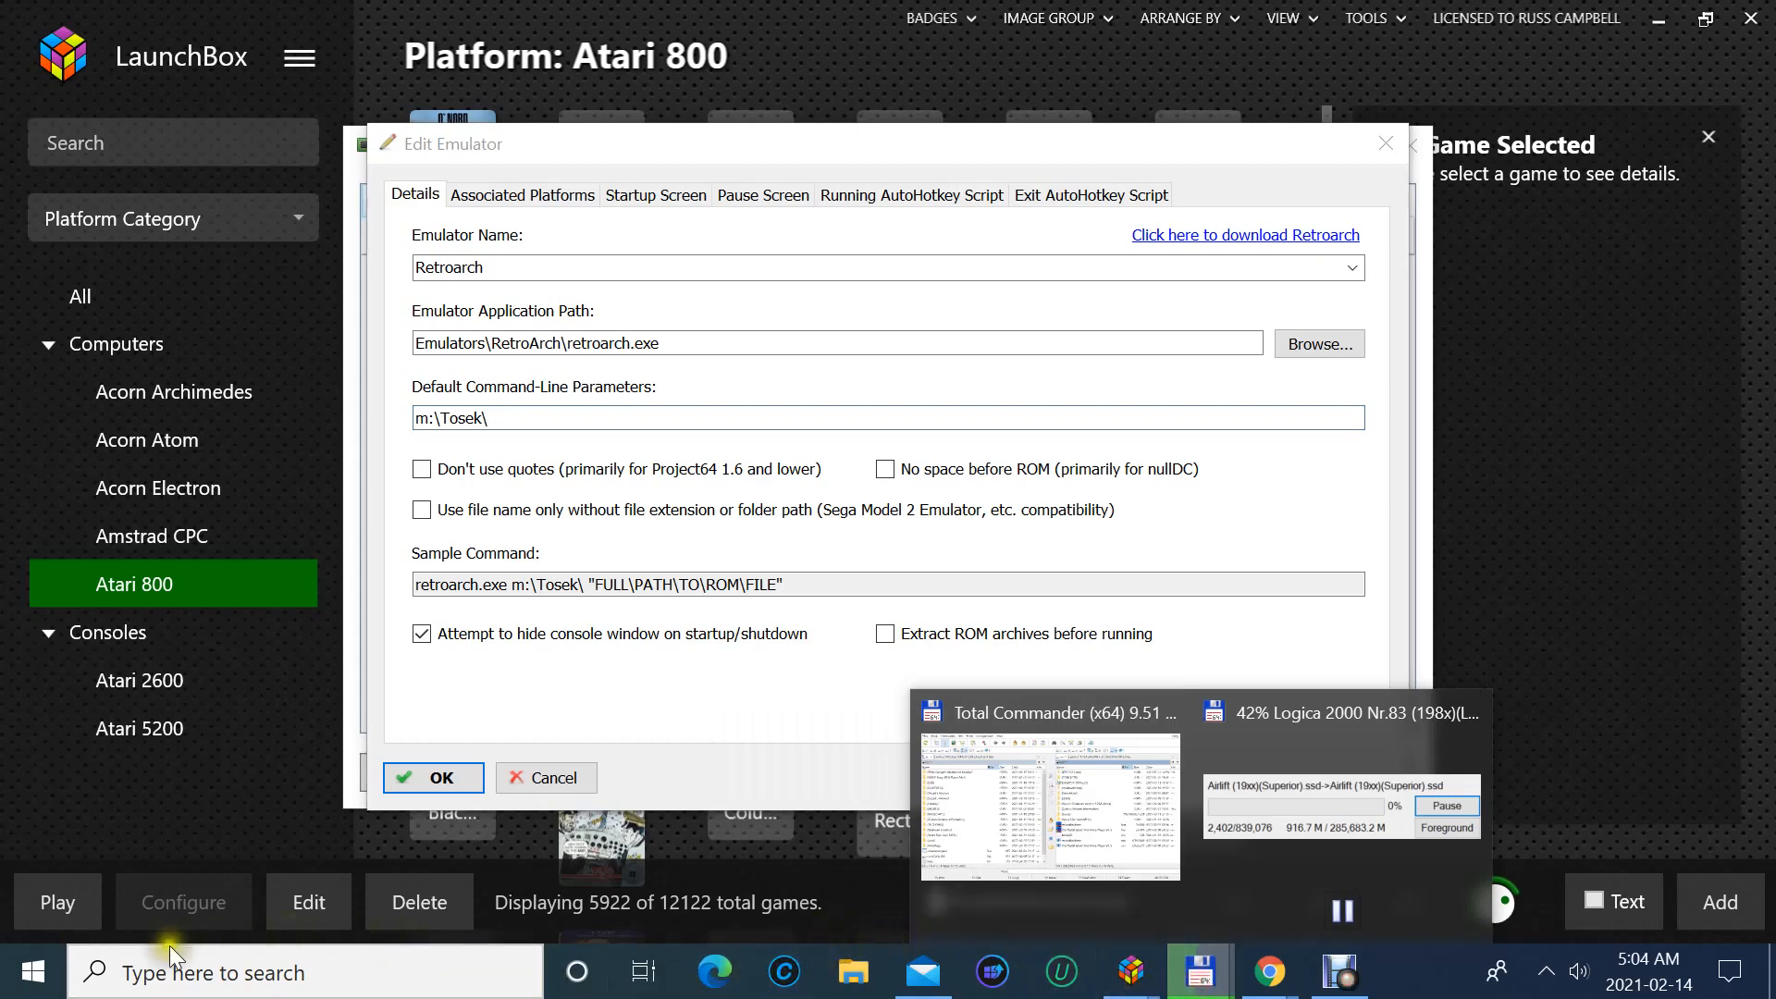
left_click(55, 973)
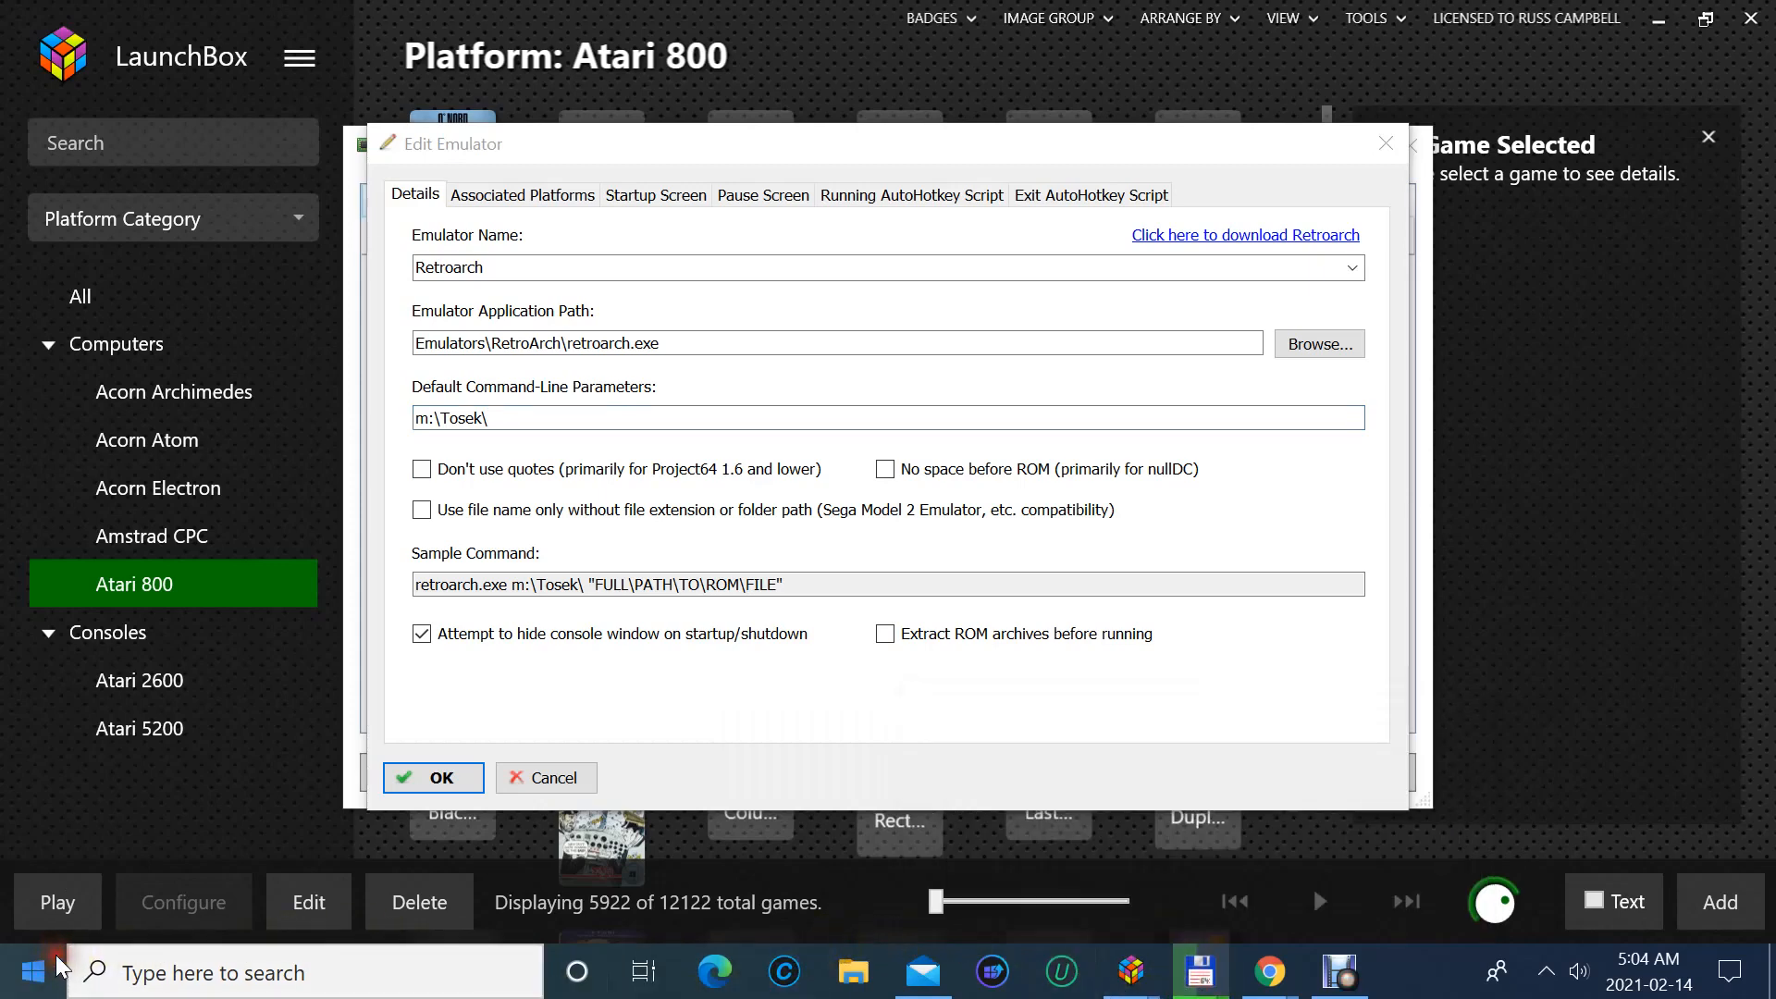
left_click(30, 976)
left_click(32, 977)
left_click(32, 976)
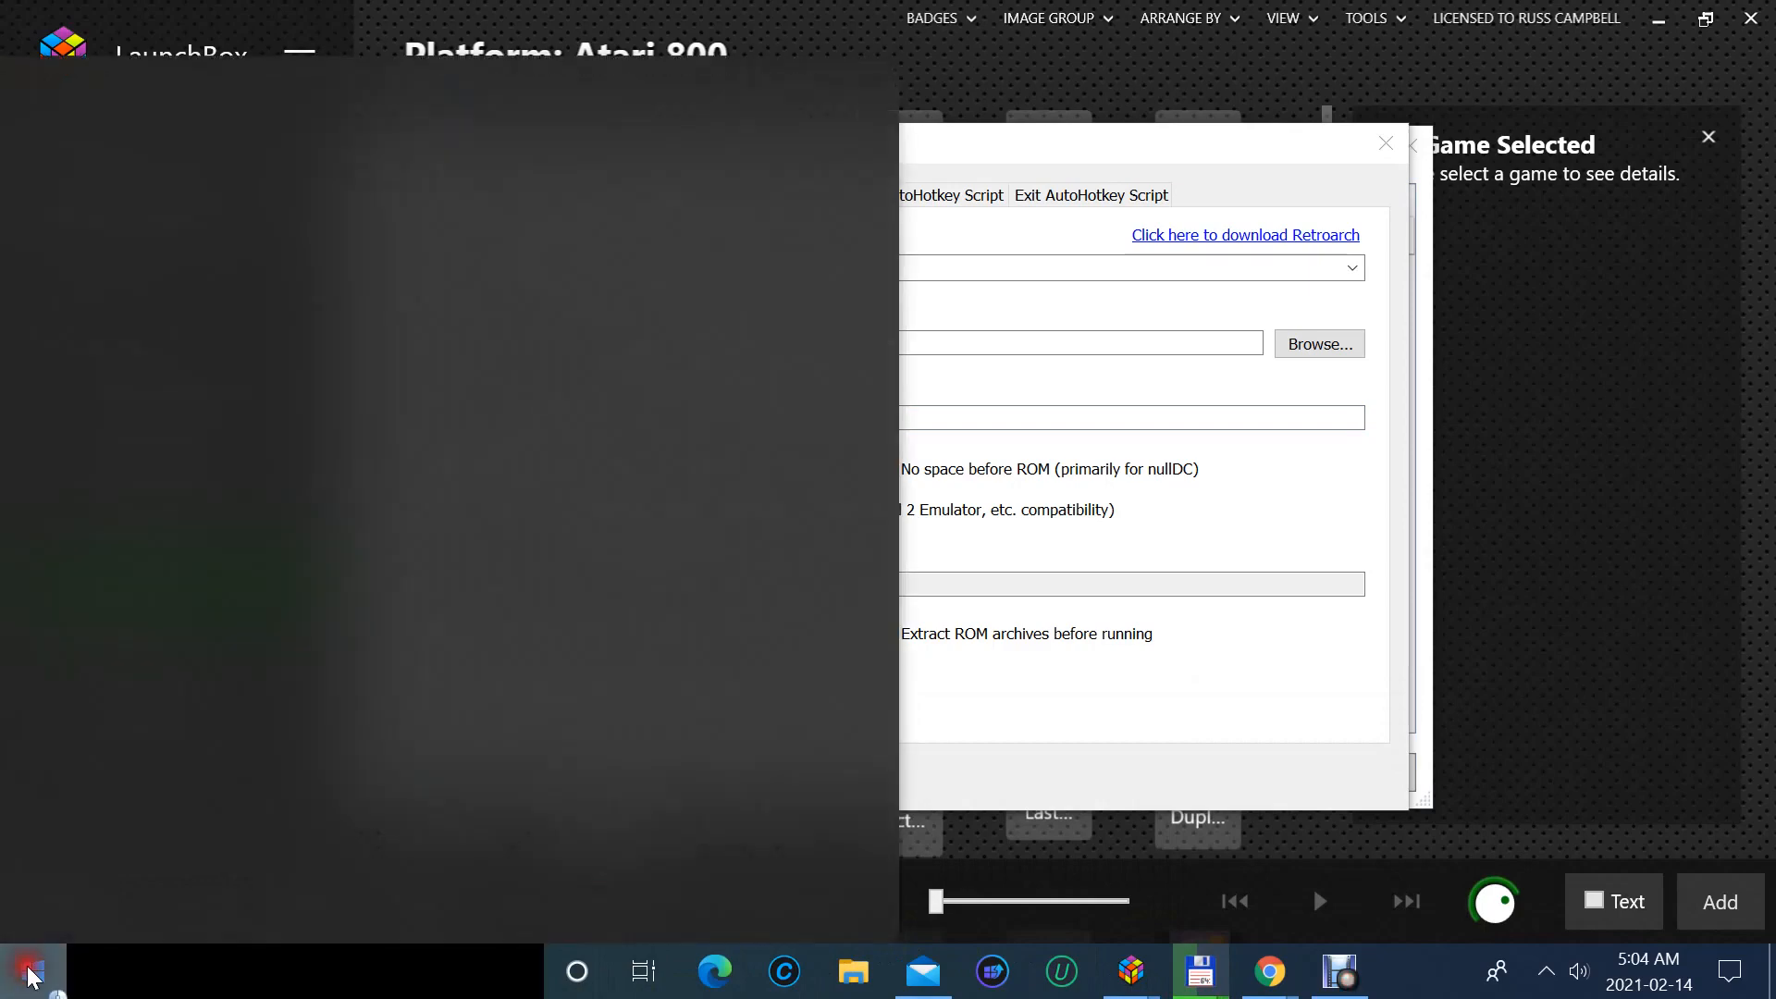
left_click(33, 977)
left_click(32, 977)
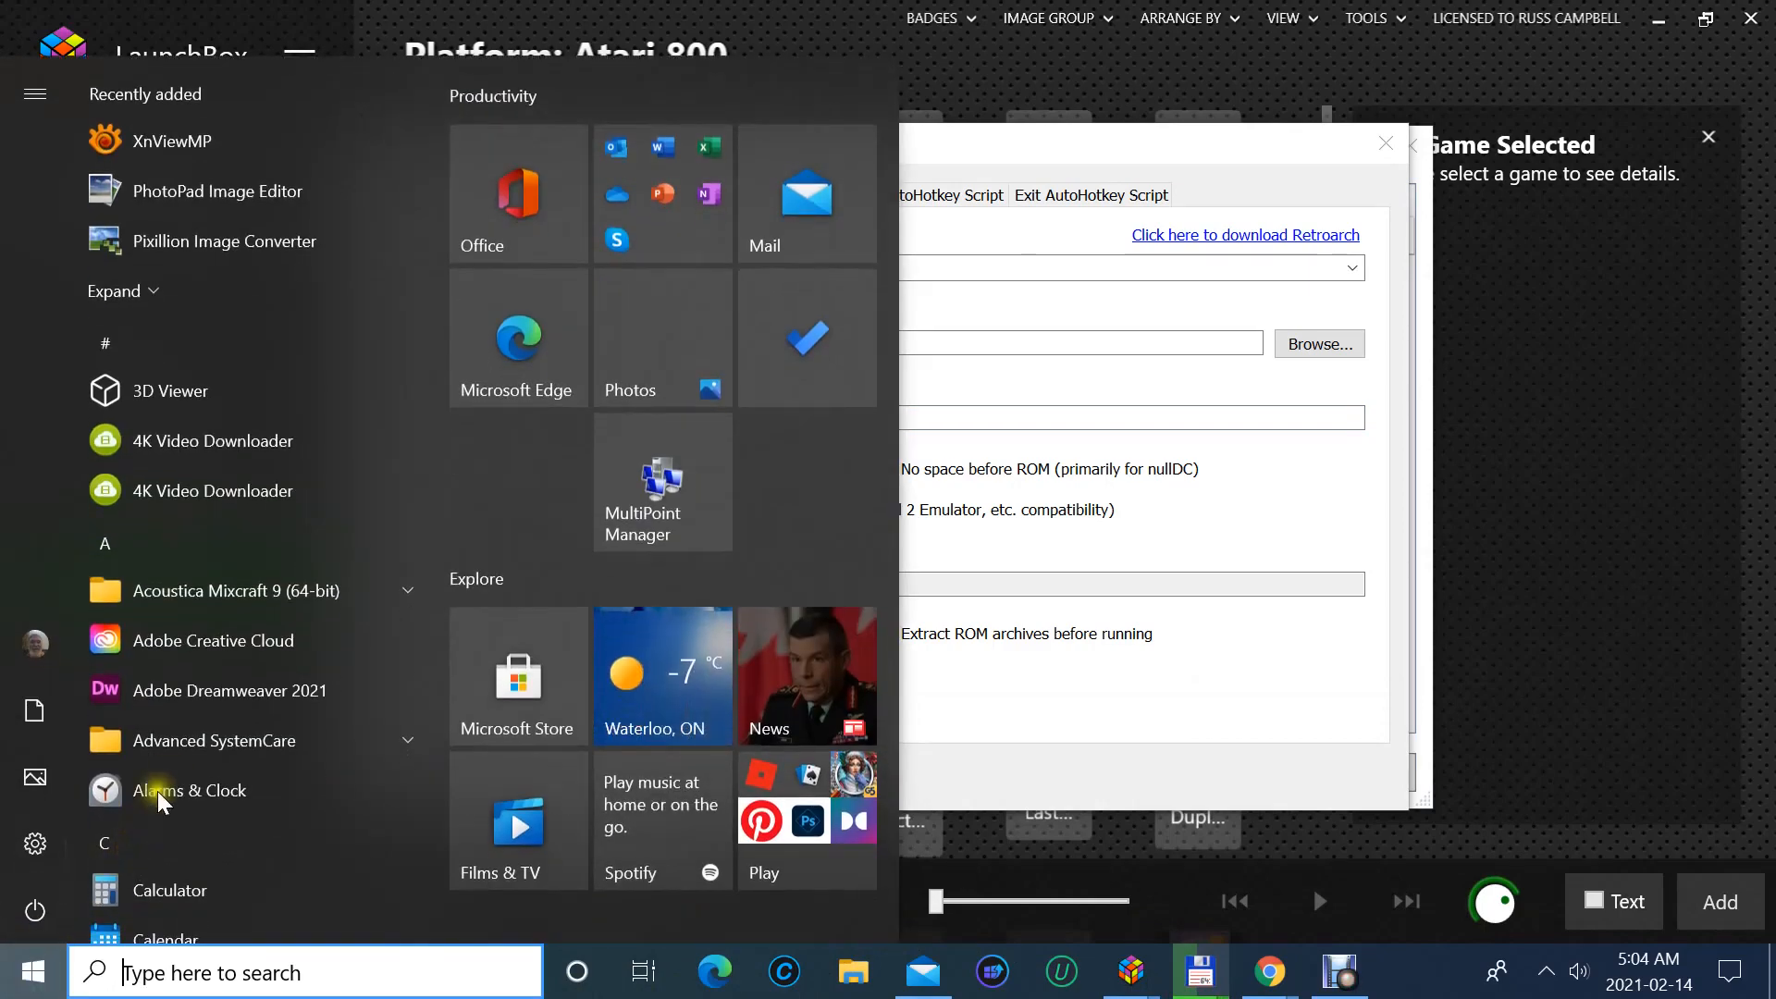
scroll(185, 596, "down", 10)
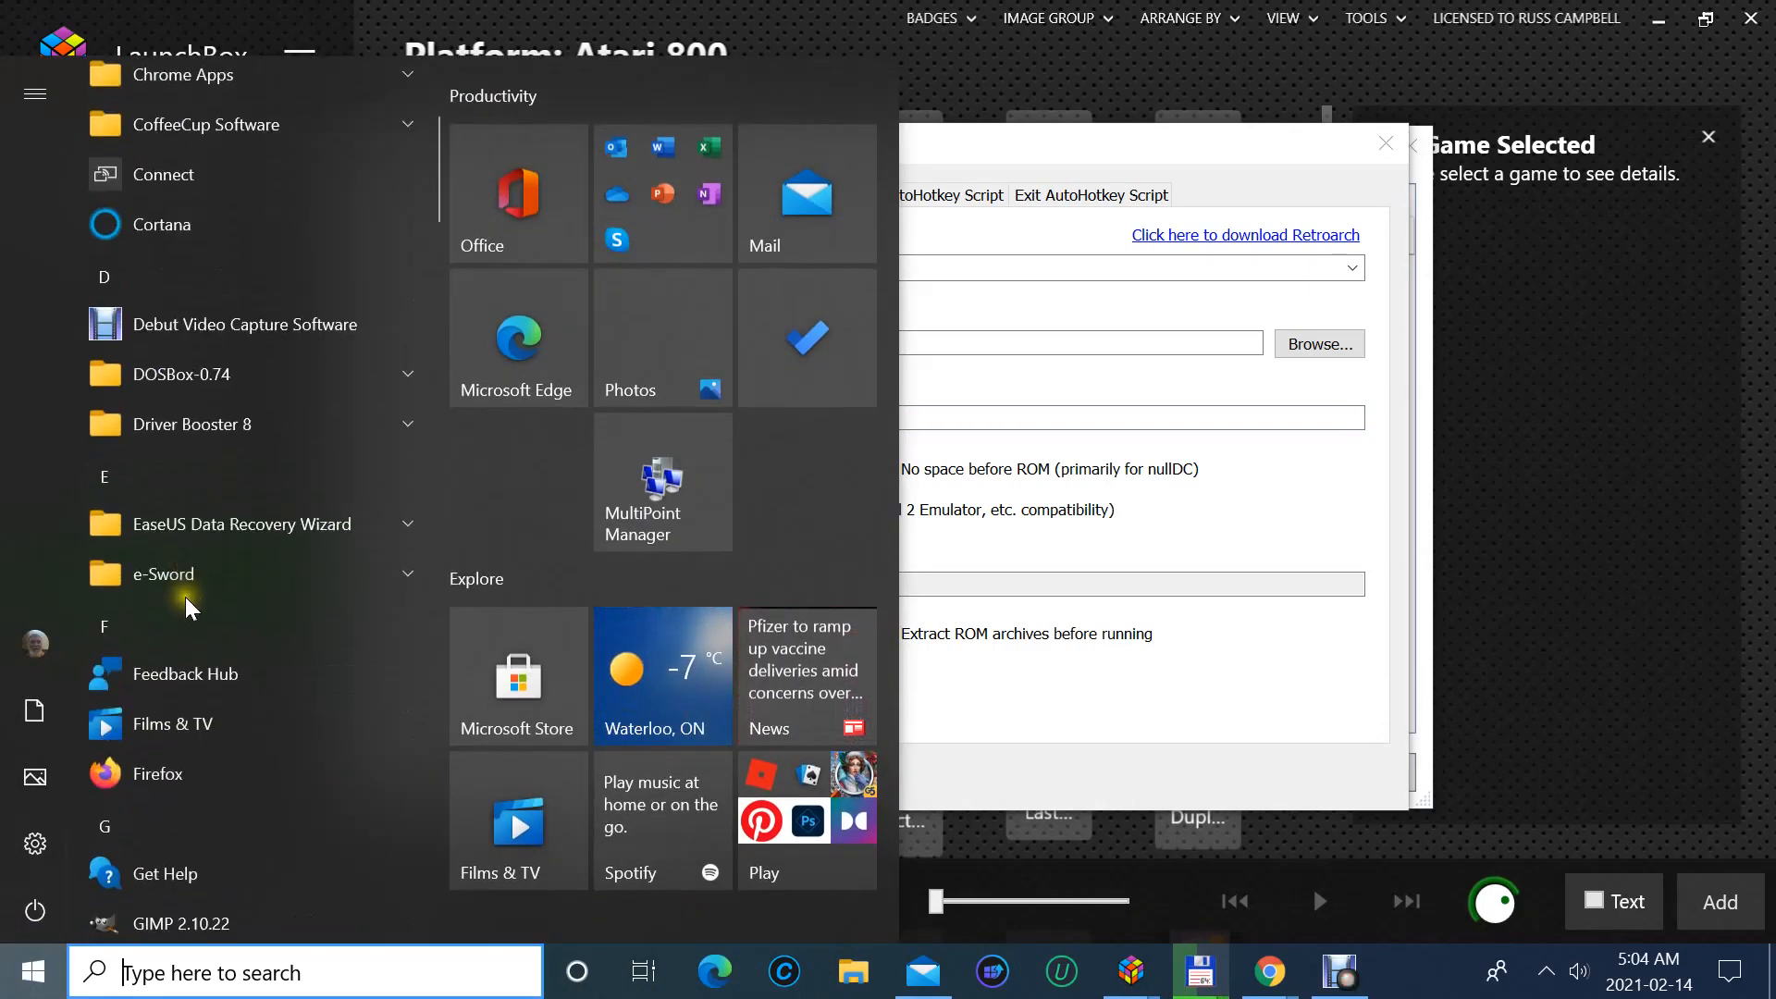
scroll(186, 591, "down", 5)
scroll(186, 591, "down", 15)
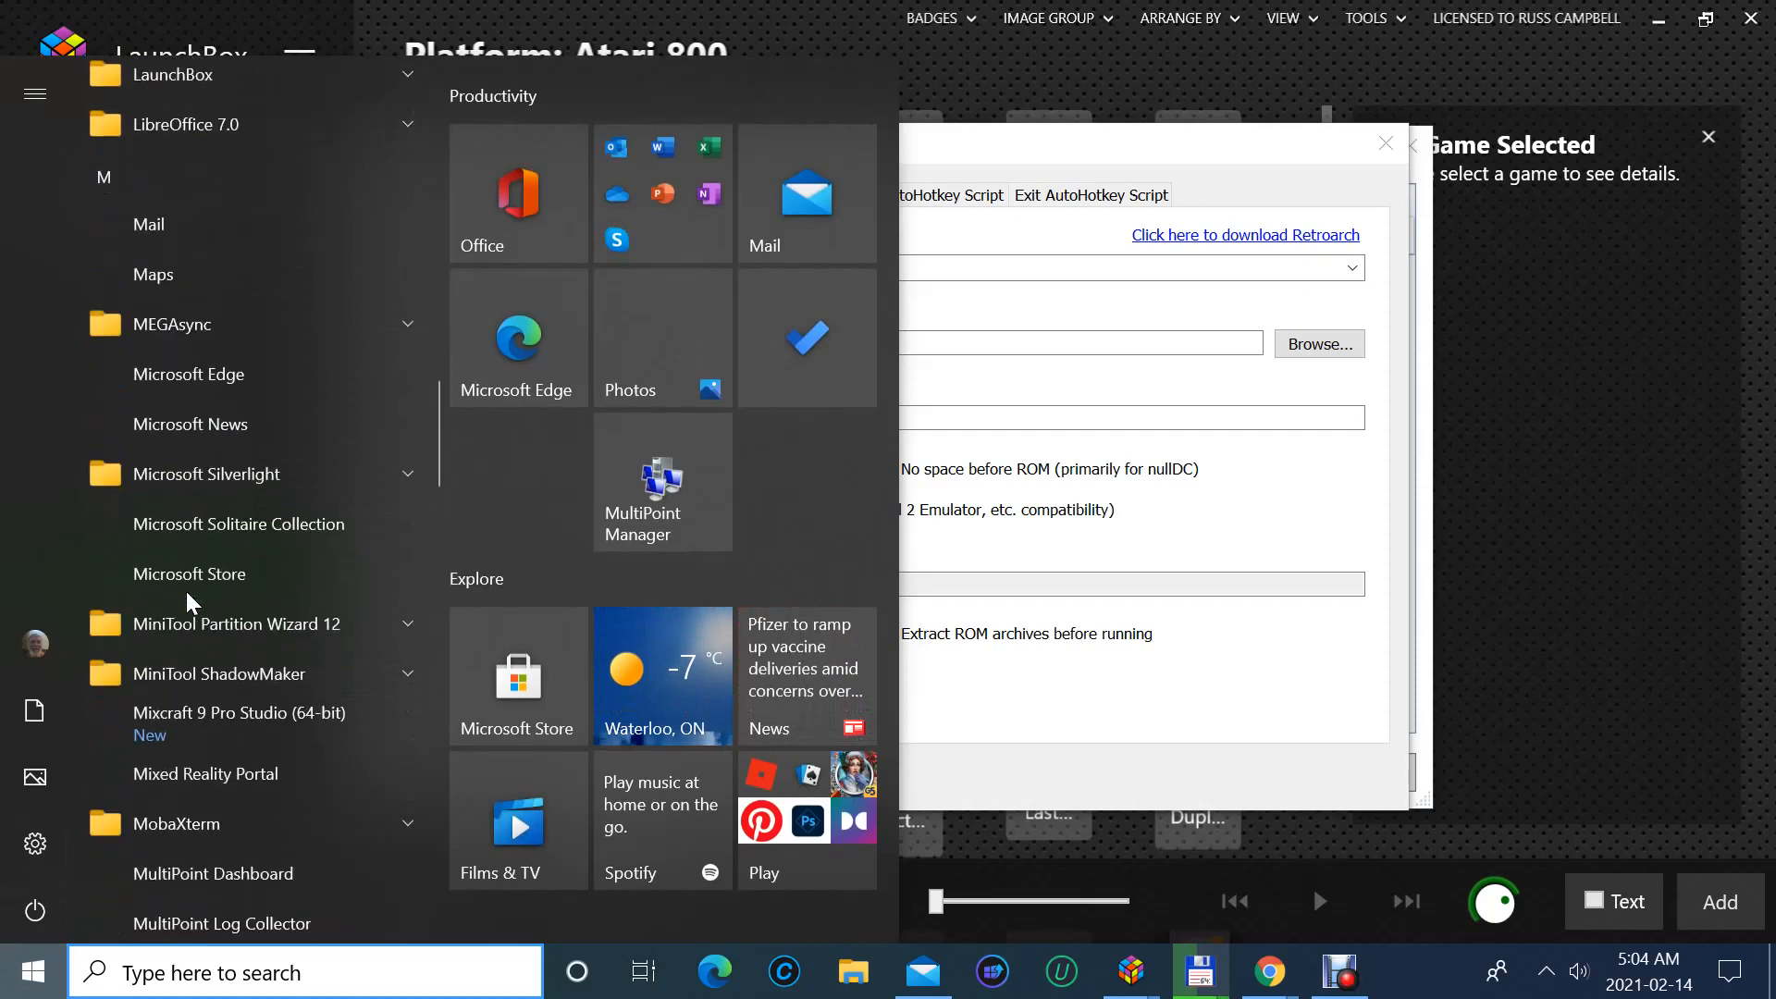
scroll(186, 591, "down", 12)
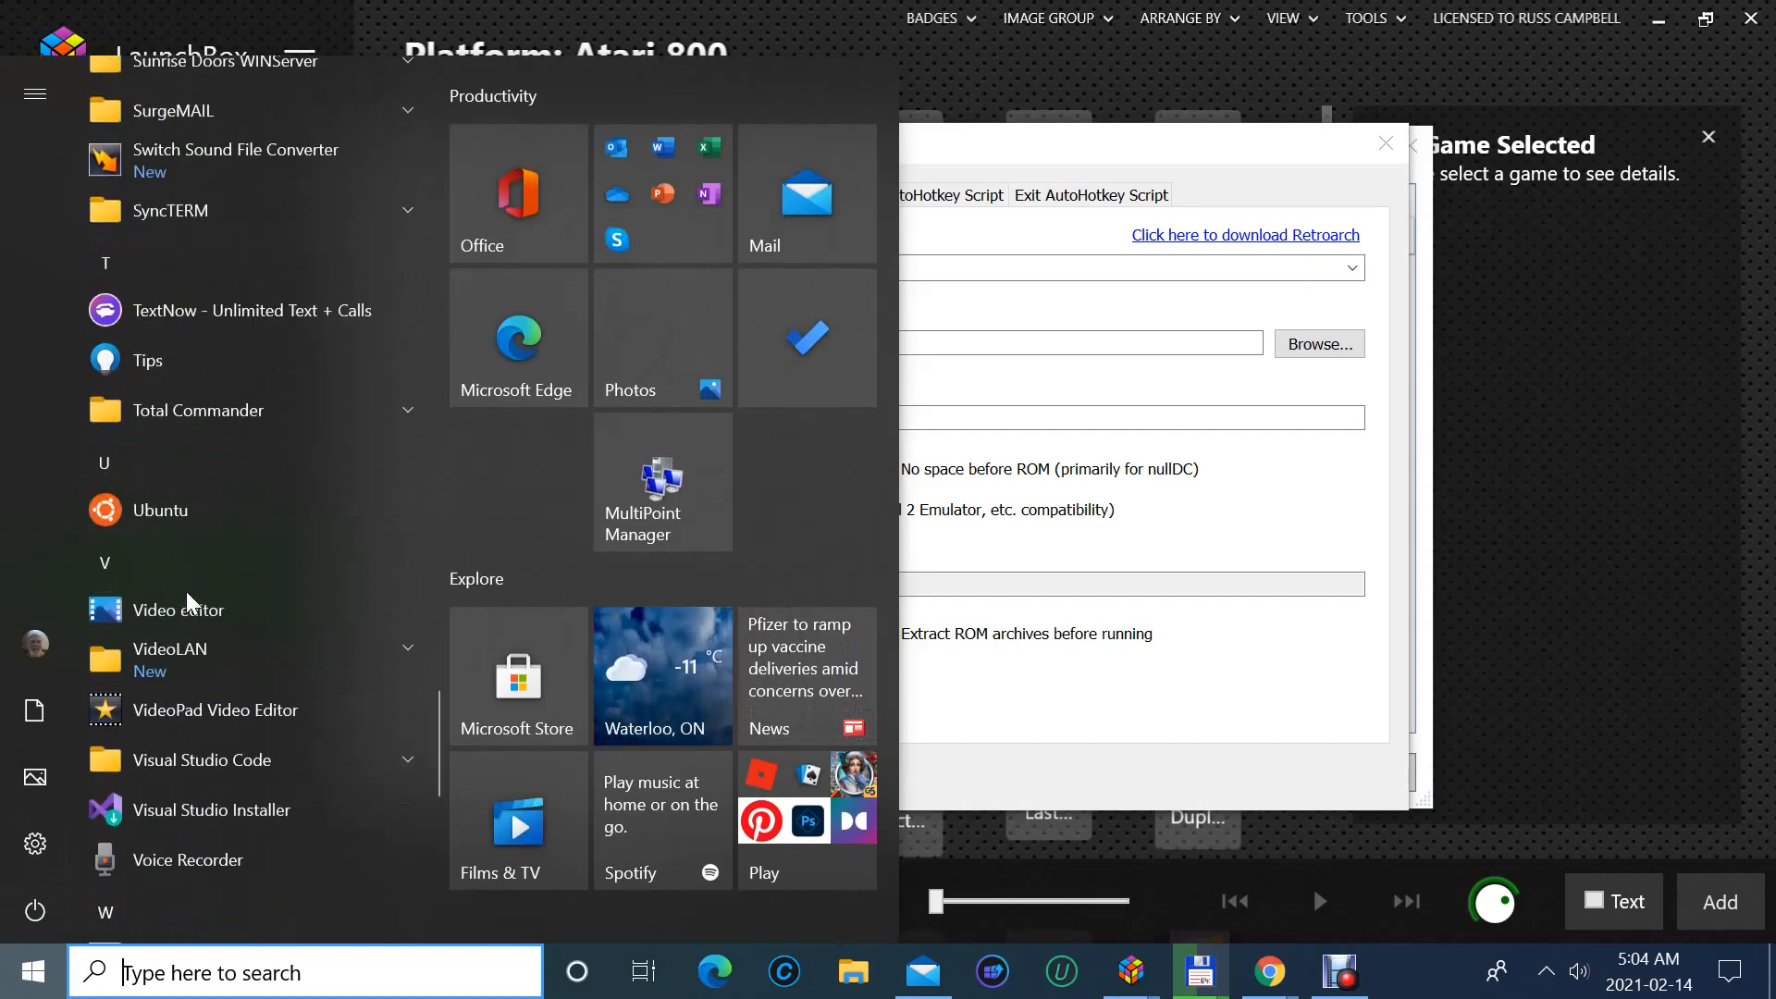
scroll(186, 591, "up", 3)
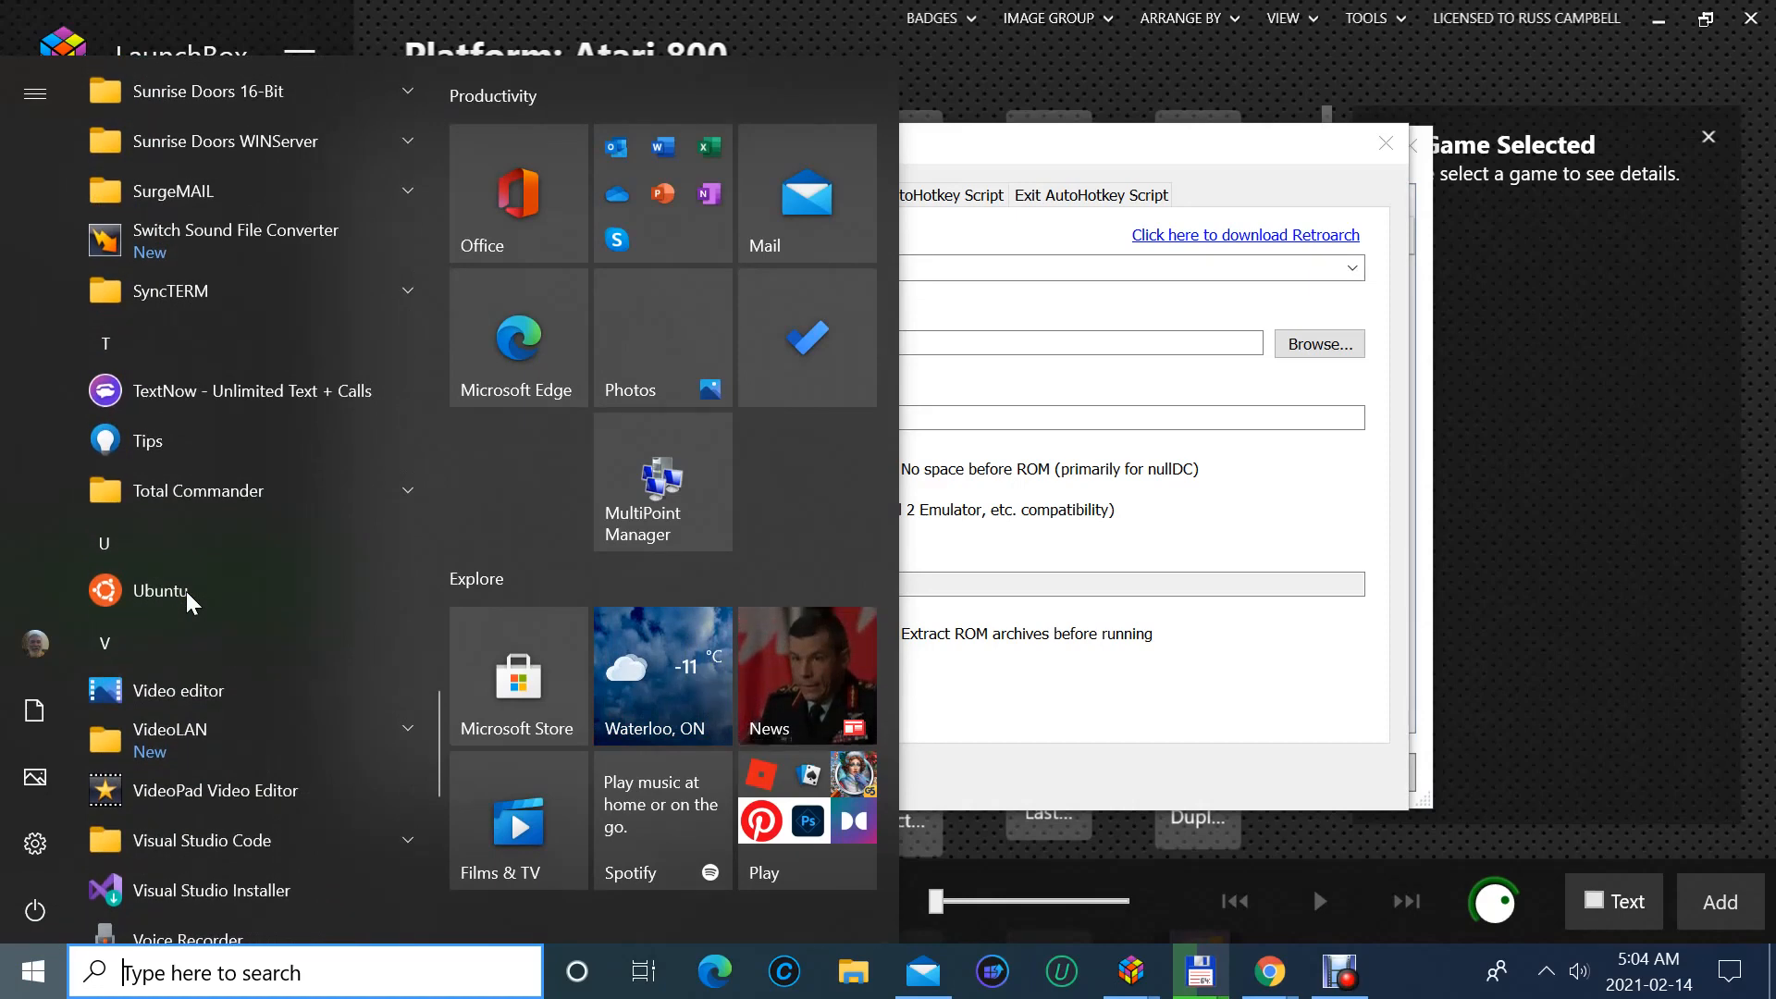
left_click(204, 499)
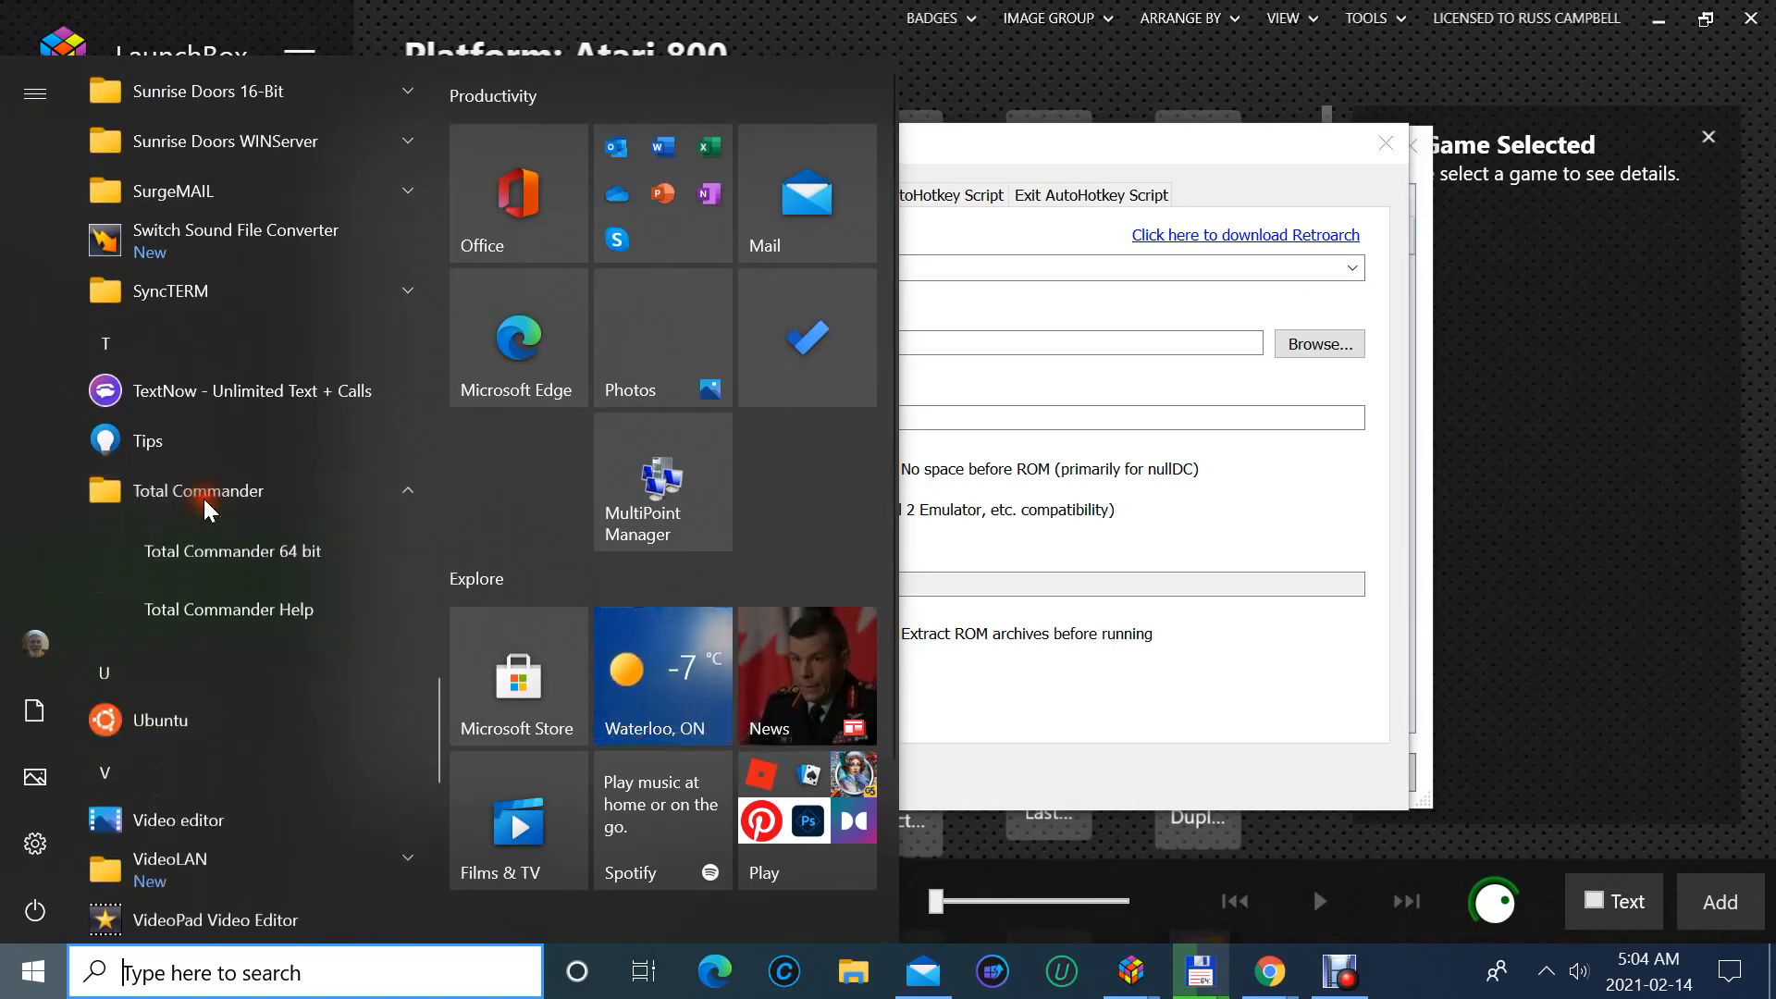
left_click(202, 577)
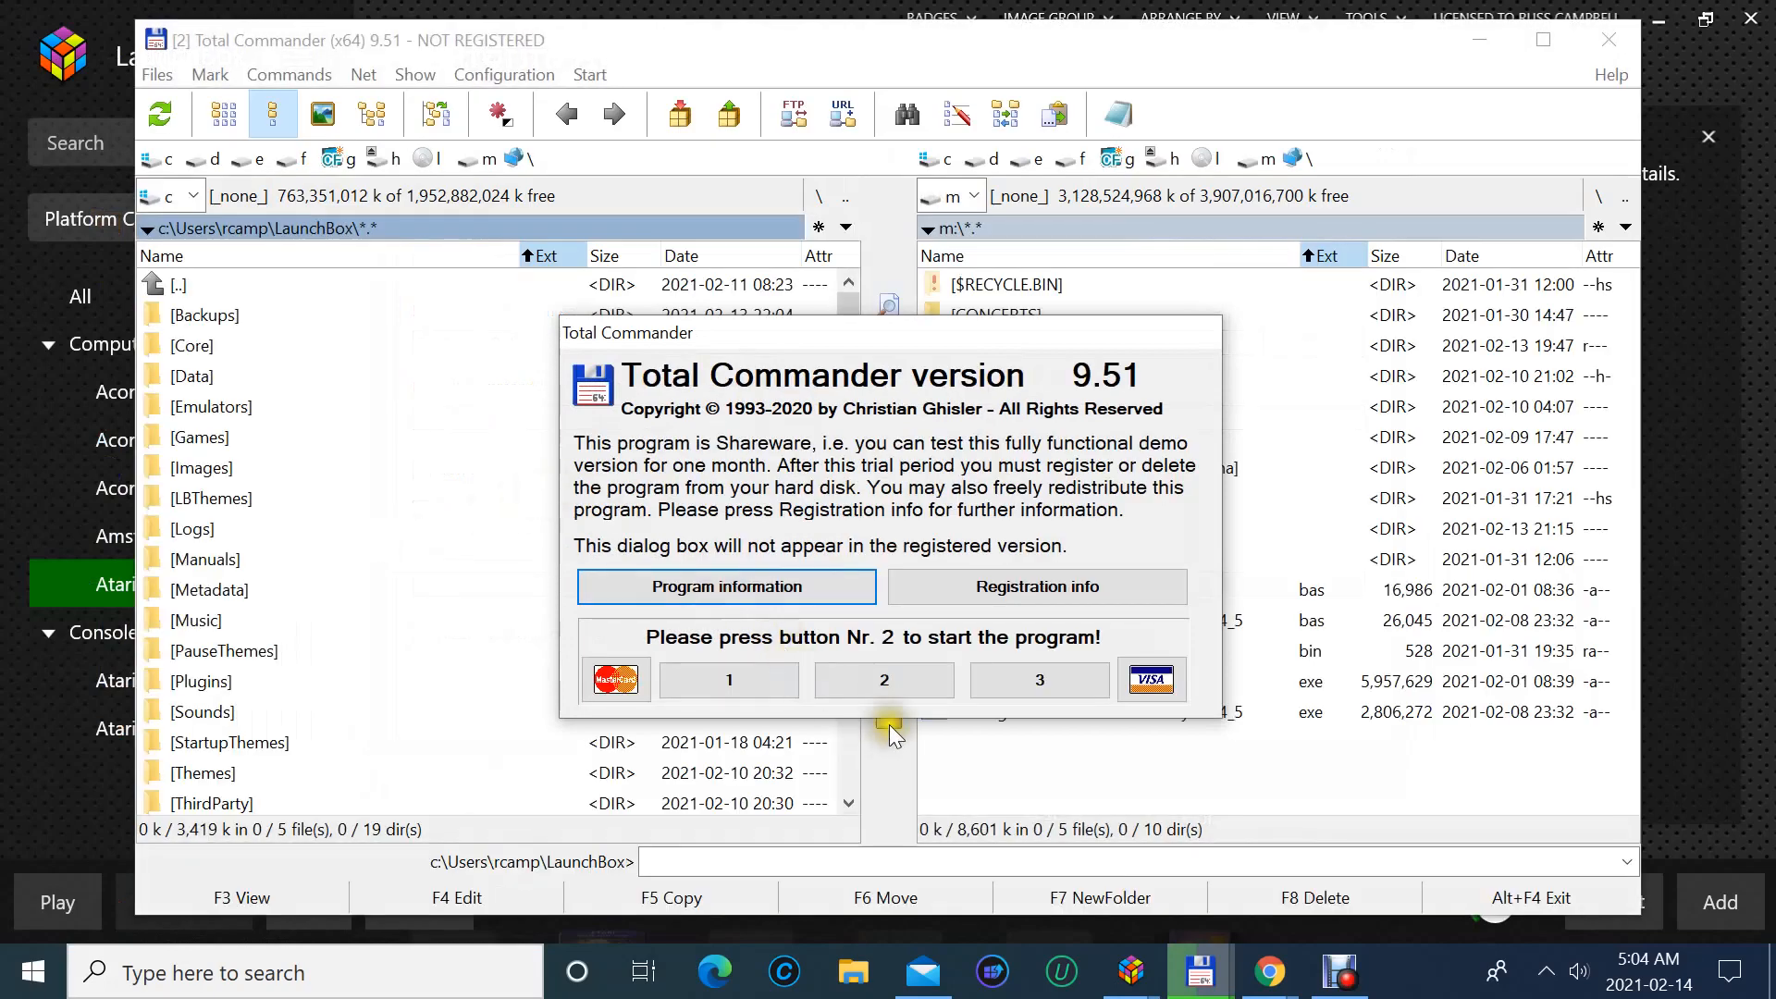
left_click(881, 684)
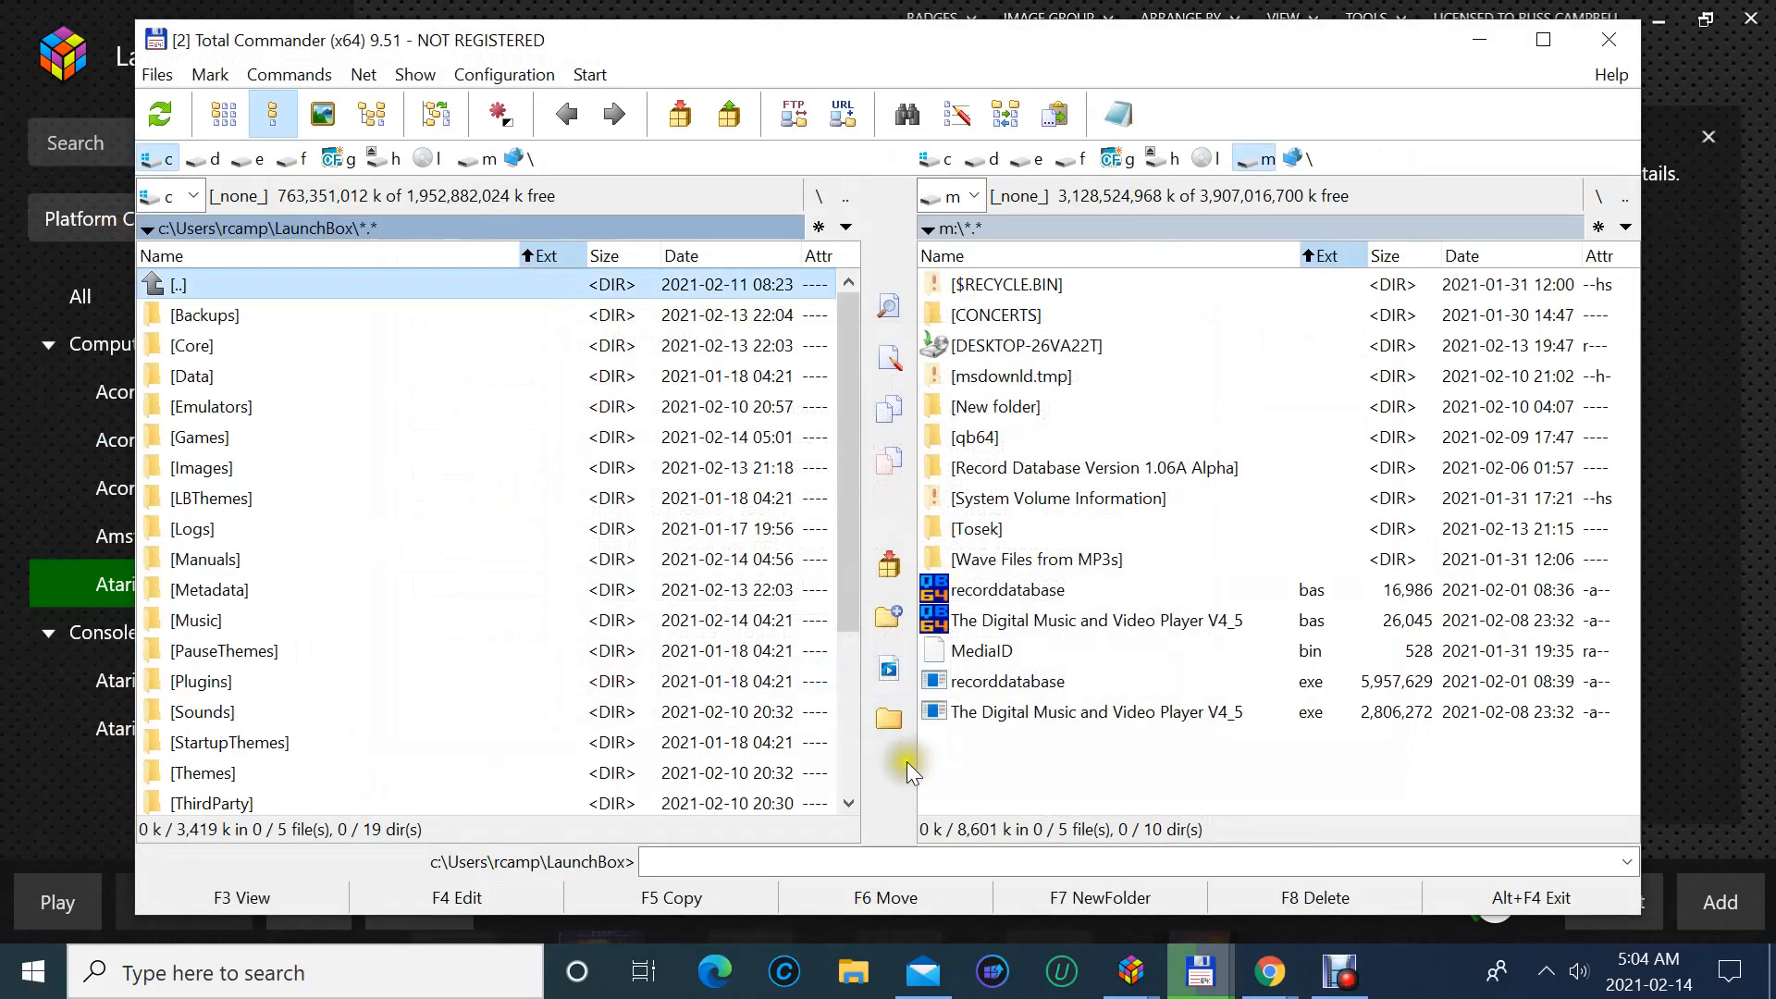
- Browse the Tosek folder on drive m, look inside Atari 8bit, and return to the Tosek list with that folder selected
double_click(996, 532)
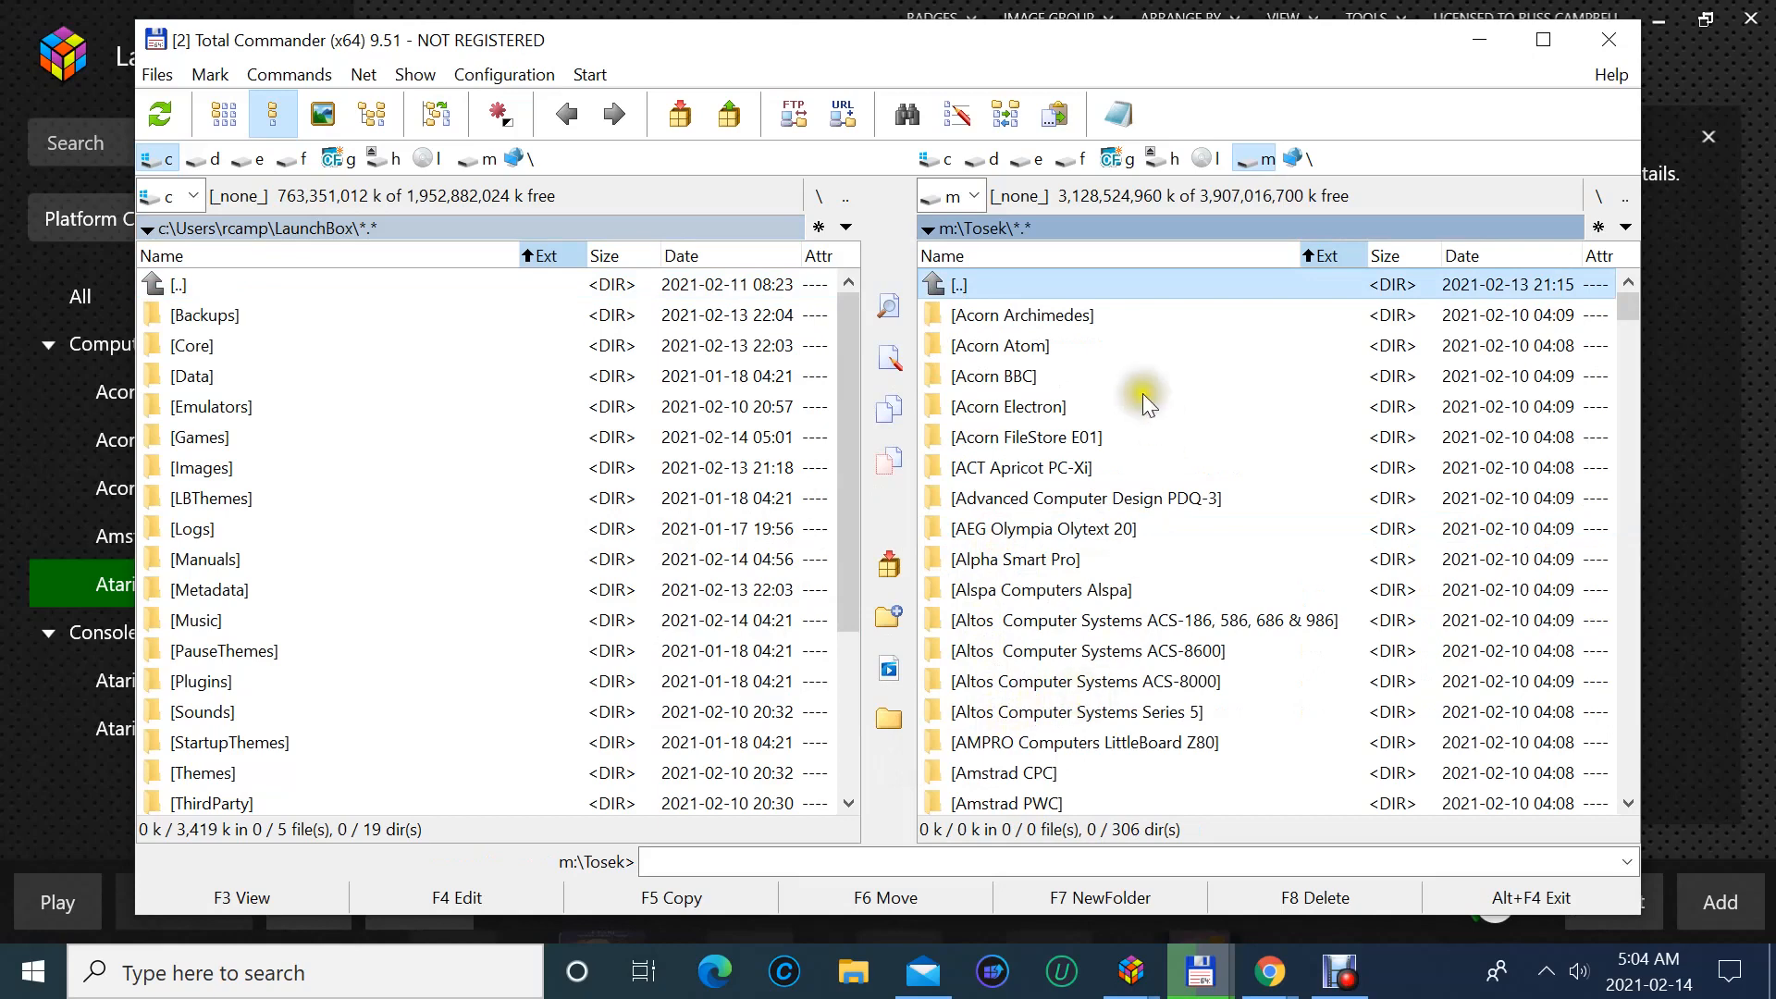
scroll(1100, 399, "down", 4)
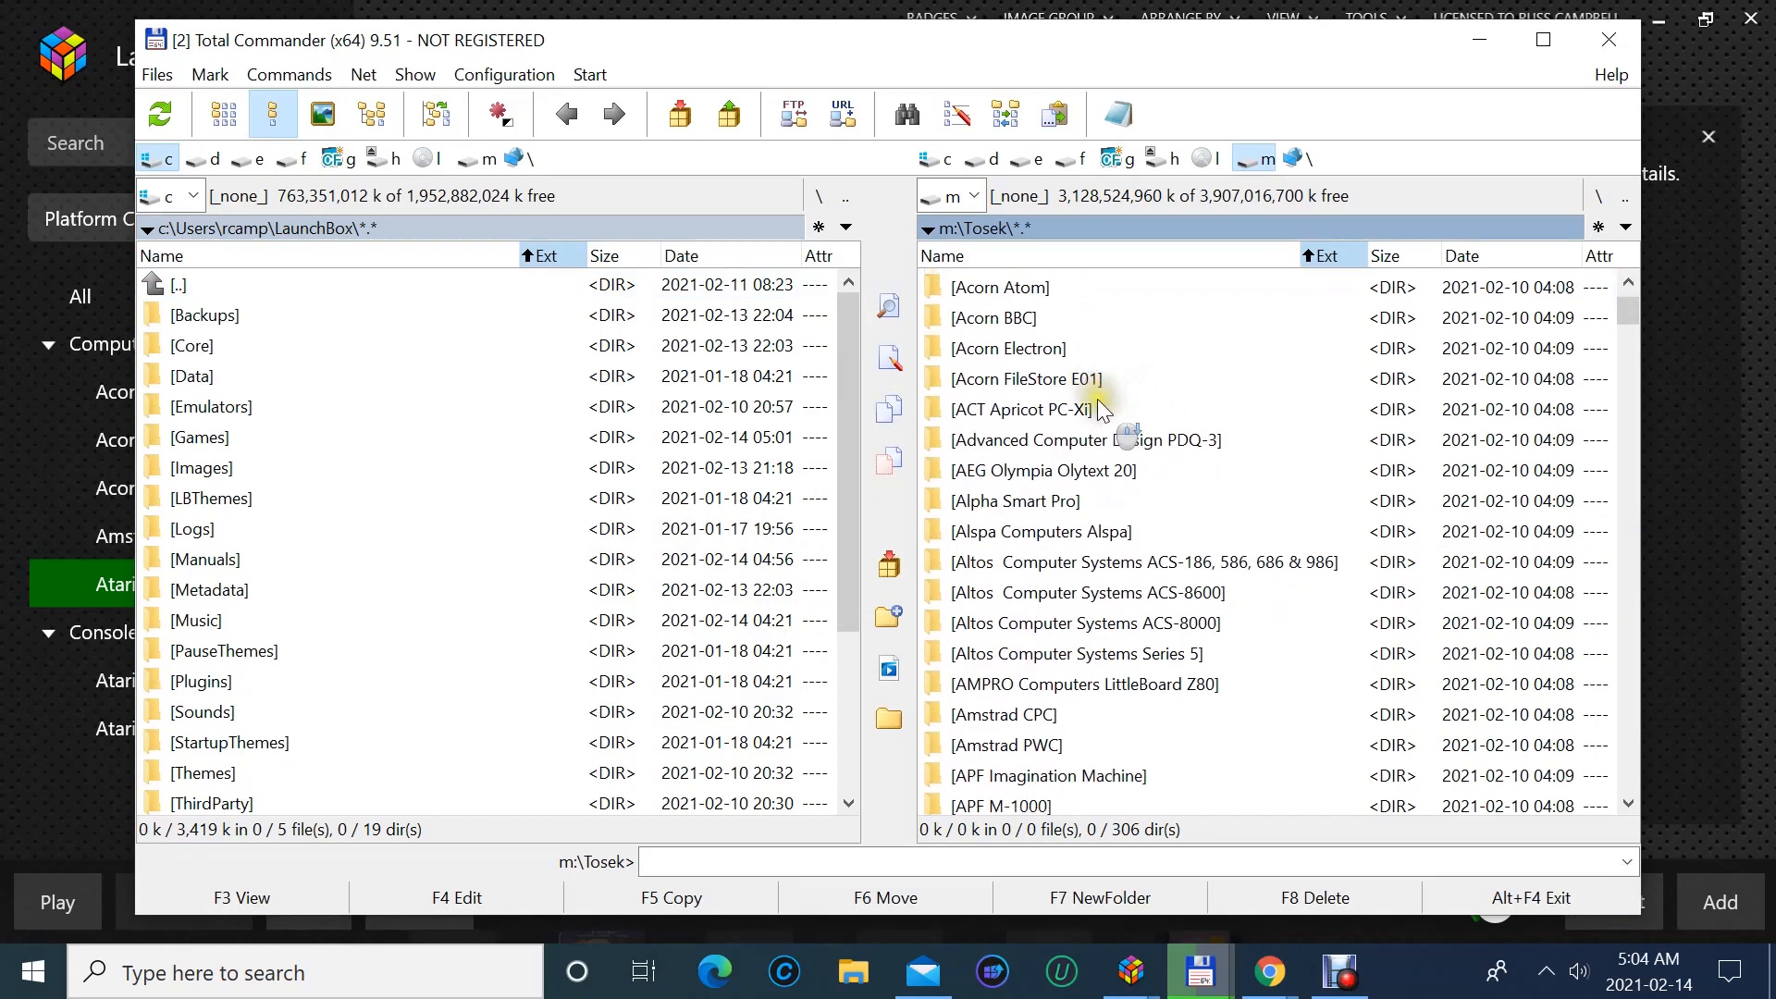
scroll(1097, 398, "down", 5)
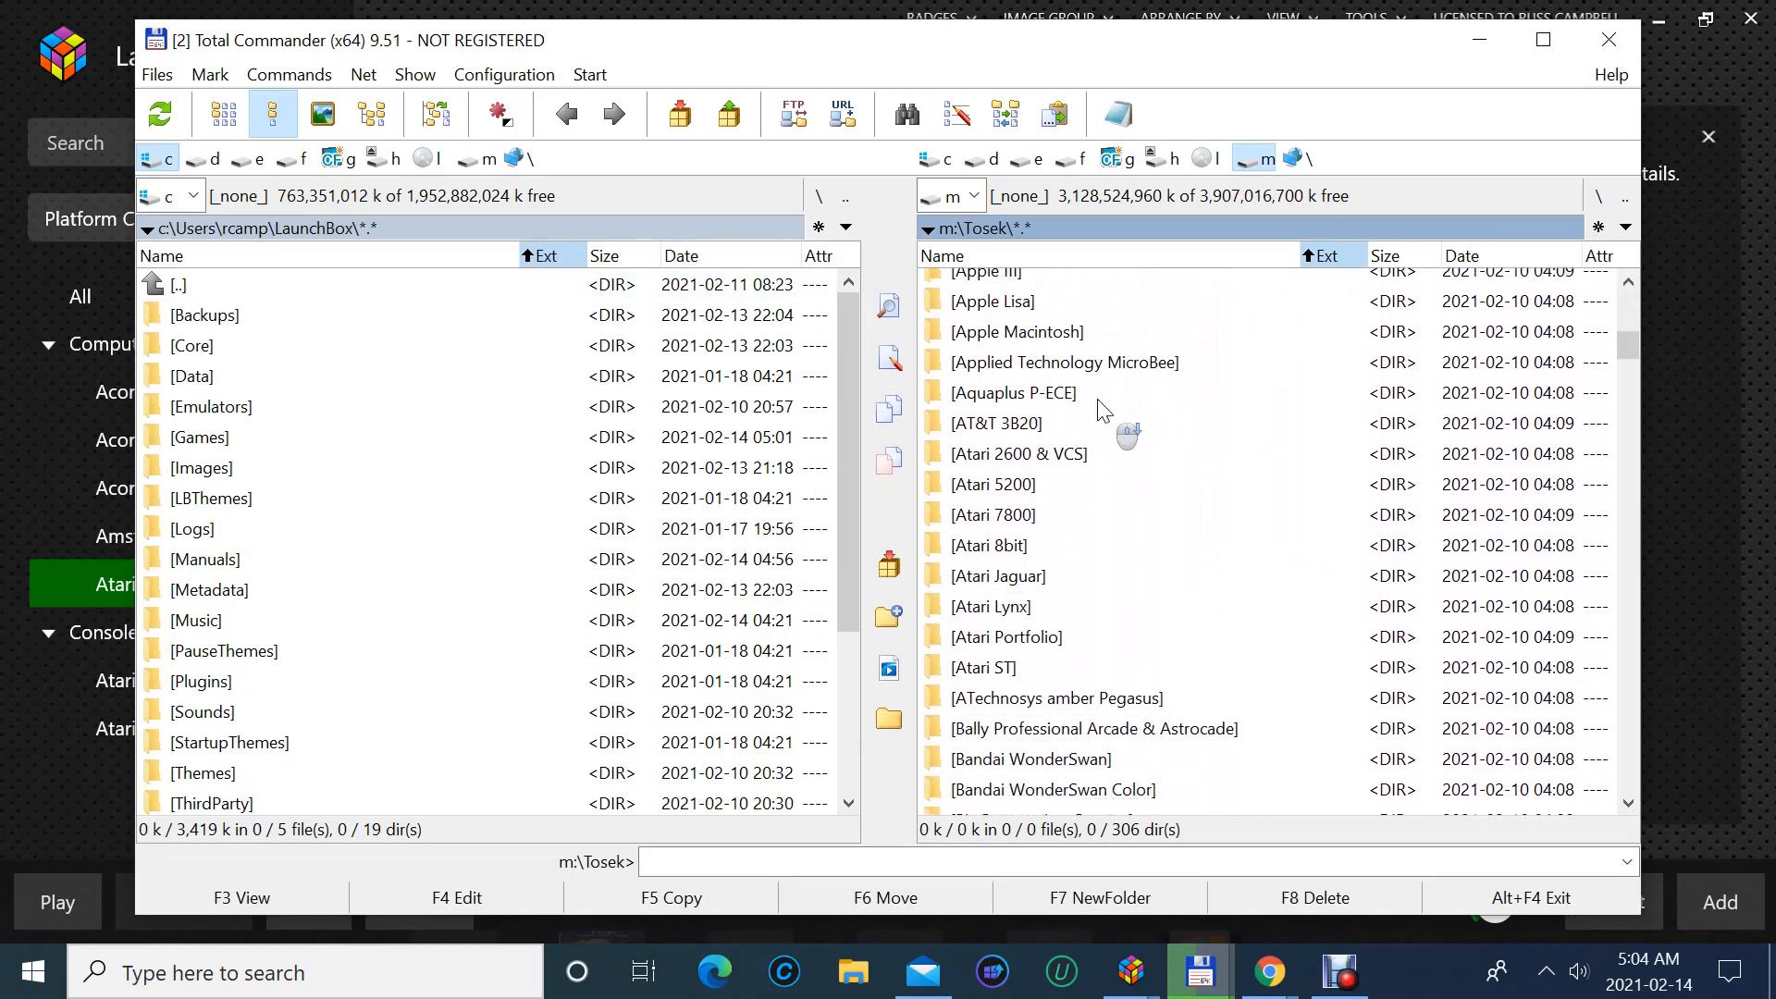
double_click(1024, 433)
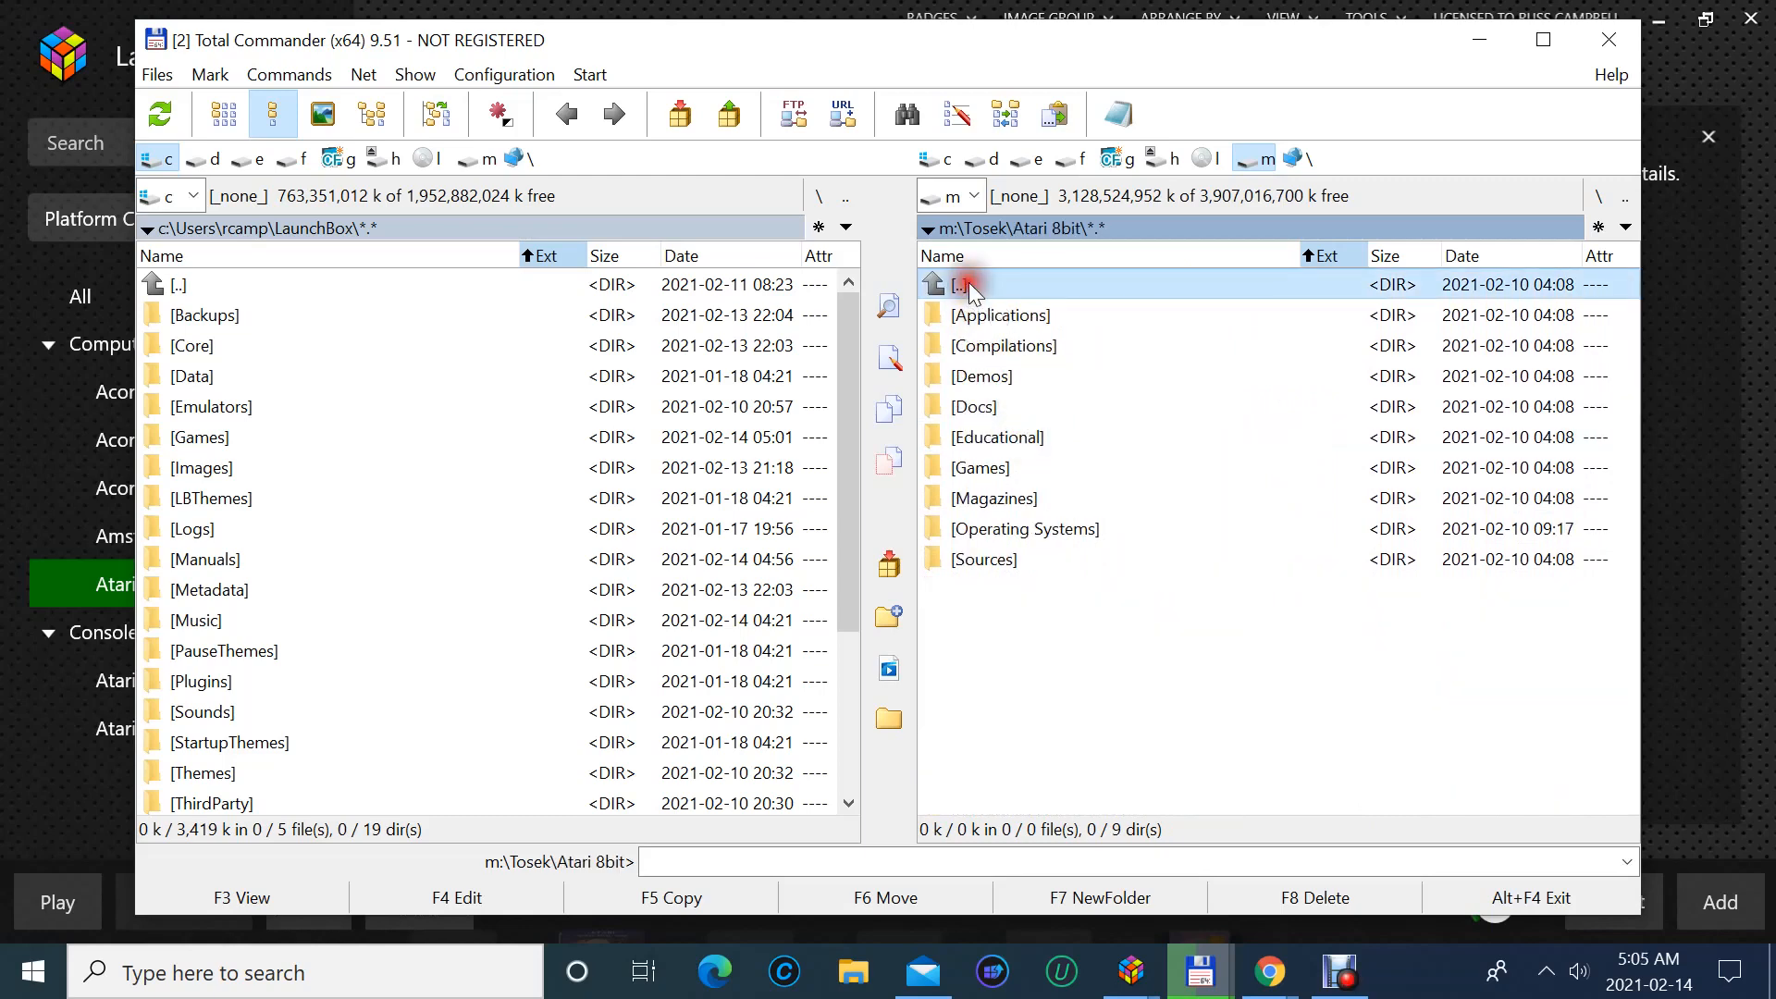
double_click(966, 287)
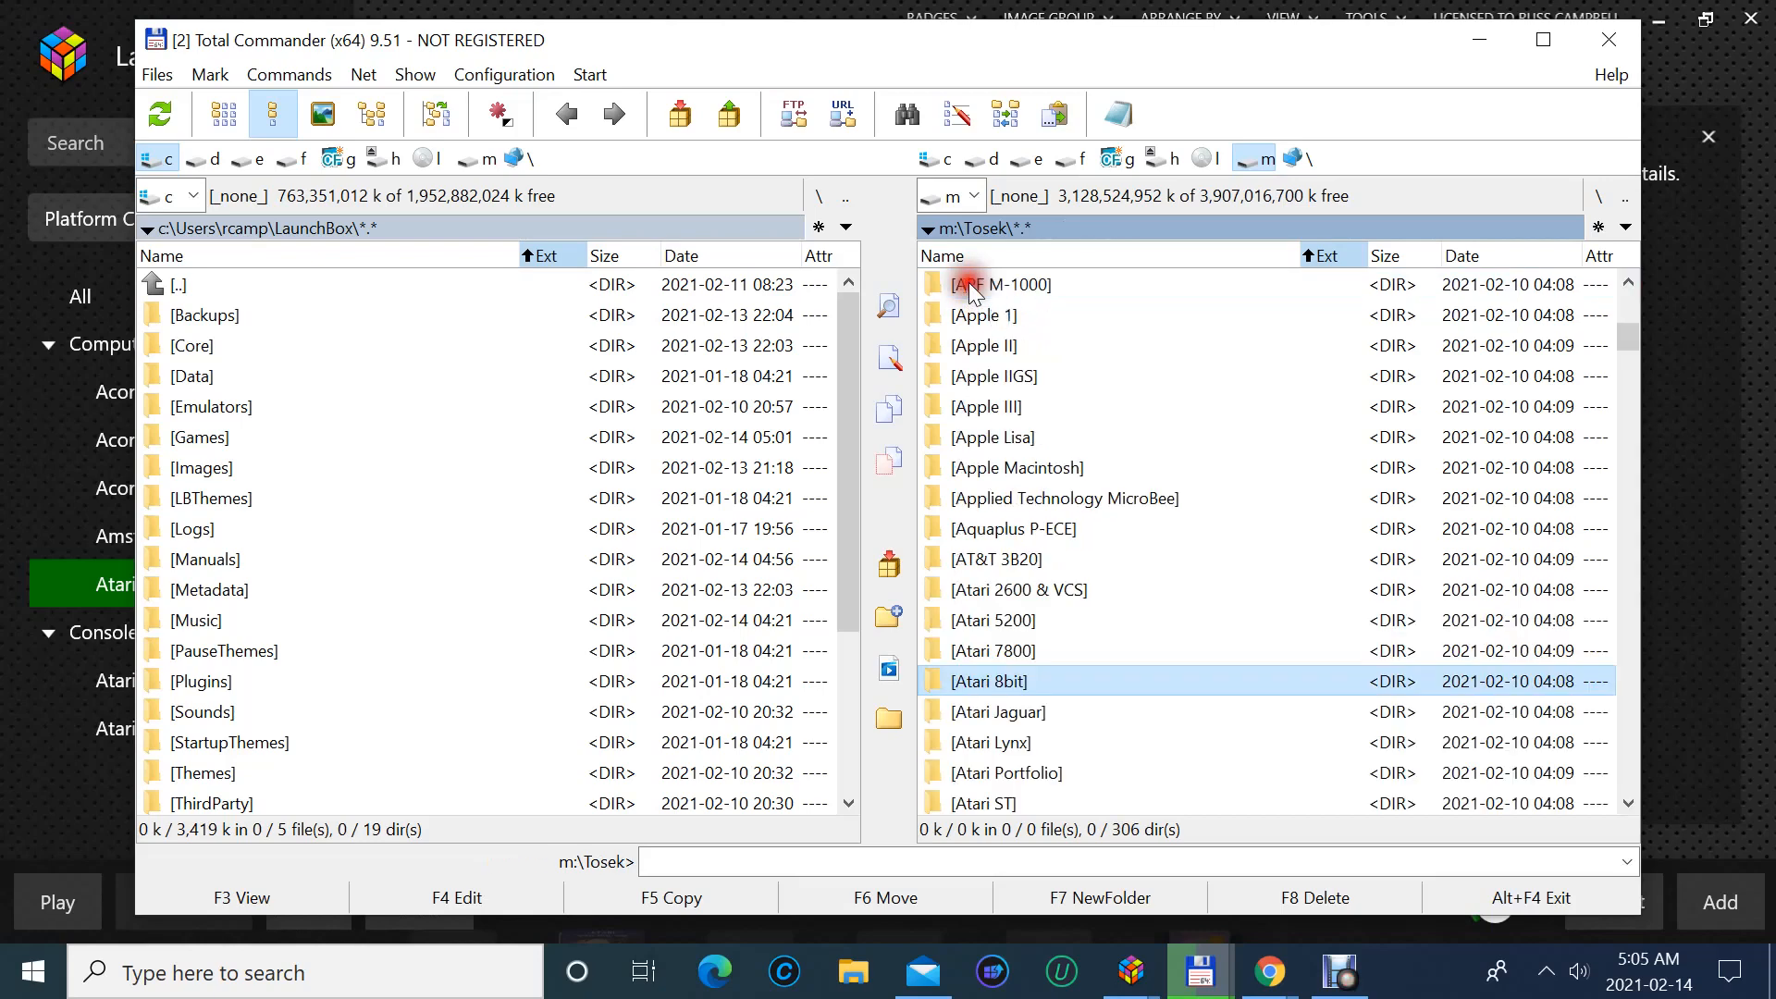
left_click(1007, 688)
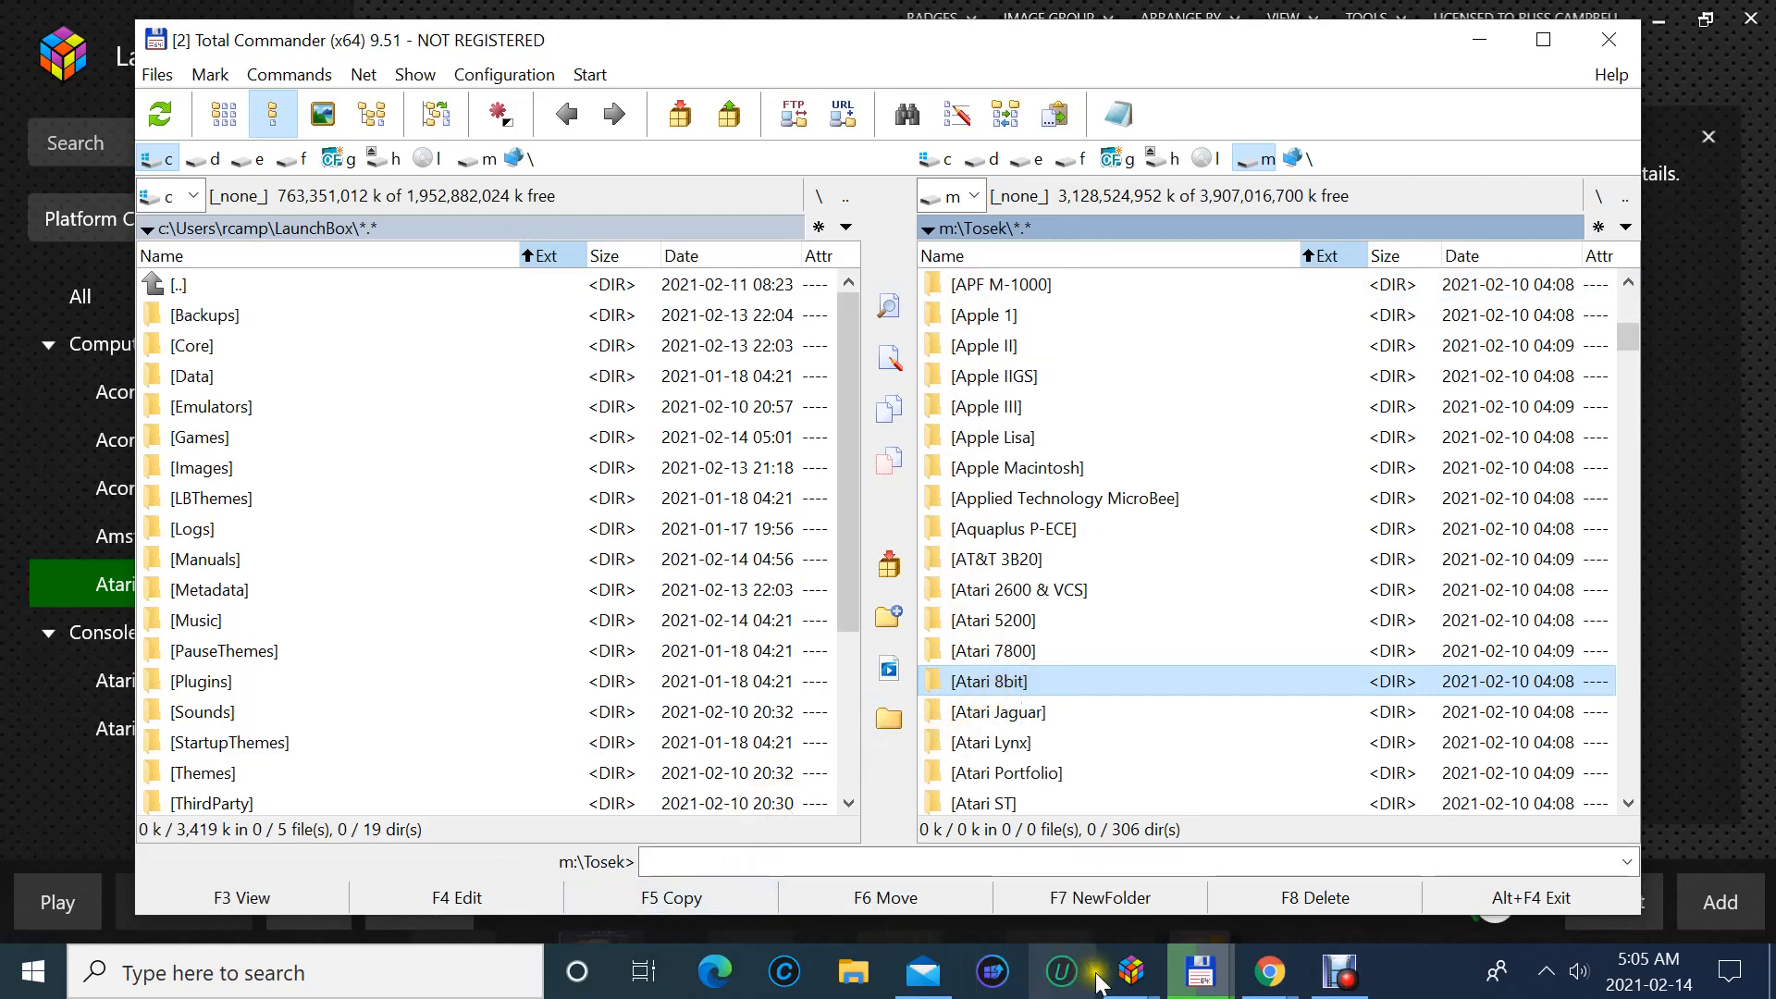
- Extend Retroarch's default command-line parameters to m:\Tosek\Atari 8bit\, checking the folder name in Total Commander
mouse_move(1182, 980)
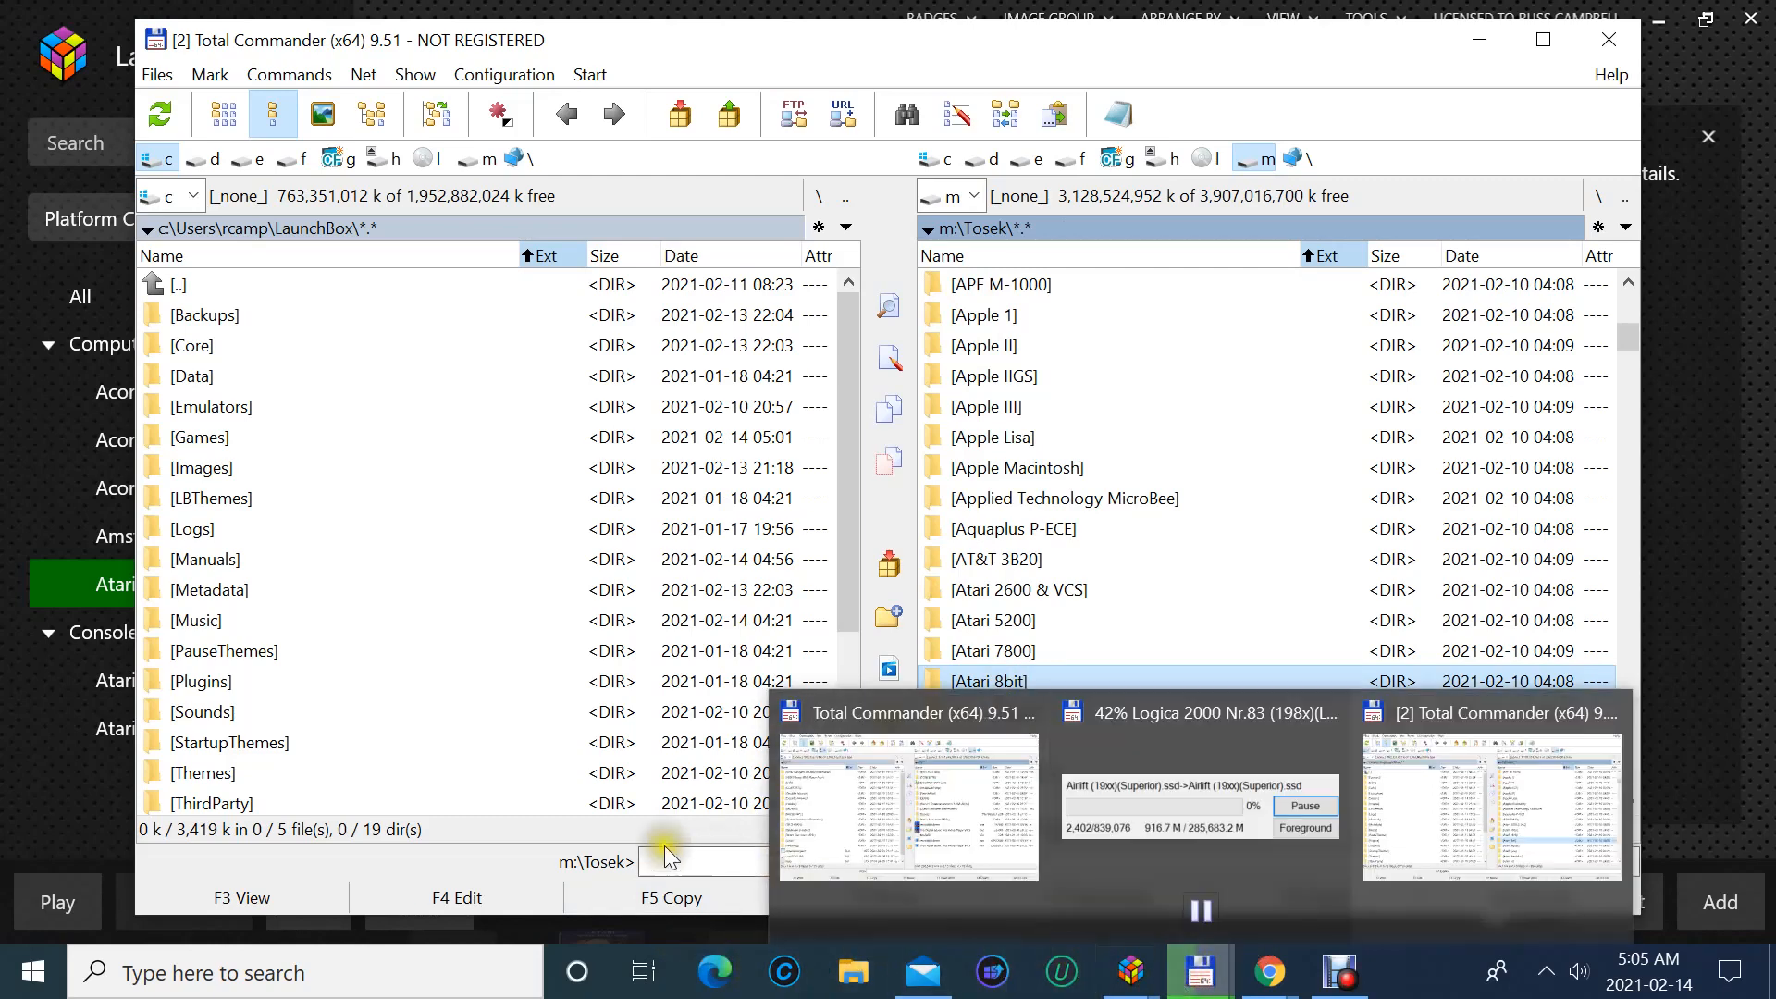
left_click(63, 740)
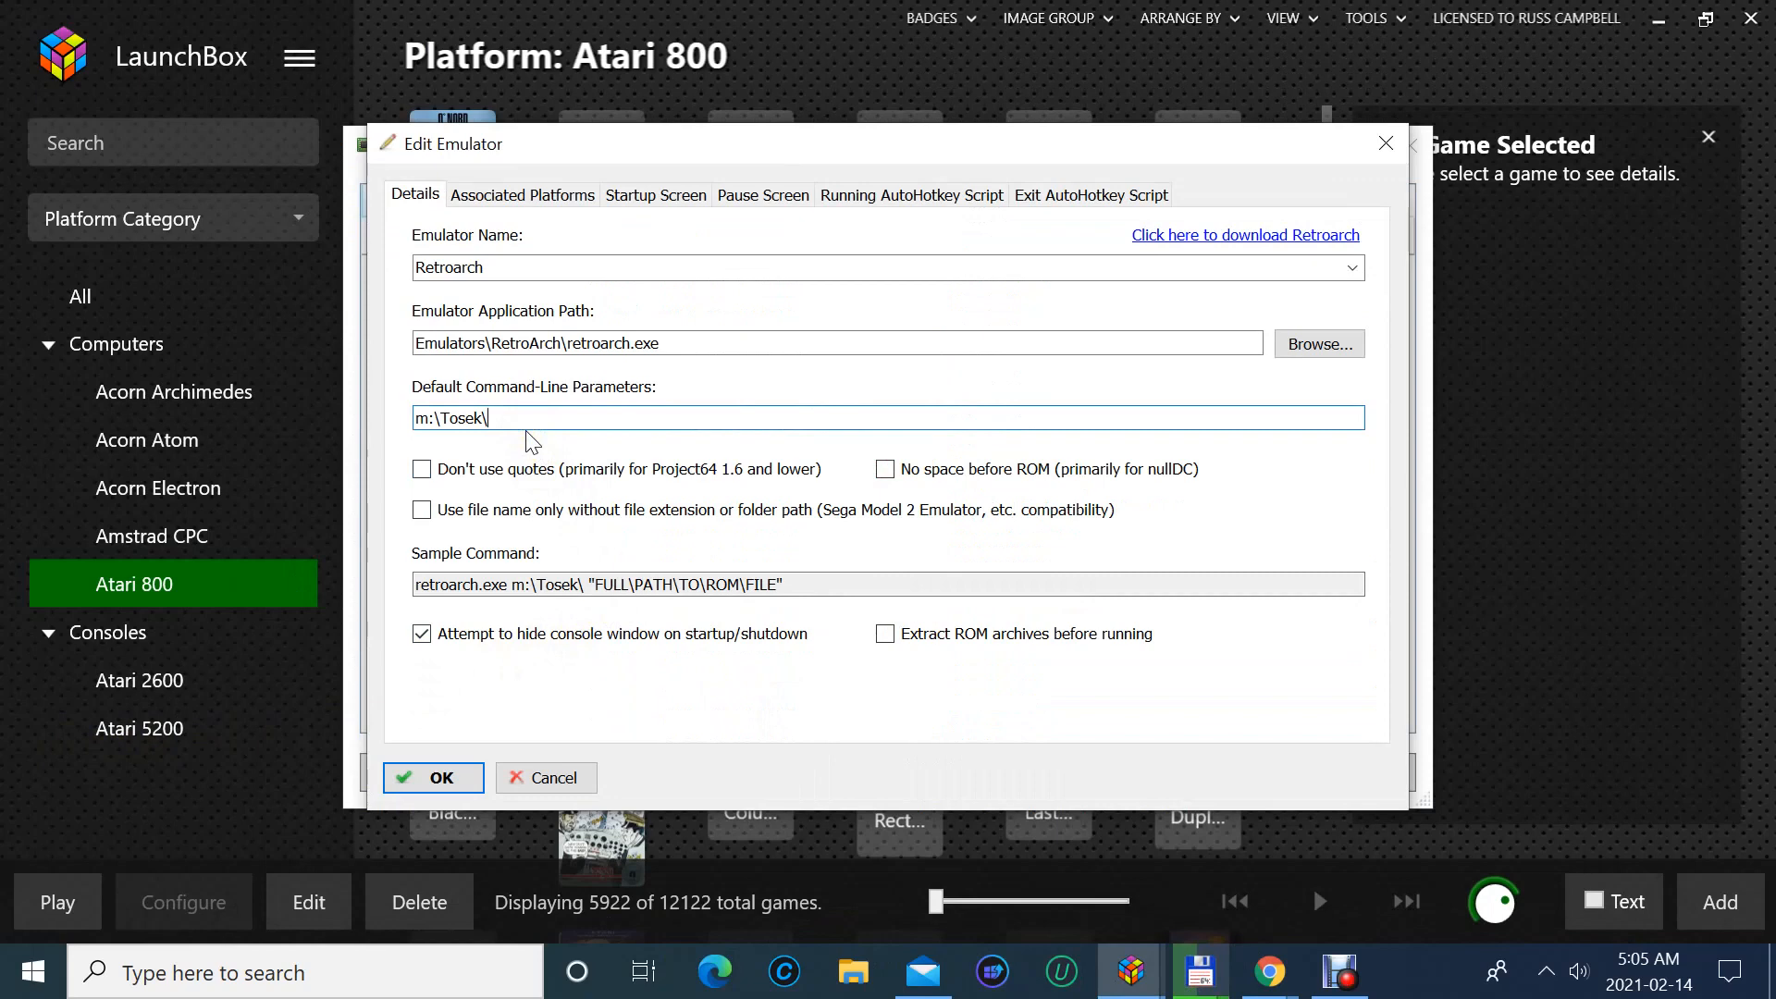
type("Atari")
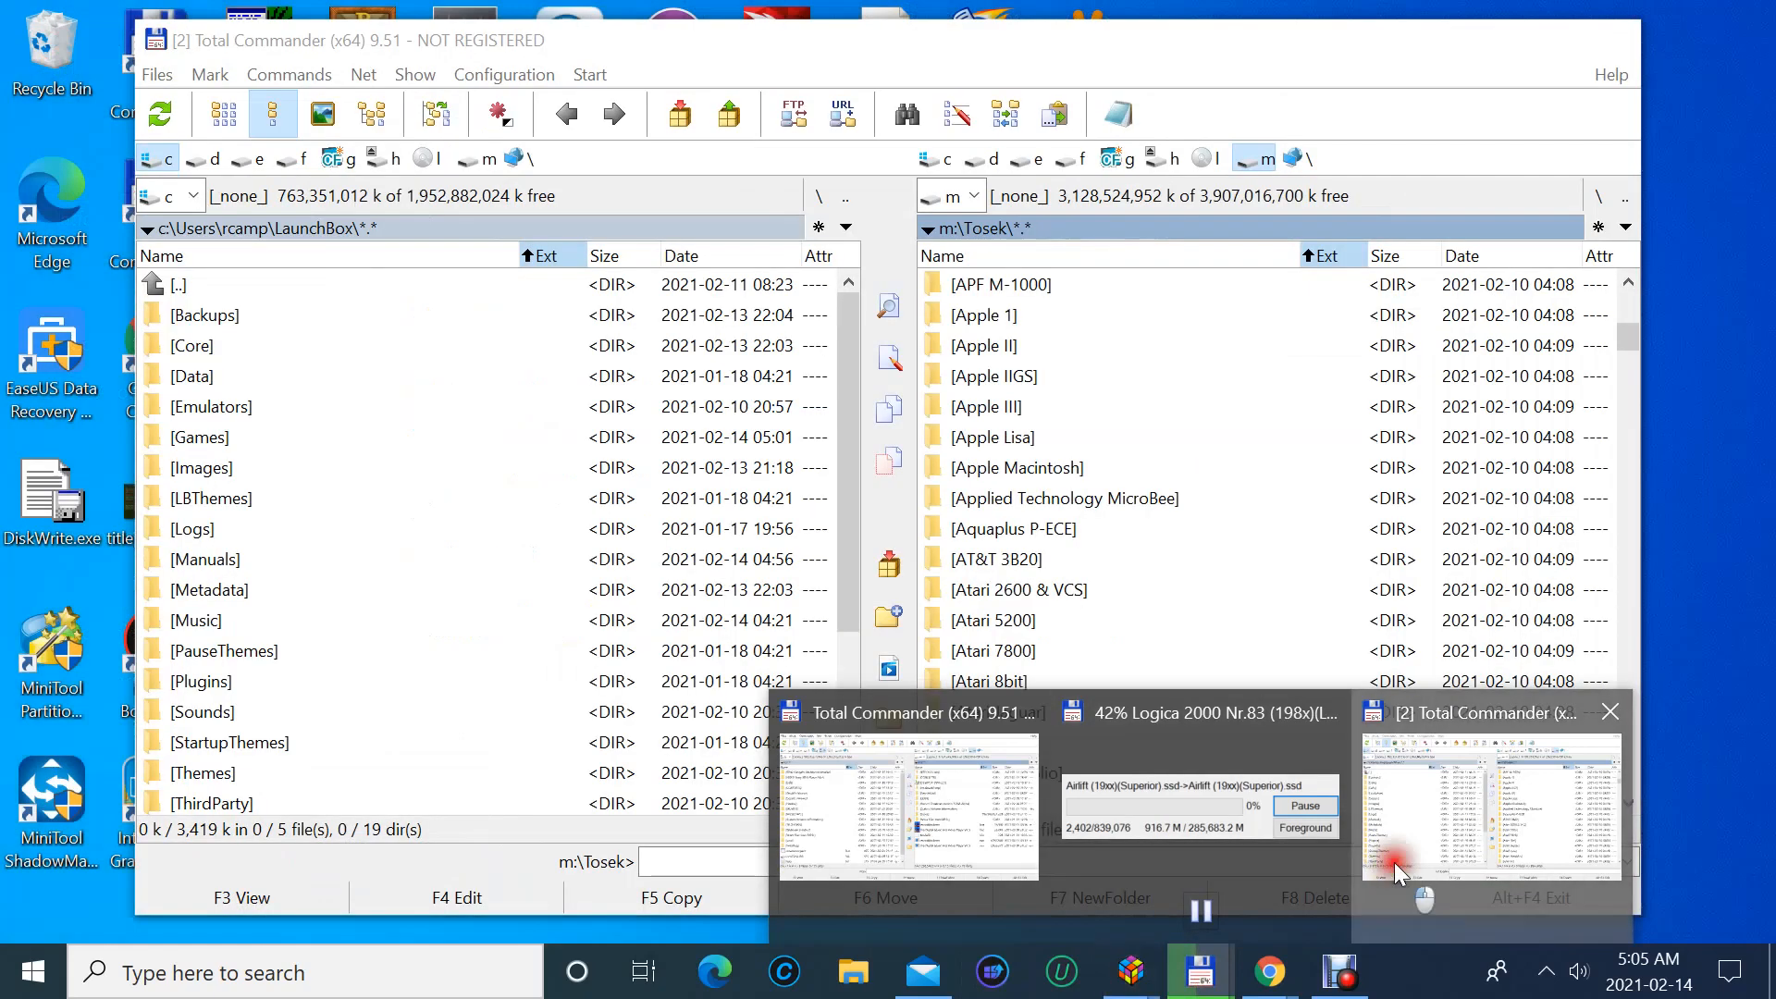
left_click(1395, 862)
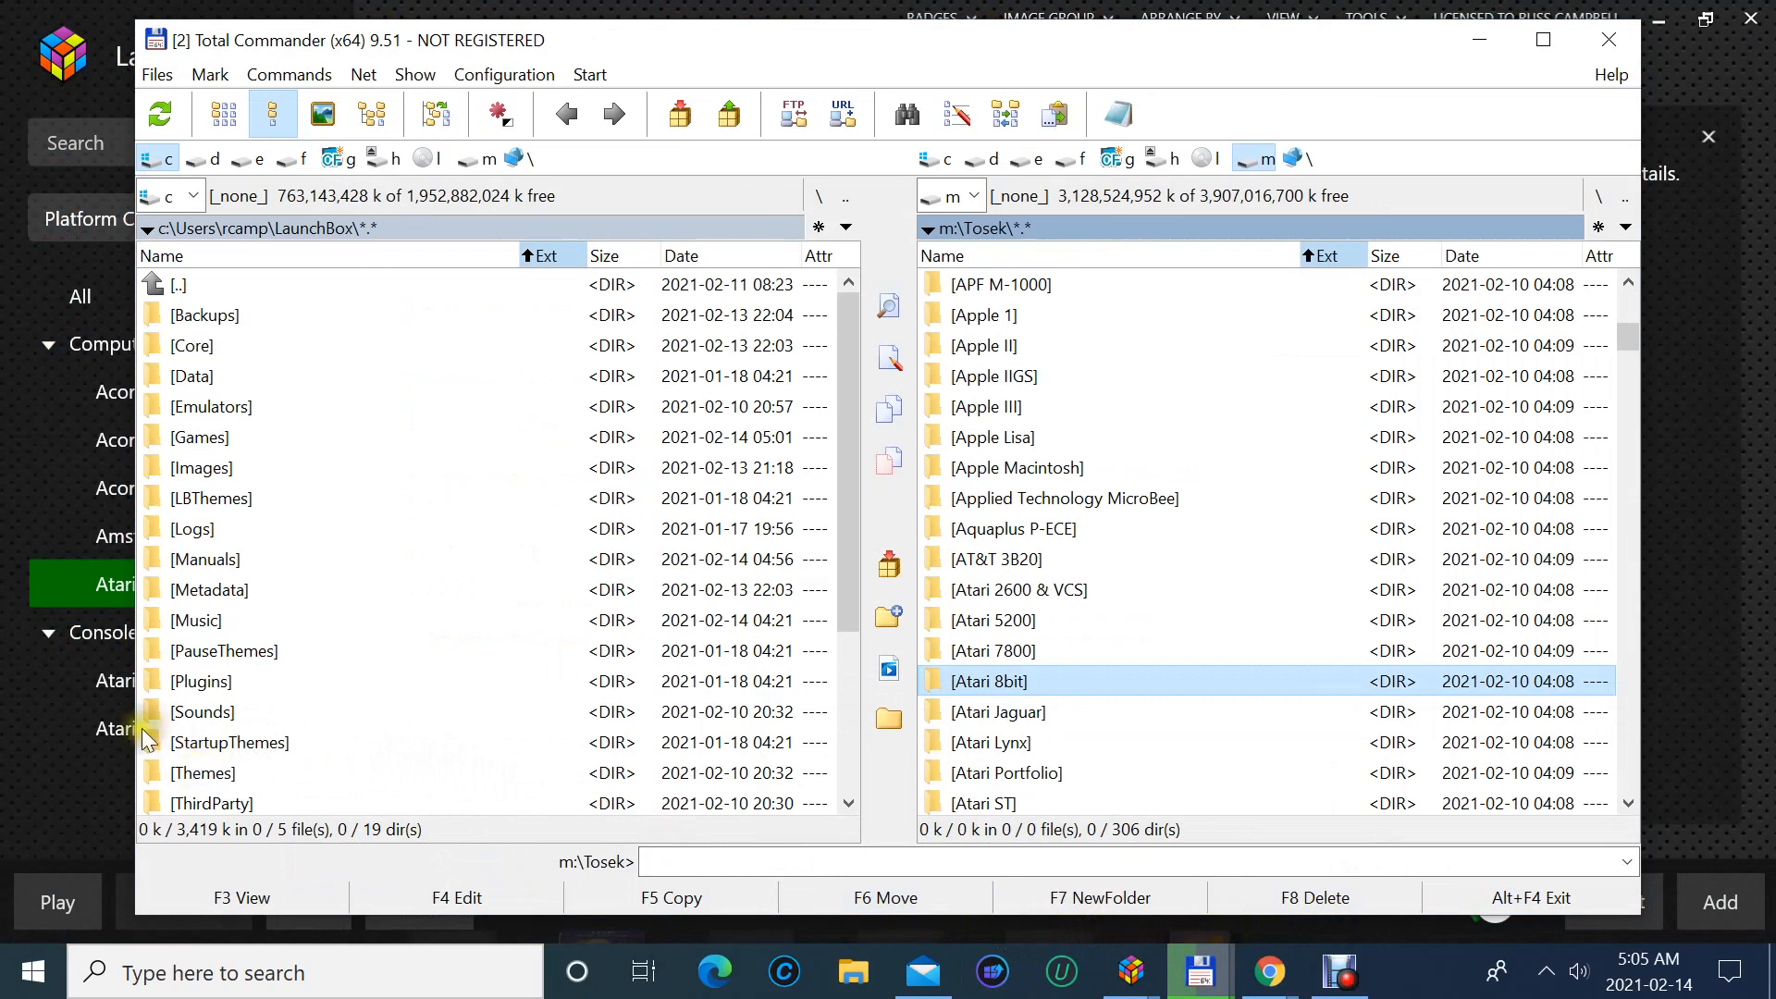
left_click(35, 781)
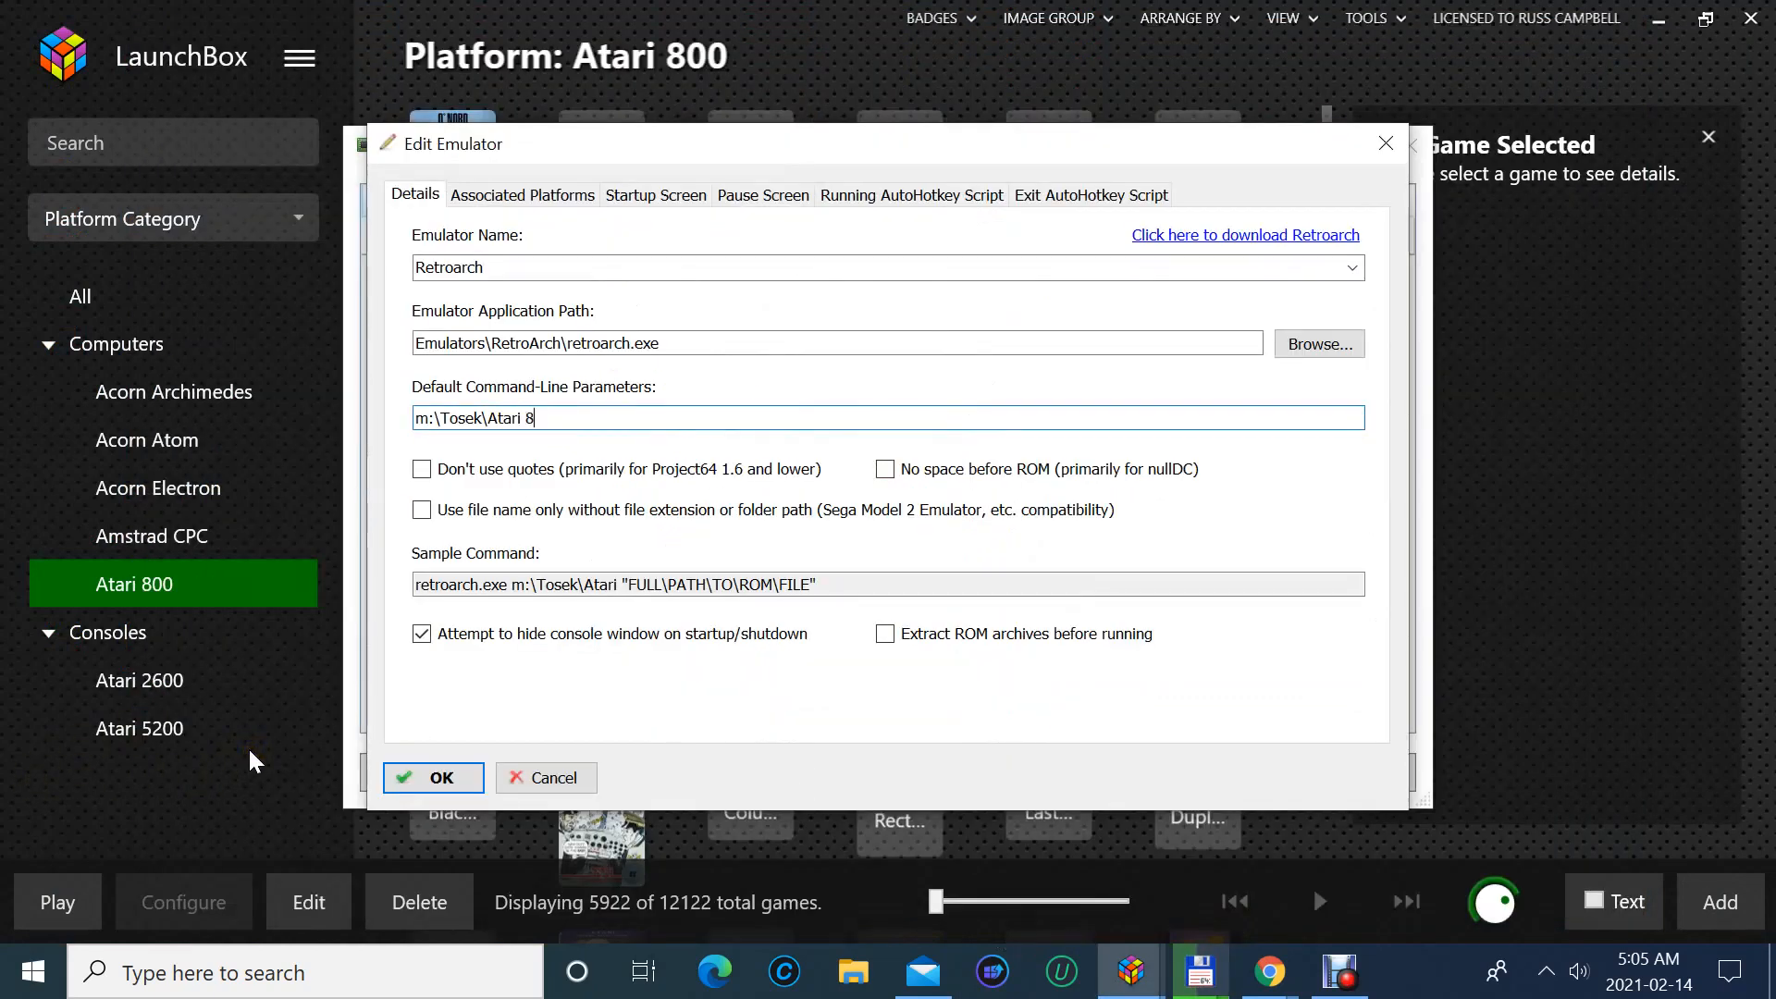
type("bit\\")
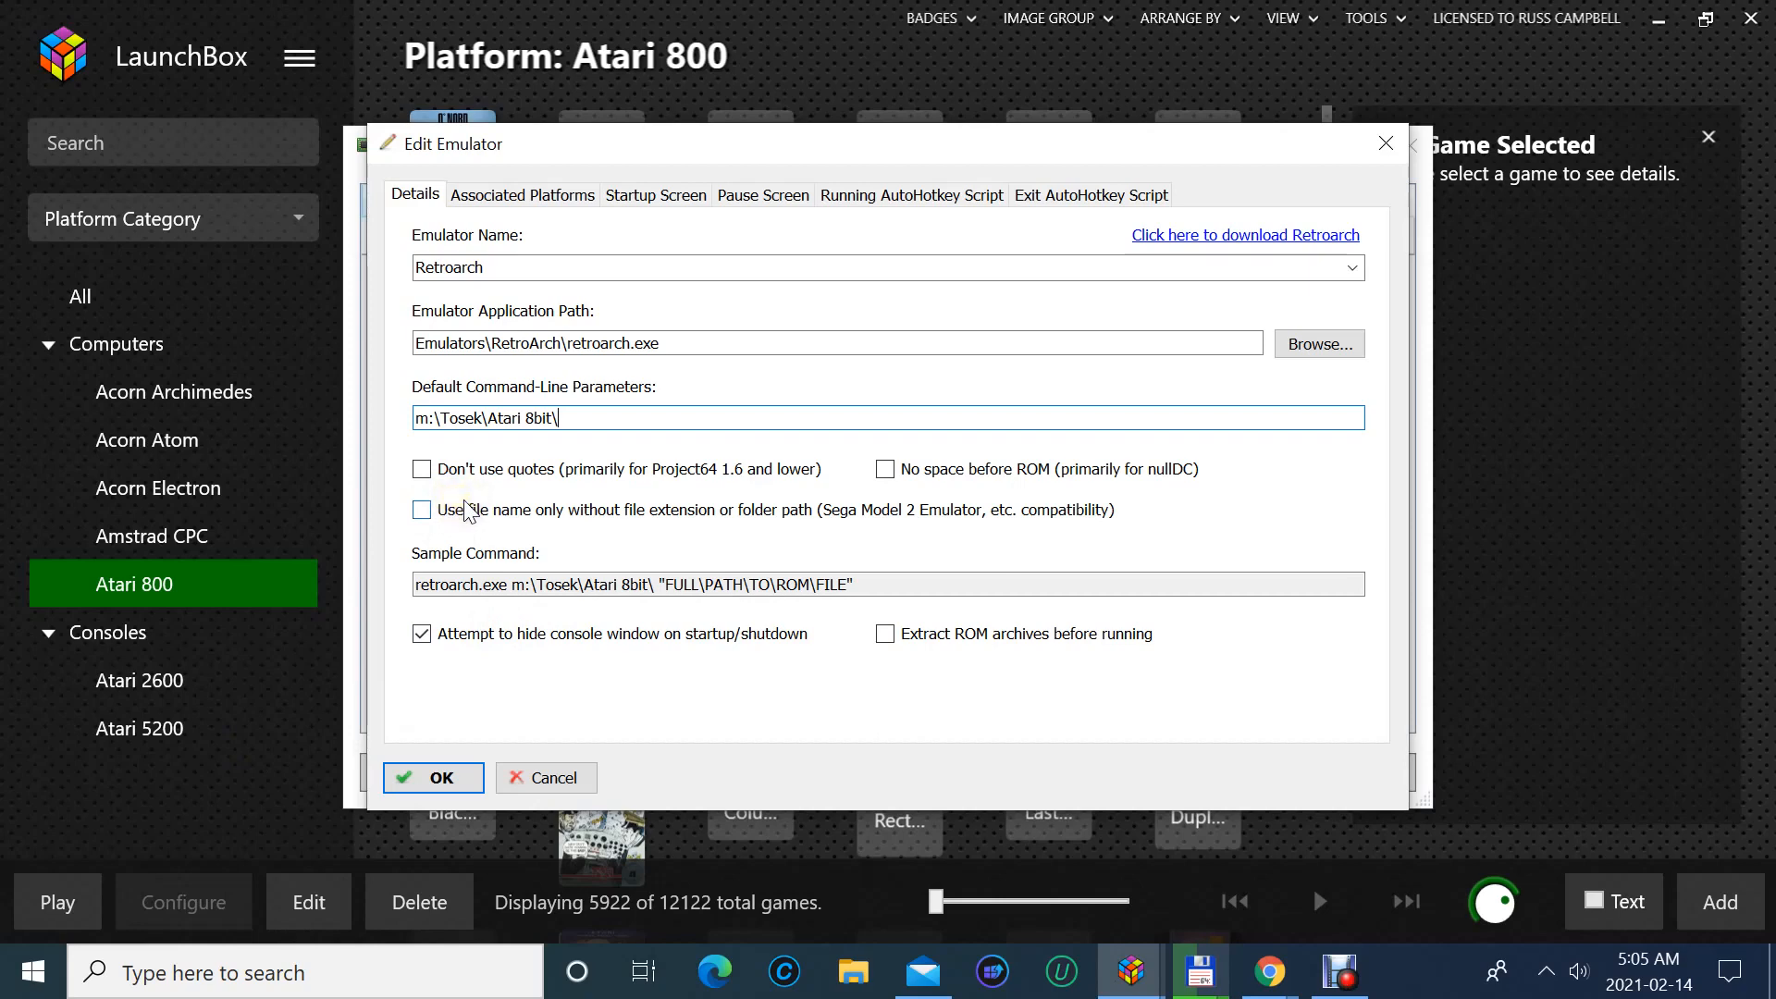
- Enclose the Atari 8bit path in the default command-line parameters in double quotation marks and accept the emulator settings
left_click(857, 586)
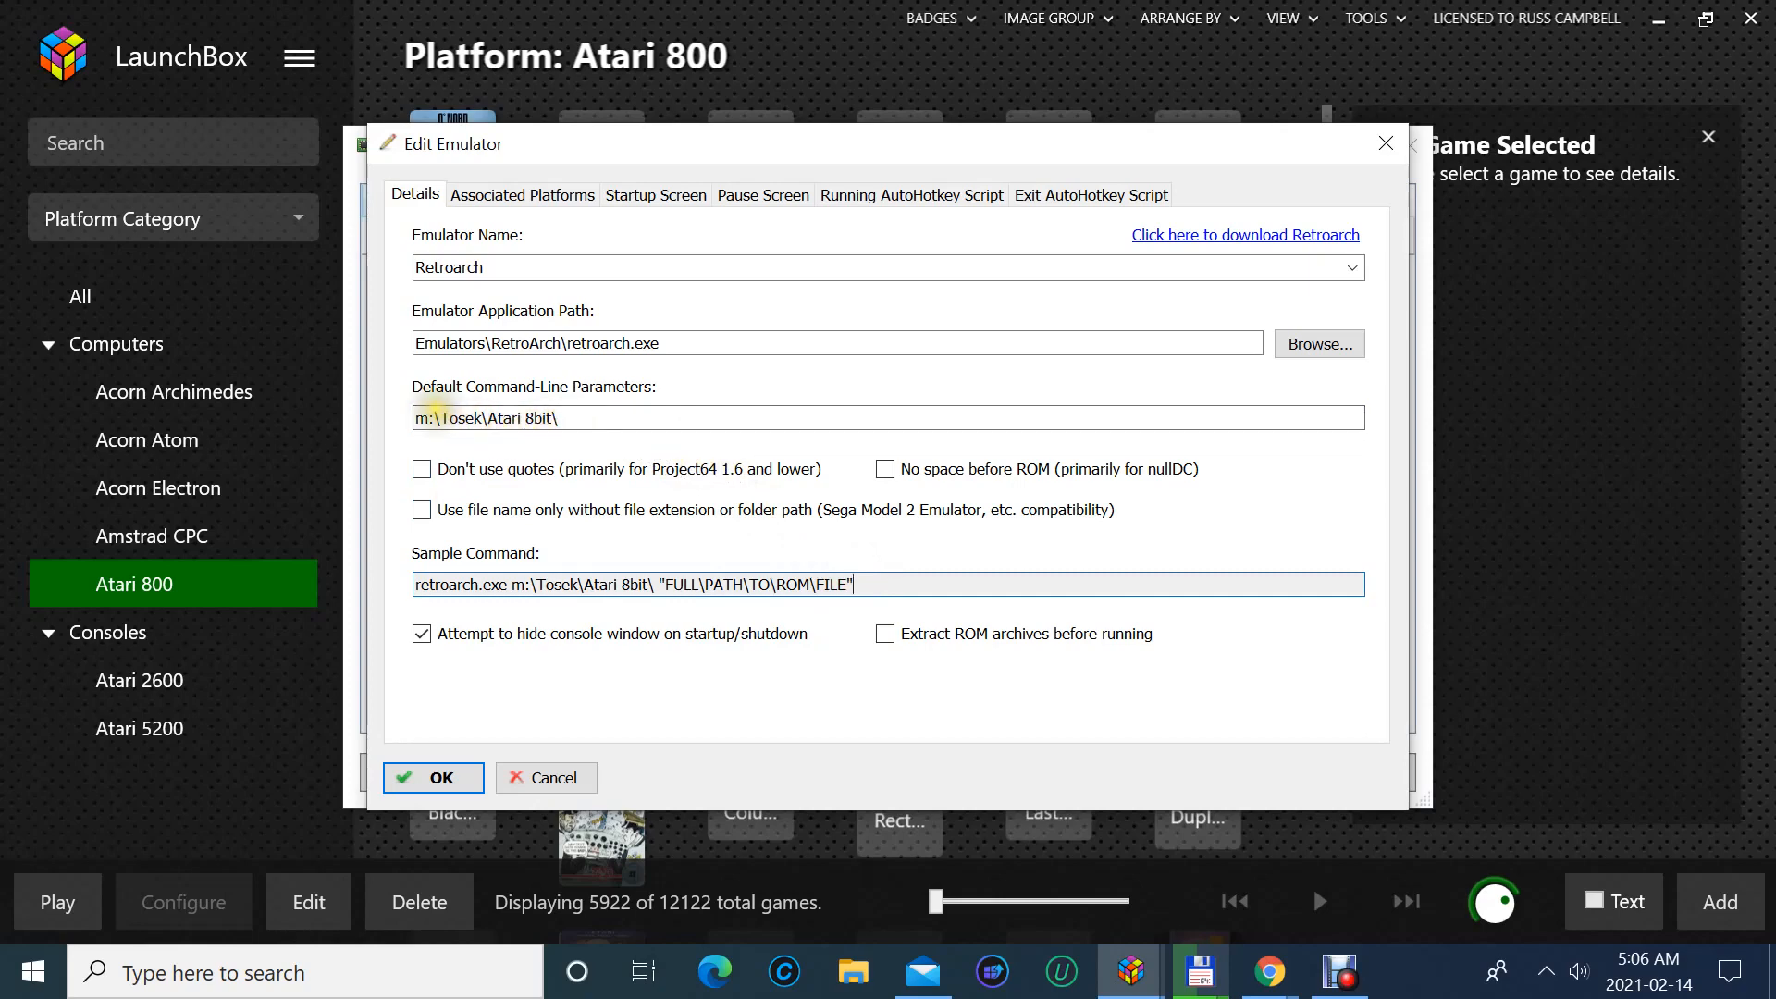
left_click(418, 418)
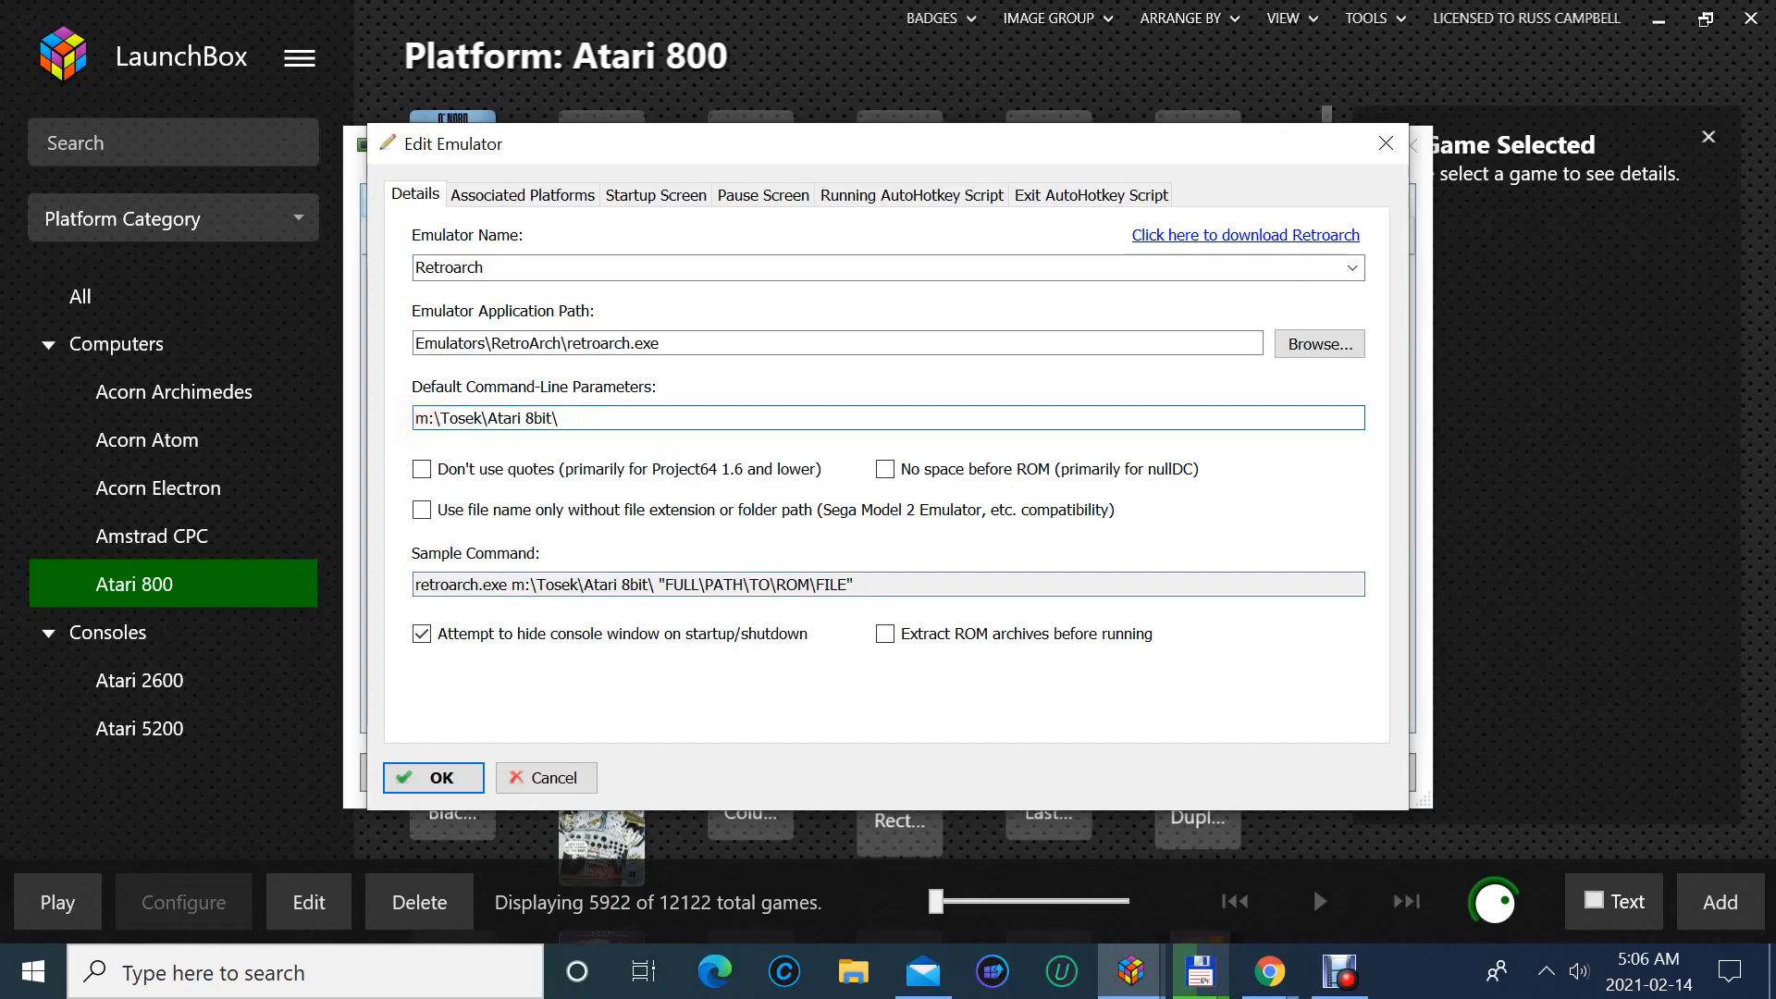
type("\"")
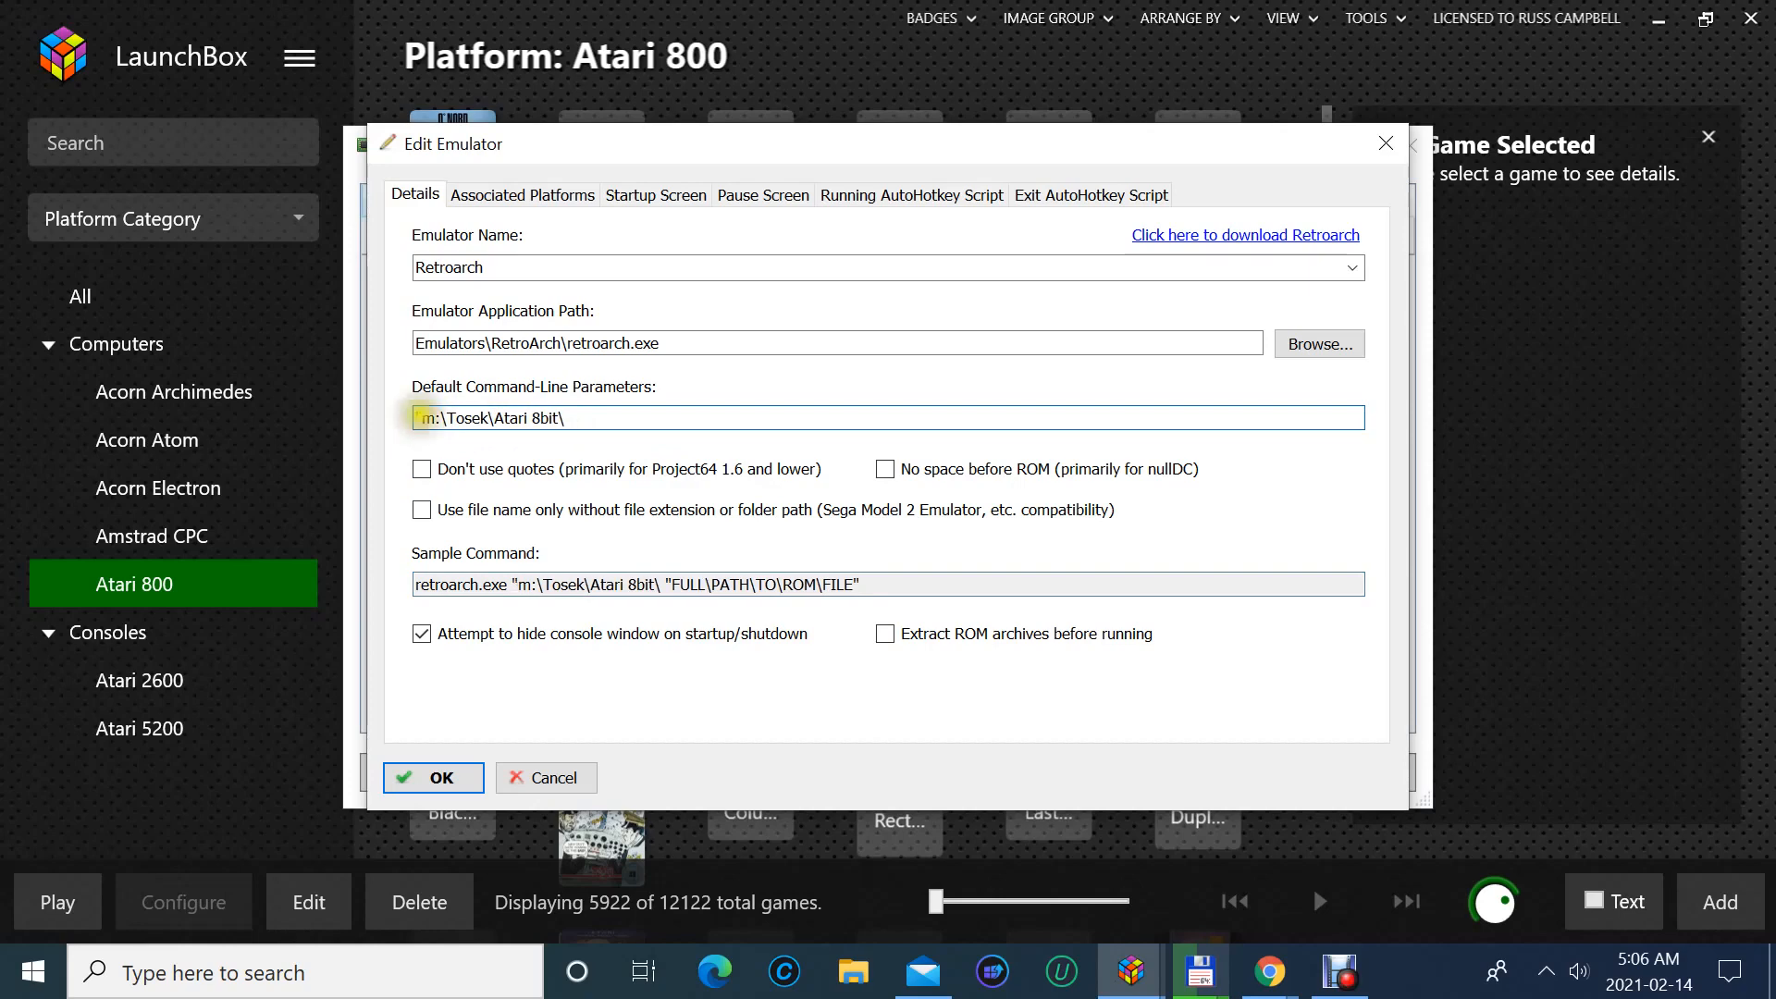
left_click(568, 418)
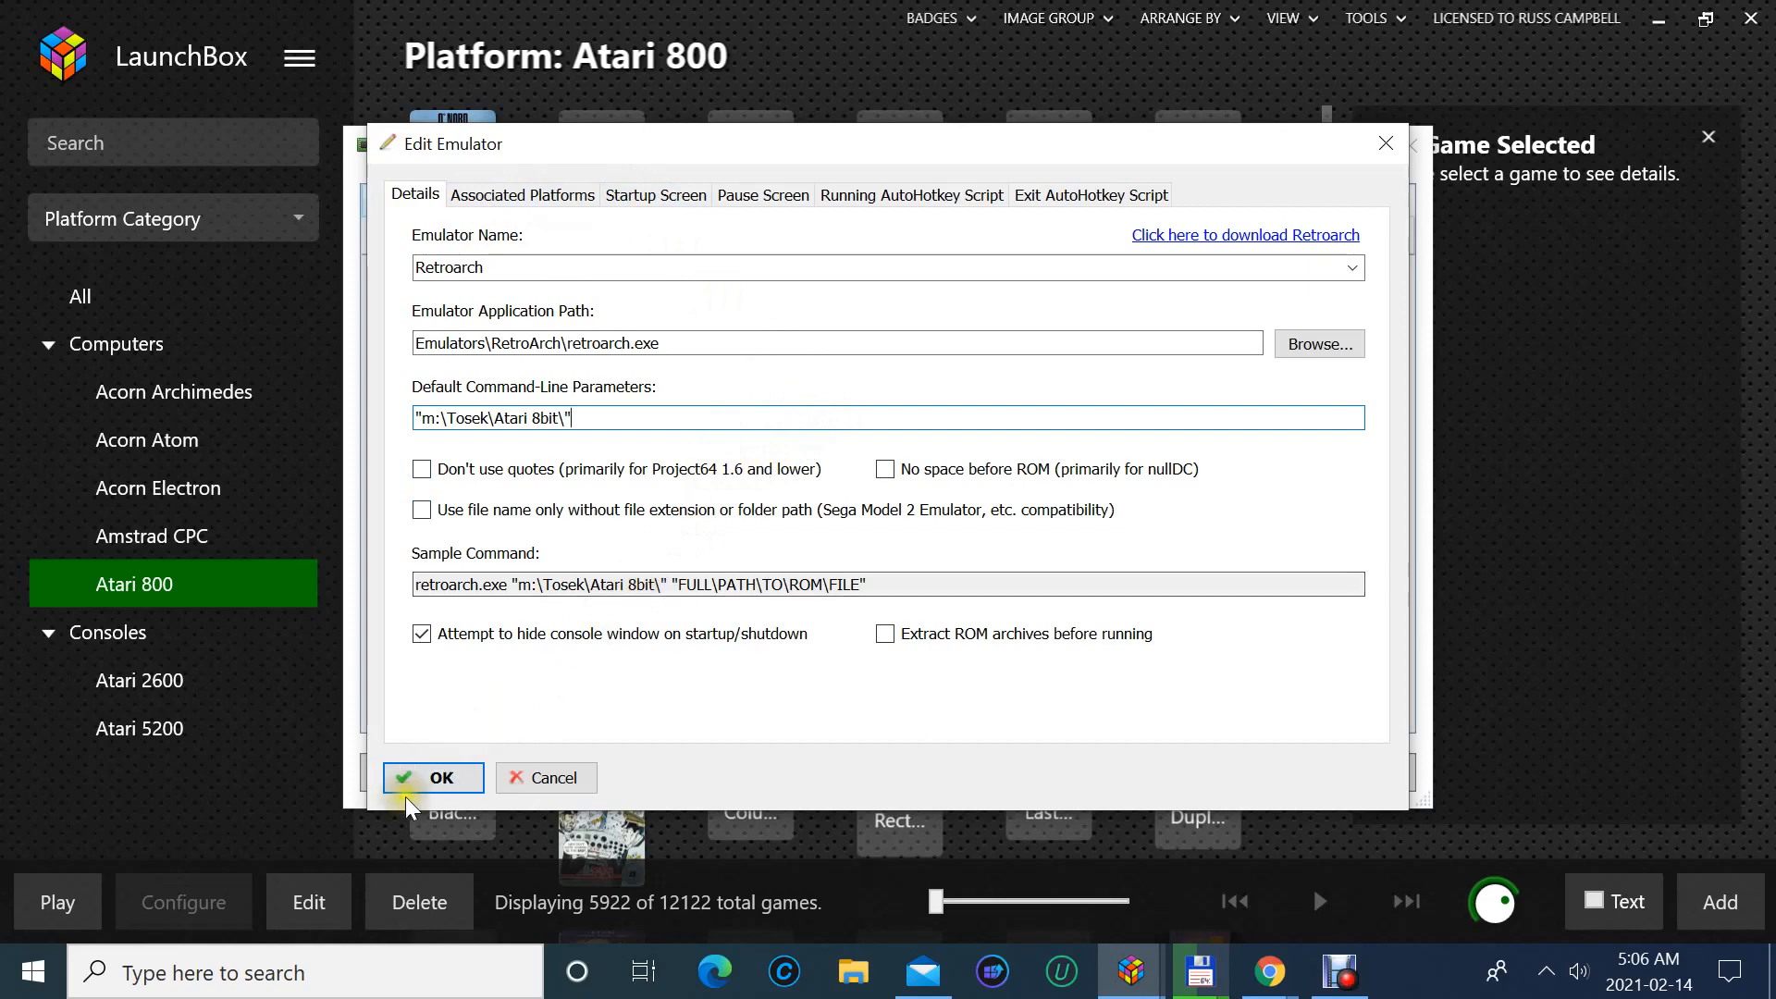
left_click(425, 780)
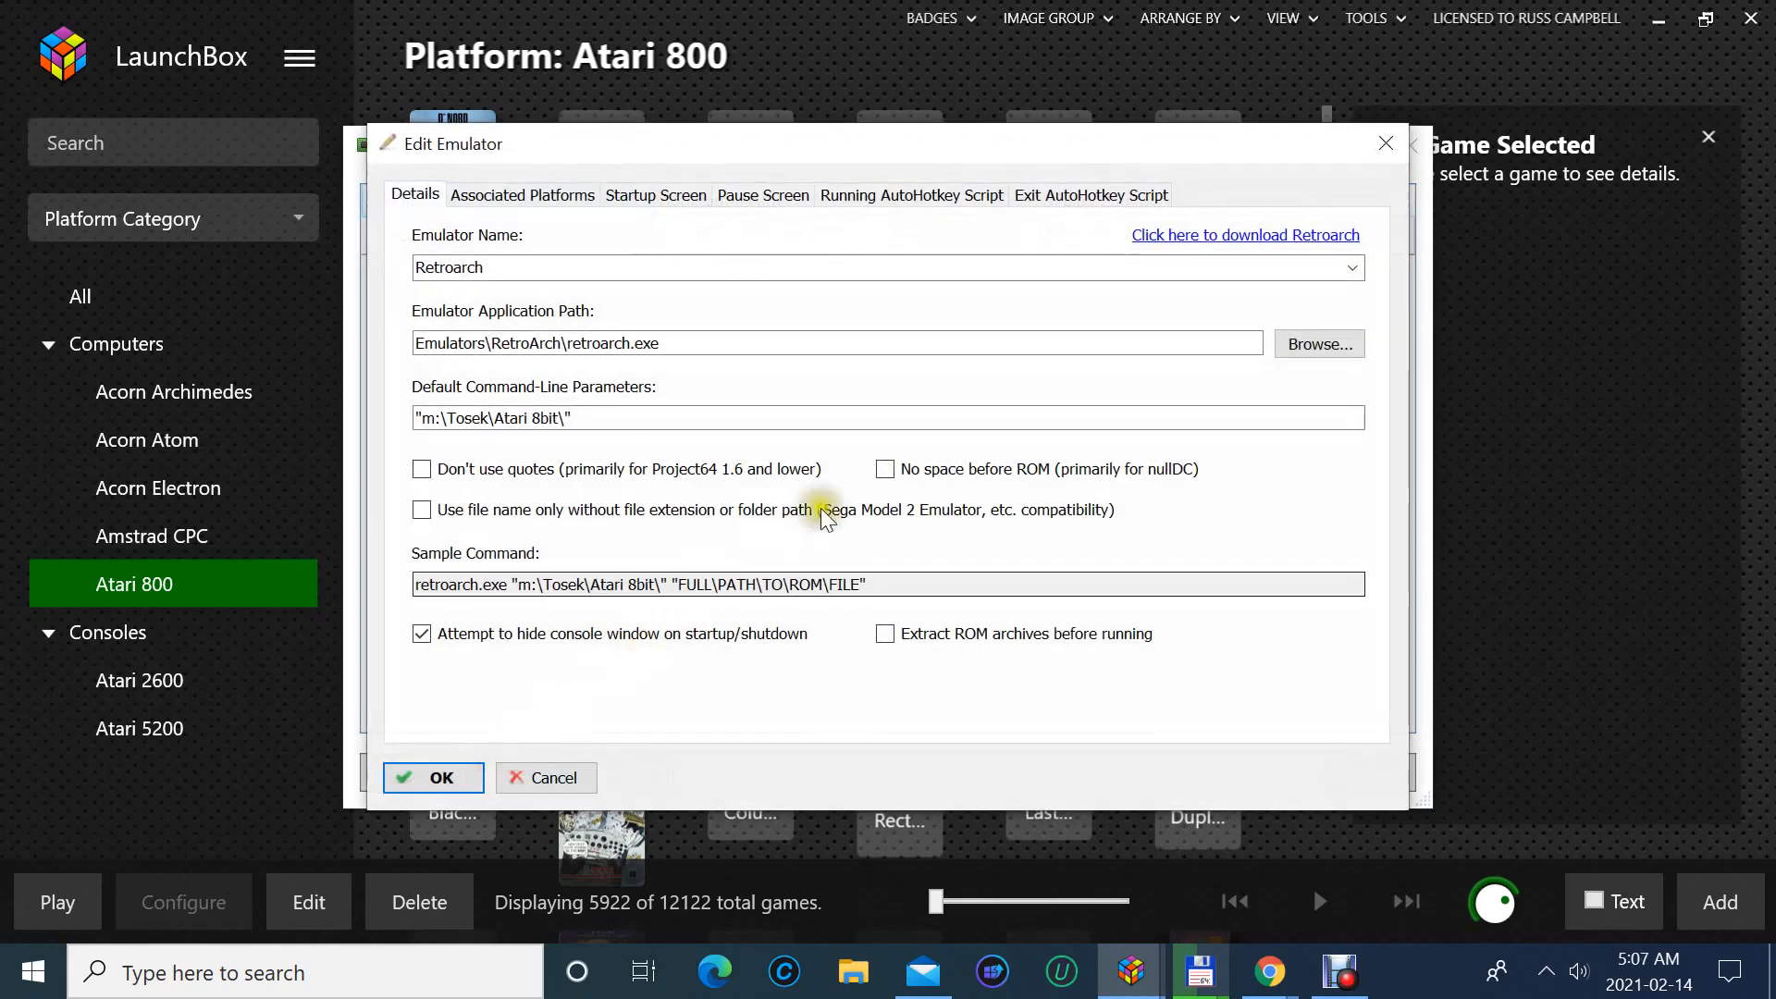
- Replace Retroarch's default command-line parameters with "m:\Tosek\", including the double quotation marks
left_click(599, 414)
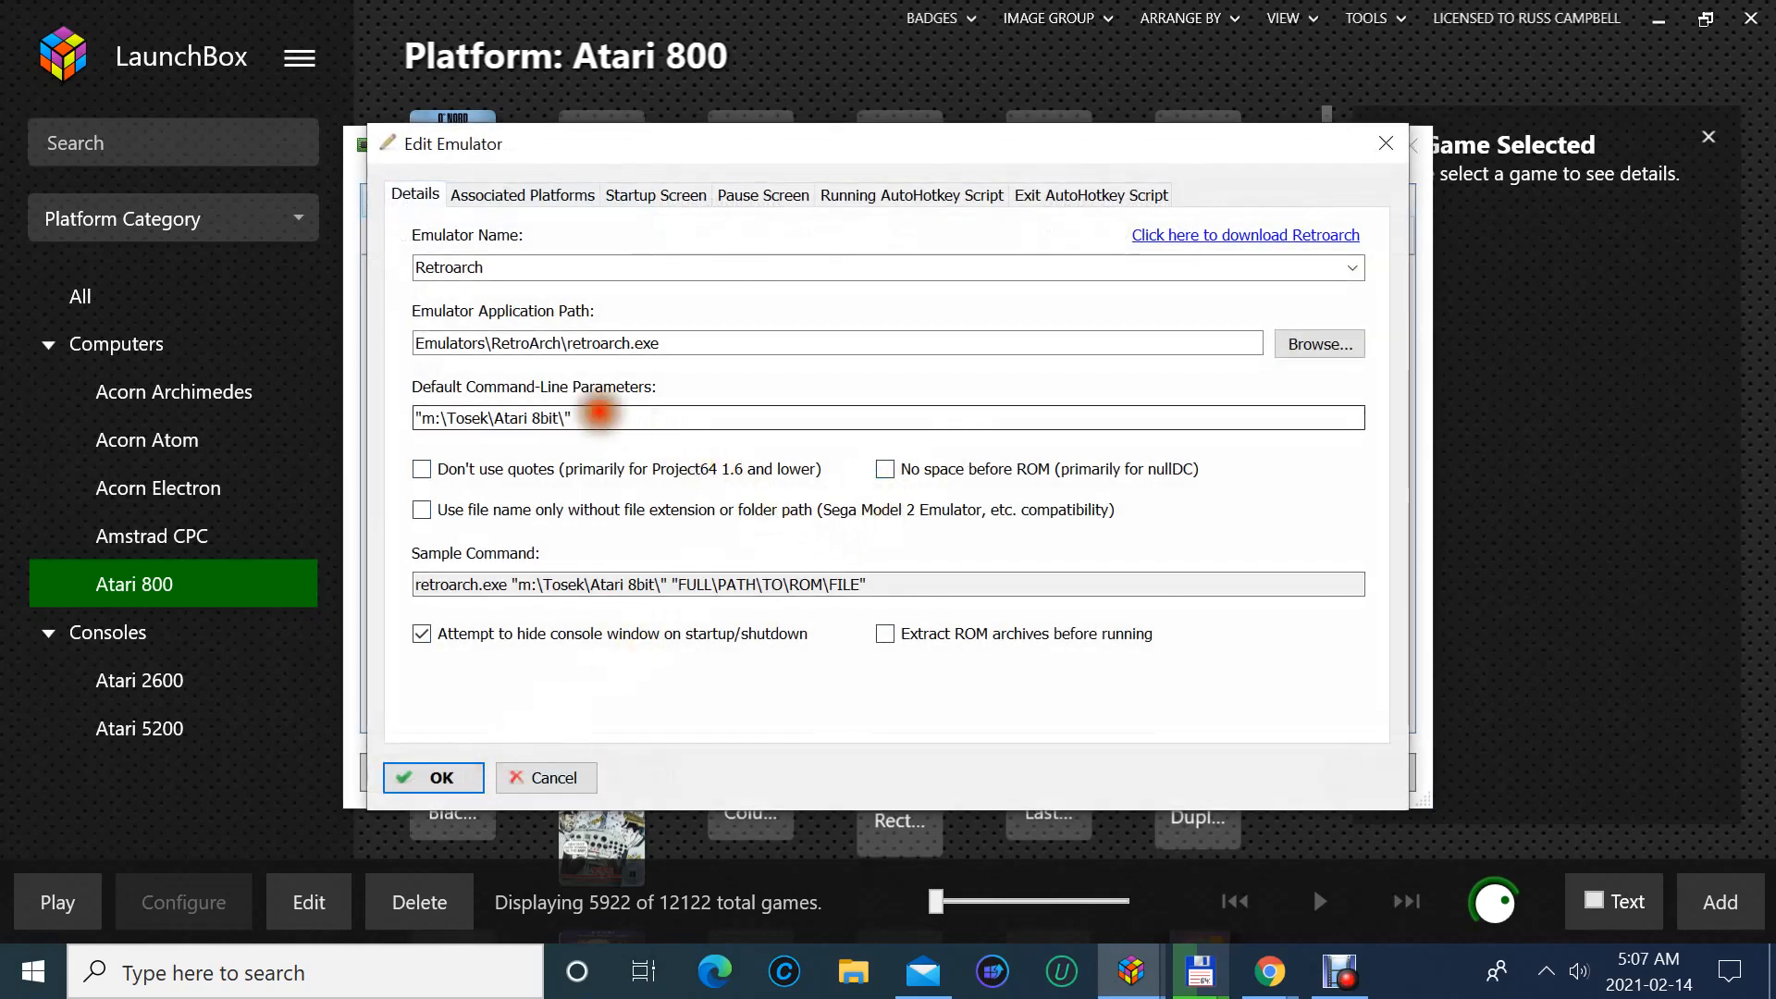
key("BackSpace")
key("BackSpace")
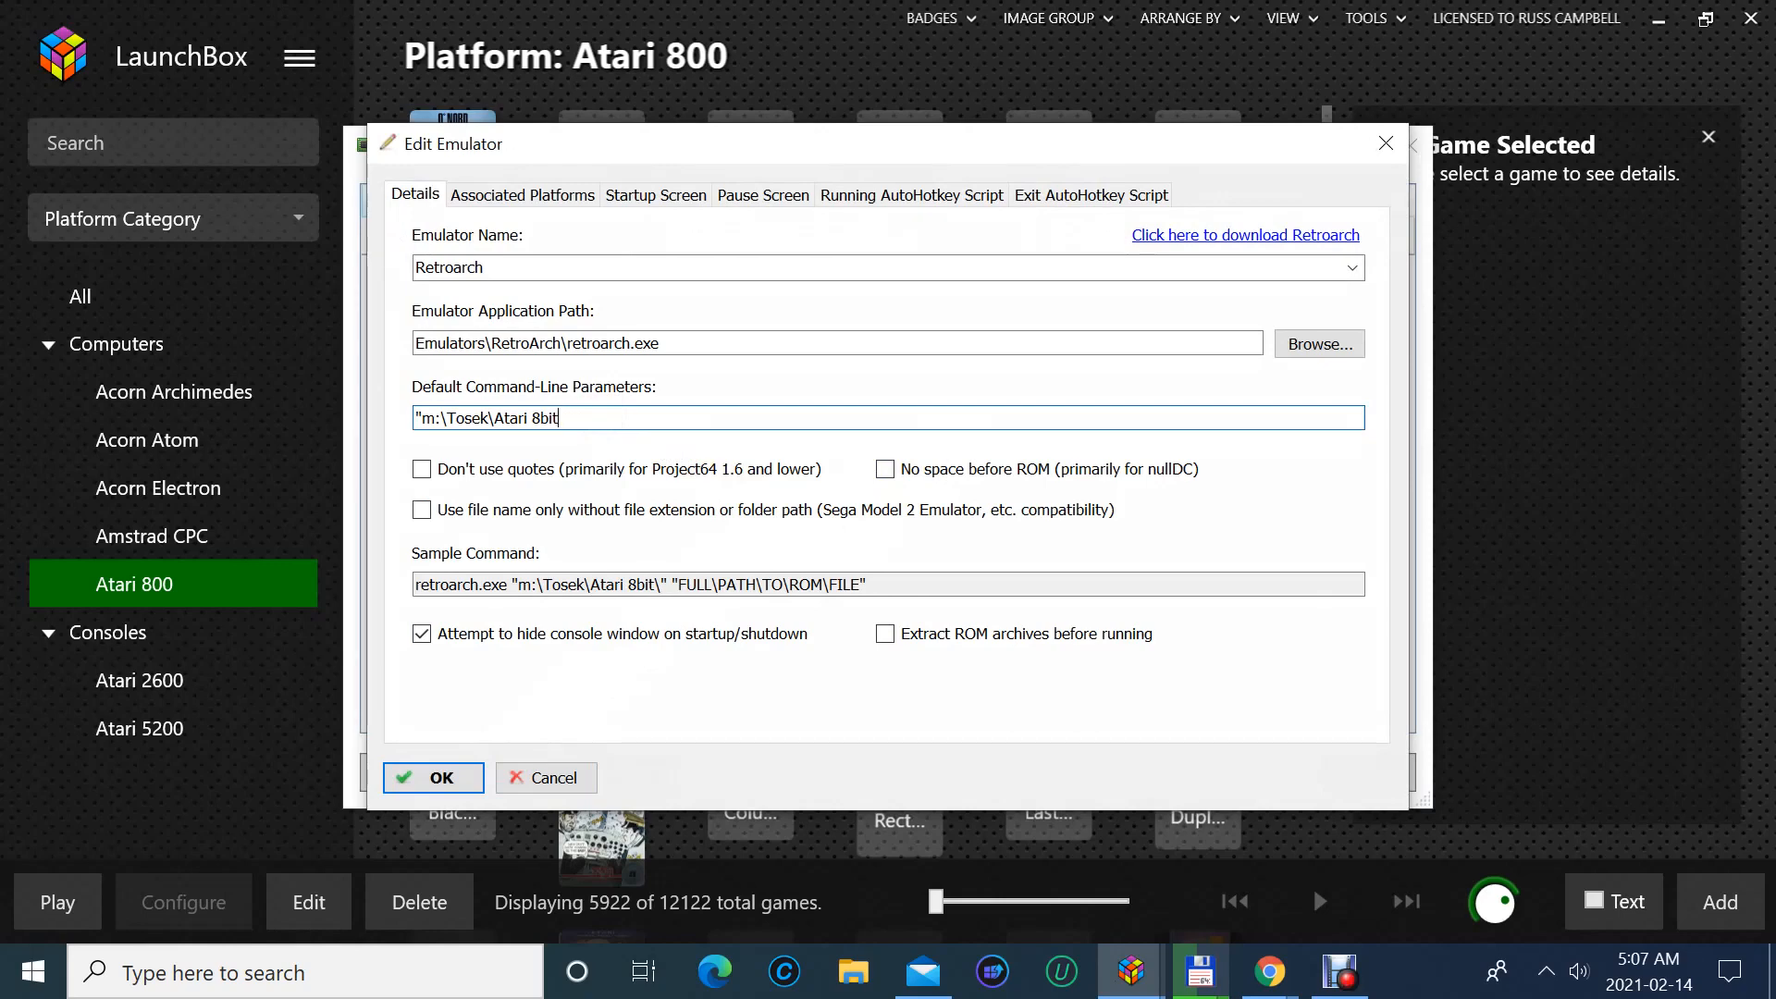
key("BackSpace")
key("BackSpace")
key("BackSpace")
key("BackSpace")
type("\"m:\"")
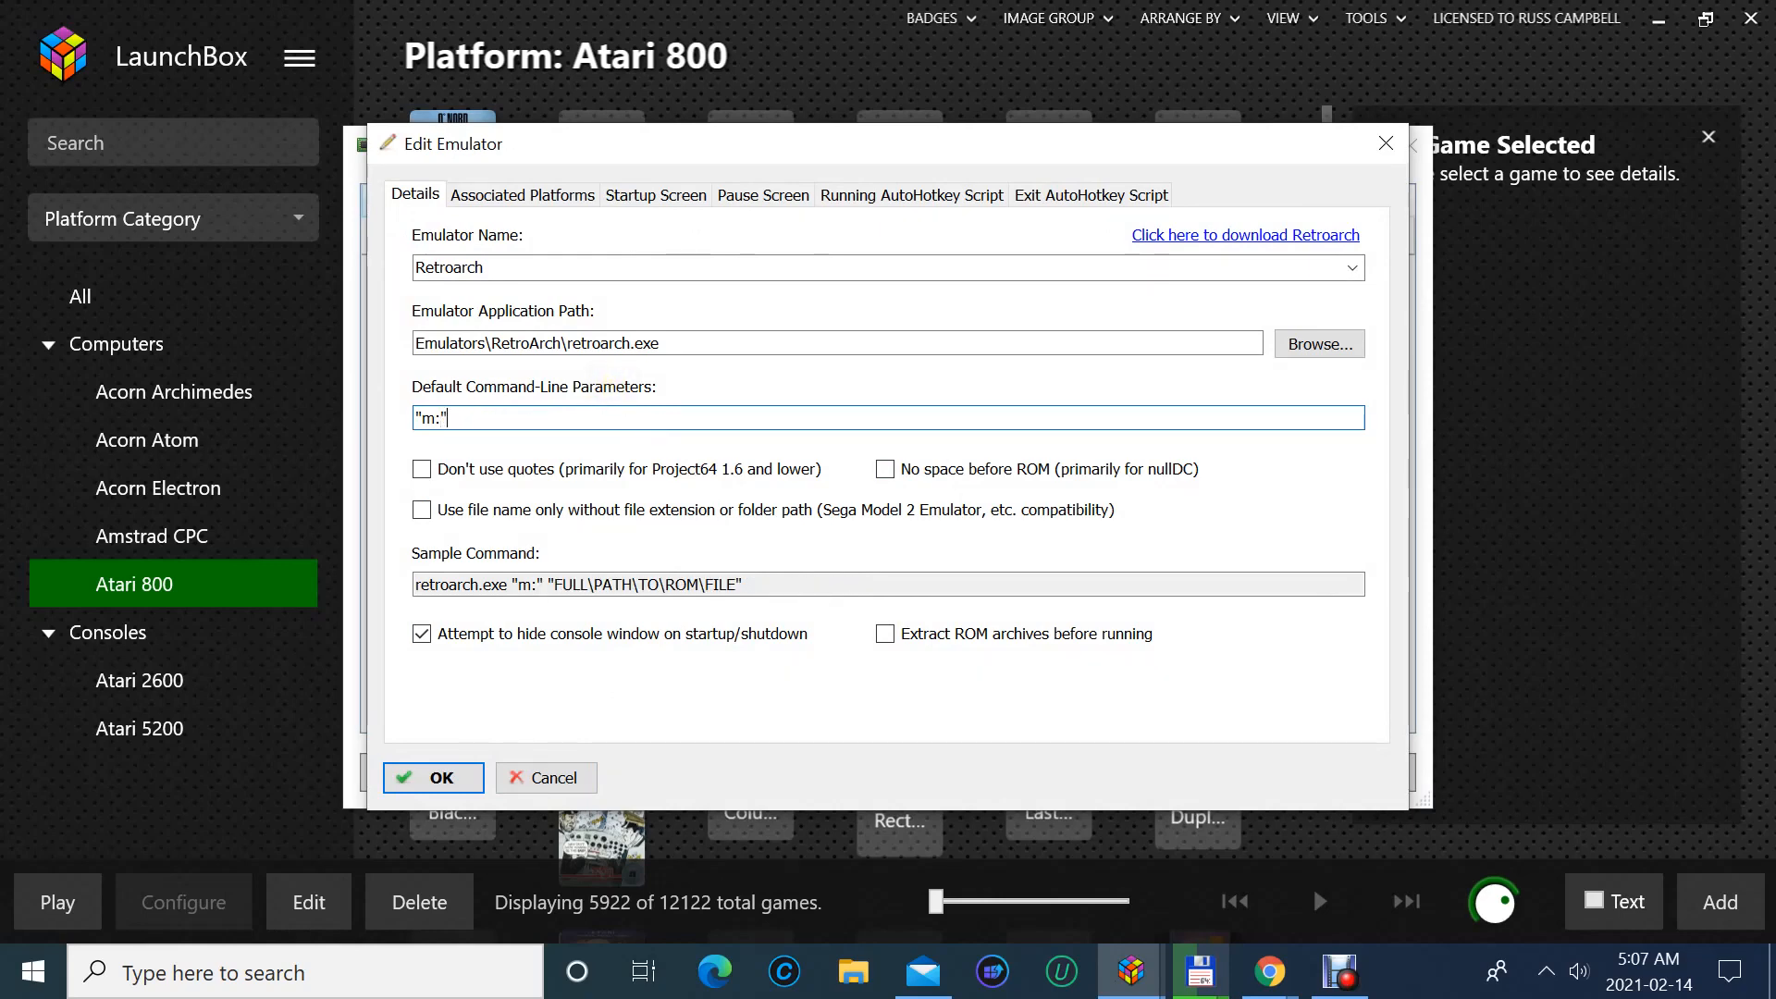
key("BackSpace")
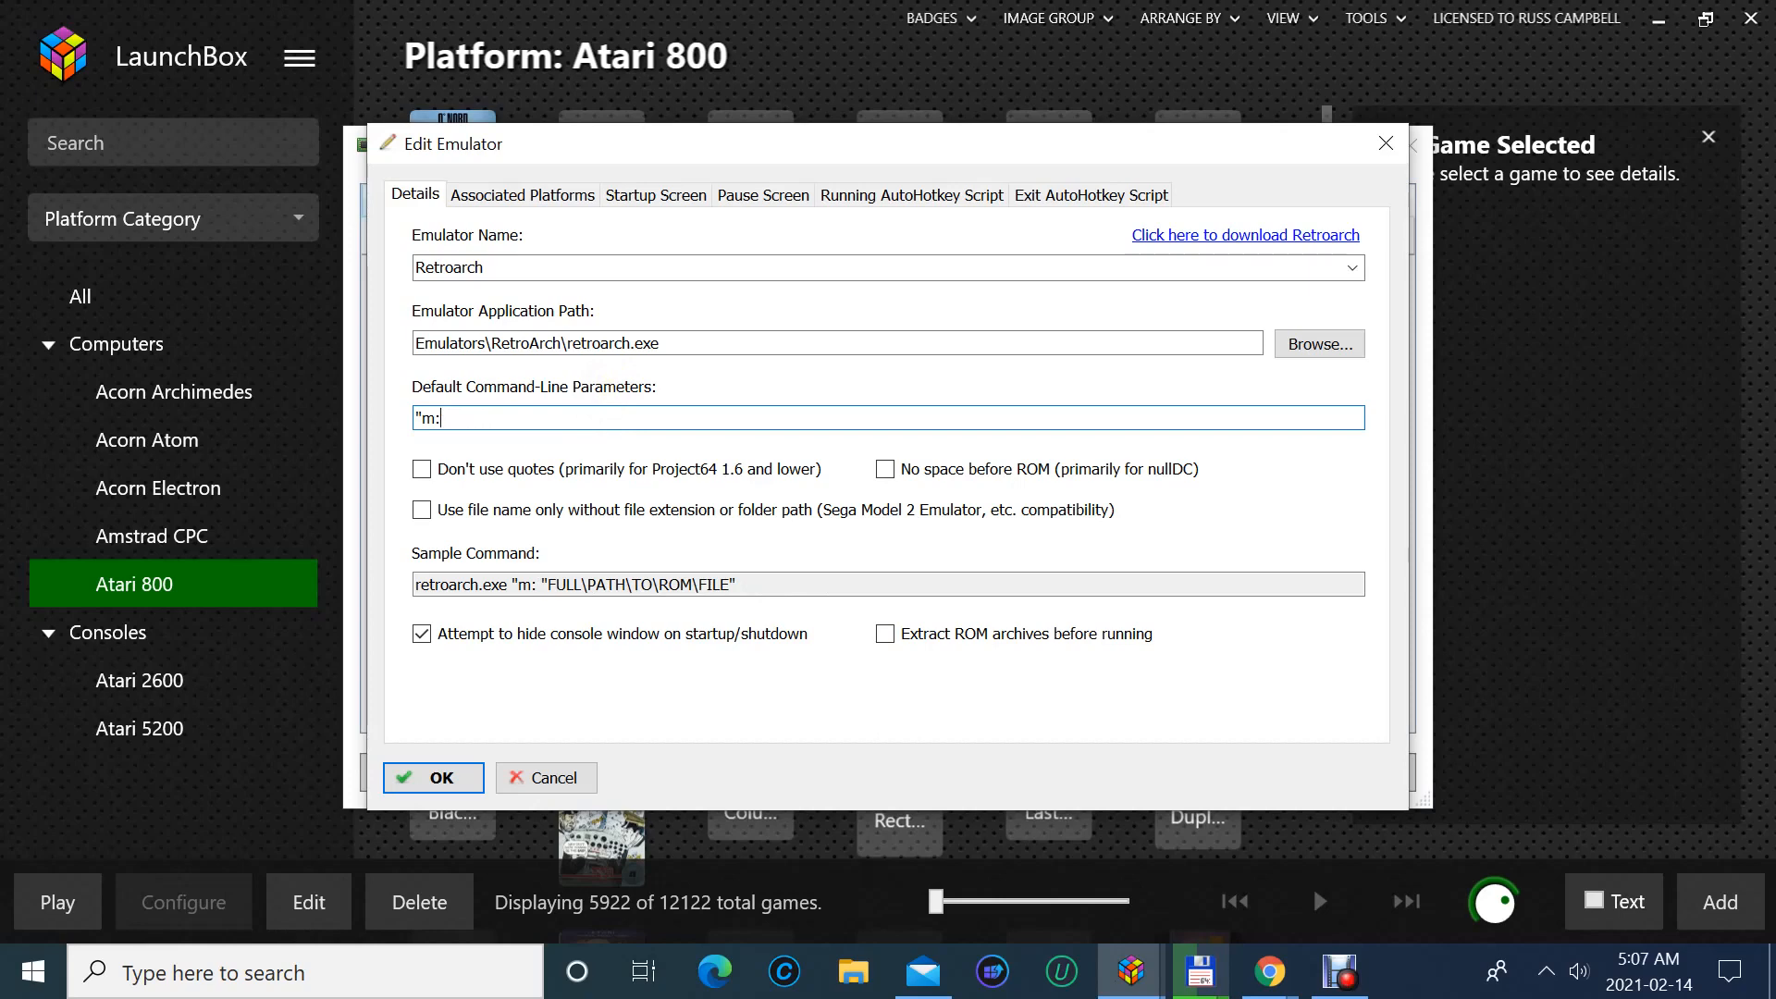
type("\\T")
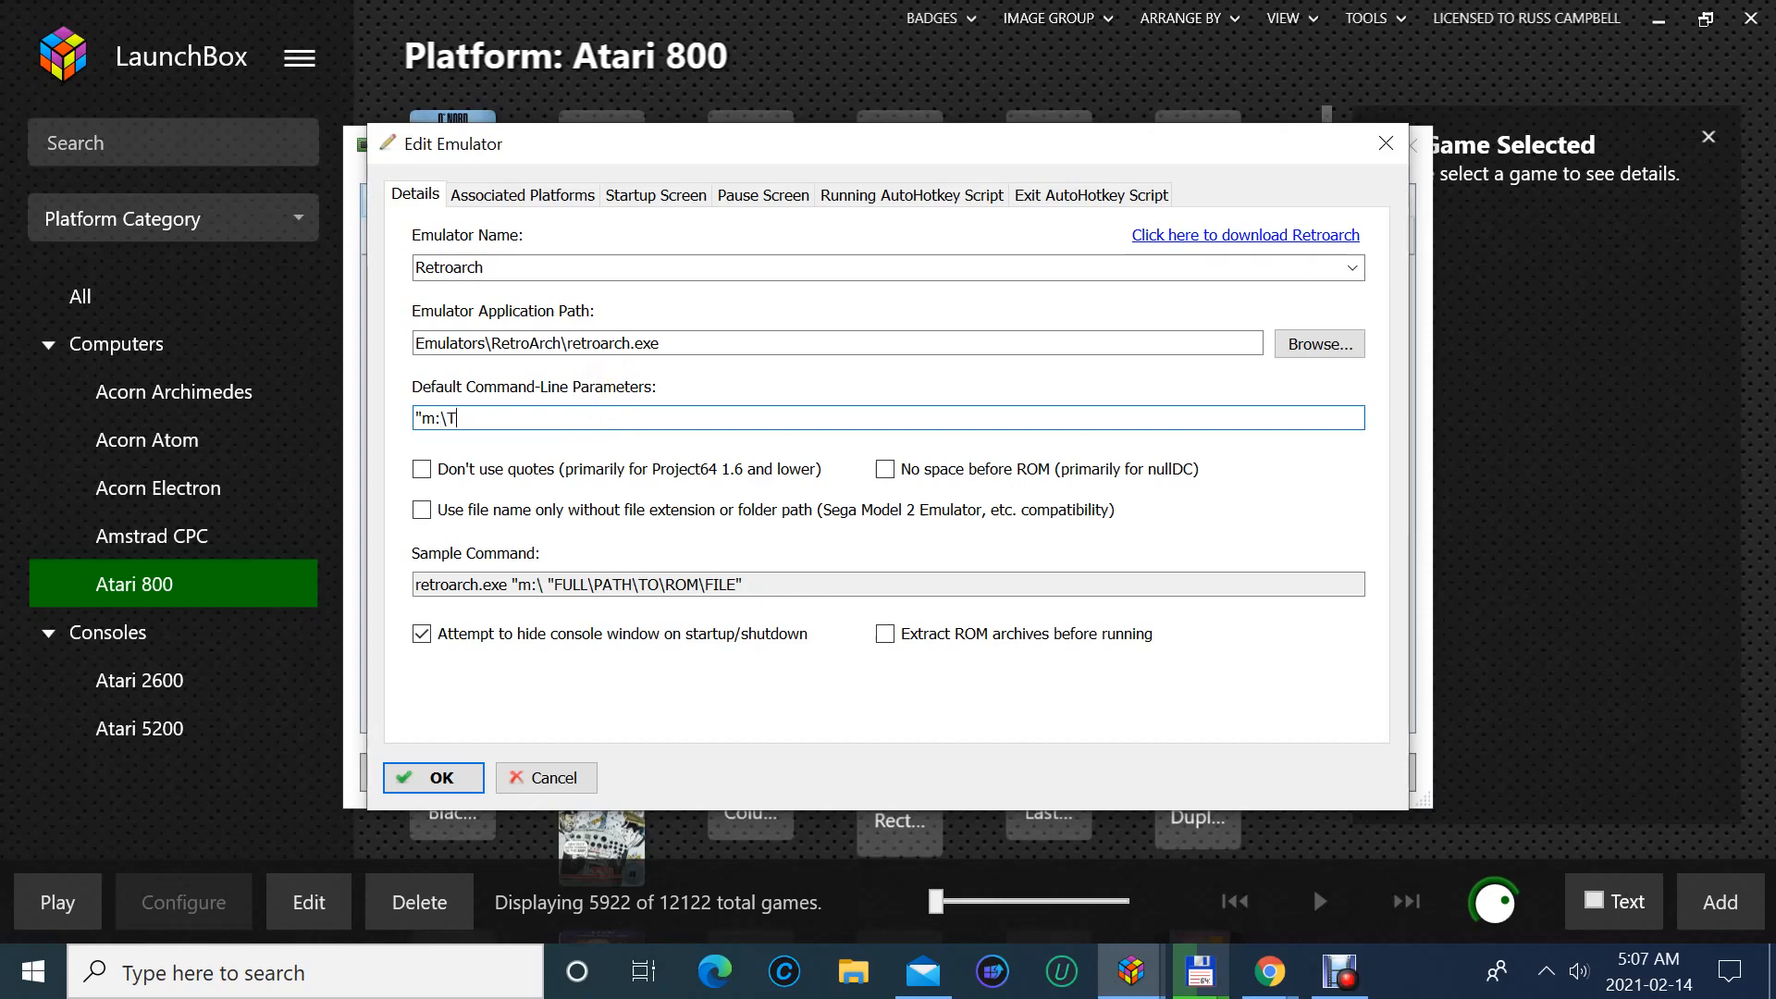
type("ose")
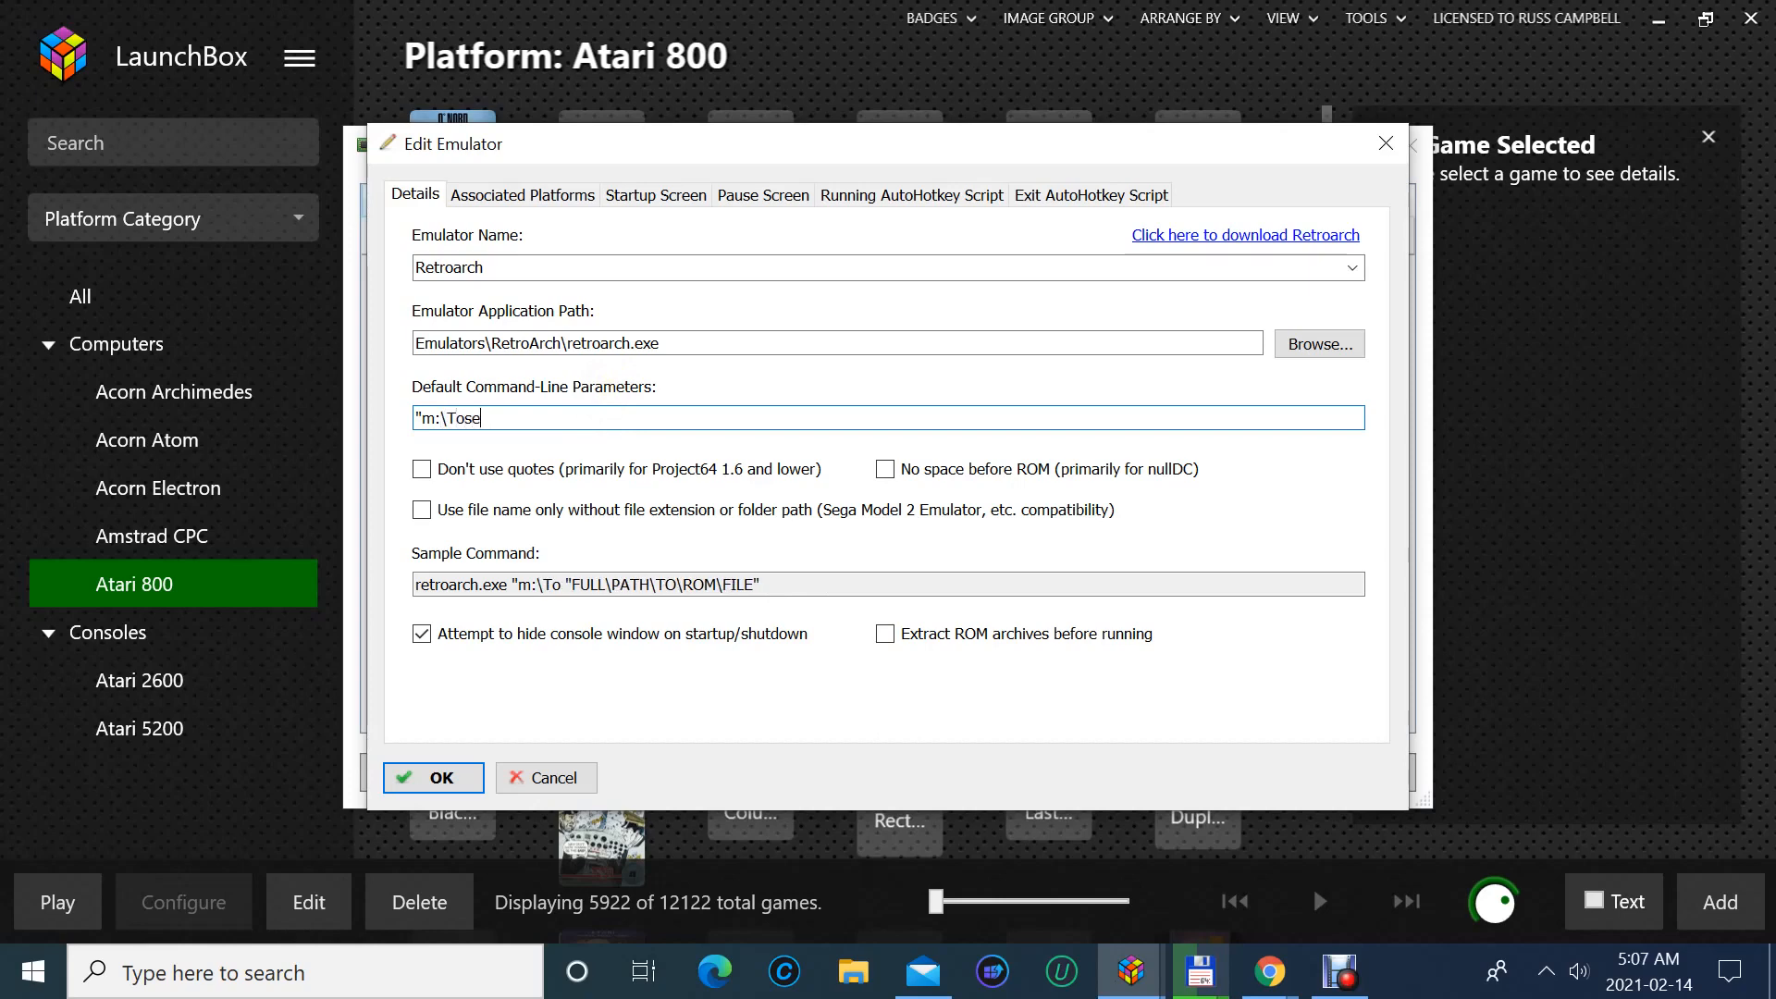
type("k\\")
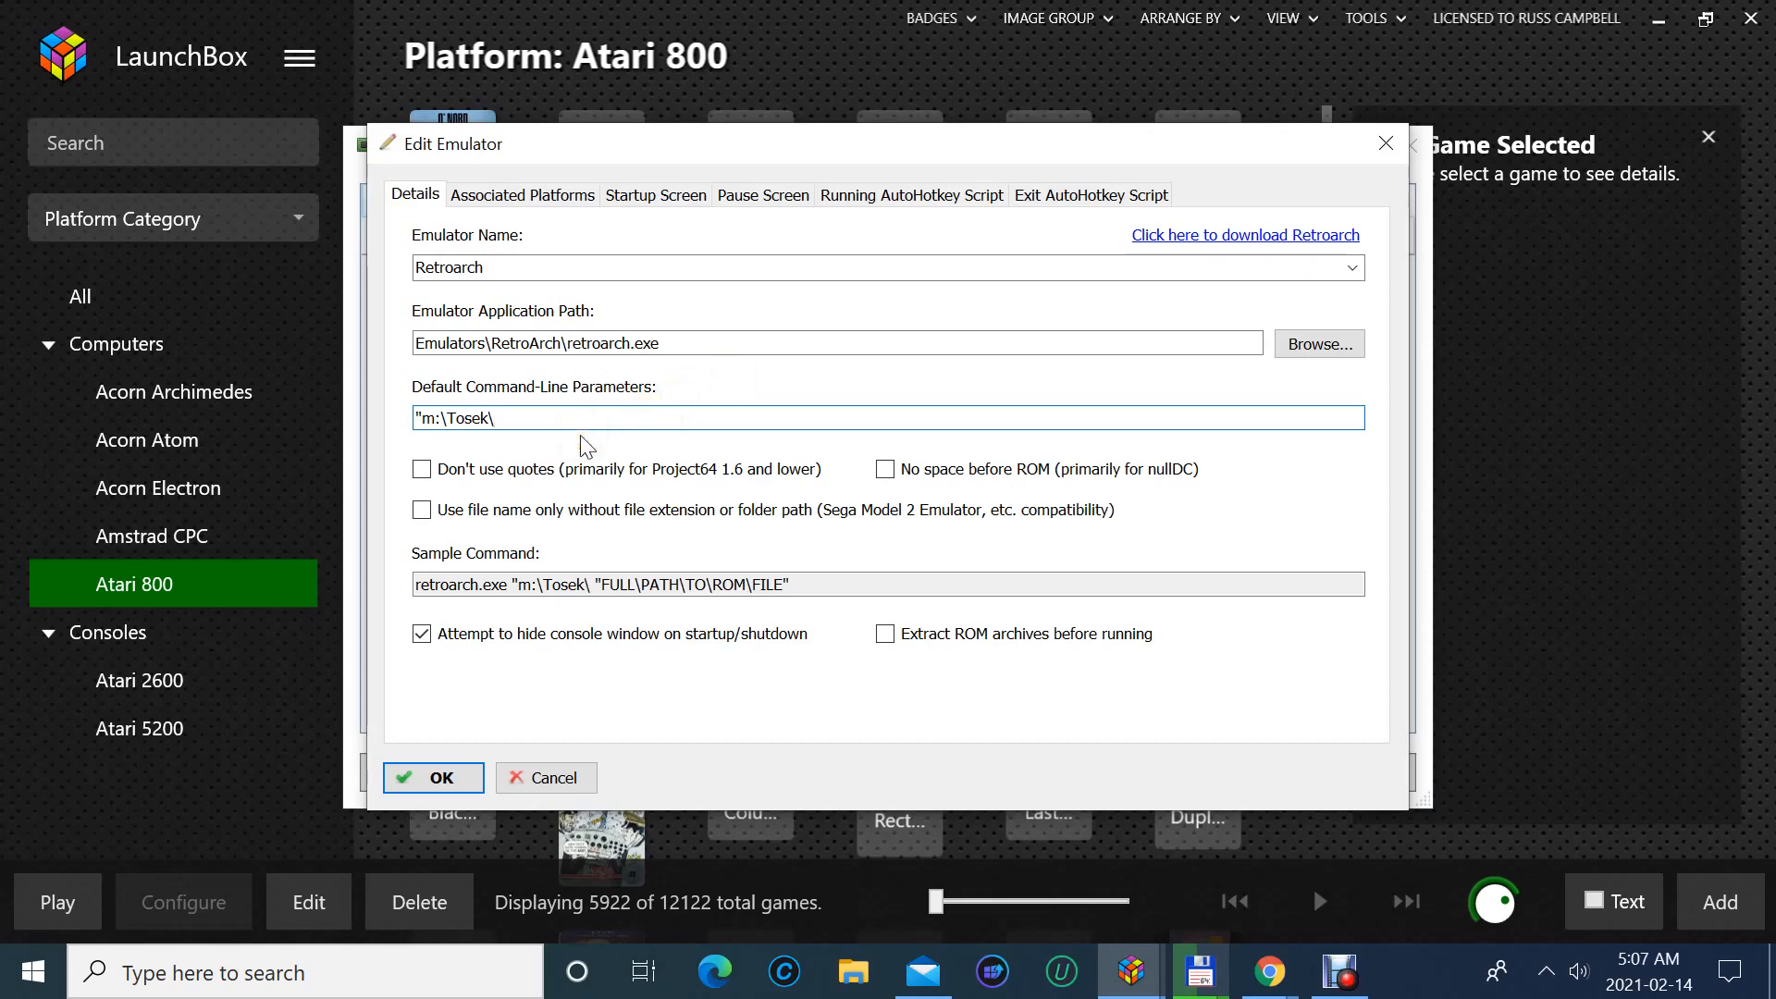
type("\"")
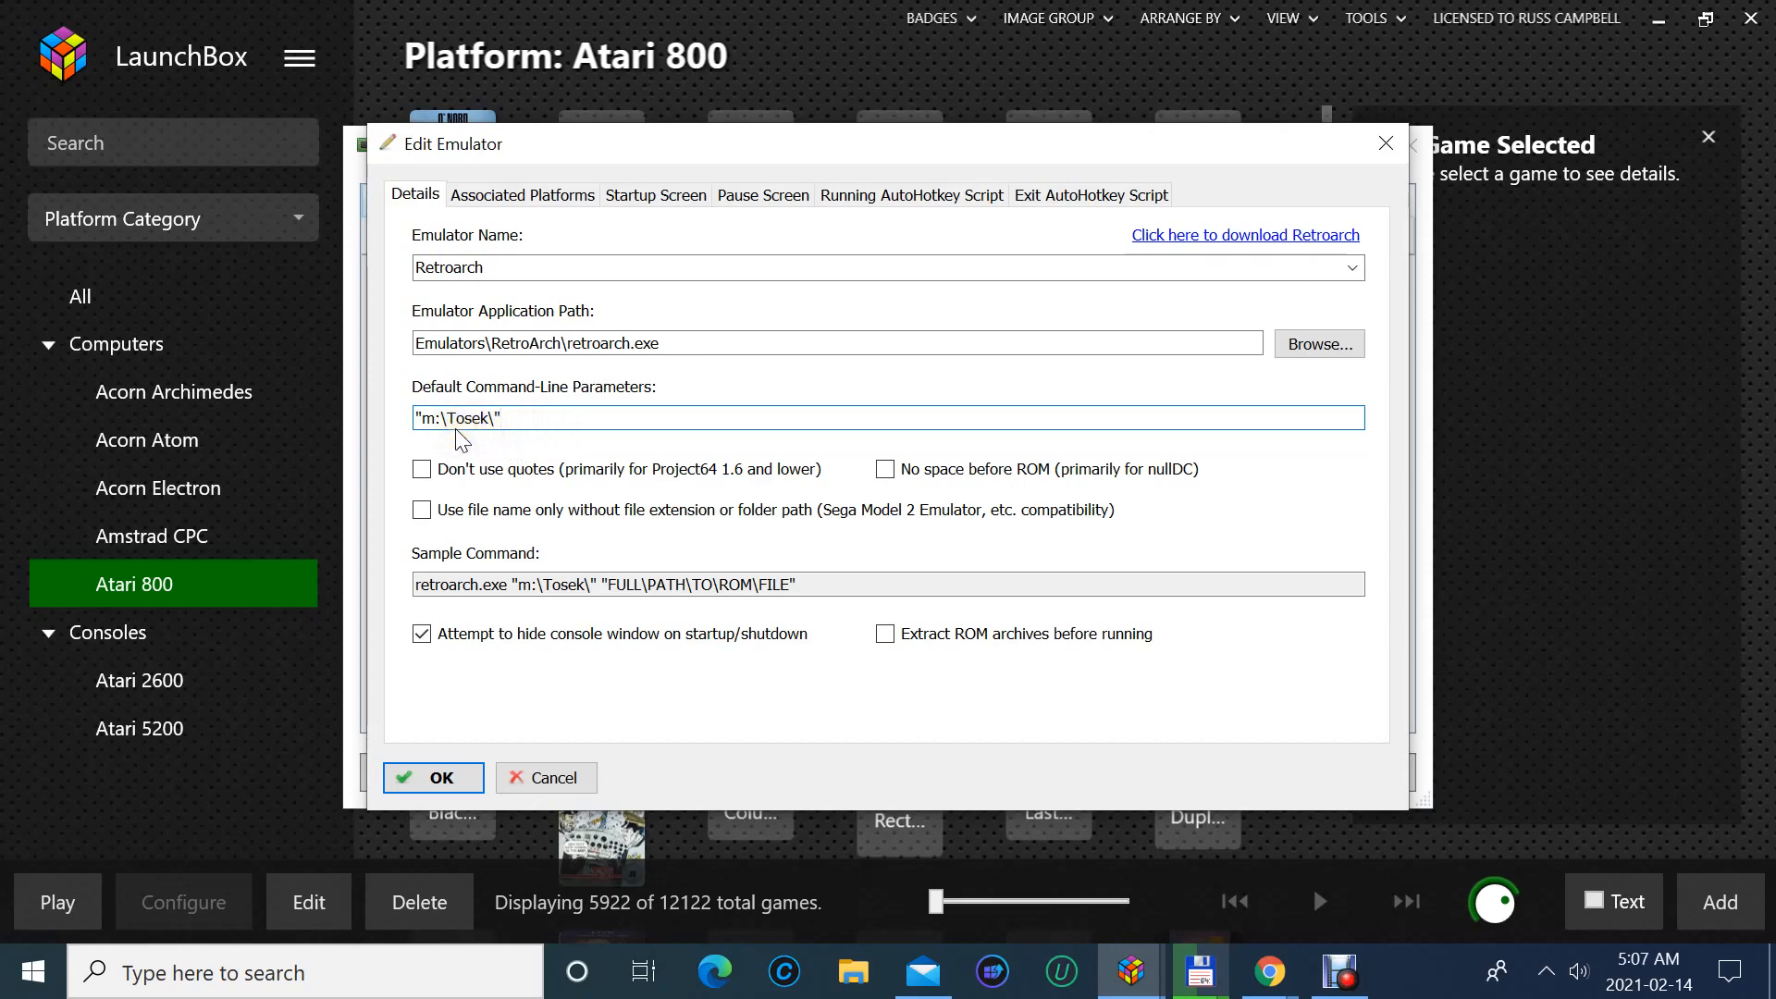
- Insert retroarch.exe and a space before the quoted Tosek path in the default command-line parameters
left_click(412, 417)
left_click(414, 414)
type("retr")
type("oarc")
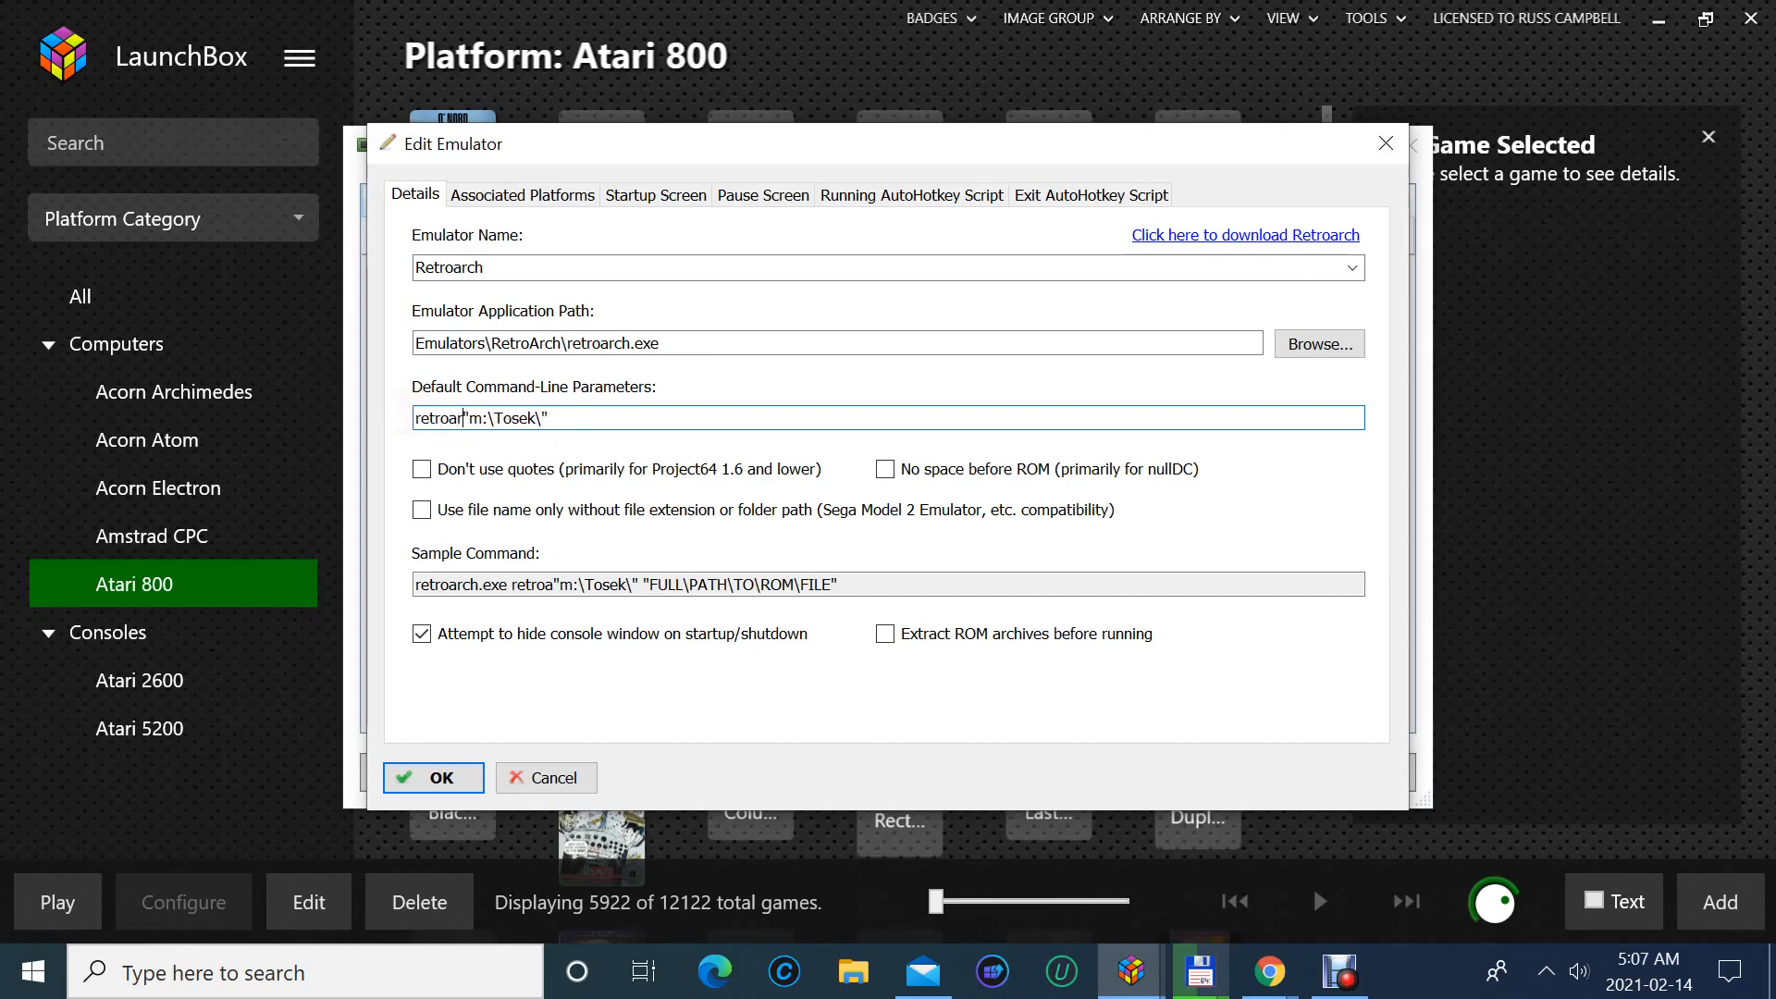
type("h.exe")
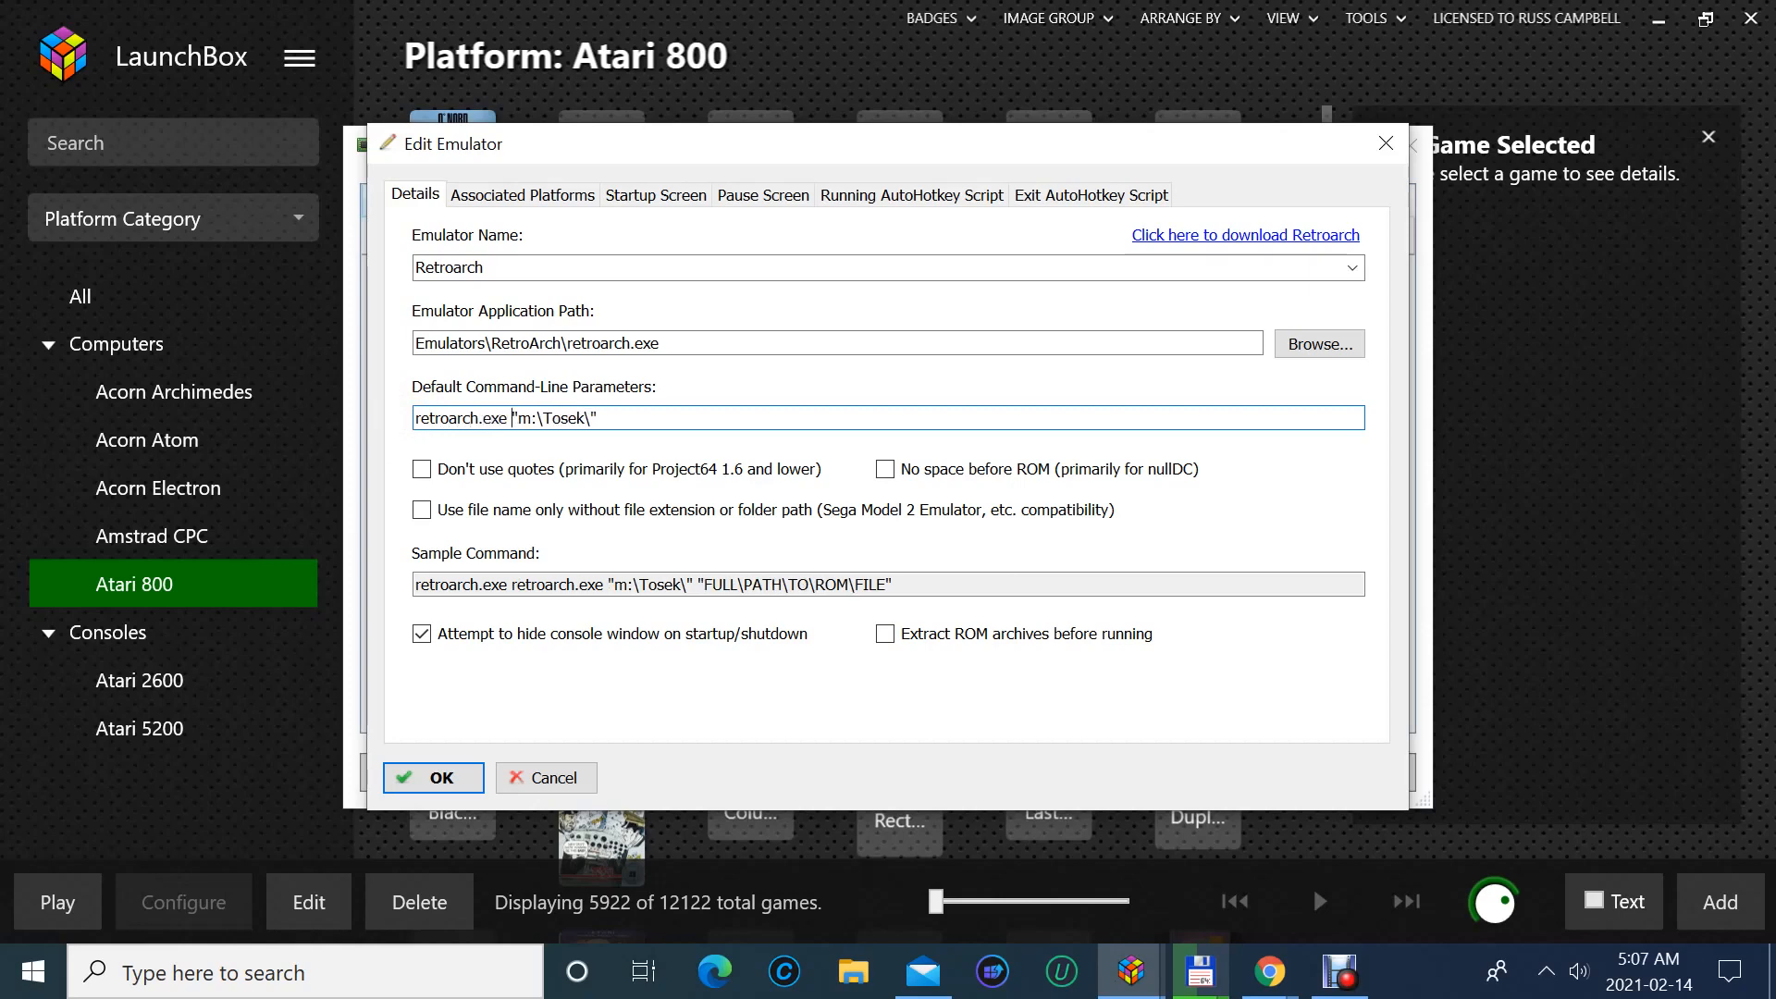
- Remove the retroarch.exe prefix from the default command-line parameters and save the emulator settings
left_click(603, 583)
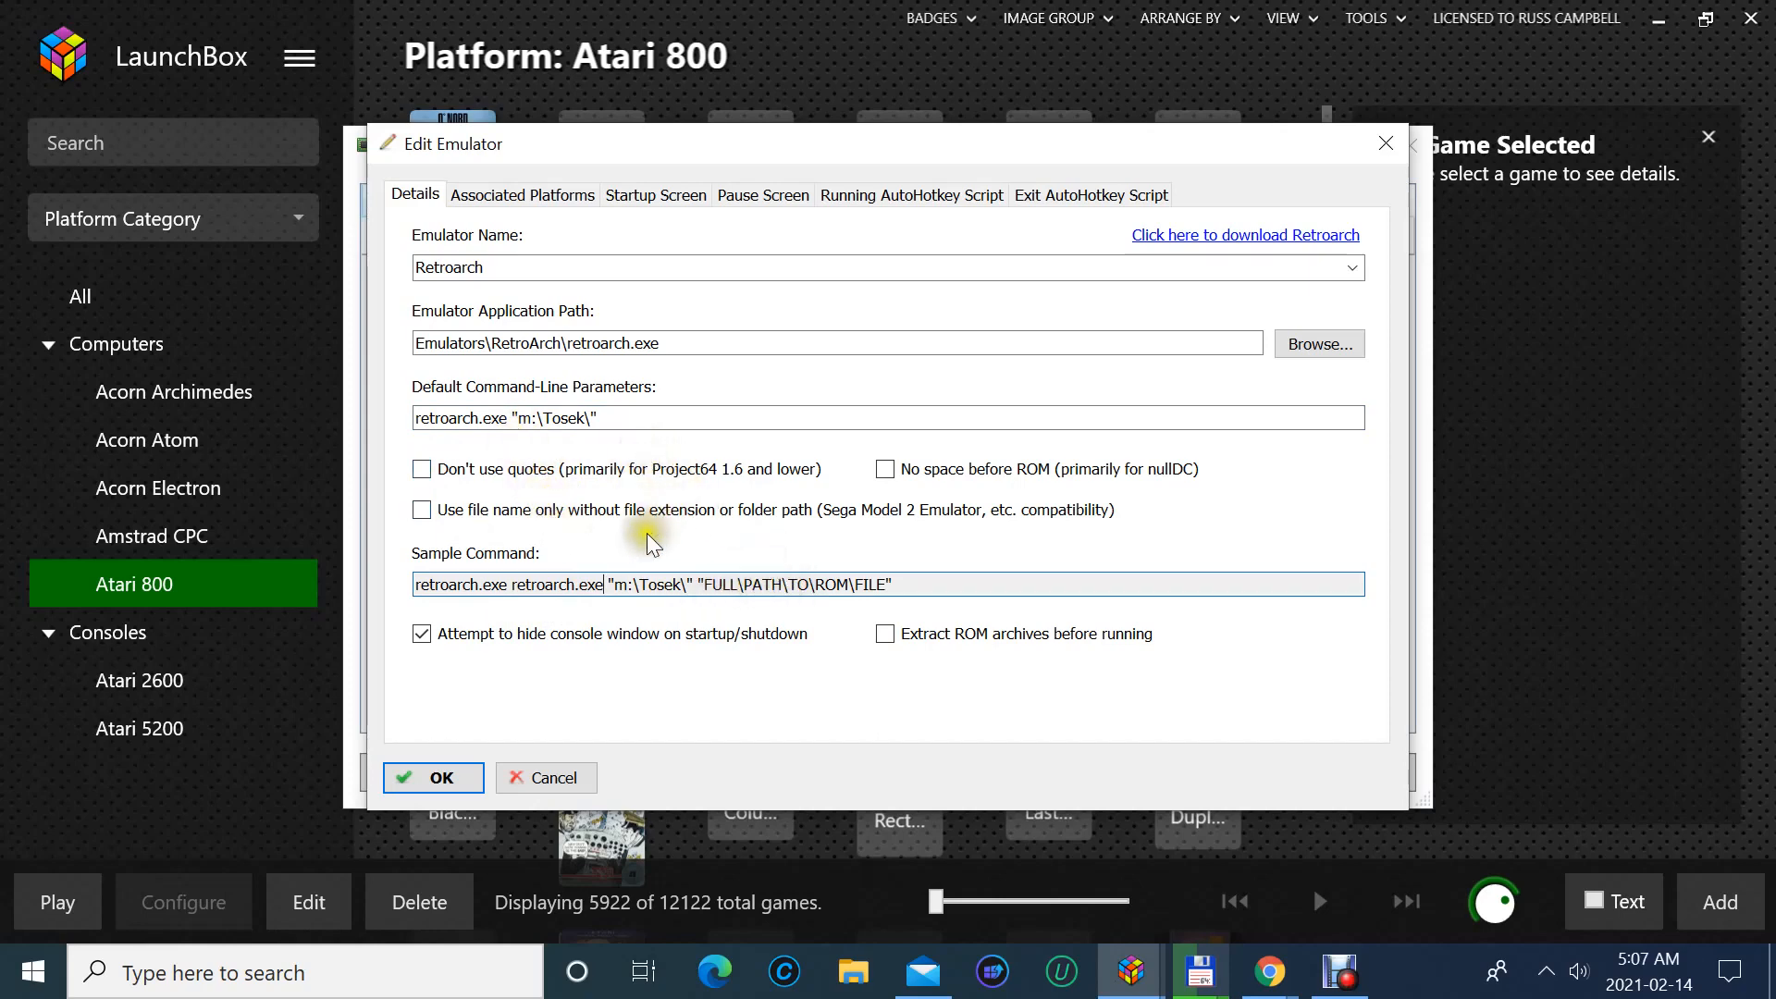
left_click(511, 418)
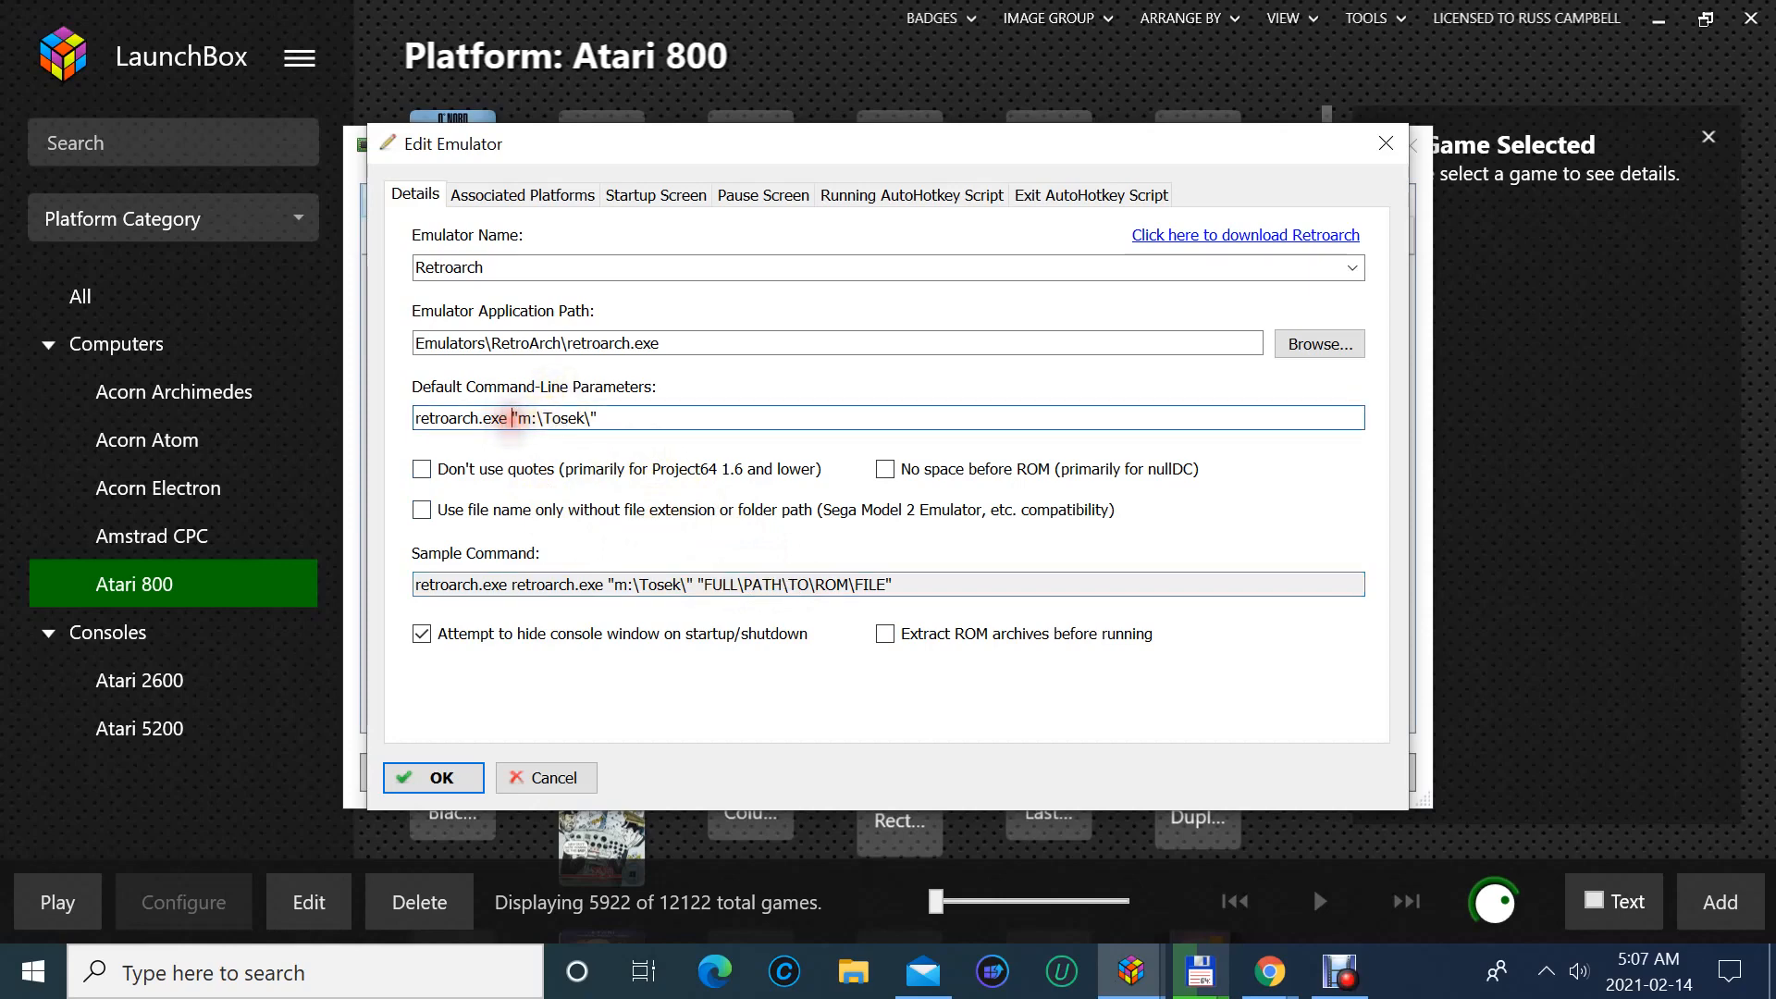
key("BackSpace")
key("BackSpace")
key("BackSpace")
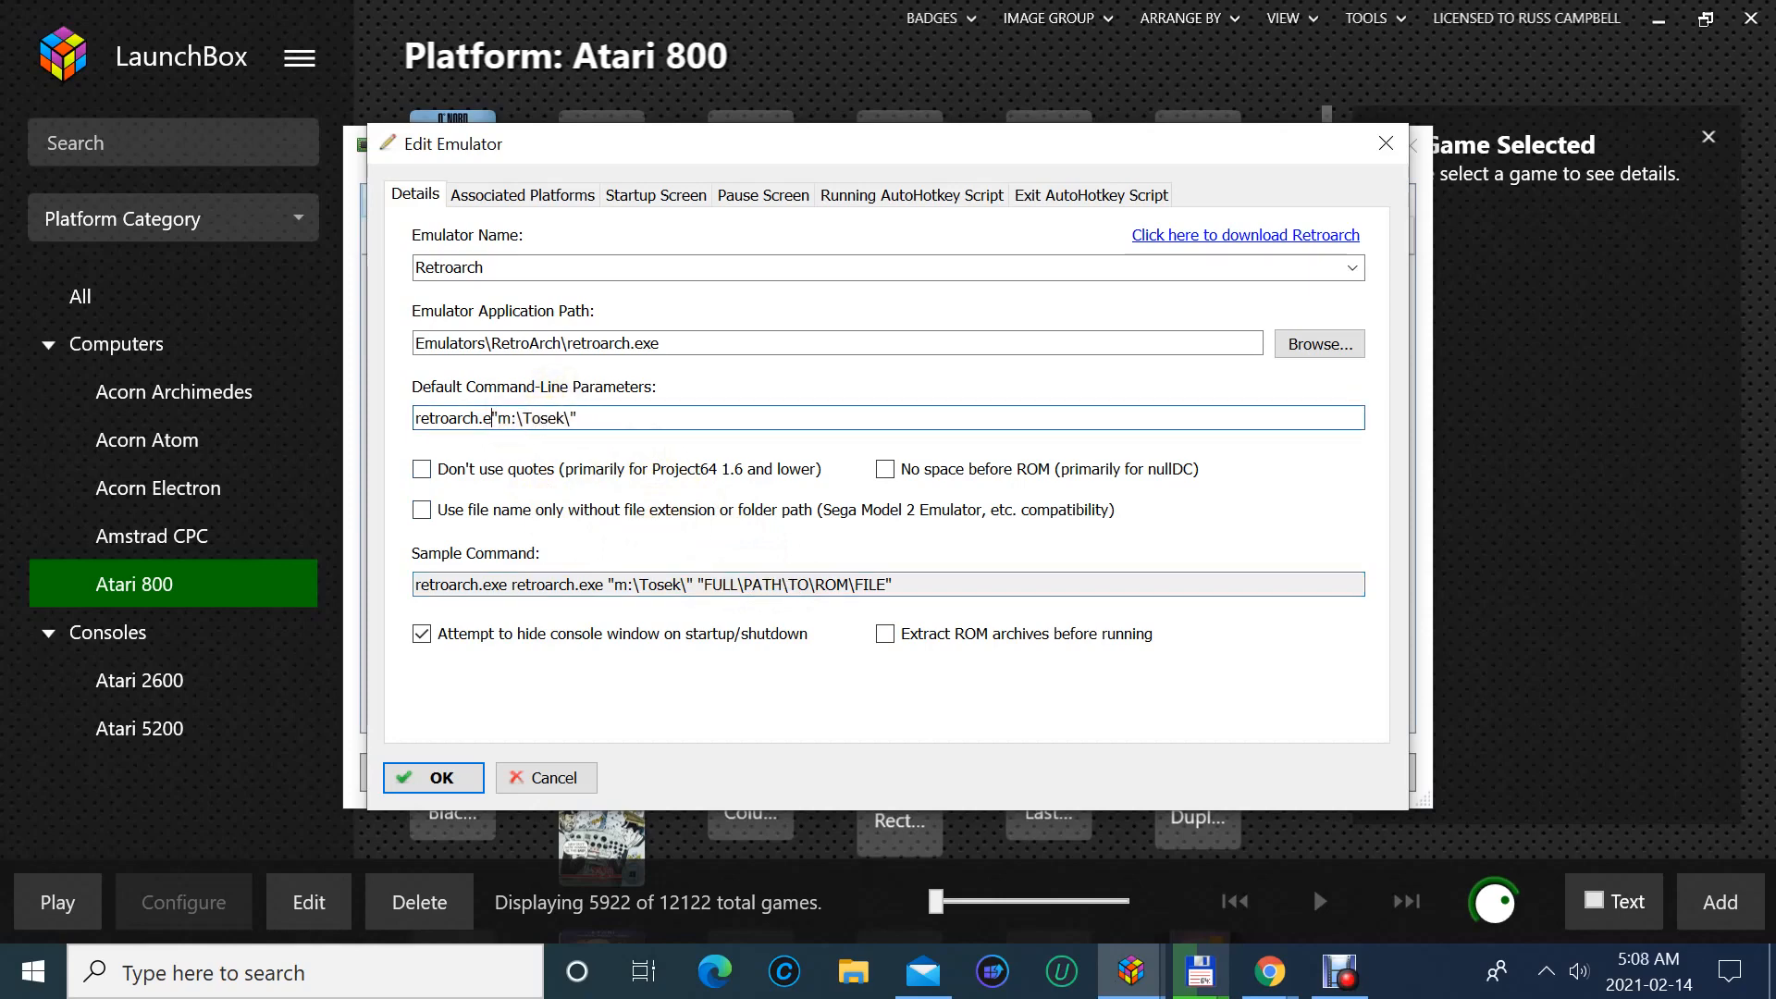
key("BackSpace")
key("BackSpace")
key("BackSpace")
key("BackSpace")
key("BackSpace")
key("BackSpace")
key("BackSpace")
key("BackSpace")
key("BackSpace")
key("BackSpace")
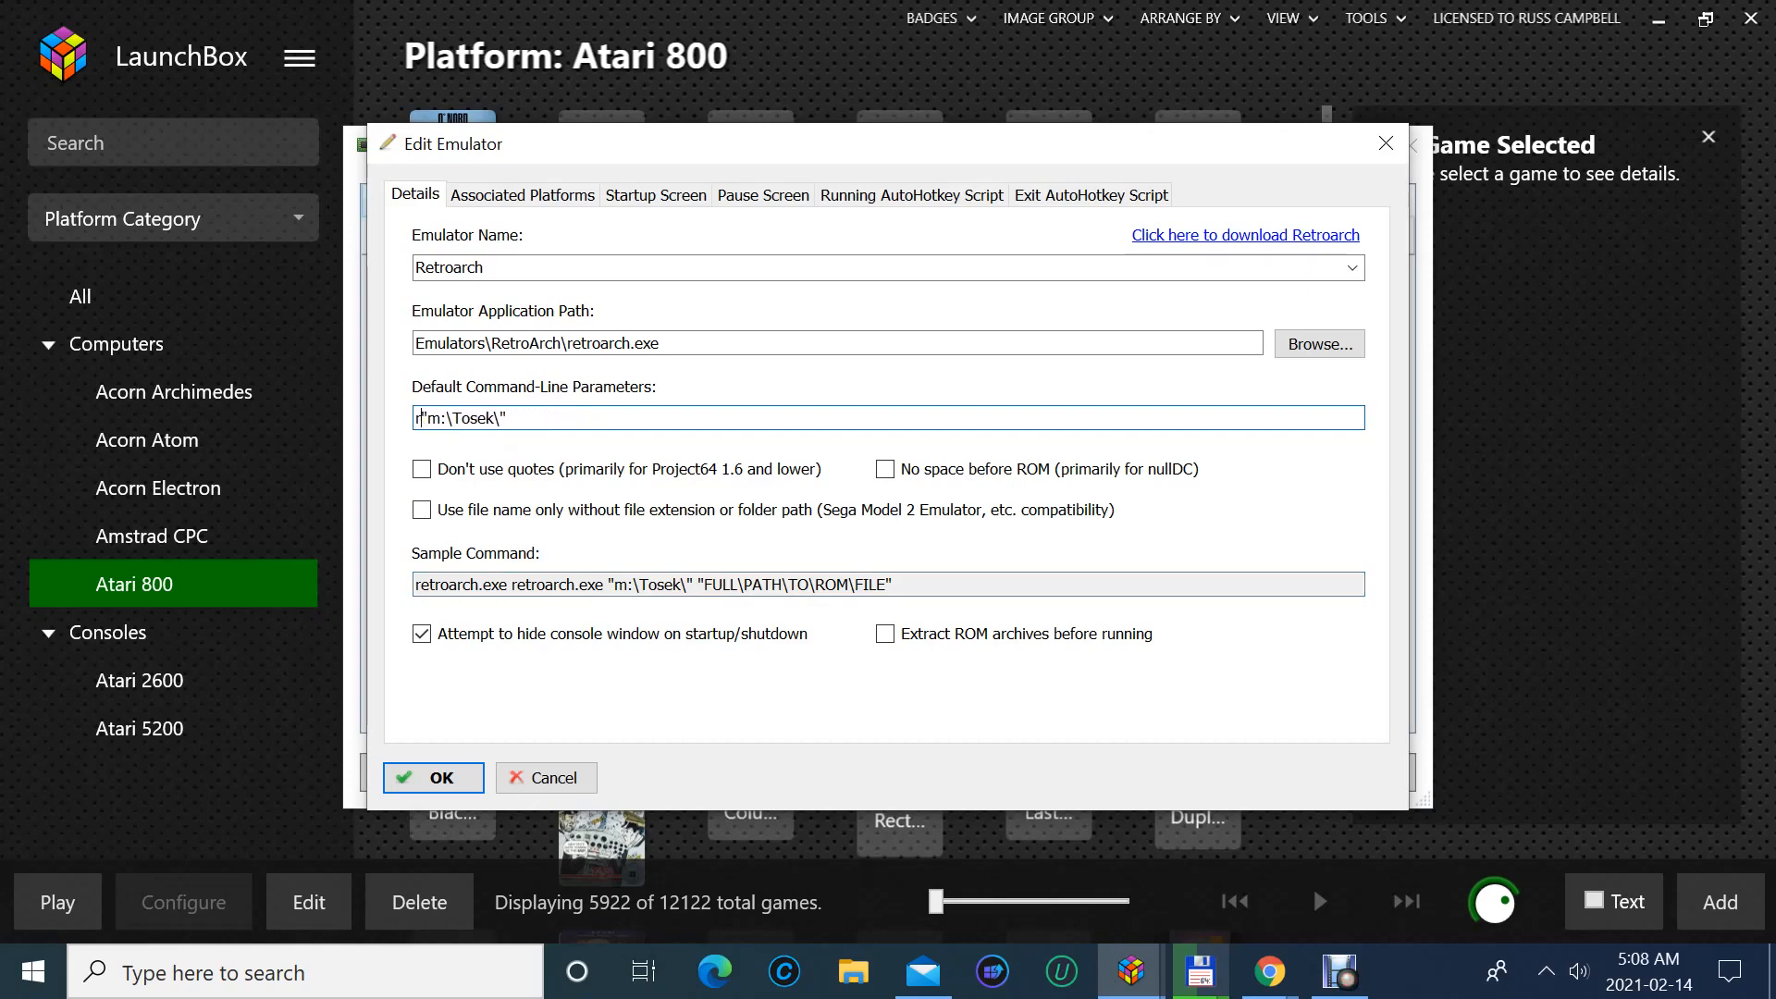
key("BackSpace")
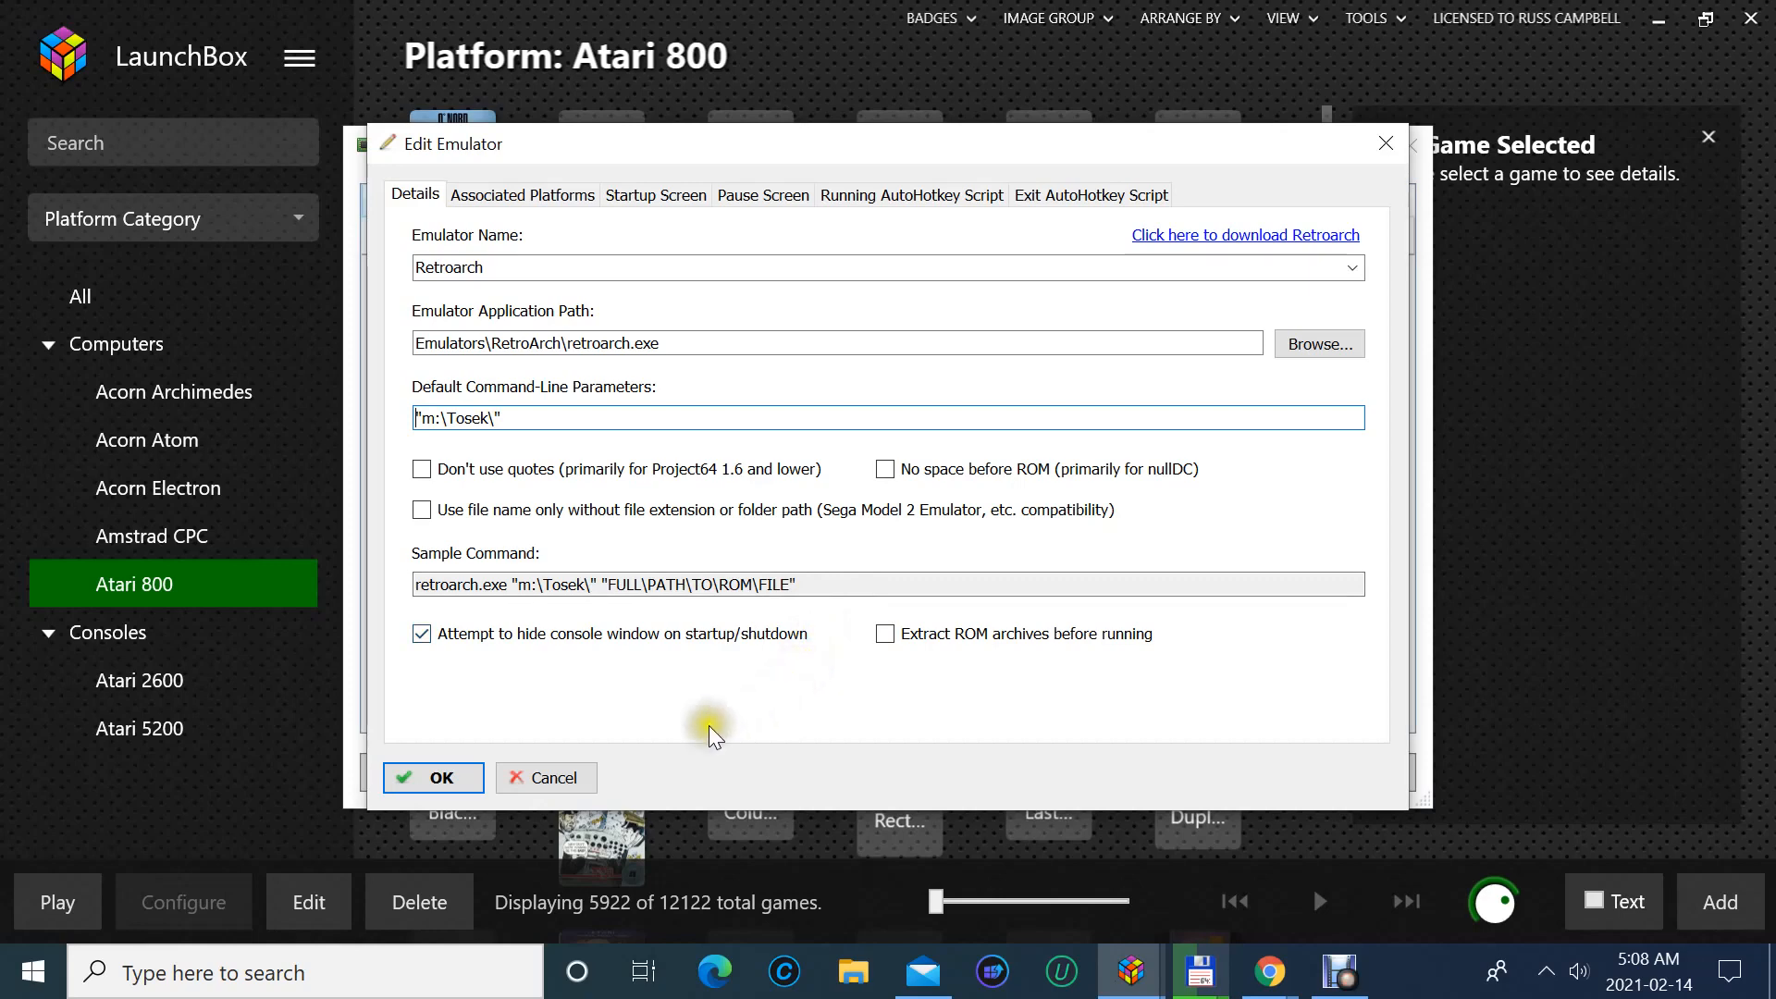
left_click(468, 778)
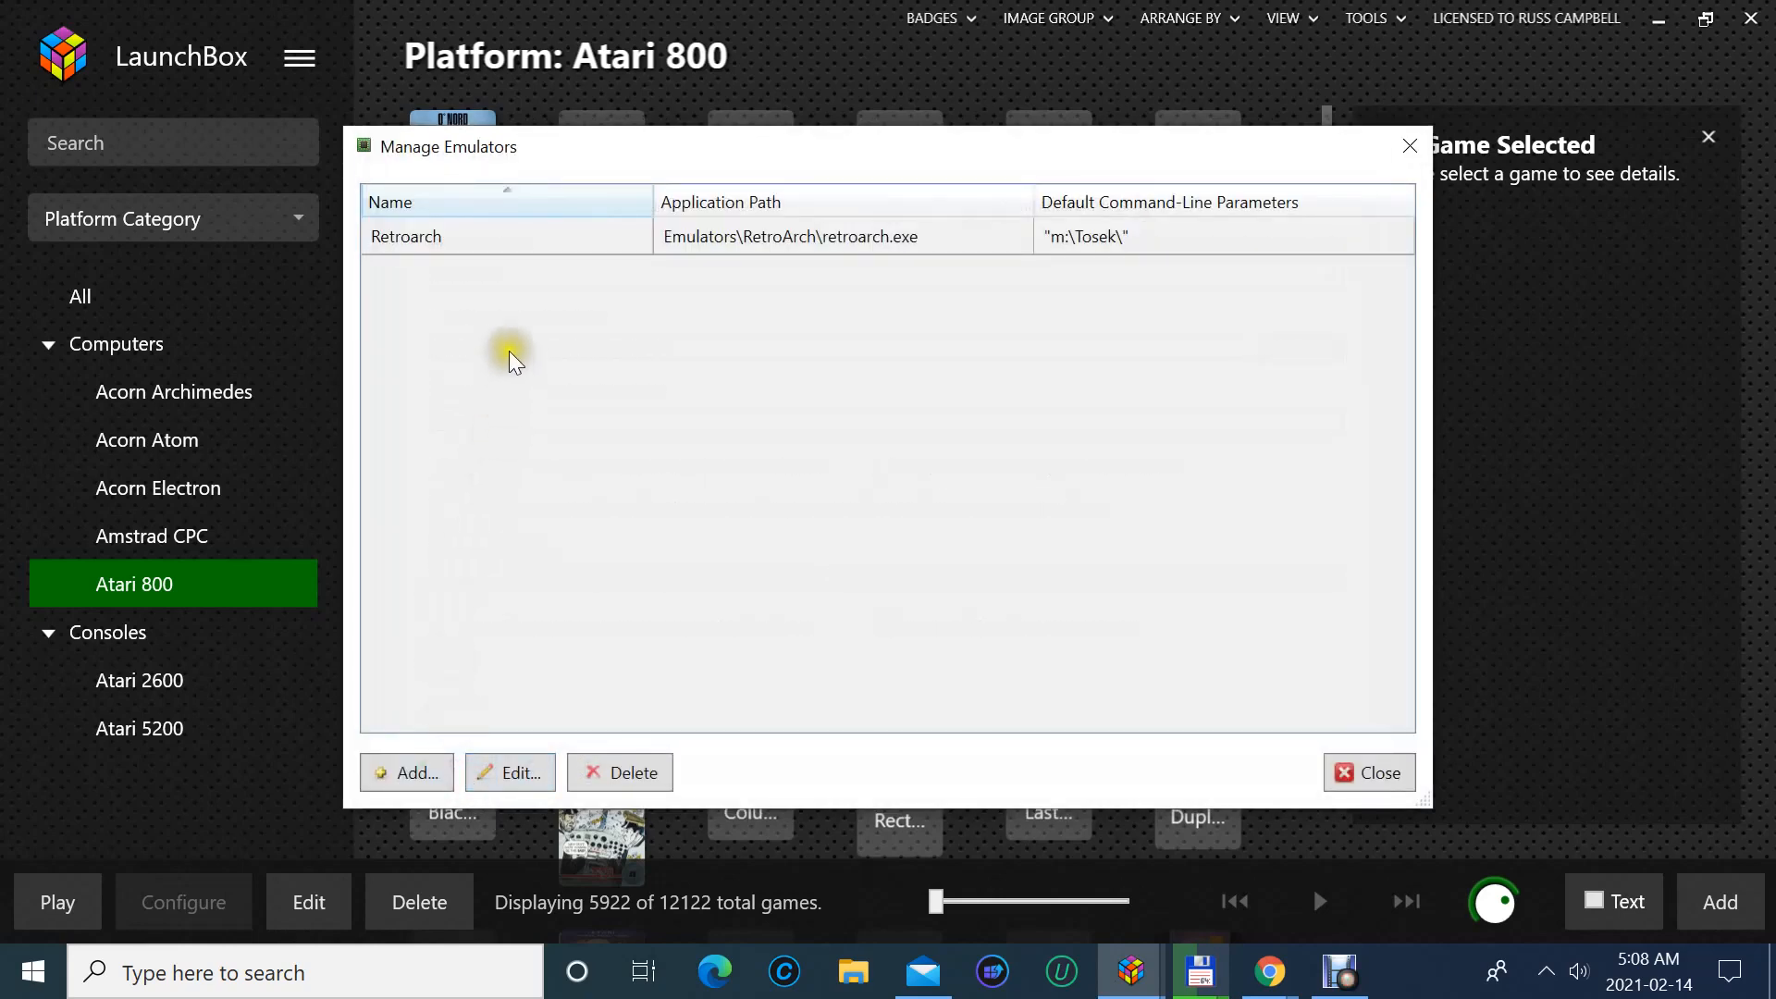
- Reopen Retroarch's associated platforms and set the extra command-line parameters for Atari 2600 to atari2600\
left_click(486, 246)
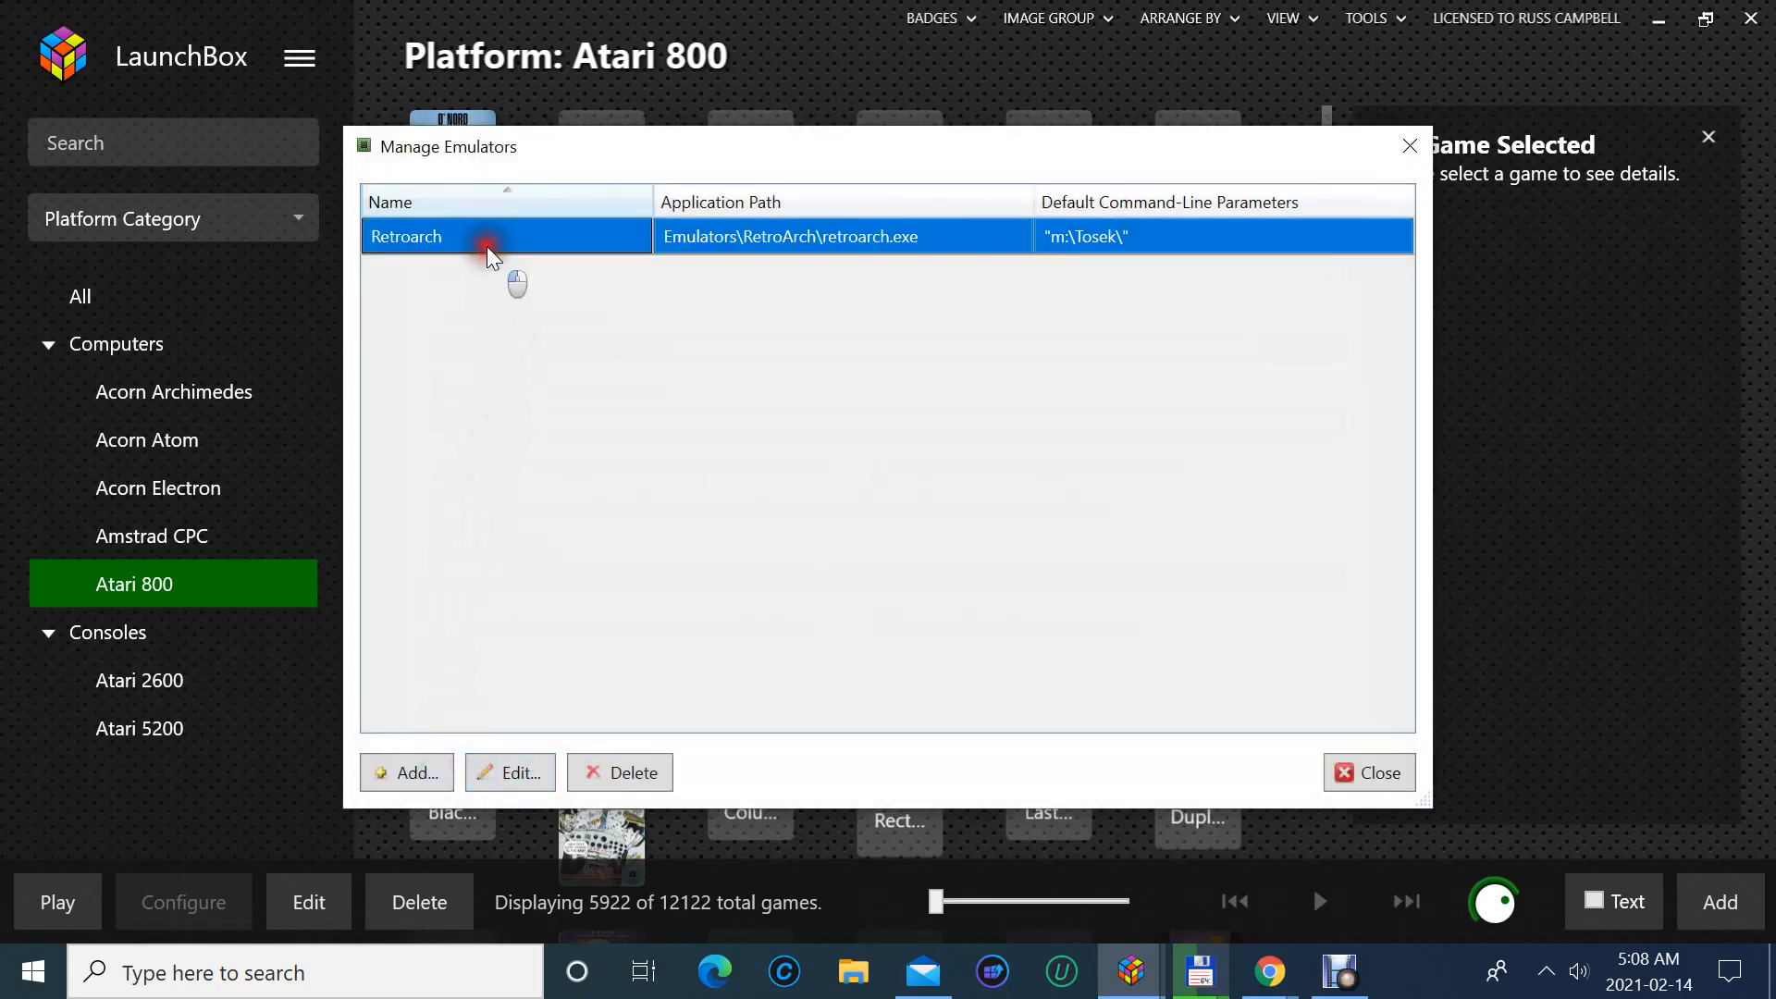
double_click(483, 246)
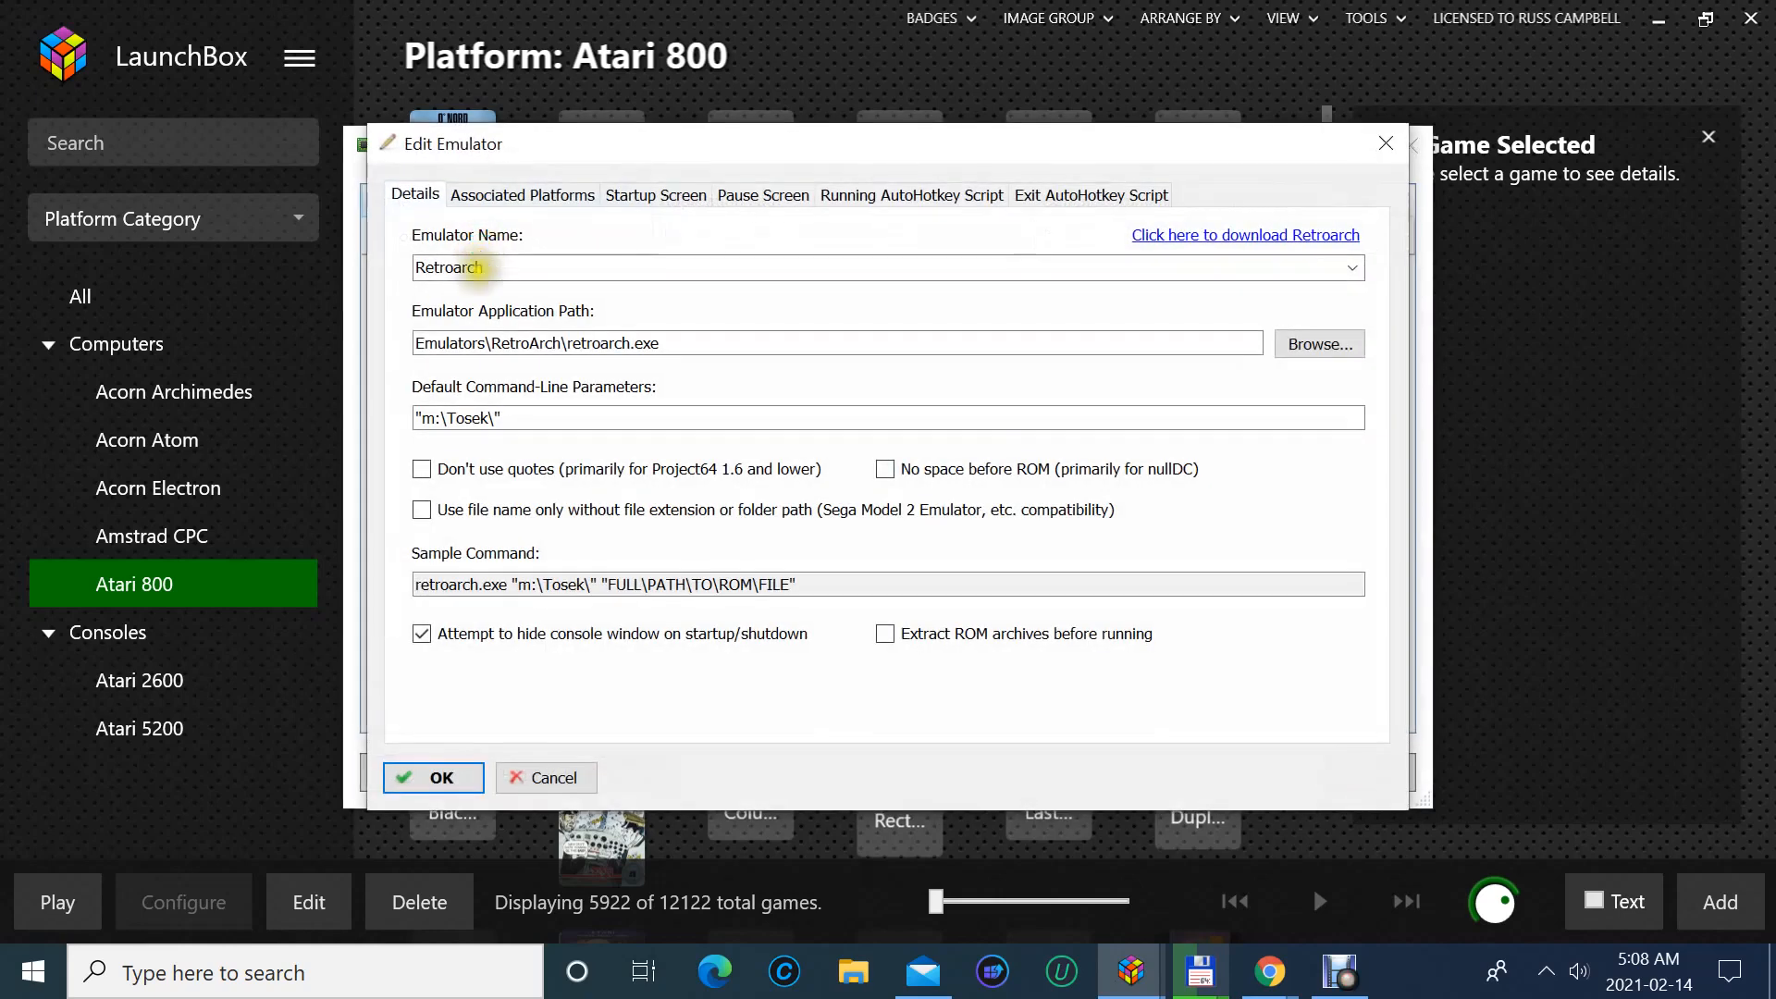
left_click(537, 194)
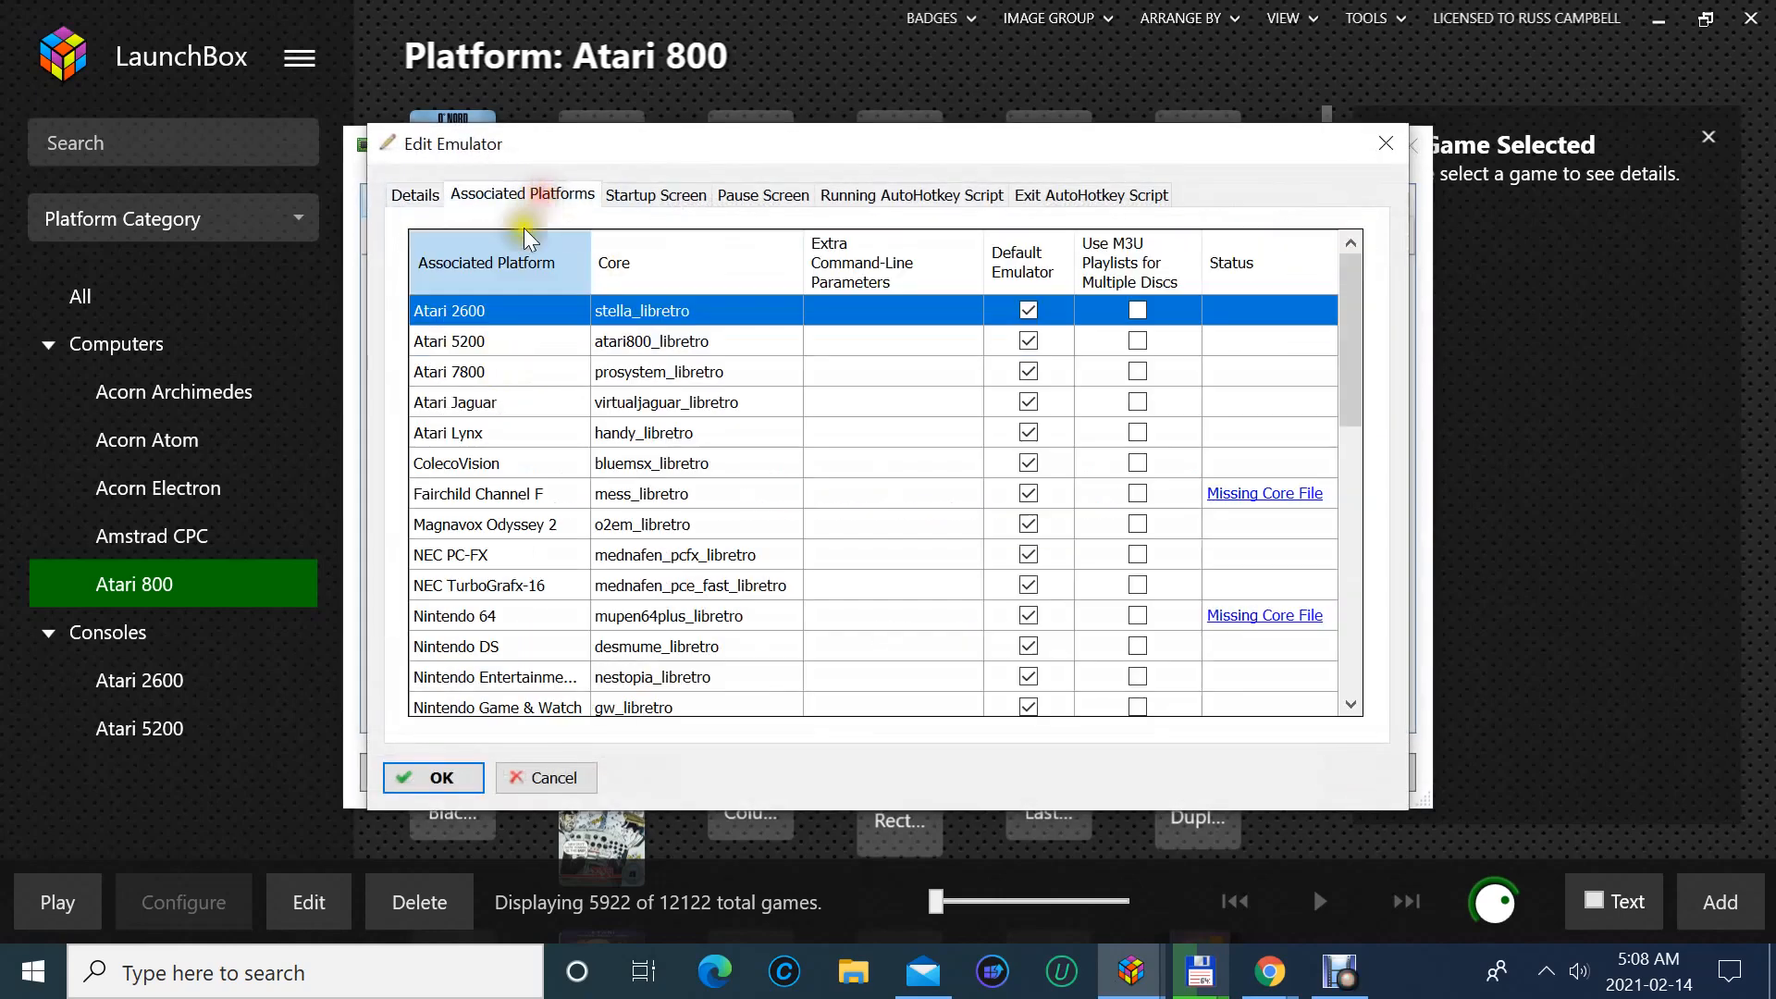
left_click(834, 312)
left_click(847, 279)
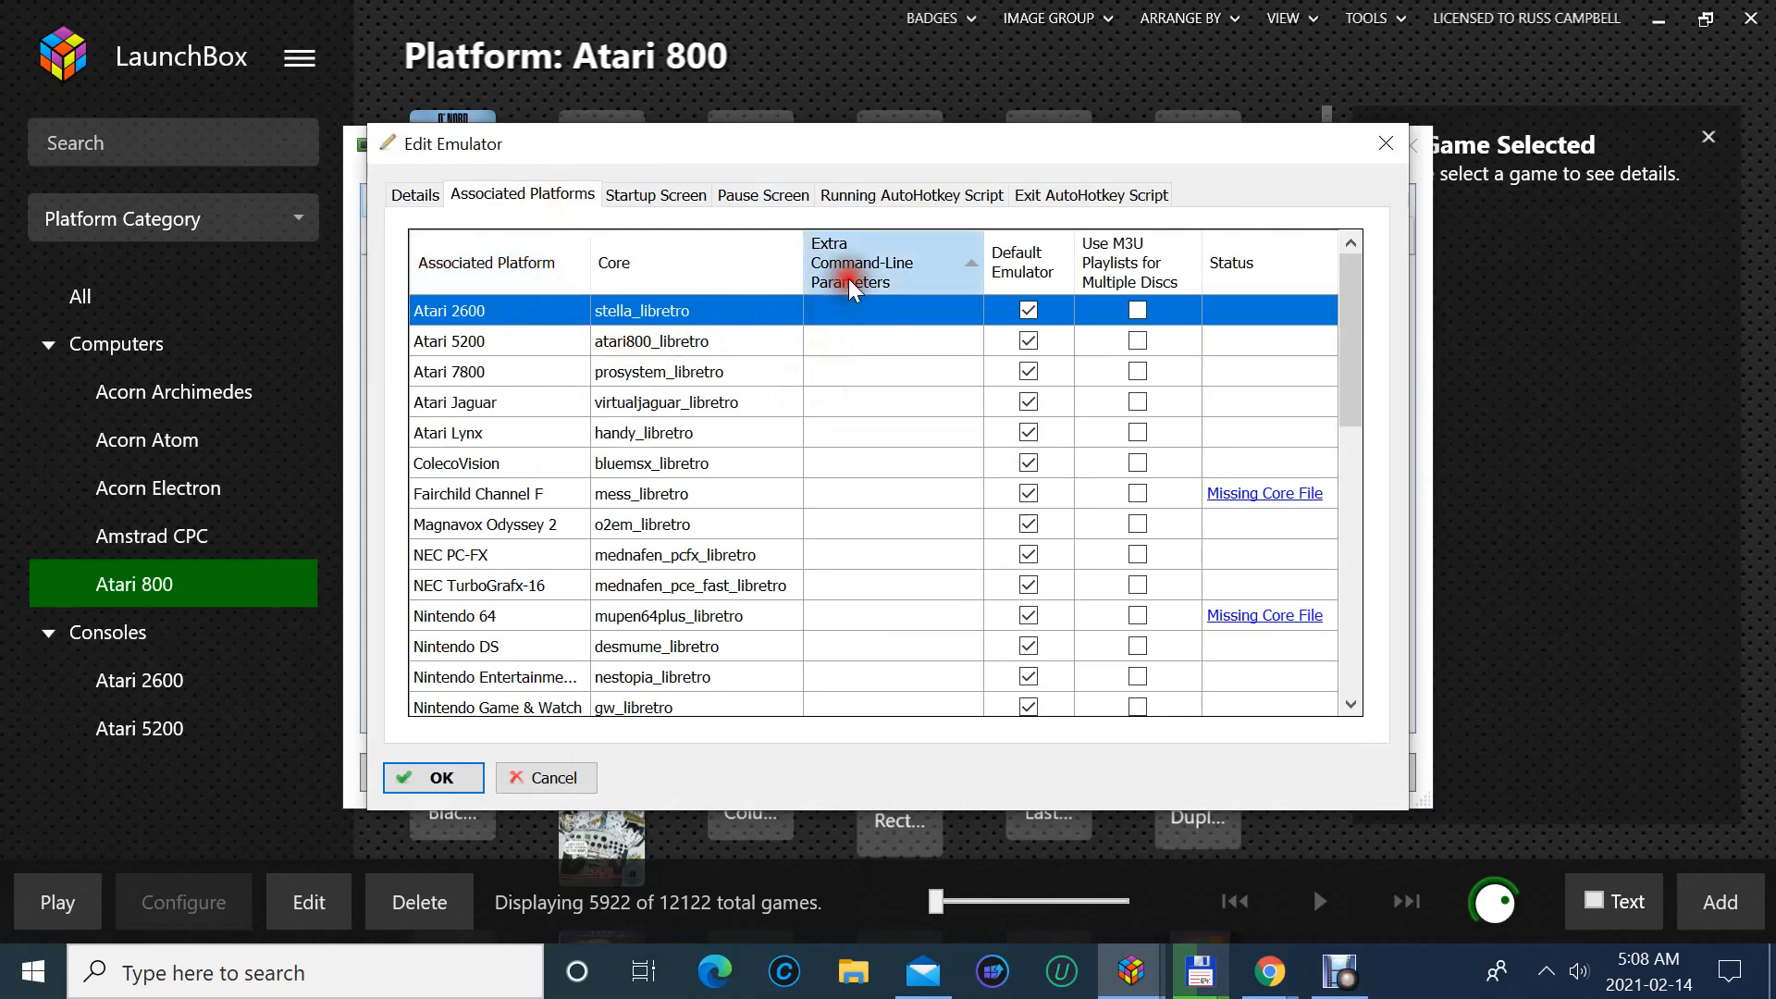
left_click(837, 312)
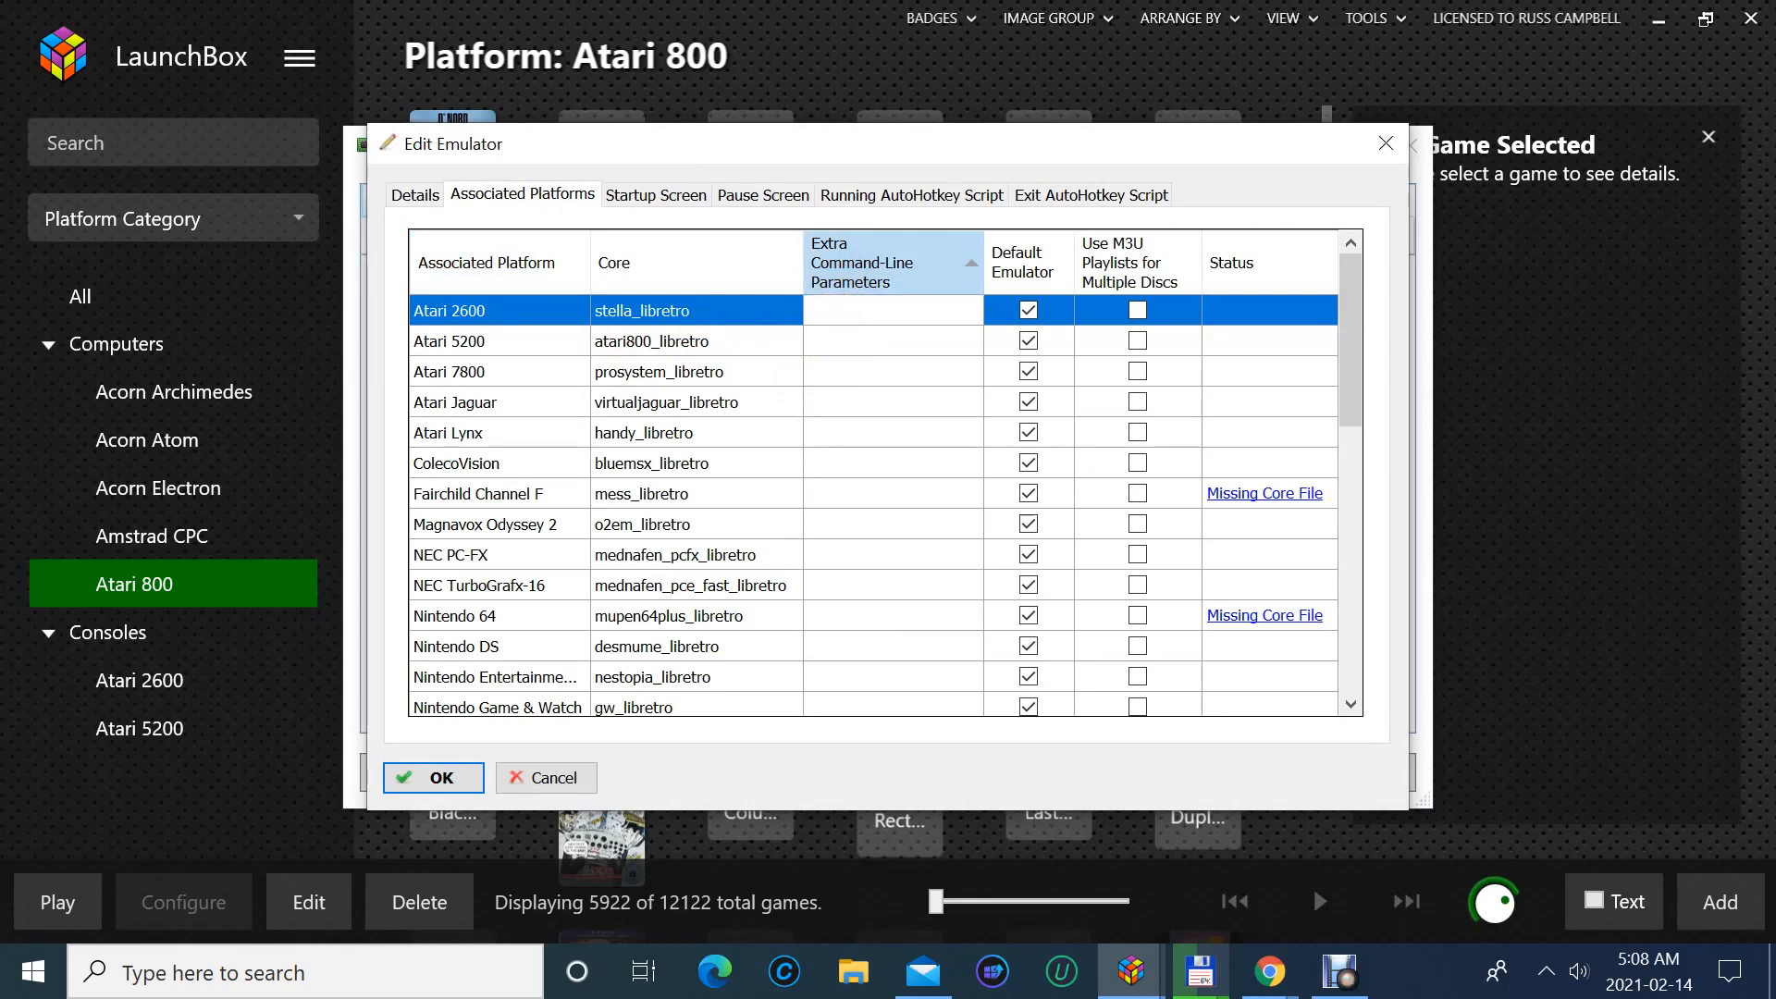
type("atari2600\\")
- Set the extra command-line parameters for Atari 5200 to atari5200\
left_click(836, 341)
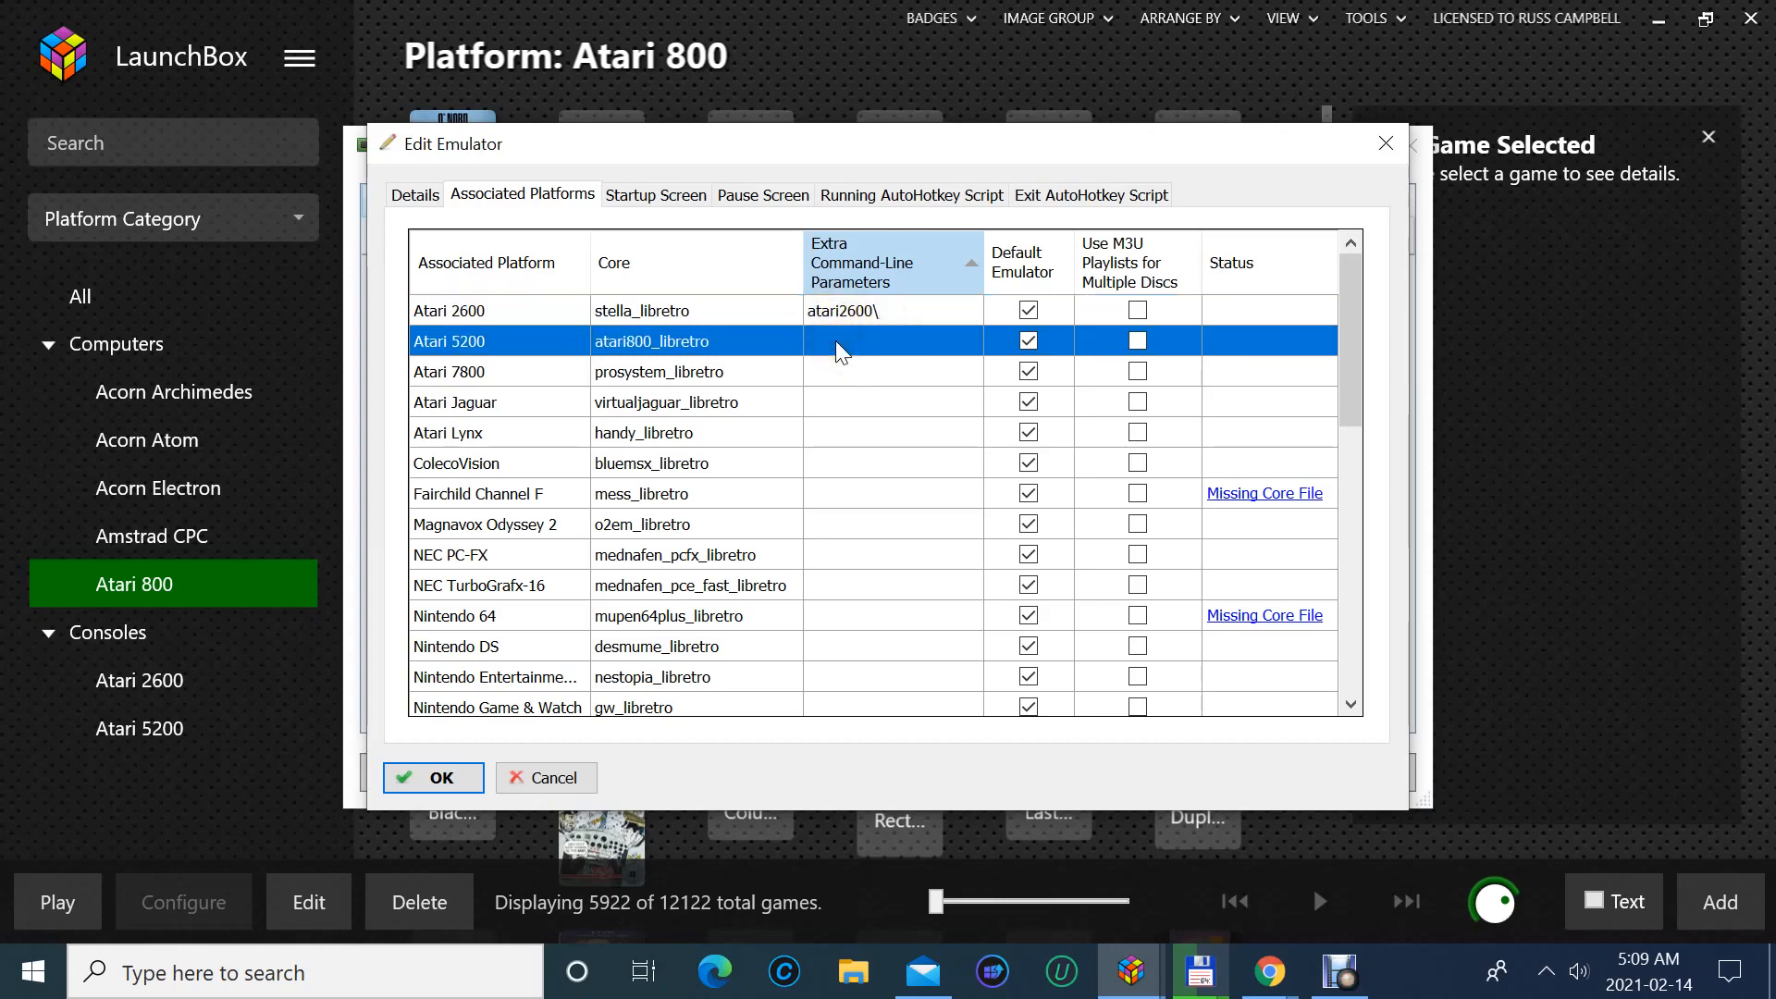
type("ata")
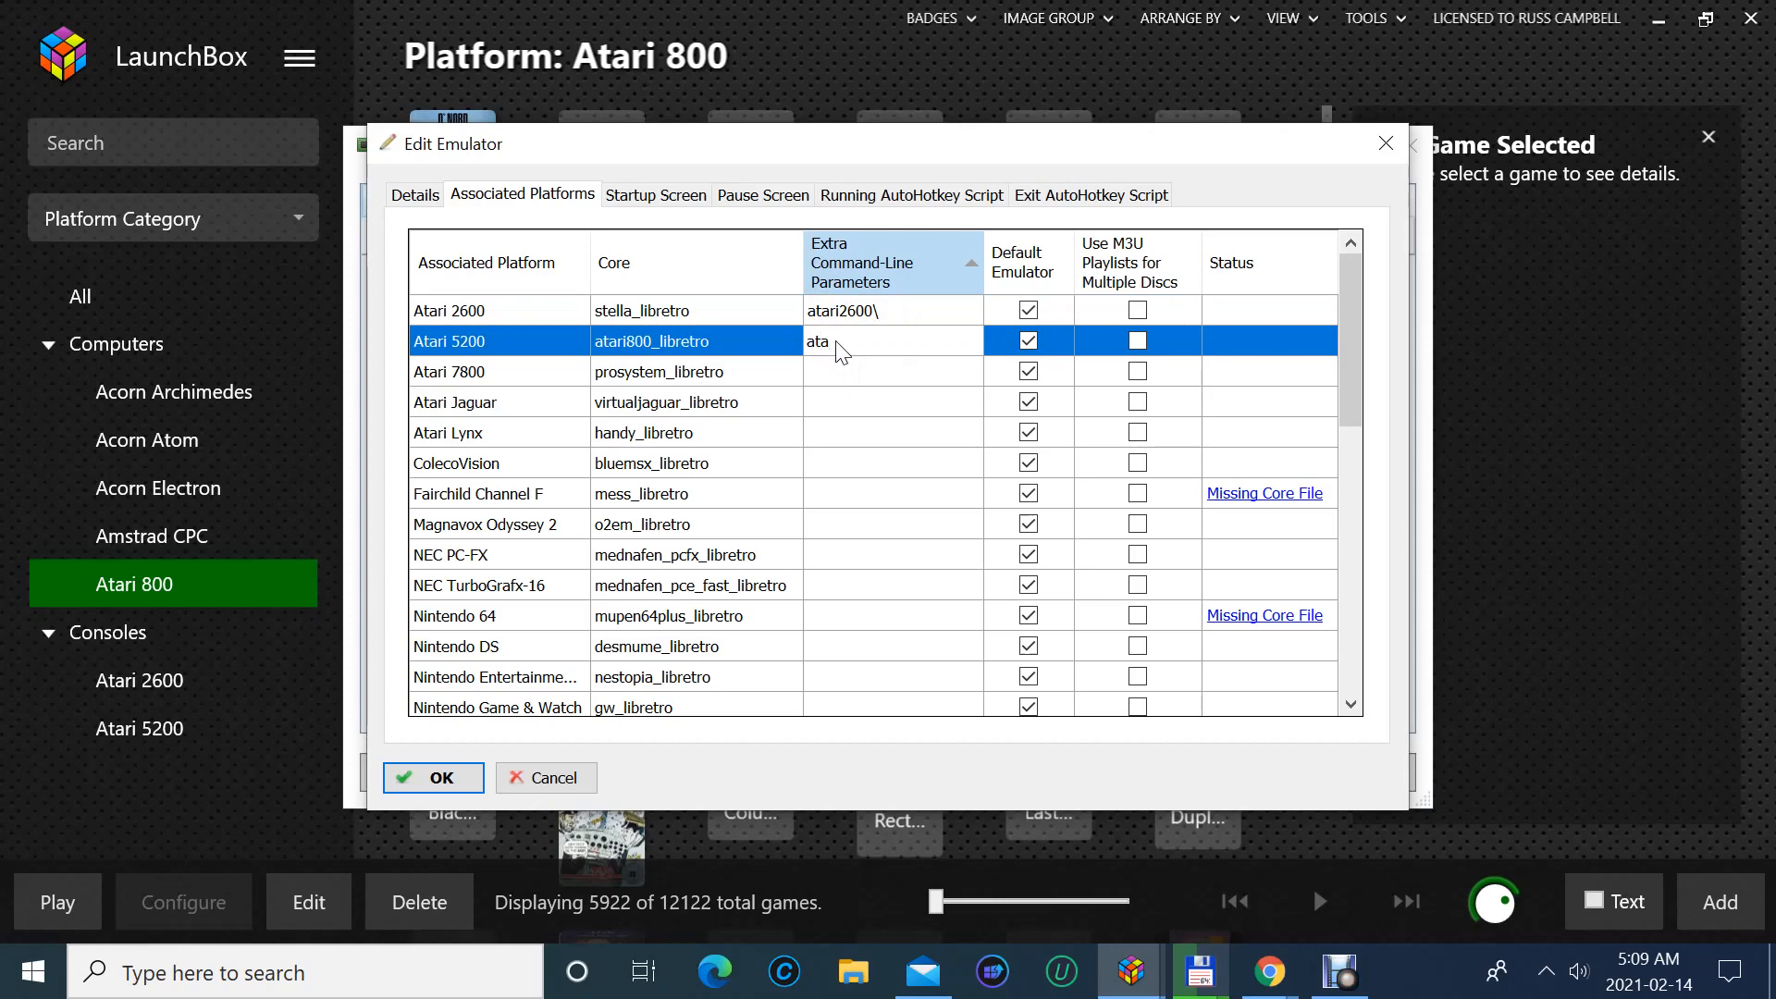
type("ri5200\\")
- Set the extra command-line parameters for Atari 7800 to atari7800\ and for Atari Jaguar to atari Jaguar\
left_click(829, 372)
type("ata")
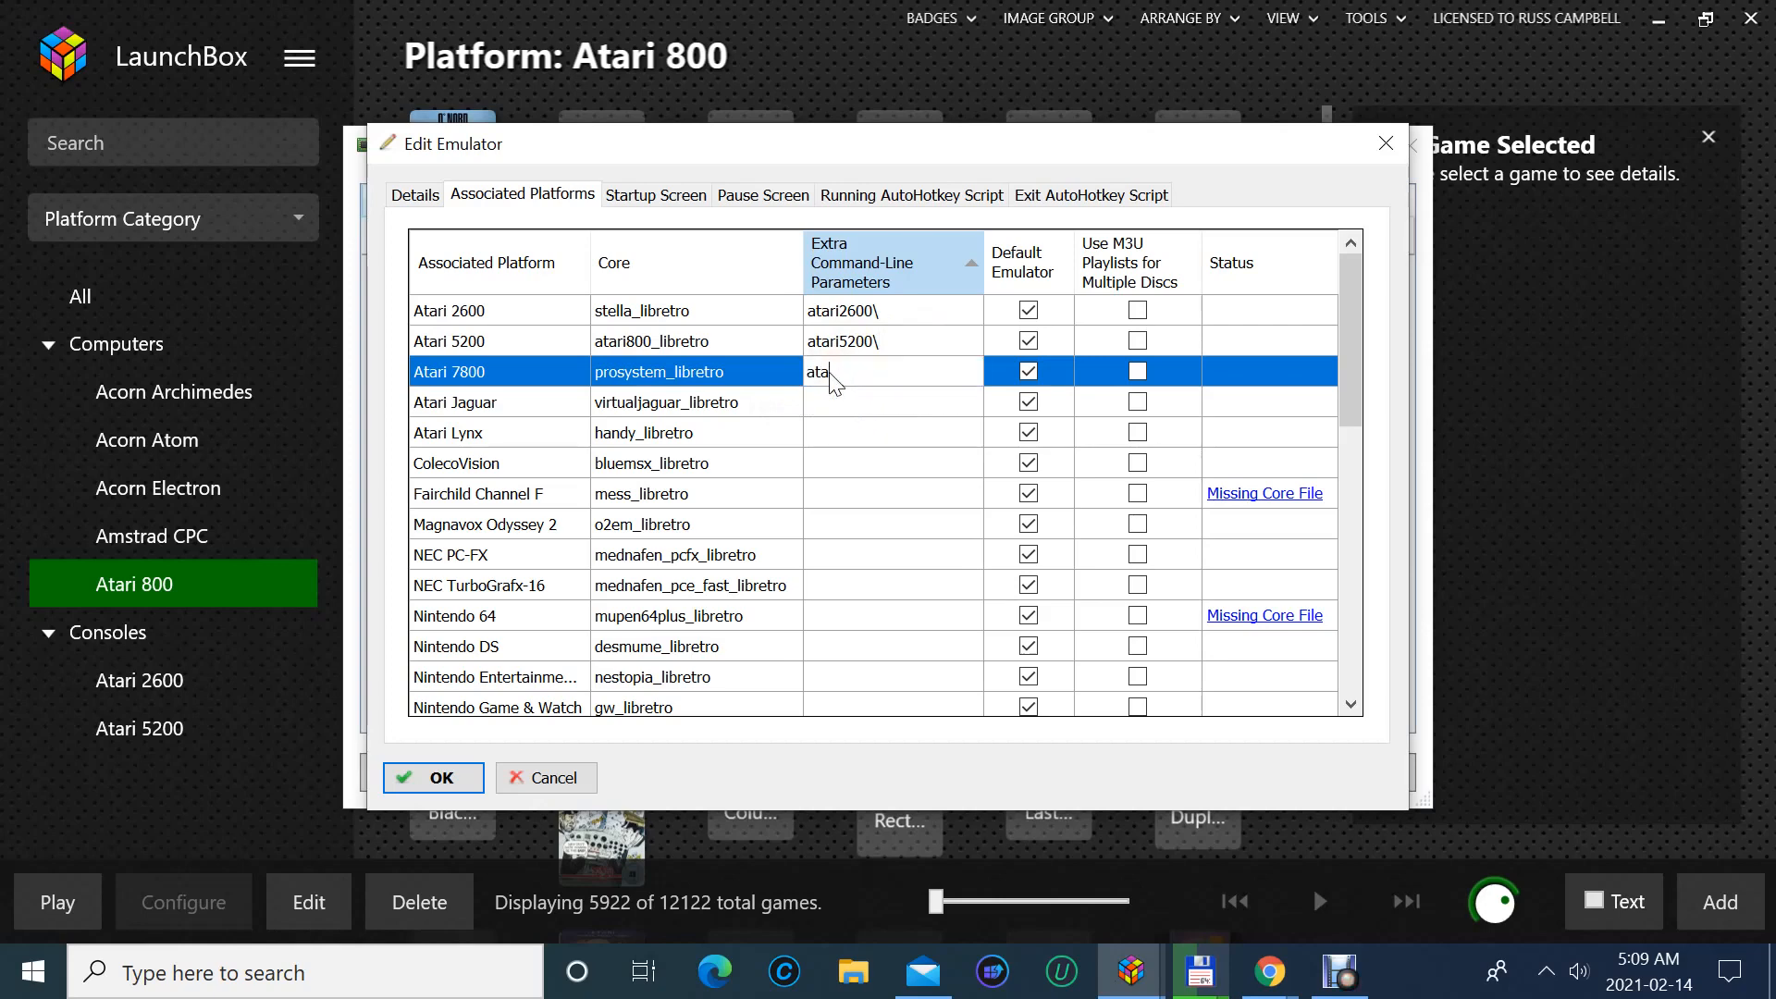
type("ri7800\\")
left_click(824, 401)
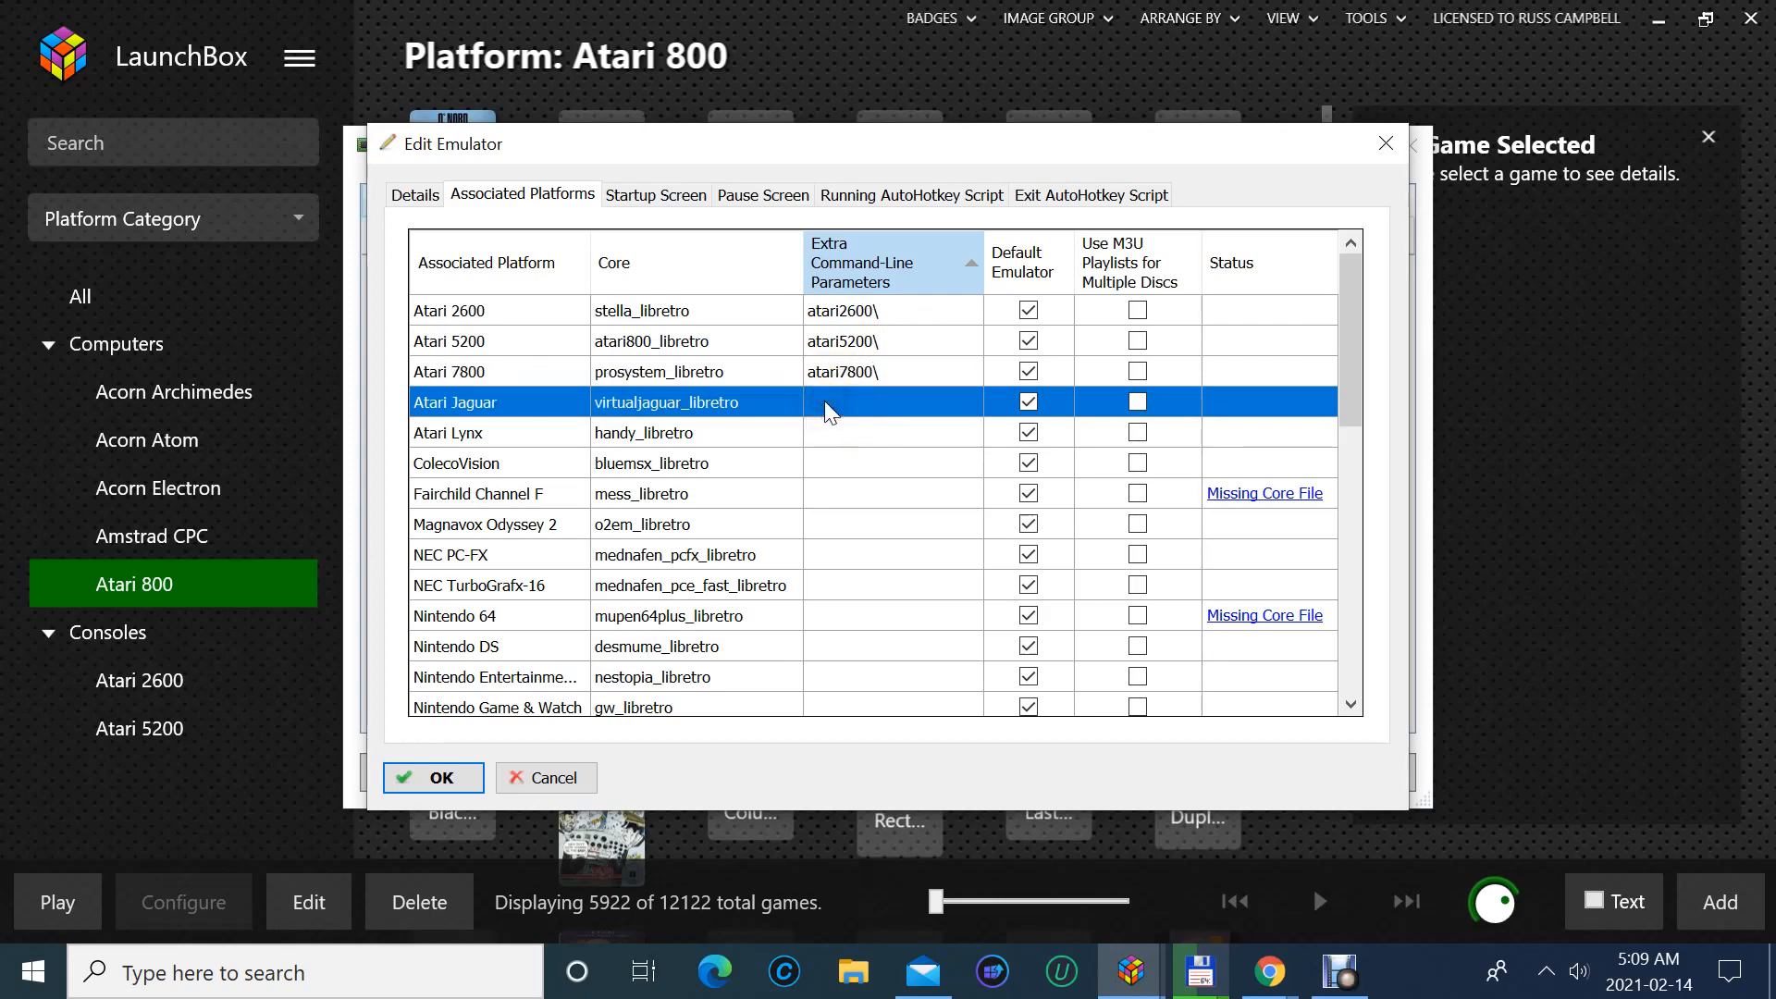
left_click(825, 402)
type("ata")
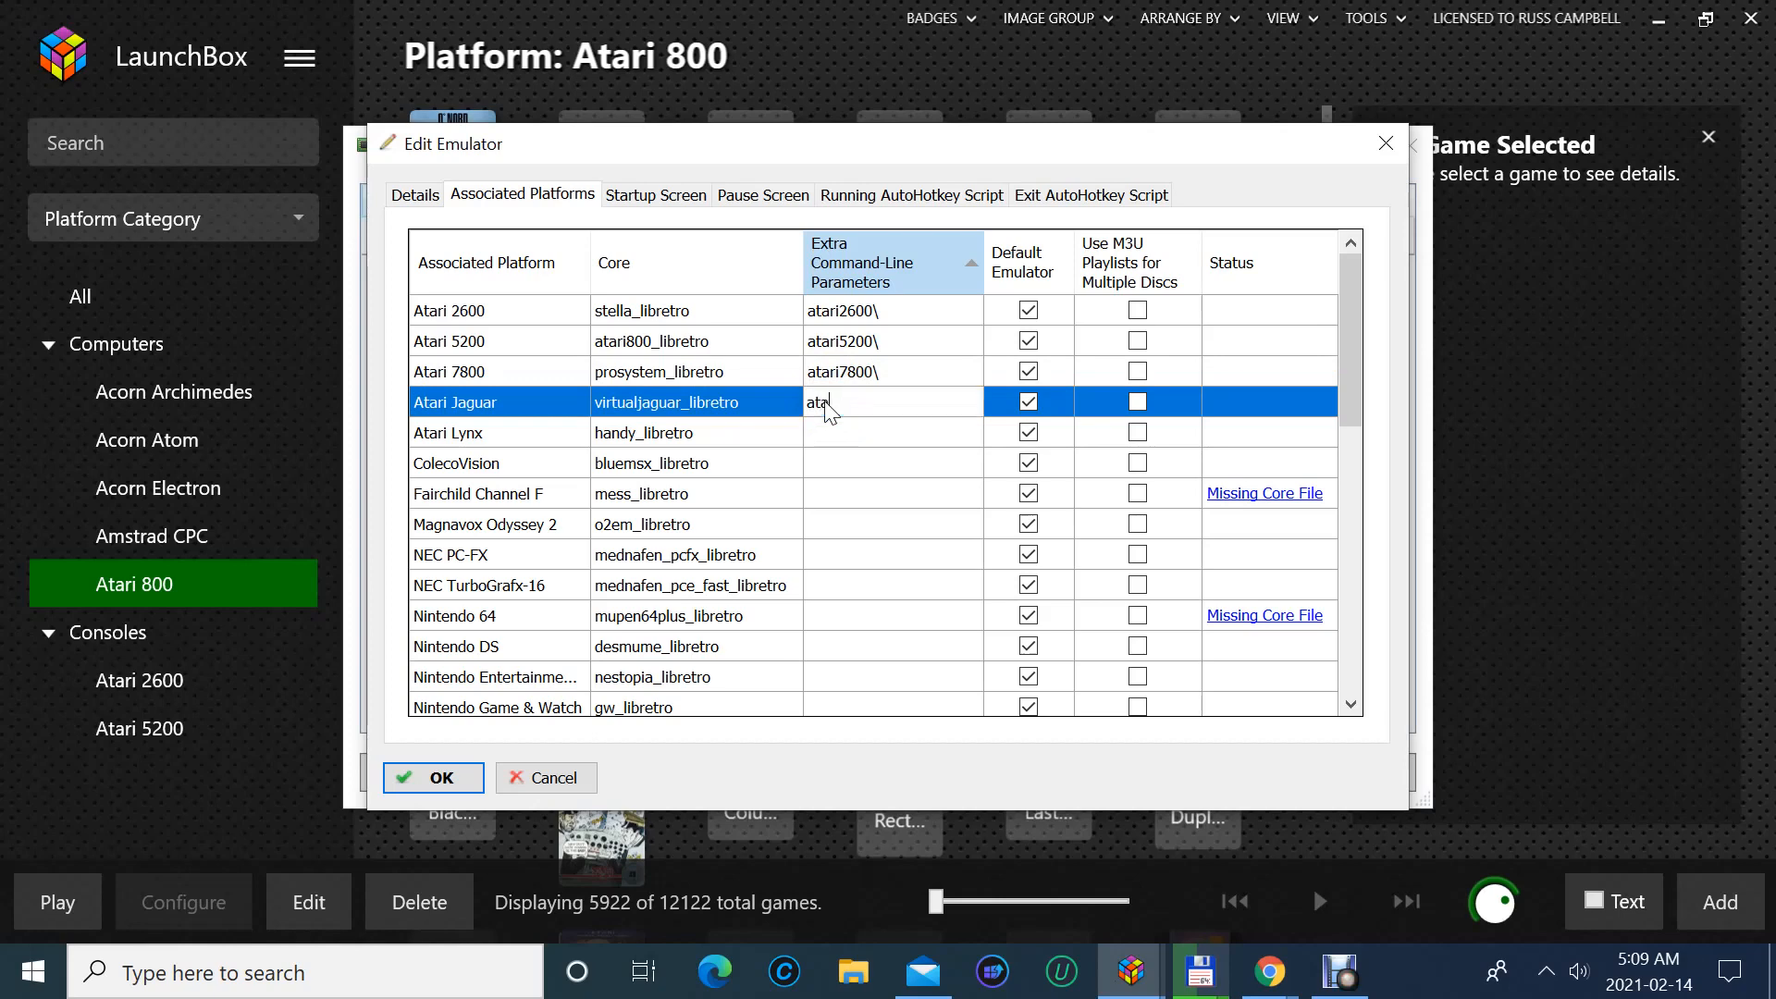
type("ri Jaguar\\")
- Set the extra command-line parameters for Atari Lynx to atari lynx\
left_click(840, 432)
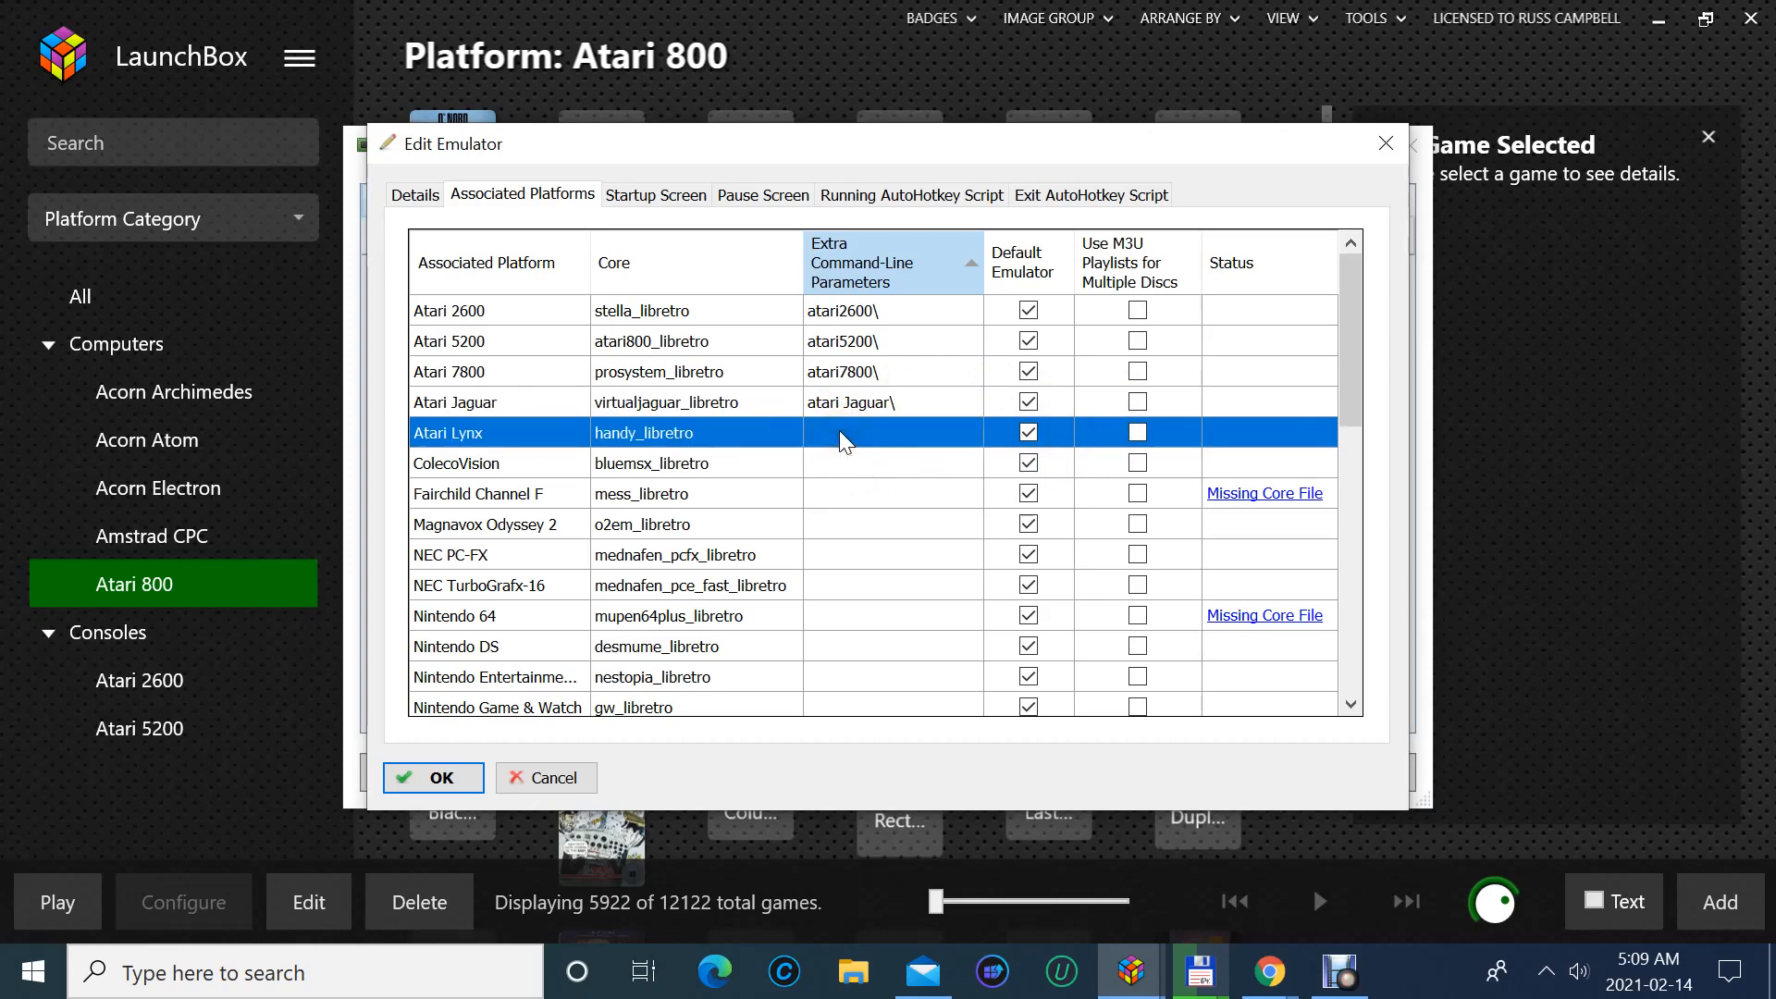
left_click(840, 432)
type("atari\\")
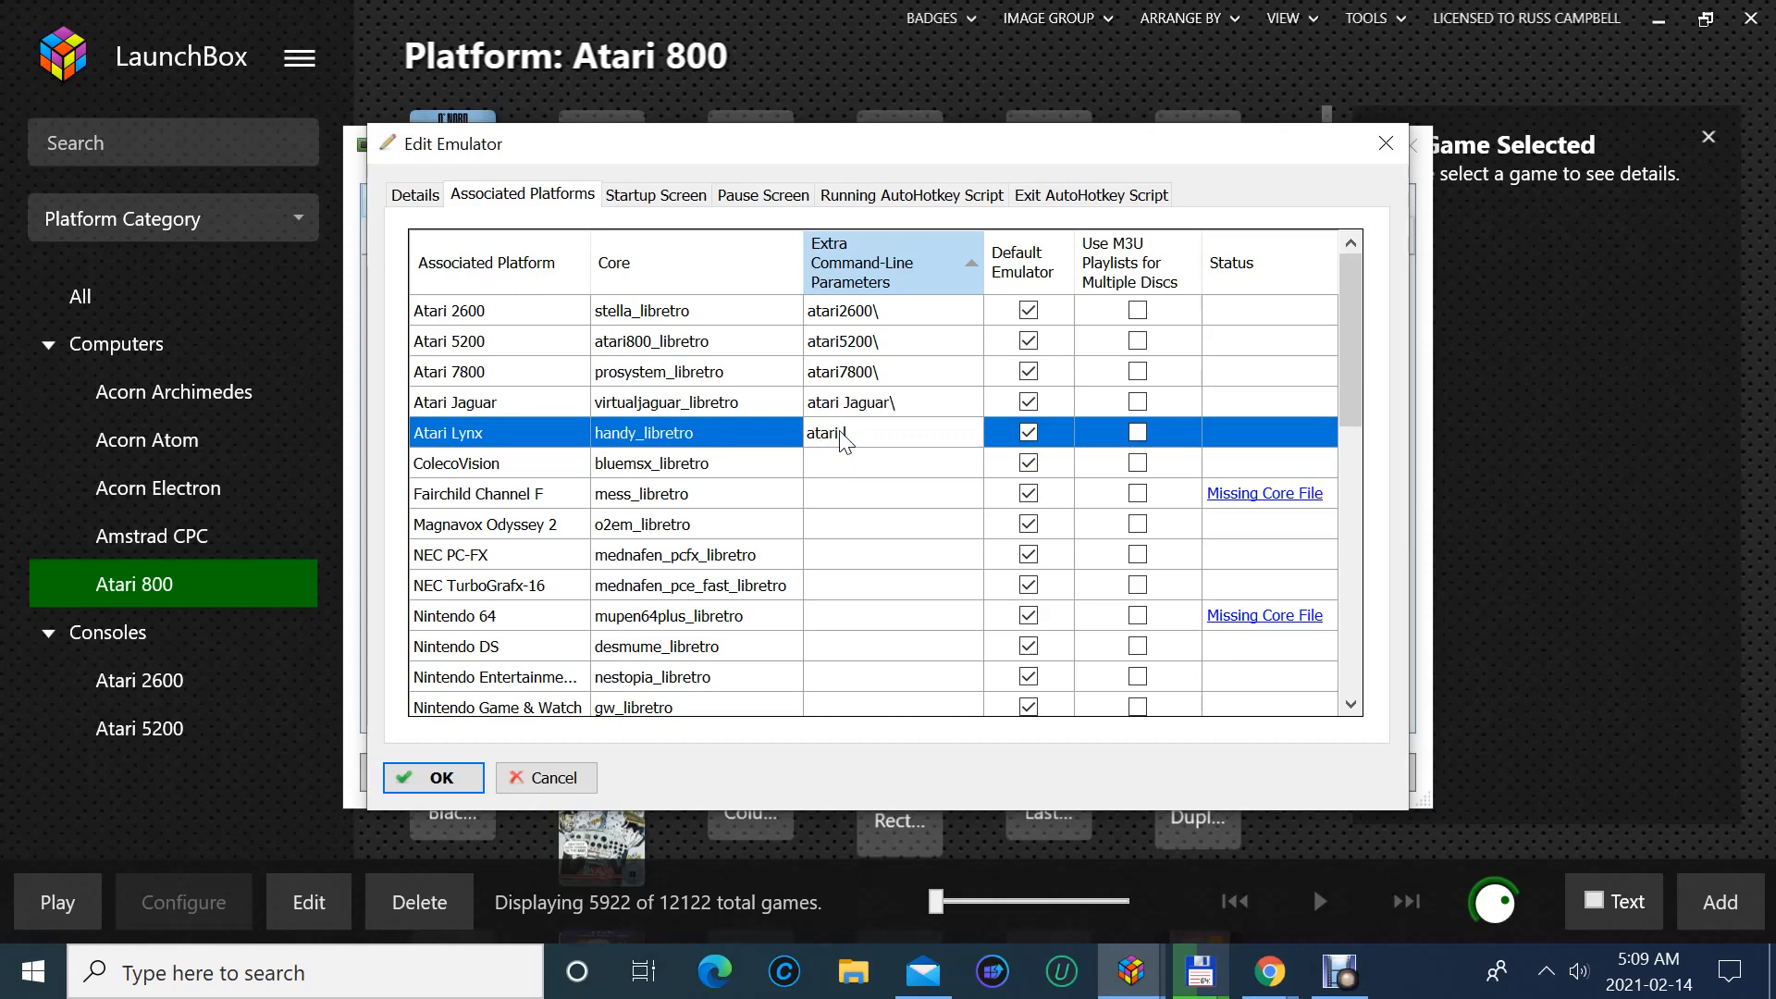
type("lynx\\")
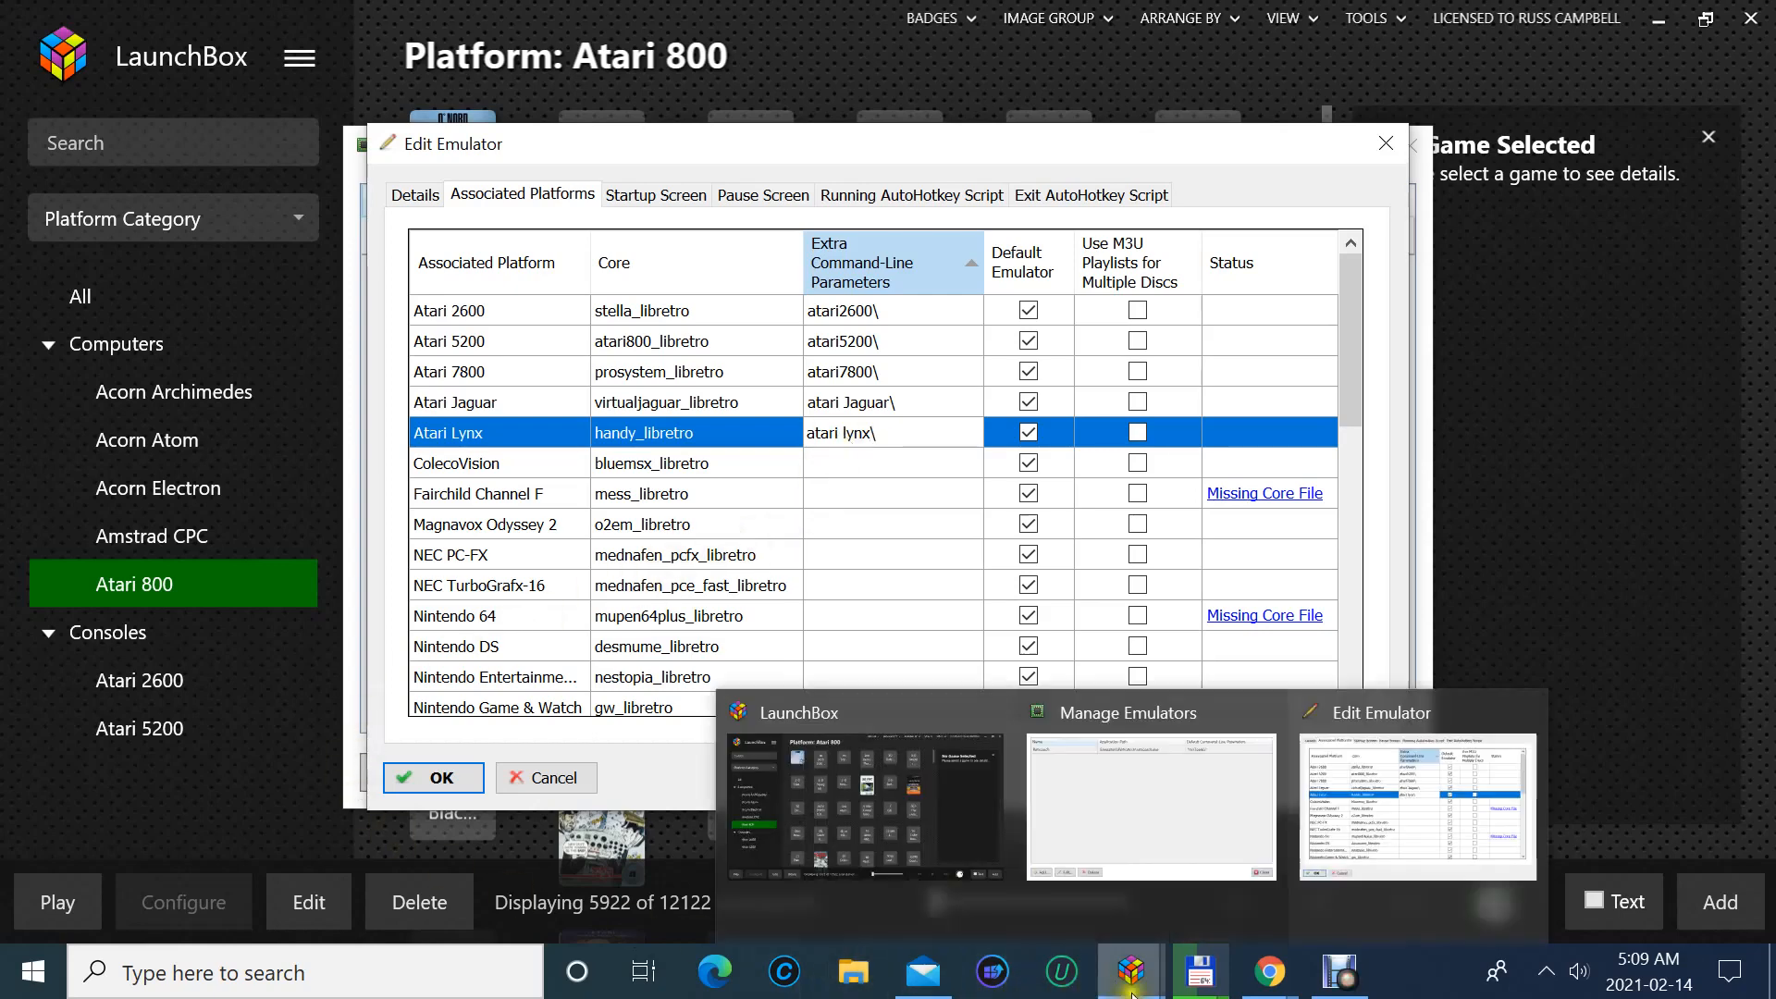
- Switch to Total Commander, check the exact names of the Atari folders in m:\Tosek, and return to the LaunchBox emulator settings
mouse_move(1203, 969)
left_click(1387, 842)
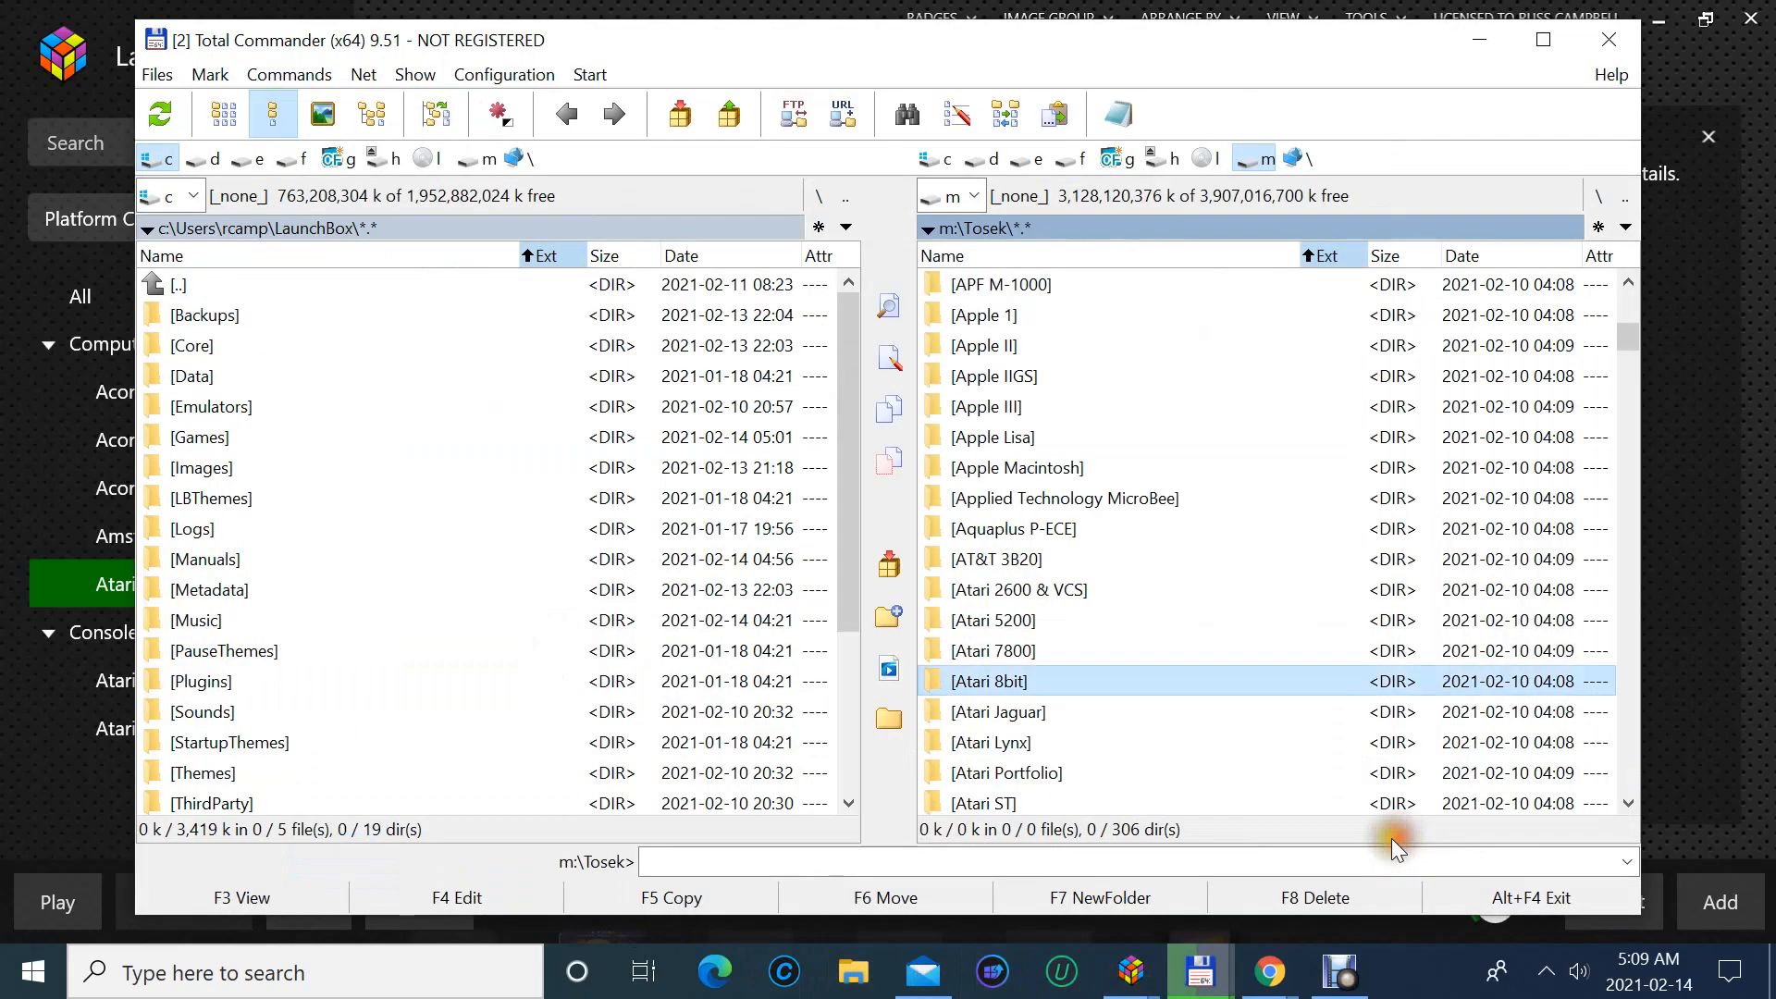
scroll(1117, 723, "down", 1)
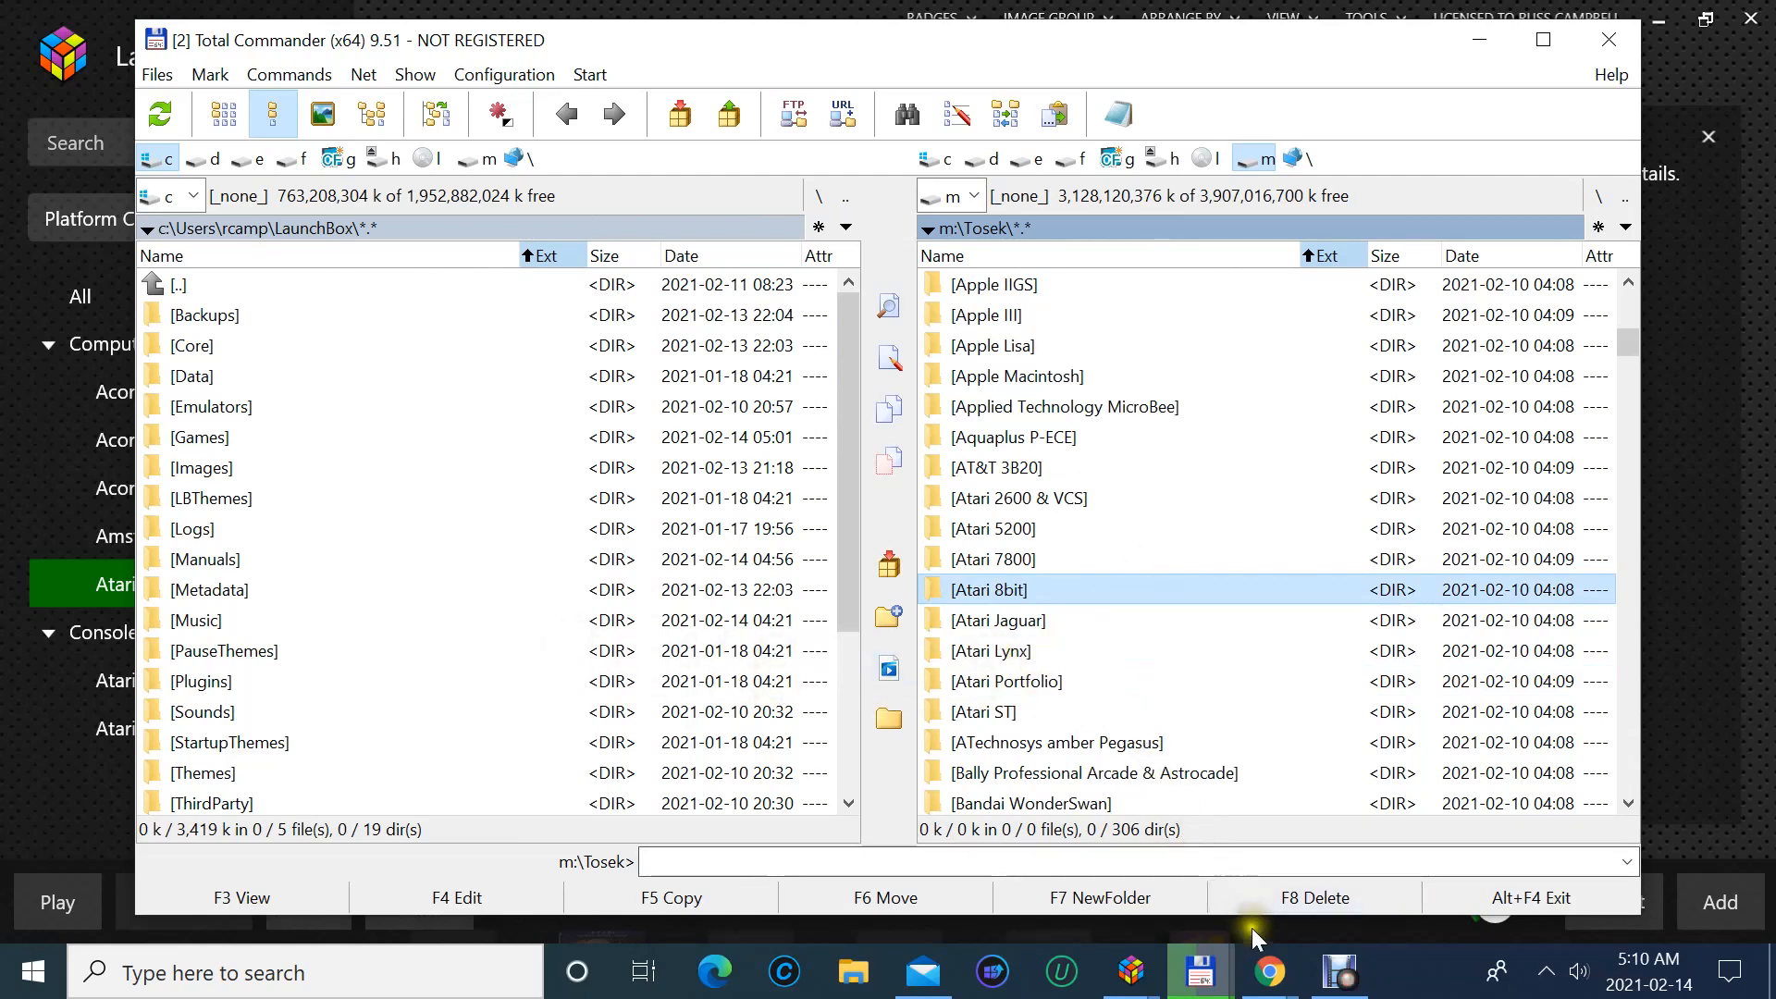
left_click(82, 720)
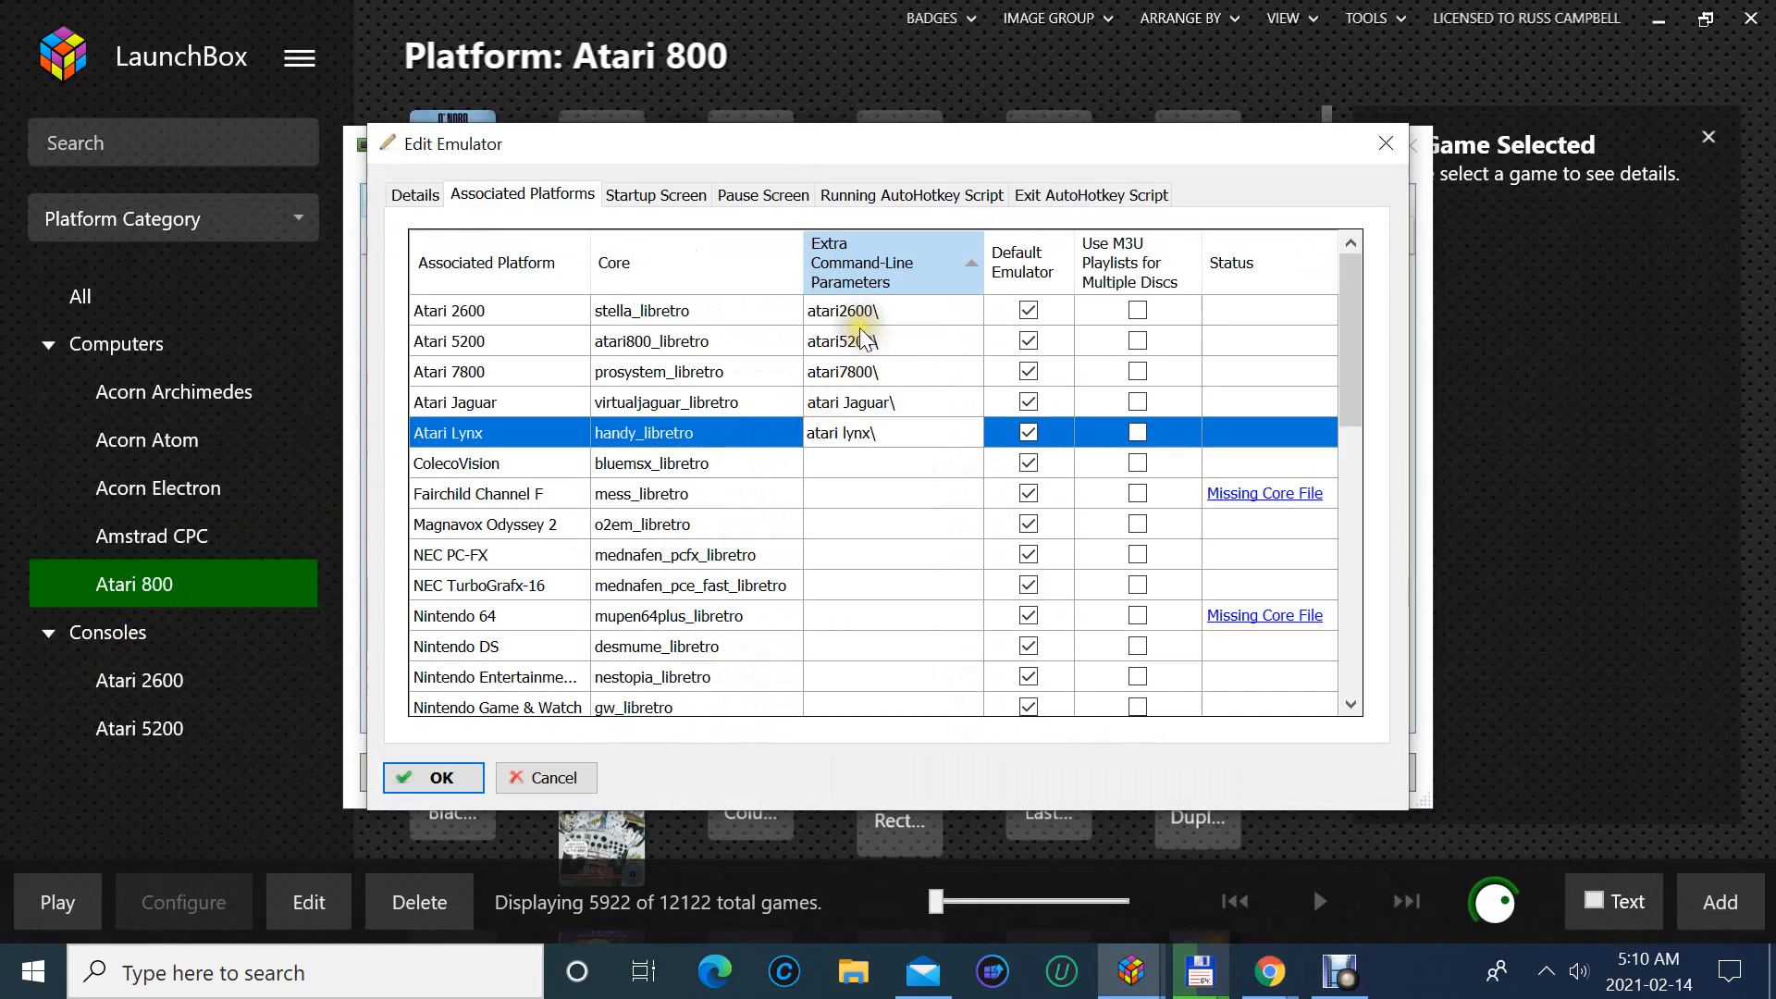
- Open the extra command-line parameters of Atari 2600 for editing
left_click(819, 314)
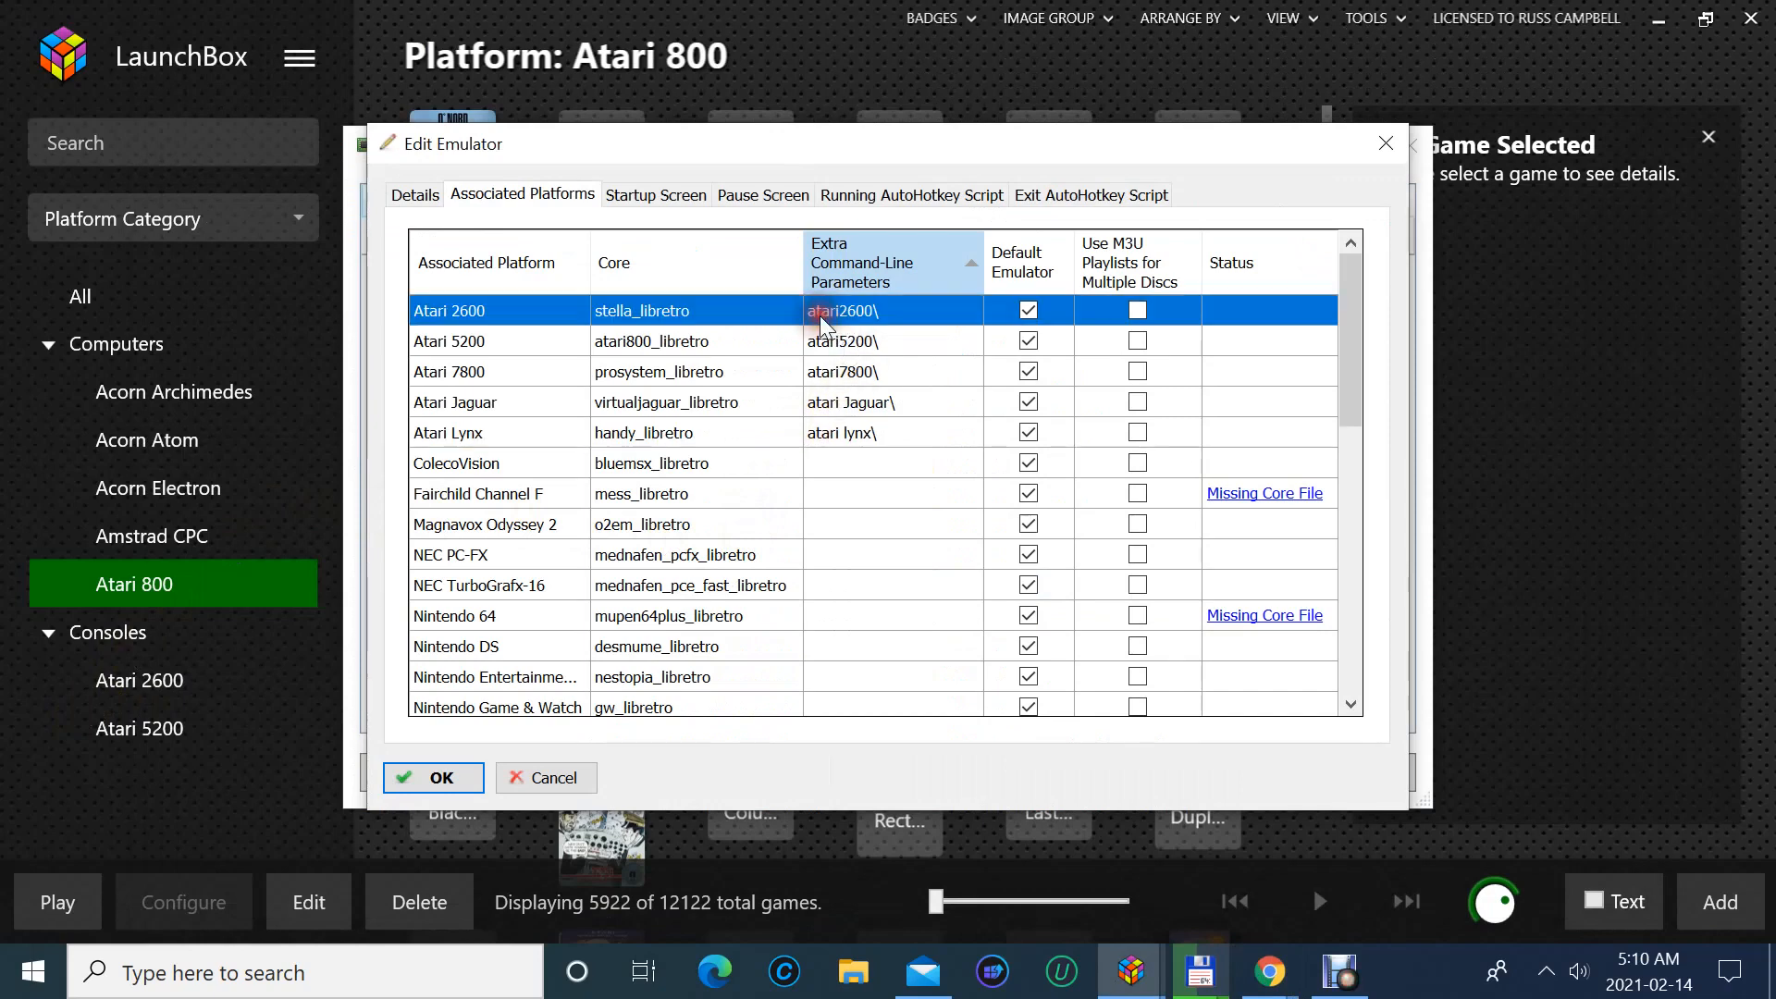
key("Left")
key("Left")
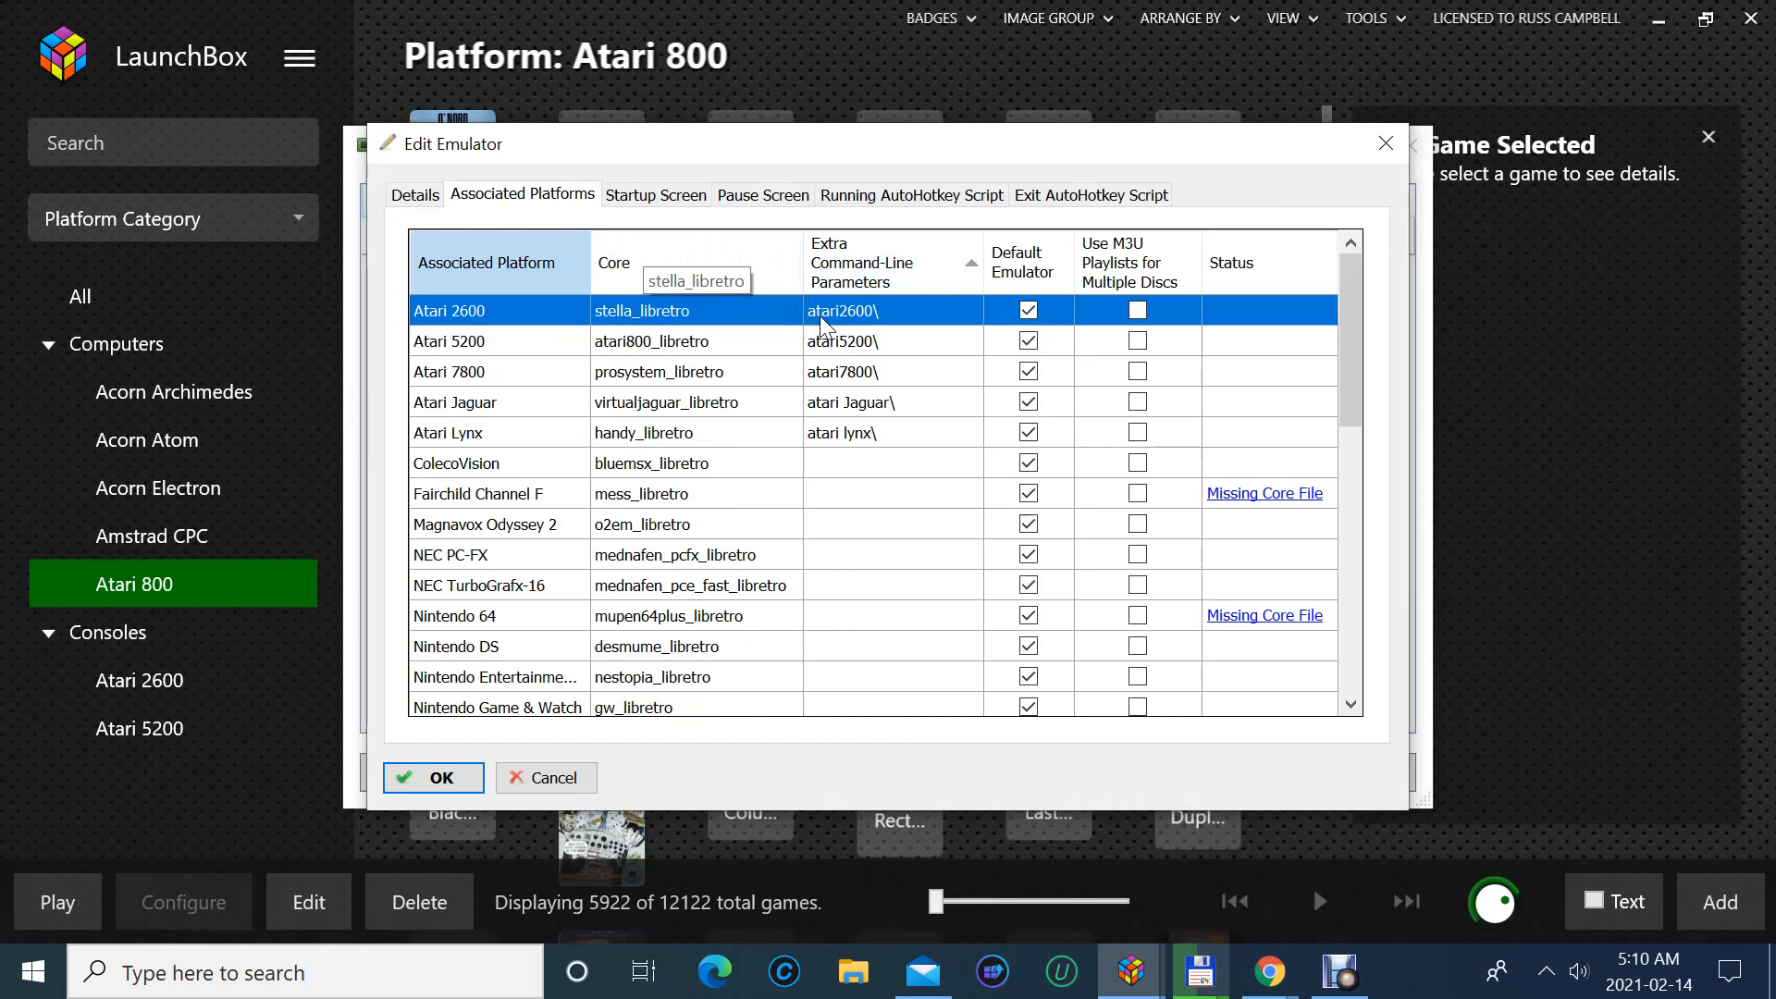
key("Right")
key("Right")
key("Down")
key("Up")
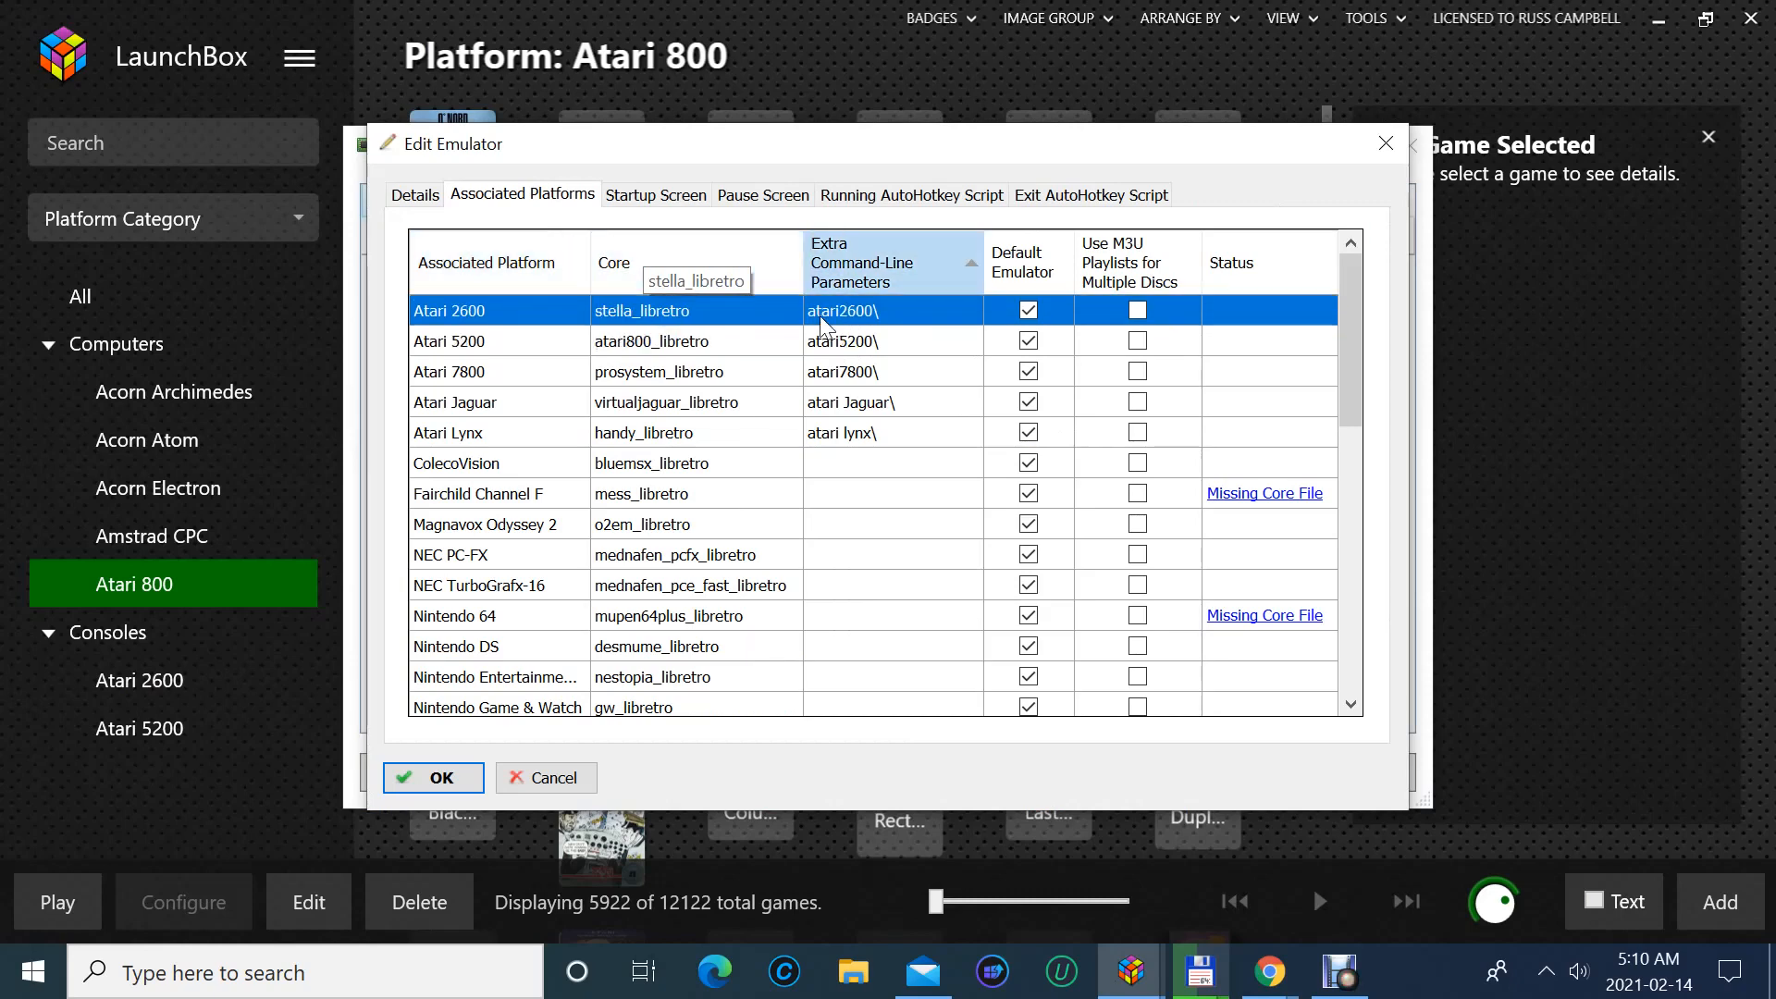
key("Down")
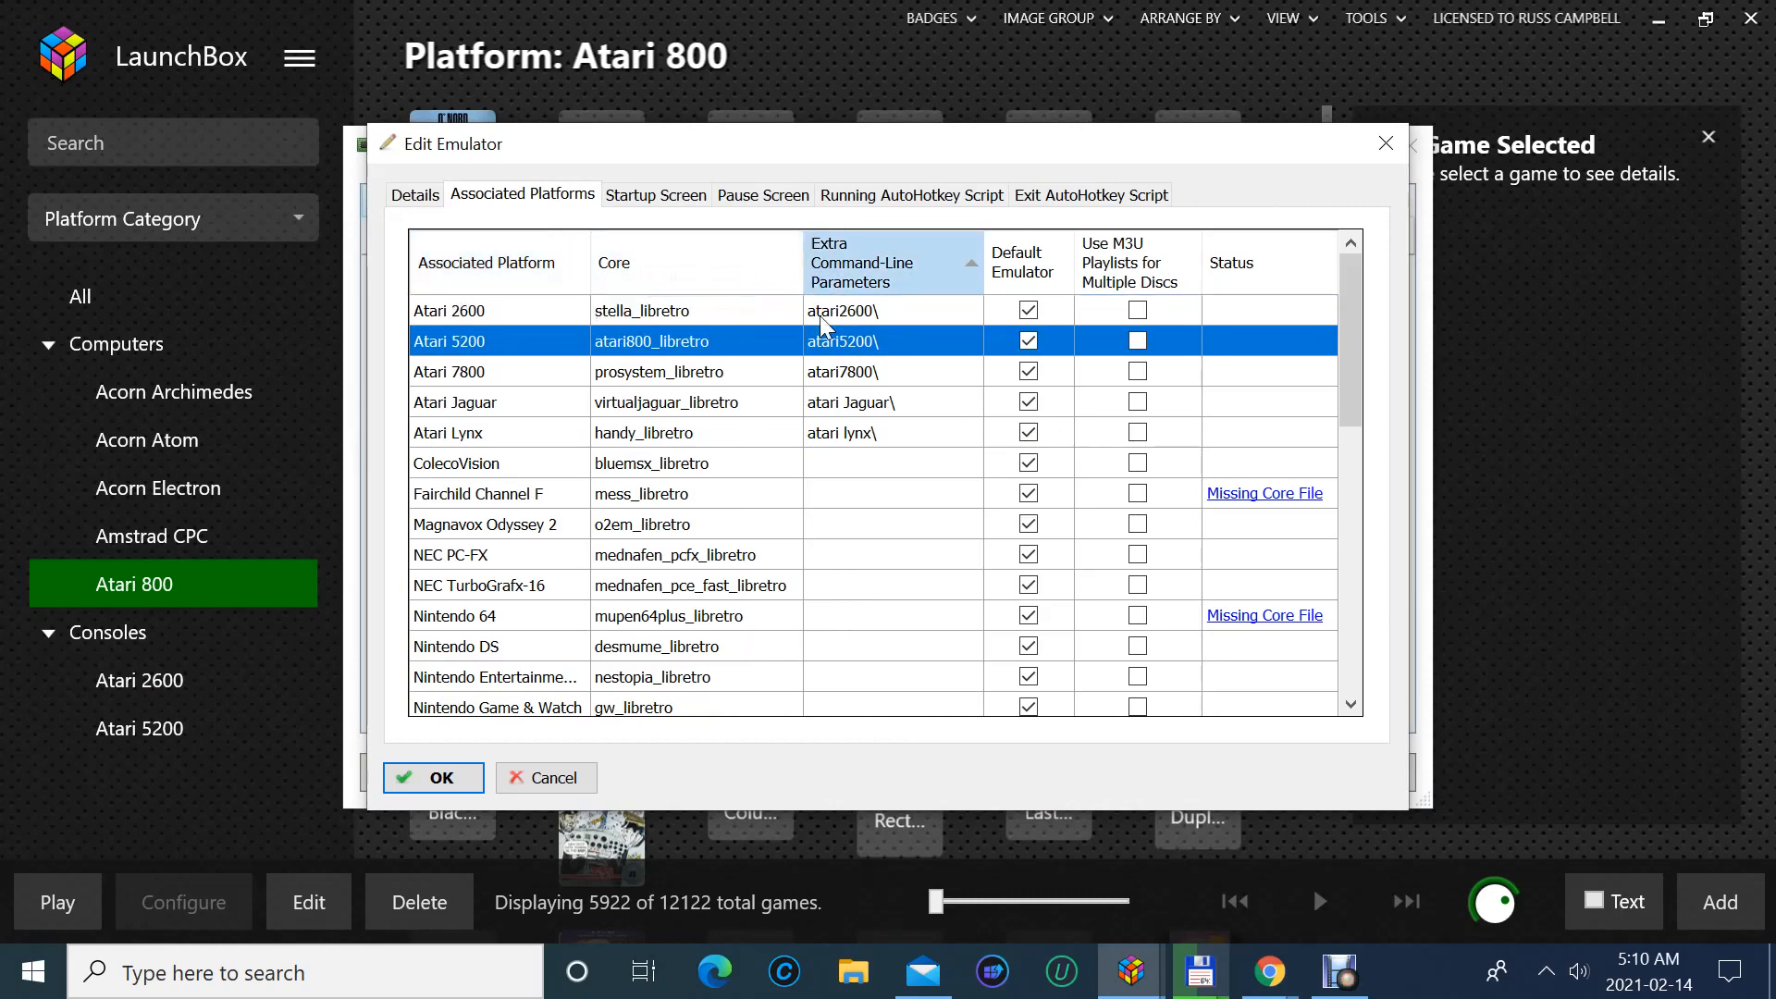
key("Up")
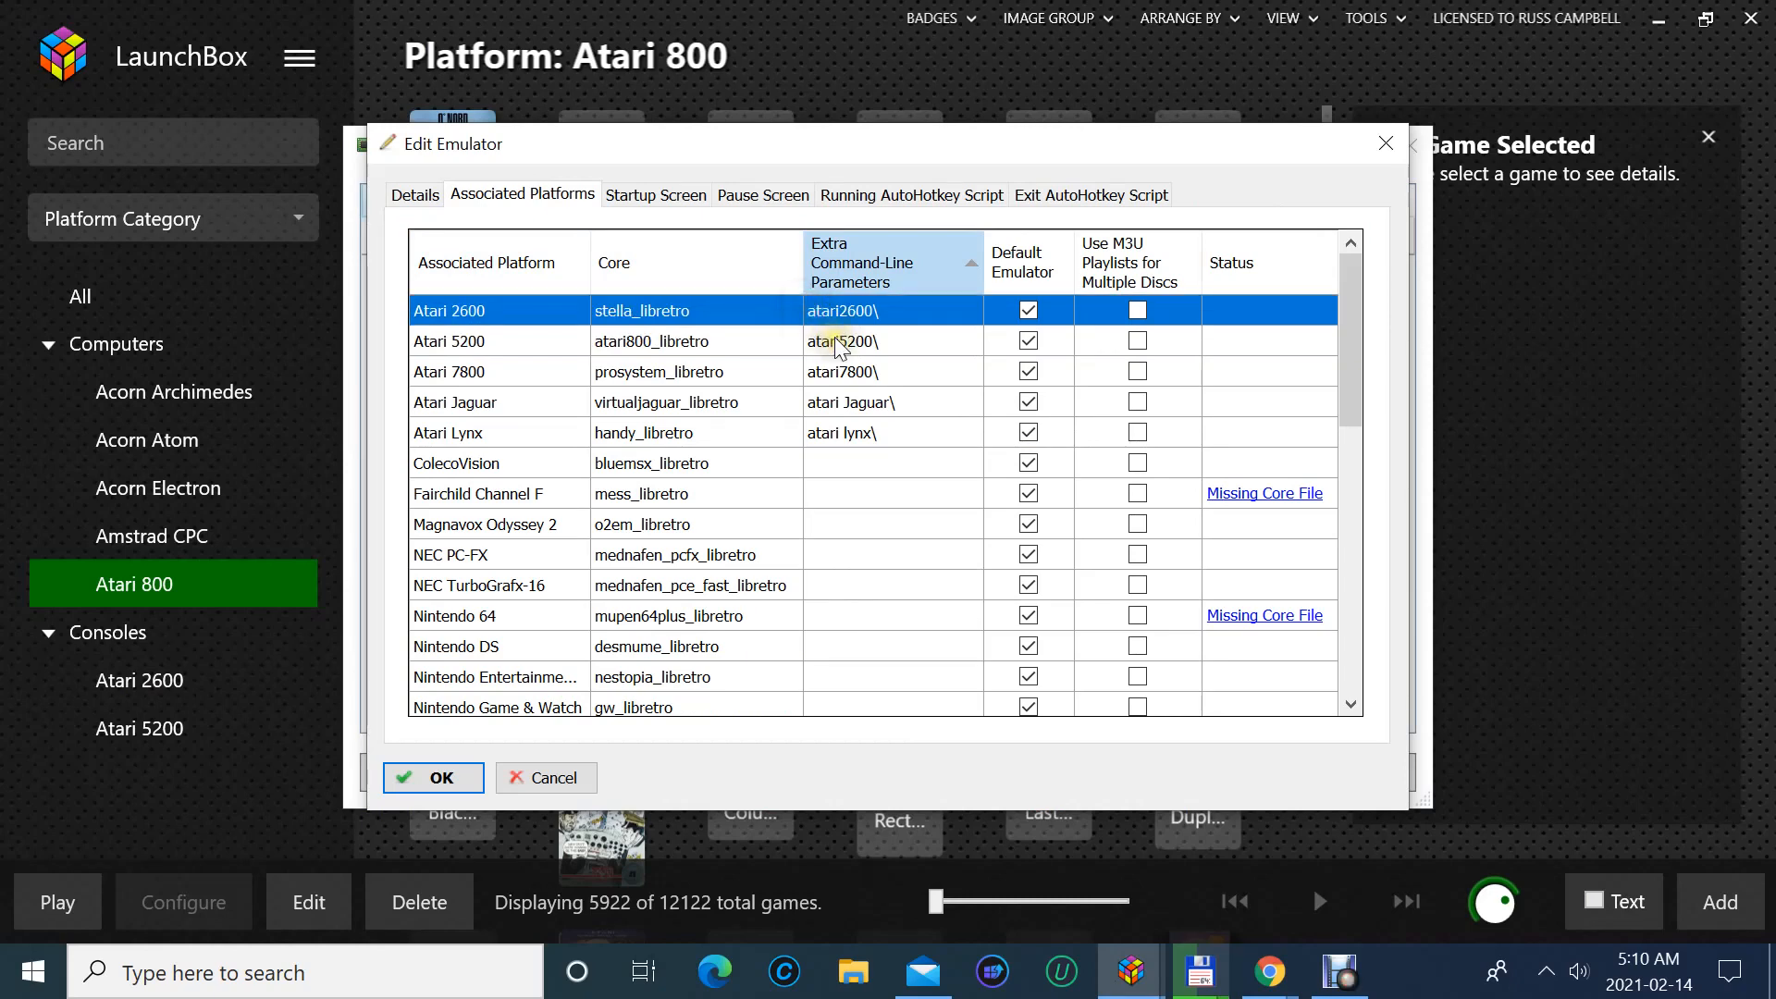
key("Right")
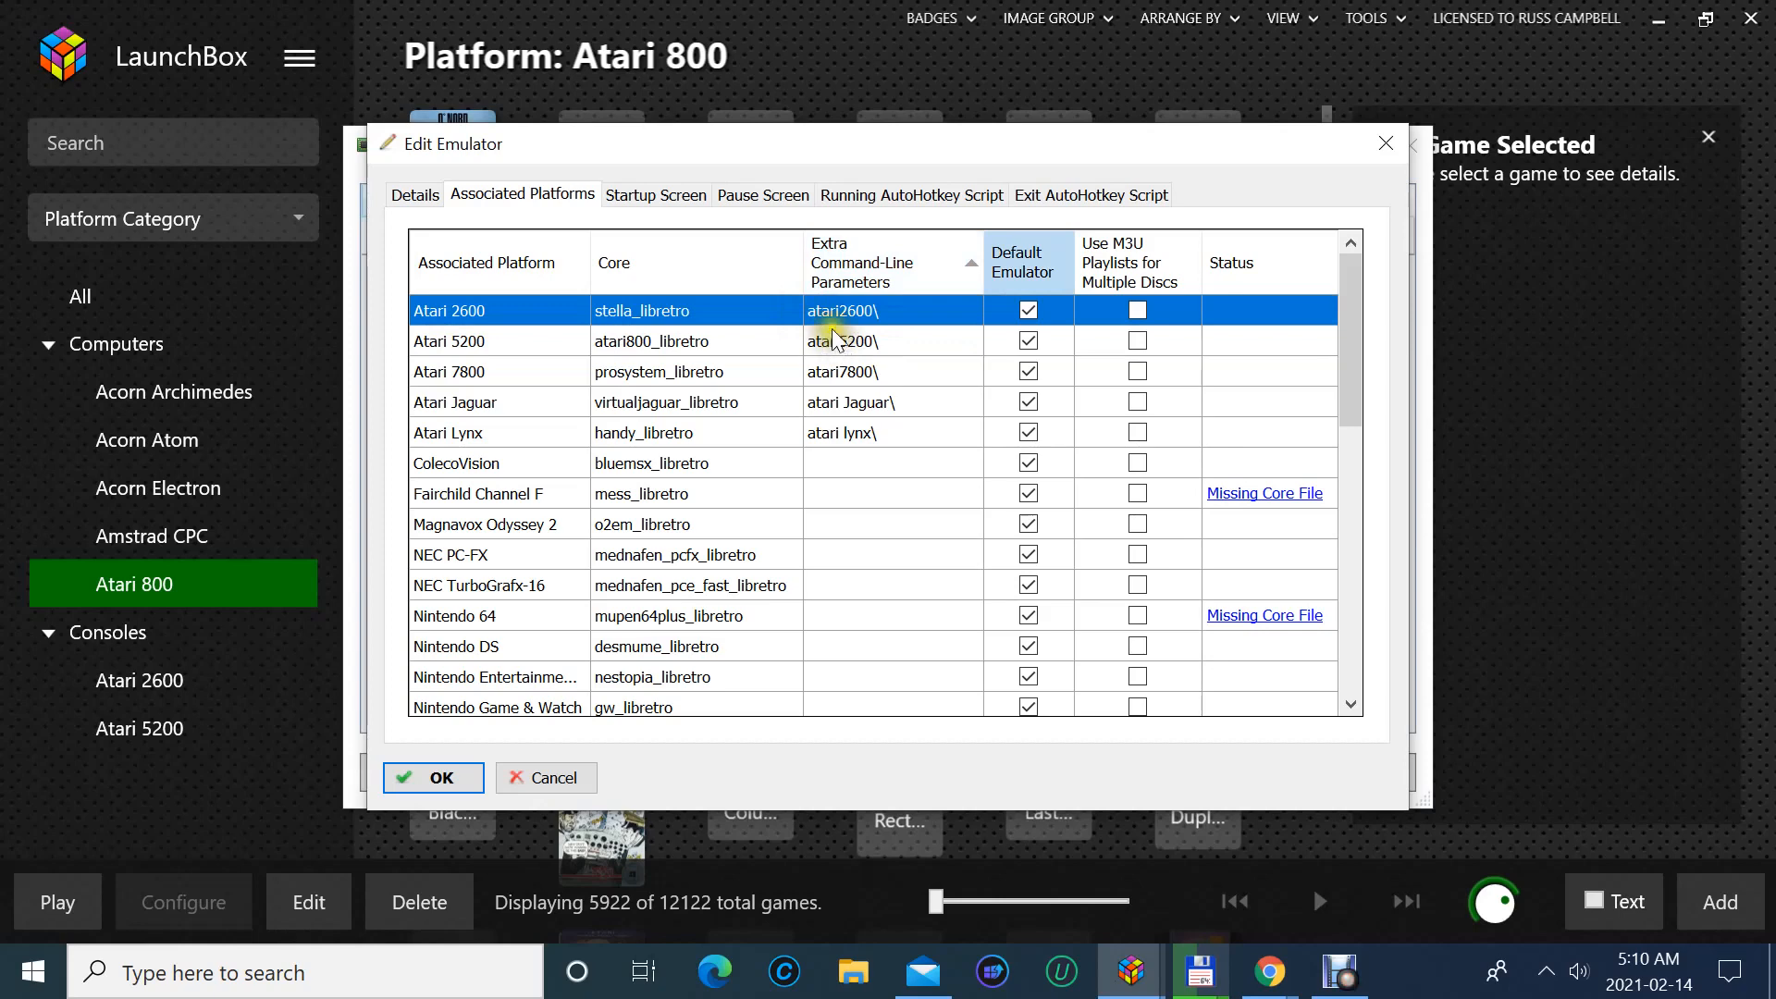
left_click(825, 313)
left_click(825, 314)
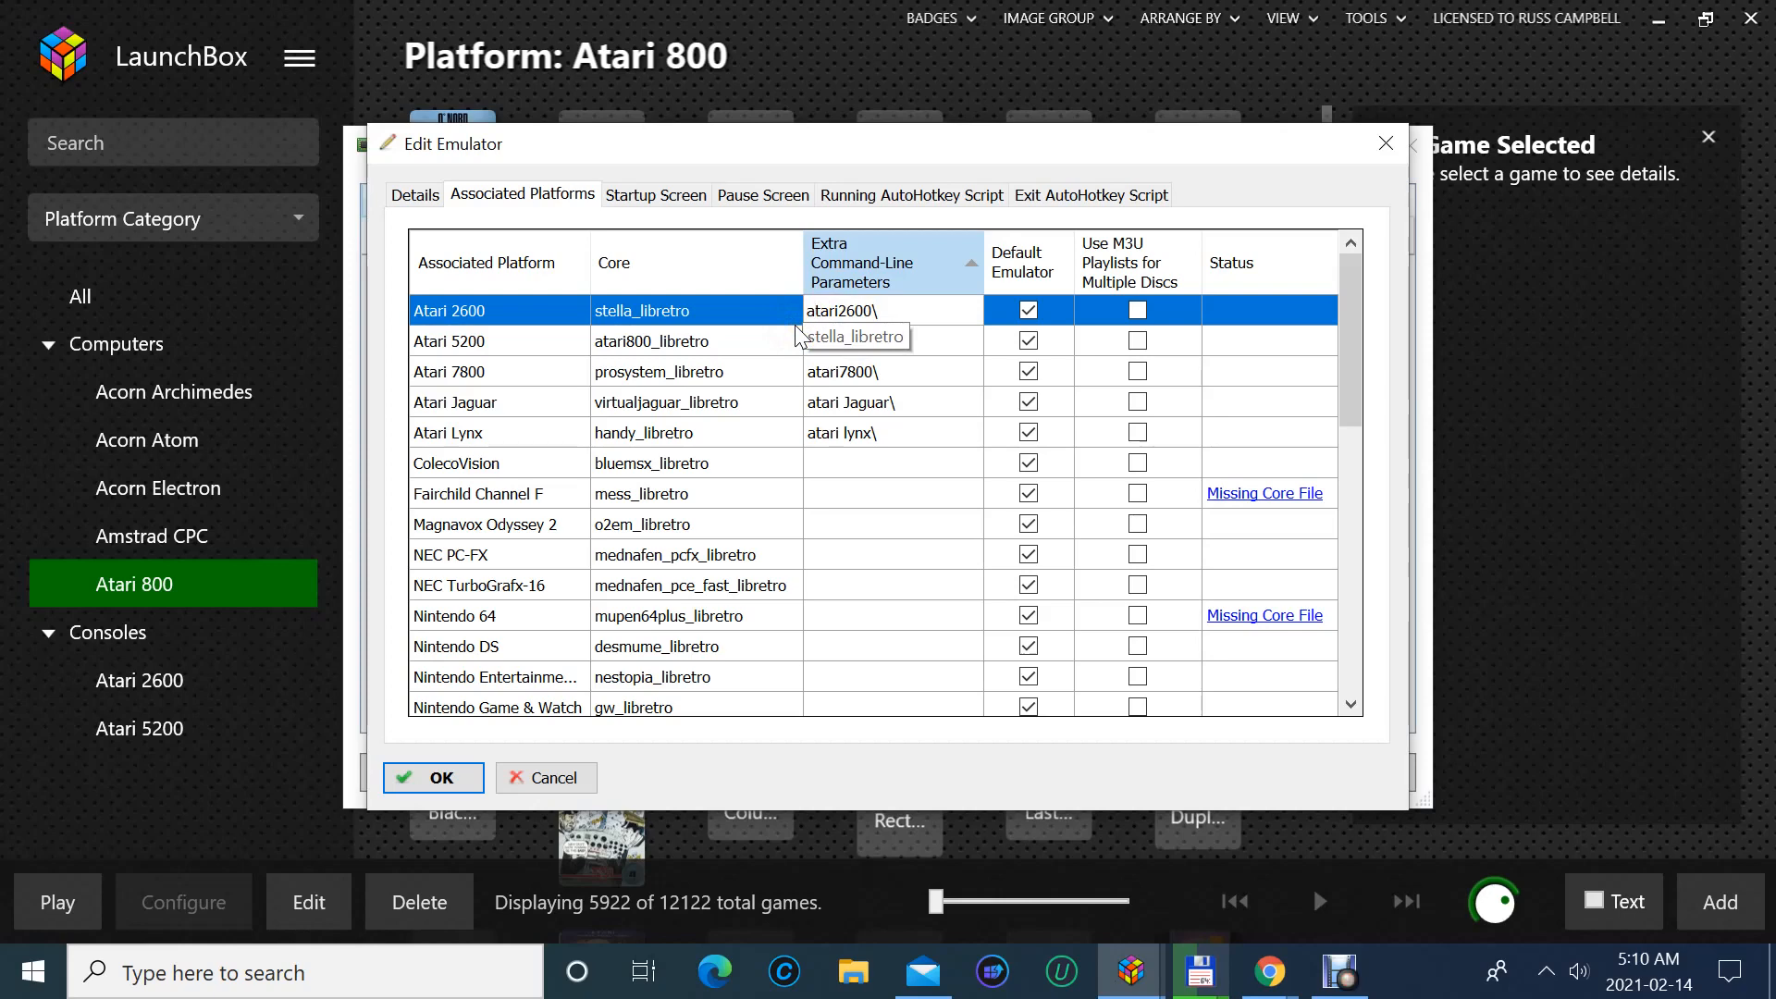
- Set the Atari 2600 platform's extra command-line parameters to "Atari 2600 & VCS\"
key("BackSpace")
type("A")
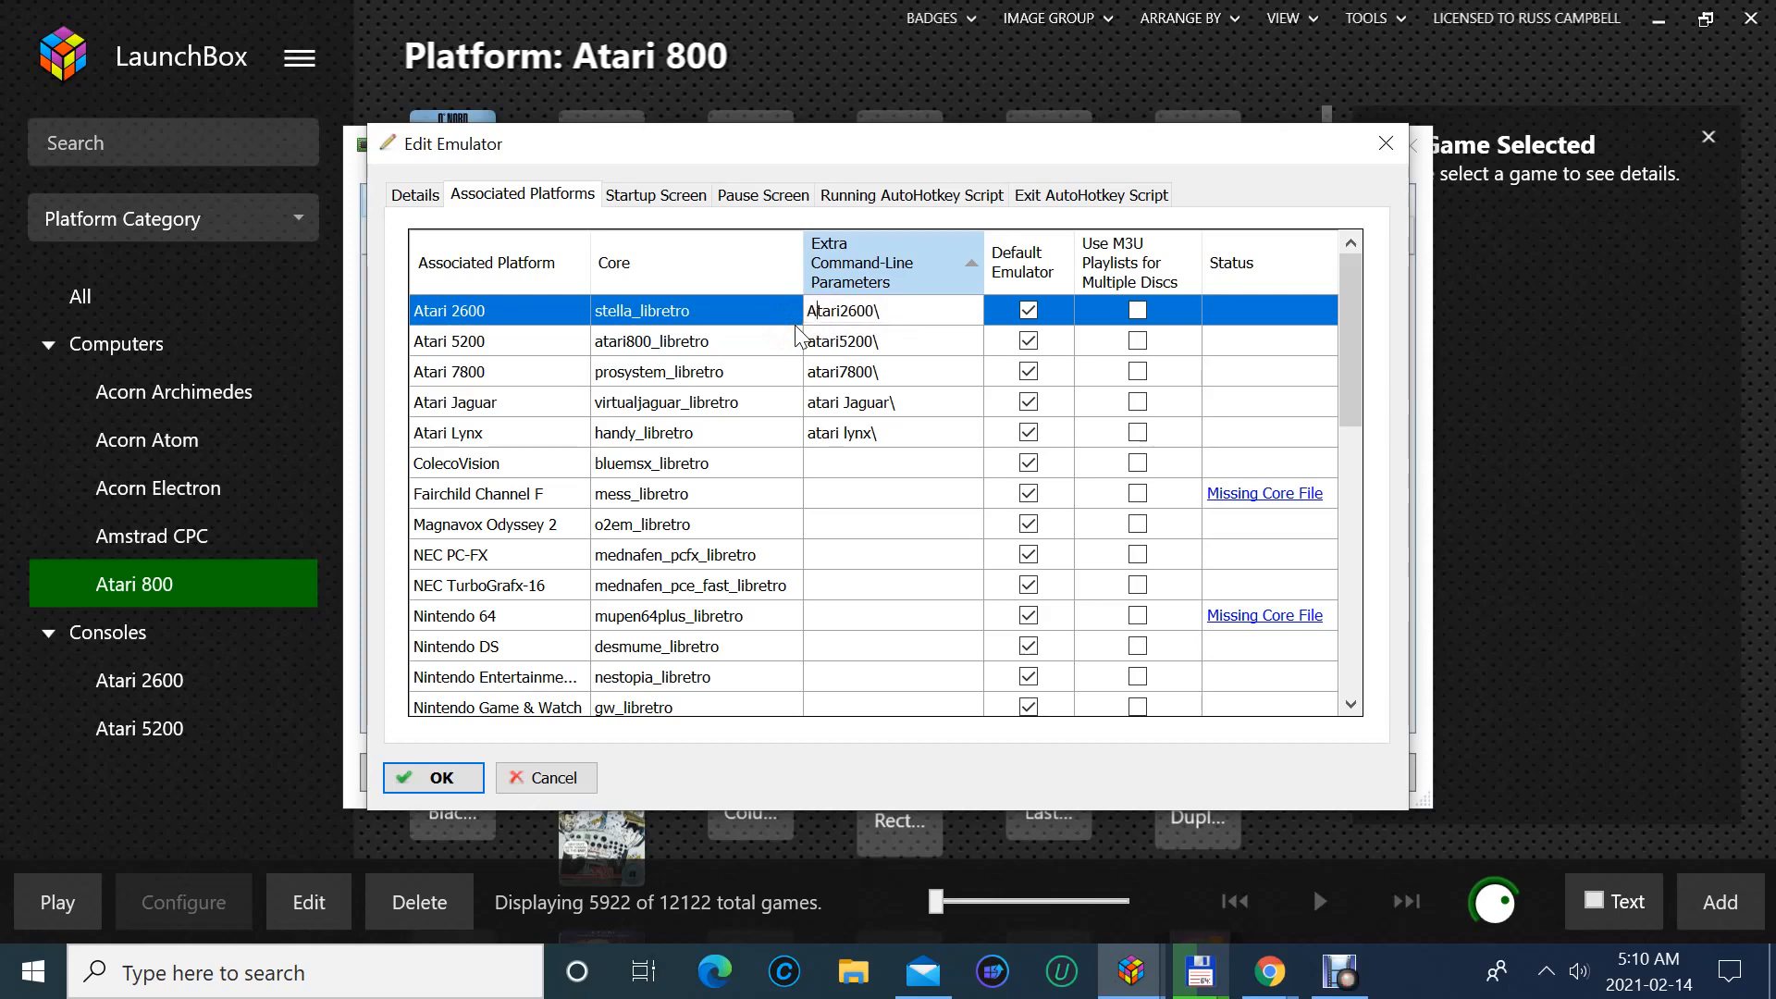
left_click(843, 310)
type("2600 & VCS")
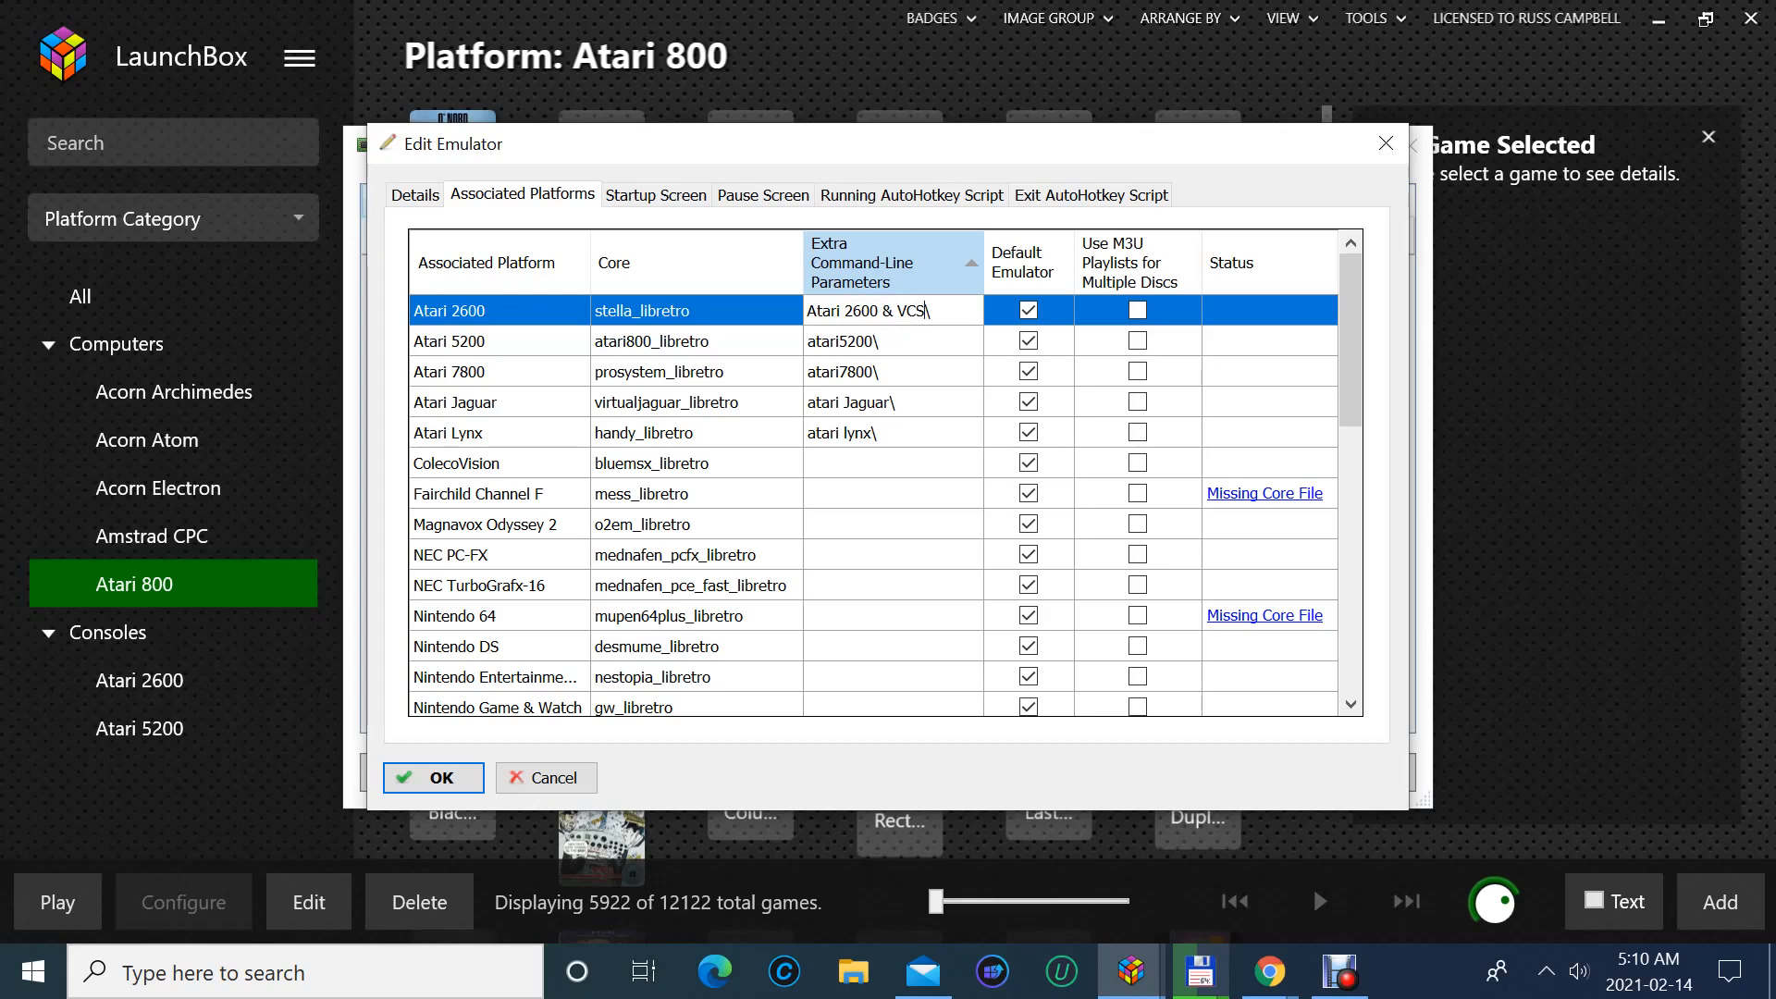
- Correct the Atari 5200 platform's extra command-line parameters to read "Atari 5200\"
left_click(839, 340)
left_click(840, 340)
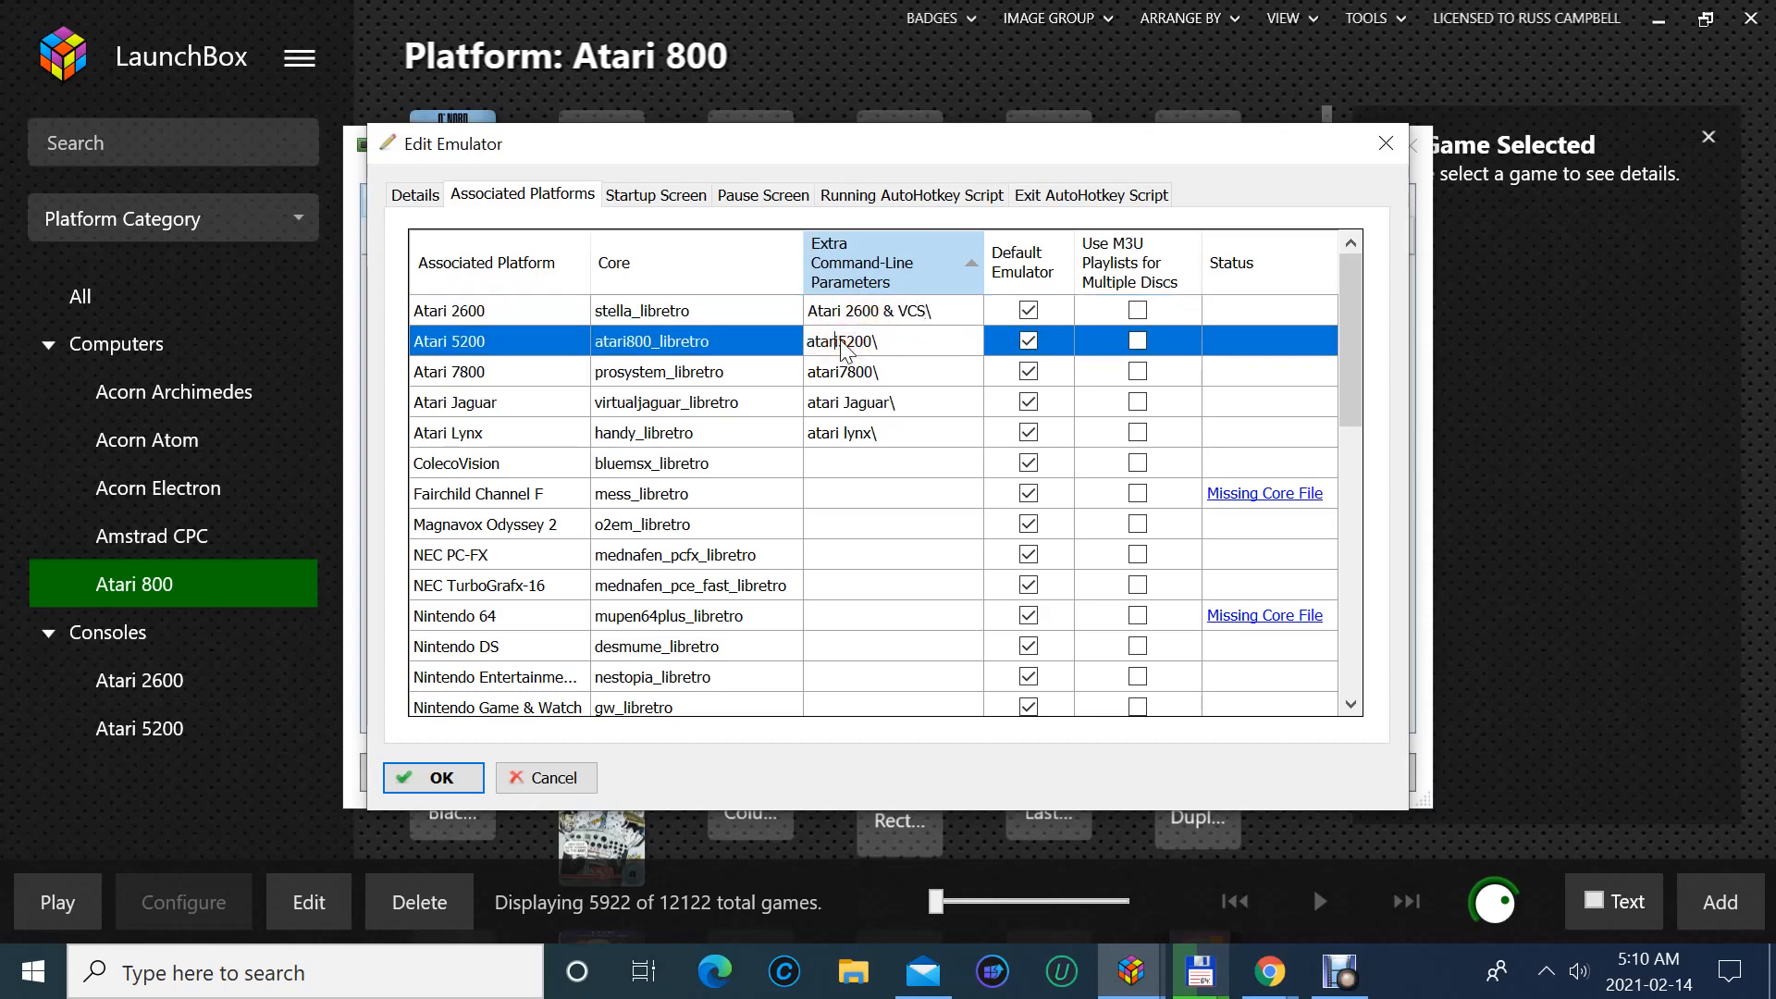
key("Home")
key("Delete")
type("A")
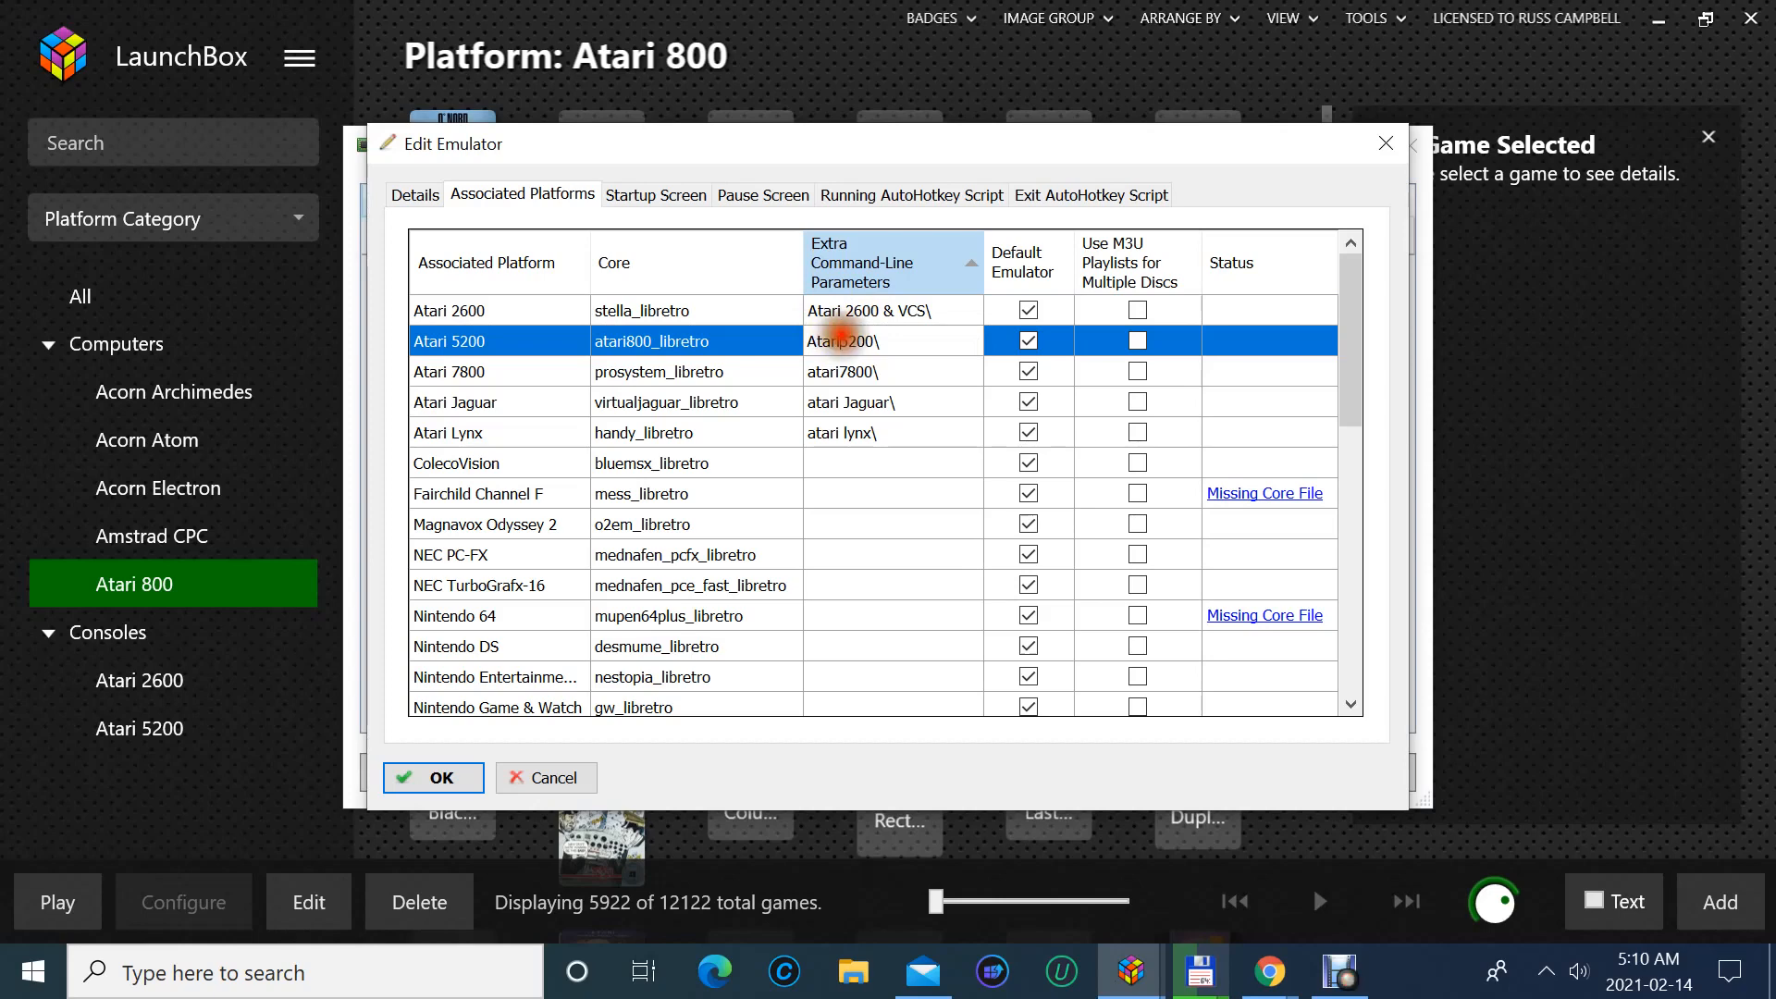
left_click(840, 339)
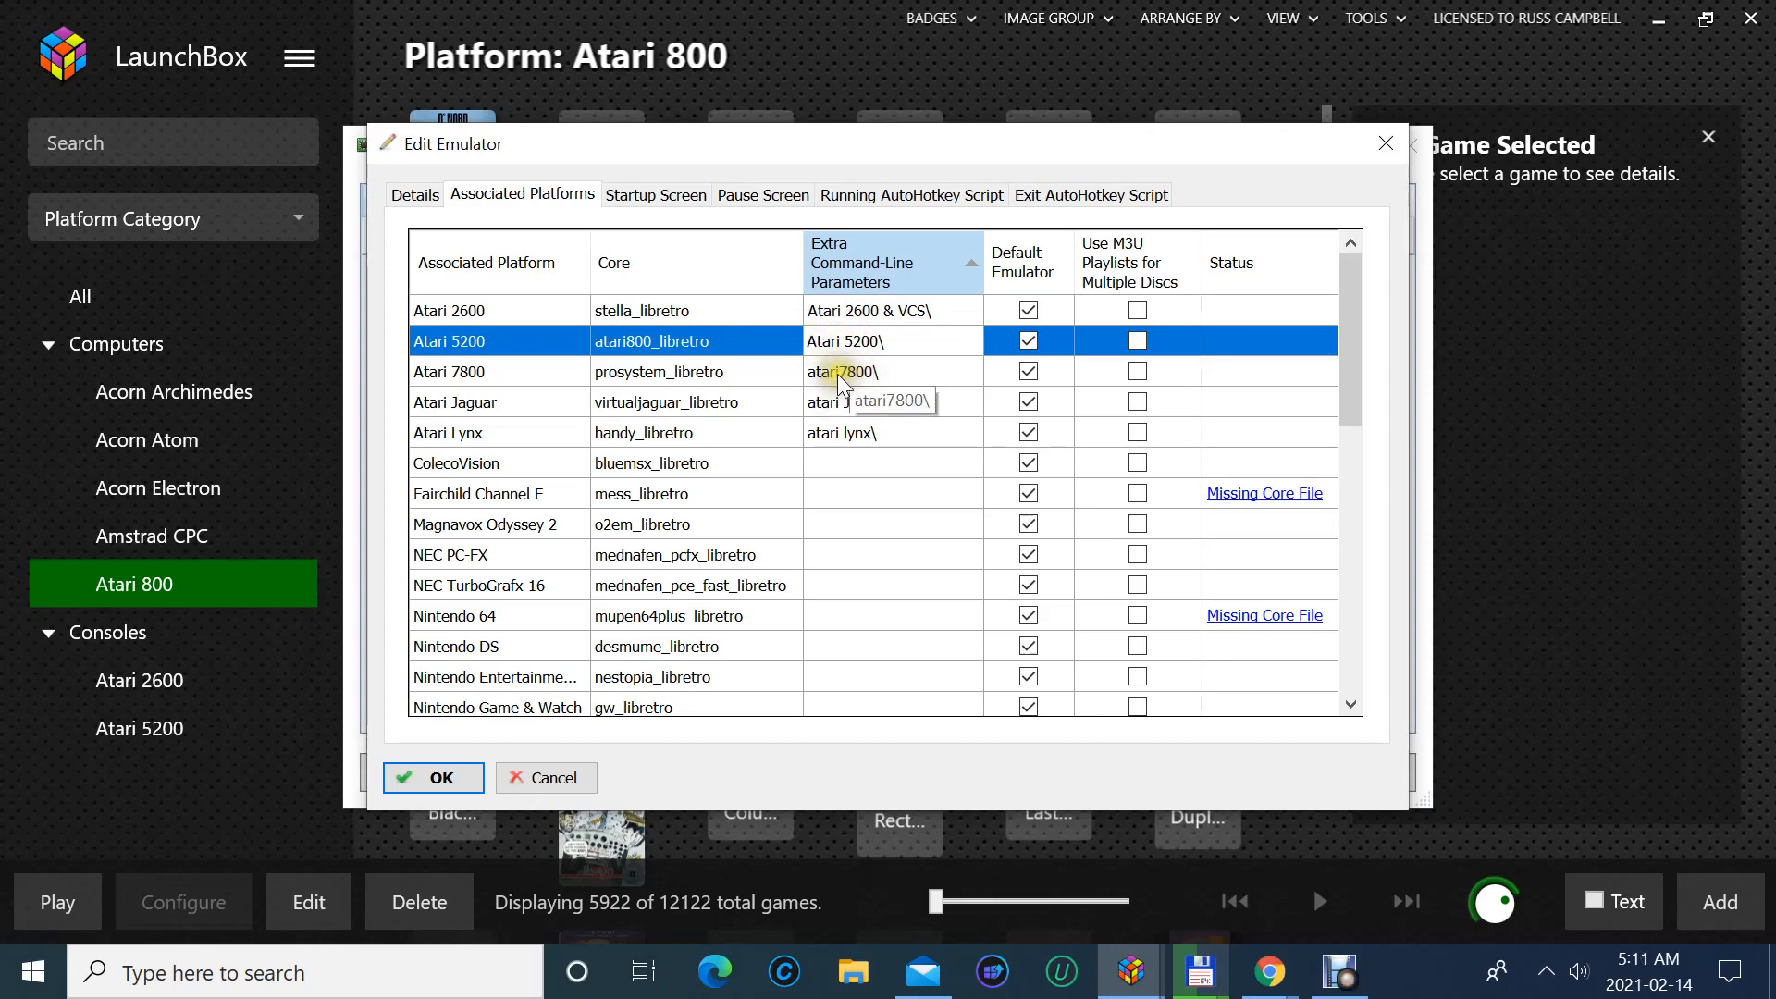
- Correct the Atari 7800 platform's extra command-line parameters to read "Atari 7800\"
left_click(815, 375)
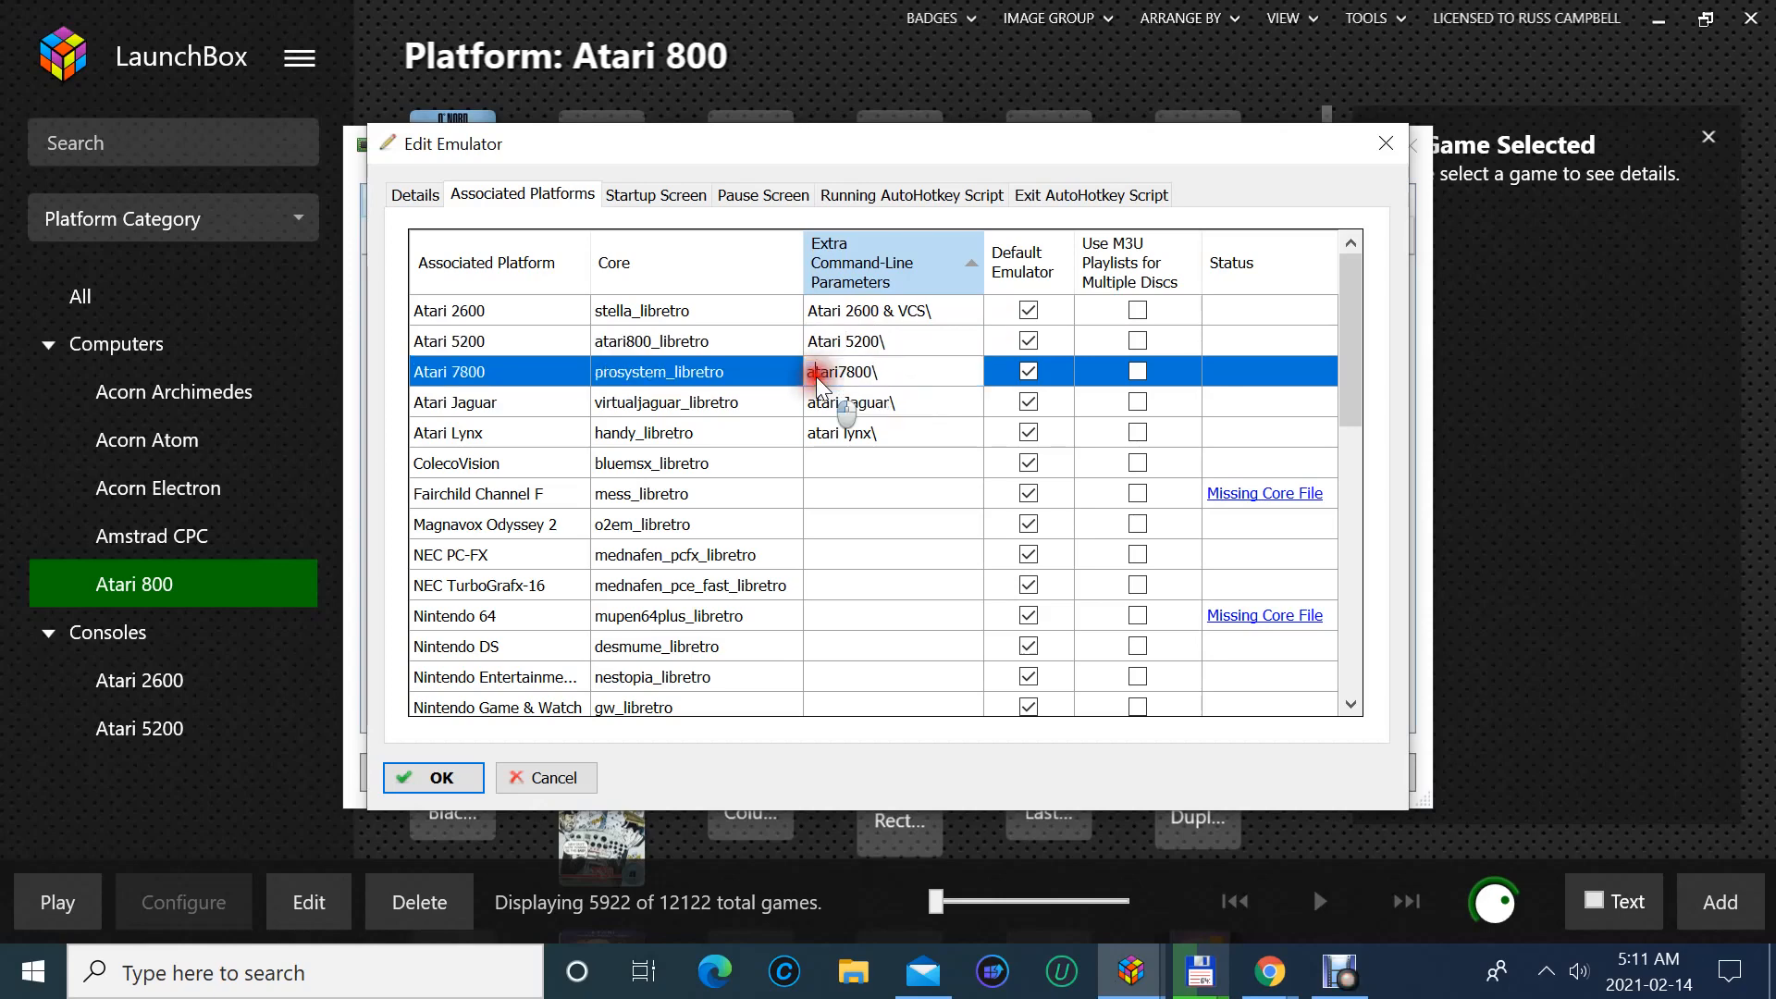
key("Delete")
type("A")
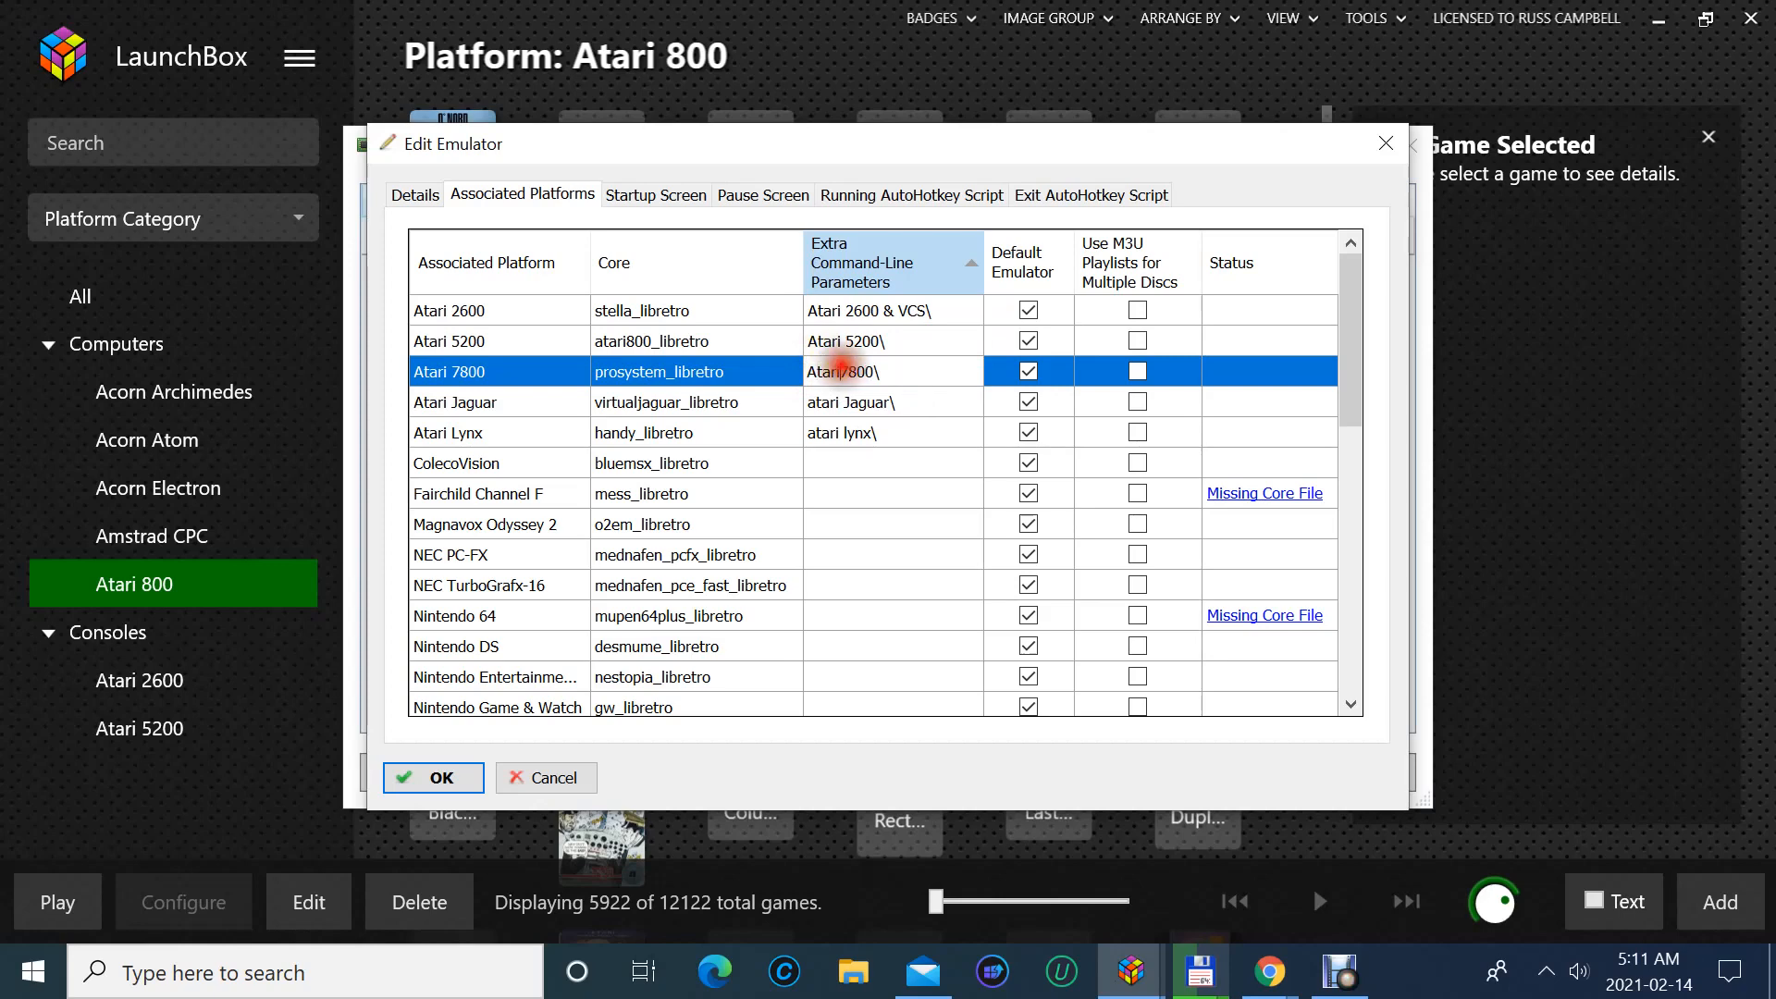
left_click(839, 371)
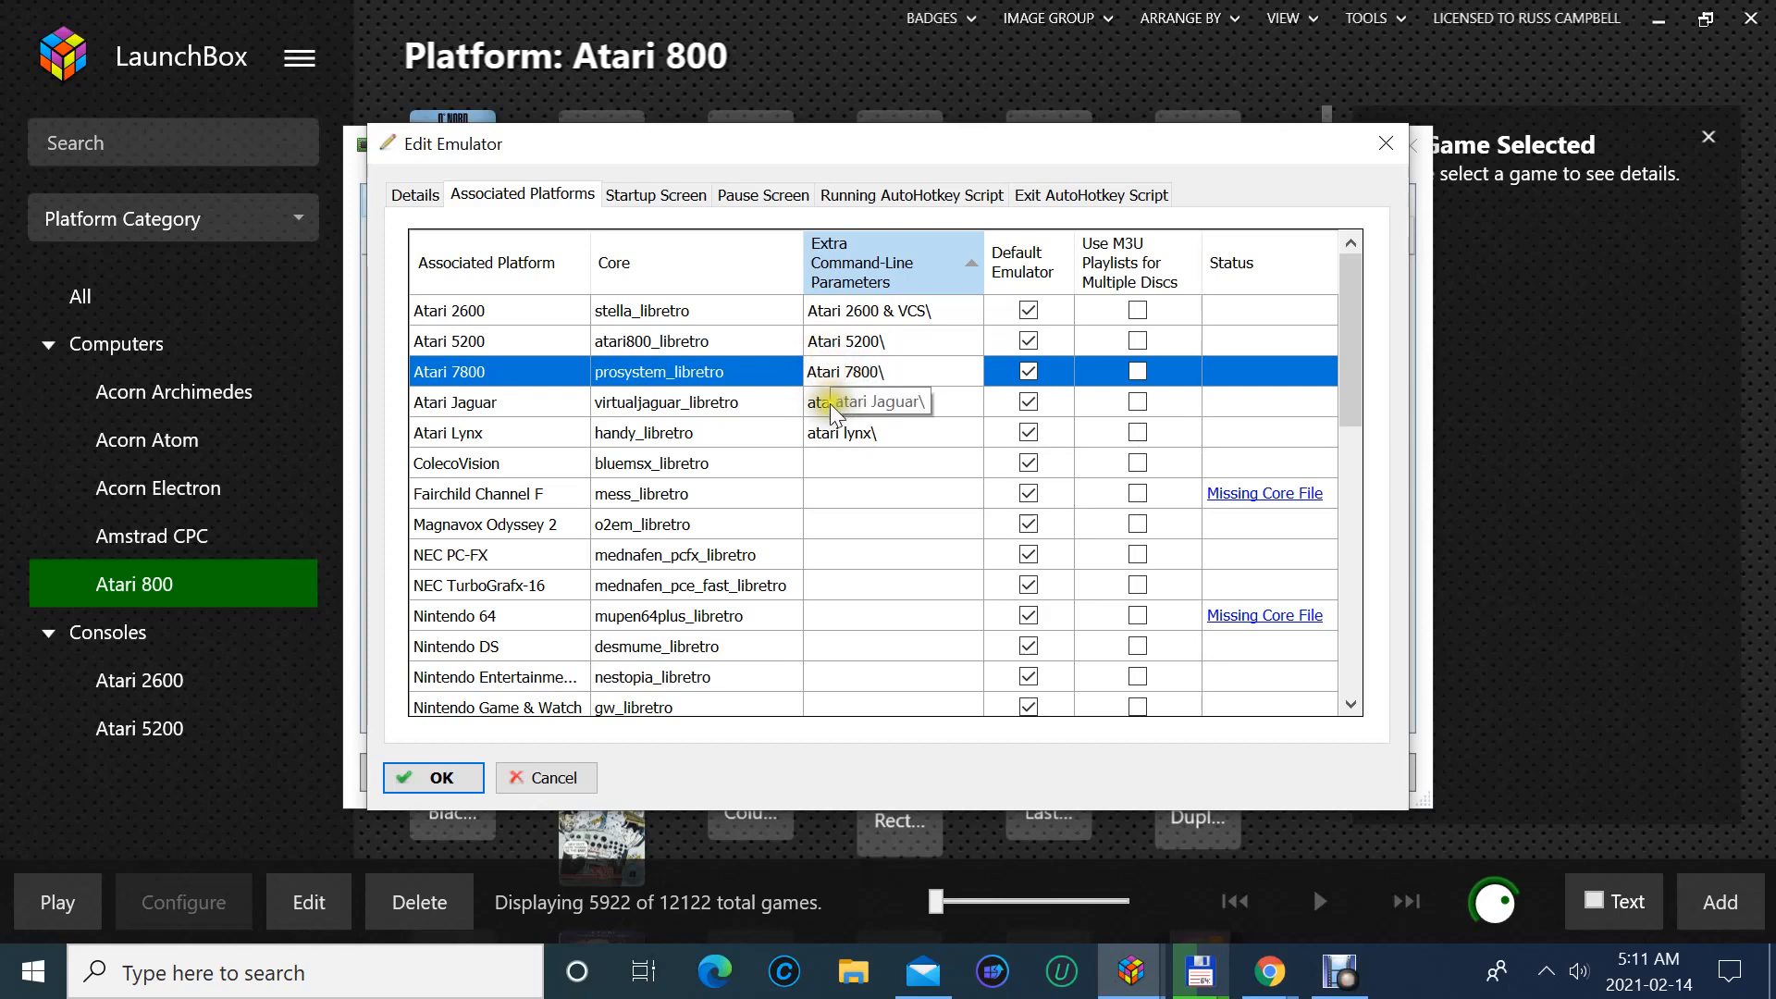
- Capitalize the Atari Jaguar platform's extra command-line parameters to read "Atari Jaguar\"
left_click(819, 405)
left_click(818, 403)
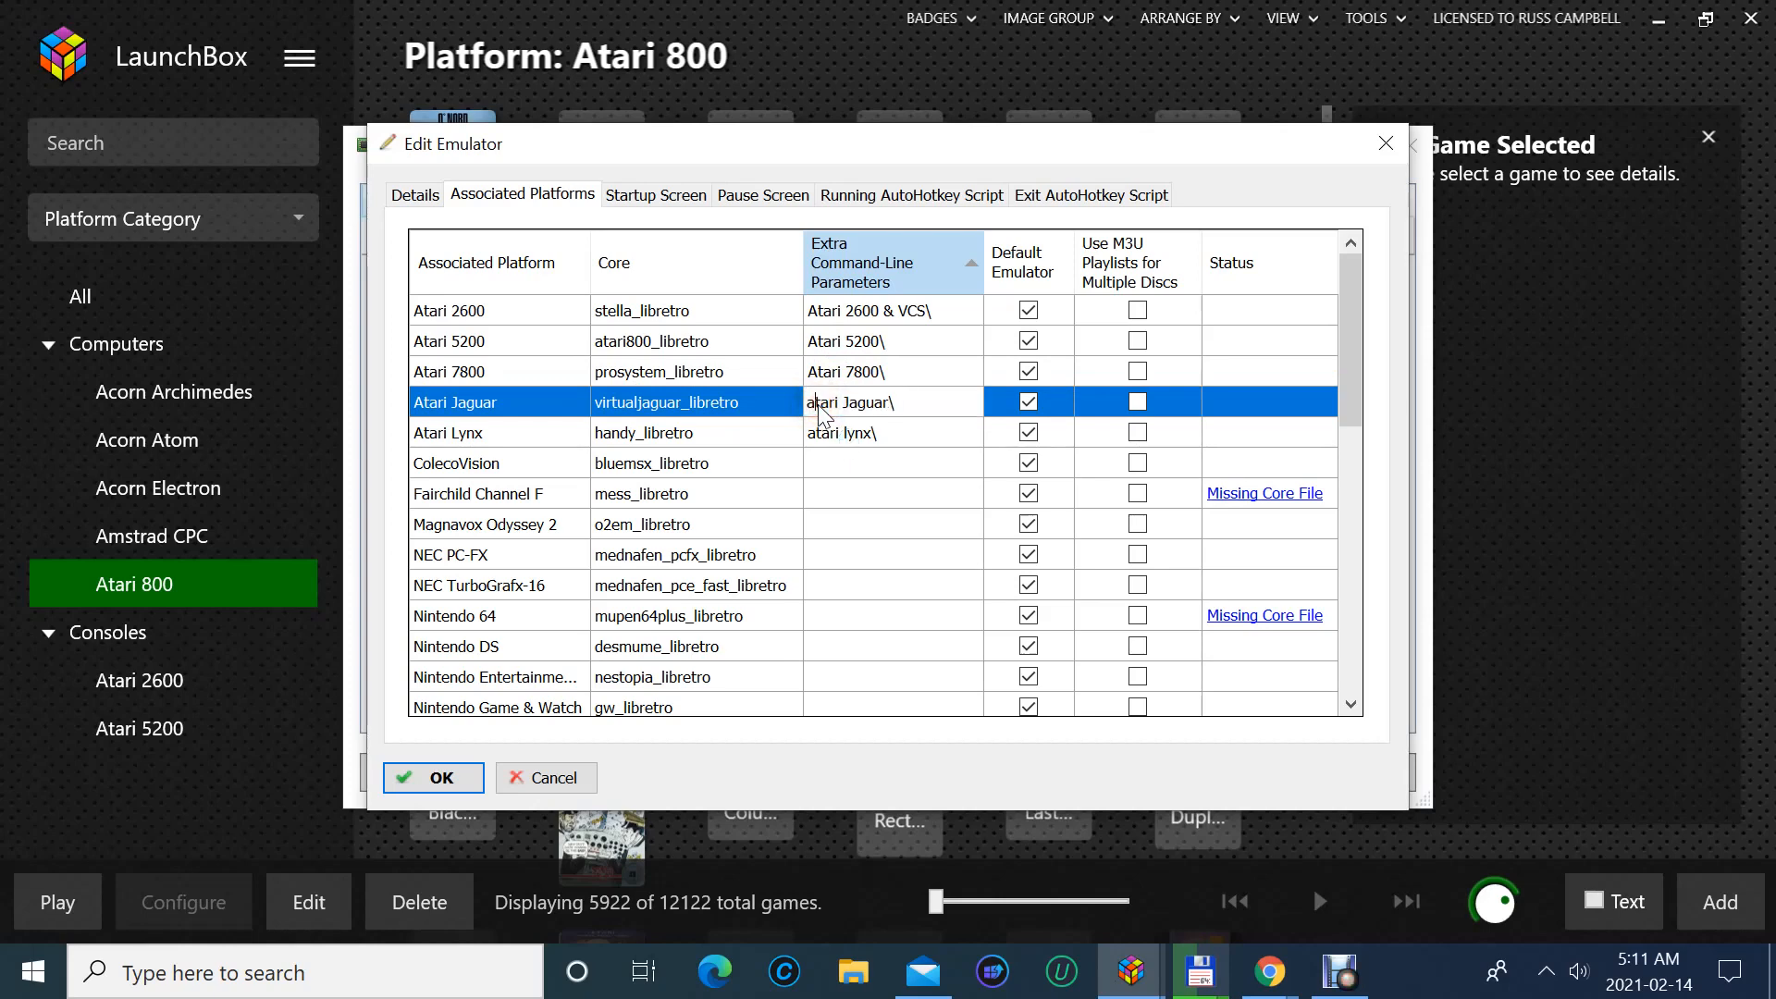
key("BackSpace")
type("A")
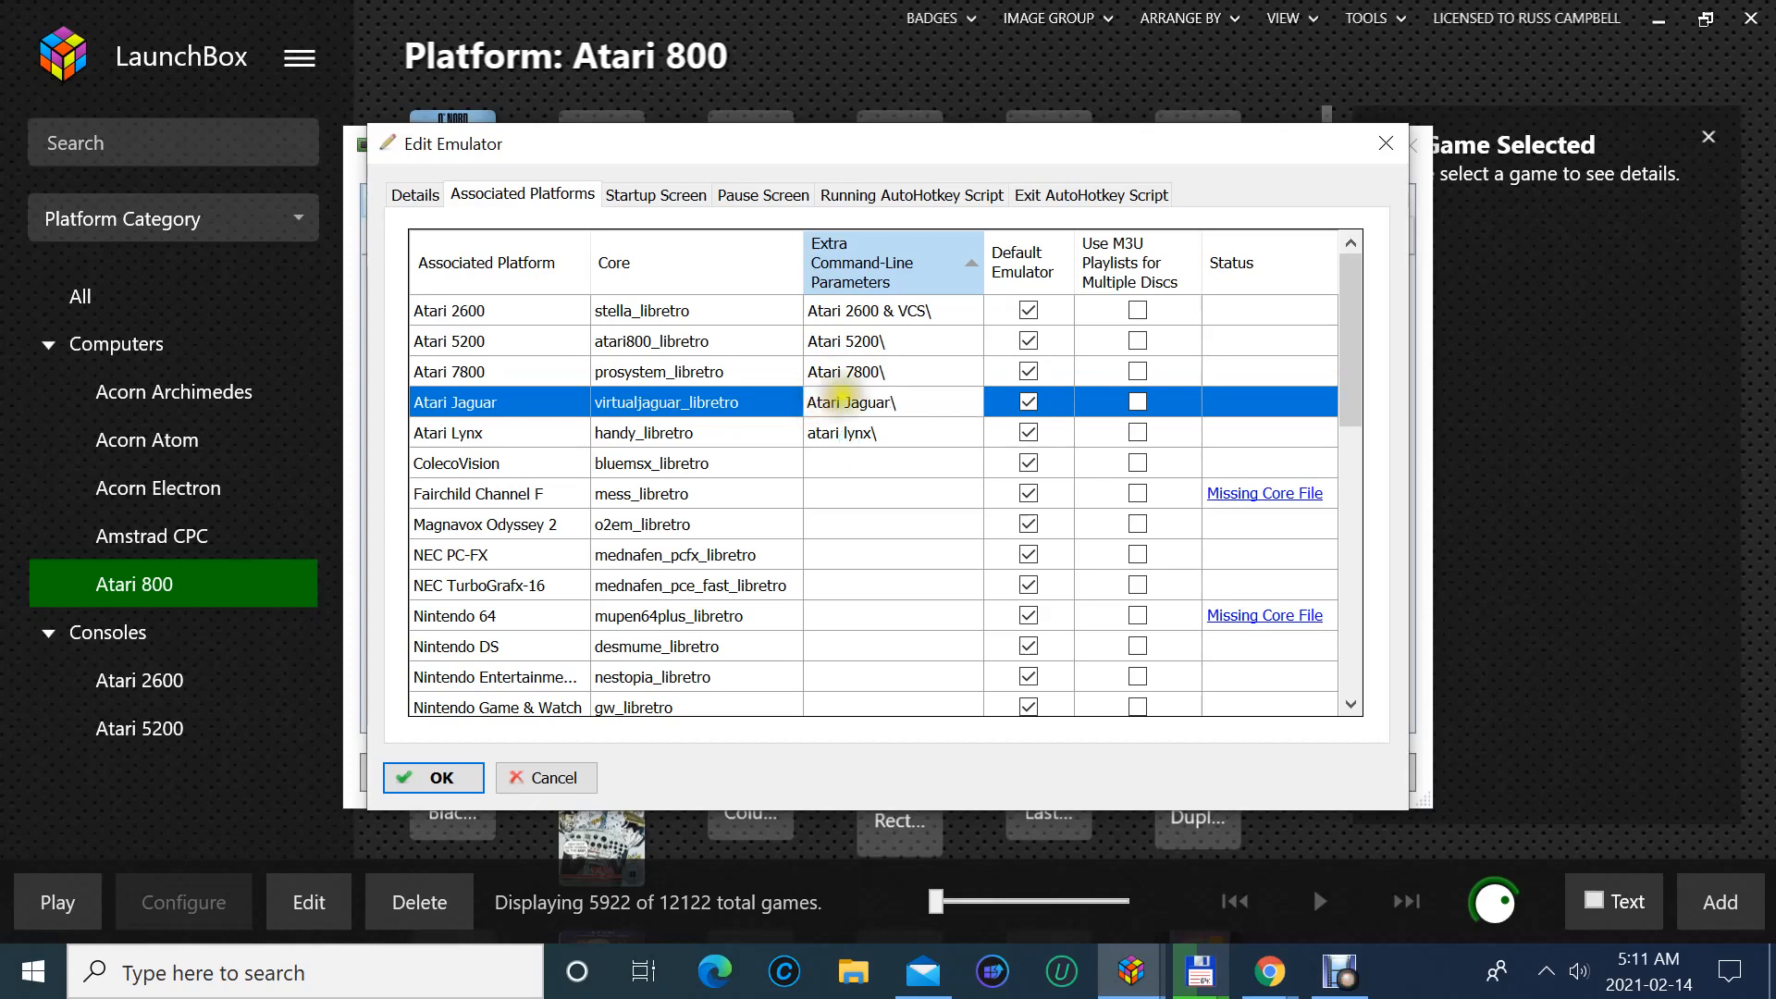
- Capitalize both words in the Atari Lynx platform's extra command-line parameters so they read "Atari Lynx\"
left_click(846, 432)
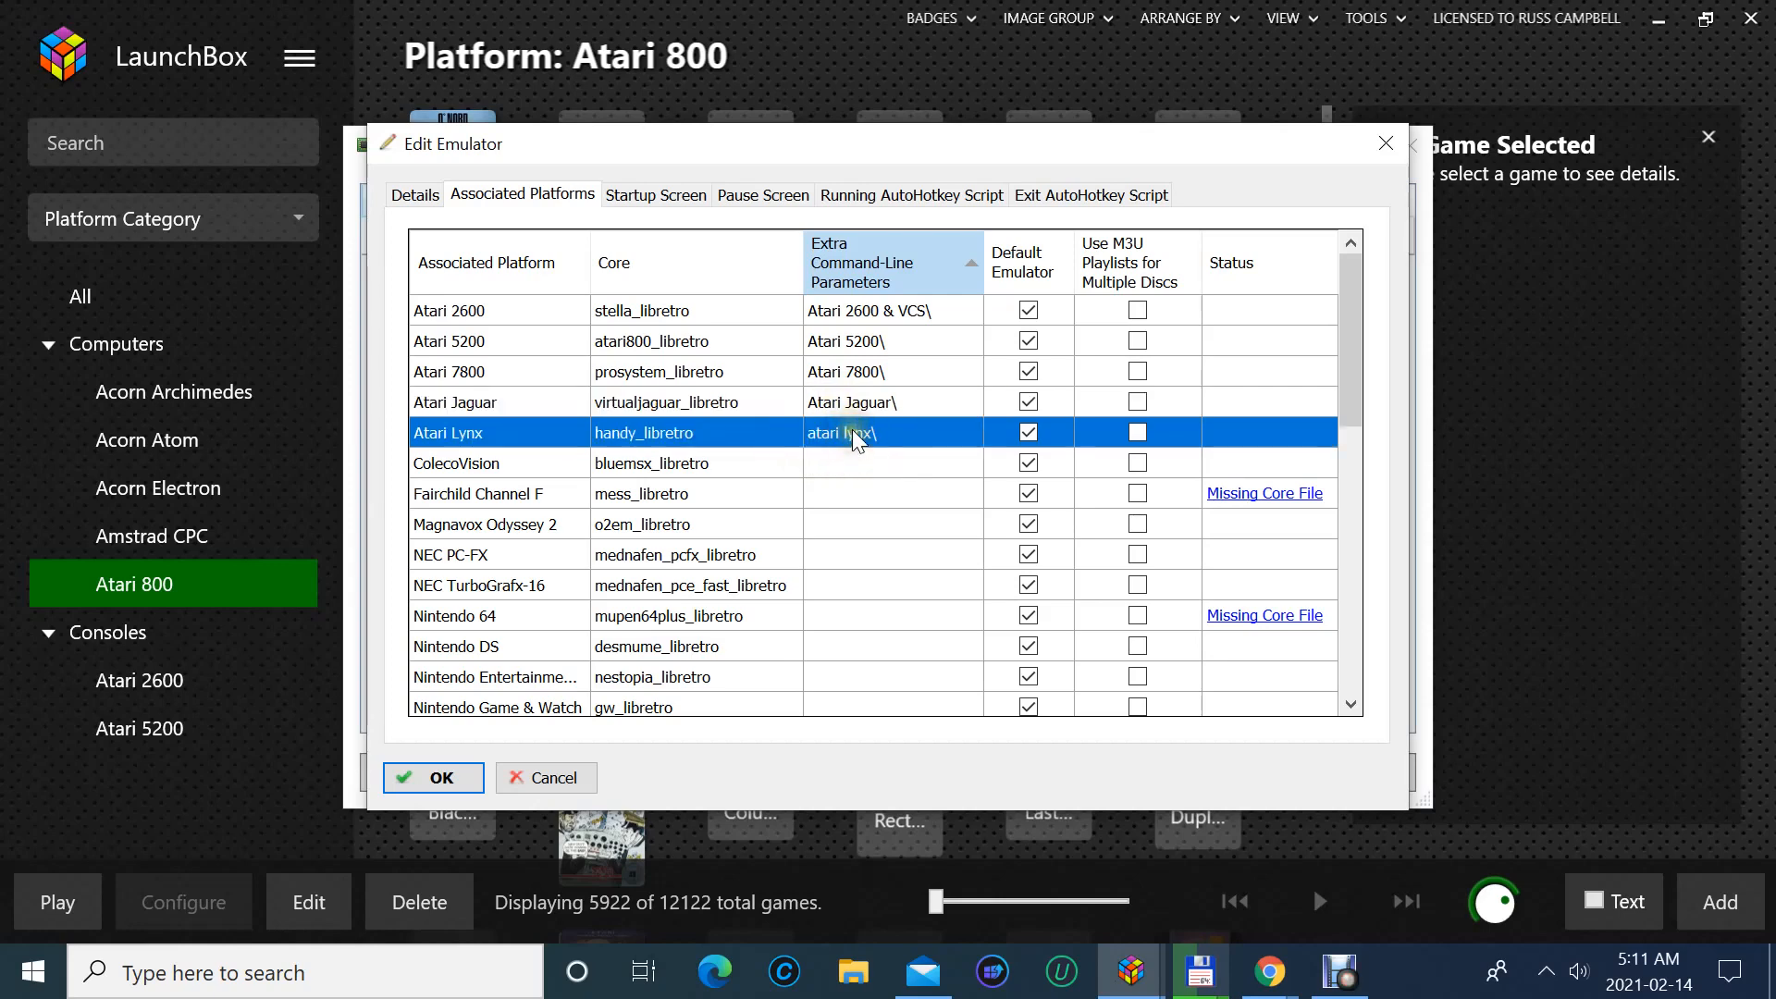
left_click(852, 429)
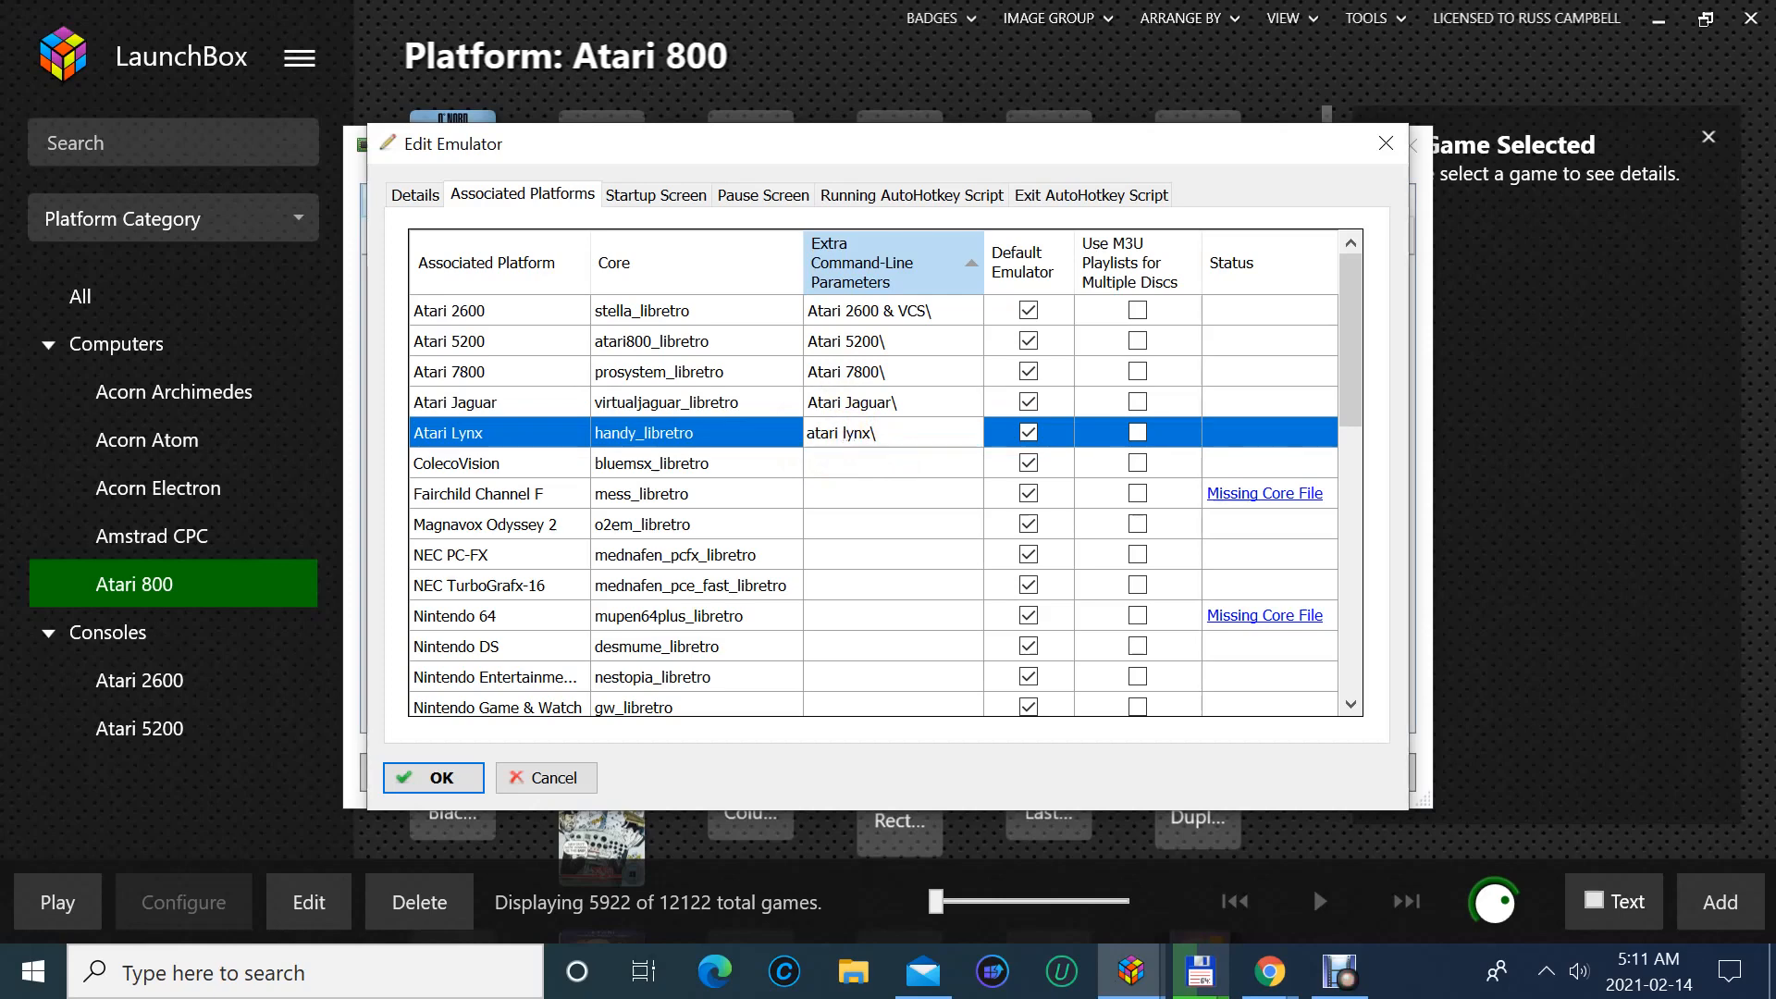
key("Delete")
type("L")
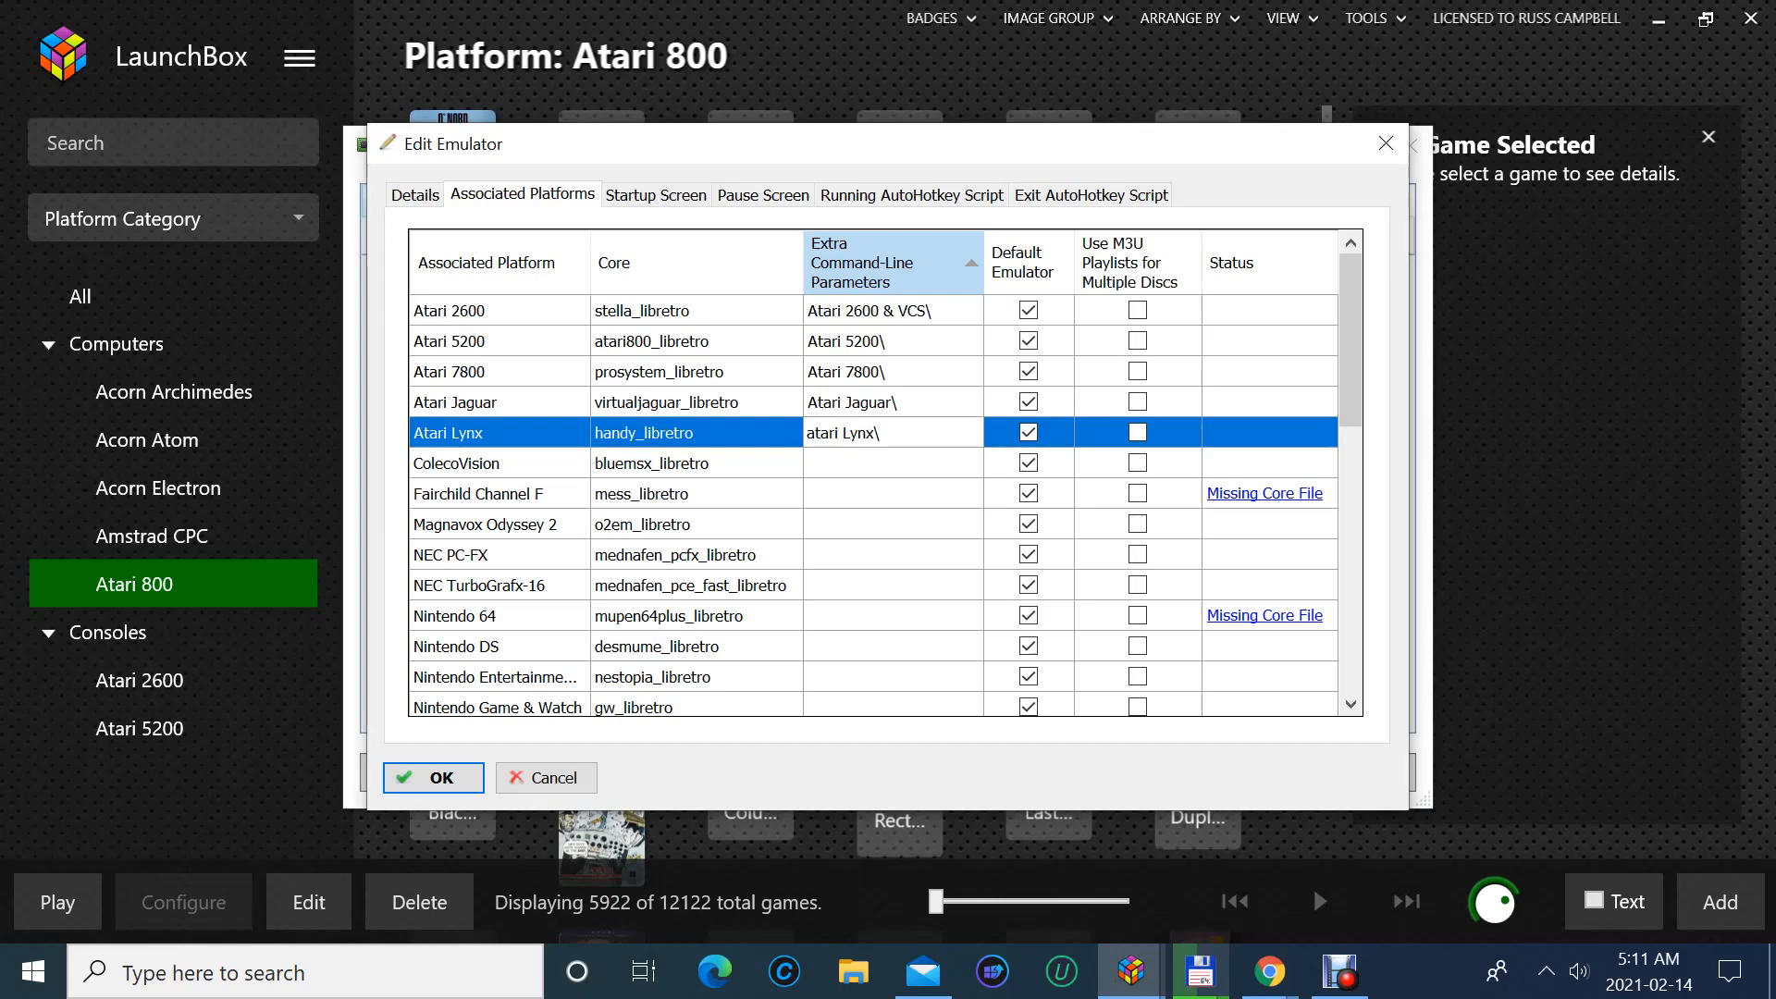
double_click(820, 433)
double_click(816, 434)
left_click(816, 435)
key("BackSpace")
type("A")
left_click(816, 463)
- Switch to the second Total Commander window to check the Atari folder names in m:\Tosek, and return to LaunchBox
left_click(1200, 978)
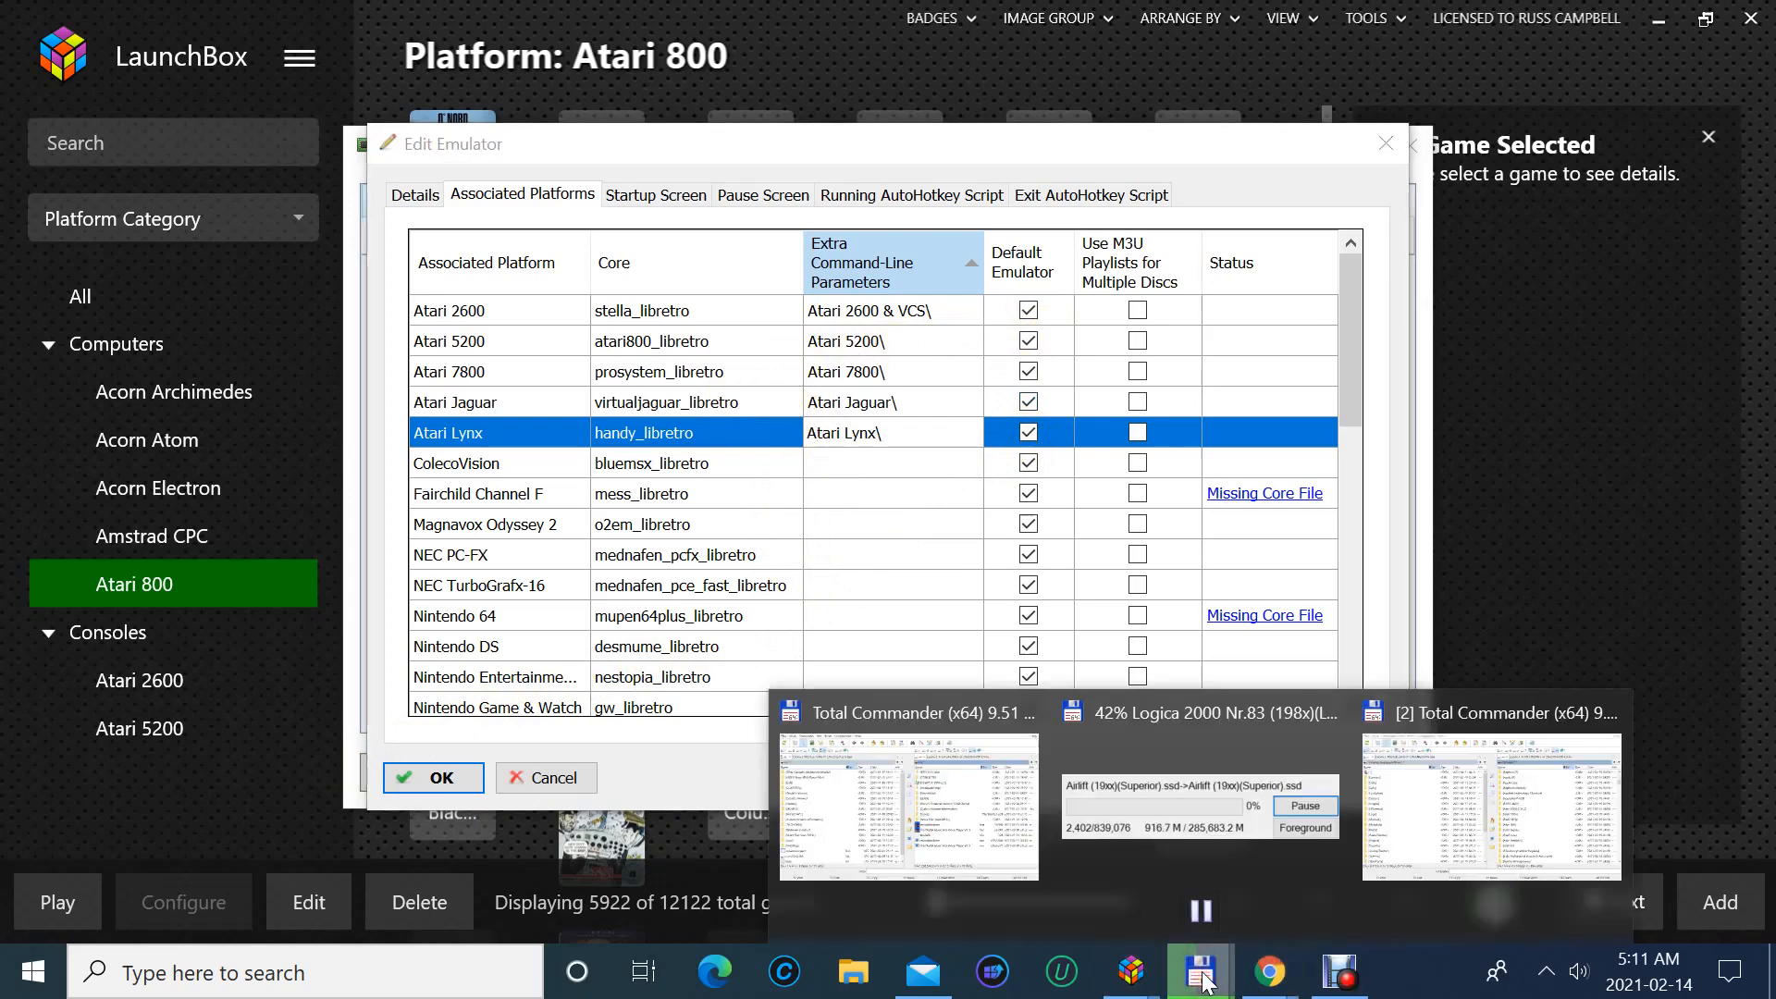
left_click(1205, 982)
left_click(1205, 982)
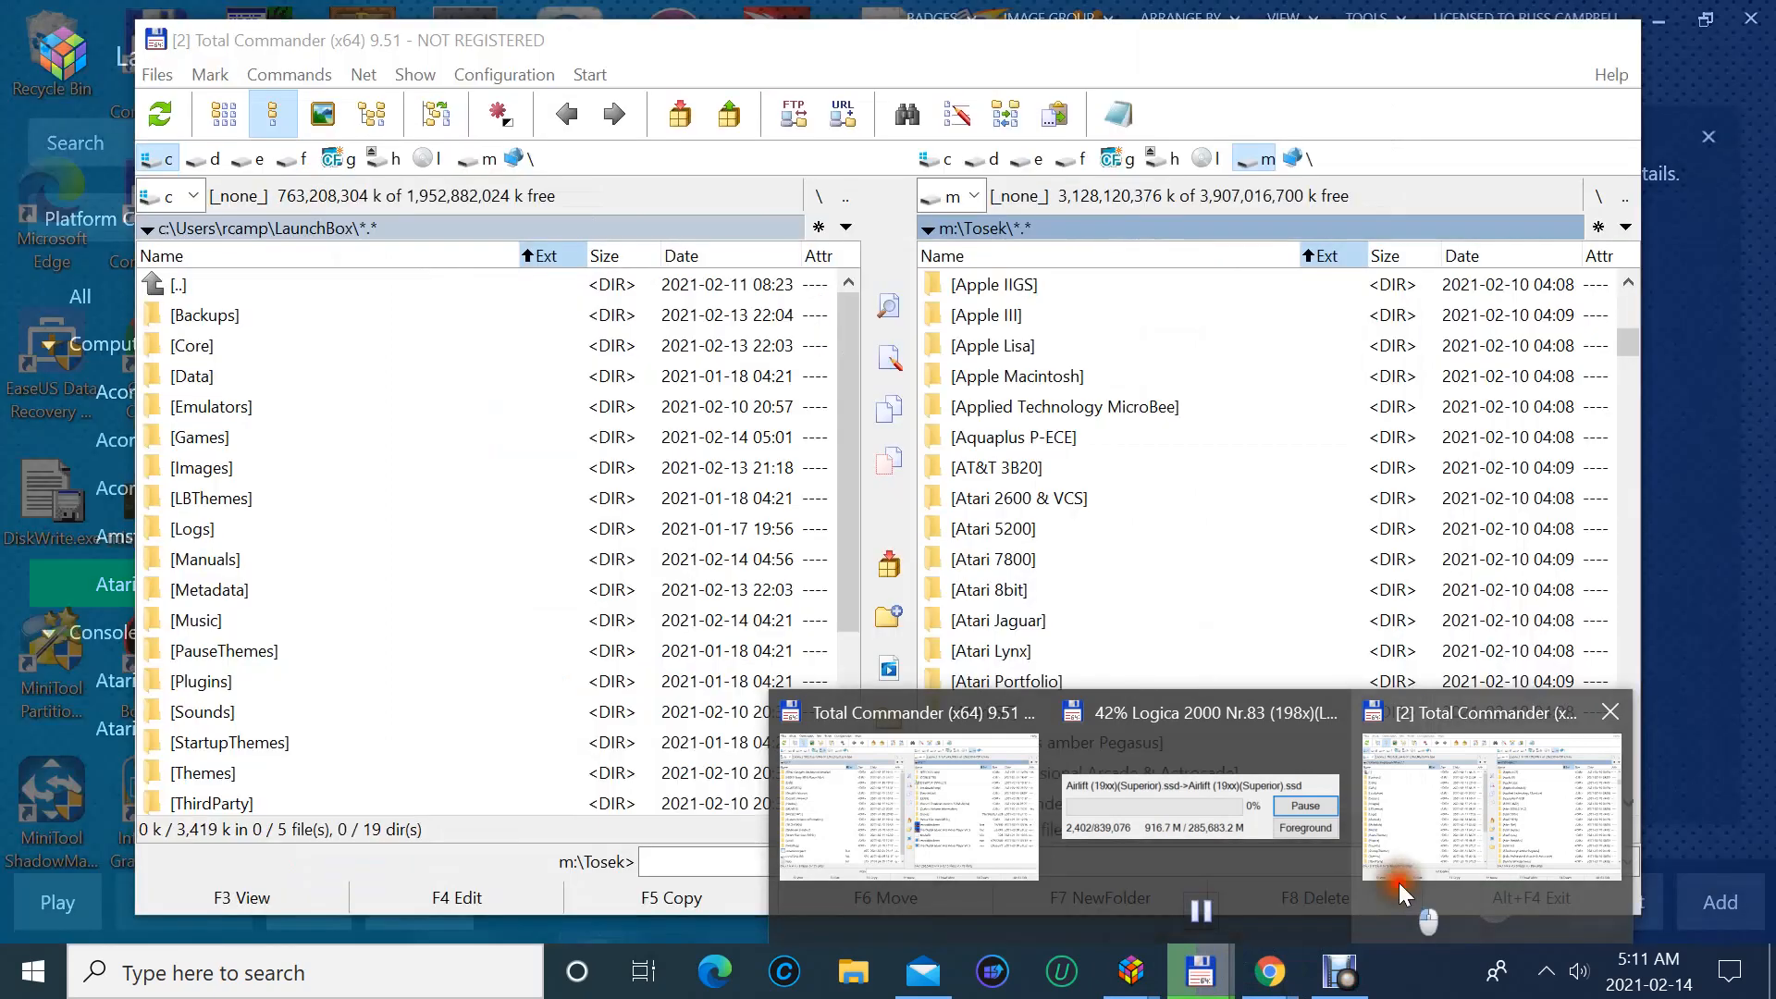
left_click(1399, 882)
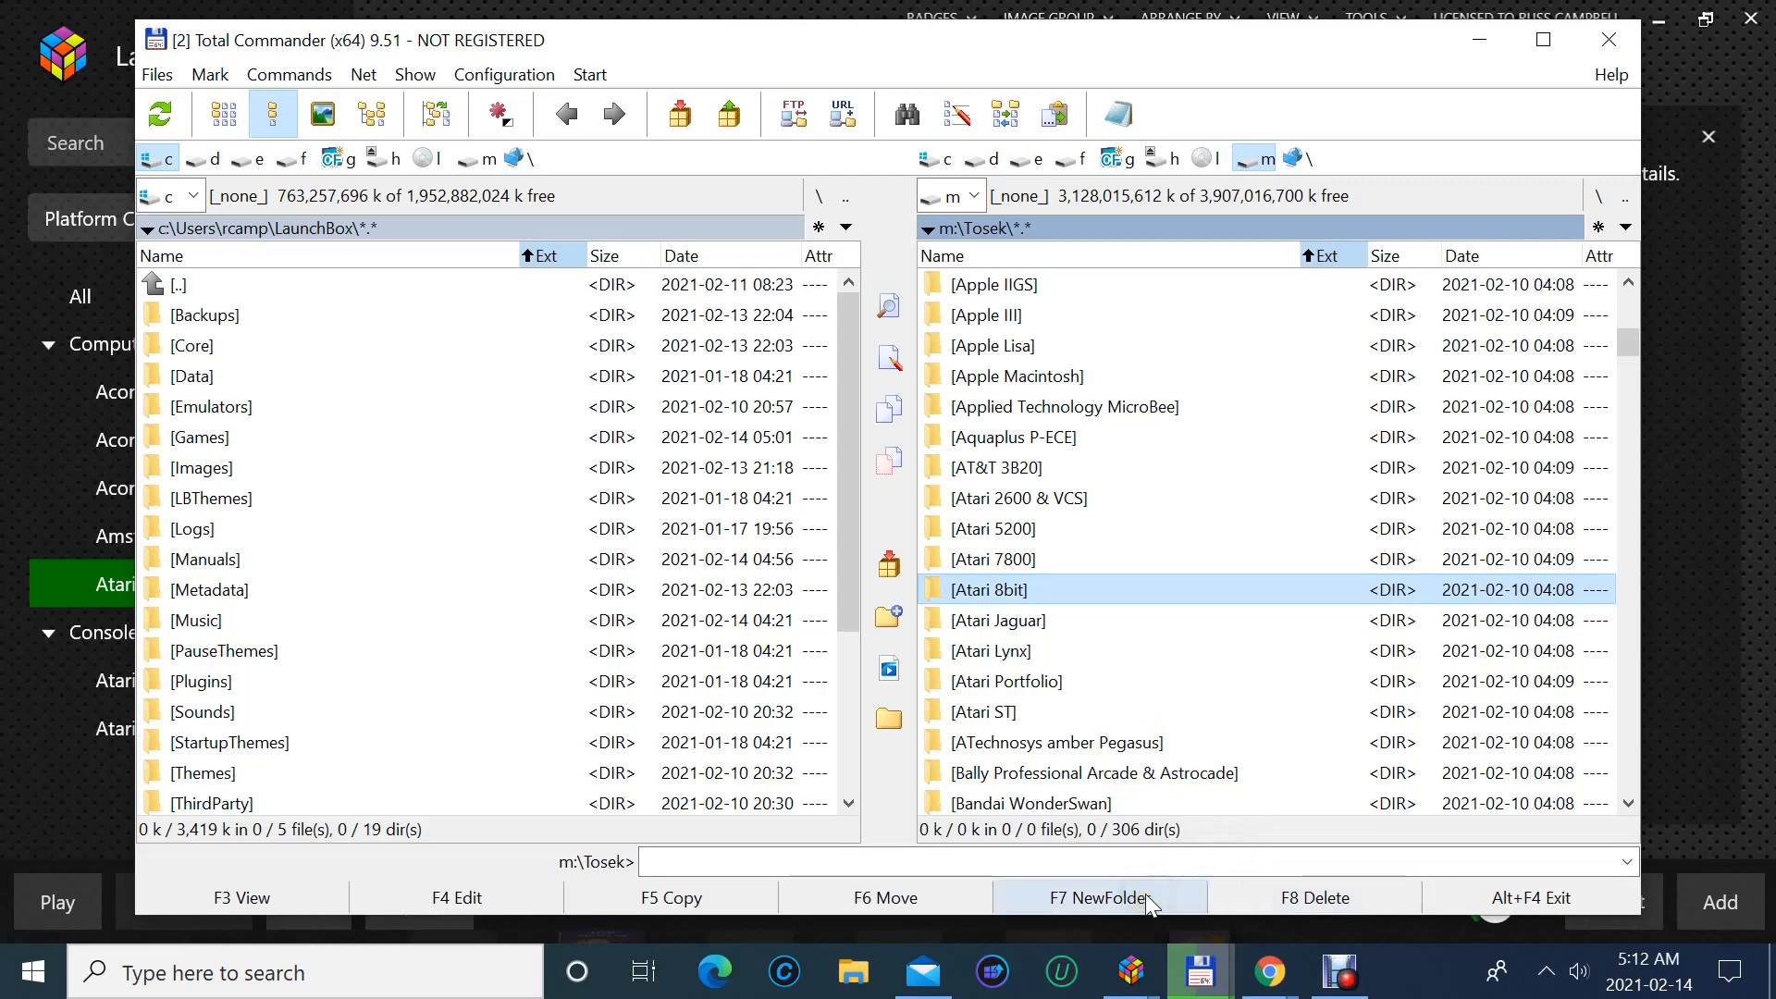
mouse_move(1219, 976)
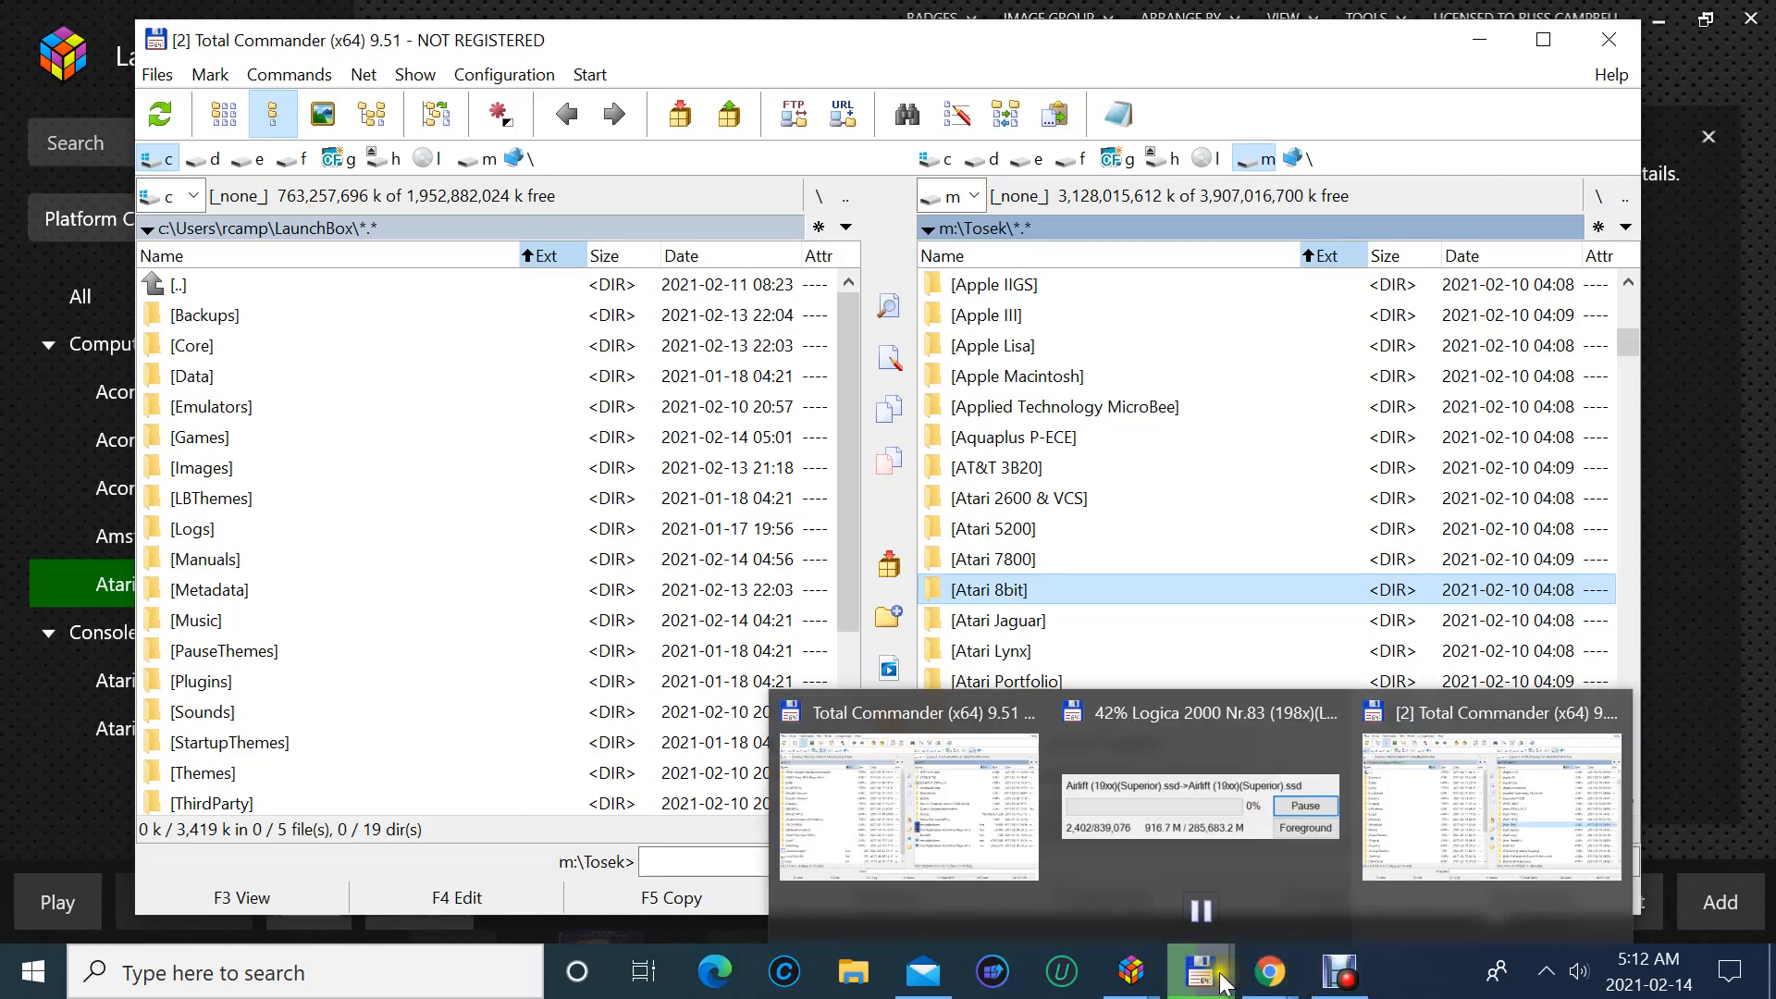
left_click(65, 706)
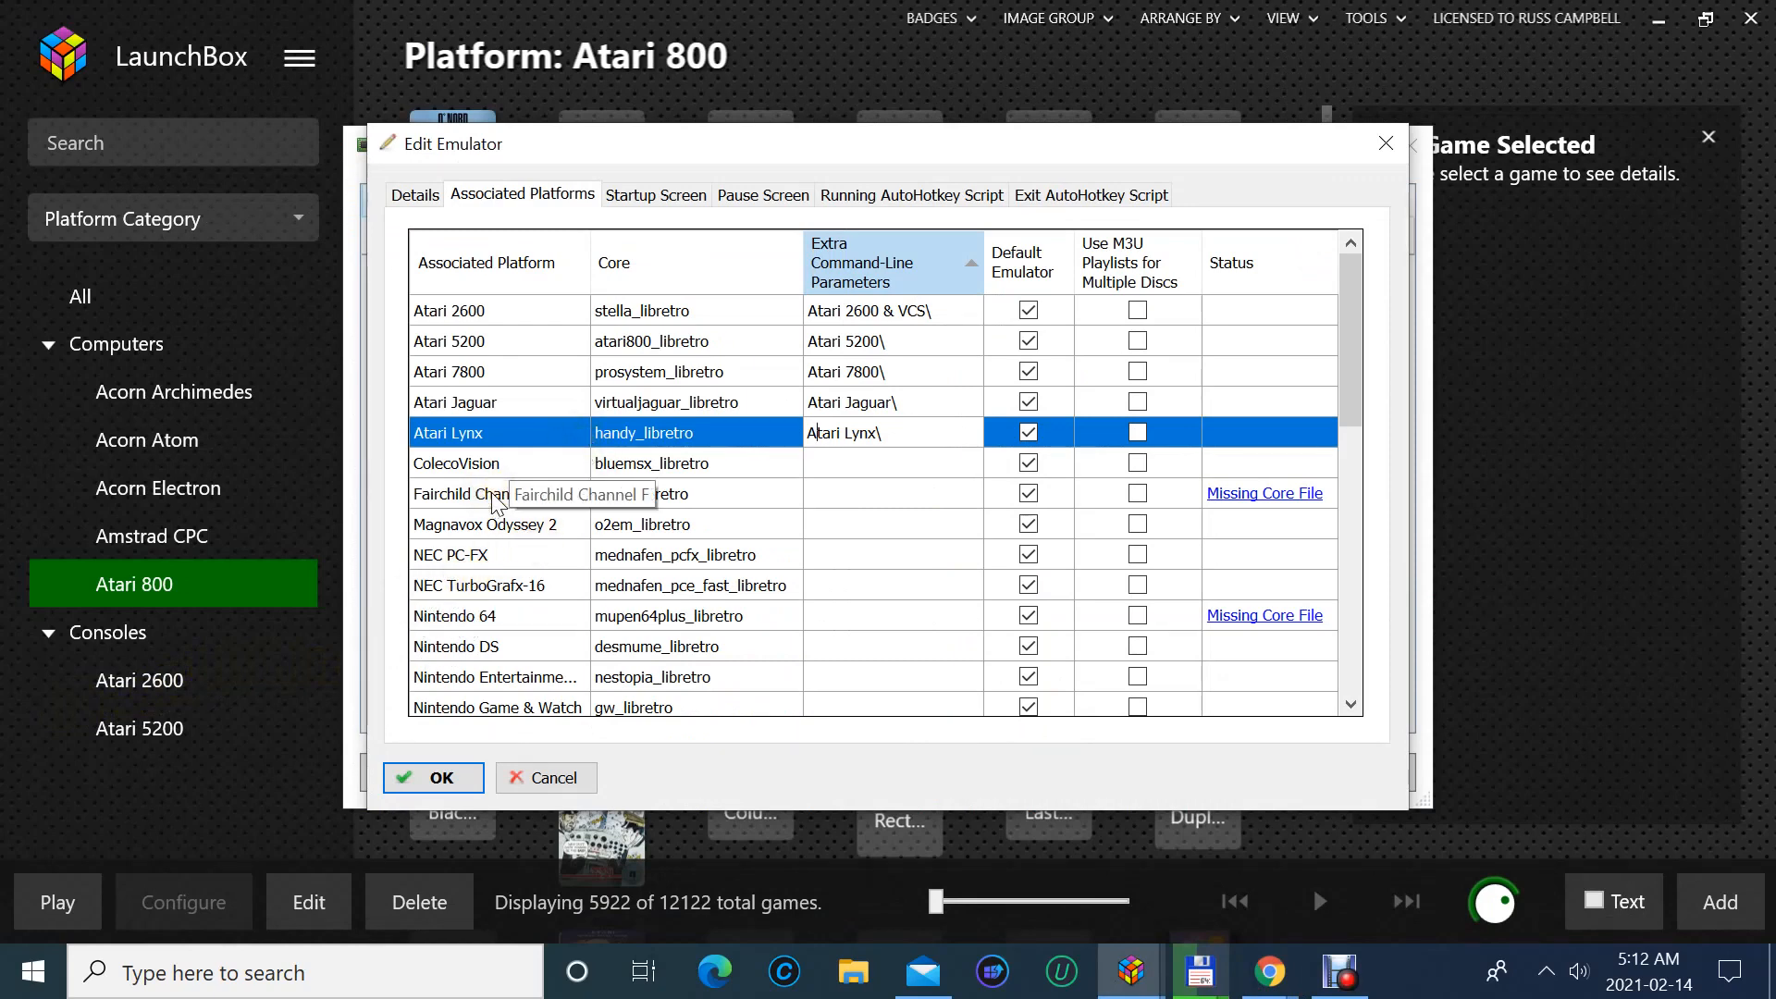
- Look through the Retroarch emulator's associated platforms and save the edited parameters
scroll(493, 494, "down", 2)
scroll(498, 503, "up", 2)
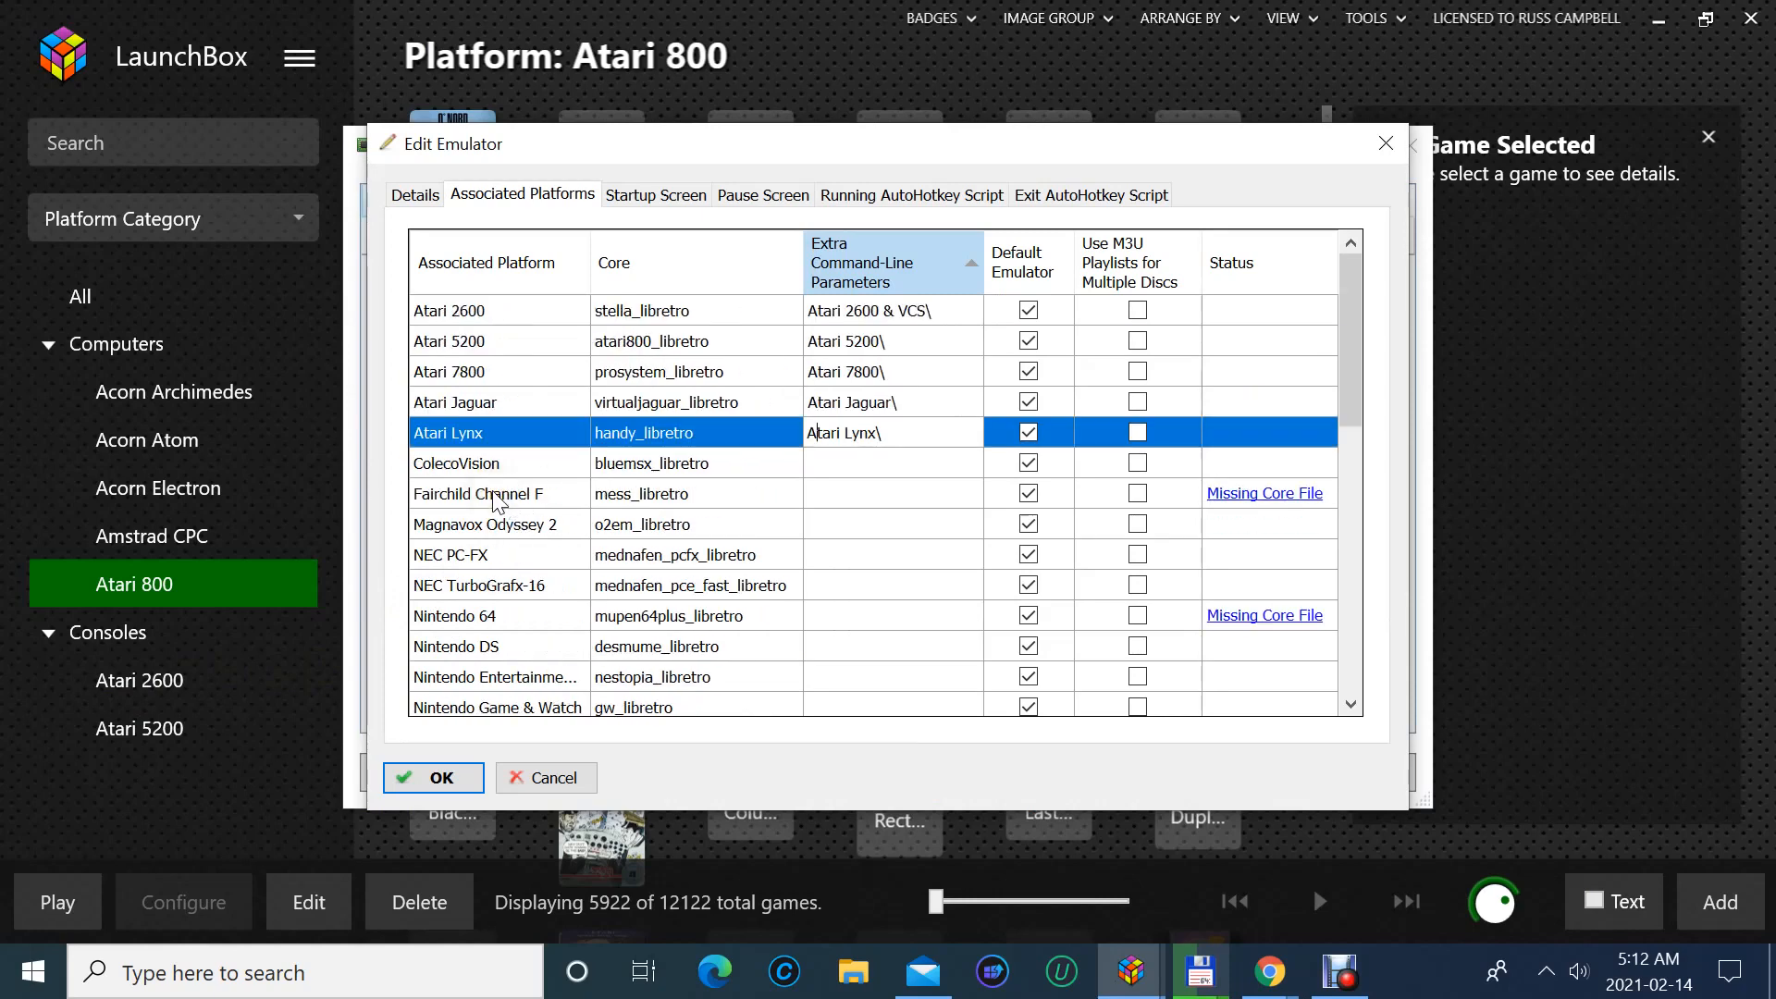
scroll(497, 502, "down", 8)
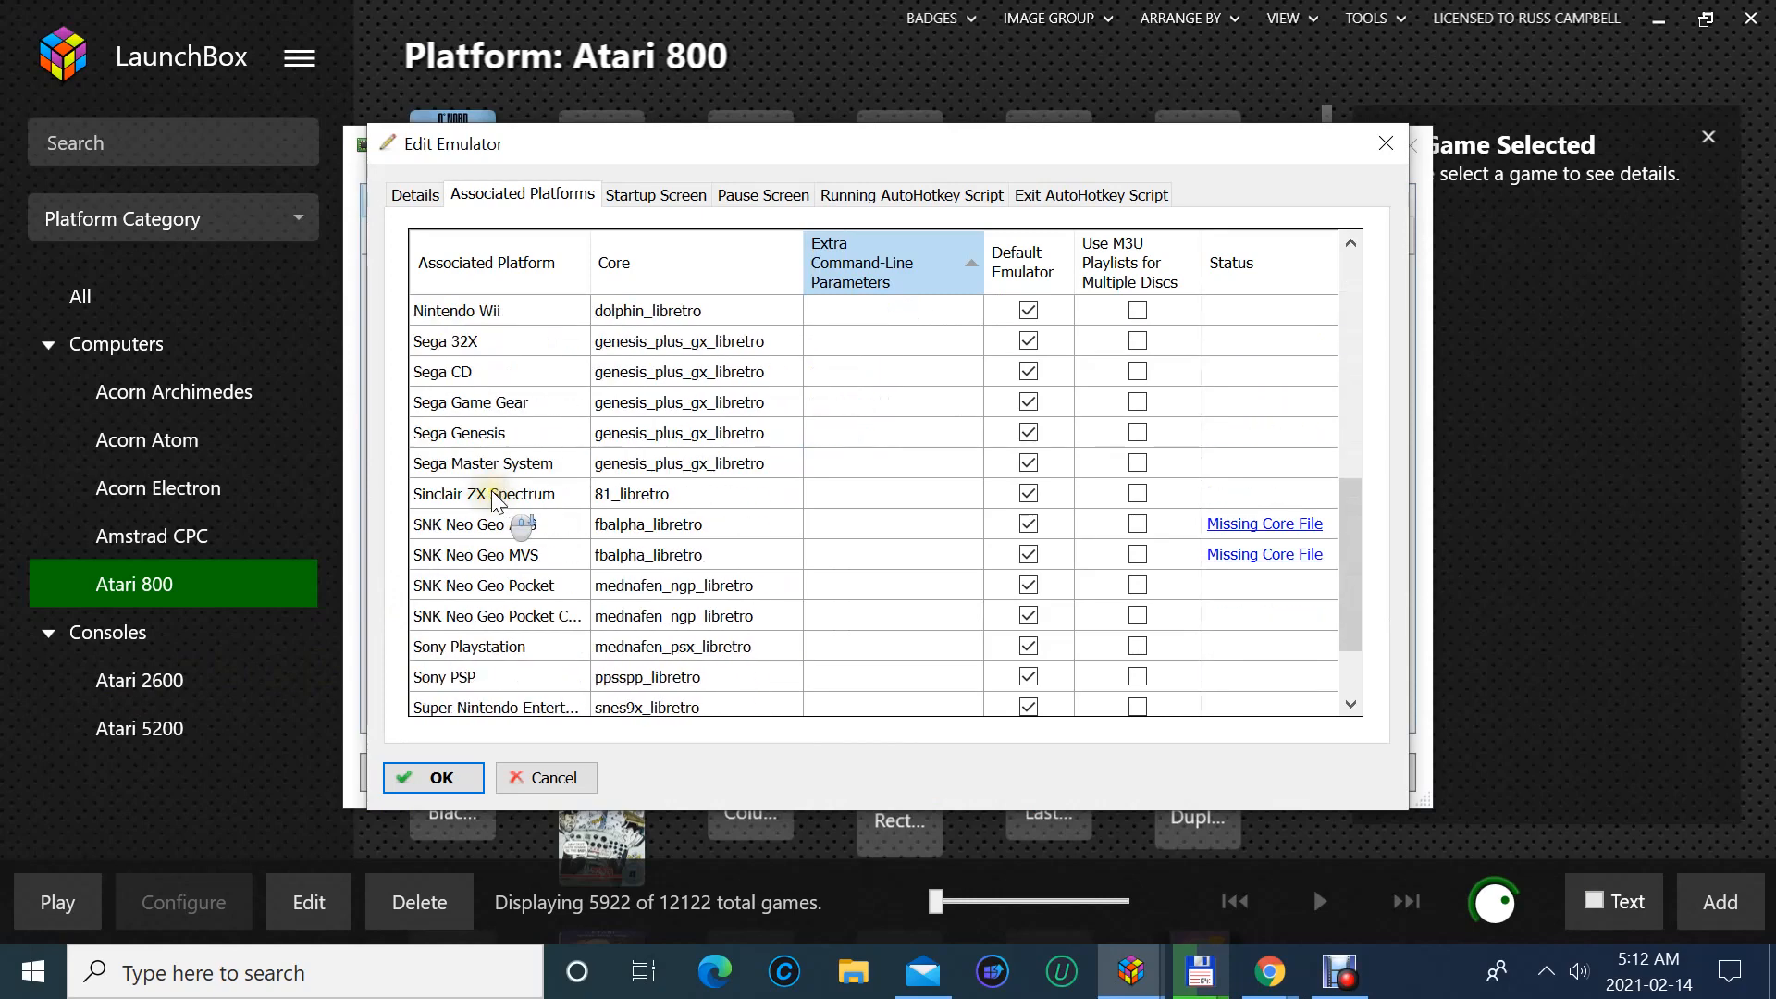
scroll(490, 500, "up", 8)
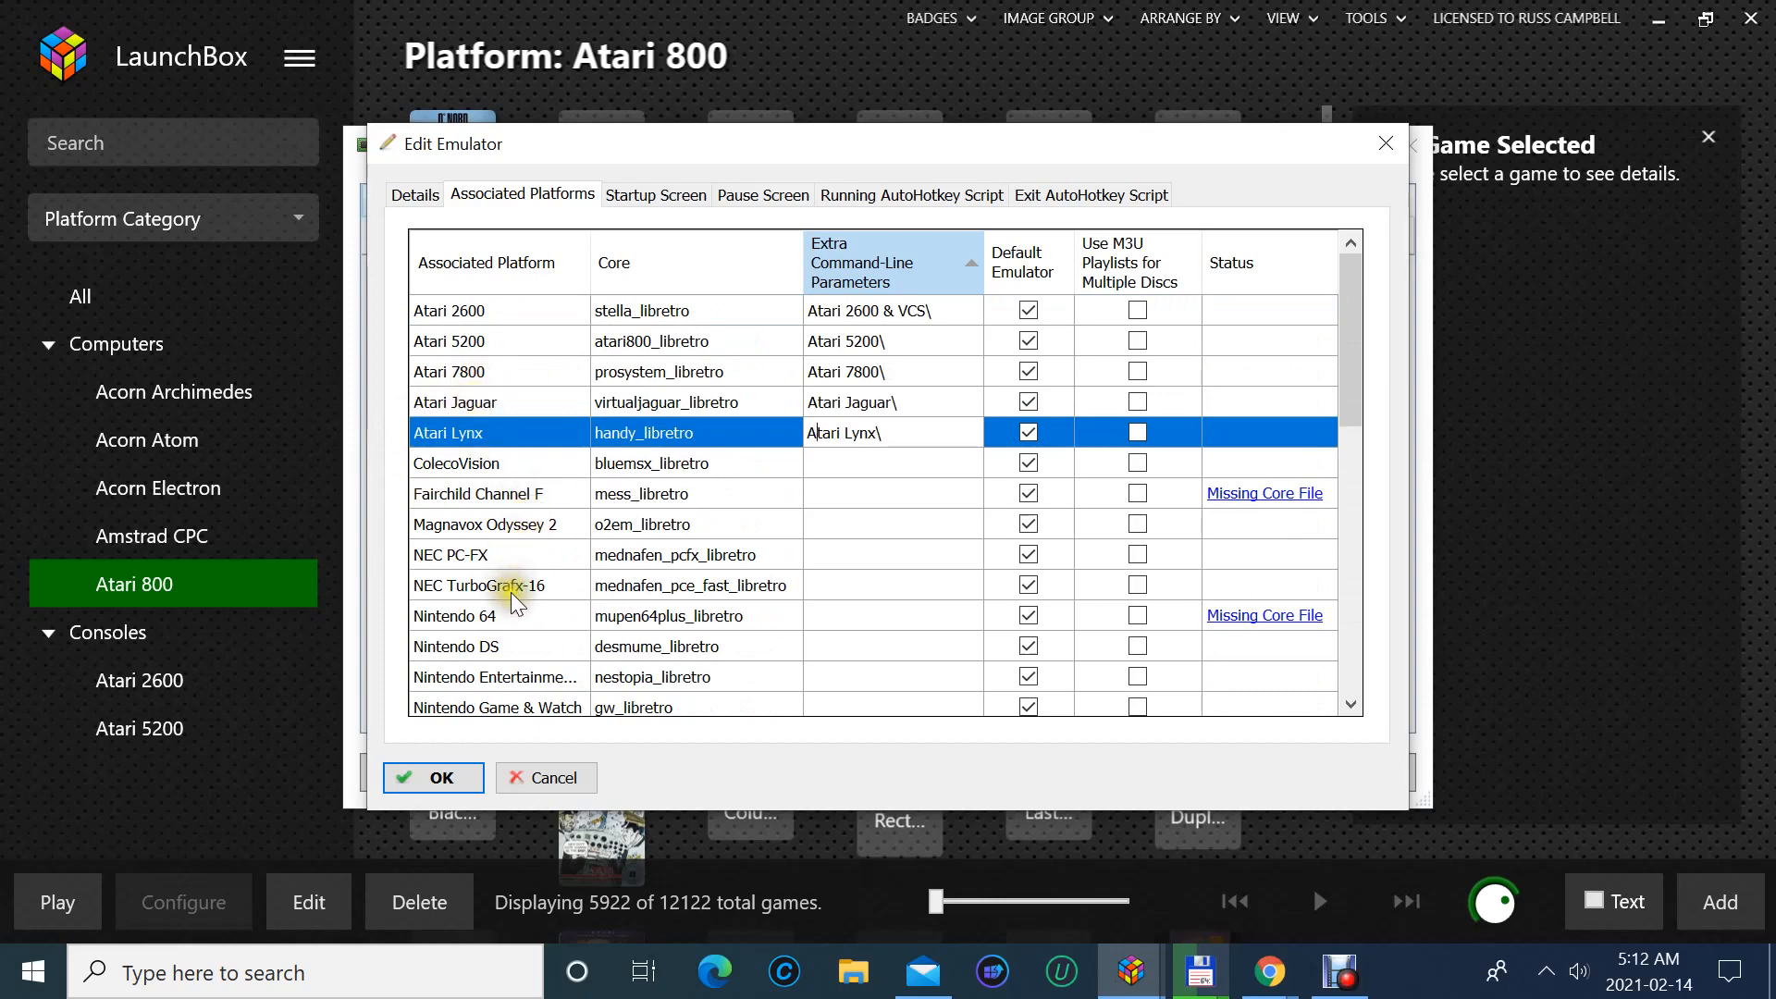
left_click(431, 776)
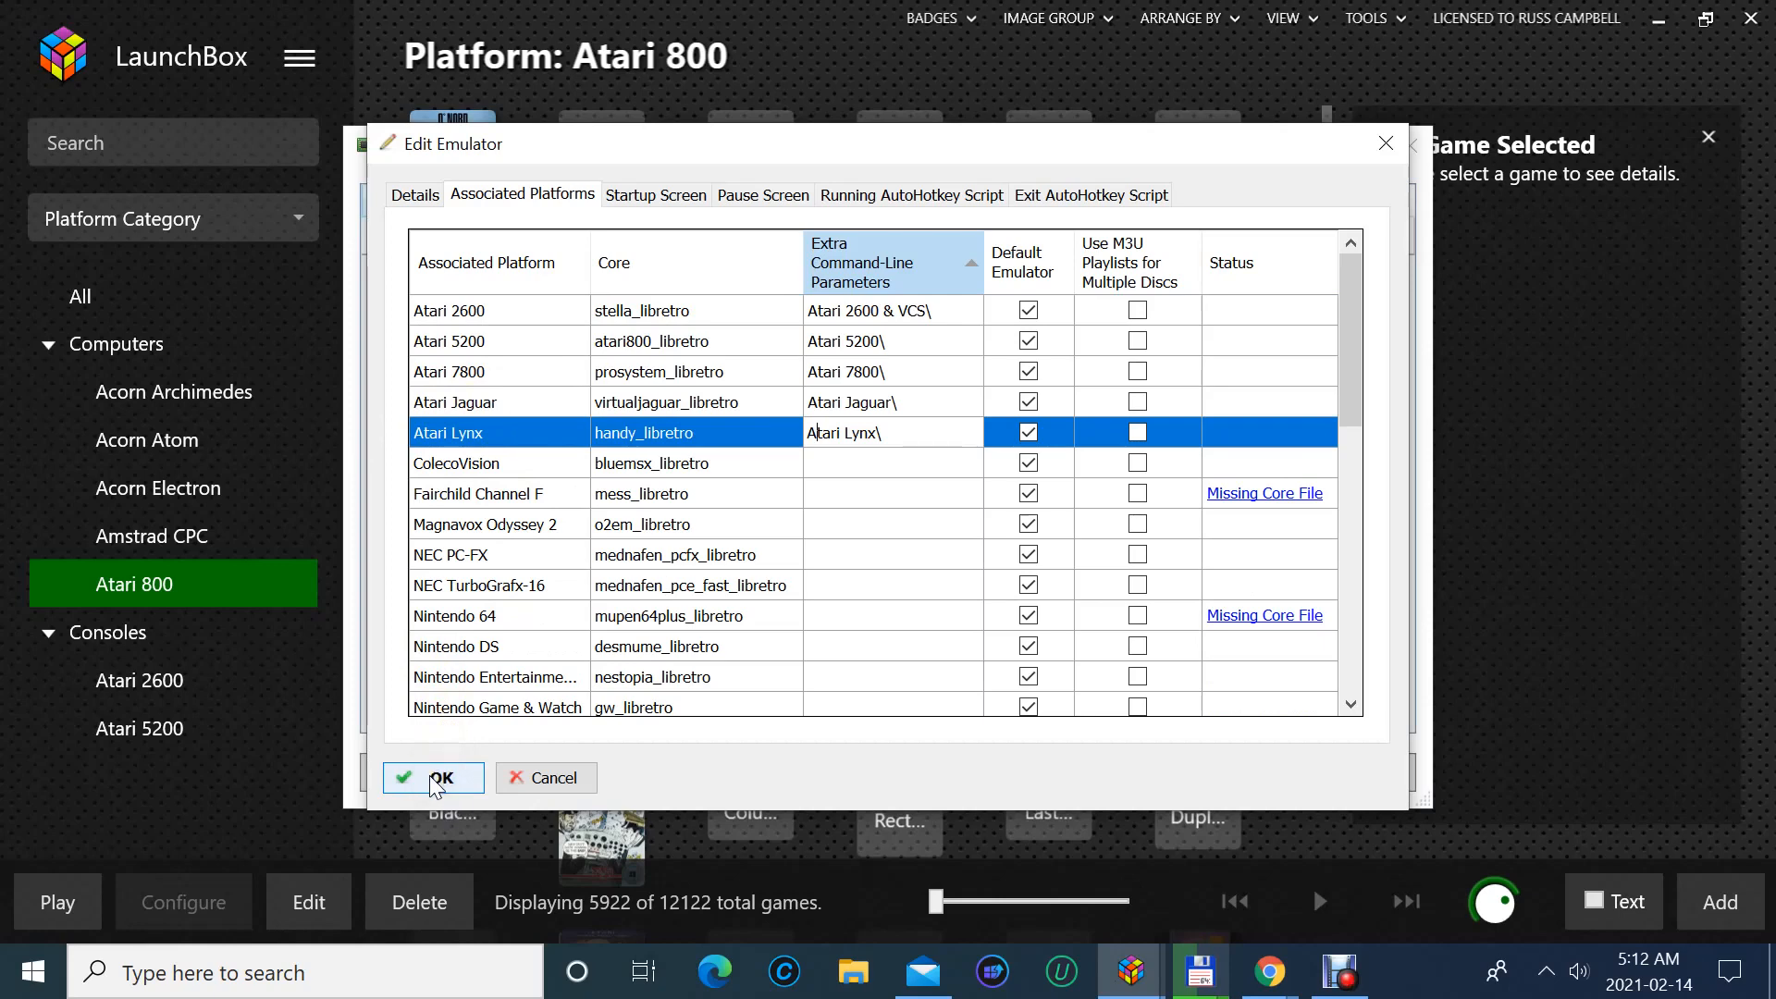
left_click(430, 775)
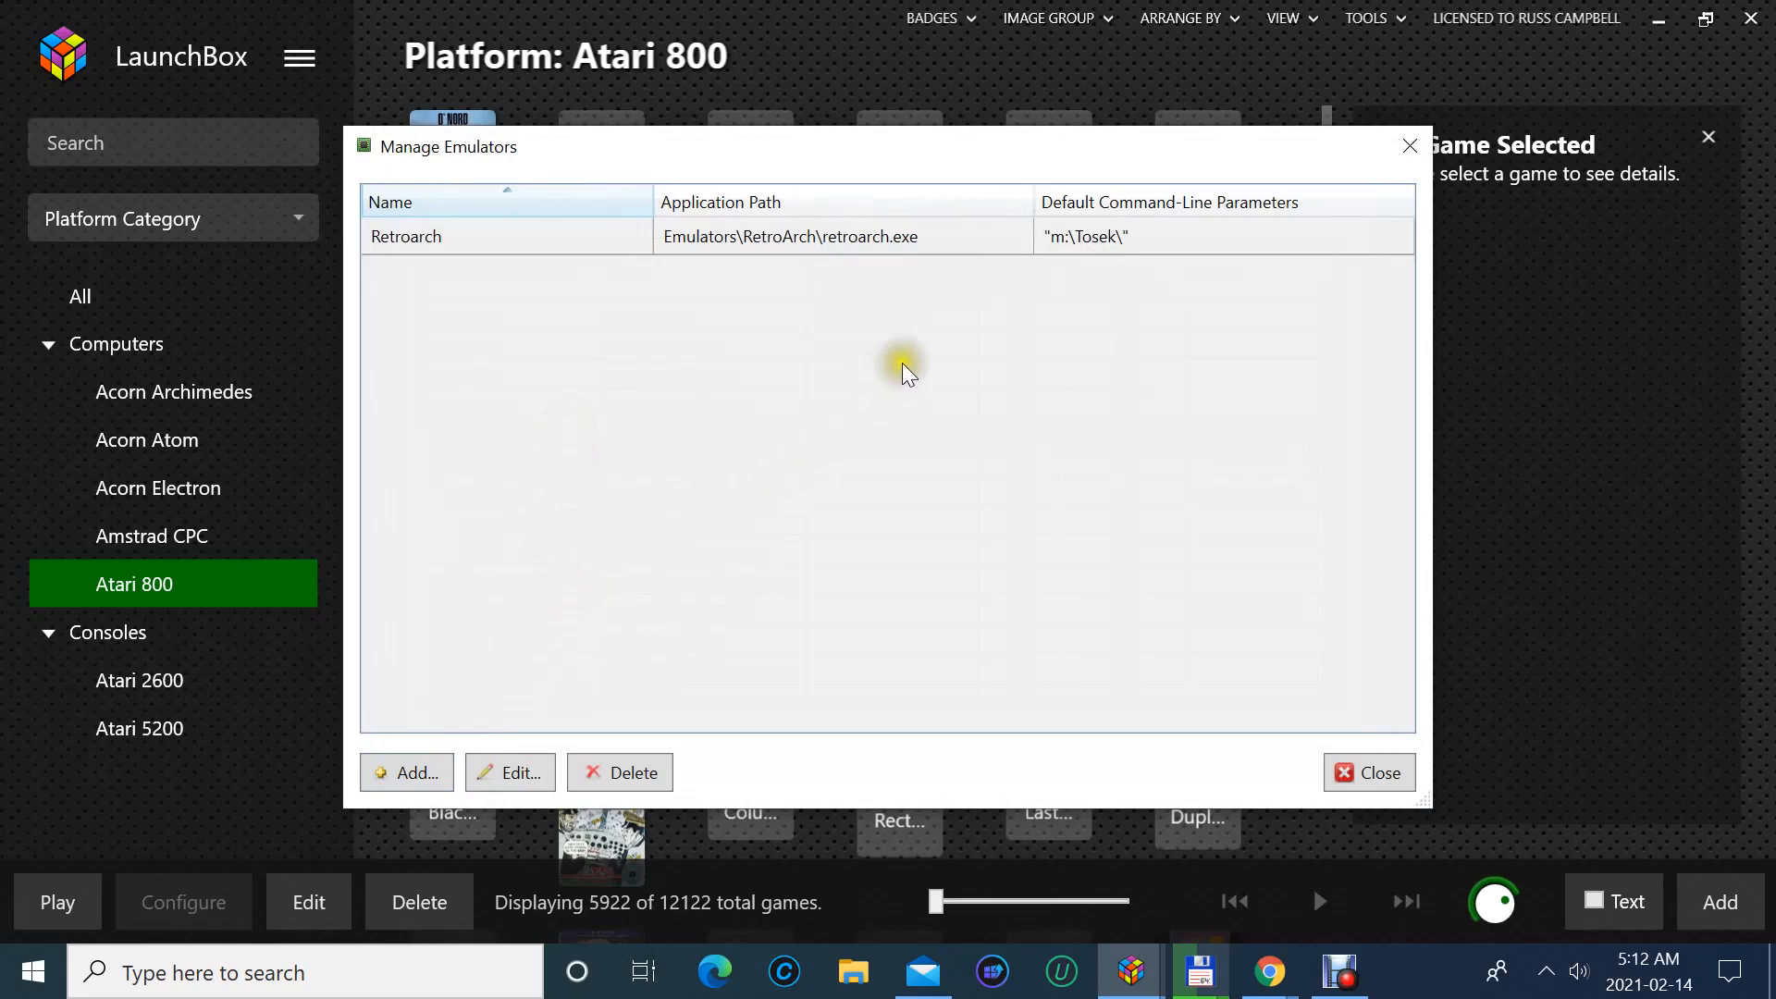
- Change the Retroarch emulator's default command-line parameters to "M:\Tosek\" with a capital drive letter and save
left_click(1063, 233)
double_click(1063, 233)
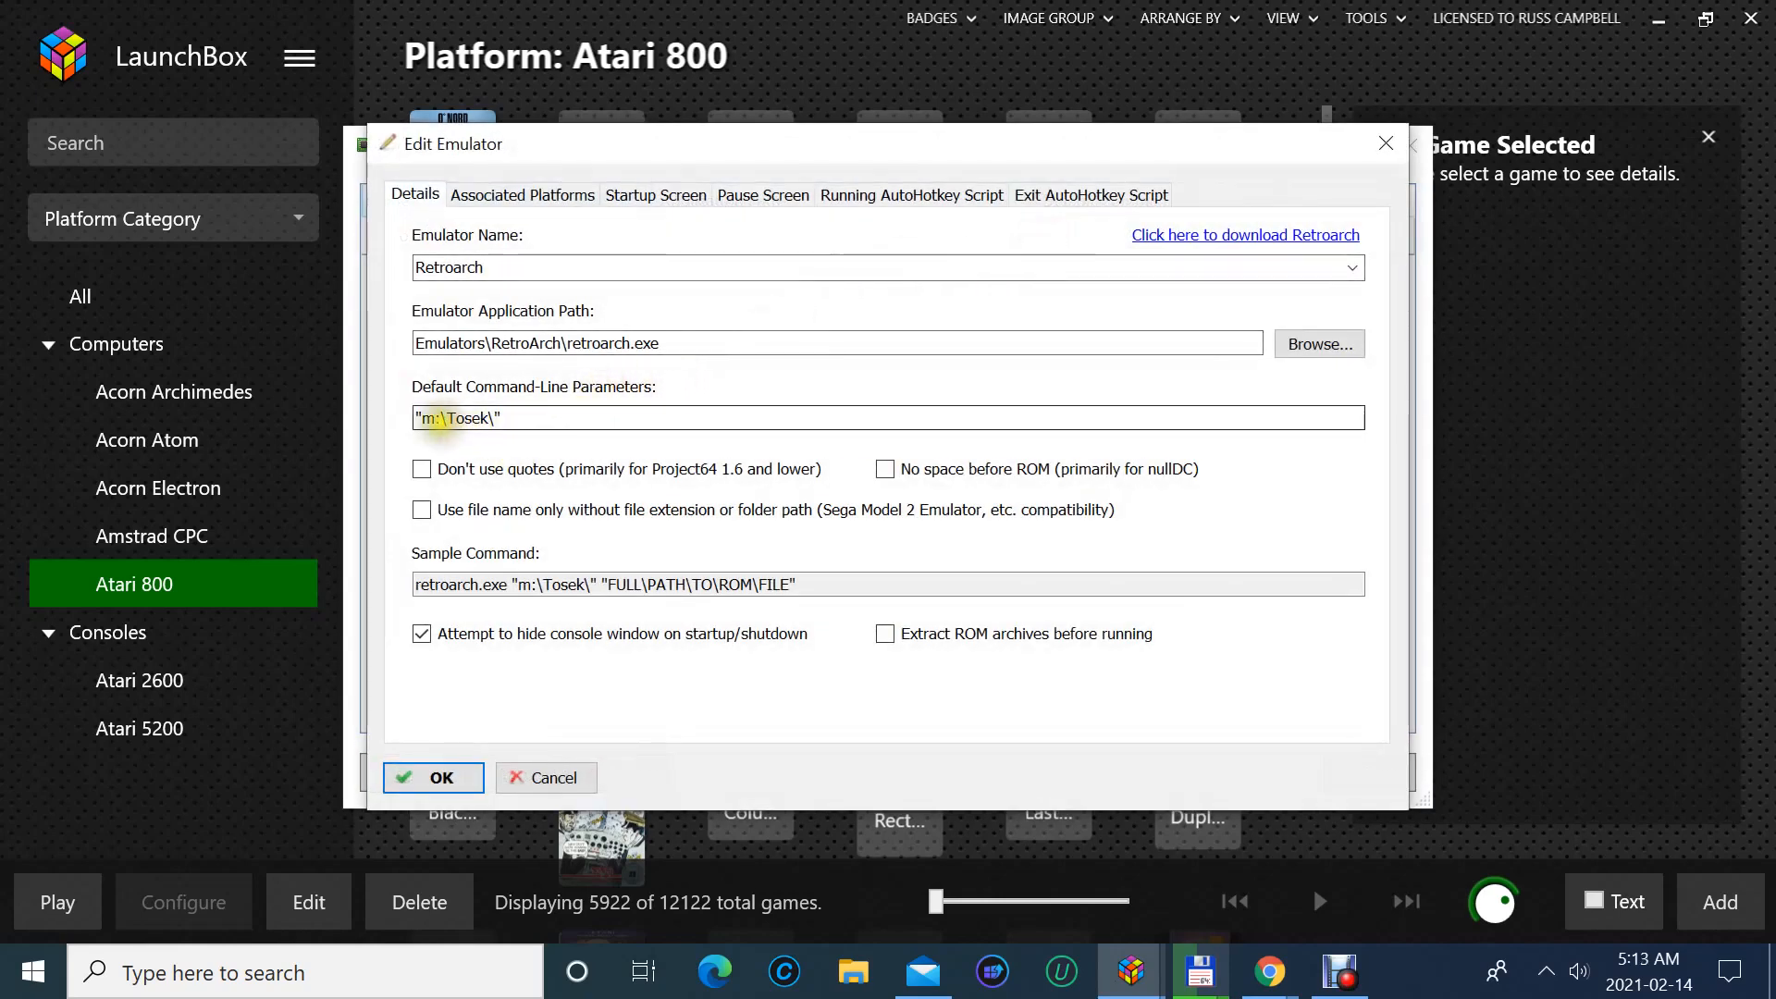
left_click(428, 418)
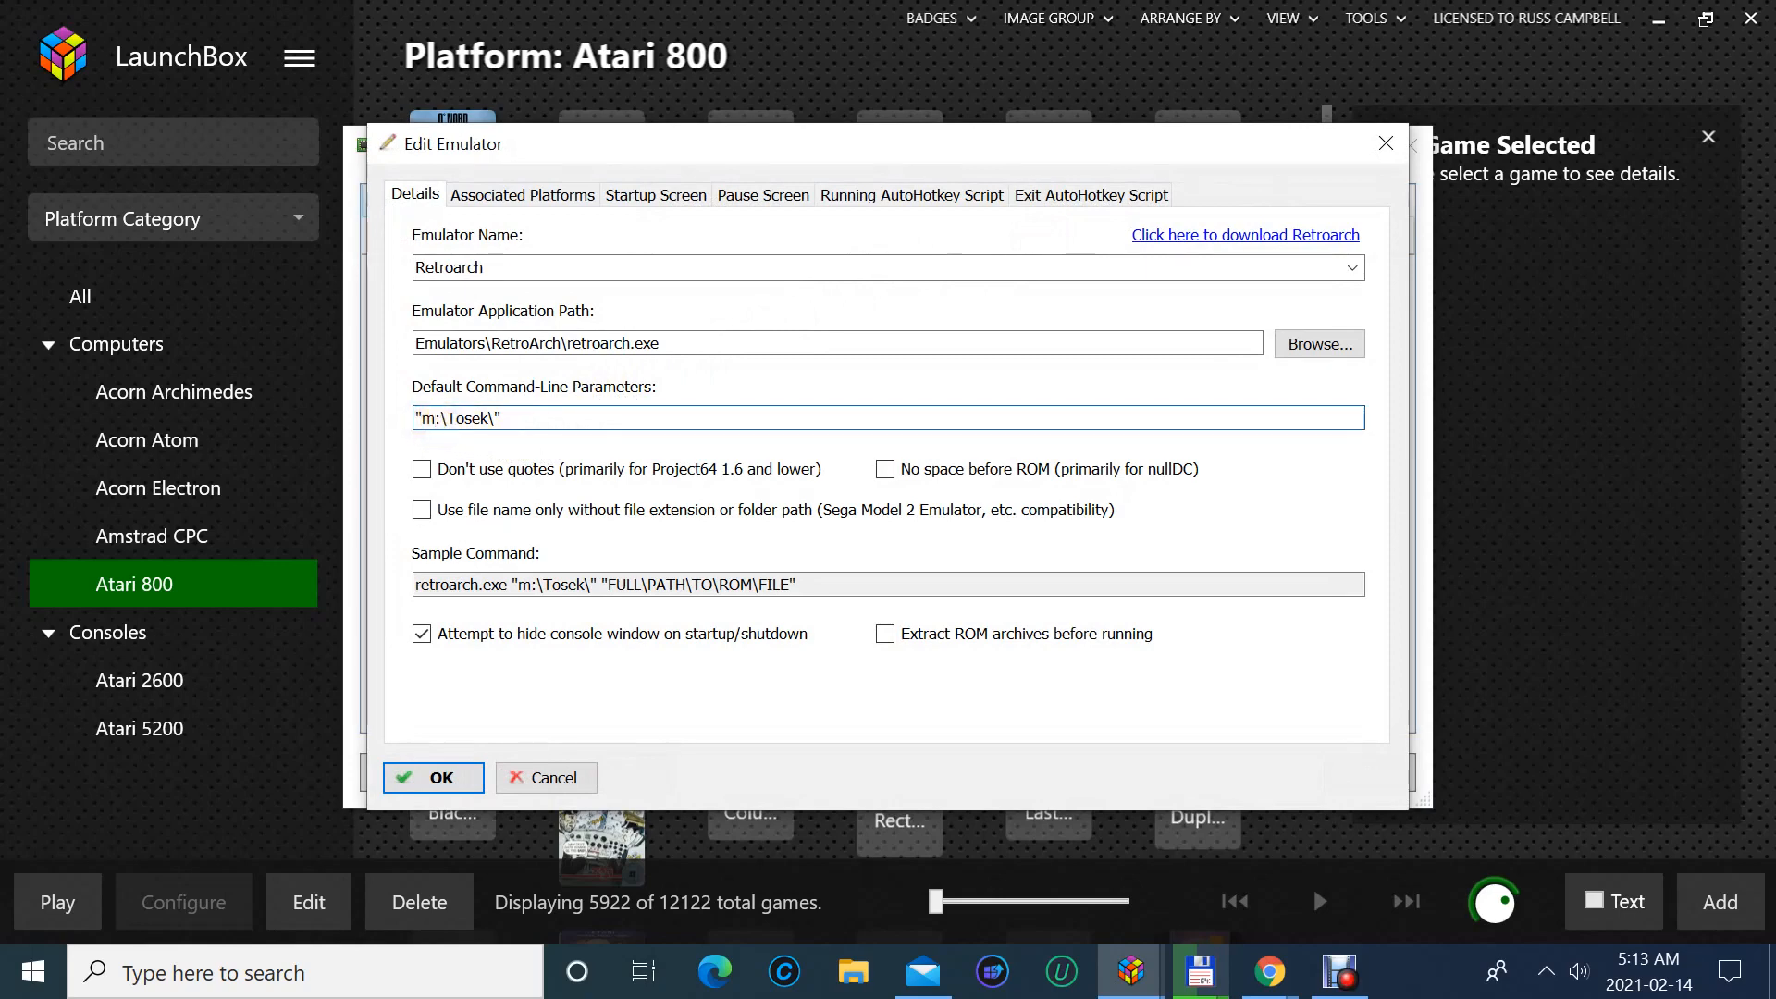
key("BackSpace")
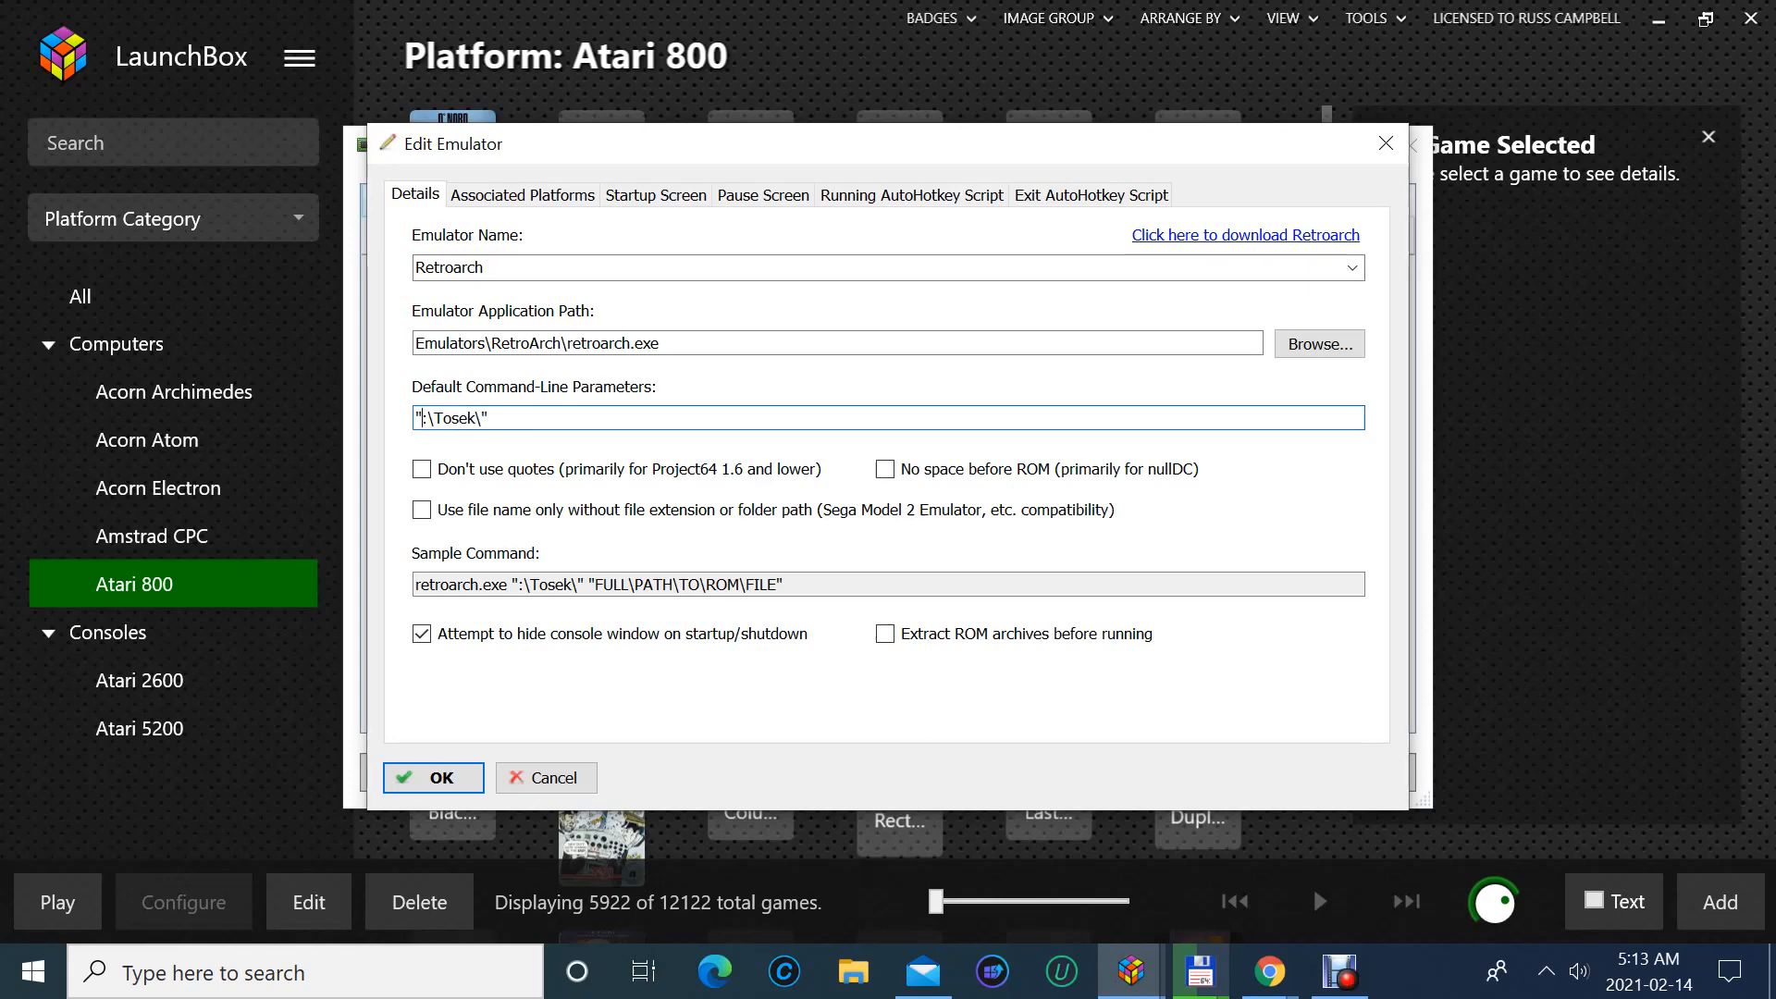
type("M")
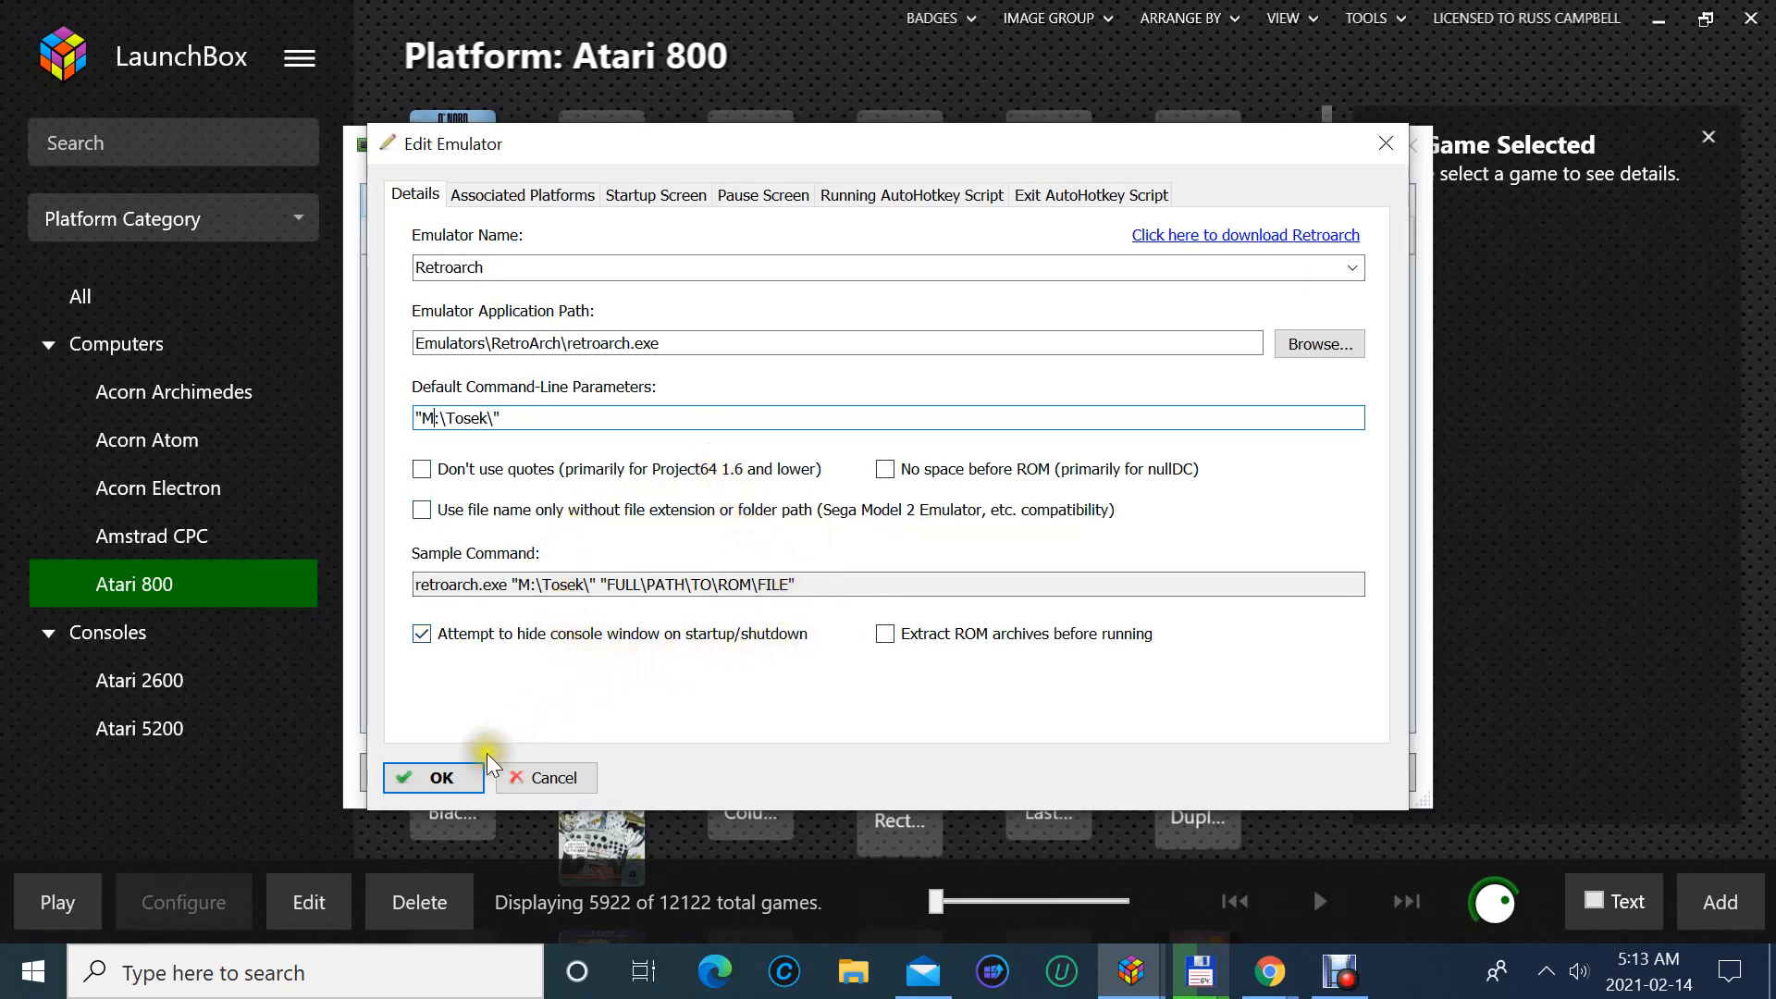
left_click(434, 779)
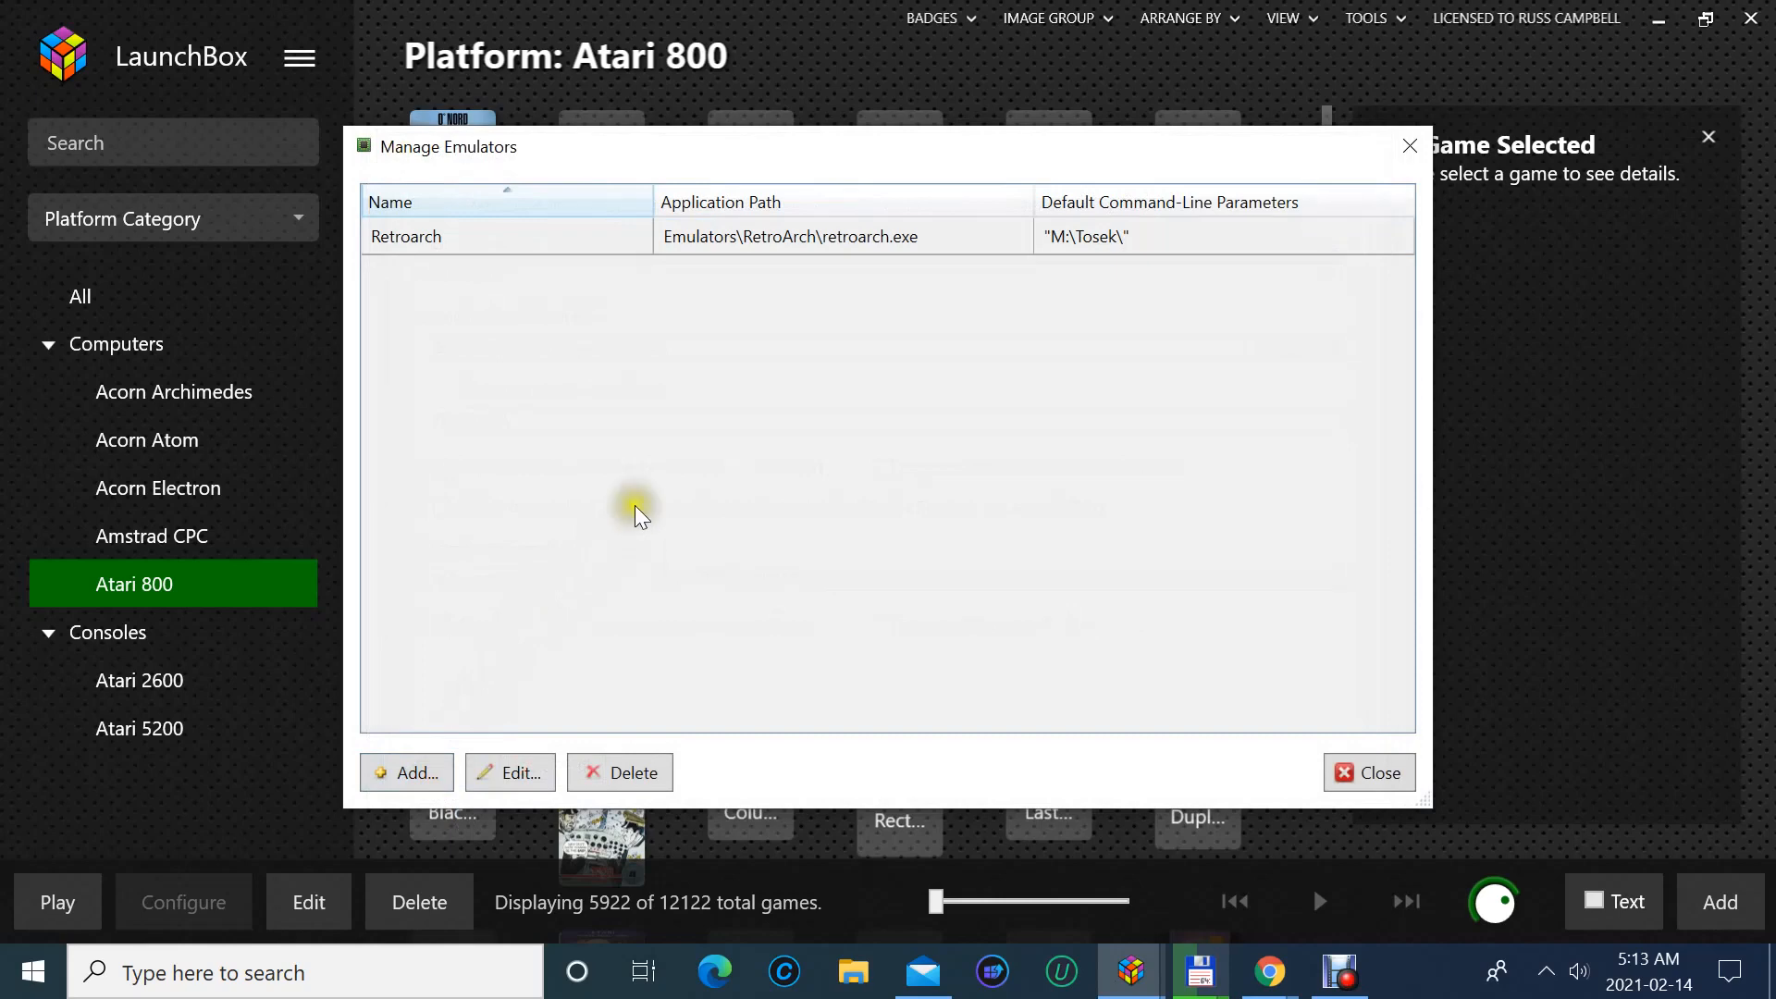
- Reopen the Retroarch emulator to review its associated platforms' parameters, and close the emulator management
left_click(636, 507)
left_click(618, 537)
double_click(490, 244)
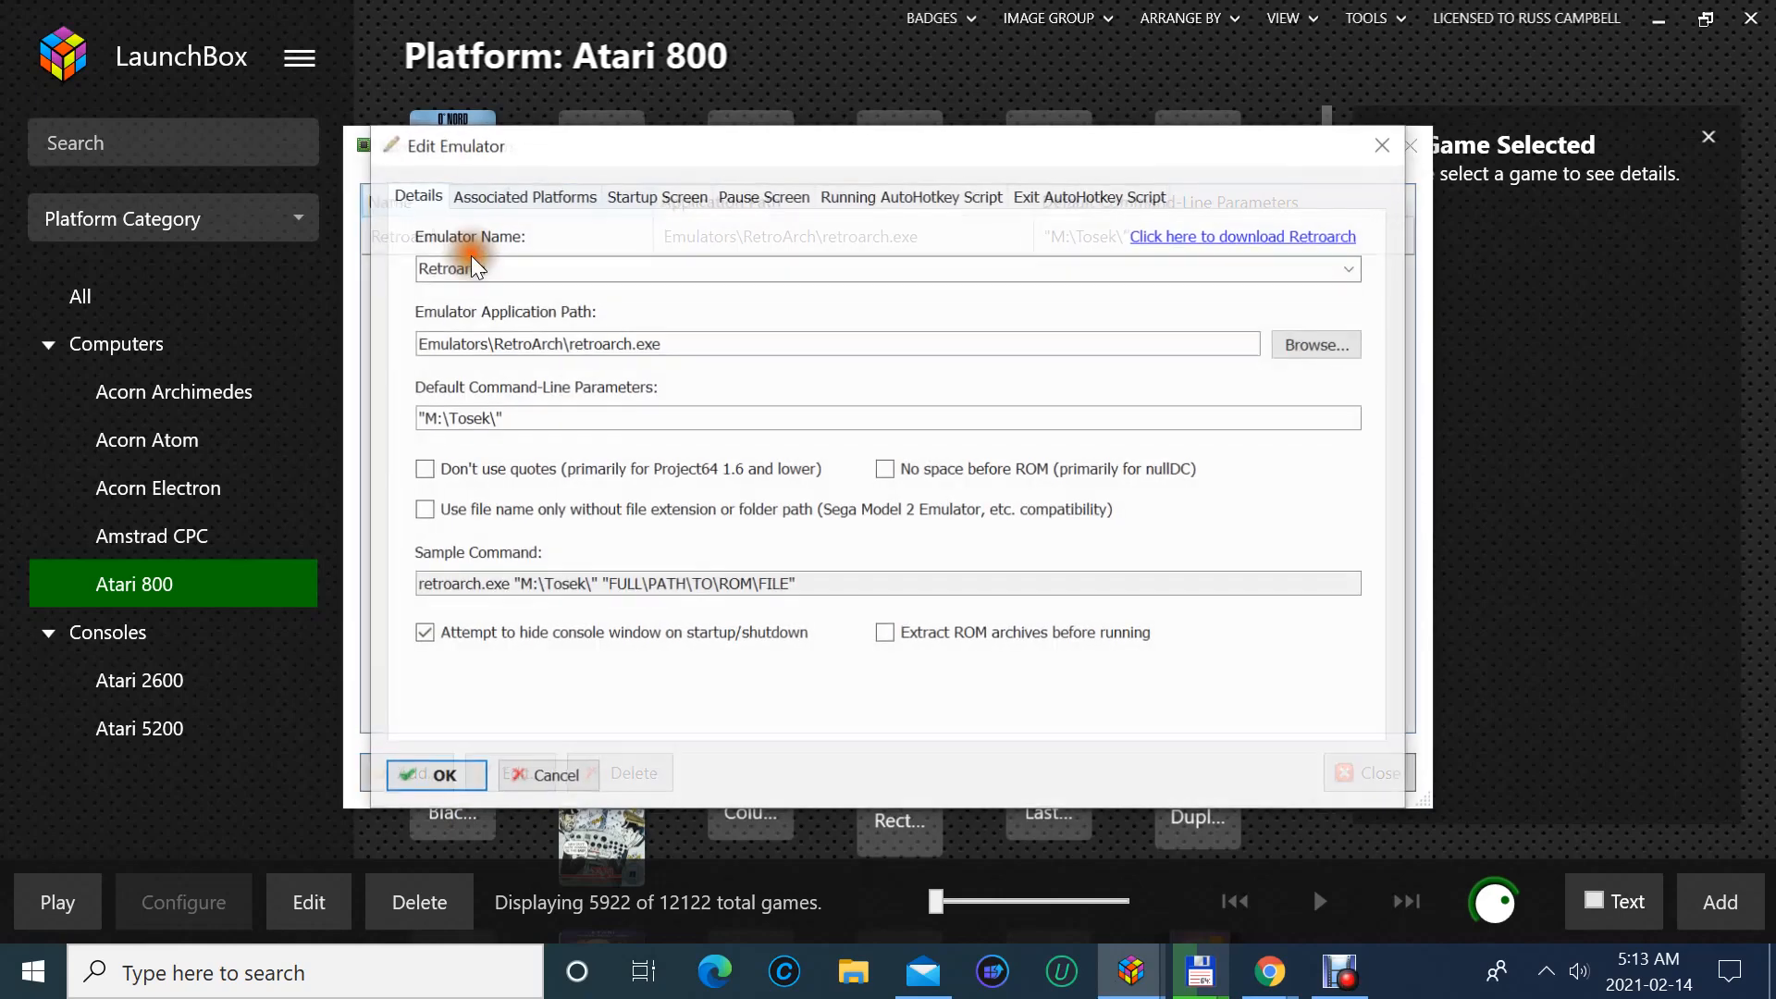
left_click(592, 194)
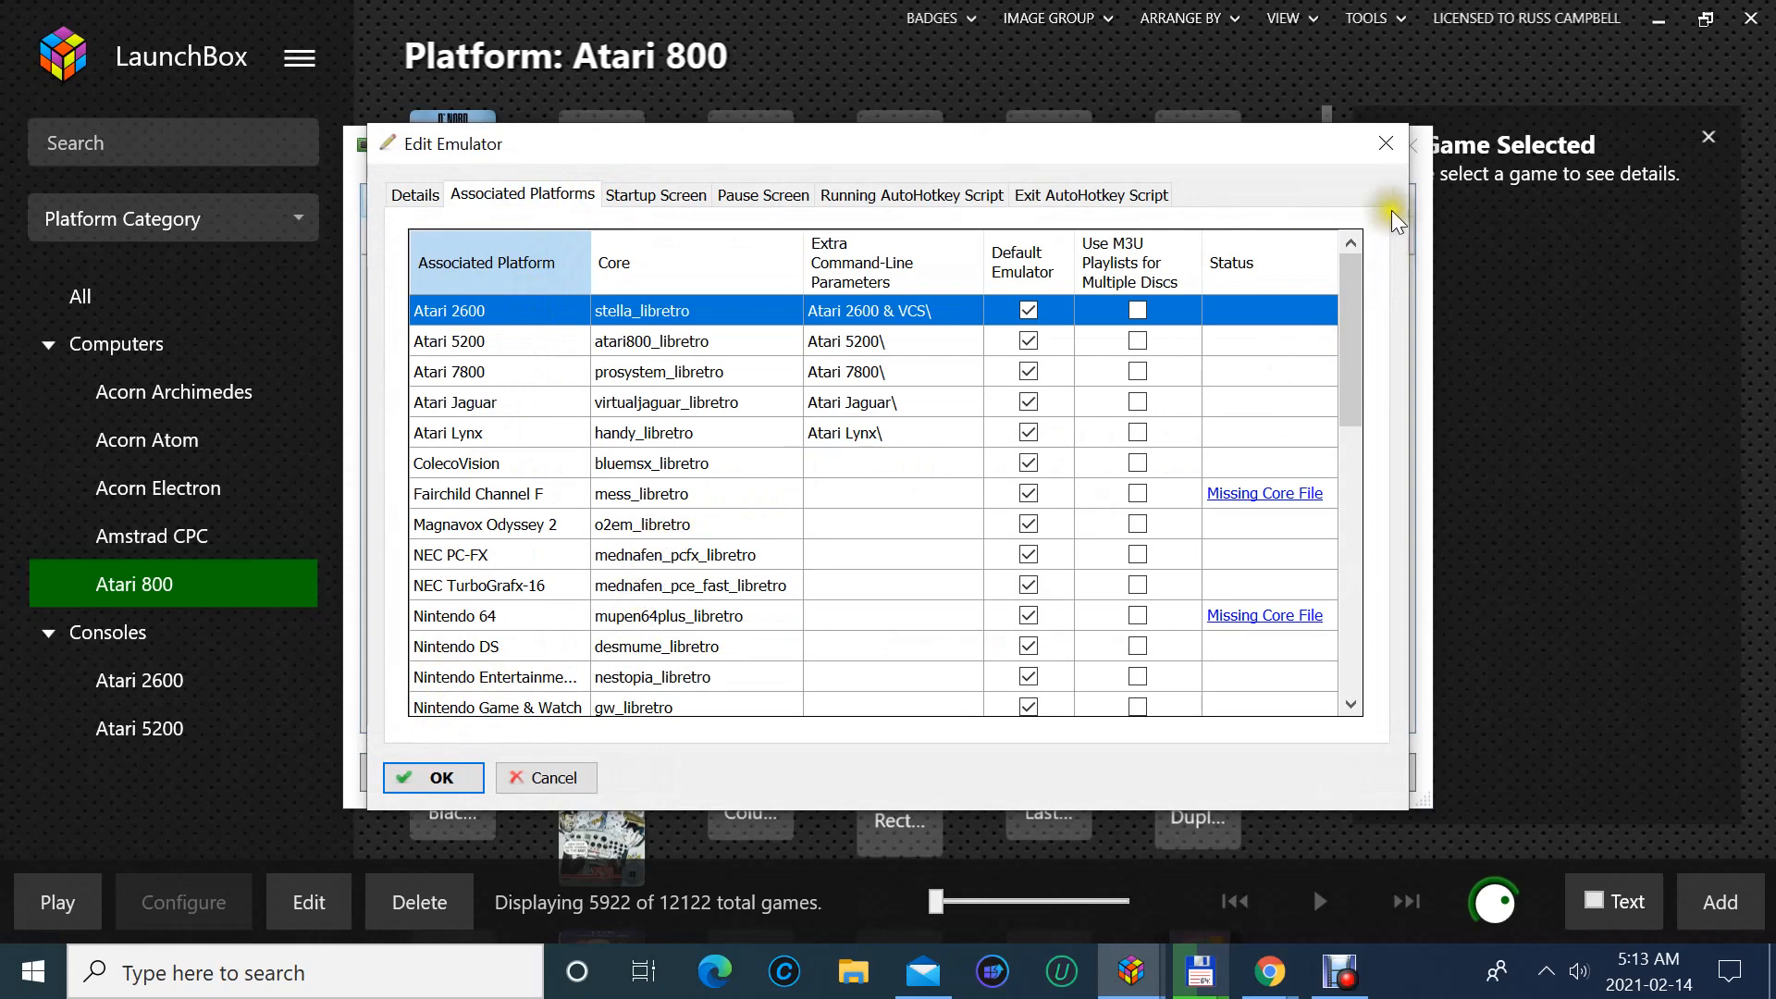
left_click(1386, 144)
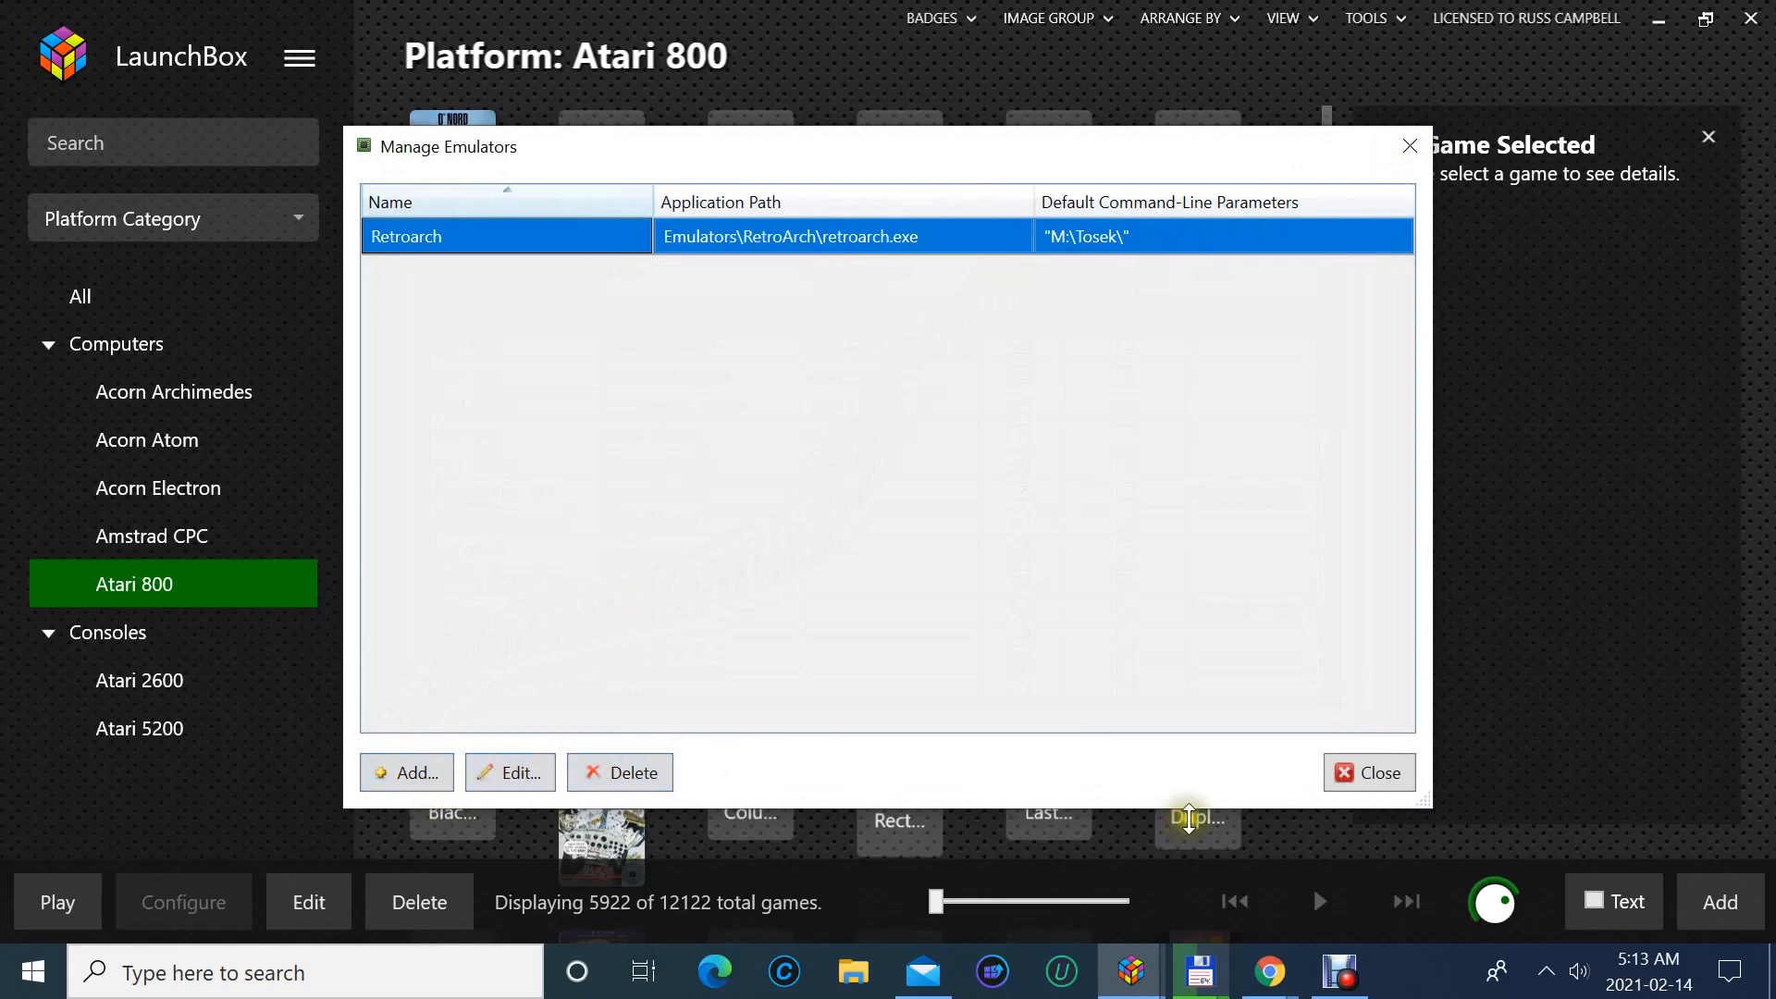
left_click(1373, 777)
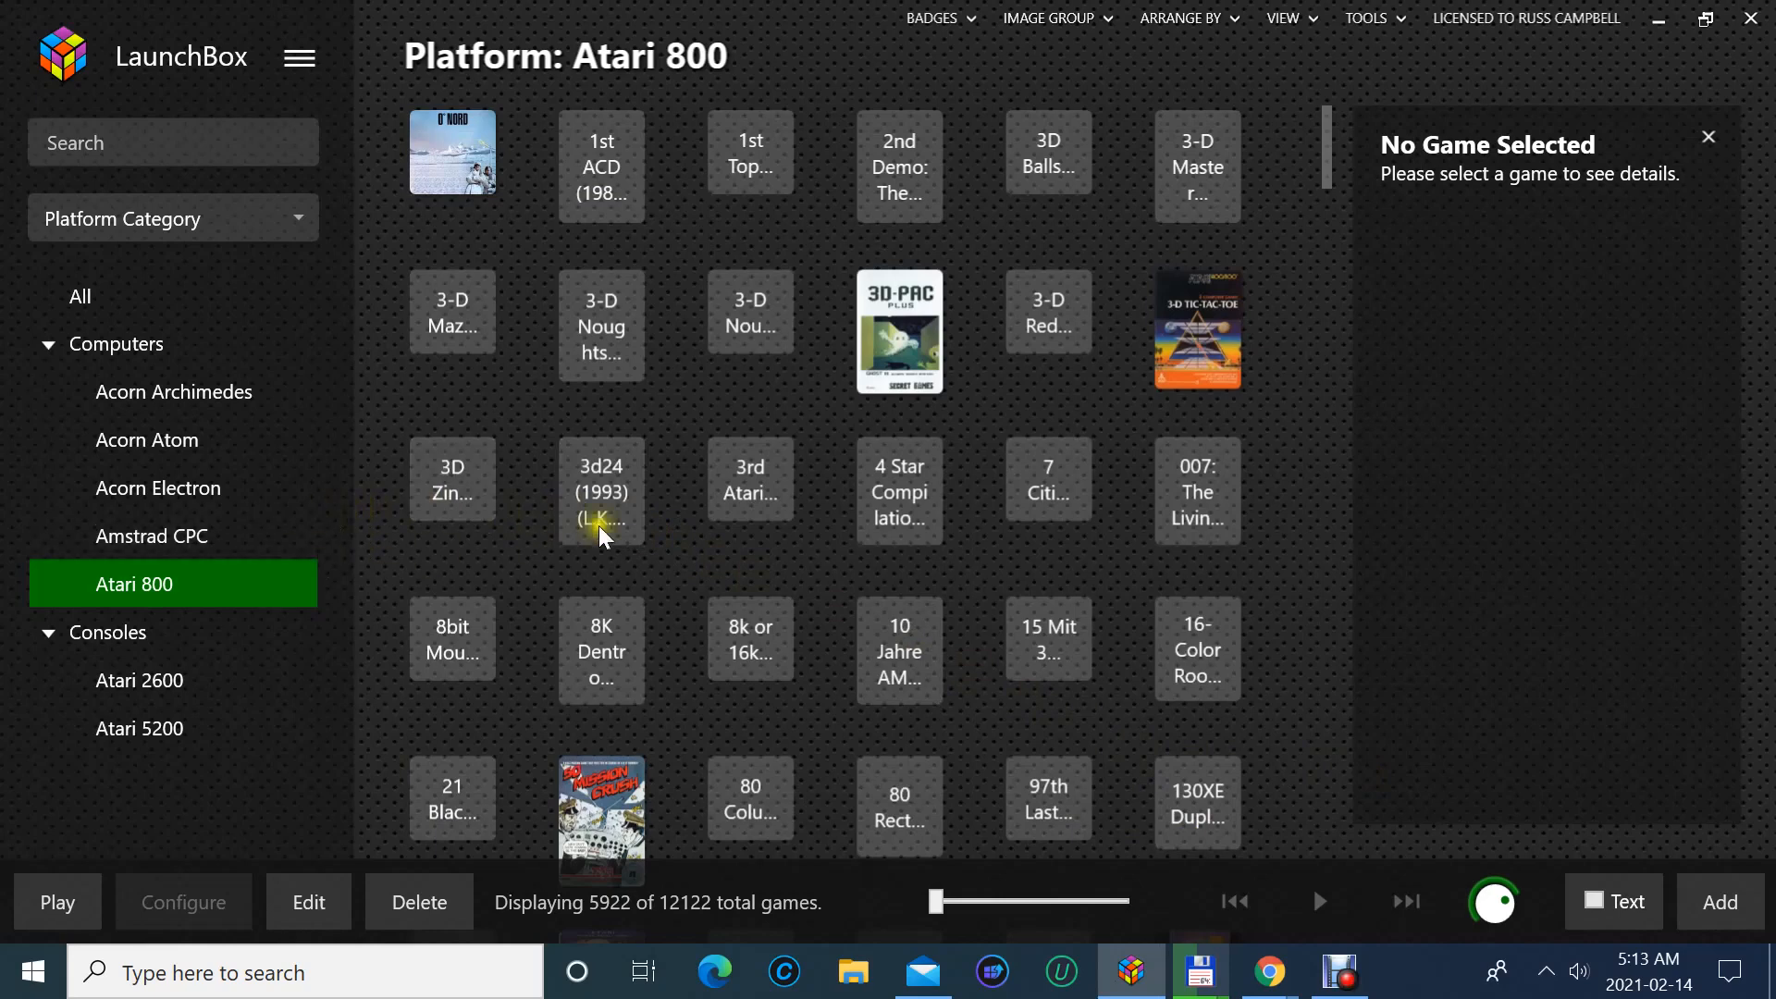
- Select the game 3D Zine and start an audit of the Atari 800 platform
left_click(475, 464)
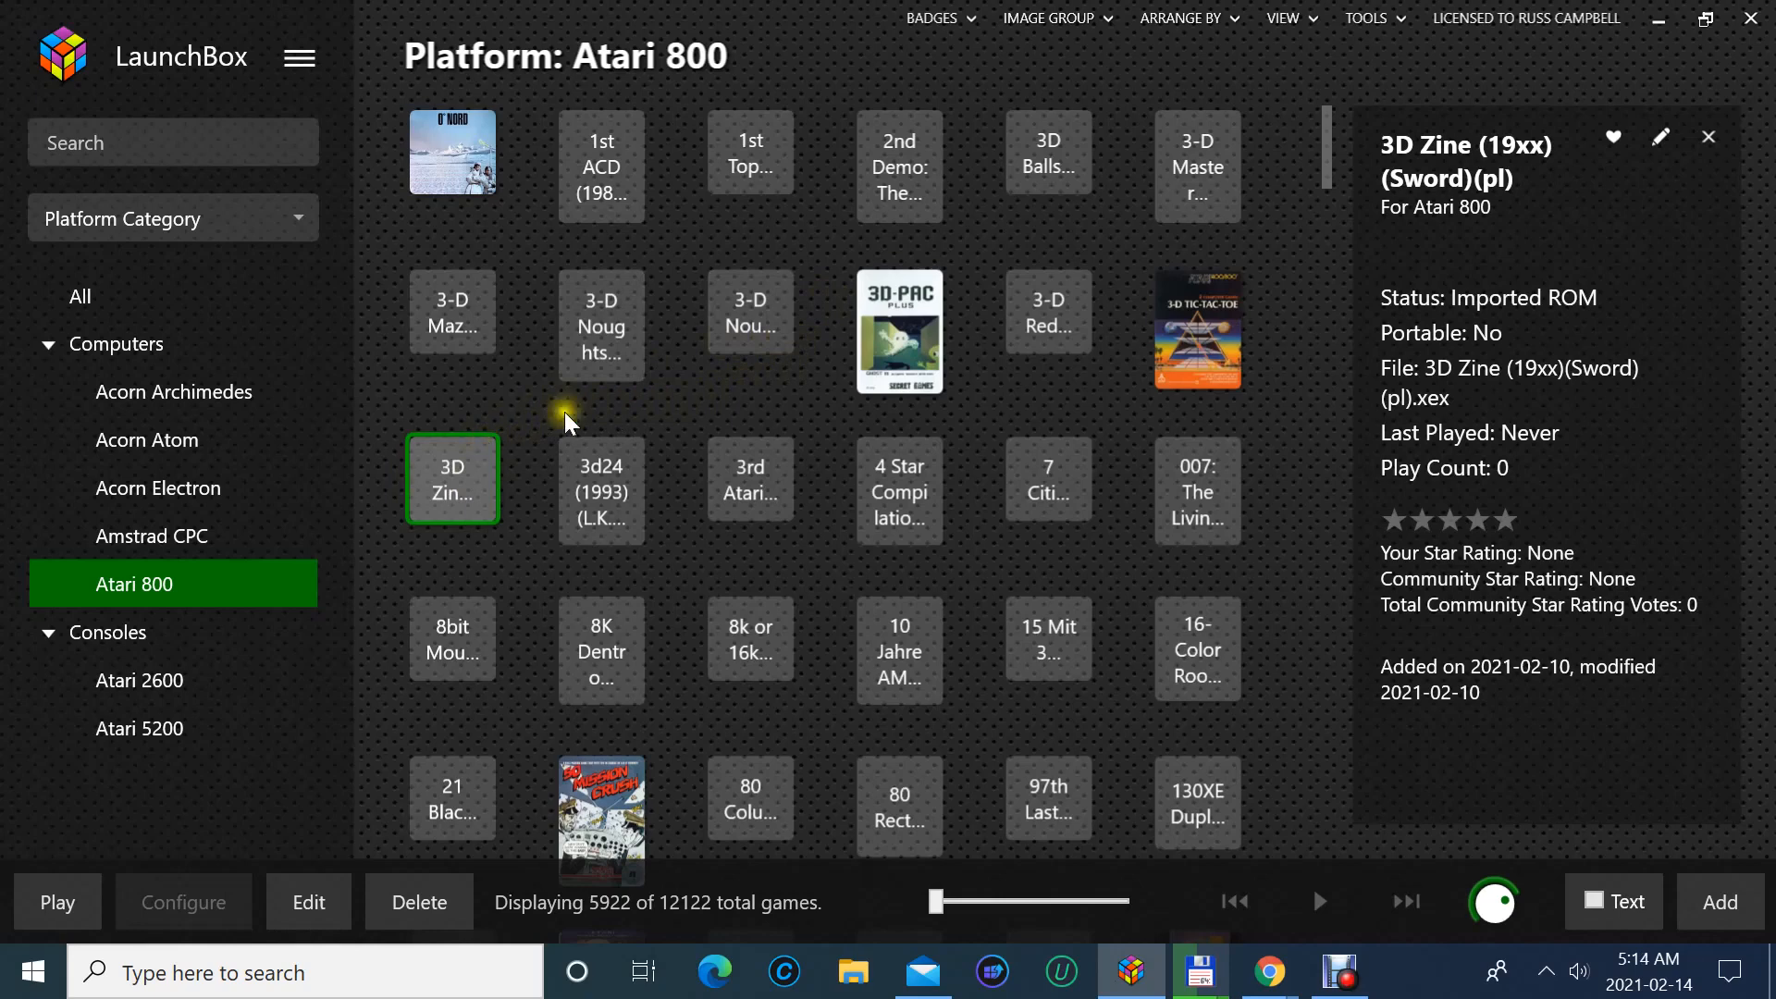
left_click(1374, 20)
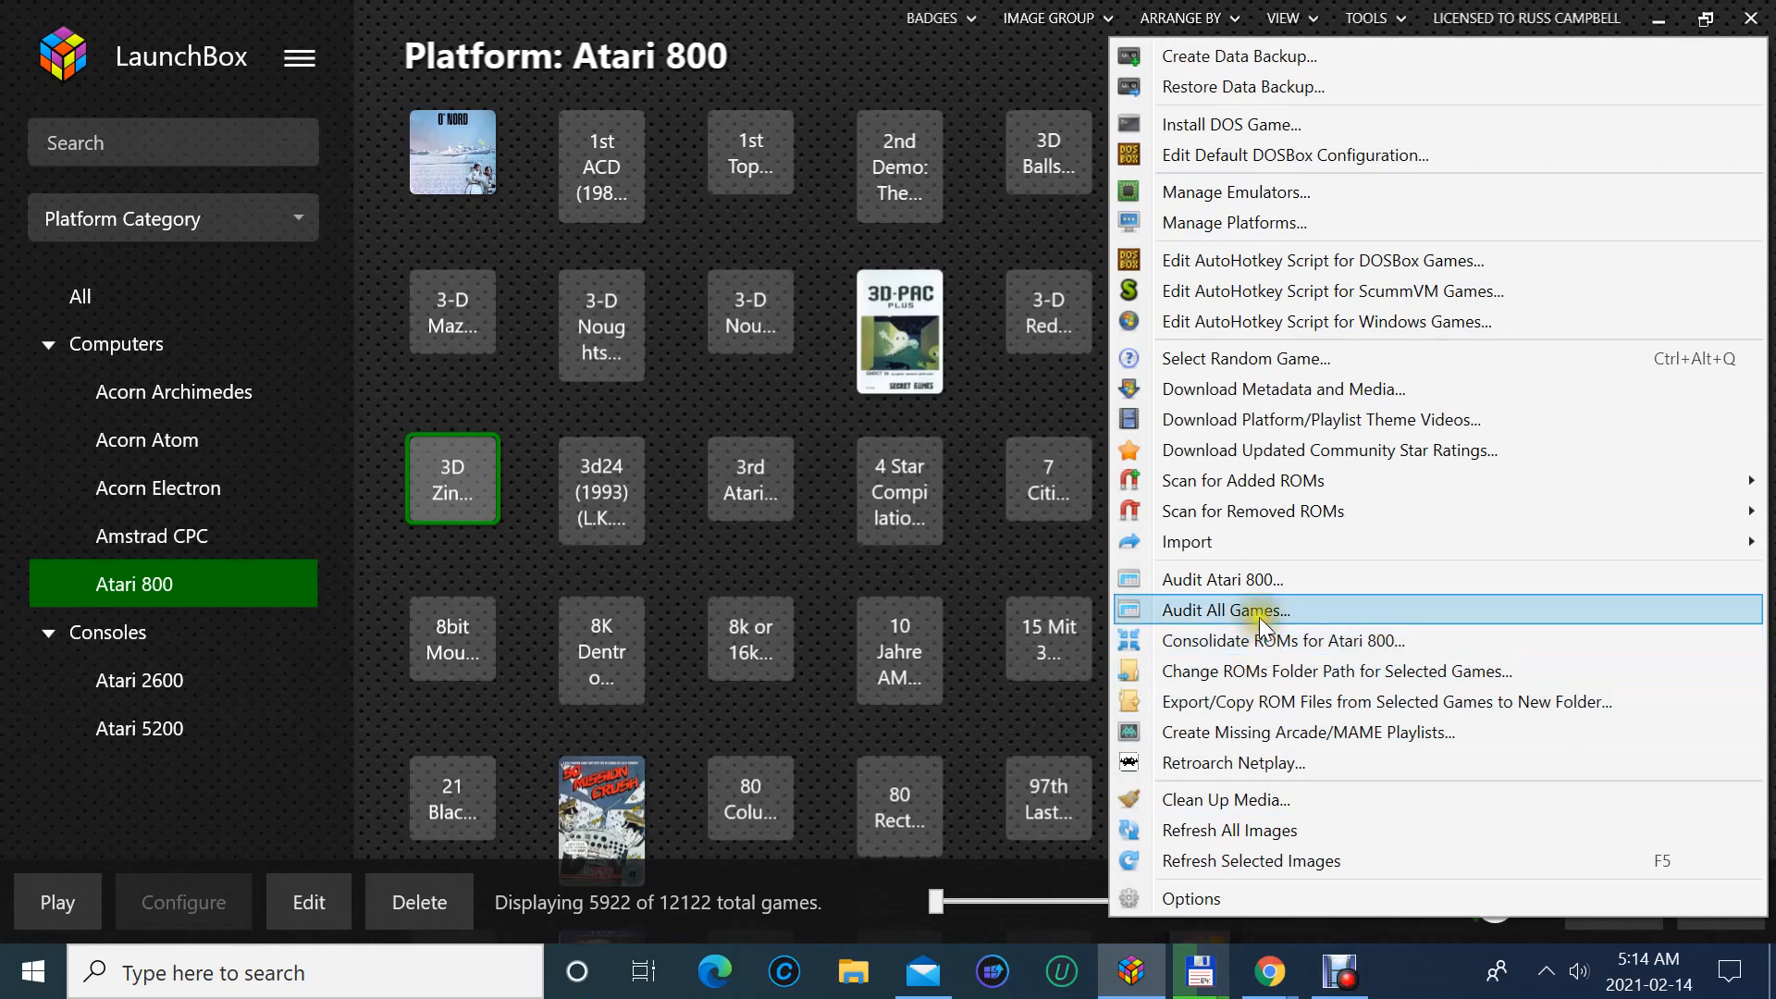
left_click(1262, 588)
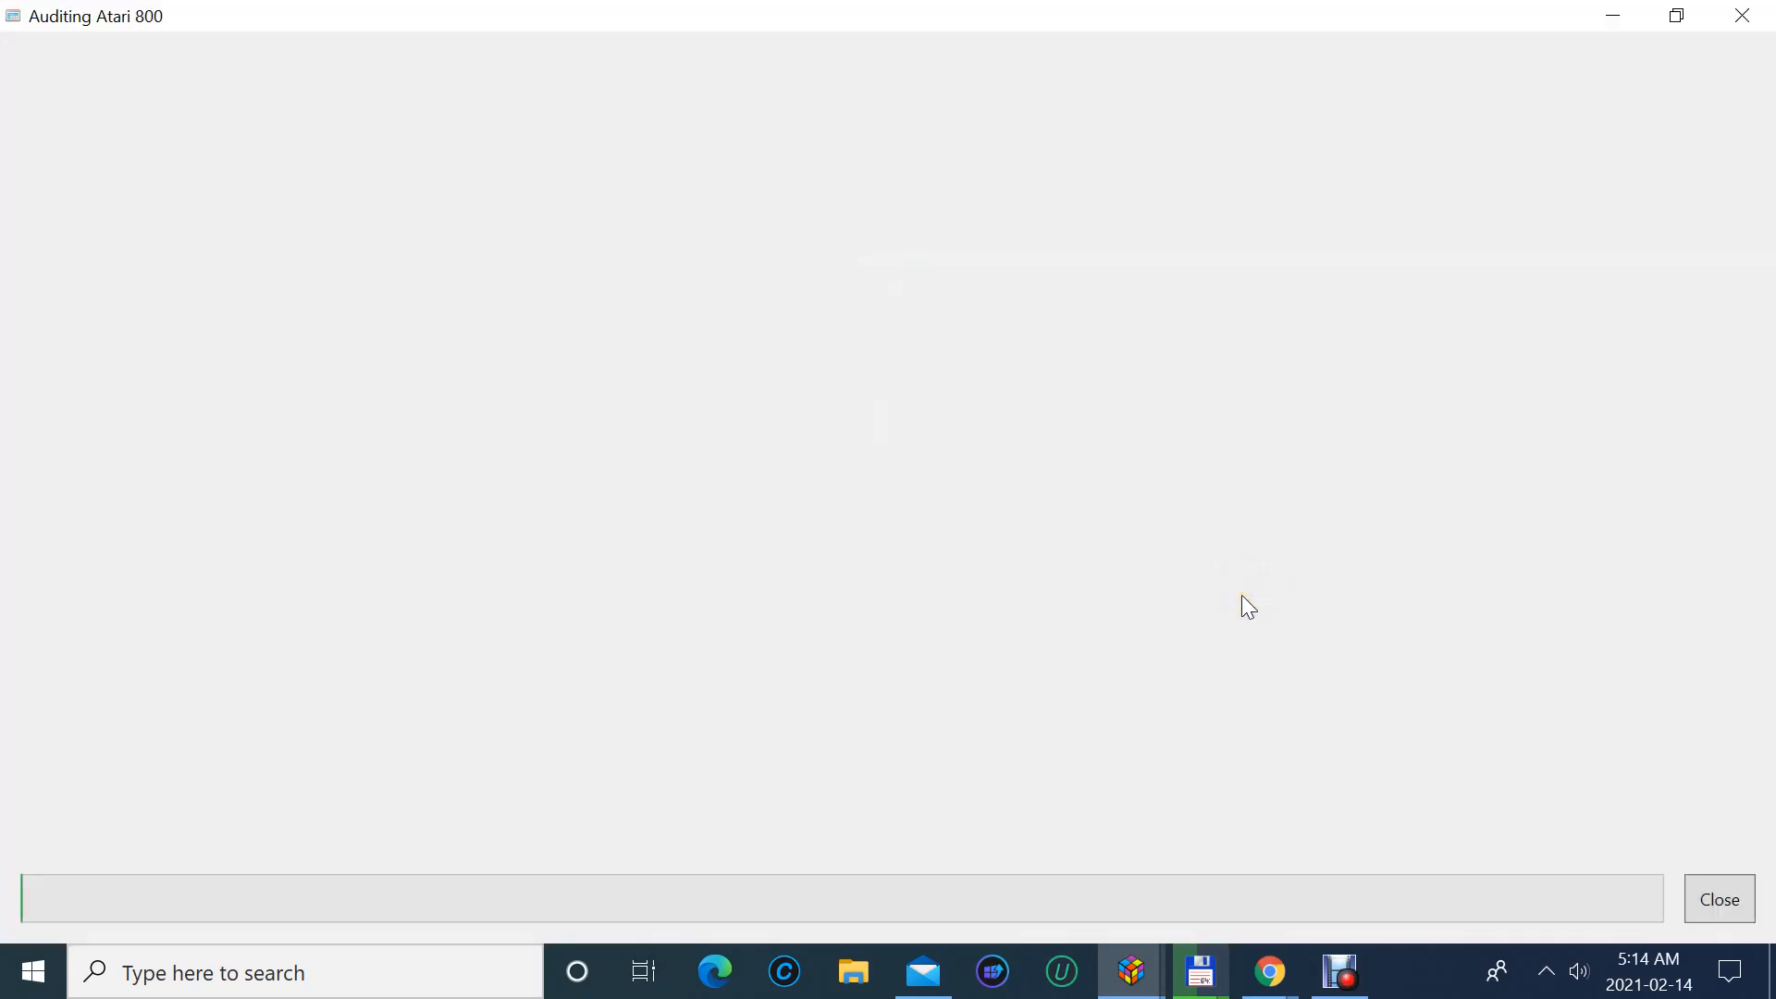
- Close the Atari 800 audit, check the metadata of the game 3D Zine, and cancel the editing
left_click(1242, 599)
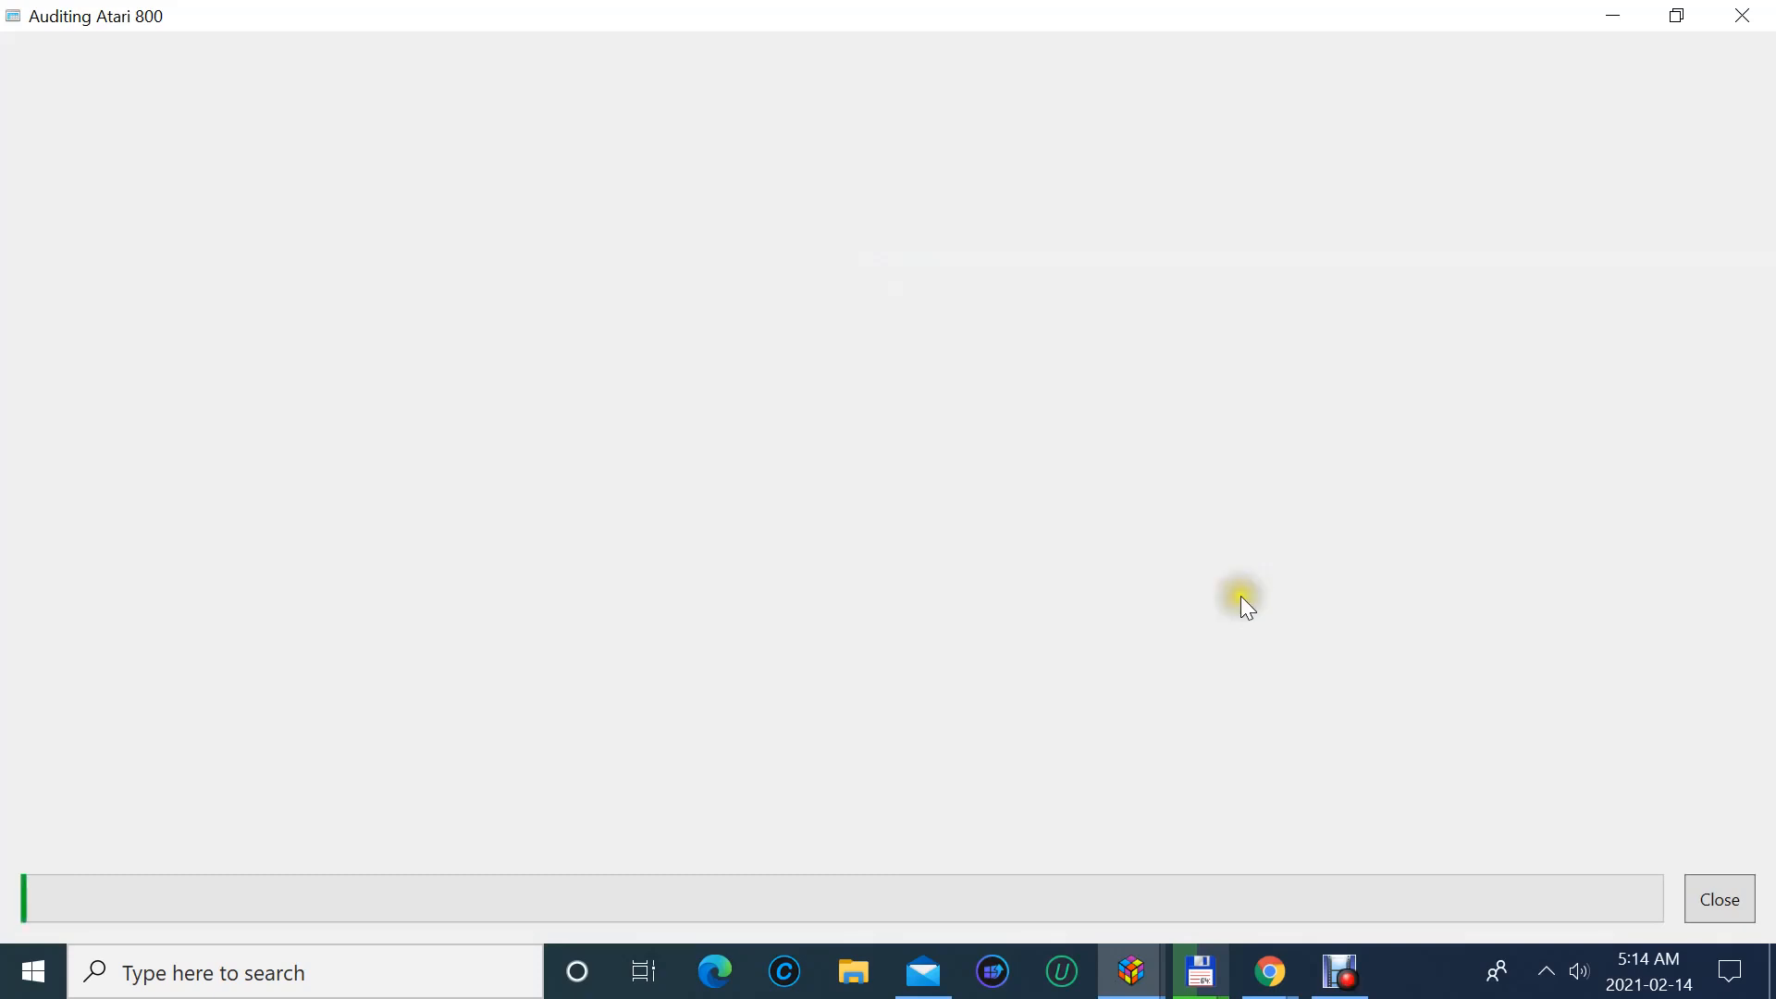
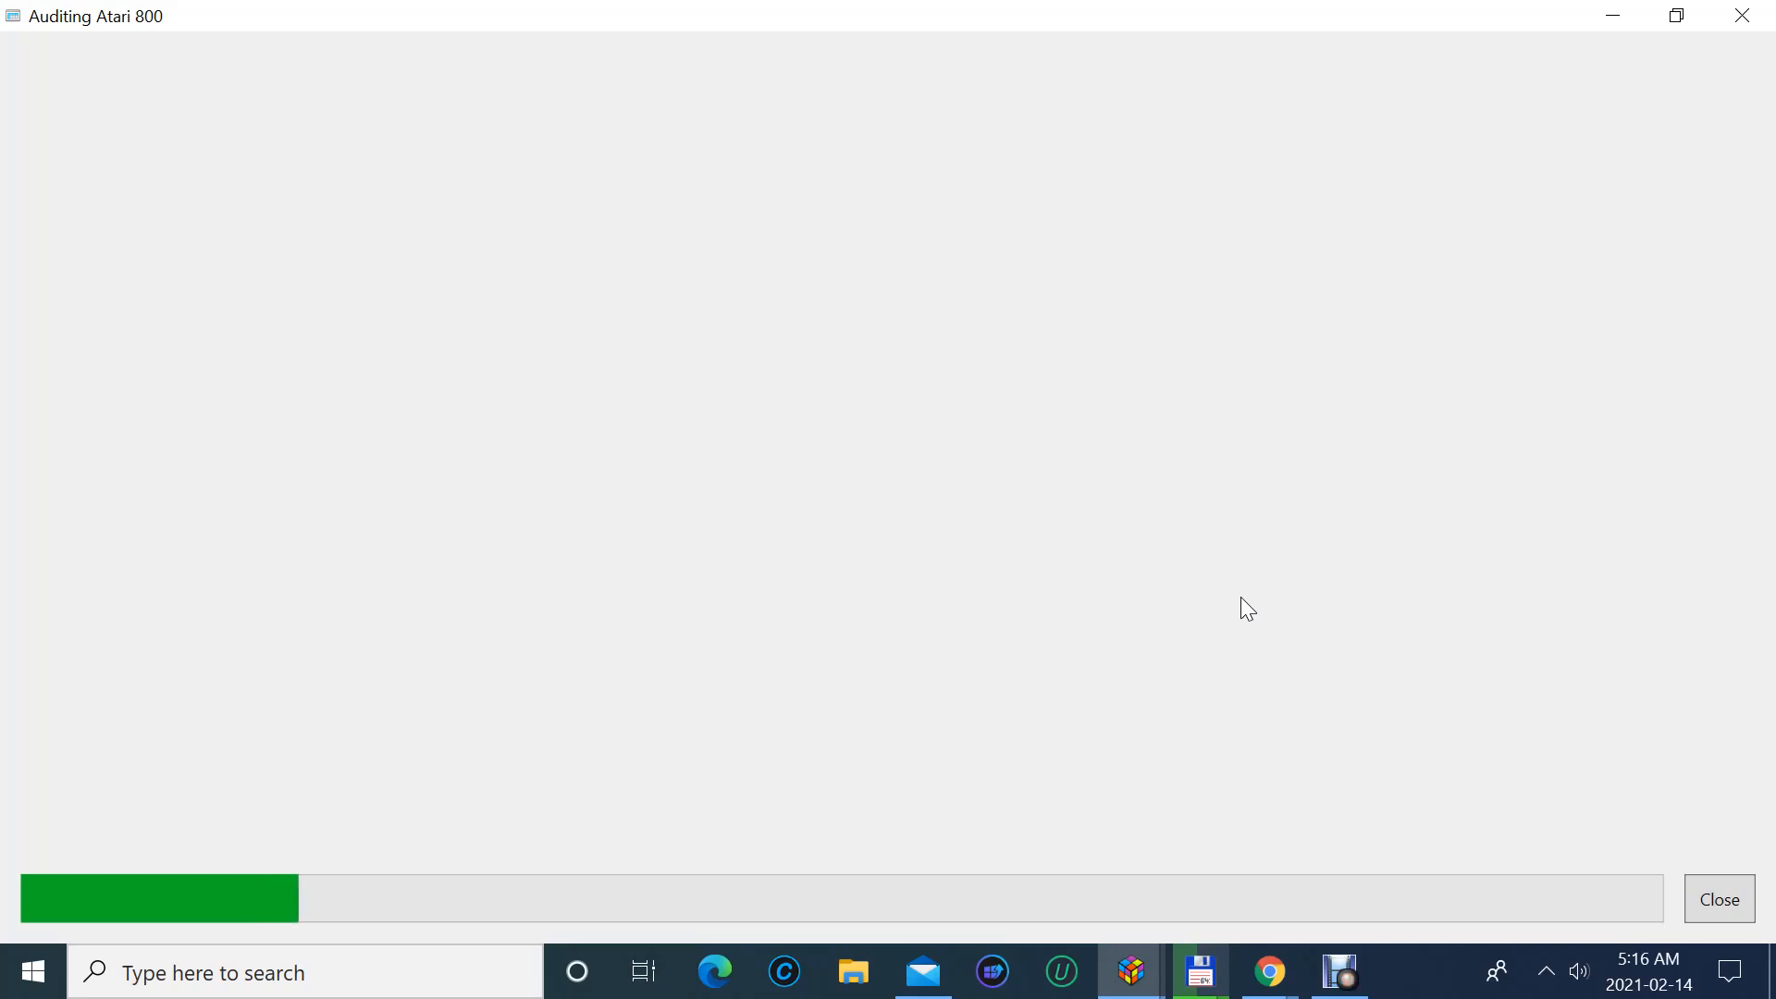
left_click(1711, 902)
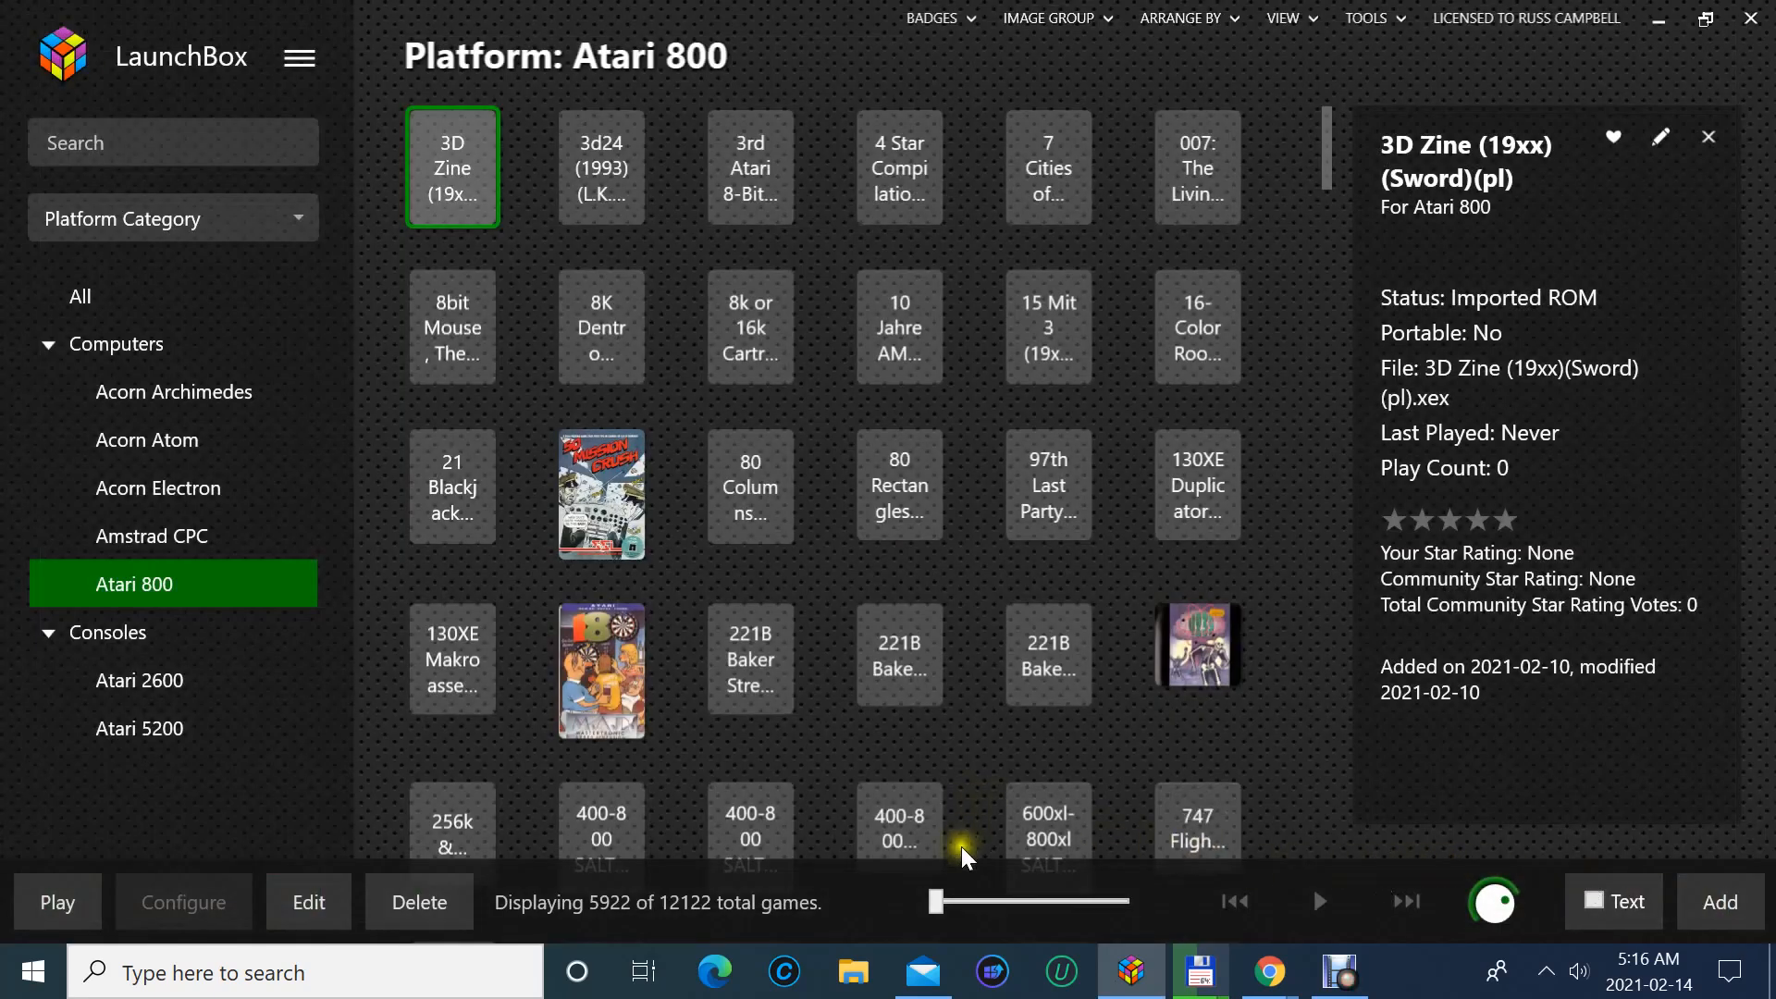
left_click(339, 885)
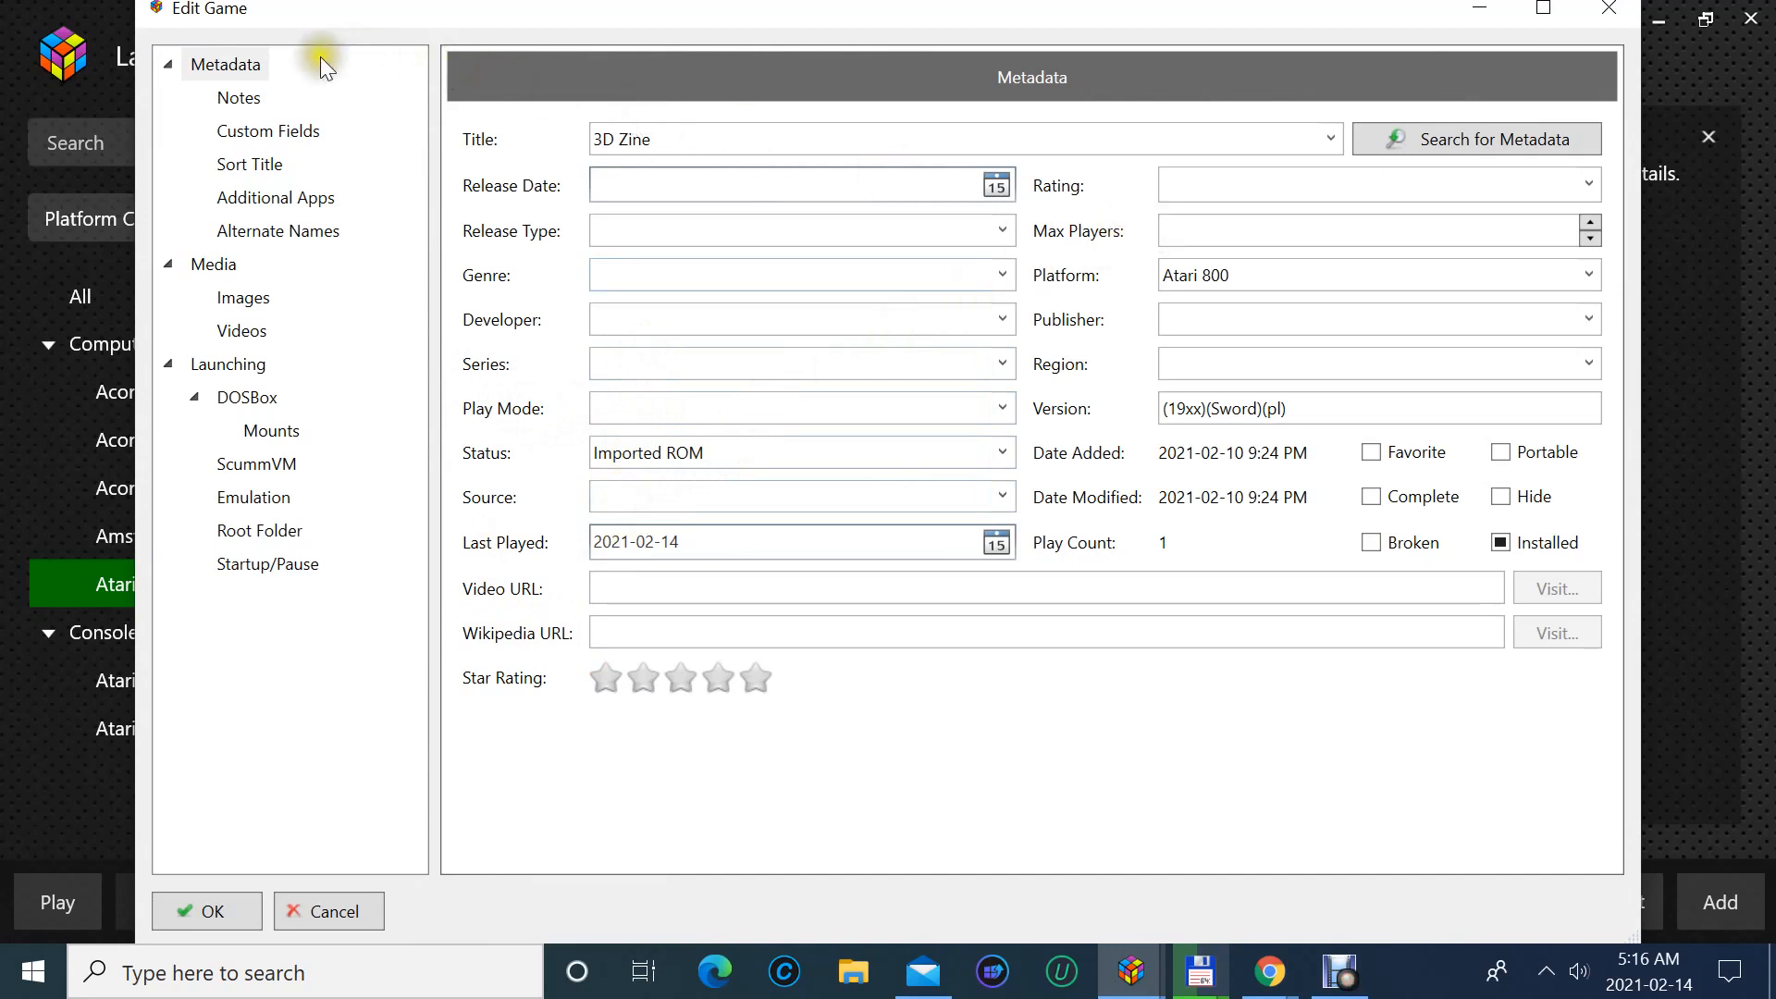
left_click(311, 911)
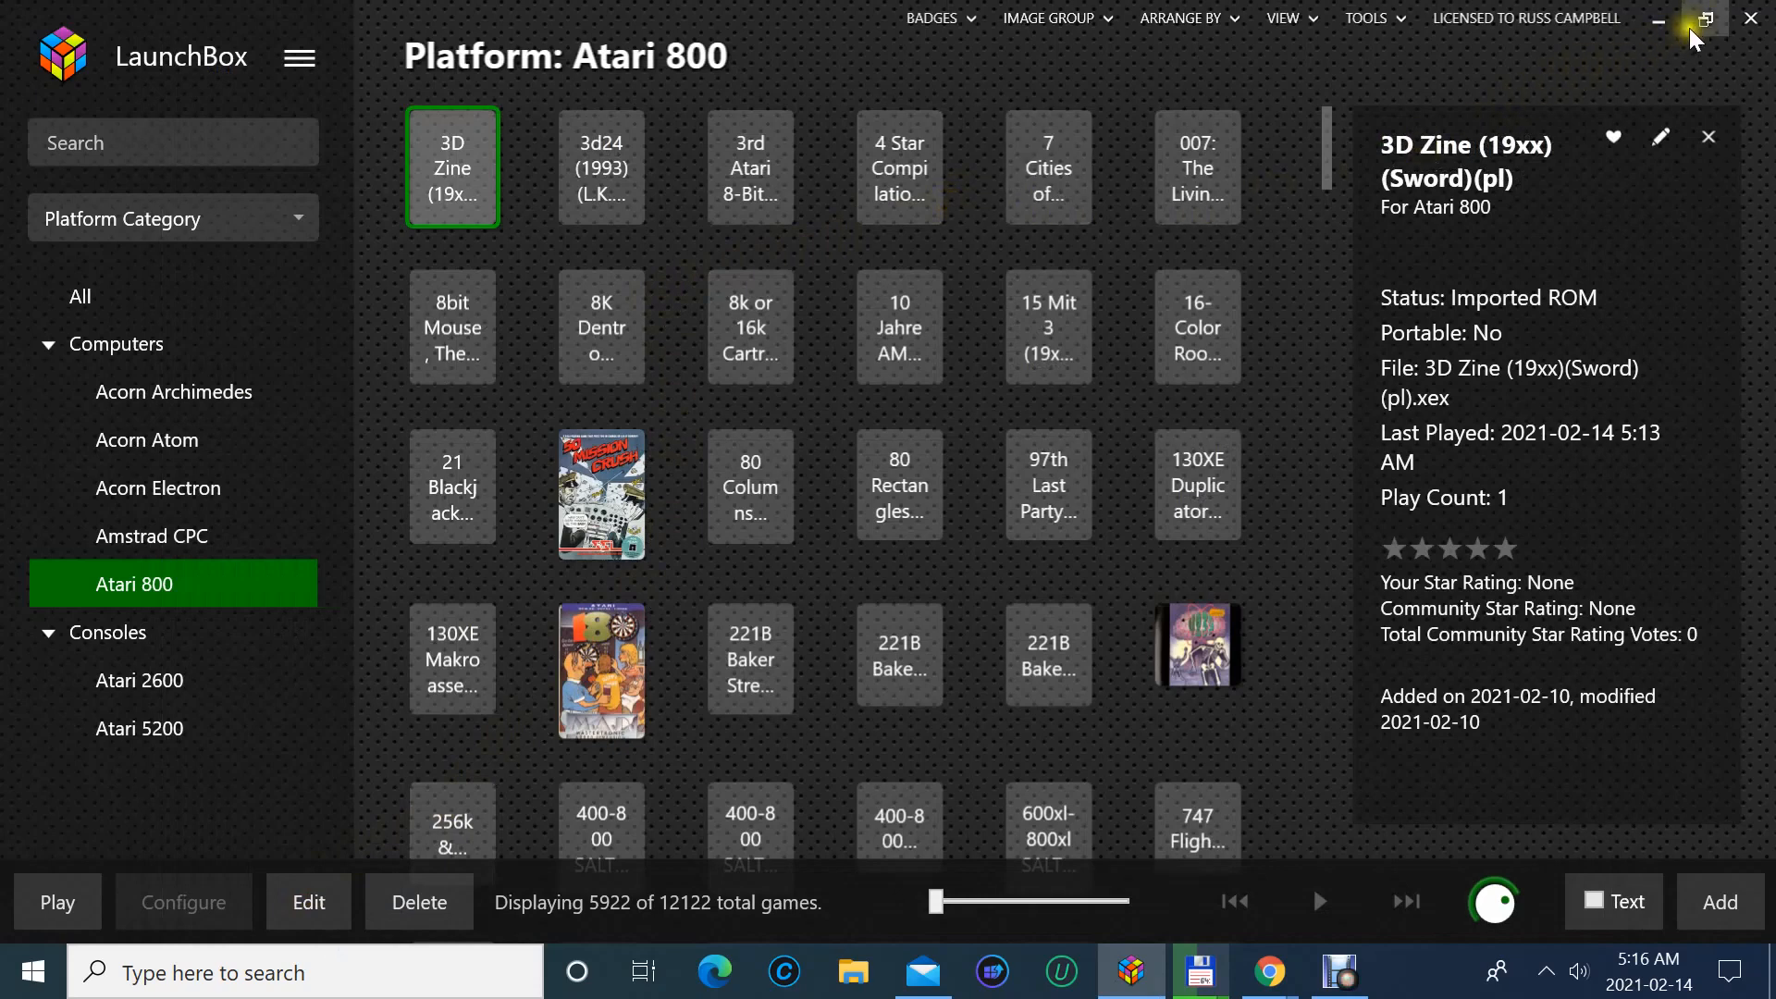
- Close LaunchBox and the file manager window, and launch RetroArch from the desktop
left_click(1751, 18)
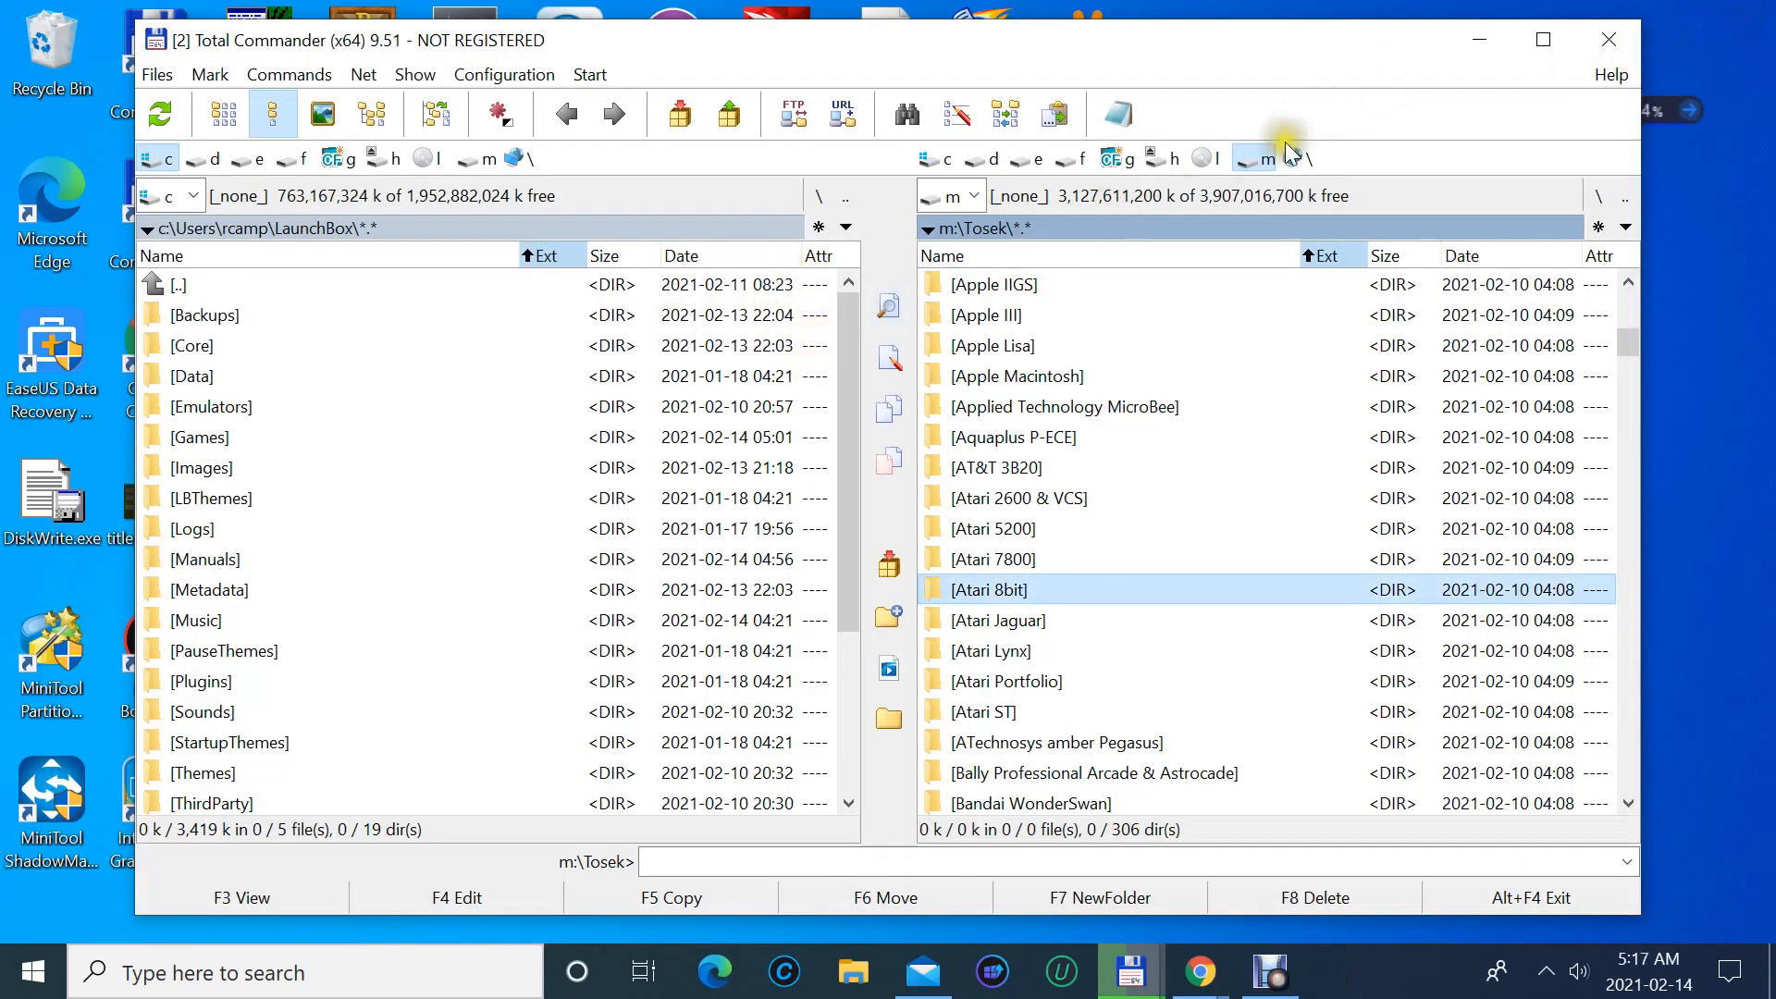
left_click(1606, 39)
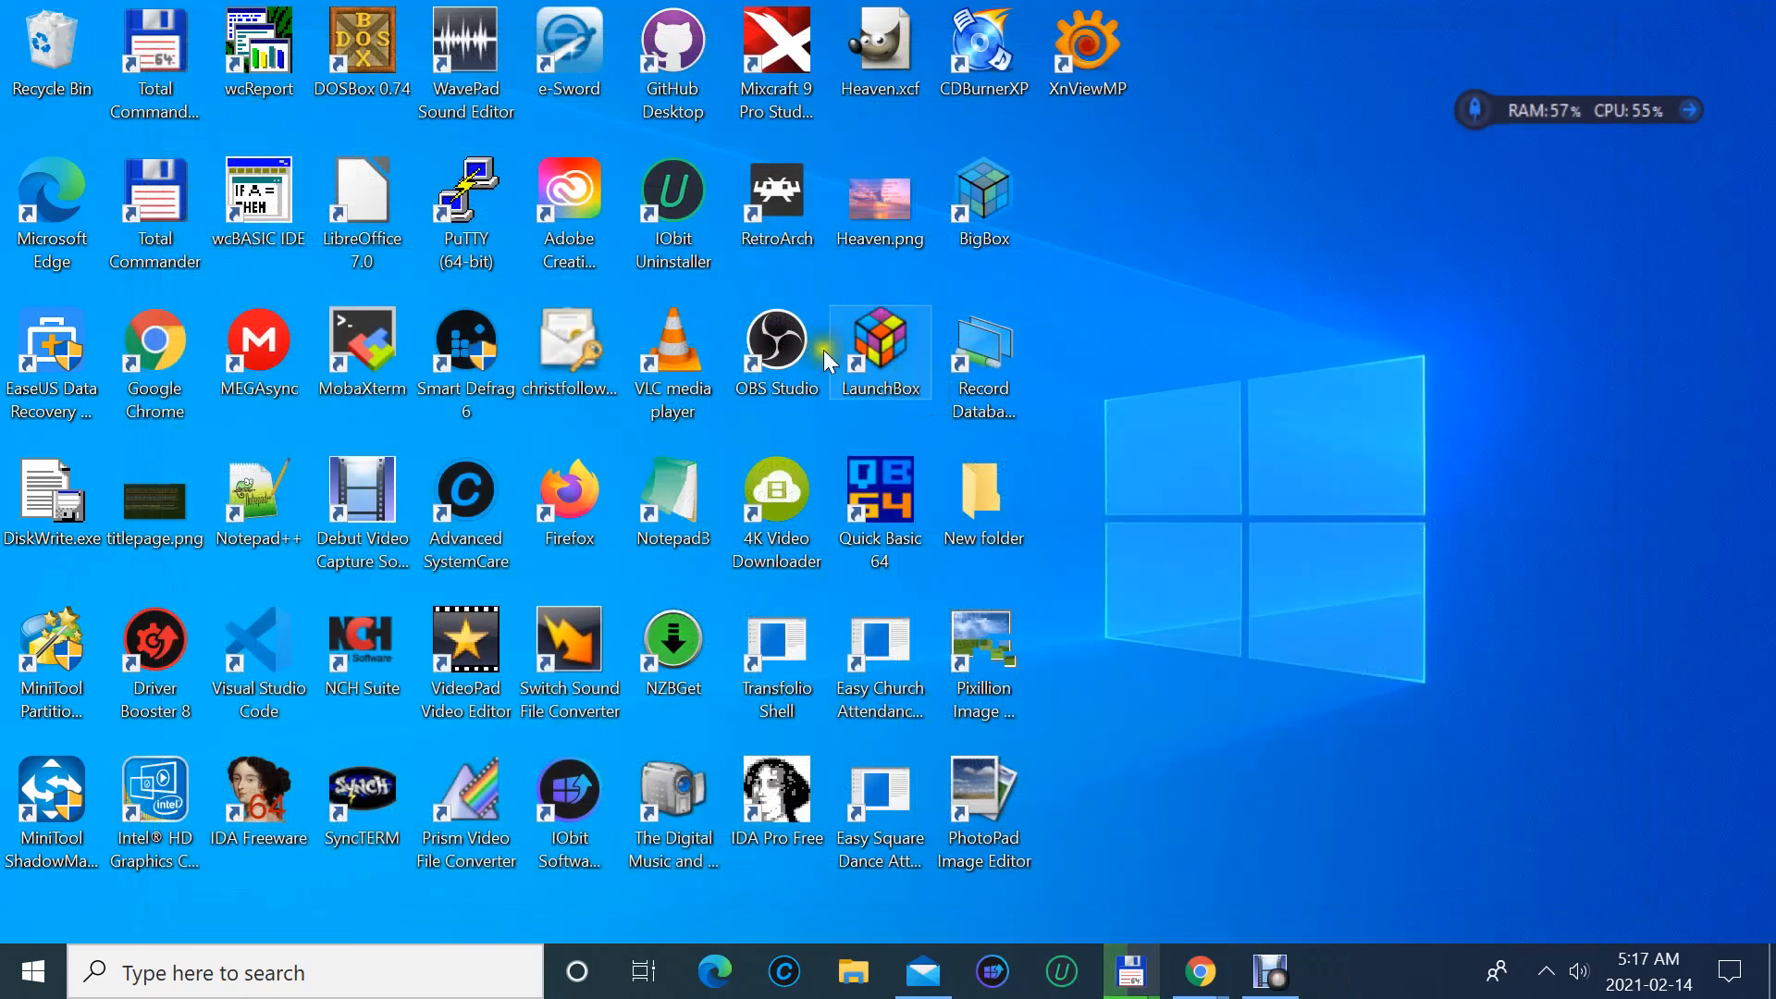
left_click(784, 239)
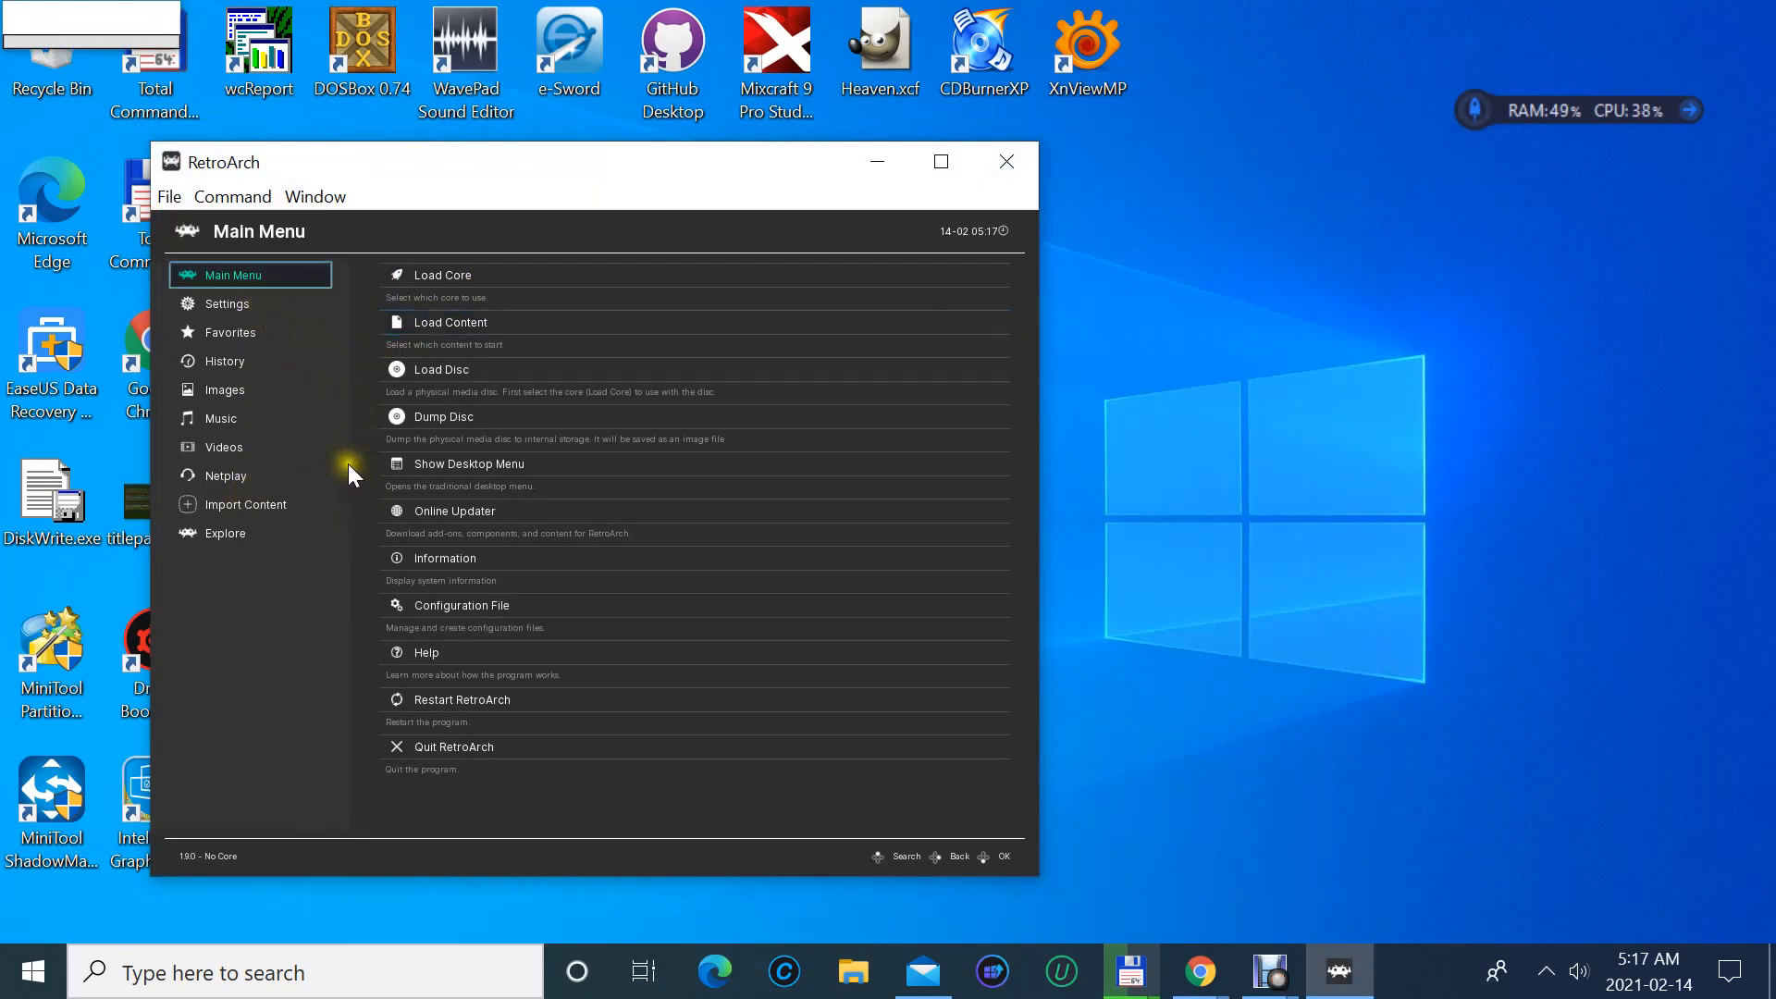
- Turn on Use Global Core Options File in RetroArch's Configuration settings
left_click(235, 303)
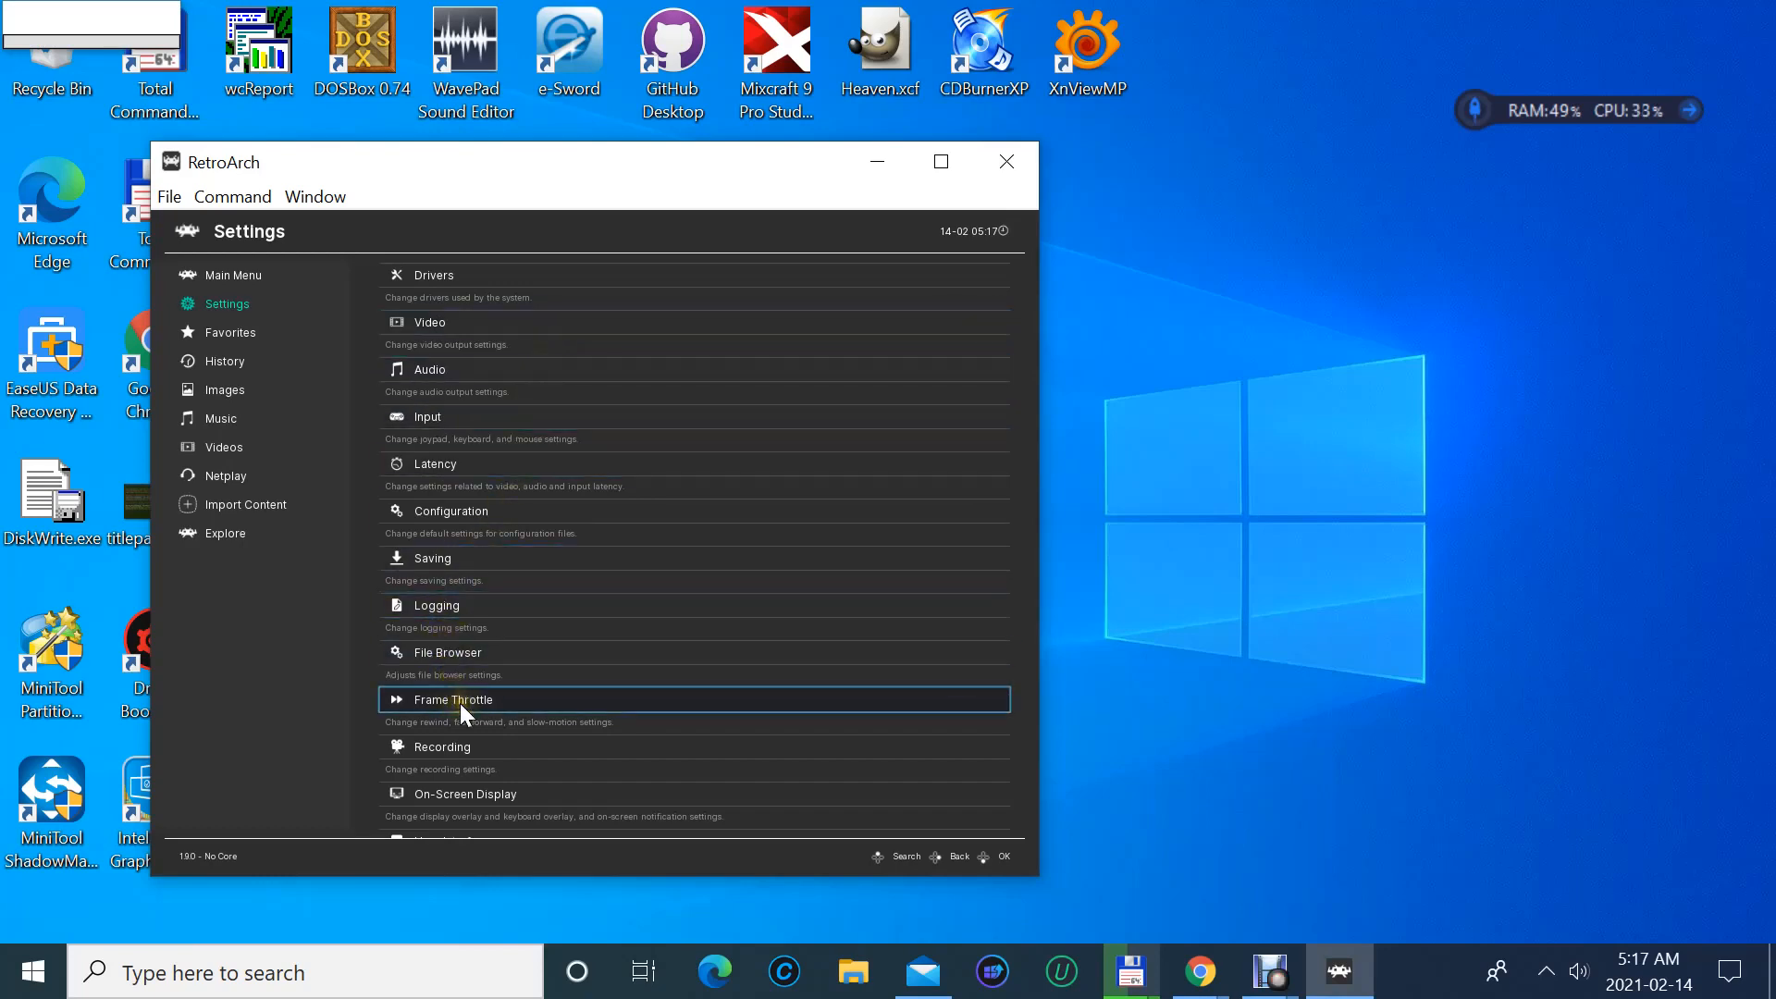
scroll(459, 703, "down", 3)
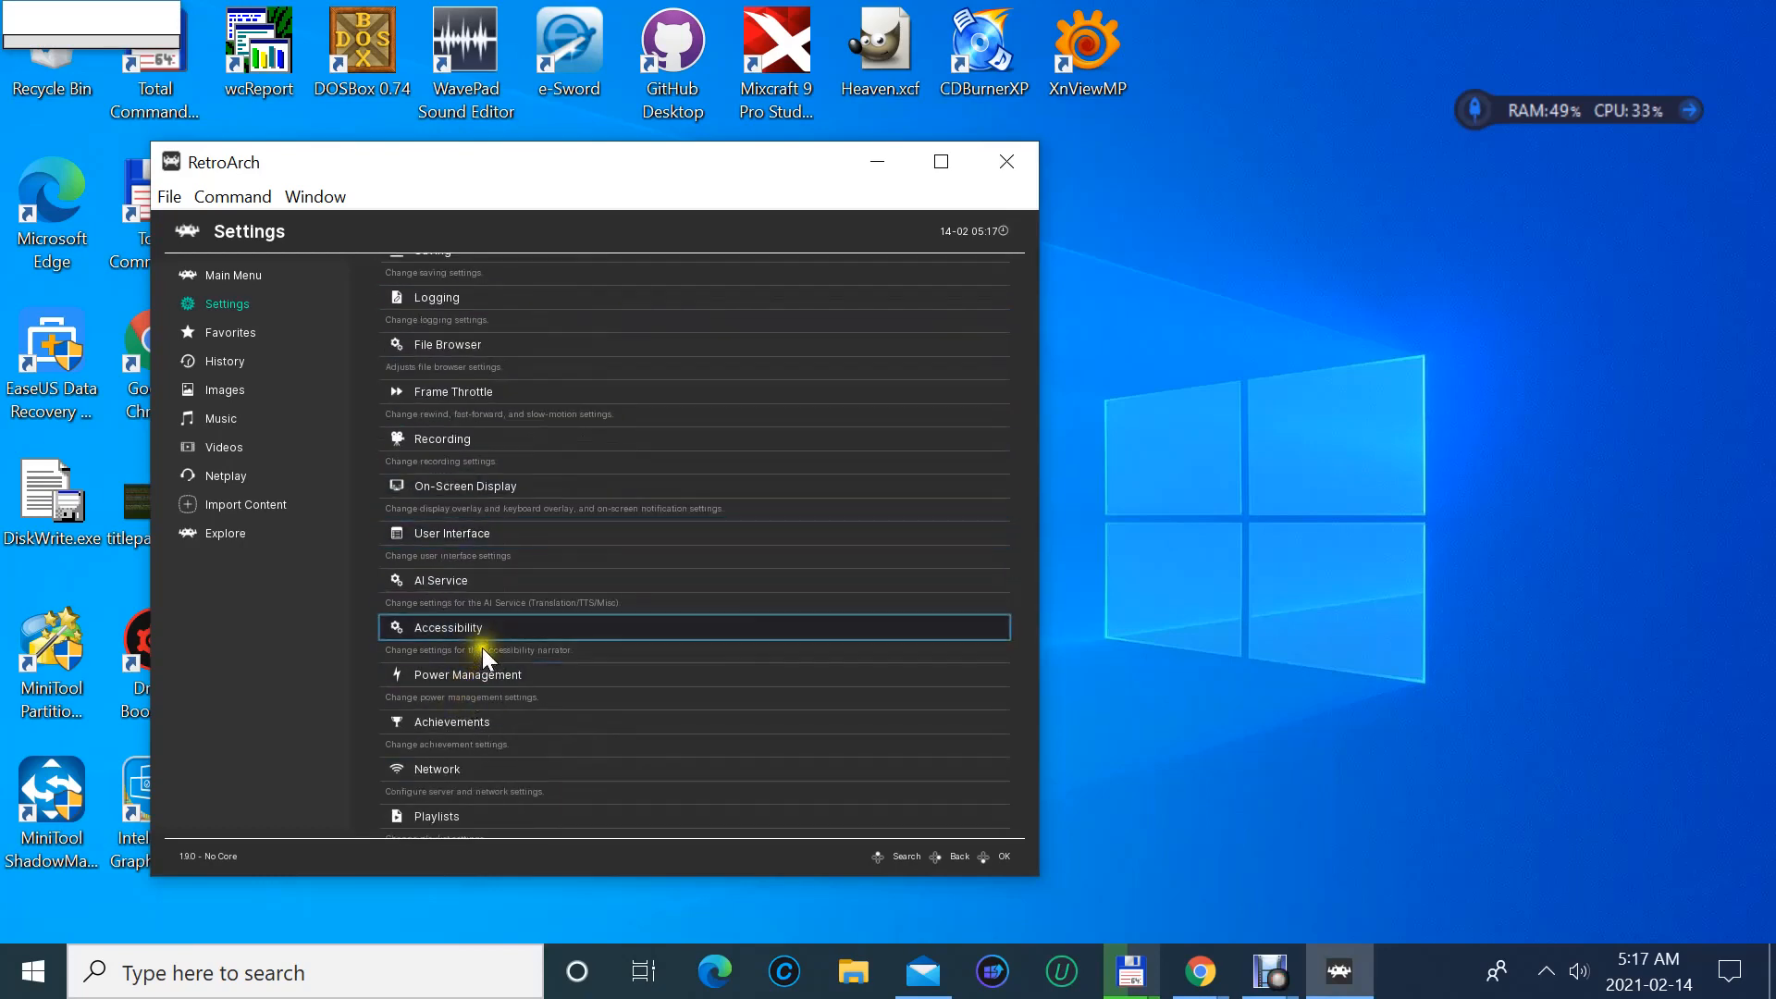
scroll(459, 750, "down", 1)
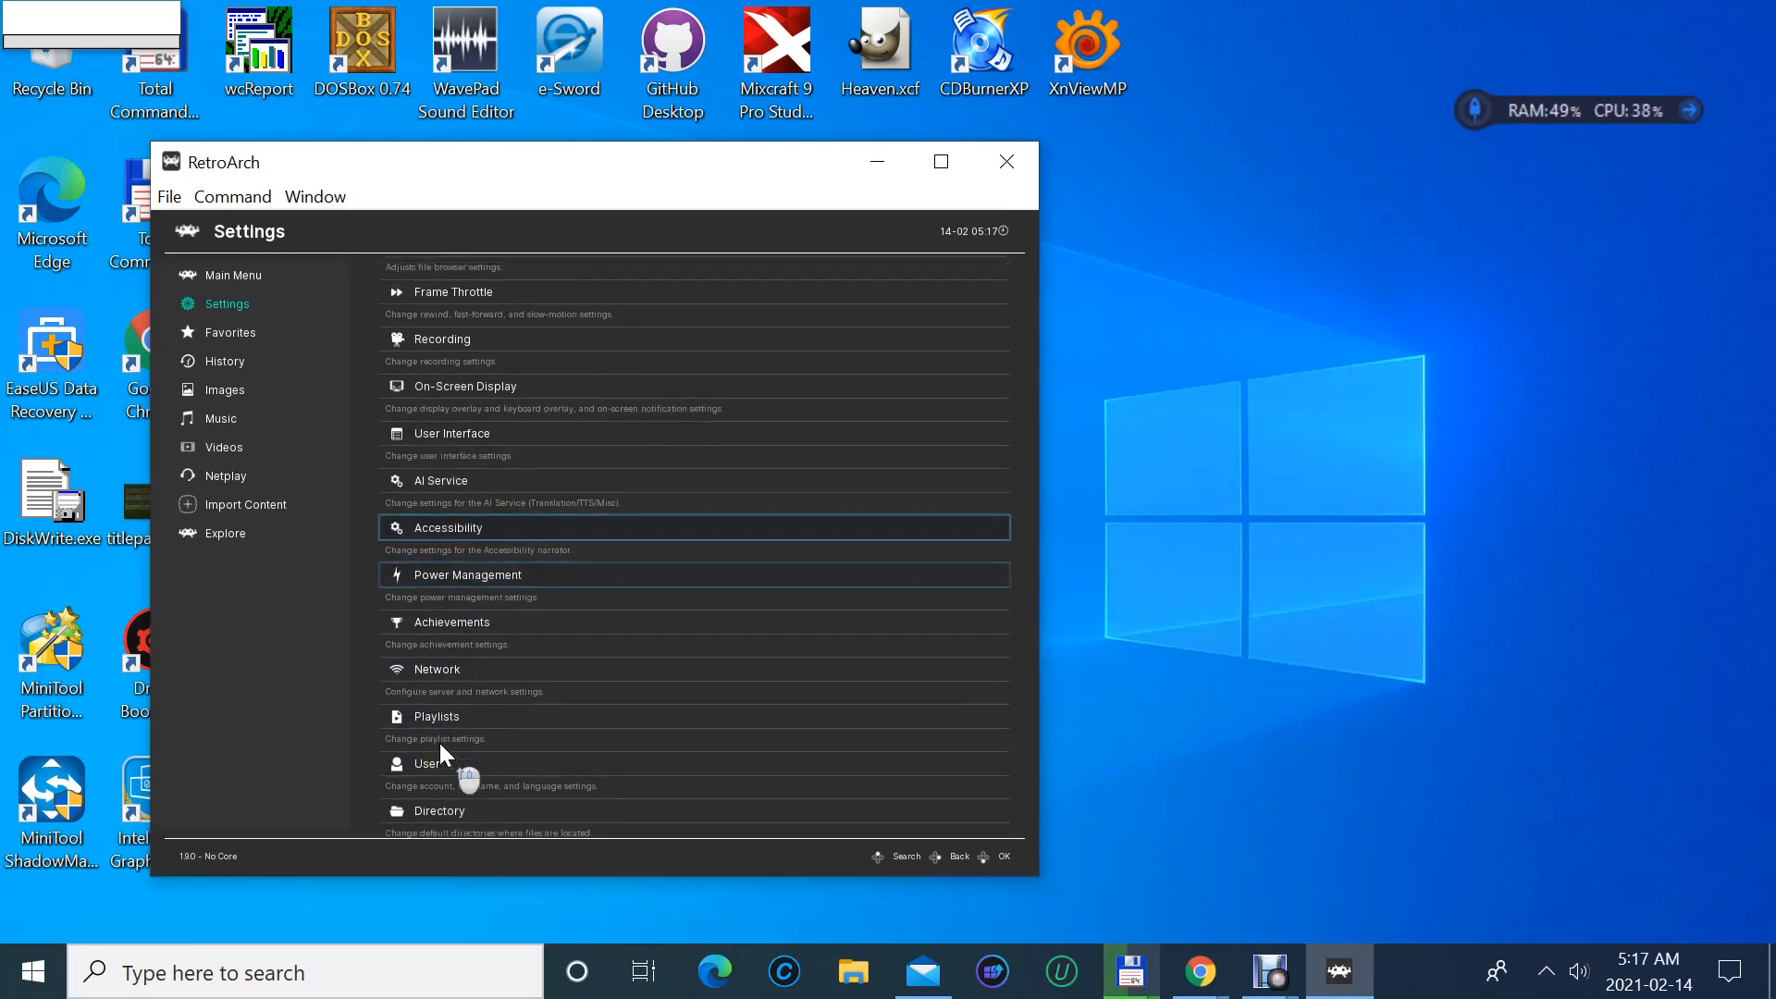
scroll(441, 741, "up", 3)
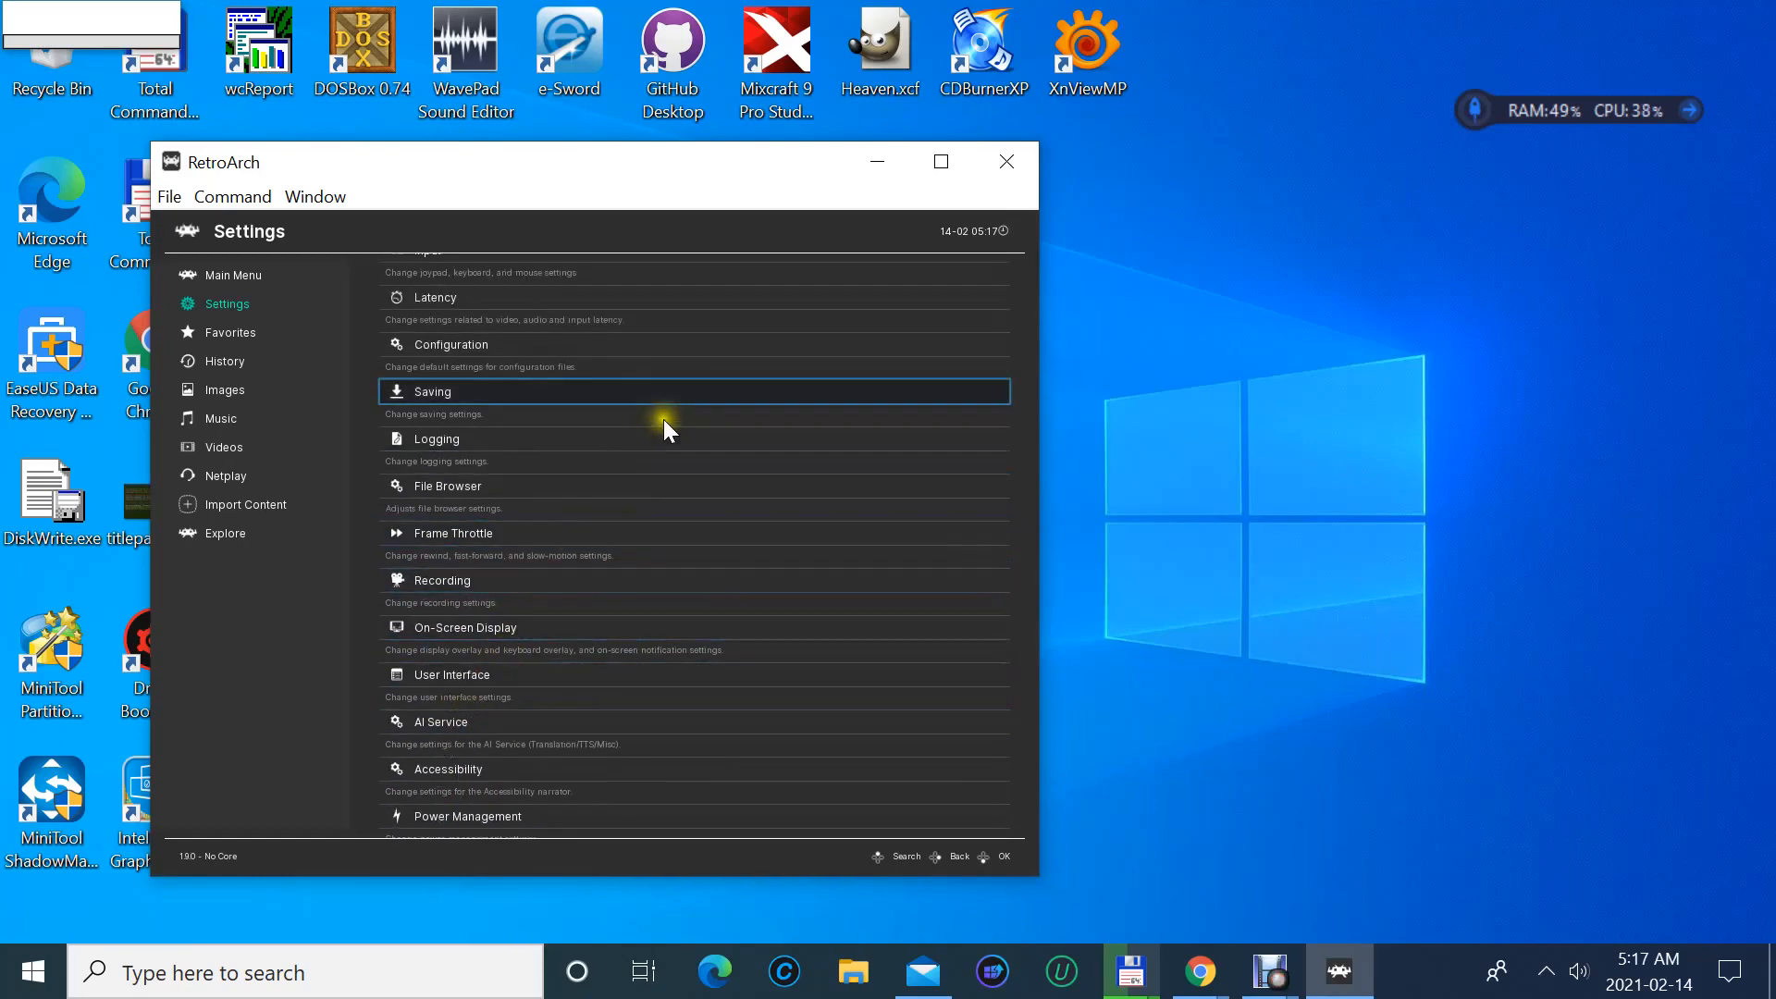
scroll(548, 335, "up", 2)
scroll(546, 335, "up", 1)
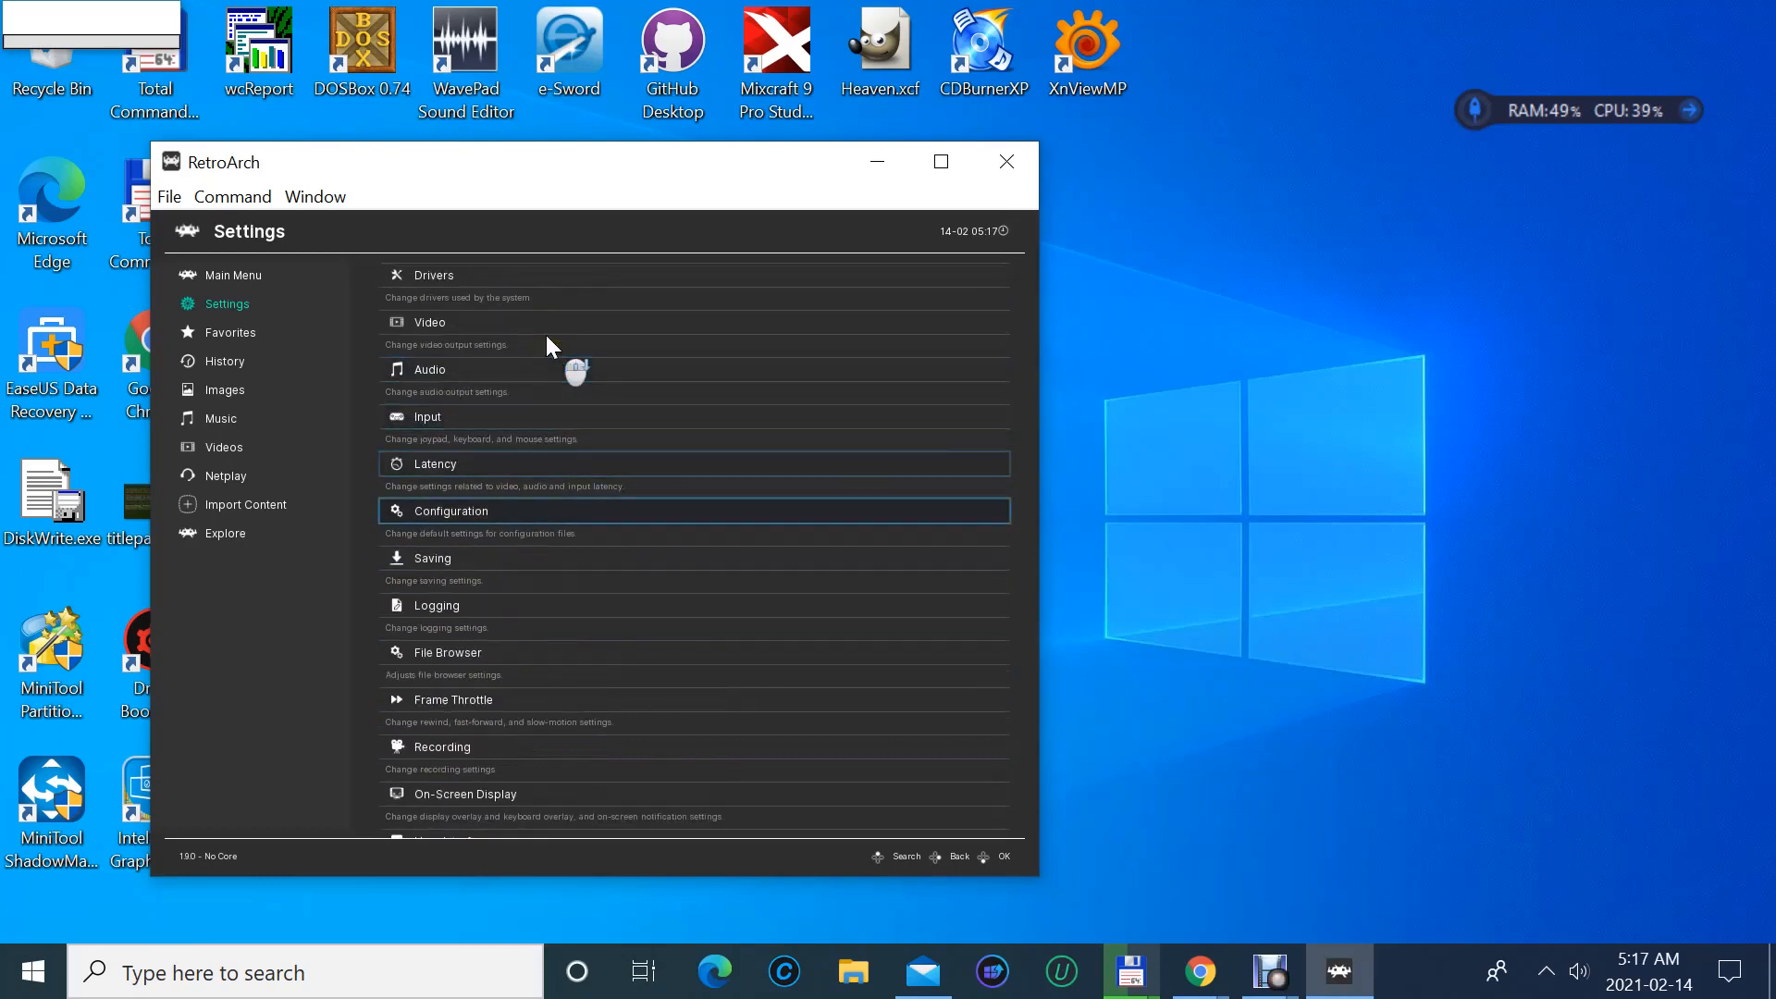
left_click(463, 507)
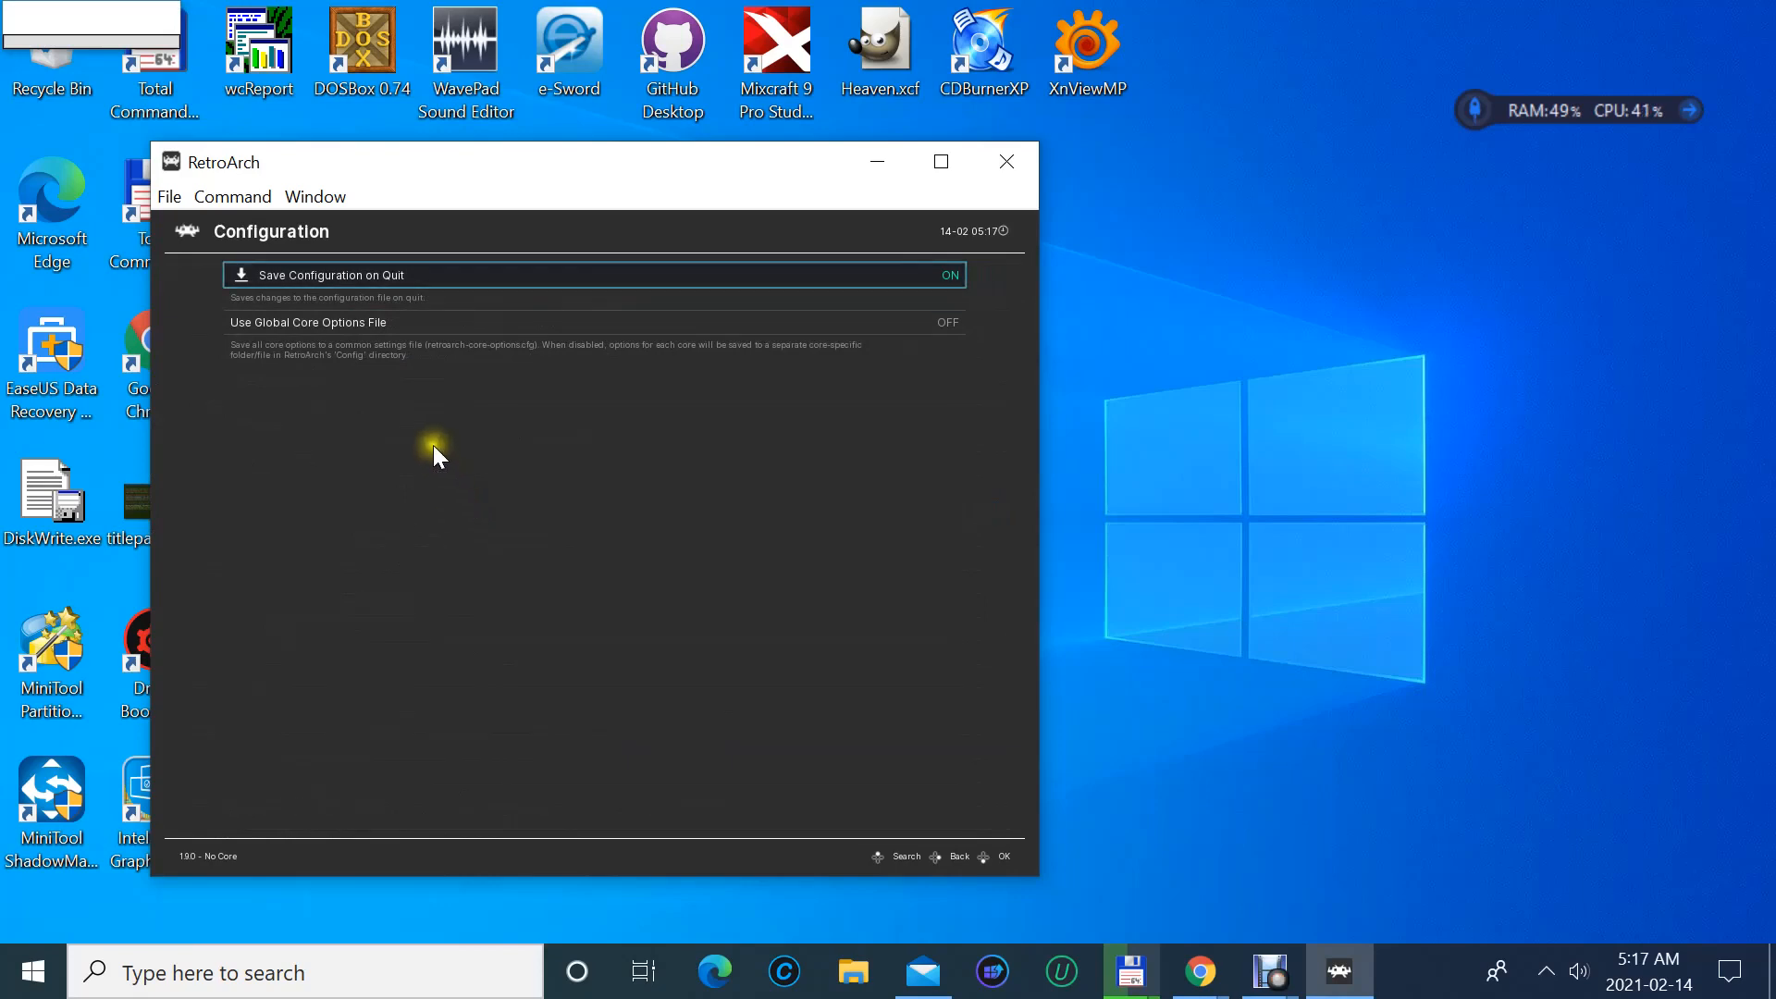
left_click(363, 320)
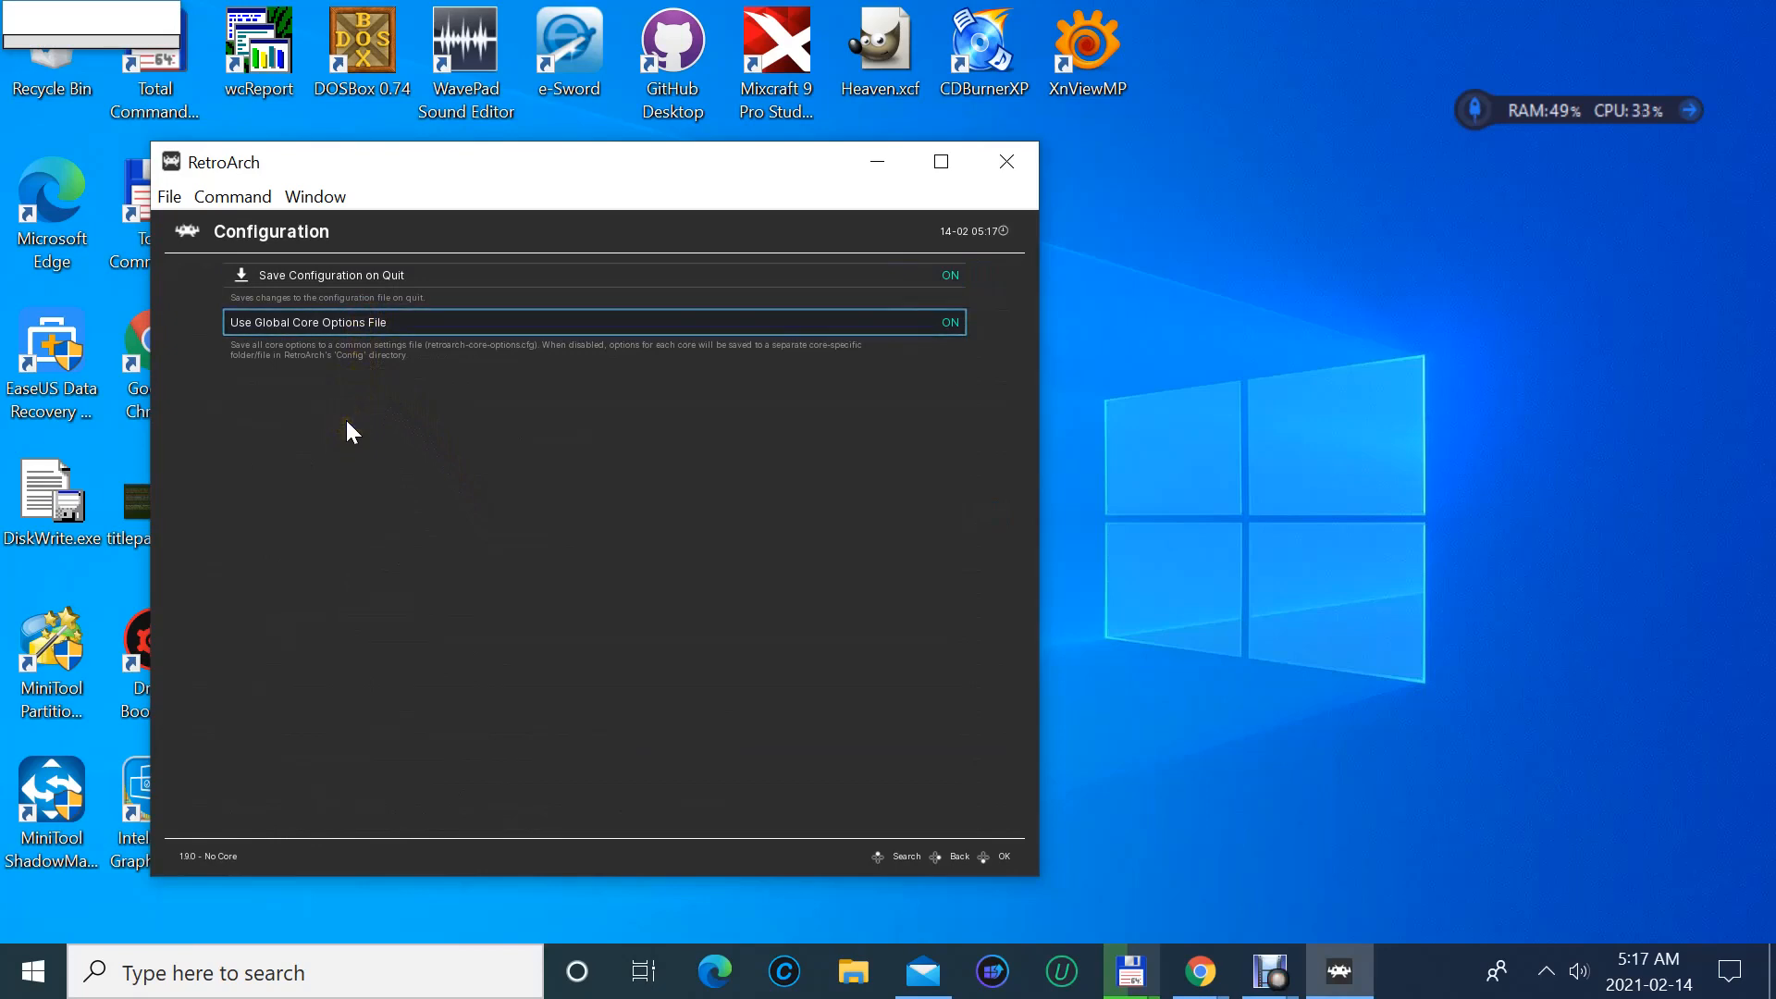
scroll(346, 420, "up", 1)
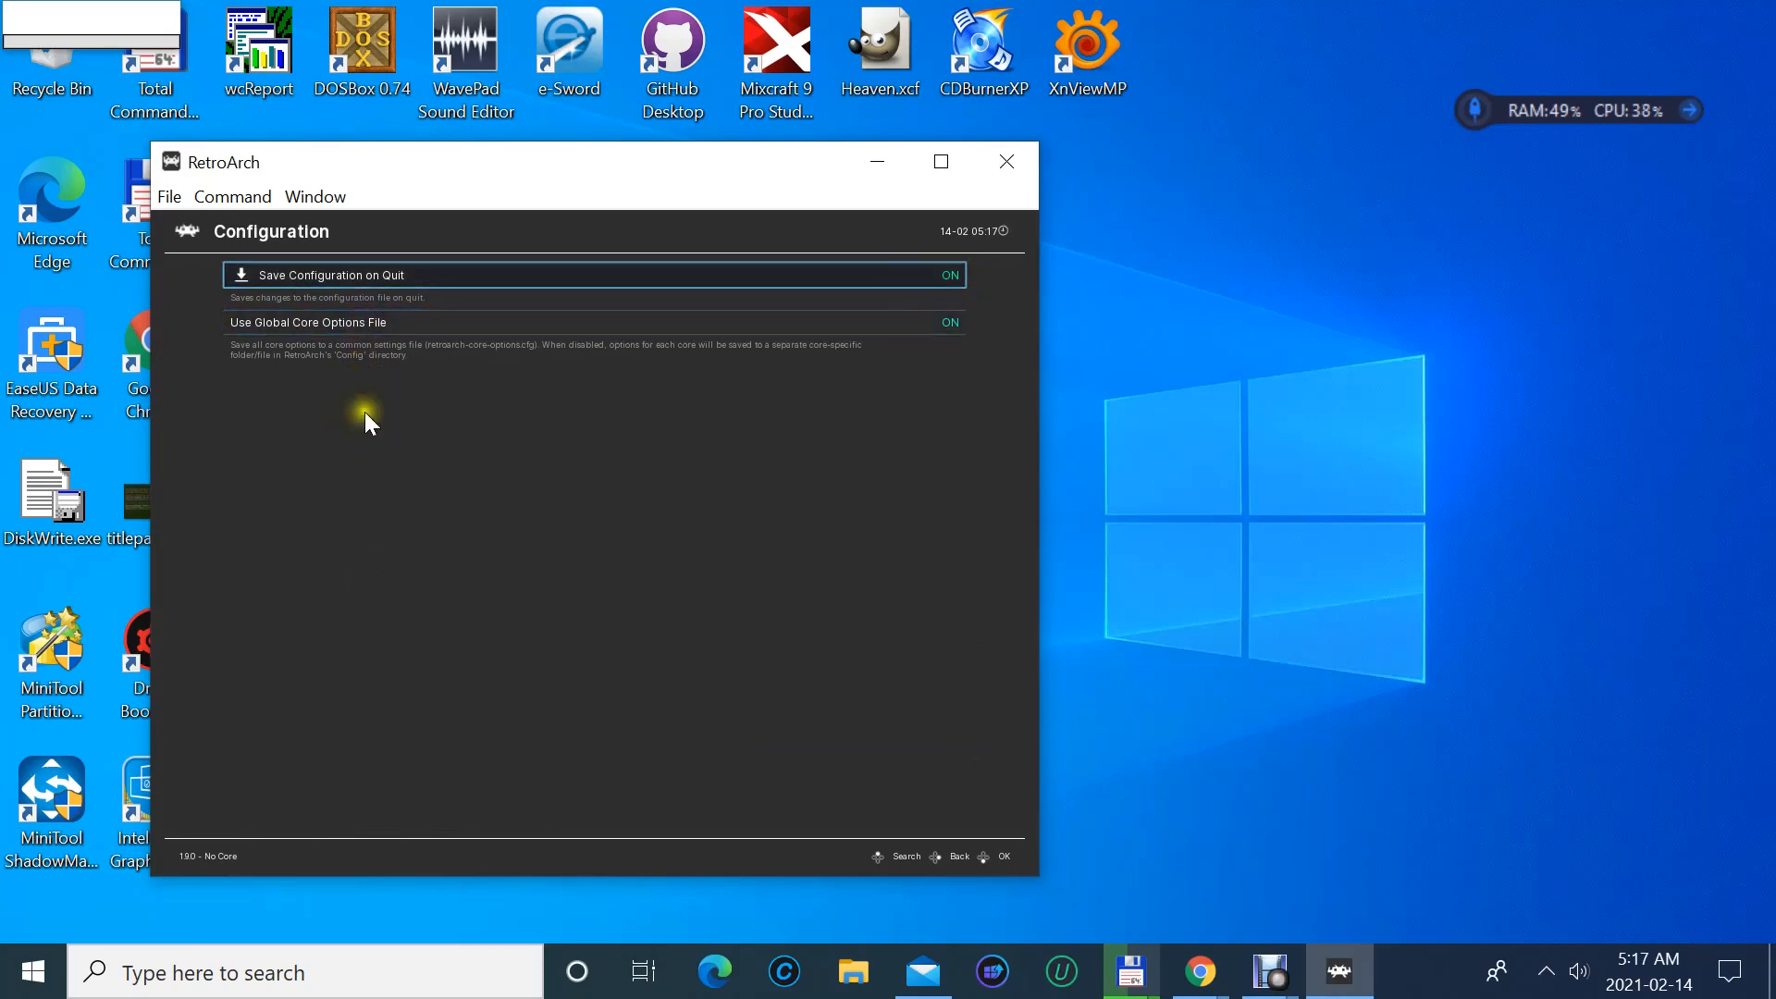
left_click(364, 329)
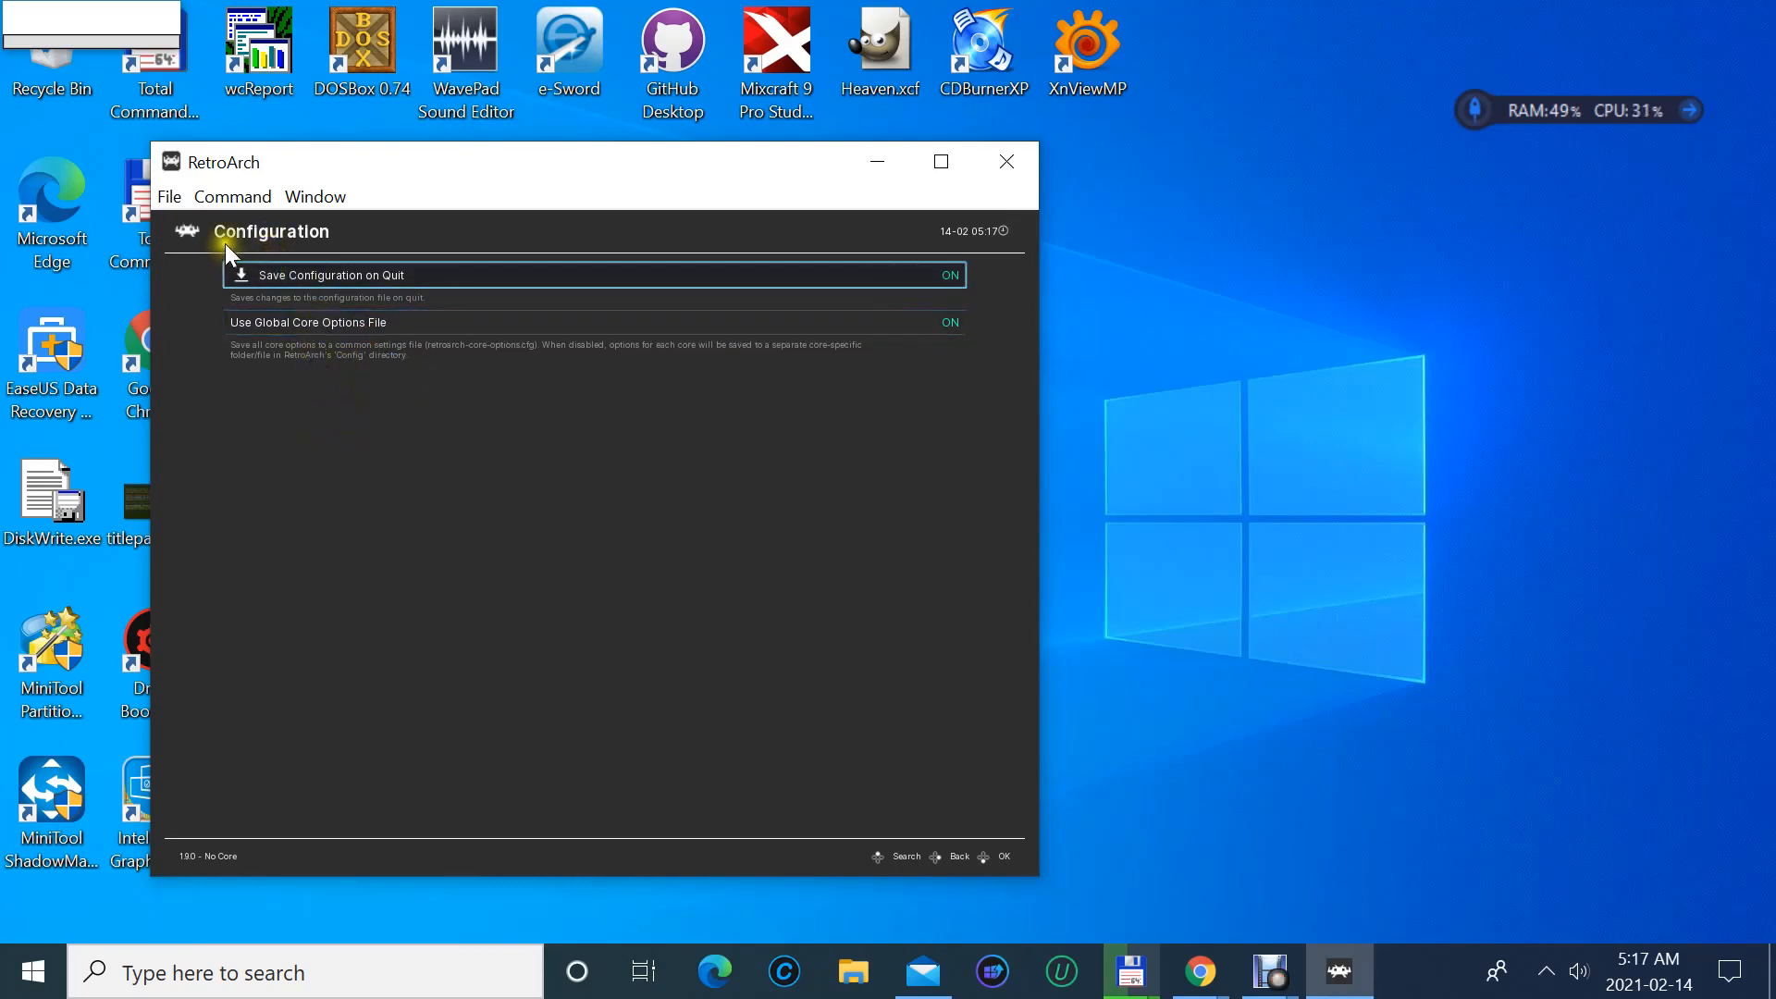
- Load the core atari800_libretro.dll from RetroArch's cores folder
left_click(225, 198)
mouse_move(228, 238)
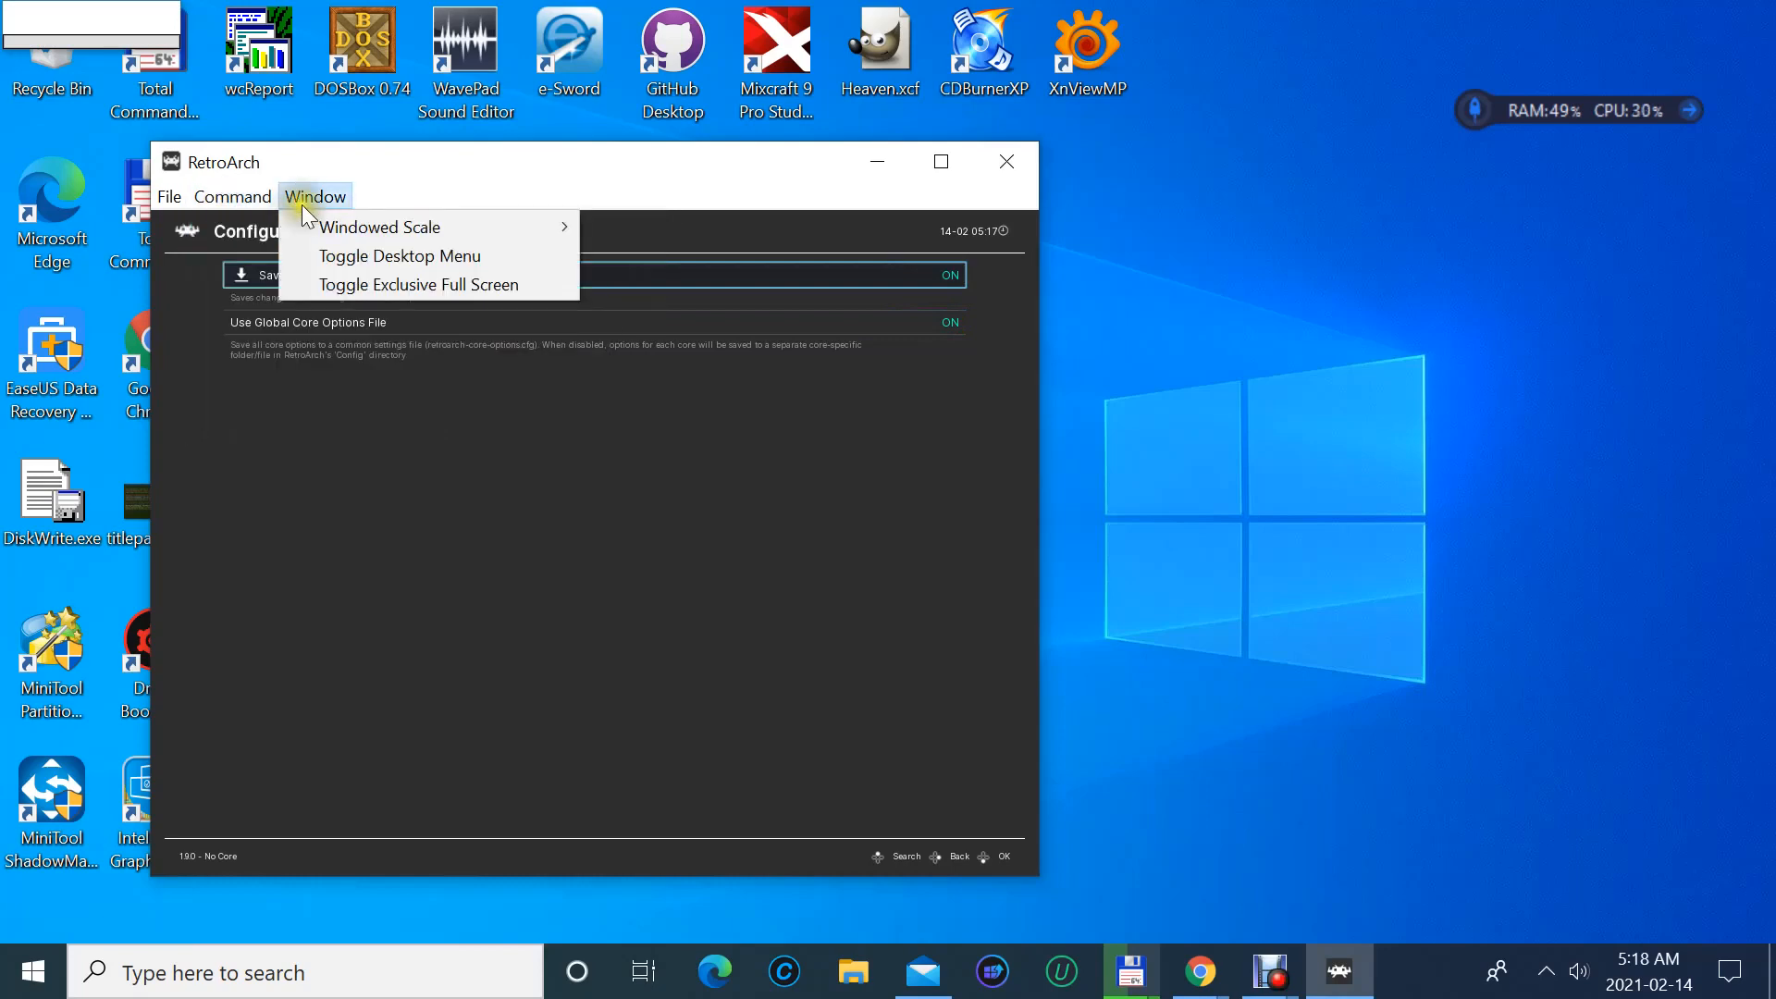
mouse_move(182, 198)
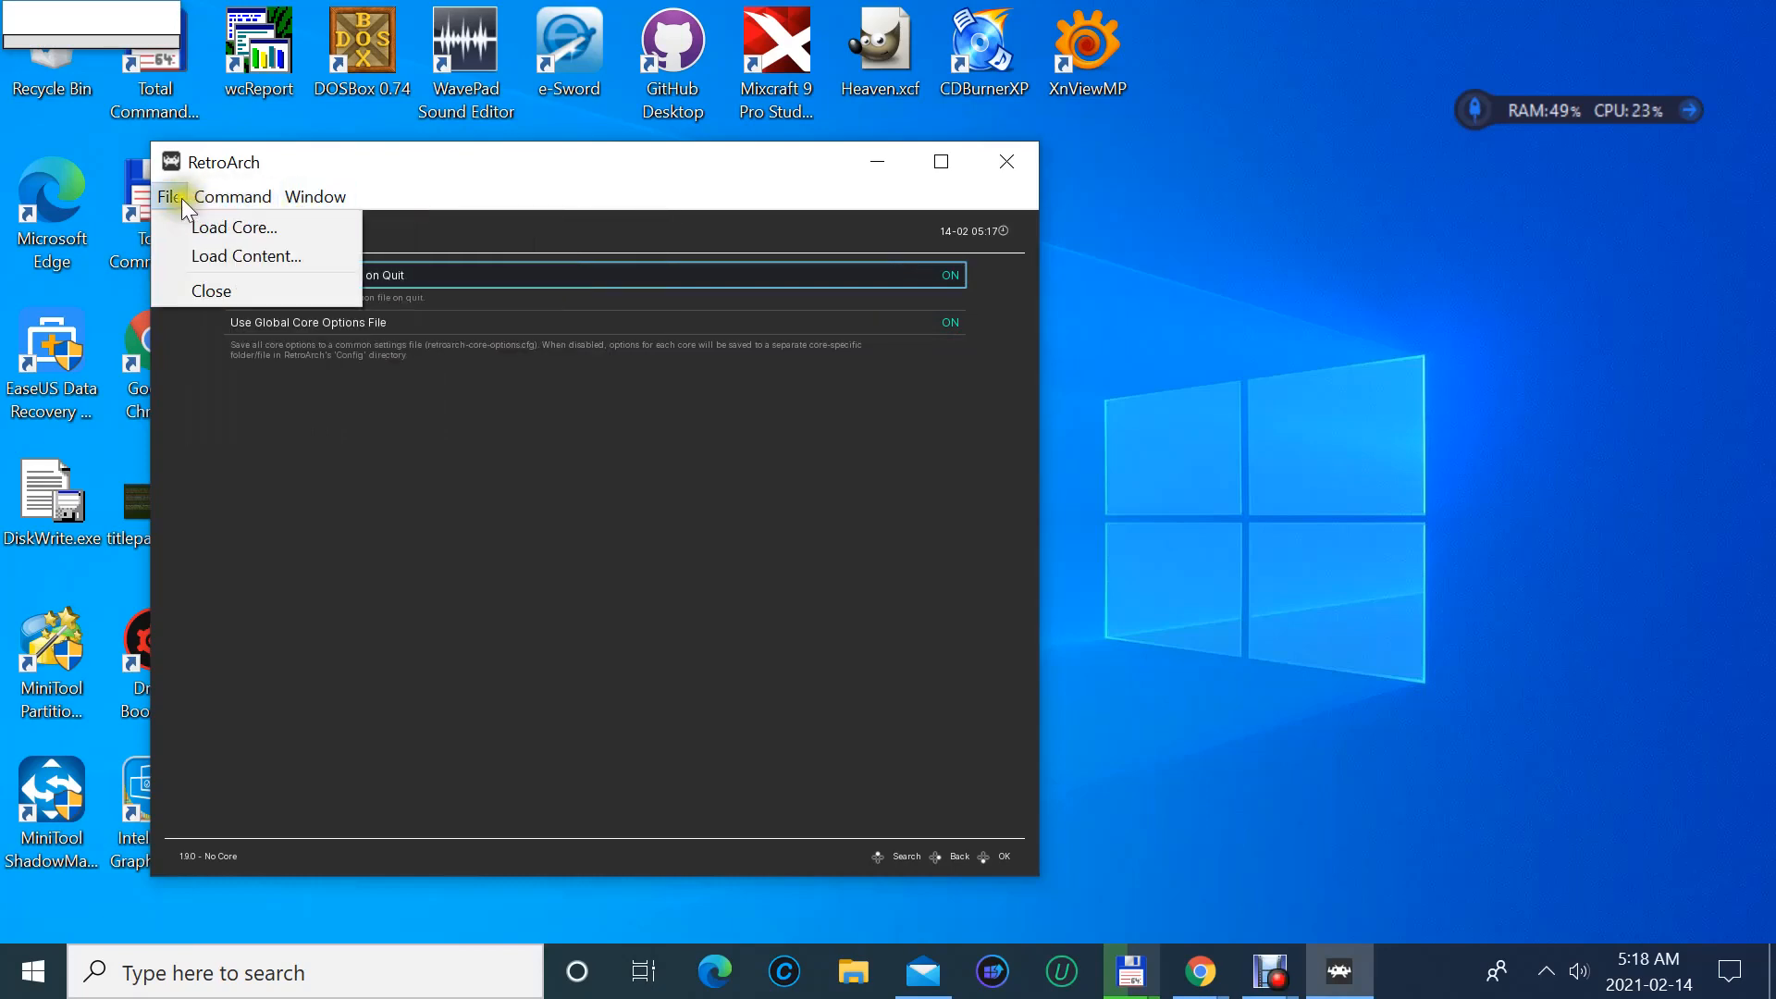
left_click(214, 237)
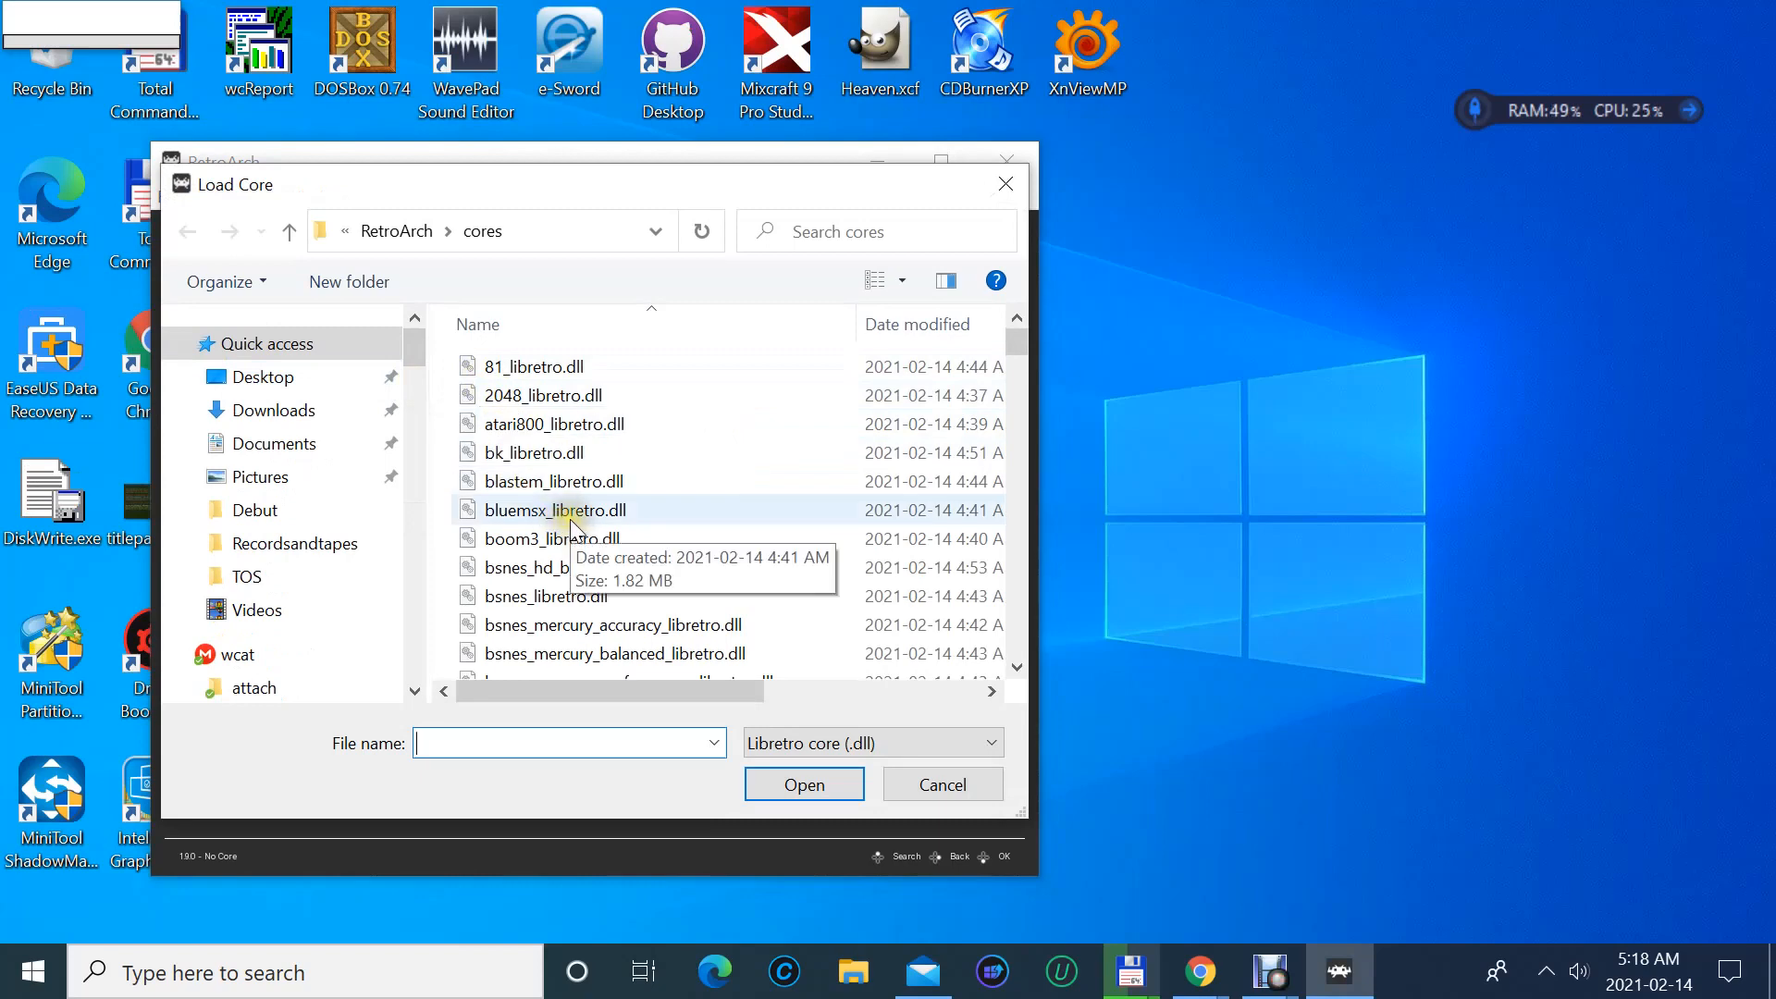
left_click(558, 424)
left_click(558, 424)
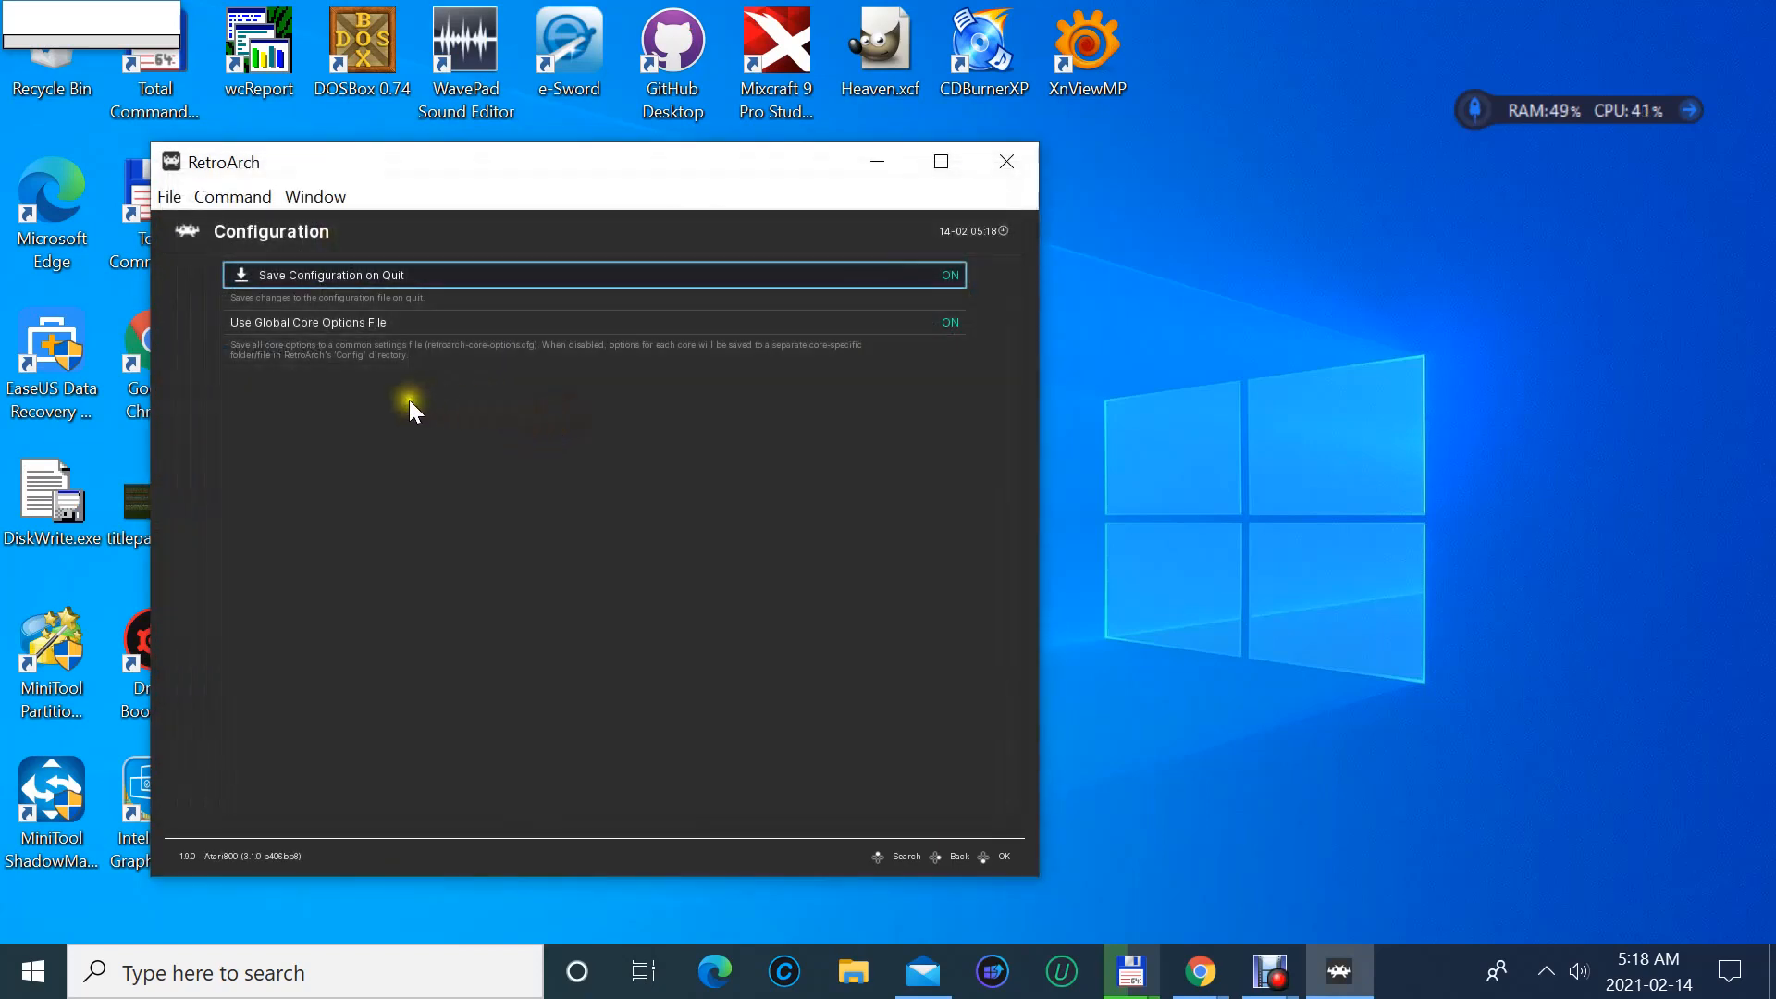
- Turn off Use Global Core Options File and return to the Settings list
left_click(379, 330)
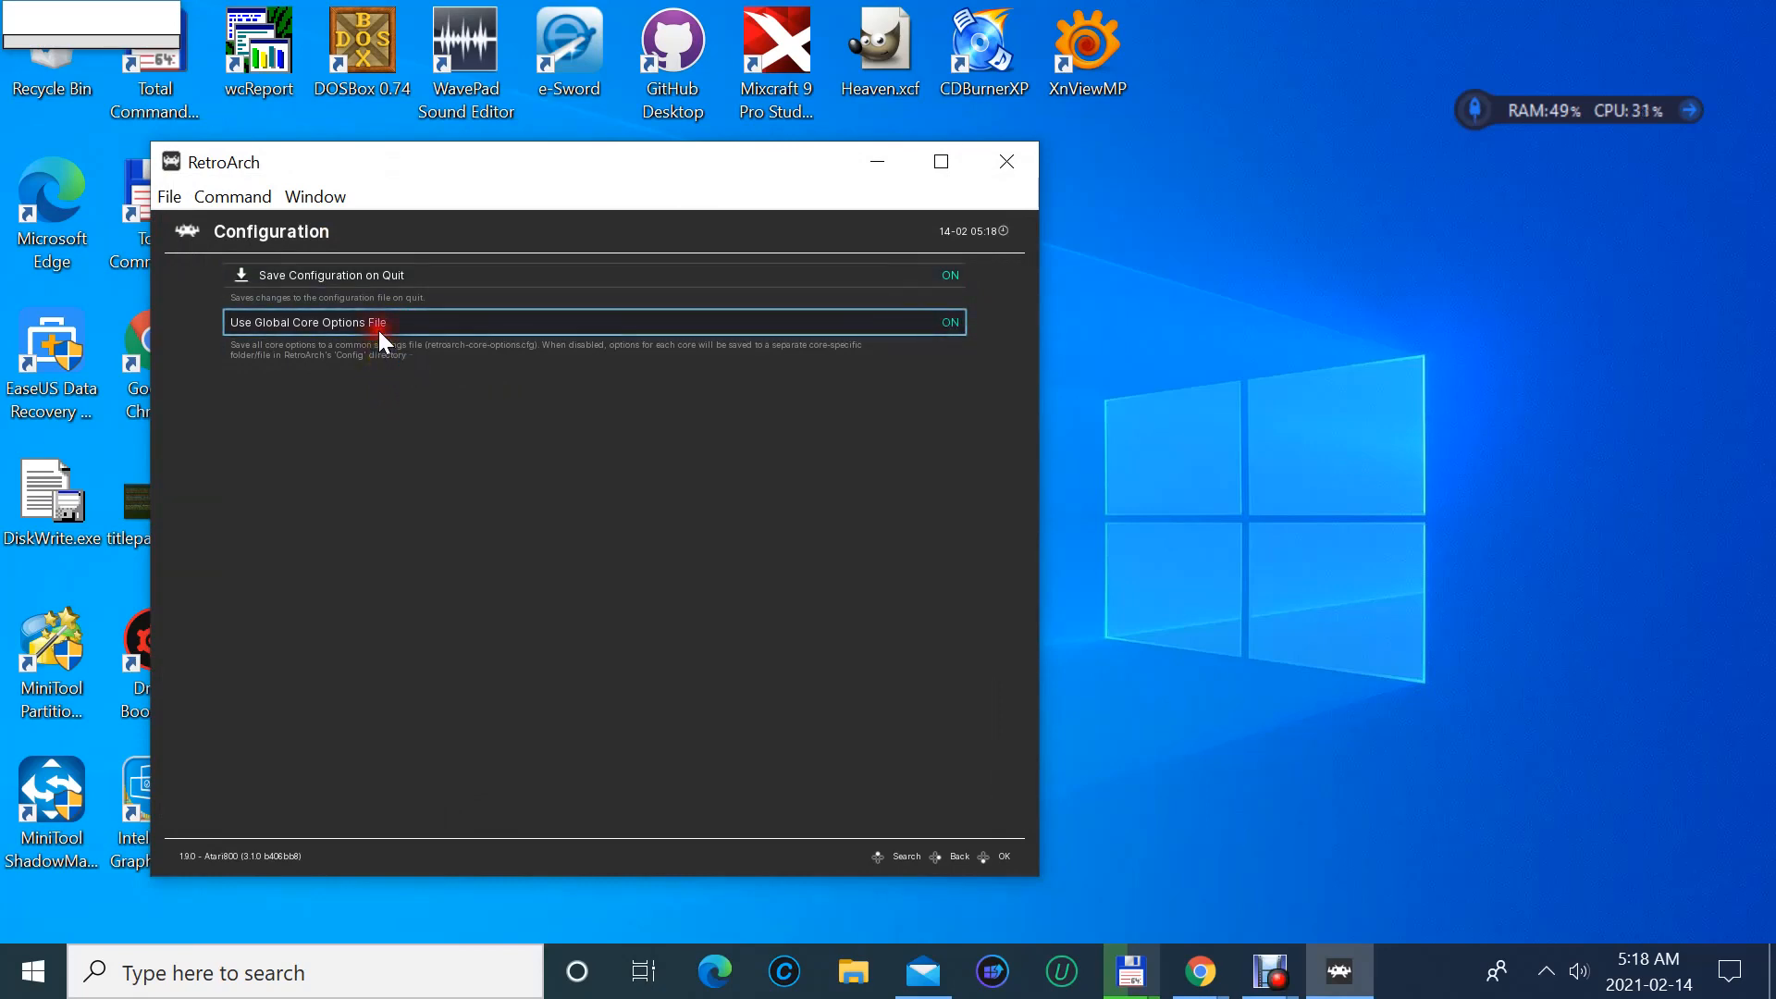
left_click(185, 203)
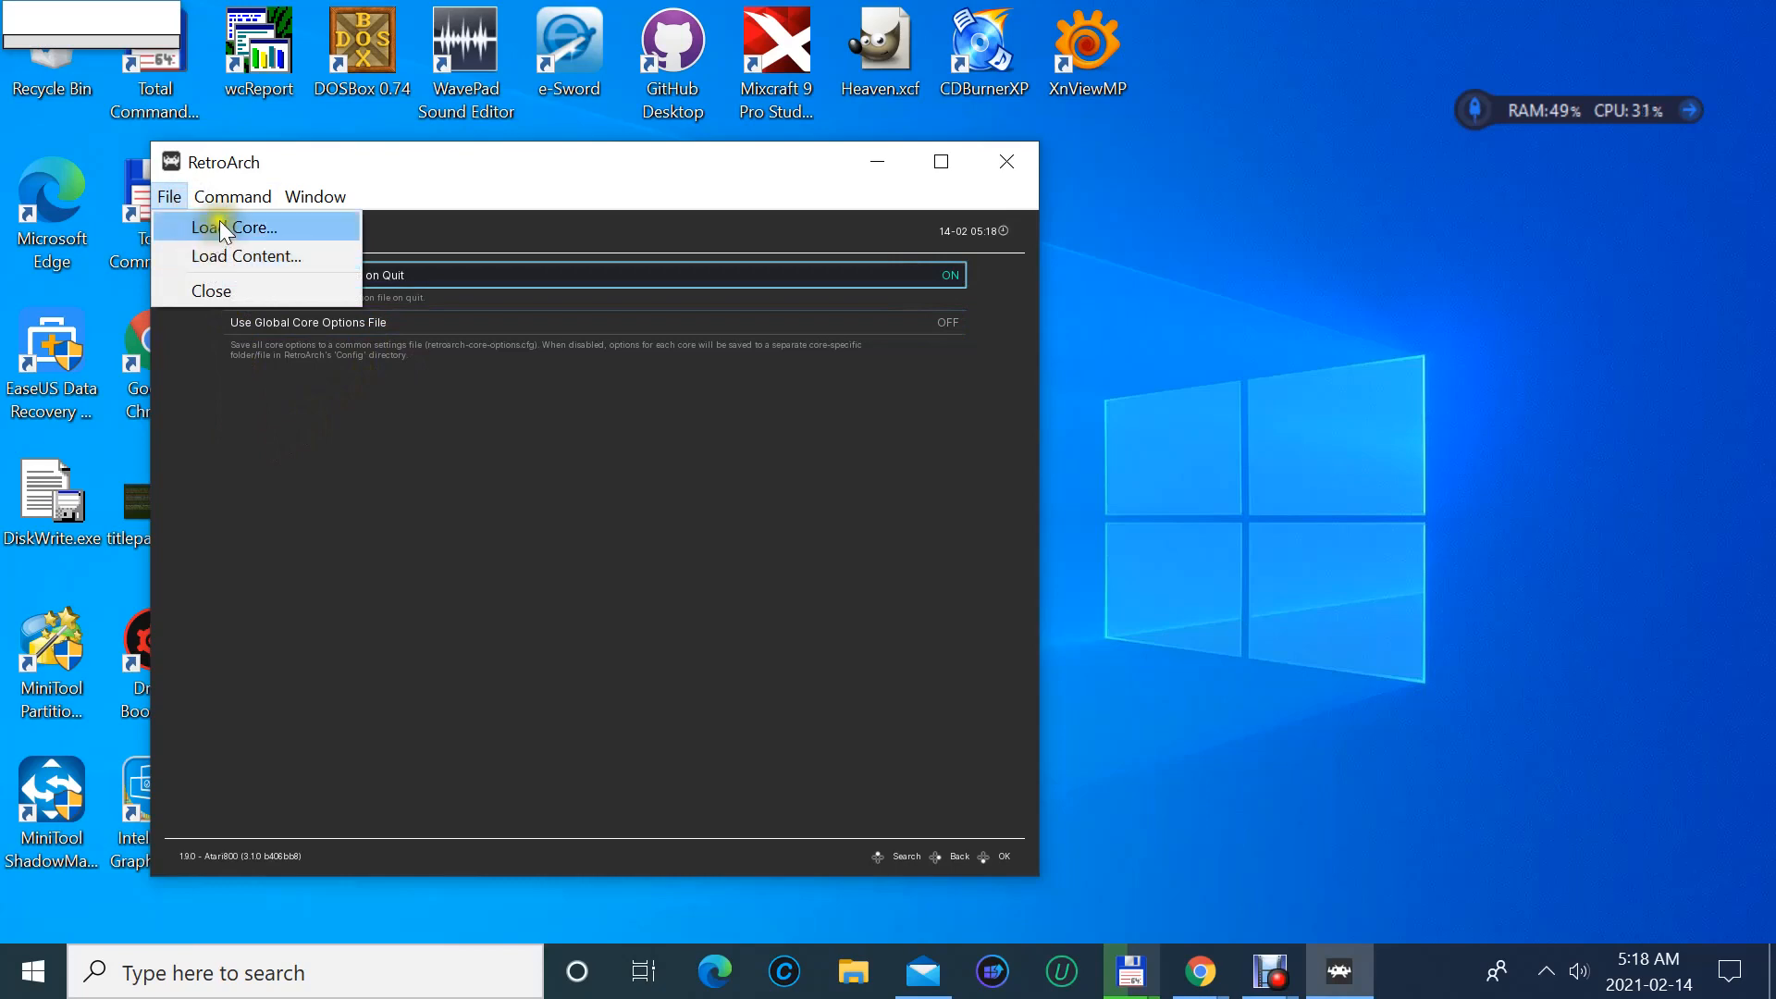
mouse_move(230, 207)
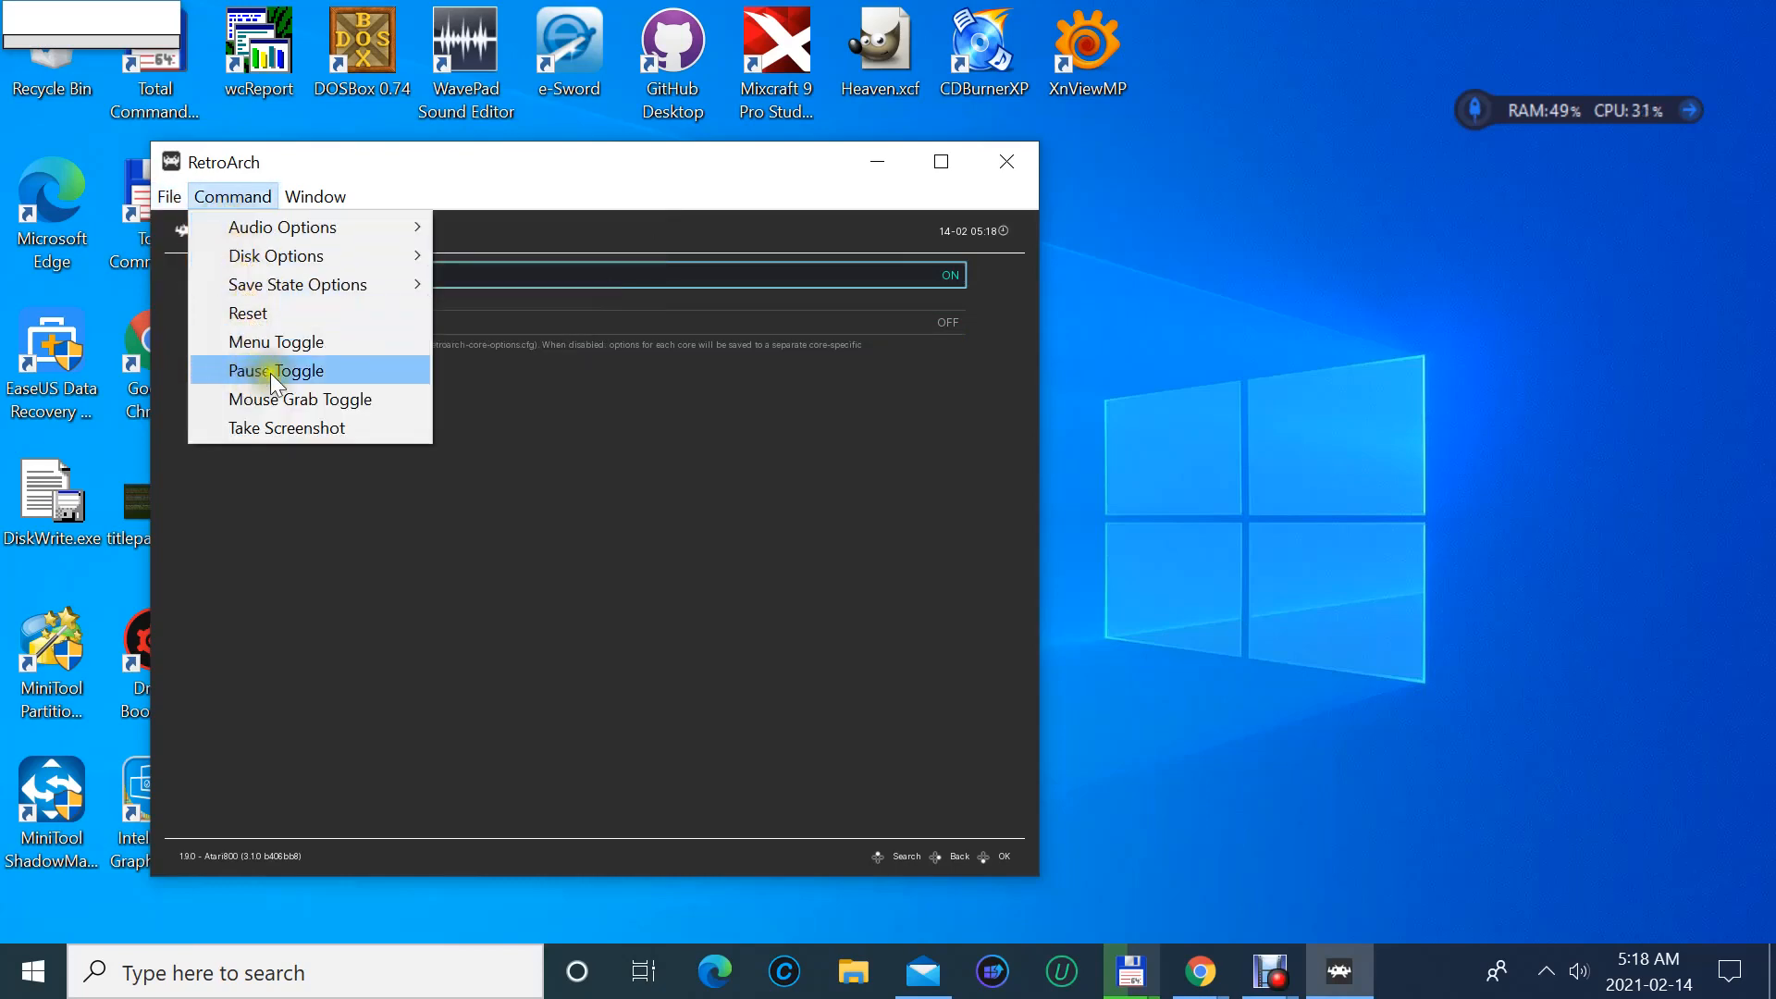
mouse_move(313, 208)
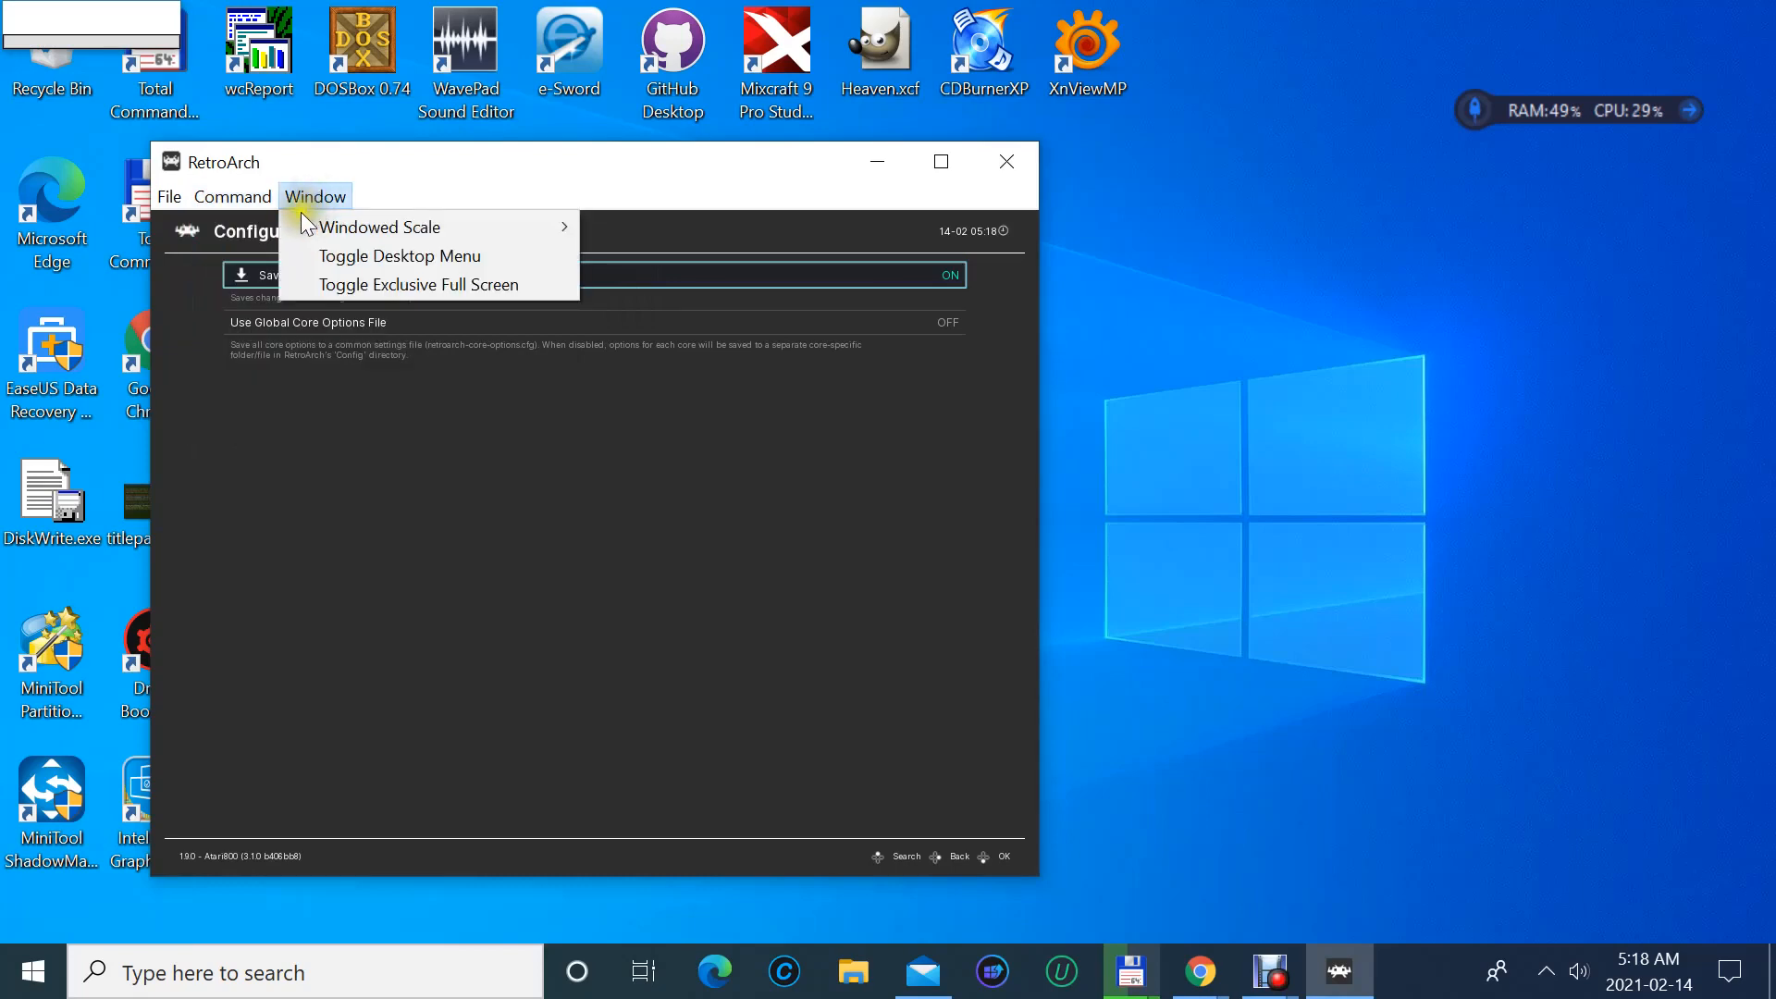
right_click(375, 432)
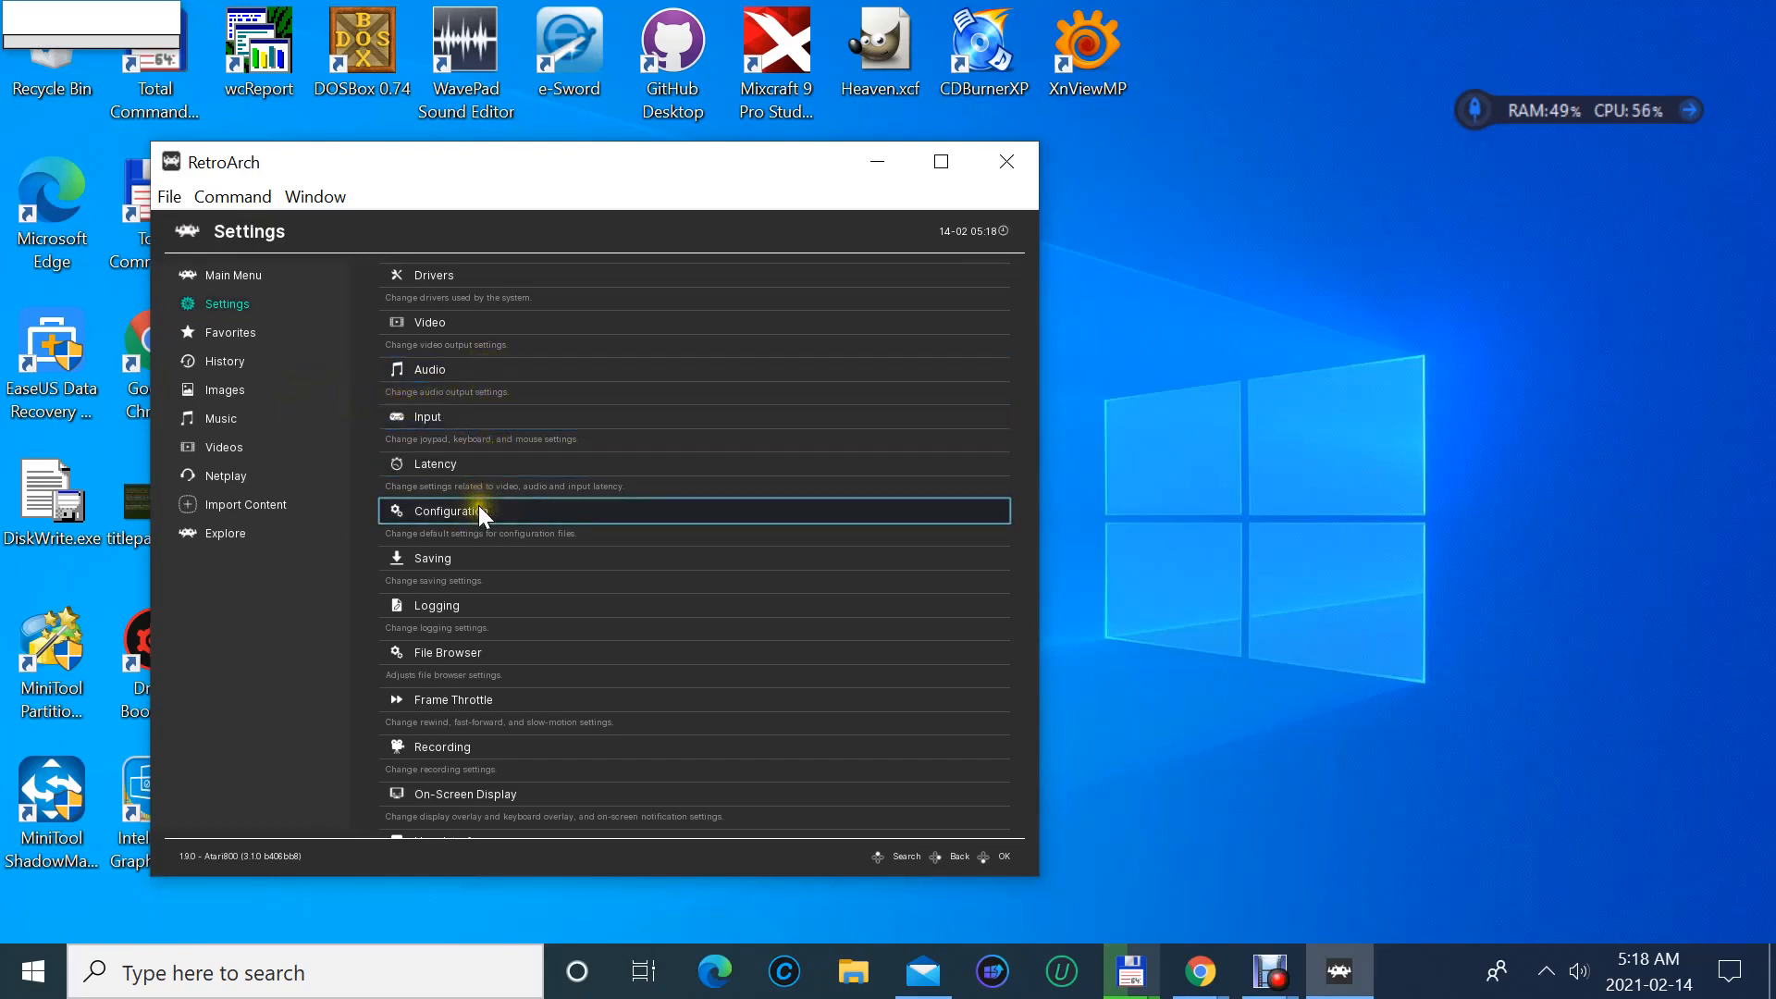
- Browse the Atari800 config folder for a configuration file to load, and return to the parent config folder
scroll(478, 503, "down", 4)
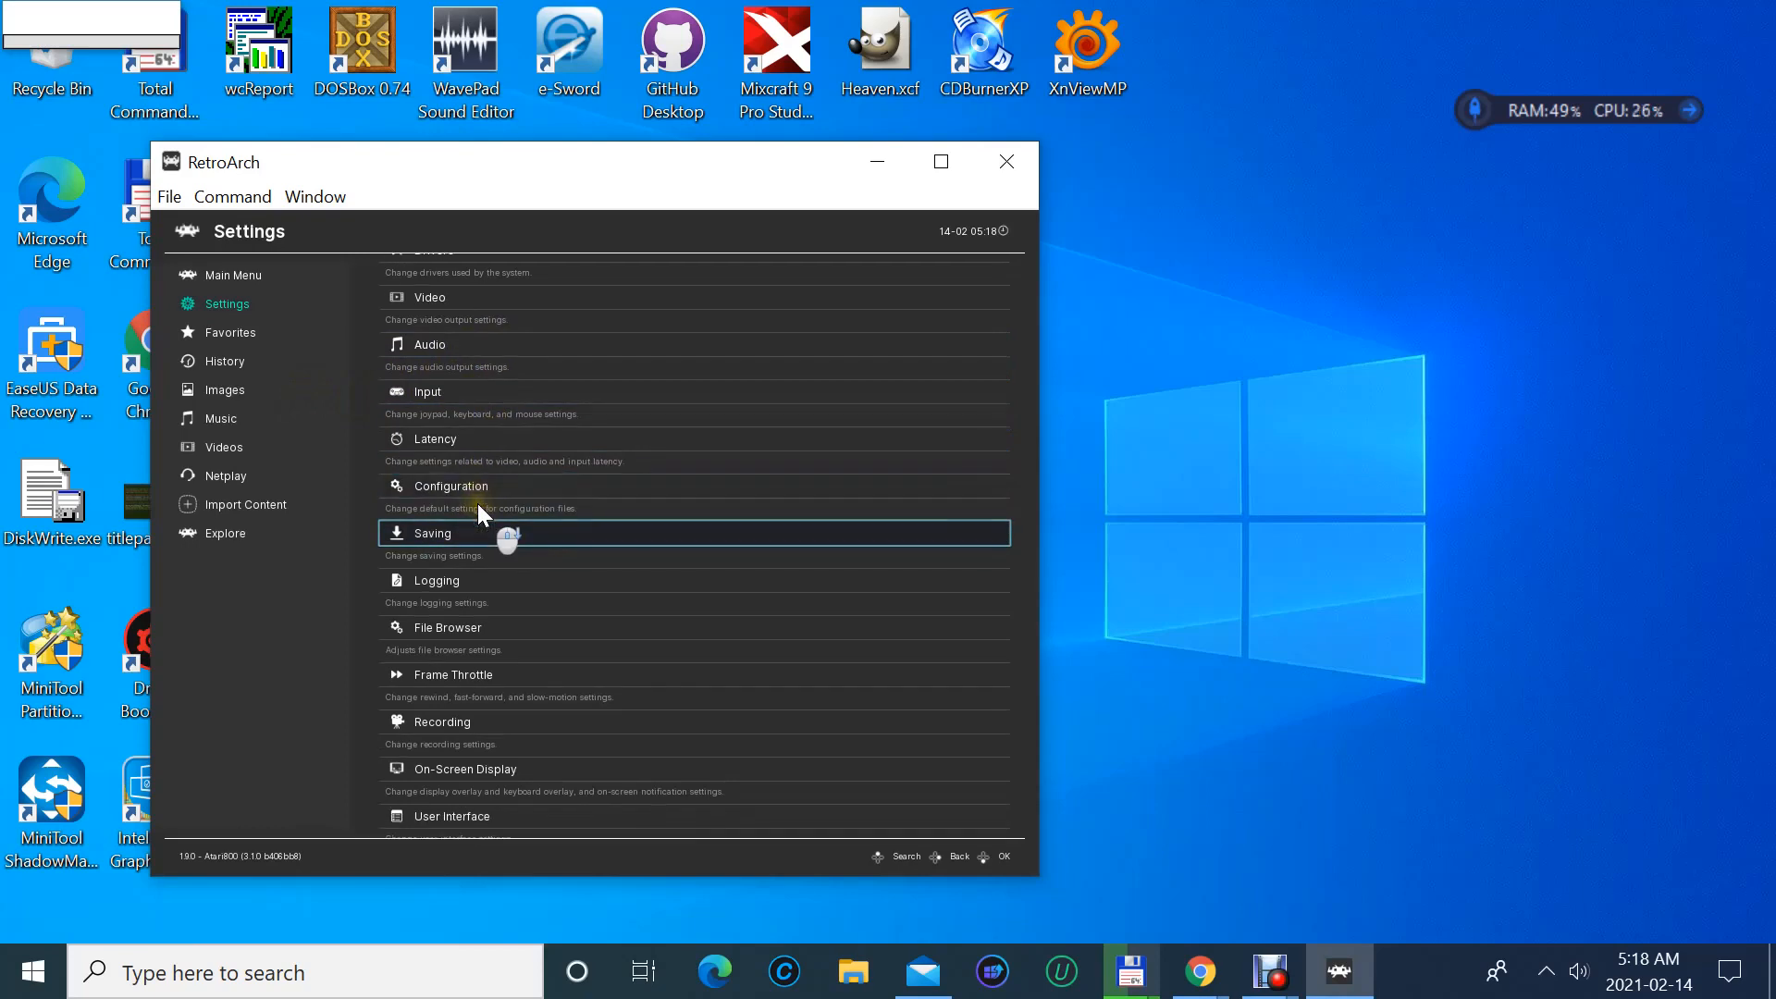
scroll(476, 503, "down", 6)
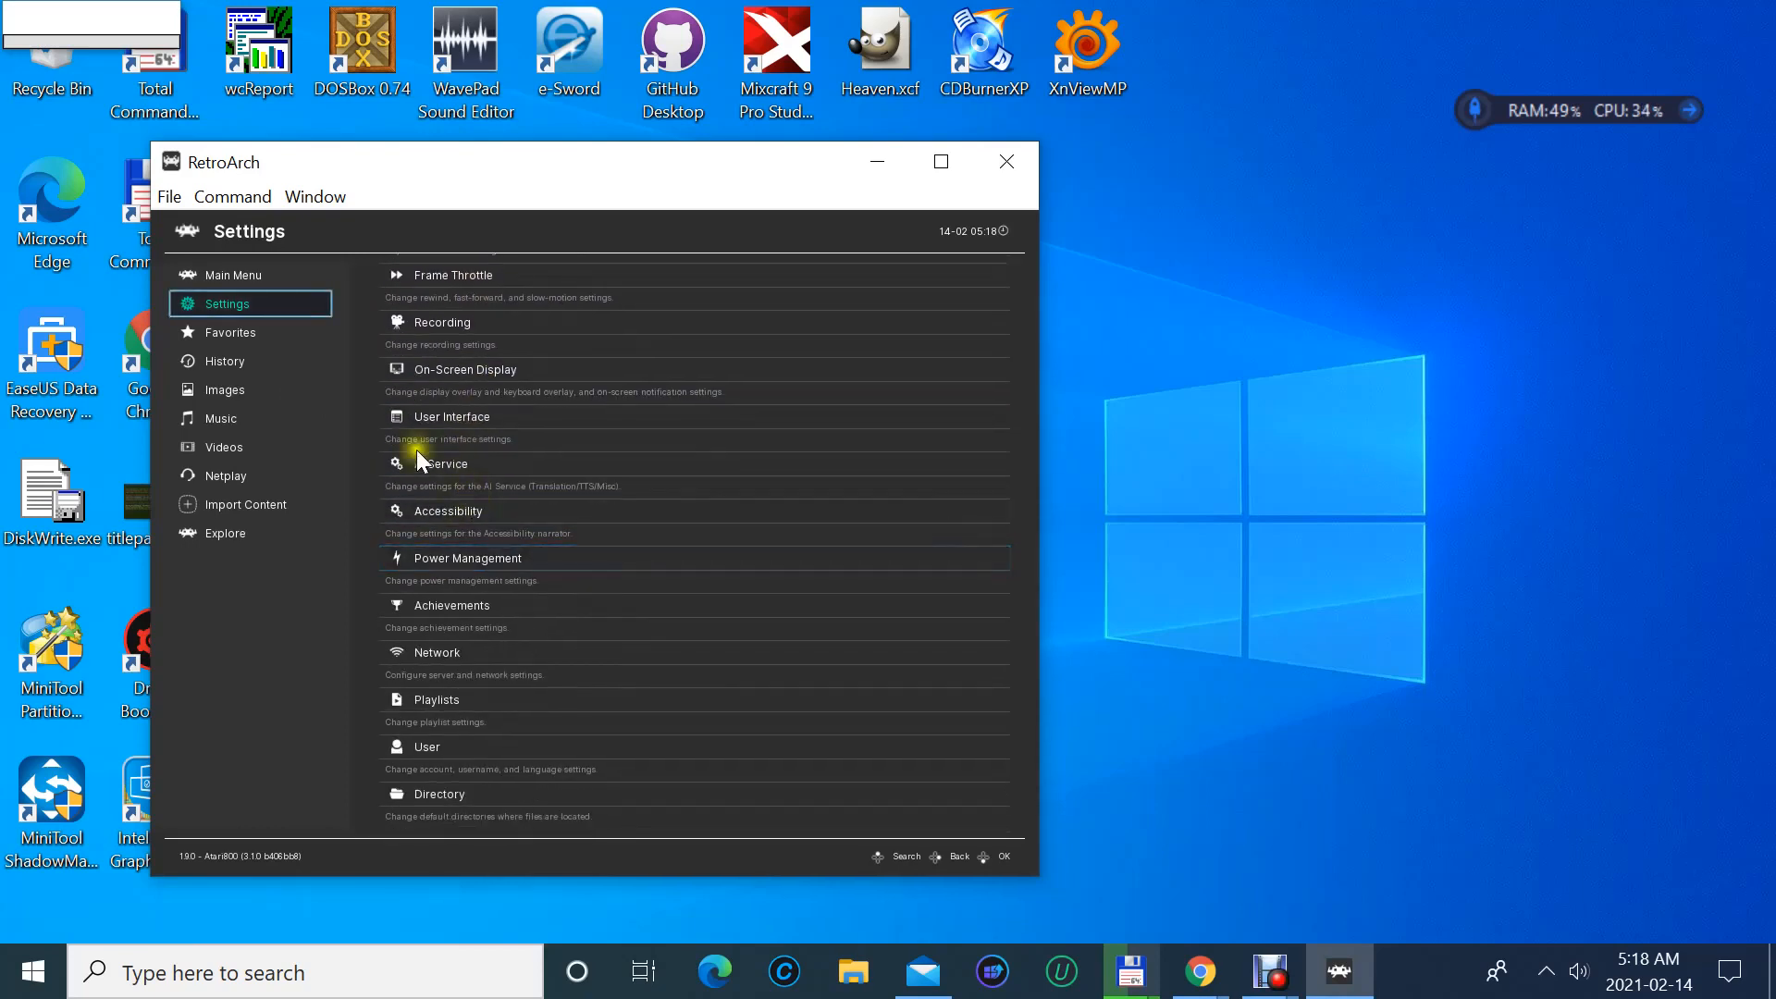
scroll(302, 438, "up", 1)
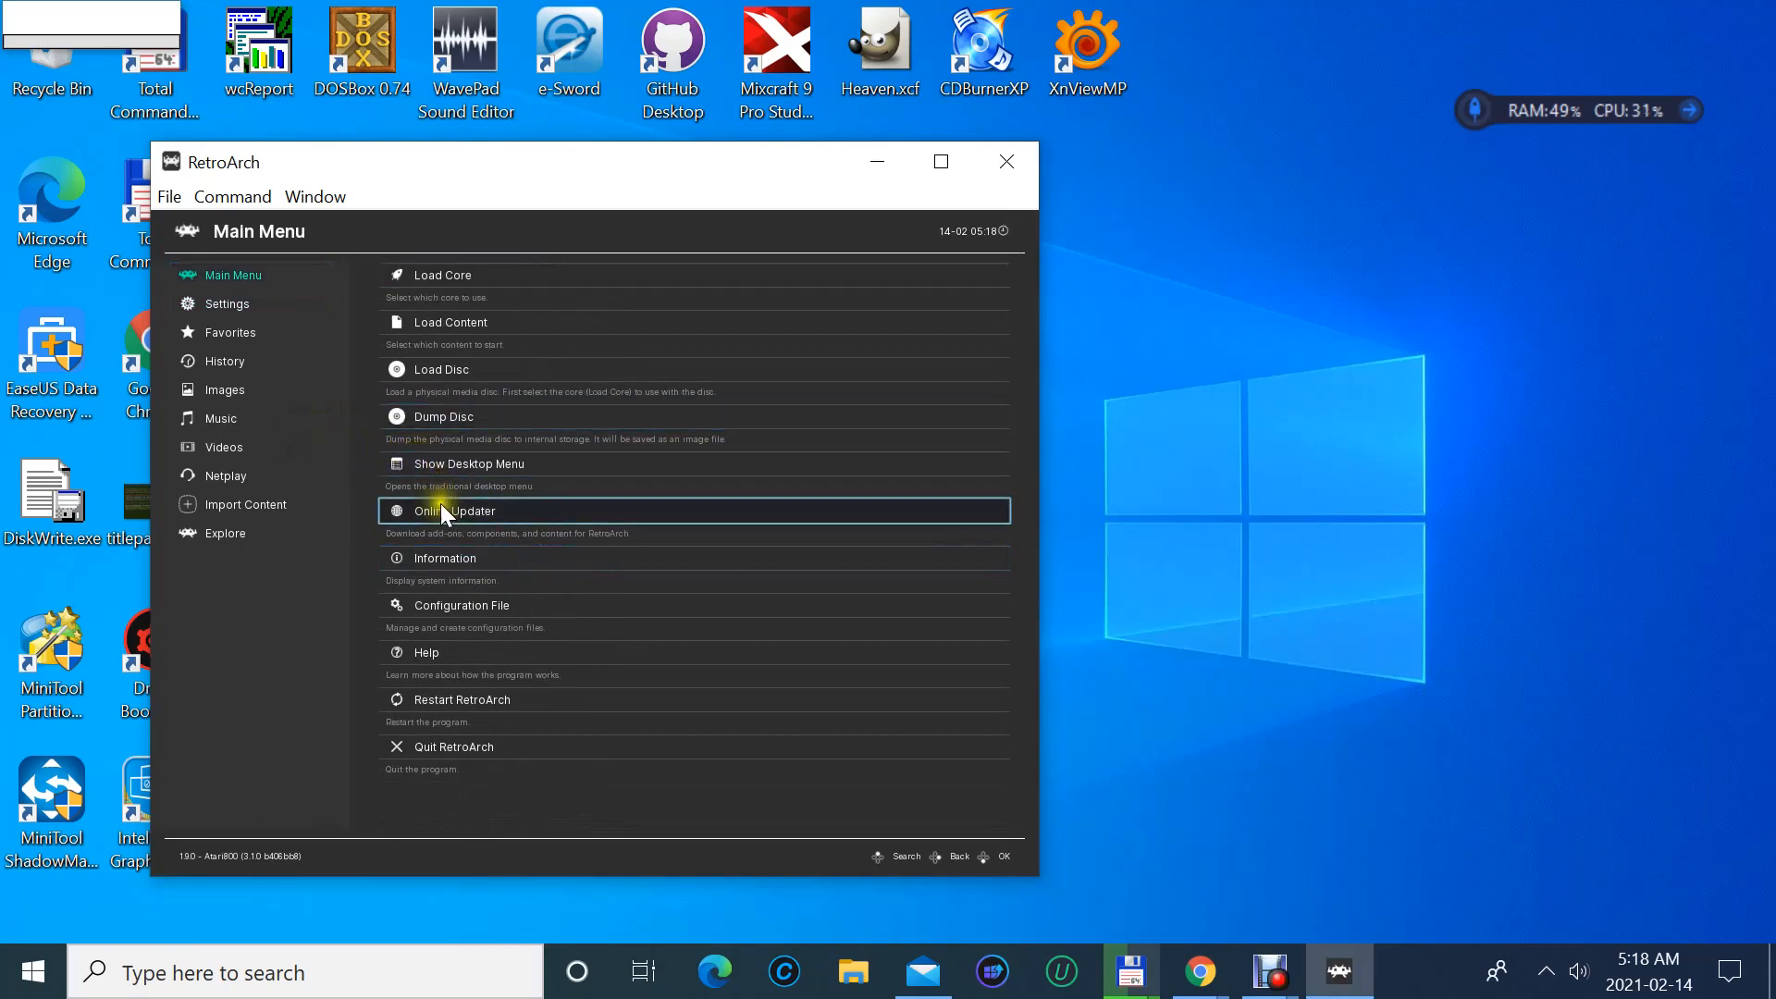
left_click(437, 598)
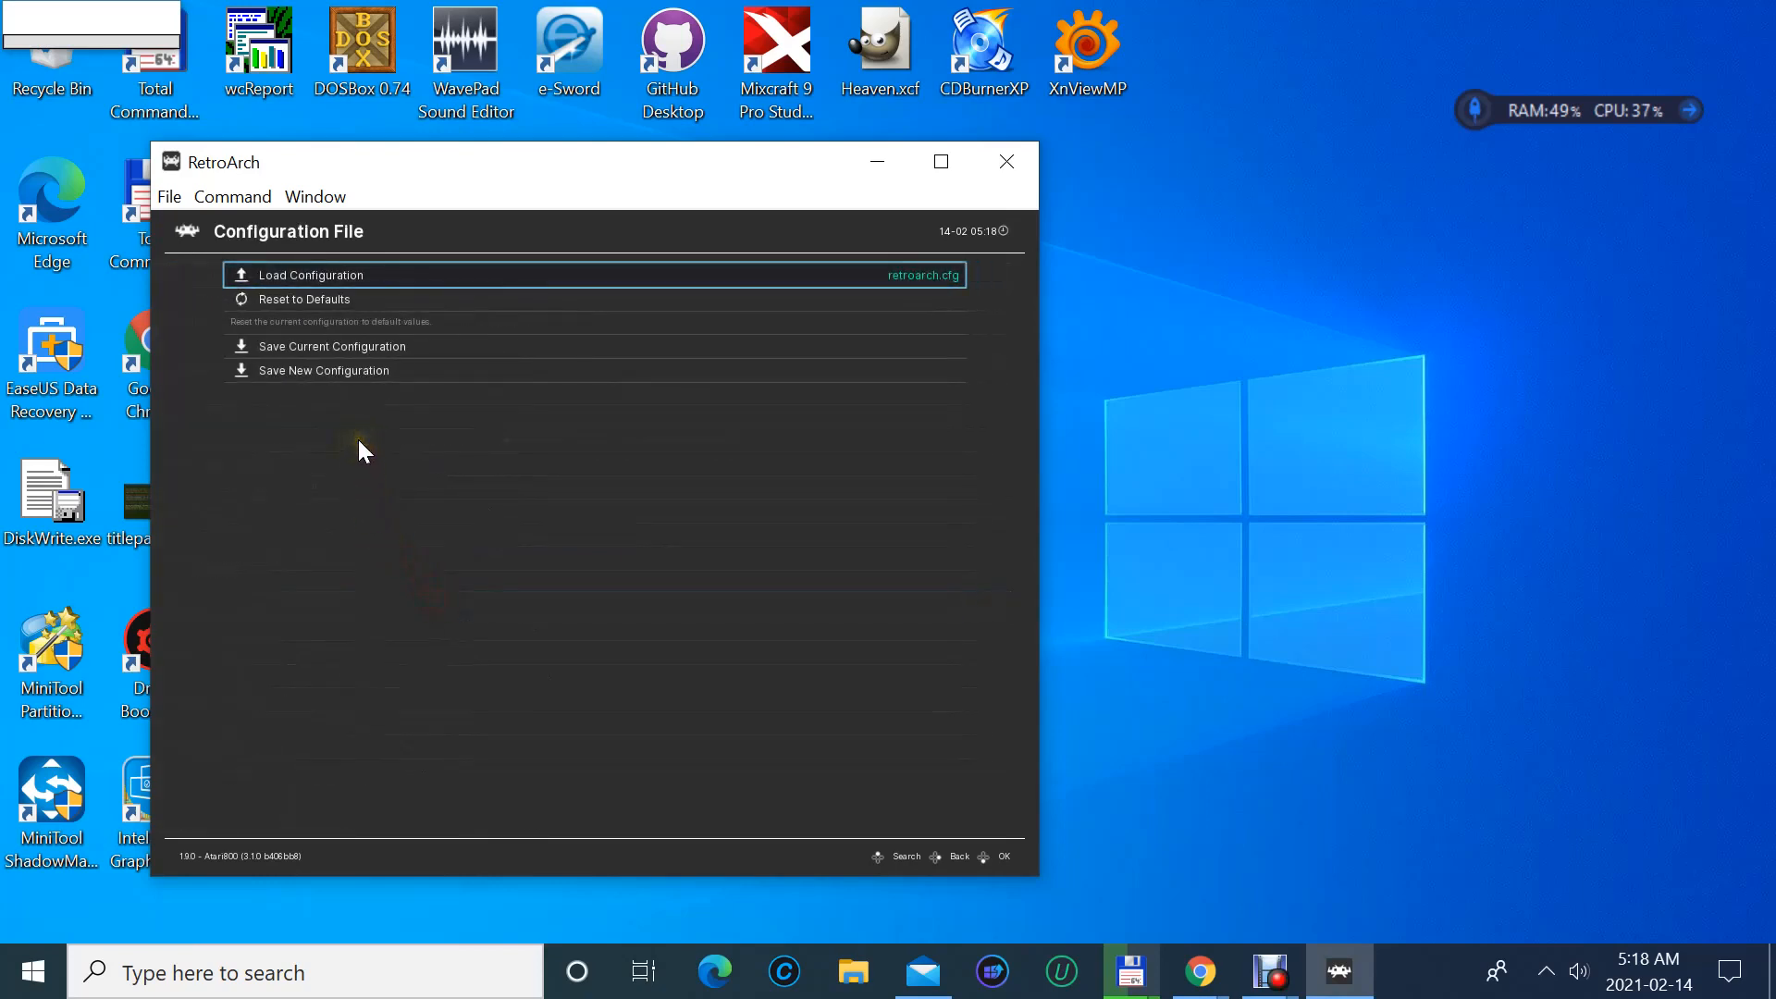
left_click(331, 278)
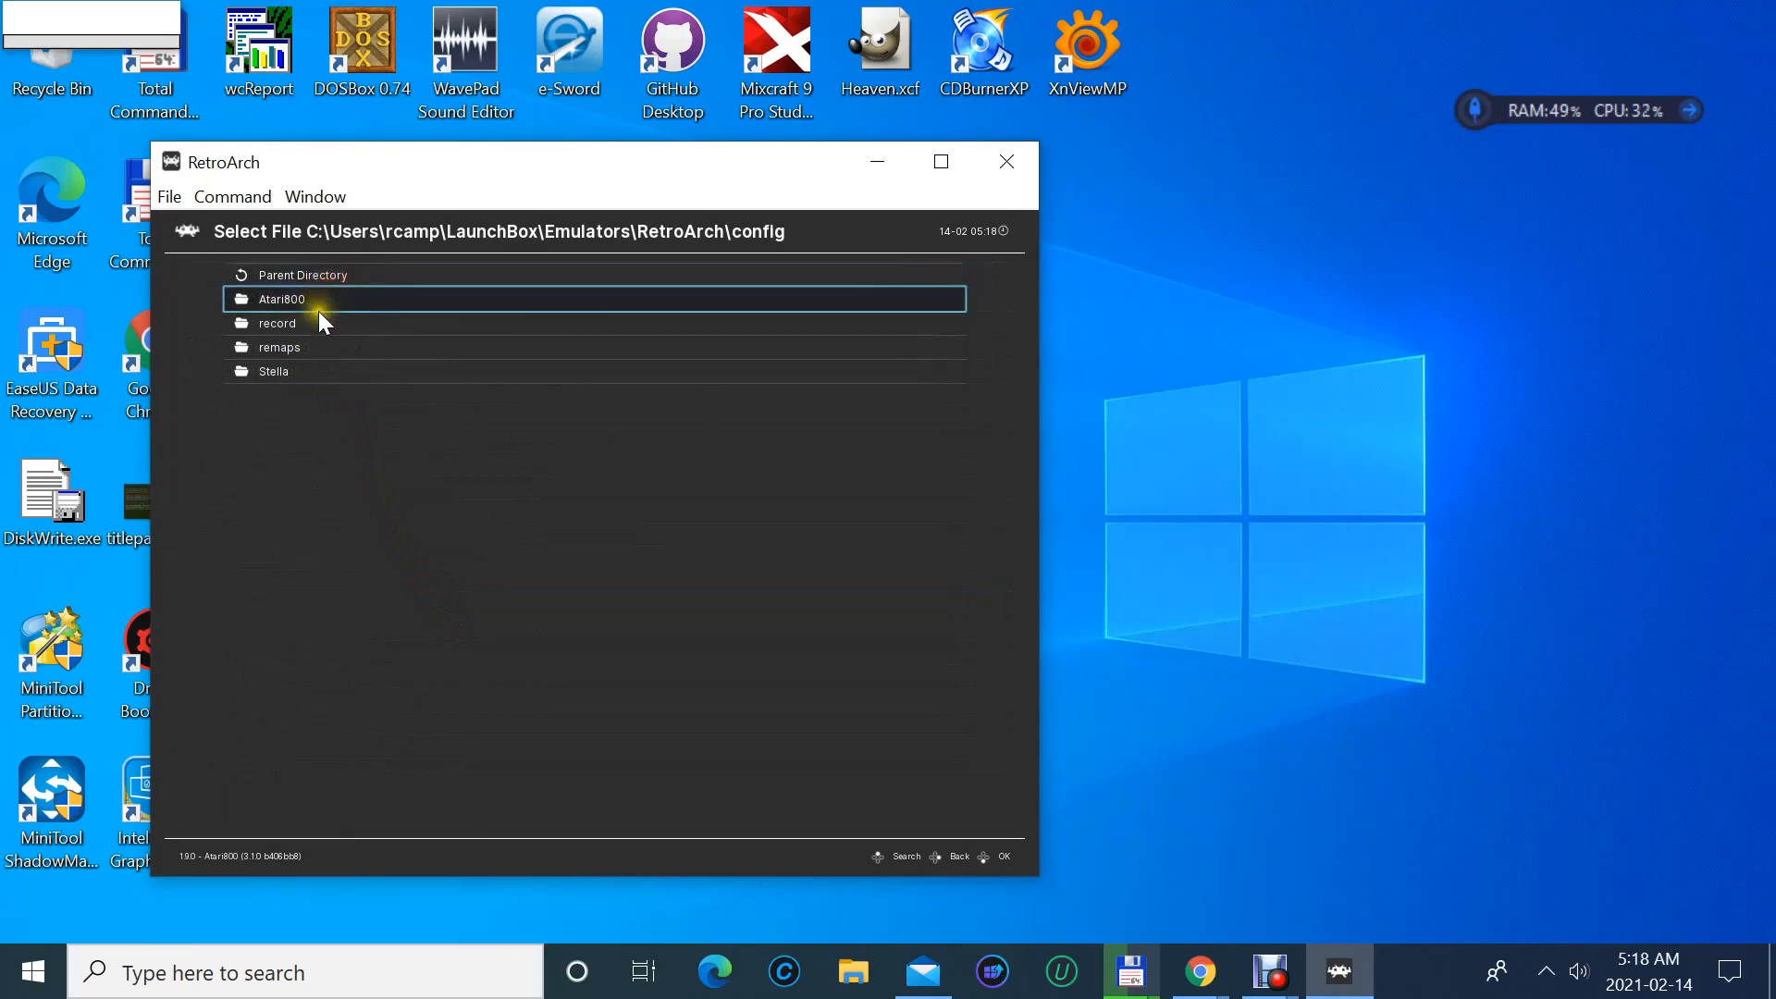
left_click(322, 303)
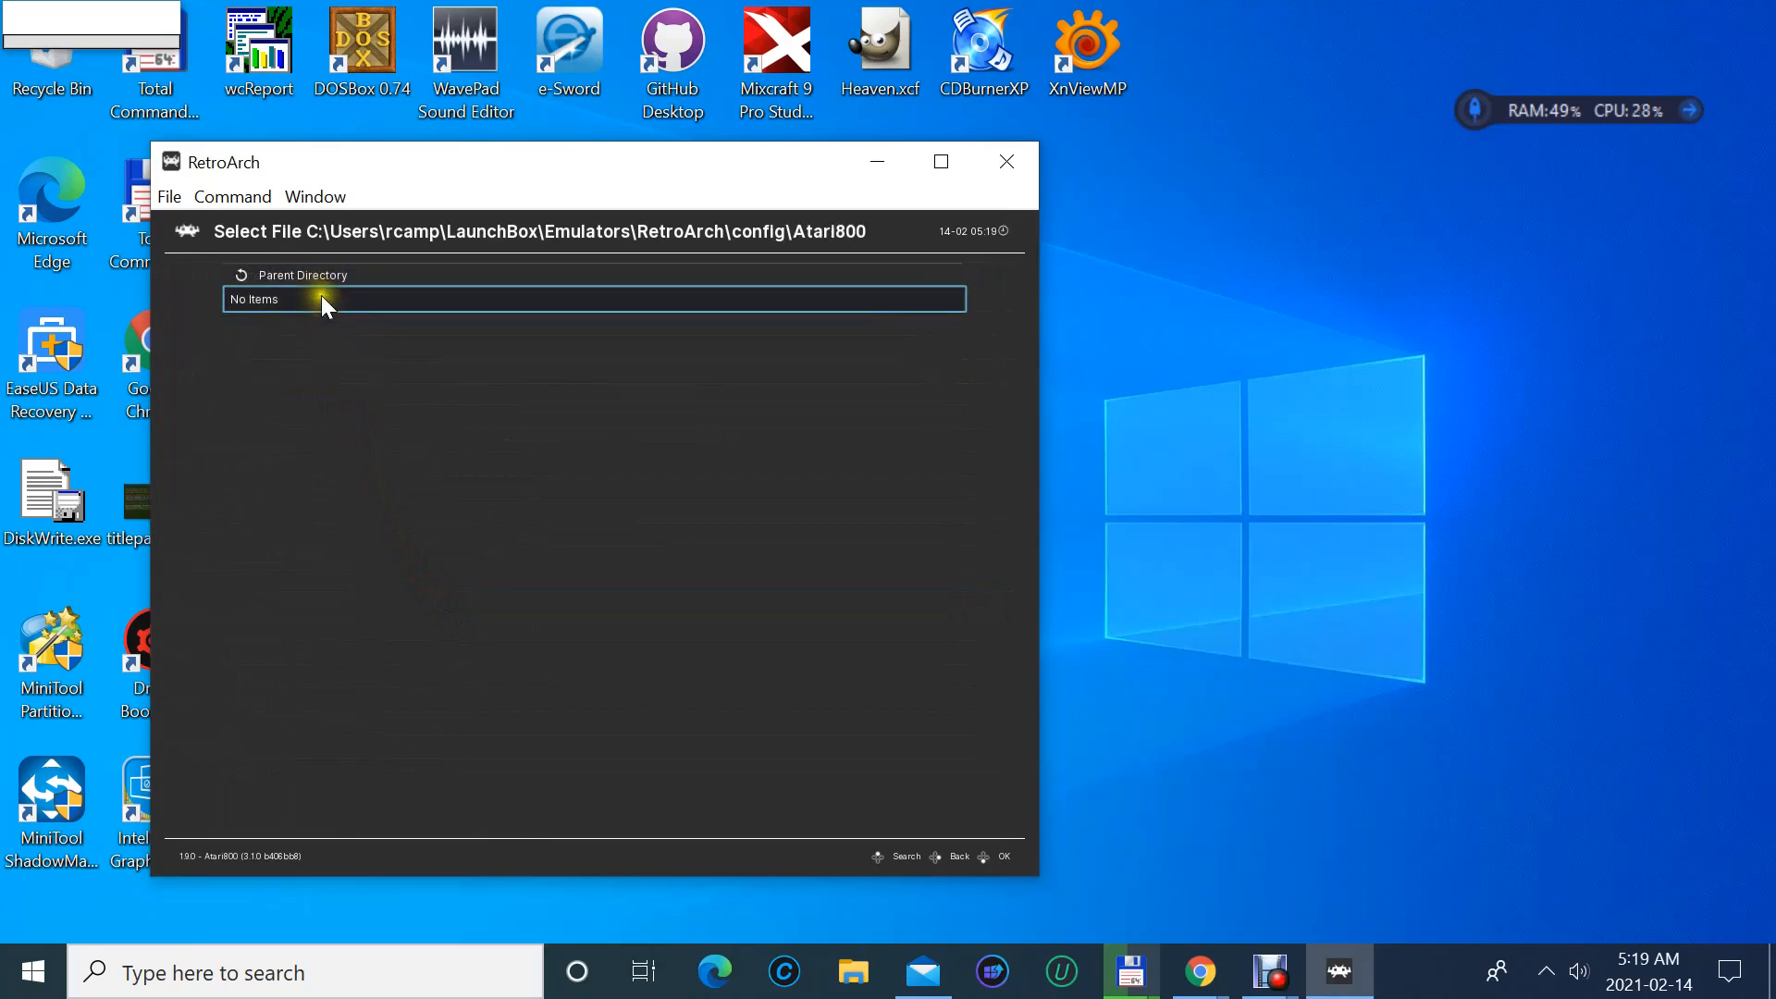
left_click(172, 197)
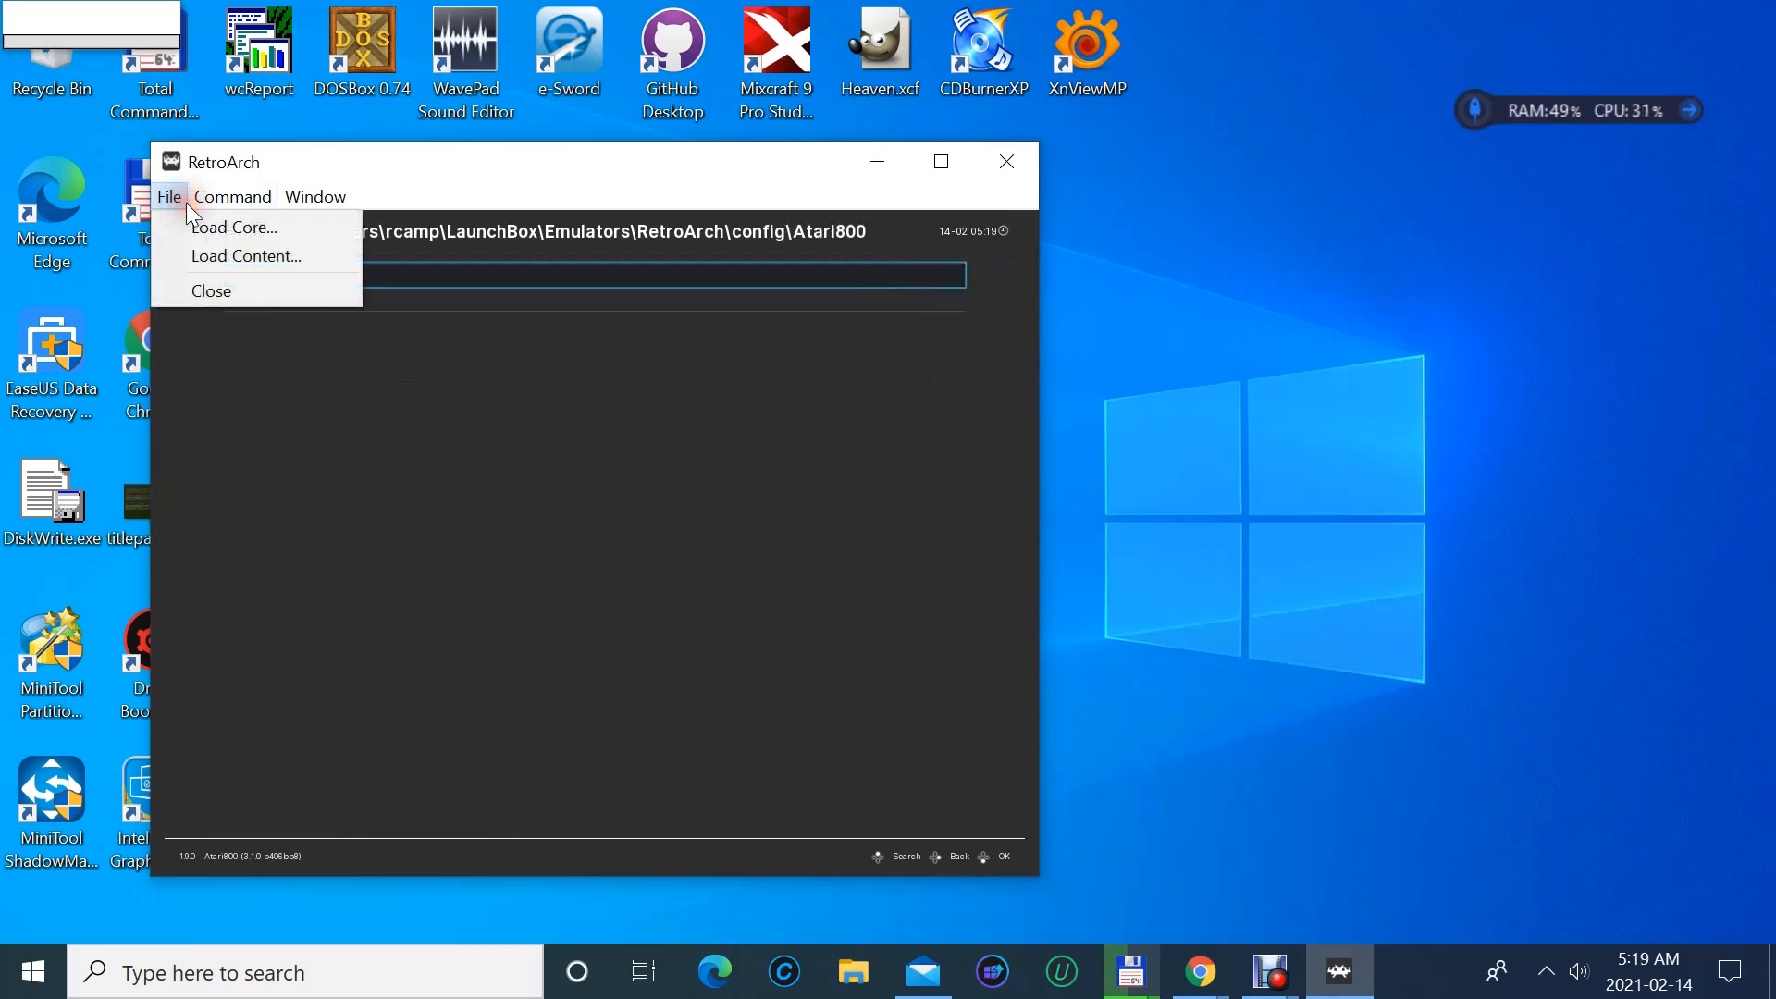
left_click(214, 337)
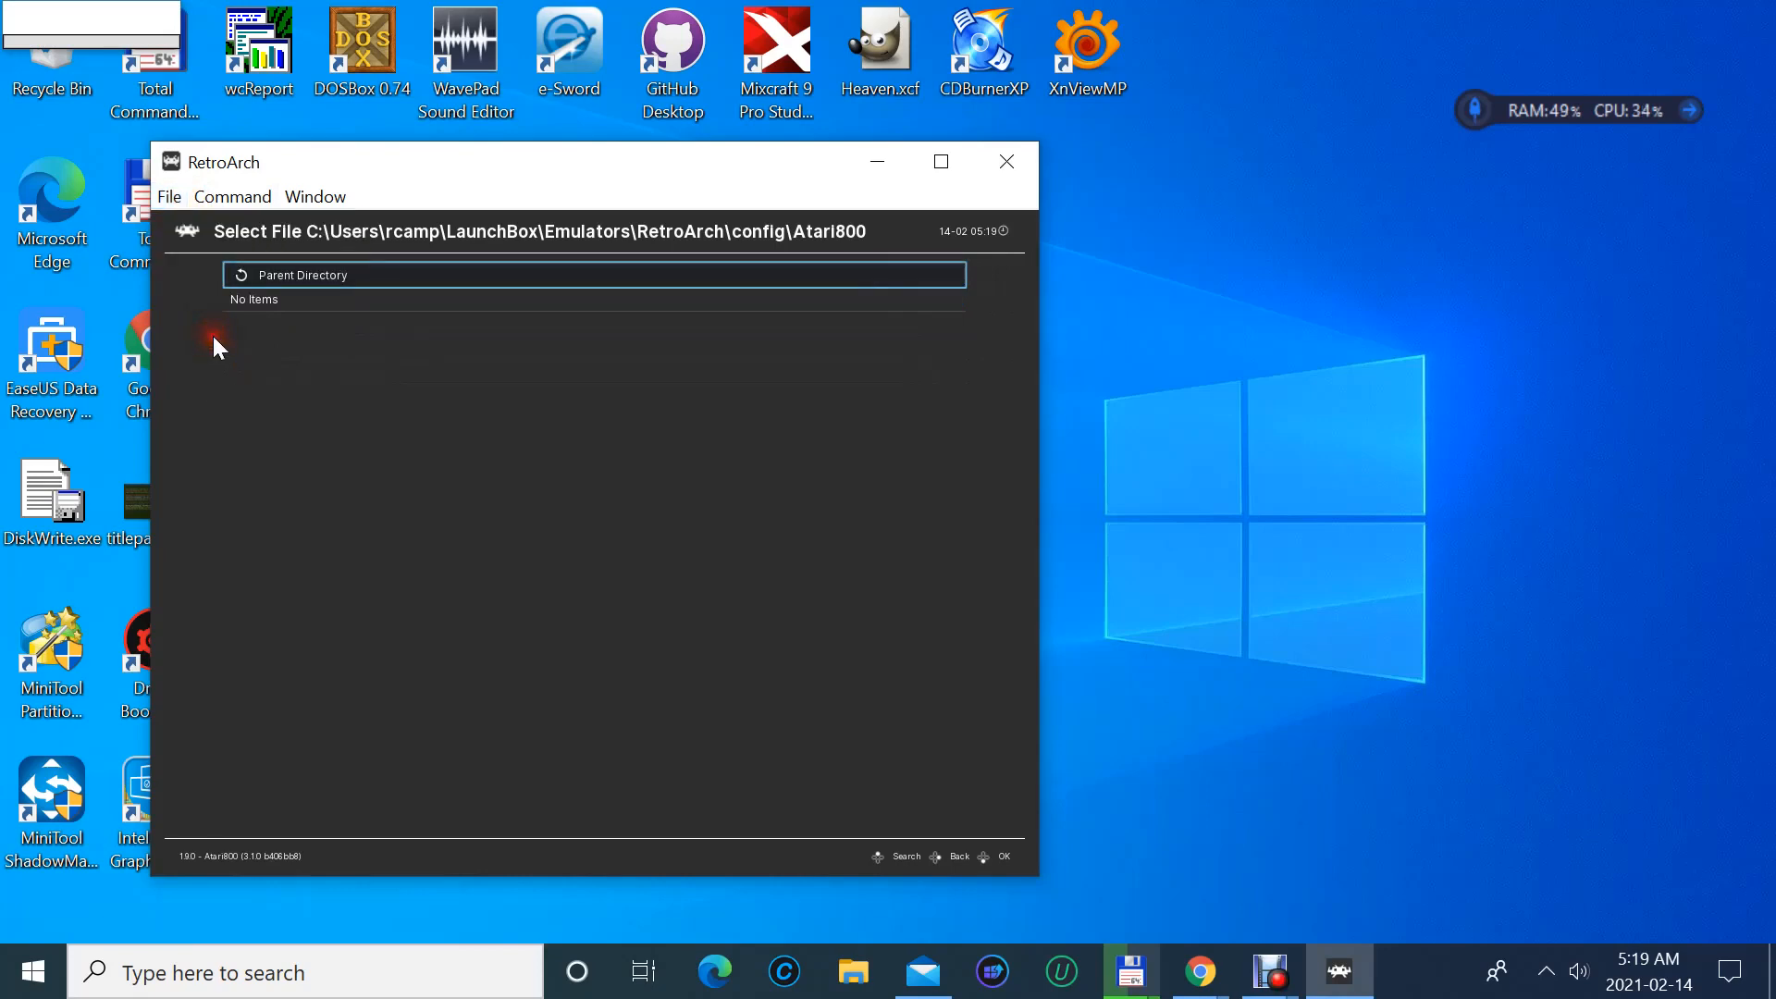
right_click(237, 316)
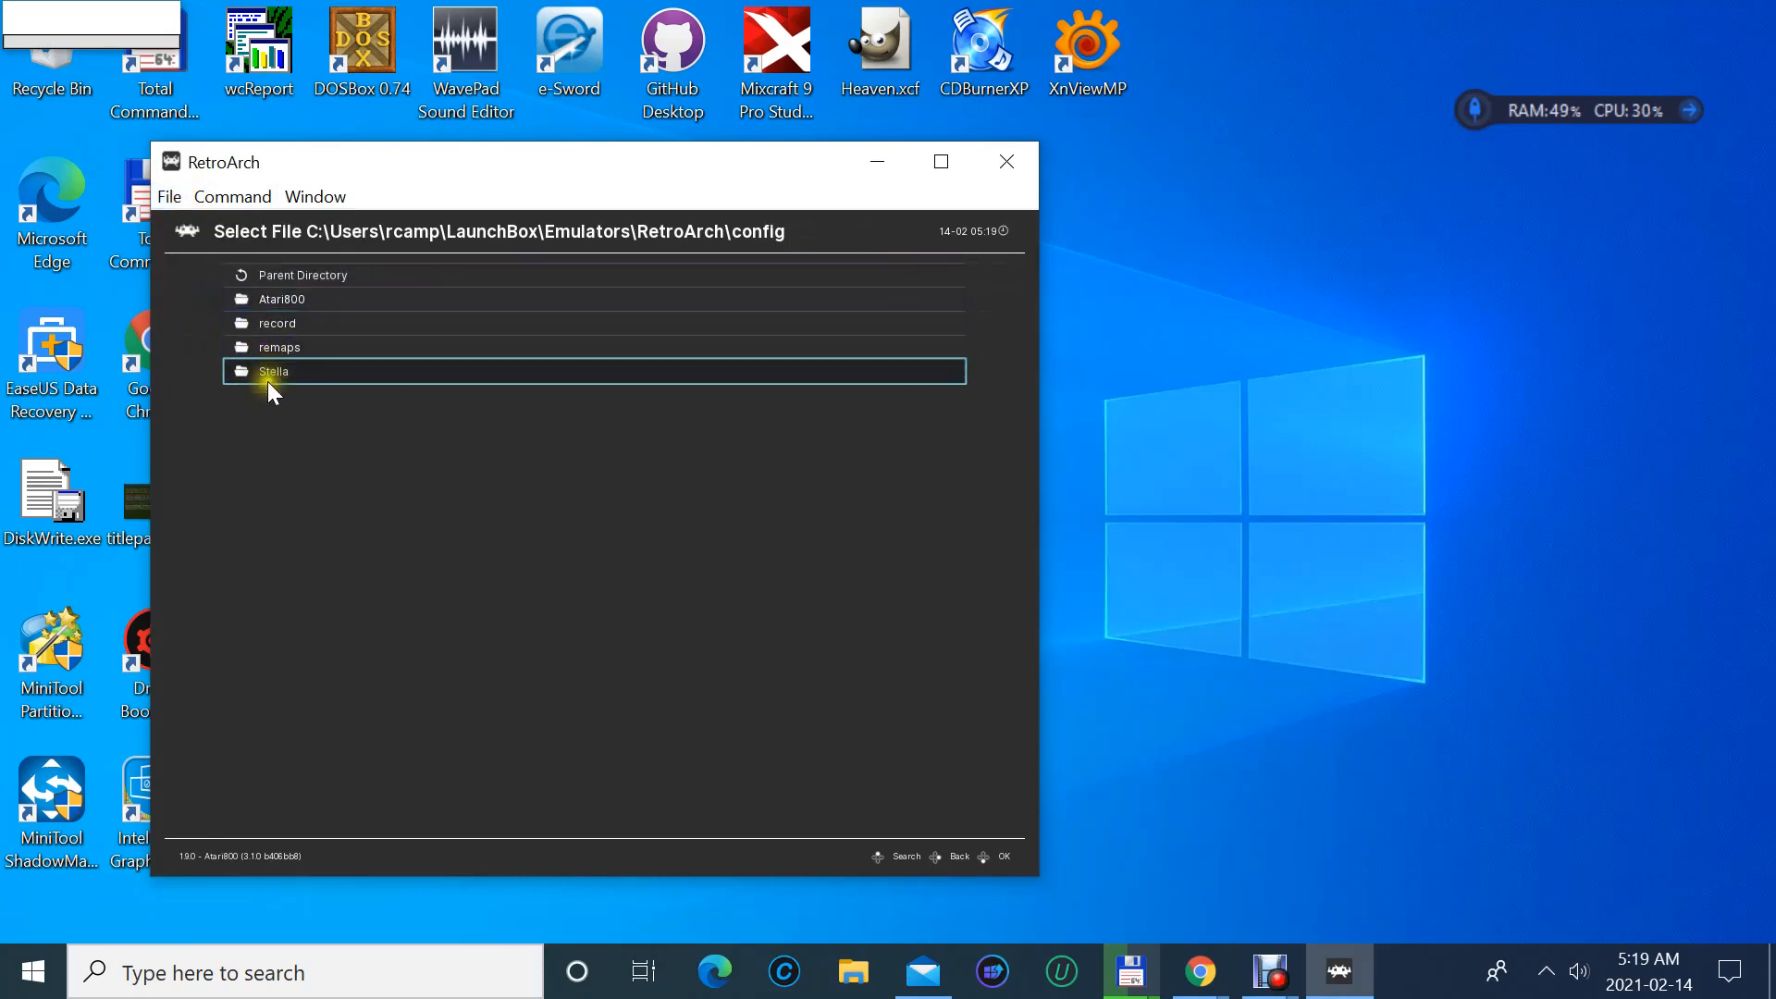
- Check RetroArch's Stella config folder for a configuration file, and return to the main RetroArch folder
left_click(297, 374)
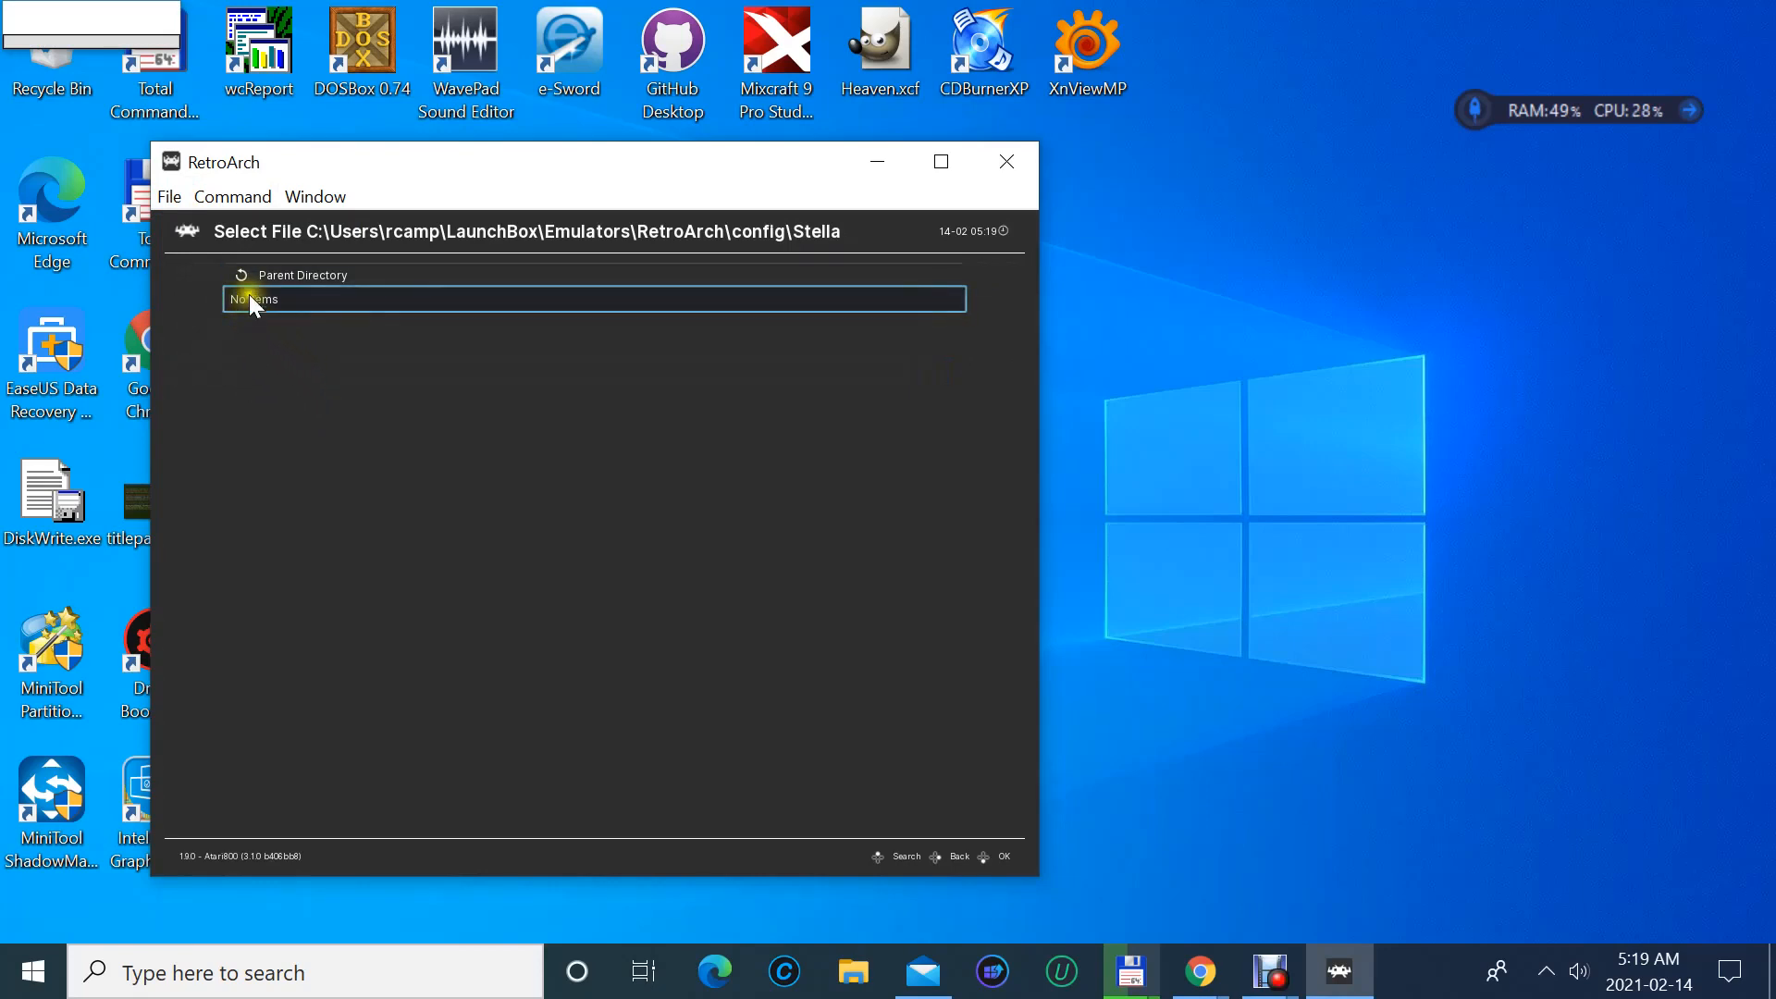
left_click(171, 197)
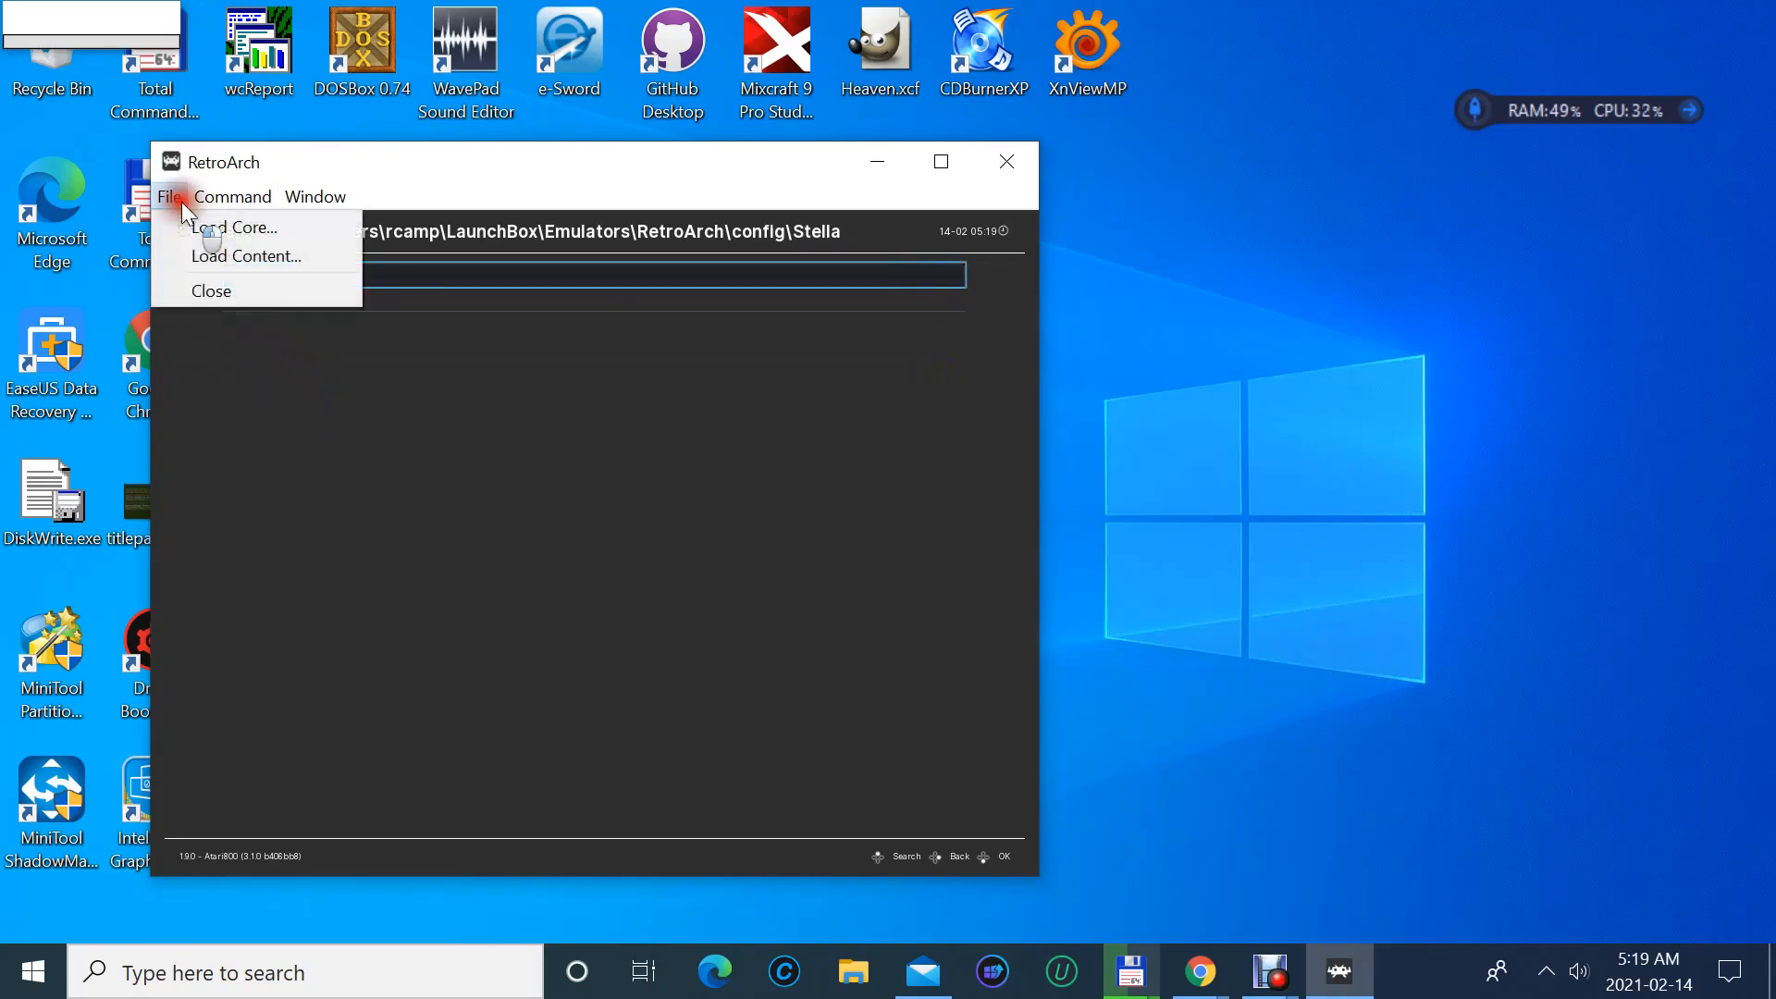
left_click(286, 479)
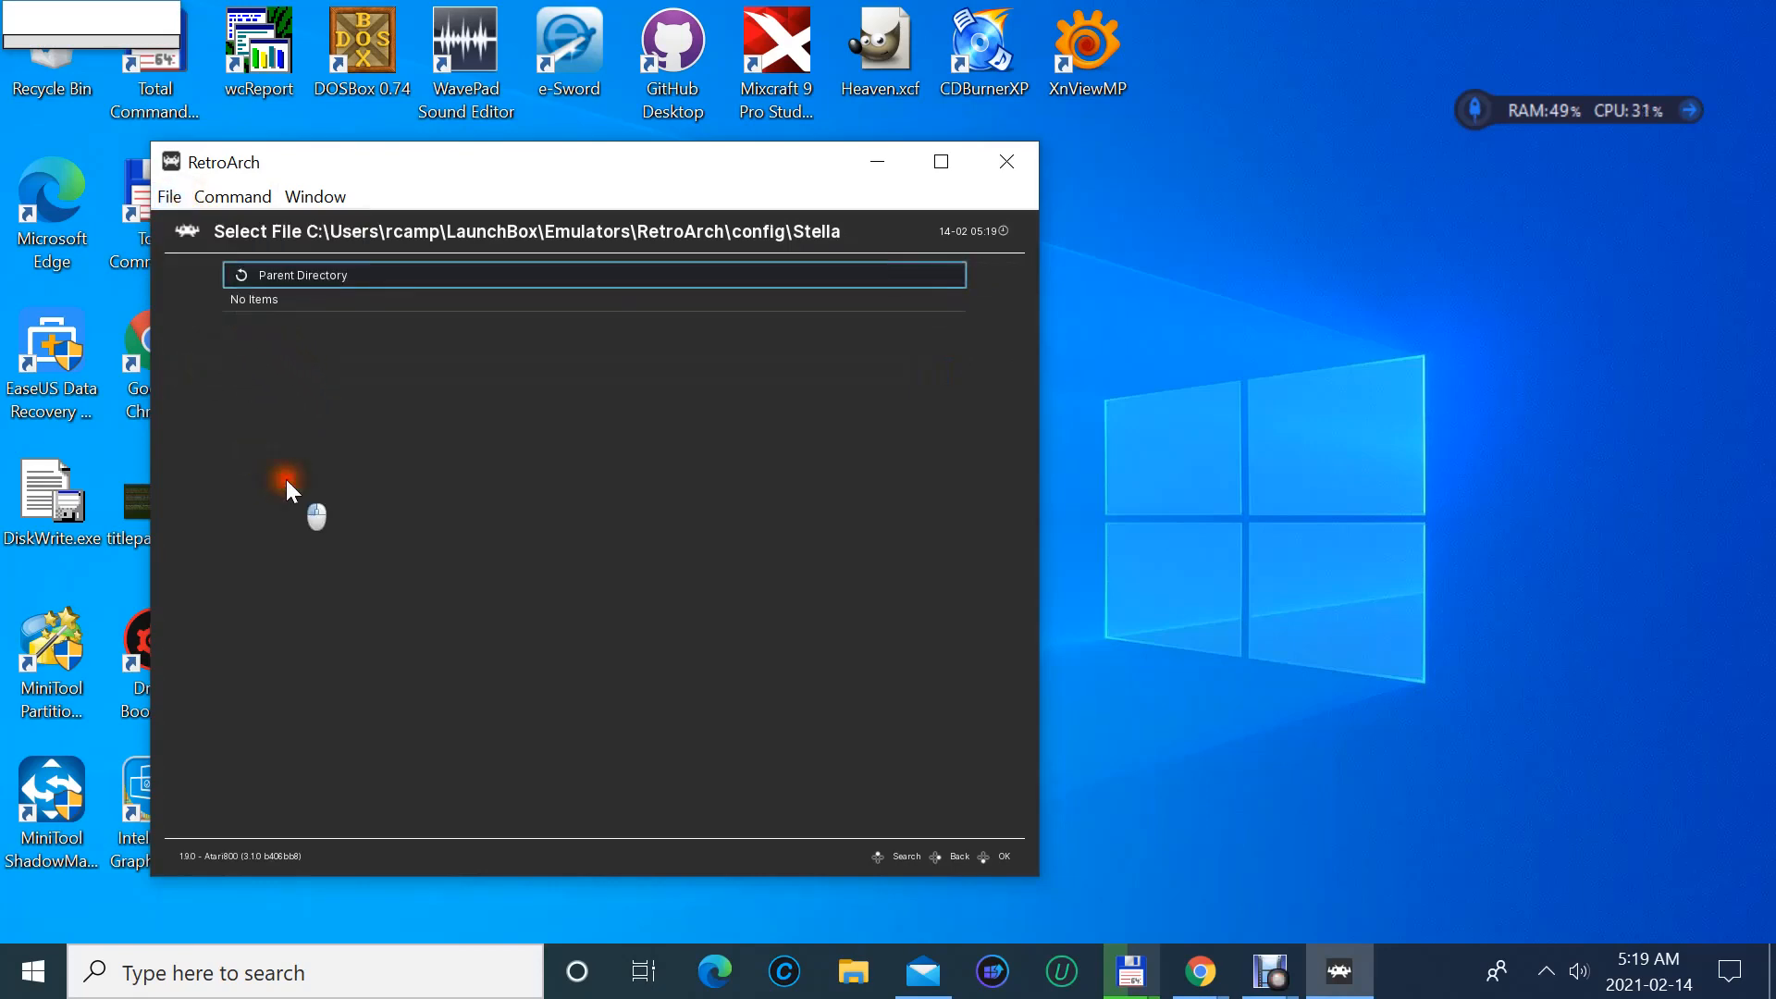
left_click(242, 283)
left_click(242, 281)
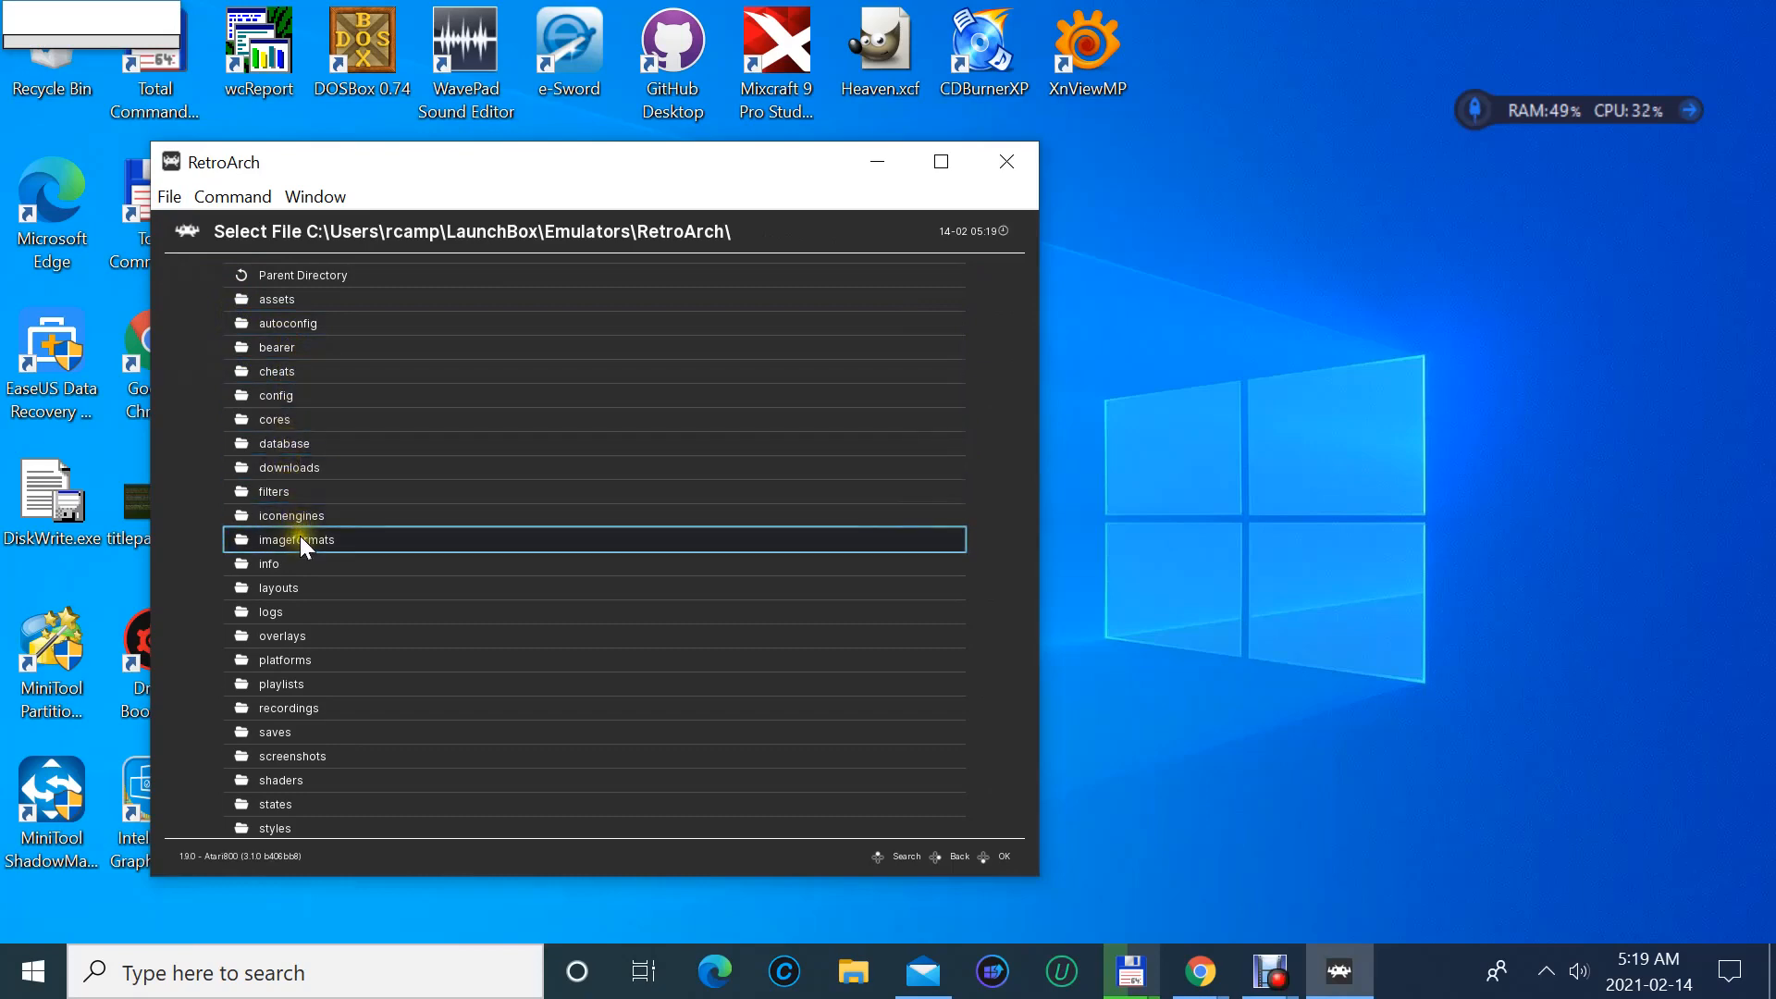
- Look through the autoconfig folder for configuration files and go back to the config folder
left_click(315, 323)
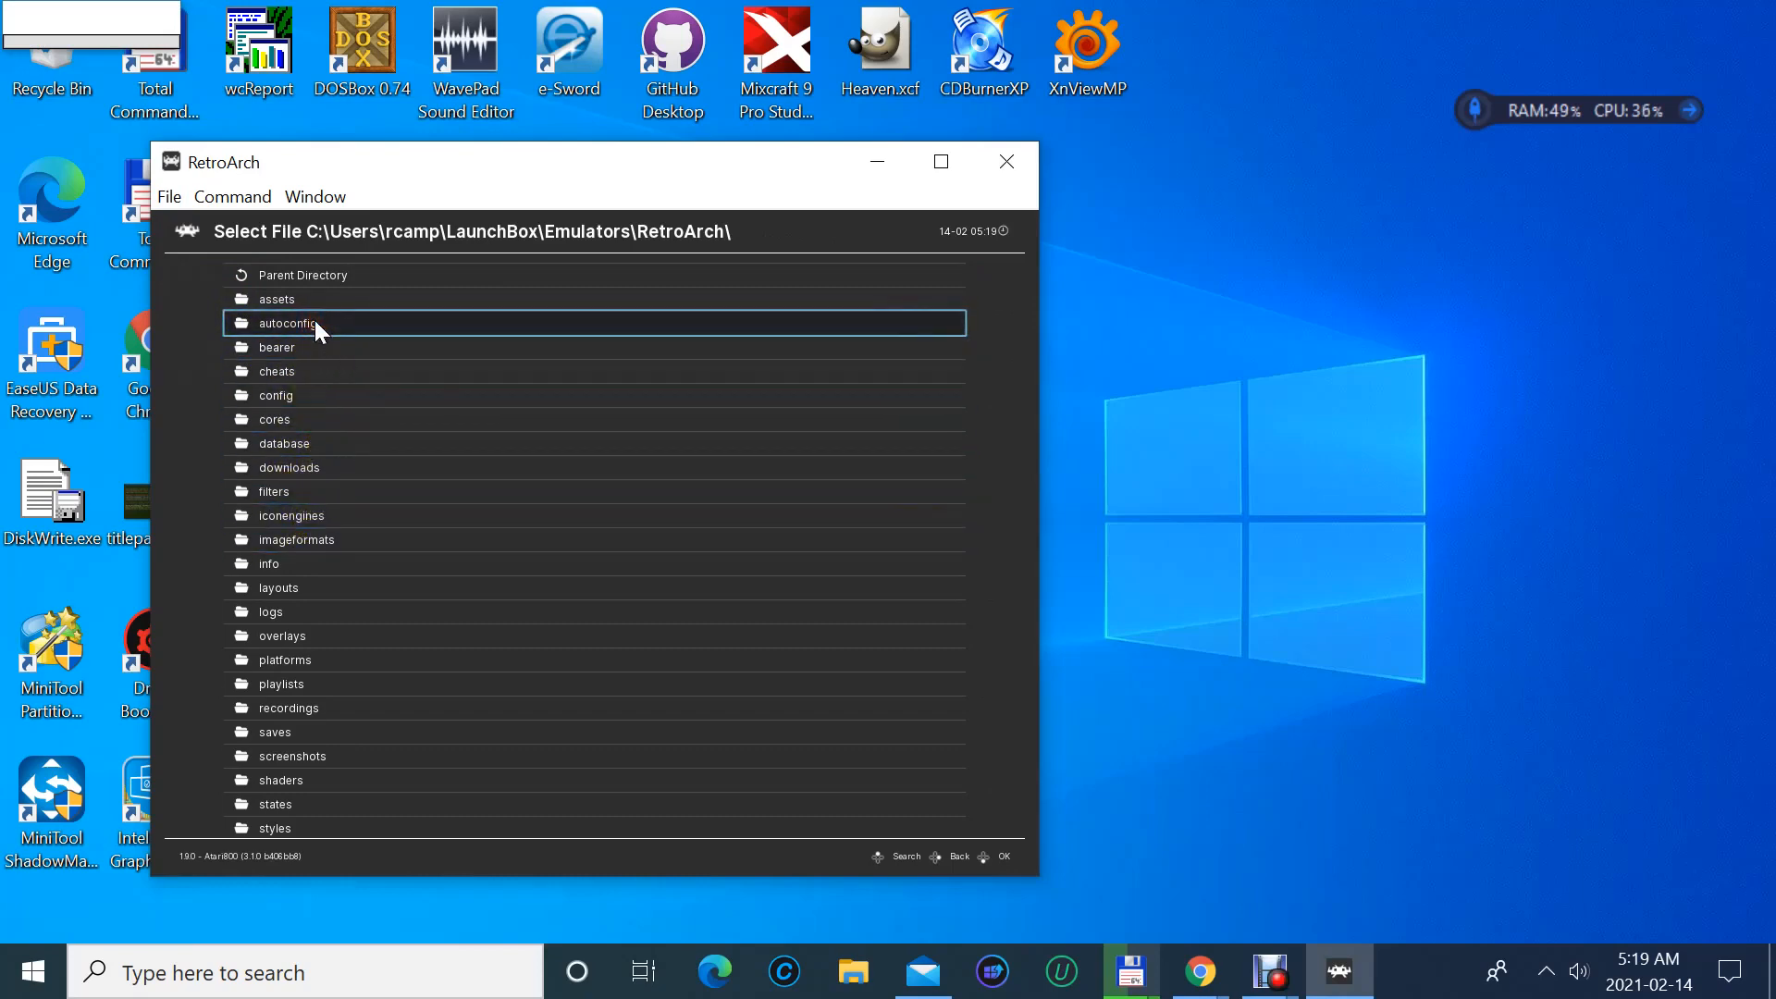
left_click(309, 323)
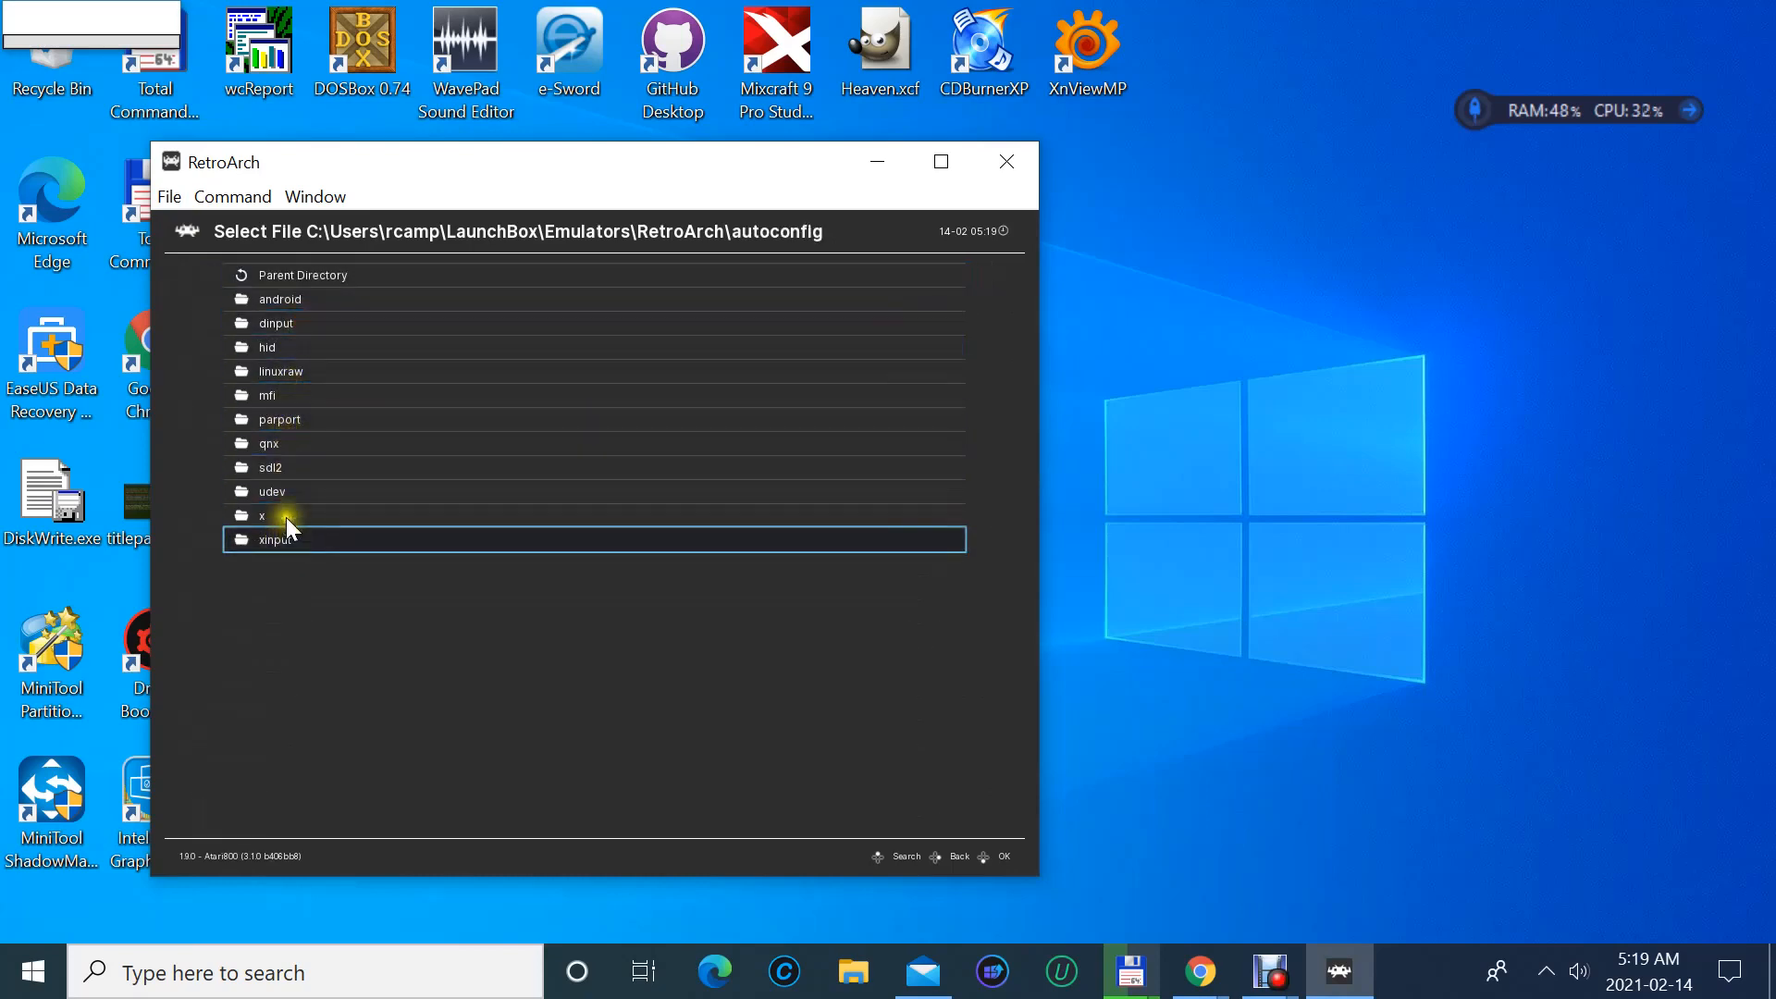
right_click(296, 670)
left_click(296, 670)
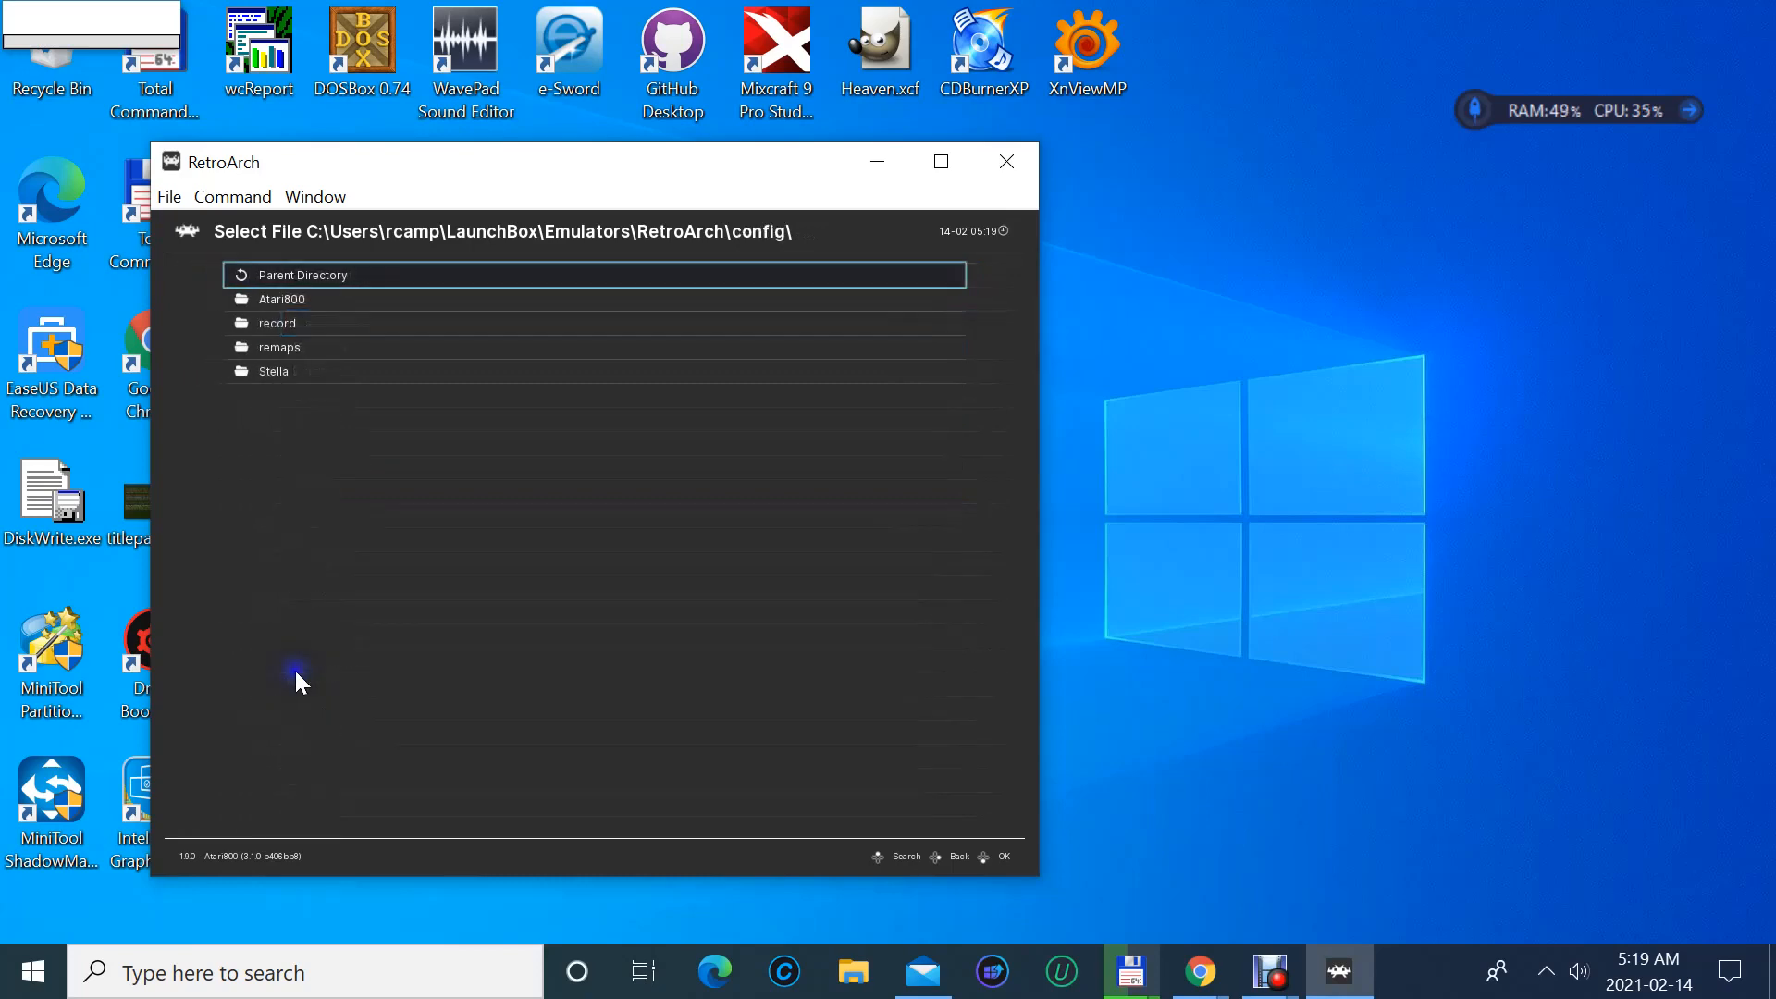
- Recheck the Atari800 folder inside config for a configuration file to load
left_click(297, 298)
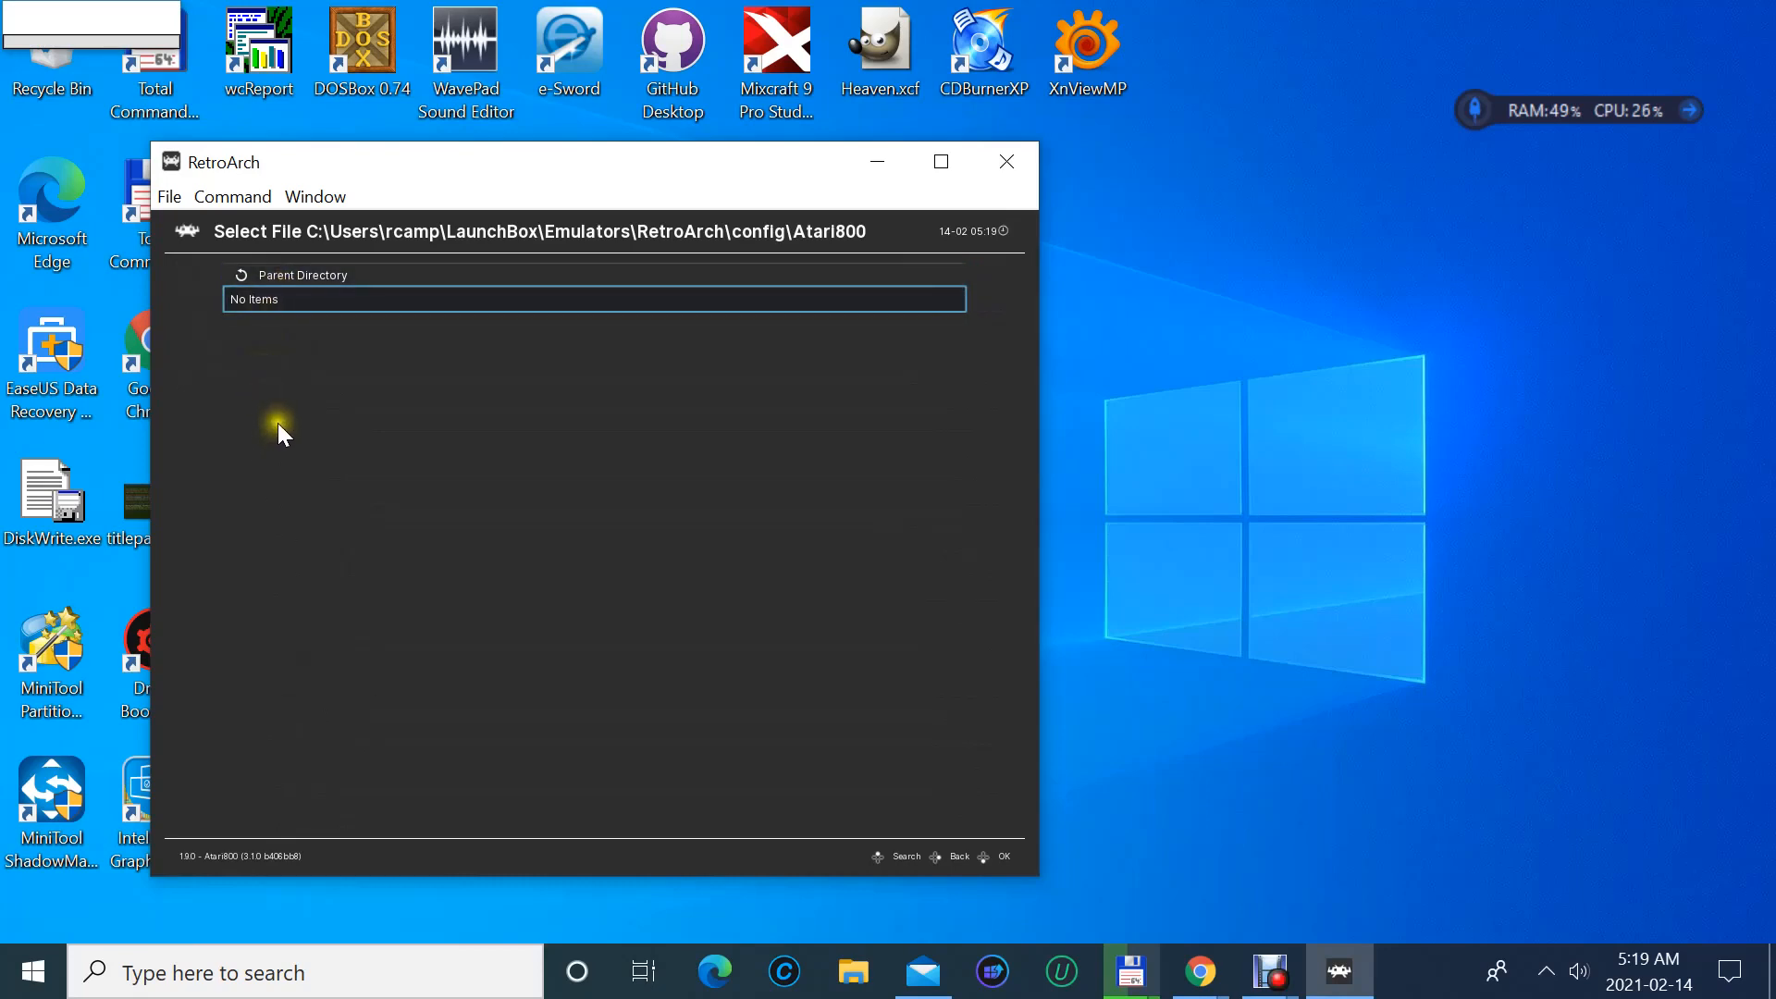
right_click(278, 424)
left_click(286, 303)
left_click(275, 271)
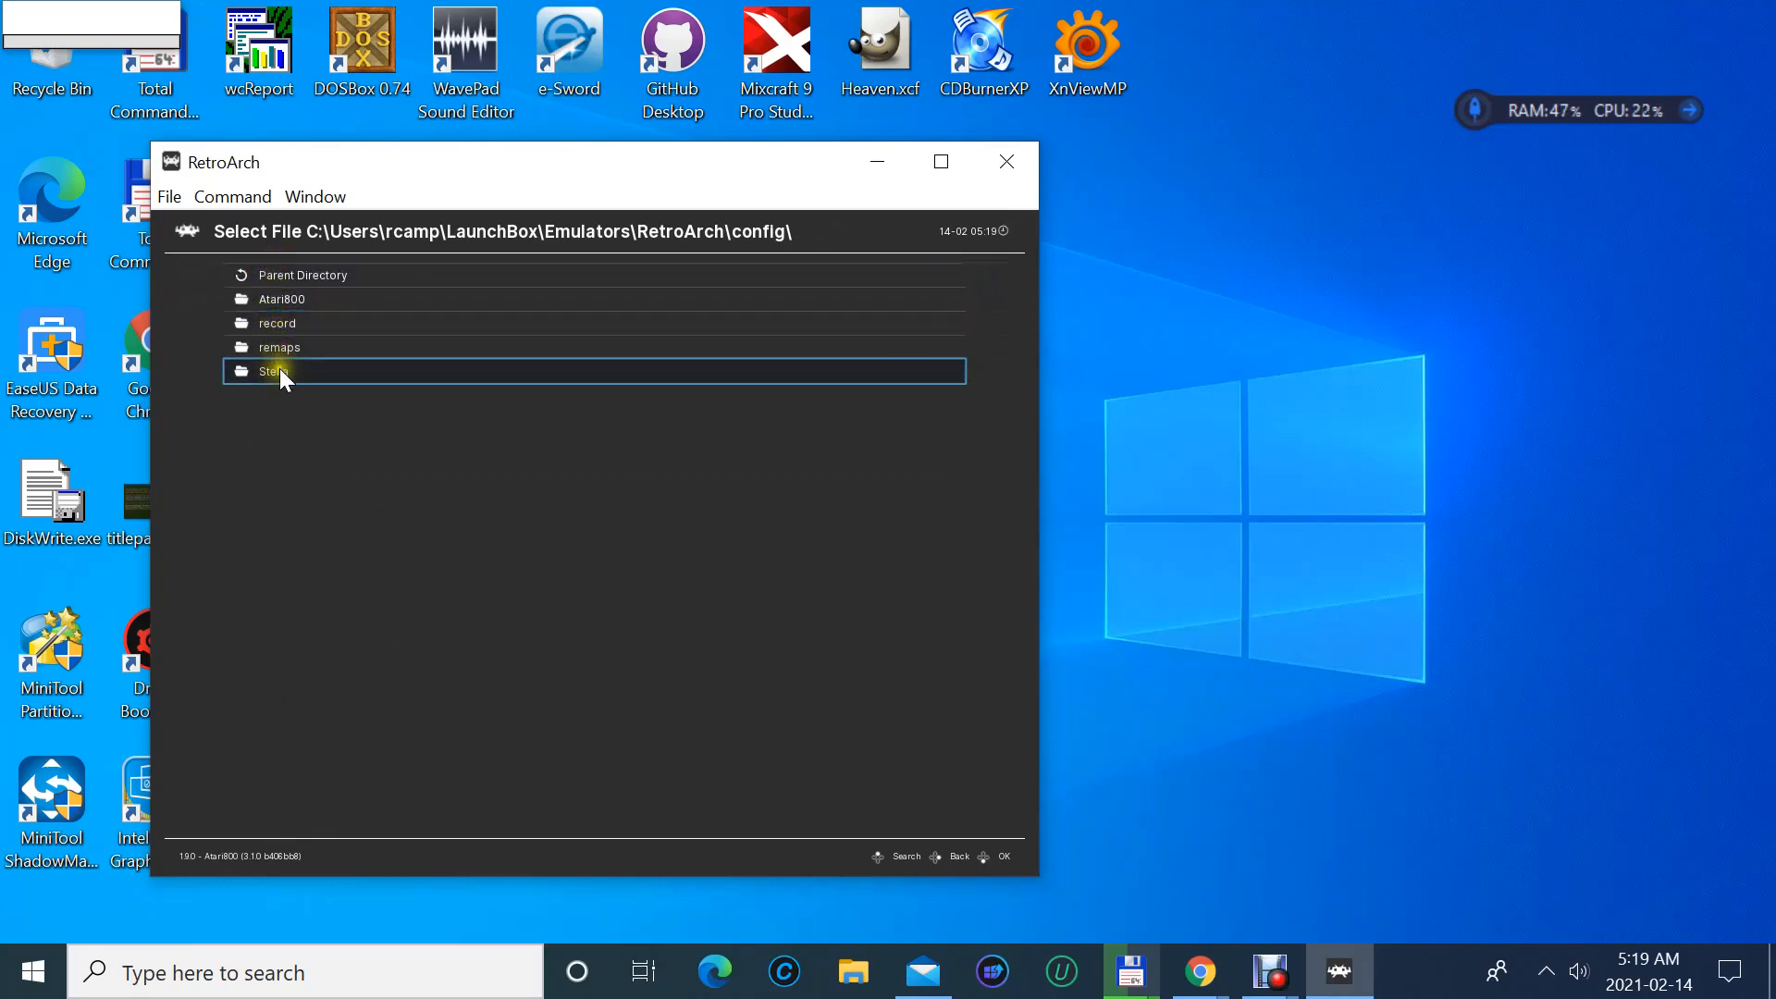
left_click(287, 304)
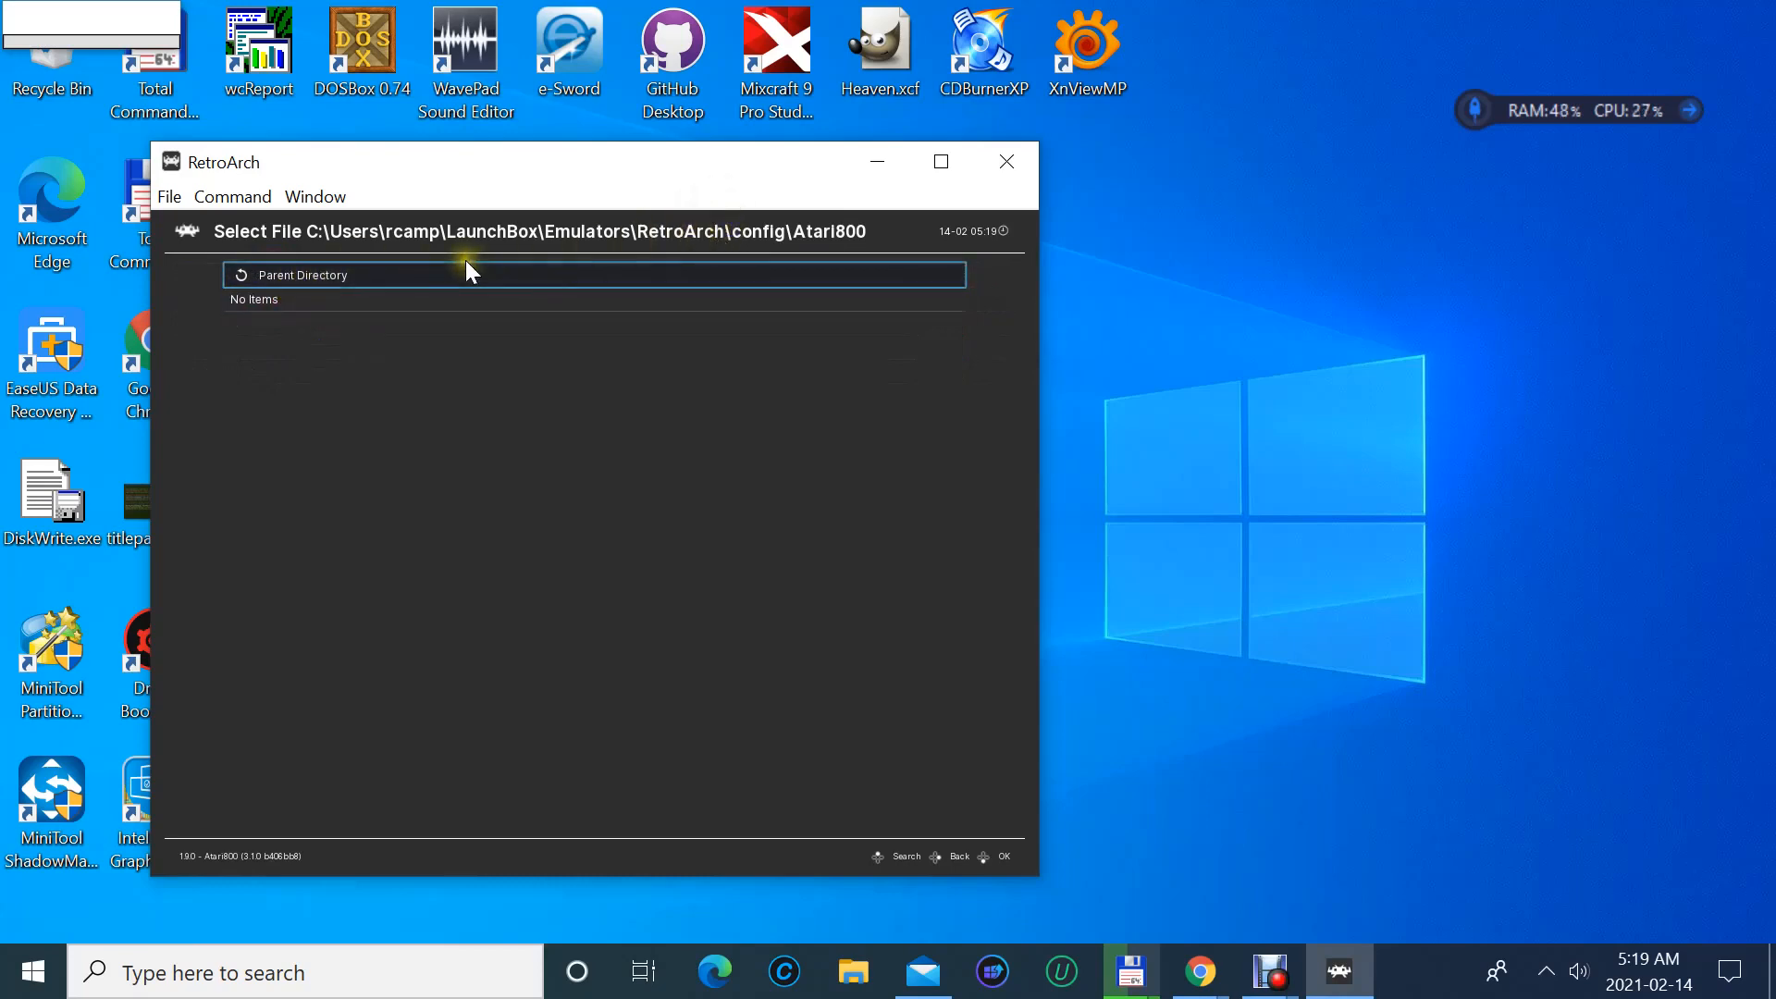
- Close RetroArch, open LaunchBox from the desktop and dismiss its welcome window
left_click(168, 192)
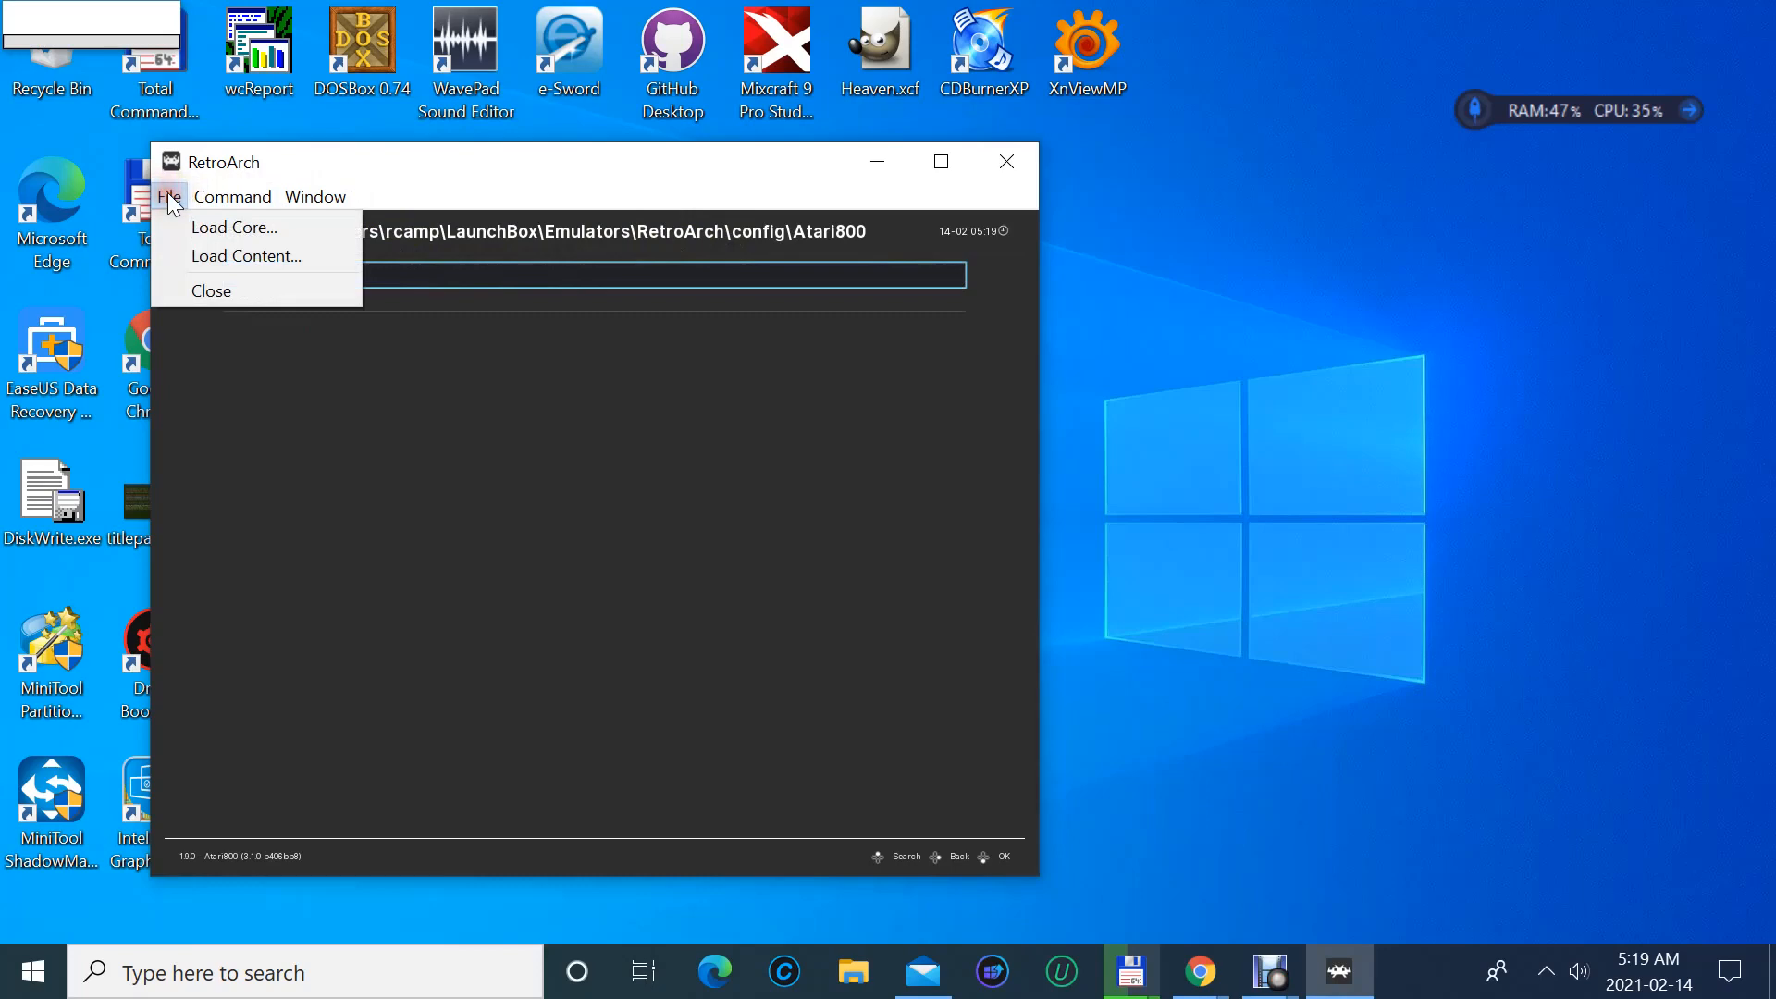
left_click(189, 287)
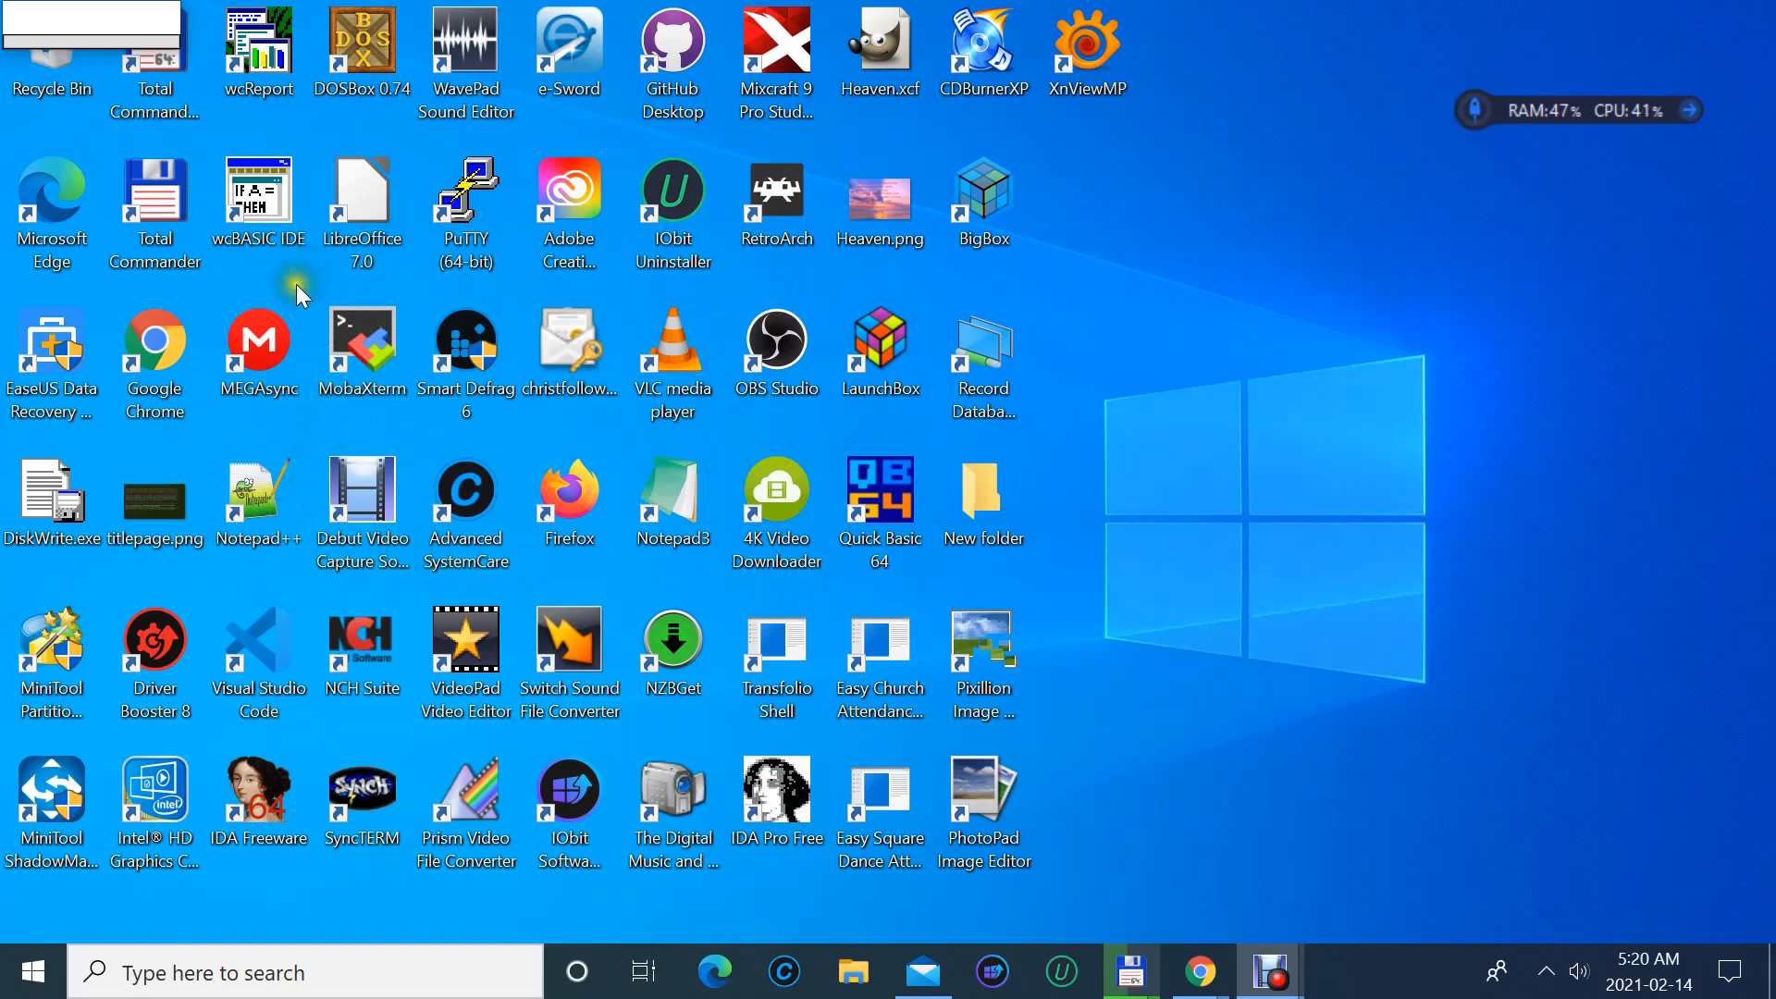
double_click(859, 348)
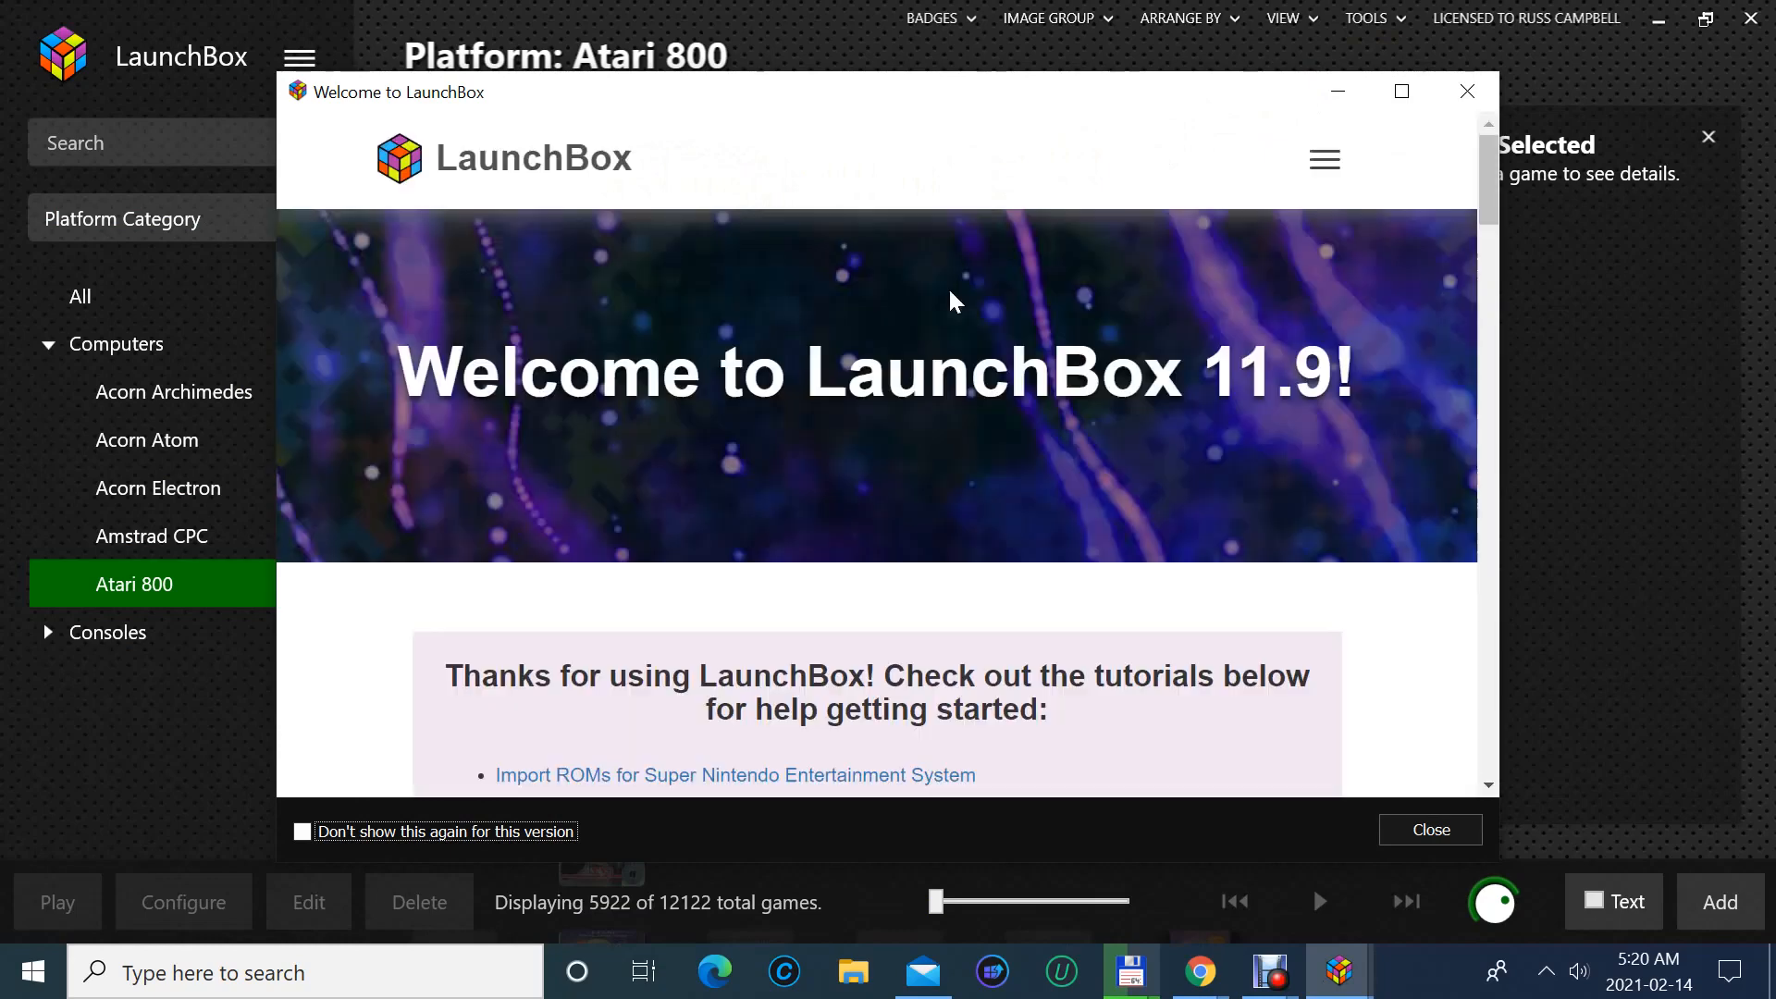
left_click(1466, 91)
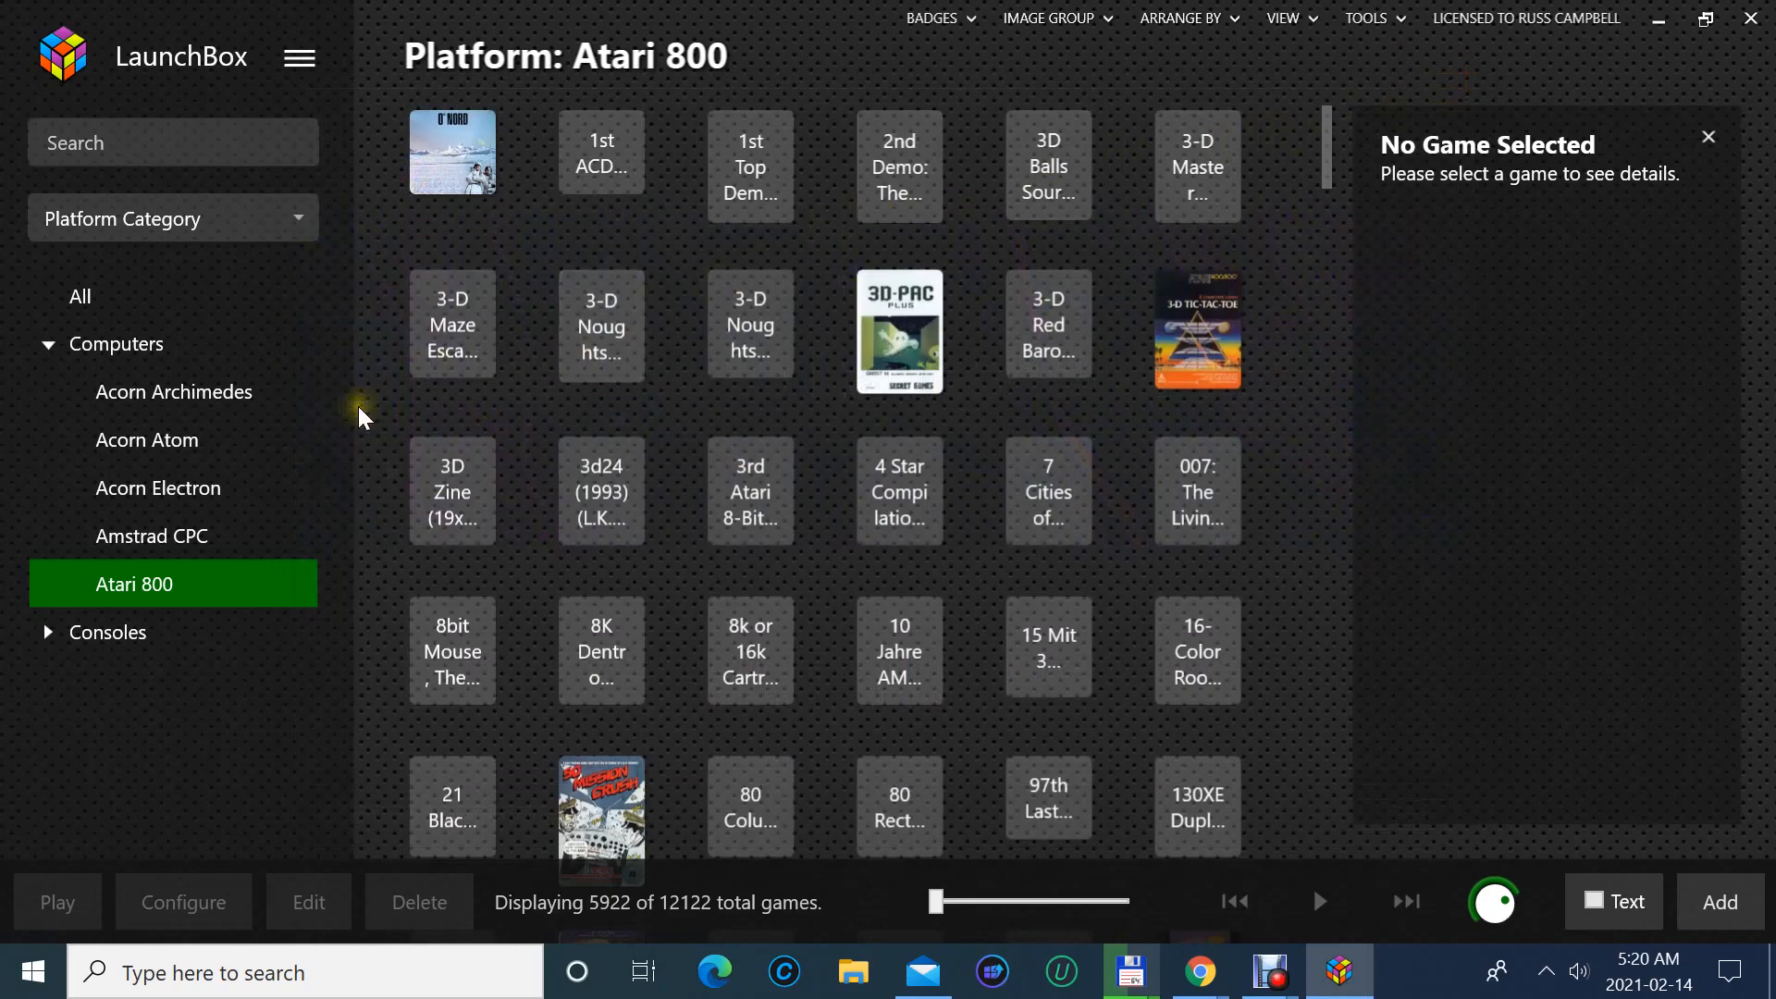
- Auto-generate child playlists for the Atari 800 platform with All Games, Favorites, Genres and Play Modes
left_click(186, 586)
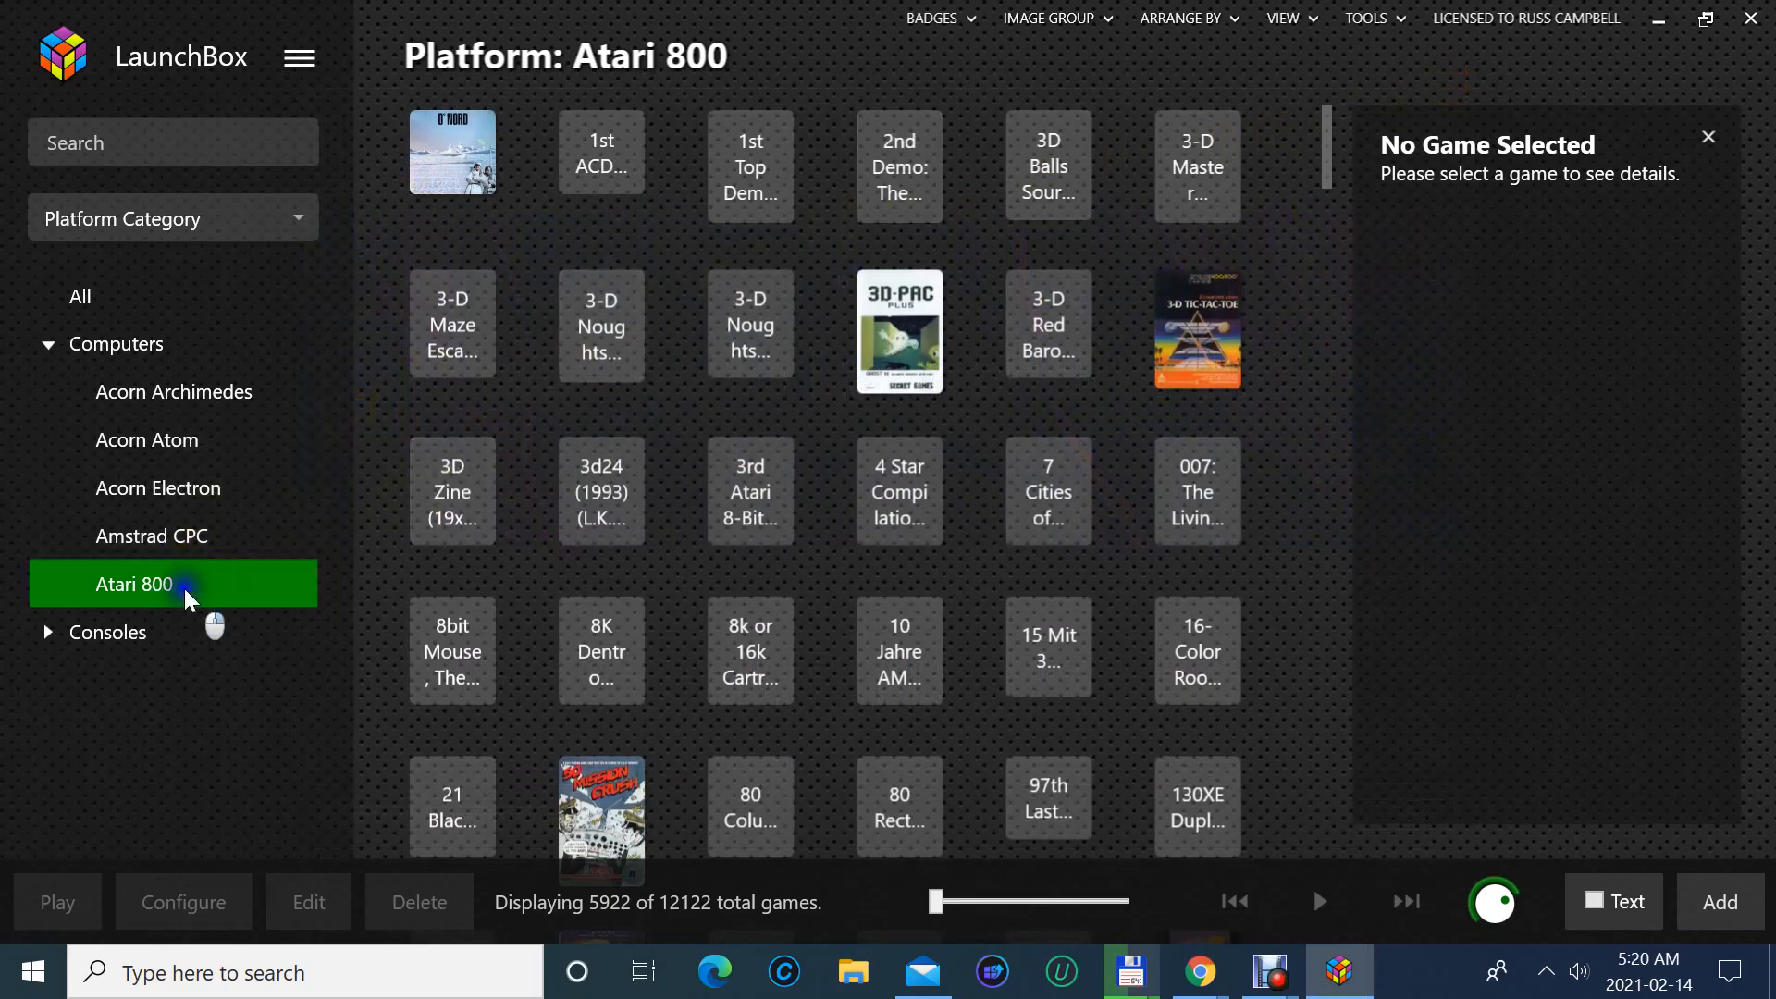
right_click(186, 590)
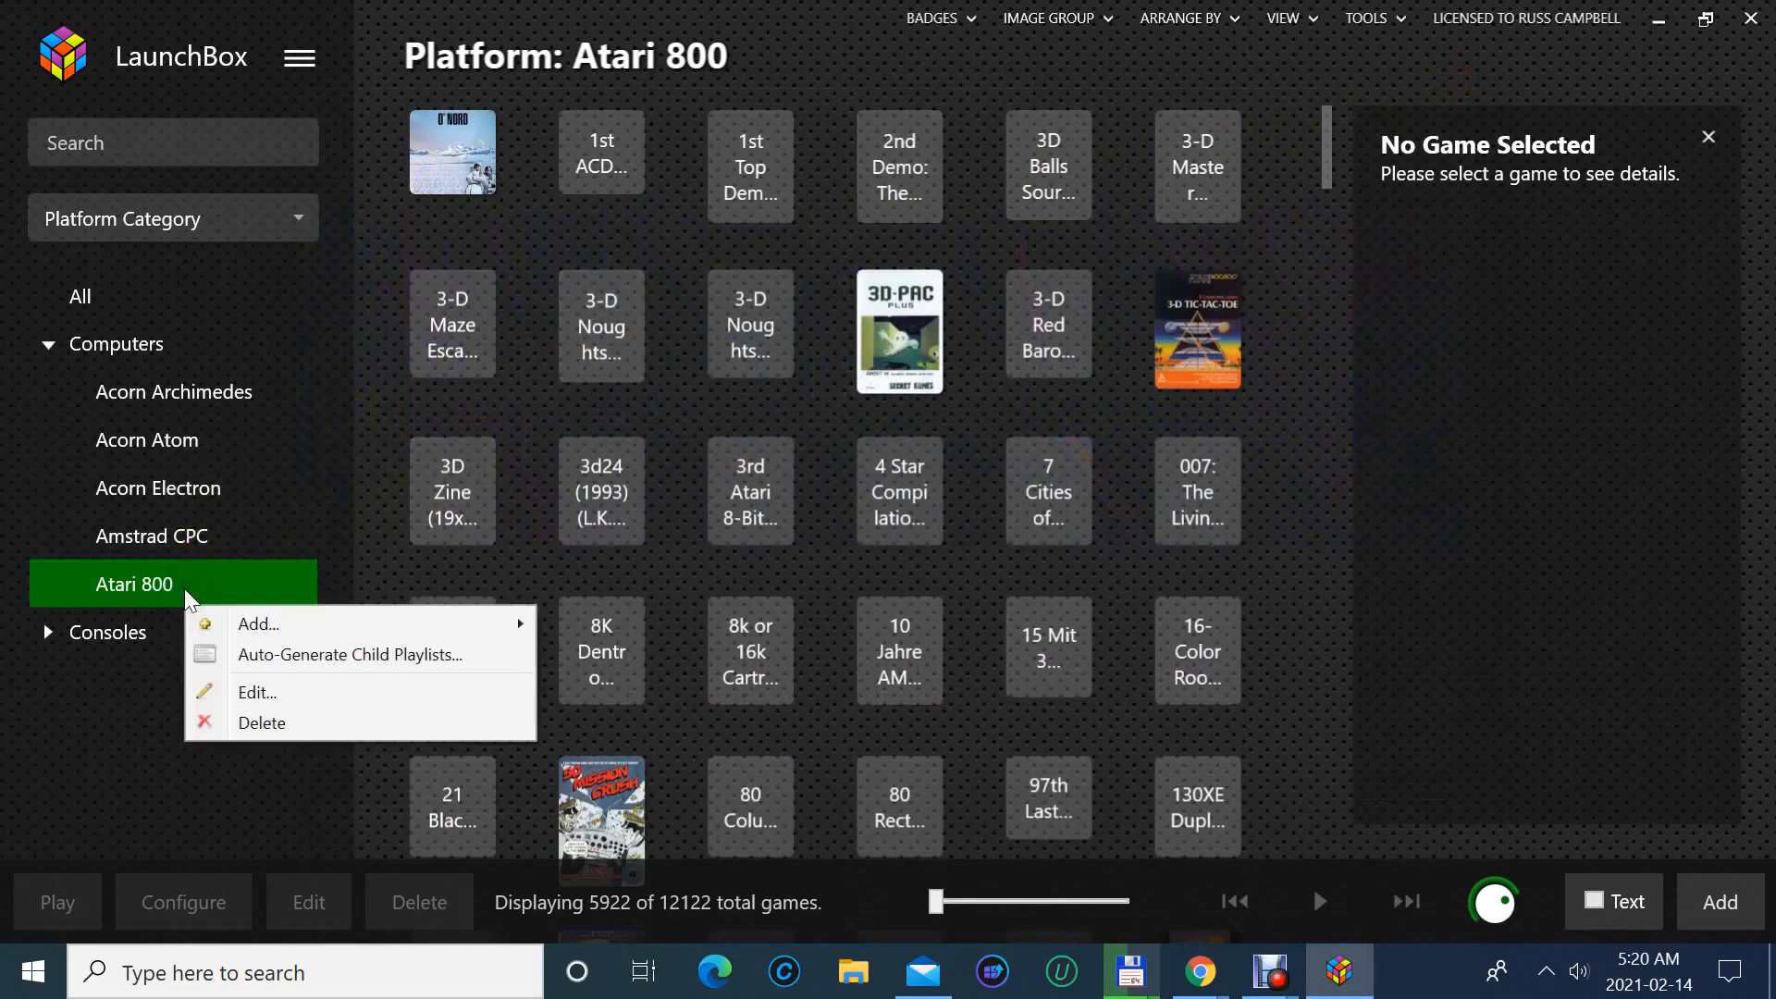
left_click(258, 659)
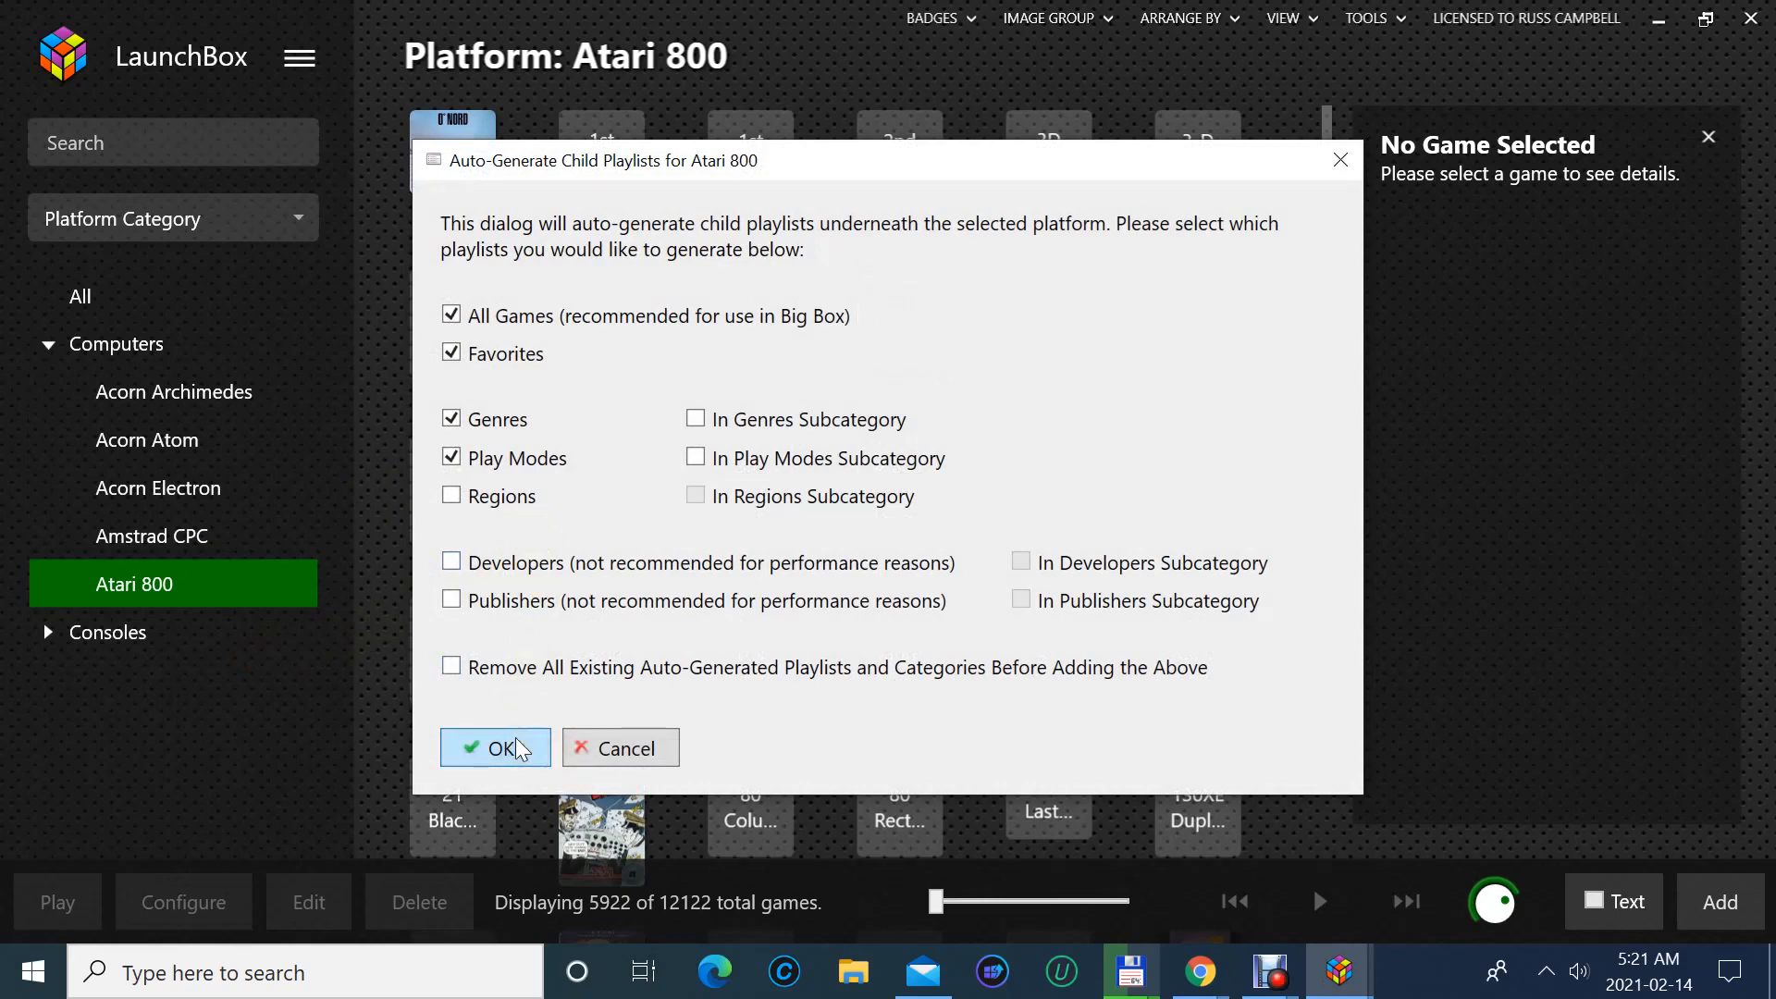
left_click(518, 747)
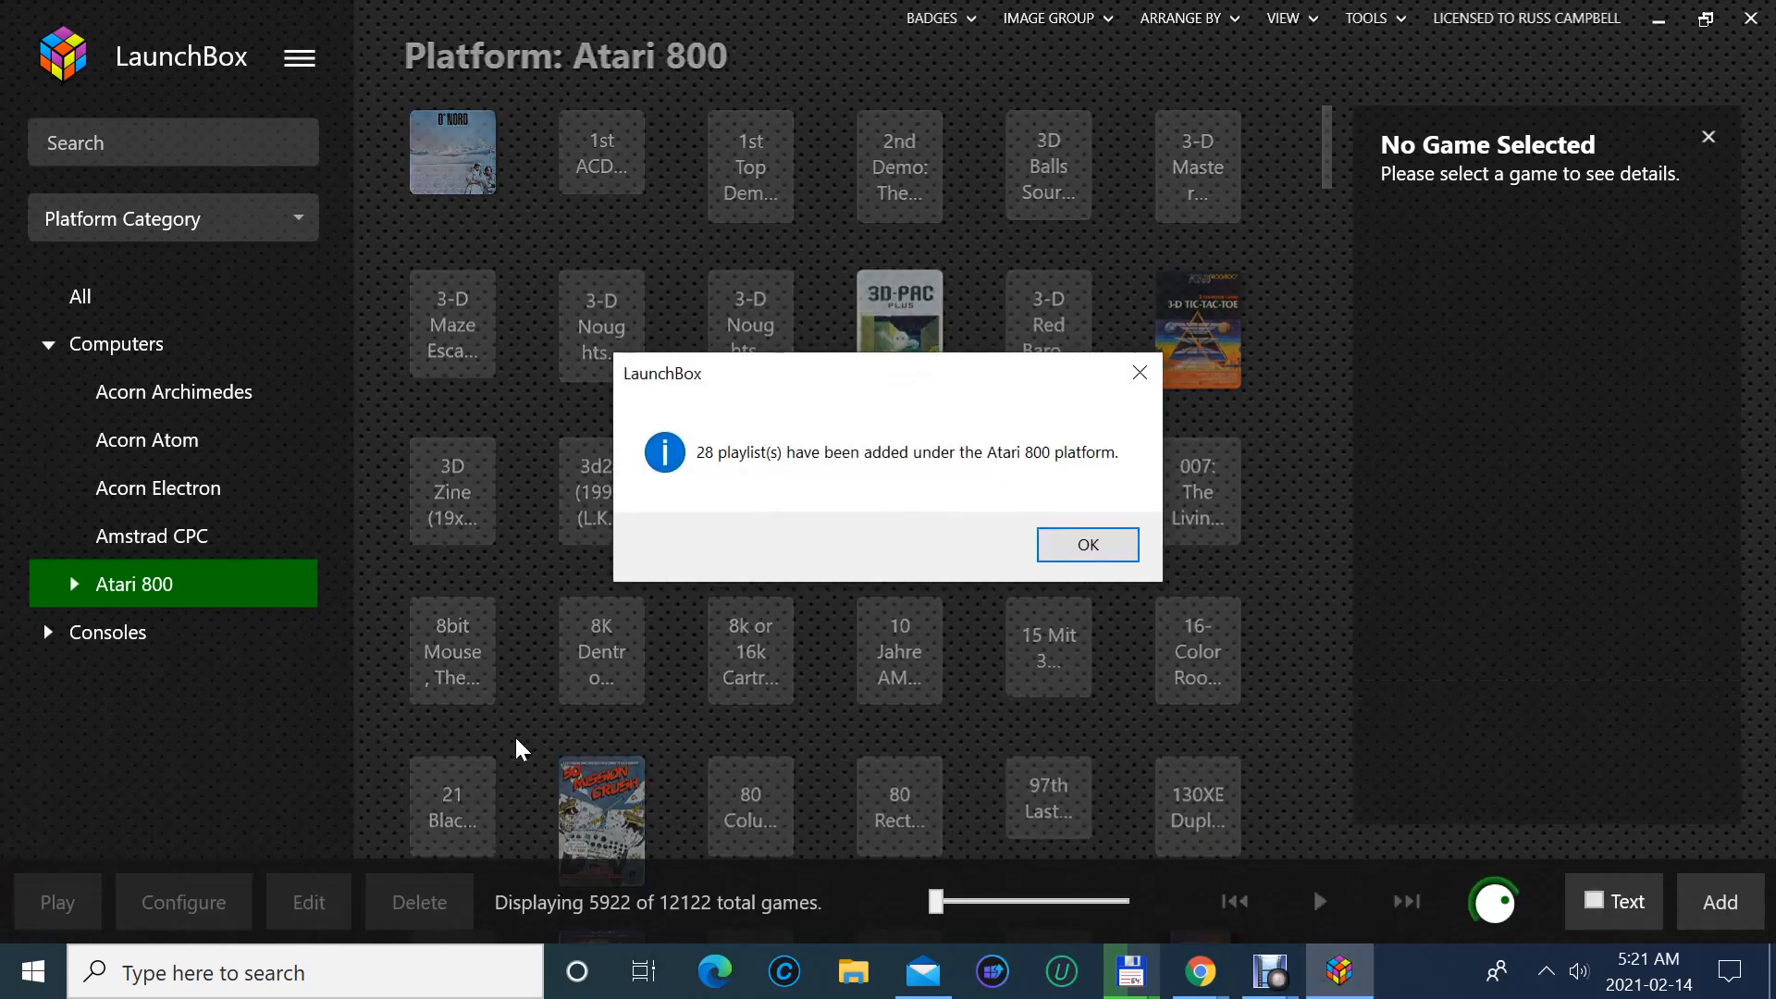
left_click(1082, 544)
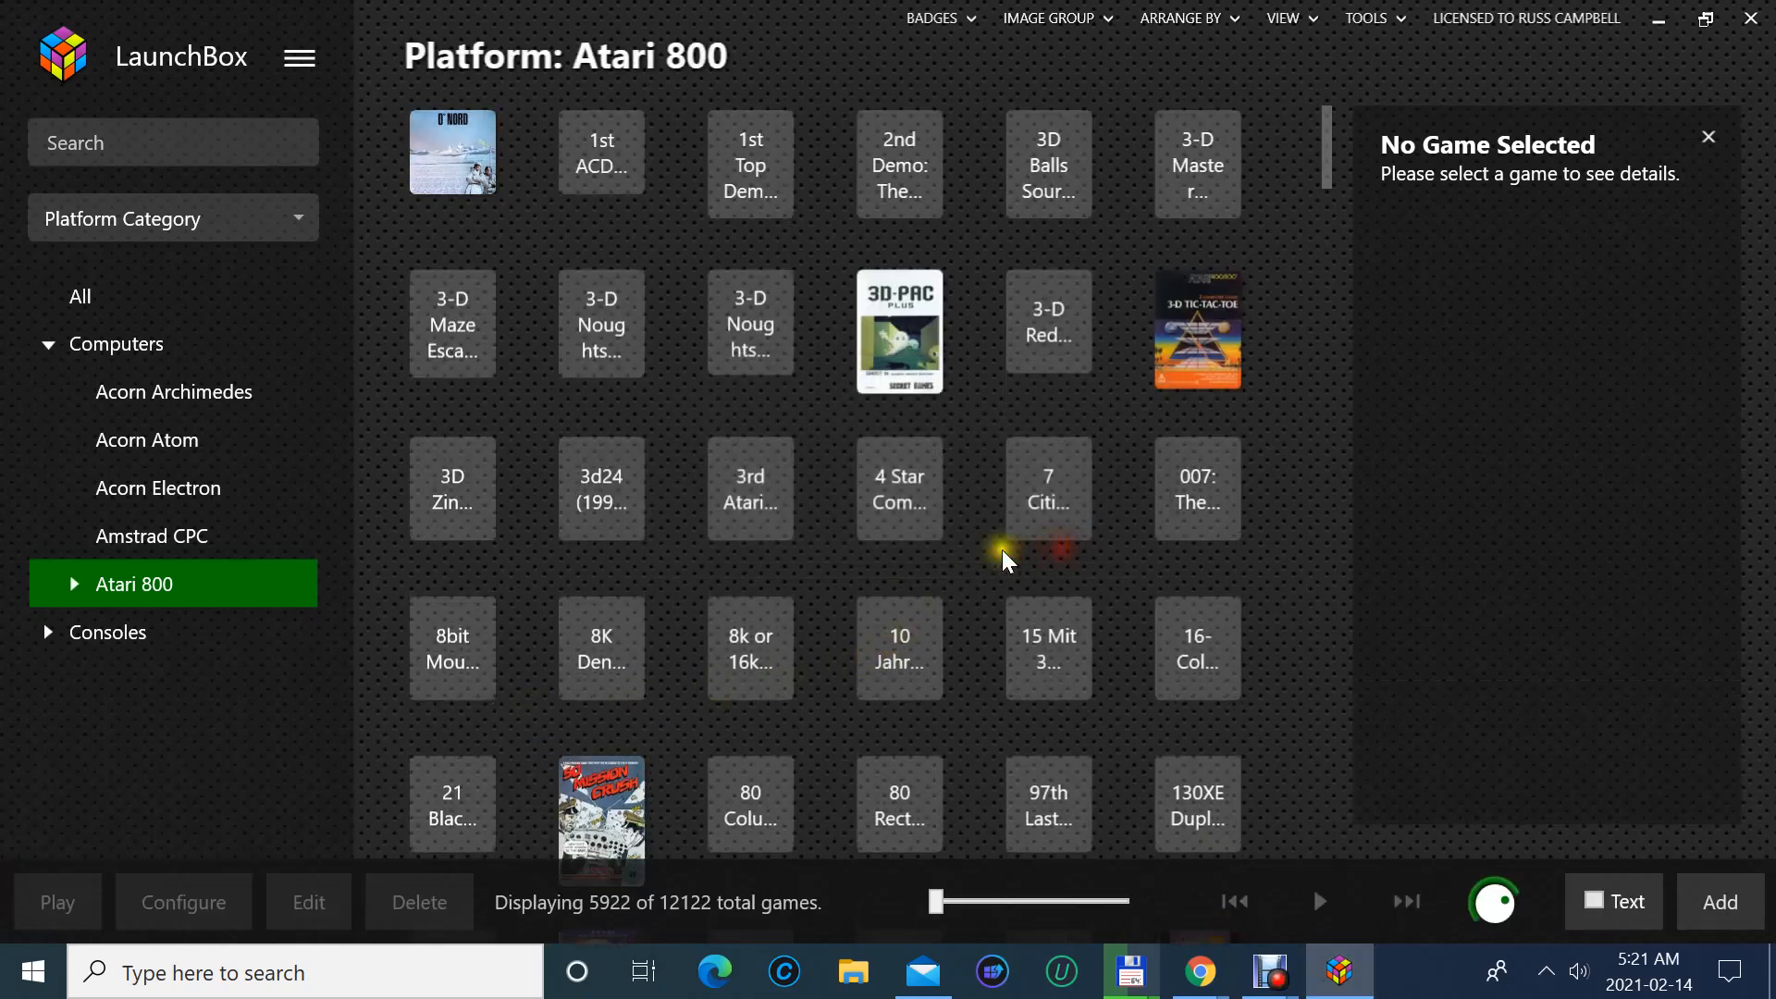
- Auto-generate child playlists for the Amstrad CPC platform with All Games, Favorites, Genres and Play Modes
left_click(220, 541)
left_click(305, 606)
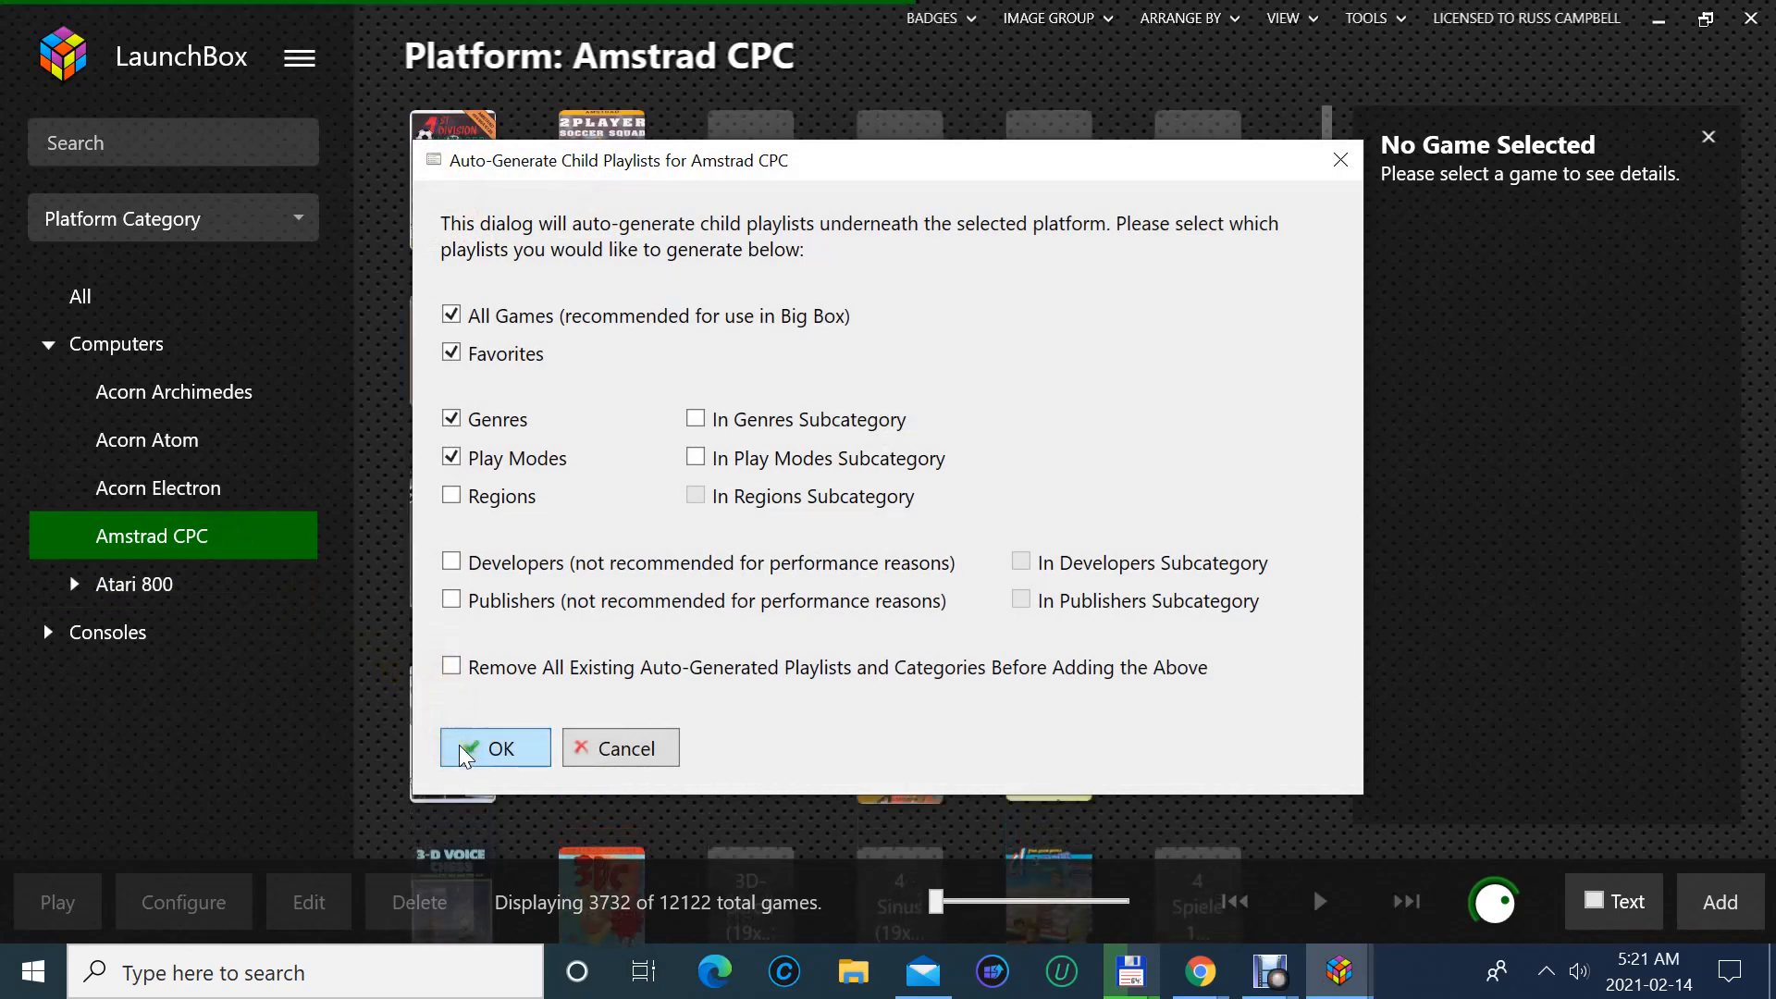
left_click(462, 751)
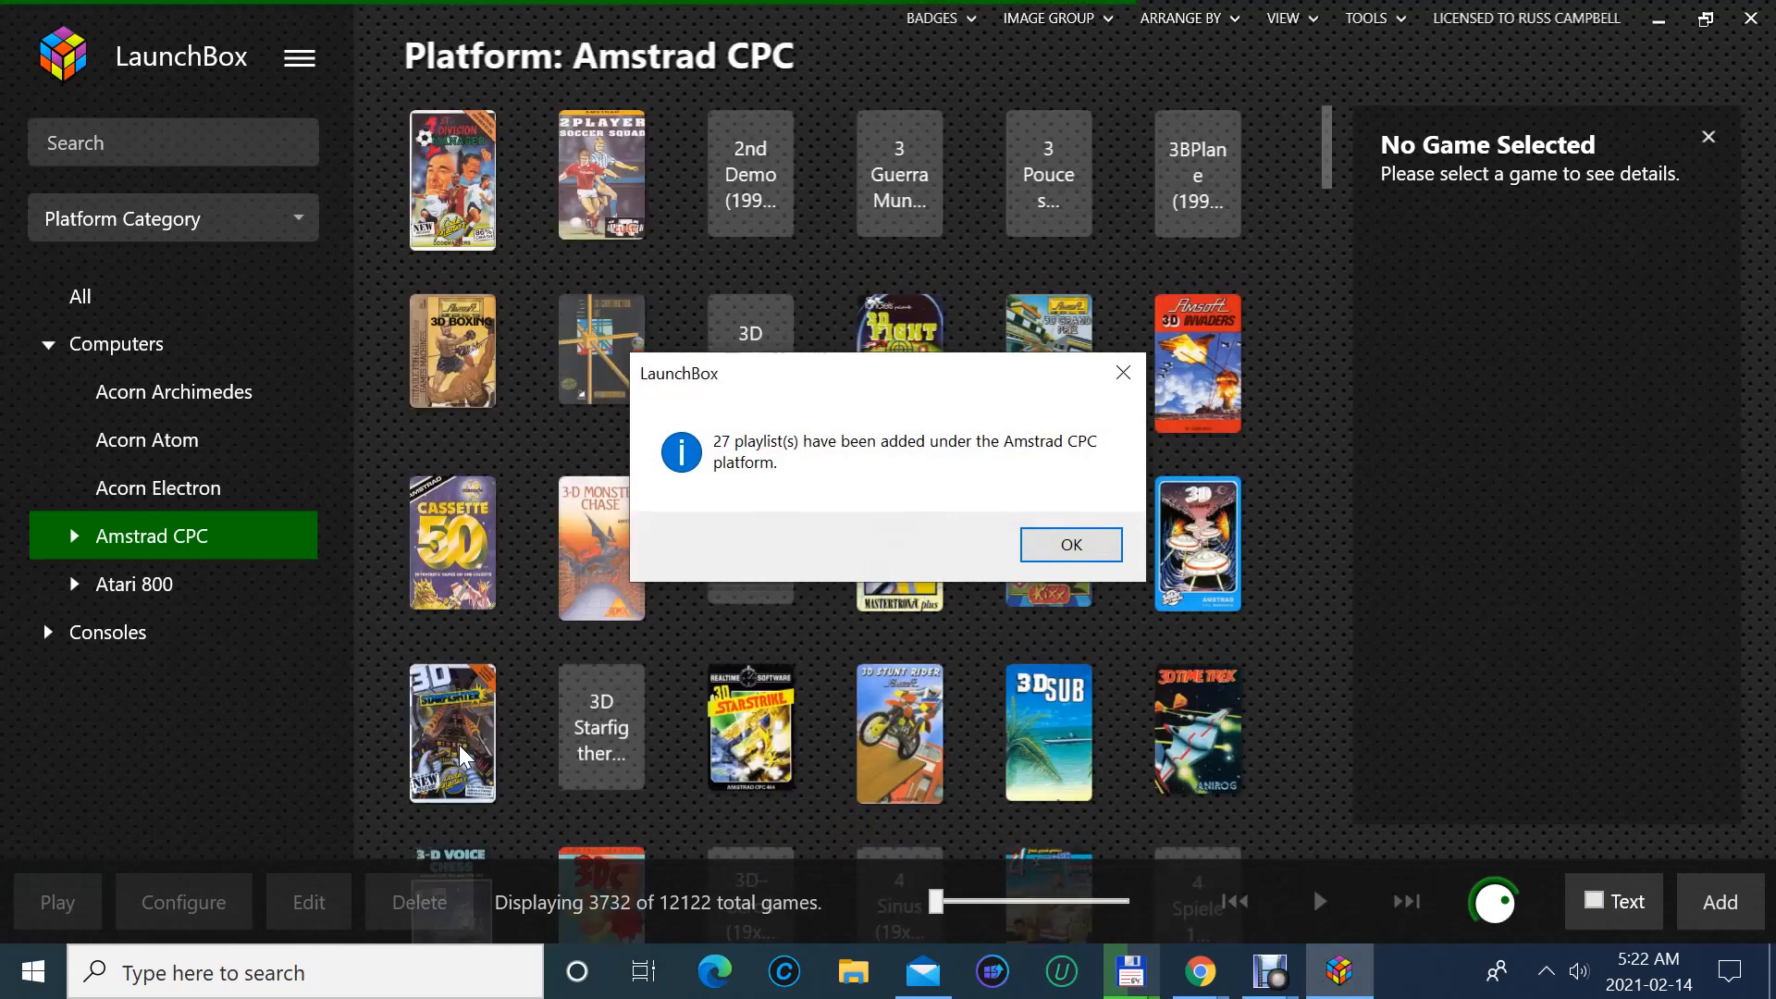
key("Return")
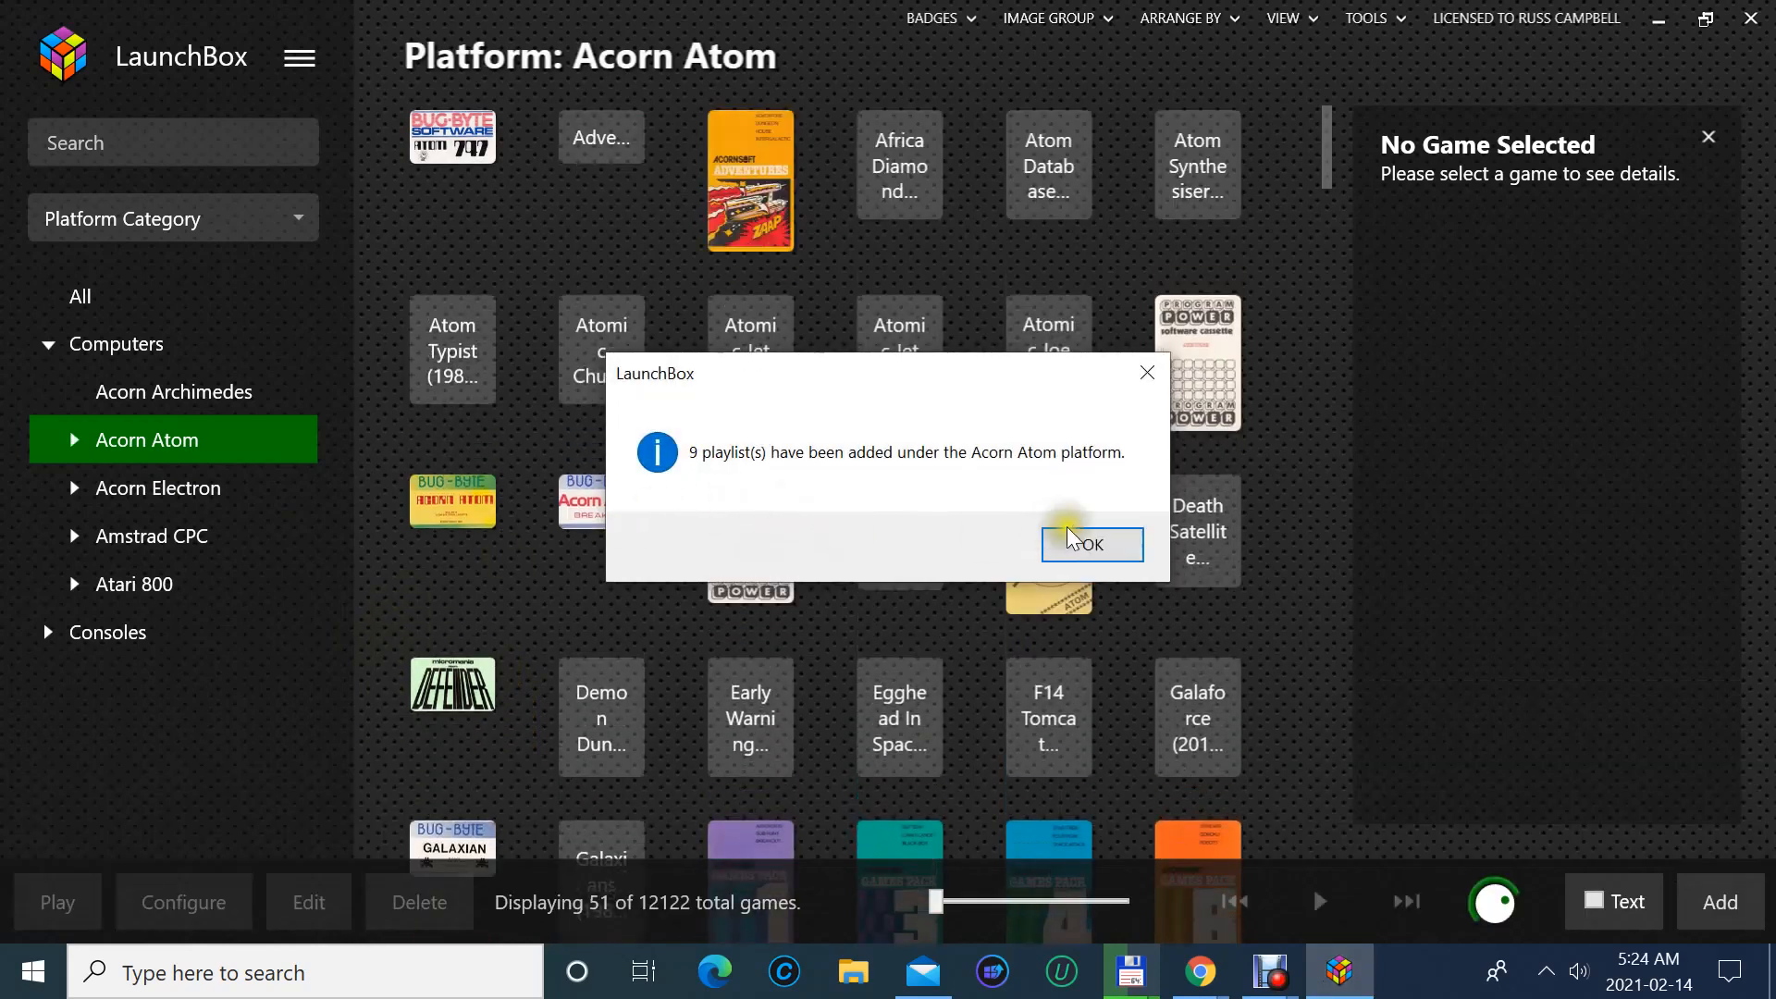
- Auto-generate child playlists for the Acorn Archimedes platform with All Games, Favorites, Genres and Play Modes
left_click(1055, 544)
left_click(238, 391)
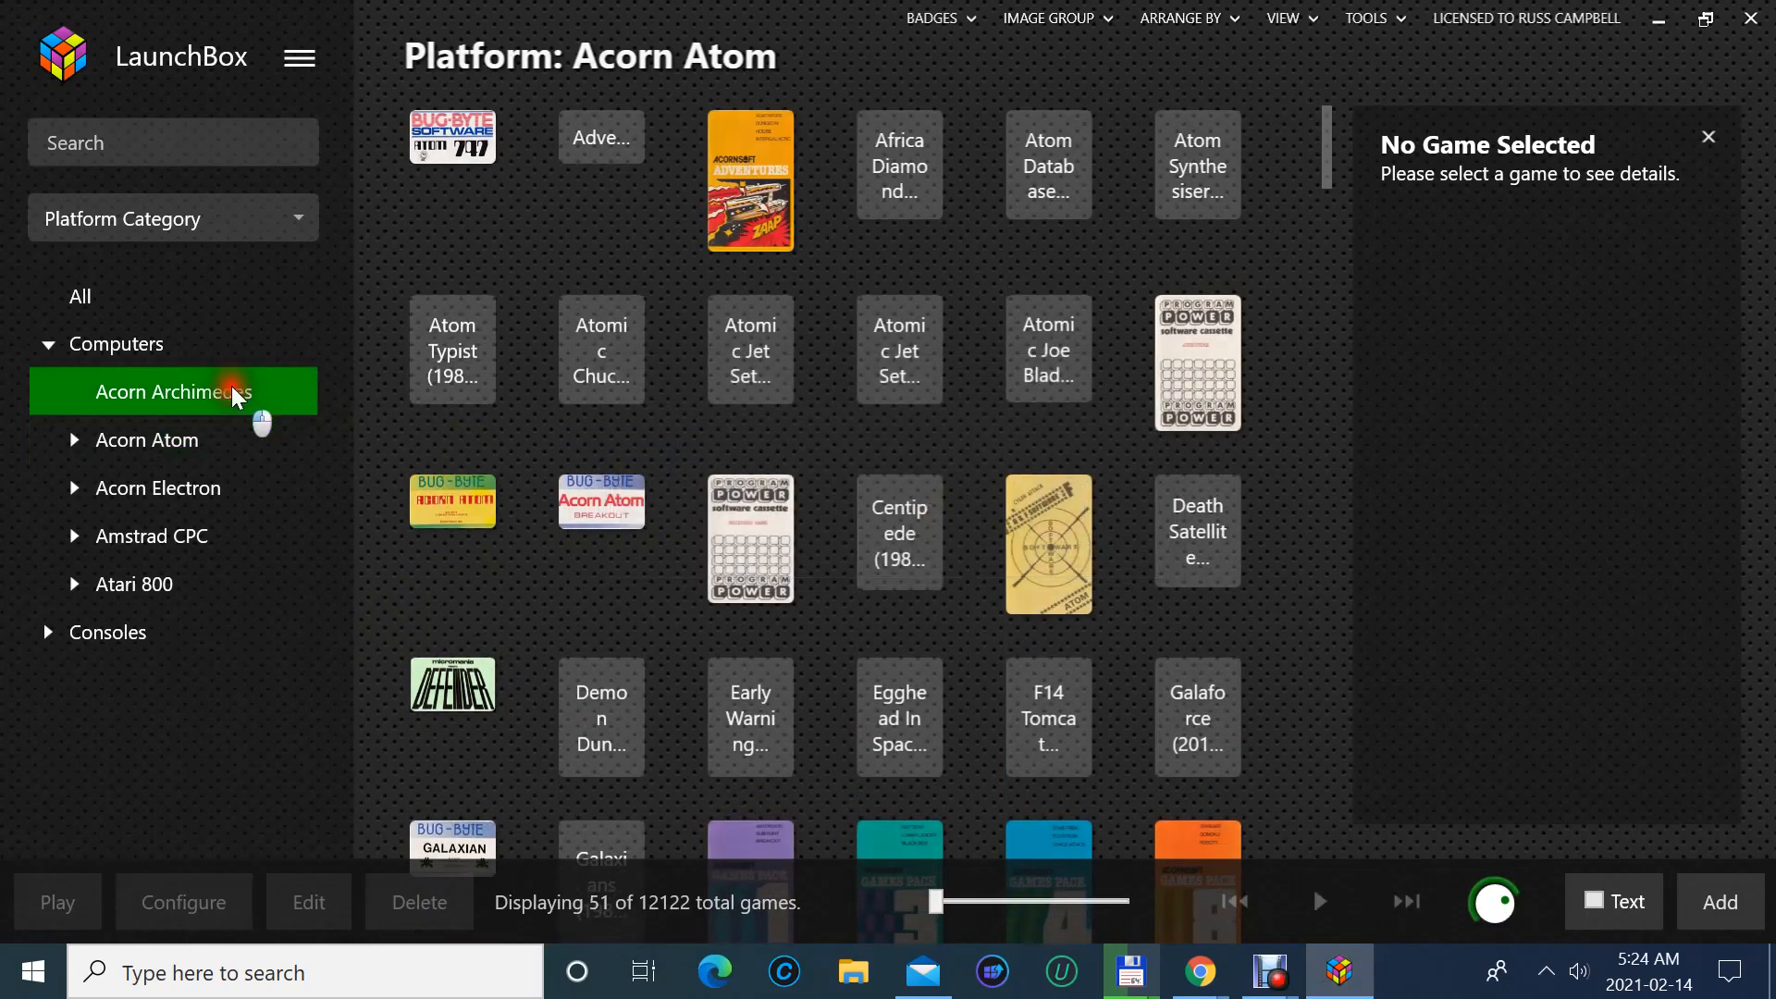
right_click(228, 395)
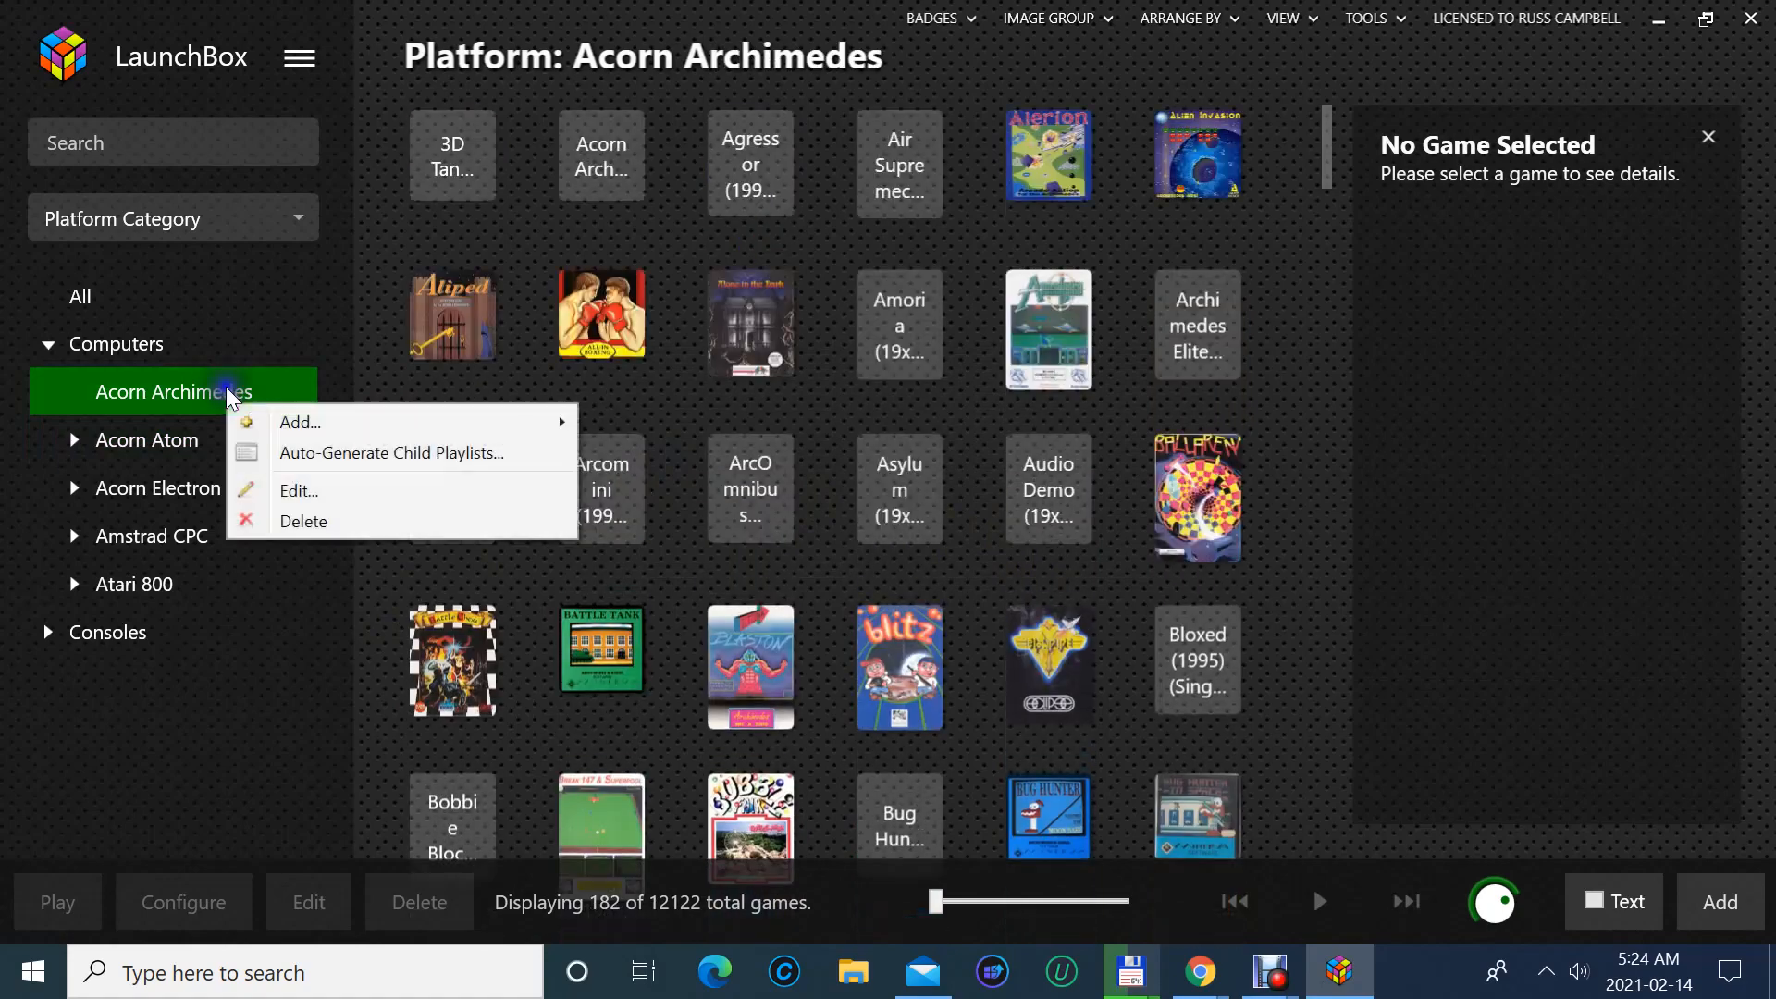
left_click(281, 454)
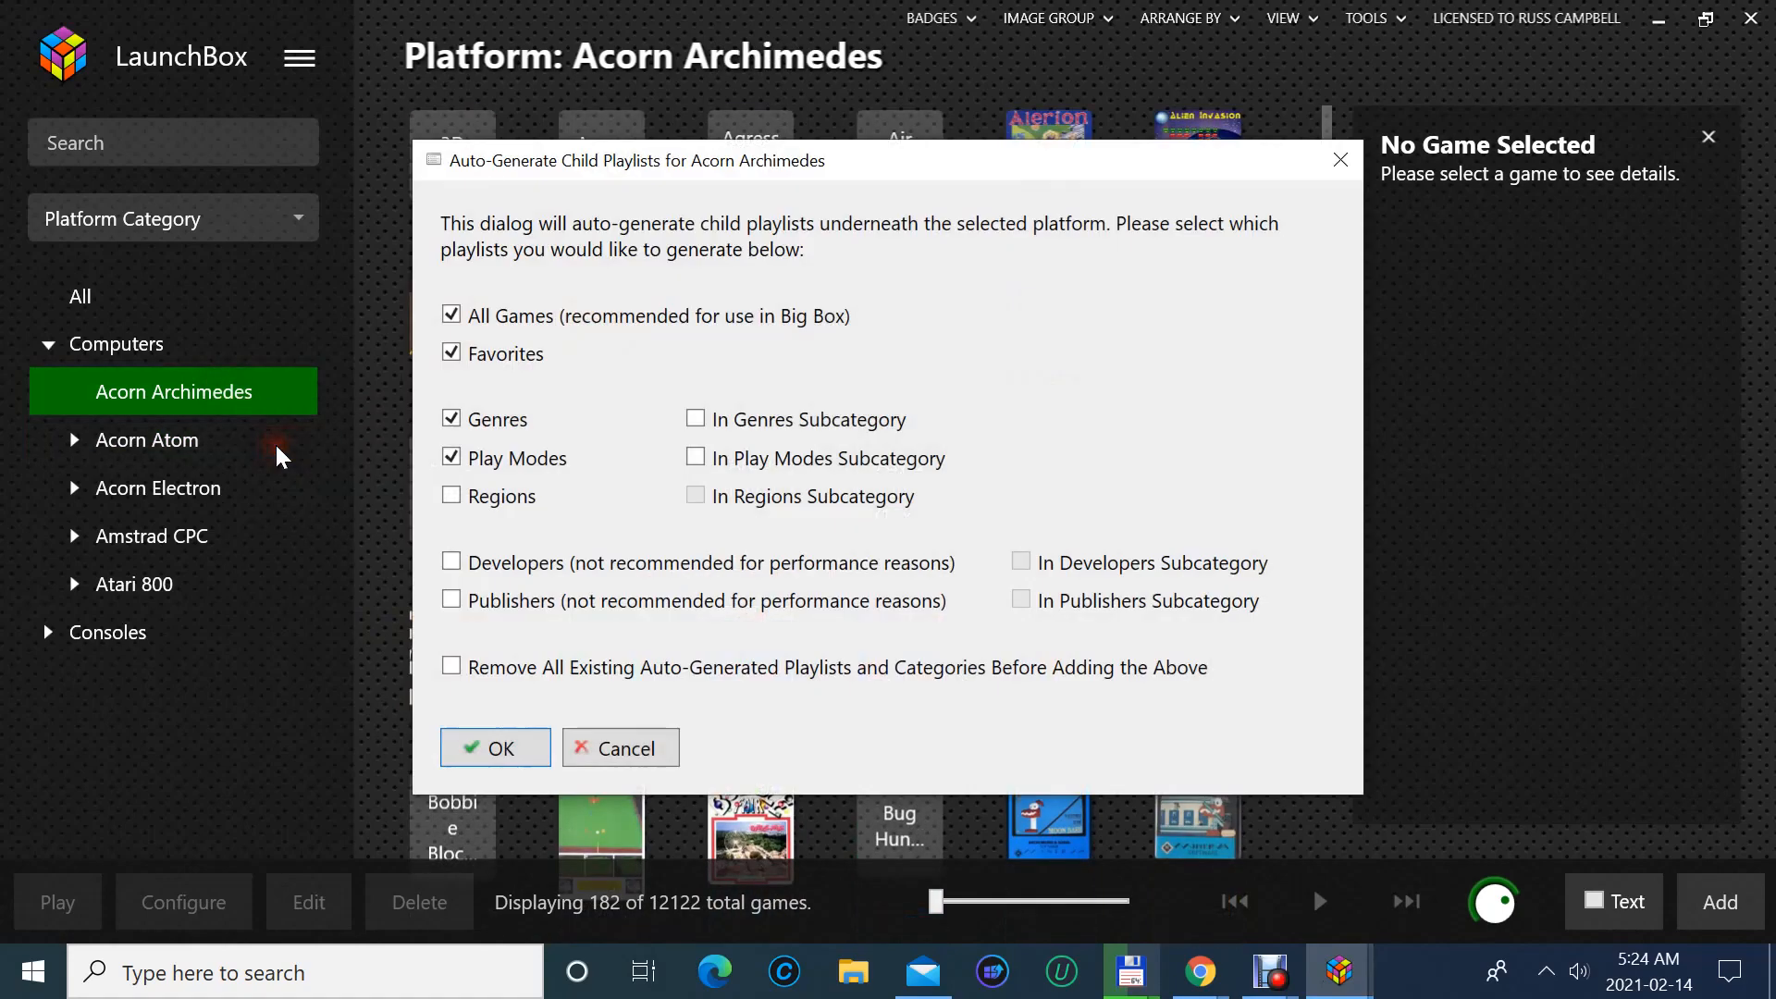
left_click(505, 748)
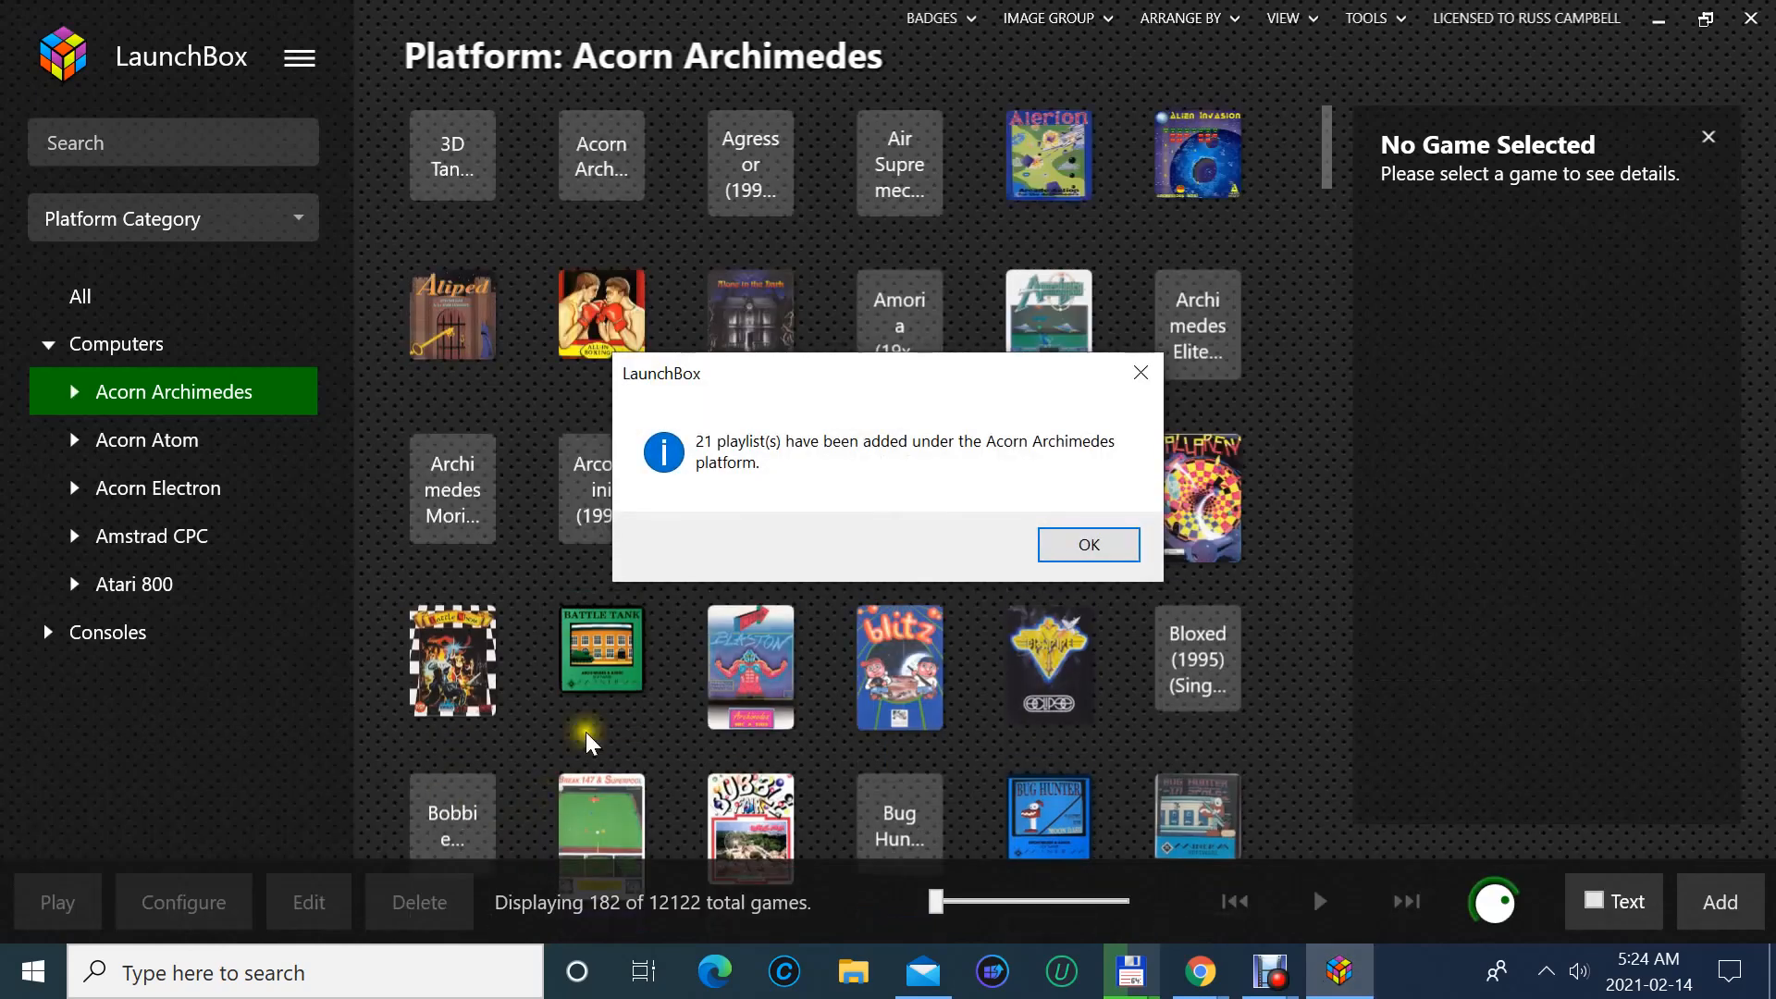
left_click(1055, 541)
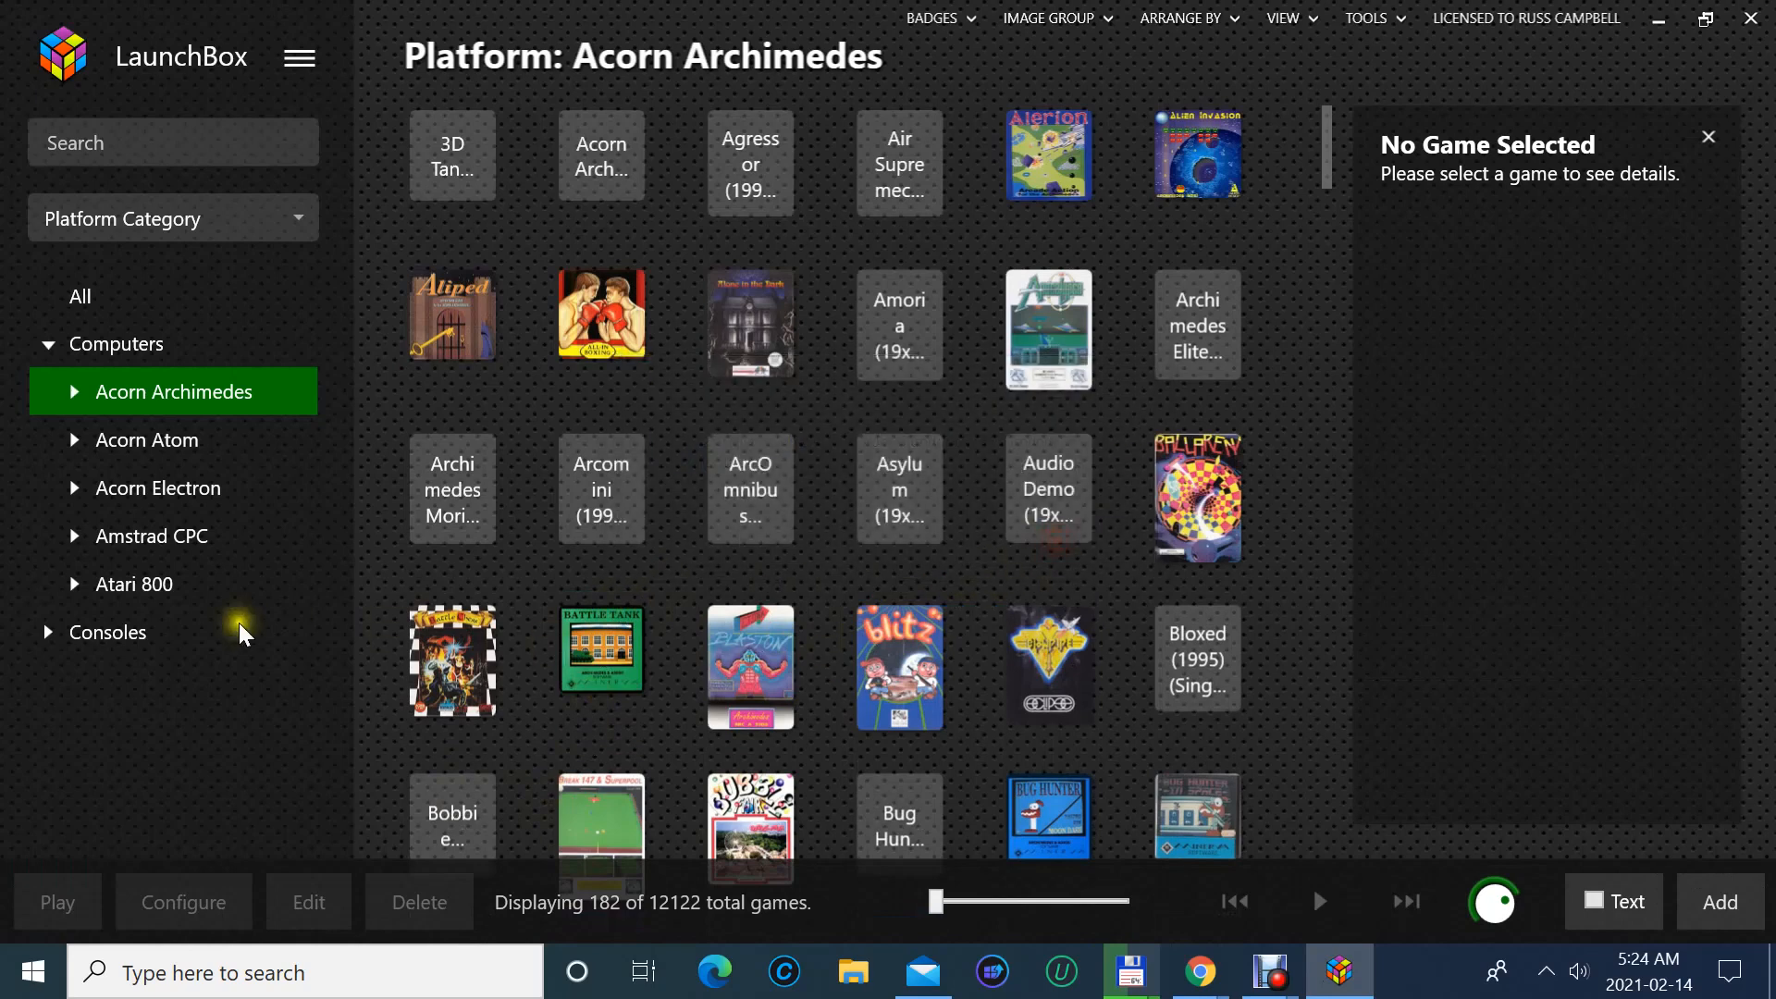
- Expand the Consoles category and auto-generate child playlists for Atari 2600 with All Games, Favorites, Genres and Play Modes
left_click(164, 631)
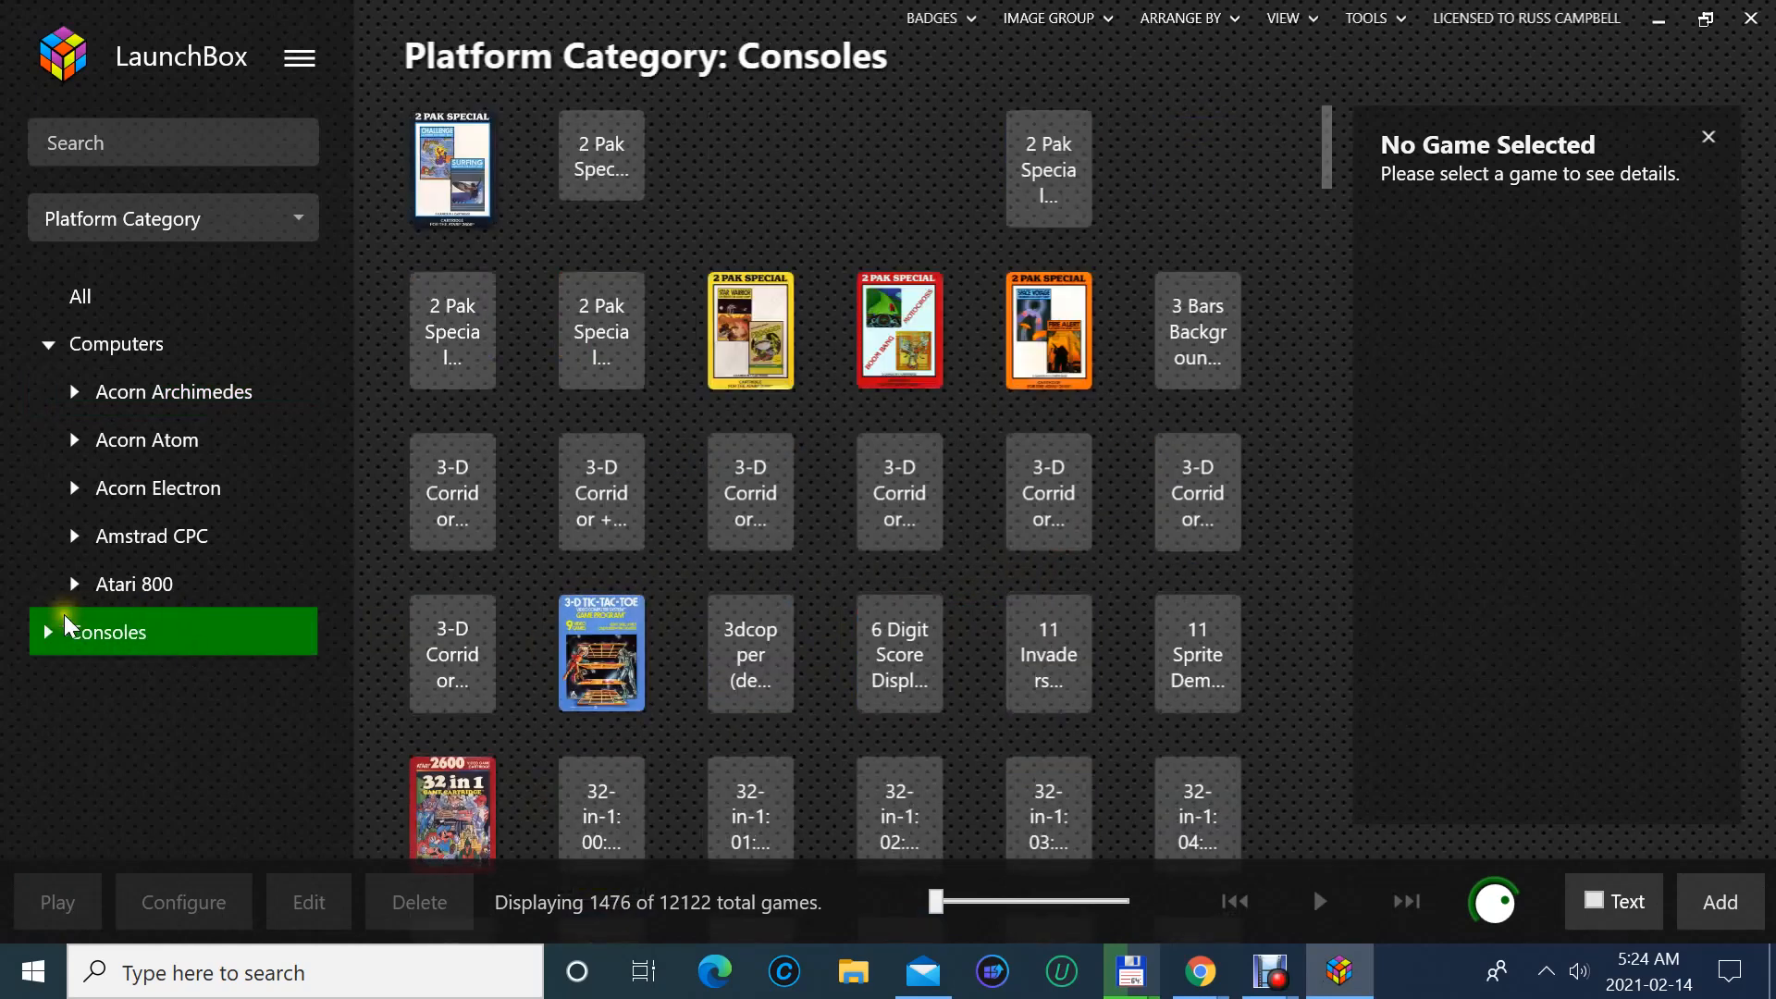
left_click(51, 633)
left_click(159, 684)
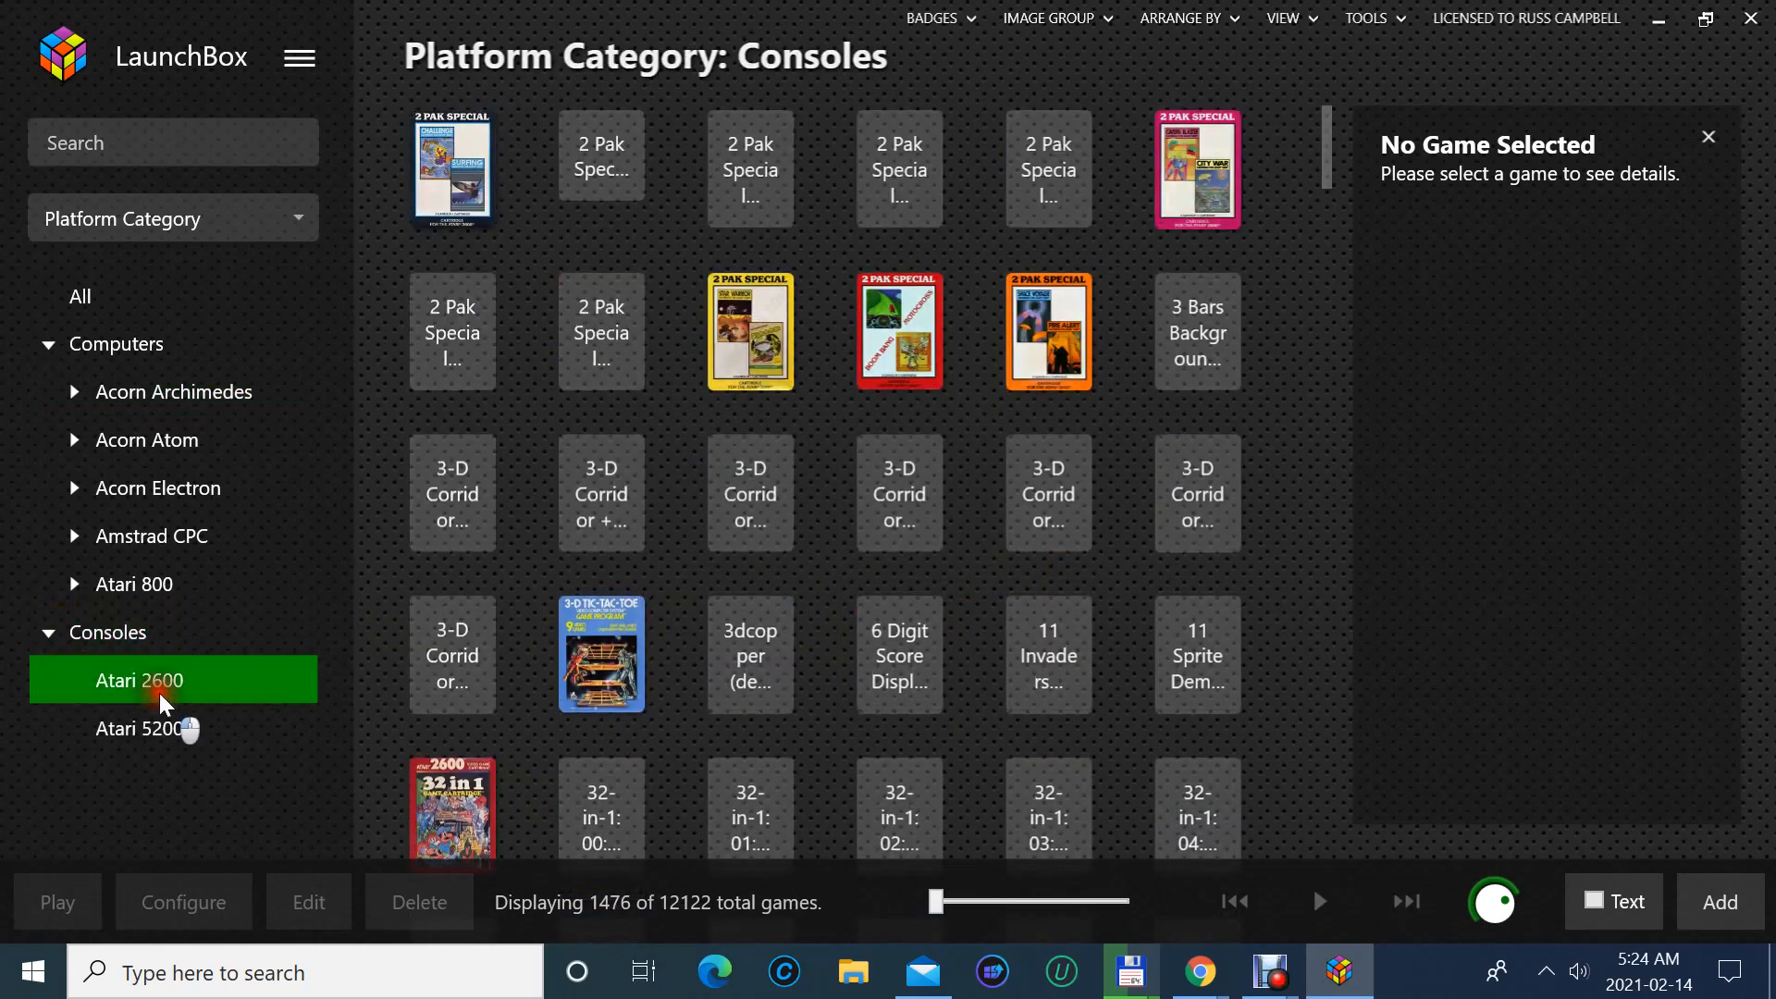
right_click(162, 696)
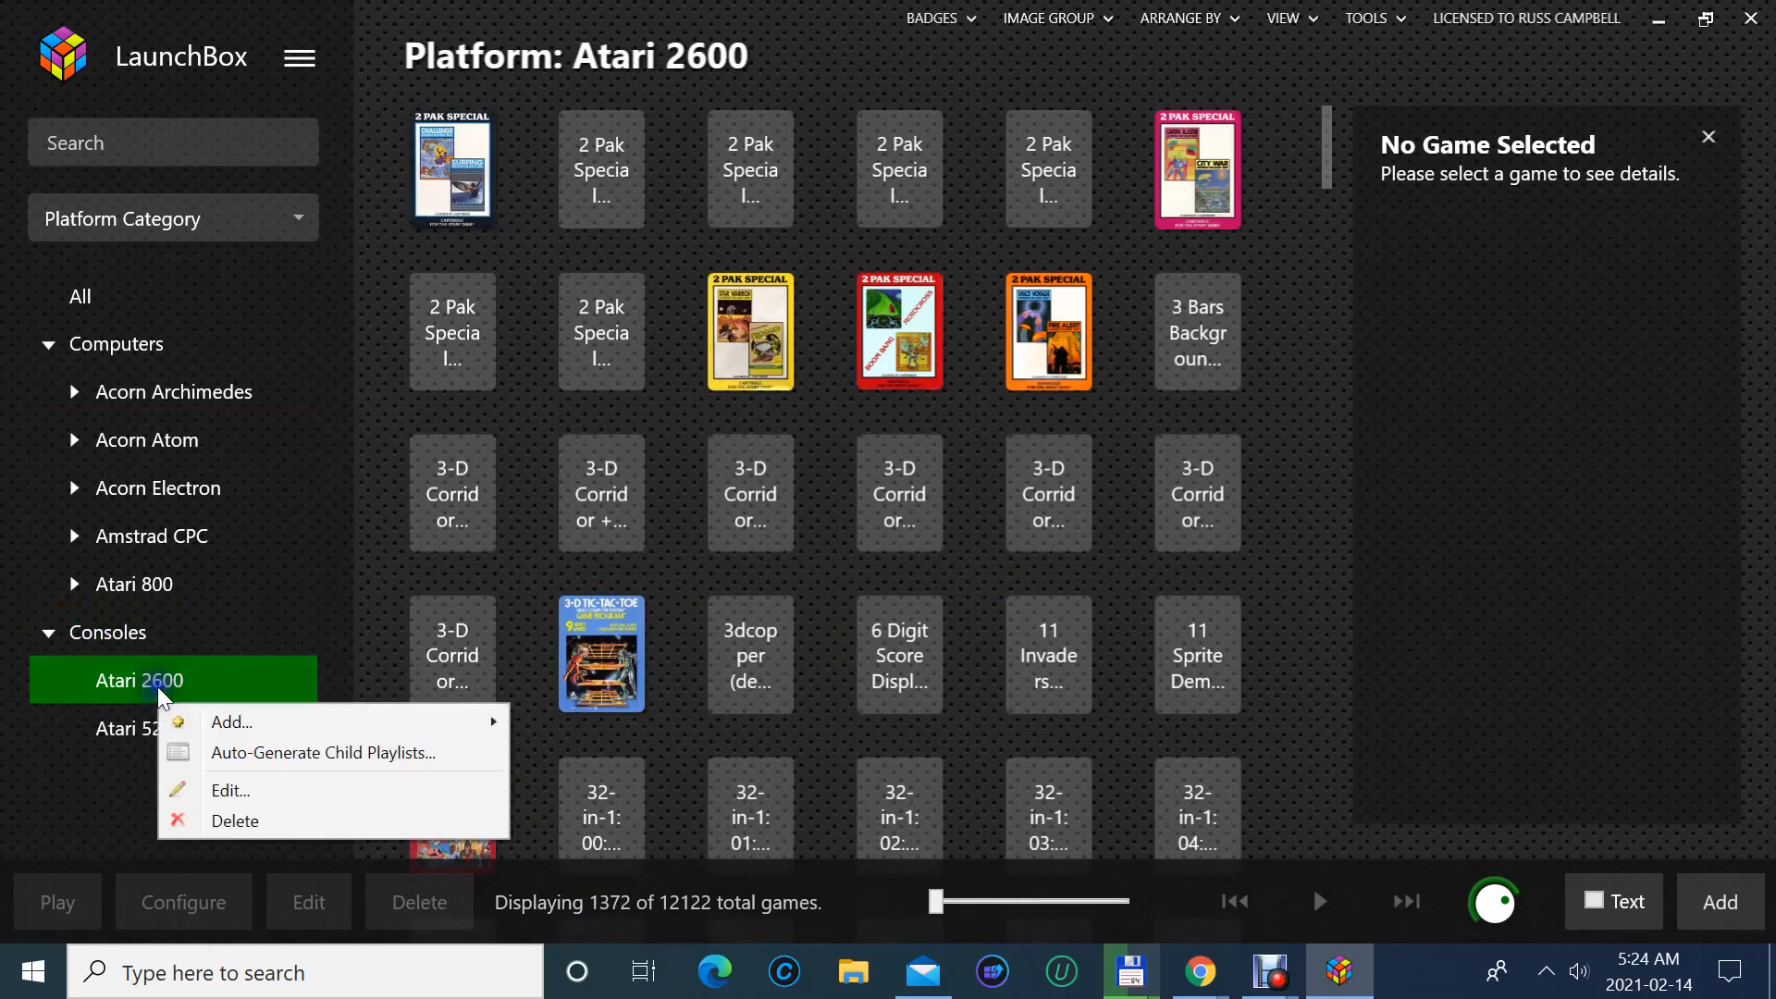
left_click(215, 753)
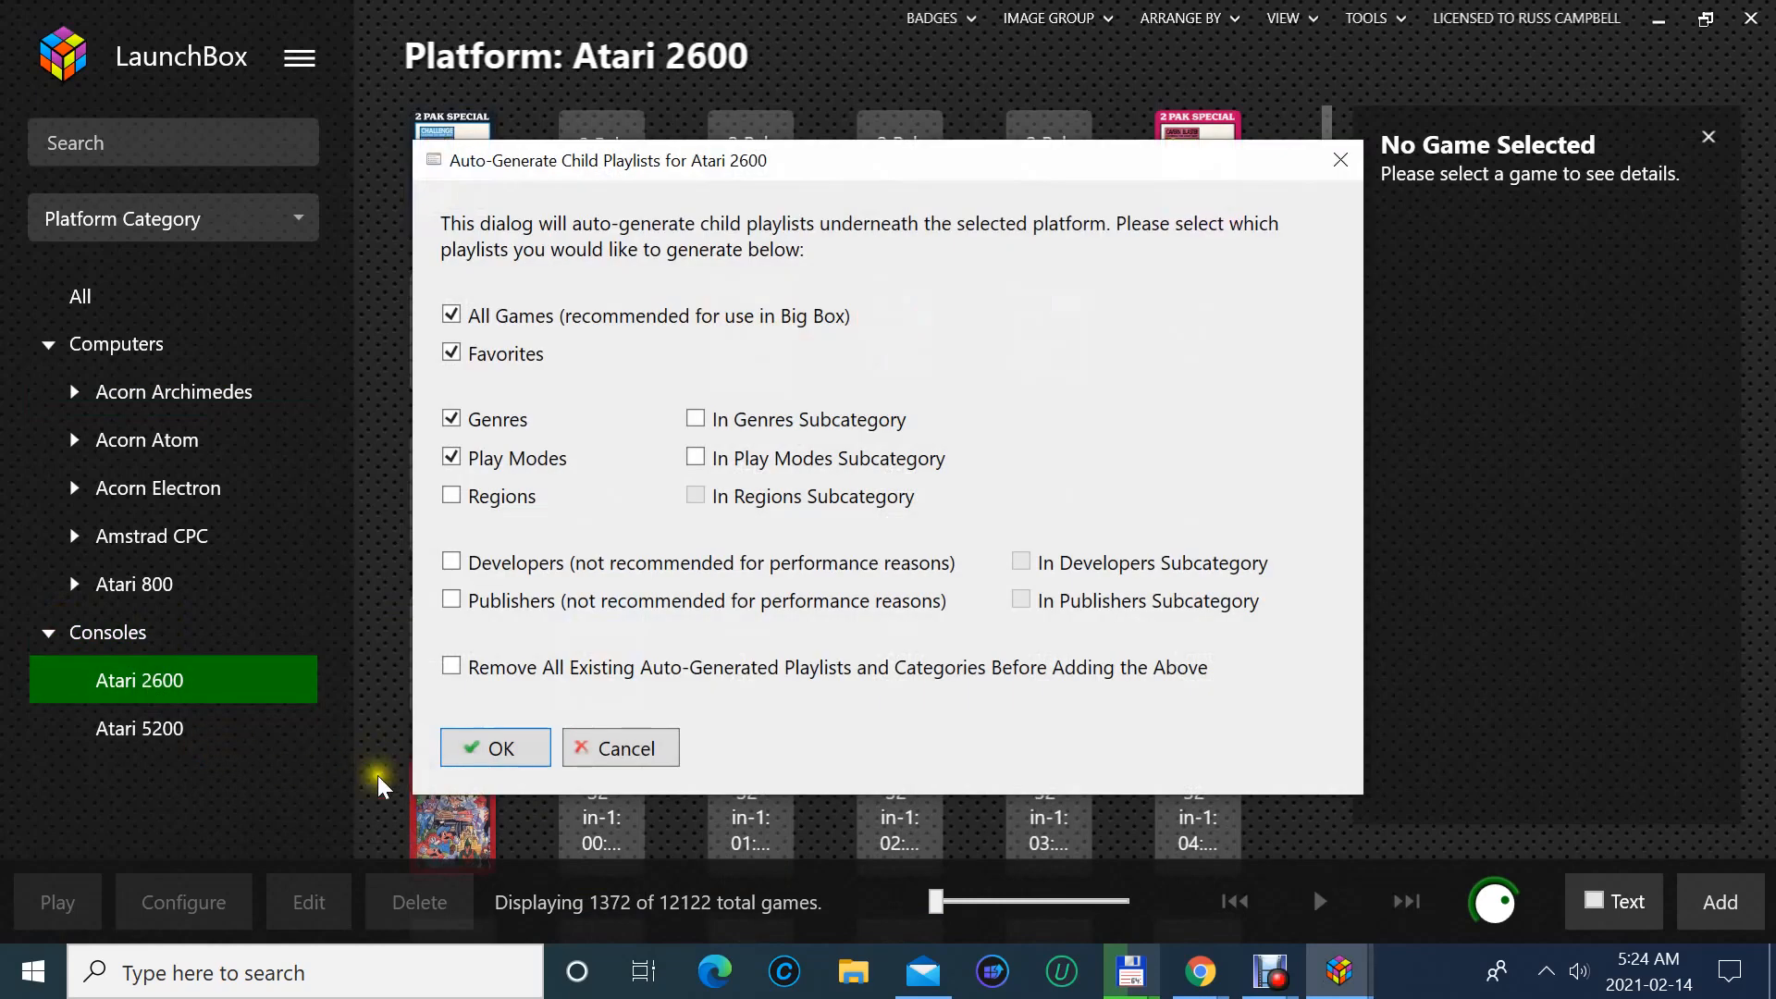
left_click(482, 761)
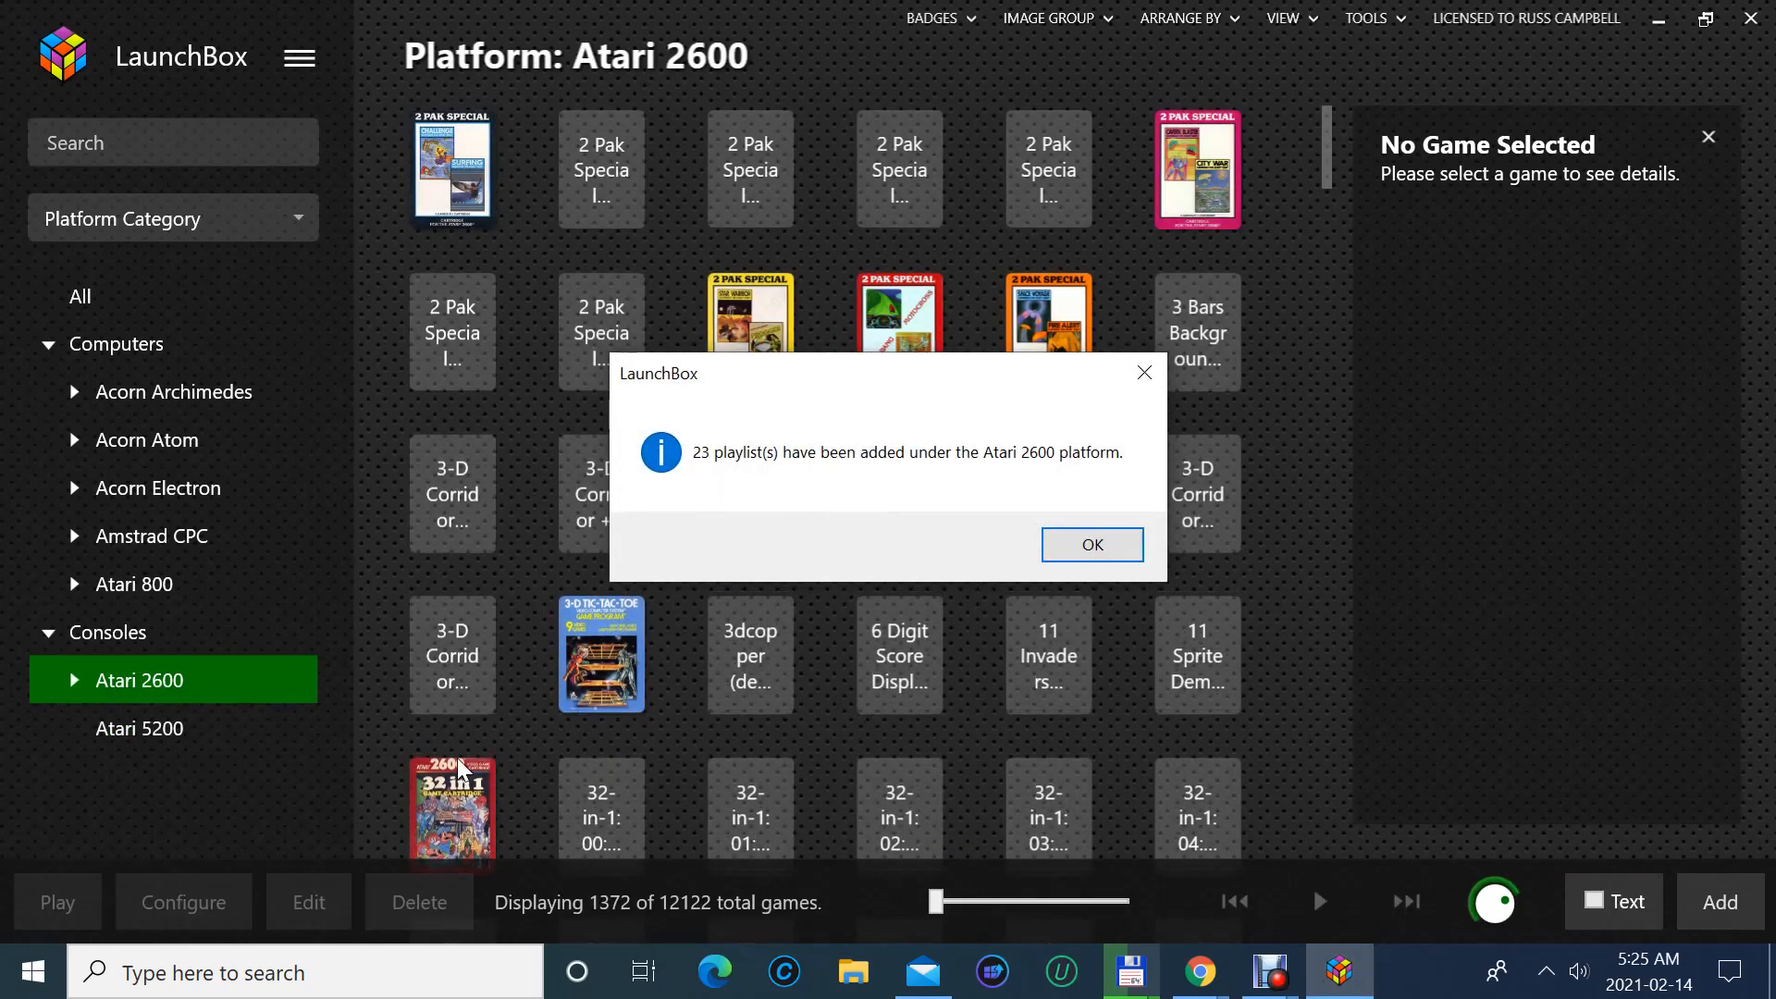
left_click(1064, 544)
- Auto-generate child playlists for the Atari 5200 platform with All Games, Favorites, Genres and Play Modes
left_click(192, 740)
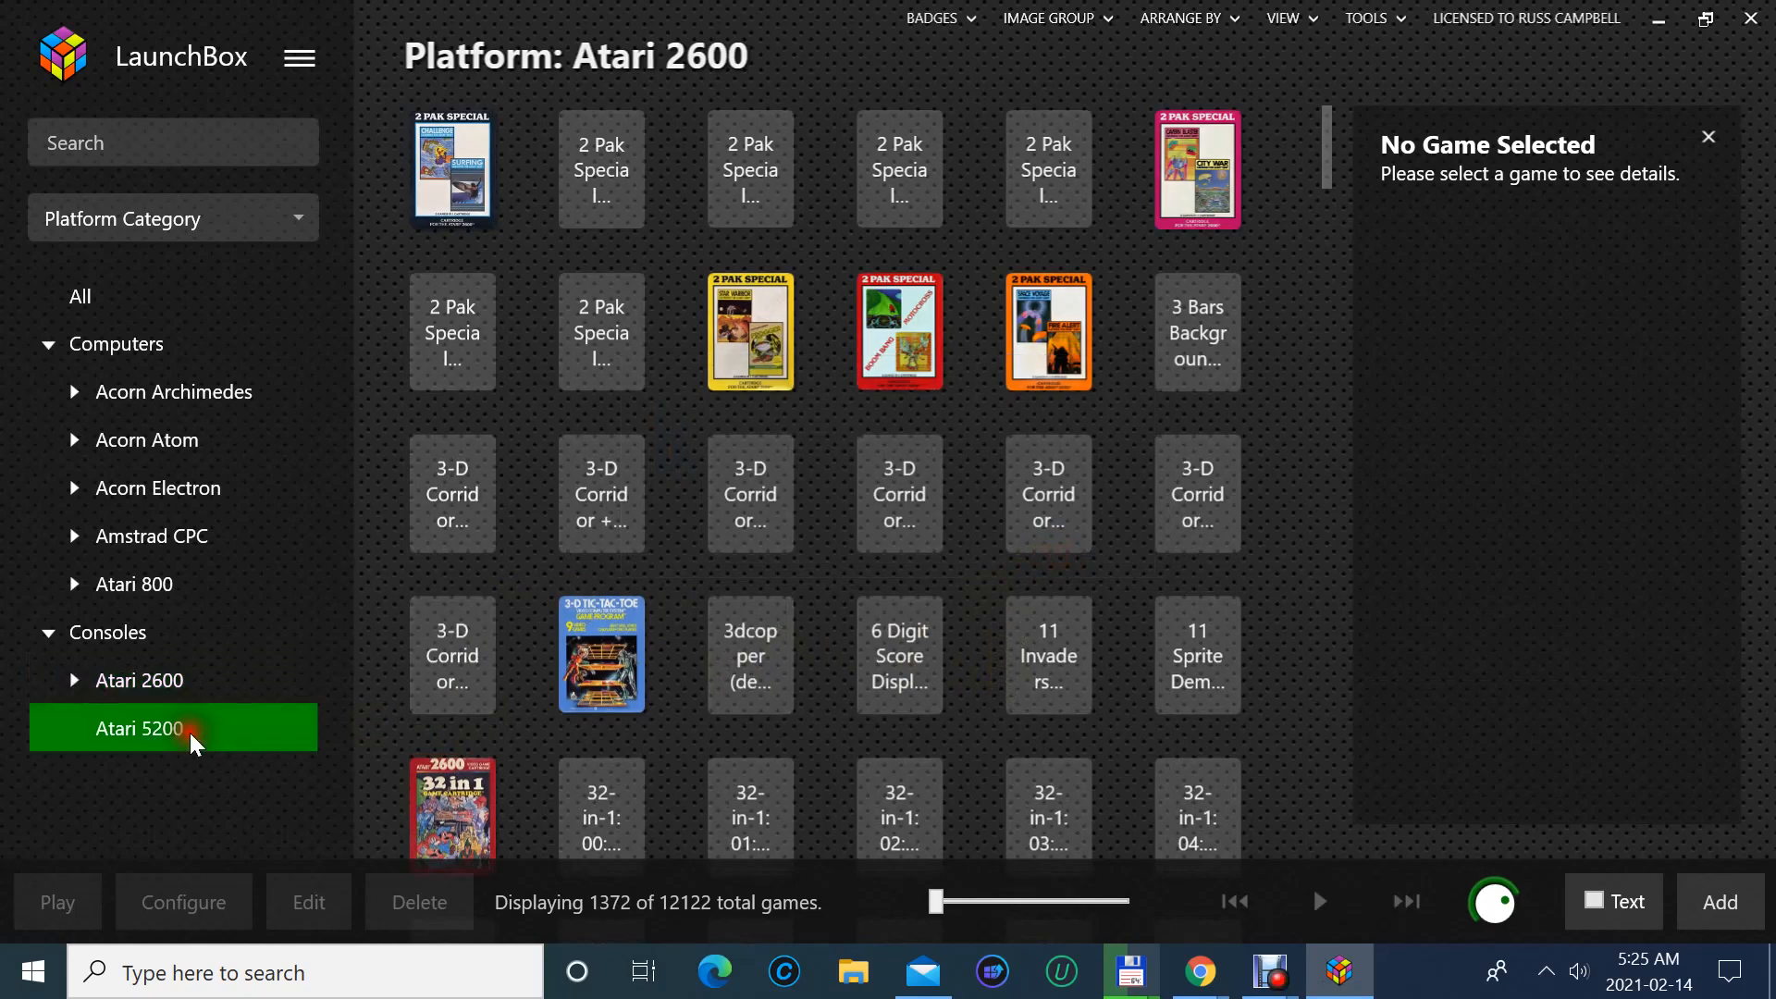
right_click(191, 740)
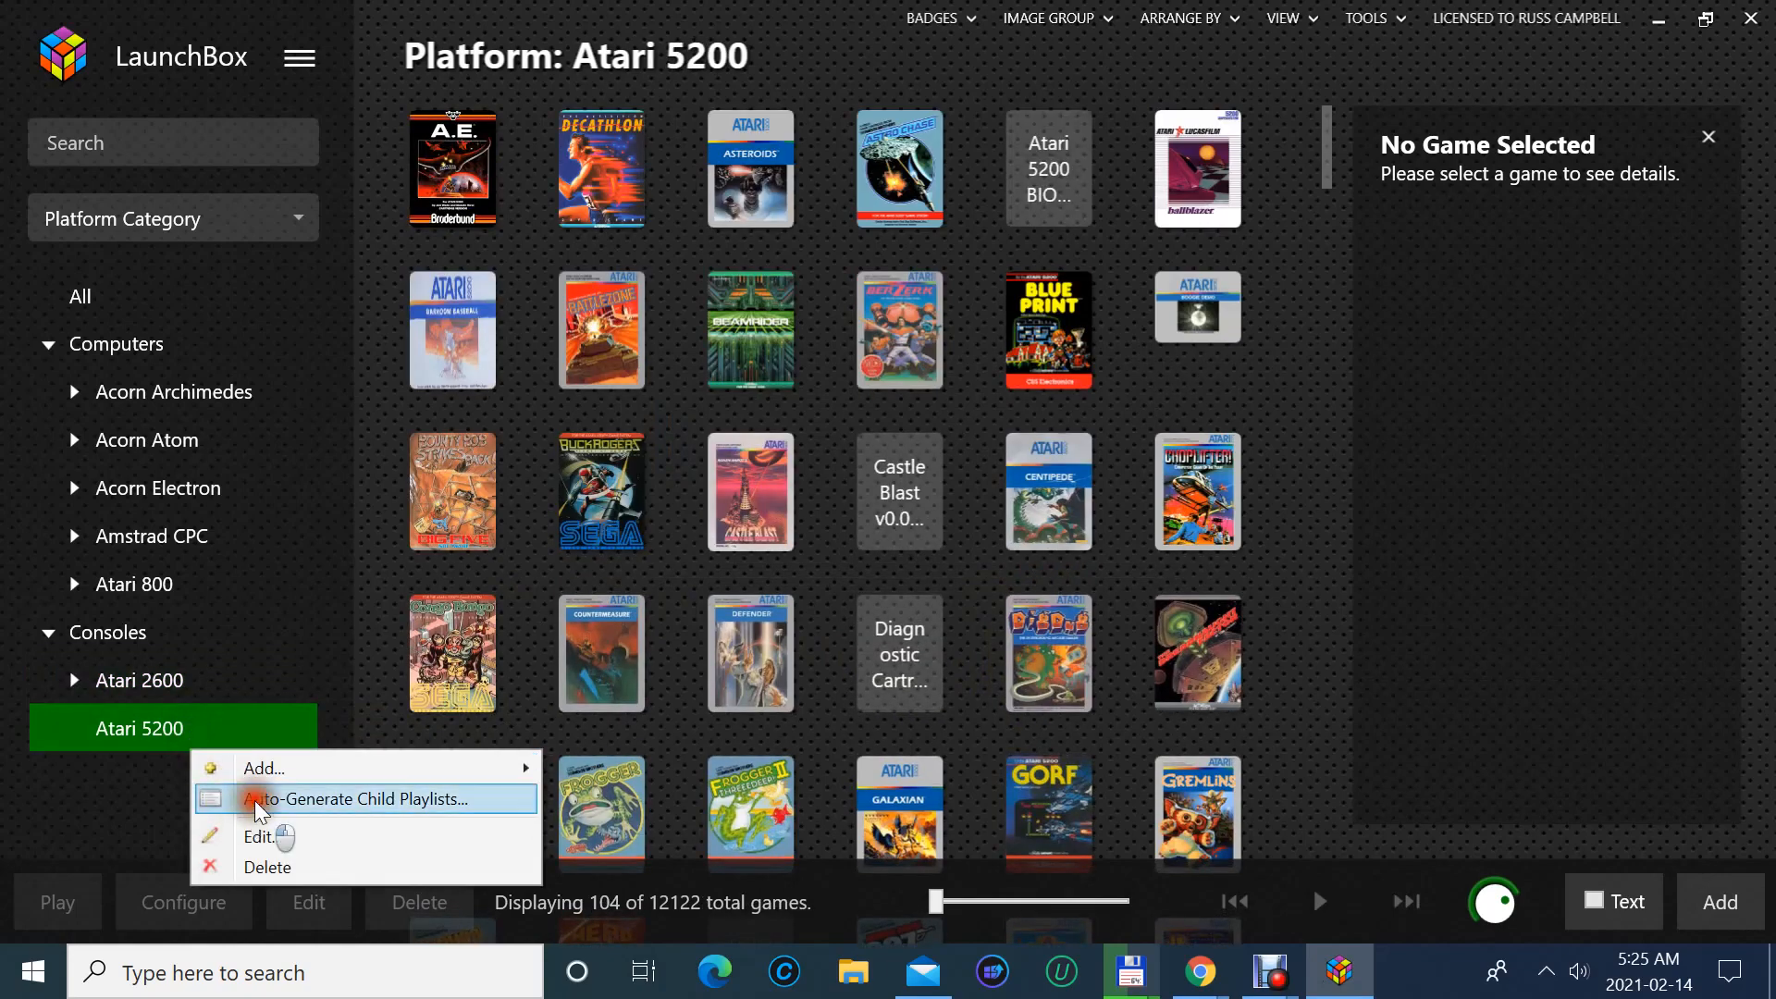
left_click(243, 805)
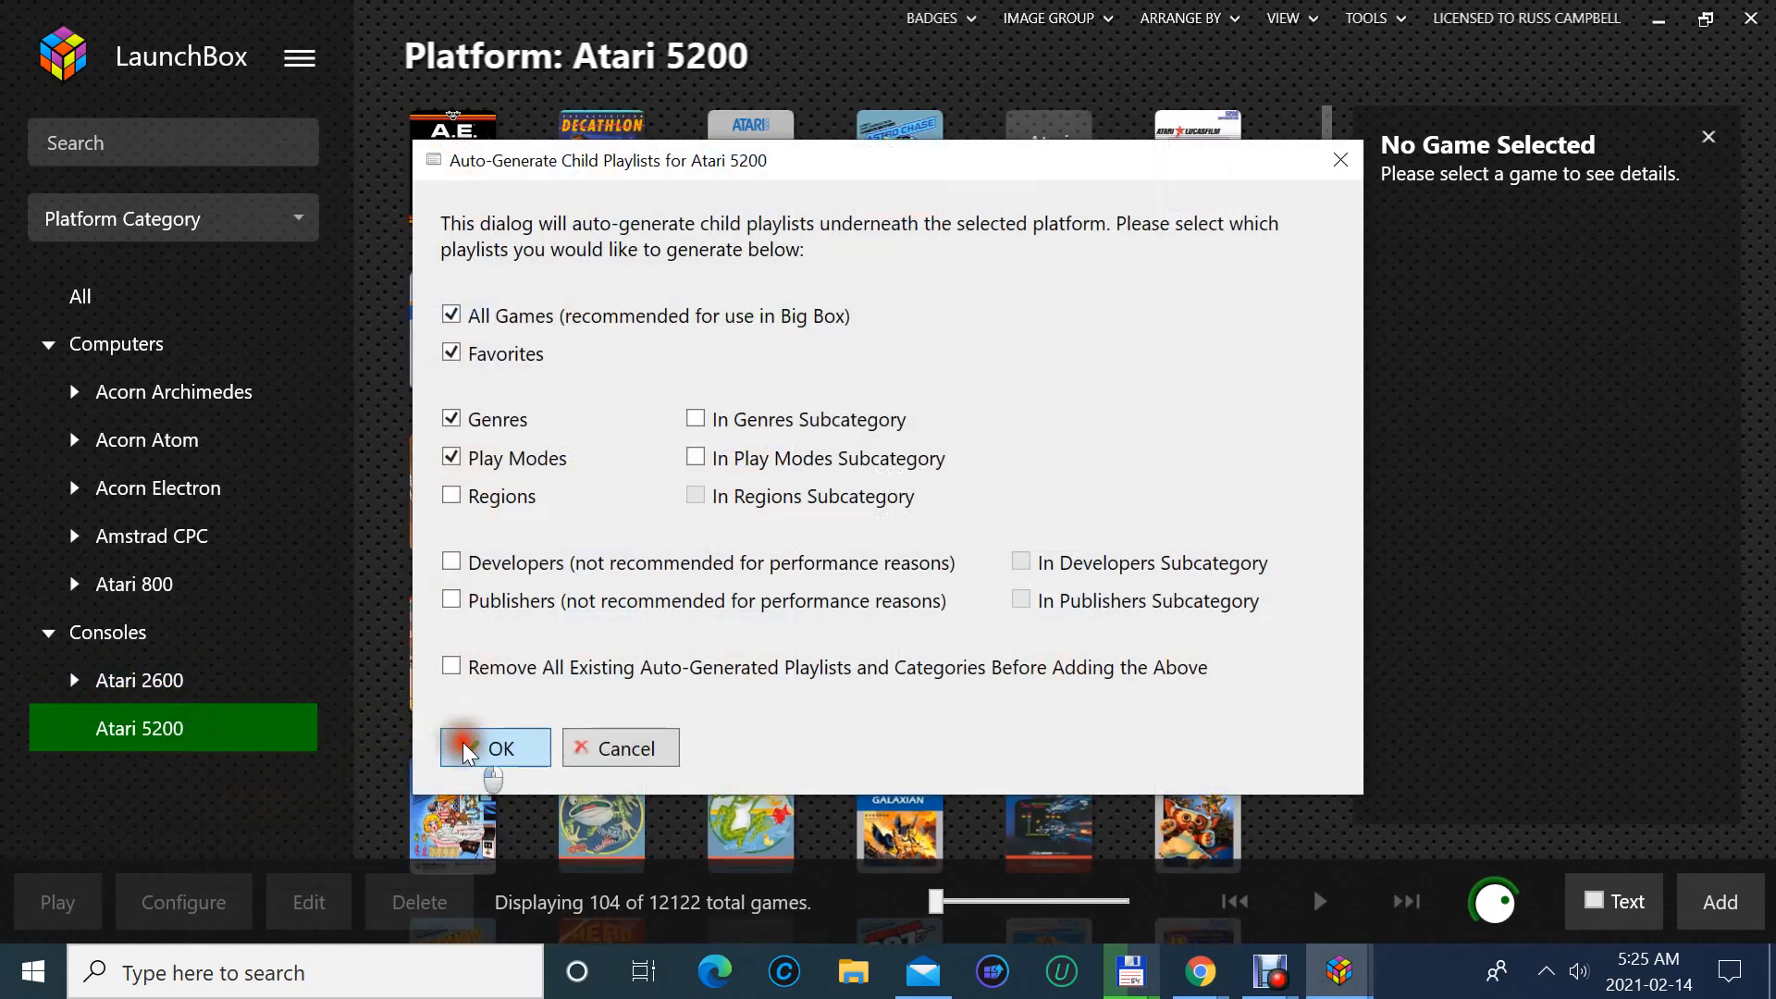
left_click(467, 750)
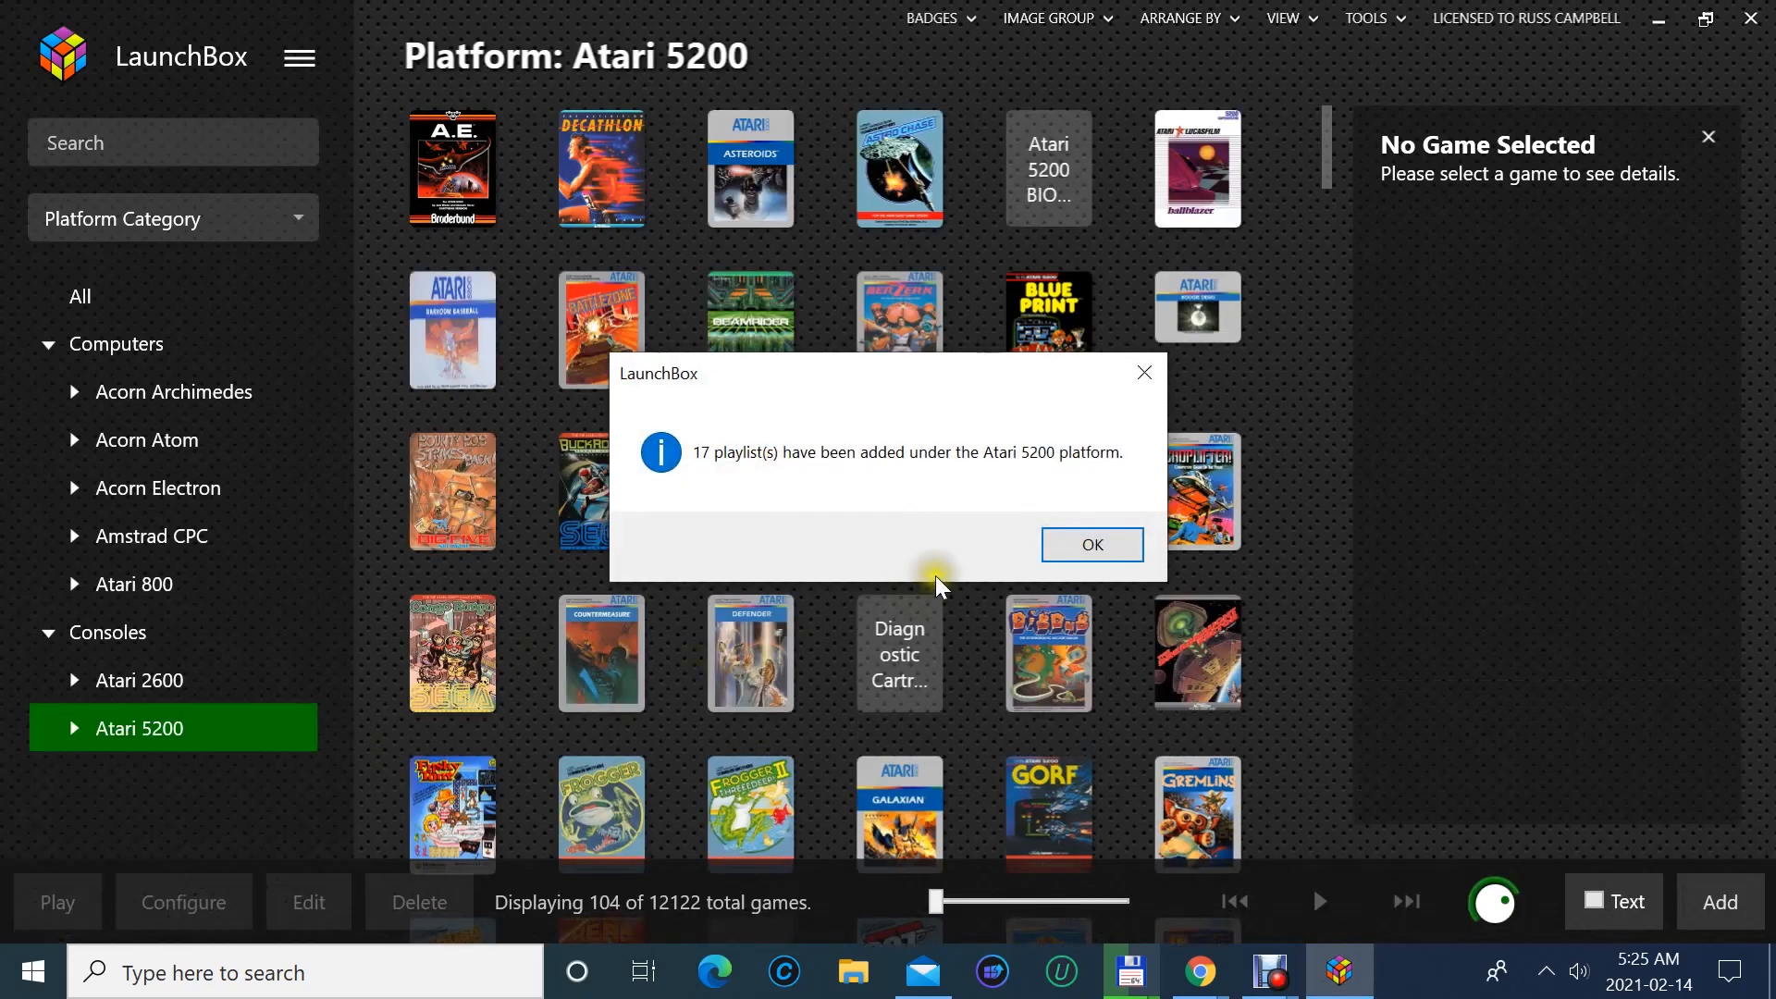
left_click(1089, 553)
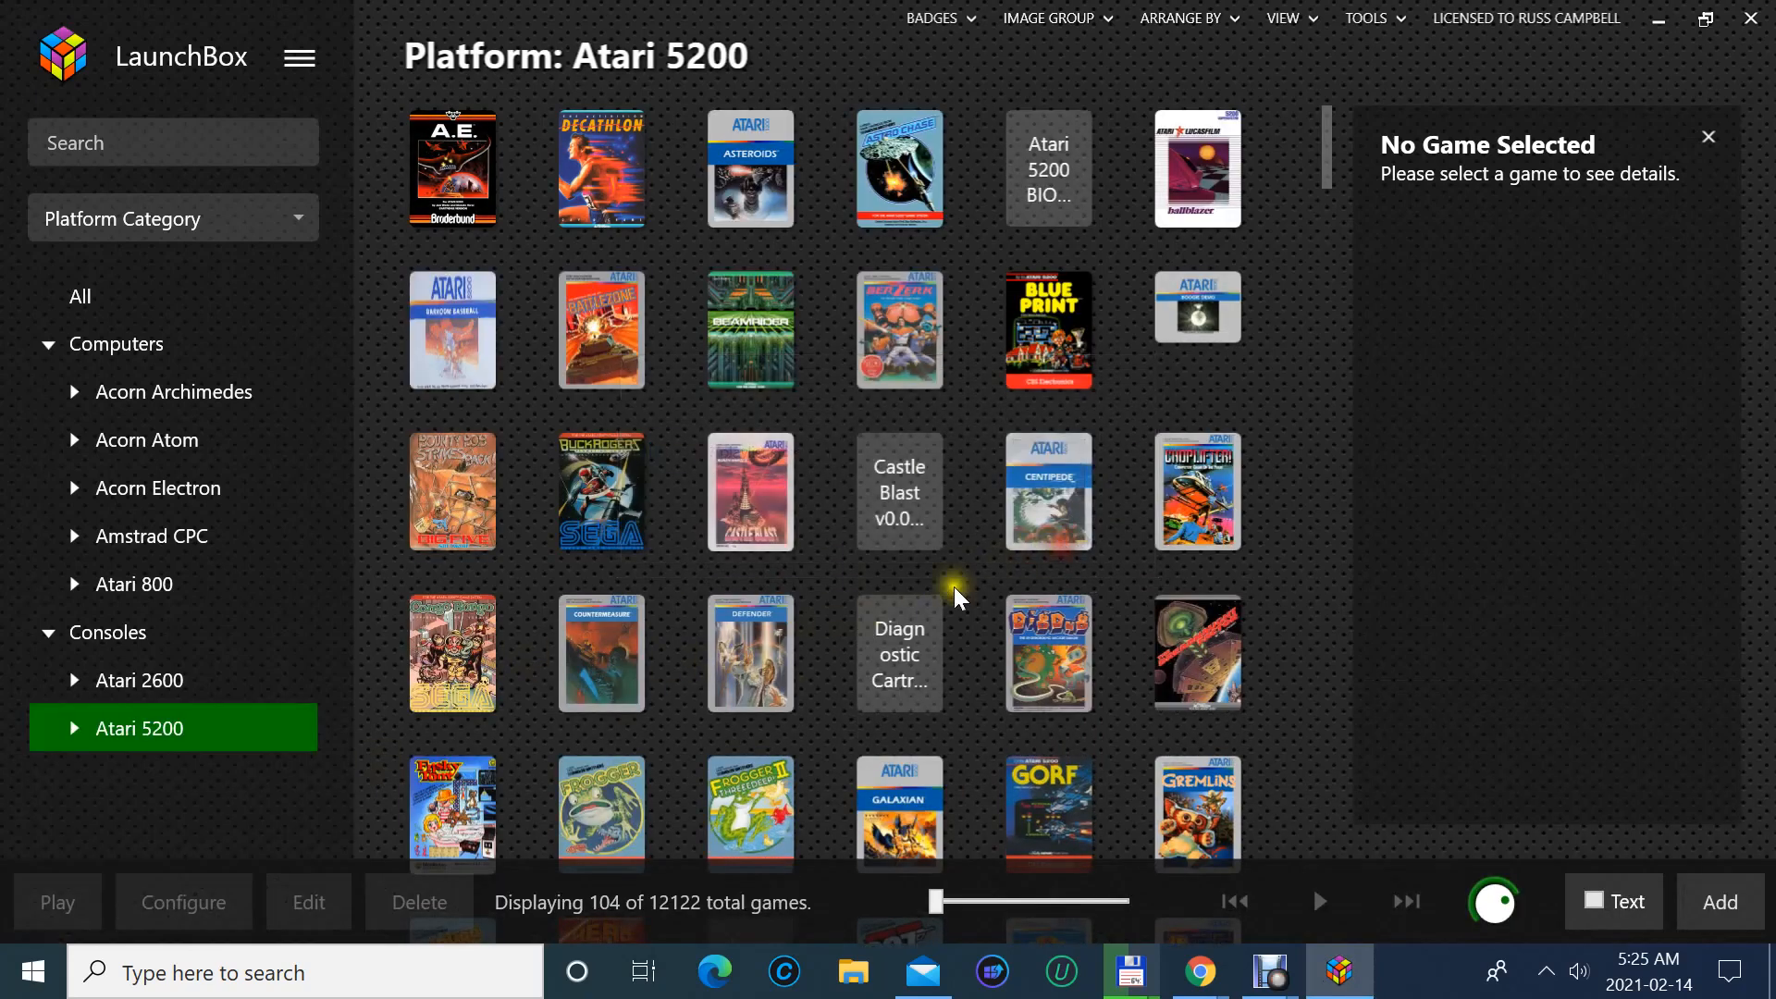
- Open the Atari 800 platform and try to play 3-D Maze Escape and 0 Grad Nord
left_click(204, 601)
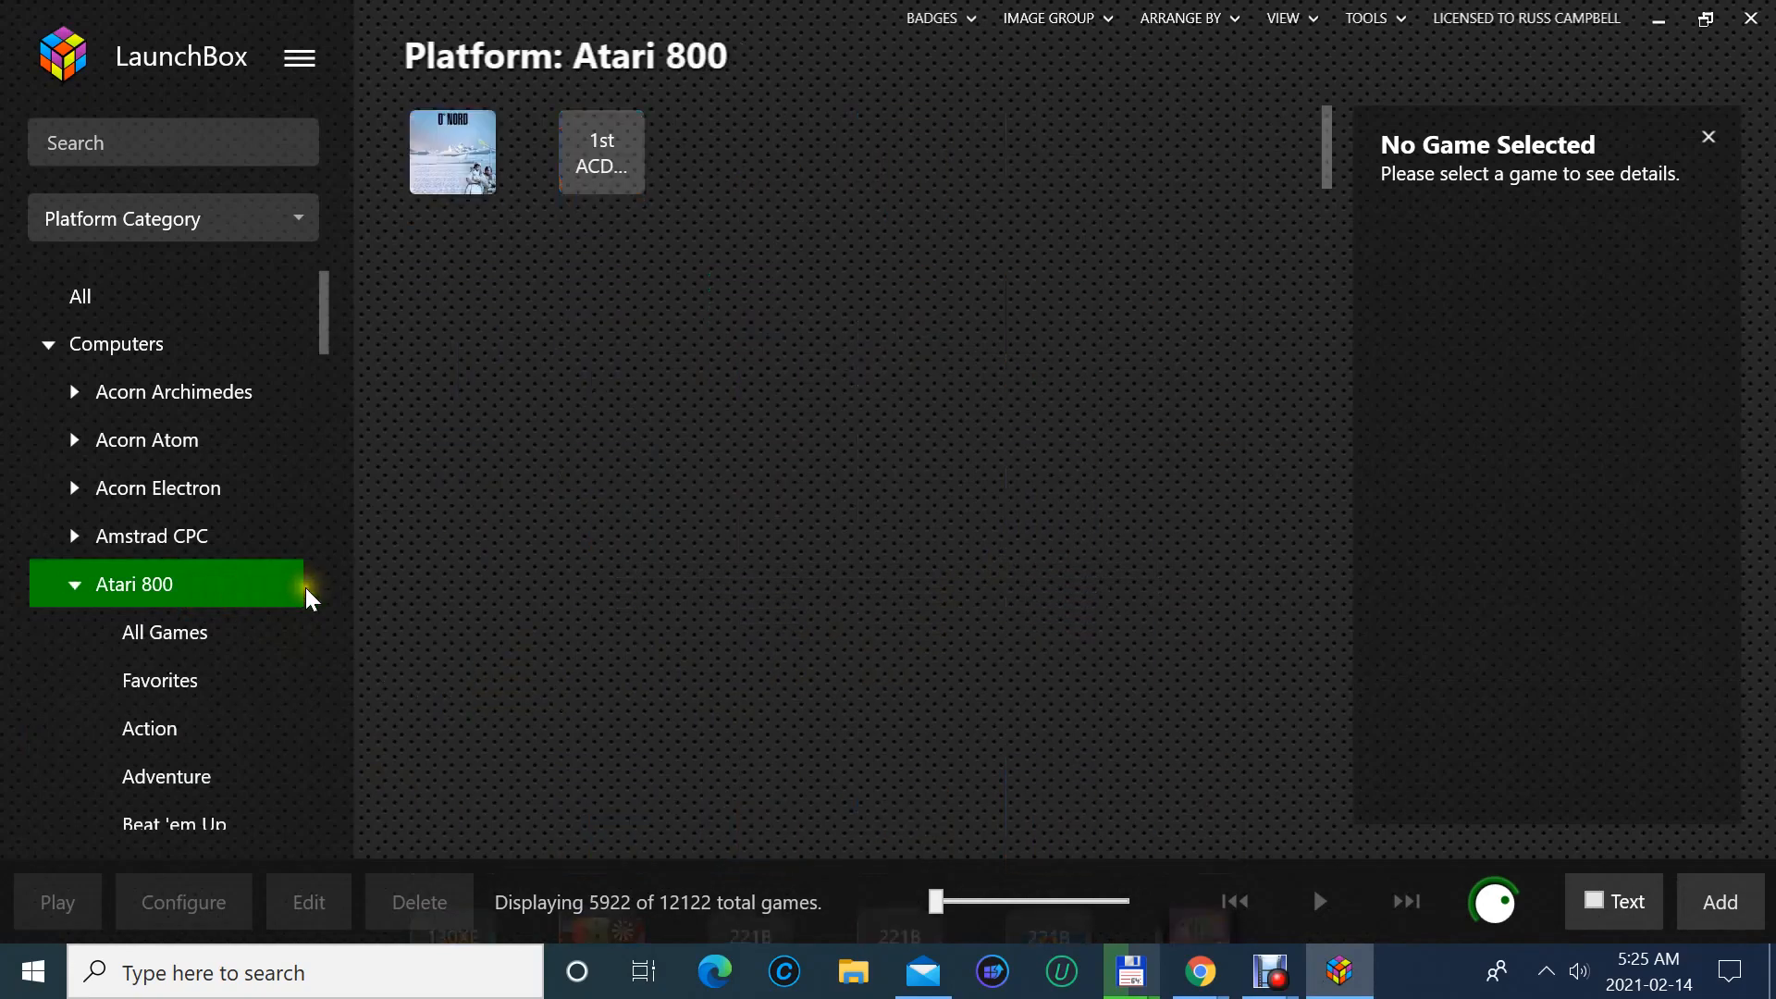
left_click(446, 372)
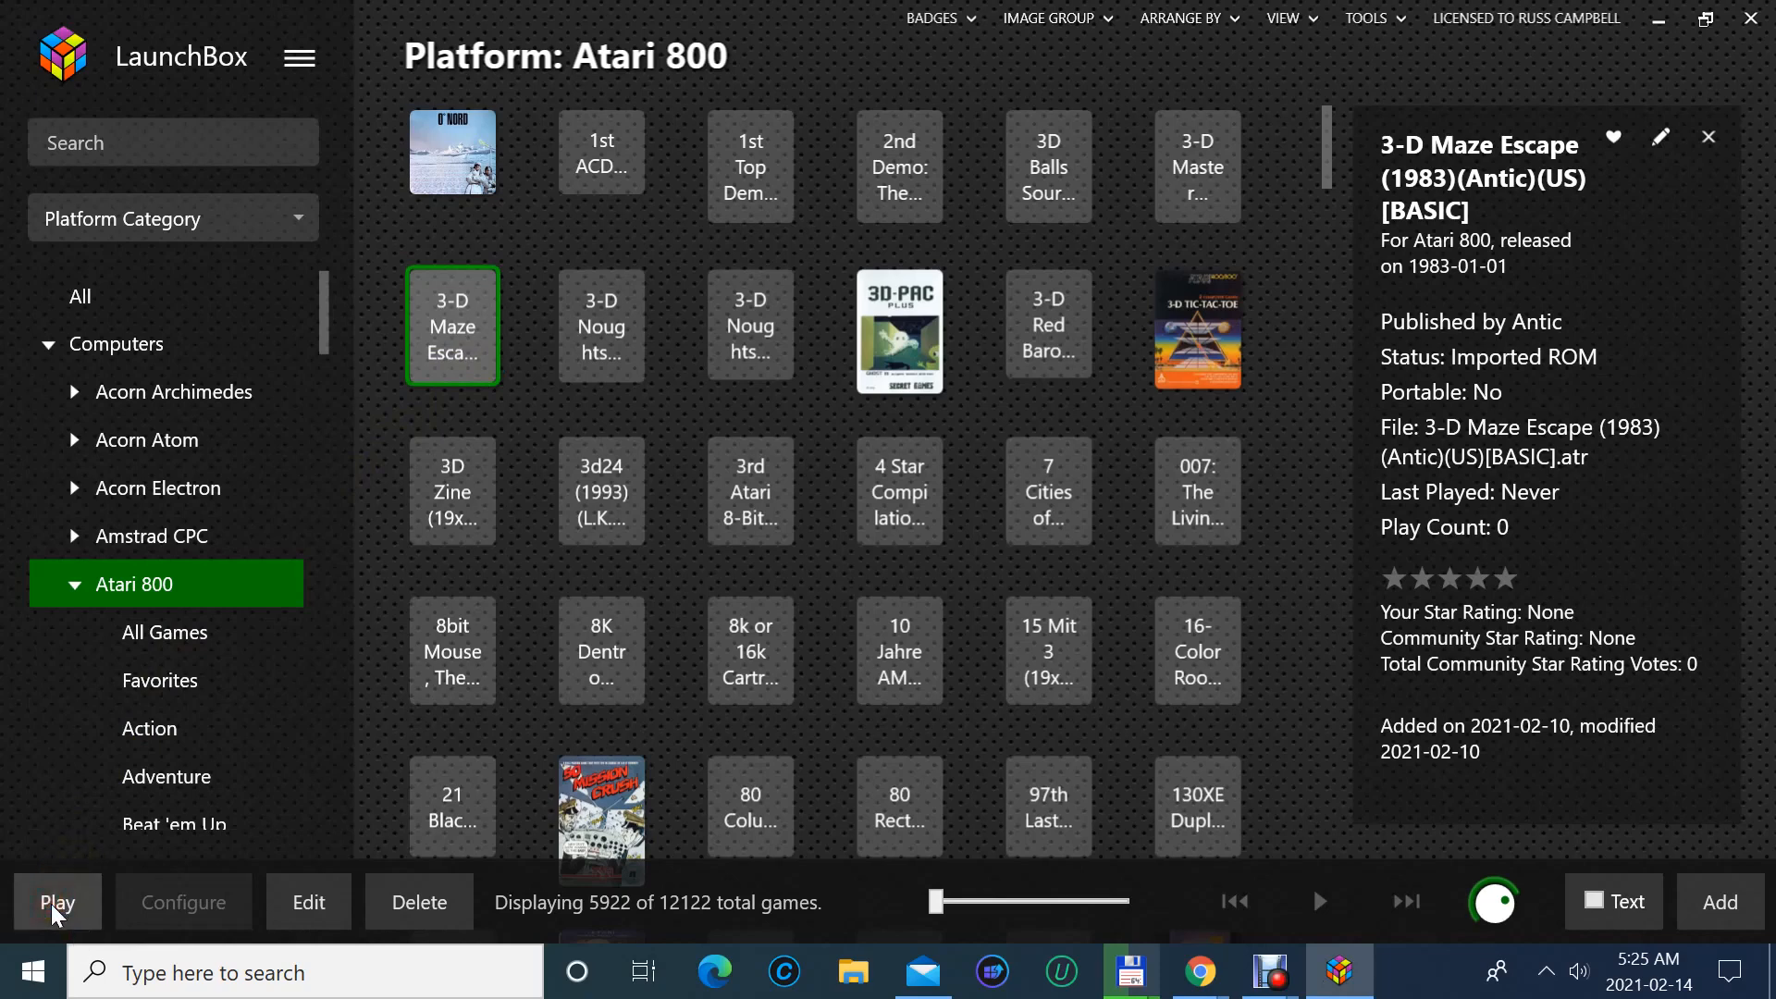
left_click(129, 816)
left_click(76, 899)
left_click(329, 914)
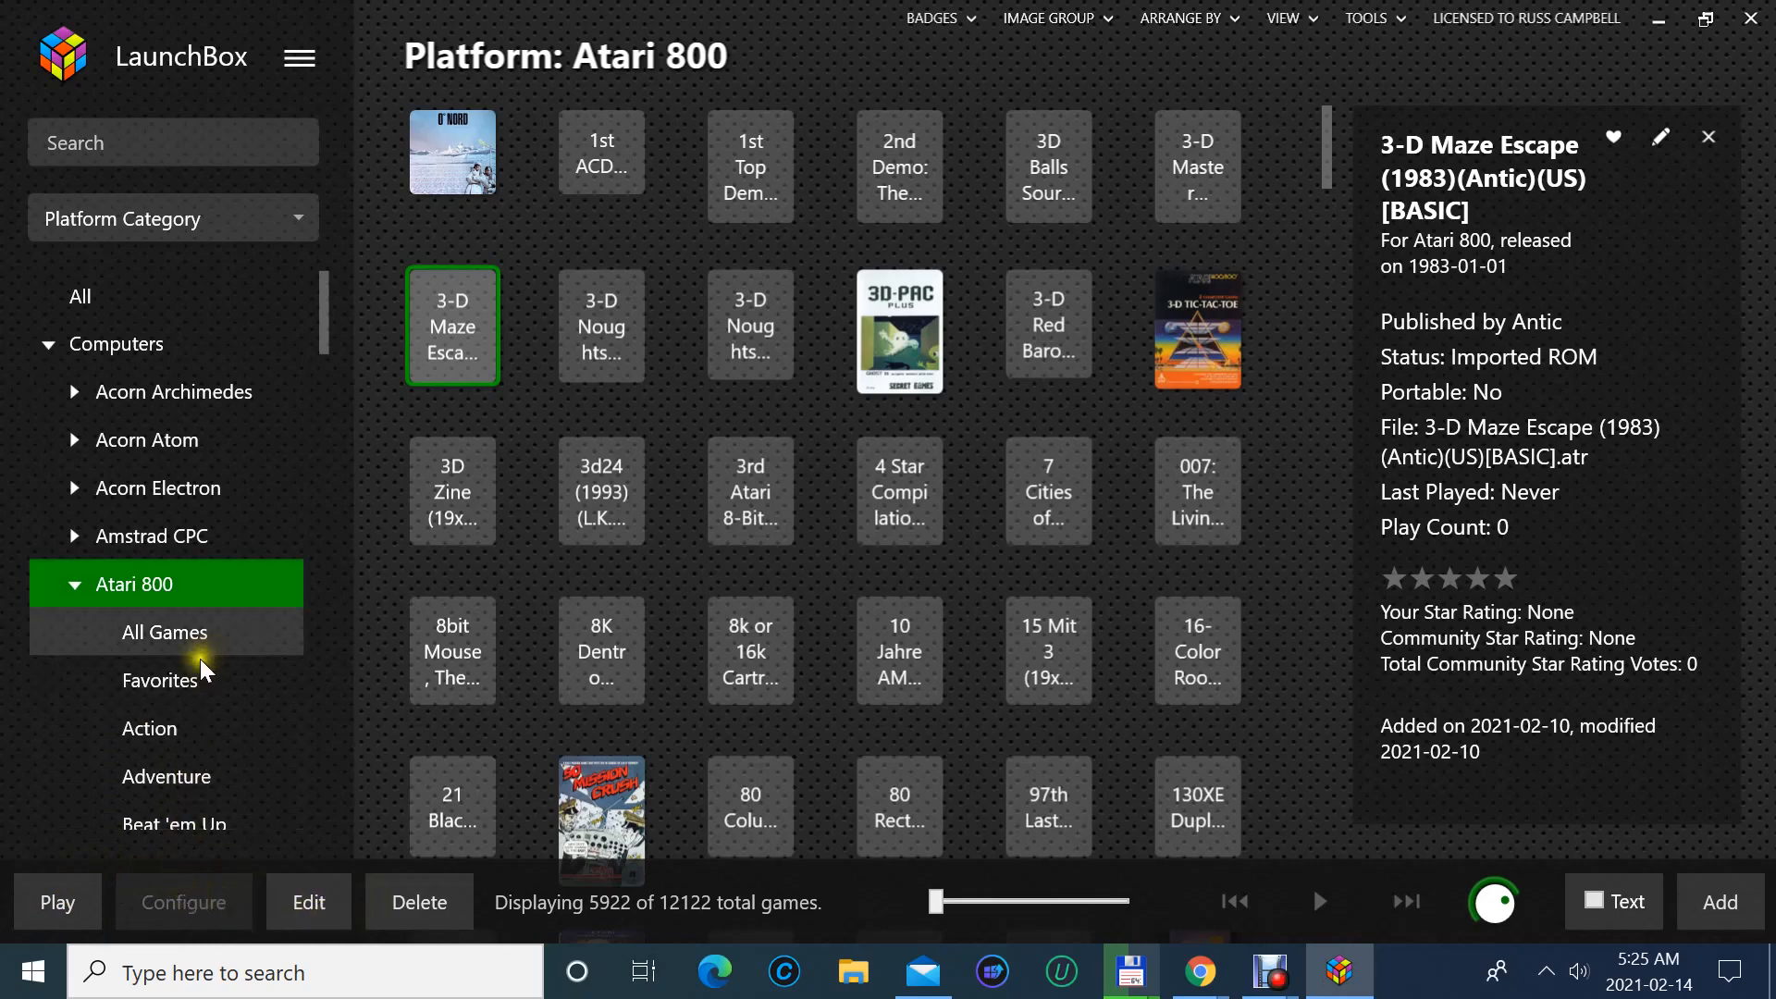
left_click(431, 346)
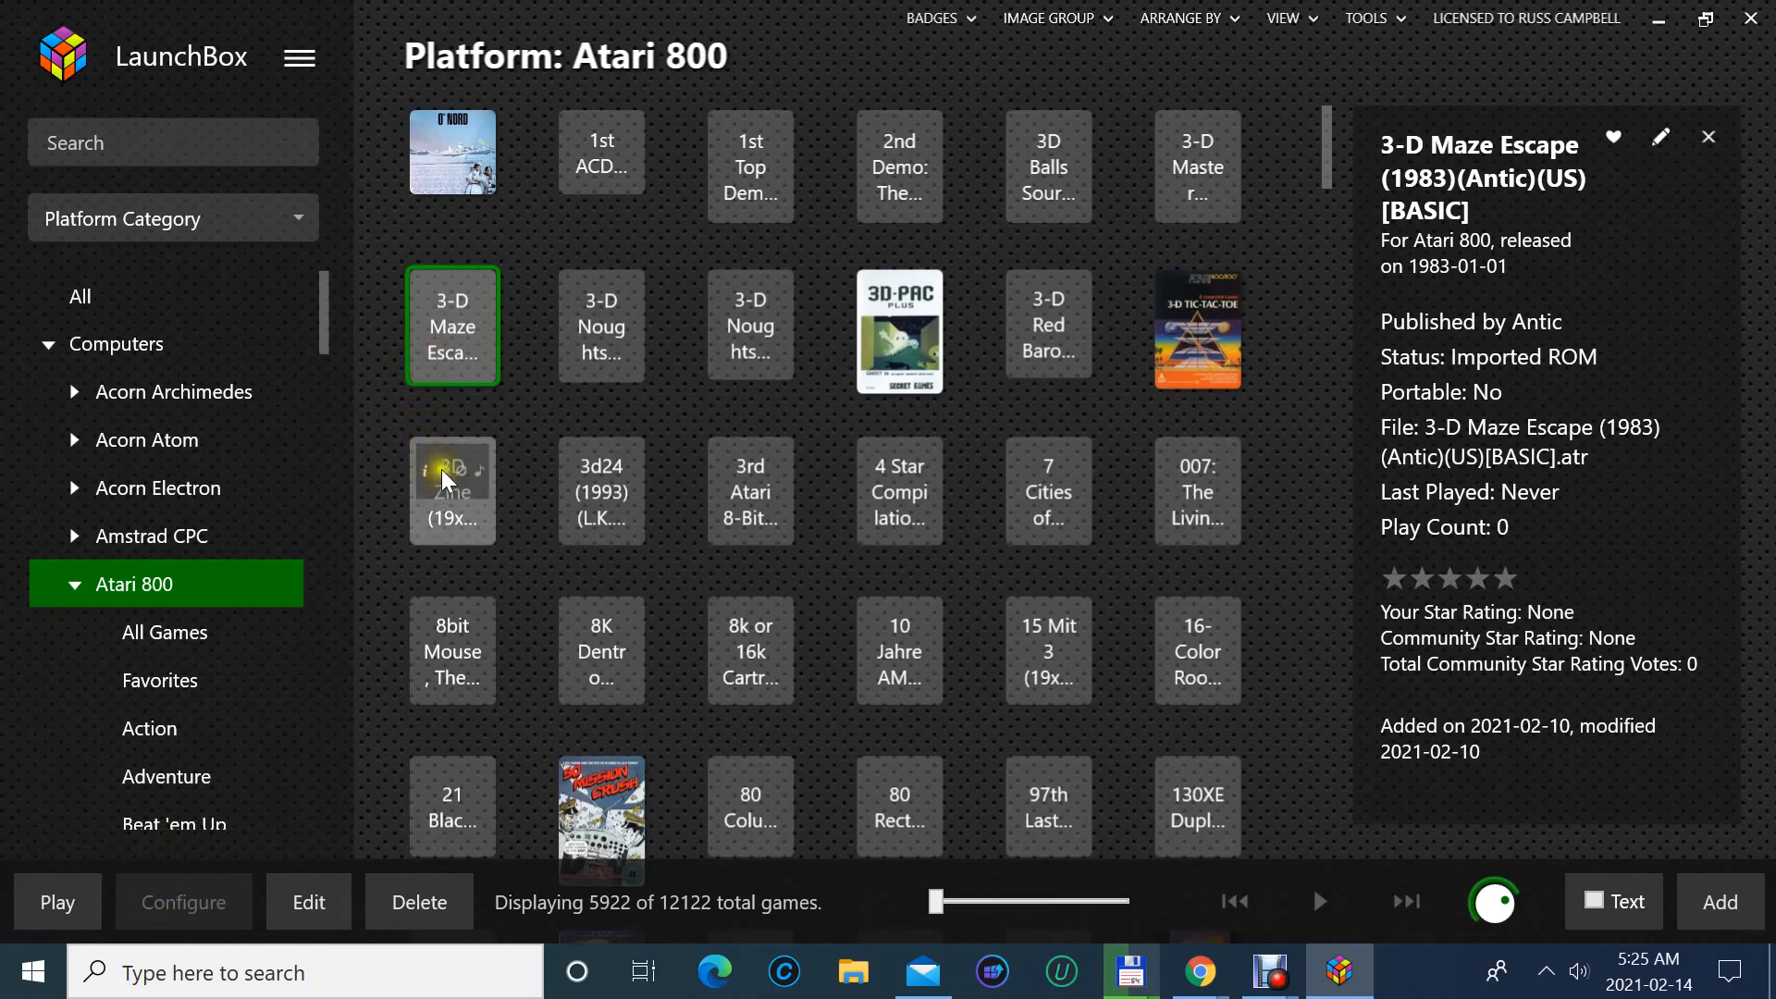
left_click(462, 185)
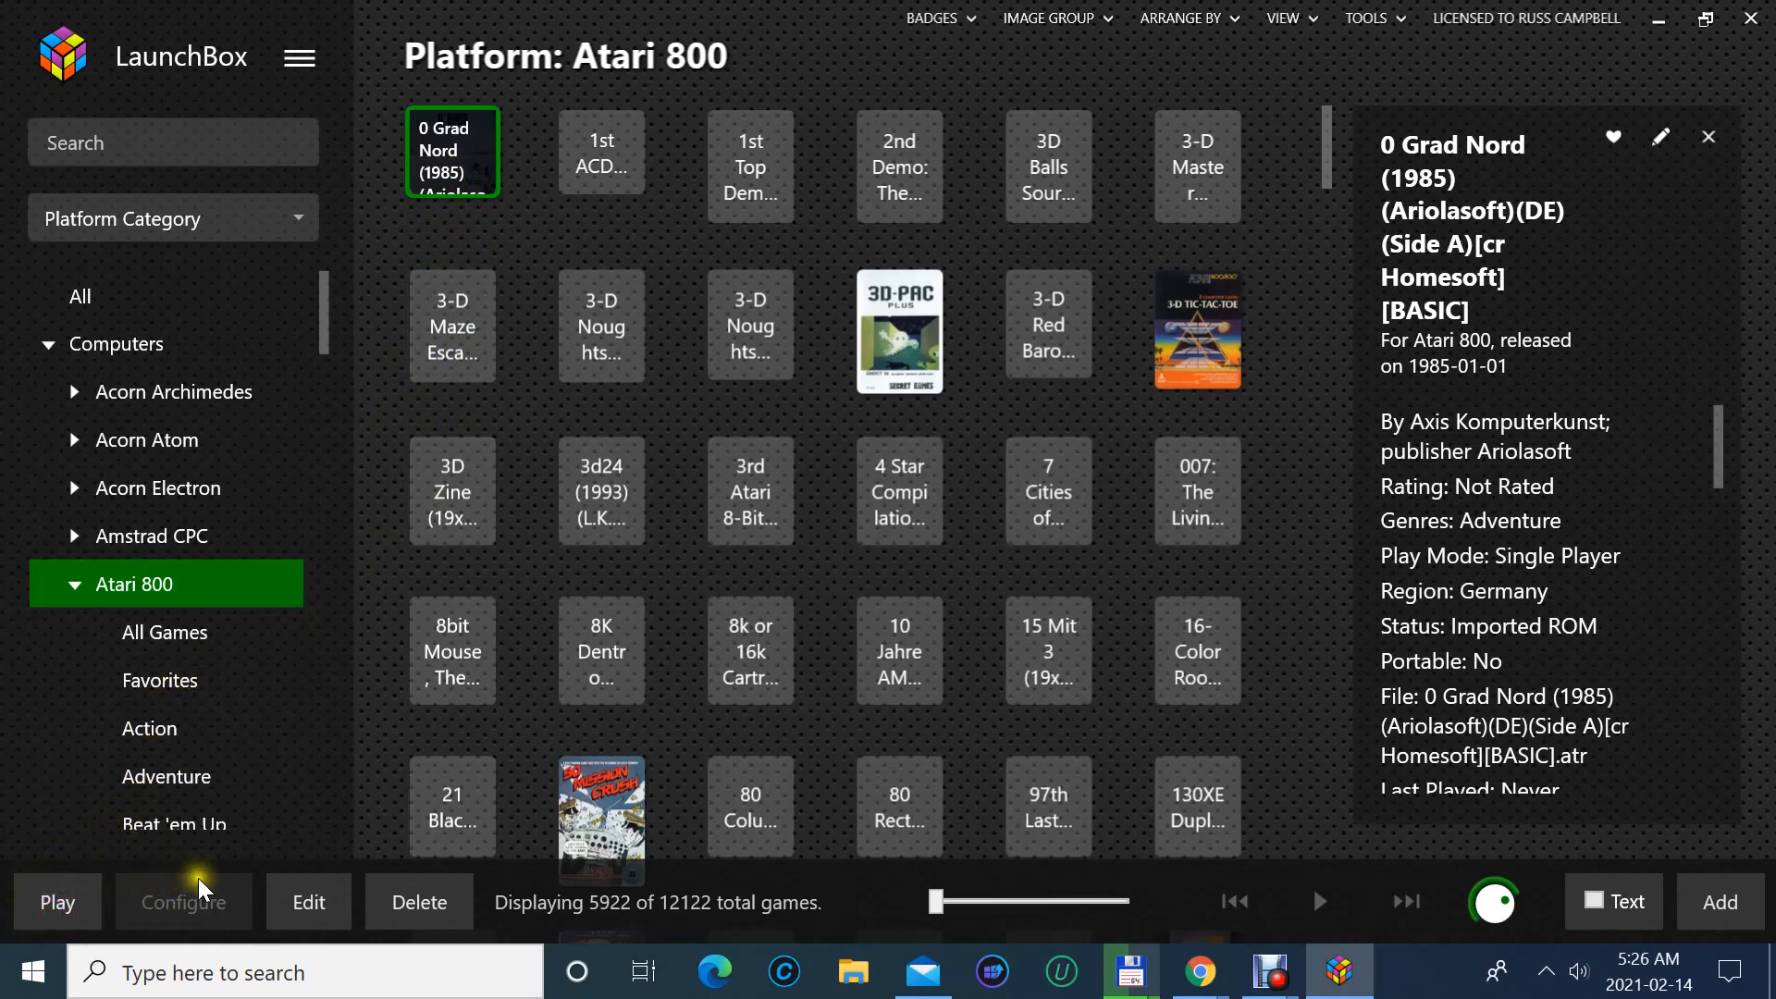
left_click(76, 910)
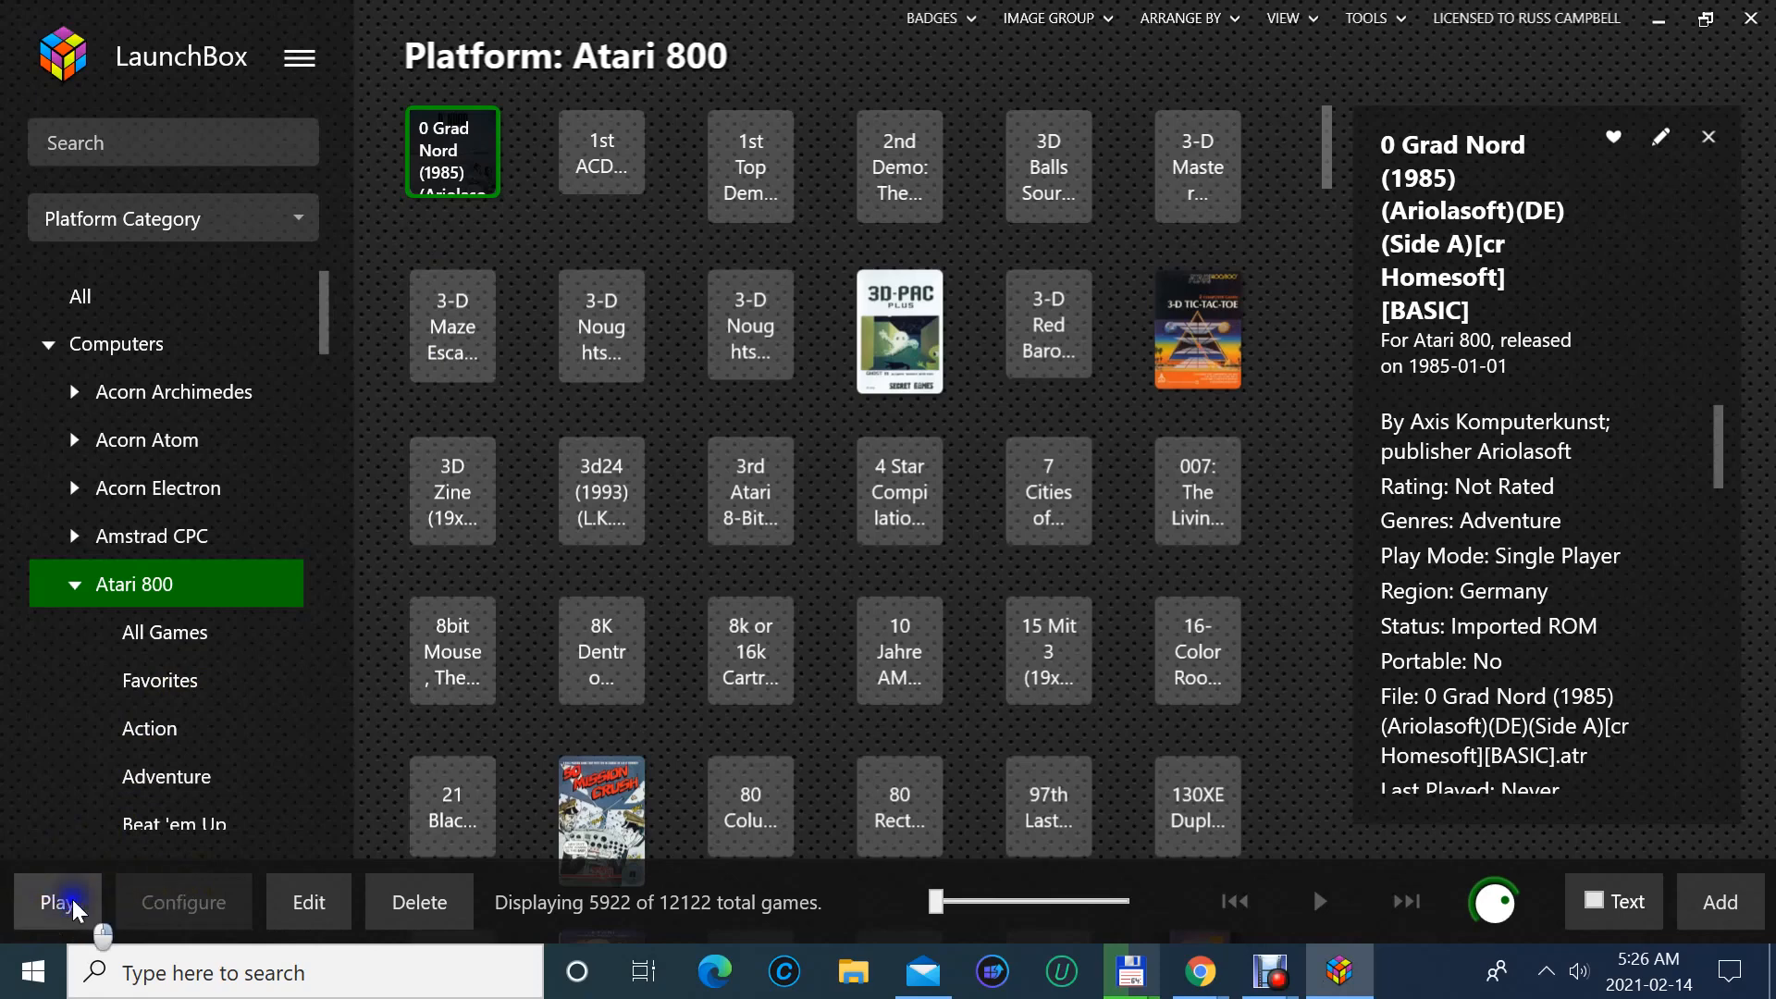
- Open 0 Grad Nord for editing and examine its root folder, images and emulation settings
left_click(322, 910)
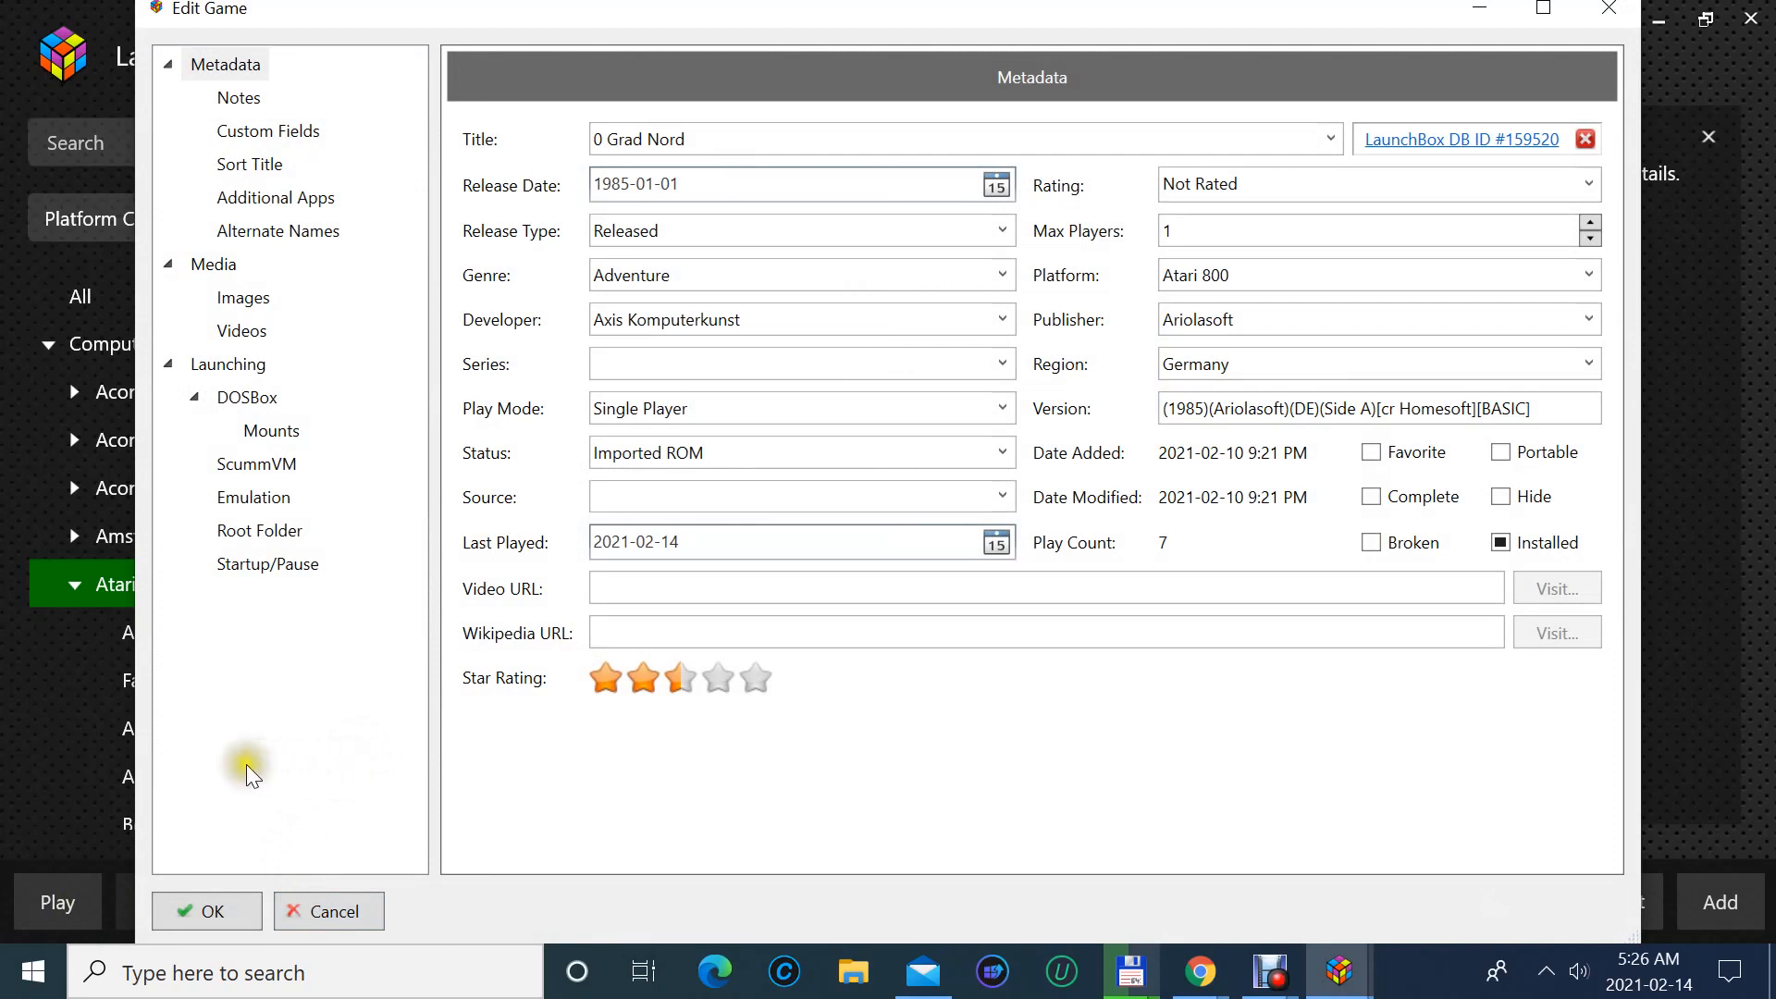
left_click(268, 531)
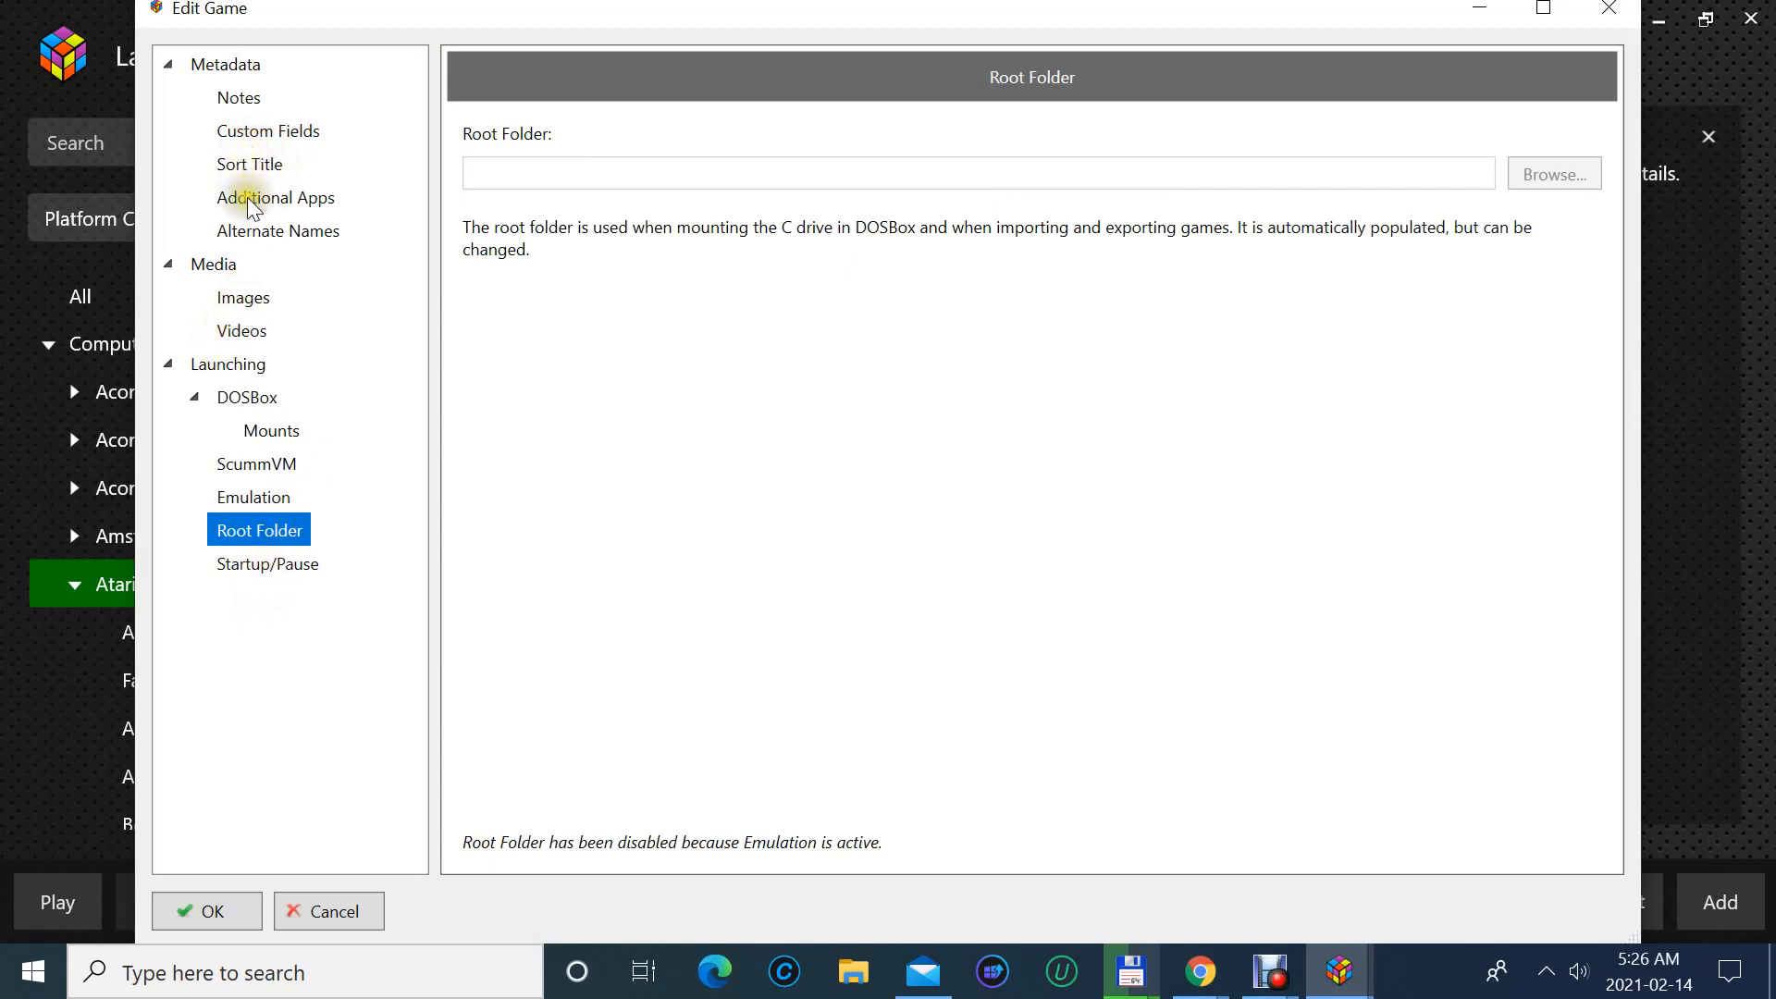
left_click(250, 268)
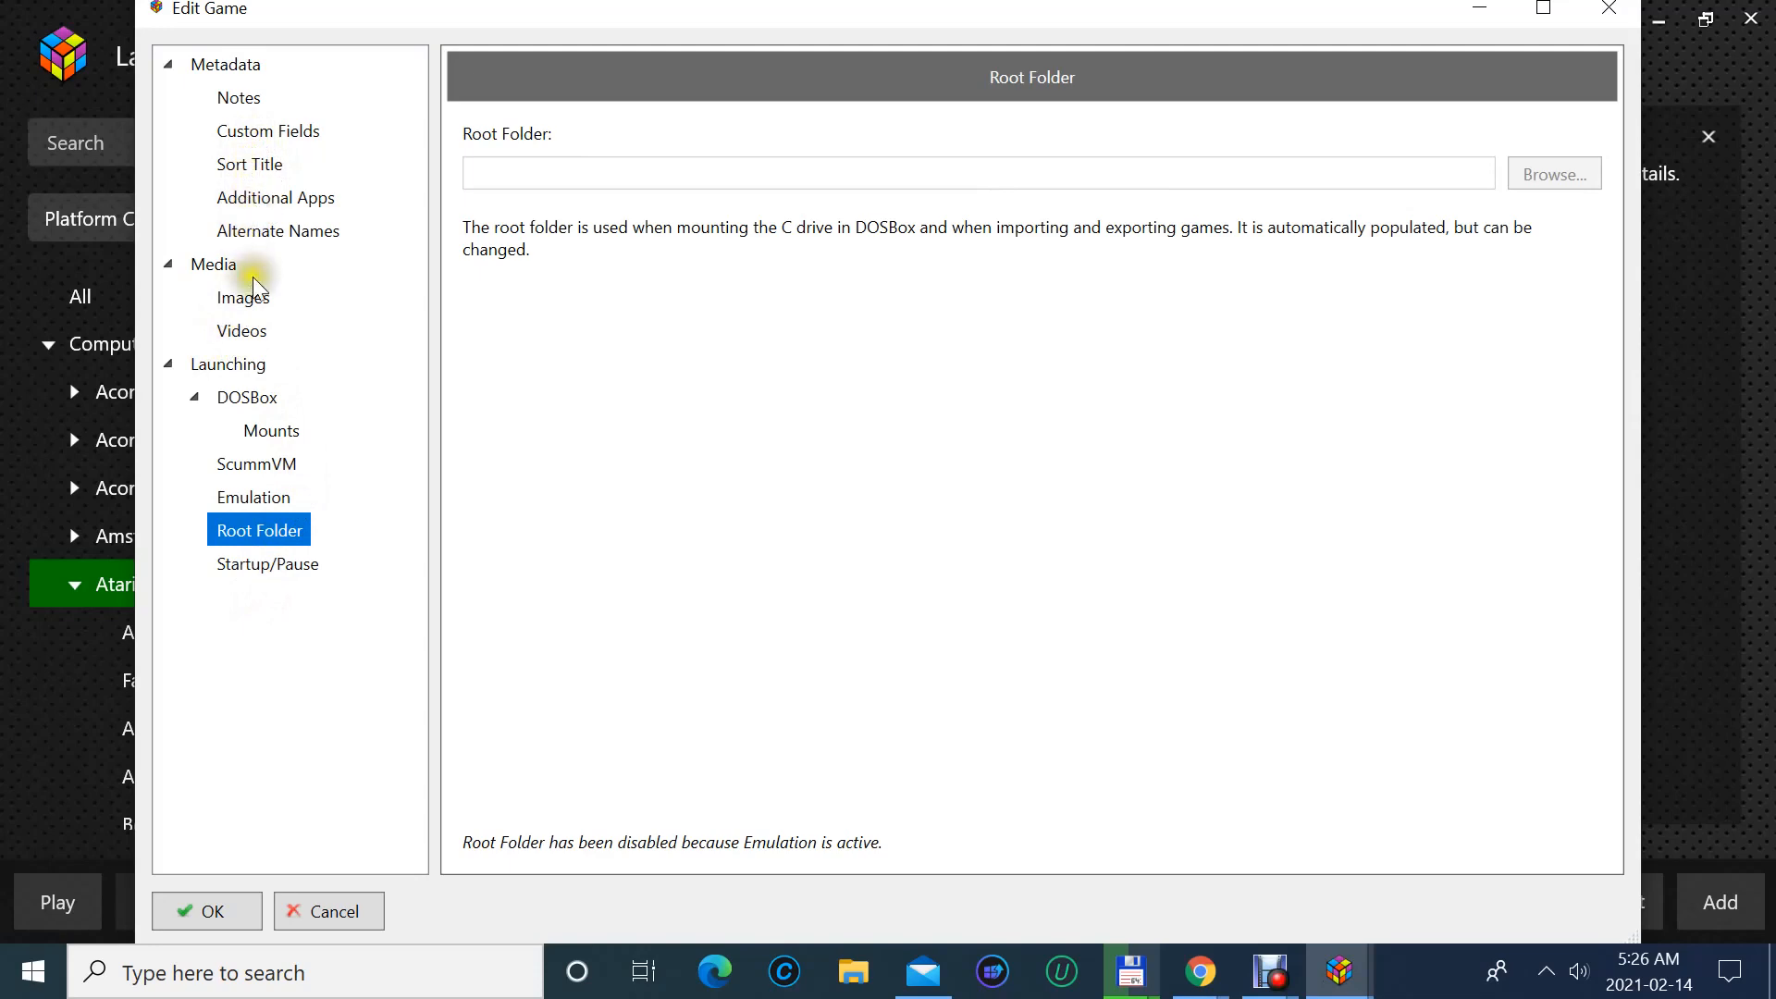
left_click(261, 300)
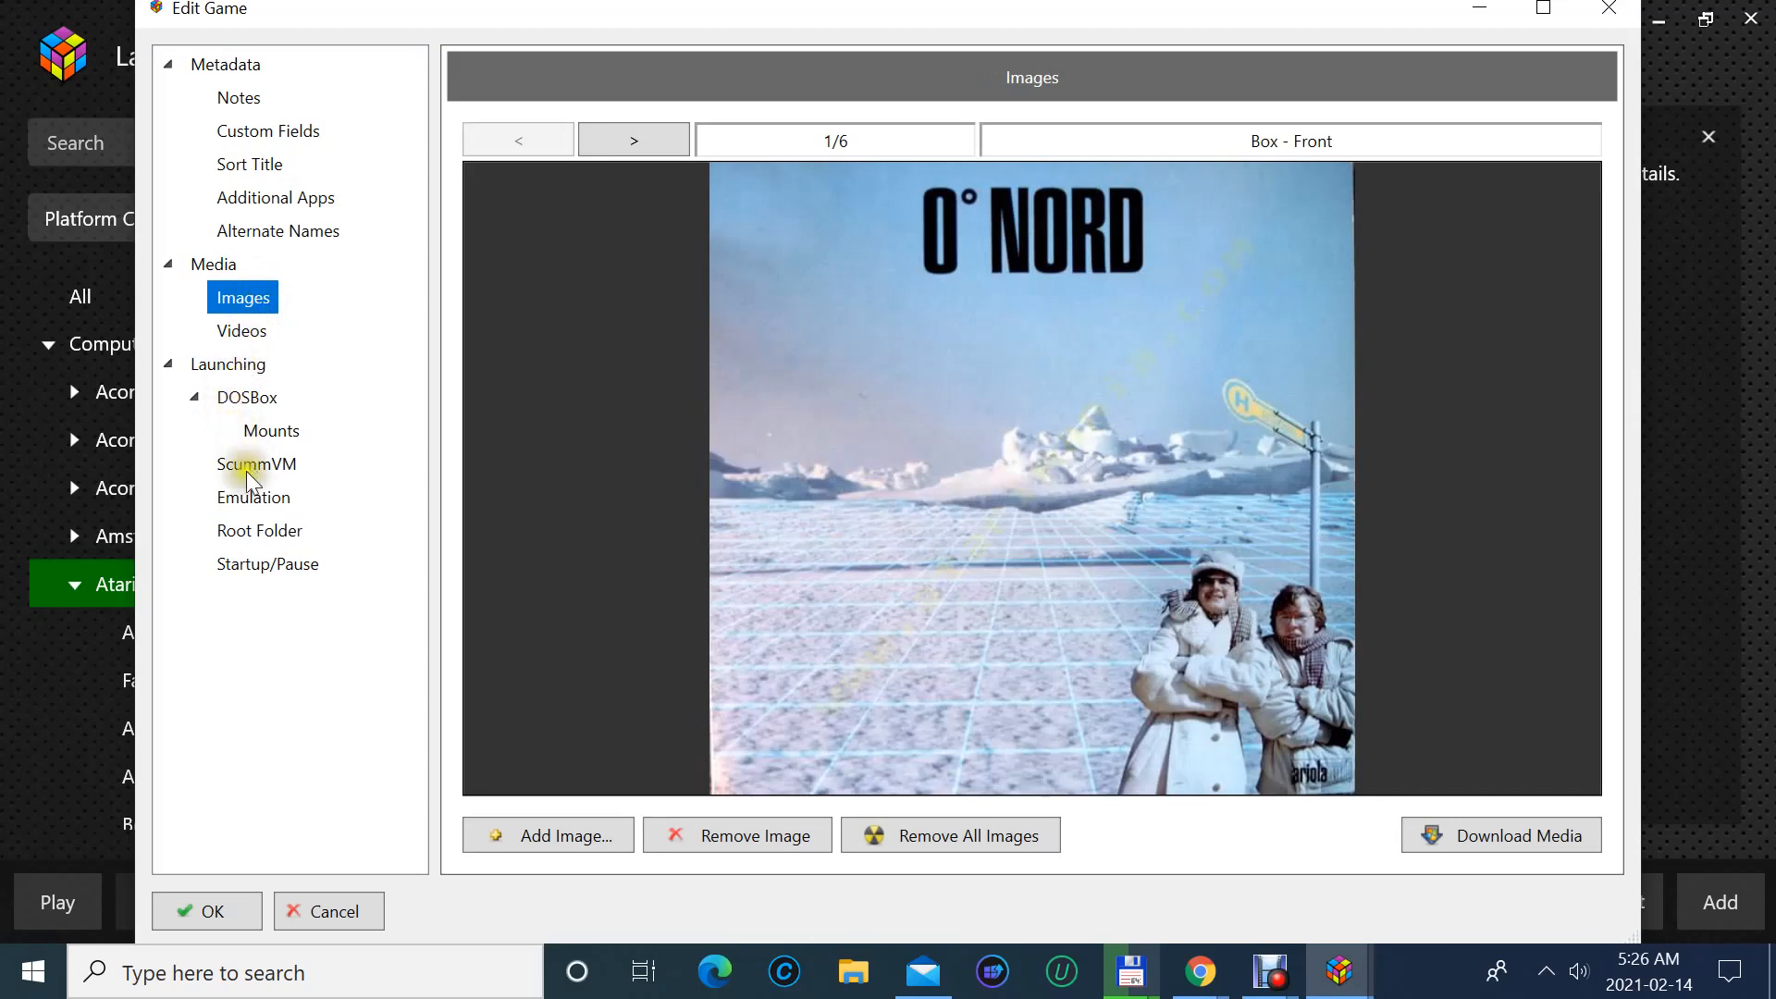
left_click(250, 500)
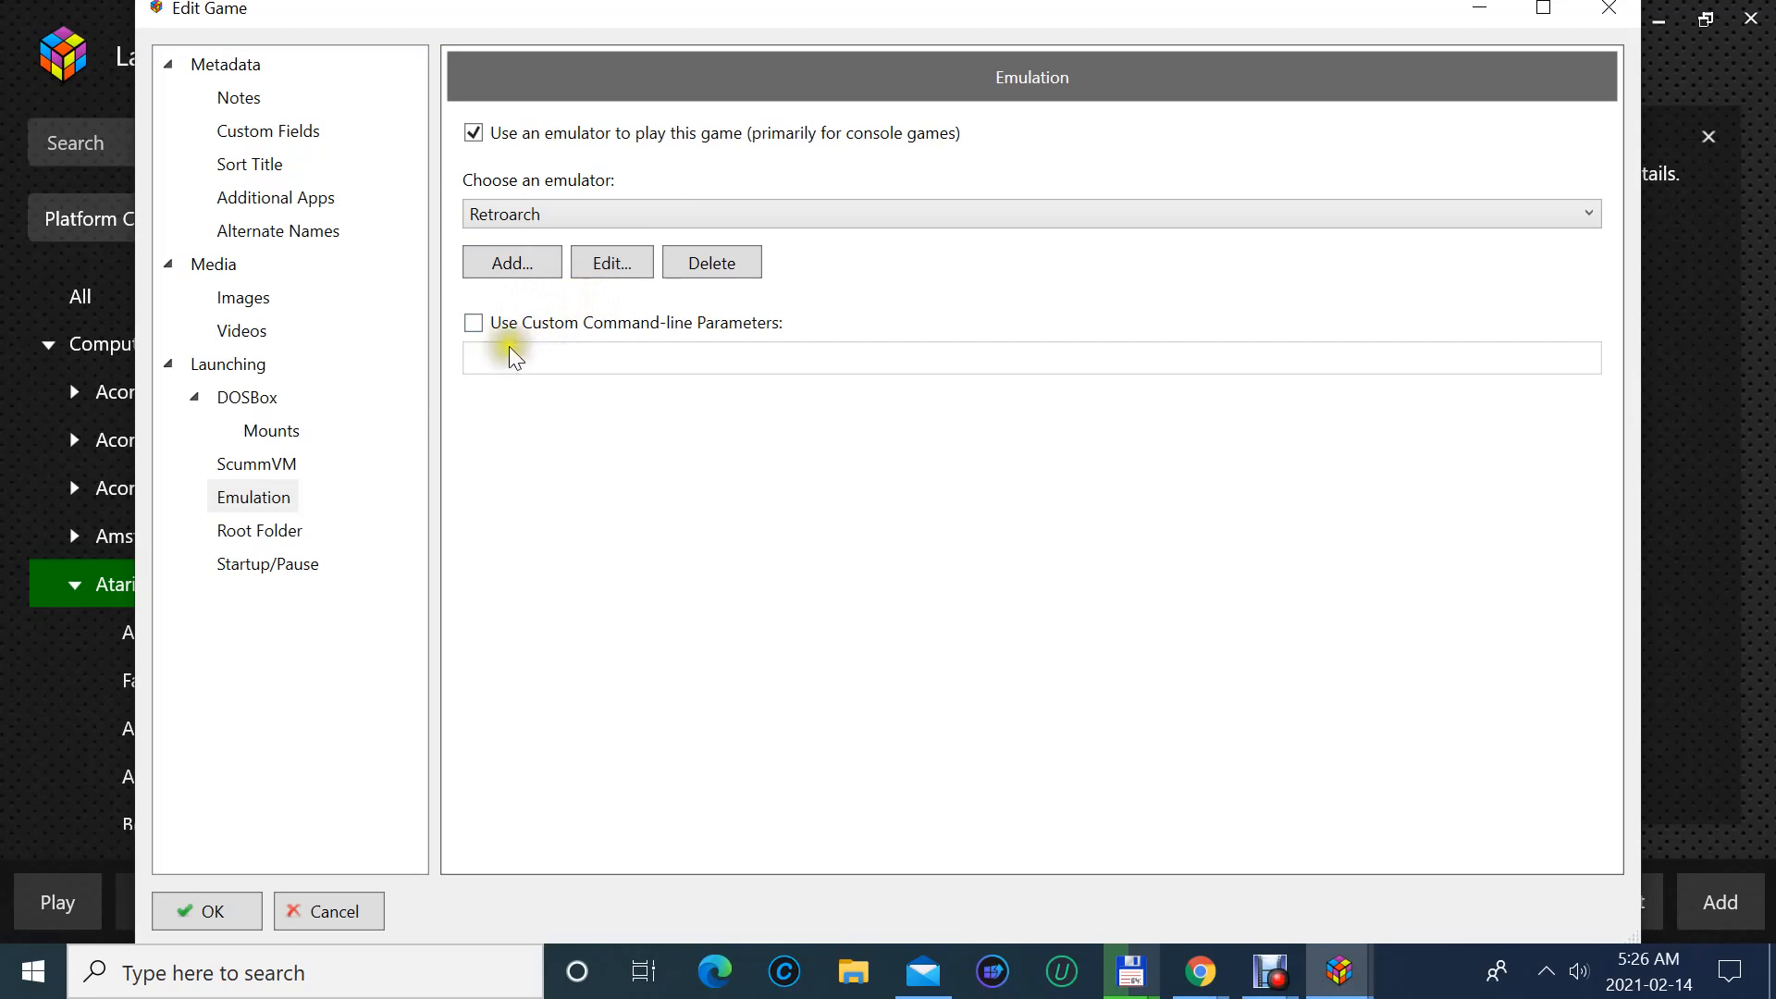
- Examine the Retroarch emulator's details and associated platforms with their cores and extra command-line parameters, then close the emulator and game editors
left_click(593, 270)
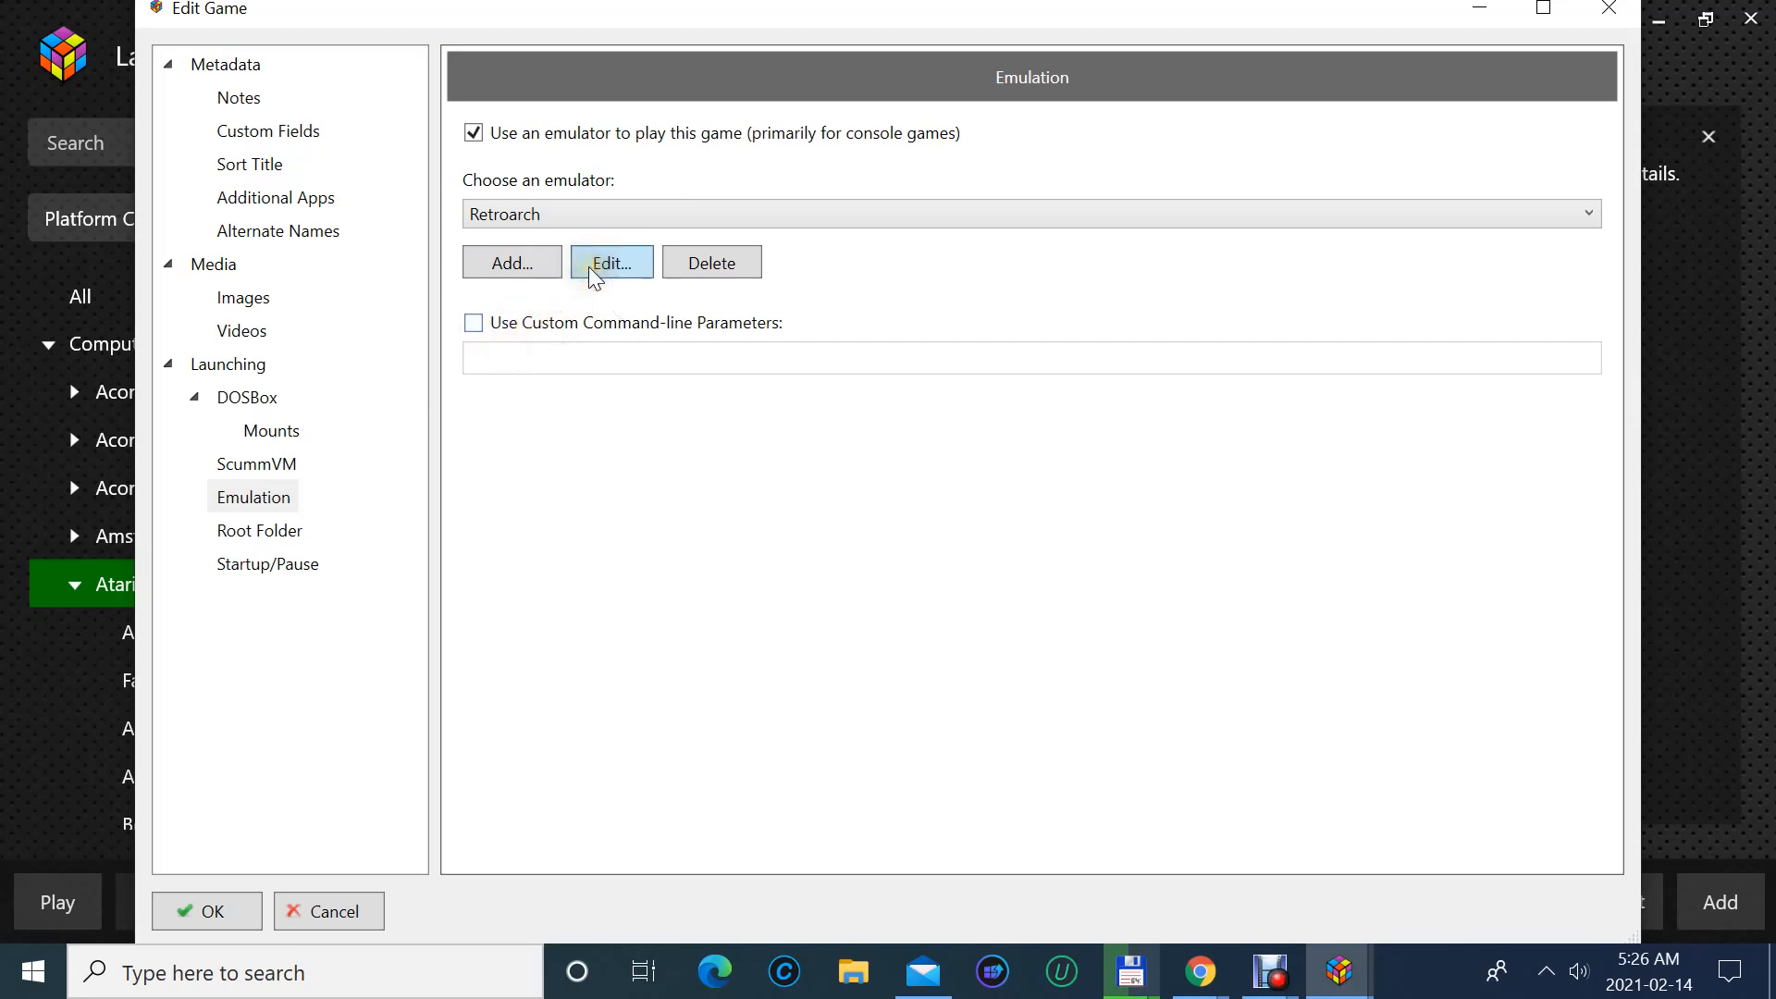
left_click(592, 270)
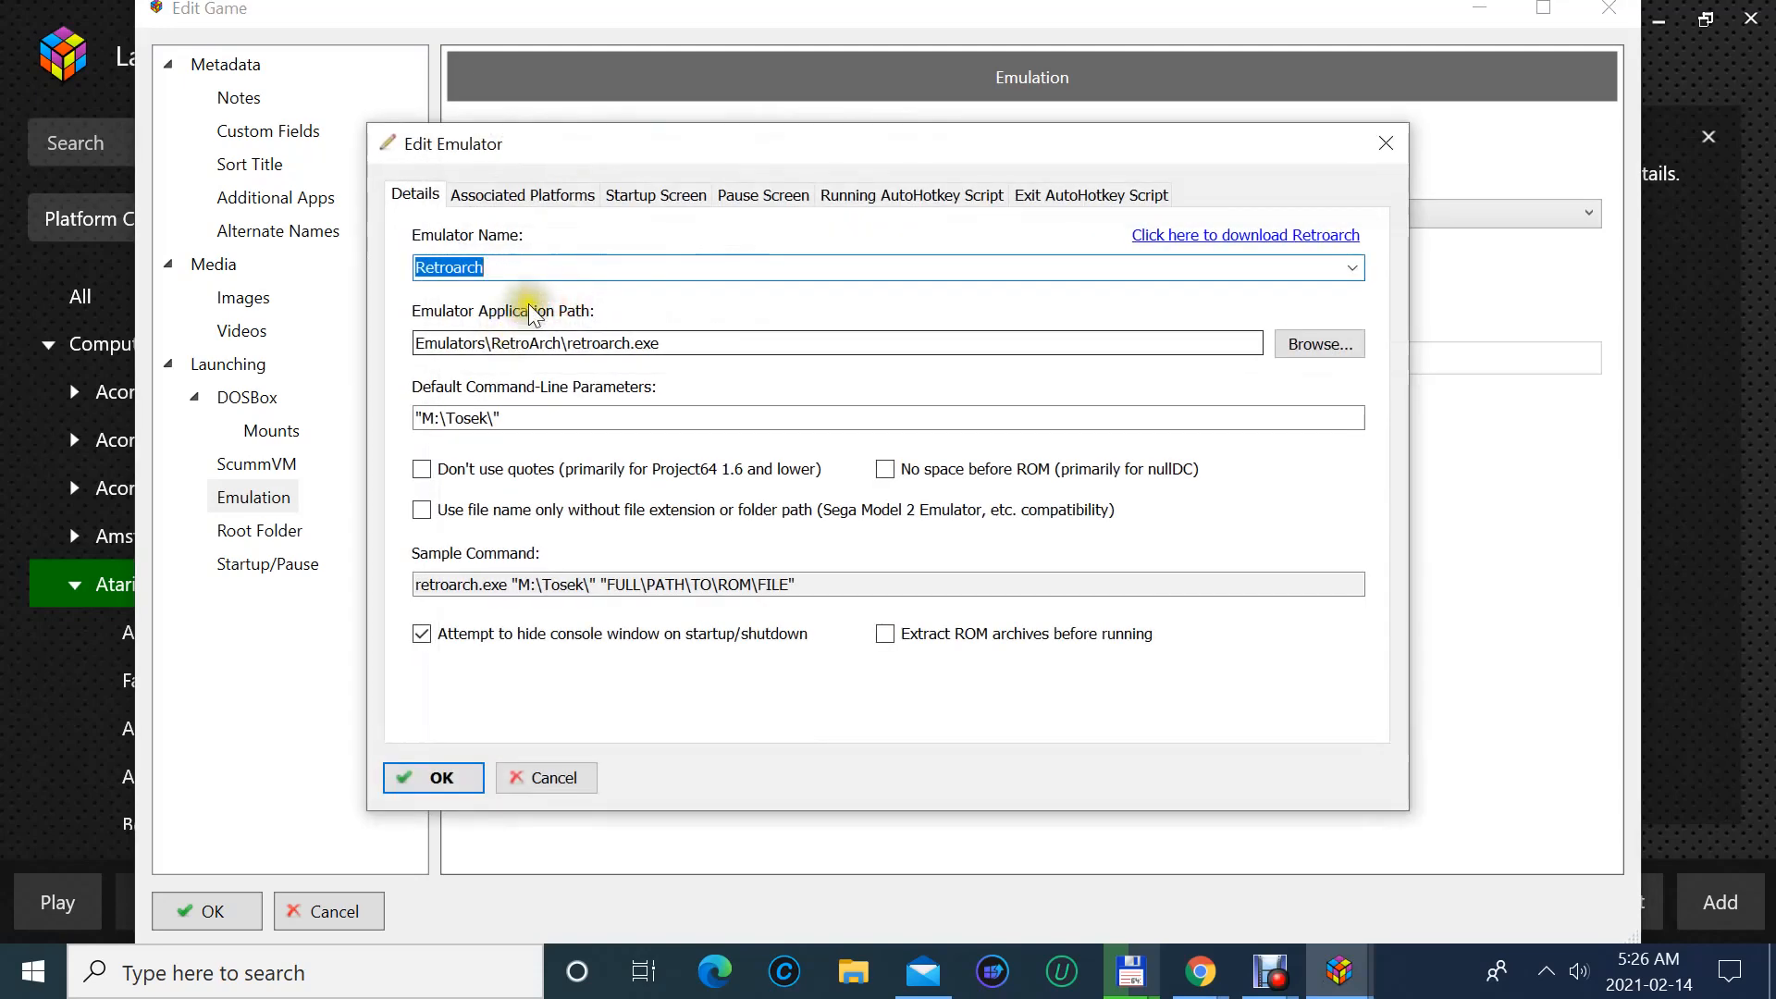
left_click(519, 194)
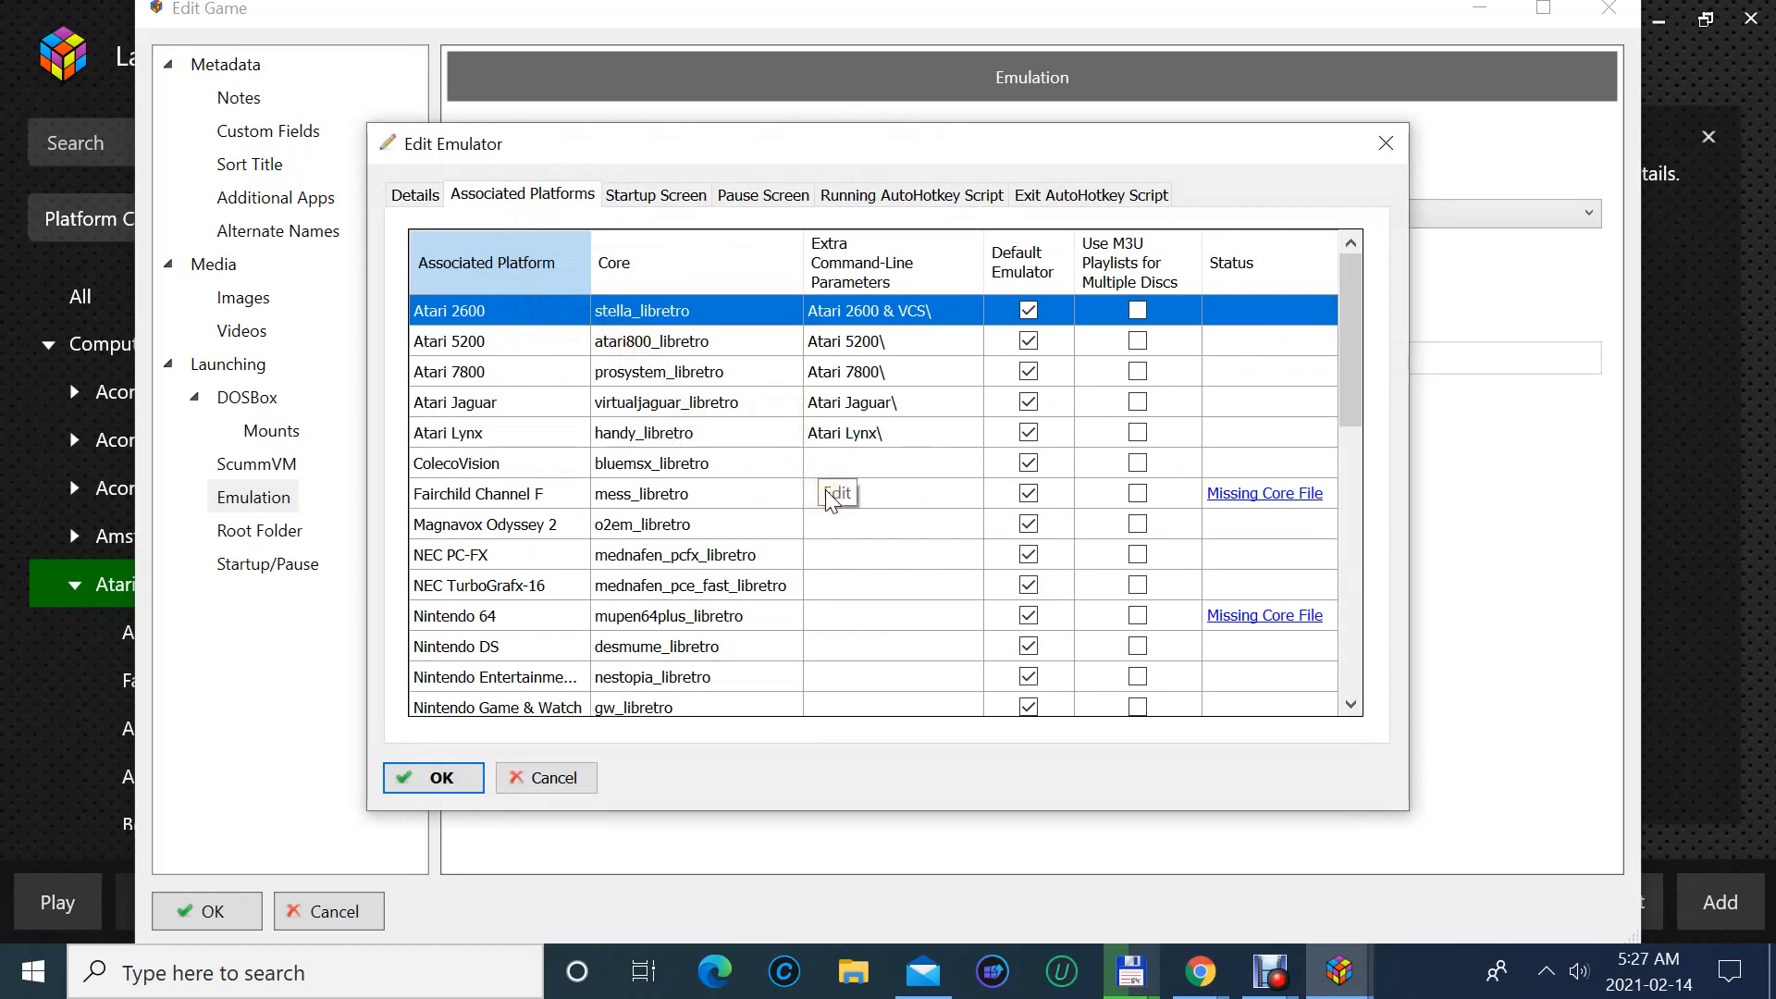
left_click(849, 496)
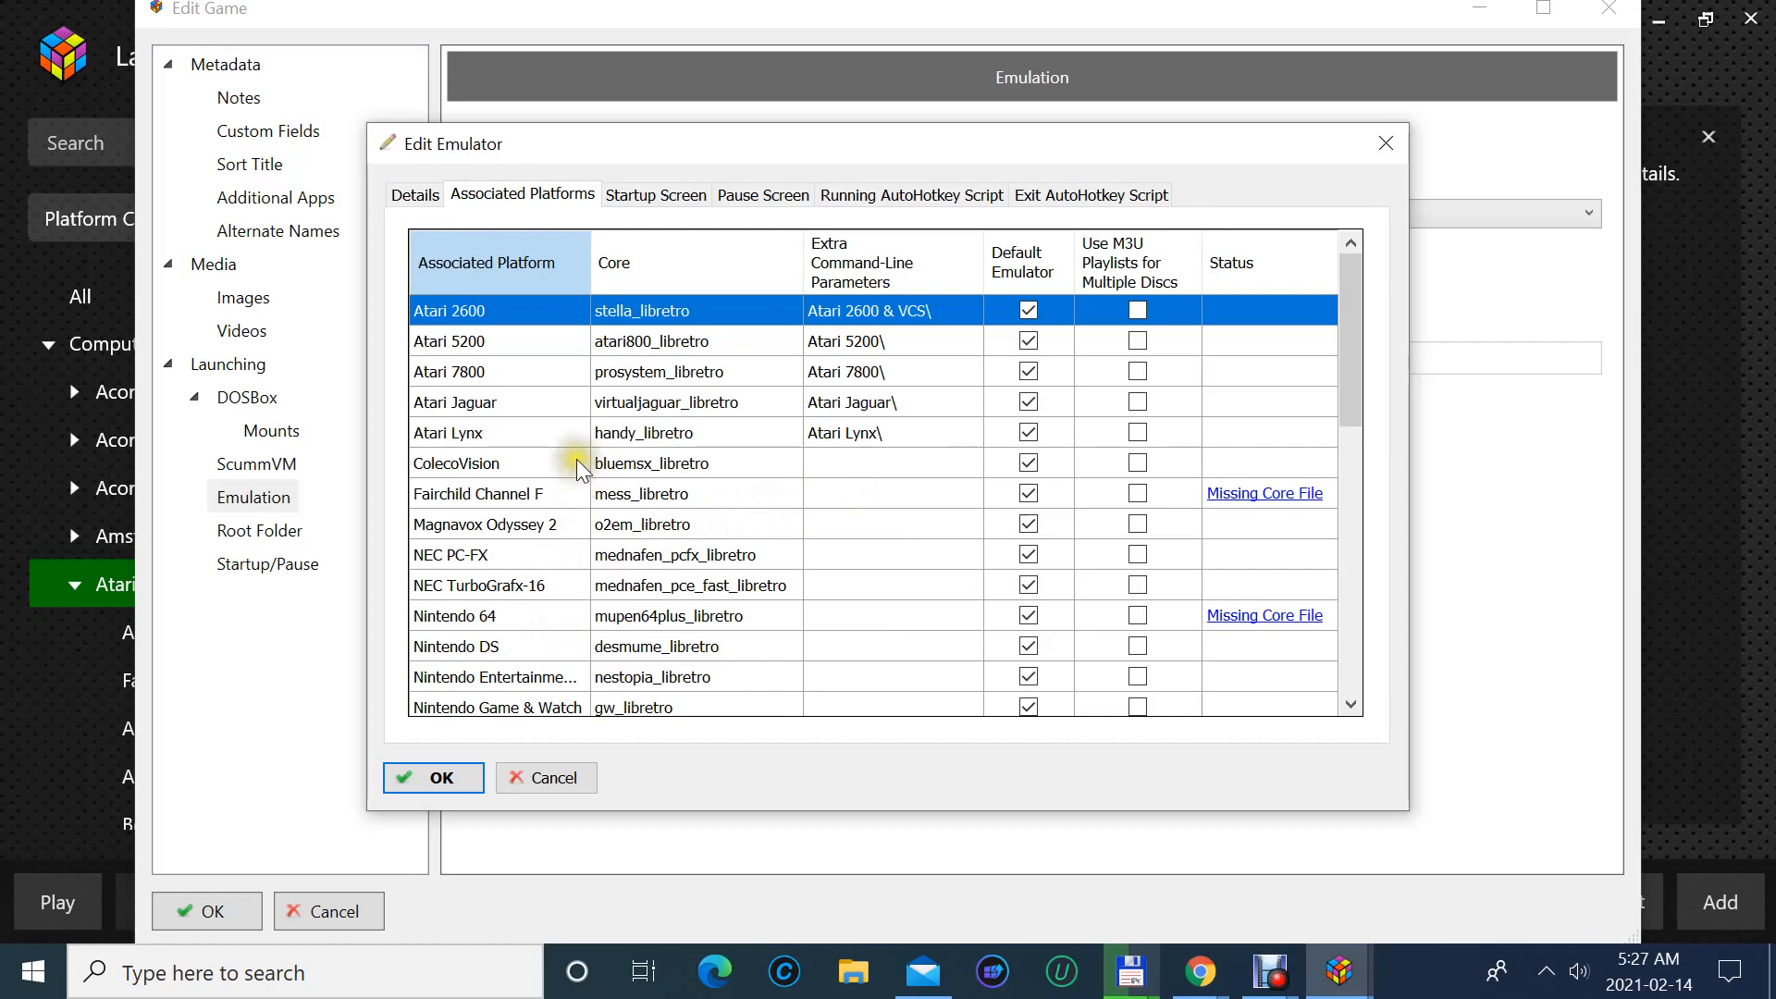
left_click(519, 286)
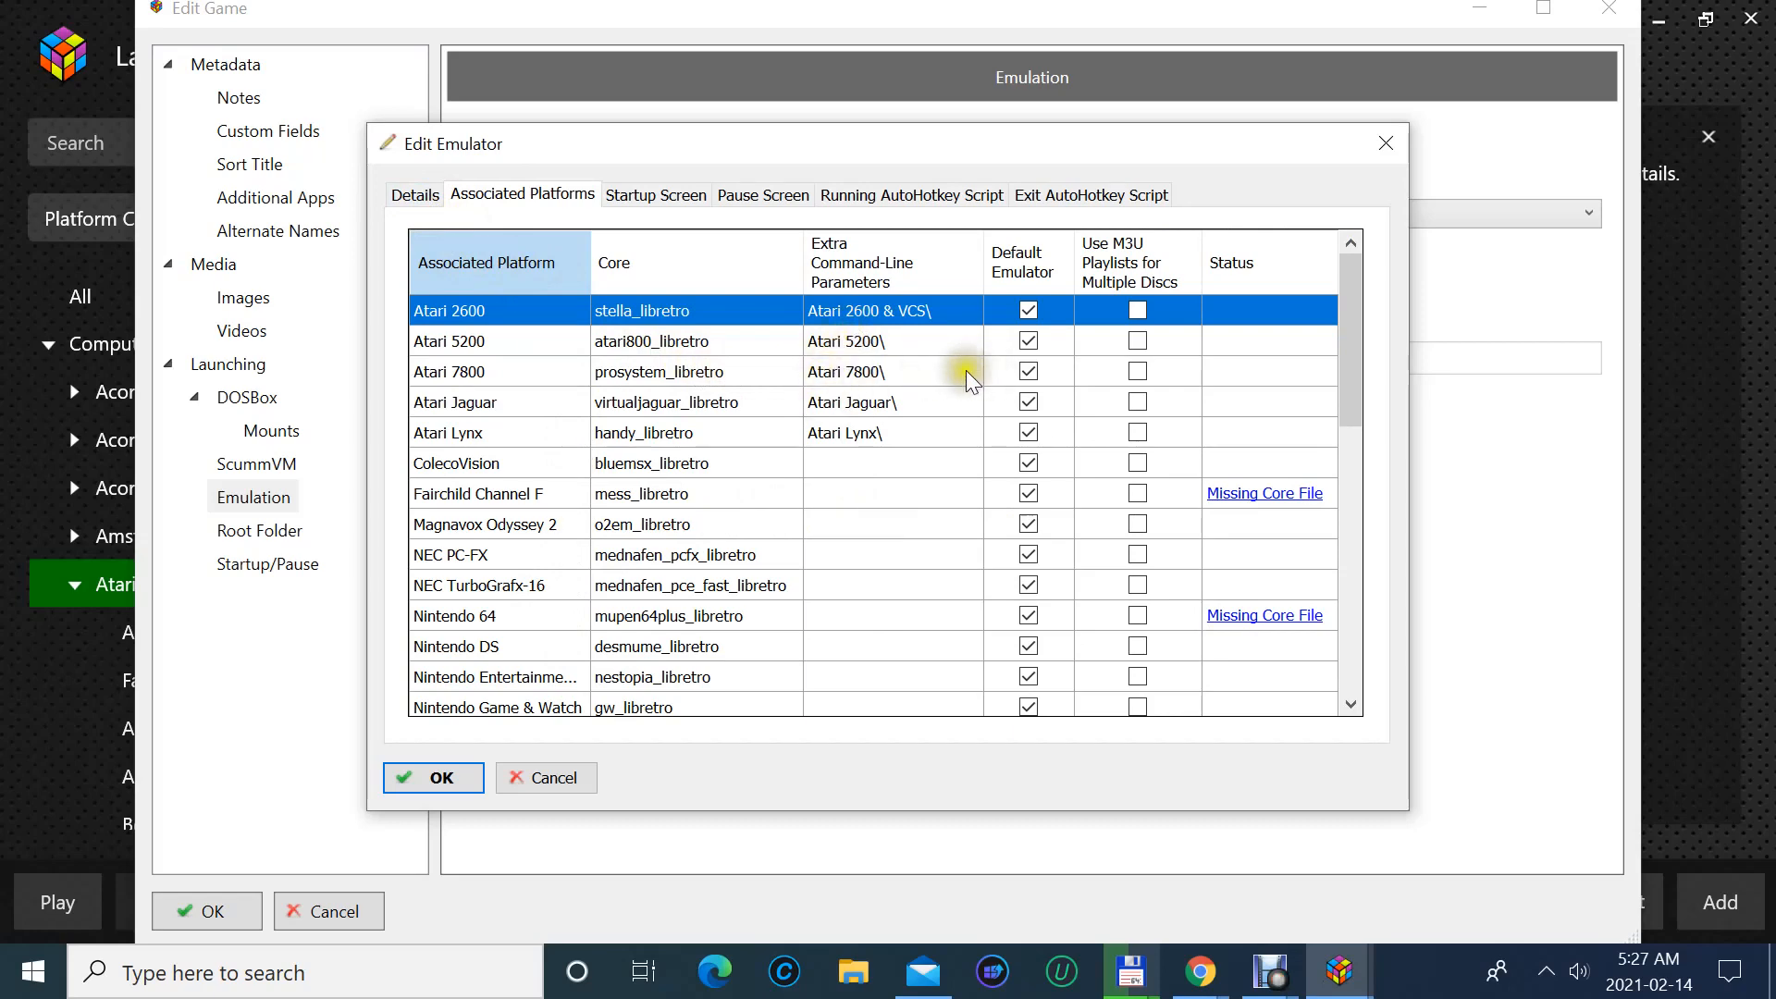
left_click(1386, 143)
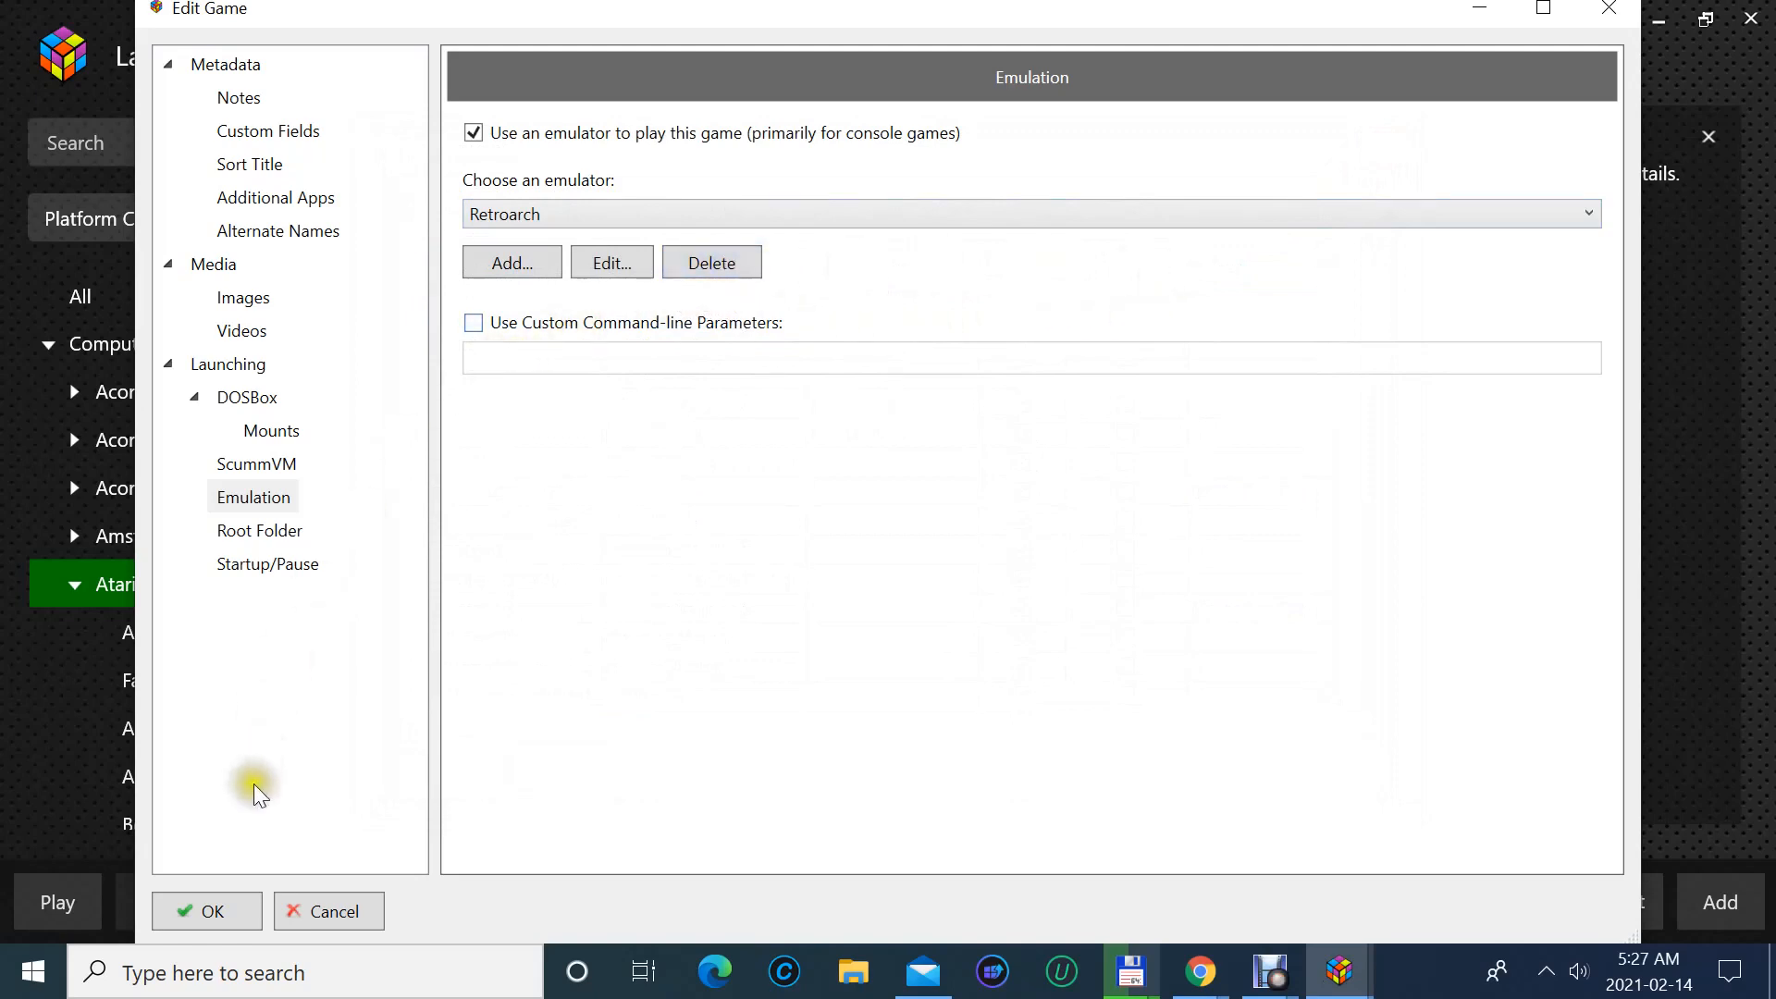
left_click(201, 905)
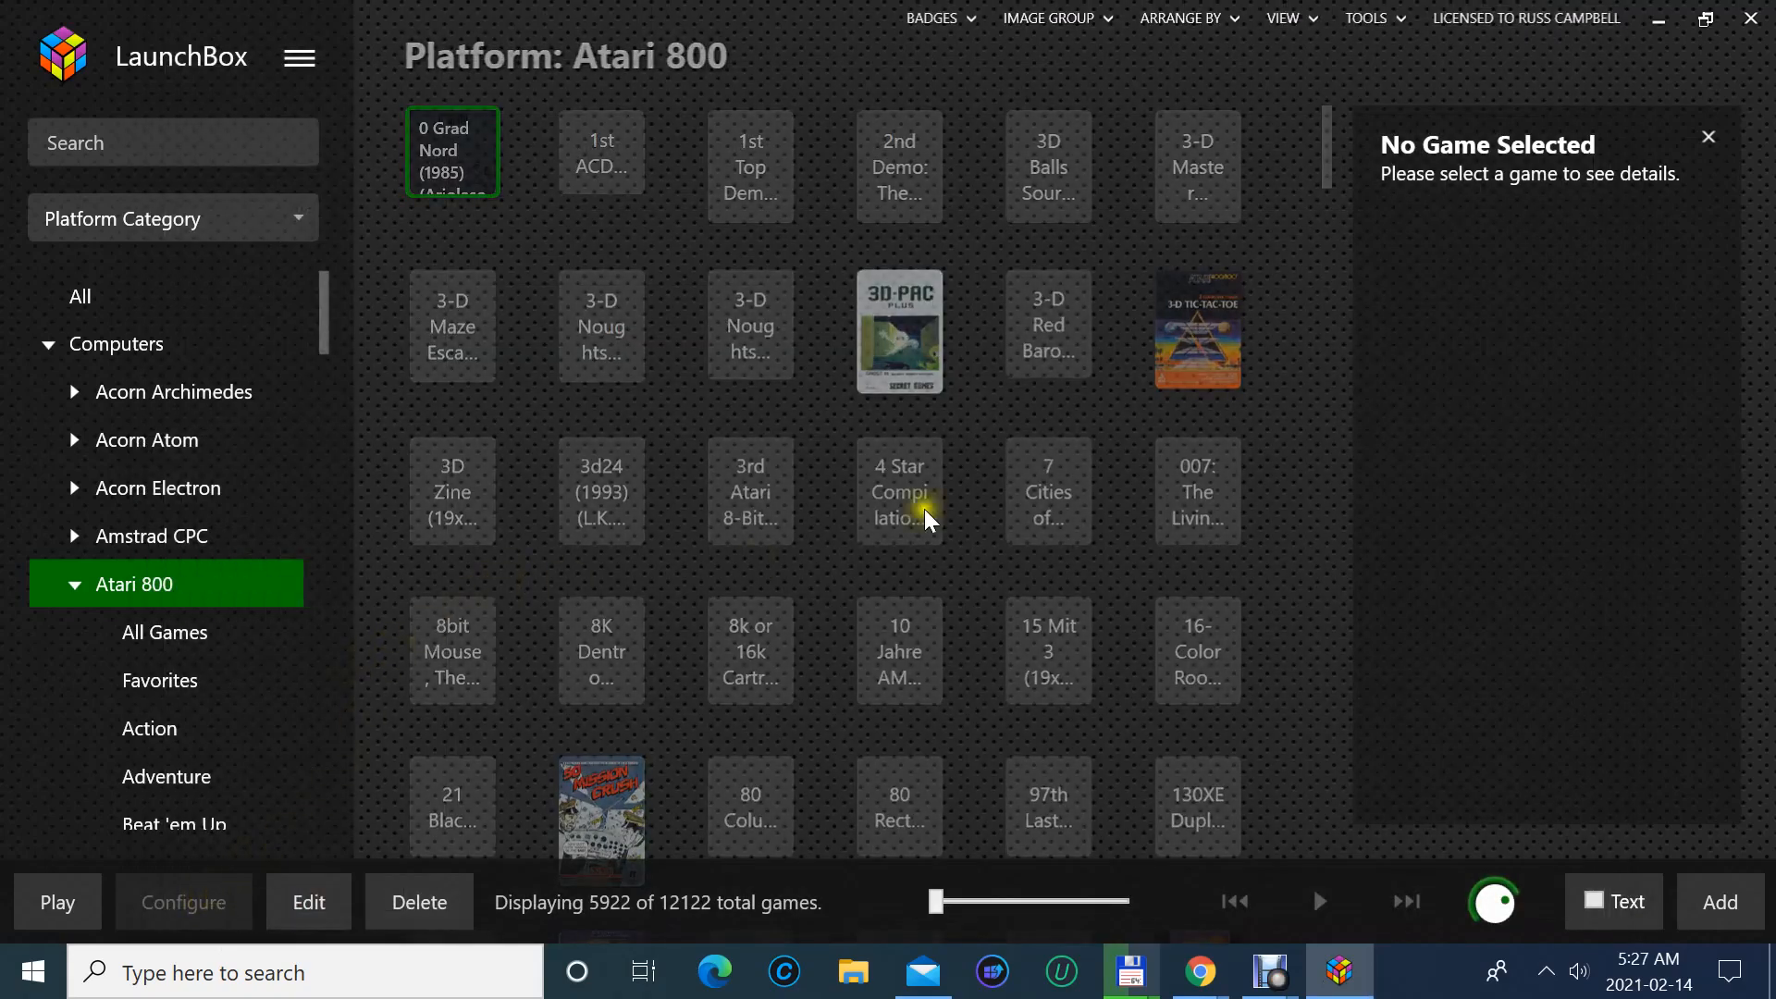
- Close LaunchBox and move the small blank window away from the desktop icons
left_click(1751, 18)
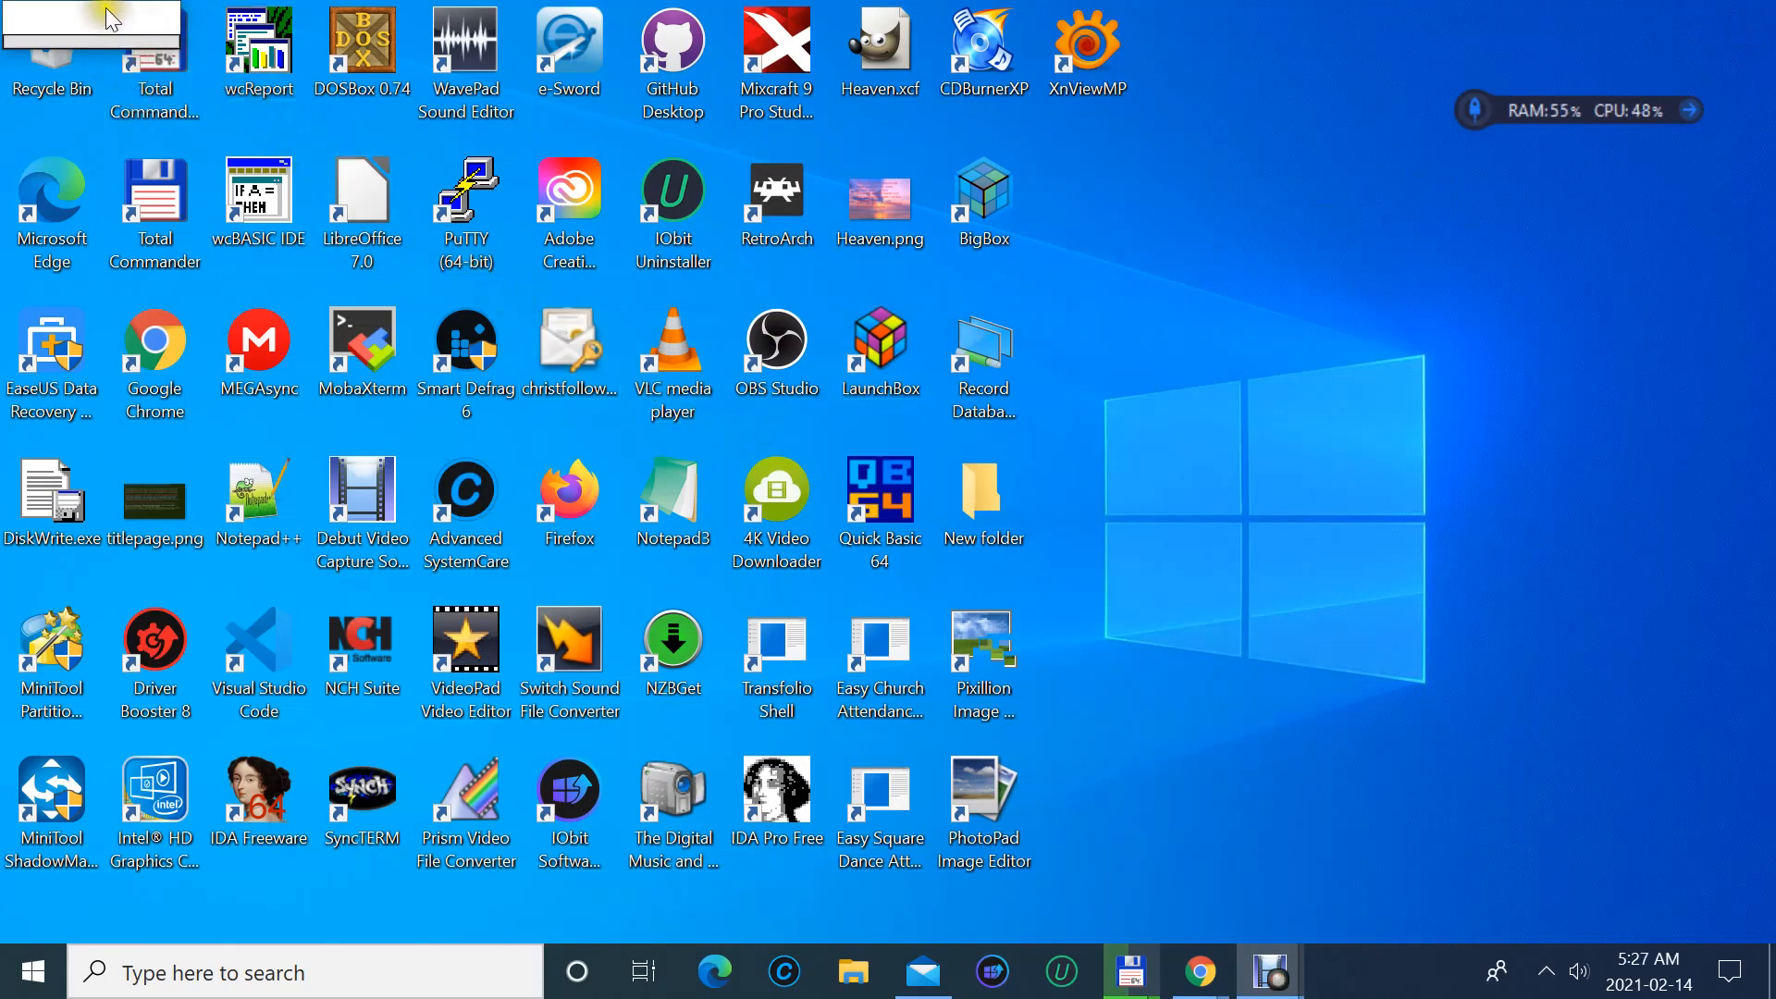
left_click_drag(102, 34, 359, 167)
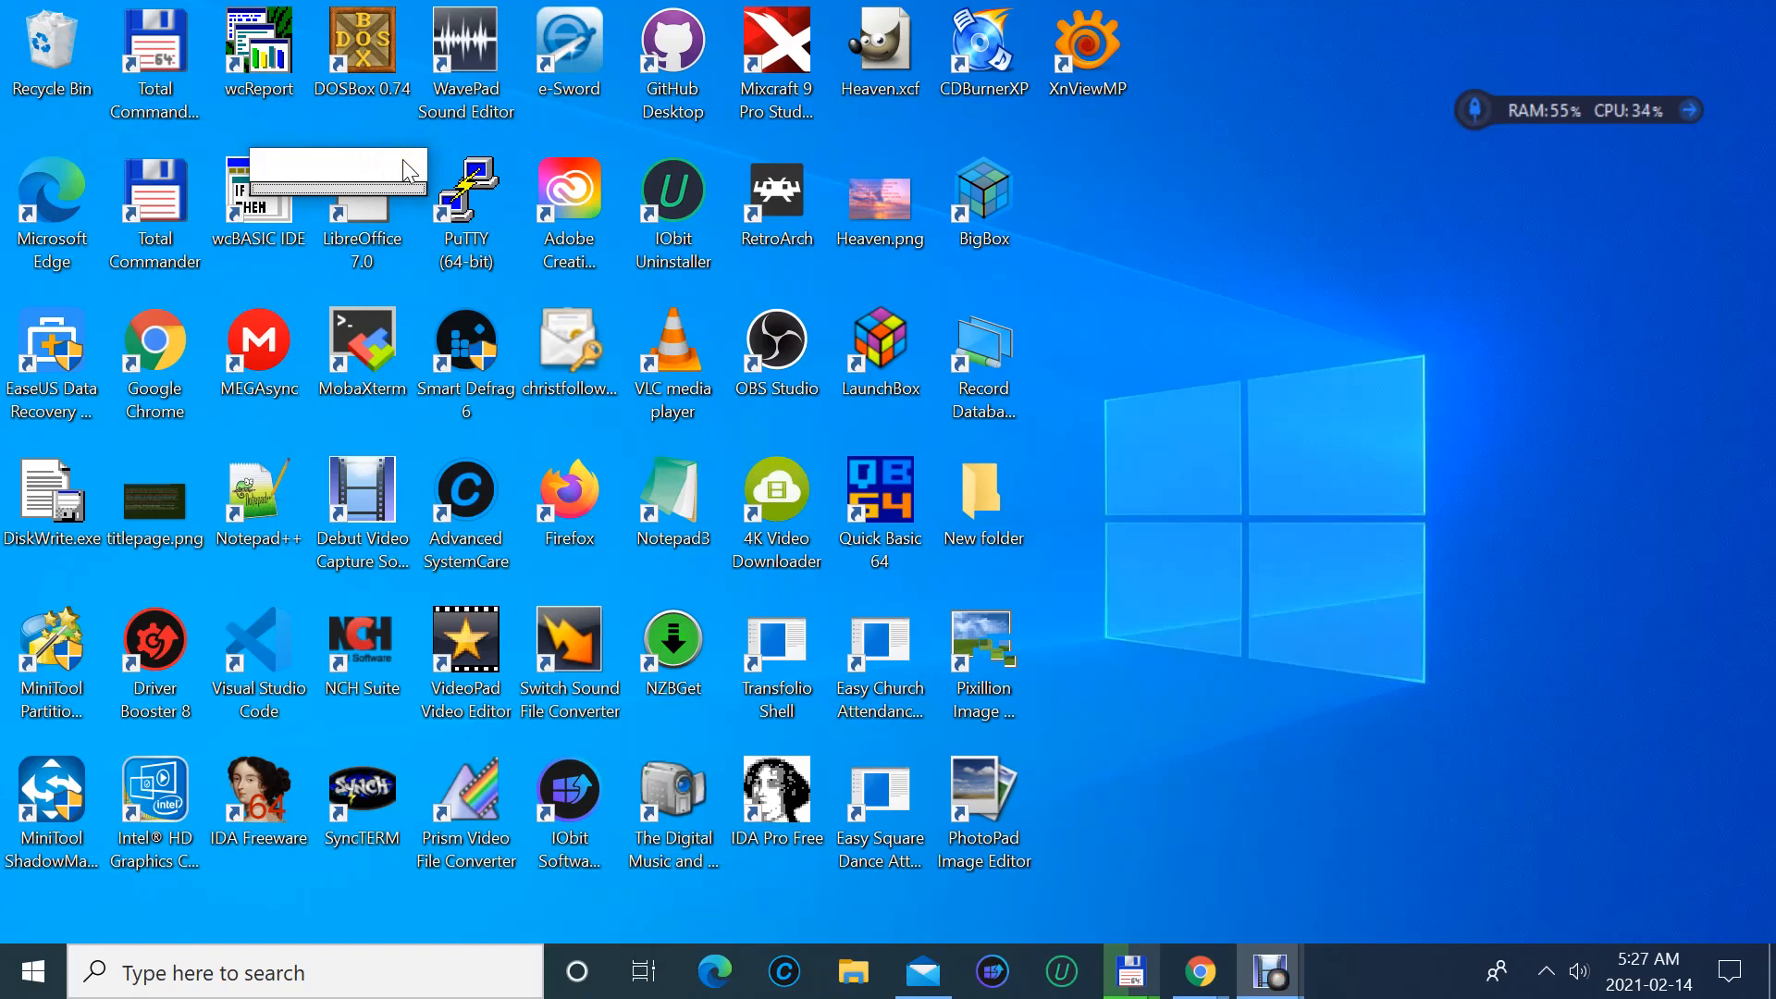
left_click_drag(404, 169, 1561, 568)
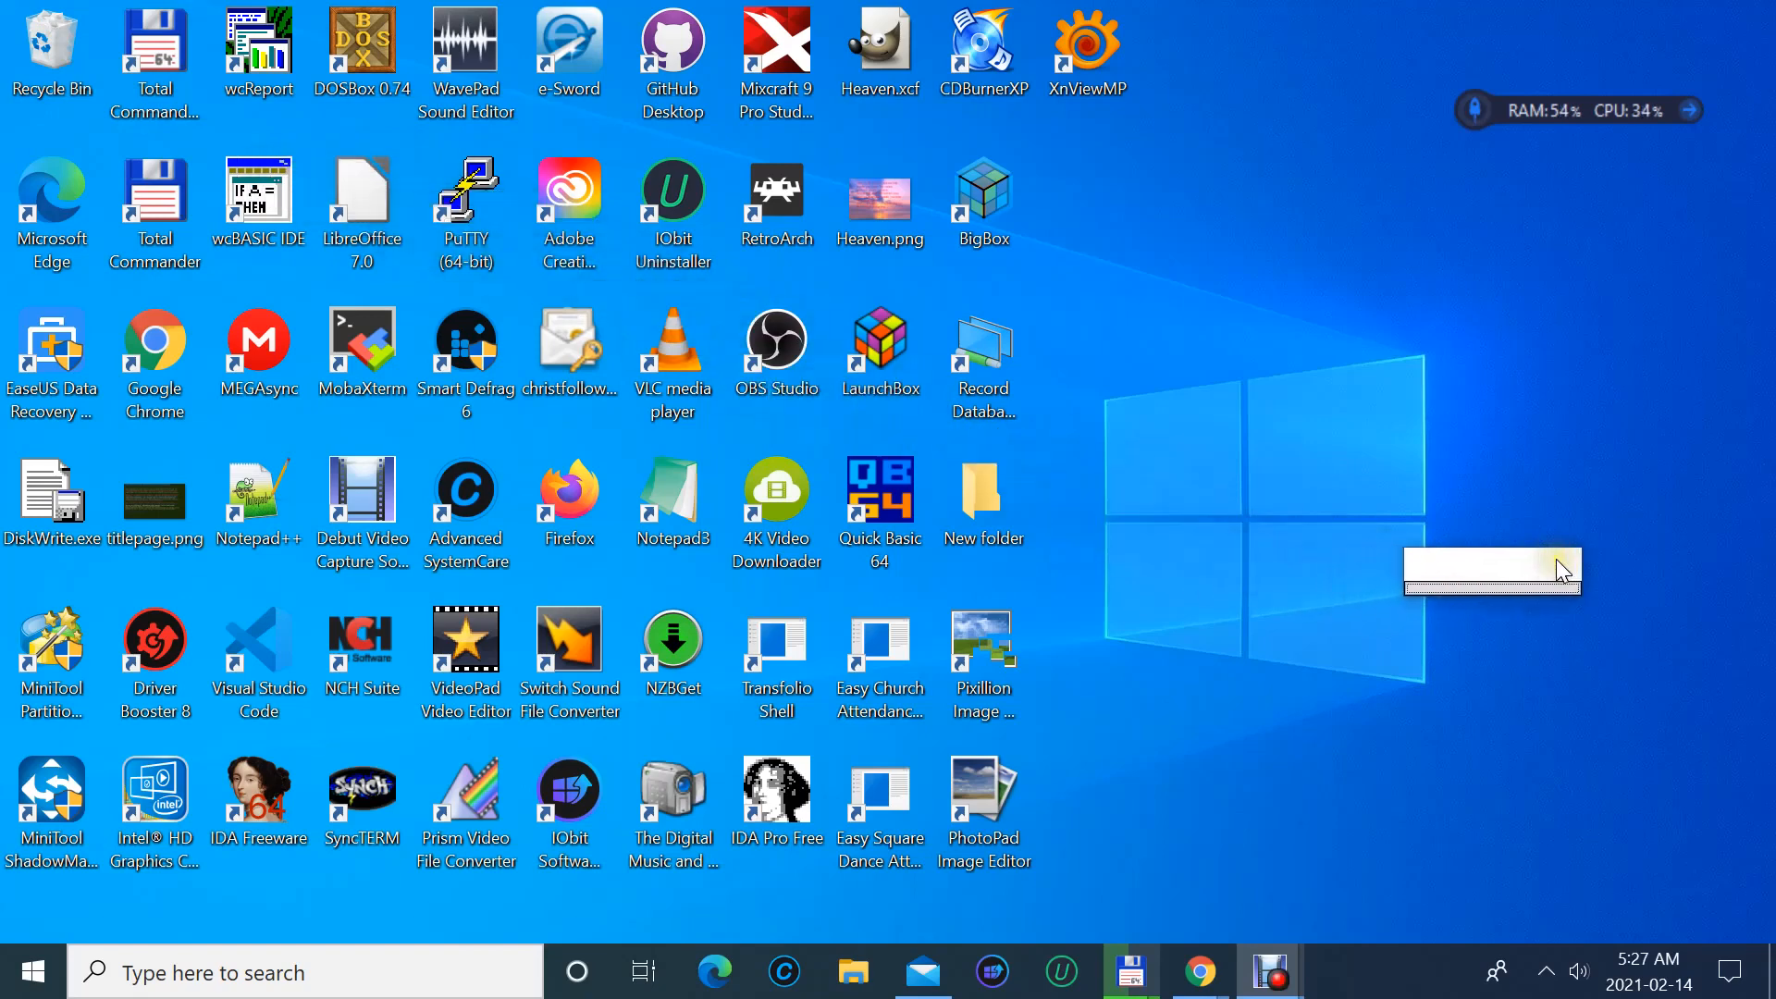
left_click(1478, 587)
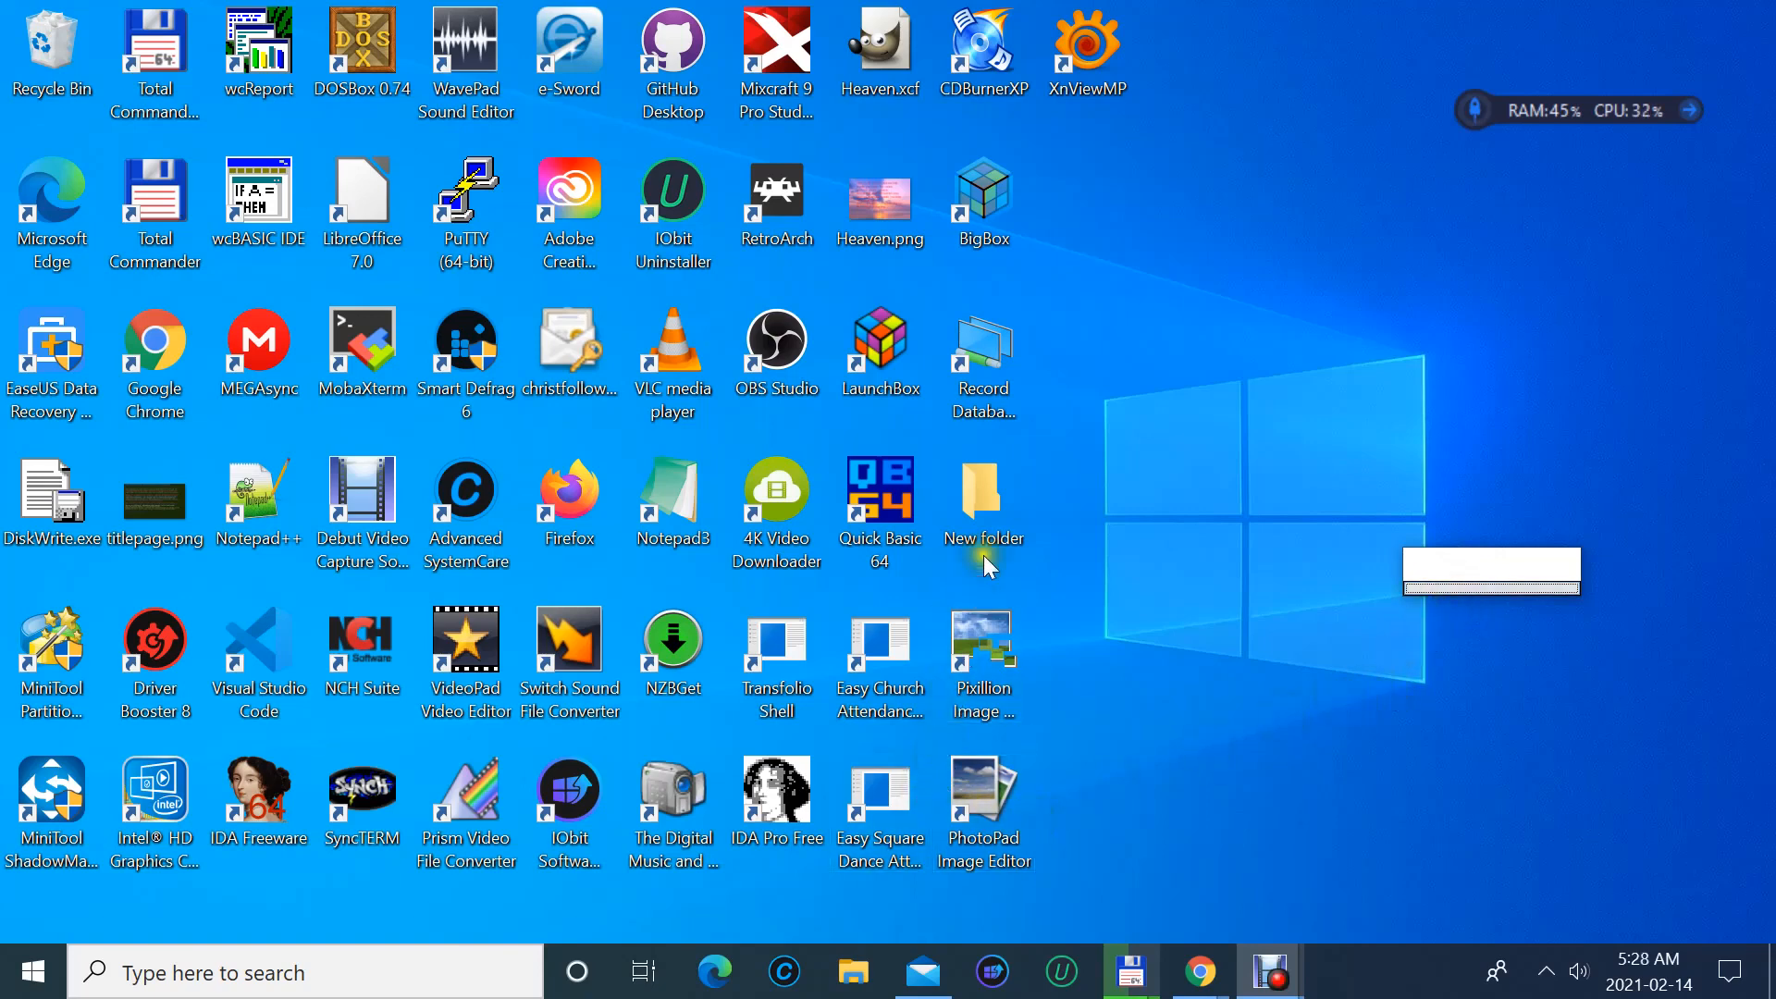
- Launch RetroArch and check its config directory and the Atari800 folder for a configuration file to load
left_click(793, 233)
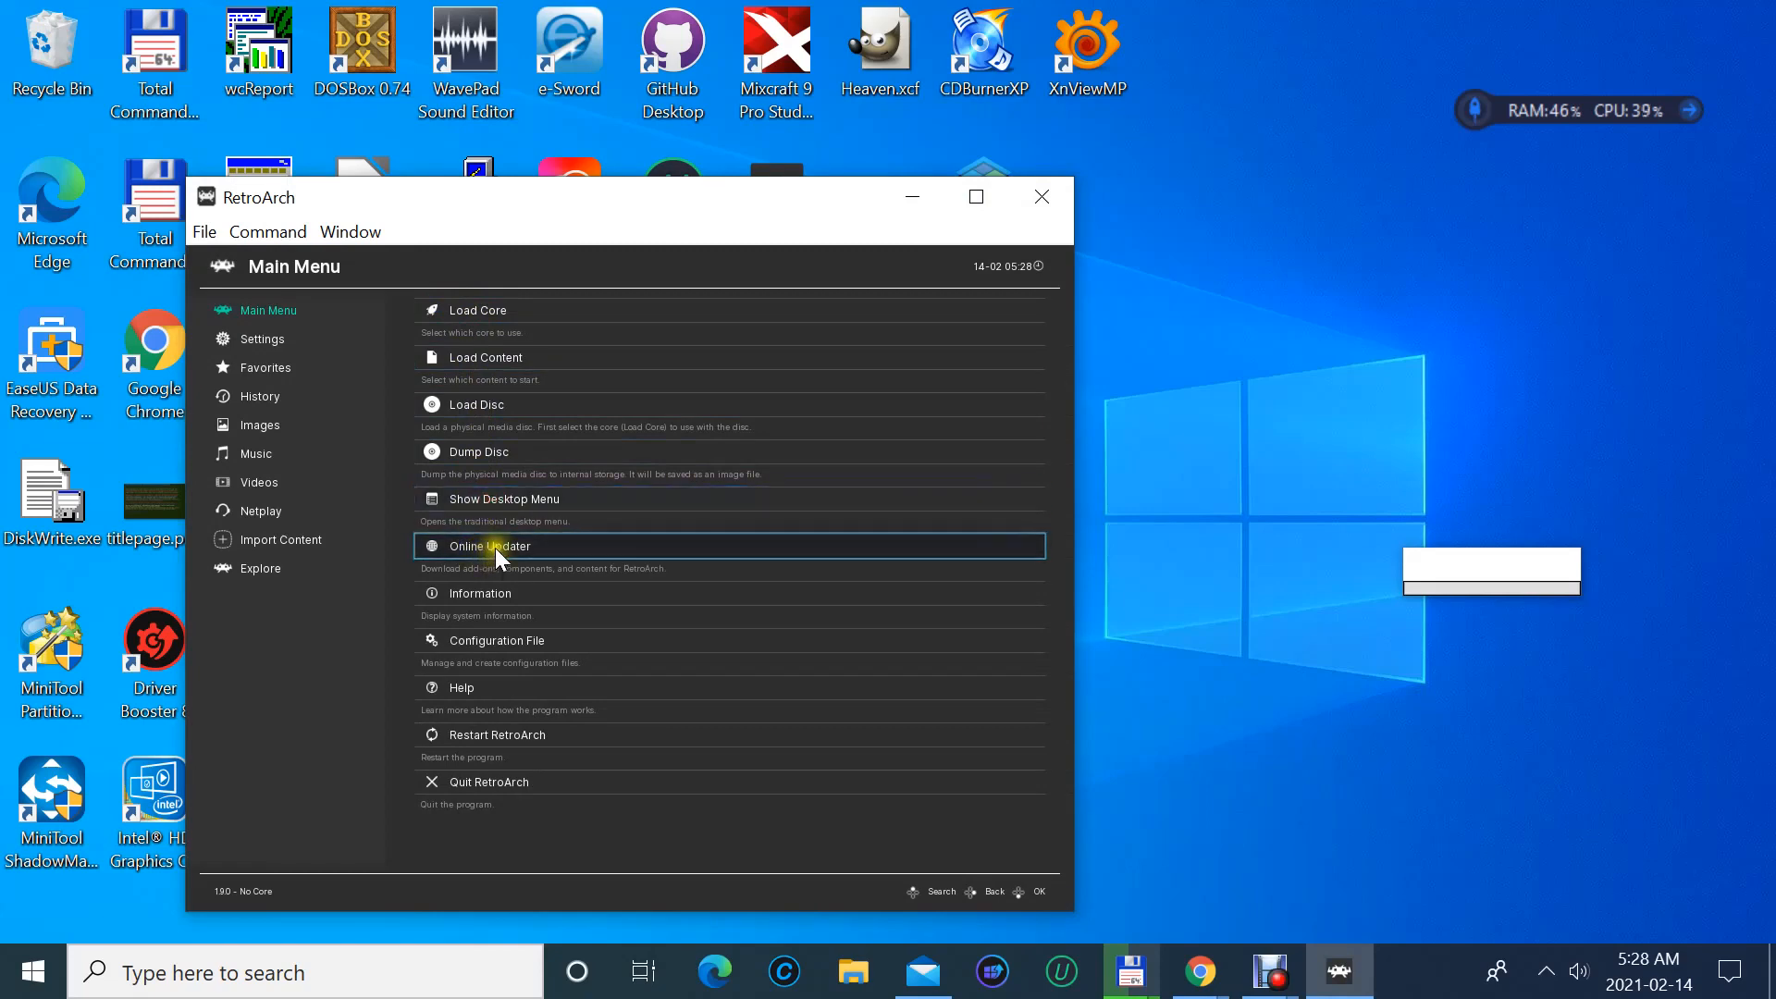
left_click(479, 636)
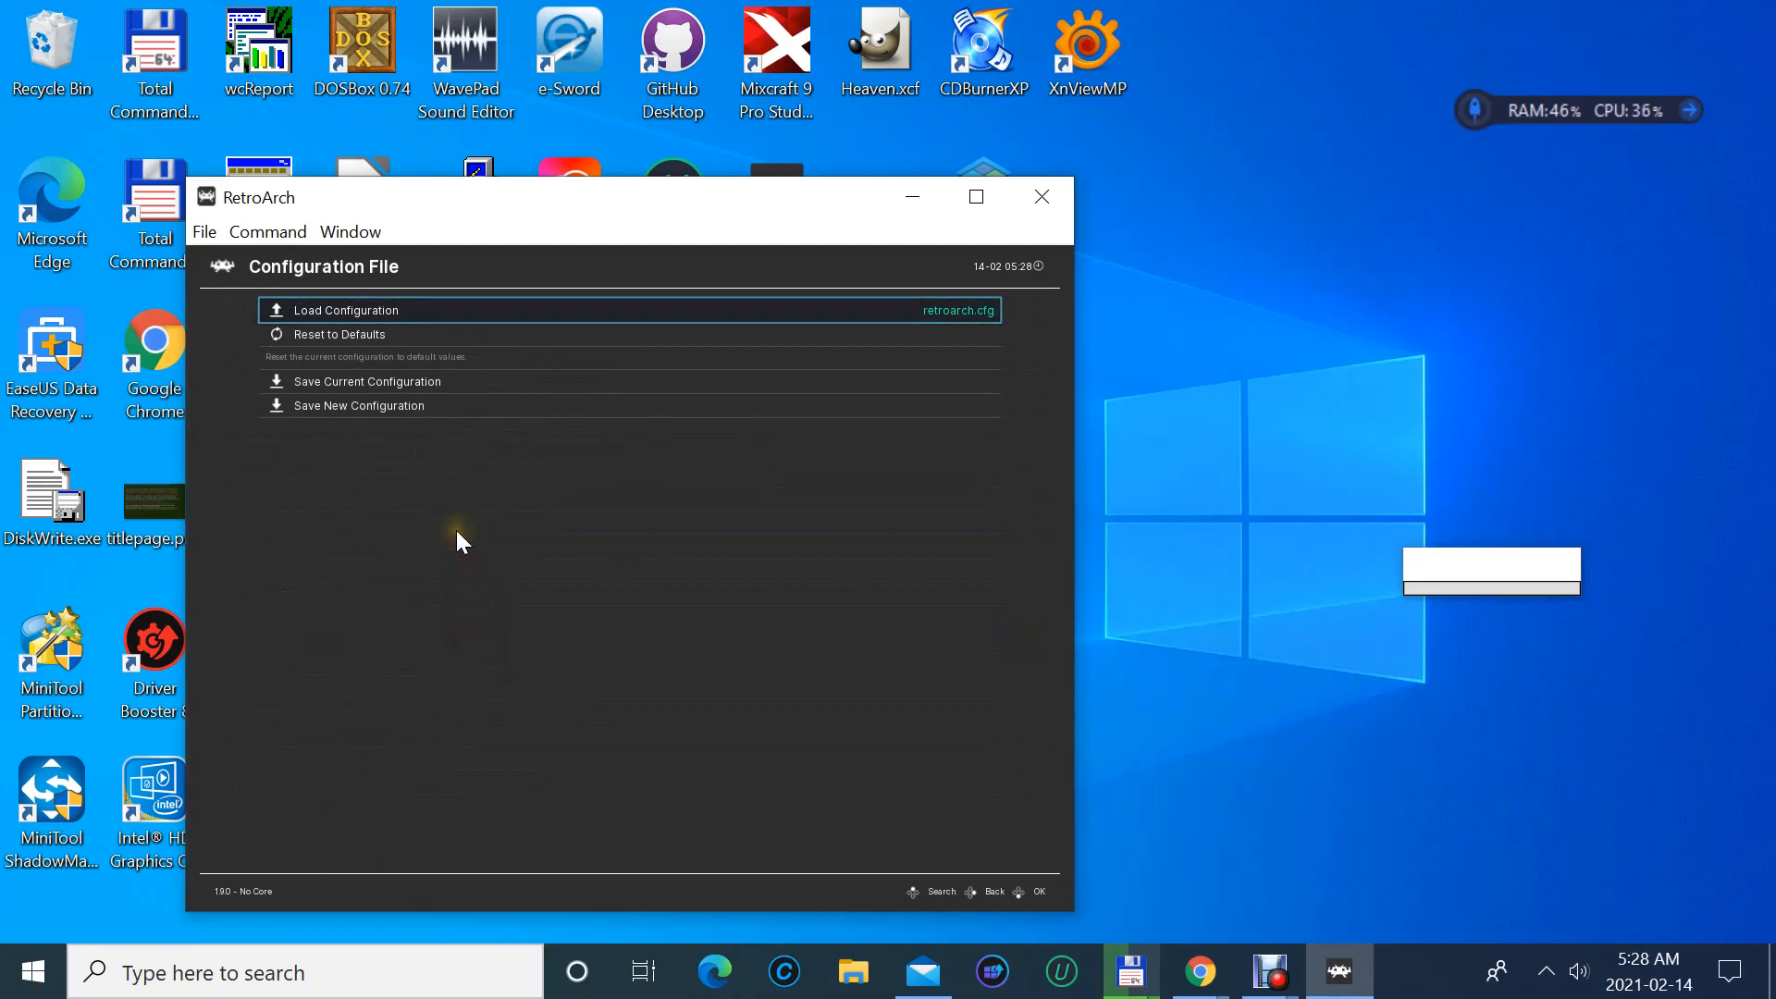
left_click(408, 312)
left_click(391, 335)
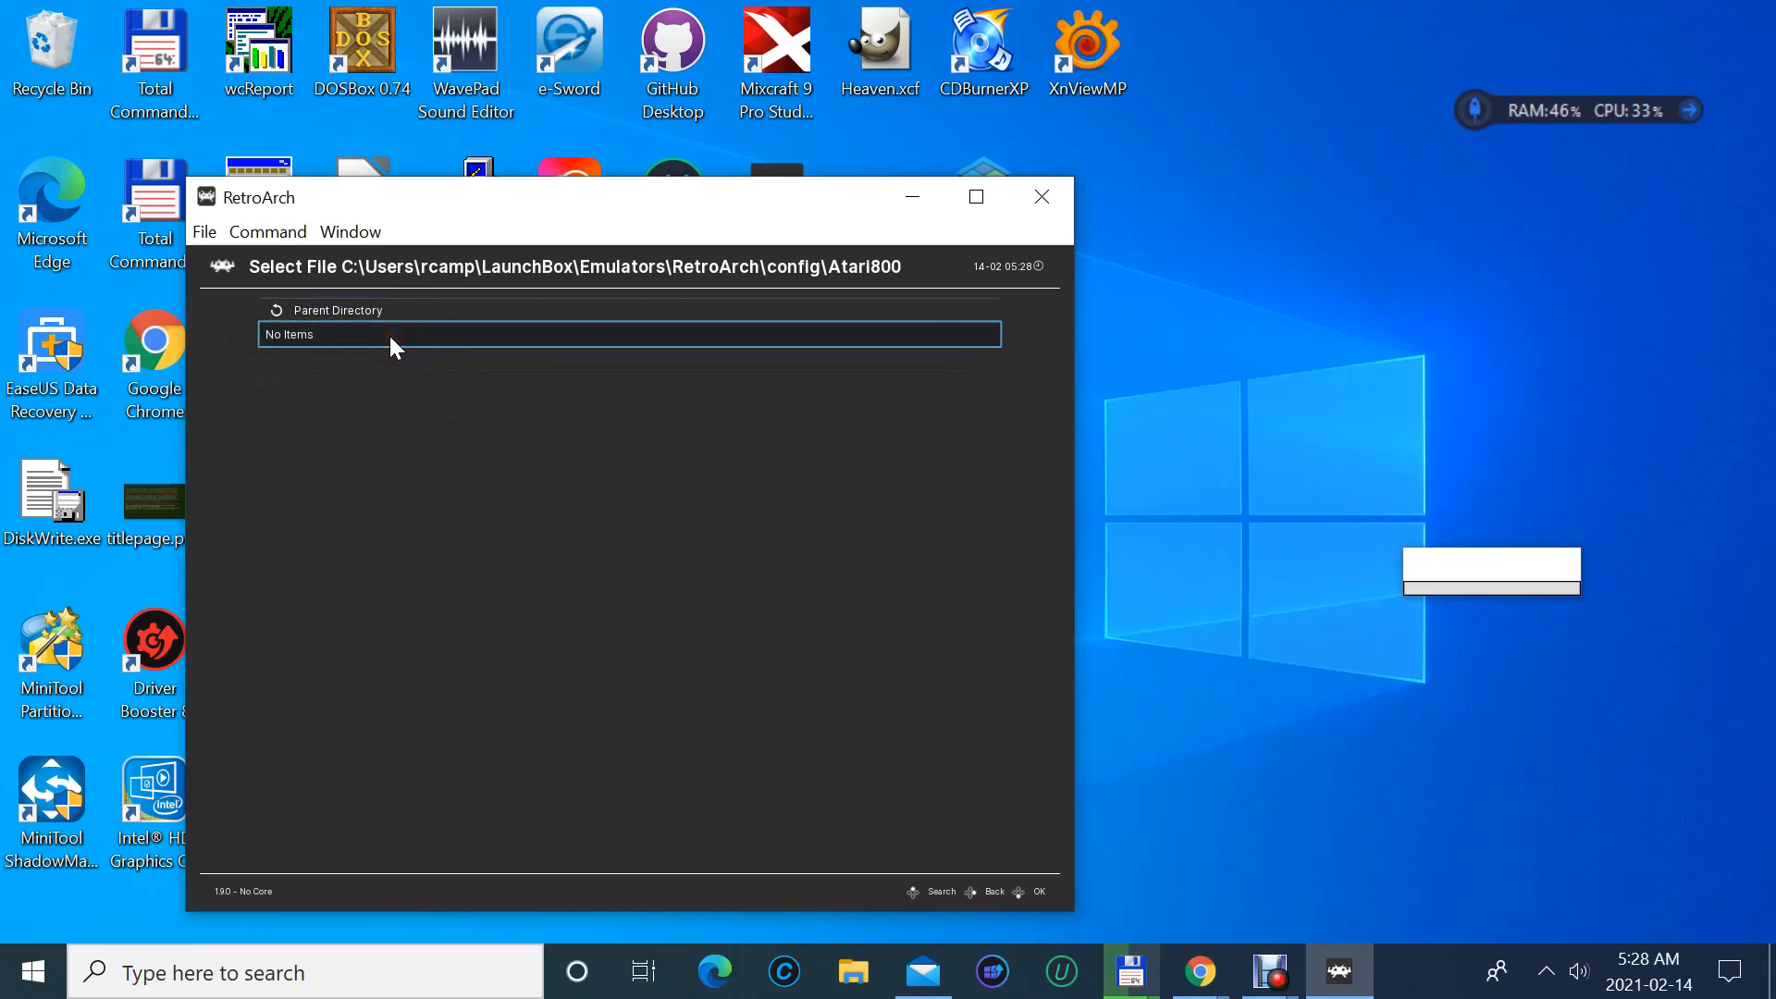
right_click(389, 334)
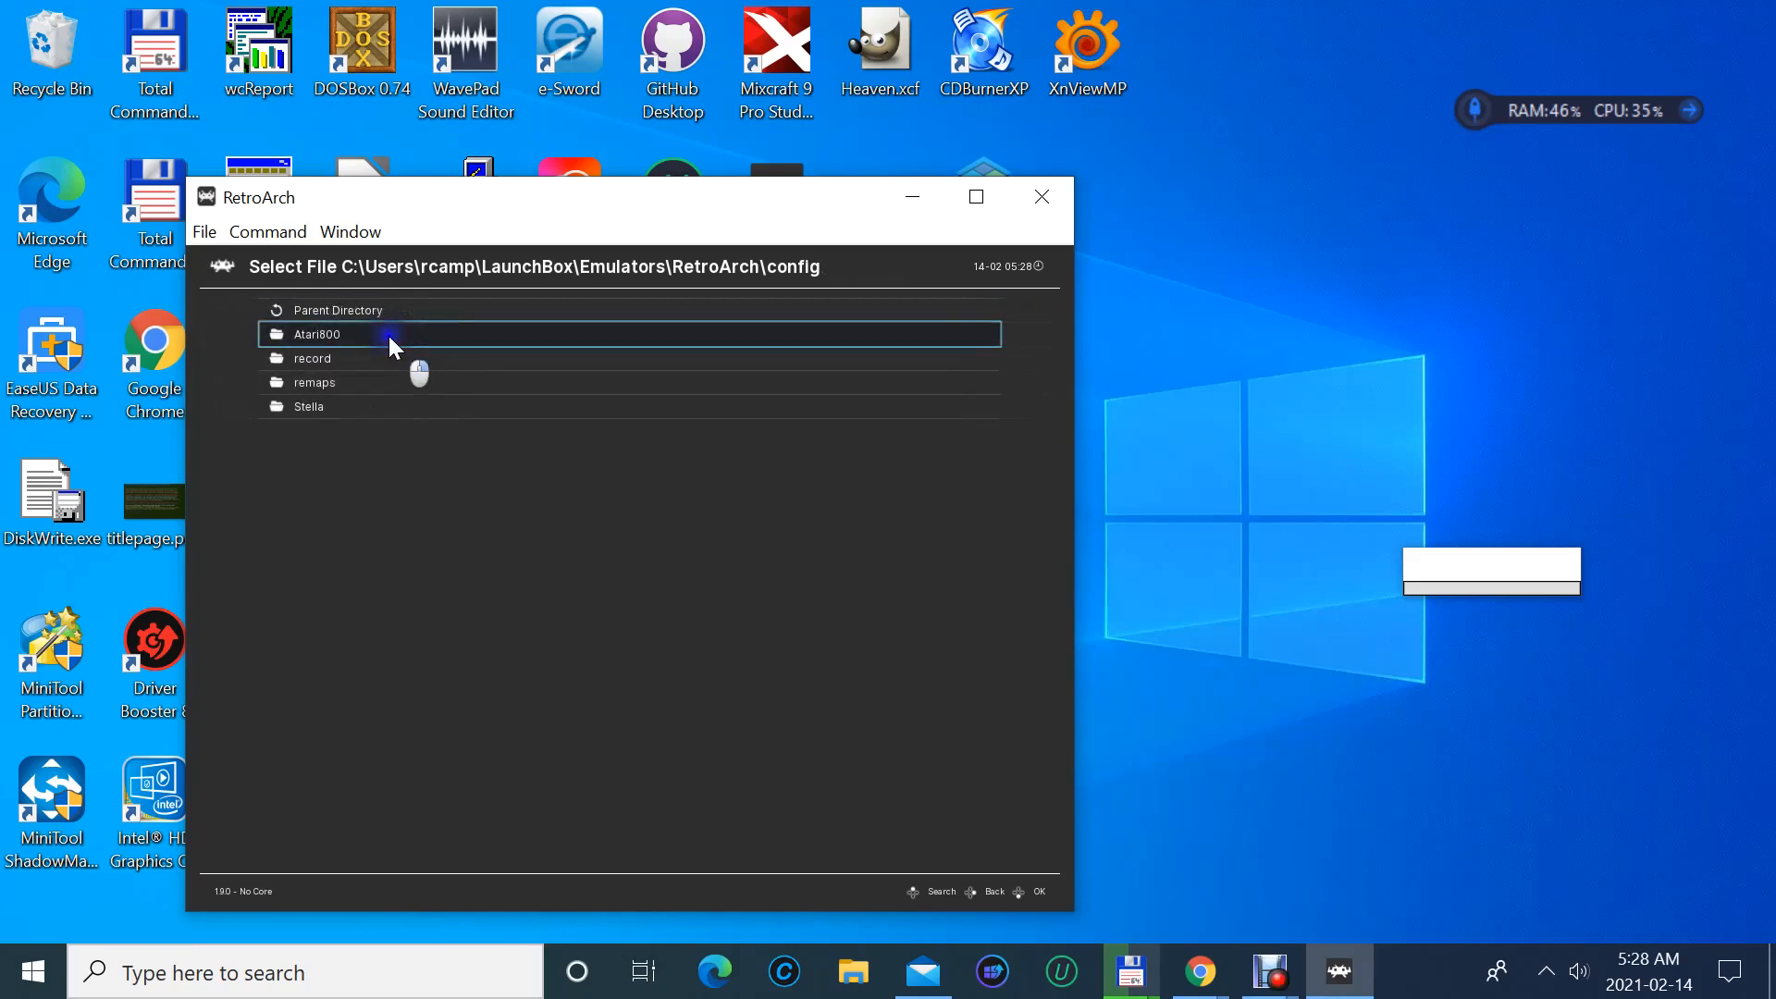
right_click(390, 339)
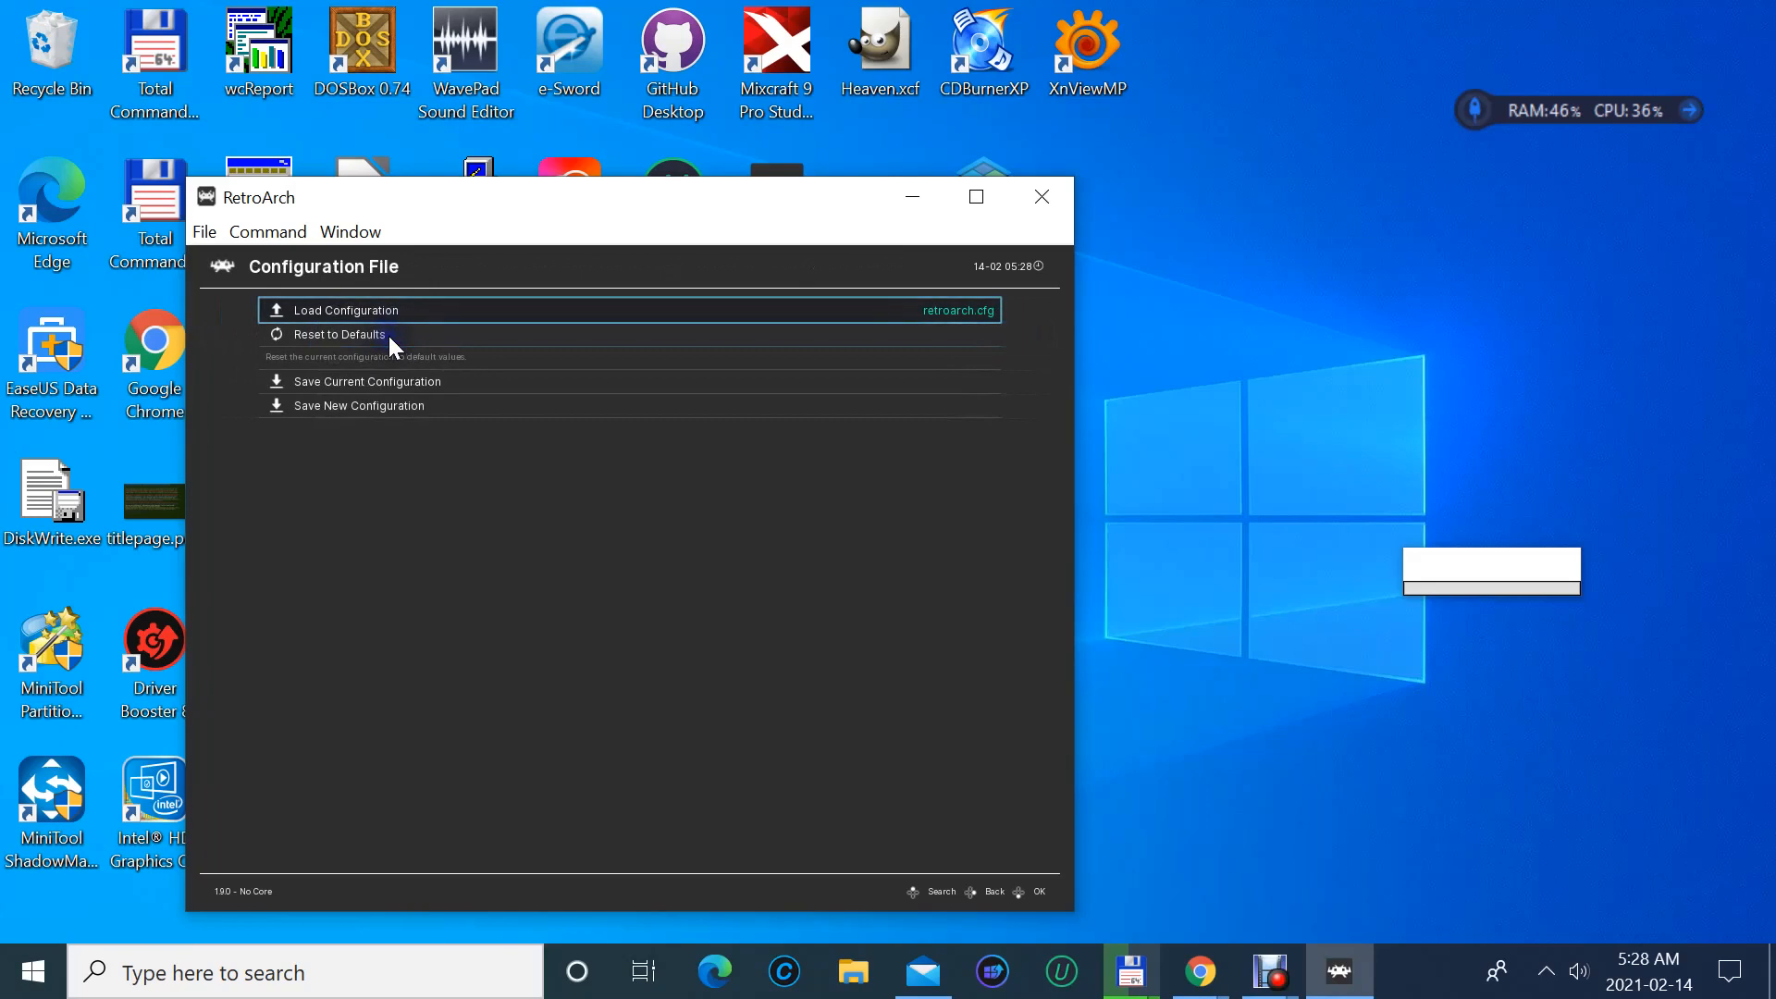
- Save the current RetroArch configuration to retroarch.cfg
left_click(387, 338)
left_click(381, 388)
left_click(380, 405)
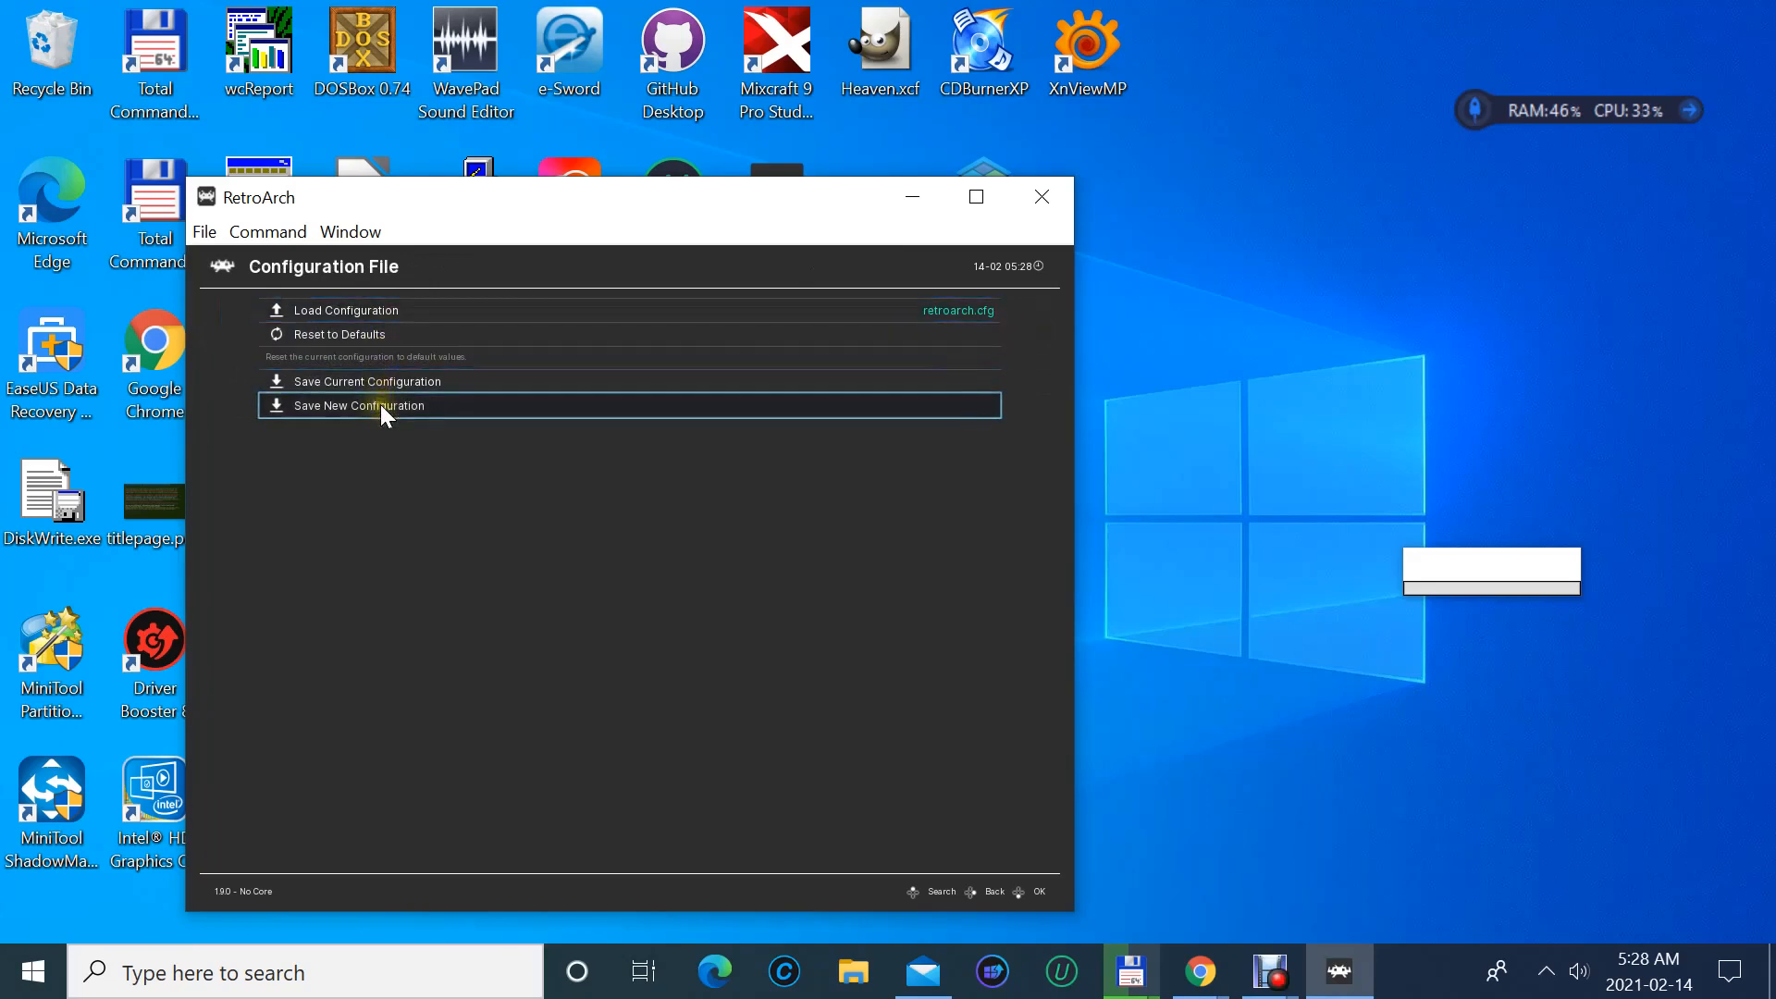
left_click(382, 385)
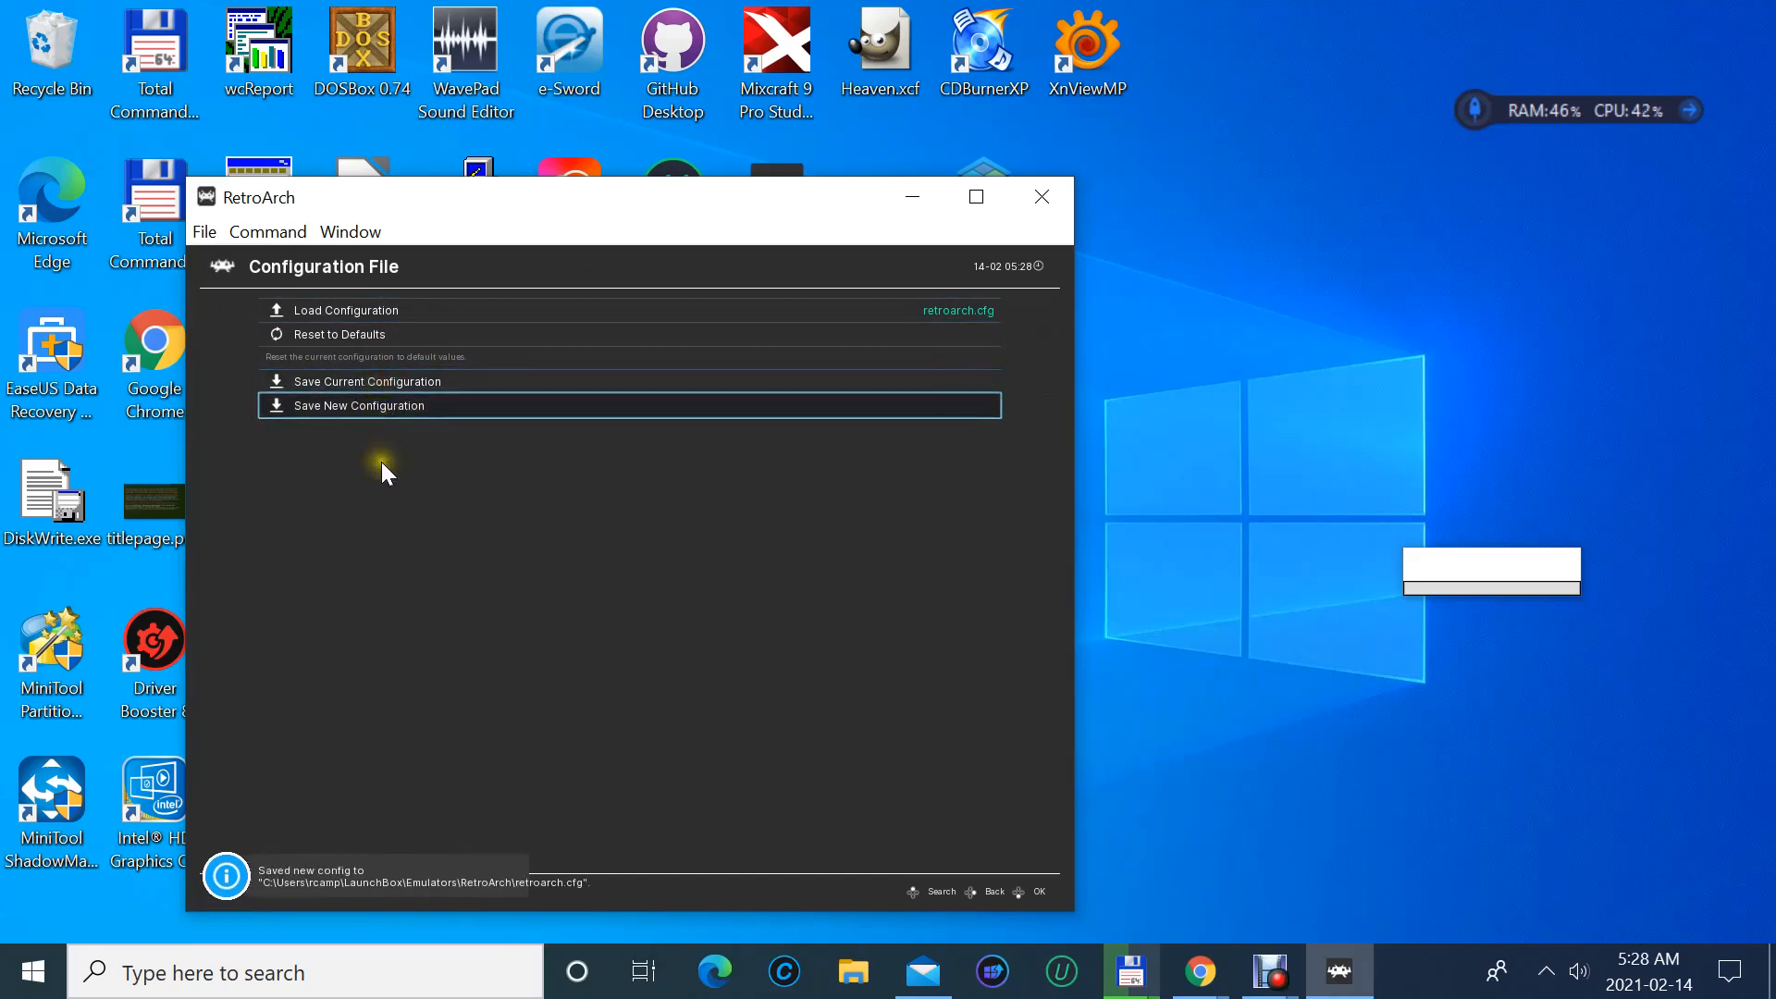
left_click(378, 380)
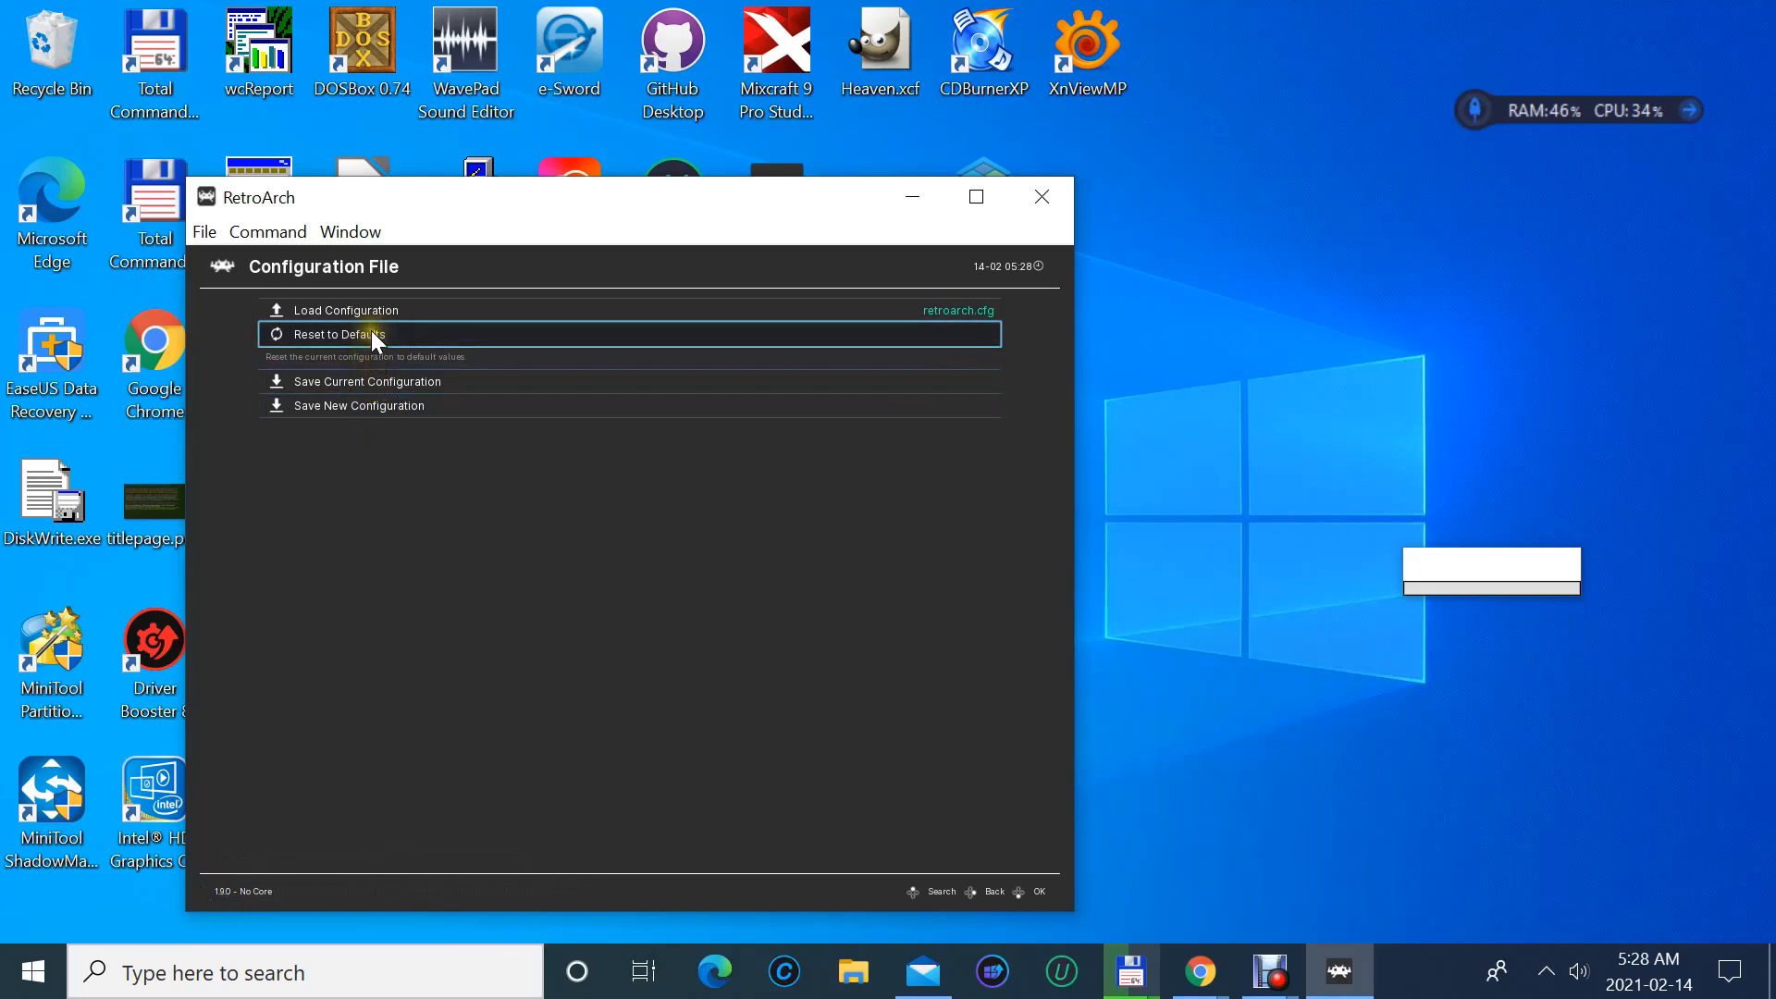
- Check the RetroArch config directory and its Atari800 folder again for a configuration file to load
left_click(353, 308)
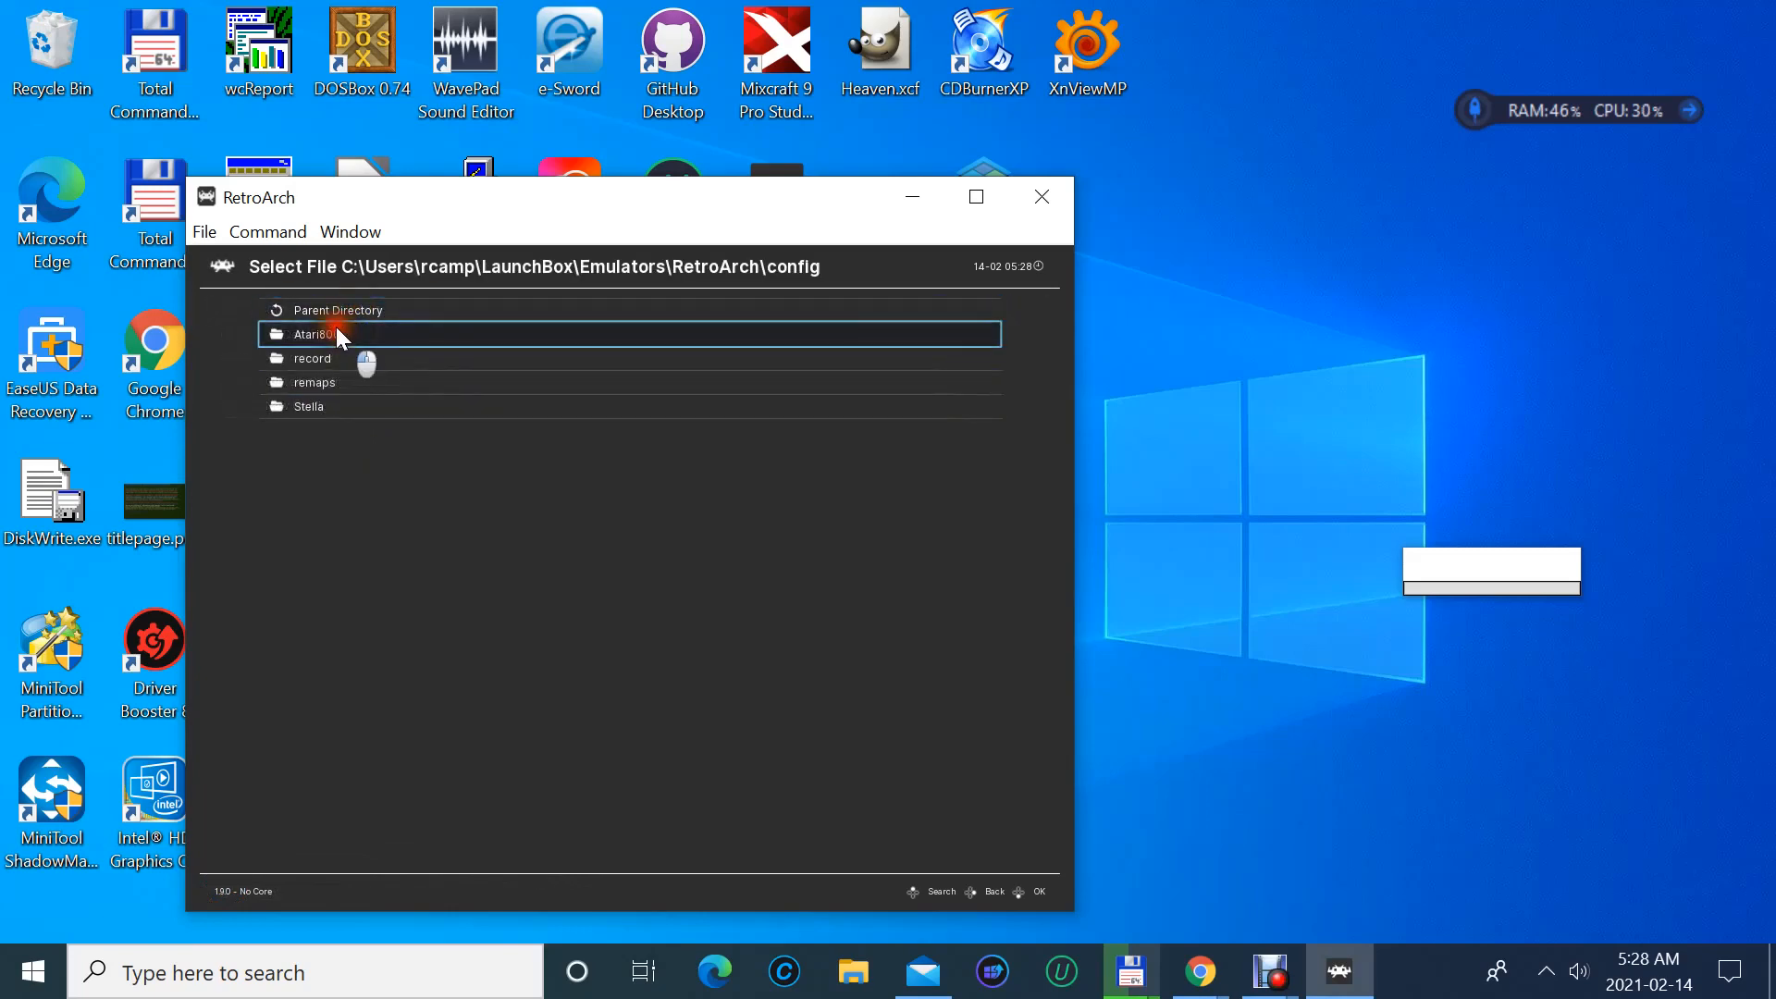
left_click(335, 329)
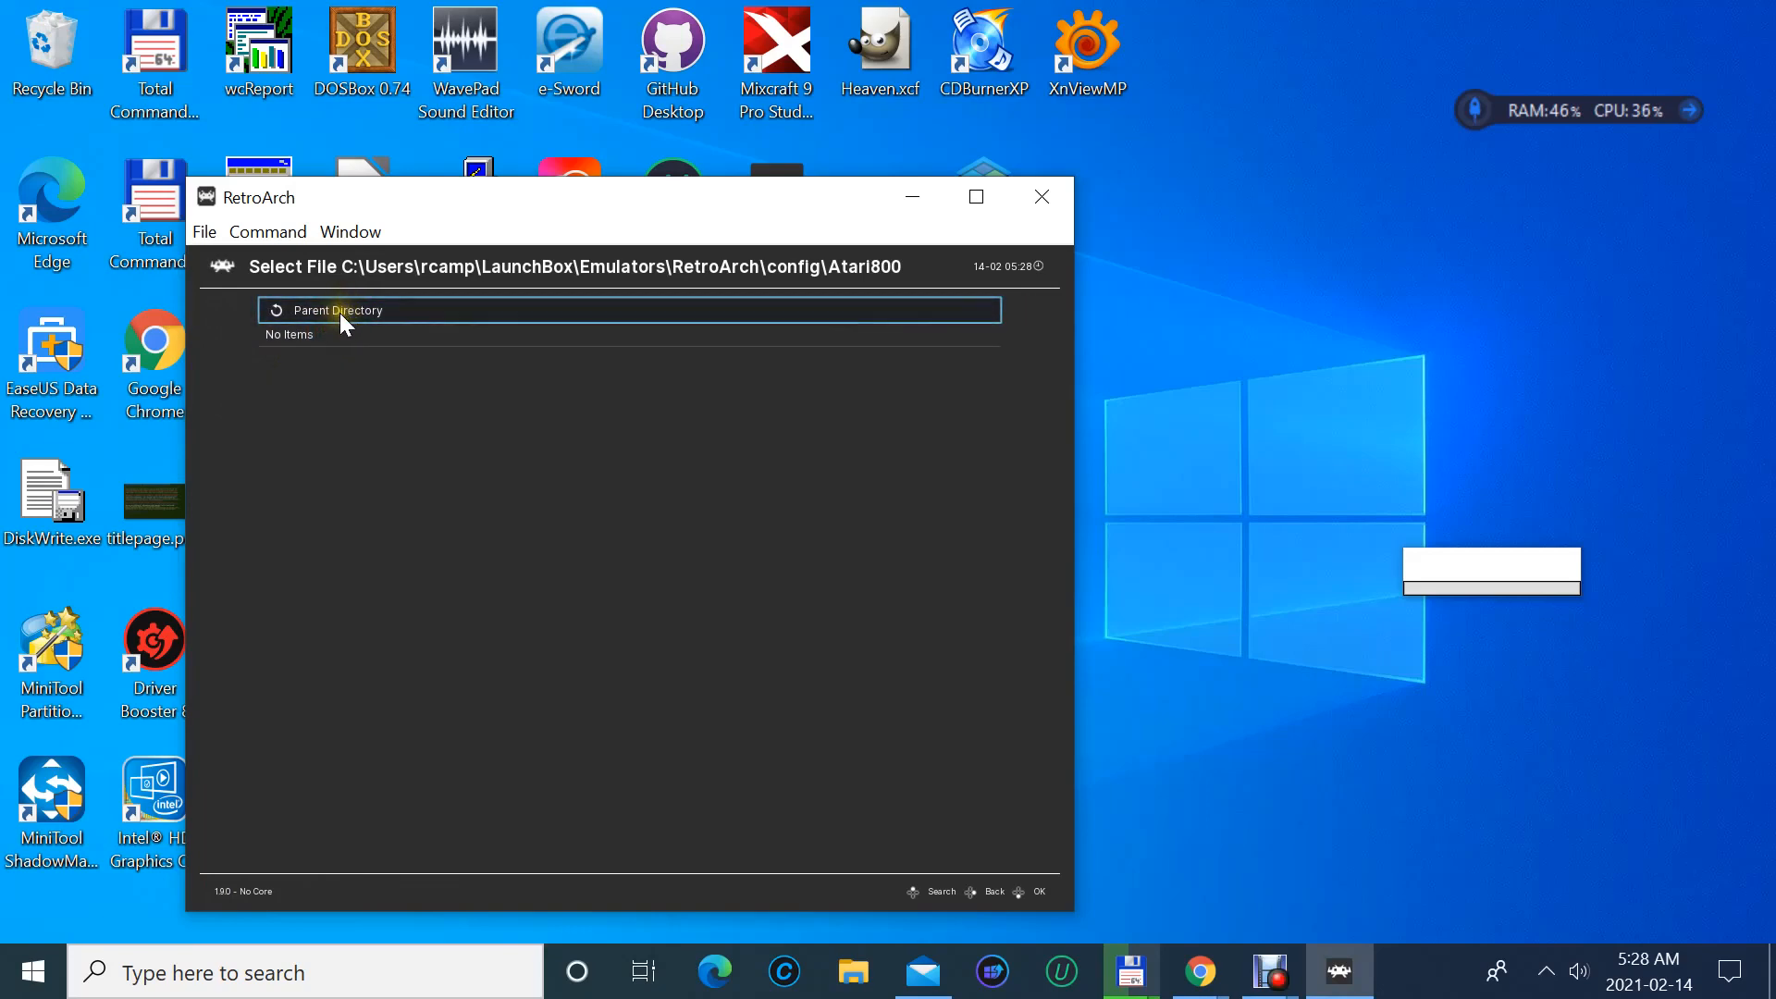
left_click(338, 310)
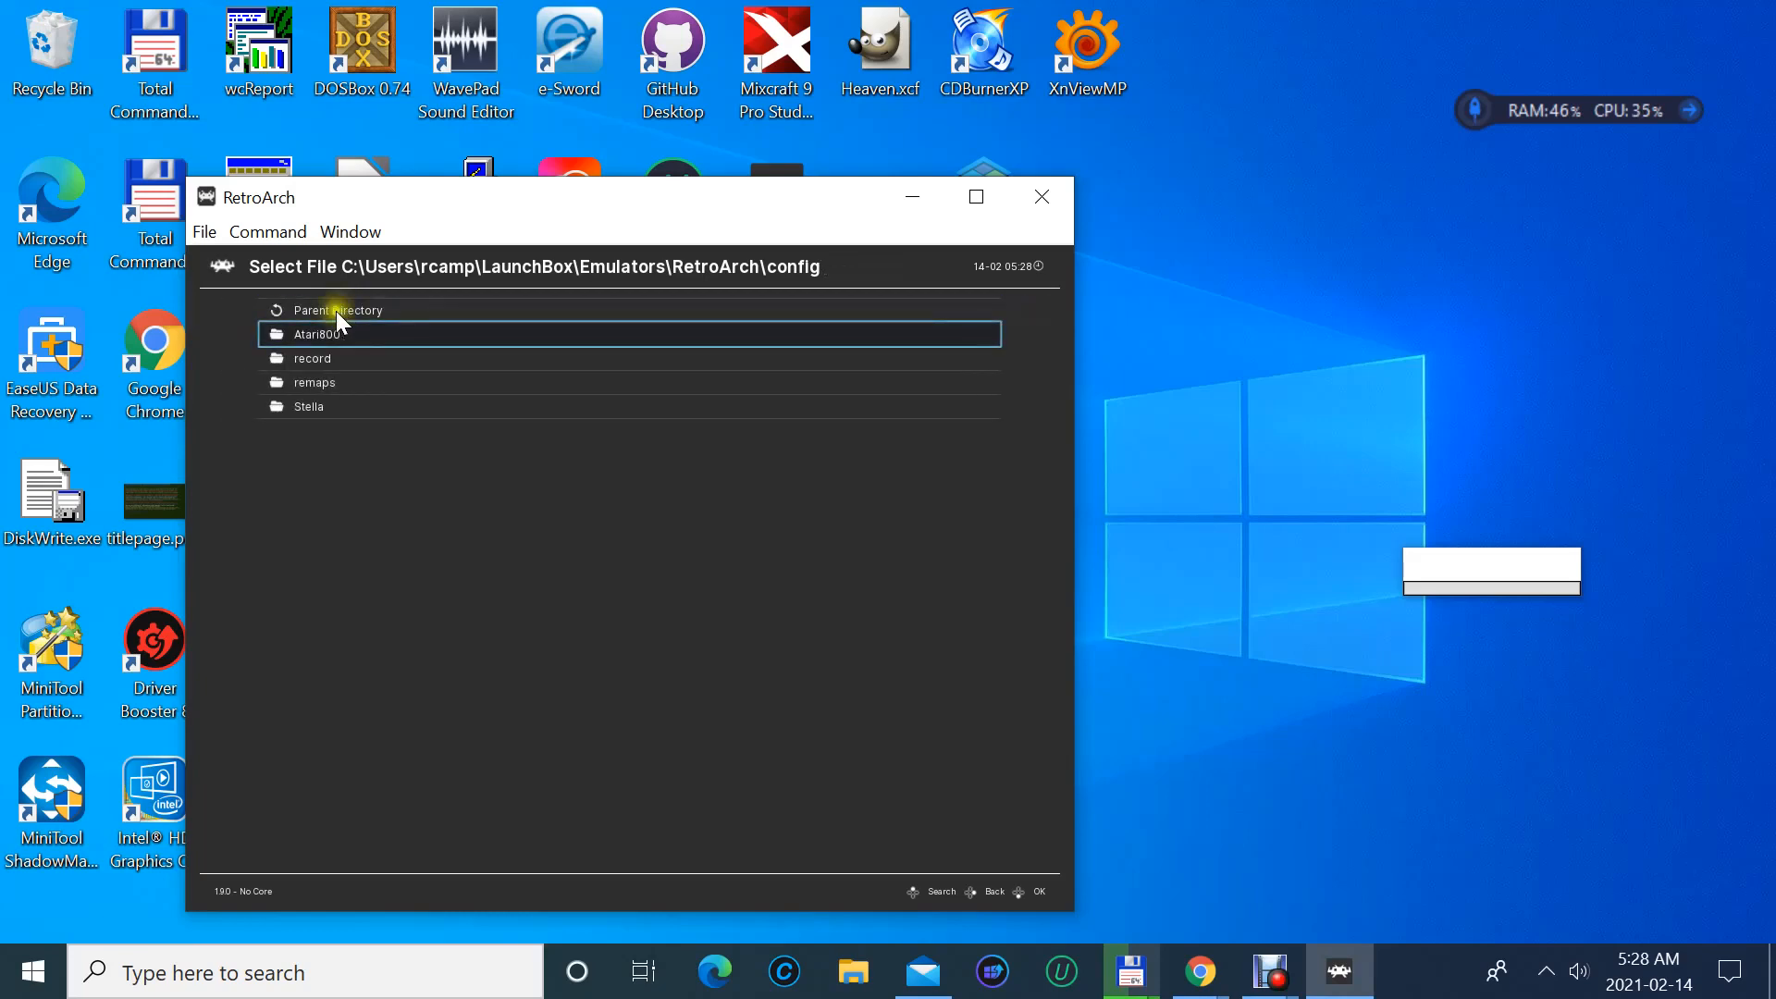
left_click(329, 333)
left_click(330, 333)
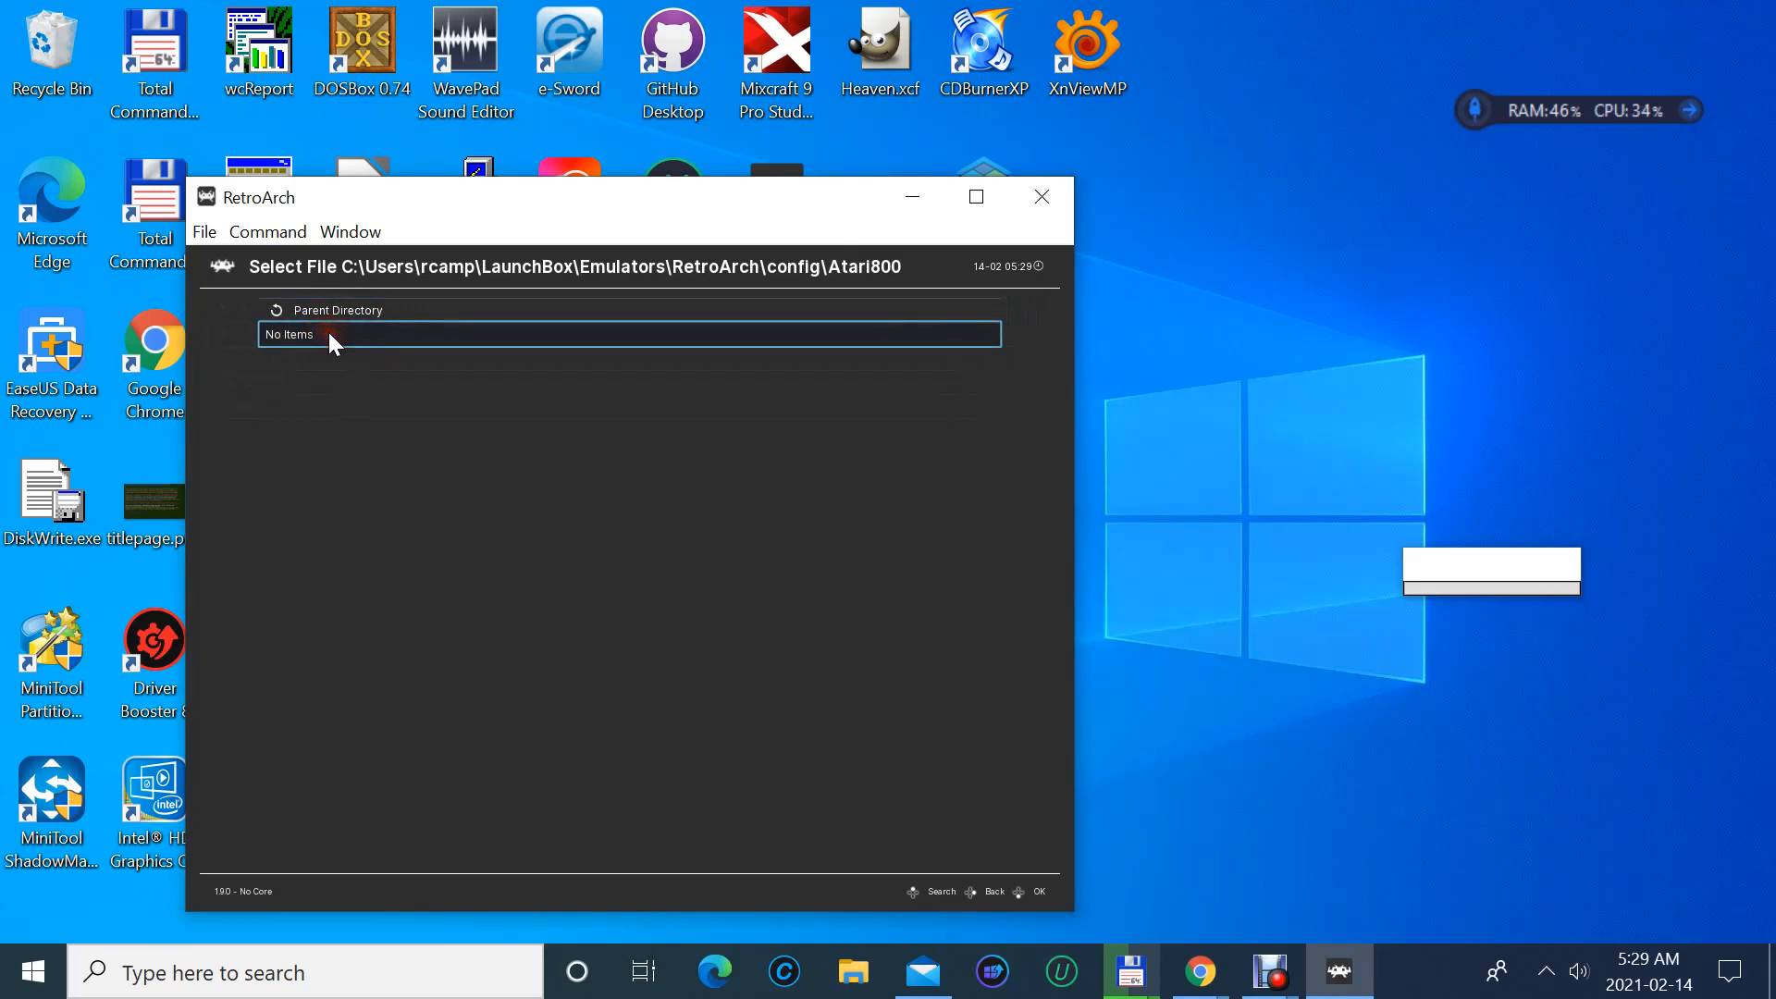
left_click(330, 333)
left_click(328, 331)
left_click(1007, 897)
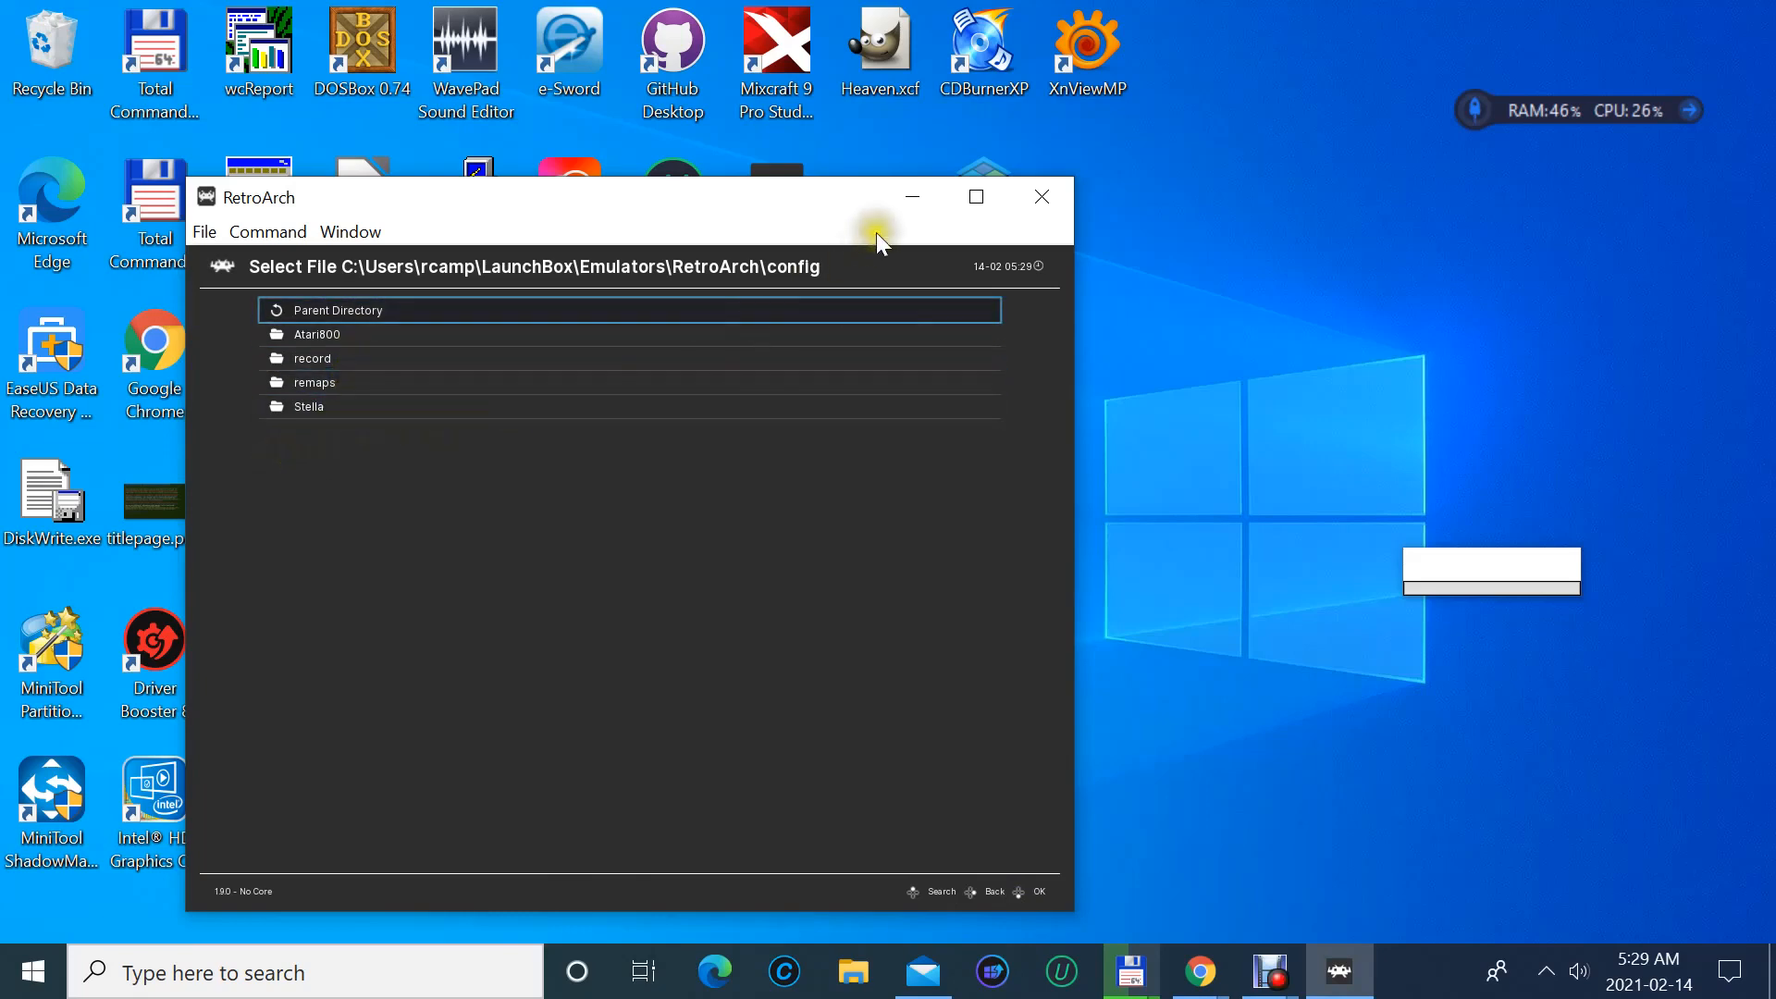
- Restart RetroArch and check the Configuration settings for saving on quit and the global core options file
left_click(1054, 212)
left_click(786, 231)
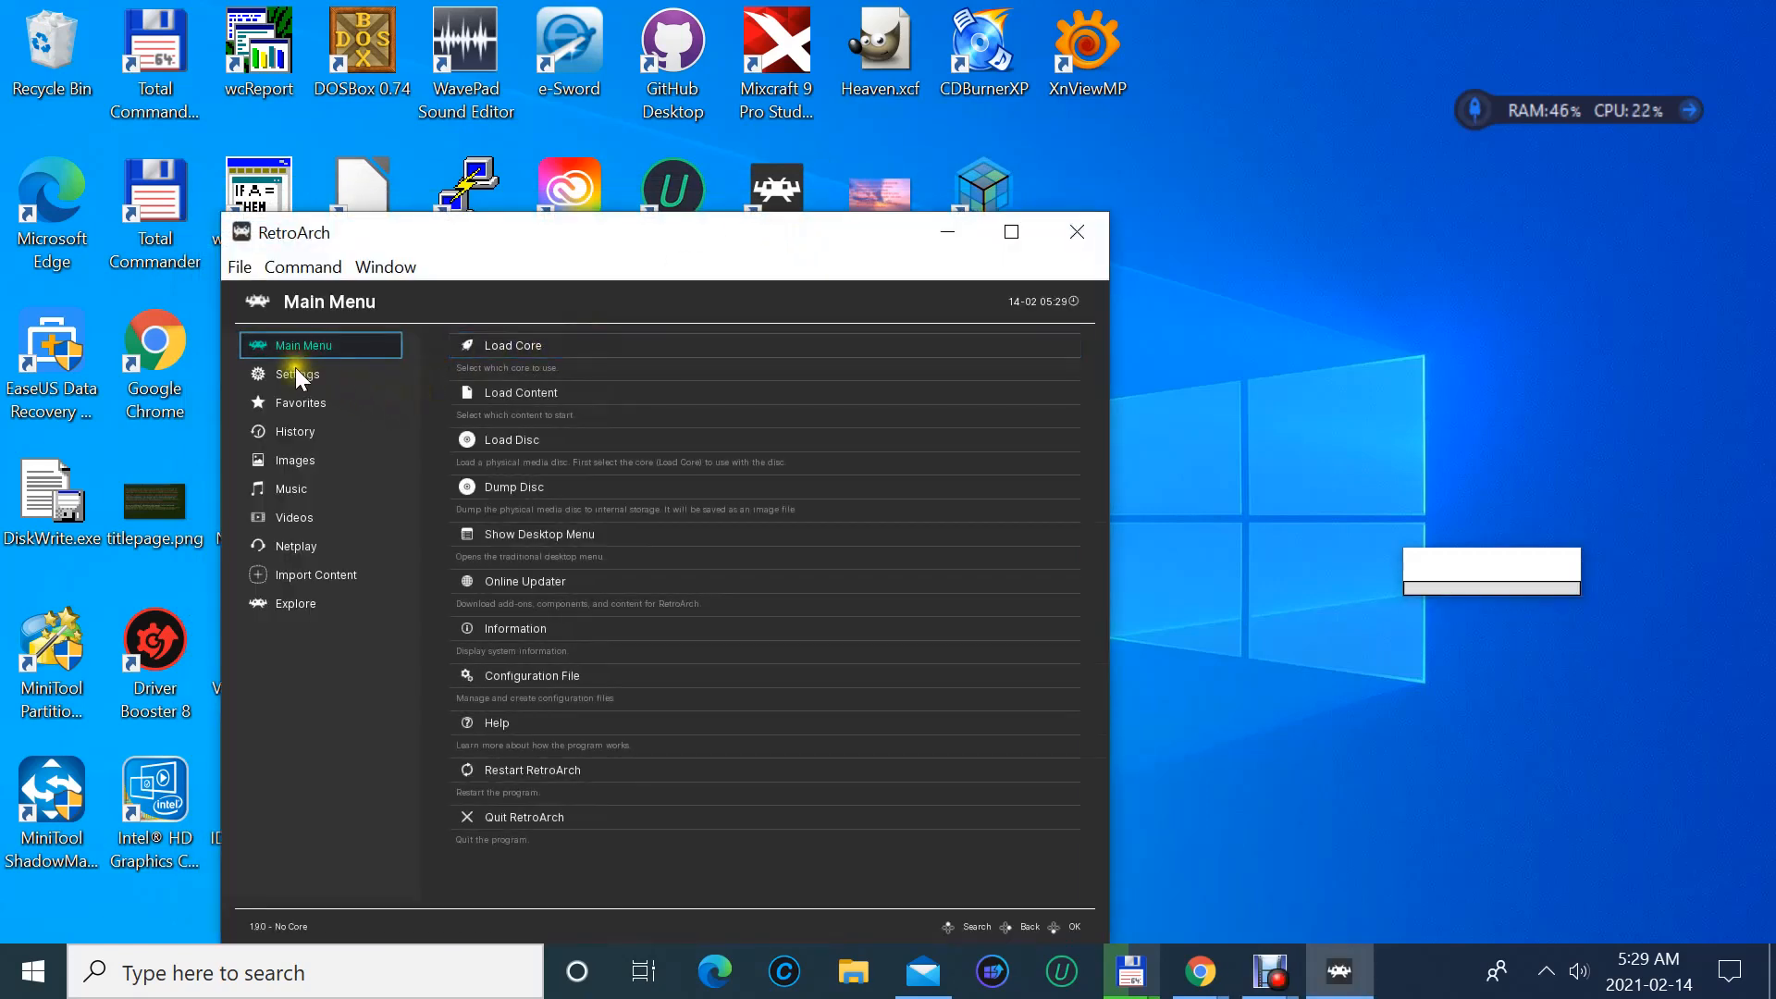
left_click(296, 370)
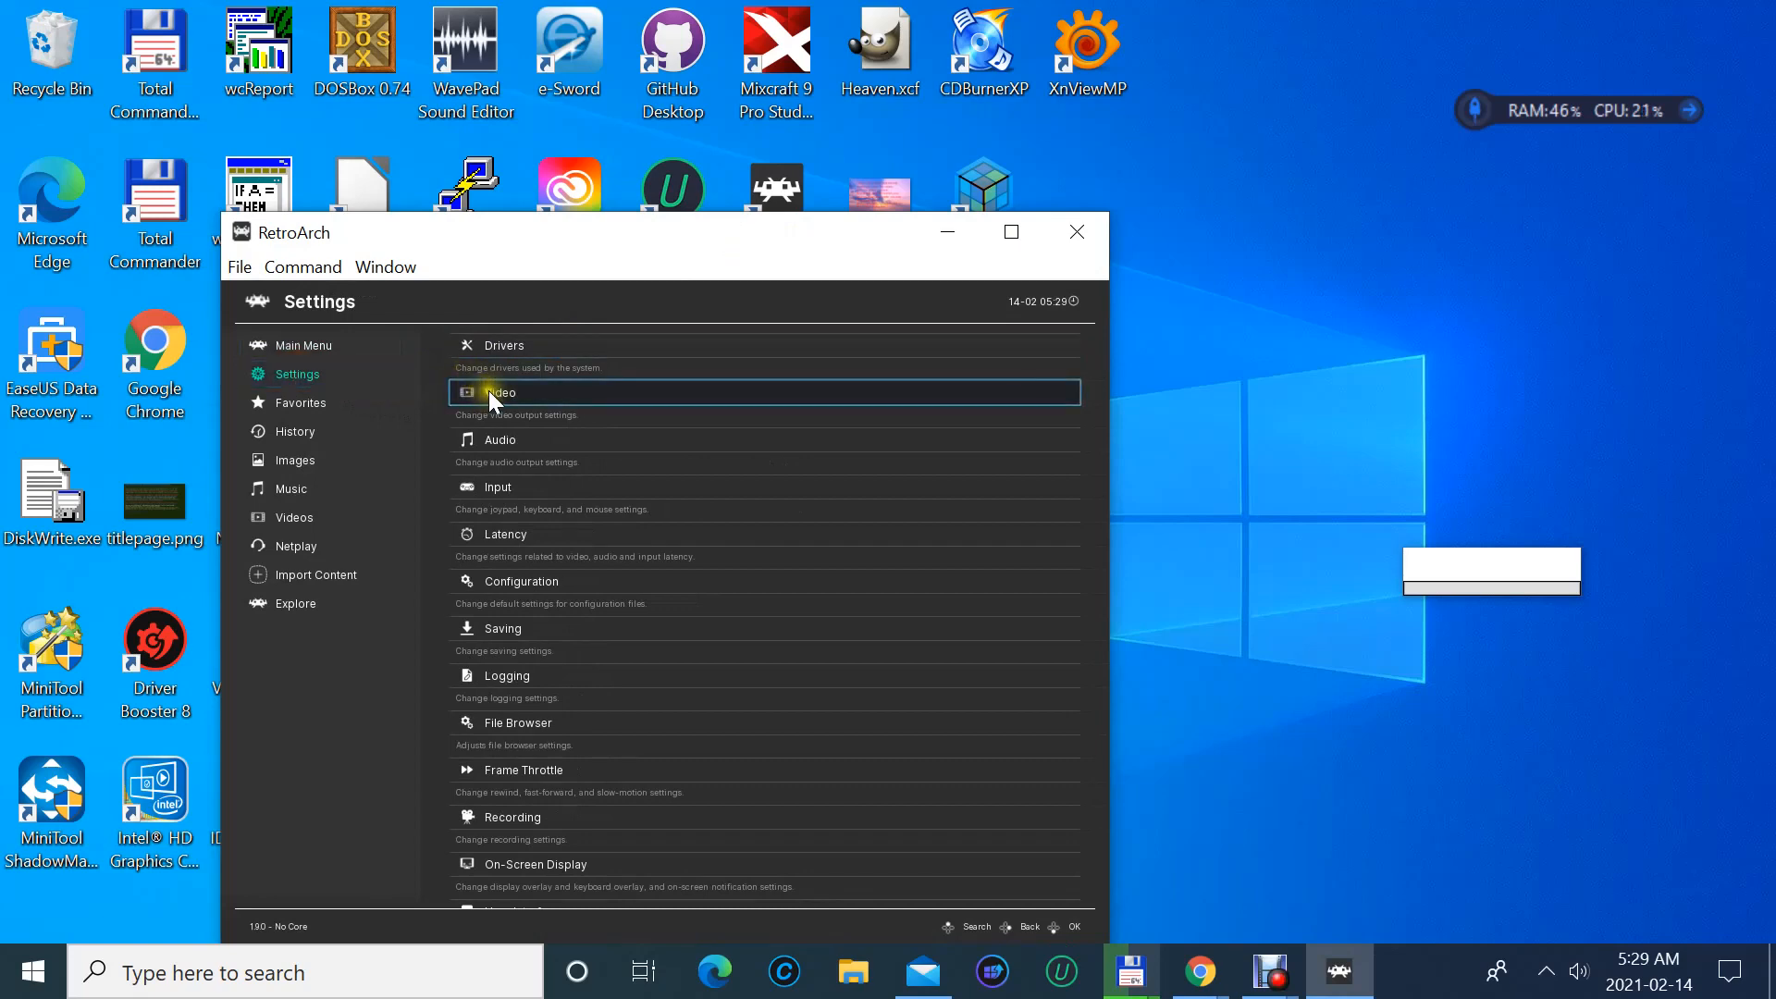
left_click(525, 580)
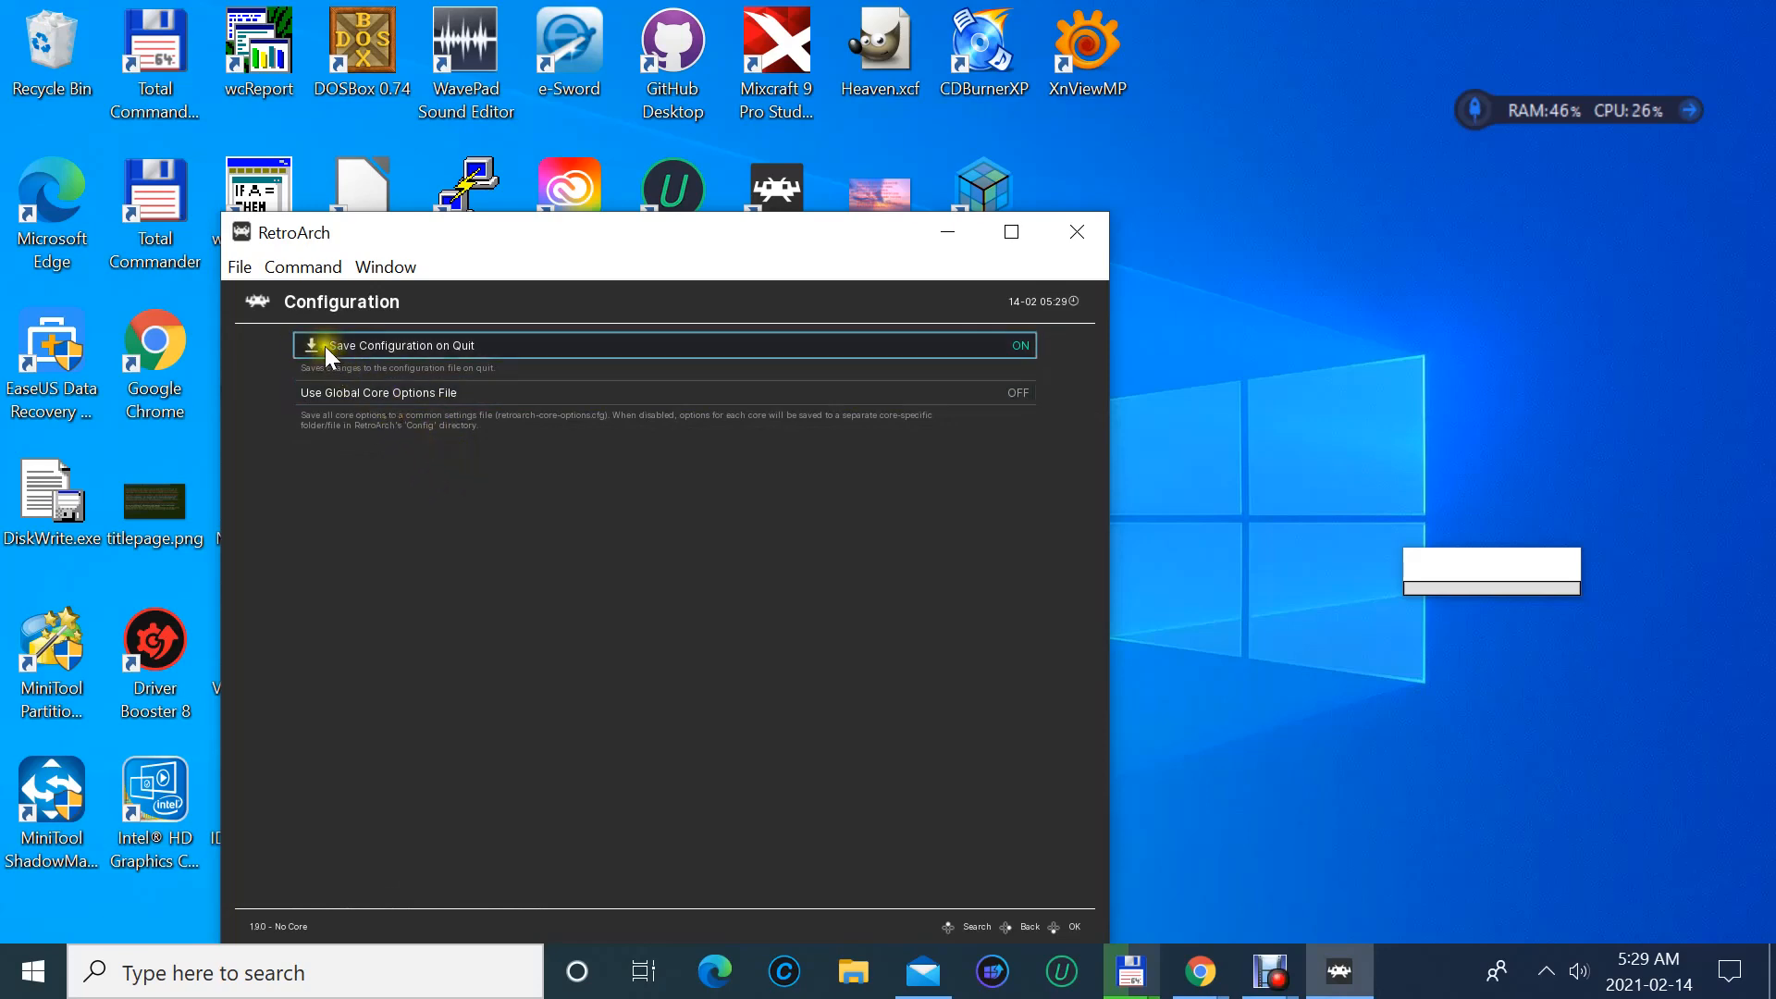
- Set the windowed scale to 1x and switch RetroArch to exclusive full screen
left_click(244, 270)
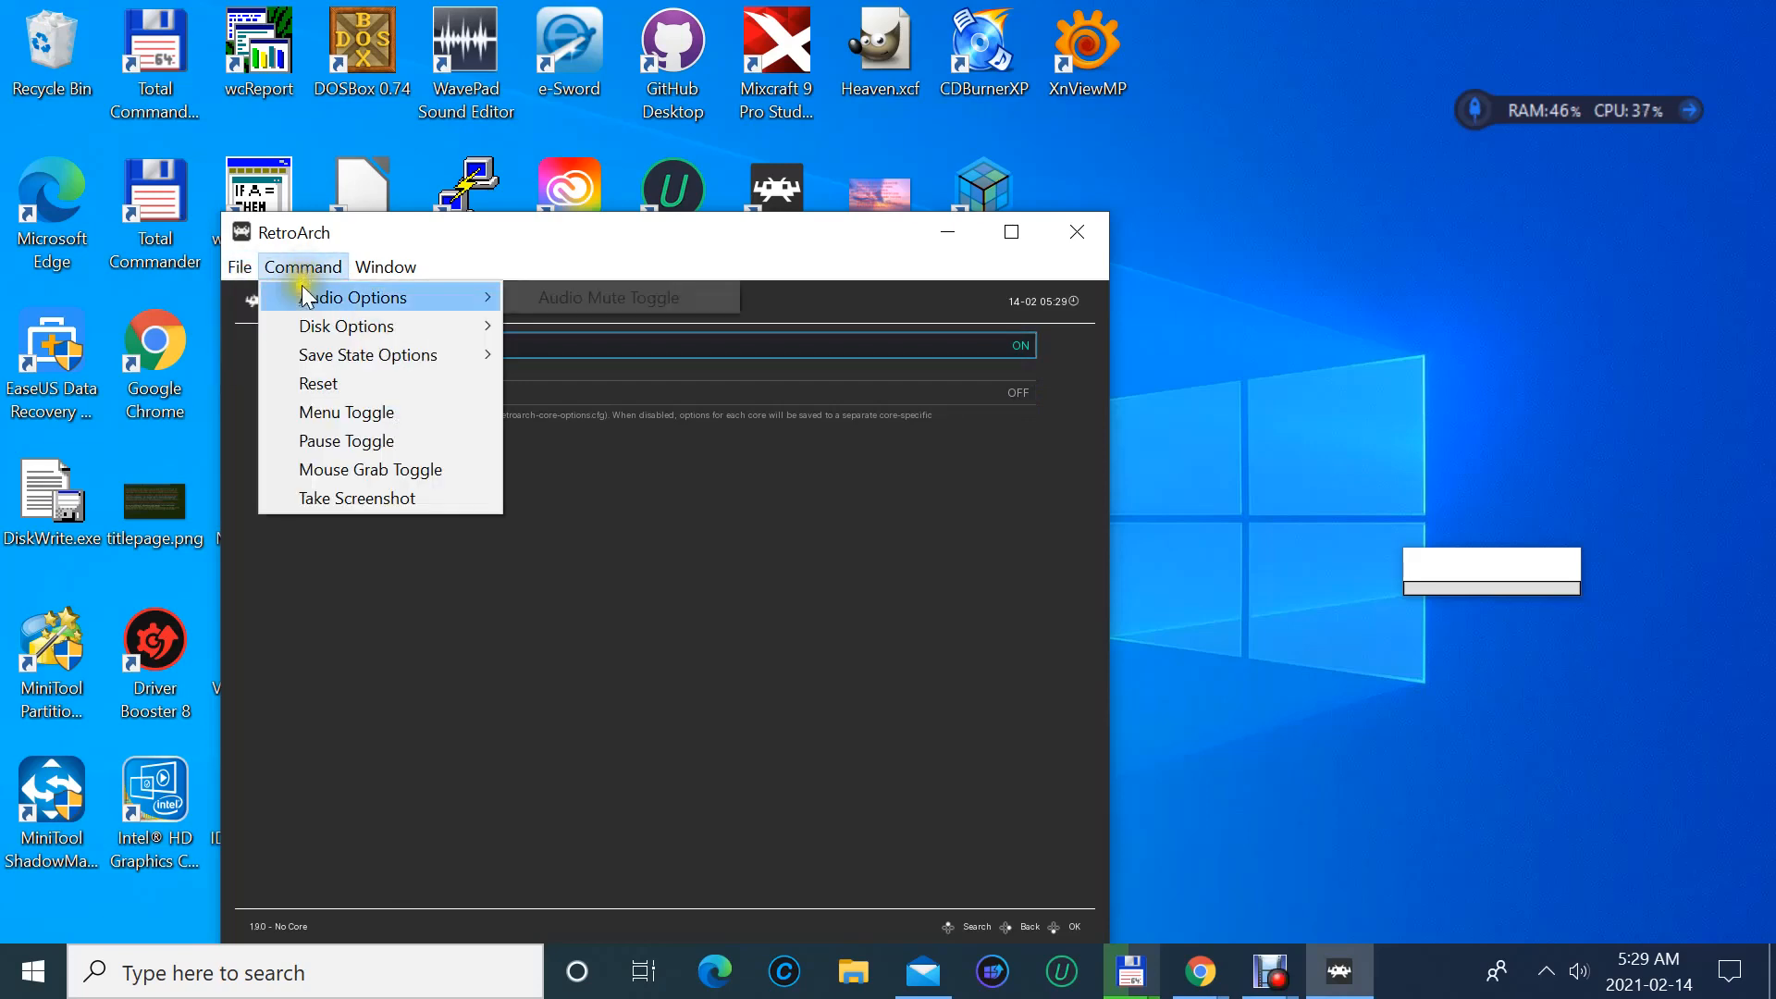
mouse_move(368, 277)
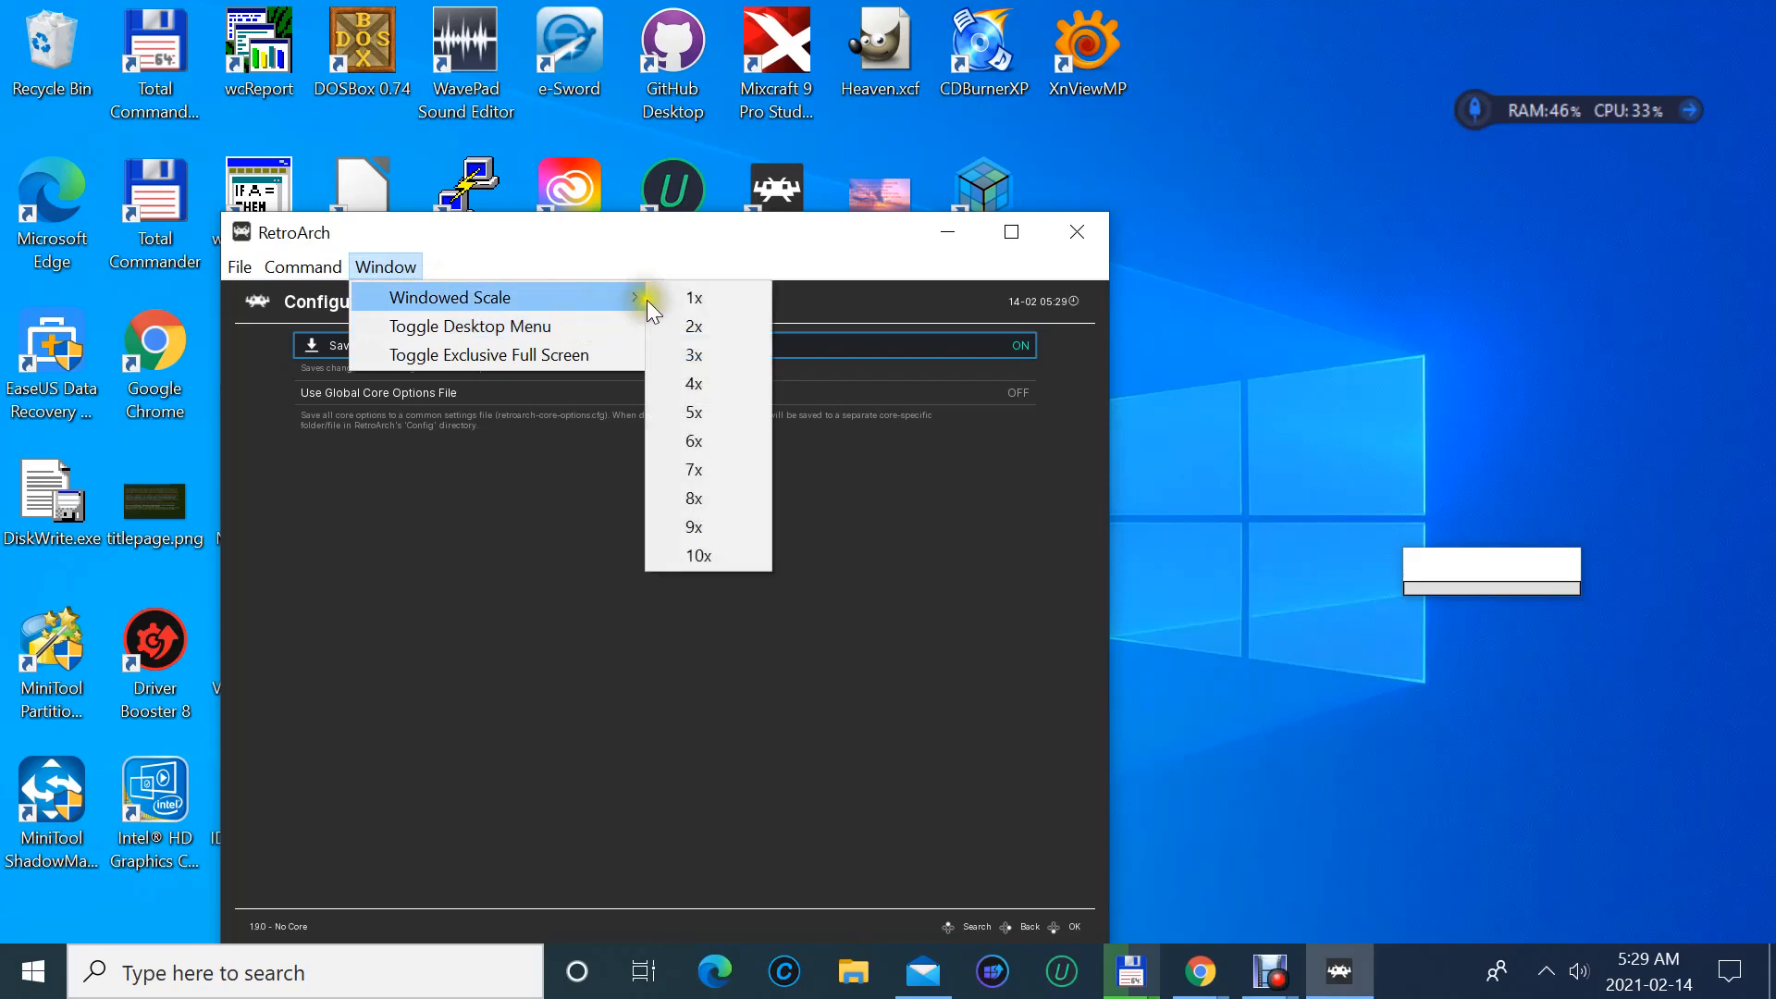
left_click(683, 301)
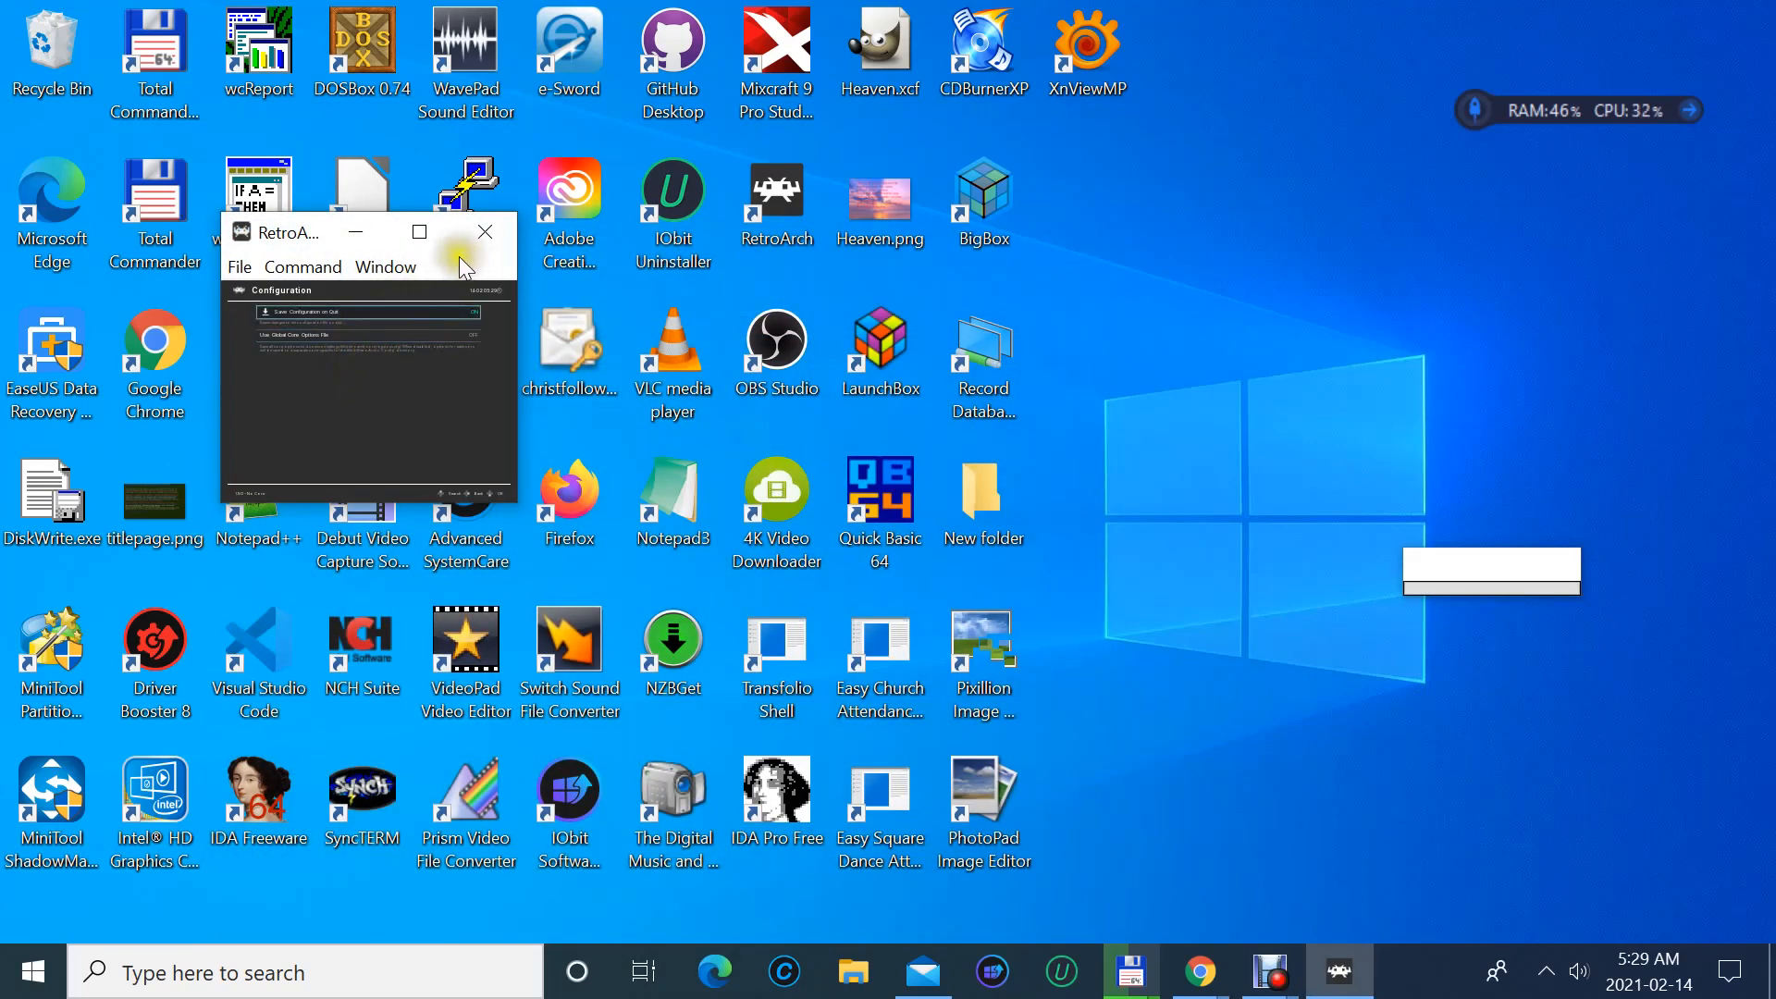
left_click(390, 273)
mouse_move(396, 297)
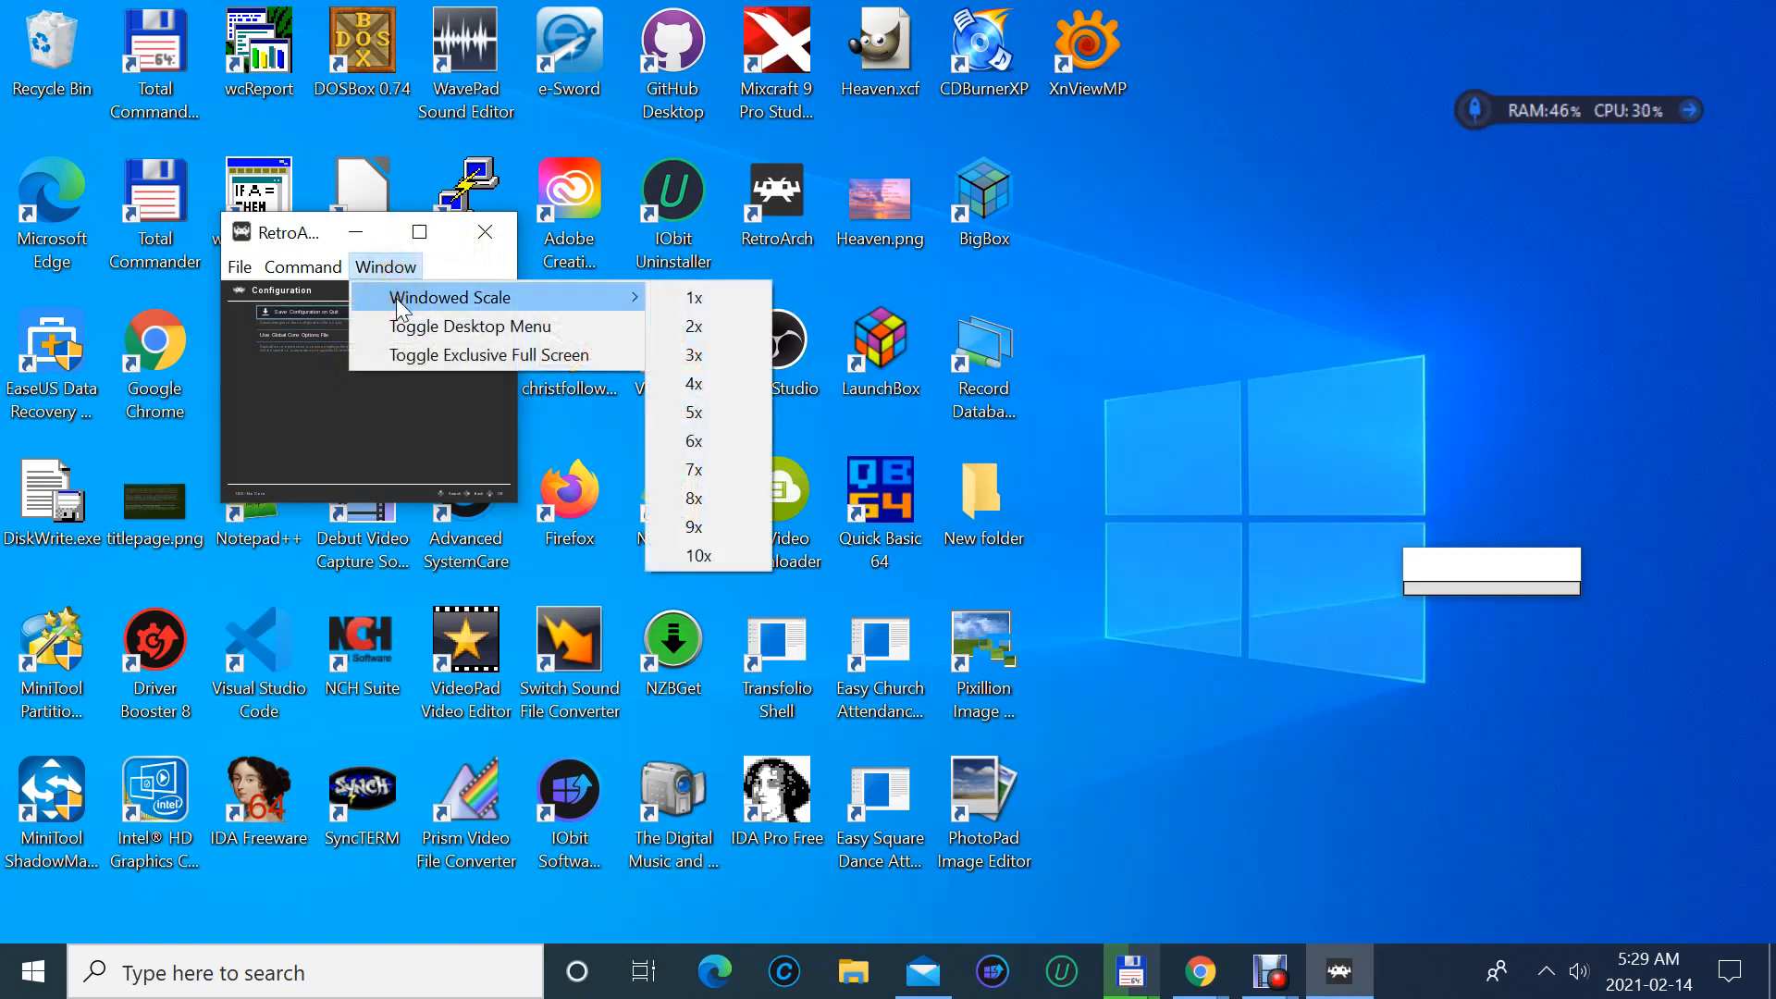
left_click(408, 349)
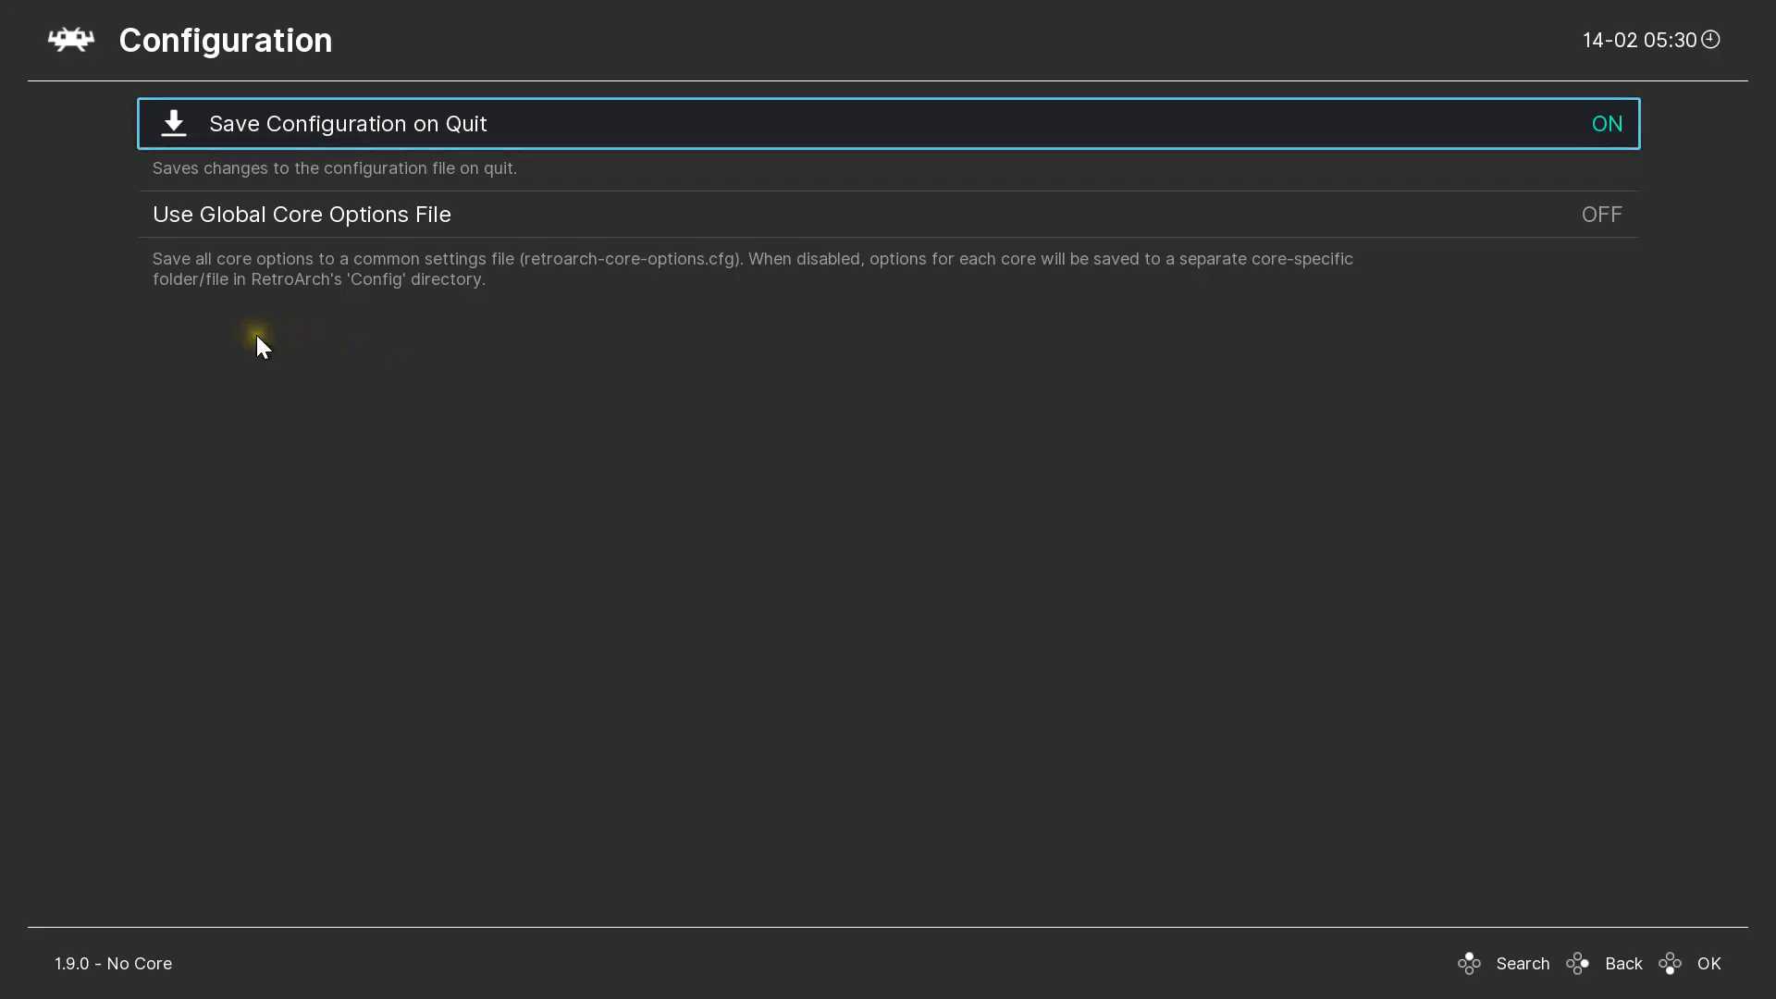
- Return to the Settings list, look through all its categories and open the Directory settings
right_click(231, 338)
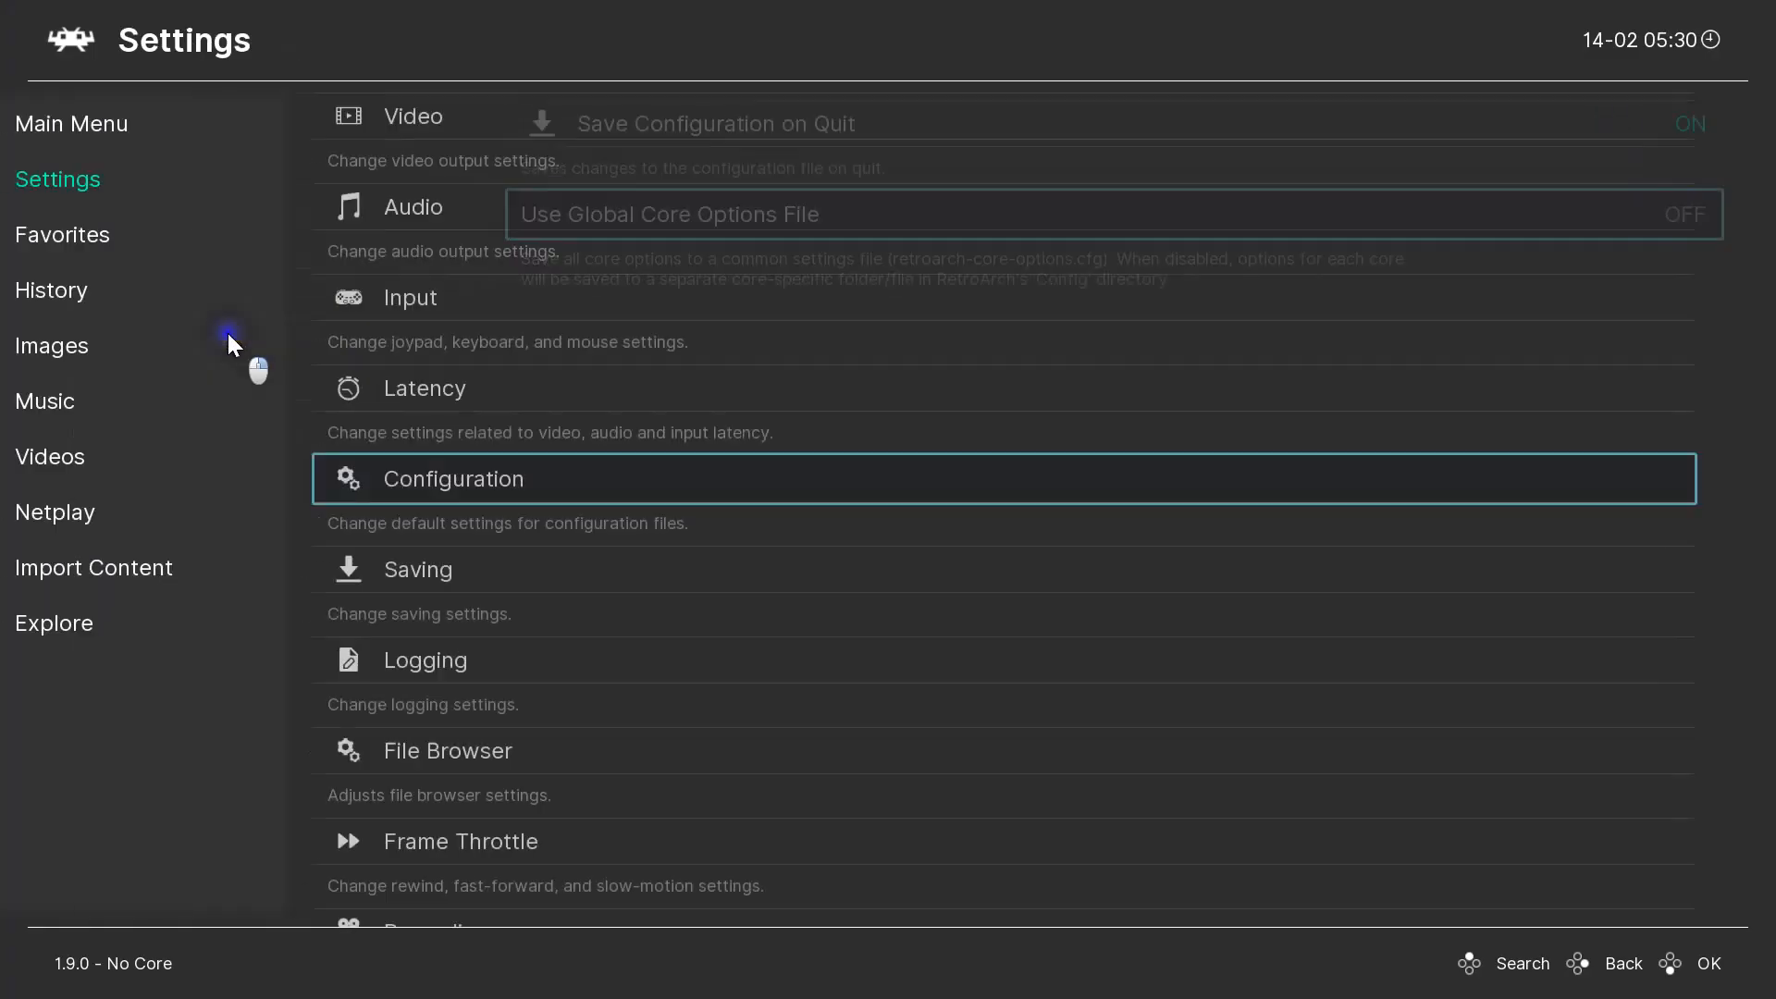
right_click(229, 340)
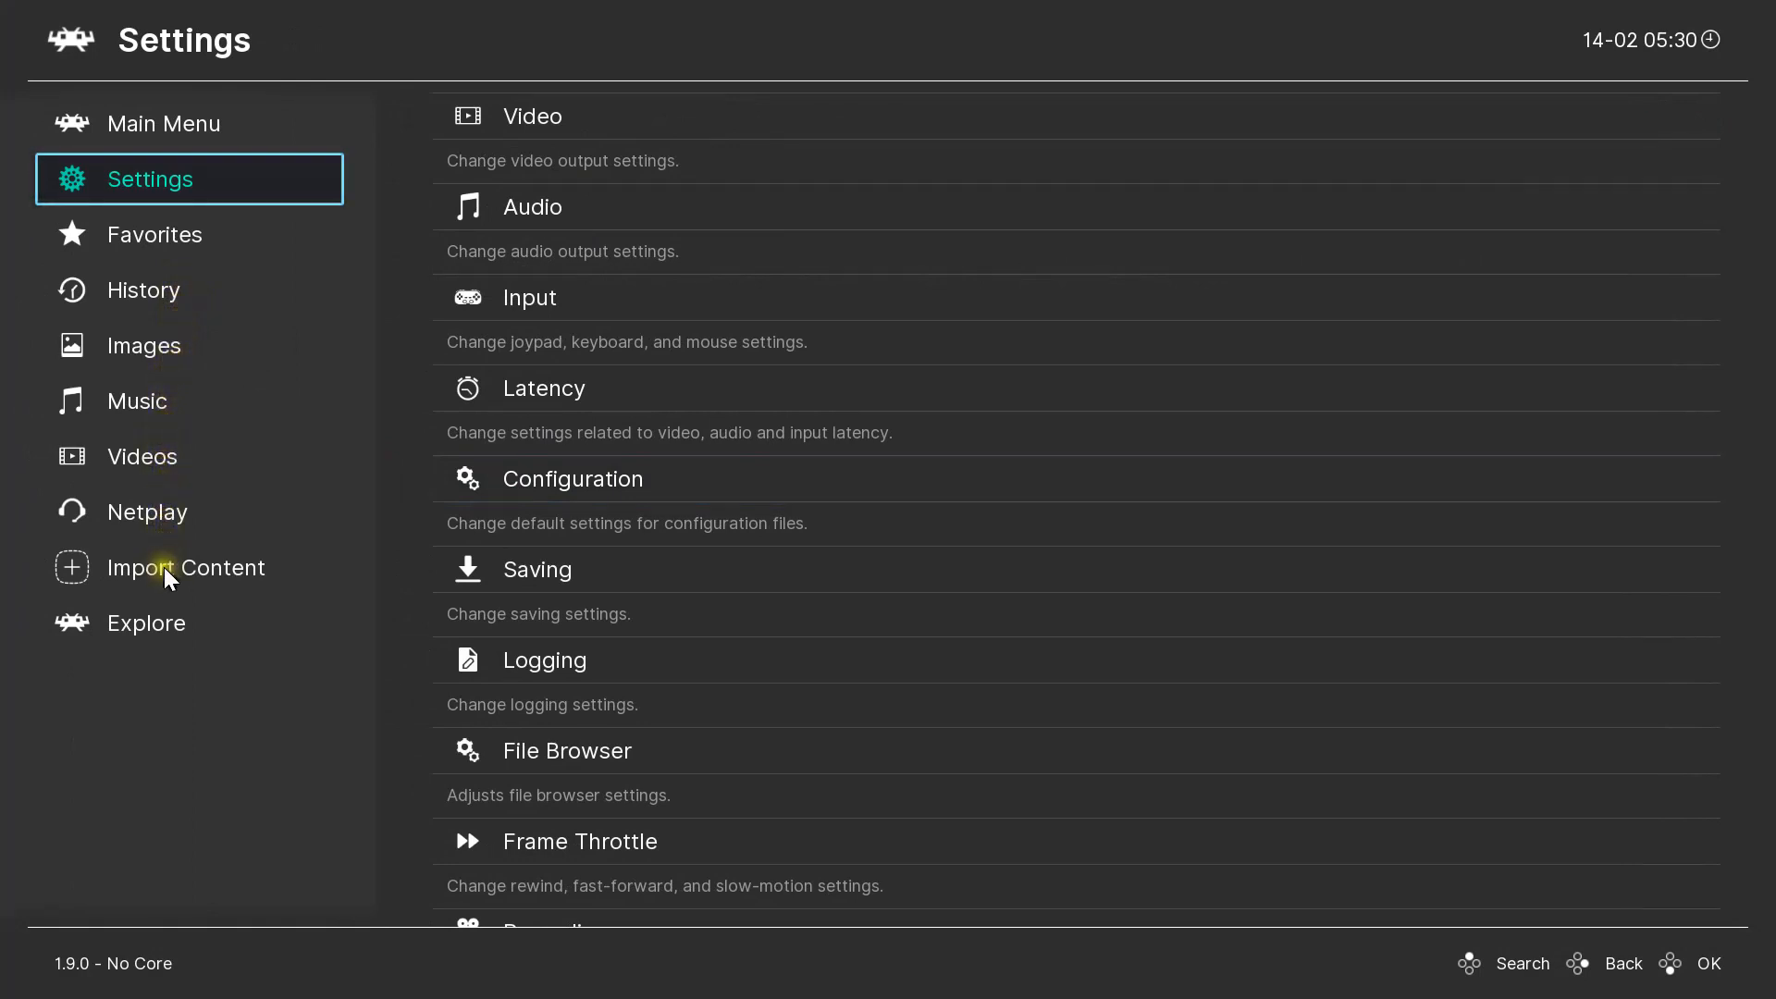
scroll(448, 539, "down", 4)
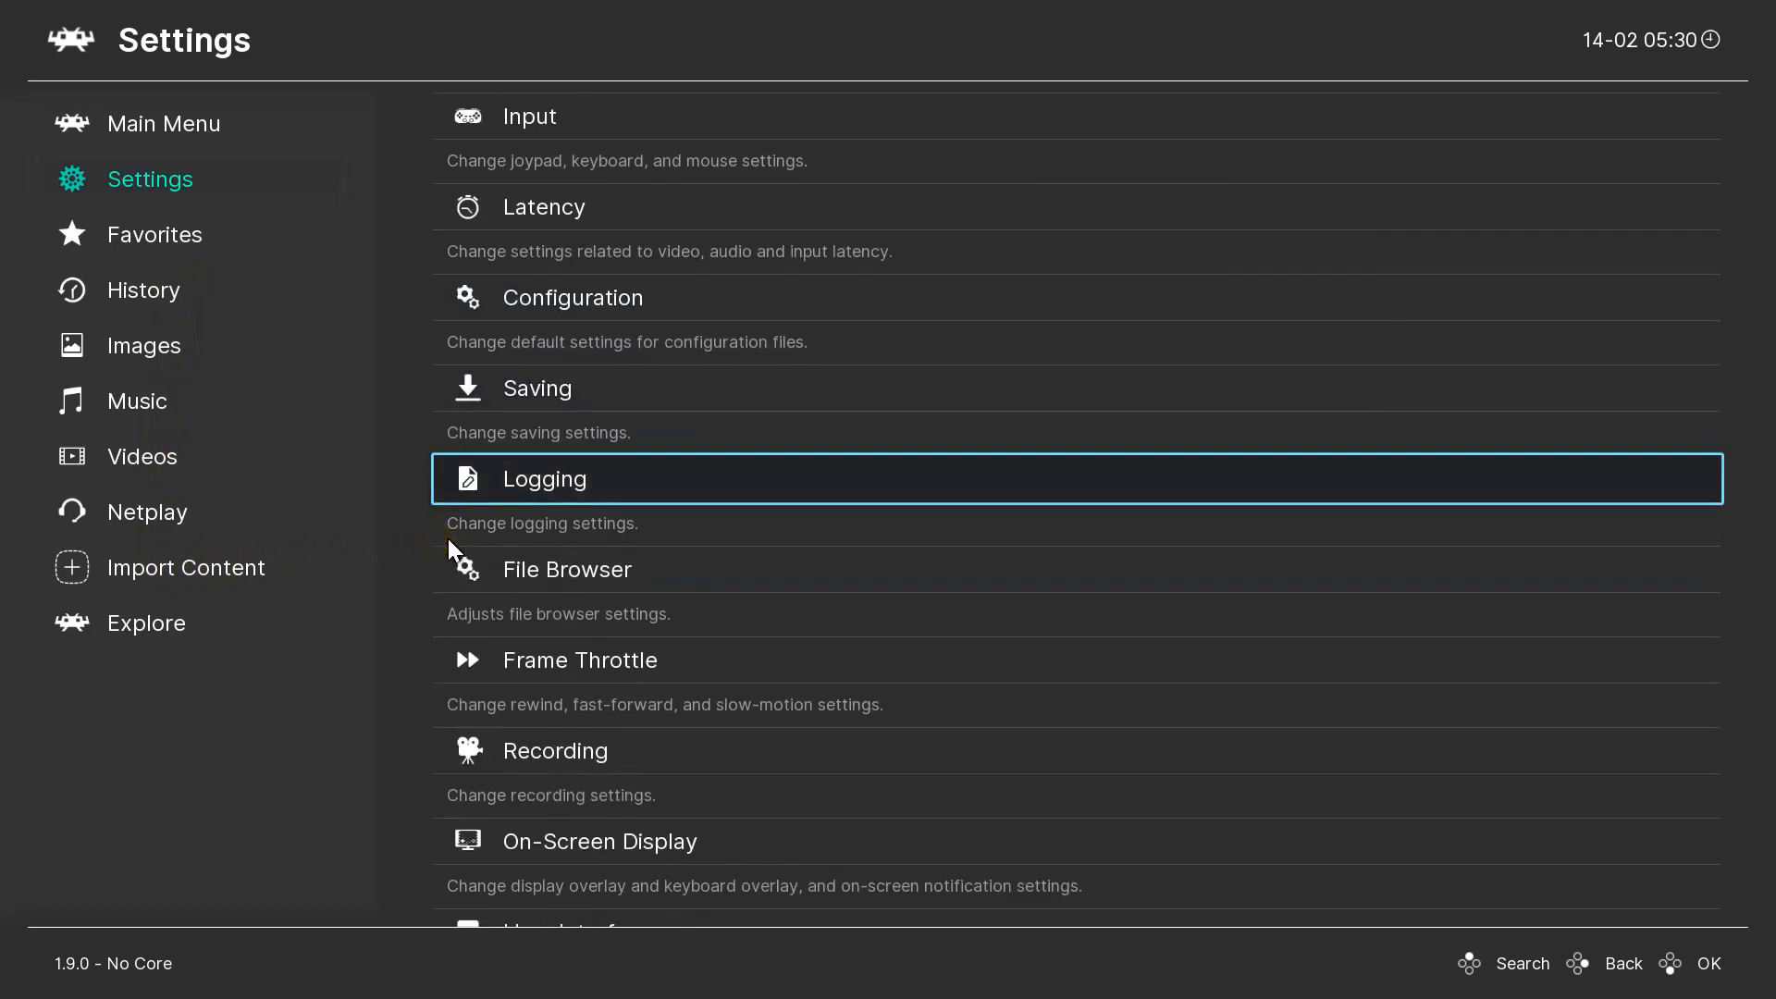
scroll(446, 538, "down", 4)
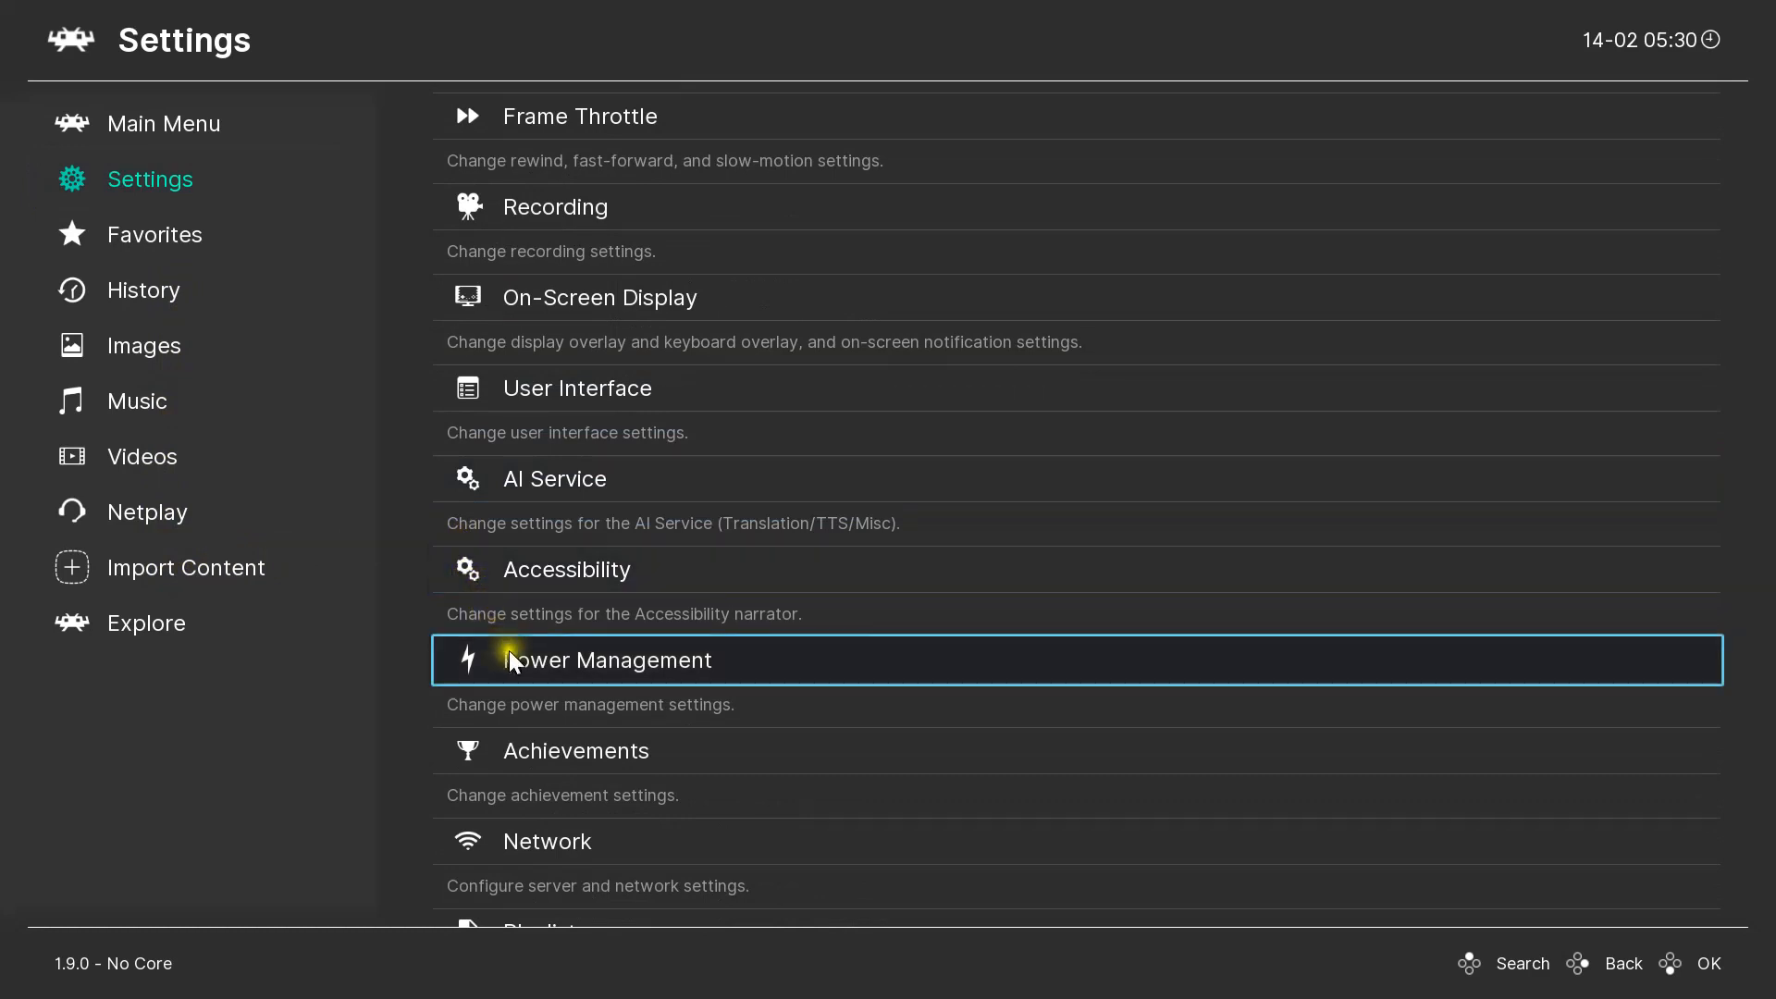
scroll(518, 668, "down", 6)
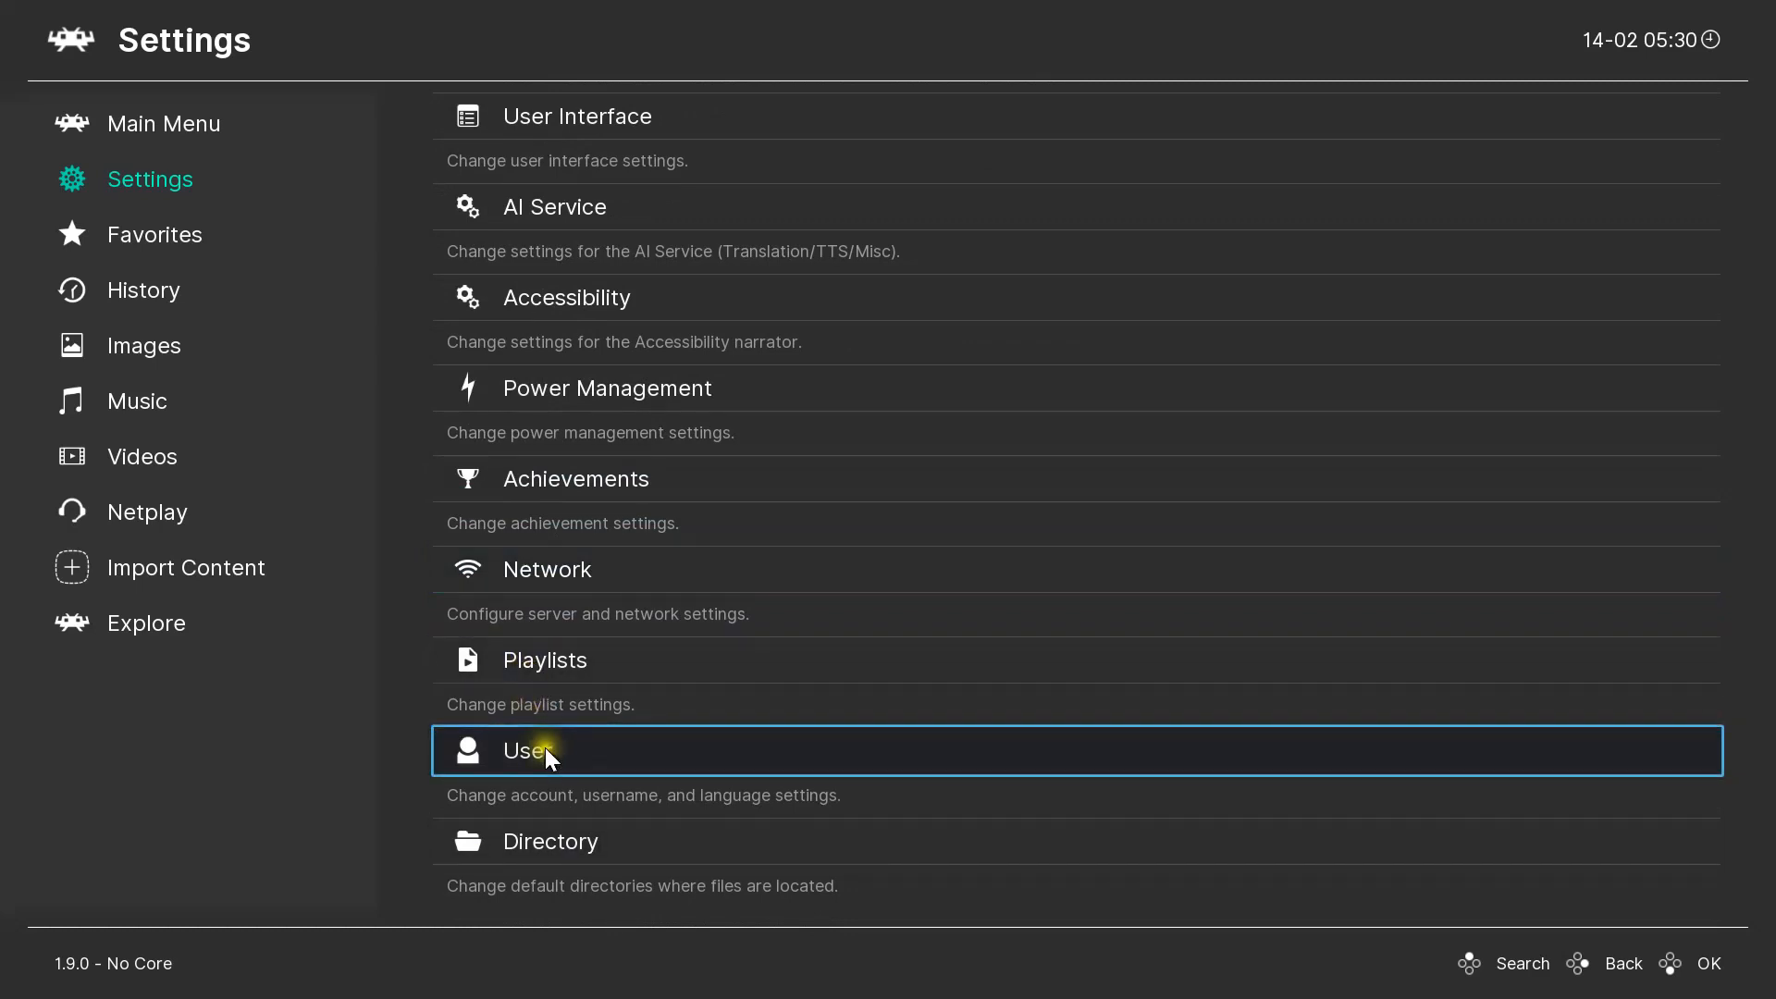
scroll(544, 754, "up", 12)
scroll(540, 763, "down", 2)
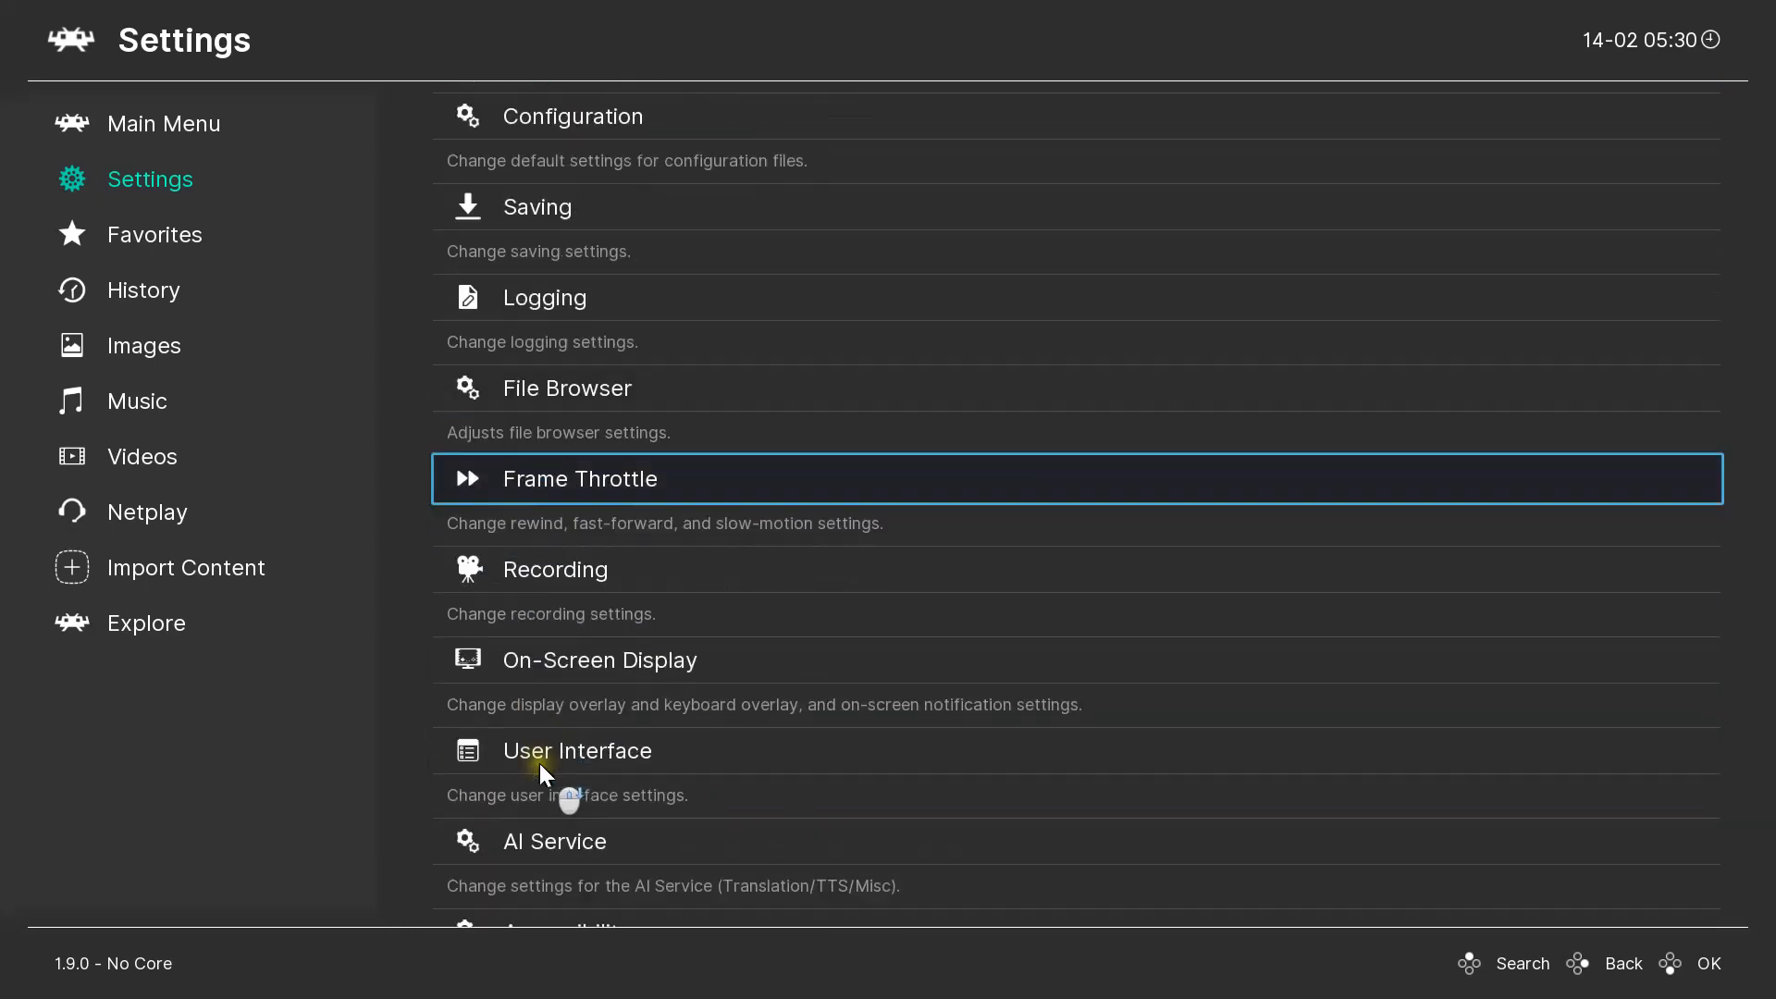
scroll(540, 764, "down", 6)
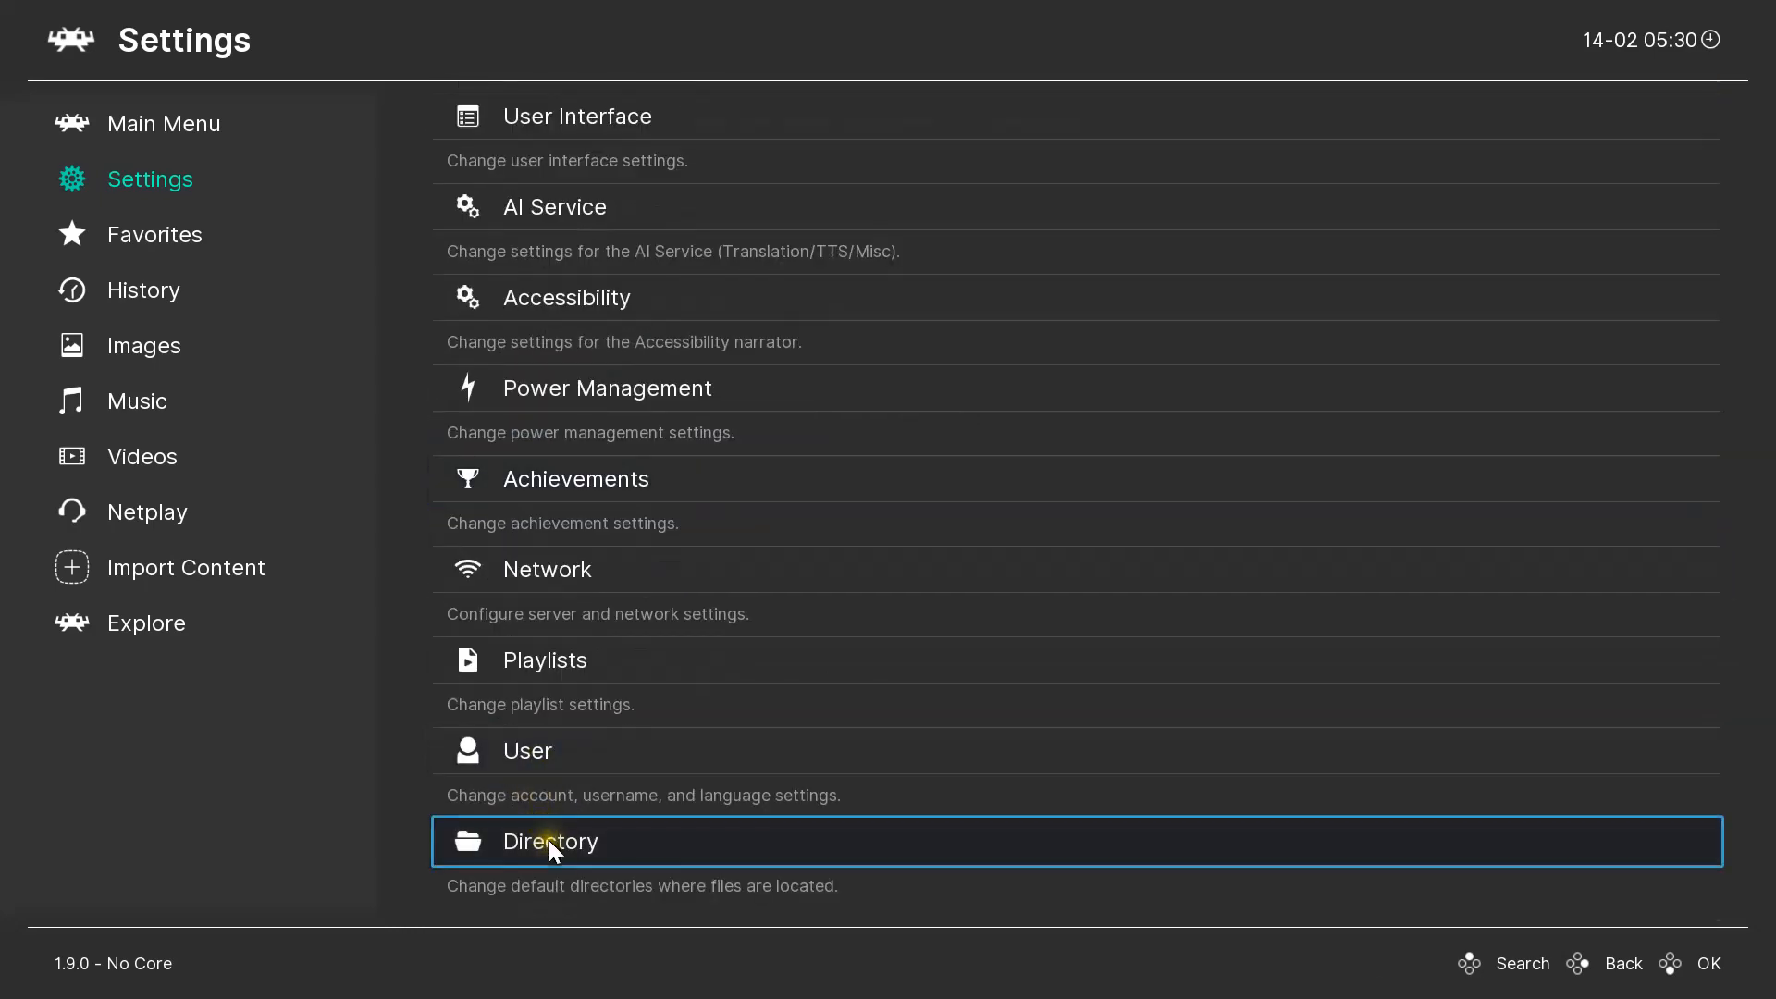
left_click(548, 840)
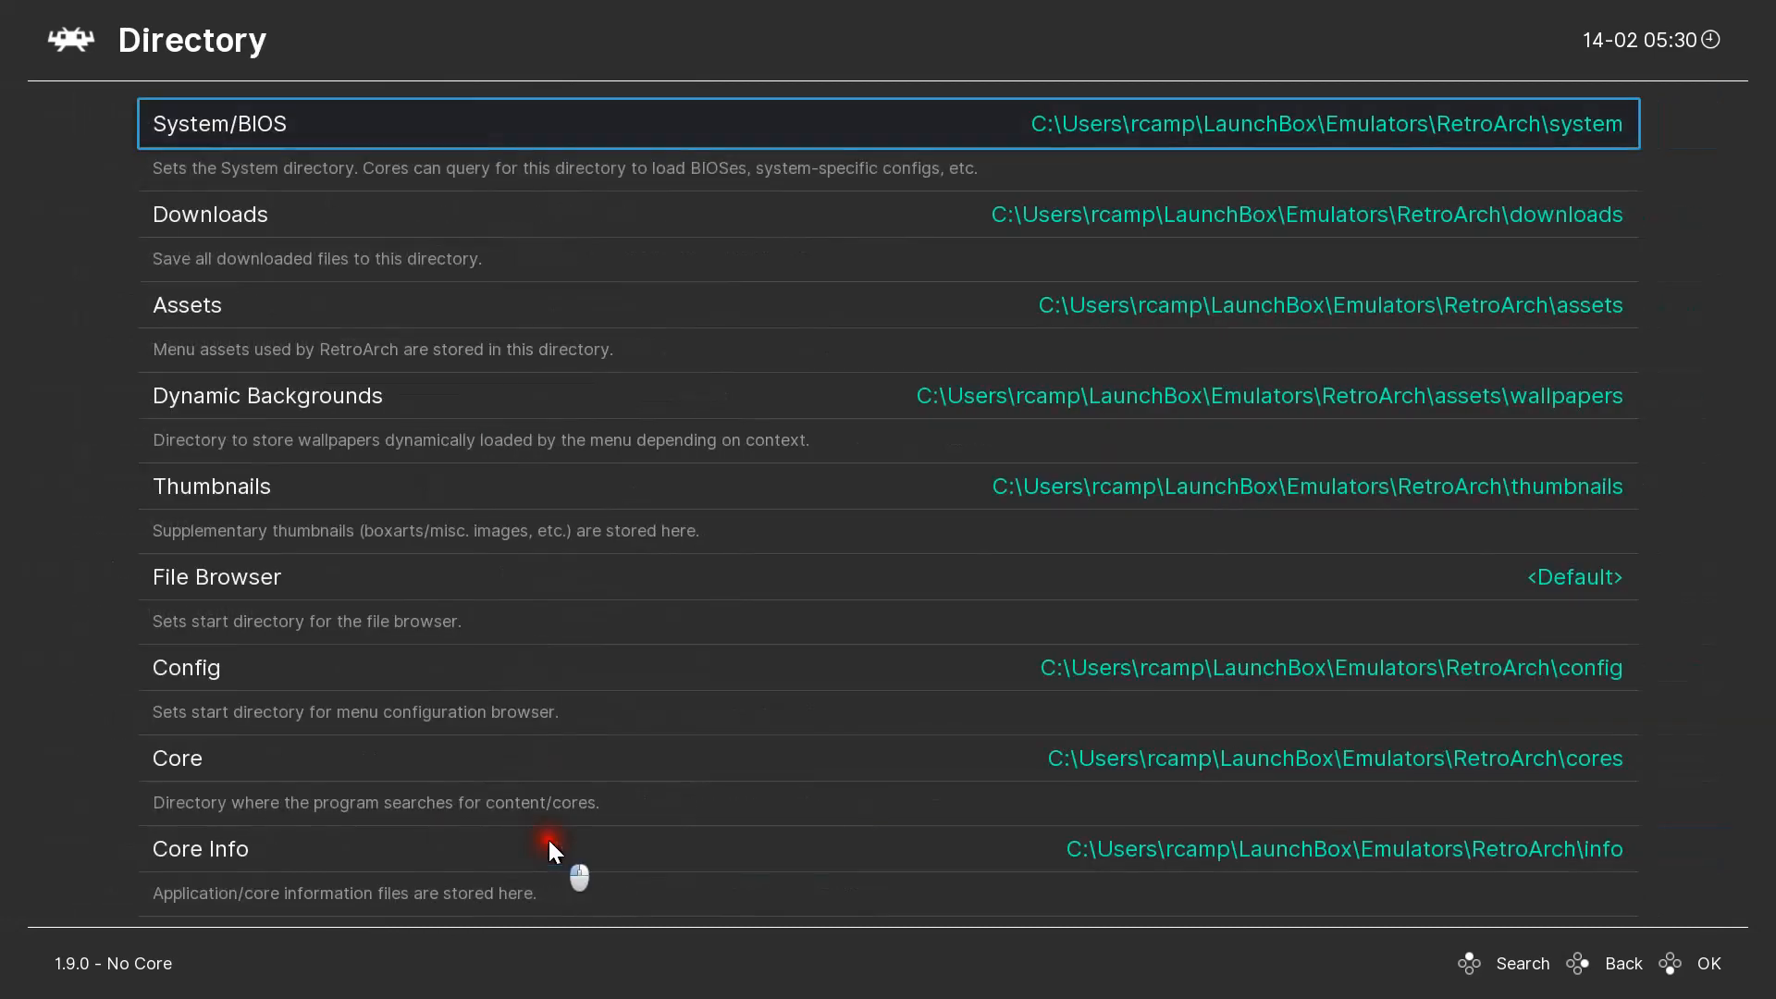
- Review the default folder paths in the Directory settings, from System/BIOS through System Event Logs
left_click(548, 837)
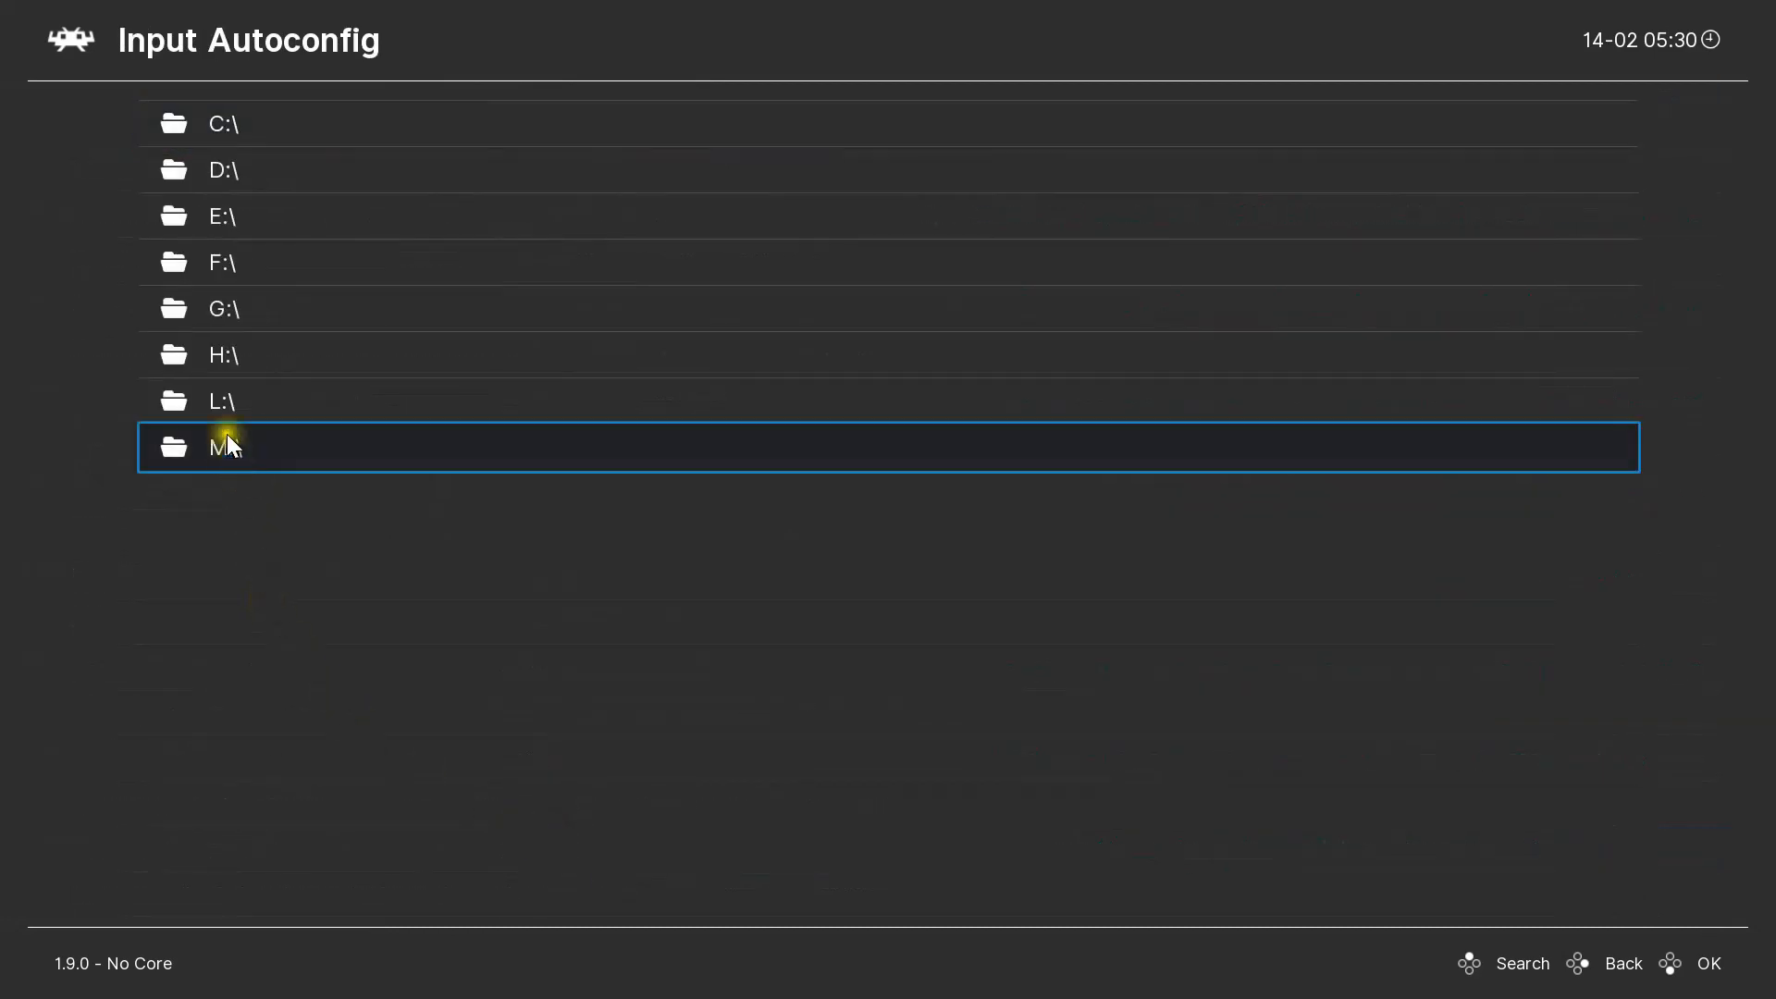
right_click(48, 92)
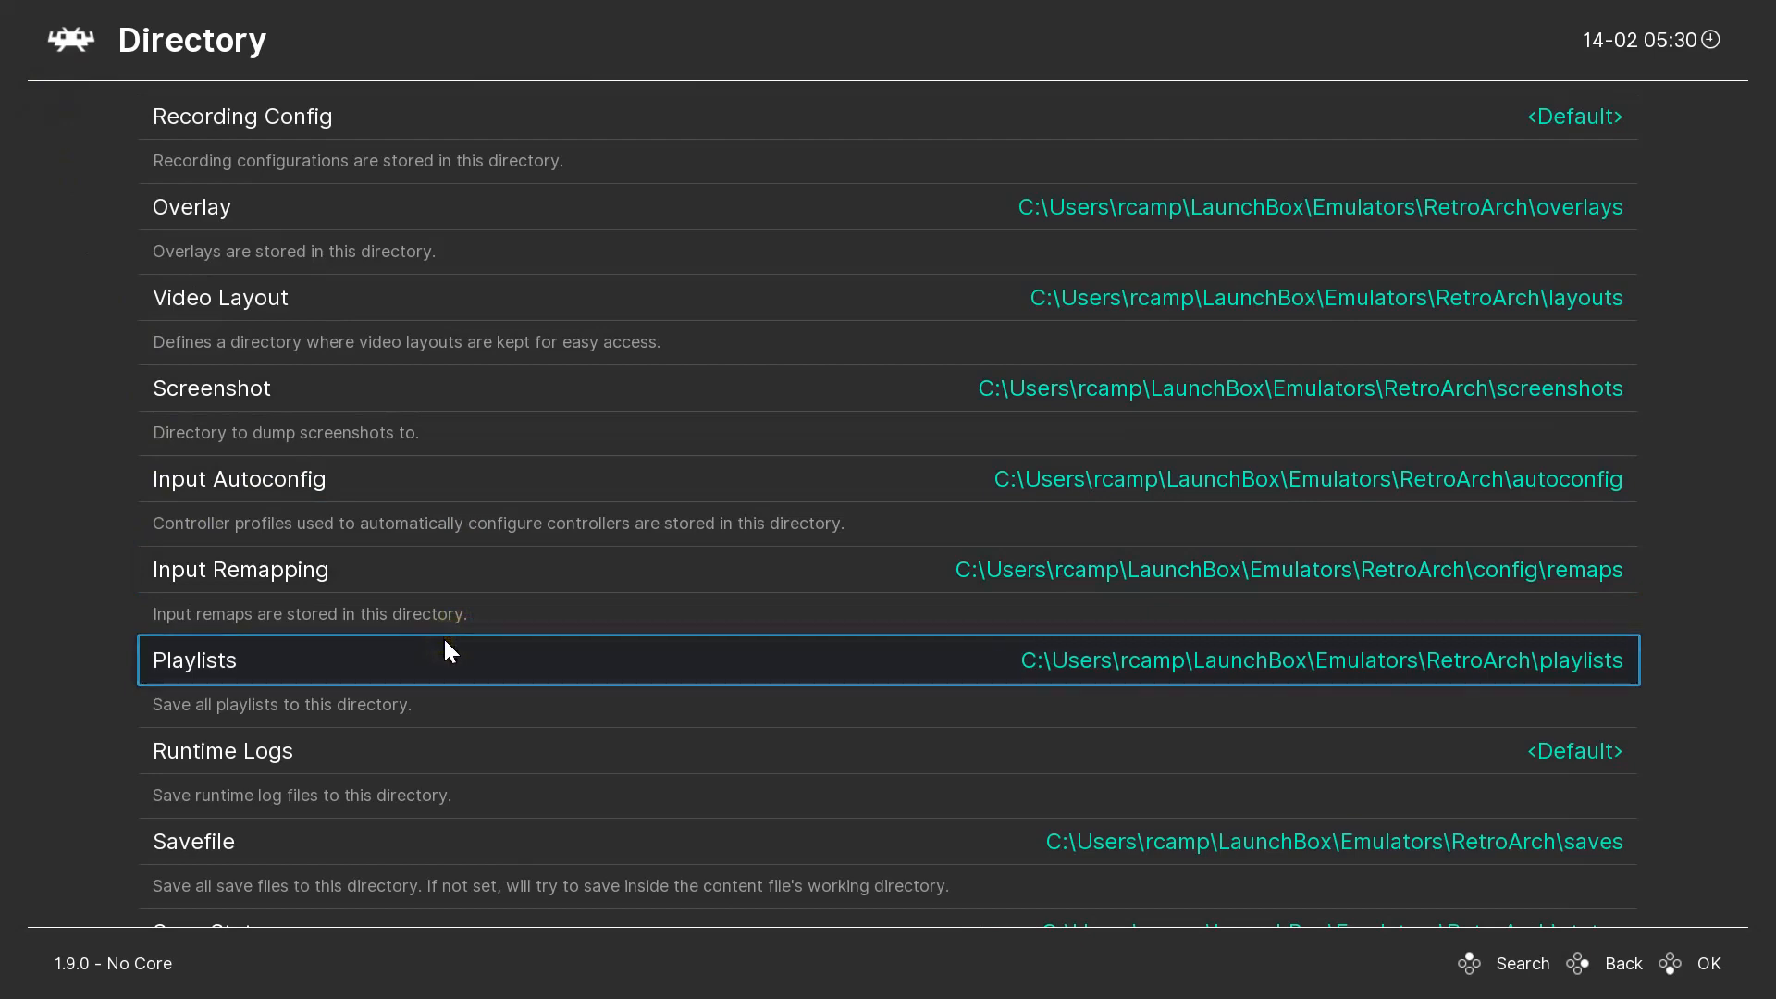
scroll(445, 641, "down", 5)
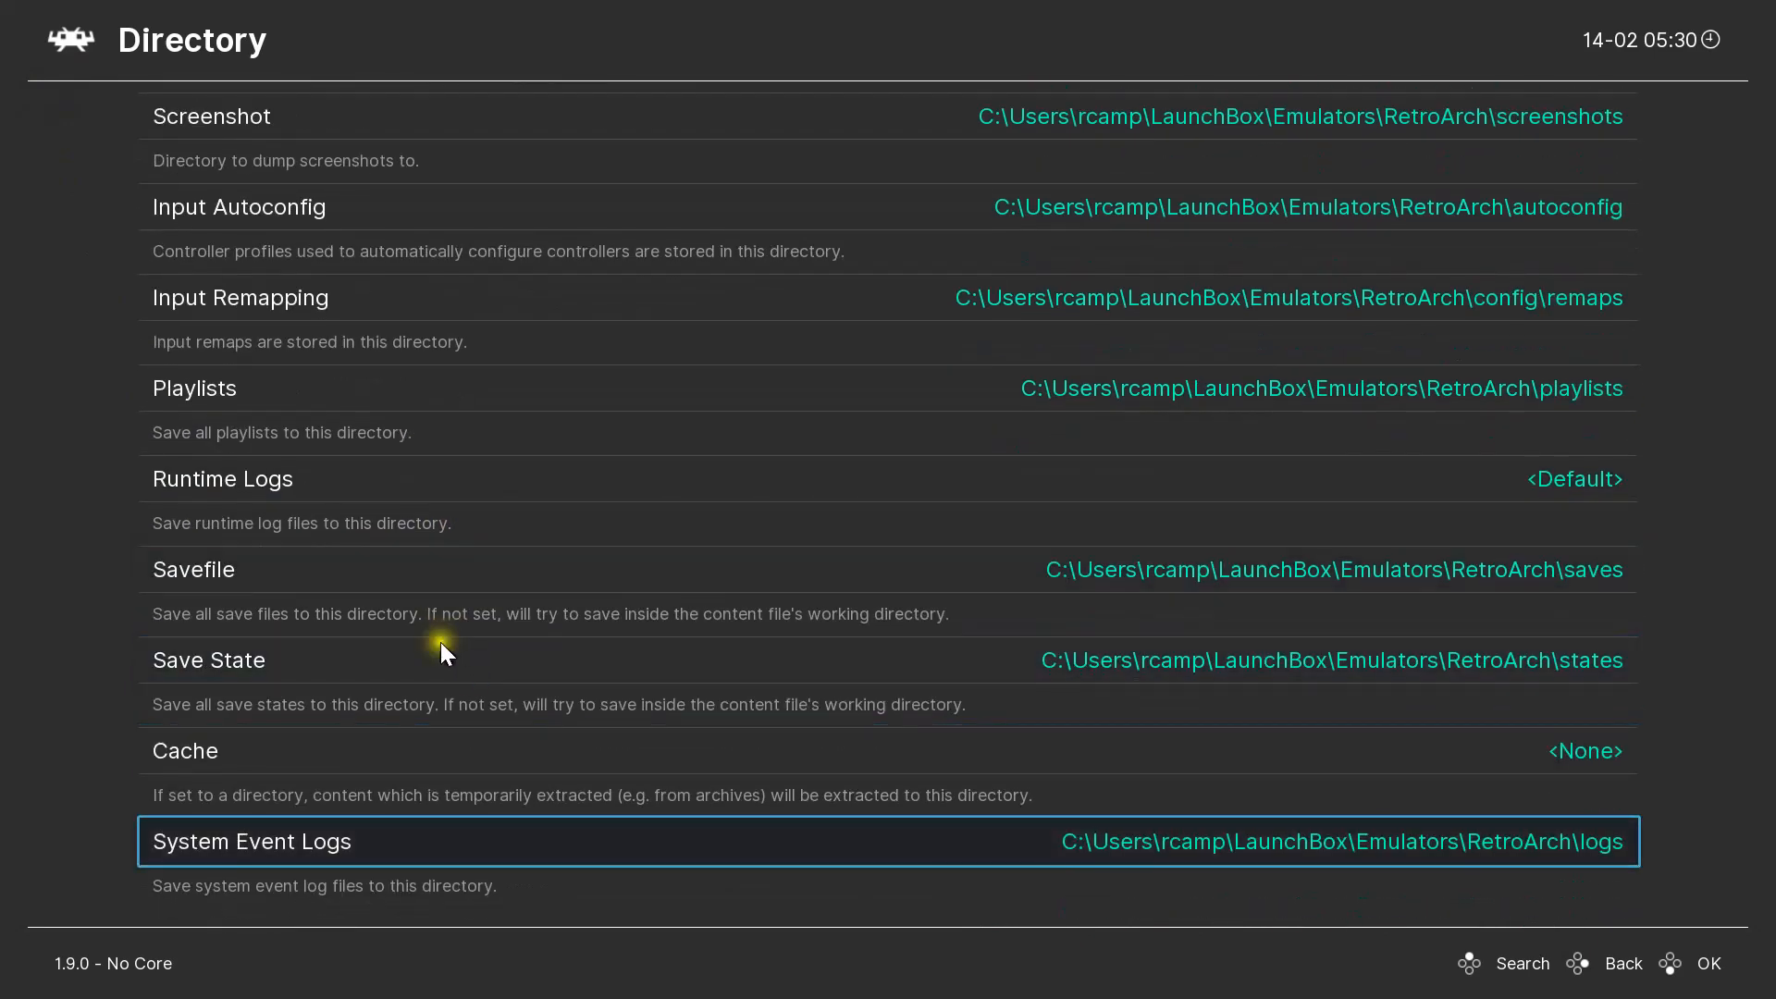
scroll(435, 641, "down", 3)
scroll(435, 644, "down", 4)
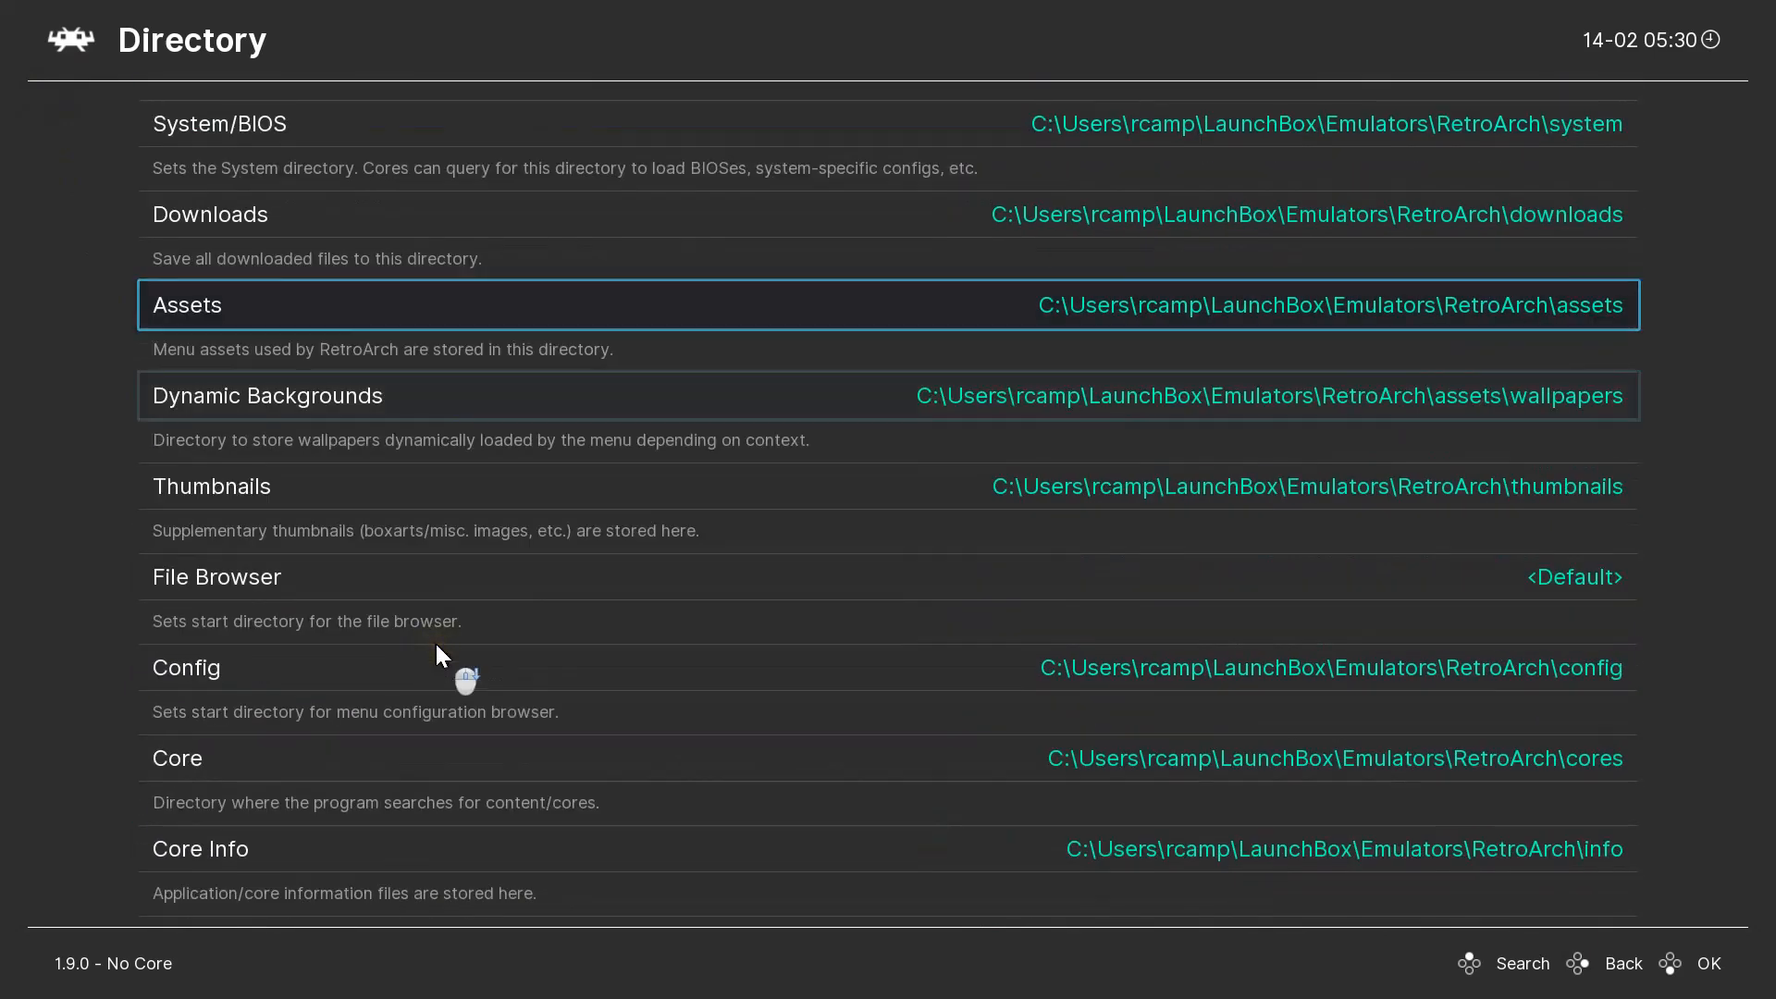
scroll(435, 644, "down", 6)
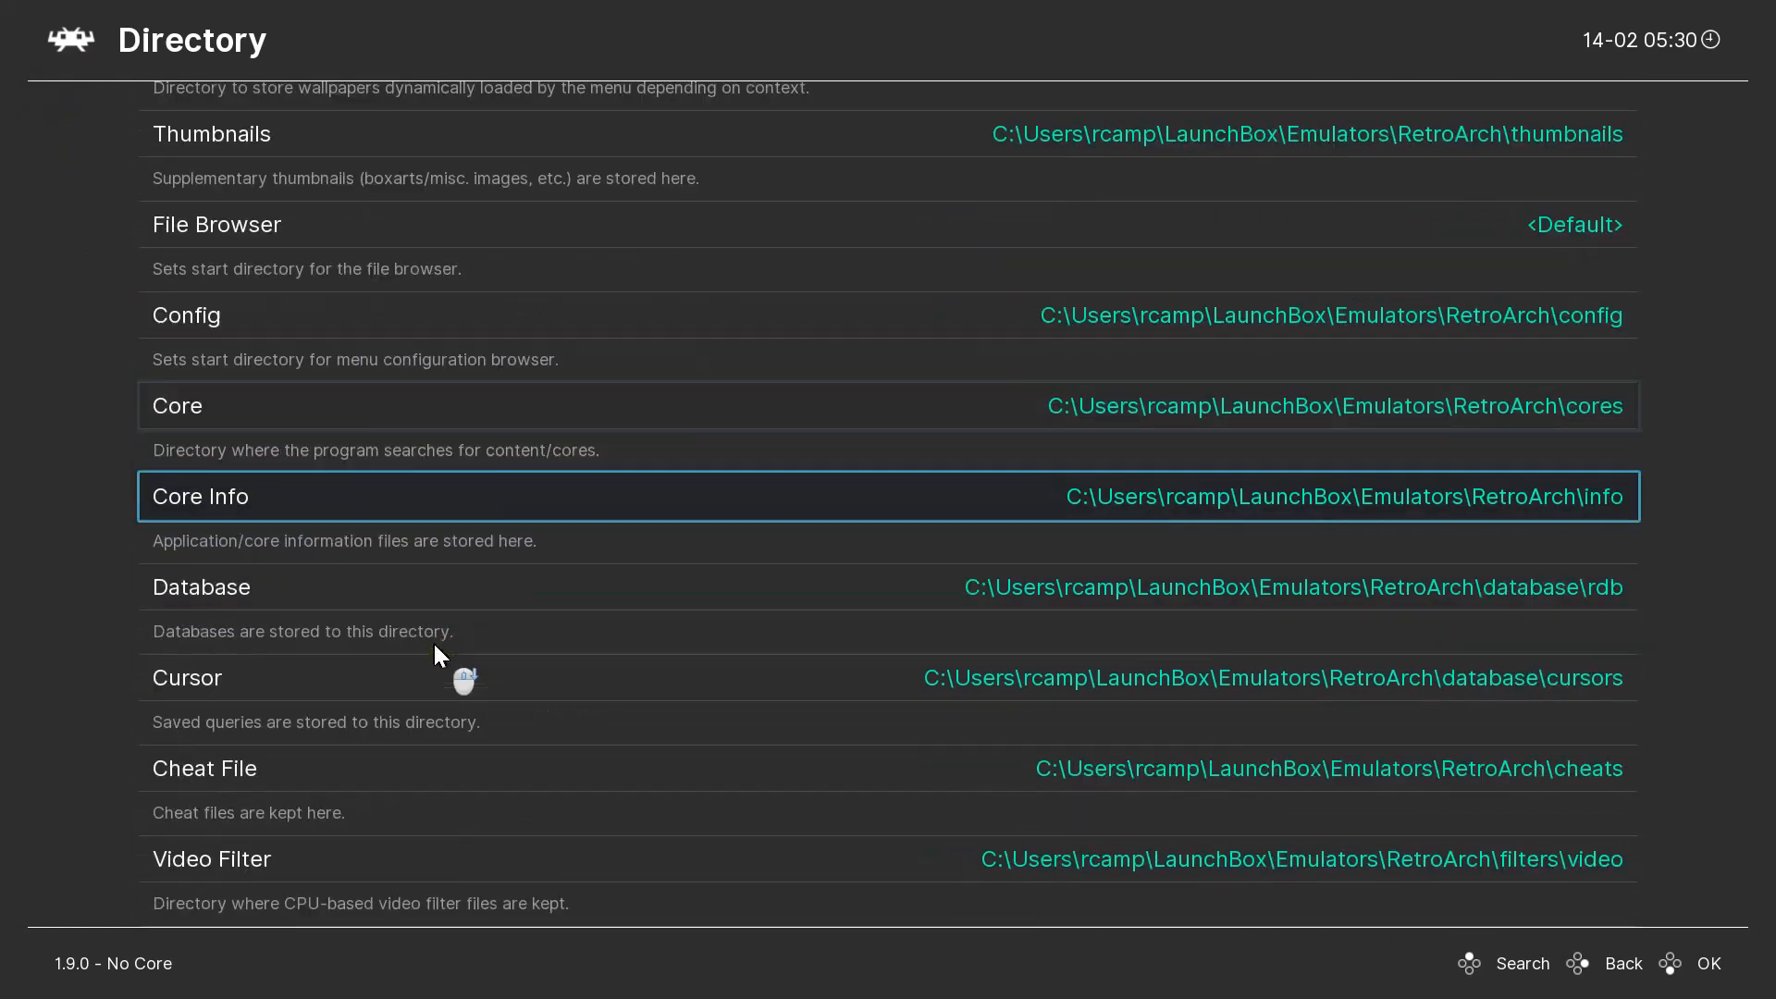
scroll(434, 654, "down", 3)
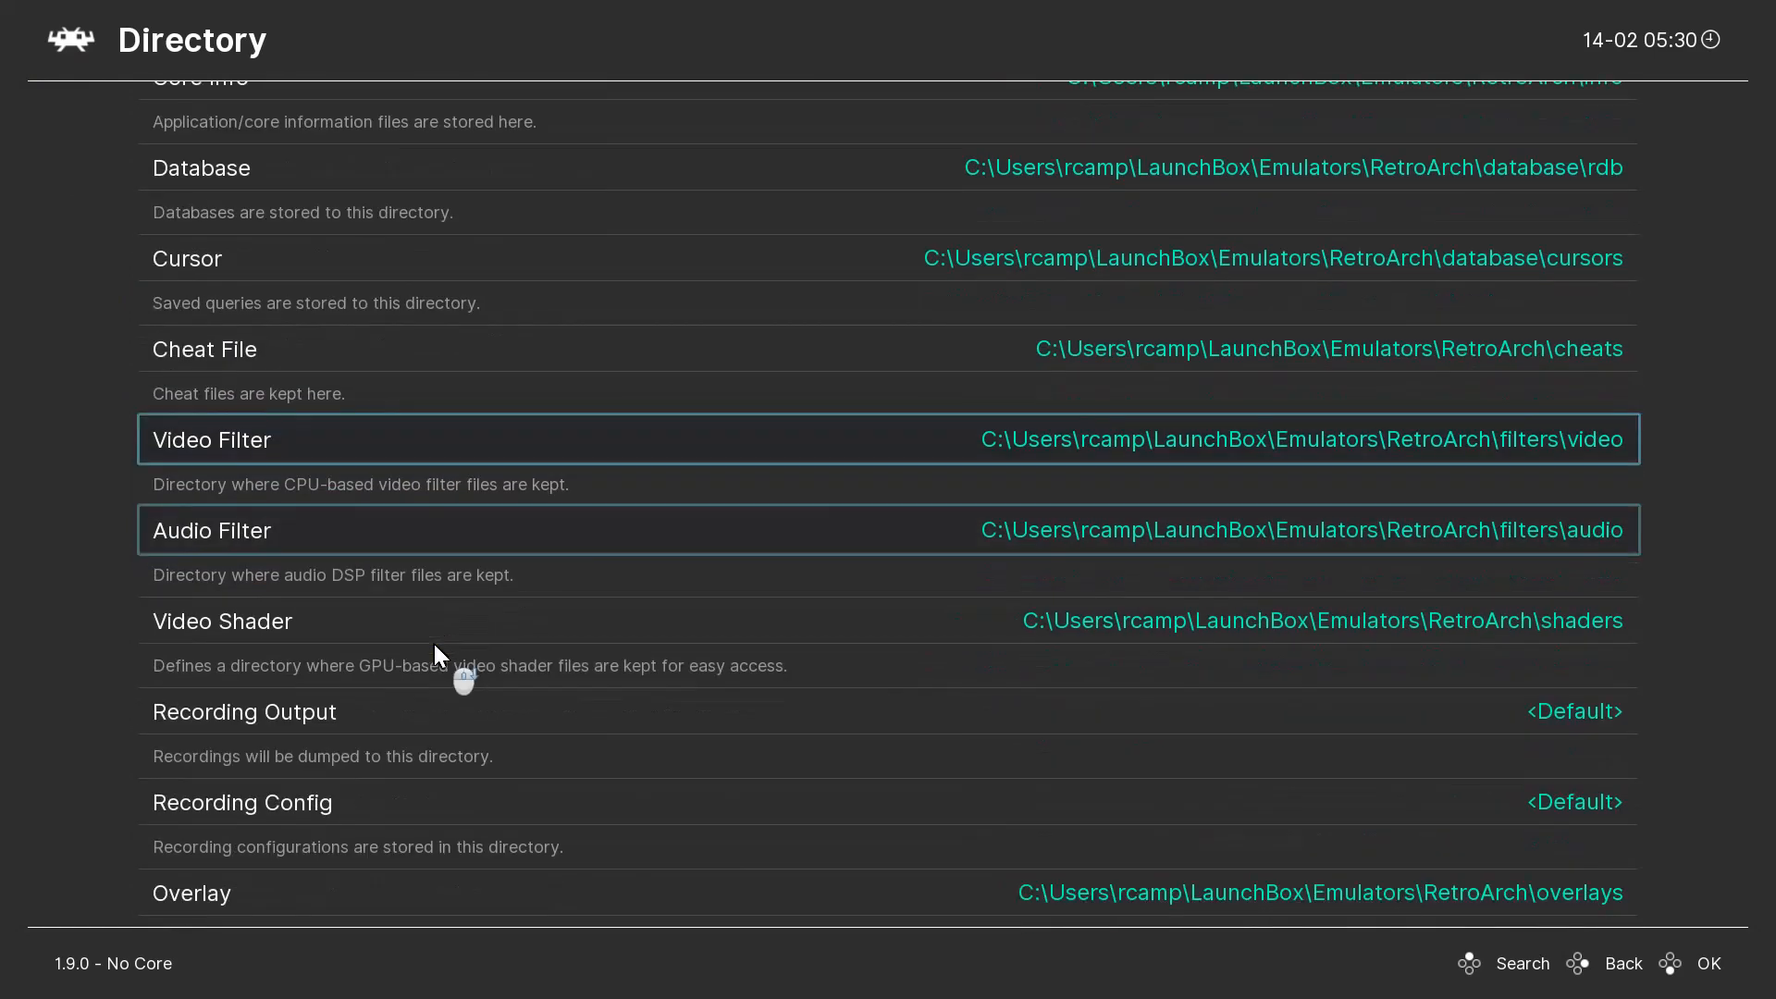
scroll(435, 654, "down", 2)
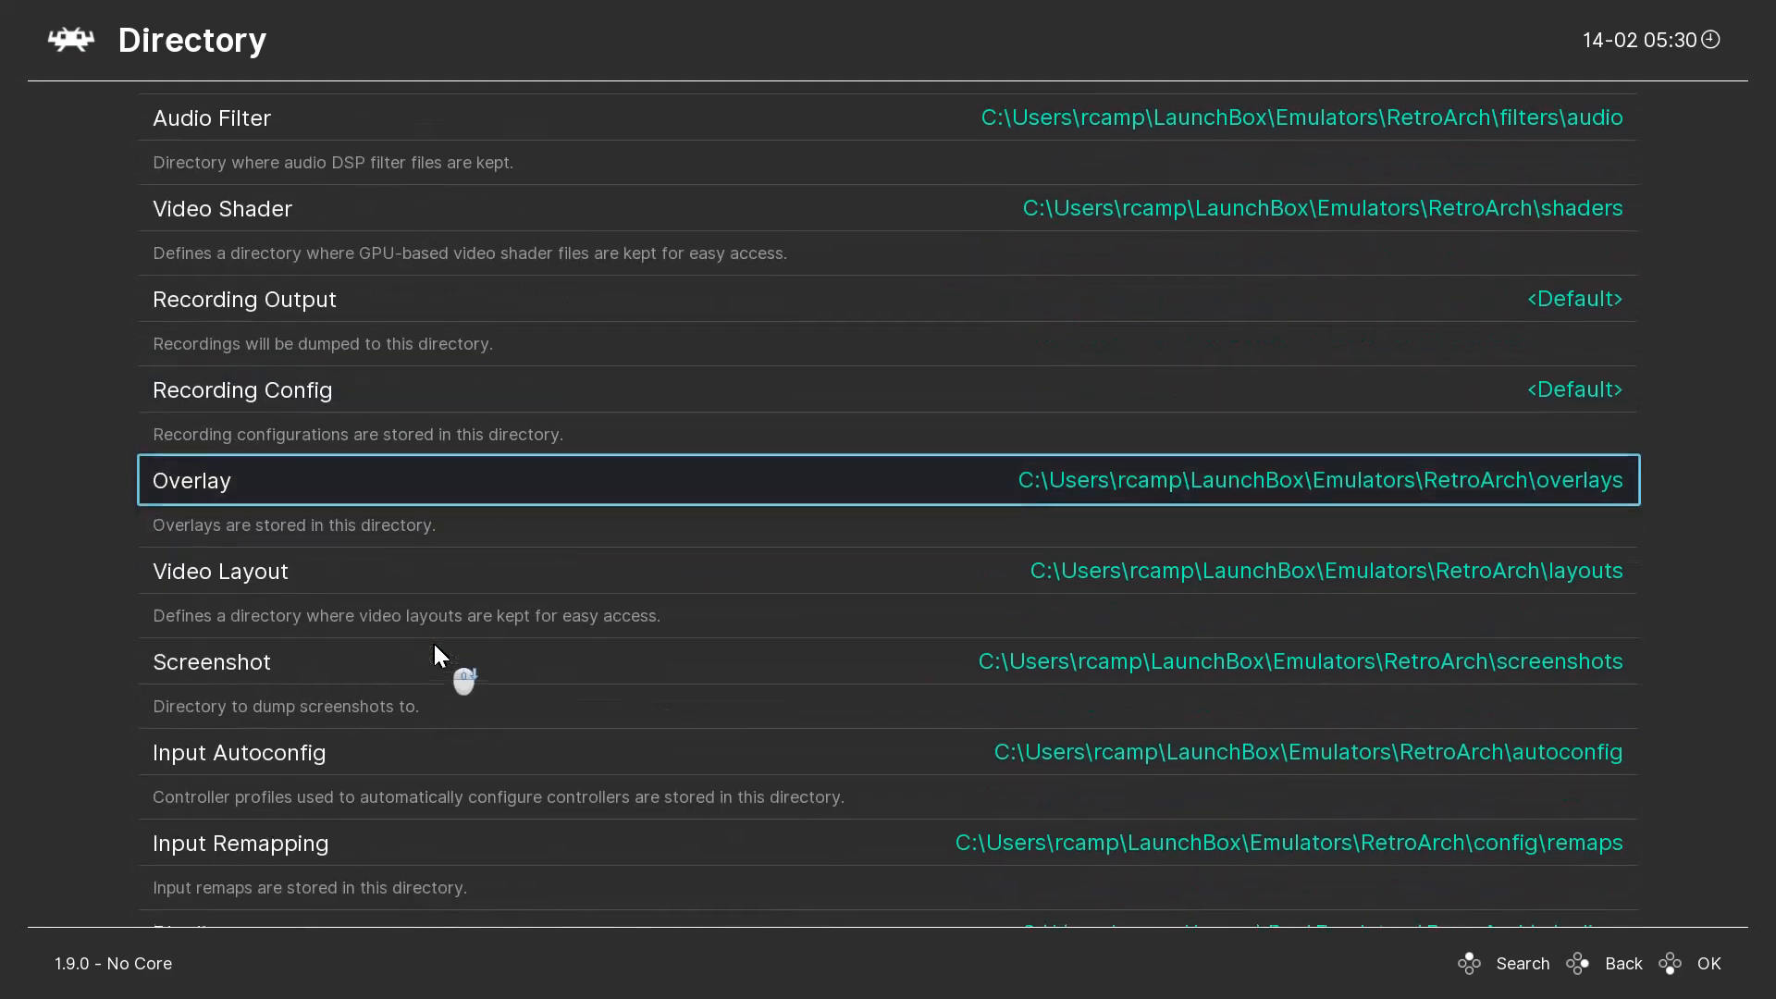
scroll(434, 654, "down", 2)
scroll(435, 654, "down", 4)
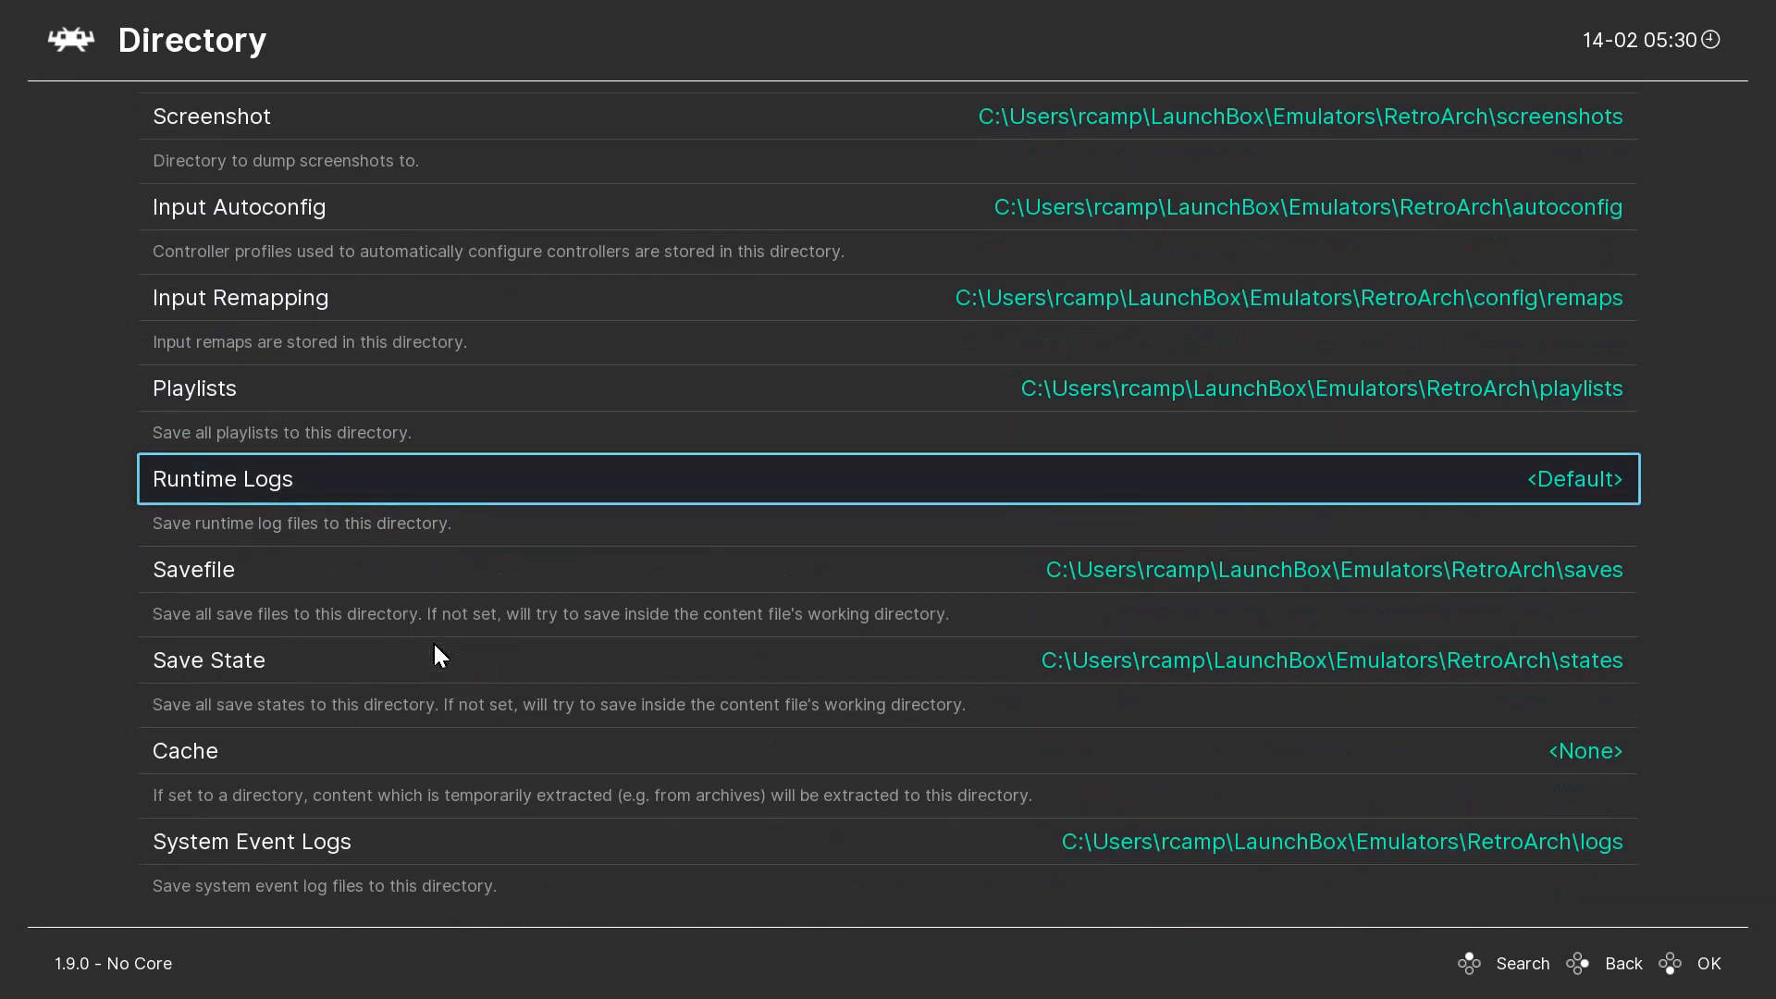
scroll(435, 654, "down", 2)
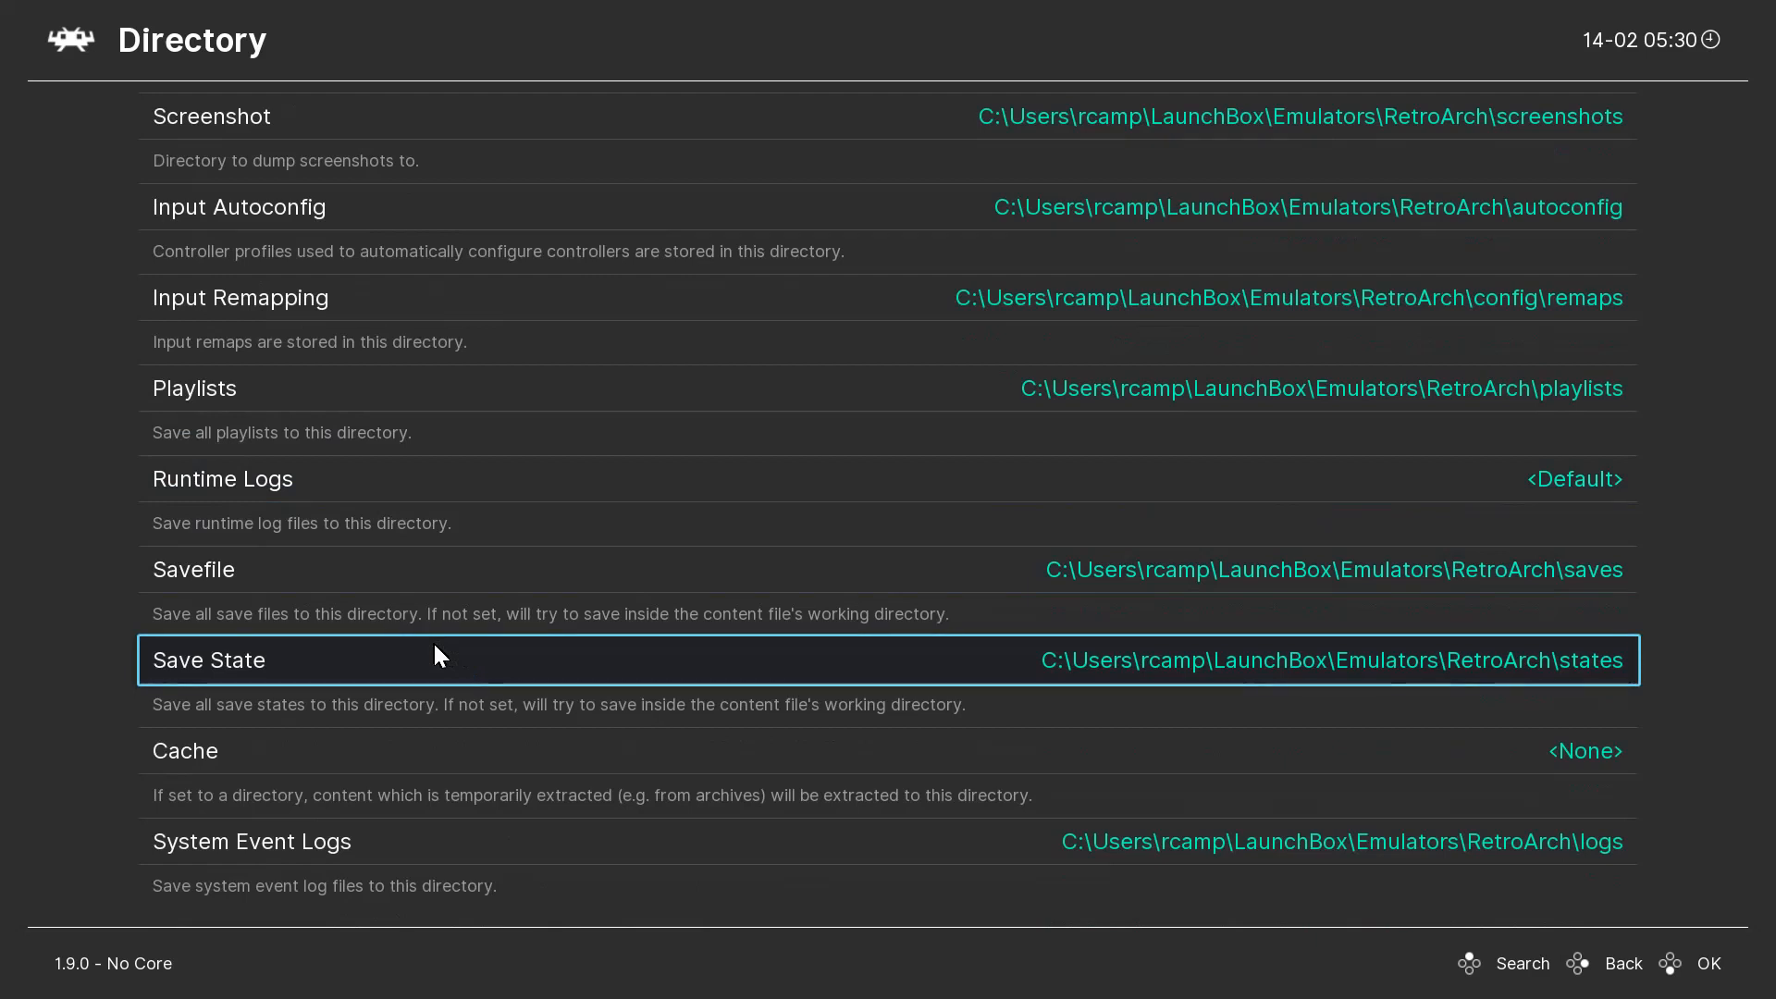
- Open the Cache directory setting, browse drive M: including New folder for a cache location, and back out to the Settings list
left_click(413, 653)
left_click(253, 757)
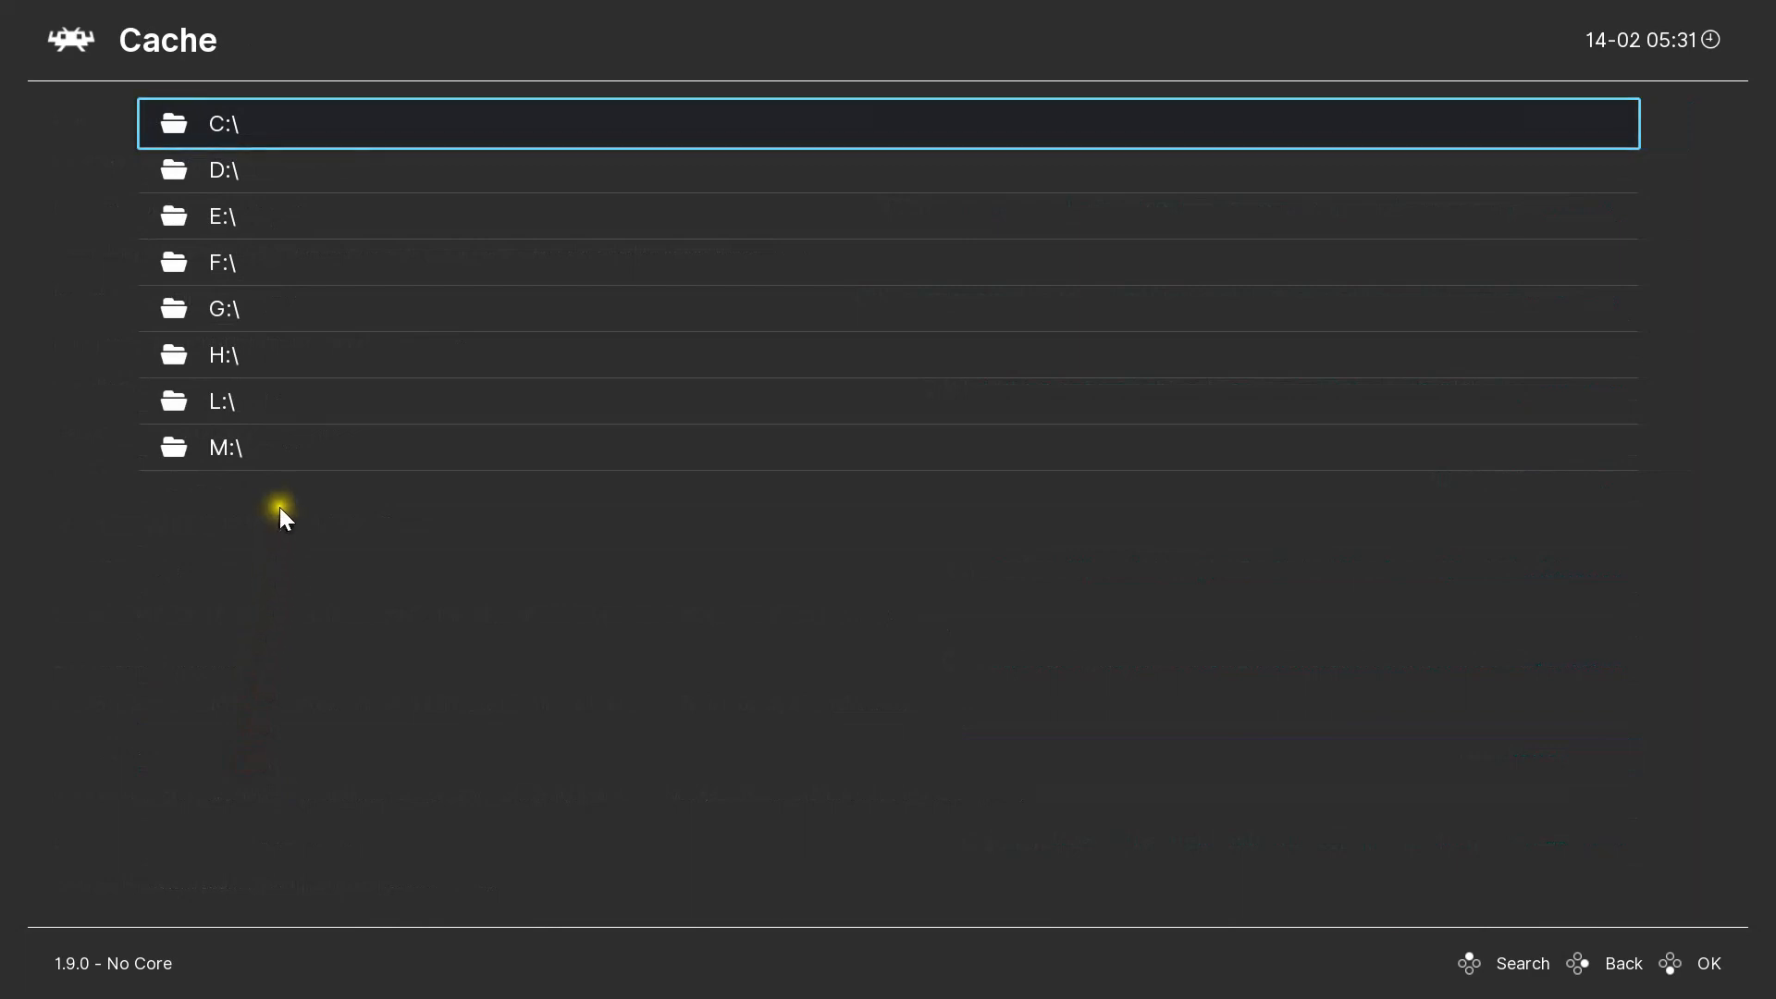
left_click(223, 438)
left_click(222, 444)
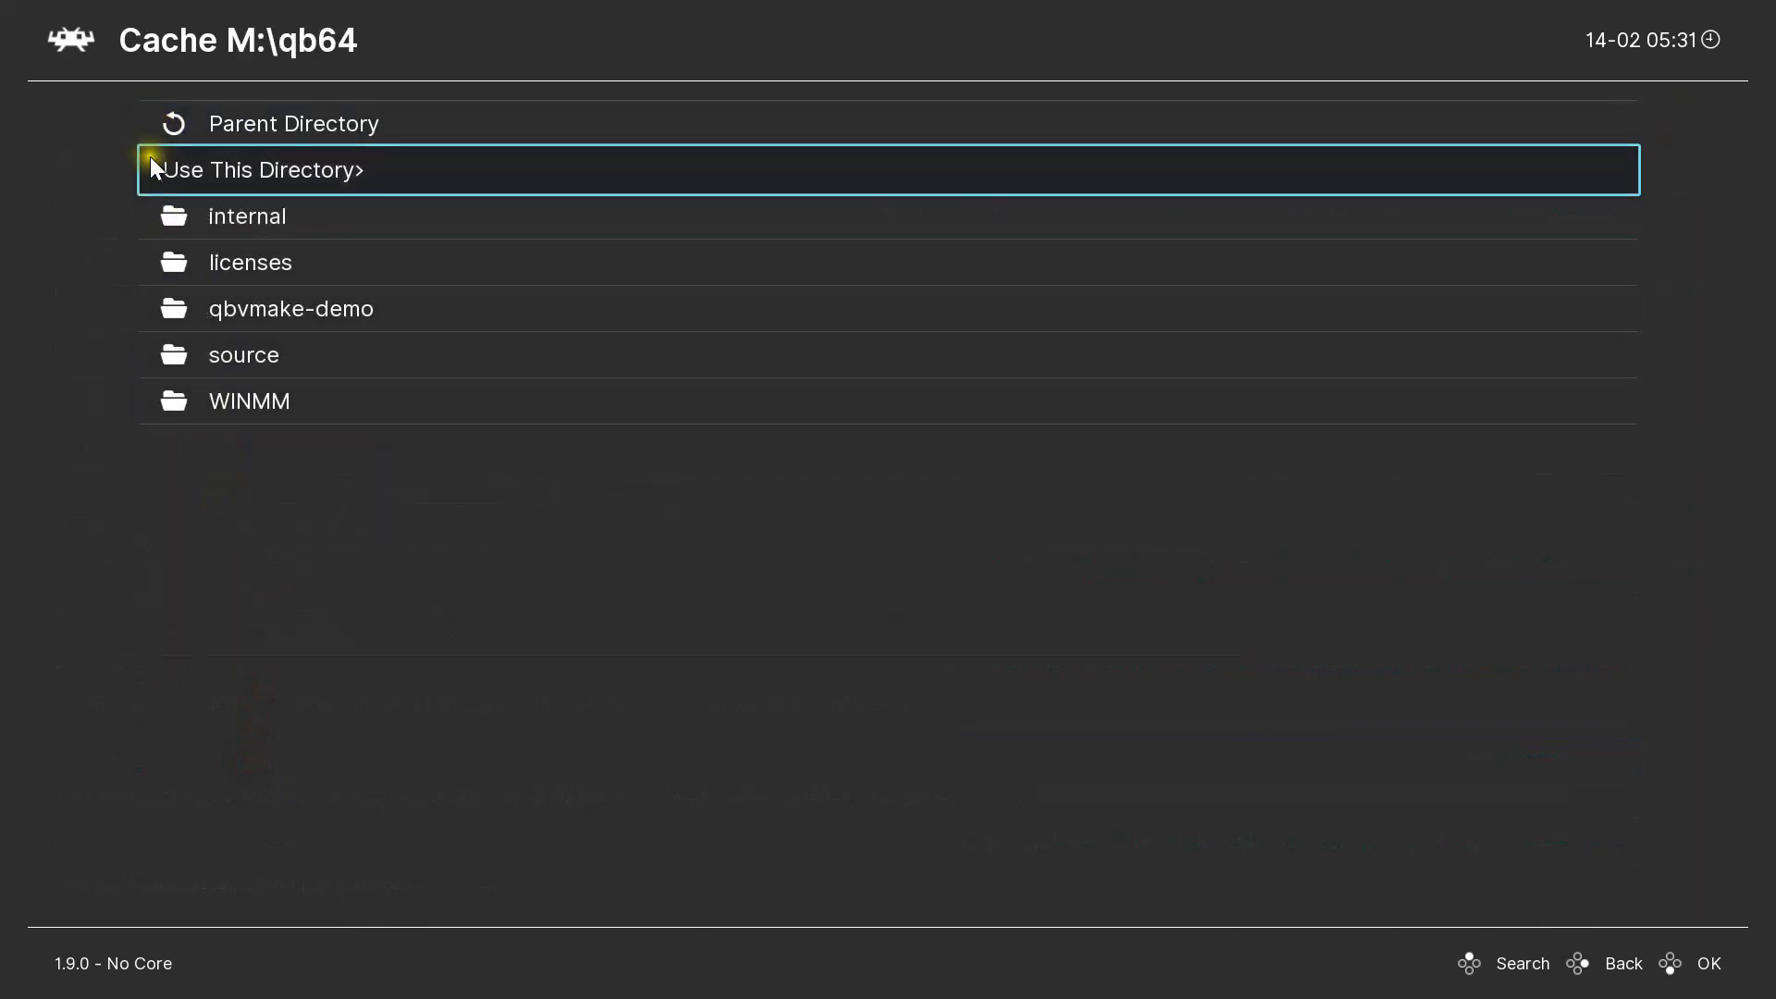
right_click(158, 523)
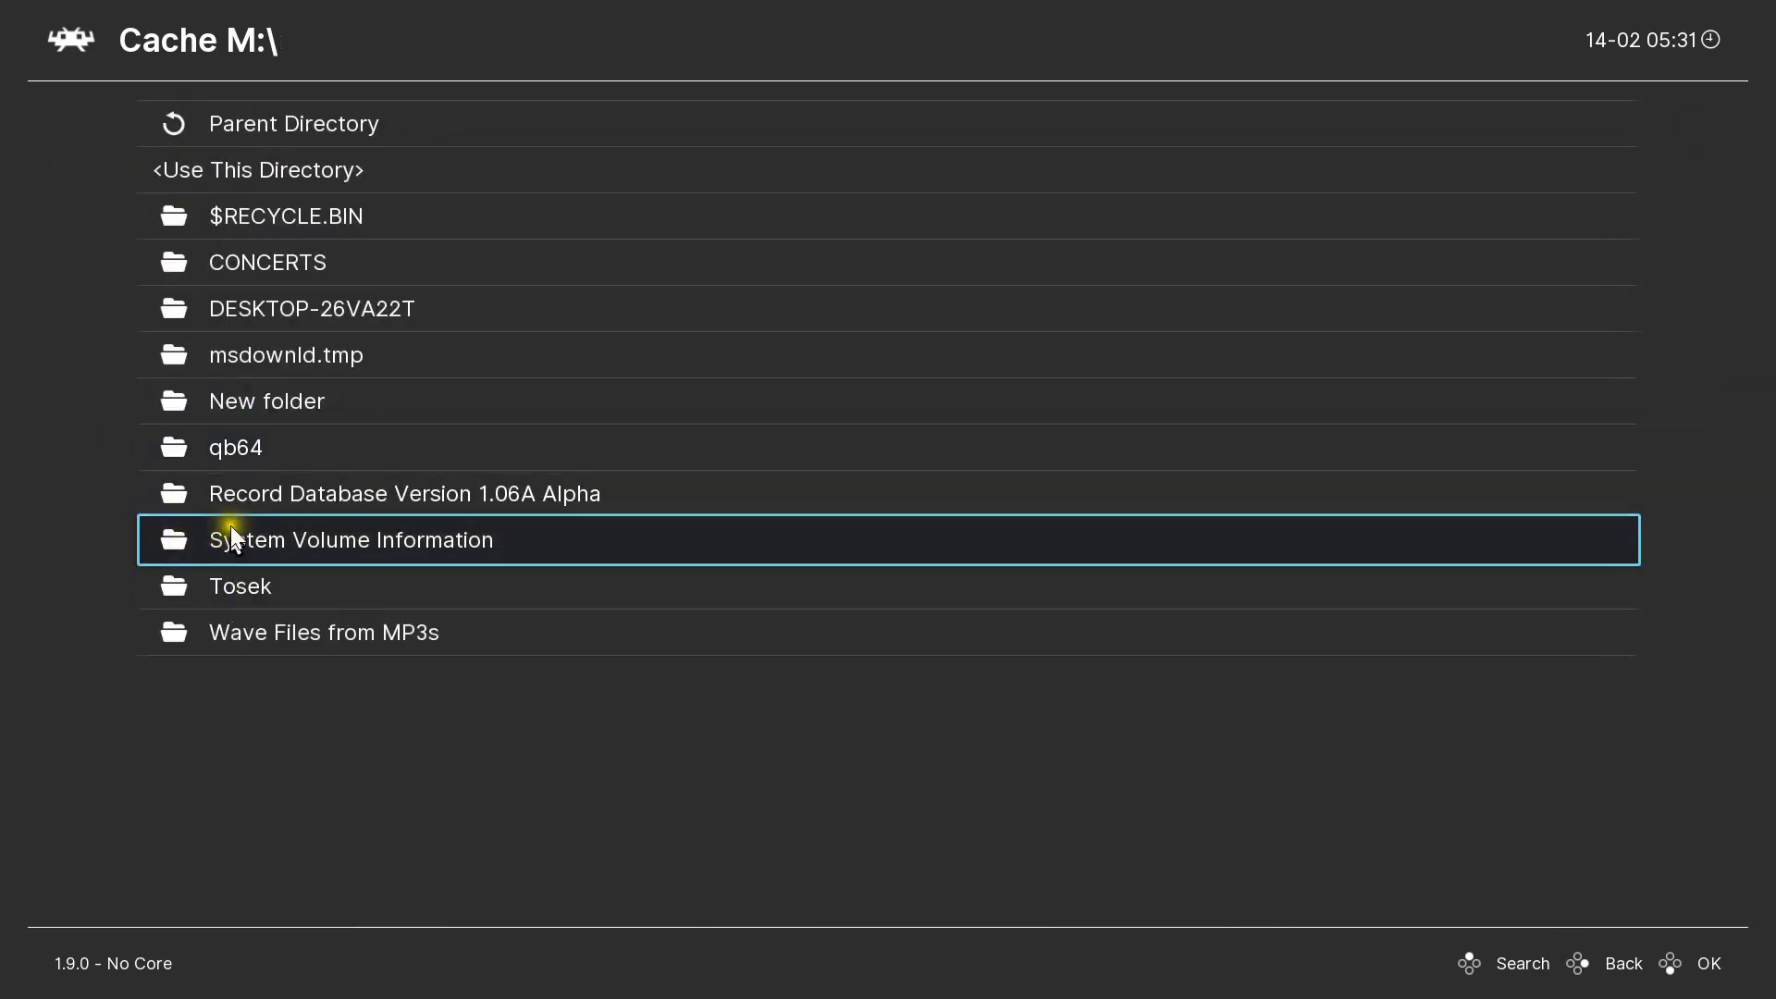
left_click(248, 414)
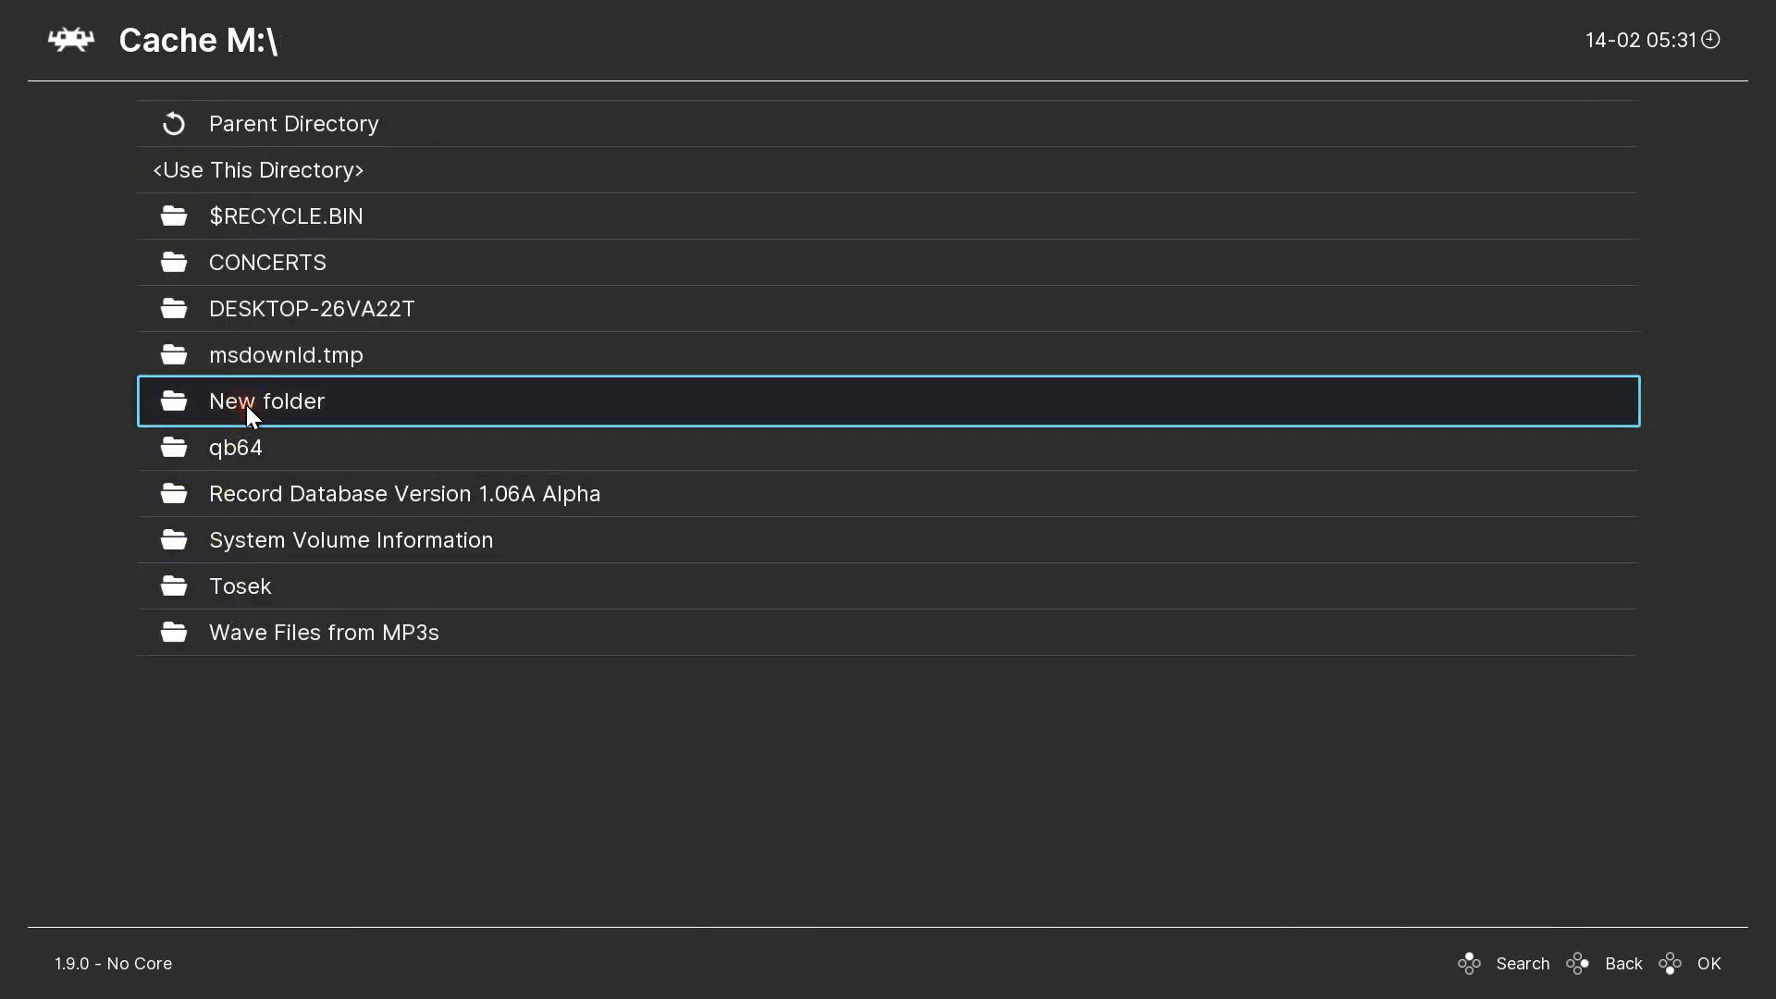
left_click(247, 405)
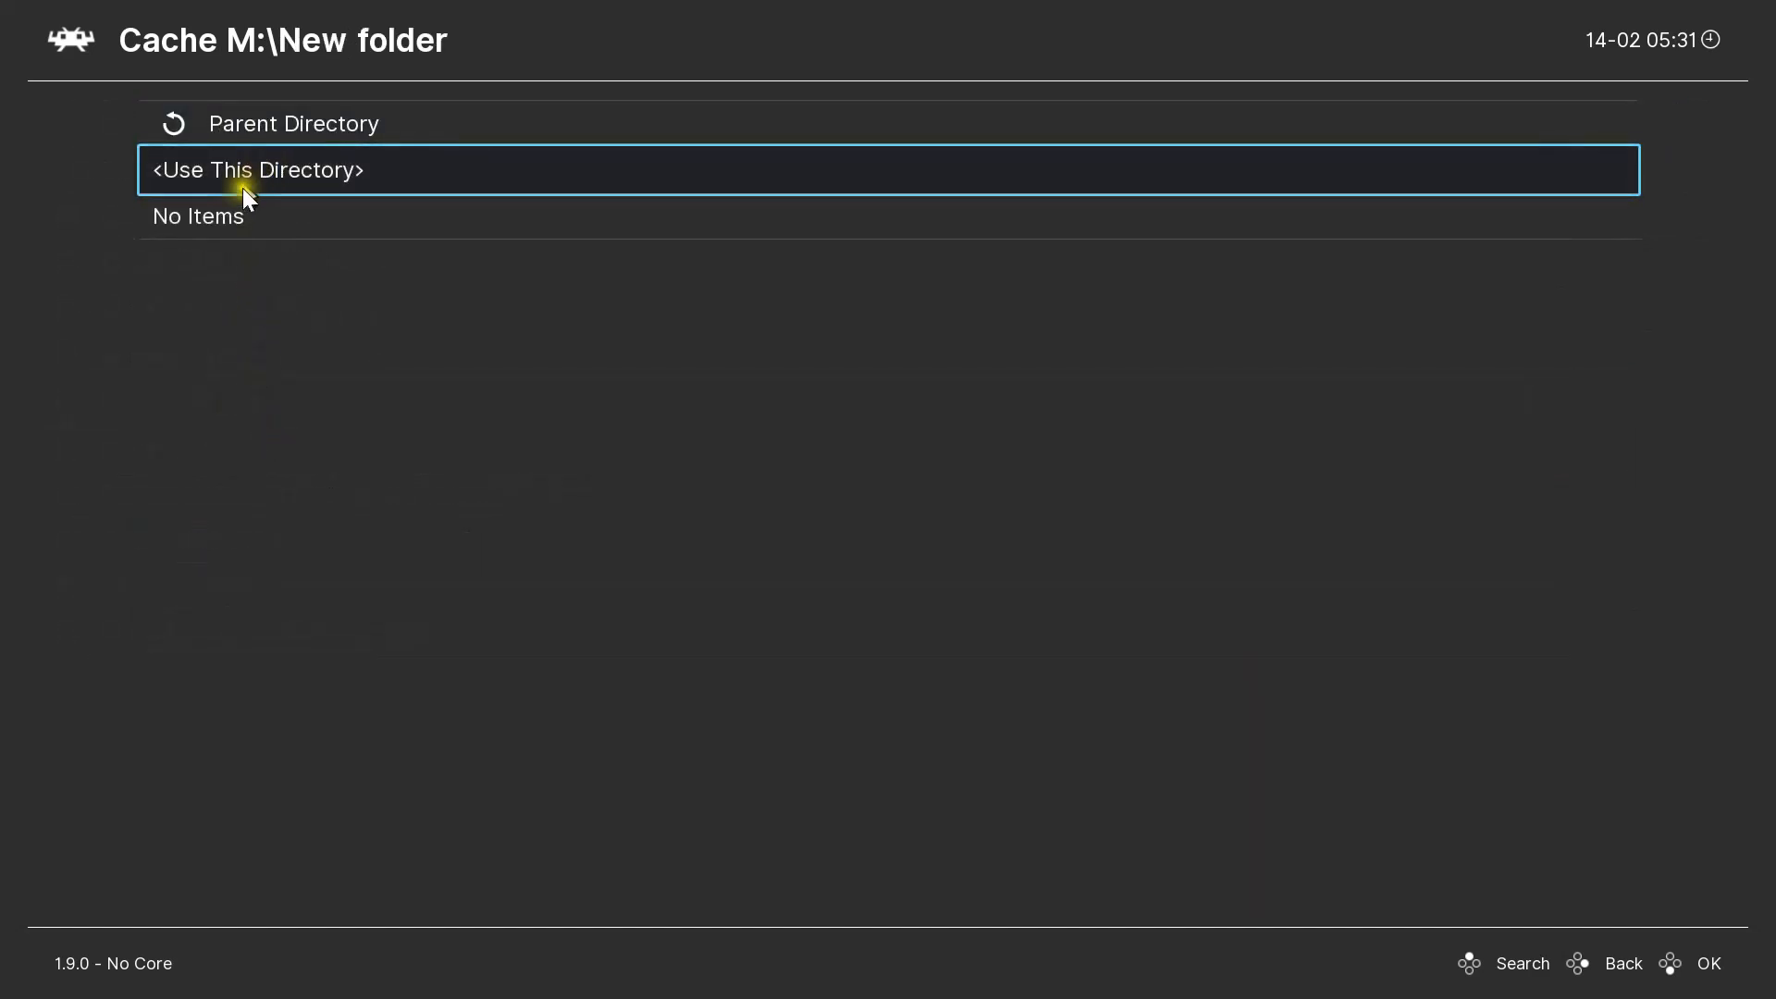
right_click(170, 409)
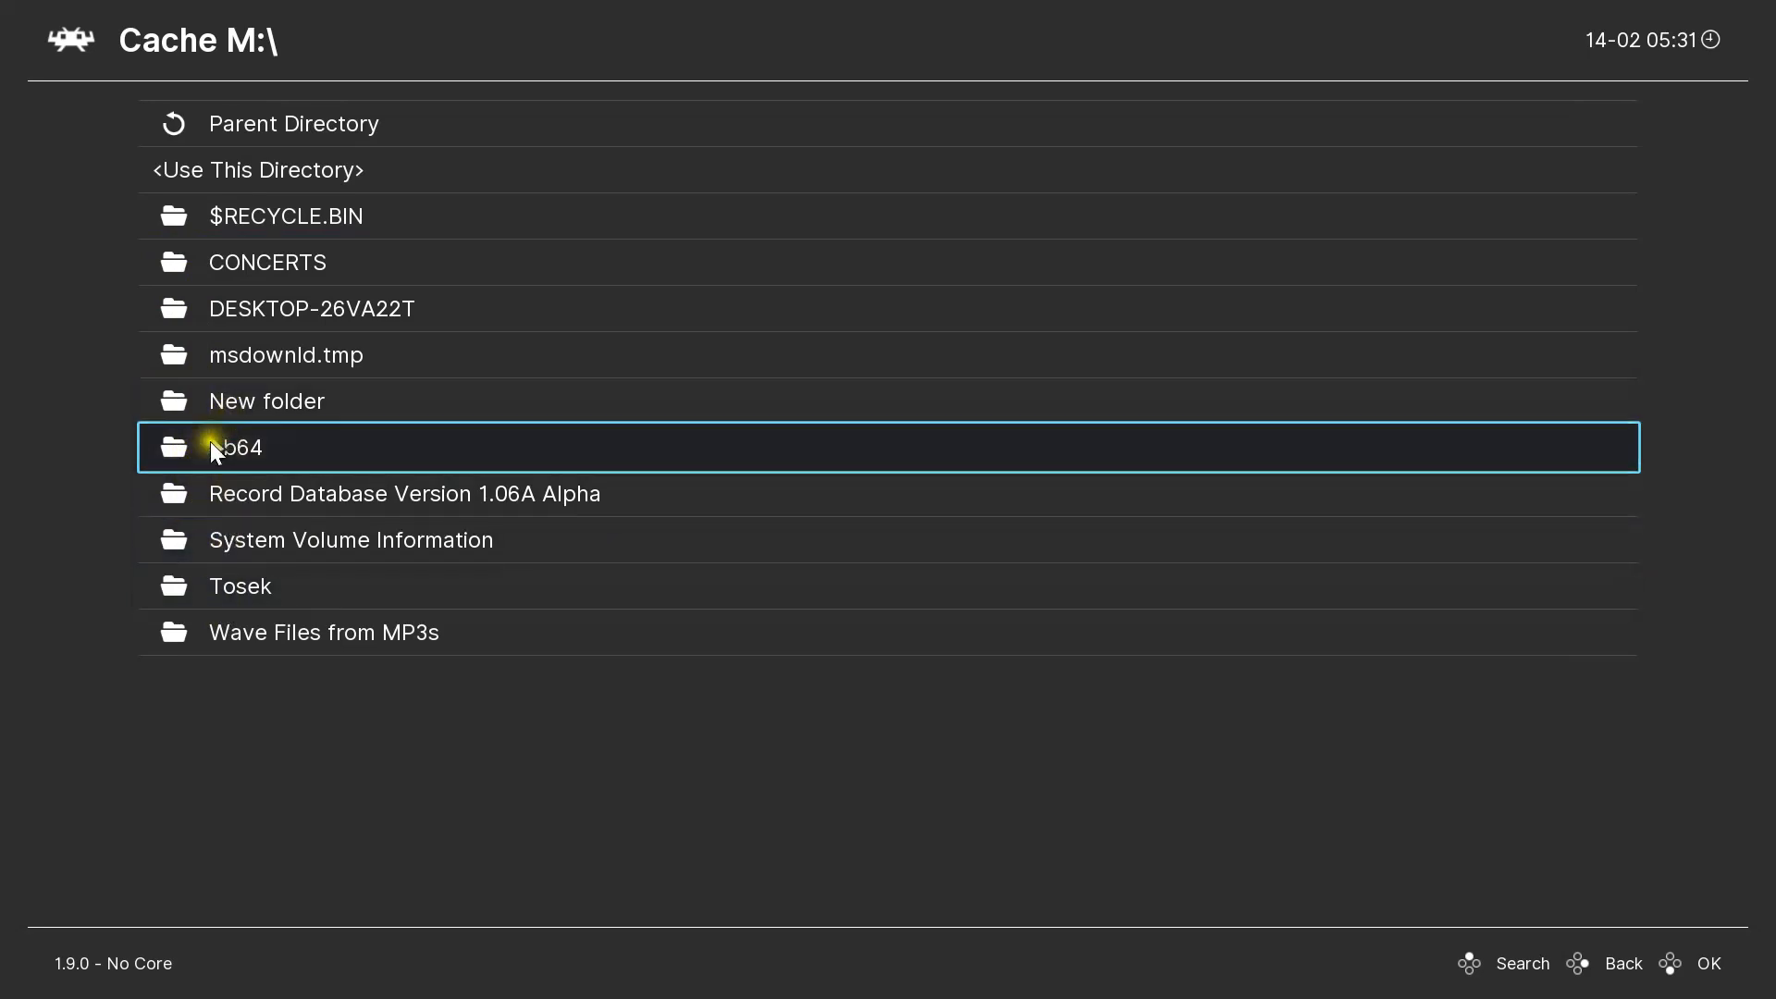
right_click(327, 652)
right_click(324, 651)
right_click(324, 651)
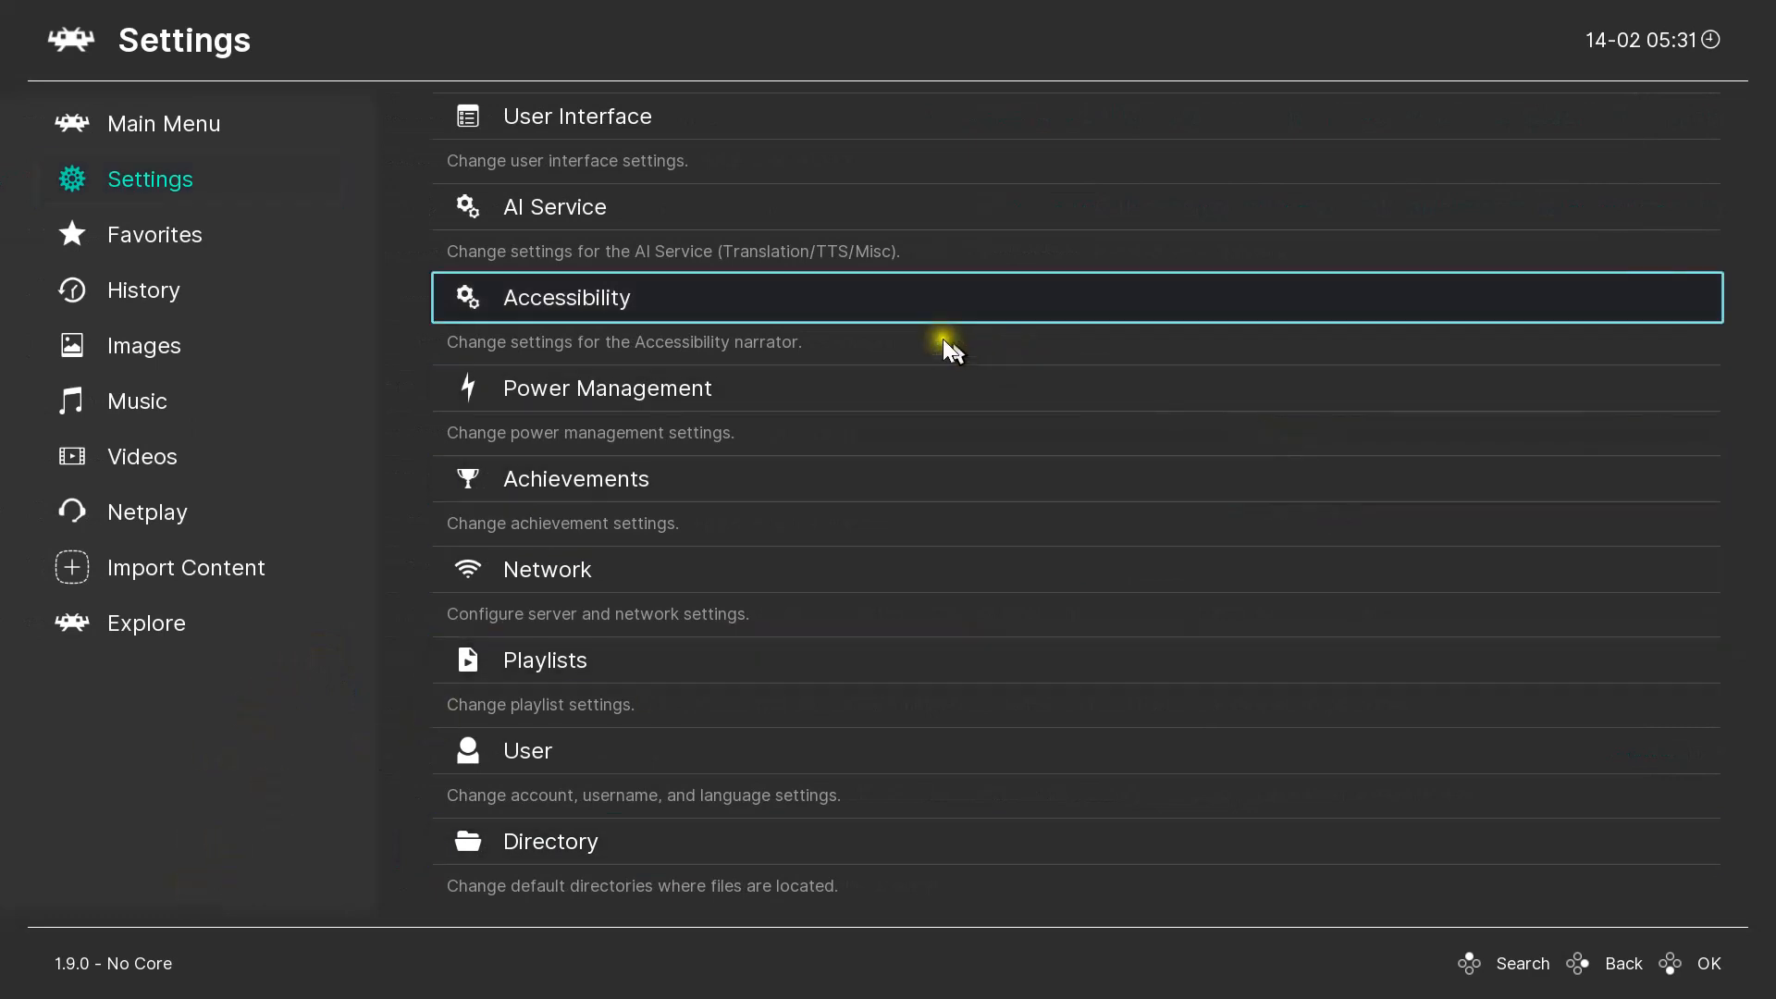
- Return to the Main Menu and quit RetroArch
right_click(624, 253)
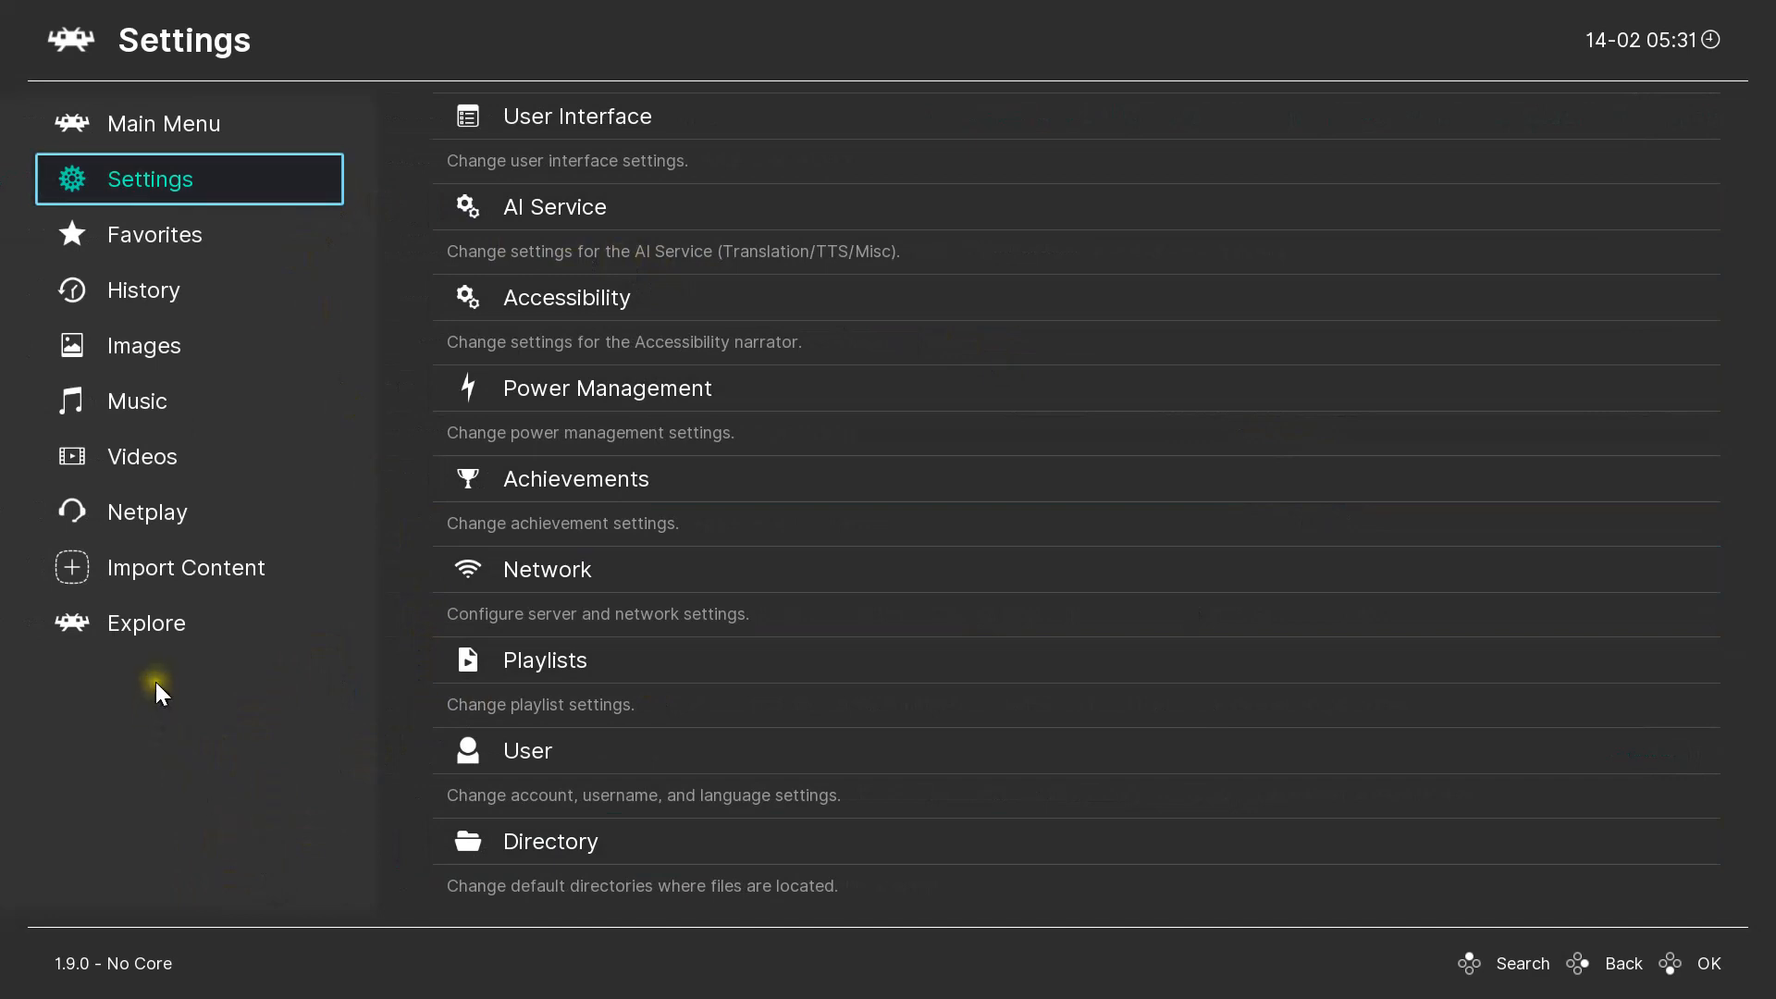
scroll(154, 677, "down", 7)
scroll(155, 673, "up", 2)
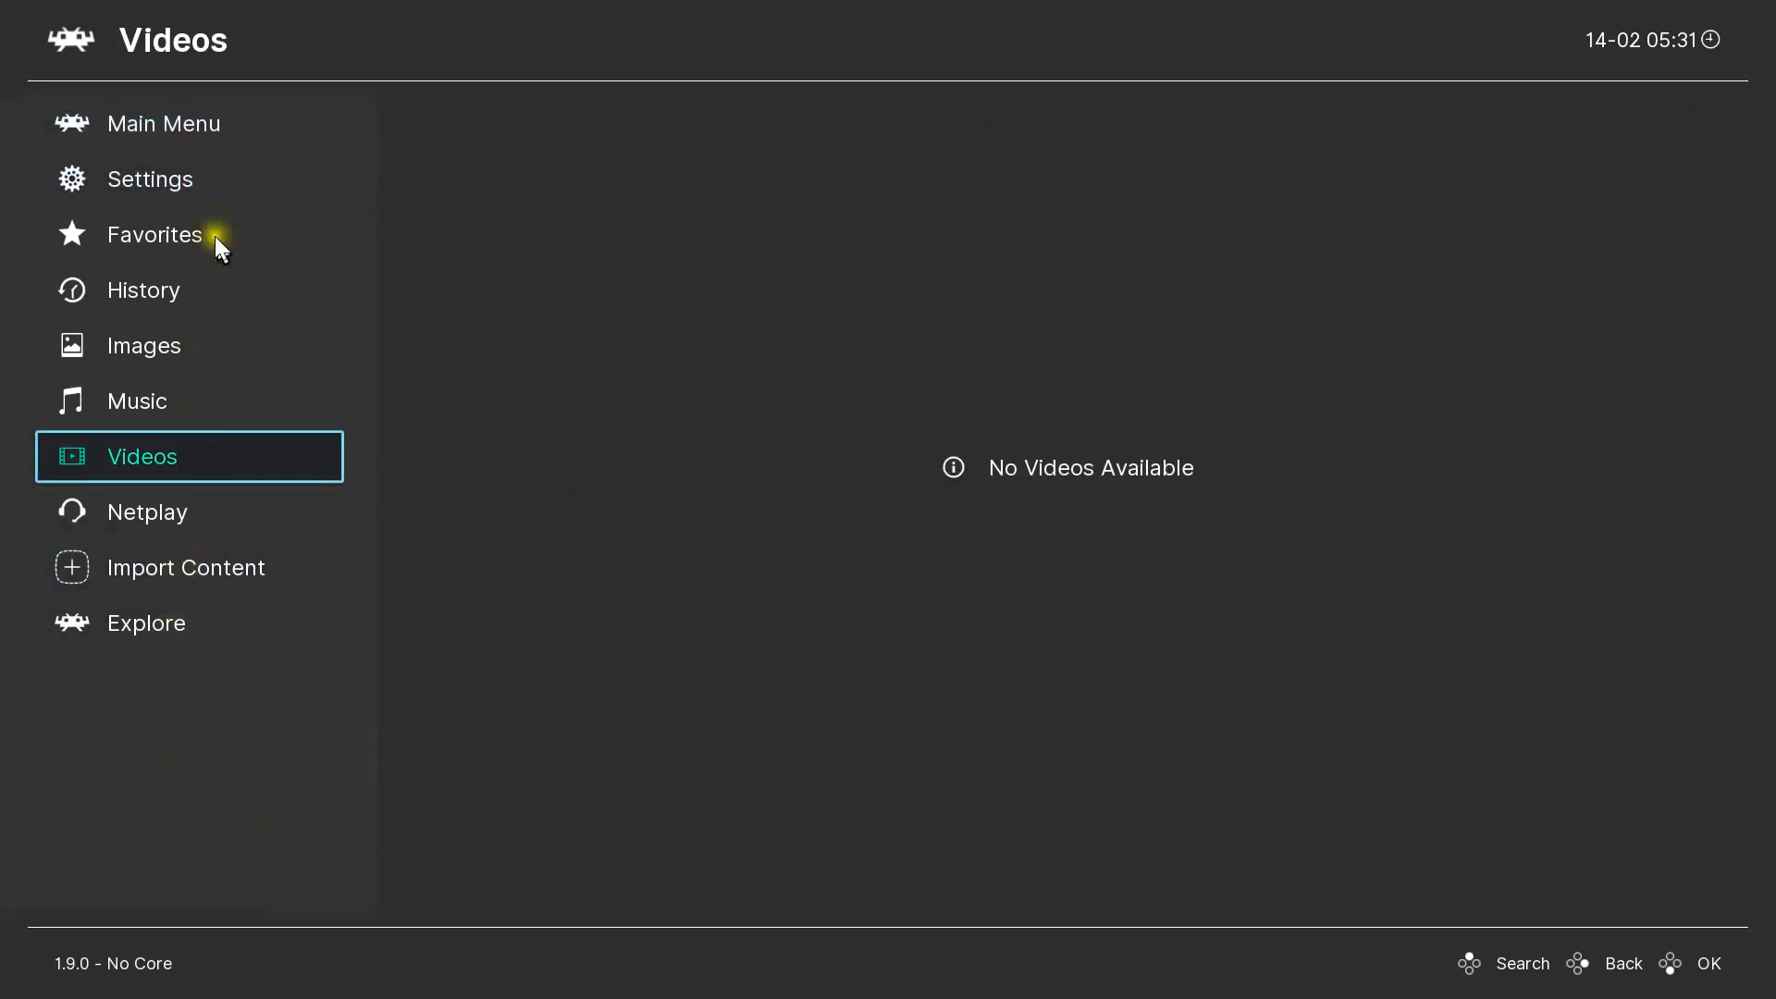
left_click(190, 126)
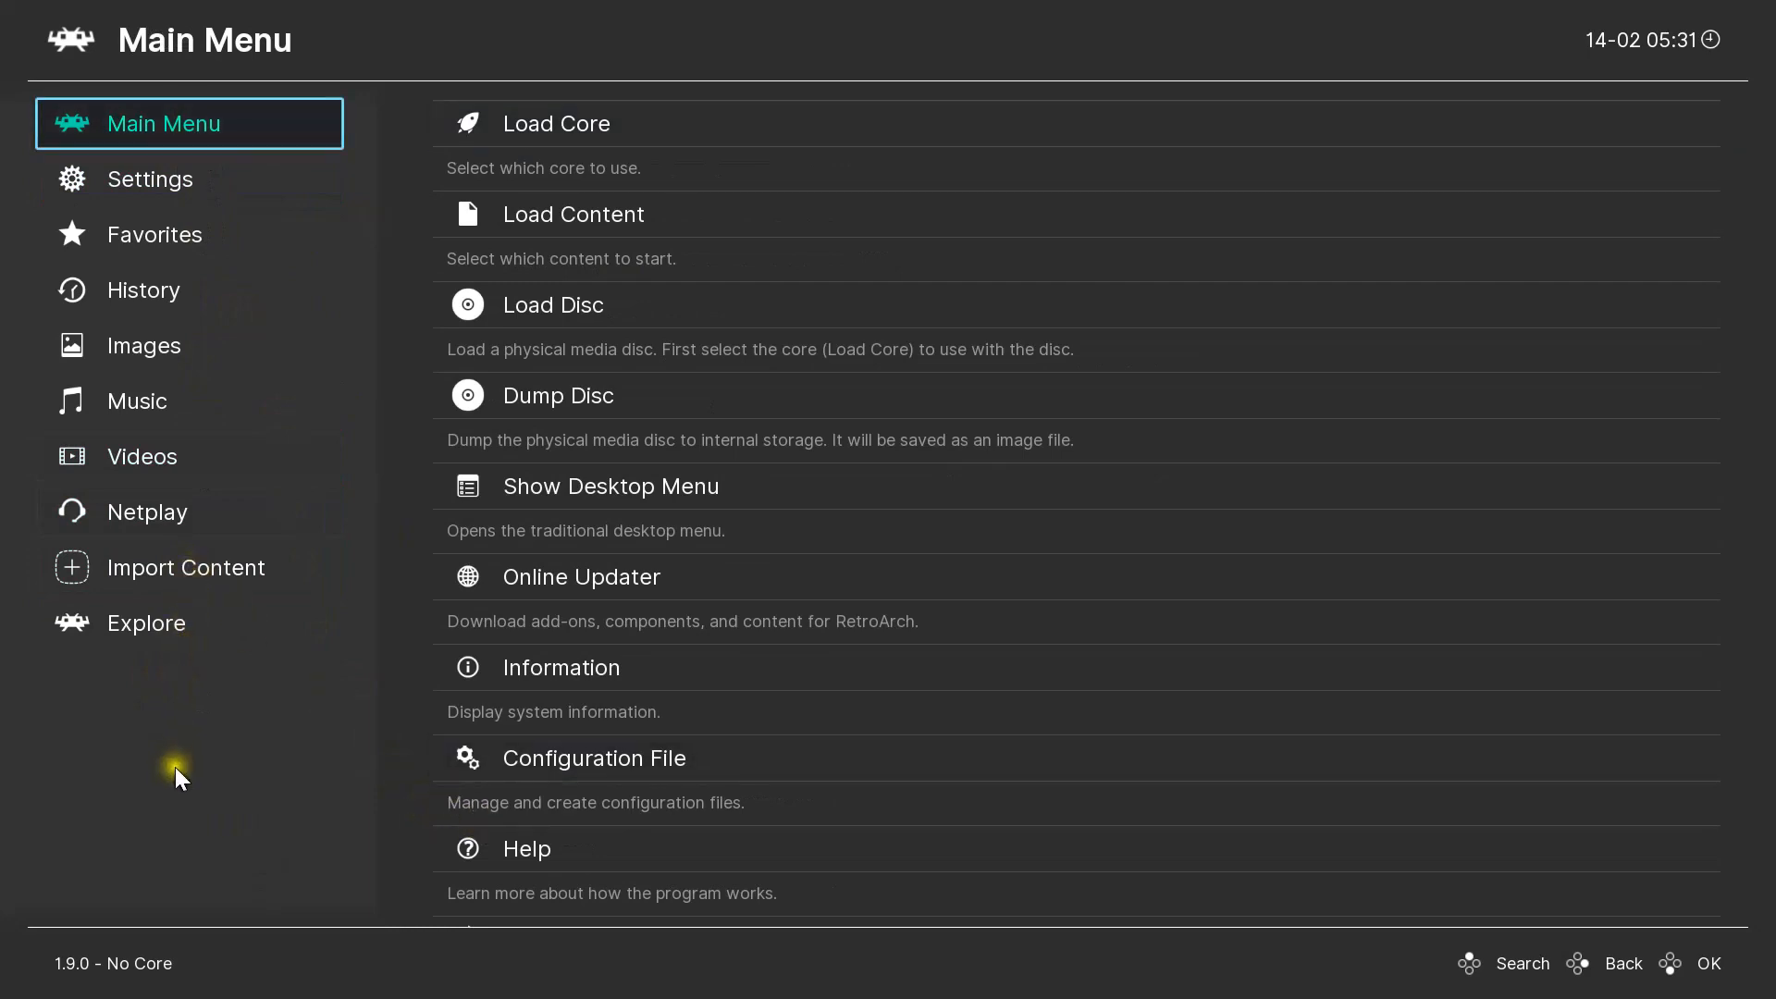
scroll(346, 787, "down", 4)
scroll(347, 784, "up", 3)
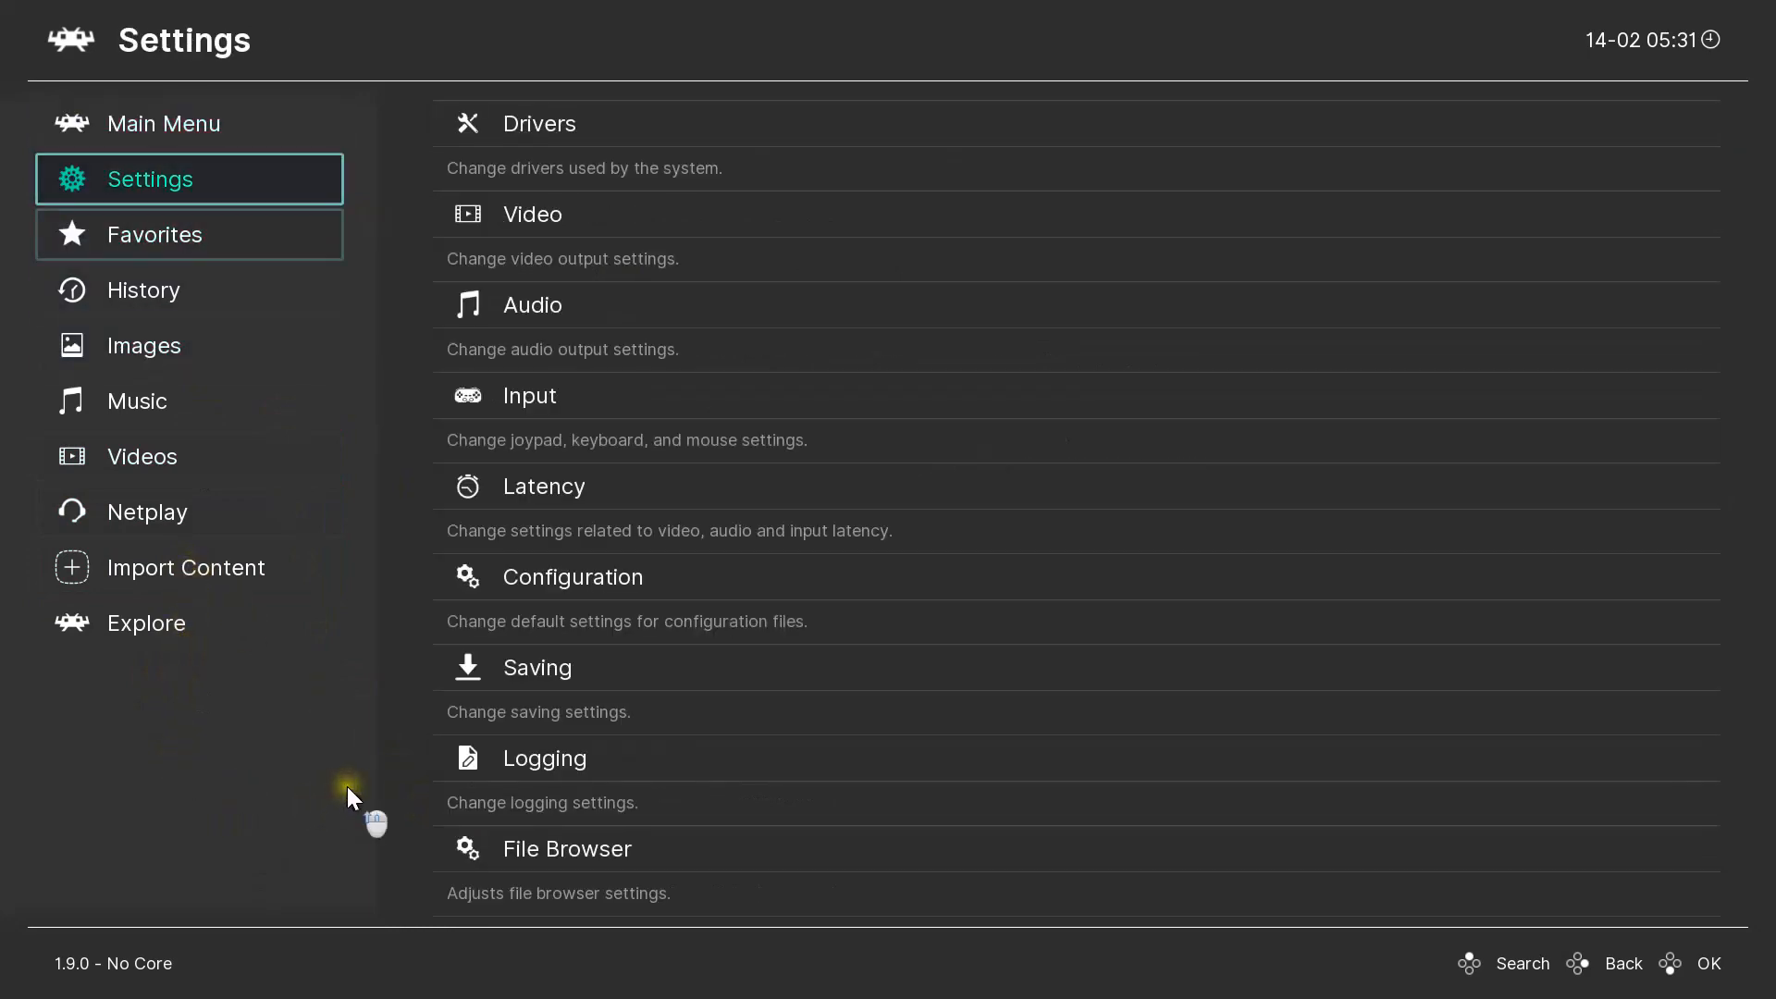
scroll(347, 787, "down", 7)
scroll(346, 796, "down", 2)
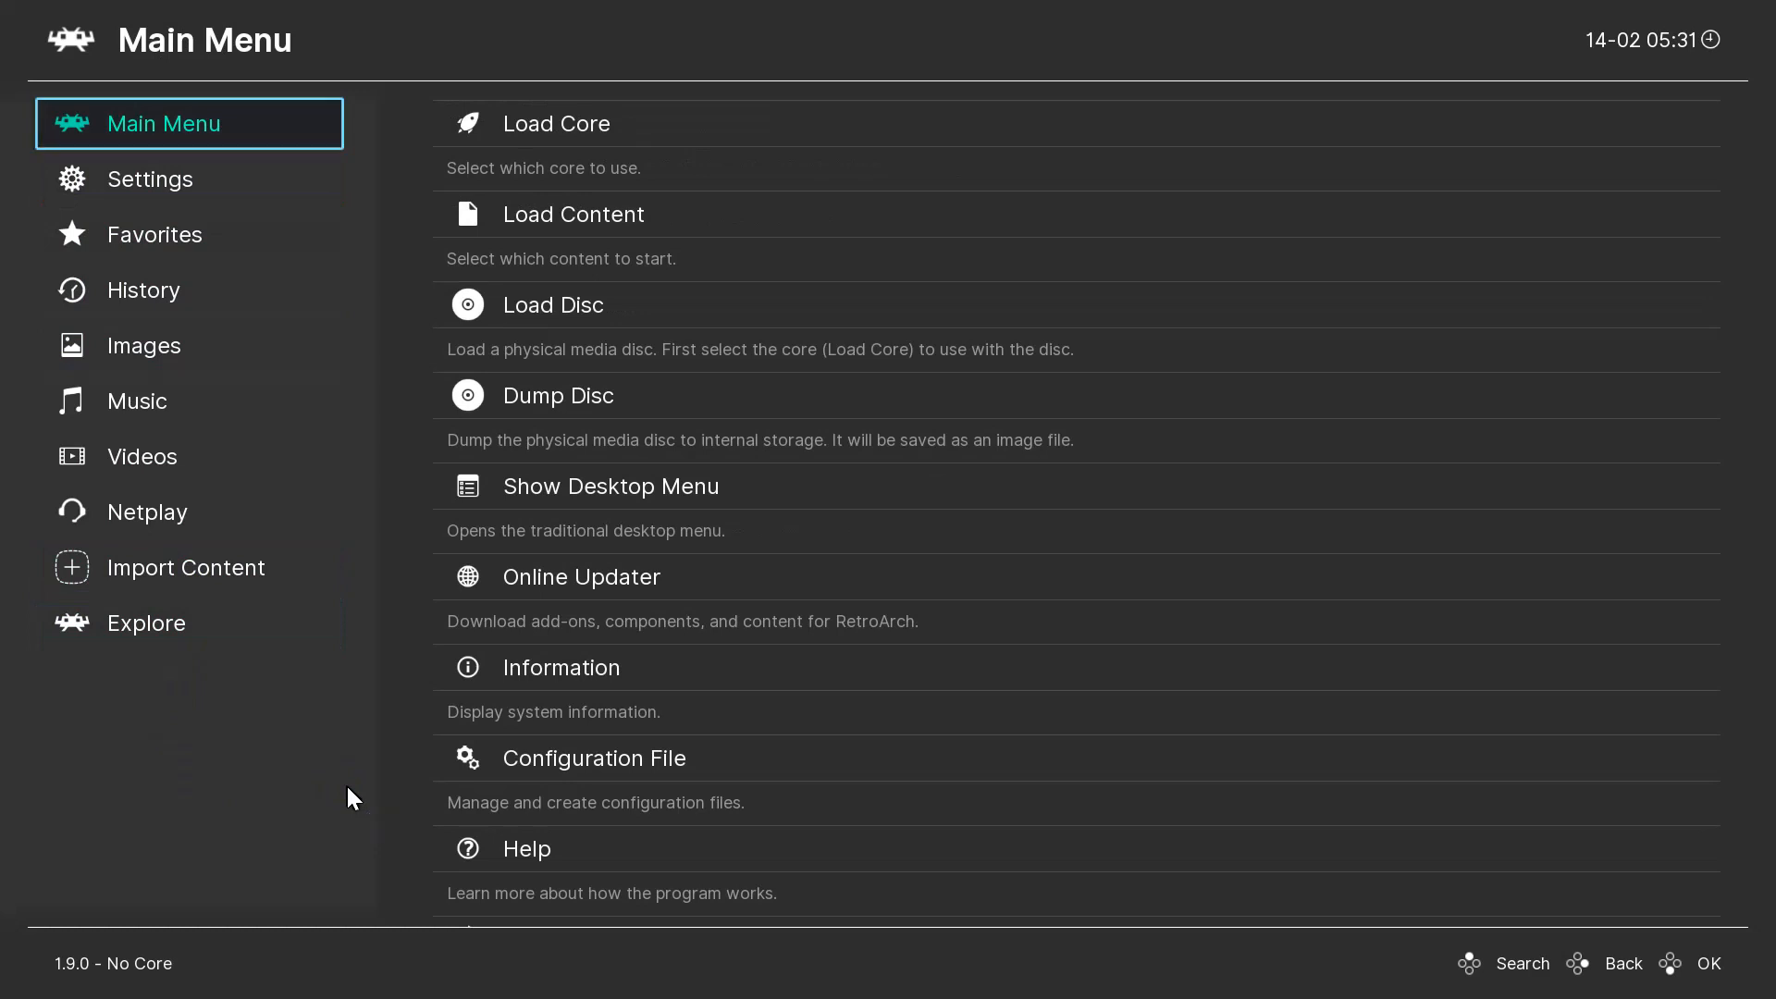
scroll(845, 897, "down", 12)
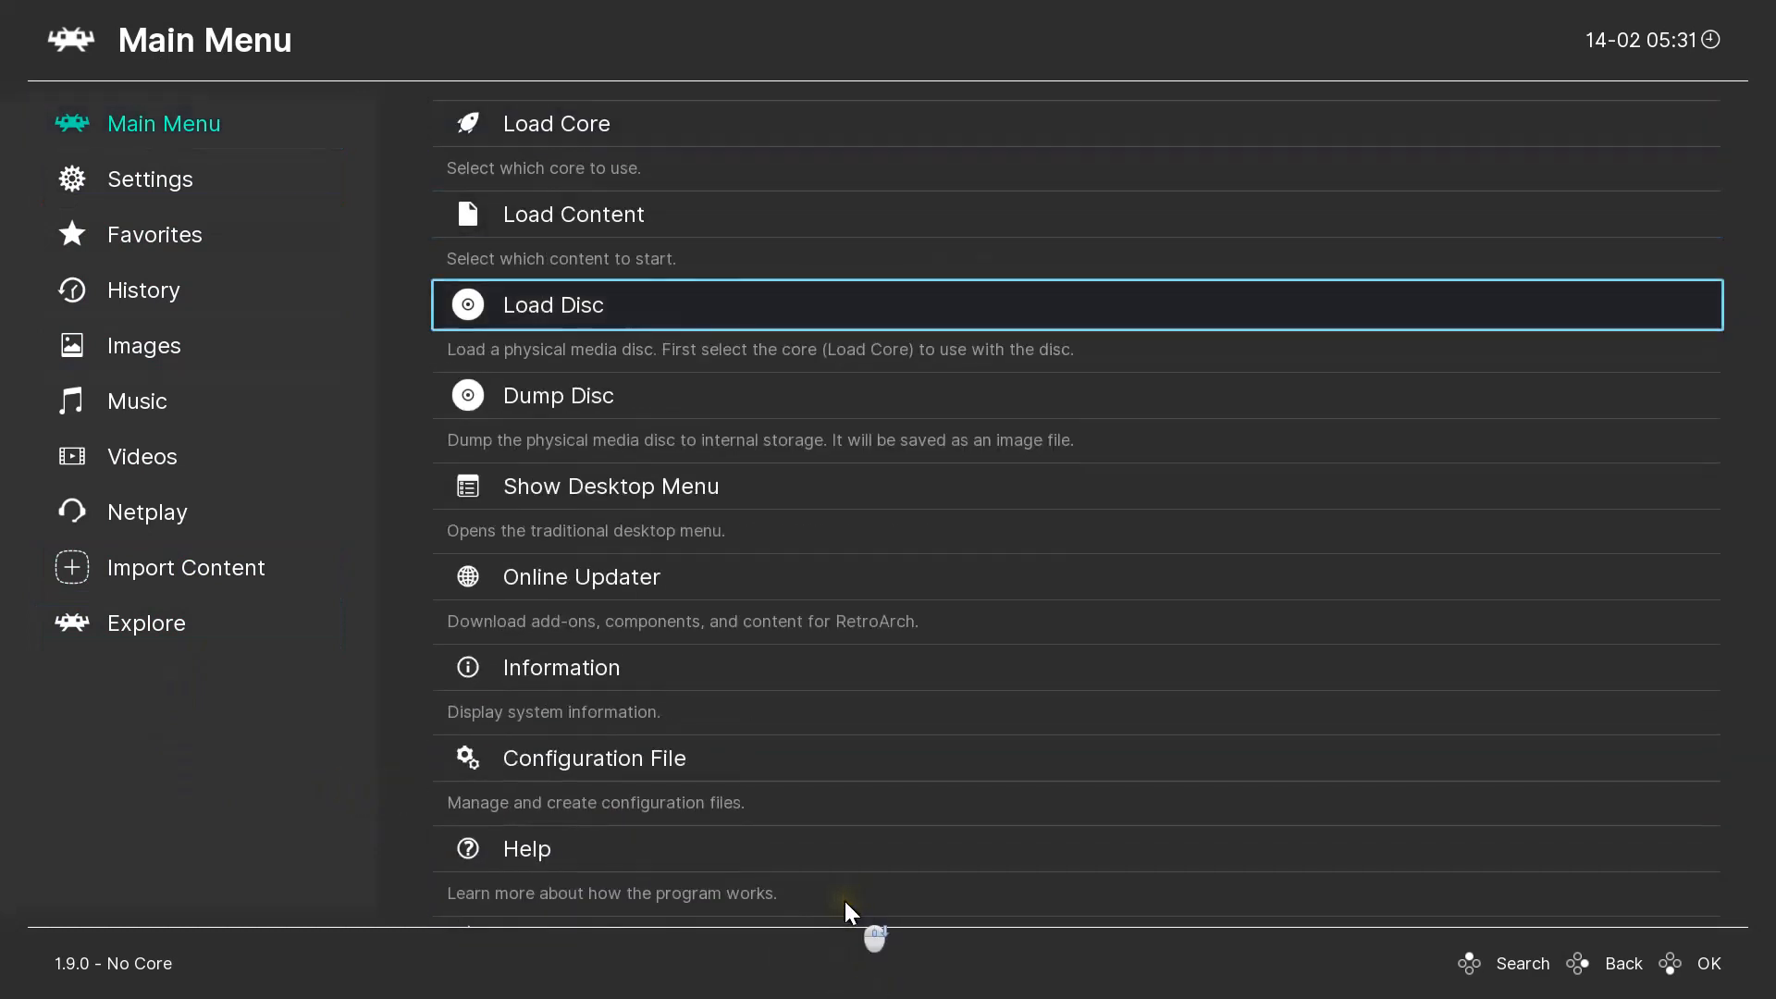
left_click(749, 854)
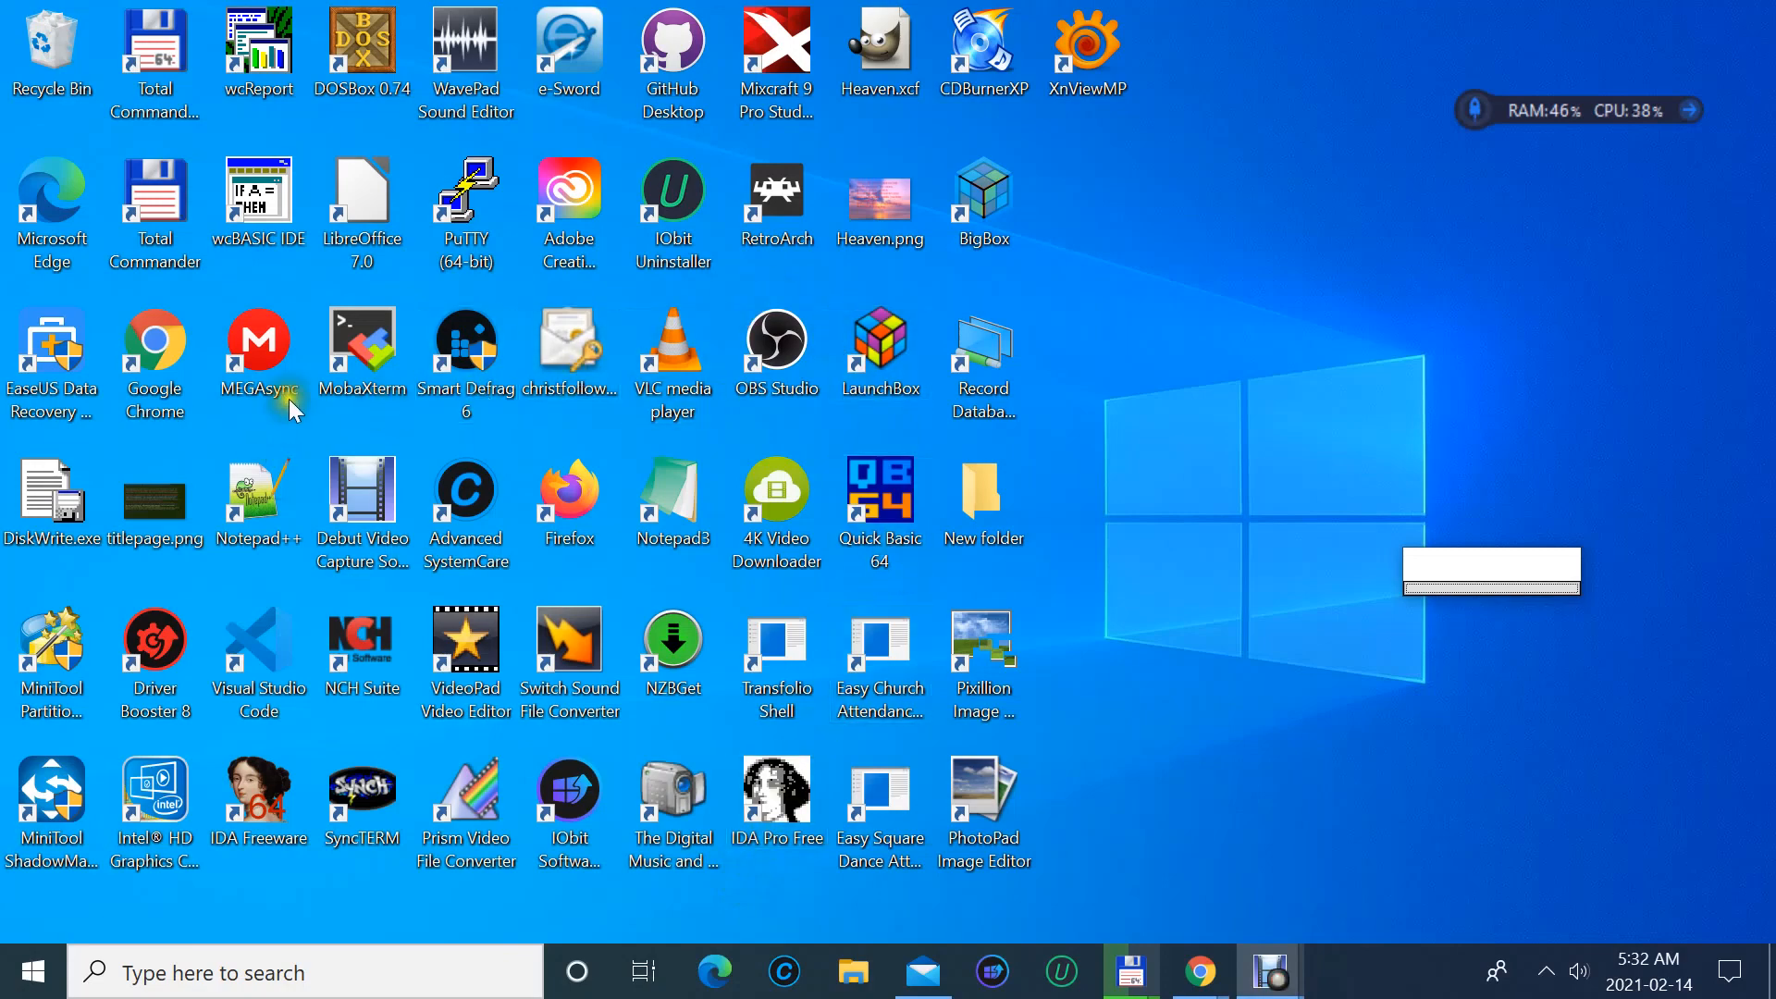
- Start Total Commander, dismiss its shareware notice and go up to the root of drive M:
double_click(155, 51)
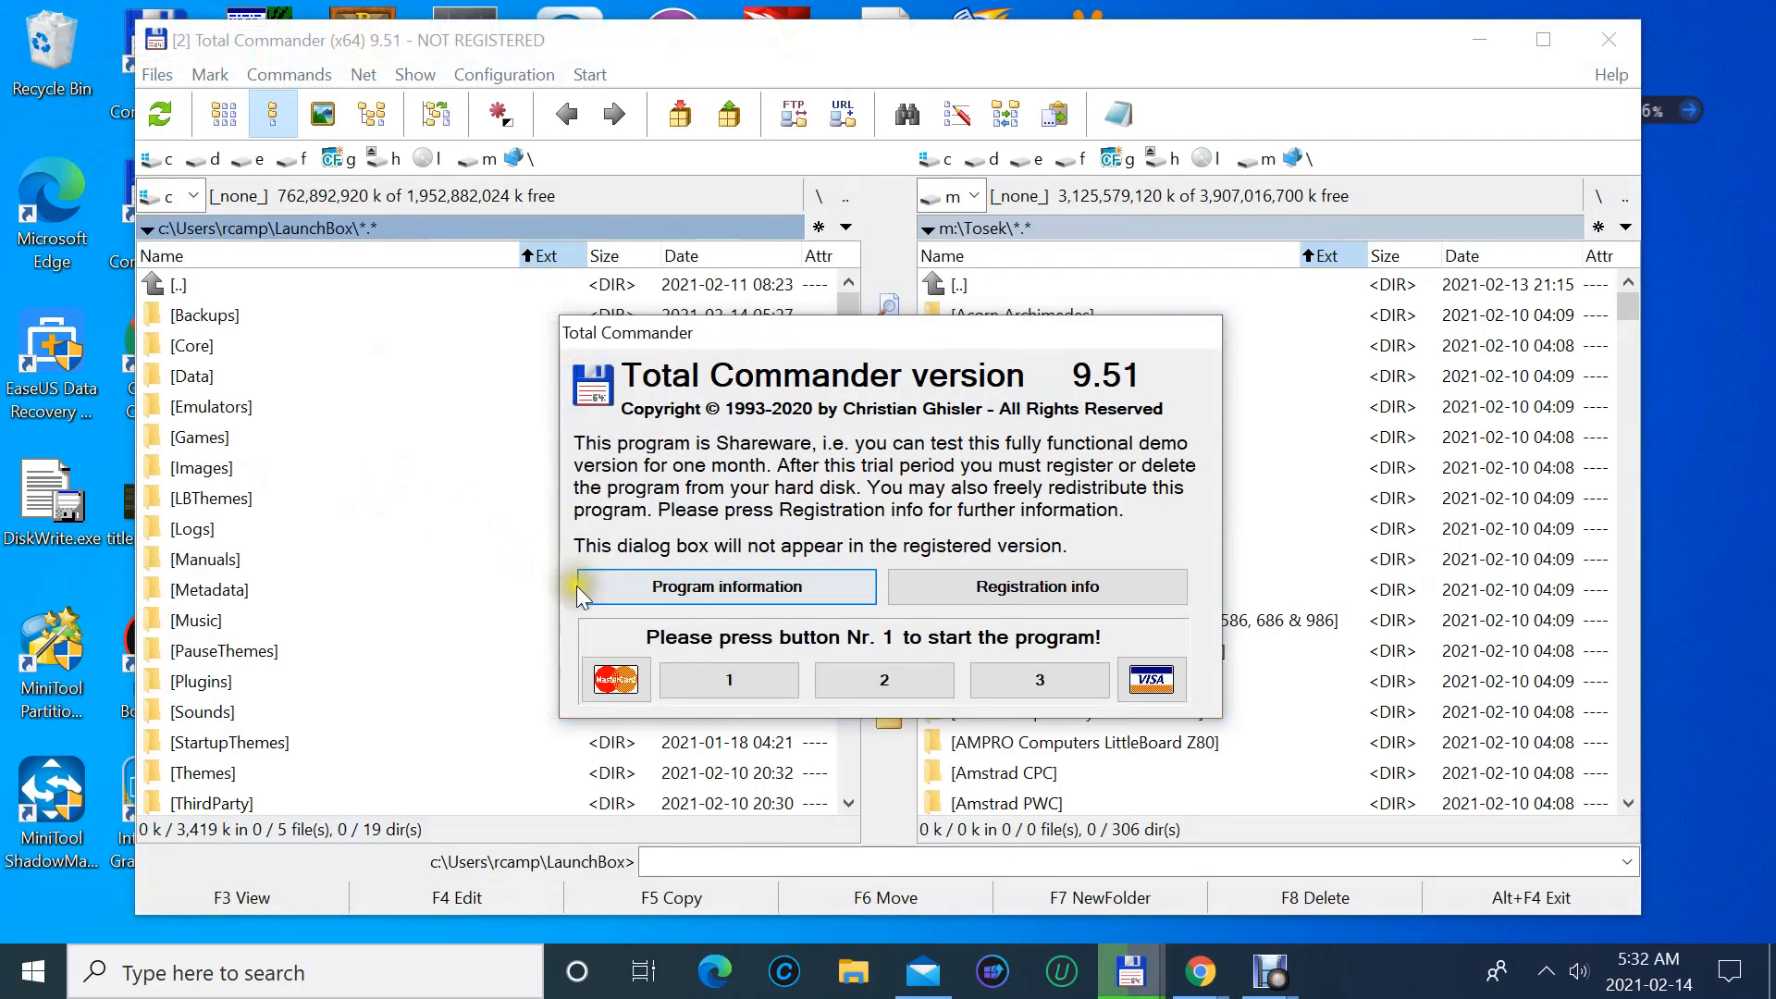
left_click(786, 681)
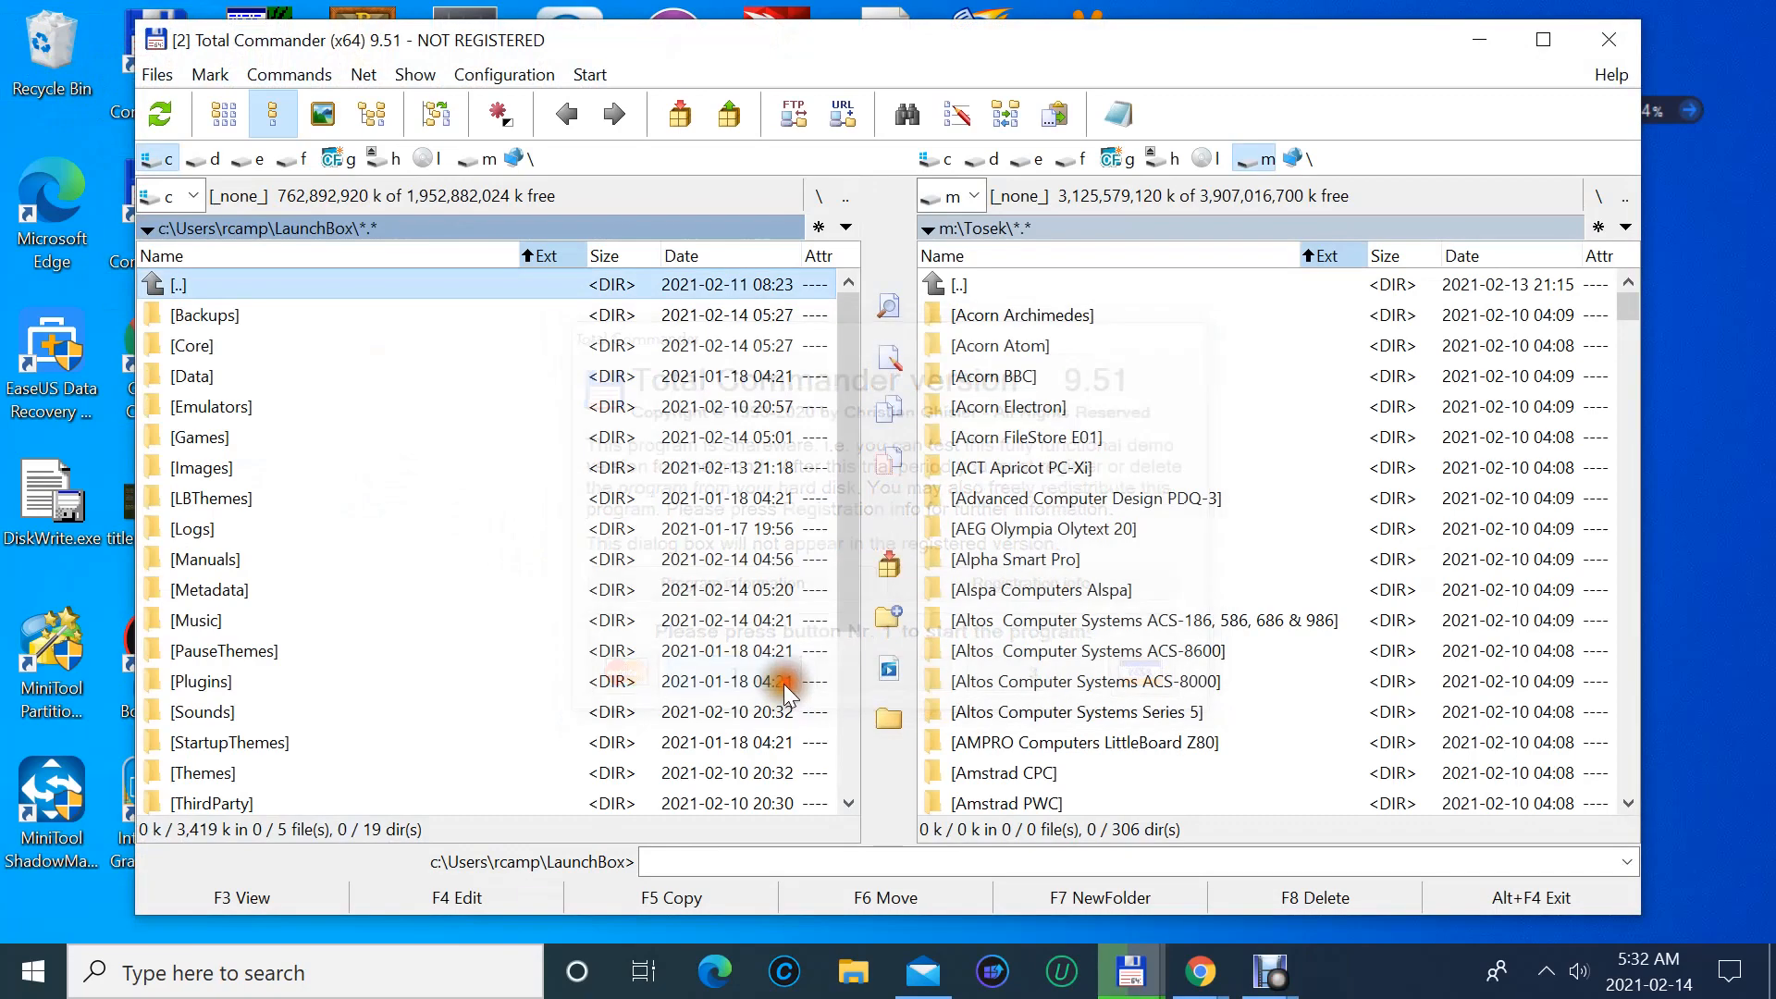
double_click(976, 305)
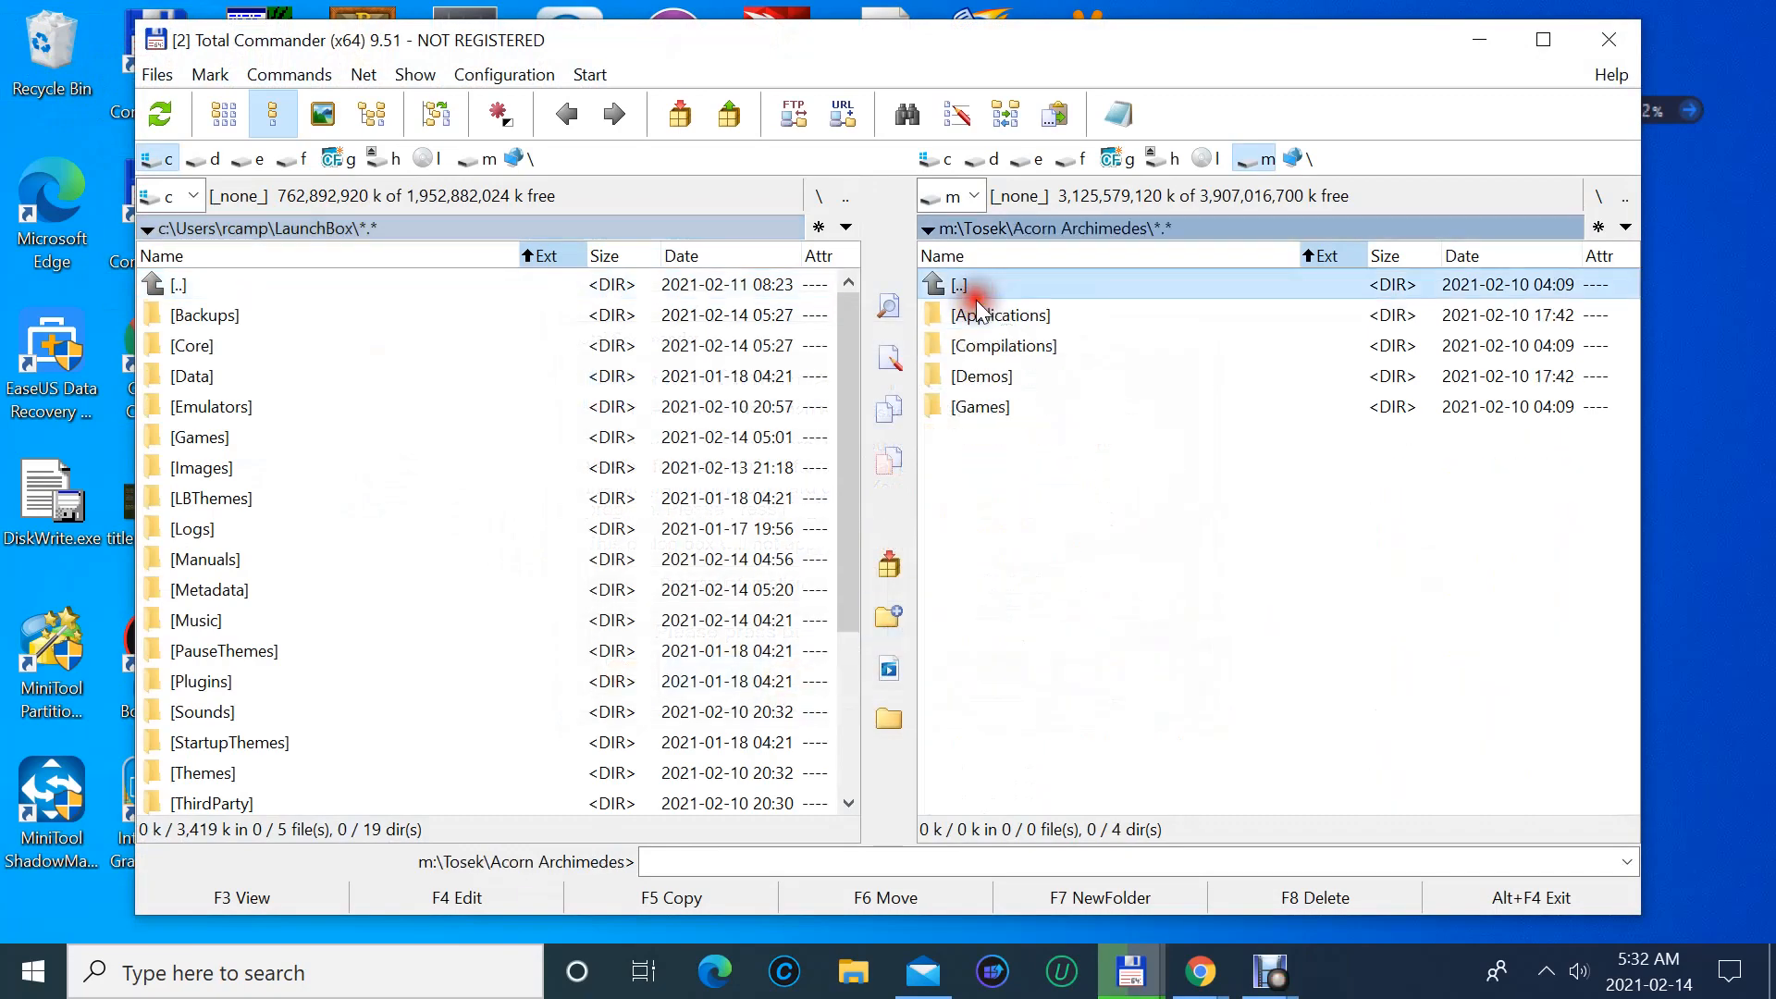
double_click(971, 288)
double_click(970, 289)
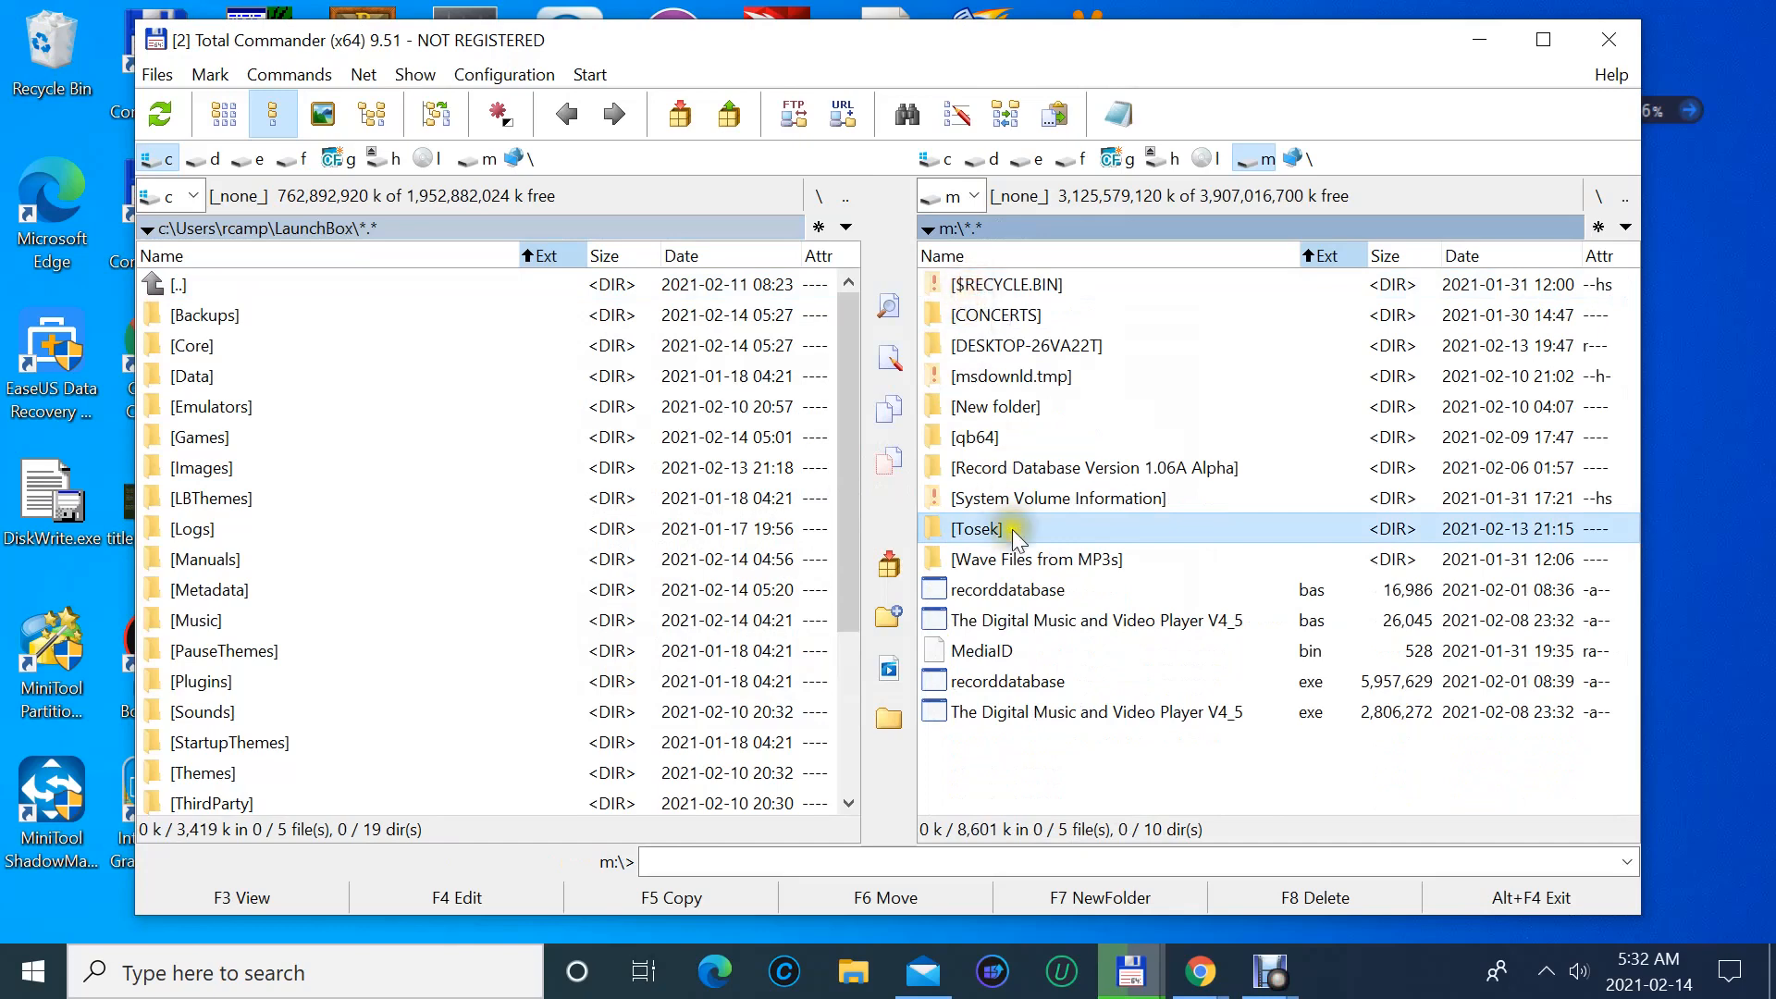
- Rename New folder on drive M: to Temp and close Total Commander
left_click(998, 410)
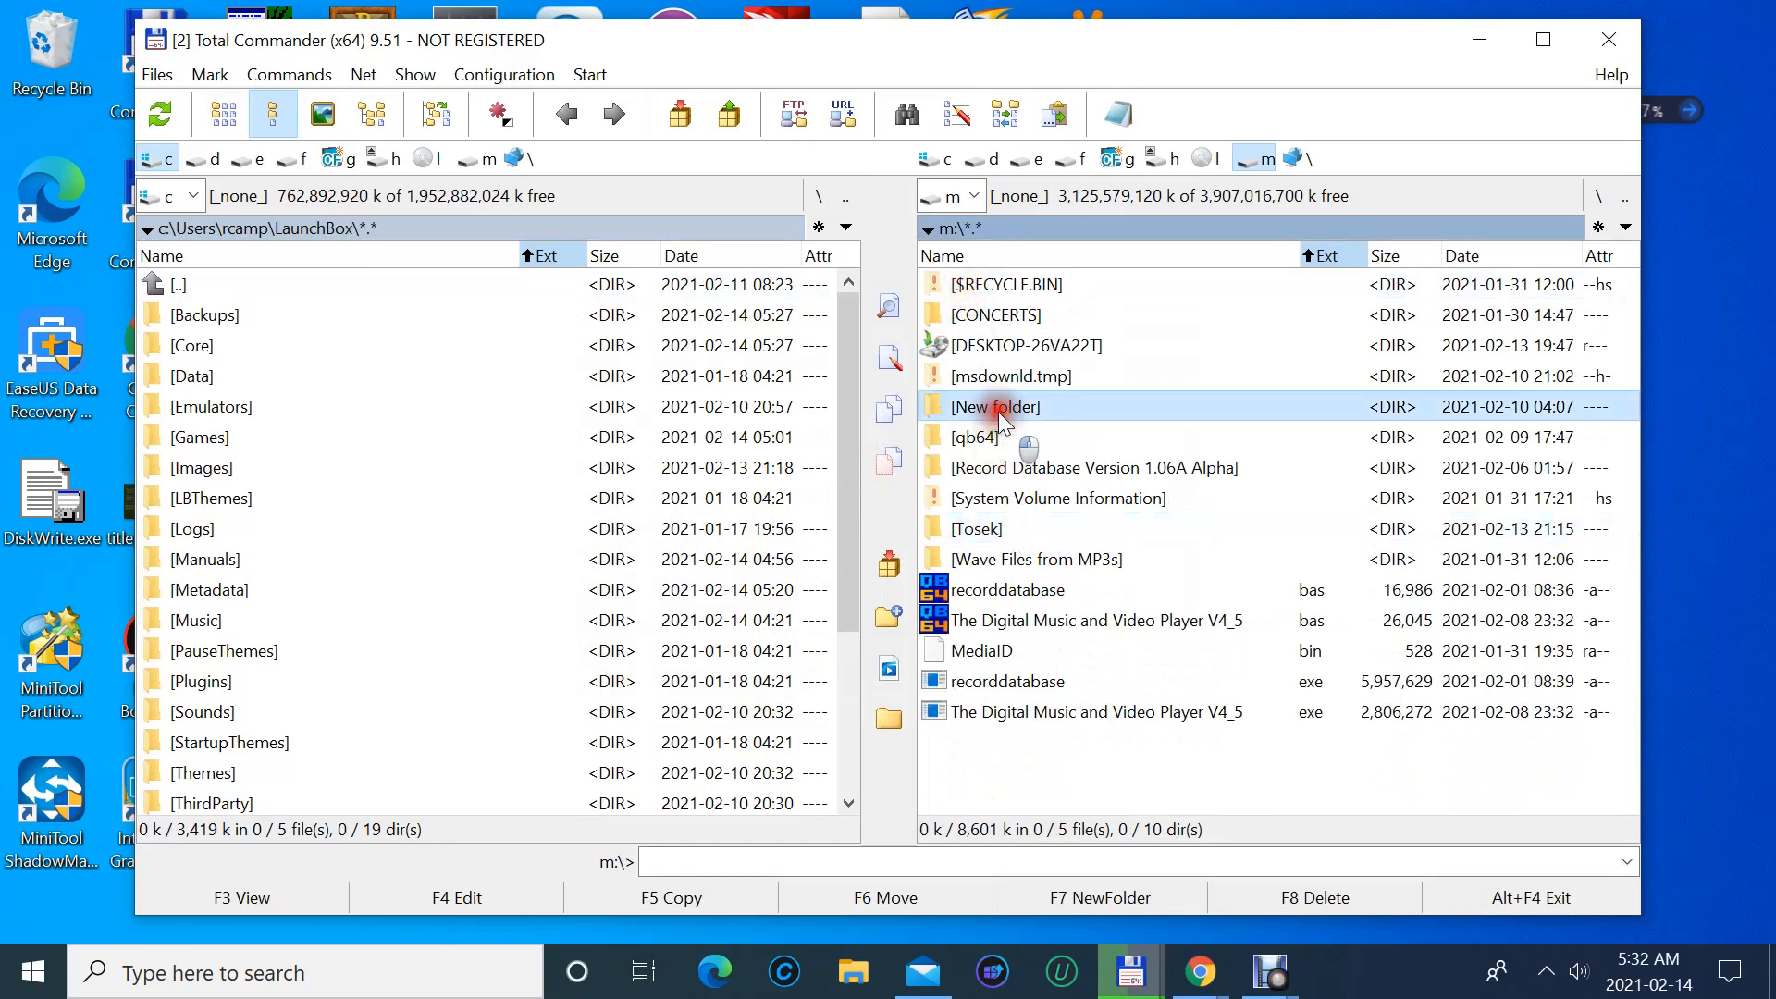
left_click(996, 412)
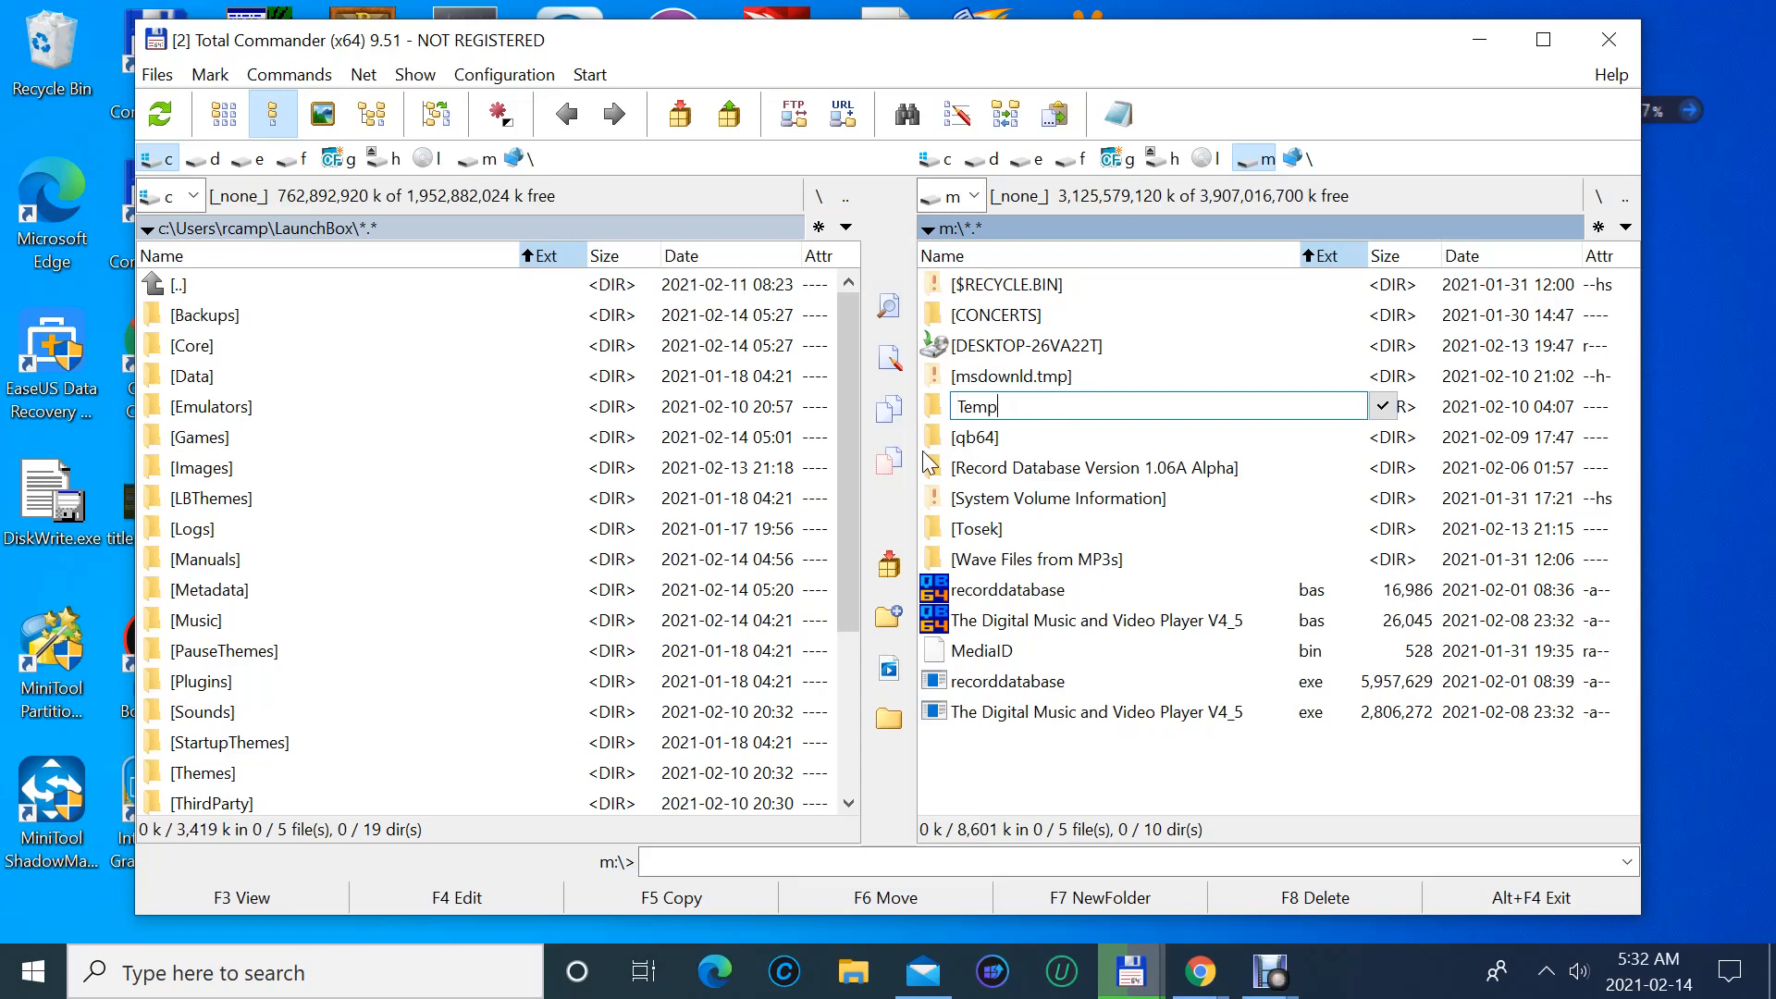
key("Return")
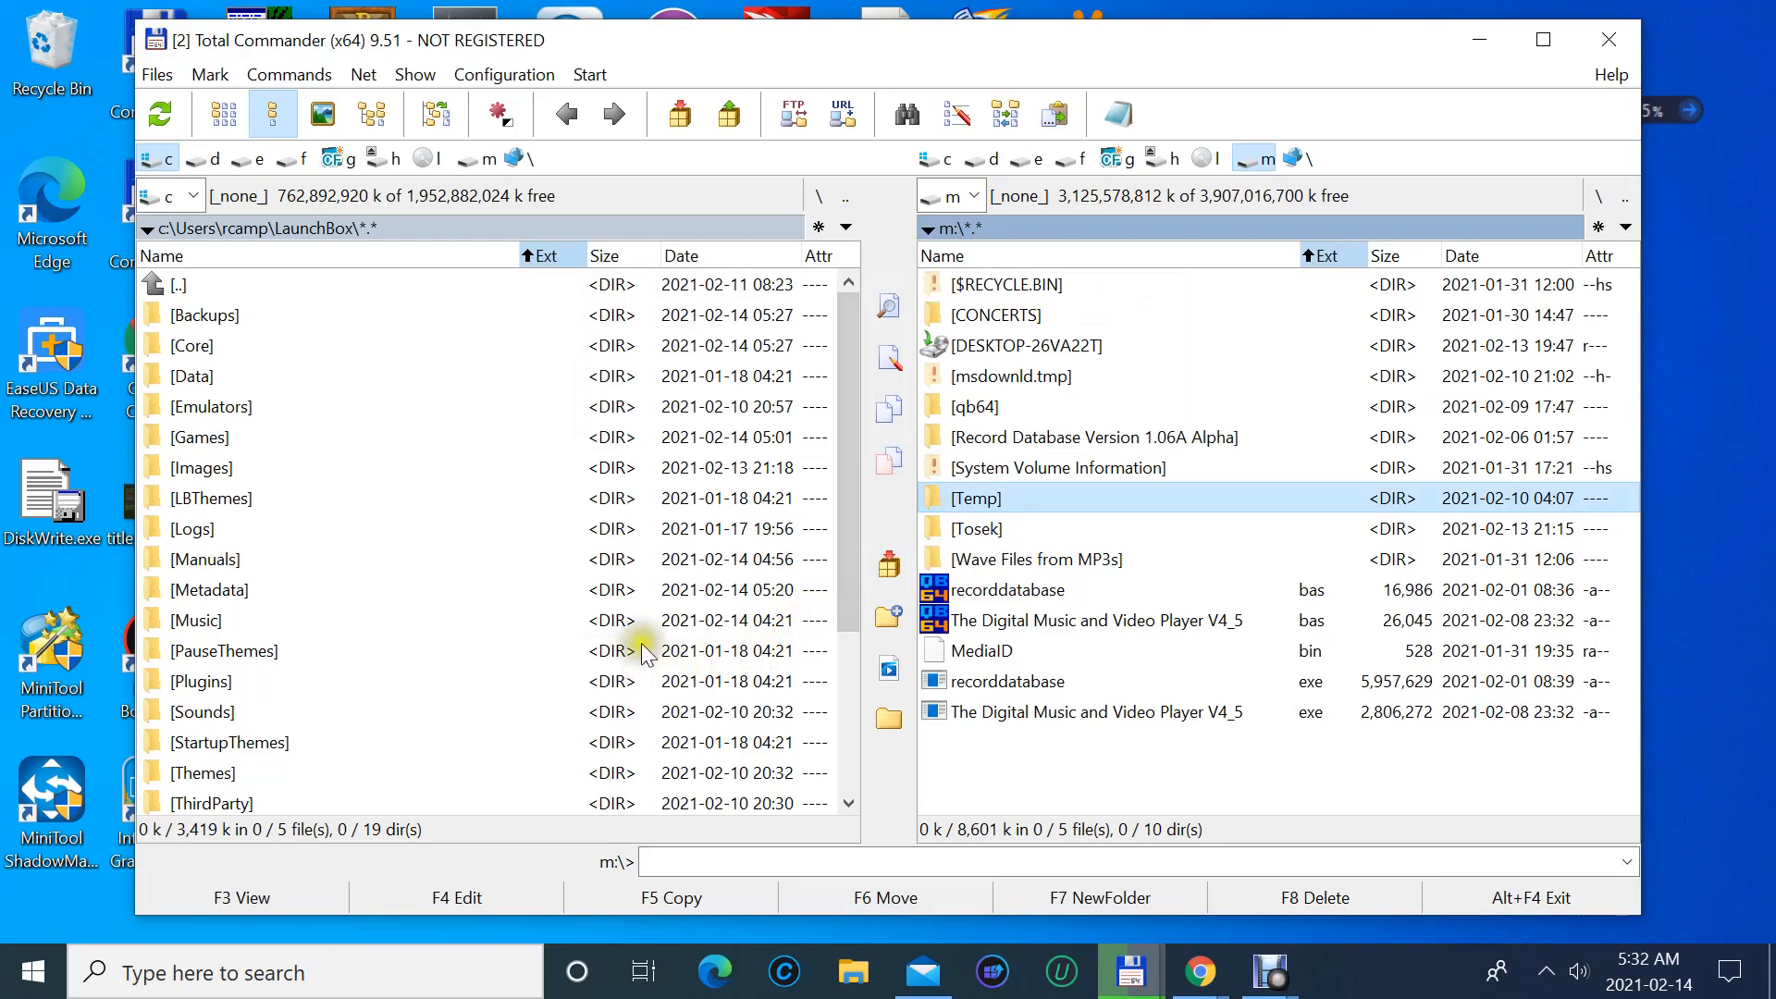
left_click(1604, 45)
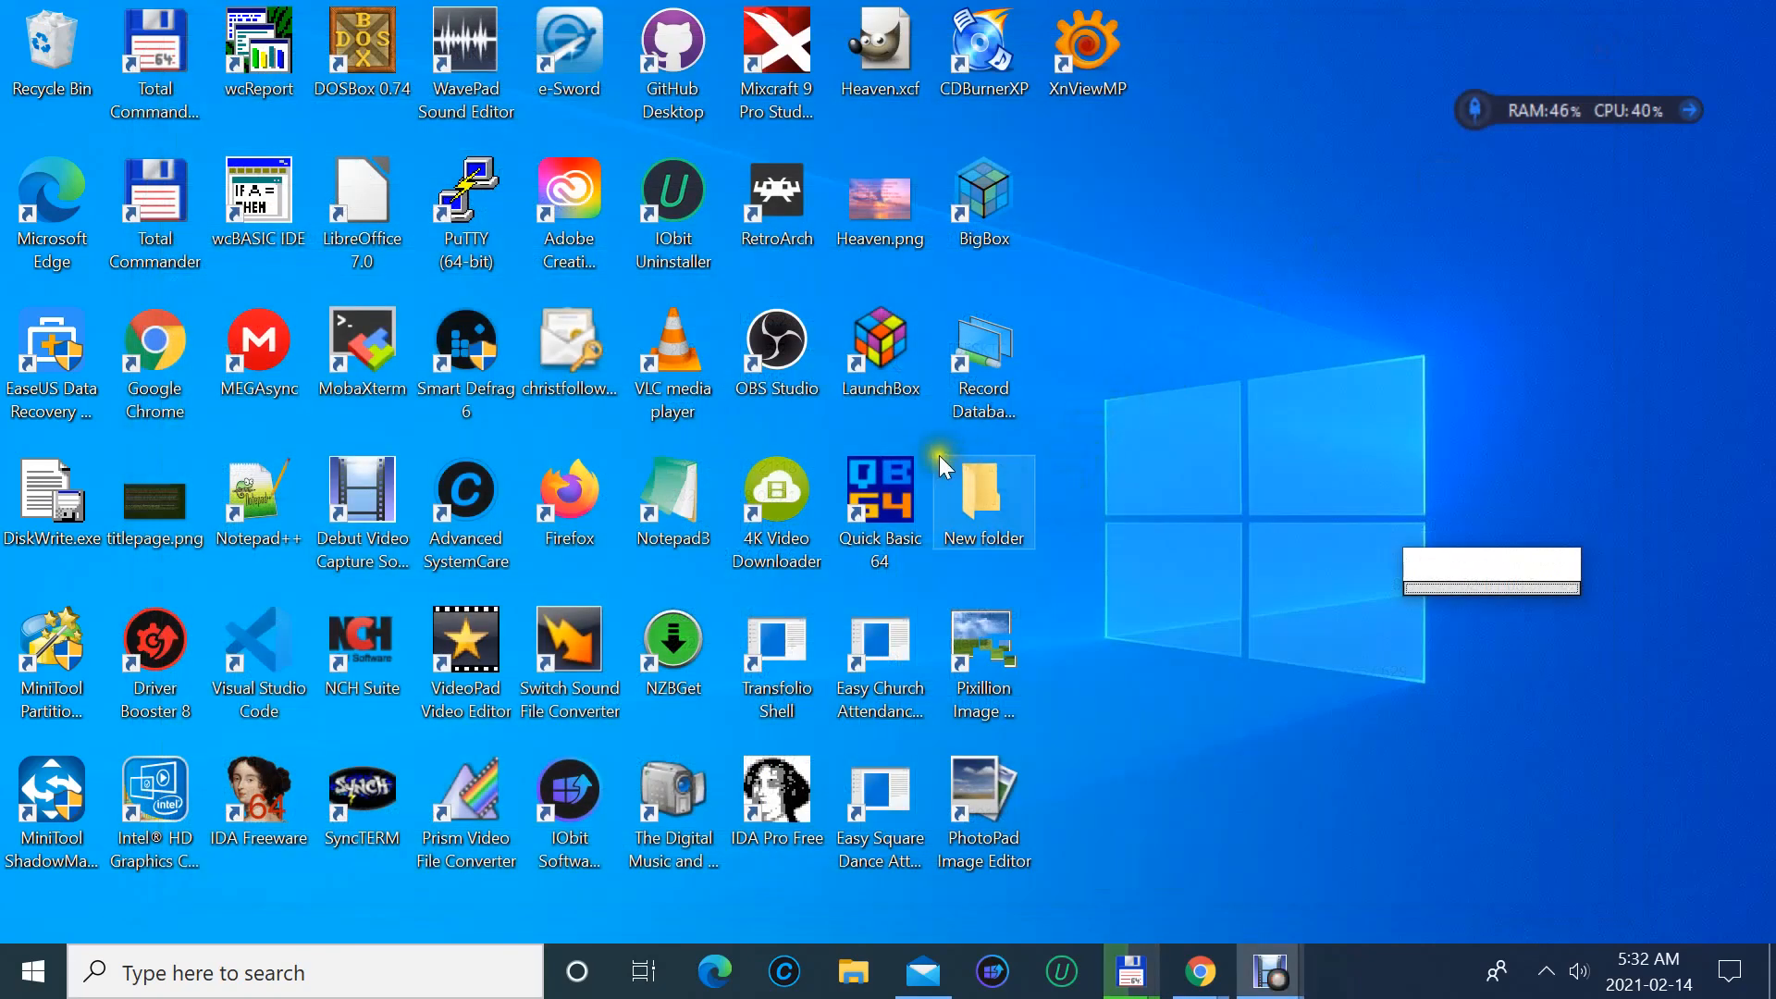
- Relaunch RetroArch and open its Settings list
double_click(797, 225)
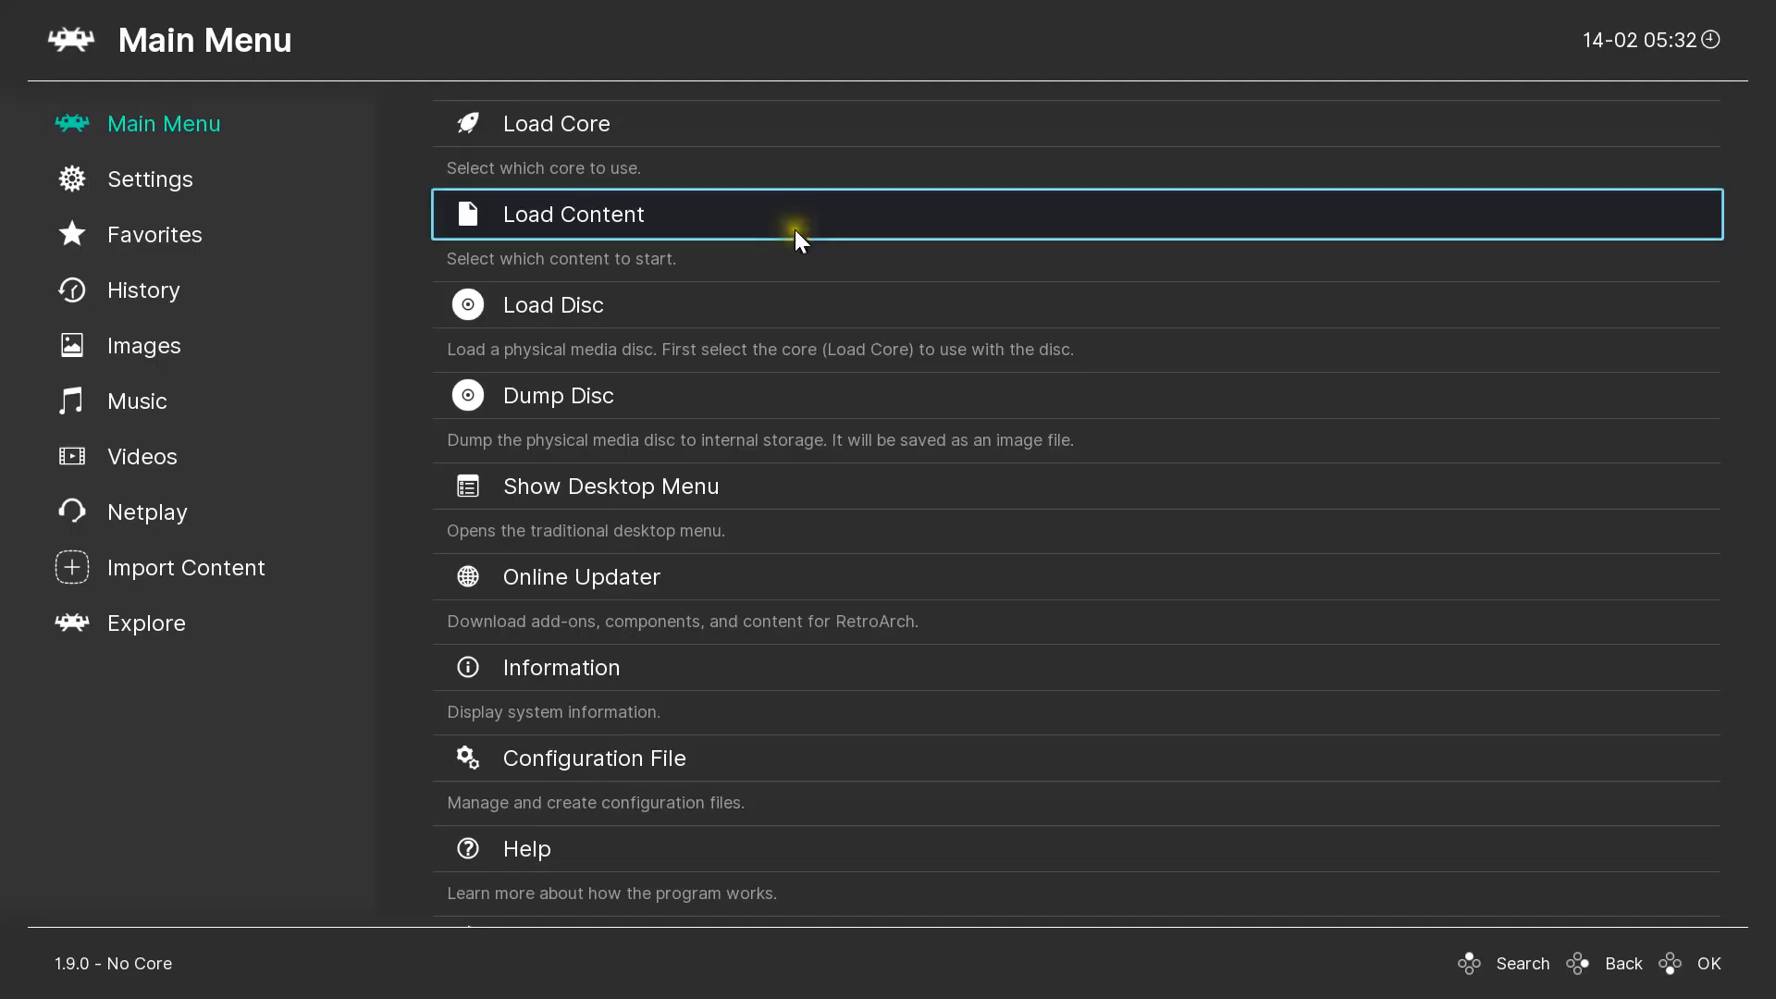
scroll(795, 229, "down", 4)
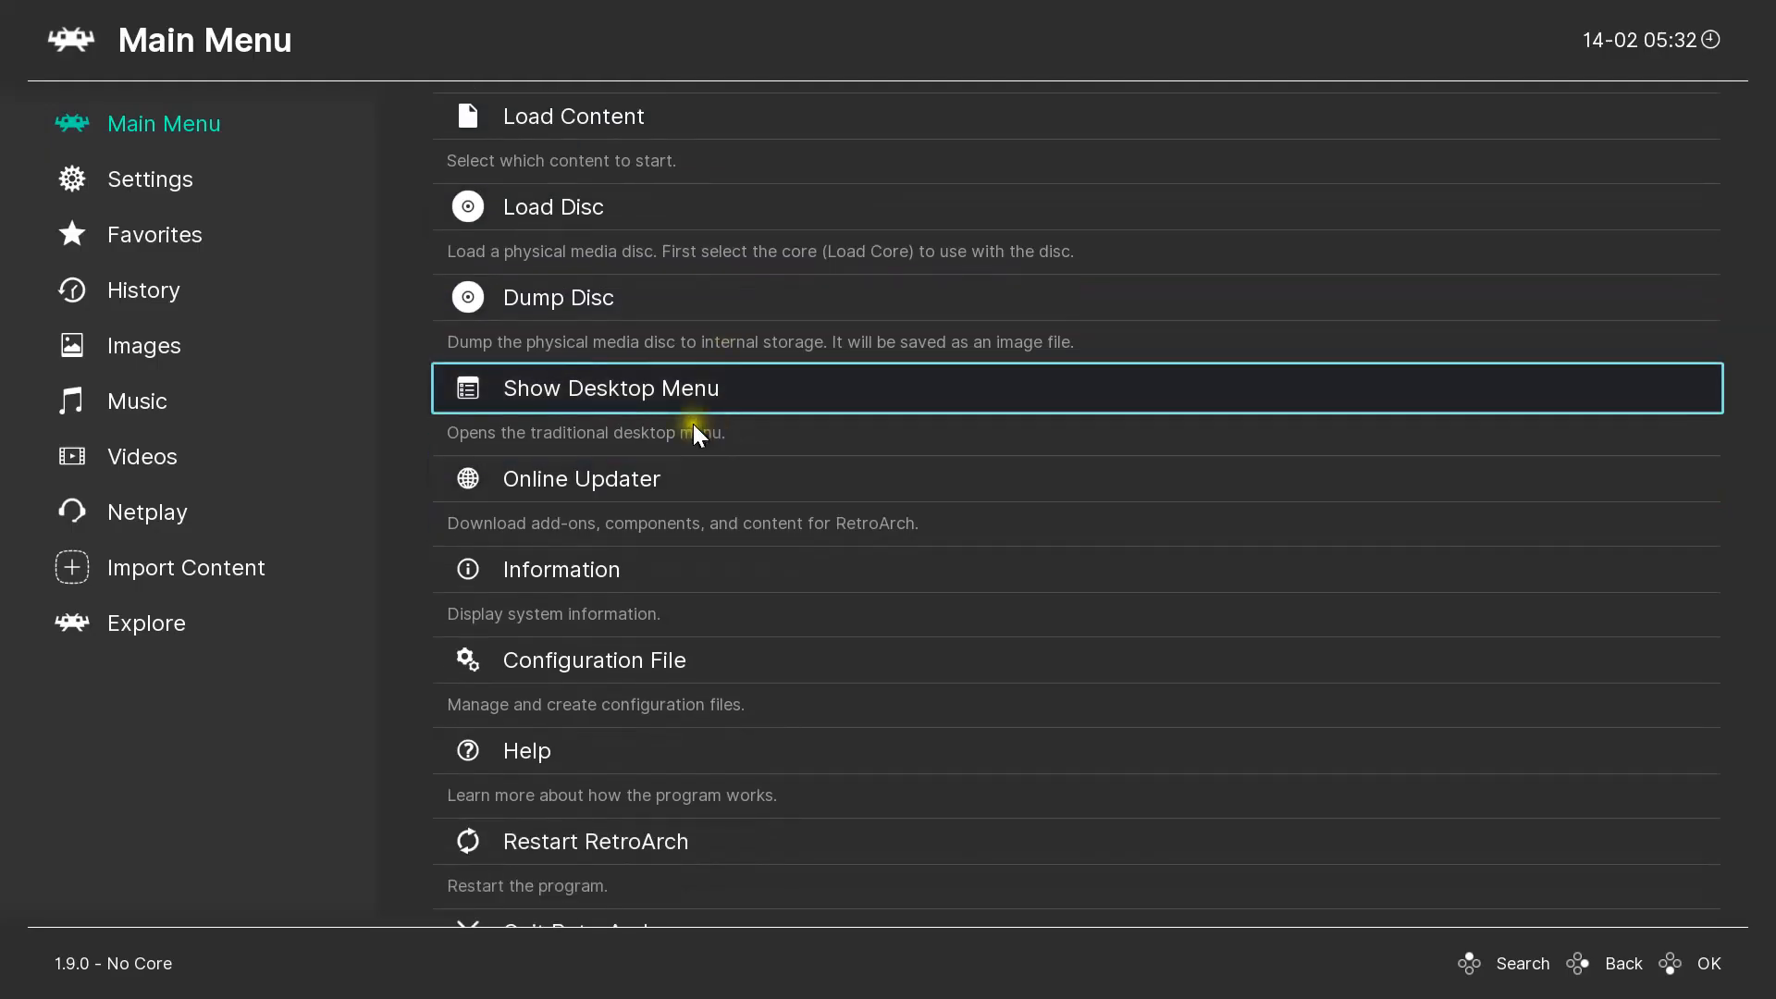
scroll(387, 573, "down", 3)
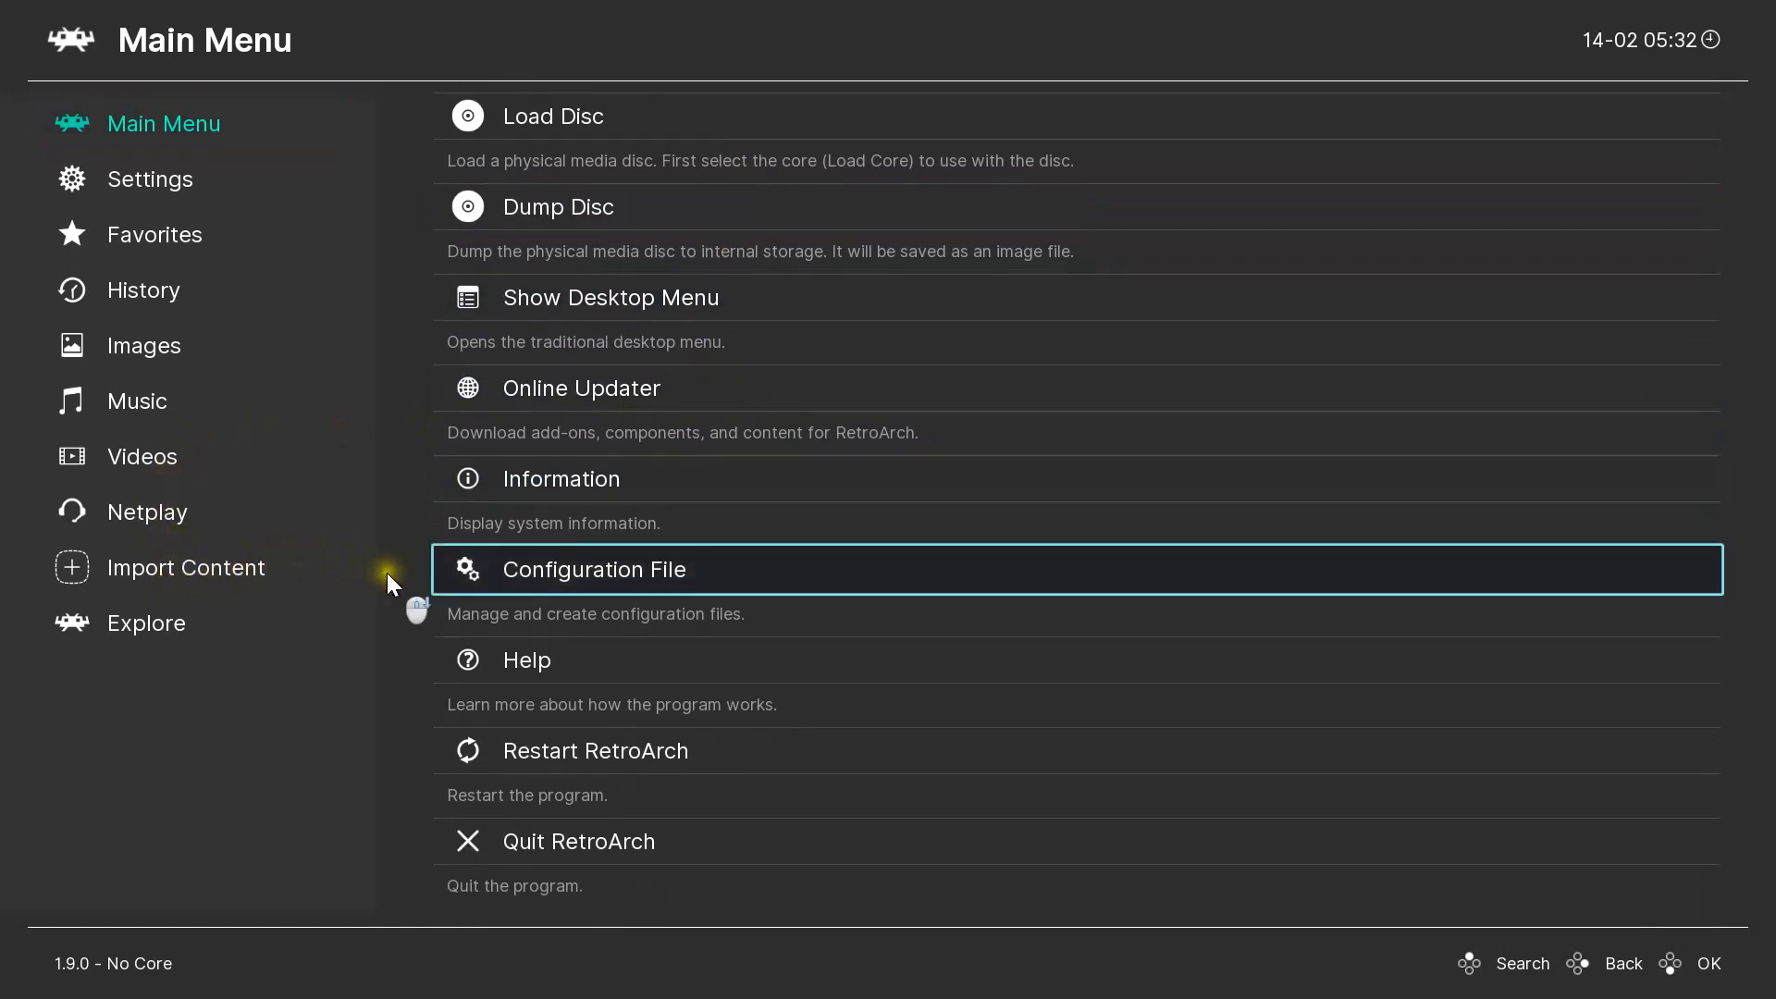
scroll(474, 695, "up", 2)
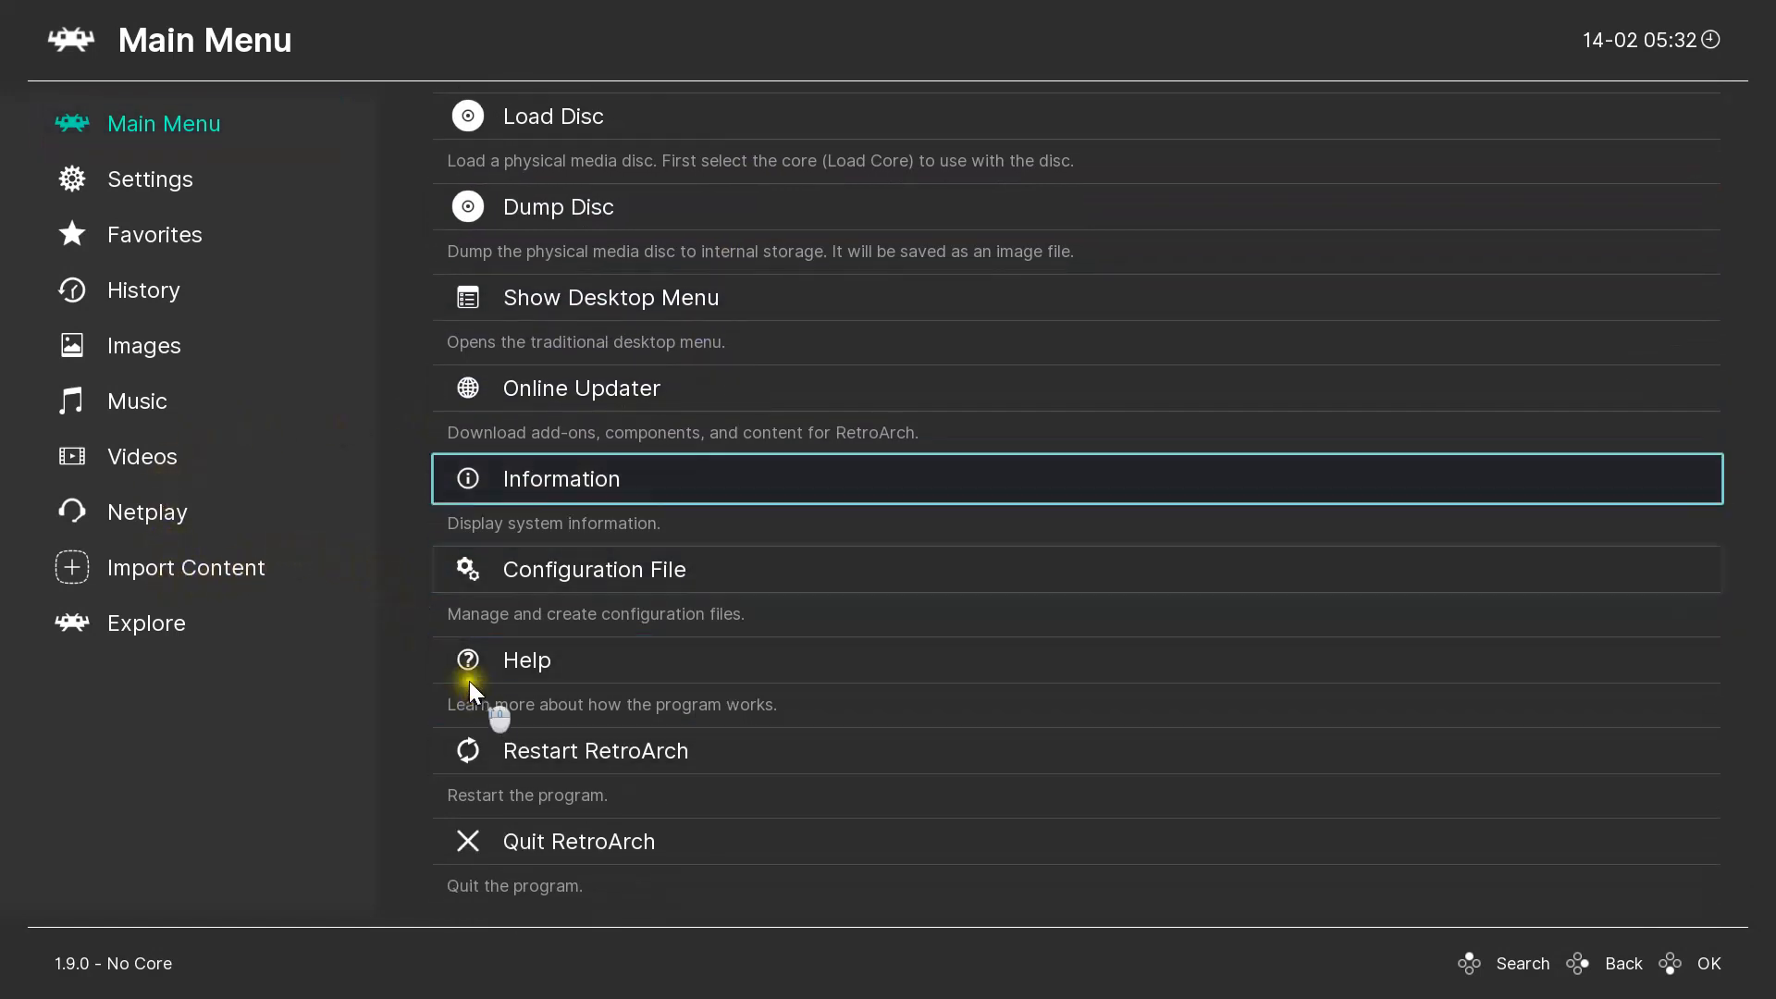
left_click(185, 187)
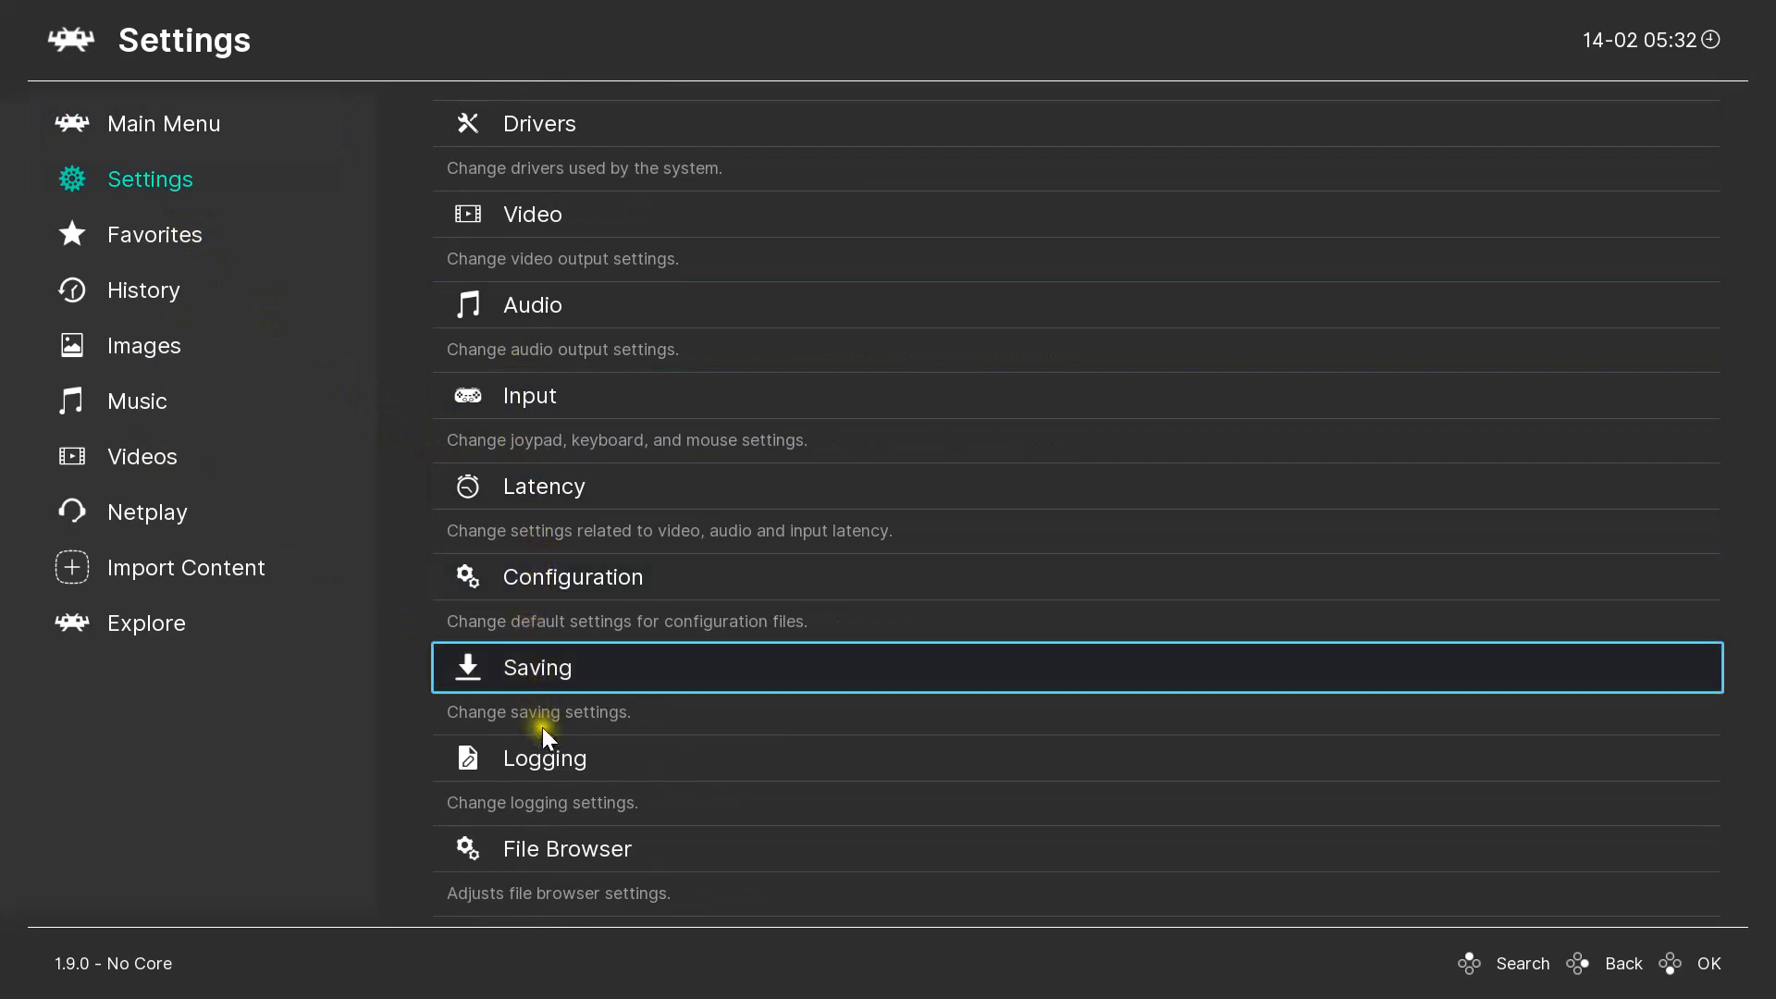
- Open the Directory settings at the end of the Settings list
scroll(547, 755, "down", 1)
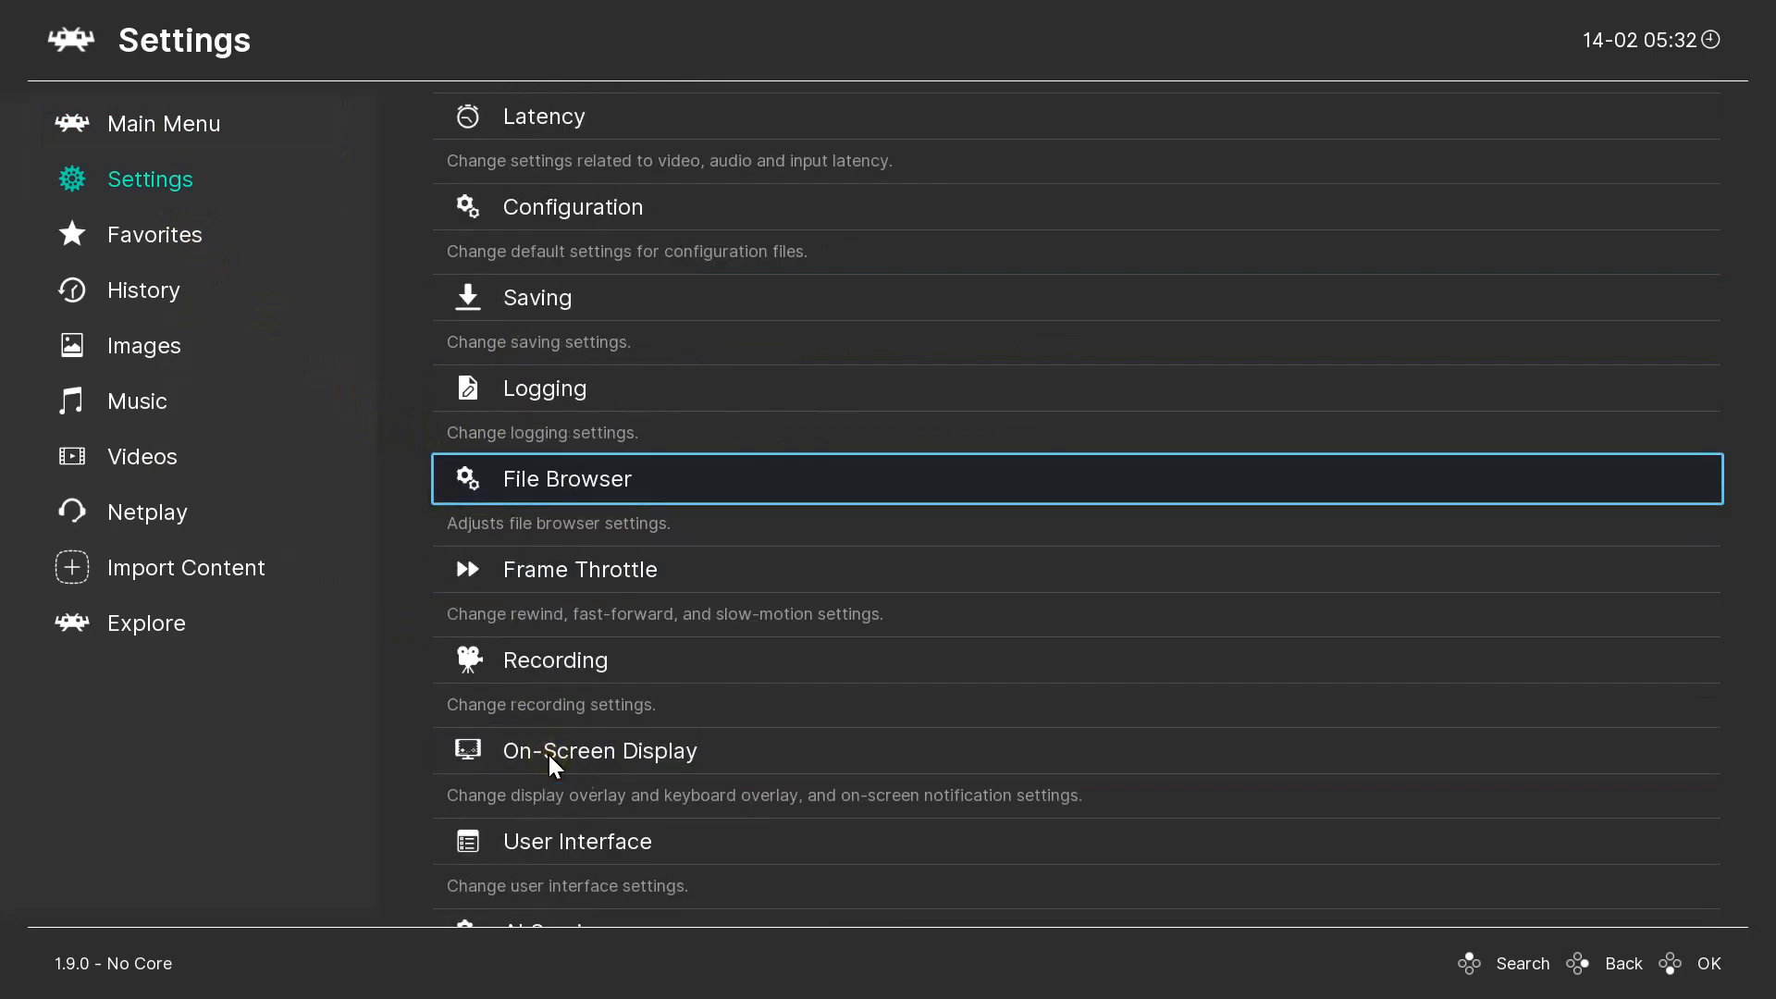
scroll(547, 752, "down", 2)
scroll(547, 755, "down", 4)
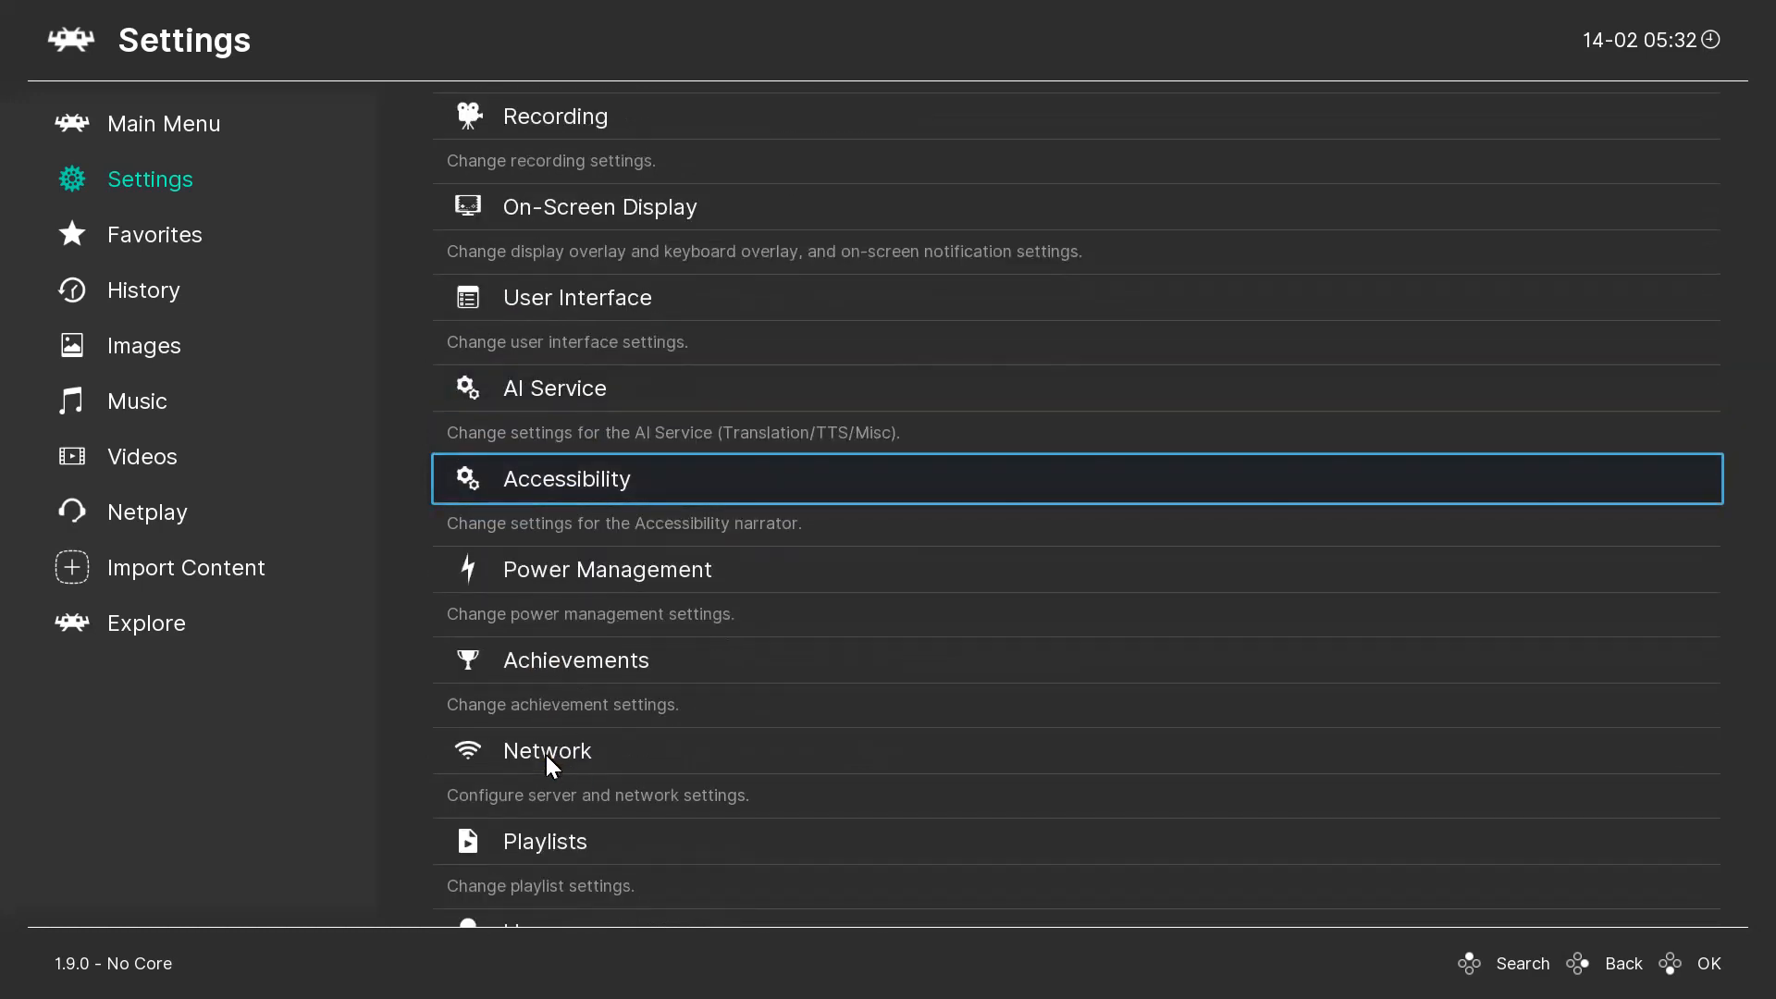
scroll(546, 755, "down", 1)
scroll(542, 753, "down", 2)
scroll(542, 753, "down", 2)
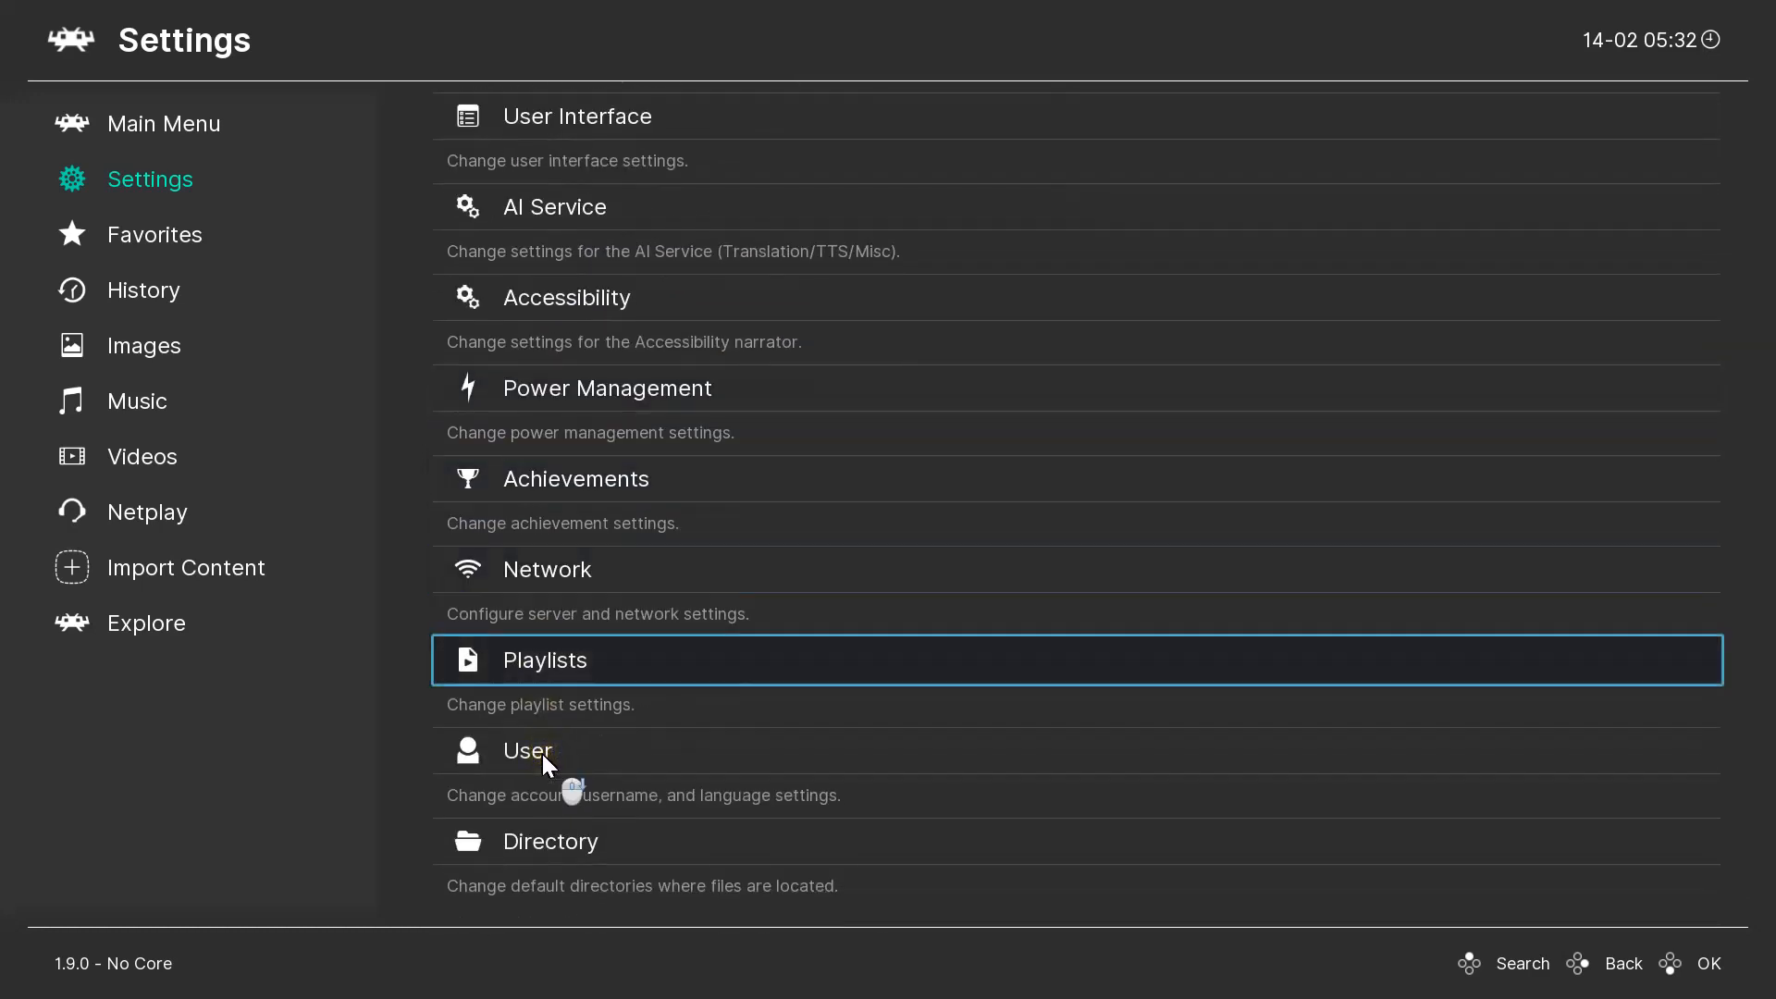
left_click(542, 840)
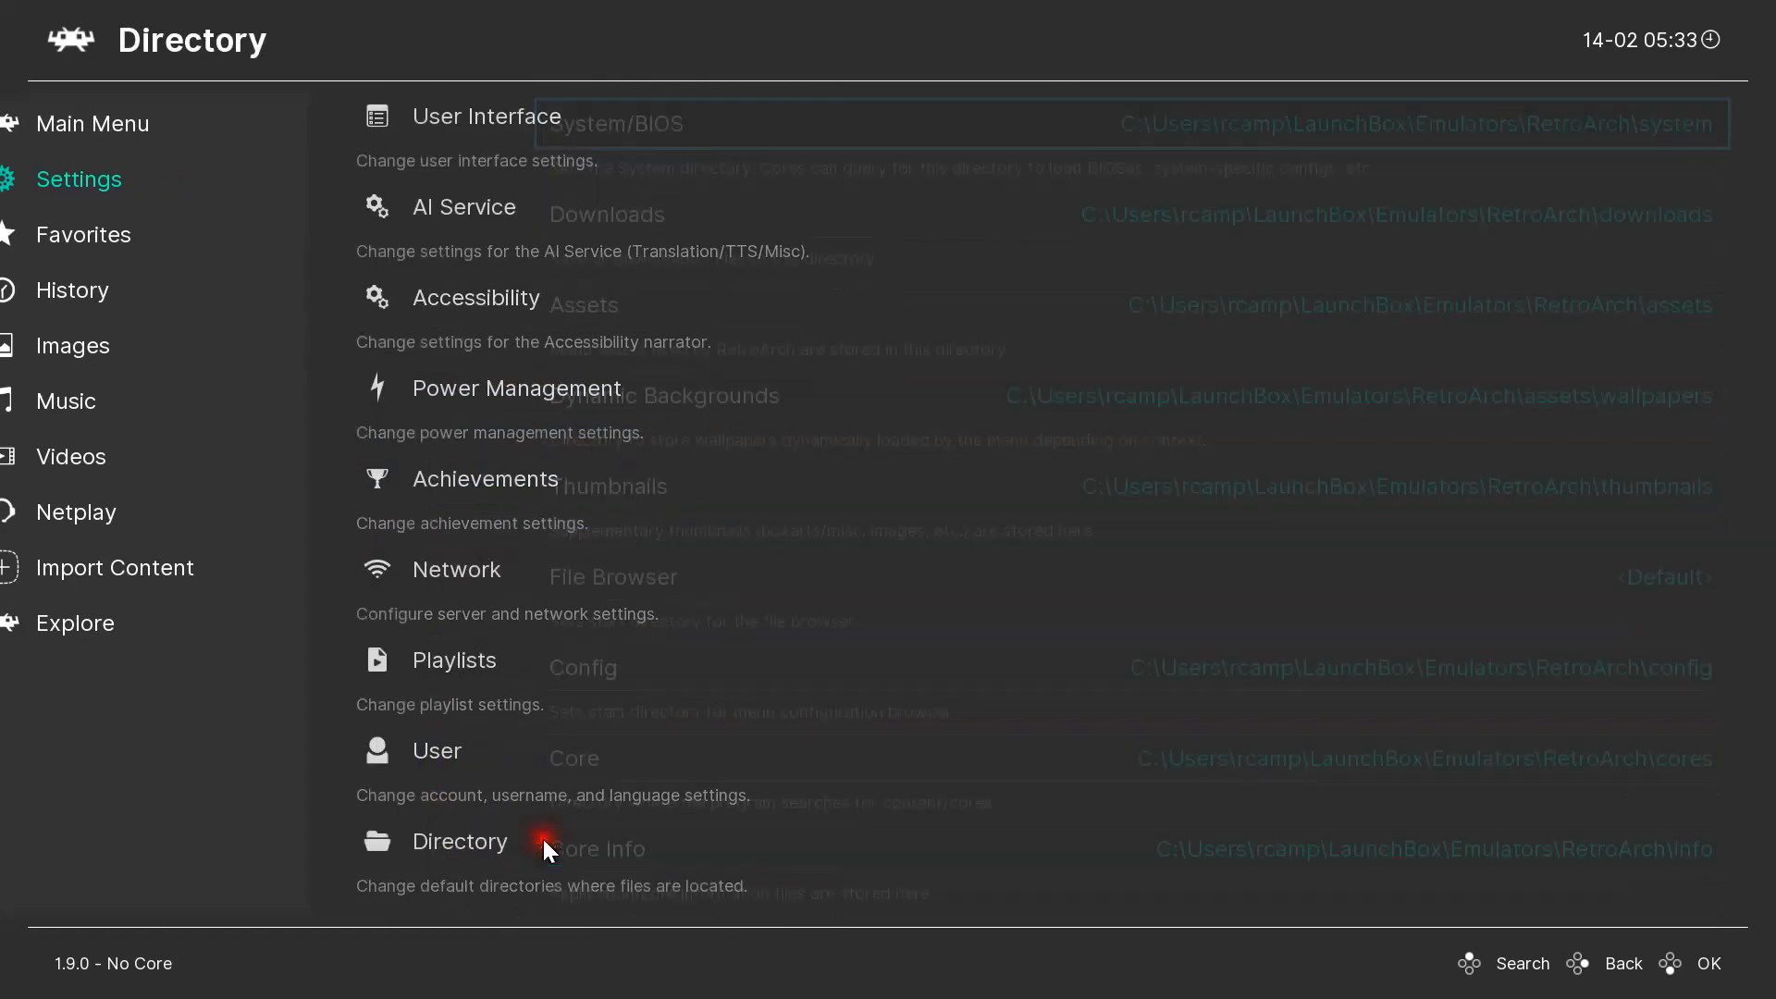
left_click(542, 836)
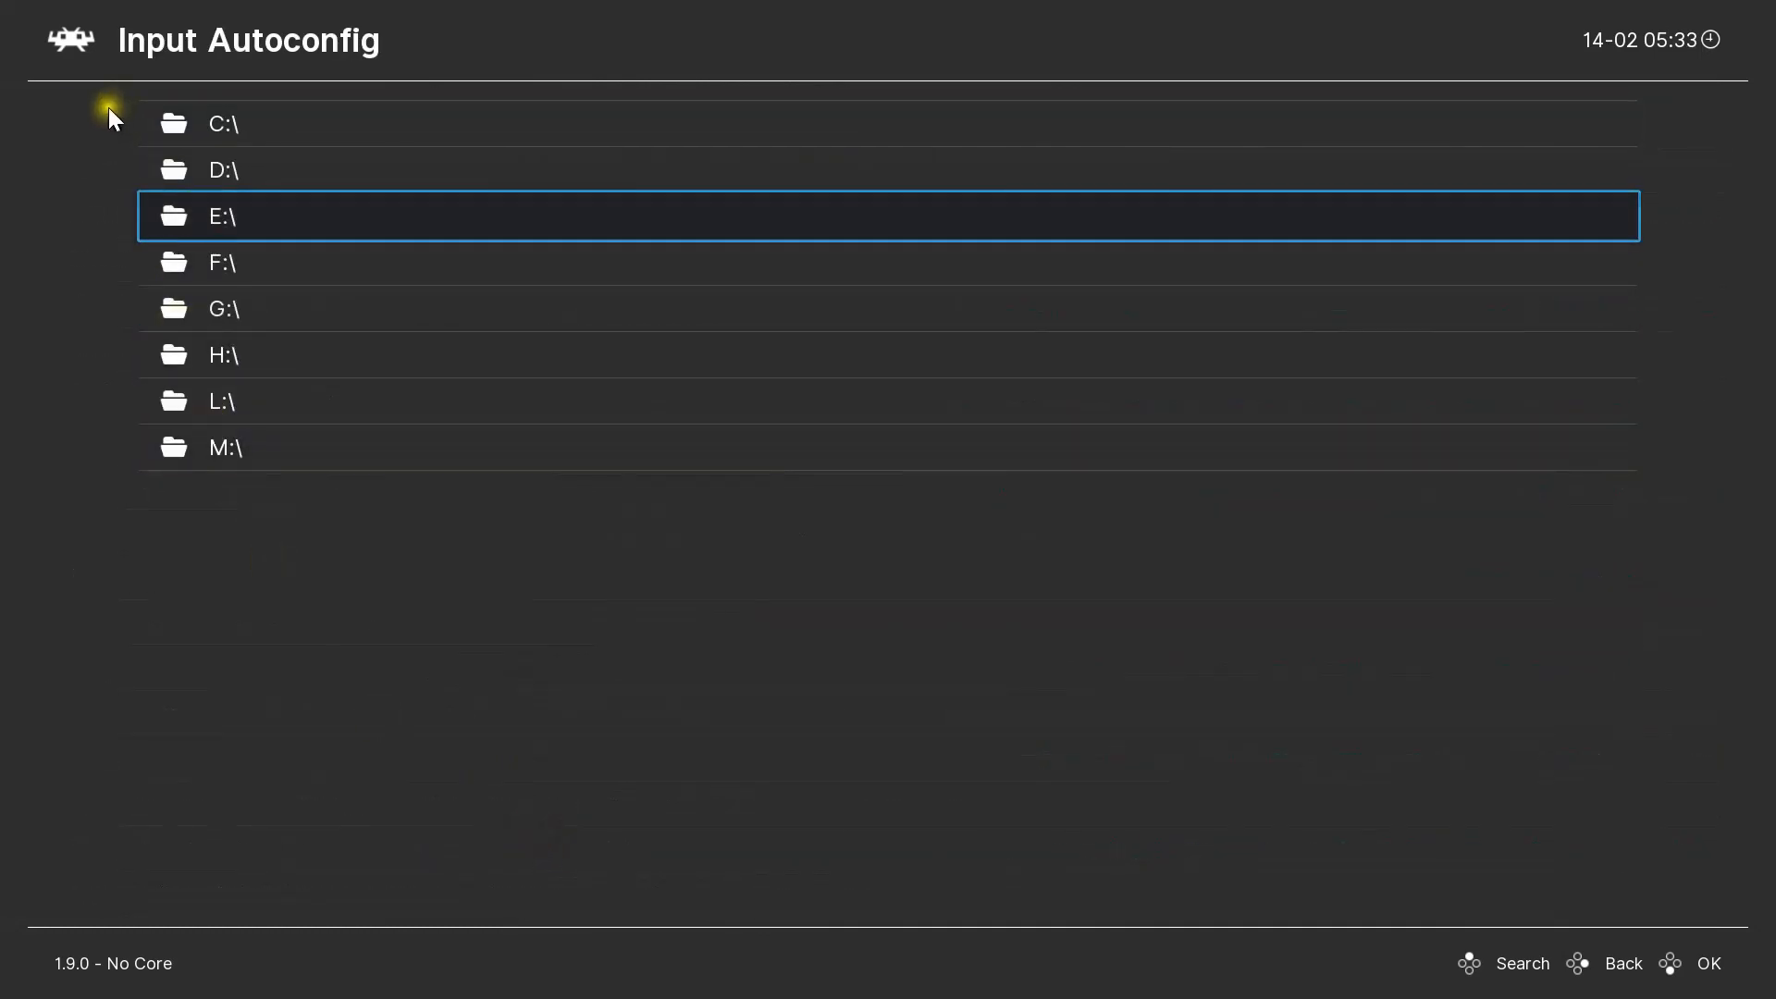
right_click(81, 113)
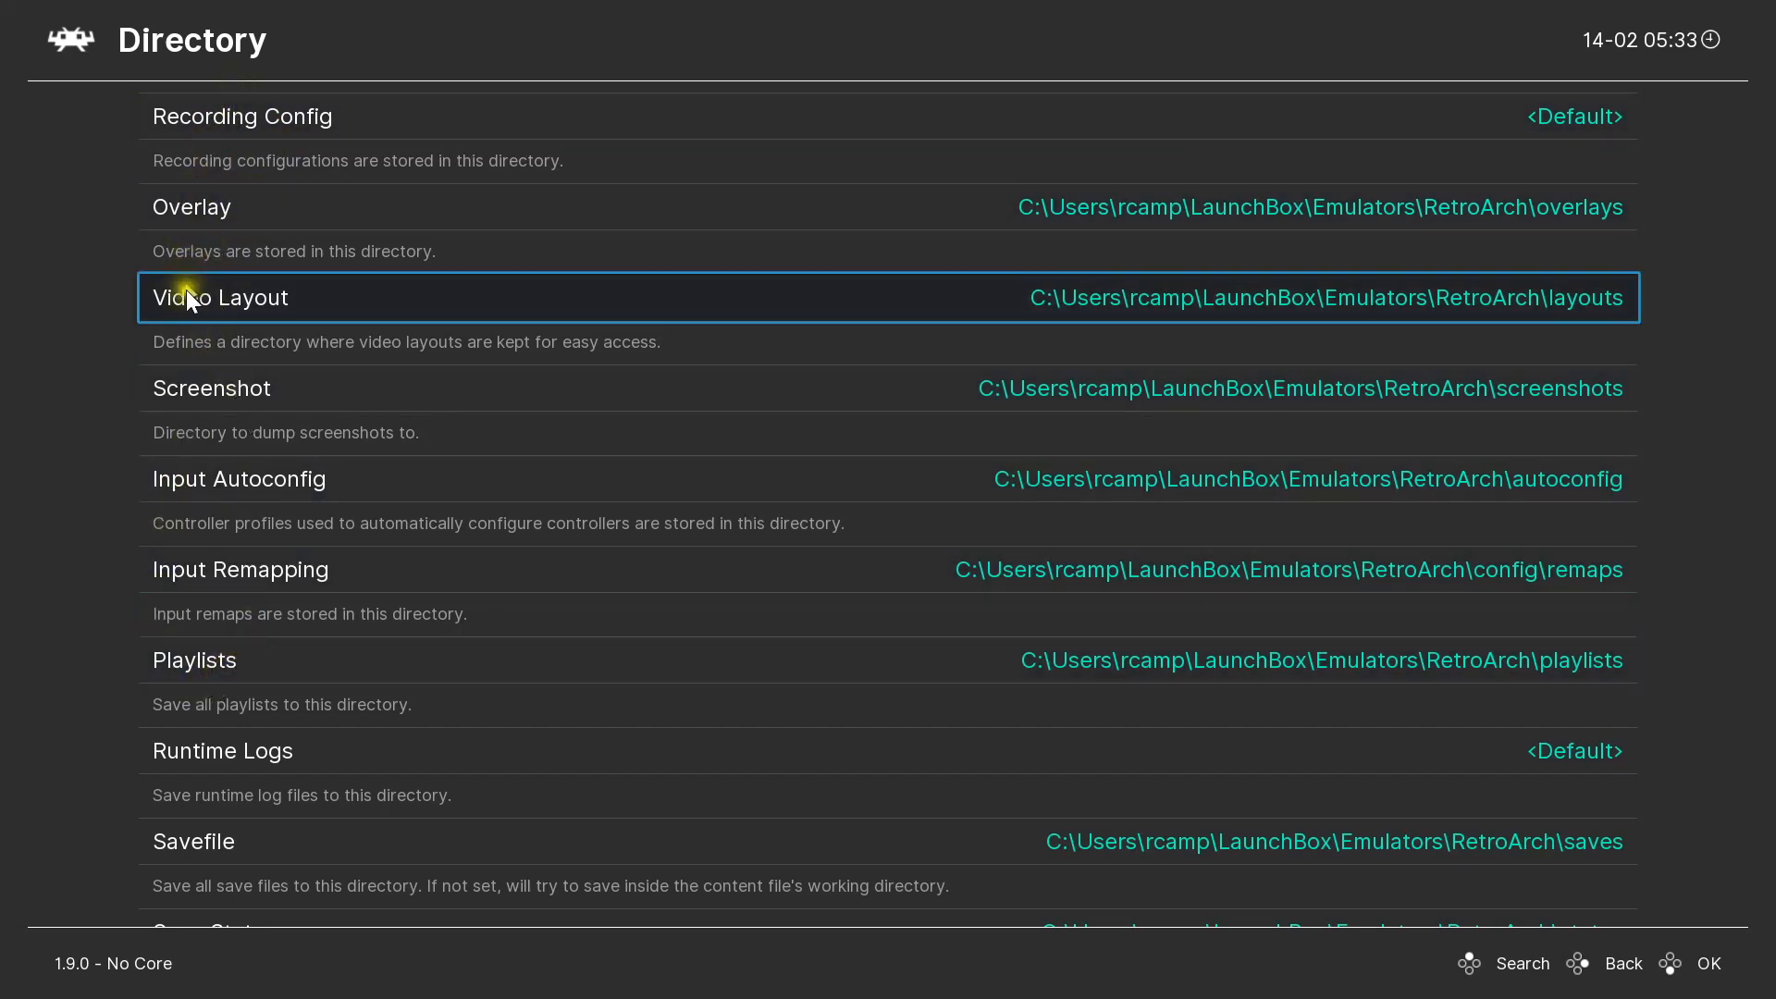
- Set the Cache directory to M:\Temp
scroll(180, 568, "down", 2)
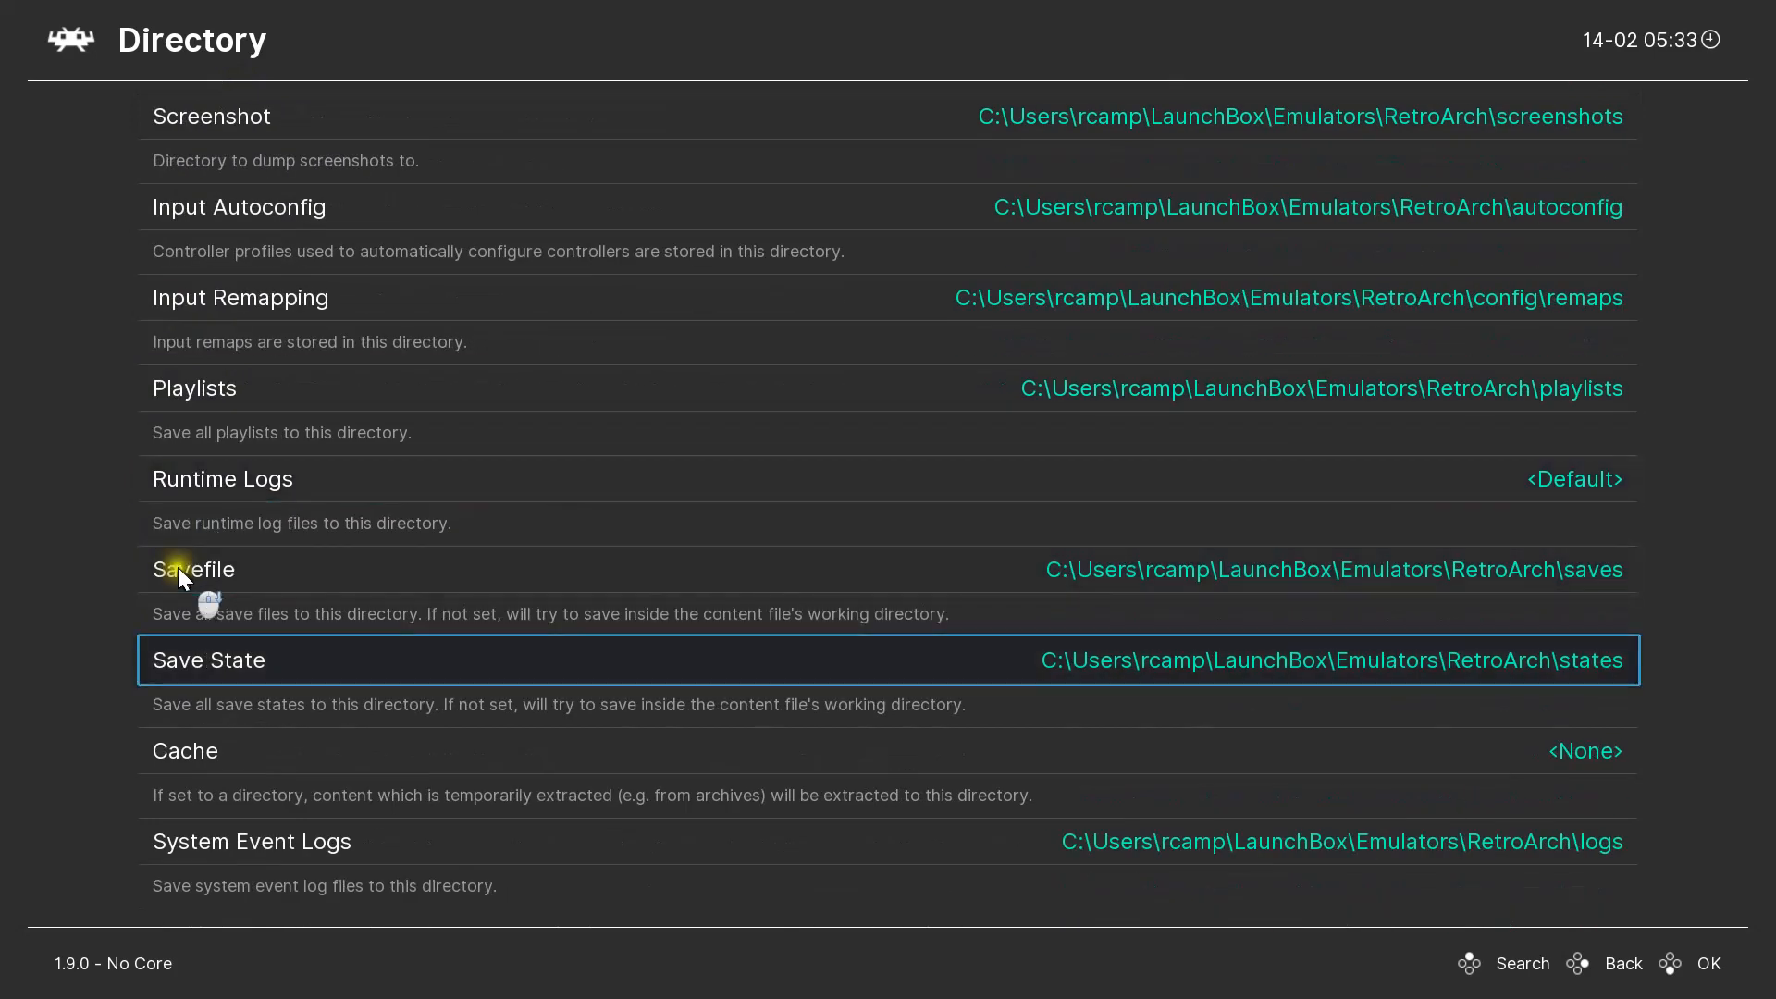
left_click(201, 742)
left_click(222, 444)
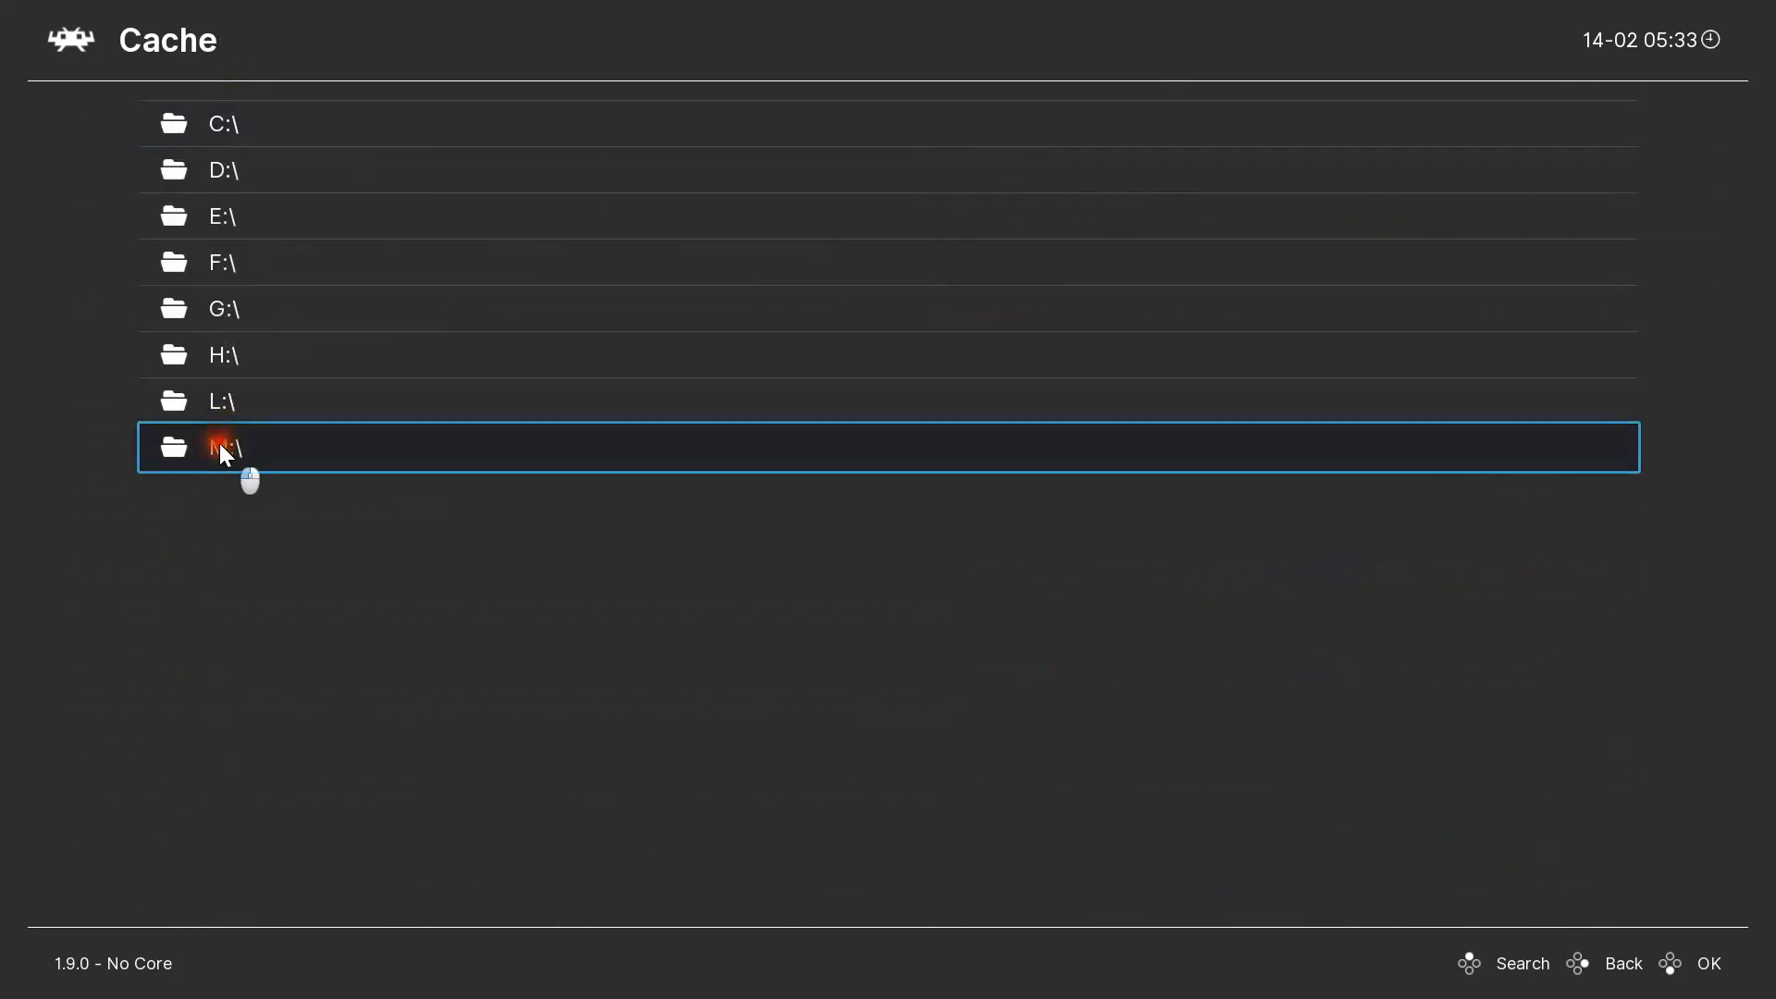
left_click(220, 443)
right_click(172, 258)
right_click(170, 257)
left_click(195, 447)
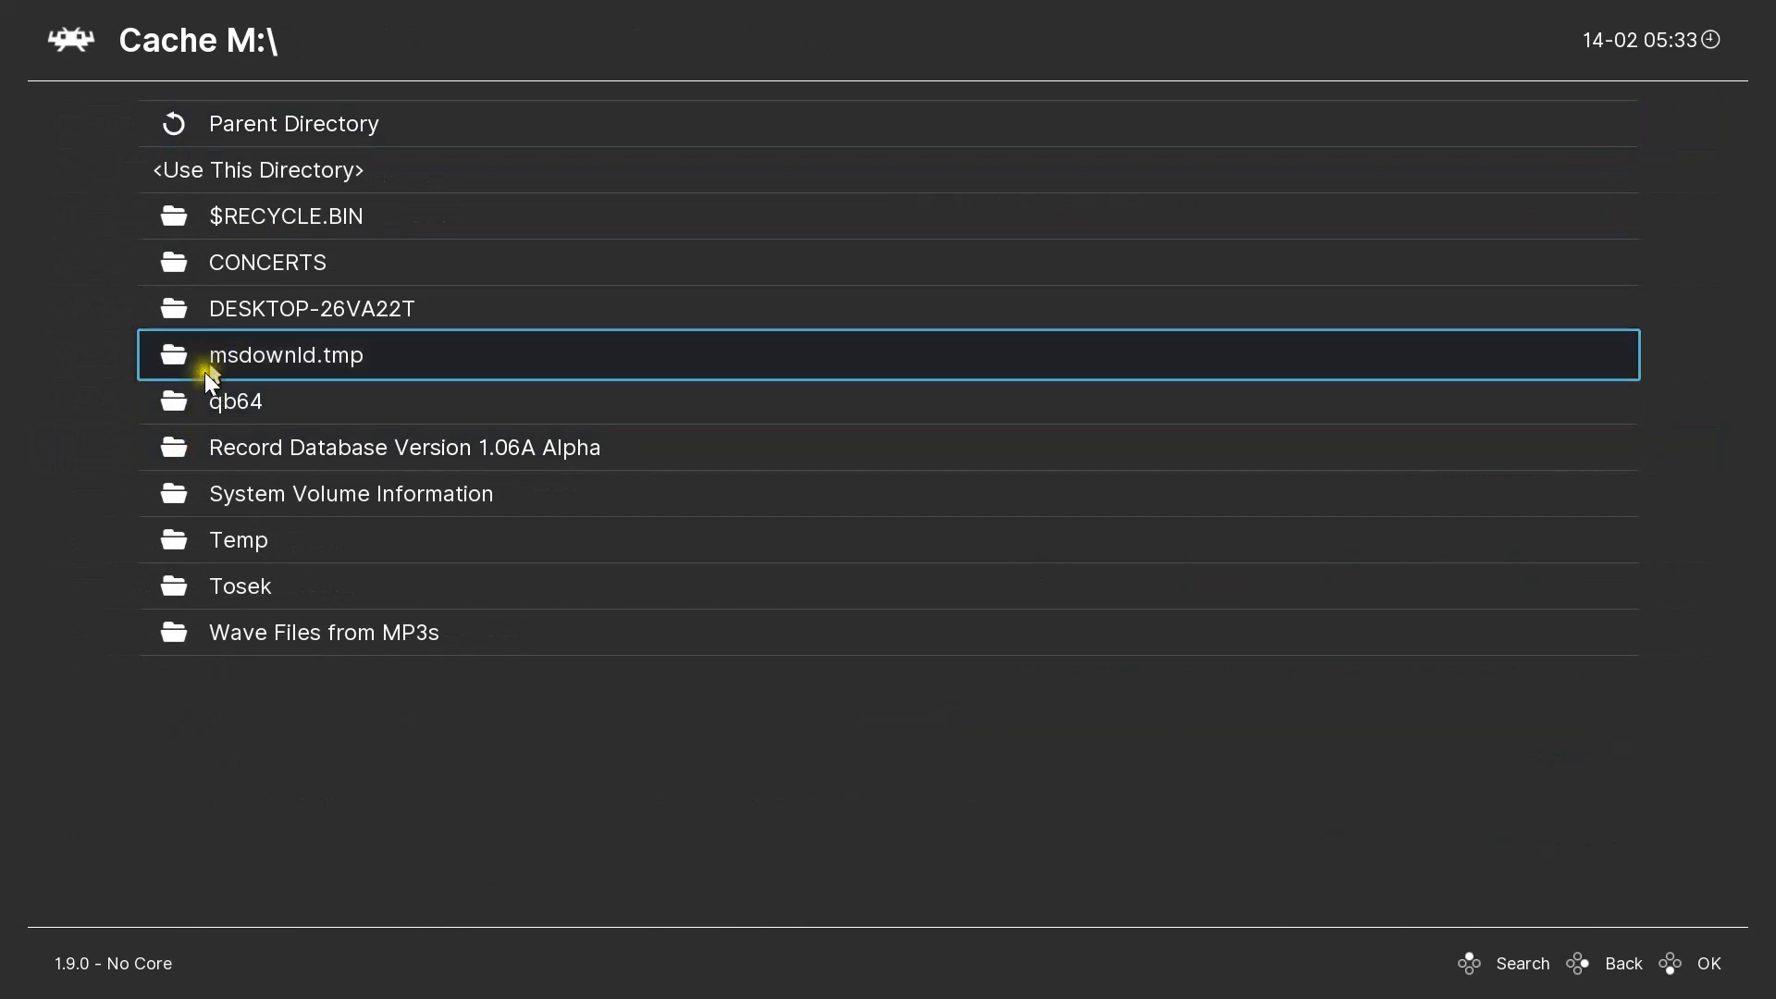
left_click(209, 543)
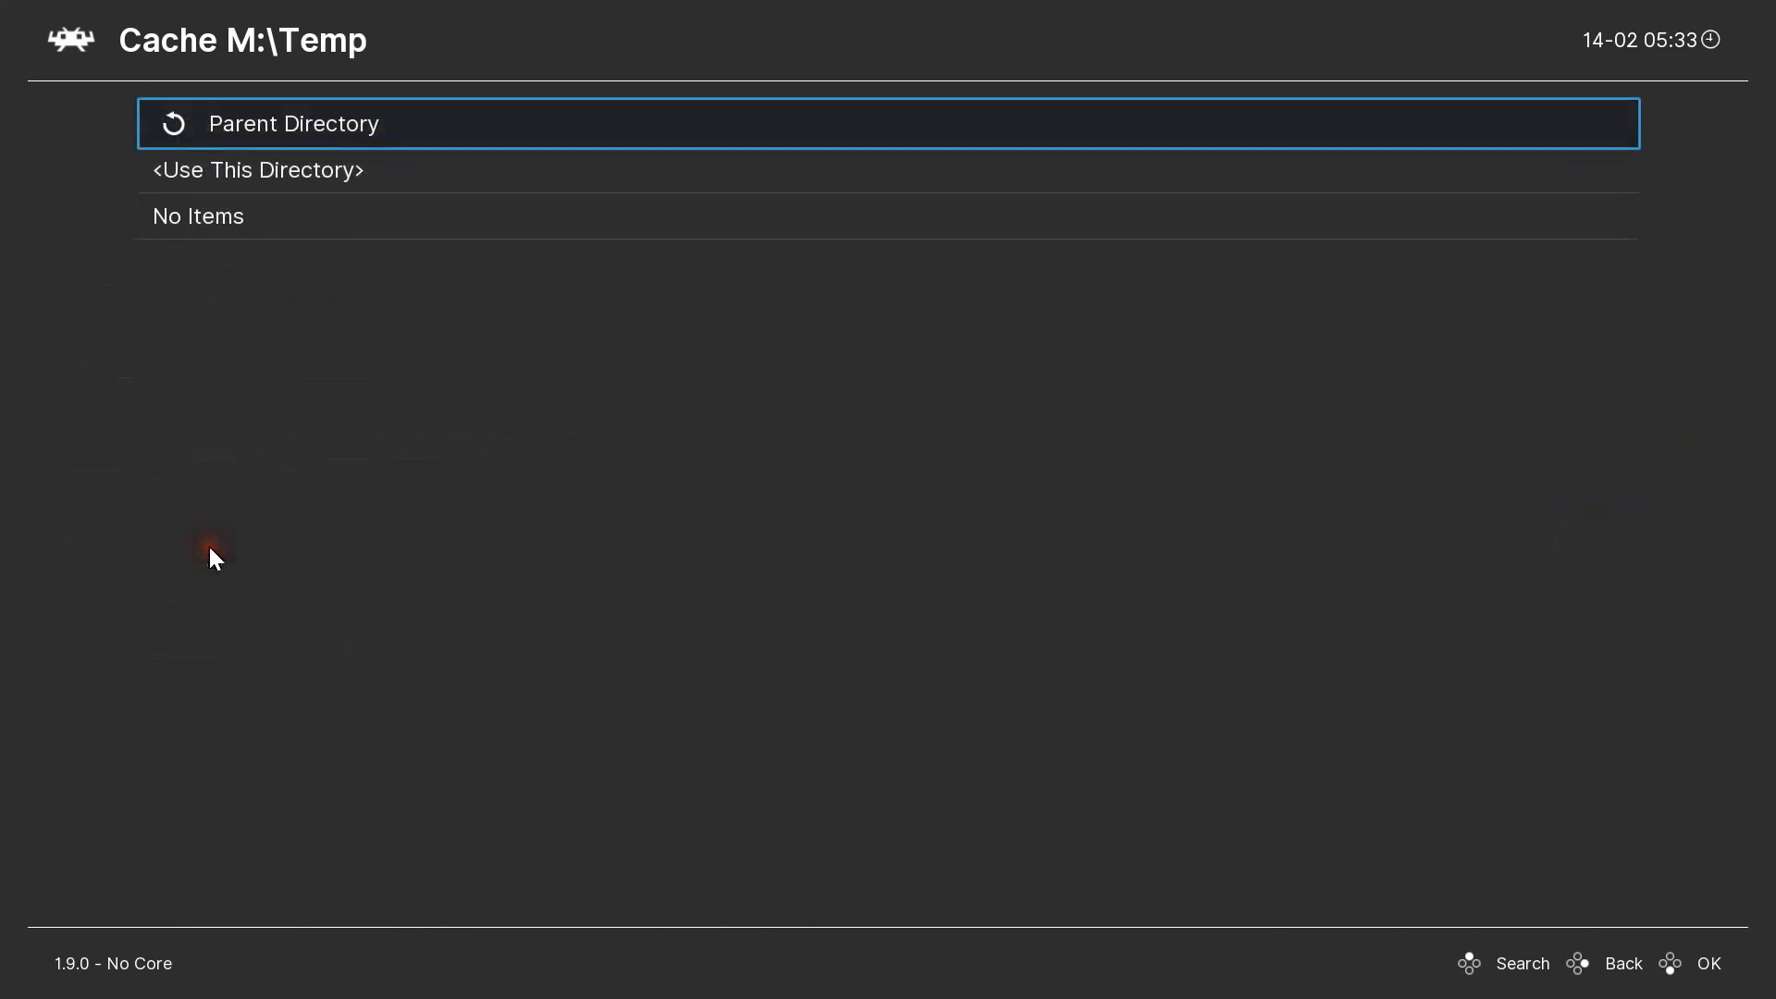
left_click(219, 177)
left_click(218, 178)
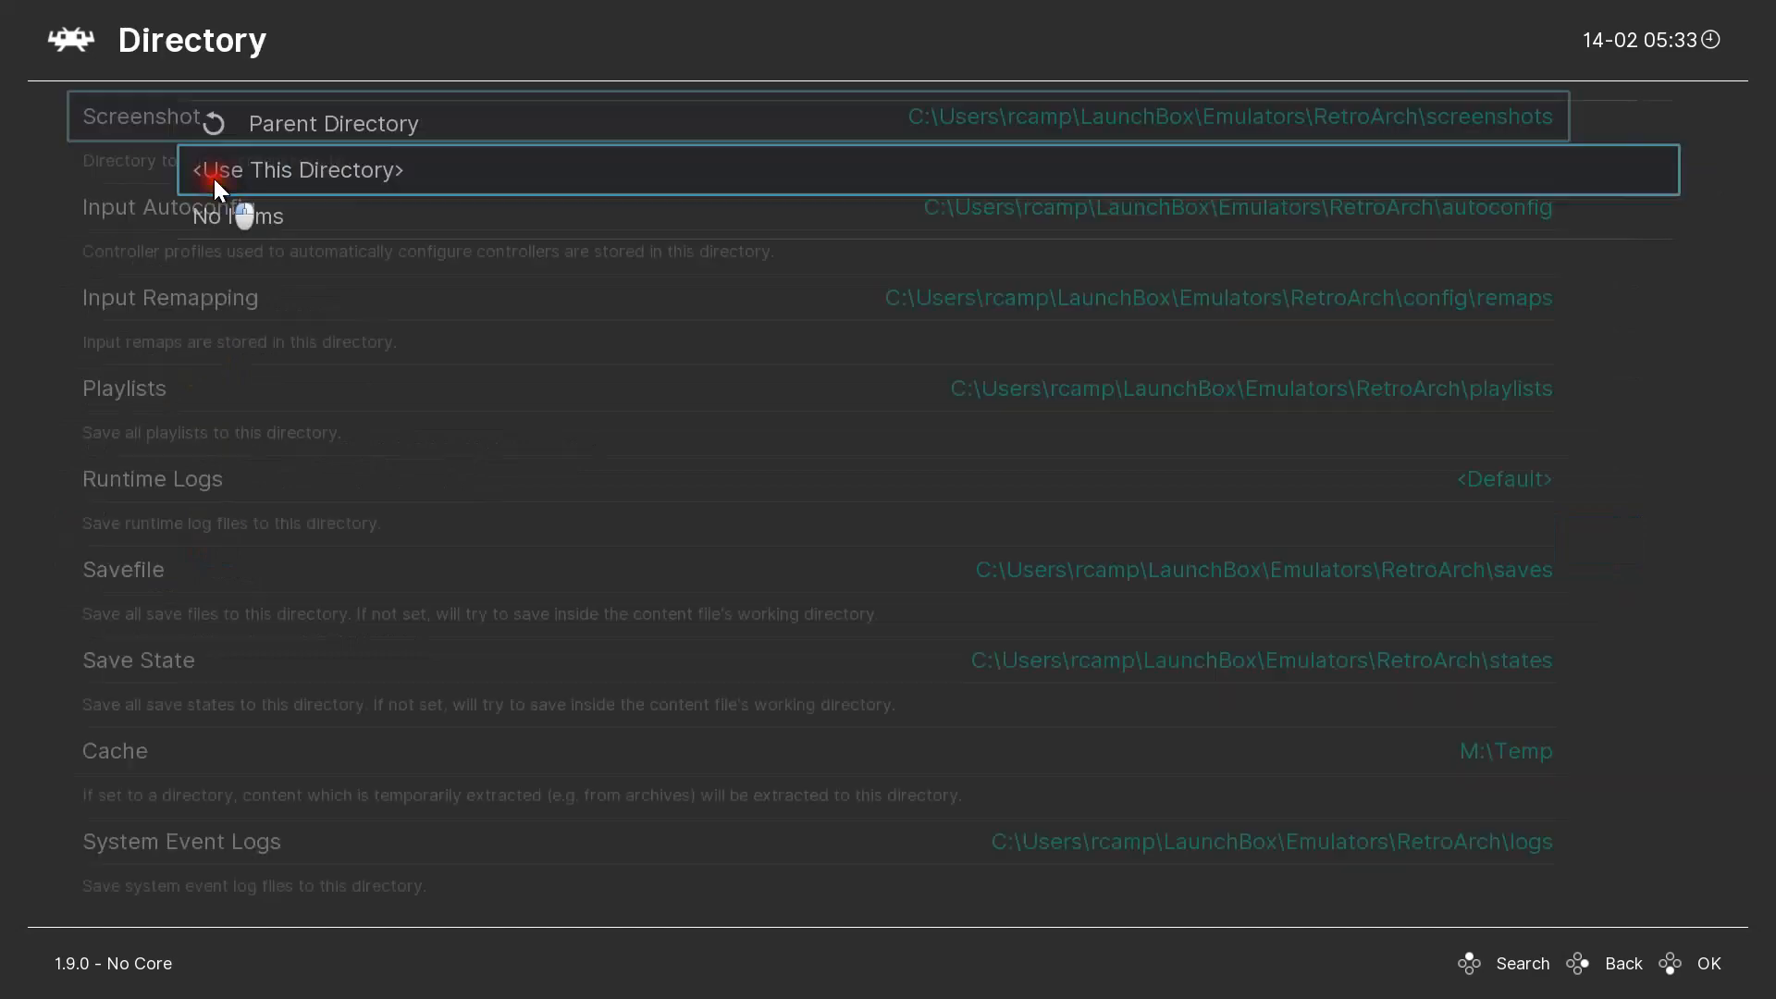
left_click(214, 180)
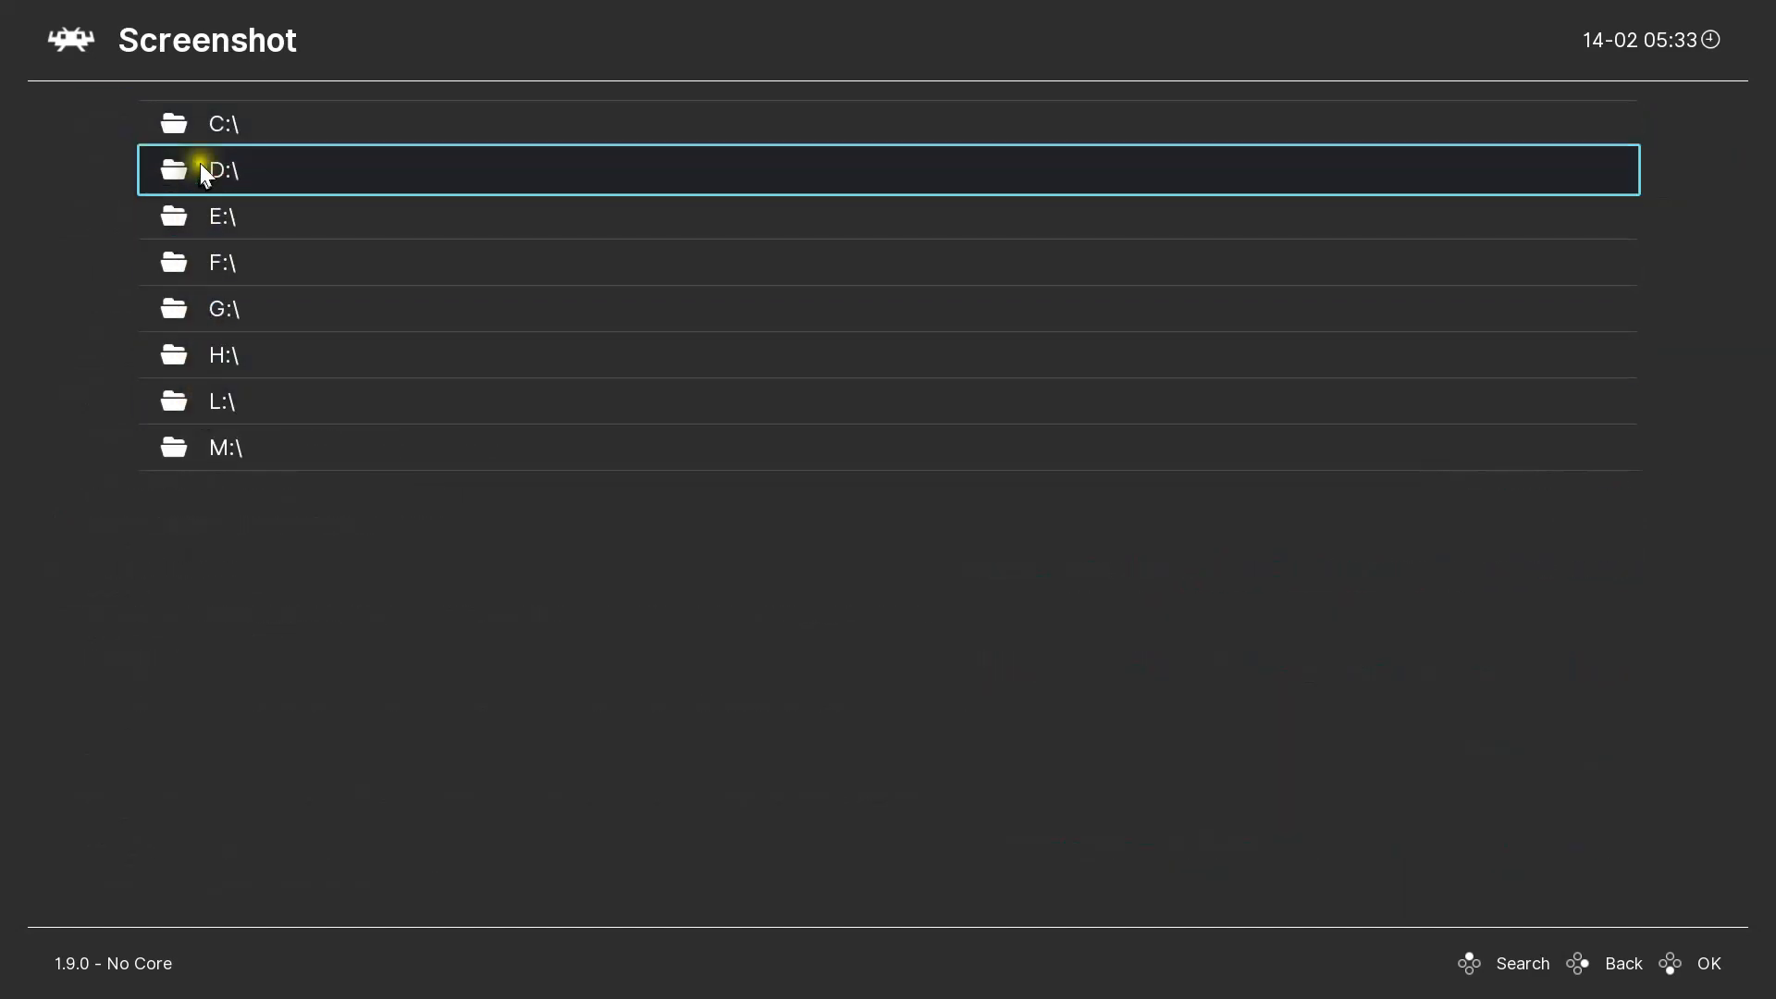
right_click(129, 463)
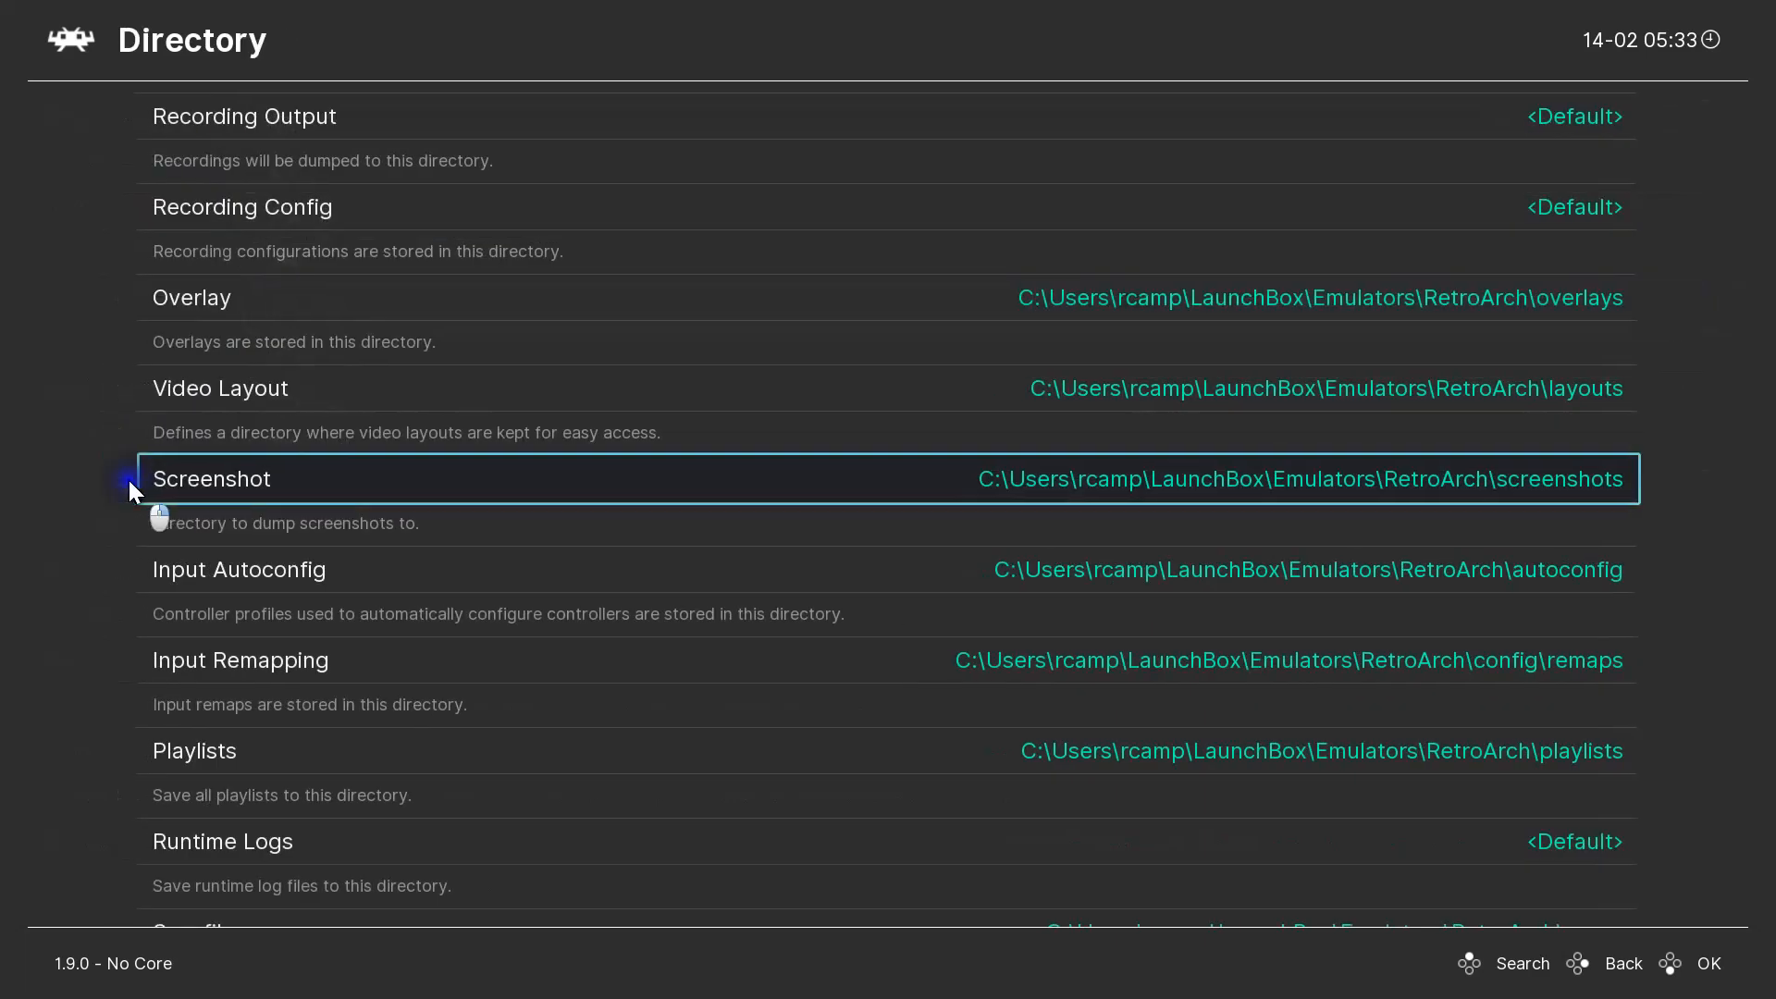
- Review the configured paths throughout the Directory settings, from System/BIOS to System Event Logs
scroll(224, 472, "down", 3)
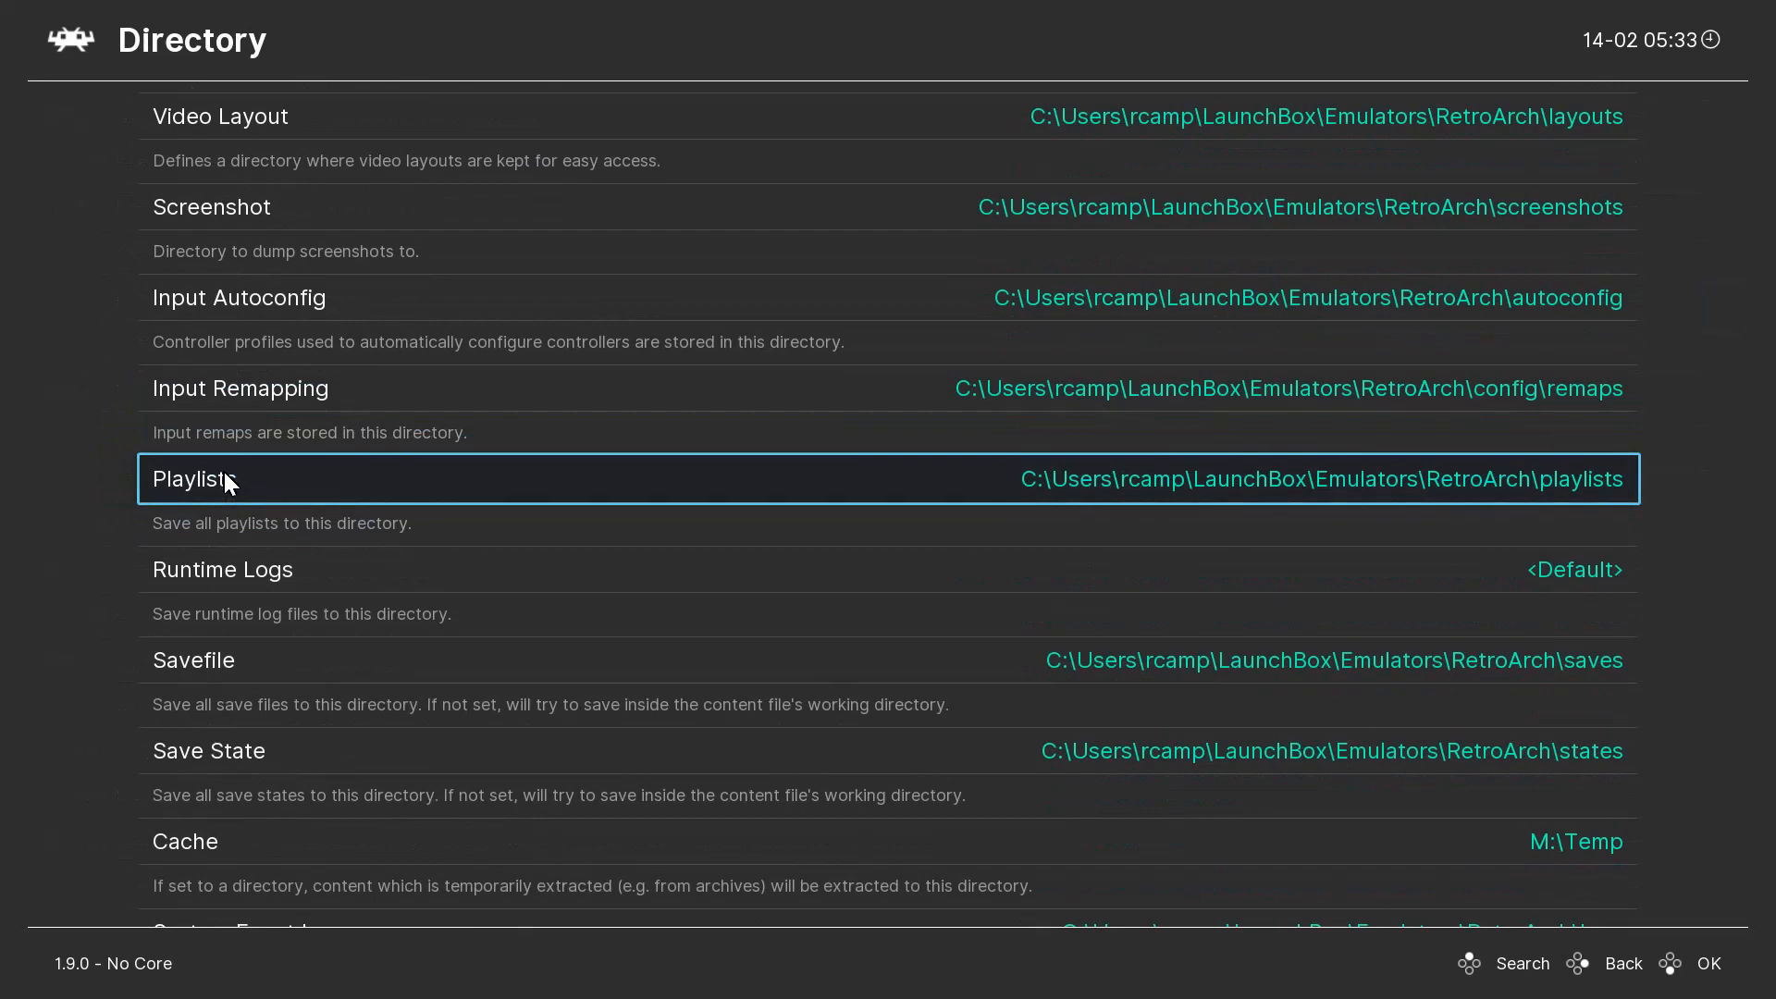
scroll(224, 472, "down", 2)
scroll(223, 470, "down", 4)
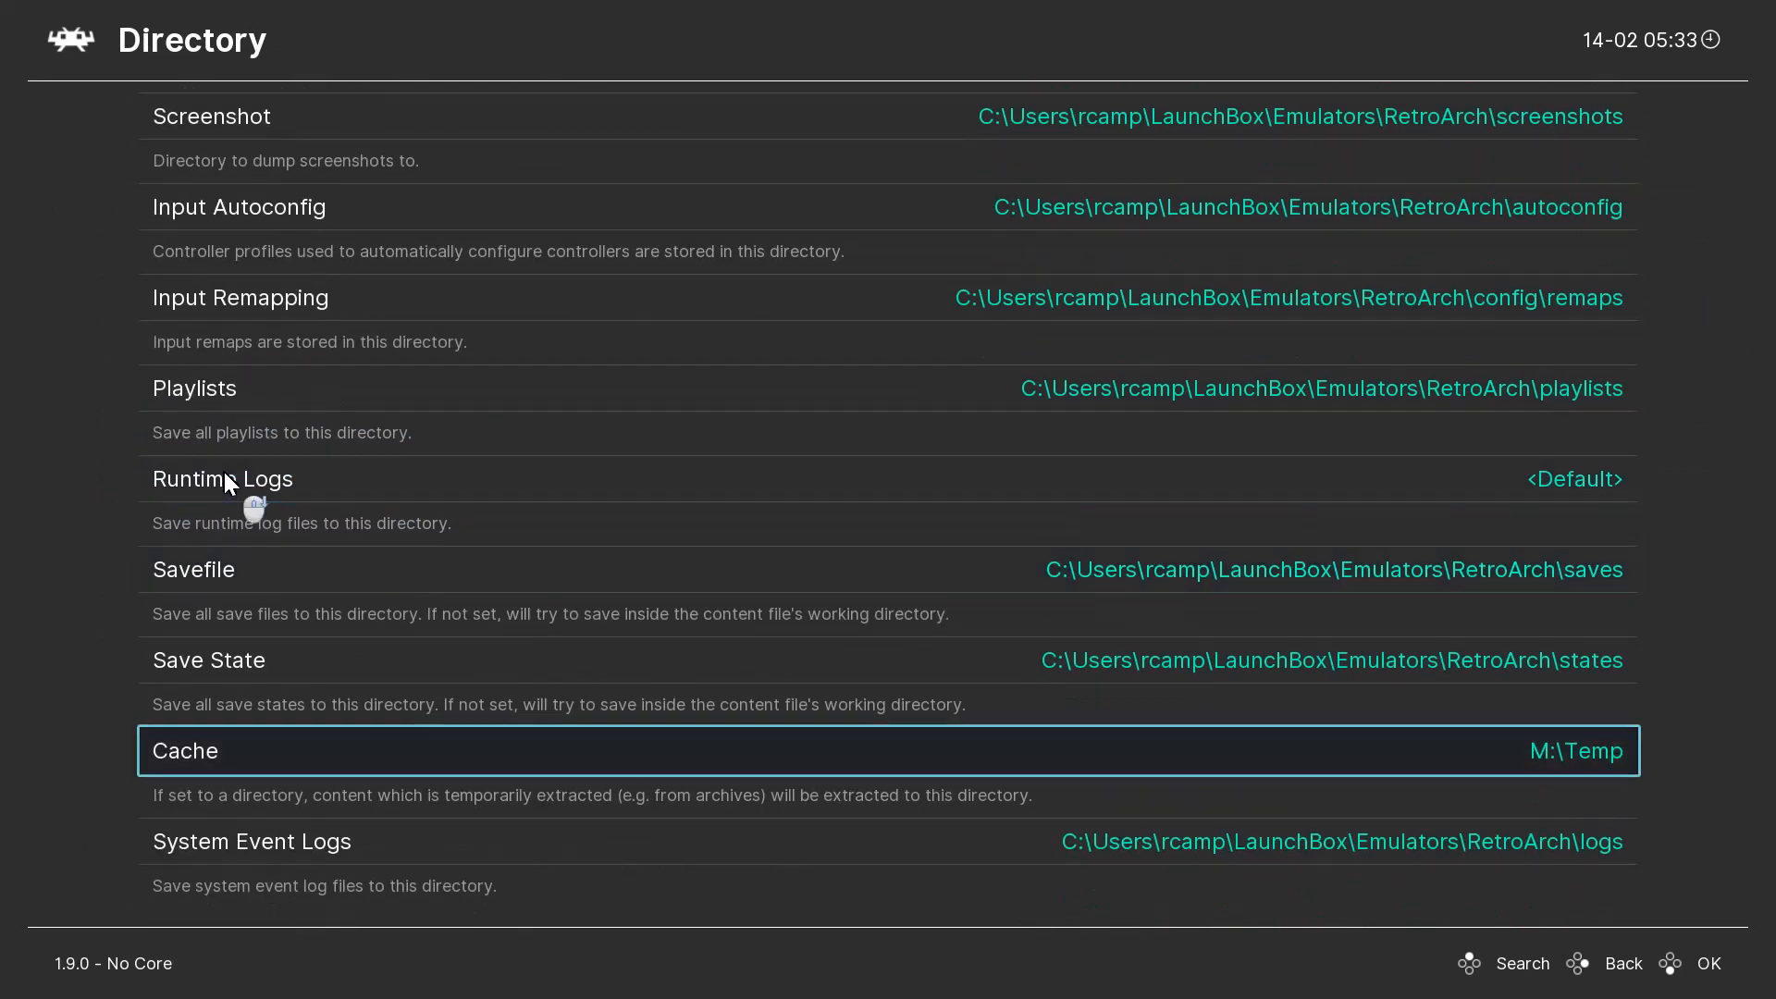
scroll(221, 475, "up", 2)
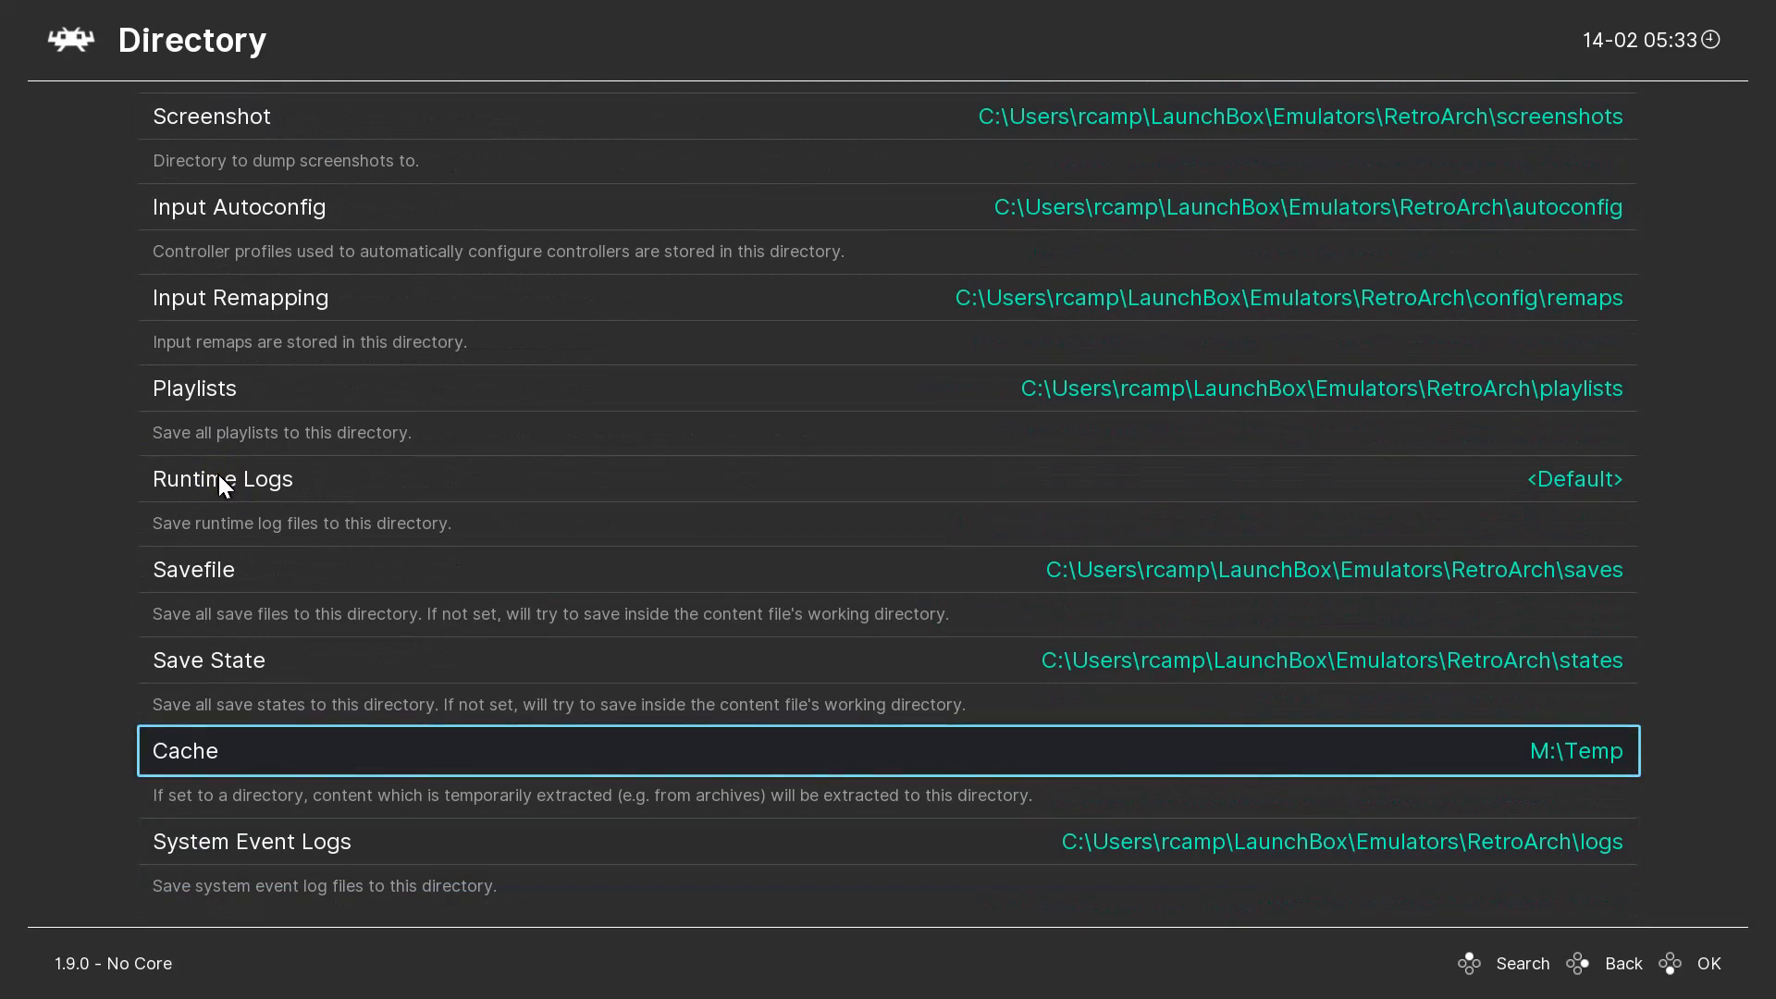
left_click(219, 478)
key("Down")
scroll(214, 479, "up", 20)
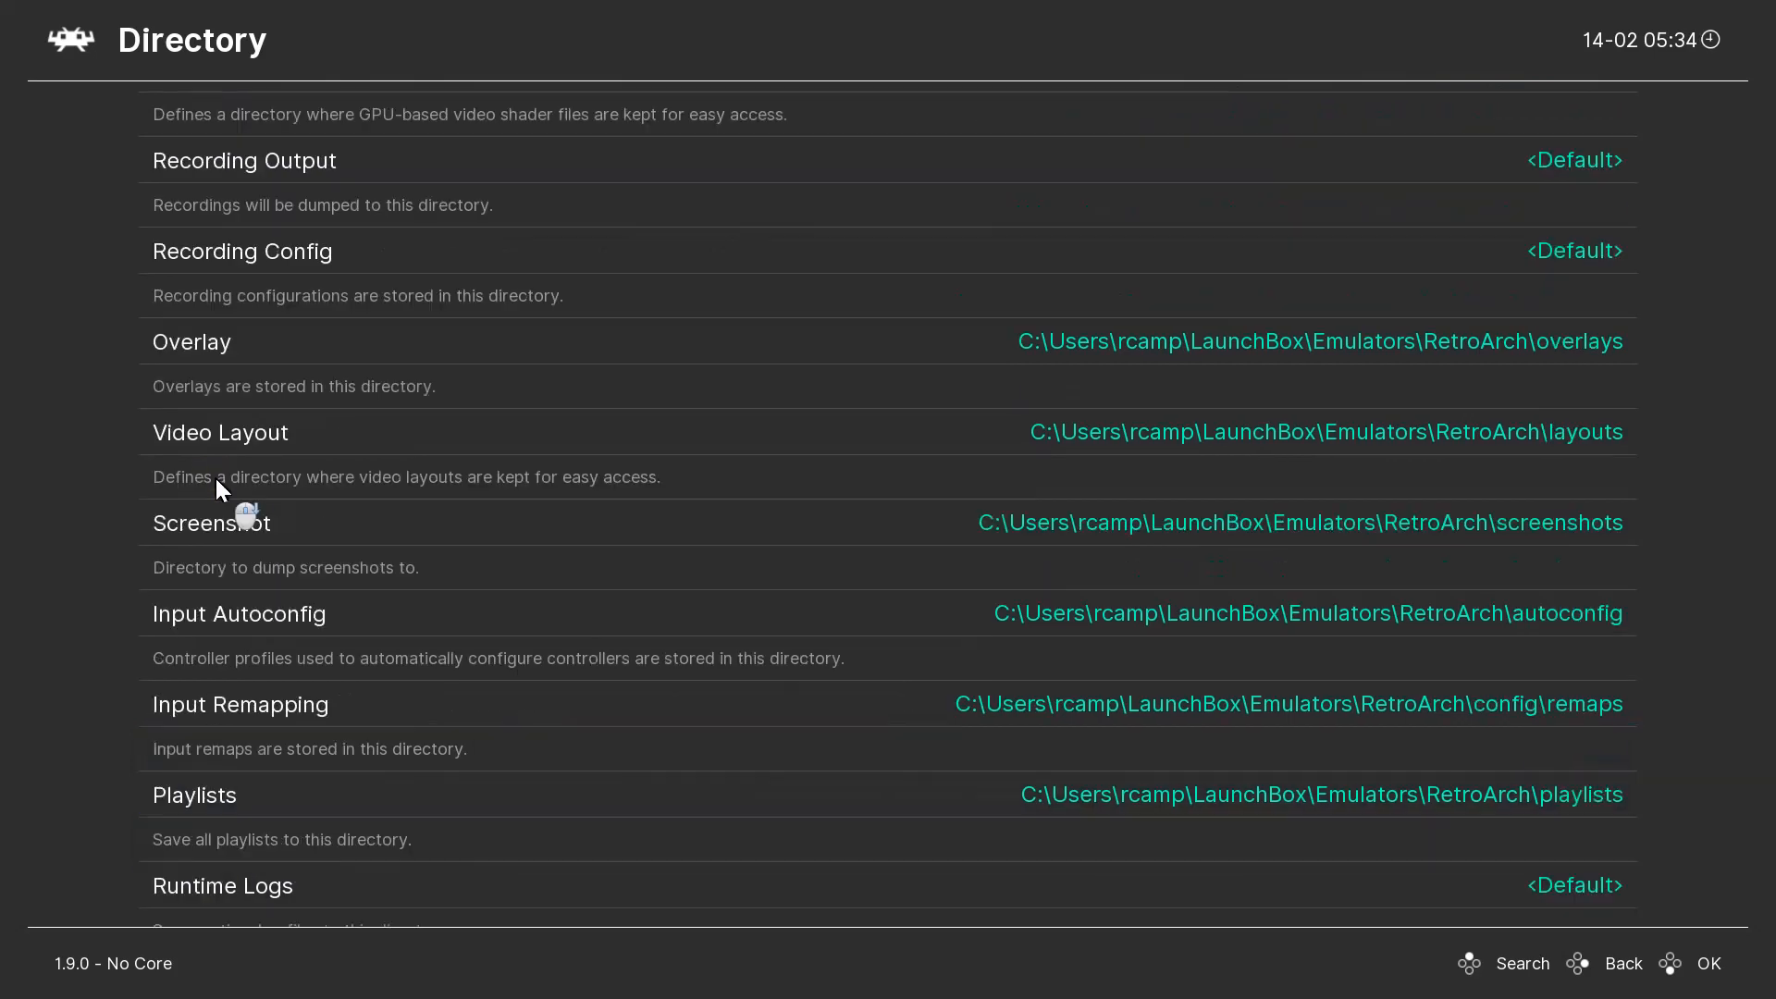
scroll(215, 480, "up", 2)
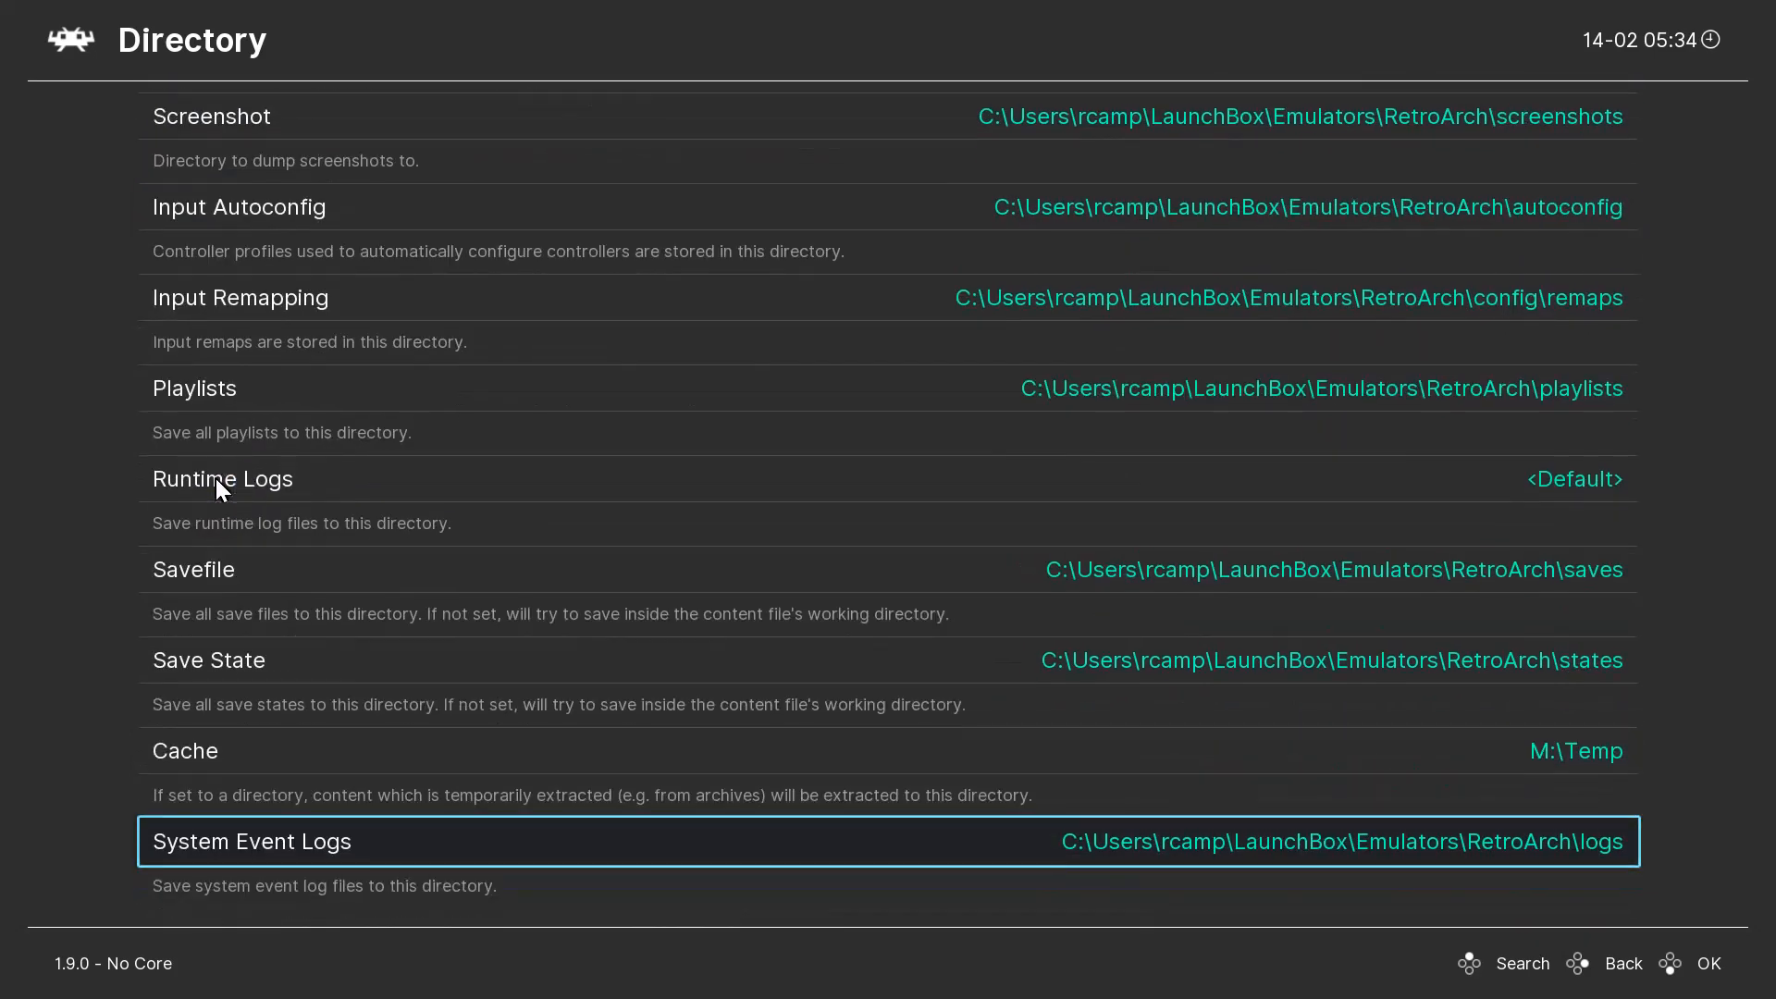
left_click(161, 659)
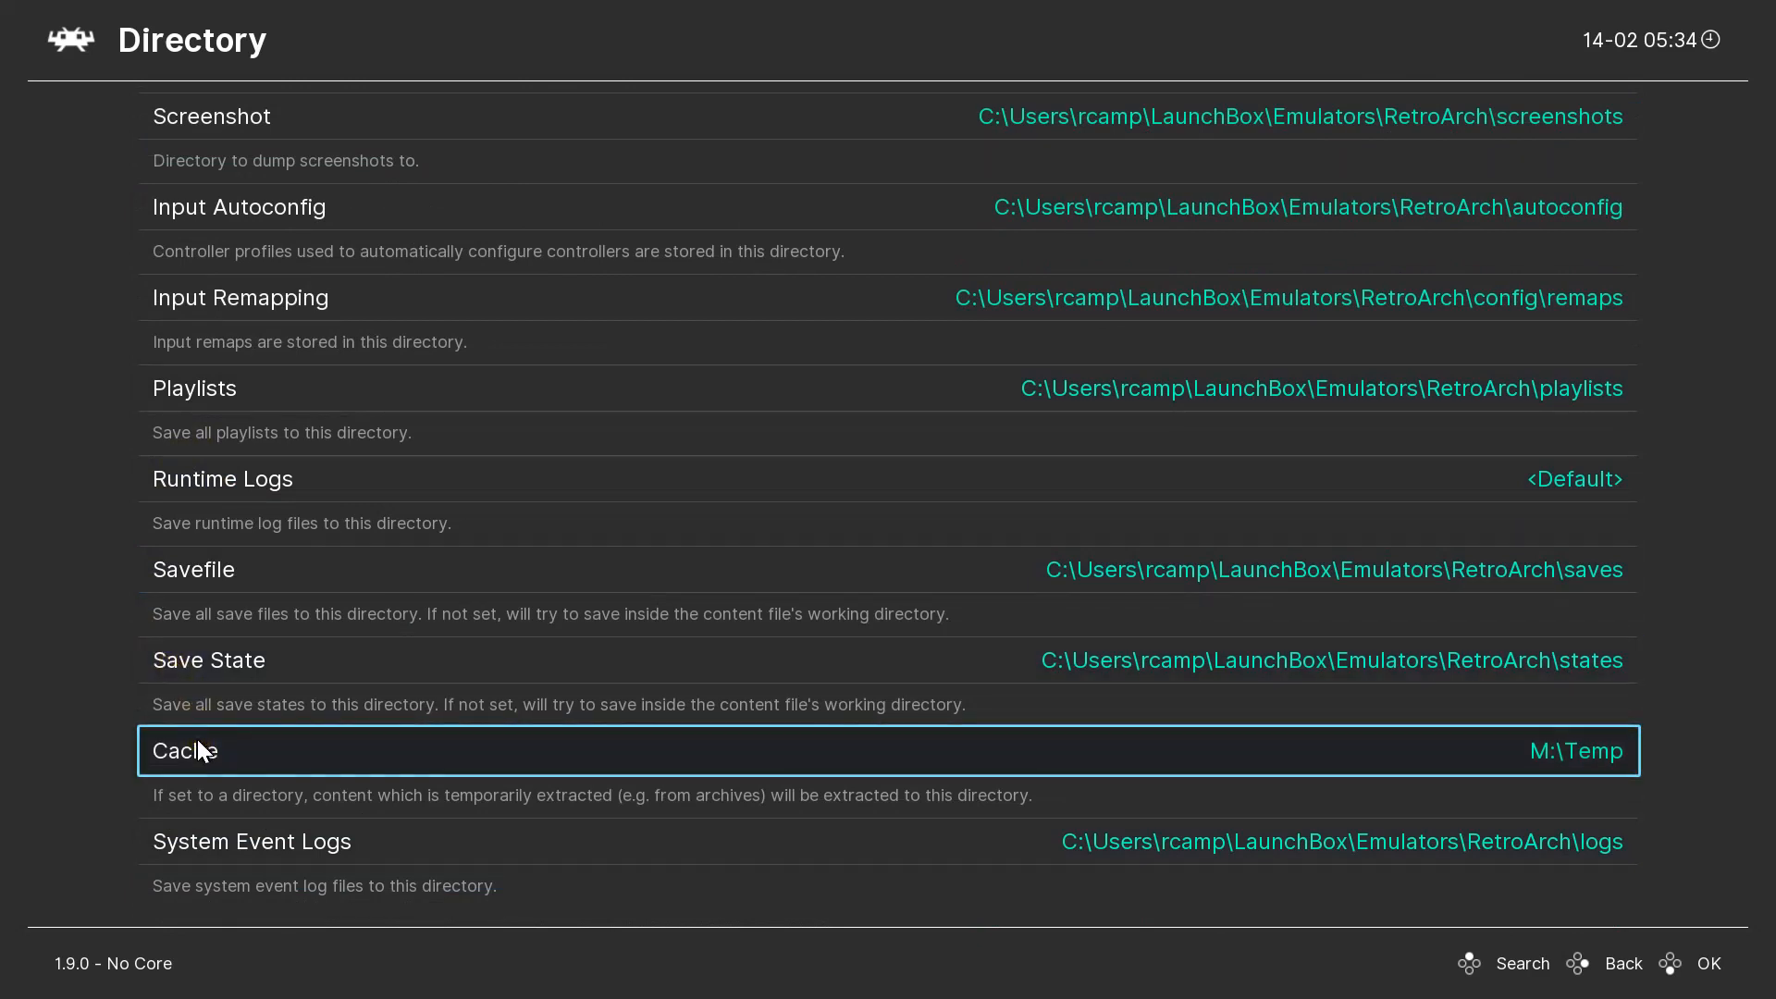
left_click(428, 694)
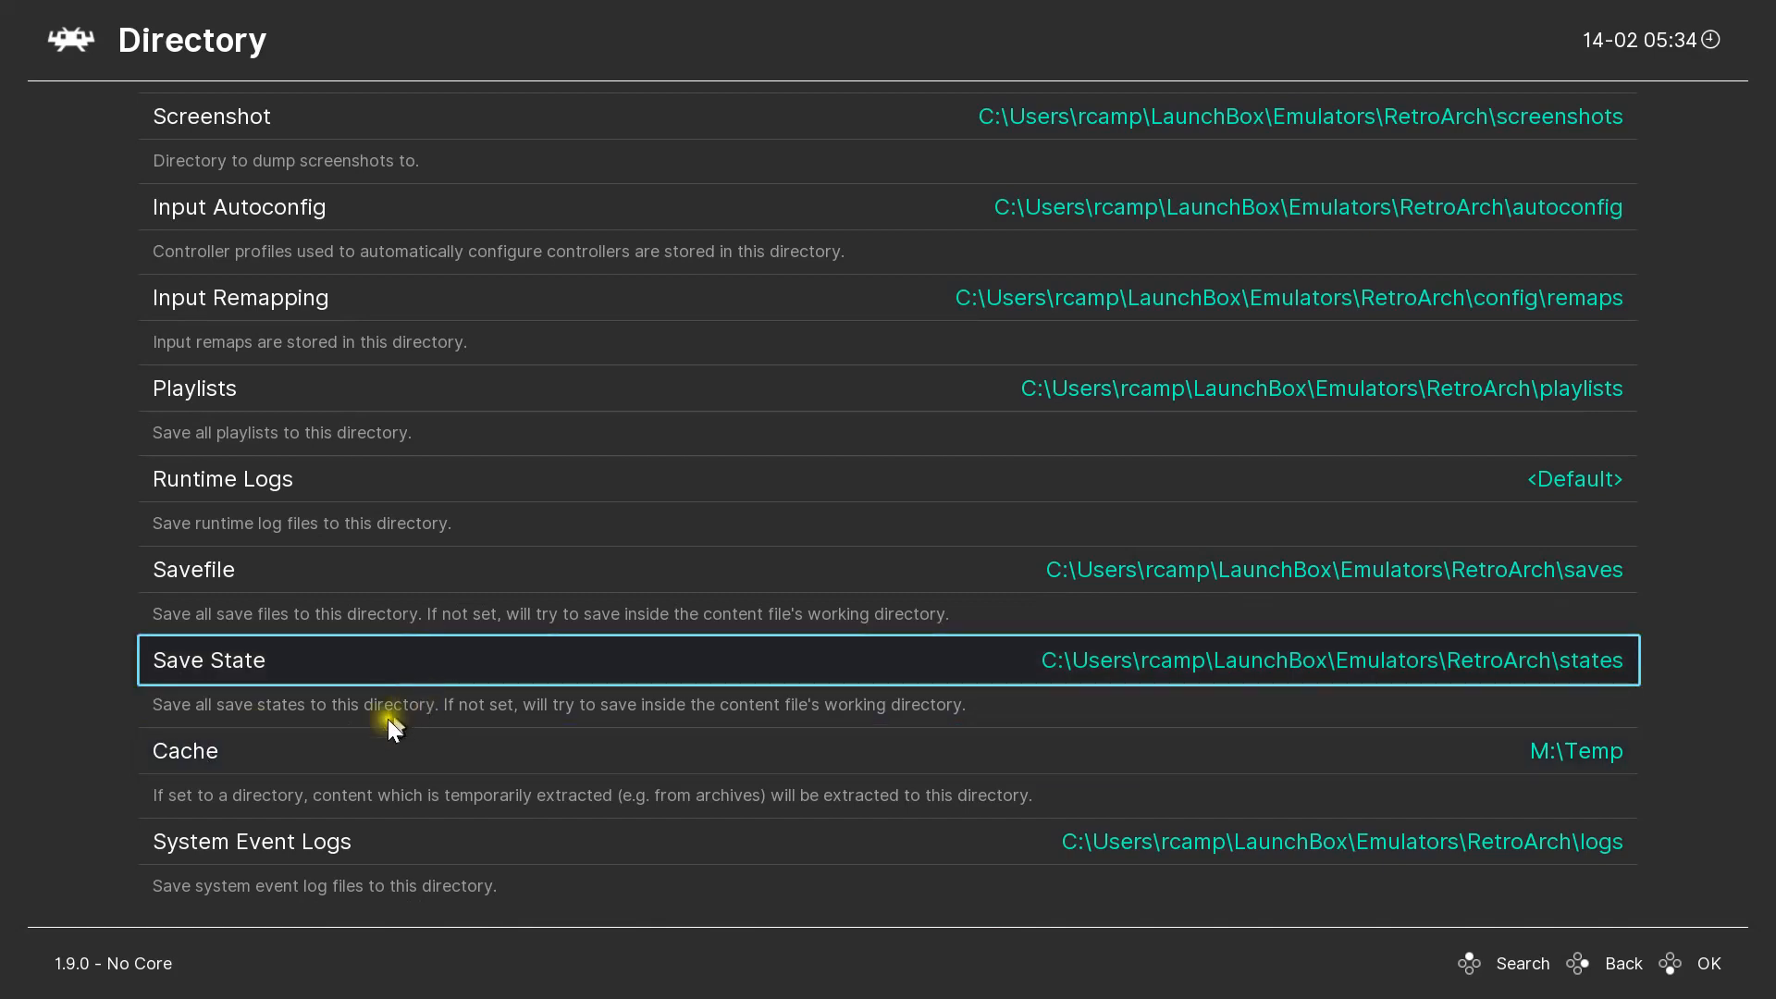
scroll(289, 838, "down", 1)
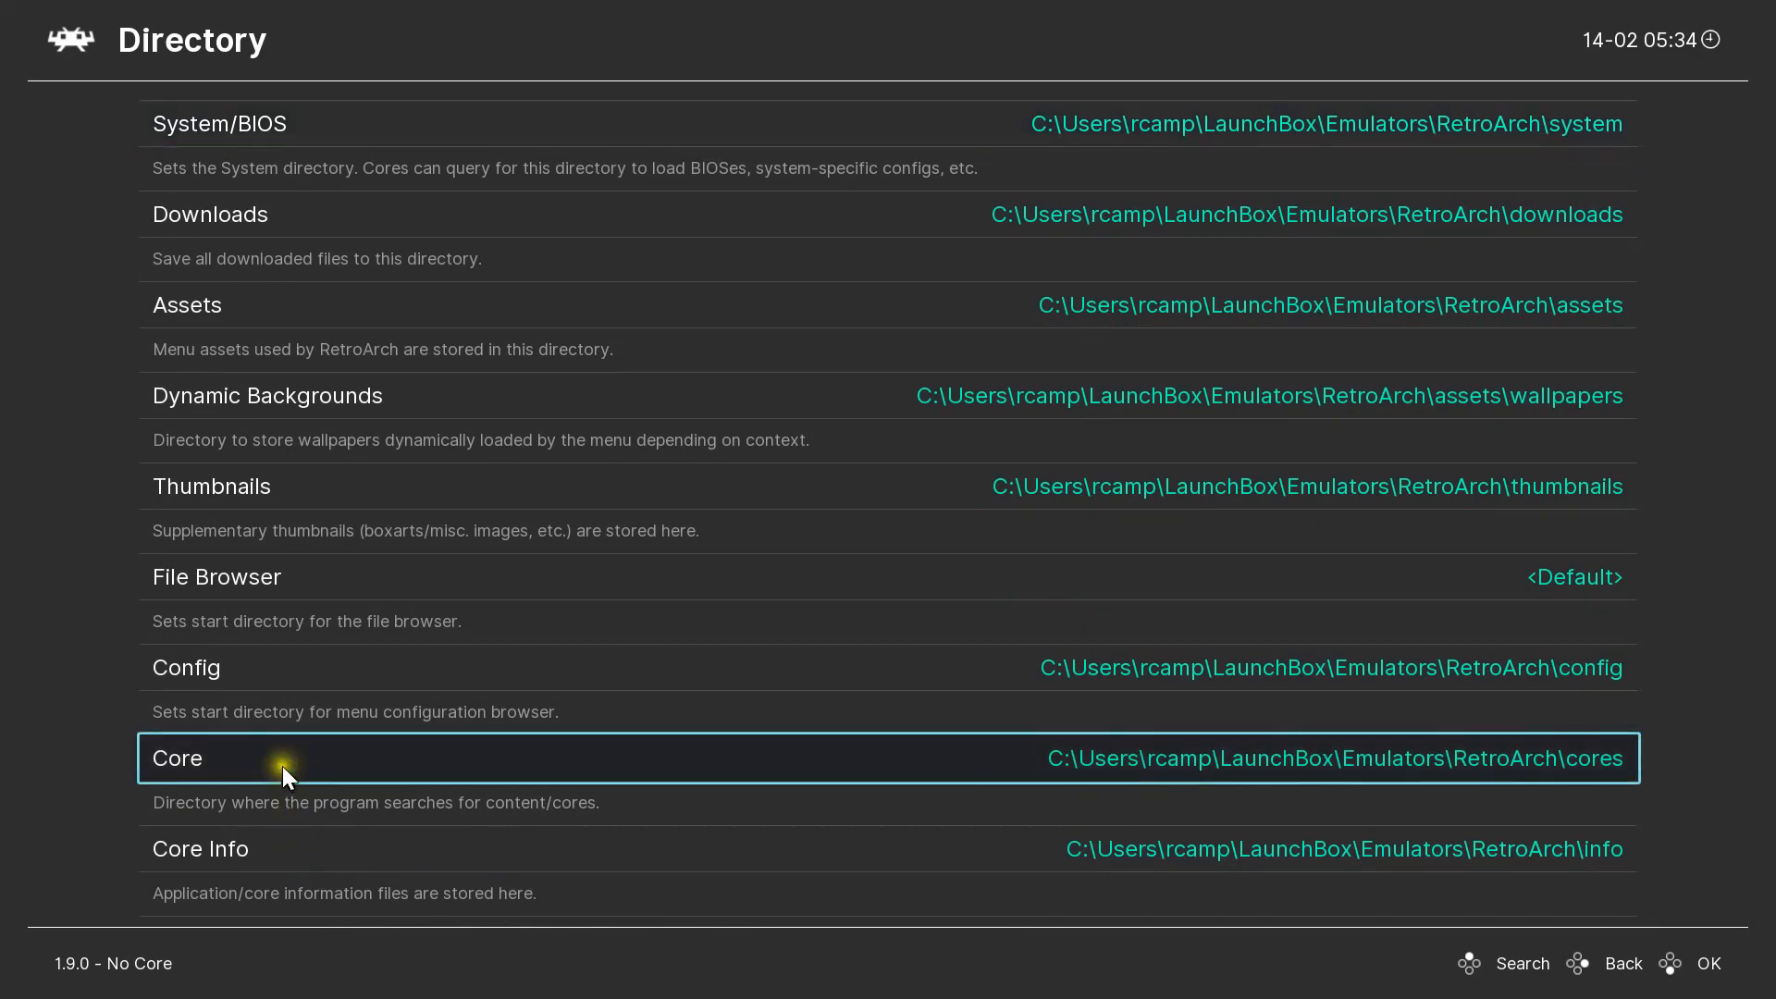
scroll(282, 766, "up", 1)
scroll(280, 768, "down", 4)
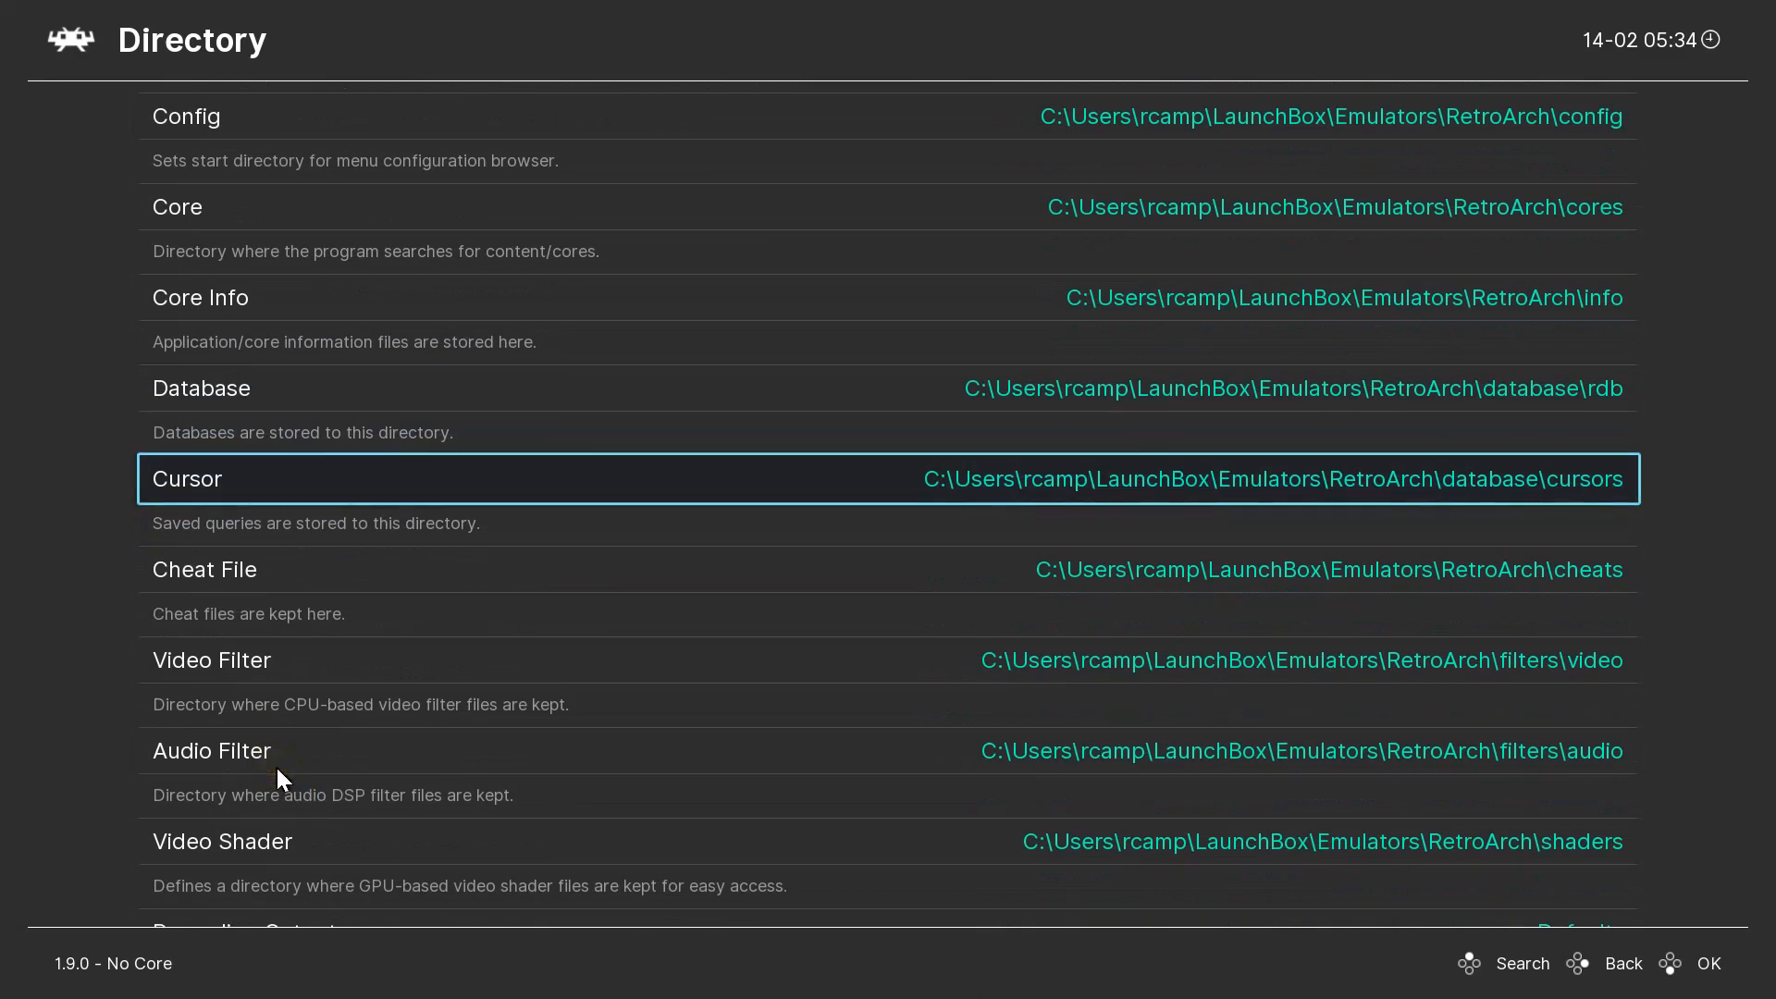
scroll(276, 766, "down", 2)
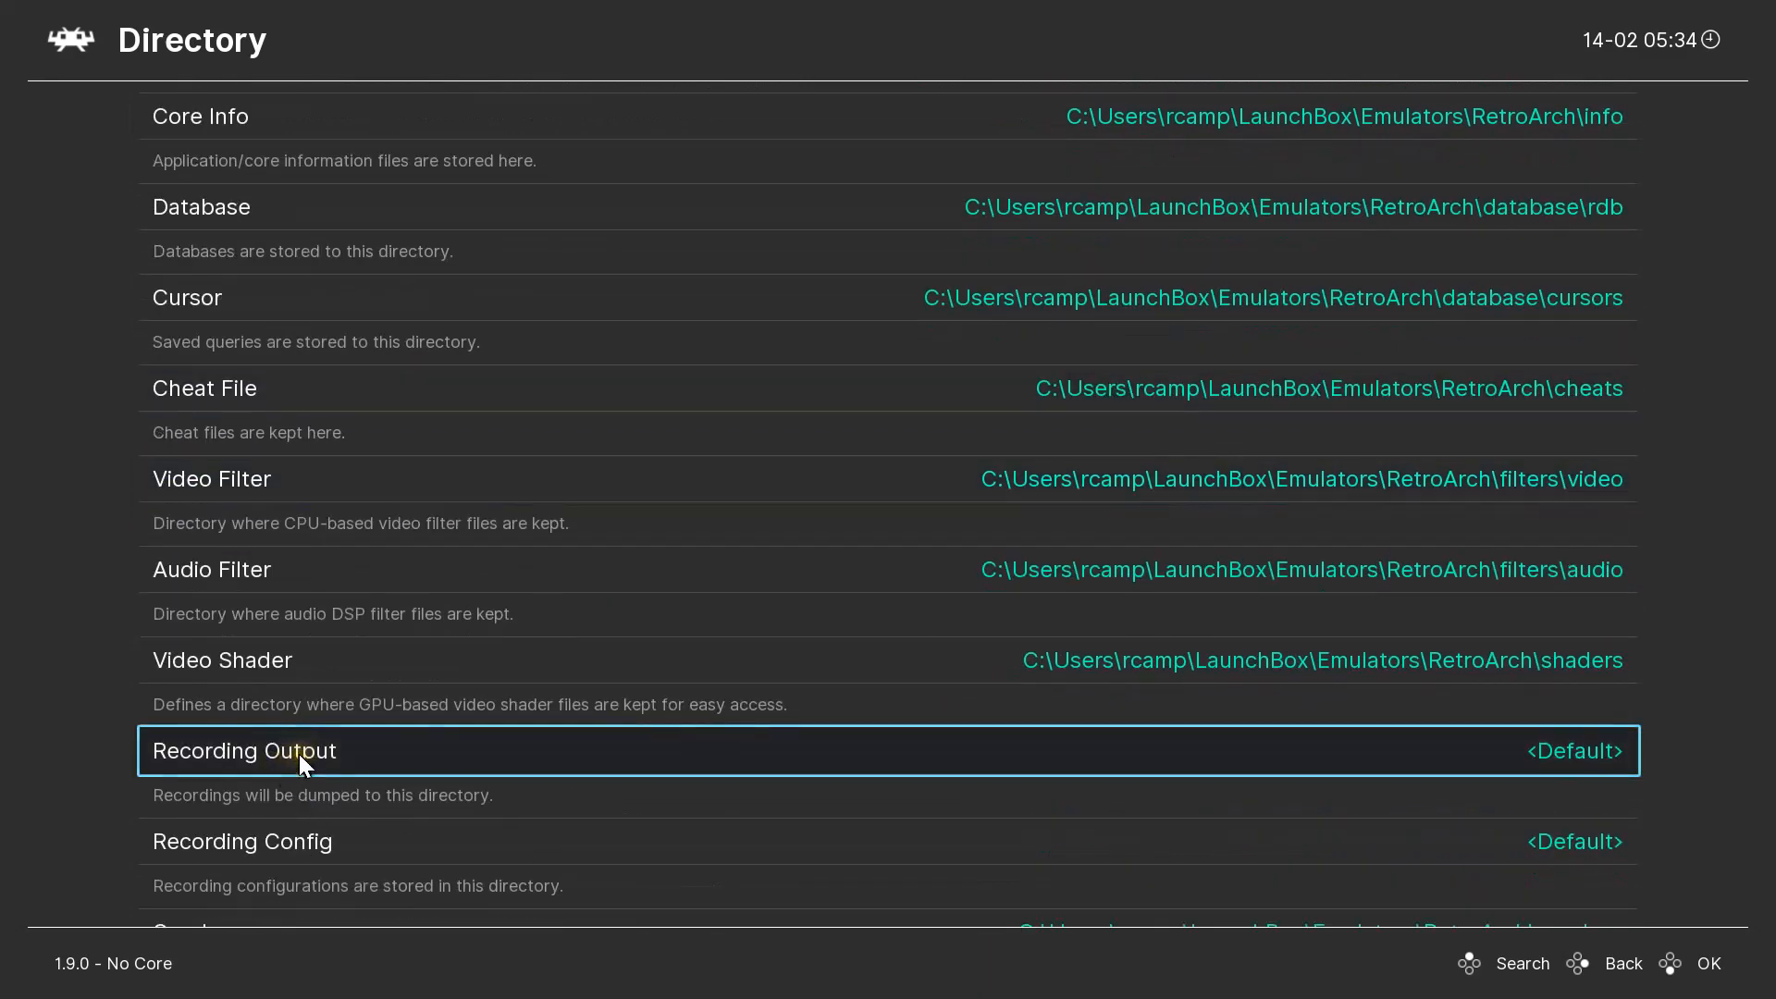
scroll(298, 753, "up", 5)
scroll(298, 751, "up", 9)
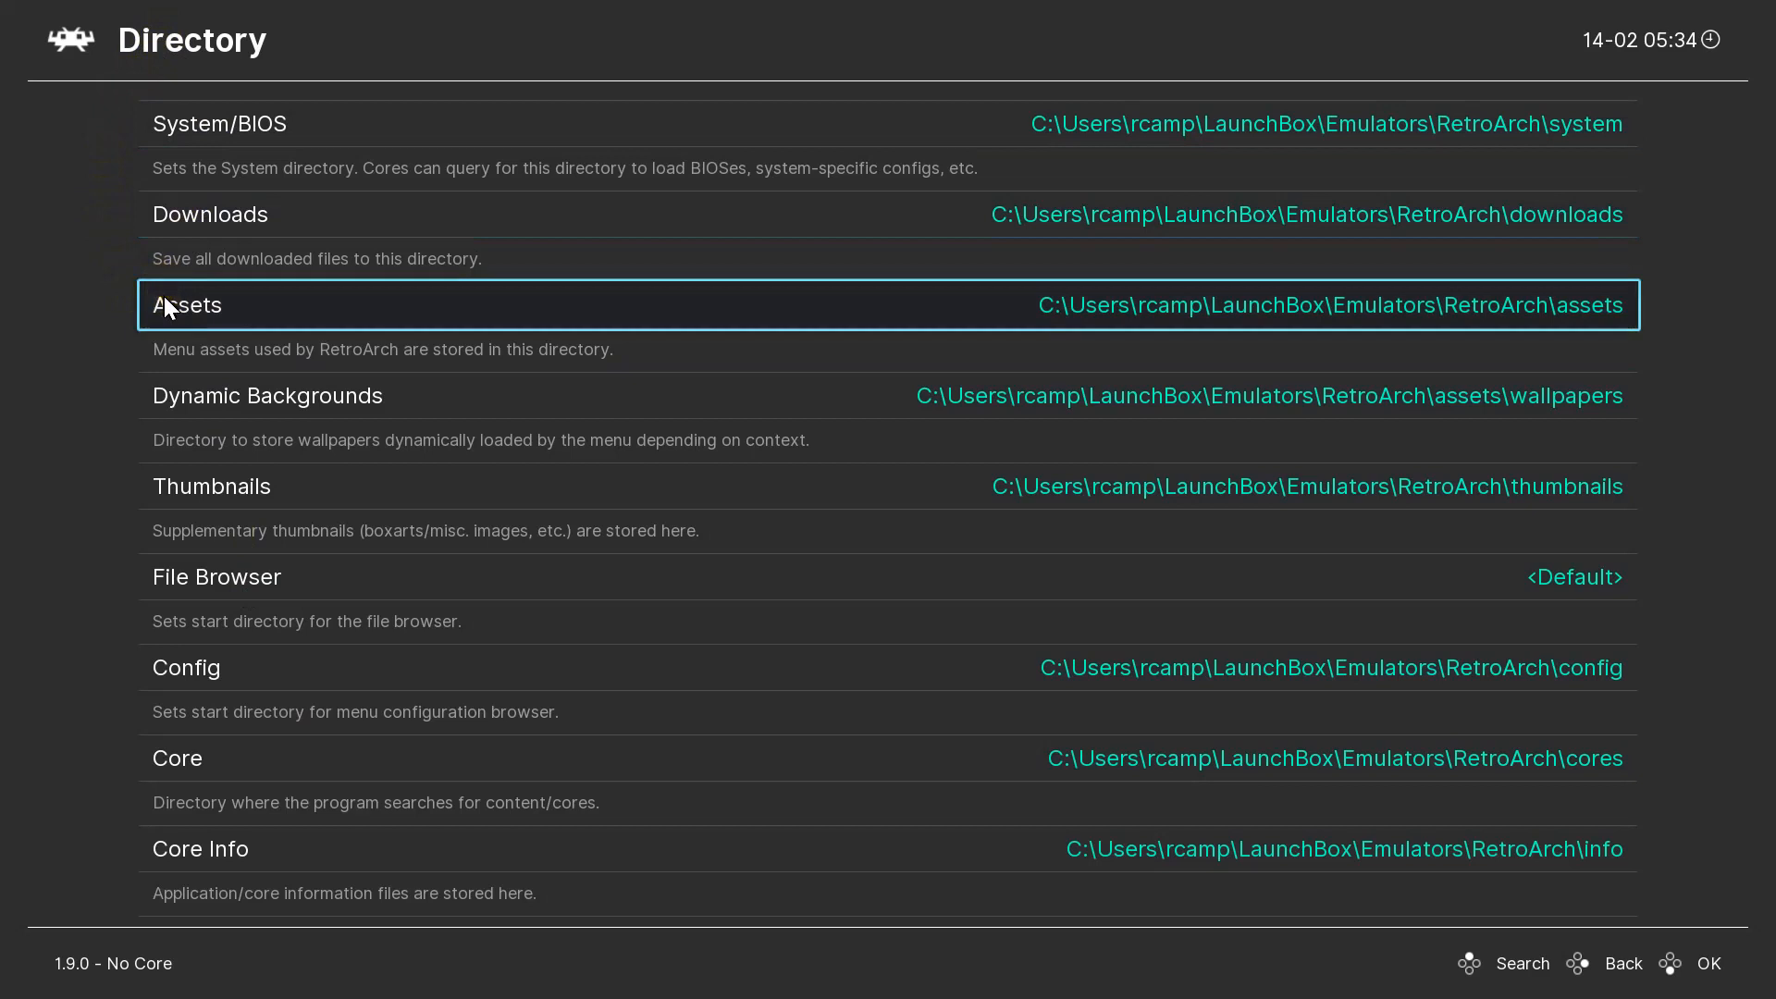
- Set the File Browser start directory to M:\Tosek
left_click(187, 571)
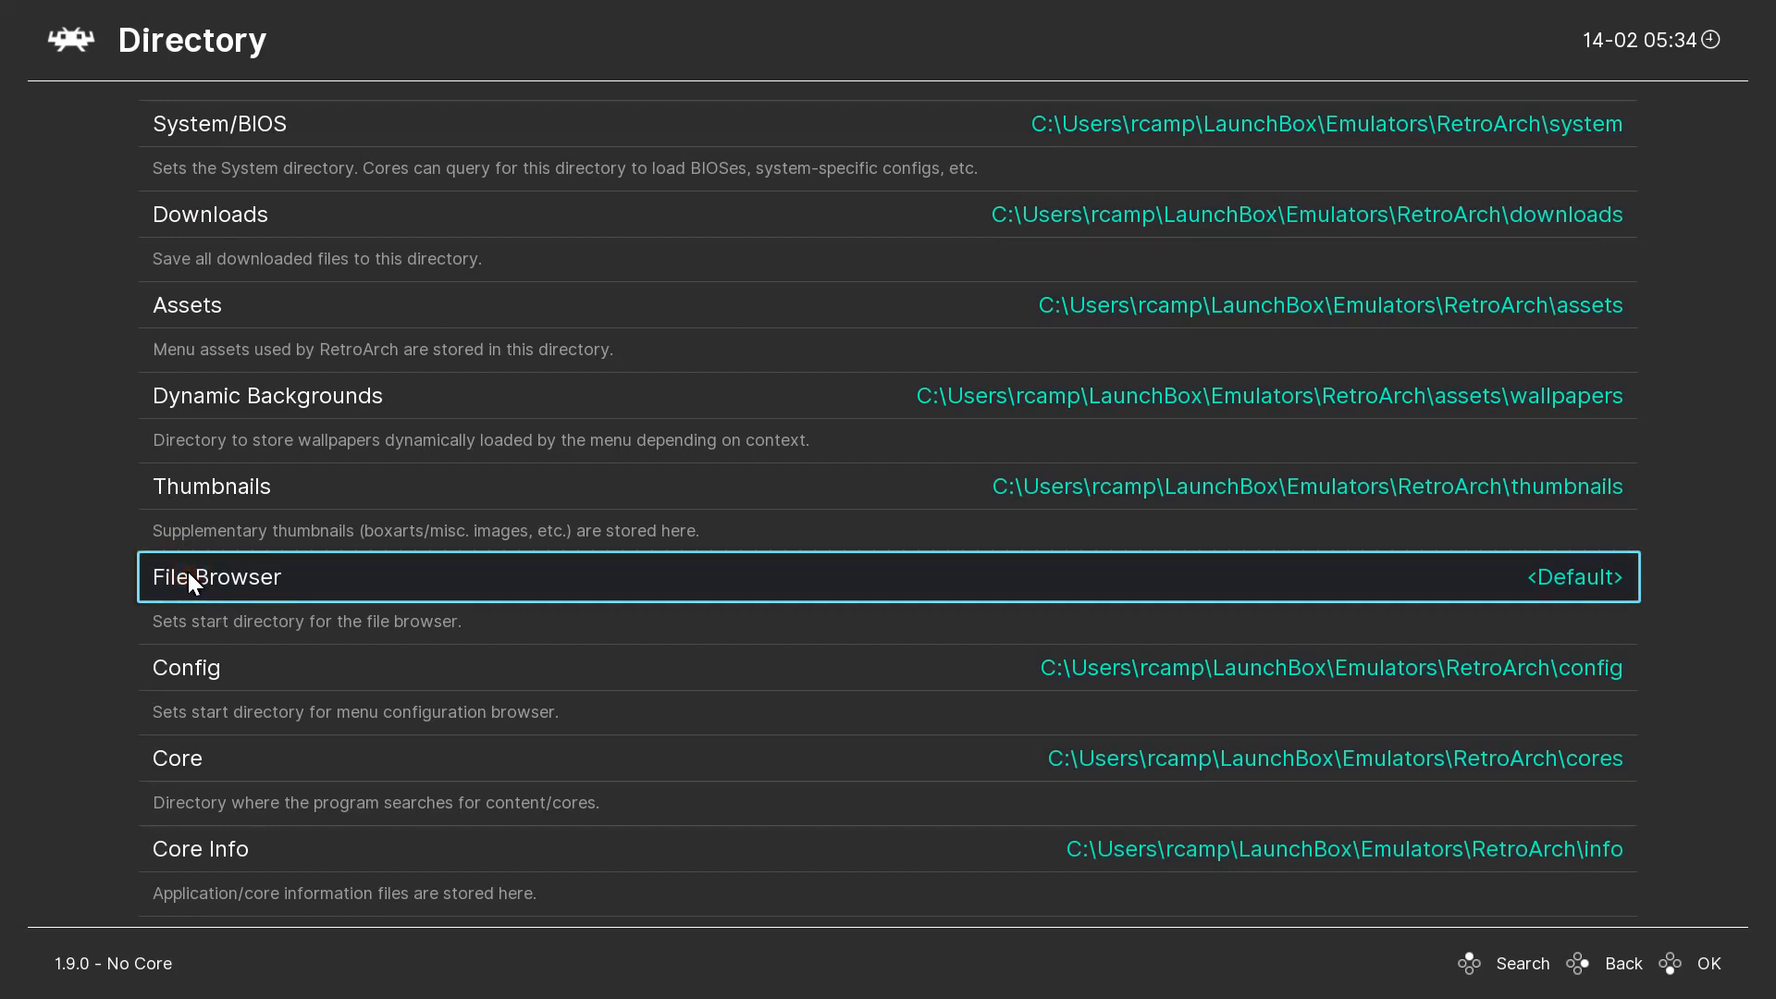
double_click(186, 569)
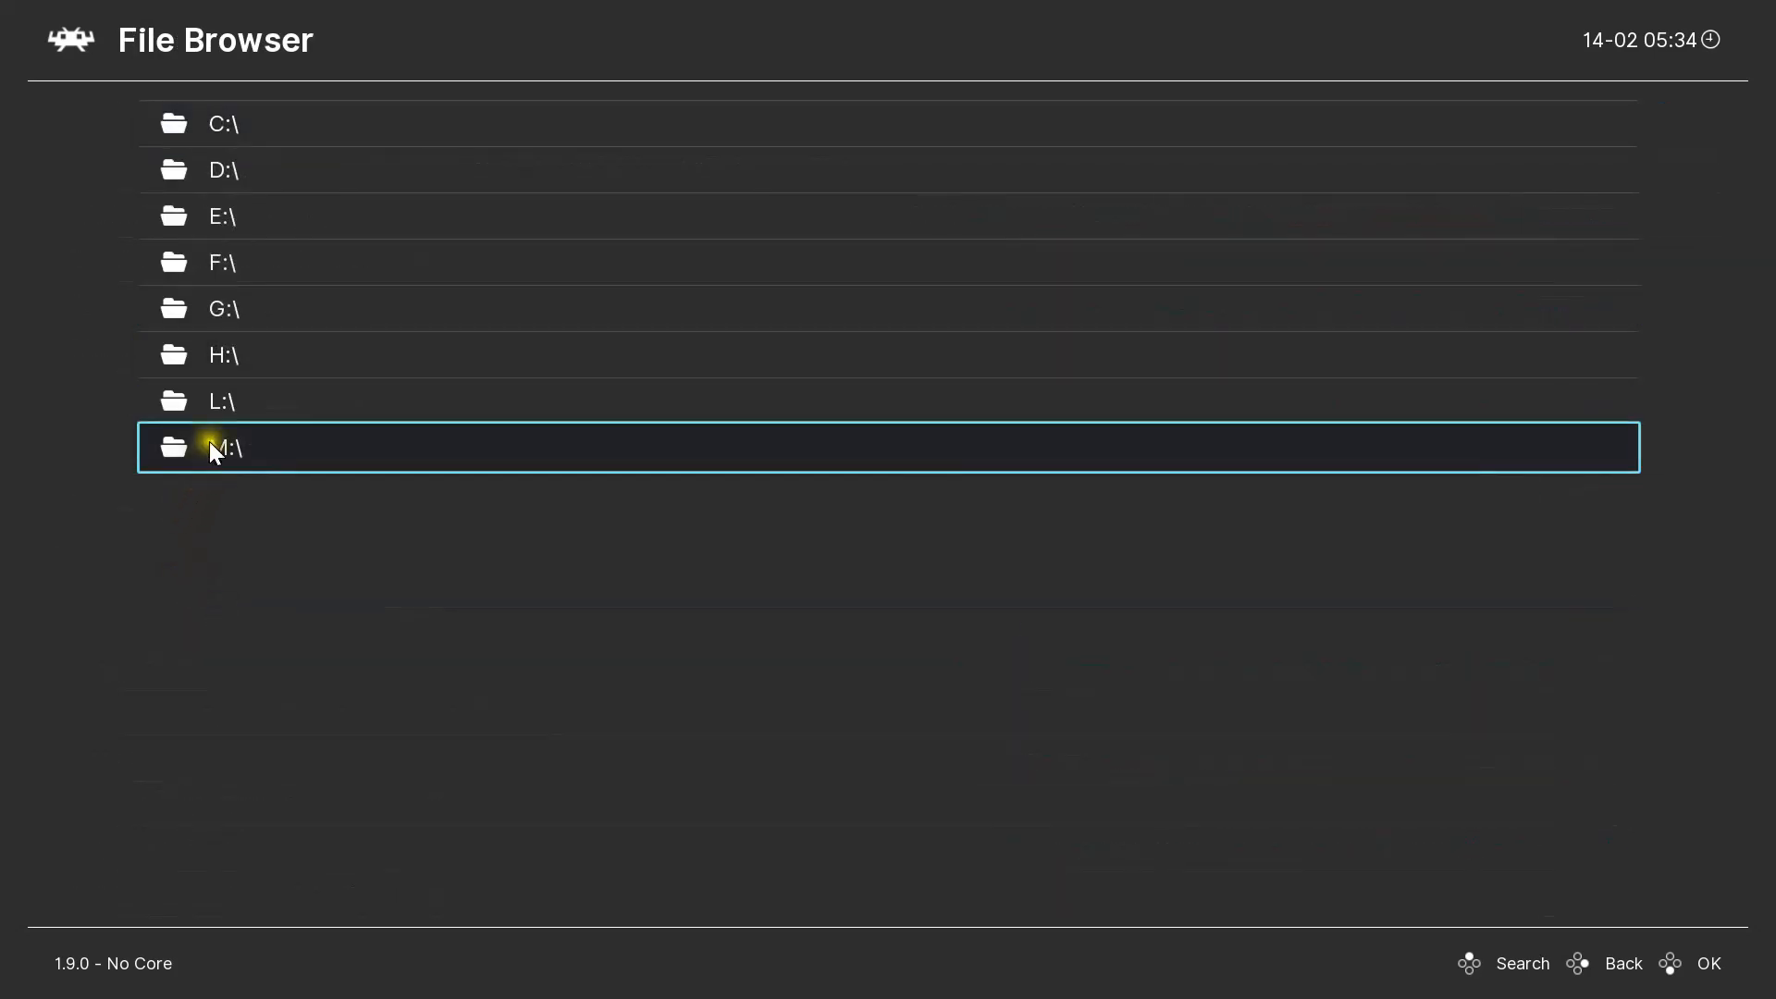
left_click(208, 446)
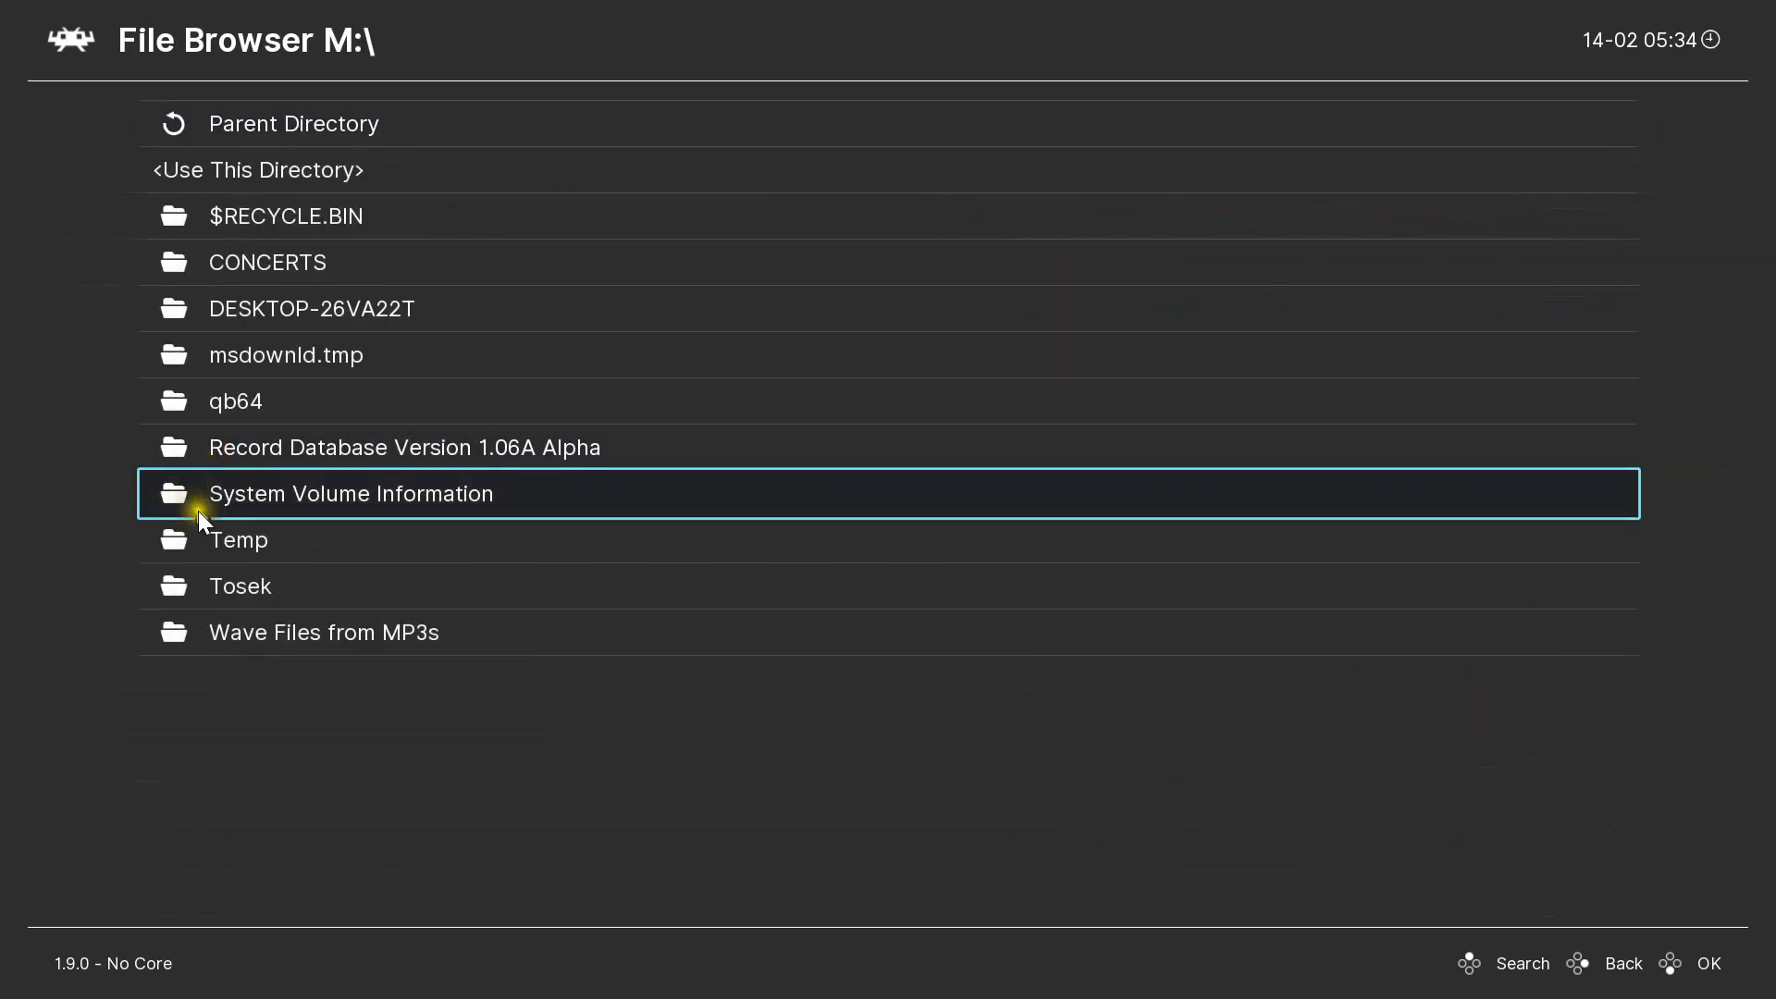
left_click(200, 574)
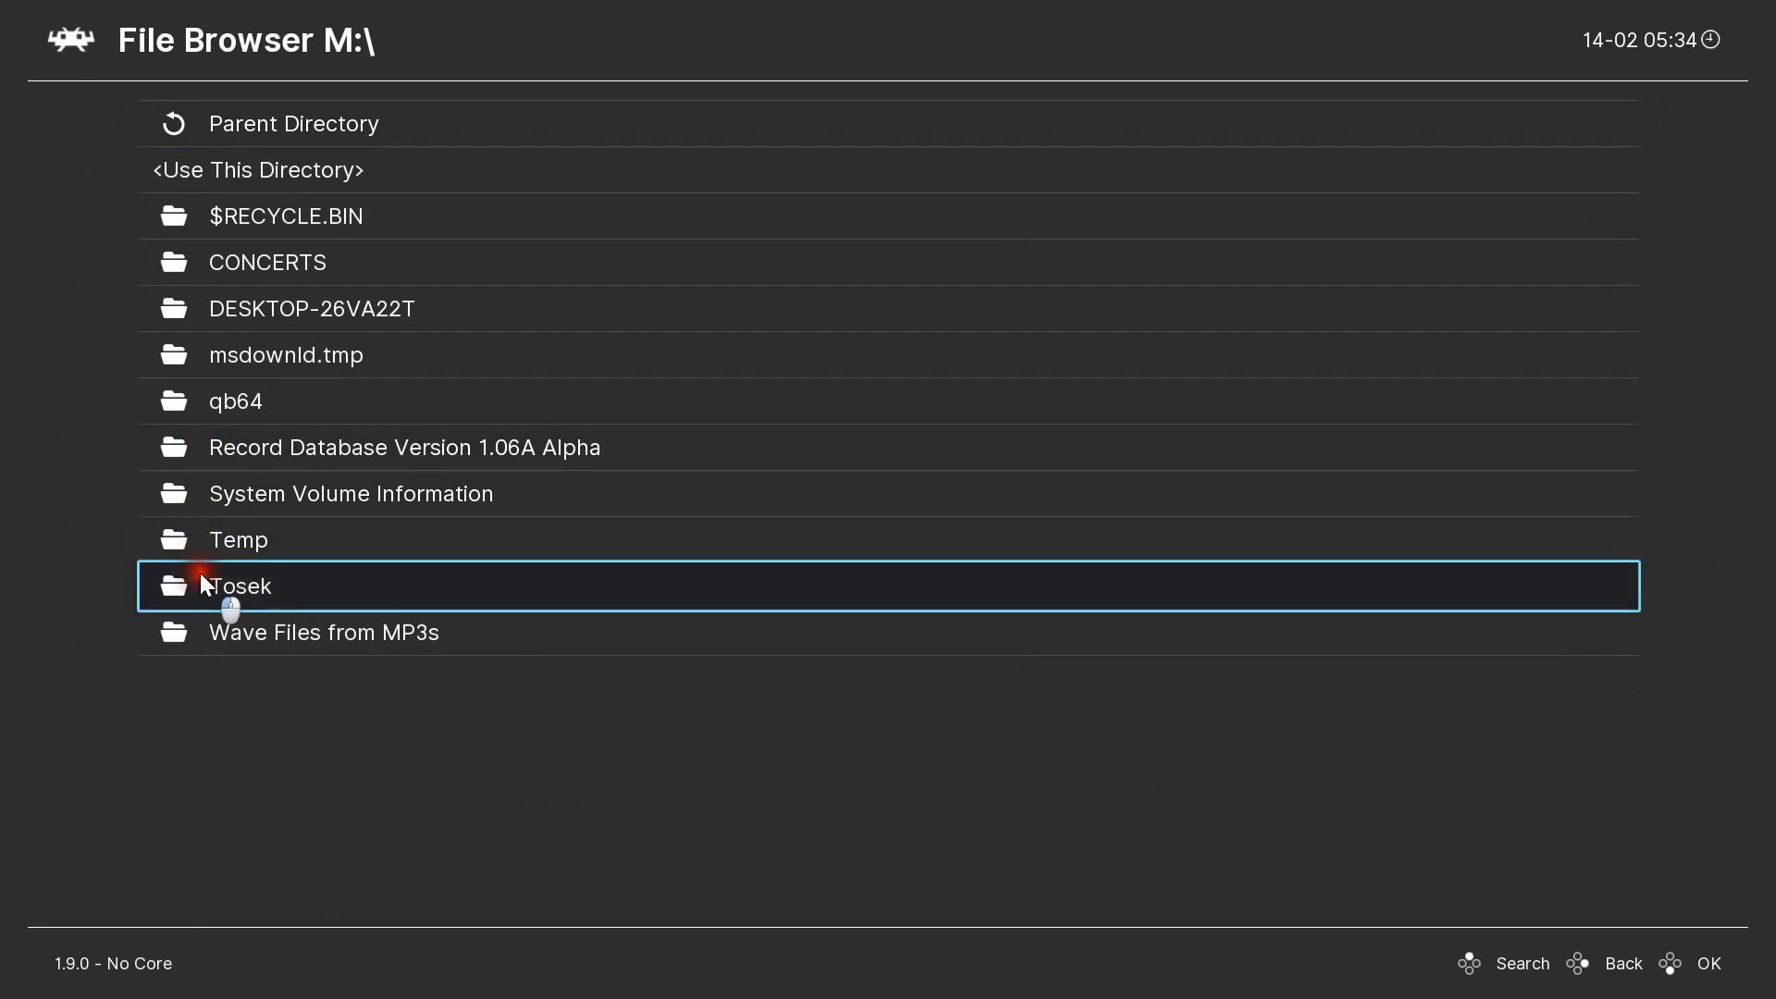
left_click(200, 573)
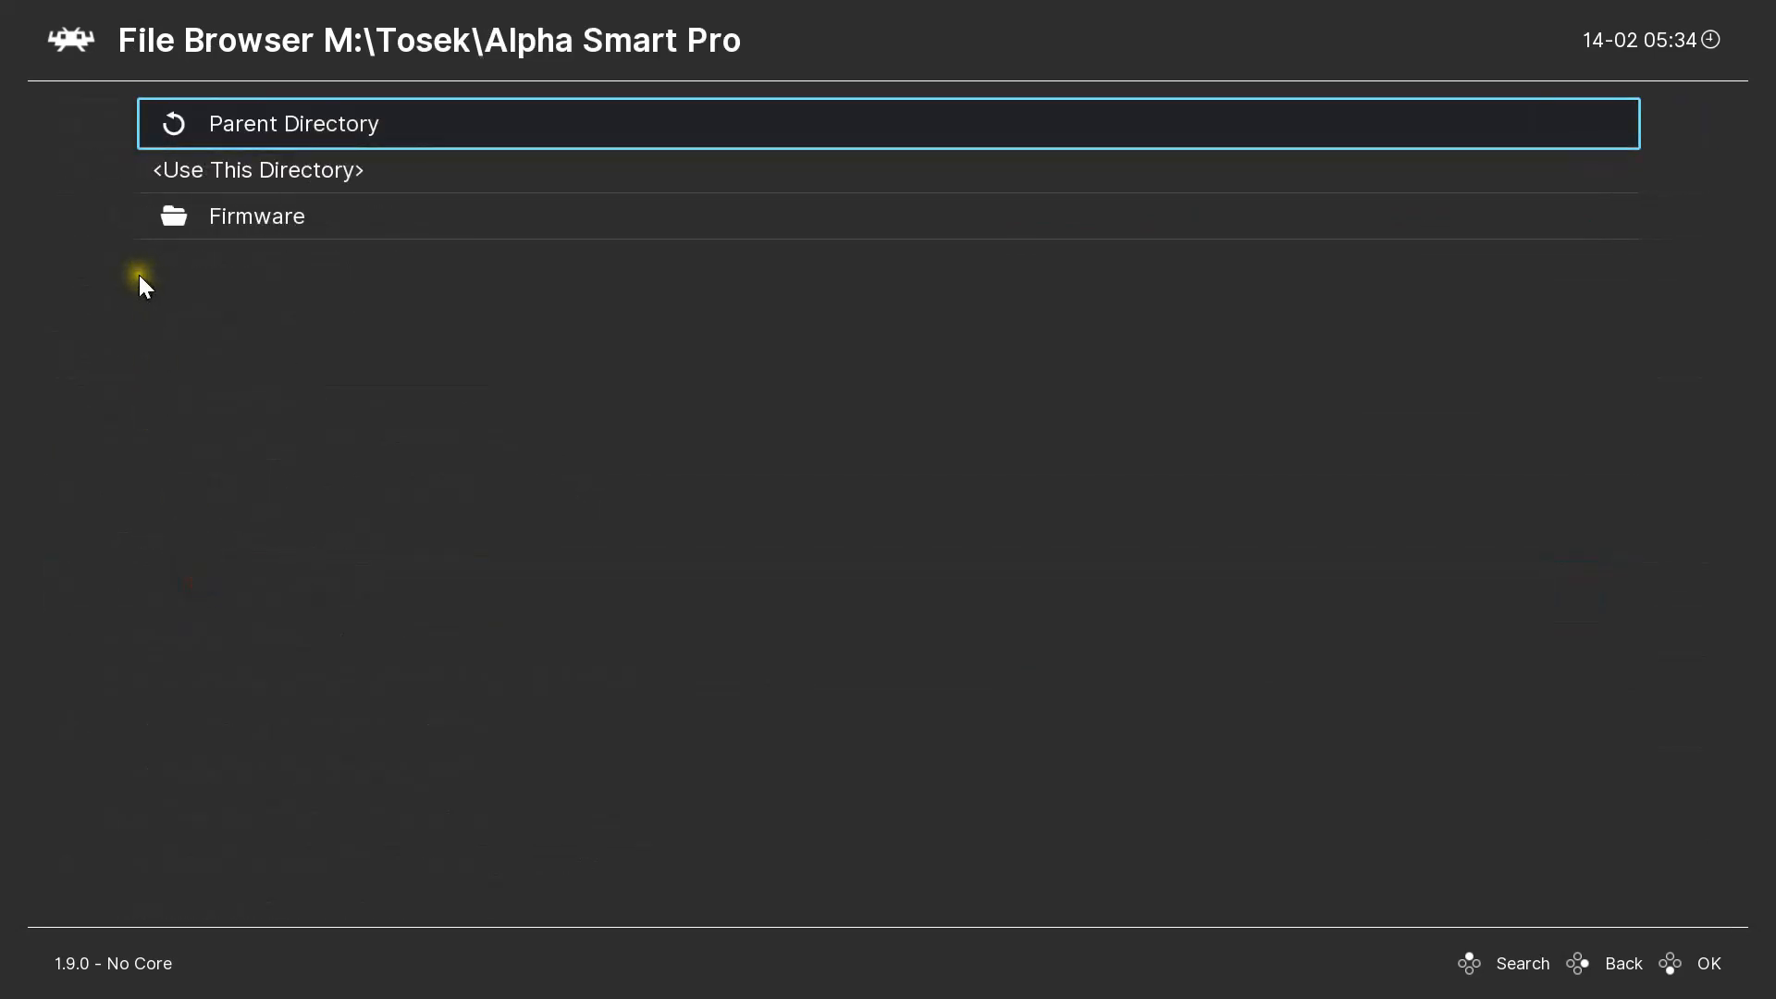
right_click(98, 238)
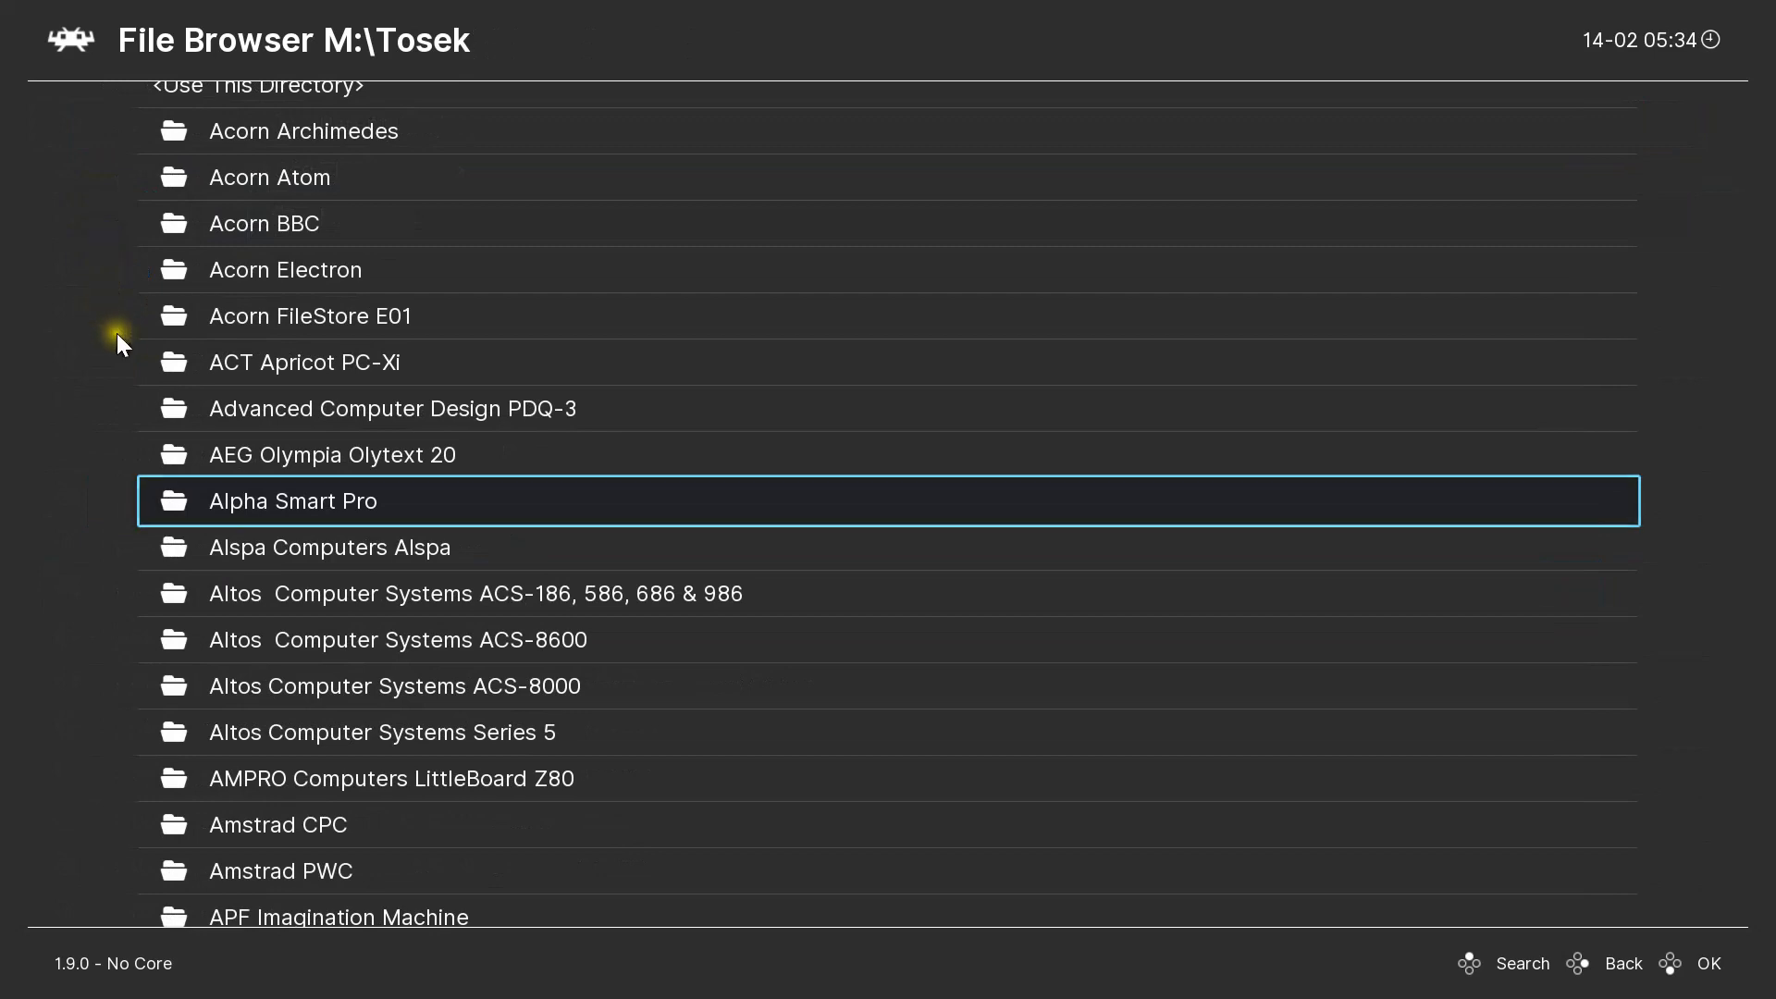
scroll(115, 331, "up", 8)
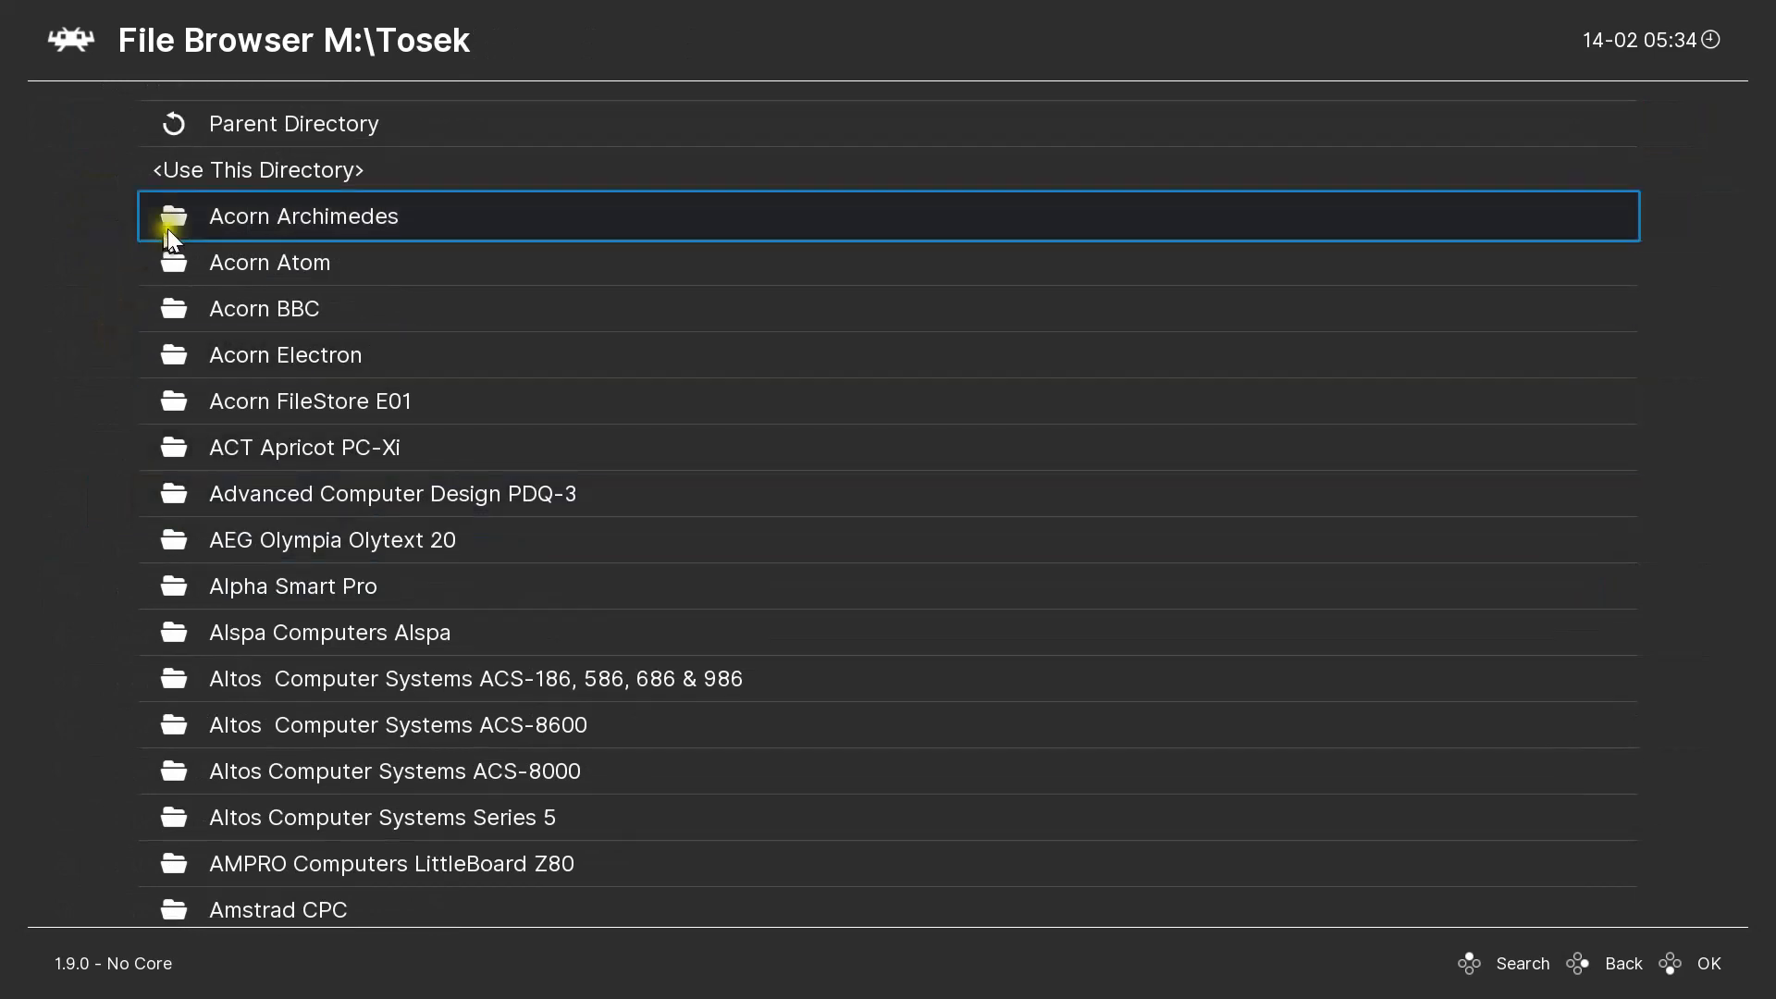
left_click(197, 174)
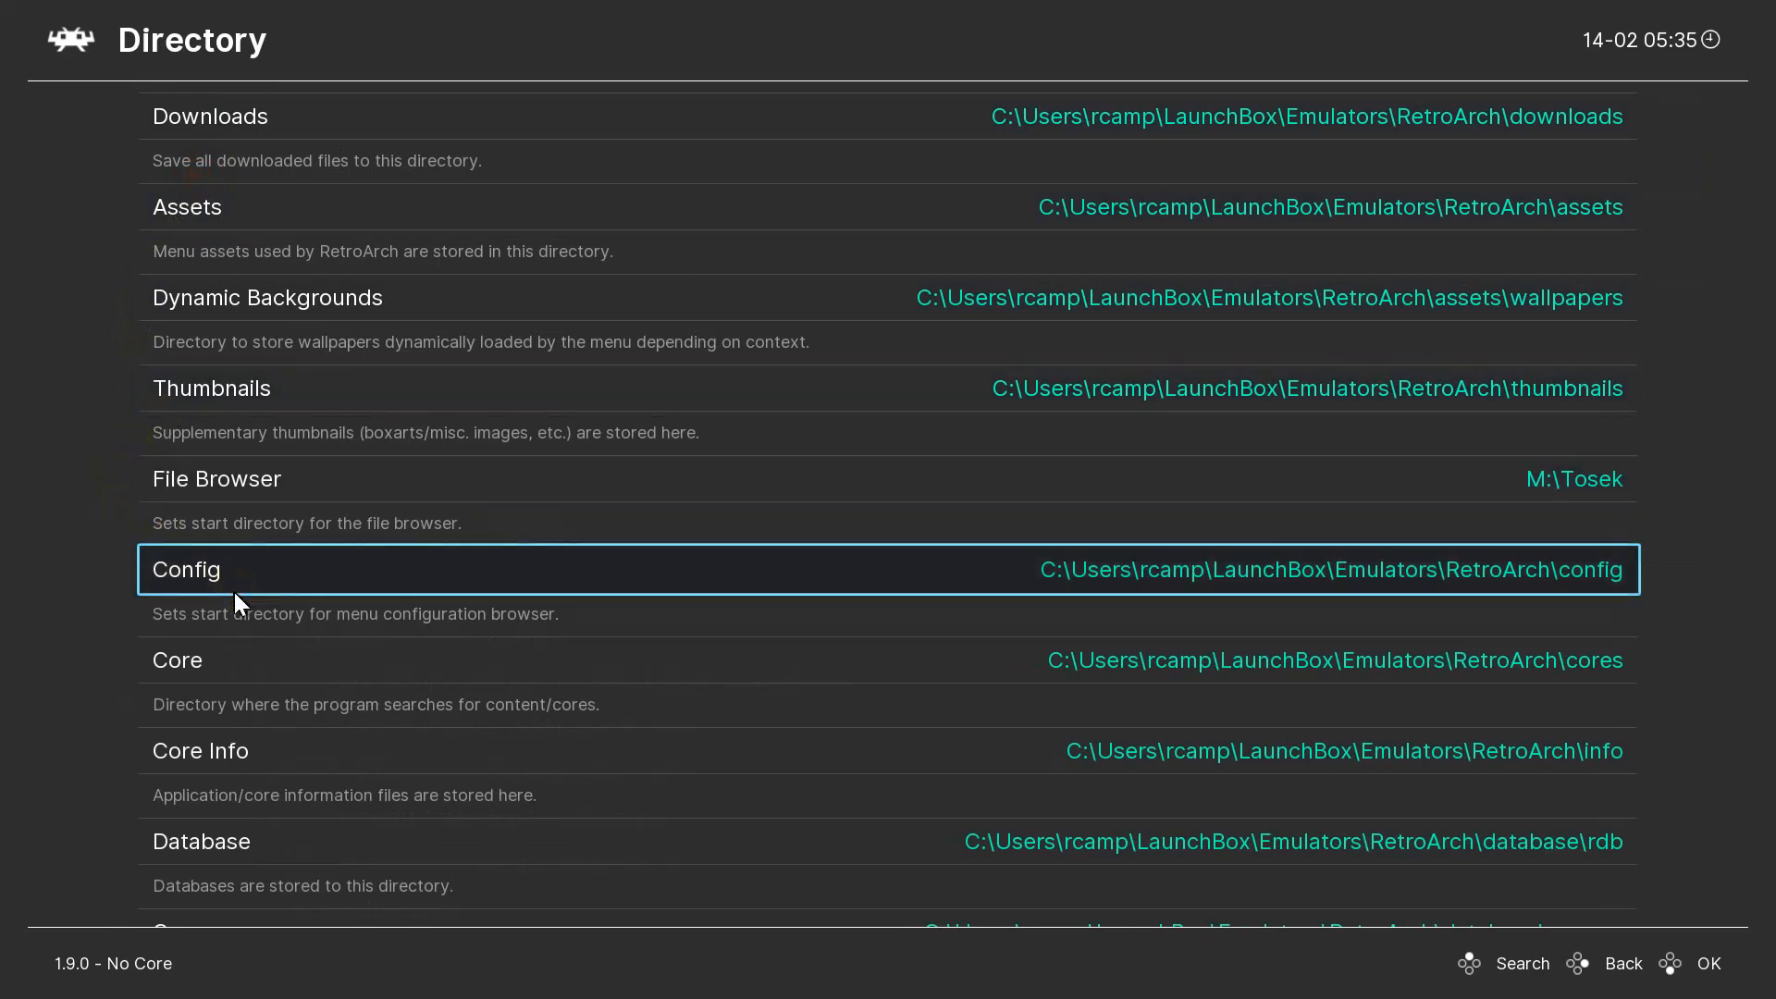
left_click(359, 575)
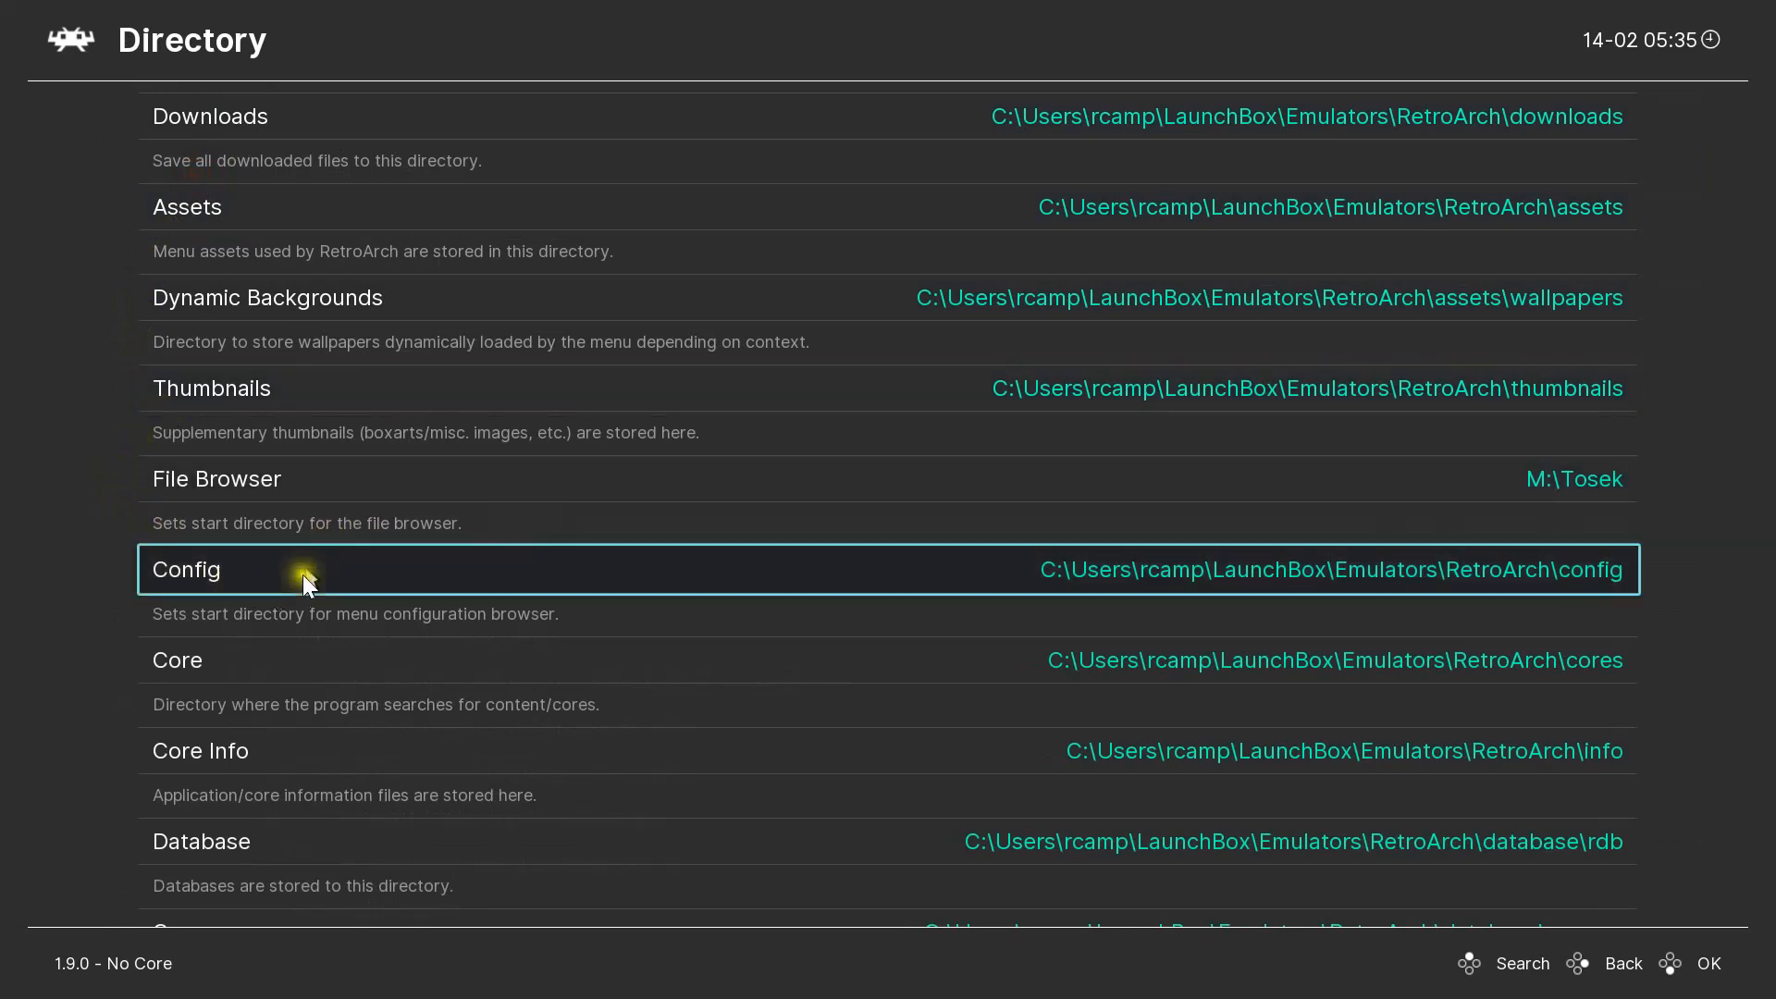
- Leave the Directory settings, return to the Main Menu and quit RetroArch
right_click(302, 890)
right_click(220, 741)
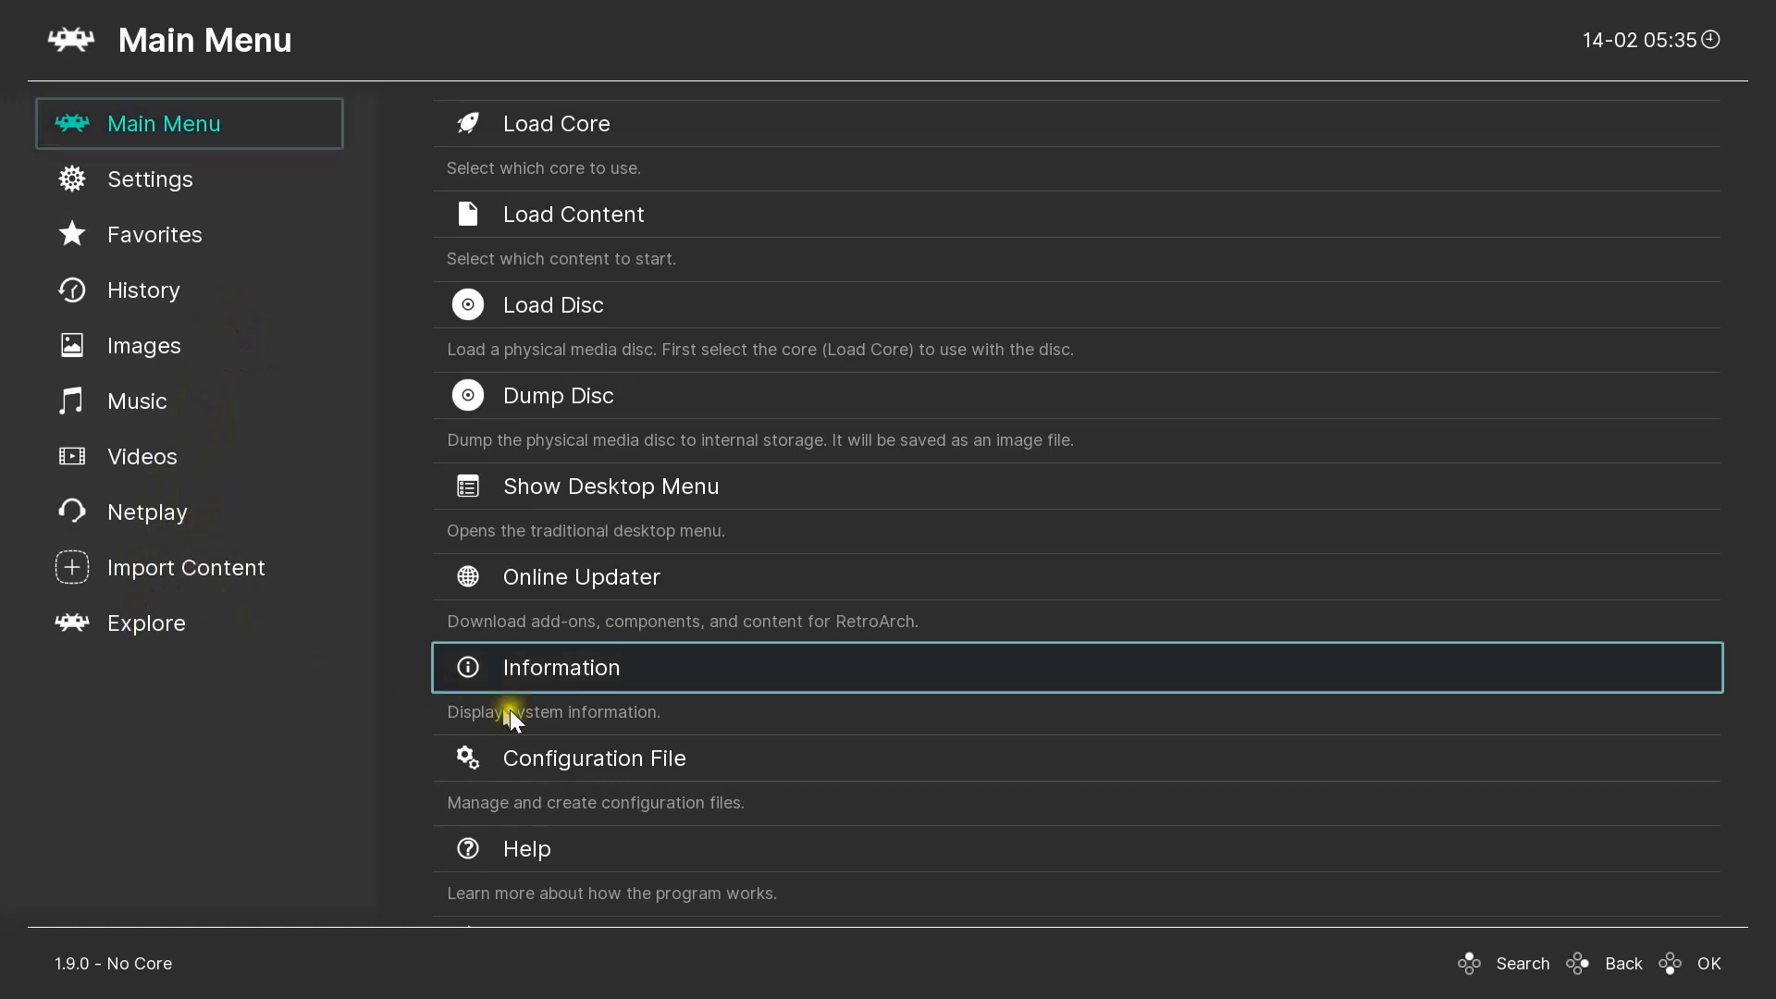
scroll(506, 730, "down", 1)
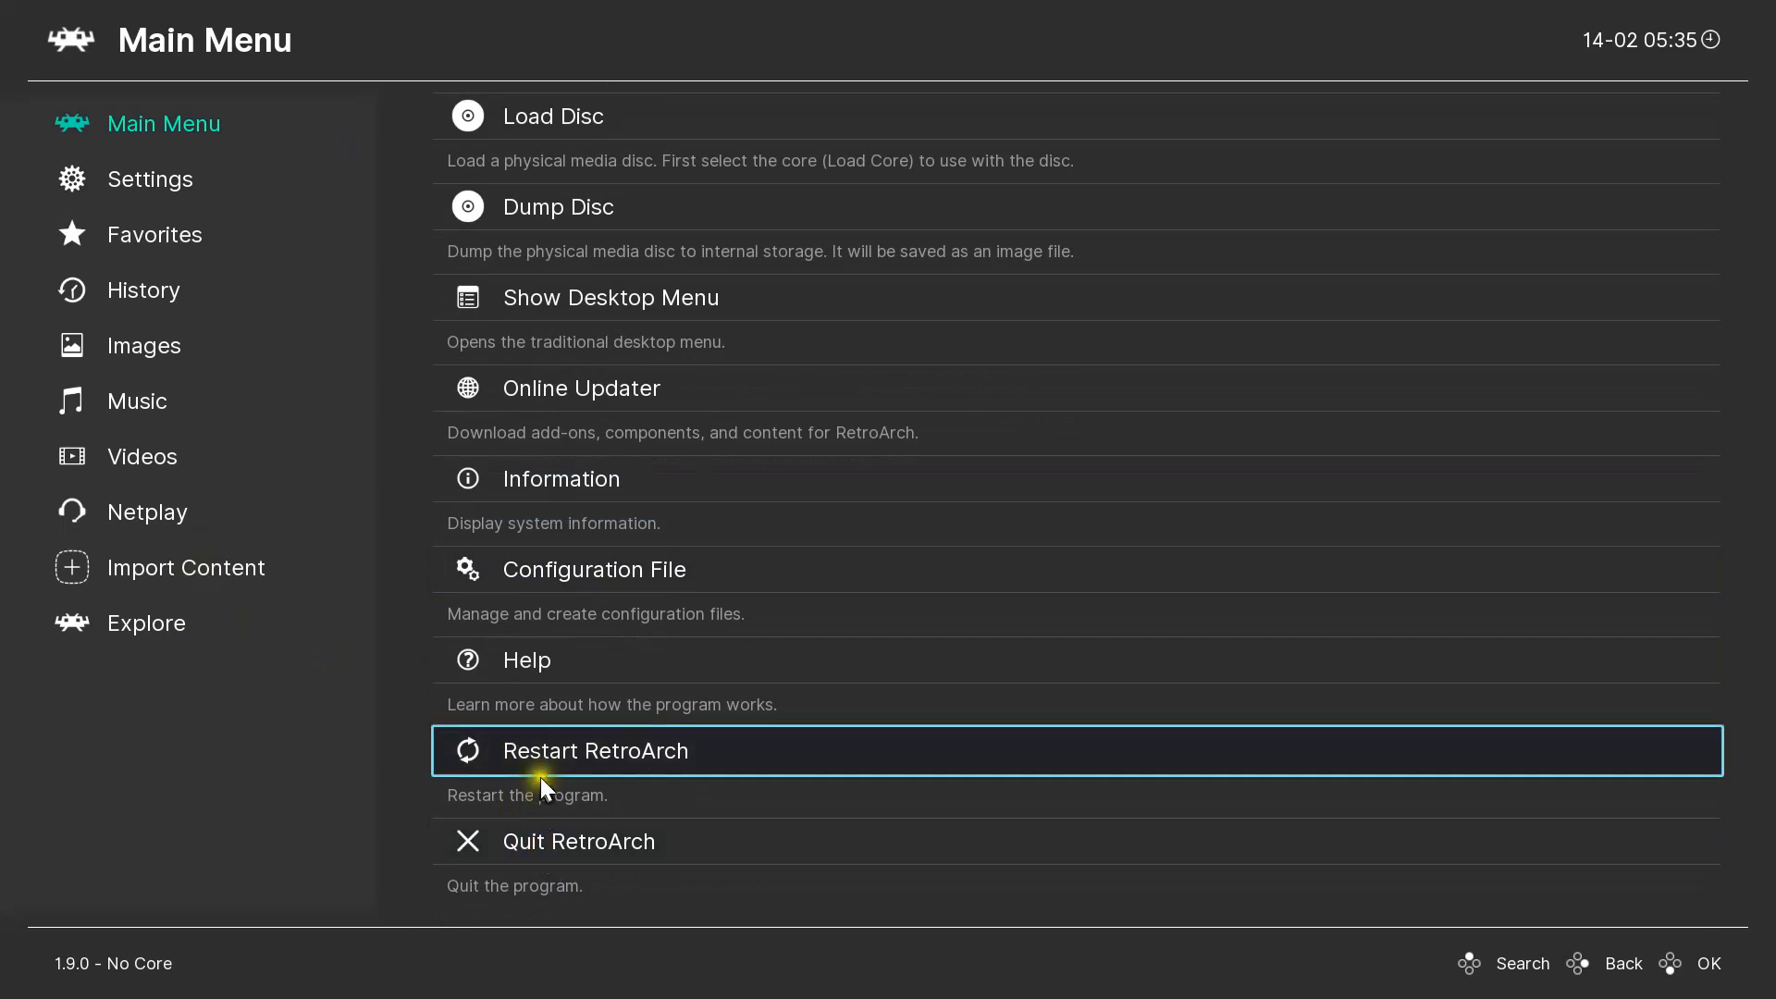
left_click(525, 836)
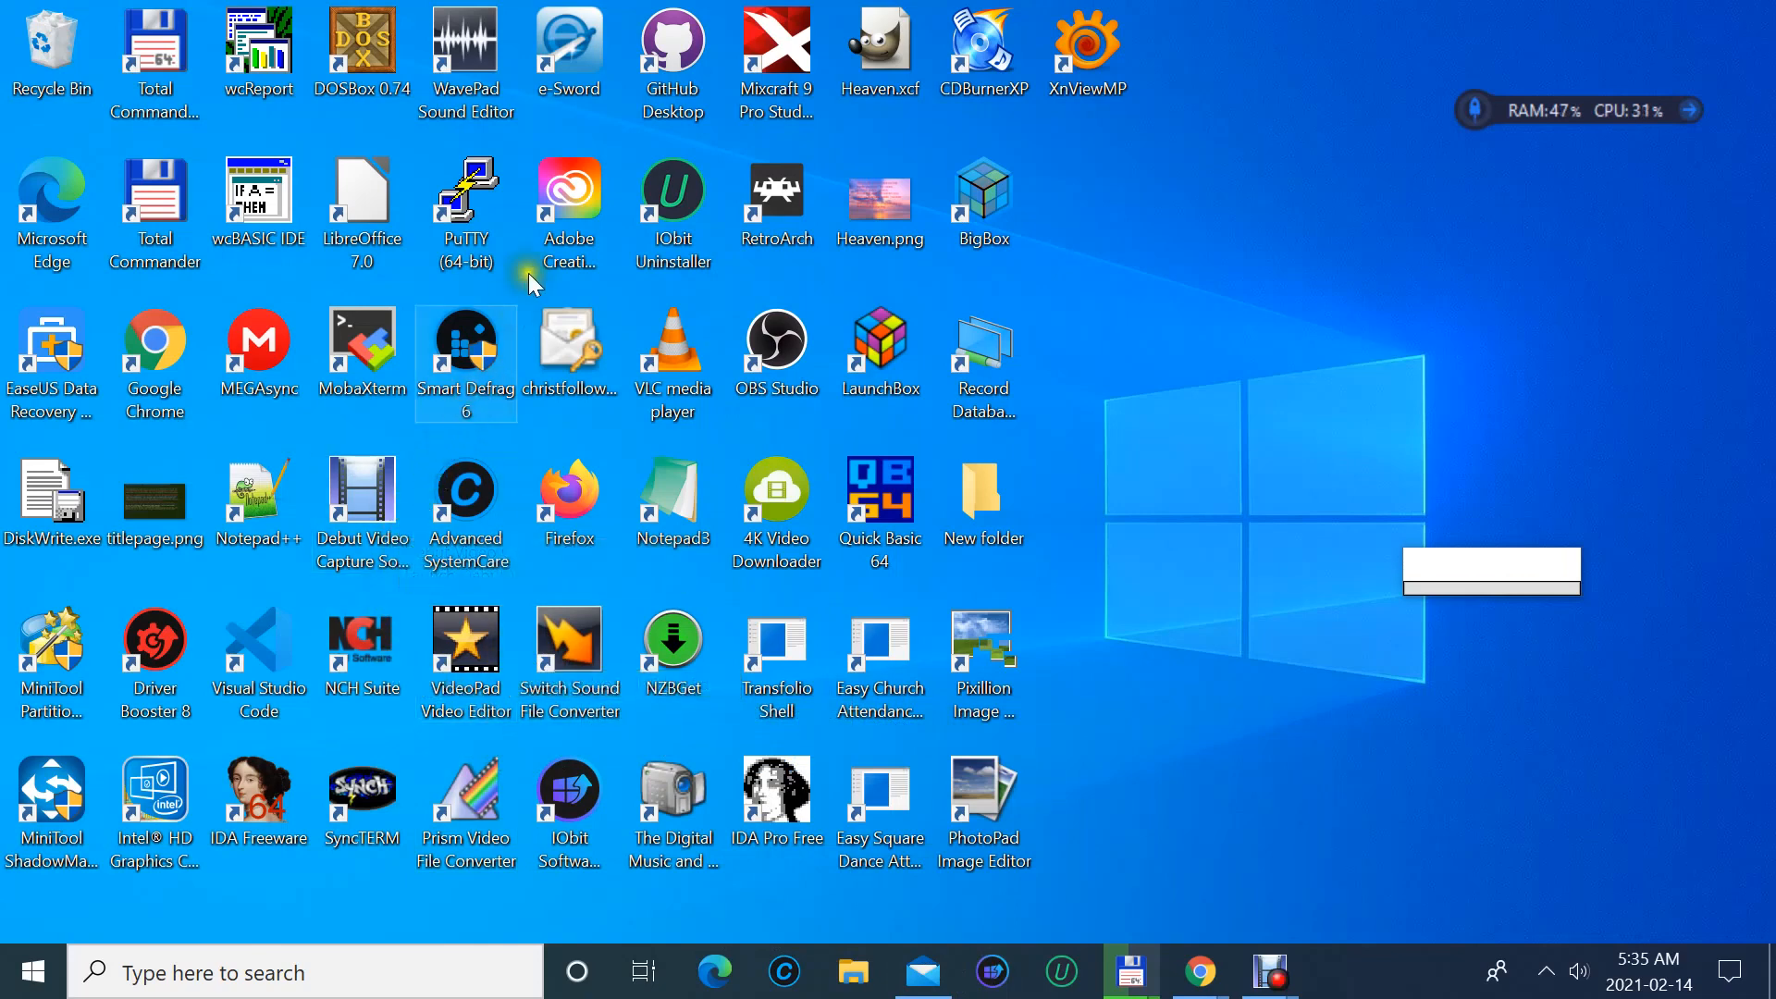
- Start LaunchBox from the desktop and dismiss its Welcome to LaunchBox window
double_click(883, 386)
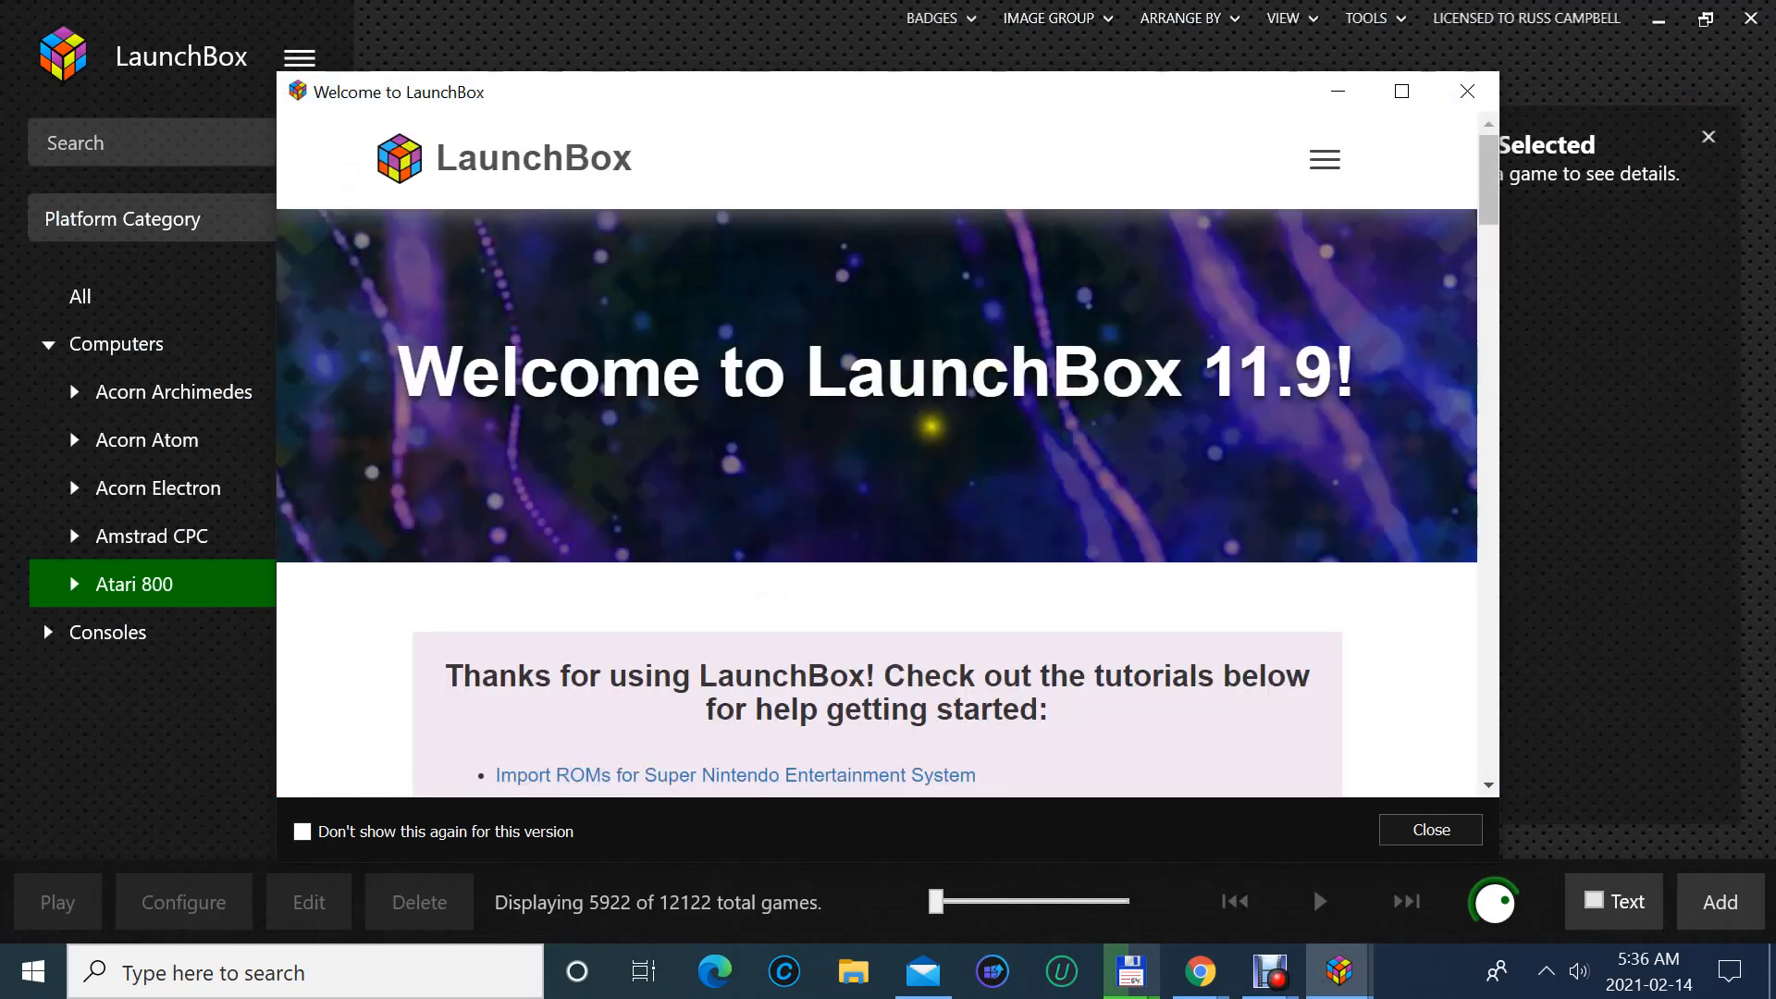
left_click(1465, 99)
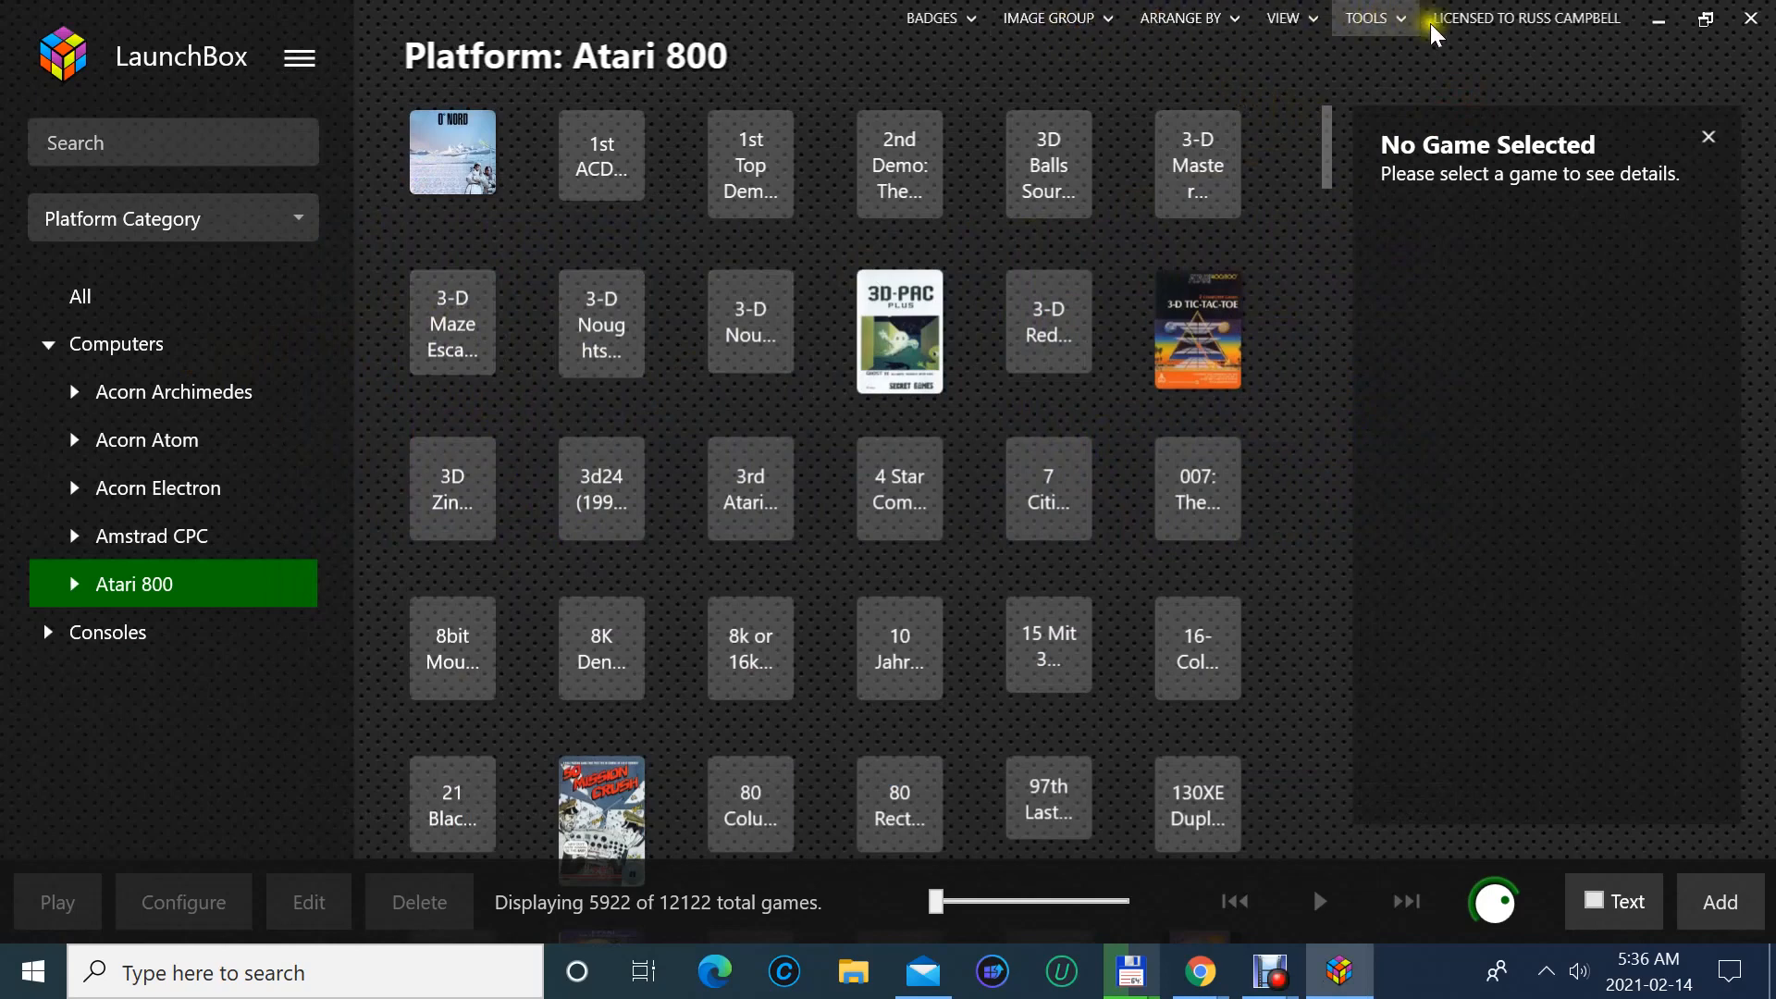
- Start a metadata and media download using the LaunchBox Games Database, with all media types selected and roughly-matched duplicate images removed
left_click(1343, 25)
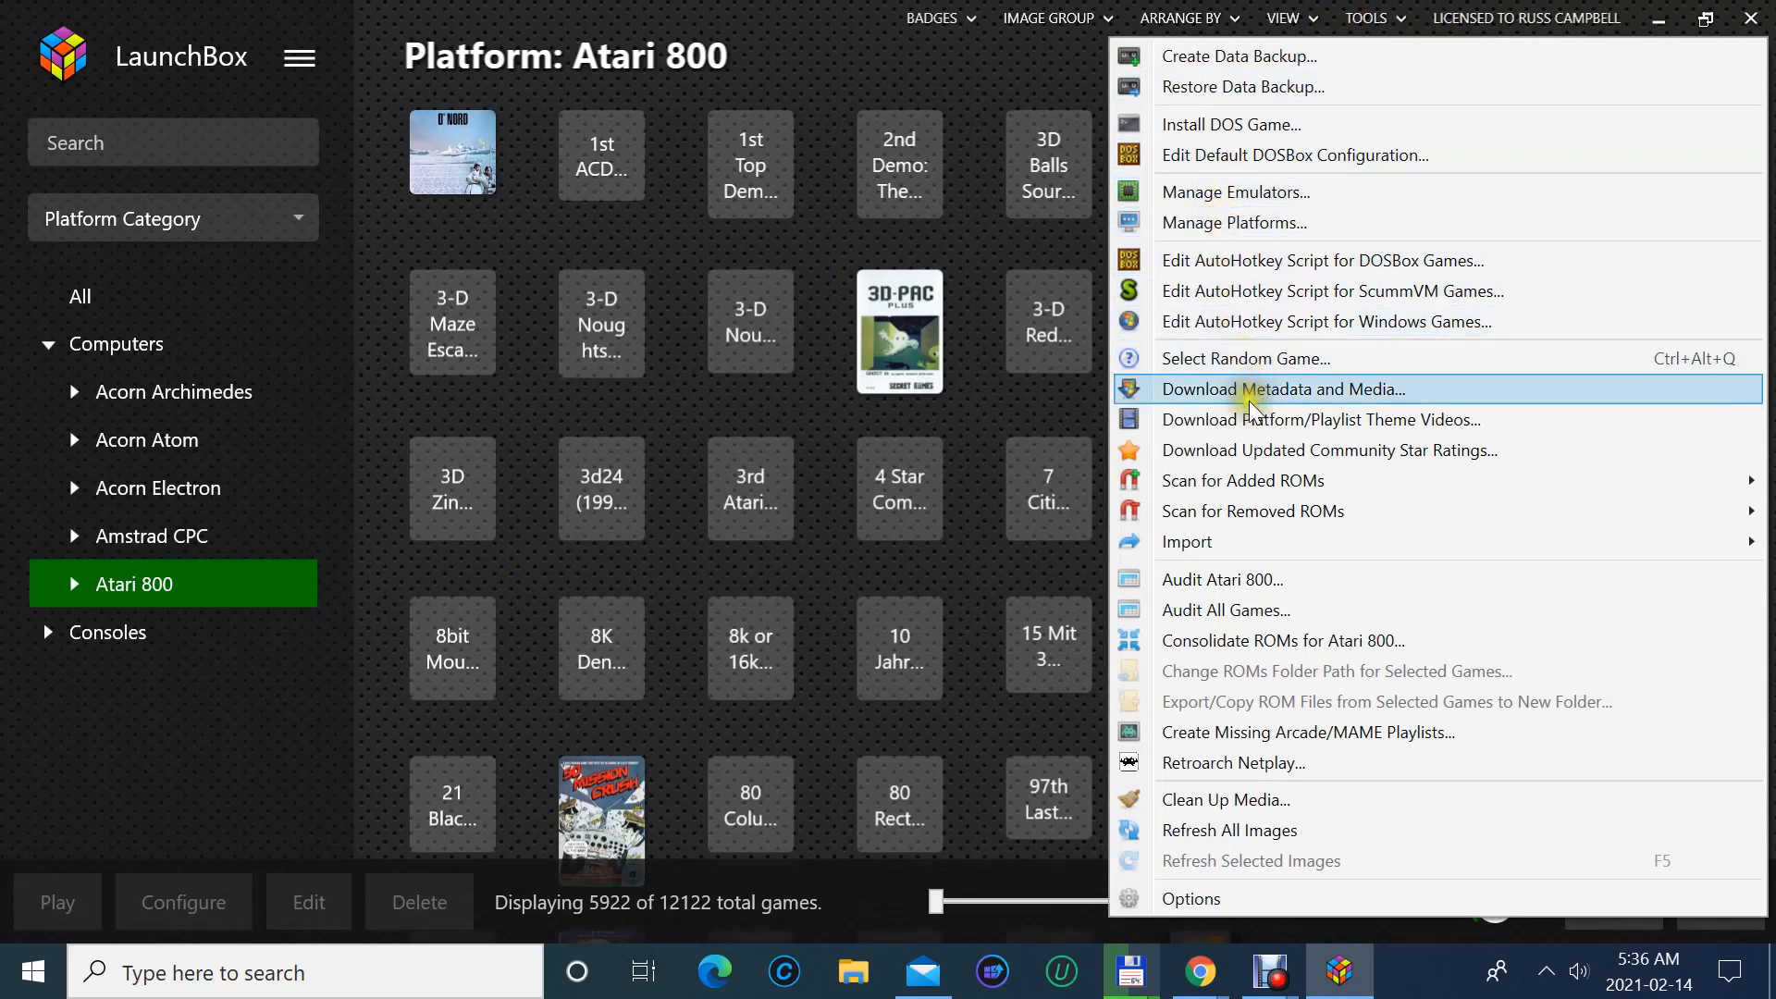
left_click(1299, 390)
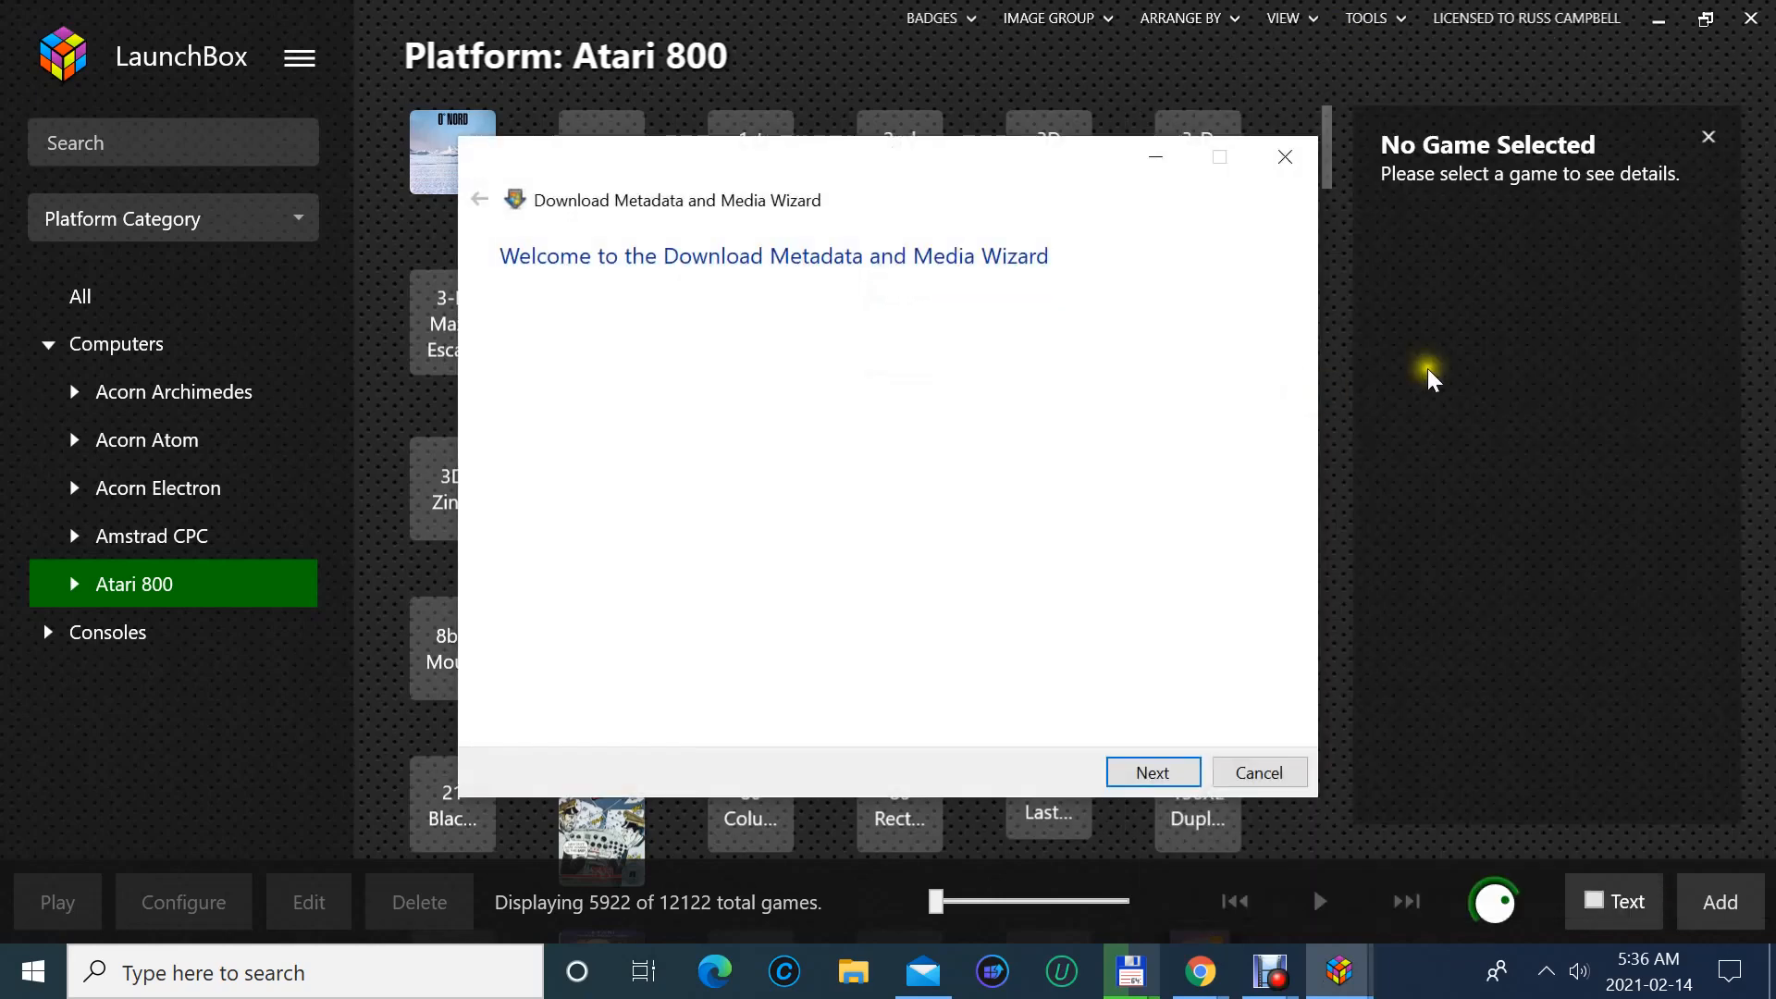
left_click(1172, 773)
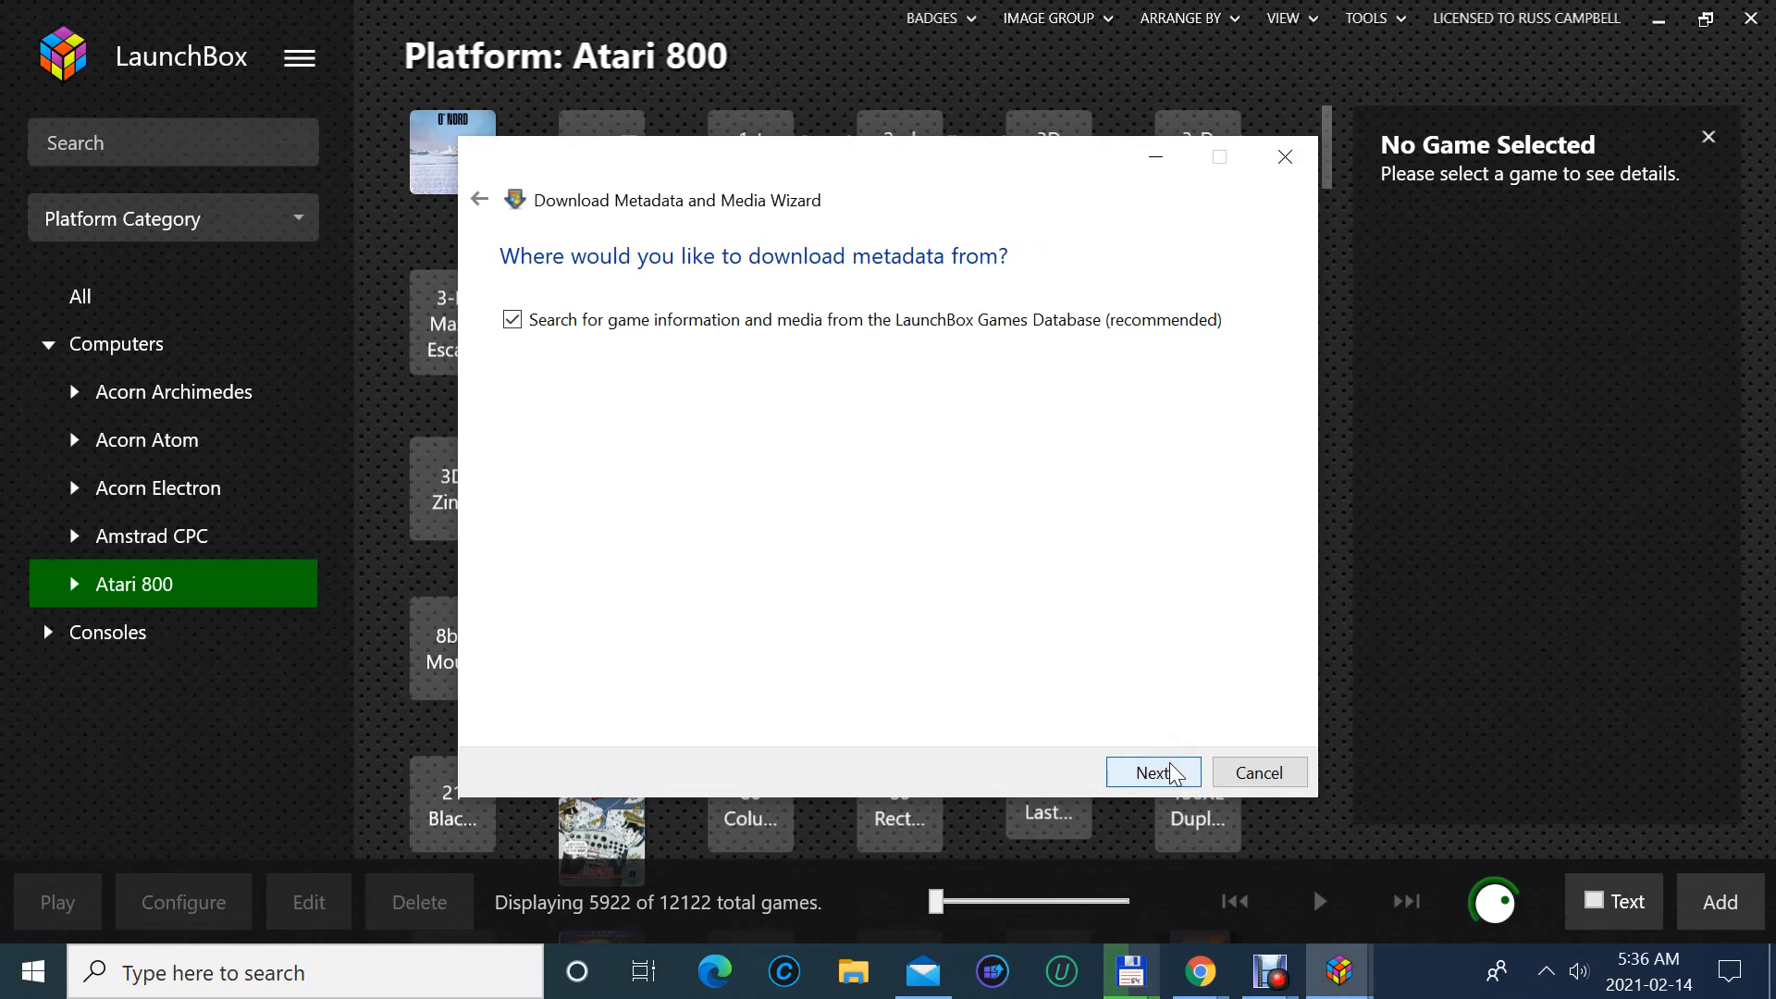
left_click(1170, 773)
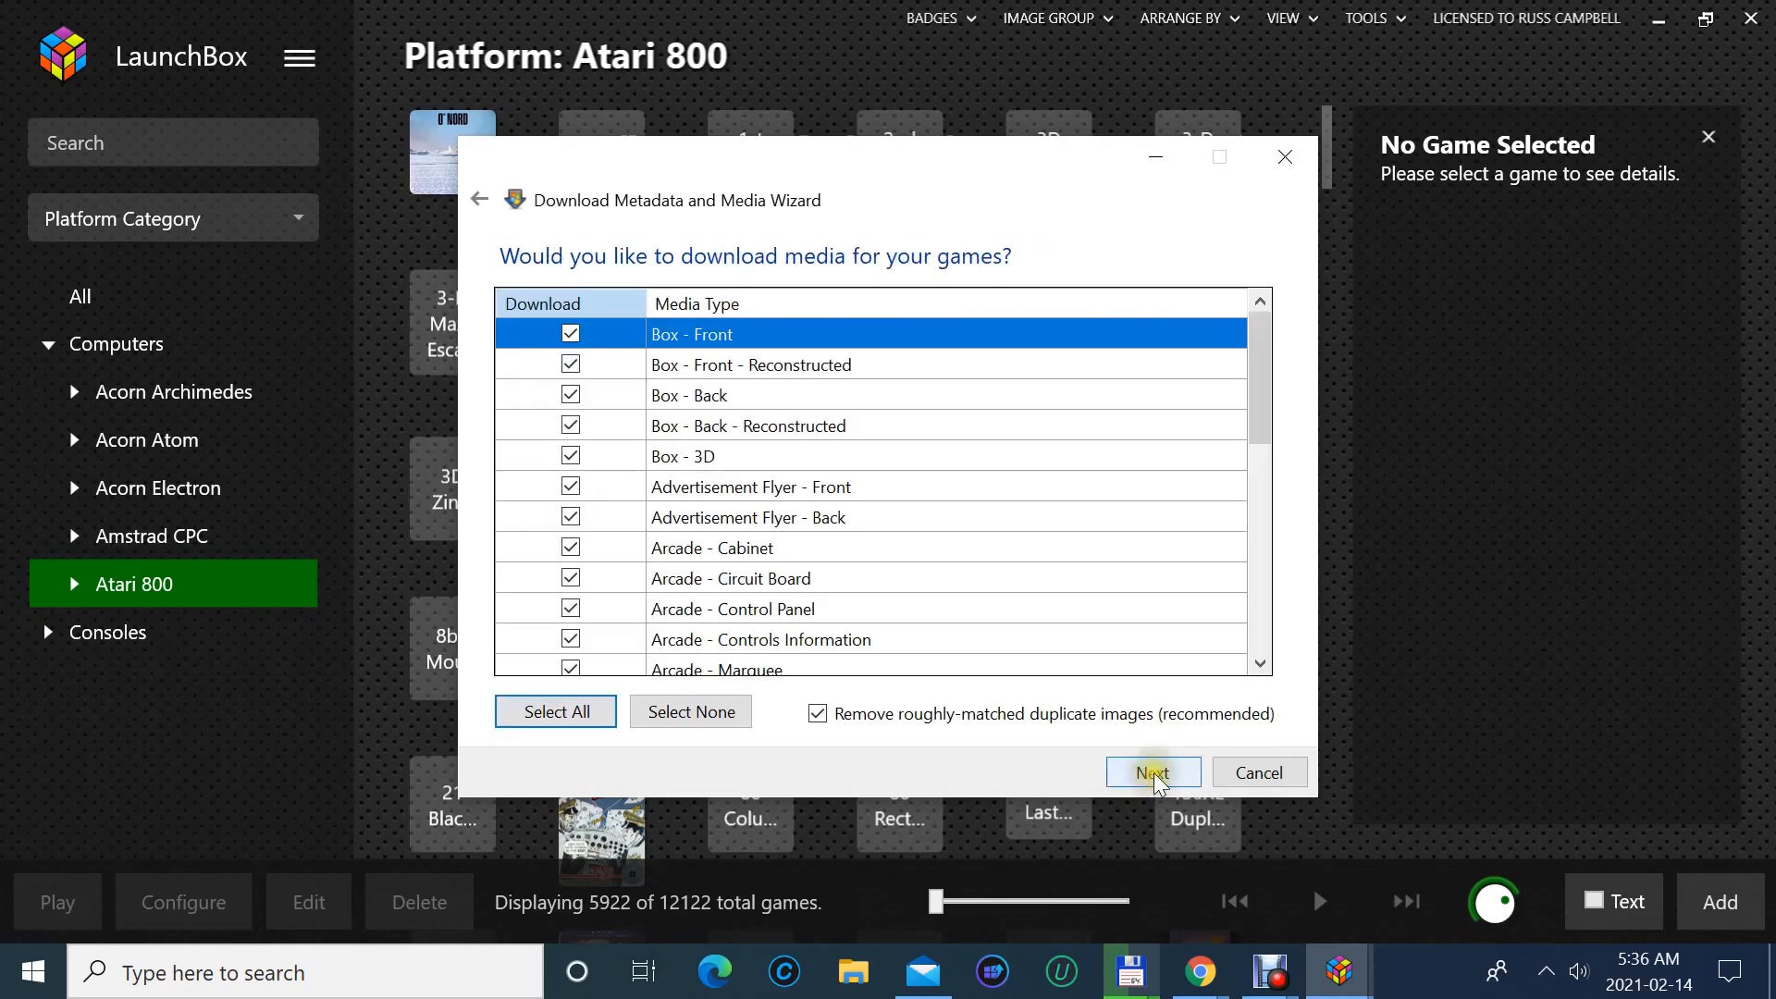
left_click(1154, 773)
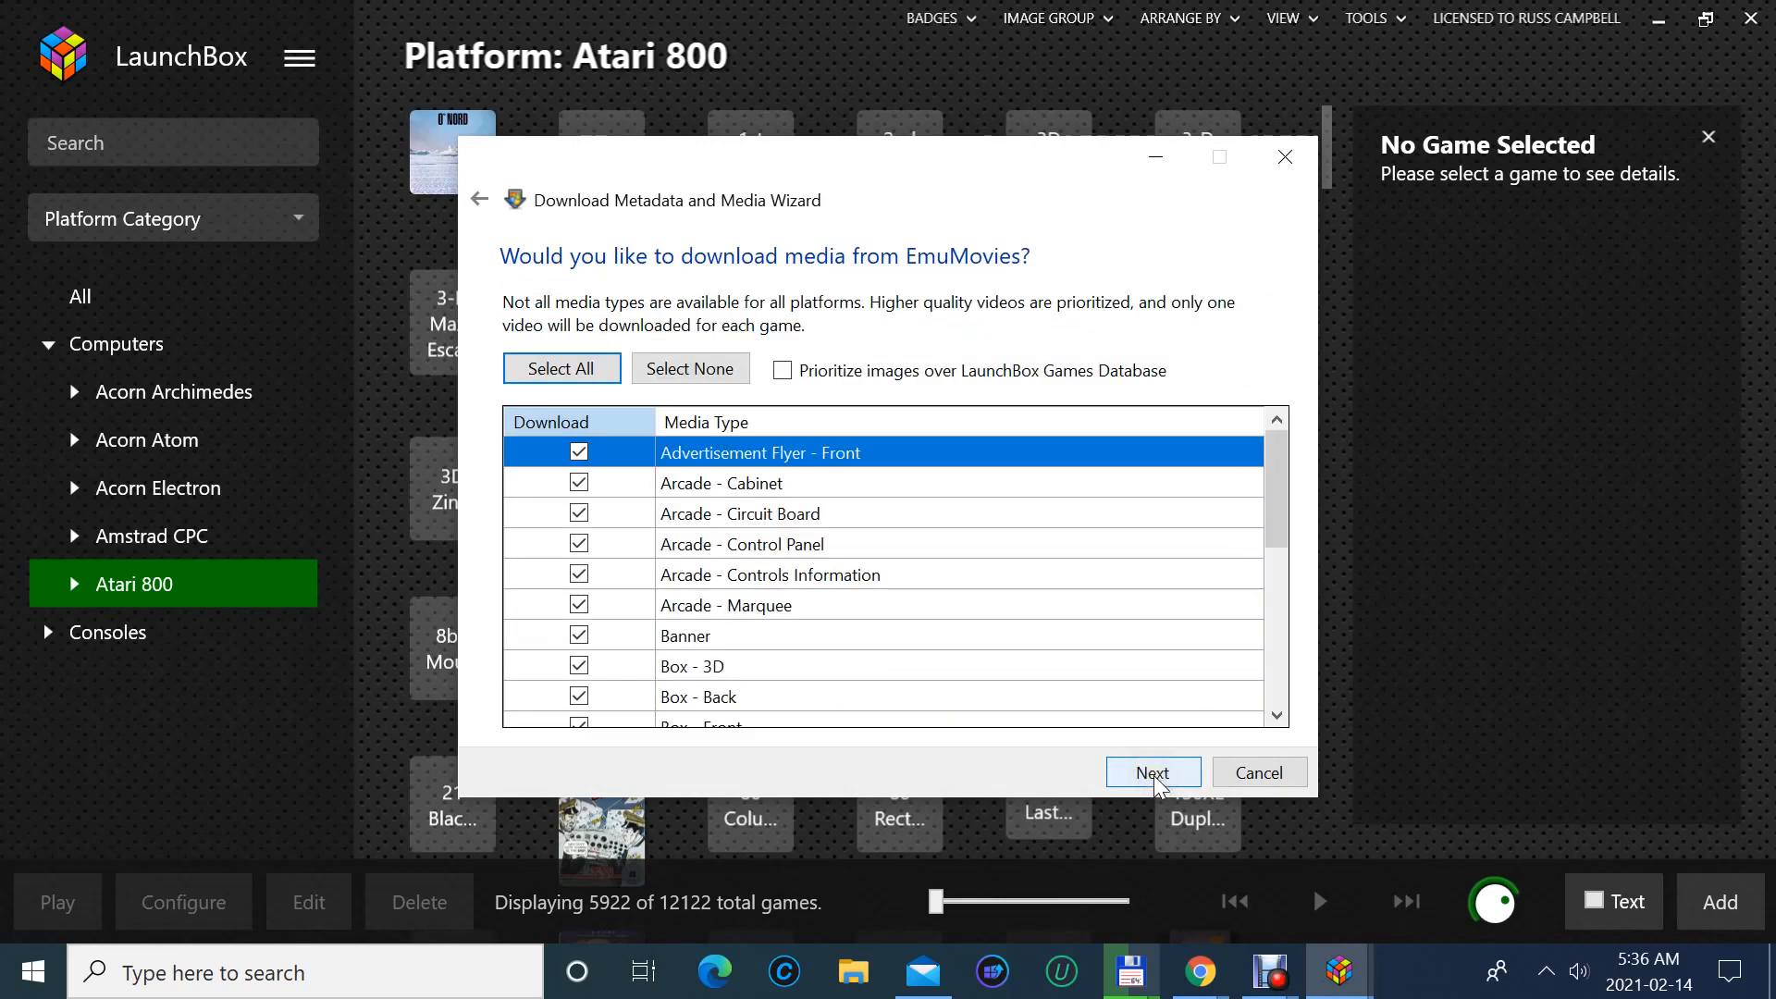
- Include all EmuMovies media types and prioritize their images over the LaunchBox Games Database
left_click(1154, 777)
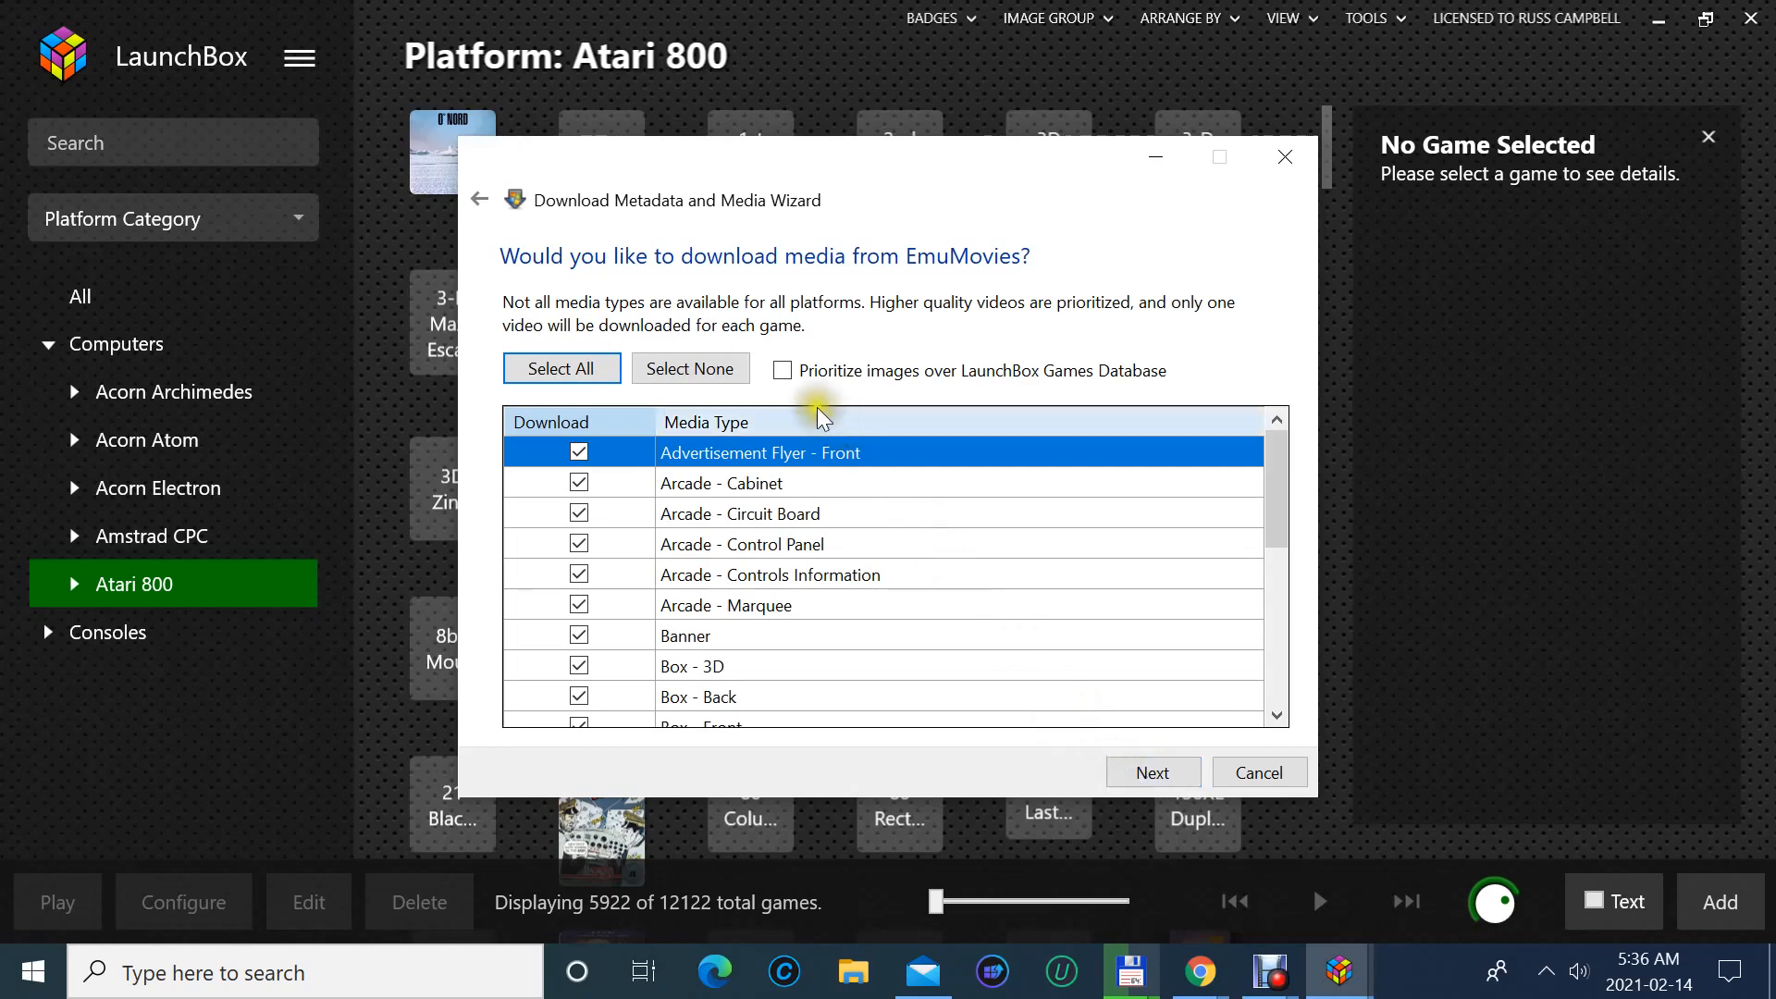
left_click(783, 370)
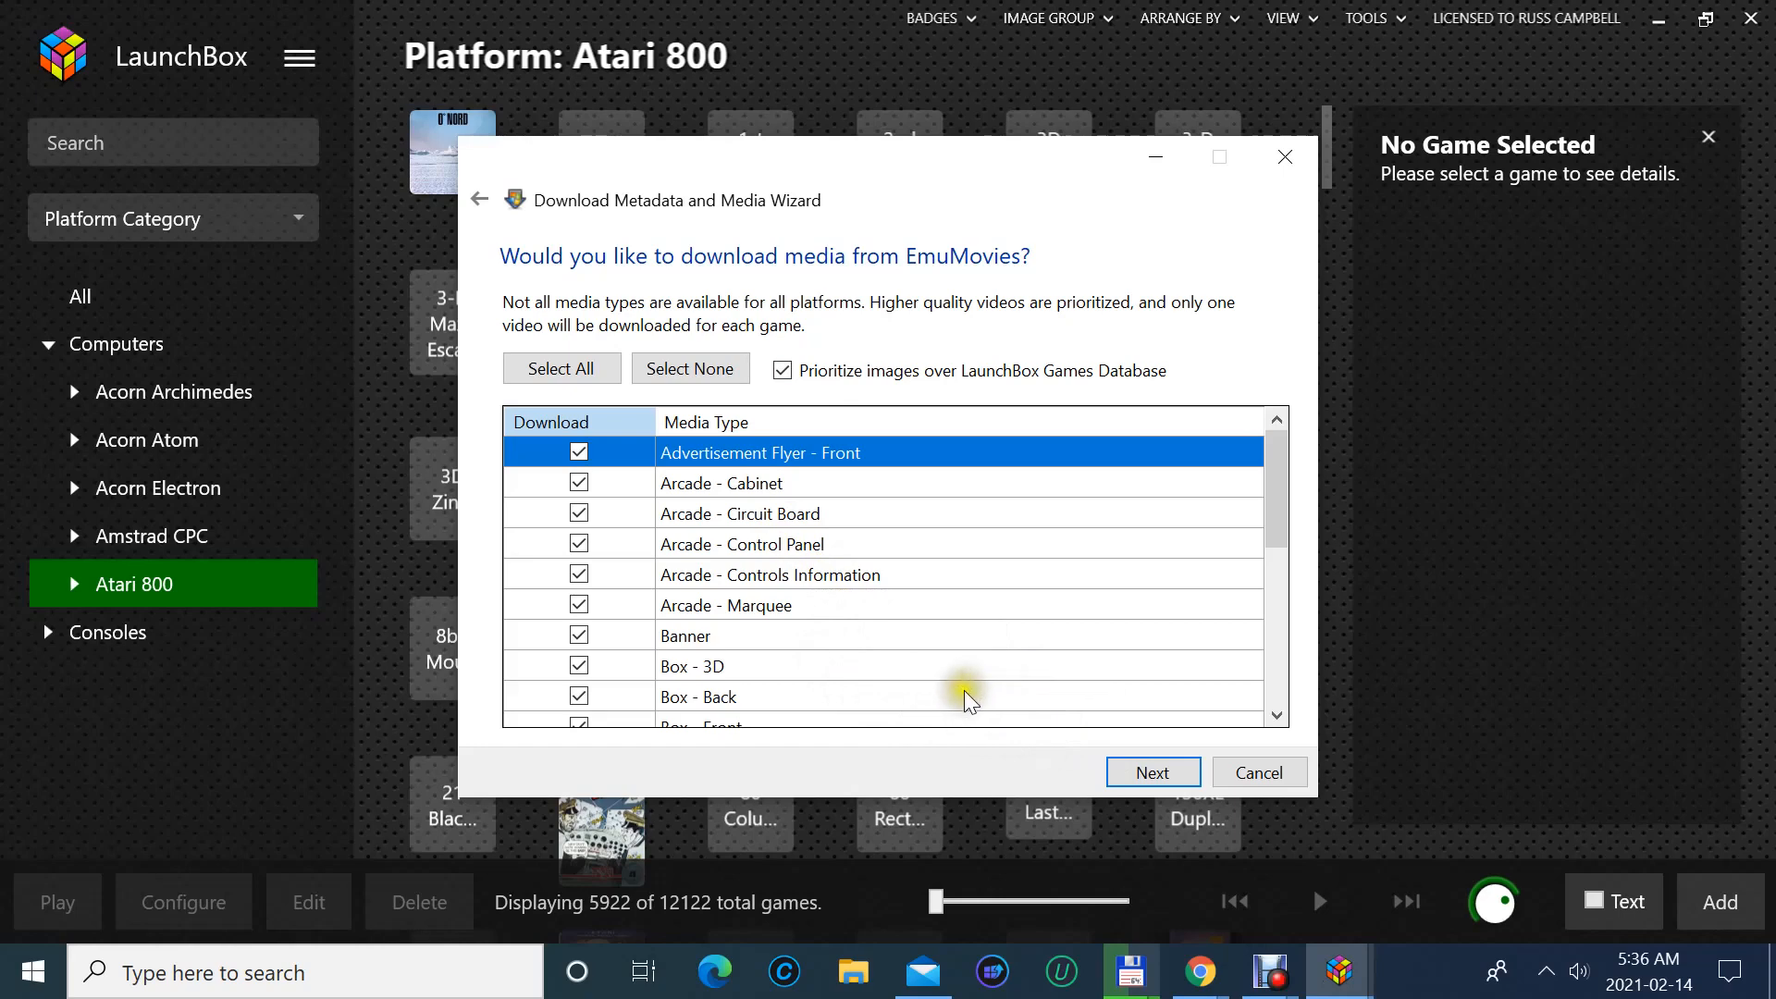
left_click(1125, 775)
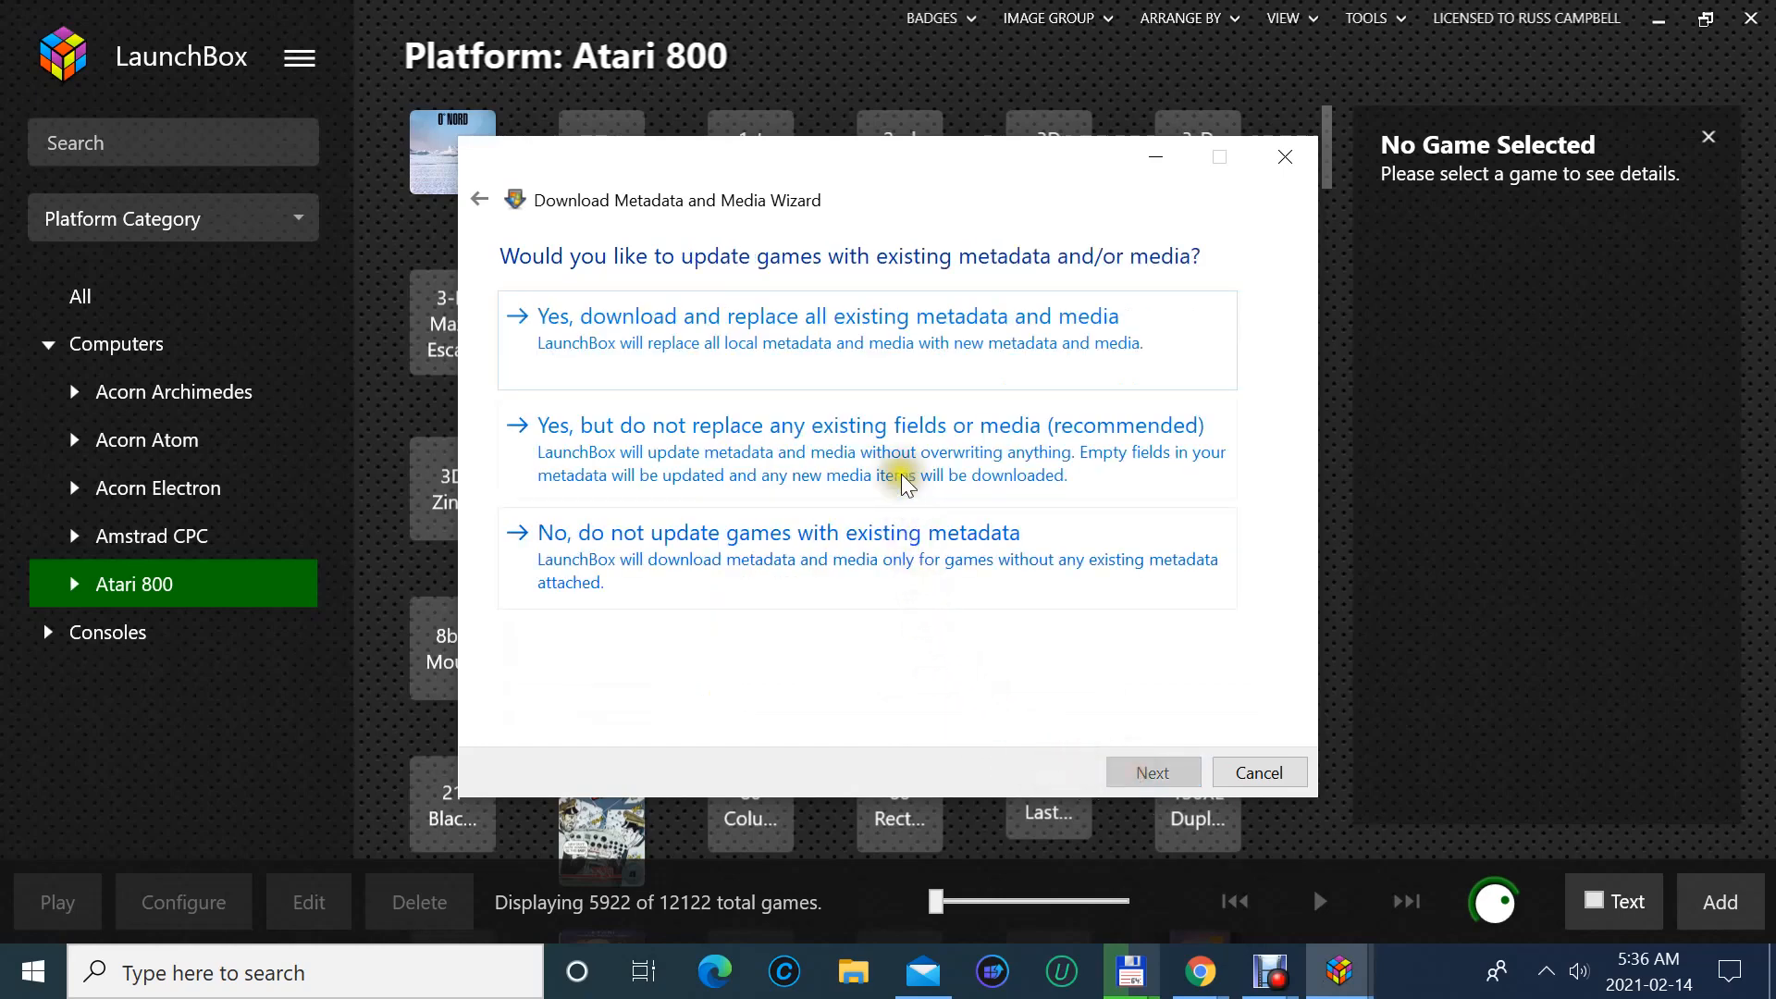
- Choose to update games without replacing any existing fields or media, and start the download
left_click(886, 477)
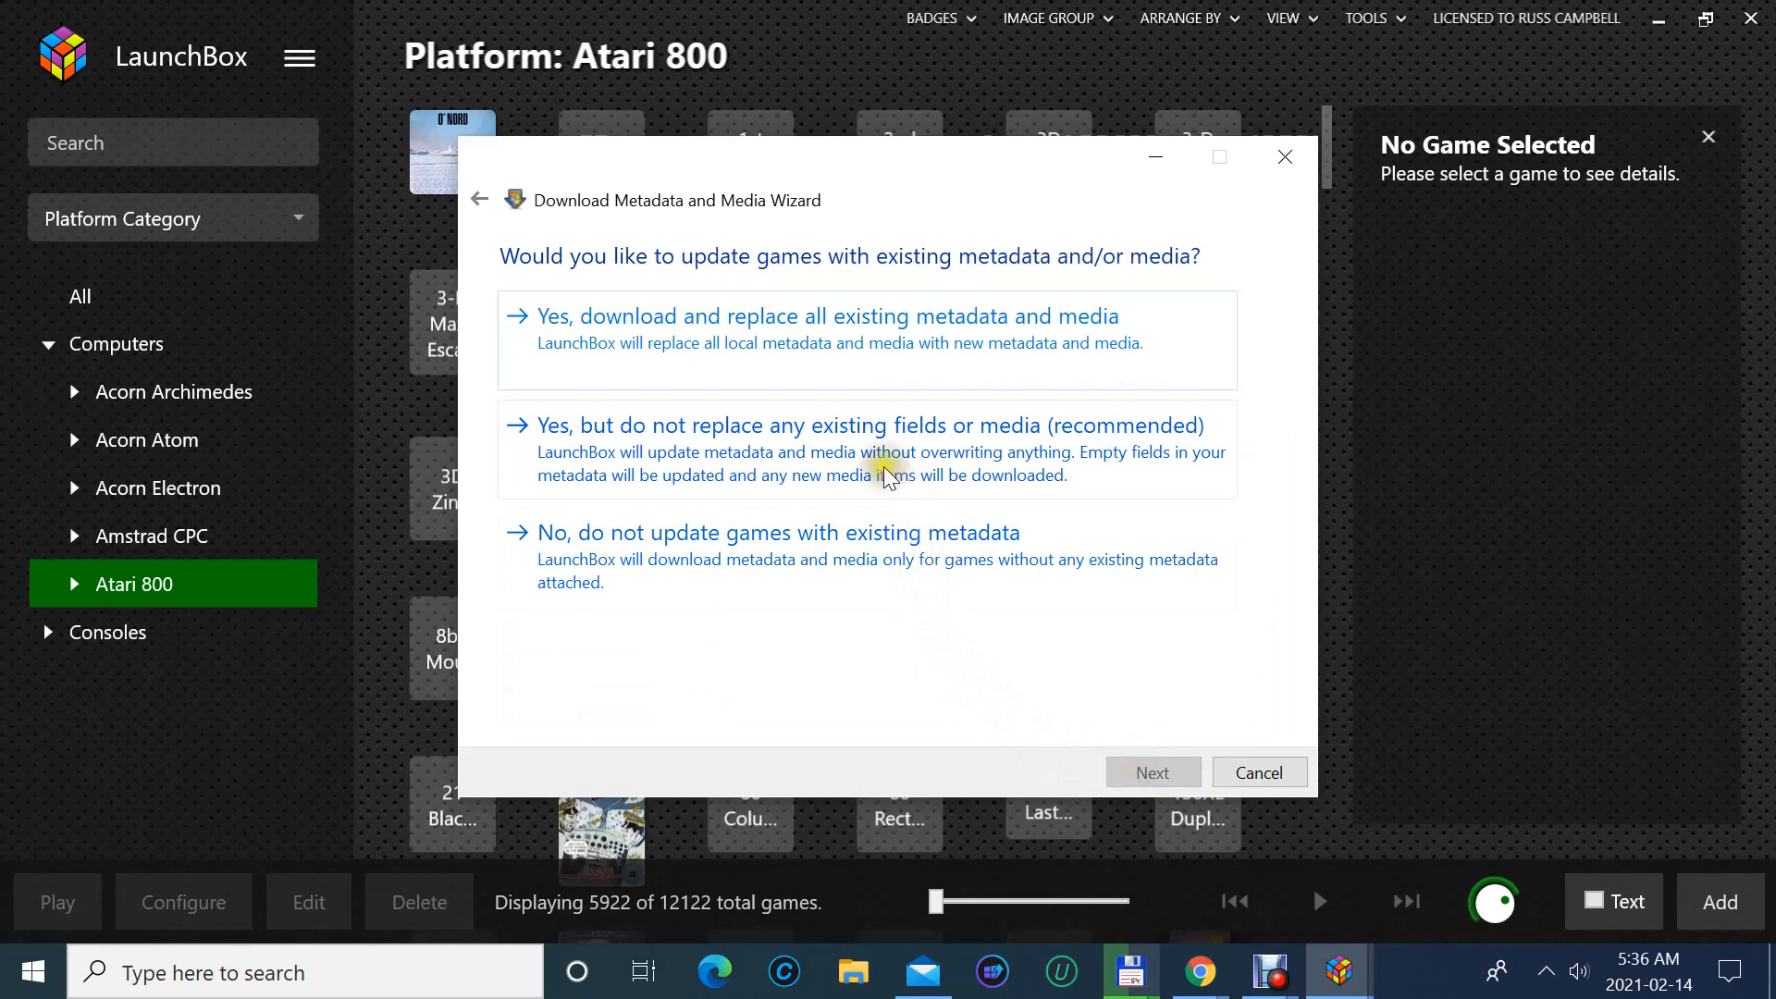
left_click(886, 477)
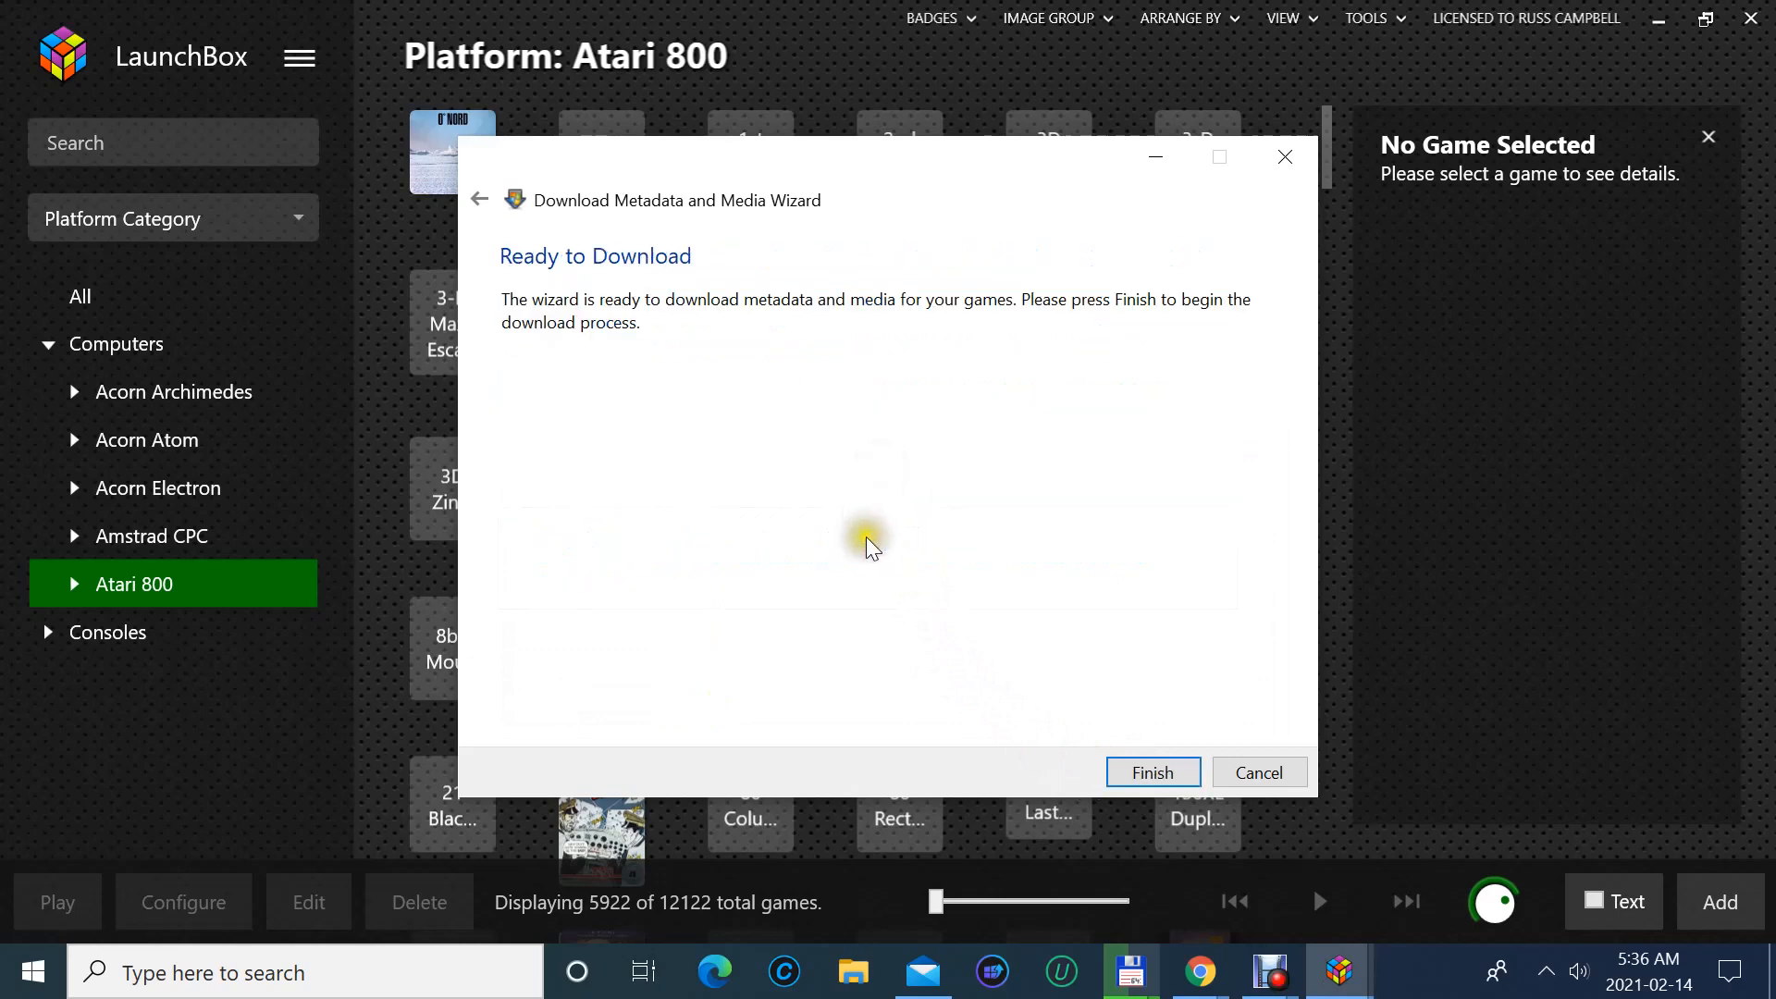
left_click(1150, 774)
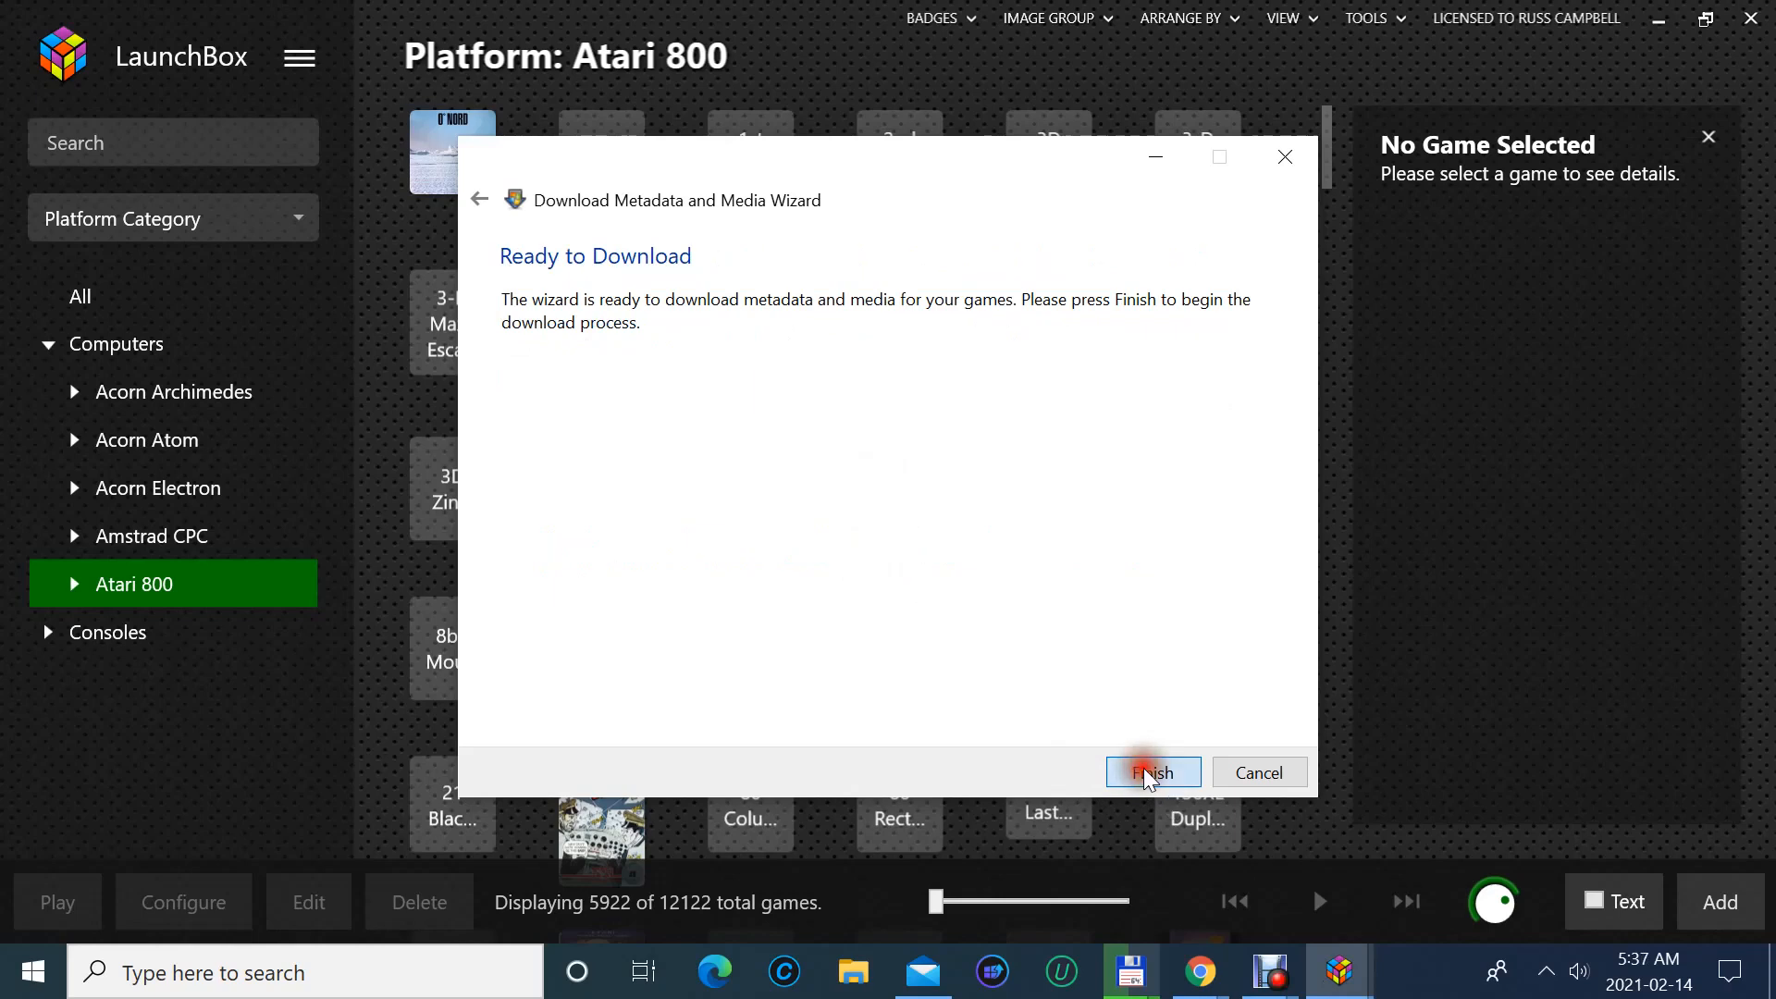
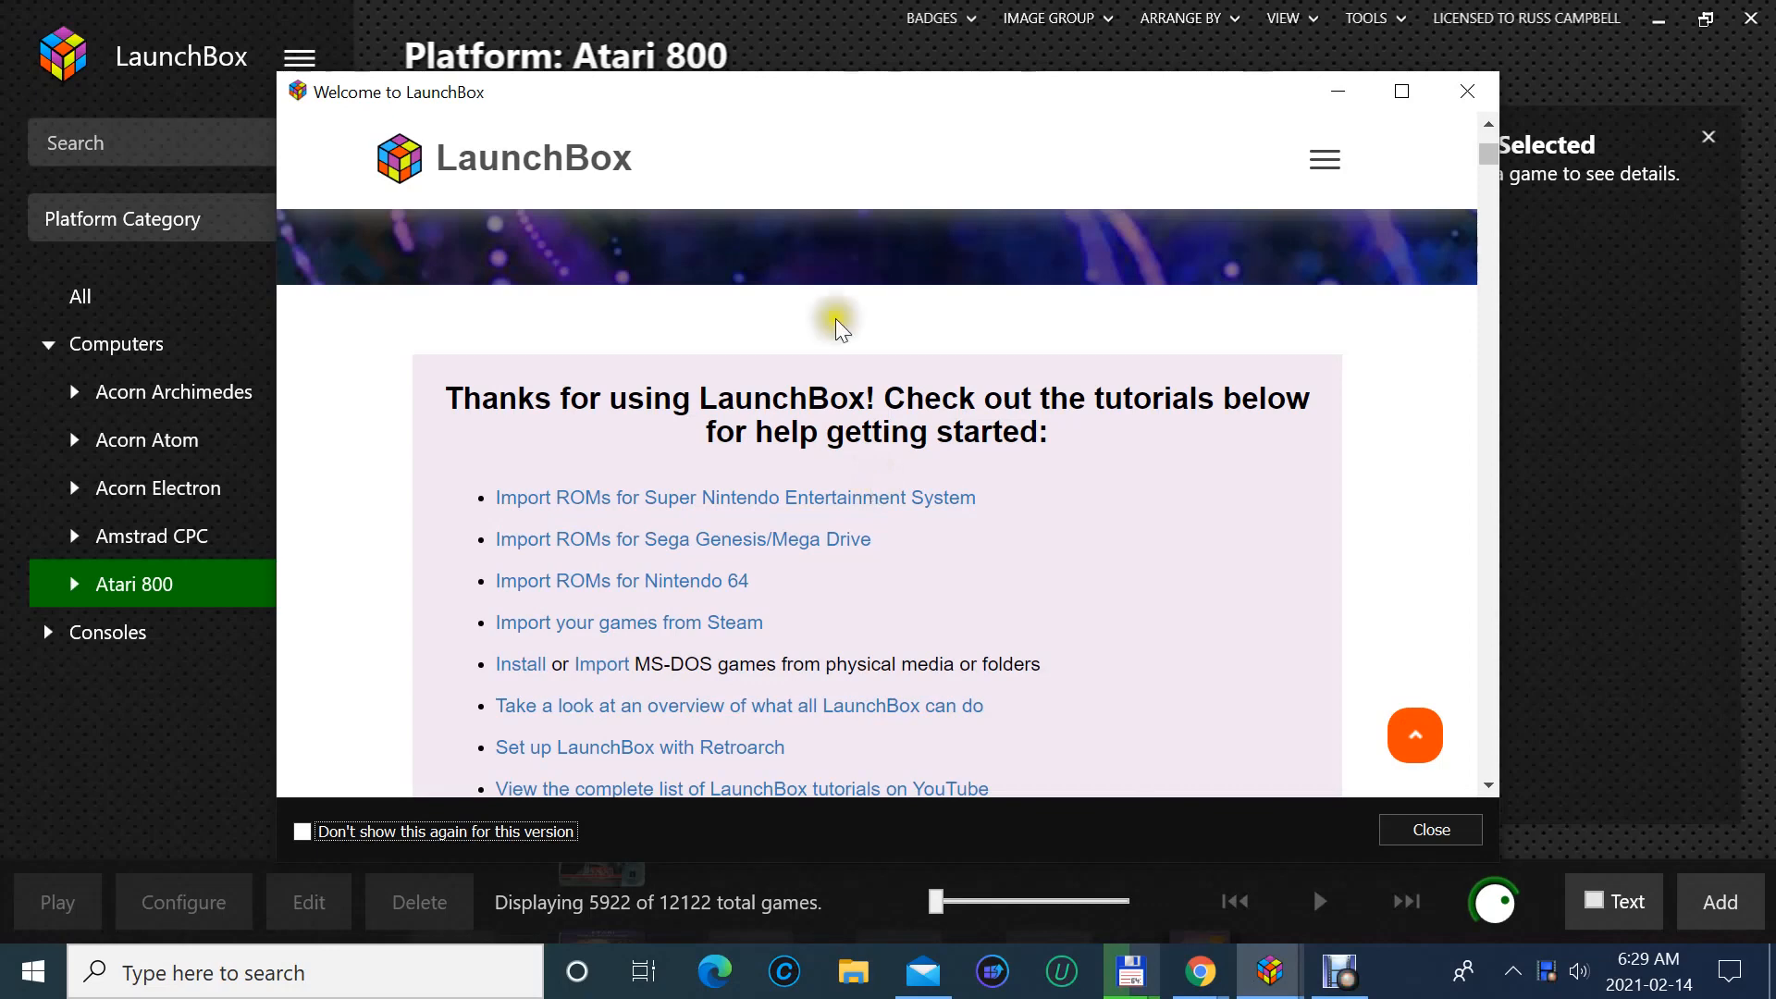
- Open the "Set up LaunchBox with Retroarch" tutorial linked in the Welcome to LaunchBox window
scroll(694, 592, "down", 3)
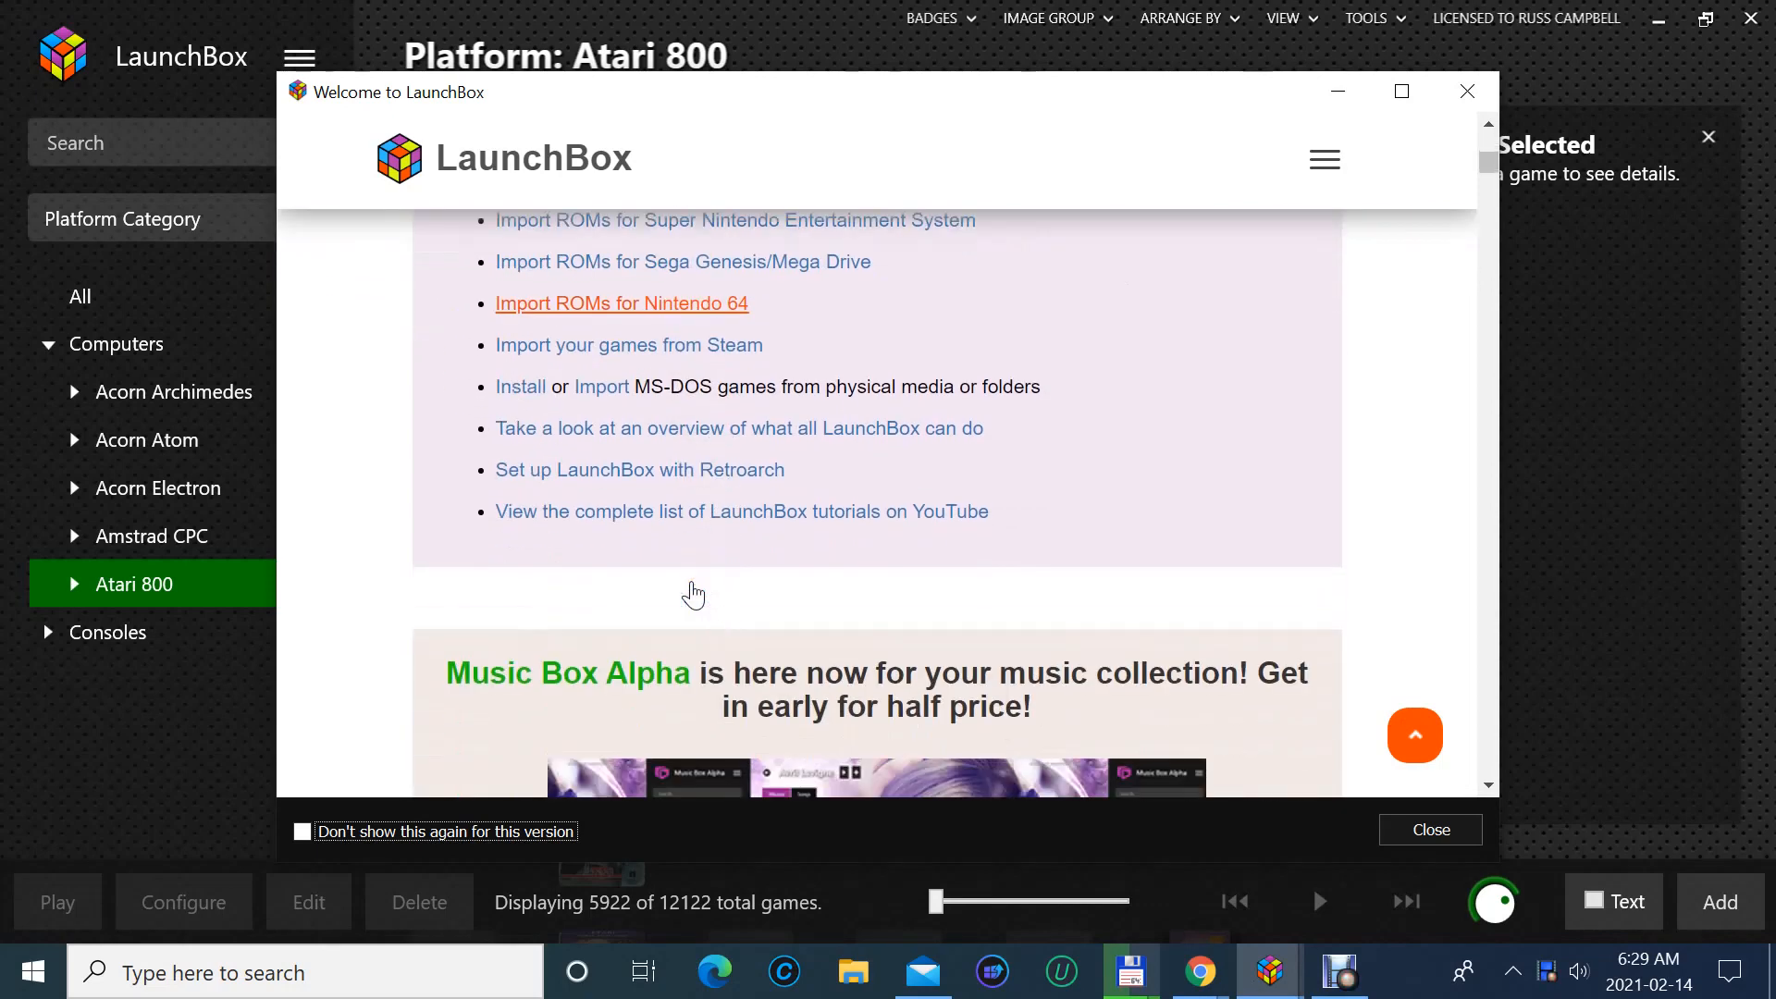
scroll(693, 592, "up", 2)
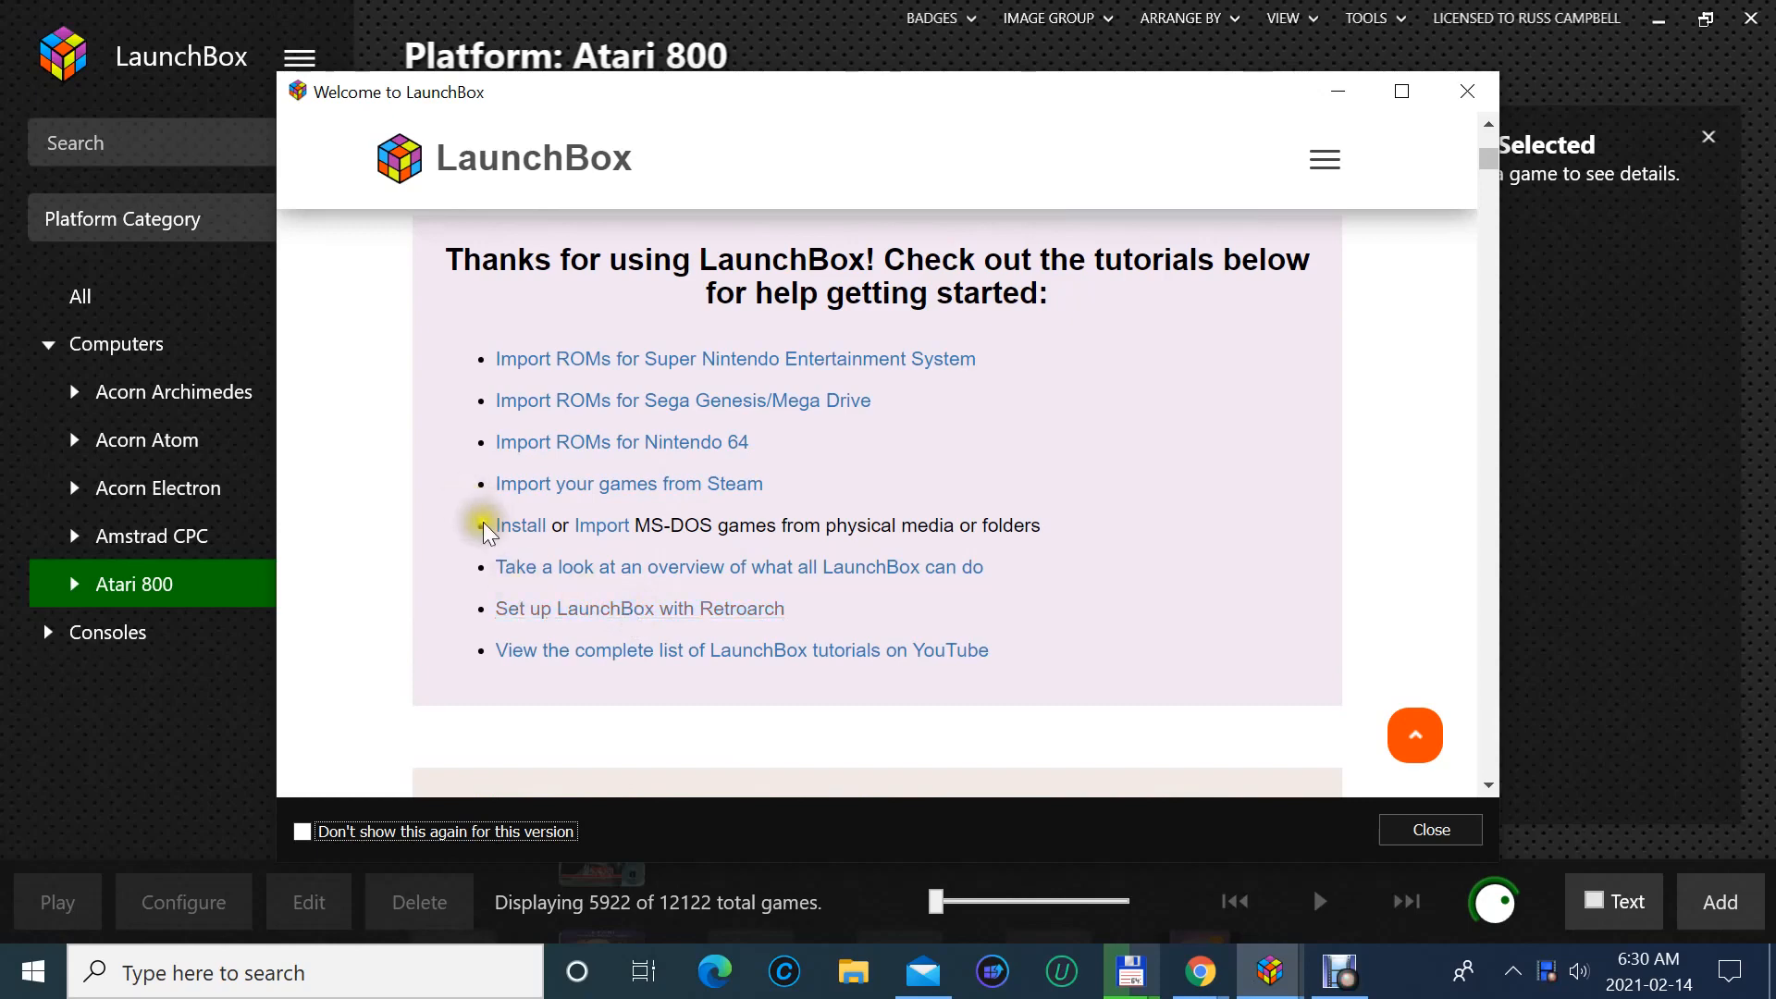
left_click(574, 619)
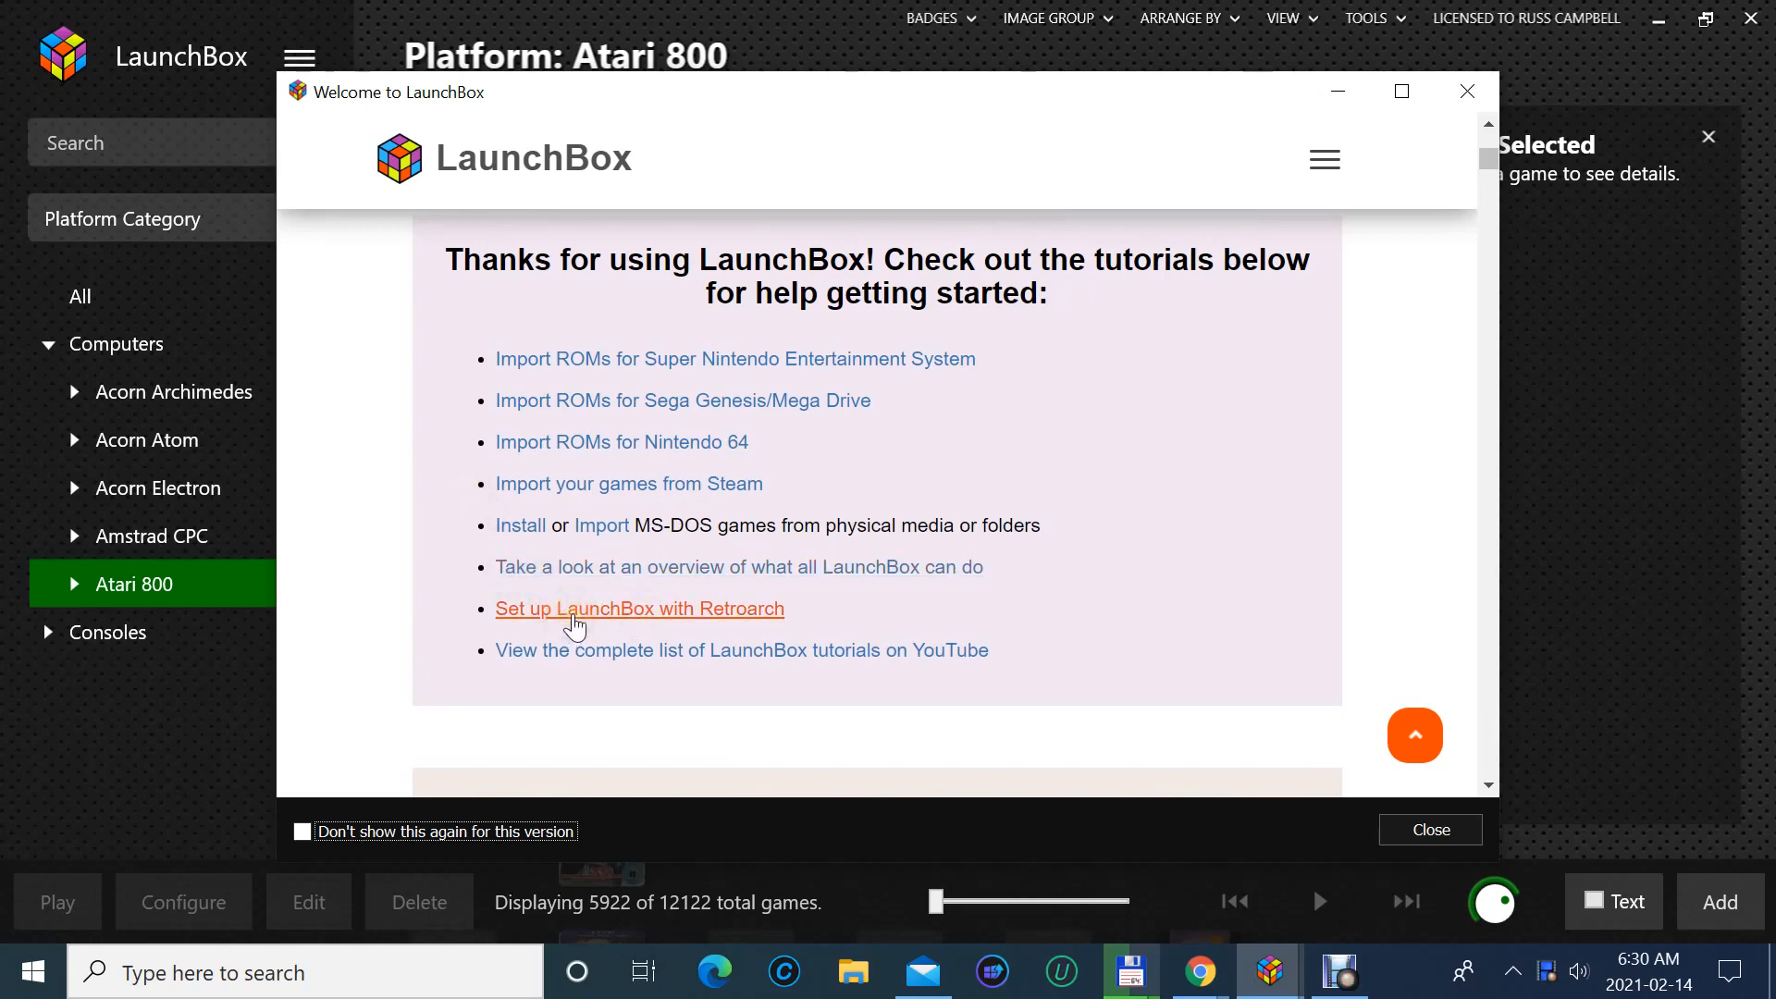
left_click(574, 620)
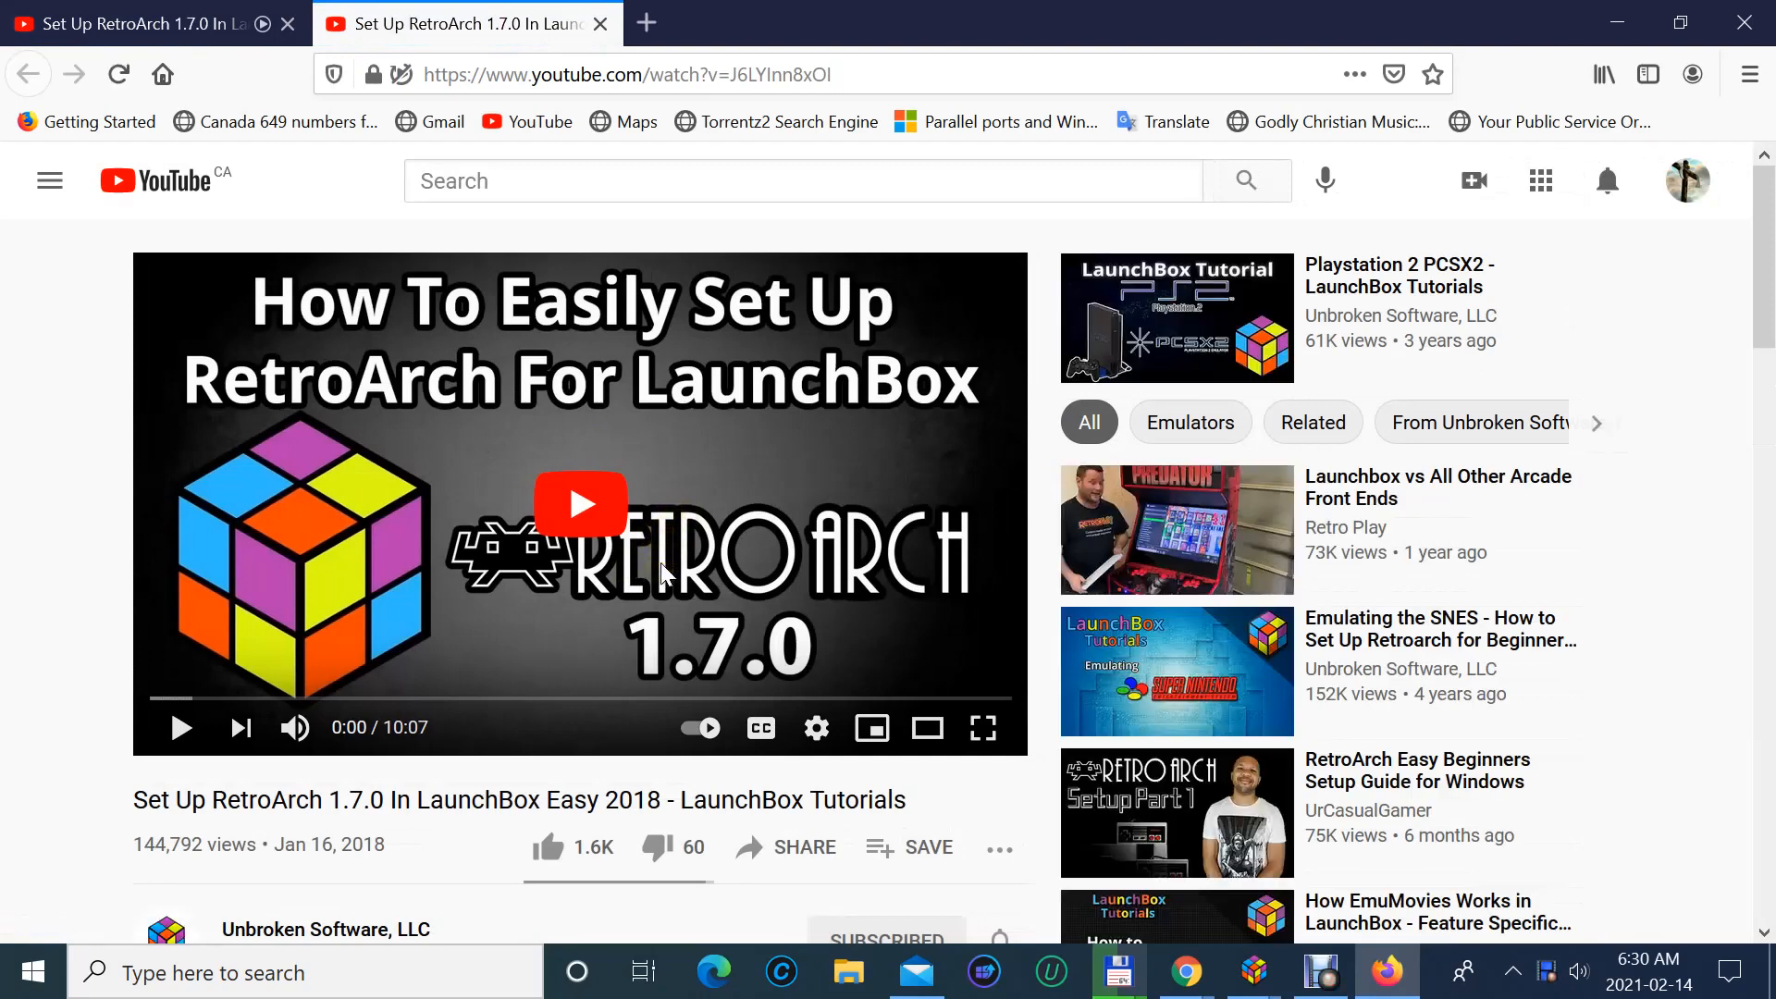
- Expand the tutorial video's description on YouTube and examine its RetroArch download links
scroll(618, 579, "down", 3)
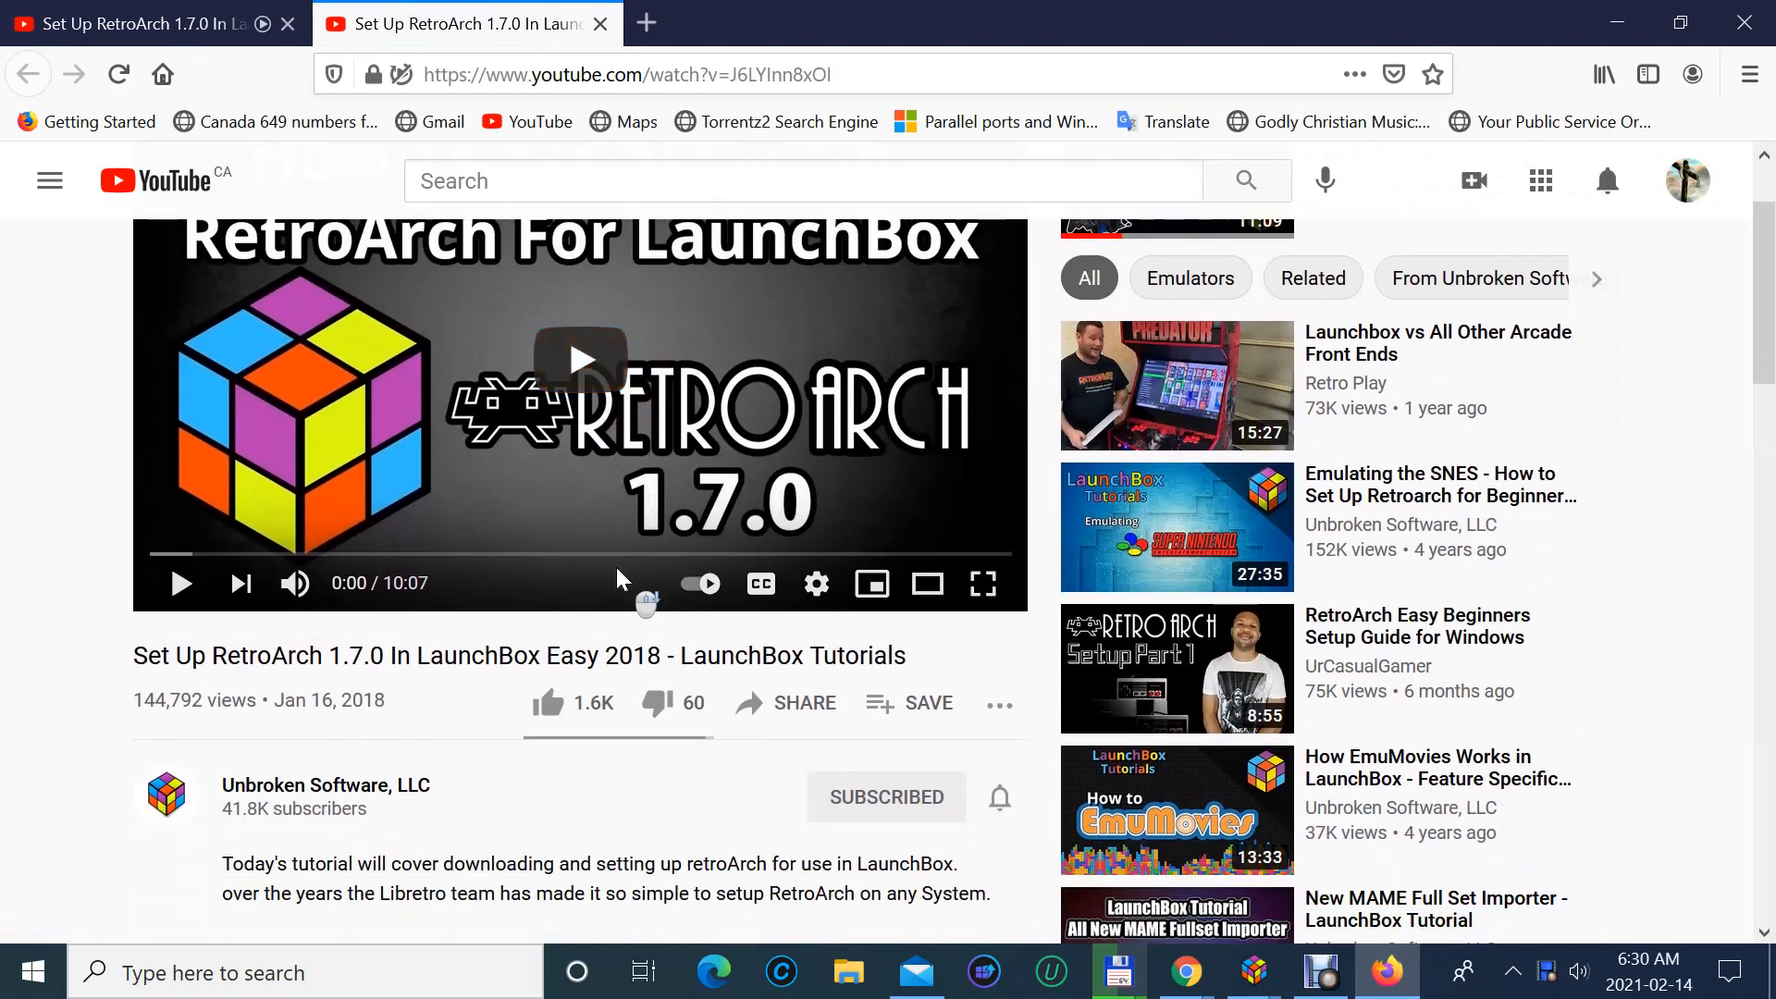
scroll(618, 575, "down", 3)
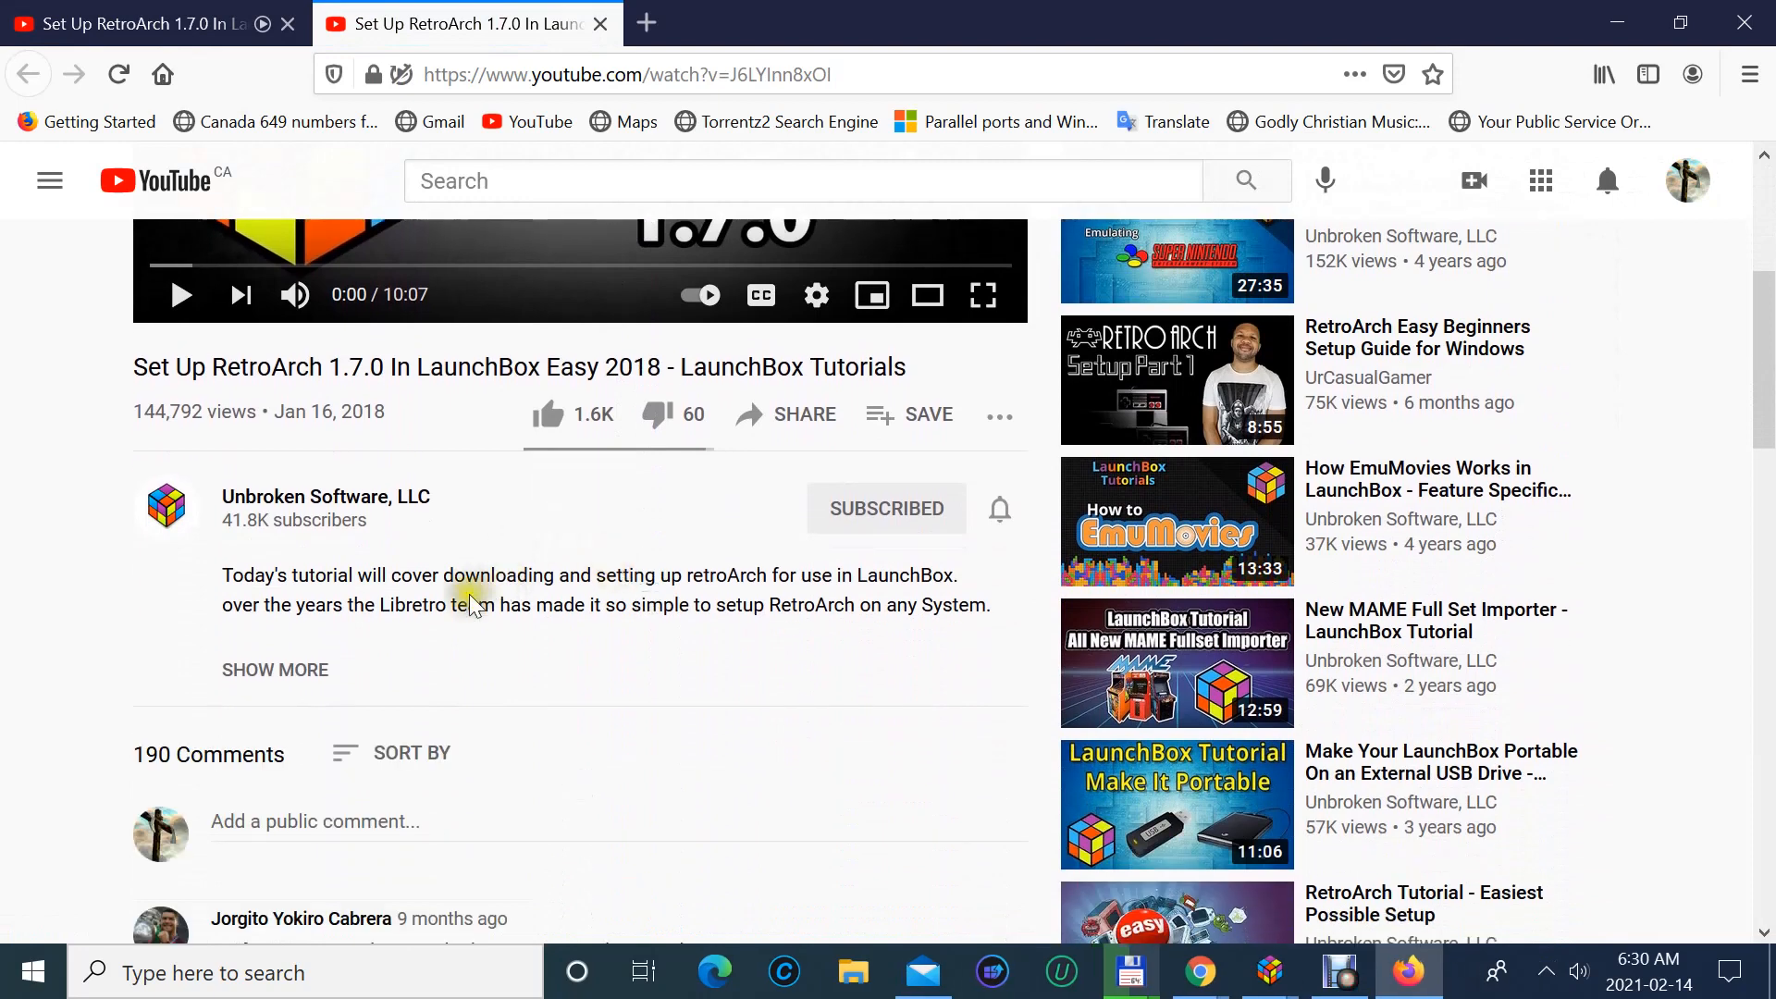
left_click(294, 669)
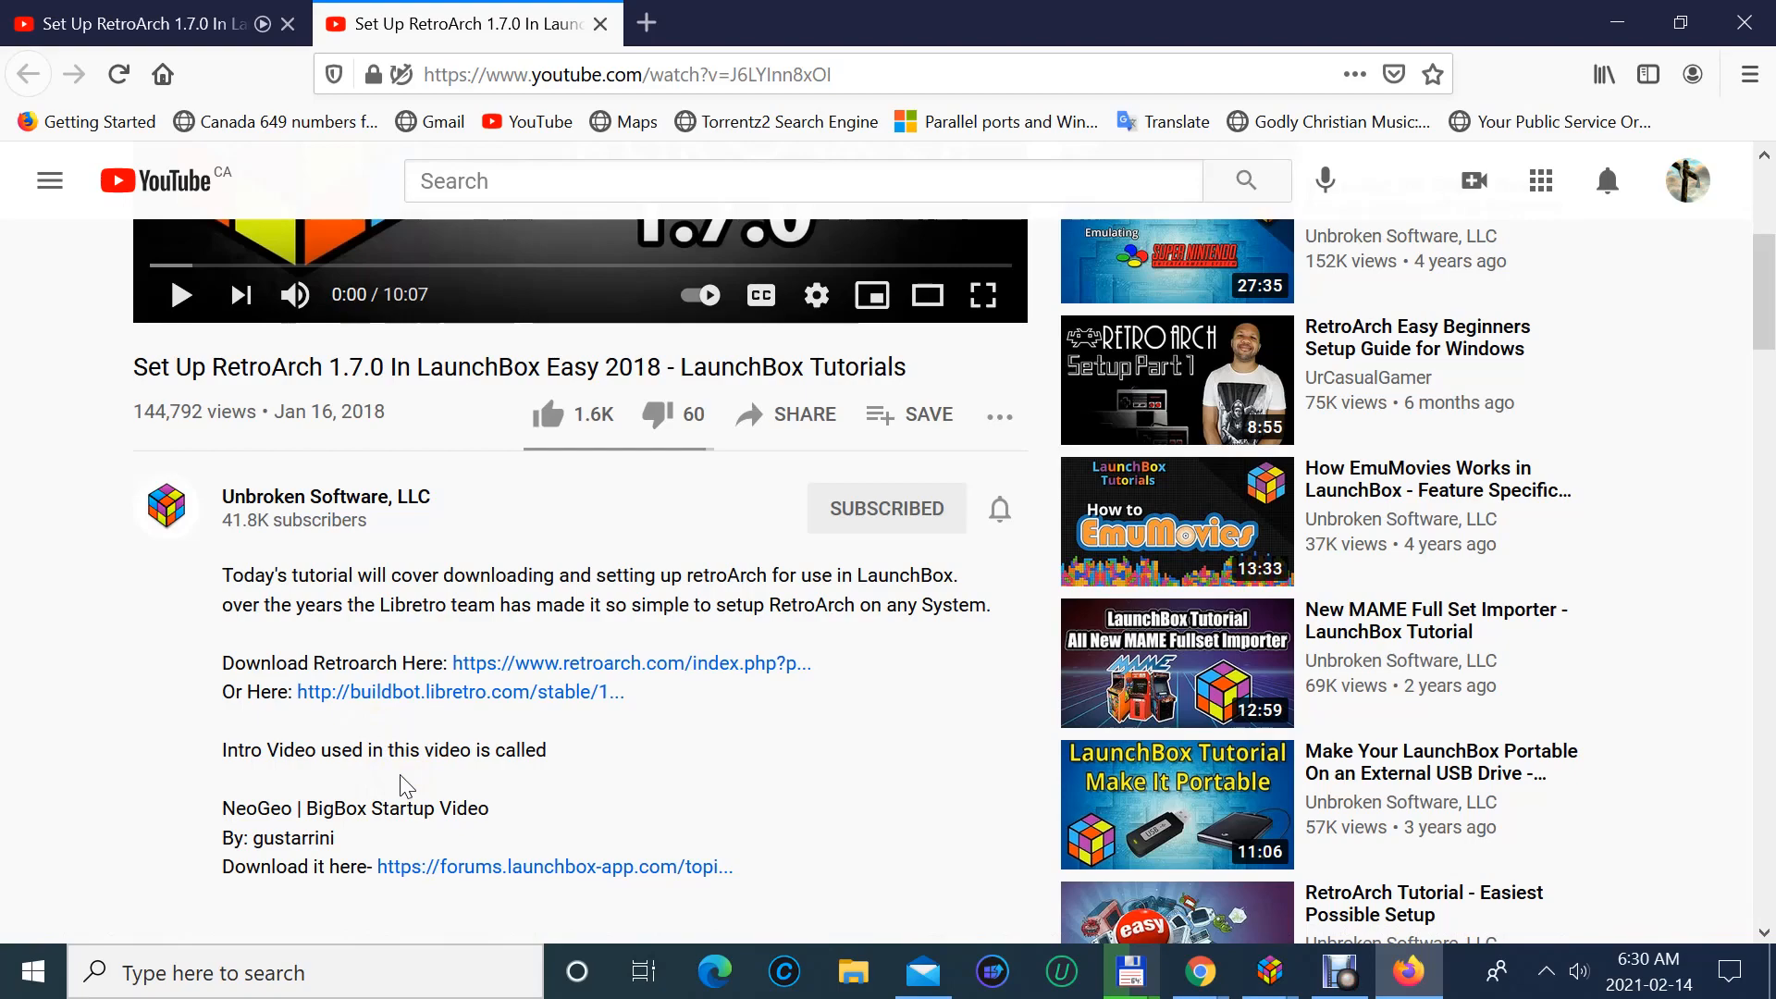
scroll(400, 777, "up", 5)
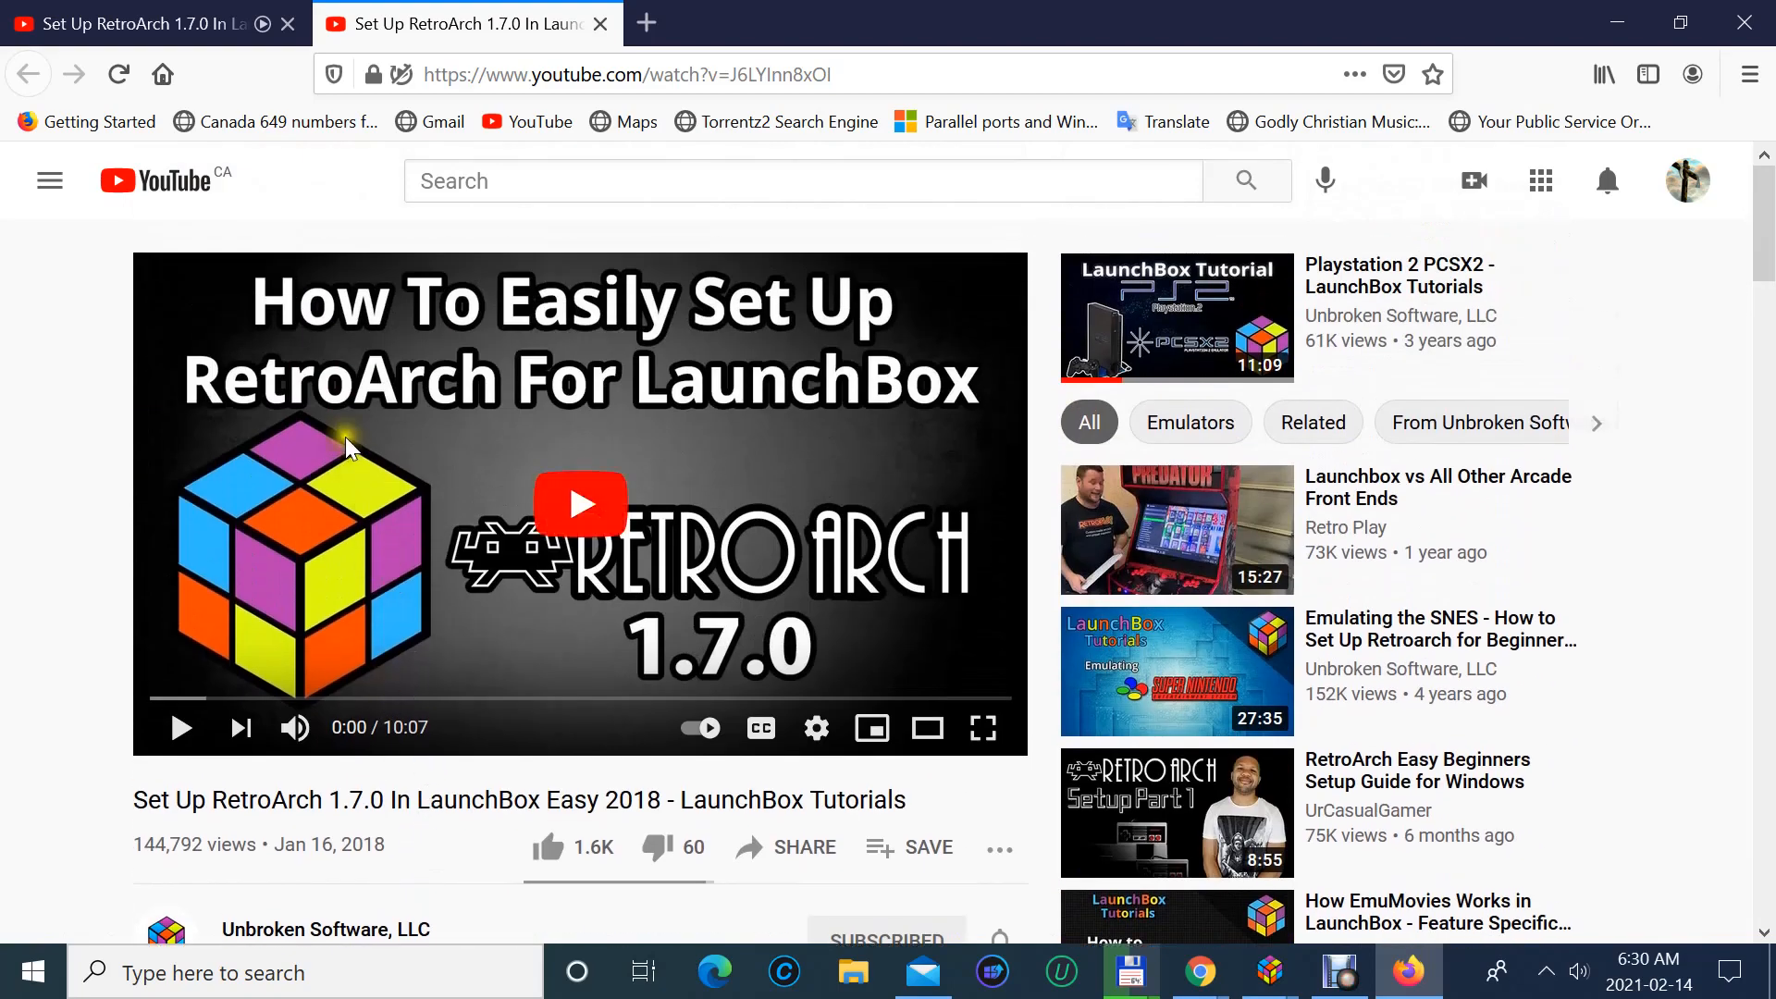
- Close both YouTube tutorial pages and dismiss the Welcome to LaunchBox window
left_click(600, 24)
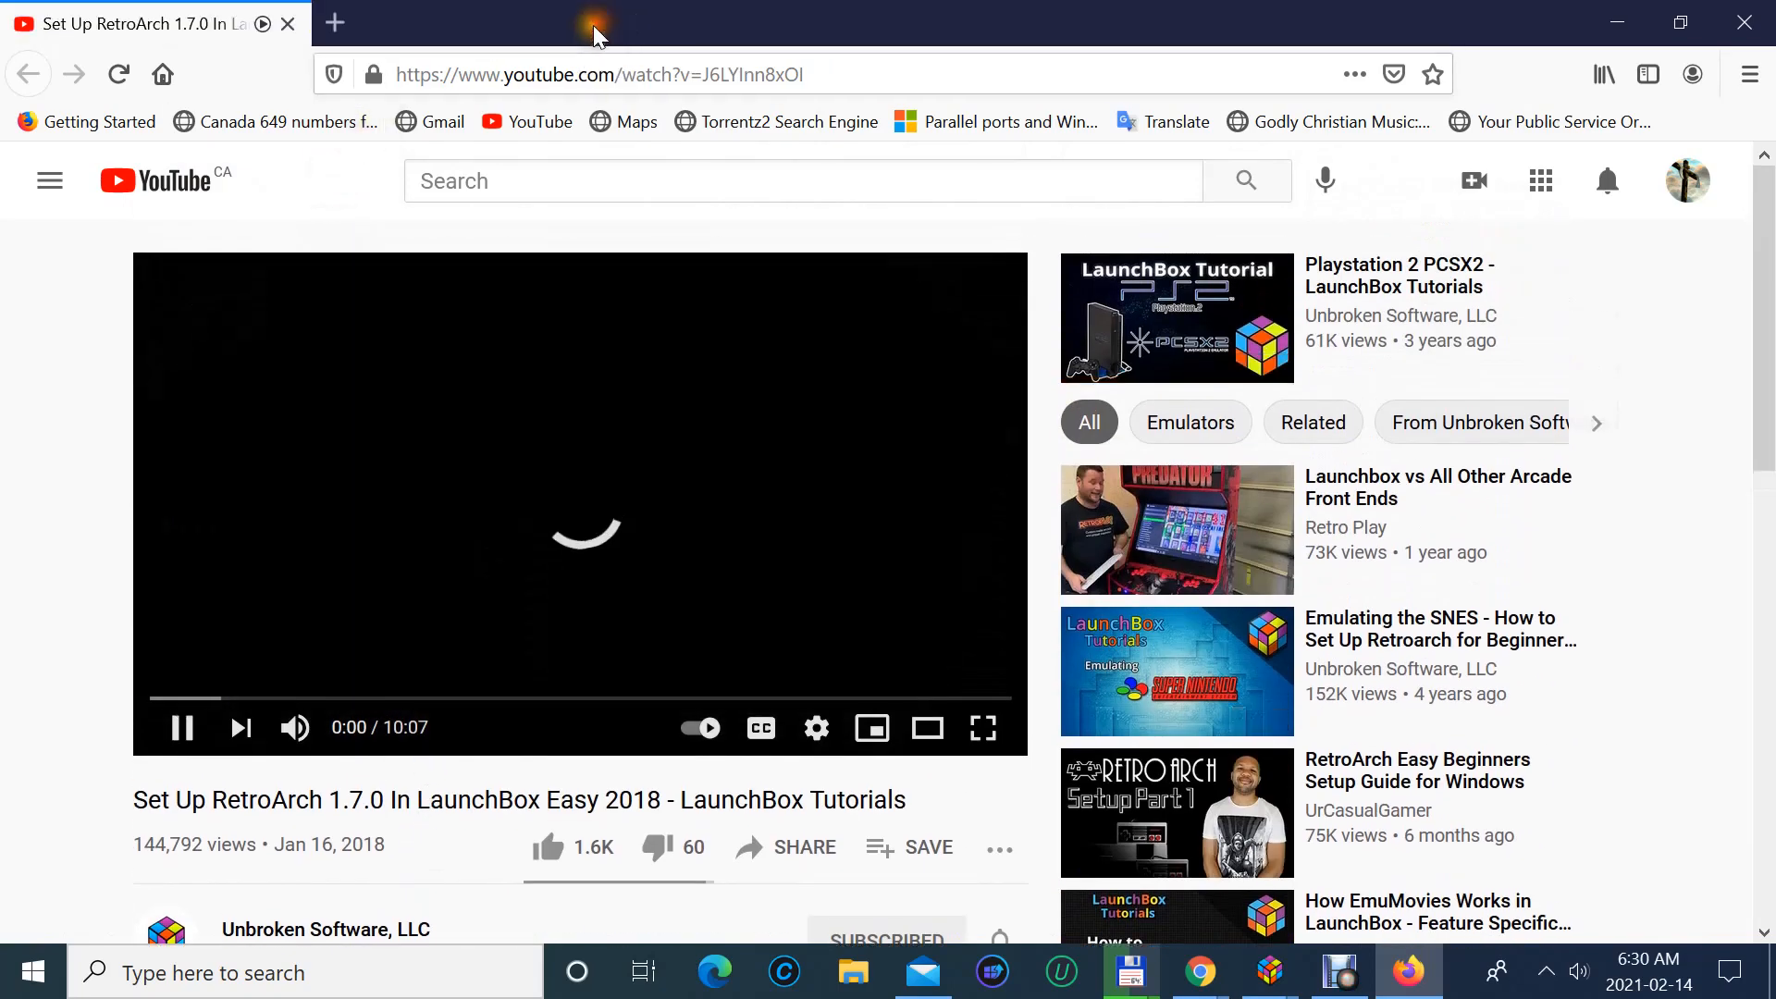
left_click(293, 22)
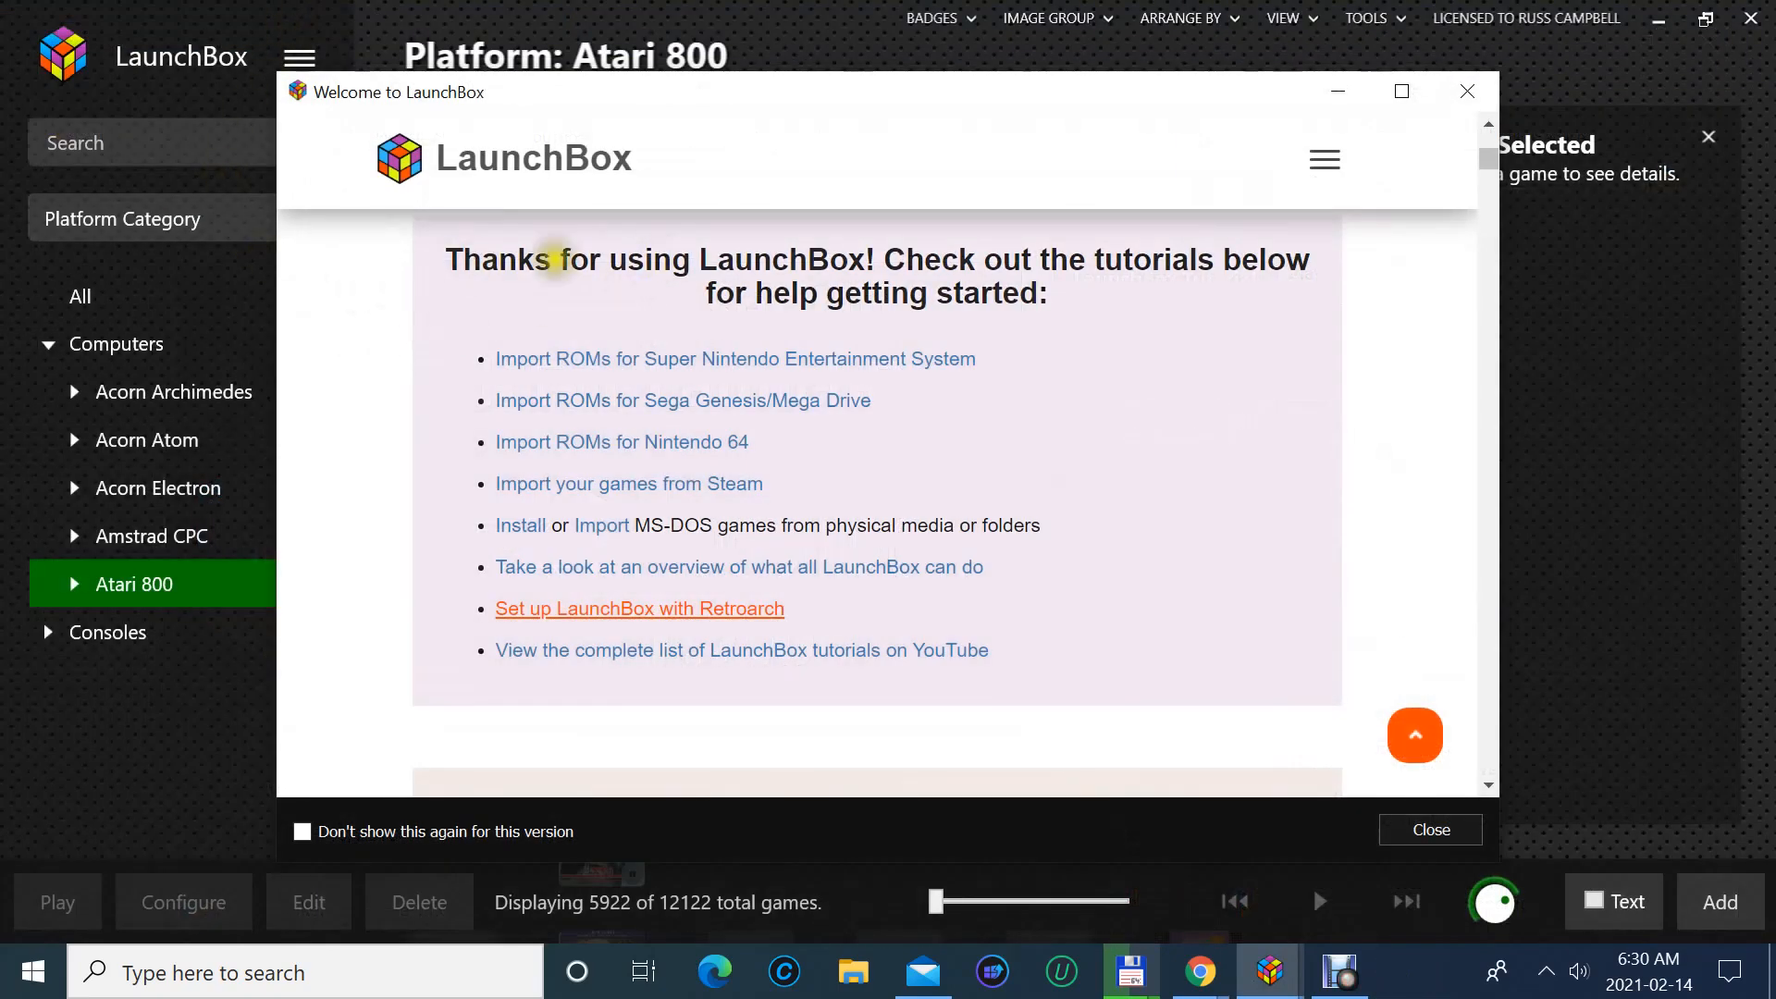
left_click(1467, 90)
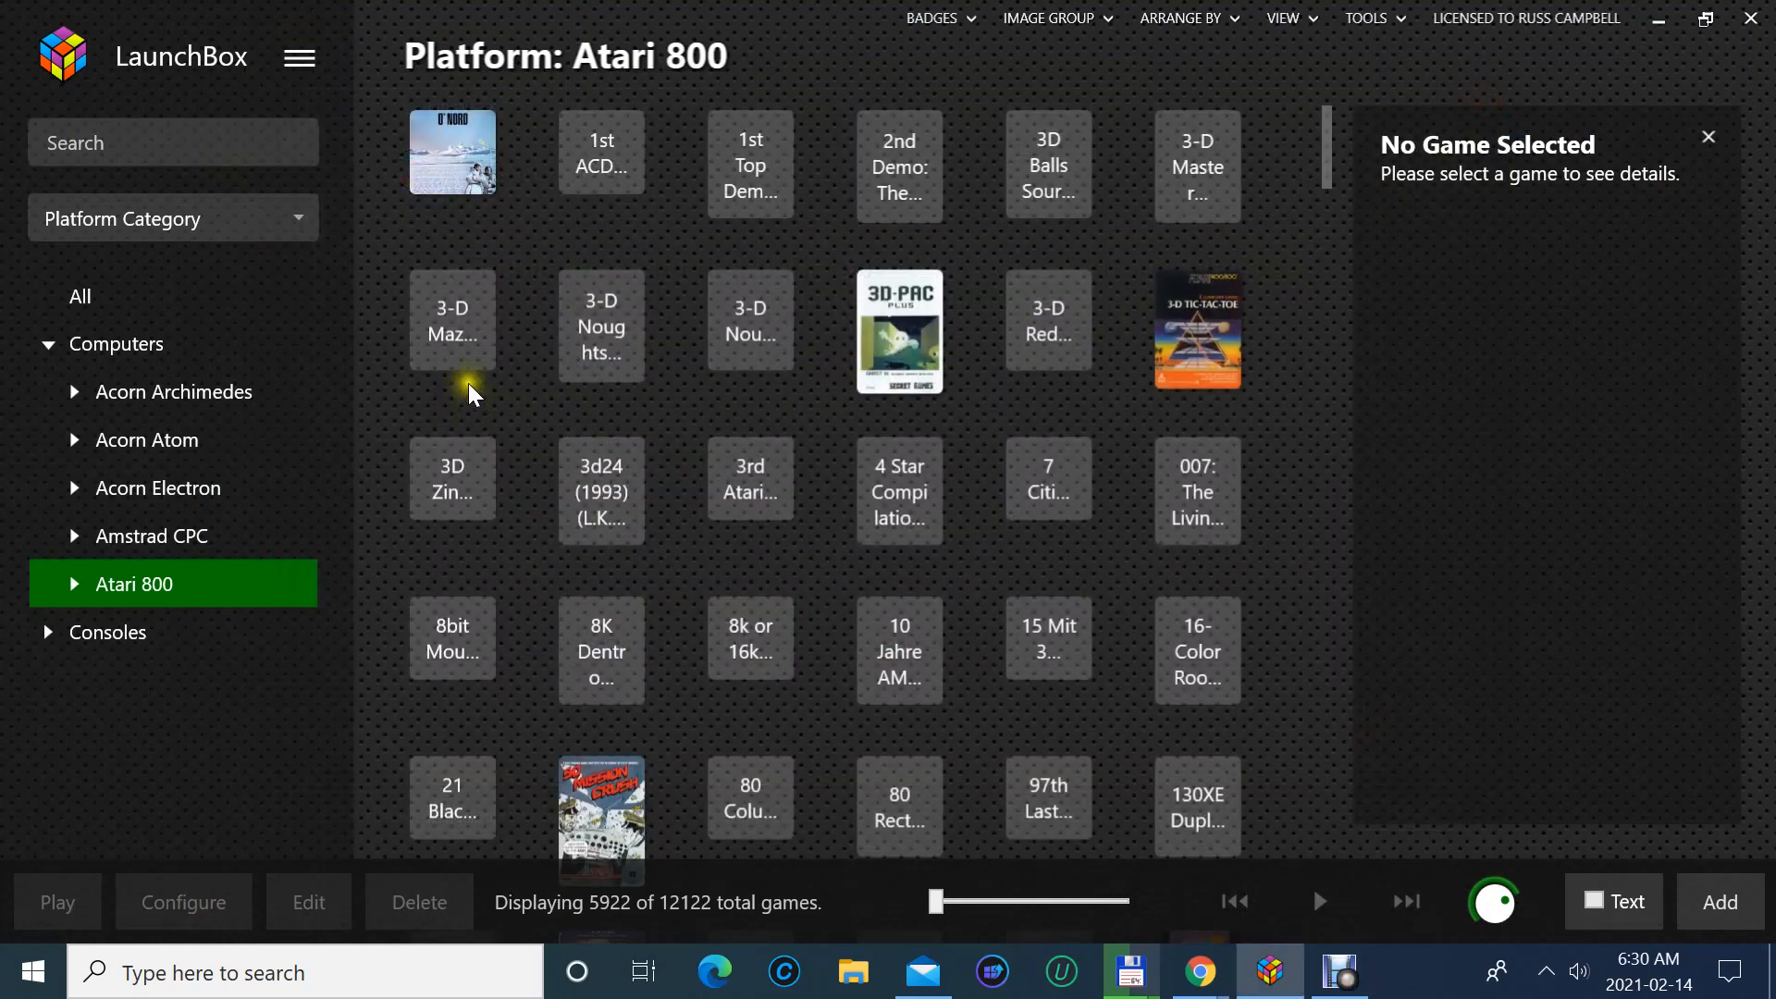
- Test-launch the Atari 800 game 3-D Maze Escape (1983), and quit the emulator
left_click(459, 344)
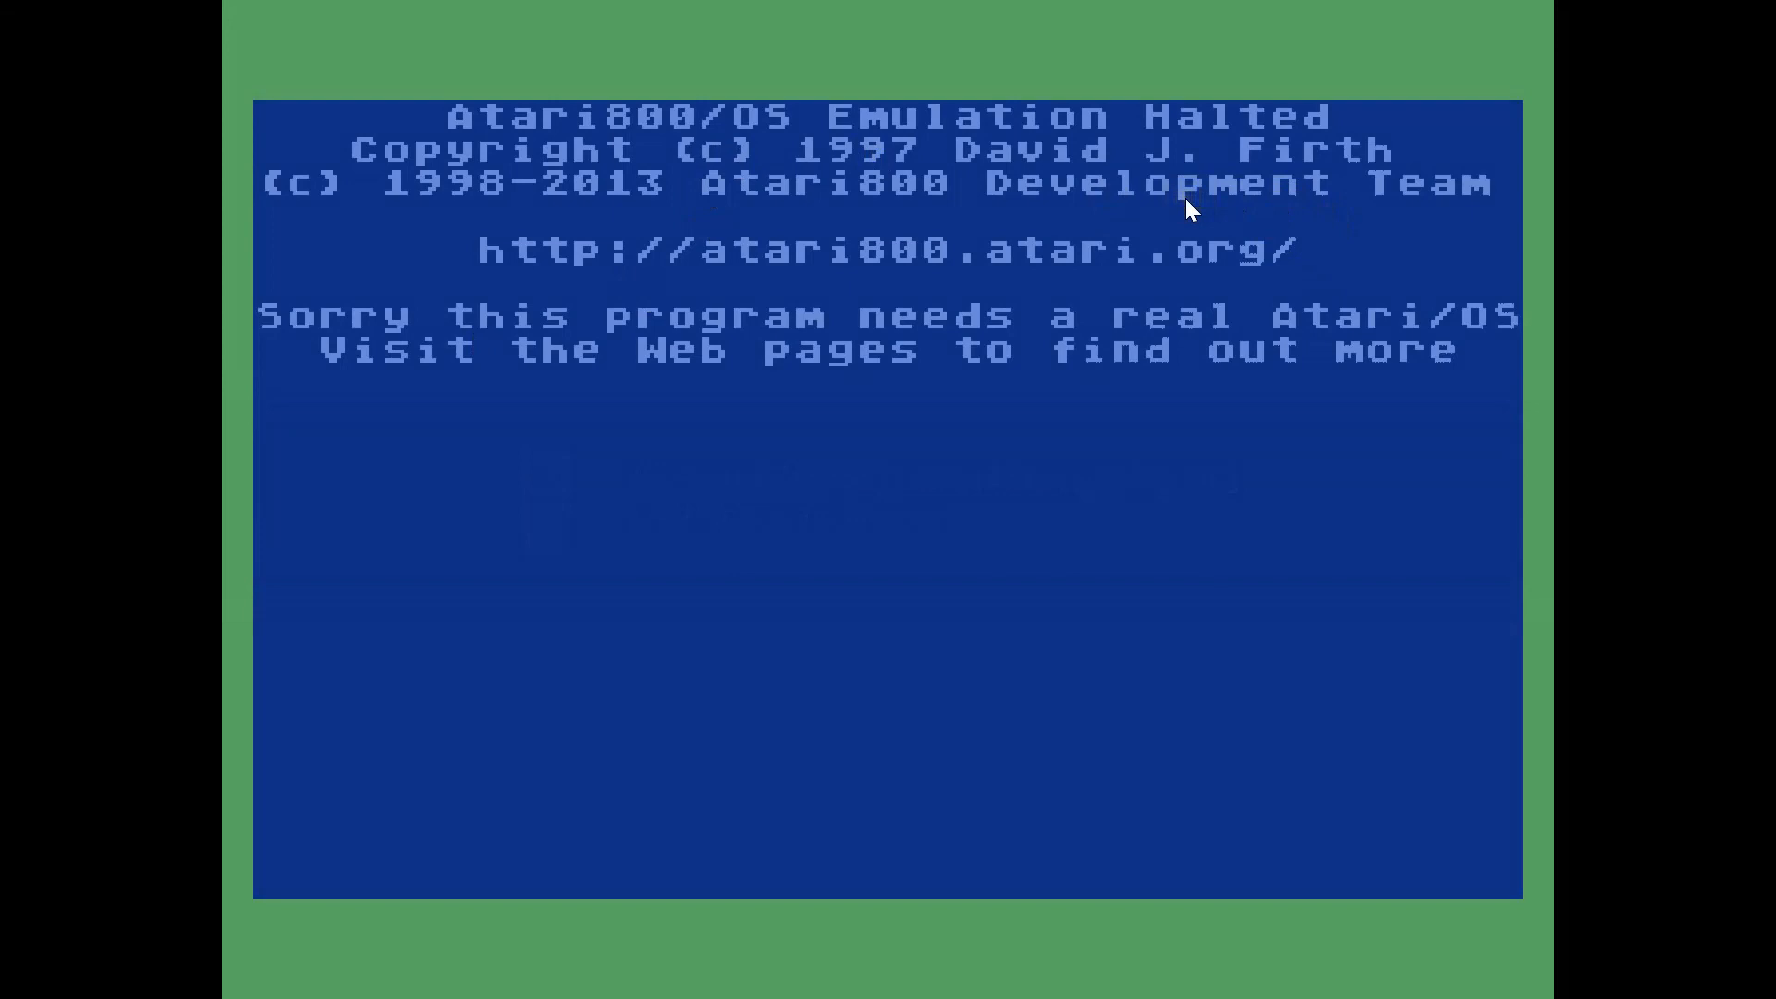
key("Escape")
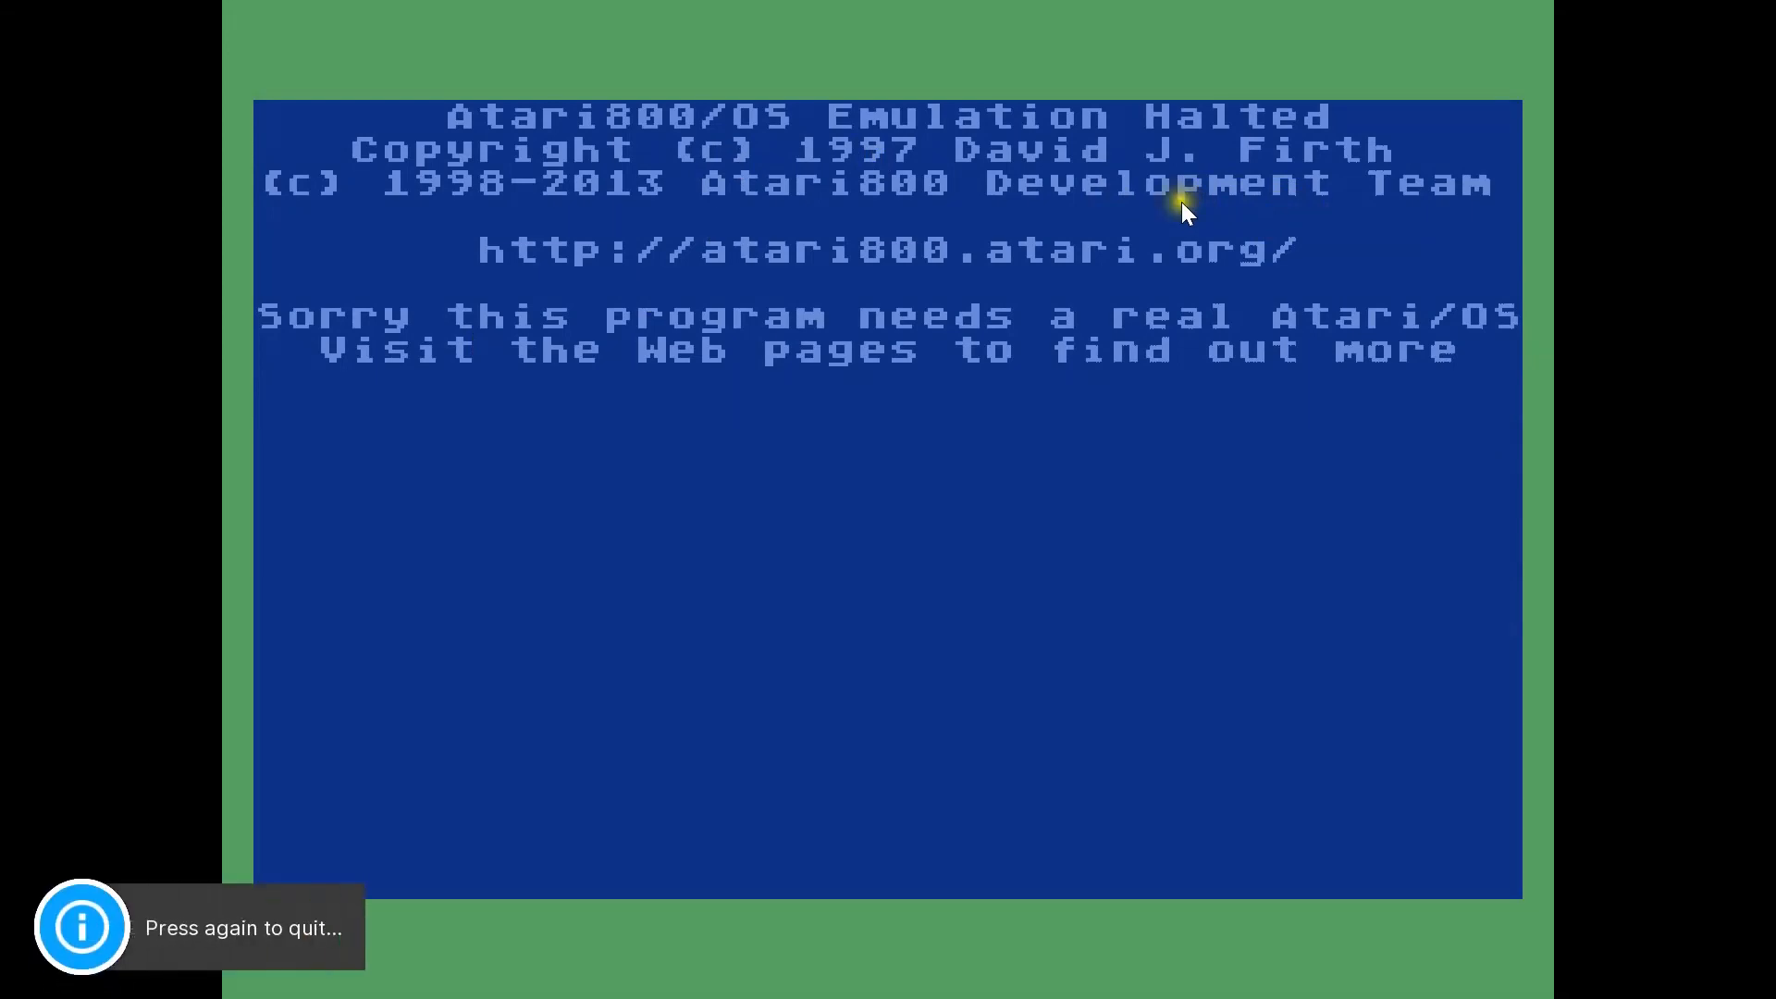
key("Escape")
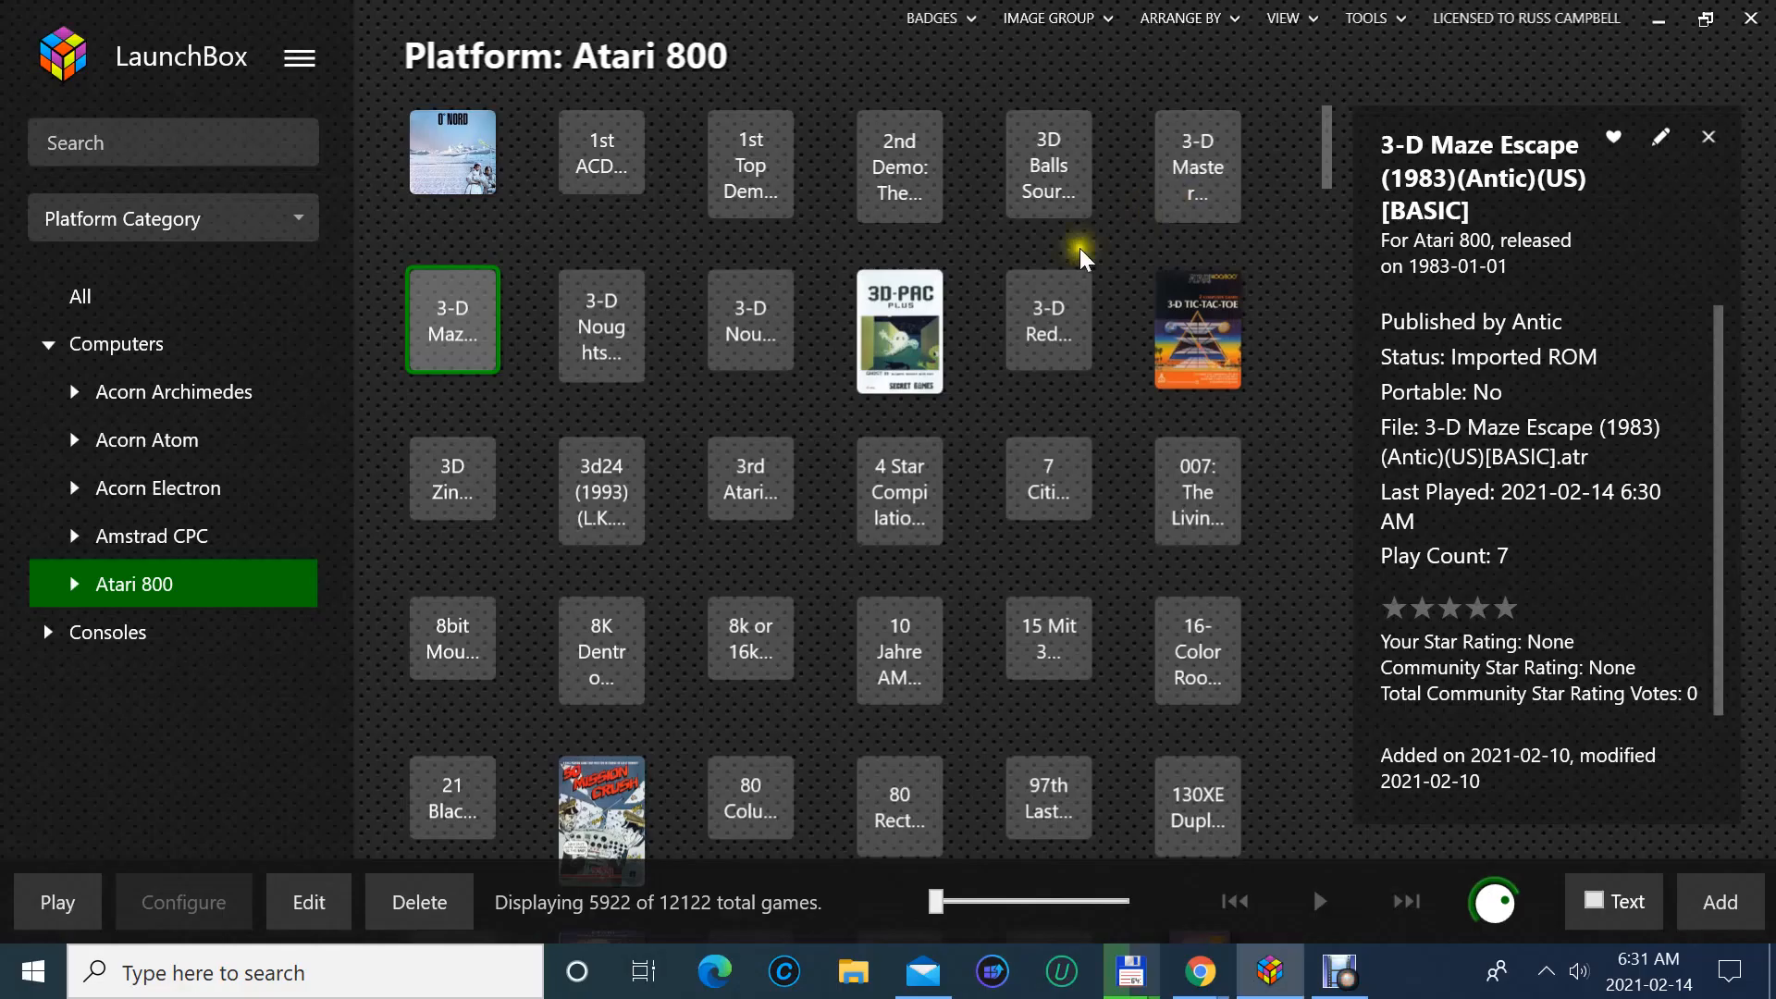
- Under the Atari 2600 console platform, try to play 2 Pak Special Yellow: Star Warrior / Frogger and the 11 Invaders demo
left_click(139, 632)
left_click(123, 674)
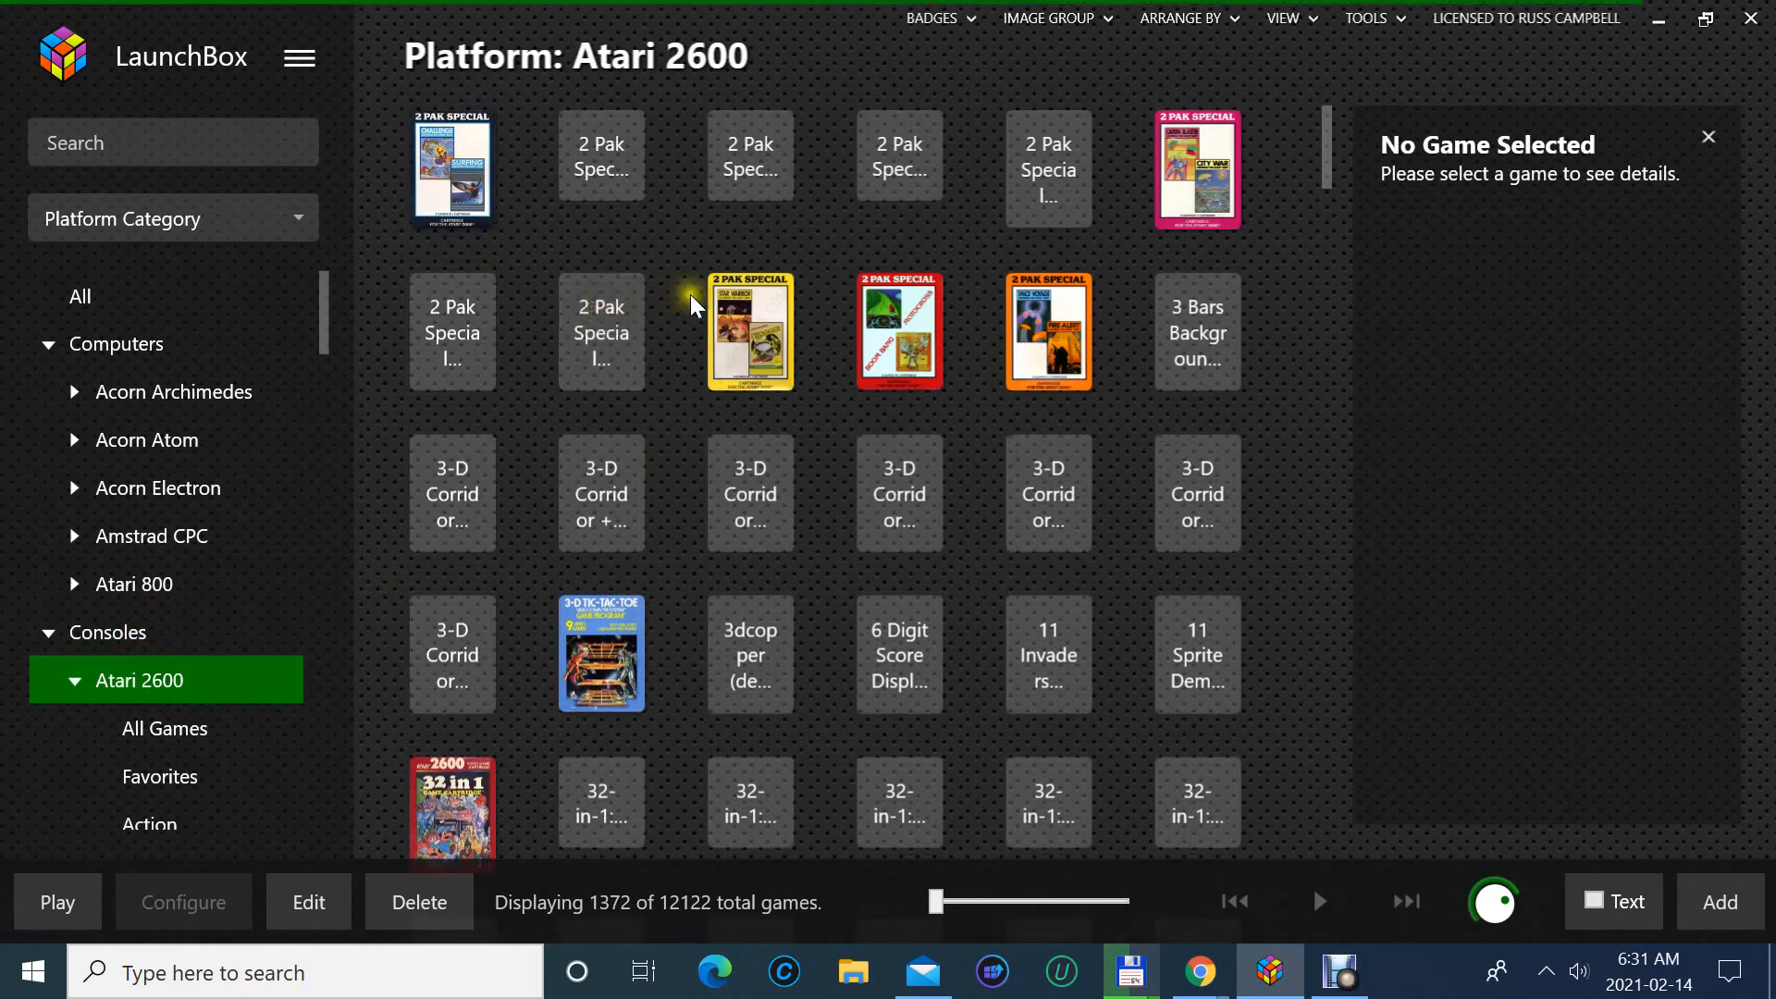
left_click(729, 300)
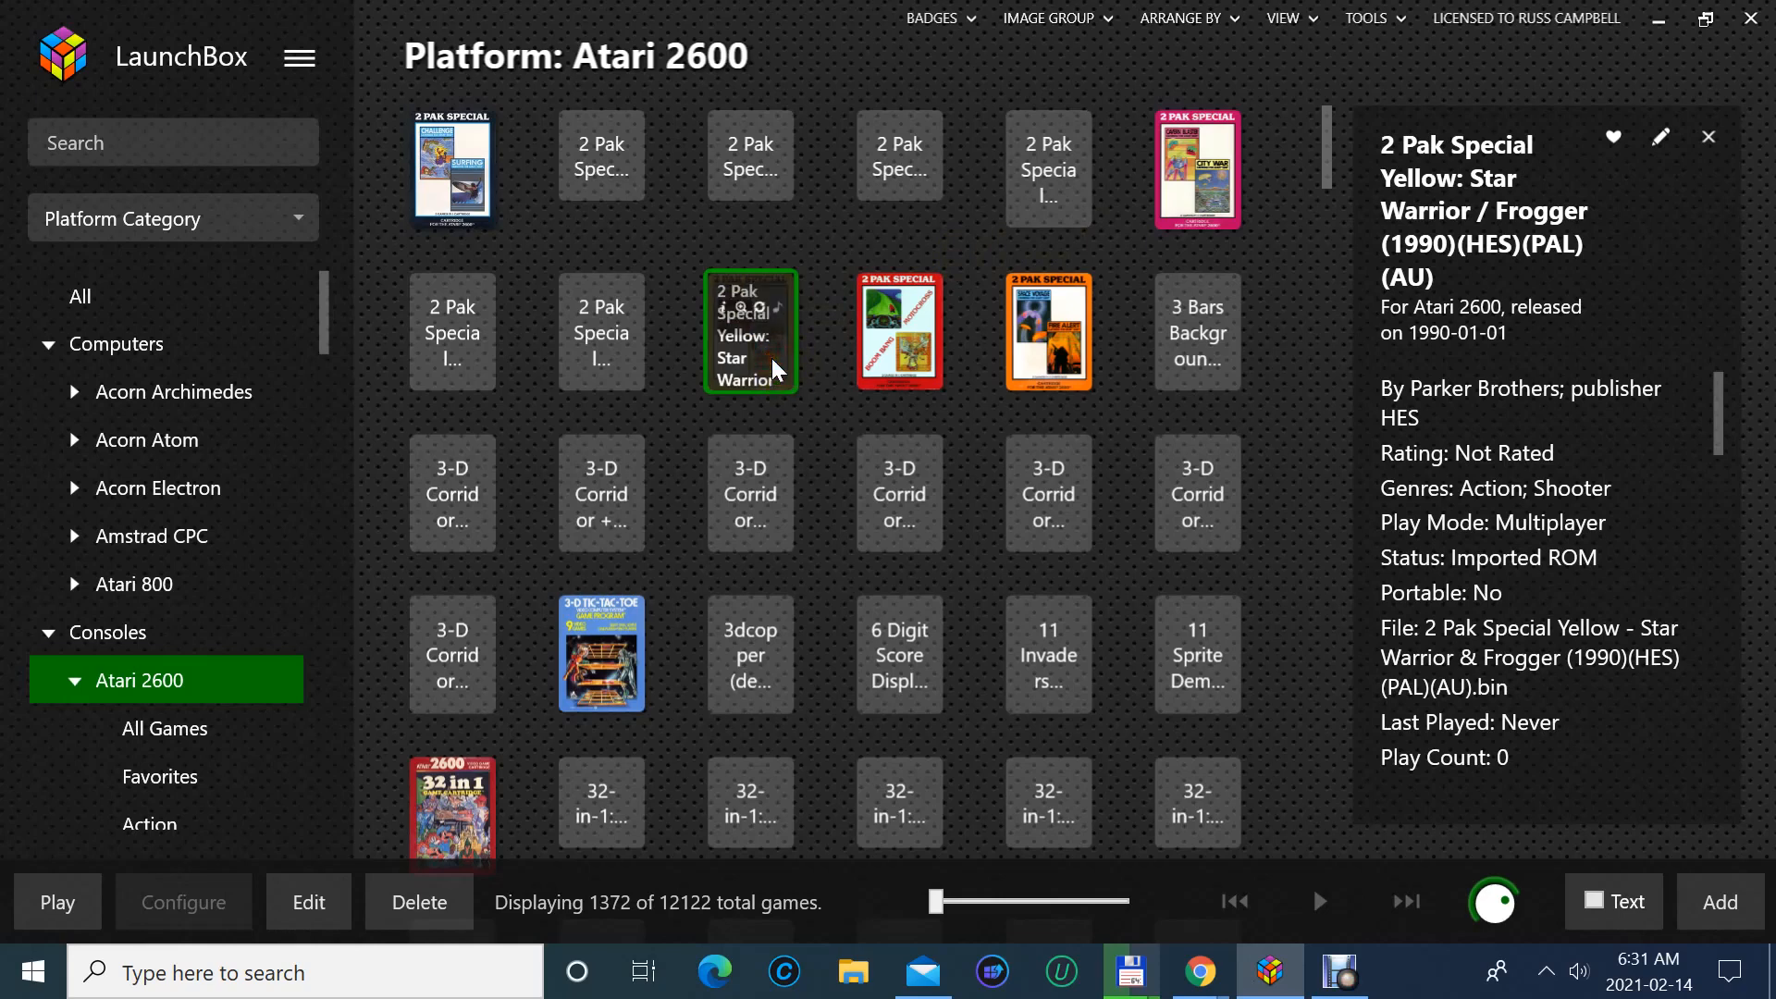
left_click(46, 902)
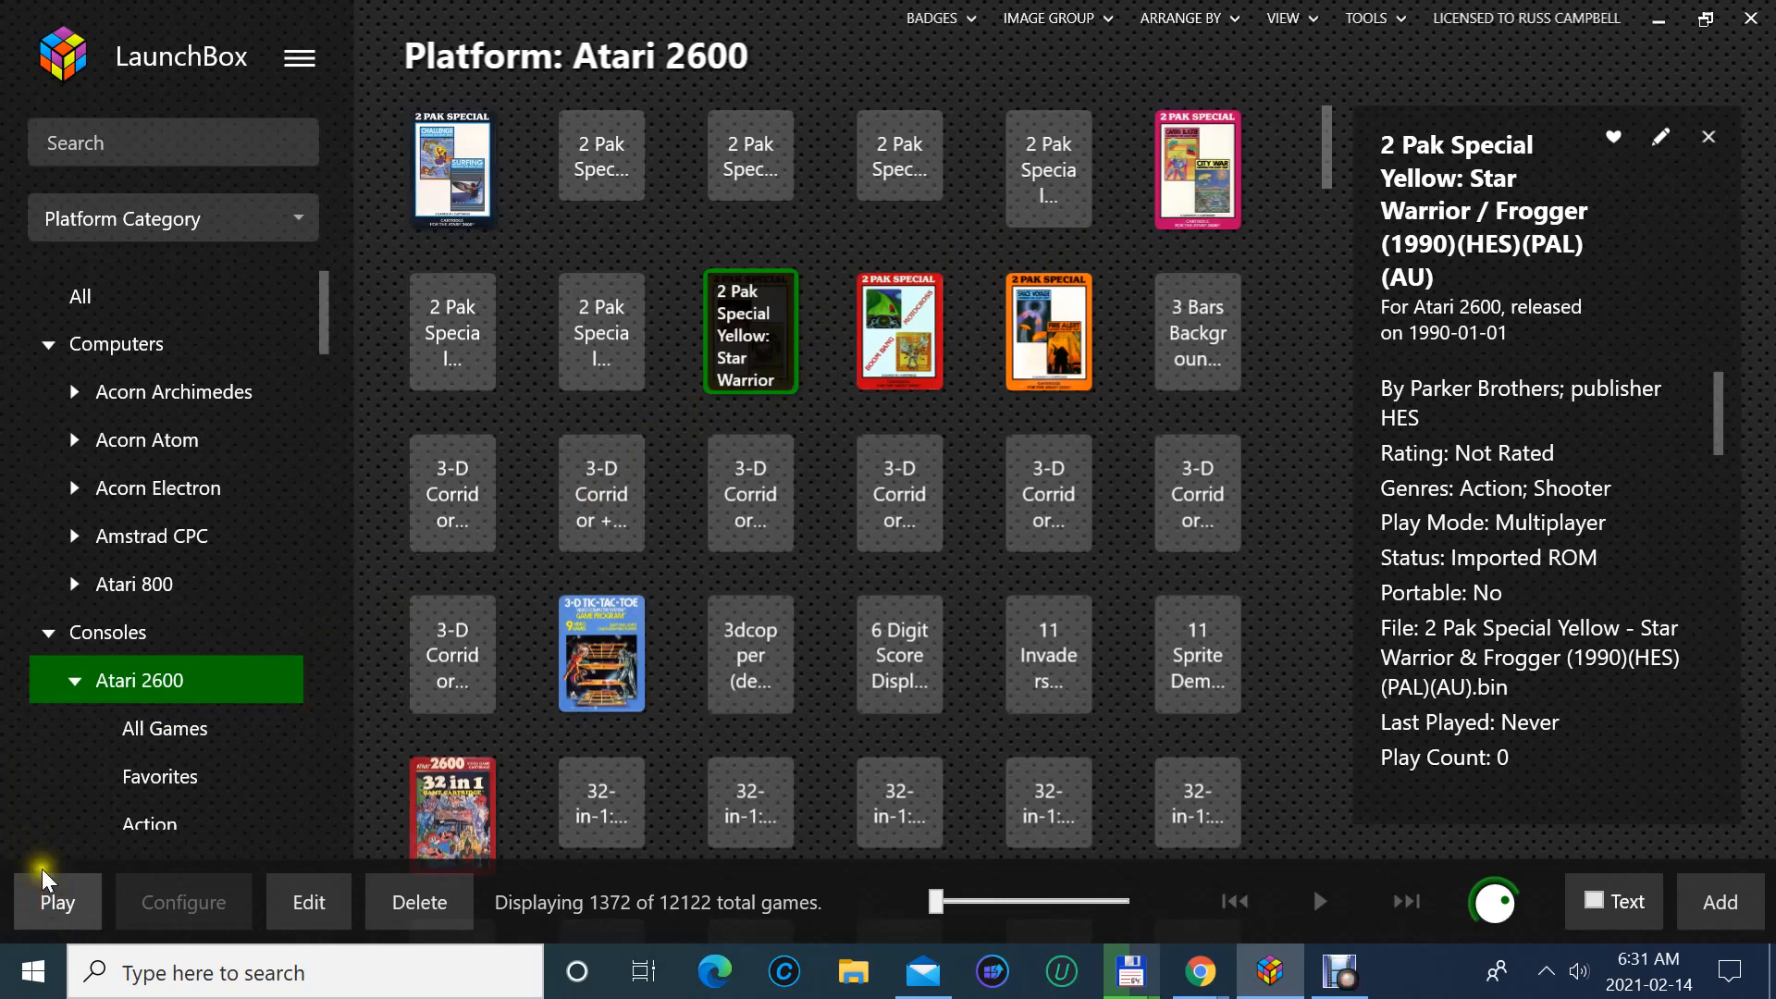
left_click(1016, 666)
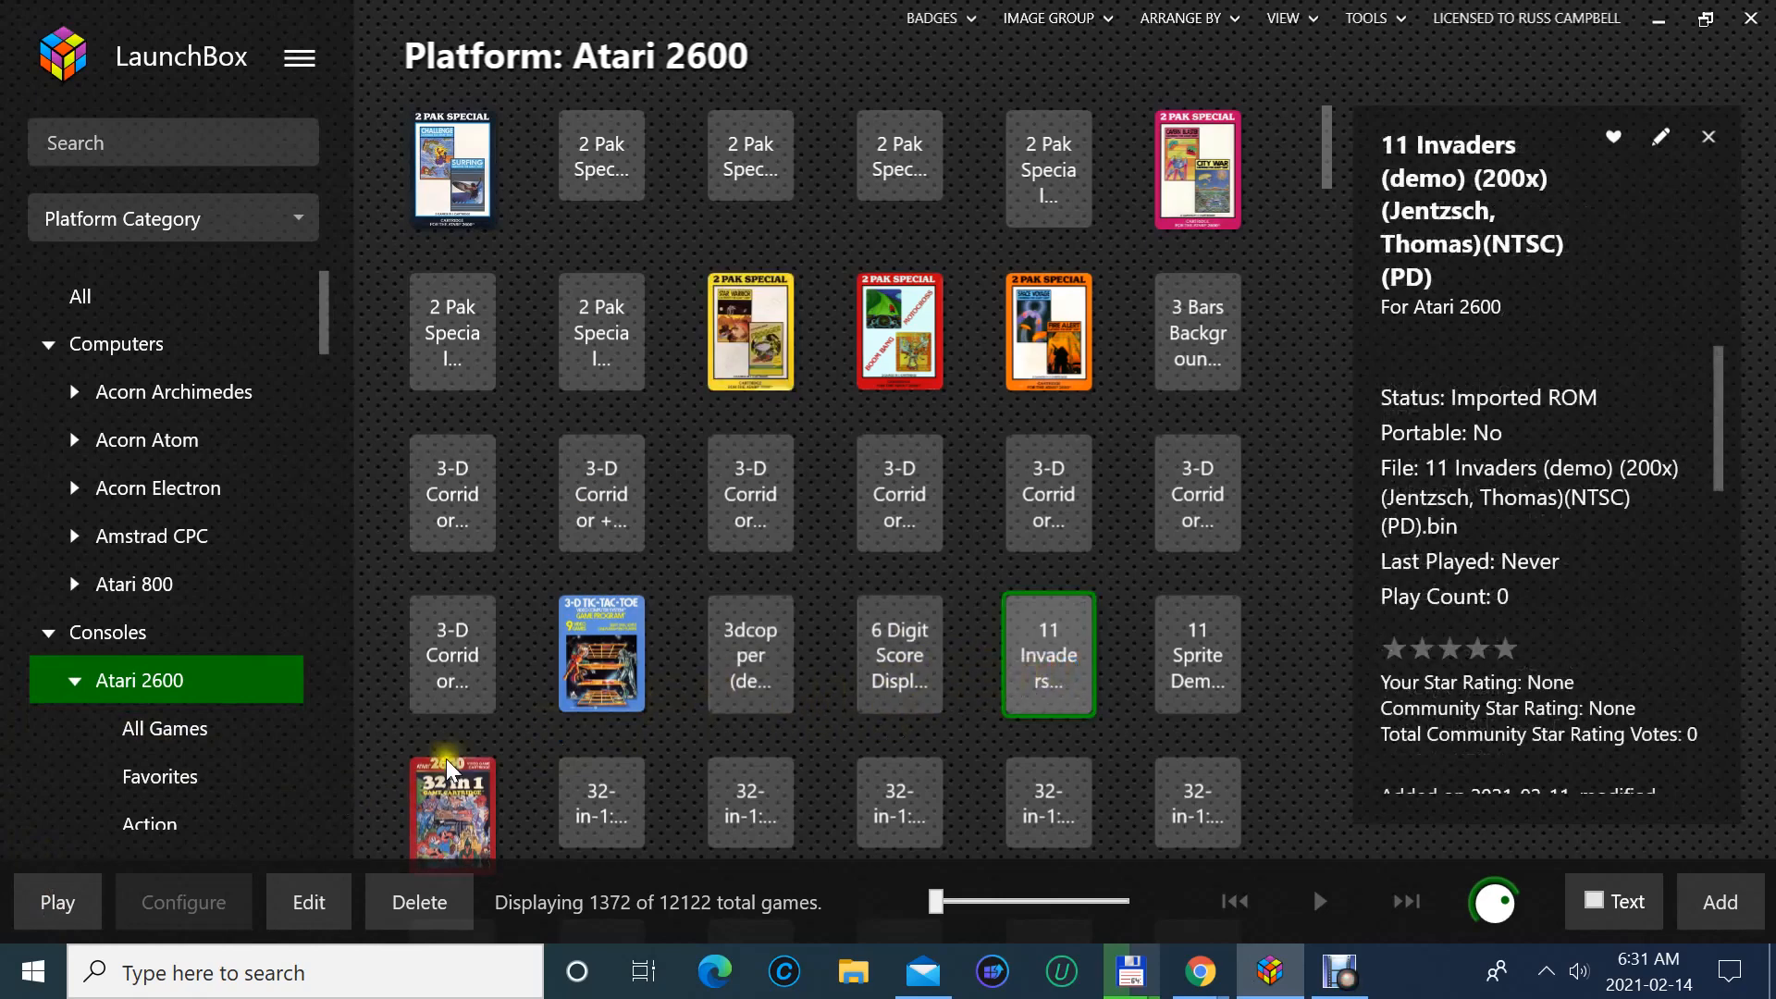
left_click(62, 901)
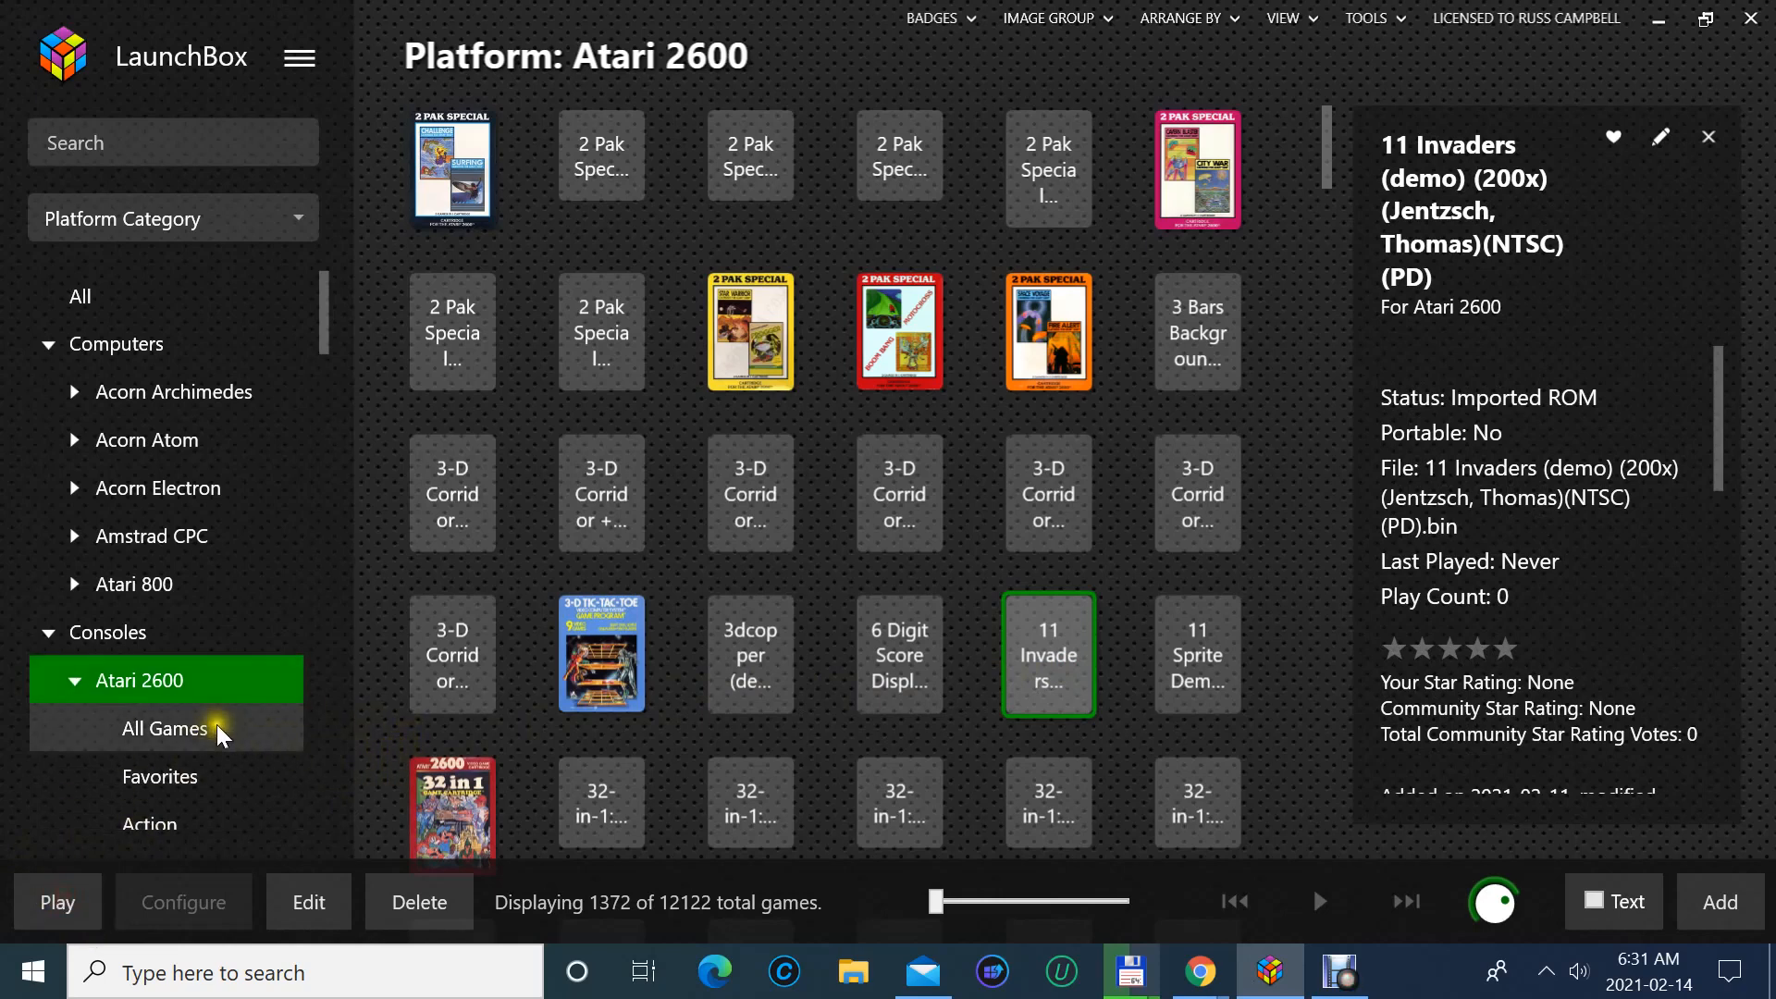
- Switch to the Atari 5200 platform, test-launch A.E. (1982)(Atari)(proto), and quit the emulator
left_click(78, 682)
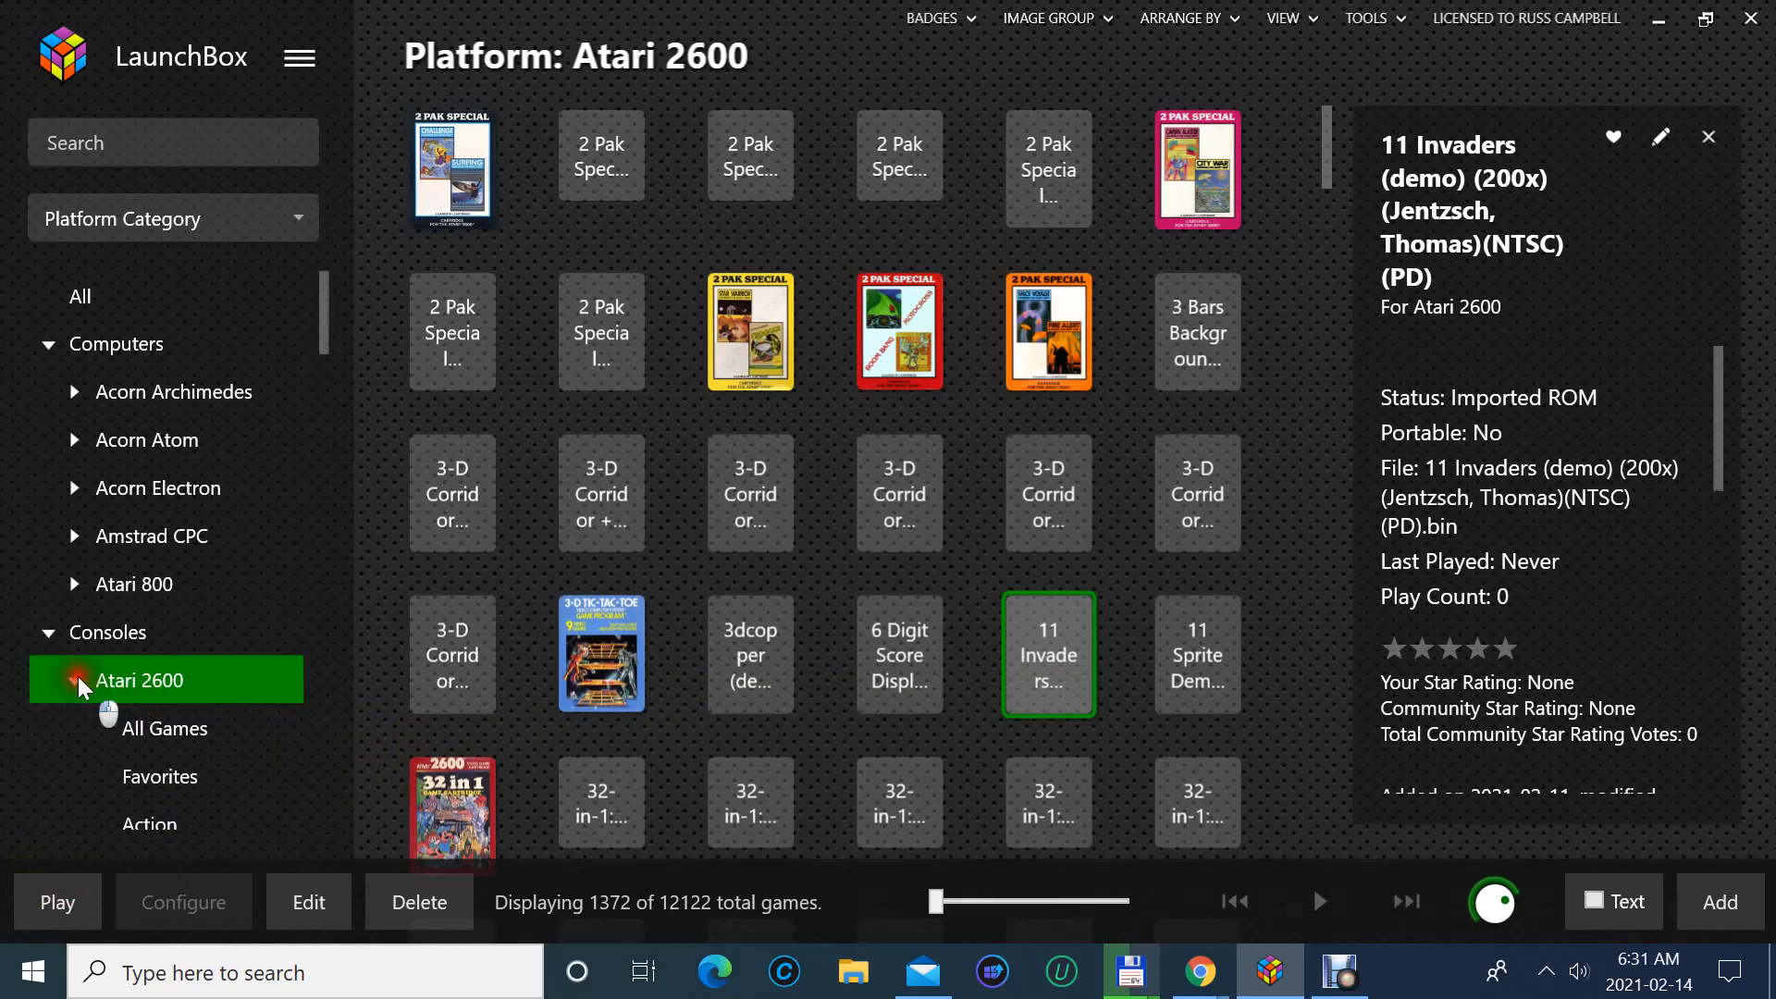
left_click(111, 729)
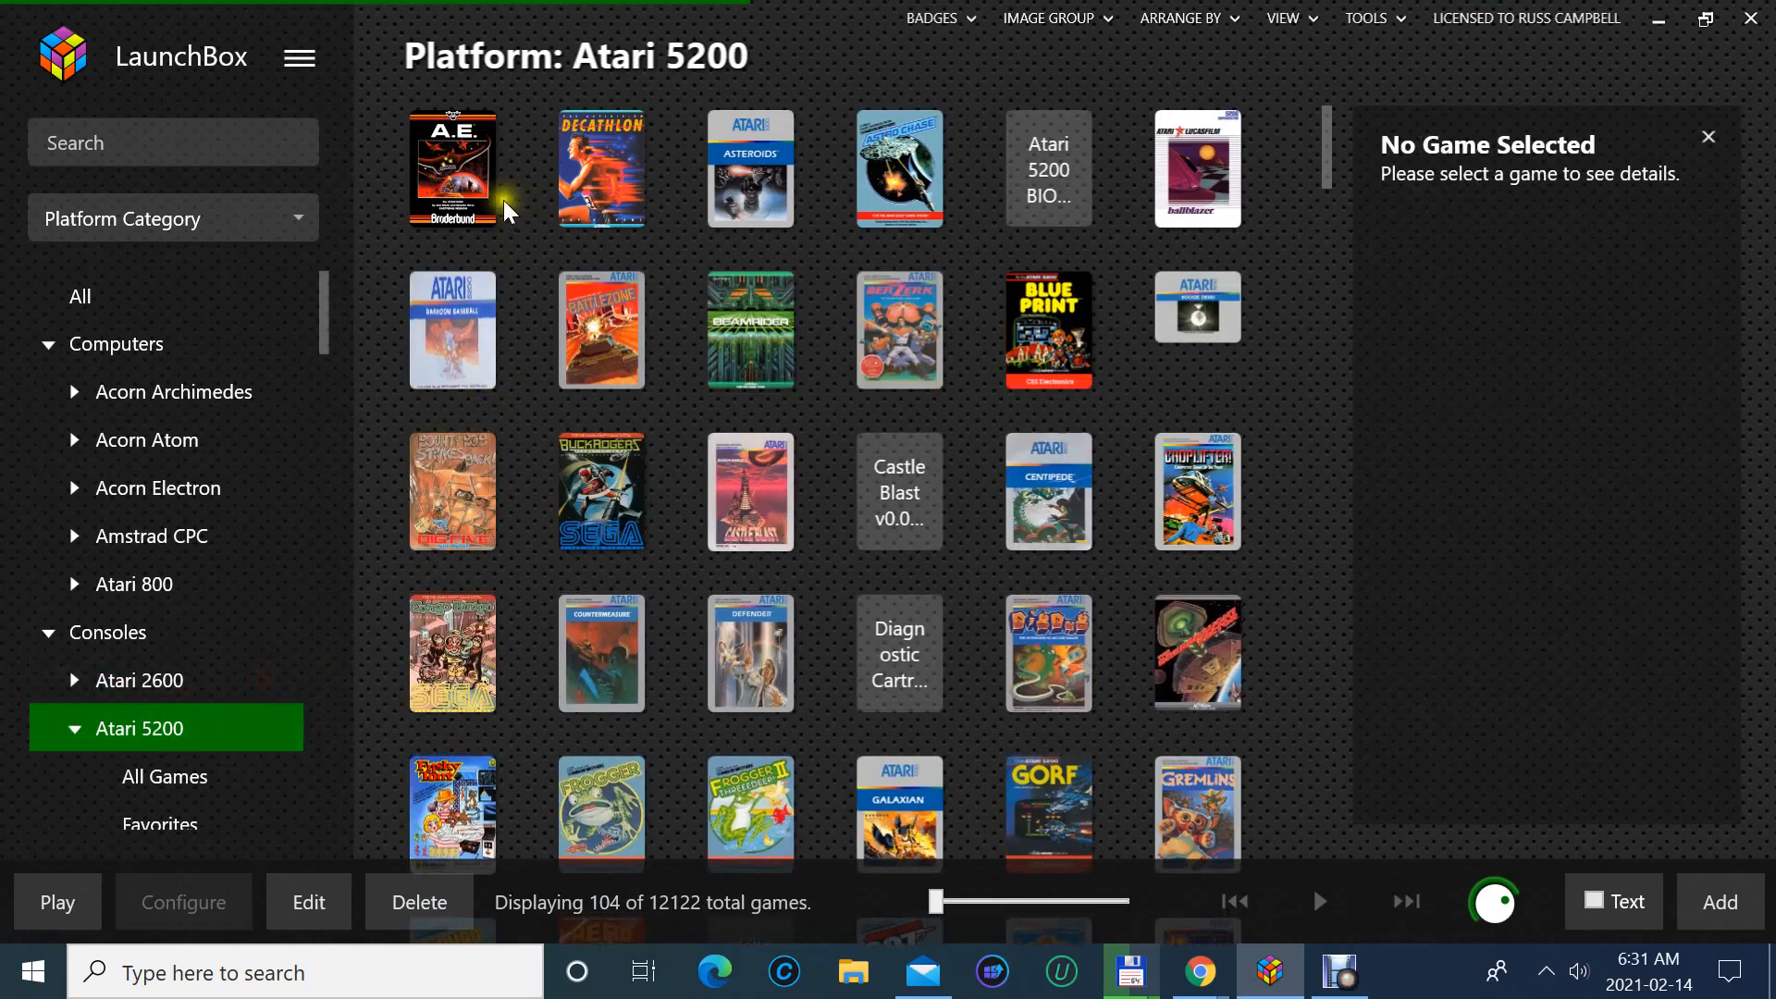
left_click(467, 219)
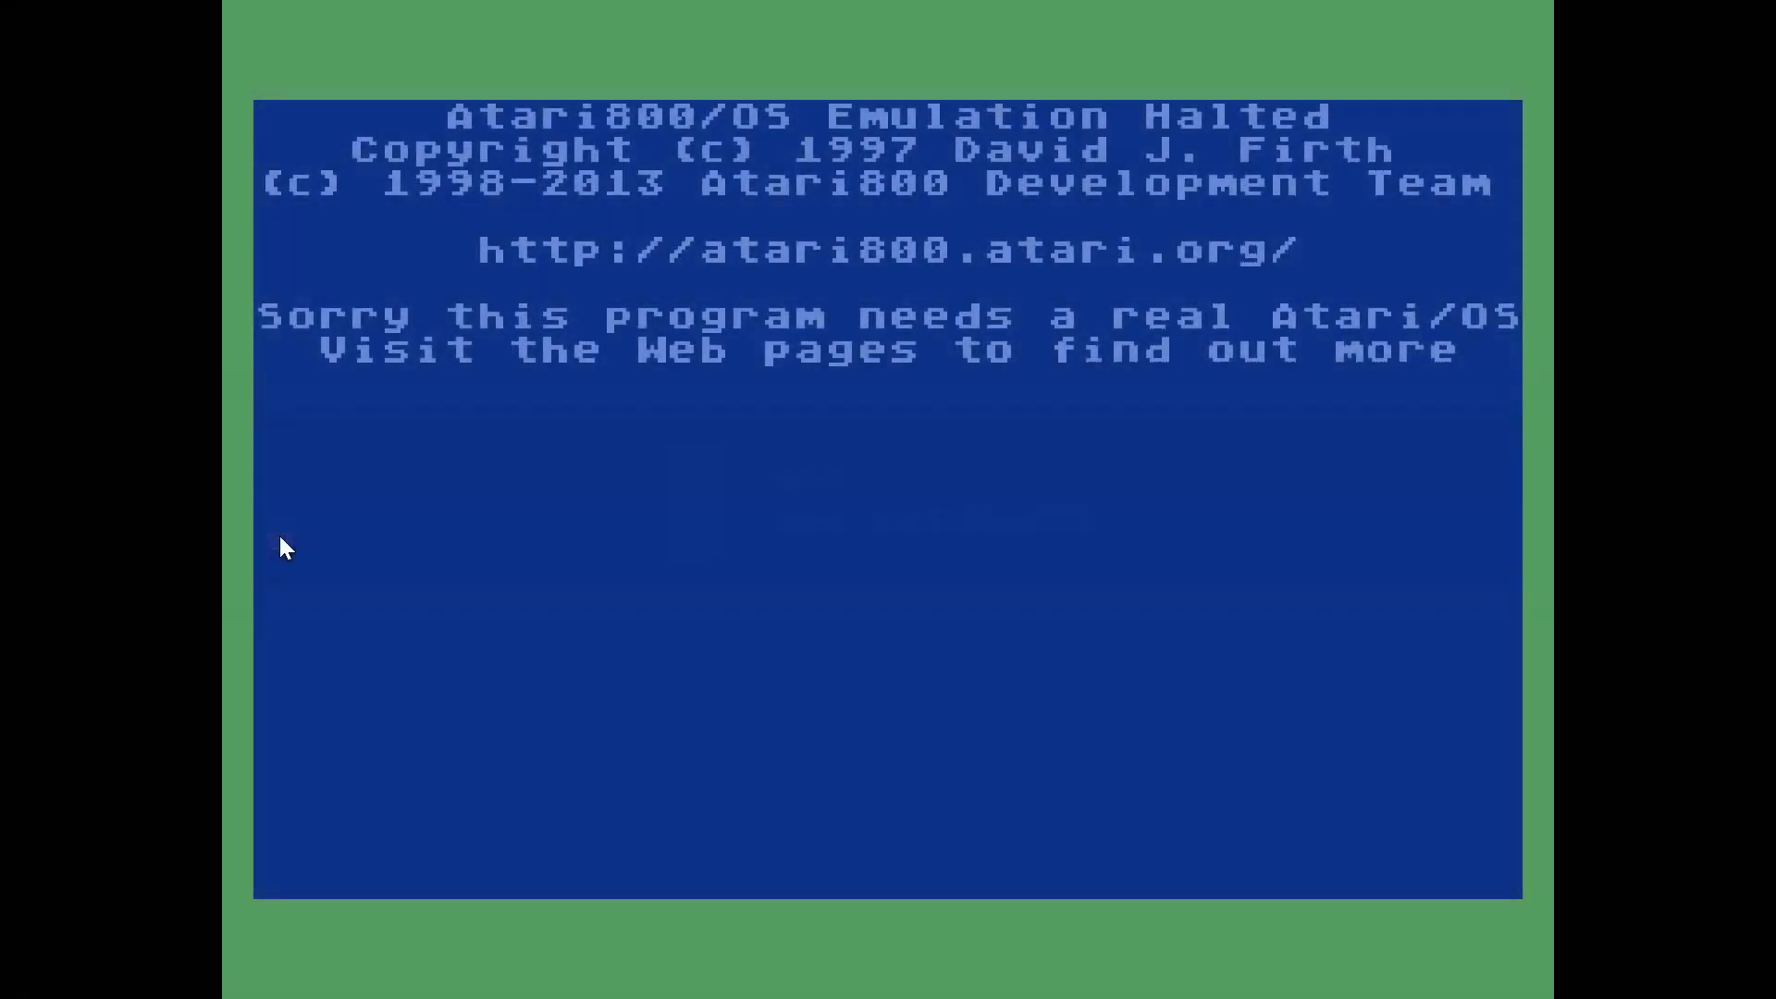
key("Escape")
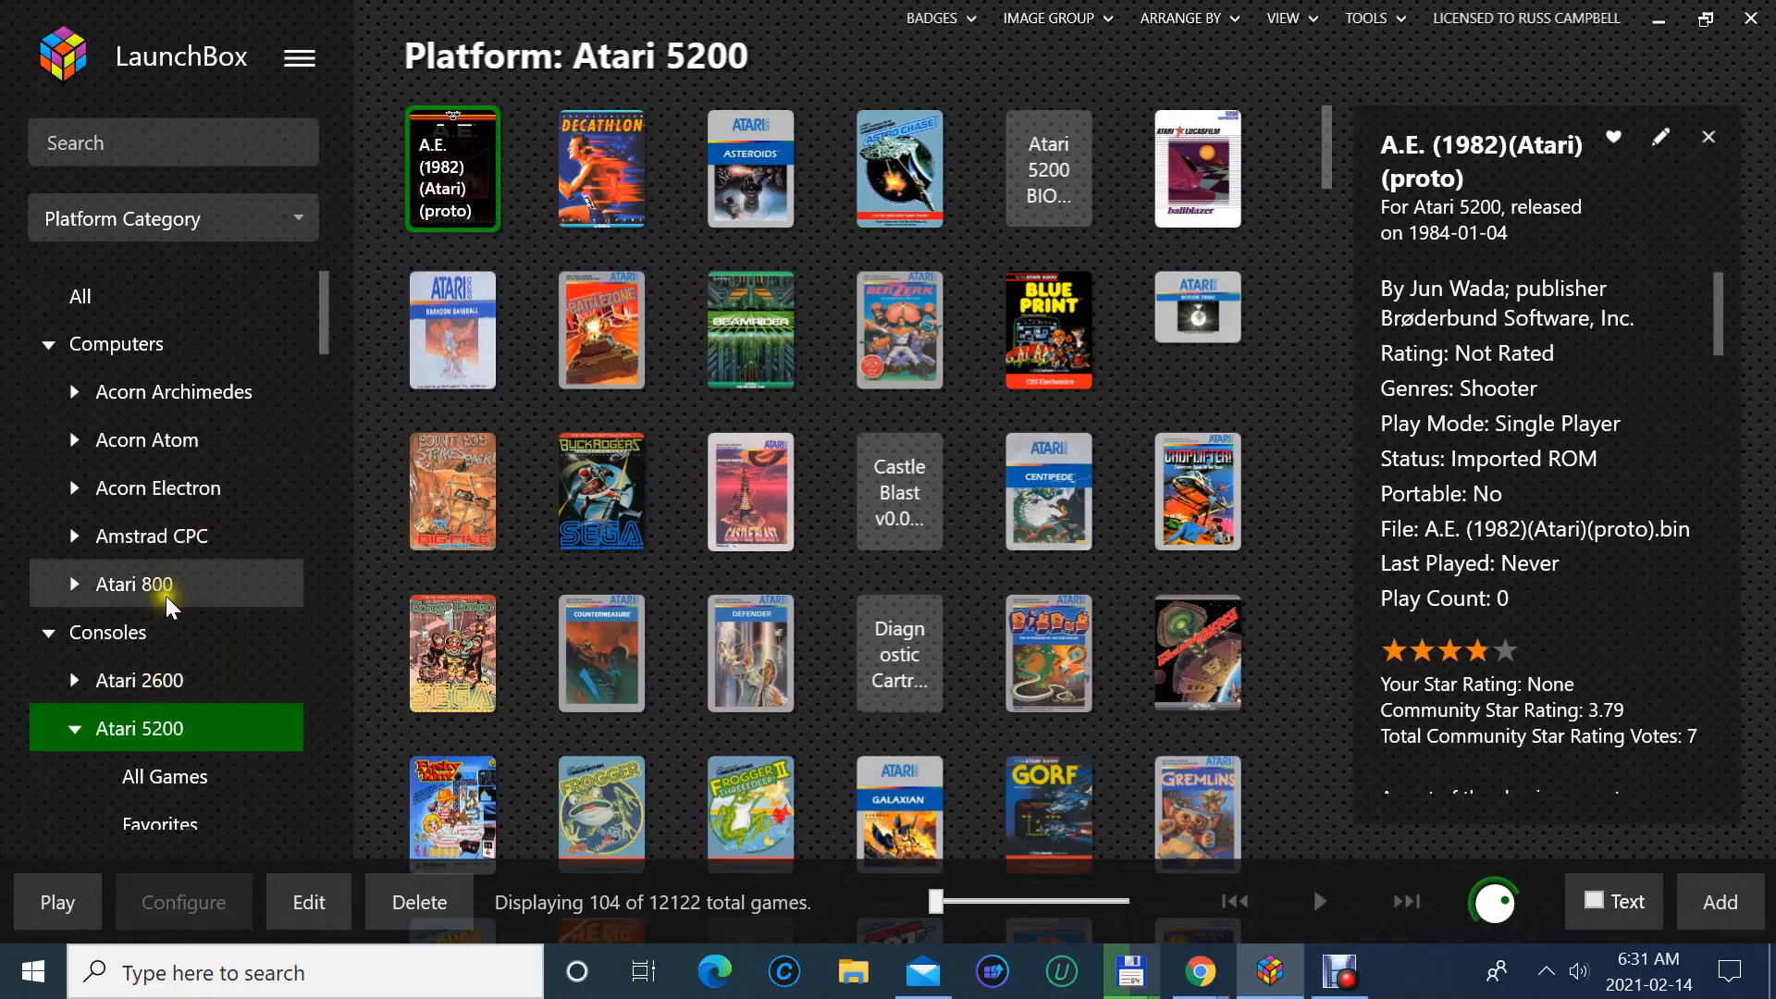
- Switch to the Acorn Archimedes platform and try to launch All-In Boxing (1994)(Arc World)
left_click(174, 394)
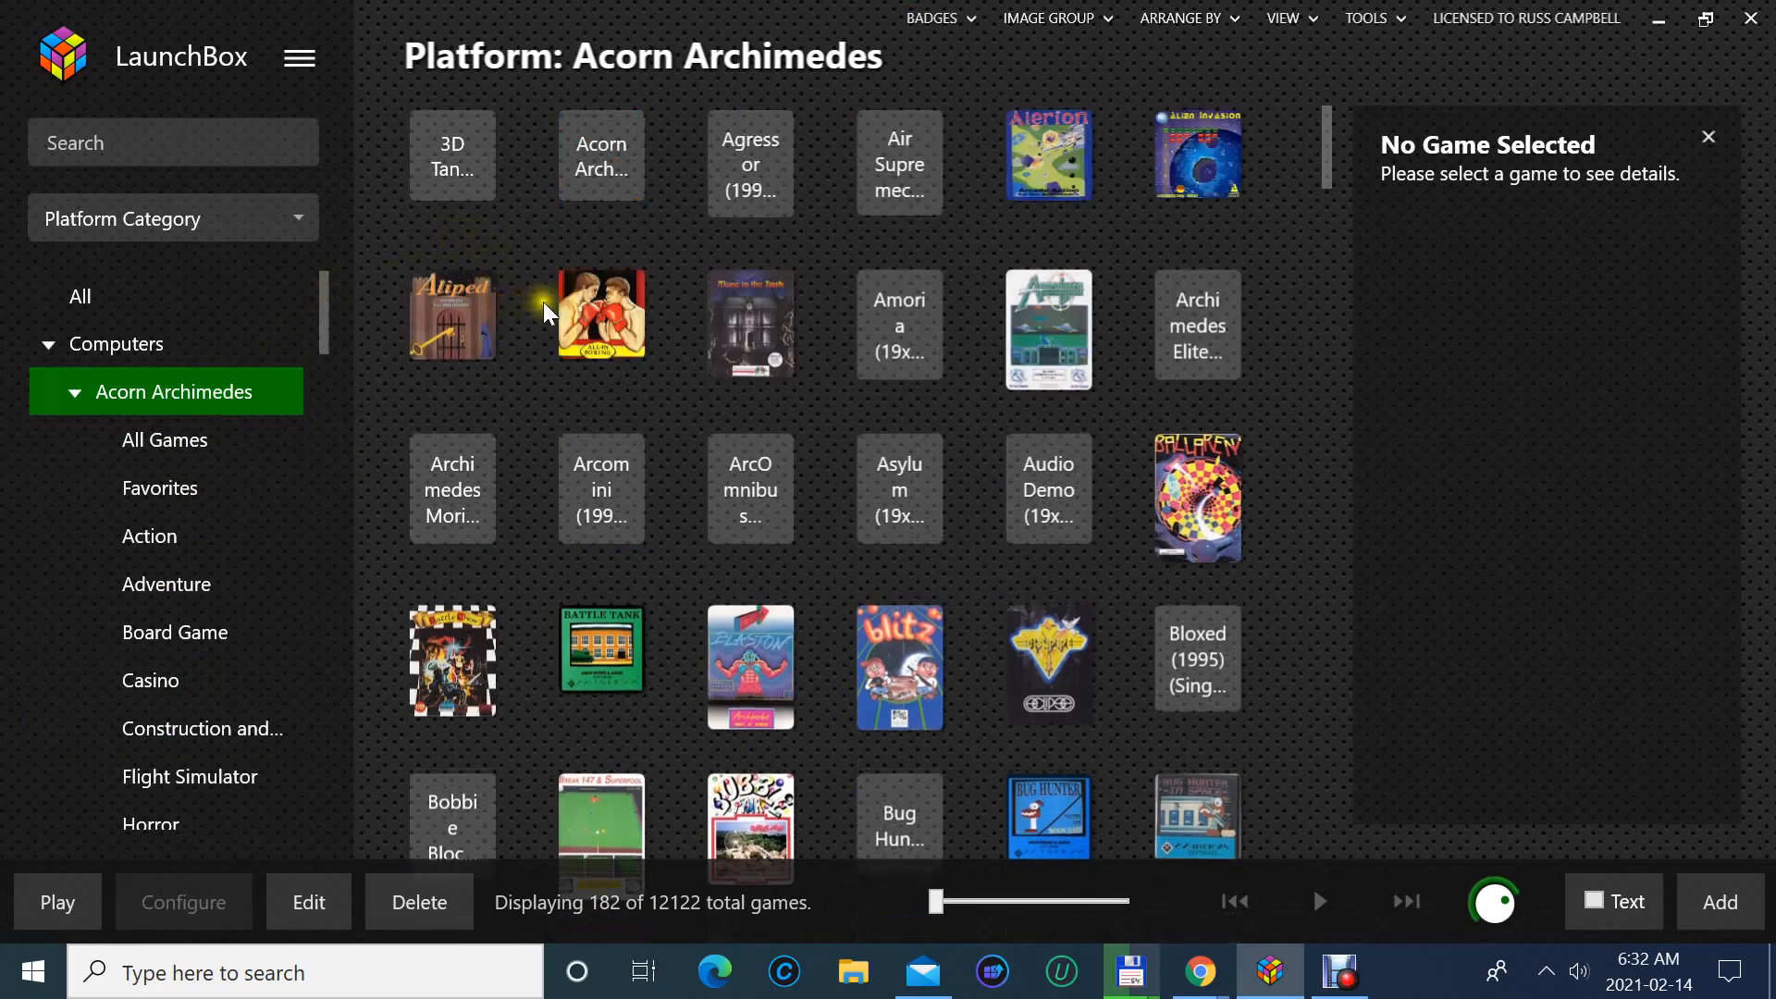
left_click(605, 335)
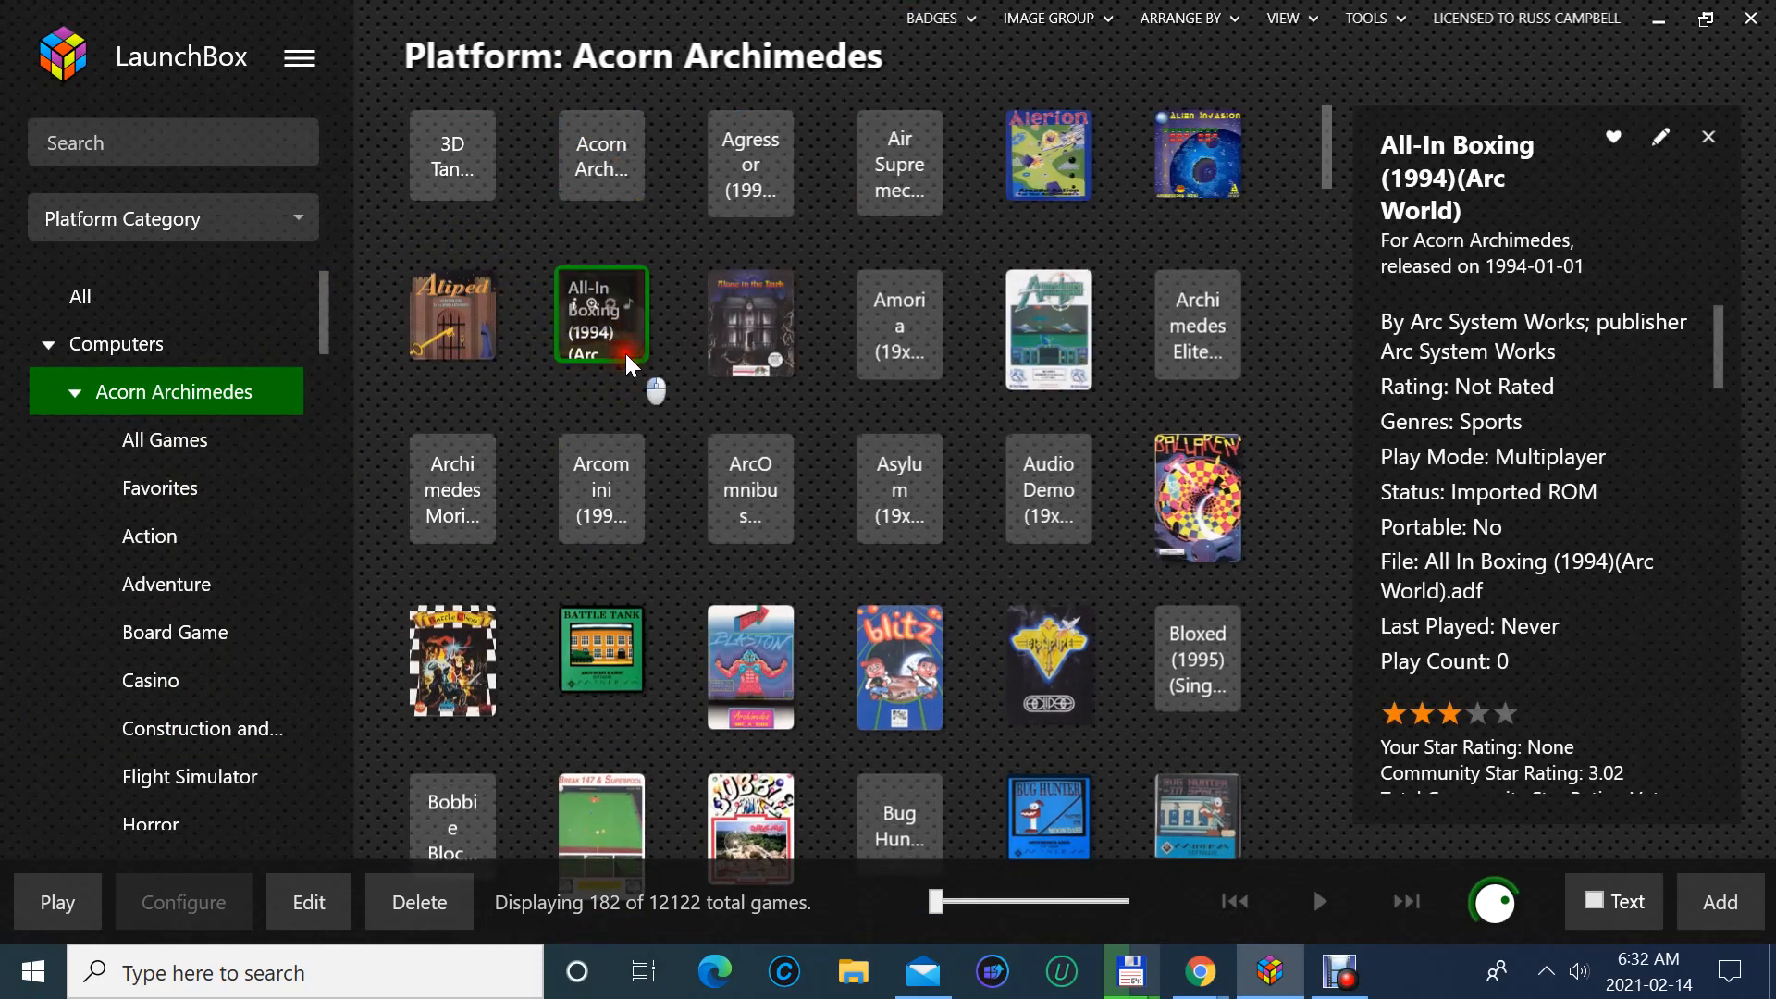
left_click(59, 899)
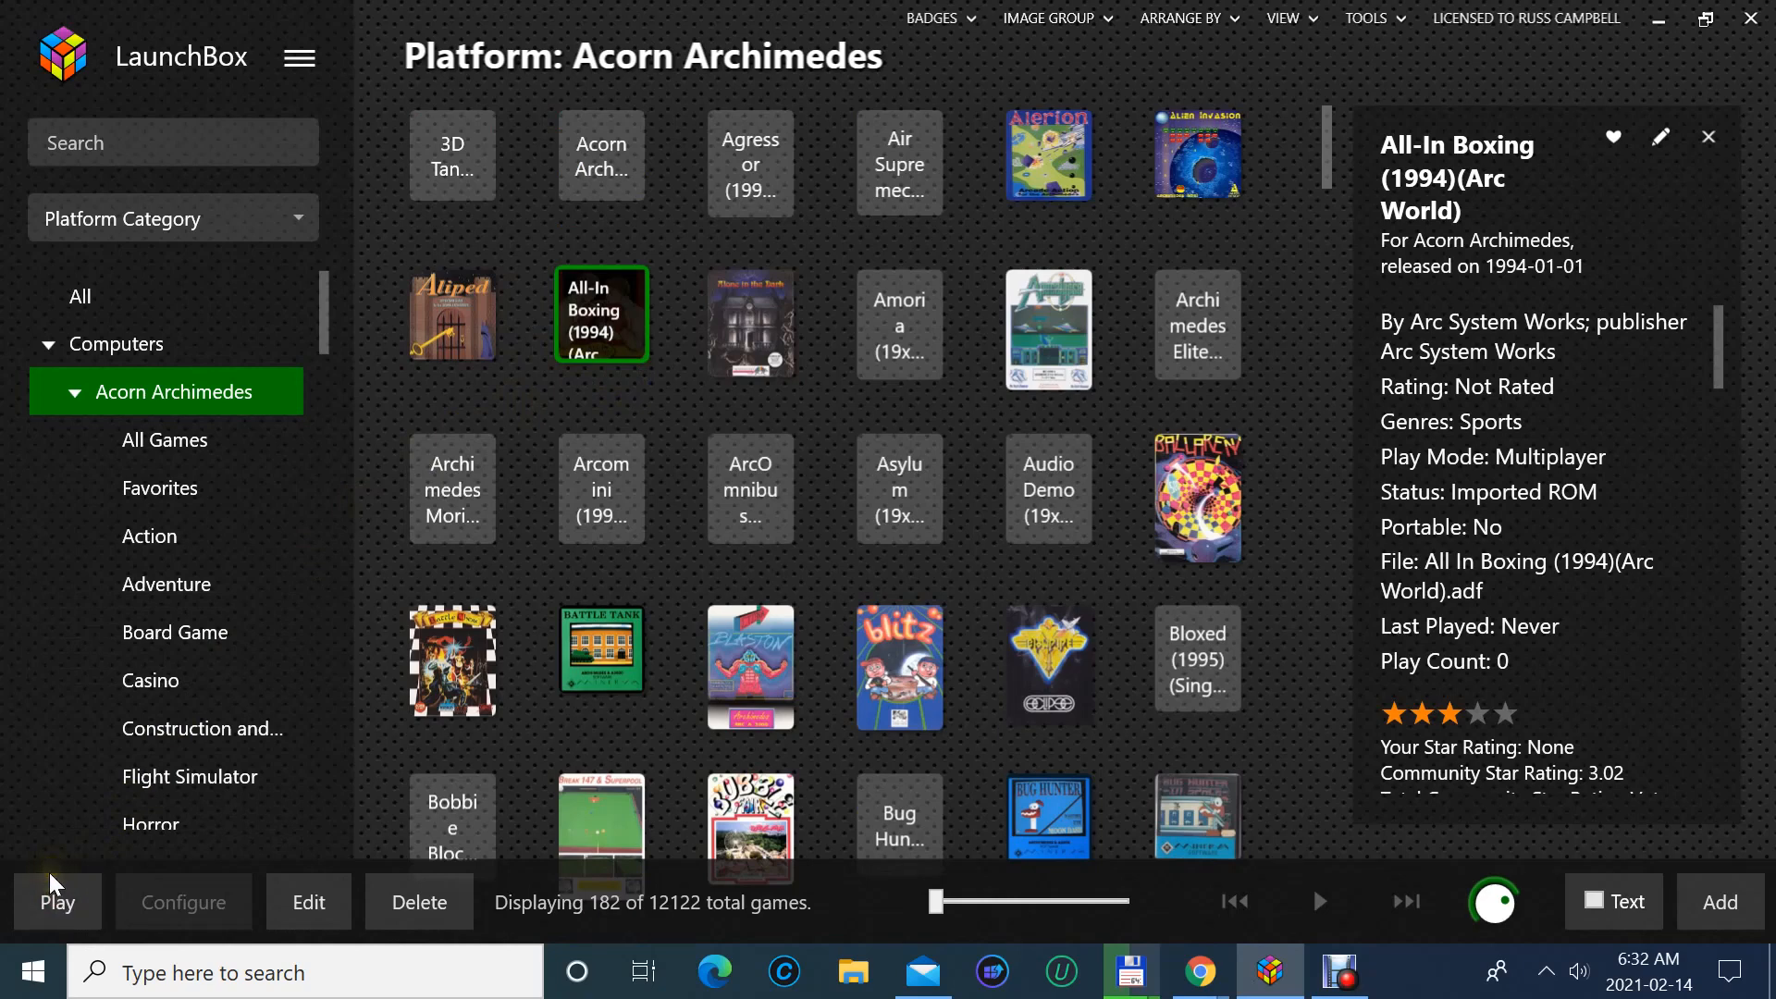
left_click(51, 895)
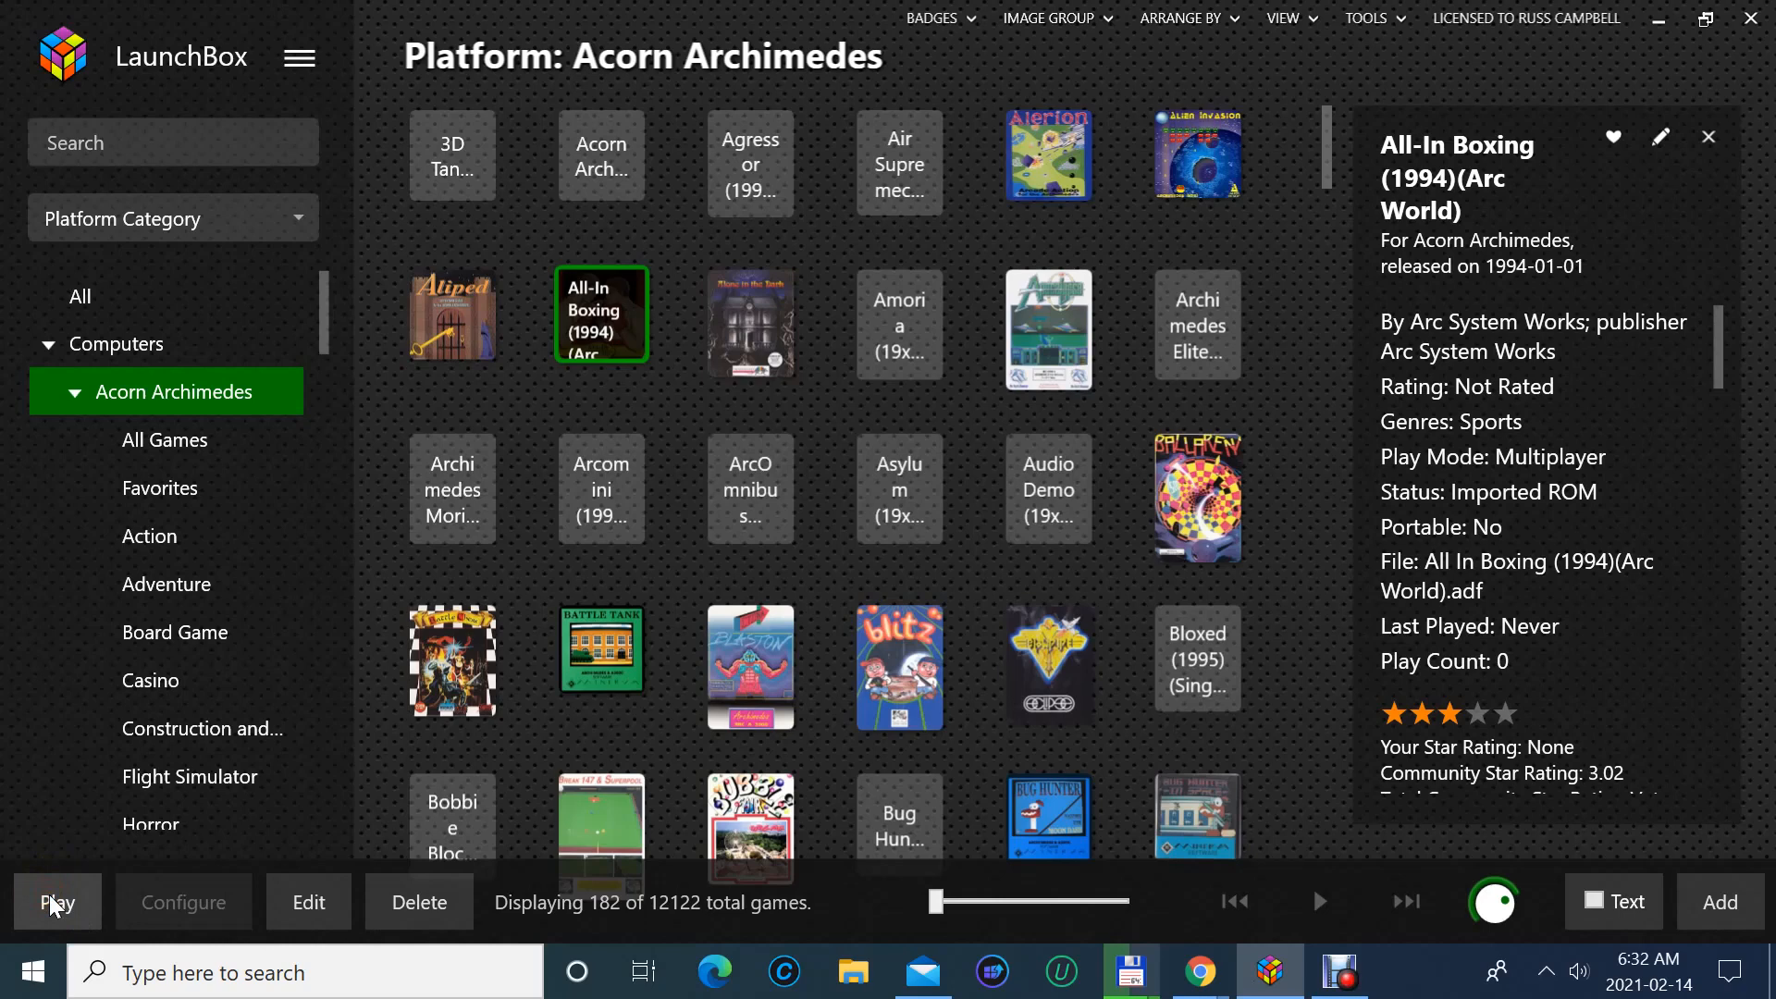
left_click(51, 897)
- Review All-In Boxing's metadata in the game editor, close it, and select Cannon Fodder (1993)(Gamemodes)(Disk 1 of 3)
left_click(329, 897)
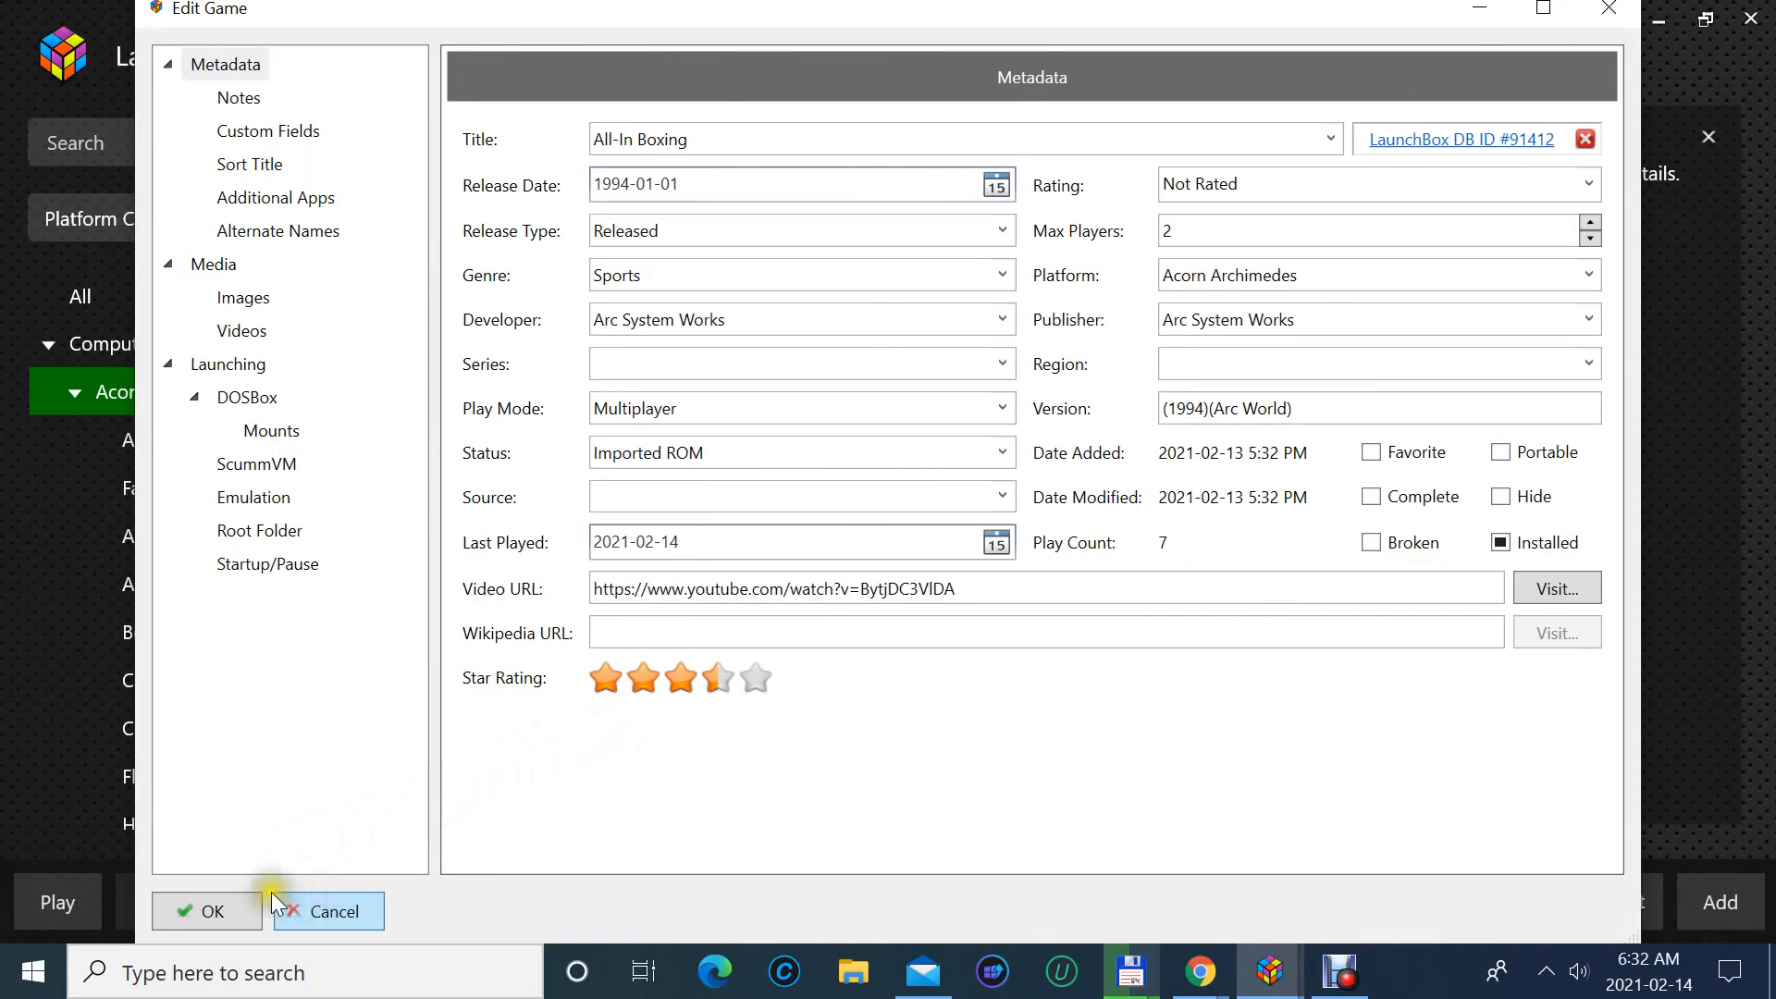
left_click(220, 897)
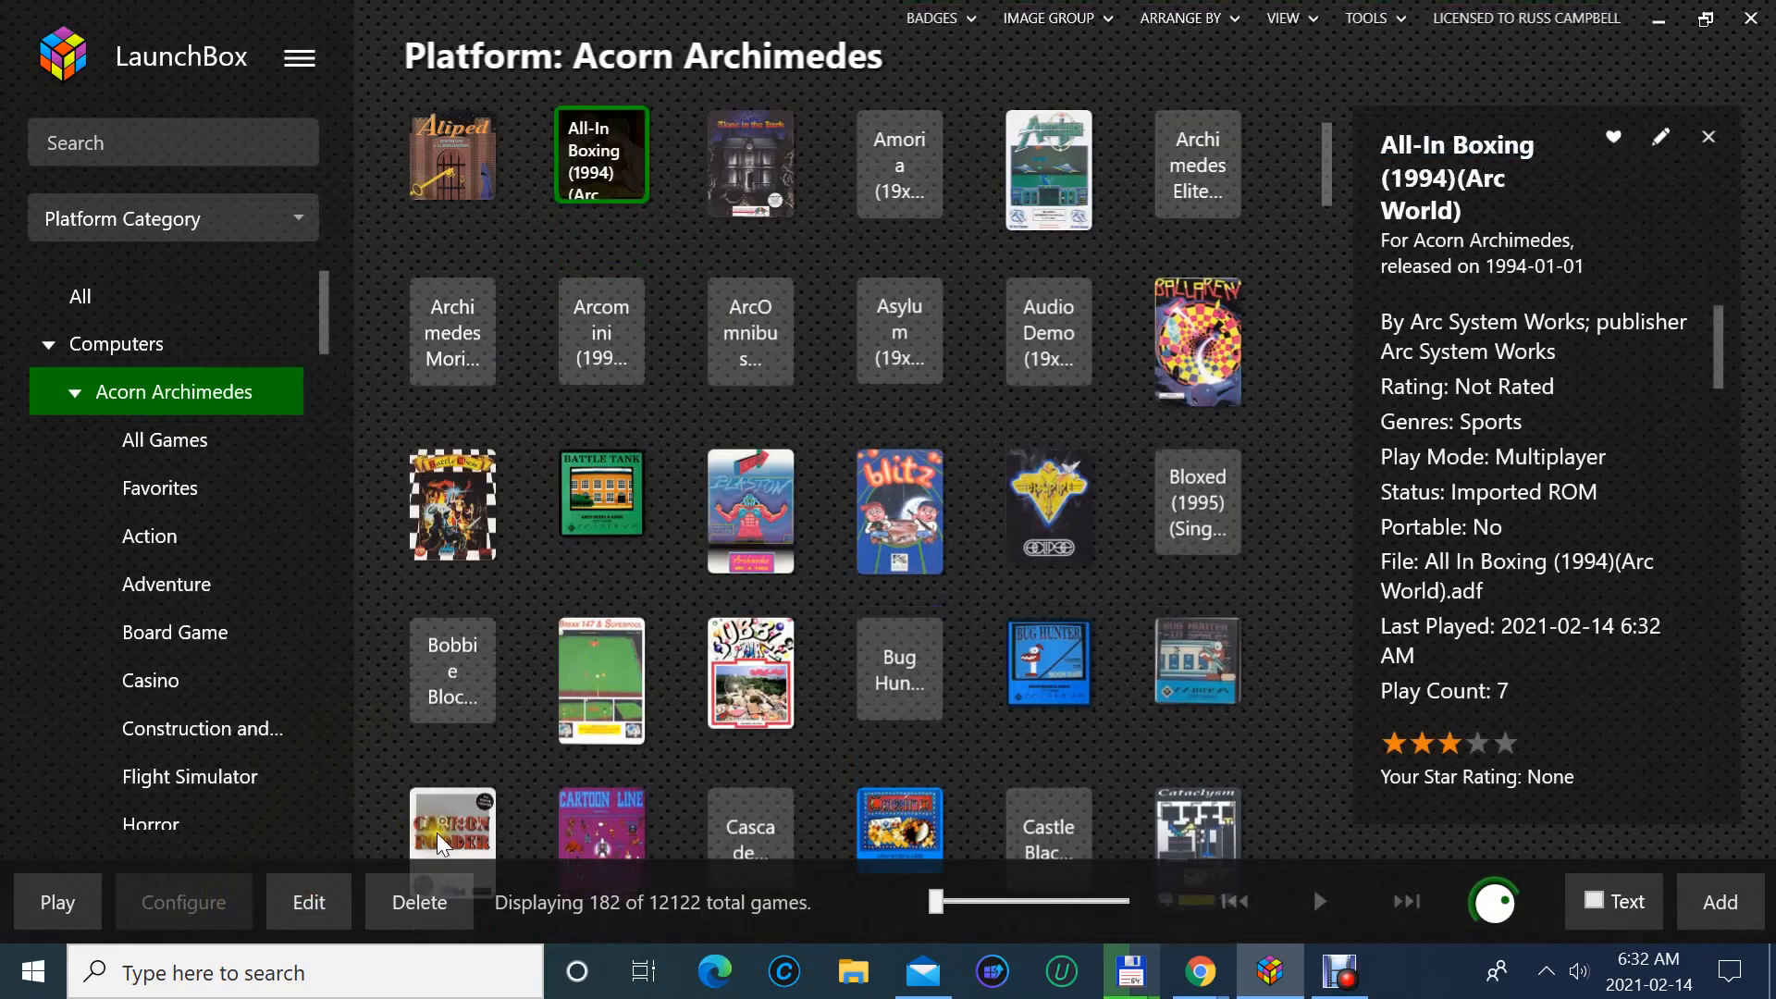
left_click(437, 832)
left_click(440, 805)
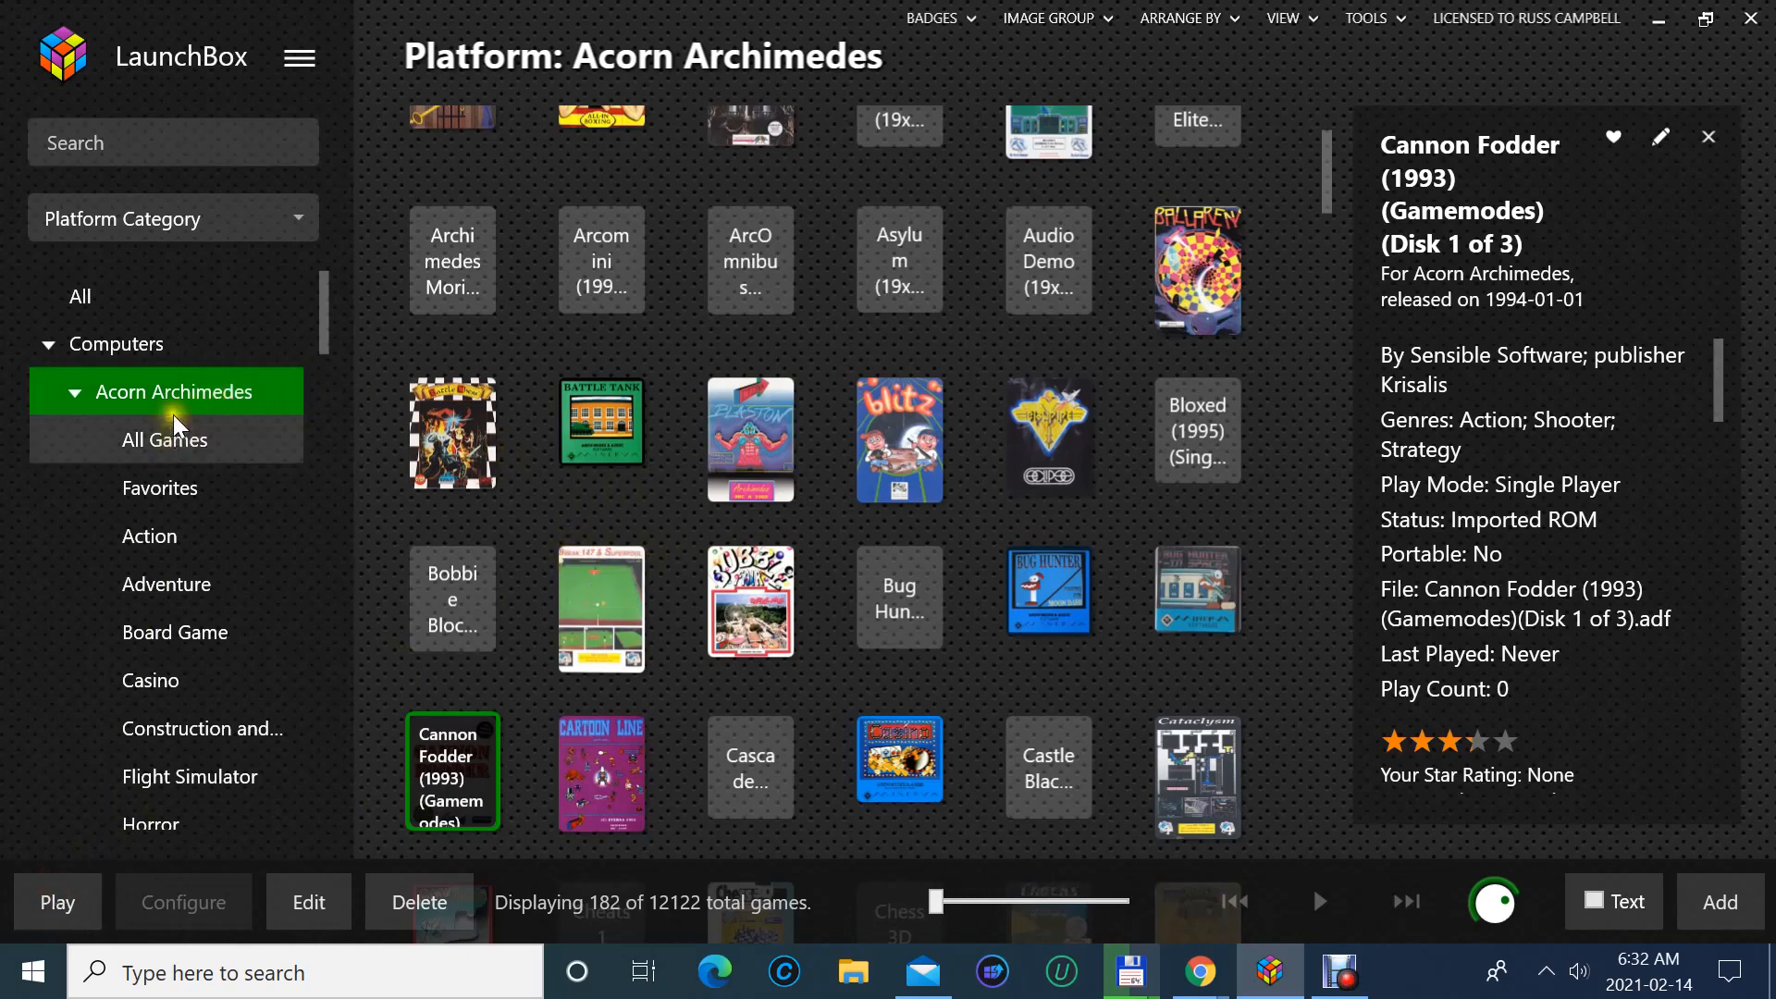
- Switch to the Acorn Atom platform and select Centipede (198x)(Micromania)
left_click(77, 394)
left_click(102, 446)
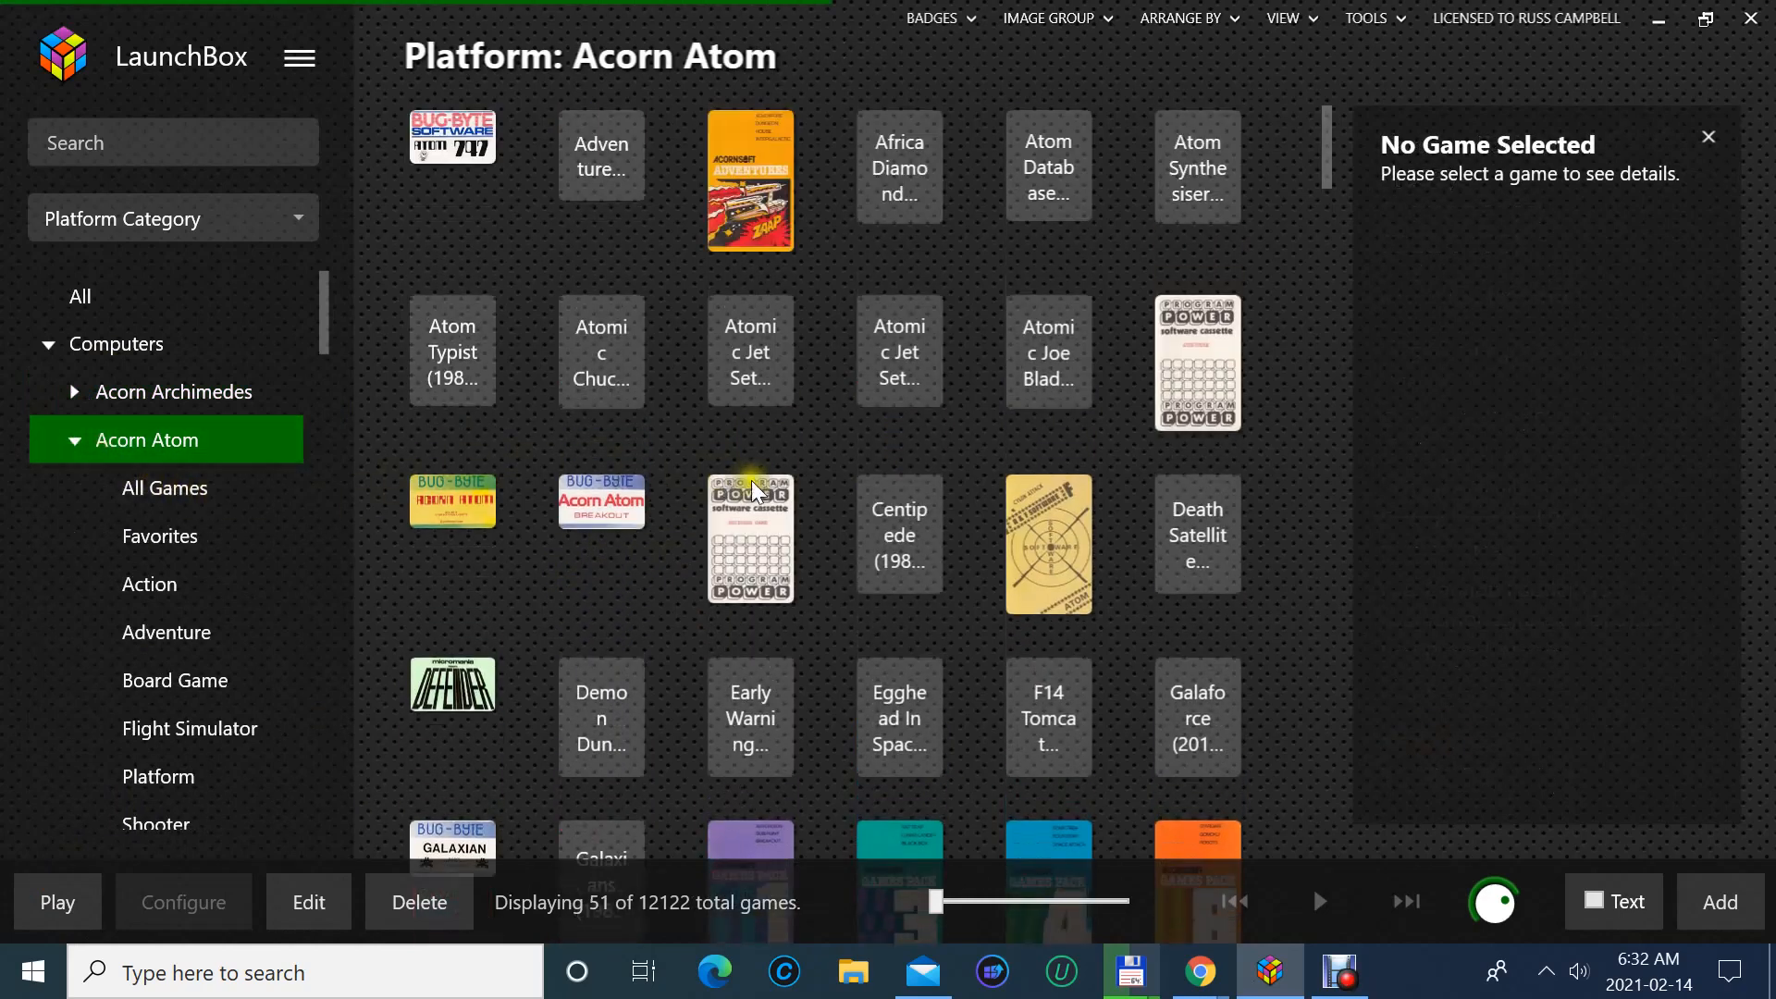
left_click(882, 540)
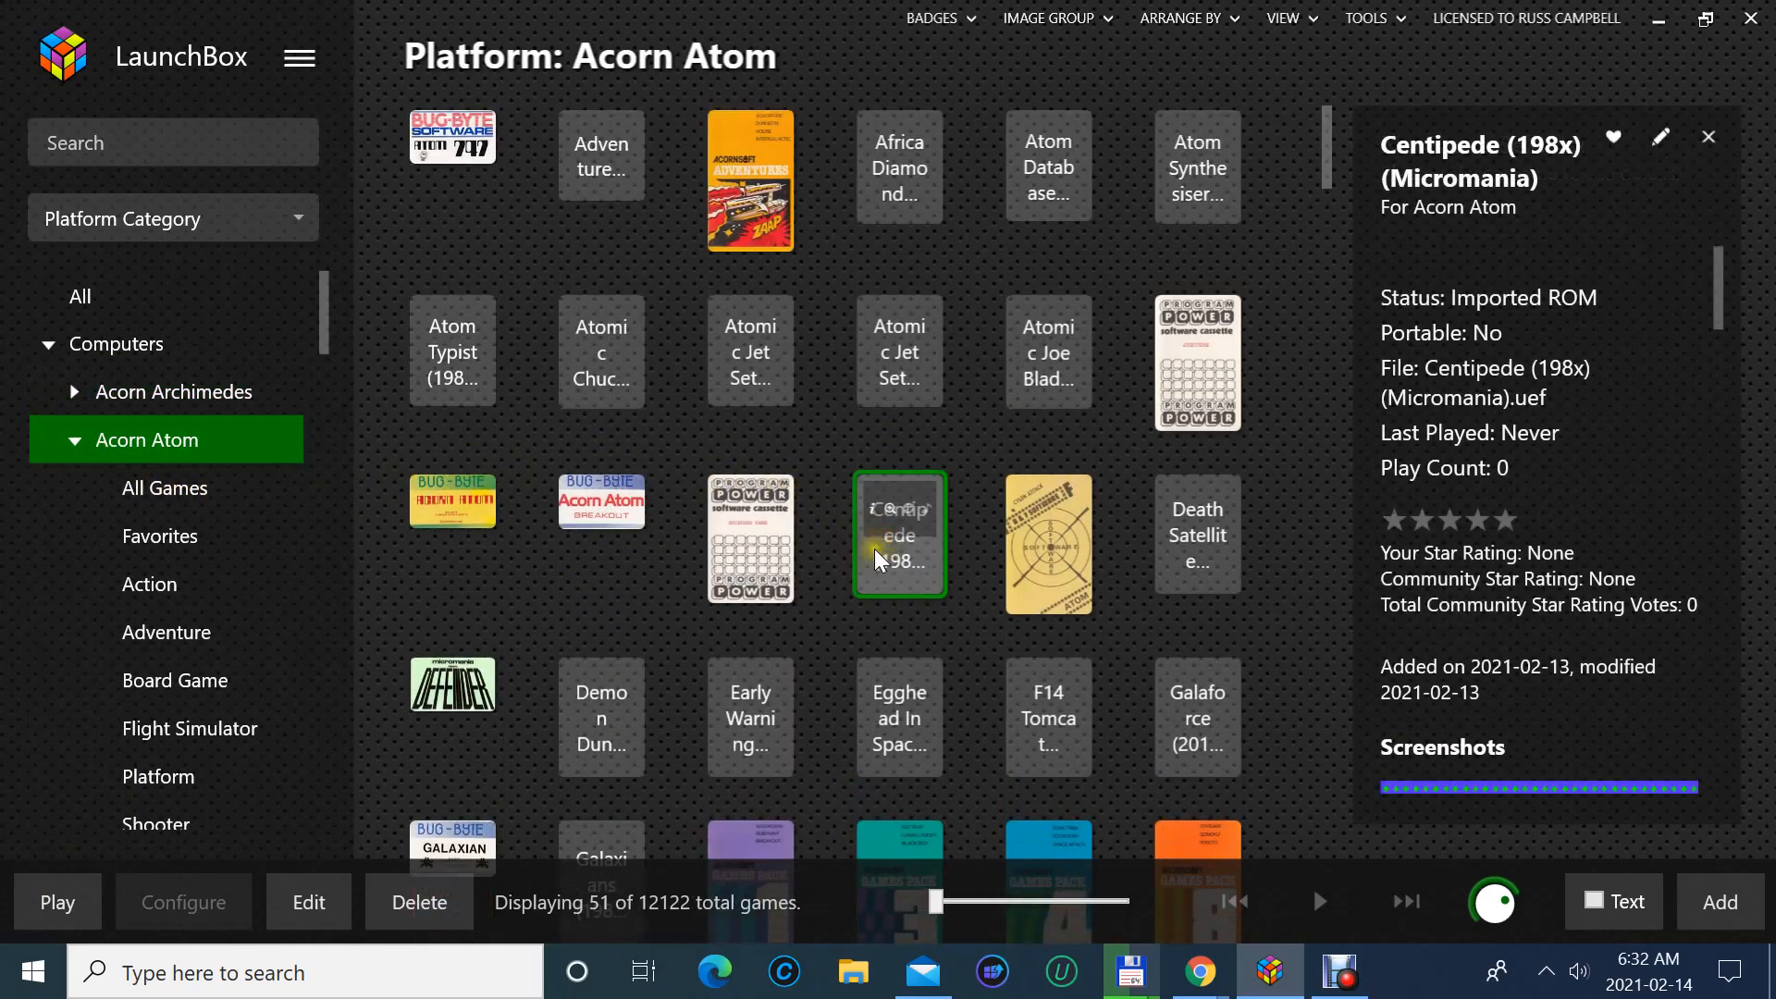
left_click(874, 549)
- Examine the Acorn Atom platform's details, media folder paths and parent categories, and close the platform editor
left_click(195, 452)
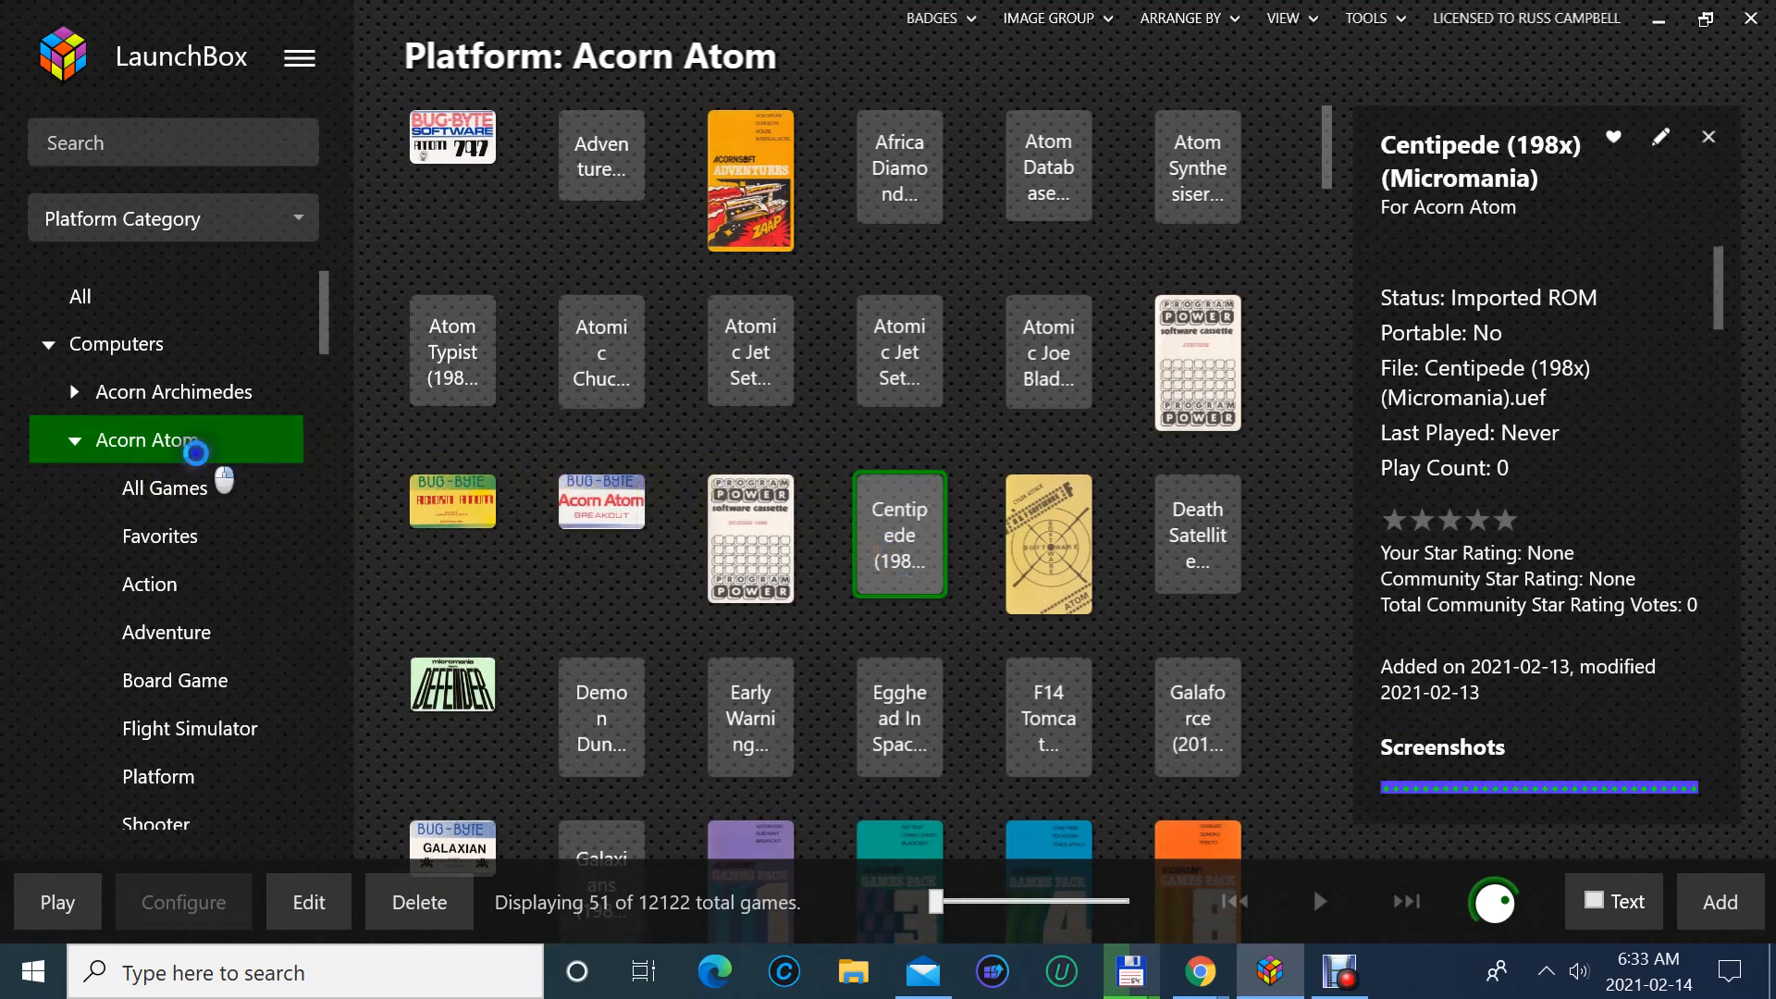
left_click(281, 553)
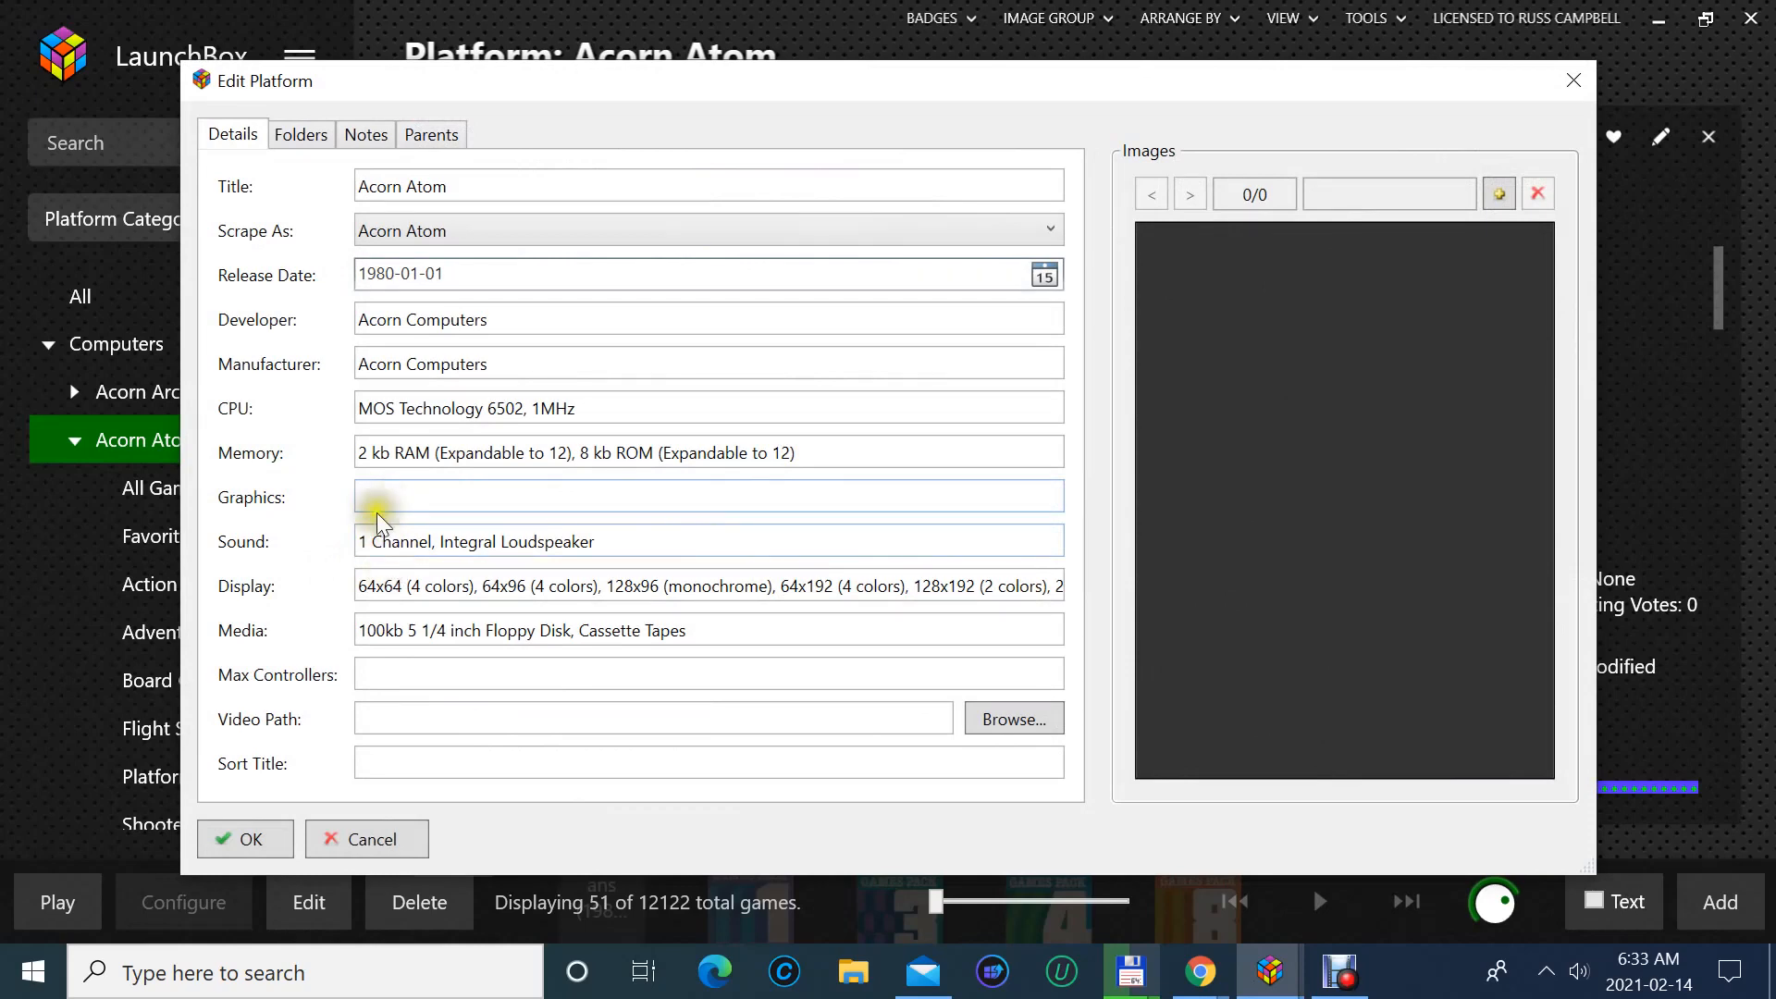
left_click(363, 542)
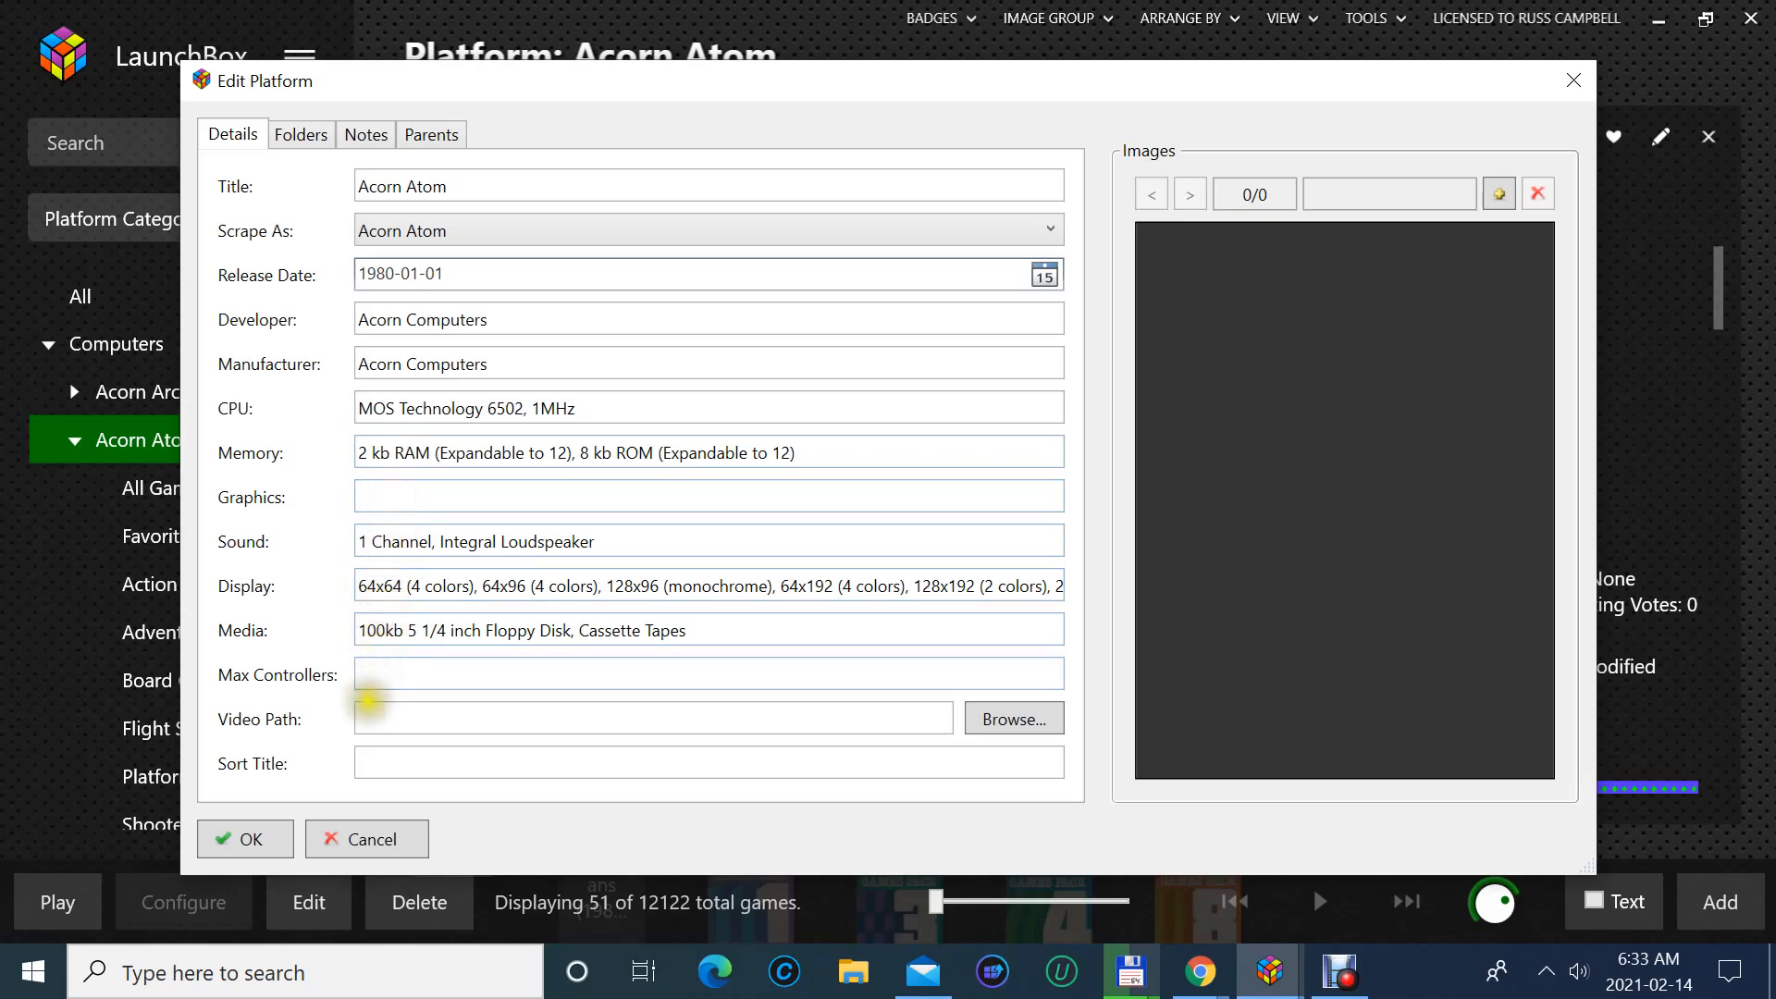
left_click(316, 145)
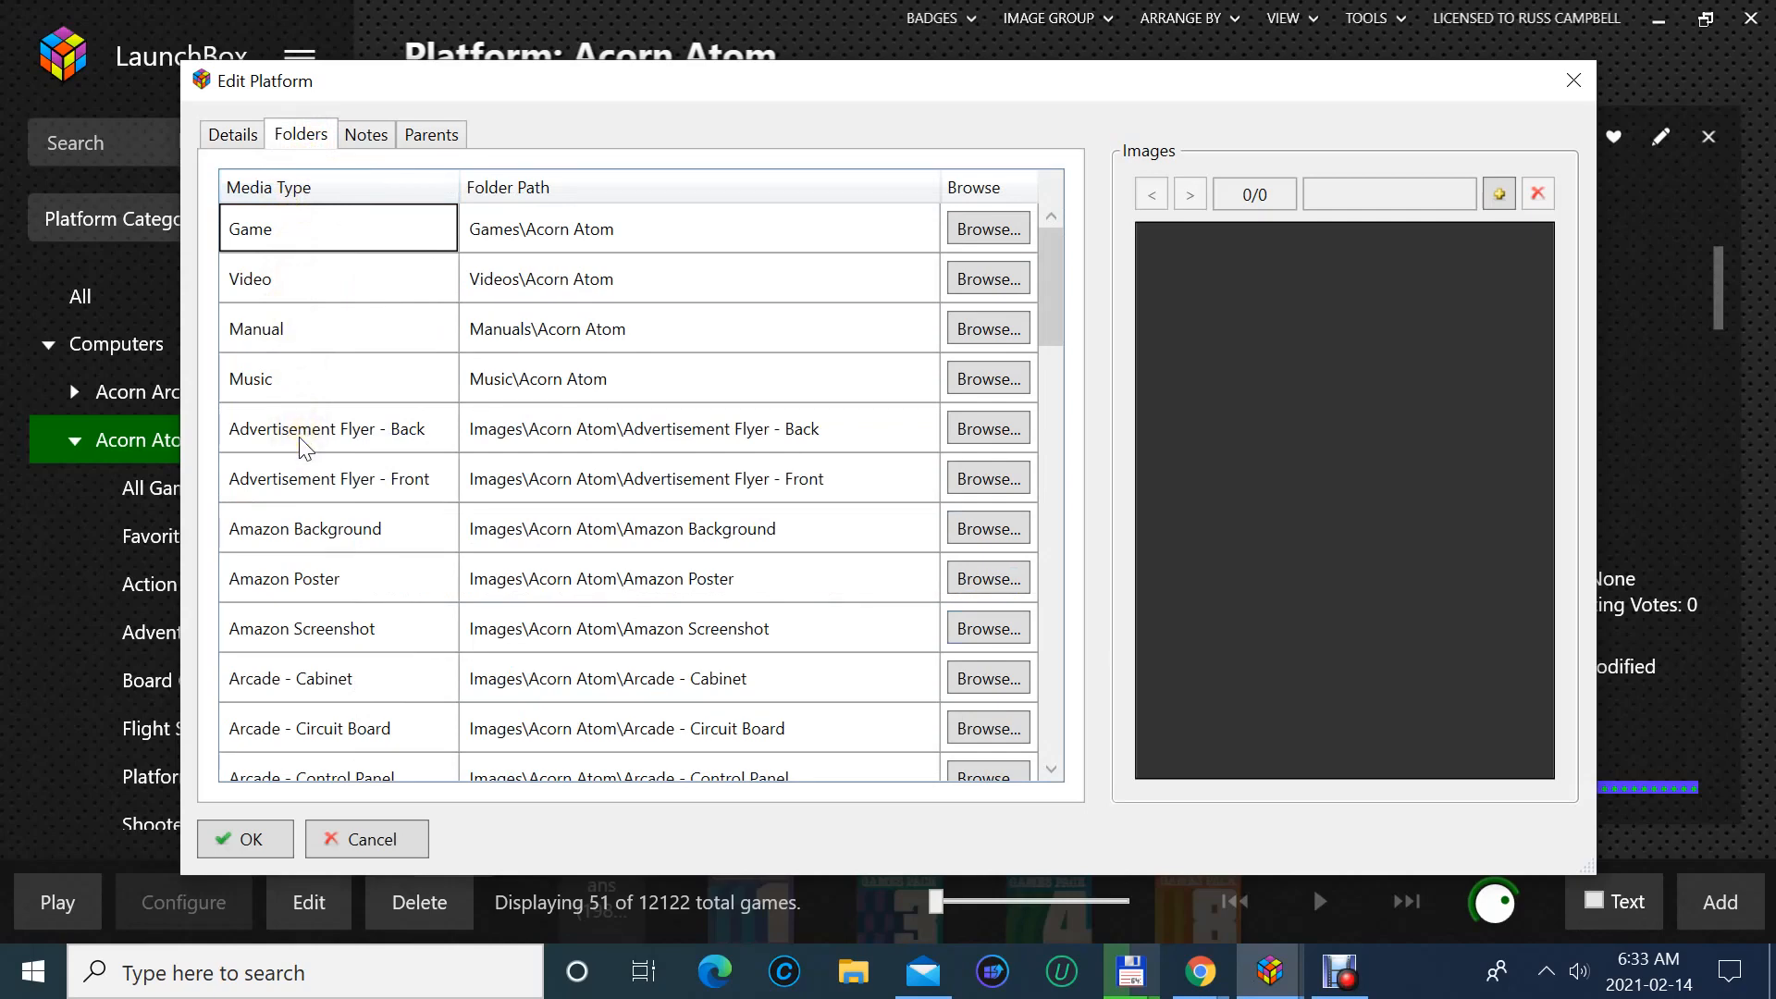
left_click(431, 134)
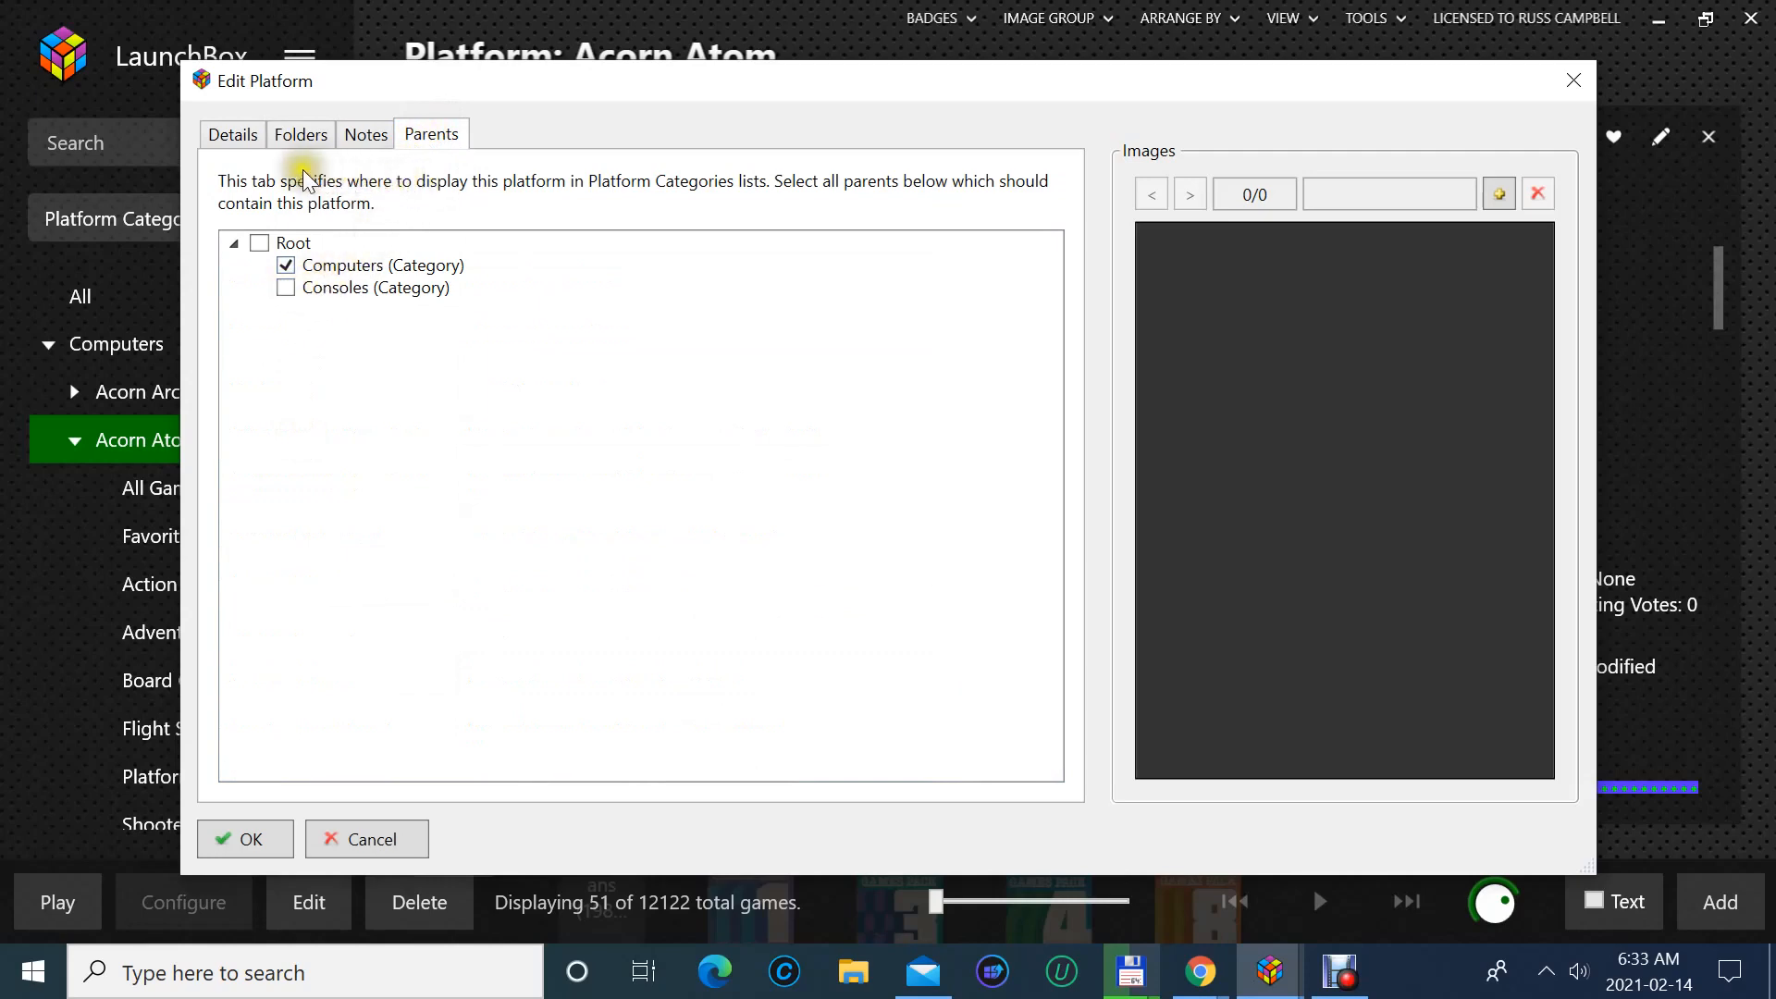
left_click(248, 135)
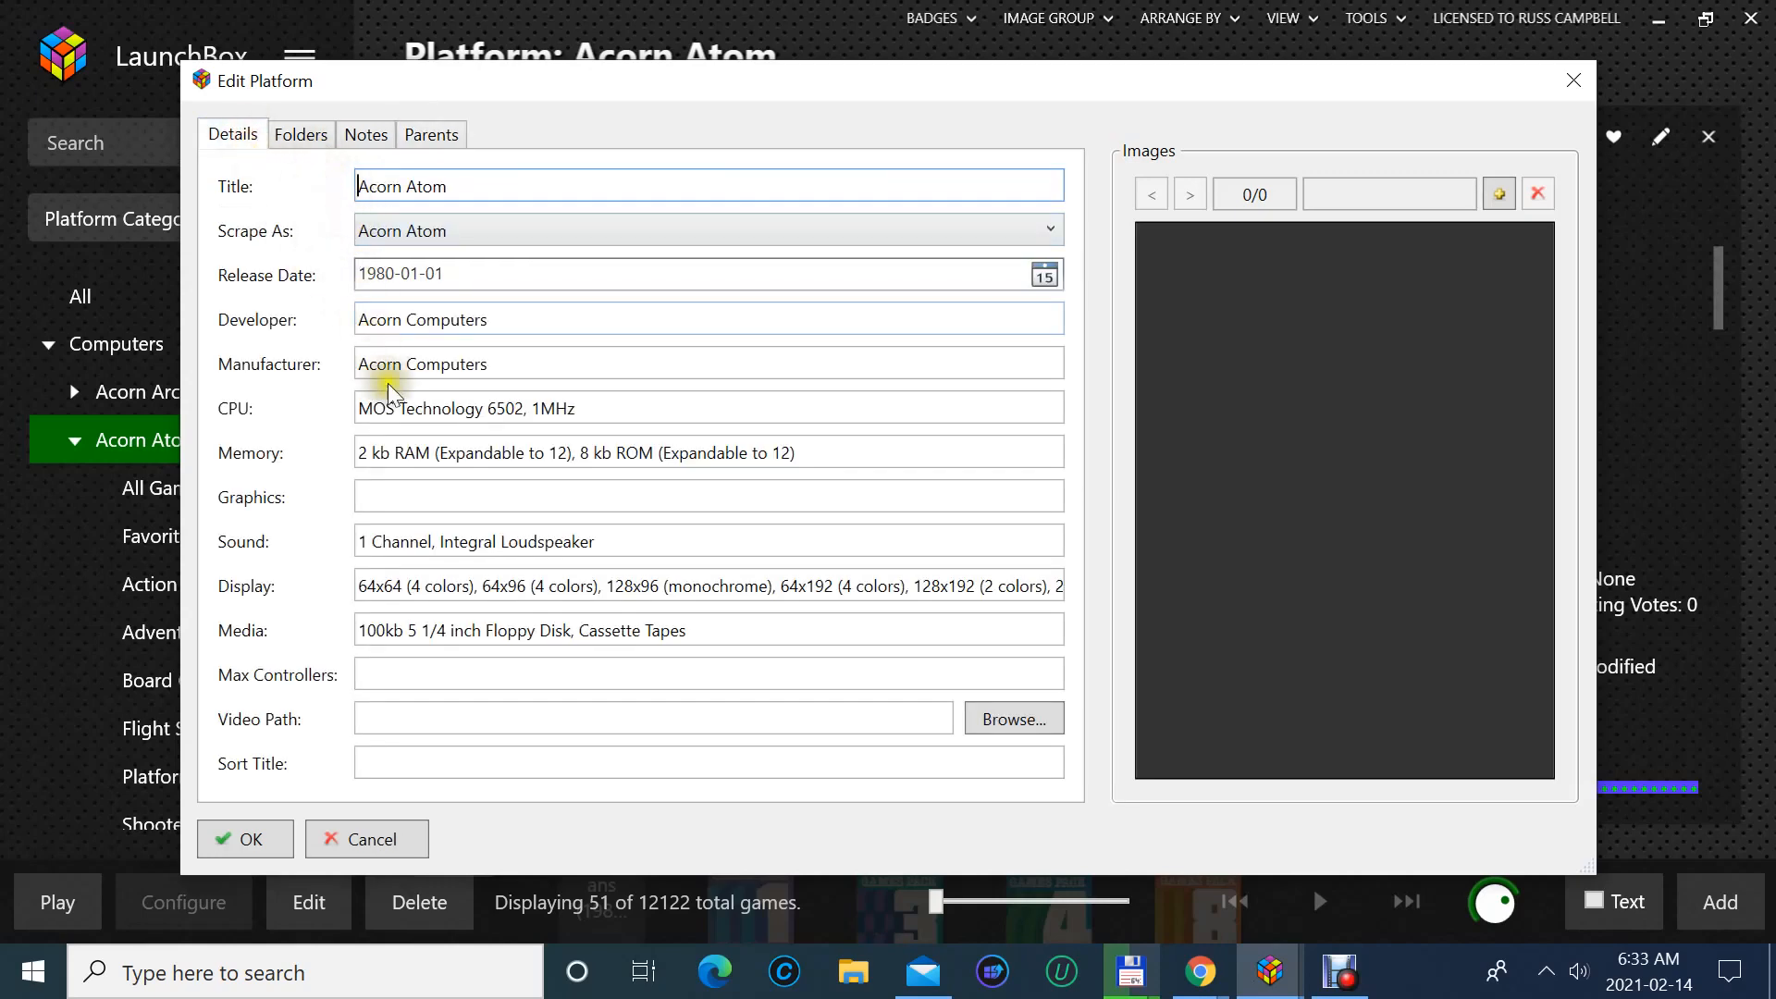
left_click(243, 839)
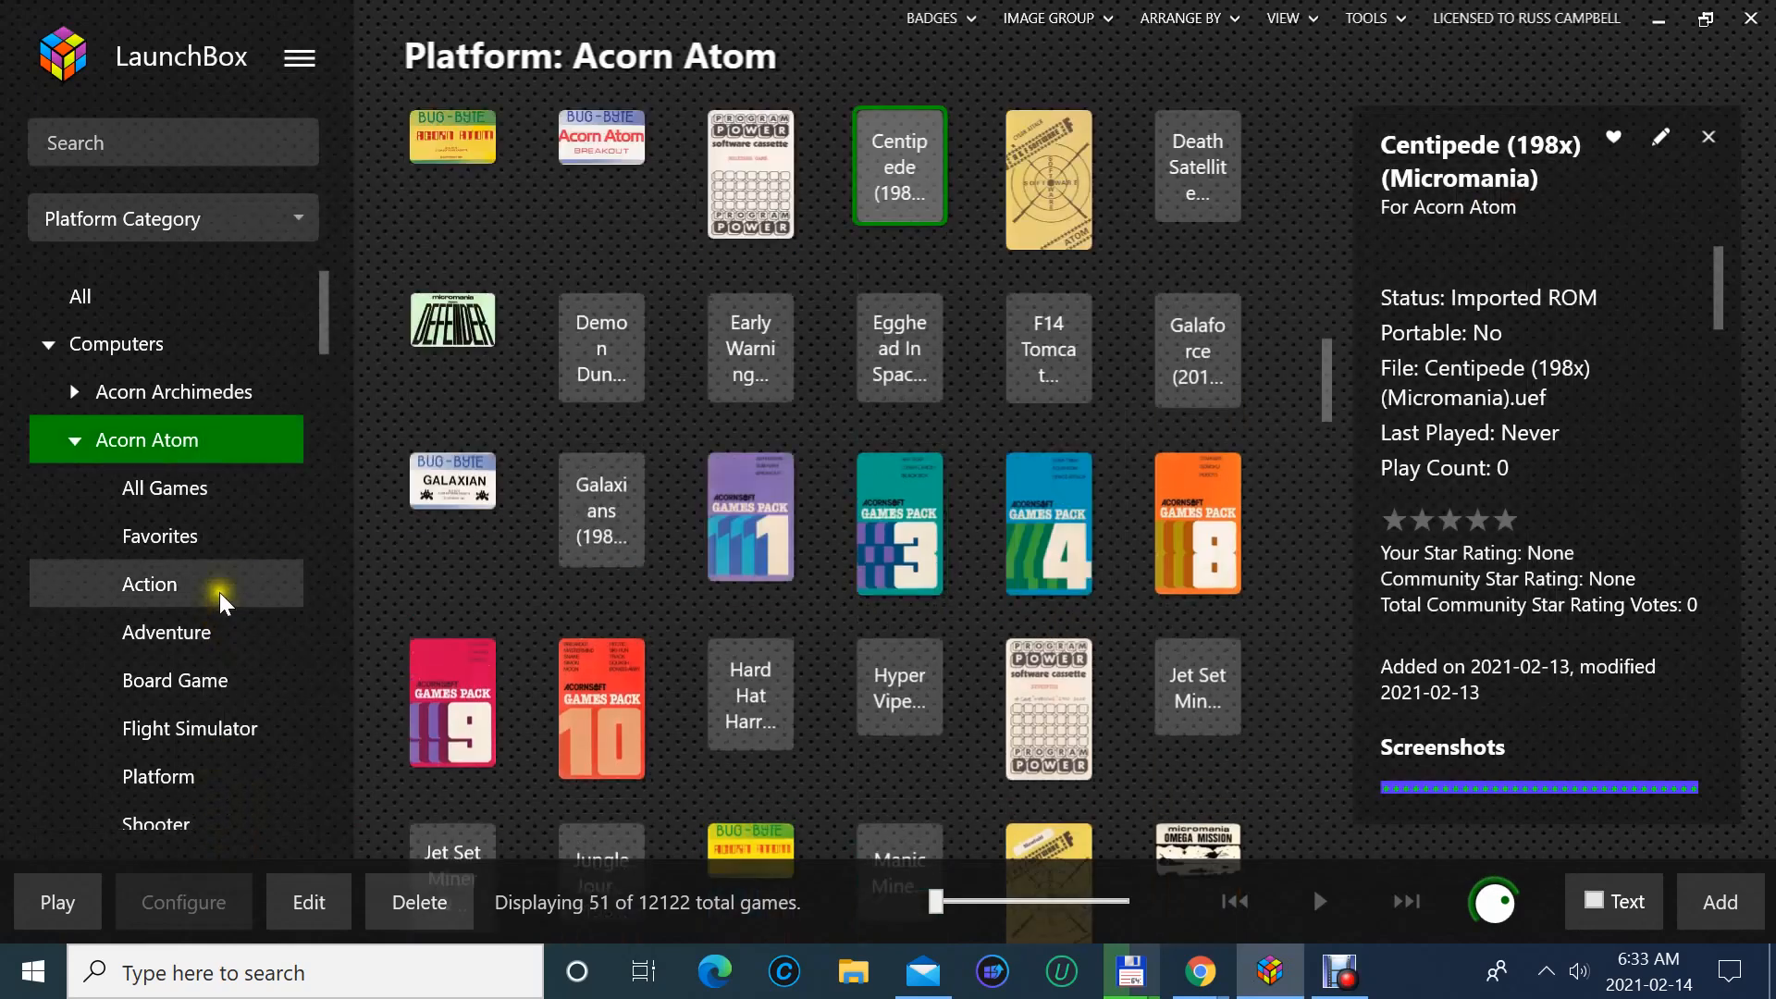
right_click(203, 436)
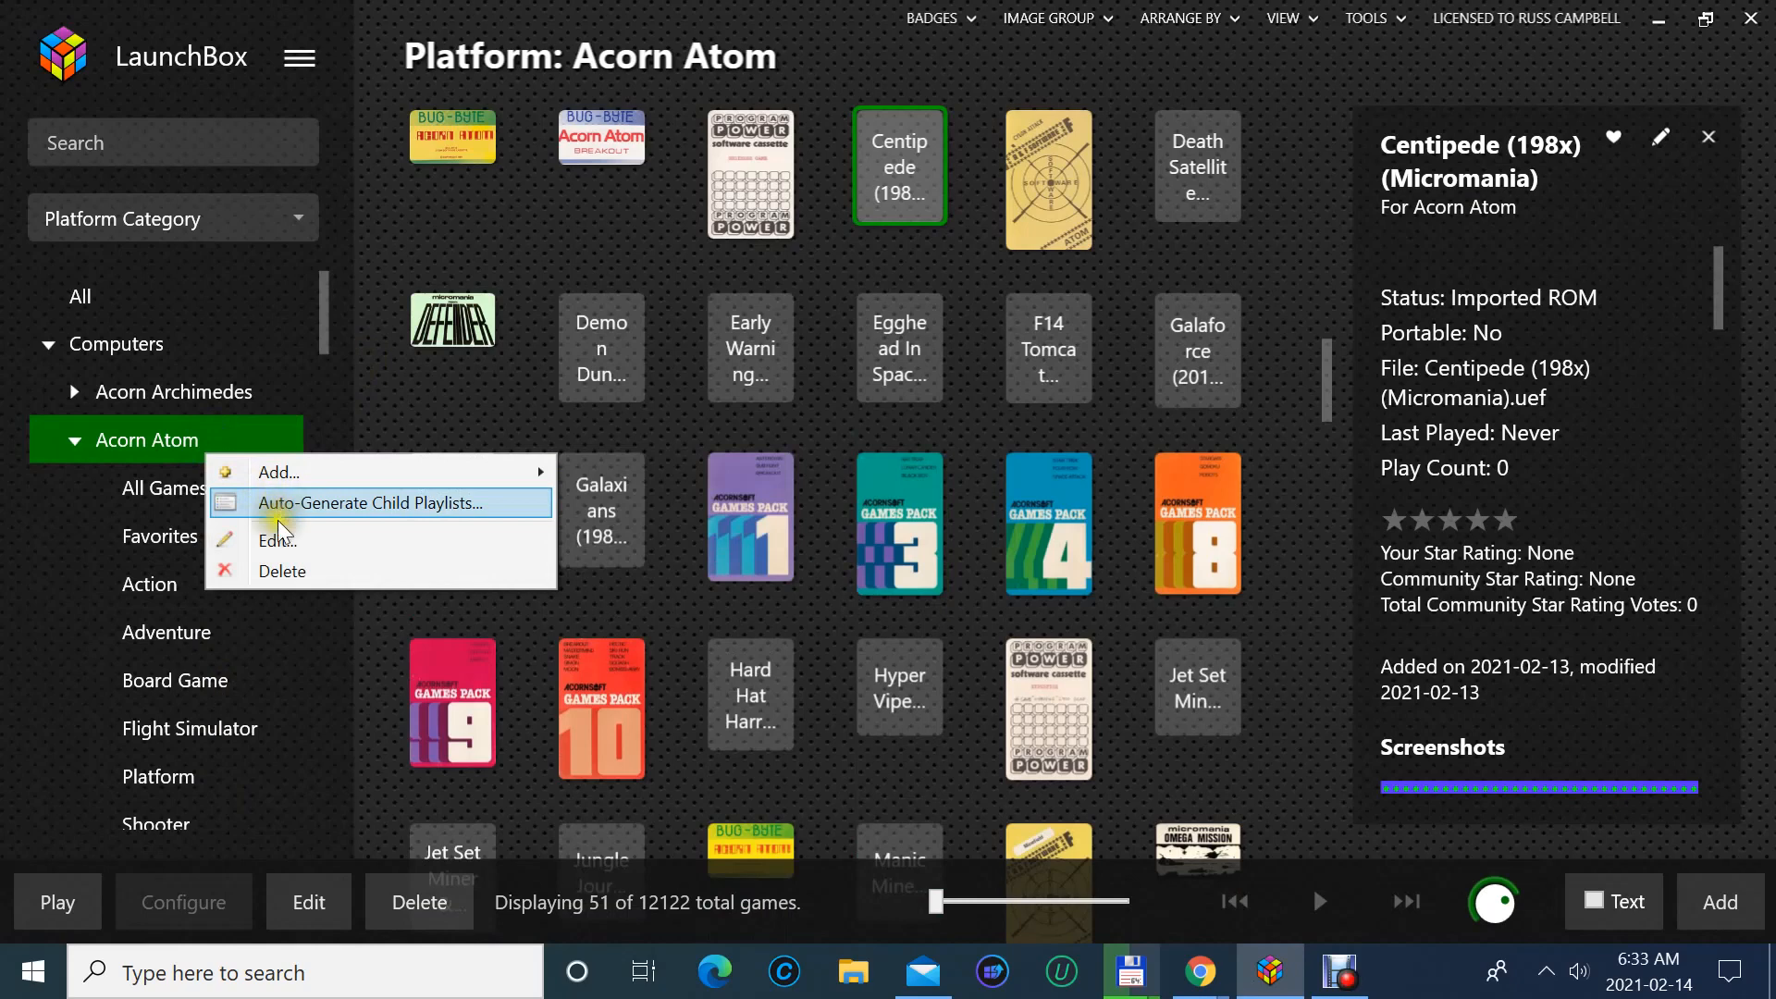
left_click(288, 476)
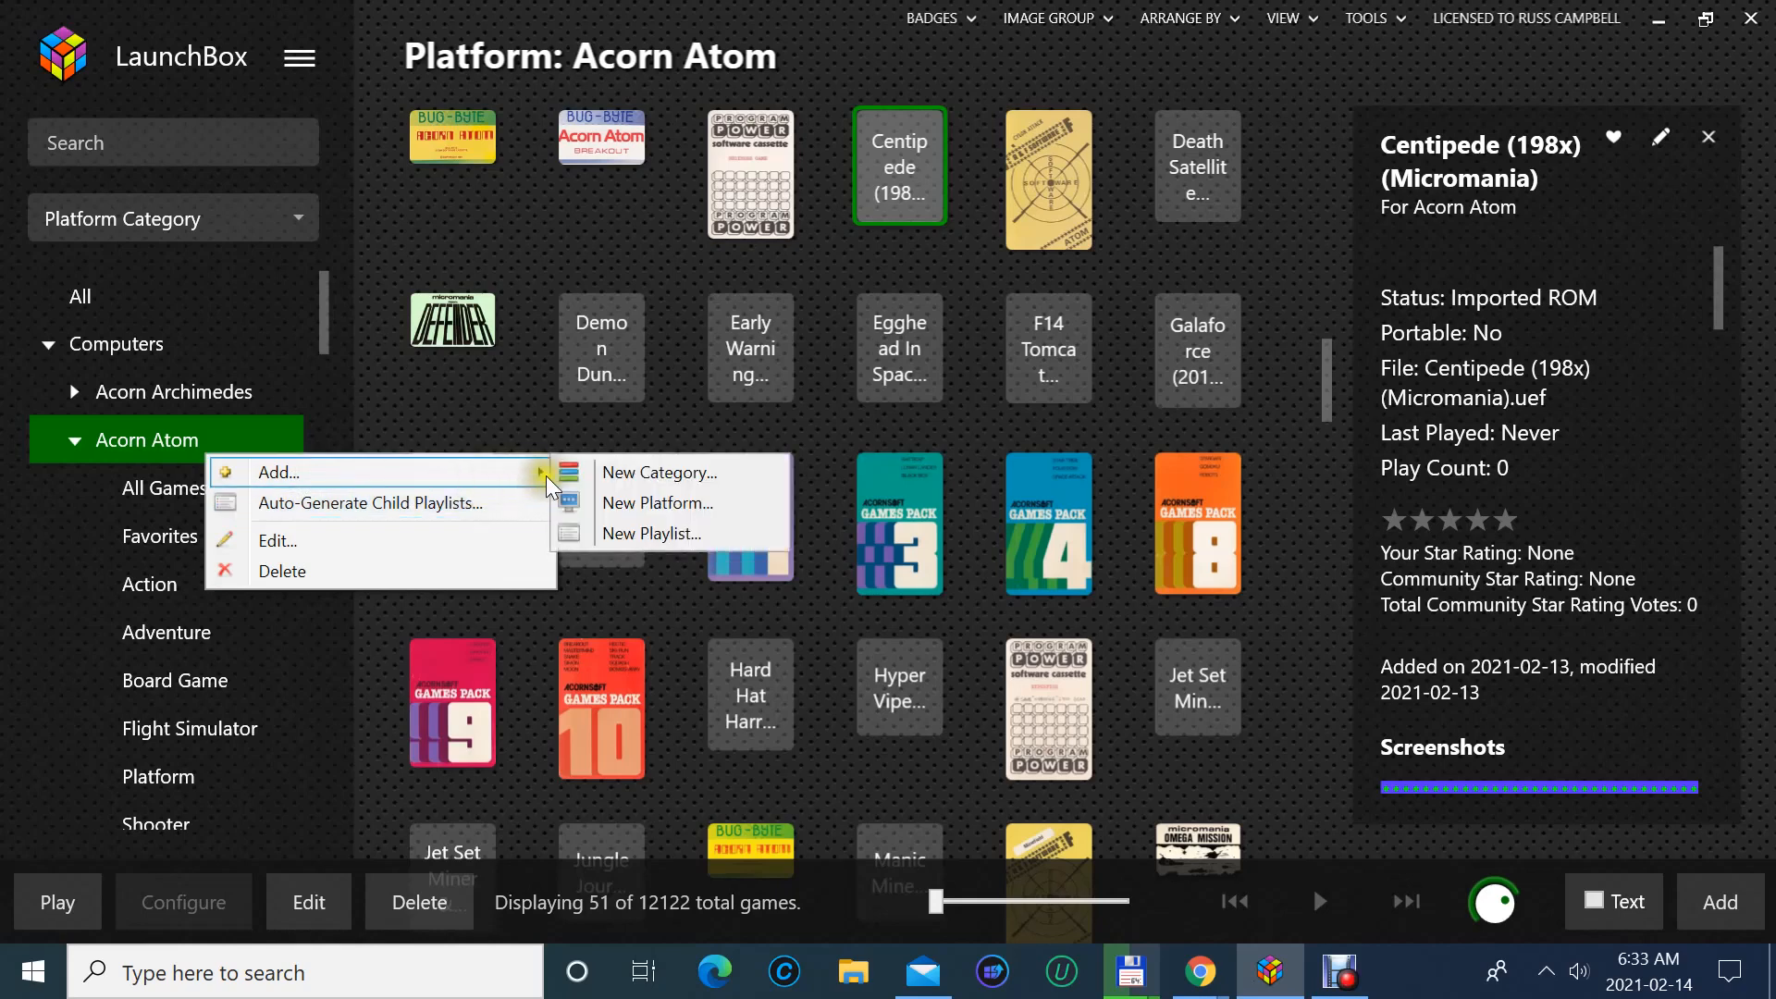
left_click(610, 502)
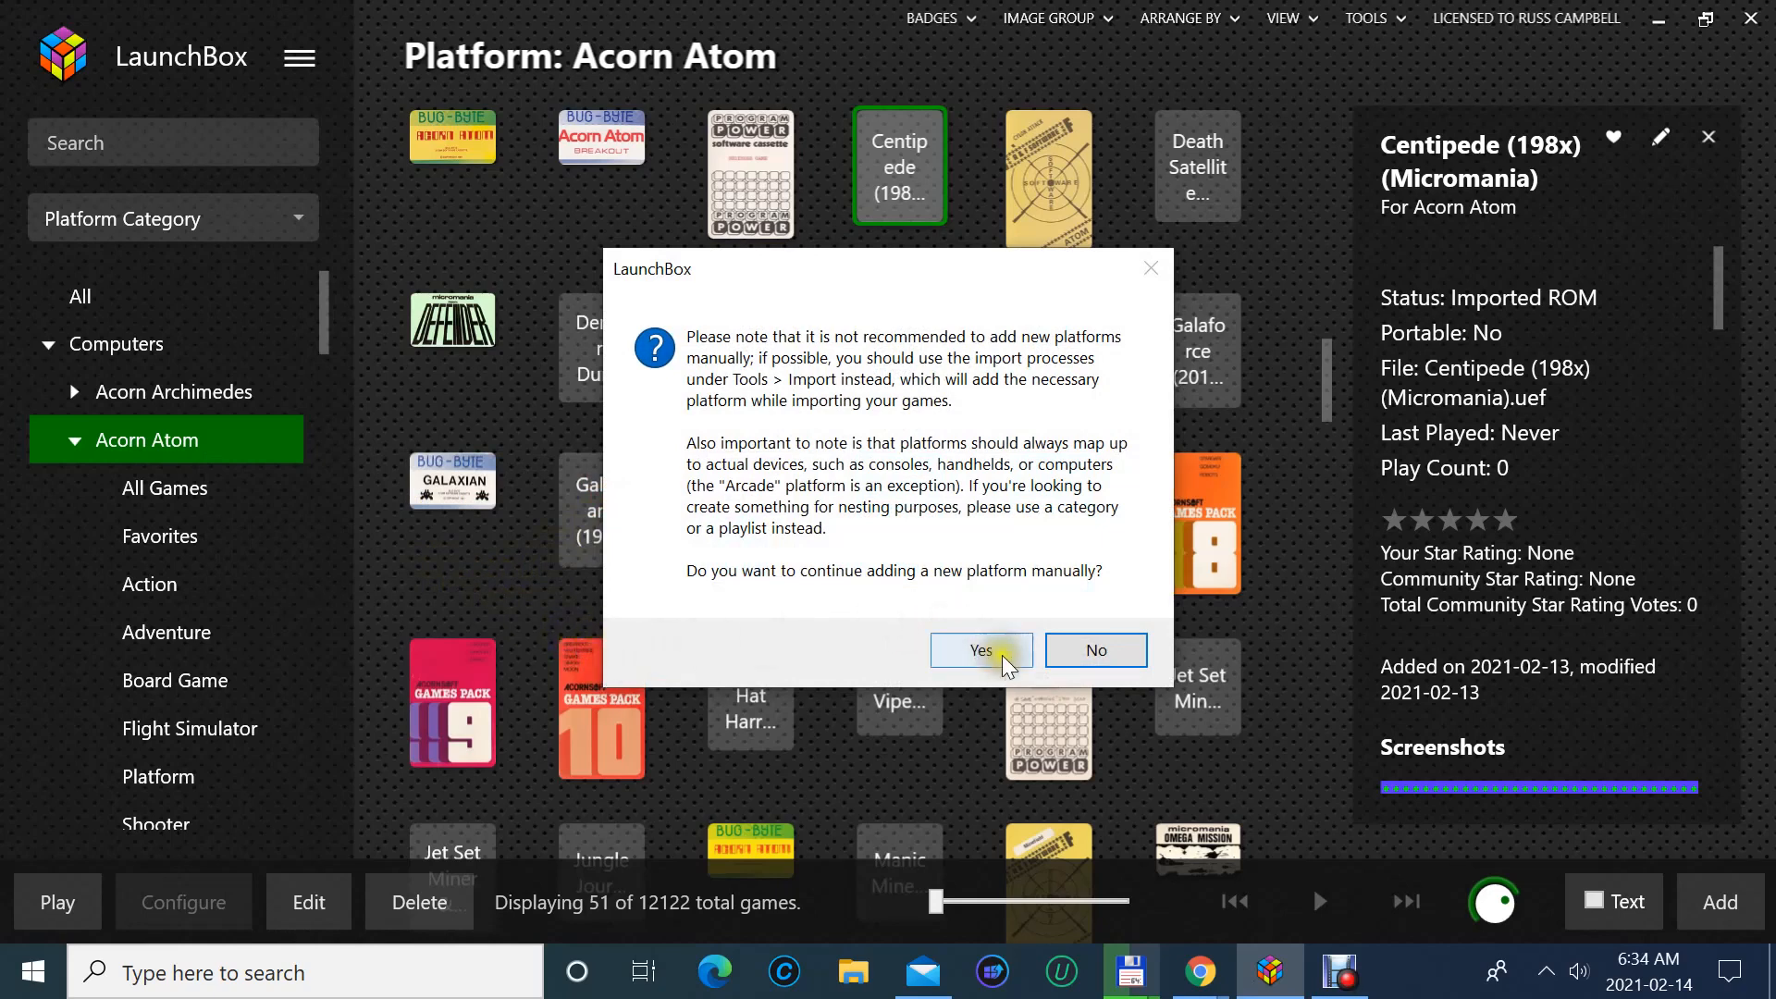
left_click(1067, 648)
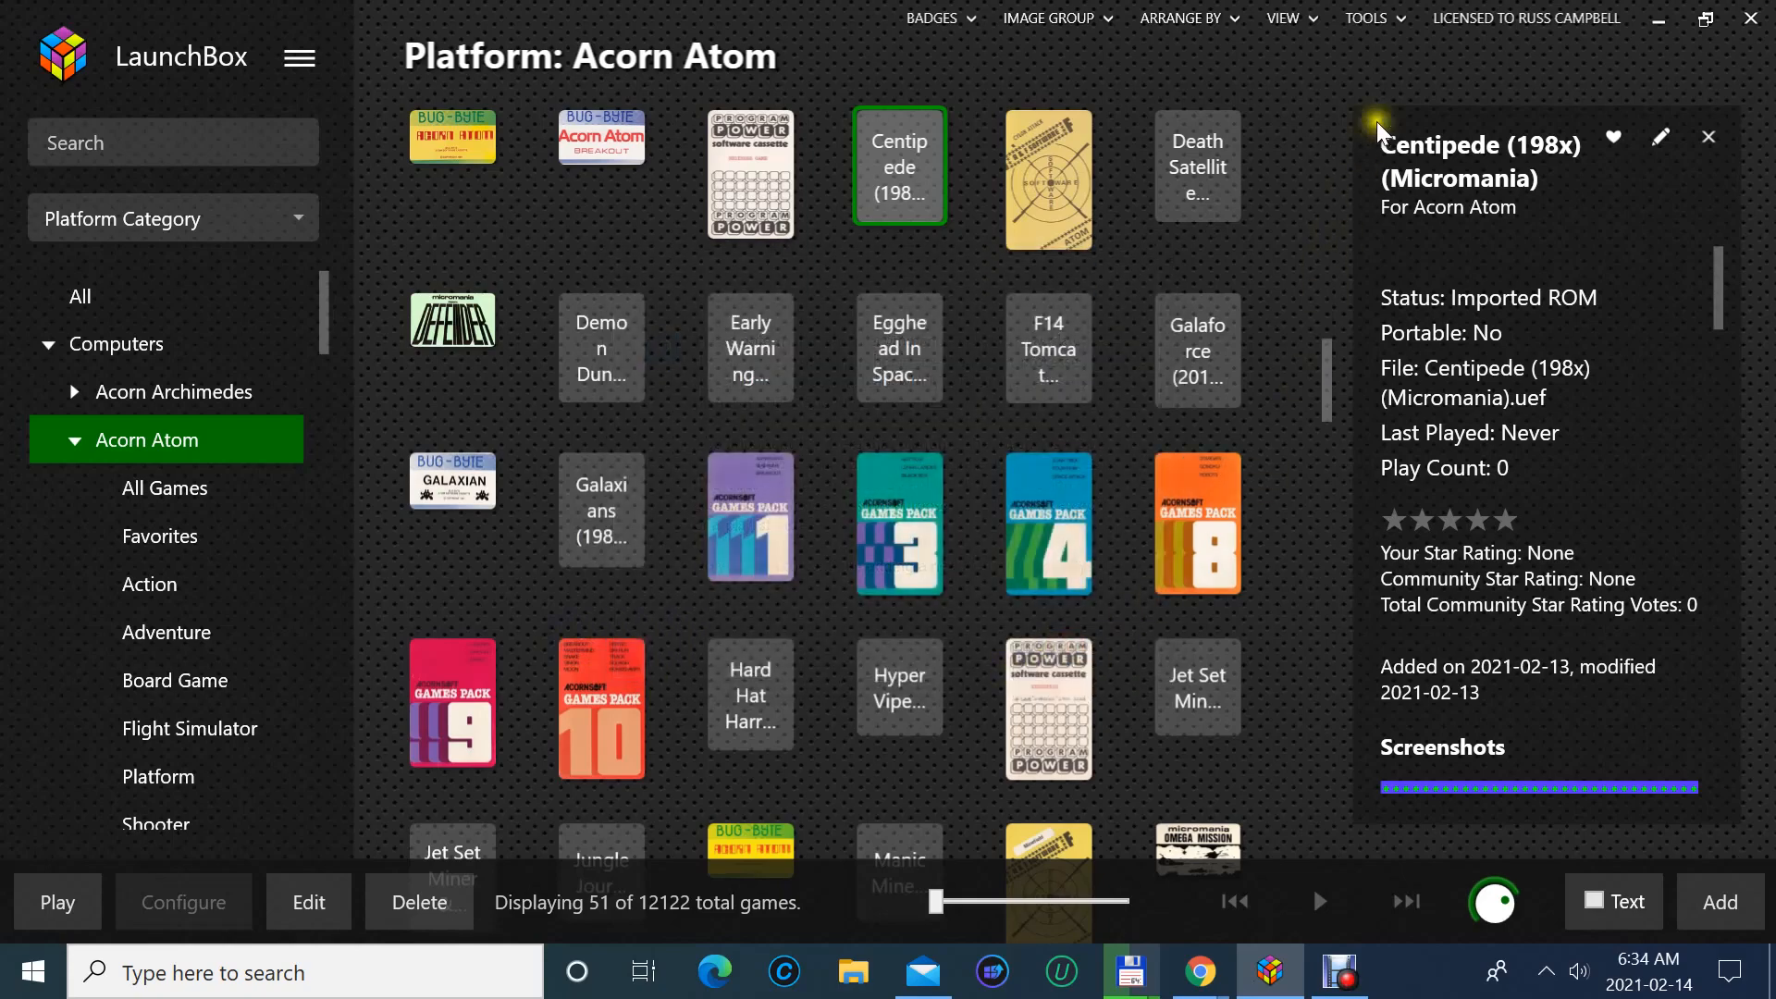
- Bring up the choices for importing games into the library
left_click(1352, 16)
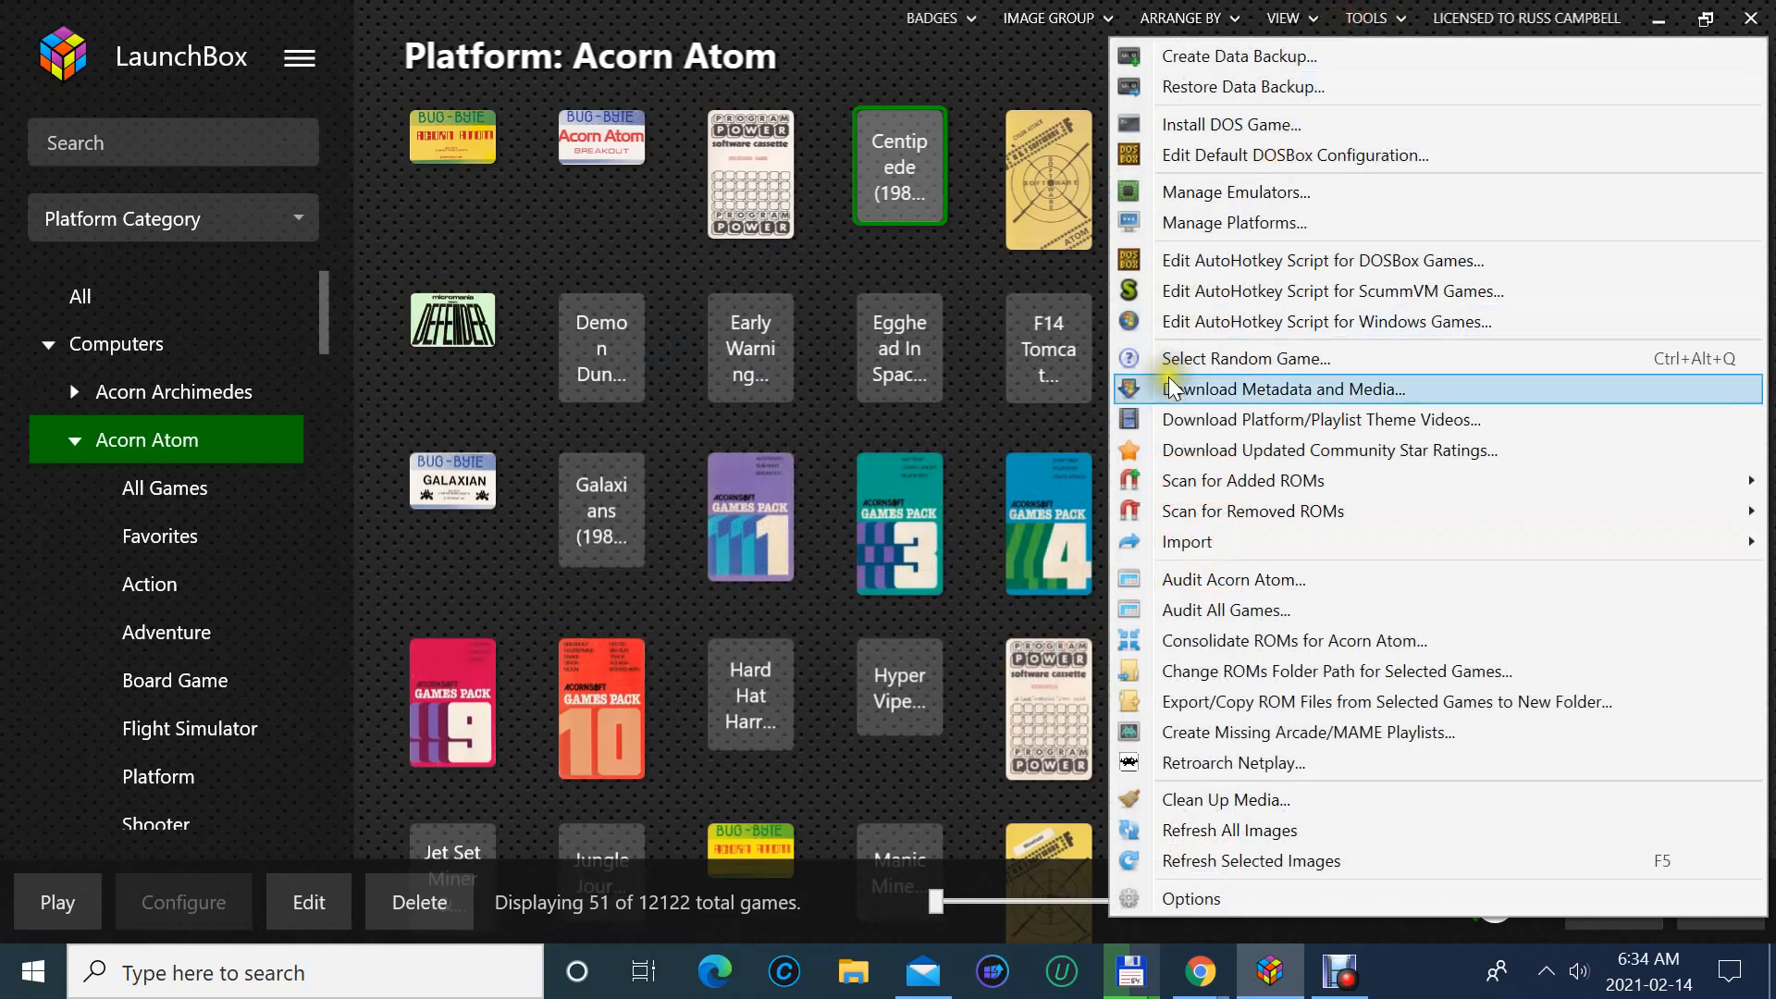
mouse_move(1167, 546)
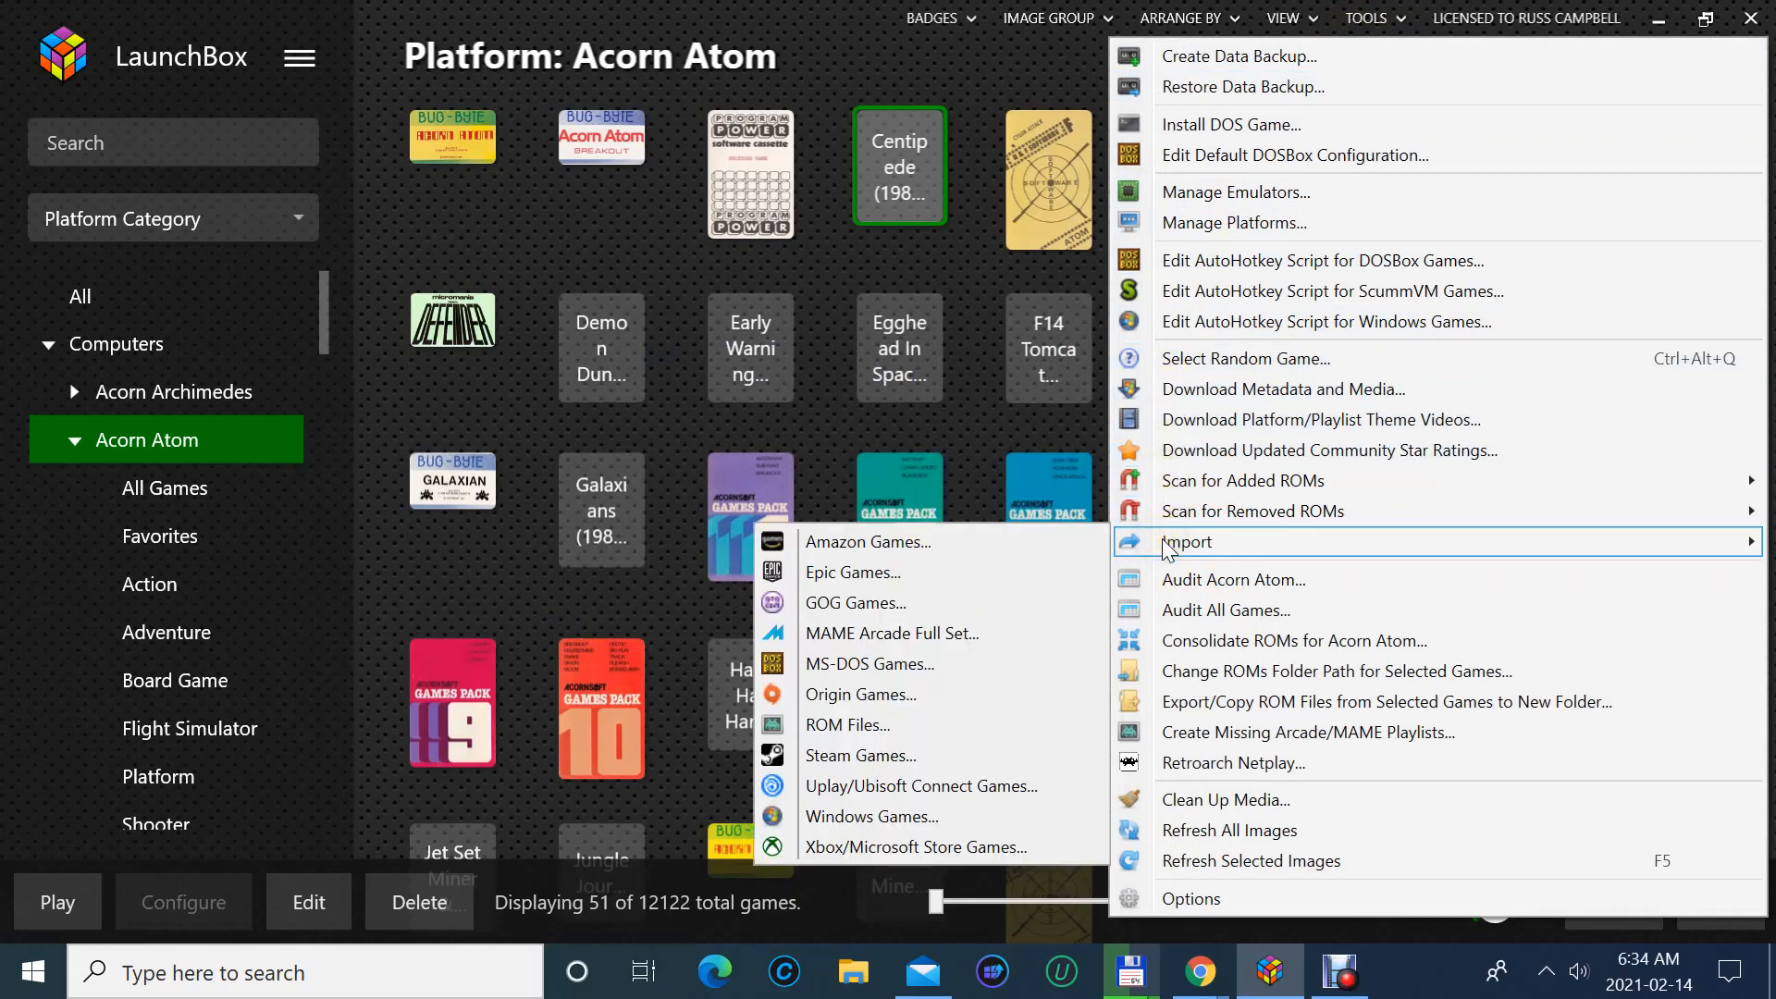